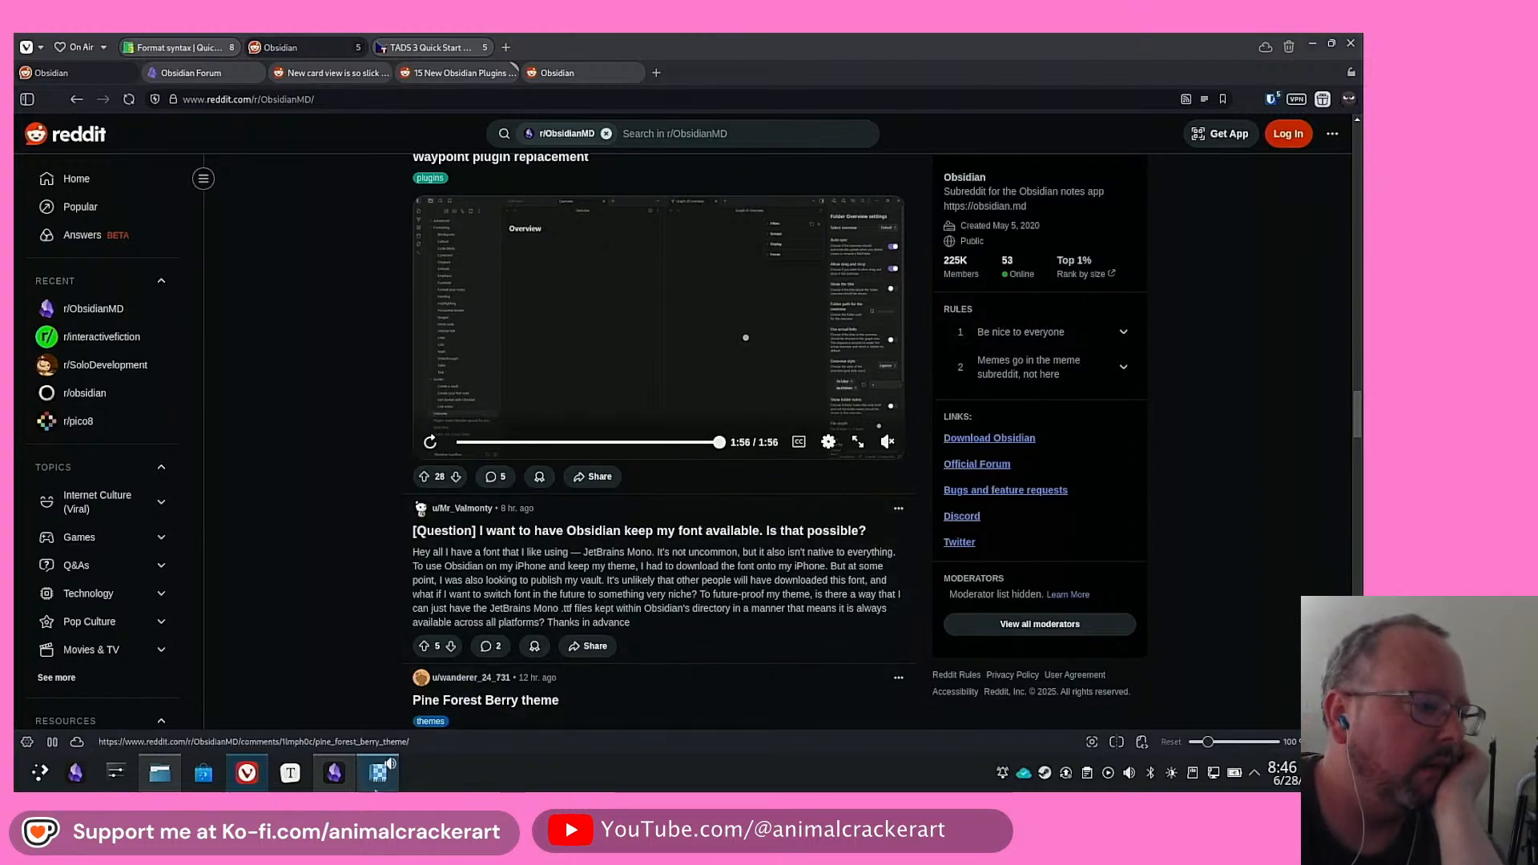
# In Blanket, raise the Coffee Shop volume to maximum, turn that sound off, and play Fireplace and City instead
pyautogui.click(375, 781)
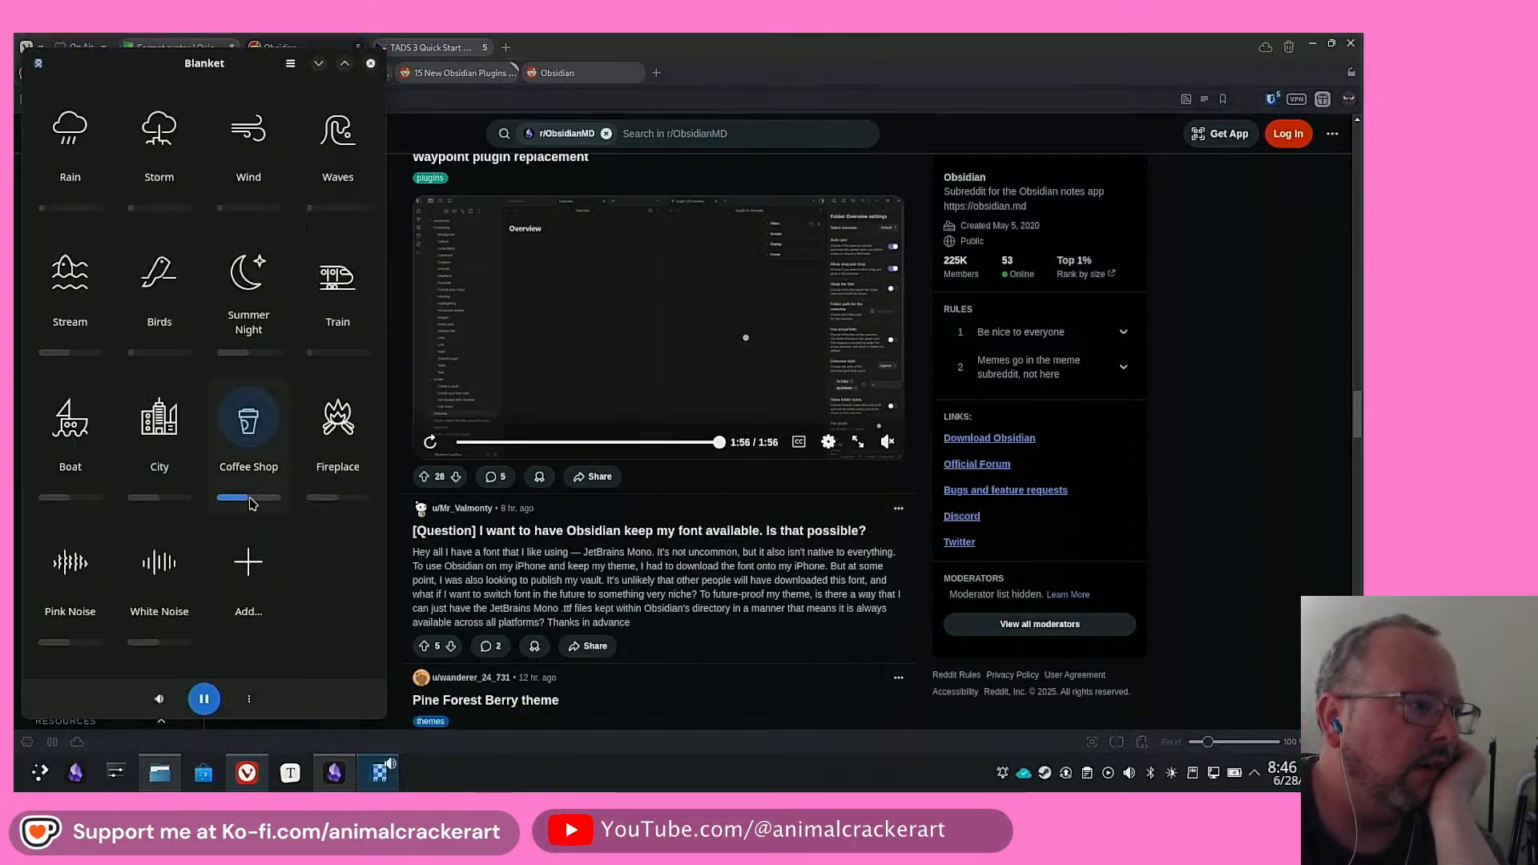
pyautogui.click(342, 431)
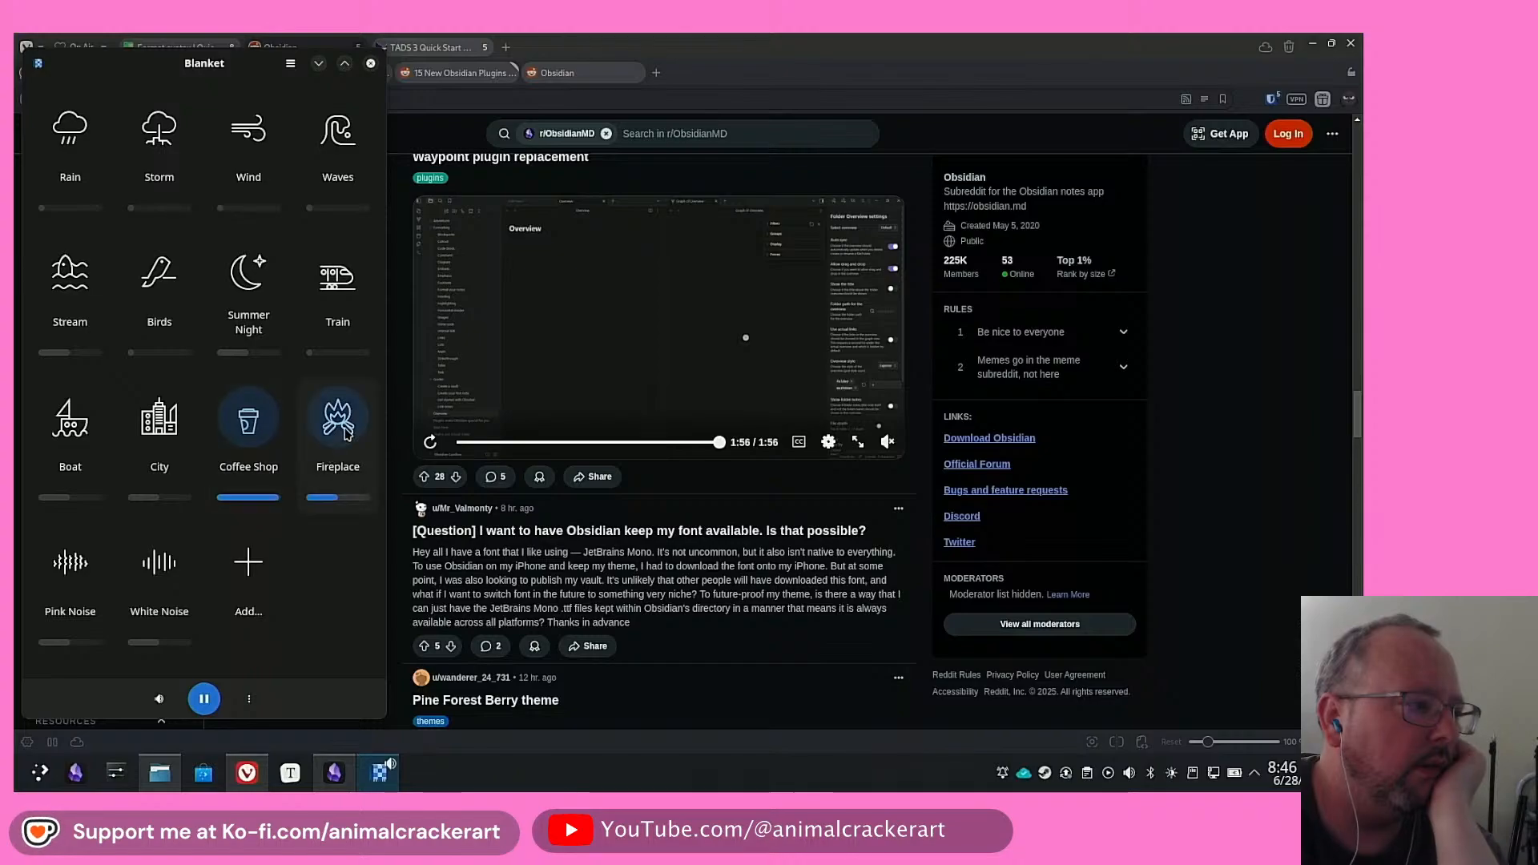
pyautogui.click(248, 422)
pyautogui.click(173, 432)
pyautogui.click(173, 432)
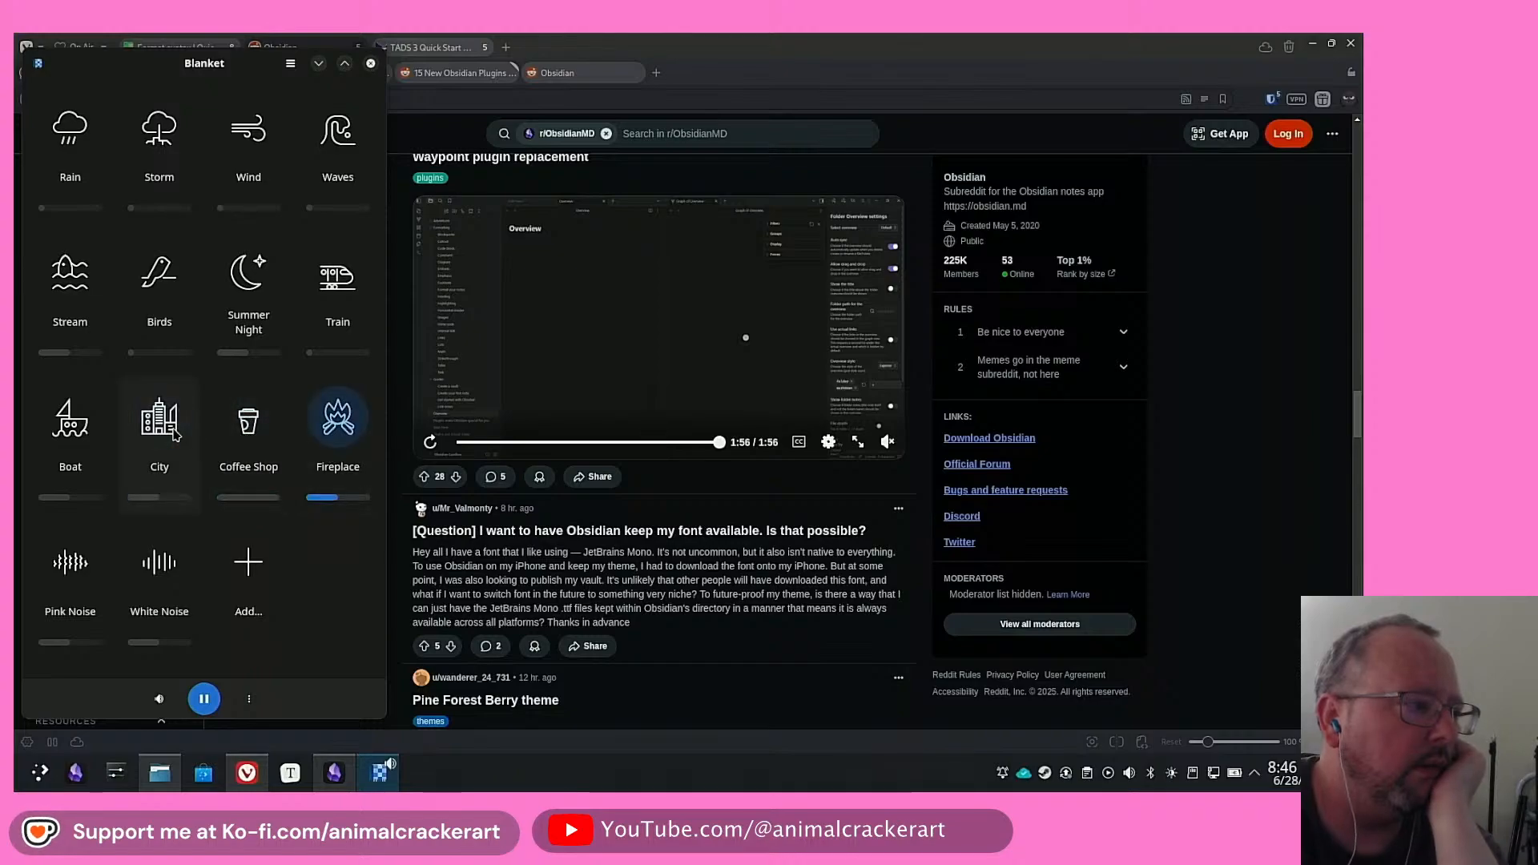
pyautogui.click(175, 433)
pyautogui.click(714, 626)
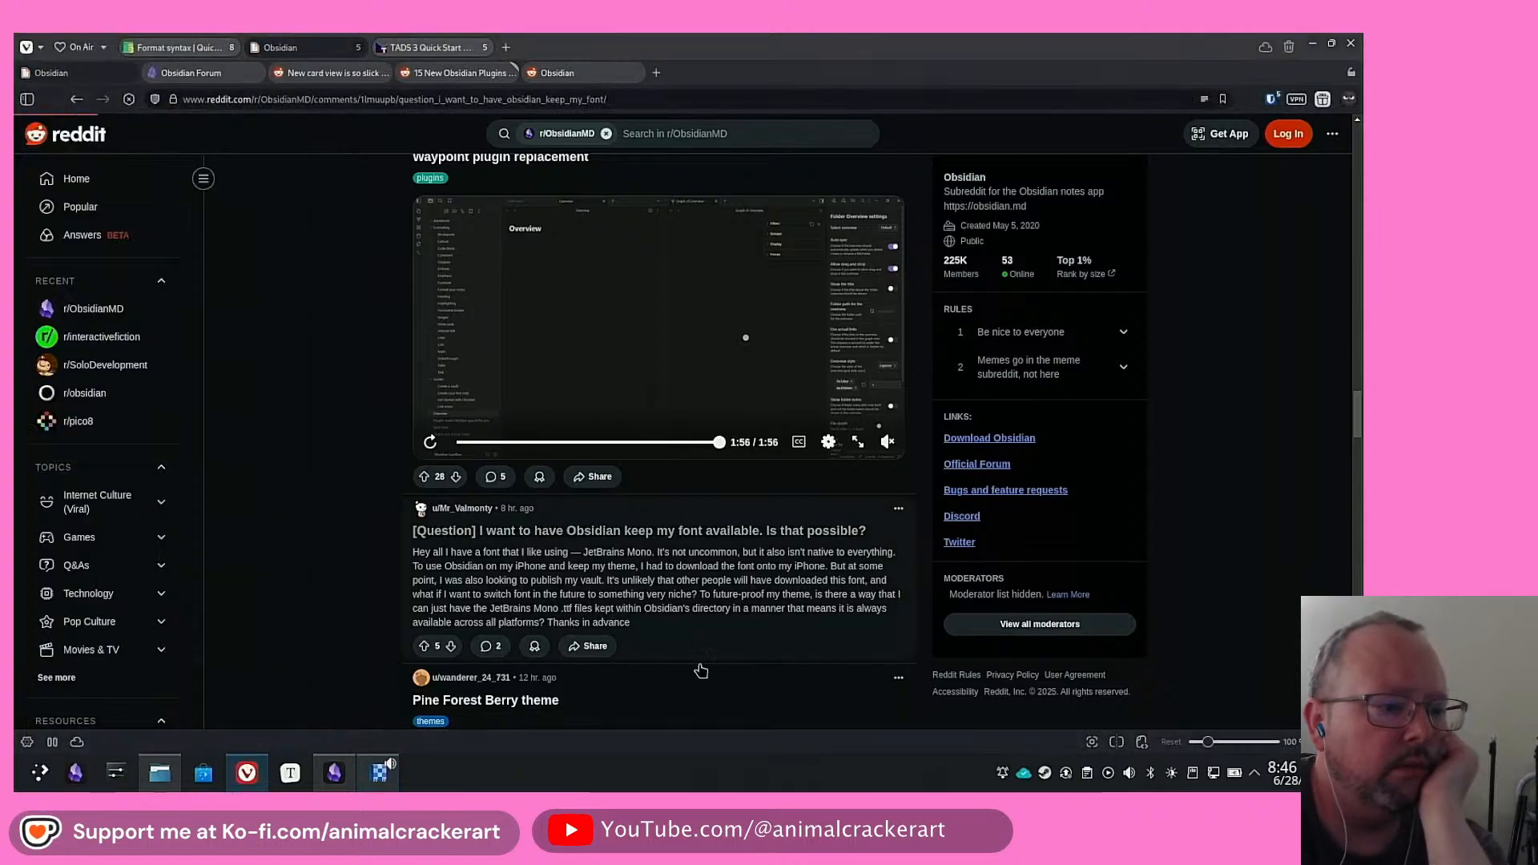
# Switch to Obsidian and check the files inside the vault's Attachments folder
pyautogui.click(337, 777)
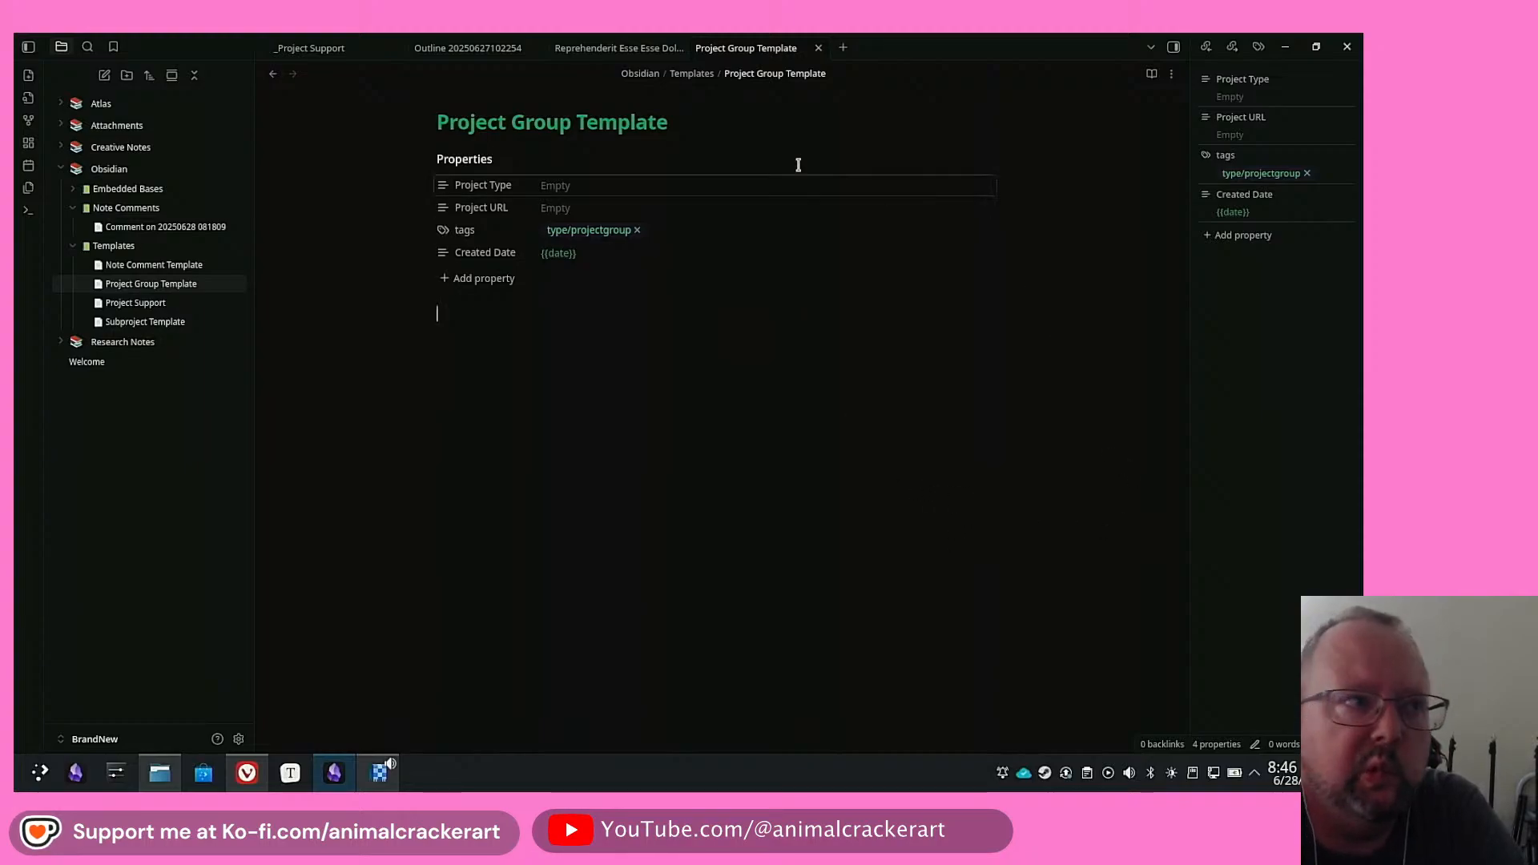
pyautogui.click(62, 127)
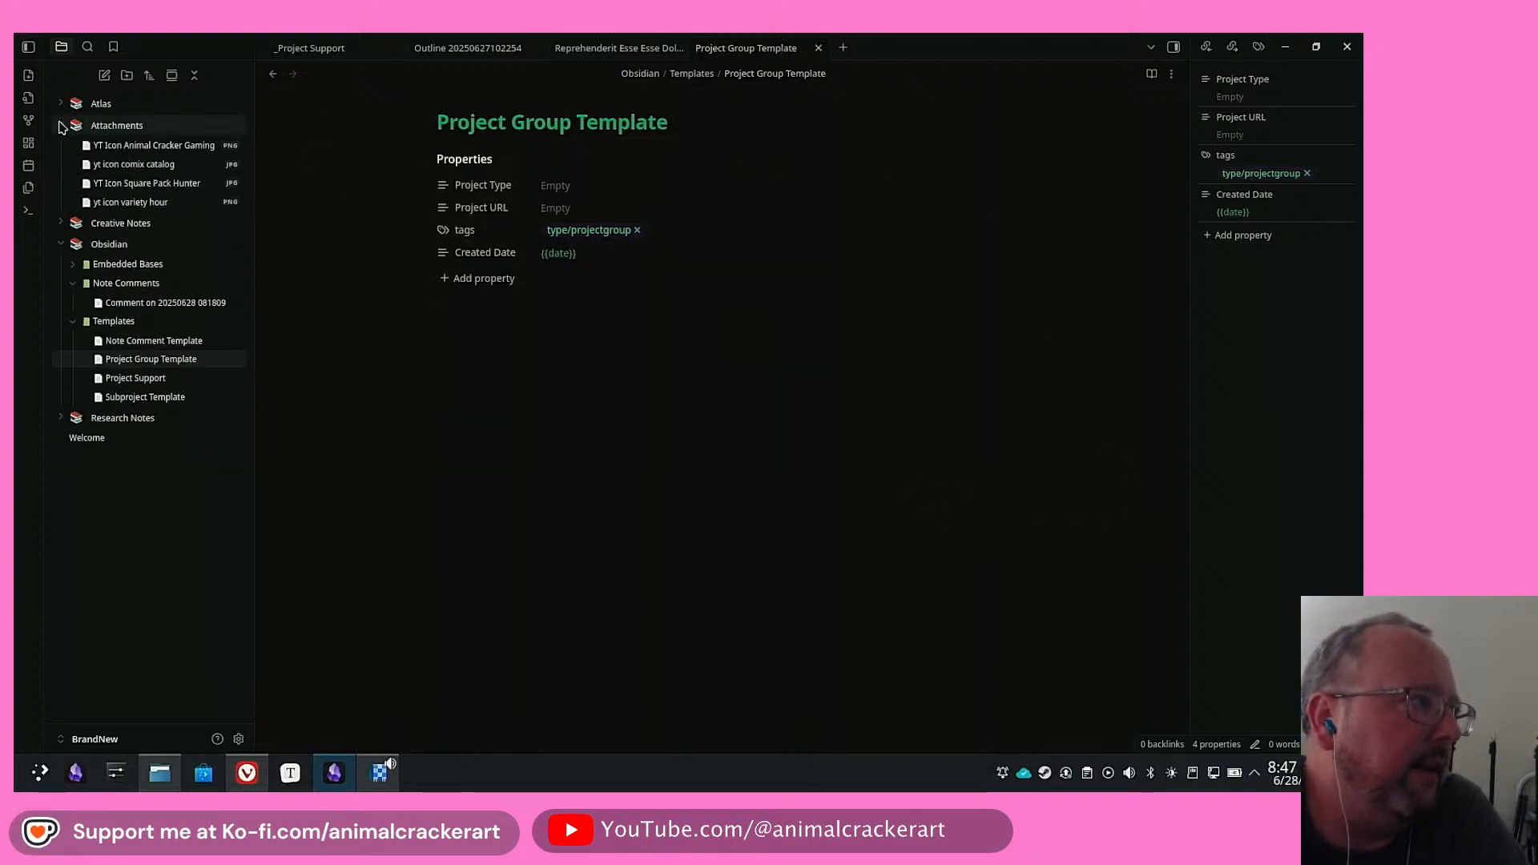
pyautogui.click(61, 126)
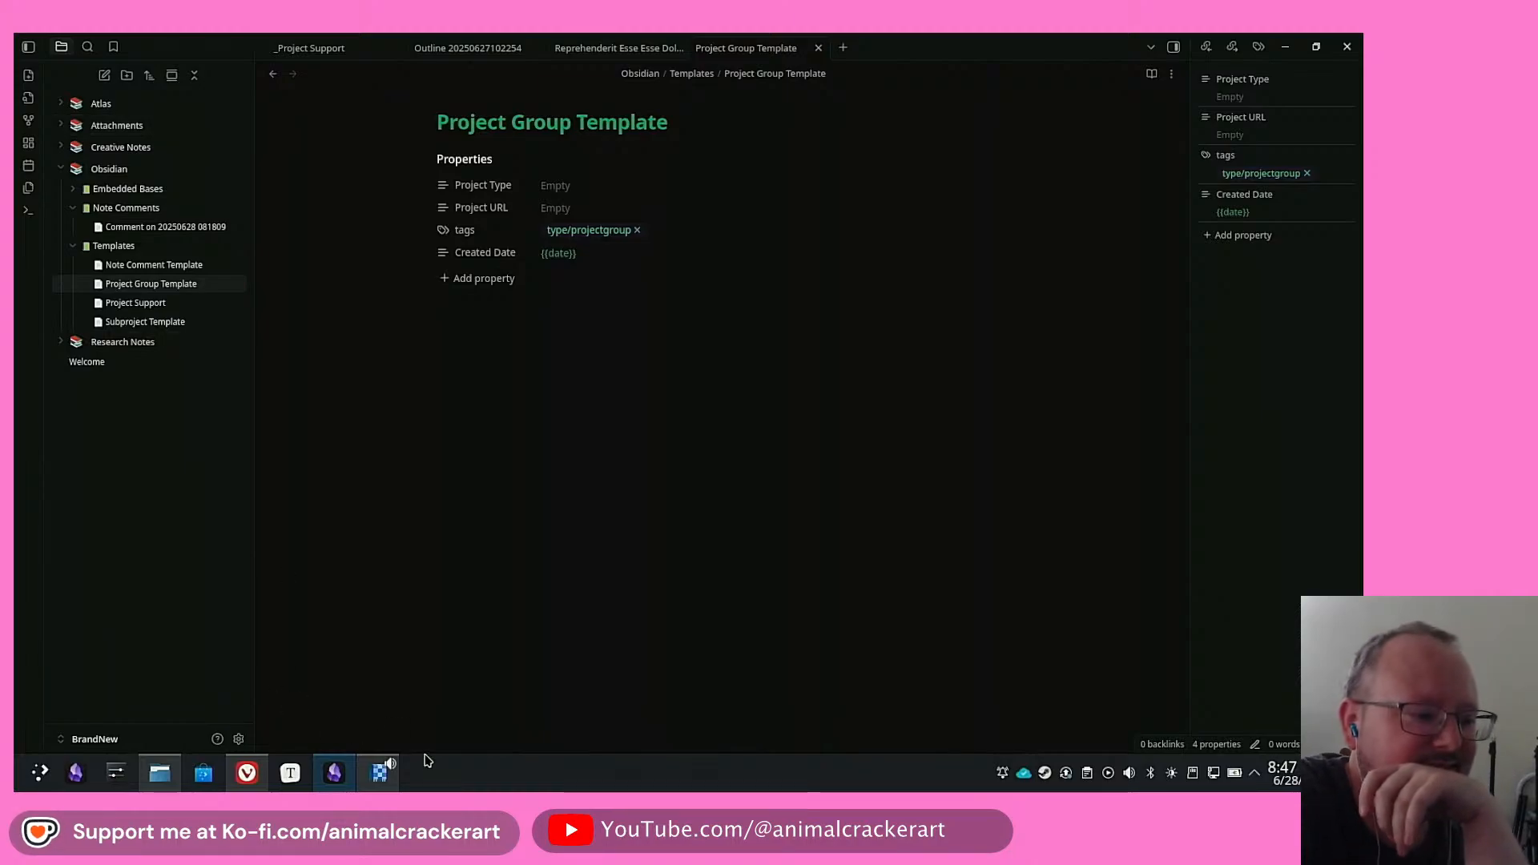
# Switch to Blanket, turn off Fireplace and City, play only Coffee Shop, and minimize the window
pyautogui.click(380, 772)
pyautogui.click(339, 430)
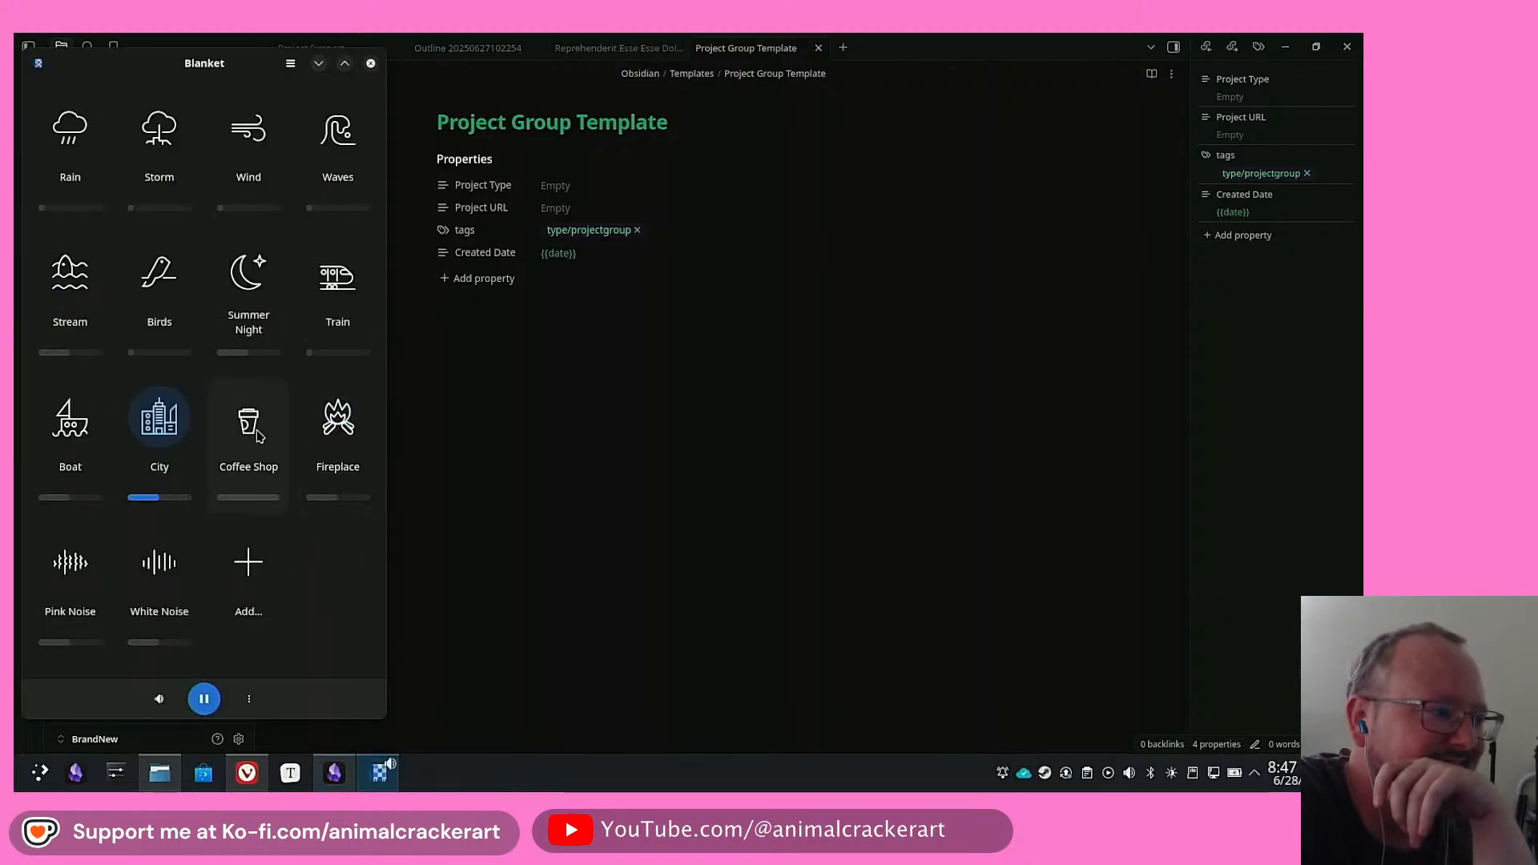
pyautogui.click(254, 430)
pyautogui.click(168, 430)
pyautogui.click(320, 64)
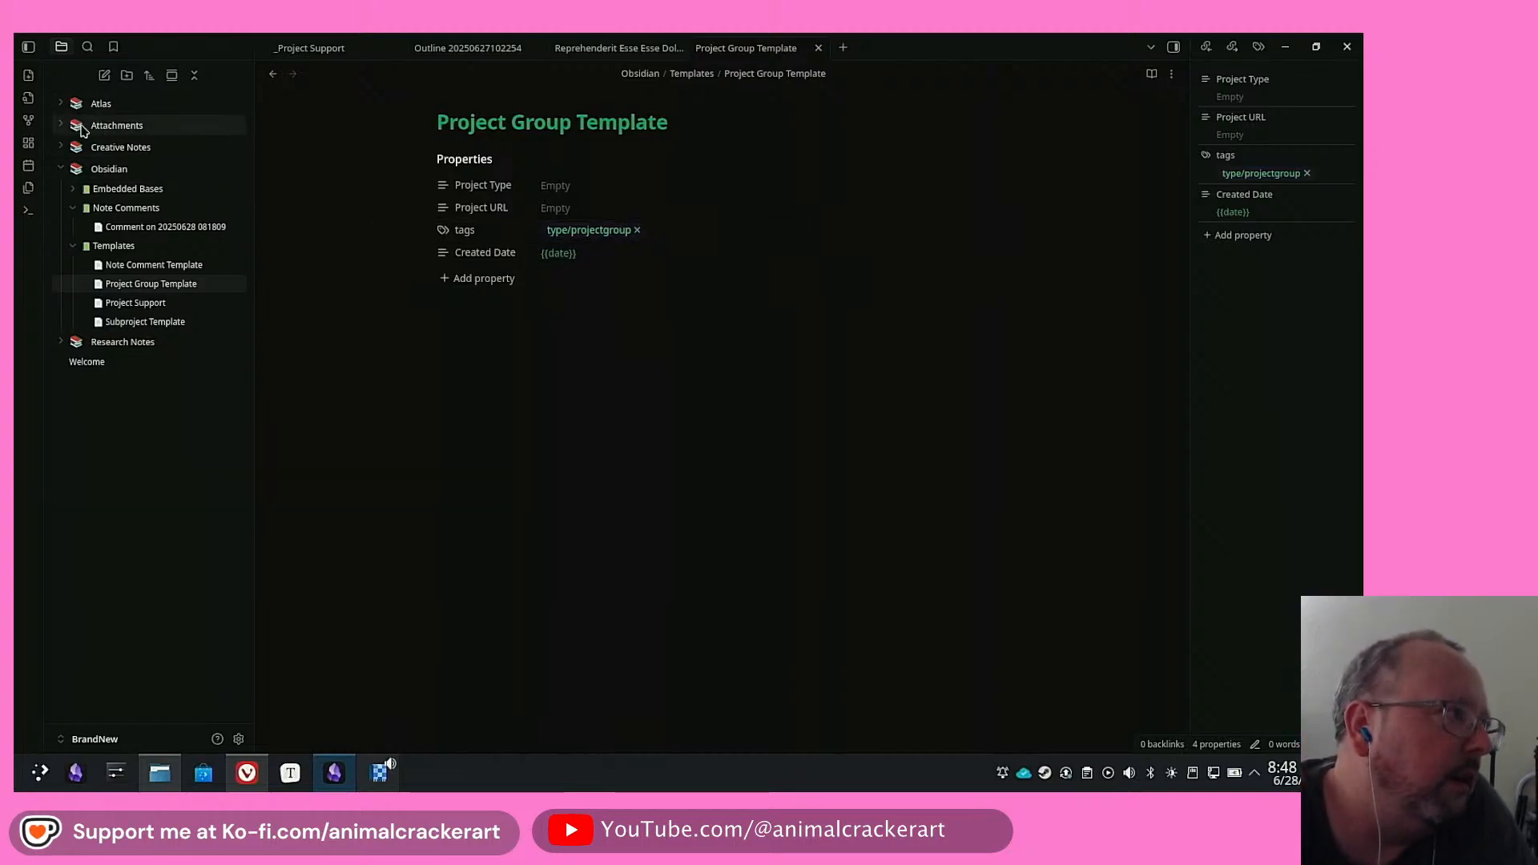
# Move the Attachments folder into the Obsidian folder and collapse the Obsidian folder
pyautogui.moveTo(76, 134); pyautogui.dragTo(110, 174)
pyautogui.click(61, 148)
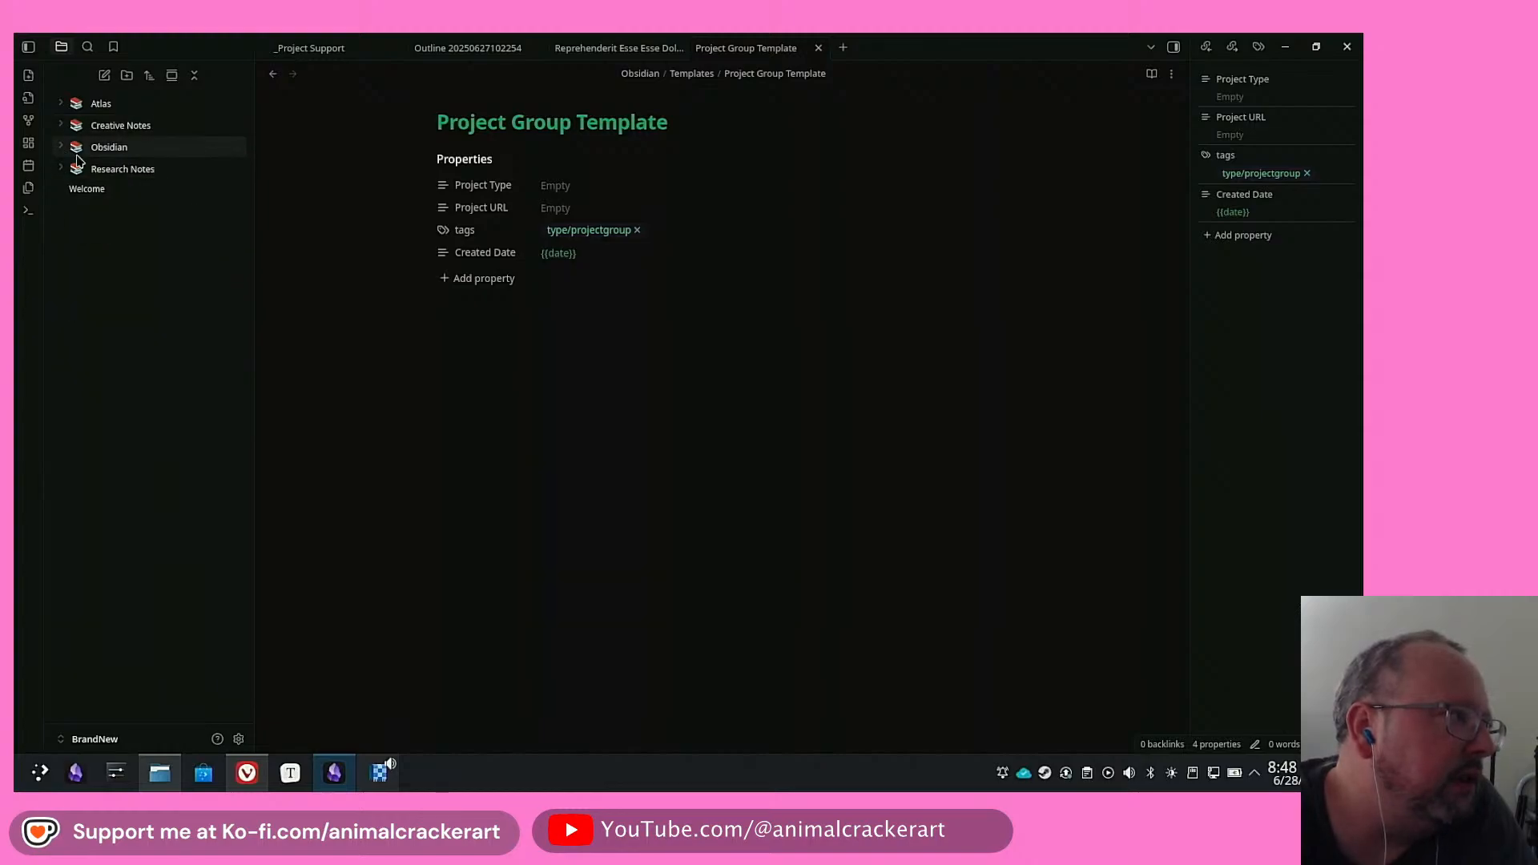
# Change the vault's appearance to the RetroOS 98 theme with the Light base color scheme, and close the settings
pyautogui.click(238, 740)
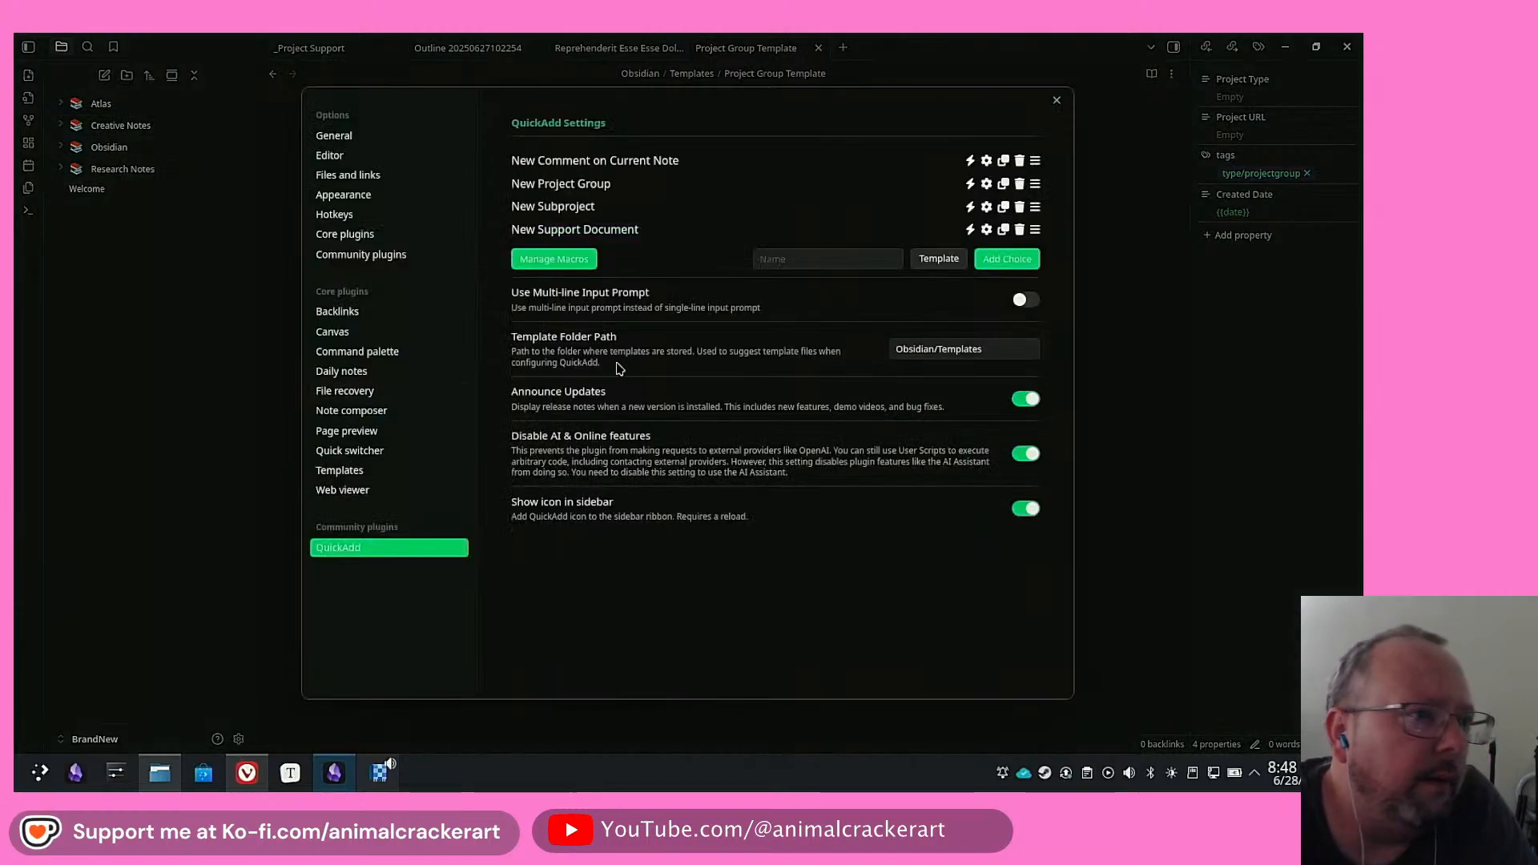
pyautogui.click(395, 197)
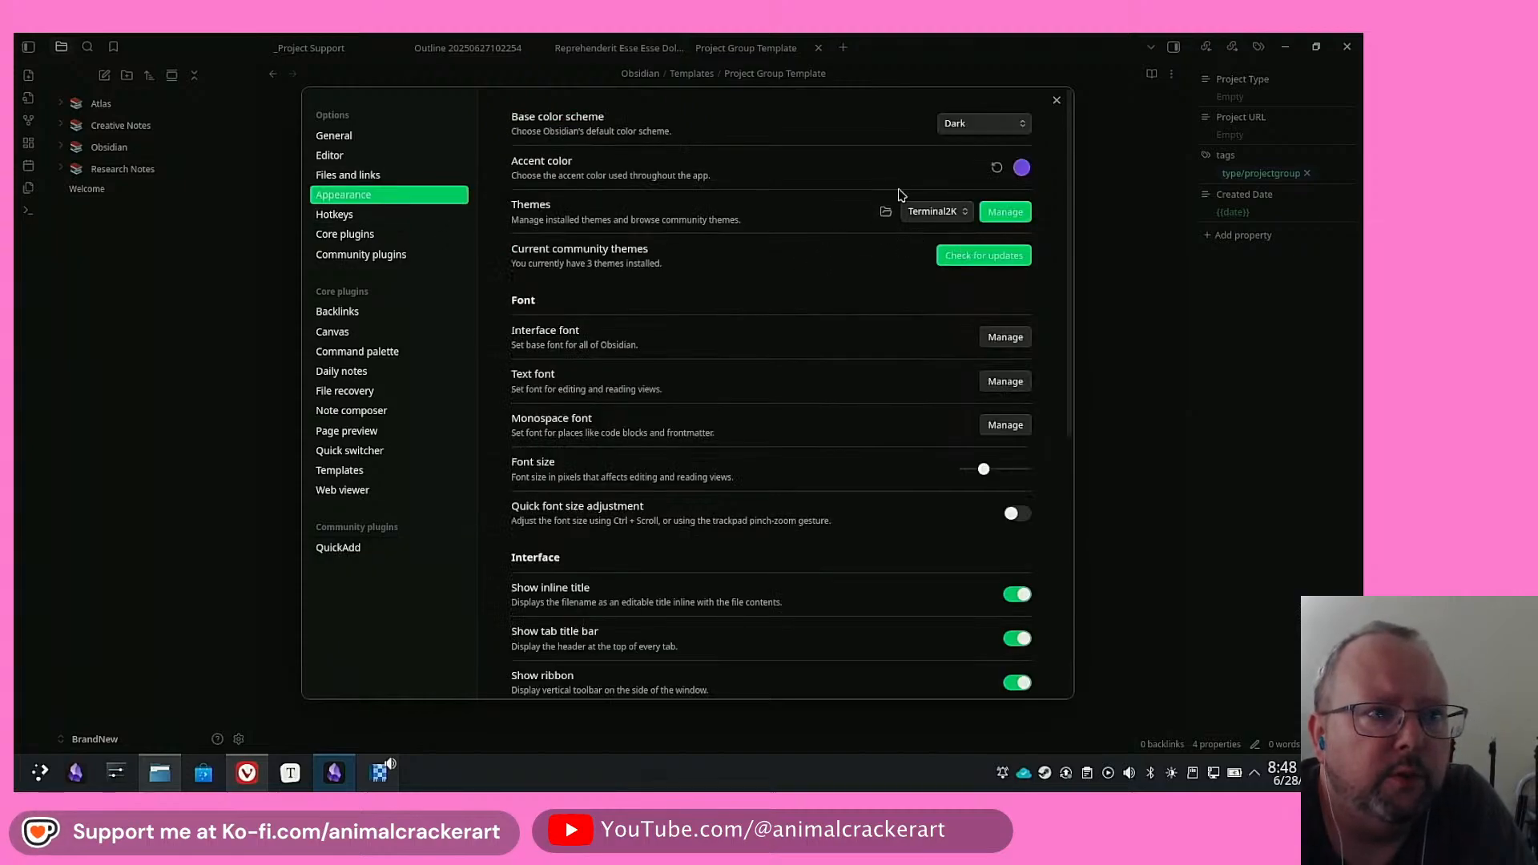
pyautogui.click(948, 212)
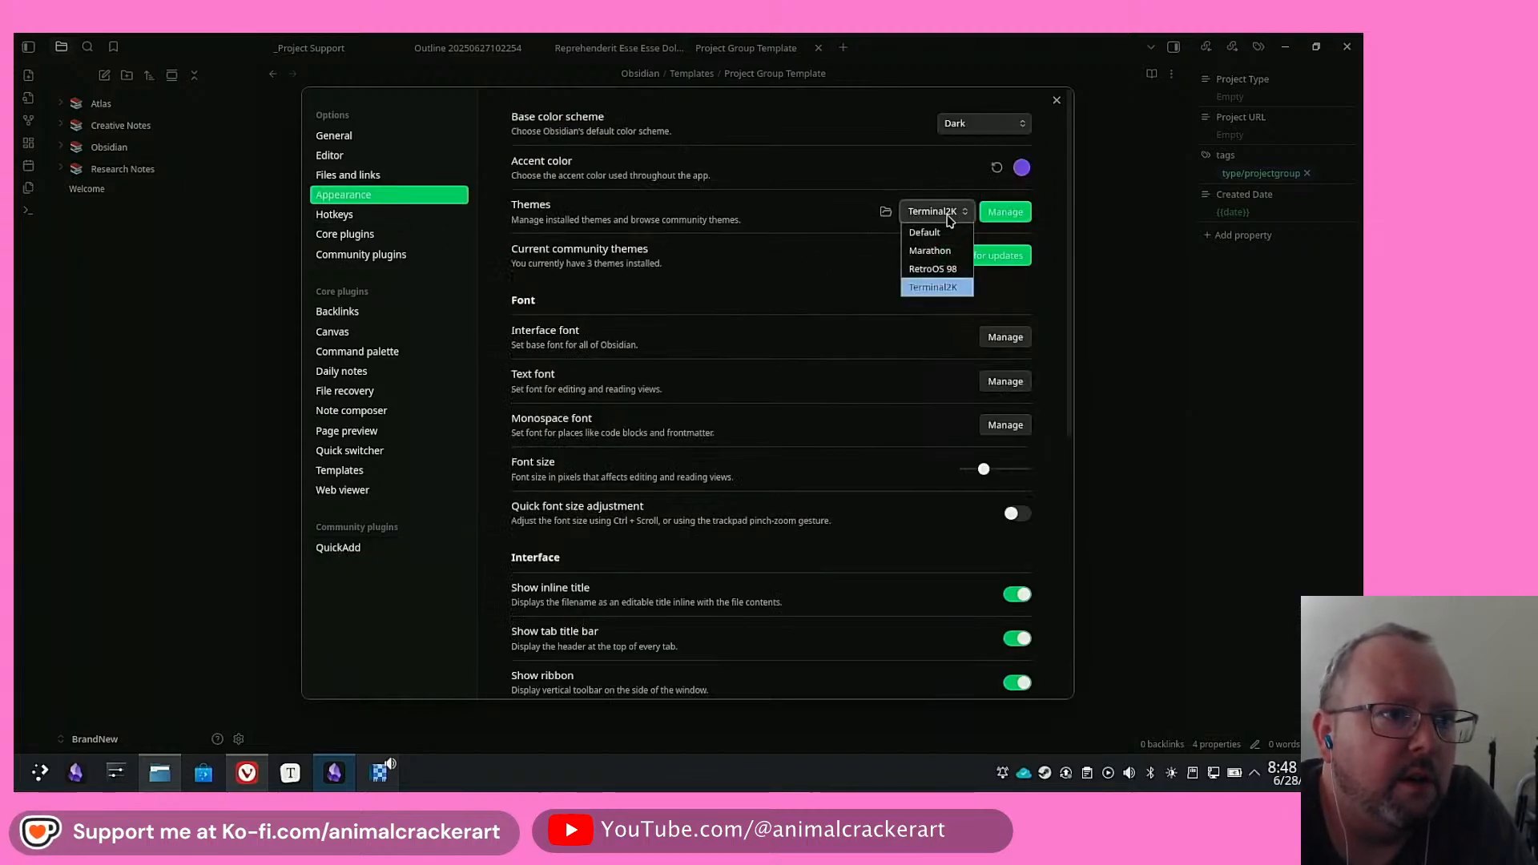
pyautogui.click(930, 268)
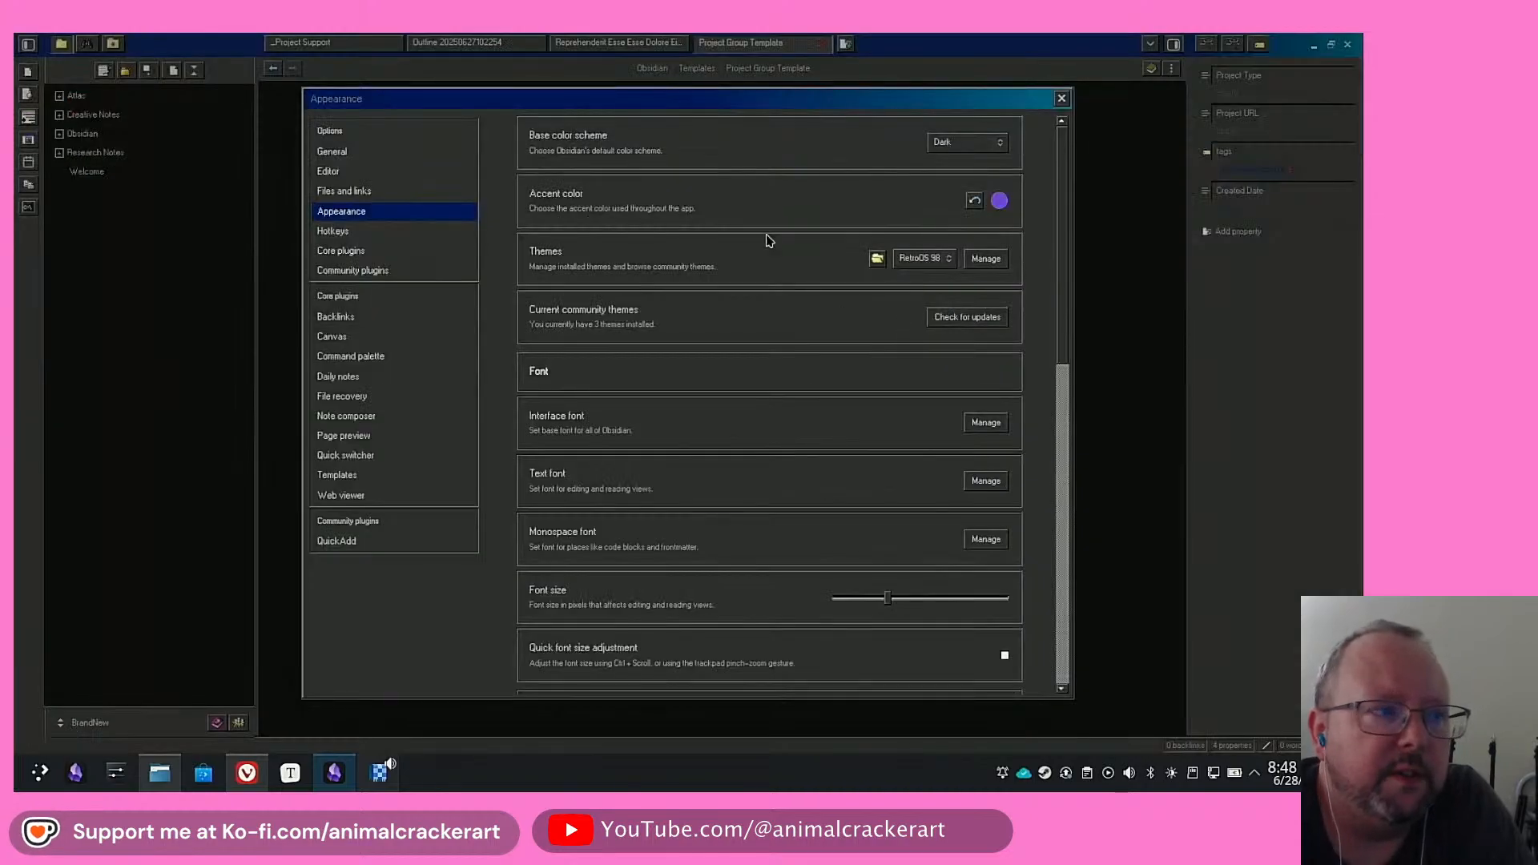
pyautogui.click(959, 144)
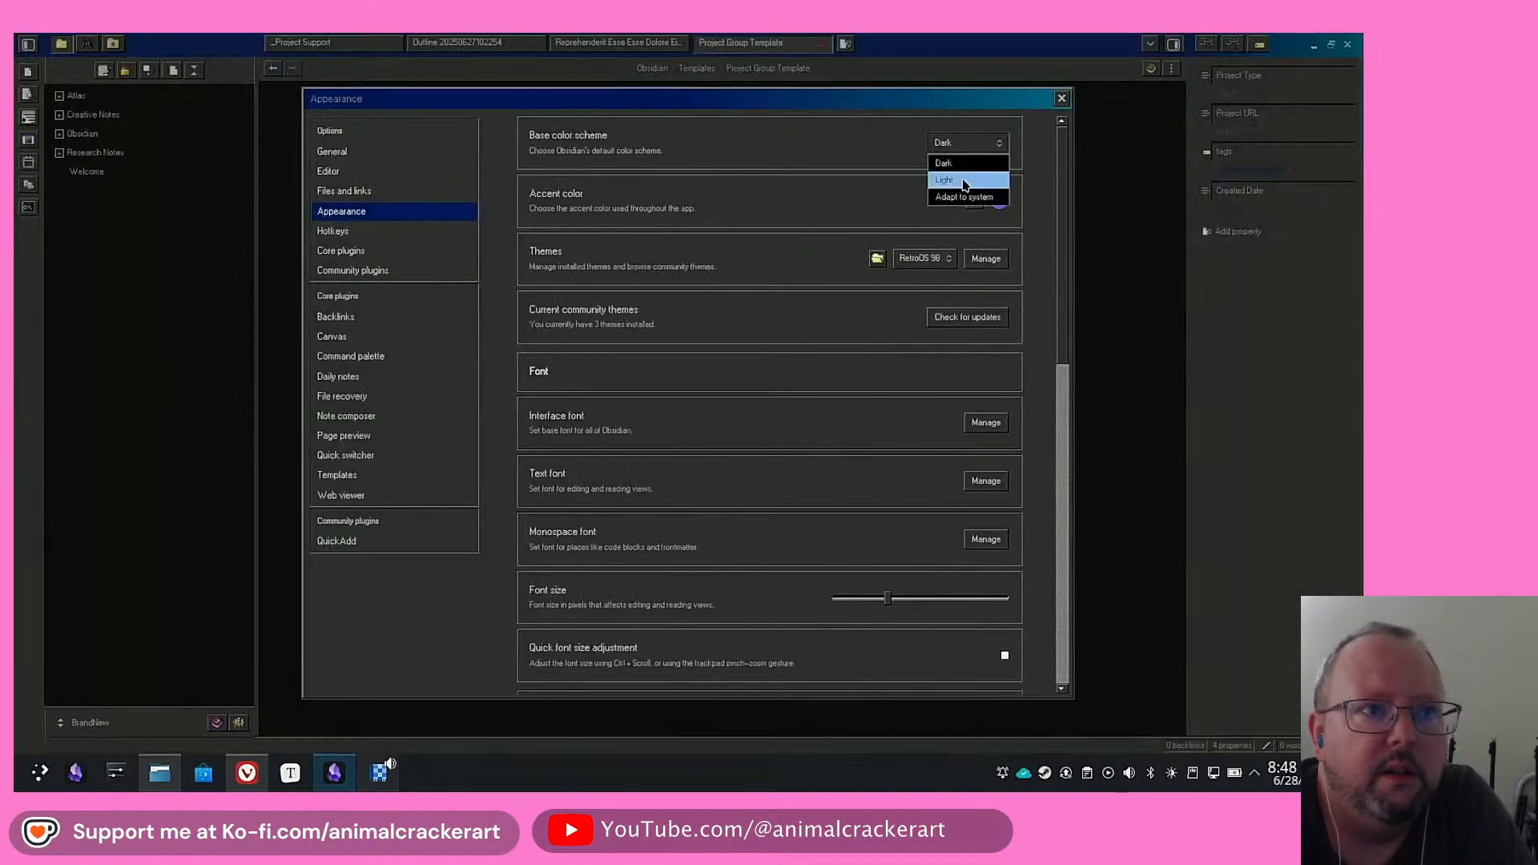
pyautogui.click(965, 172)
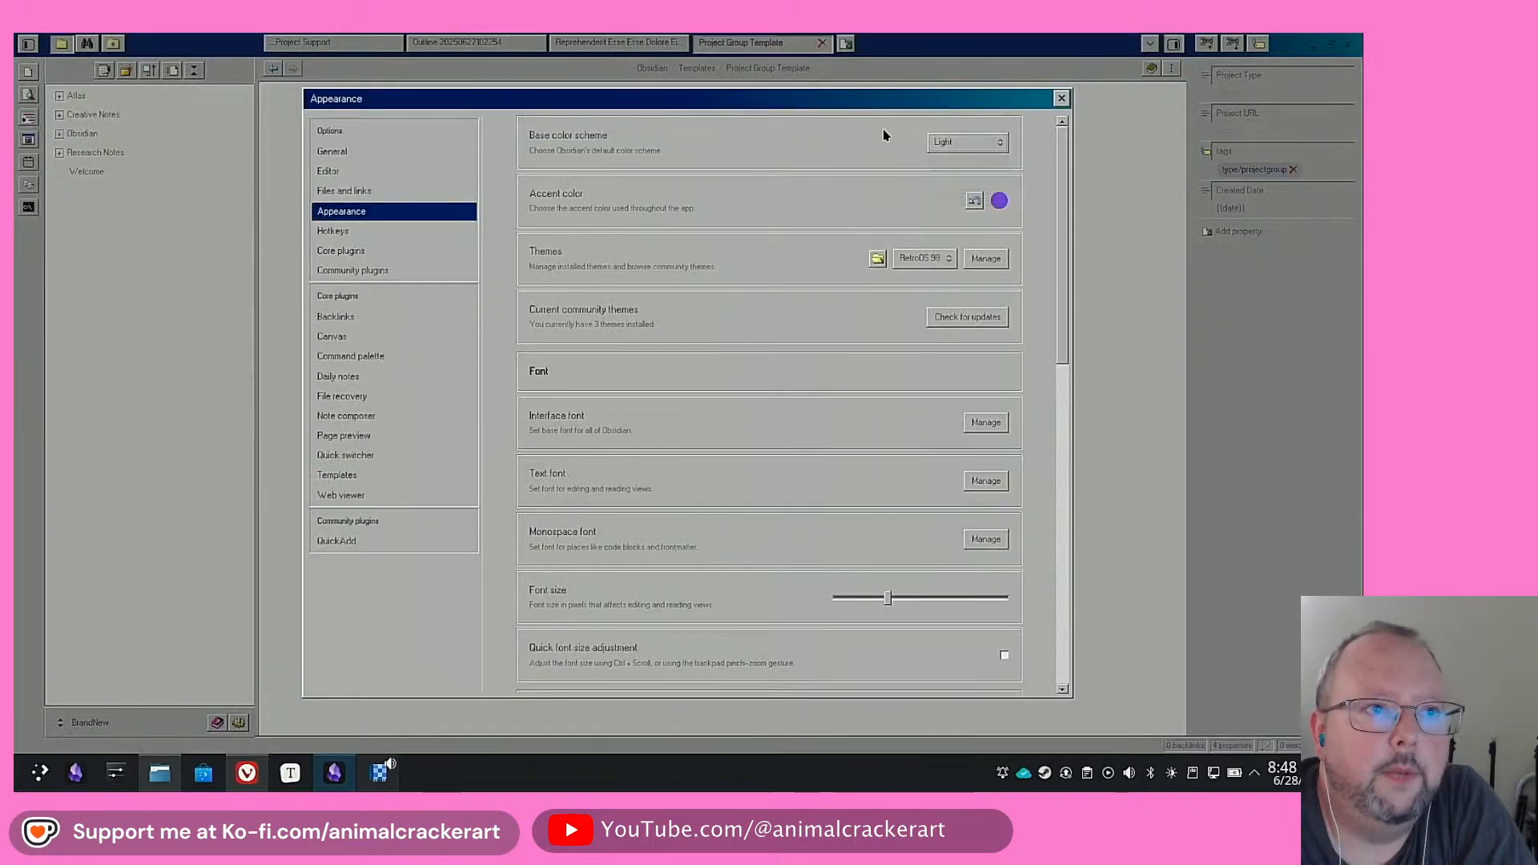
pyautogui.click(352, 542)
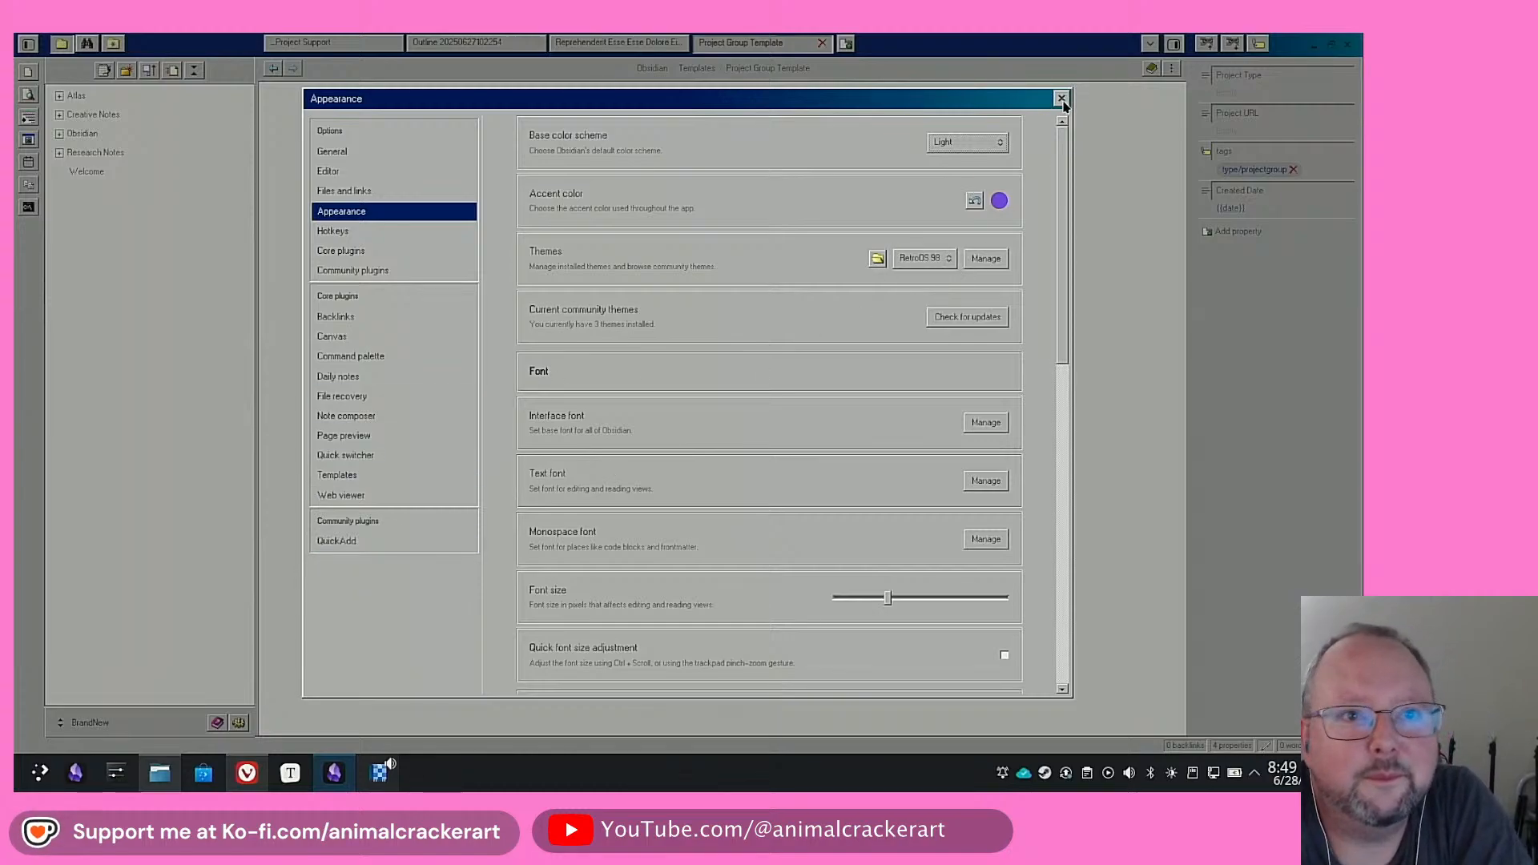
pyautogui.click(1062, 98)
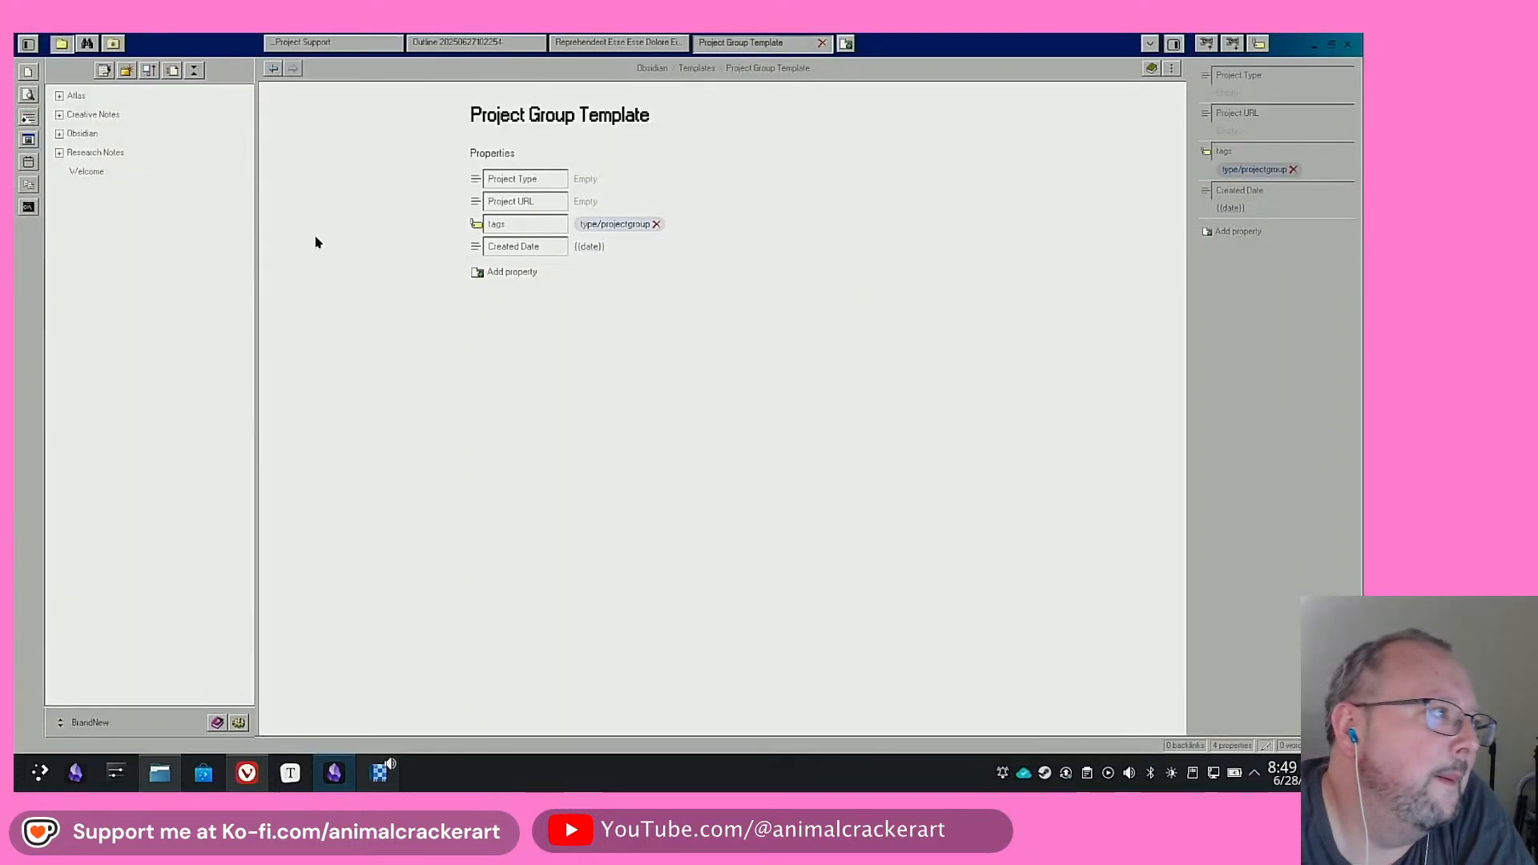
# Expand the Atlas, Creative Notes and Obsidian folders, and check the contents of Embedded Bases
pyautogui.click(59, 96)
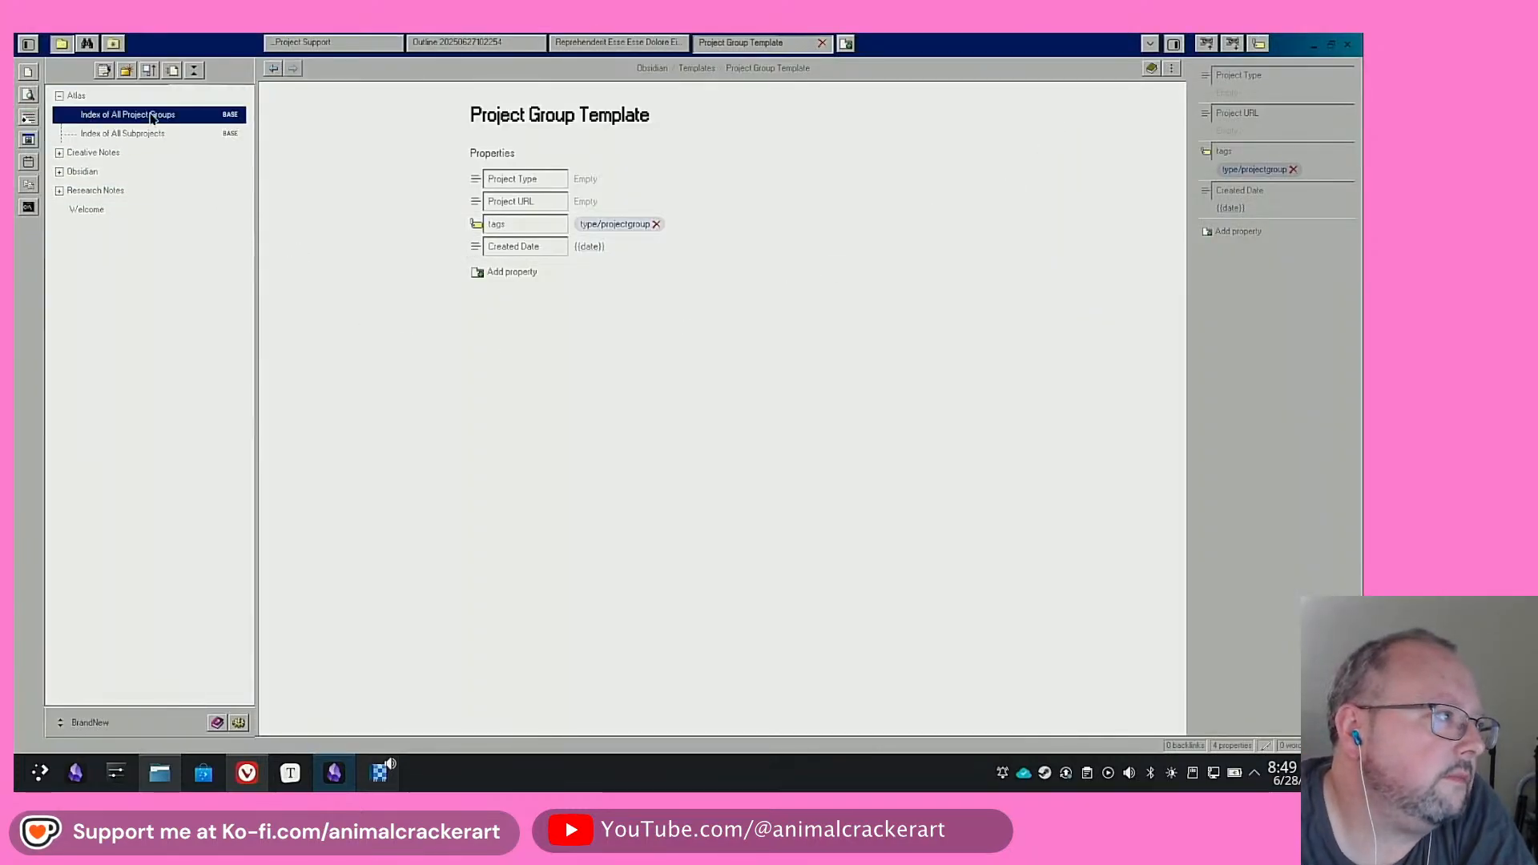
pyautogui.click(60, 152)
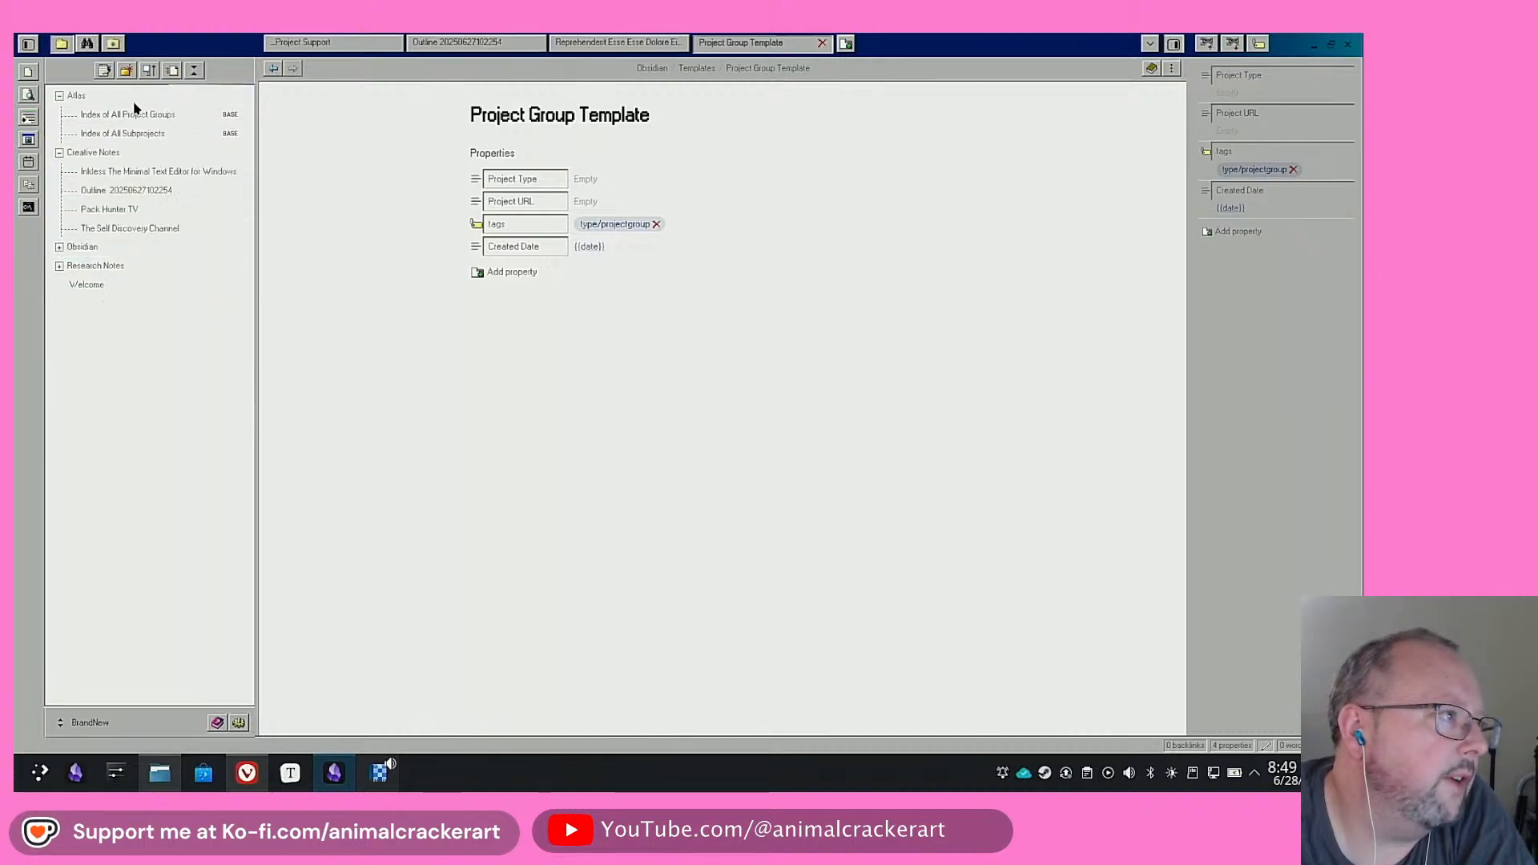
pyautogui.click(60, 249)
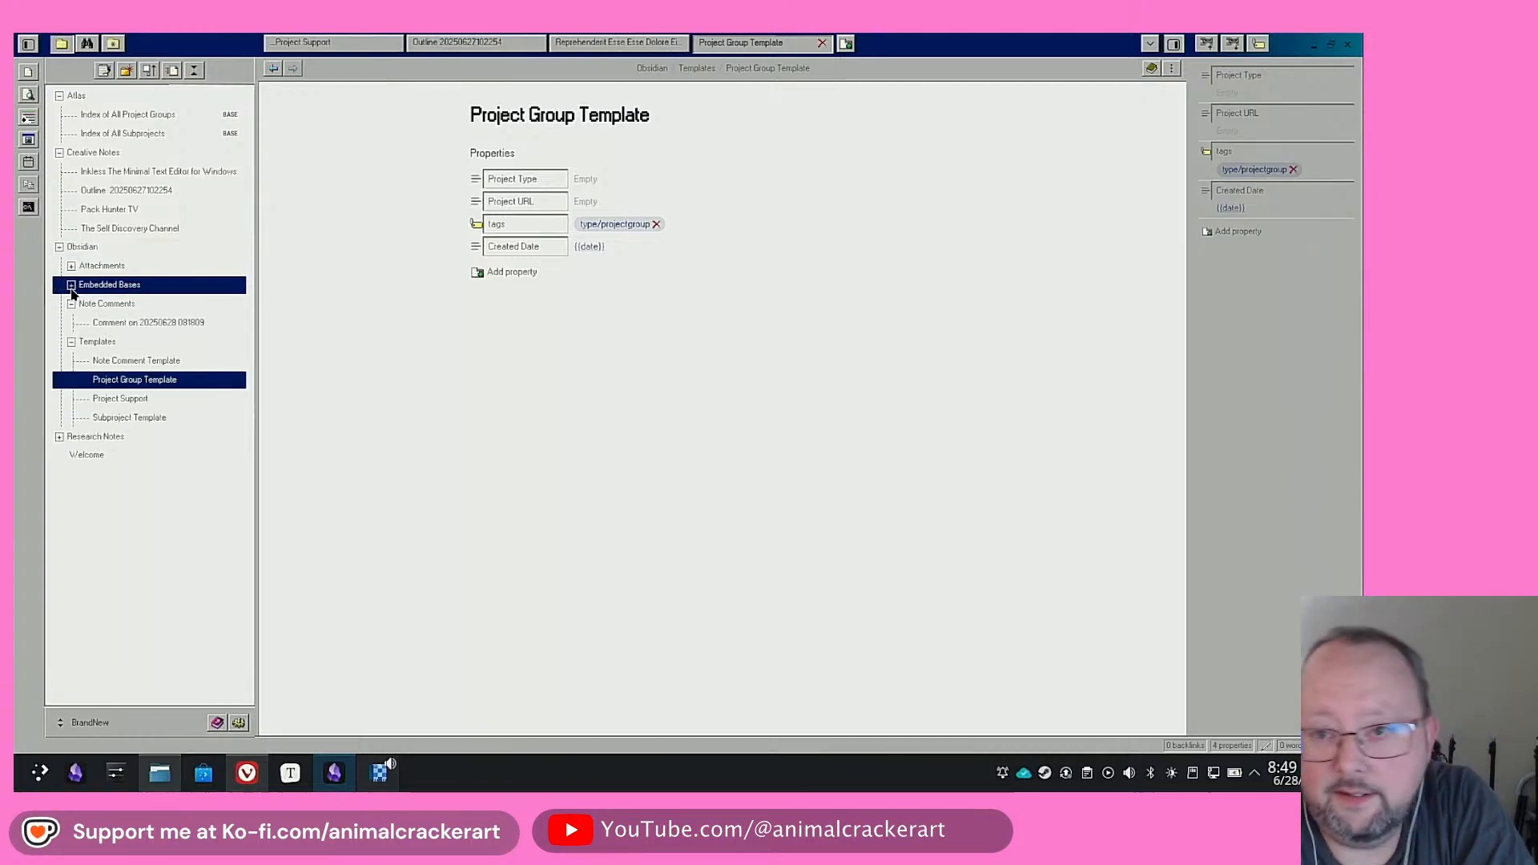
pyautogui.click(72, 285)
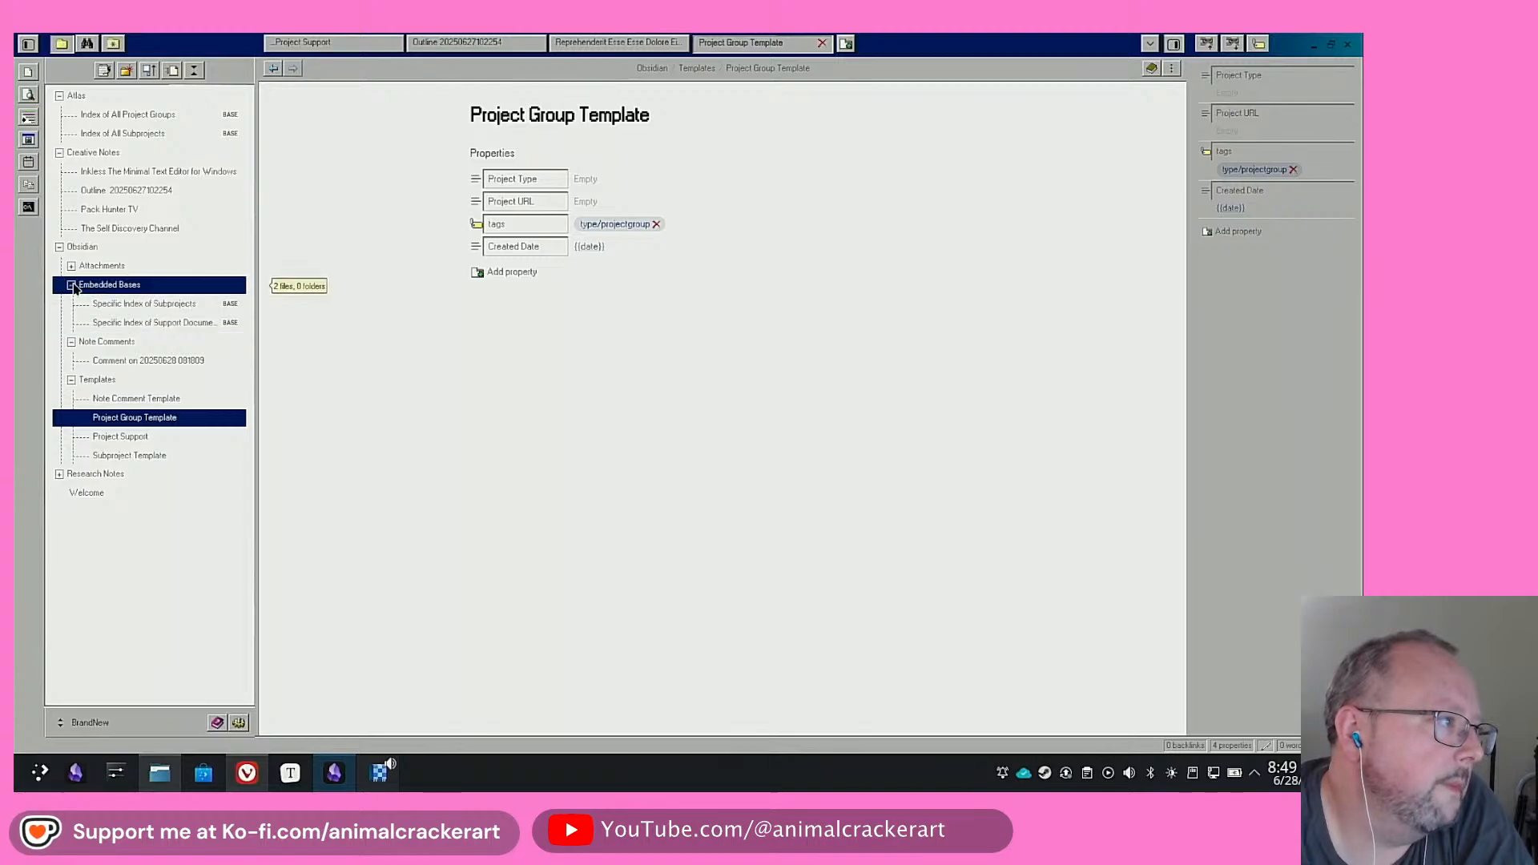
pyautogui.click(72, 285)
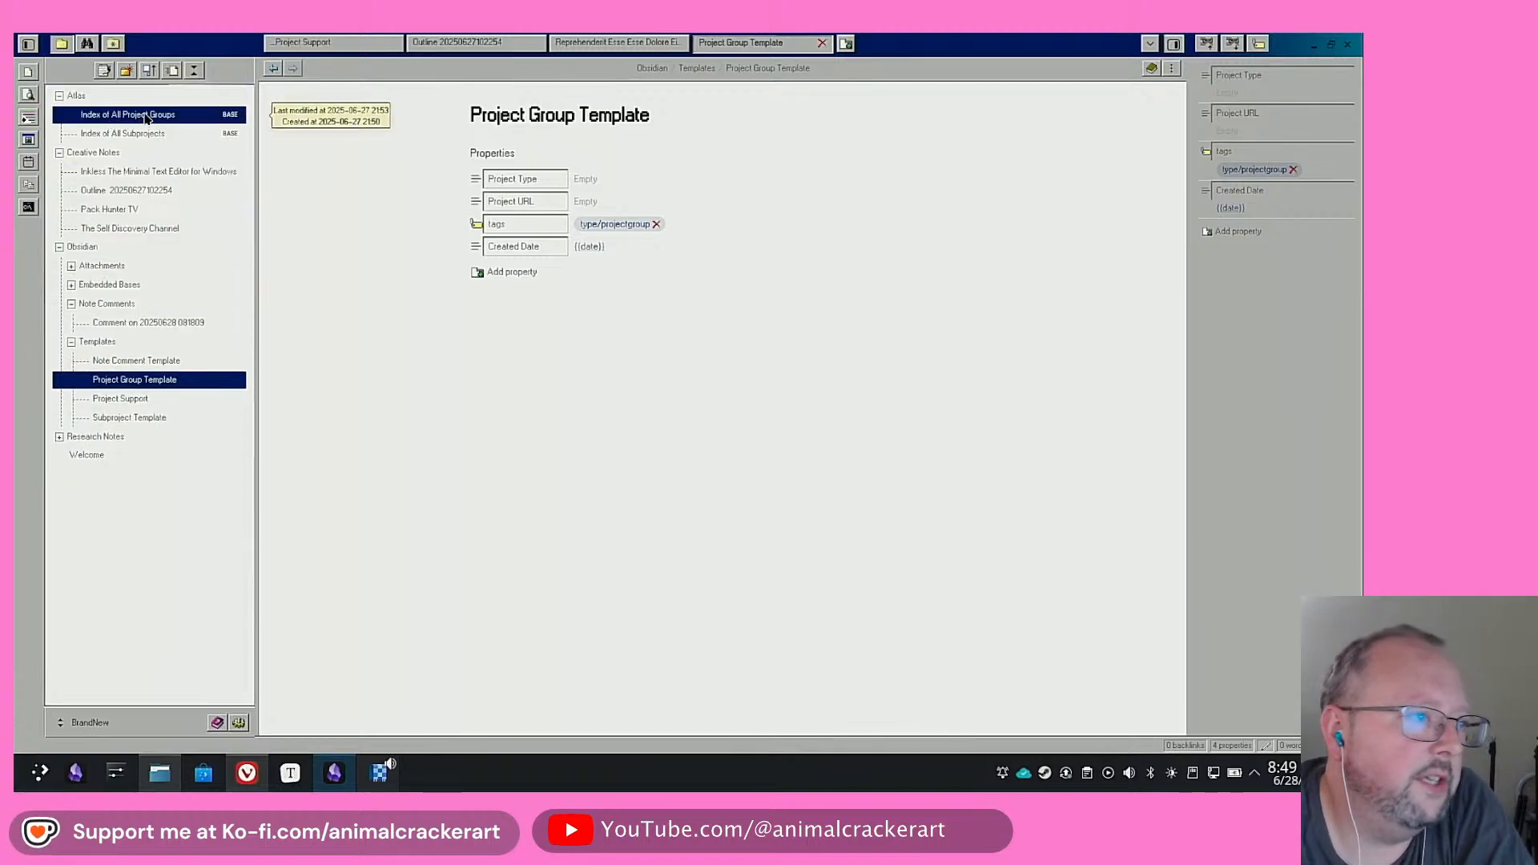
# Open The Self Discovery Channel from the Index of All Project Groups and examine its Active and Early Stage Sub Projects sections
pyautogui.click(147, 118)
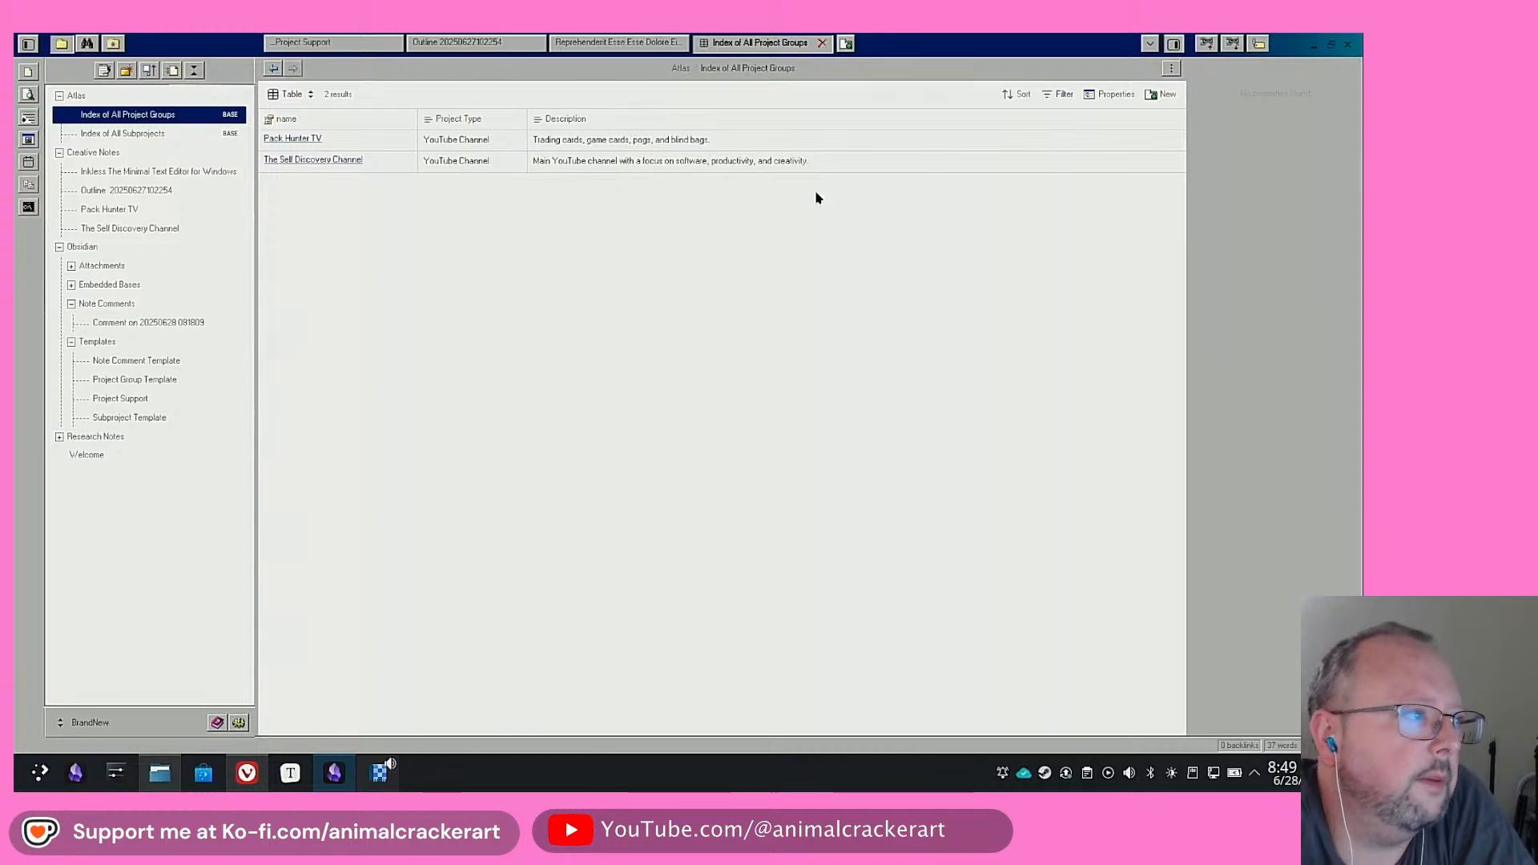
pyautogui.click(332, 162)
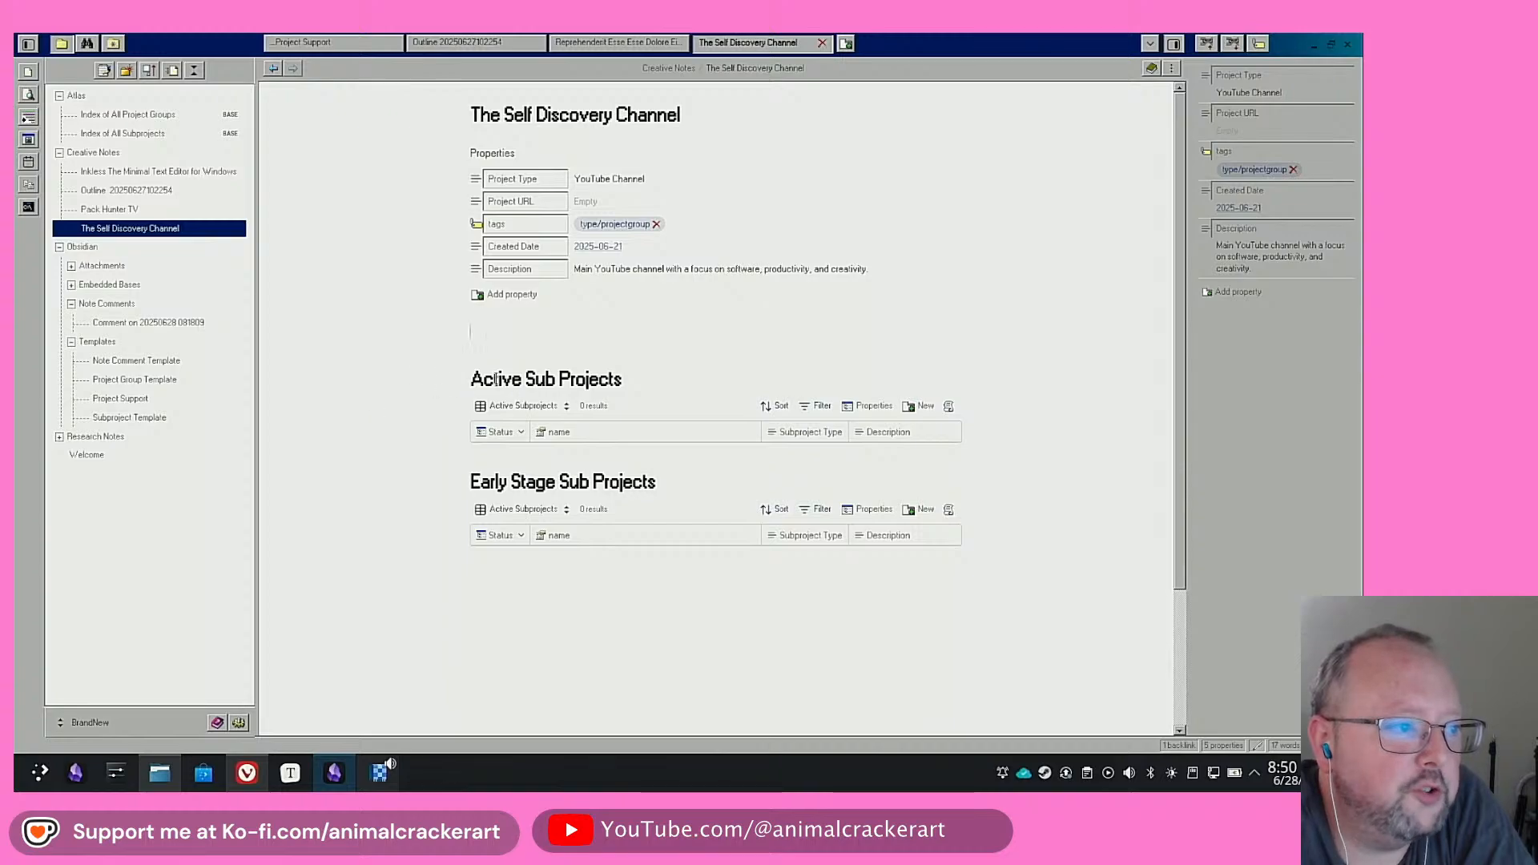
pyautogui.click(618, 379)
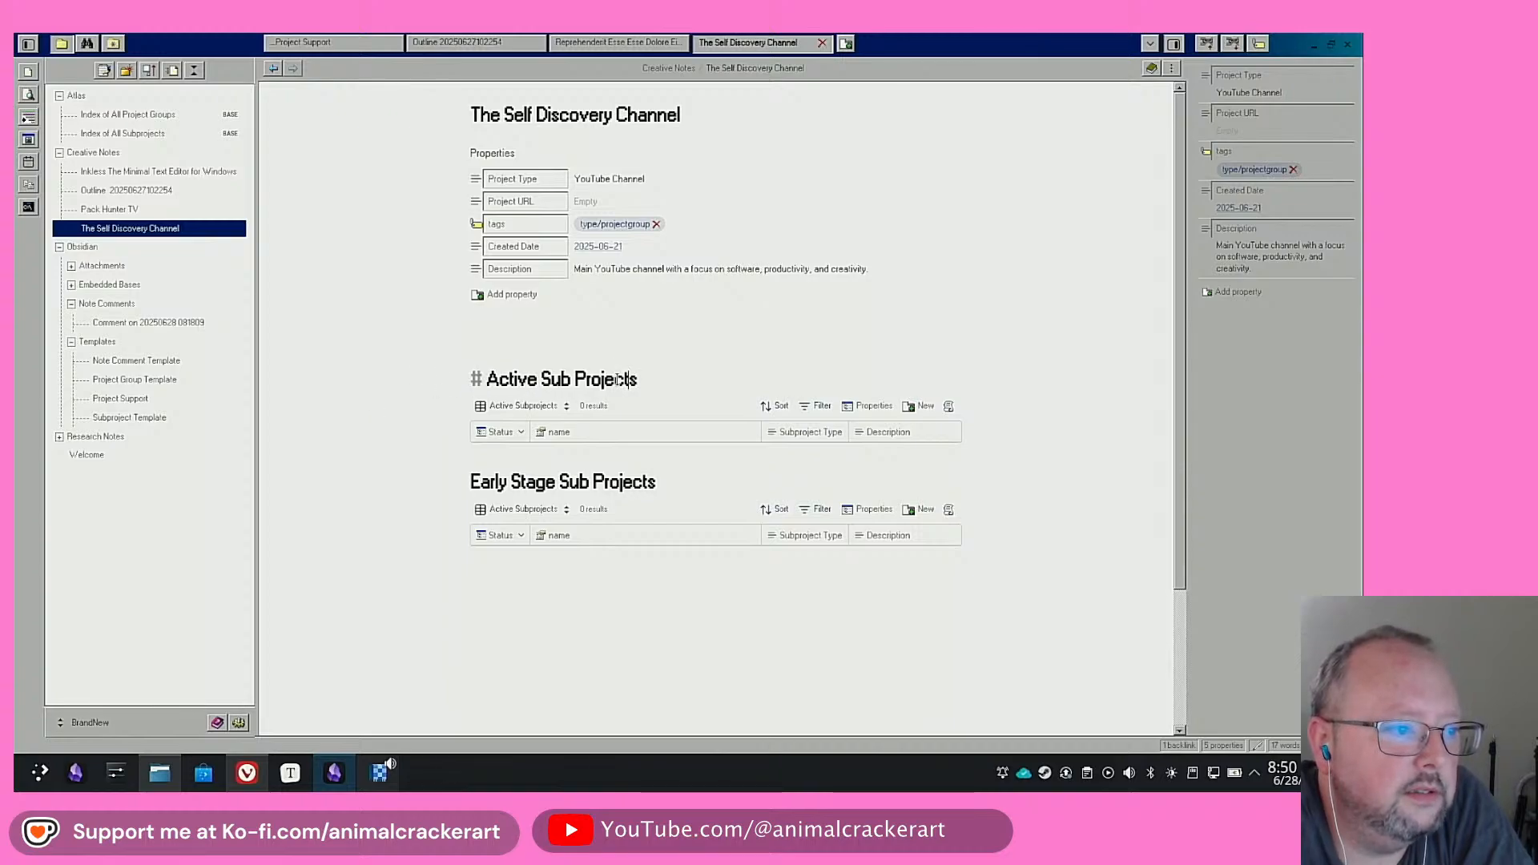
pyautogui.click(592, 483)
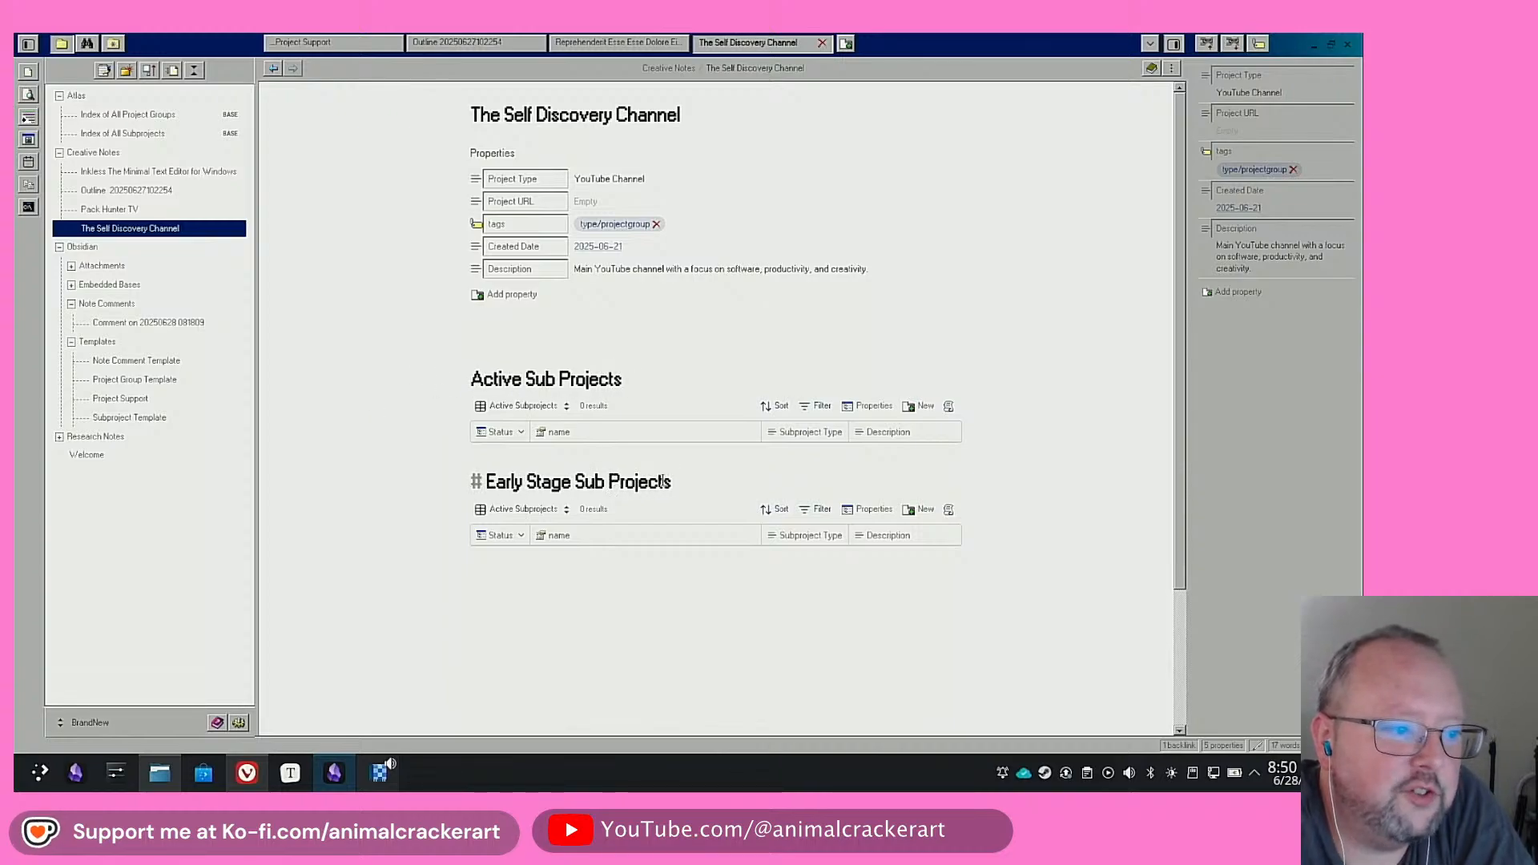
pyautogui.click(612, 381)
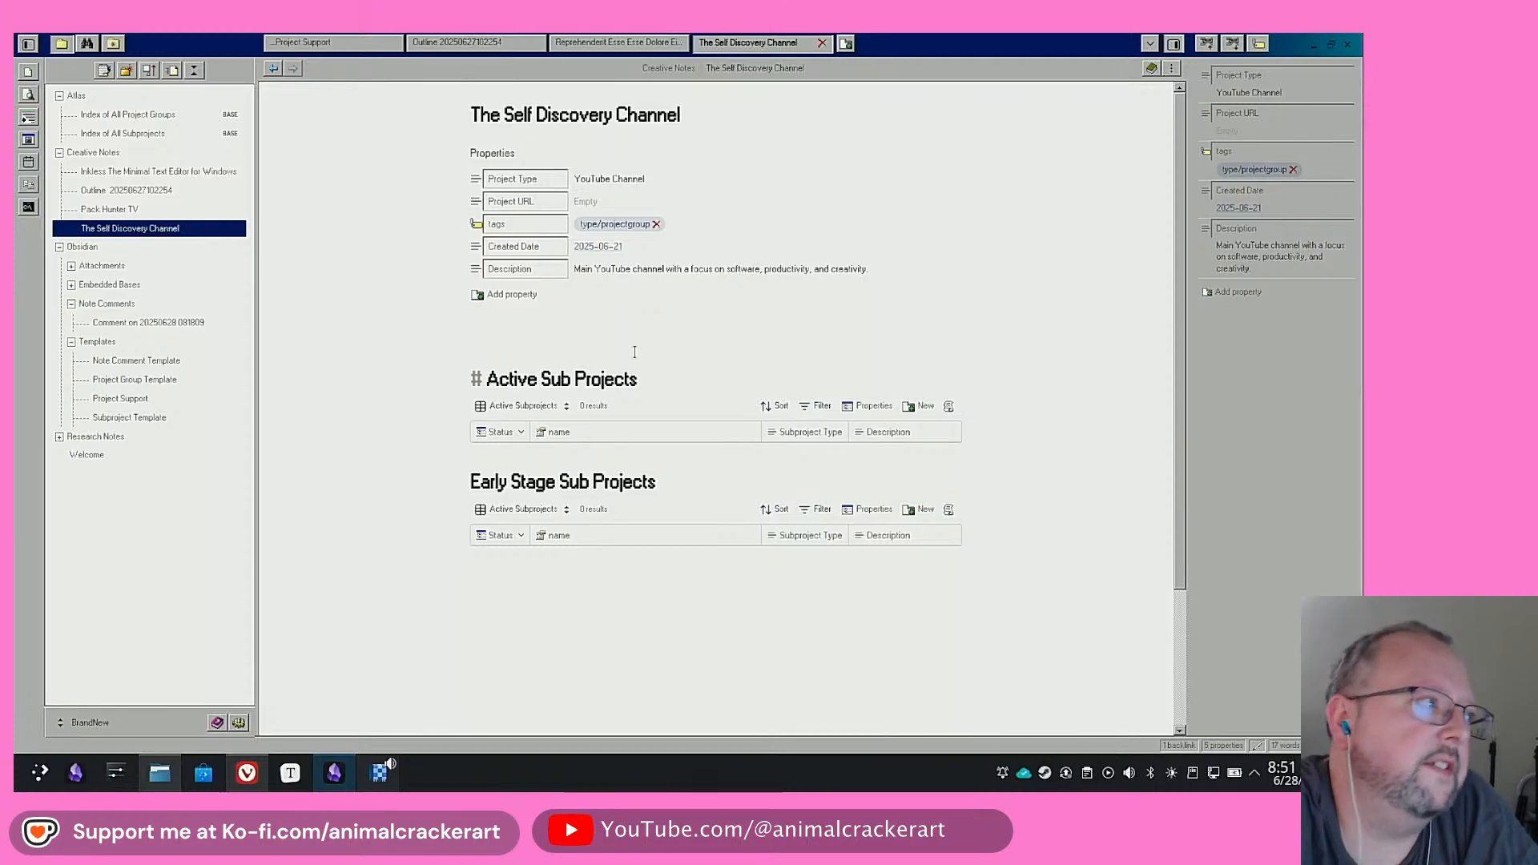
# Check the properties of the Inkless The Minimal Text Editor for Windows note and return to The Self Discovery Channel
pyautogui.click(158, 171)
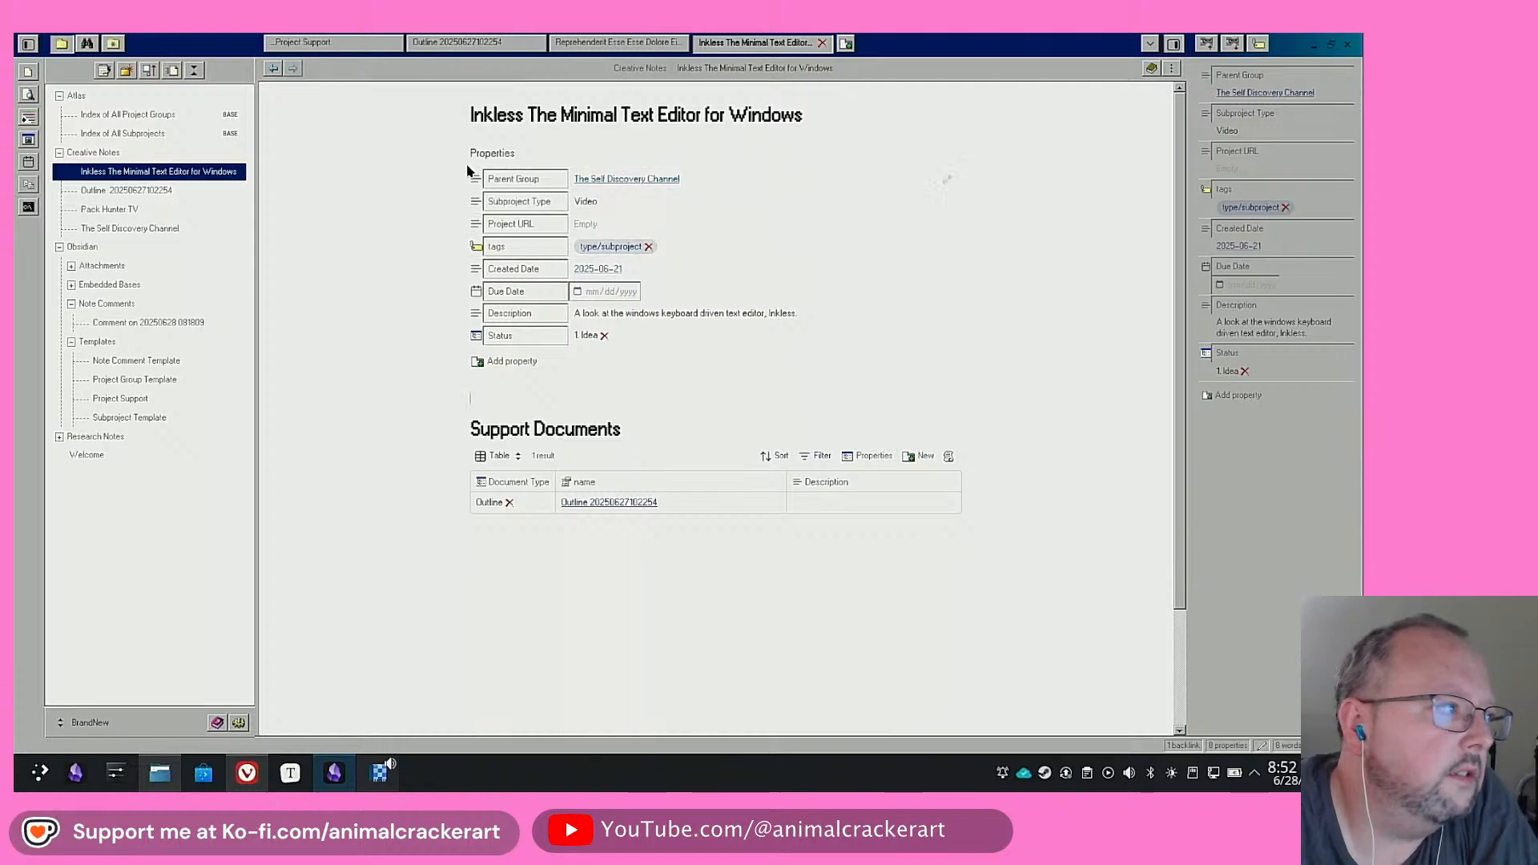
pyautogui.click(130, 229)
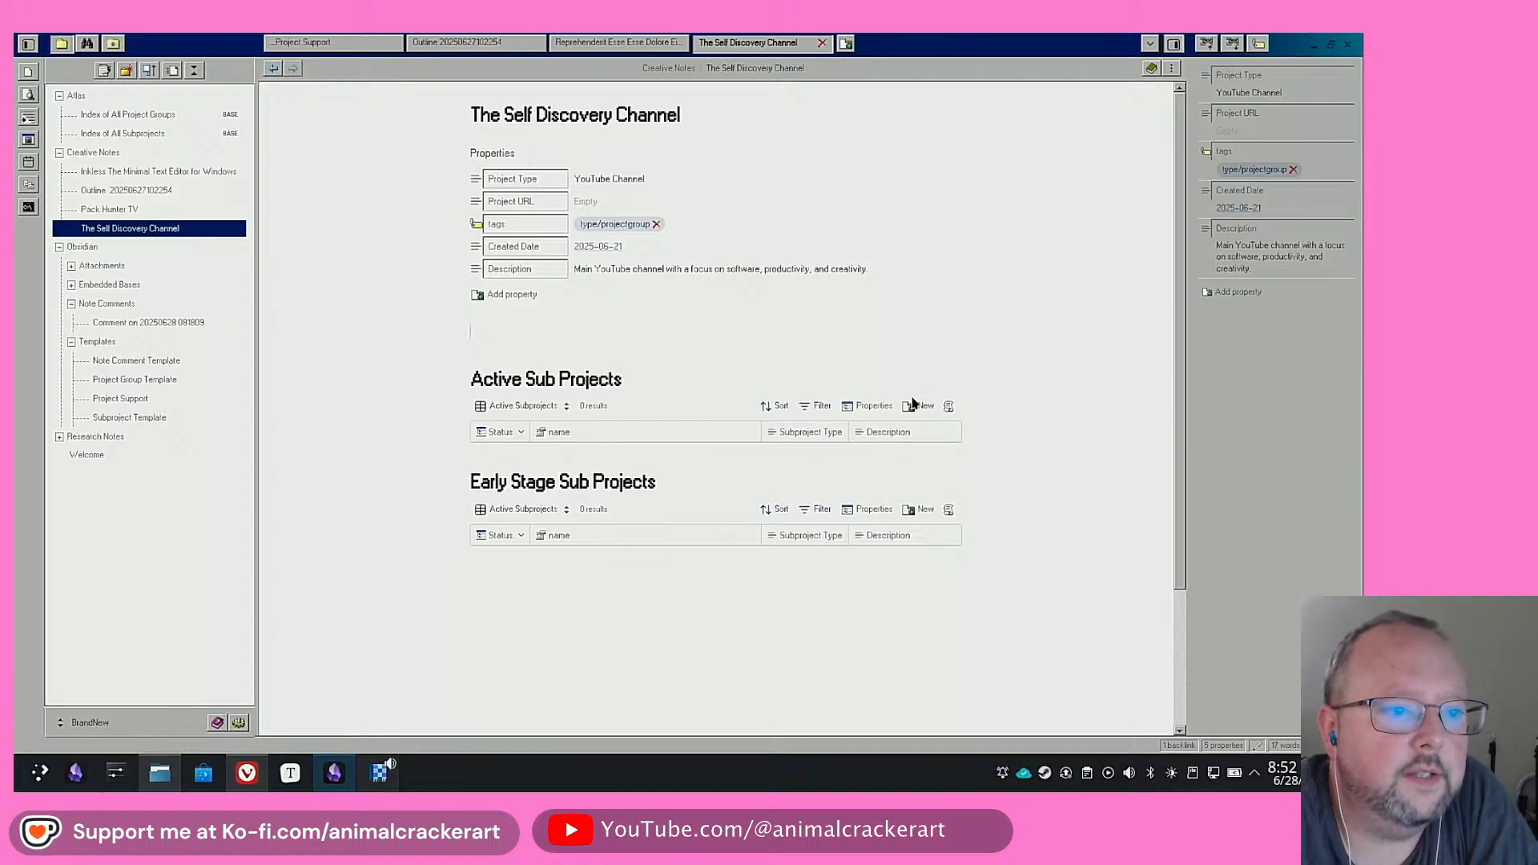
# Open the Specific Index of Subprojects base and examine its filters for all views and for the current view
pyautogui.click(71, 286)
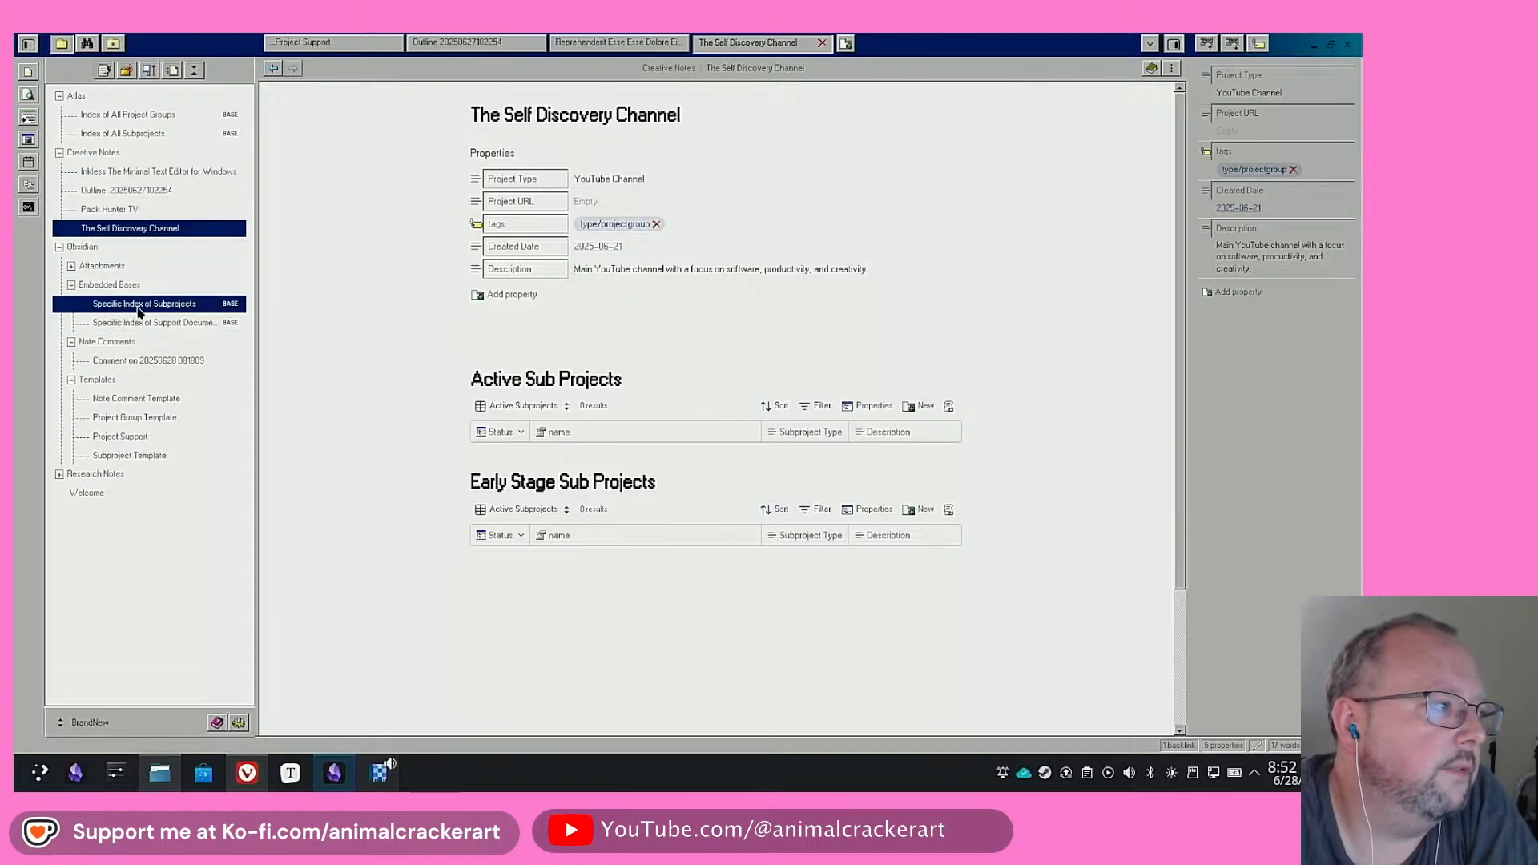
pyautogui.click(141, 312)
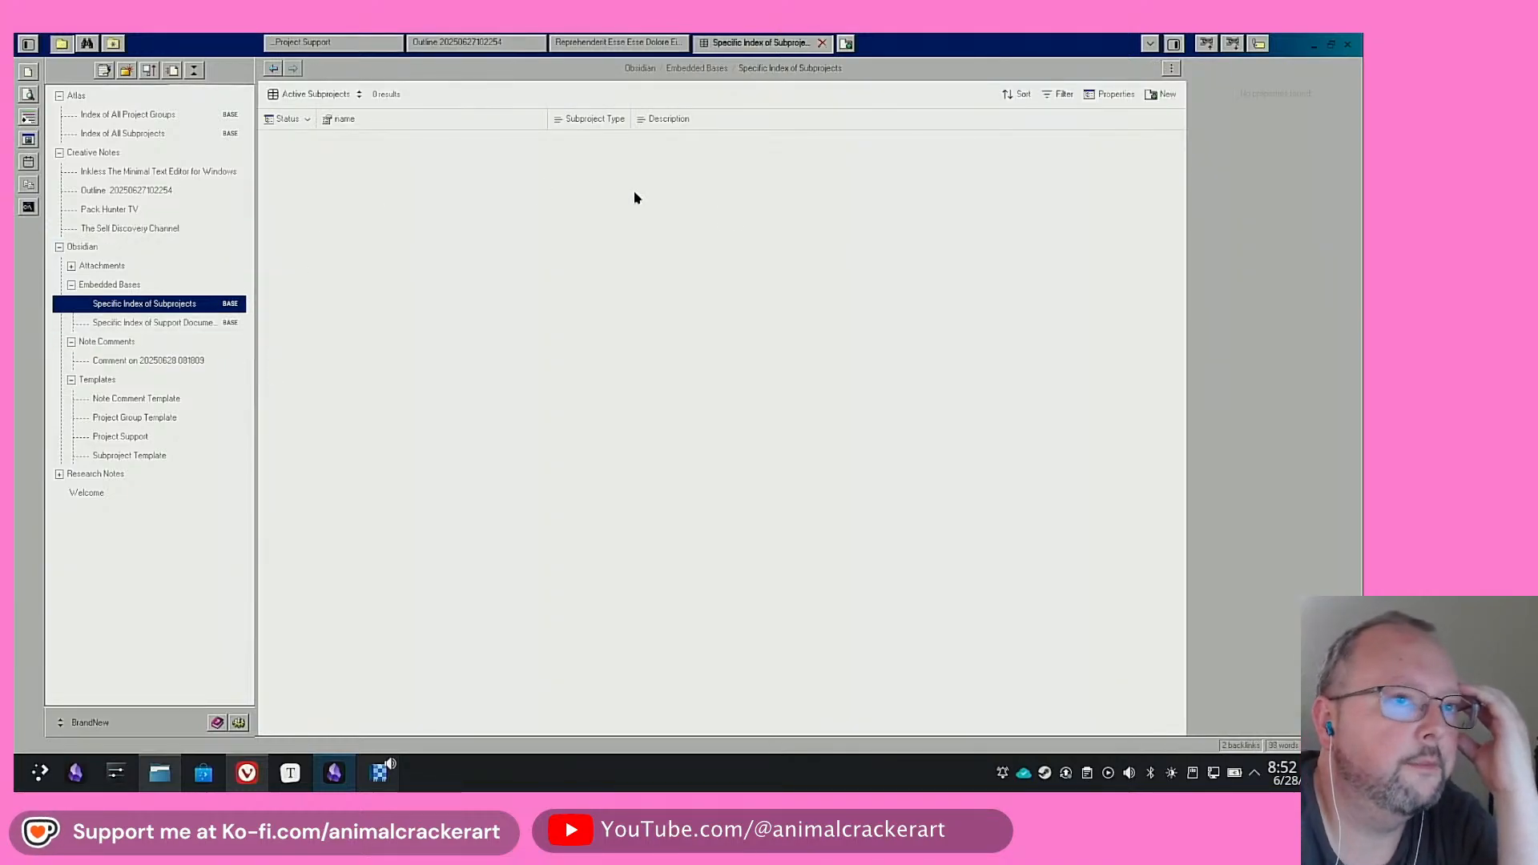
pyautogui.click(1060, 97)
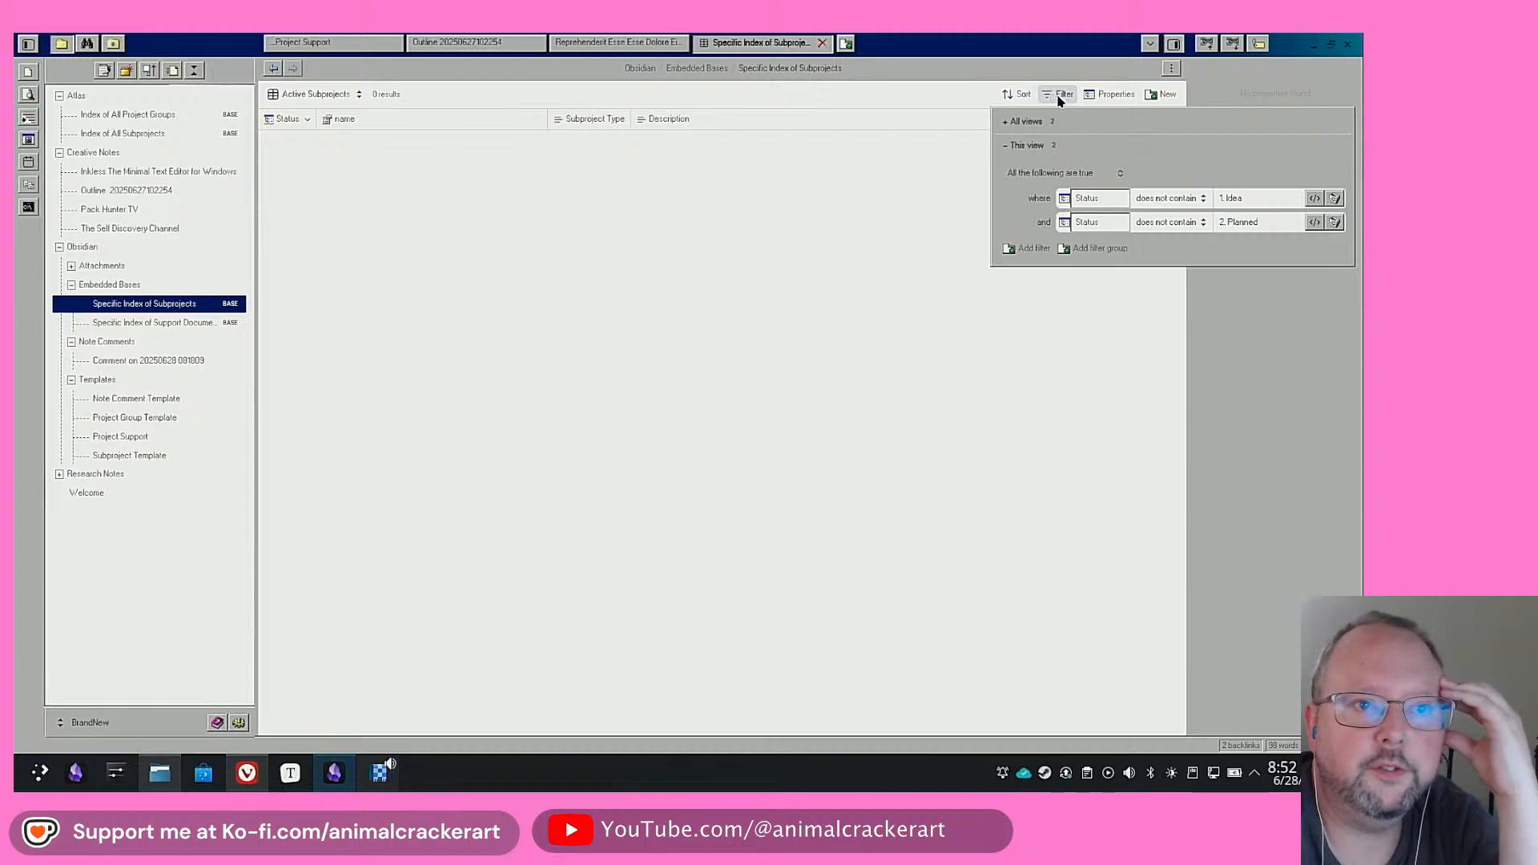
pyautogui.click(1008, 123)
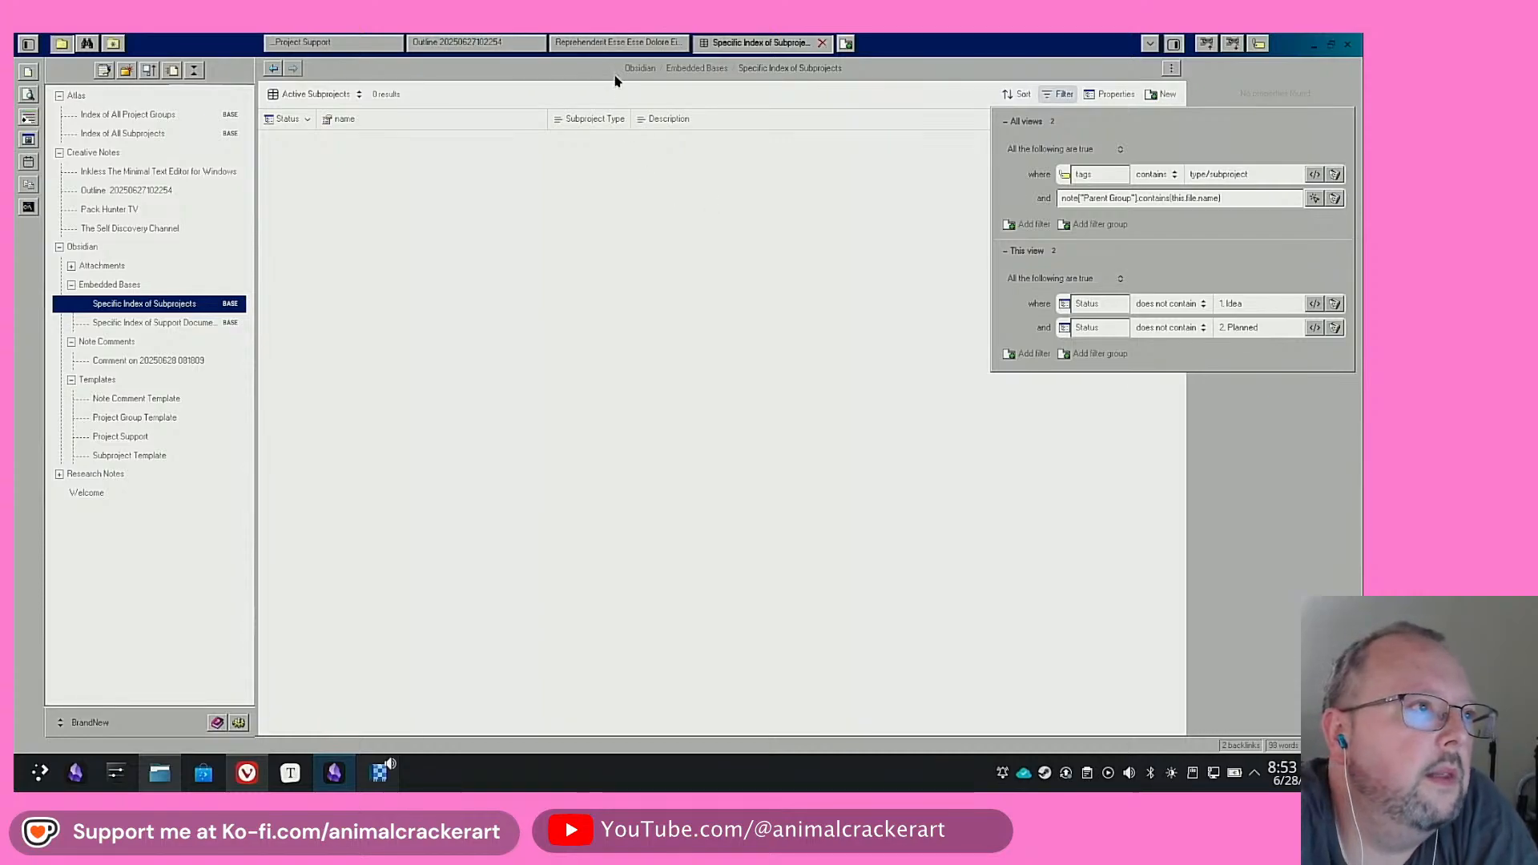
# Check the Inkless The Minimal Text Editor for Windows note's properties, and compare them with the filters of the Specific Index of Subprojects base
pyautogui.click(474, 40)
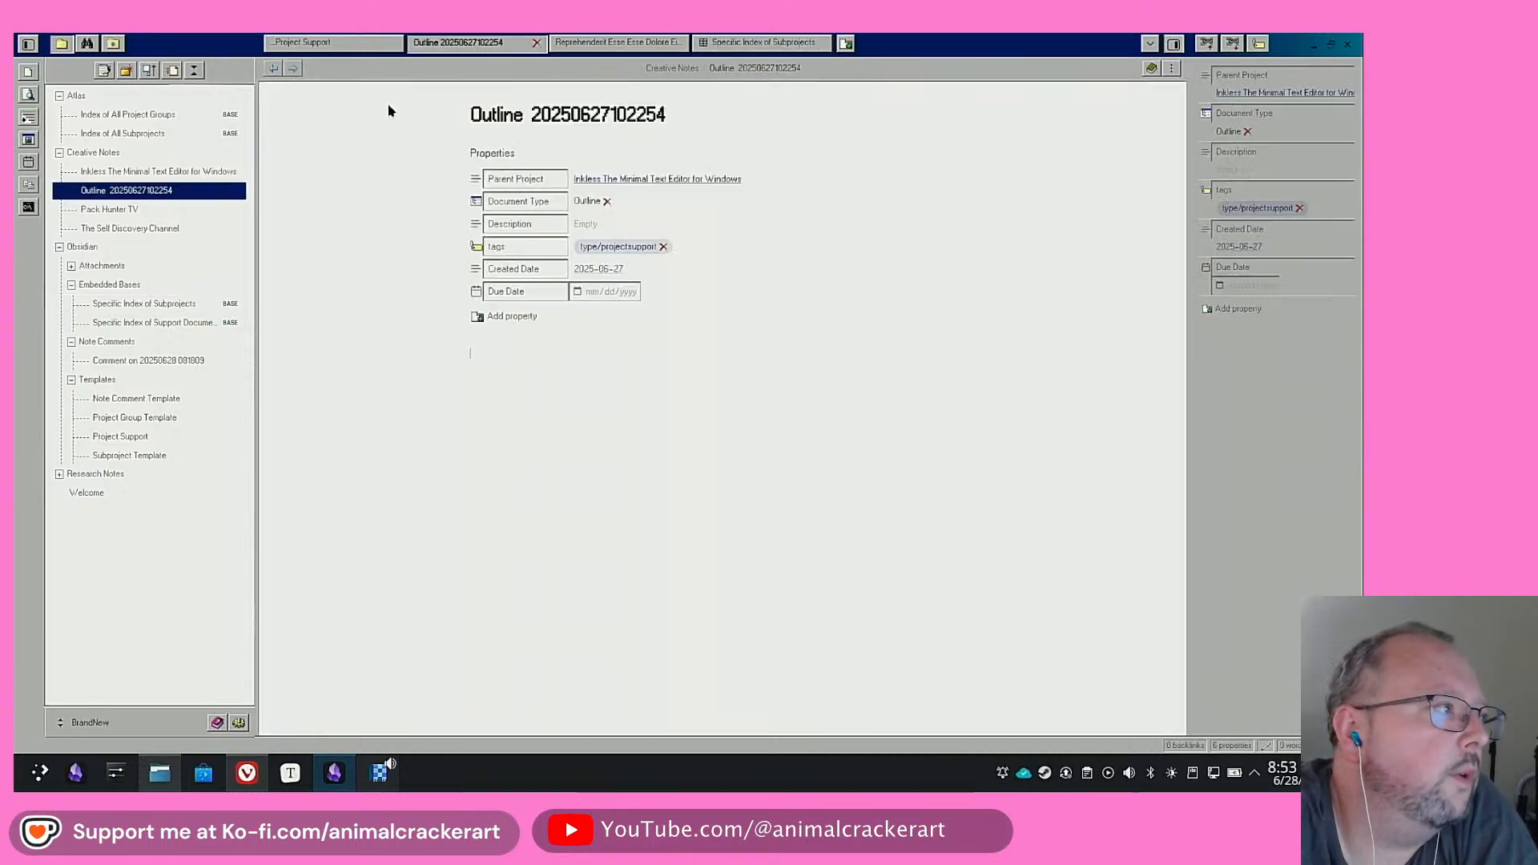
pyautogui.click(117, 172)
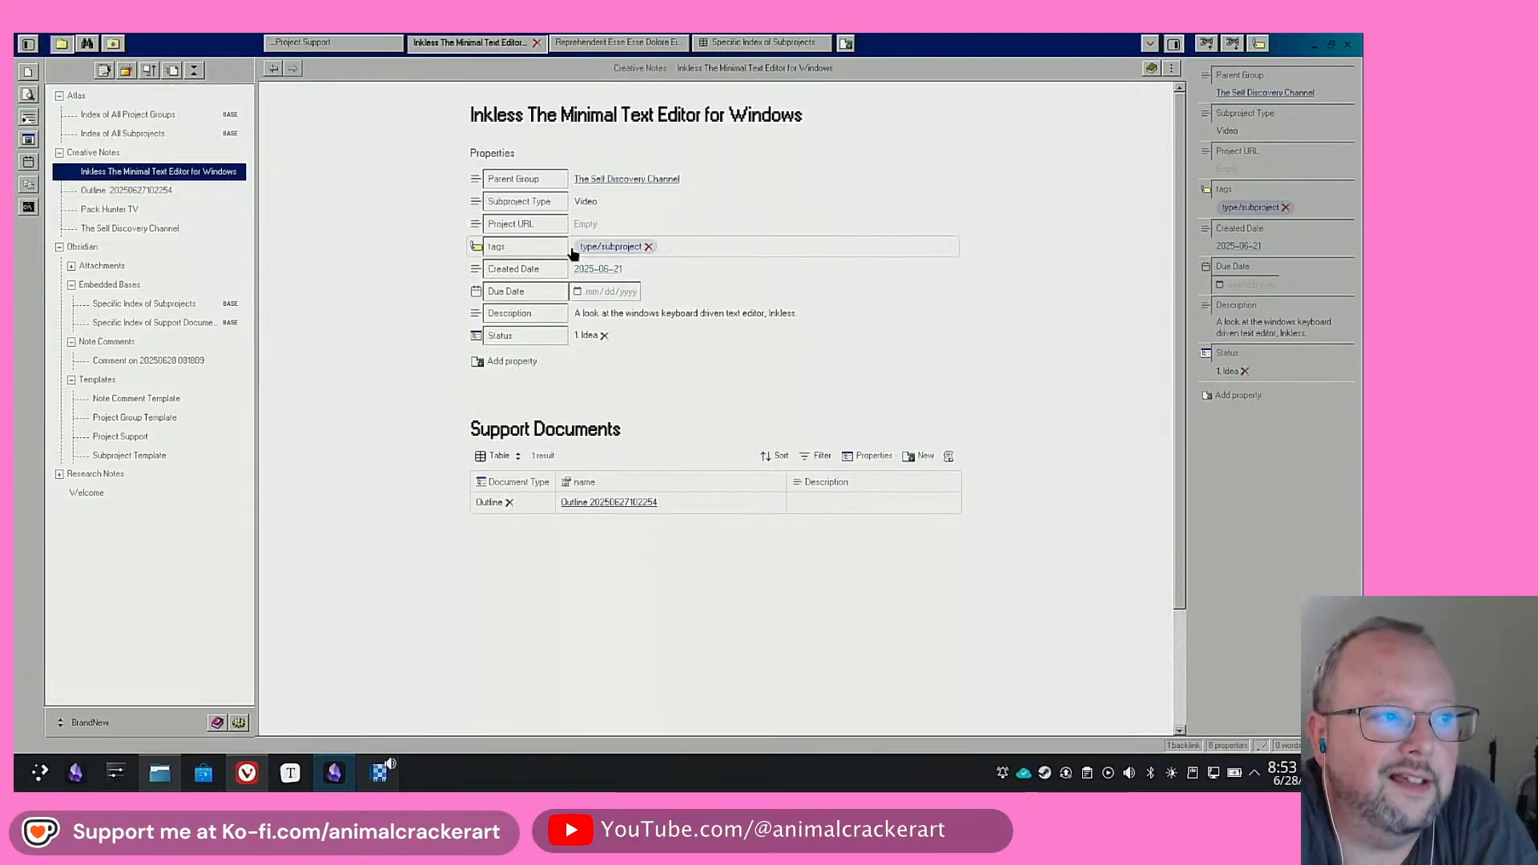
pyautogui.click(759, 42)
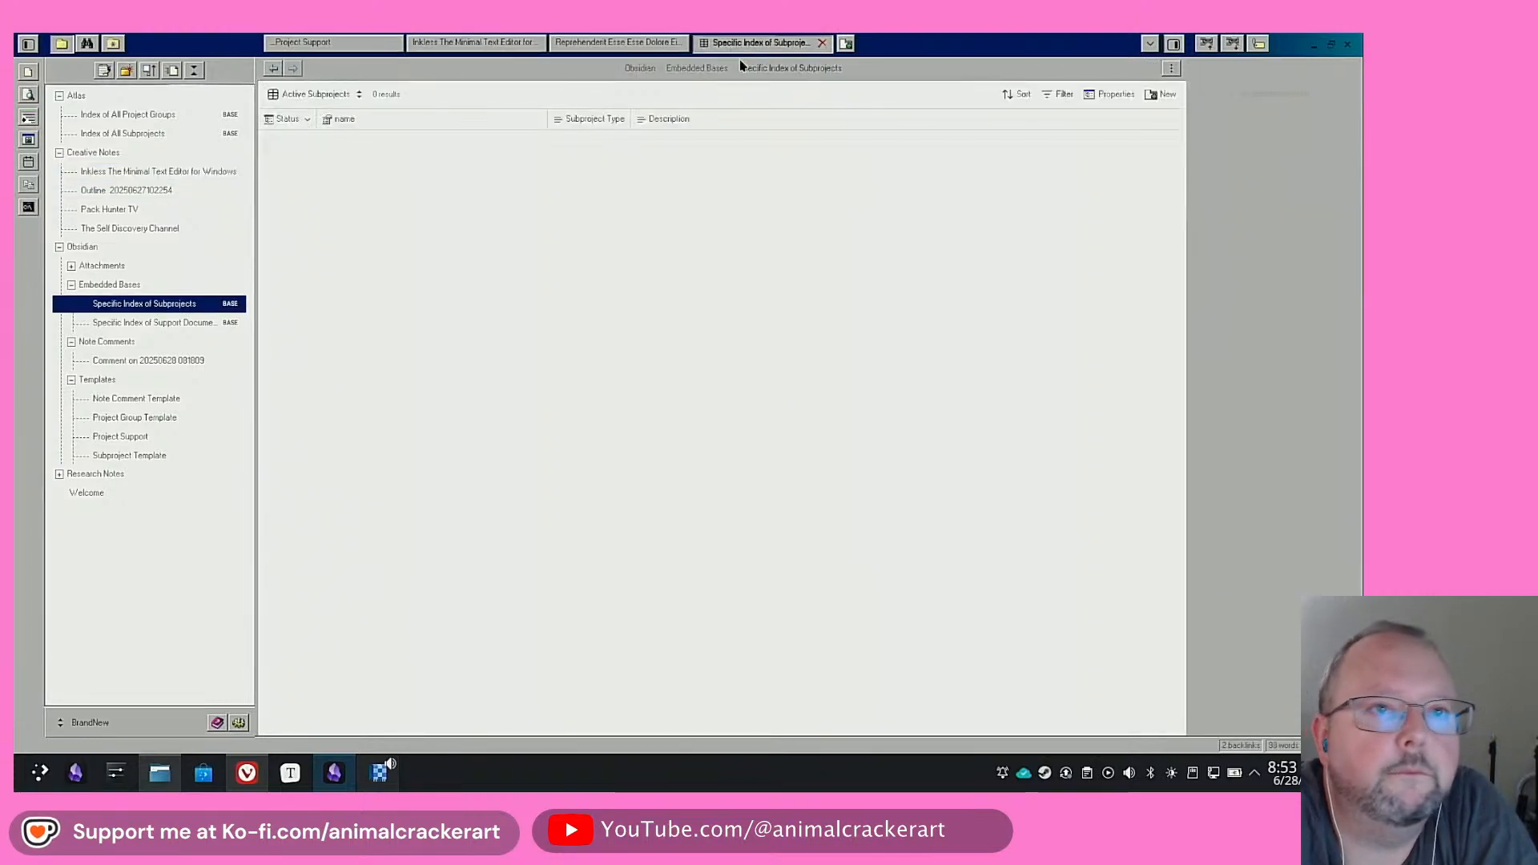
pyautogui.click(1051, 94)
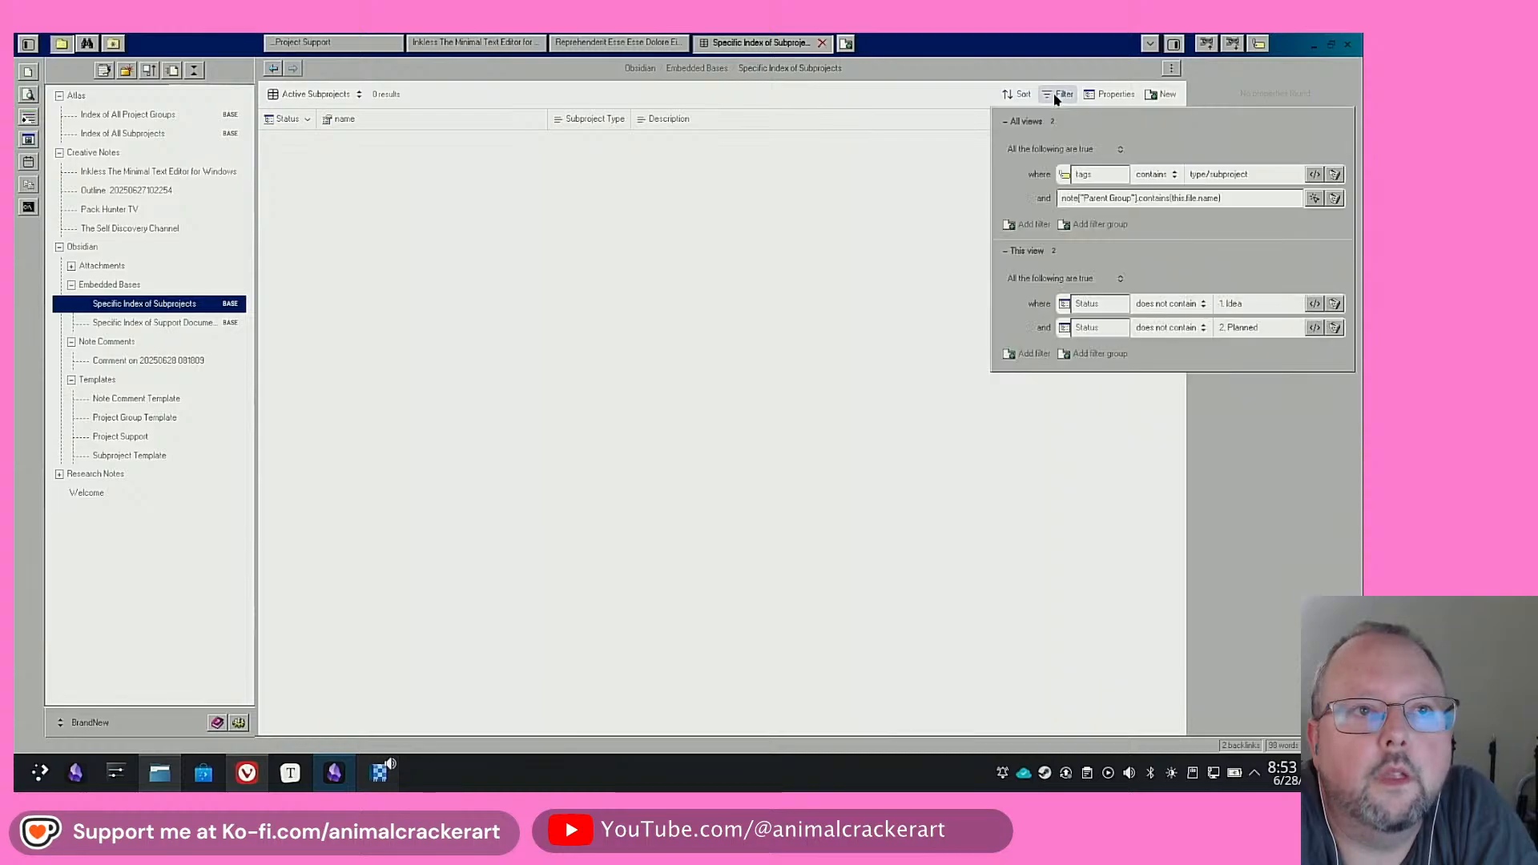
# Inspect the Parent Group filter formula, view the Status "2. Planned" filter as a formula and back as a rule, and close the filters
pyautogui.click(1065, 201)
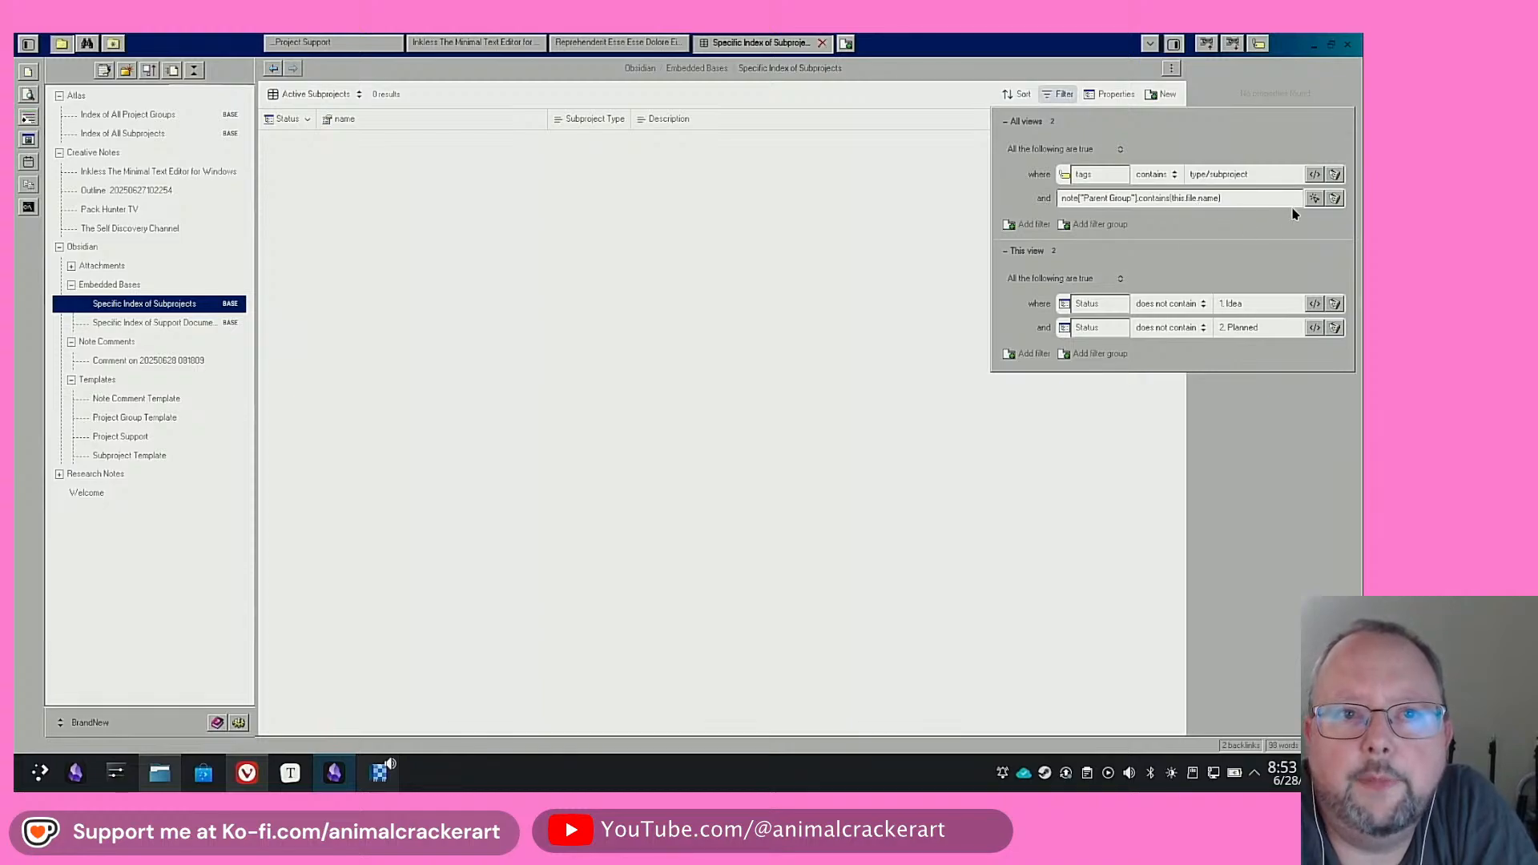
pyautogui.click(1317, 328)
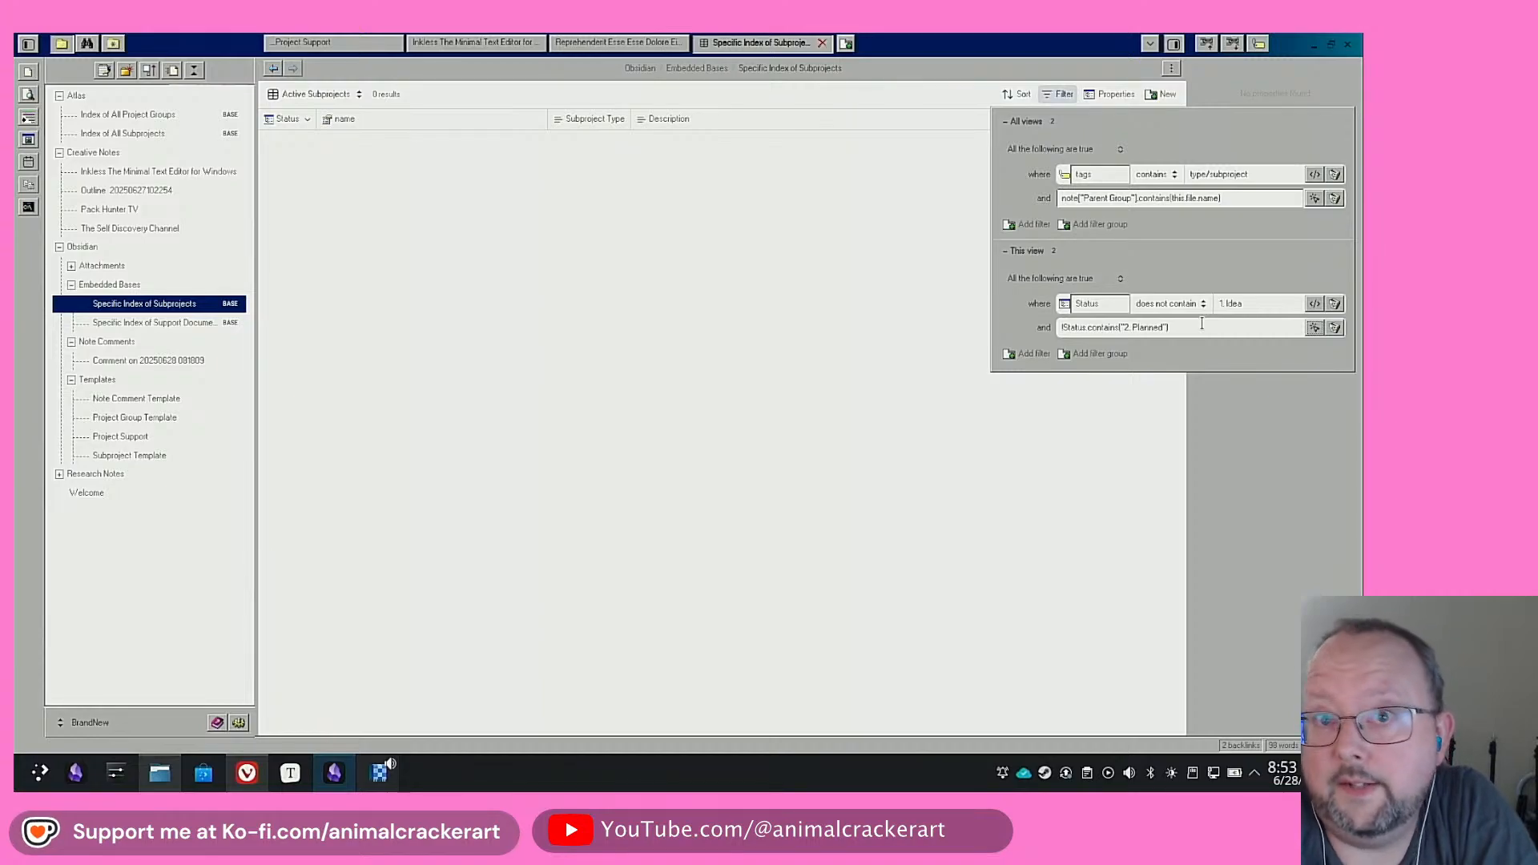
pyautogui.click(1315, 329)
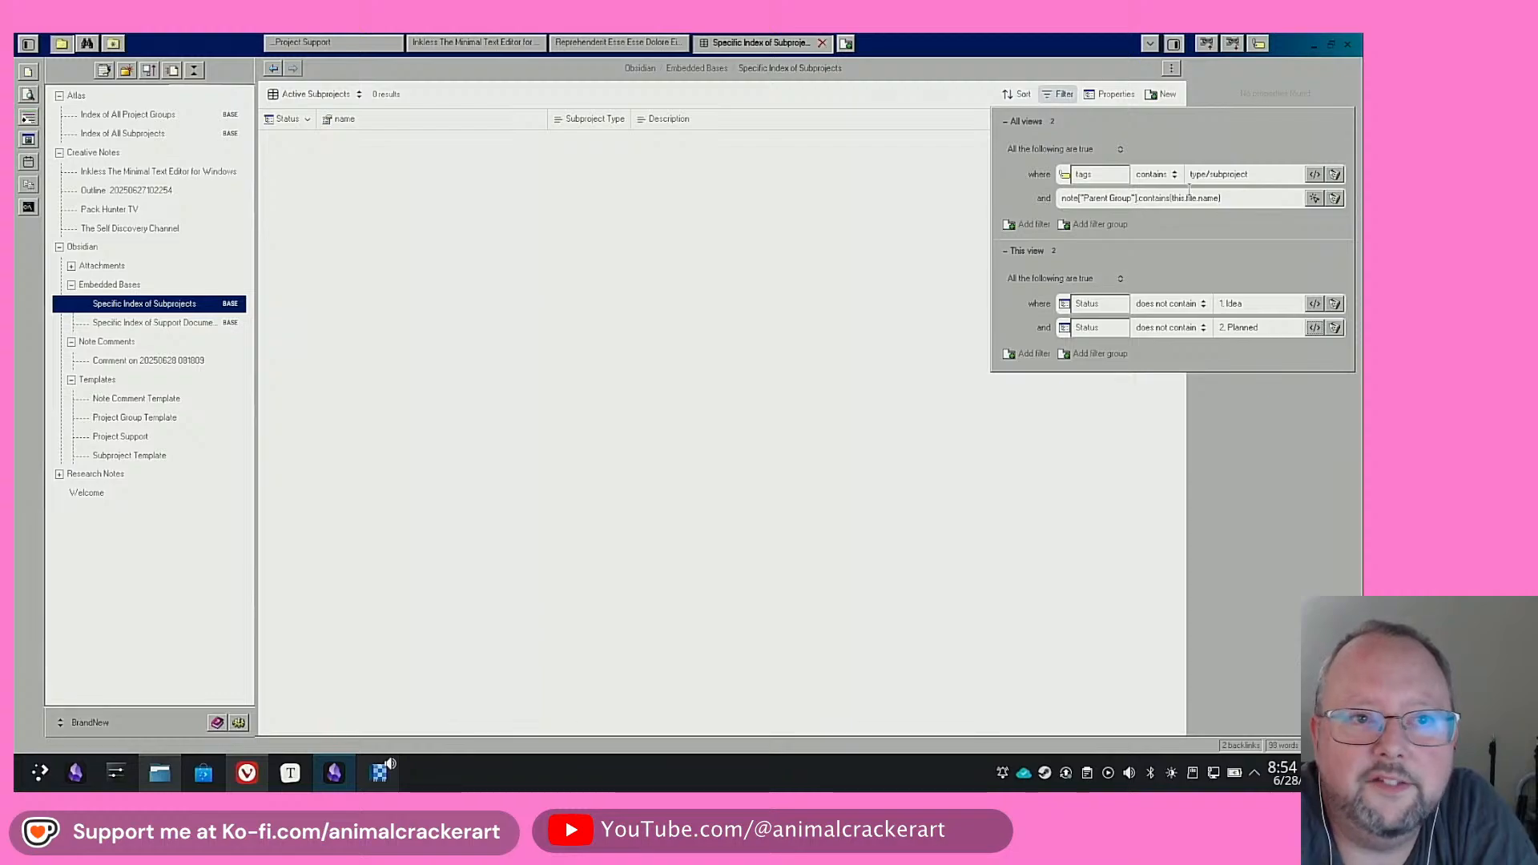
pyautogui.click(638, 201)
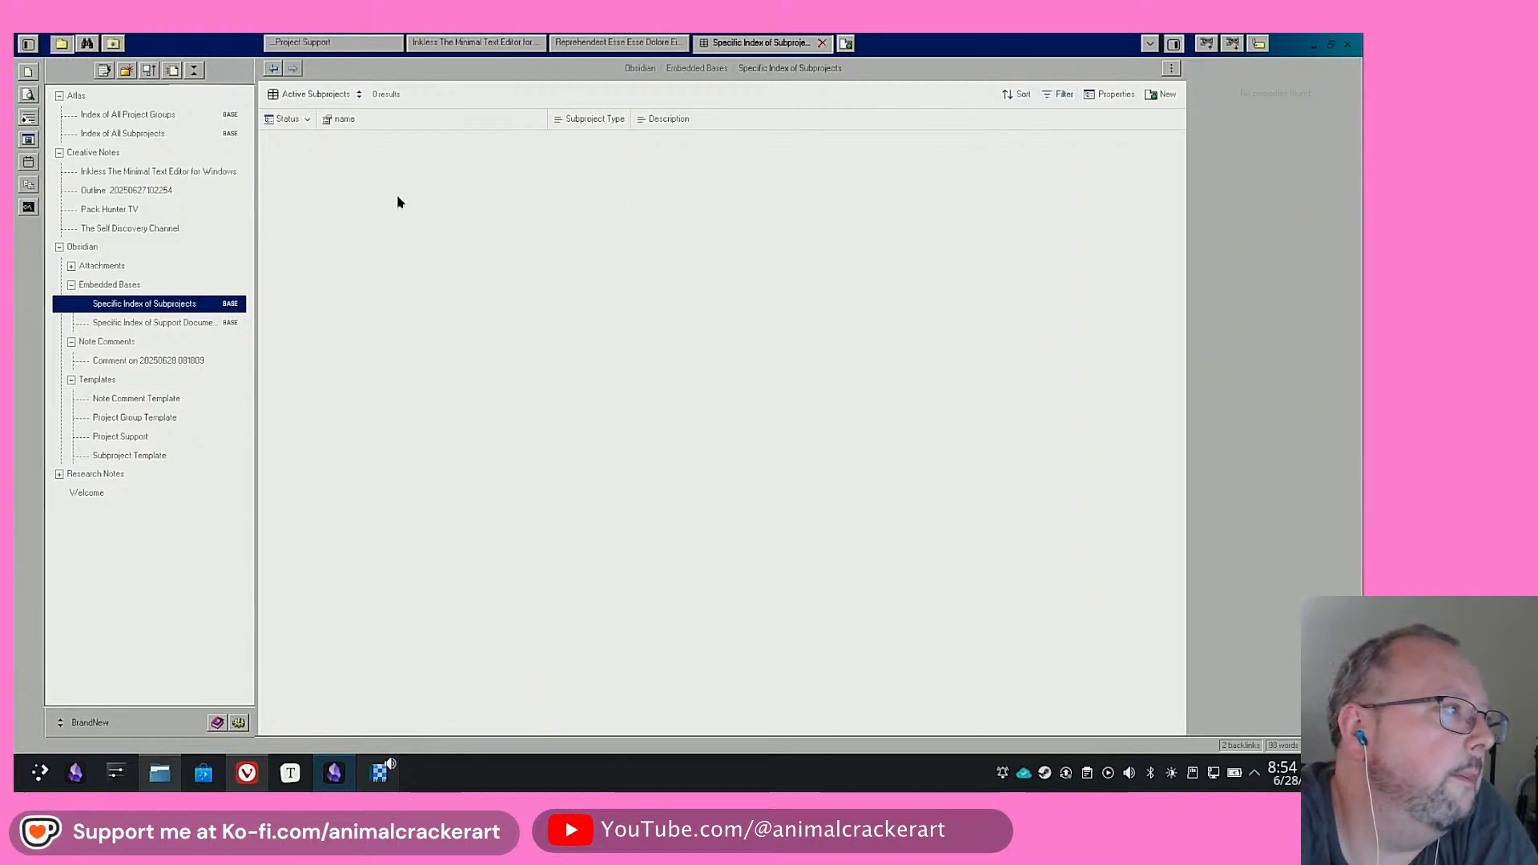
# Review The Self Discovery Channel and Inkless notes, and examine the current view's filters in the Specific Index of Support Documents base
pyautogui.click(142, 228)
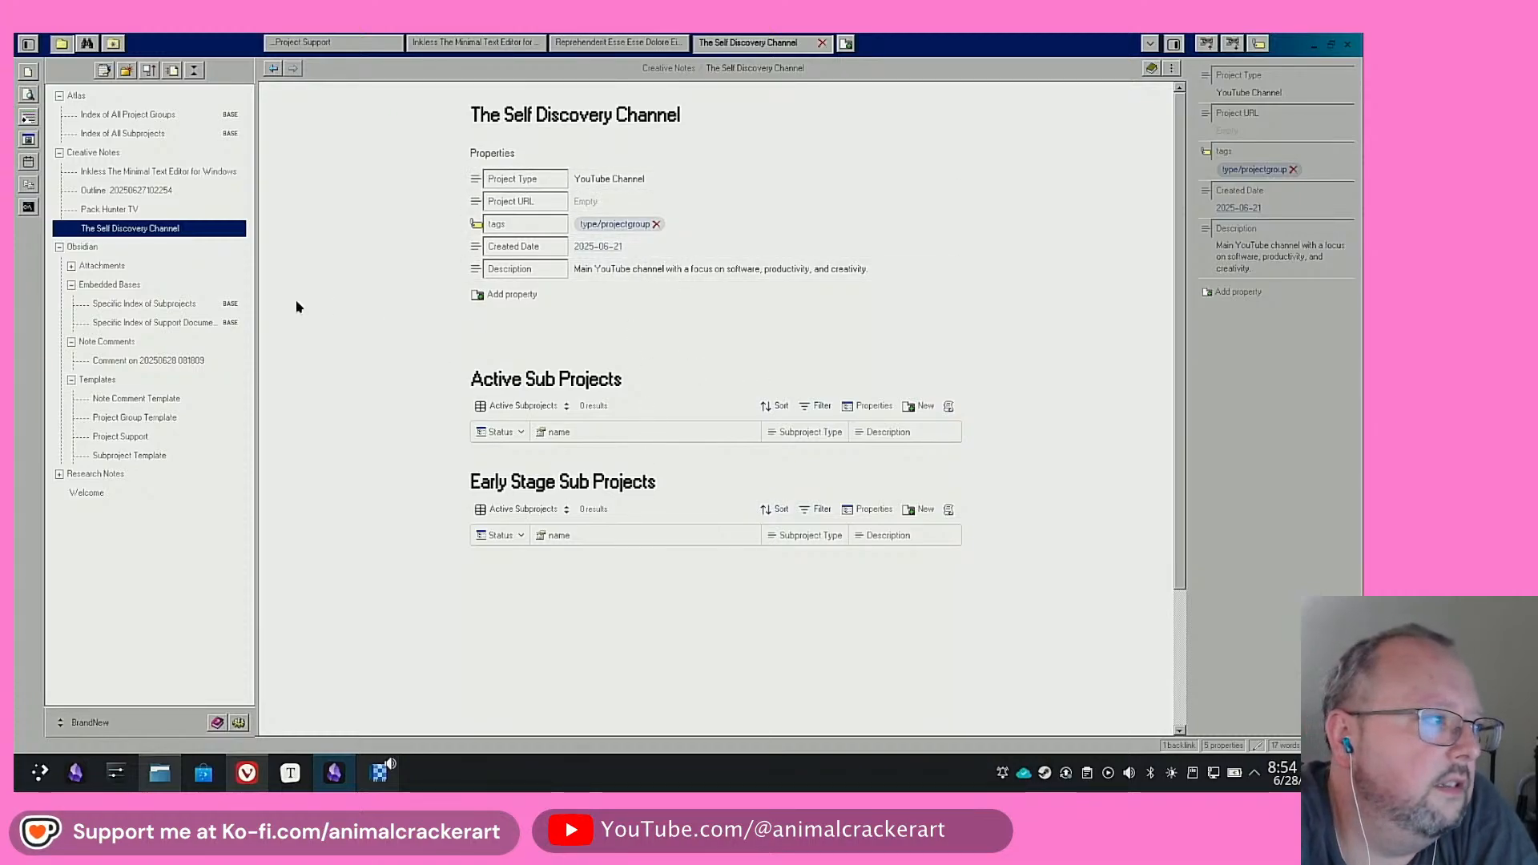
pyautogui.click(145, 173)
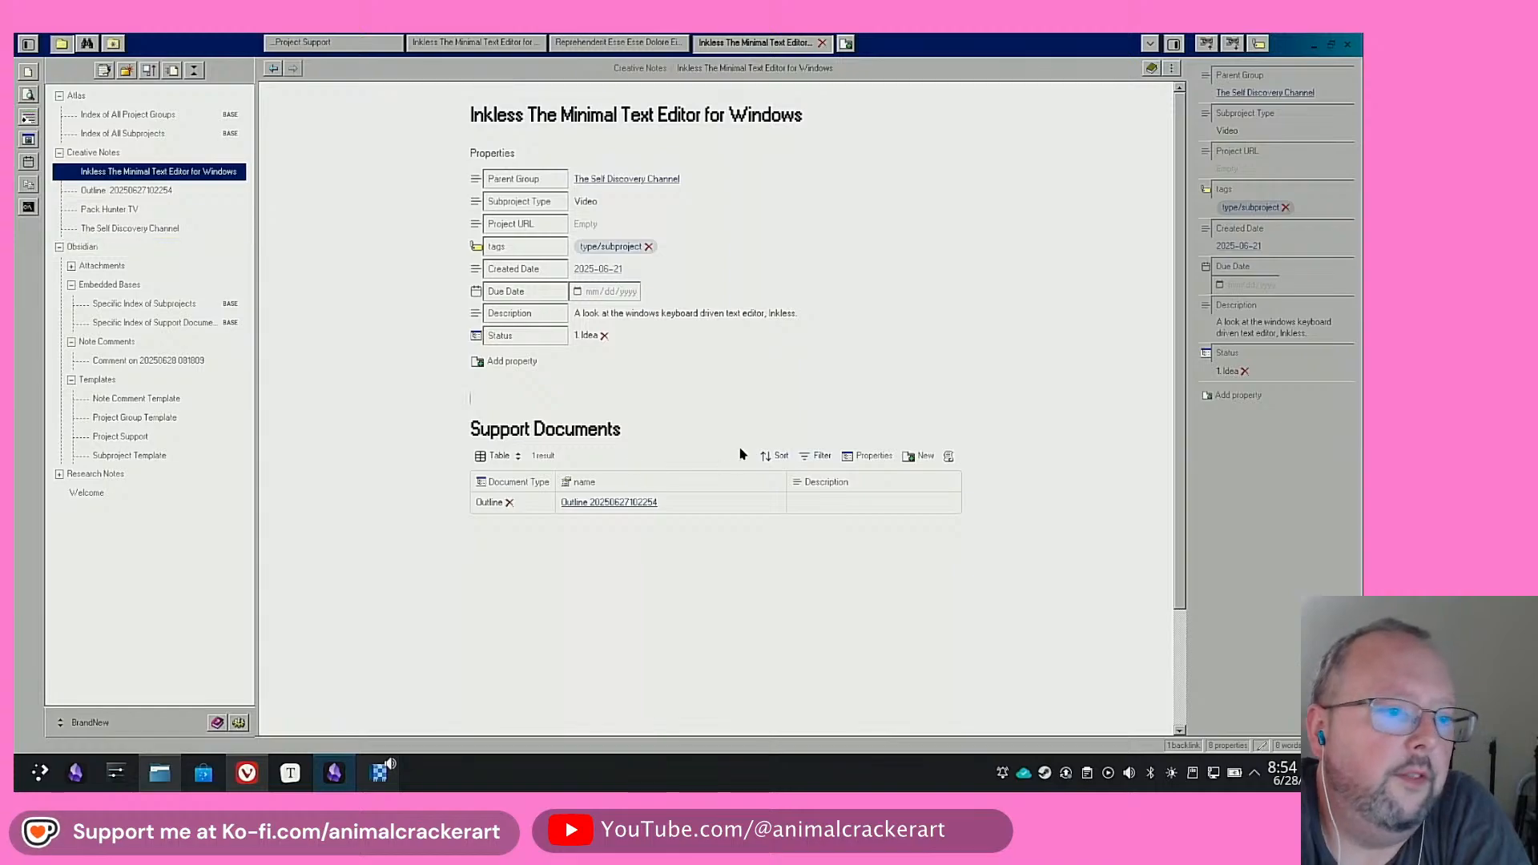
pyautogui.click(152, 322)
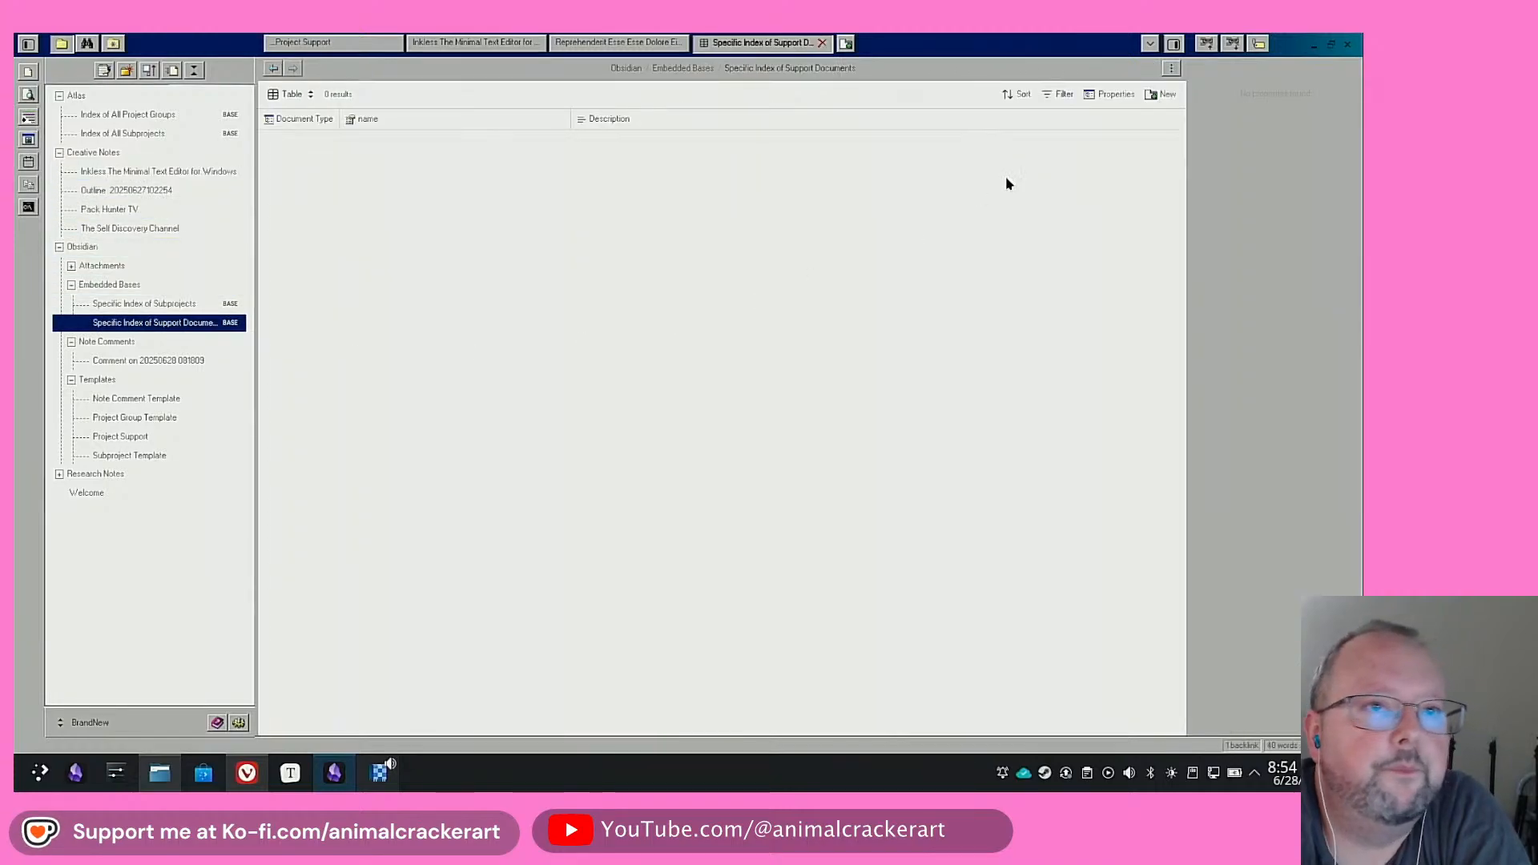
pyautogui.click(1062, 94)
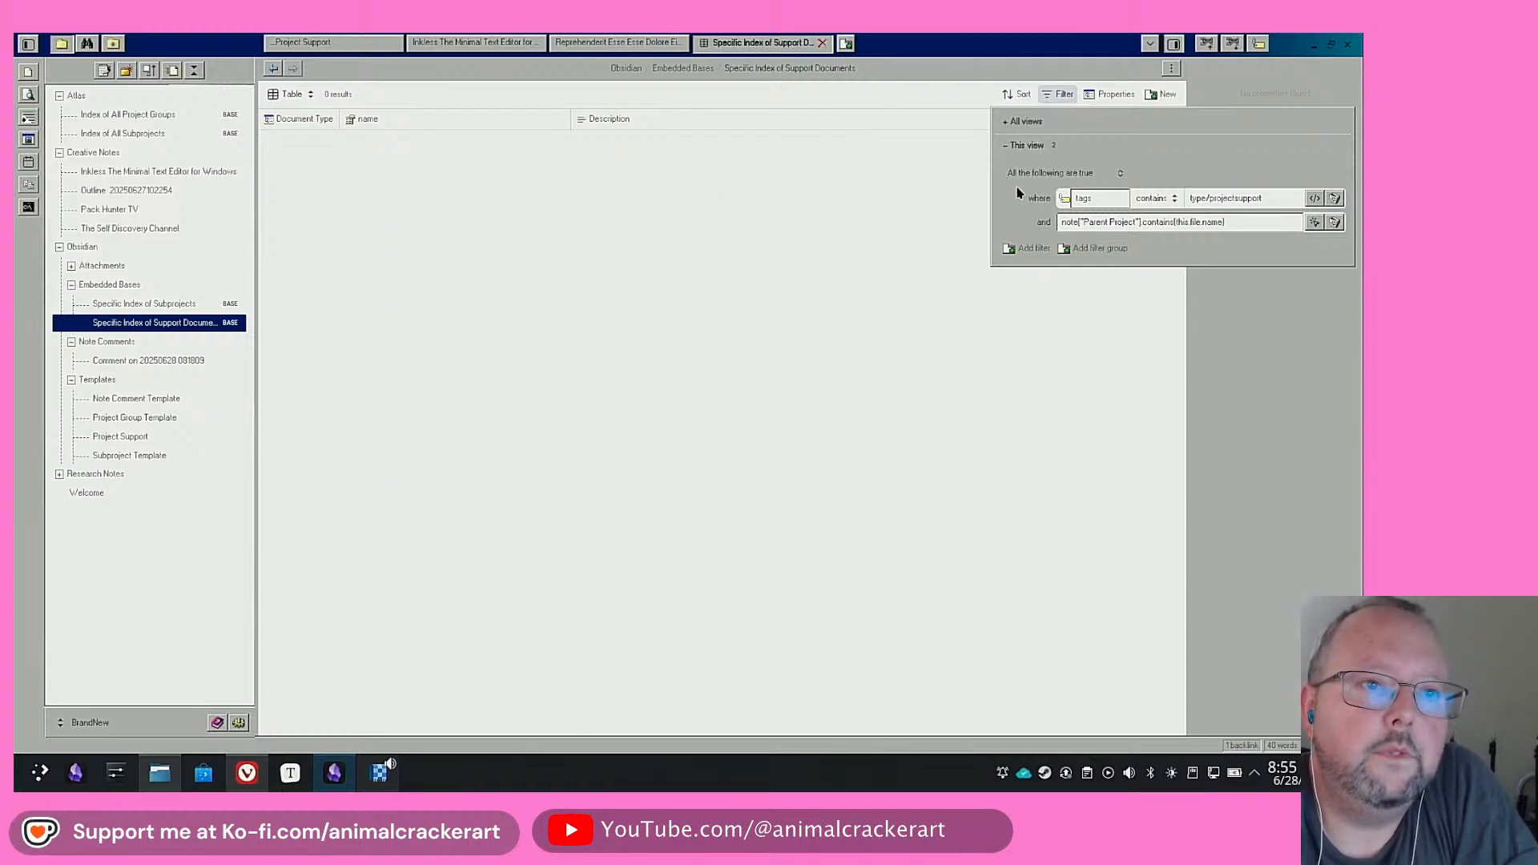
pyautogui.click(391, 256)
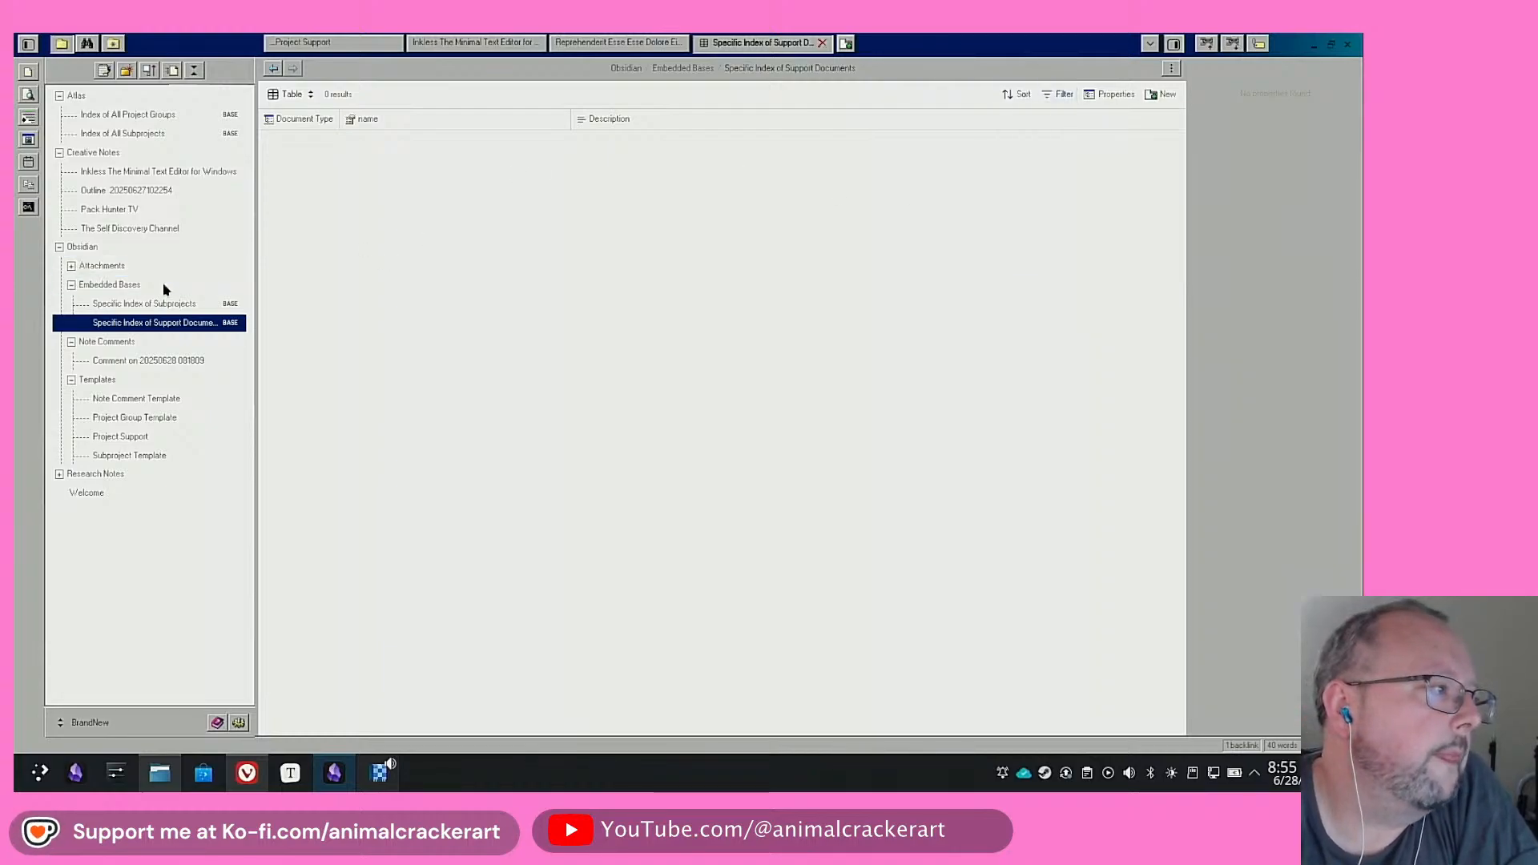
# Examine the current view's Status filters in the Specific Index of Subprojects base, and check the Inkless note's Status property
pyautogui.click(159, 305)
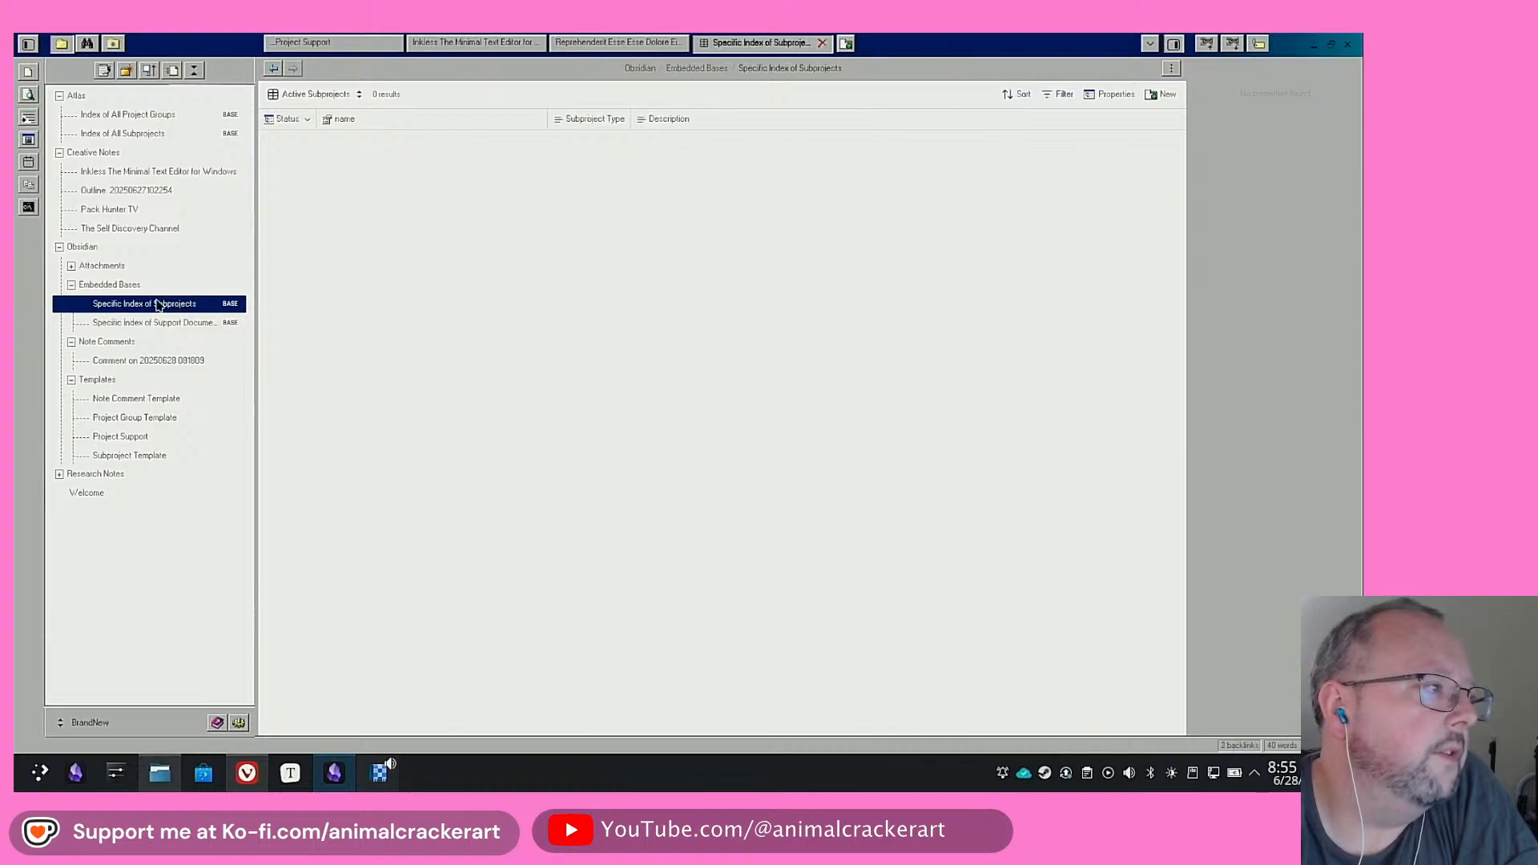
pyautogui.click(1064, 95)
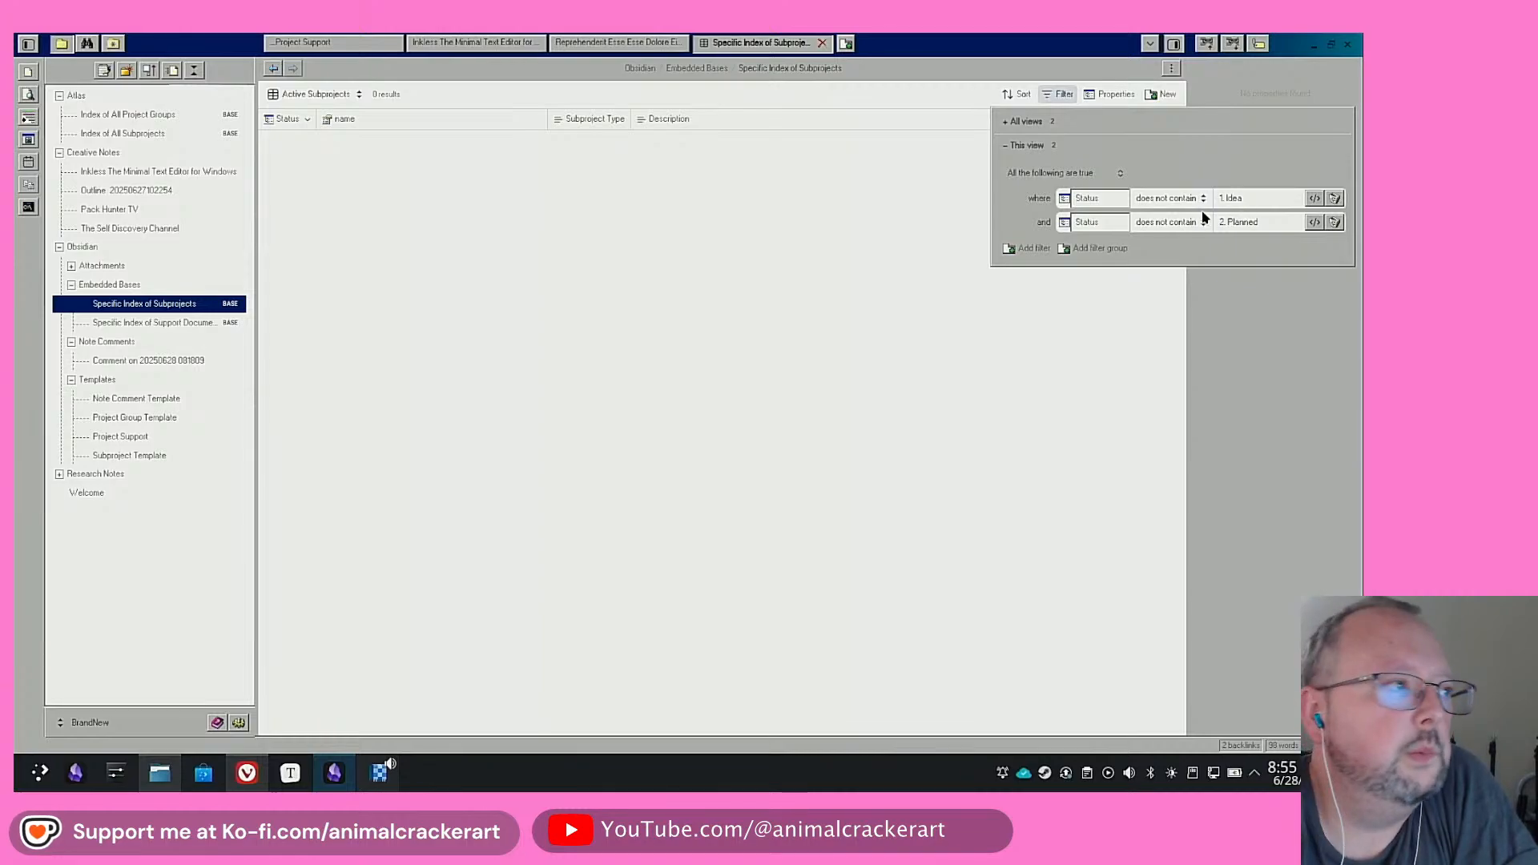
pyautogui.click(460, 200)
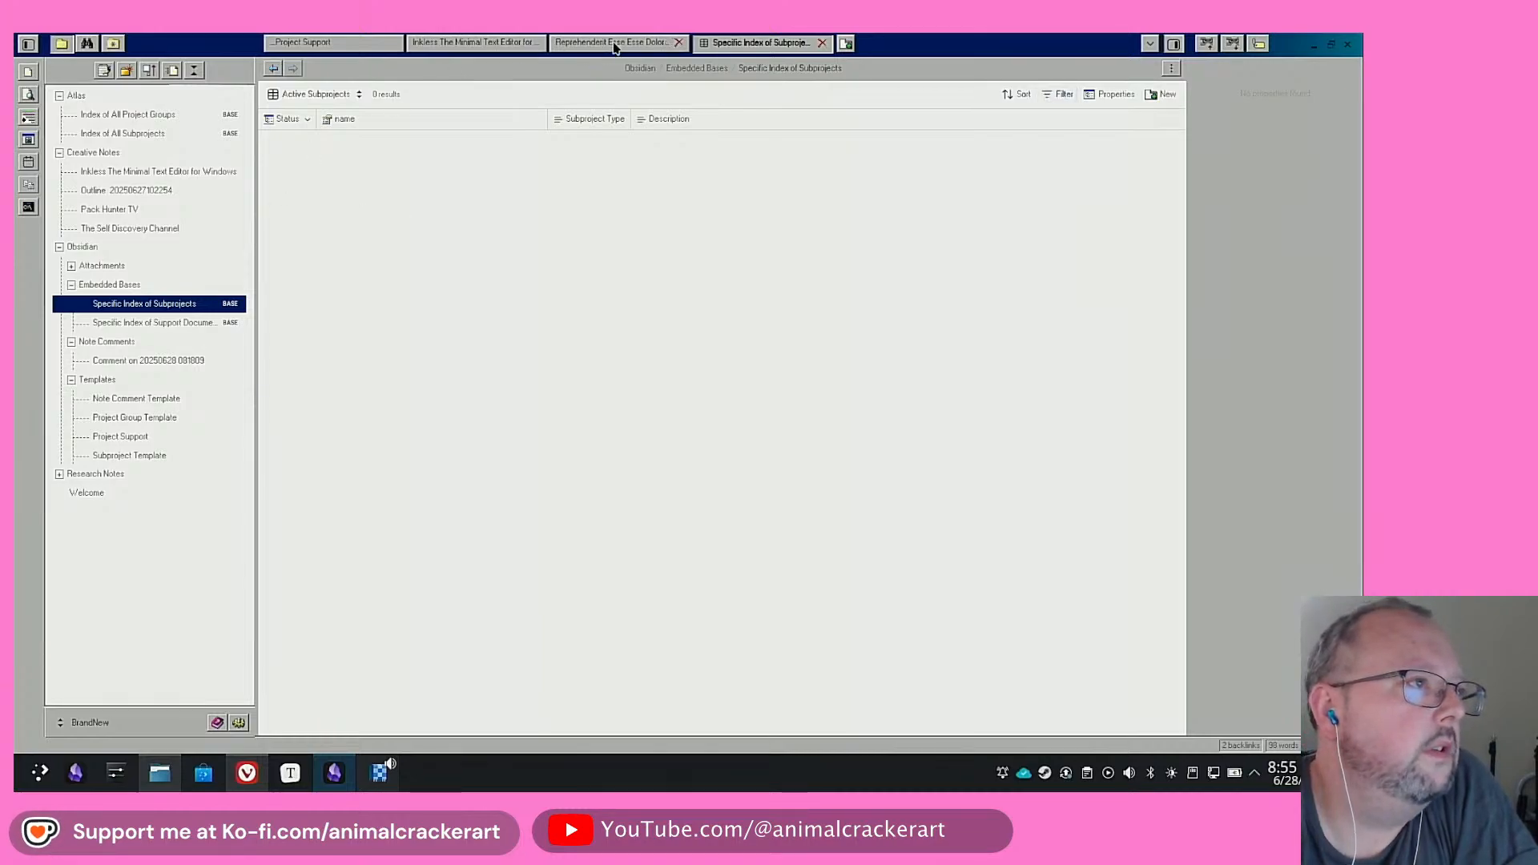
pyautogui.click(468, 42)
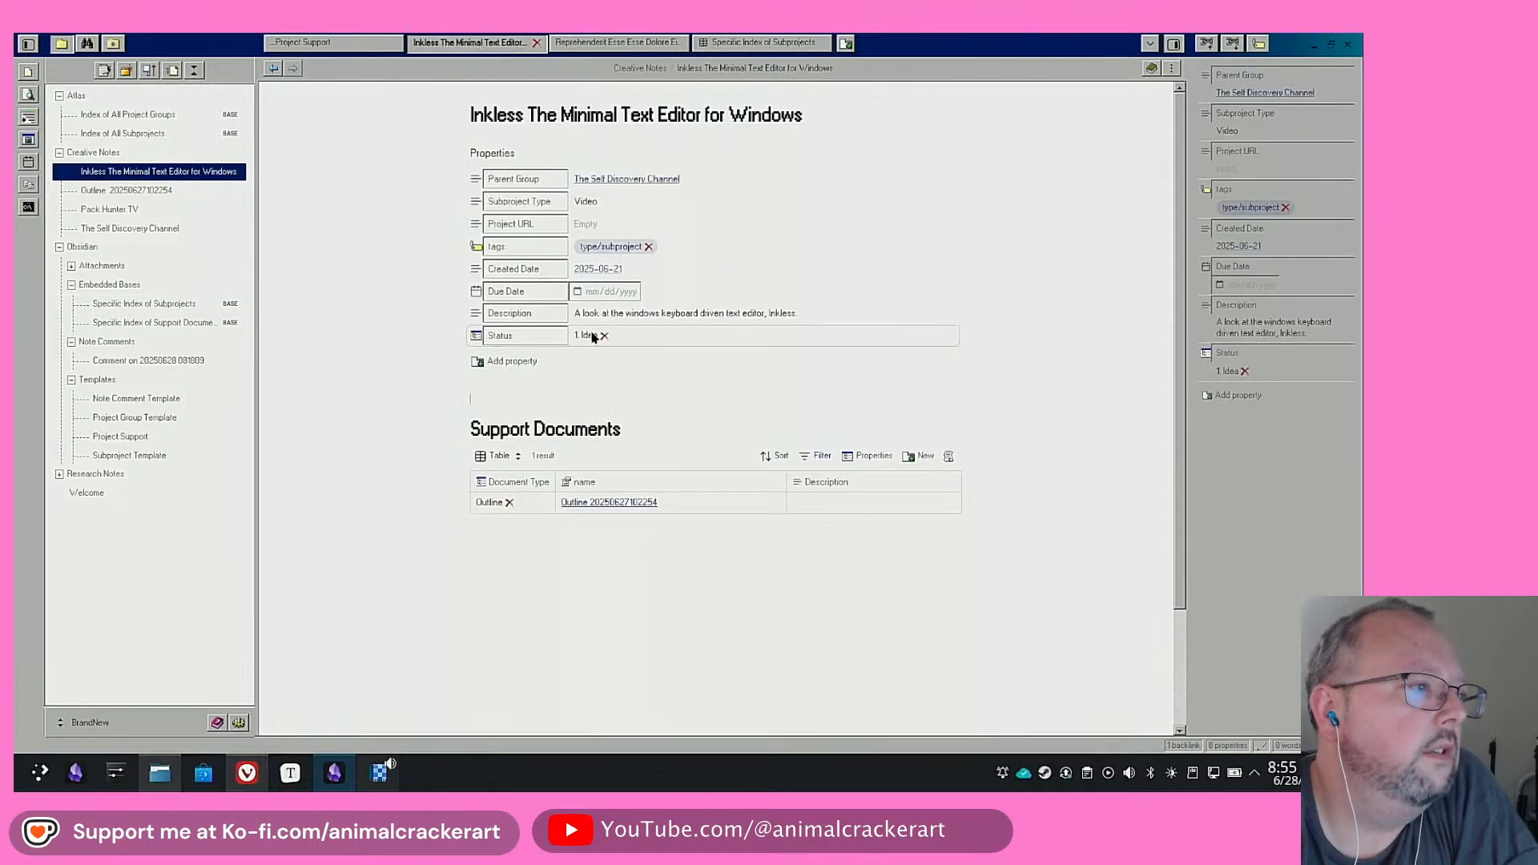
# Open The Self Discovery Channel from the Index of All Project Groups and show its Early Stage Sub Projects in the Just Ideas view
pyautogui.click(161, 116)
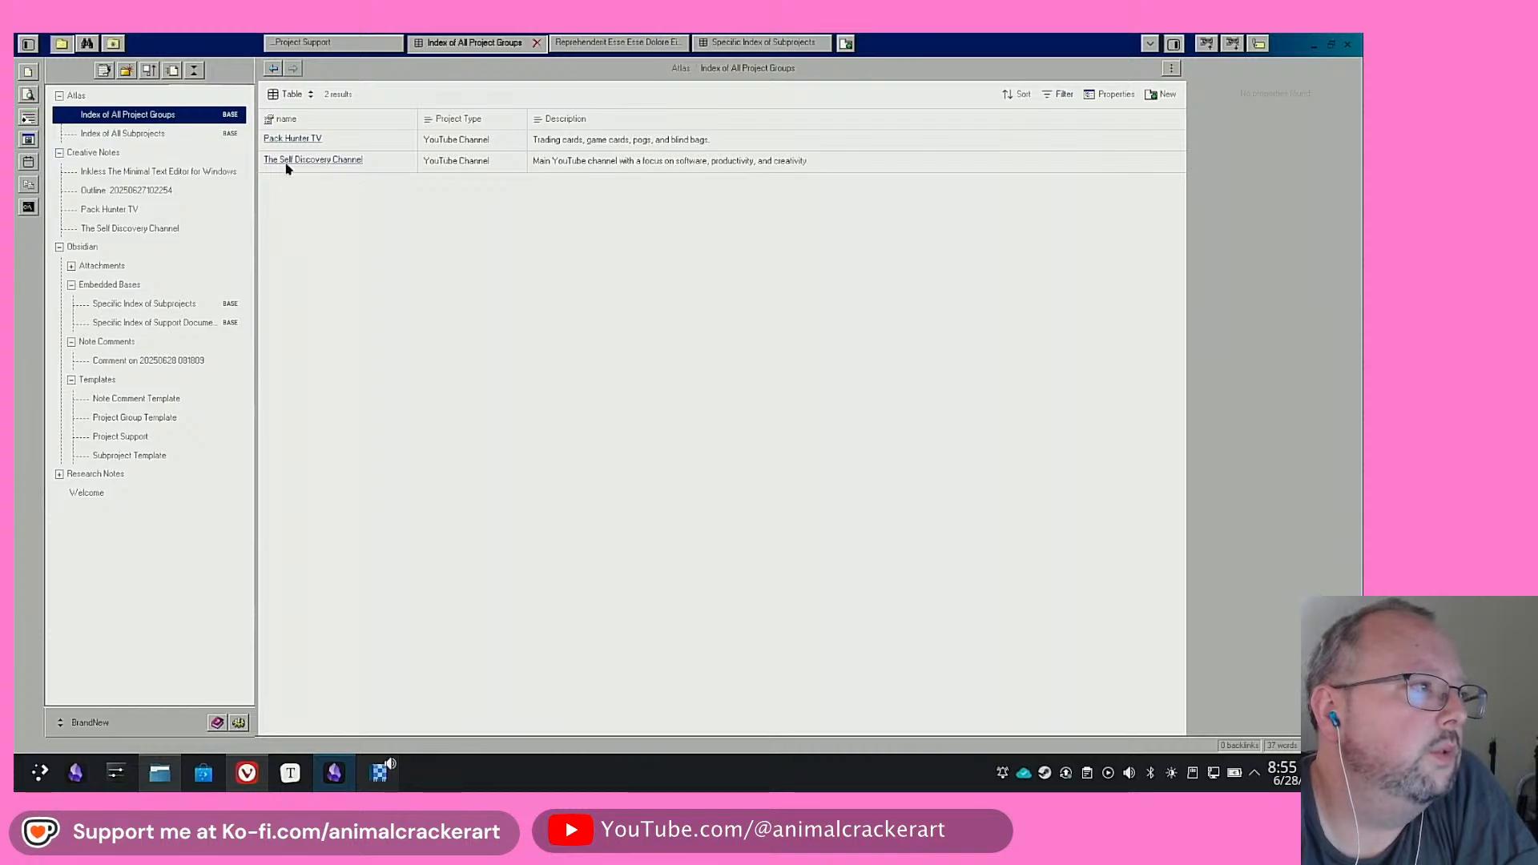
pyautogui.click(297, 161)
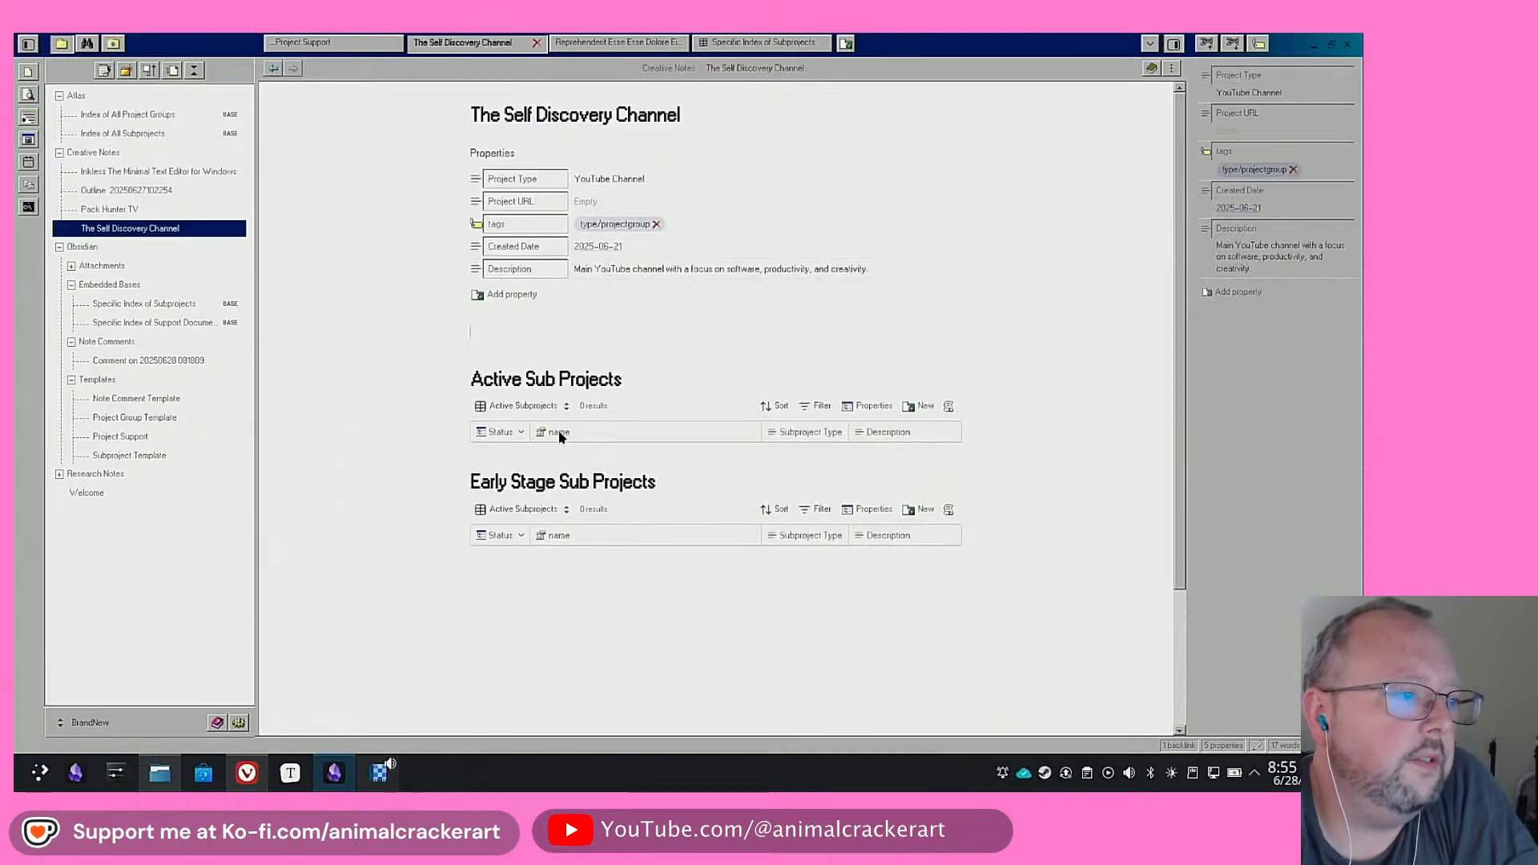
pyautogui.click(549, 511)
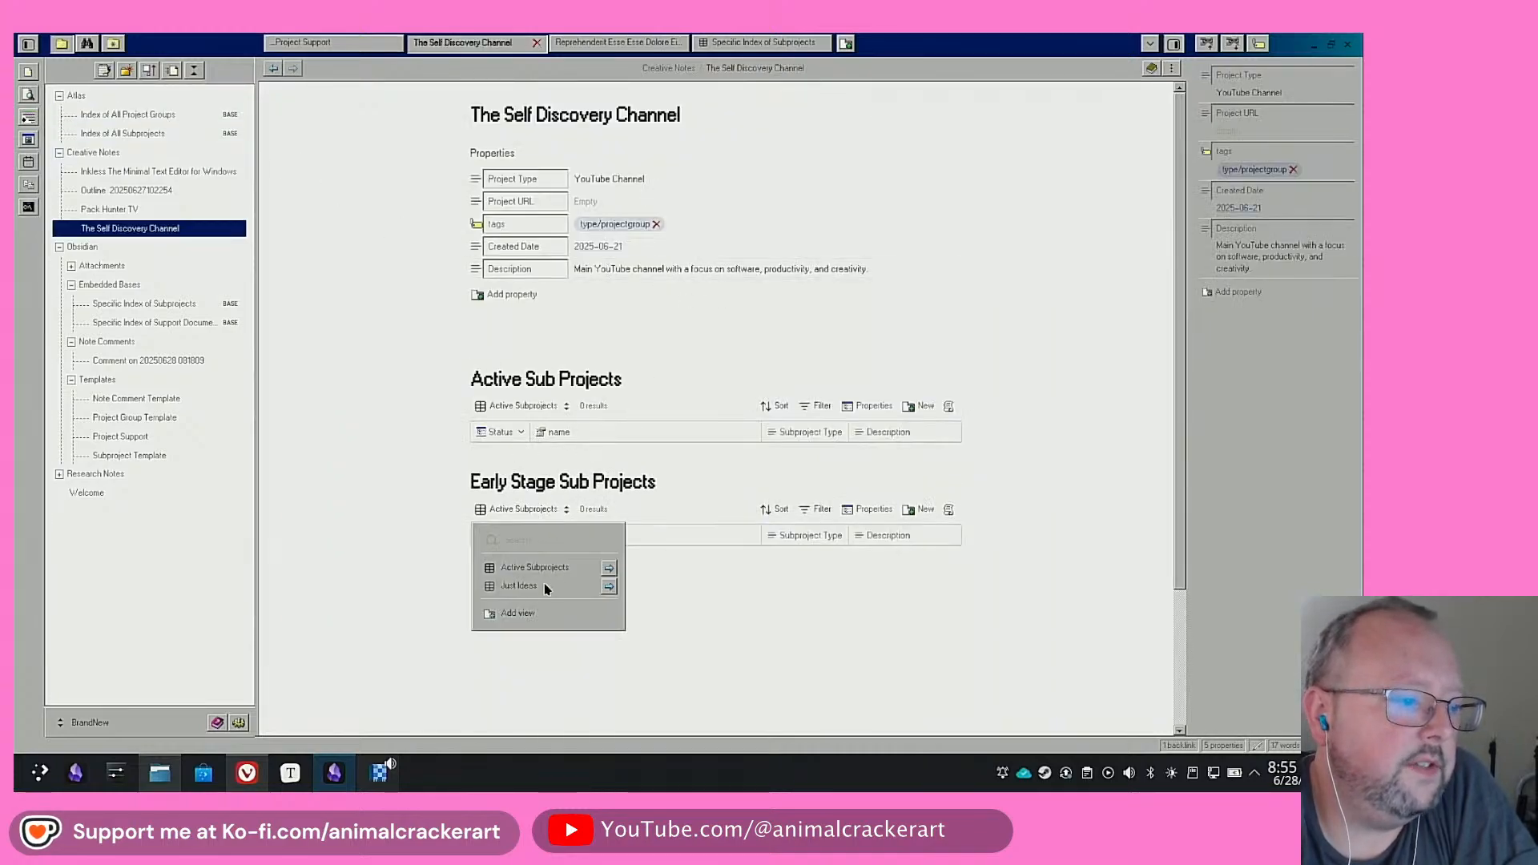
pyautogui.click(519, 586)
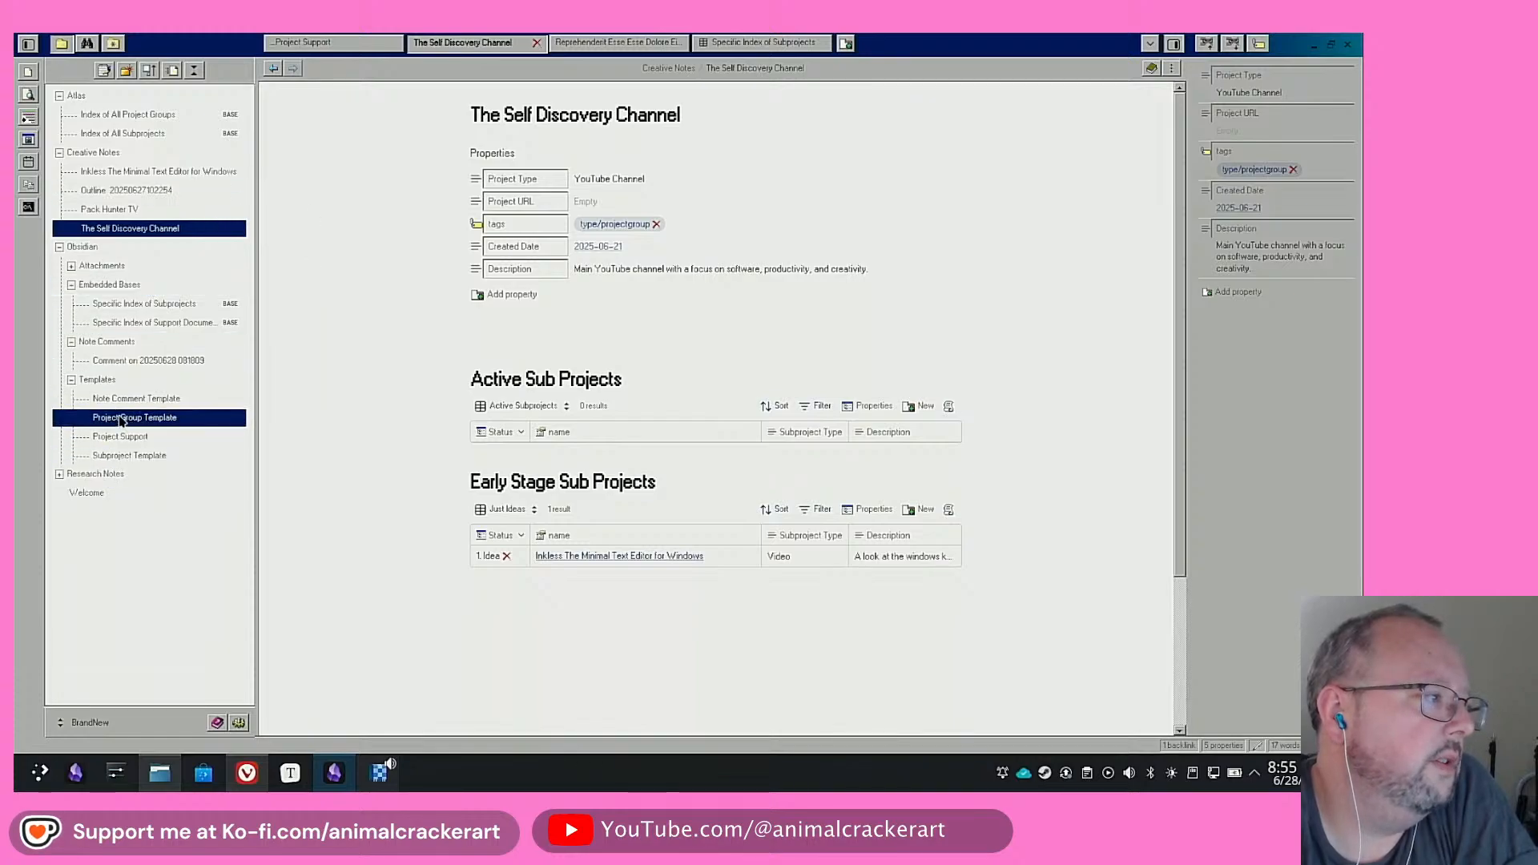
# Compare the Subproject Template's Status options with the Inkless note's Status, and check the Index of All Subprojects
pyautogui.click(130, 455)
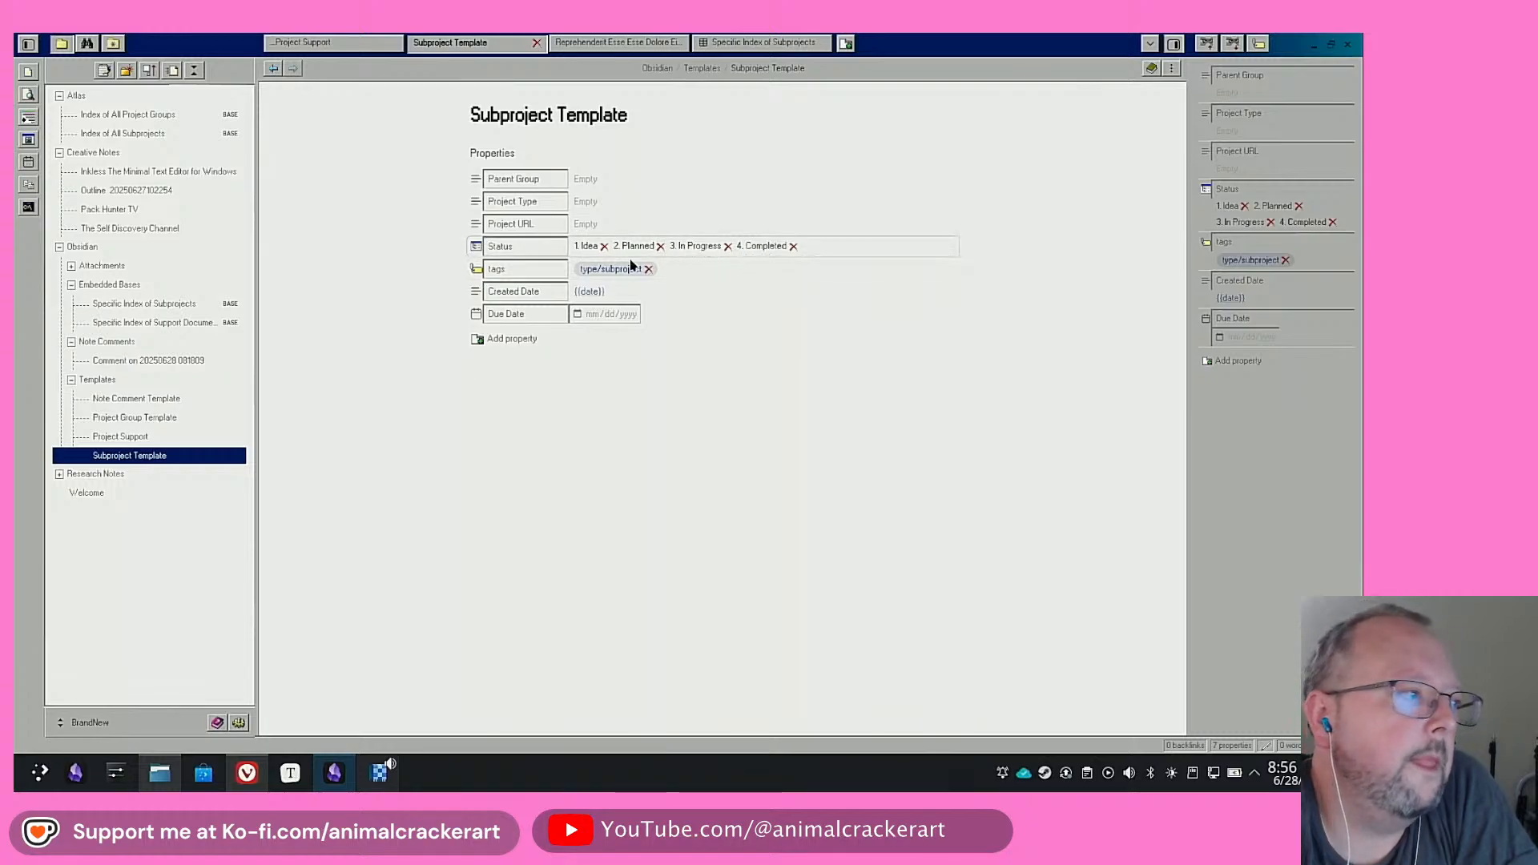
pyautogui.click(176, 171)
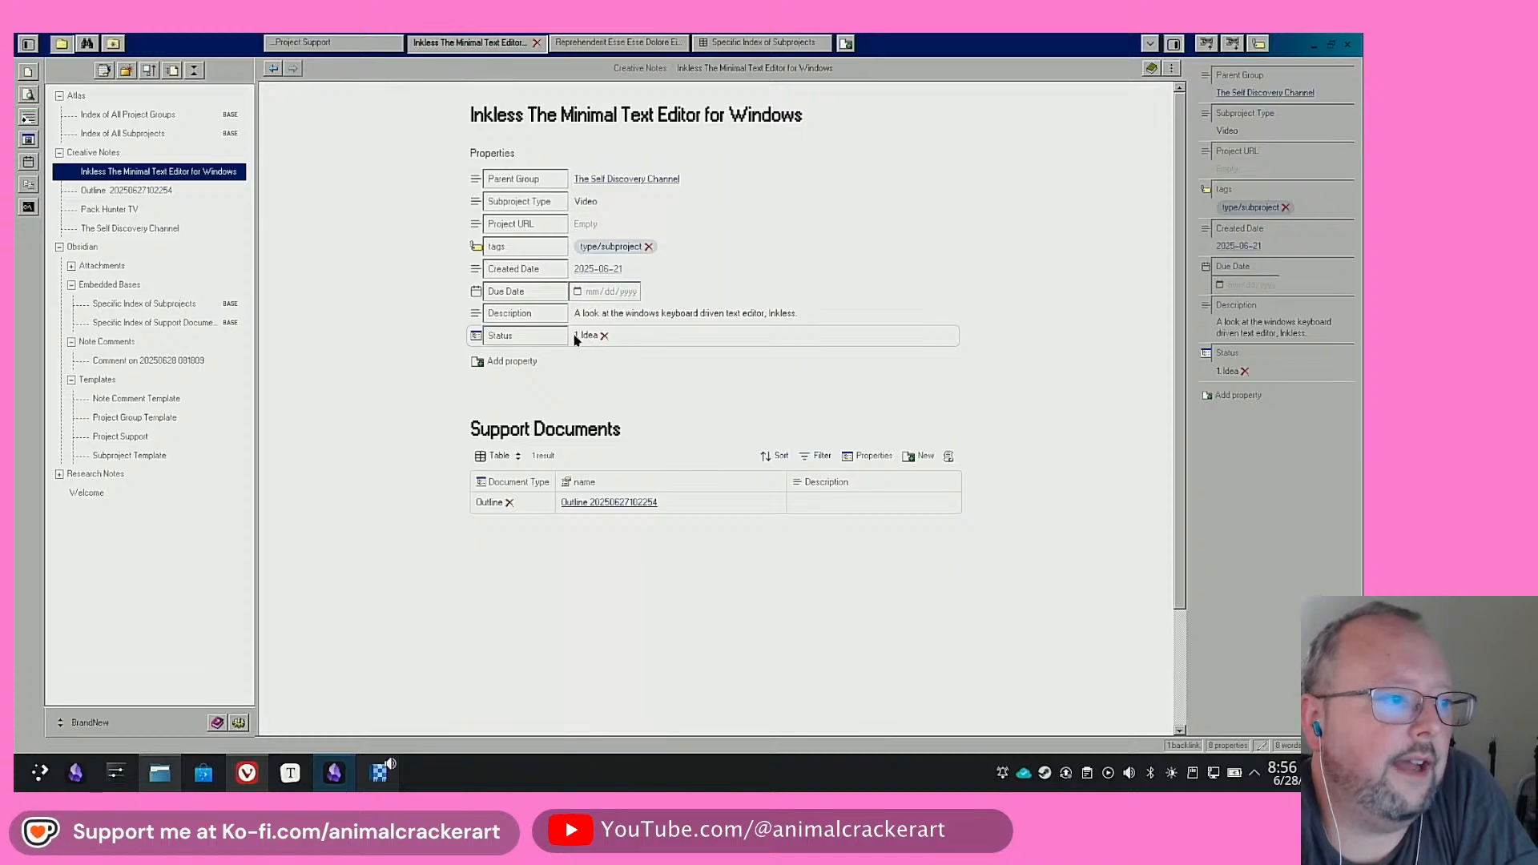
pyautogui.click(170, 133)
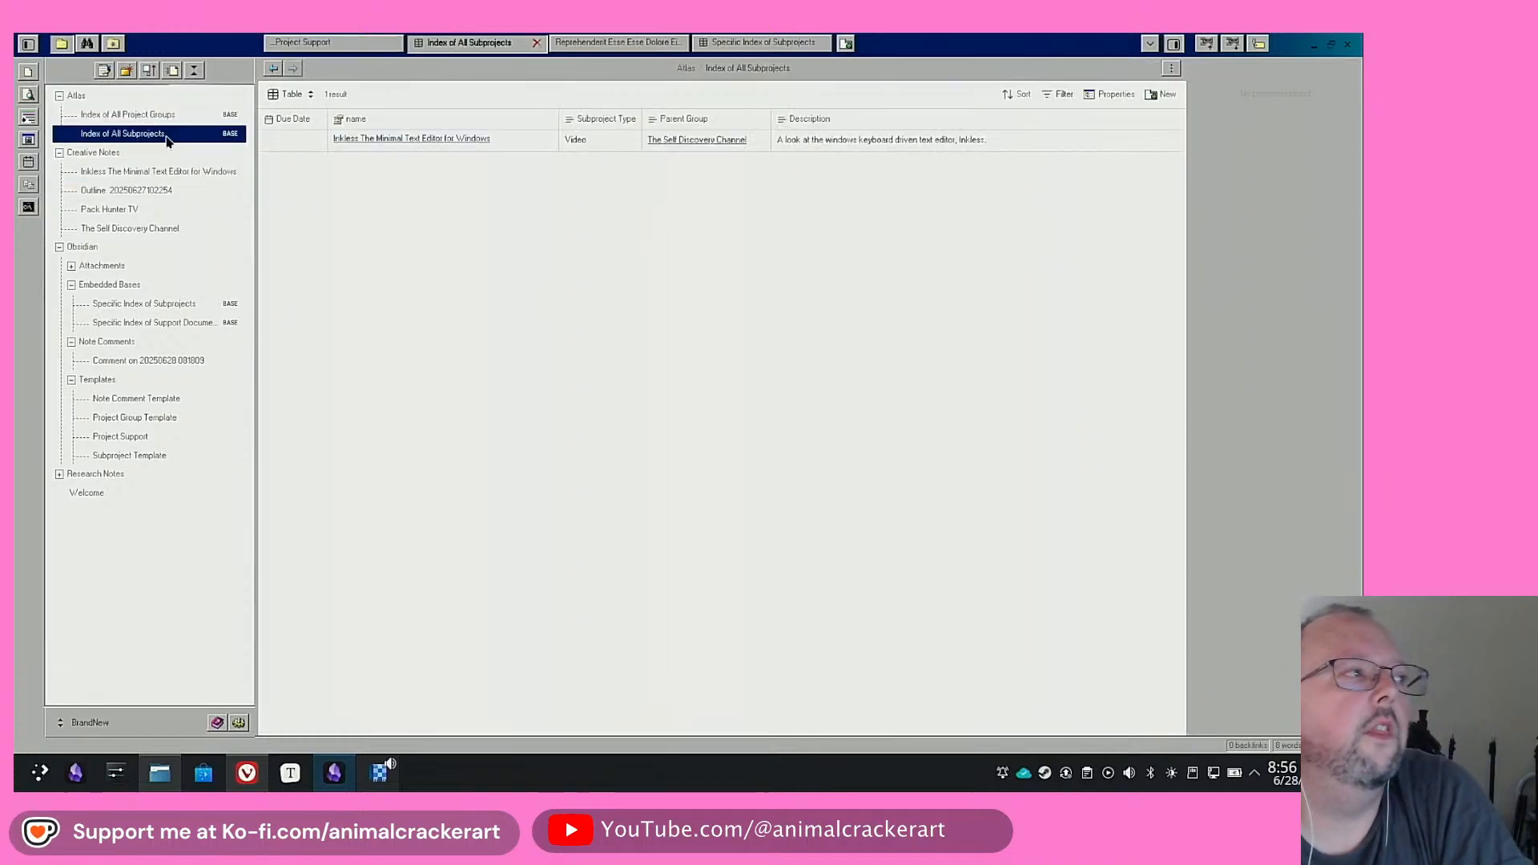
# Return to The Self Discovery Channel through the Index of All Project Groups and switch its Early Stage Sub Projects table to Just Ideas
pyautogui.click(170, 120)
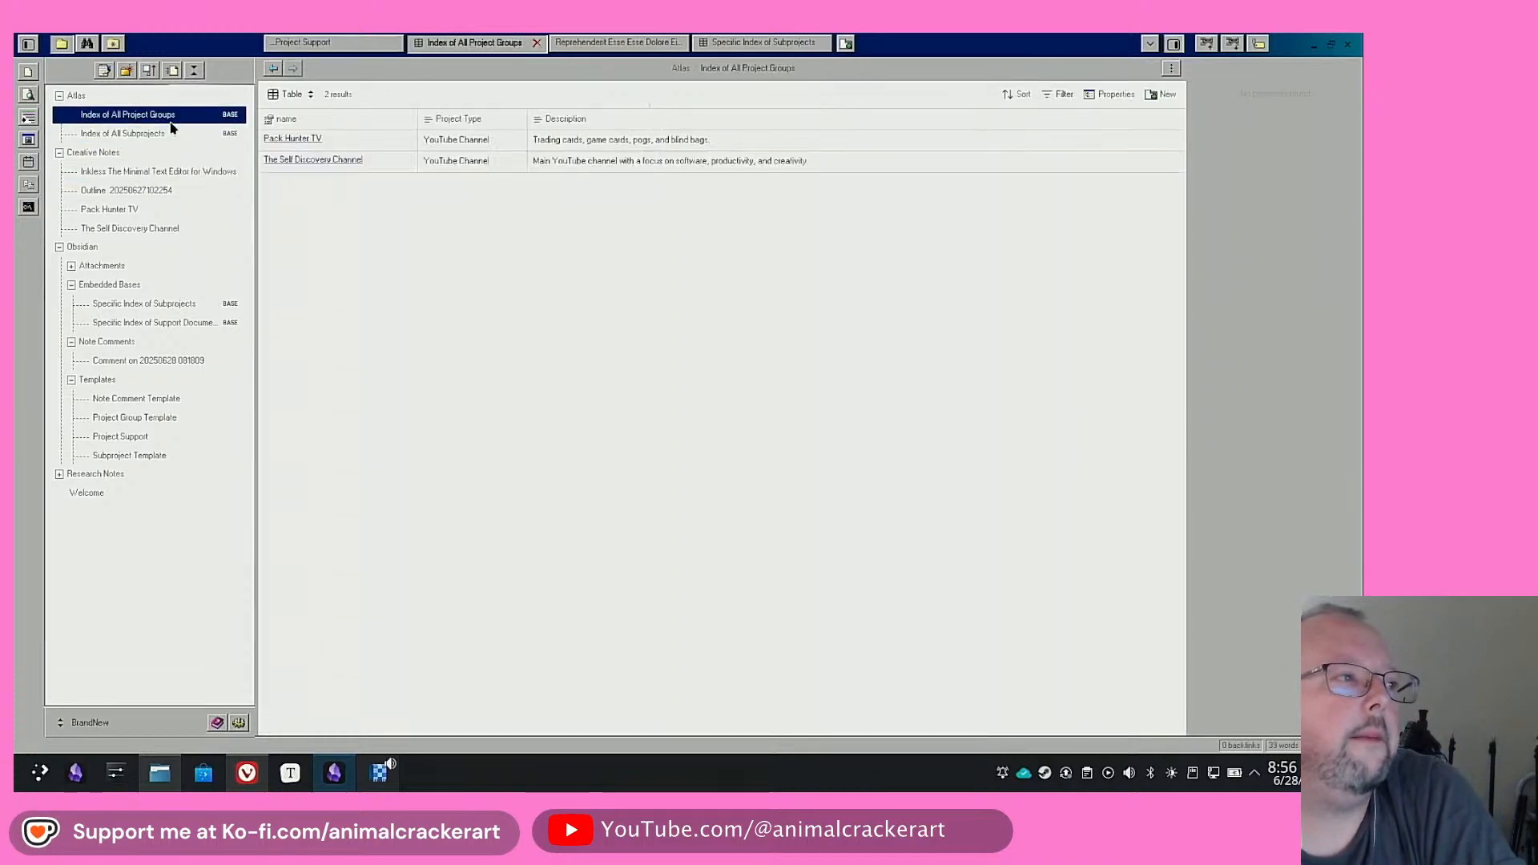
pyautogui.click(316, 161)
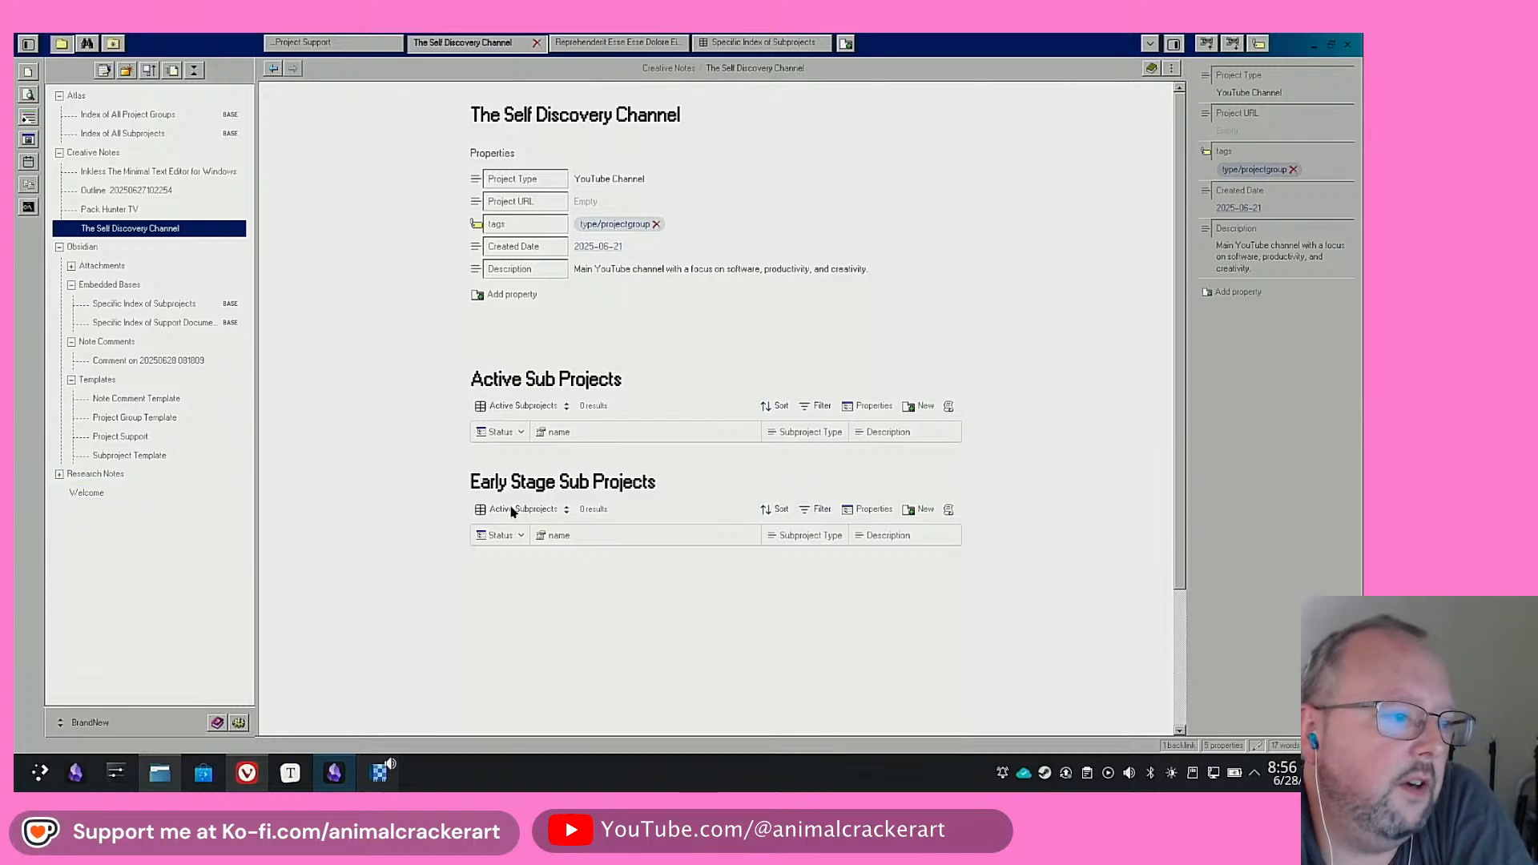
pyautogui.click(531, 512)
pyautogui.click(520, 586)
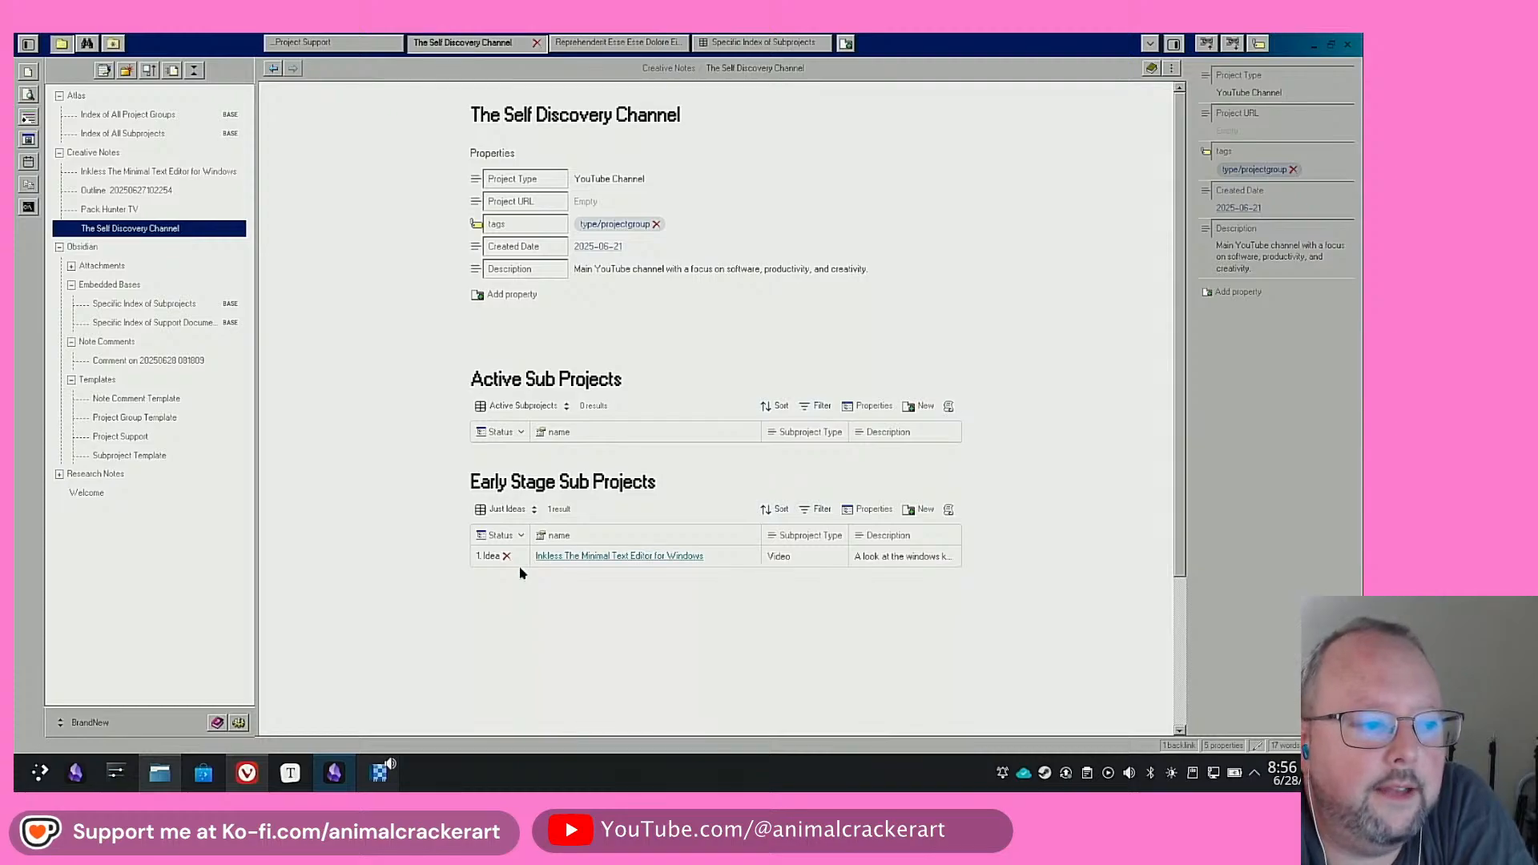
# Look at the Inkless note through its link in the Early Stage table, go back, and select the Just Ideas view again
pyautogui.click(685, 556)
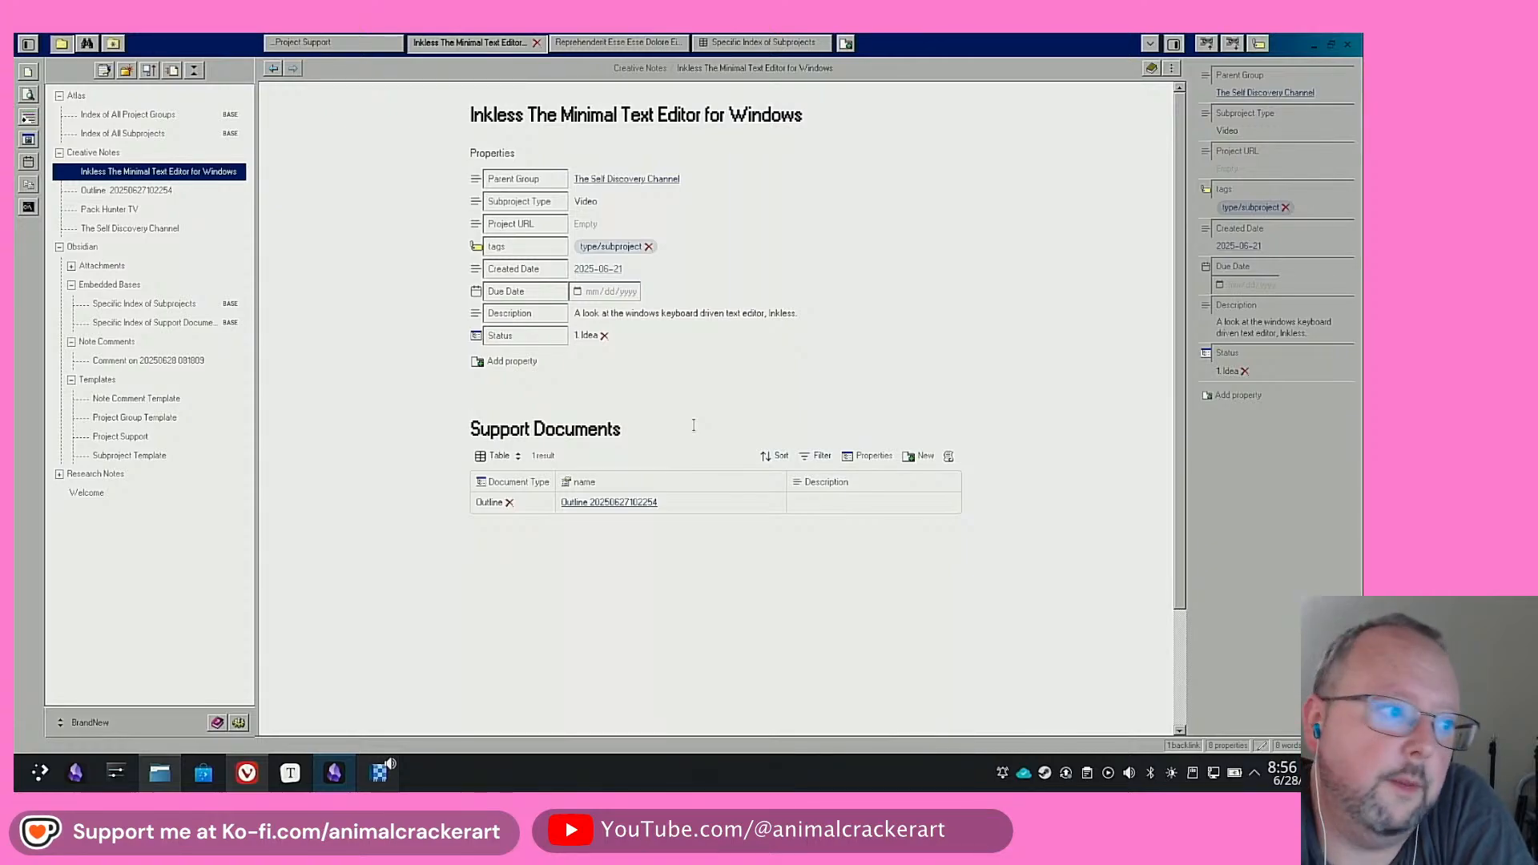
pyautogui.click(273, 68)
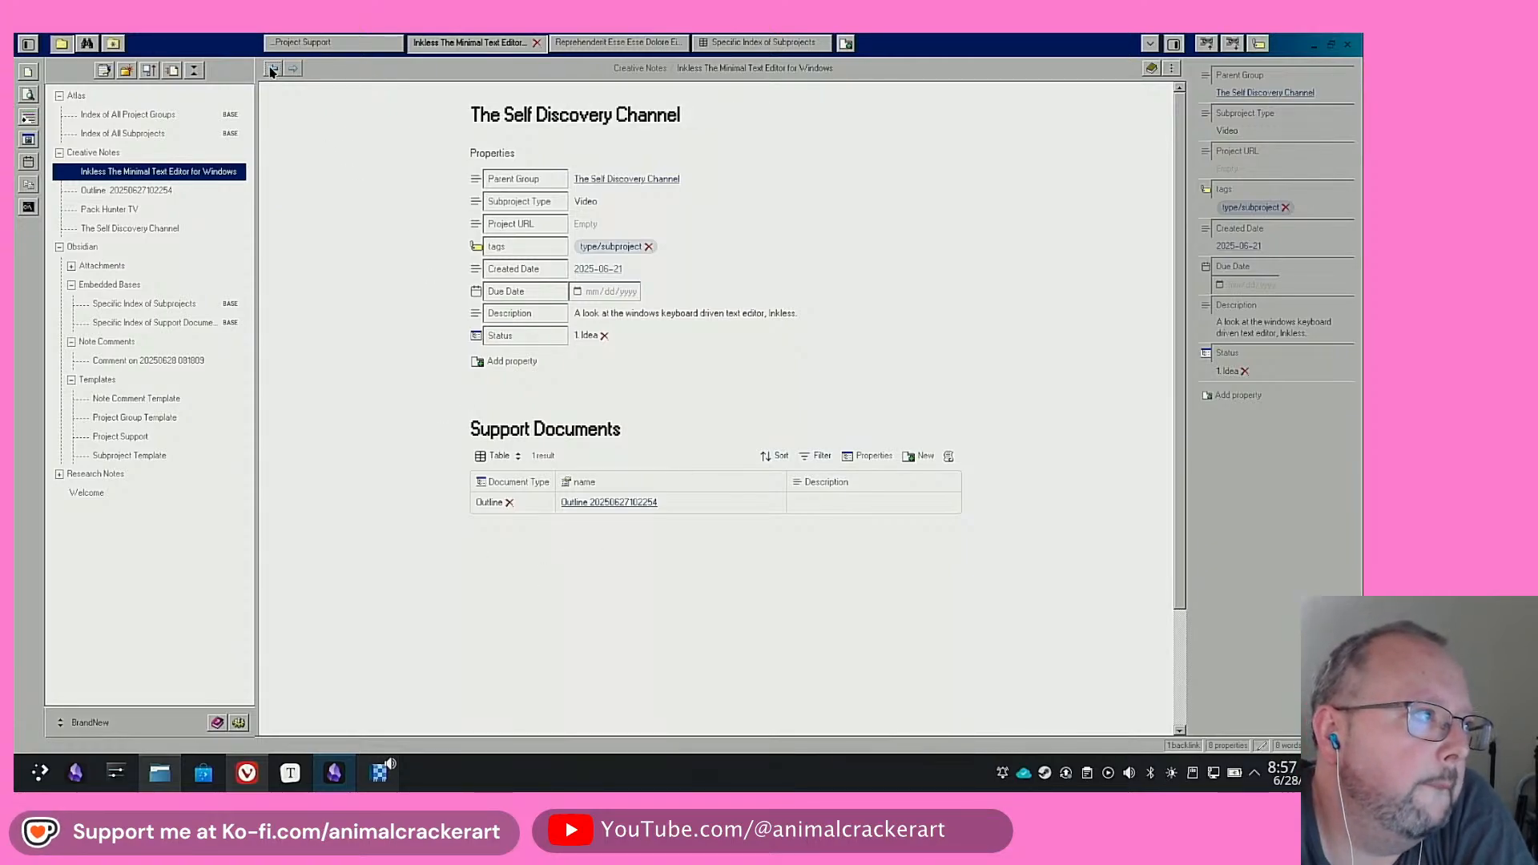
pyautogui.click(524, 513)
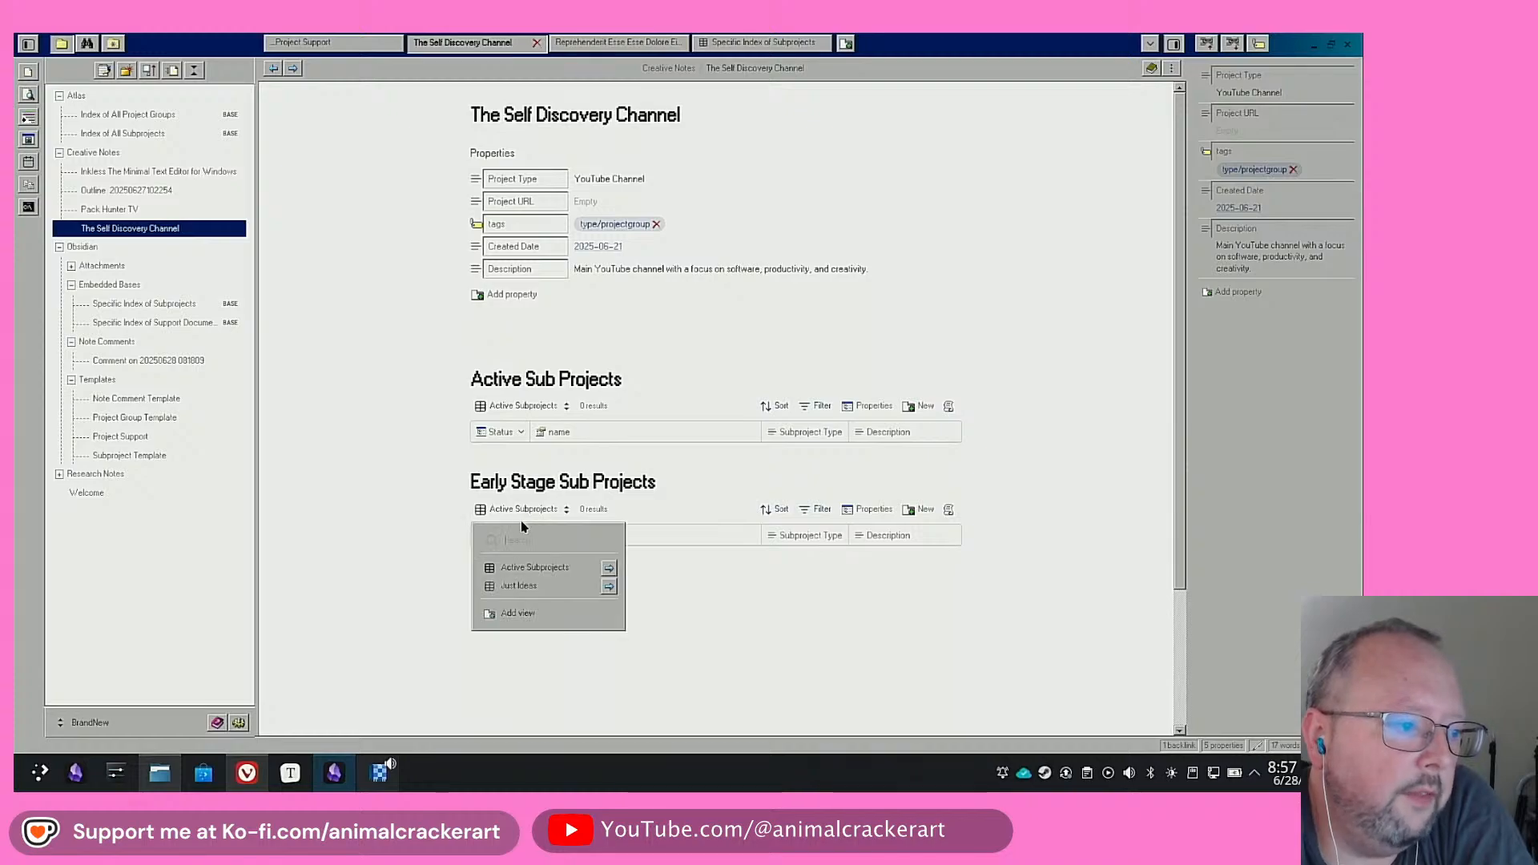
pyautogui.click(512, 586)
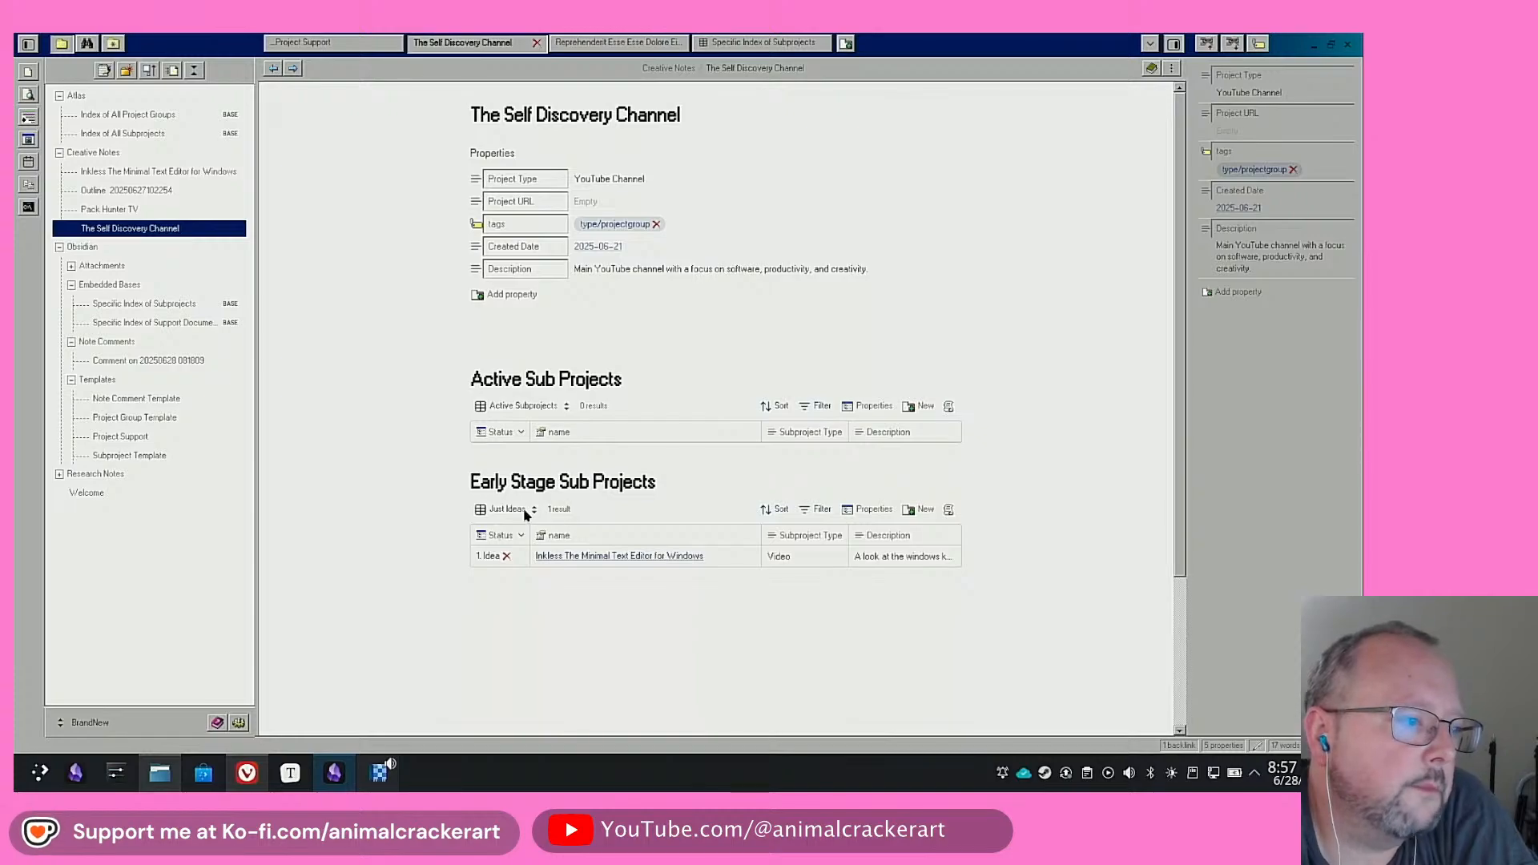
# Open the Index of All Subprojects base and examine its filters for the current view and for all views
pyautogui.click(128, 133)
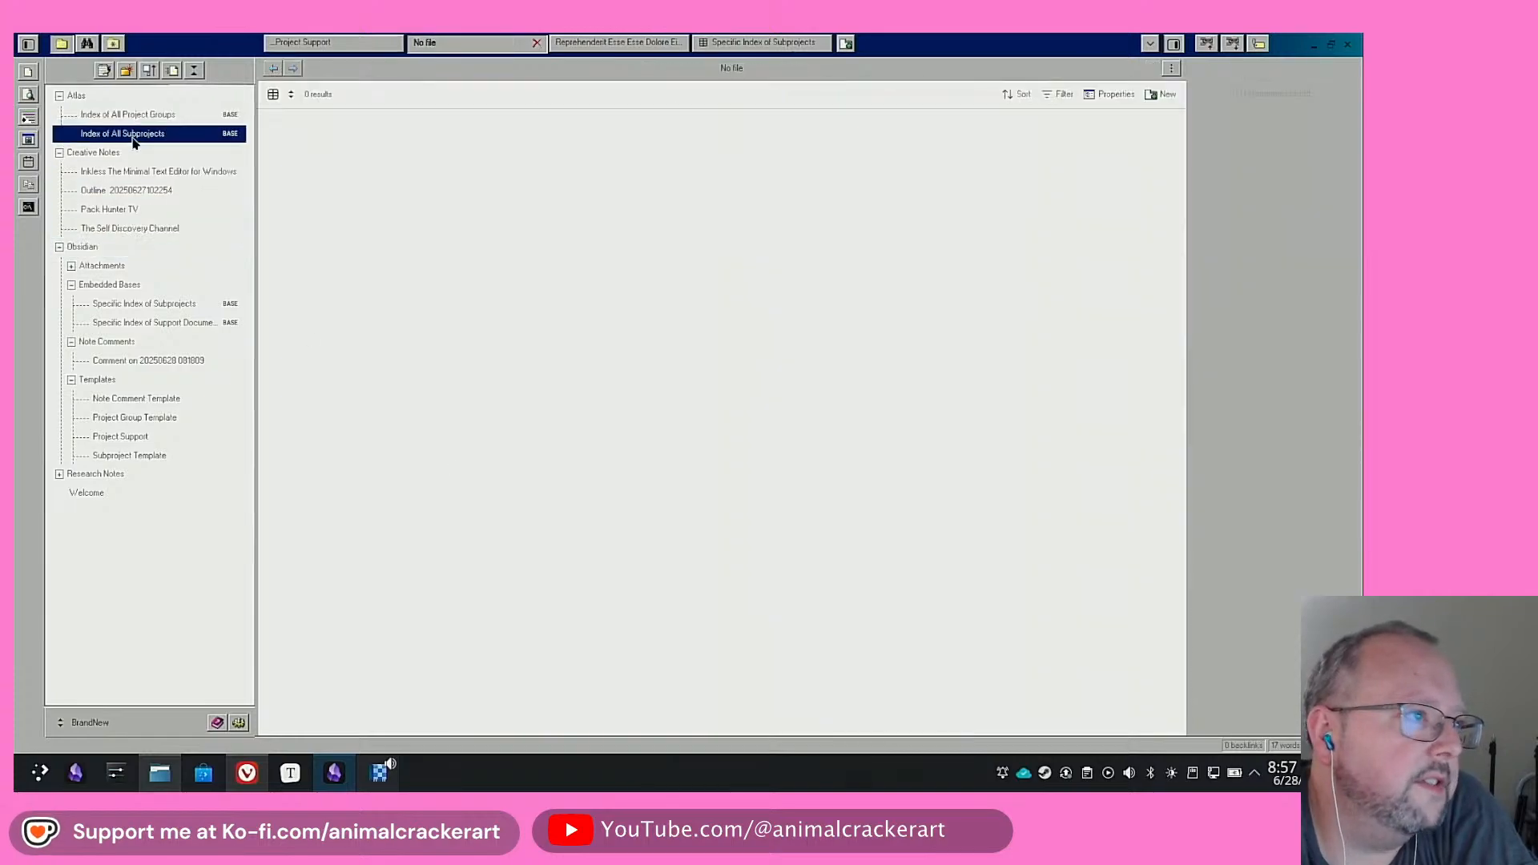
pyautogui.click(1059, 94)
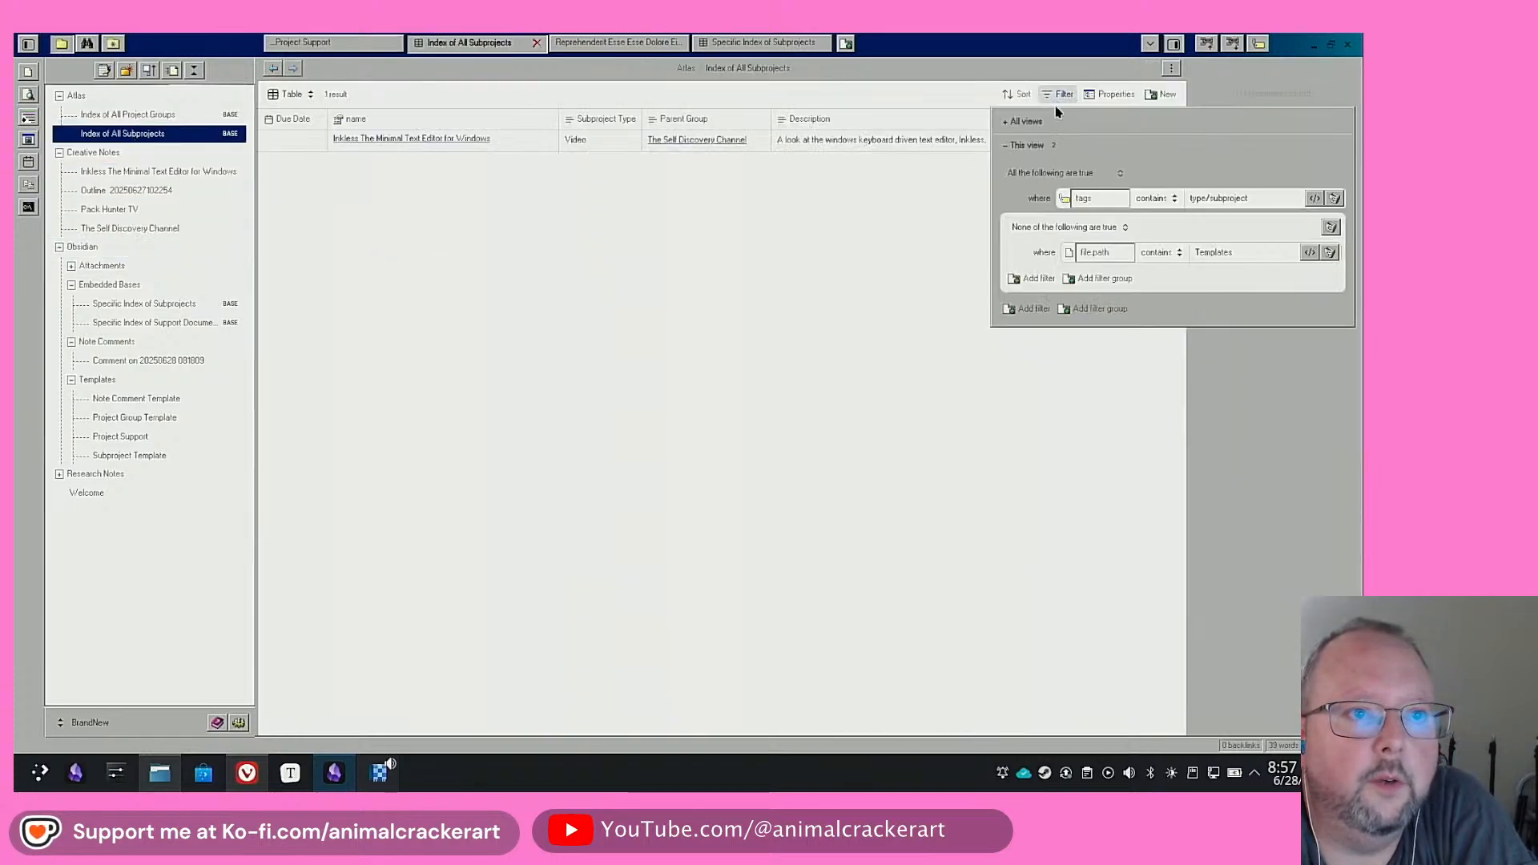
pyautogui.click(1029, 147)
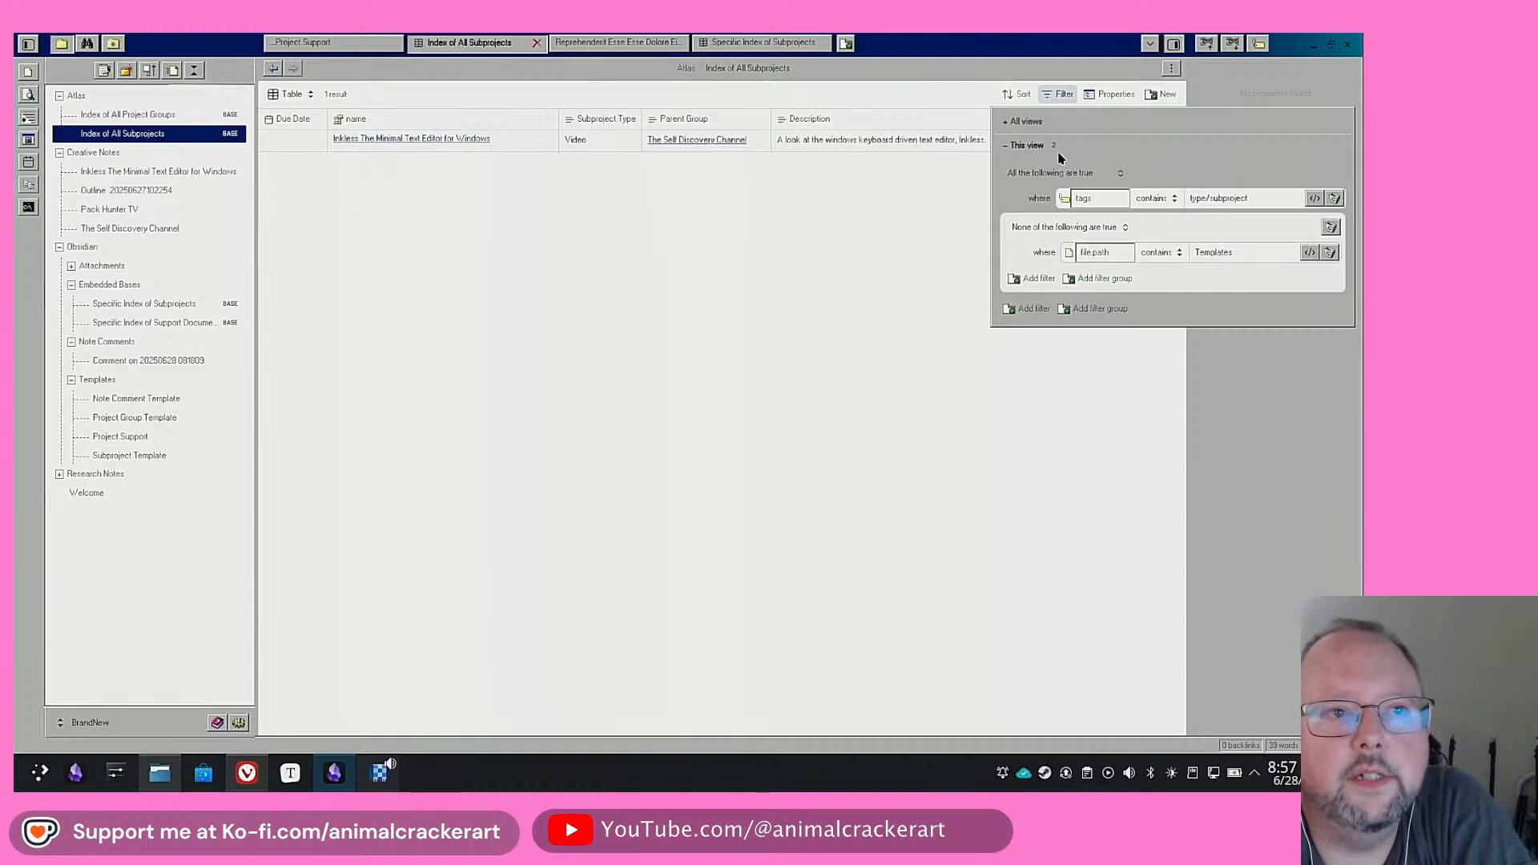
pyautogui.click(1022, 121)
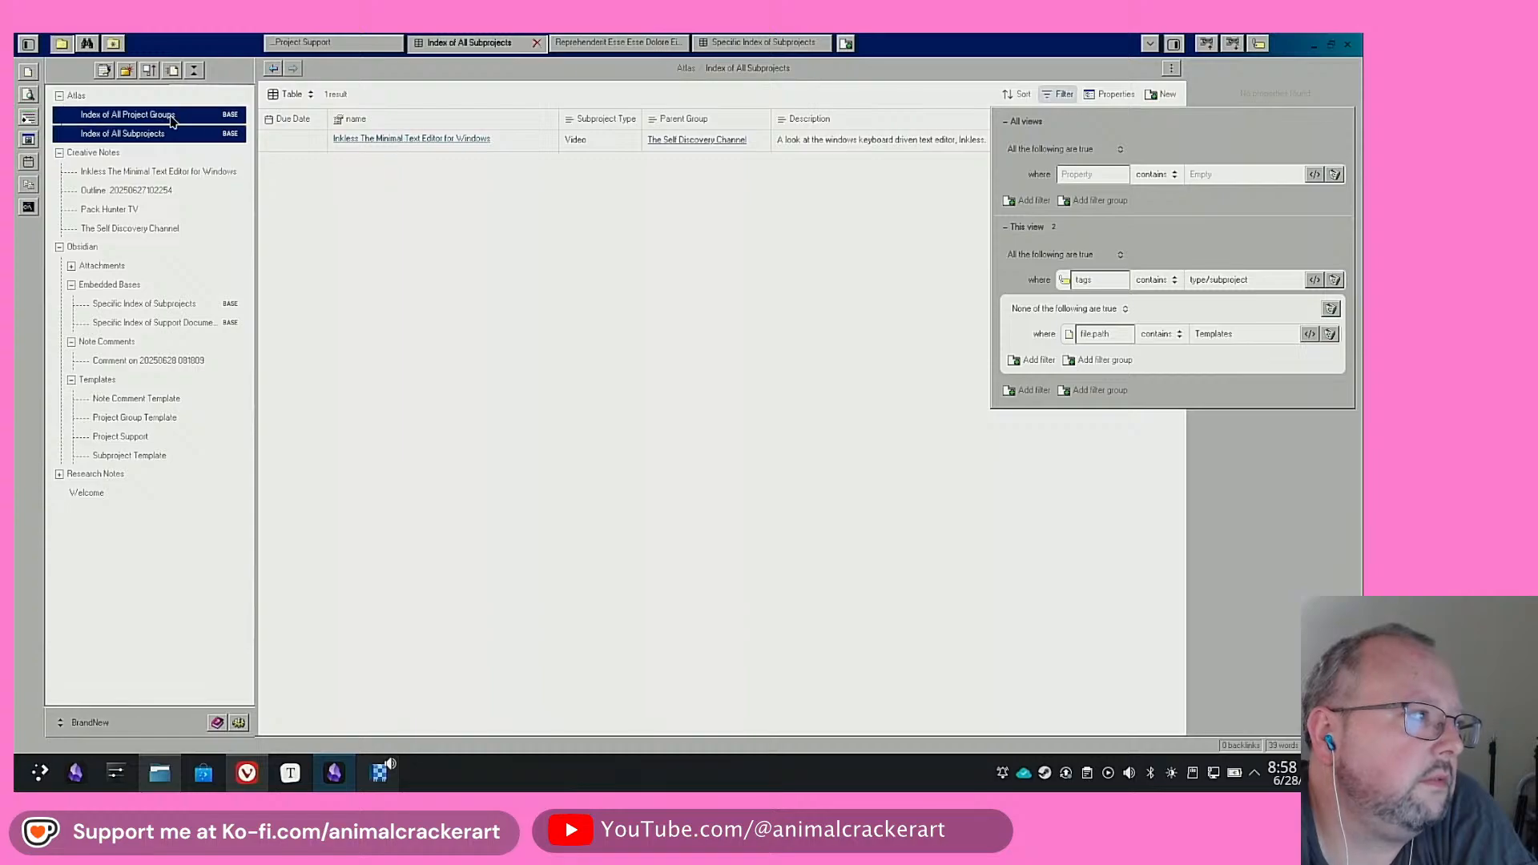
# Look over the Index of All Project Groups, and switch the Specific Index of Subprojects base to its Just Ideas view
pyautogui.click(170, 120)
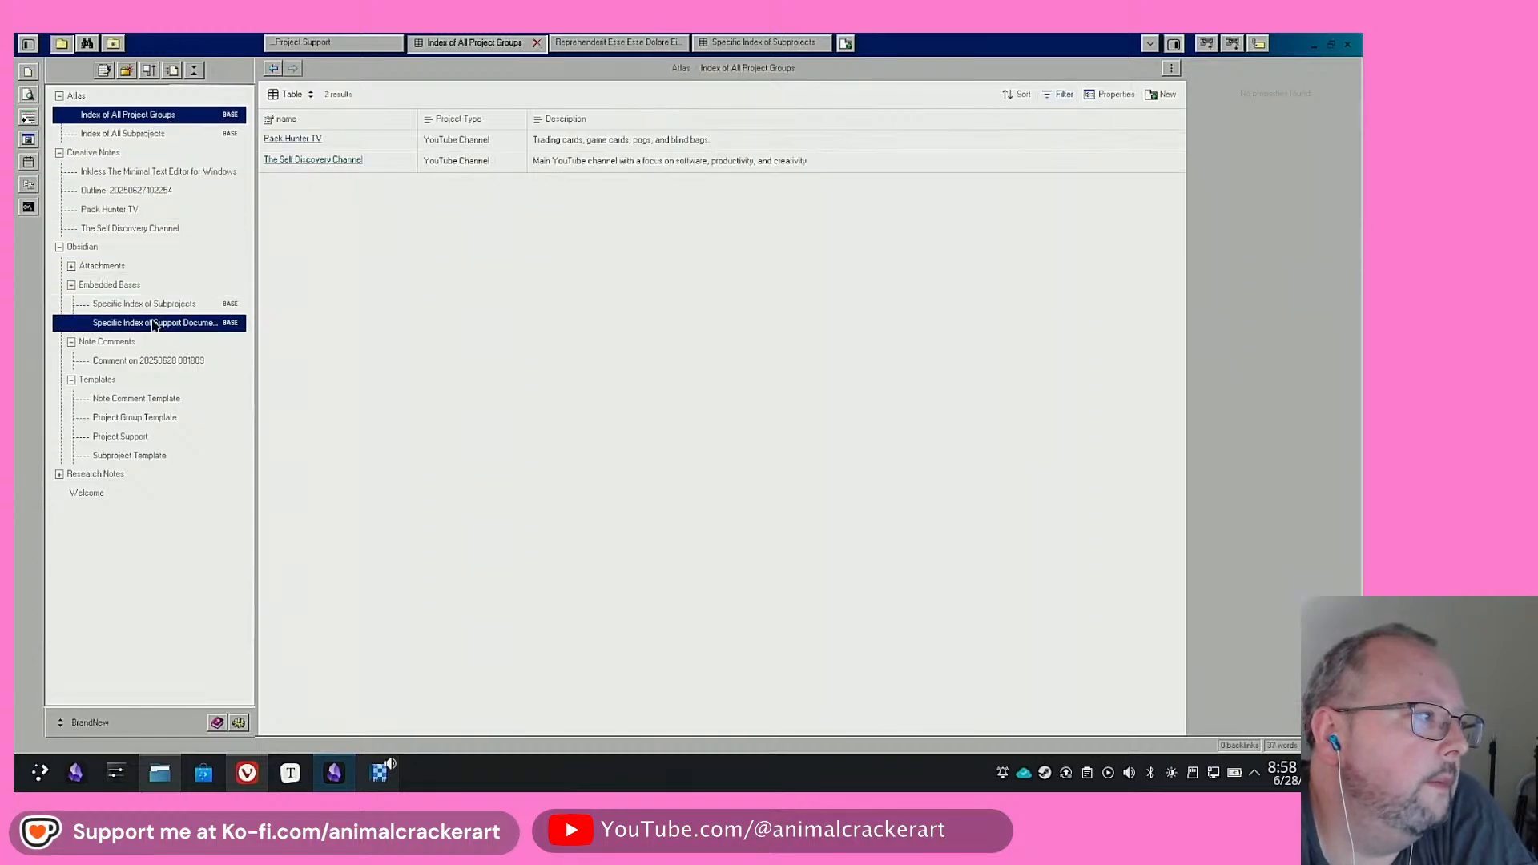
pyautogui.click(141, 307)
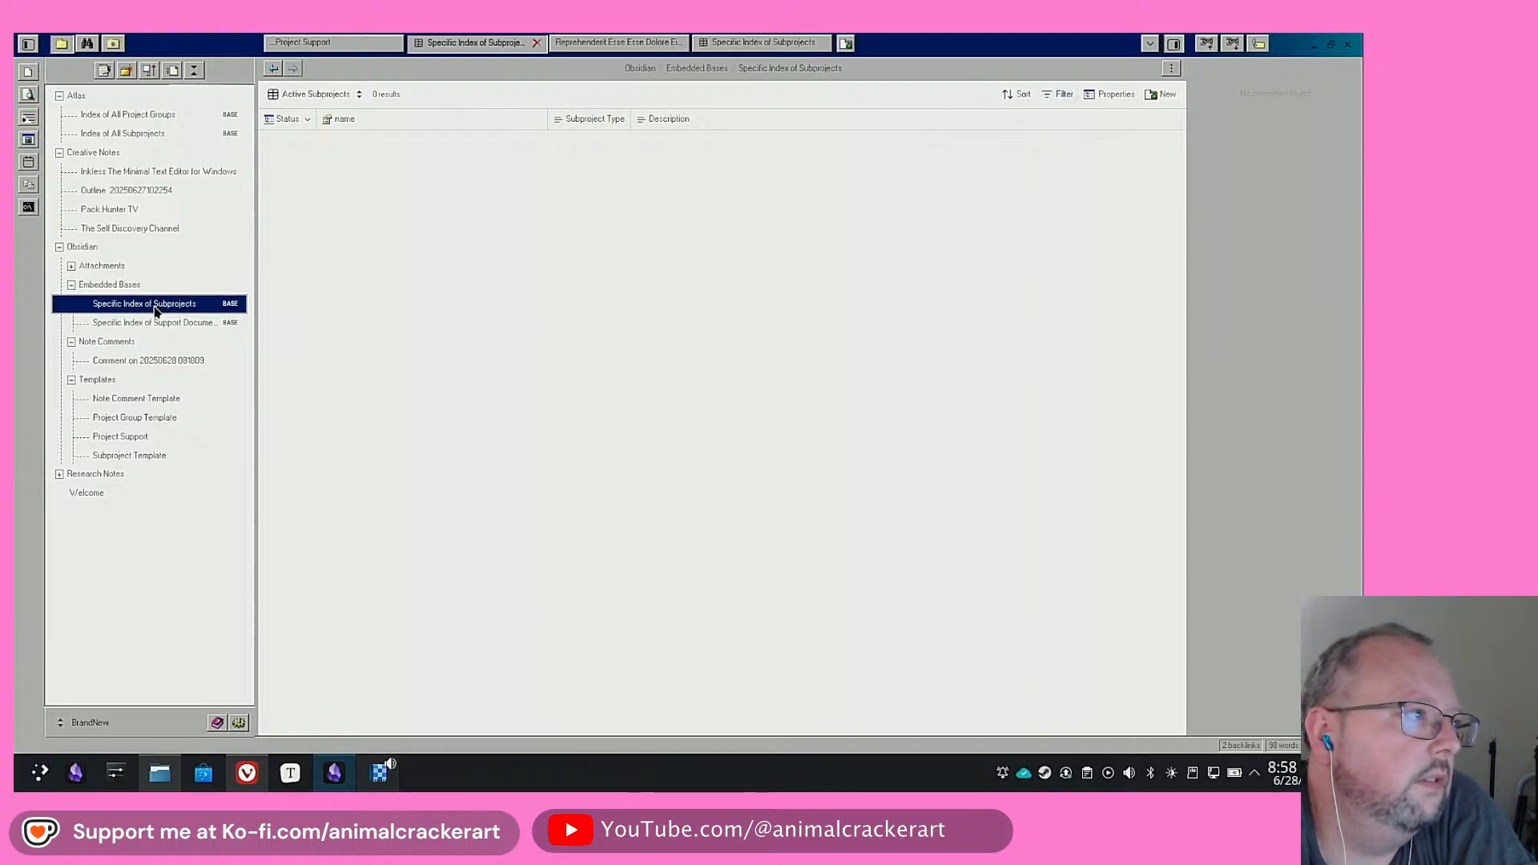
pyautogui.click(314, 94)
pyautogui.click(302, 168)
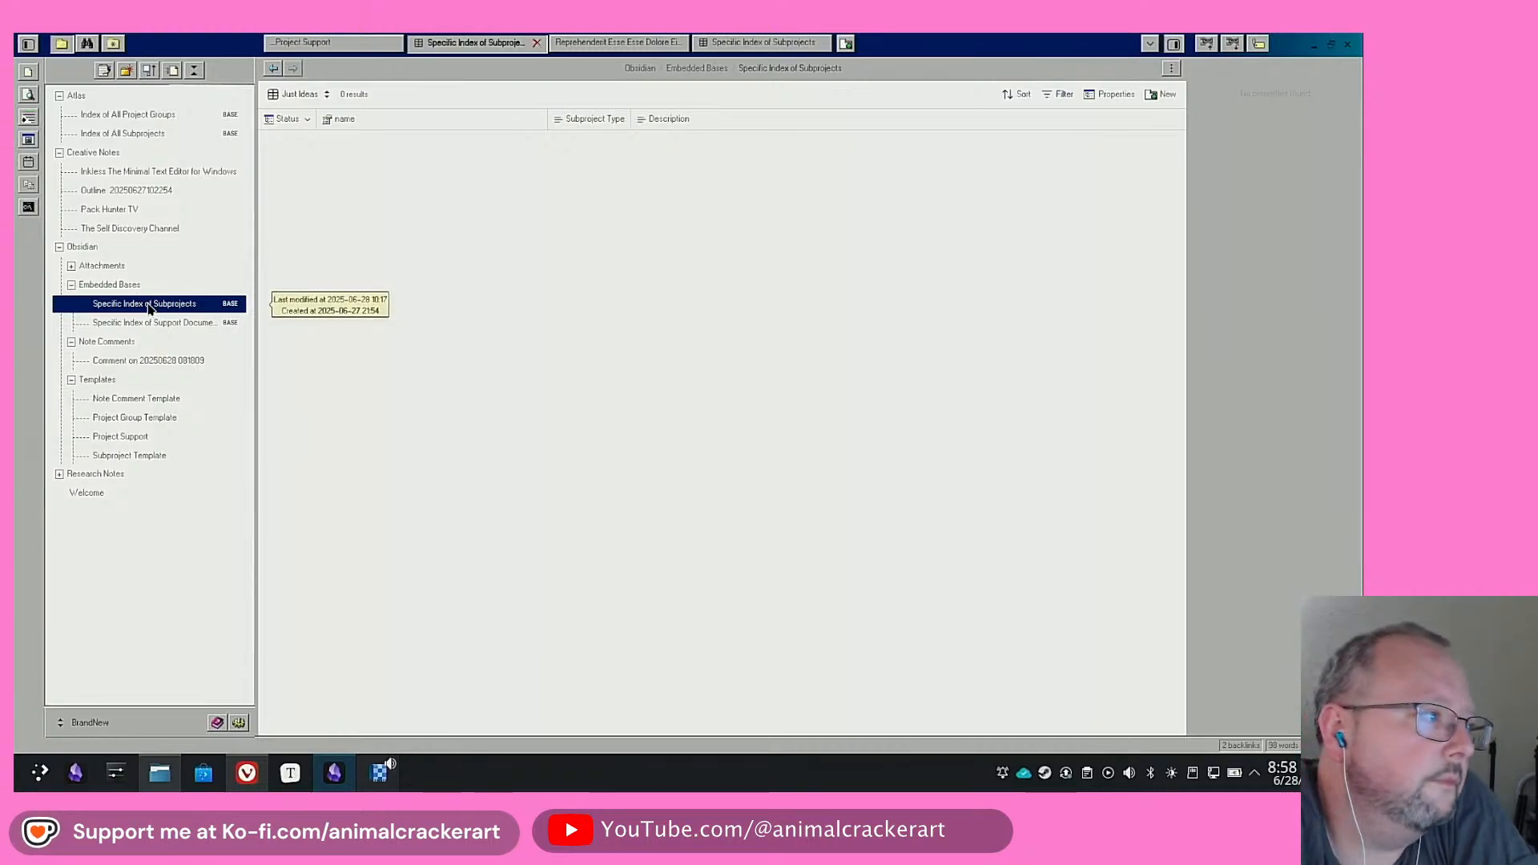
pyautogui.click(319, 94)
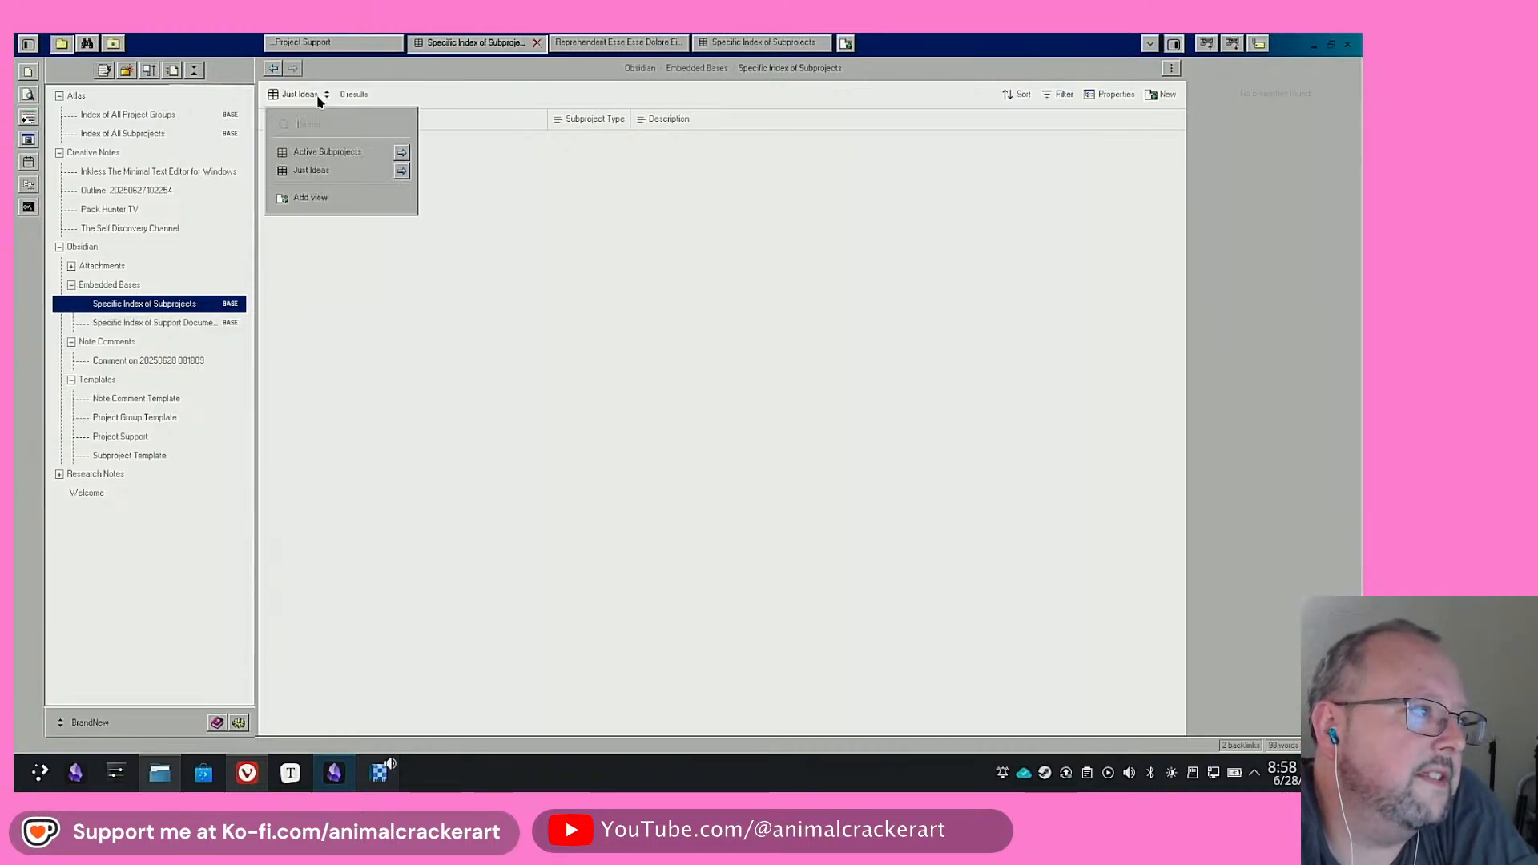
pyautogui.click(311, 184)
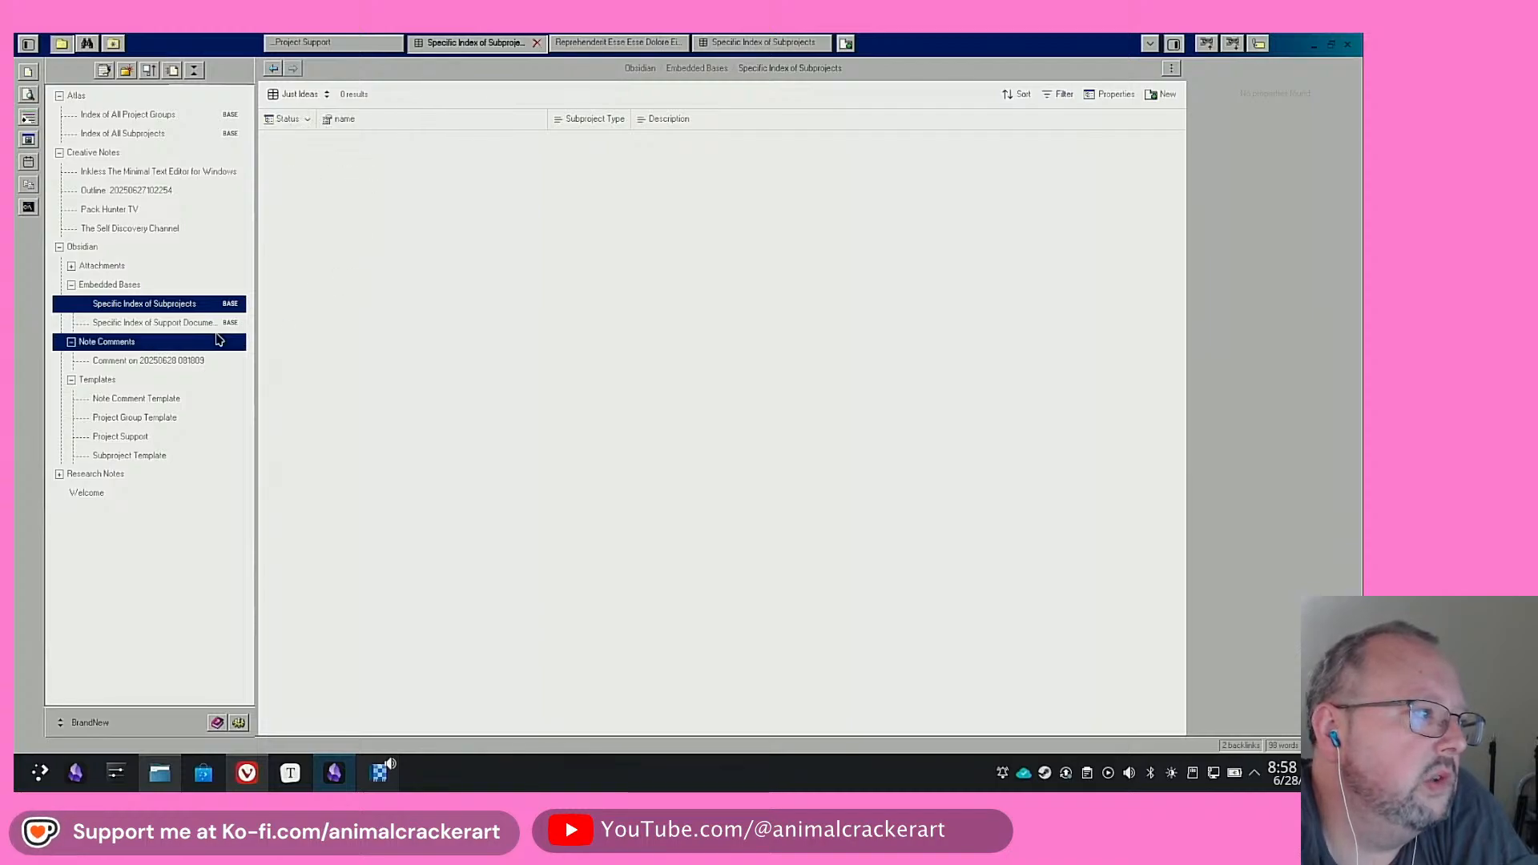
# View the Specific Index of Support Documents base, and follow the Inkless note's Support Documents table to its linked outline note
pyautogui.click(171, 326)
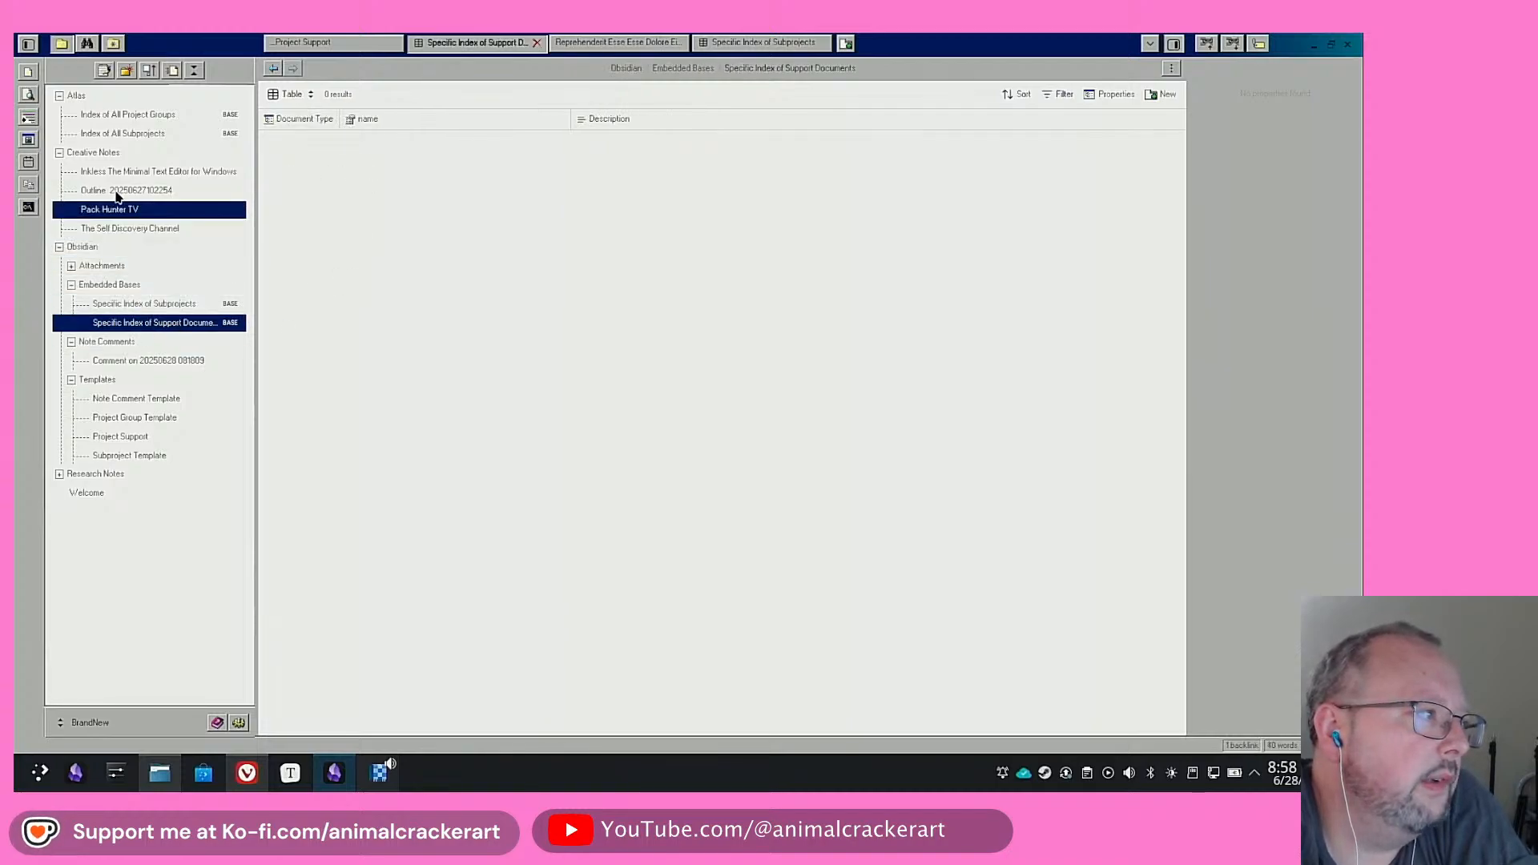
pyautogui.click(124, 176)
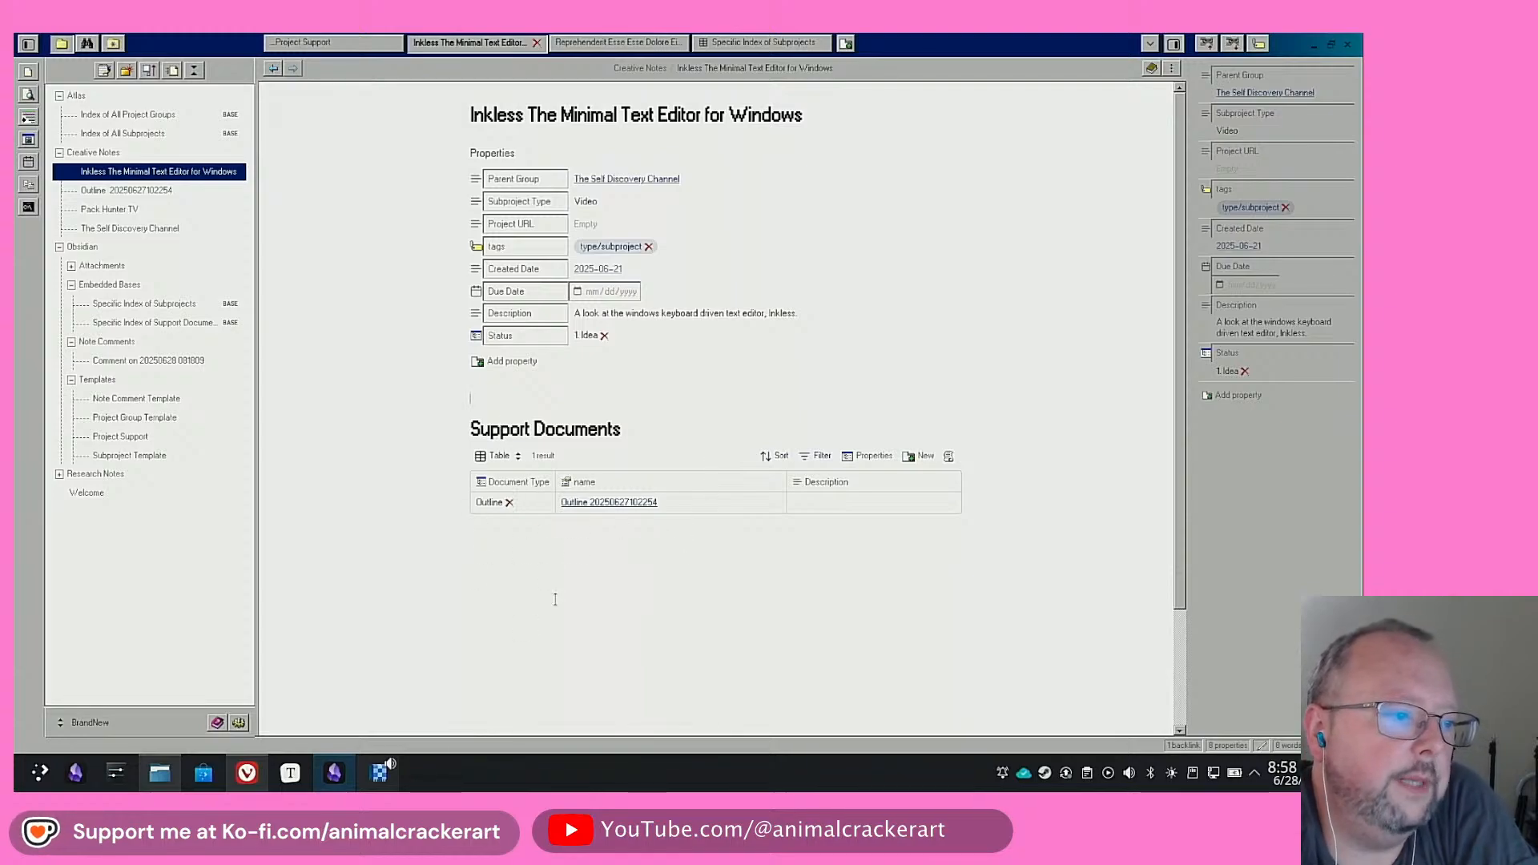
pyautogui.click(593, 505)
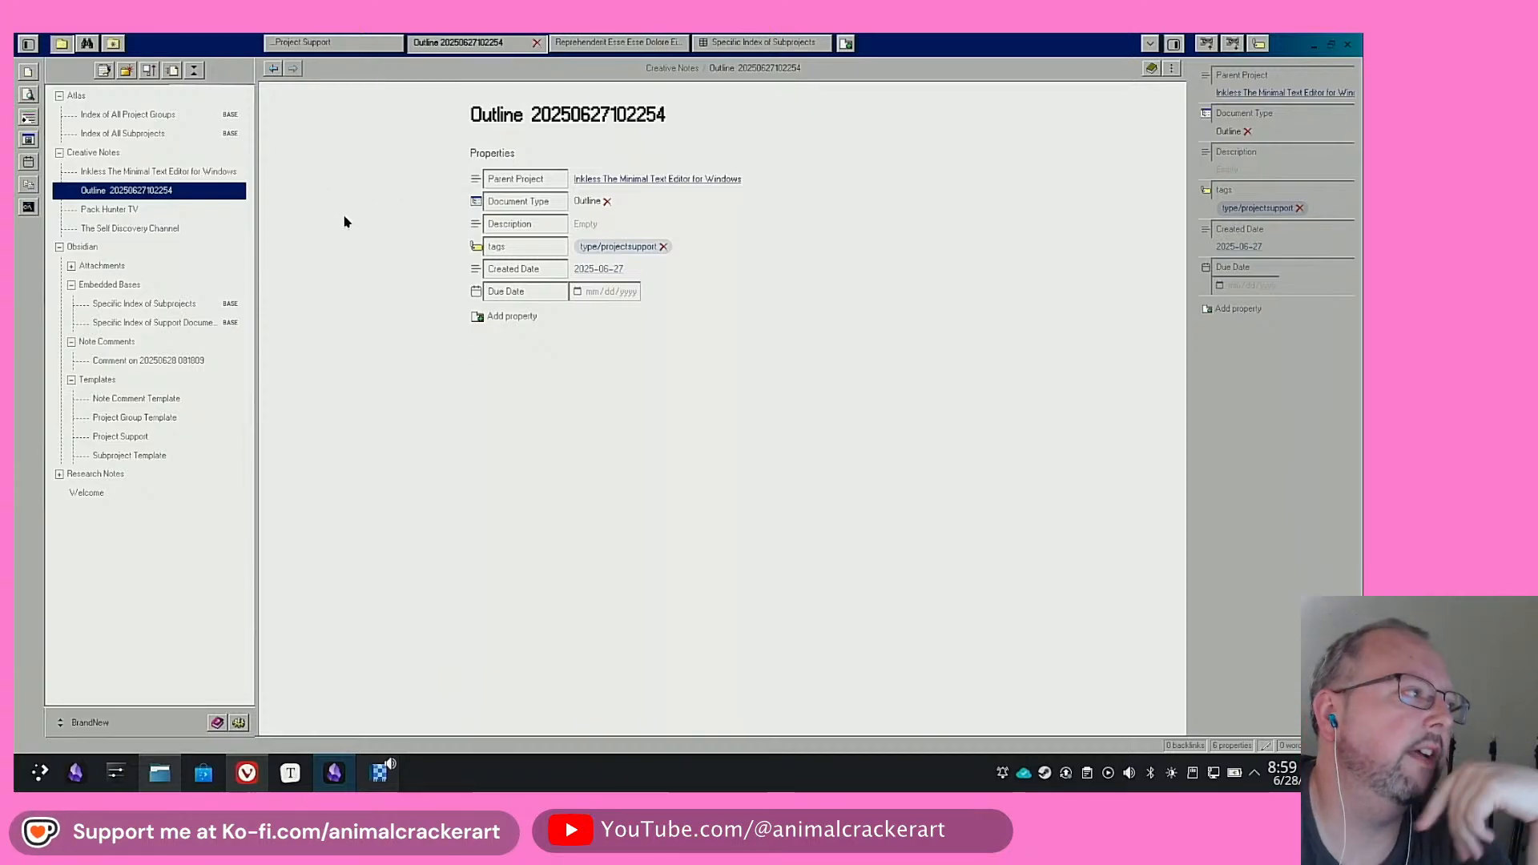
# Try to create a new support document named "outline" with QuickAdd
pyautogui.click(28, 73)
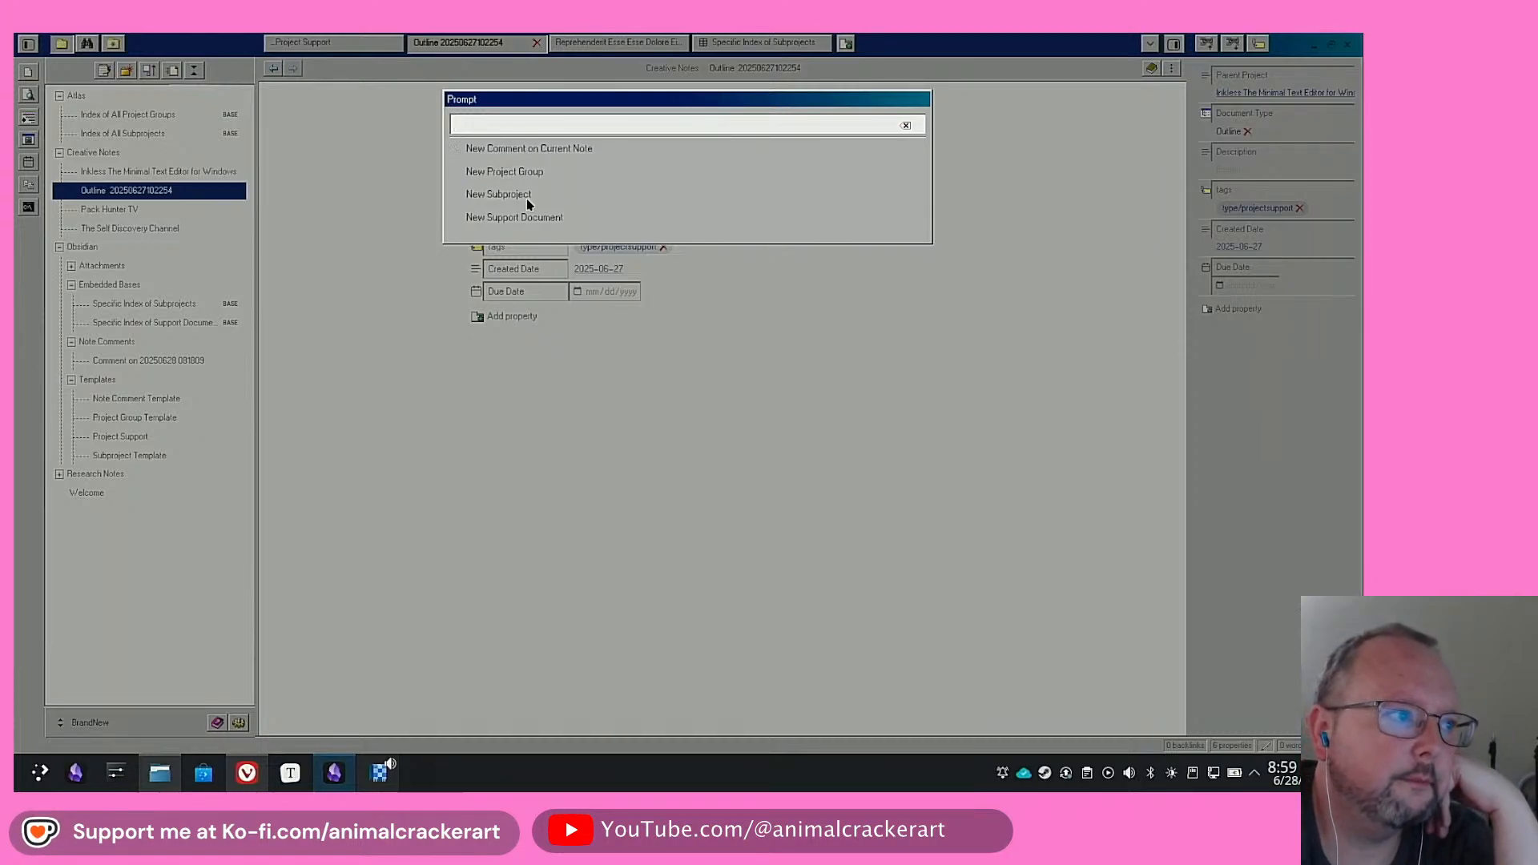
pyautogui.click(515, 218)
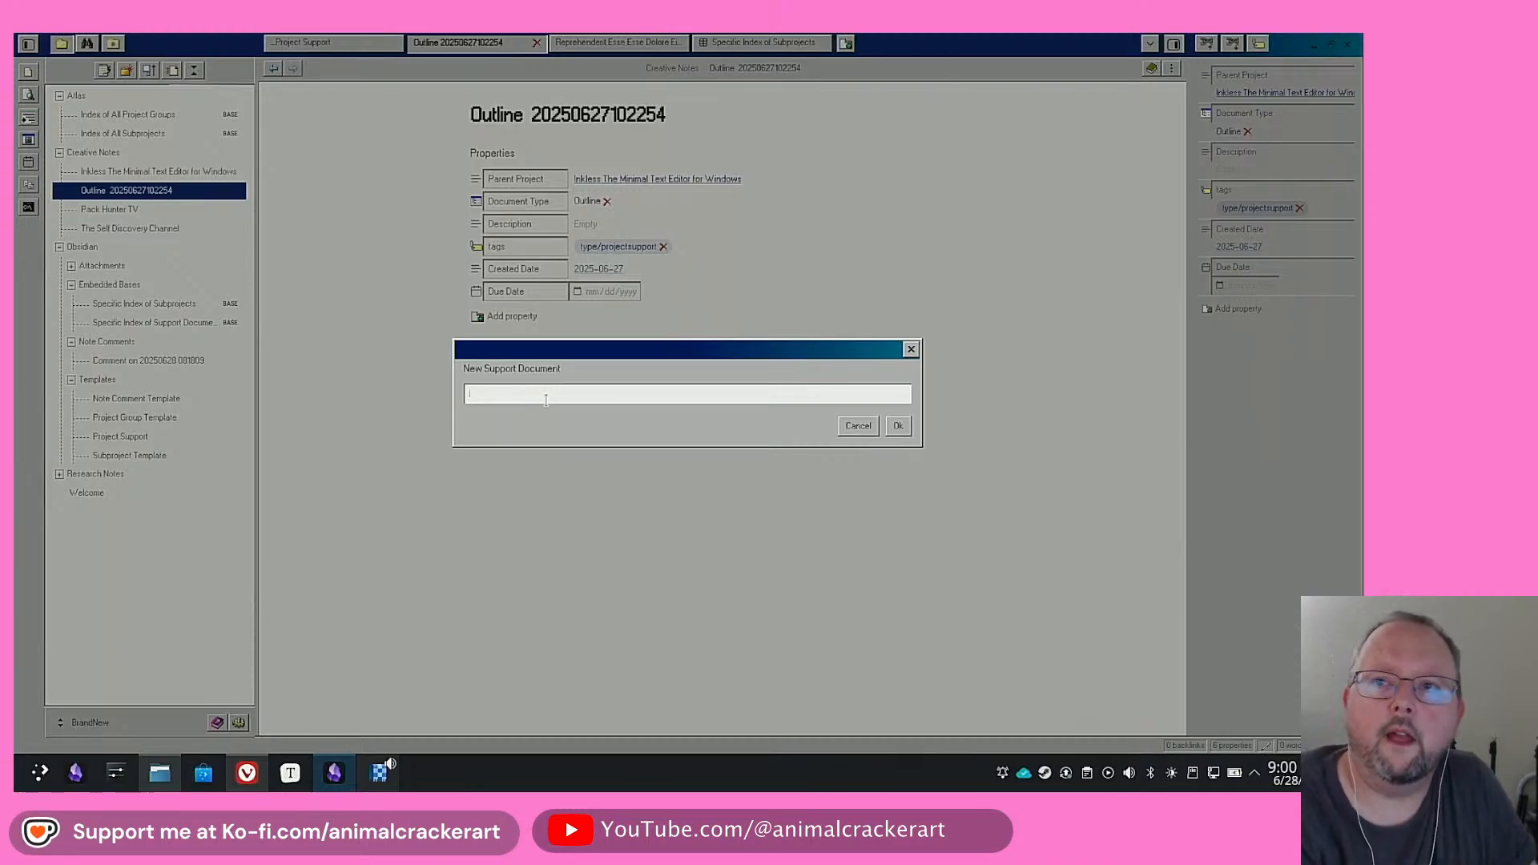
pyautogui.write('o')
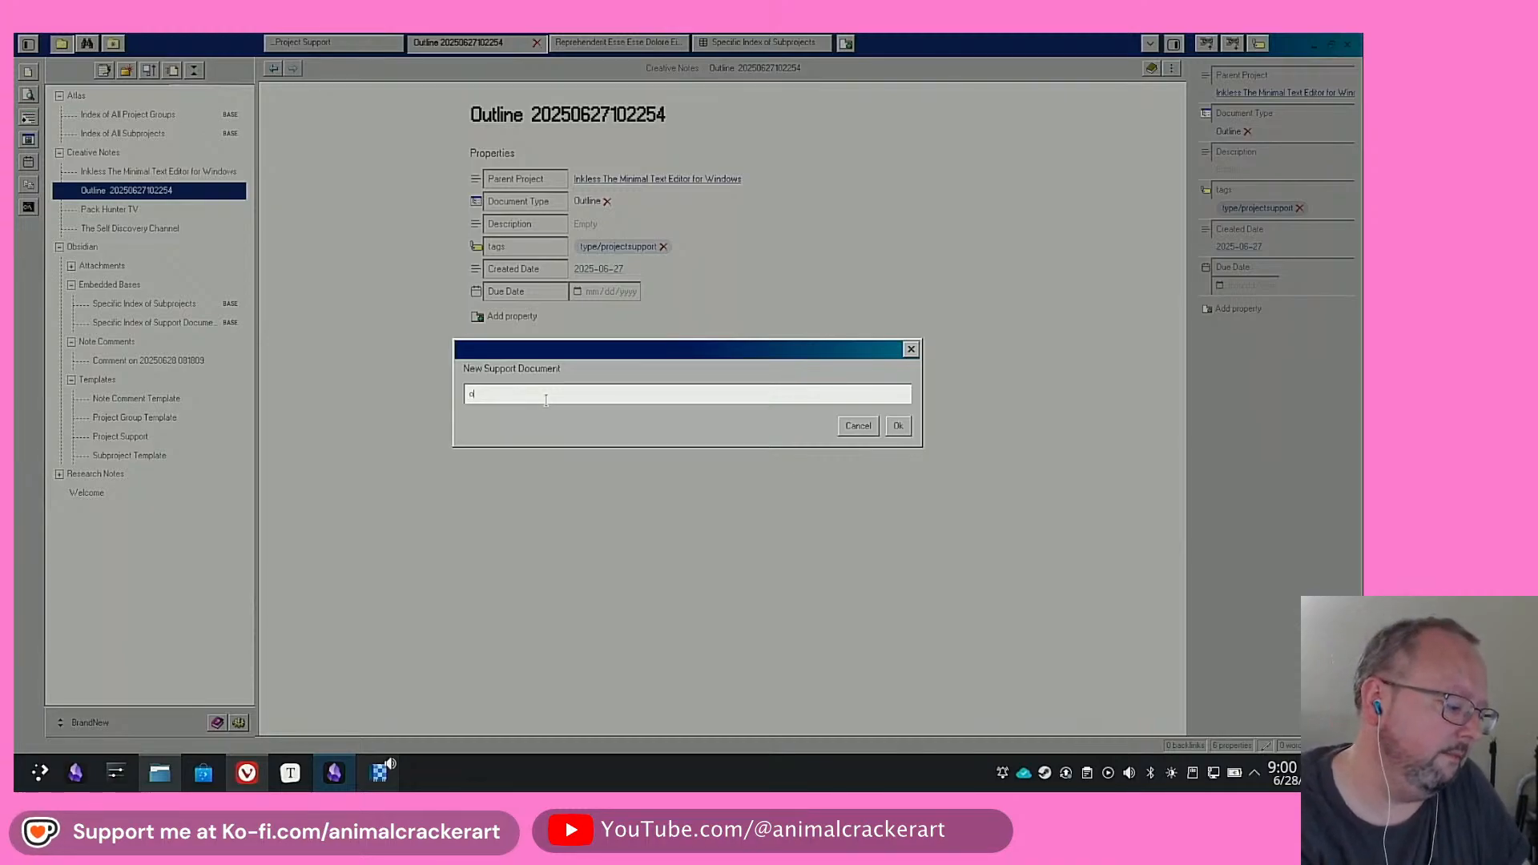
pyautogui.write('utline')
pyautogui.press('Return')
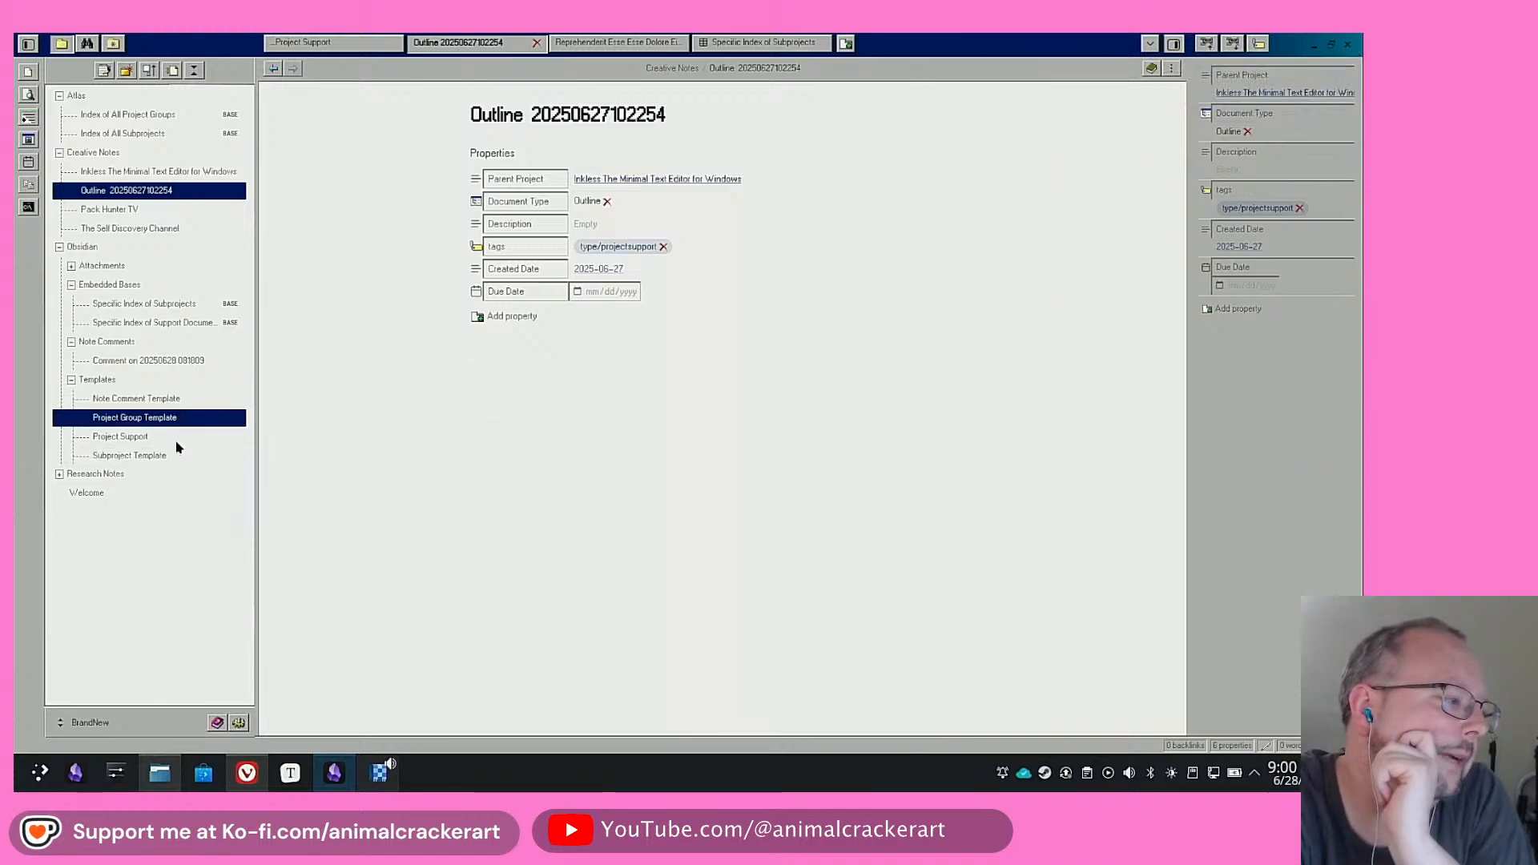
# Switch the vault's theme to Terminal2K and open the QuickAdd plugin settings
pyautogui.click(238, 724)
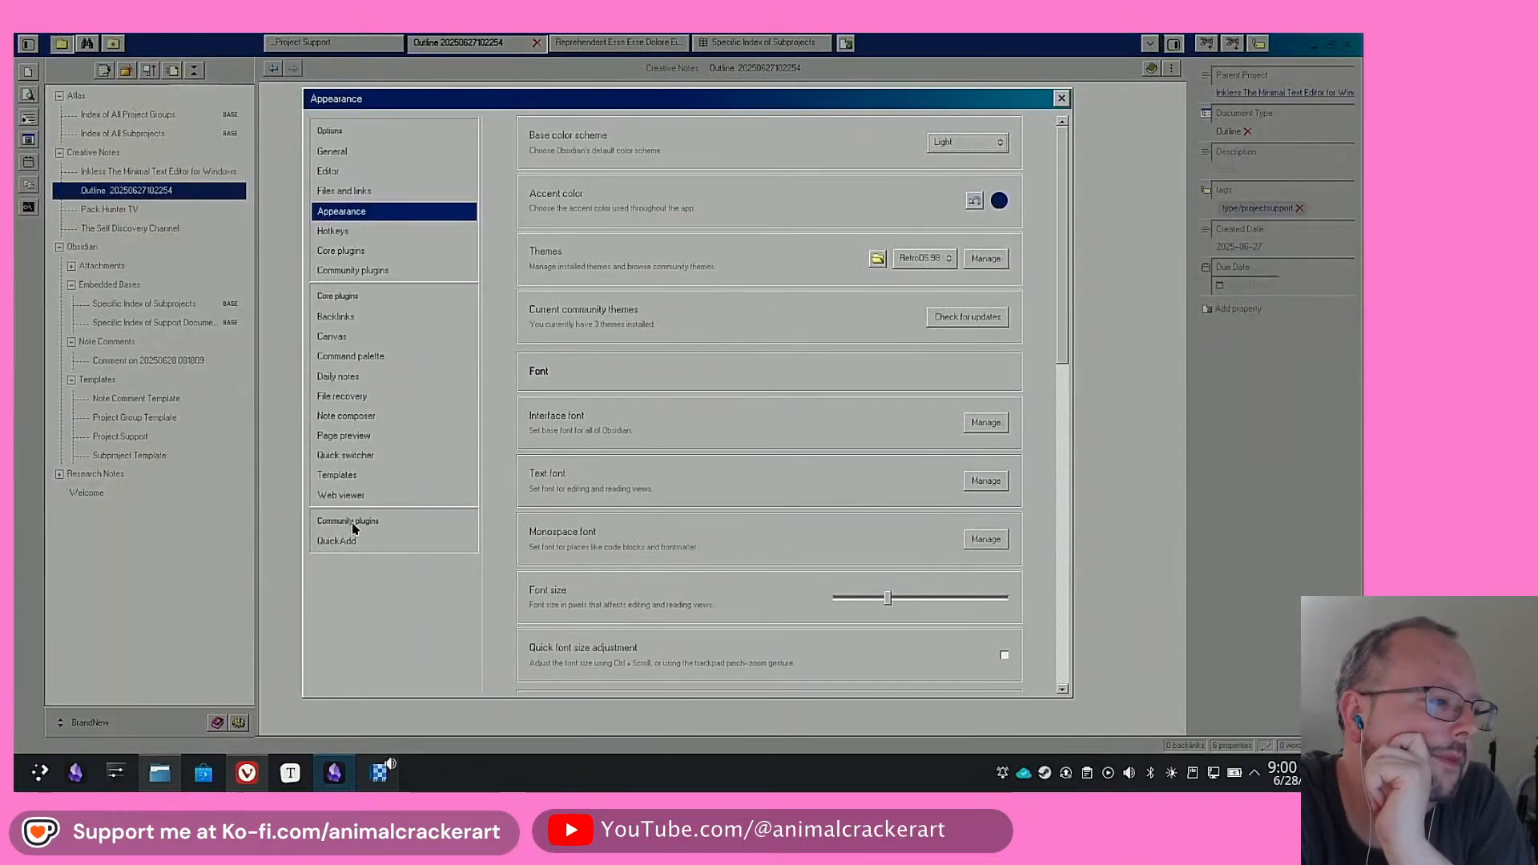
pyautogui.click(931, 264)
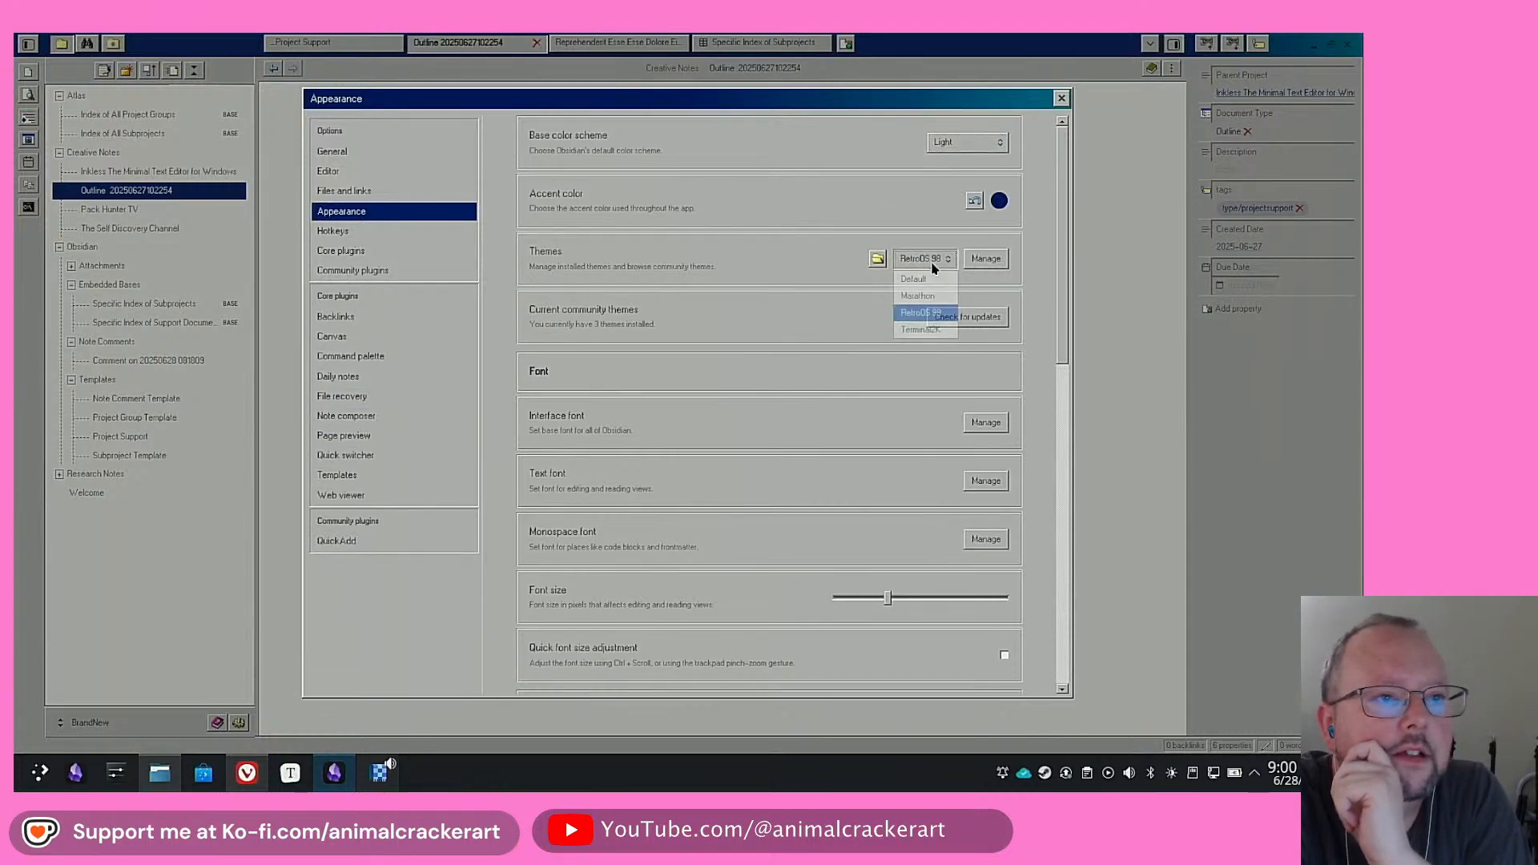
pyautogui.click(929, 329)
pyautogui.click(338, 548)
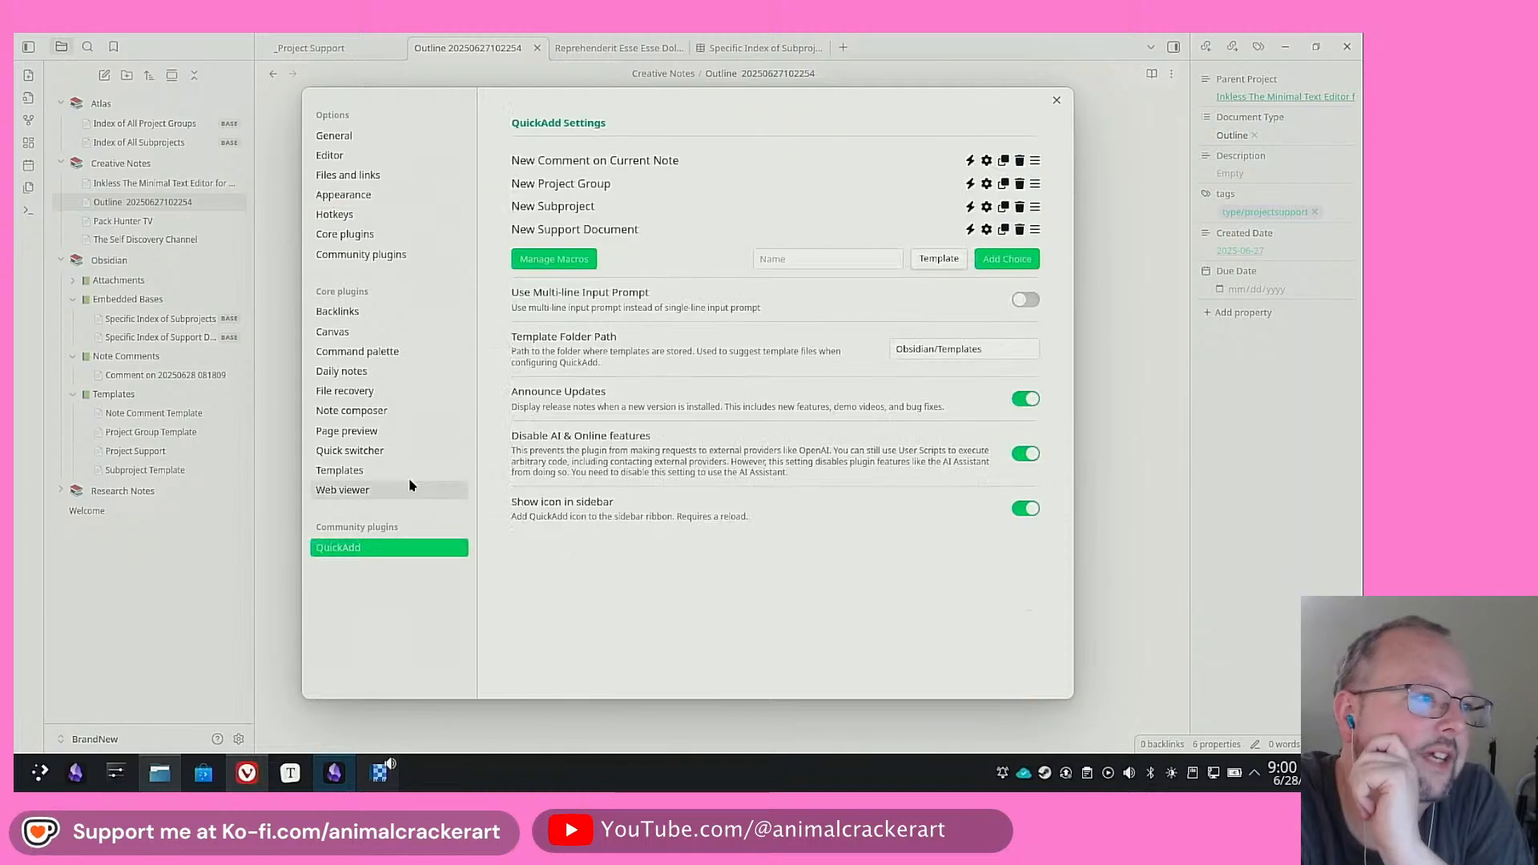
# Remove the underscore before "Project Group" in the template path of QuickAdd's New Project Group choice
pyautogui.click(986, 185)
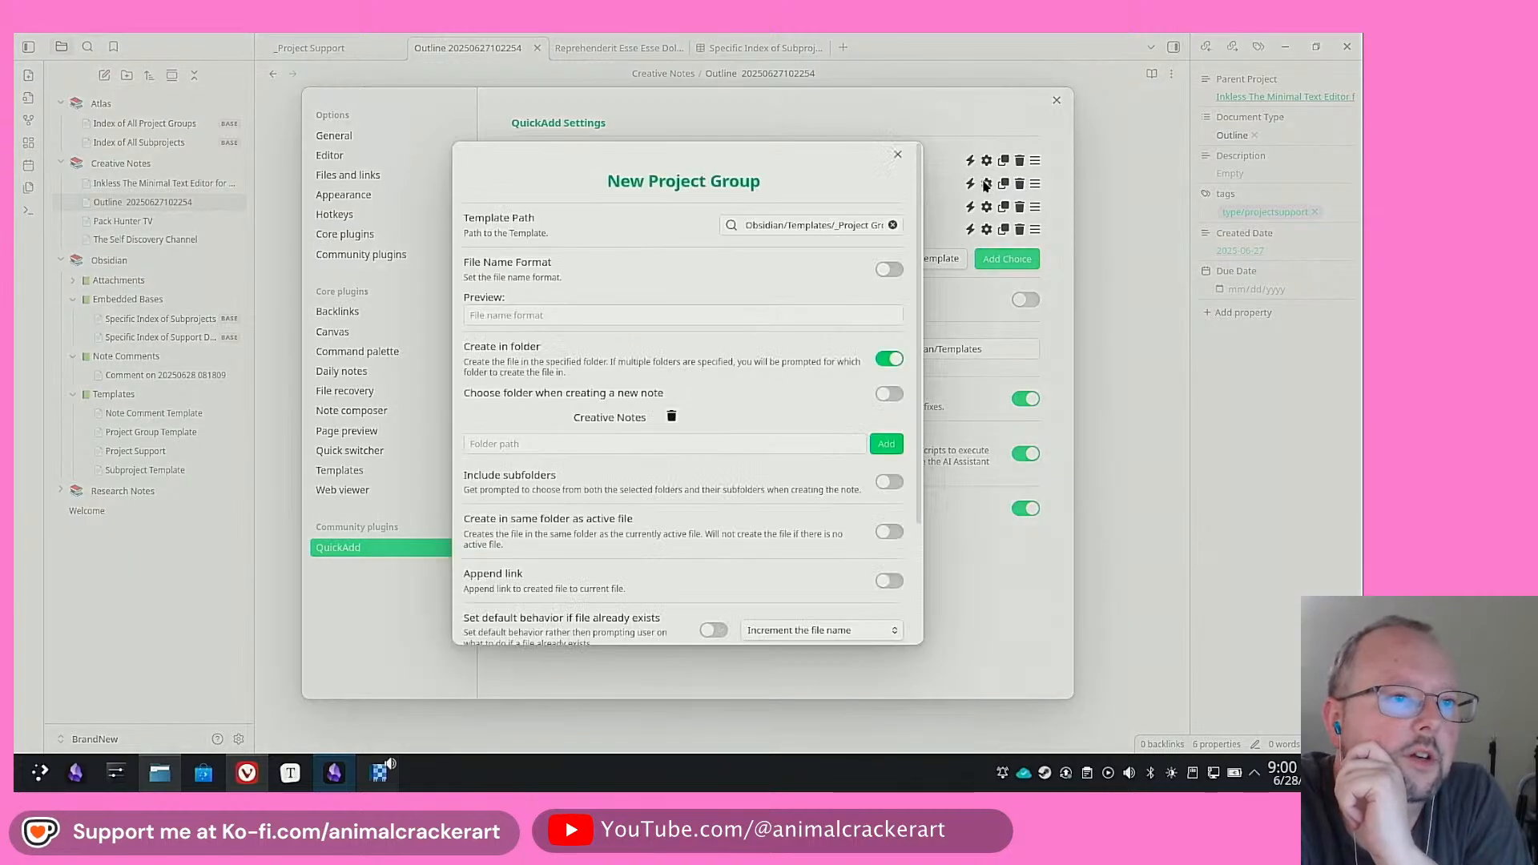
pyautogui.click(843, 224)
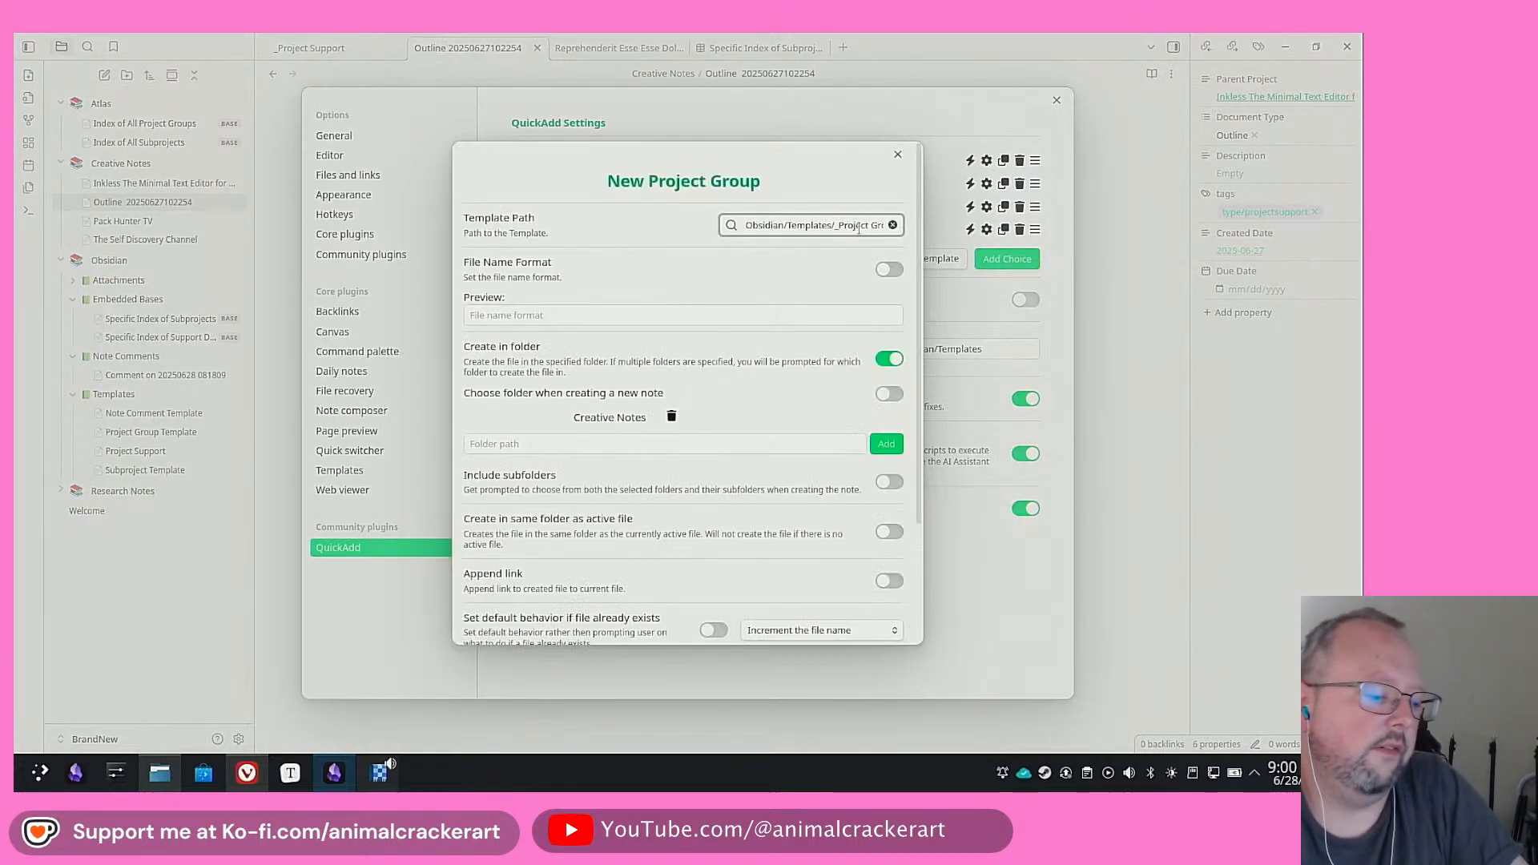
pyautogui.press('BackSpace')
pyautogui.press('Escape')
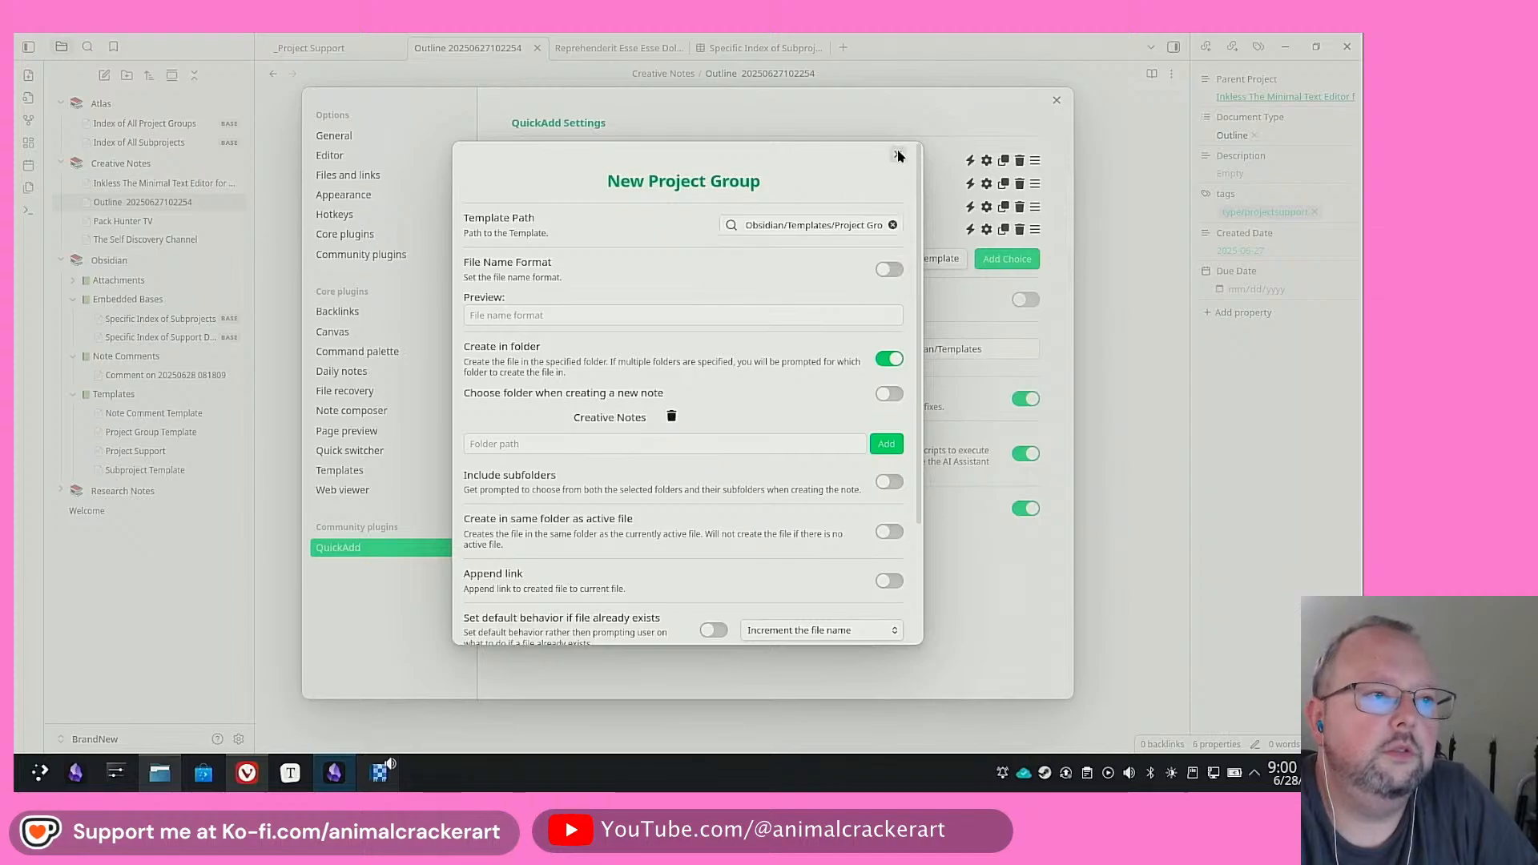
pyautogui.click(897, 154)
# Remove the underscore before "Subproject" in the template path of QuickAdd's New Subproject choice
pyautogui.click(986, 206)
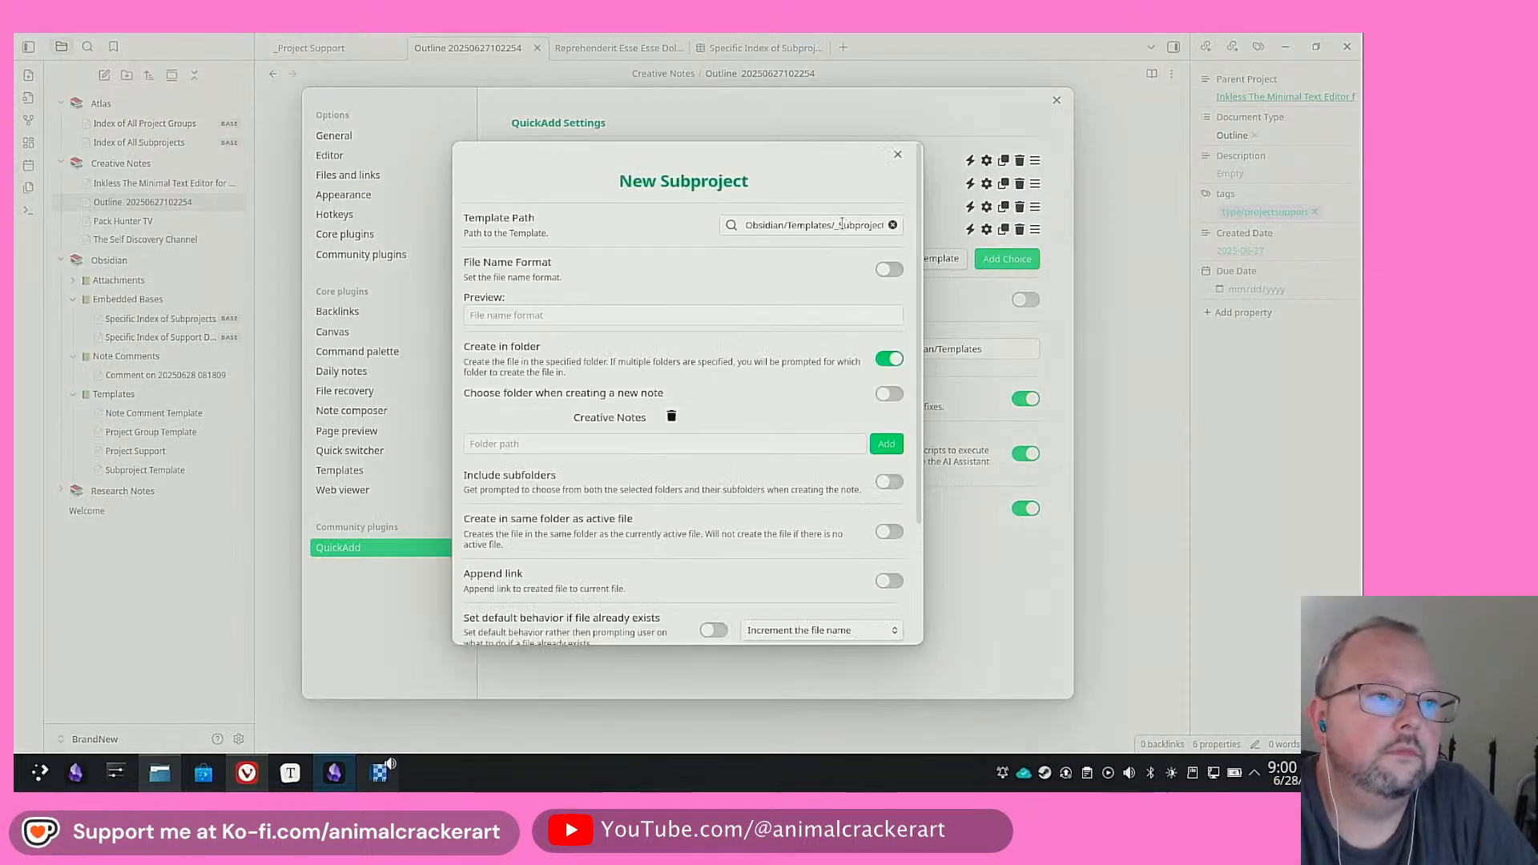
pyautogui.click(843, 224)
pyautogui.click(897, 154)
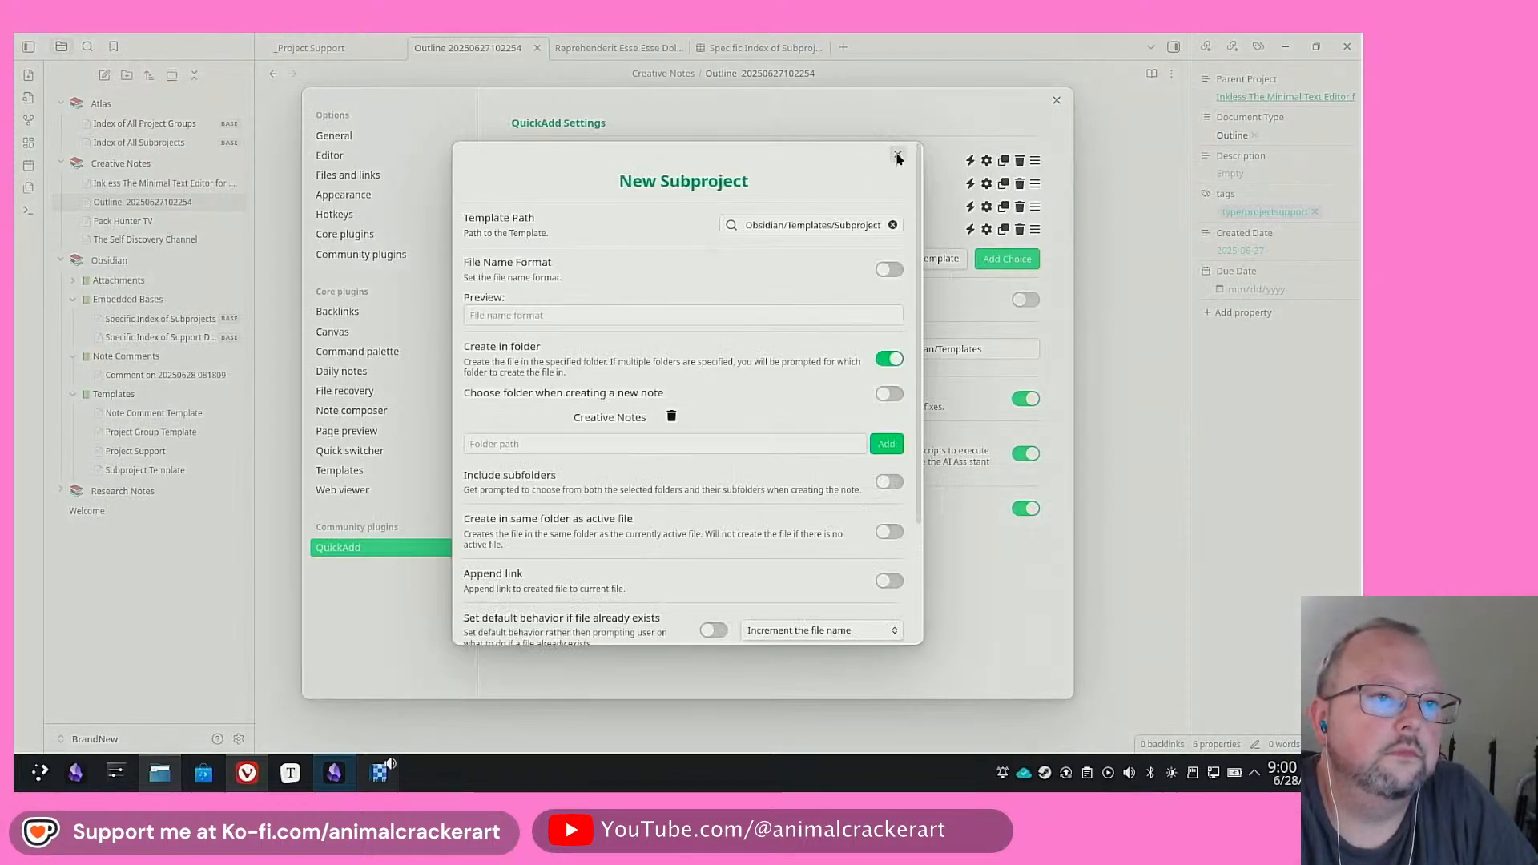
pyautogui.click(897, 154)
# Remove the underscore before "Project Support" in the template path of QuickAdd's New Support Document choice
pyautogui.click(986, 230)
pyautogui.click(844, 226)
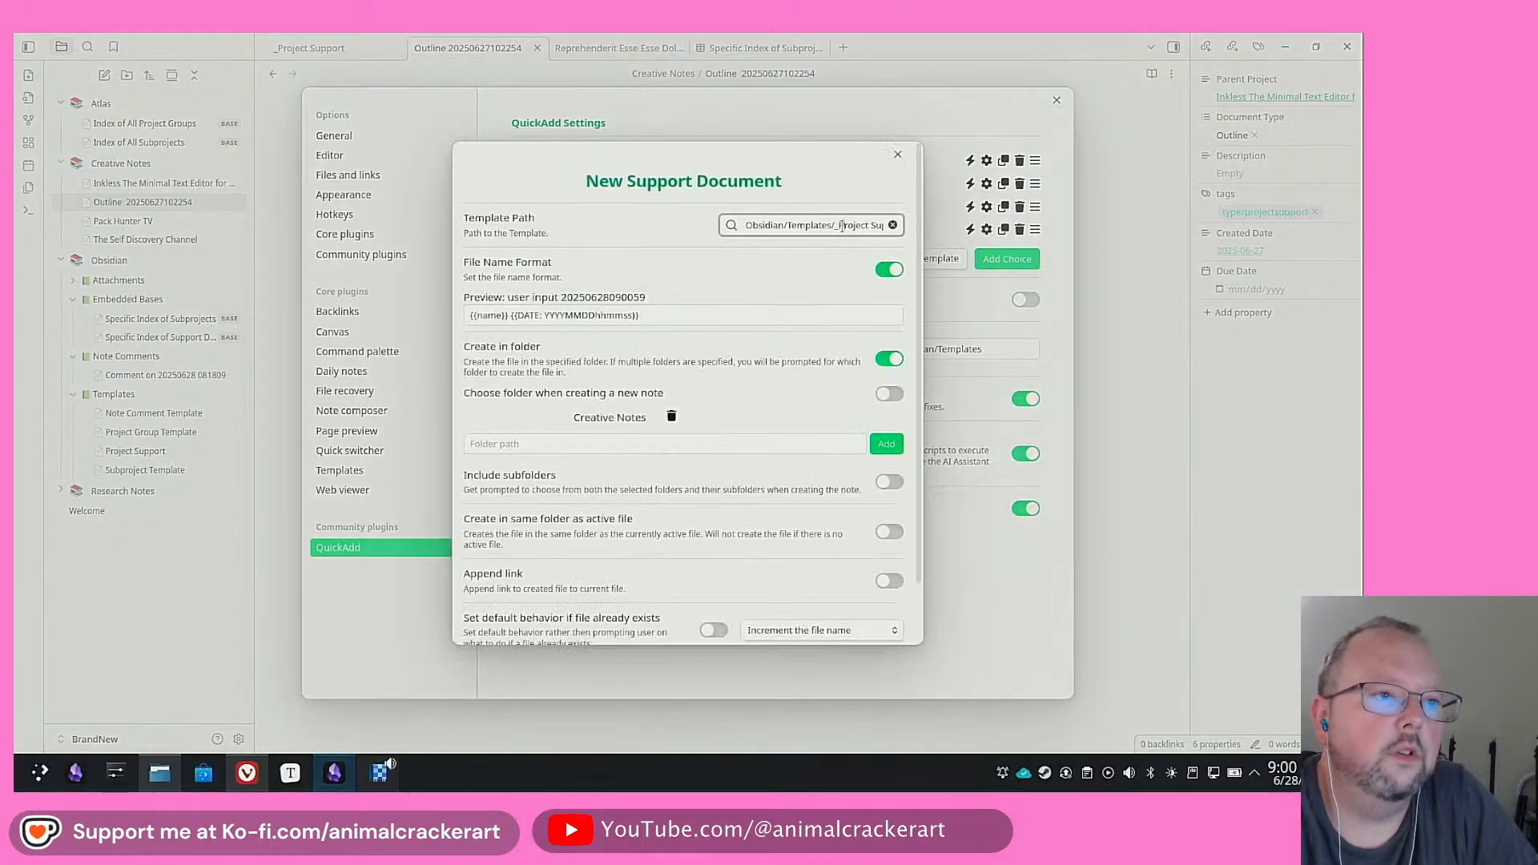
pyautogui.click(897, 154)
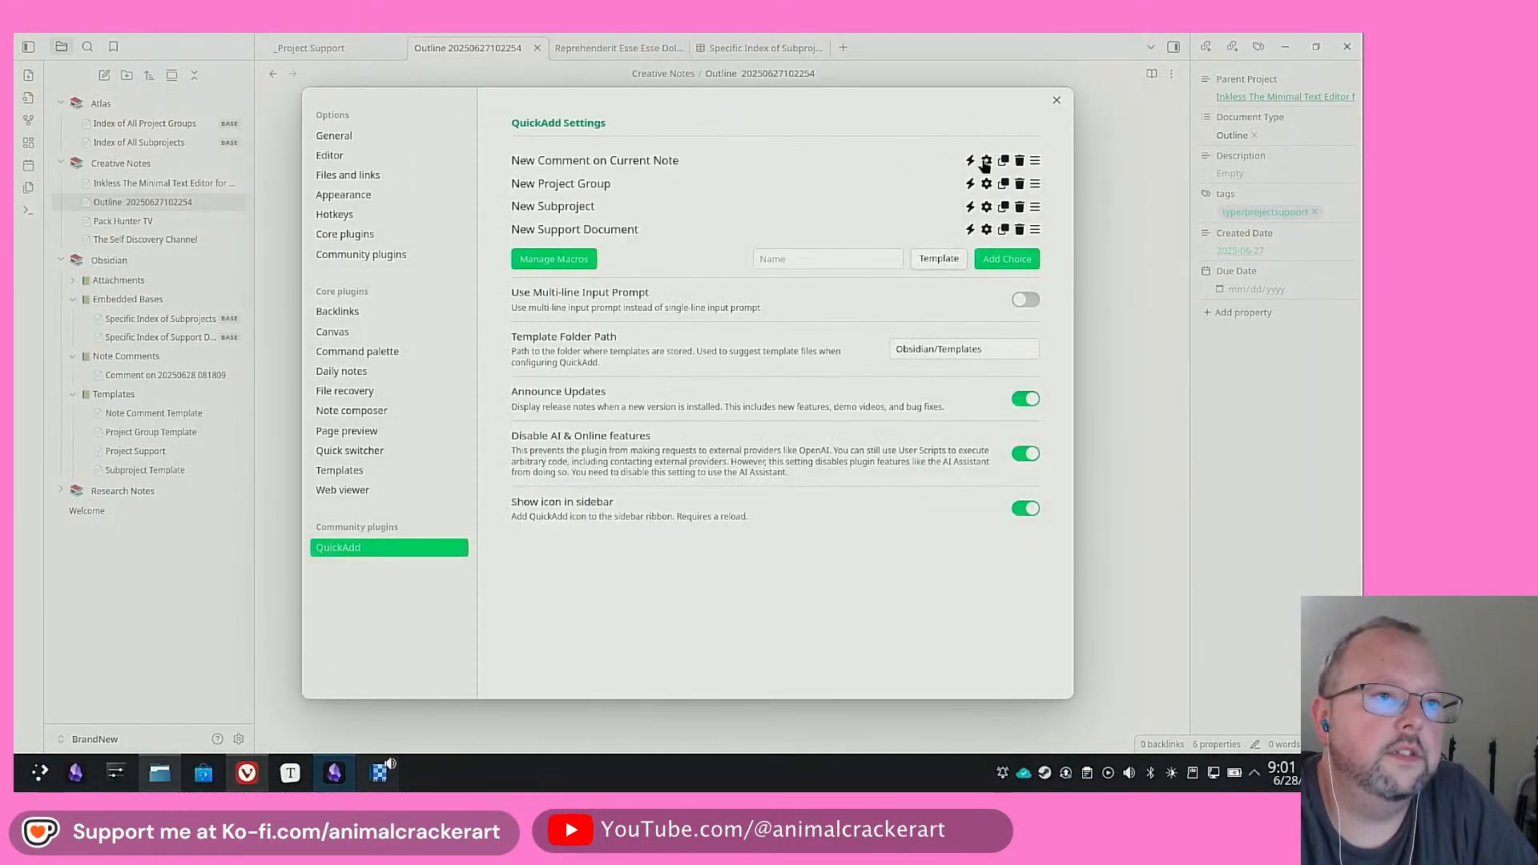
# Check the configuration of QuickAdd's New Comment on Current Note choice and close the settings
pyautogui.click(986, 161)
pyautogui.click(898, 157)
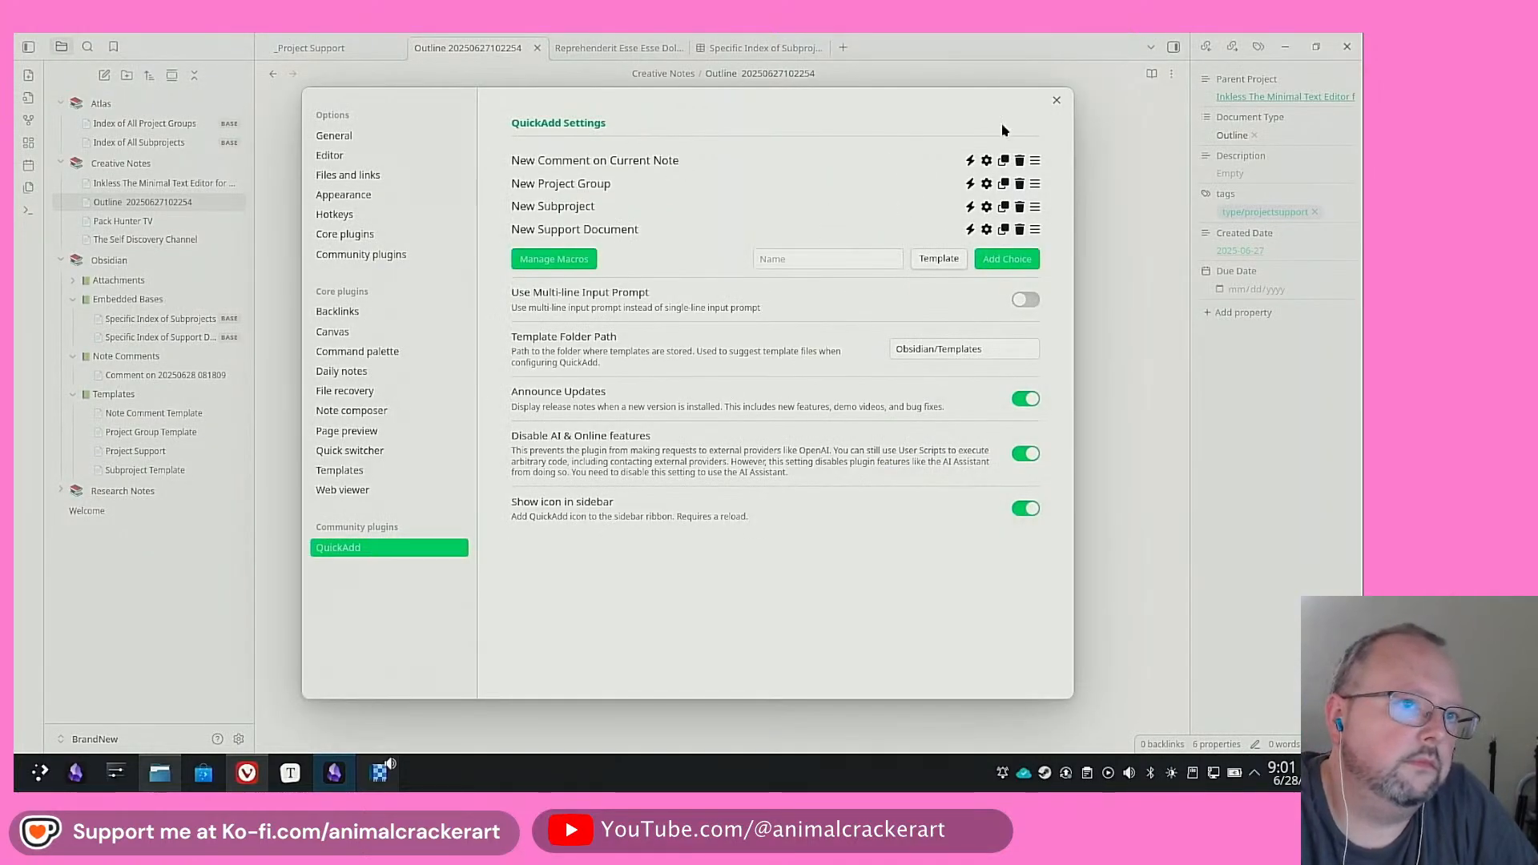
pyautogui.click(1057, 102)
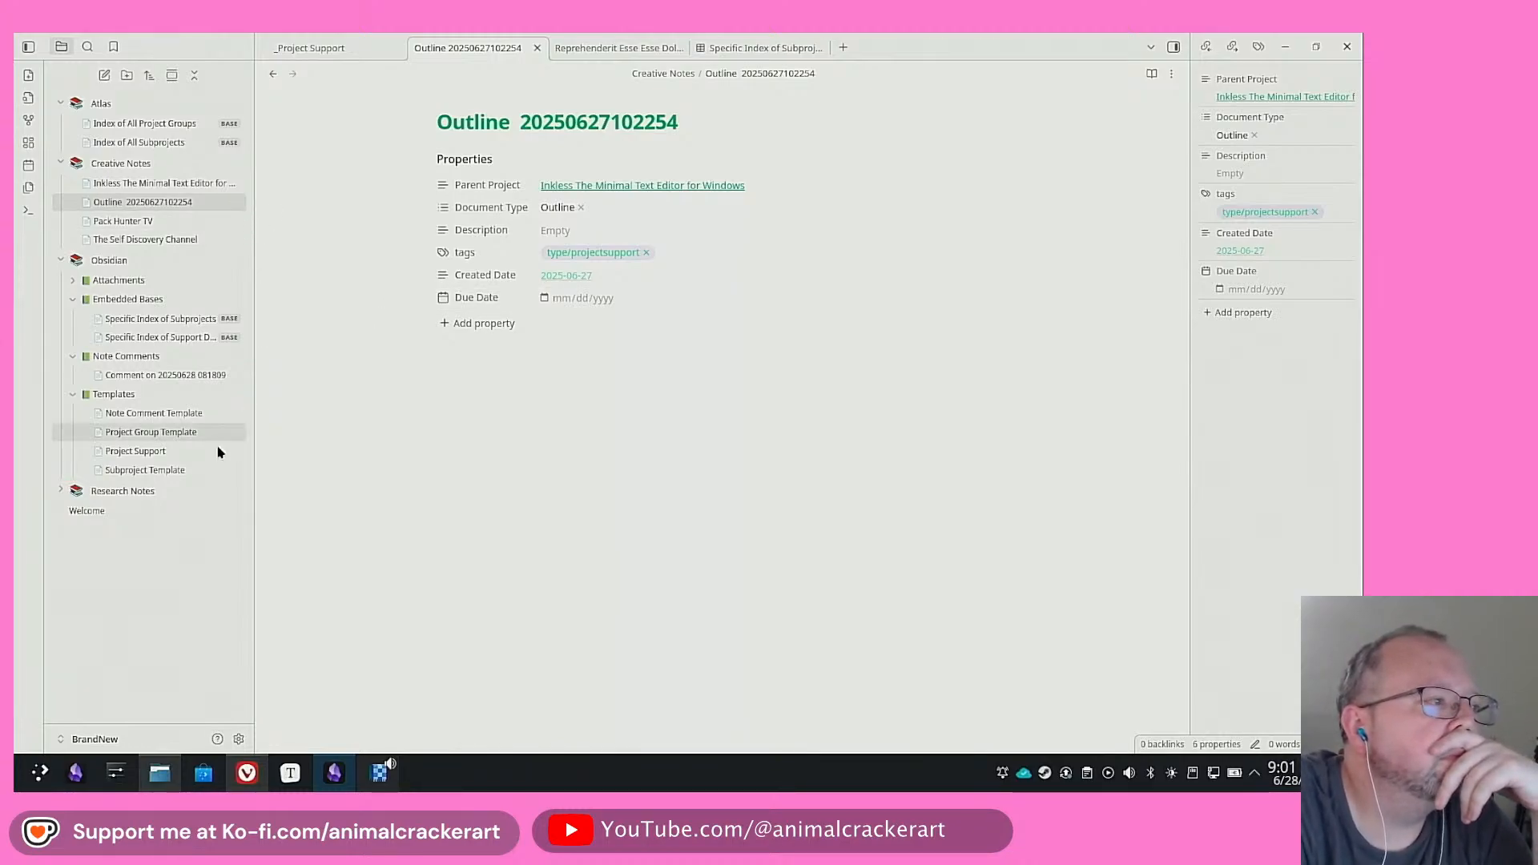
# Set the vault's theme to RetroOS 98 in the appearance settings
pyautogui.click(238, 739)
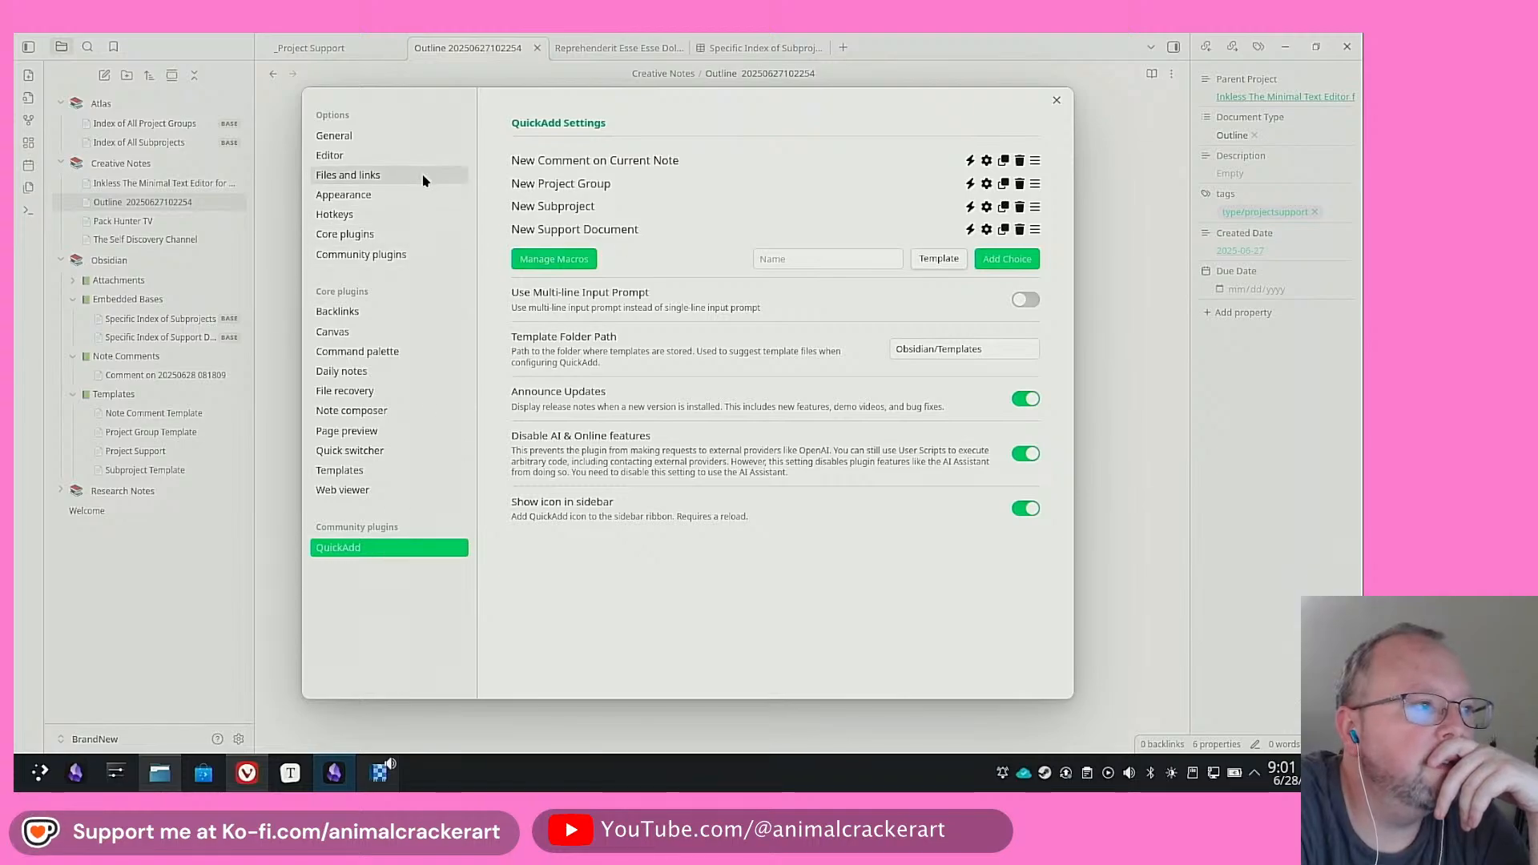
pyautogui.click(397, 198)
pyautogui.click(935, 211)
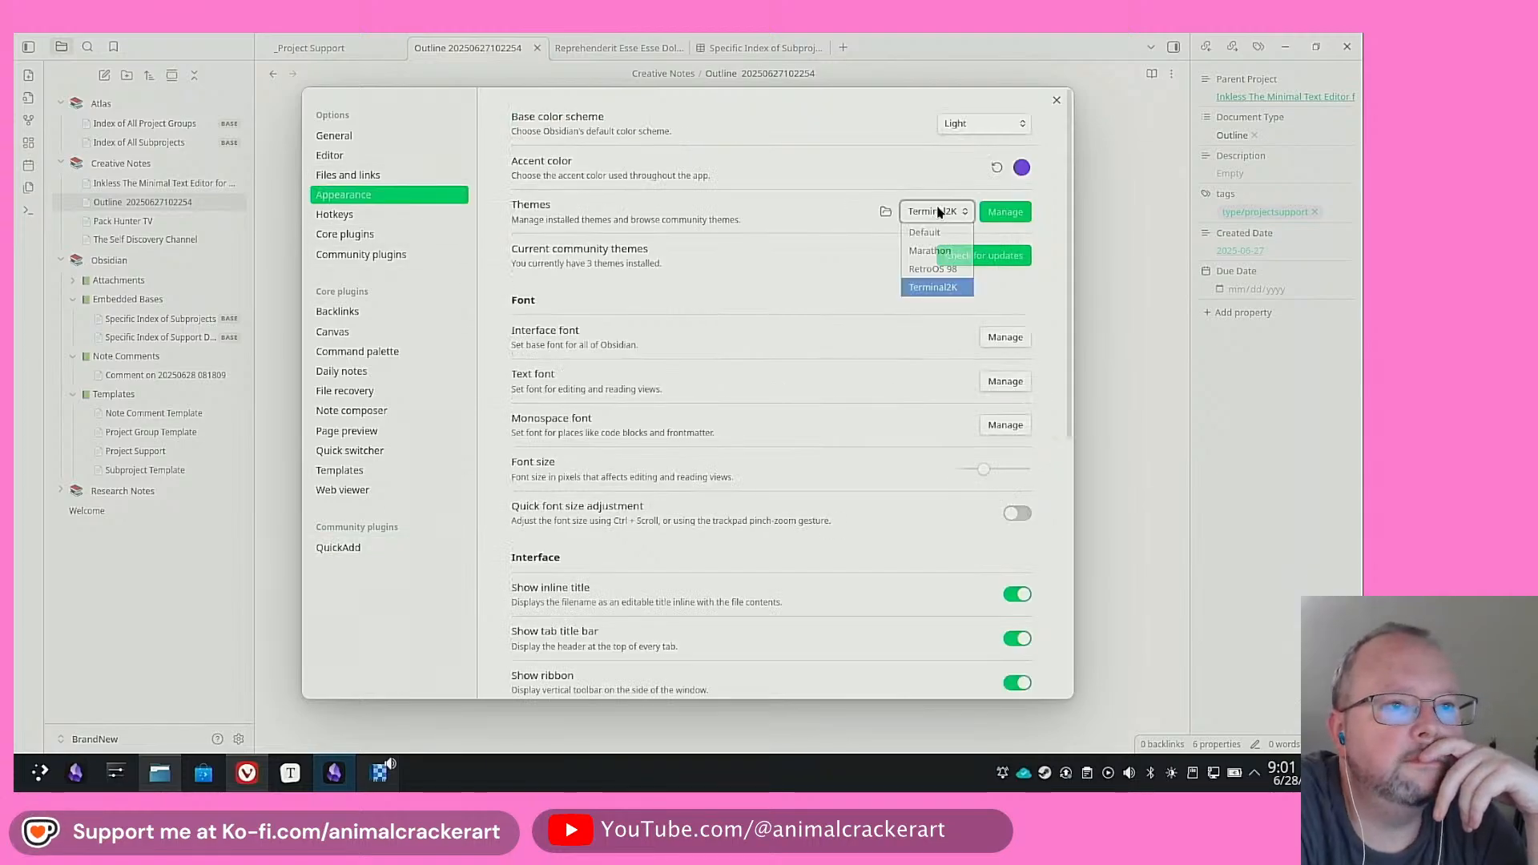
pyautogui.click(939, 277)
pyautogui.click(1062, 99)
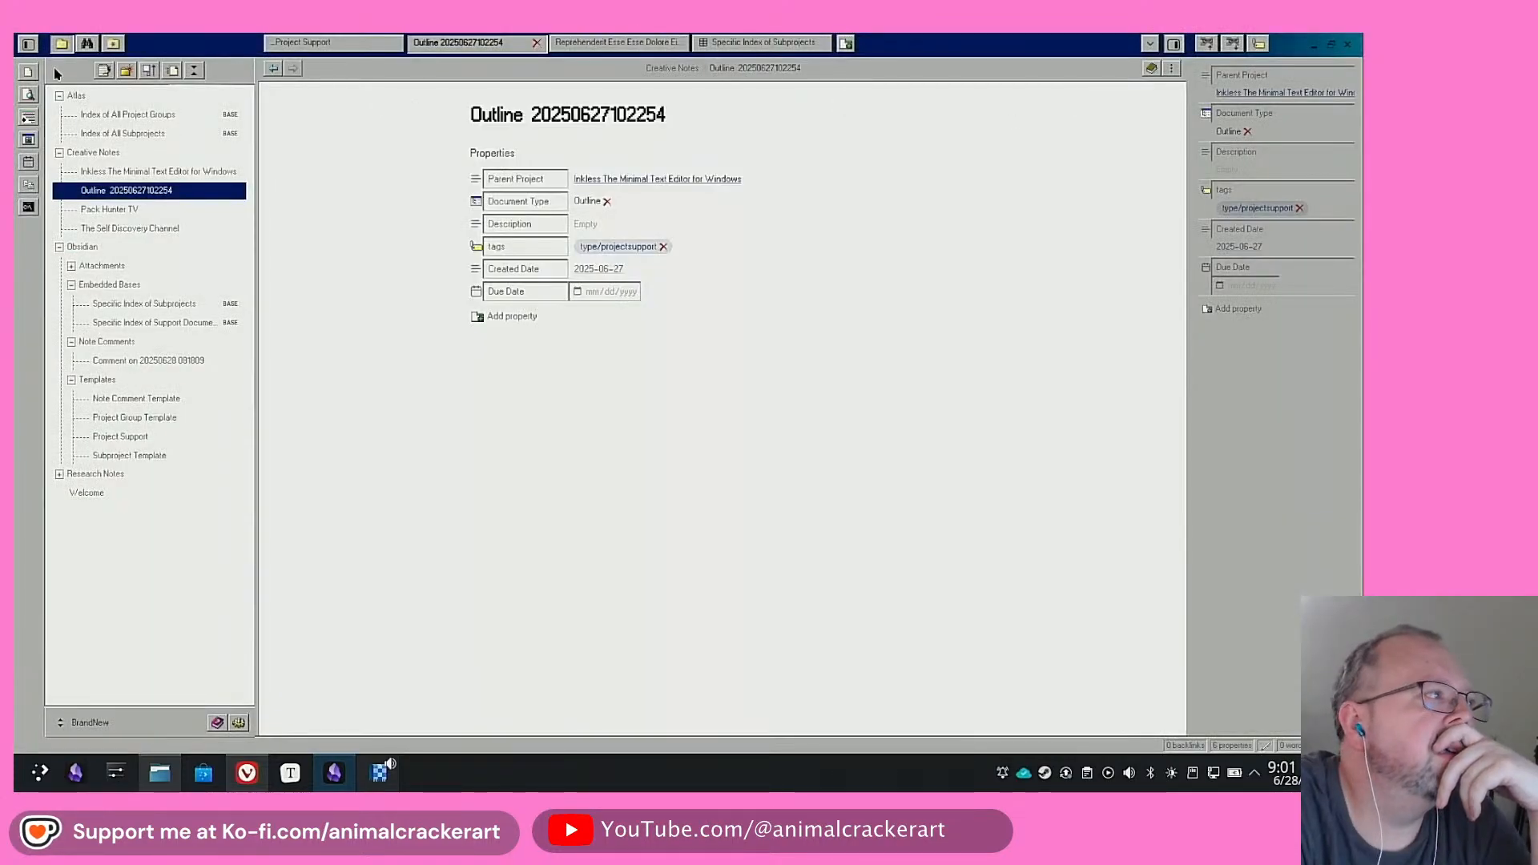
# Create a new project group note named "Animal Cracker Variety Hour" with QuickAdd
pyautogui.click(29, 72)
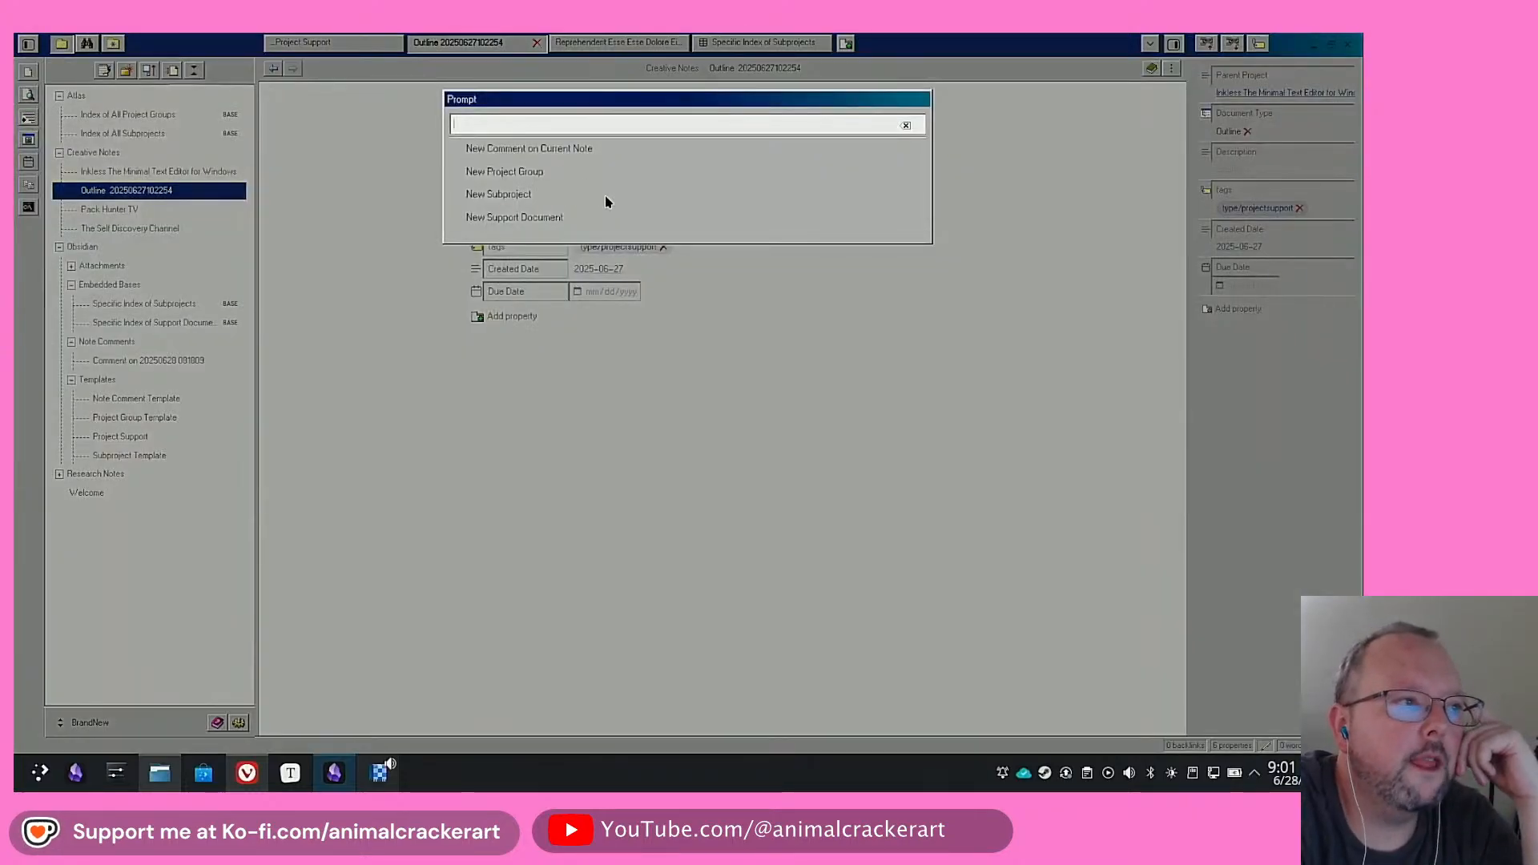
pyautogui.click(504, 171)
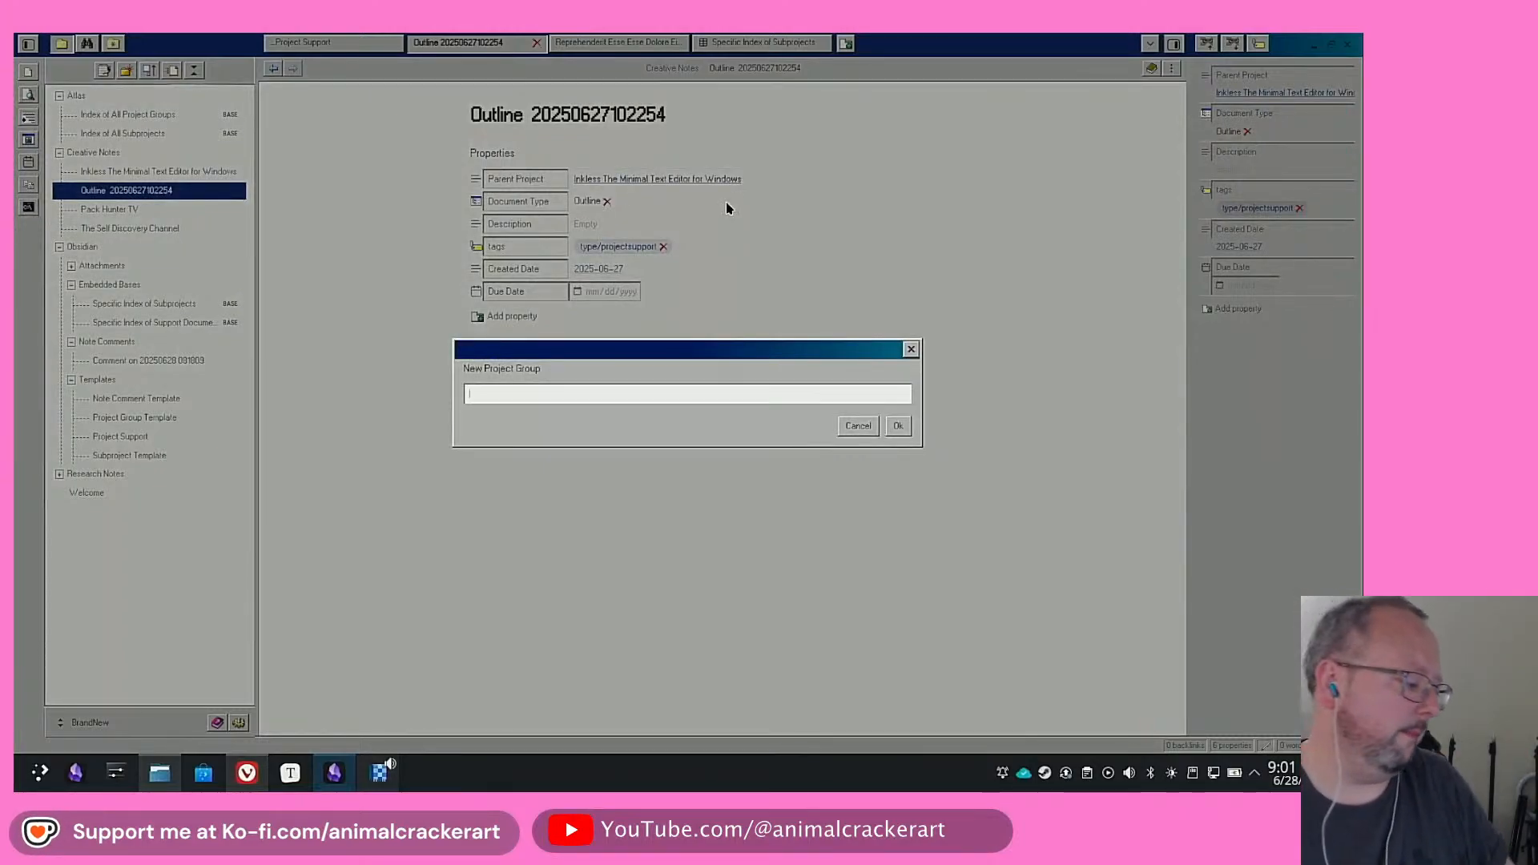
pyautogui.write('Animal Cr')
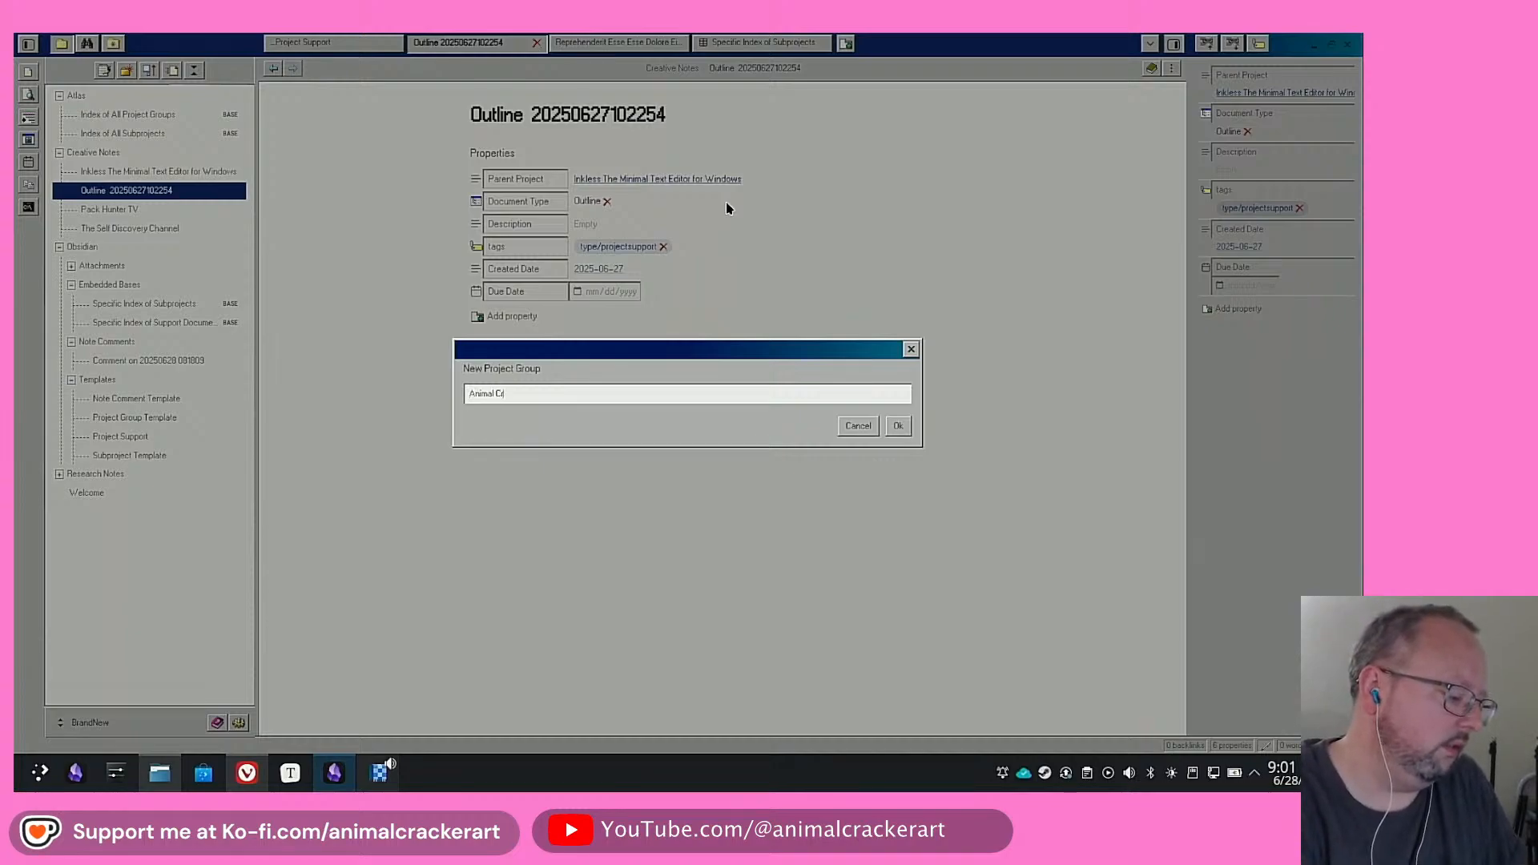
pyautogui.write('acker Variety H')
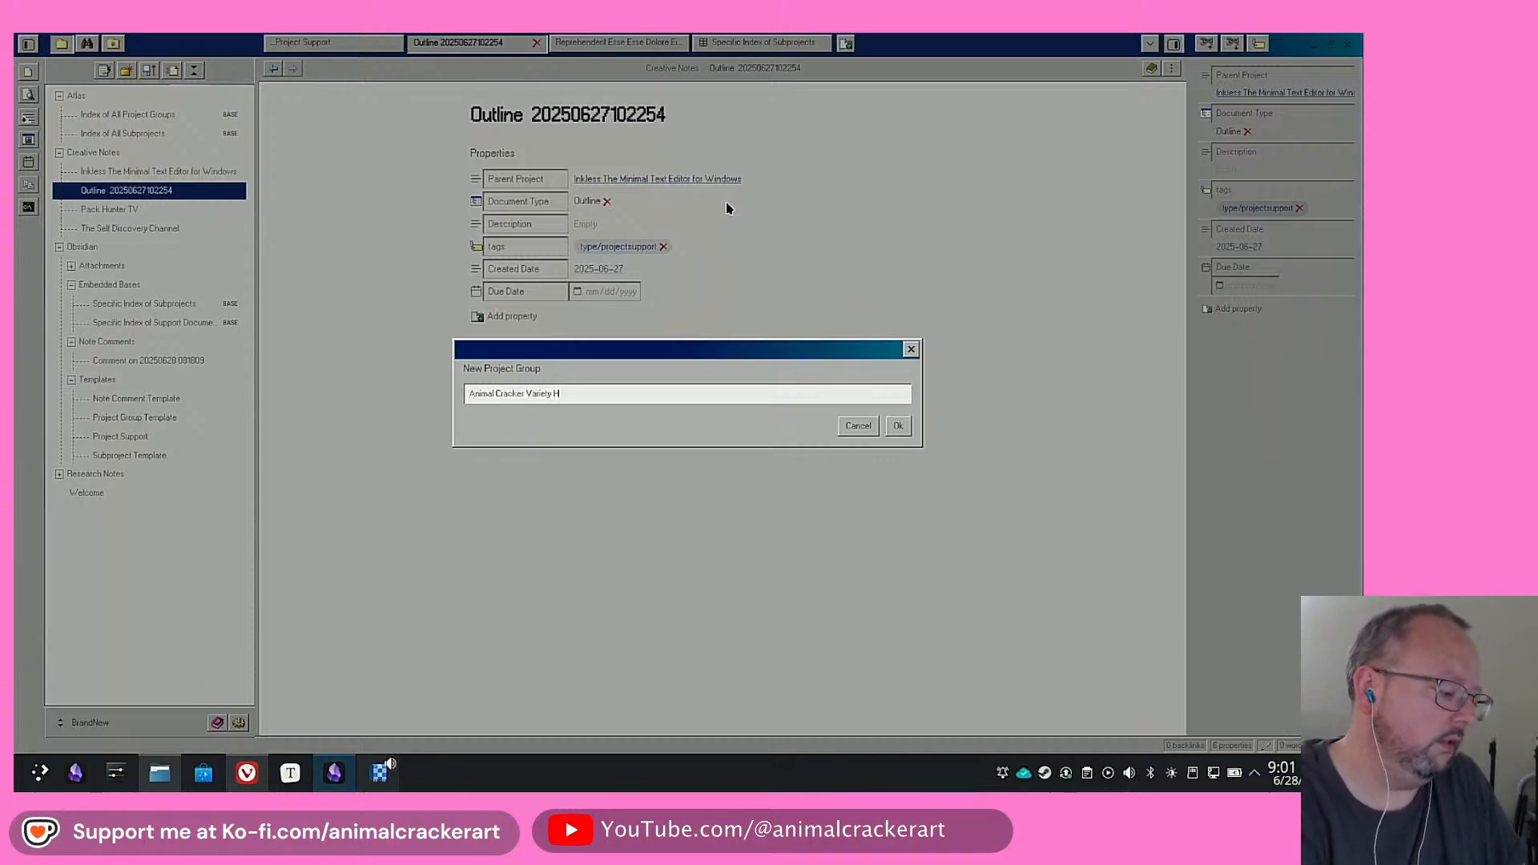
pyautogui.write('our')
pyautogui.press('Return')
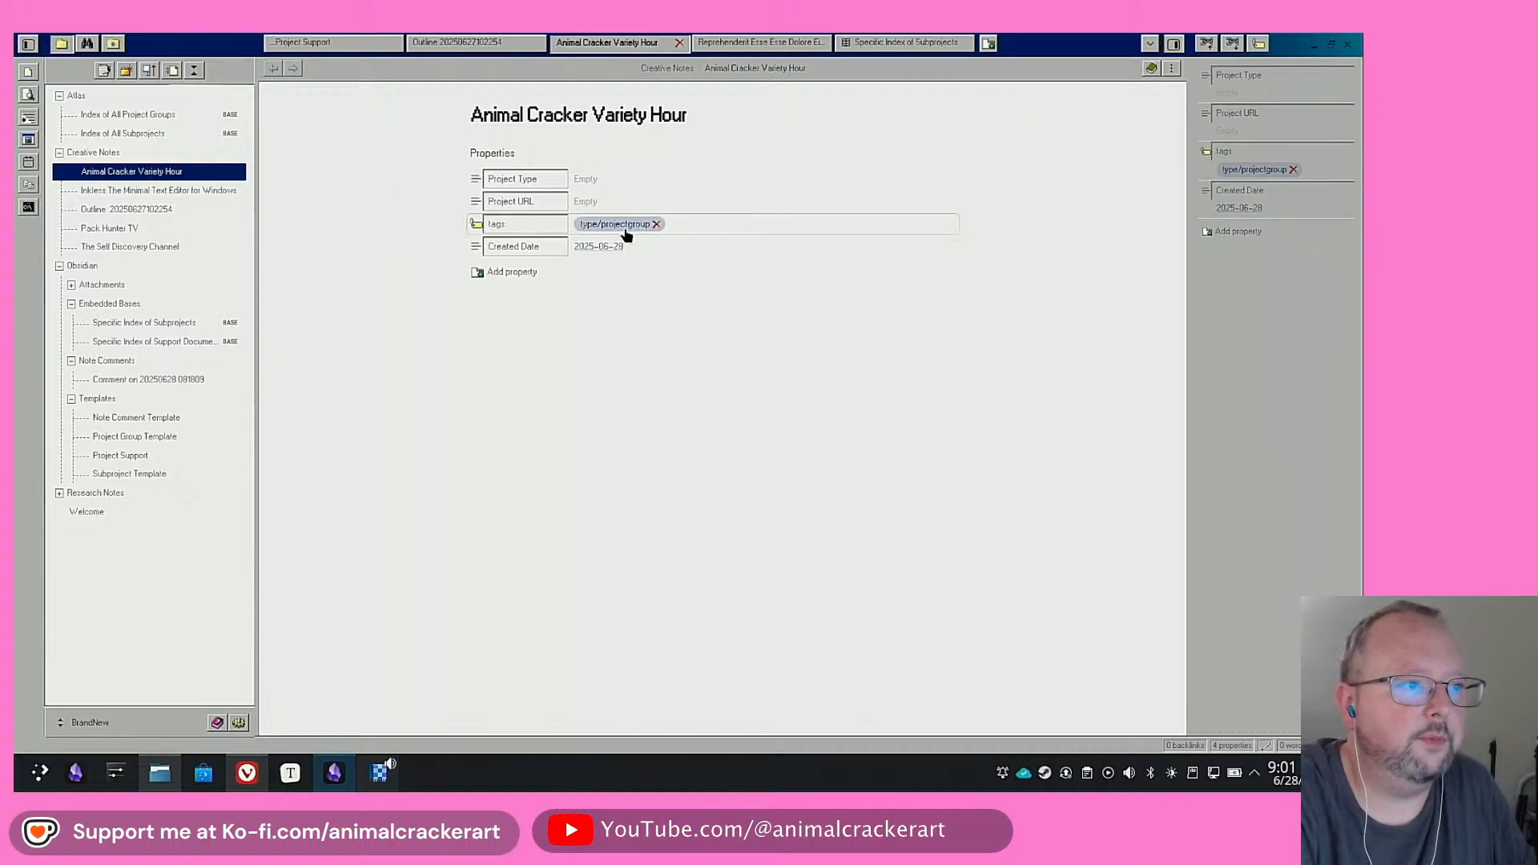
# Set the Animal Cracker Variety Hour note's Project Type to YouTube Channel
pyautogui.click(609, 180)
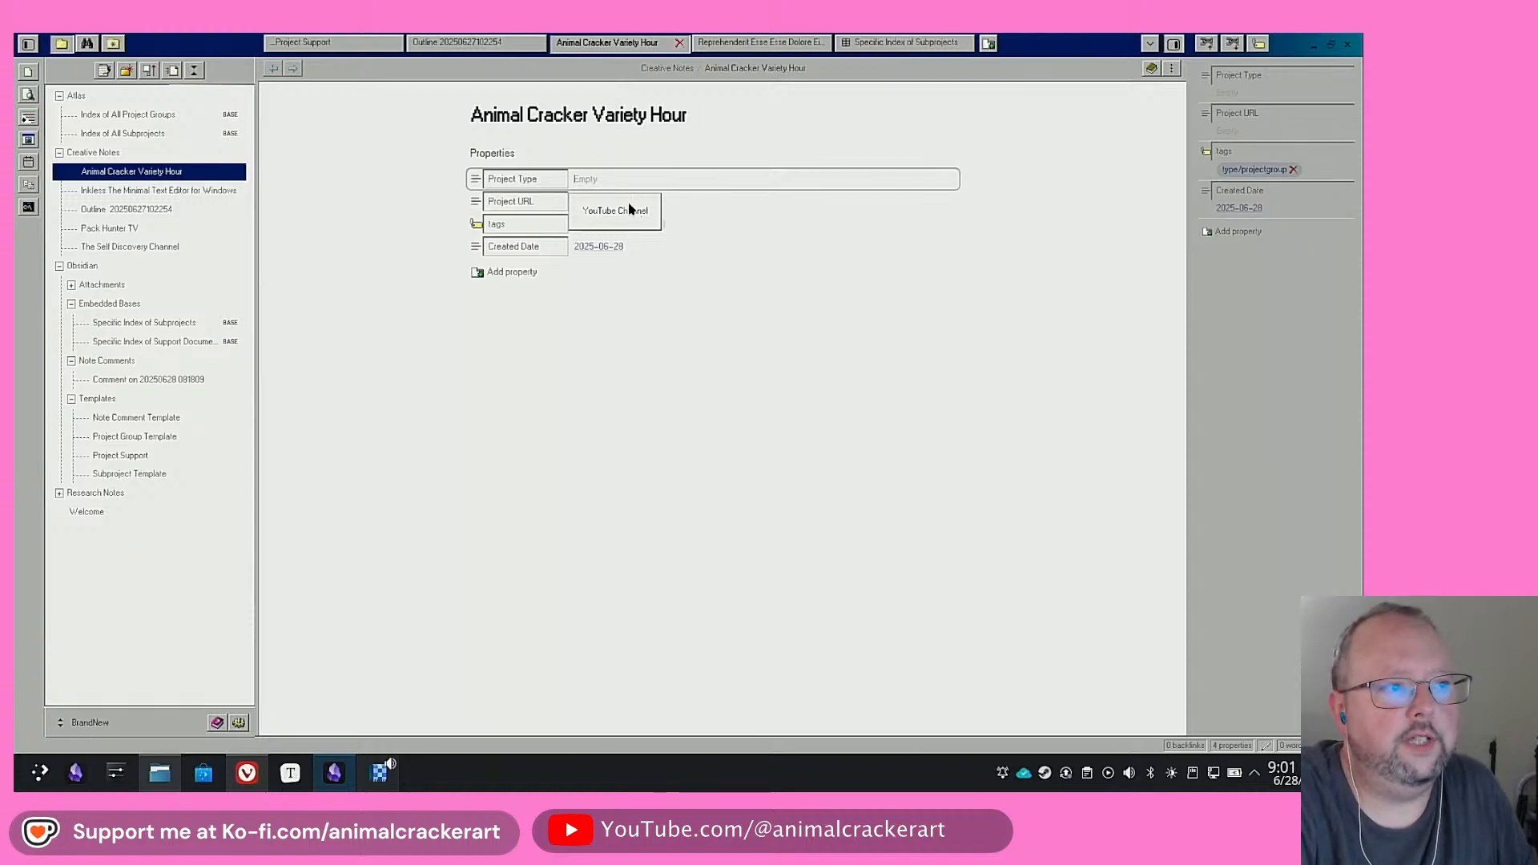
pyautogui.click(617, 211)
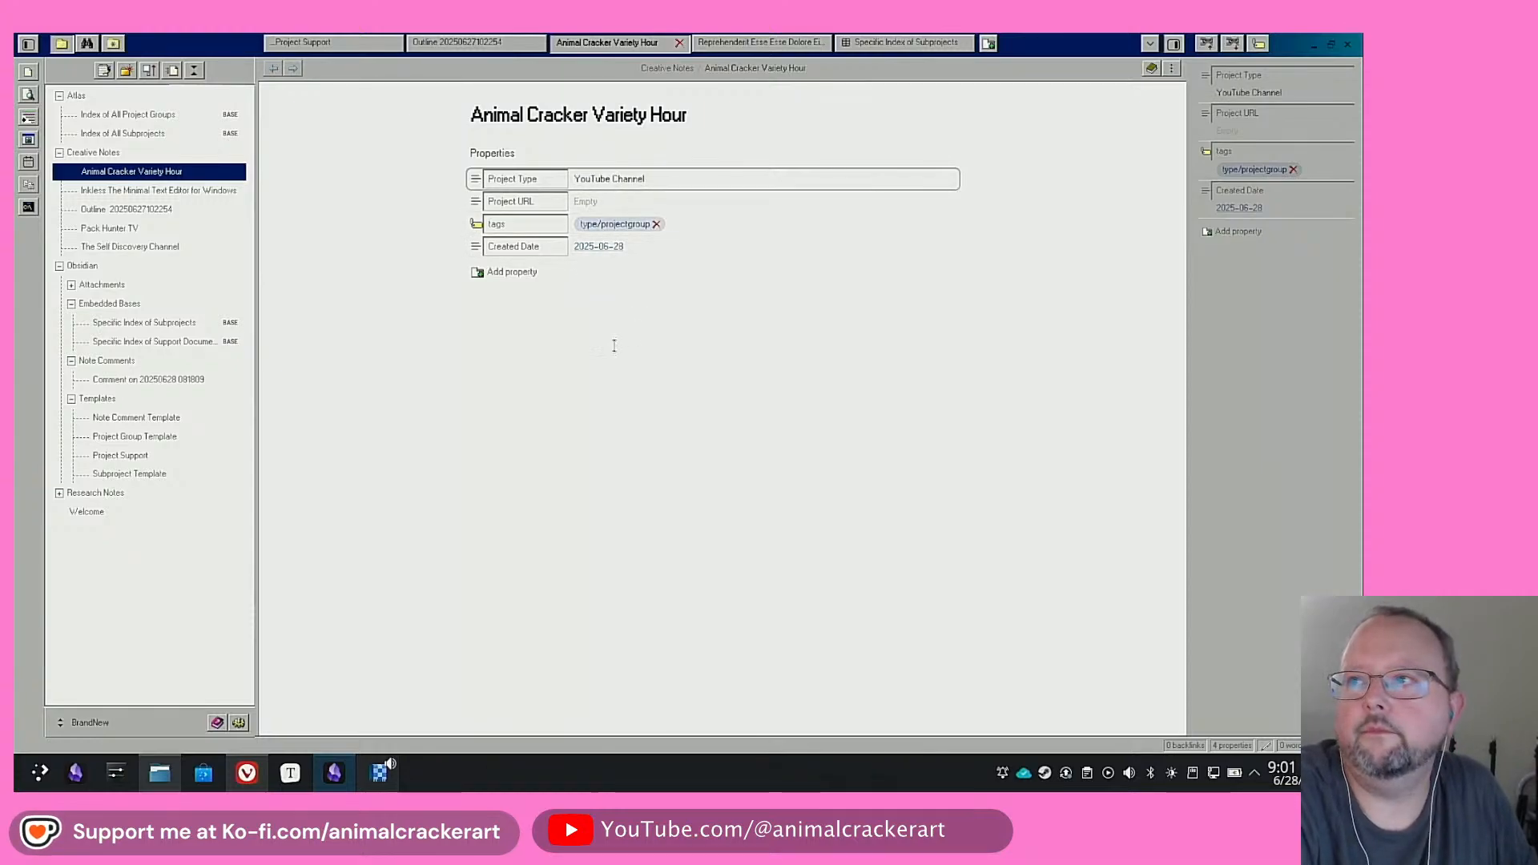
pyautogui.click(542, 395)
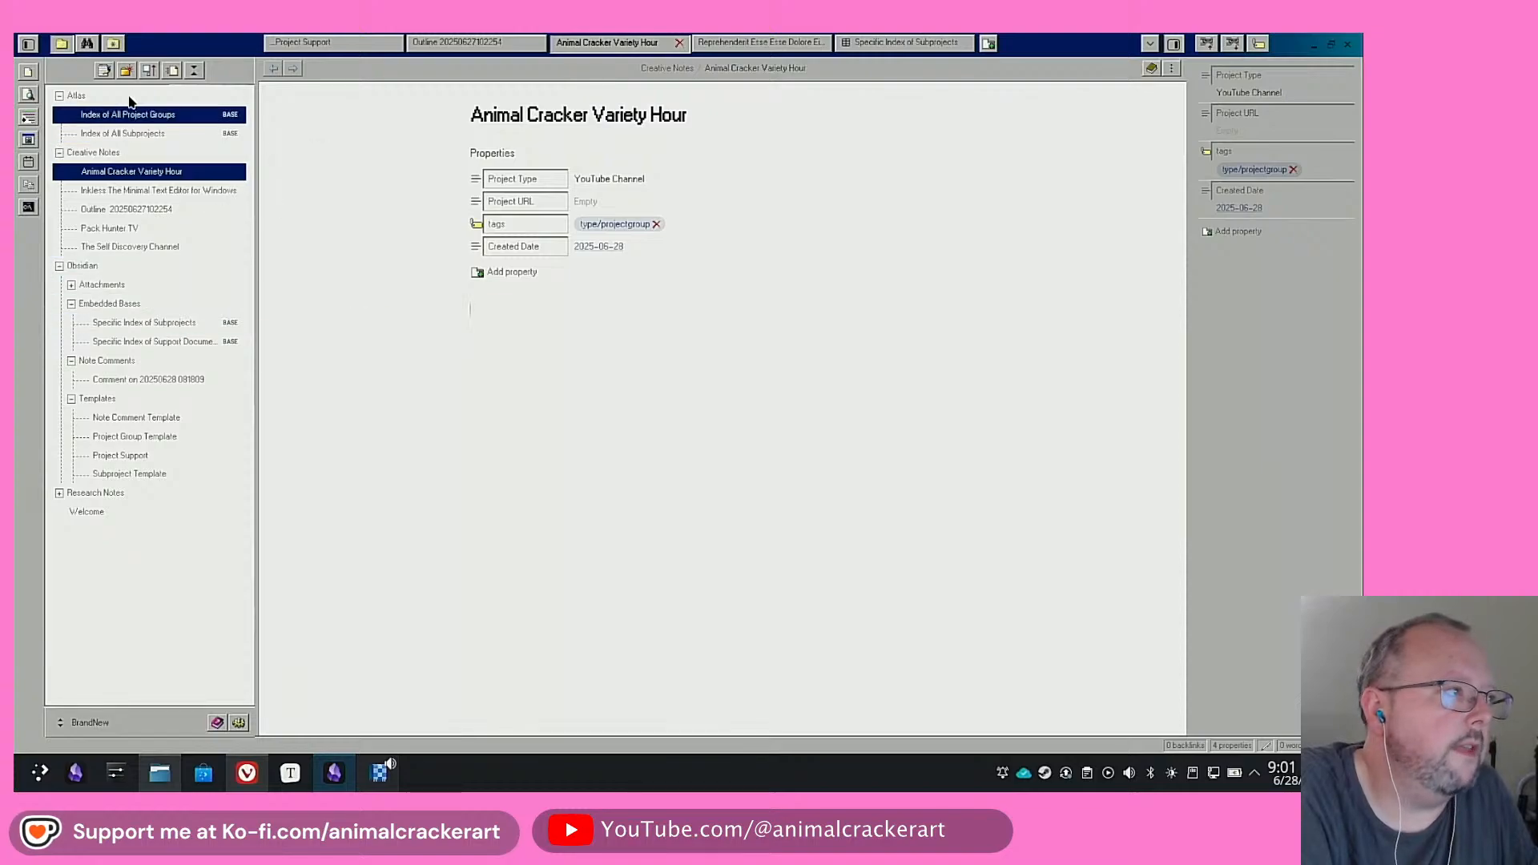
# Create a new subproject note named "Promo Commercial" with QuickAdd
pyautogui.click(28, 72)
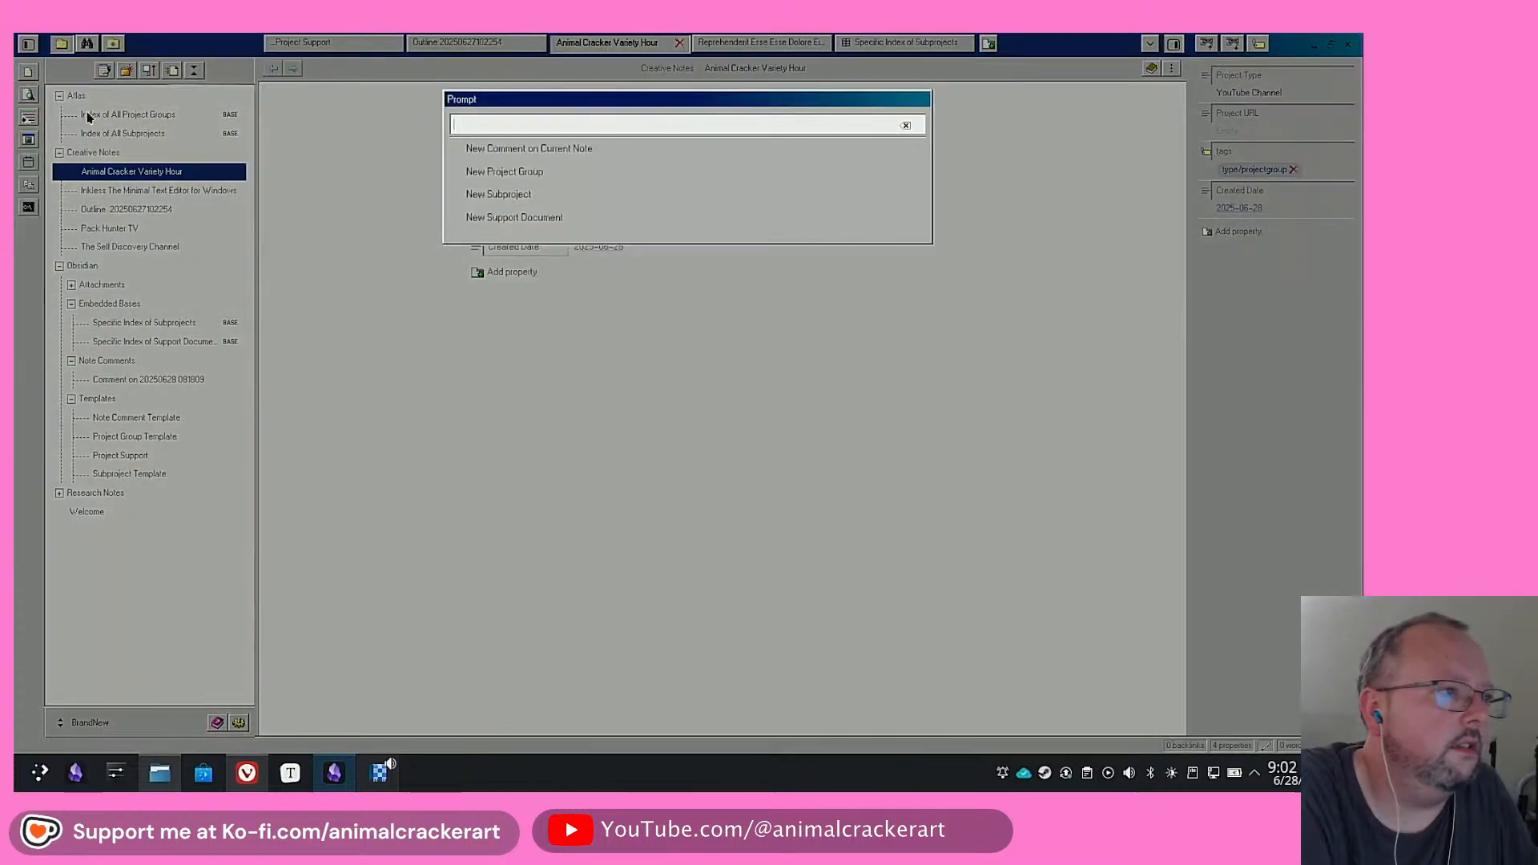
pyautogui.click(520, 195)
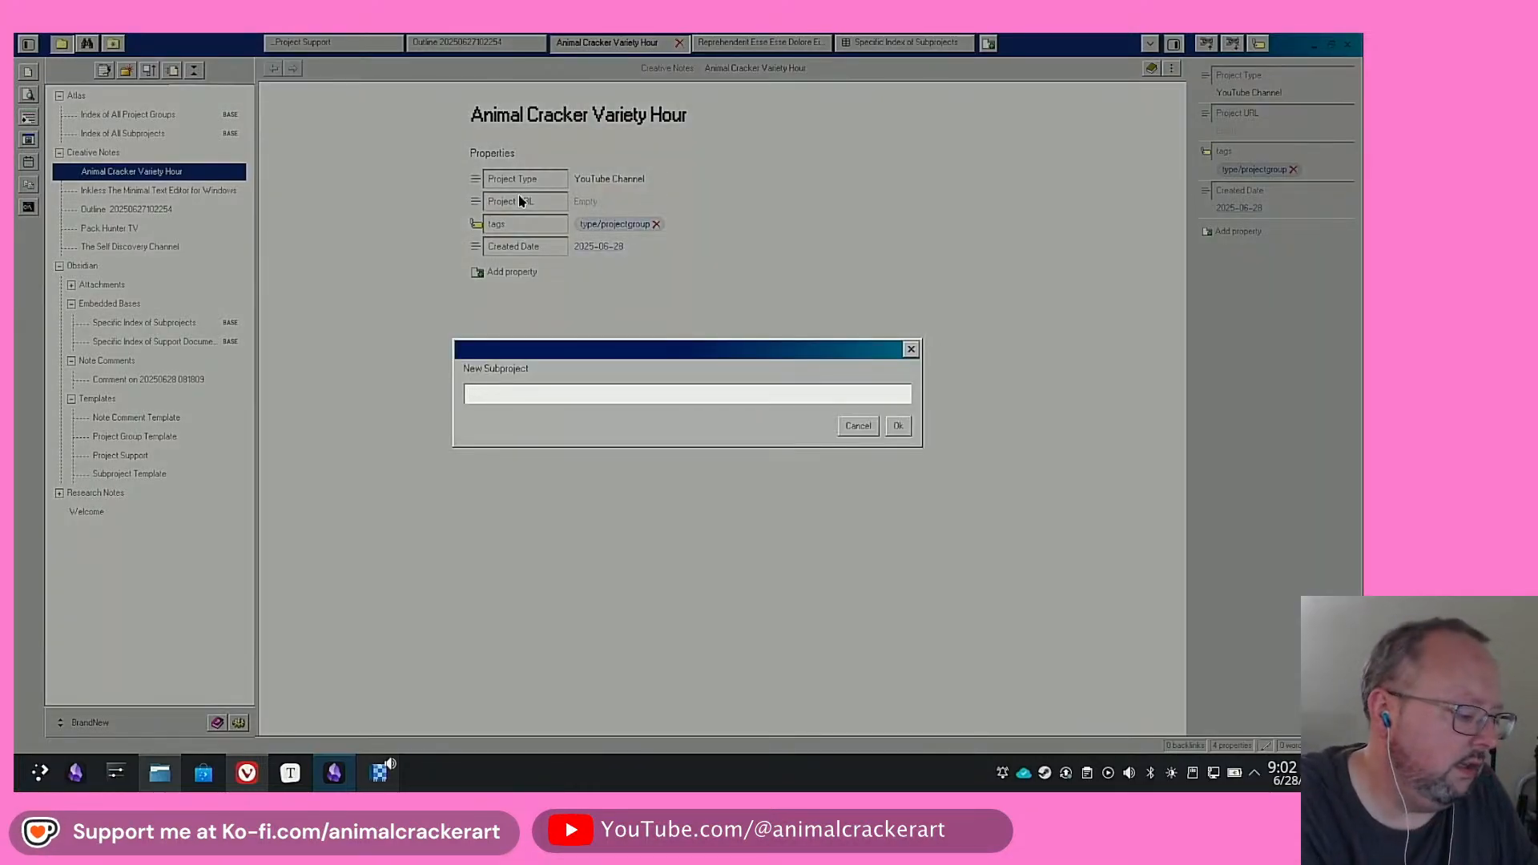
pyautogui.write('Conmercial')
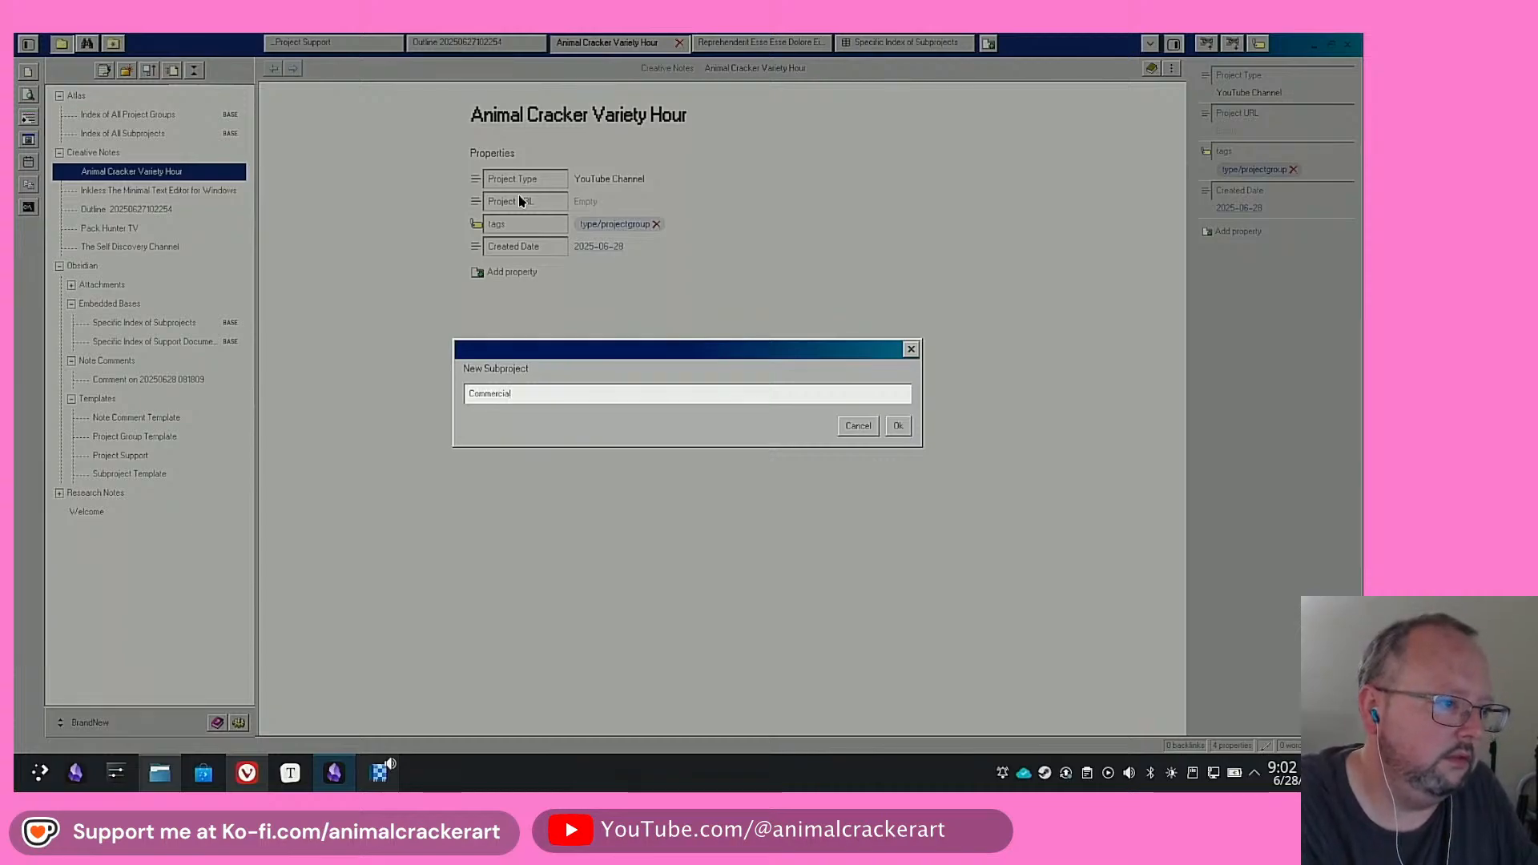
pyautogui.press('Home')
pyautogui.write('Promo')
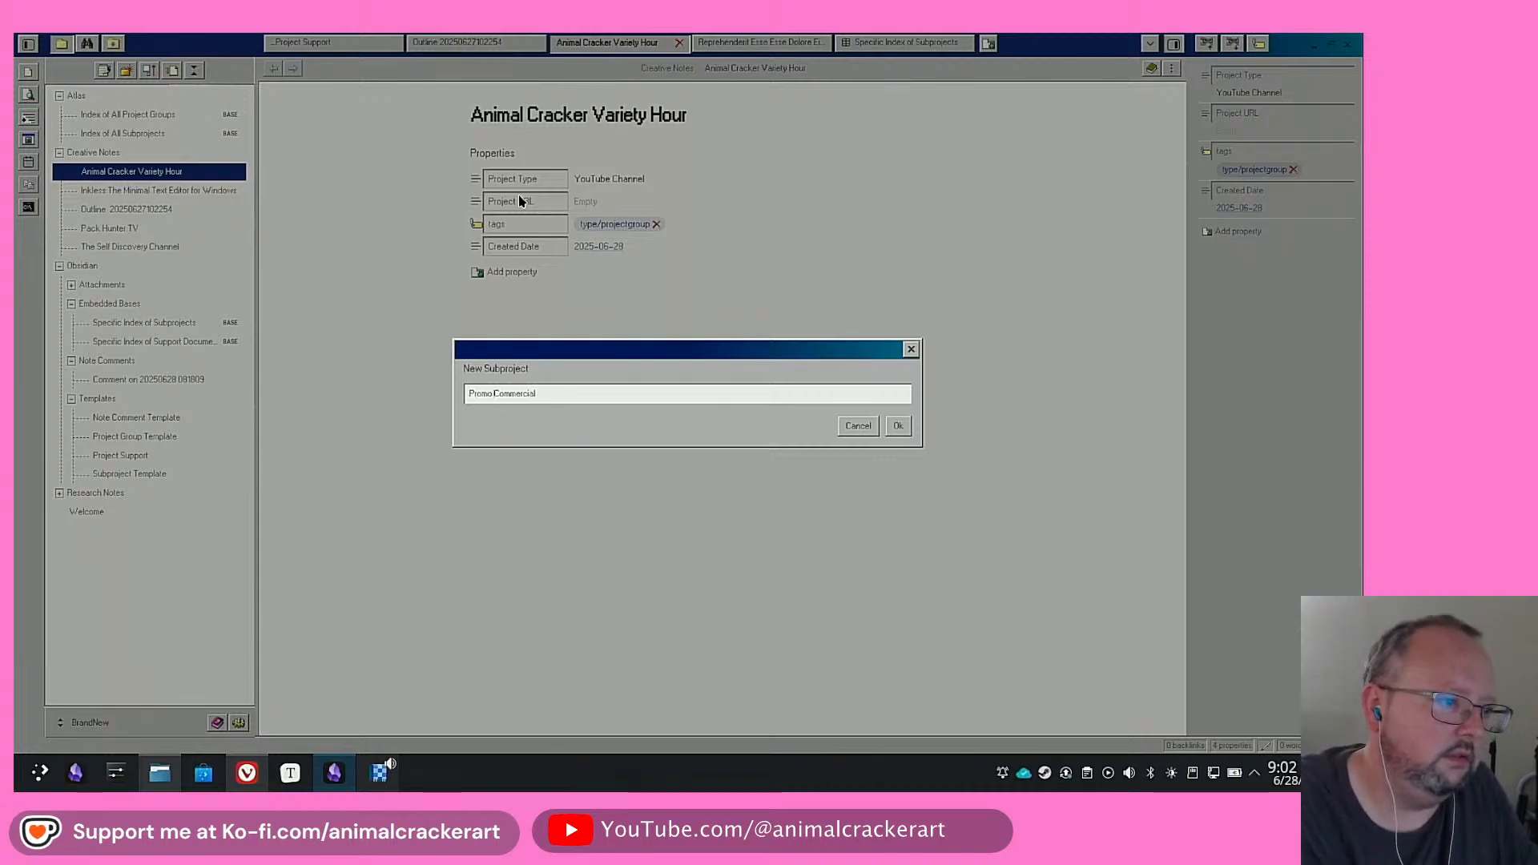
pyautogui.press('Return')
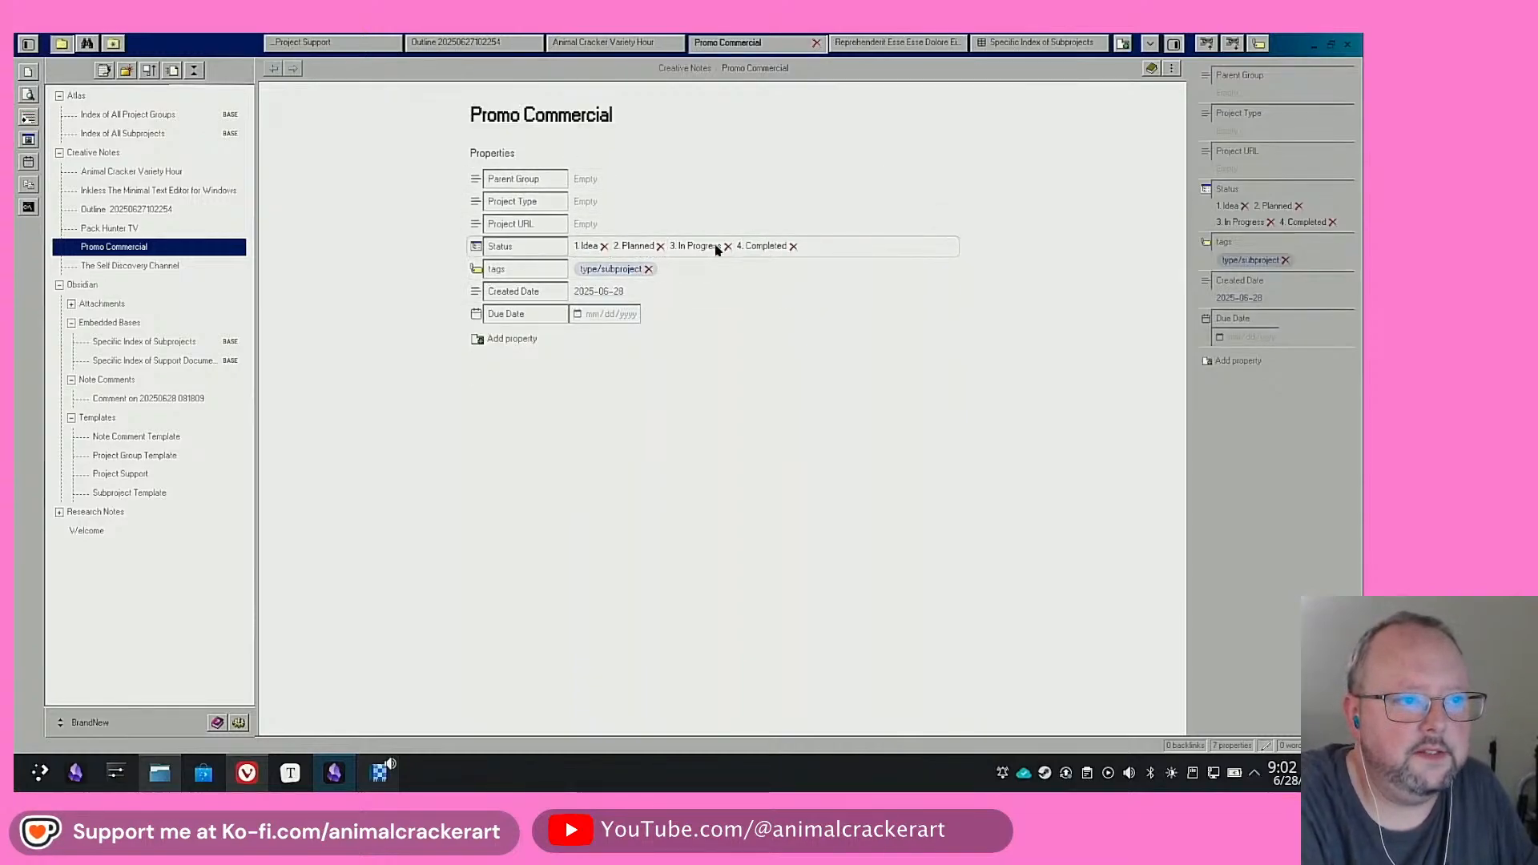
# Remove the Idea, Planned and Completed values from the Promo Commercial note's Status, keeping only "3. In Progress"
pyautogui.click(604, 247)
pyautogui.click(621, 246)
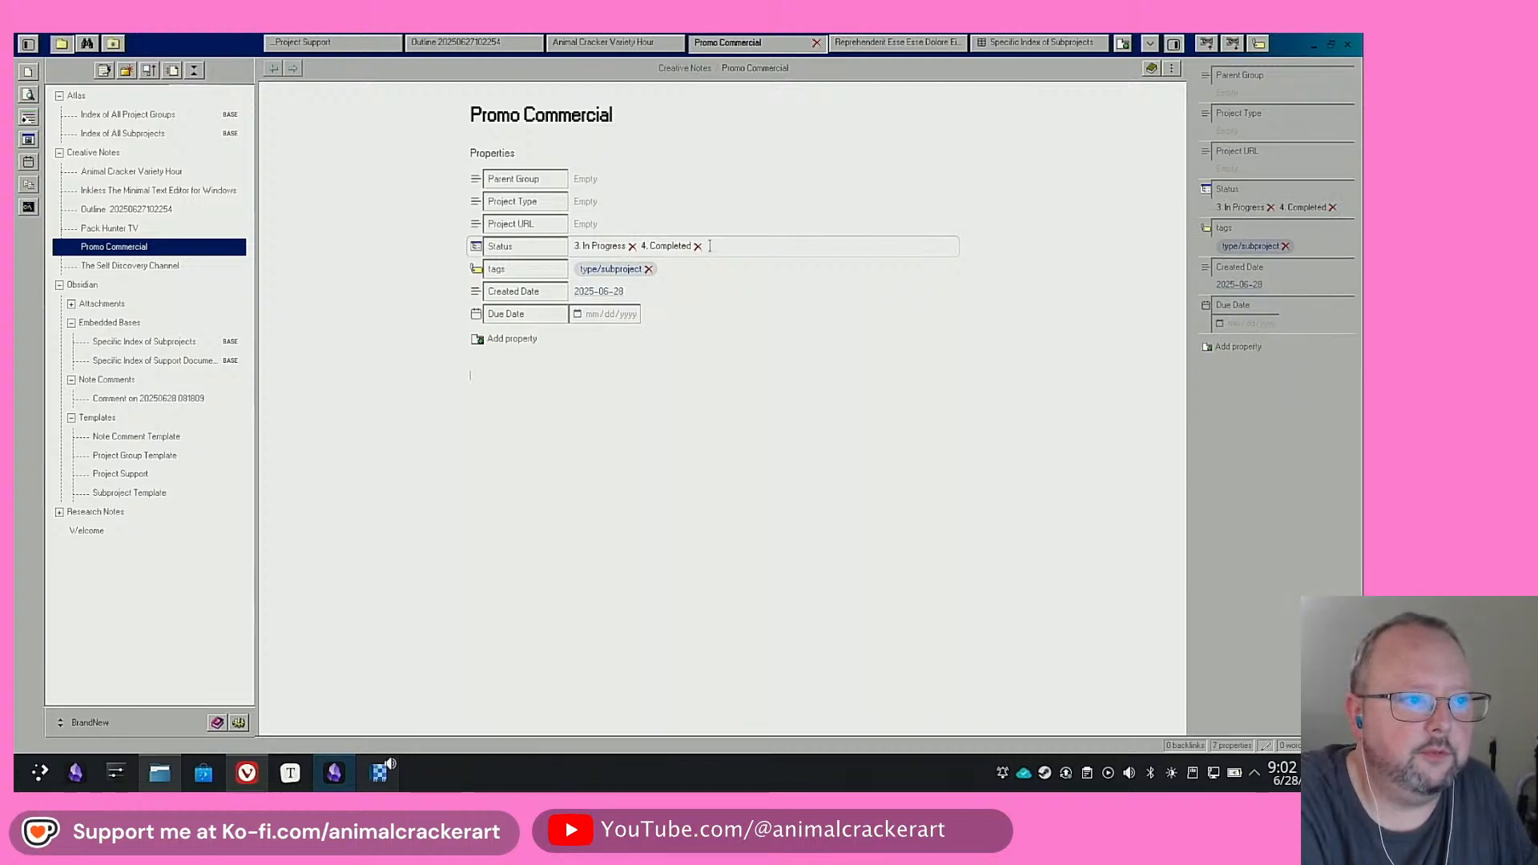
pyautogui.click(698, 246)
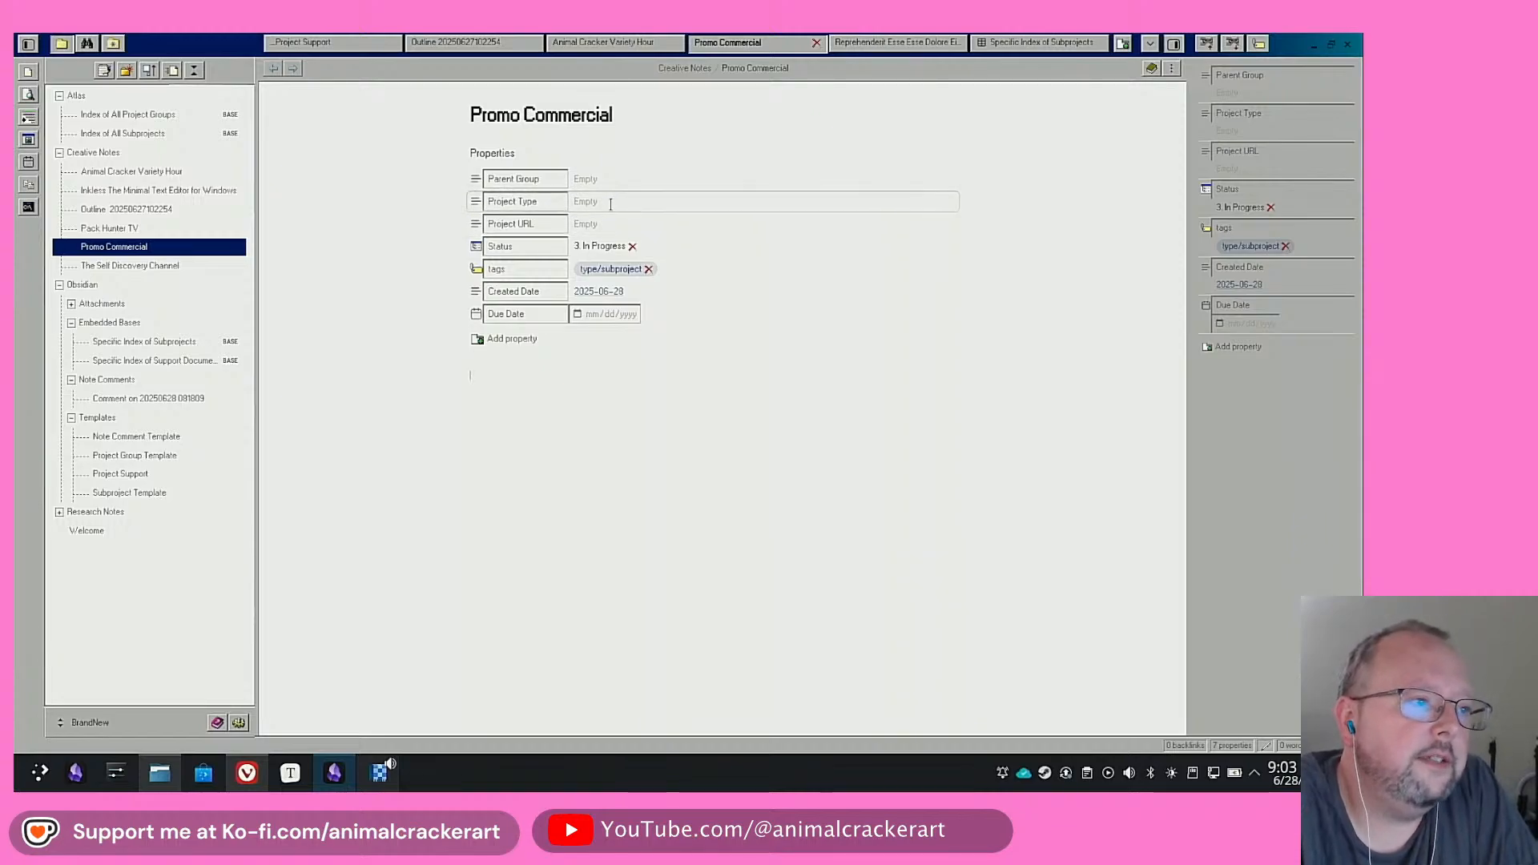
# Set the Promo Commercial note's Project Type to Video and link its Parent Group to Animal Cracker Variety Hour
pyautogui.click(611, 205)
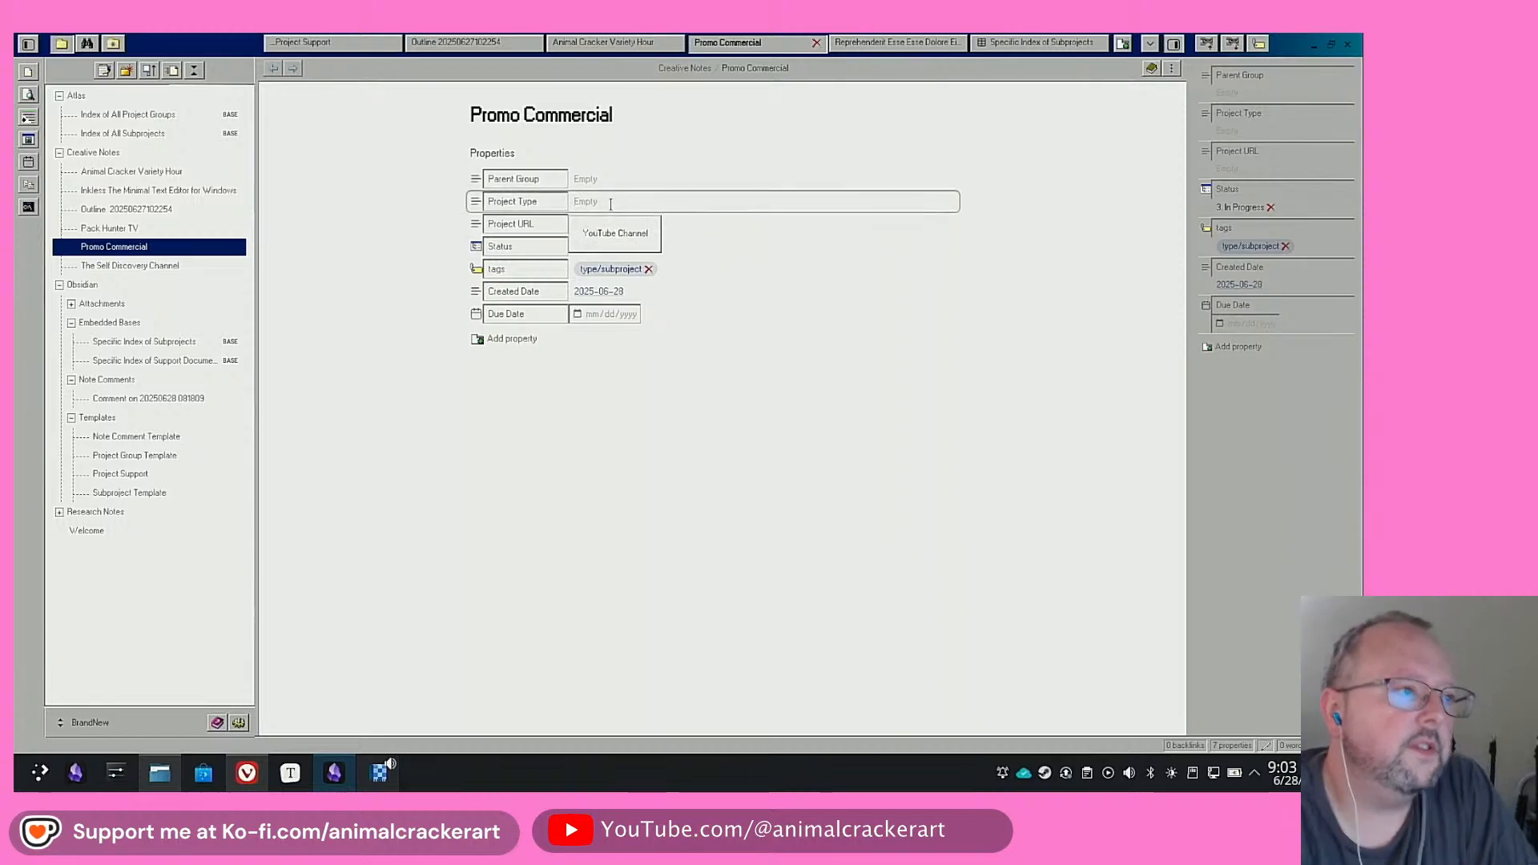
pyautogui.write('Video')
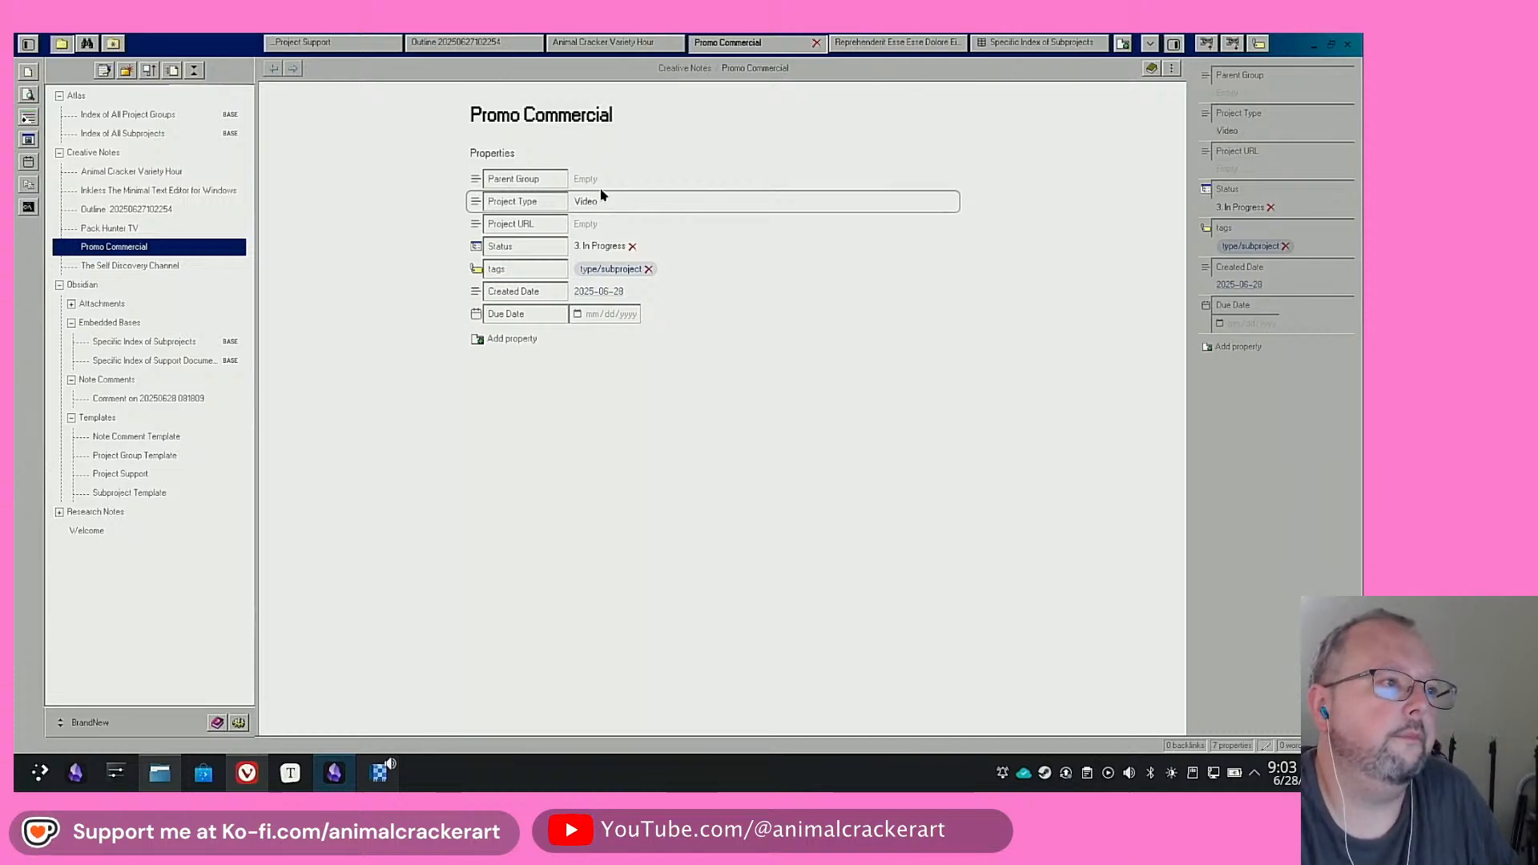
pyautogui.click(607, 178)
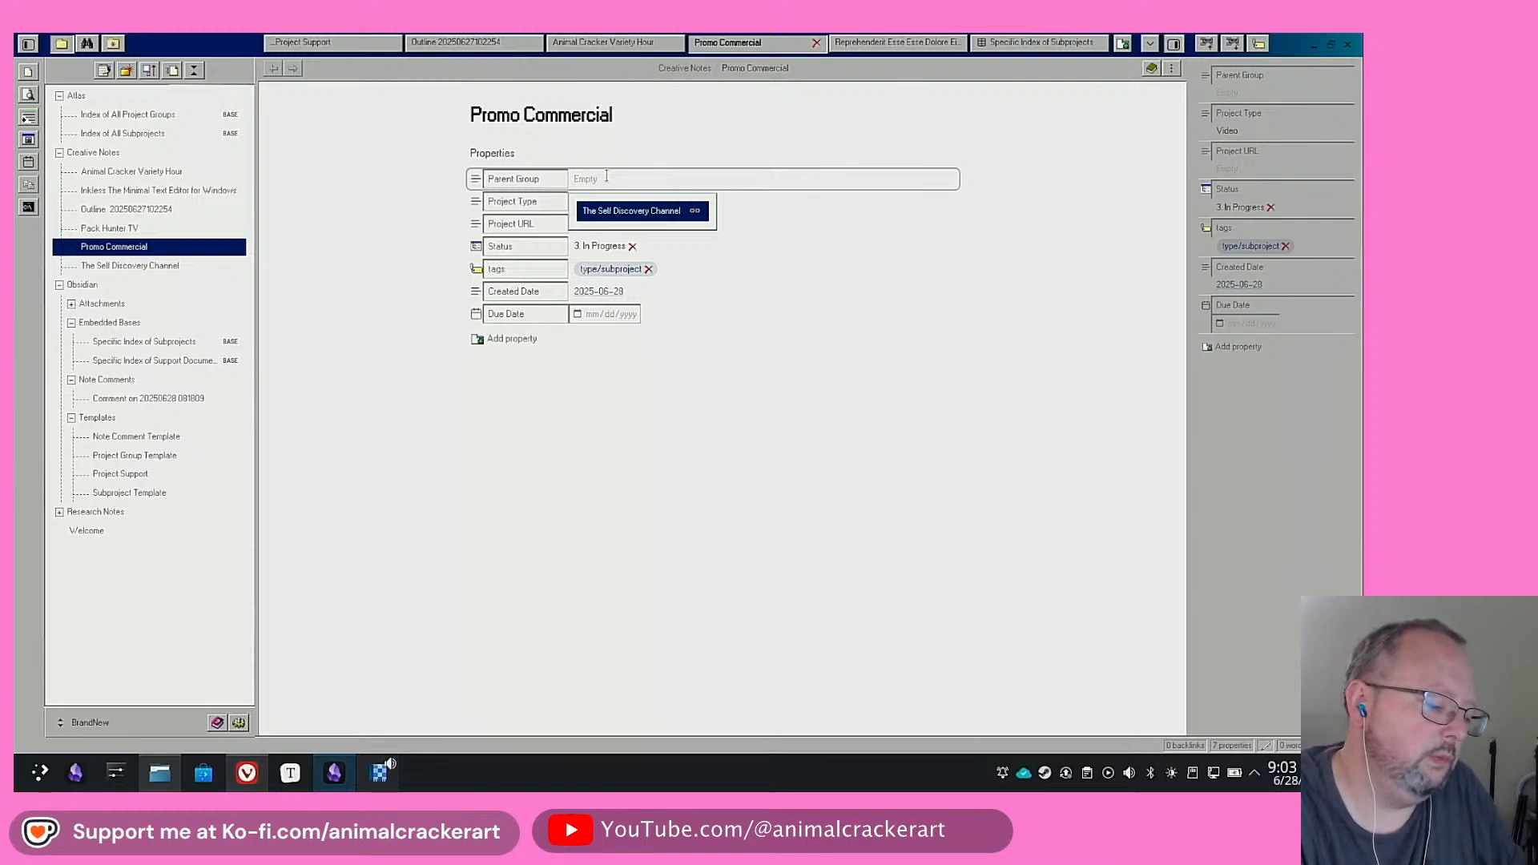
pyautogui.write('[[')
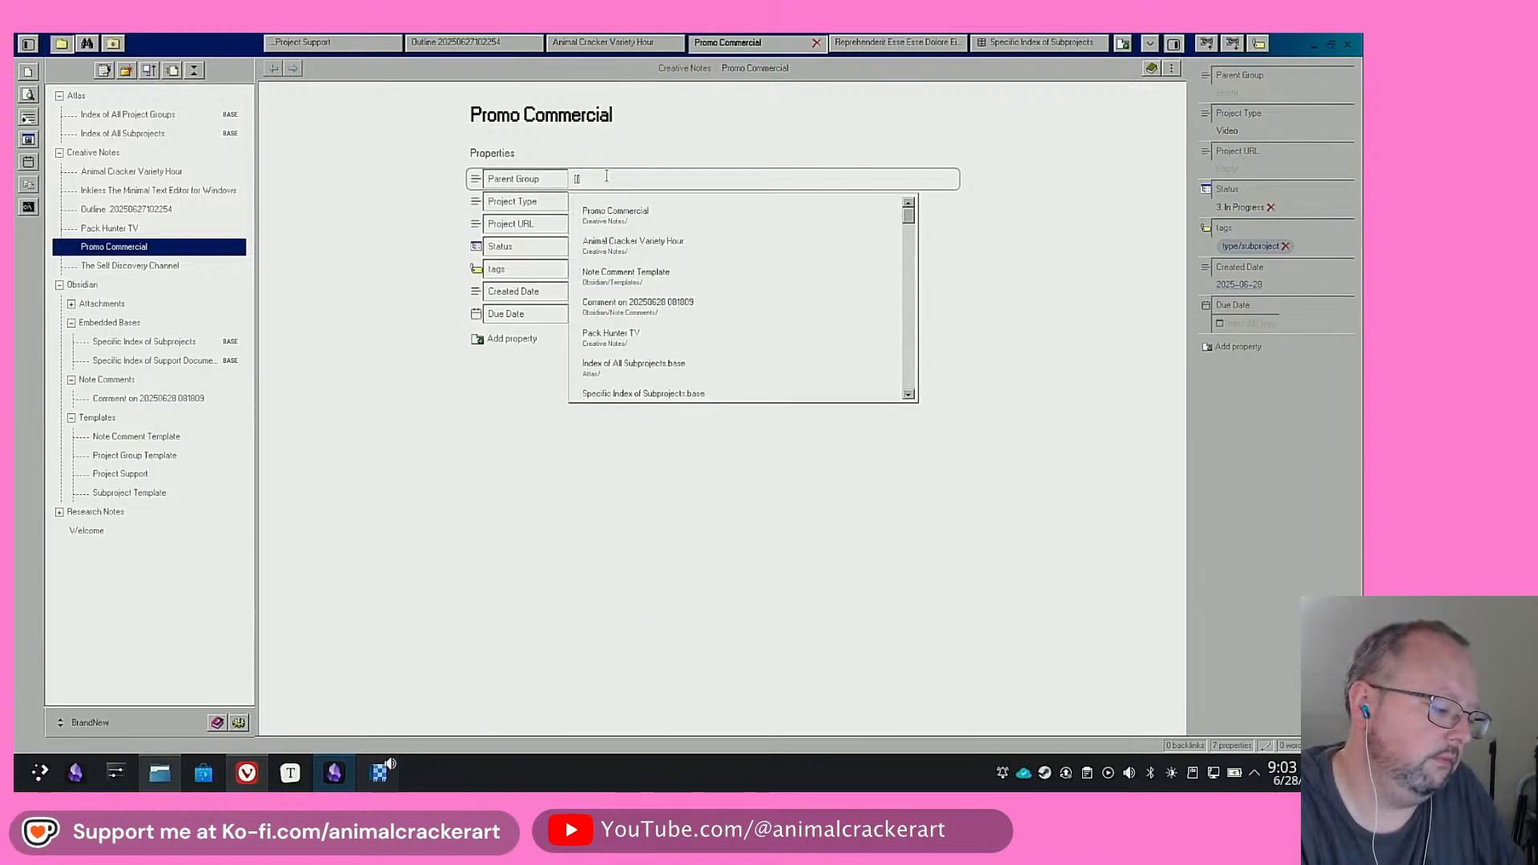
pyautogui.write('Anim')
pyautogui.press('Return')
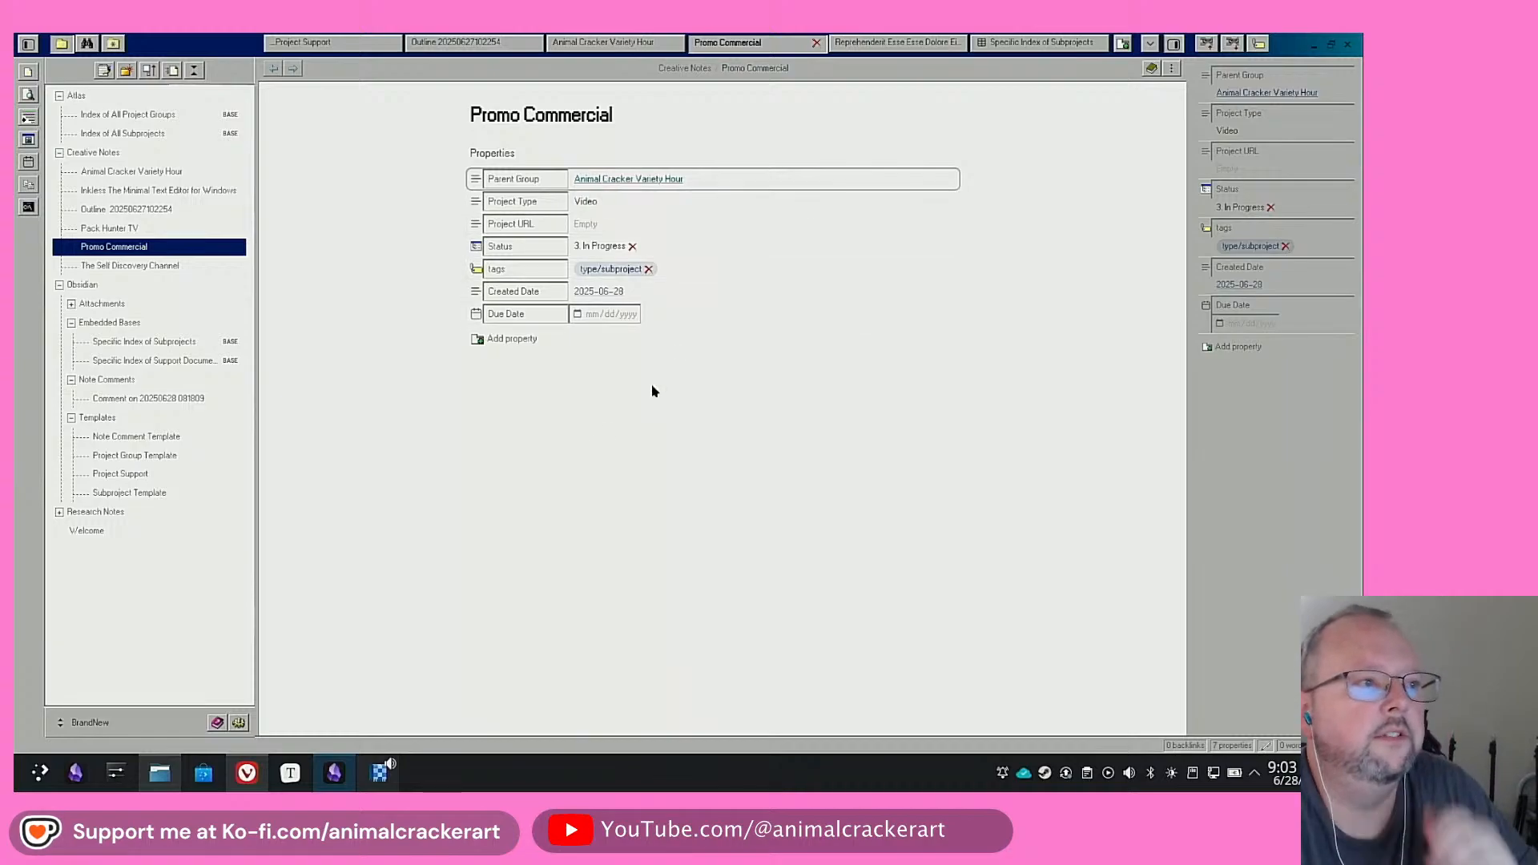
pyautogui.click(532, 470)
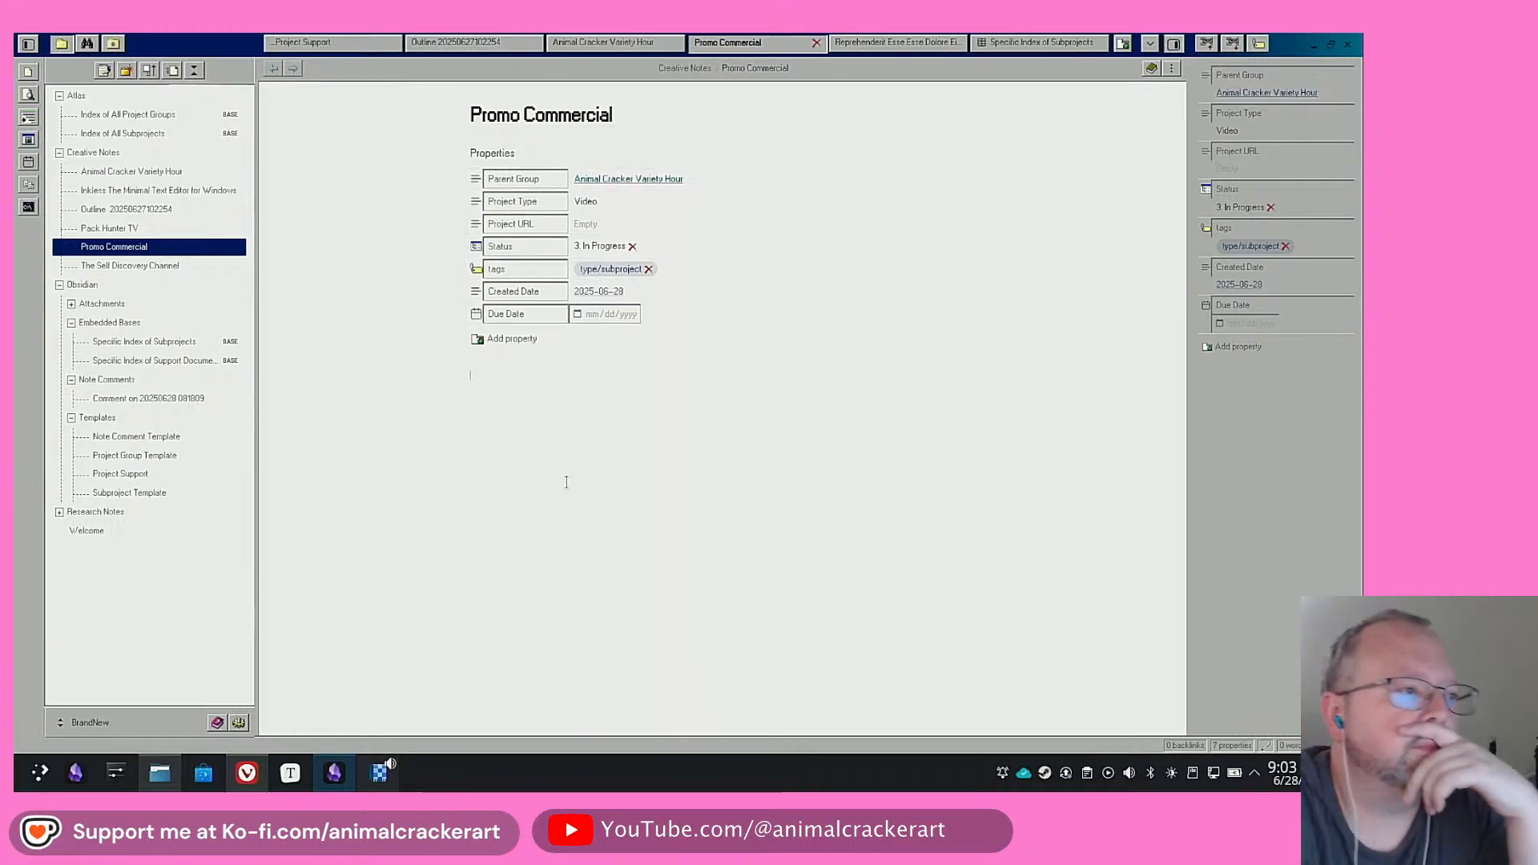
# Duplicate the Specific Index of Subprojects base and rename the copy "Specific Index of Active Subprojects"
pyautogui.click(172, 173)
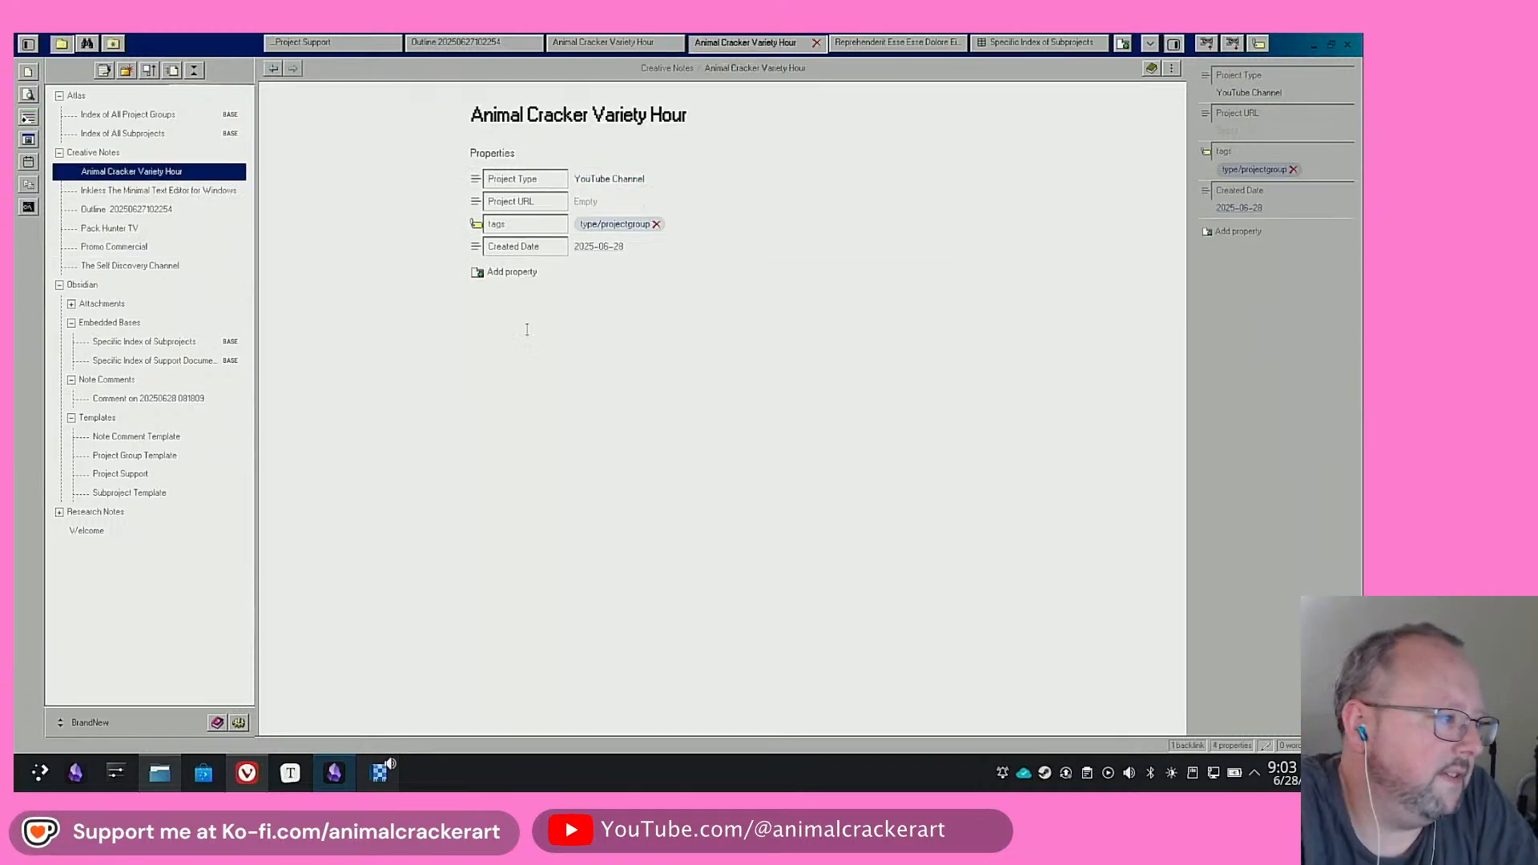
pyautogui.rightClick(169, 344)
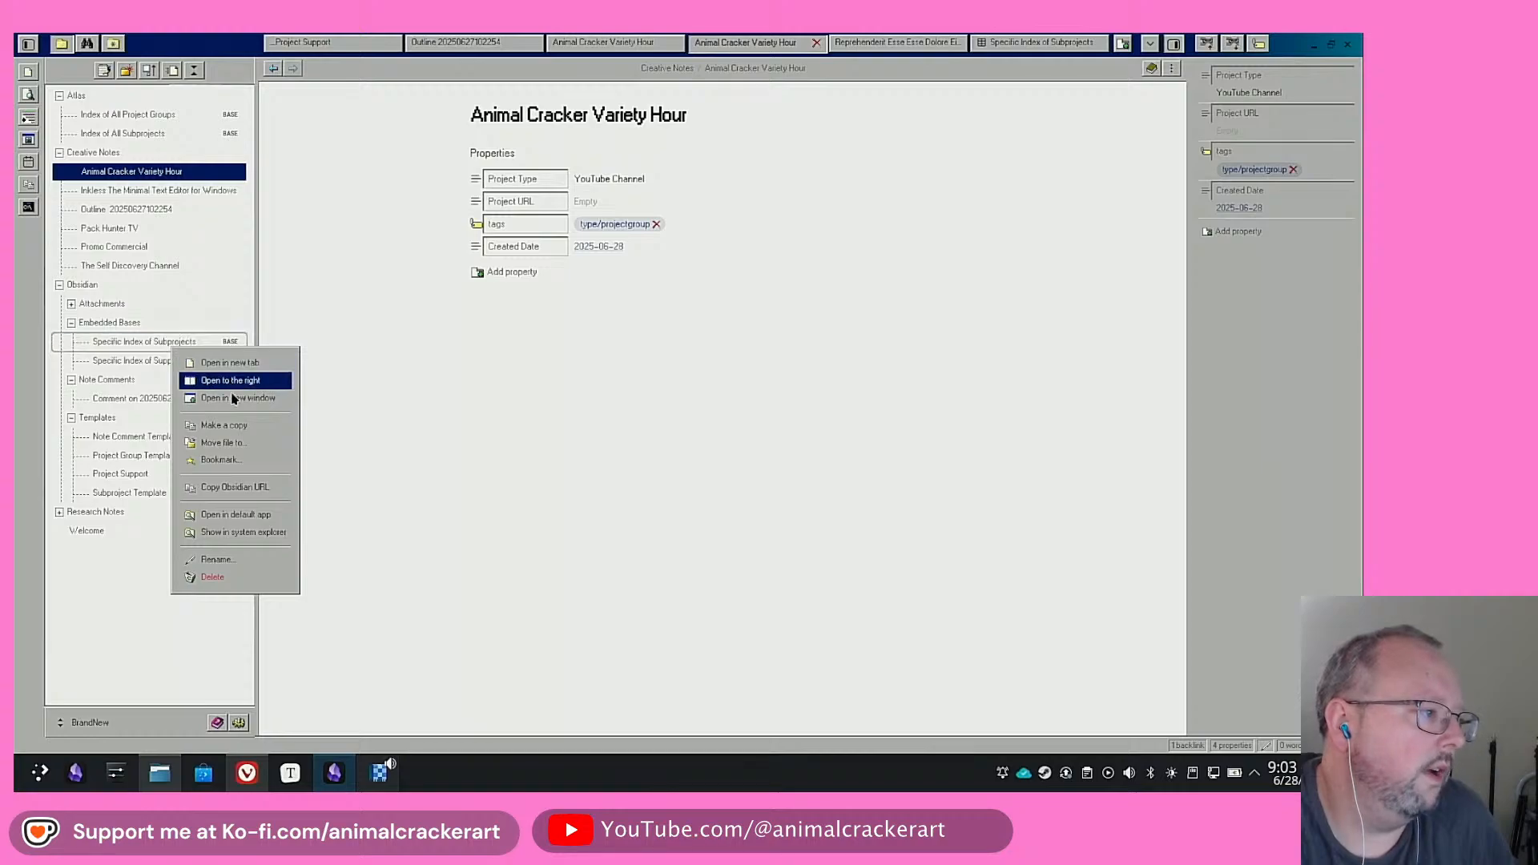
pyautogui.click(240, 426)
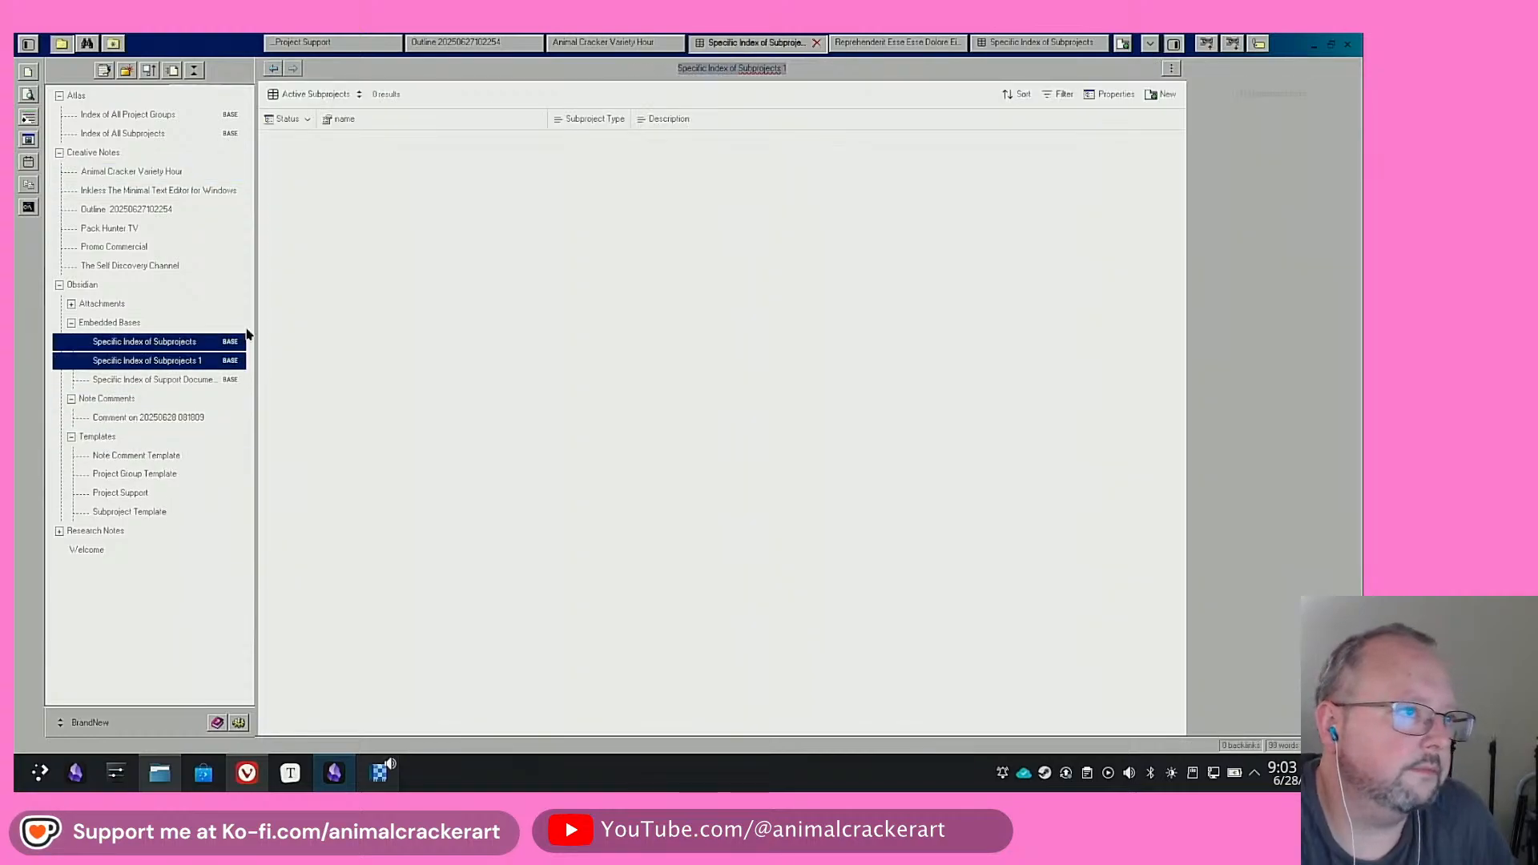
pyautogui.click(740, 69)
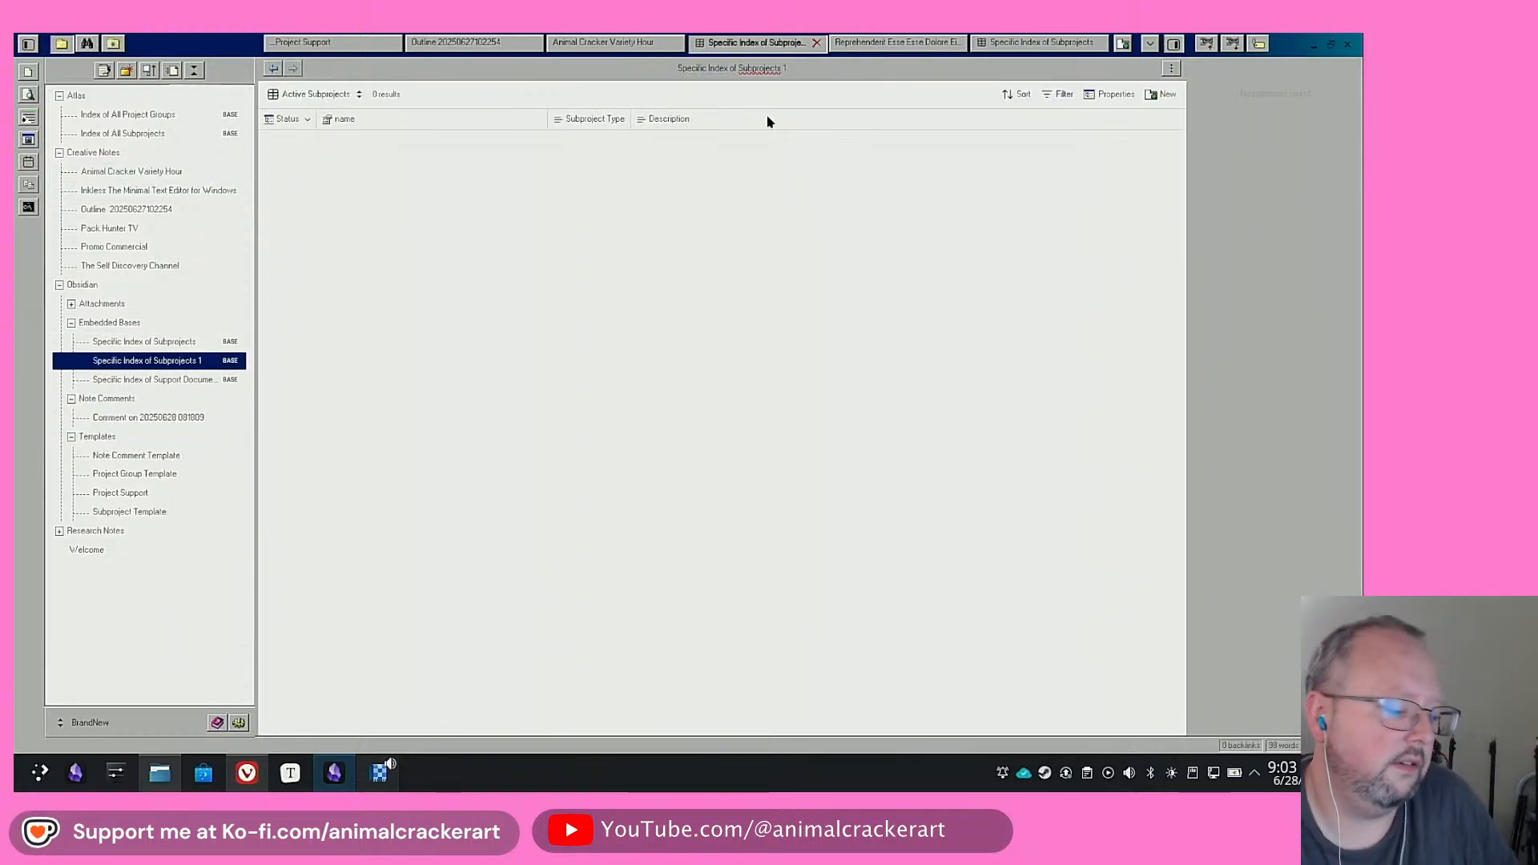
pyautogui.write('Act')
pyautogui.write('ive')
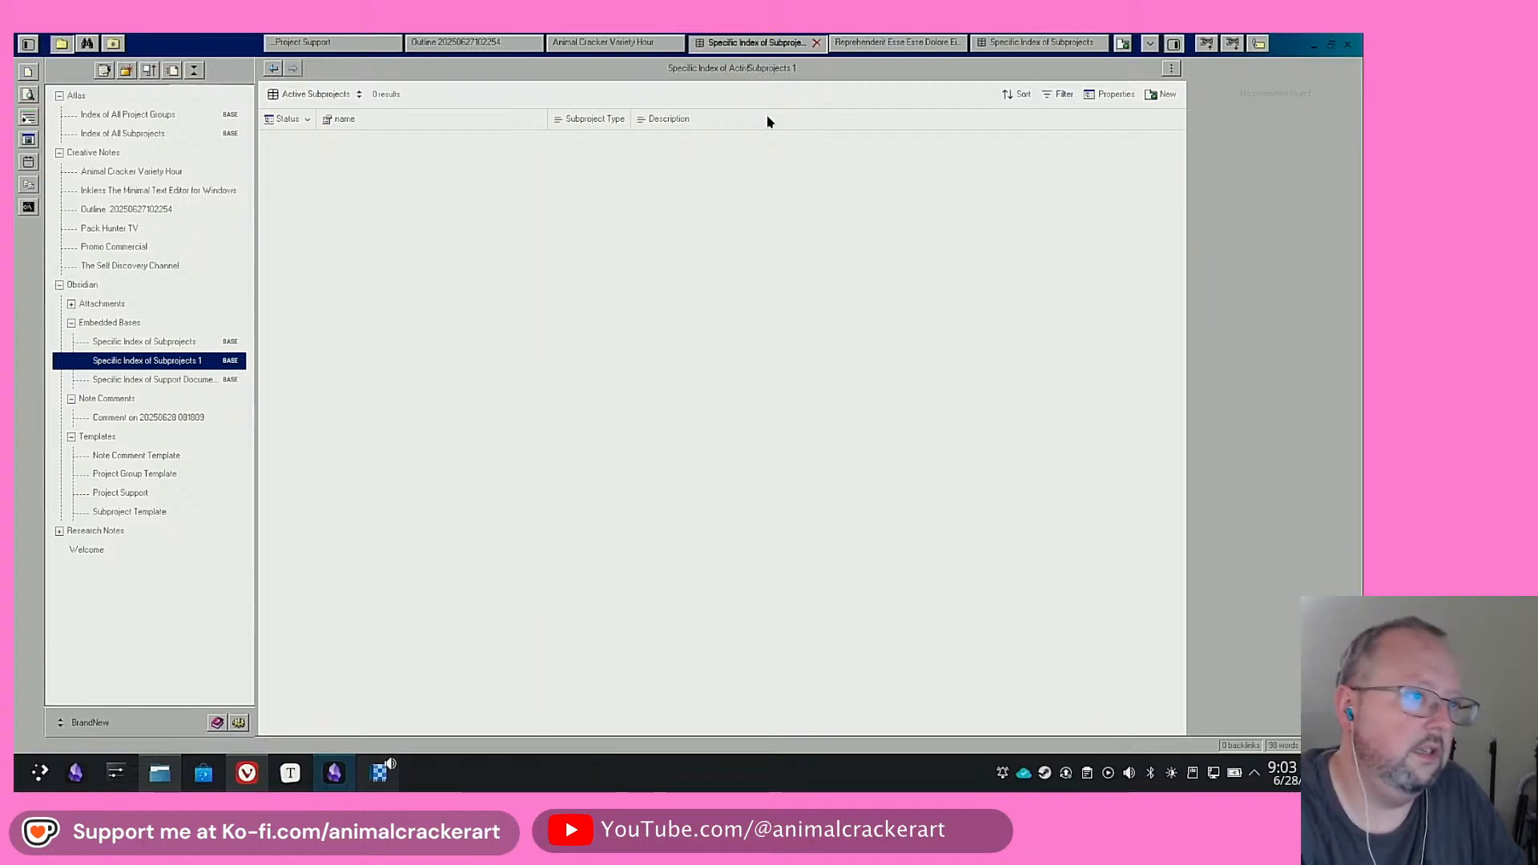
pyautogui.press('End')
pyautogui.press('BackSpace')
pyautogui.press('BackSpace')
pyautogui.press('Return')
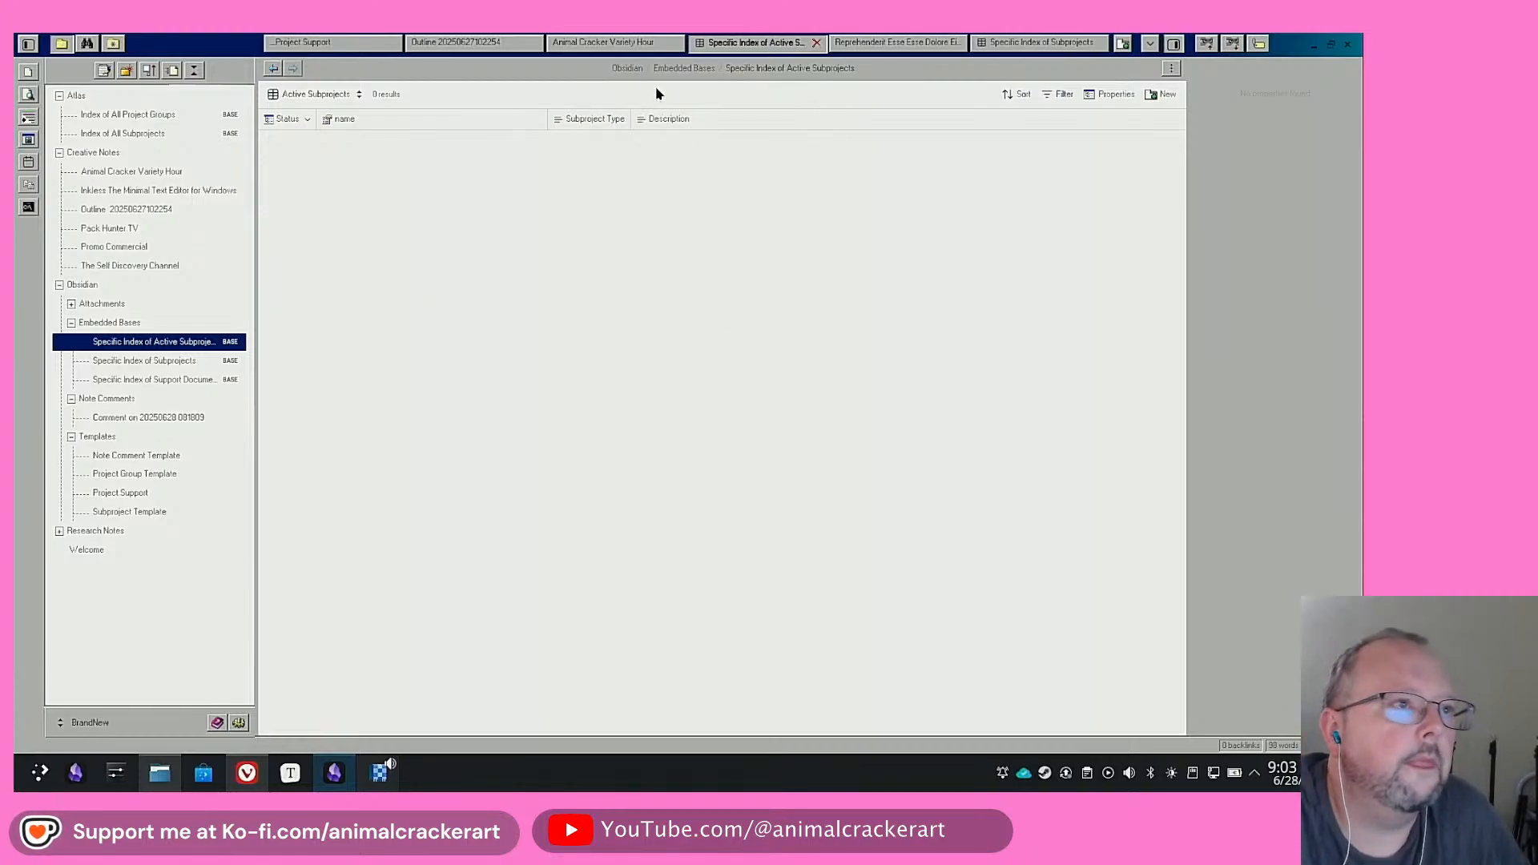
# Embed the Specific Index of Active Subprojects base below the Animal Cracker Variety Hour note's properties and close the base's own tab
pyautogui.click(605, 41)
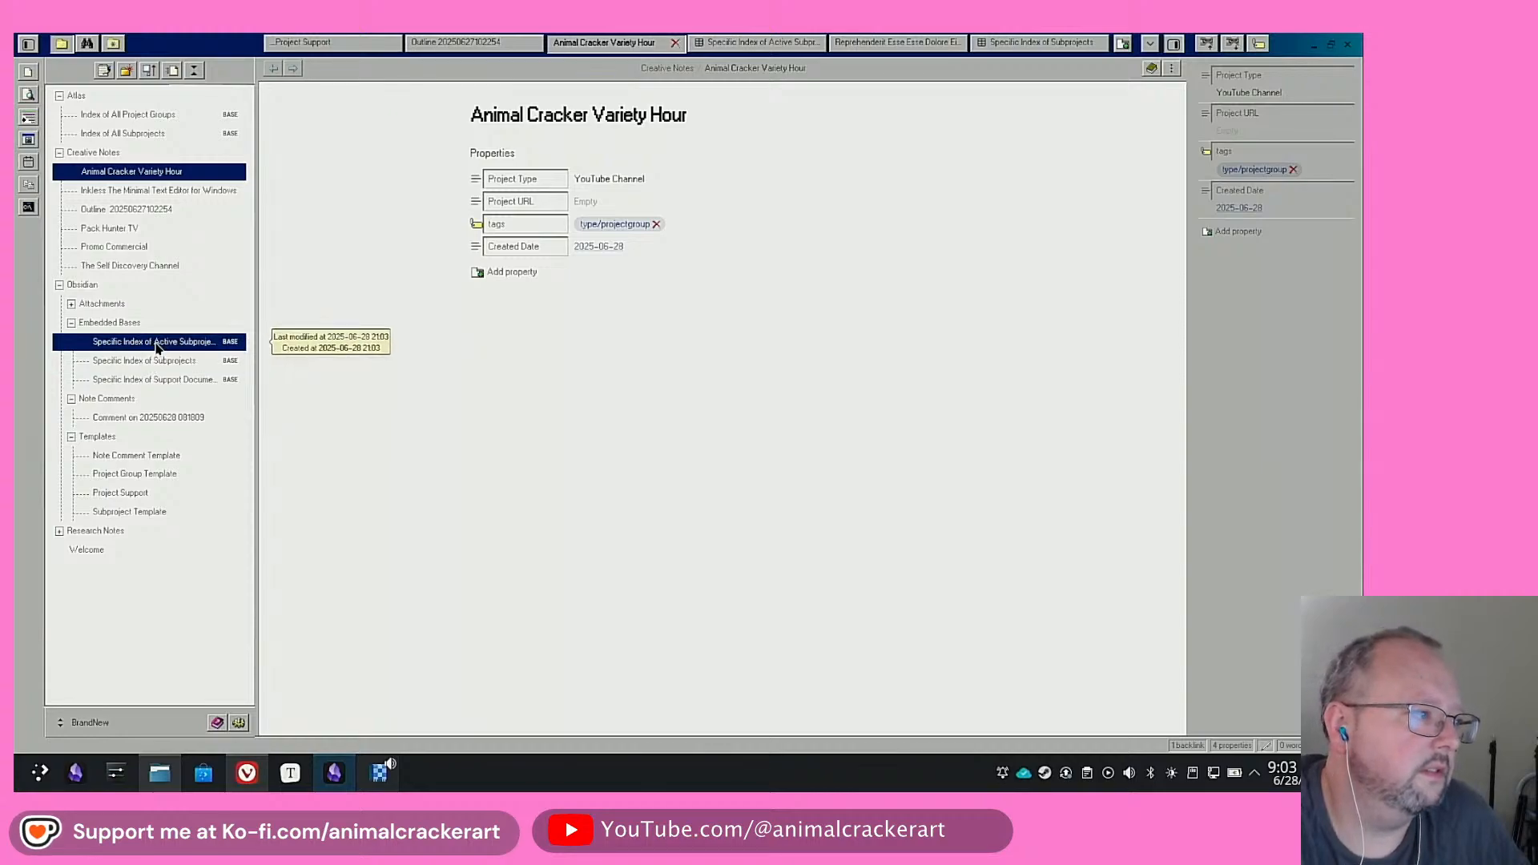
pyautogui.click(157, 344)
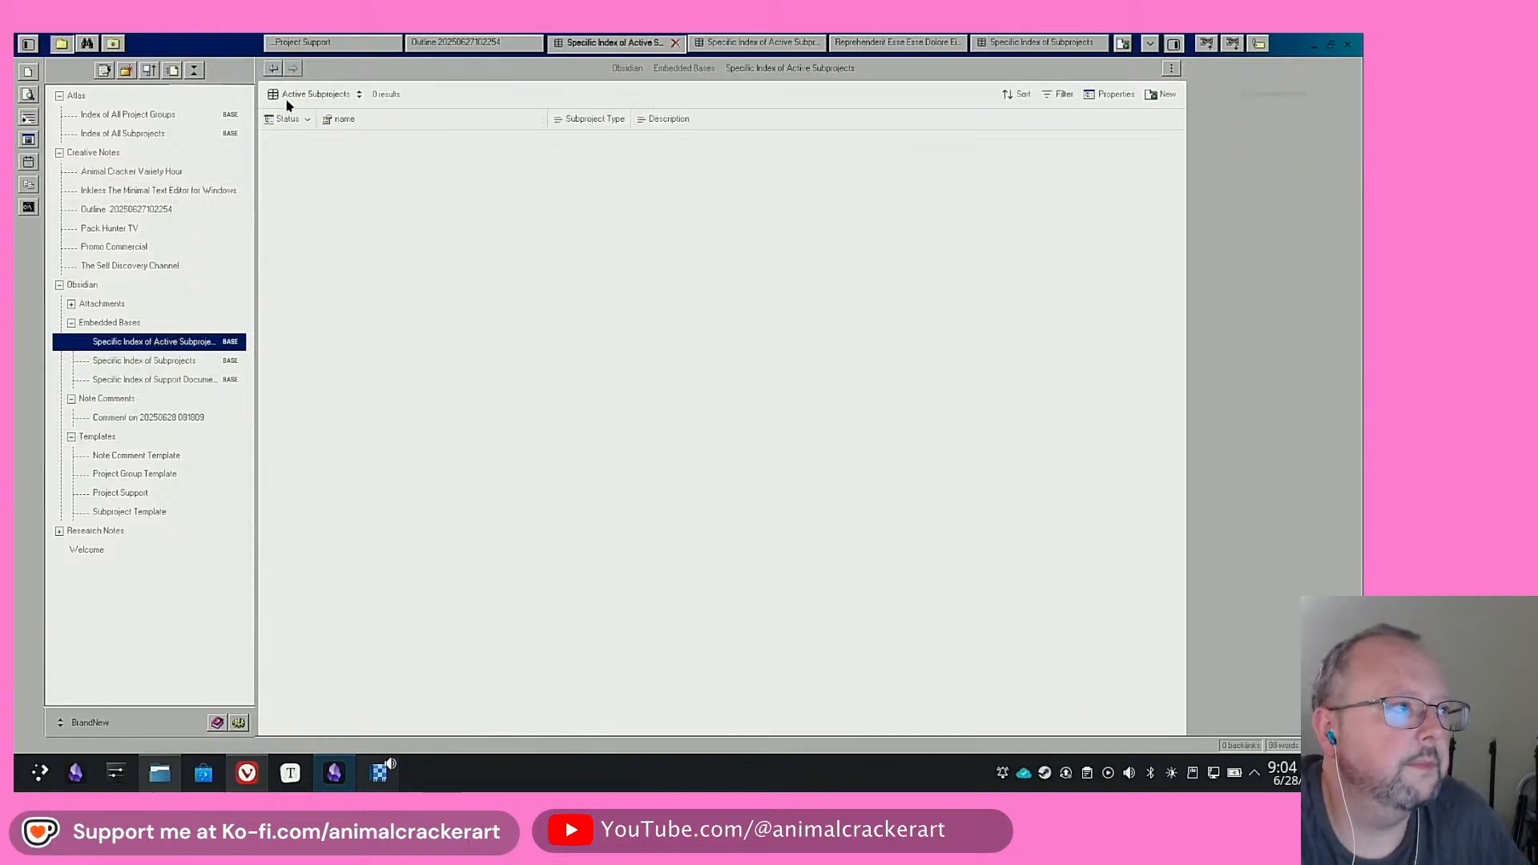
pyautogui.click(274, 69)
pyautogui.moveTo(166, 346)
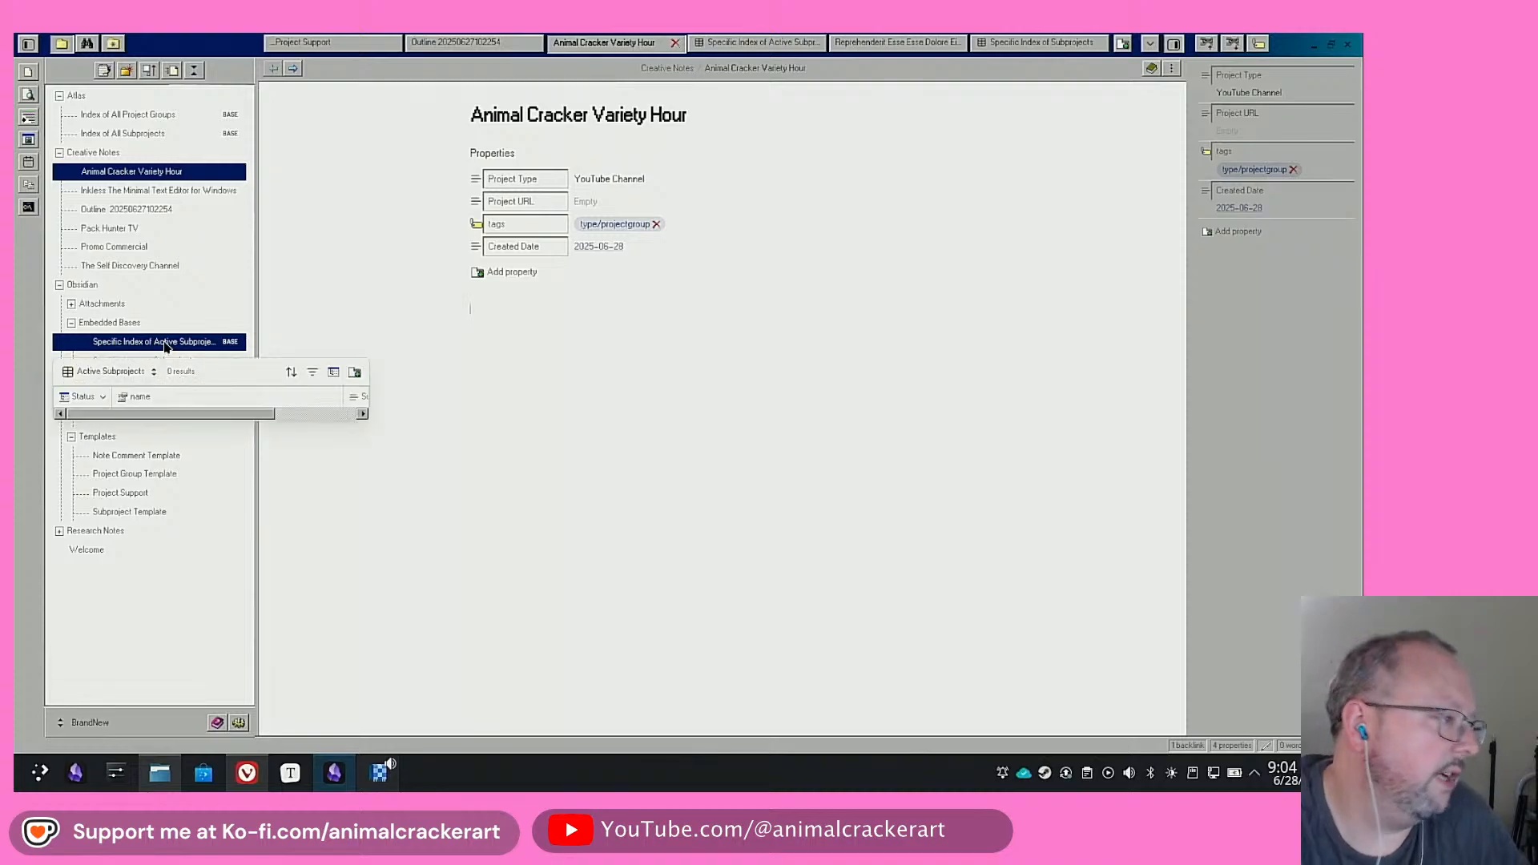
pyautogui.moveTo(188, 343); pyautogui.dragTo(488, 390)
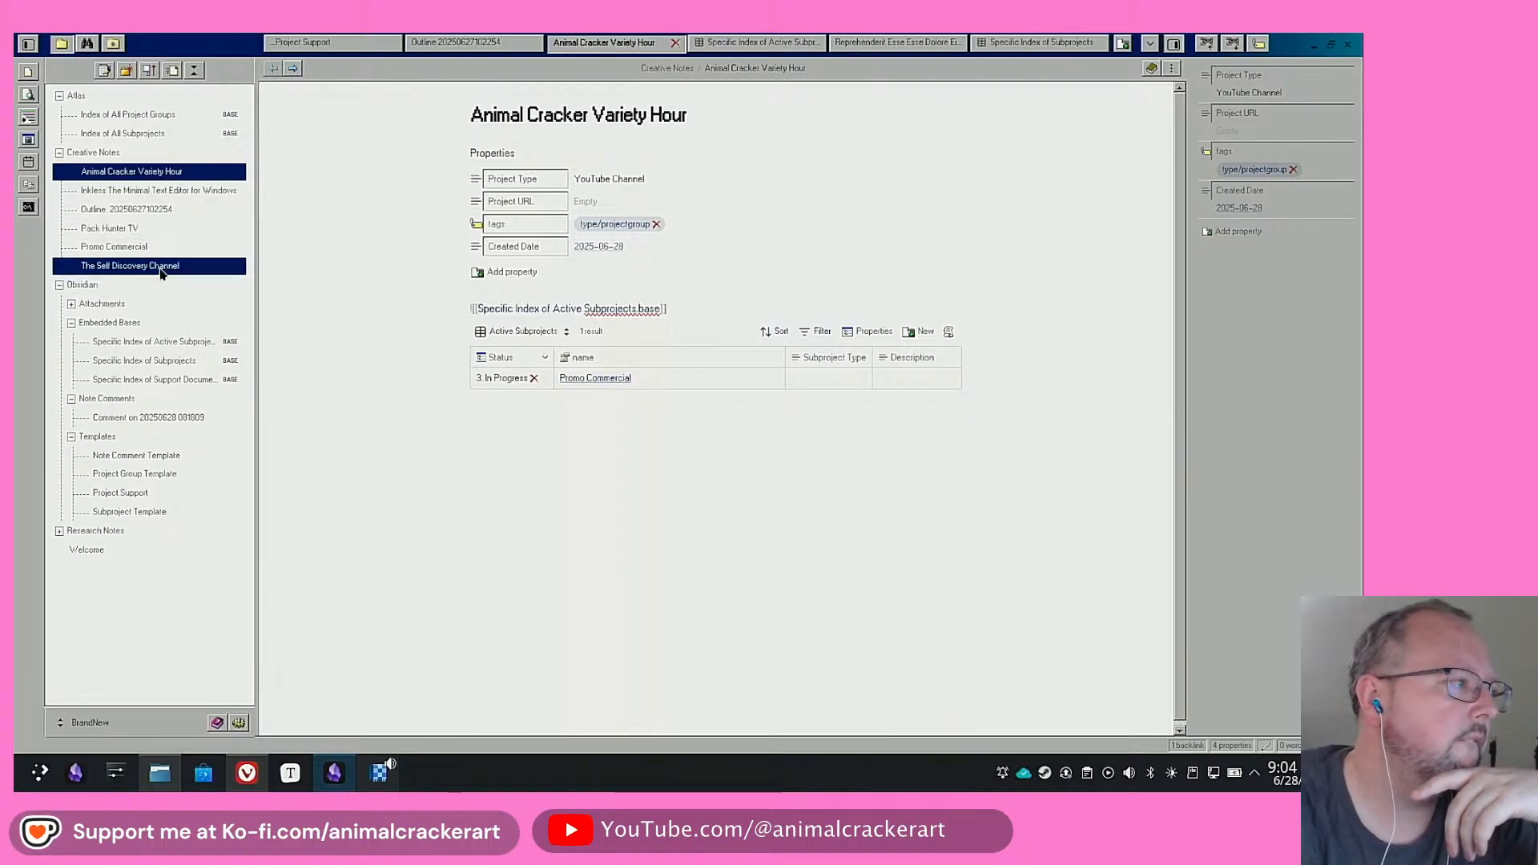
pyautogui.moveTo(99, 173)
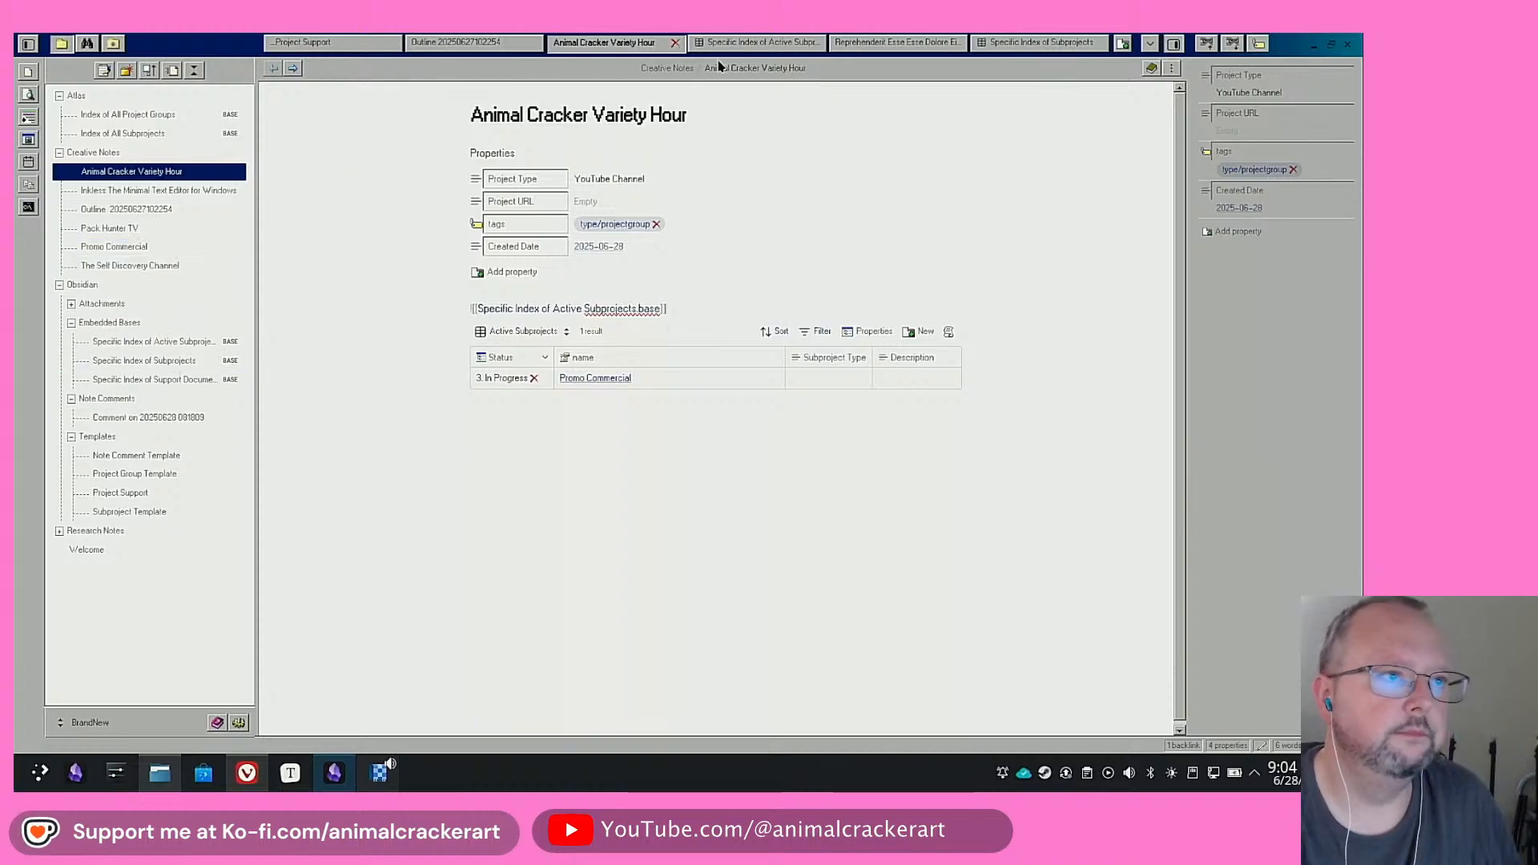
pyautogui.click(808, 45)
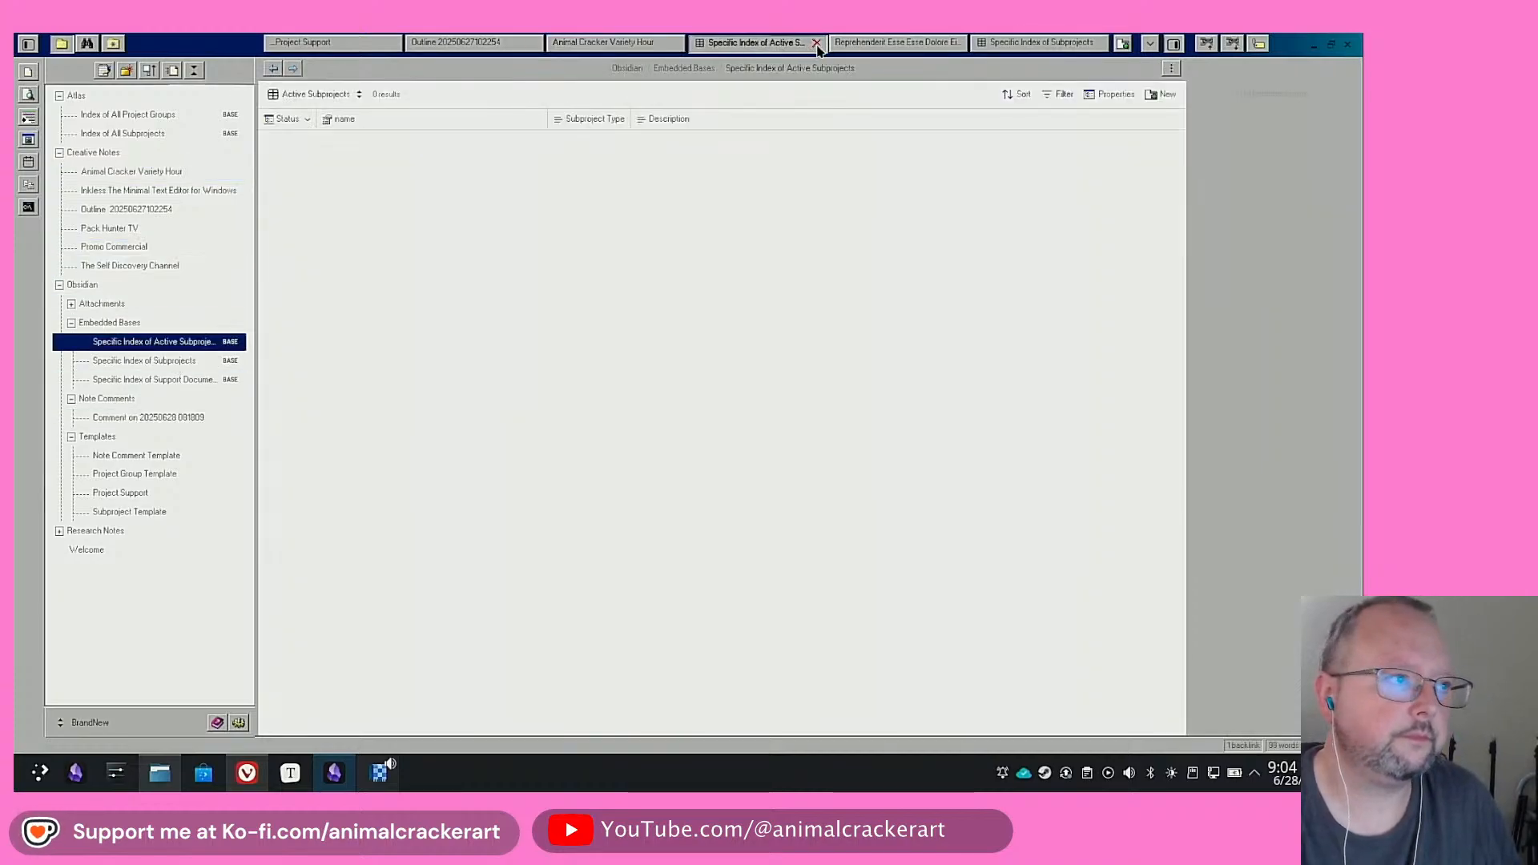
pyautogui.click(816, 44)
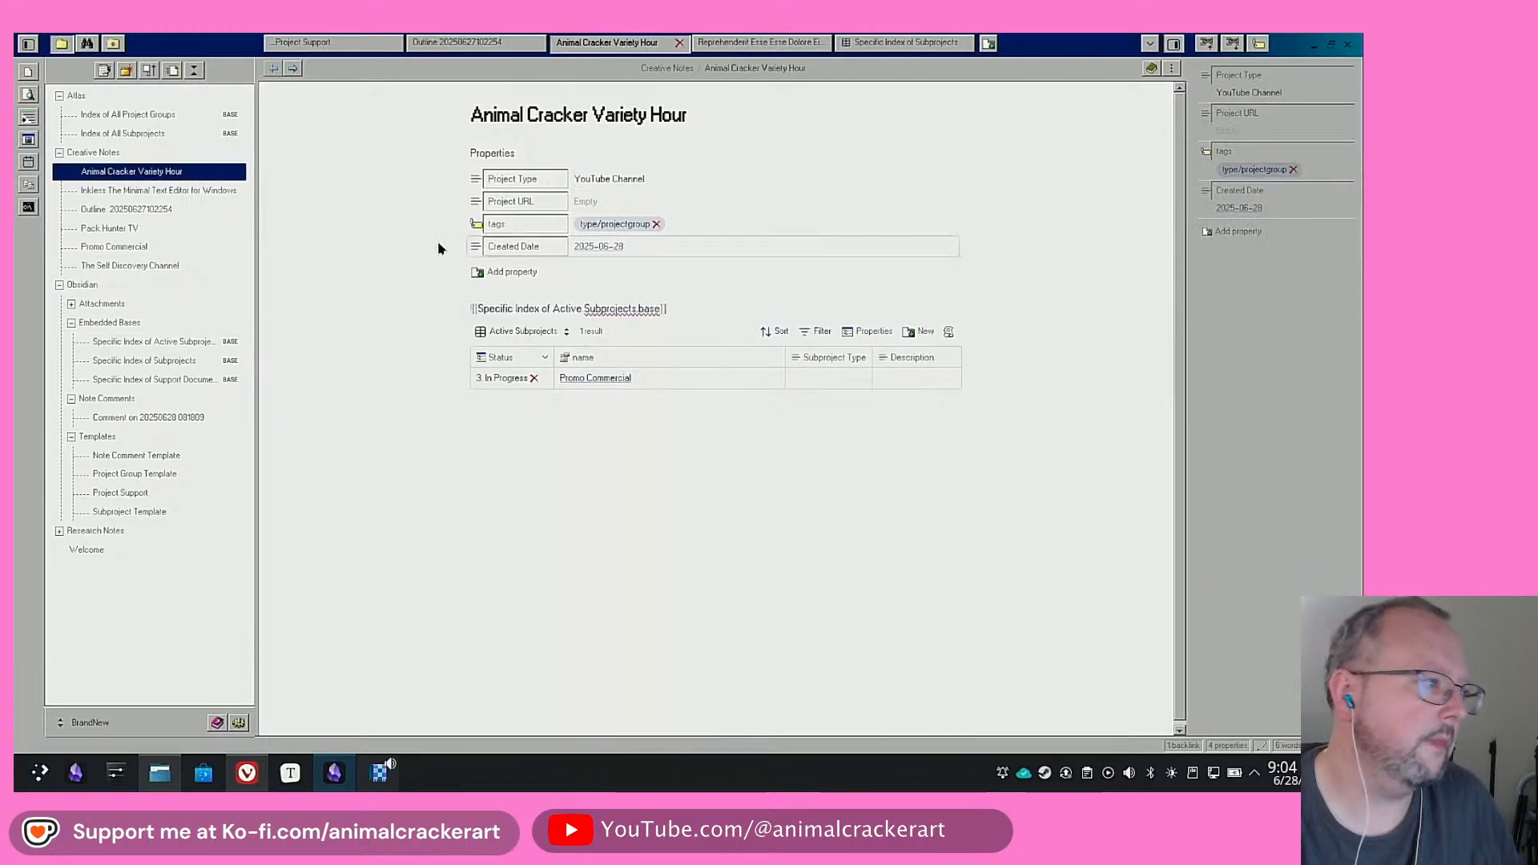
# Rename the original Specific Index of Subprojects base to "Specific Index of Inactive Subprojects", choosing to always update internal links
pyautogui.click(169, 357)
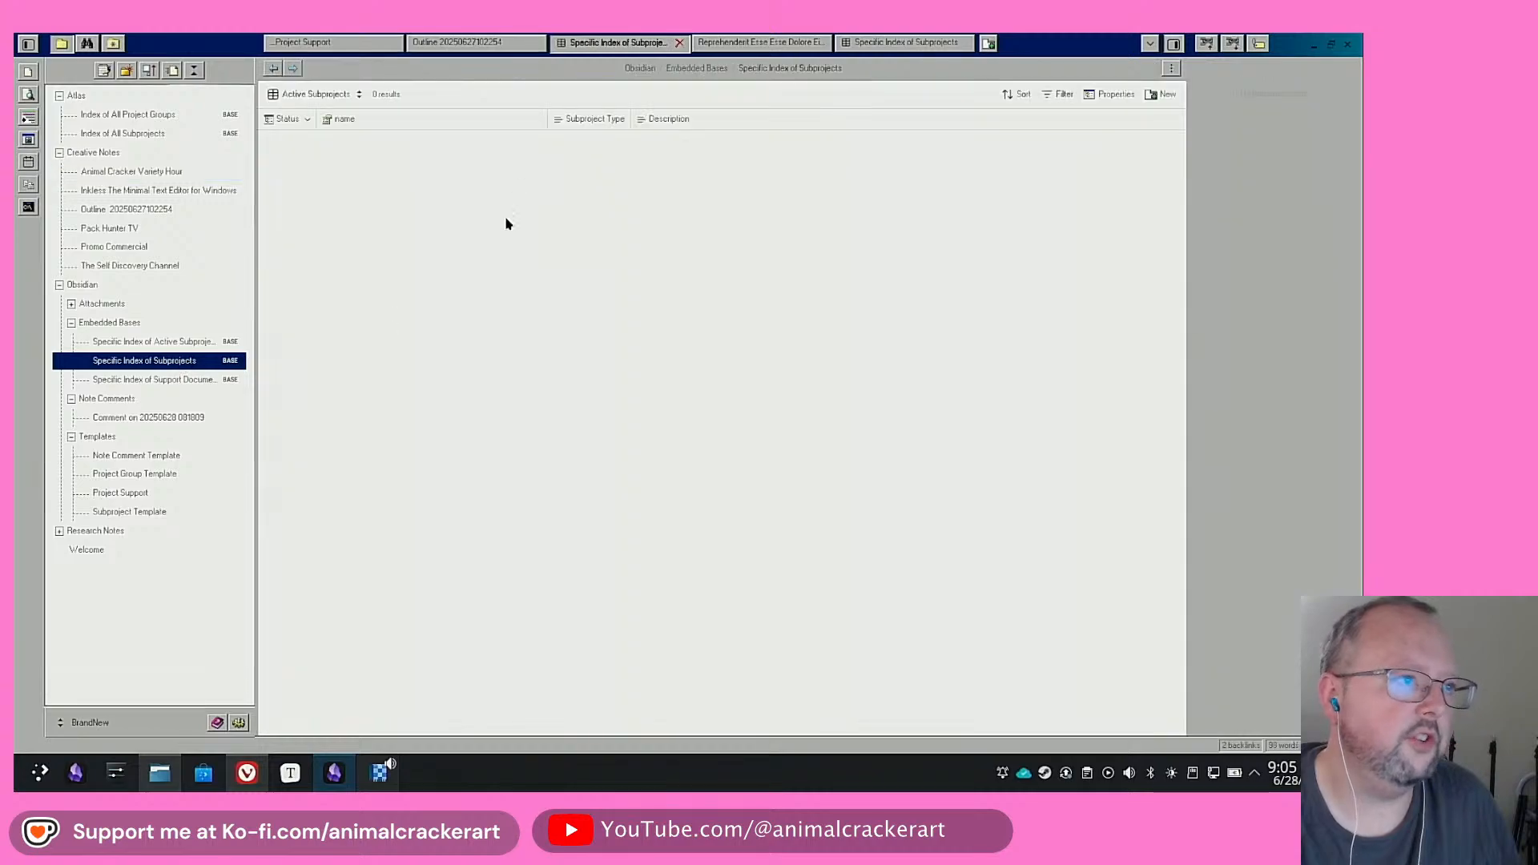
pyautogui.click(773, 69)
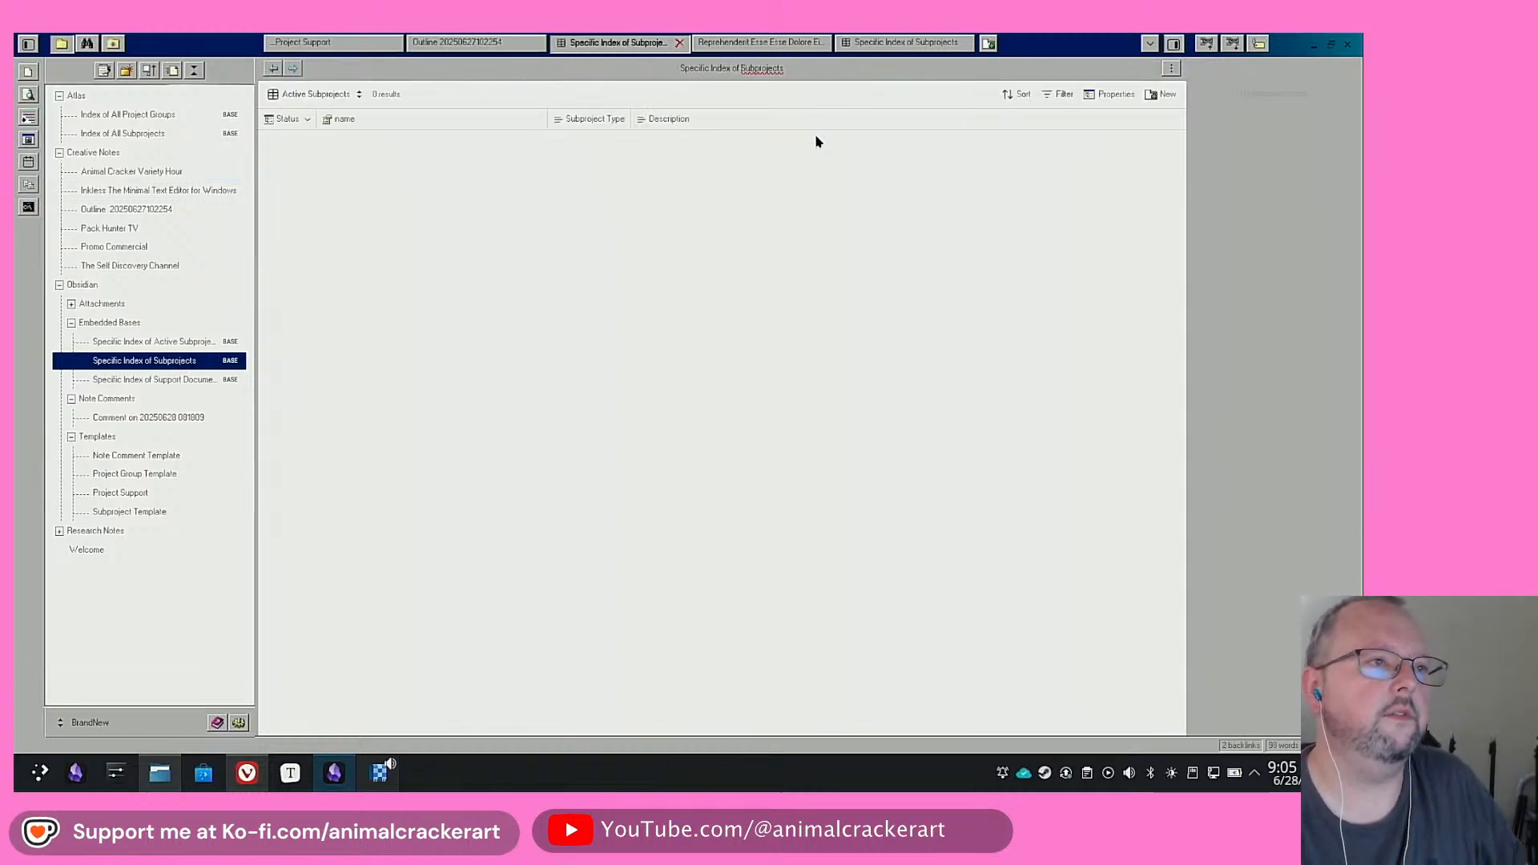
pyautogui.write('Inactive')
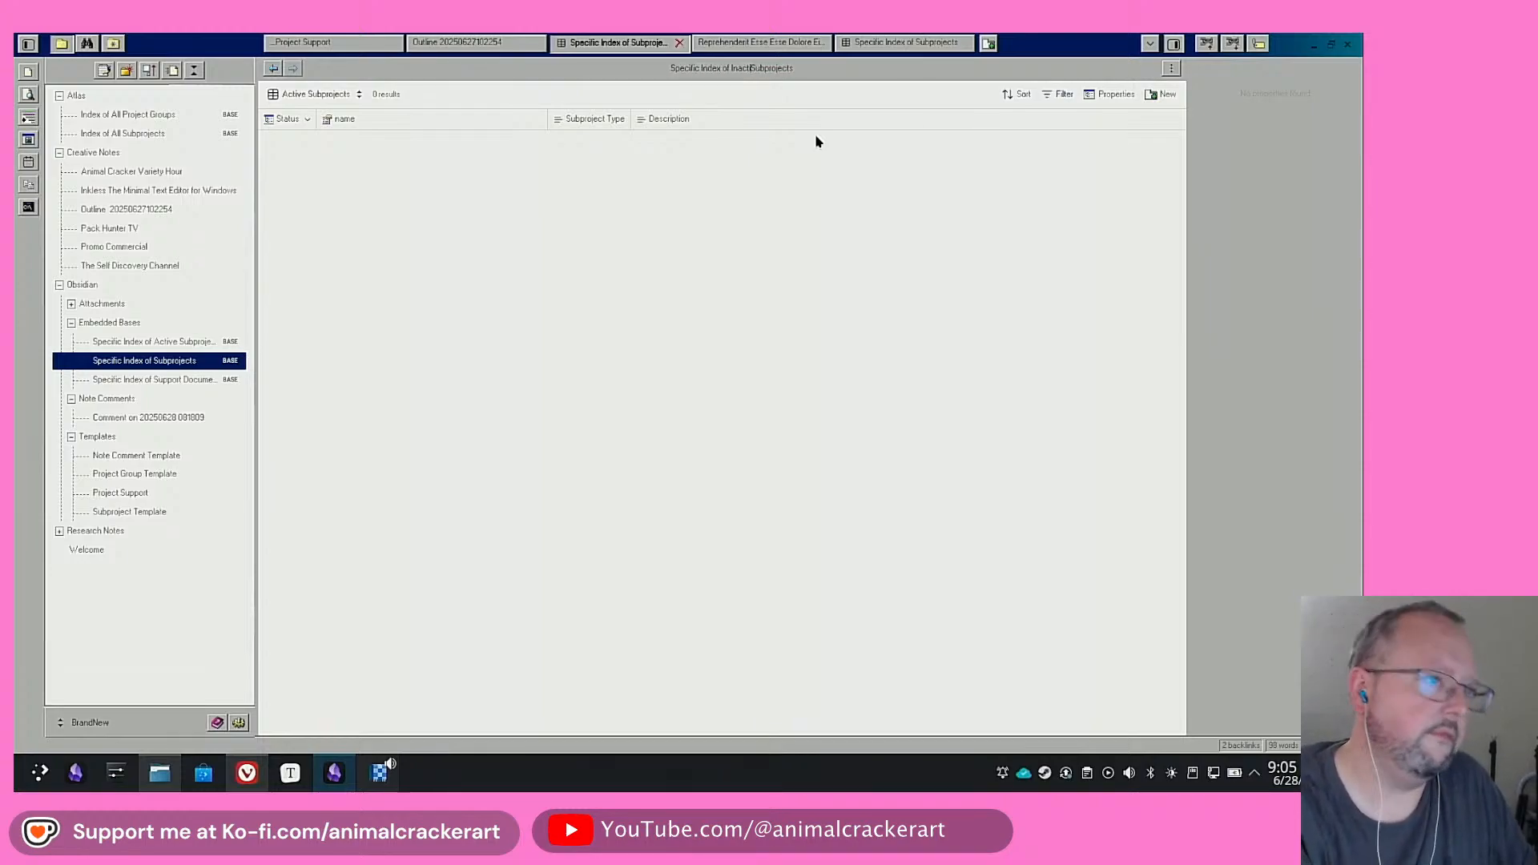
pyautogui.press('Return')
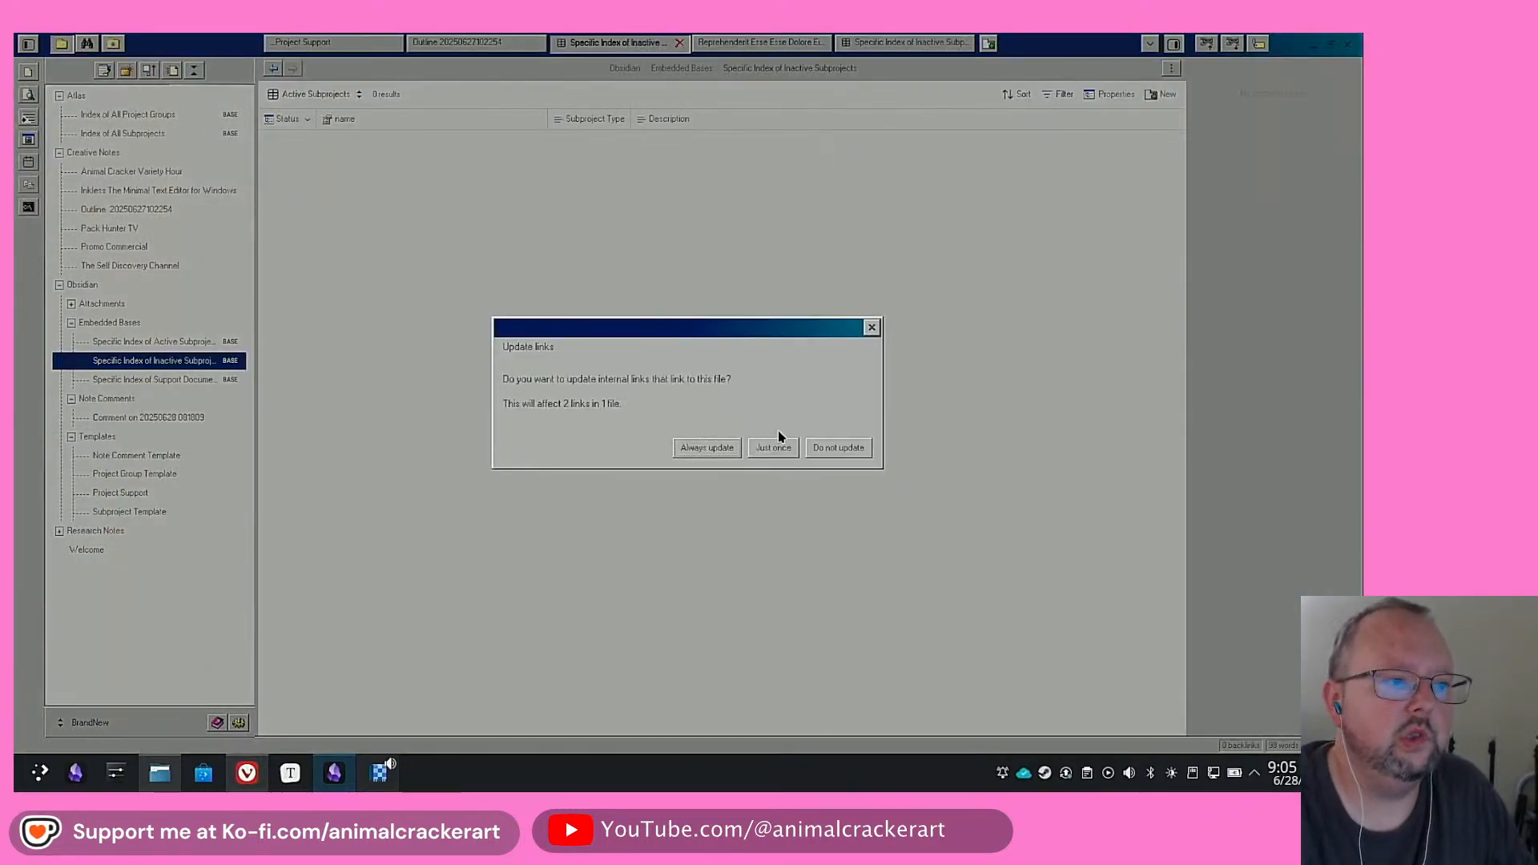
pyautogui.click(708, 449)
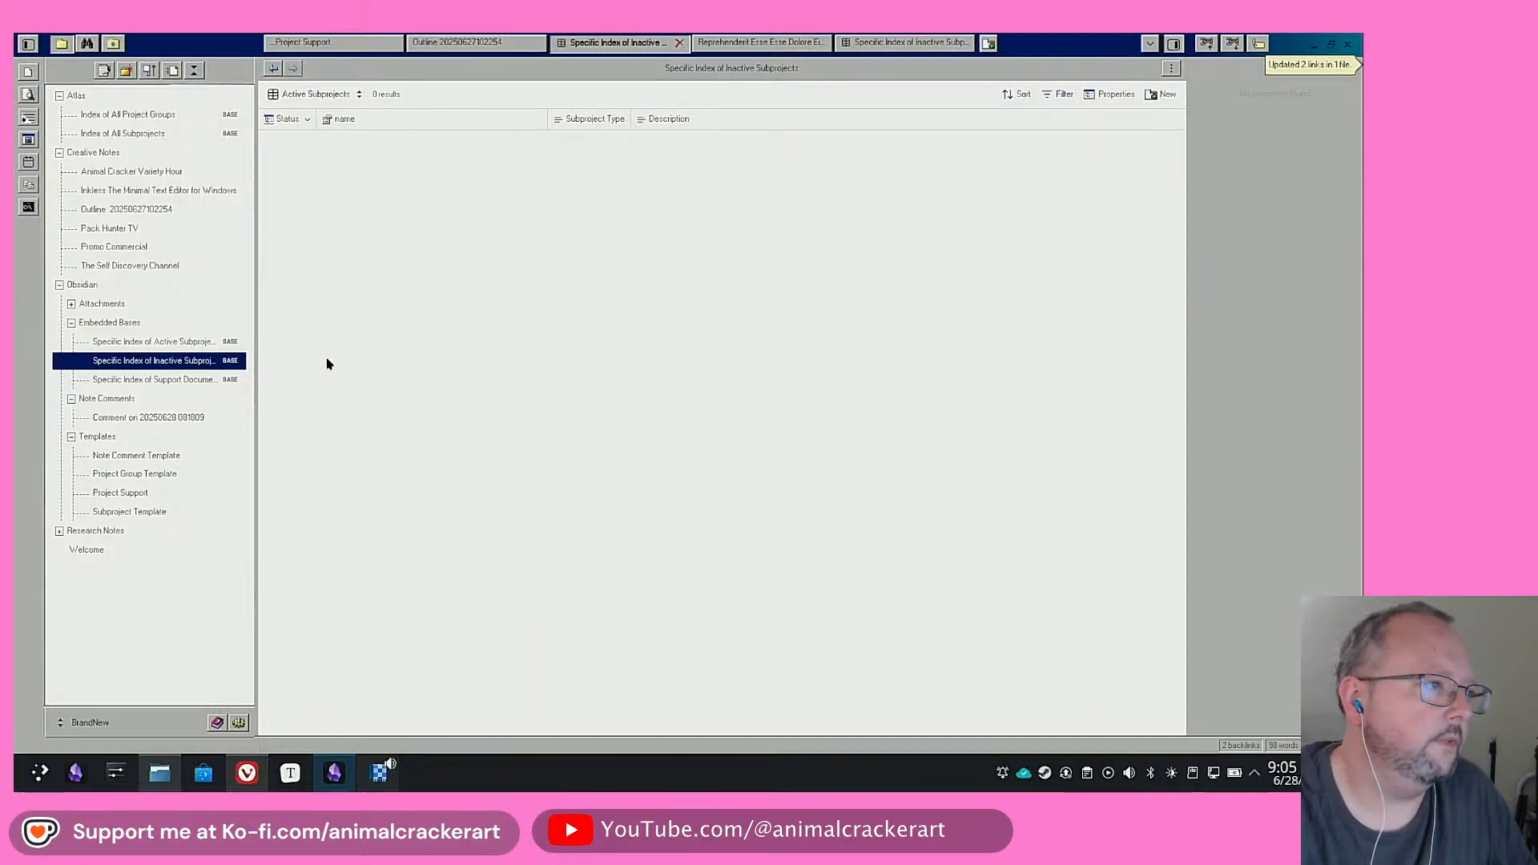
# Delete the Active Subprojects view from the Specific Index of Inactive Subprojects base and show its Just Ideas view
pyautogui.click(358, 96)
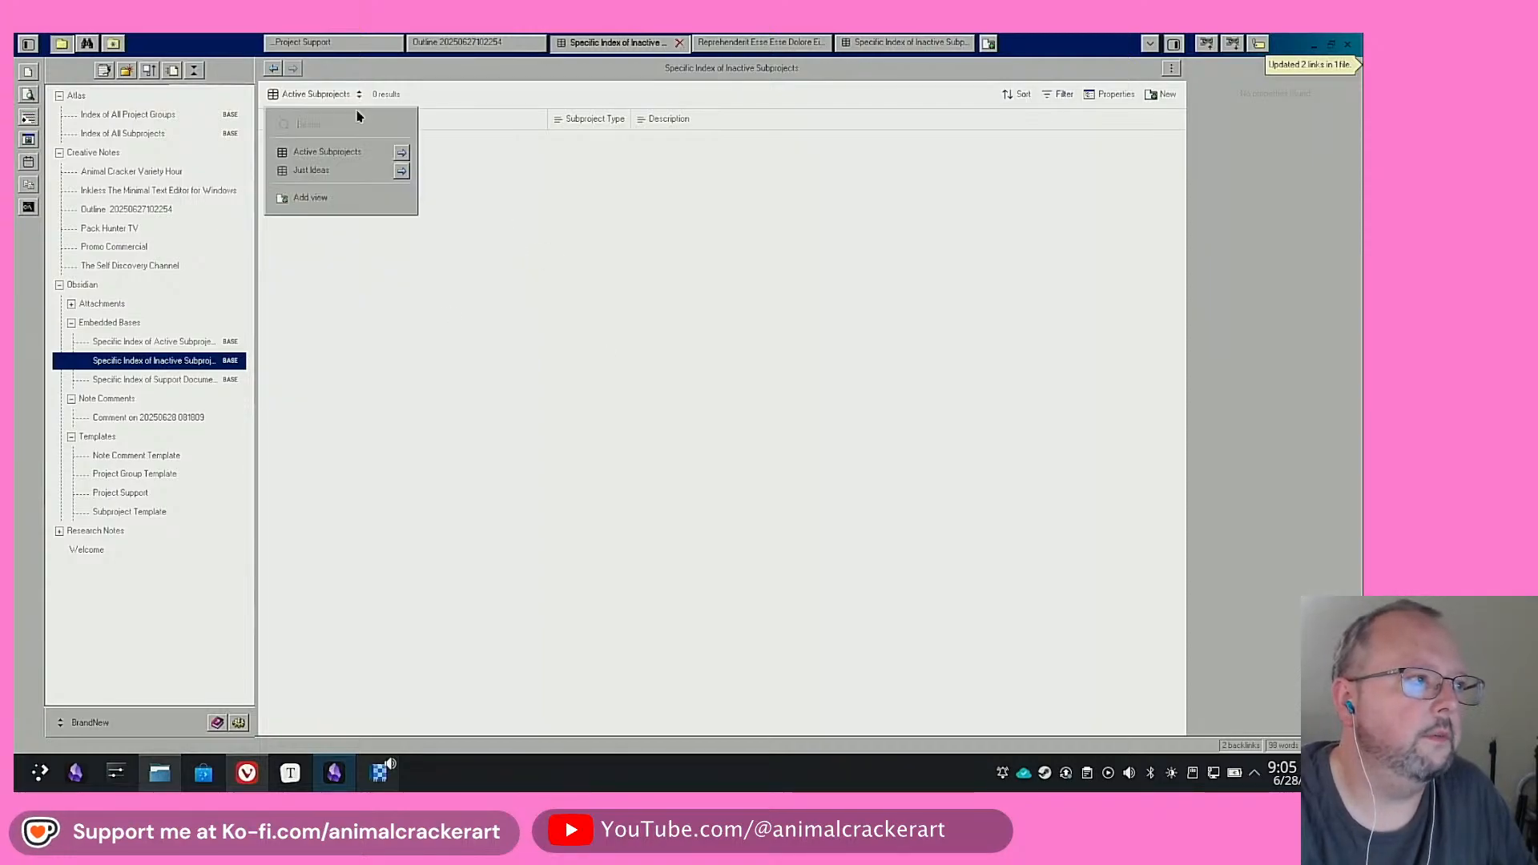
pyautogui.click(401, 151)
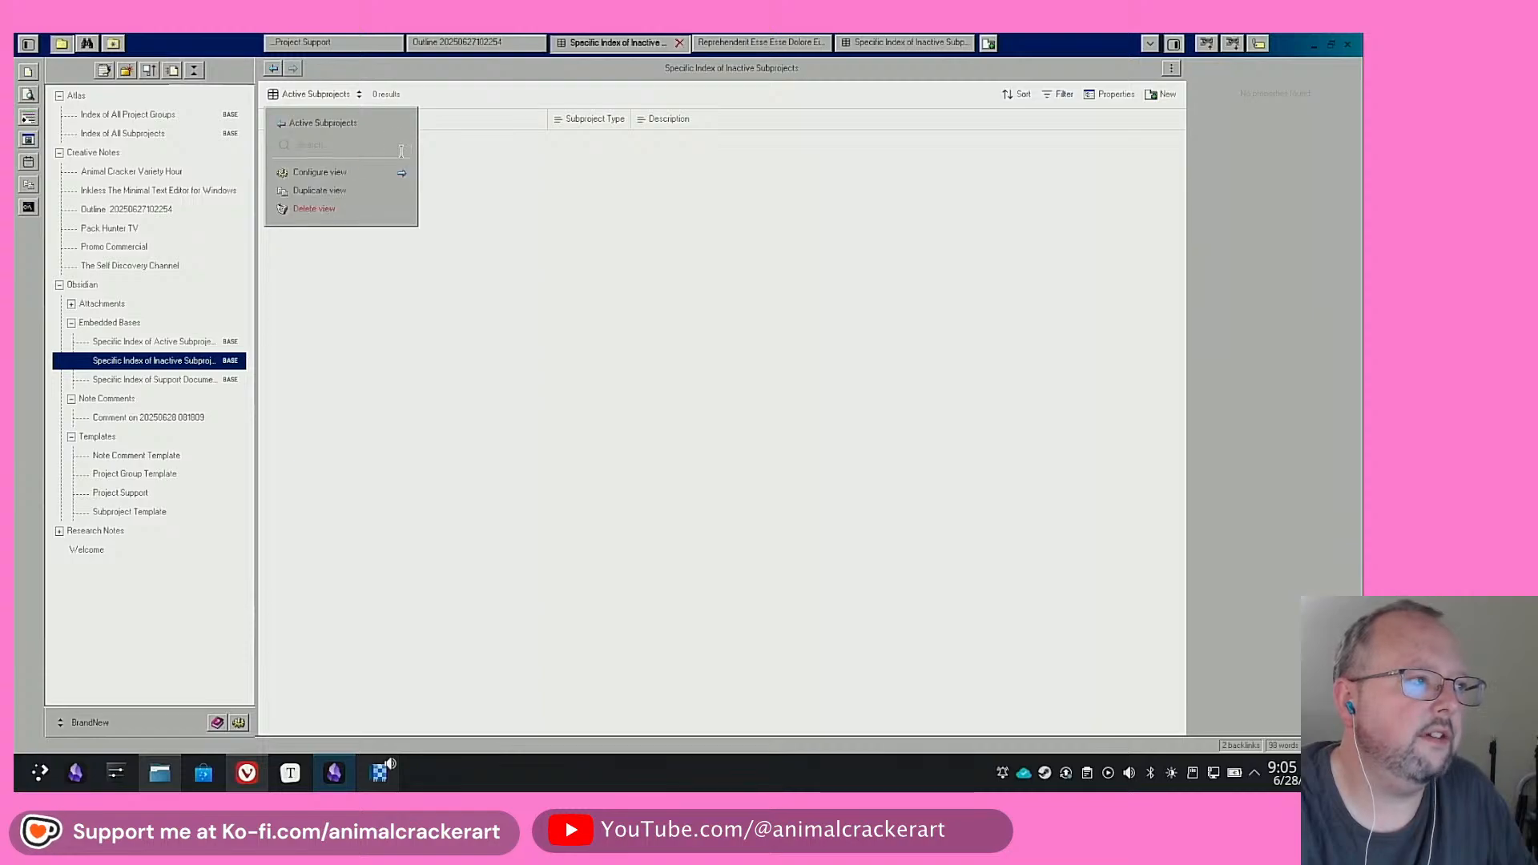
pyautogui.click(311, 210)
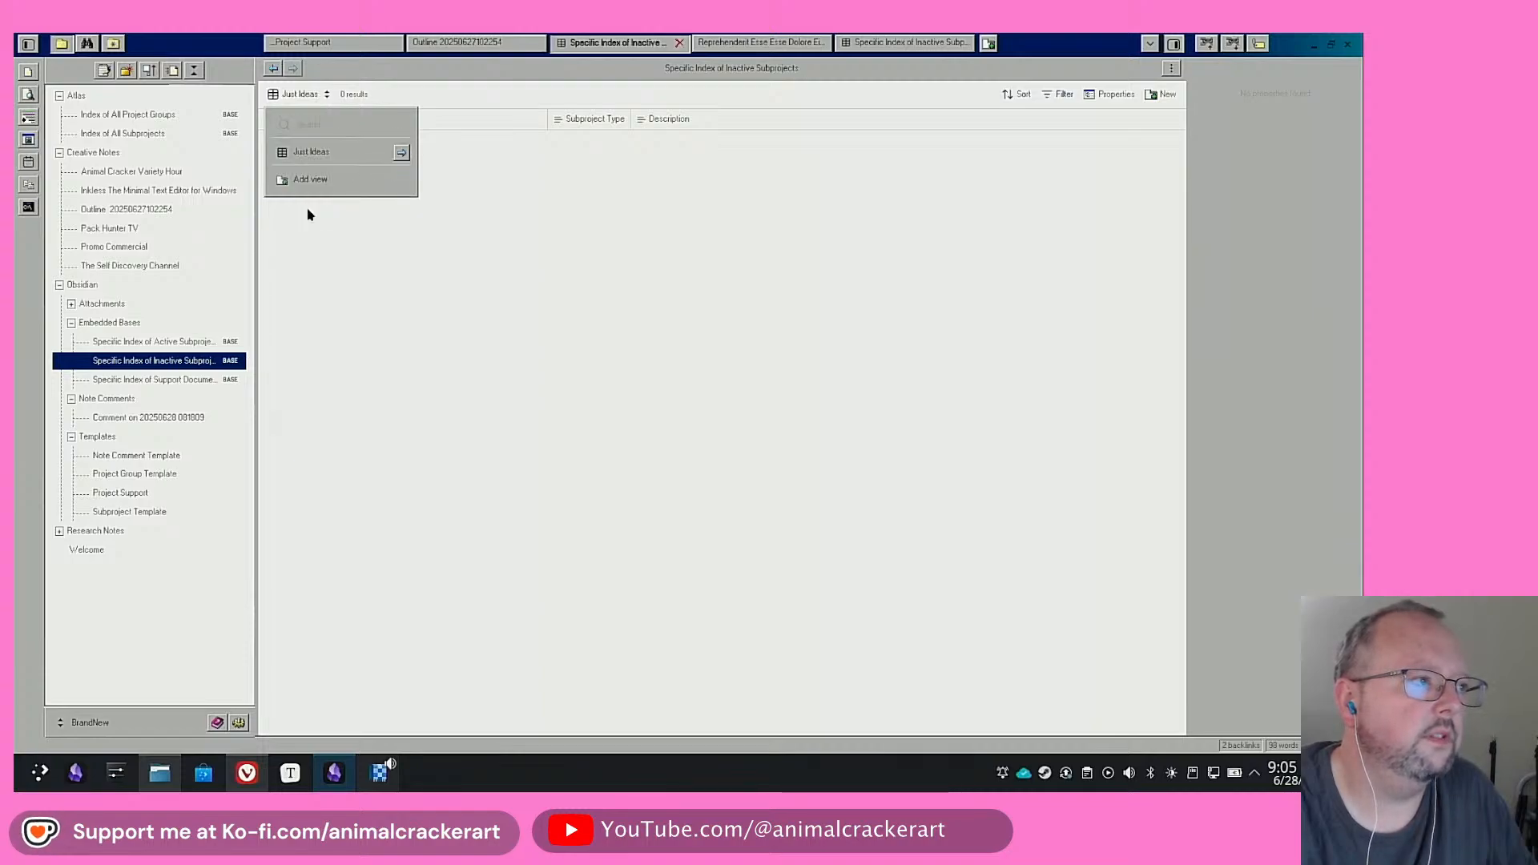
pyautogui.click(318, 156)
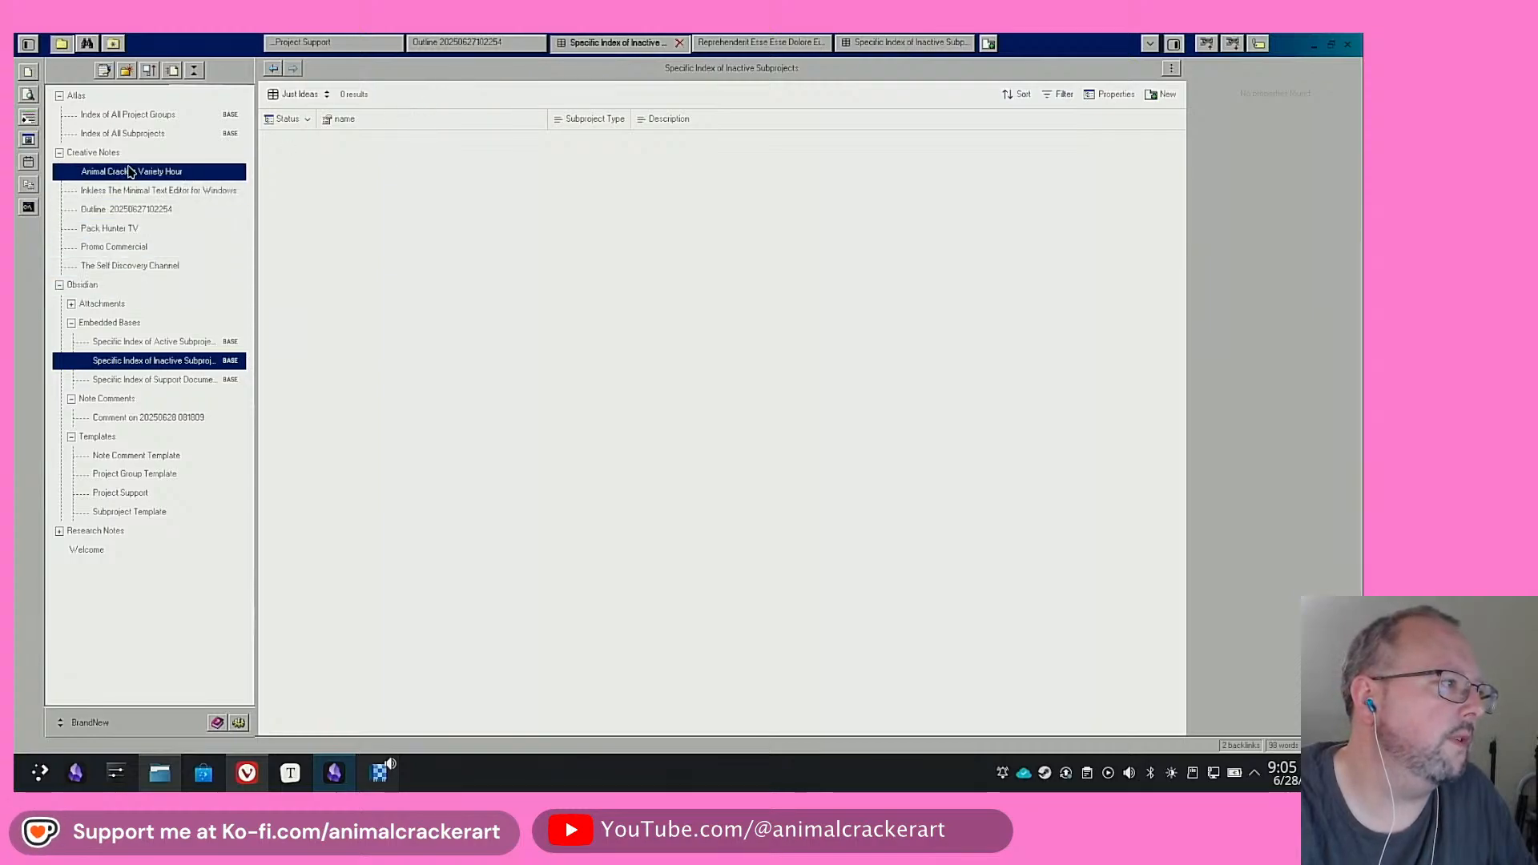
# Add an empty line above the embedded base in the Animal Cracker Variety Hour note
pyautogui.click(131, 170)
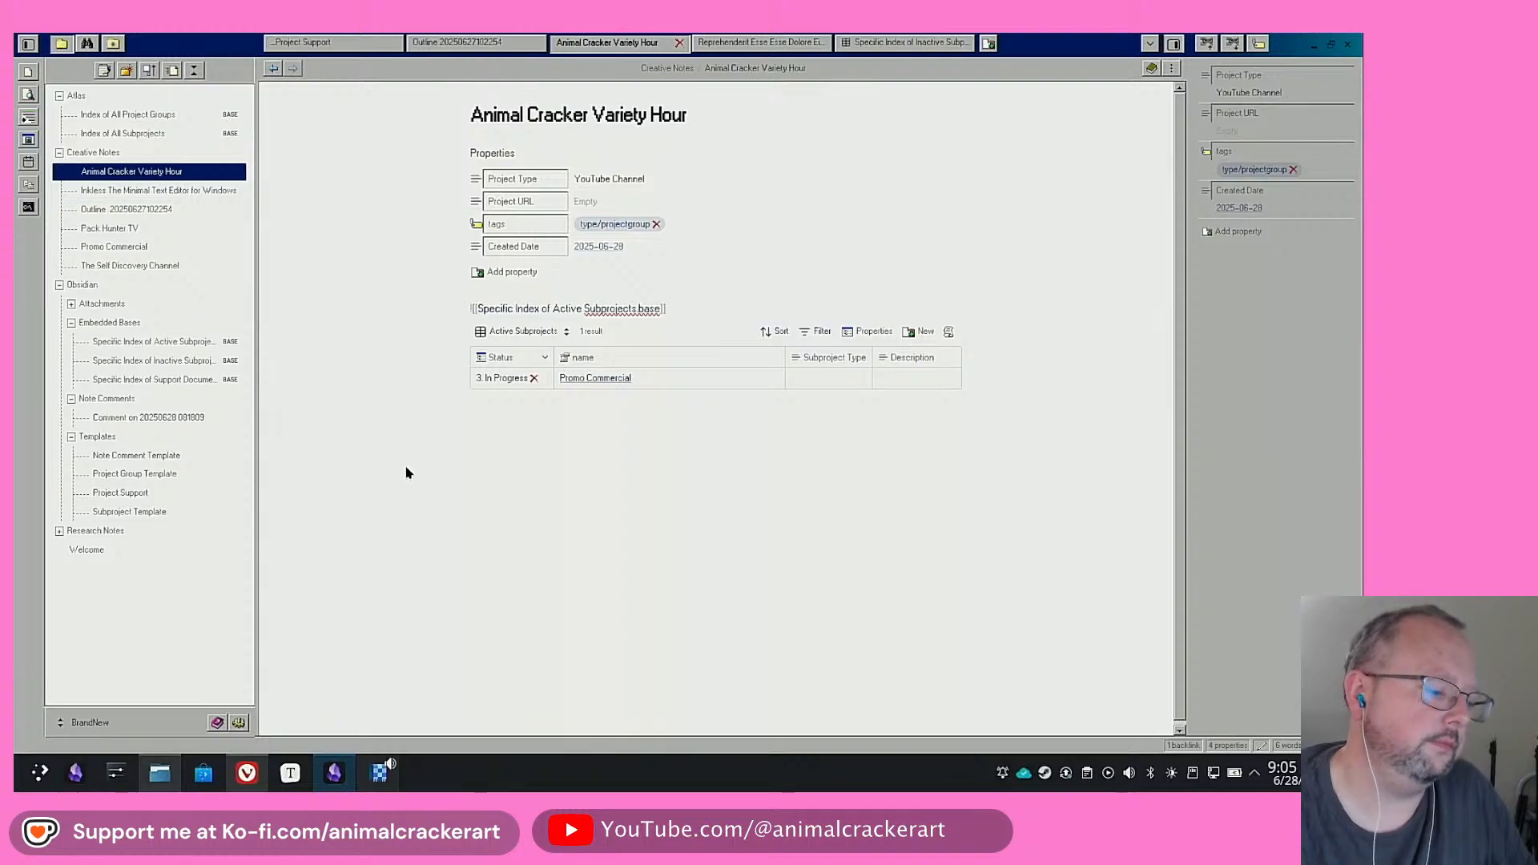
pyautogui.press('Return')
pyautogui.press('Up')
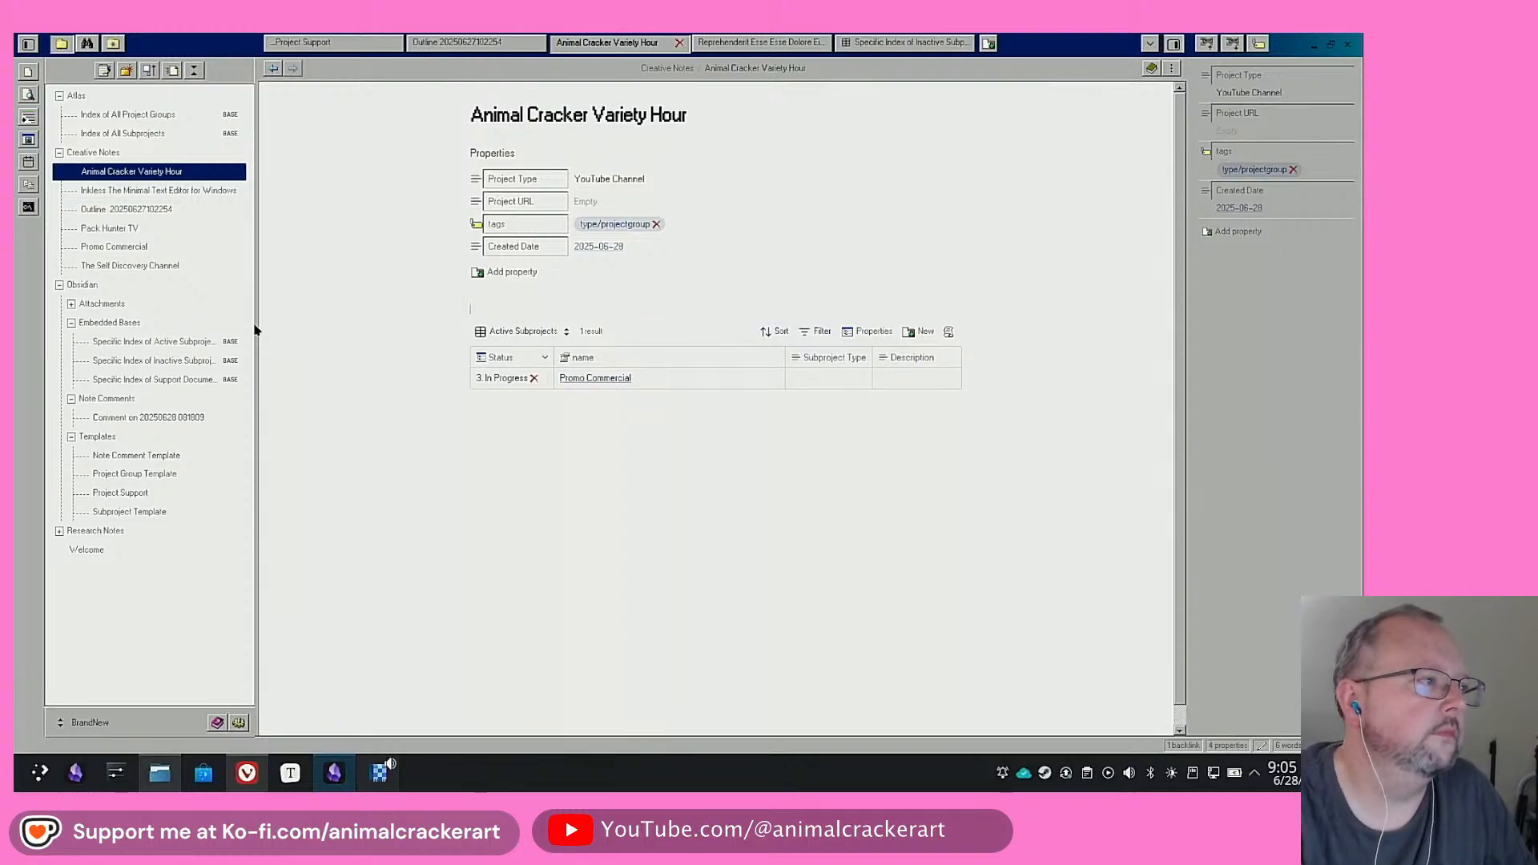
# Copy the heading text "Early Stage Sub Projects" from The Self Discovery Channel note
pyautogui.click(132, 267)
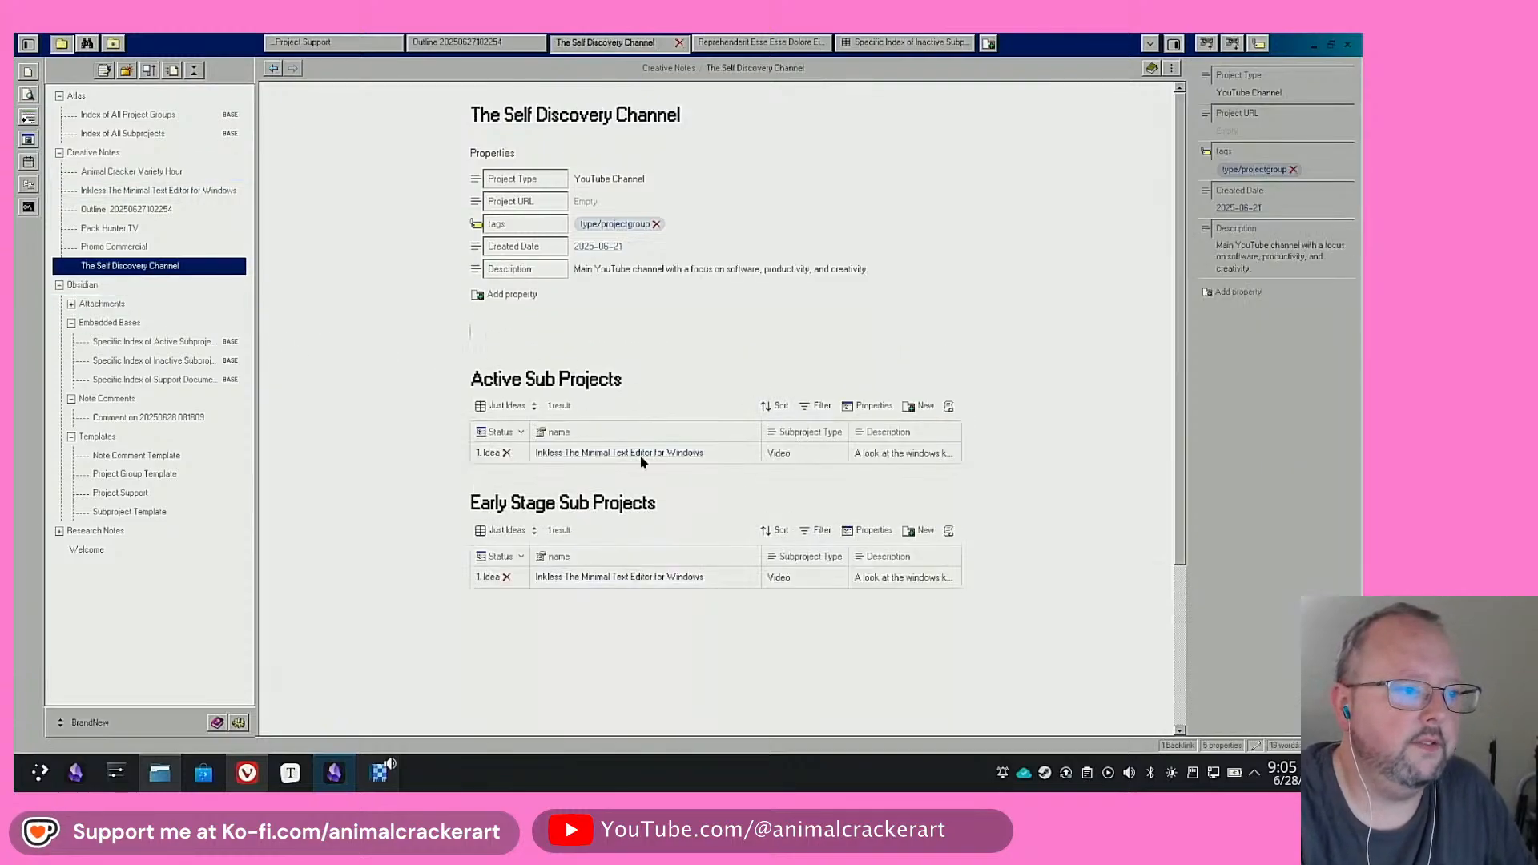
pyautogui.moveTo(701, 505); pyautogui.dragTo(480, 505)
pyautogui.hotkey('ctrl', 'c')
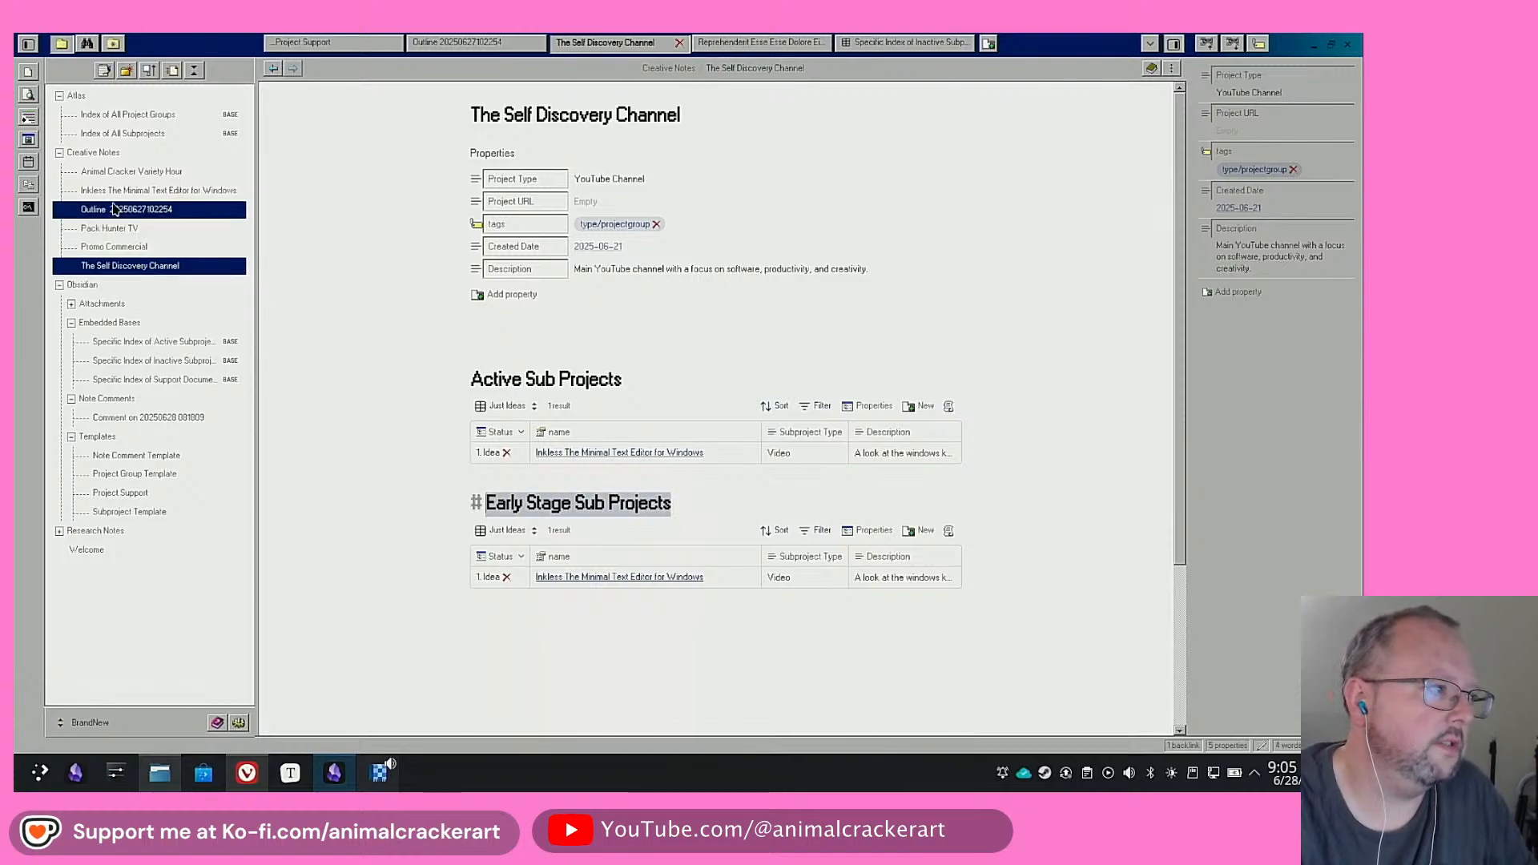
# Add a level-one heading "Active Subprojects" above the embedded base in the Animal Cracker Variety Hour note
pyautogui.click(114, 174)
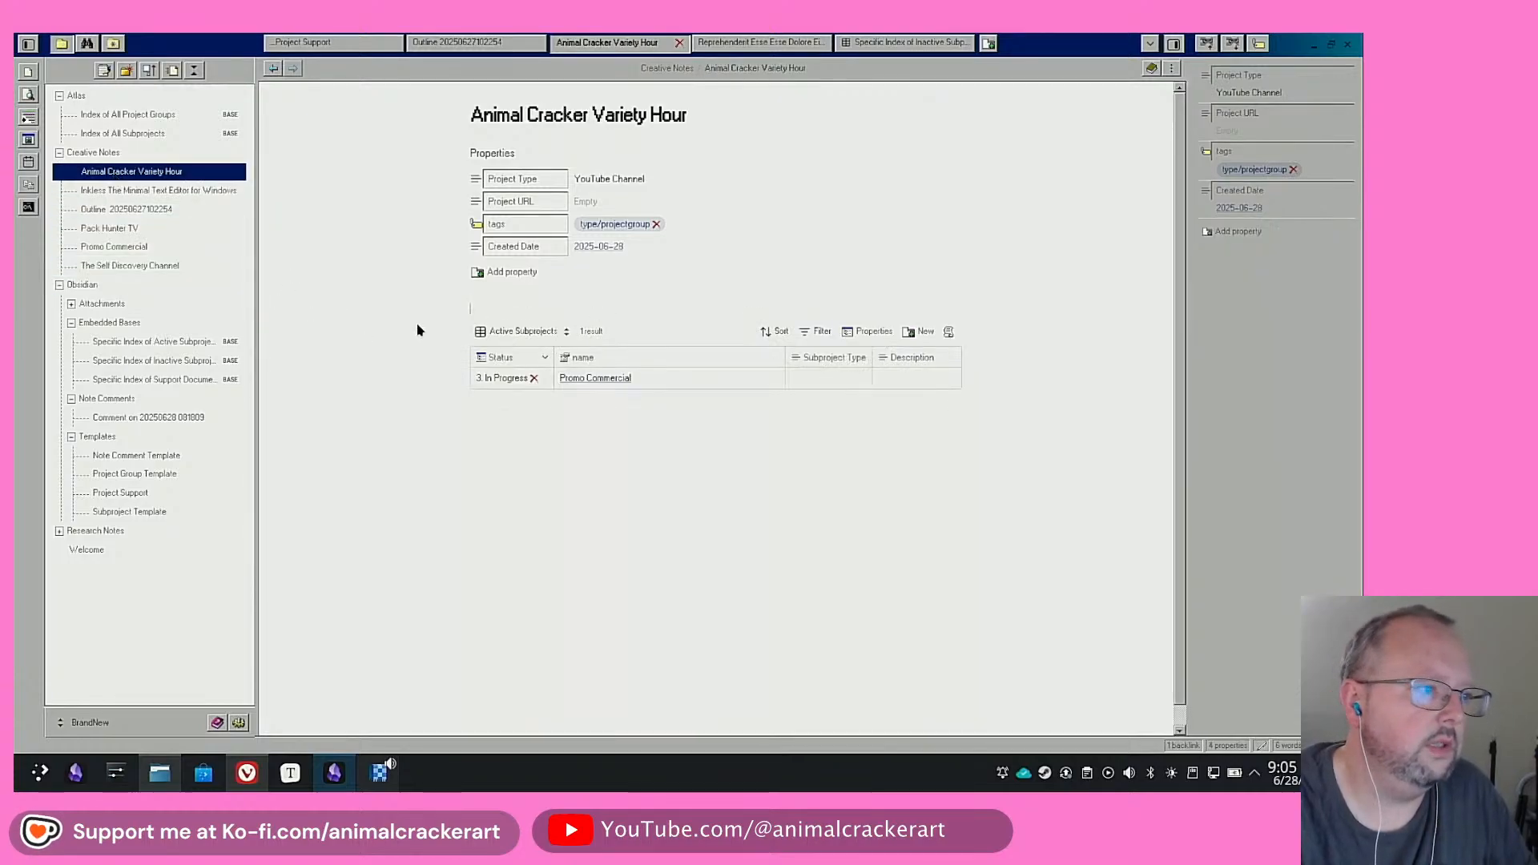
pyautogui.click(494, 305)
pyautogui.write('# Act')
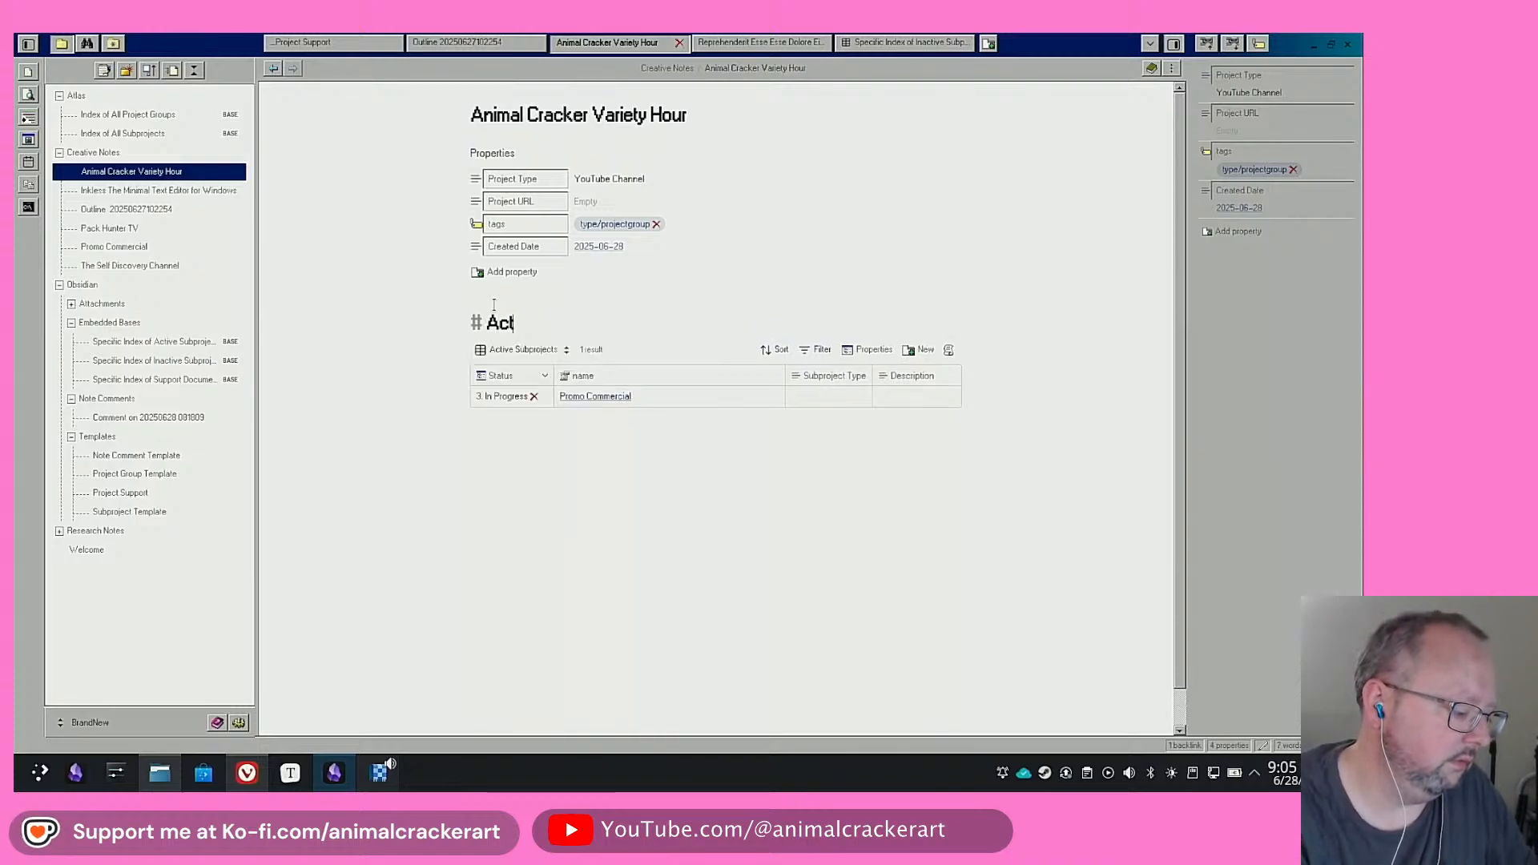
pyautogui.write('ive Subprojects')
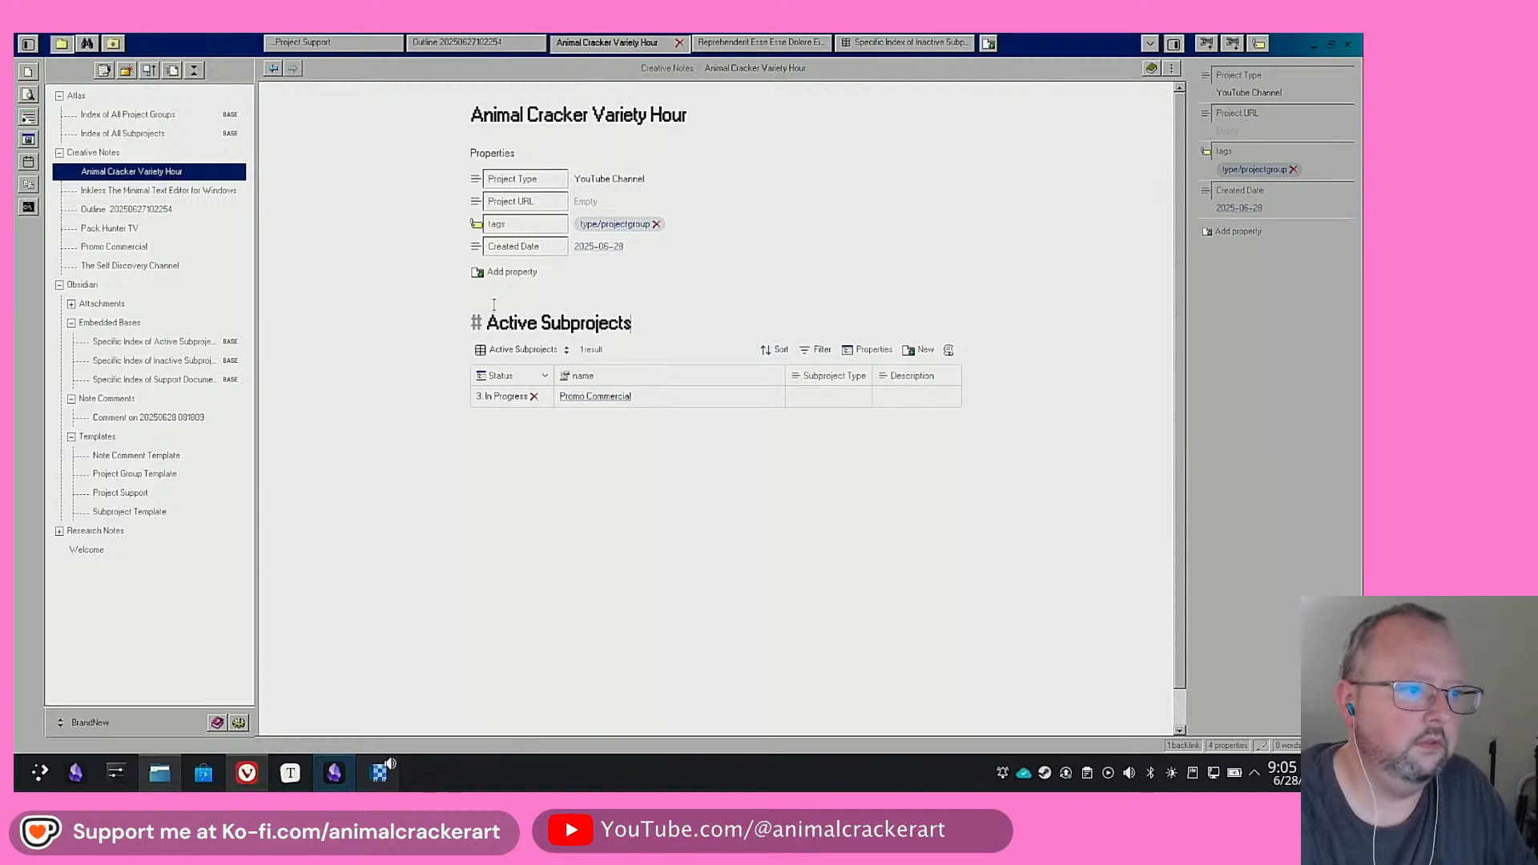
# Add an "Early Stage Sub Projects" heading below the active base and embed the Specific Index of Inactive Subprojects base under it
pyautogui.press('Down')
pyautogui.press('Down')
pyautogui.press('Return')
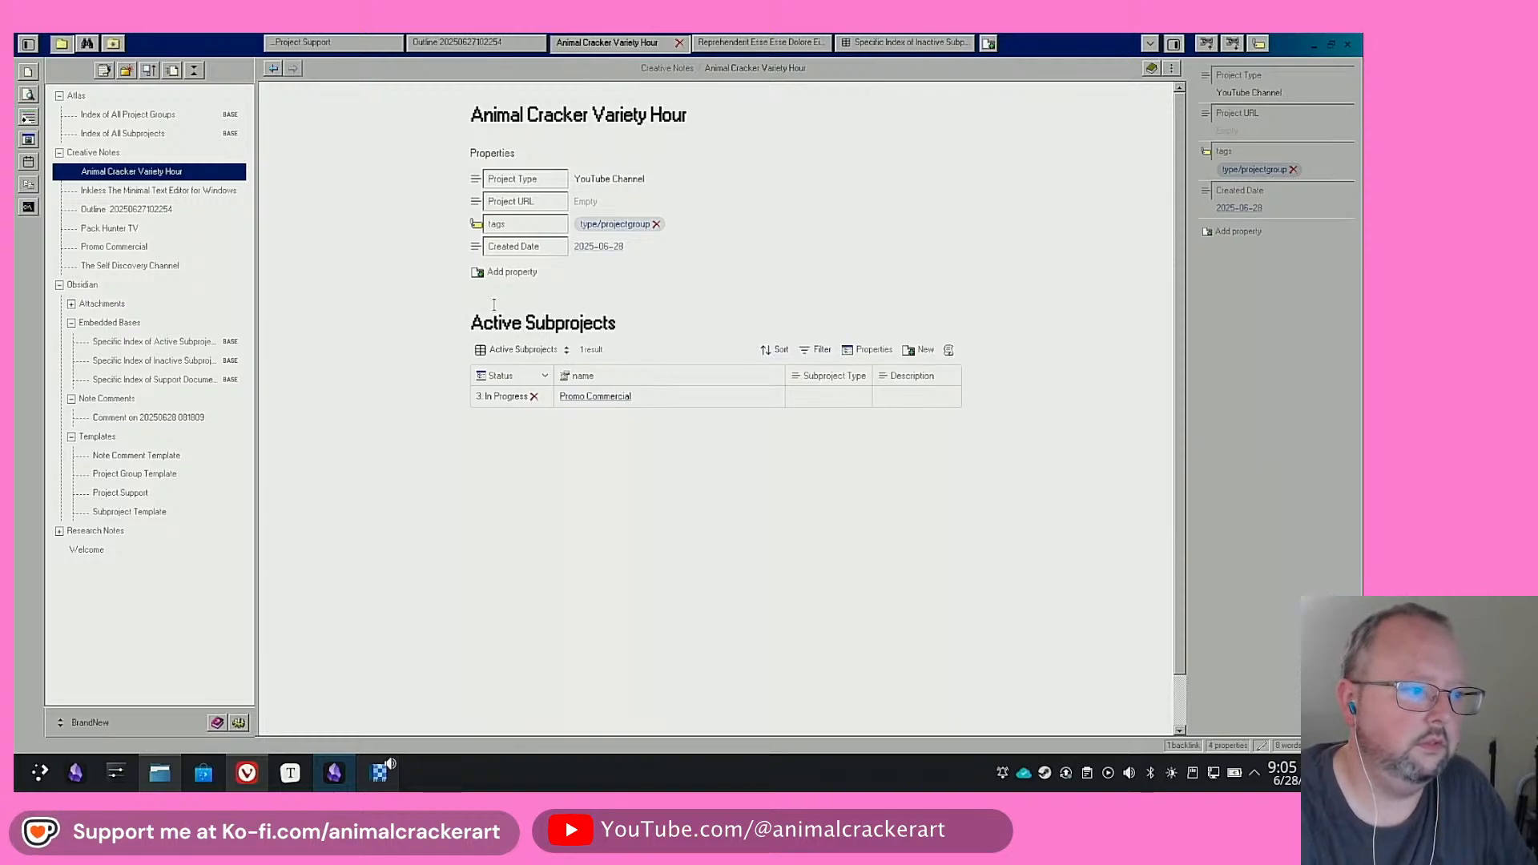
pyautogui.hotkey('ctrl', 'v')
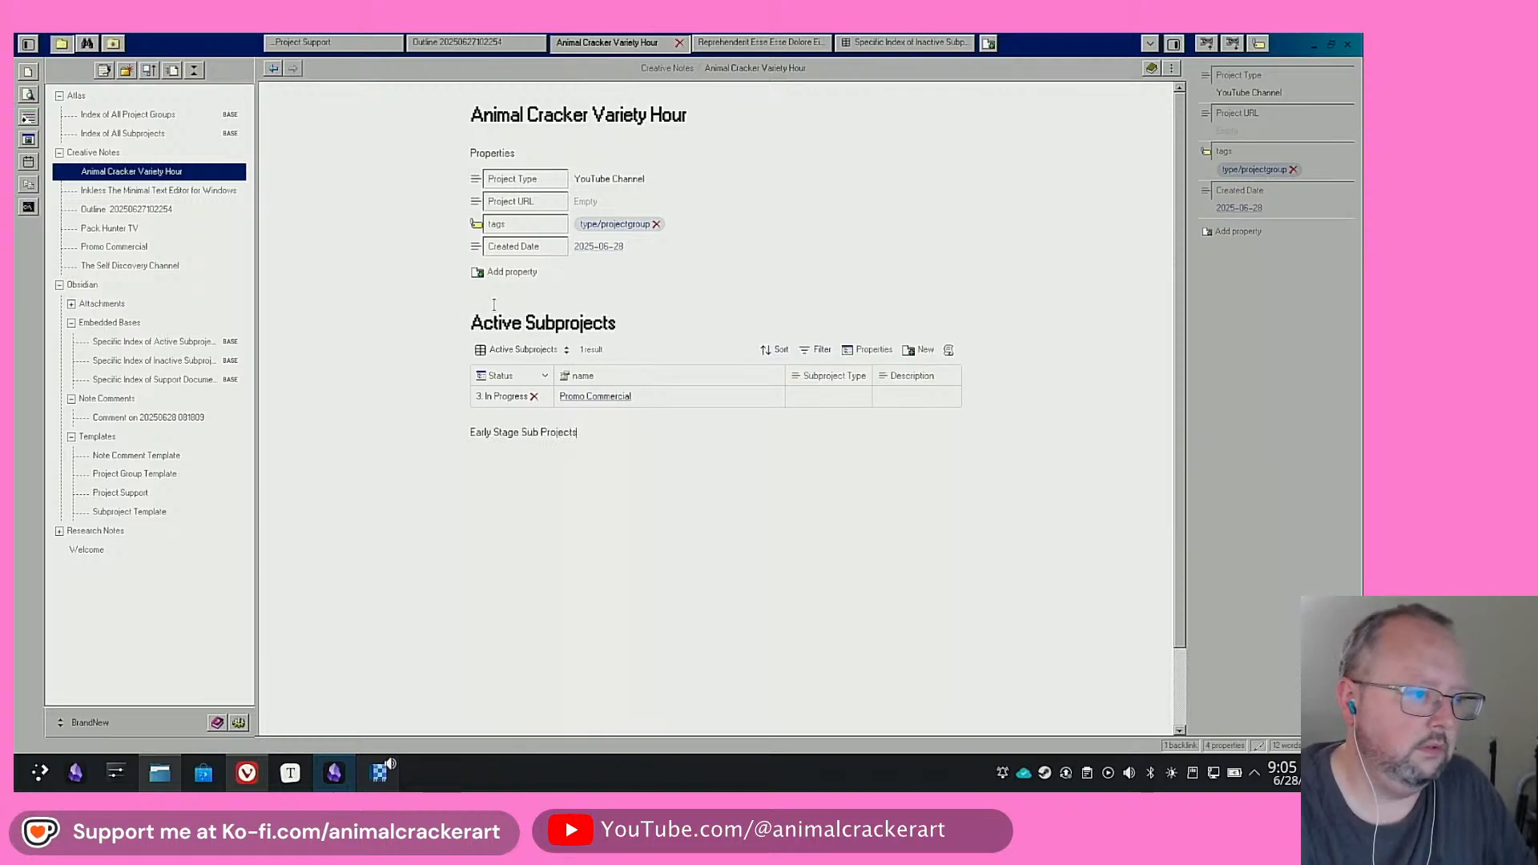
pyautogui.write('#')
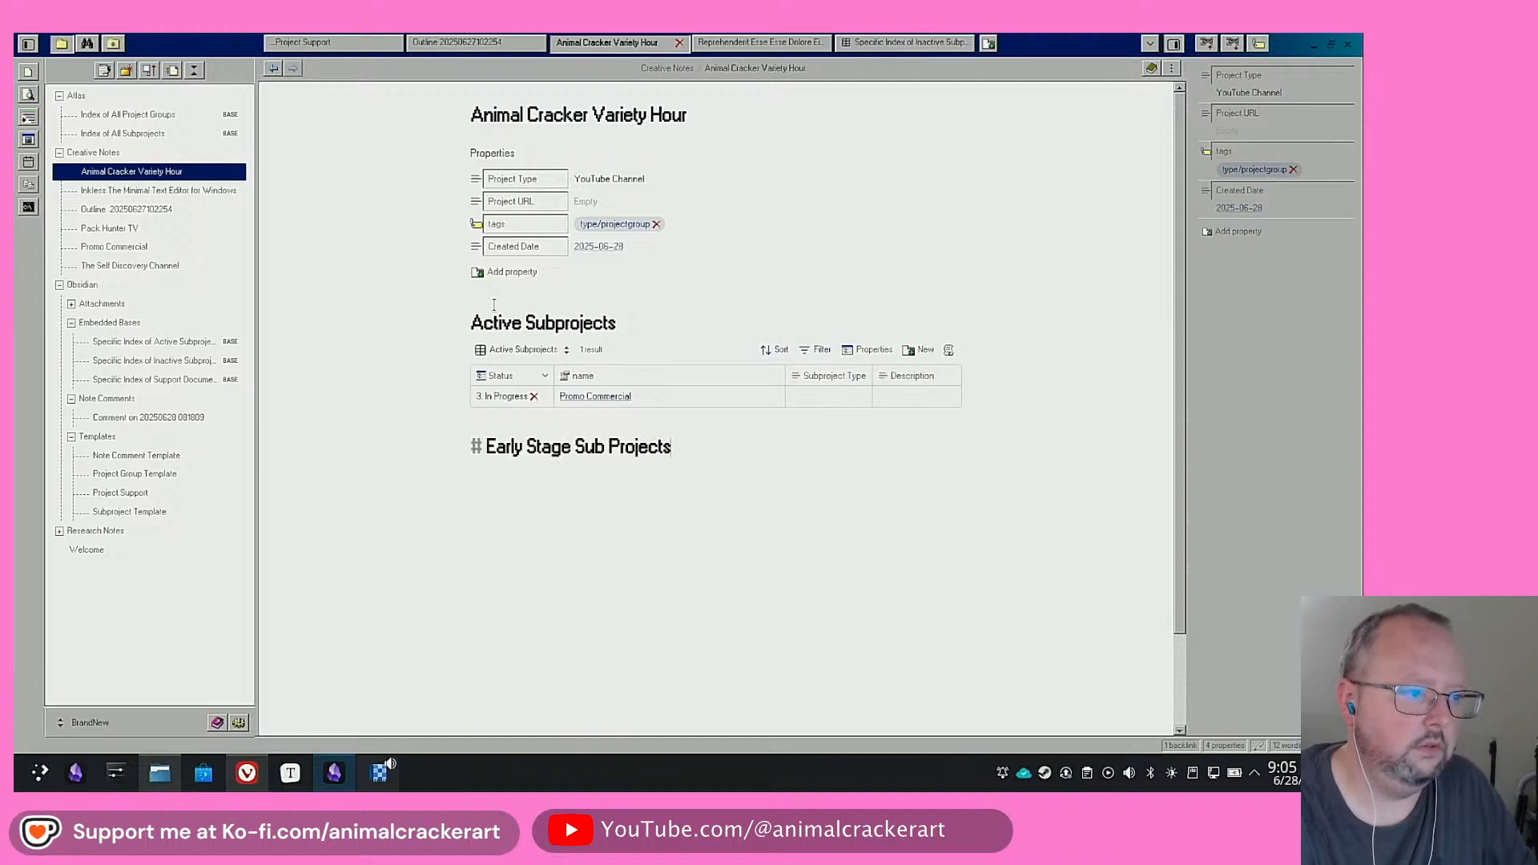
pyautogui.press('End')
pyautogui.press('Return')
pyautogui.press('Return')
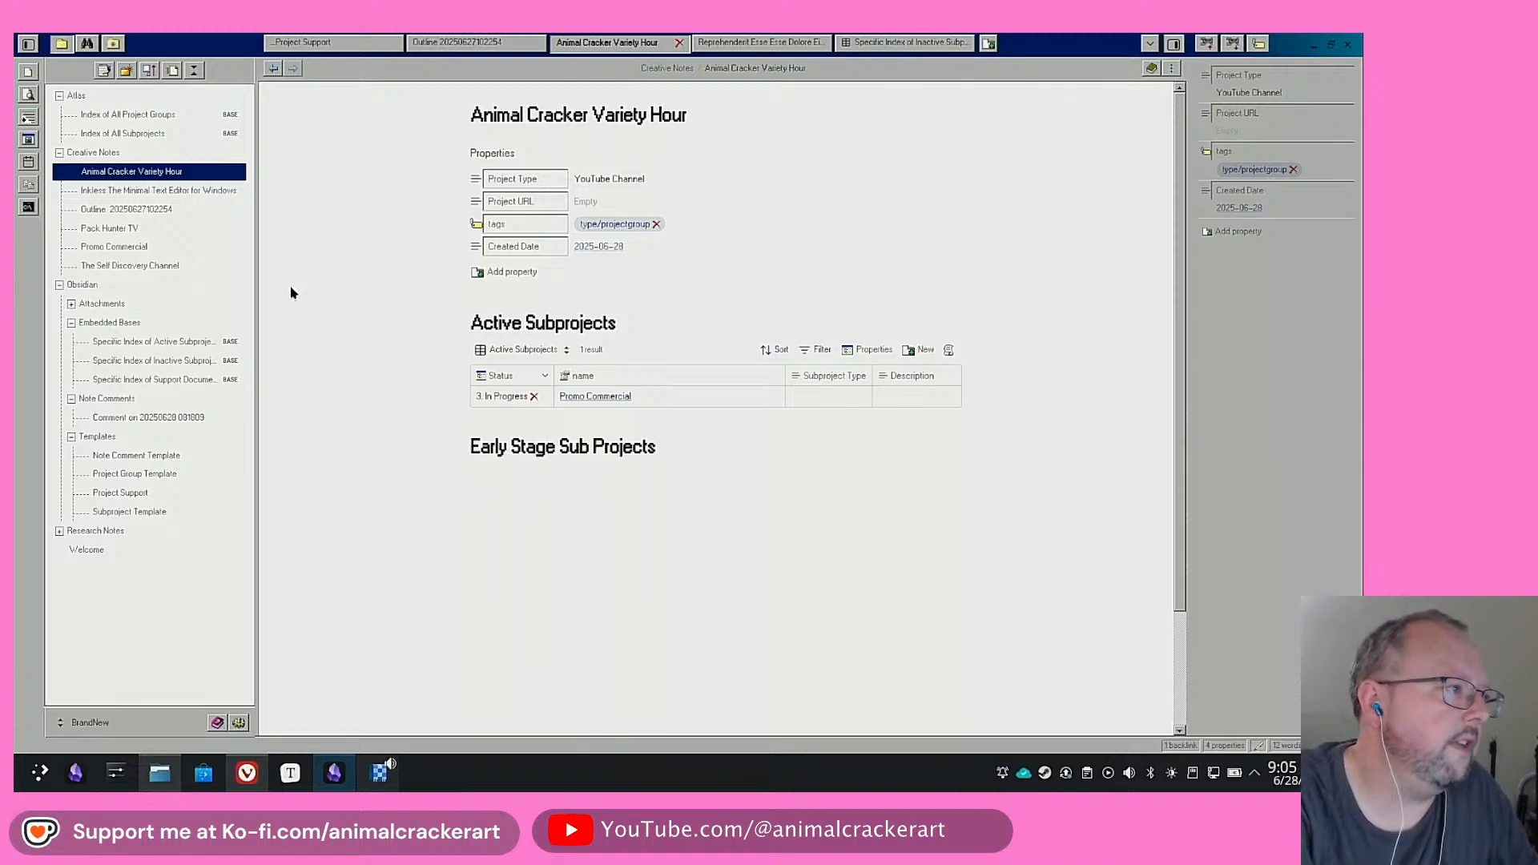
pyautogui.moveTo(178, 367); pyautogui.dragTo(513, 471)
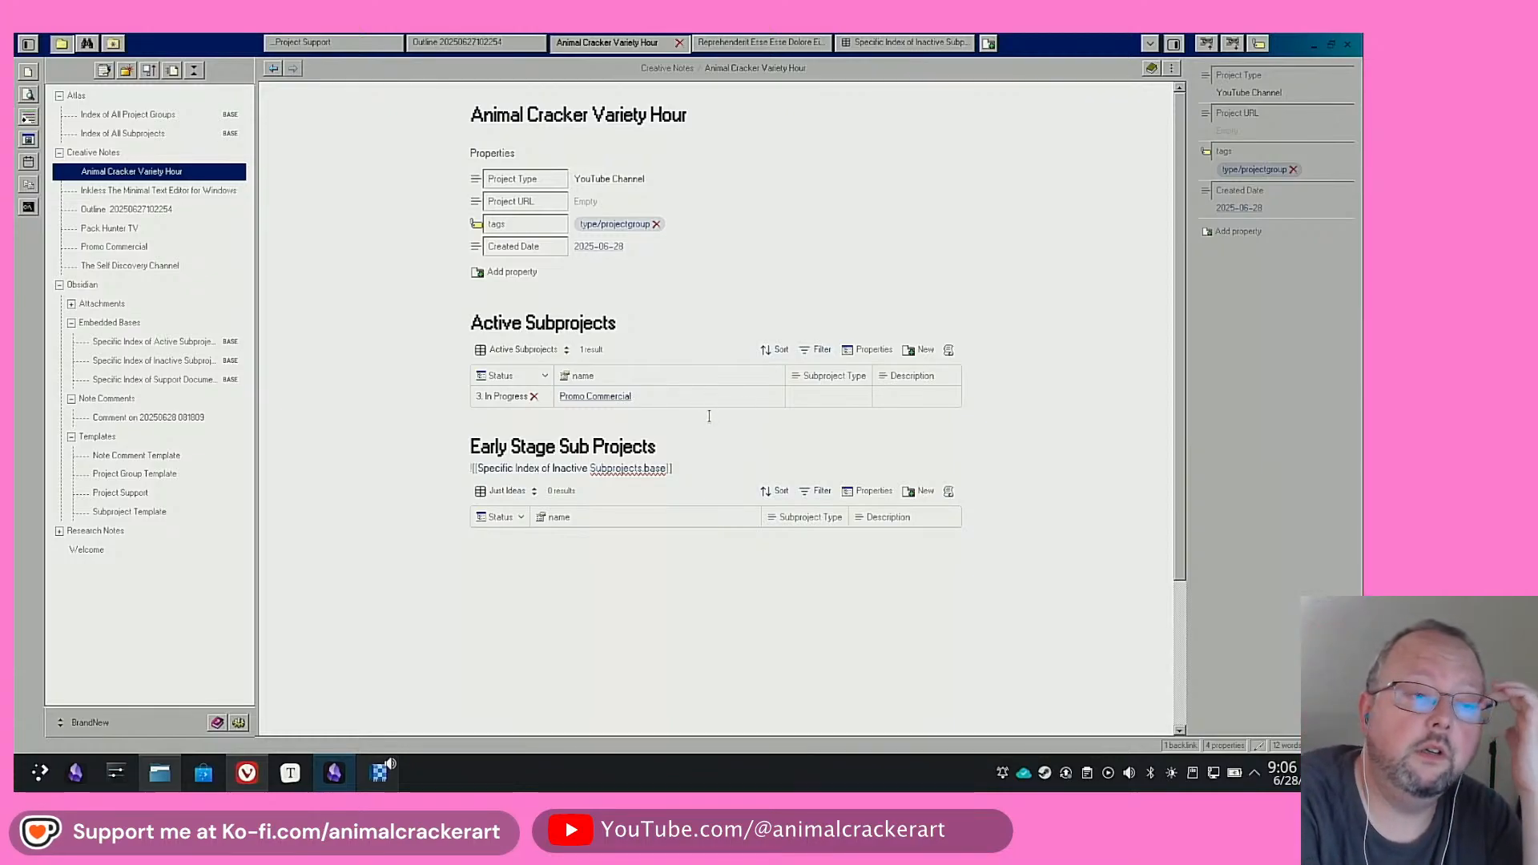
# Set the Subproject Type of Promo Commercial to Video in the embedded Active Subprojects table
pyautogui.click(829, 397)
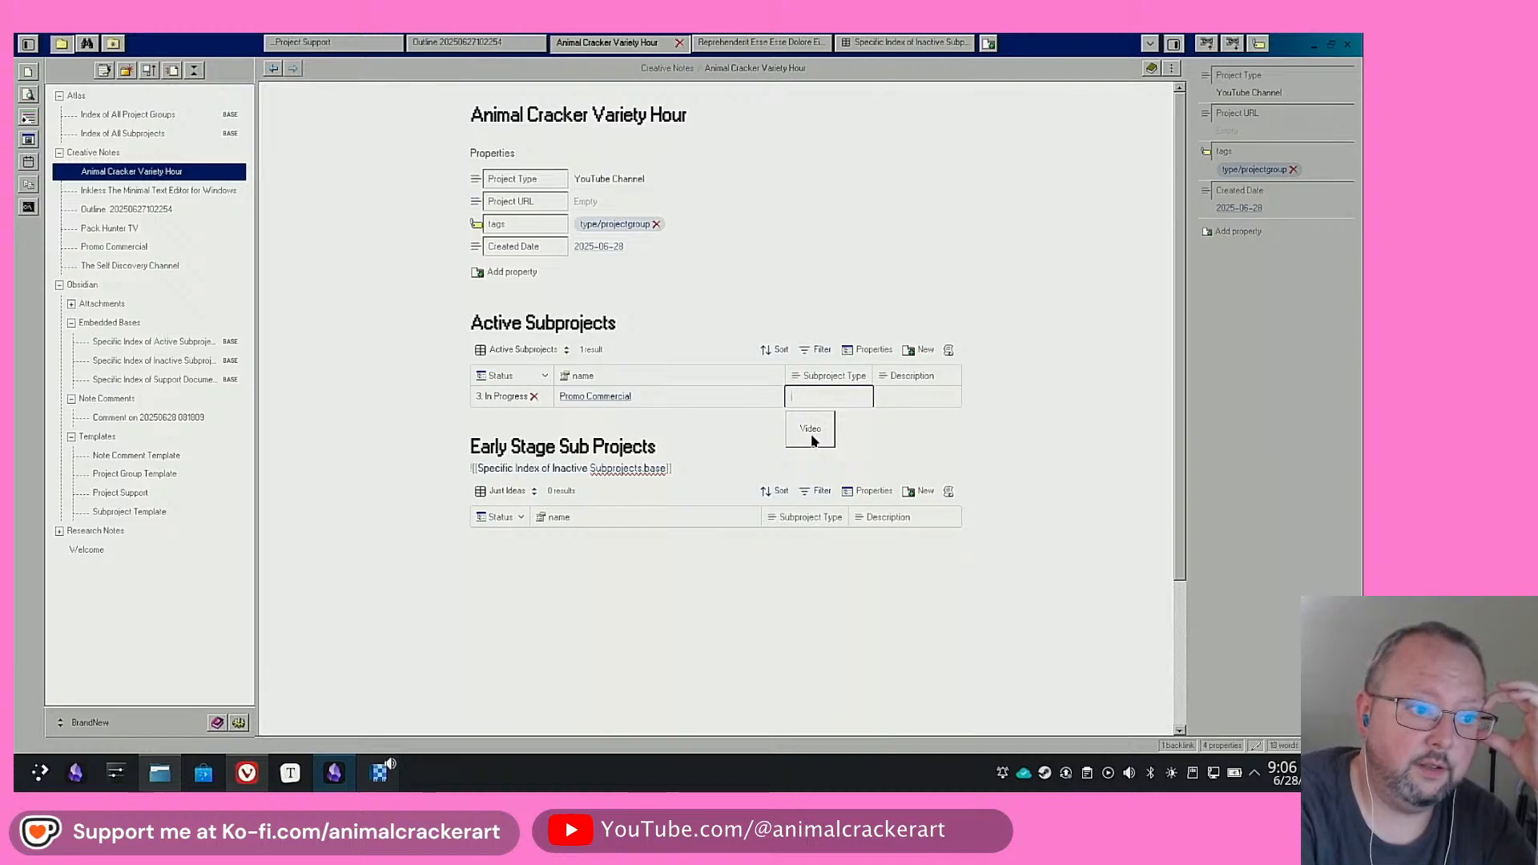
pyautogui.click(810, 431)
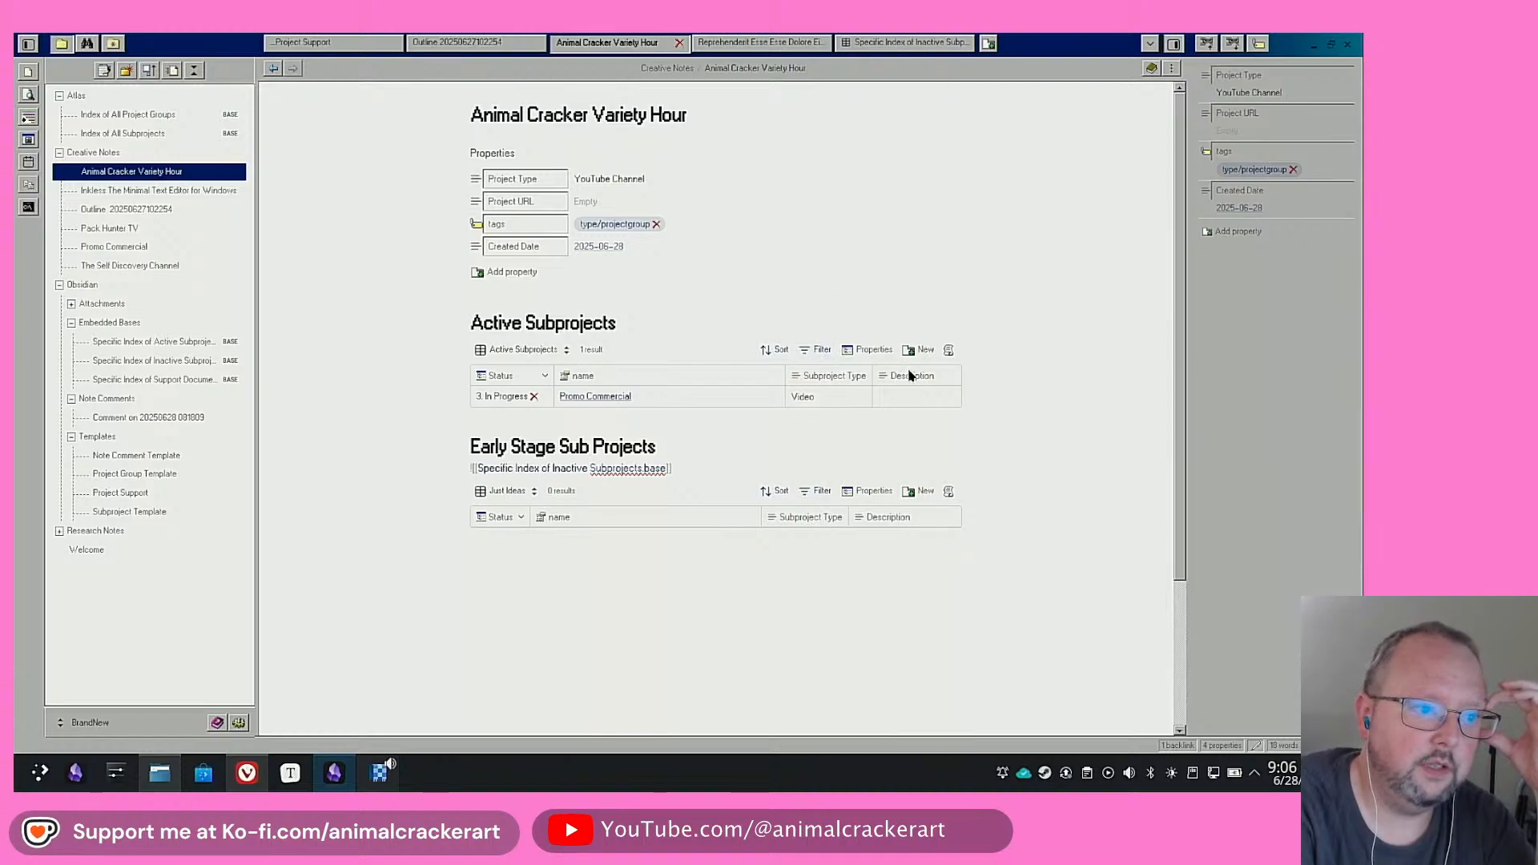
pyautogui.click(824, 419)
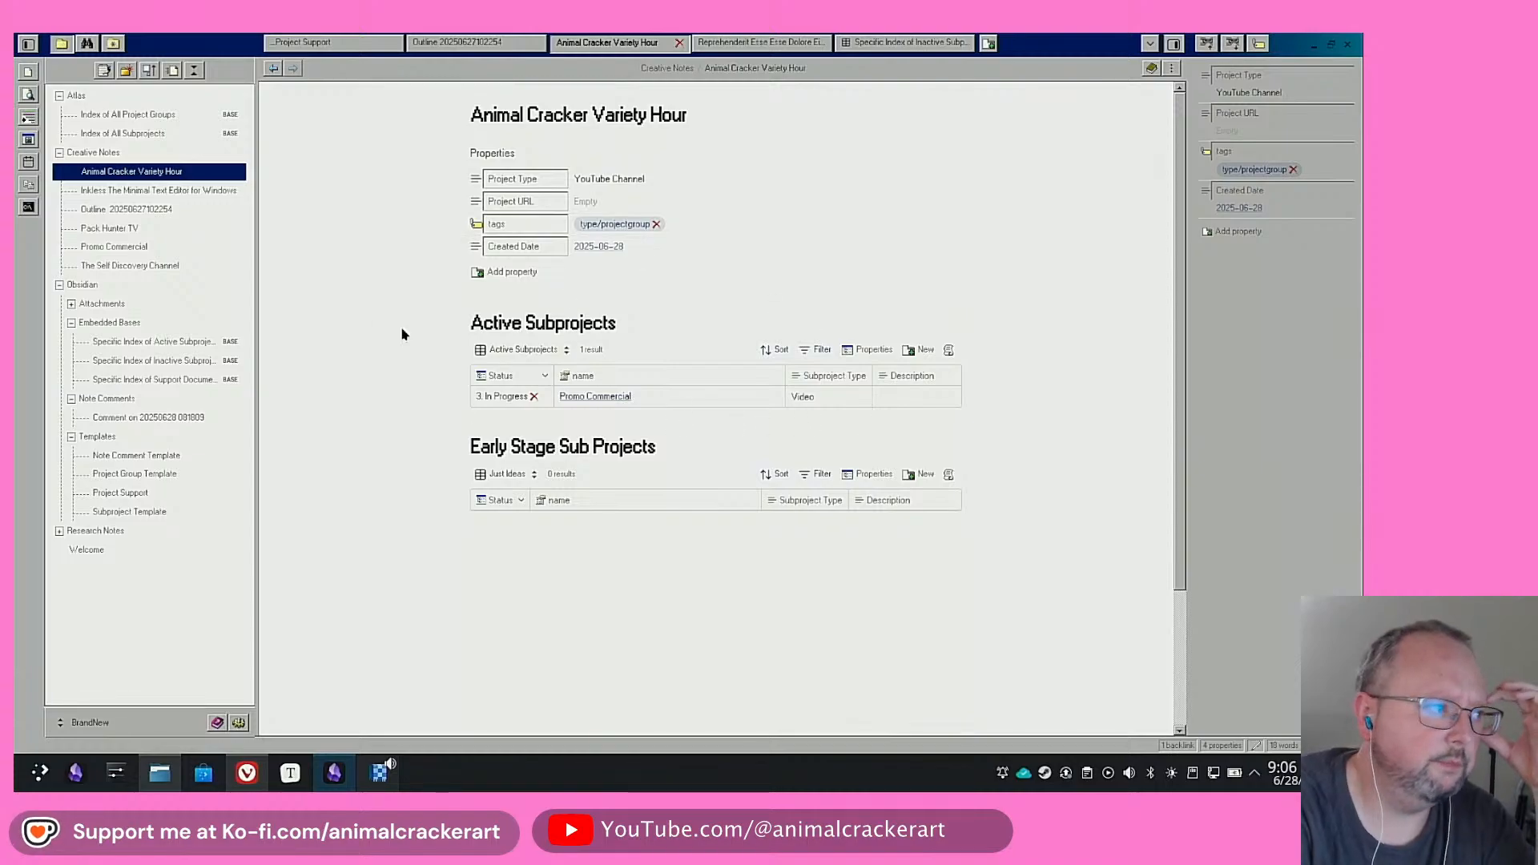
# Remove the Project Type property from the Promo Commercial note
pyautogui.click(592, 395)
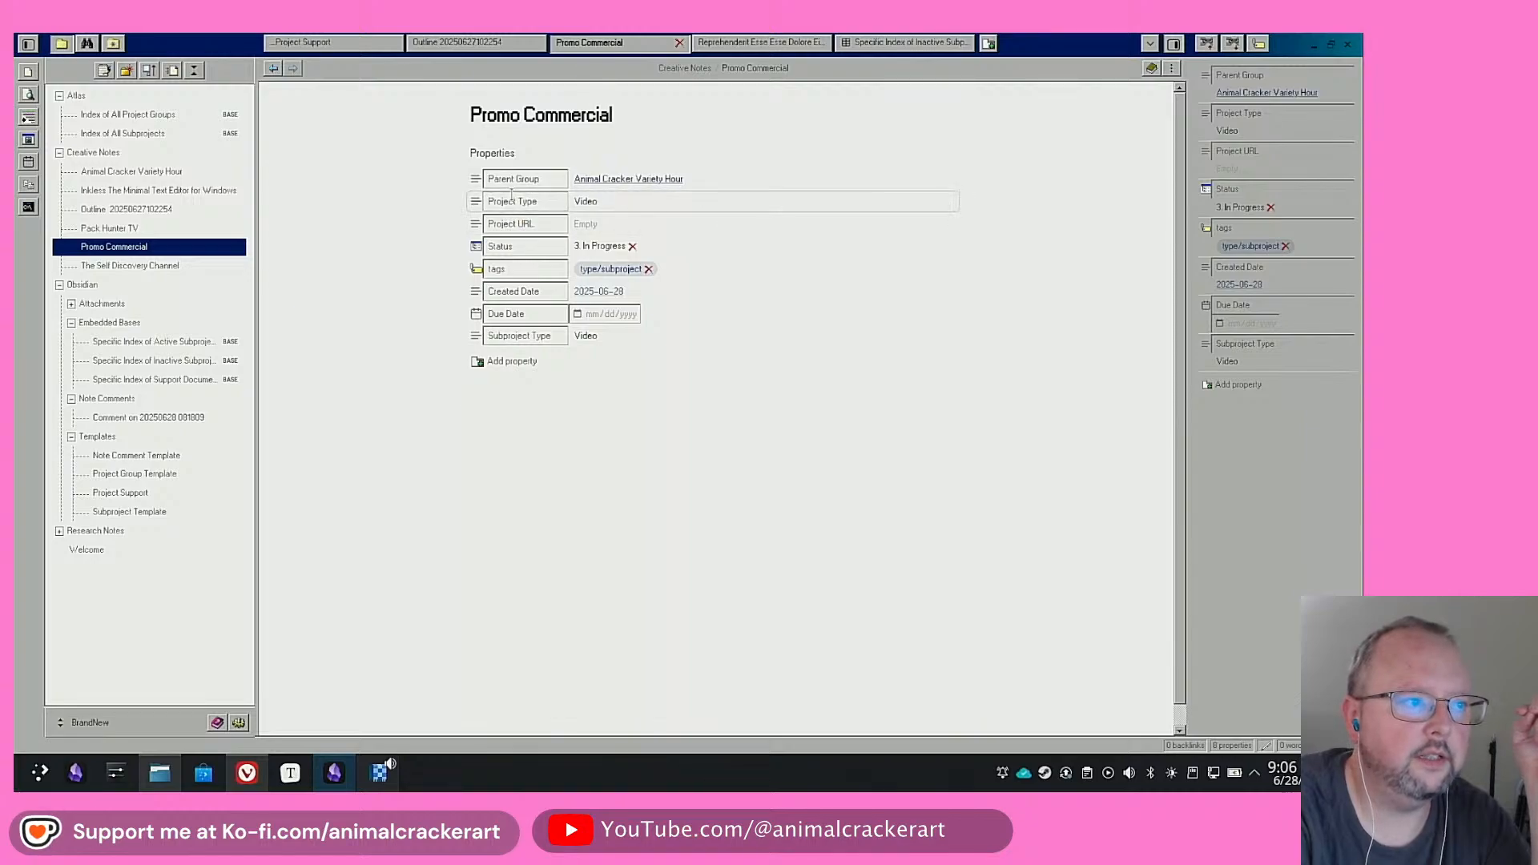
pyautogui.click(475, 210)
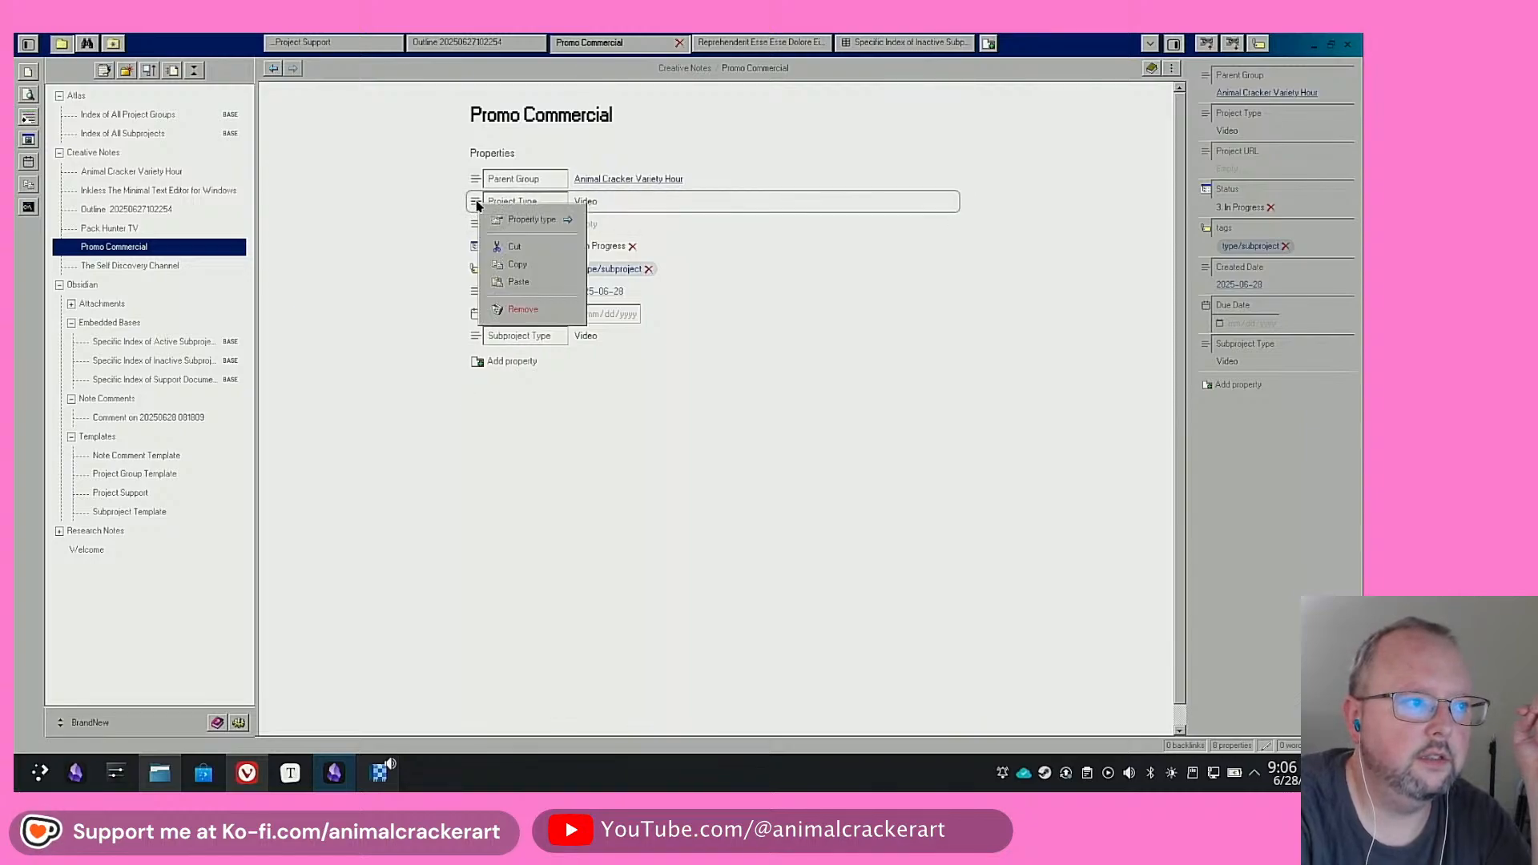
pyautogui.click(529, 310)
# Rename the Project Type property to "Subproject Type" in the Subproject Template
pyautogui.click(160, 513)
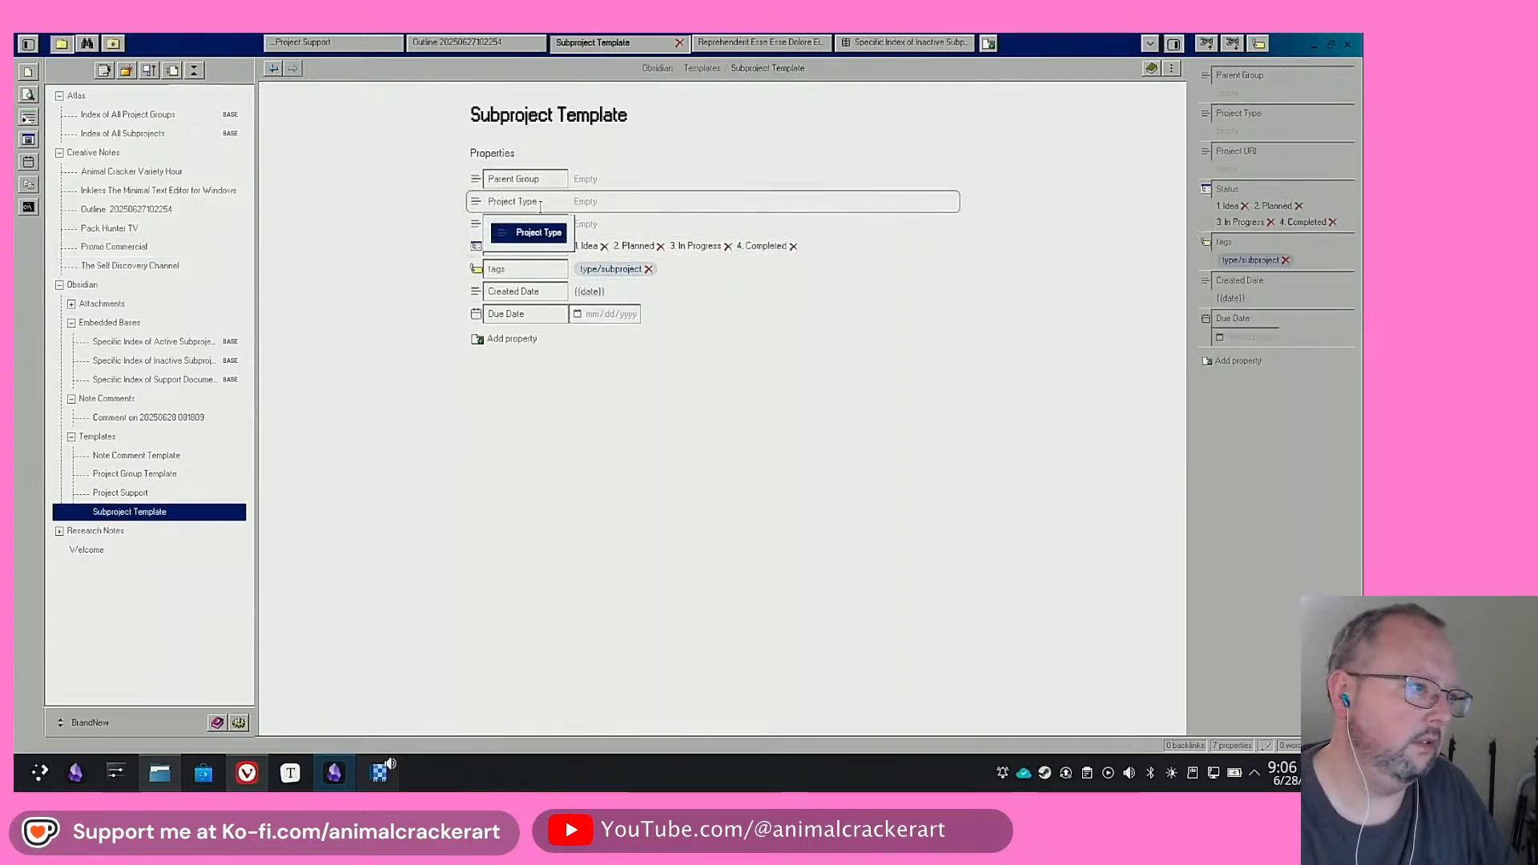
pyautogui.press('Delete')
pyautogui.write('S')
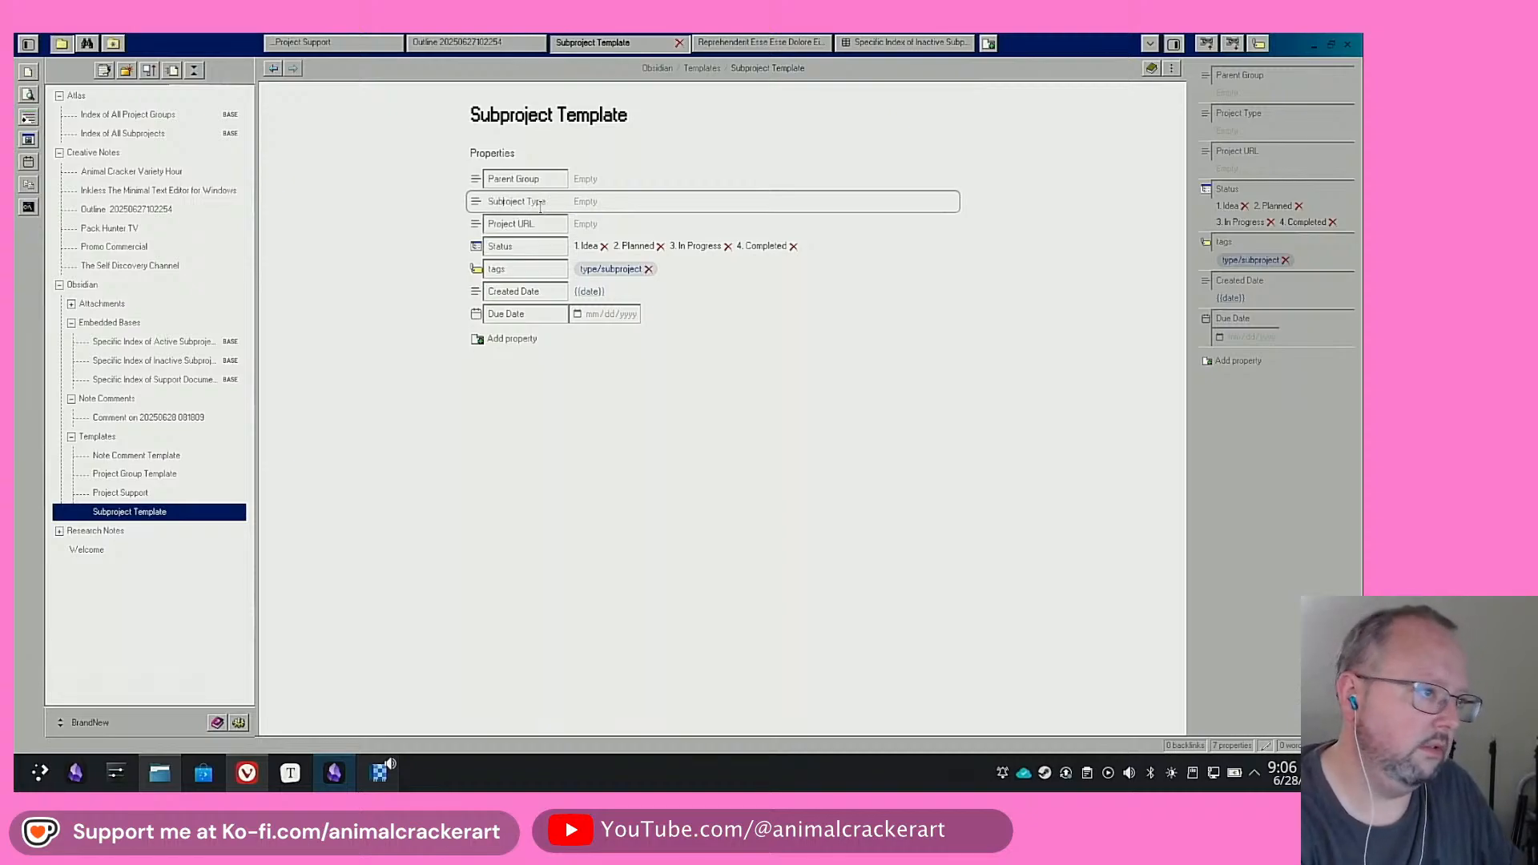
pyautogui.write('ubp')
pyautogui.press('Tab')
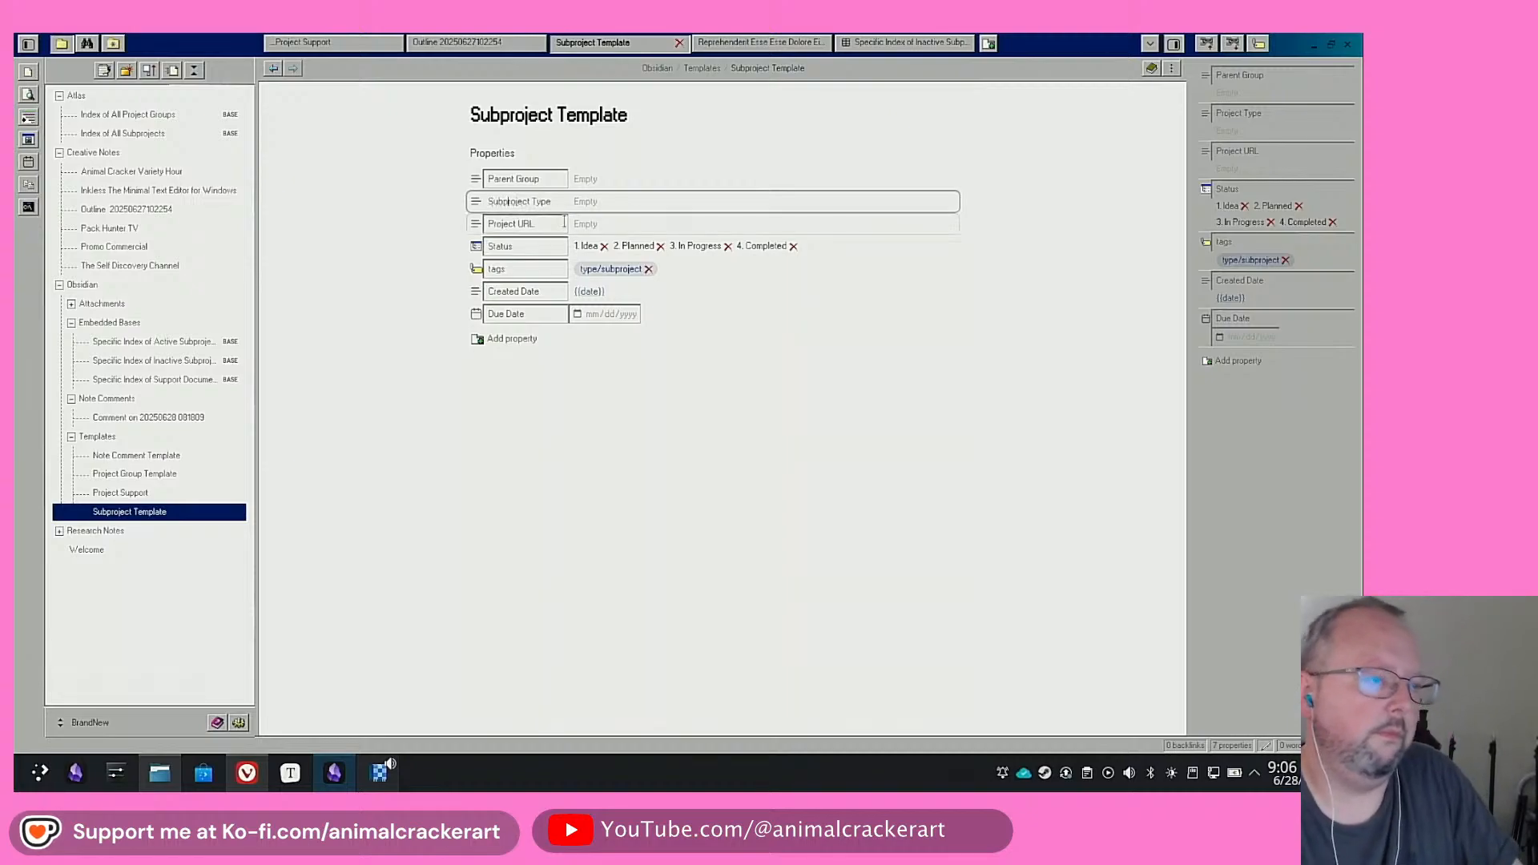
pyautogui.click(629, 447)
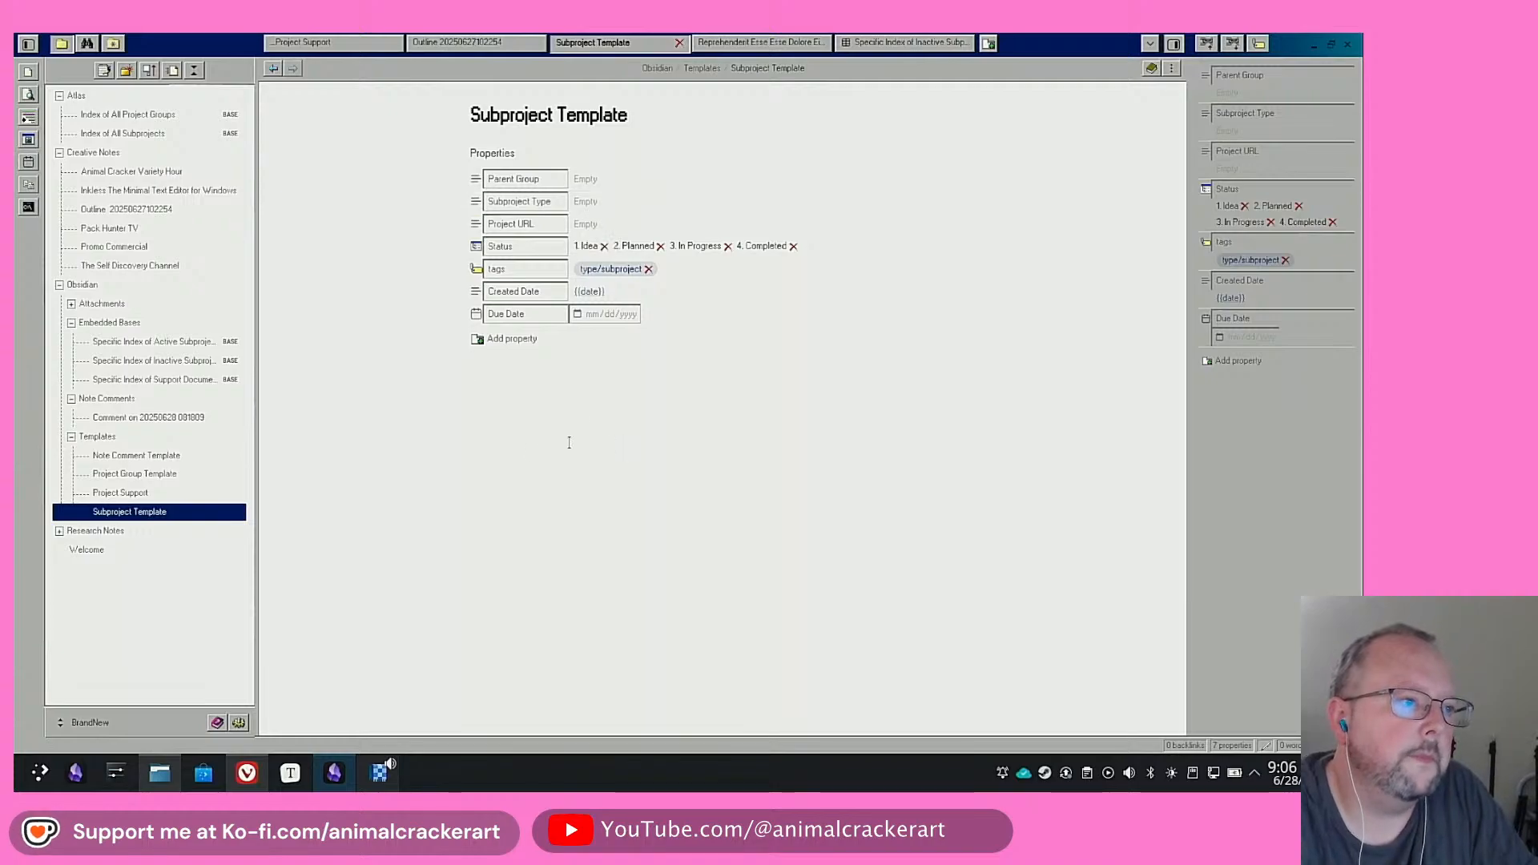
# Inspect the raw date placeholder link in the Created Date property of the Subproject Template
pyautogui.click(630, 293)
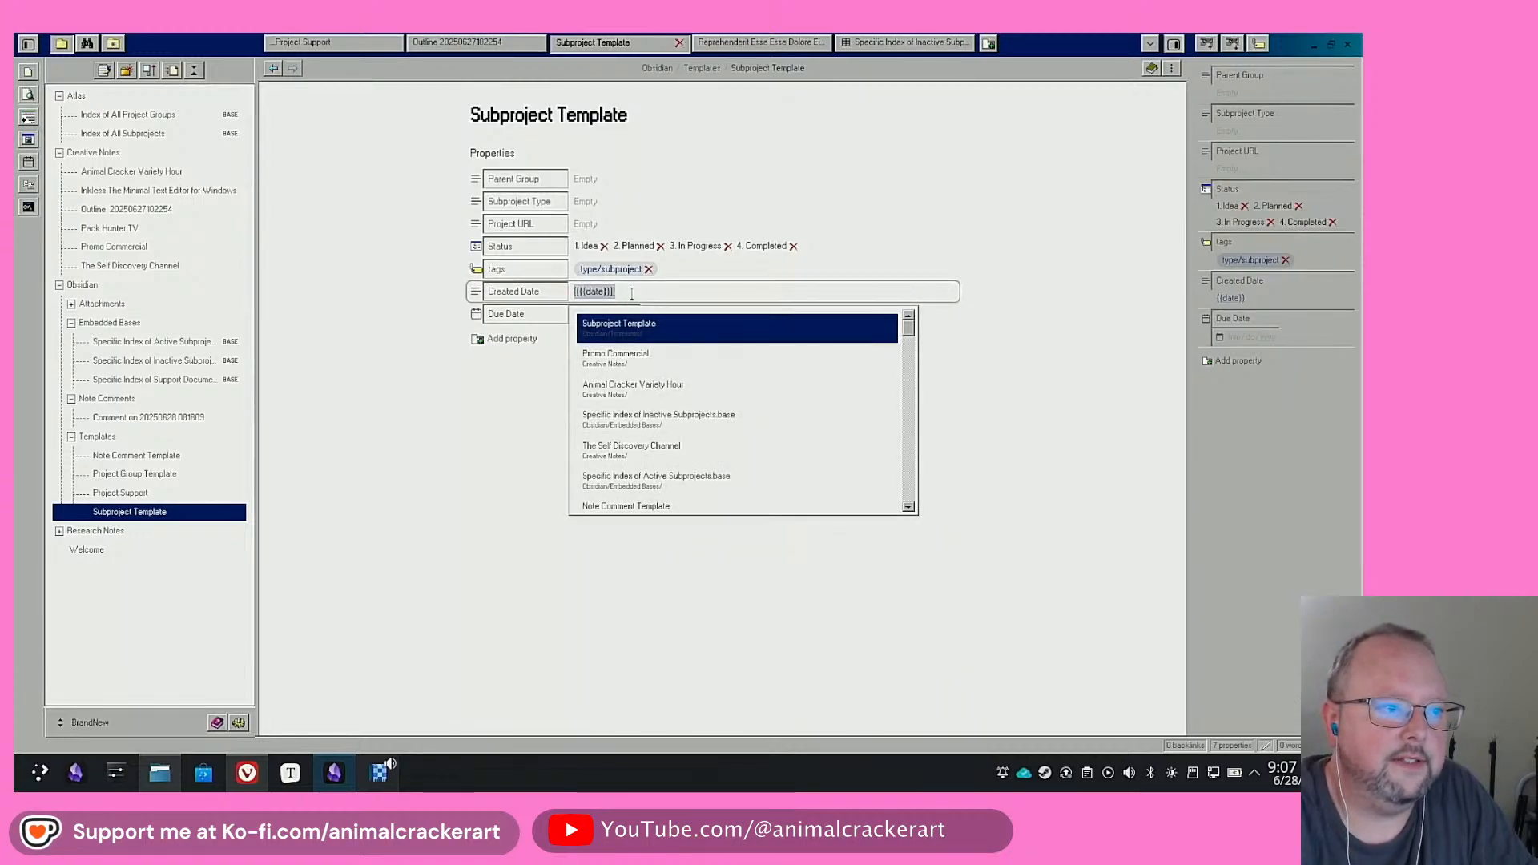
pyautogui.click(613, 292)
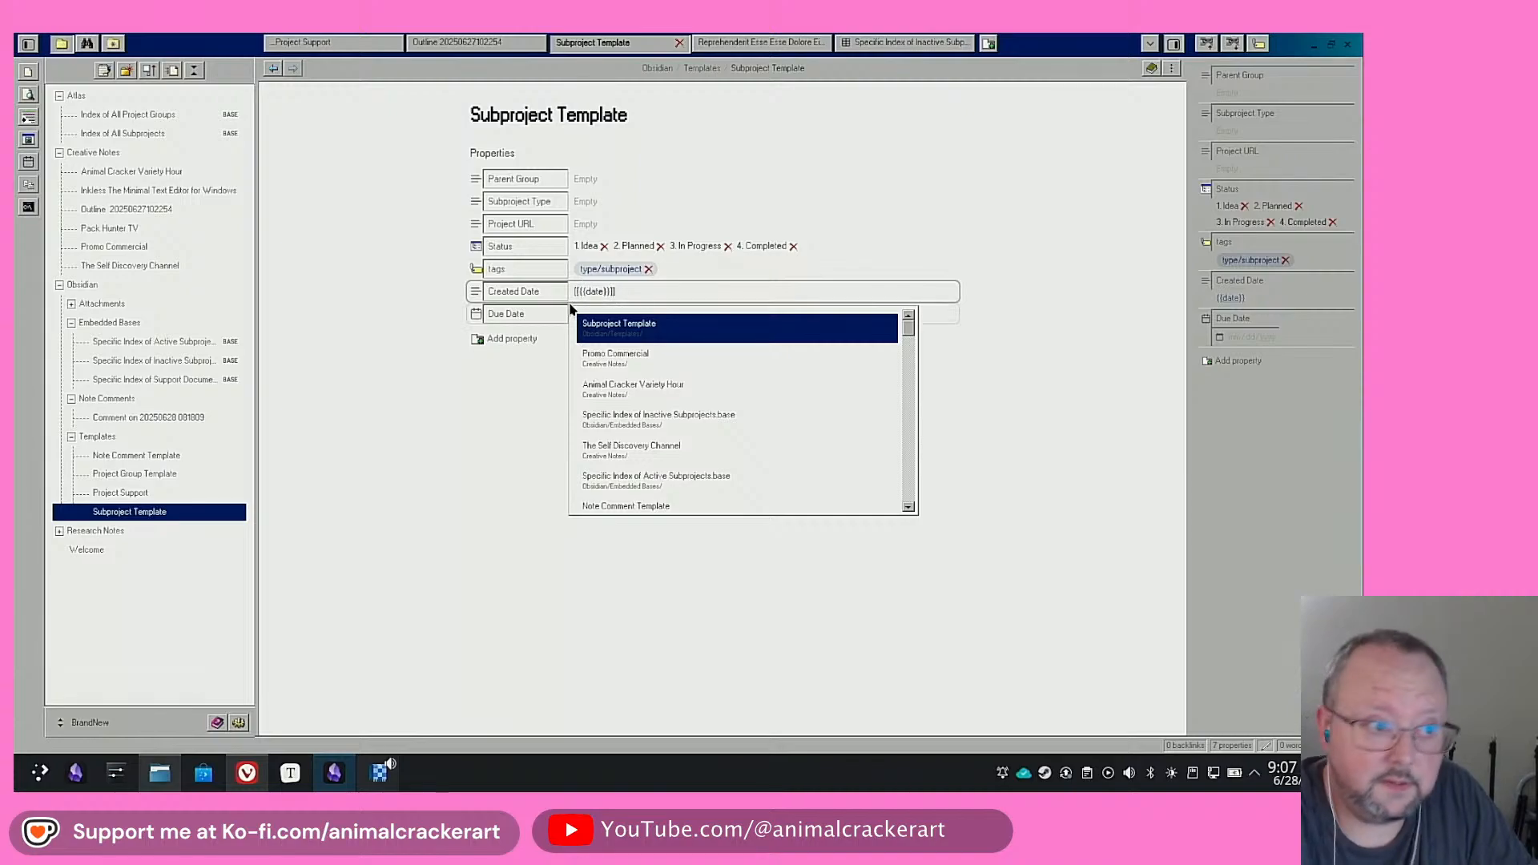
pyautogui.click(500, 402)
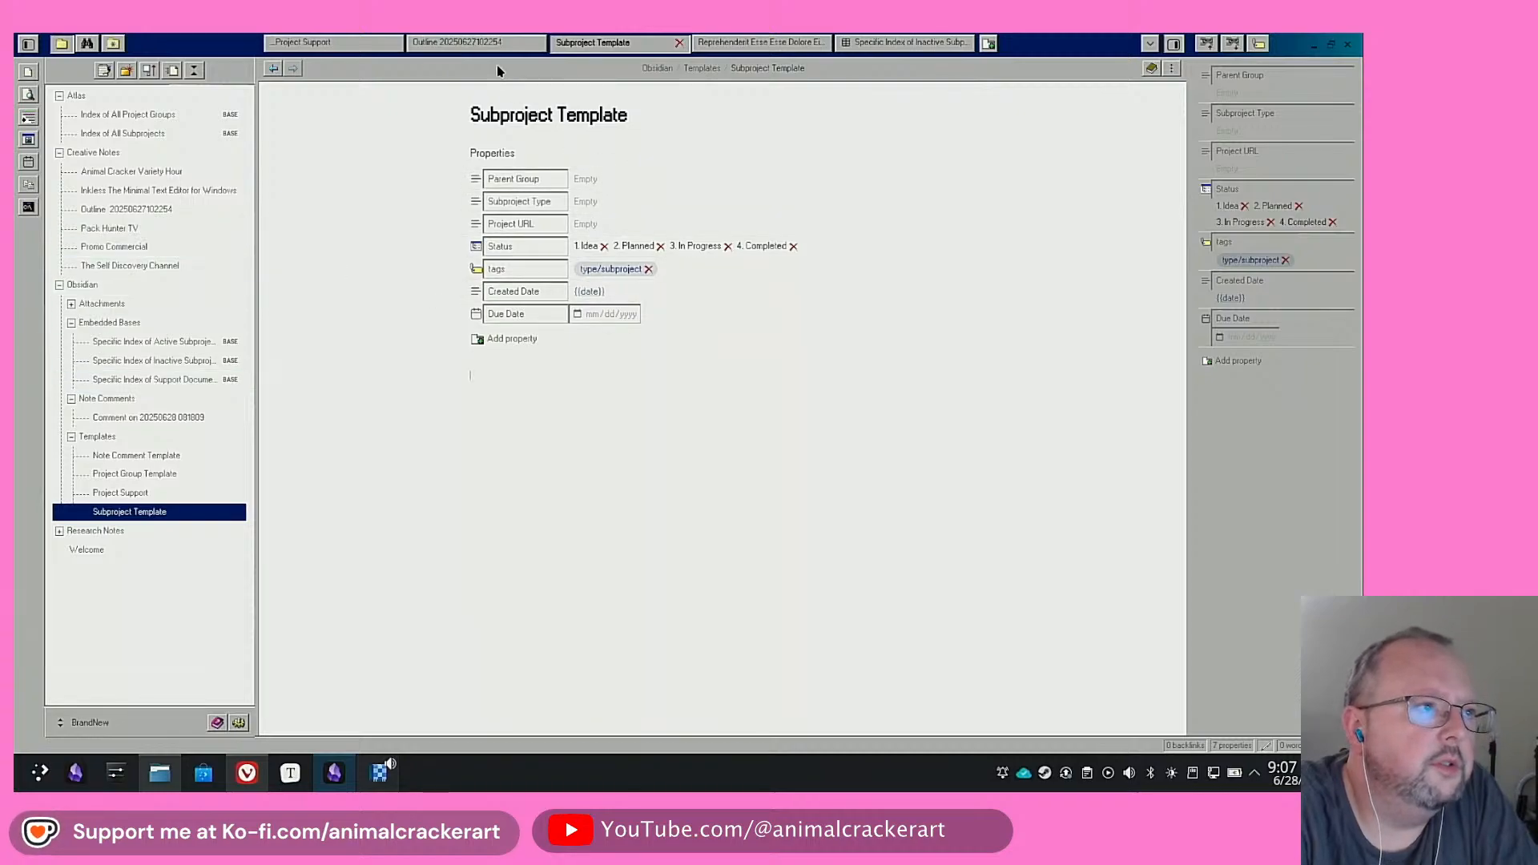
# Return to the Animal Cracker Variety Hour note and change Promo Commercial's status to only "2. Planned"
pyautogui.click(273, 70)
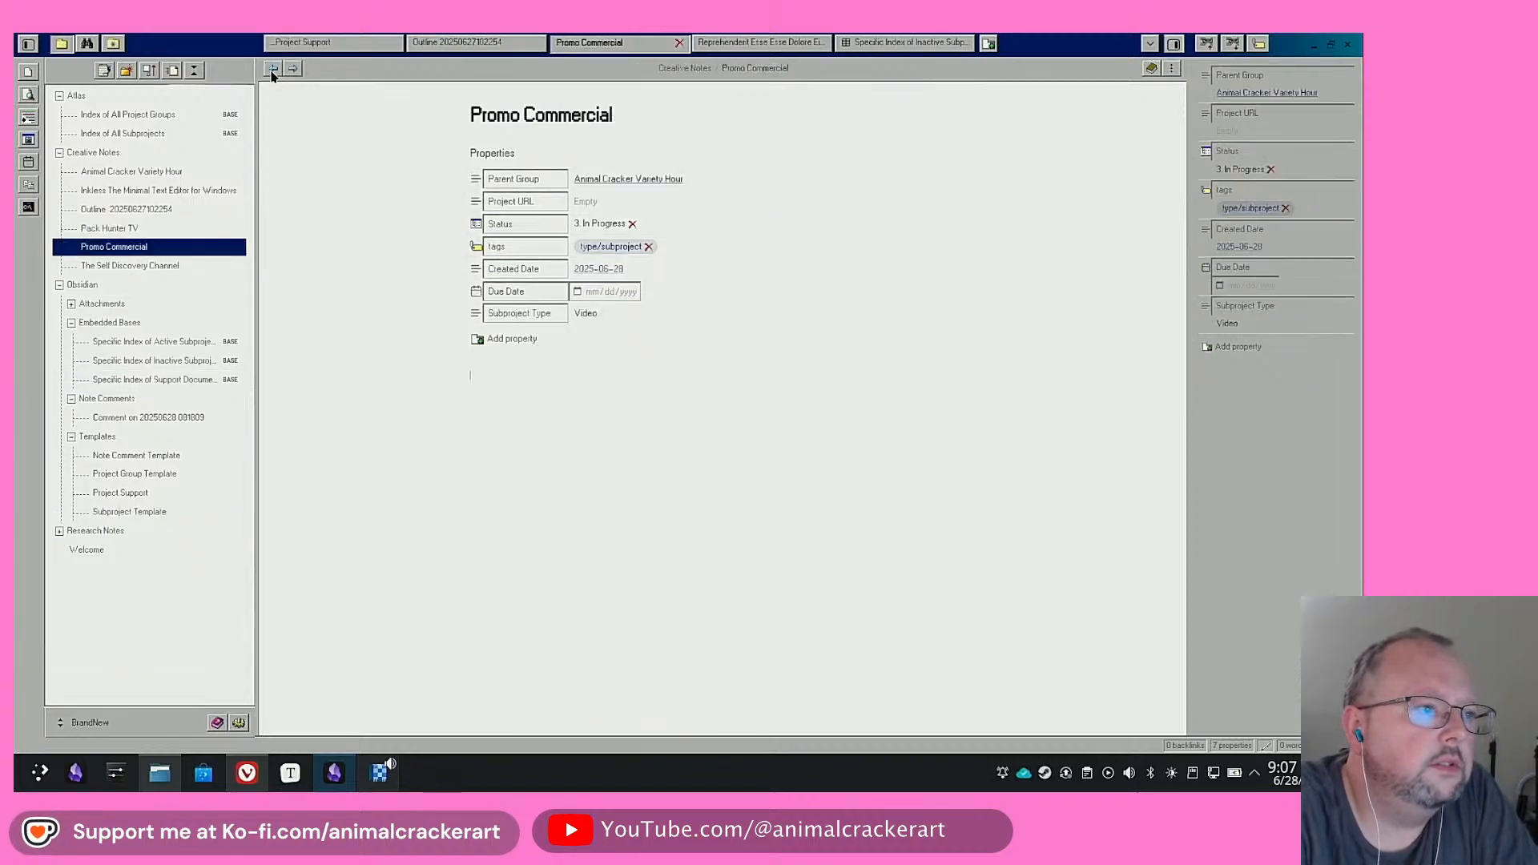
pyautogui.click(273, 70)
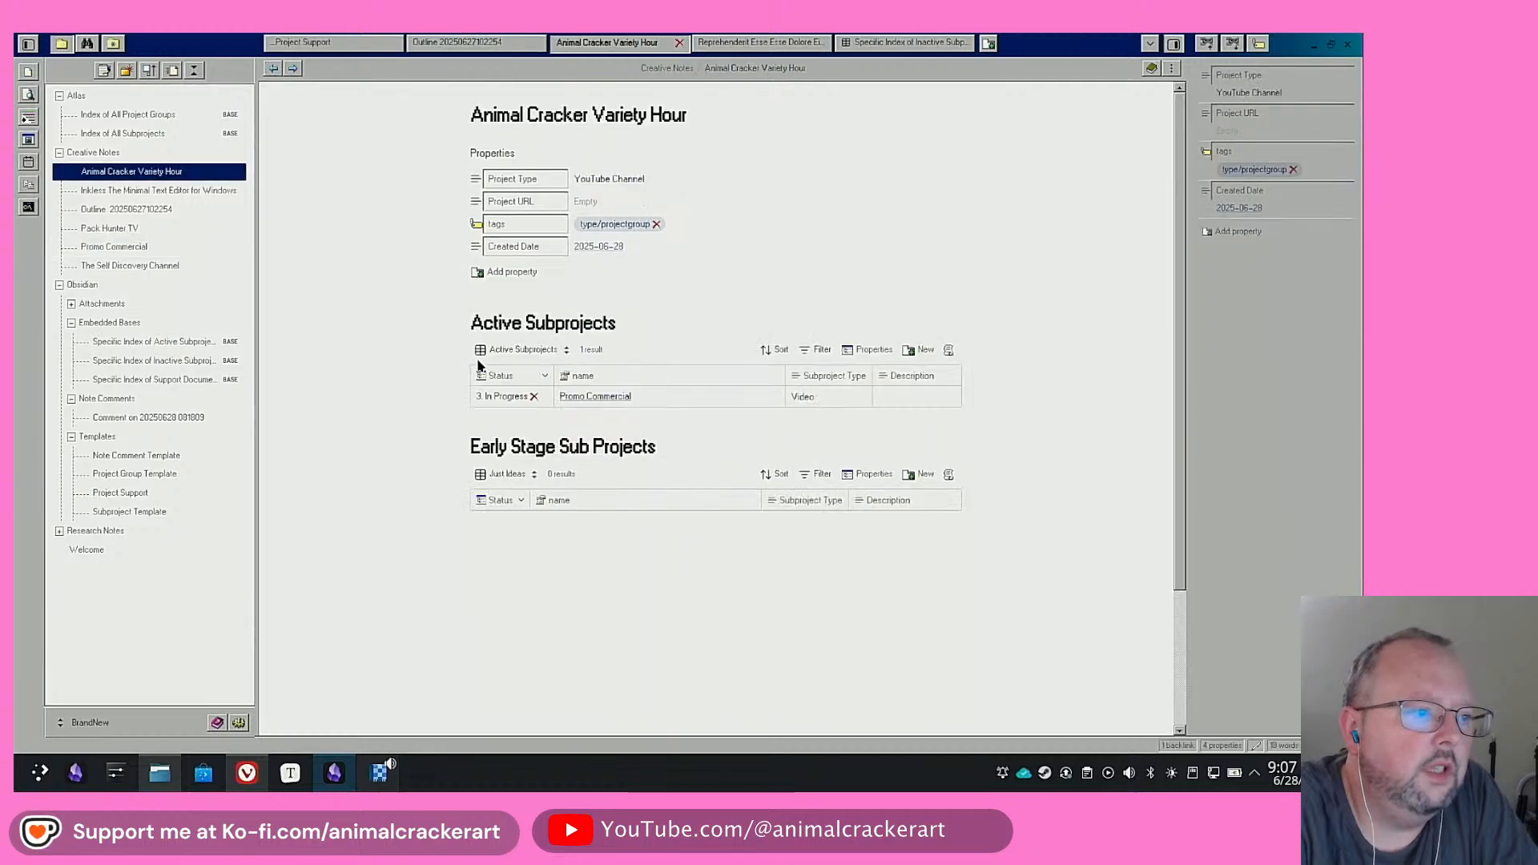
pyautogui.click(548, 401)
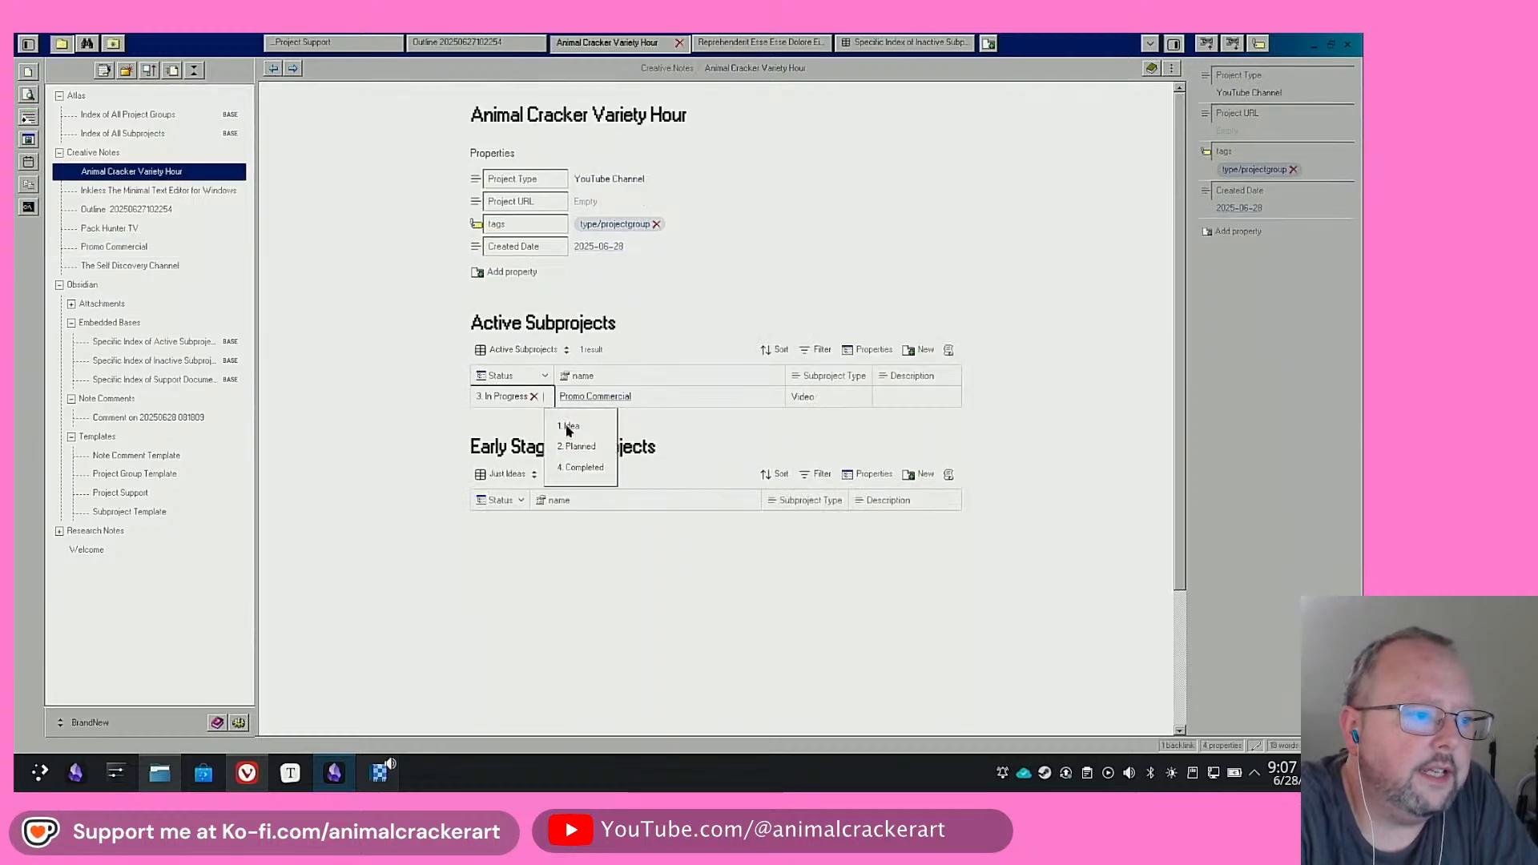
pyautogui.click(580, 447)
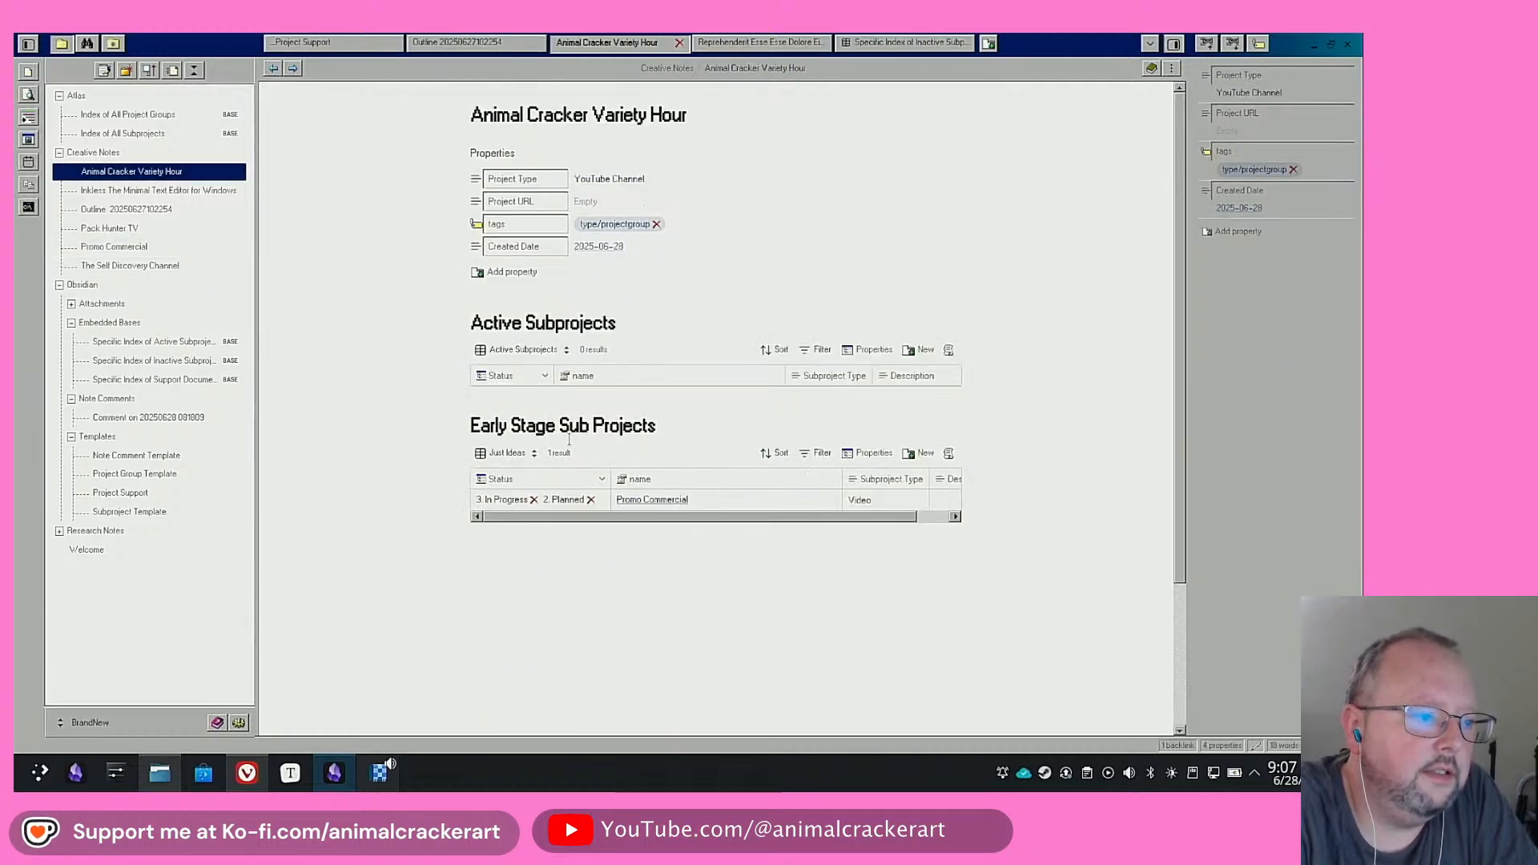
pyautogui.click(533, 500)
pyautogui.click(566, 594)
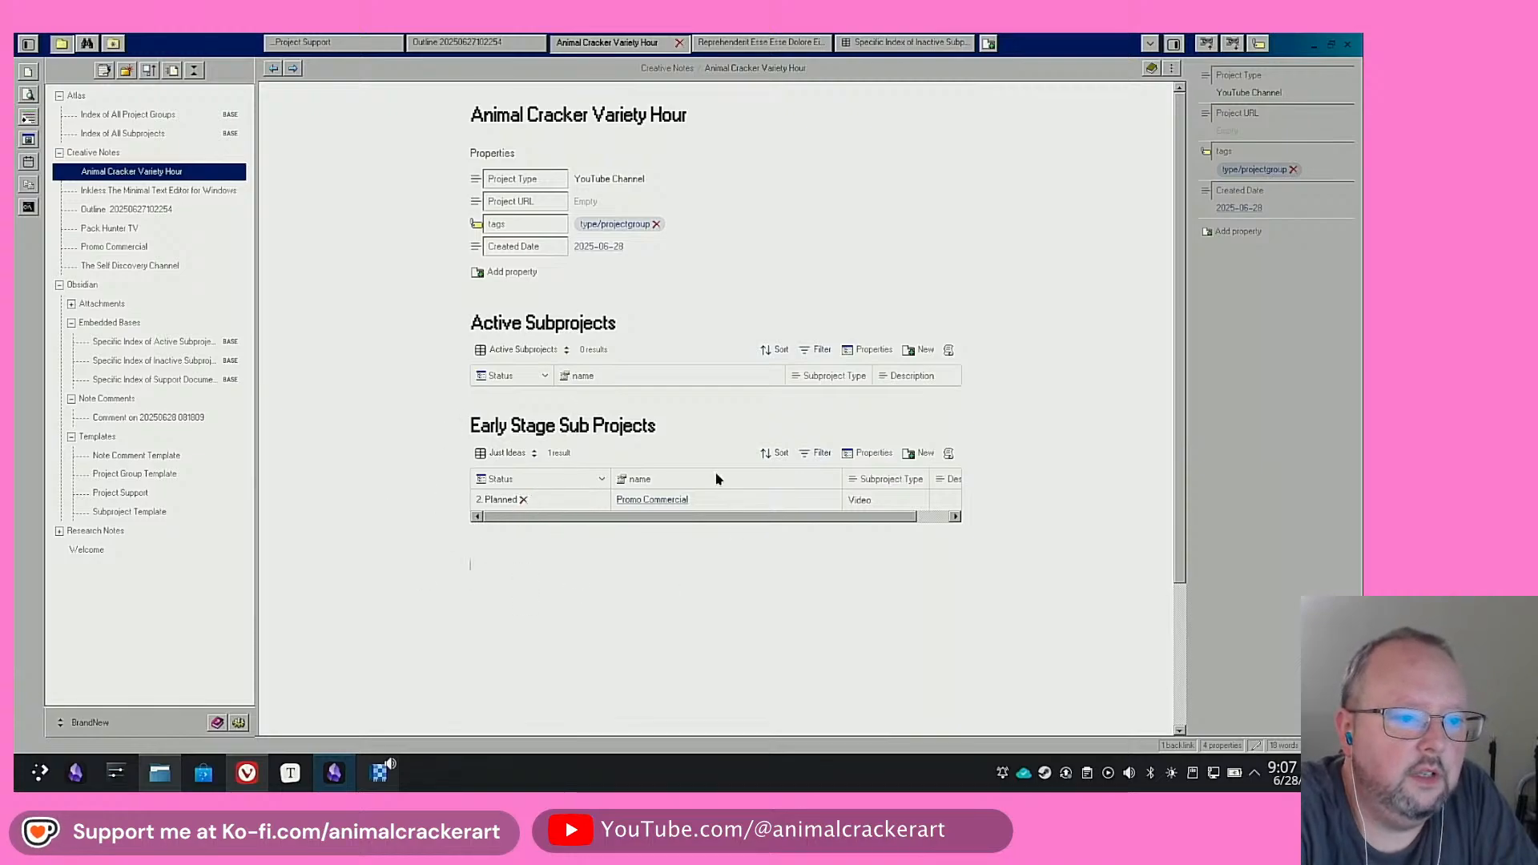
# Change Promo Commercial's status back to only "3. In Progress" in the Early Stage Sub Projects table
pyautogui.click(958, 517)
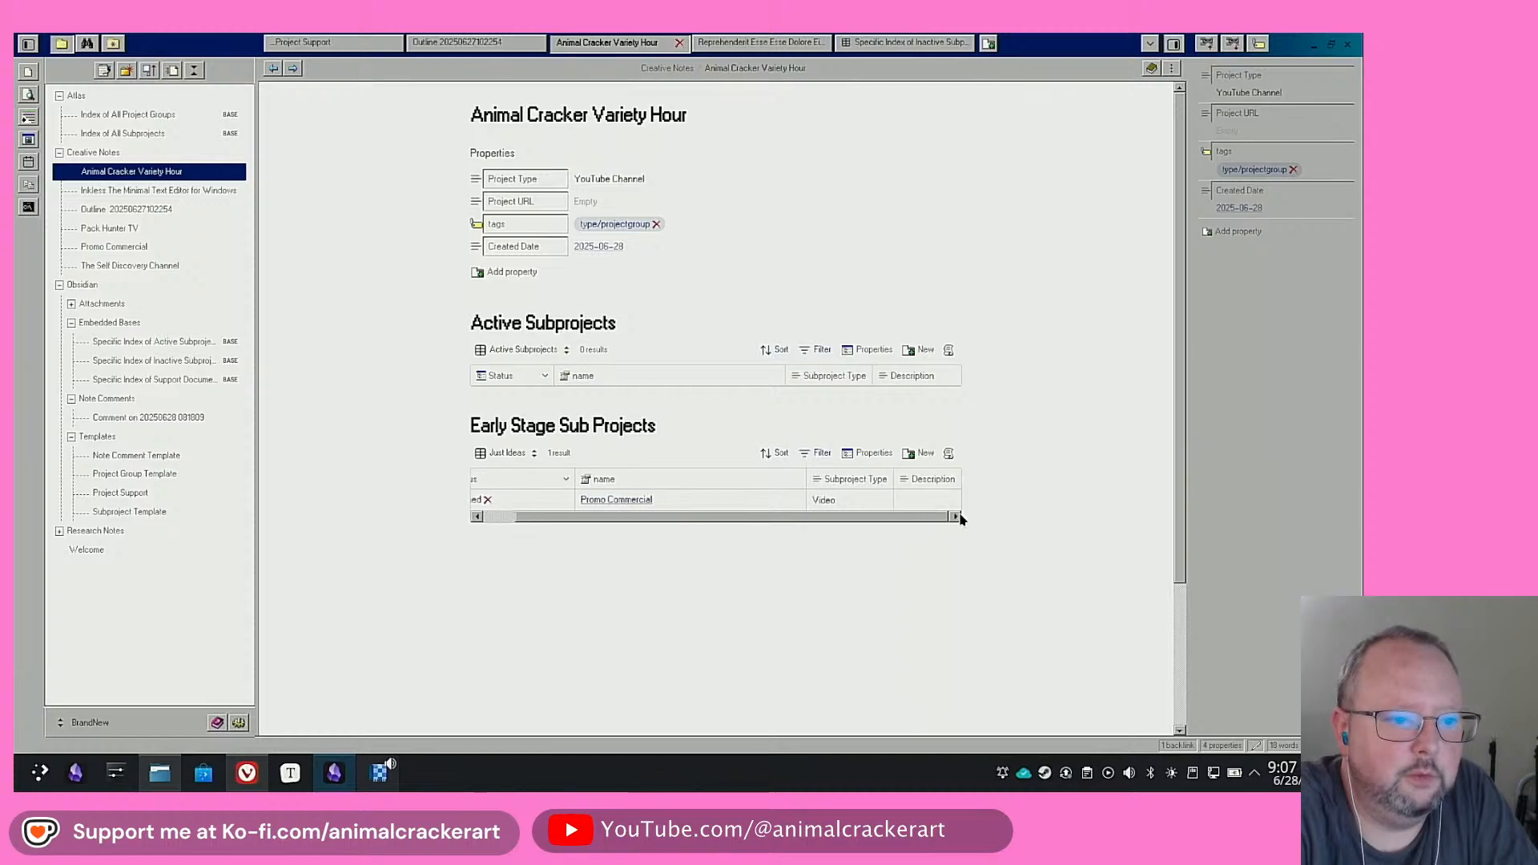
pyautogui.moveTo(964, 512); pyautogui.dragTo(758, 520)
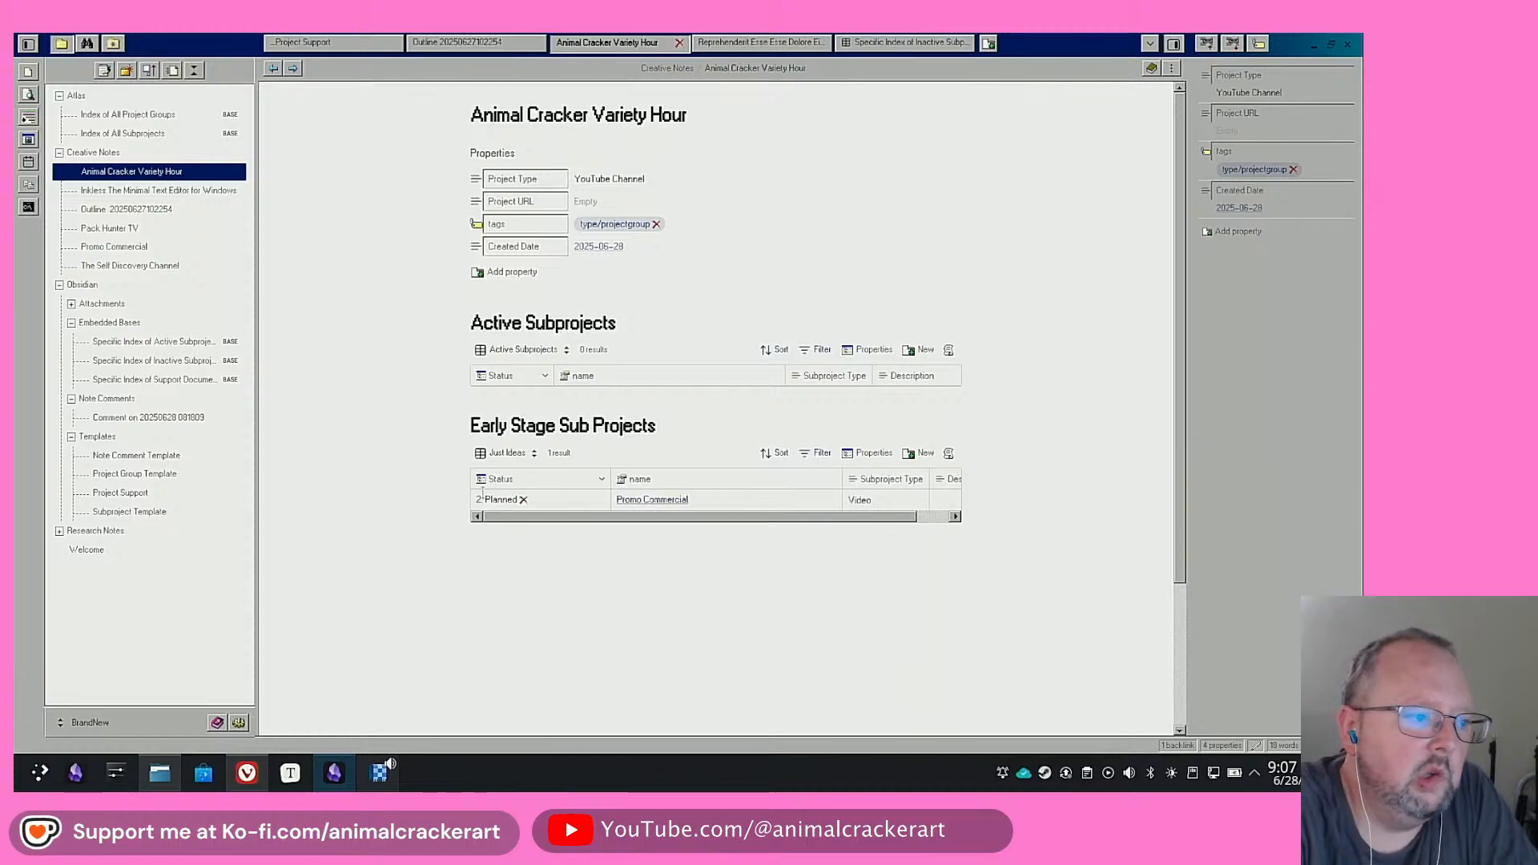
pyautogui.click(547, 499)
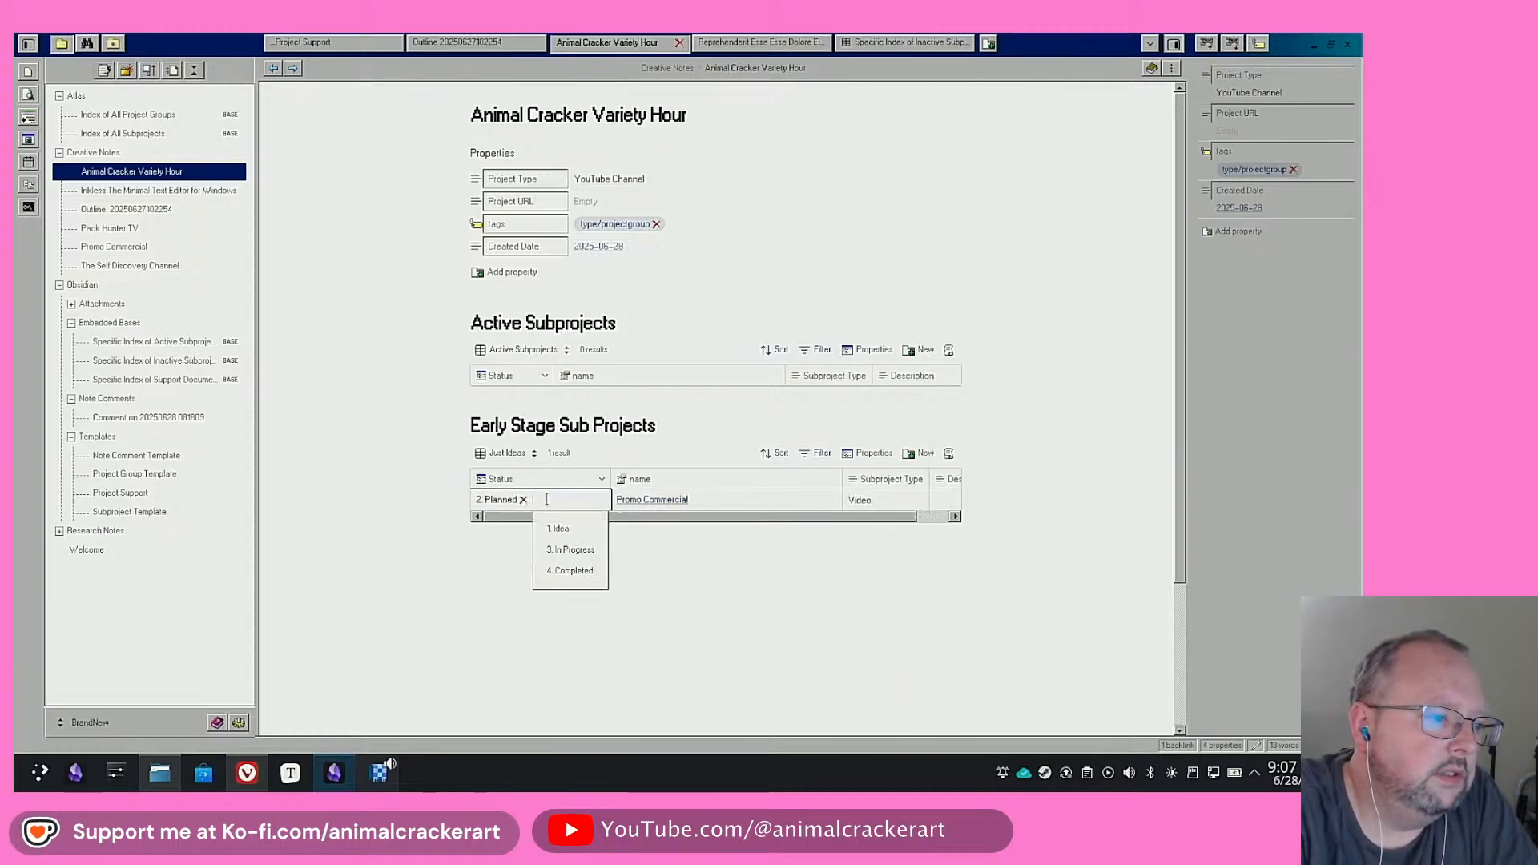
pyautogui.click(570, 549)
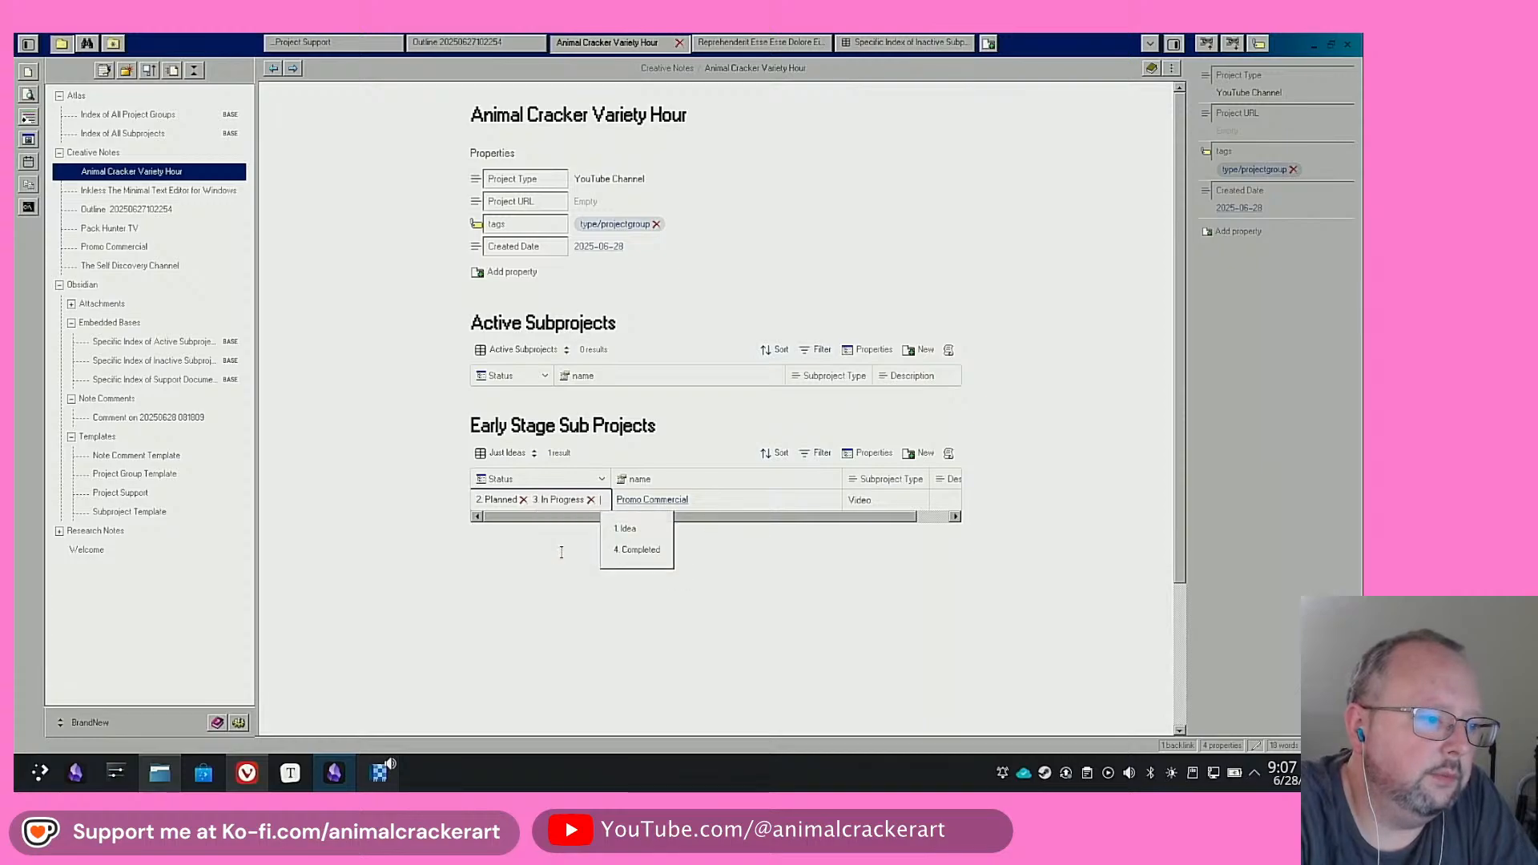
pyautogui.click(524, 499)
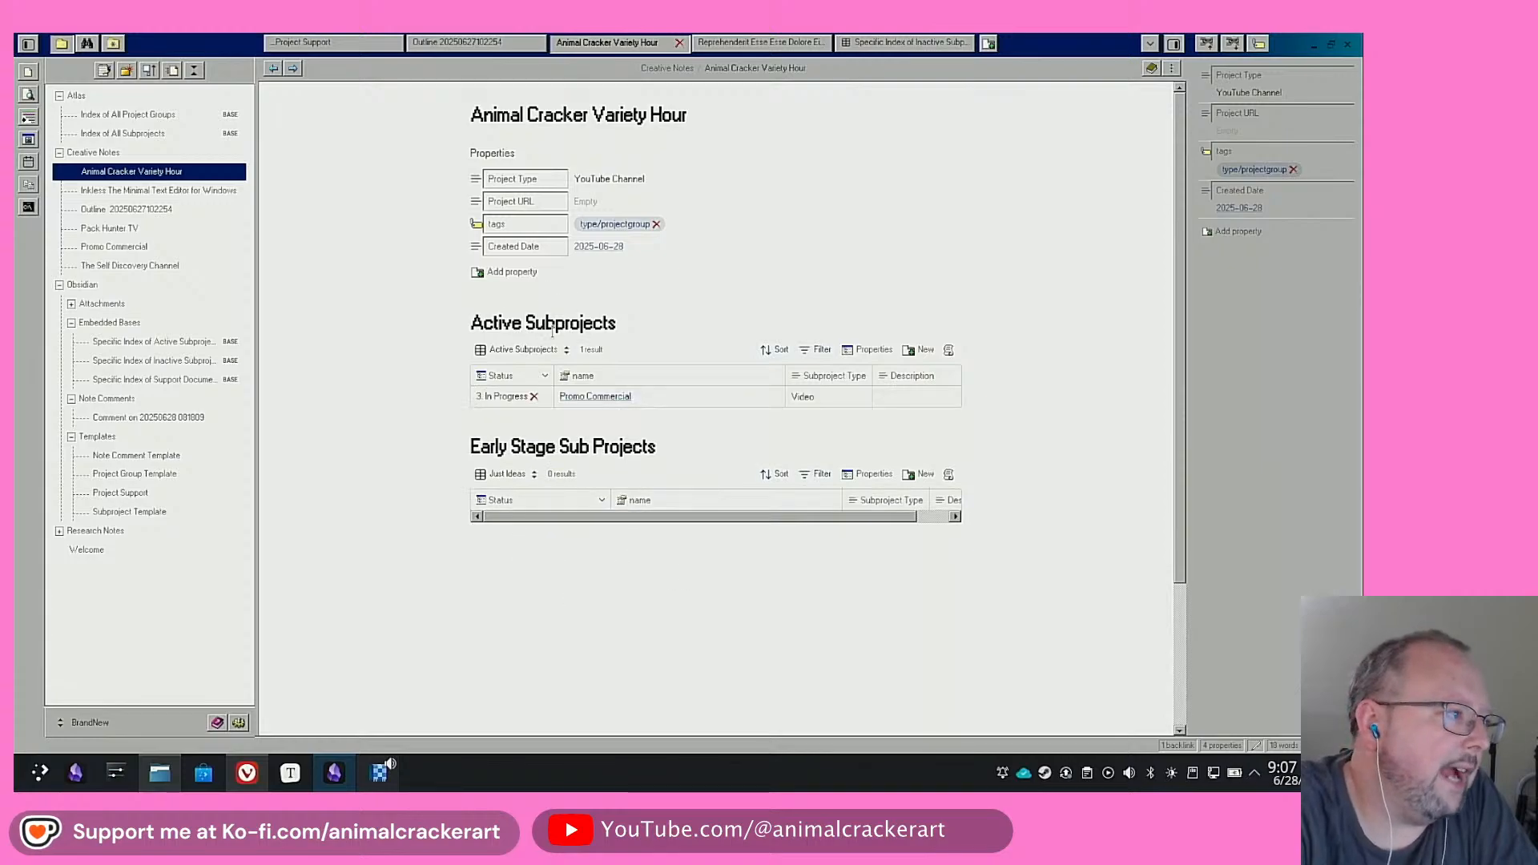
pyautogui.click(547, 396)
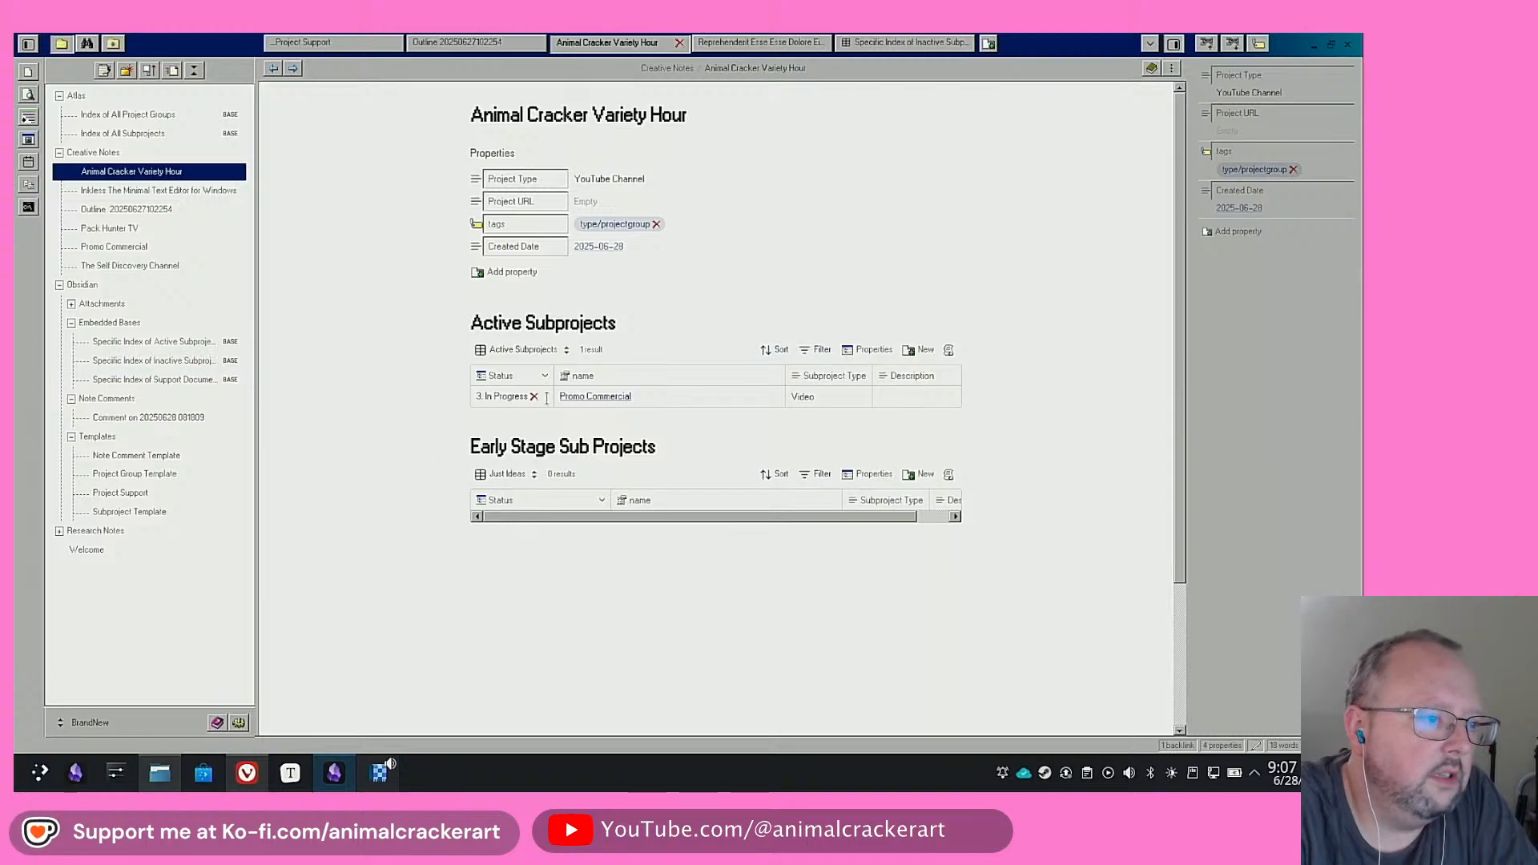
# Set Promo Commercial's status to "4. Completed" in the Active Subprojects table
pyautogui.click(569, 470)
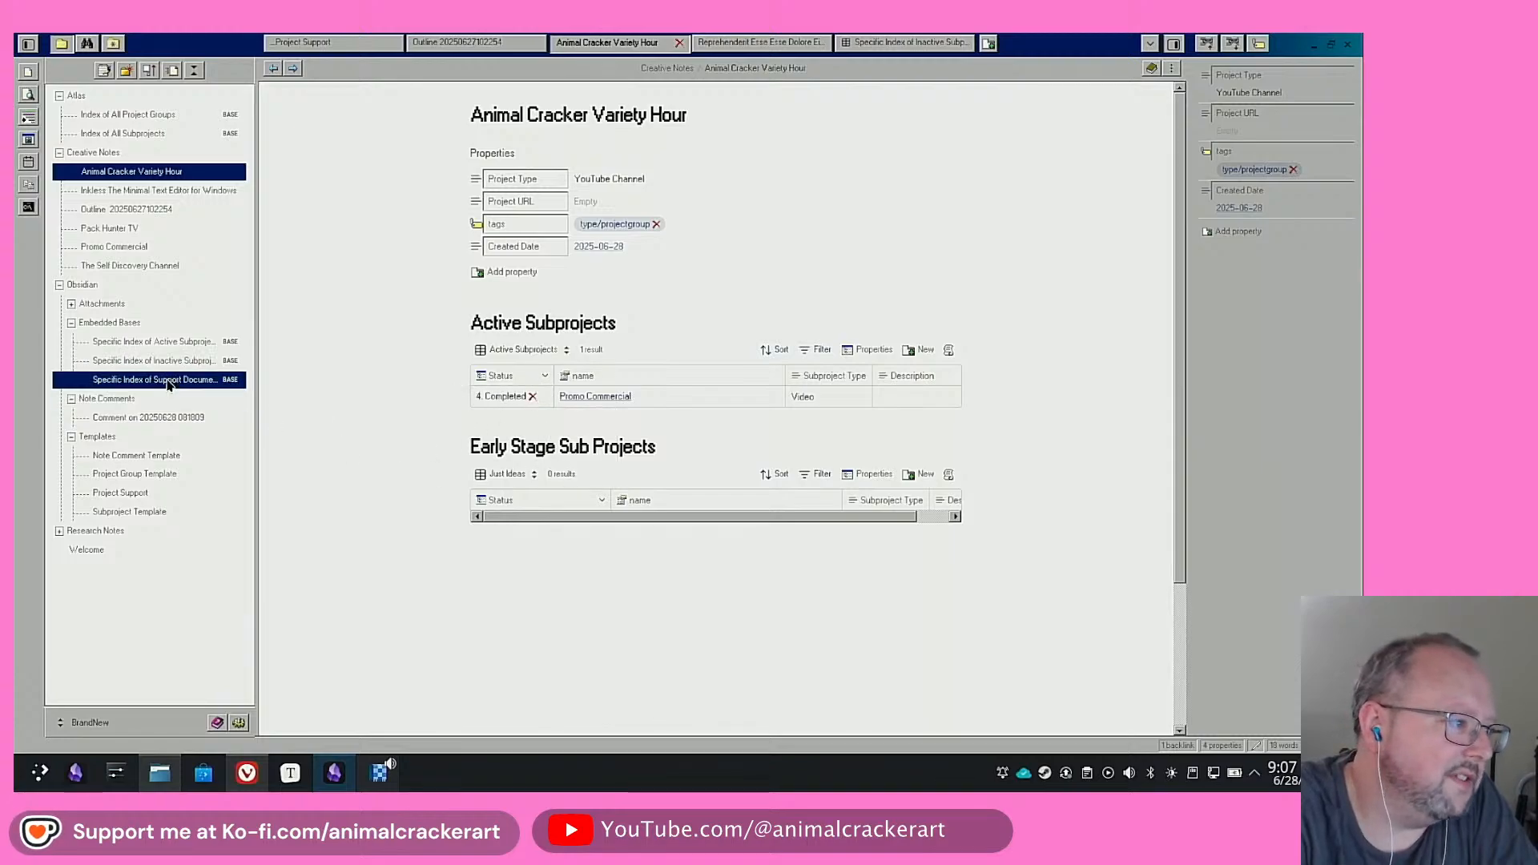
# Add a view filter "Status does not contain 4. Completed" to the Specific Index of Active Subprojects base and return to the Animal Cracker Variety Hour note
pyautogui.click(156, 342)
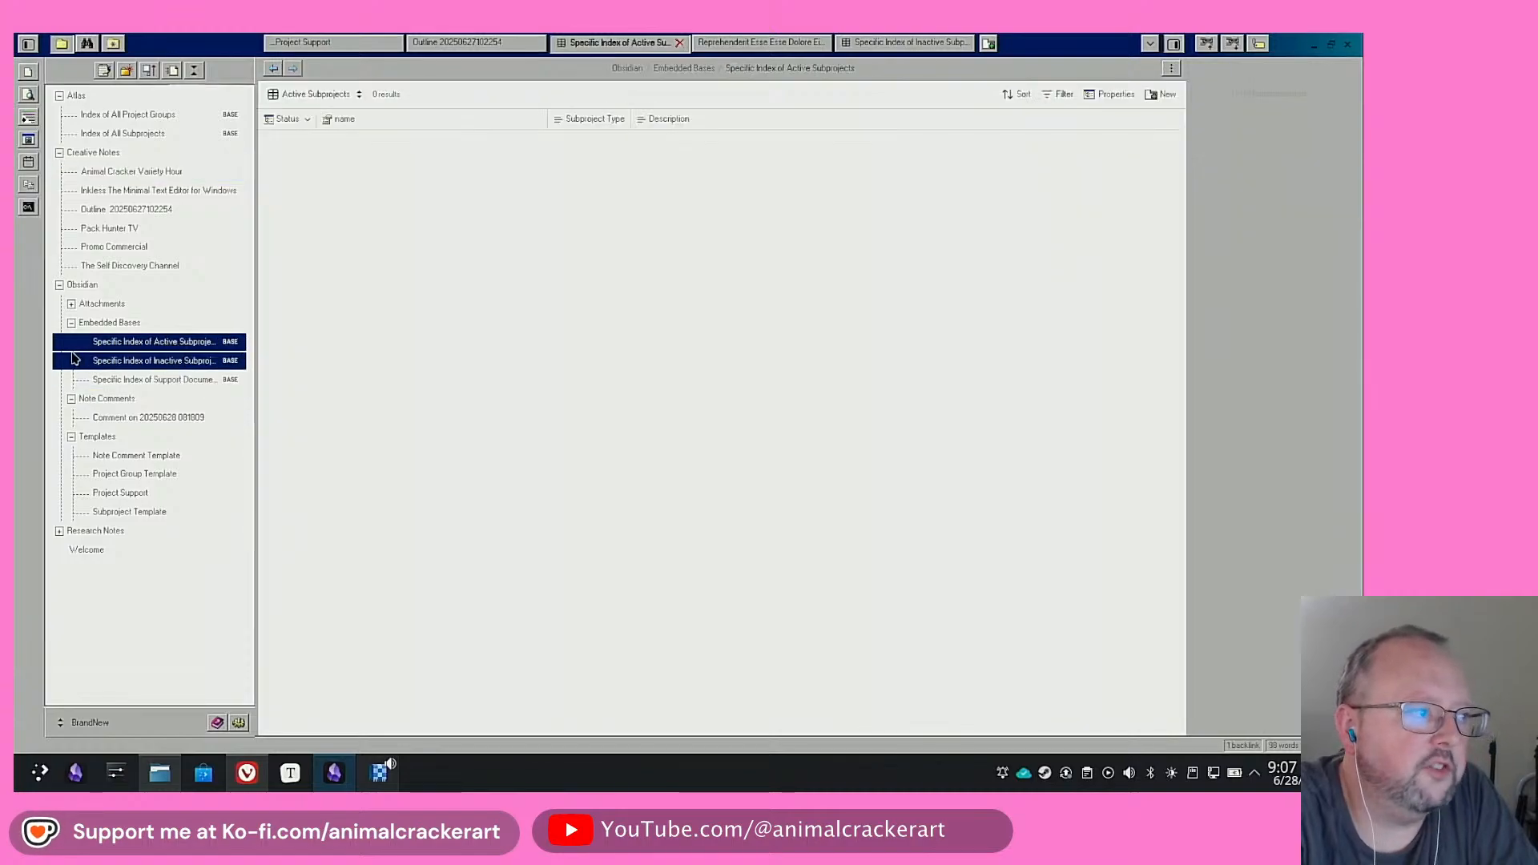
pyautogui.click(1059, 95)
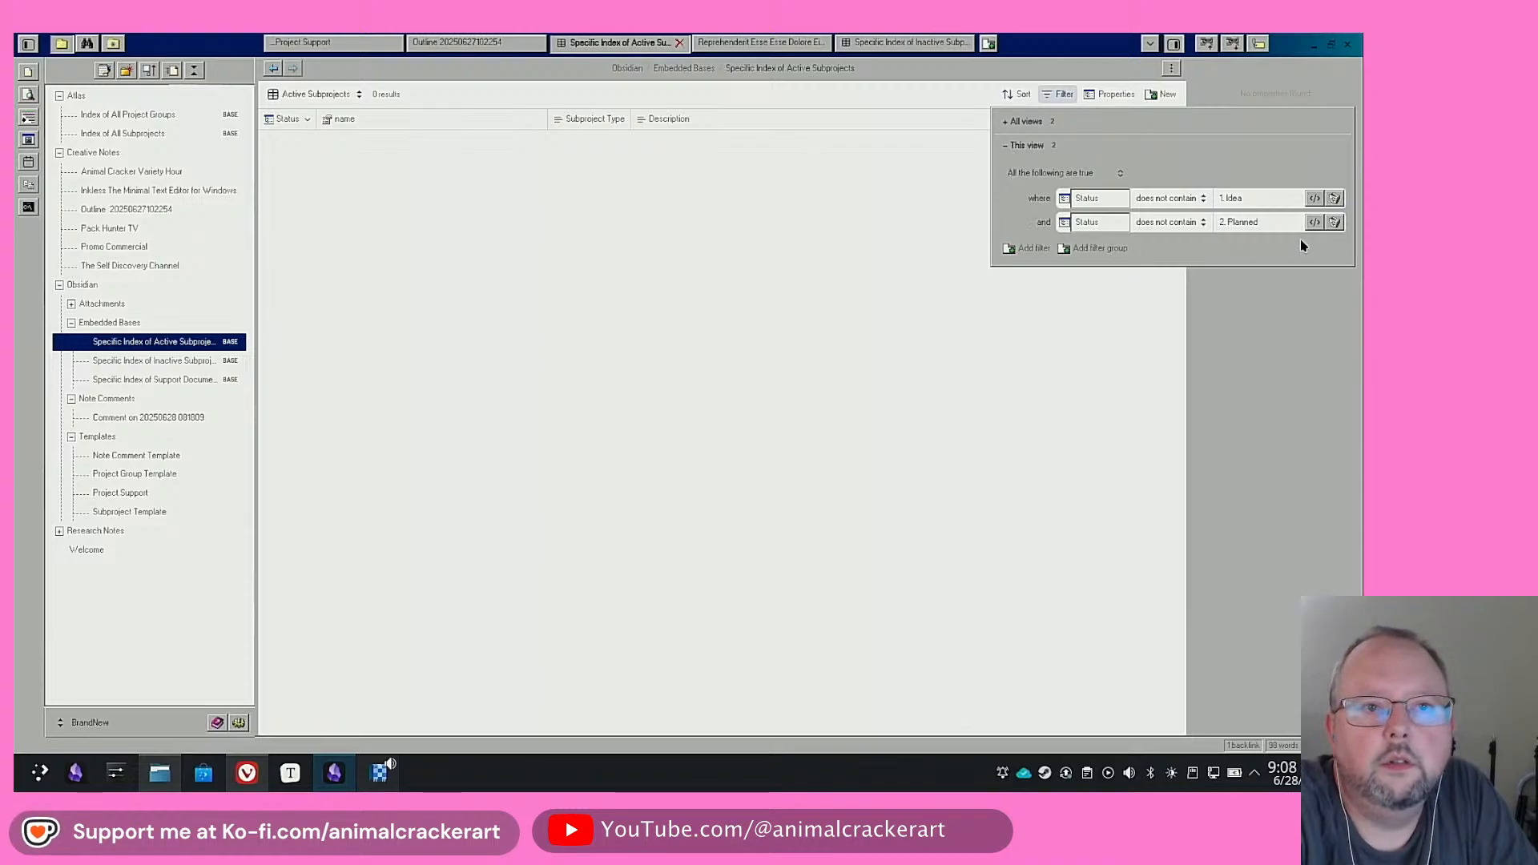
pyautogui.click(1032, 249)
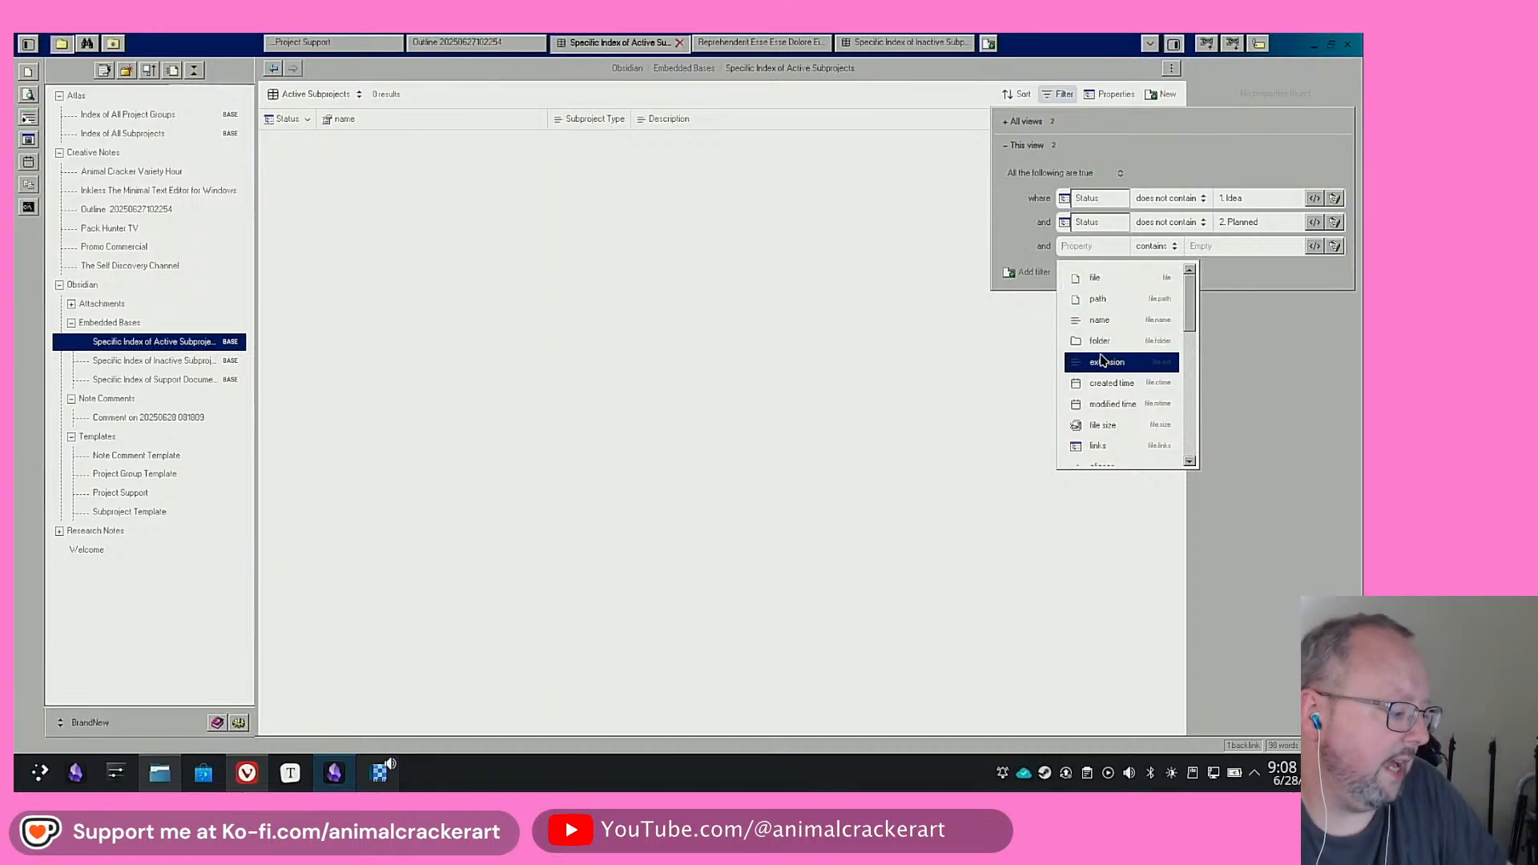
pyautogui.write('s')
pyautogui.click(1093, 285)
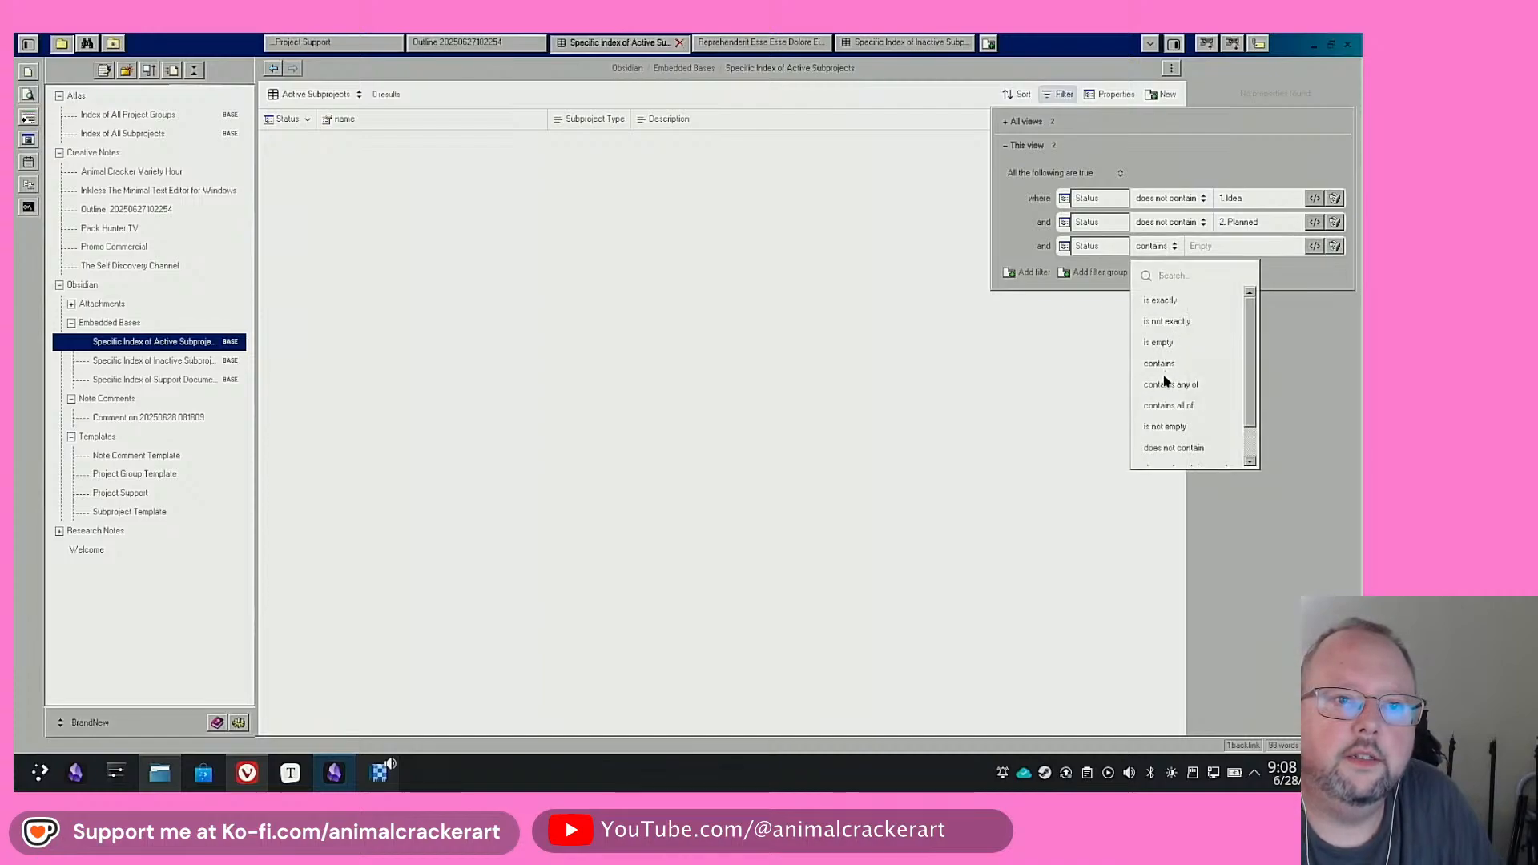
pyautogui.click(1170, 450)
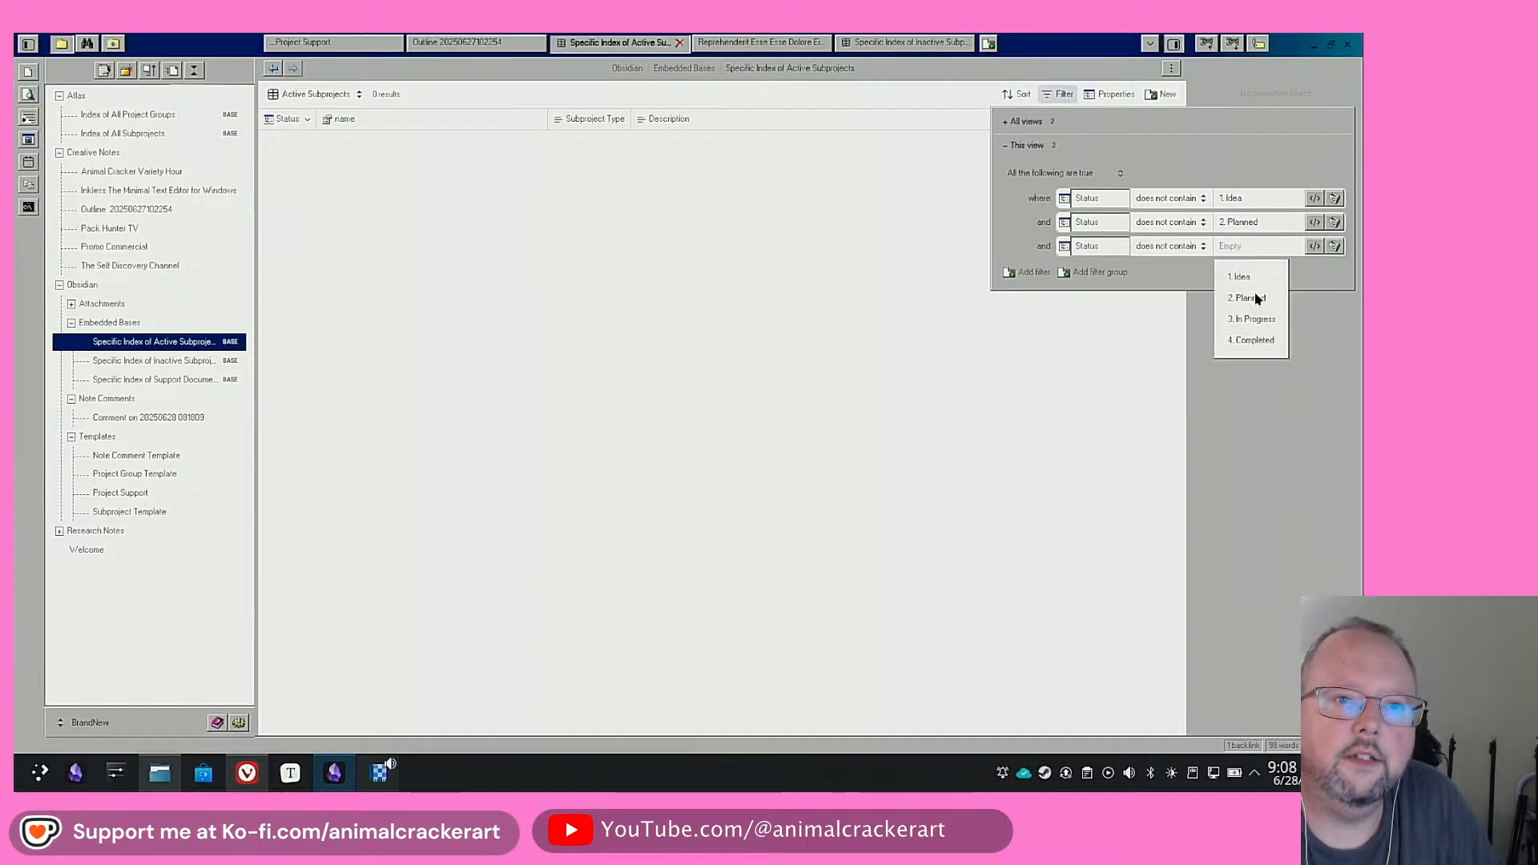
pyautogui.click(1240, 343)
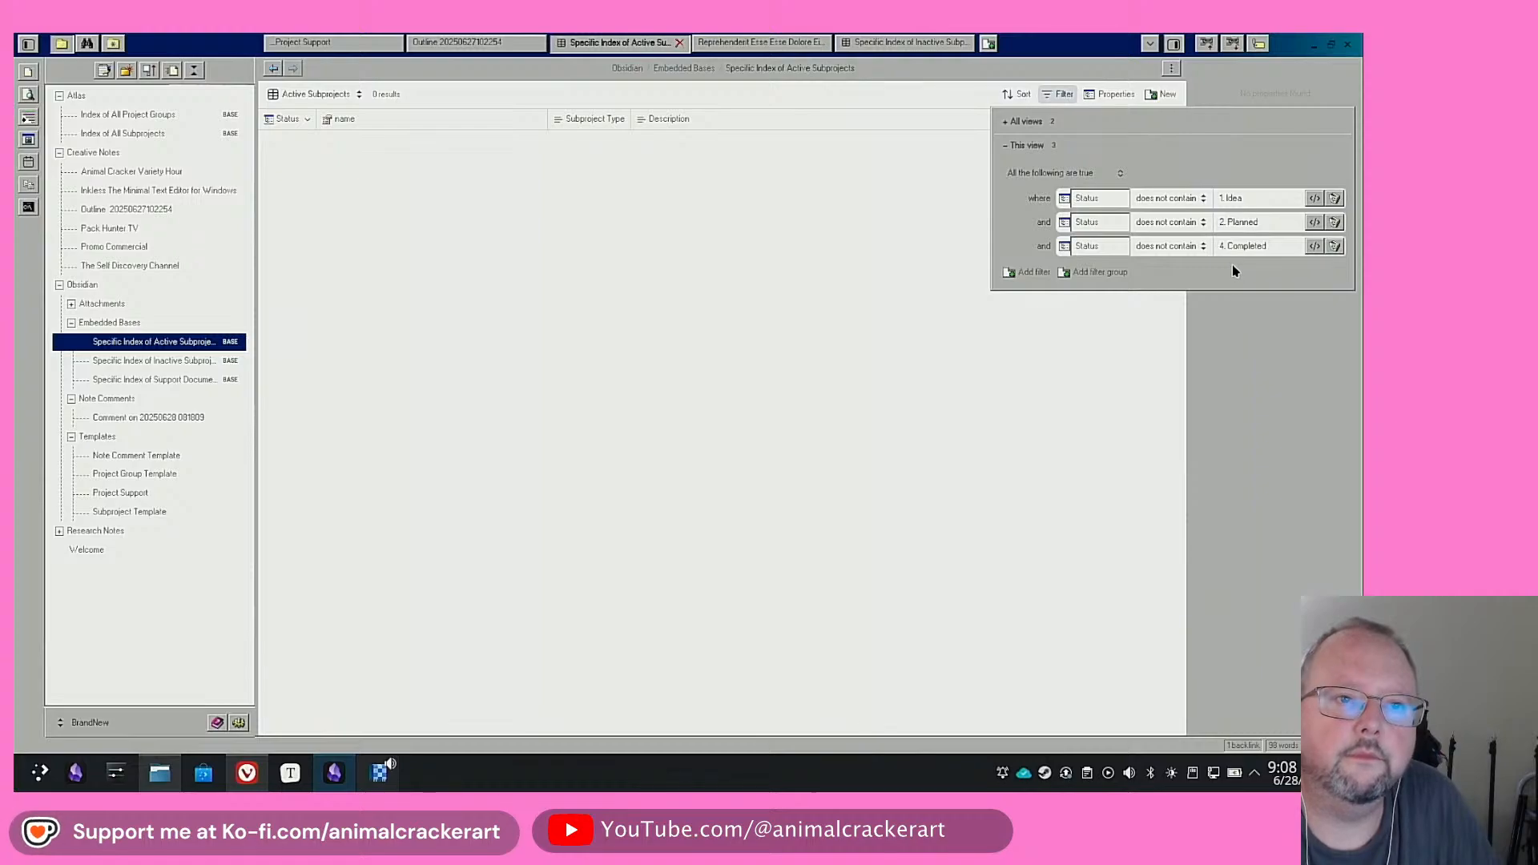
pyautogui.click(1024, 121)
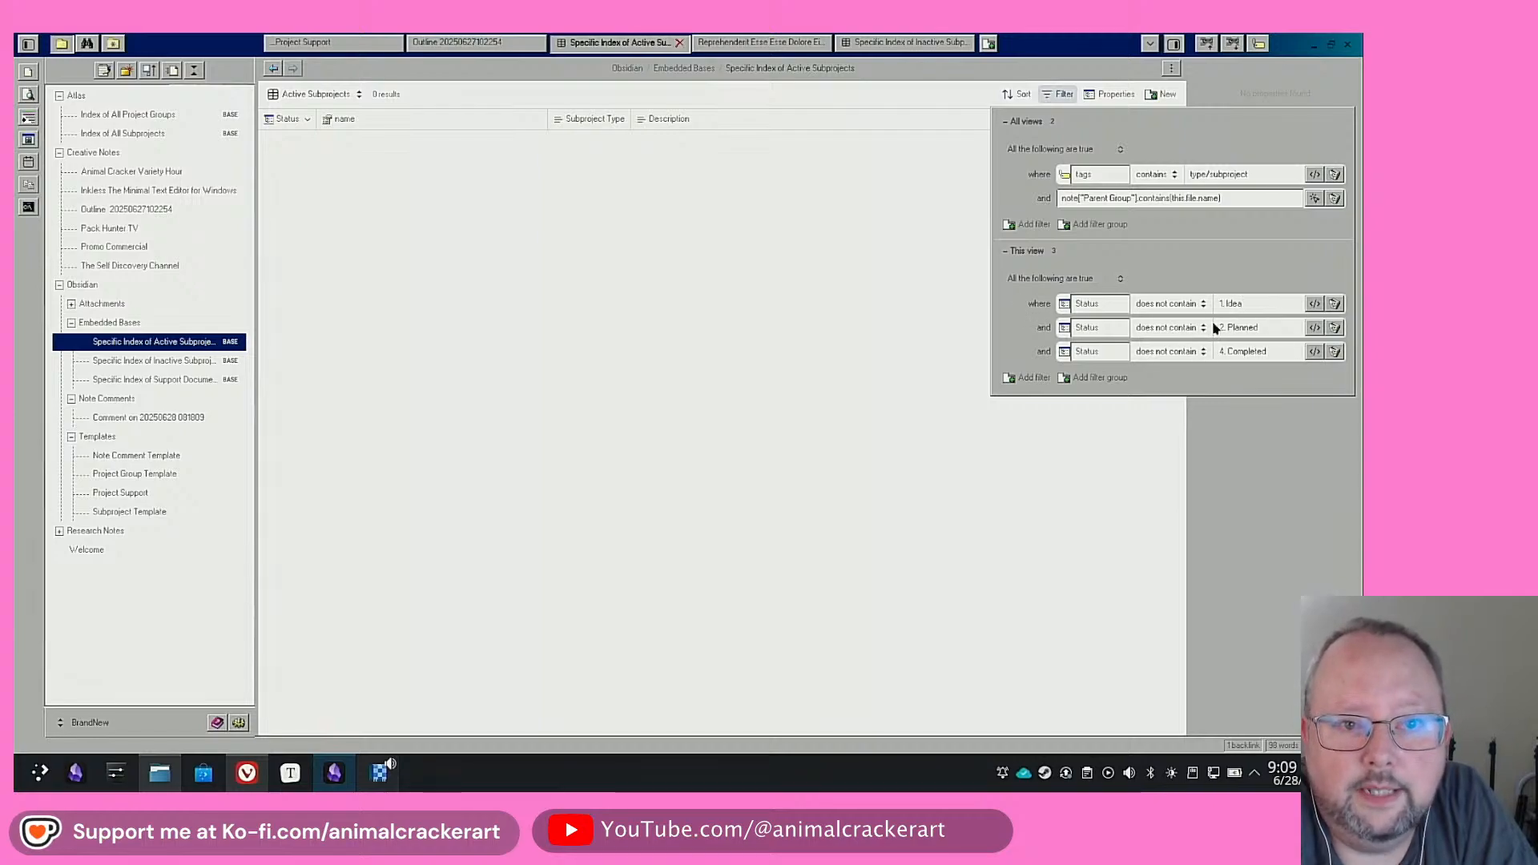
pyautogui.click(810, 264)
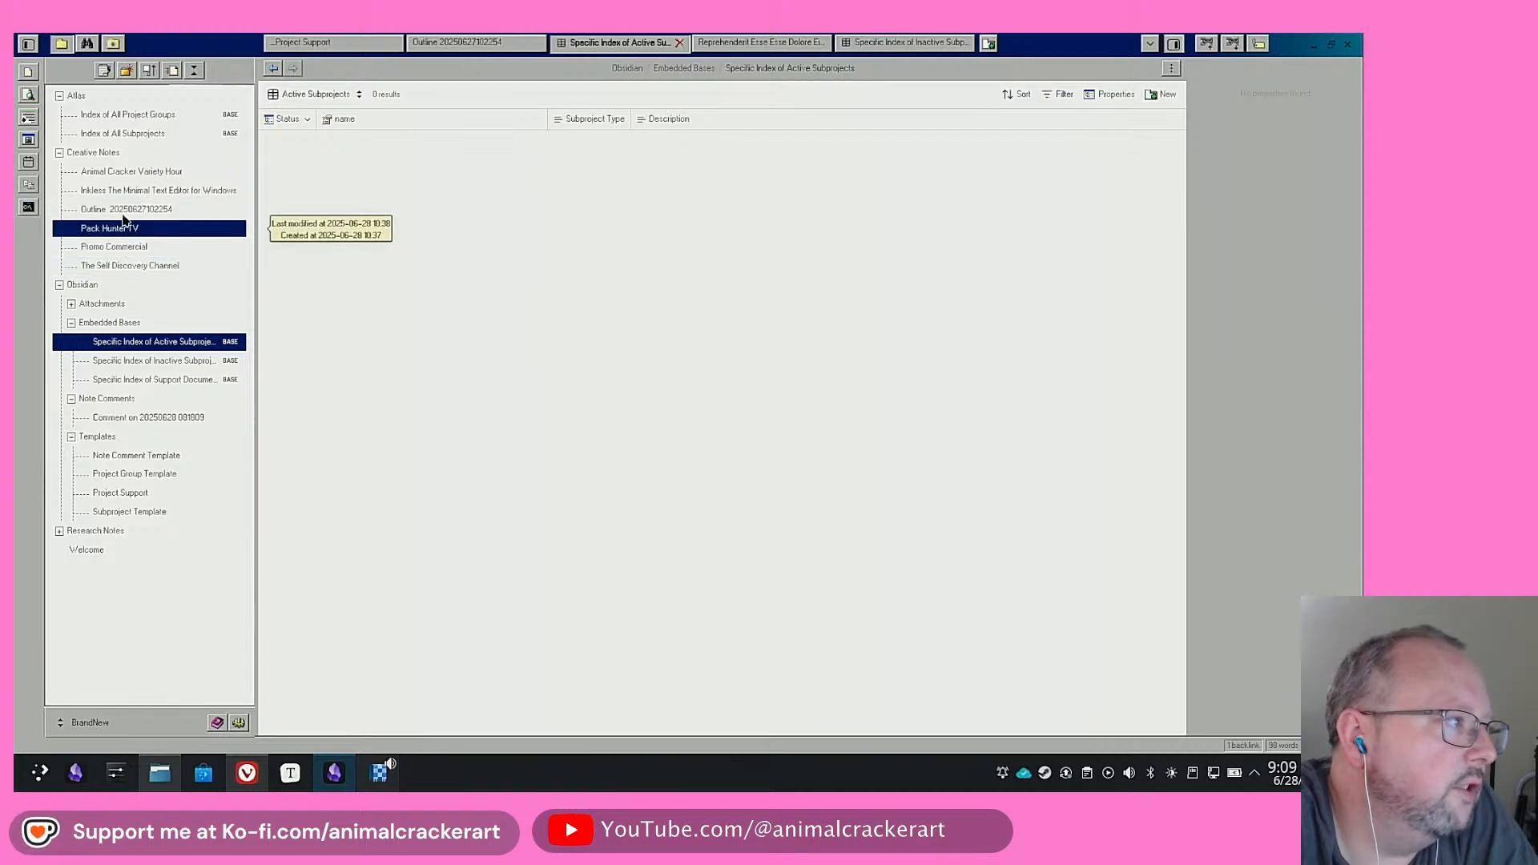
pyautogui.click(120, 172)
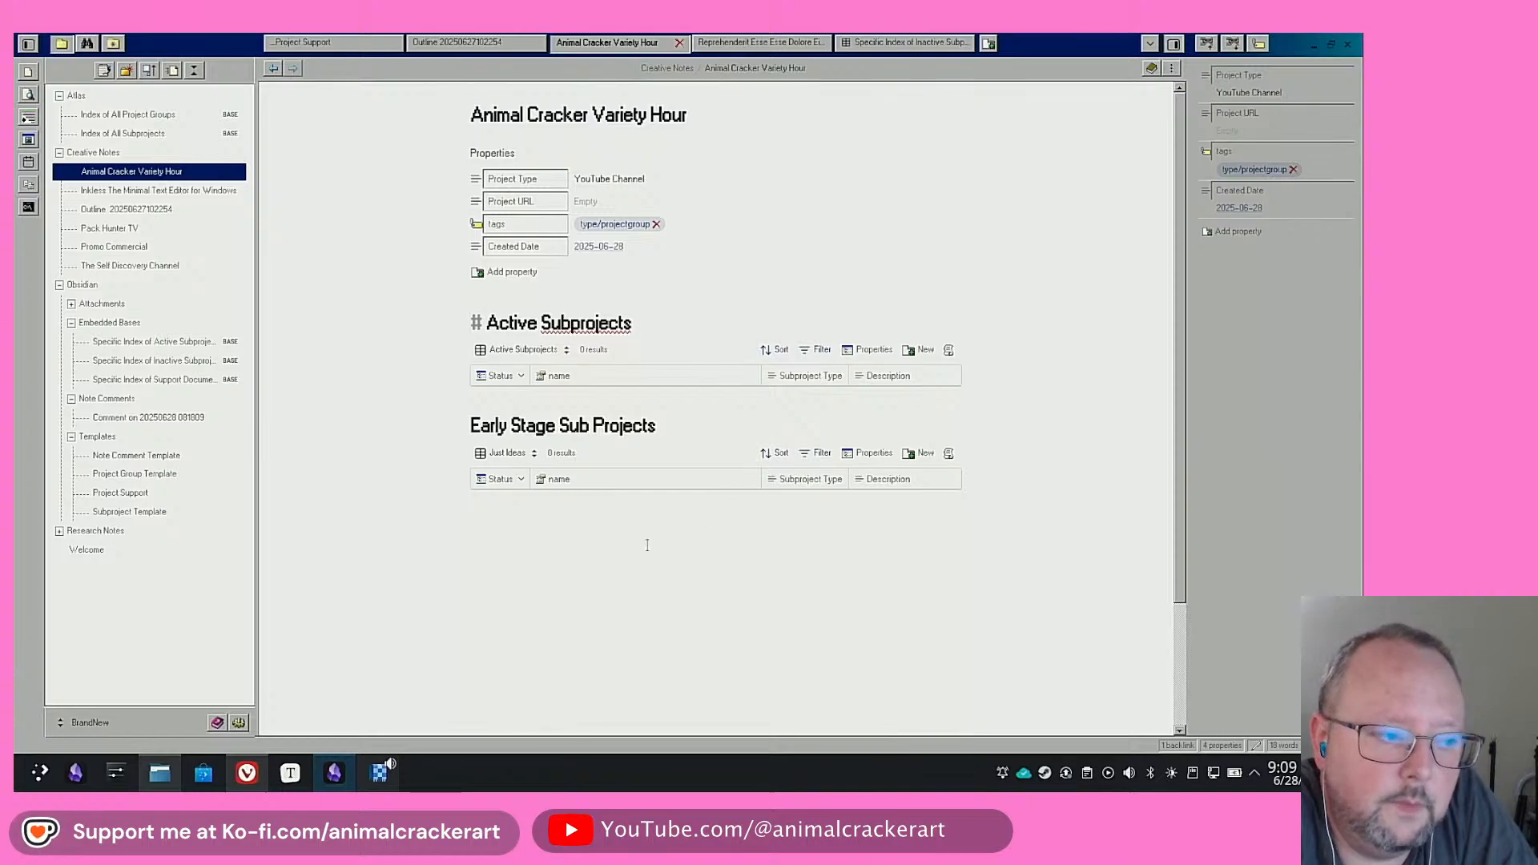
# Duplicate the Specific Index of Active Subprojects base and name the copy "Specific Index of Completed Subprojects"
pyautogui.rightClick(178, 343)
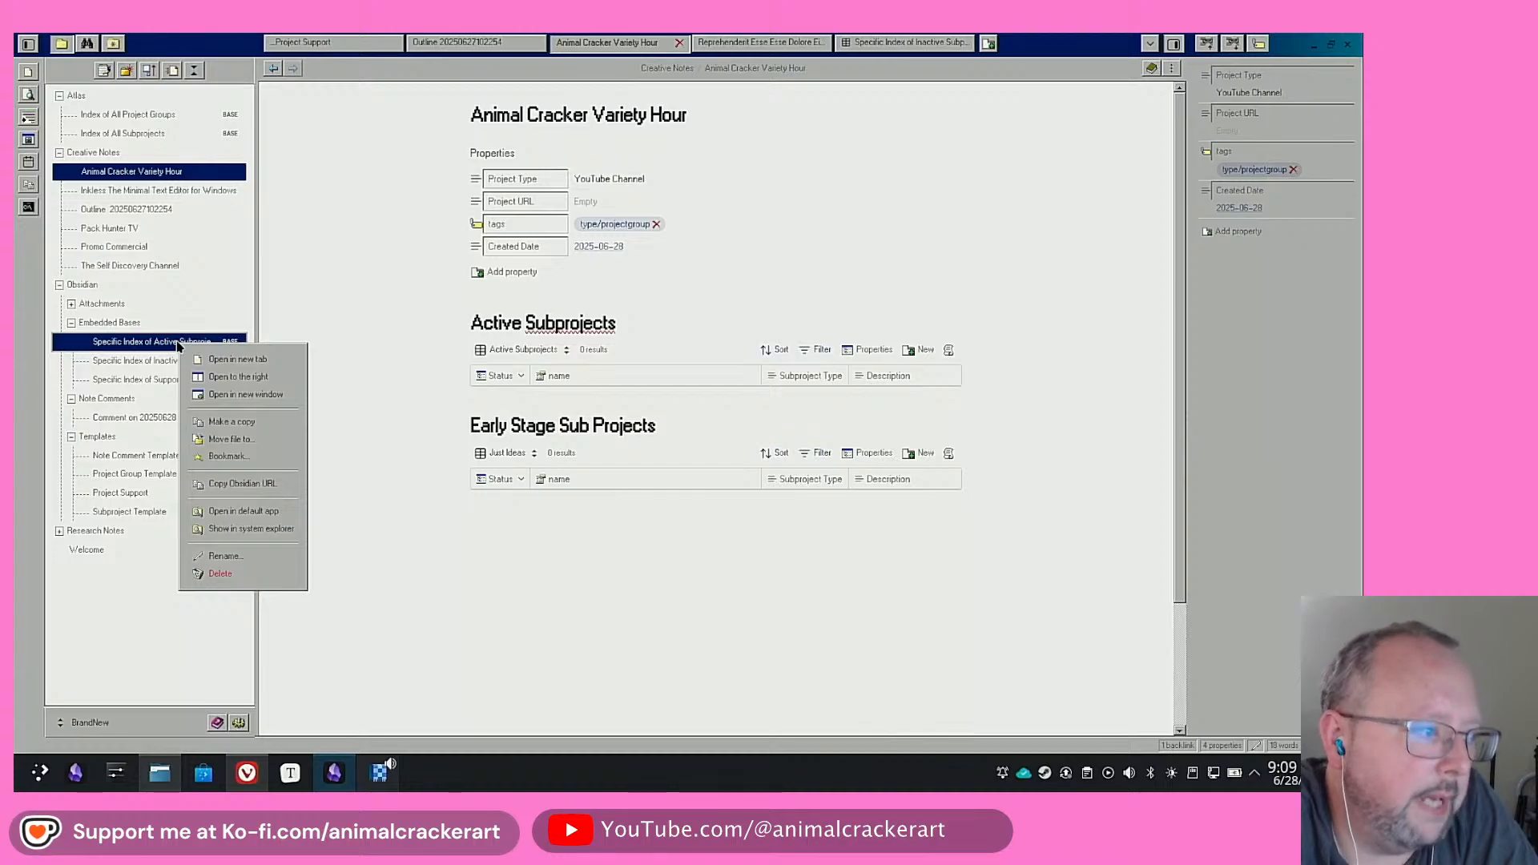
pyautogui.click(212, 423)
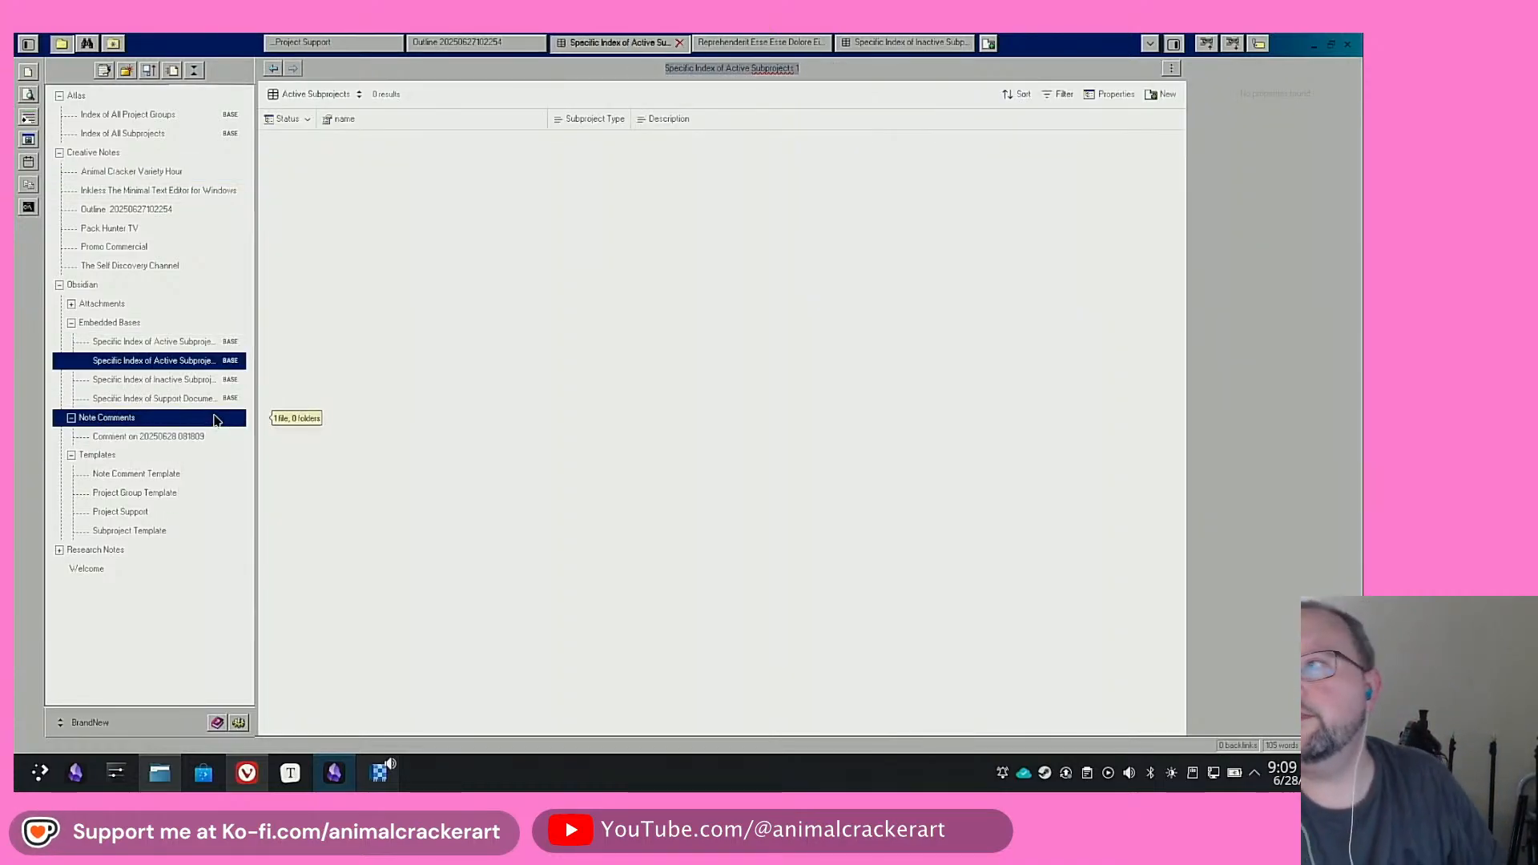
pyautogui.press('Right')
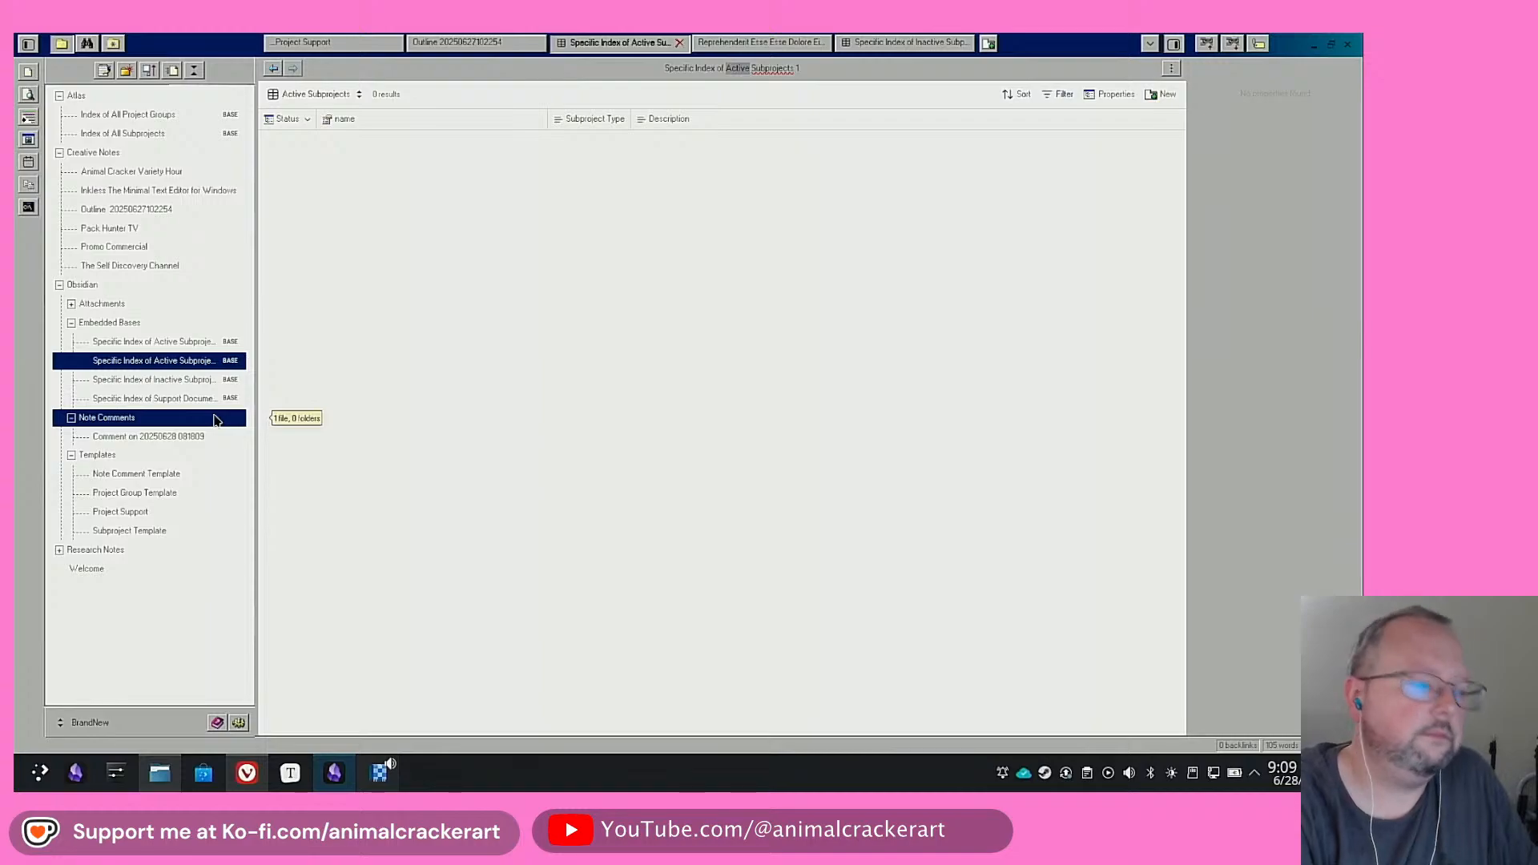
pyautogui.write('Completed')
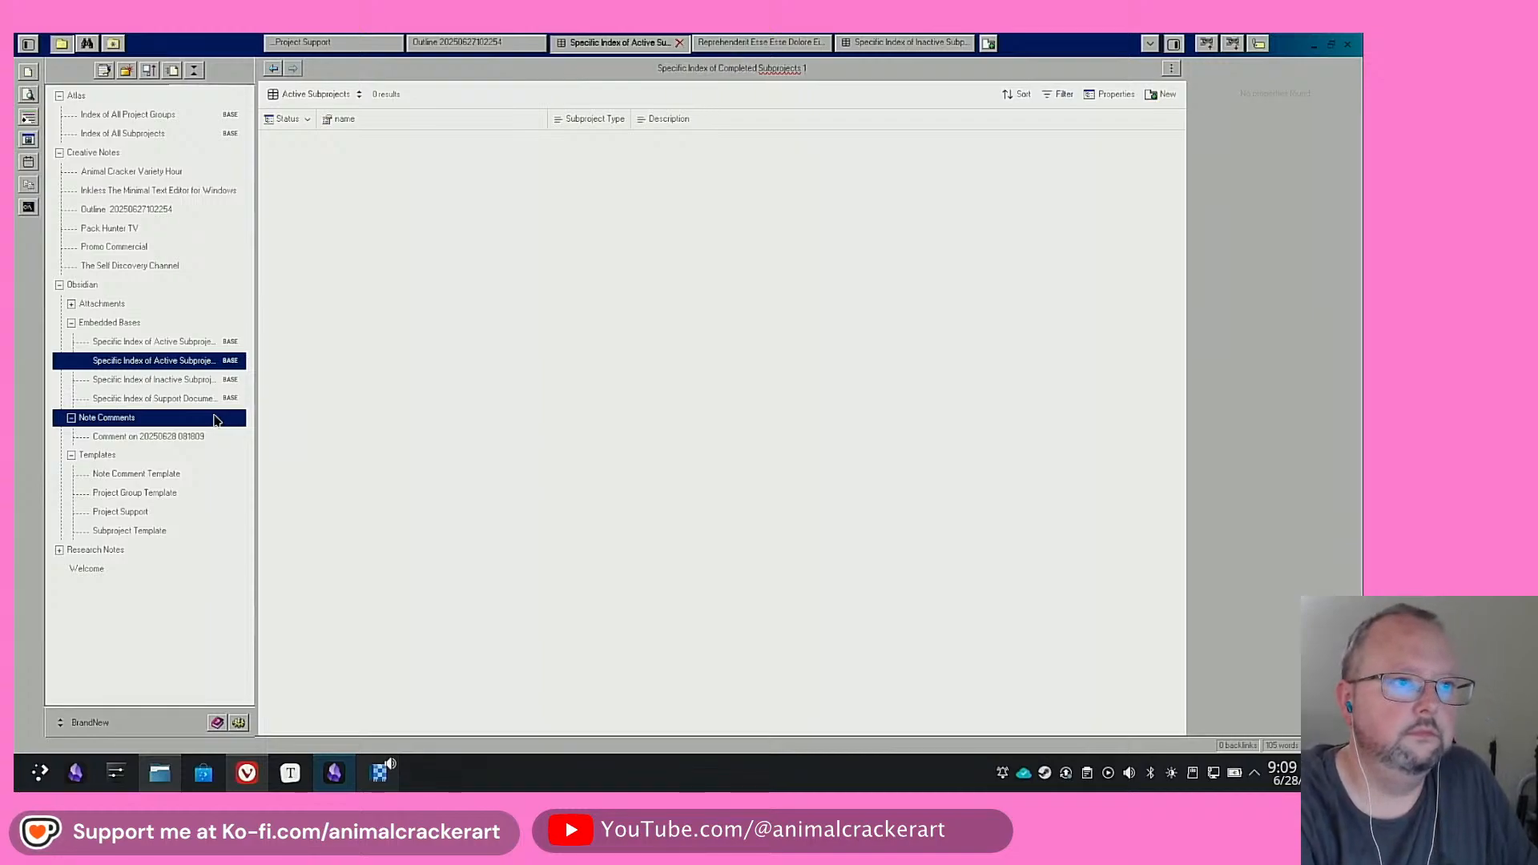
pyautogui.press('End')
pyautogui.press('BackSpace')
pyautogui.press('BackSpace')
pyautogui.press('Return')
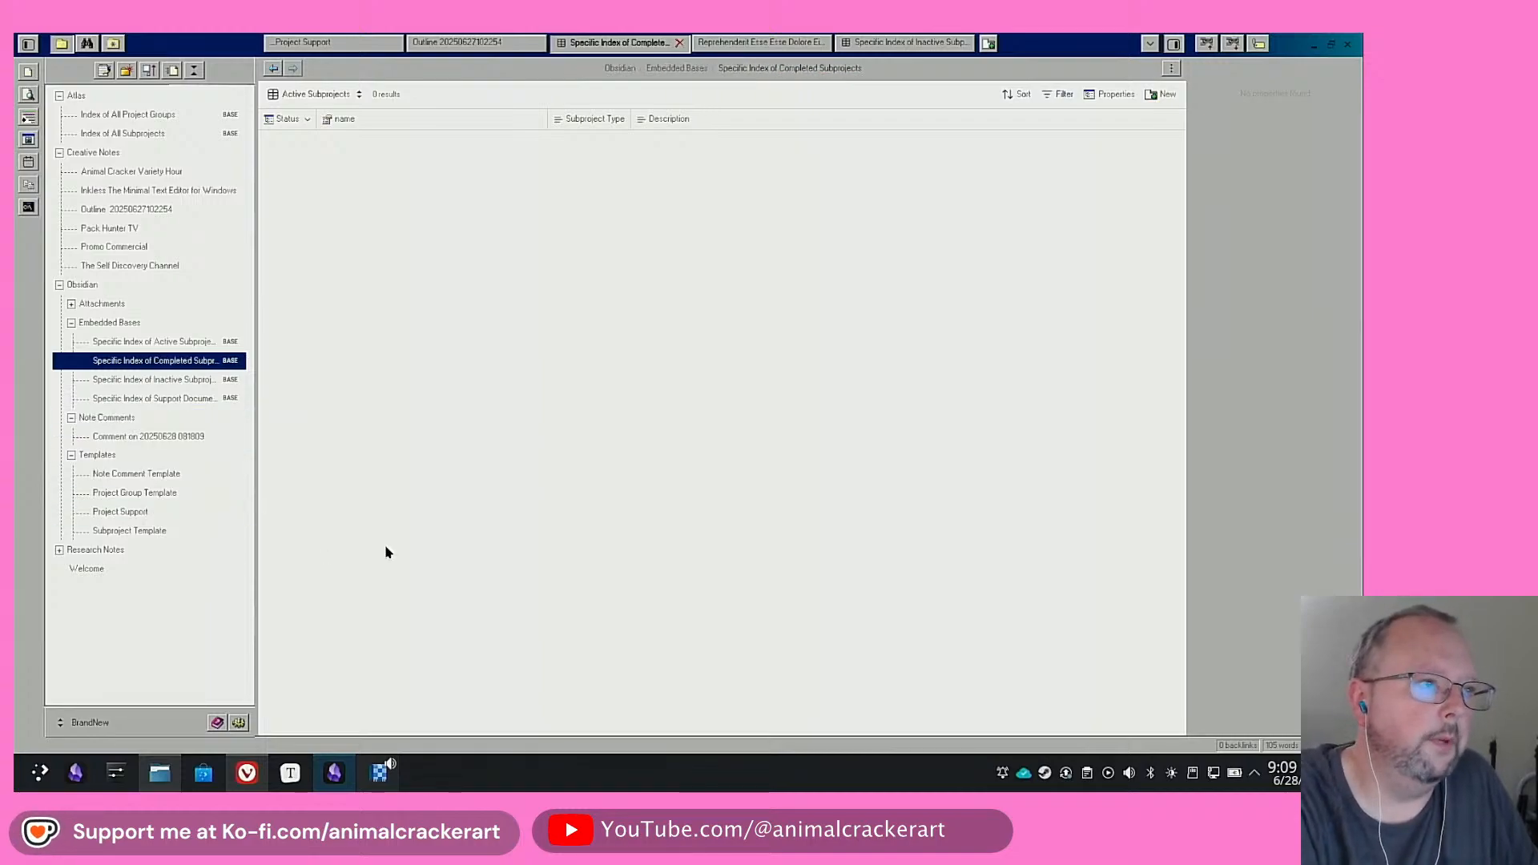
# Remove all three view-level Status filters from the Specific Index of Completed Subprojects base
pyautogui.click(1059, 96)
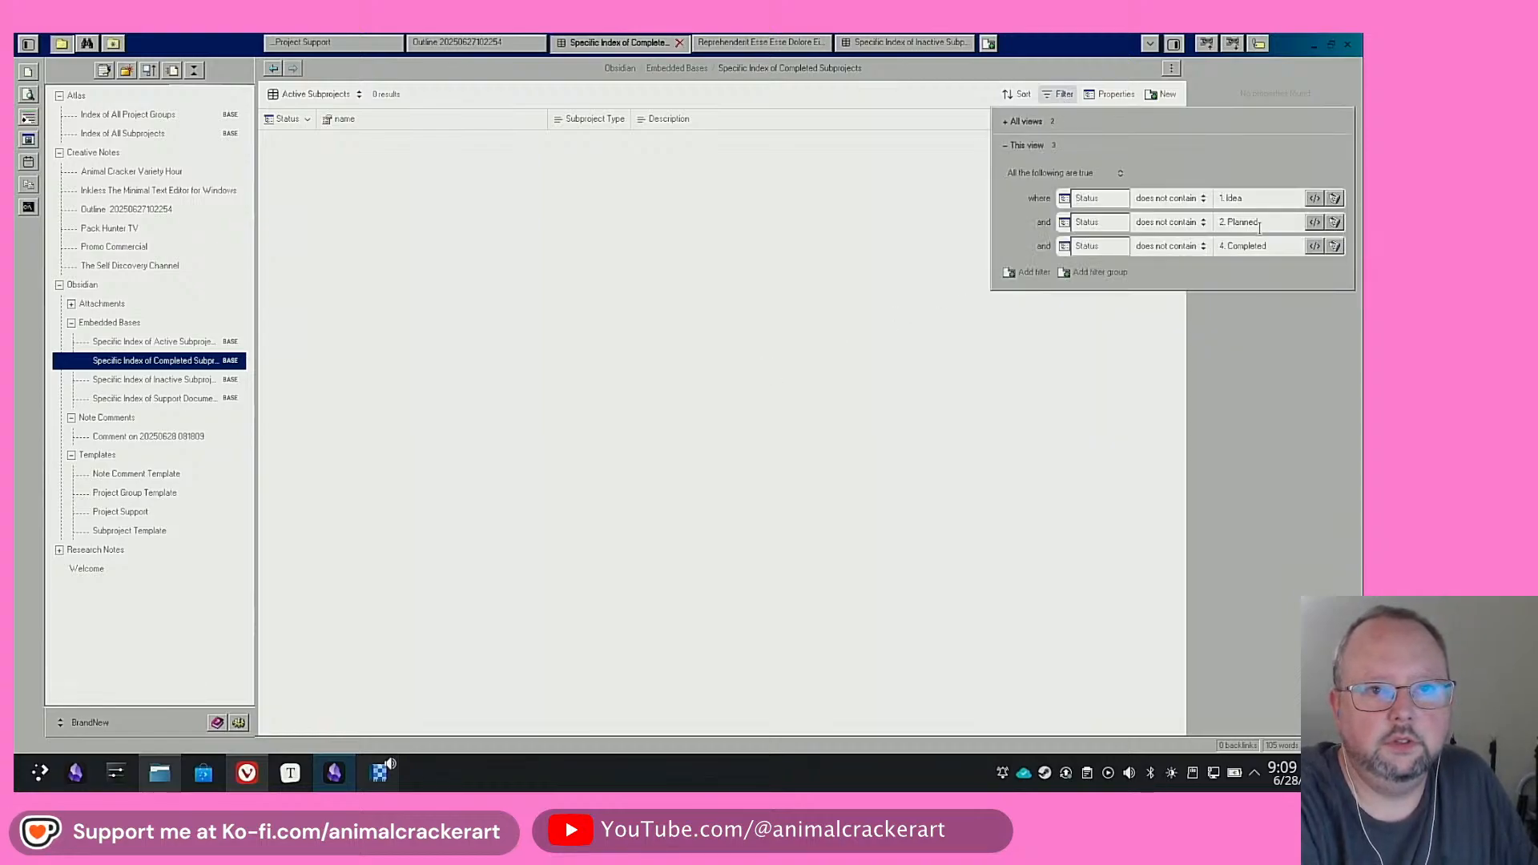
pyautogui.click(1334, 198)
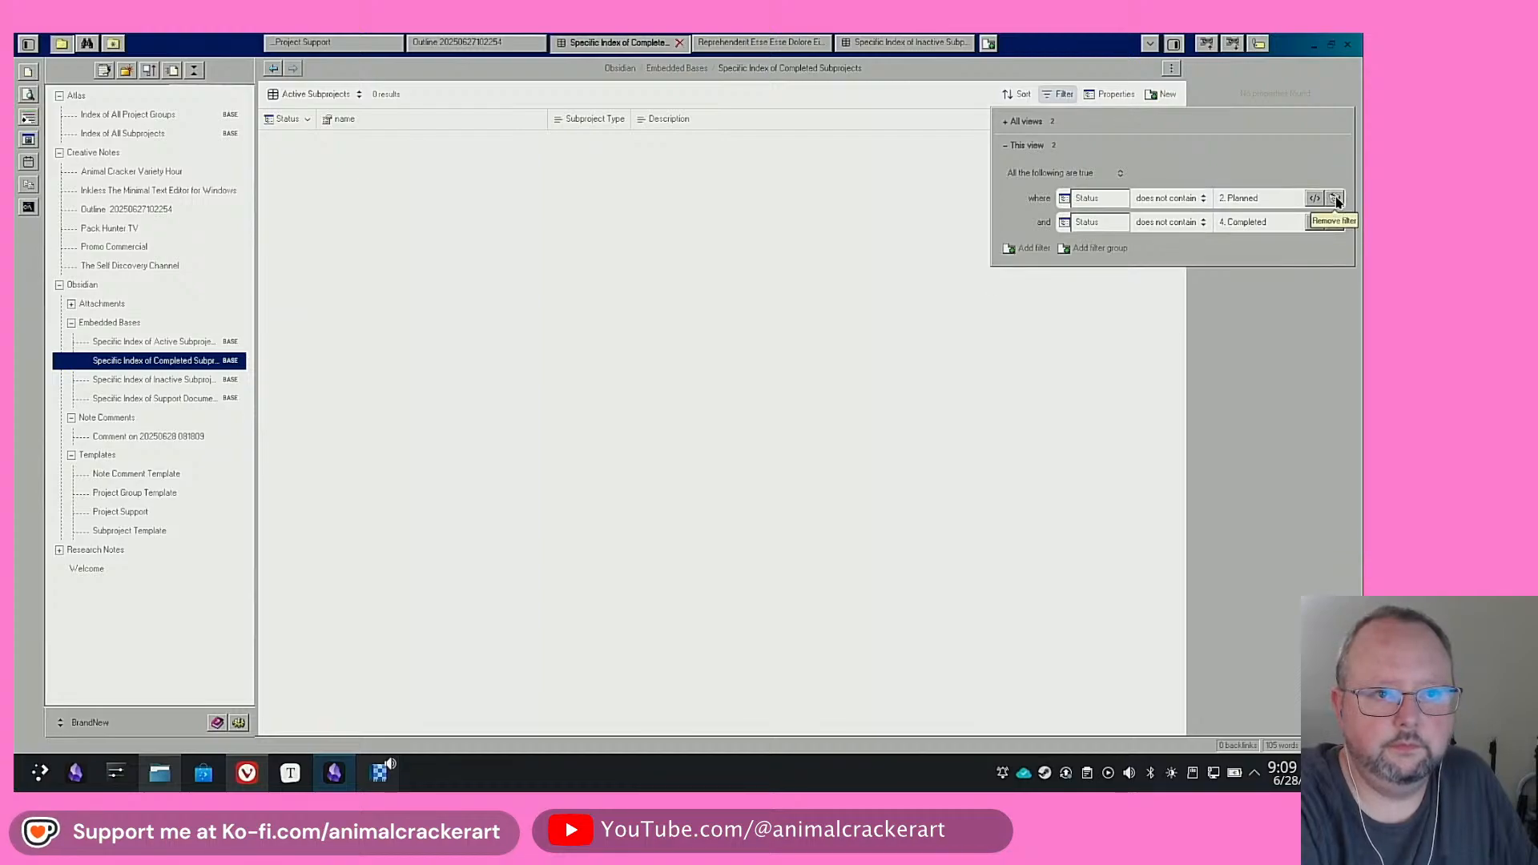
pyautogui.click(1335, 197)
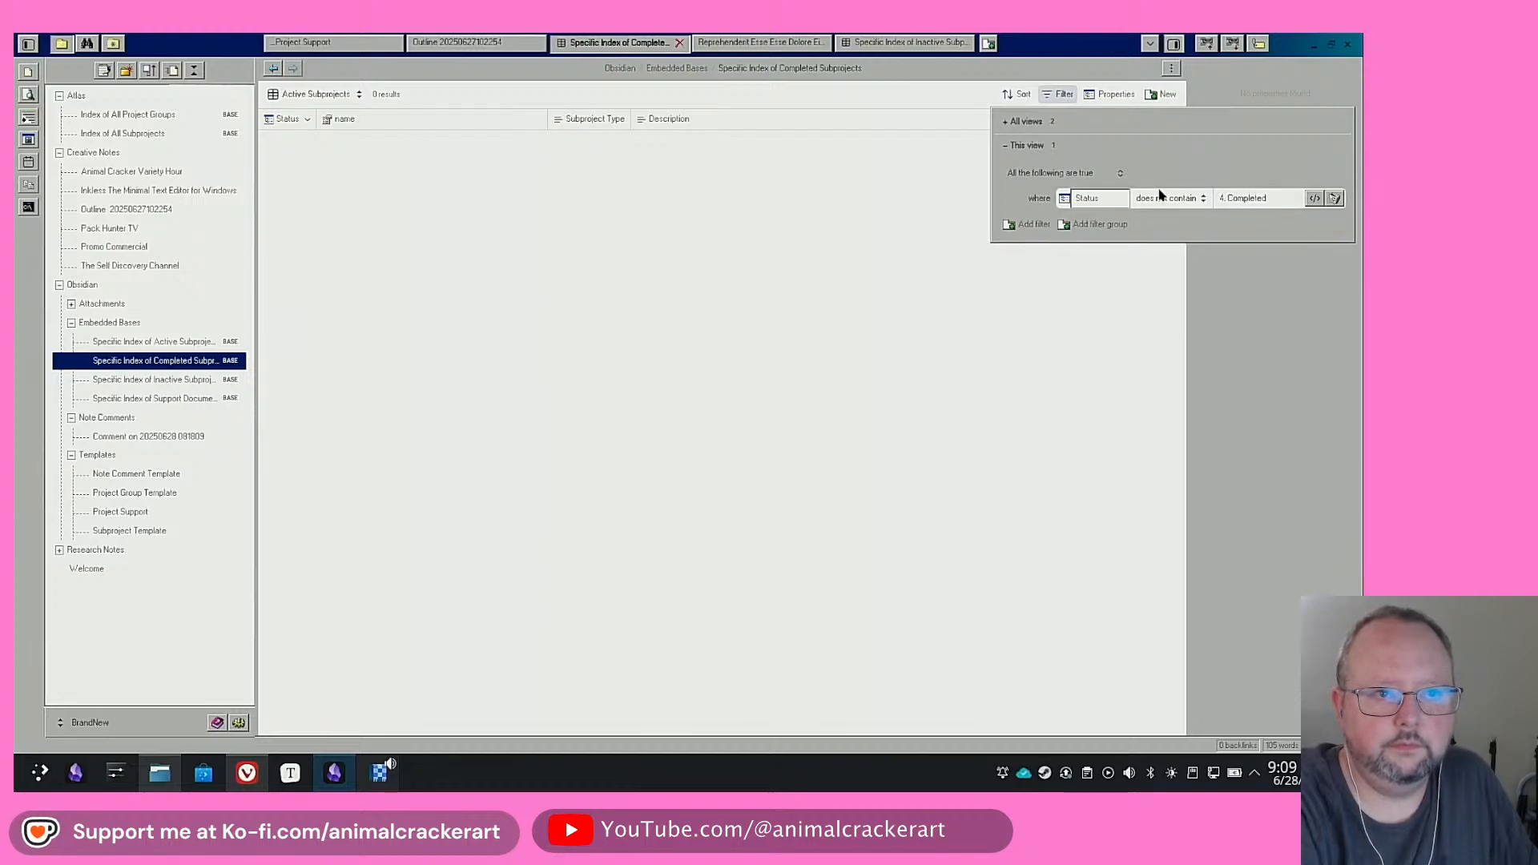
pyautogui.click(1335, 198)
# Add a filter "Status contains 4. Completed" for all views of the Specific Index of Completed Subprojects base
pyautogui.click(1012, 124)
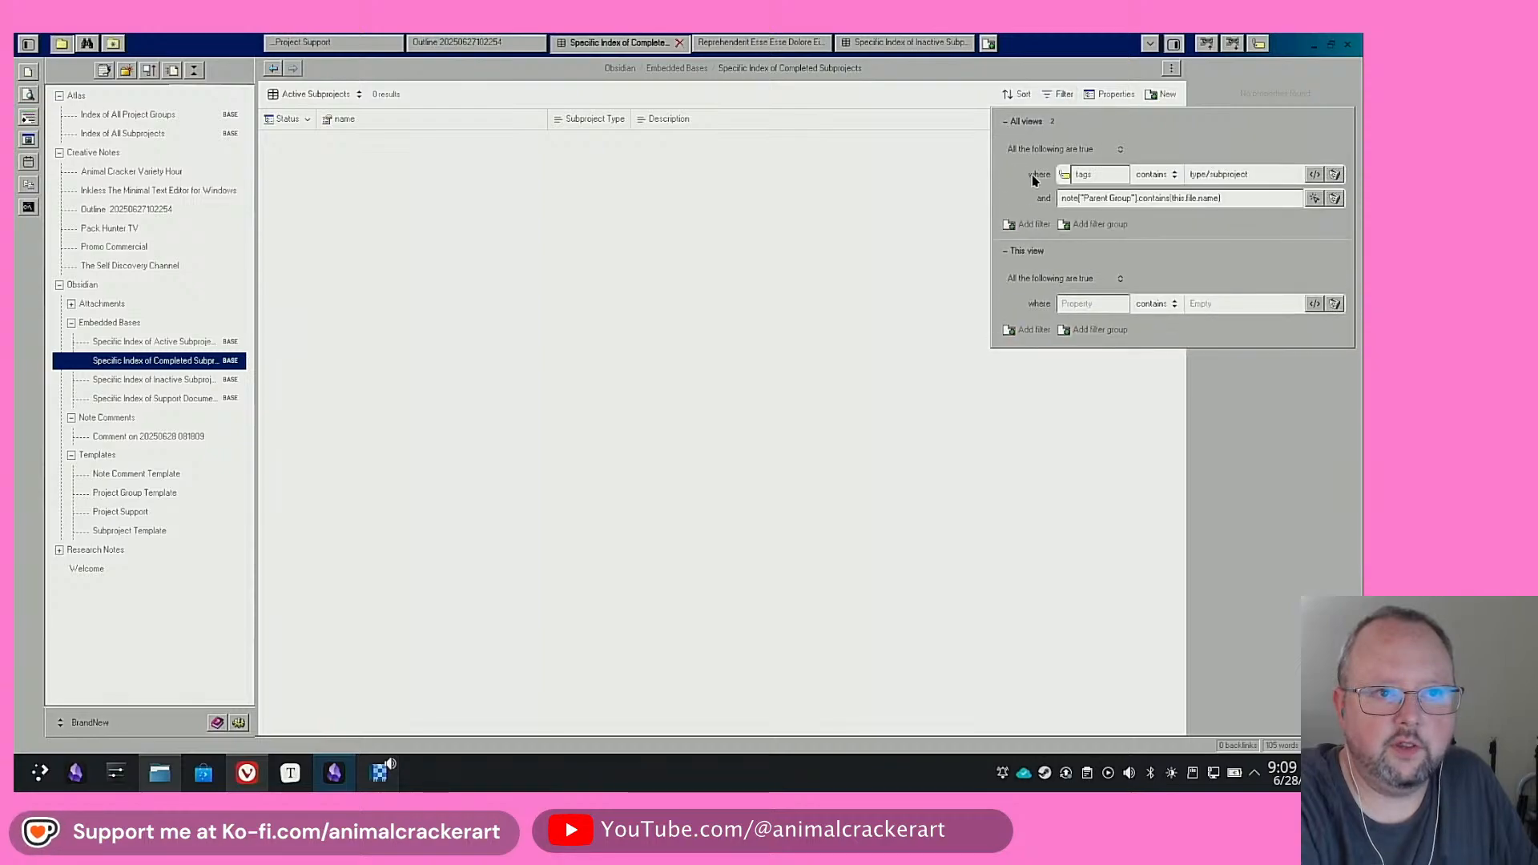
pyautogui.click(1025, 225)
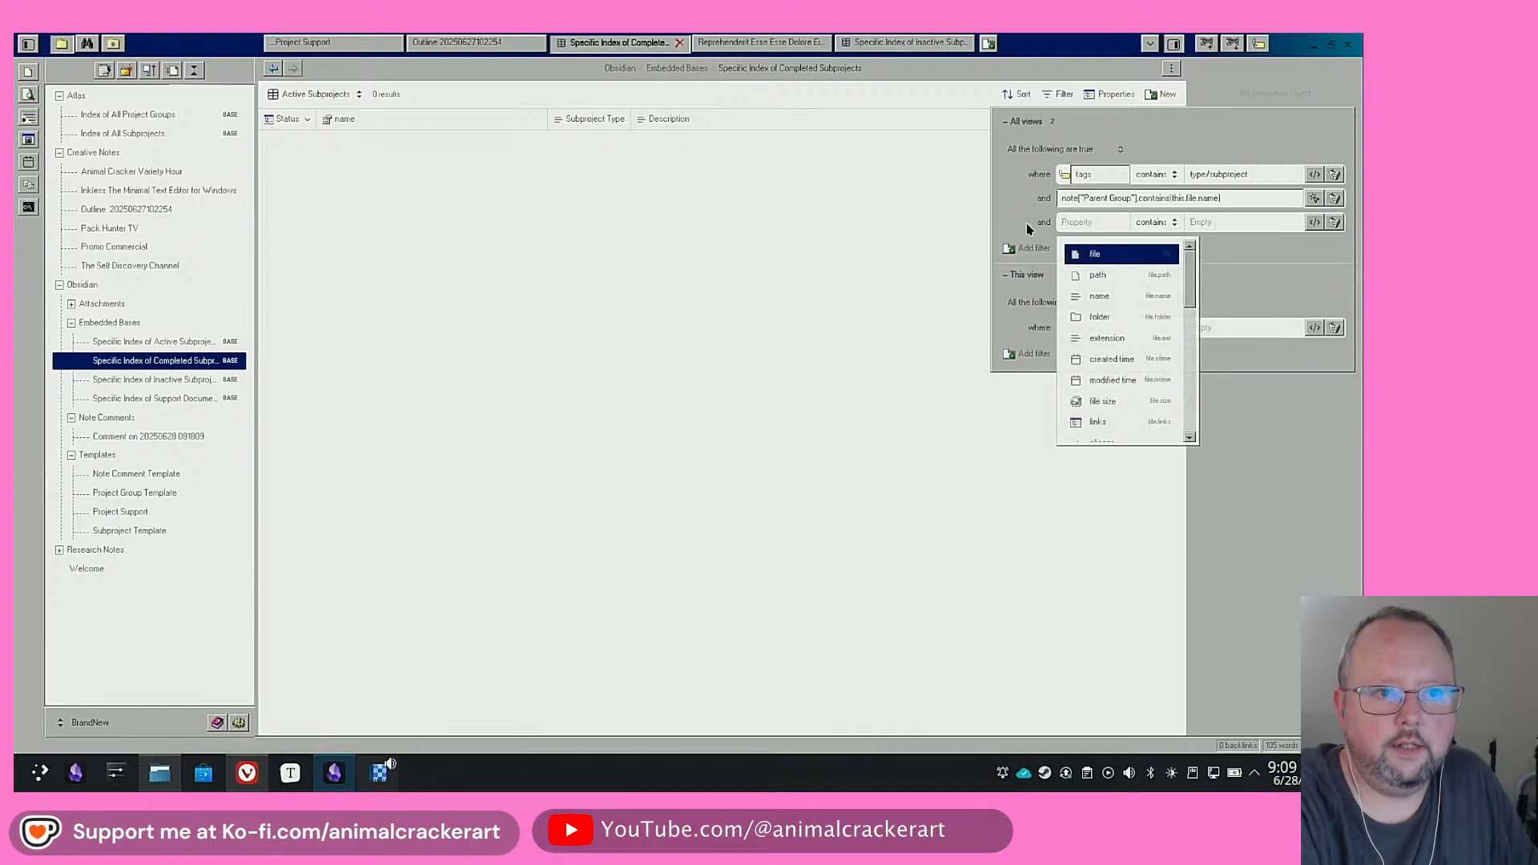
pyautogui.write('sta')
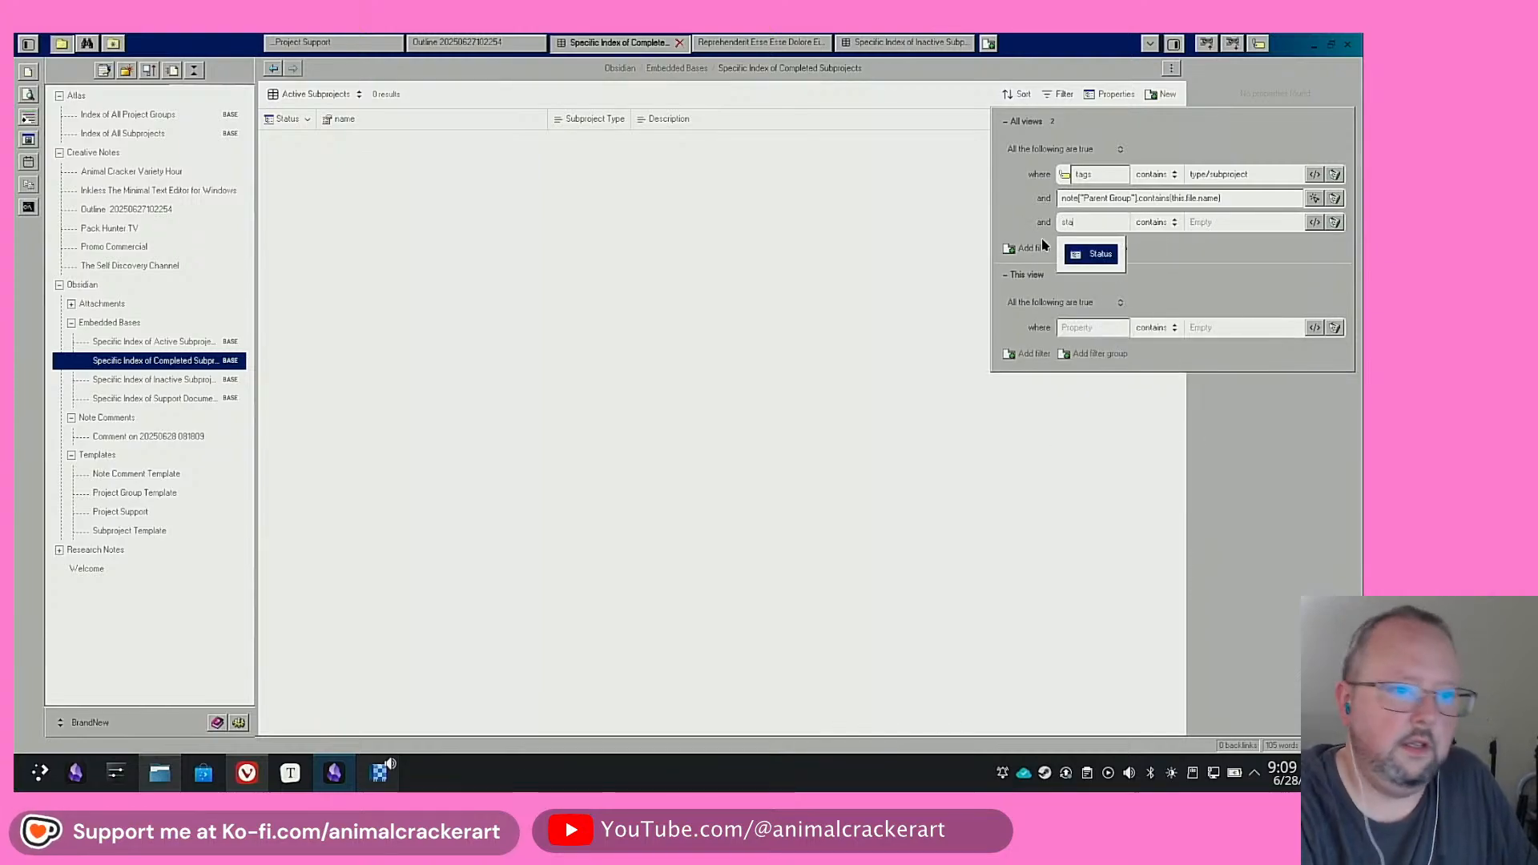
pyautogui.click(1105, 255)
pyautogui.click(1221, 222)
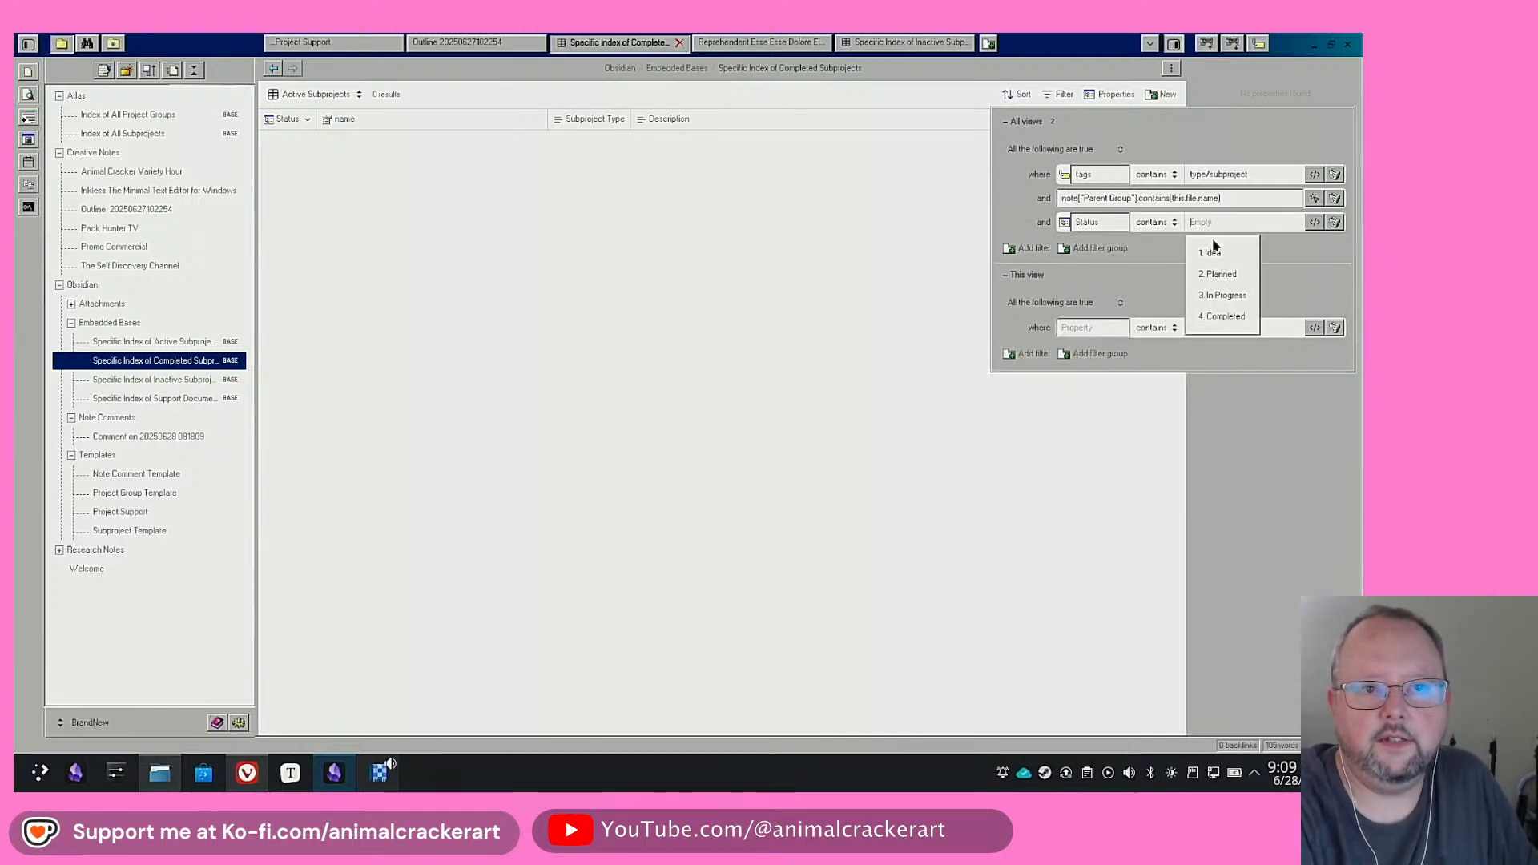
pyautogui.click(1224, 317)
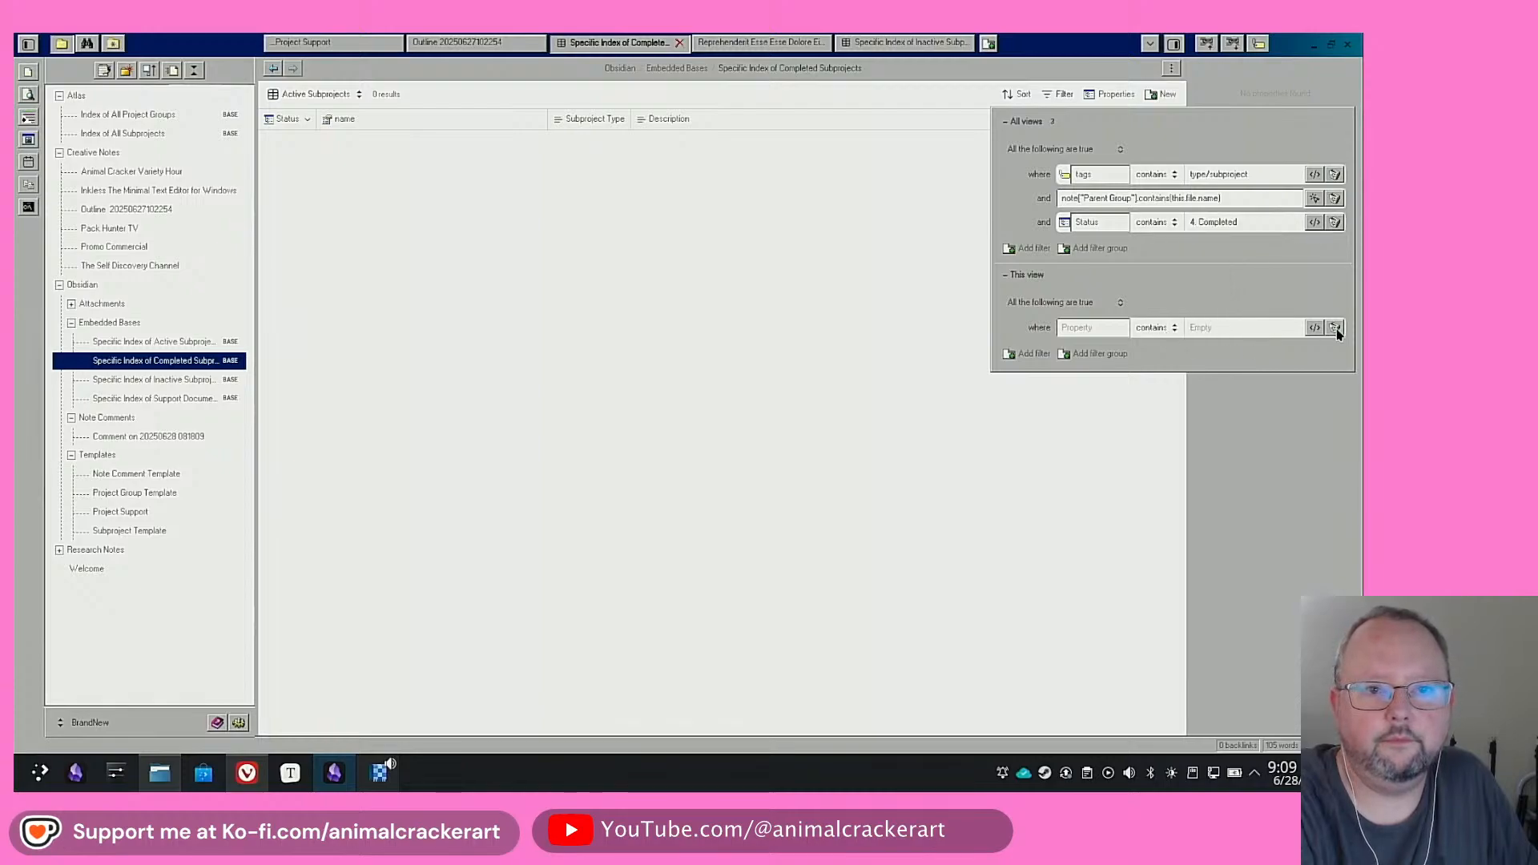
pyautogui.click(931, 269)
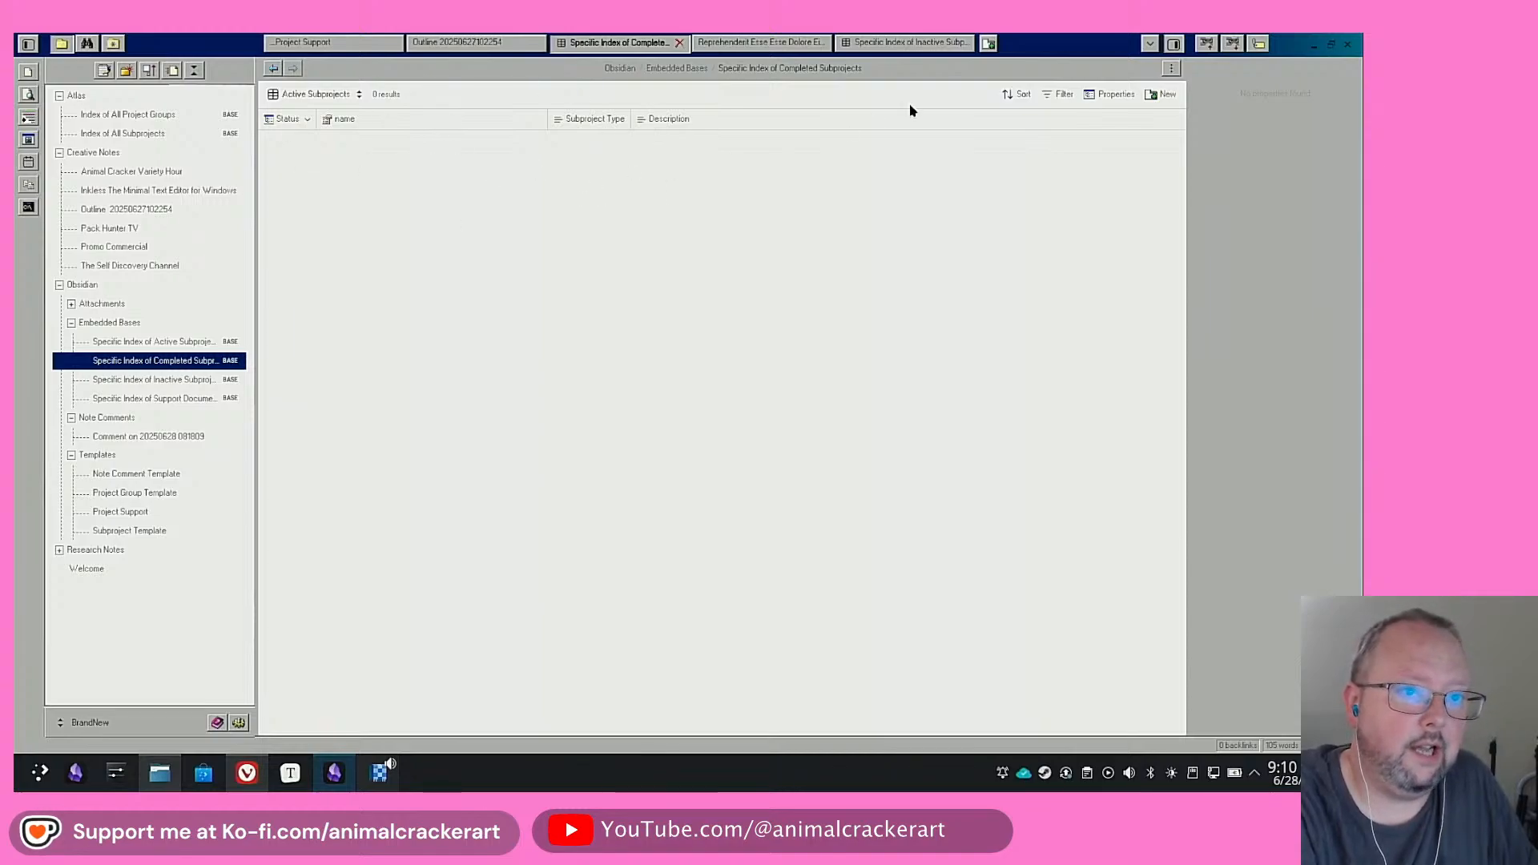
pyautogui.click(1059, 94)
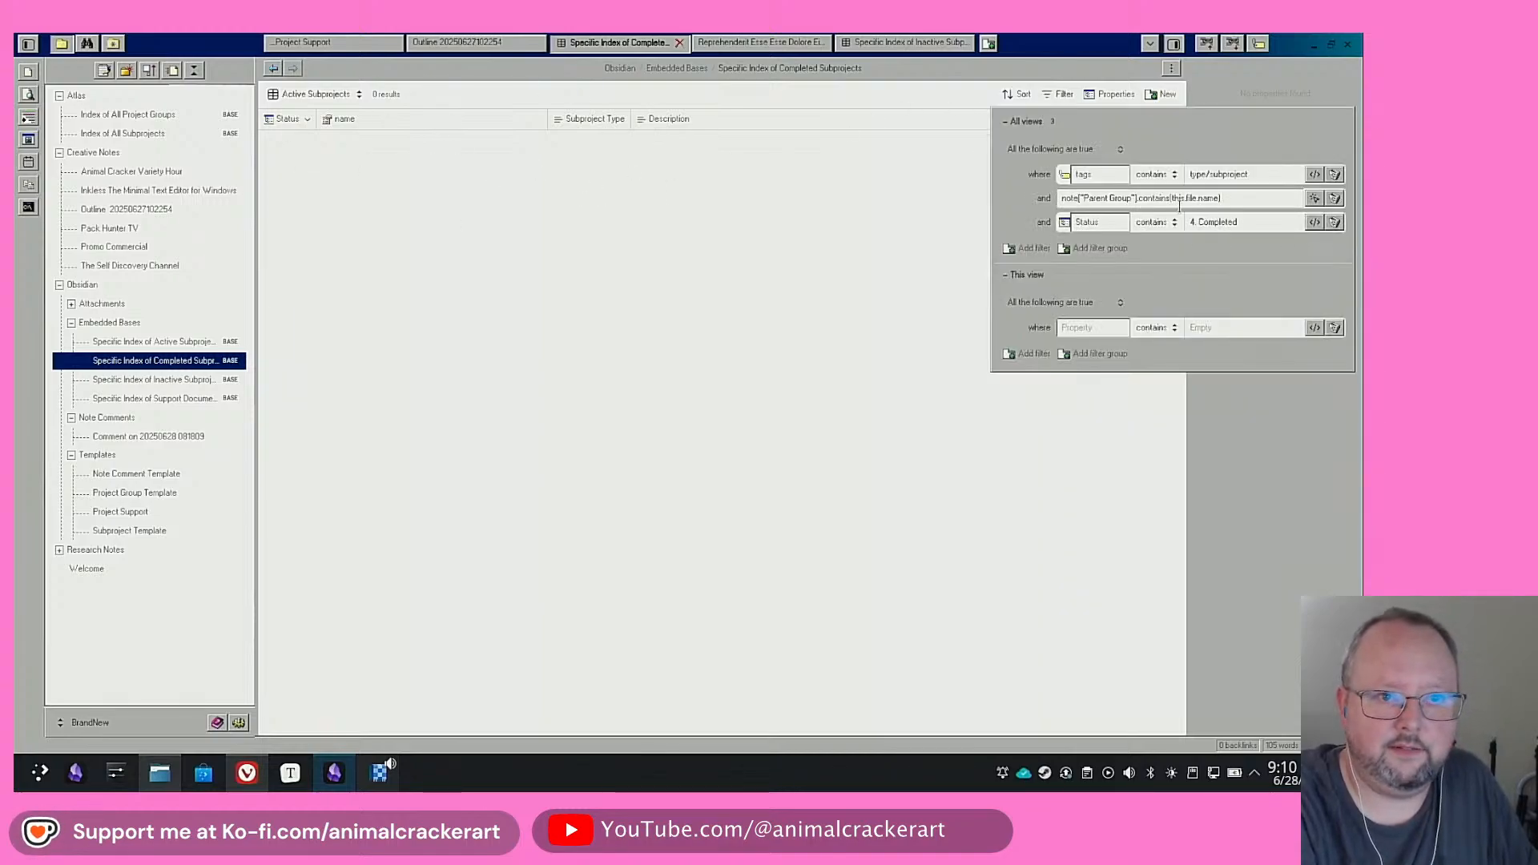
pyautogui.click(591, 257)
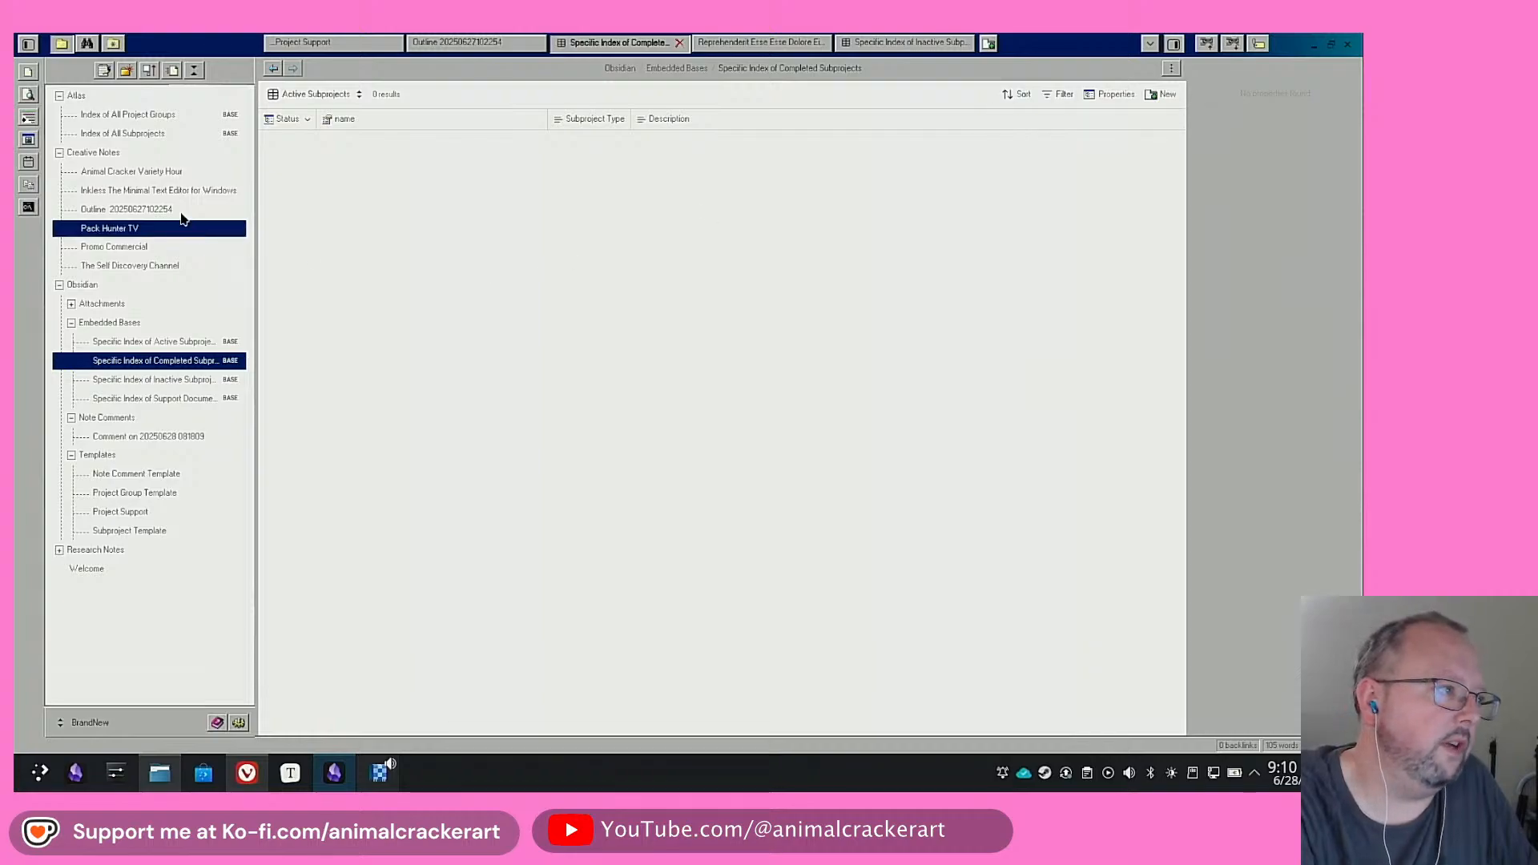
# Embed the Specific Index of Completed Subprojects base at the end of the Animal Cracker Variety Hour note under a "Completed Subprojects" heading
pyautogui.click(153, 169)
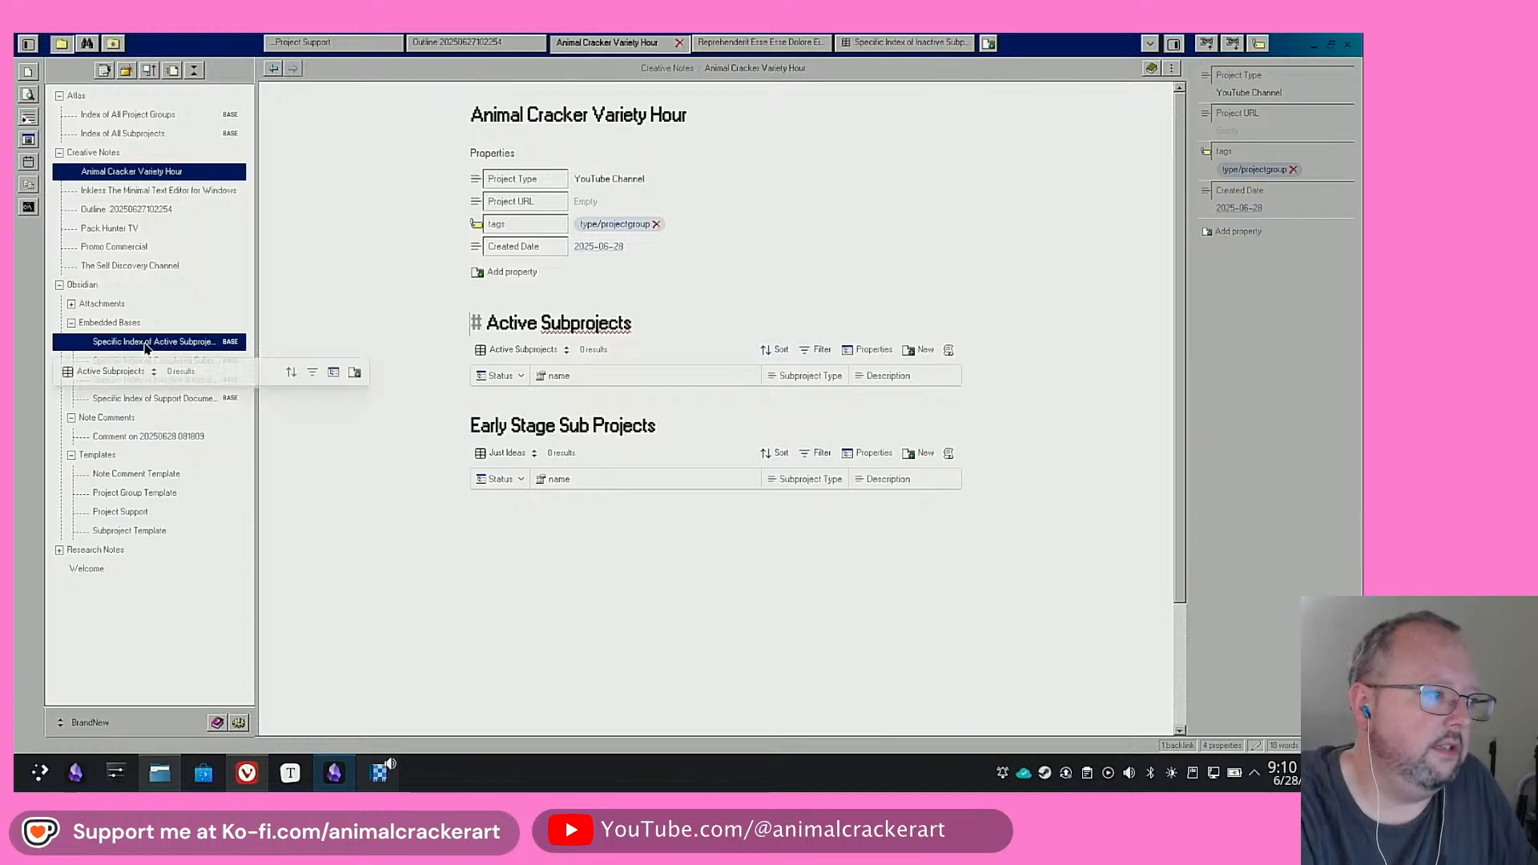
pyautogui.moveTo(175, 362); pyautogui.dragTo(564, 555)
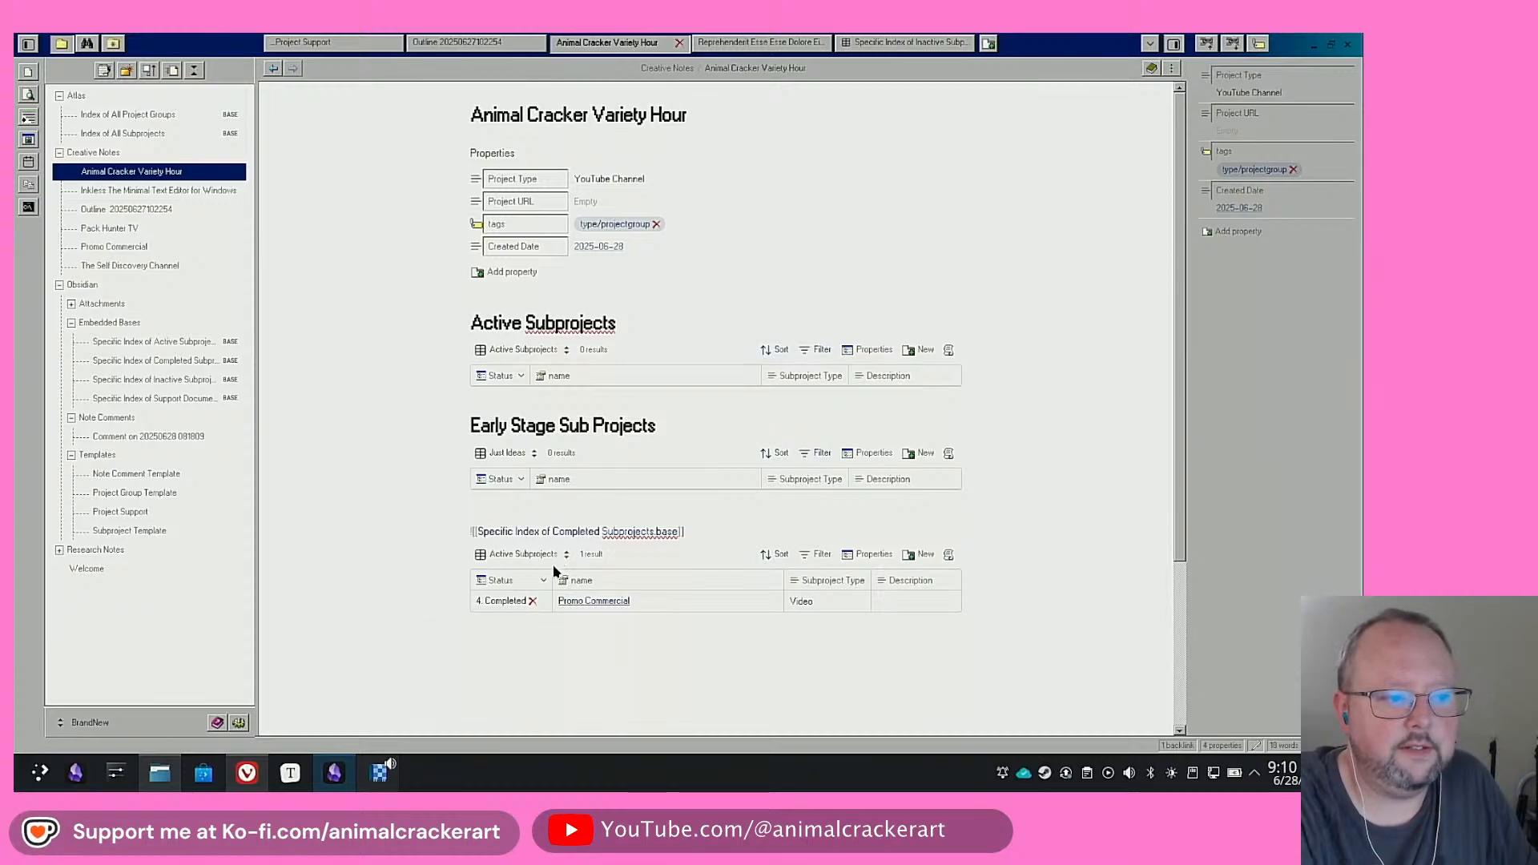
pyautogui.click(540, 510)
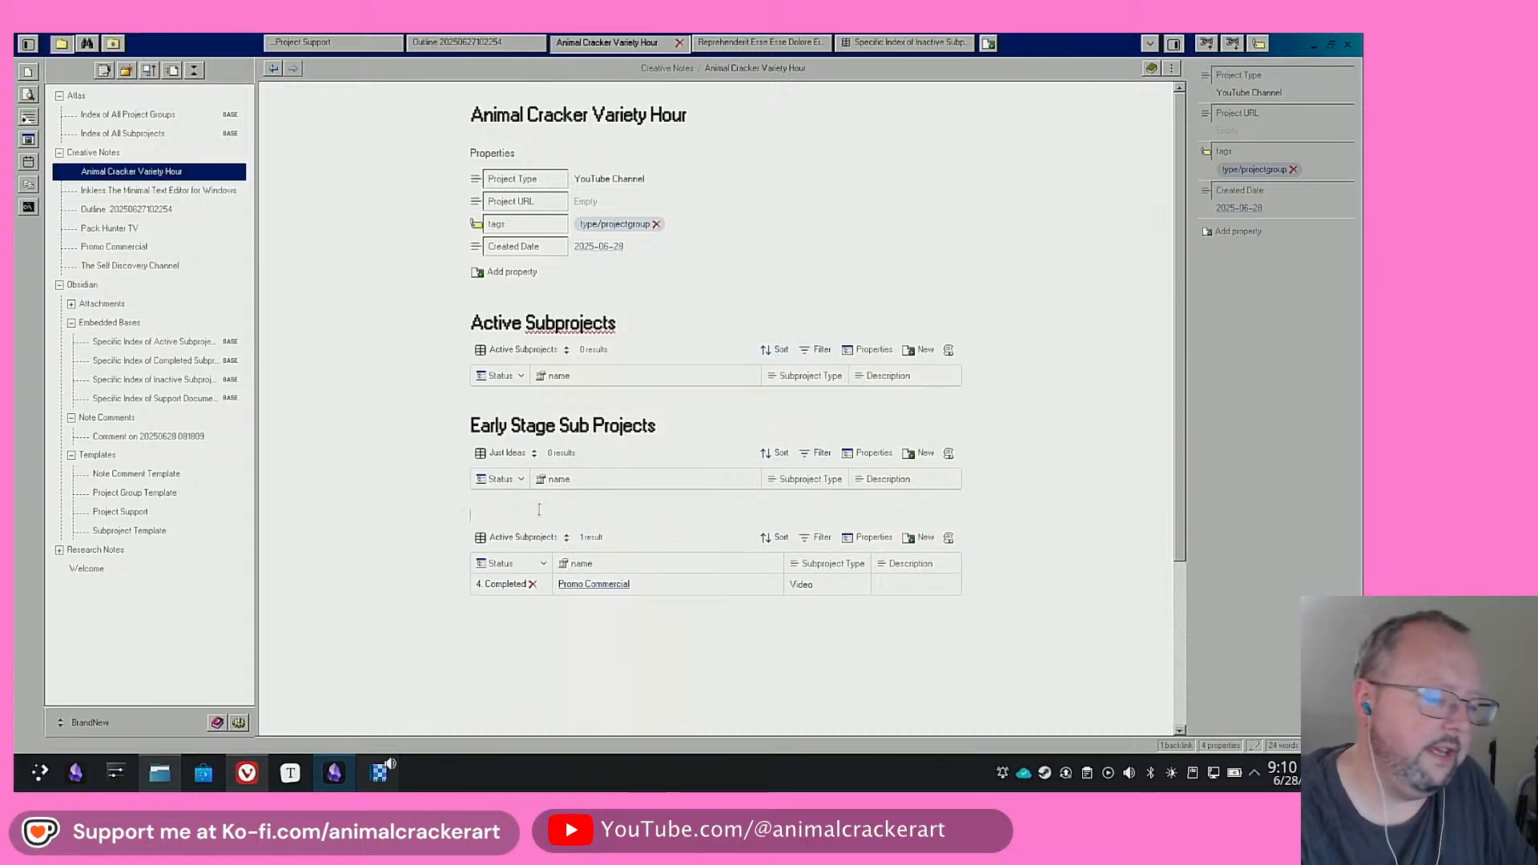
pyautogui.write('#')
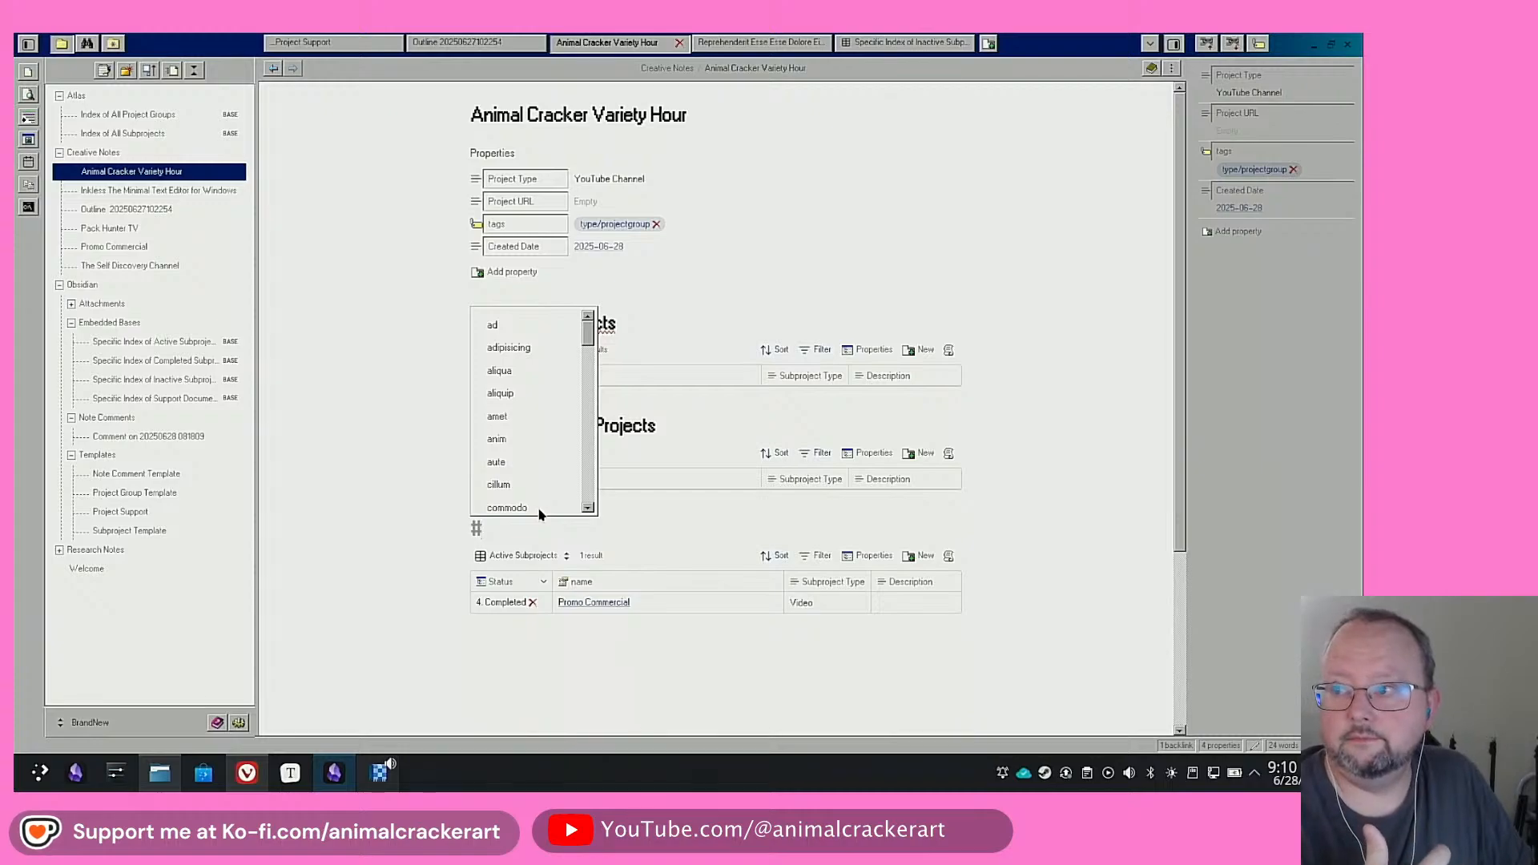
pyautogui.press('Escape')
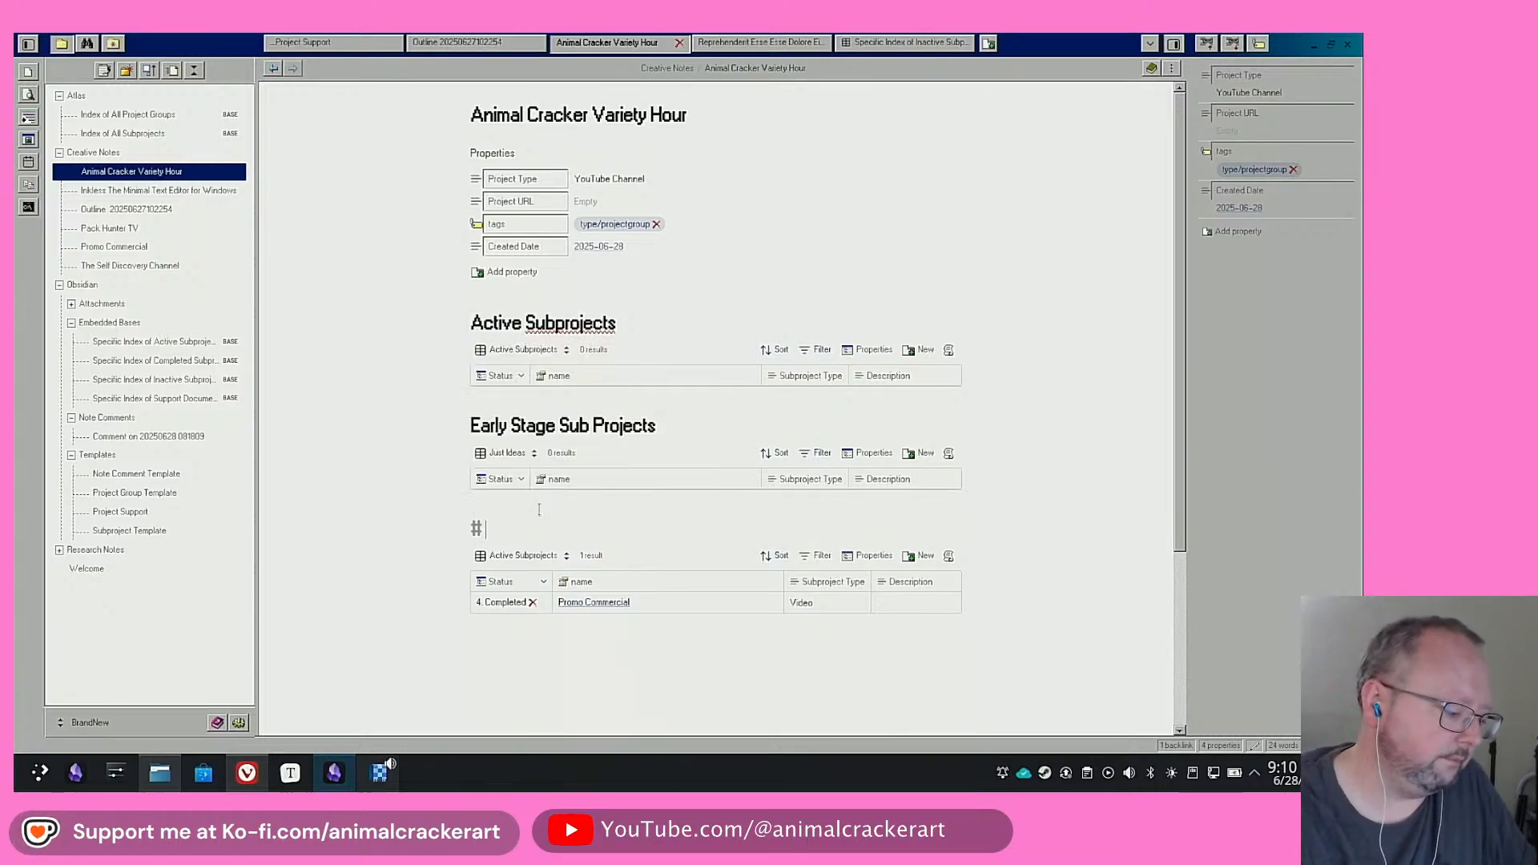
pyautogui.write('Compl')
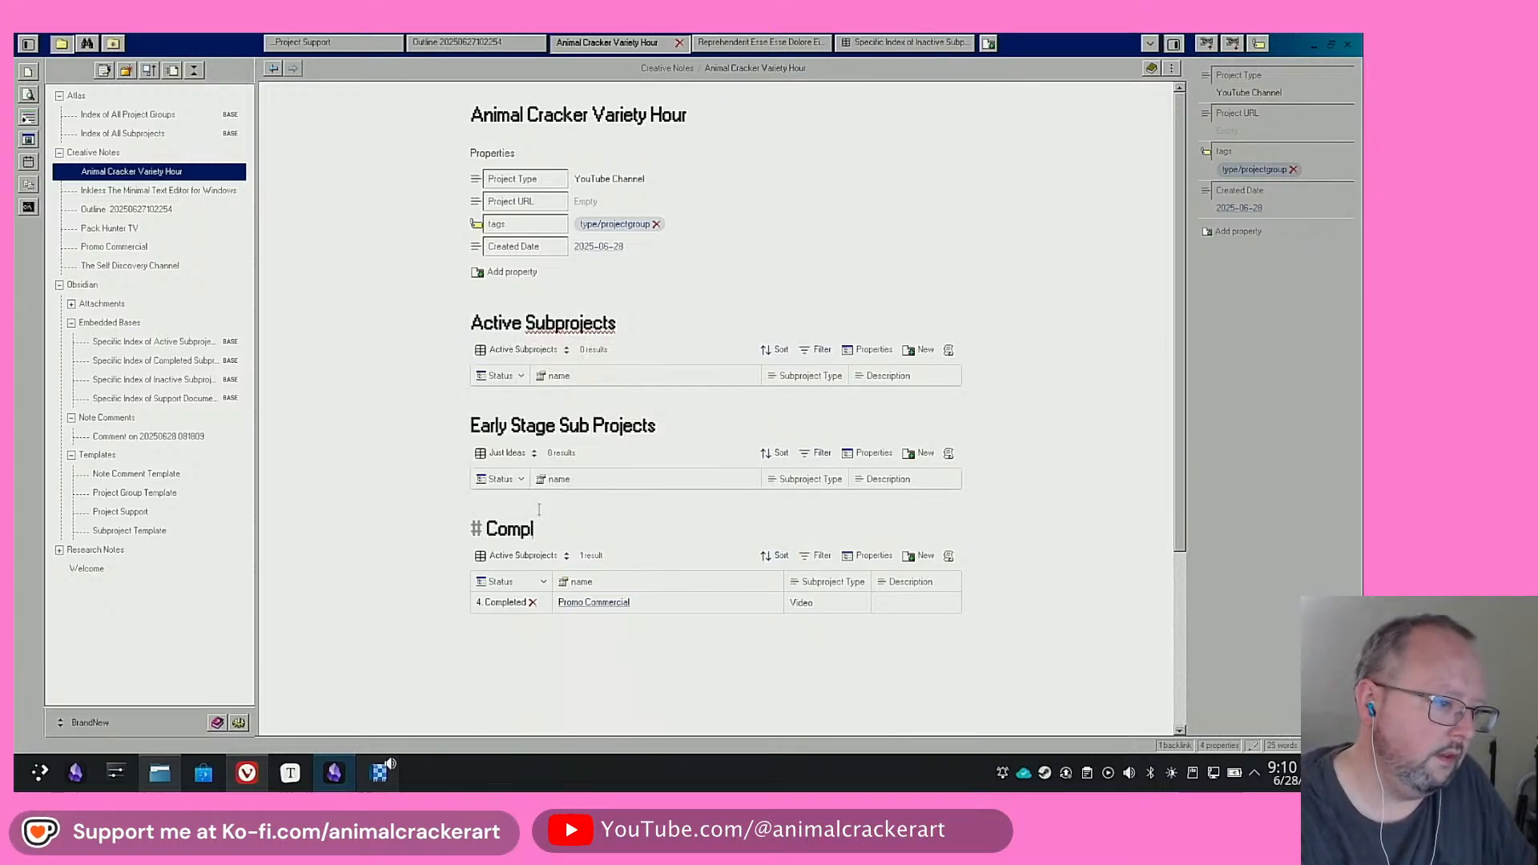
pyautogui.write('eted Subprojects')
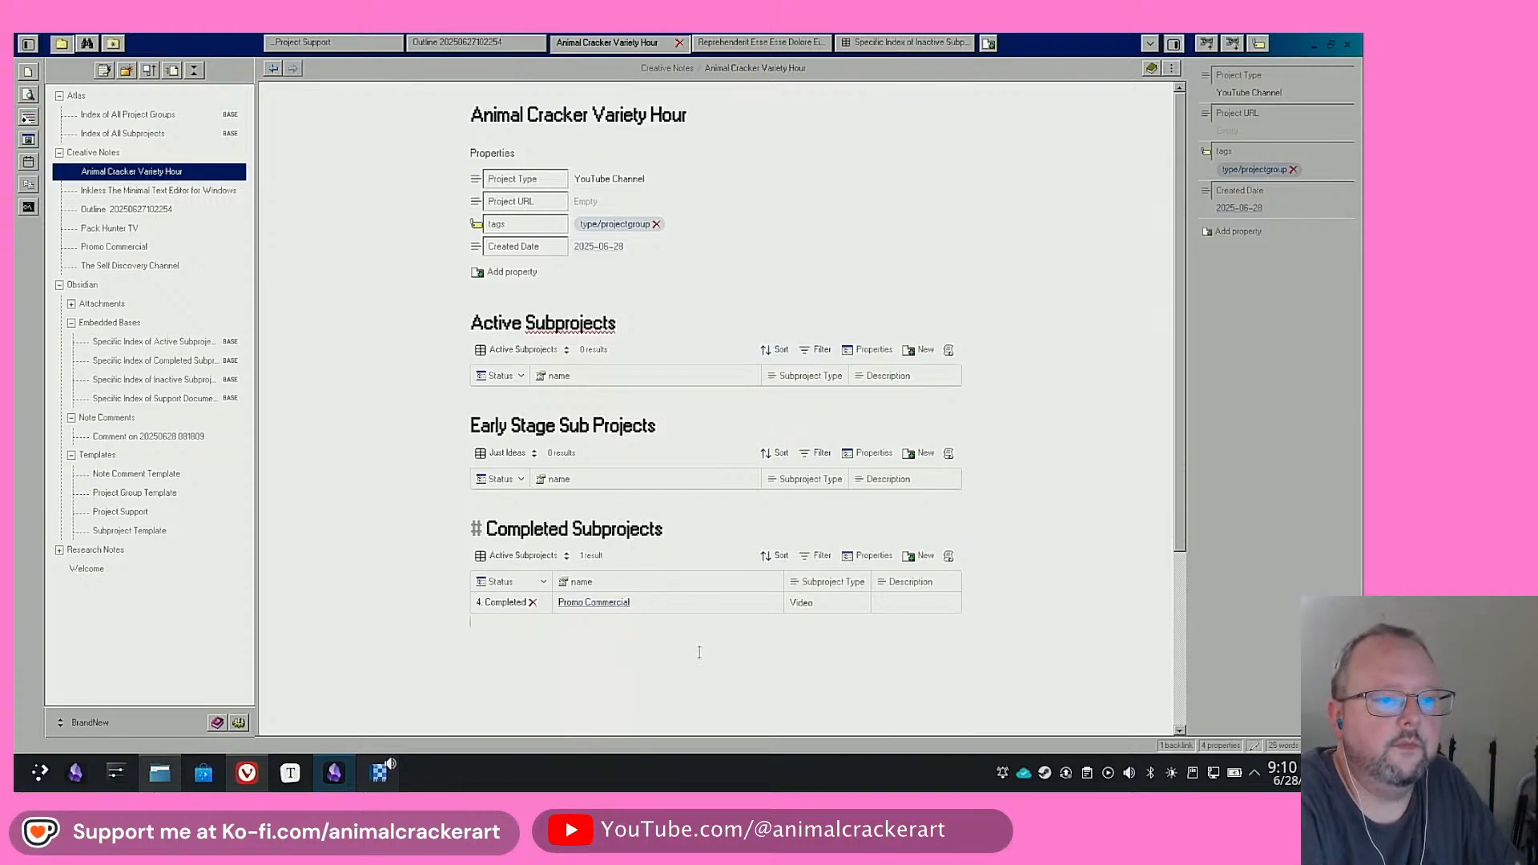
pyautogui.click(748, 650)
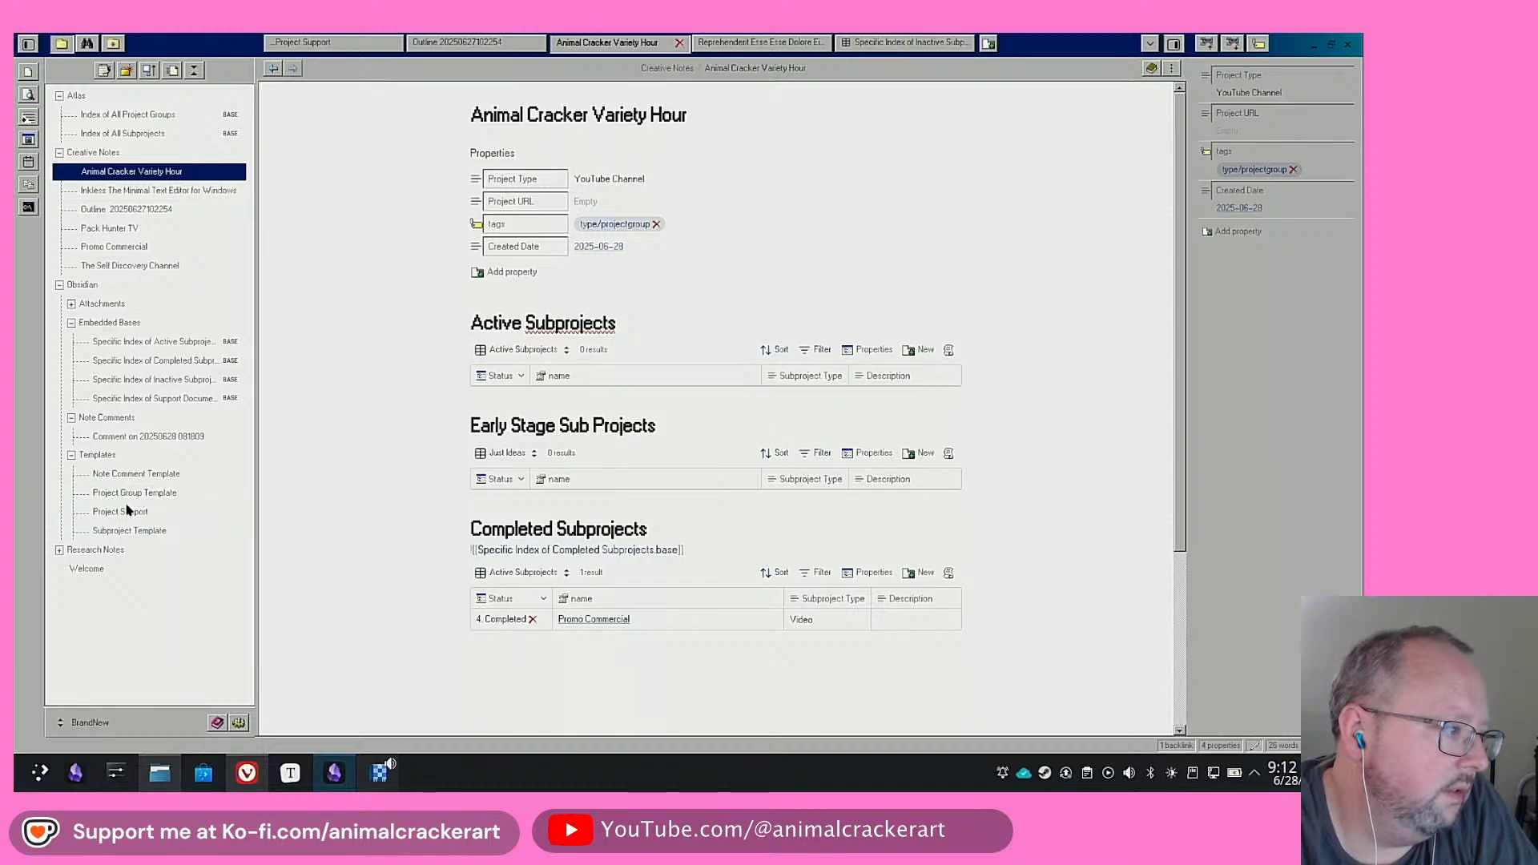
# Add a "Completed Date" property to the Subproject Template and set its property type to Date
pyautogui.click(129, 530)
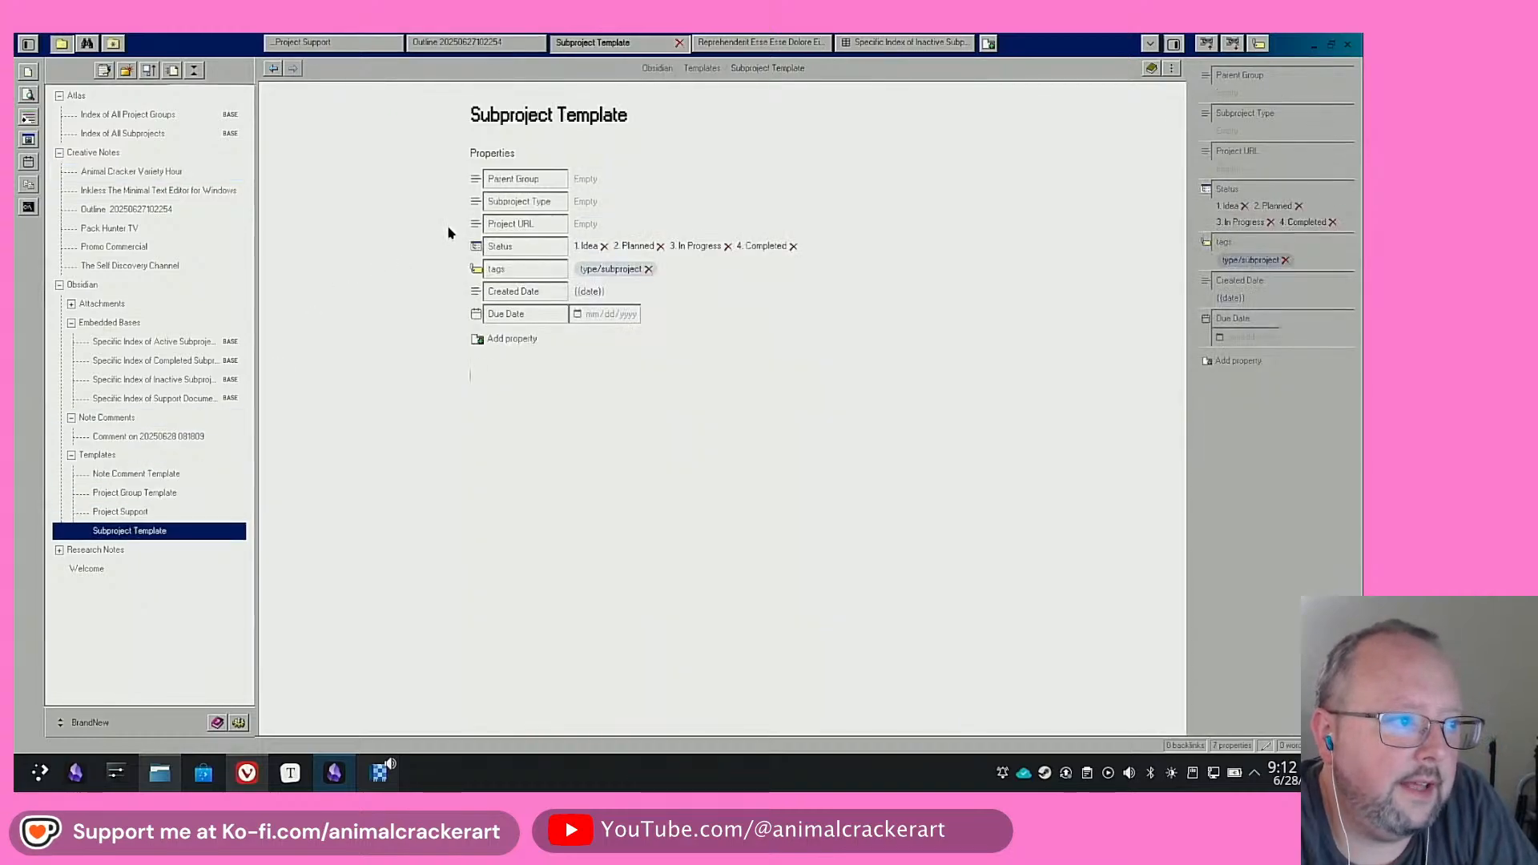
pyautogui.click(507, 341)
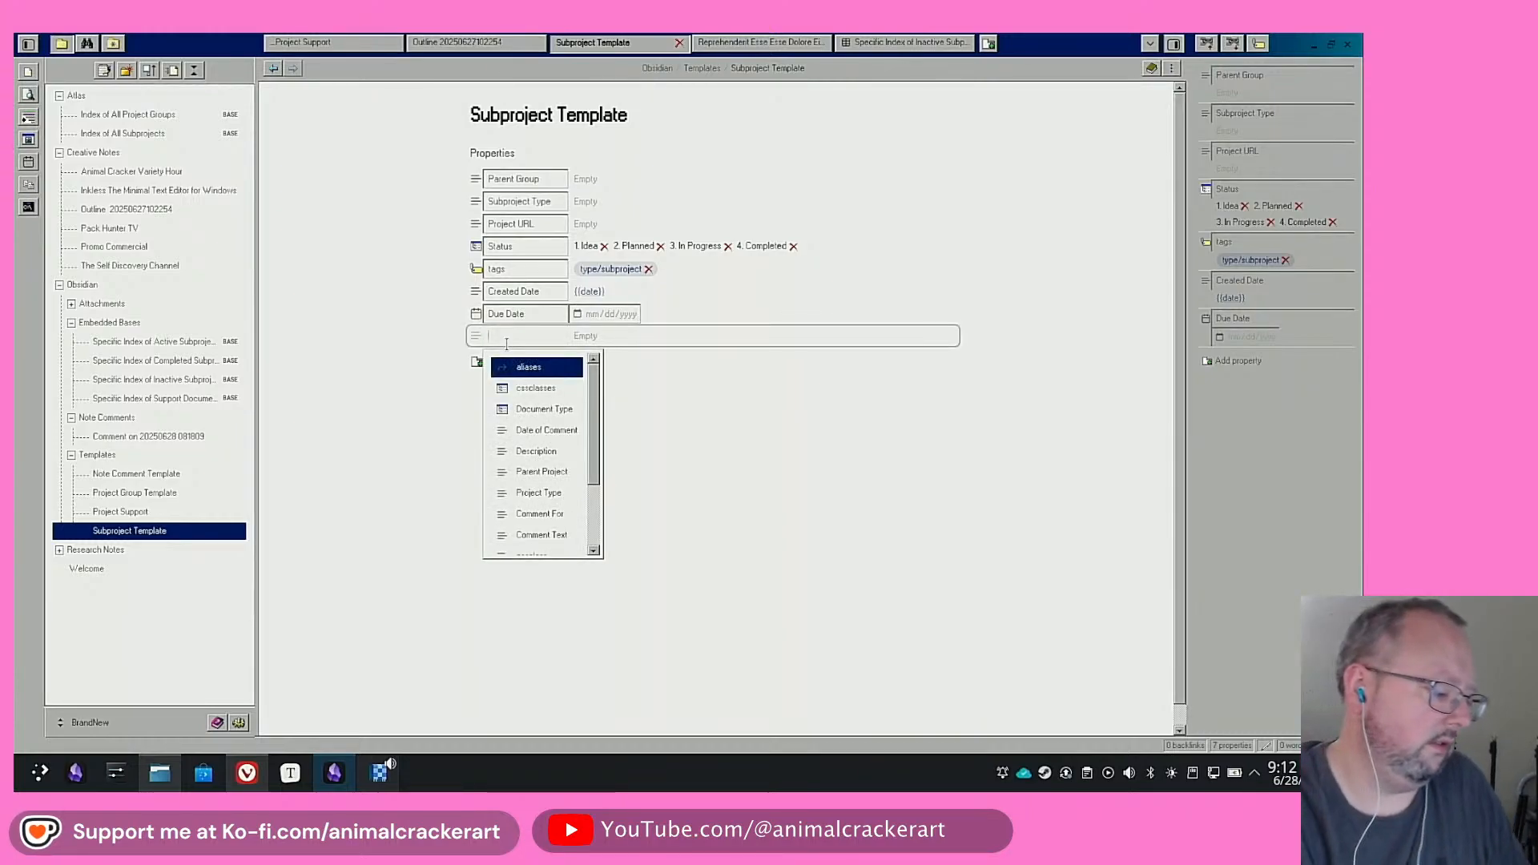
pyautogui.write('Completed')
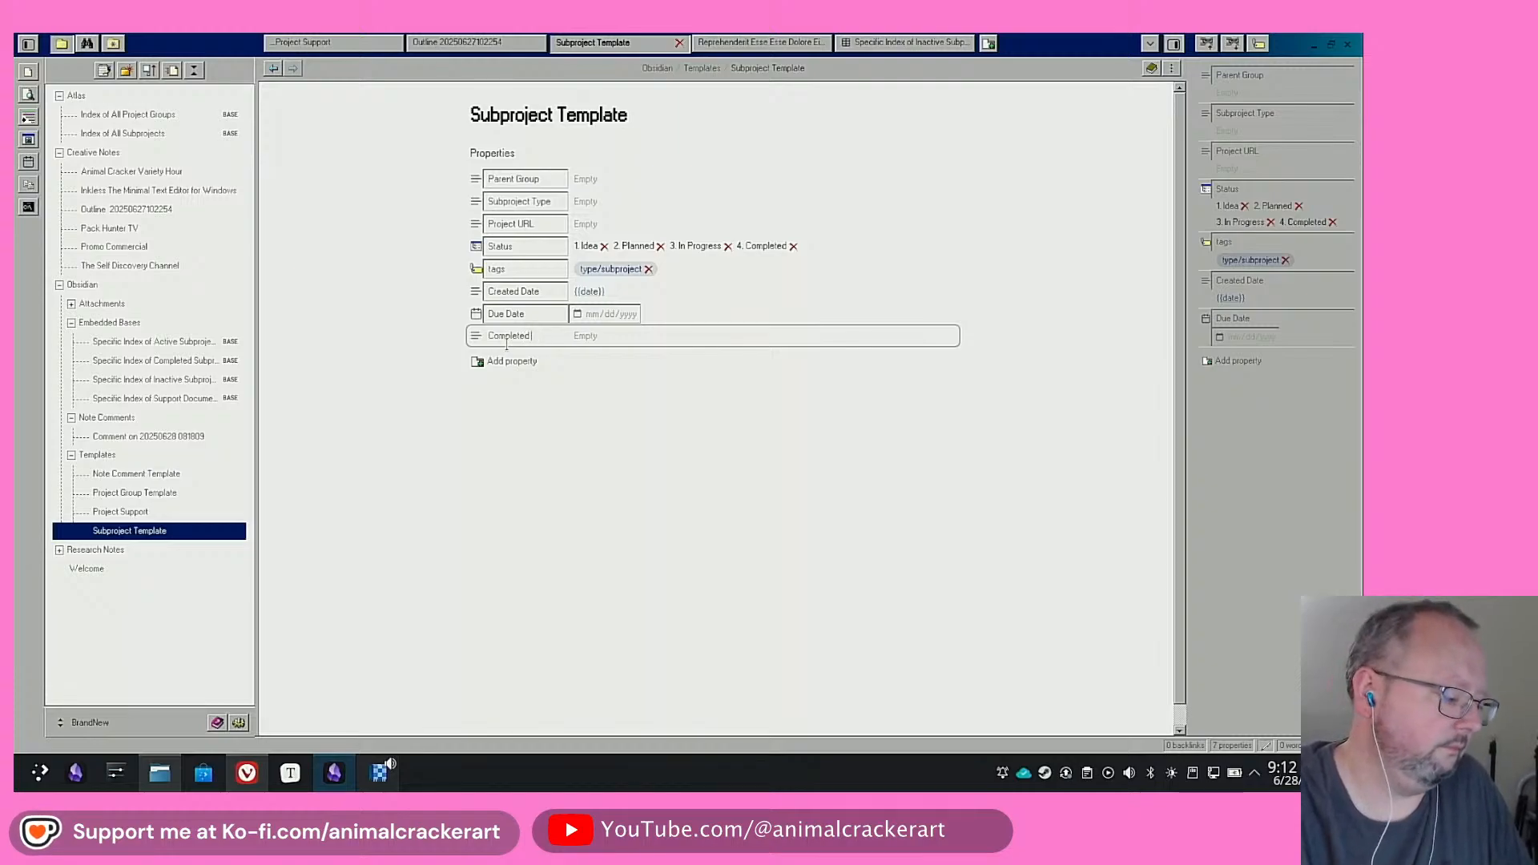
pyautogui.write(' Date Date')
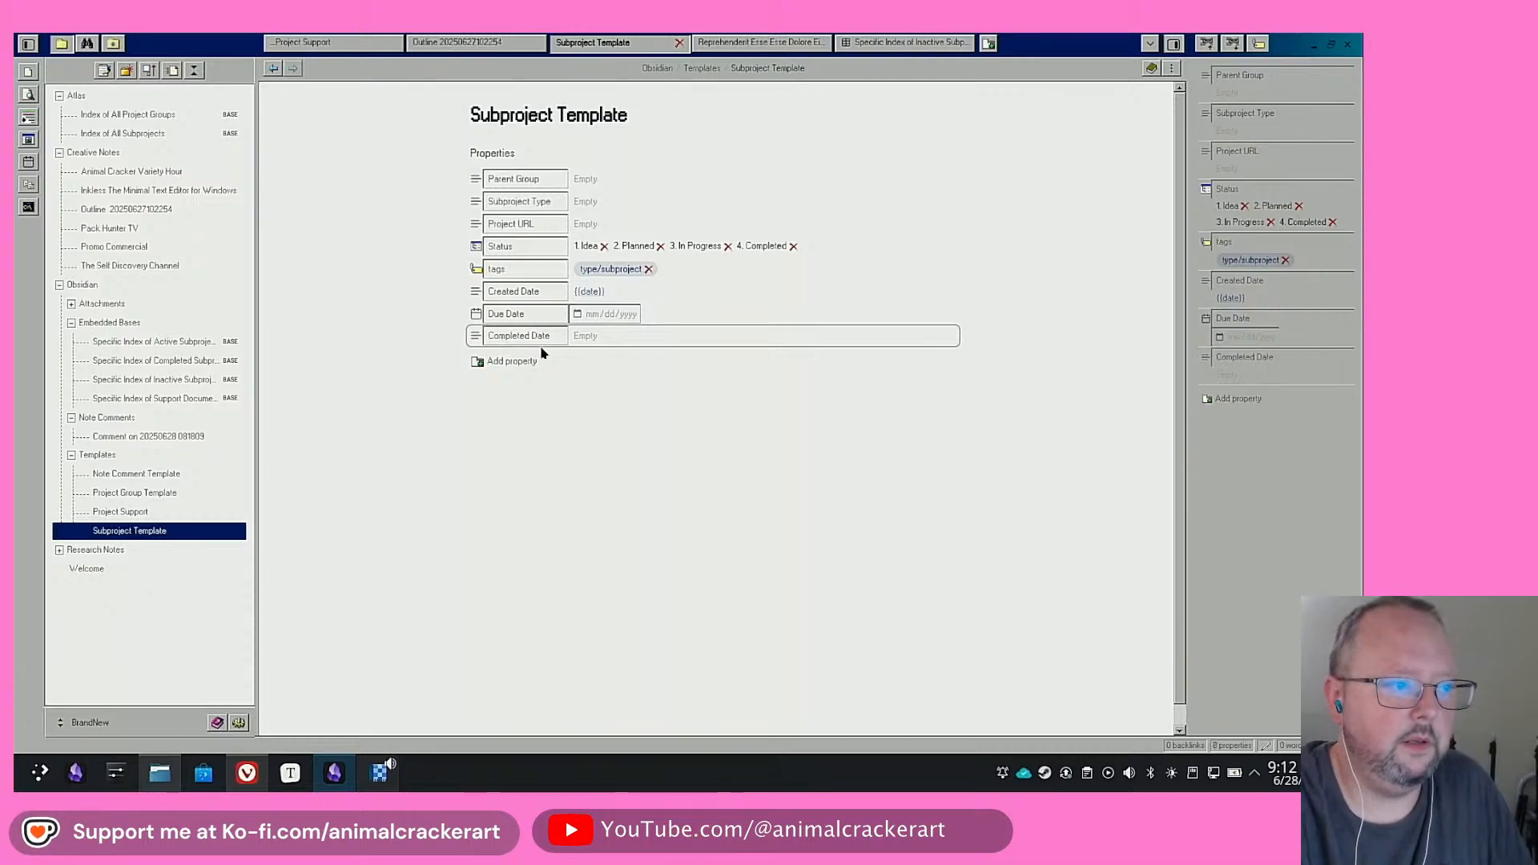
pyautogui.click(476, 338)
pyautogui.moveTo(531, 355)
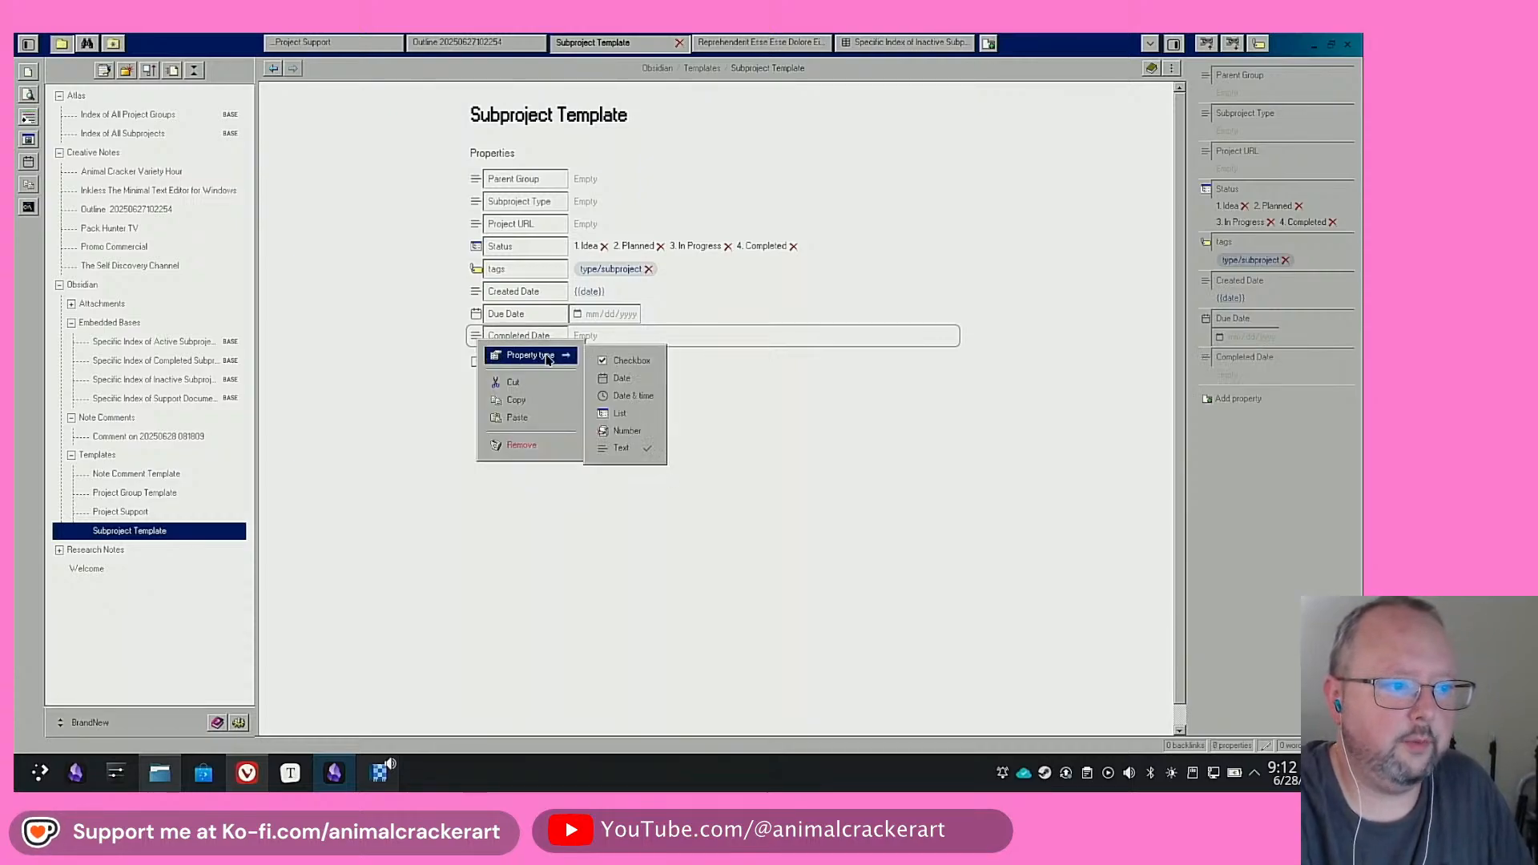
pyautogui.click(603, 381)
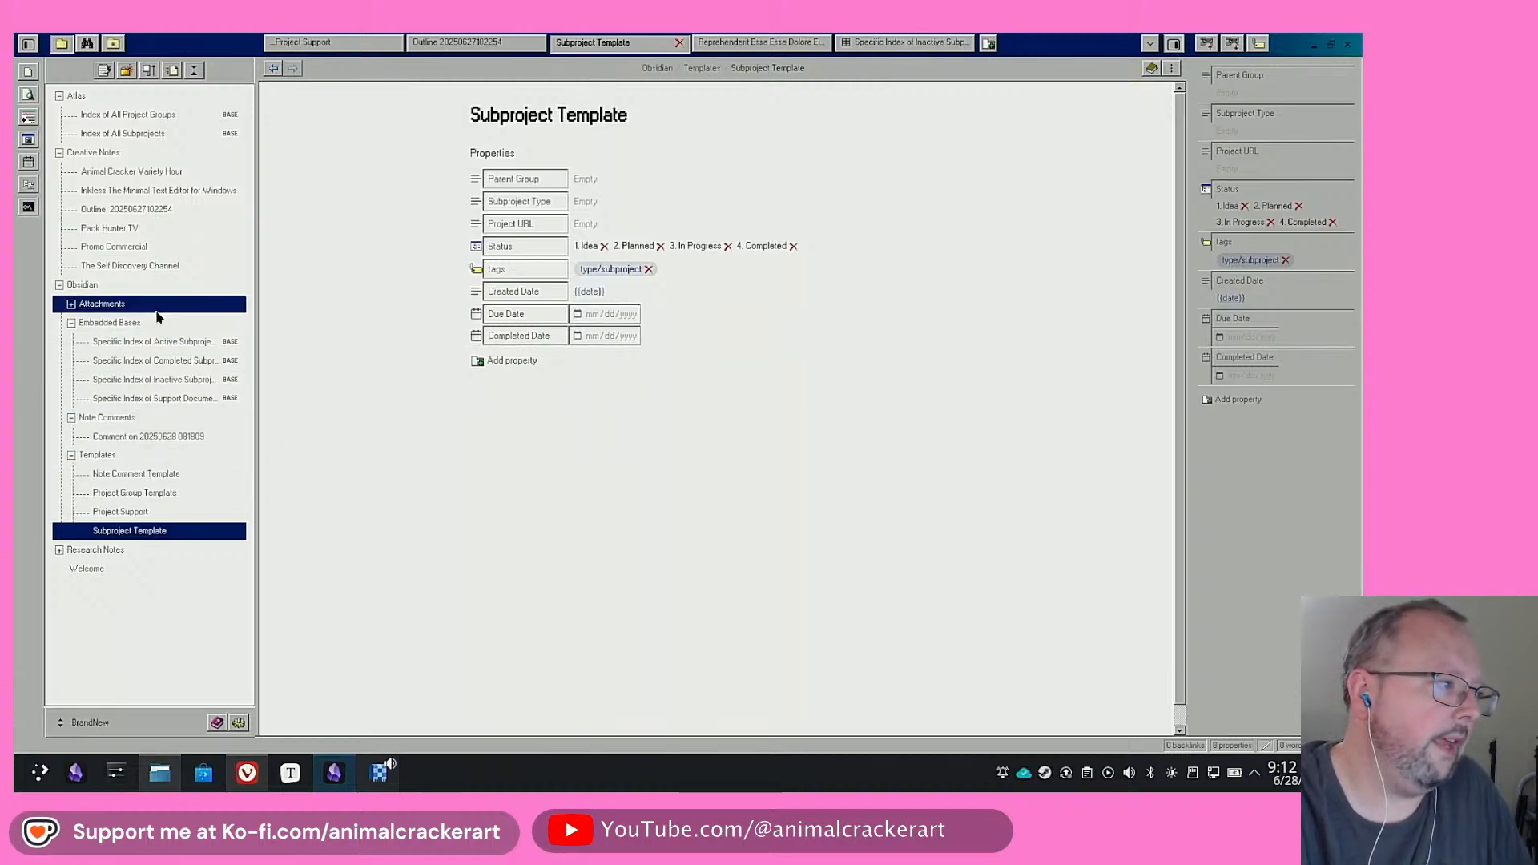
# Check the properties available as columns in the Specific Index of Completed Subprojects base
pyautogui.click(129, 173)
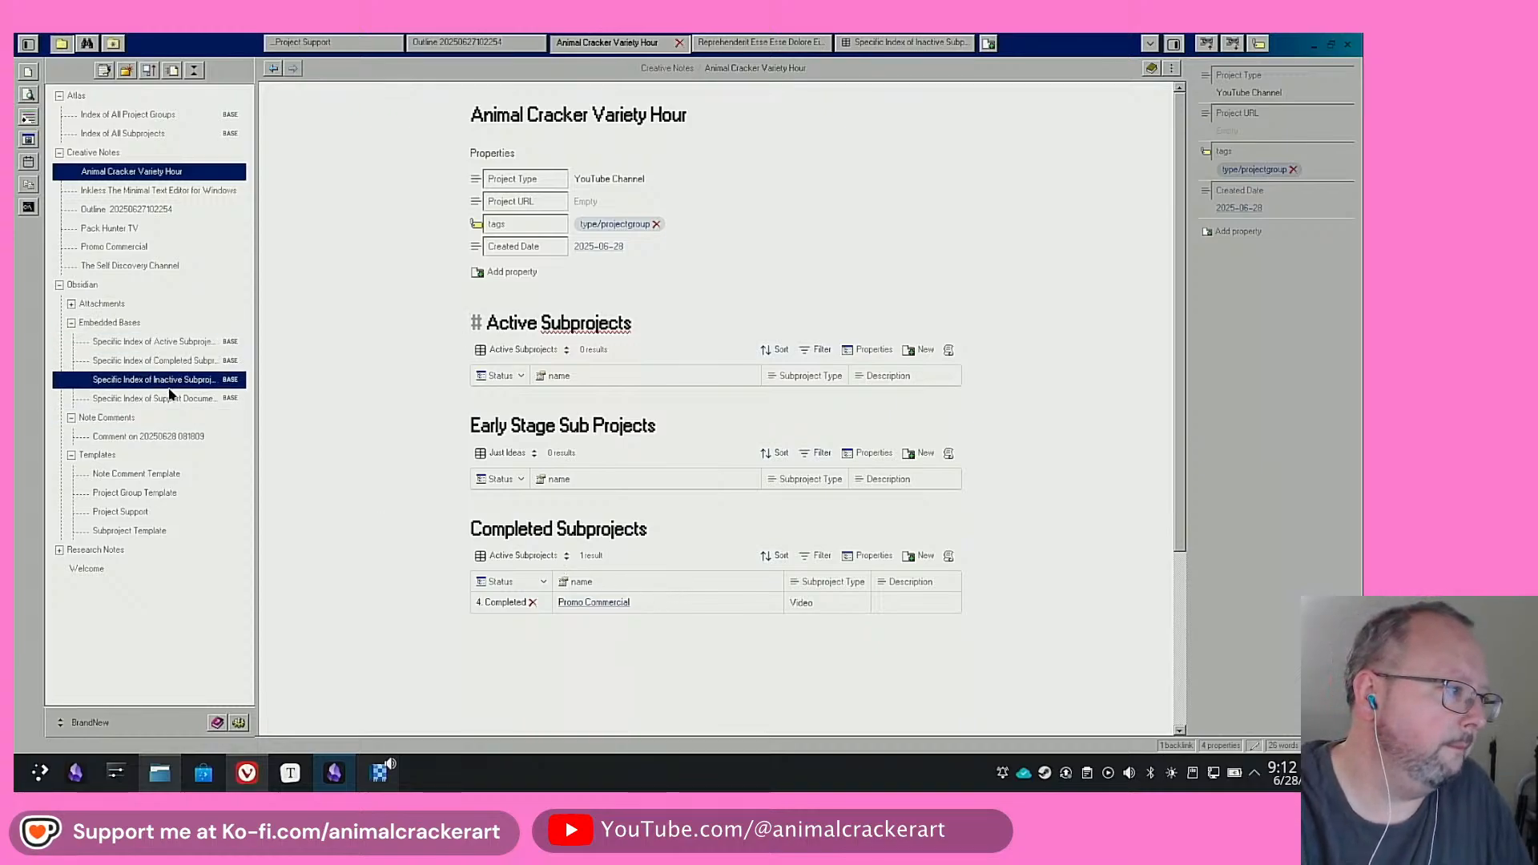
pyautogui.click(192, 360)
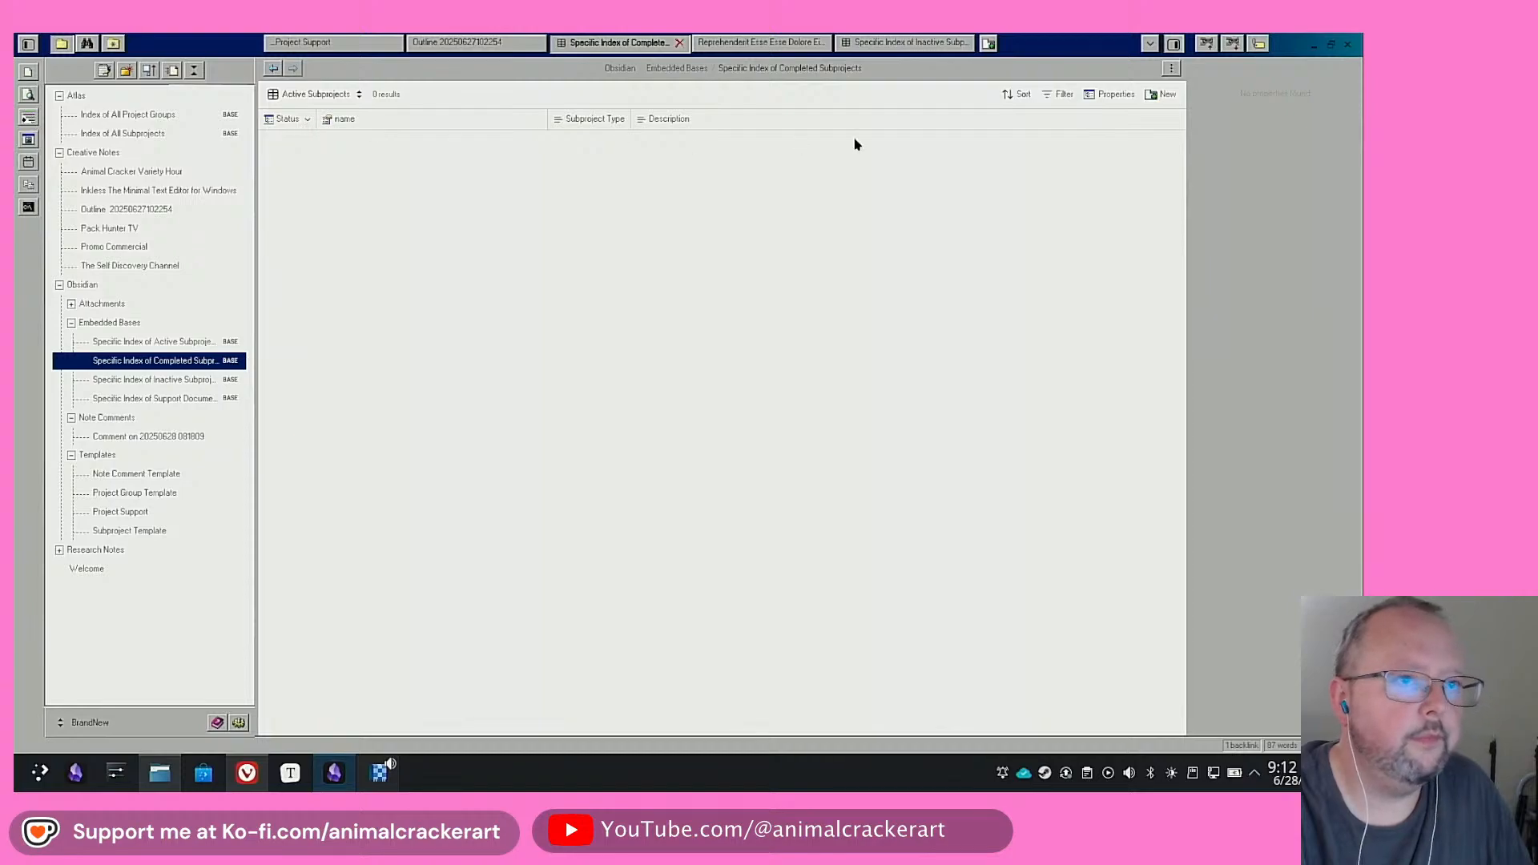
pyautogui.click(1109, 96)
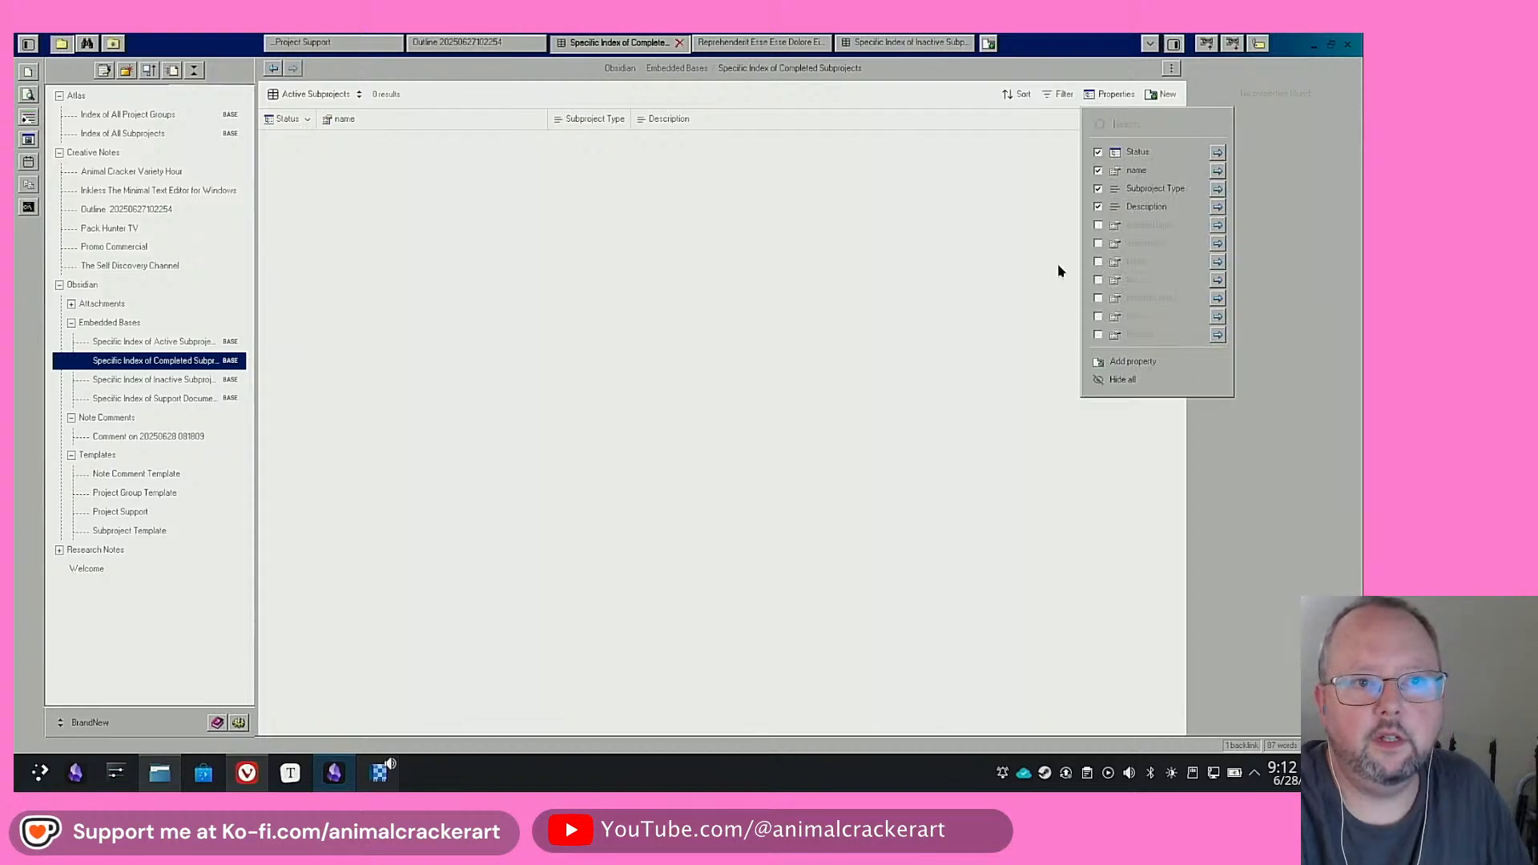
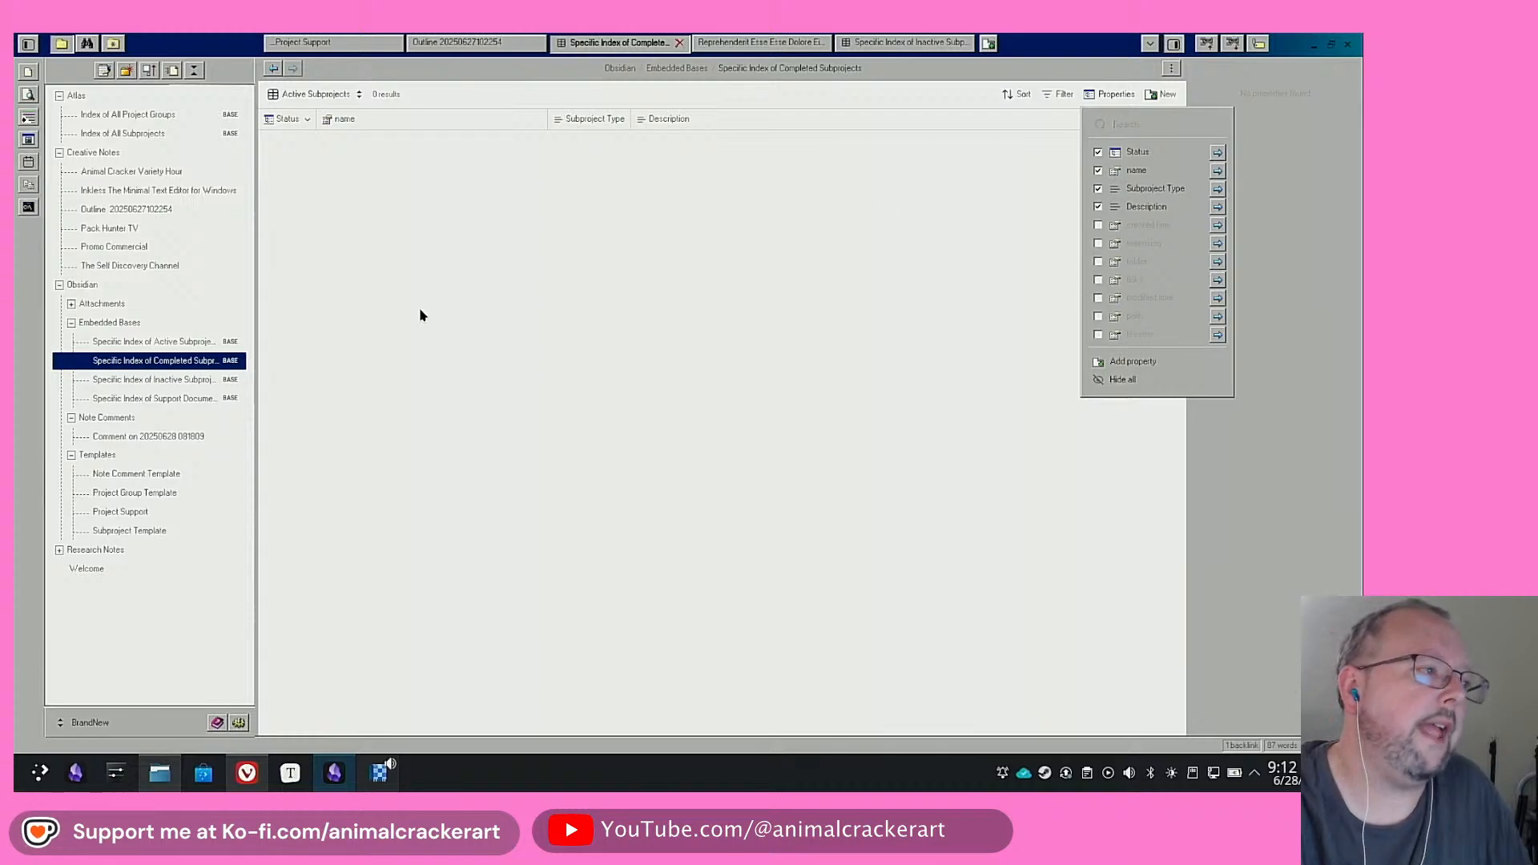
pyautogui.click(414, 404)
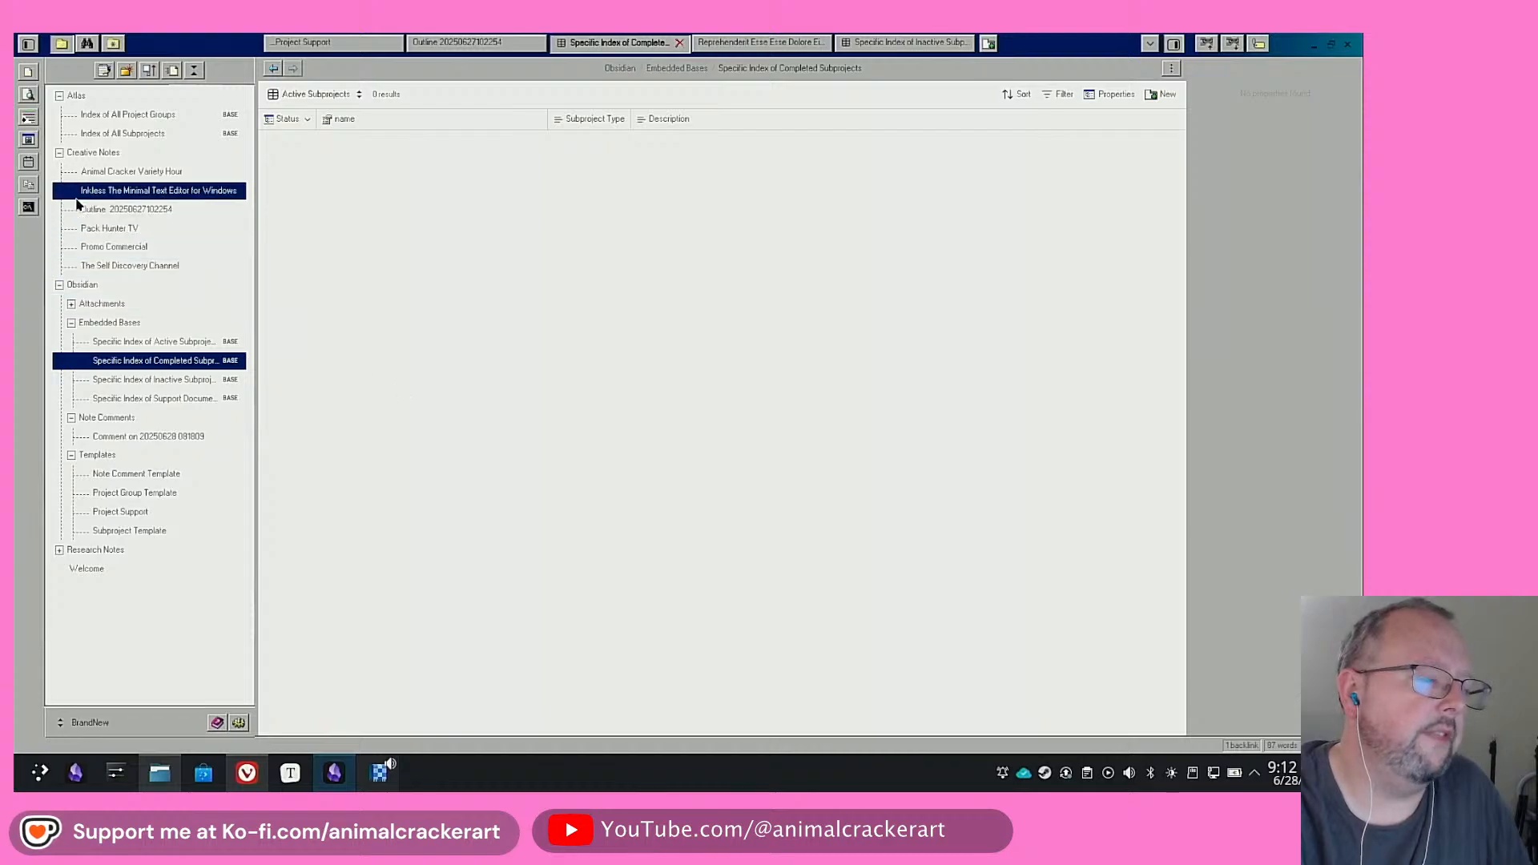
# Add the Completed Date property to the Promo Commercial note and set it to 06/25/2025
pyautogui.click(113, 247)
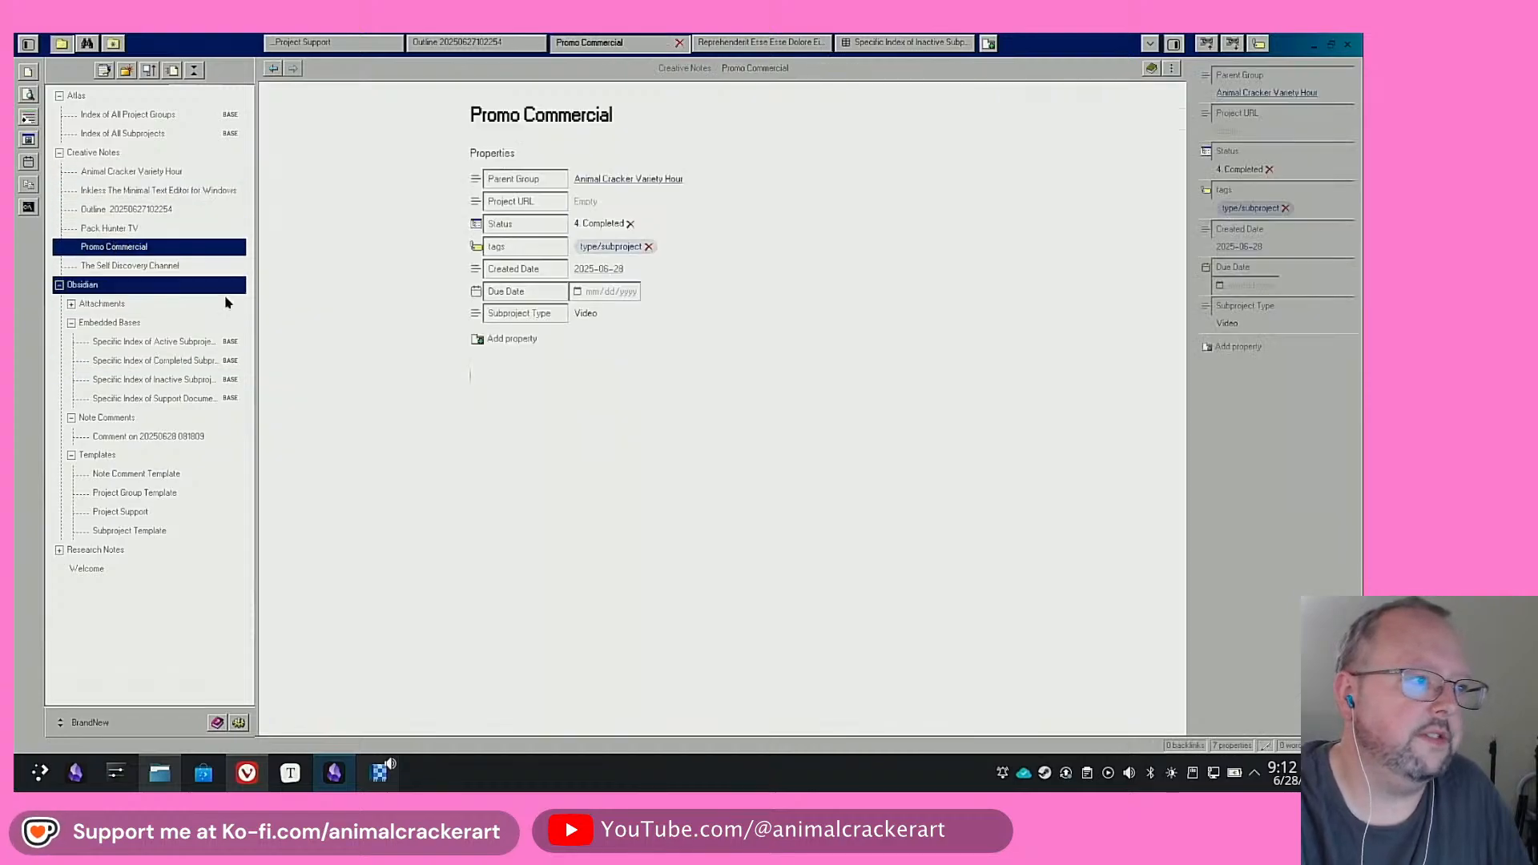
pyautogui.click(506, 342)
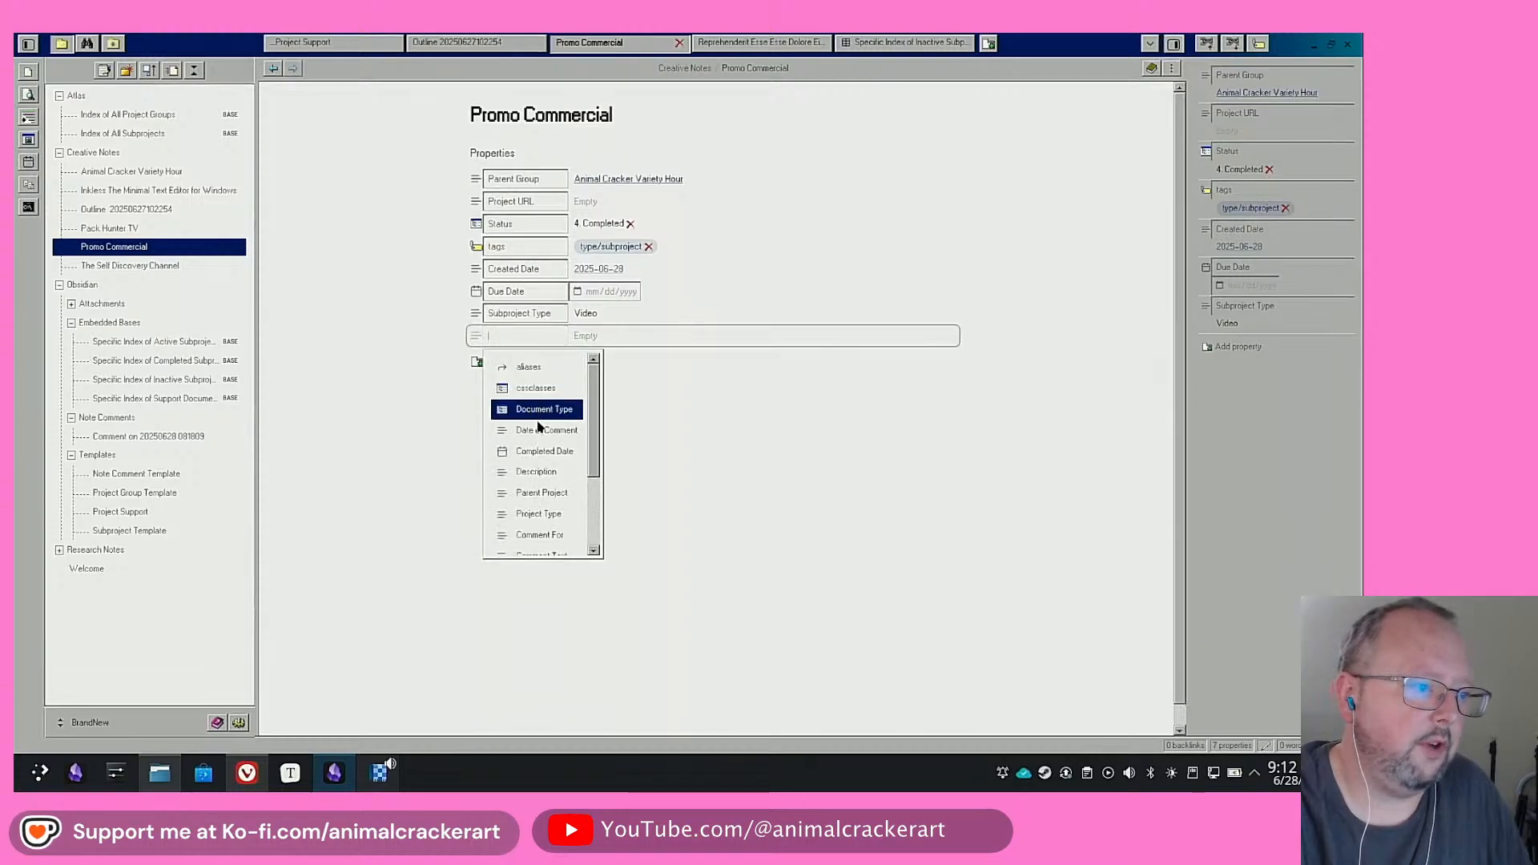
pyautogui.click(545, 451)
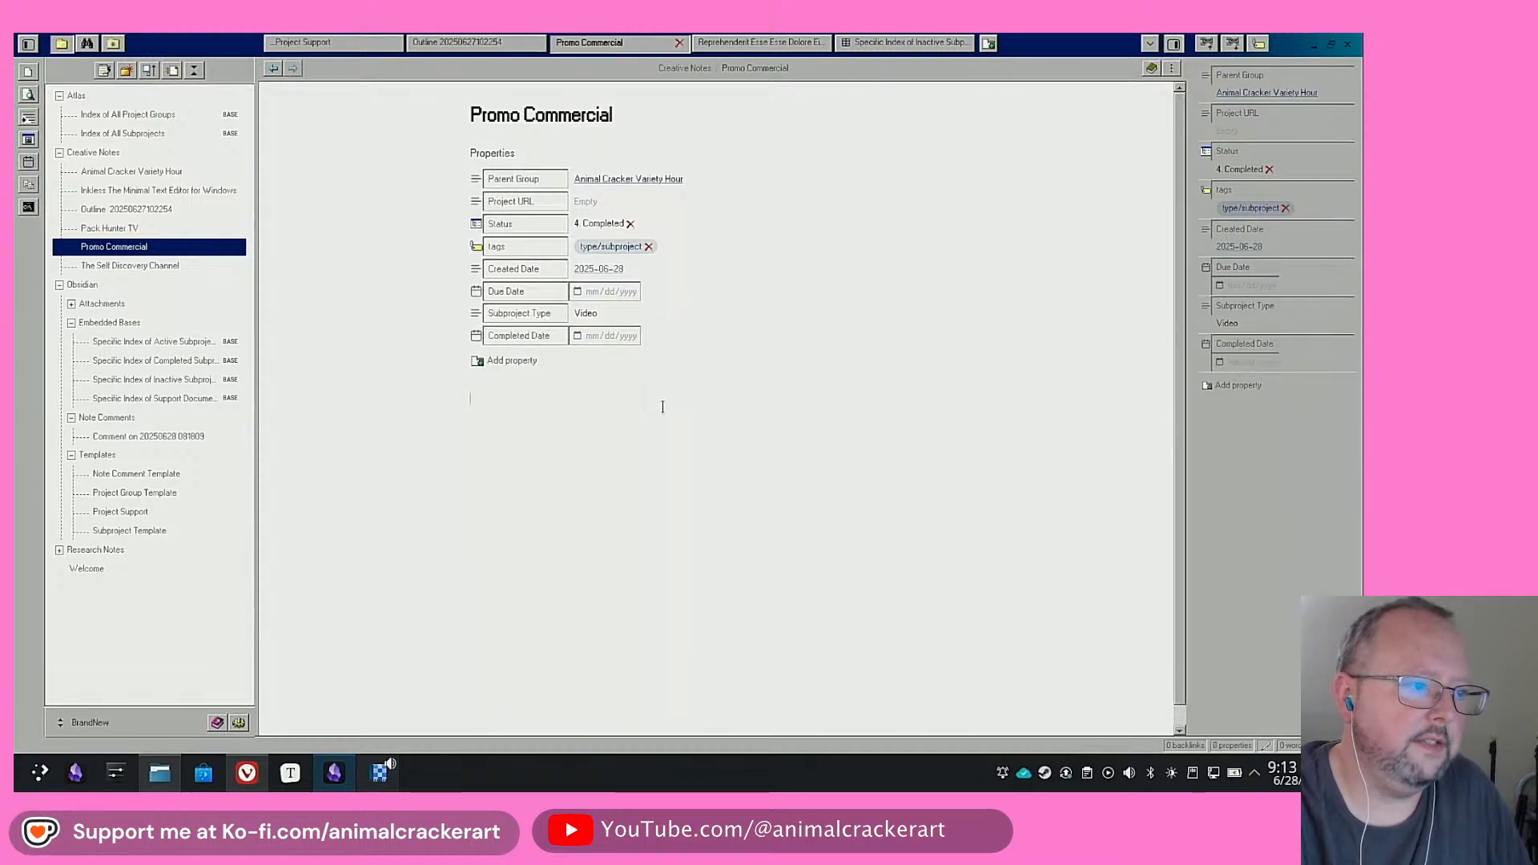
pyautogui.click(577, 337)
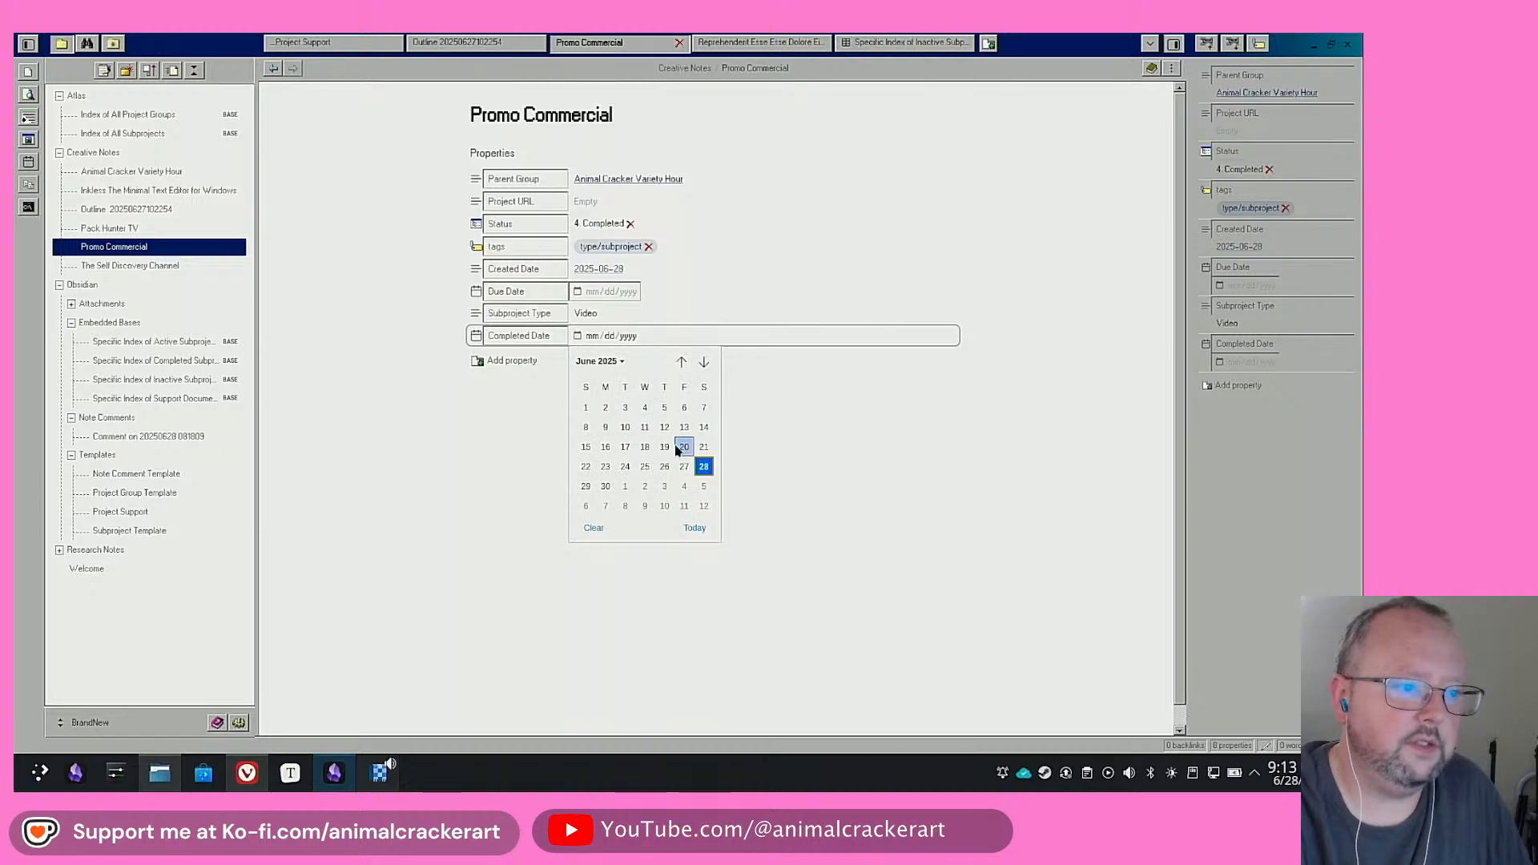
pyautogui.click(645, 467)
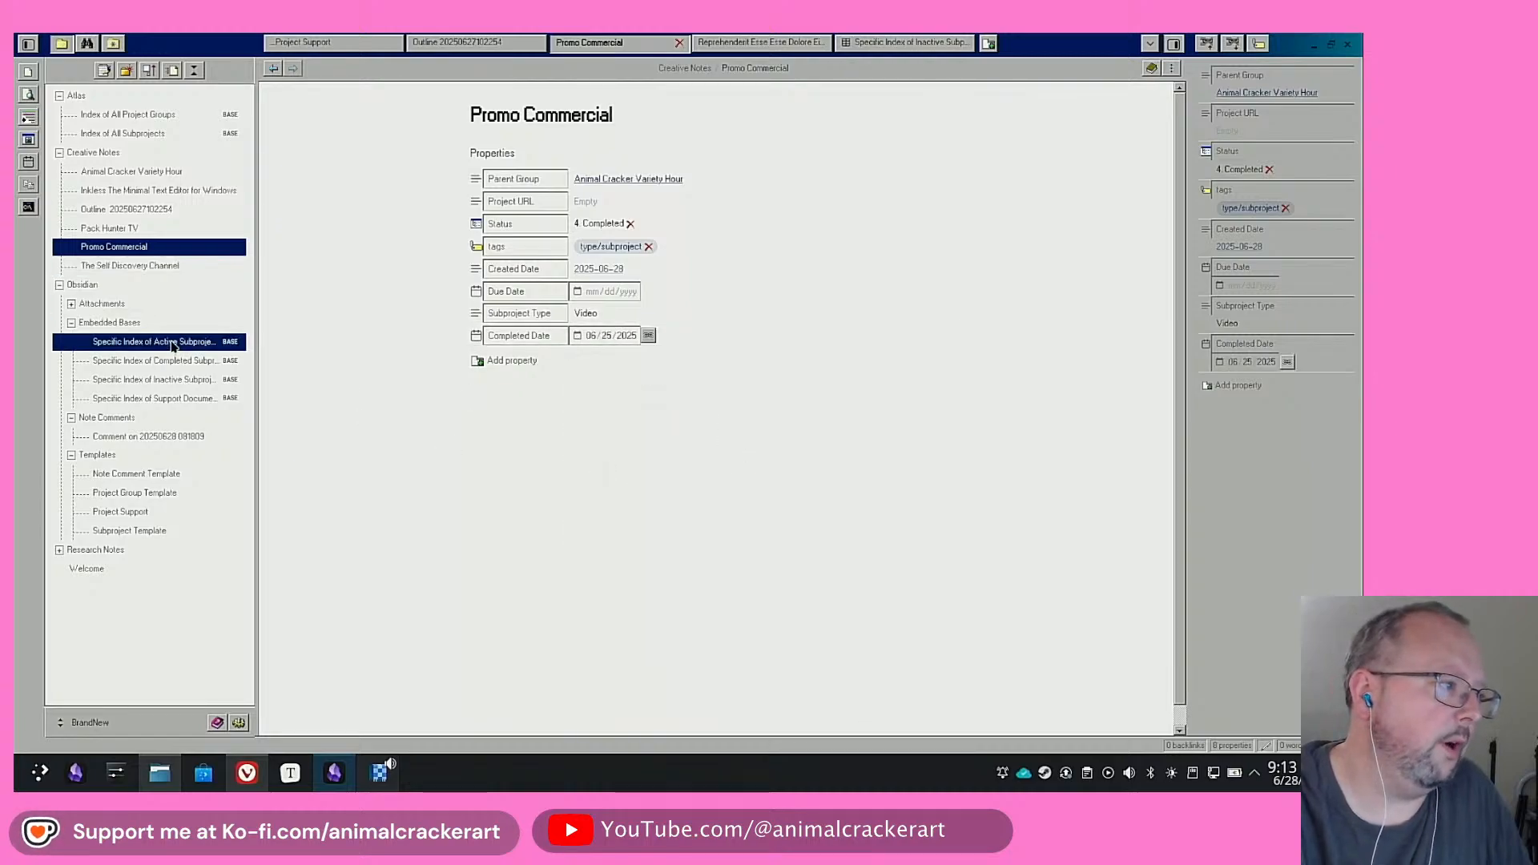
# Recheck the Completed Subprojects base's properties and filters, and compare the properties of the Promo Commercial note and Subproject Template
pyautogui.click(132, 171)
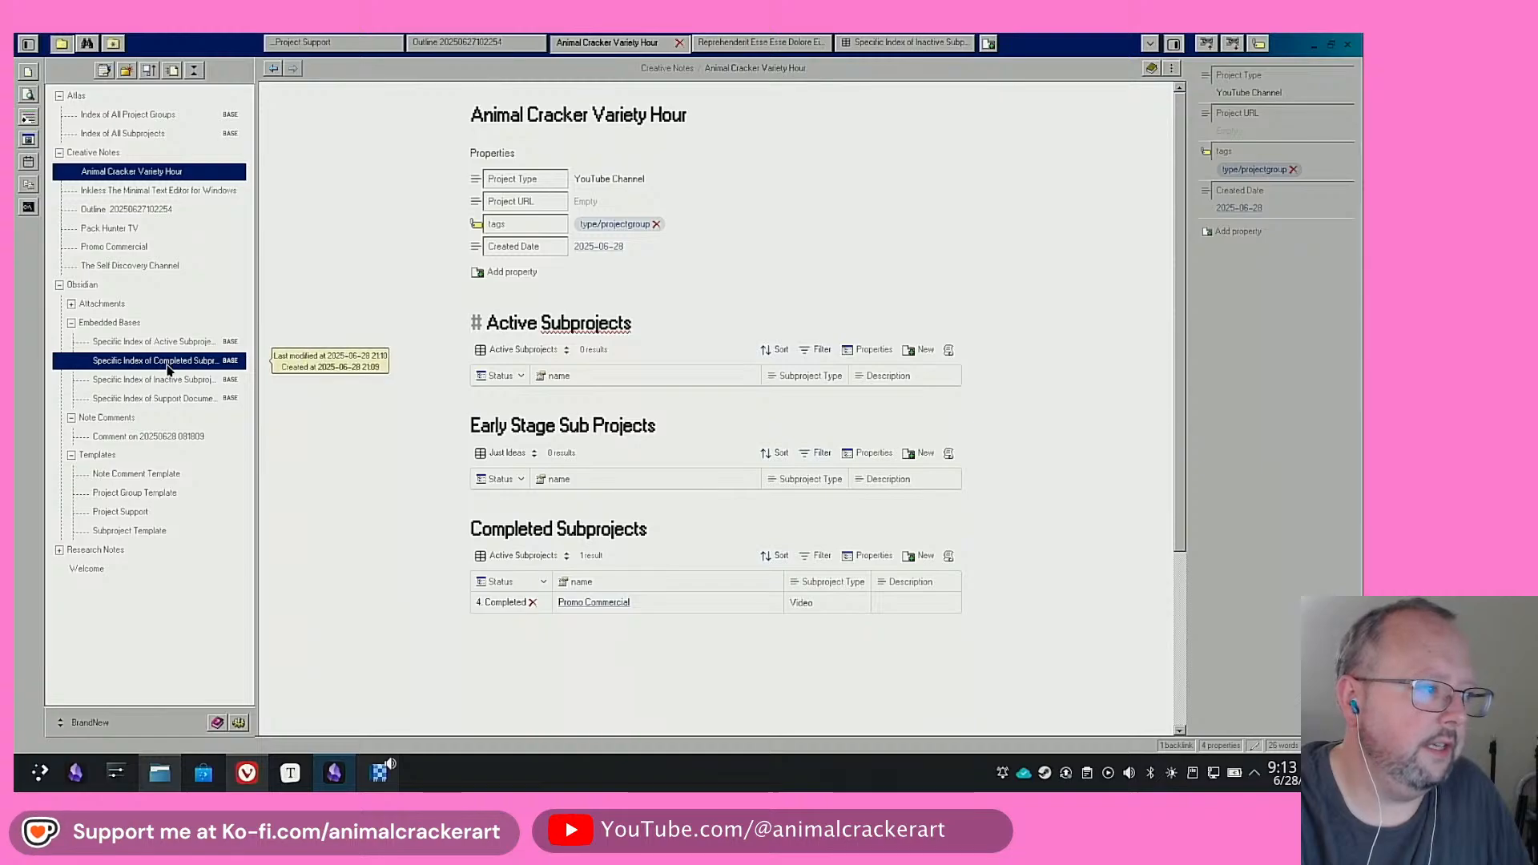
pyautogui.click(168, 365)
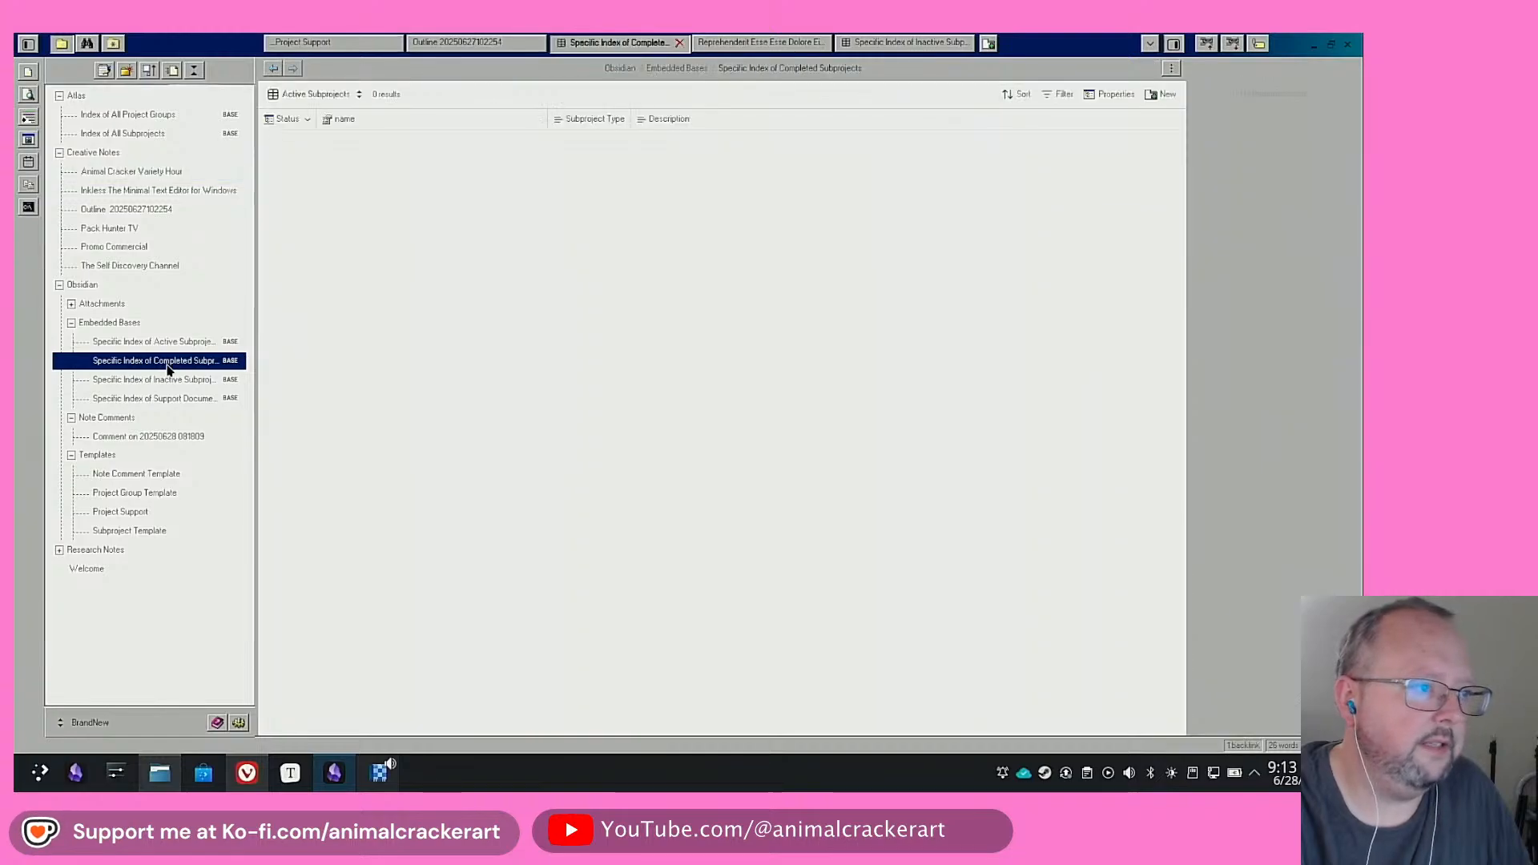
pyautogui.click(1113, 95)
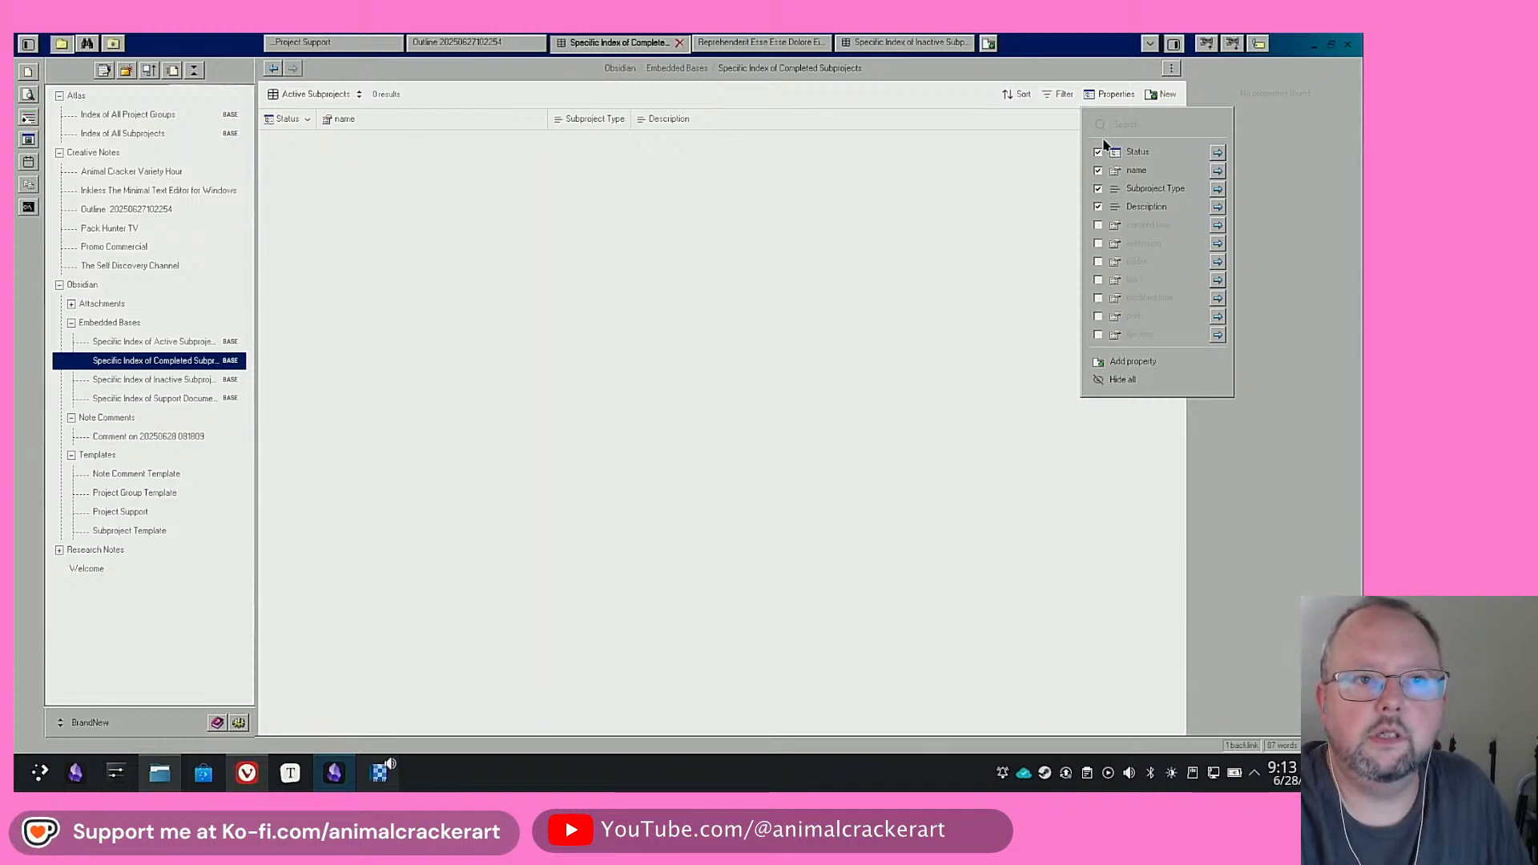
pyautogui.click(367, 308)
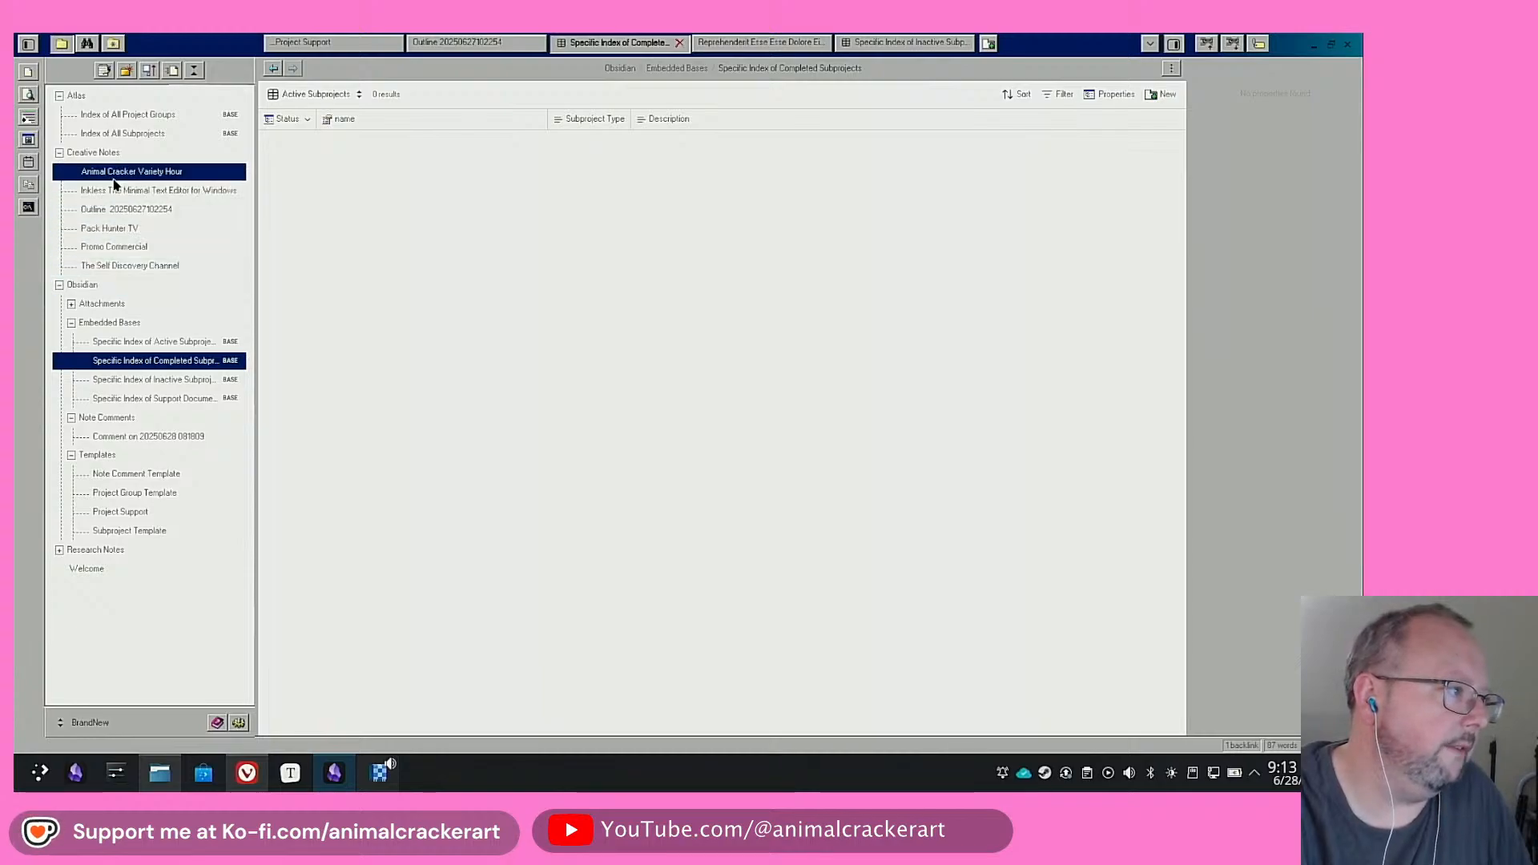
pyautogui.click(115, 246)
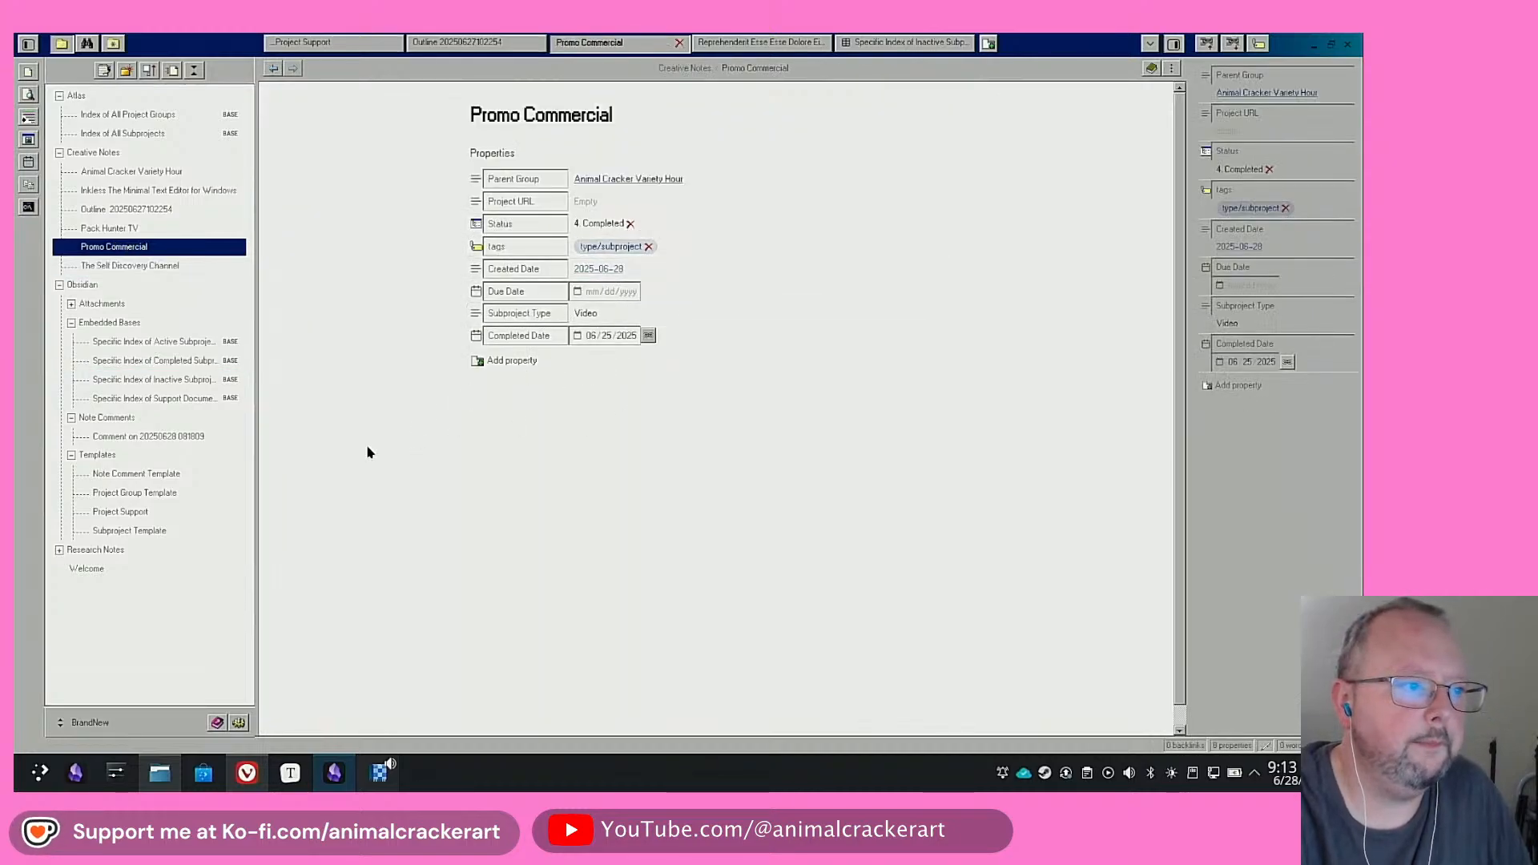
pyautogui.click(136, 530)
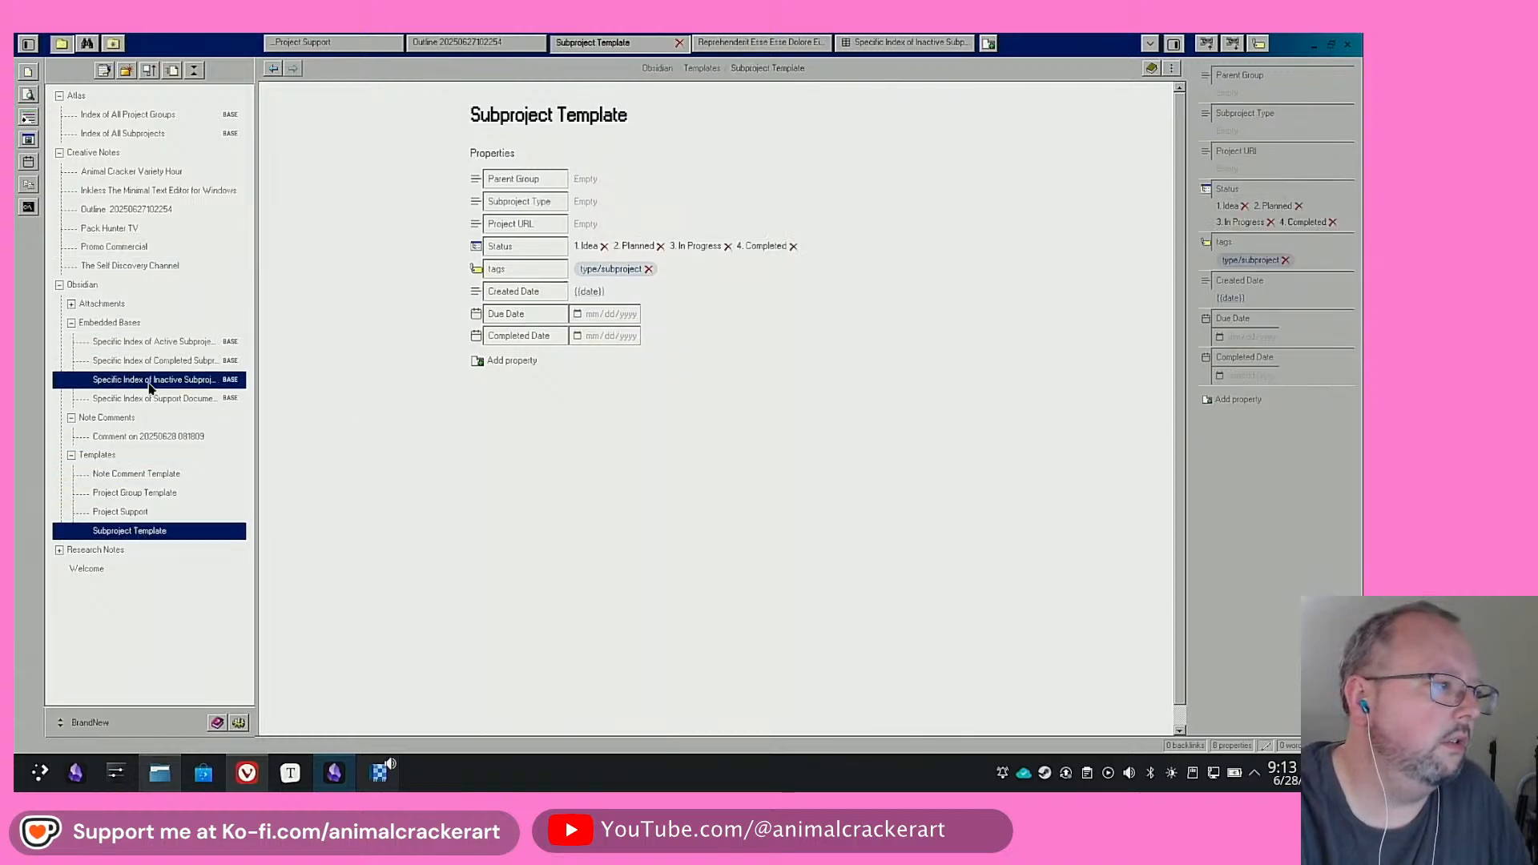
pyautogui.click(160, 360)
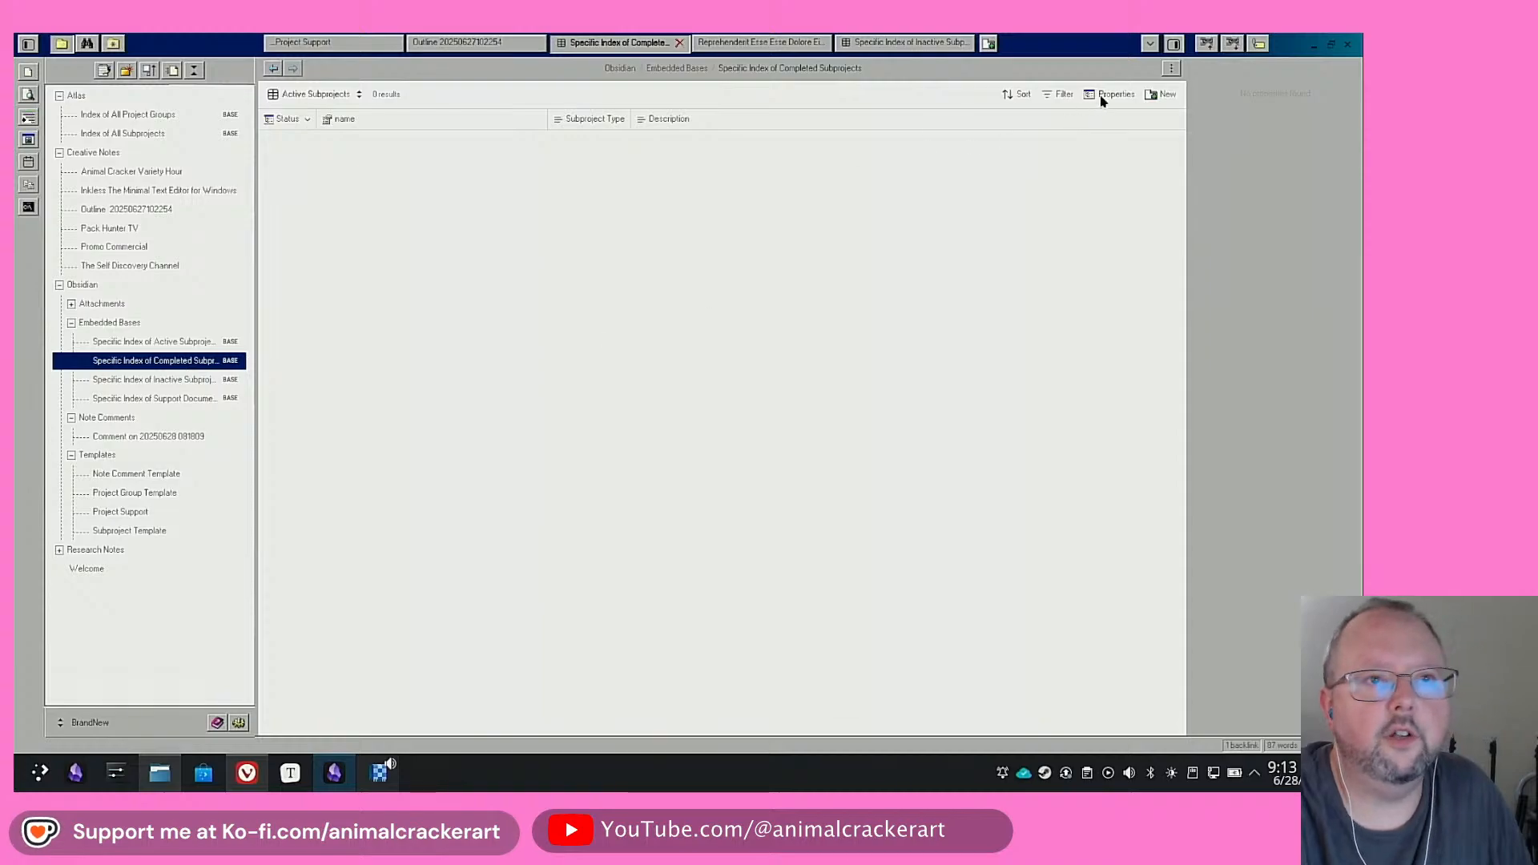
pyautogui.click(1059, 100)
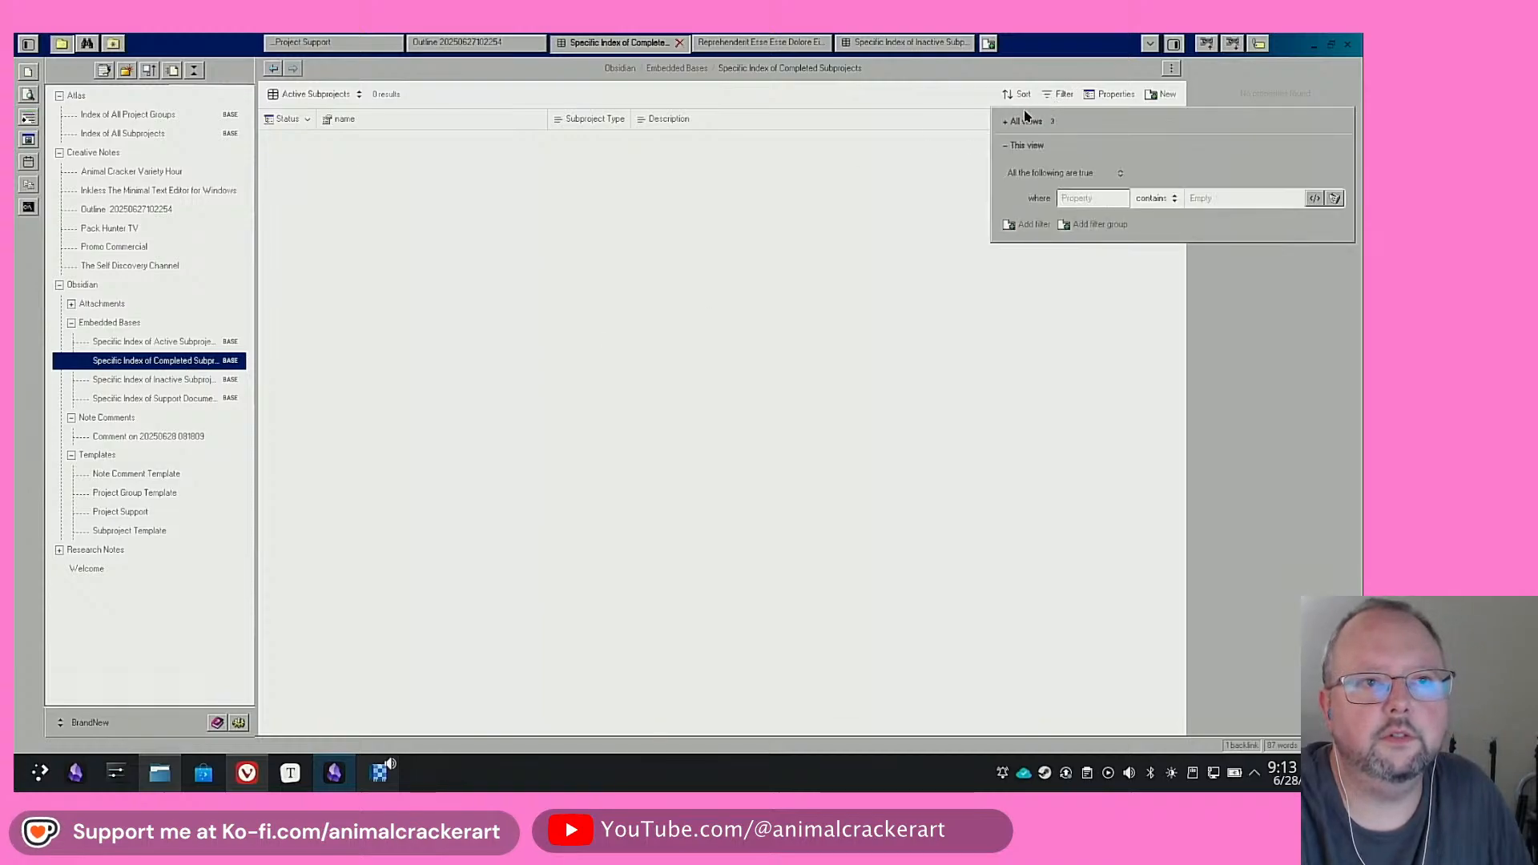
pyautogui.click(951, 156)
# Try to add a "Completed Date" formula property as a column in the Specific Index of Completed Subprojects base
pyautogui.click(1099, 98)
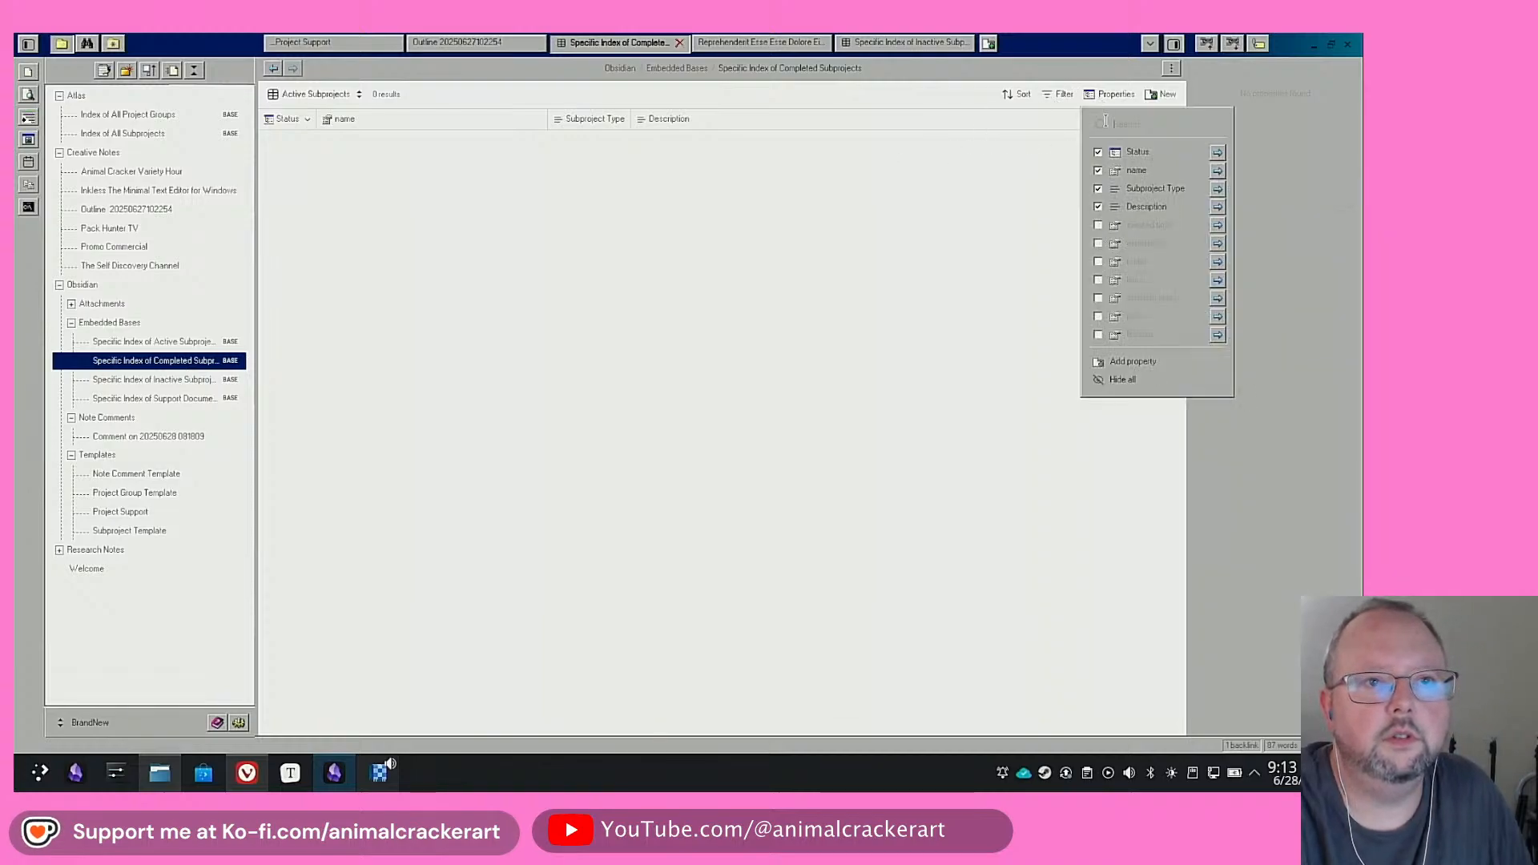
pyautogui.click(1098, 227)
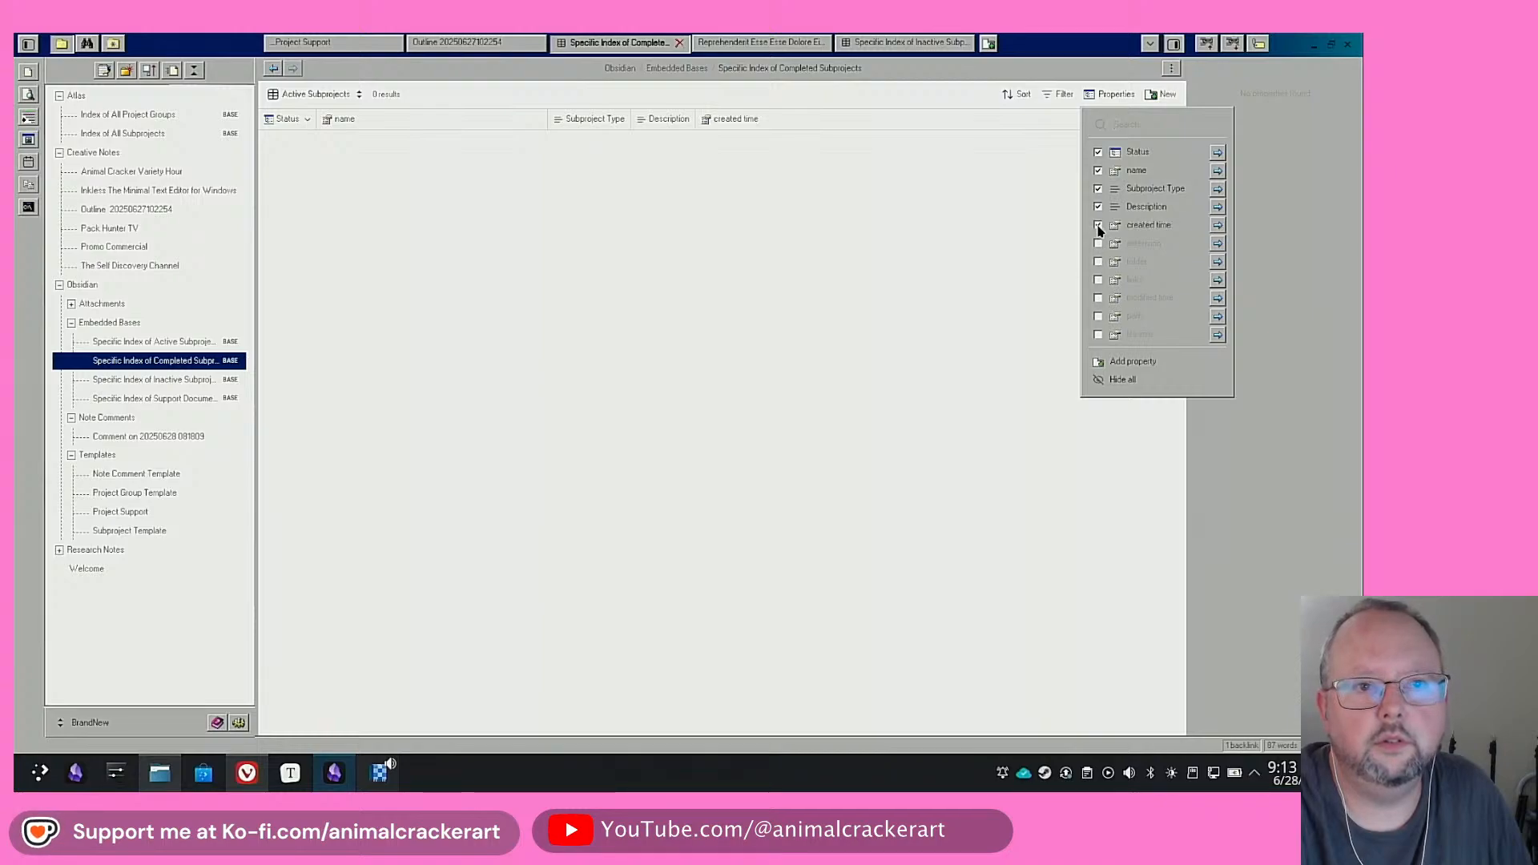
pyautogui.click(1112, 362)
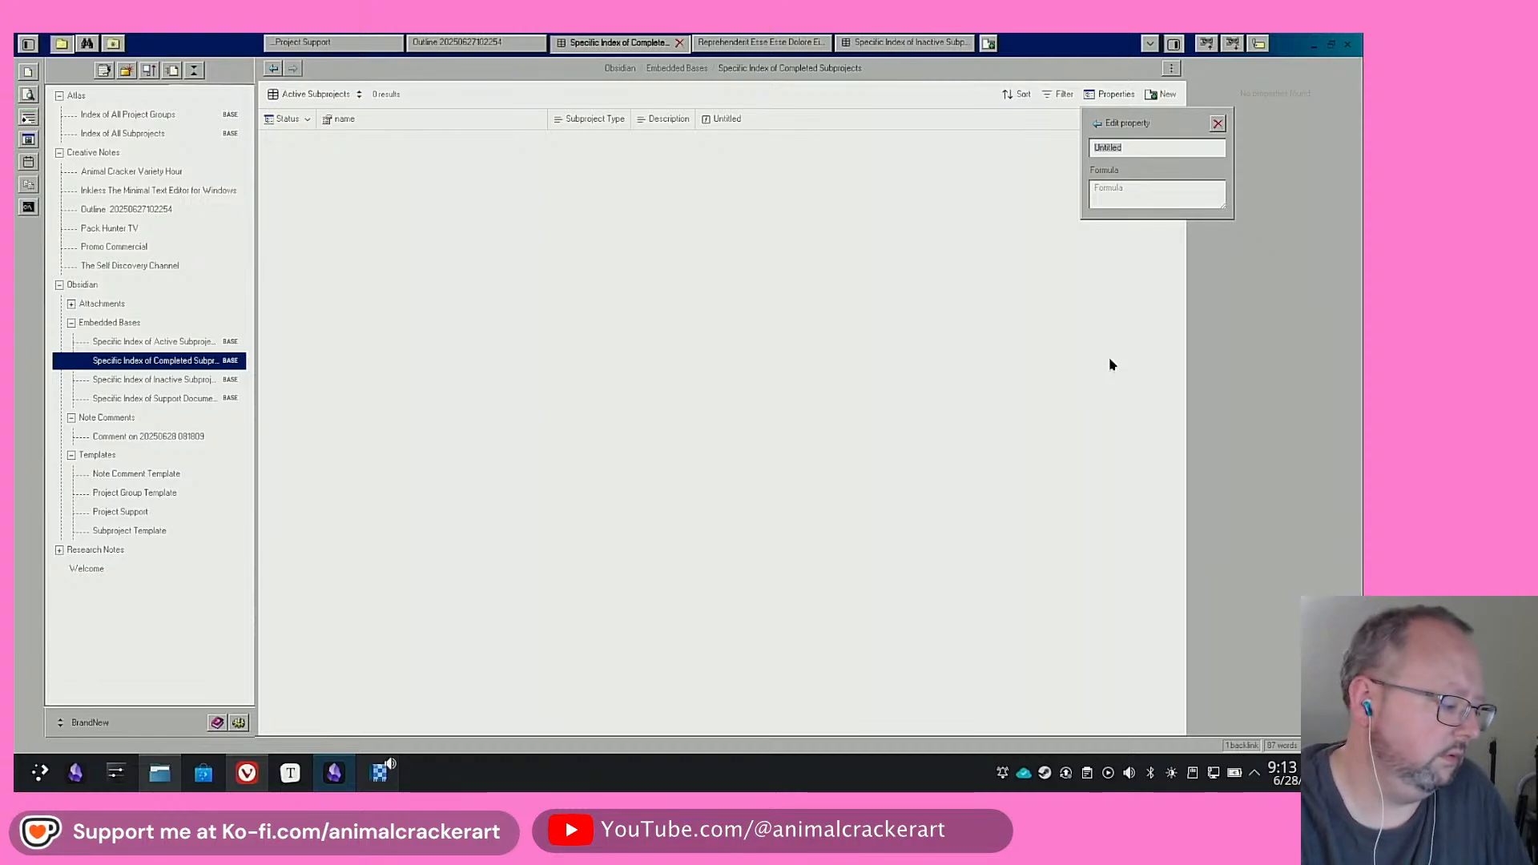
pyautogui.write('Completed Date')
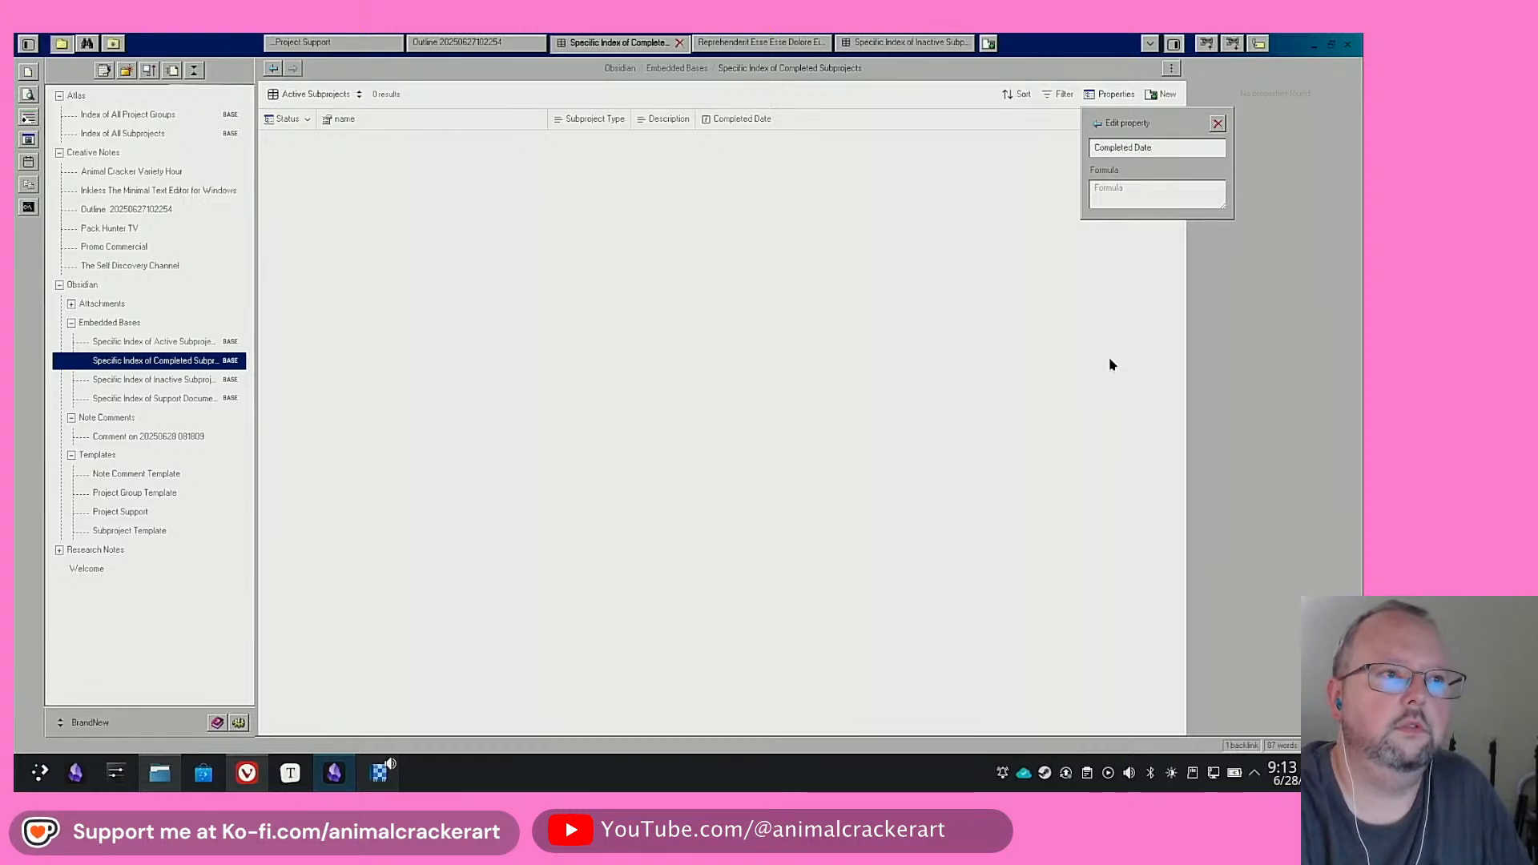
pyautogui.click(1216, 126)
# Delete the Completed Date formula property from the Specific Index of Completed Subprojects base
pyautogui.click(1095, 96)
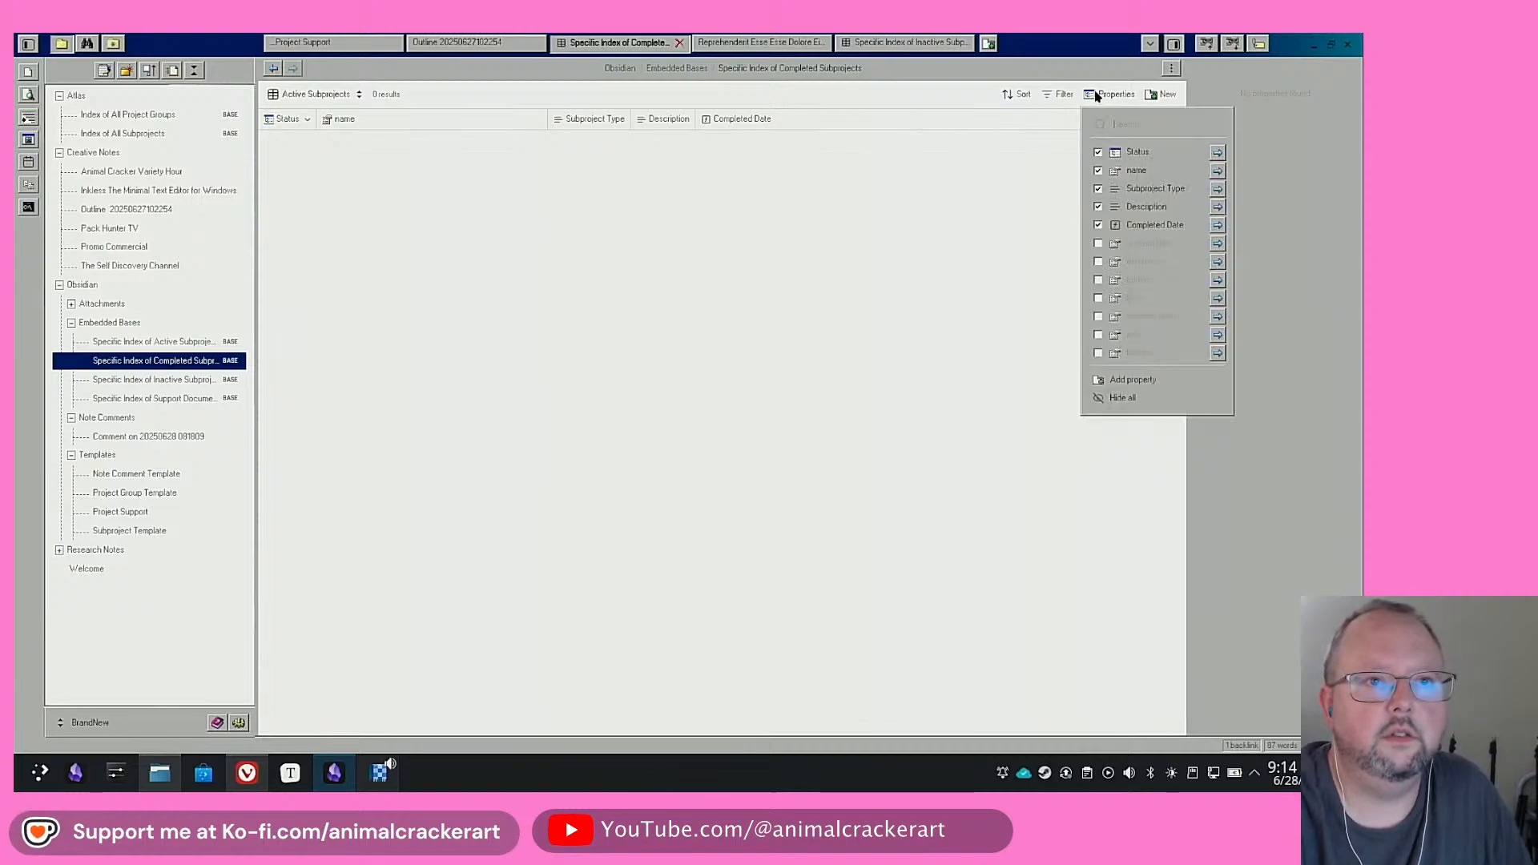
pyautogui.click(1217, 225)
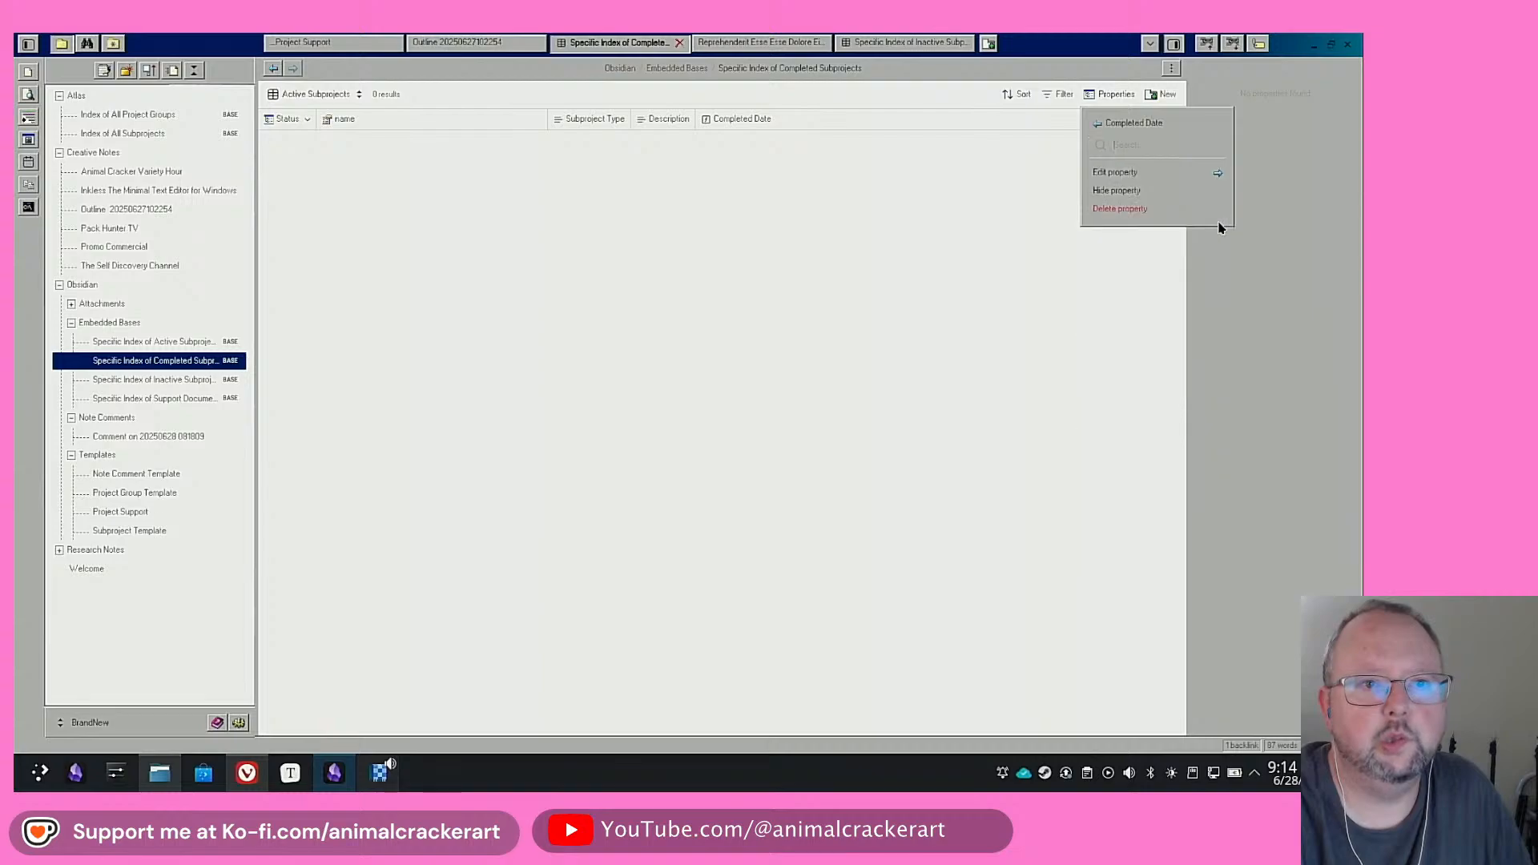
pyautogui.click(1120, 209)
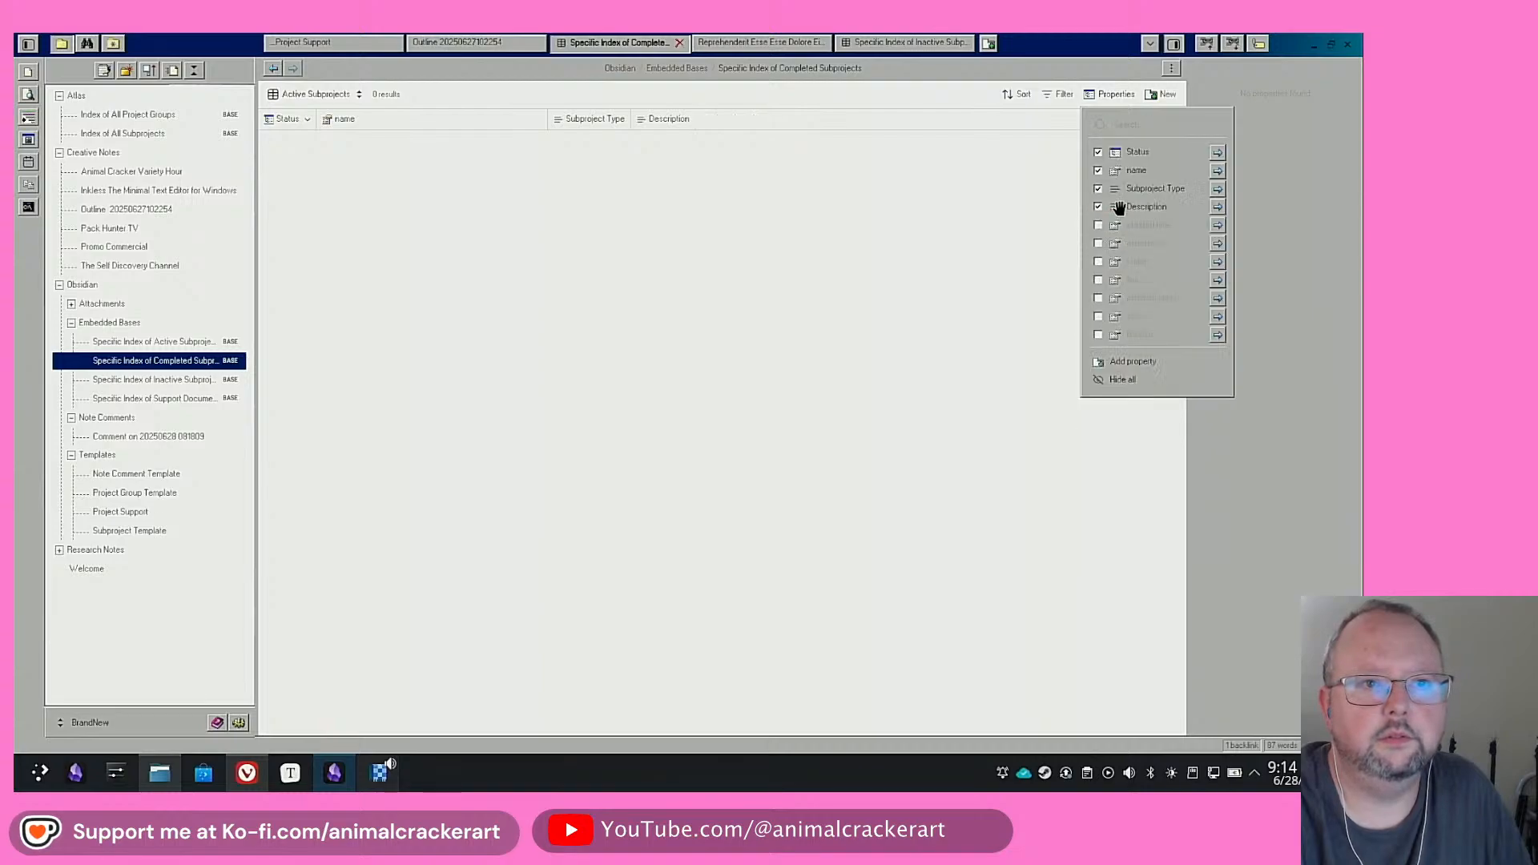
pyautogui.click(708, 280)
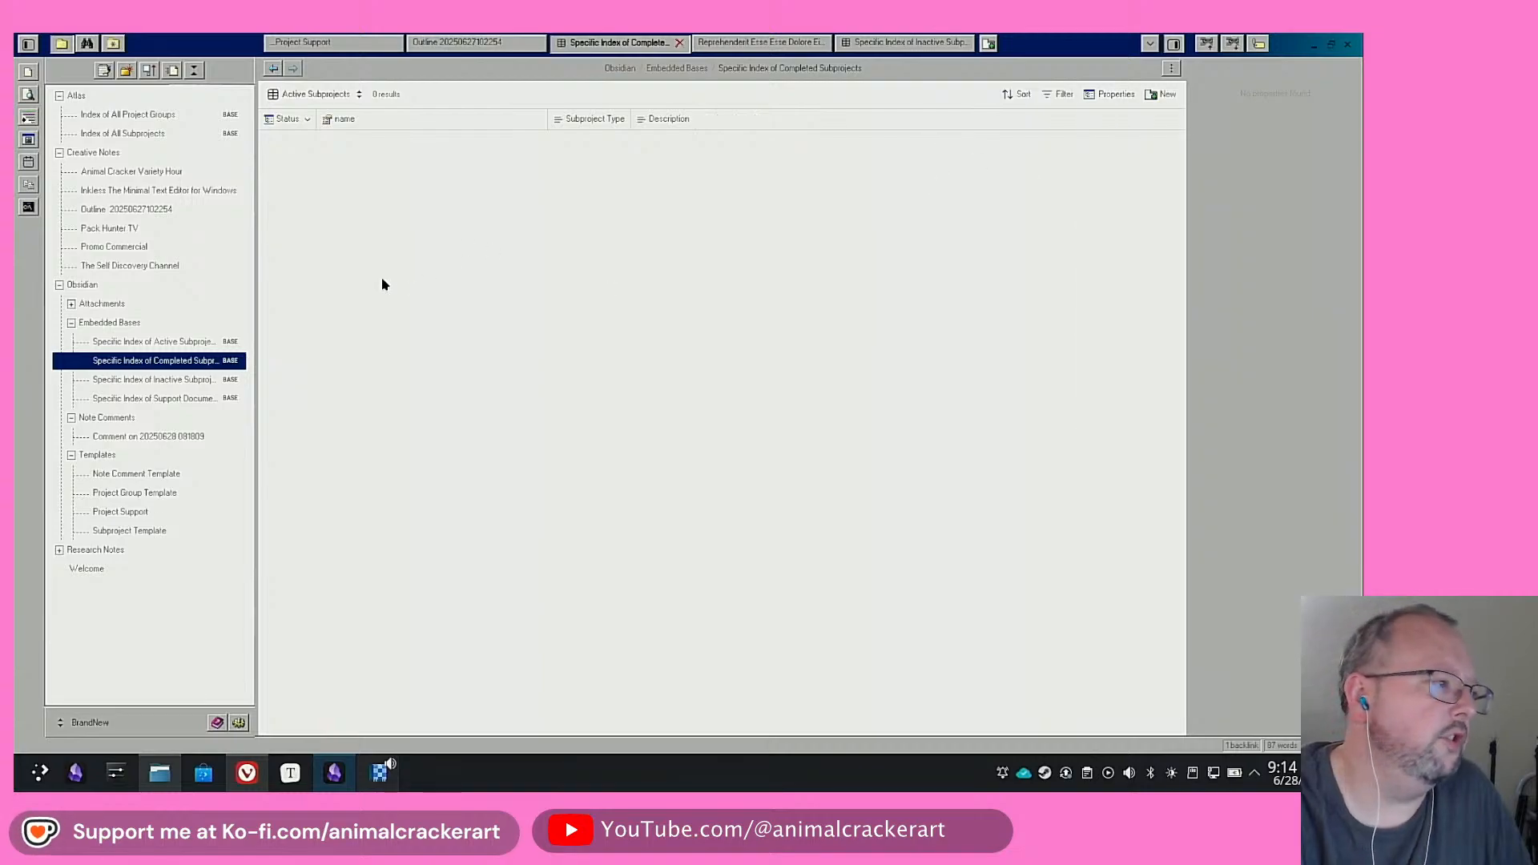
# Create a new subproject note named Feature Length Film with QuickAdd
pyautogui.click(28, 74)
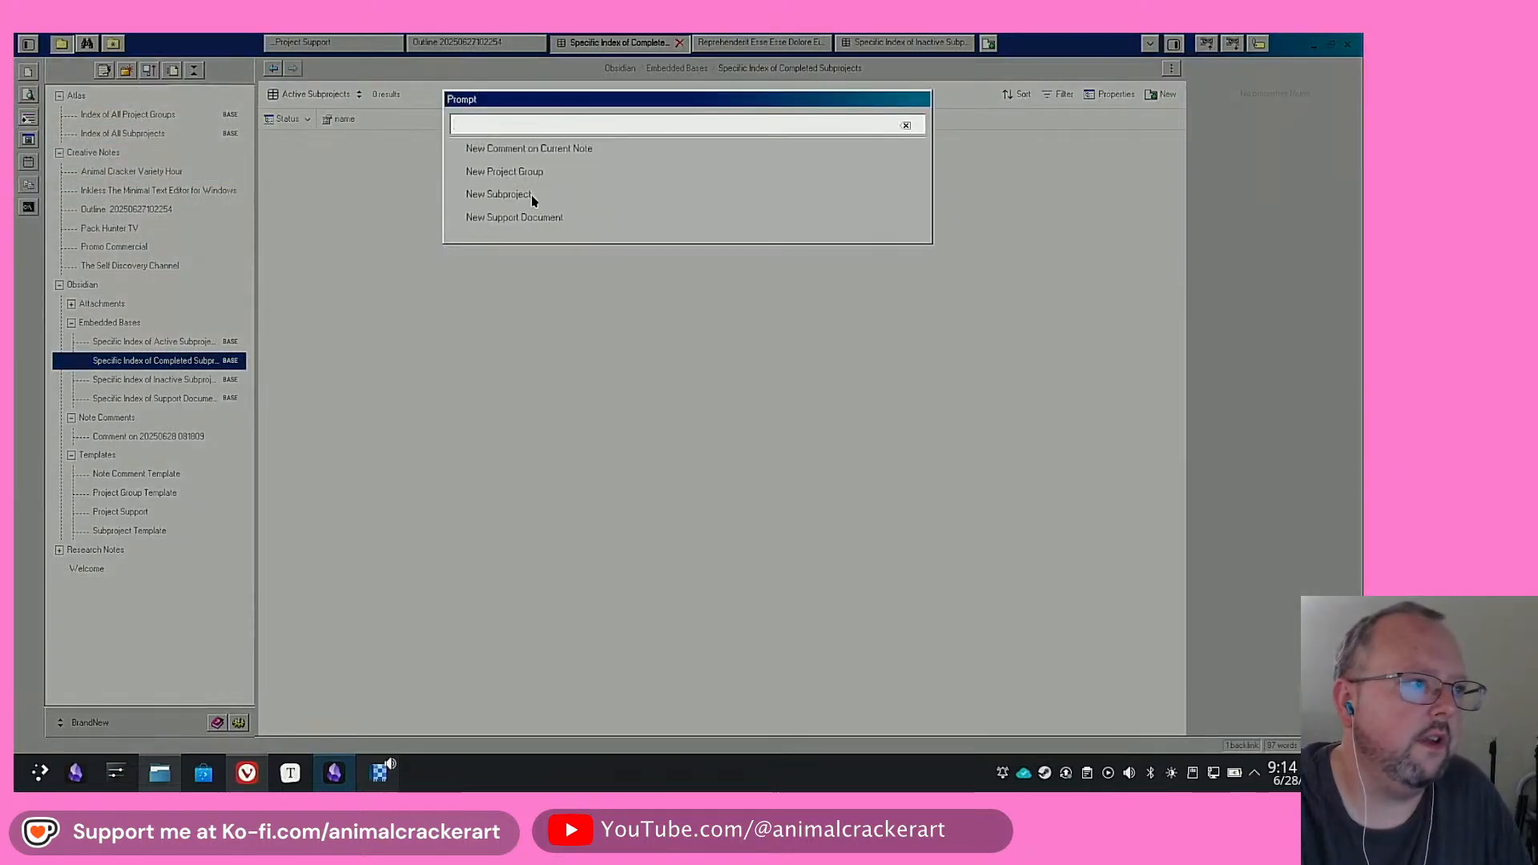
pyautogui.click(498, 195)
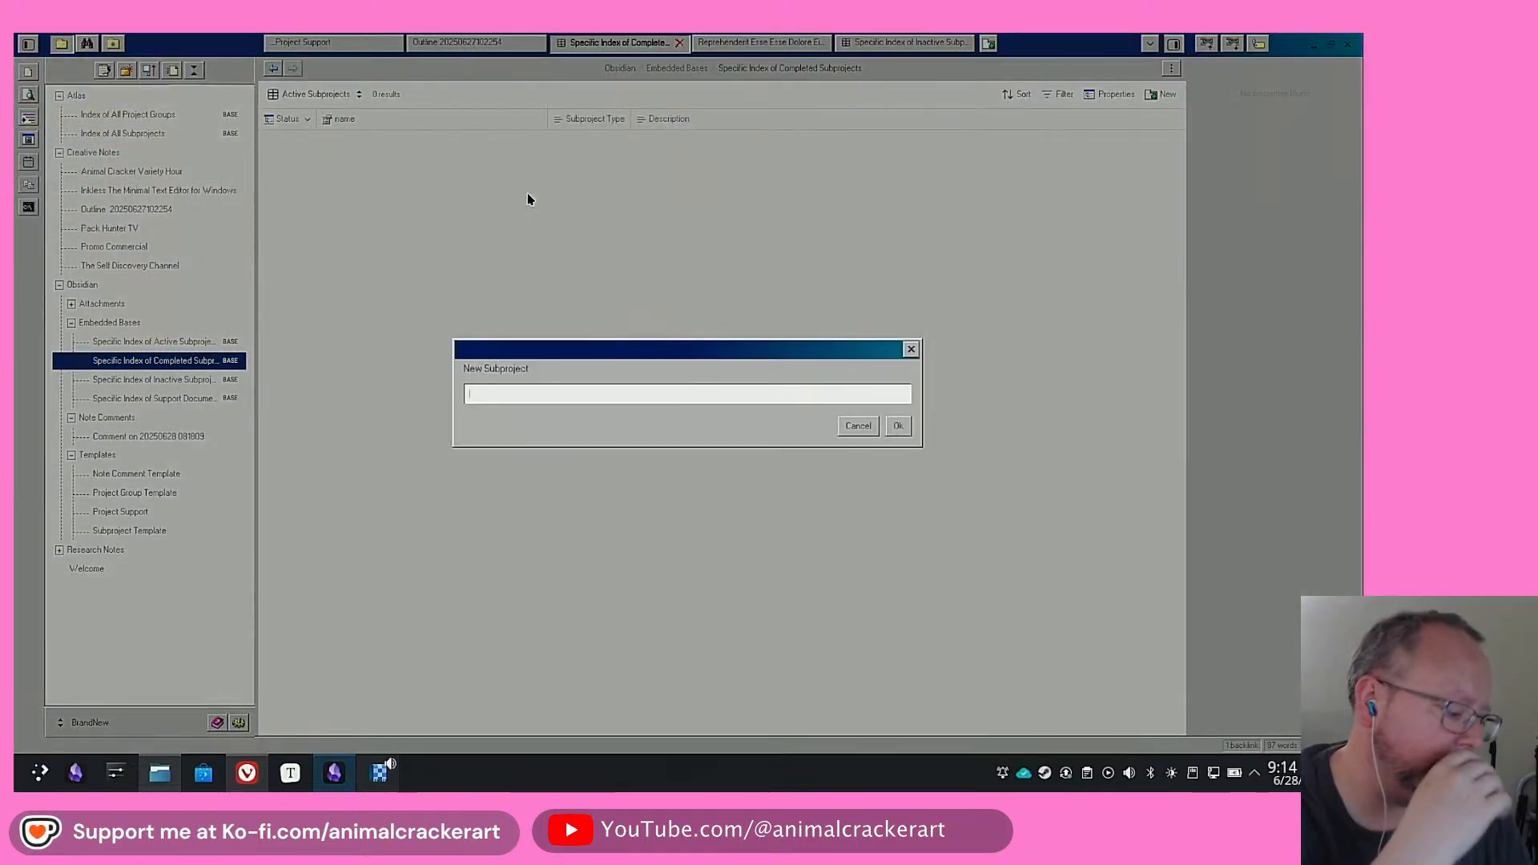
pyautogui.write('Feature Length F')
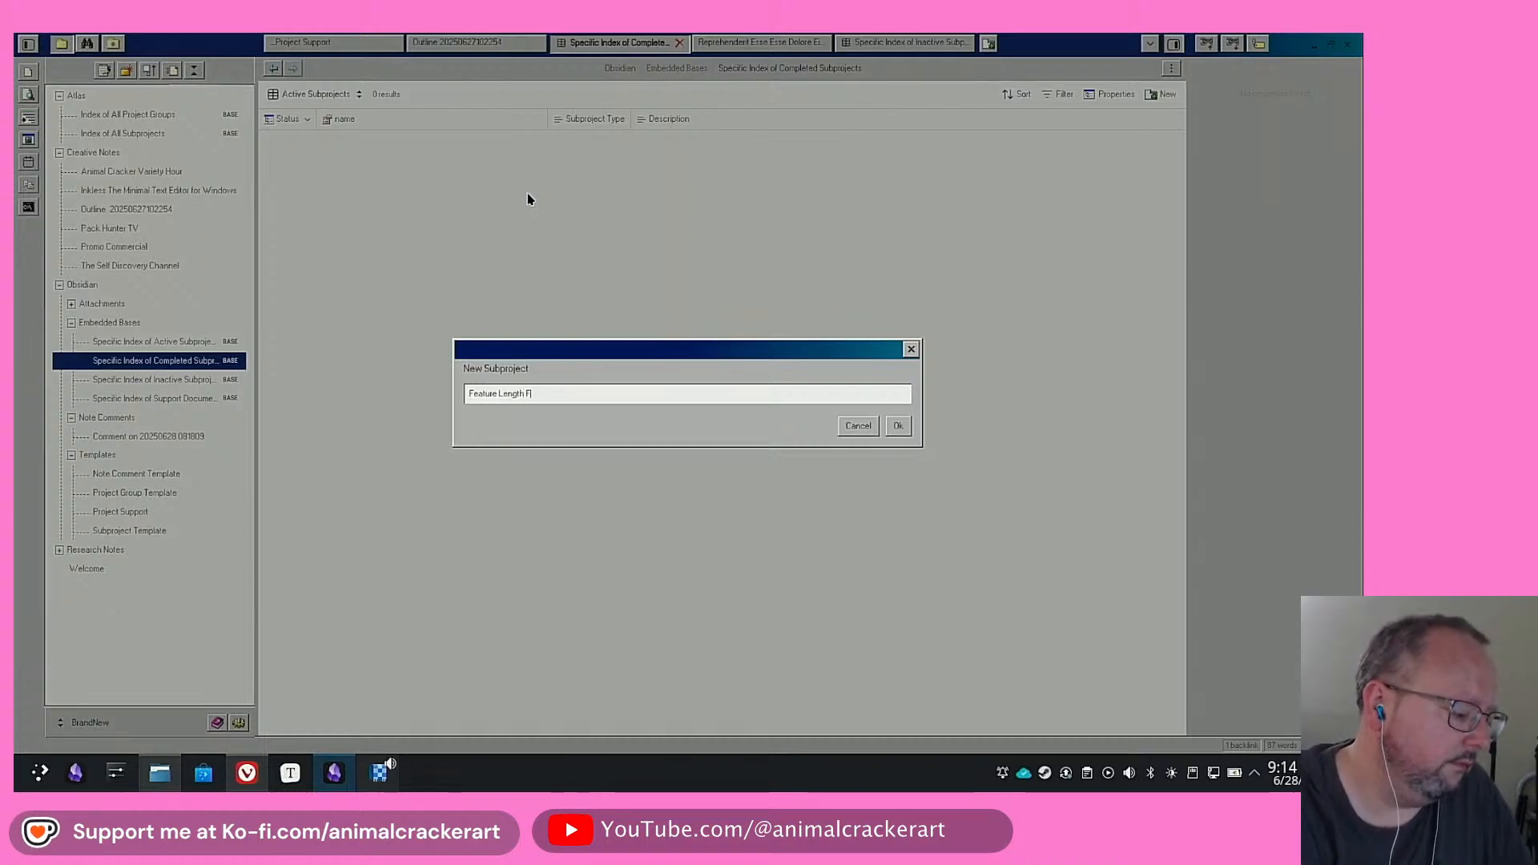
pyautogui.write('ilm')
pyautogui.press('Return')
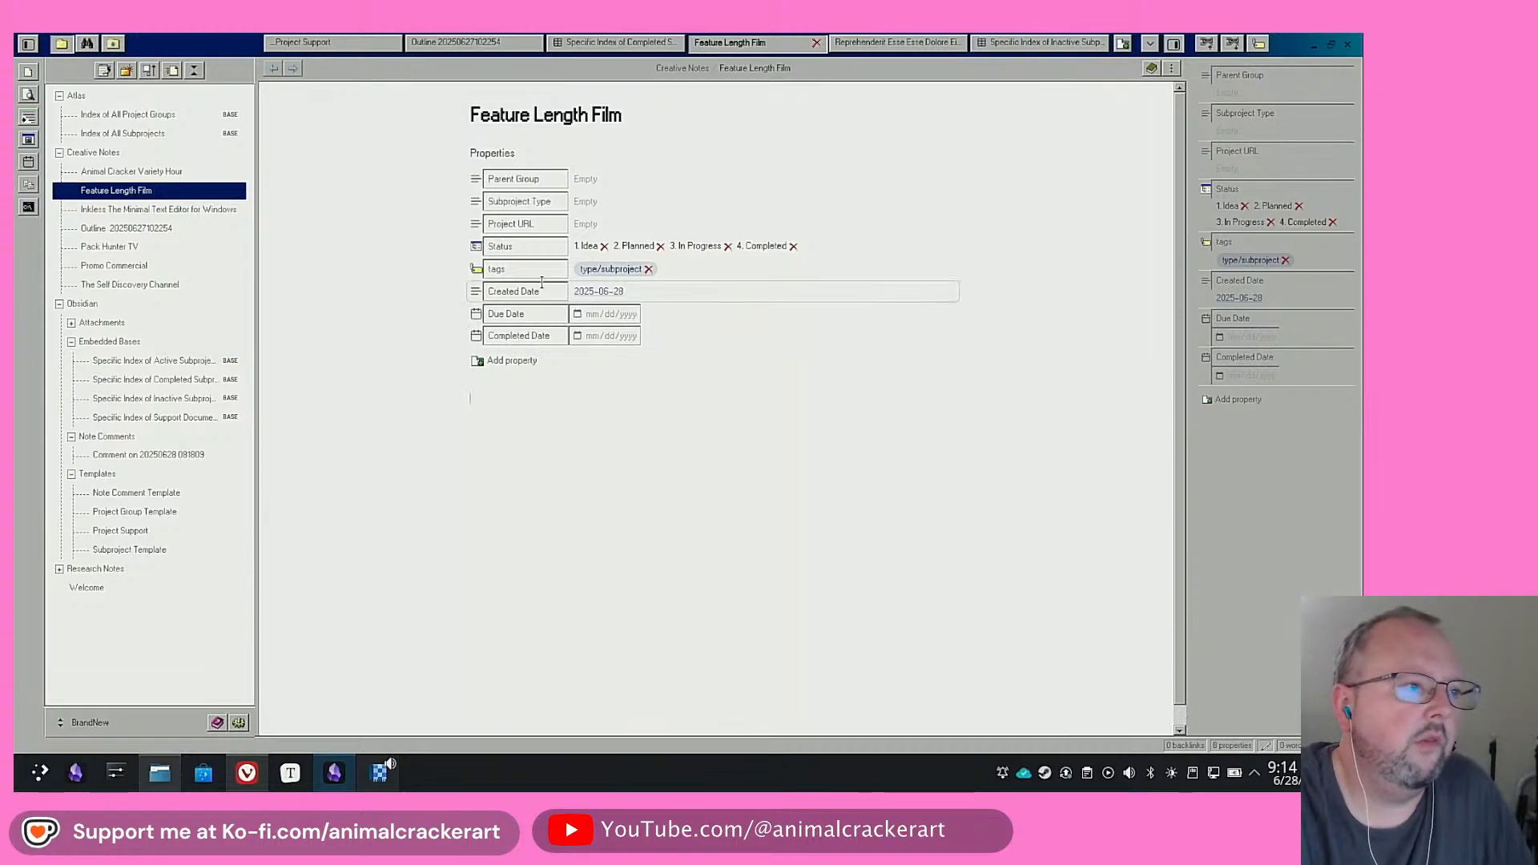
# Remove the extra Status values from the Feature Length Film note, leaving only 4. Completed
pyautogui.click(604, 247)
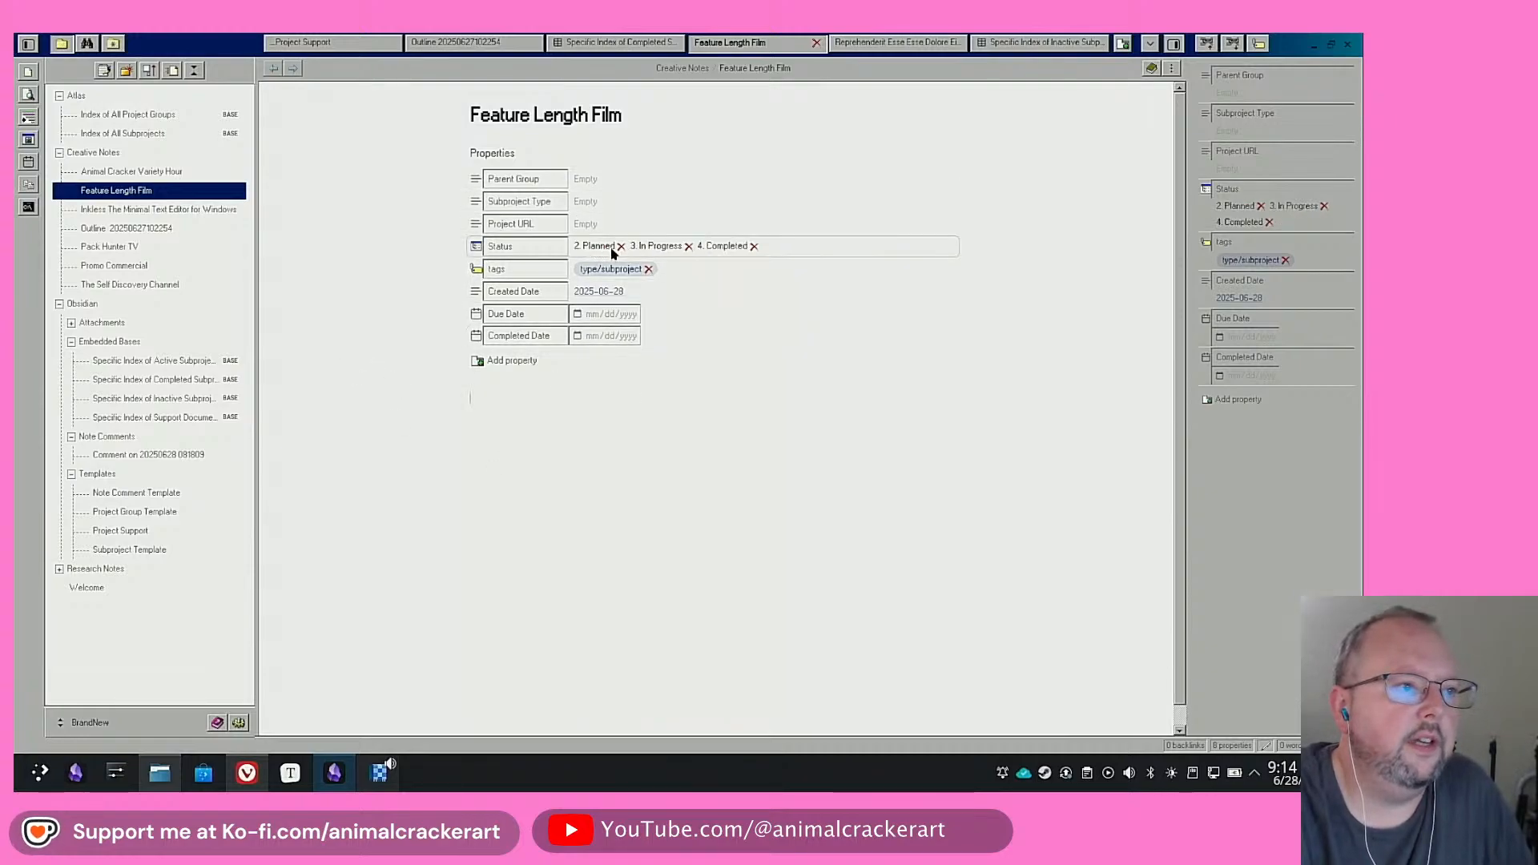
pyautogui.click(621, 247)
pyautogui.click(632, 246)
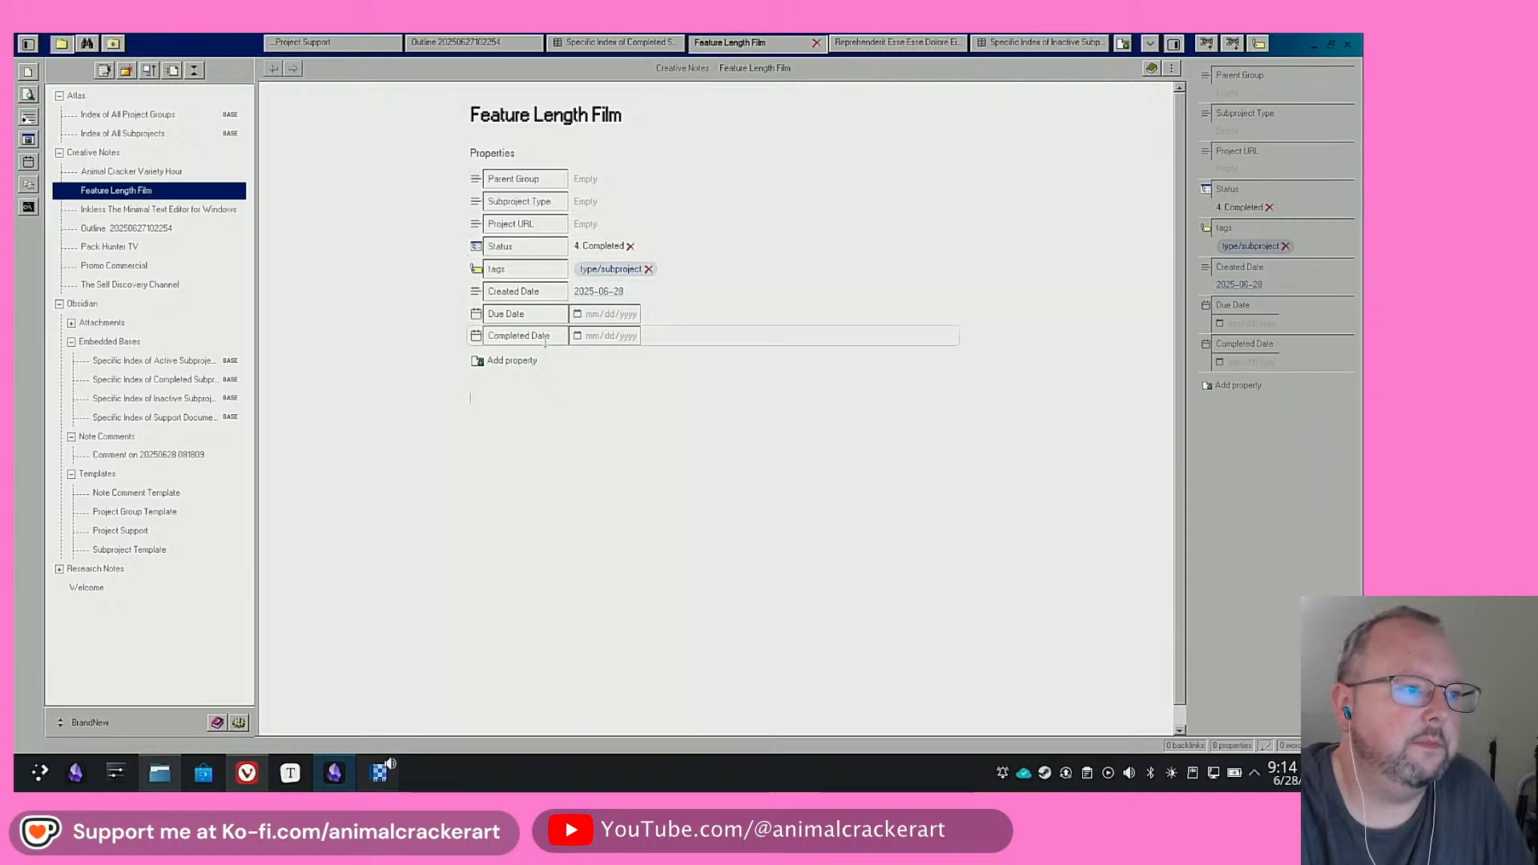
# Check the embedded tables in Animal Cracker Variety Hour and the Completed Subprojects base's property list for Completed Date
pyautogui.click(168, 381)
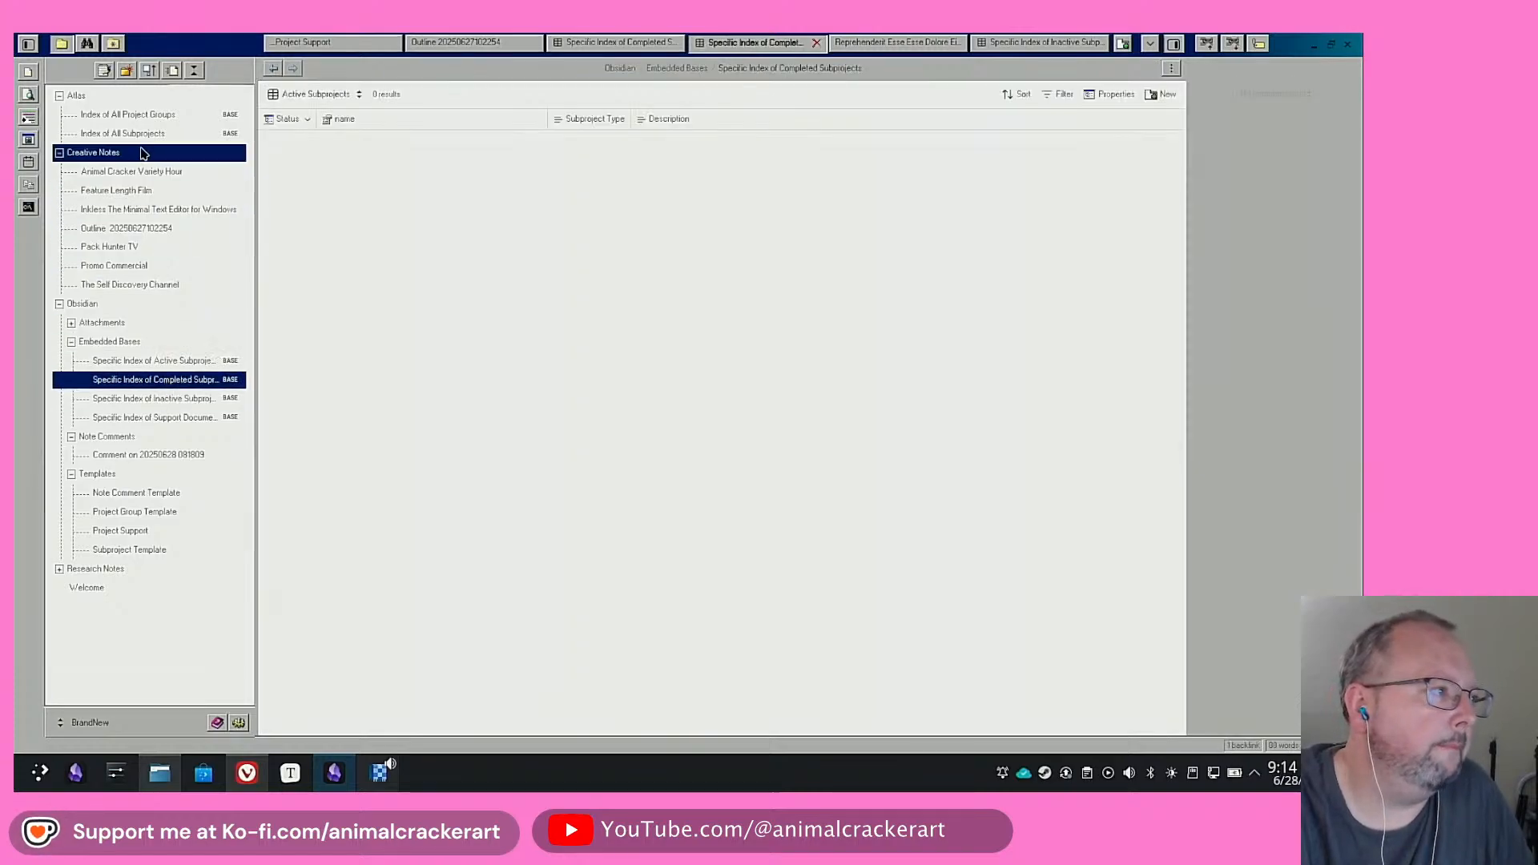
pyautogui.click(132, 172)
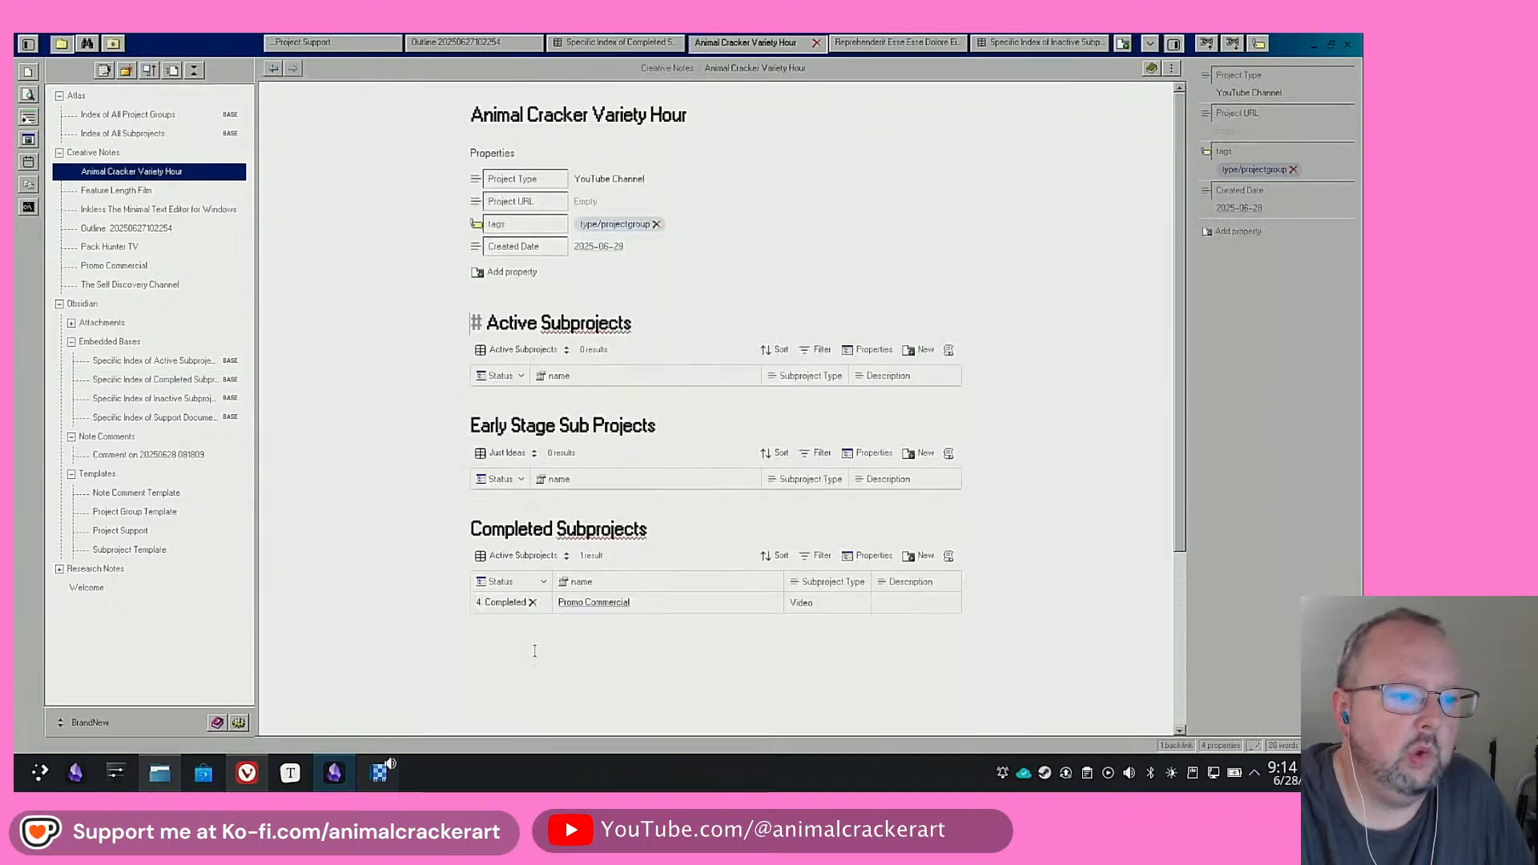
pyautogui.click(160, 380)
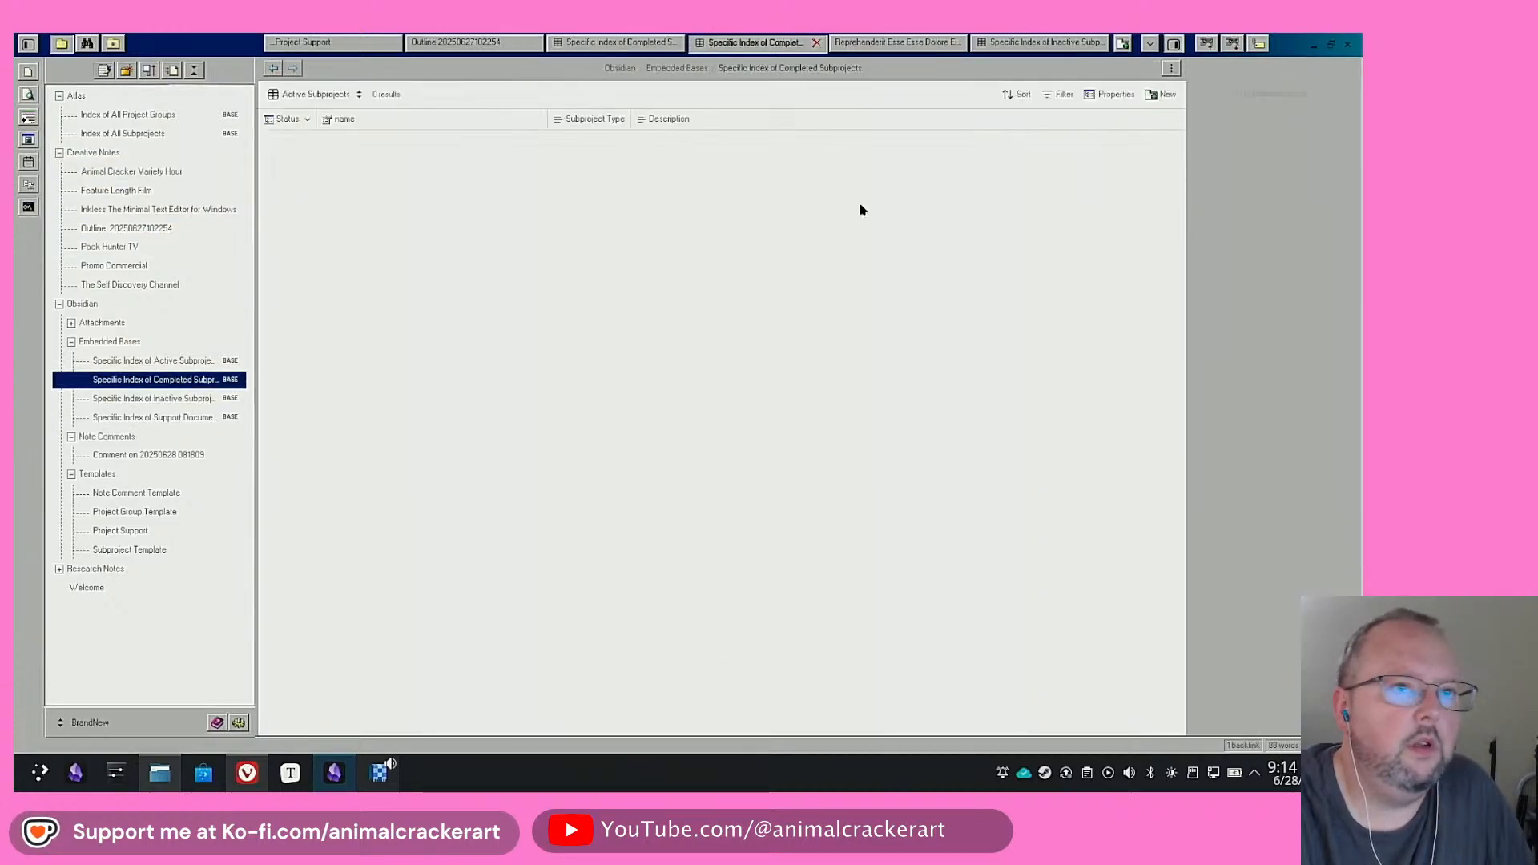
pyautogui.click(1101, 96)
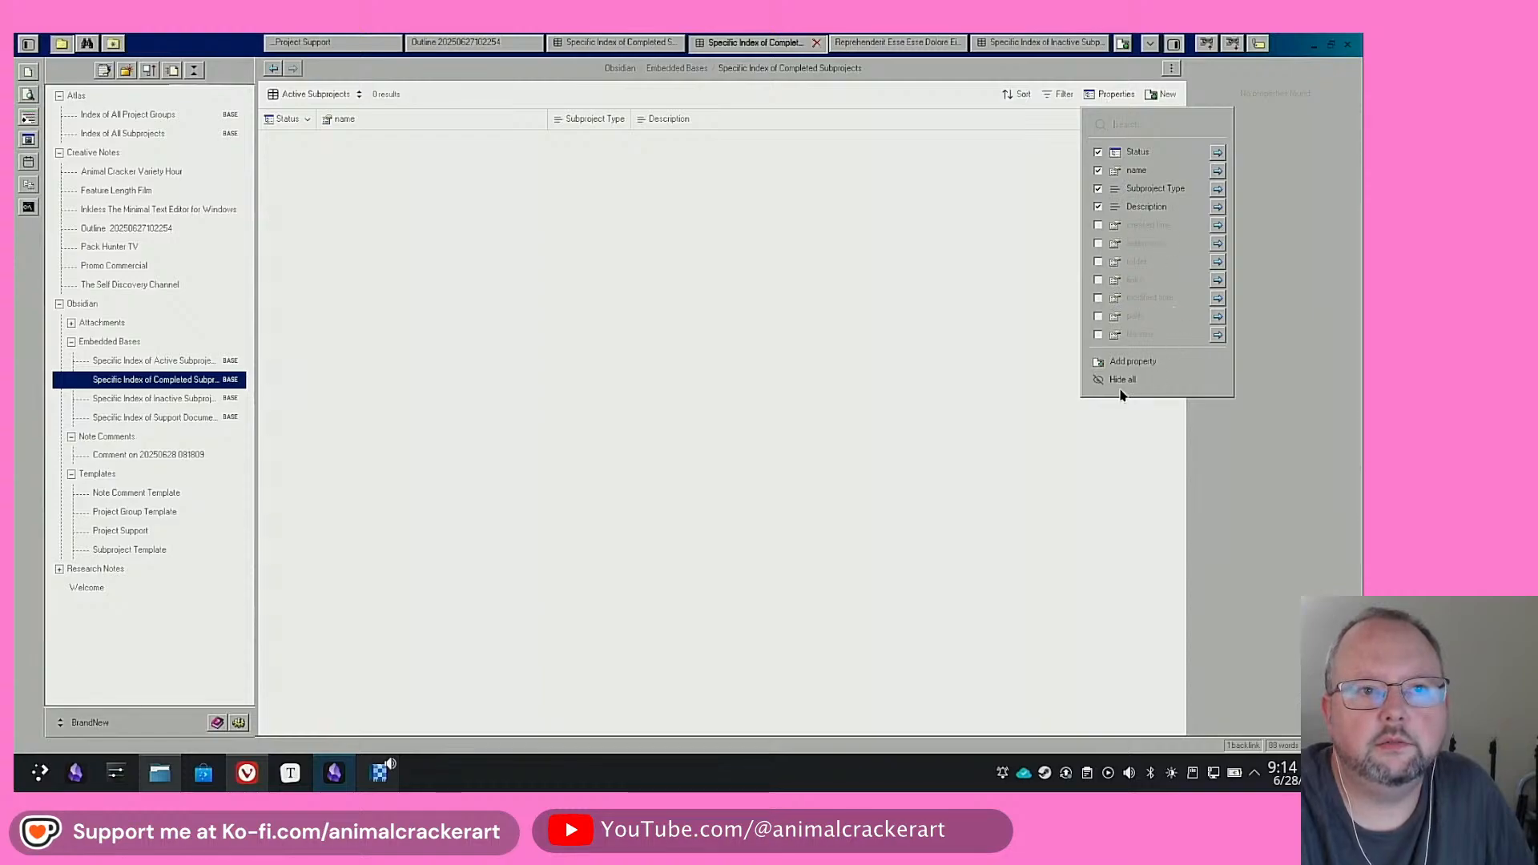
pyautogui.click(946, 256)
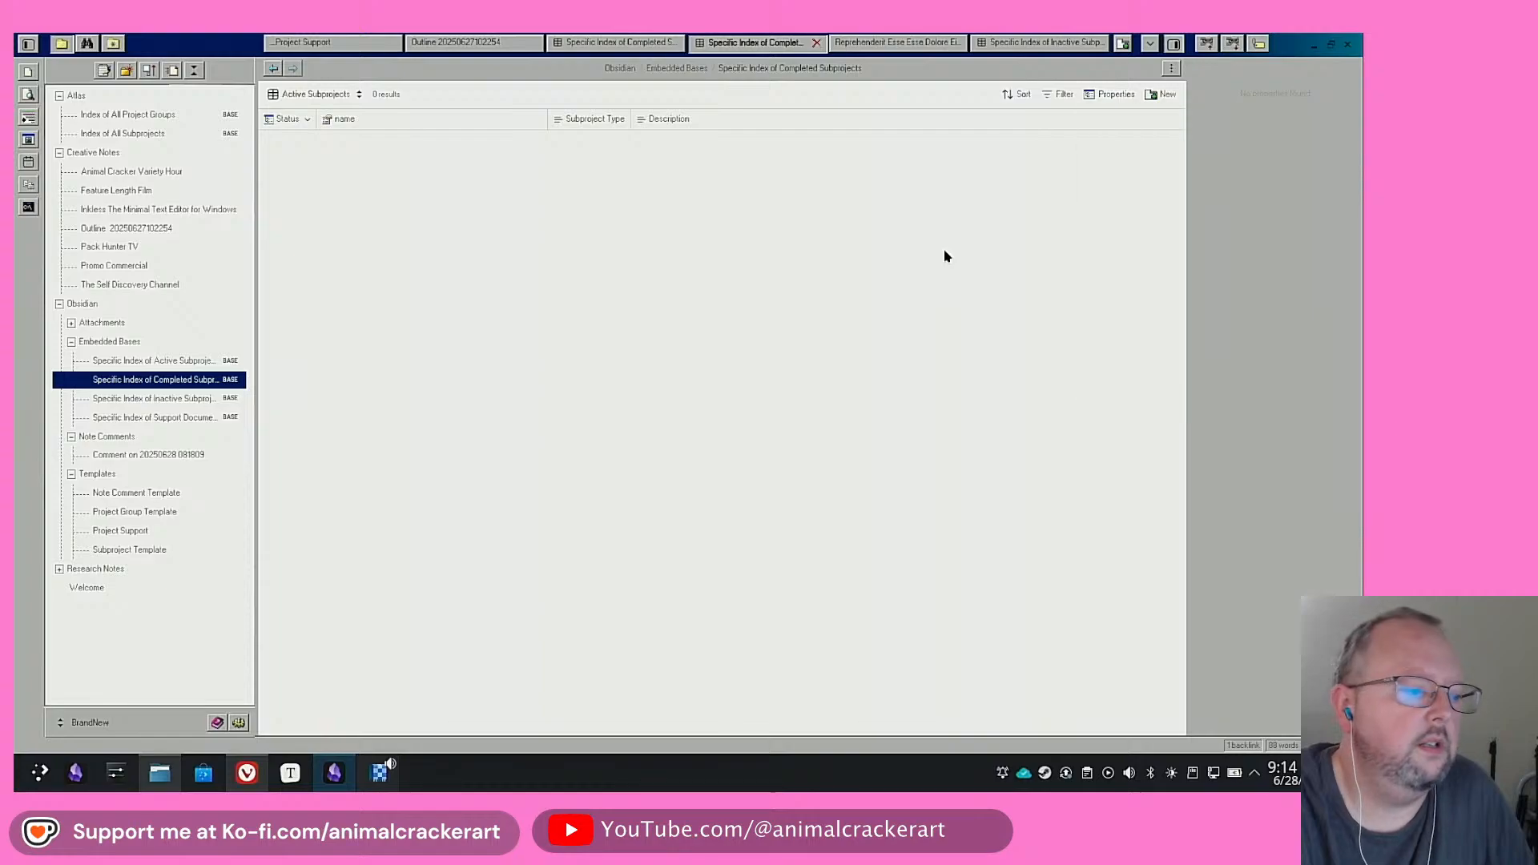
# Close and relaunch Obsidian, and recheck which properties the Specific Index of Completed Subprojects base offers
pyautogui.click(1351, 45)
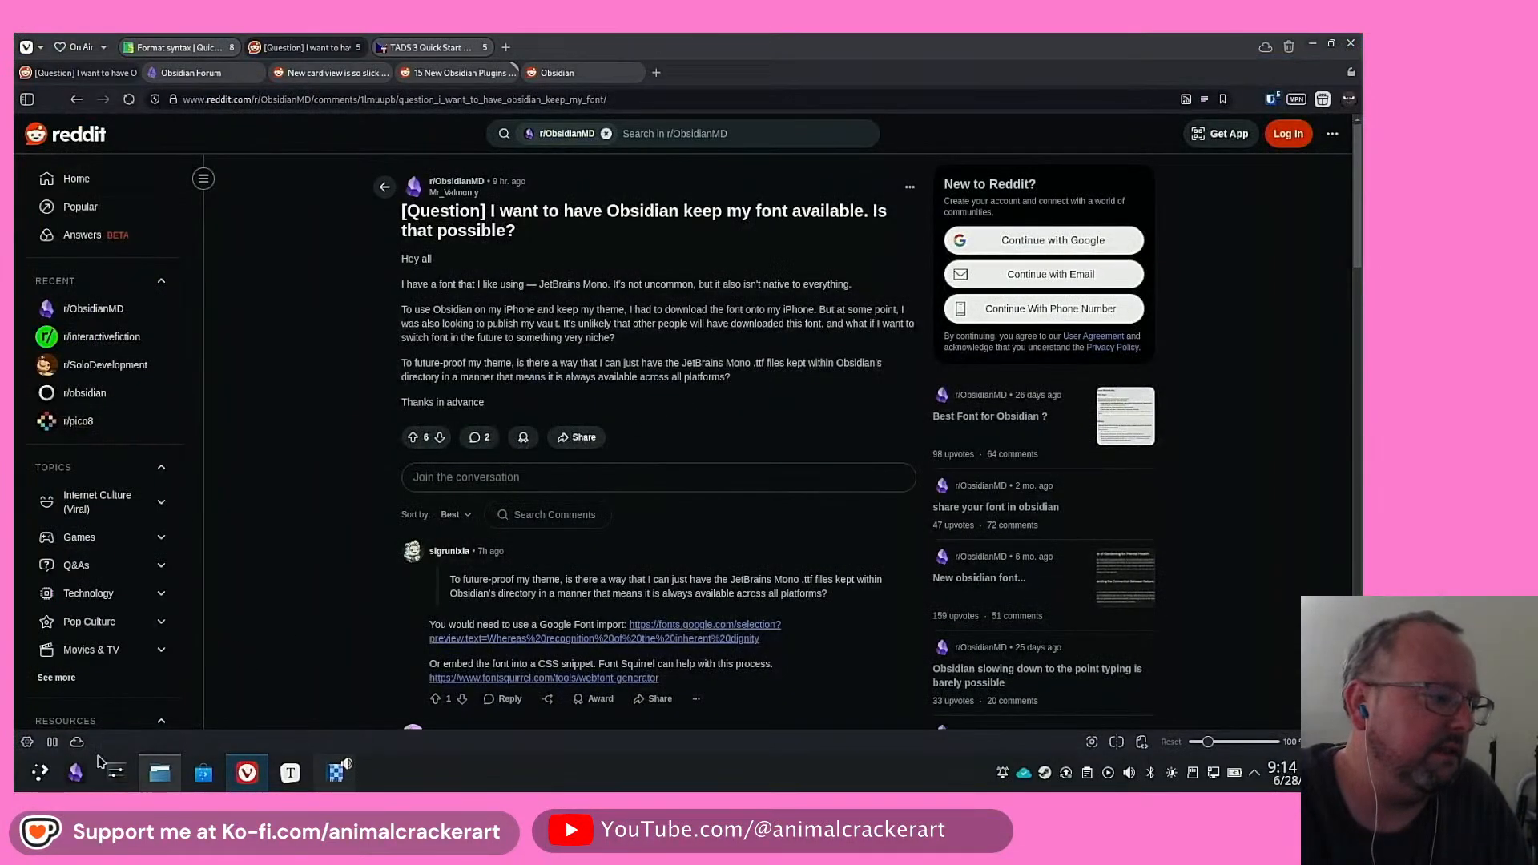
pyautogui.click(75, 771)
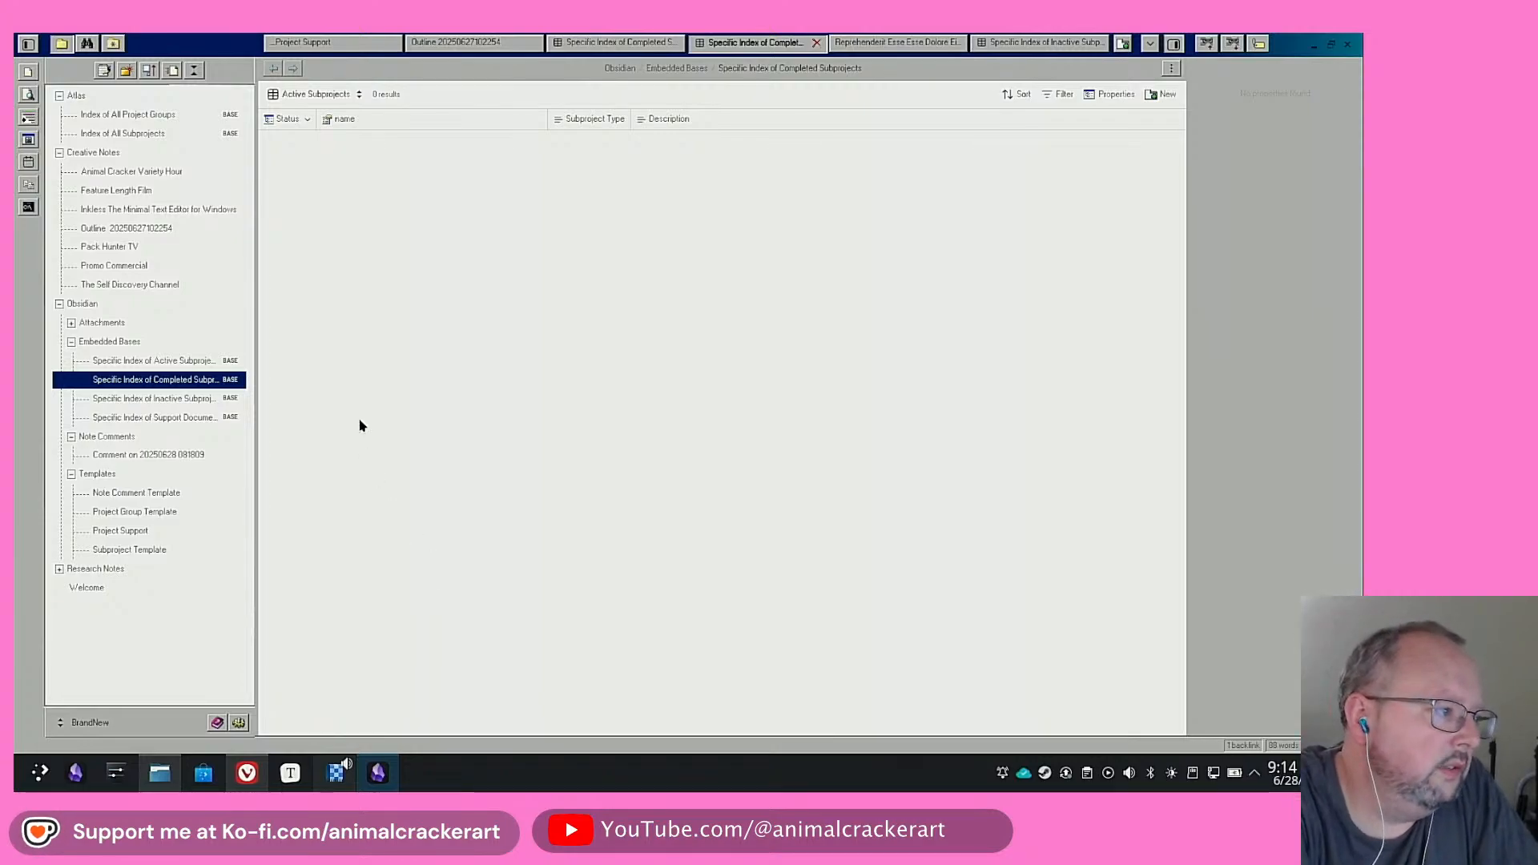
pyautogui.click(1109, 94)
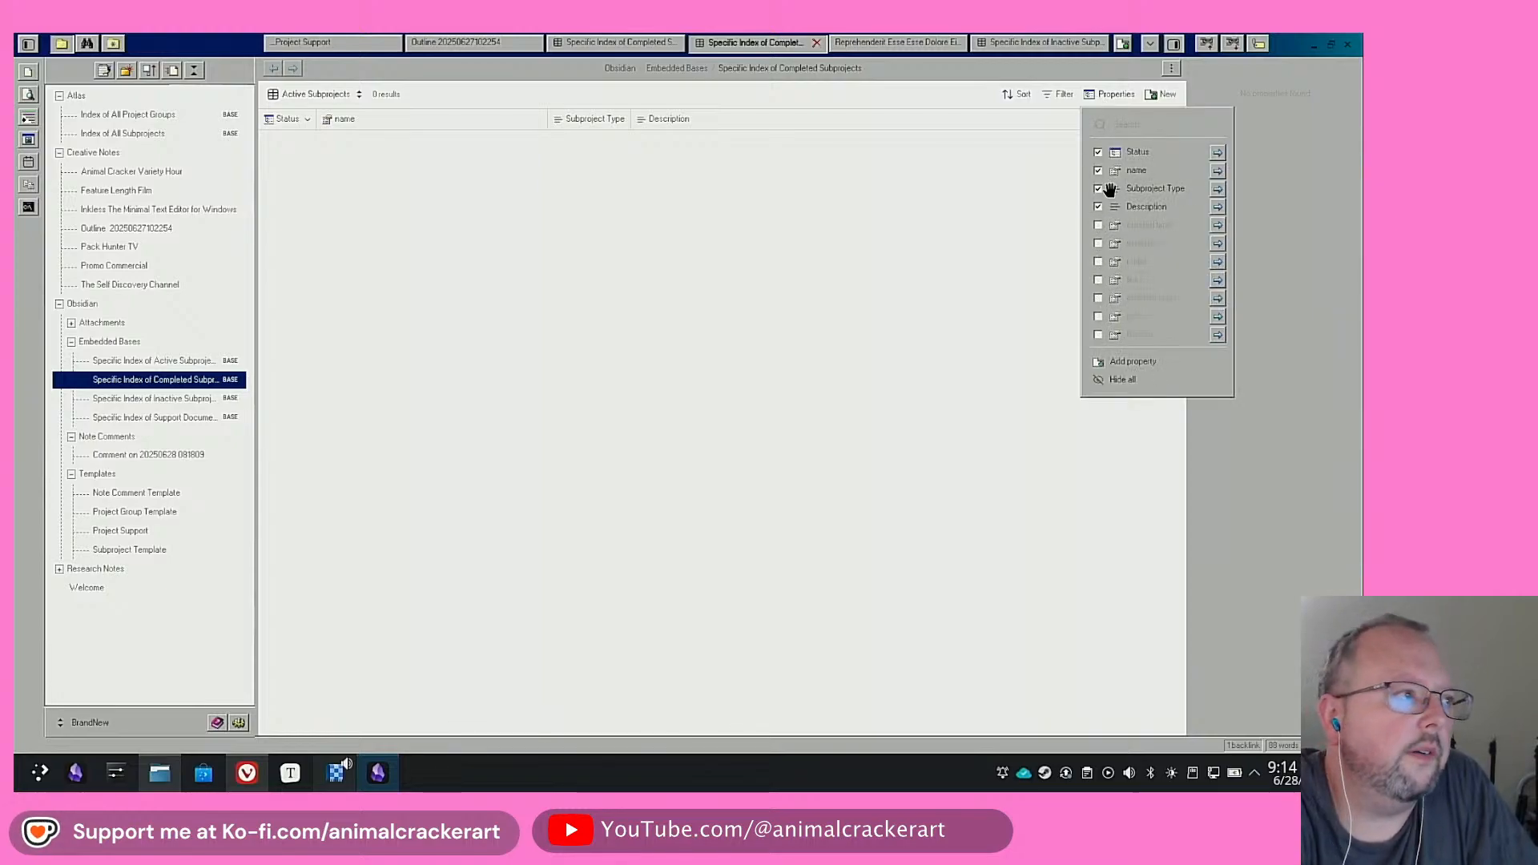
pyautogui.click(677, 266)
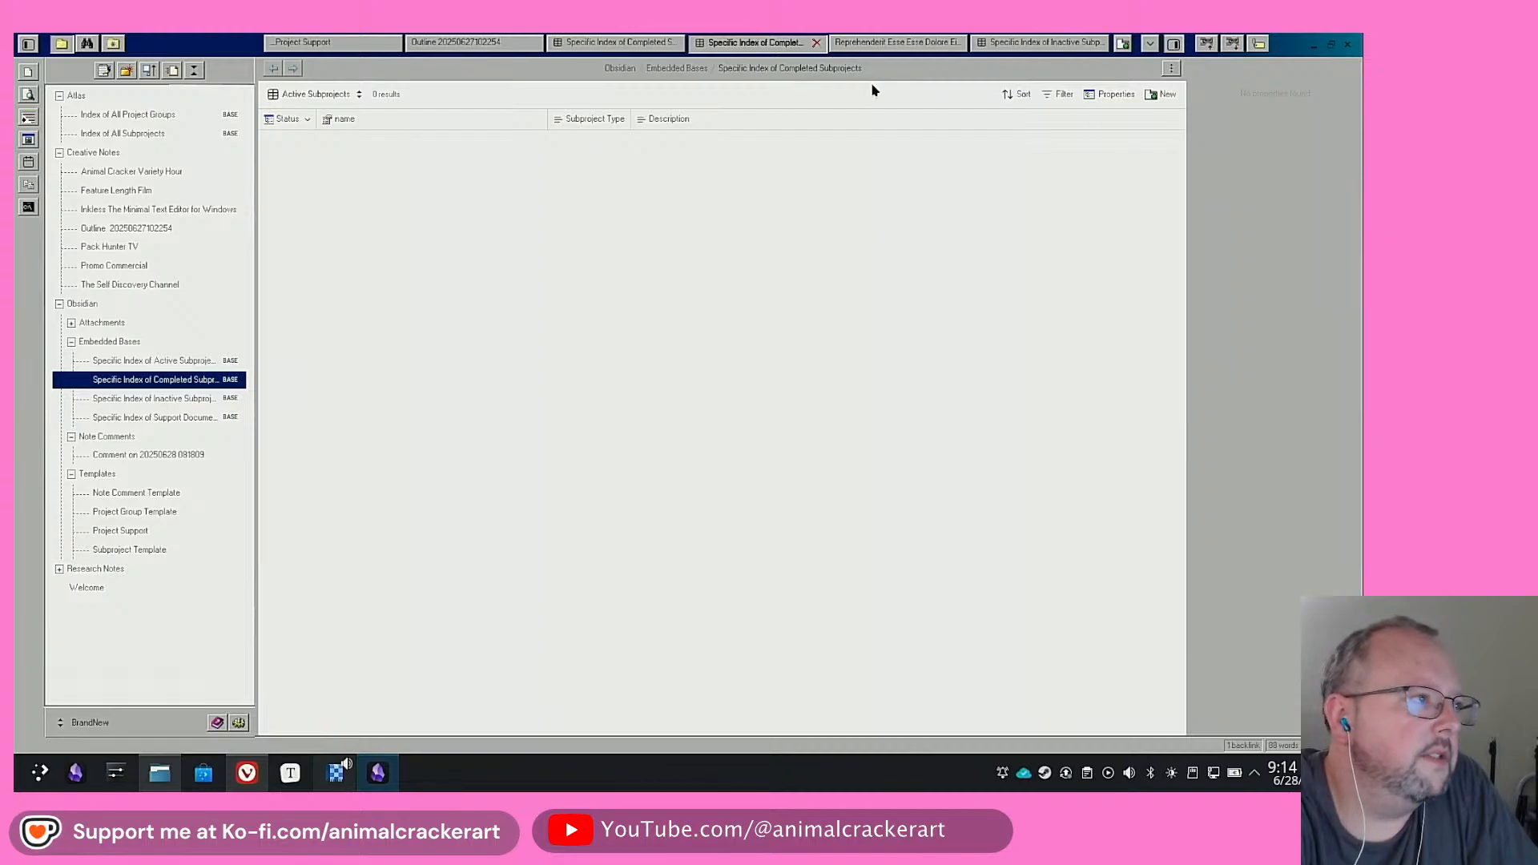
# Delete the Just Ideas view from the Specific Index of Completed Subprojects base
pyautogui.click(309, 97)
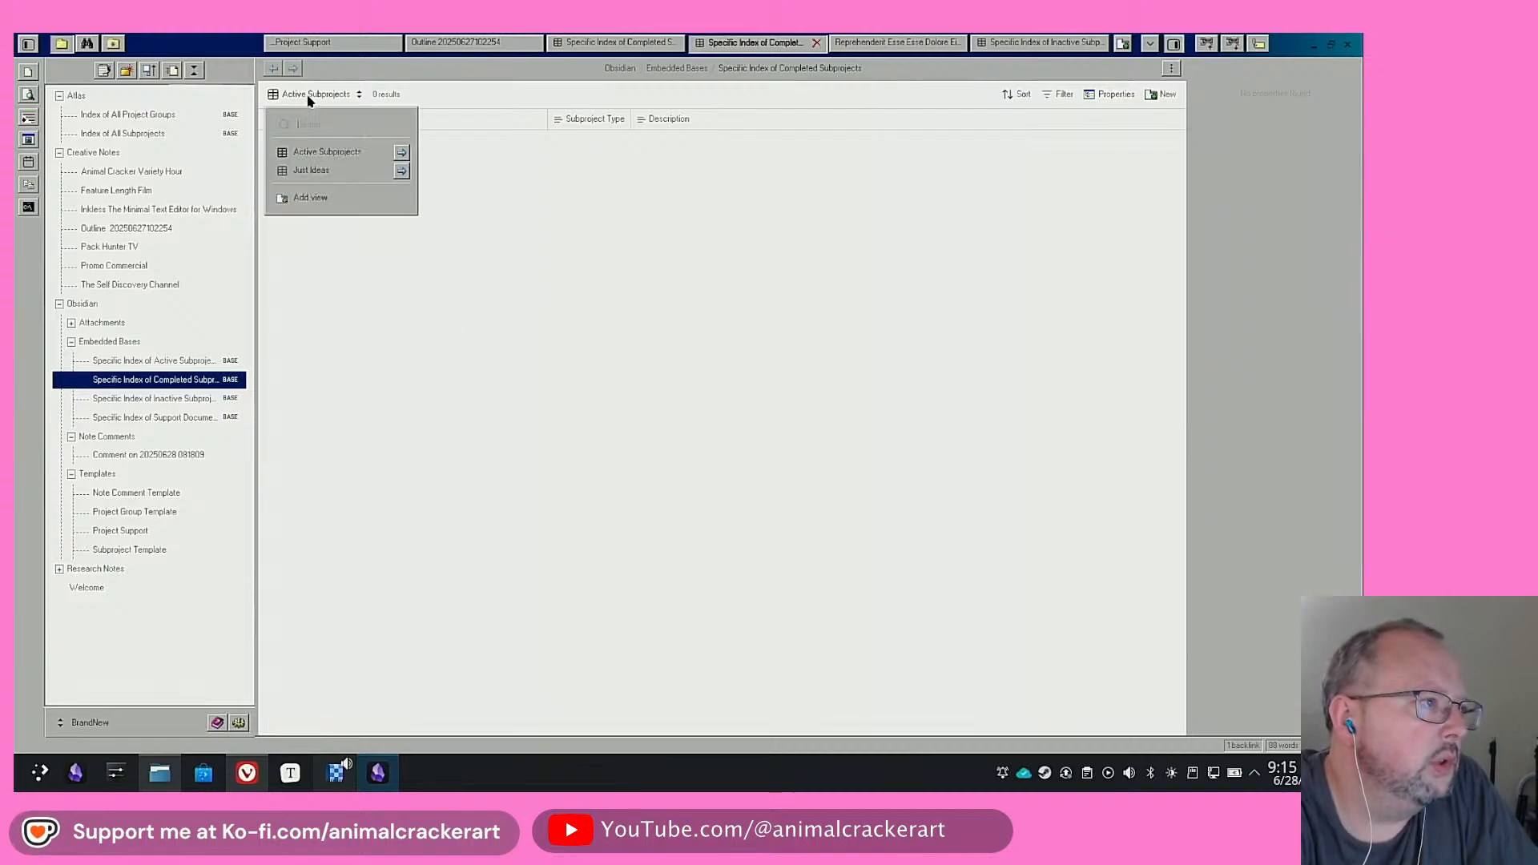
pyautogui.click(401, 171)
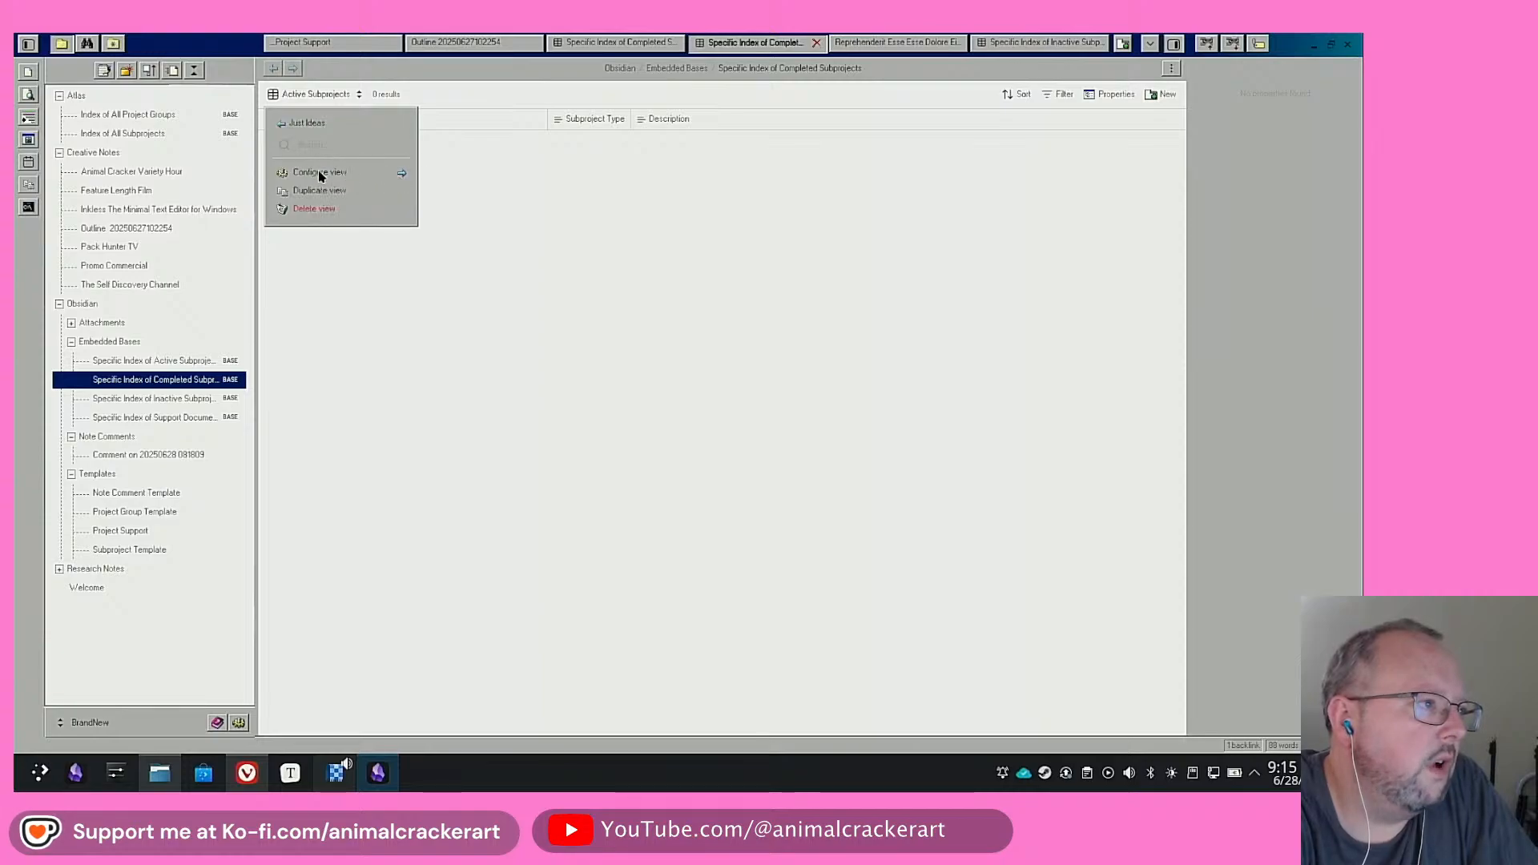
pyautogui.click(329, 206)
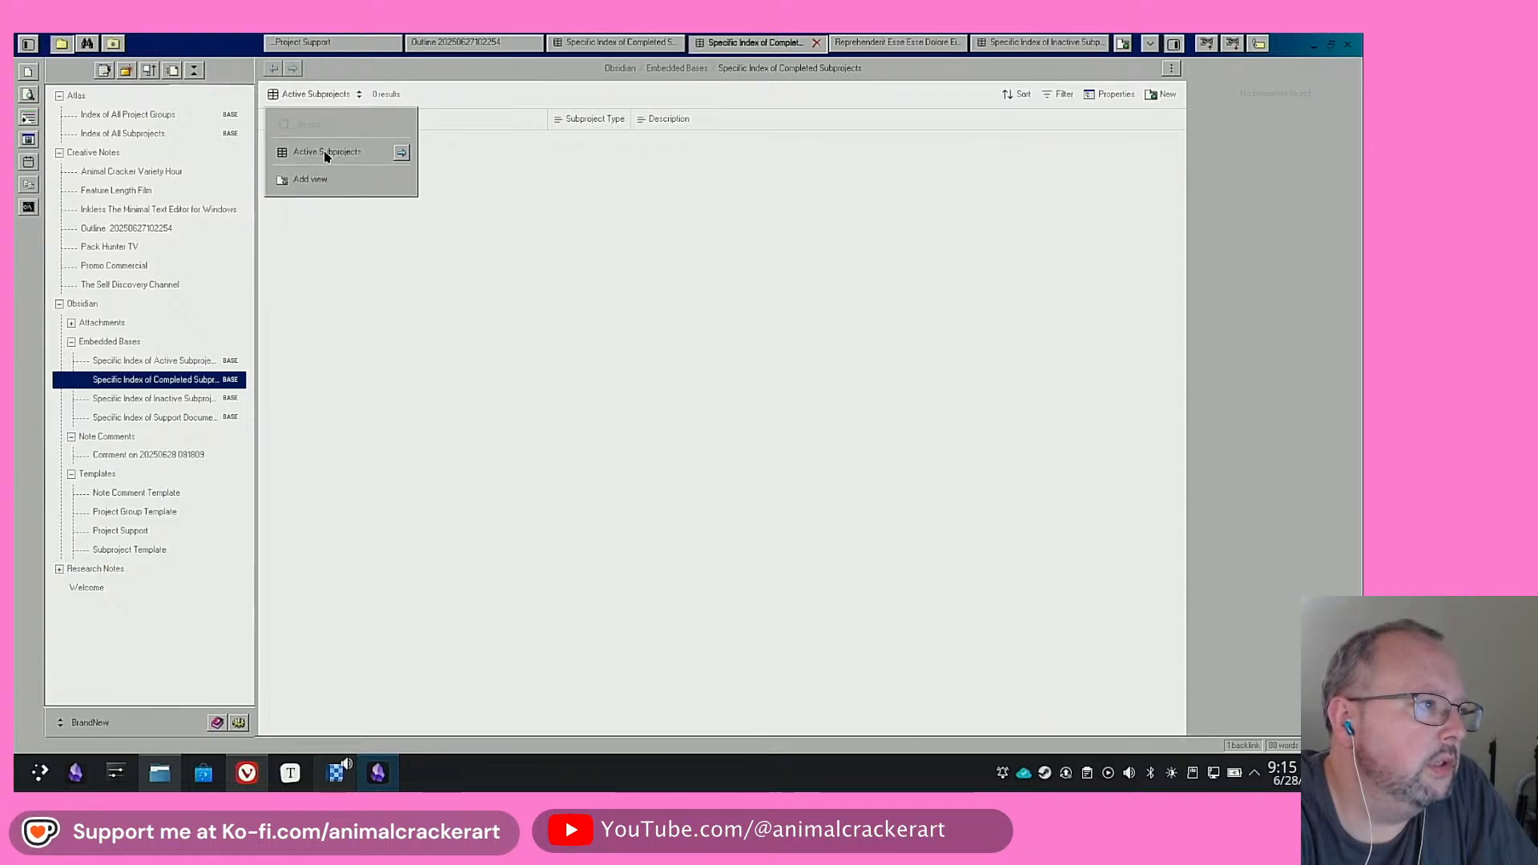
# Rename the base's Active Subprojects view to Completed Subprojects
pyautogui.click(401, 153)
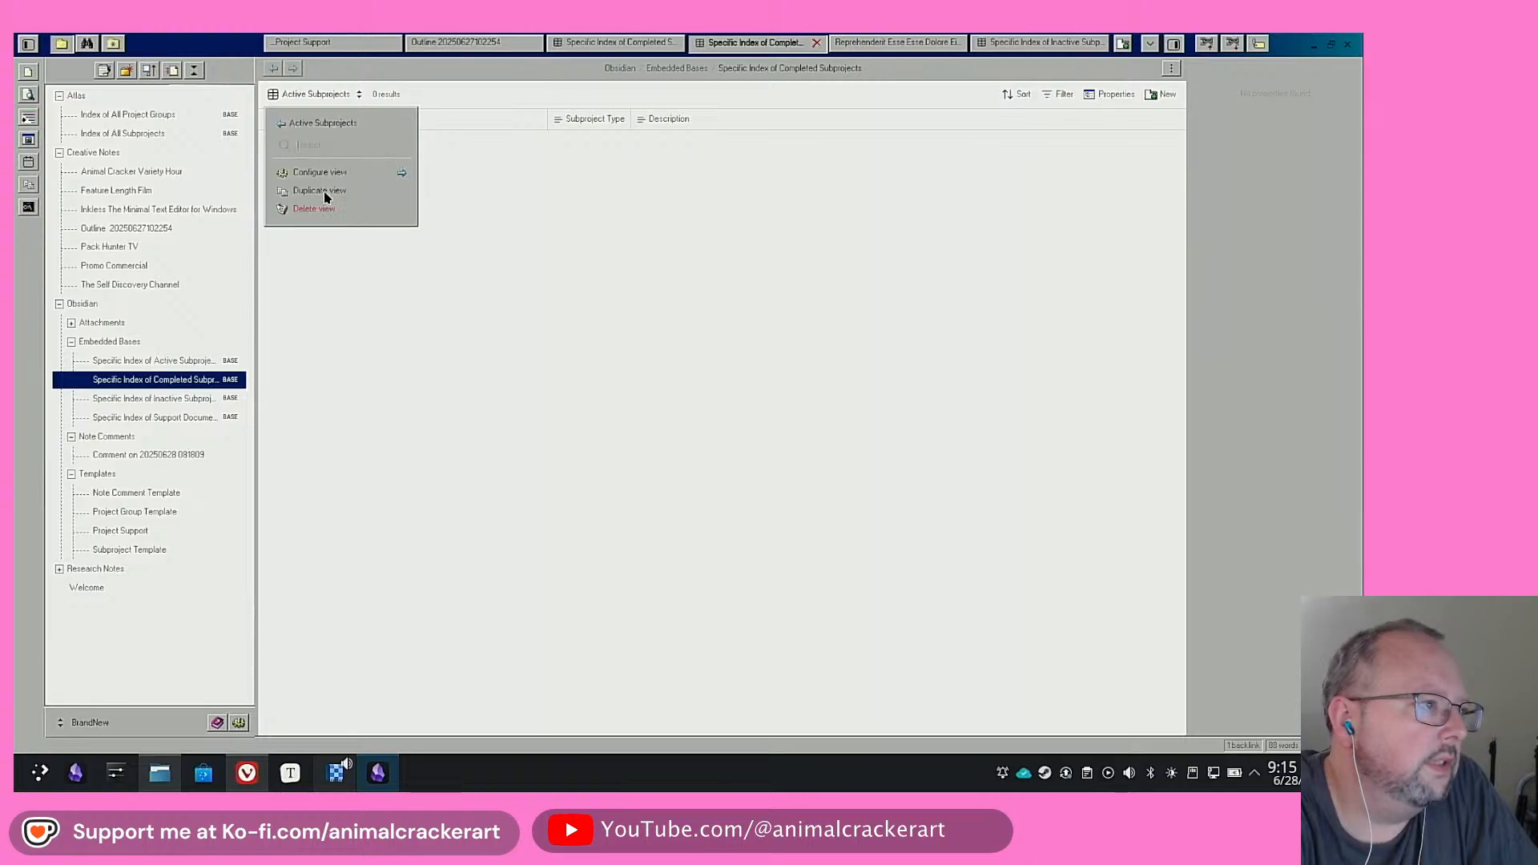
pyautogui.click(399, 178)
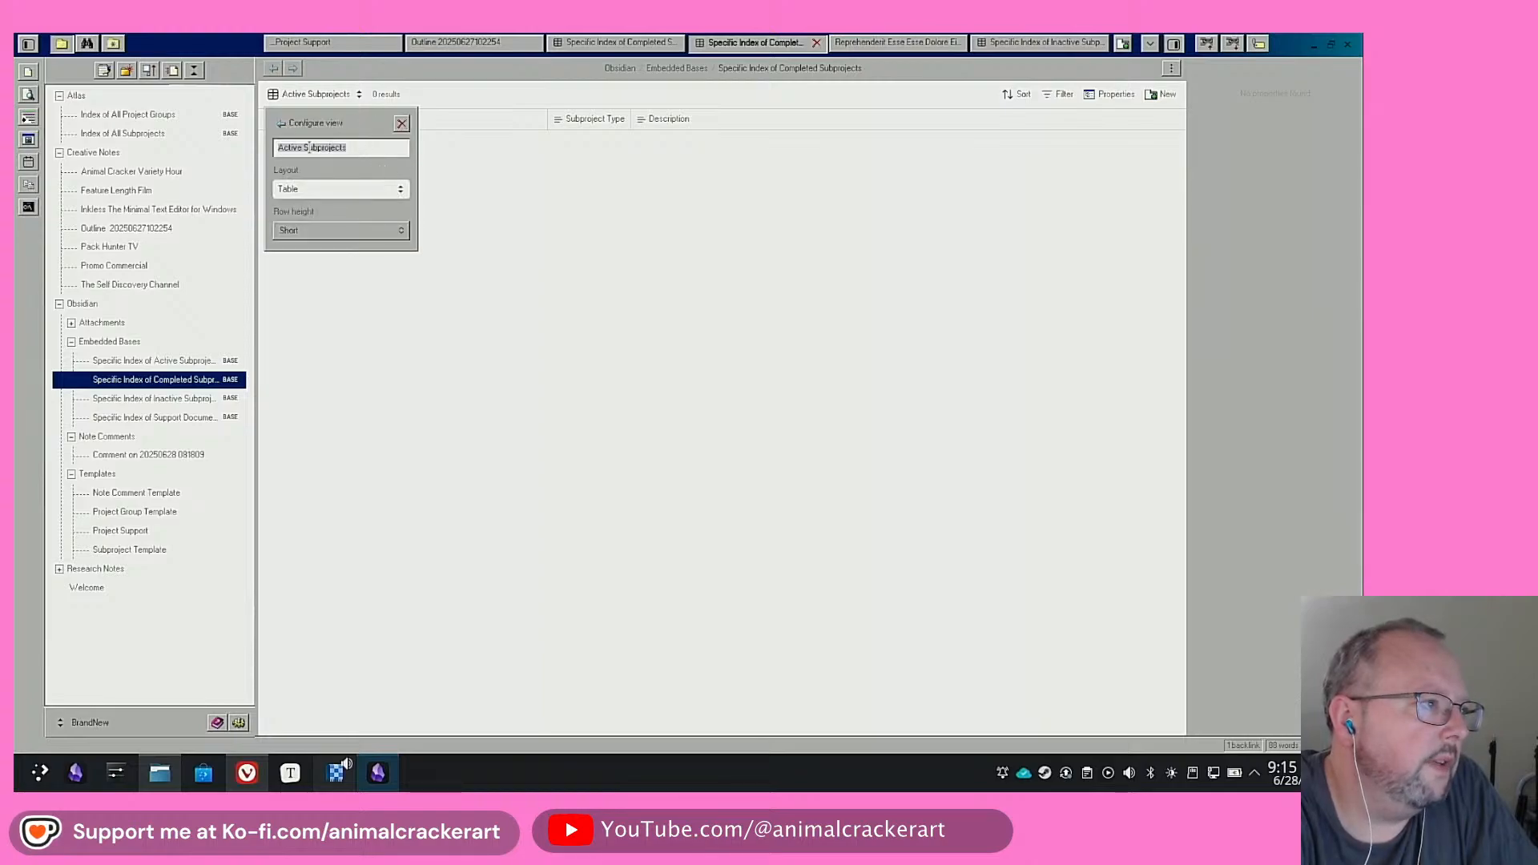
pyautogui.hotkey('ctrl', 'shift', 'Right')
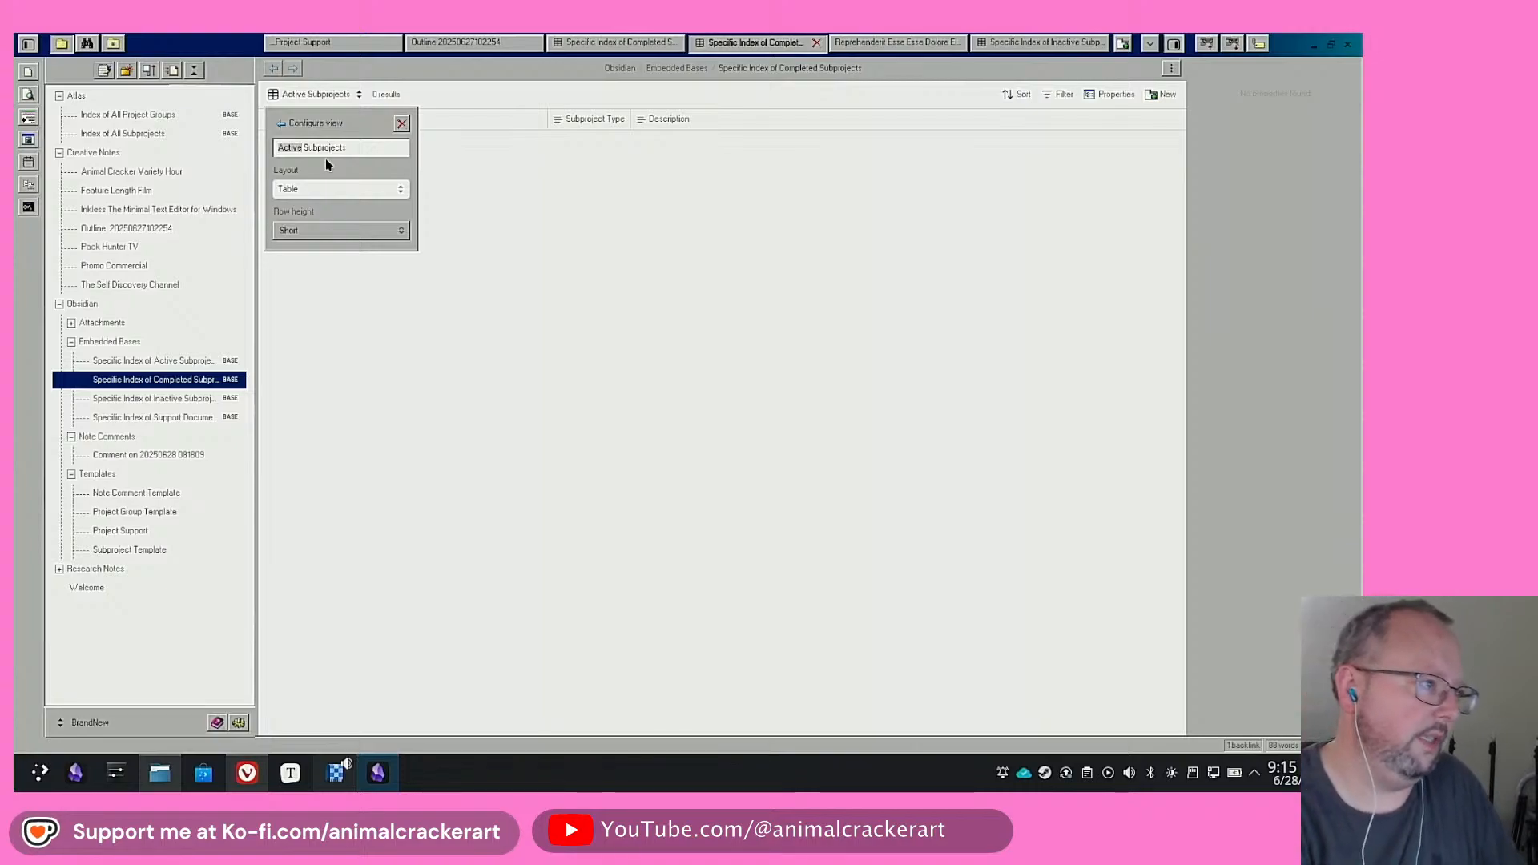
pyautogui.write('Completed')
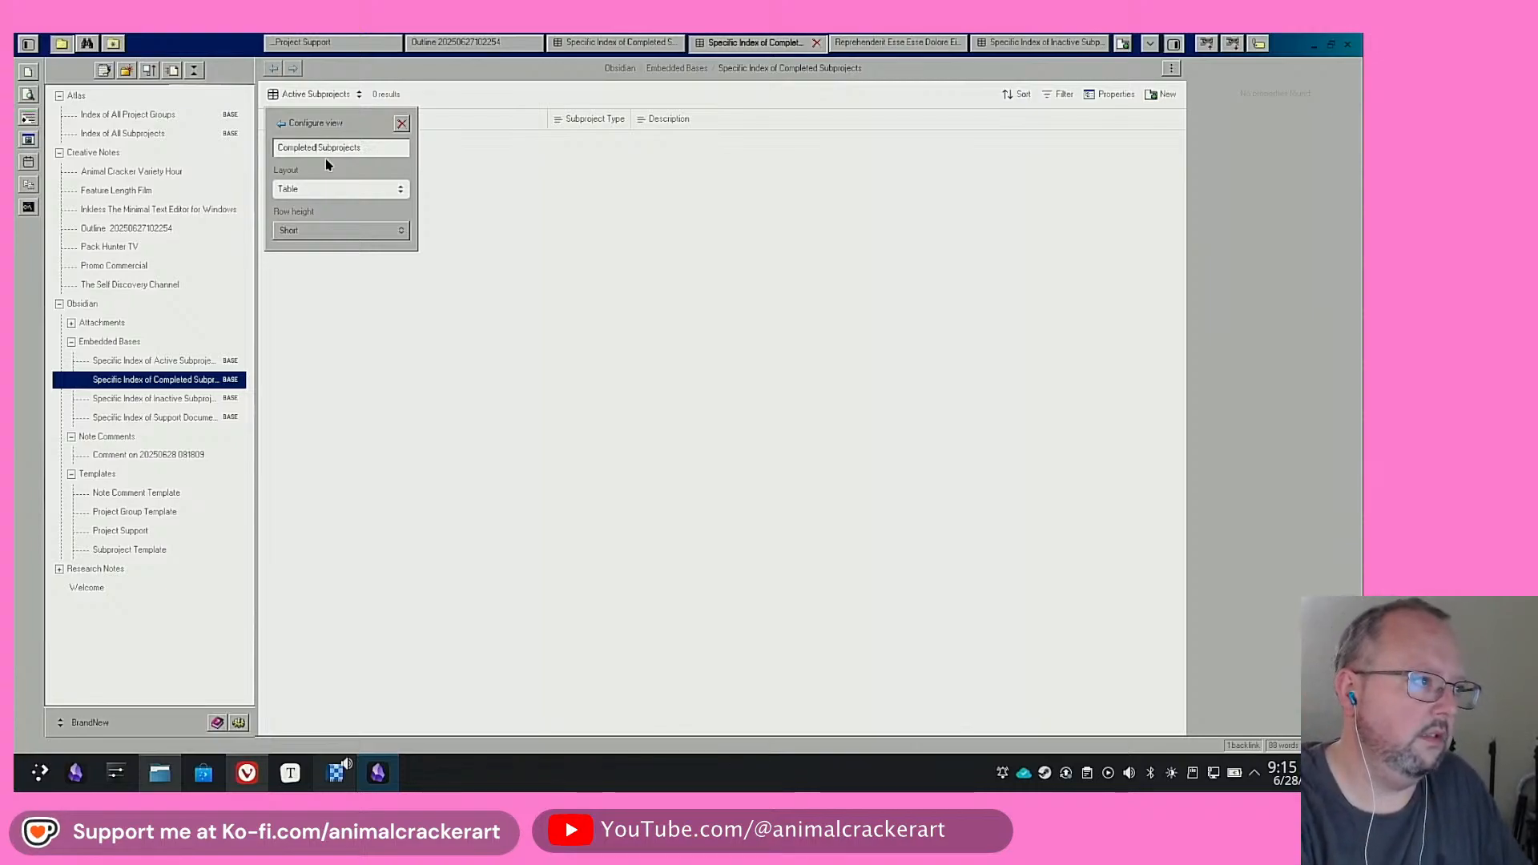
pyautogui.click(524, 200)
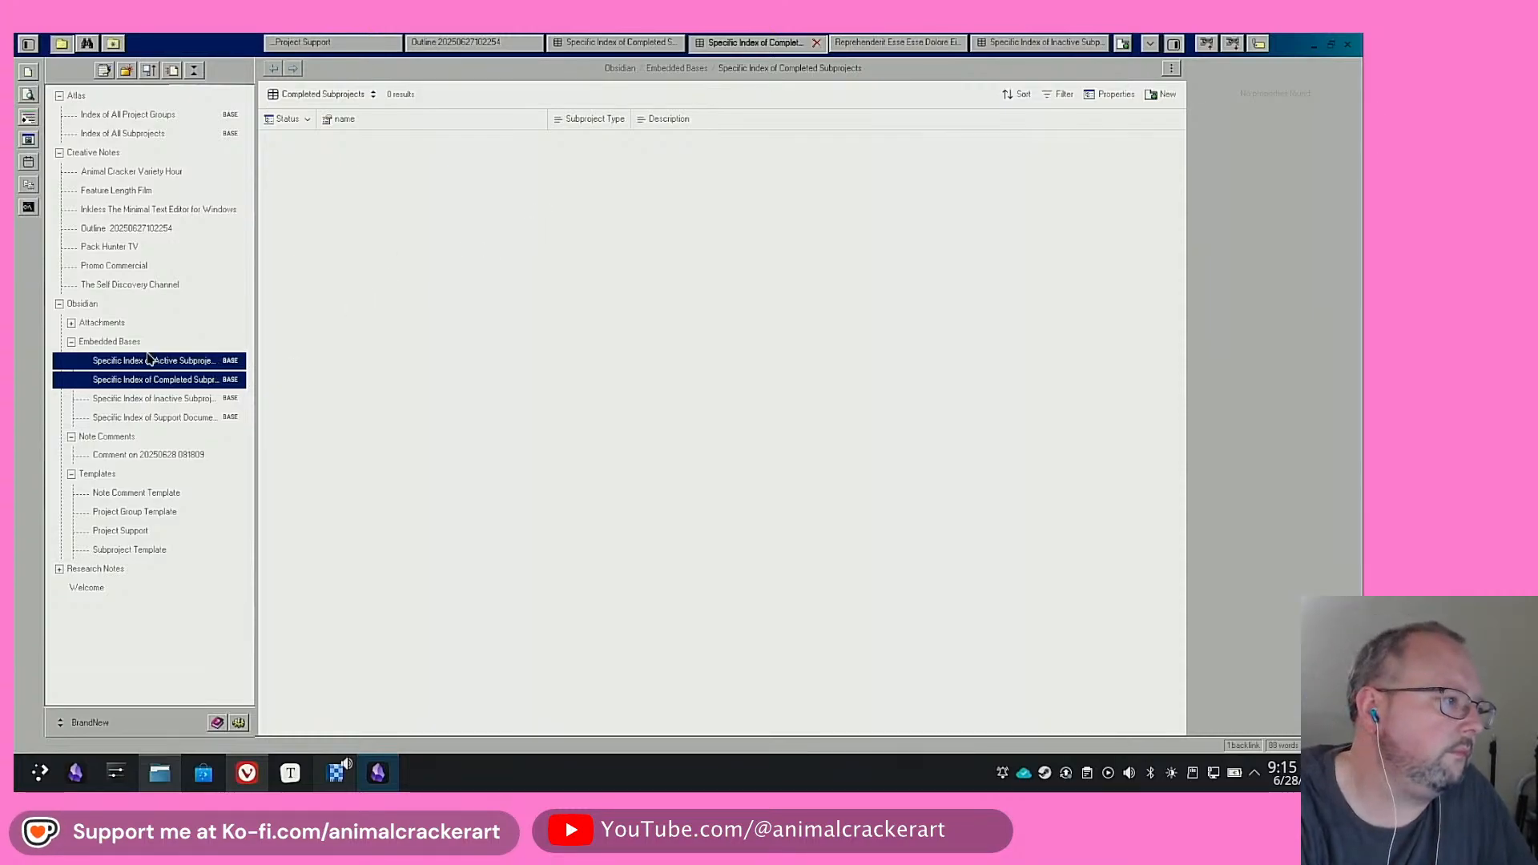
# Compare the properties offered by the embedded Completed Subprojects table in Animal Cracker Variety Hour with those in the base file
pyautogui.click(146, 174)
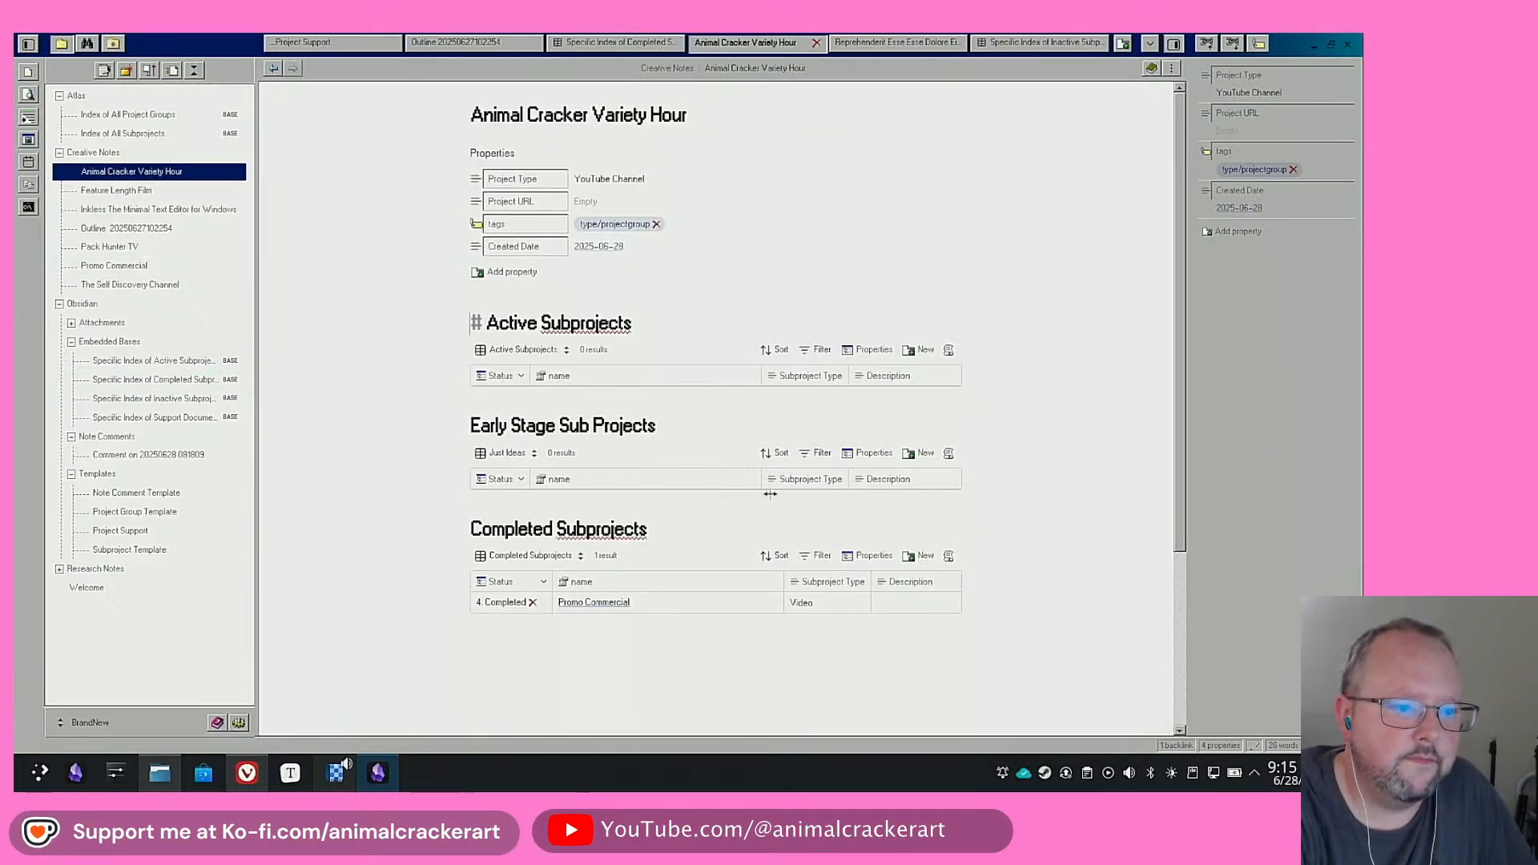
pyautogui.click(873, 558)
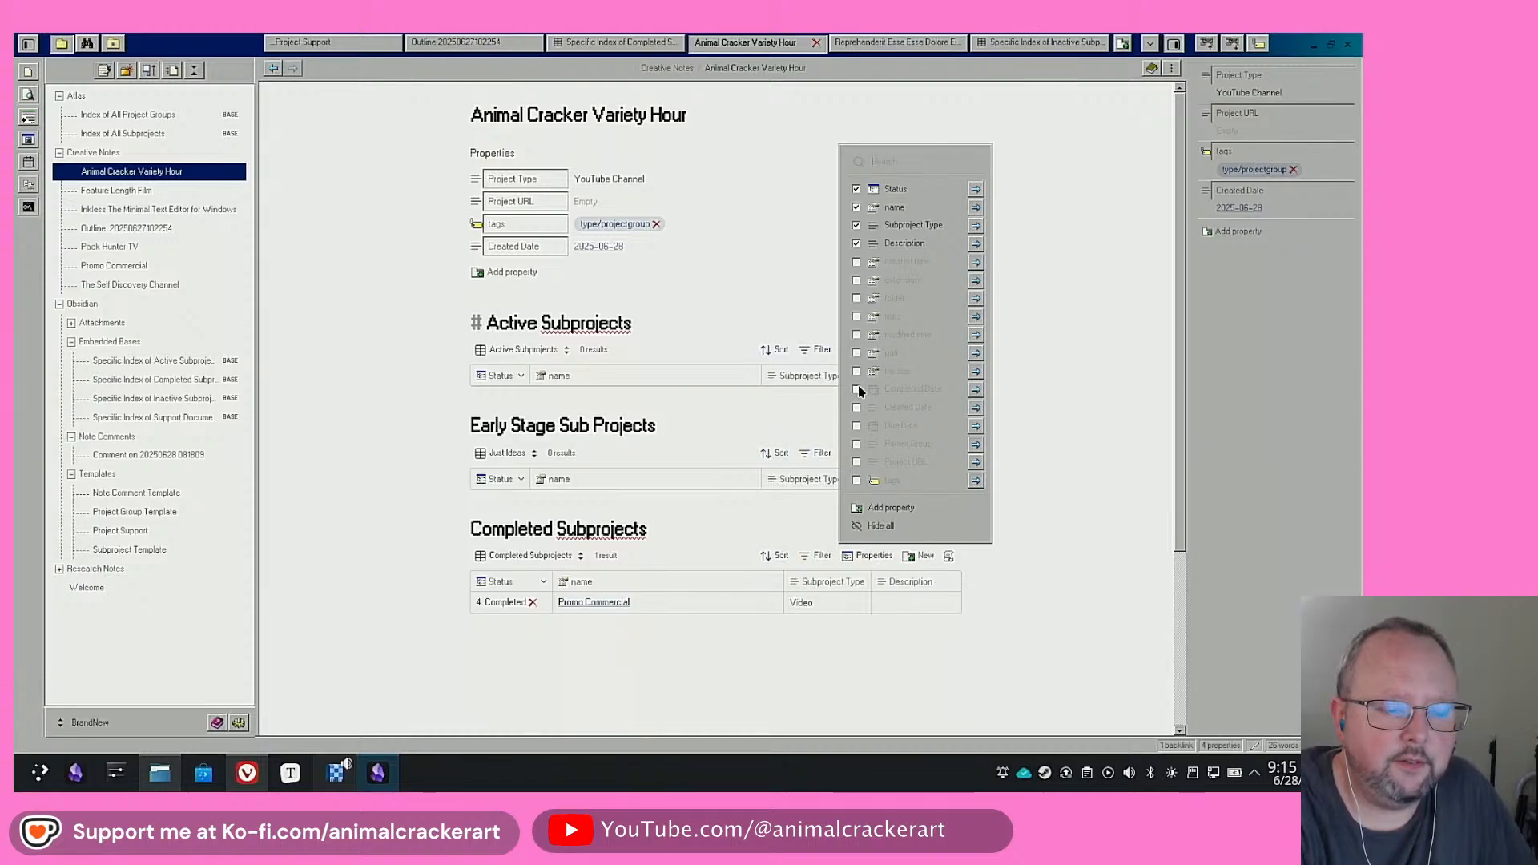
pyautogui.click(149, 380)
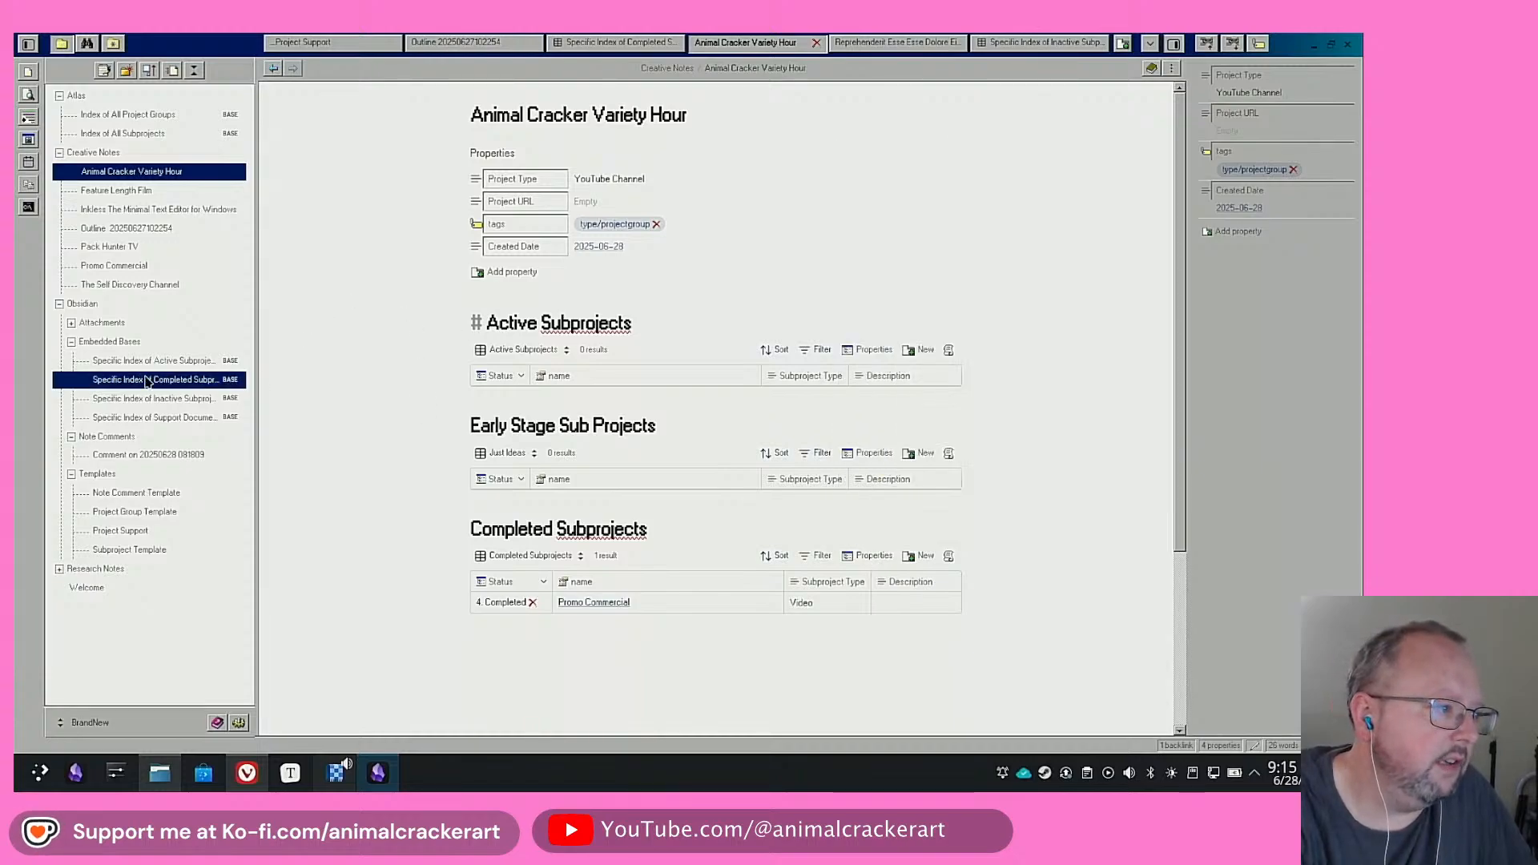
pyautogui.click(1120, 95)
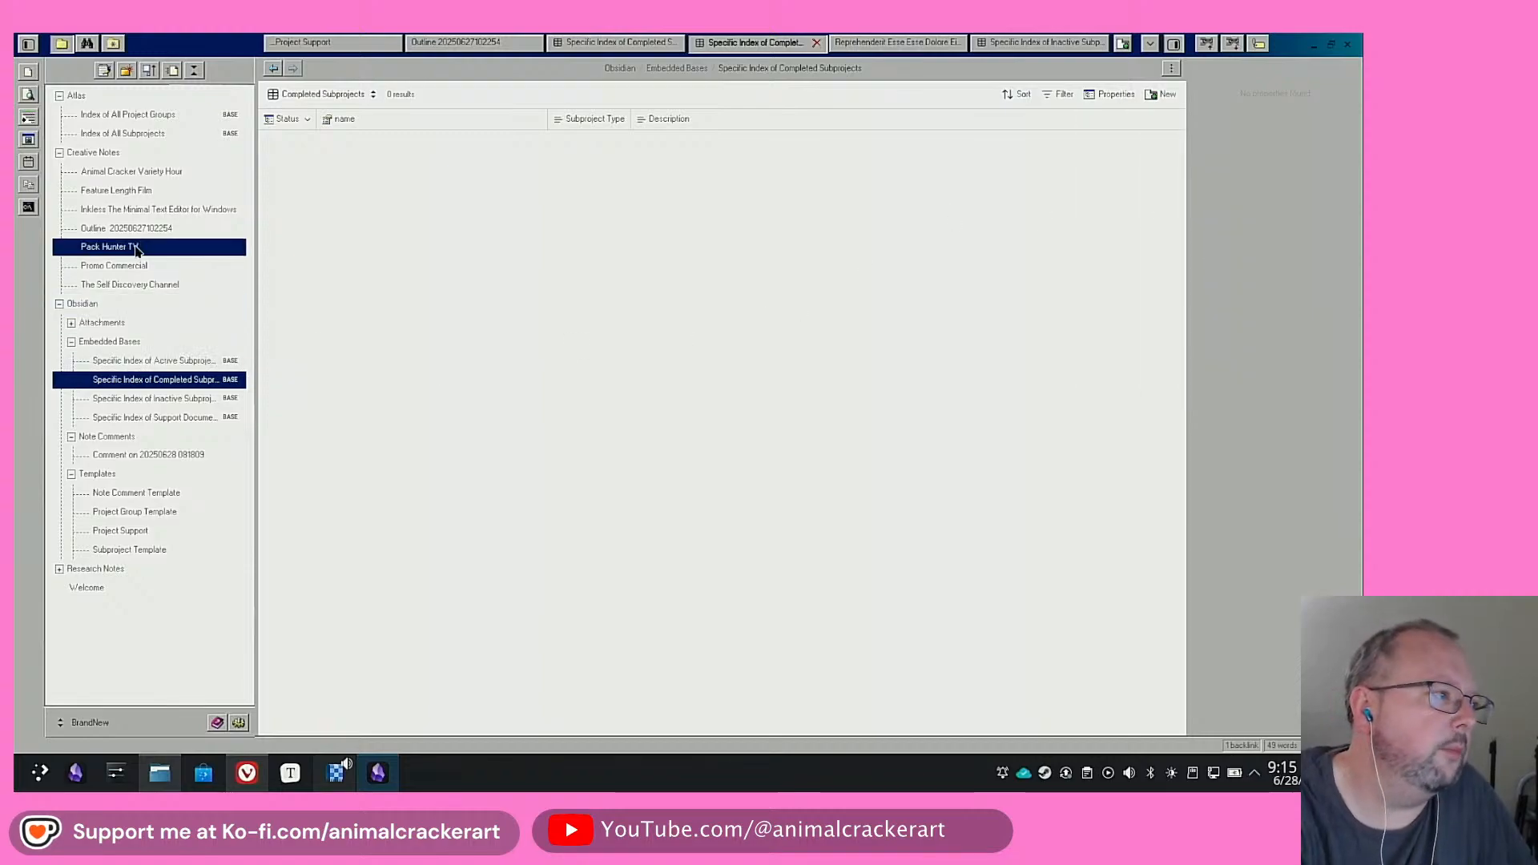
# Show Completed Date in Animal Cracker Variety Hour's embedded Completed Subprojects table and move it to the first column
pyautogui.click(155, 173)
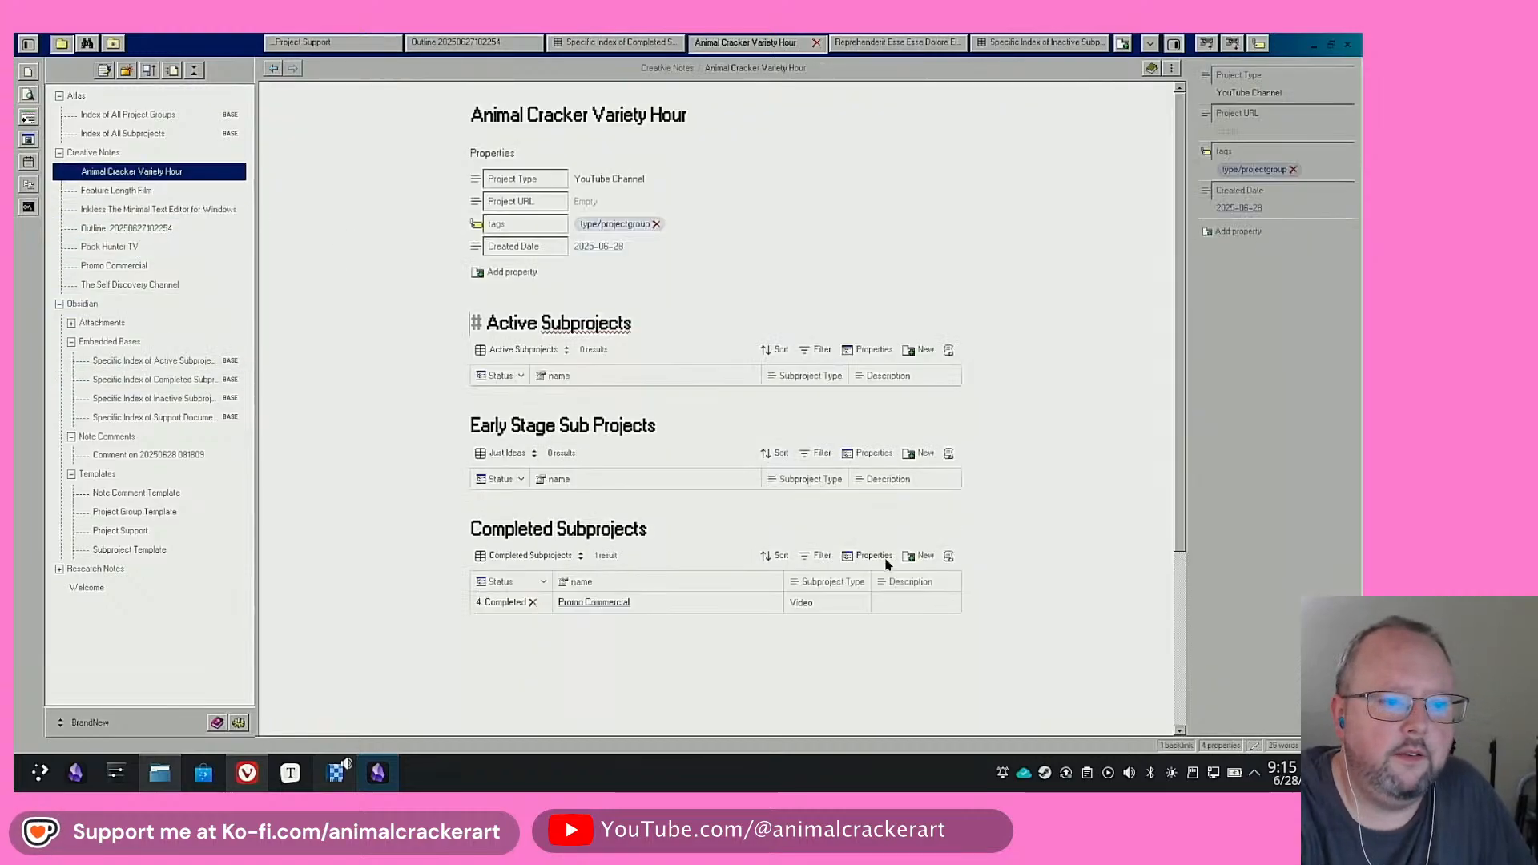
pyautogui.click(882, 560)
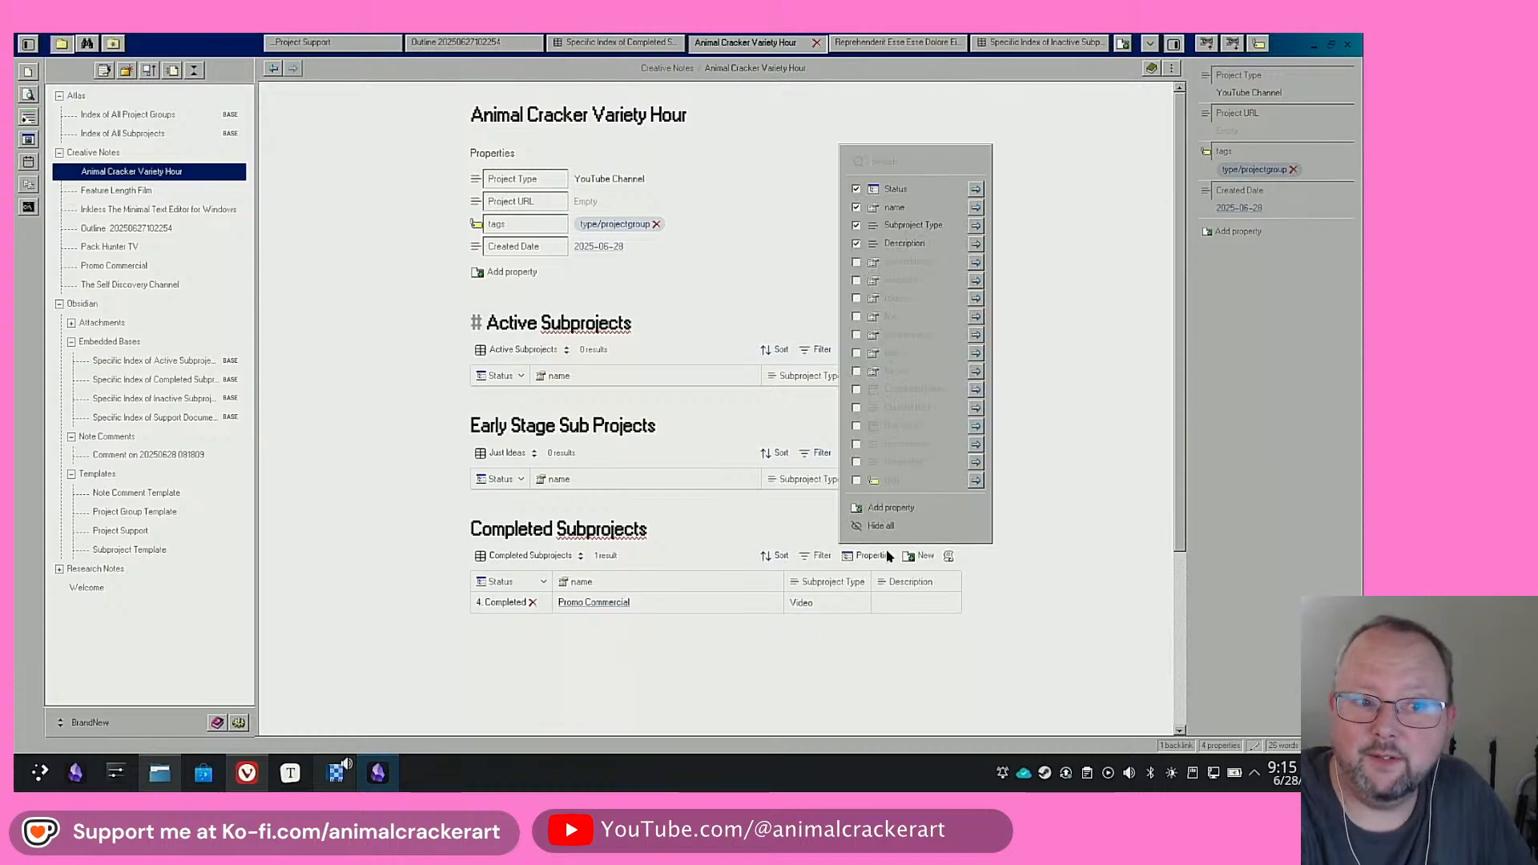
pyautogui.click(857, 390)
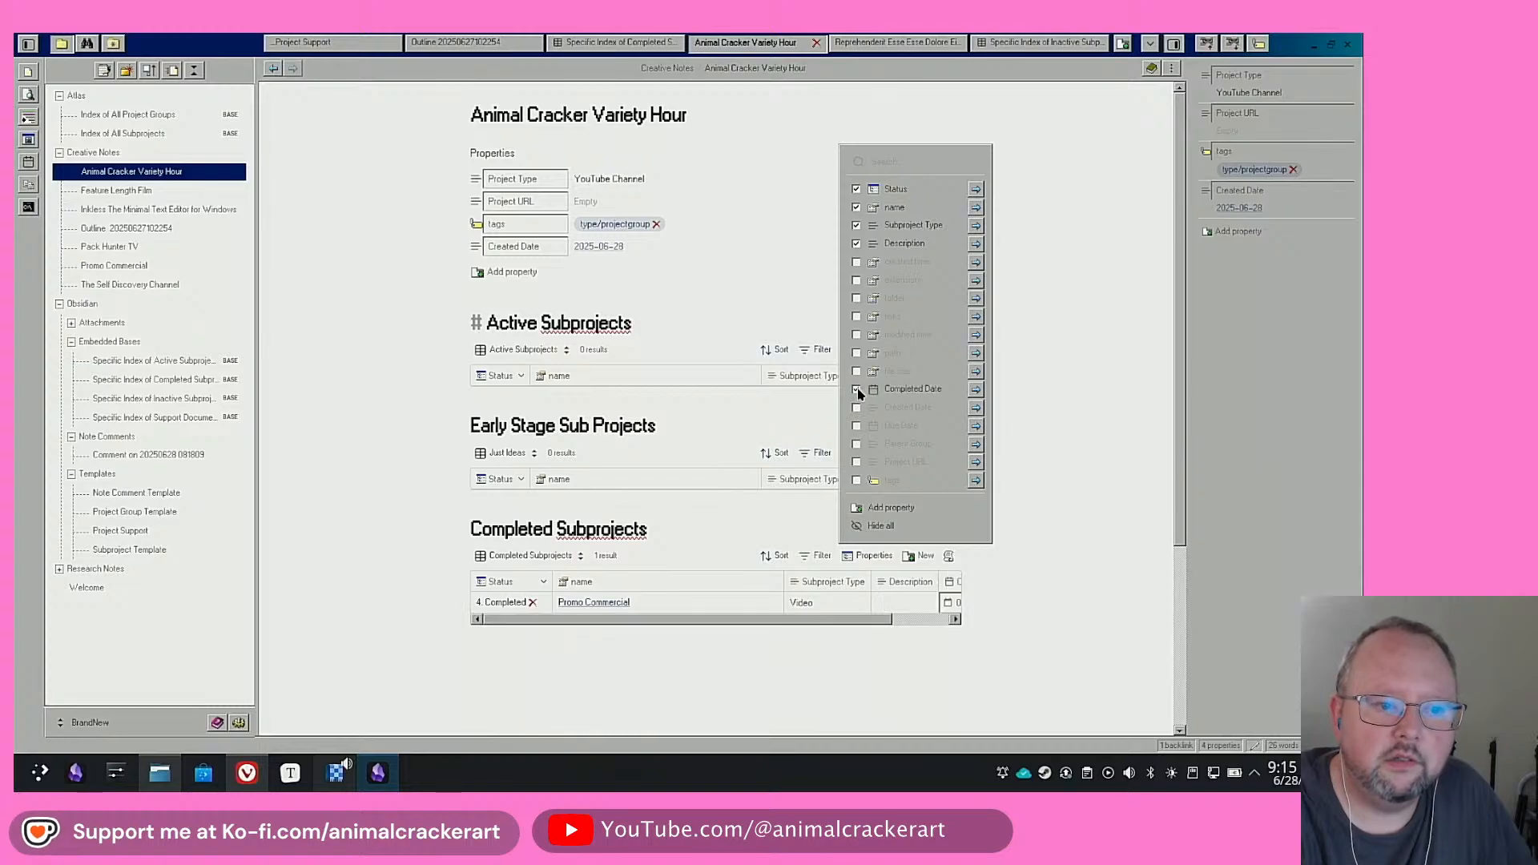
pyautogui.click(1065, 465)
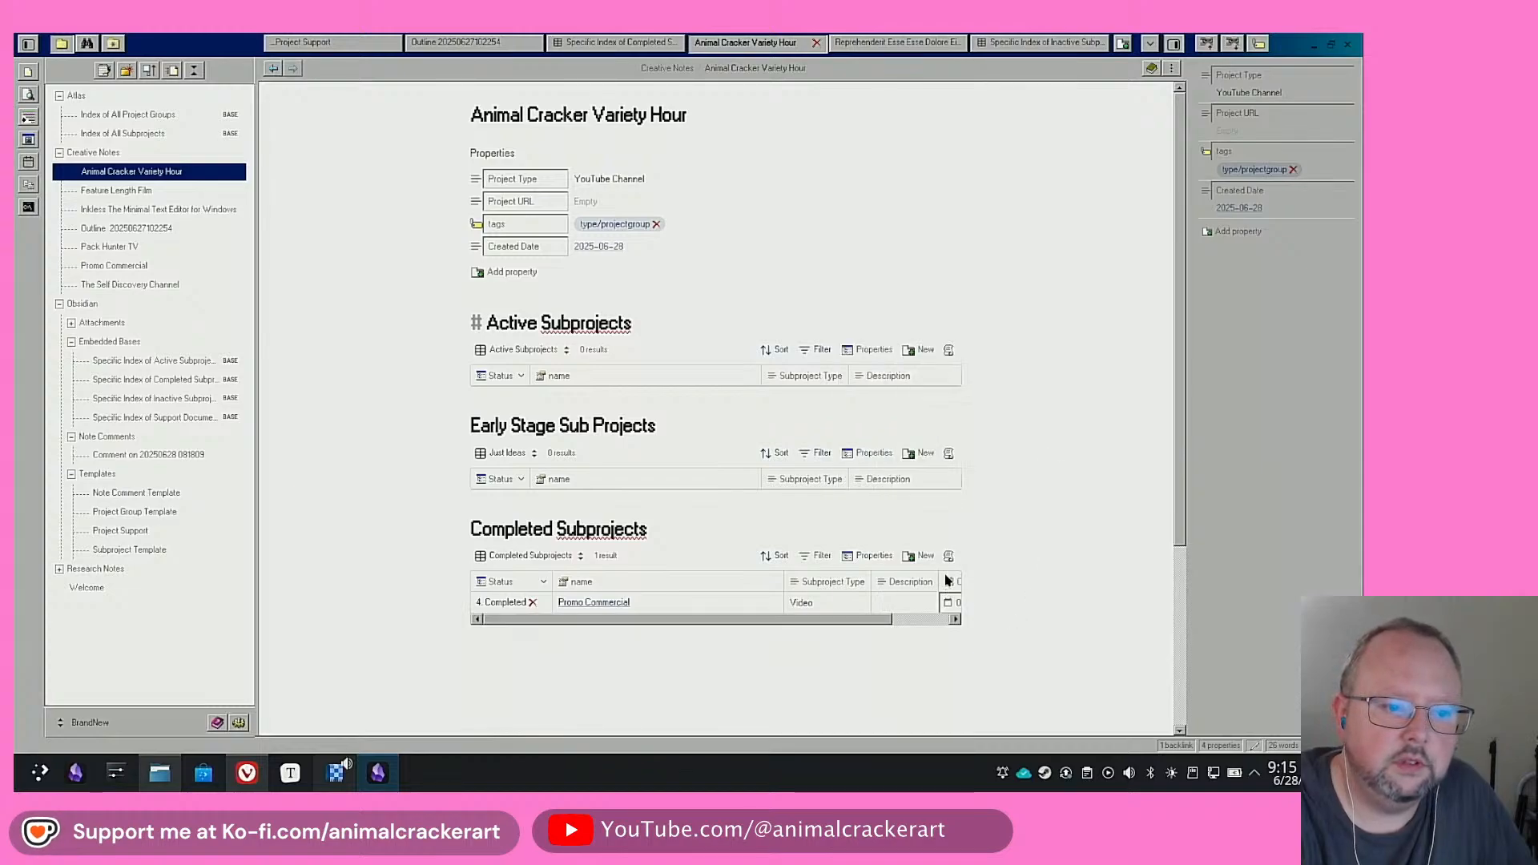
pyautogui.moveTo(958, 583); pyautogui.dragTo(492, 591)
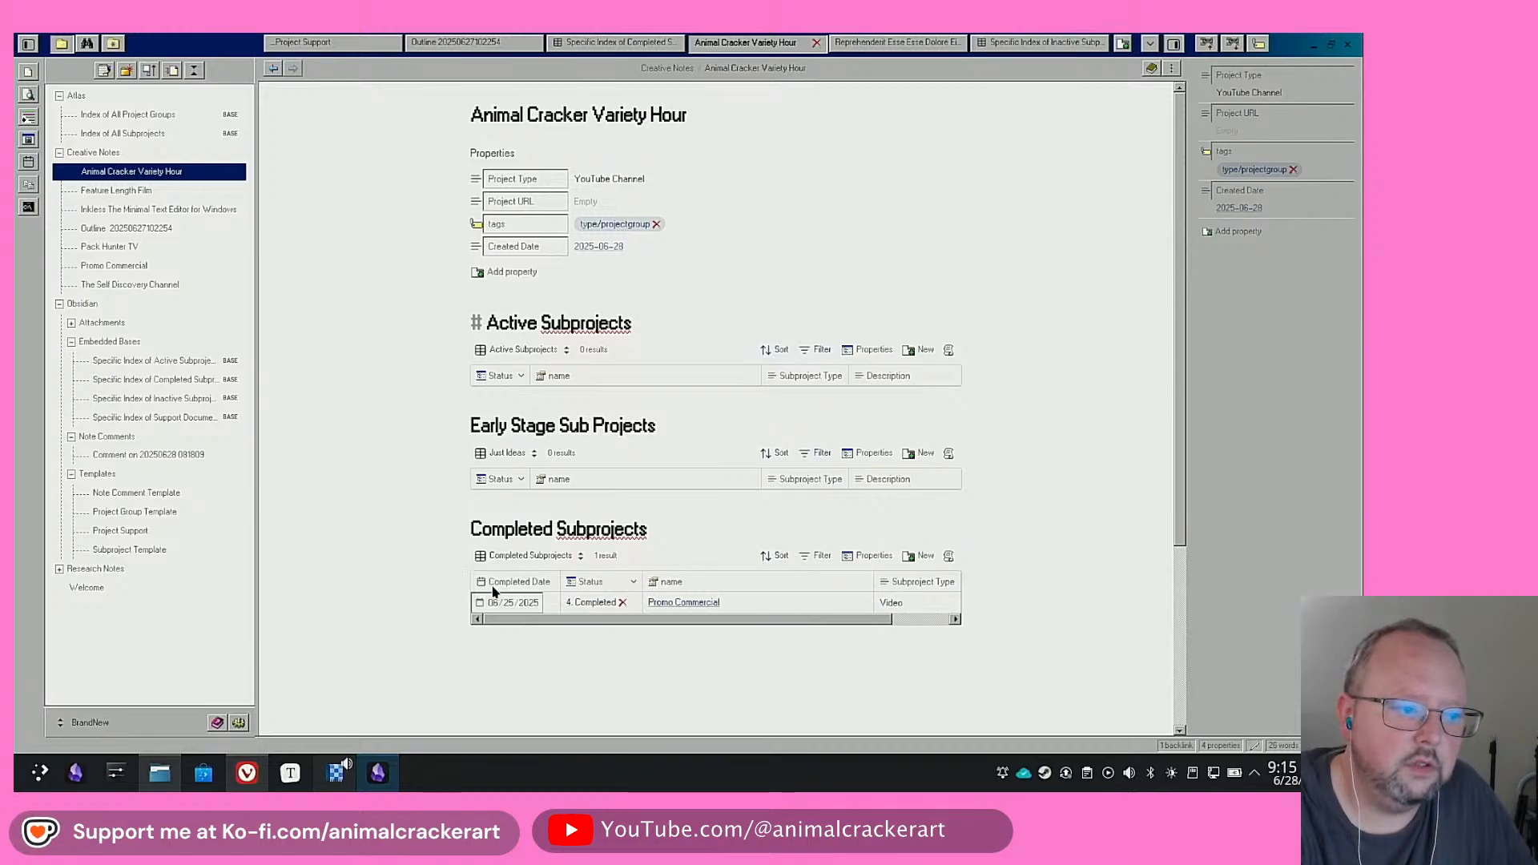
# Hide the Status column in the embedded Completed Subprojects table
pyautogui.click(872, 556)
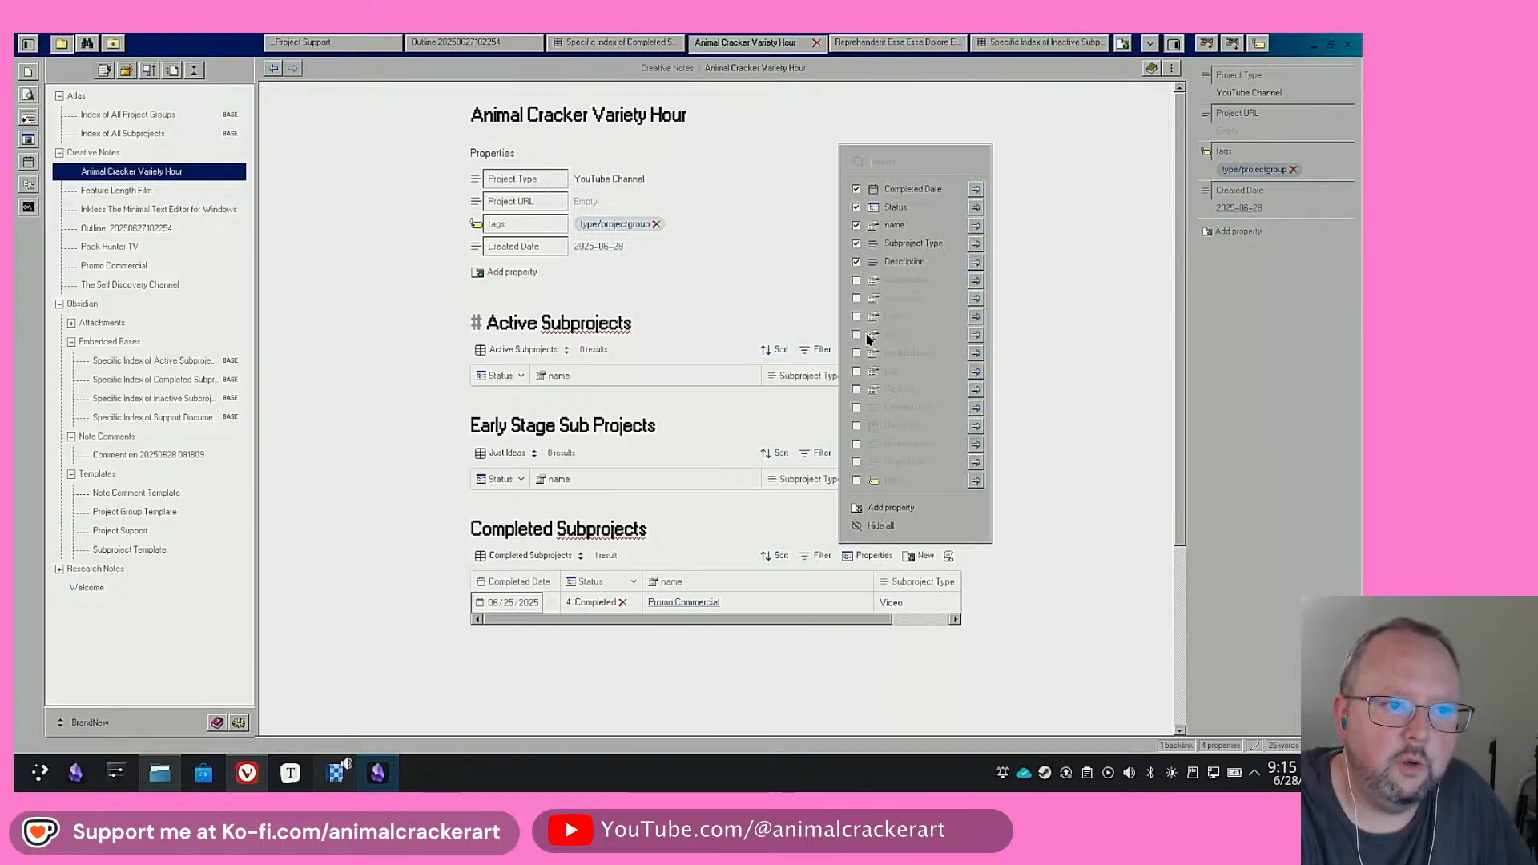
pyautogui.click(856, 208)
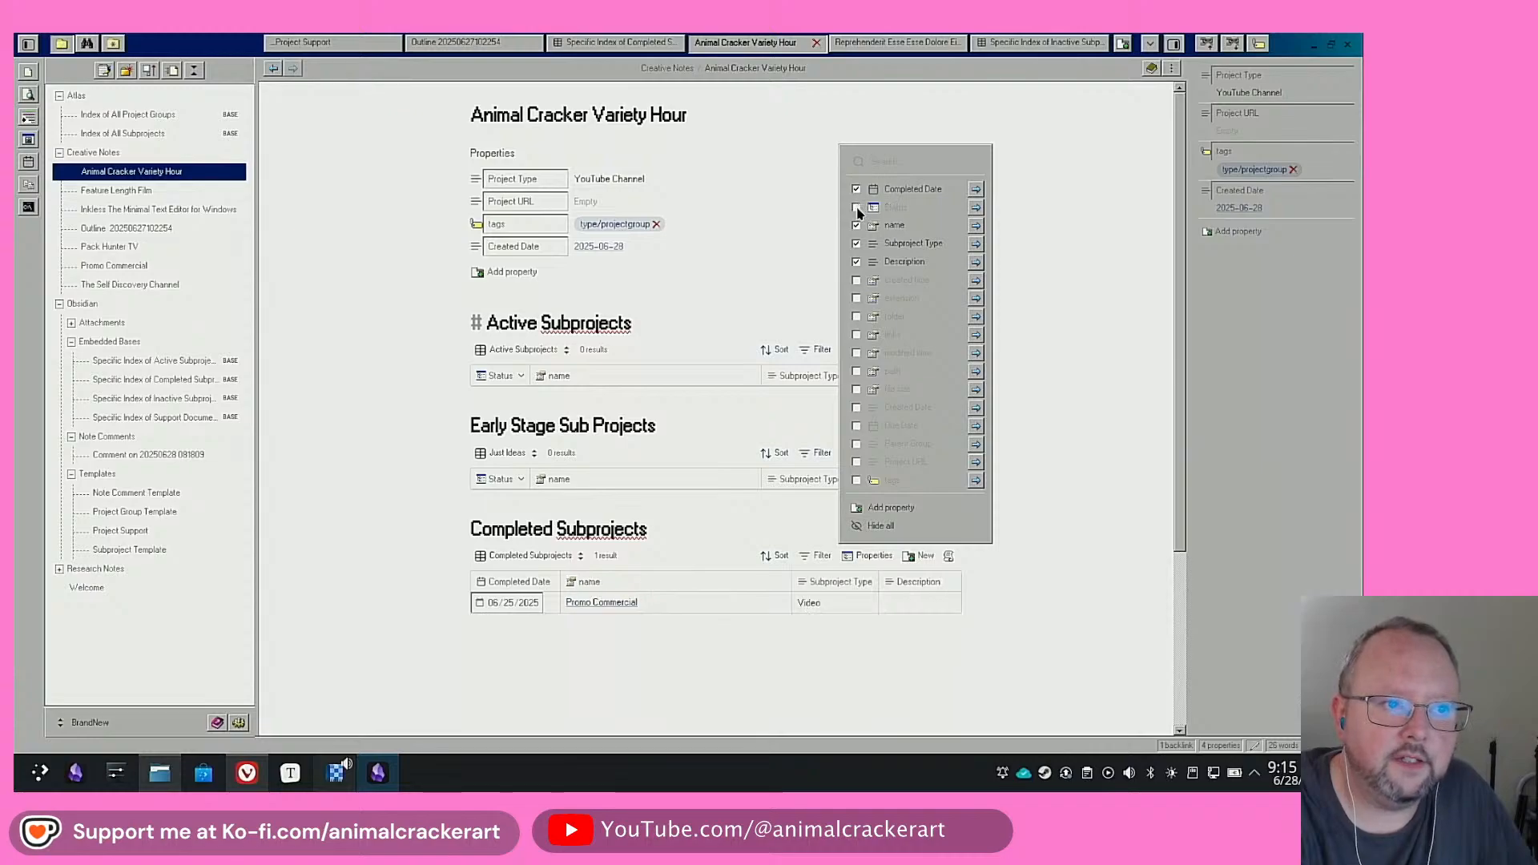
pyautogui.click(1080, 327)
pyautogui.click(668, 670)
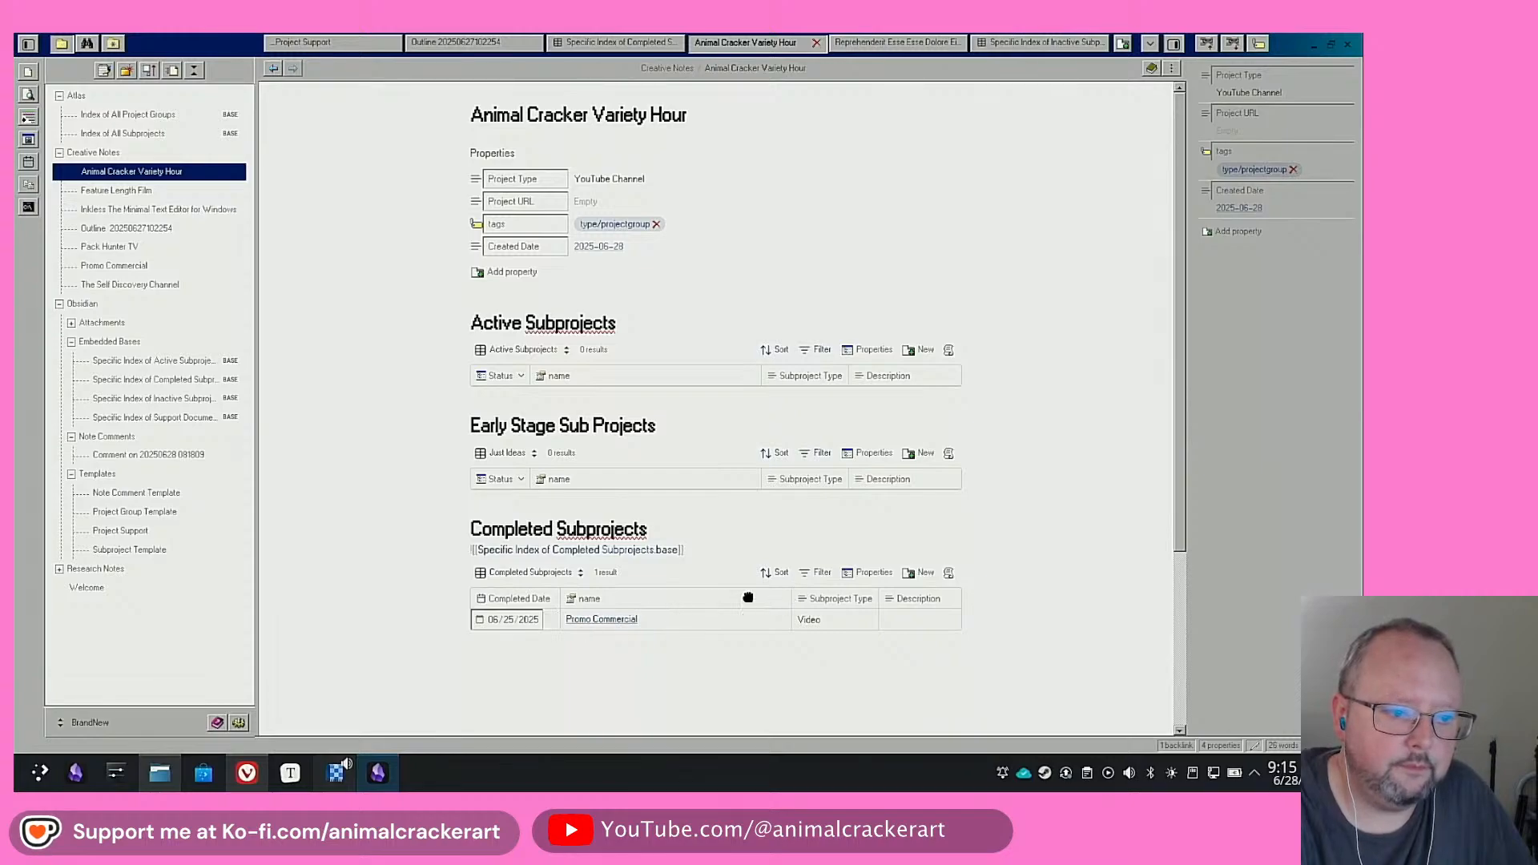
# Hide the Description column in the embedded Completed Subprojects table and widen the name column
pyautogui.moveTo(749, 598); pyautogui.dragTo(706, 598)
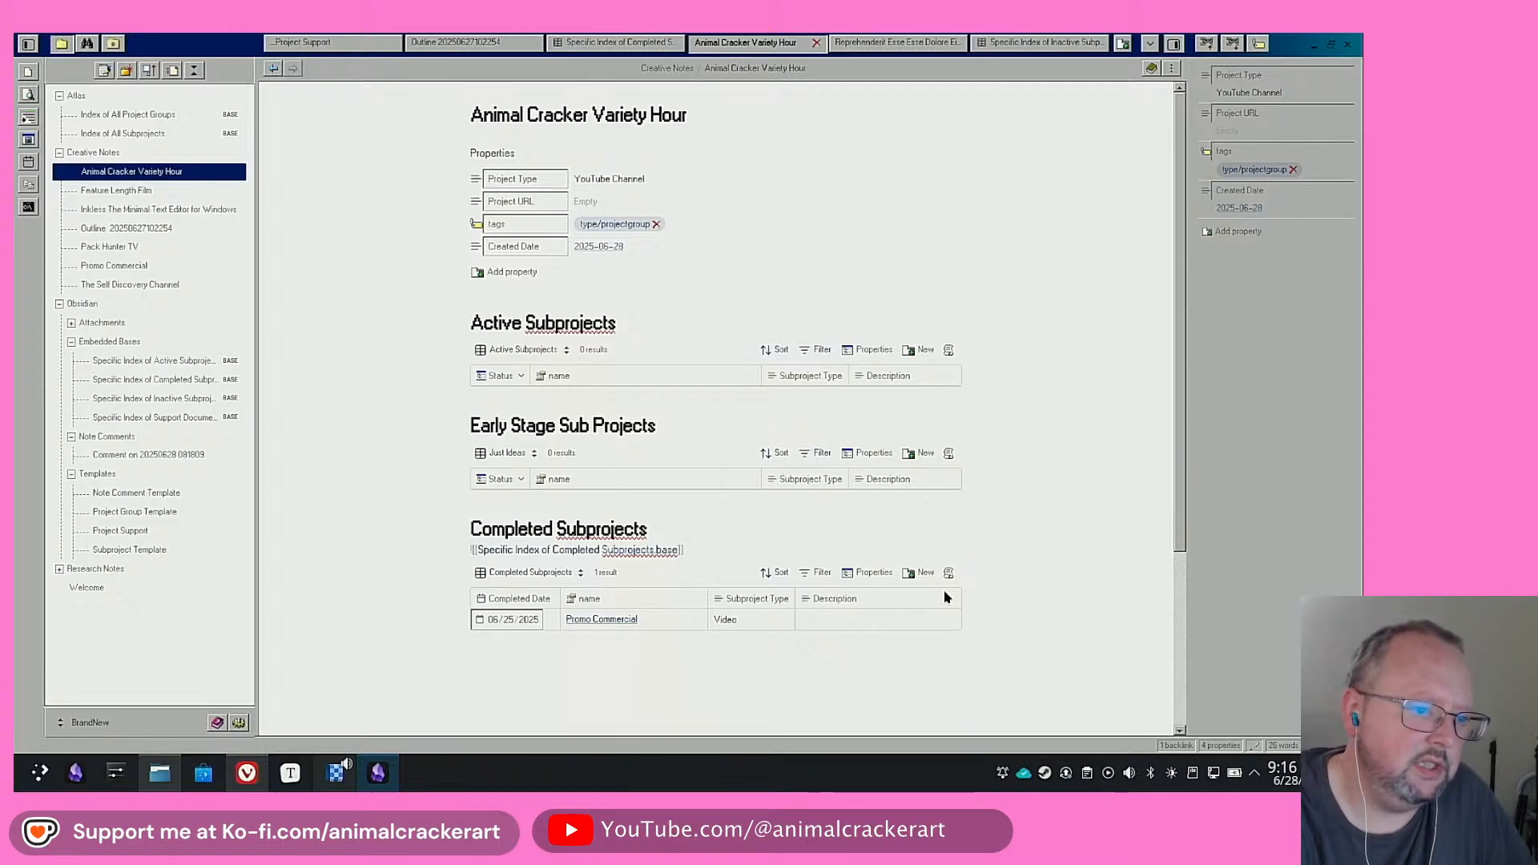
pyautogui.click(863, 573)
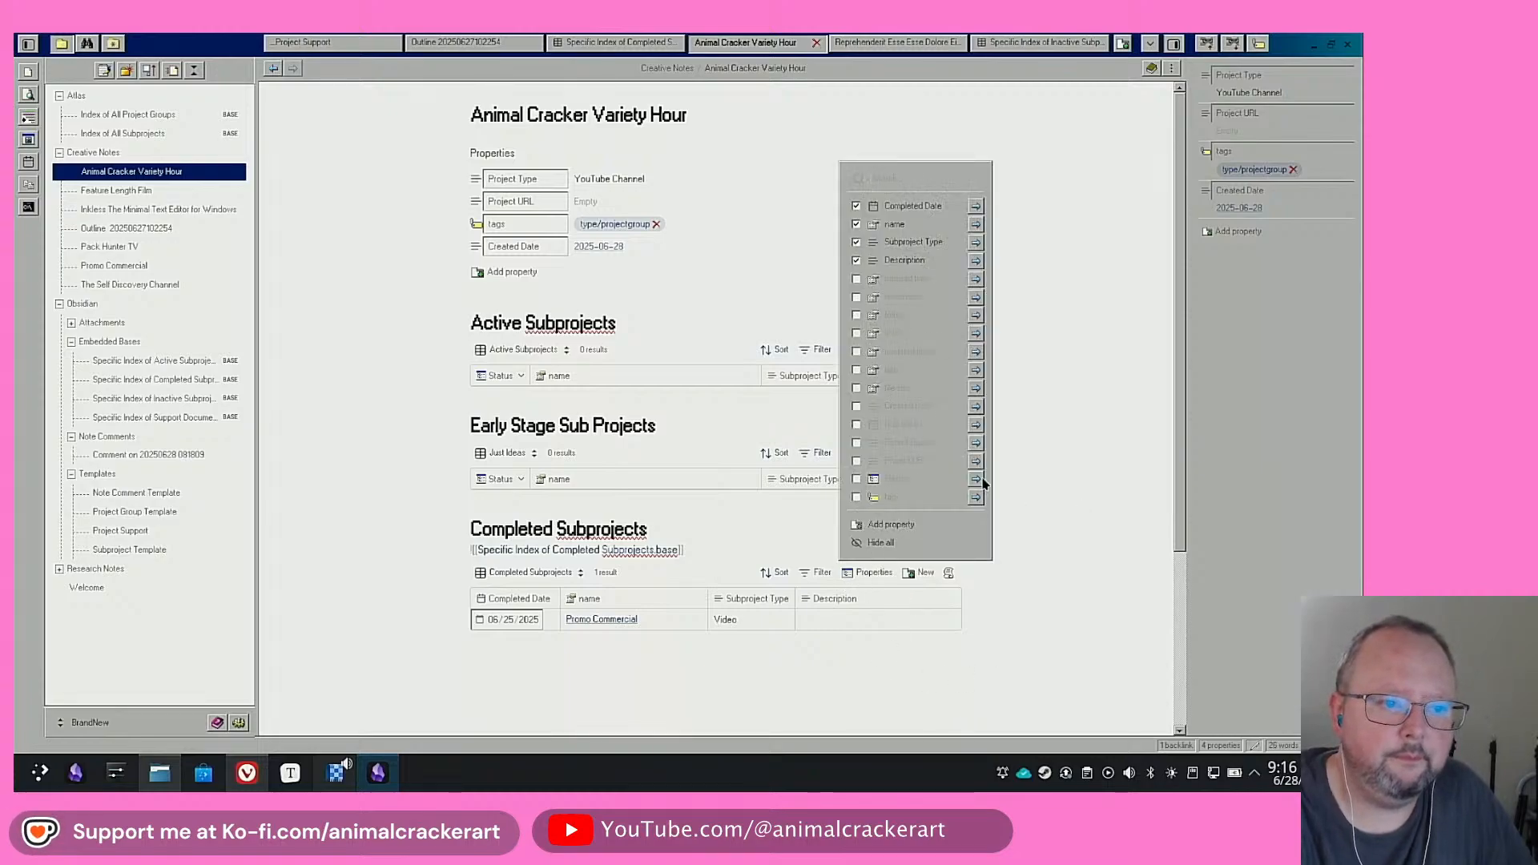
pyautogui.click(856, 260)
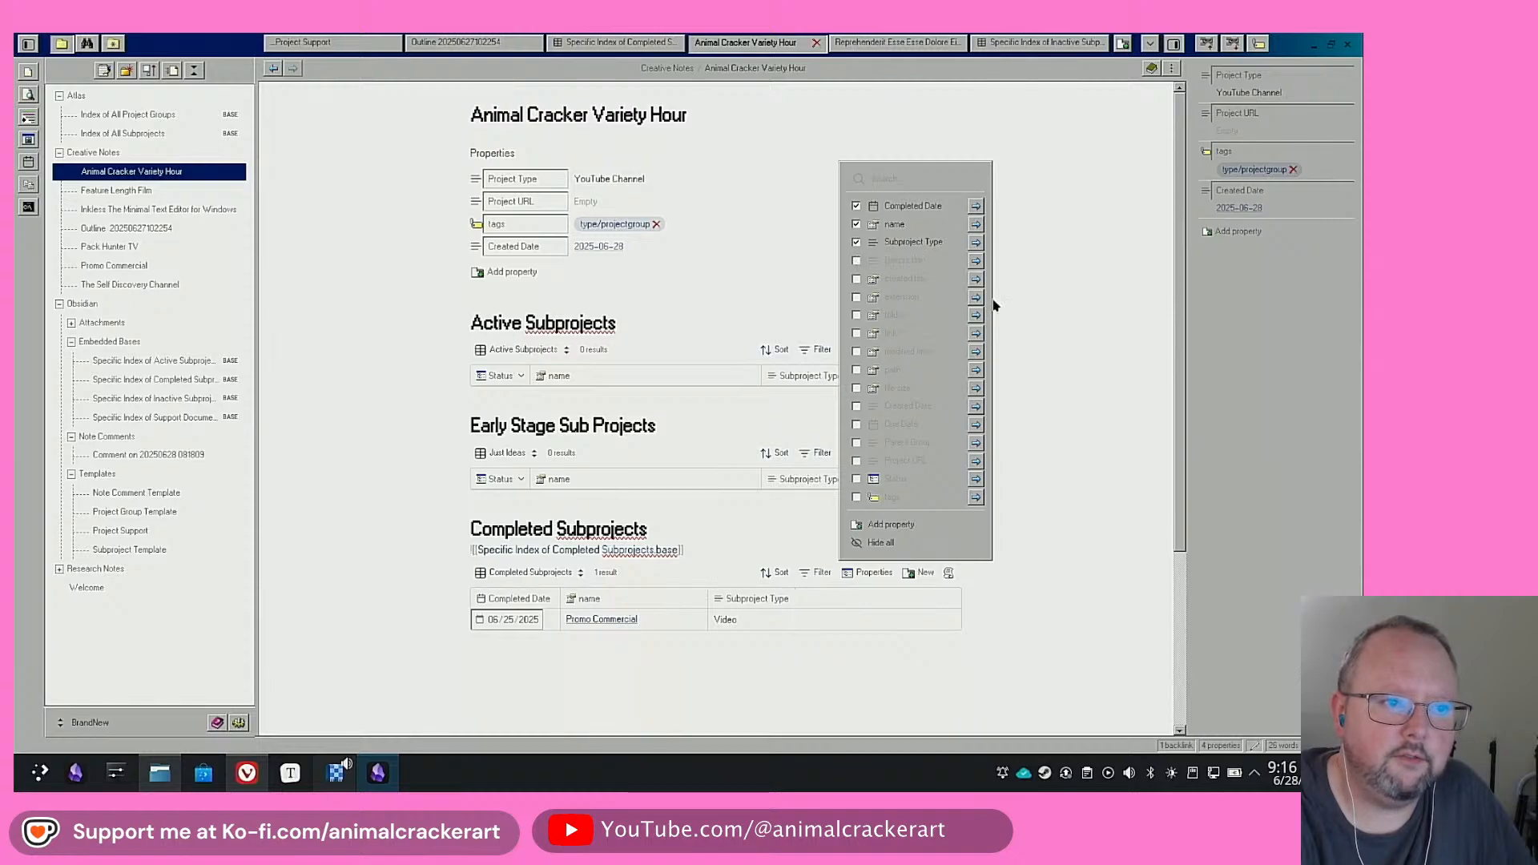
pyautogui.click(1099, 462)
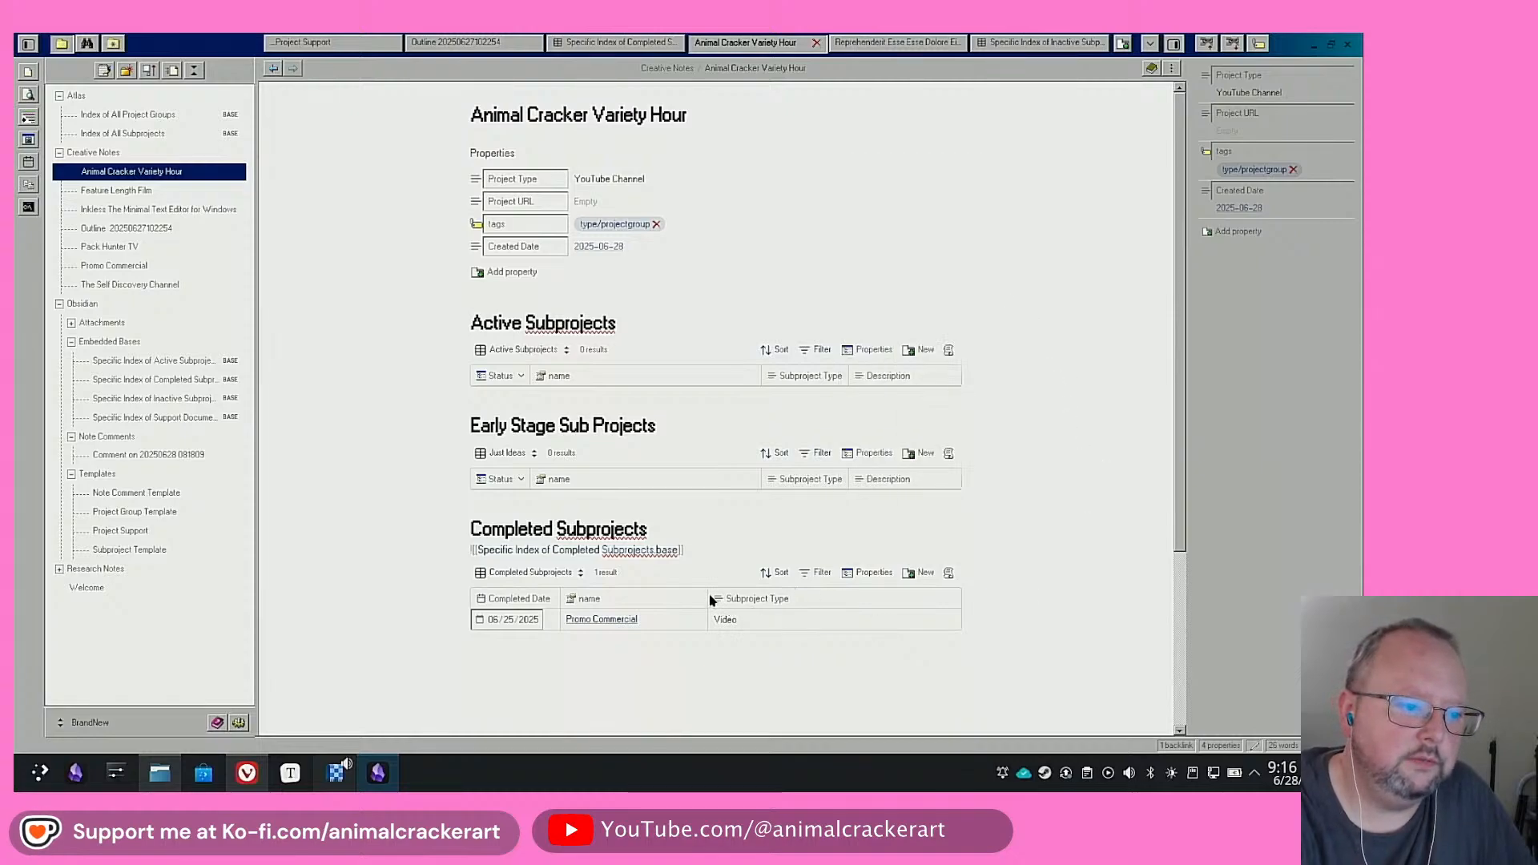
pyautogui.moveTo(707, 596); pyautogui.dragTo(813, 595)
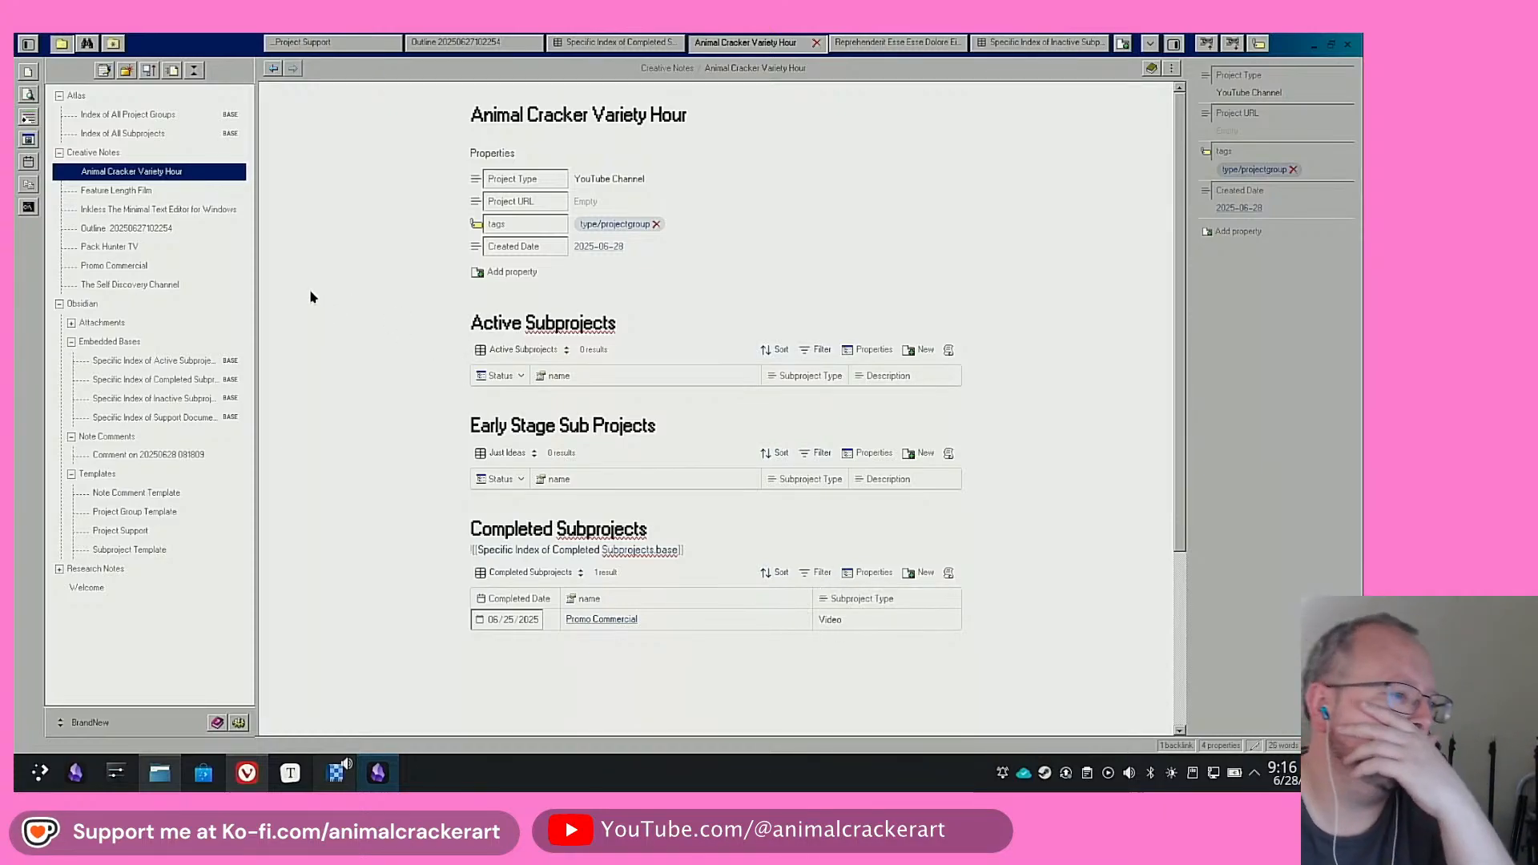
# In the Feature Length Film note, set Parent Group to Animal Cracker Variety Hour and Subproject Type to Video
pyautogui.click(128, 190)
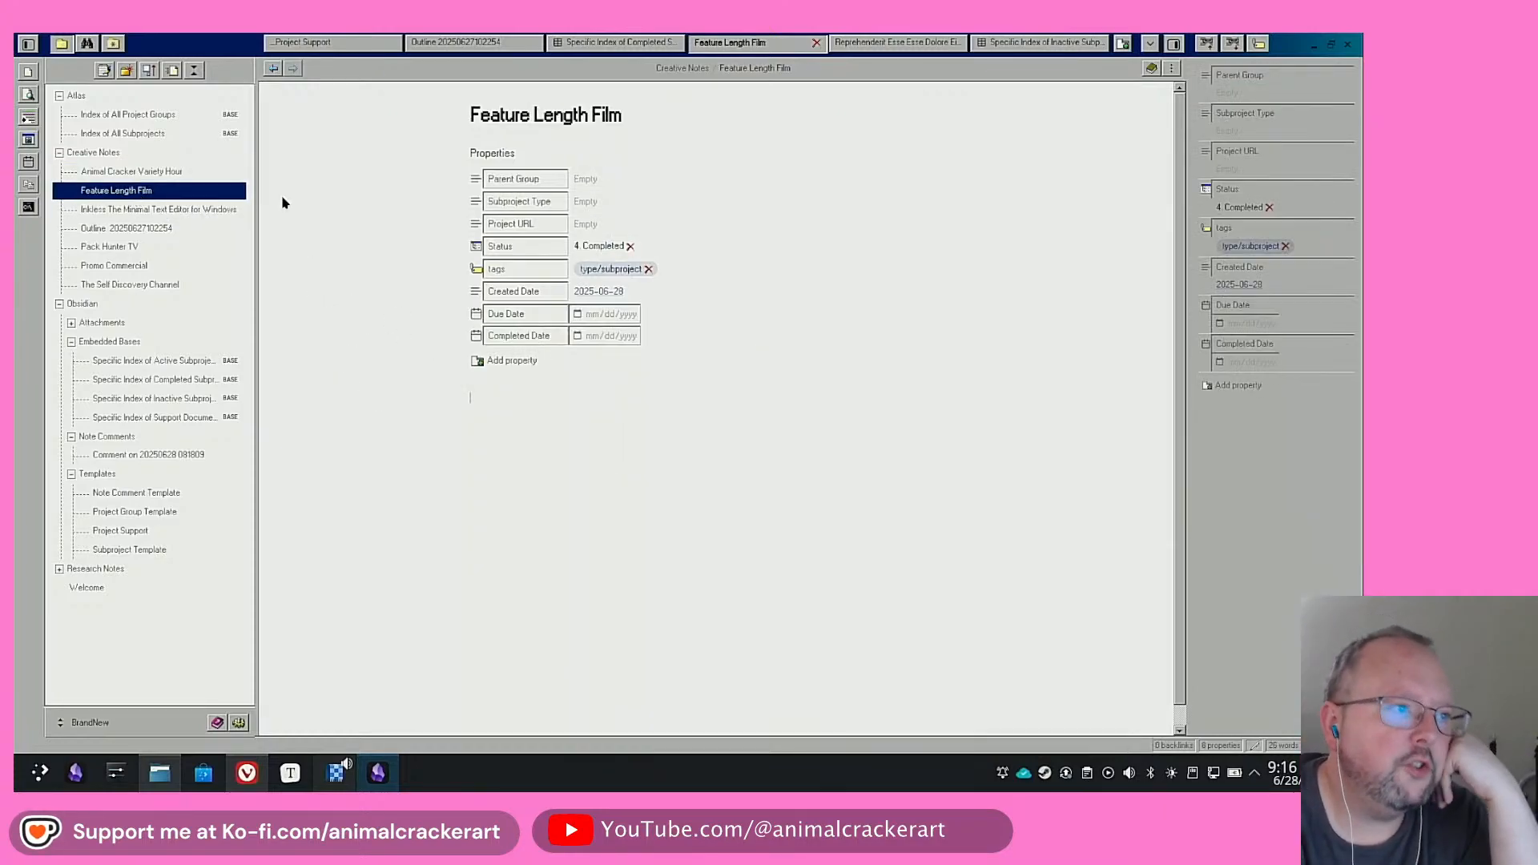
pyautogui.click(587, 179)
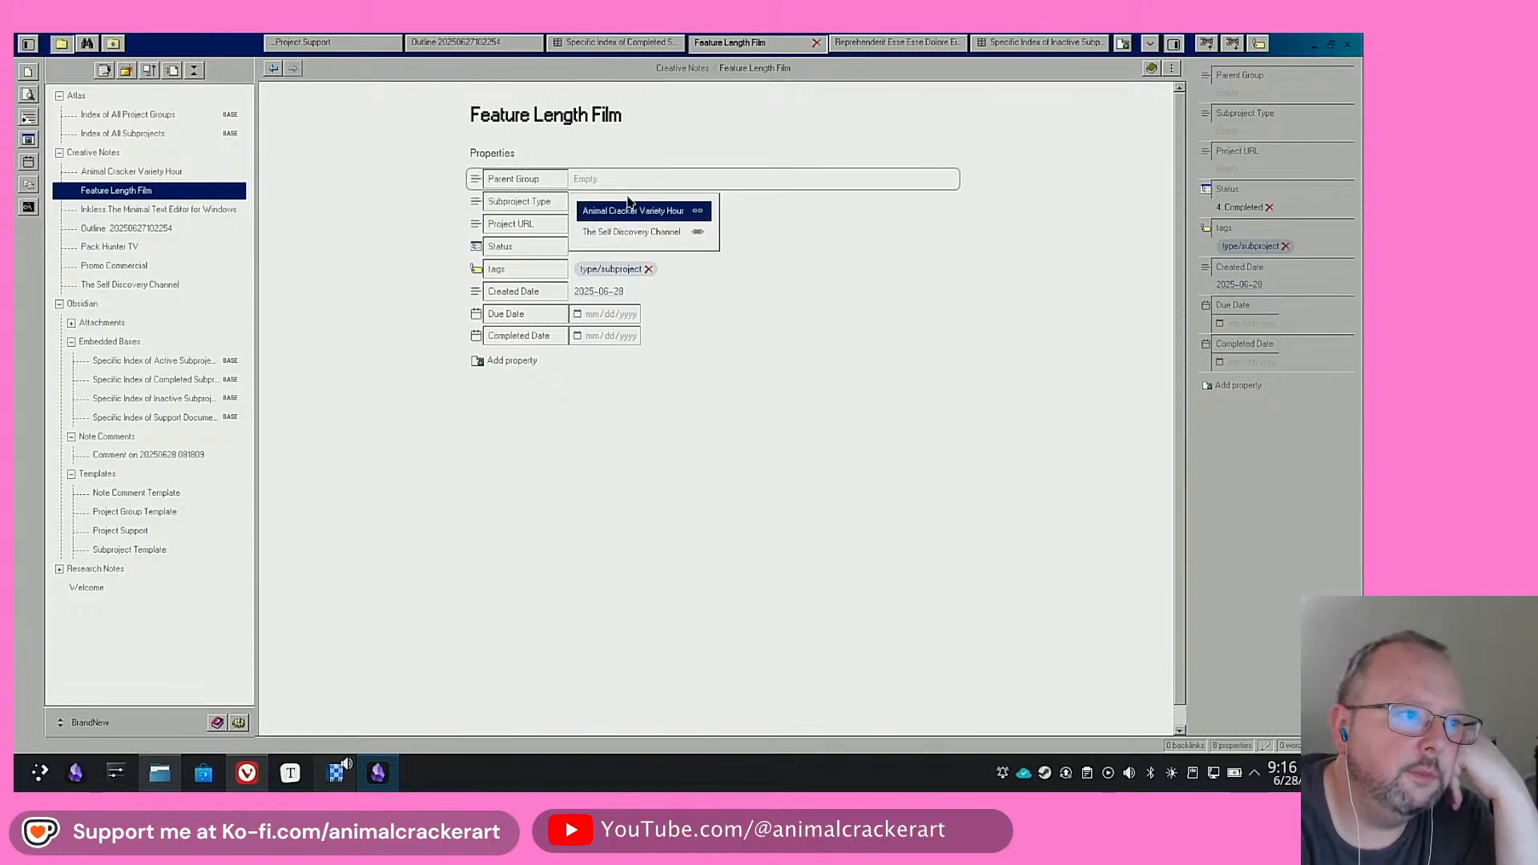
pyautogui.click(653, 213)
pyautogui.click(599, 201)
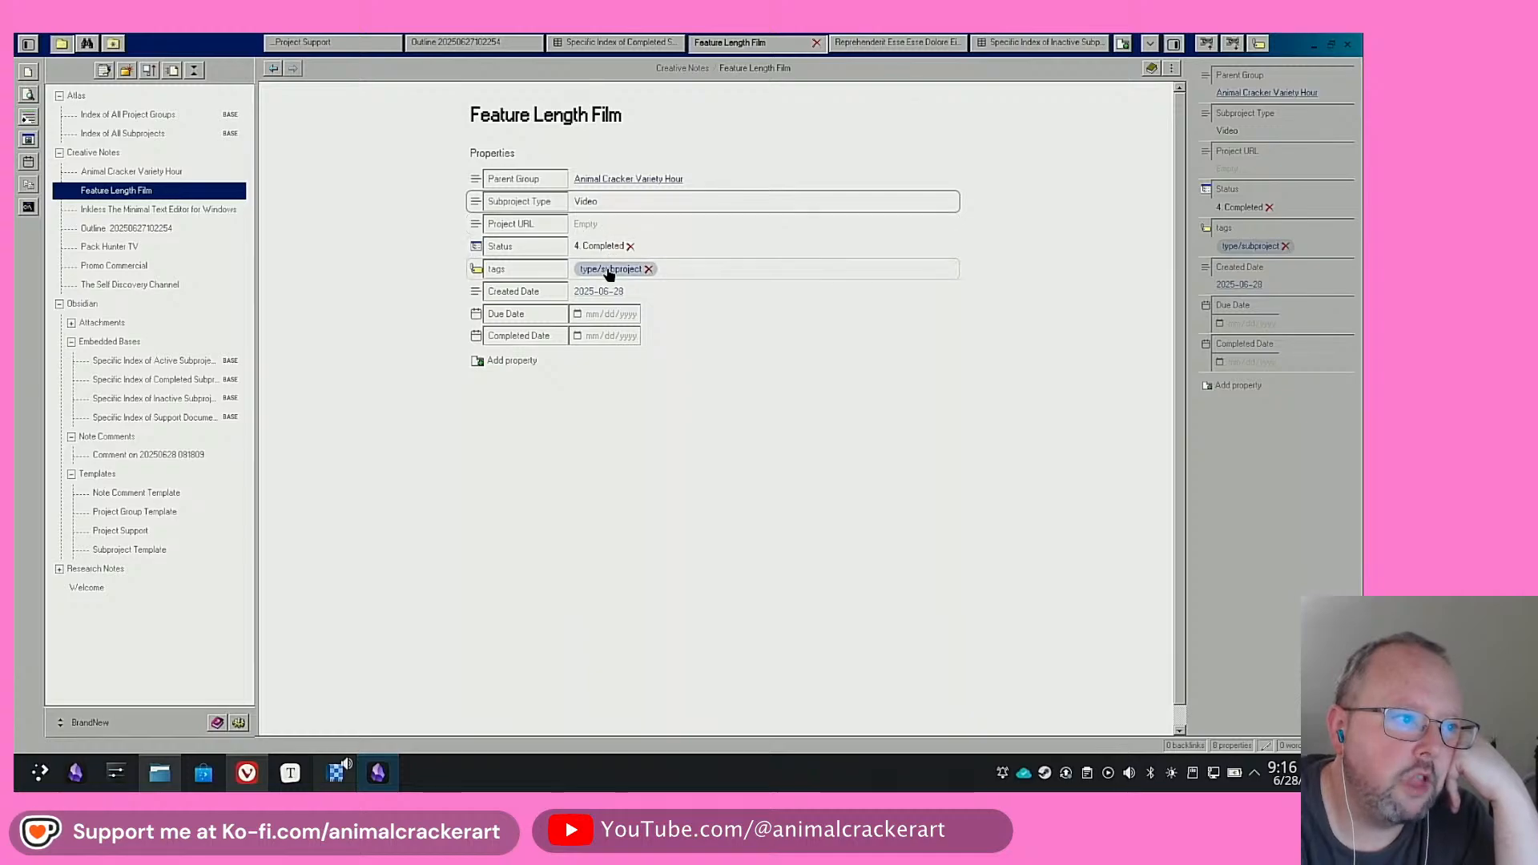
# Set Feature Length Film's Completed Date to 04/22/2025
pyautogui.click(610, 336)
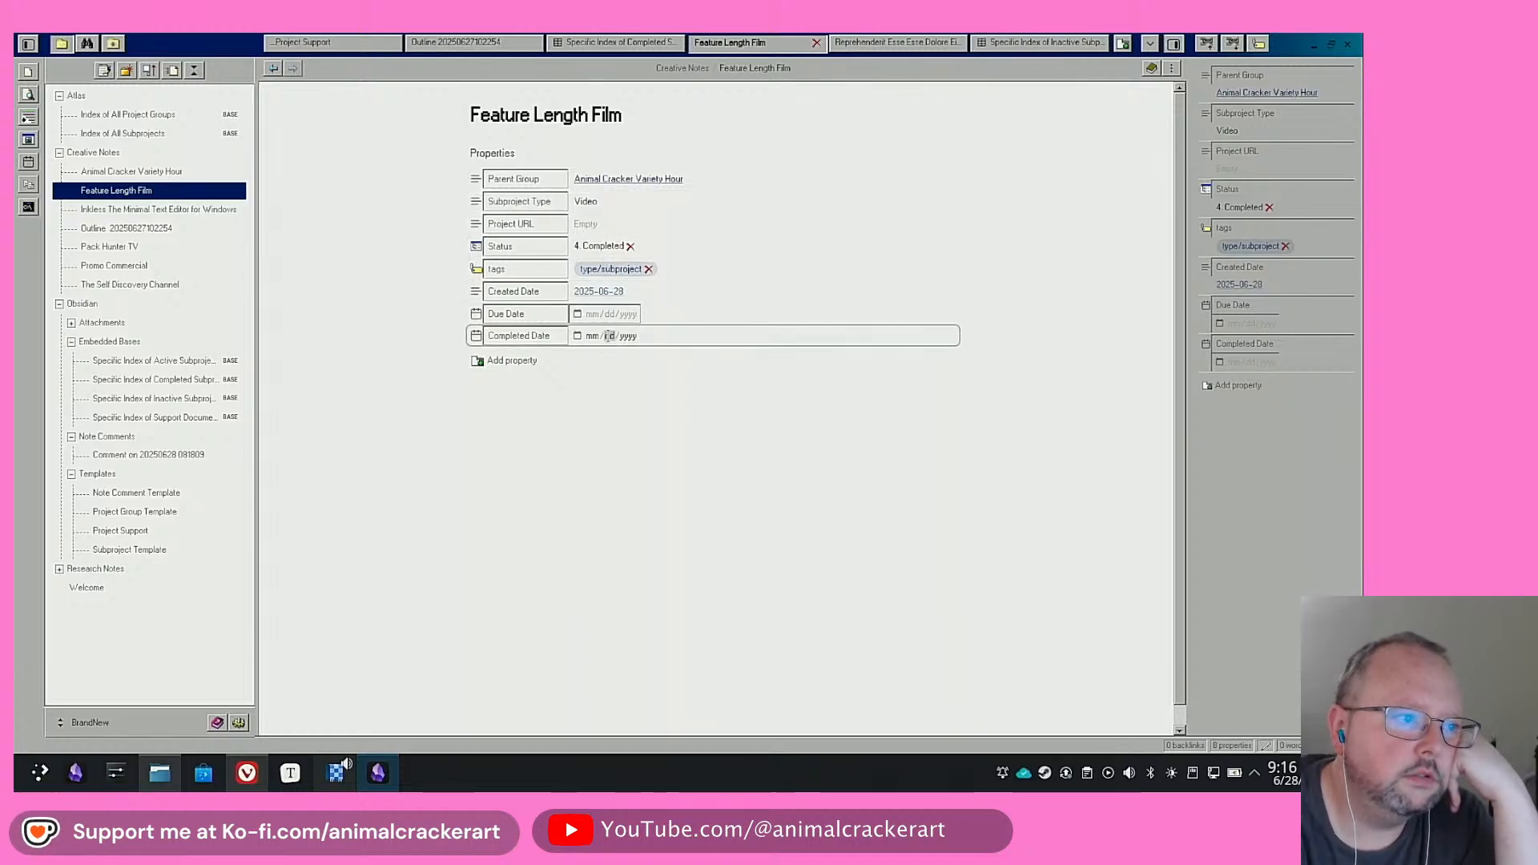
pyautogui.click(578, 336)
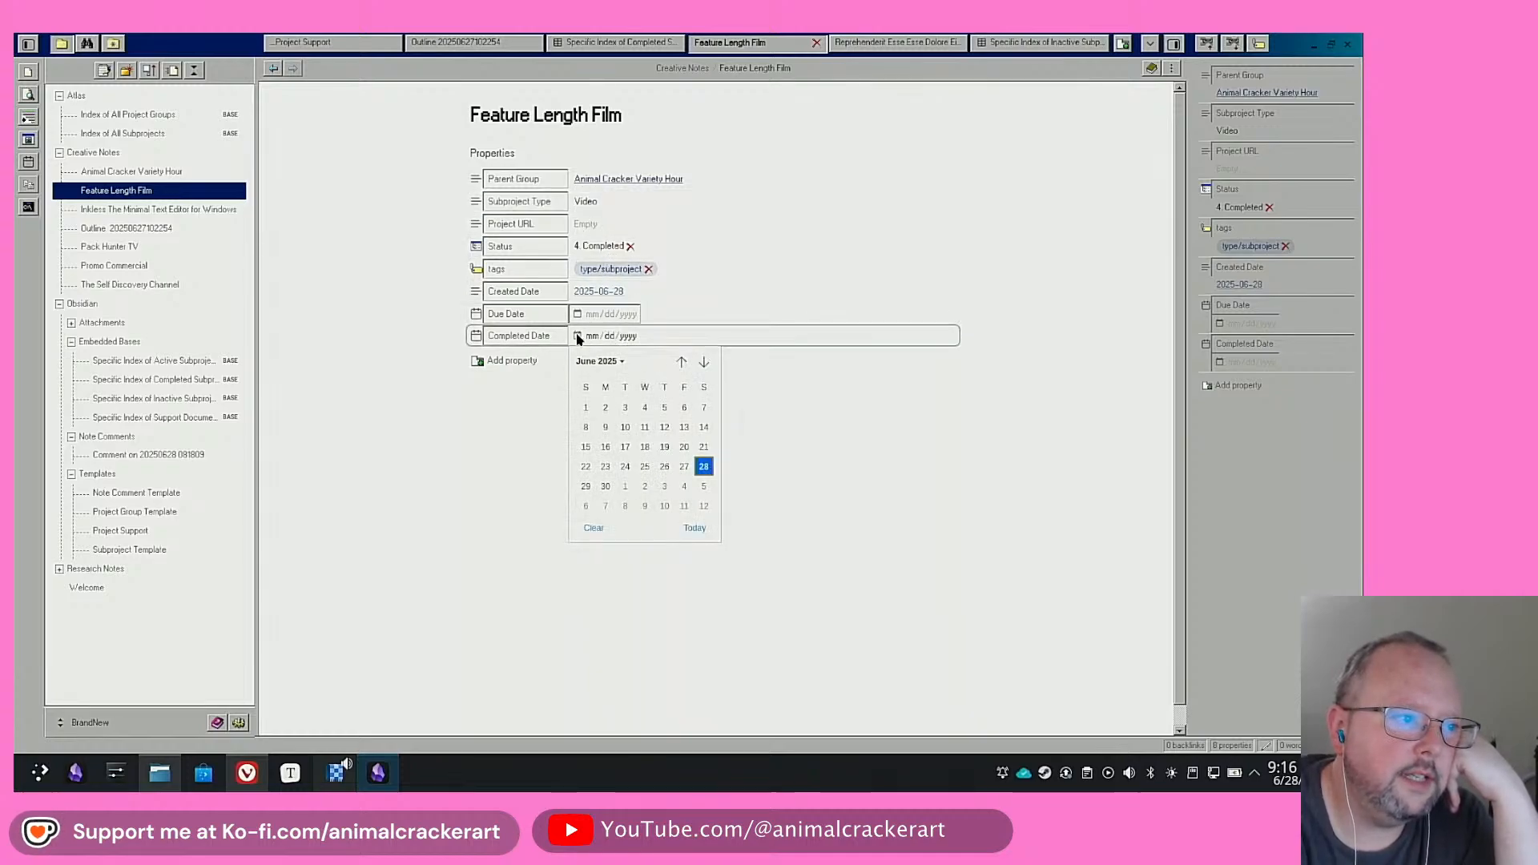
pyautogui.click(682, 362)
pyautogui.click(681, 361)
pyautogui.click(626, 472)
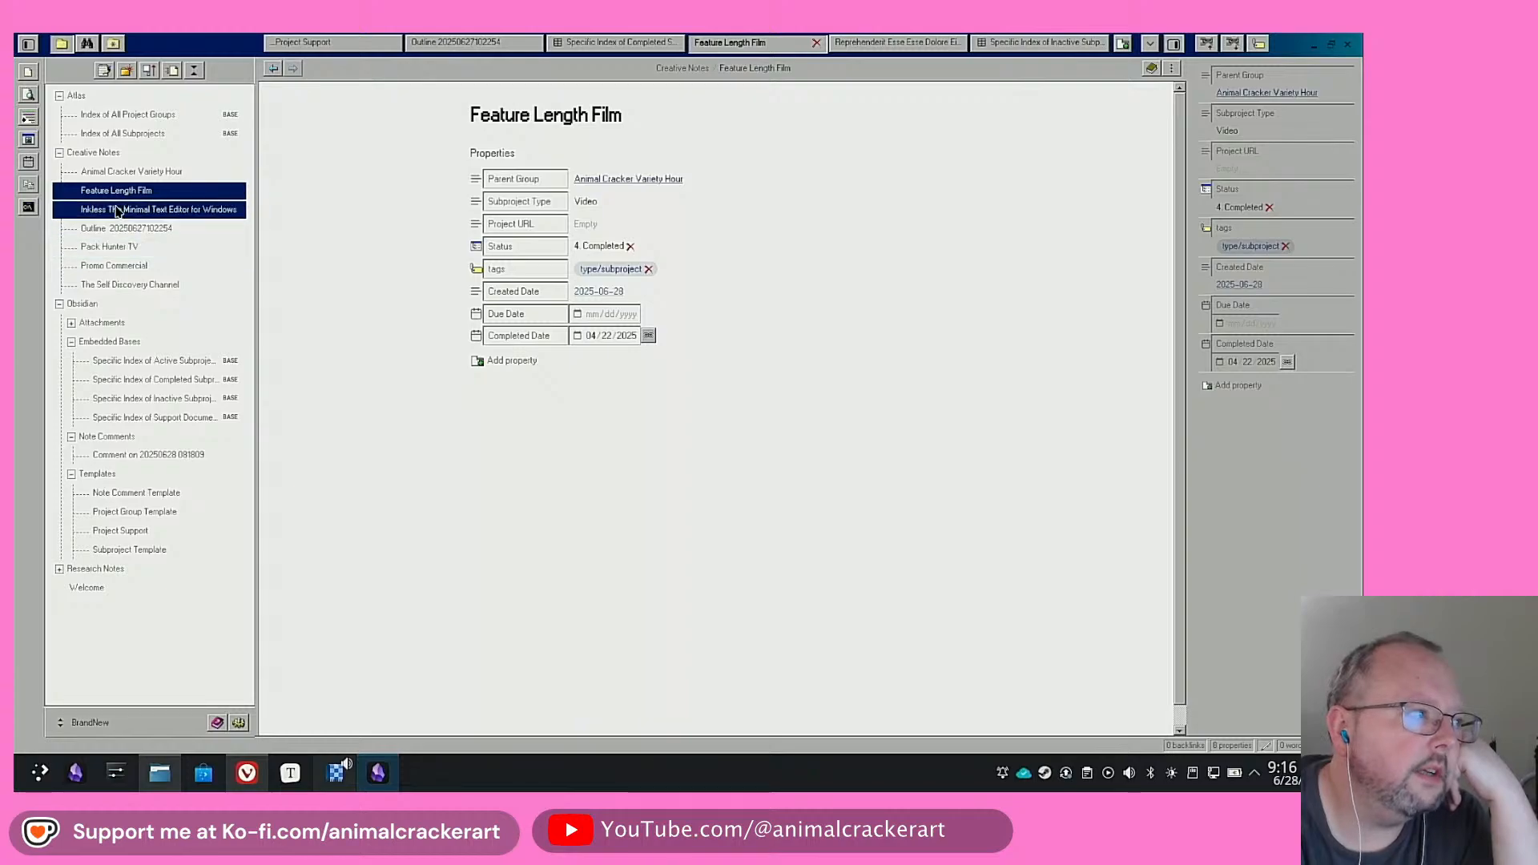
# Sort Animal Cracker Variety Hour's embedded Completed Subprojects table by Completed Date, newest first
pyautogui.click(116, 172)
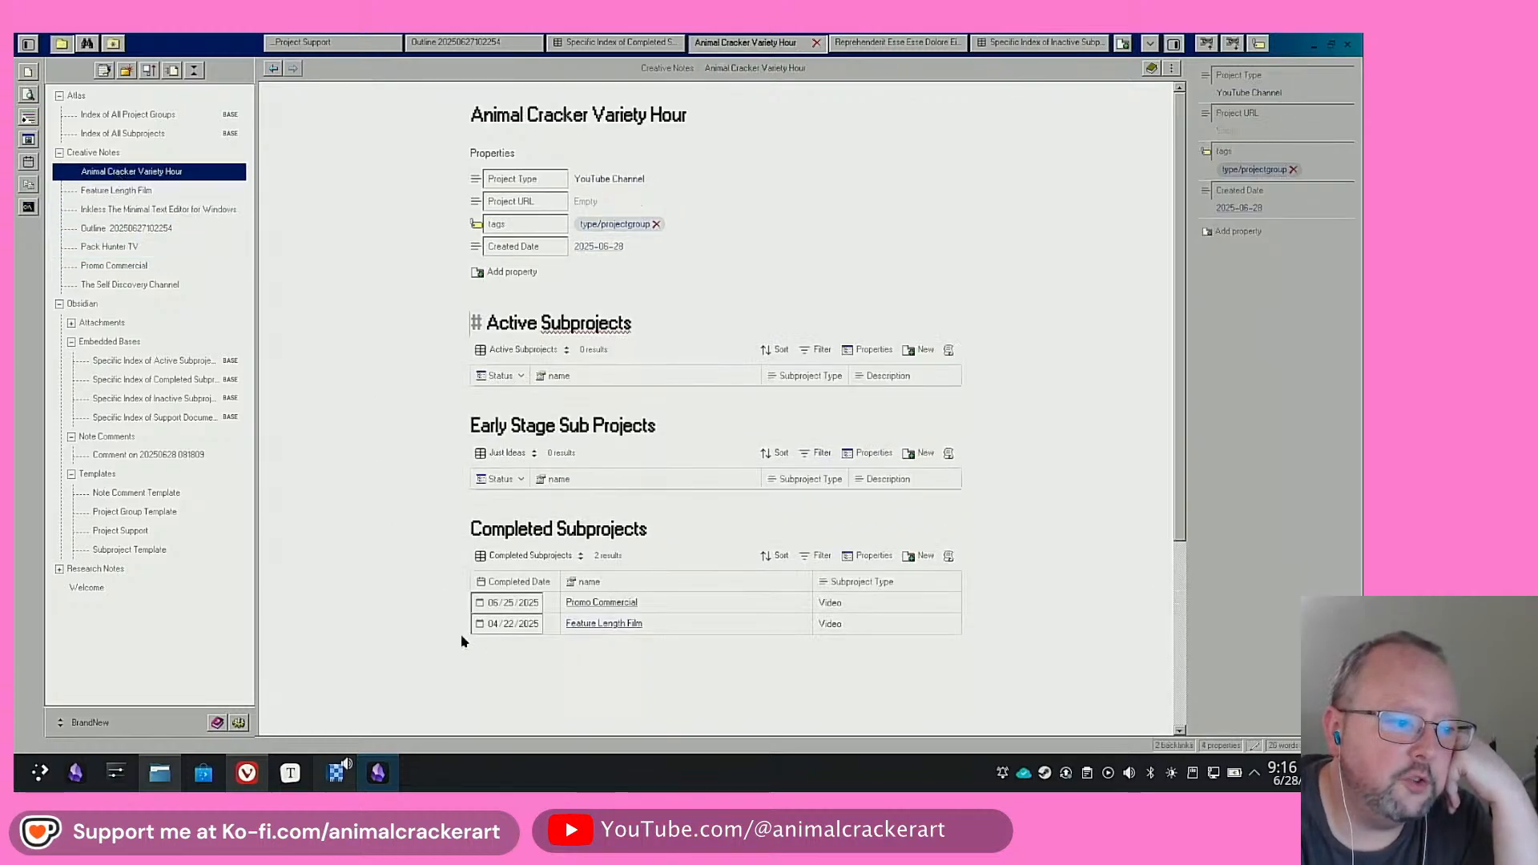
pyautogui.click(524, 583)
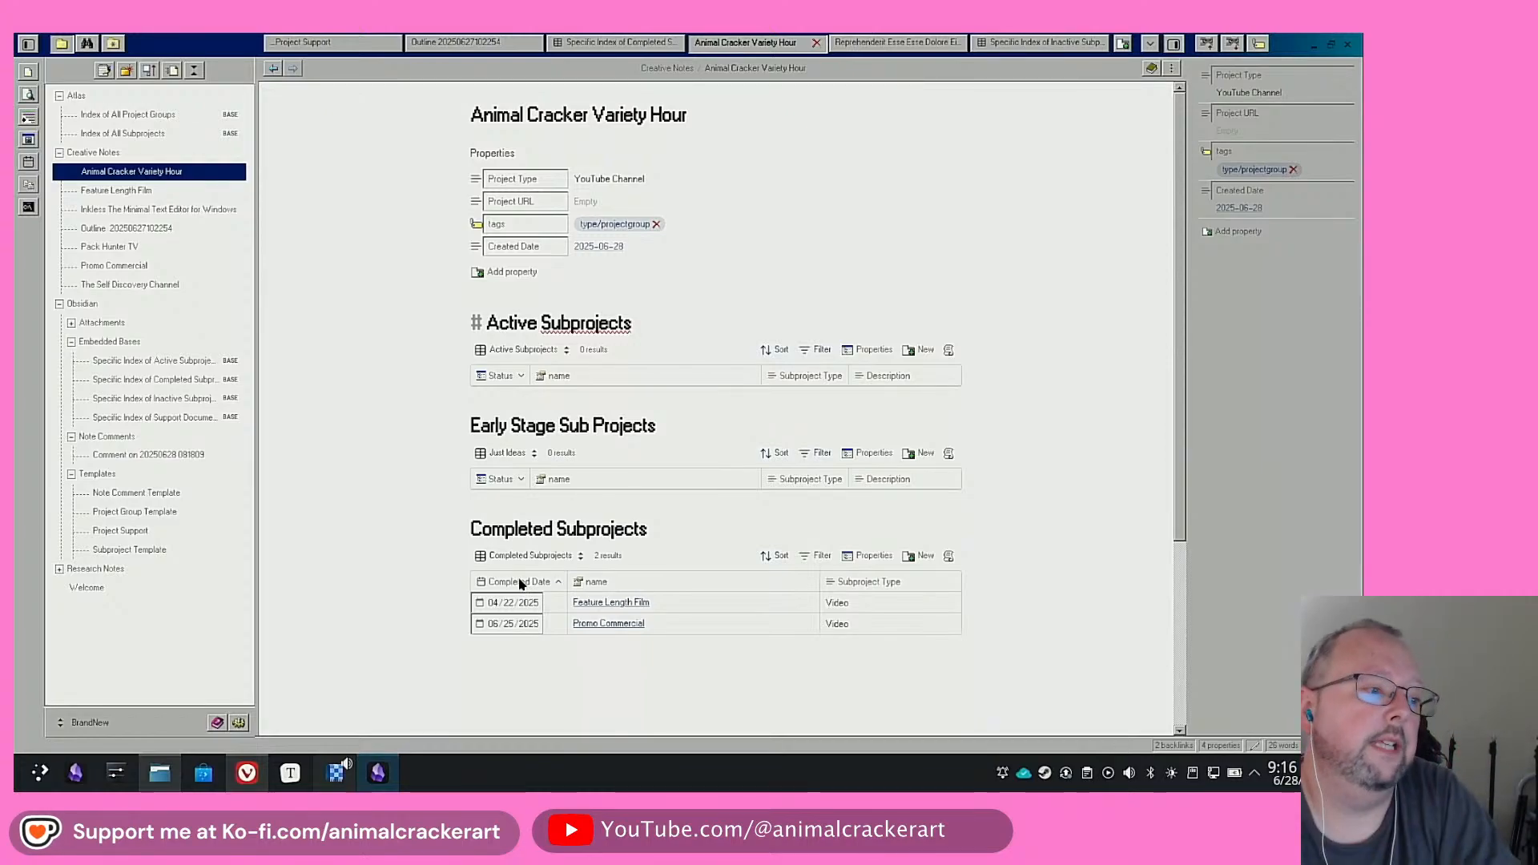
pyautogui.click(526, 583)
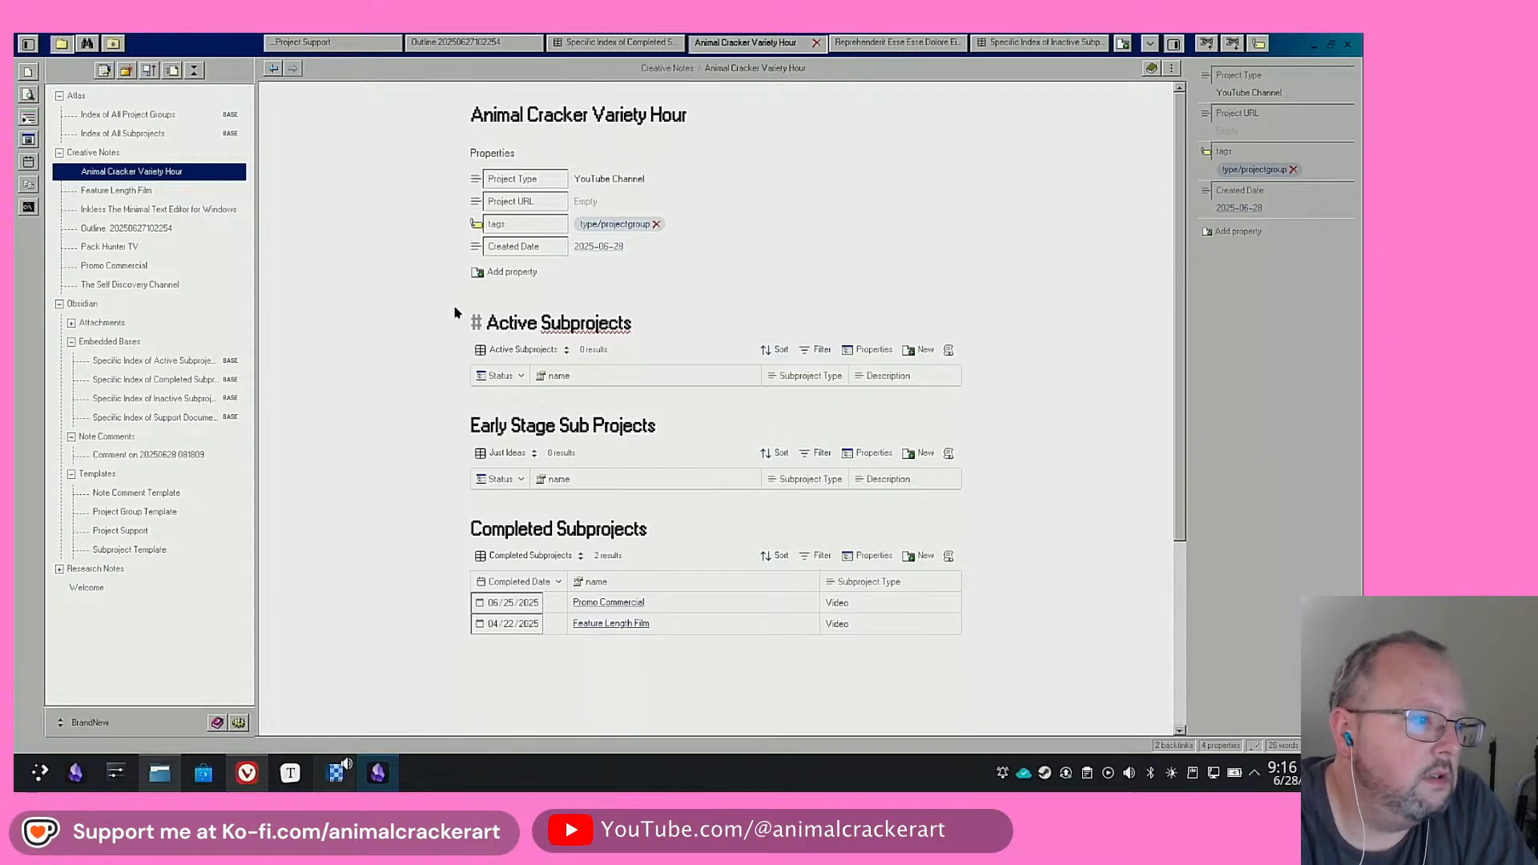
# Add a level-one heading "Completed Subprojects" below the Early Stage Sub Projects table in The Self Discovery Channel note
pyautogui.click(134, 288)
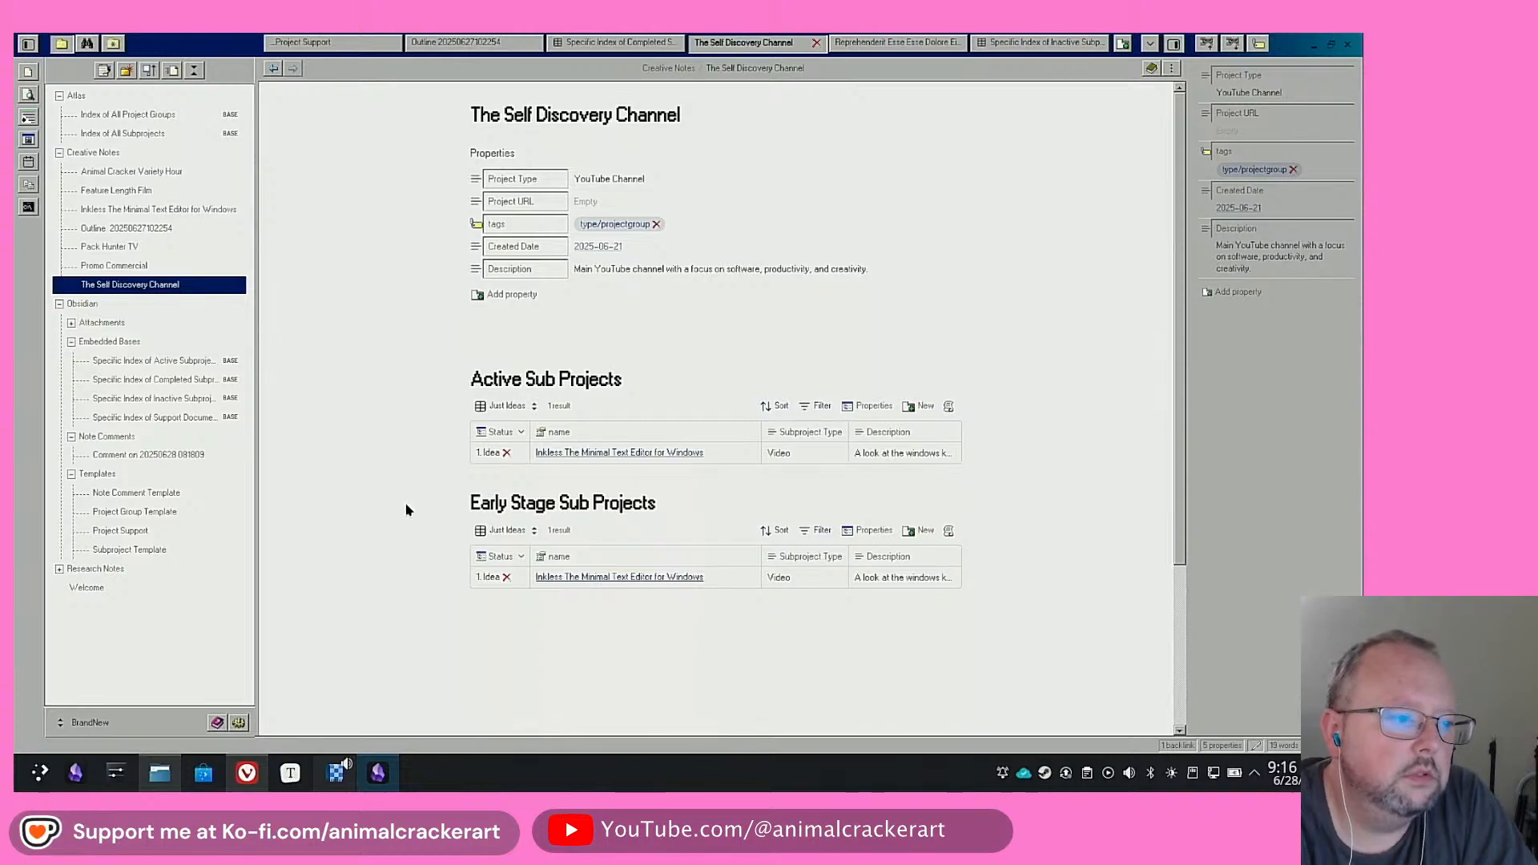
pyautogui.click(483, 620)
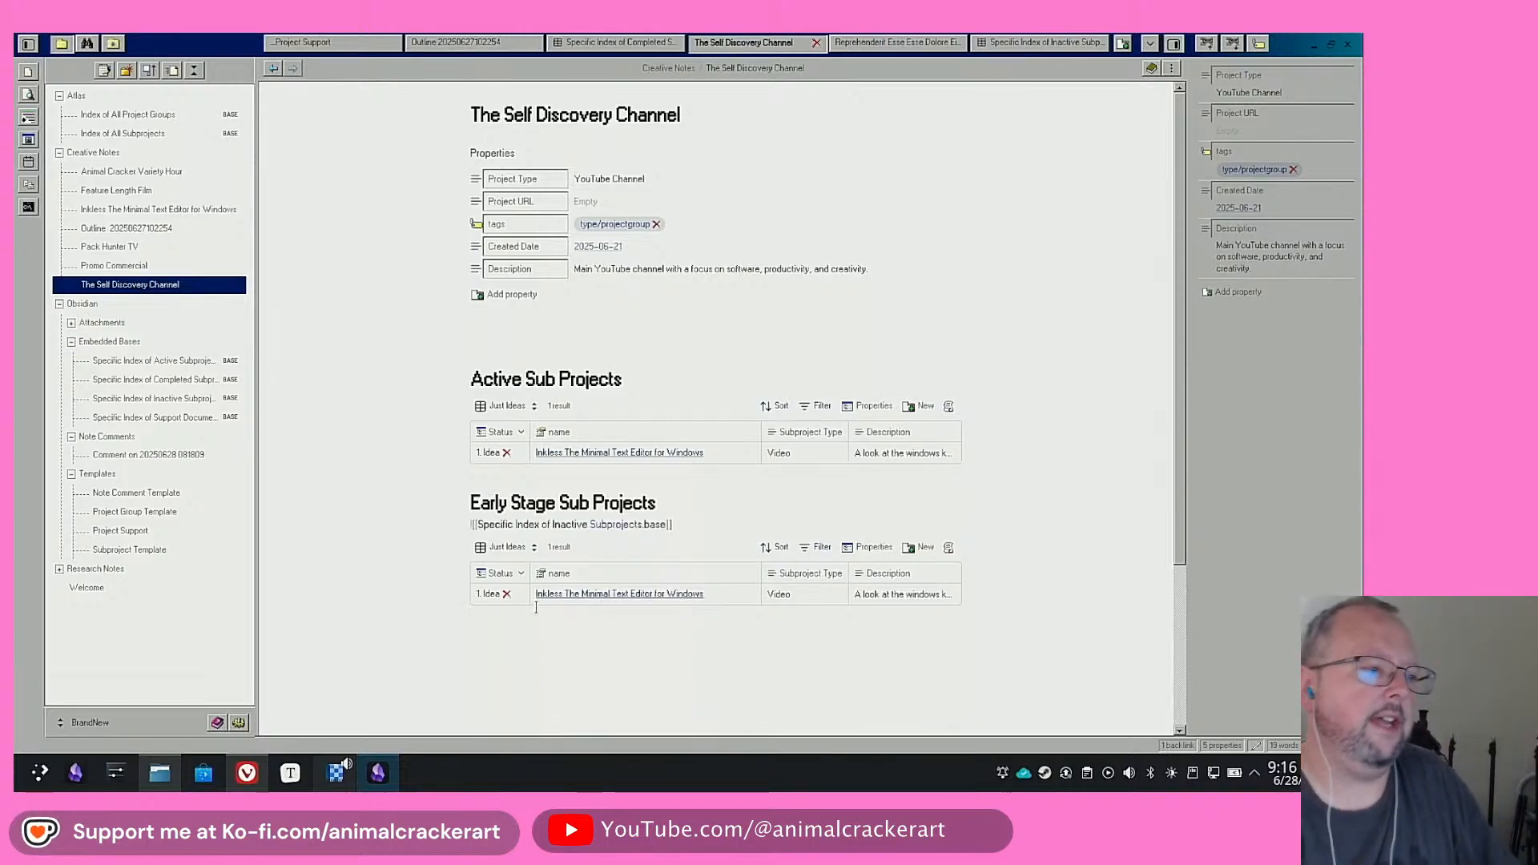
pyautogui.click(562, 664)
pyautogui.write('#')
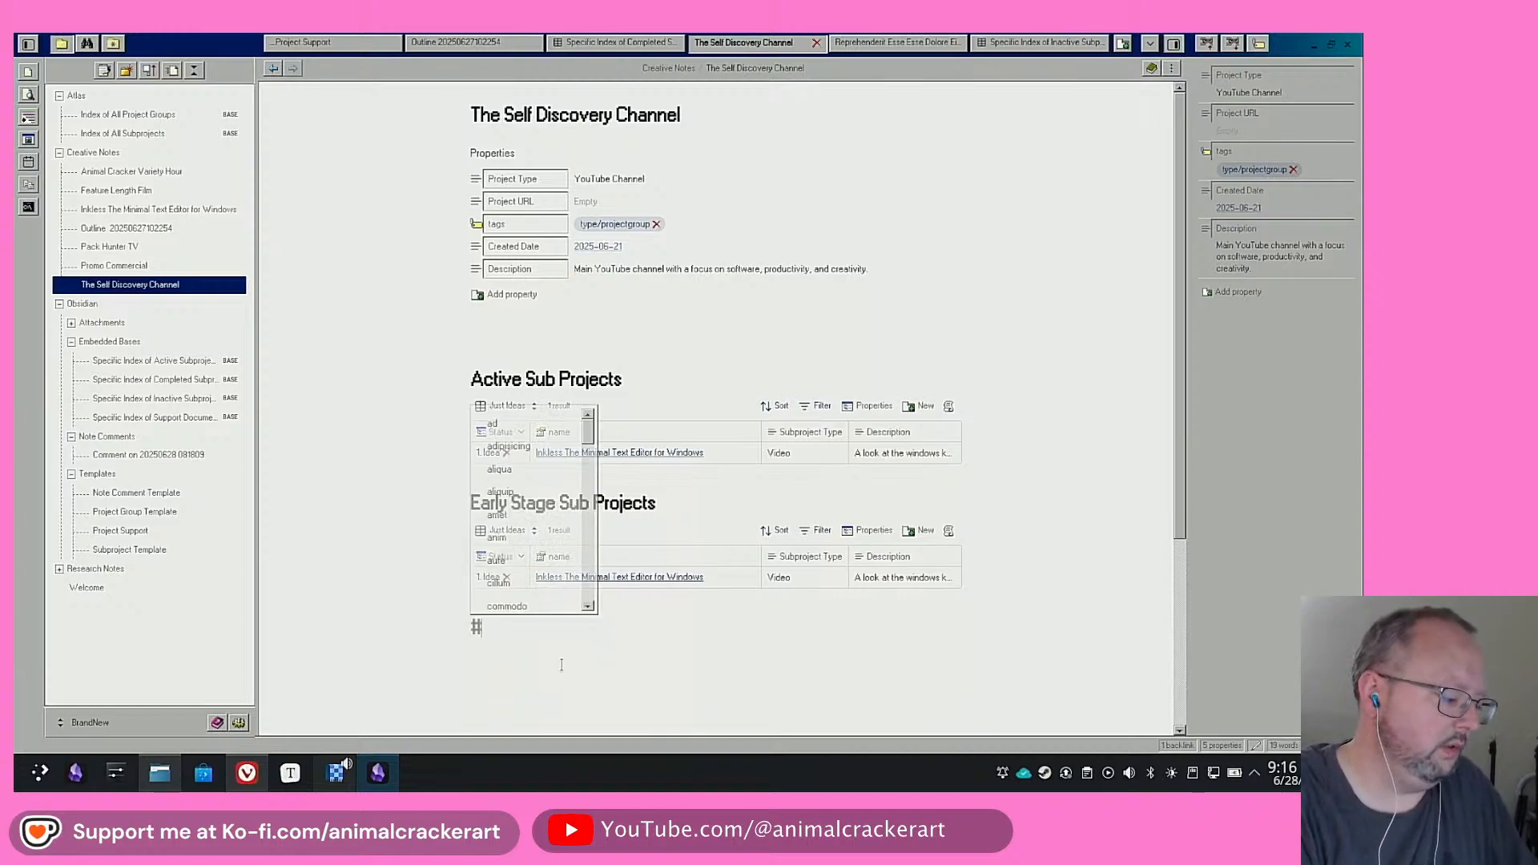
pyautogui.write(' Completed')
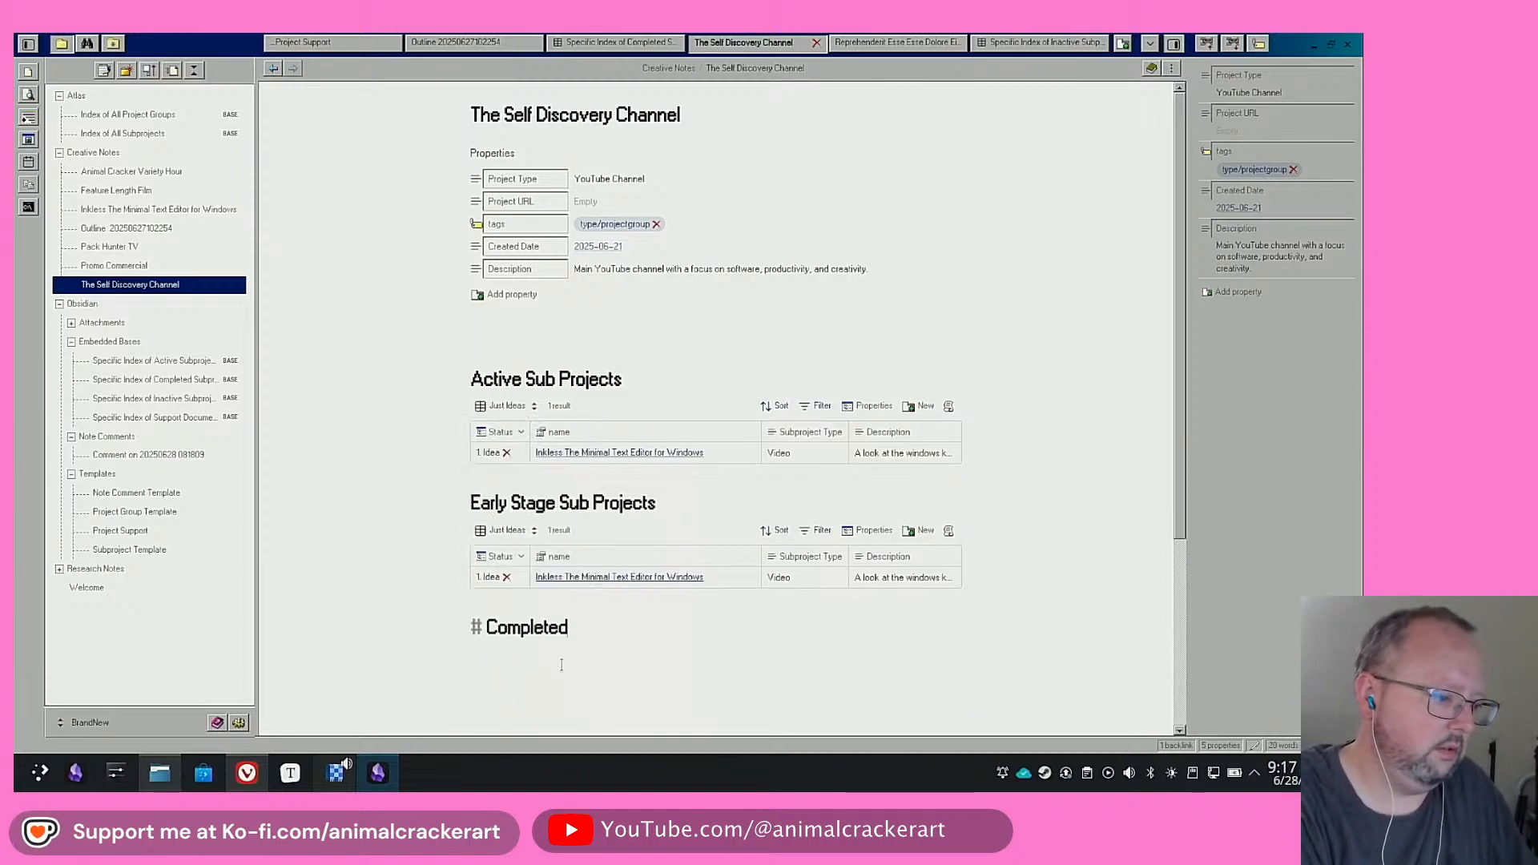
pyautogui.write(' Subp')
pyautogui.press('BackSpace')
pyautogui.write('P')
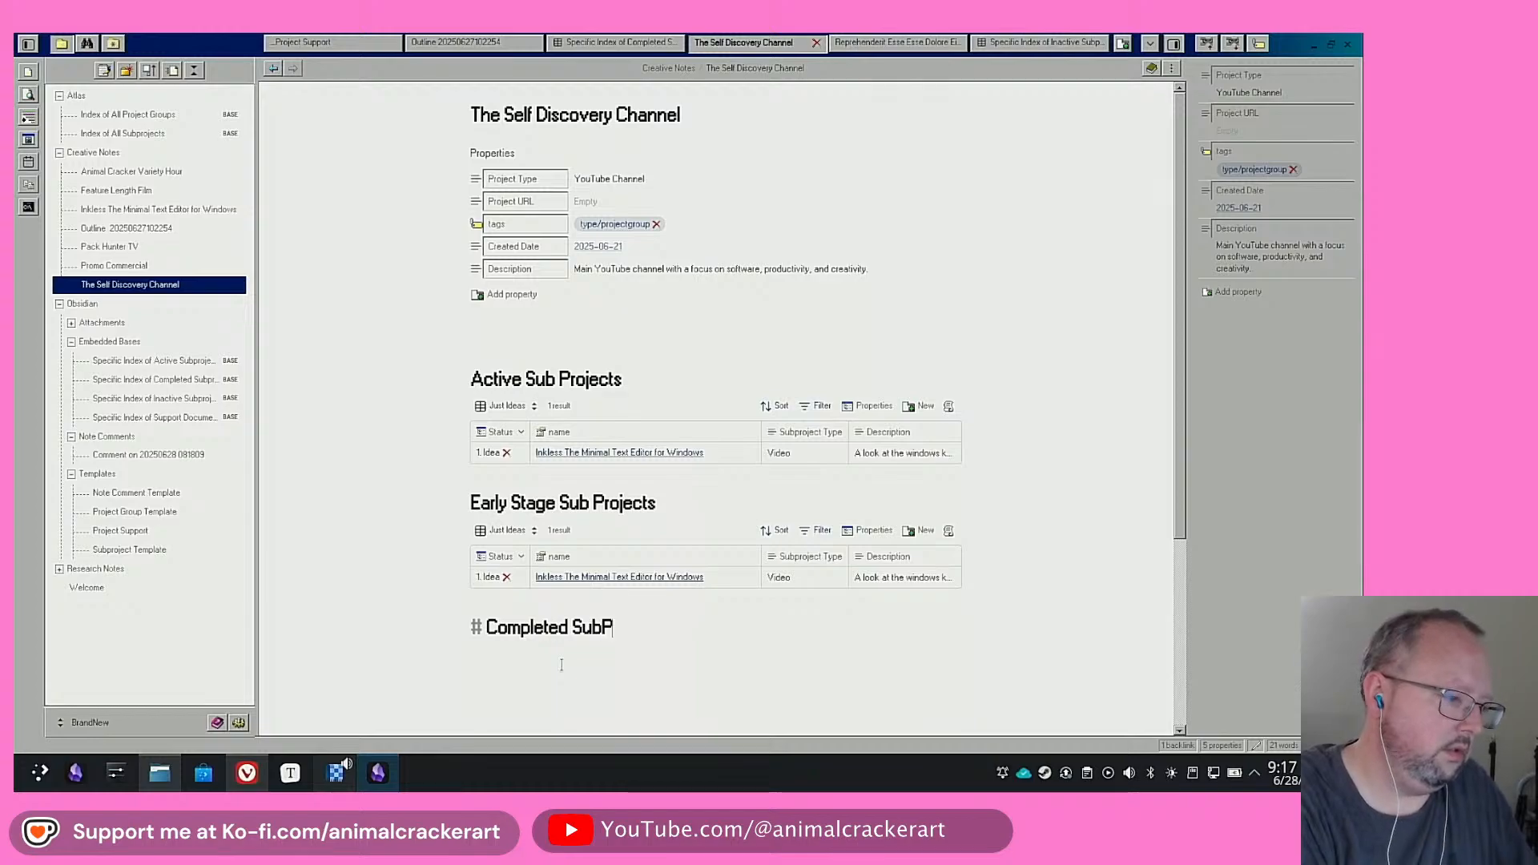
pyautogui.press('BackSpace')
pyautogui.write('projects')
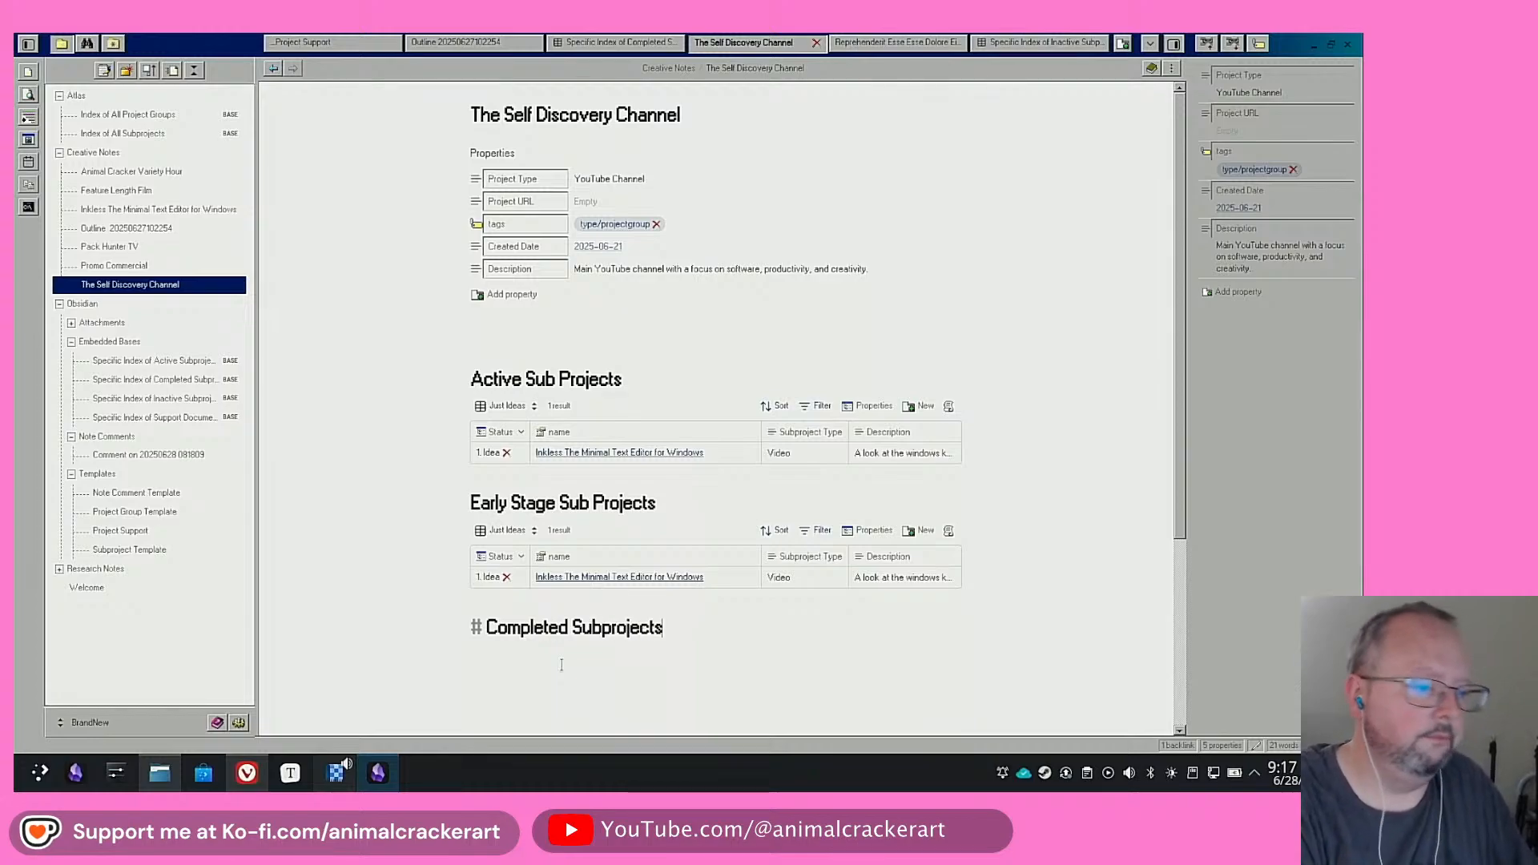
# Embed the Specific Index of Completed Subprojects base directly beneath the Completed Subprojects heading, with no blank line between them
pyautogui.scroll(-3, 689, 636)
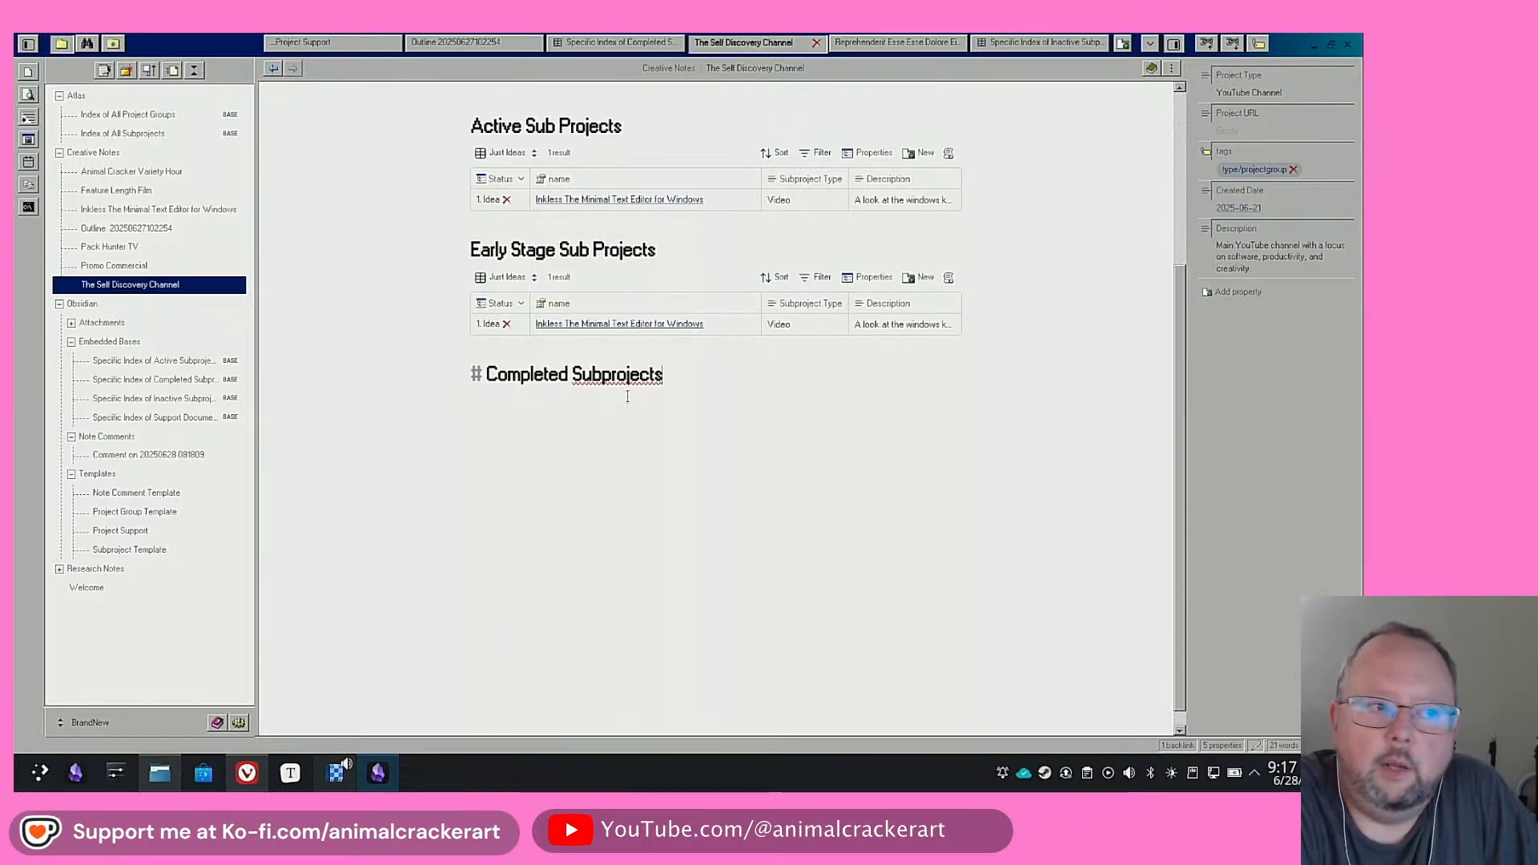
pyautogui.press('Return')
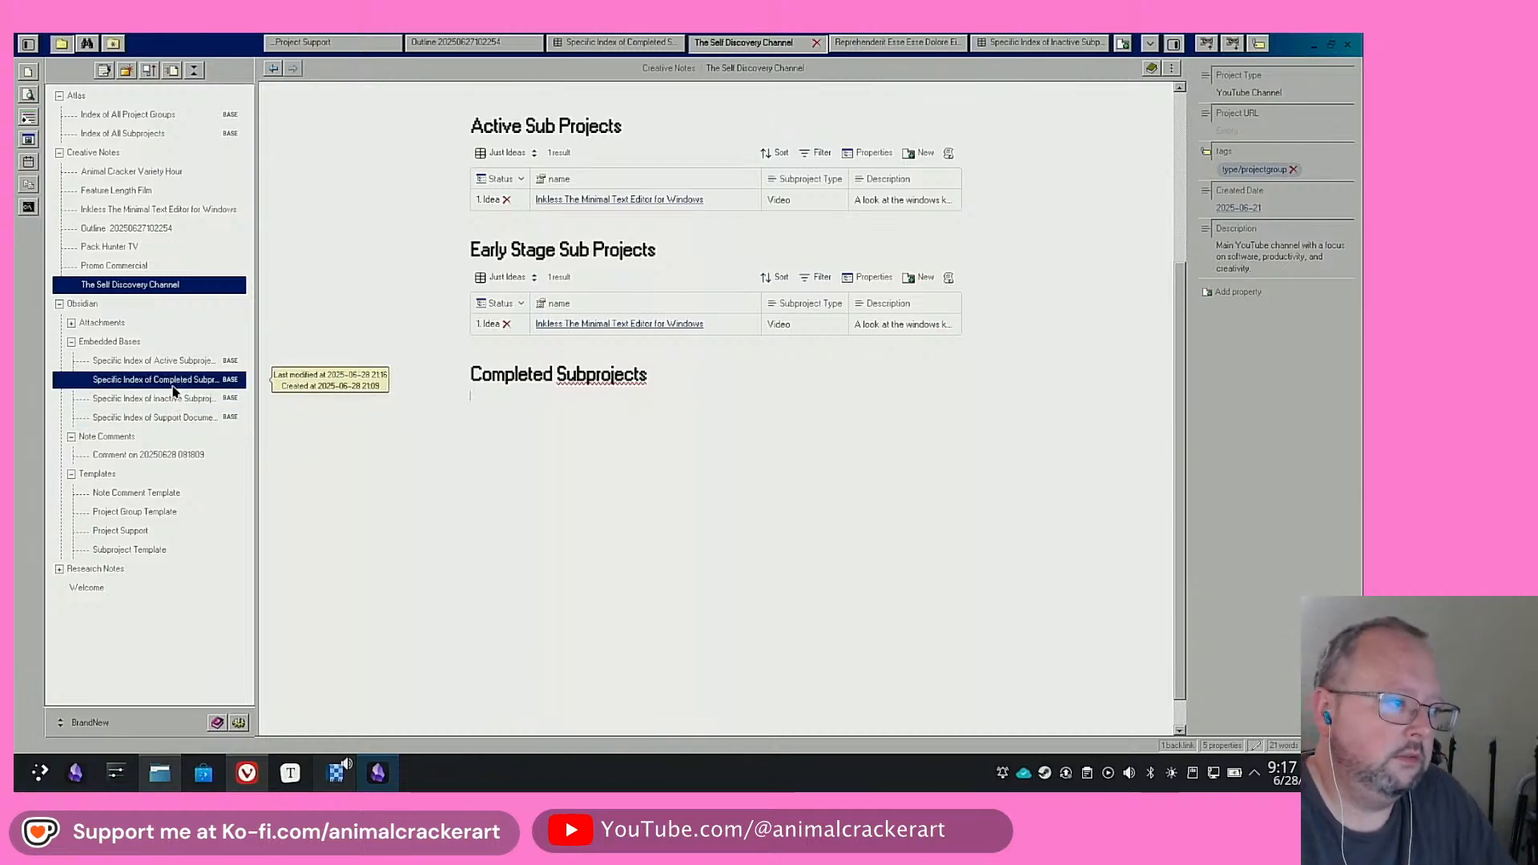
pyautogui.moveTo(176, 385); pyautogui.dragTo(549, 425)
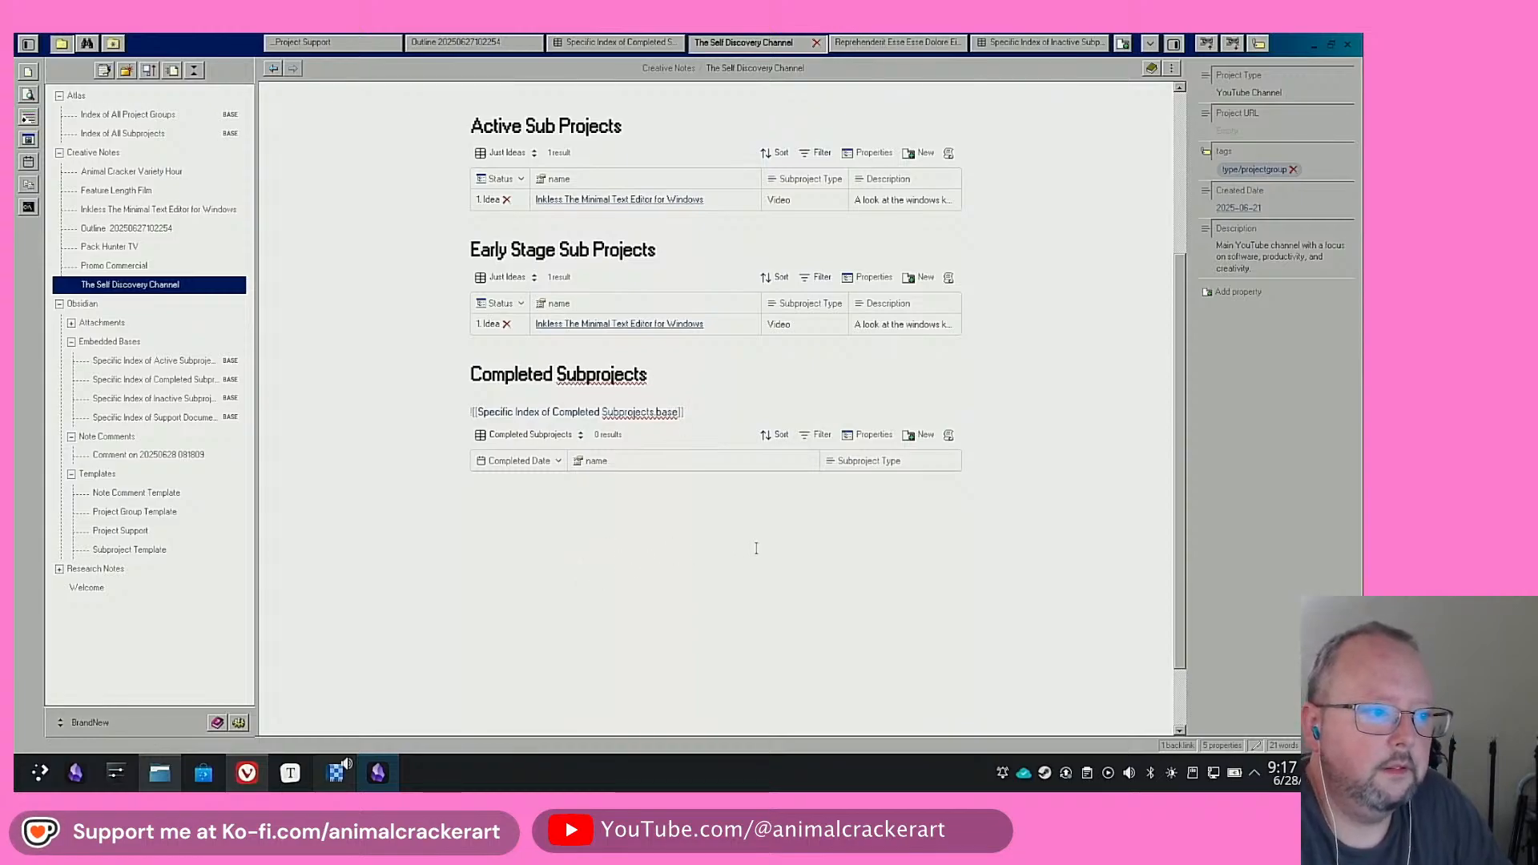
pyautogui.scroll(1, 800, 486)
pyautogui.click(708, 470)
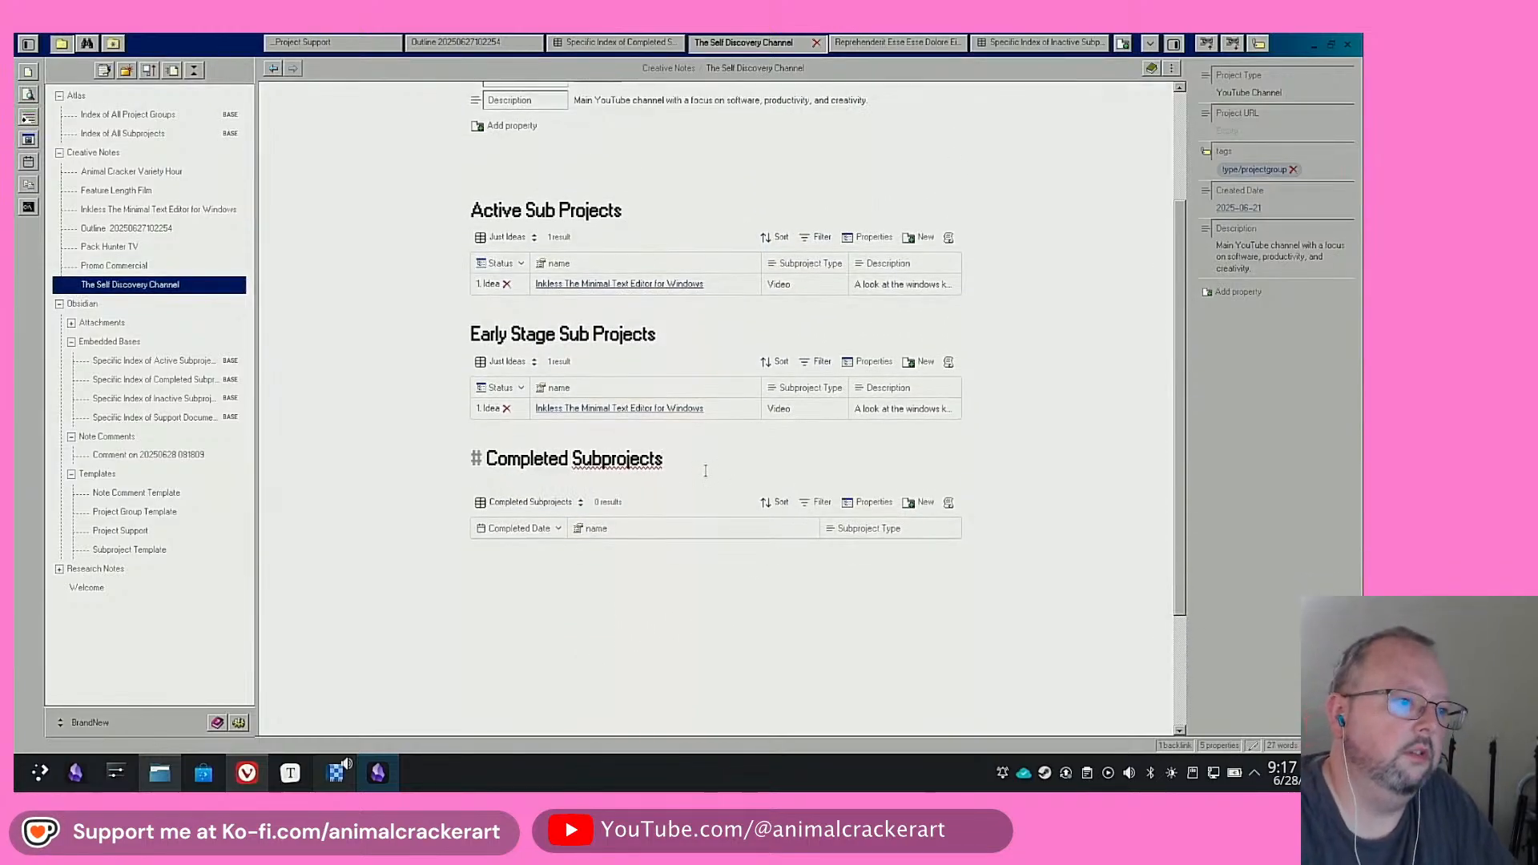
pyautogui.press('Down')
pyautogui.press('Down')
pyautogui.press('BackSpace')
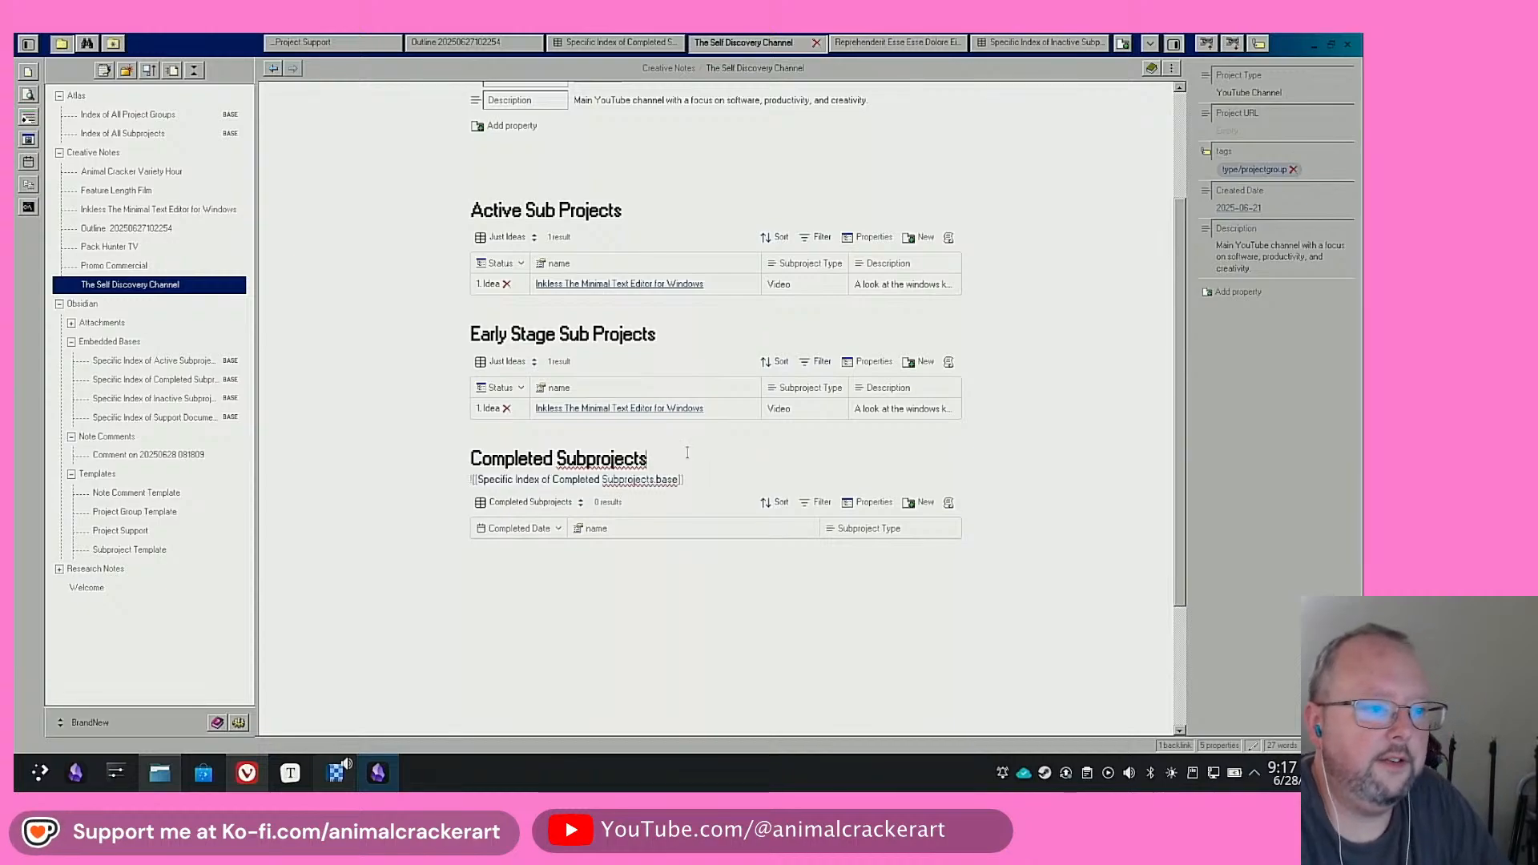
pyautogui.press('Up')
pyautogui.press('Up')
# Replace the inactive subprojects base under the Active Sub Projects heading with an embed of the Specific Index of Active Subprojects base
pyautogui.scroll(2, 802, 374)
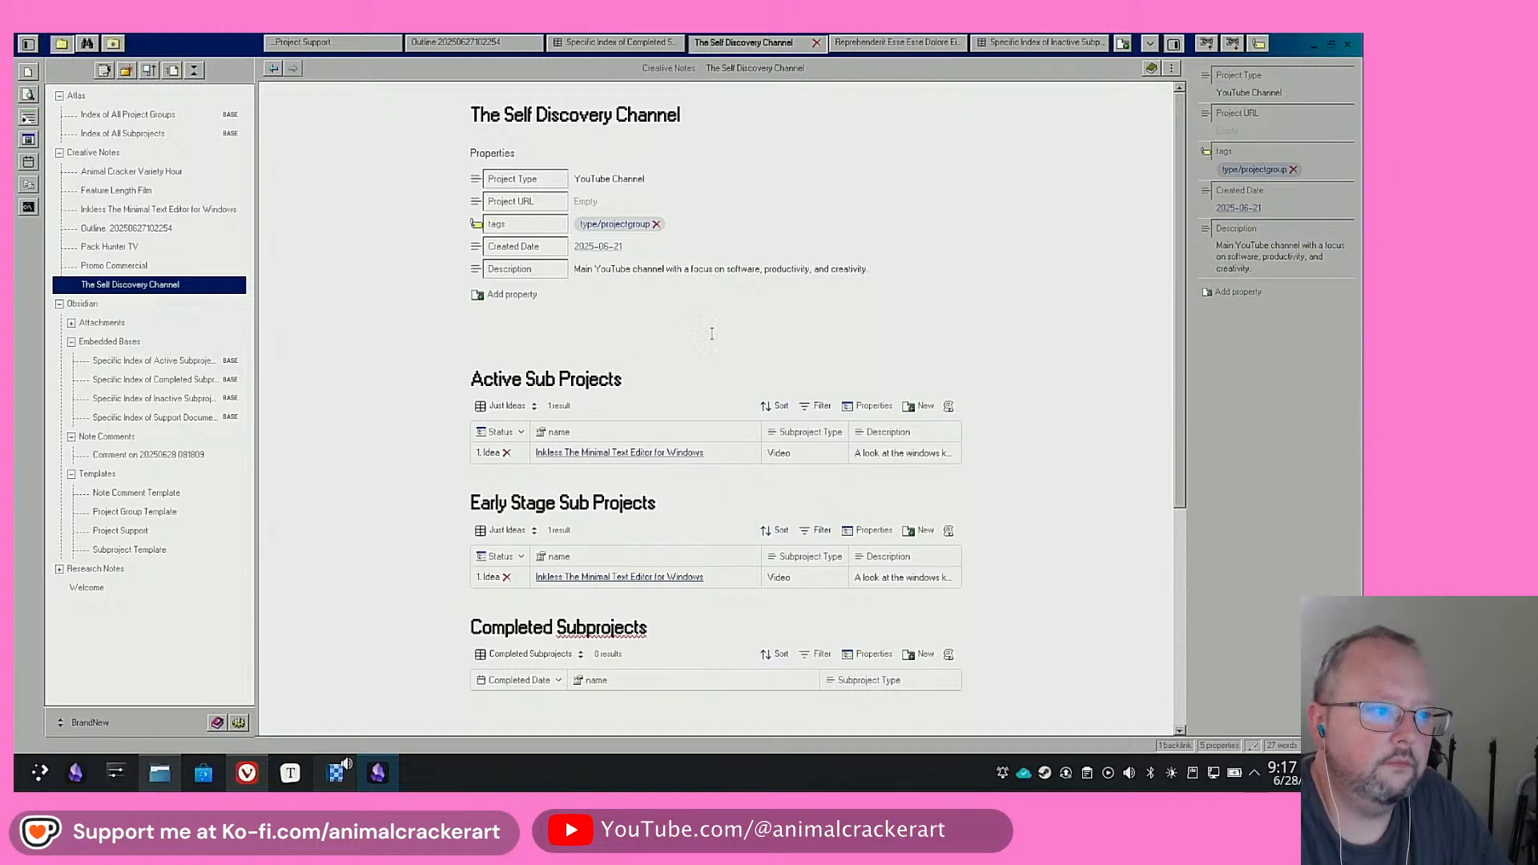
pyautogui.scroll(-2, 1085, 374)
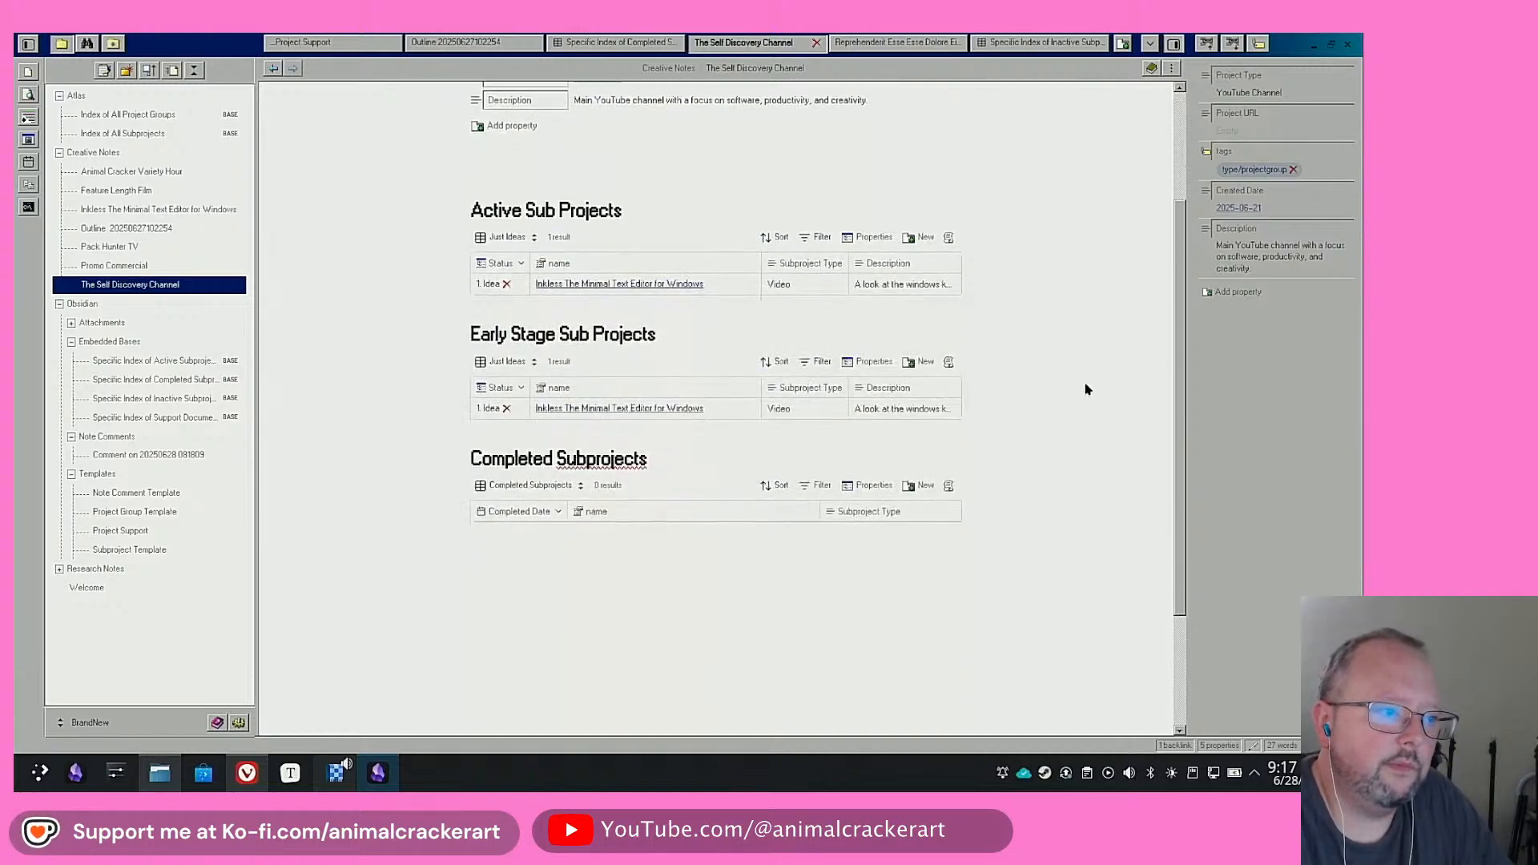
pyautogui.scroll(2, 1080, 412)
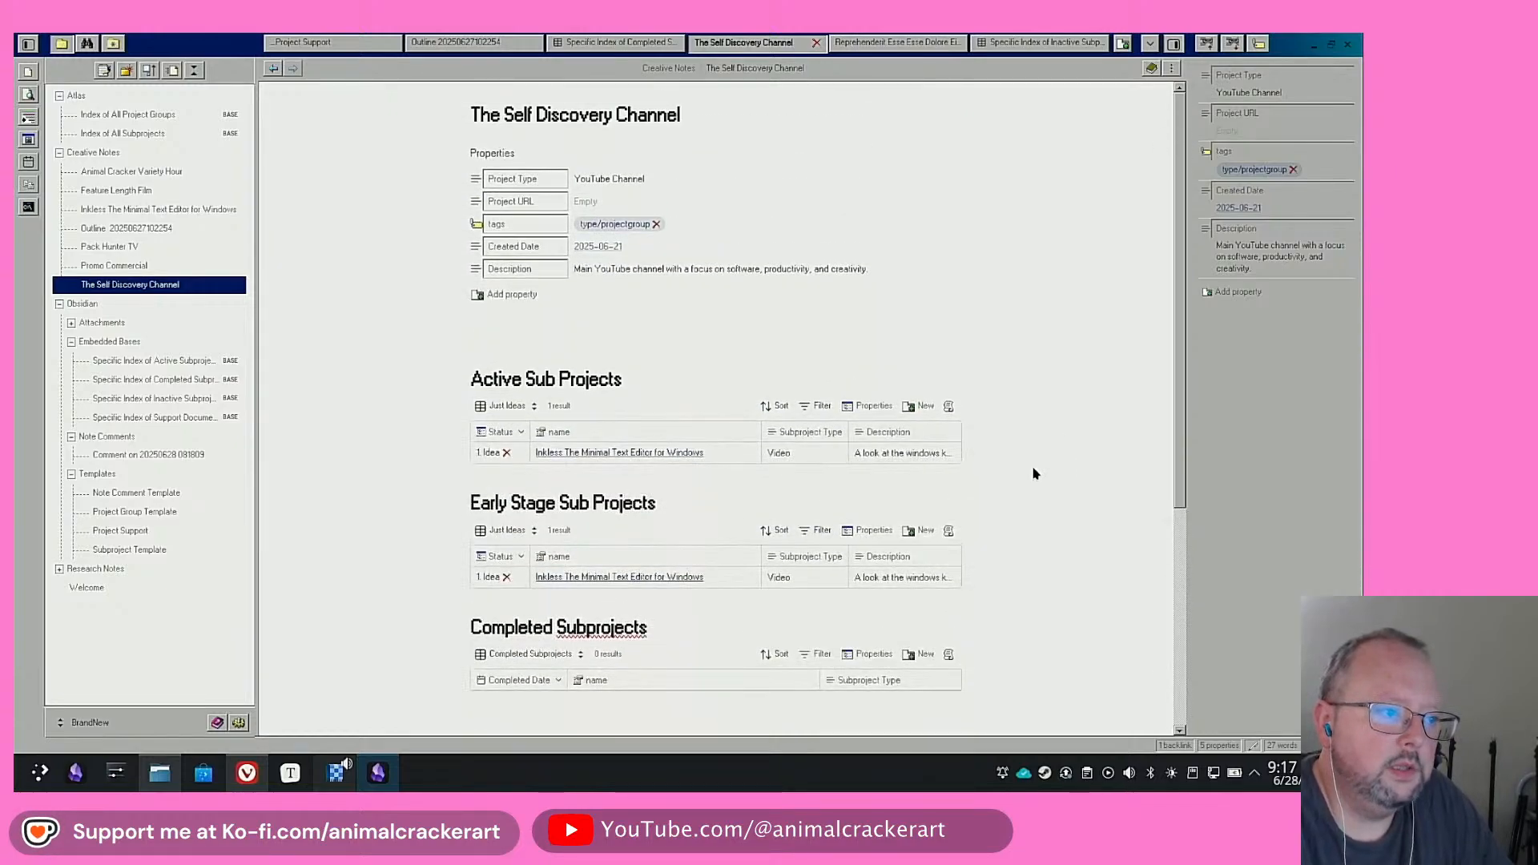
pyautogui.scroll(-1, 1032, 471)
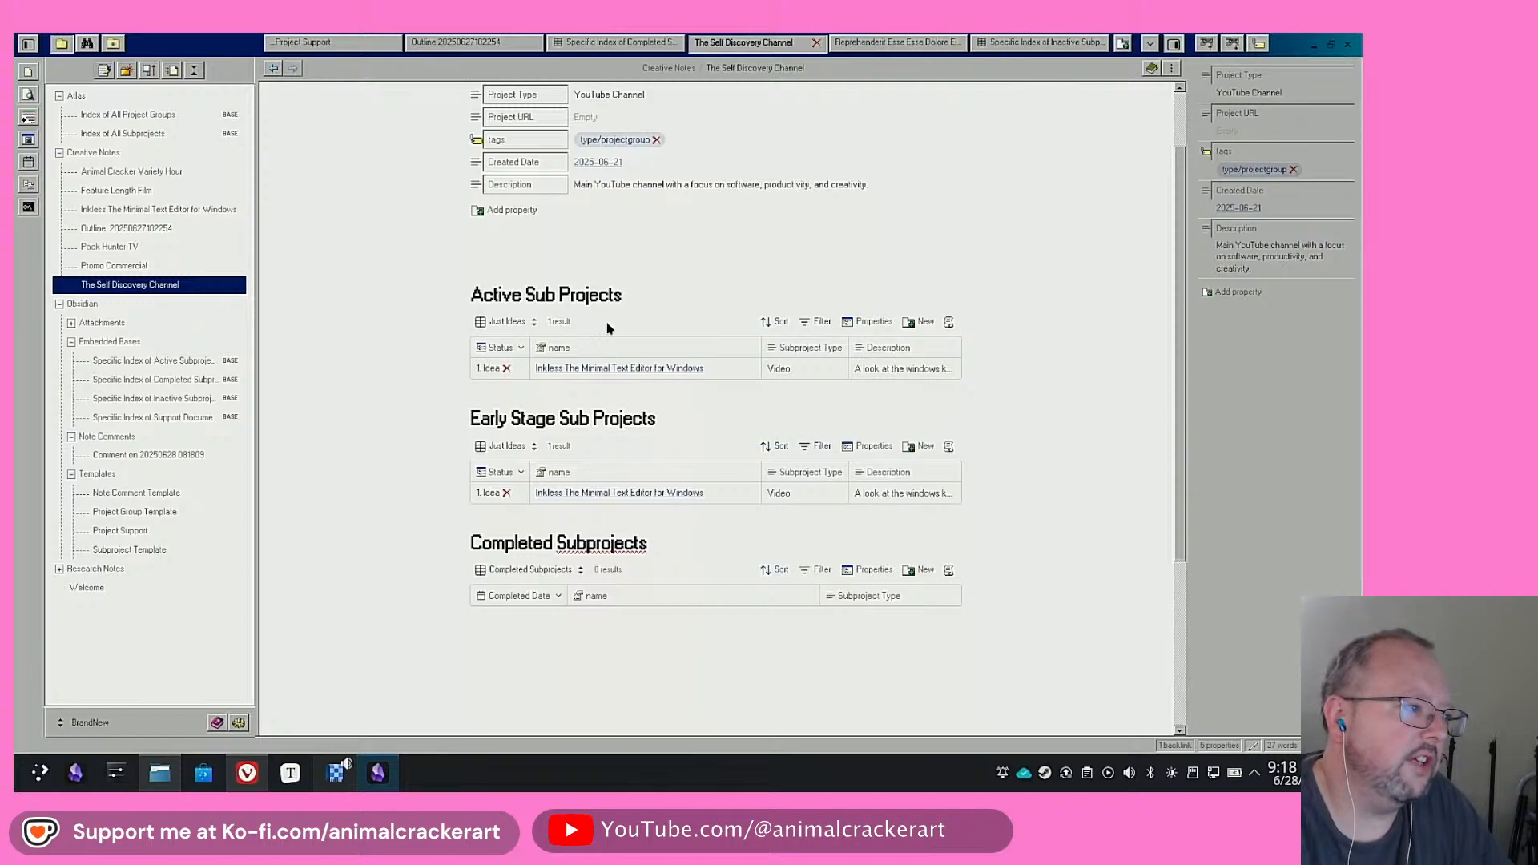
pyautogui.click(645, 296)
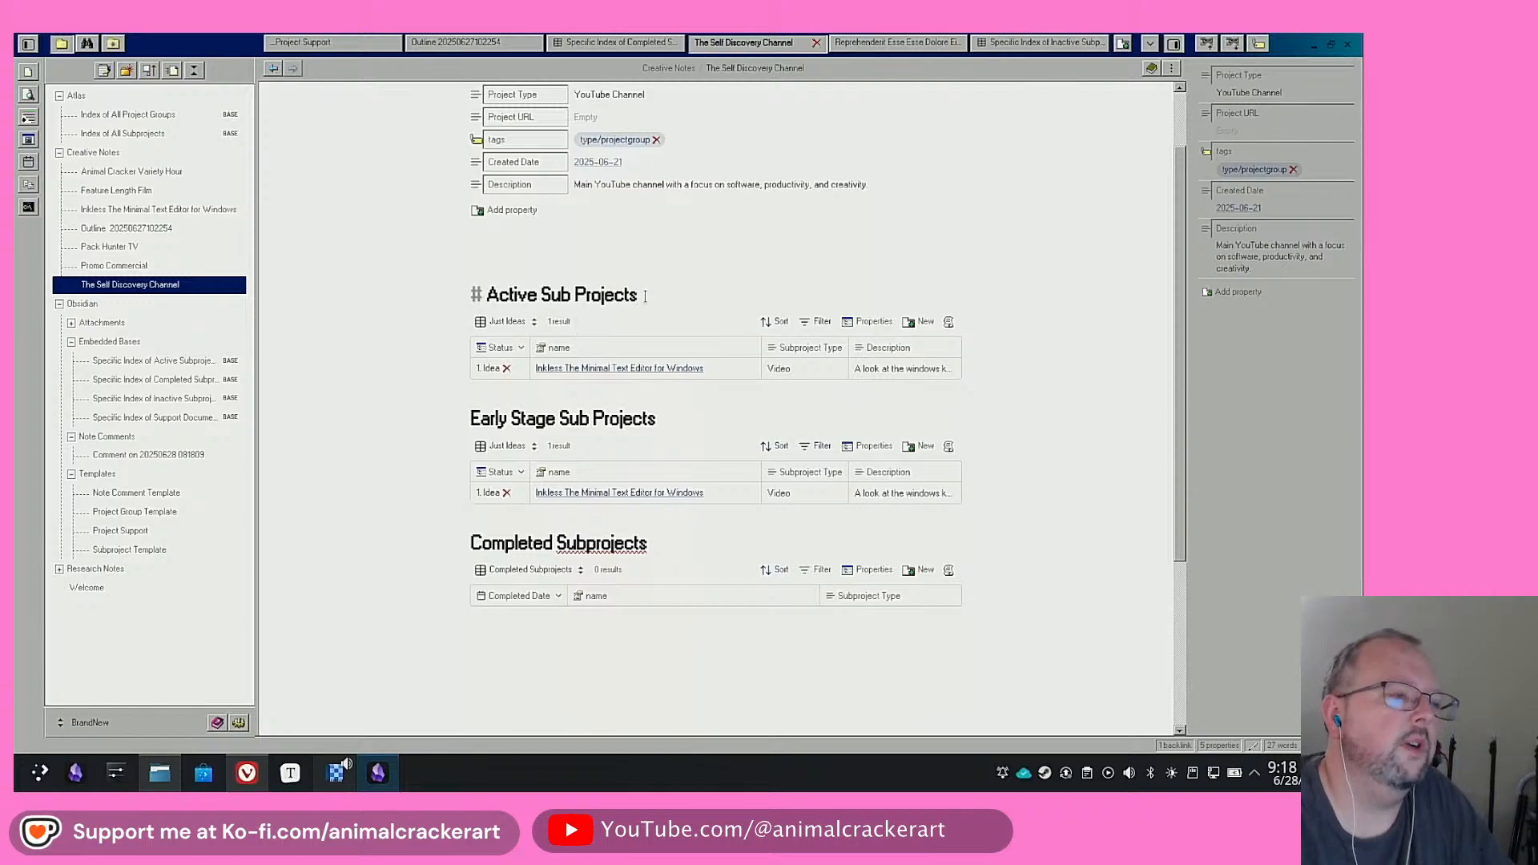
pyautogui.press('Down')
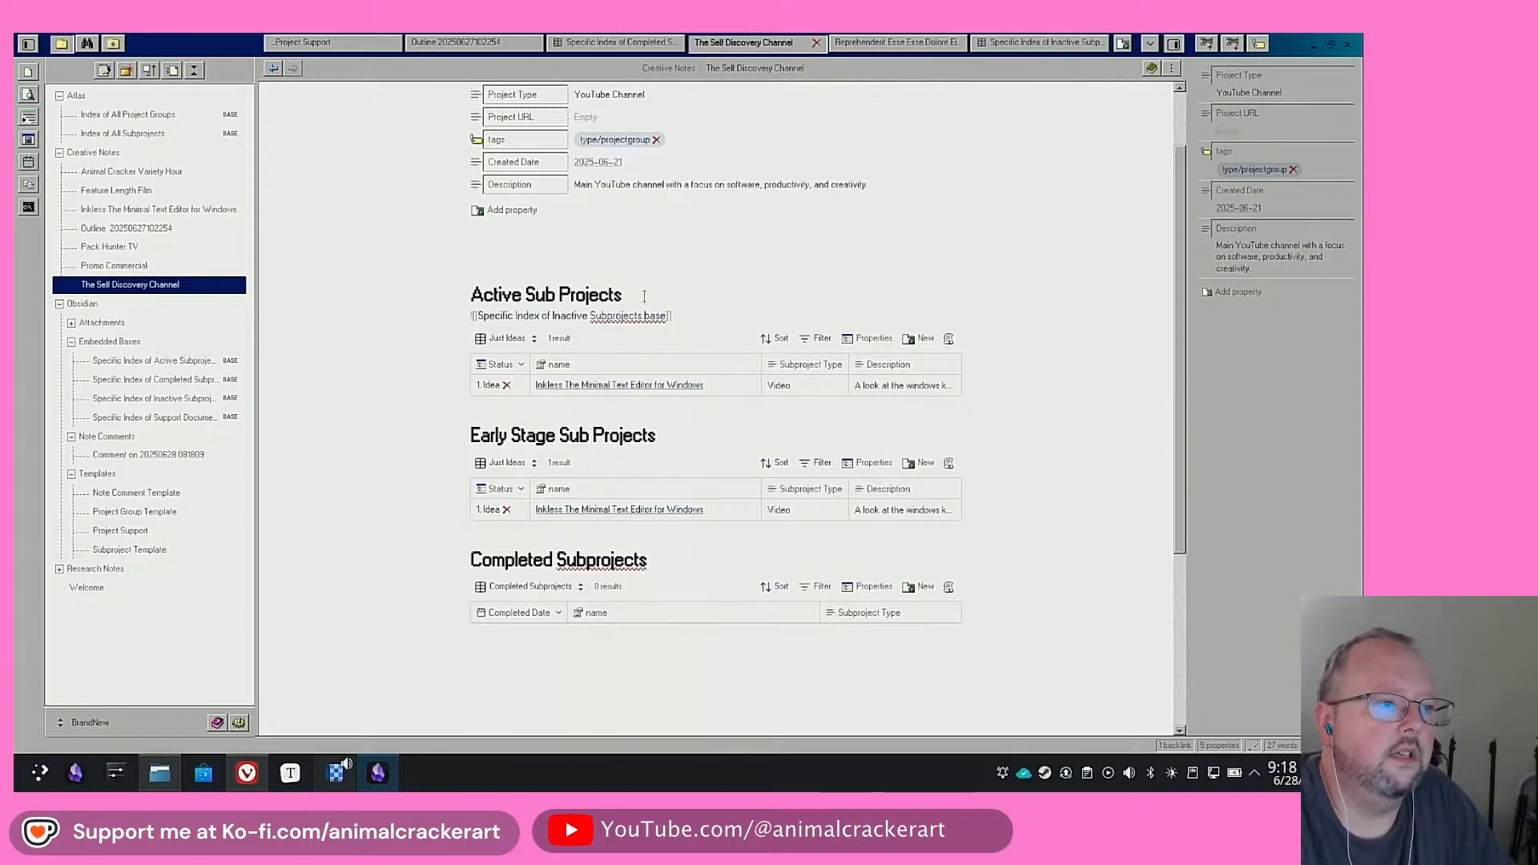
pyautogui.click(700, 438)
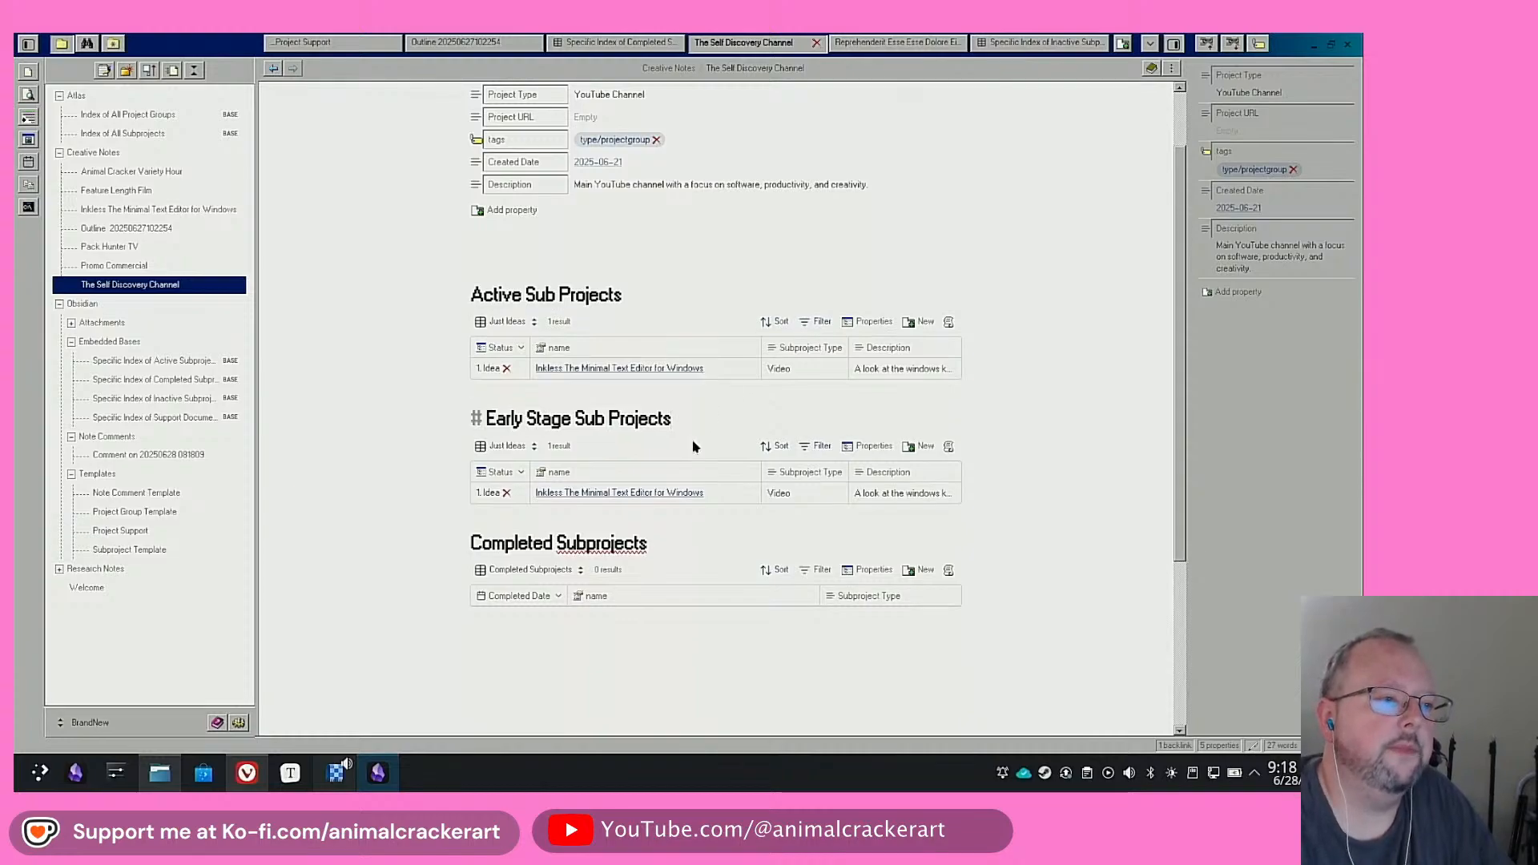
pyautogui.press('Down')
pyautogui.press('Up')
pyautogui.press('Up')
pyautogui.press('Up')
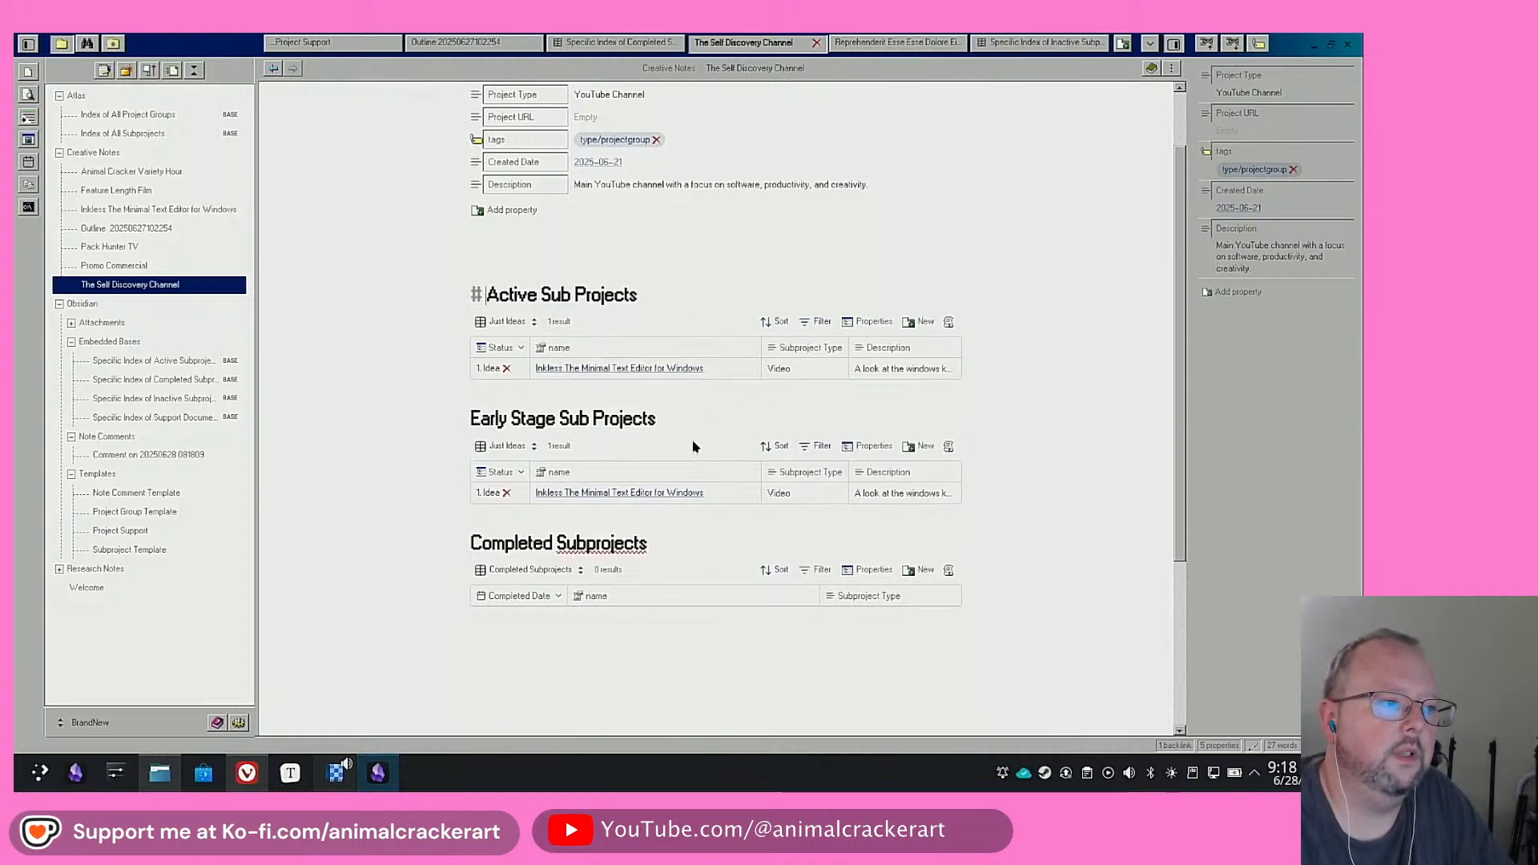
pyautogui.press('Down')
pyautogui.hotkey('shift', 'Home')
pyautogui.press('BackSpace')
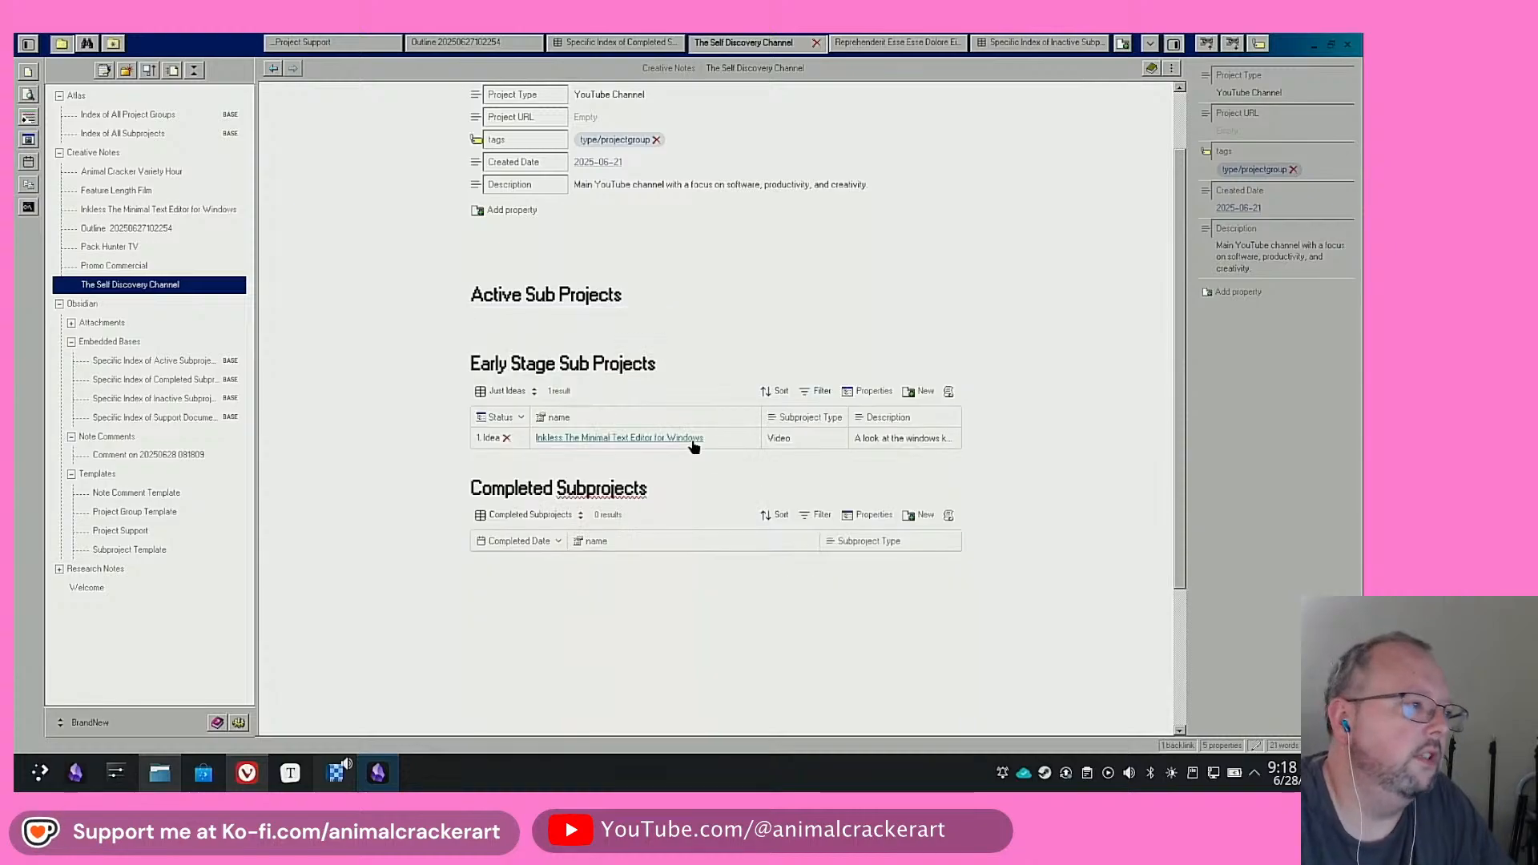
pyautogui.moveTo(173, 370); pyautogui.dragTo(535, 333)
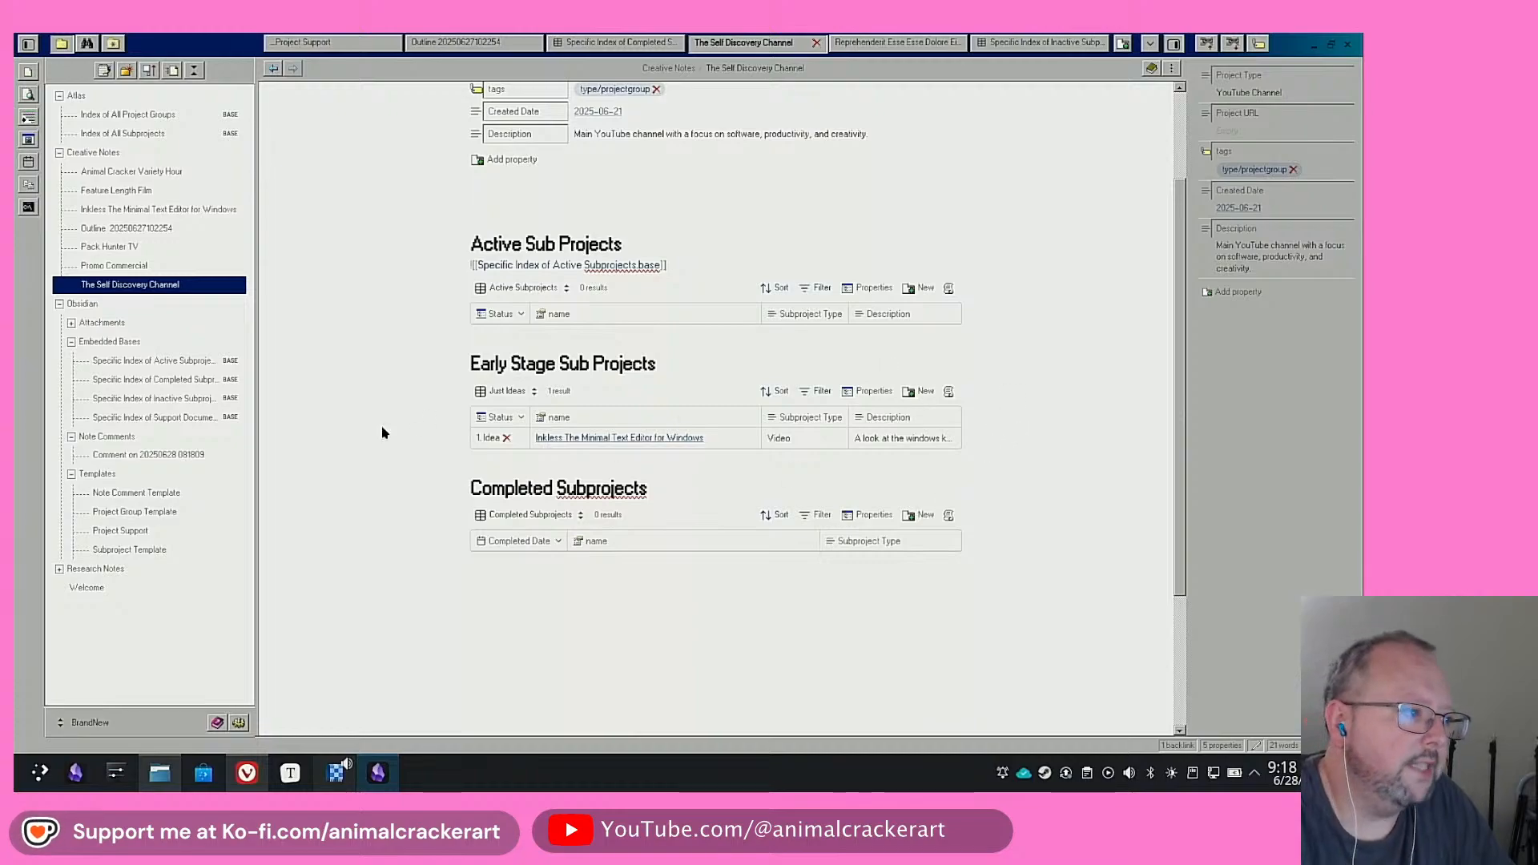
# Leave the embed link's source line and review the three rendered subproject tables in The Self Discovery Channel note
pyautogui.click(530, 393)
pyautogui.click(529, 393)
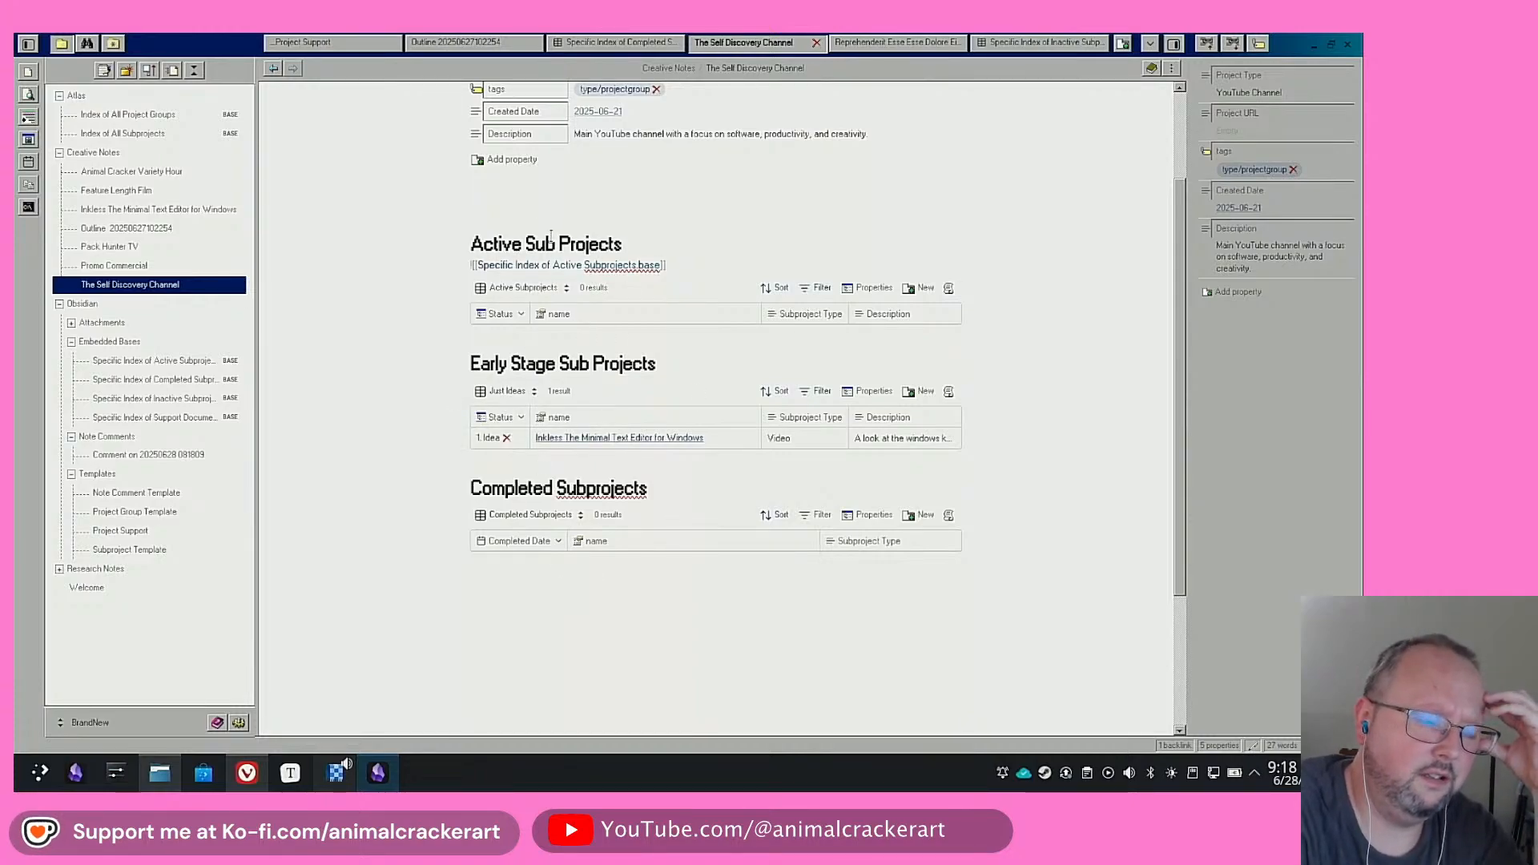
pyautogui.click(658, 227)
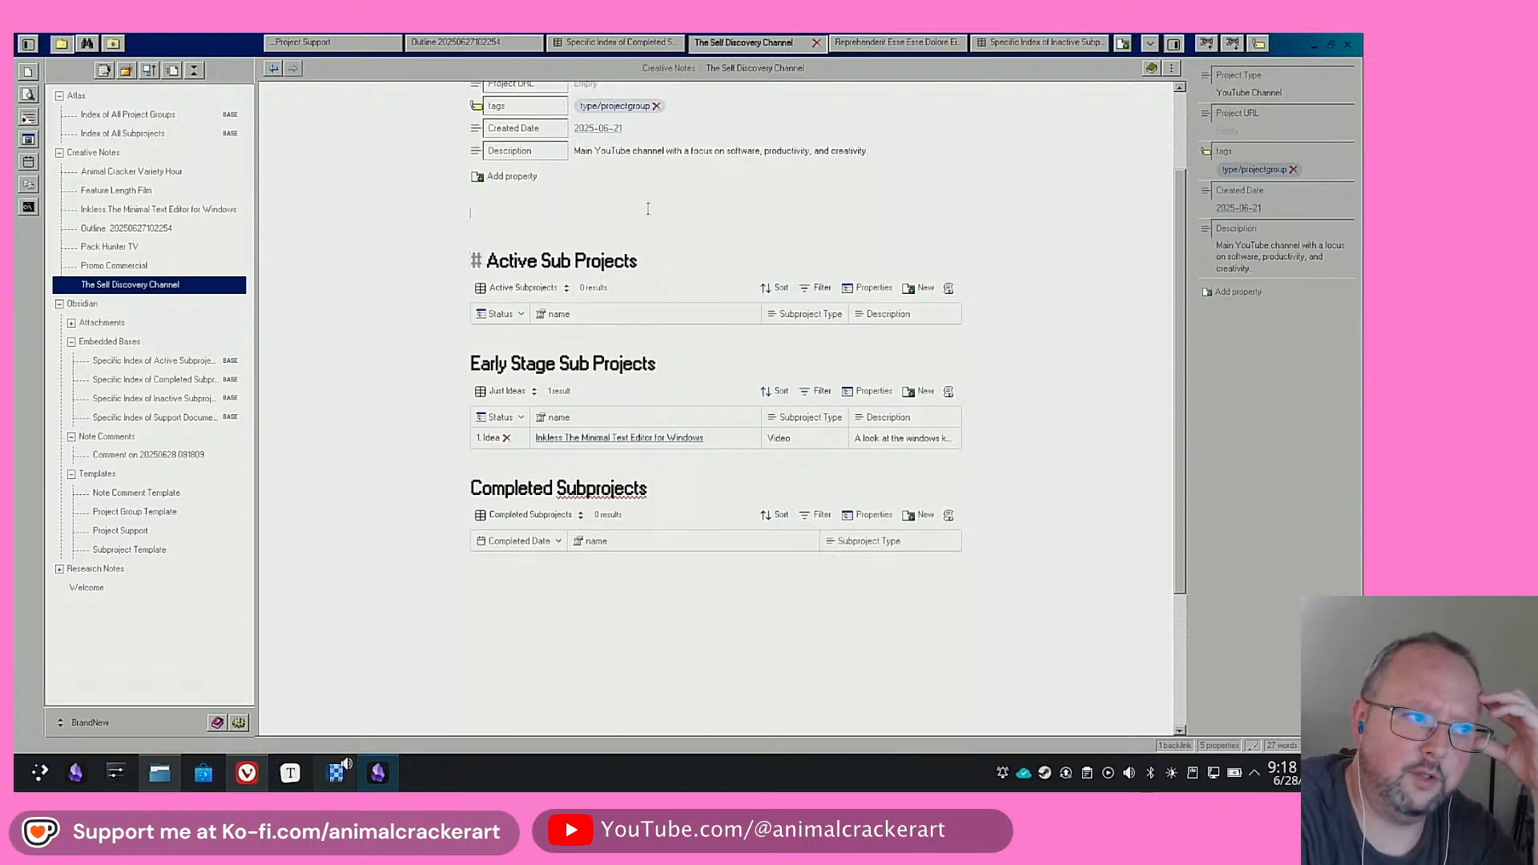
pyautogui.click(648, 208)
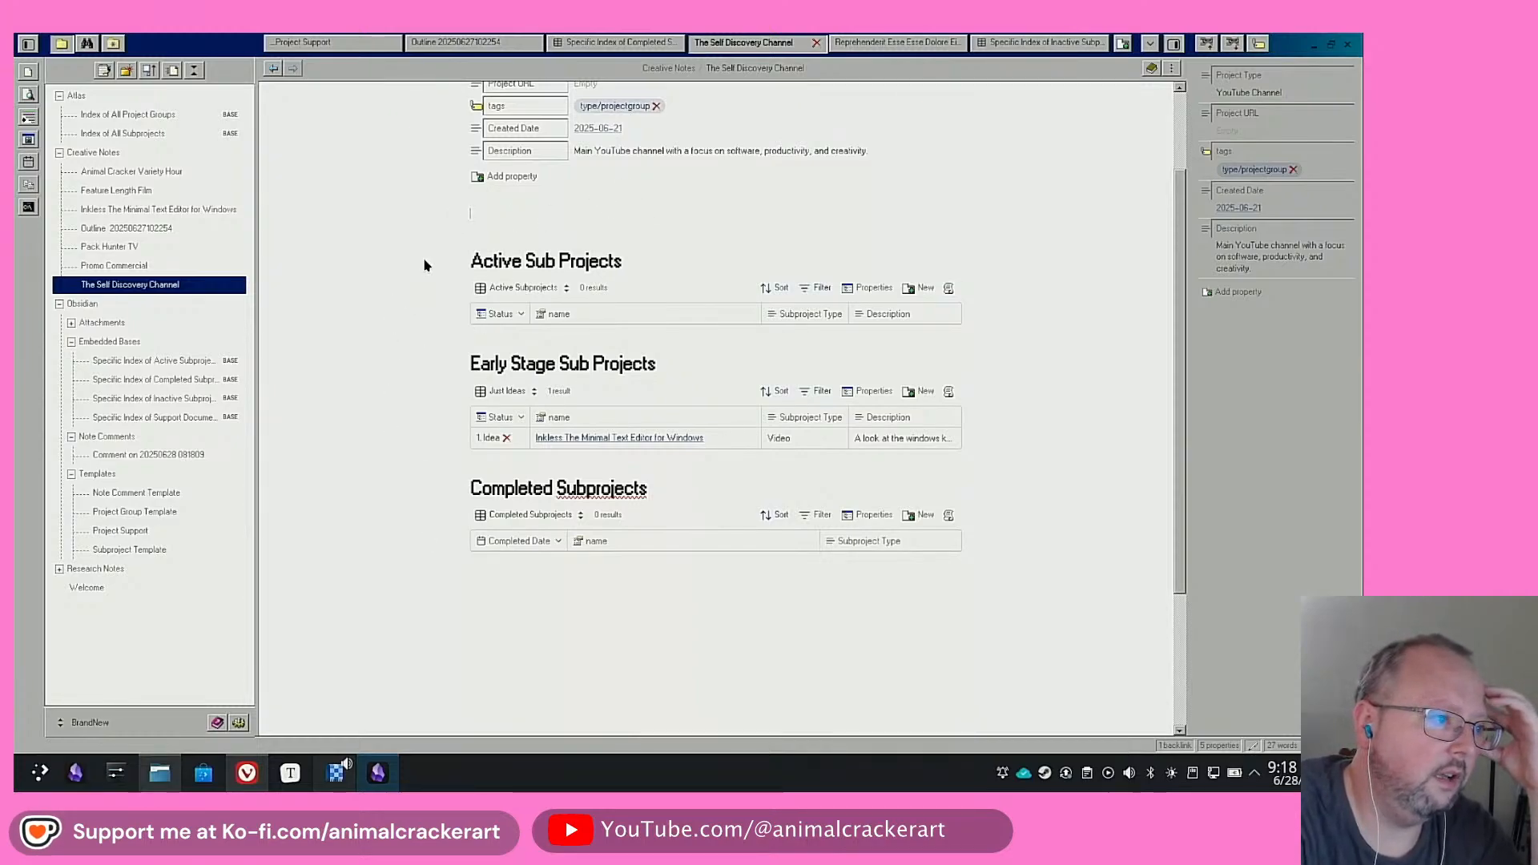
pyautogui.scroll(3, 390, 315)
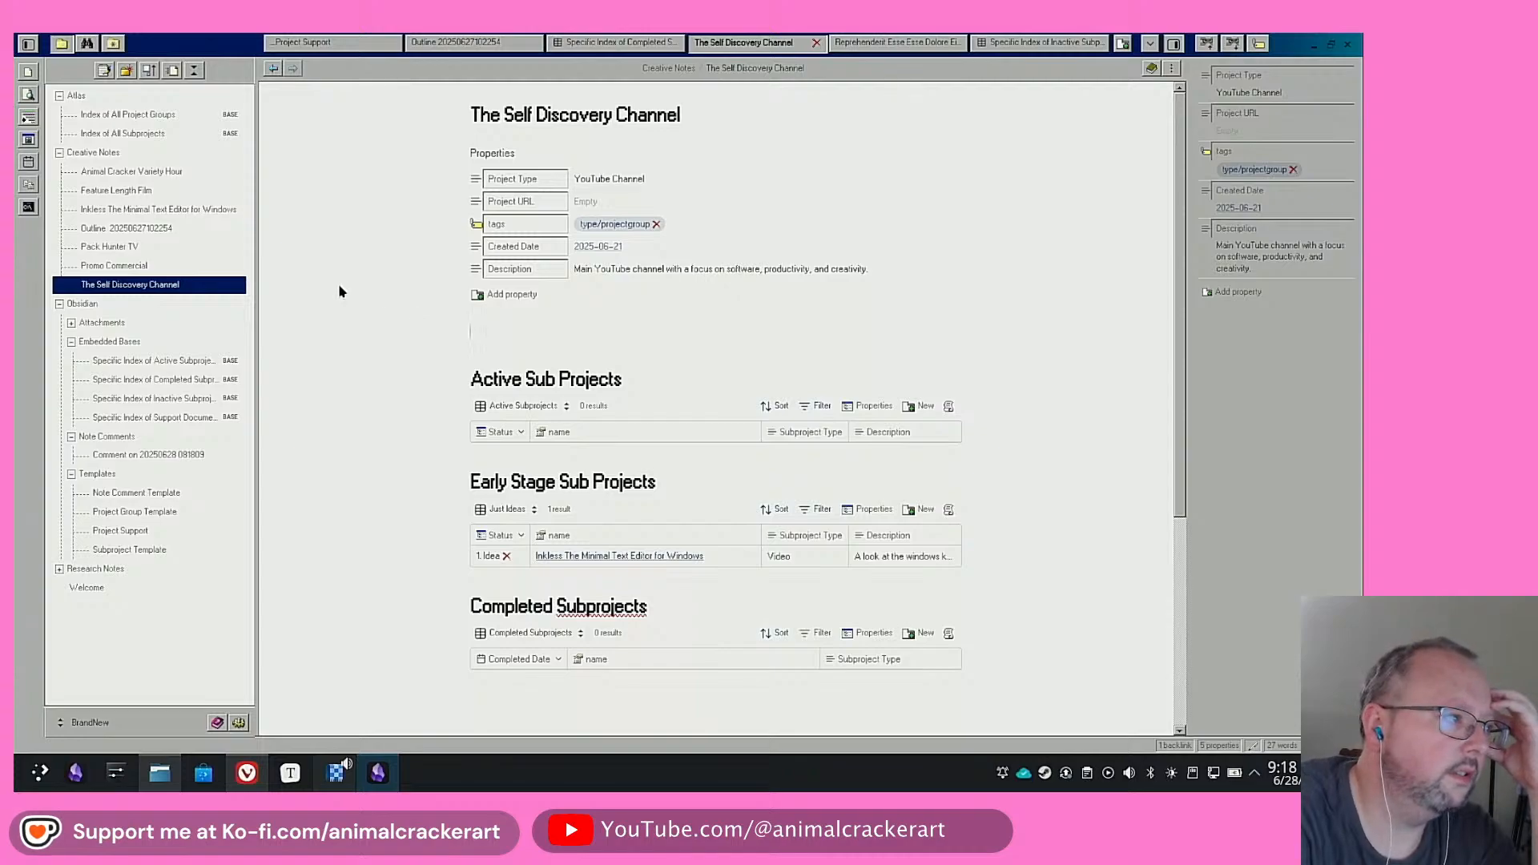
# Follow the links to the Inkless subproject and its Outline support document, and return to the subproject through the Parent Project link
pyautogui.click(597, 556)
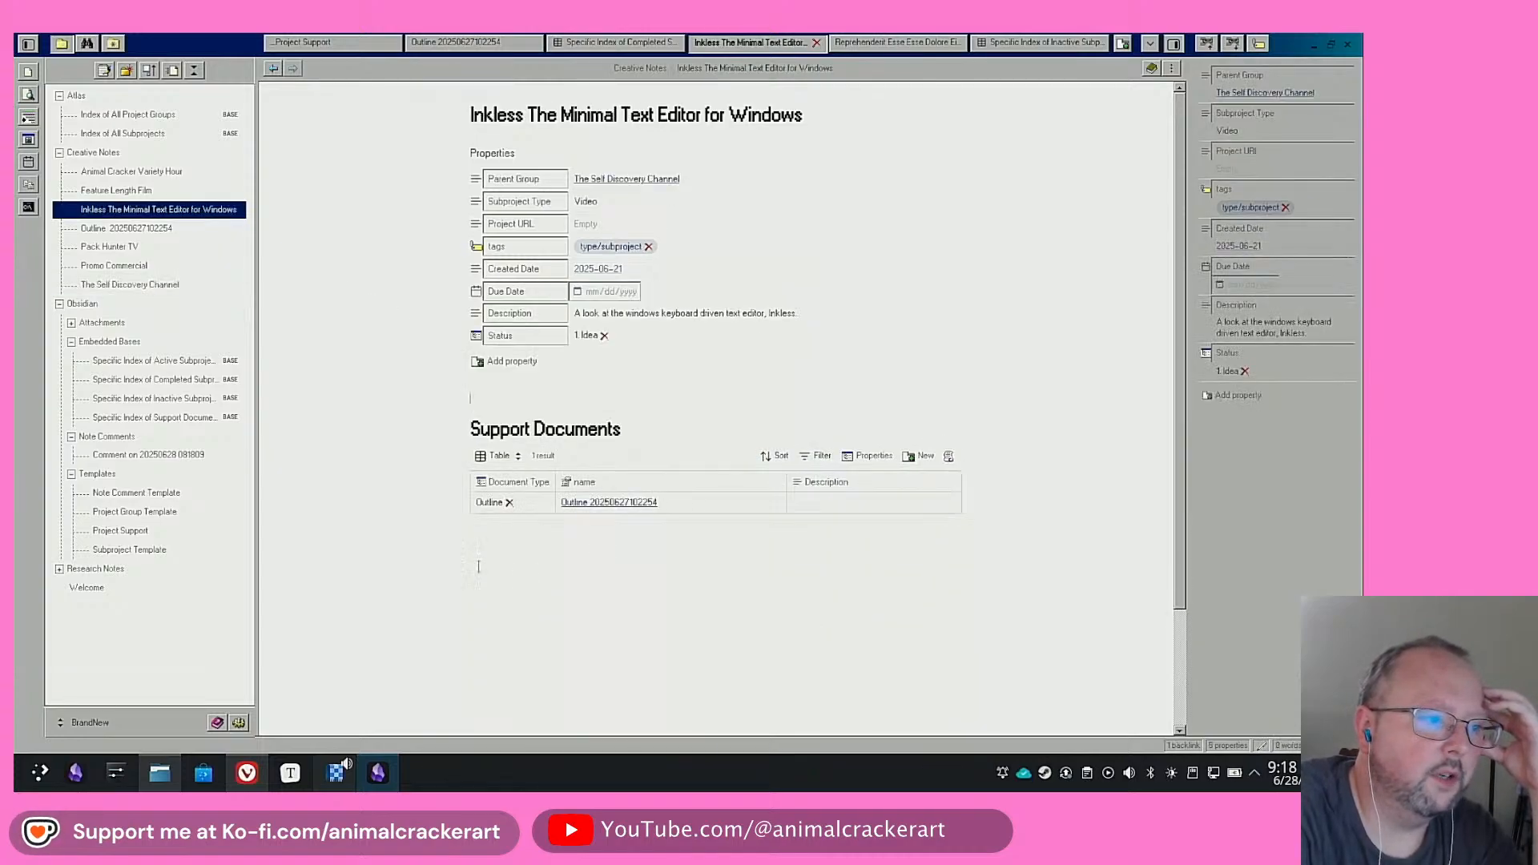
pyautogui.click(599, 504)
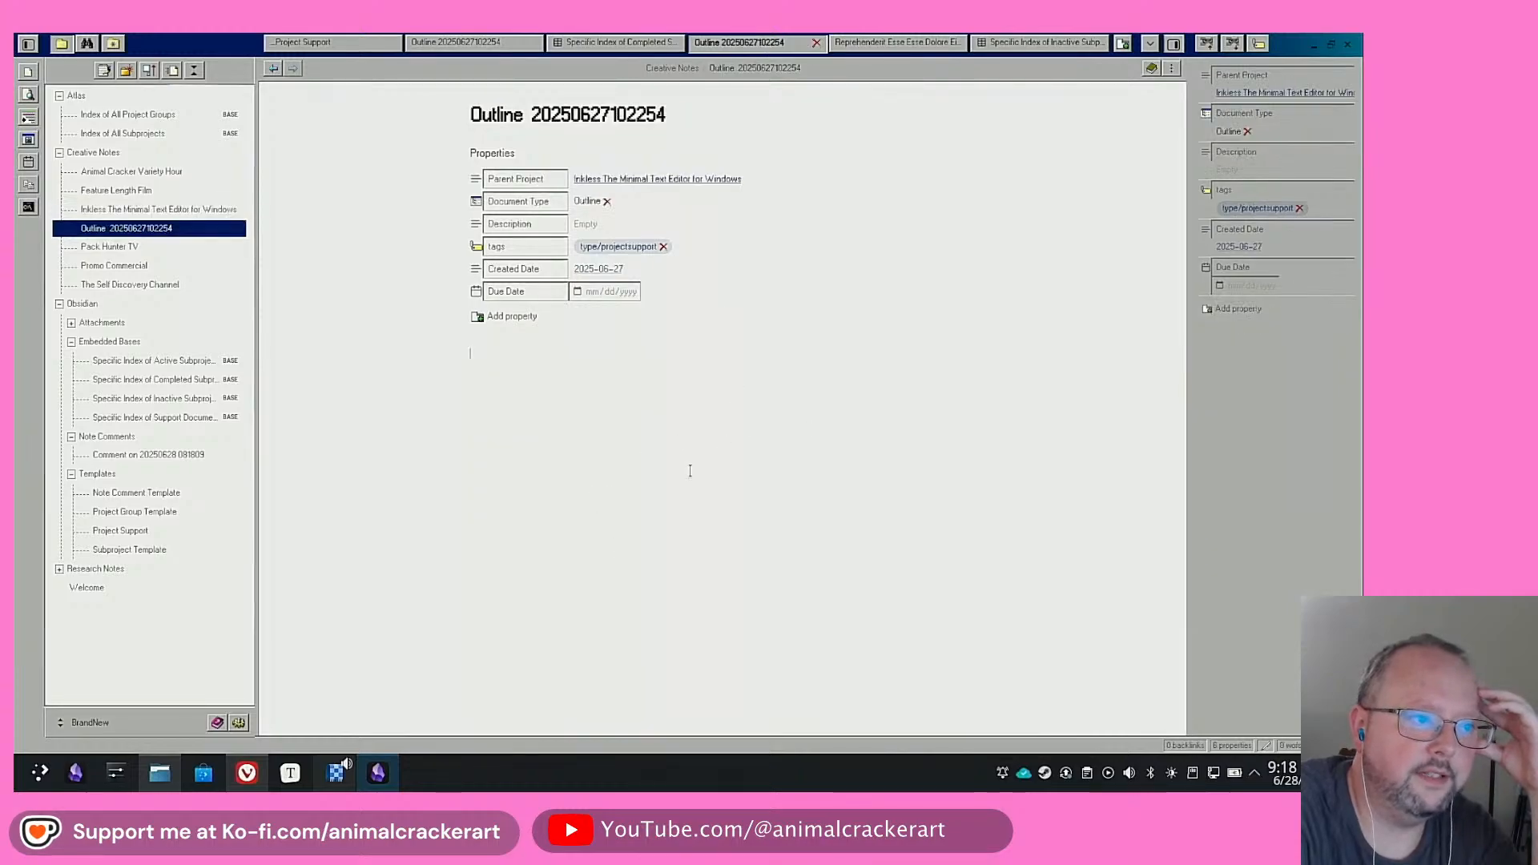
pyautogui.click(681, 180)
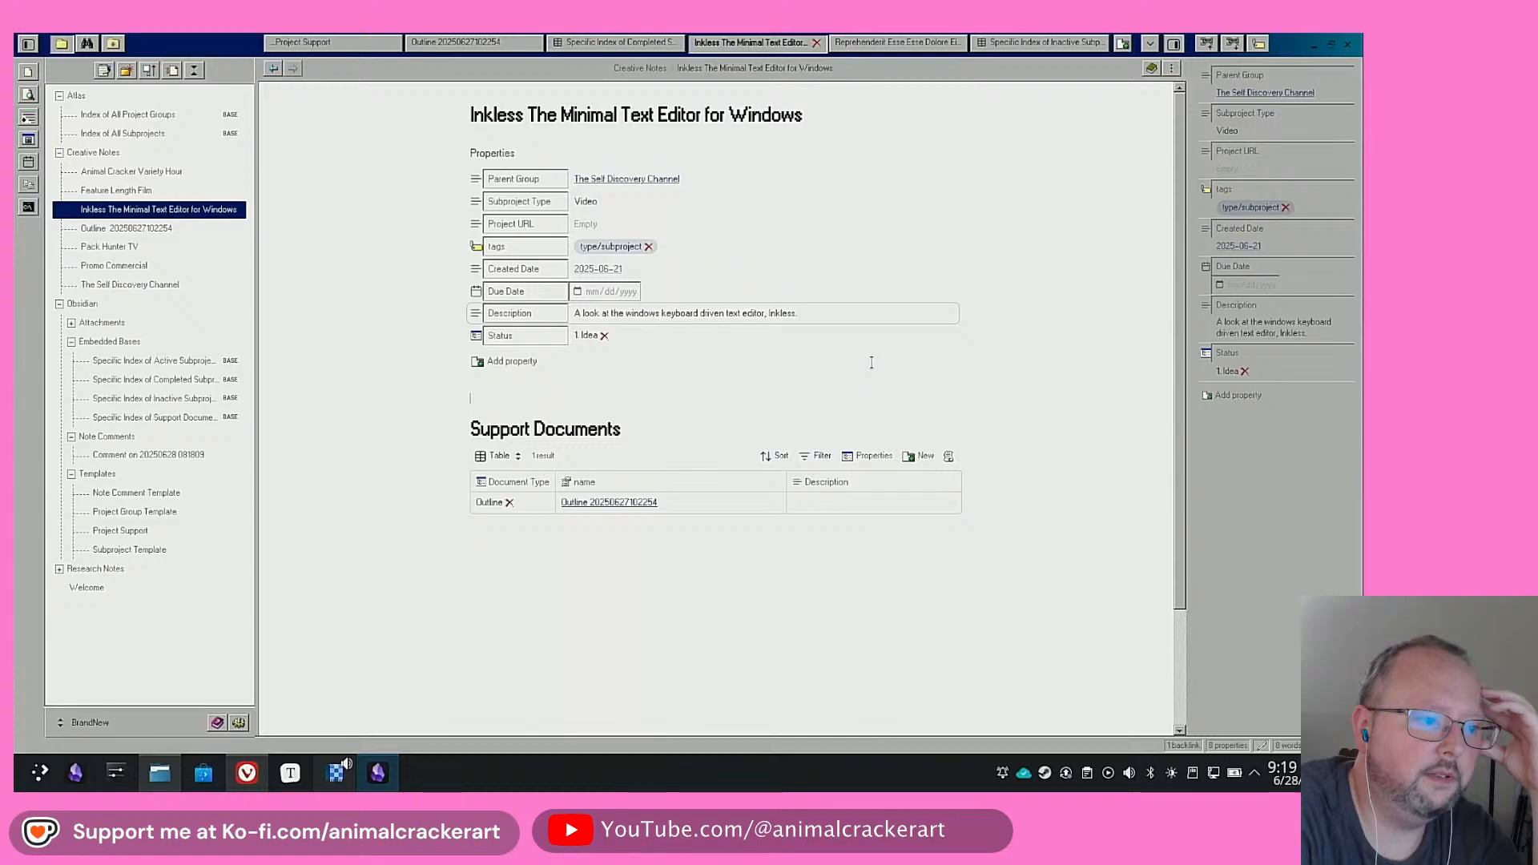
# Set the Inkless project's outline note description to "First draft outline for video", and return to its parent project note
pyautogui.click(613, 502)
pyautogui.click(598, 224)
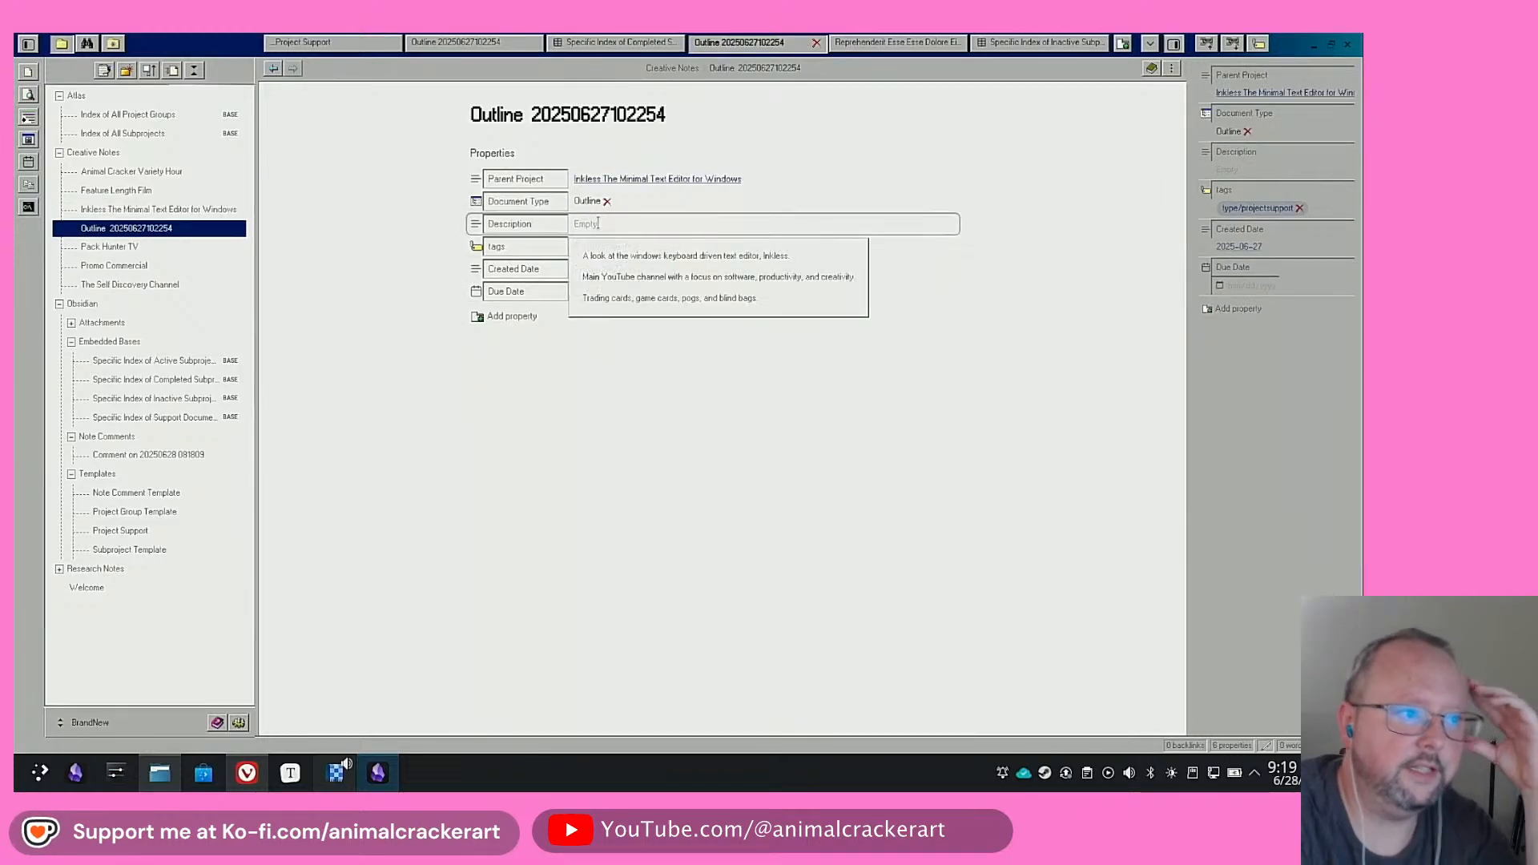
pyautogui.write('Fi')
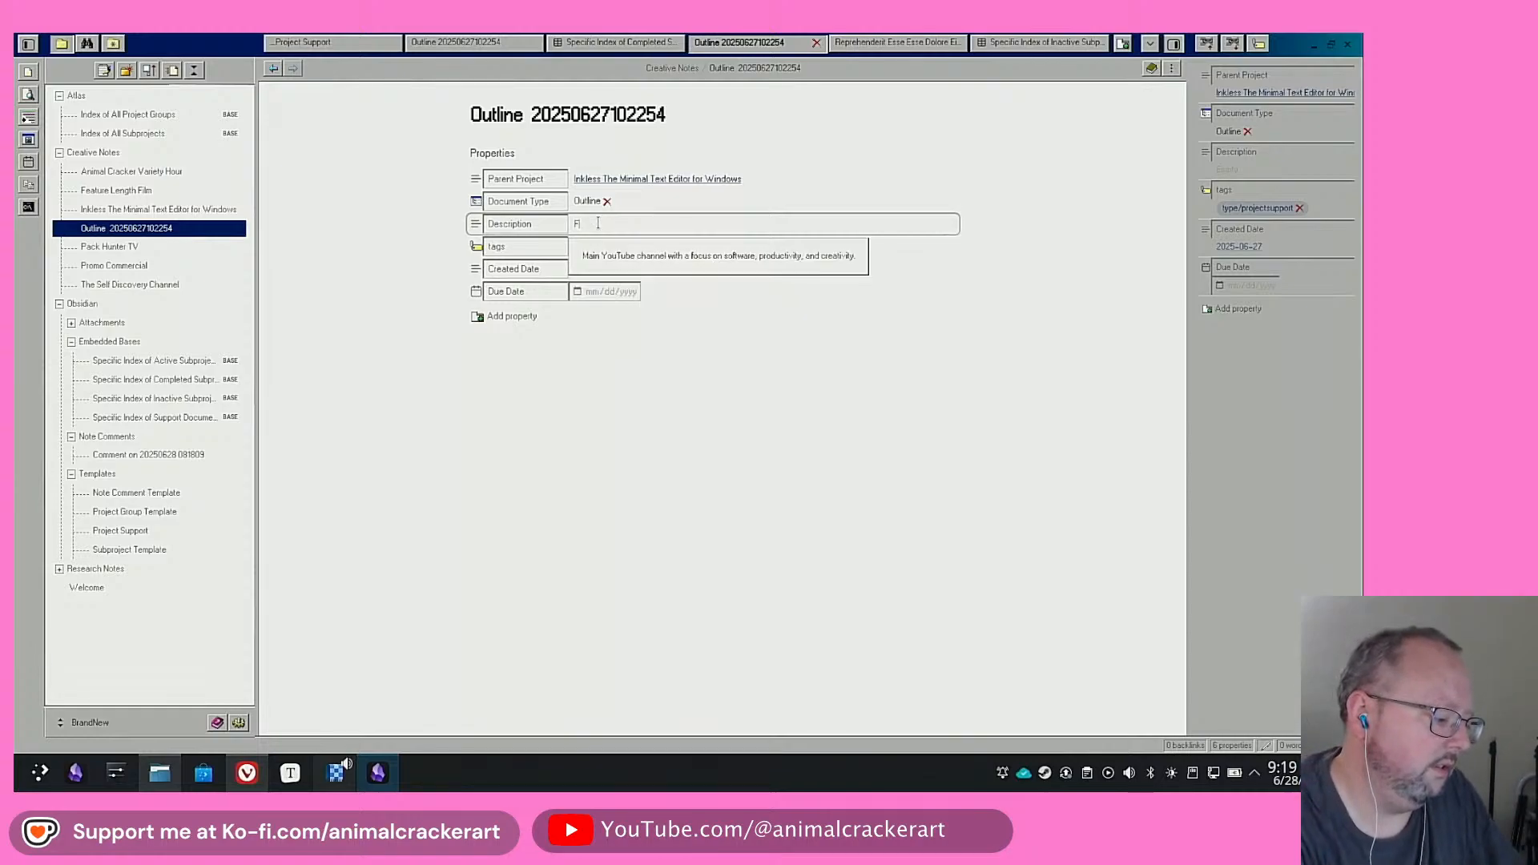
pyautogui.write('rst draft outl')
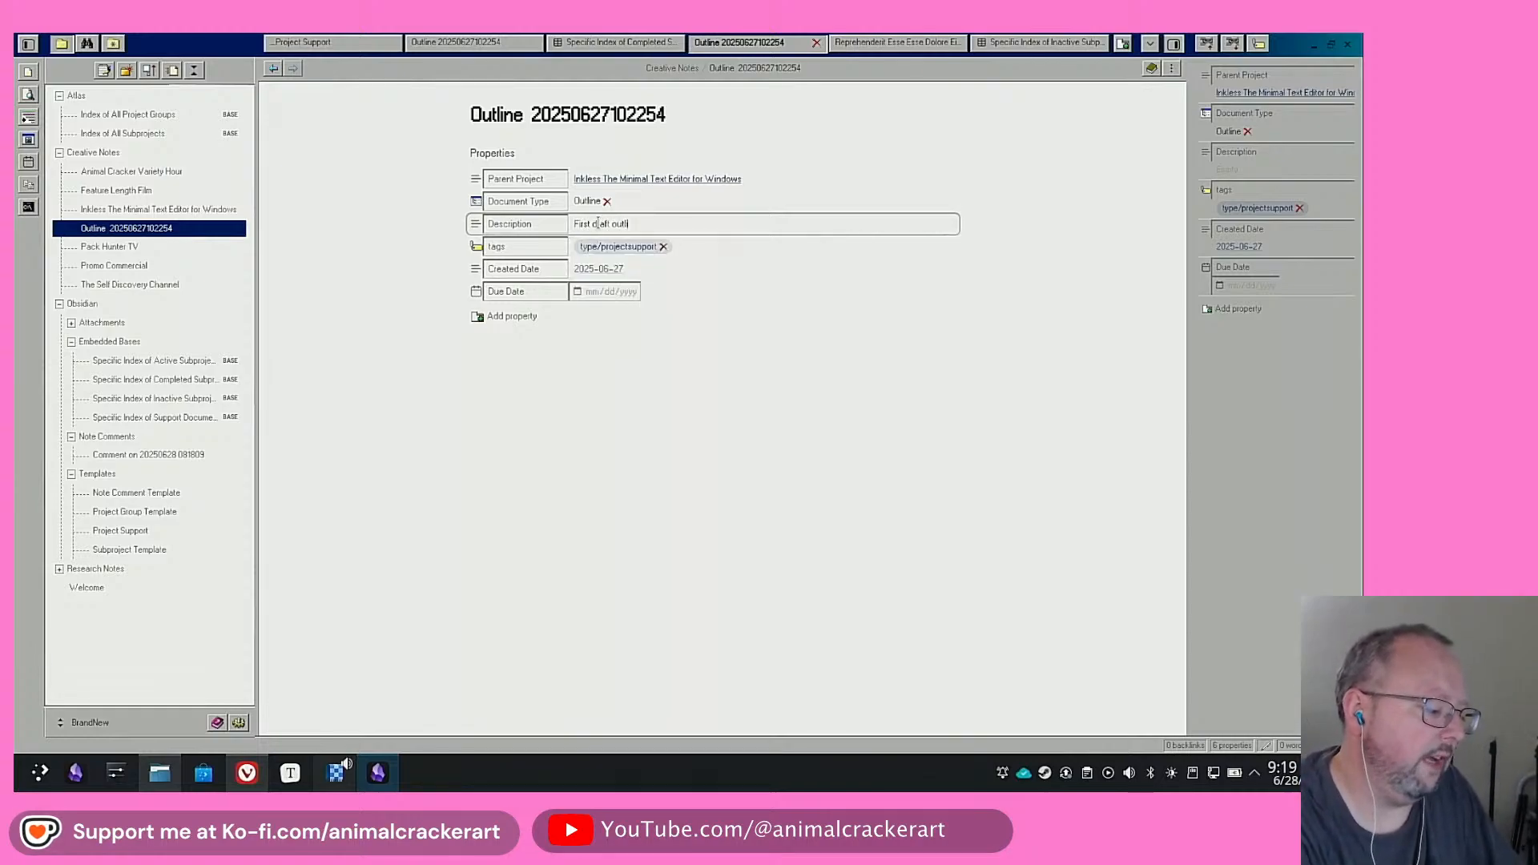
pyautogui.write('ine for video')
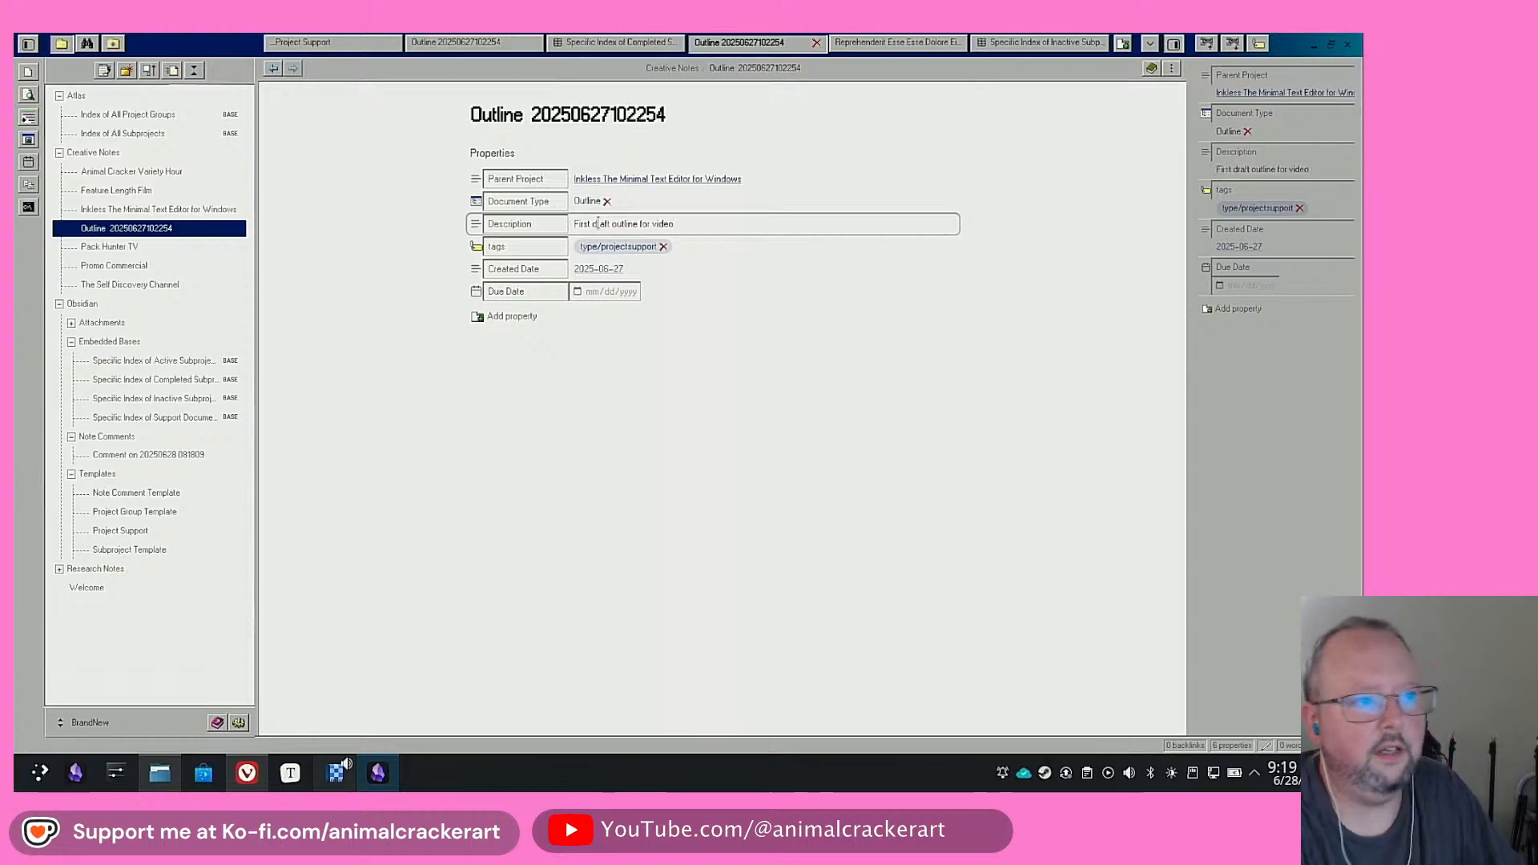
pyautogui.click(657, 178)
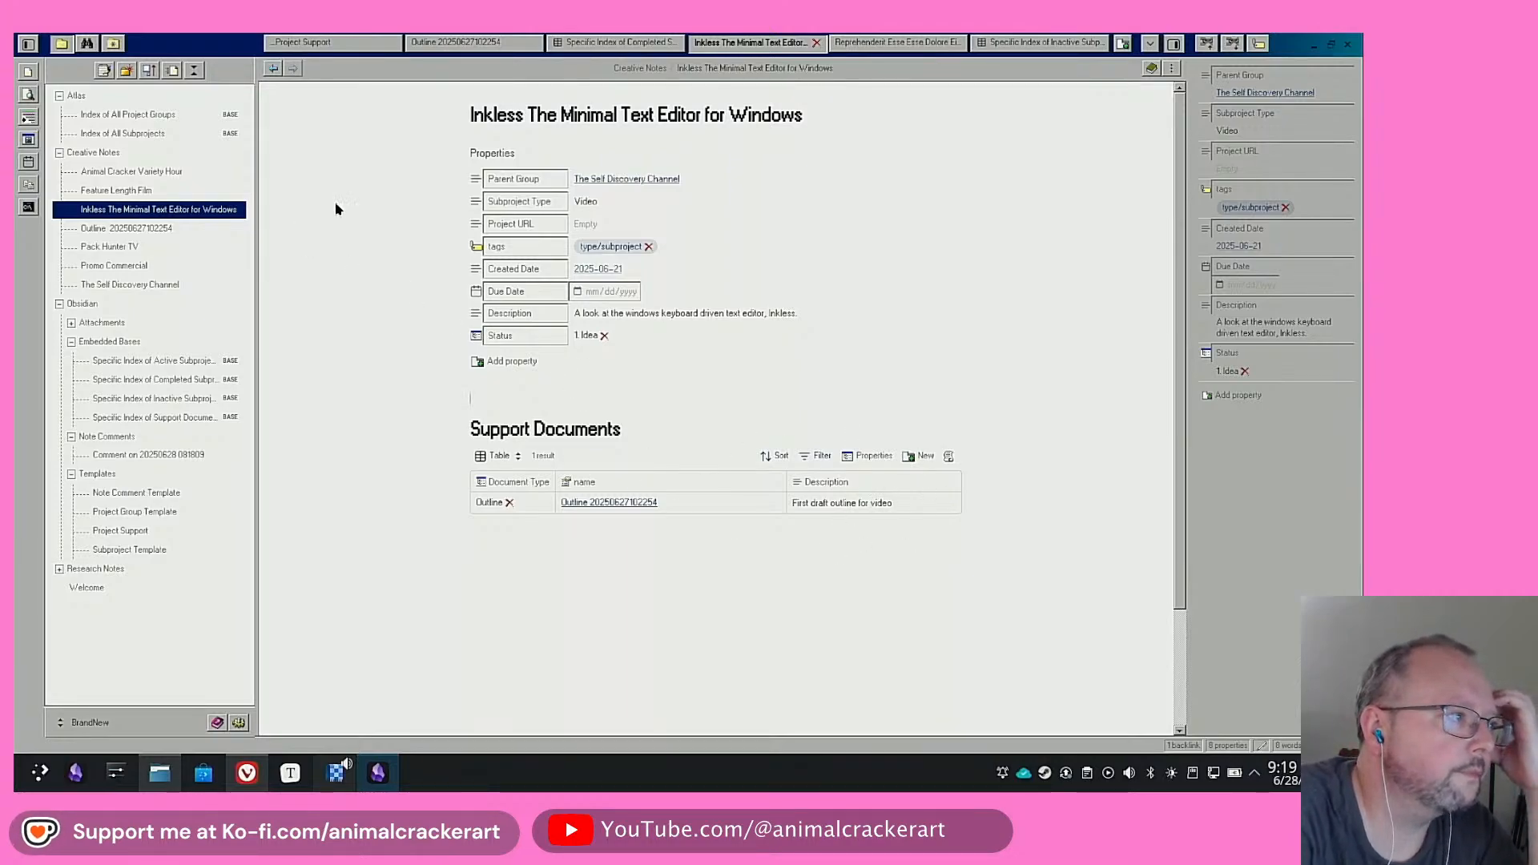
# Review the Feature Length Film note, the Index of All Subprojects, and the subproject sections of The Self Discovery Channel note
pyautogui.click(170, 196)
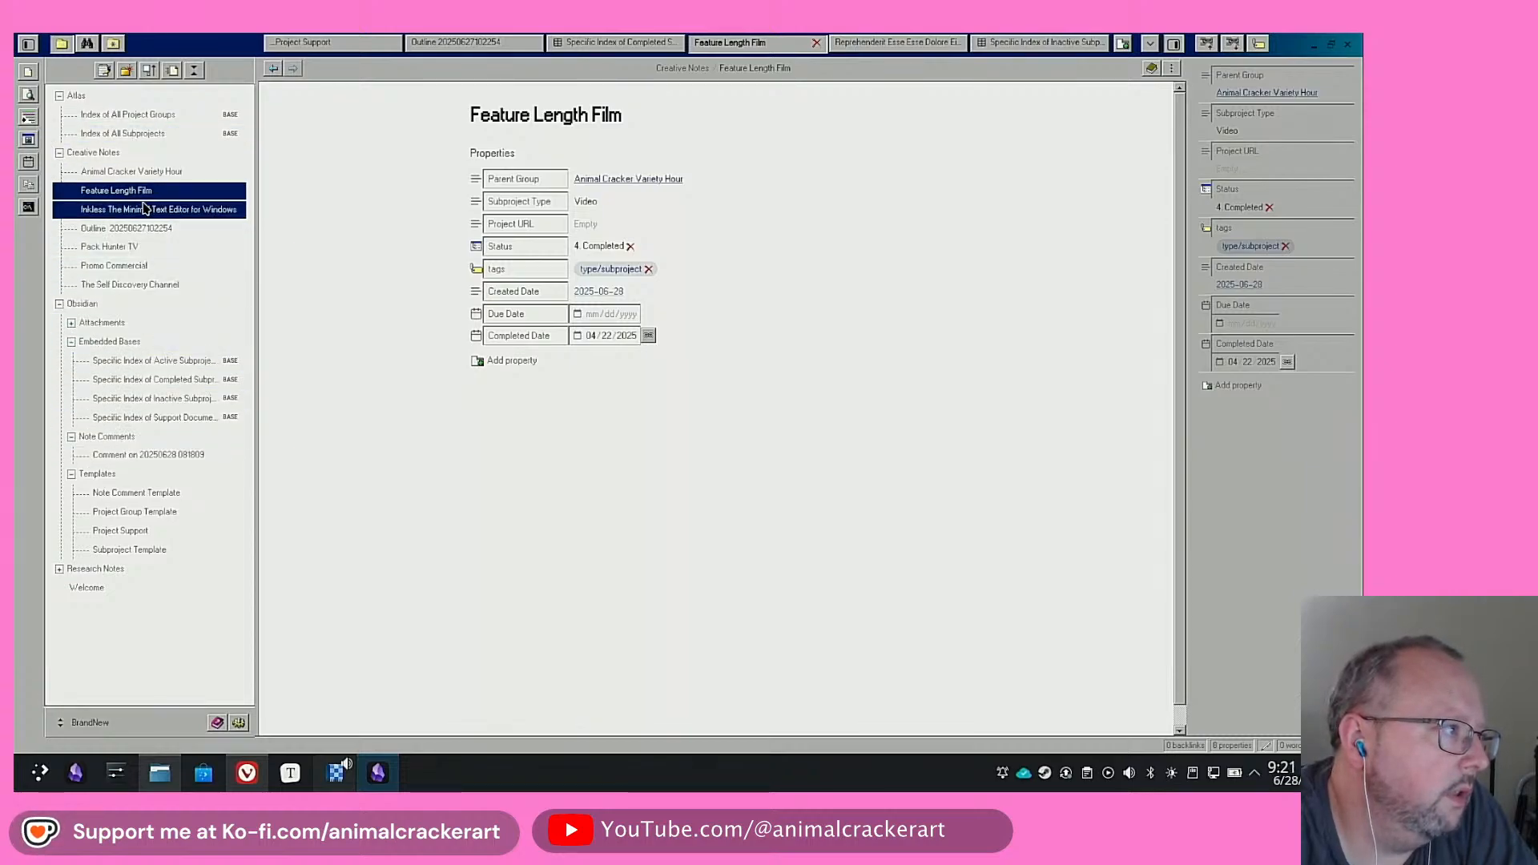
pyautogui.click(134, 136)
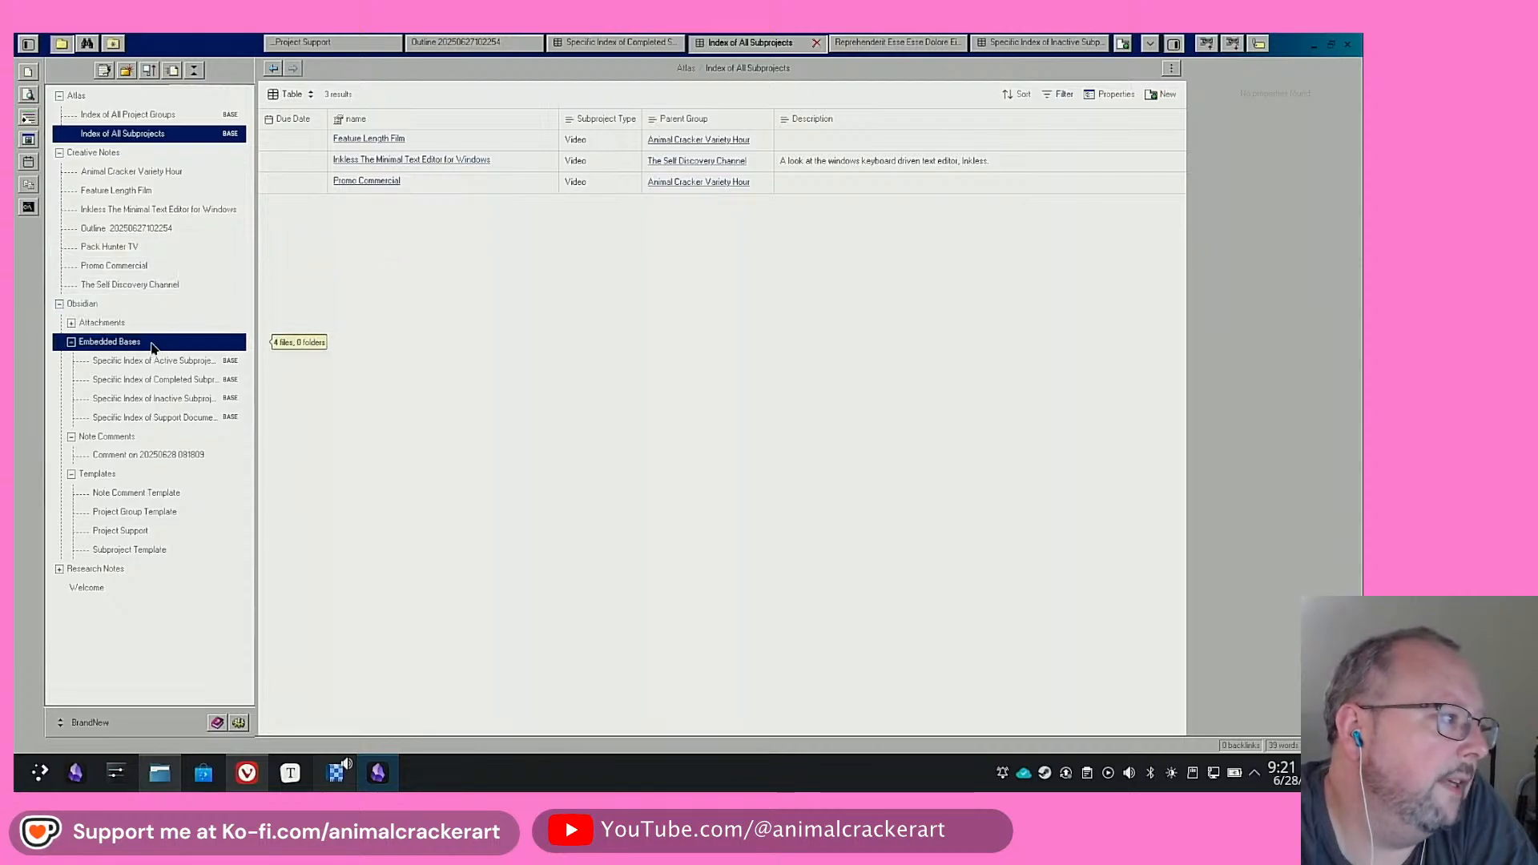
pyautogui.click(123, 287)
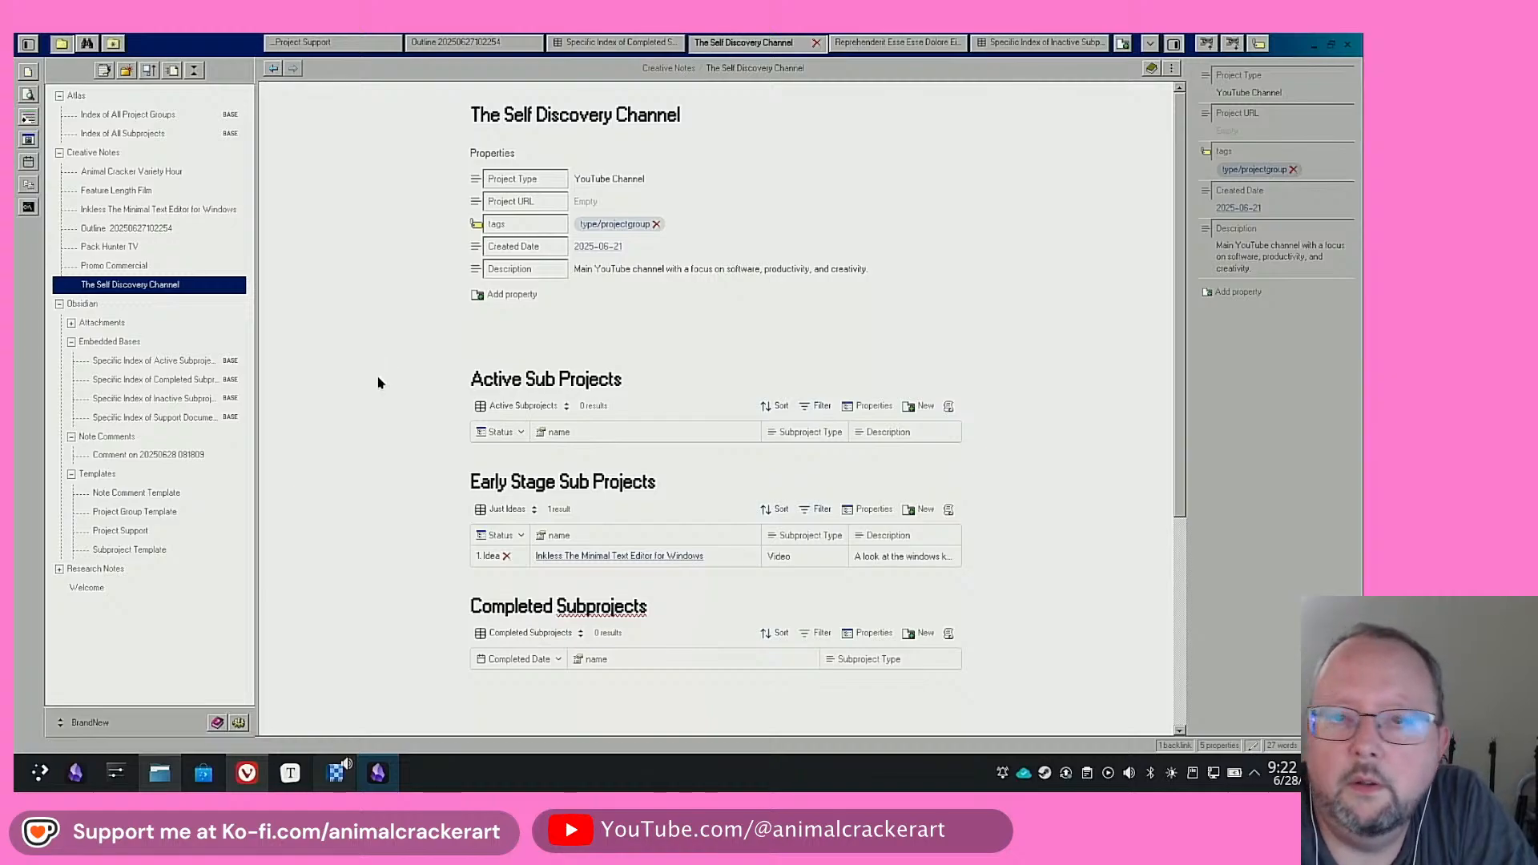
pyautogui.scroll(-3, 433, 504)
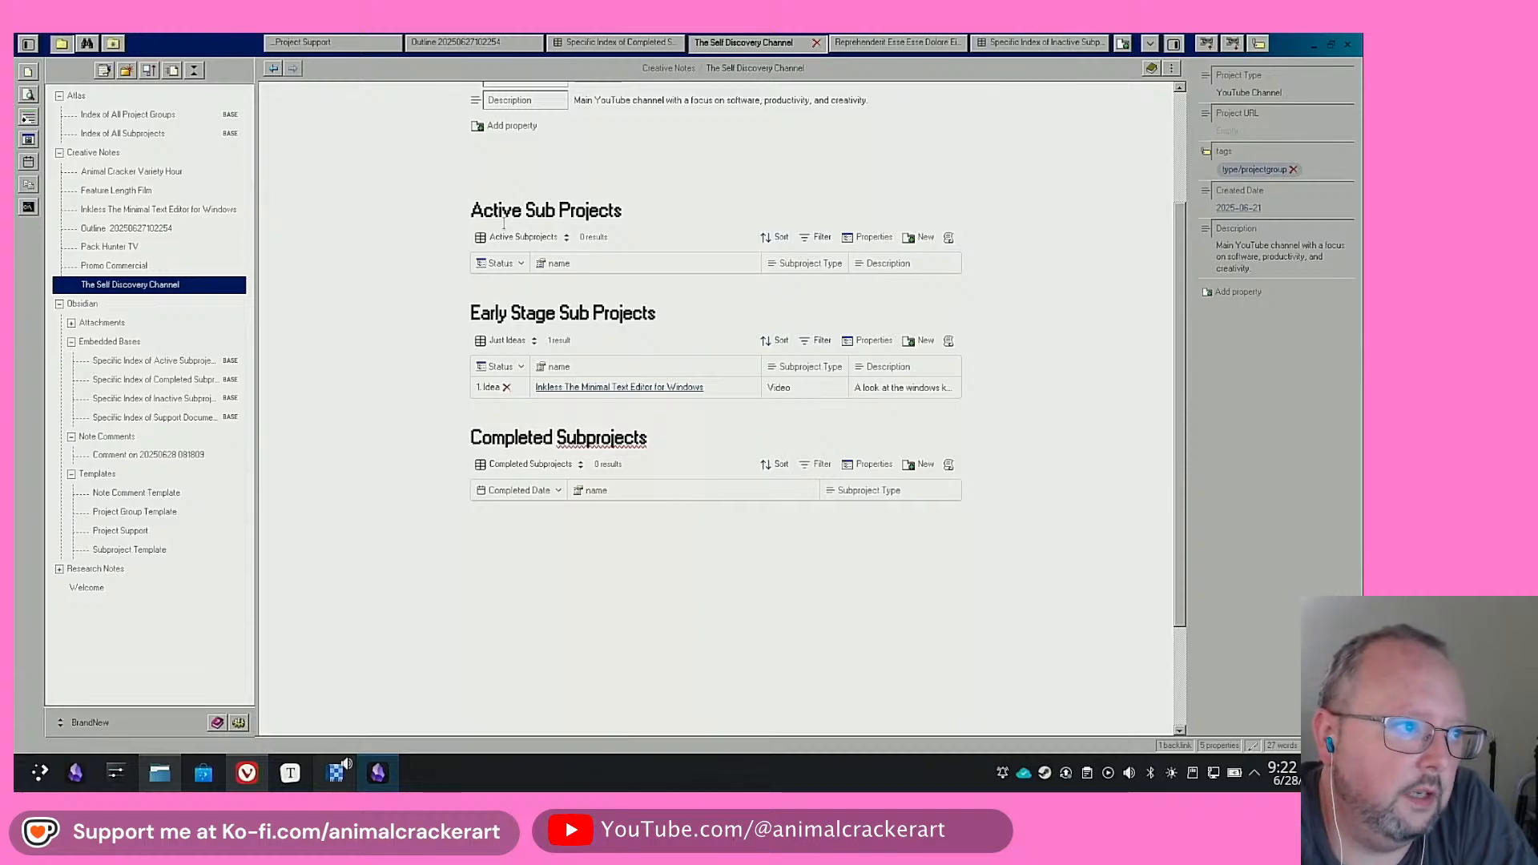
pyautogui.scroll(3, 403, 484)
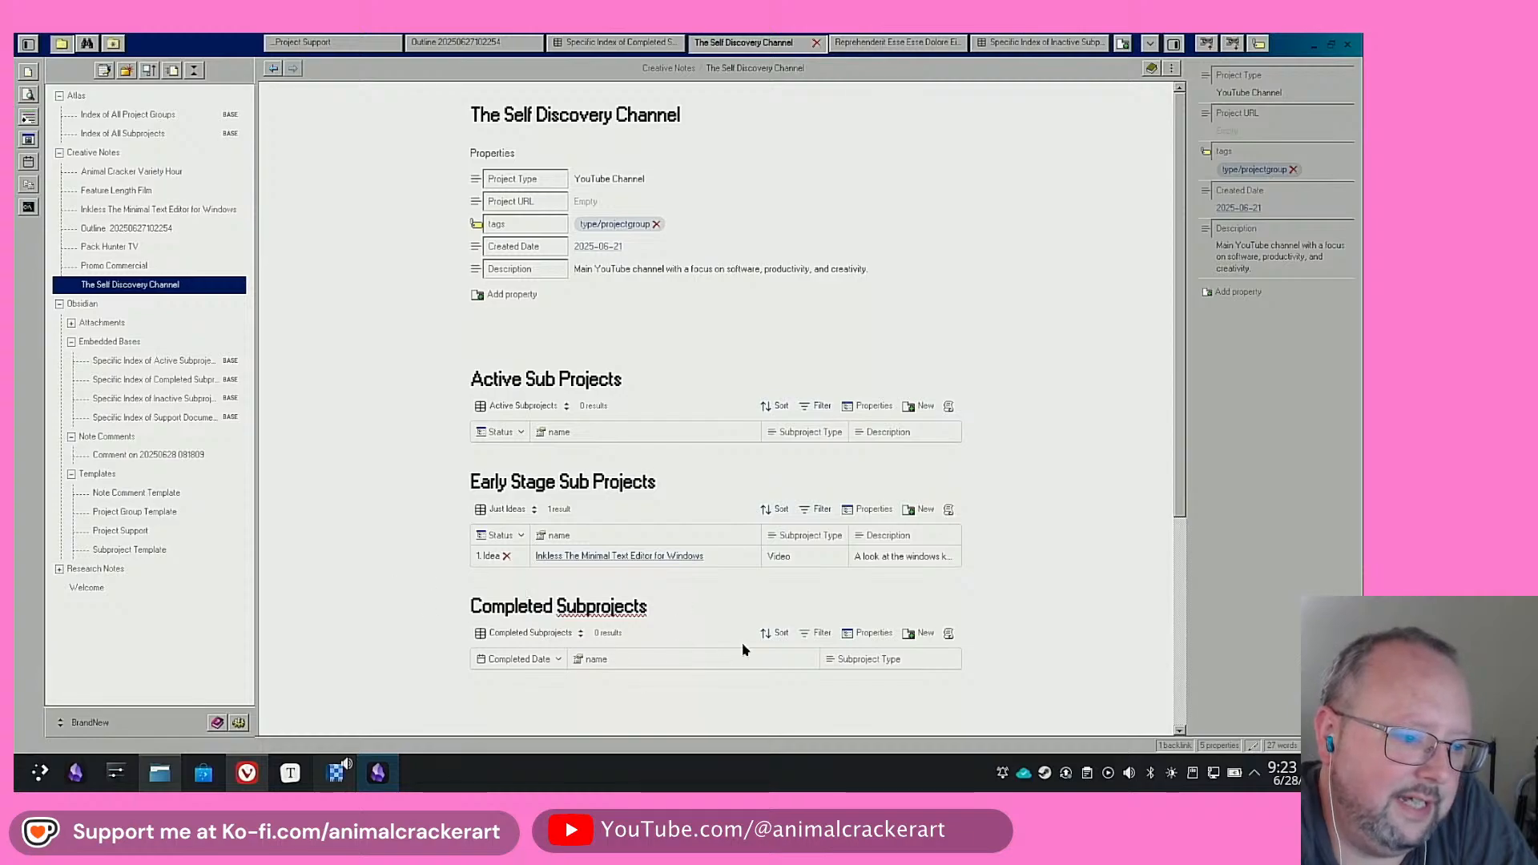
pyautogui.scroll(-4, 742, 643)
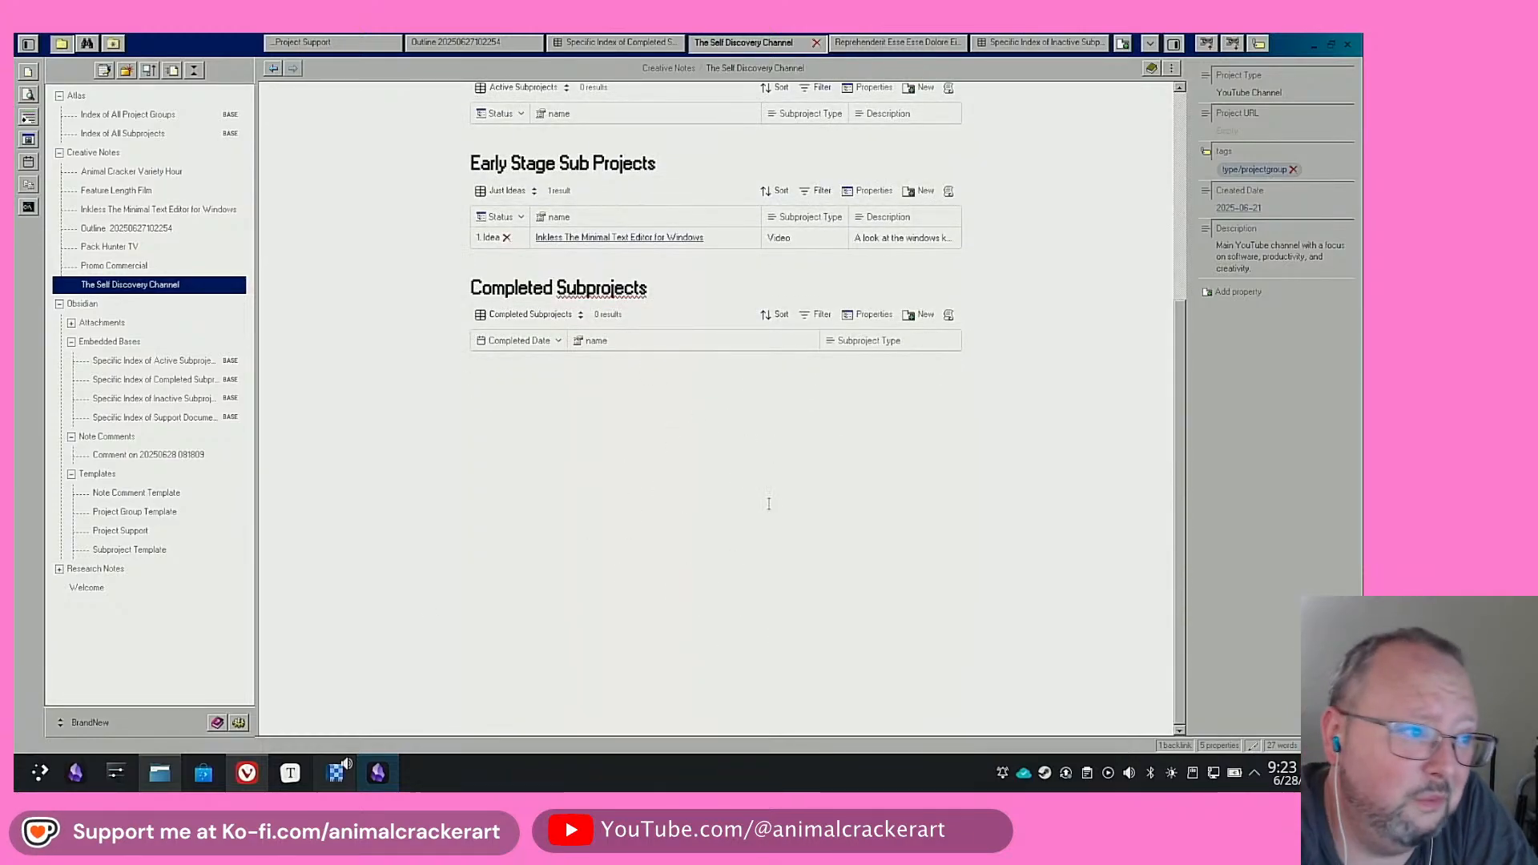
pyautogui.scroll(4, 680, 611)
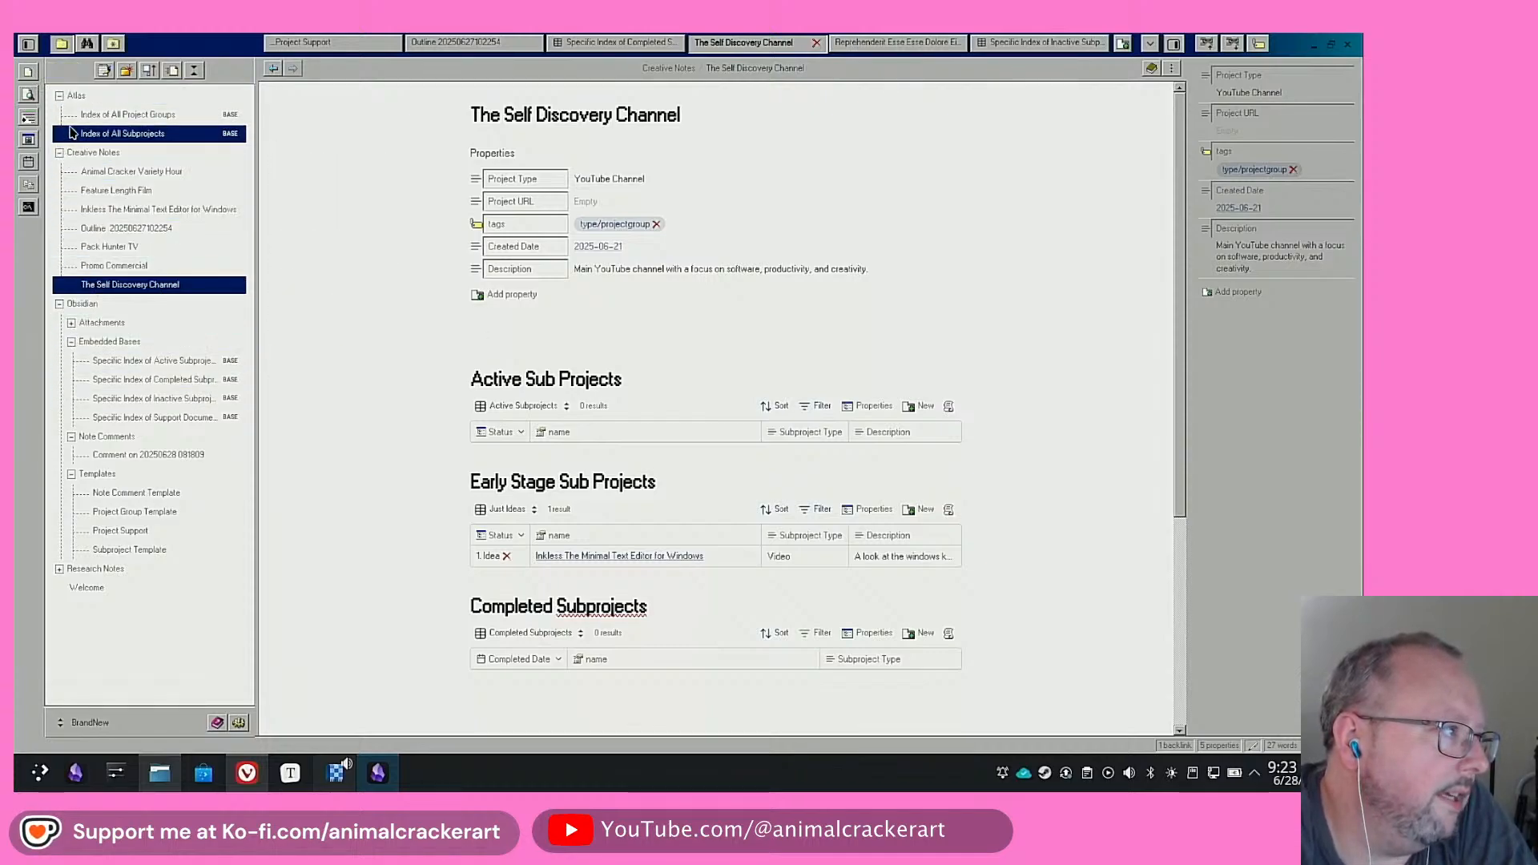
# Open the note "Ut Proident Quis Ut Culpa In Officia" from Research Notes and look through its body to the end
pyautogui.click(61, 568)
pyautogui.scroll(-10, 153, 401)
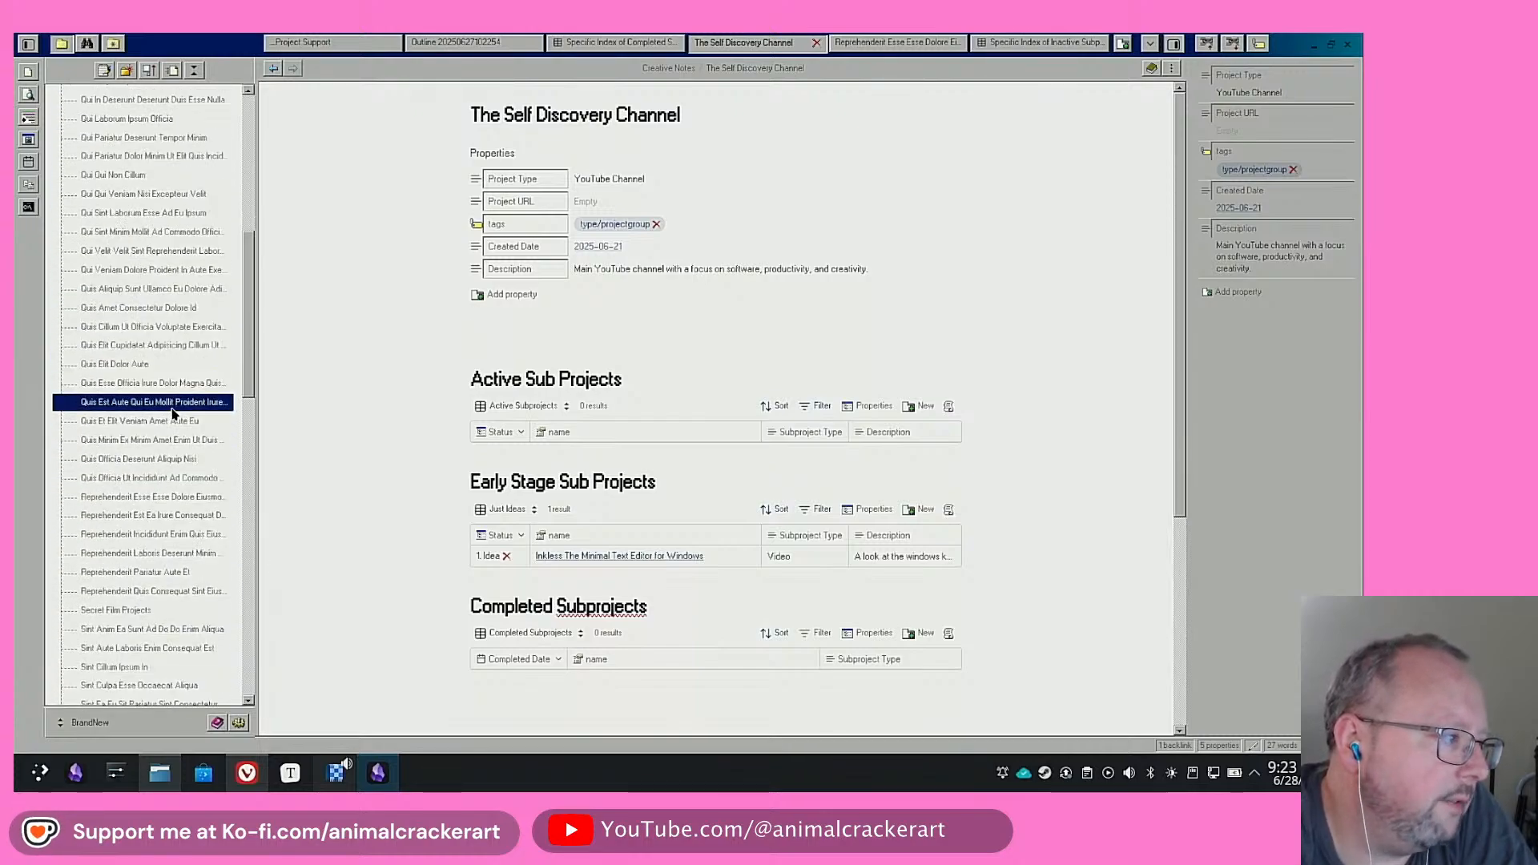
pyautogui.scroll(-10, 158, 304)
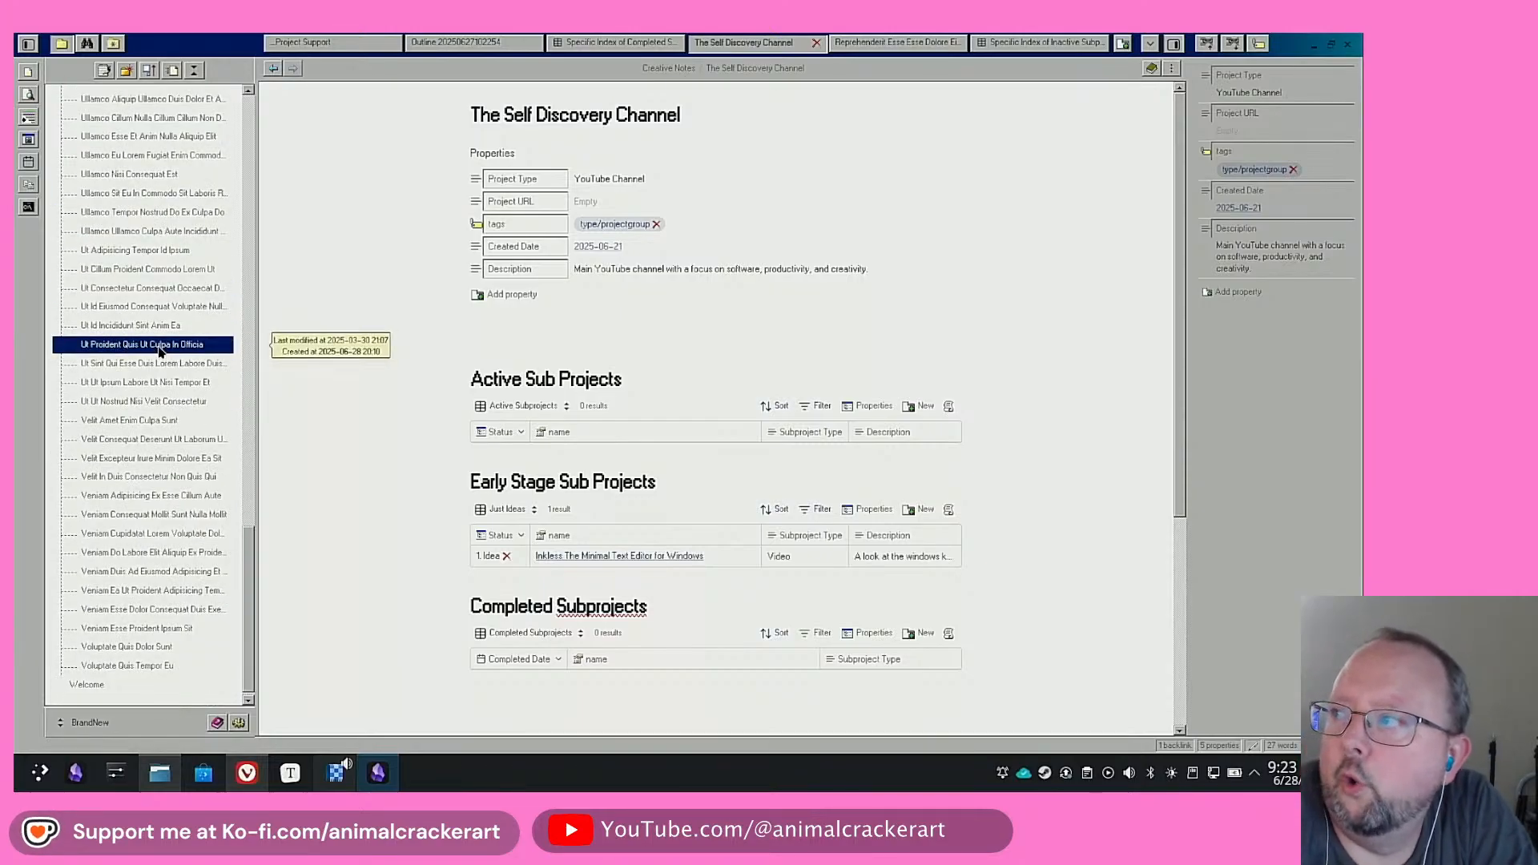
pyautogui.click(158, 347)
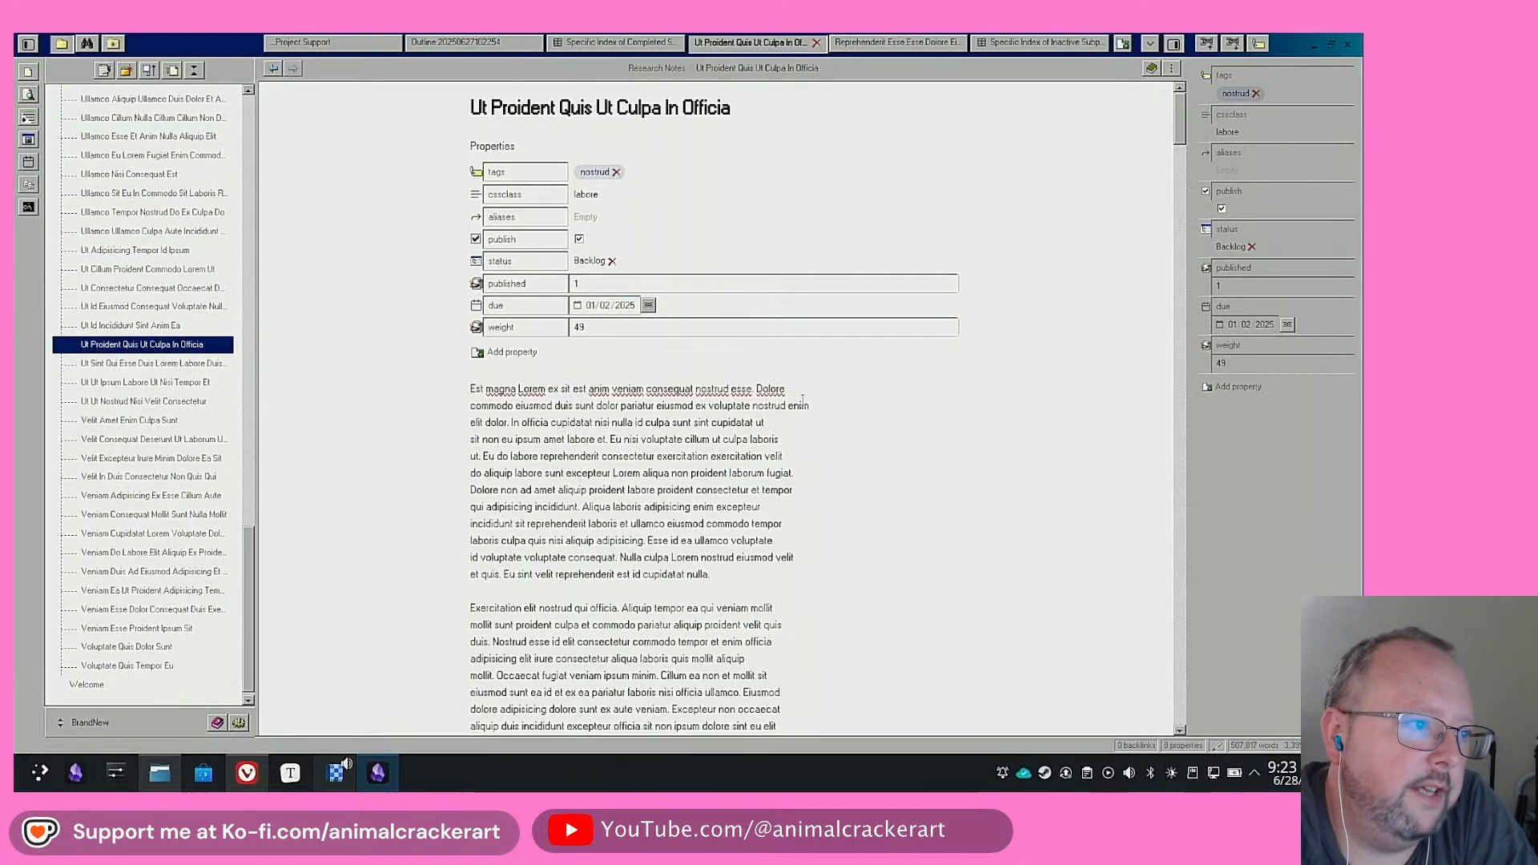
pyautogui.scroll(-5, 841, 480)
pyautogui.scroll(6, 841, 481)
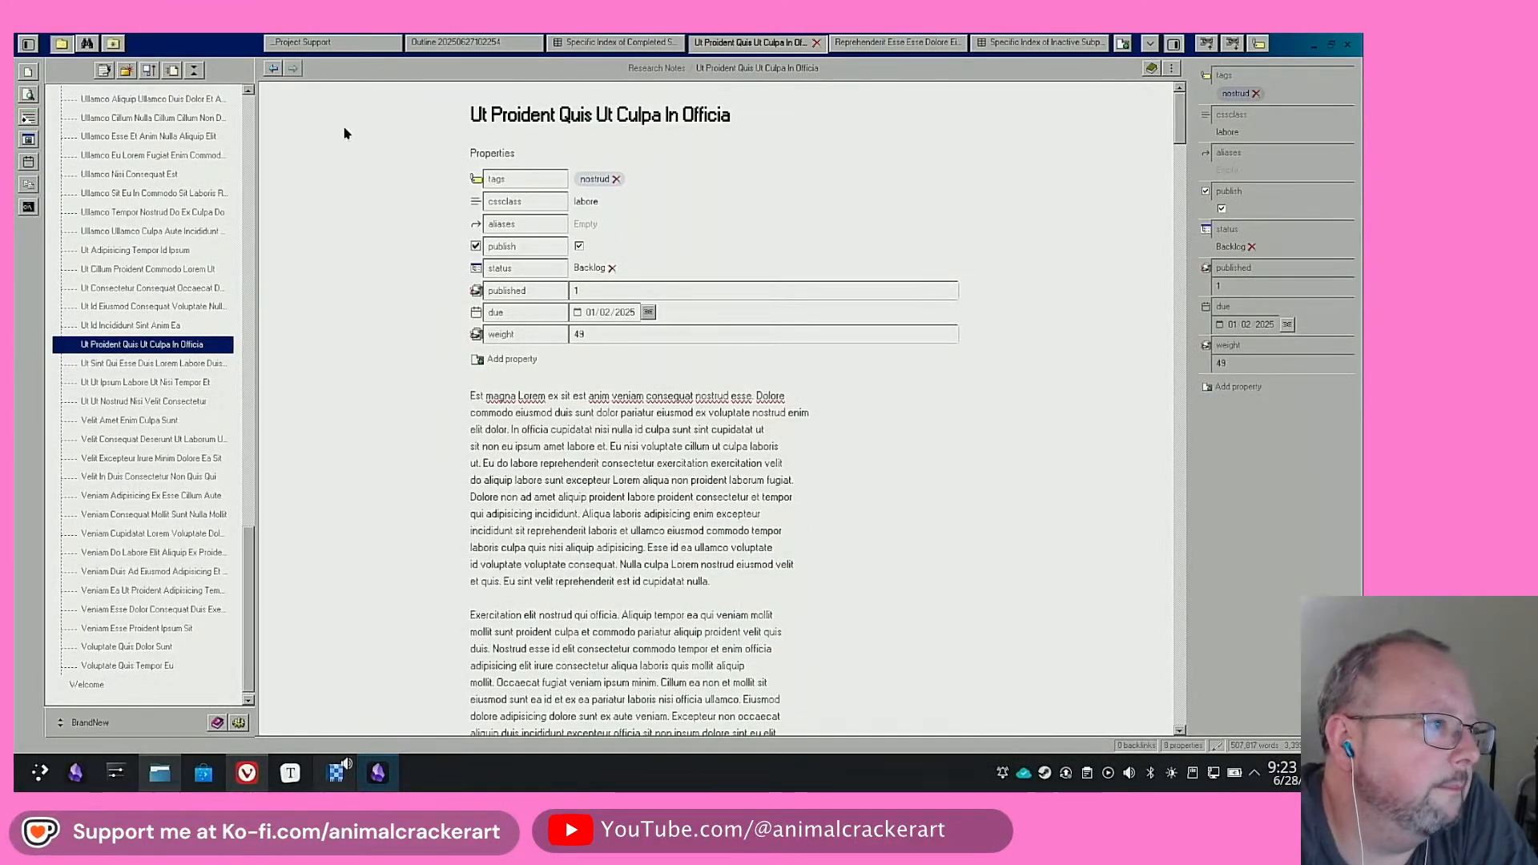
pyautogui.scroll(-6, 636, 314)
pyautogui.scroll(-10, 636, 315)
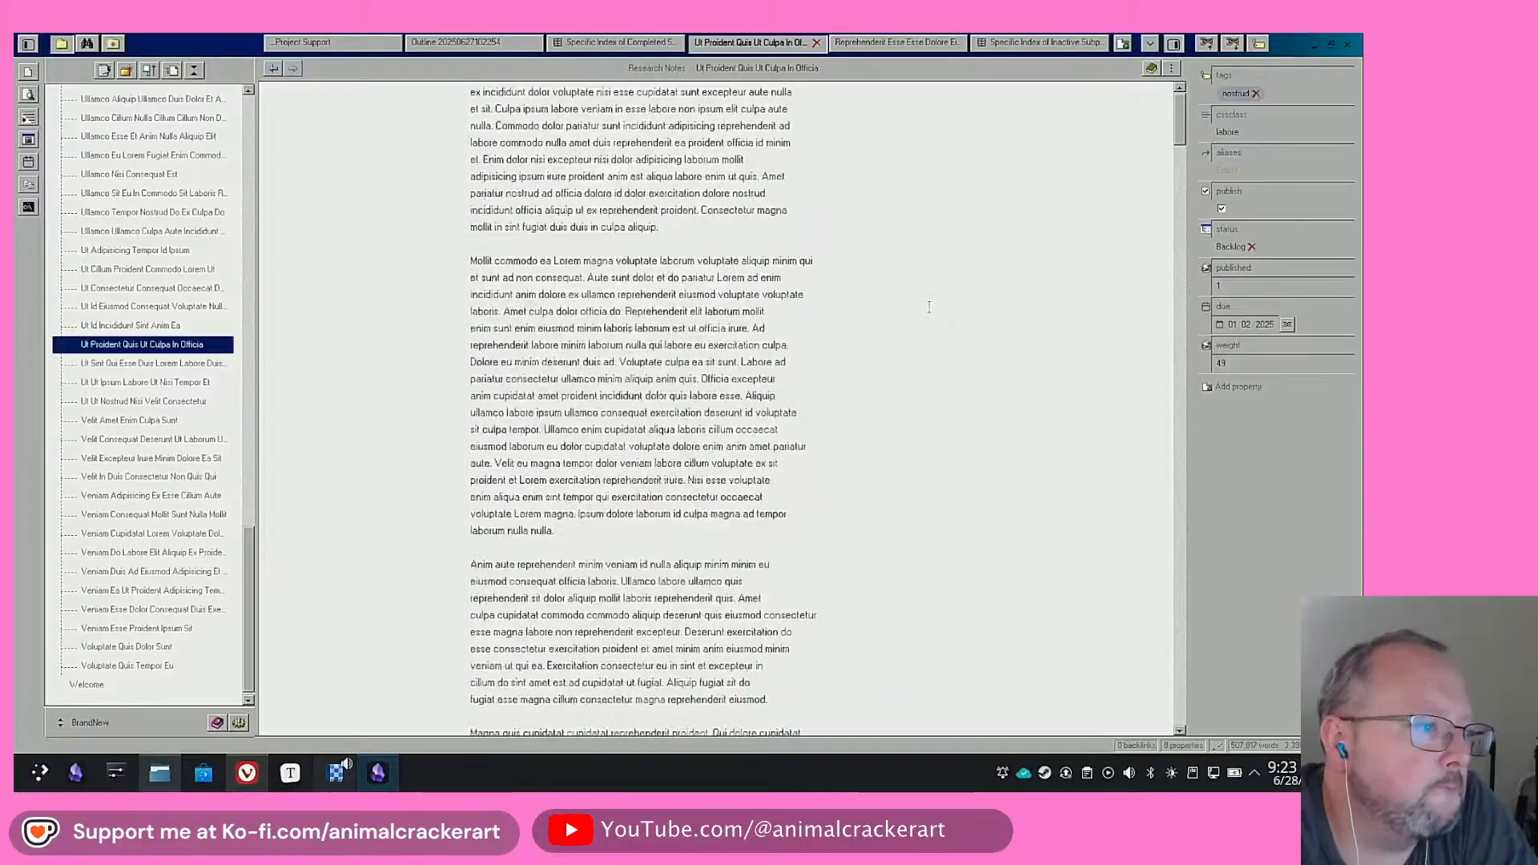
pyautogui.scroll(-5, 1001, 296)
pyautogui.moveTo(1184, 141); pyautogui.dragTo(1149, 732)
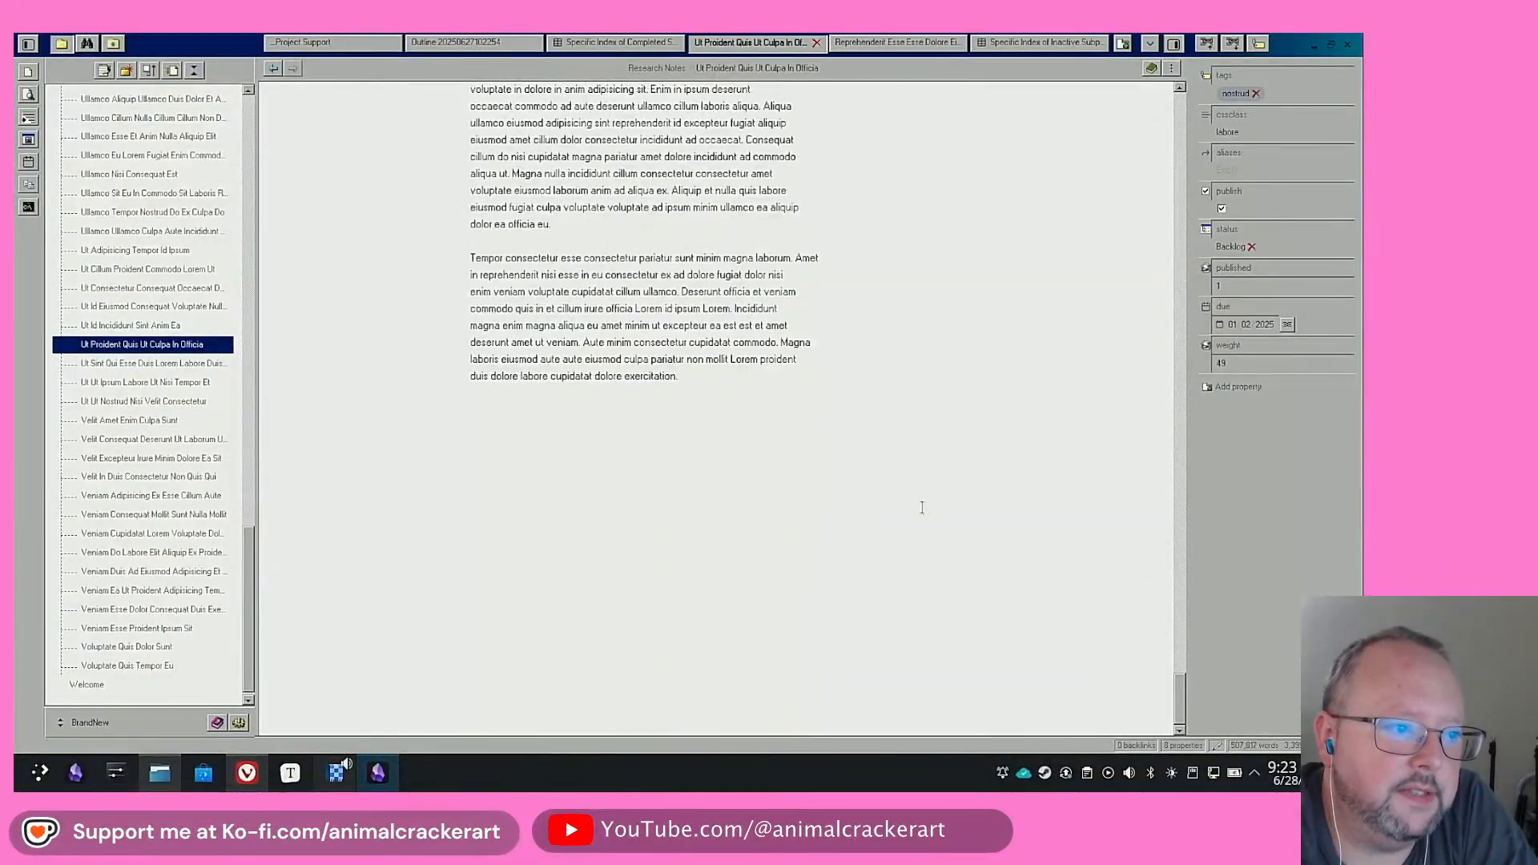
# Try to select and delete a large block of the note's body text
pyautogui.moveTo(837, 402); pyautogui.dragTo(472, 241)
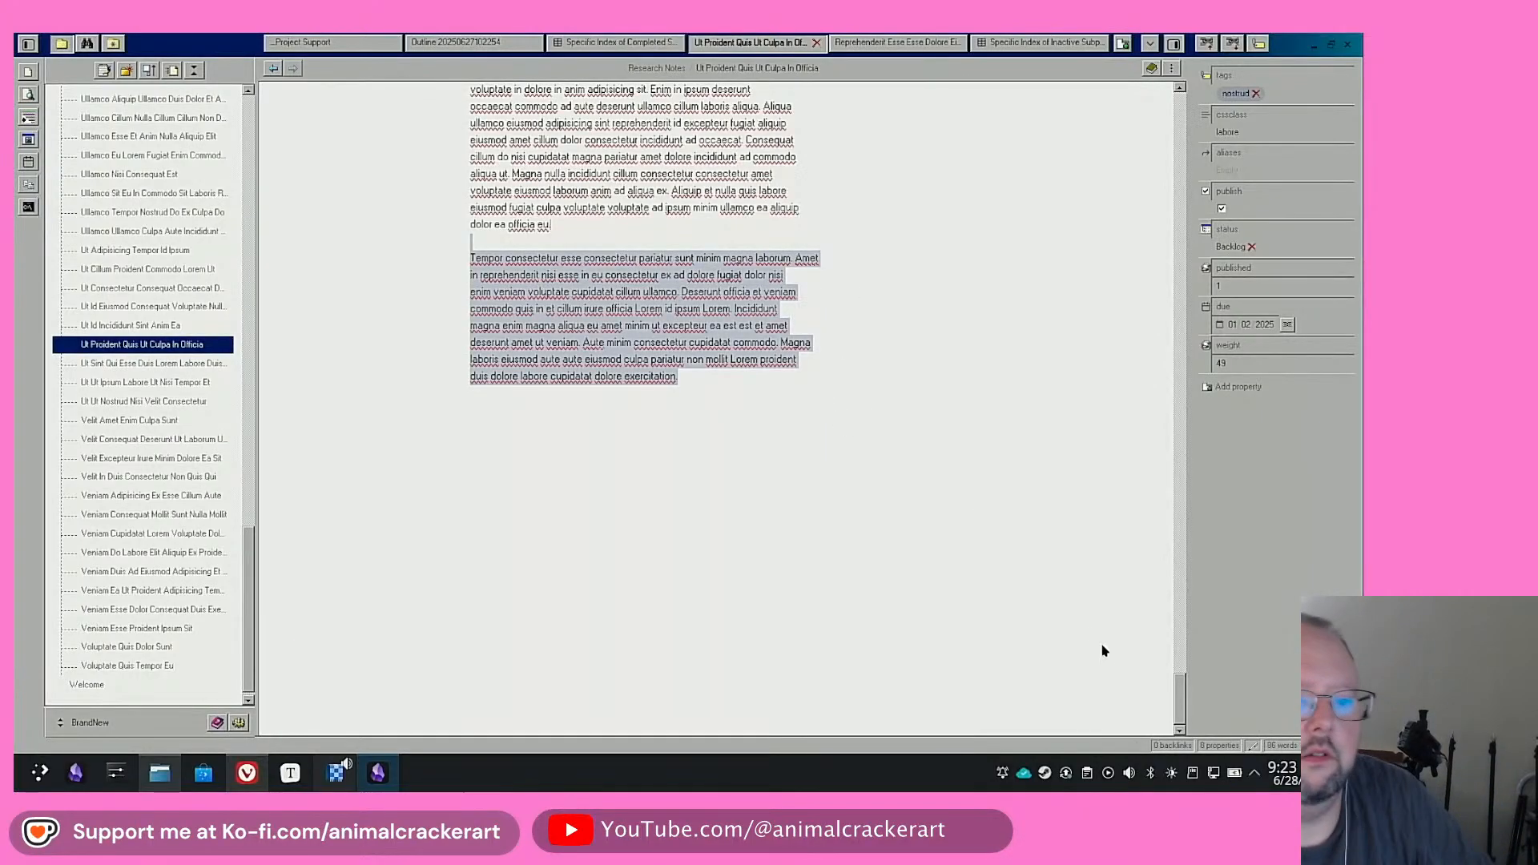
pyautogui.moveTo(1174, 697); pyautogui.dragTo(1191, 80)
pyautogui.moveTo(757, 413); pyautogui.dragTo(838, 411)
pyautogui.scroll(-20, 761, 513)
pyautogui.scroll(-10, 771, 516)
pyautogui.press('Delete')
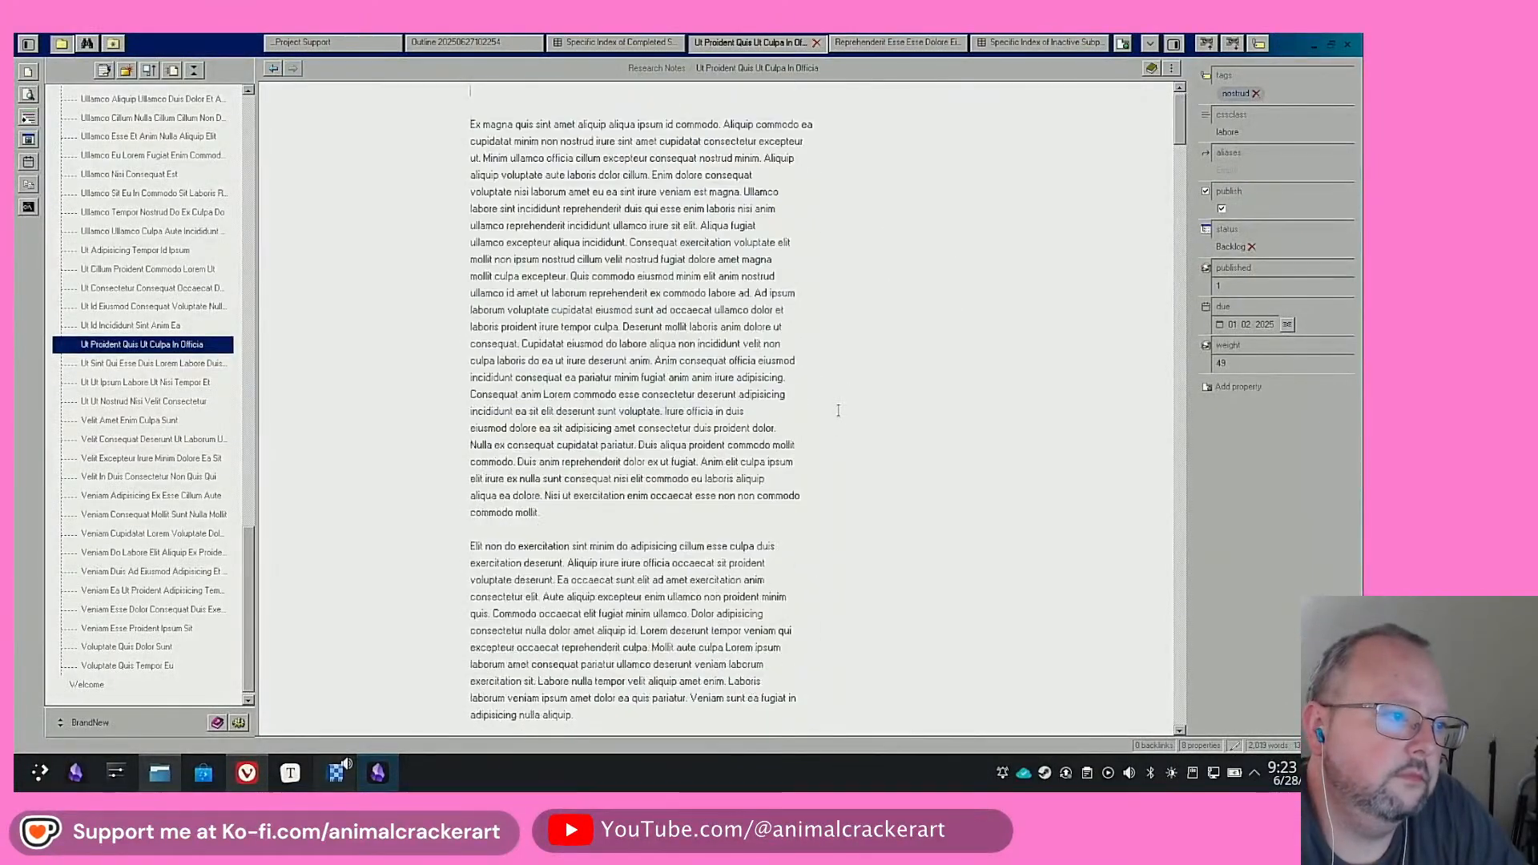
pyautogui.scroll(3, 839, 411)
pyautogui.scroll(-17, 839, 410)
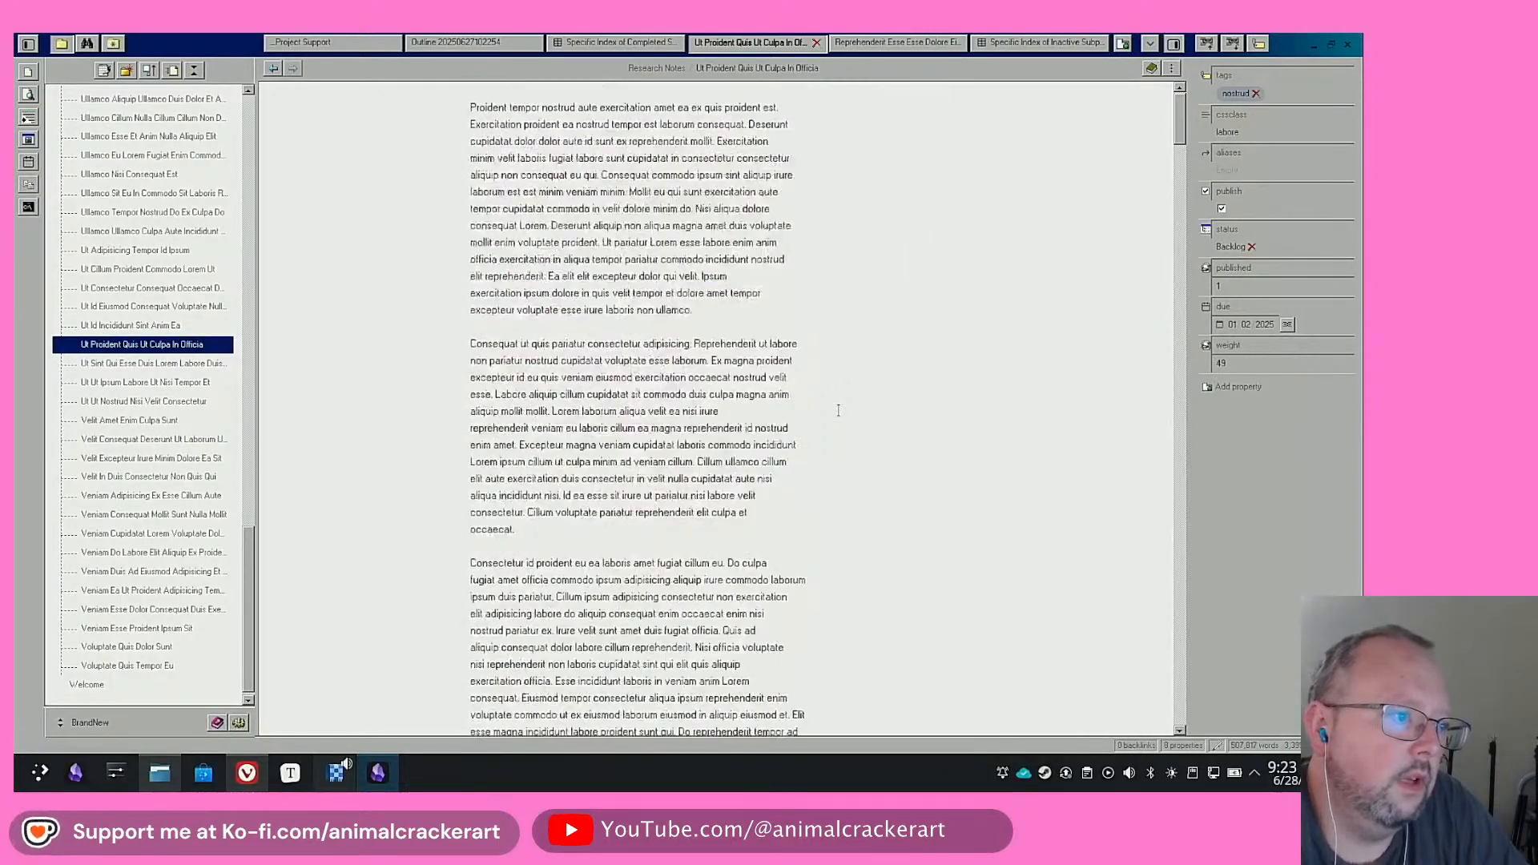
# Cut the note's body down to the passage from "roident non in labore ullamco" through "elit veniam deserunt sunt et amet"
pyautogui.moveTo(471, 242); pyautogui.dragTo(764, 613)
pyautogui.scroll(-20, 749, 642)
pyautogui.scroll(-15, 761, 617)
pyautogui.hotkey('ctrl', 'a')
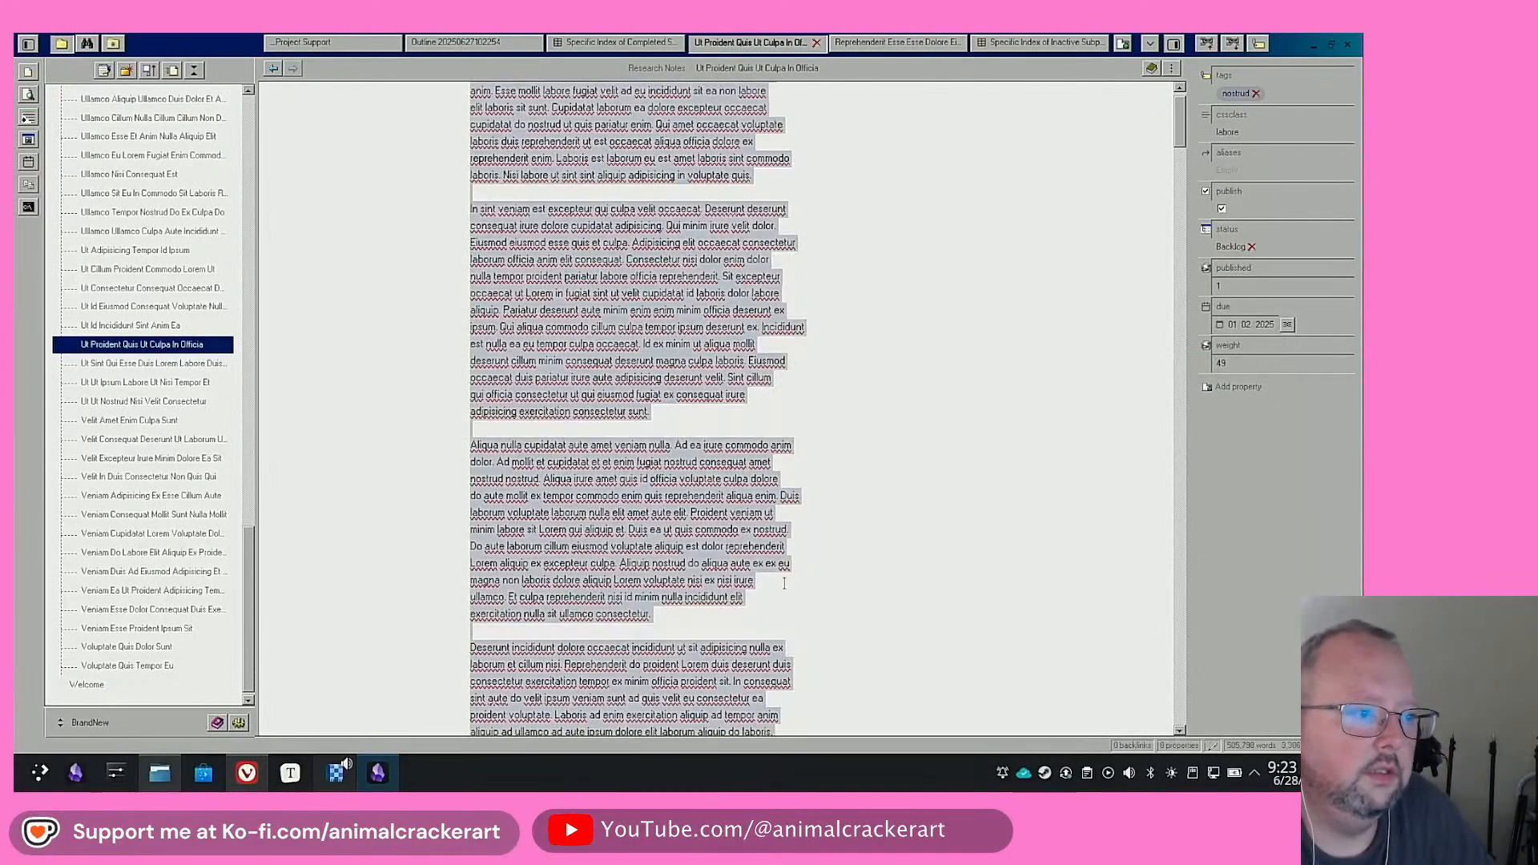
pyautogui.click(849, 679)
pyautogui.moveTo(810, 724); pyautogui.dragTo(611, 388)
pyautogui.scroll(15, 611, 388)
pyautogui.scroll(1, 567, 376)
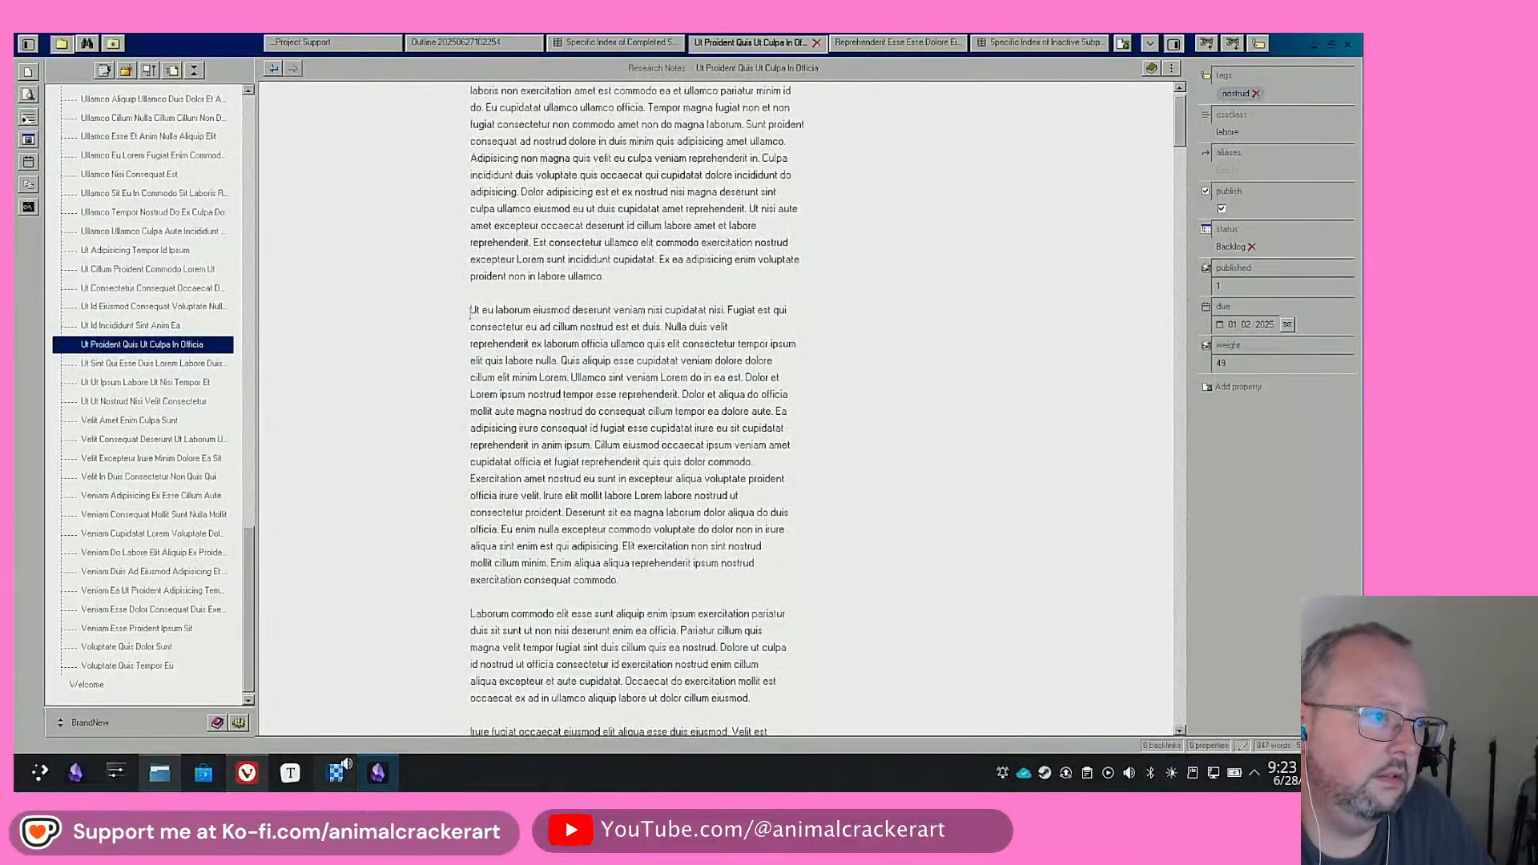
pyautogui.moveTo(471, 278); pyautogui.dragTo(615, 415)
pyautogui.scroll(-14, 573, 462)
pyautogui.hotkey('ctrl', 'a')
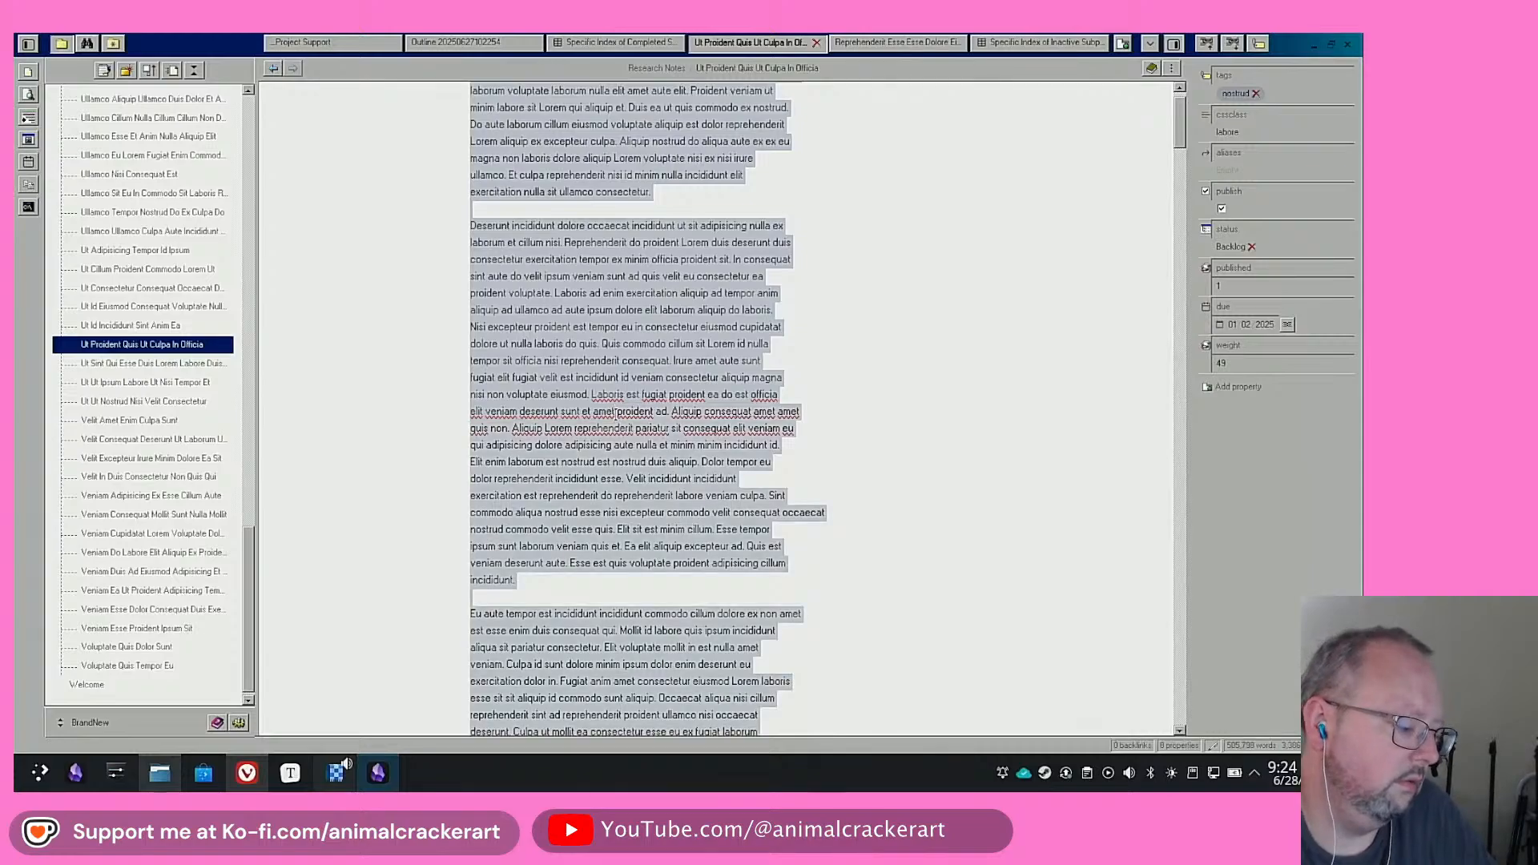
pyautogui.press('BackSpace')
pyautogui.hotkey('ctrl', 'v')
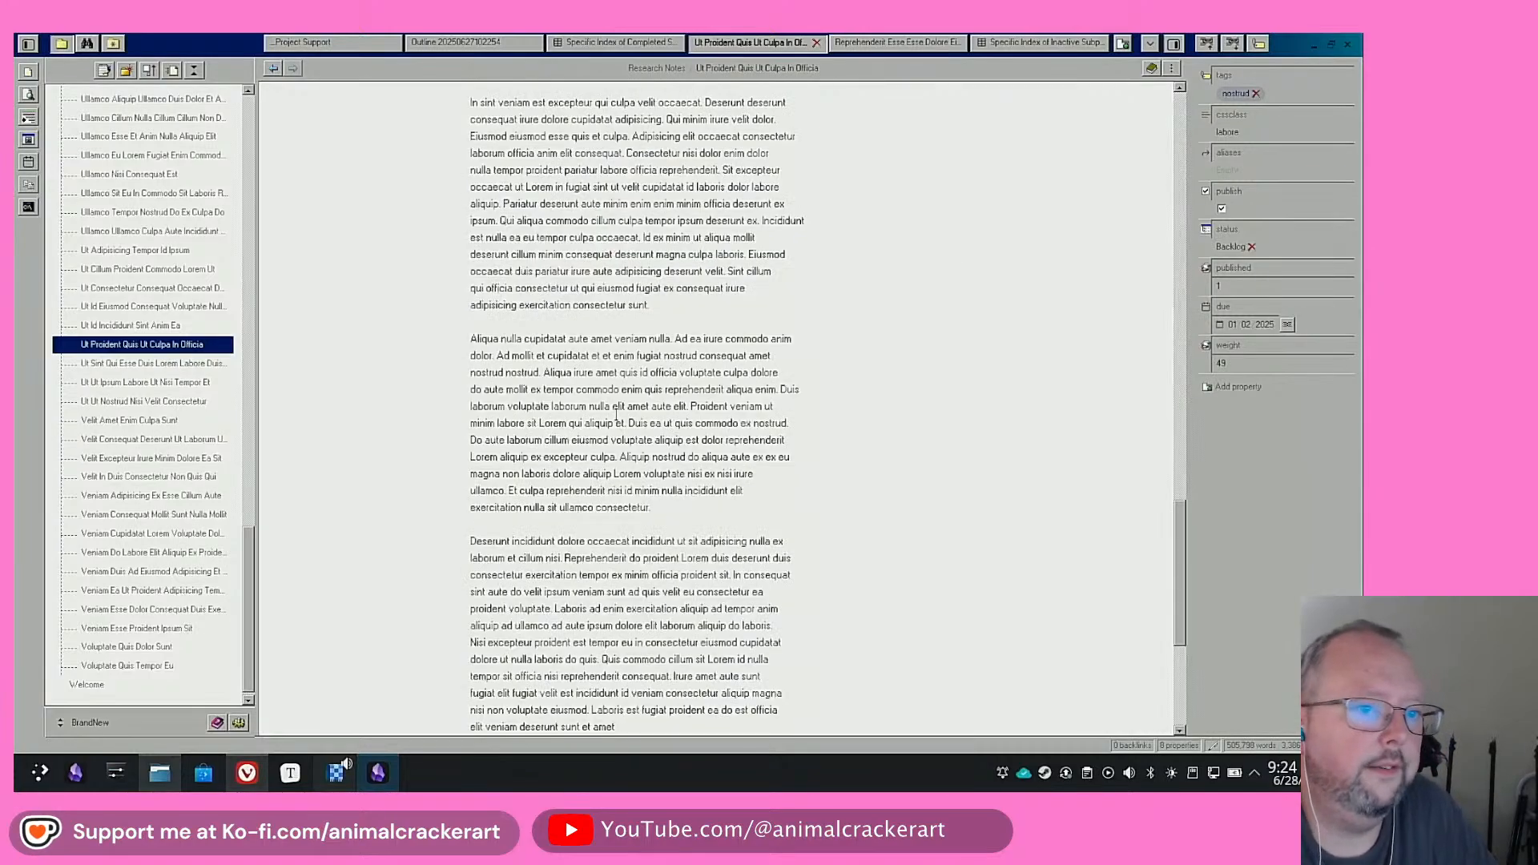
# Remove the first several paragraphs of the shortened body, up to the words "adipisicing ex. Aute ea dolore nisi"
pyautogui.scroll(10, 615, 415)
pyautogui.moveTo(786, 591); pyautogui.dragTo(454, 403)
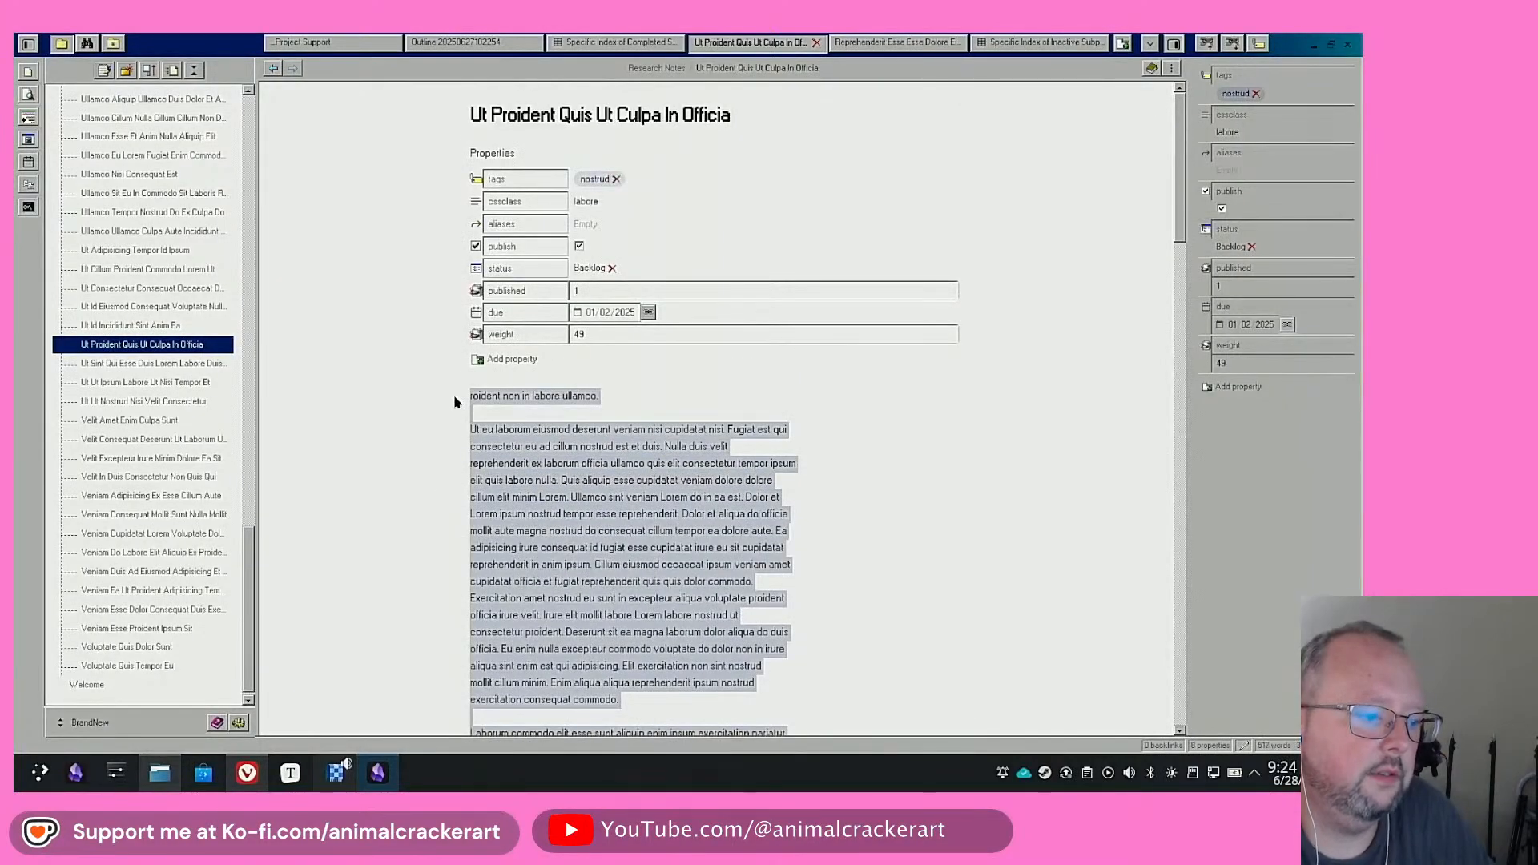
pyautogui.hotkey('ctrl', 'v')
pyautogui.scroll(-10, 901, 453)
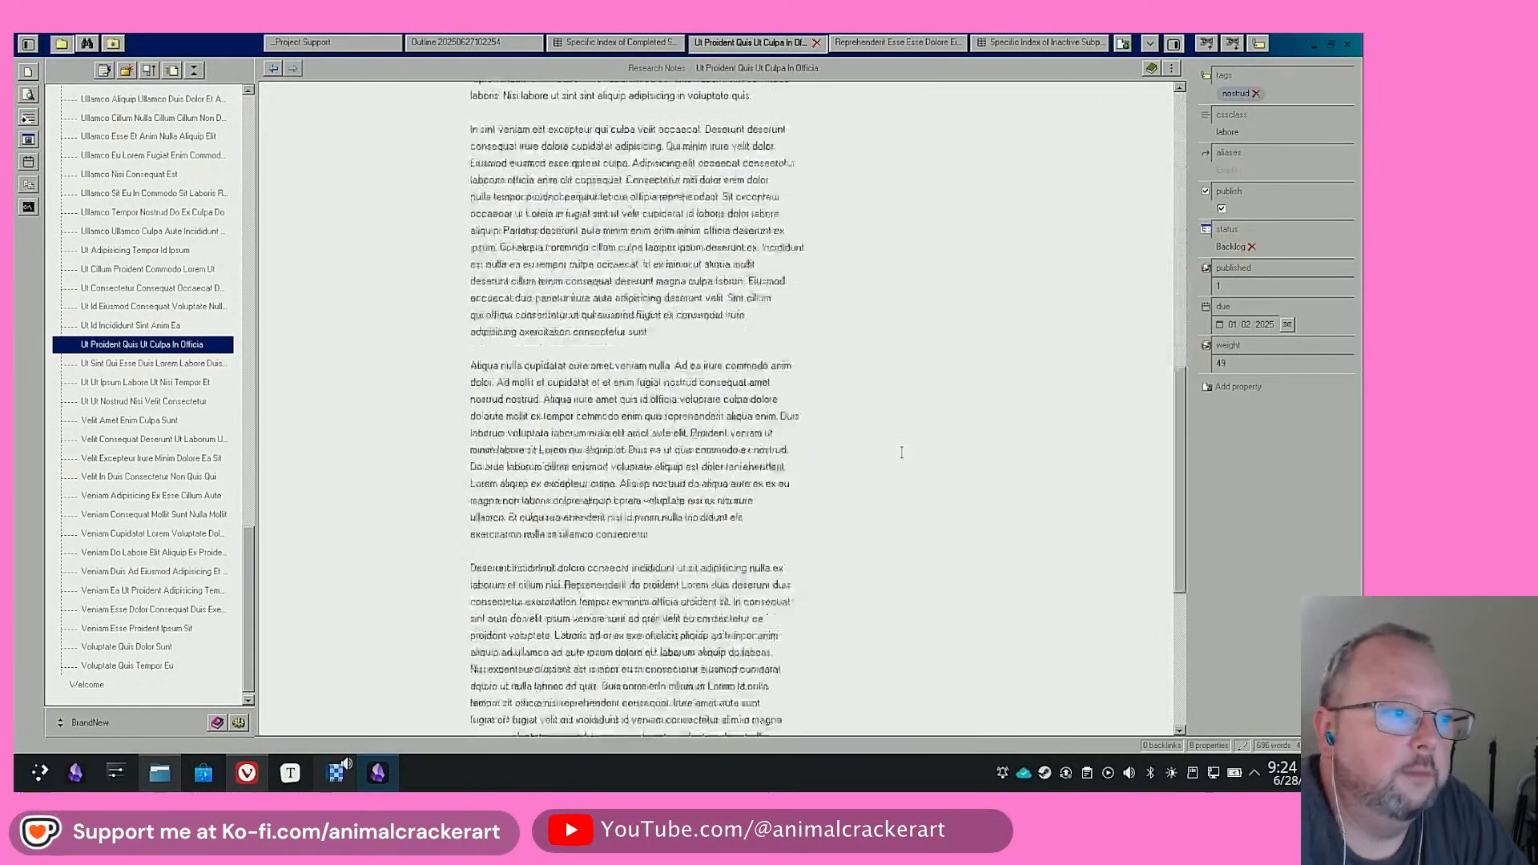
pyautogui.scroll(15, 901, 453)
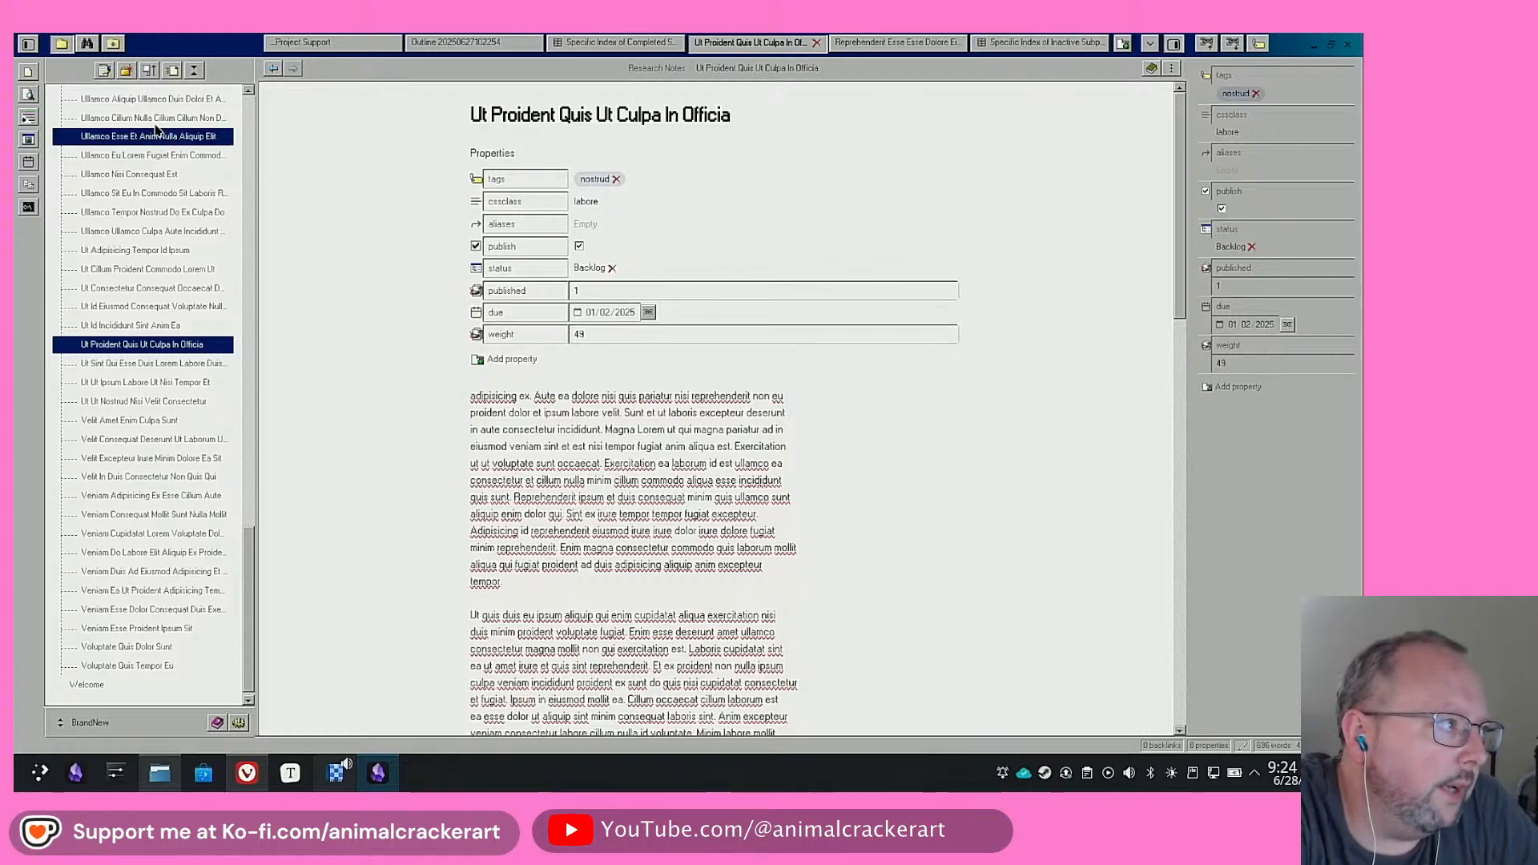
# Add a new comment on the current note with the text "Good start but need to expand the Process segment!"
pyautogui.click(29, 73)
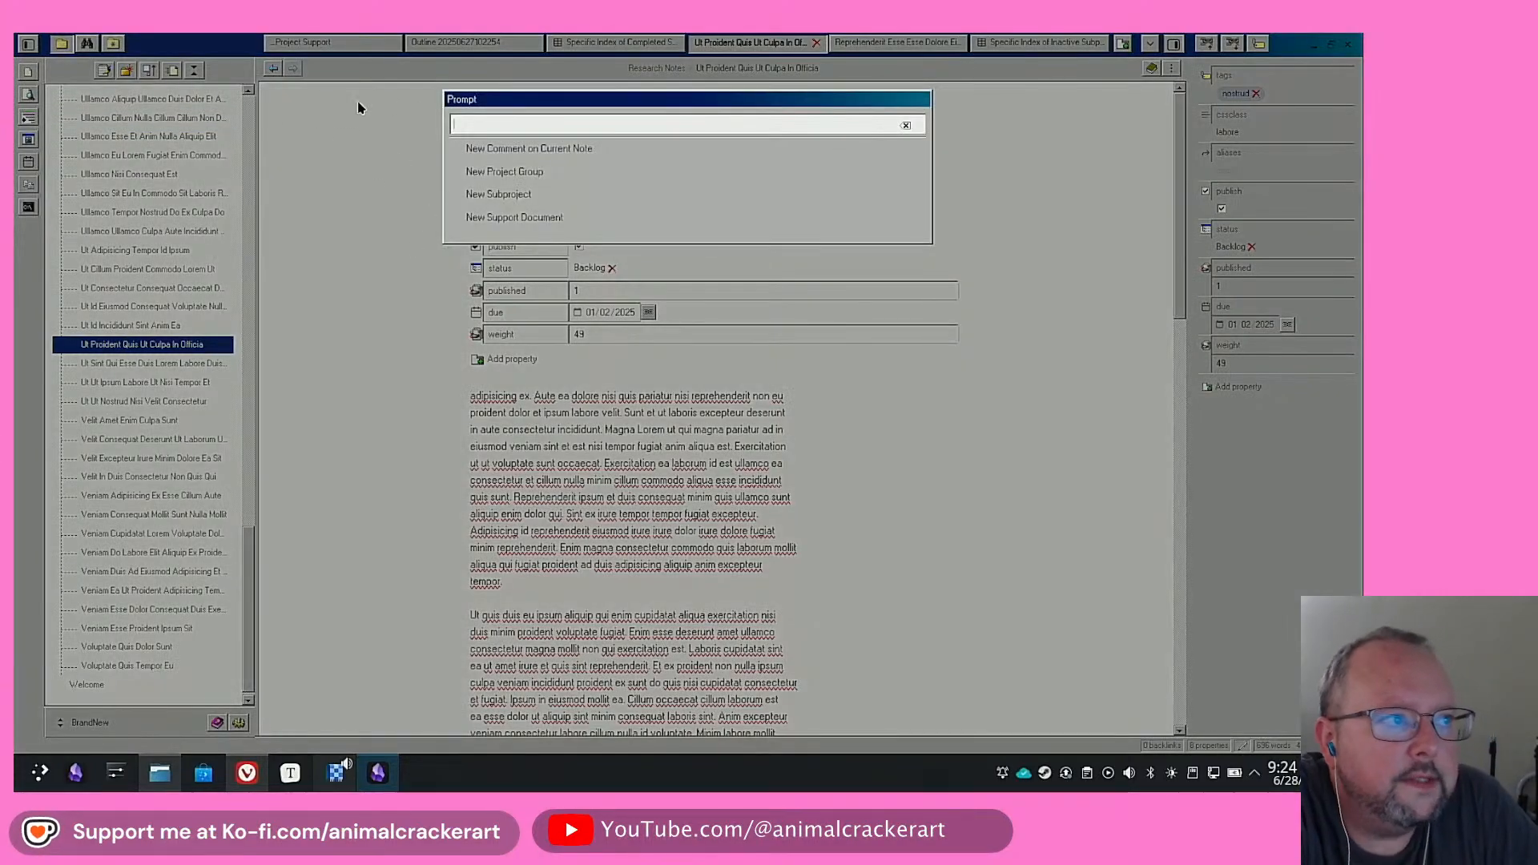
pyautogui.click(562, 150)
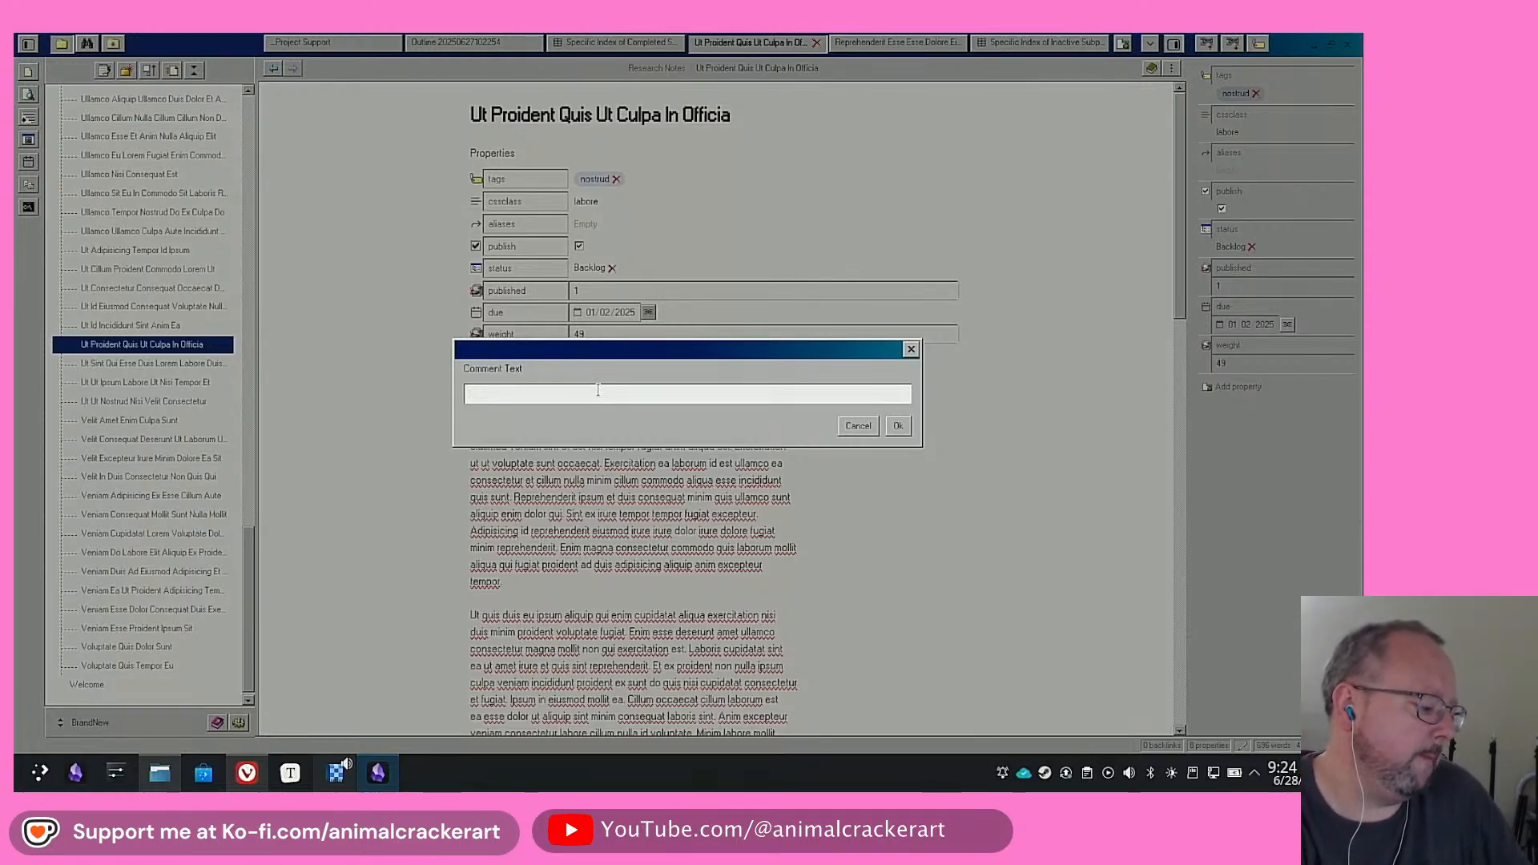
pyautogui.write('sta')
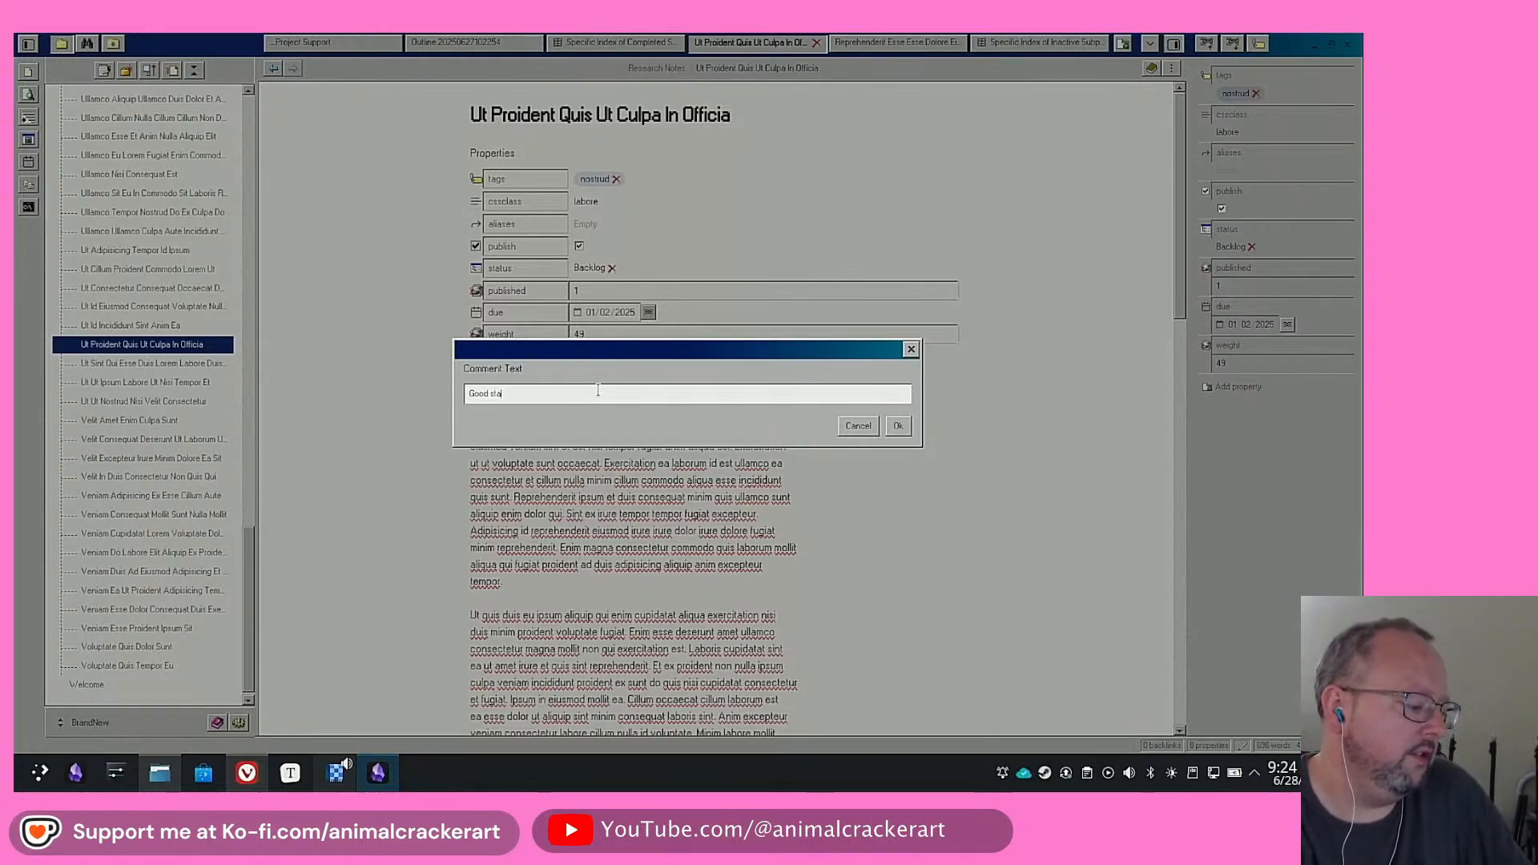
pyautogui.write('rt but need to expand the')
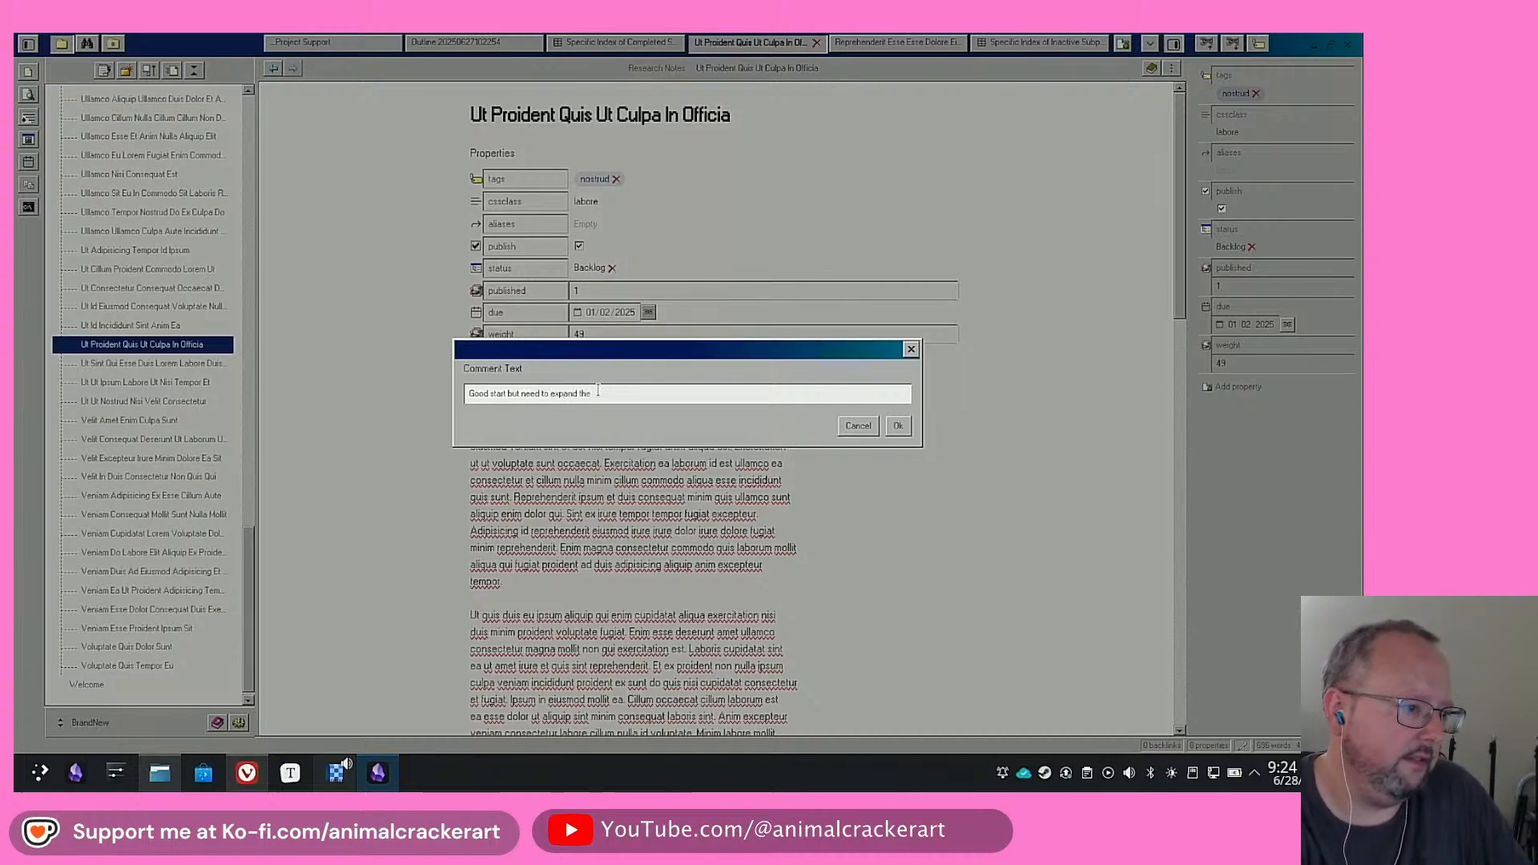
pyautogui.write(' F')
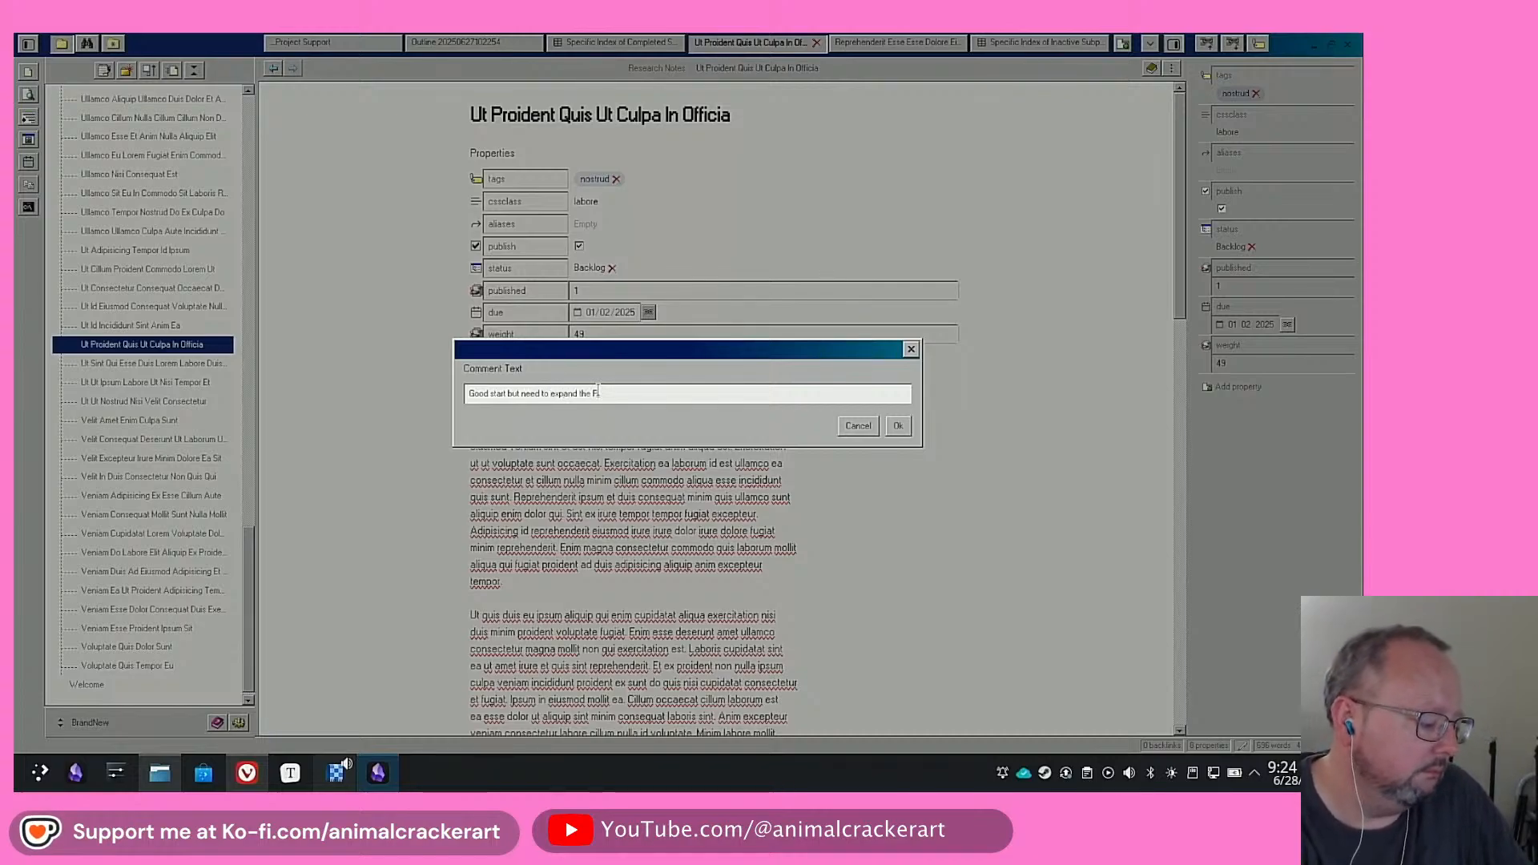
pyautogui.write('rocess segment!')
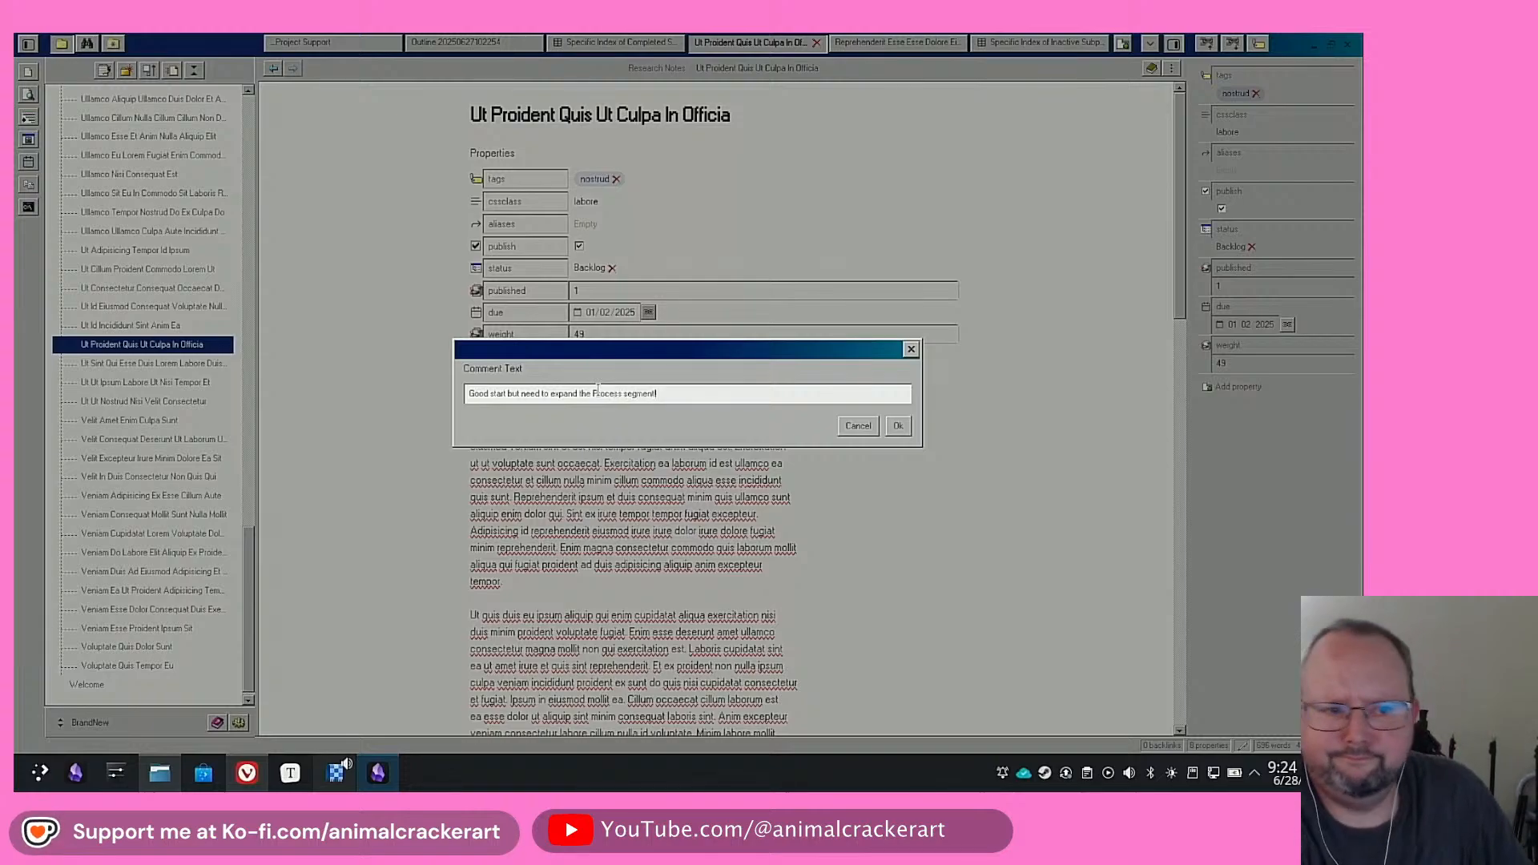
pyautogui.press('Return')
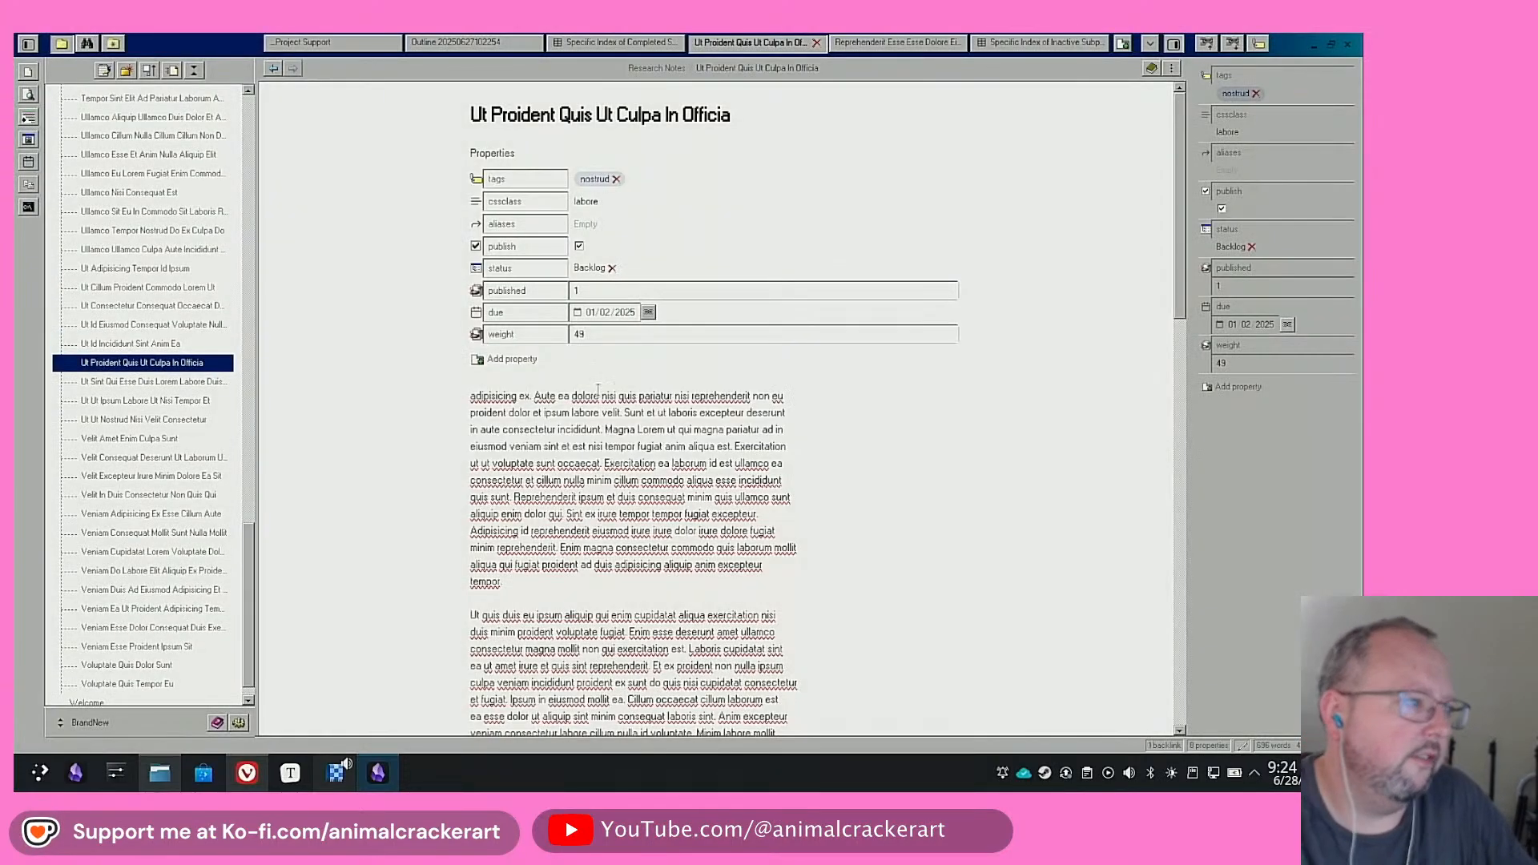
# Look through the shortened research note, collapse the file tree, and expand the Note Comments folder inside the Obsidian folder
pyautogui.scroll(-15, 977, 353)
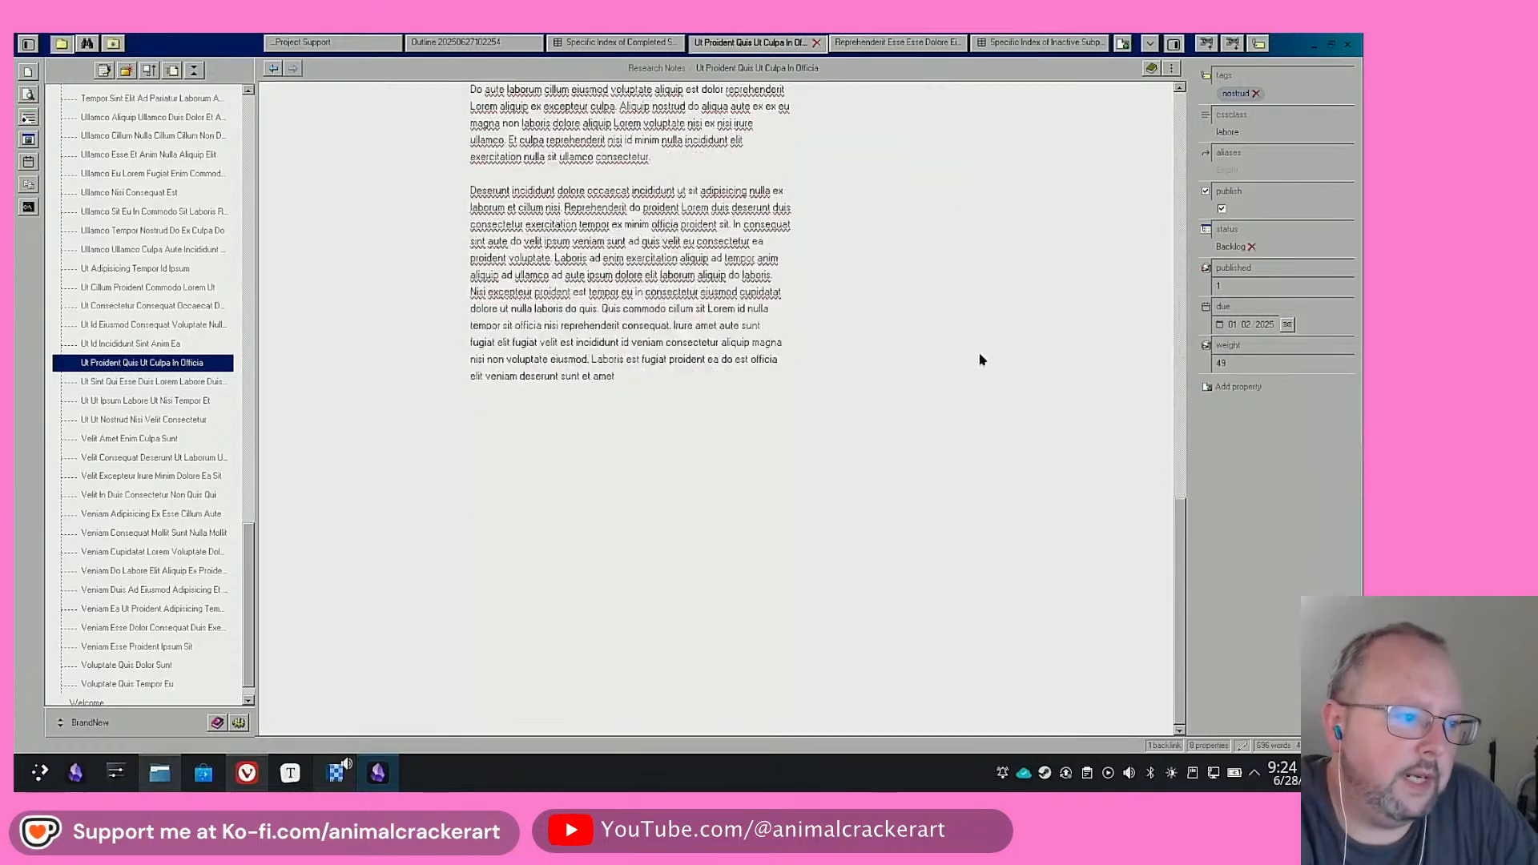
pyautogui.scroll(15, 978, 362)
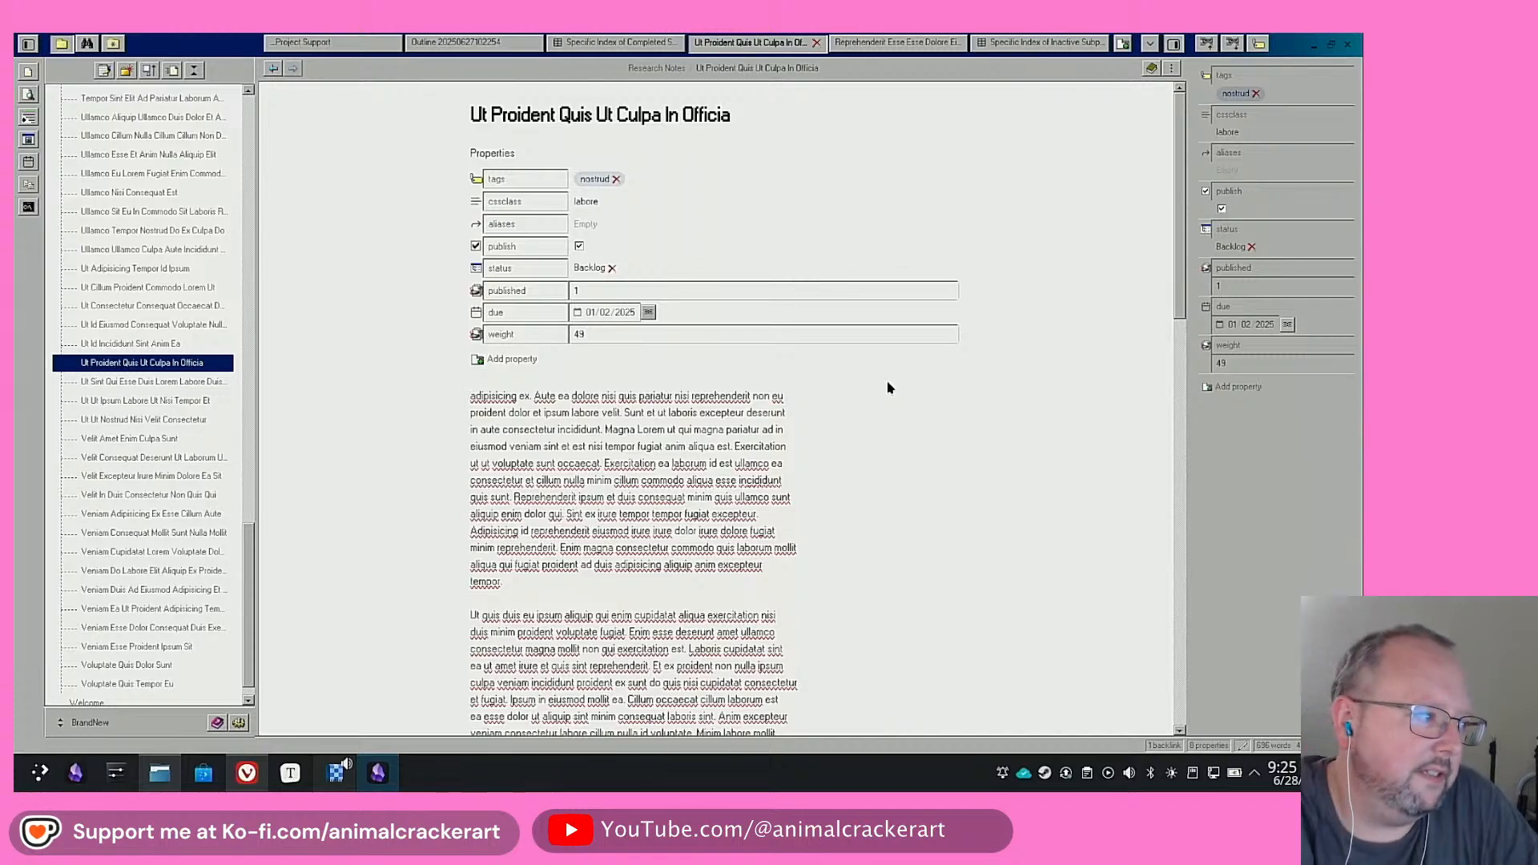
pyautogui.click(195, 69)
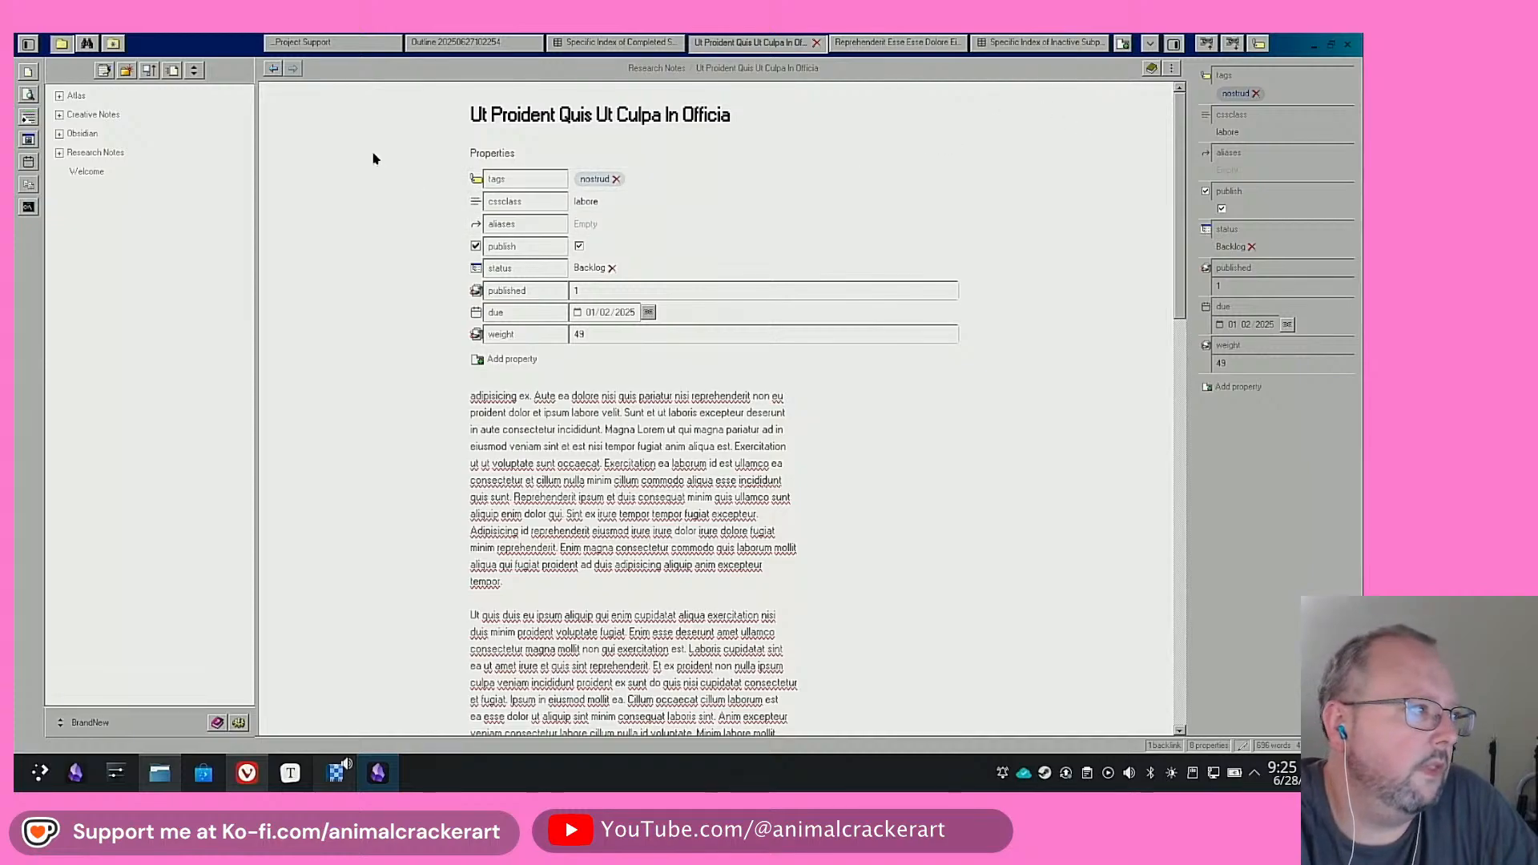
pyautogui.click(198, 151)
pyautogui.click(59, 135)
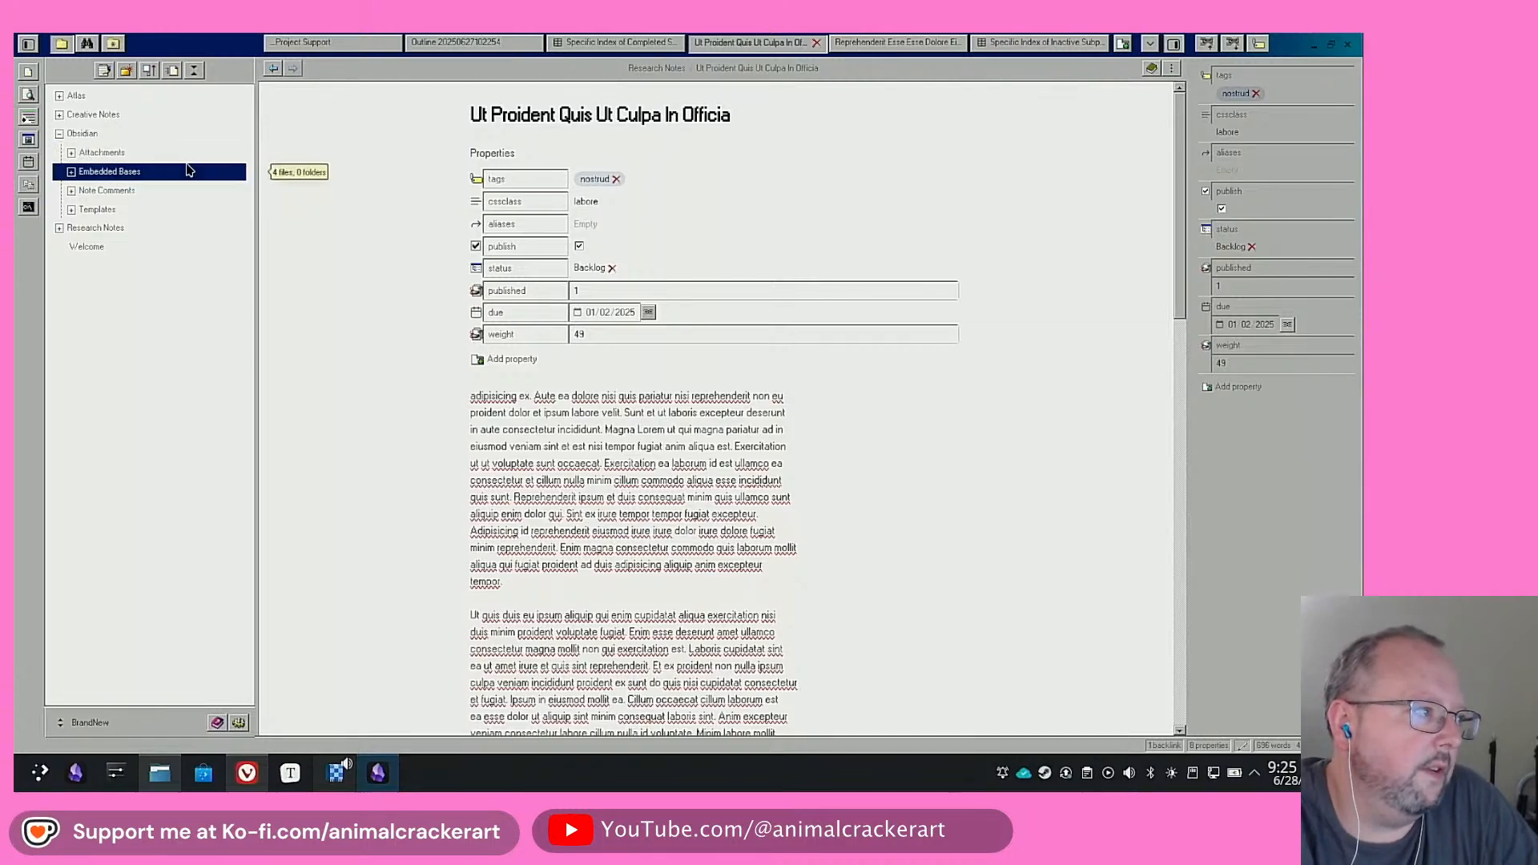
pyautogui.click(89, 198)
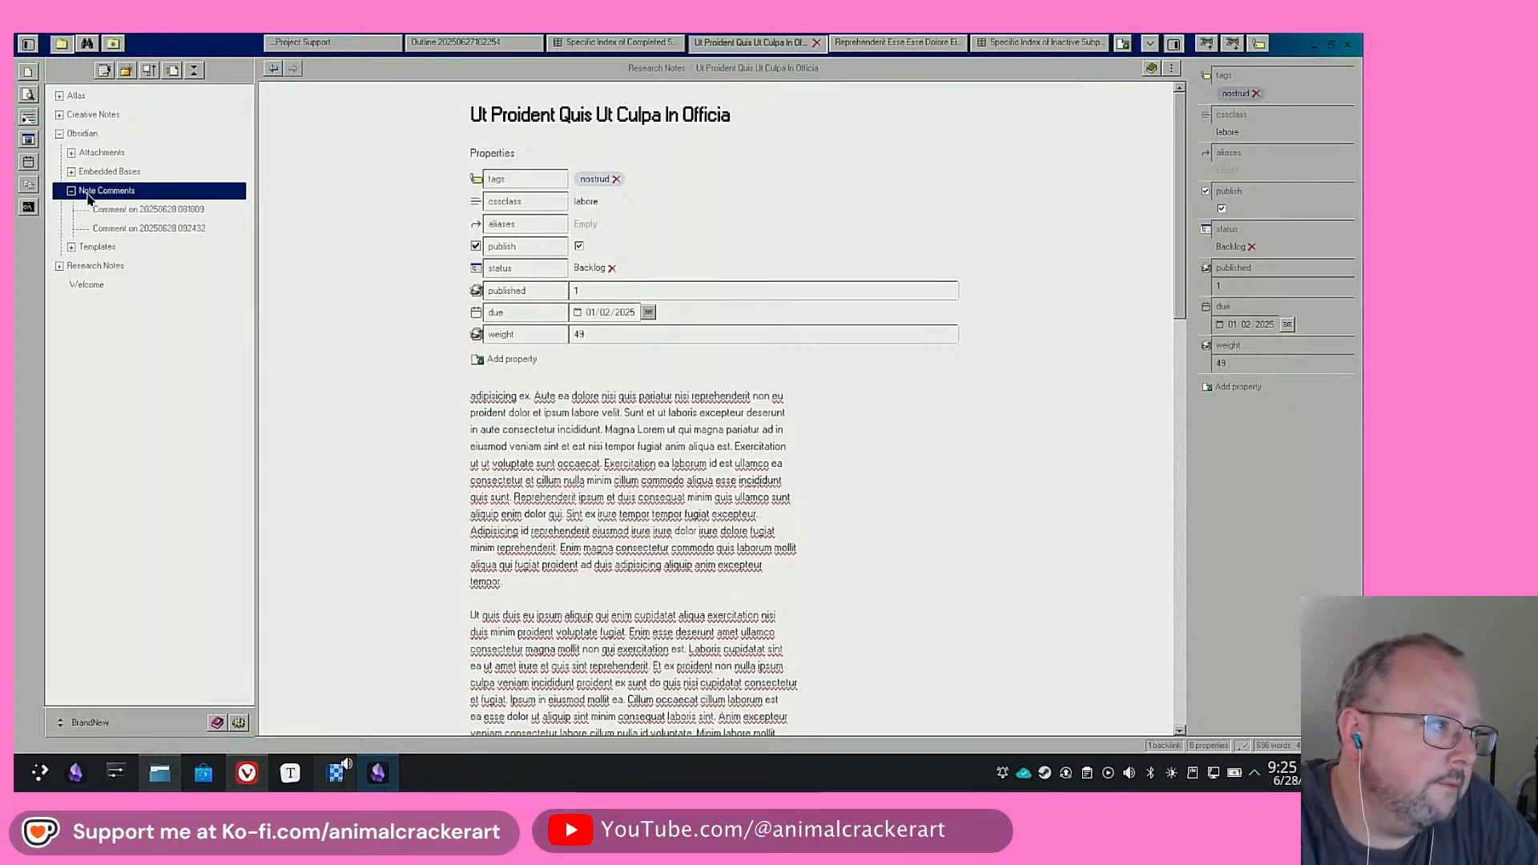
pyautogui.click(182, 228)
pyautogui.click(142, 211)
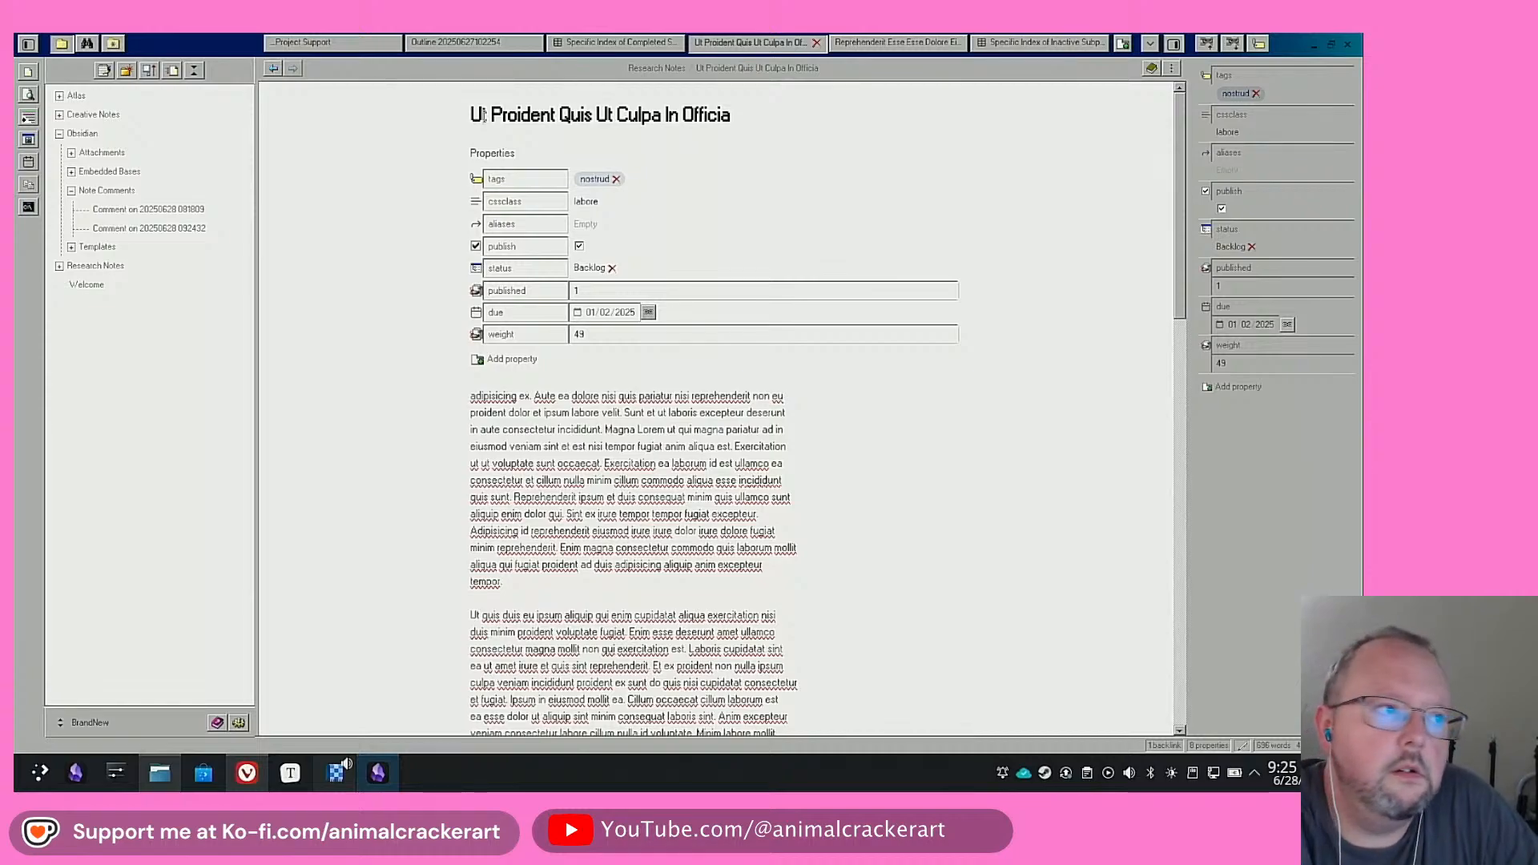
pyautogui.click(185, 211)
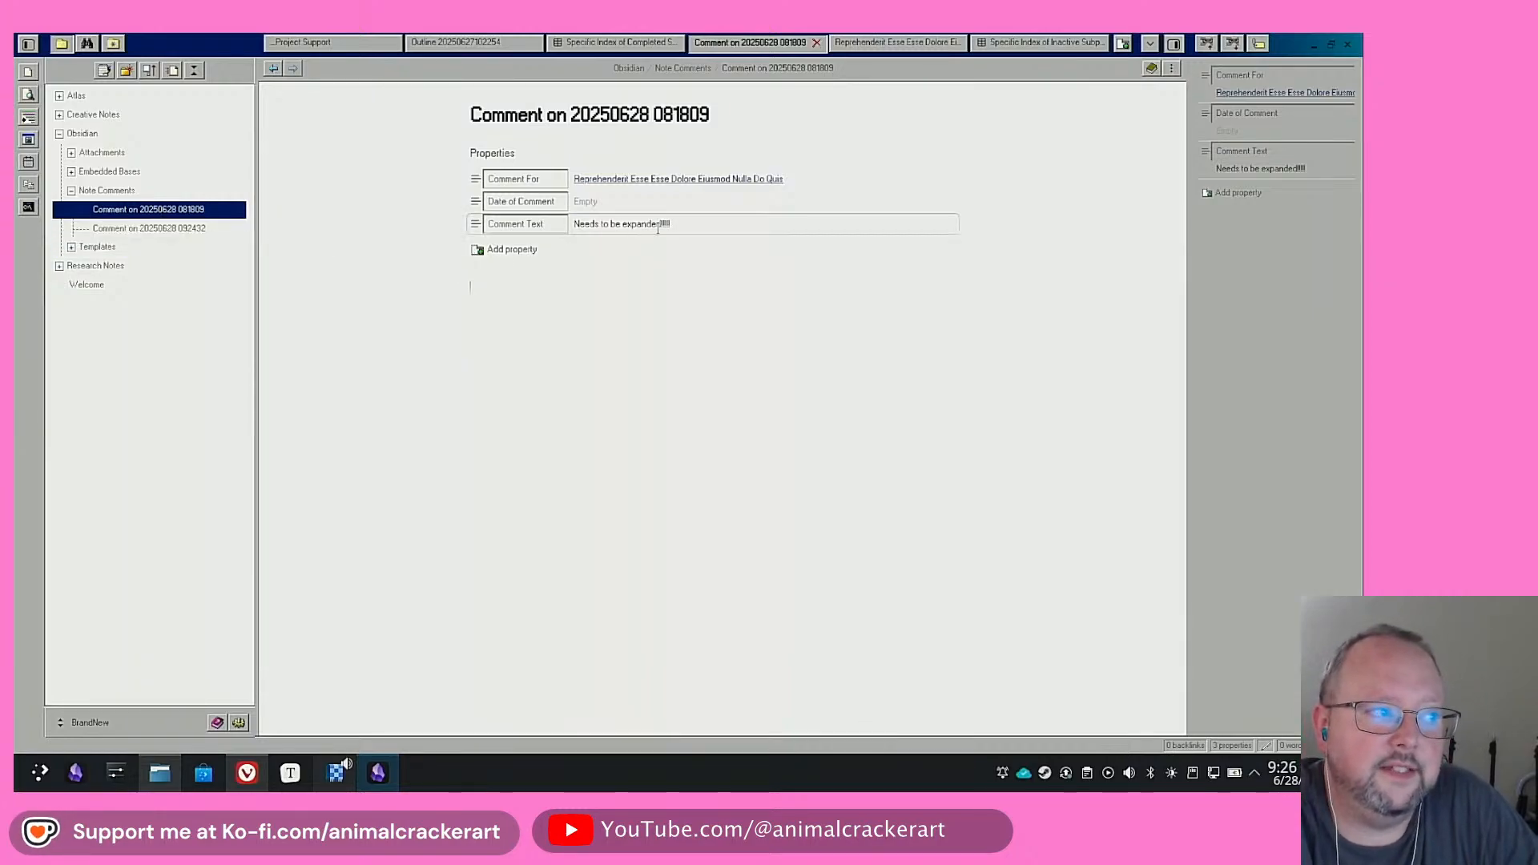
pyautogui.click(160, 228)
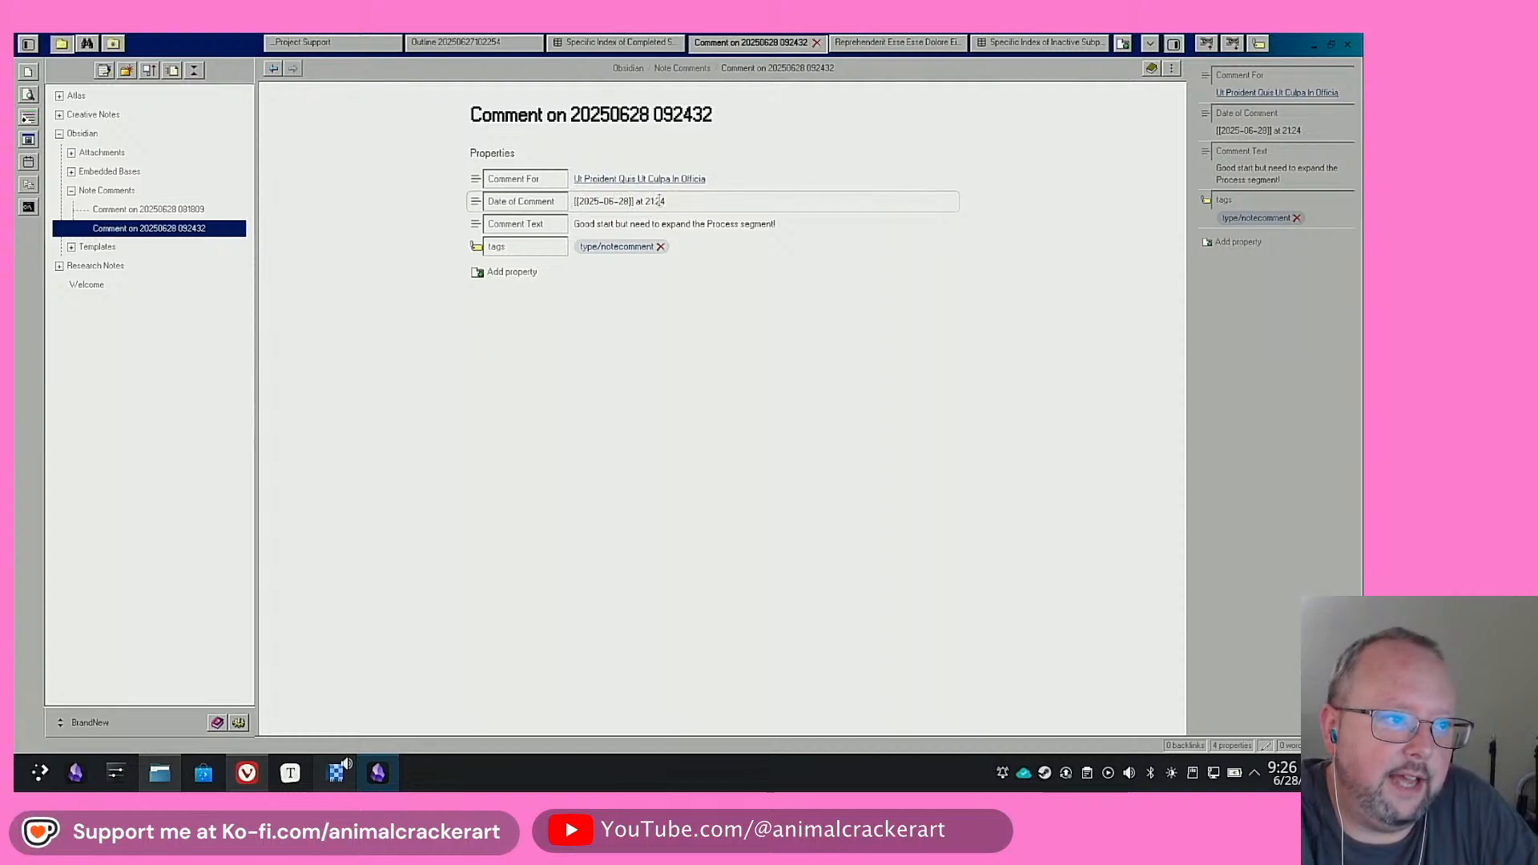
pyautogui.click(597, 203)
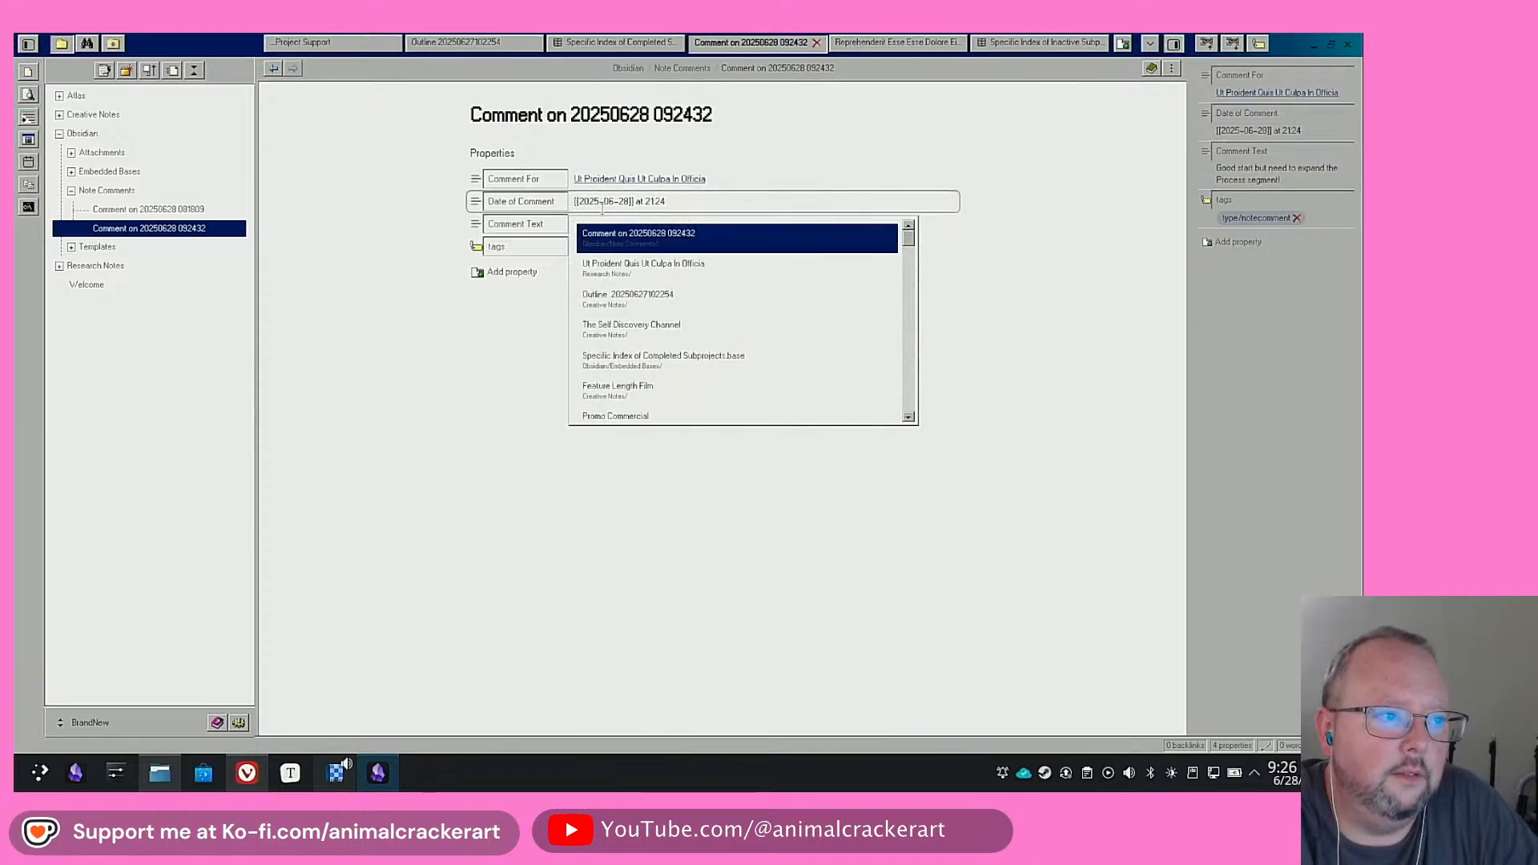
pyautogui.click(522, 293)
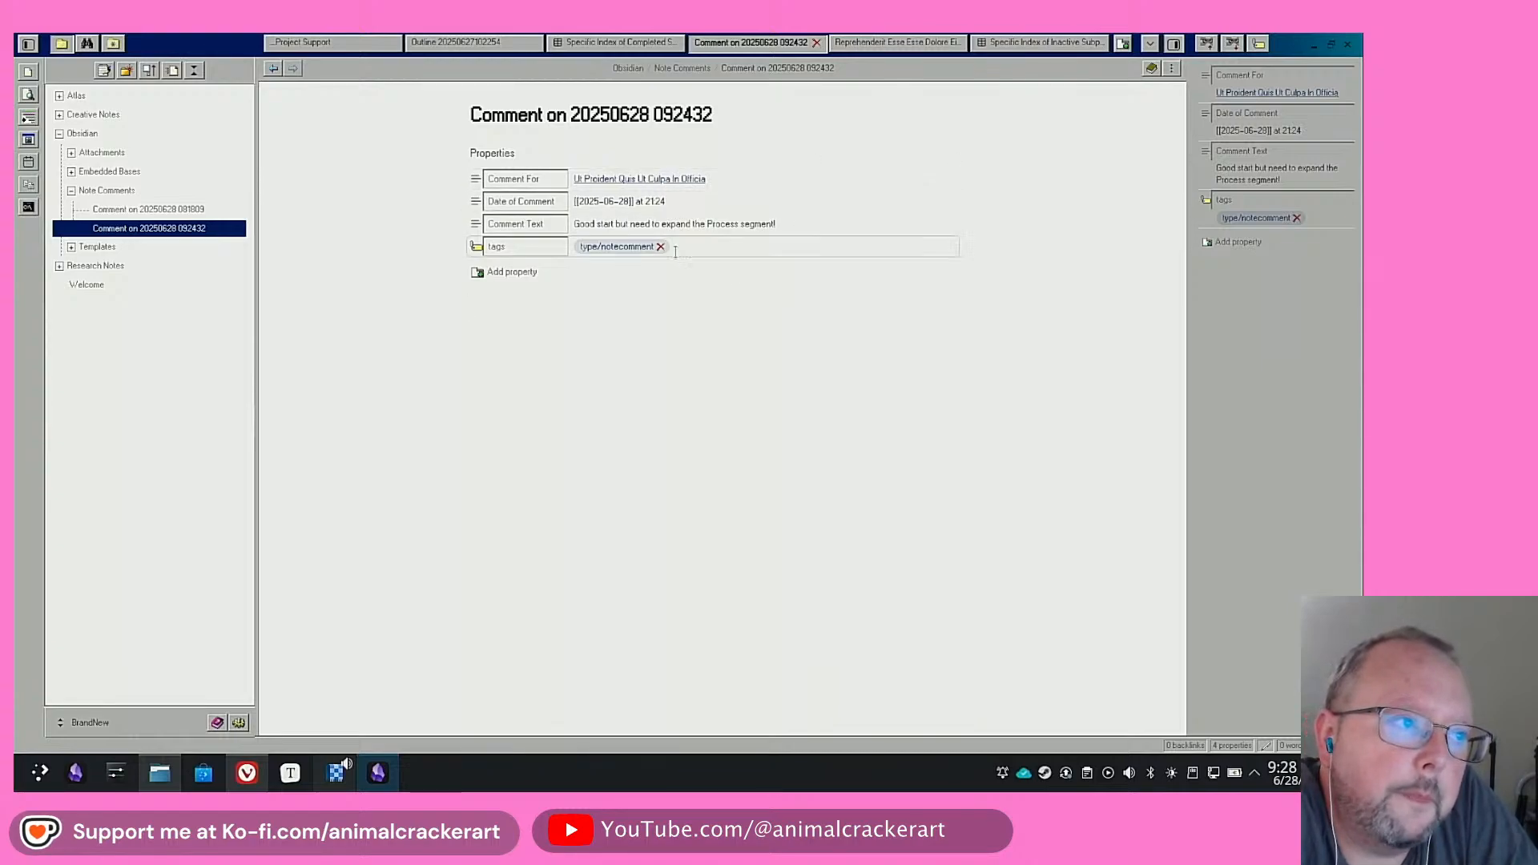
pyautogui.click(475, 207)
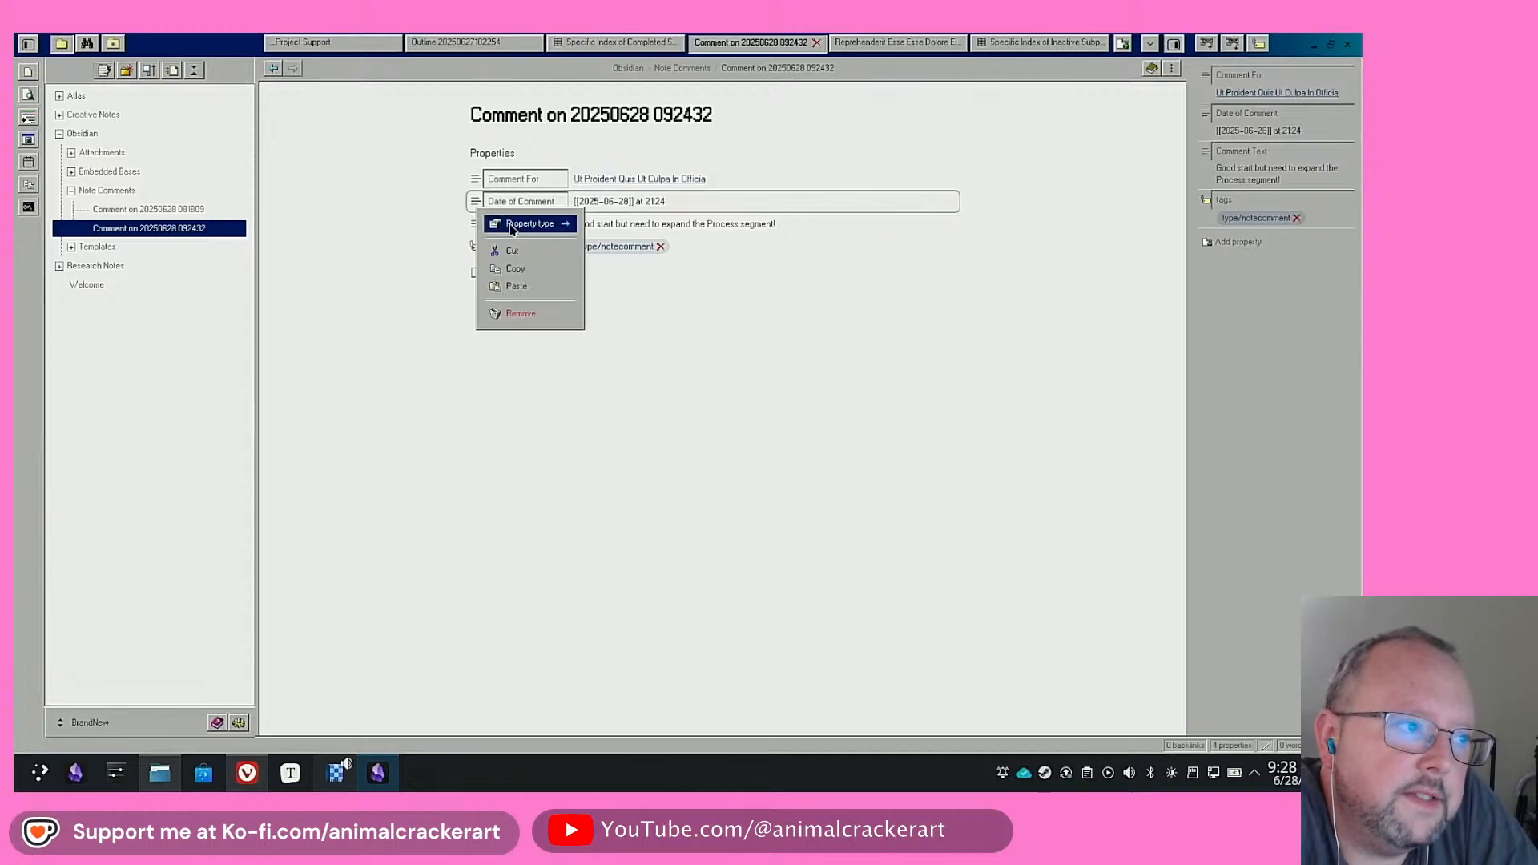
pyautogui.moveTo(528, 224)
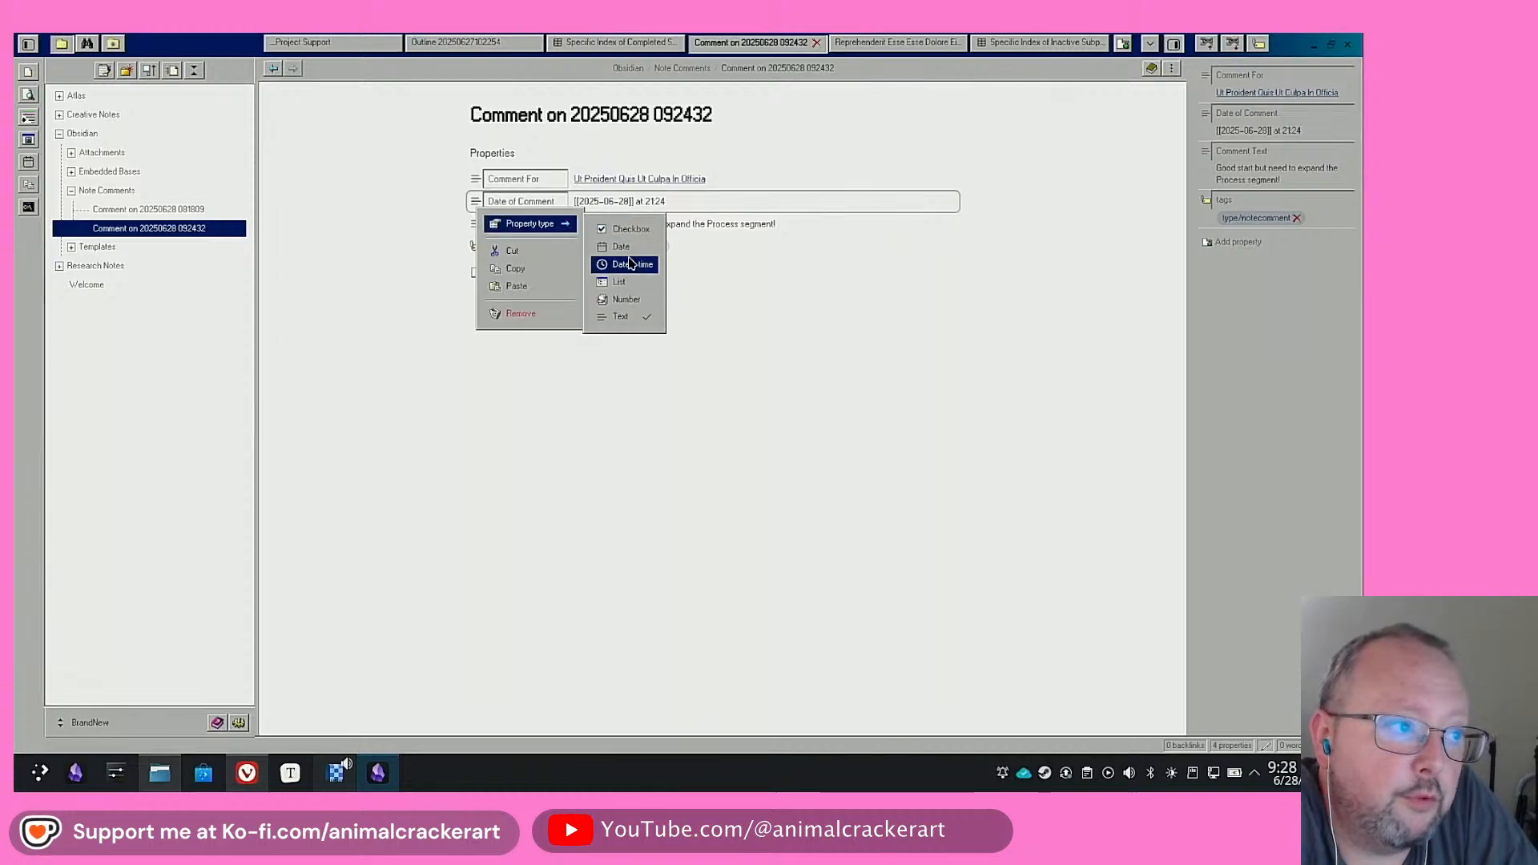
pyautogui.click(601, 417)
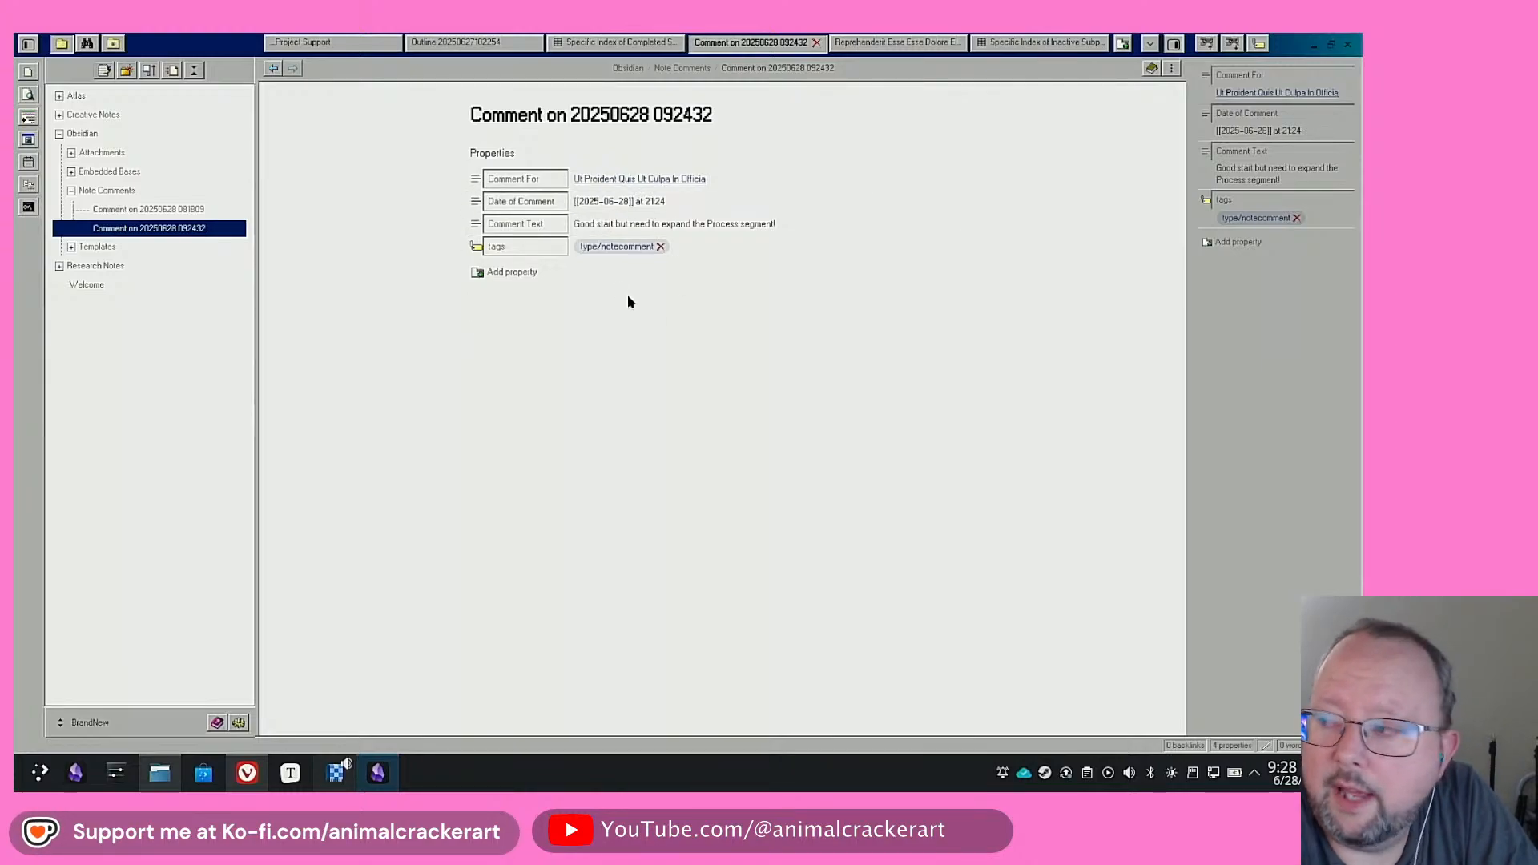
# Review the date and time format settings of the Templates core plugin
pyautogui.click(241, 724)
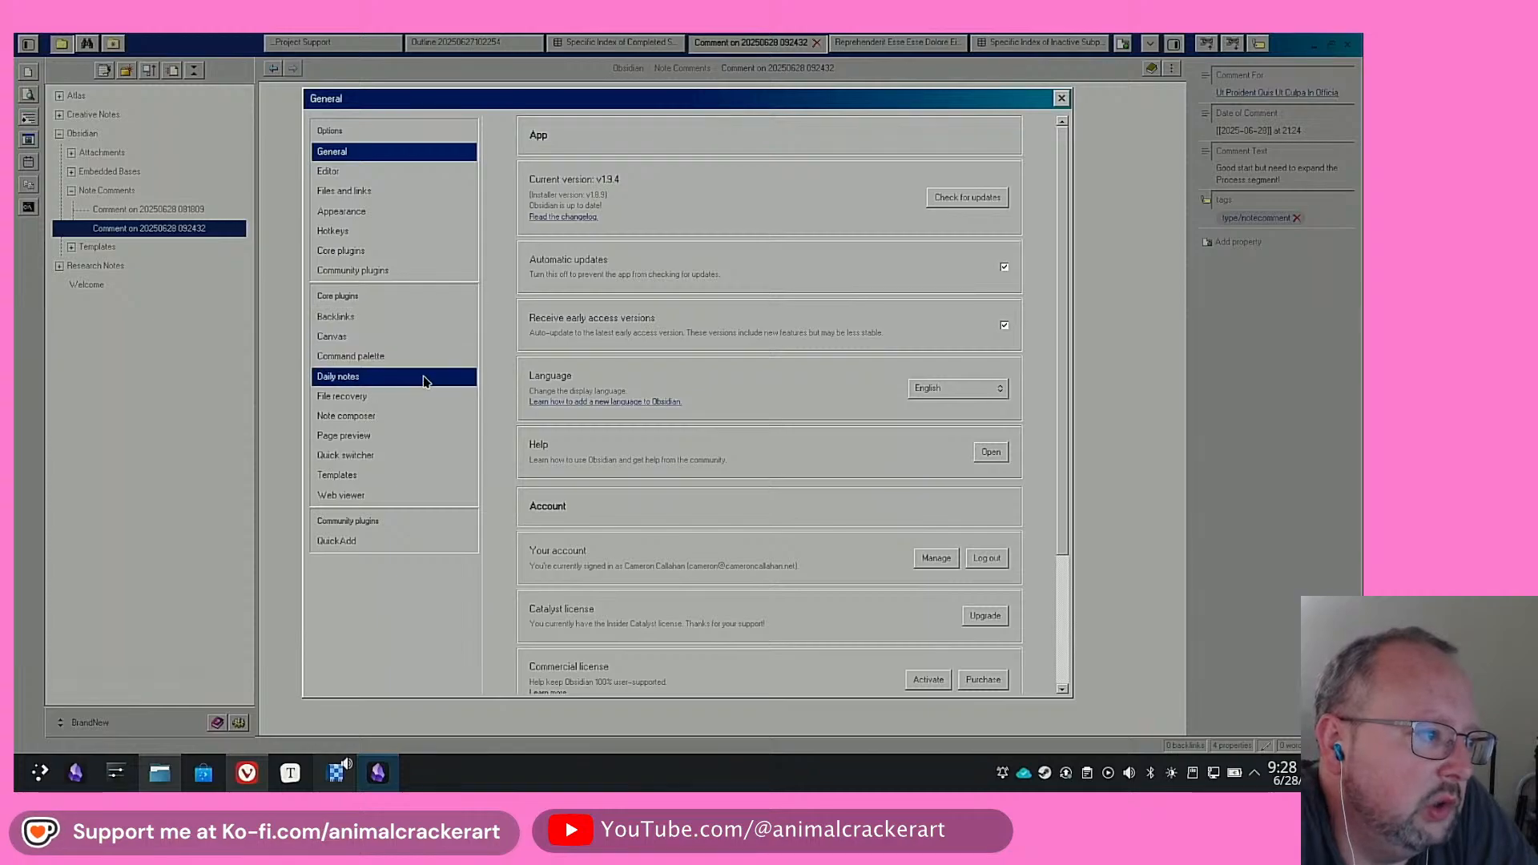
pyautogui.click(404, 476)
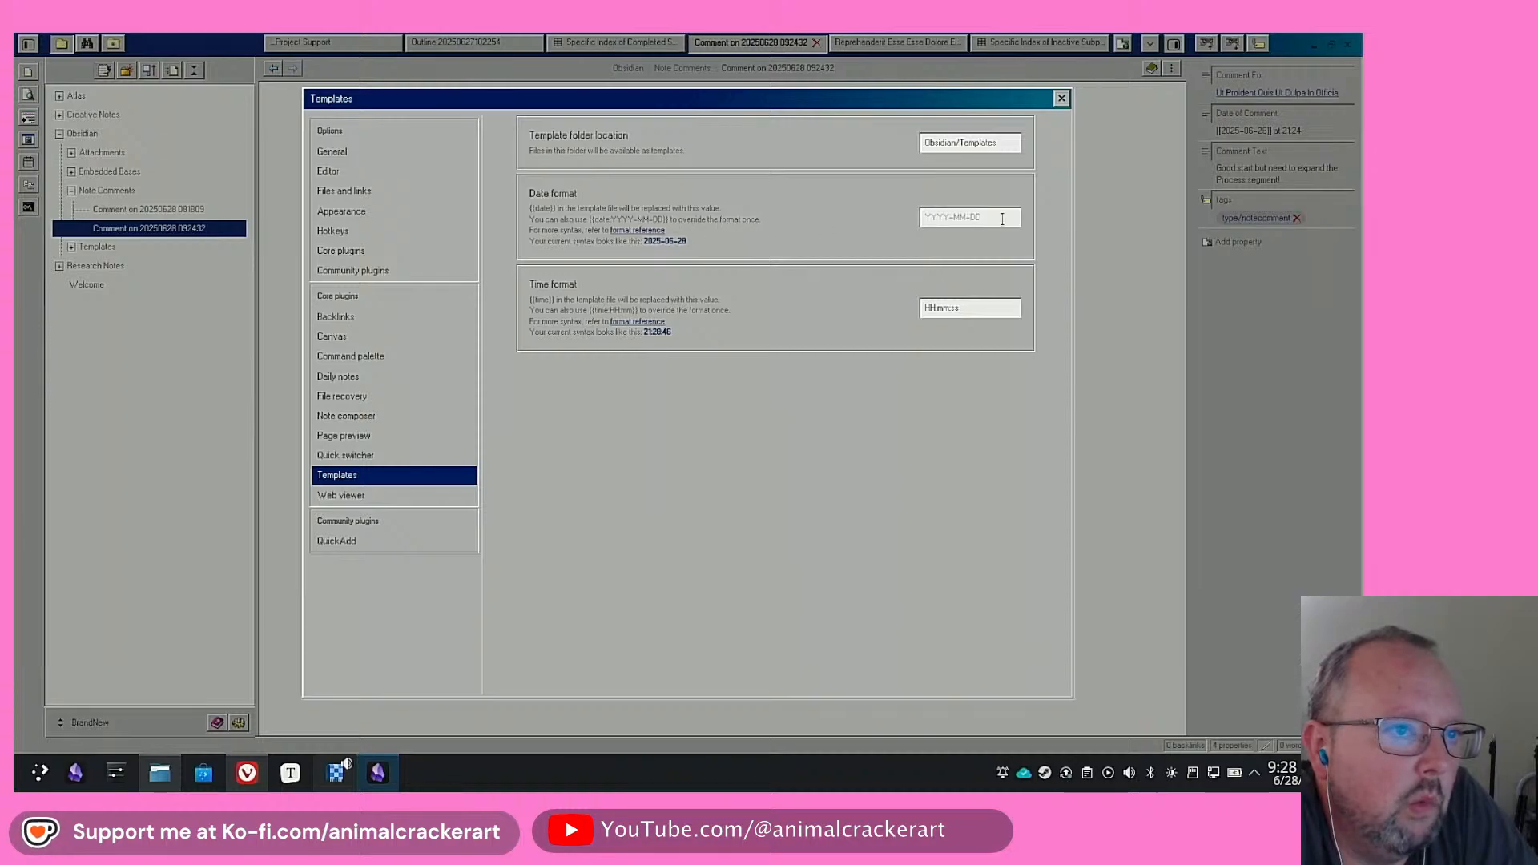
pyautogui.click(1060, 99)
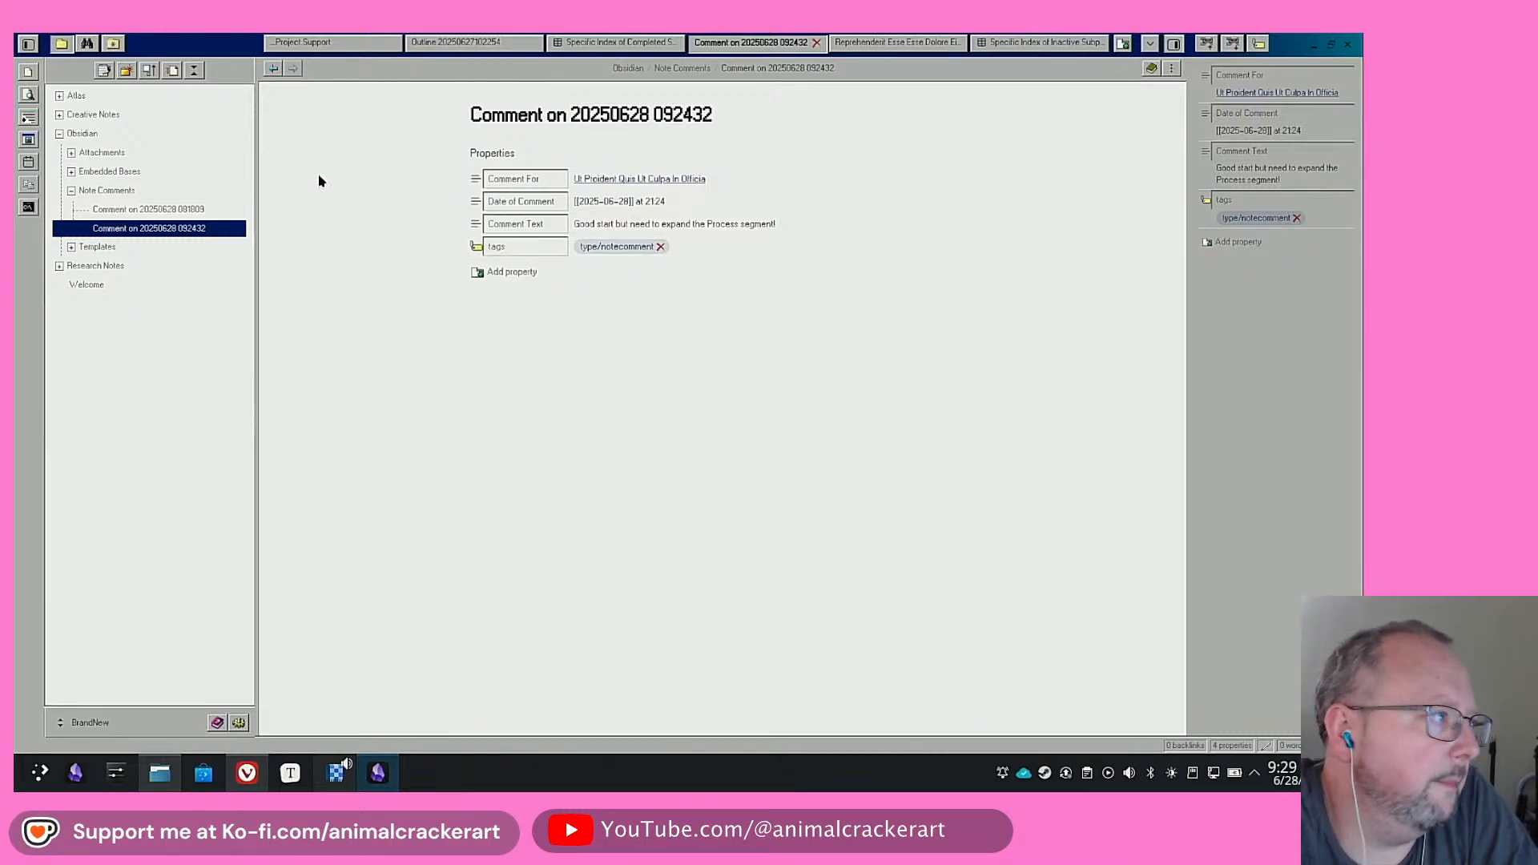
# Create a new base in the Atlas folder and filter all its views to files whose tags contain type/notecomment
pyautogui.rightClick(84, 99)
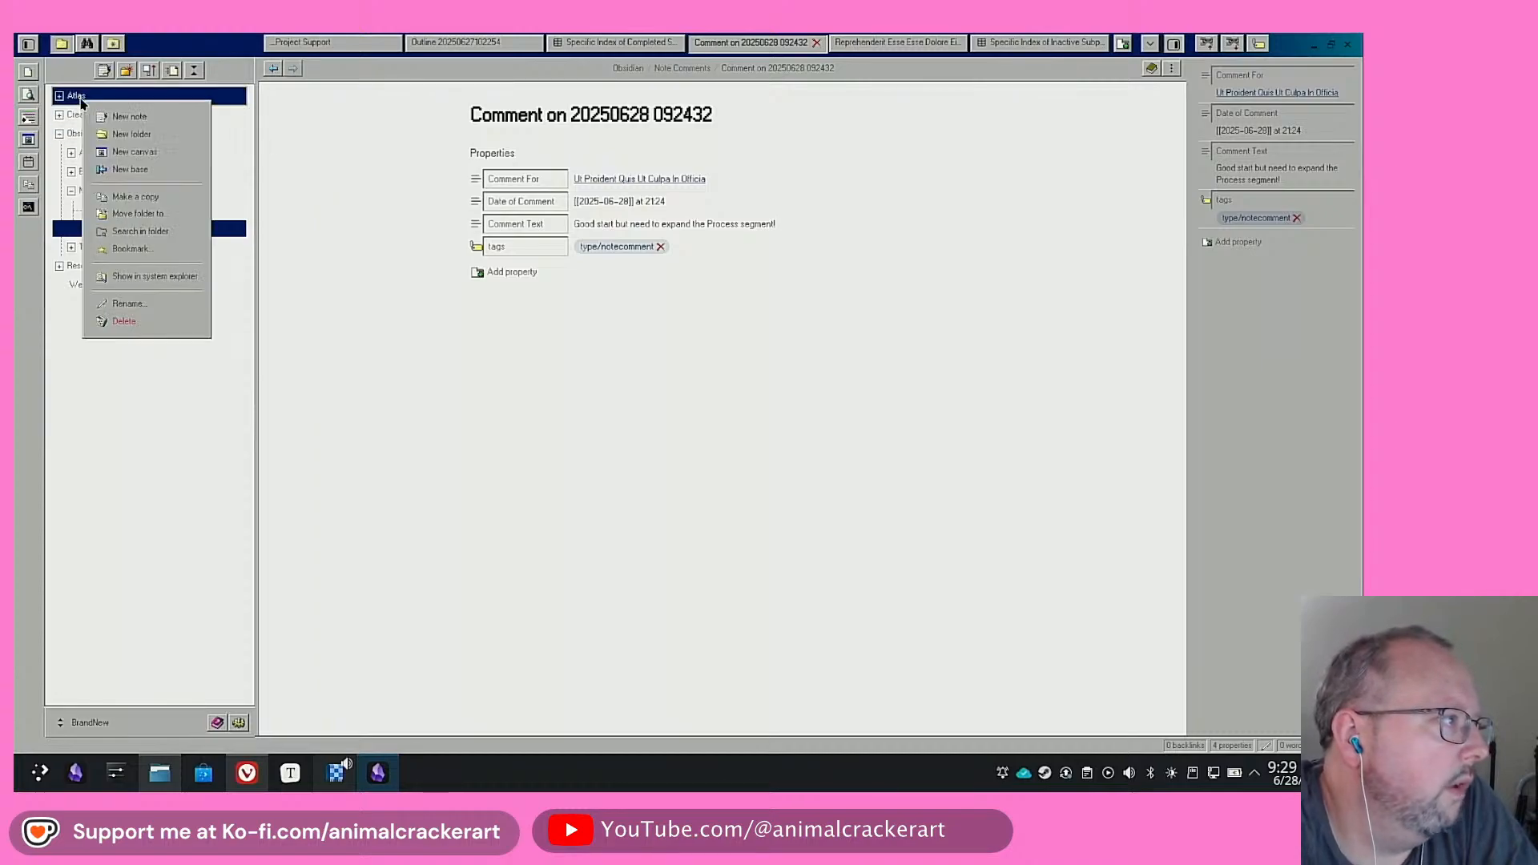
pyautogui.click(158, 170)
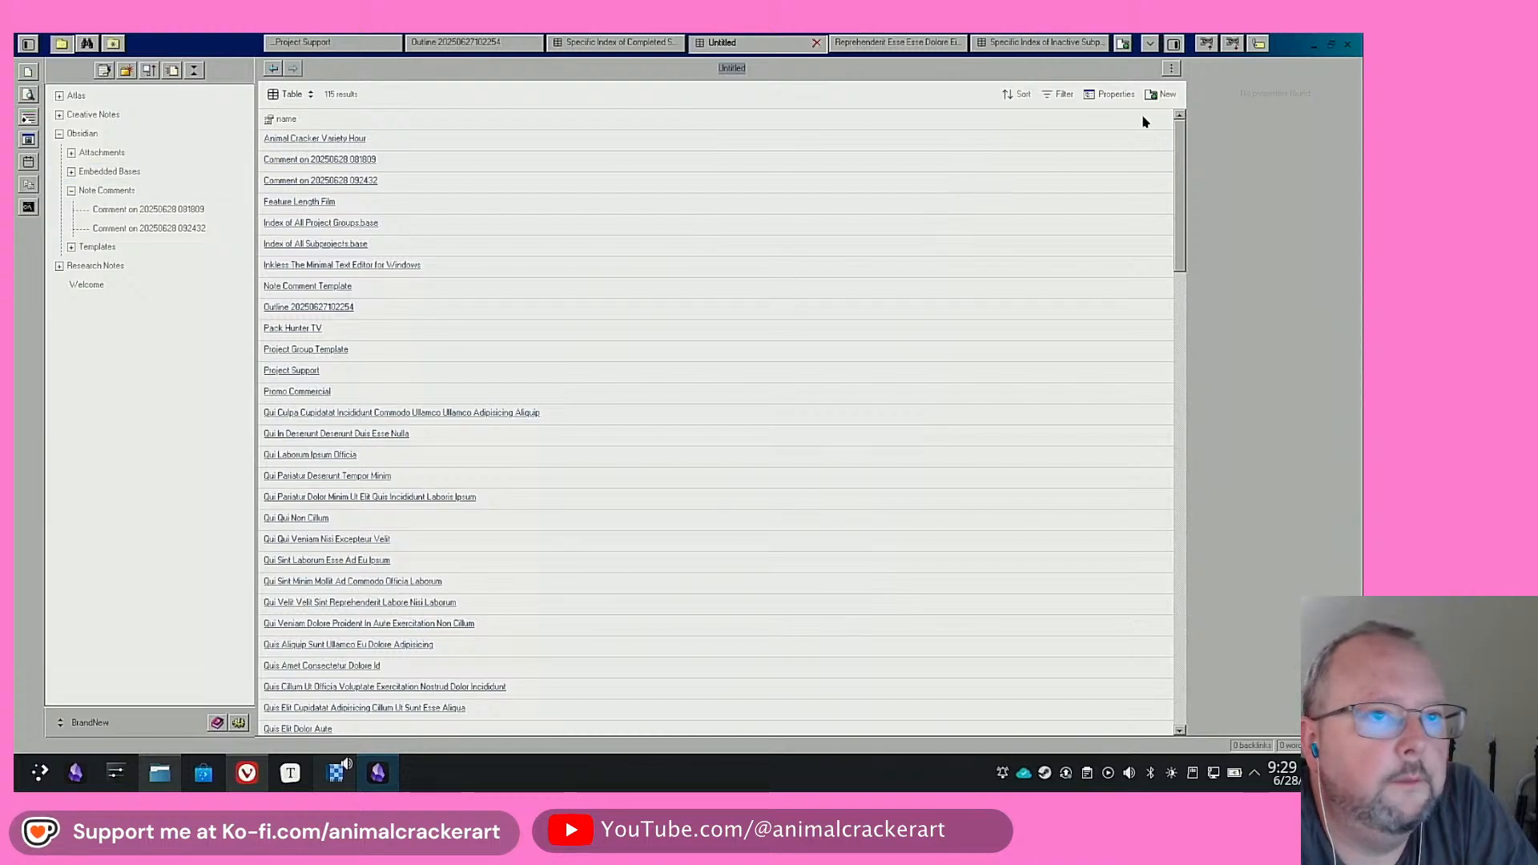
pyautogui.click(1059, 94)
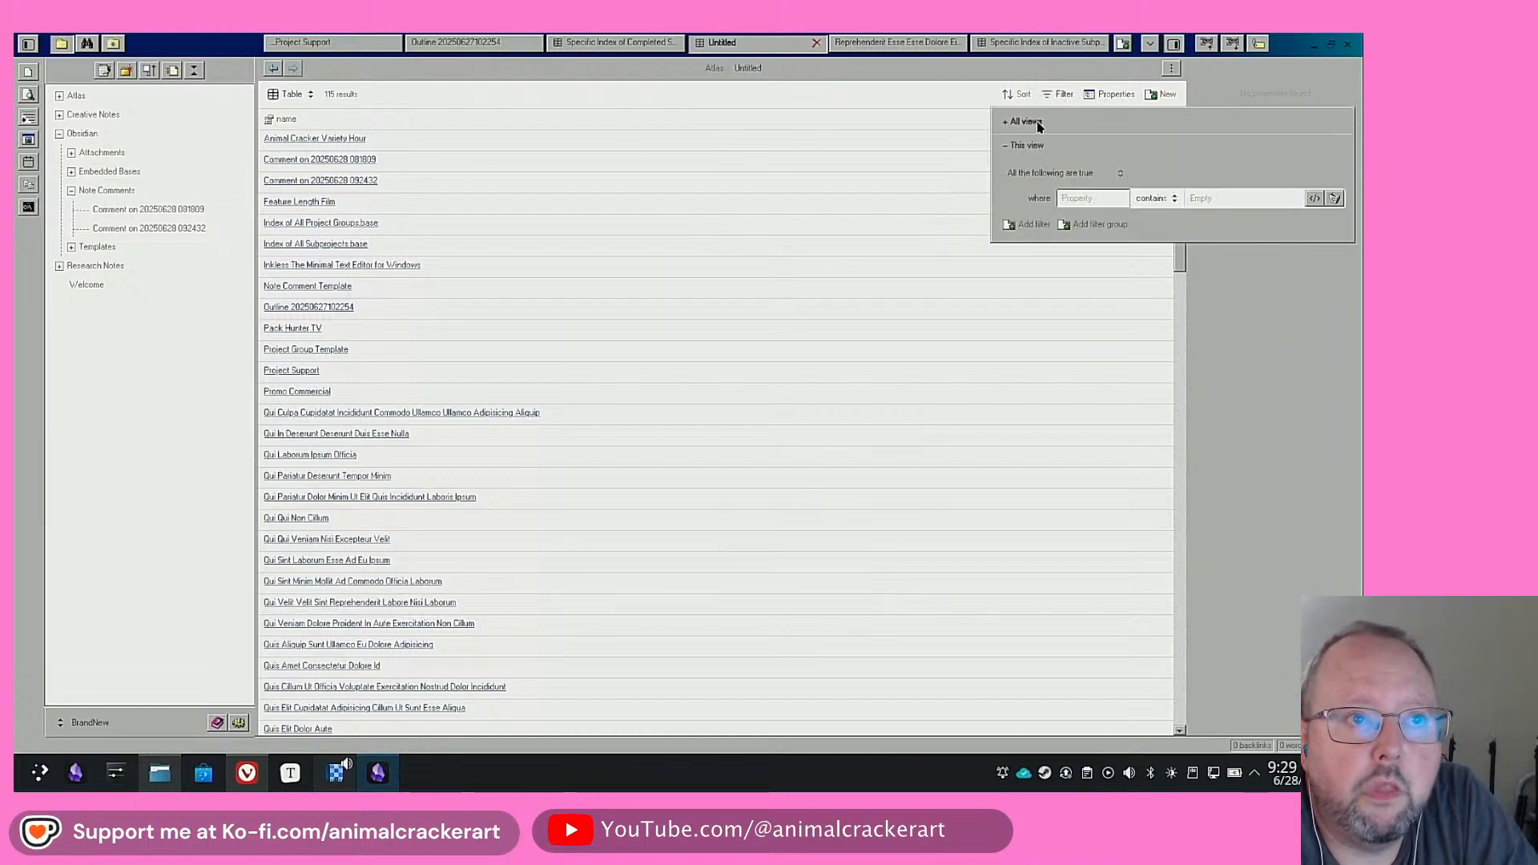
pyautogui.click(1098, 174)
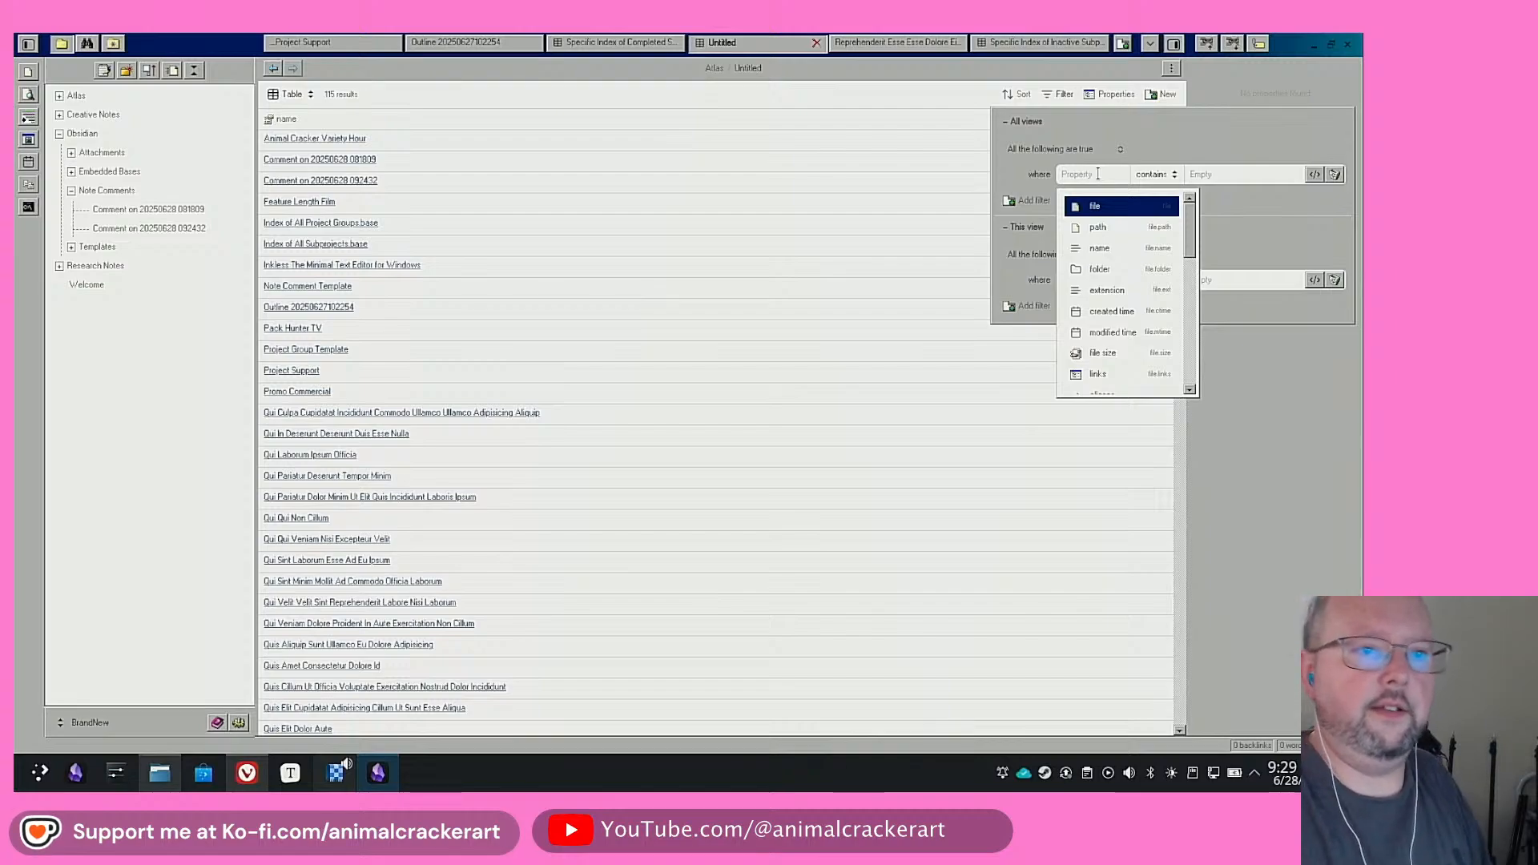
pyautogui.write('ta')
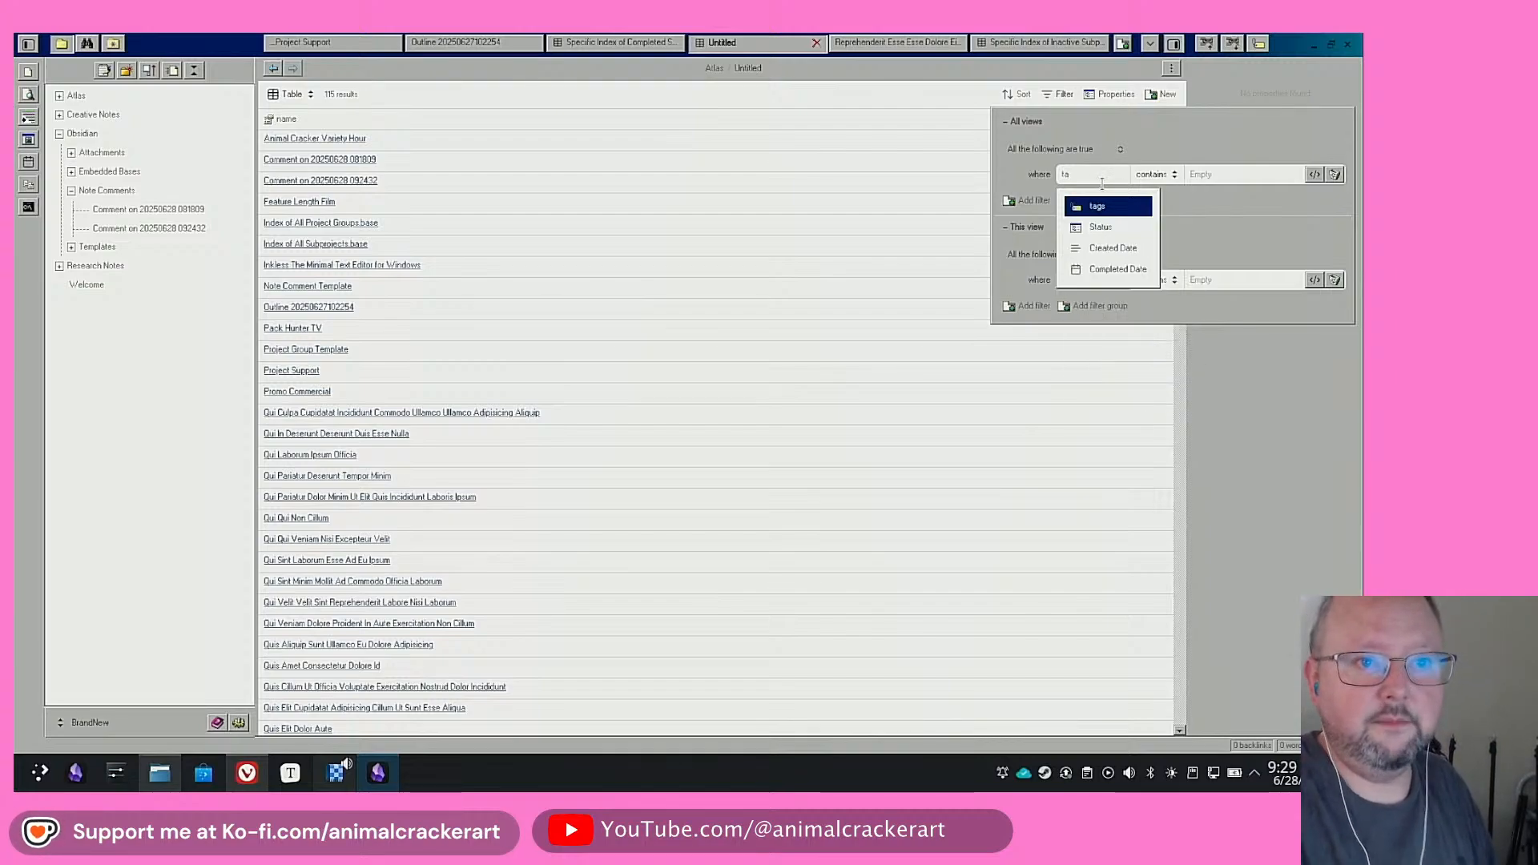
pyautogui.click(1103, 208)
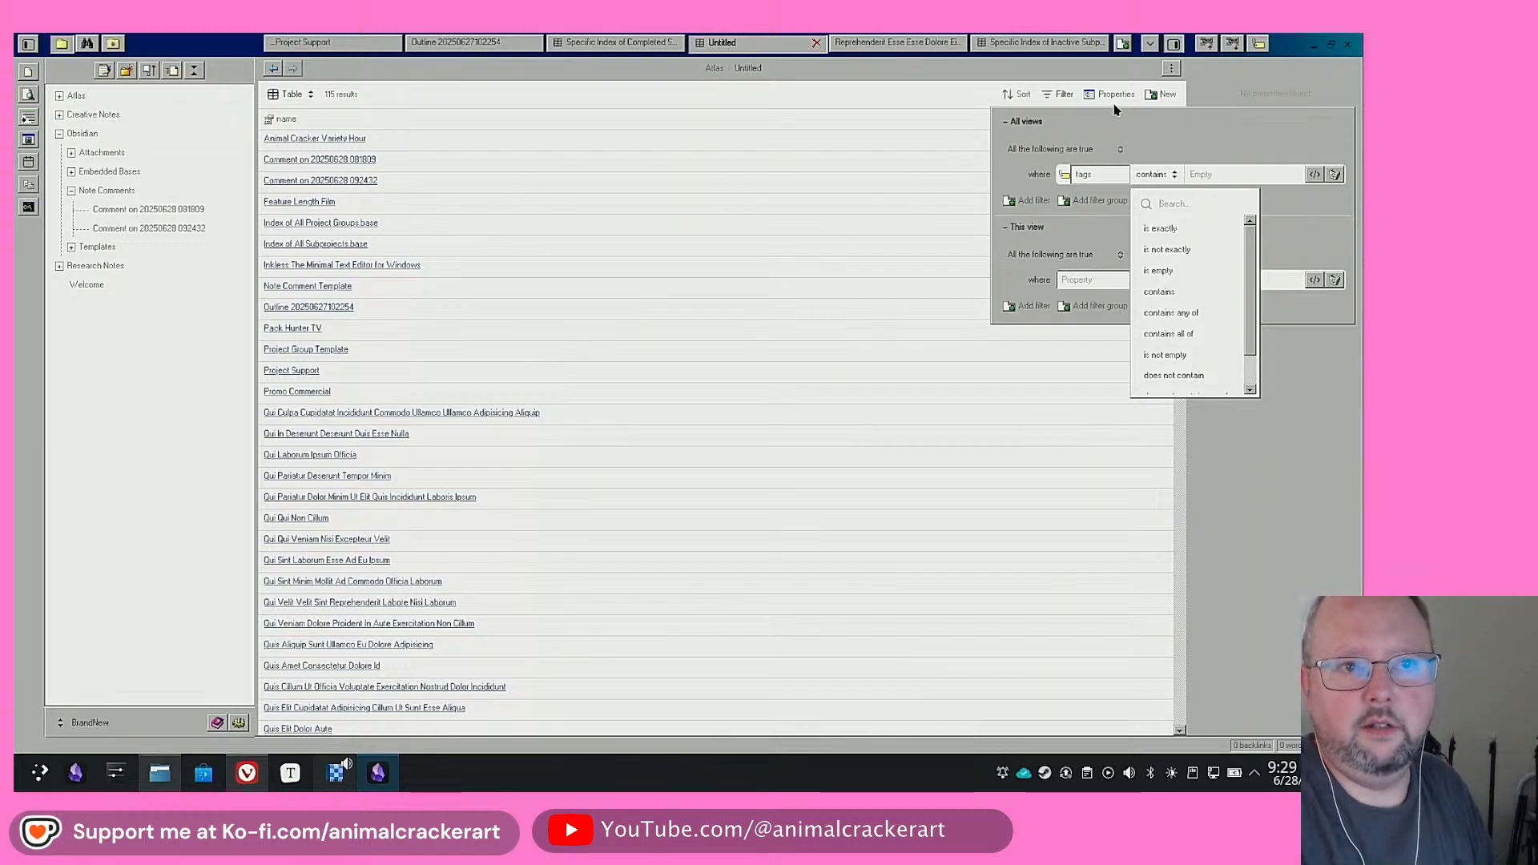
pyautogui.click(1215, 175)
pyautogui.write('ty')
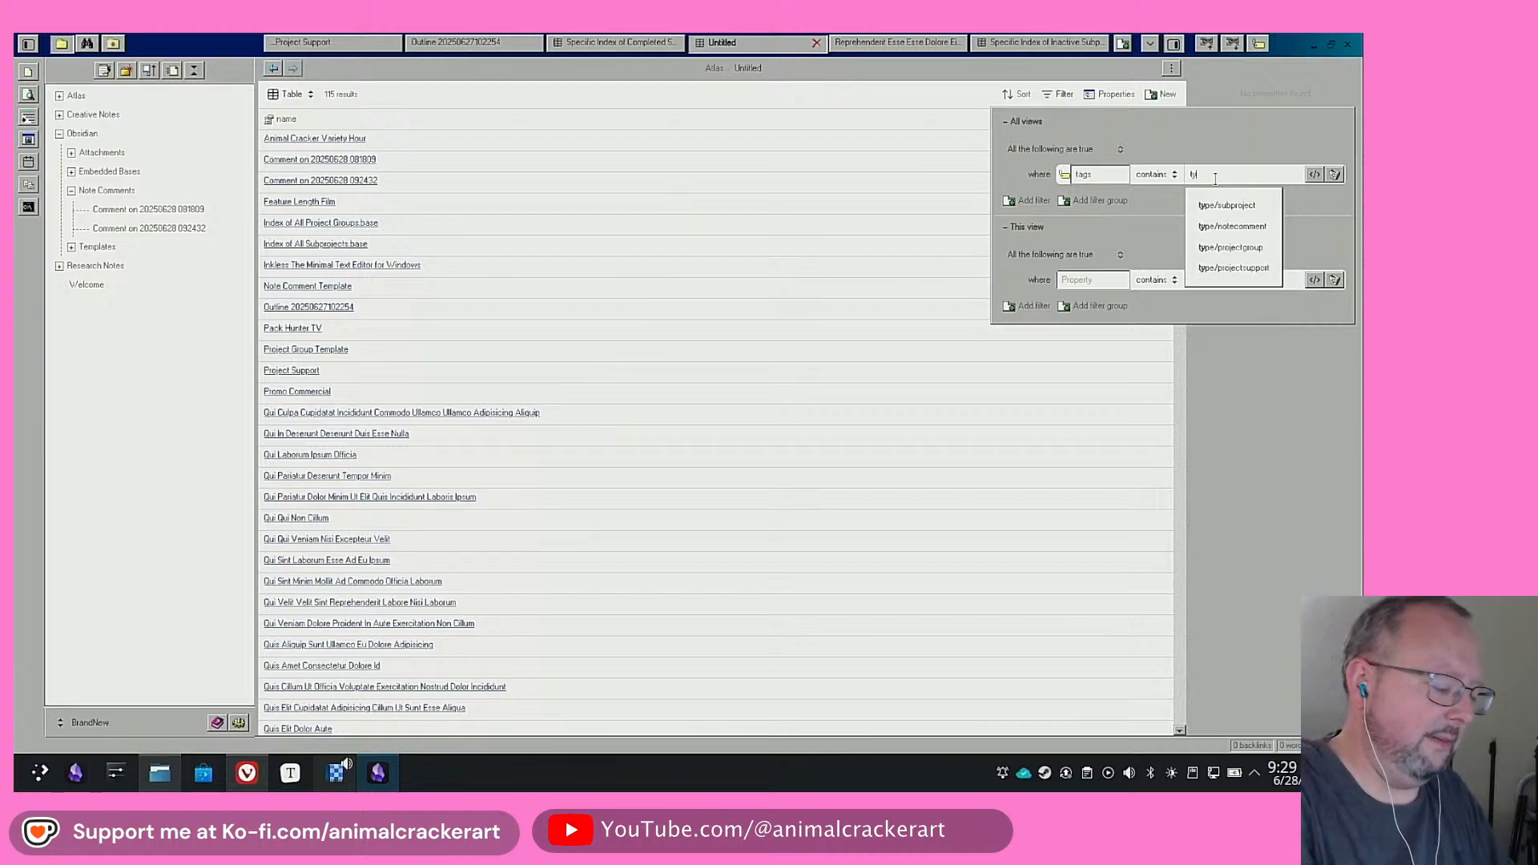
pyautogui.write('pe/')
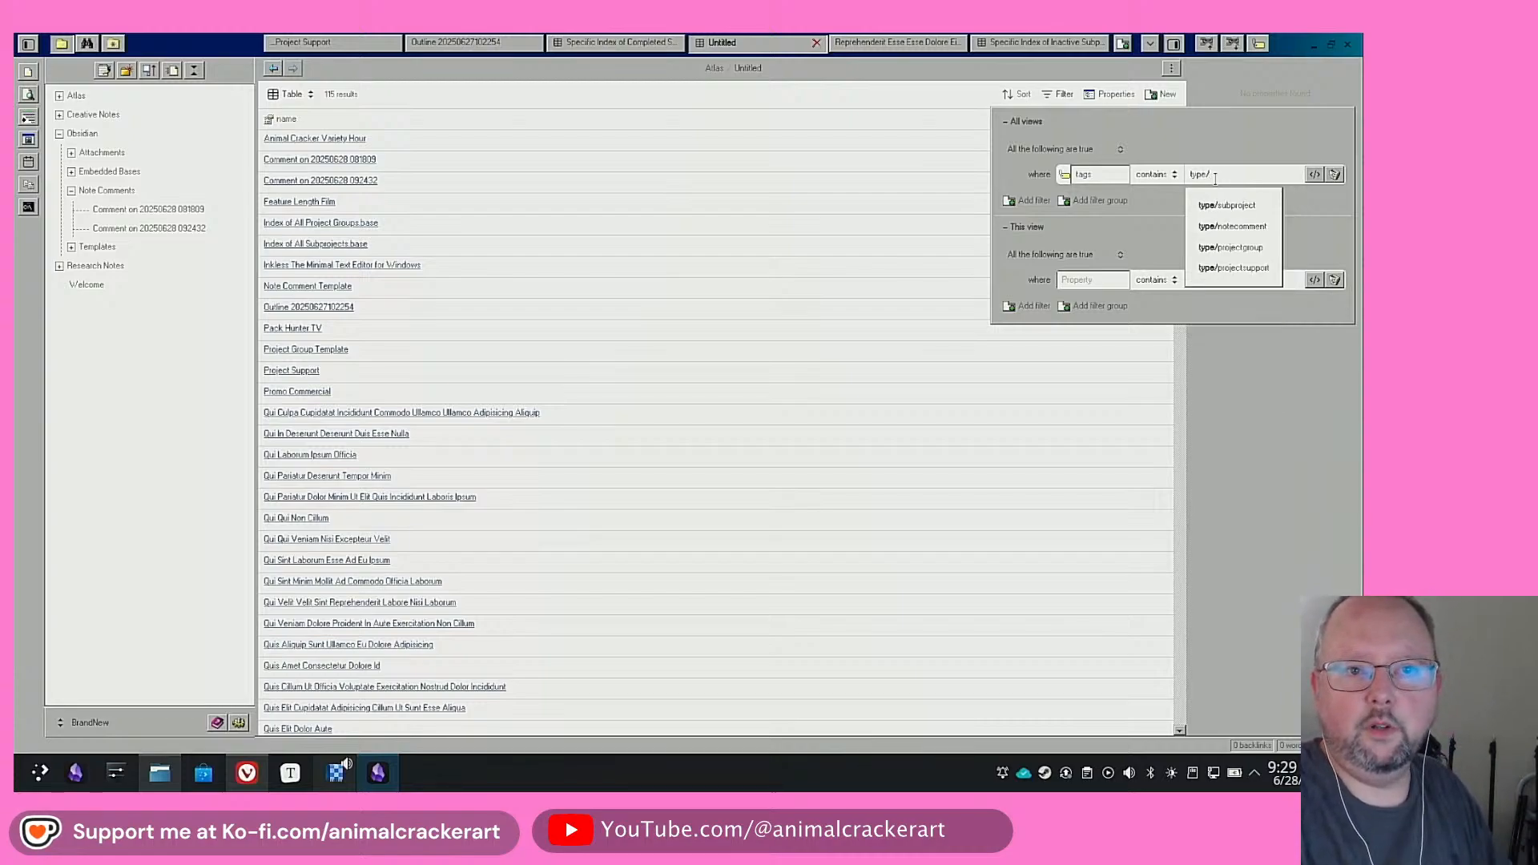
pyautogui.click(1231, 227)
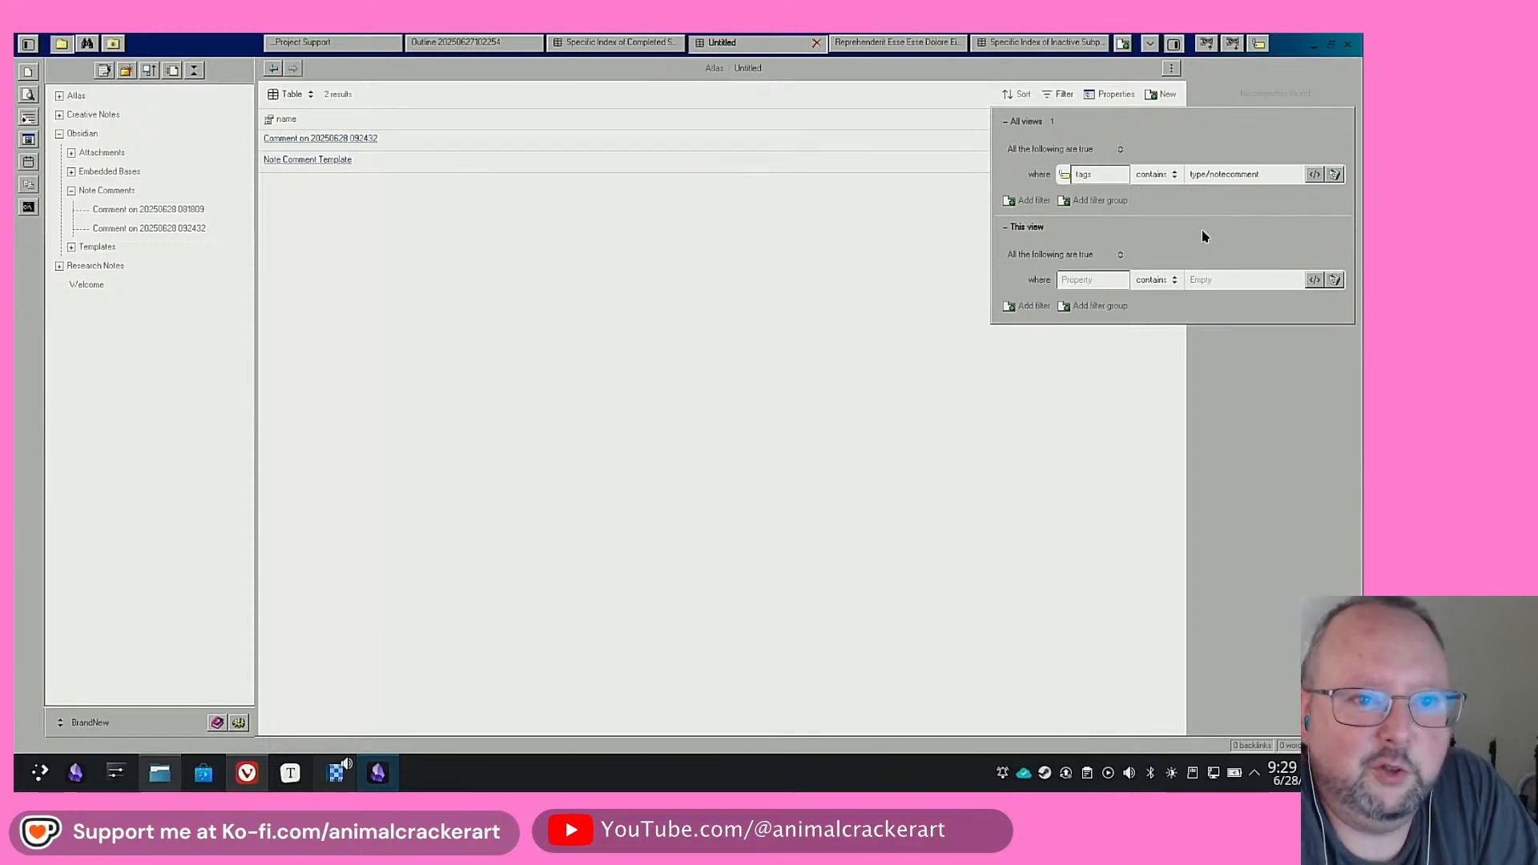
pyautogui.click(1096, 279)
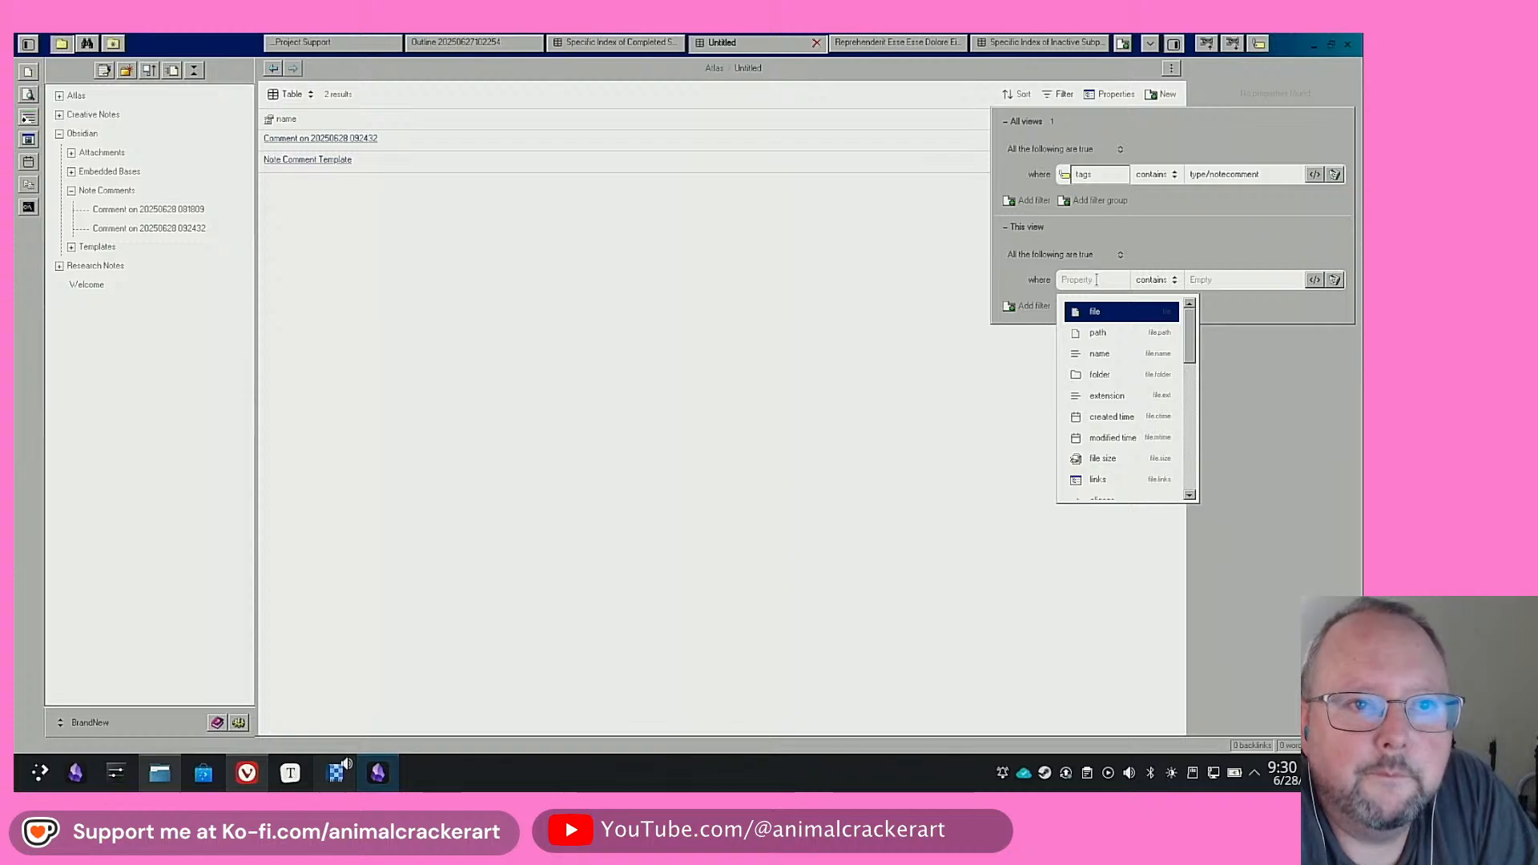
pyautogui.click(1284, 141)
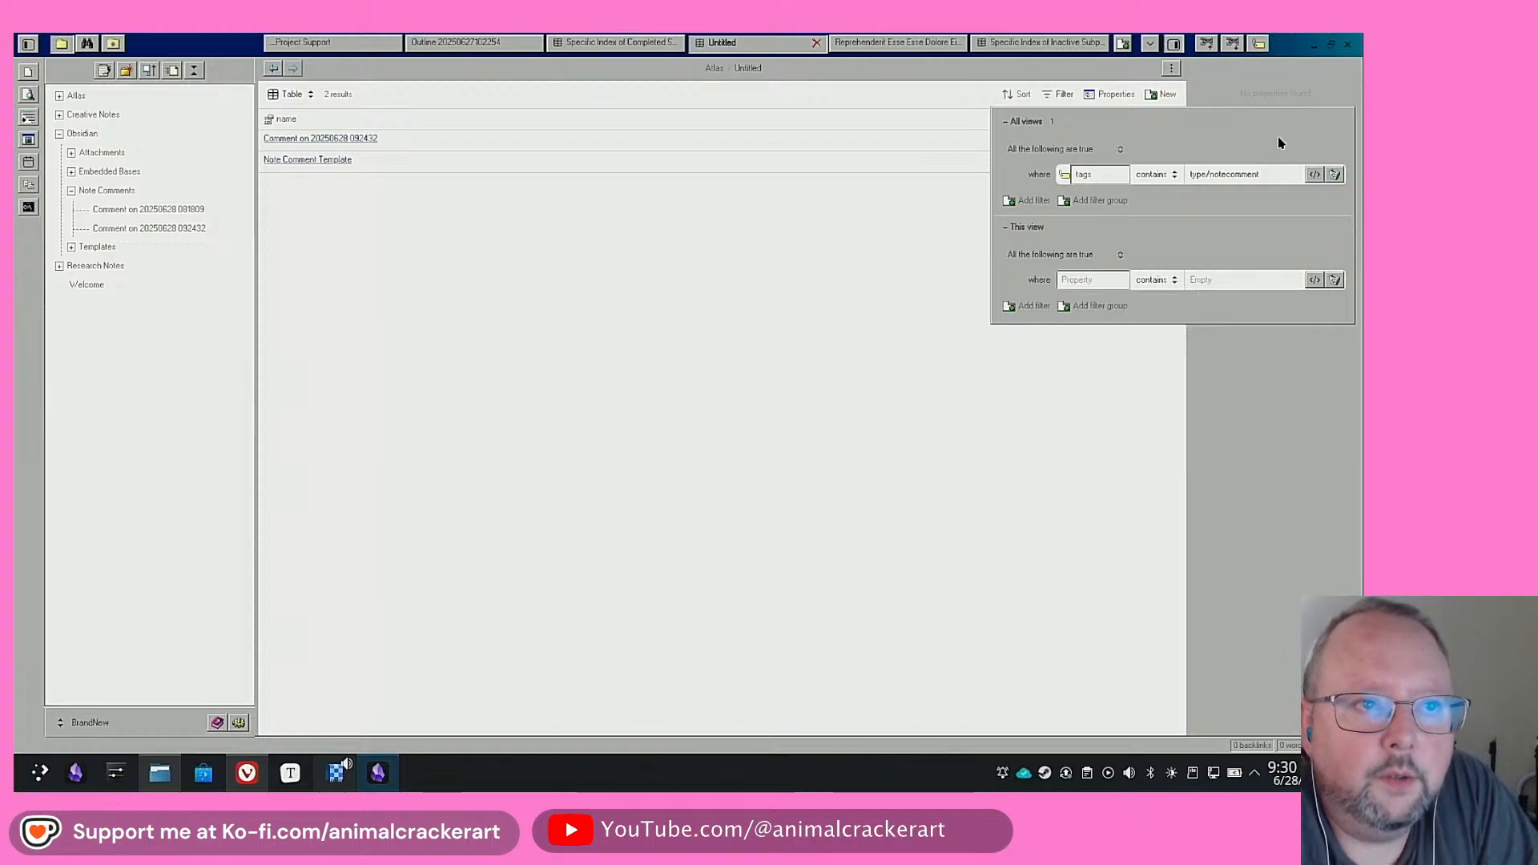
pyautogui.click(858, 309)
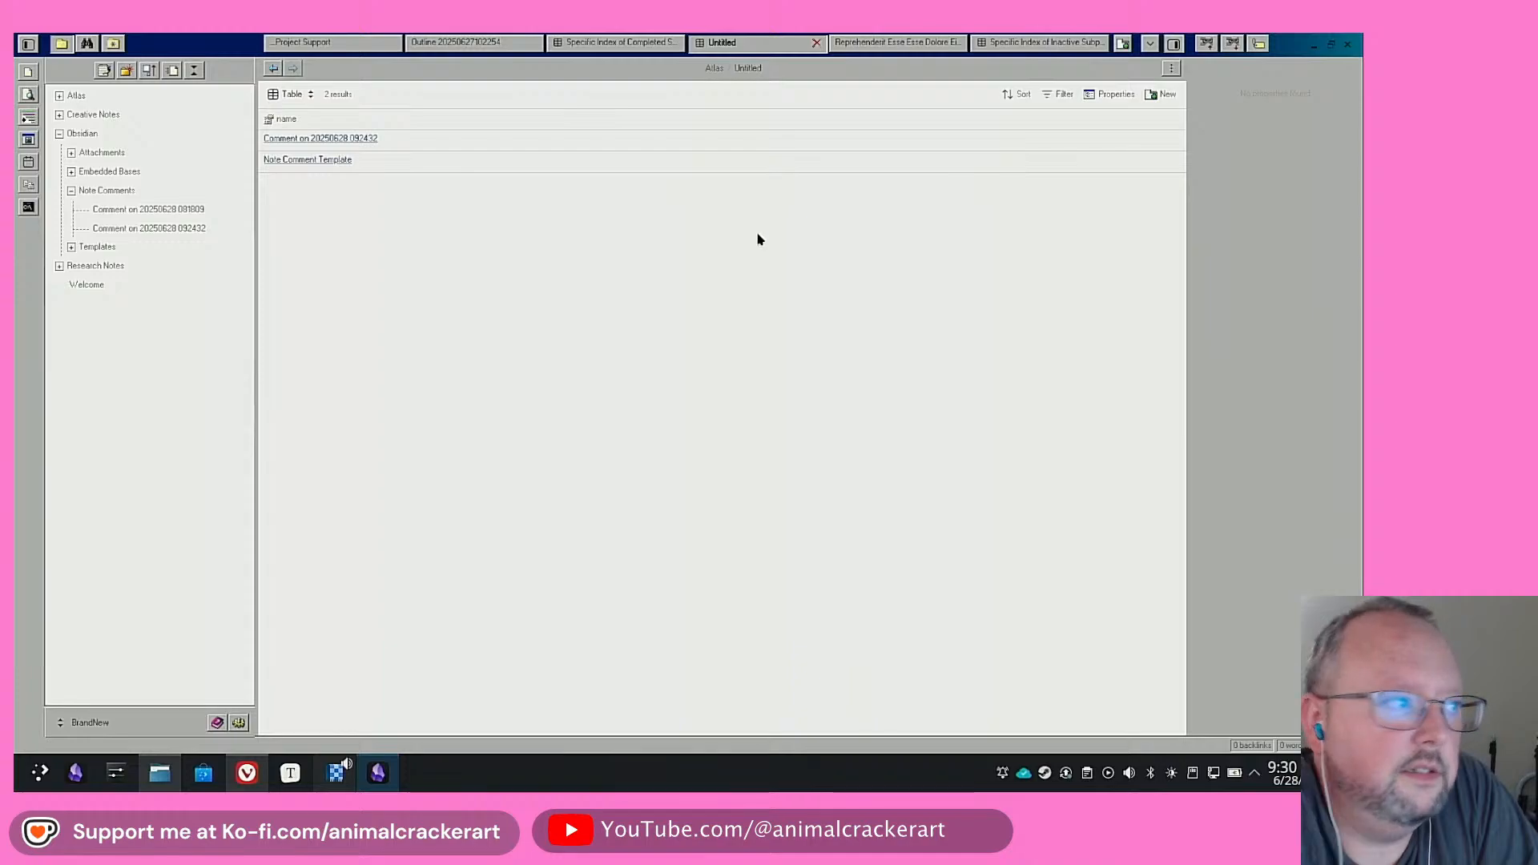
# Show the Comment For, Comment Text and Date of Comment properties in the base's table and hide the name column
pyautogui.click(1109, 101)
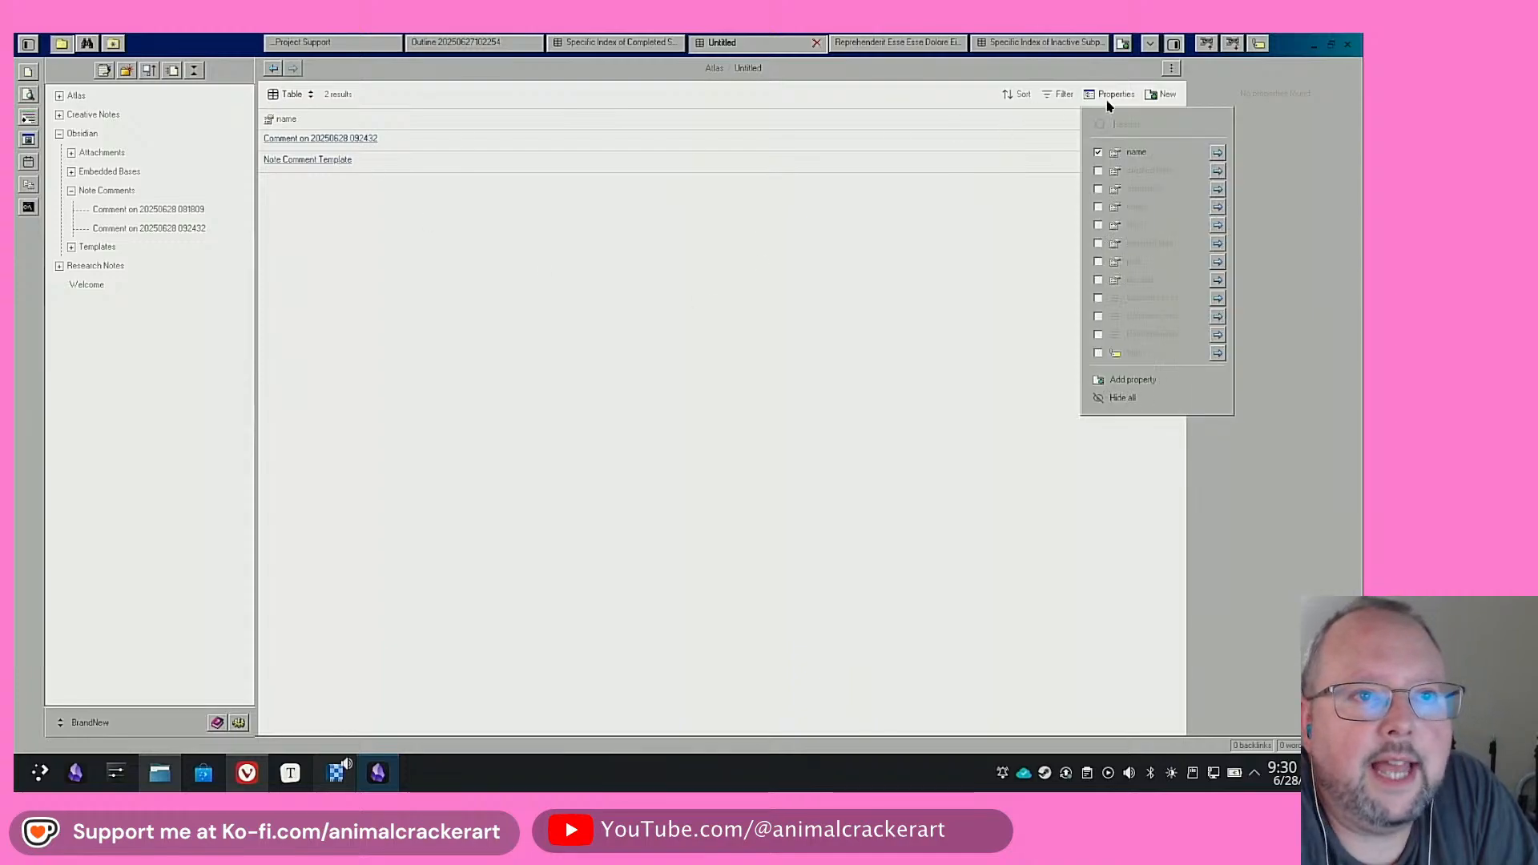
pyautogui.click(1099, 172)
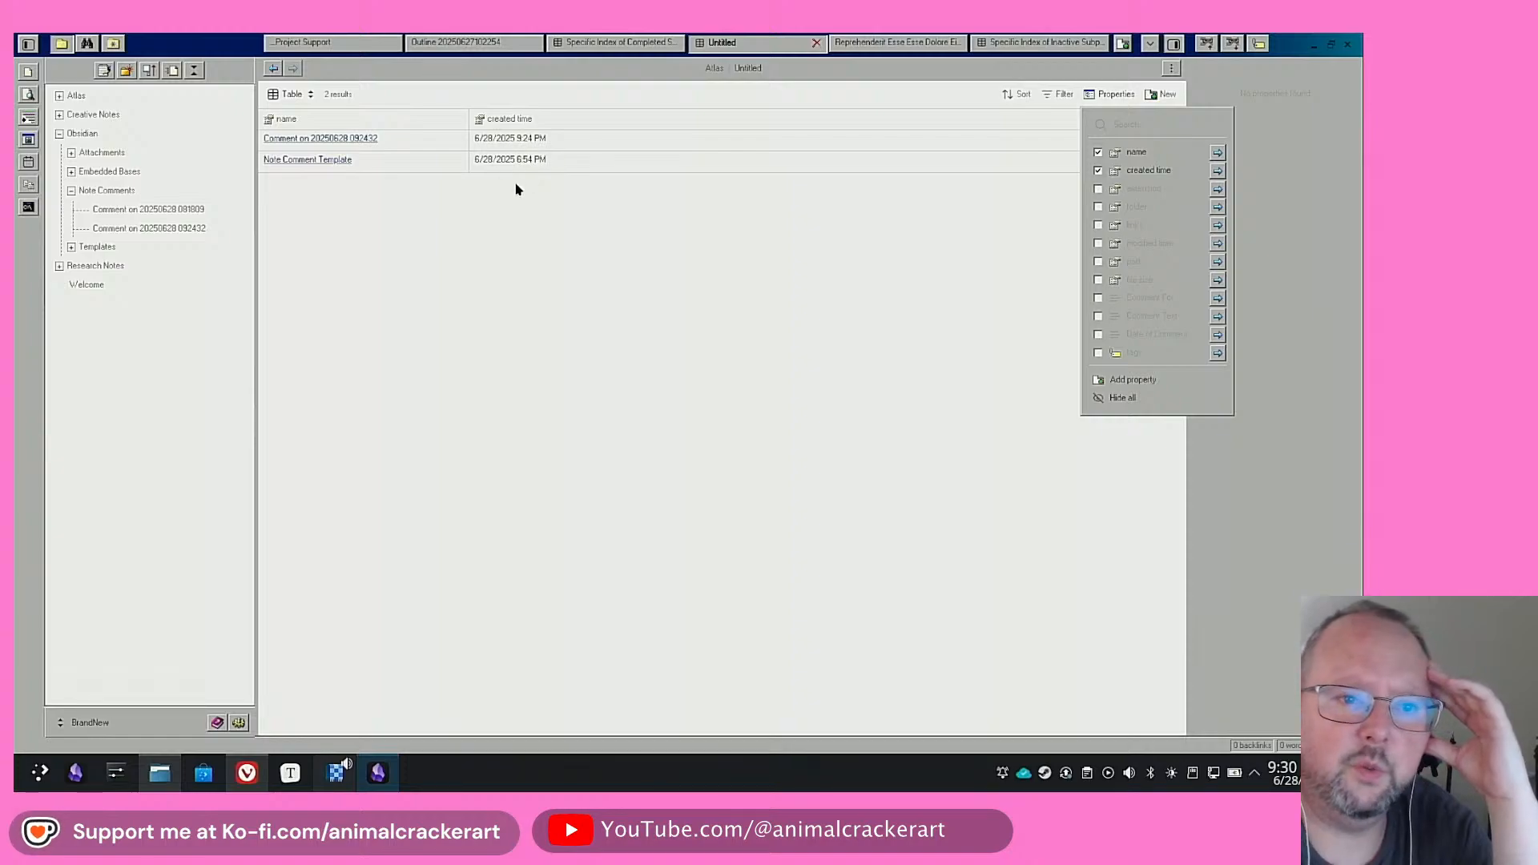
pyautogui.click(1099, 172)
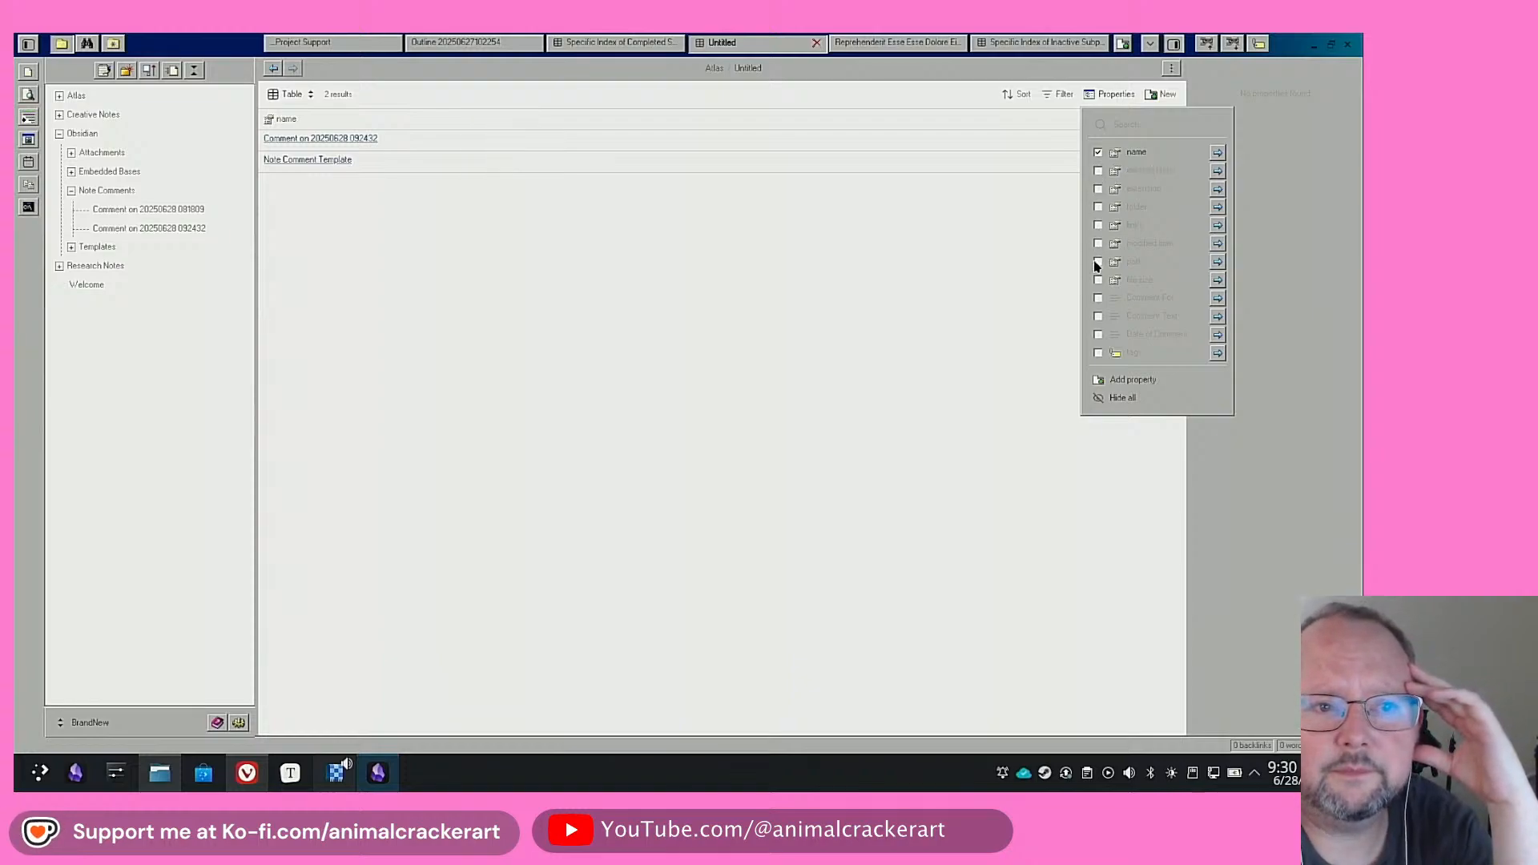
pyautogui.click(1098, 298)
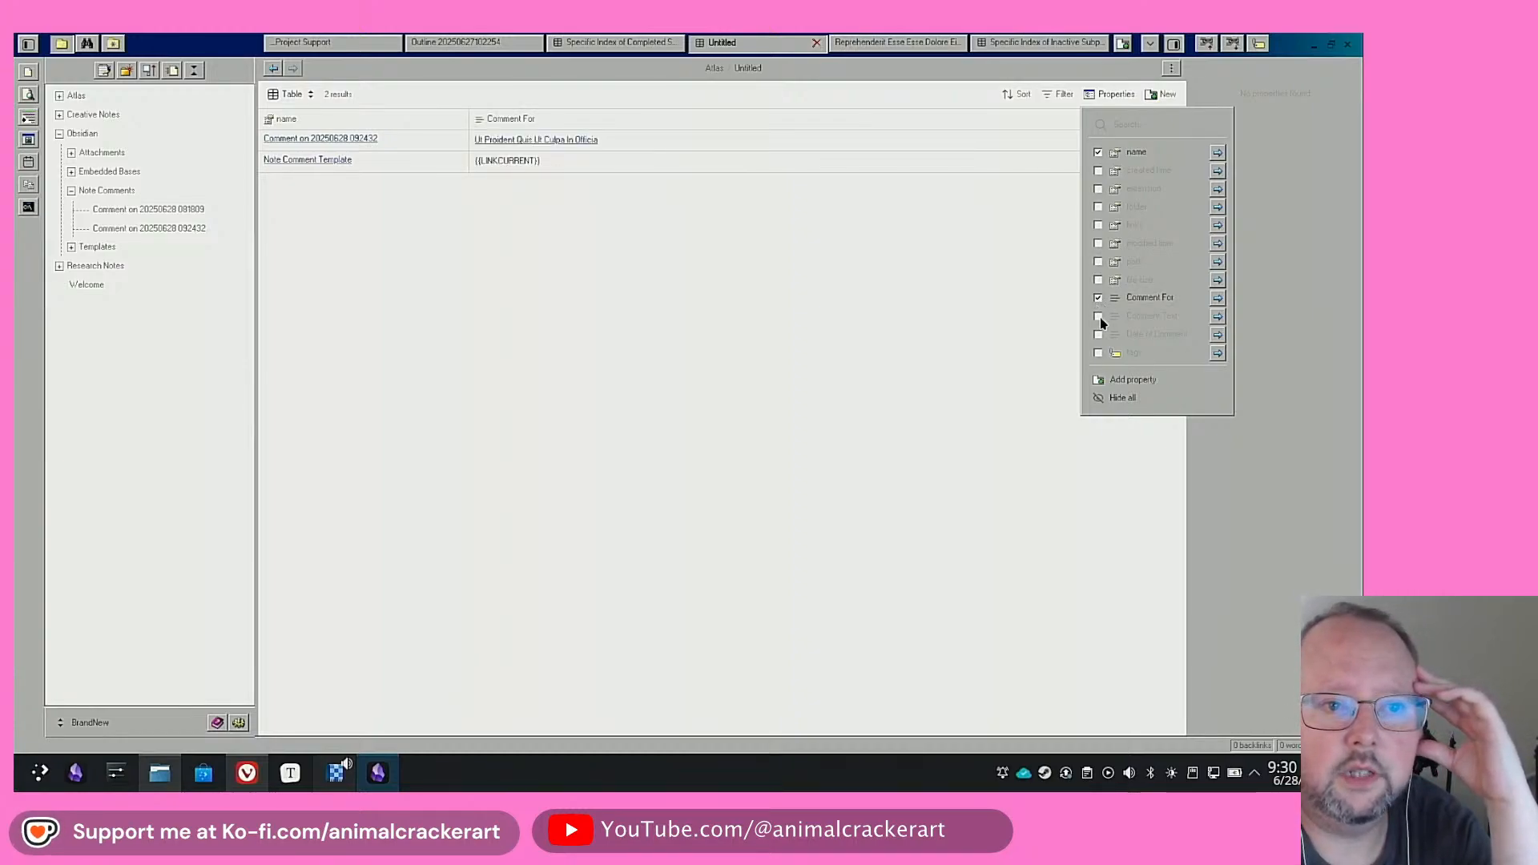
pyautogui.click(1098, 318)
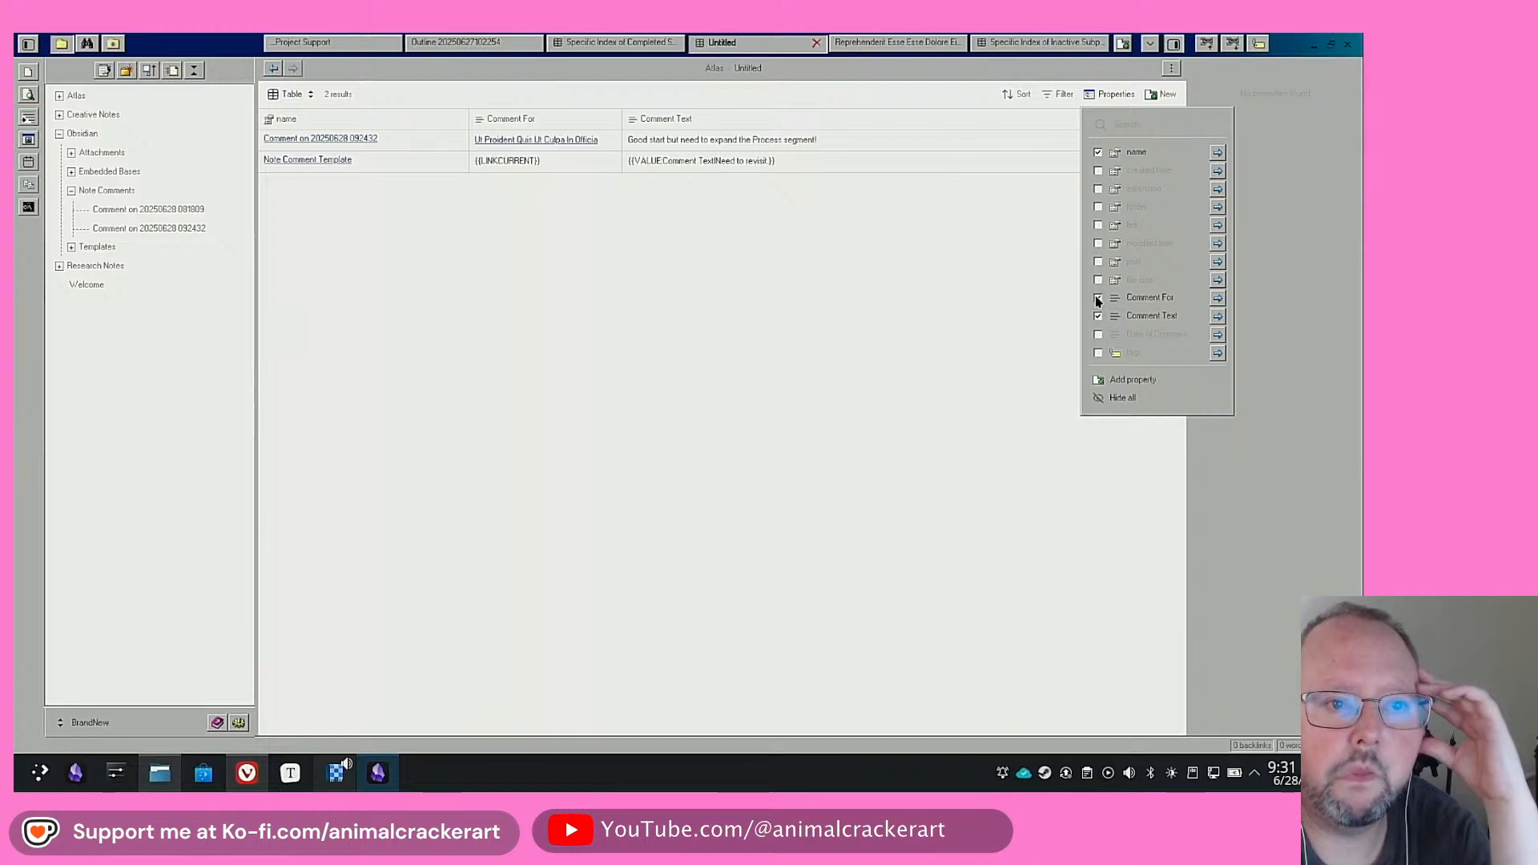
pyautogui.click(1098, 335)
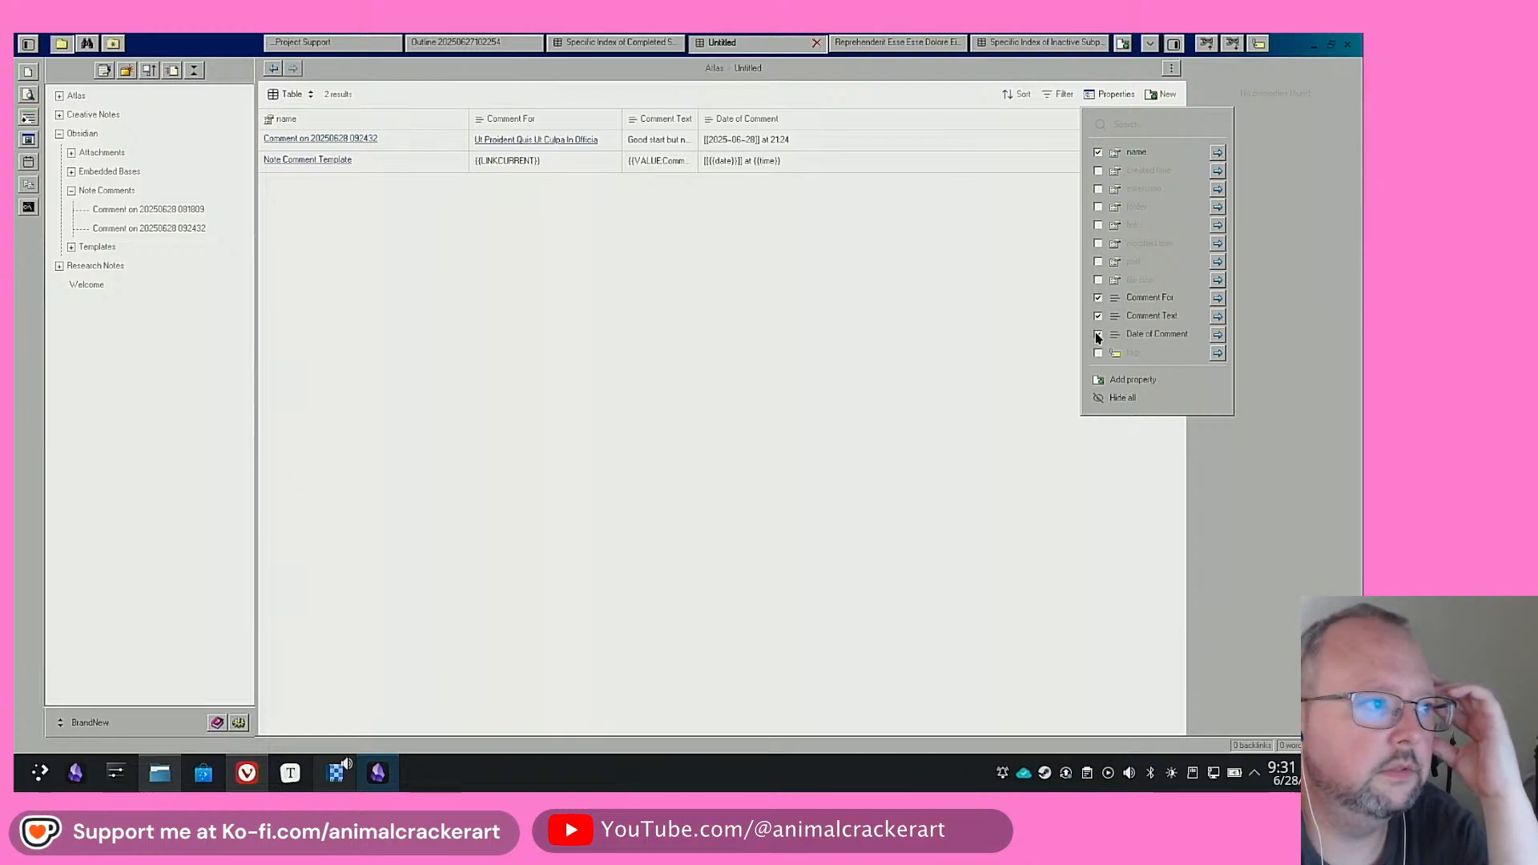
pyautogui.click(1099, 152)
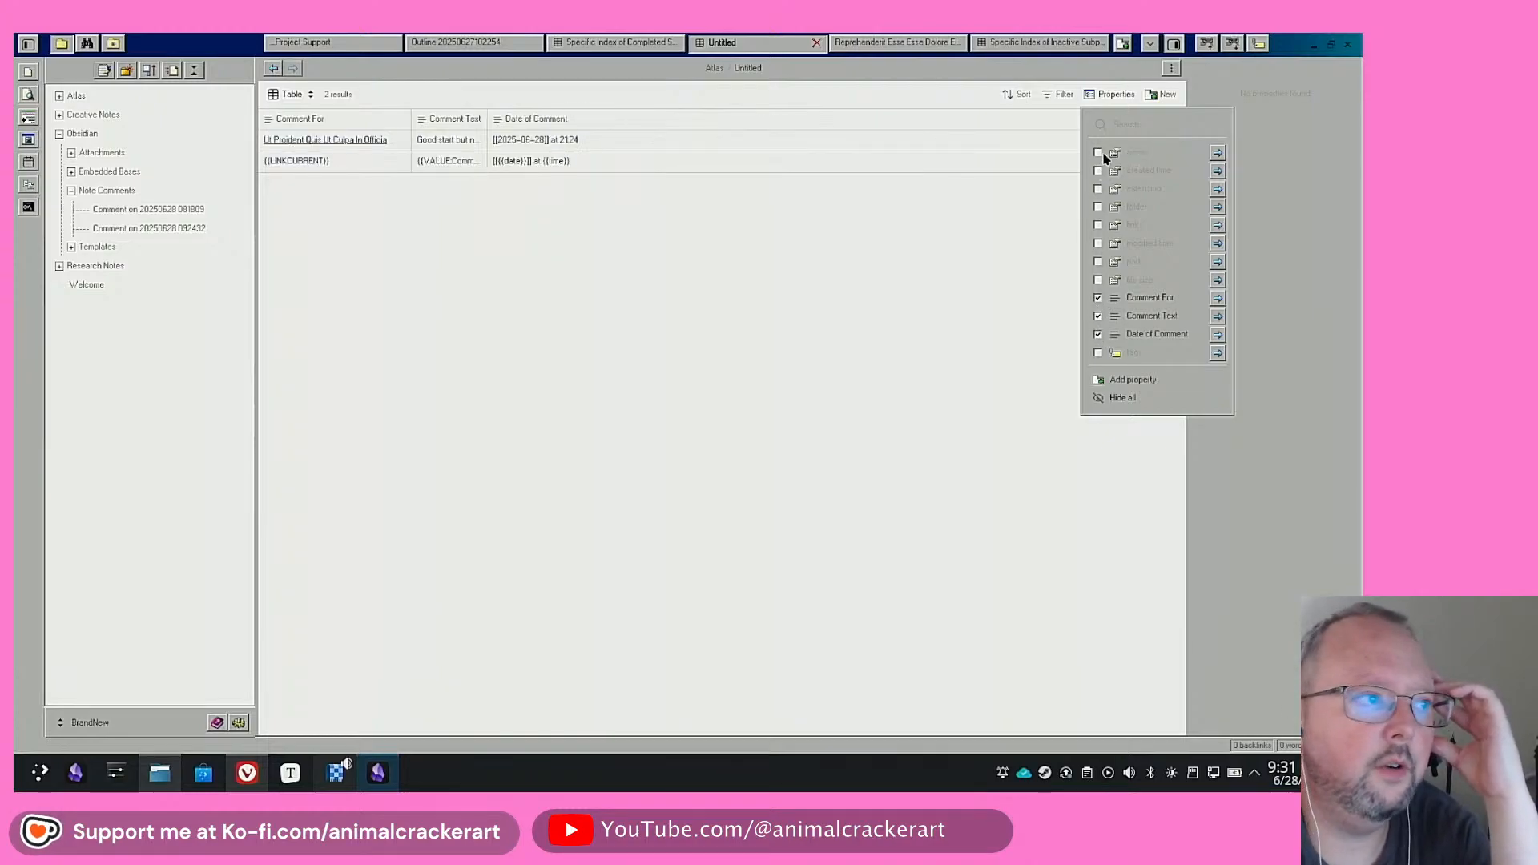
pyautogui.click(527, 263)
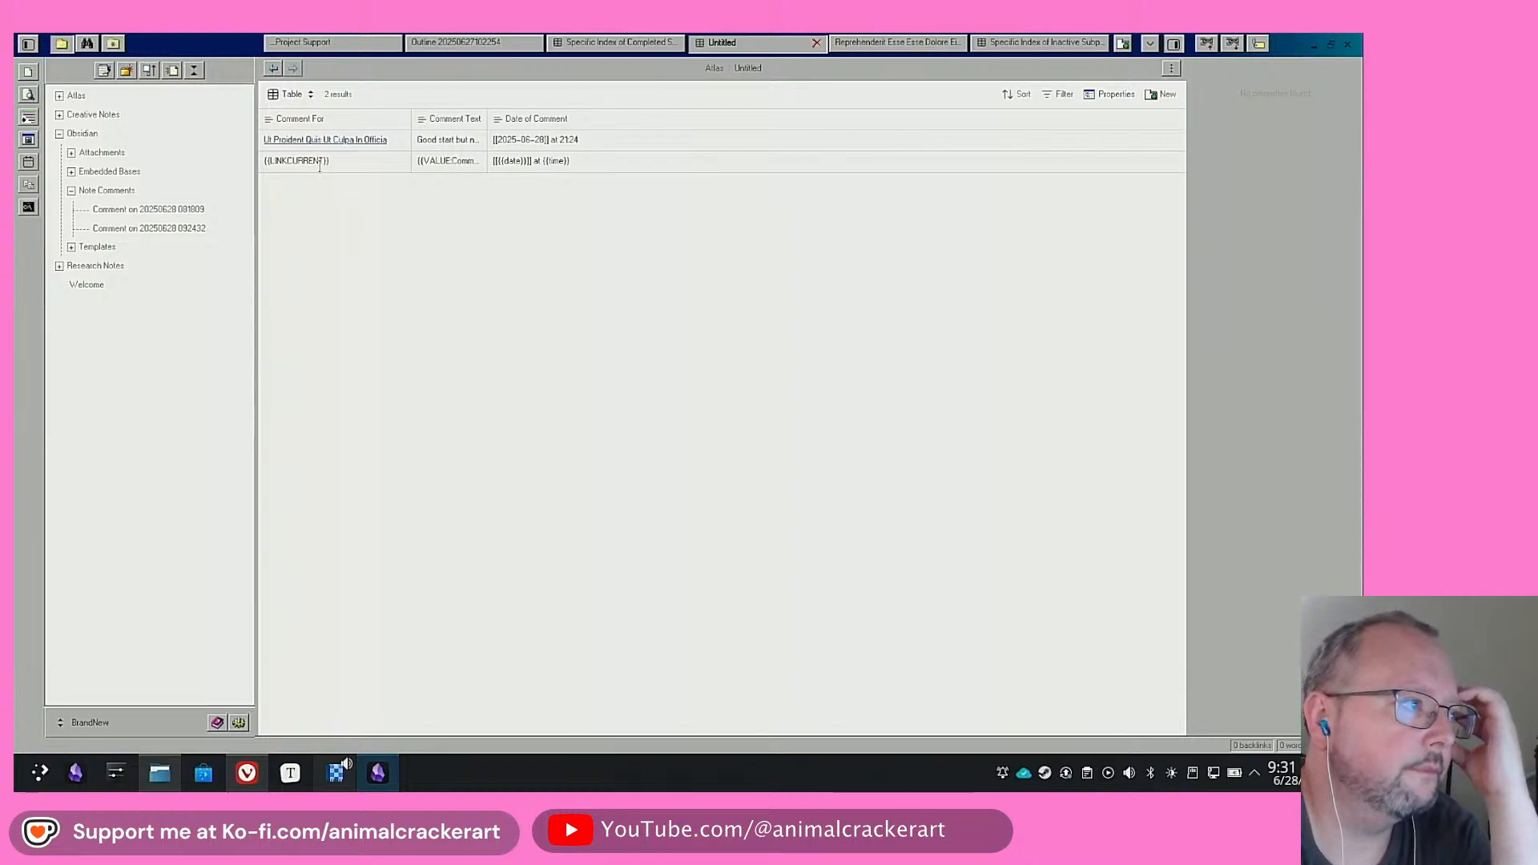
pyautogui.click(1170, 68)
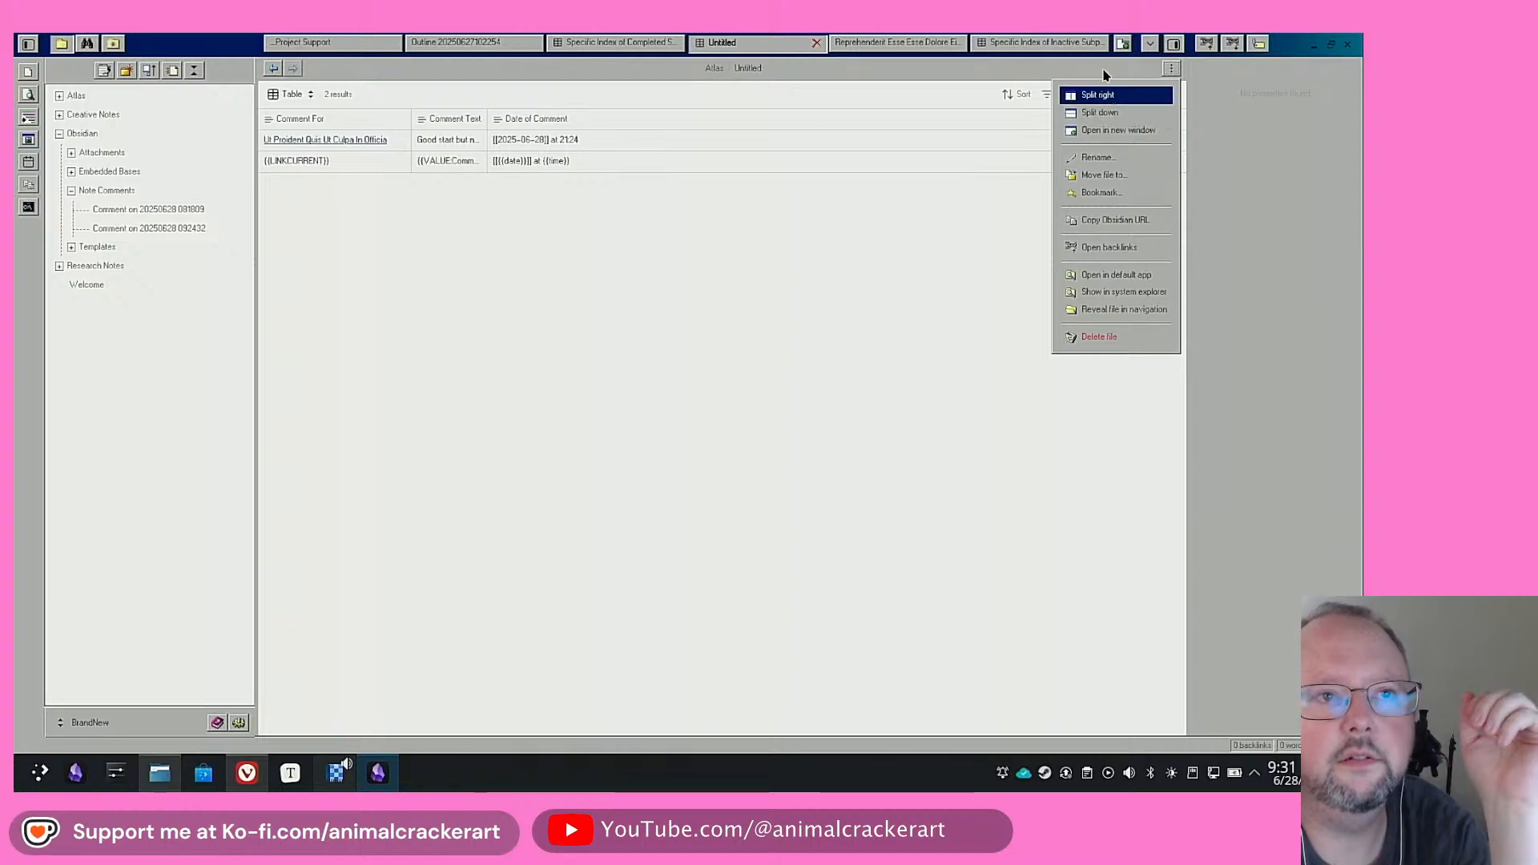
pyautogui.click(1107, 80)
pyautogui.click(1116, 94)
pyautogui.click(1059, 96)
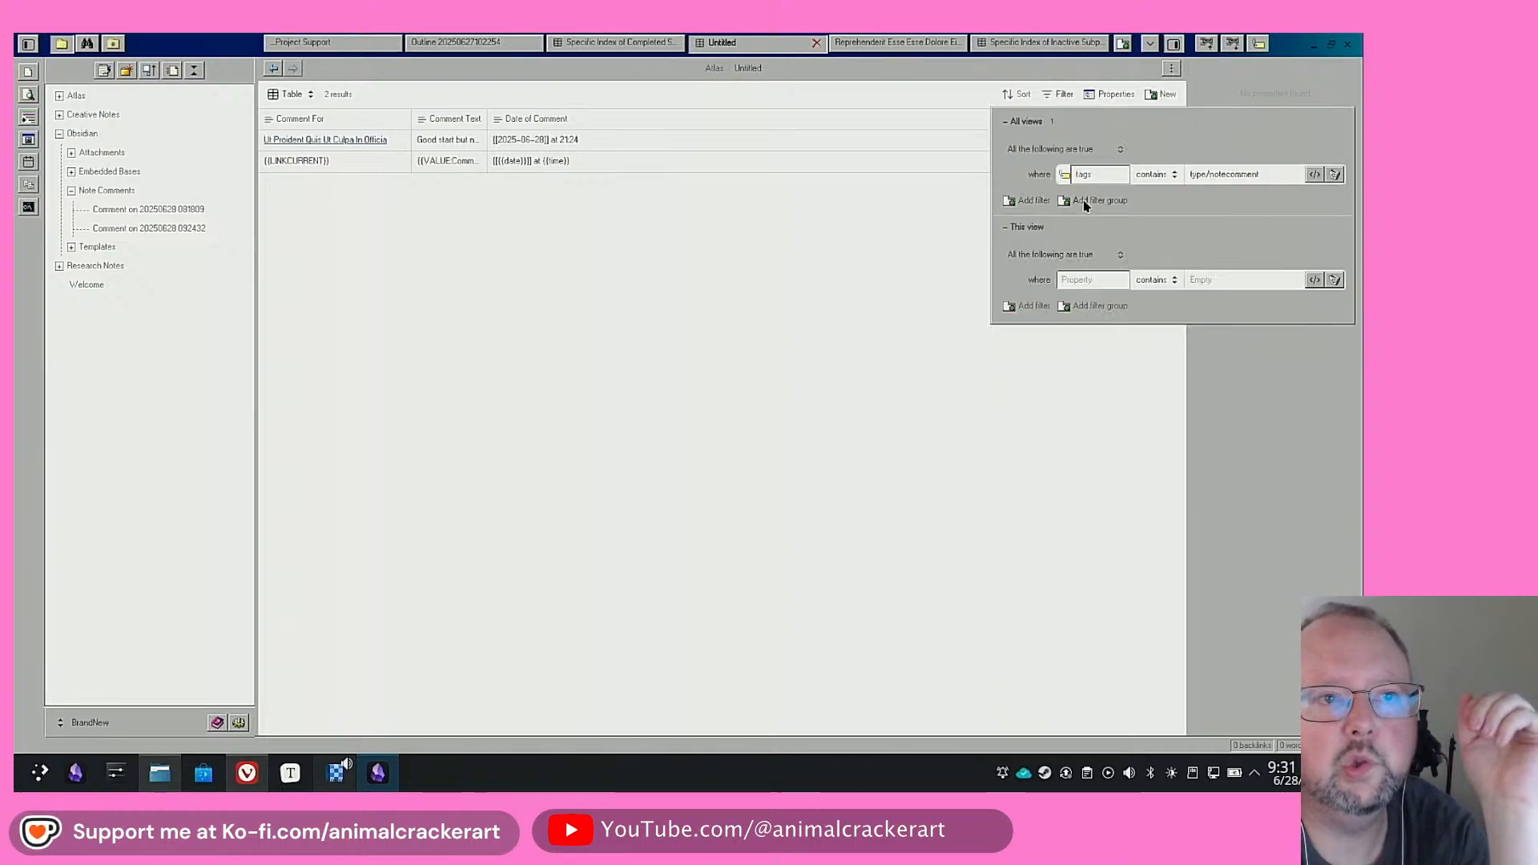
pyautogui.click(1031, 202)
pyautogui.click(1107, 250)
pyautogui.click(1158, 200)
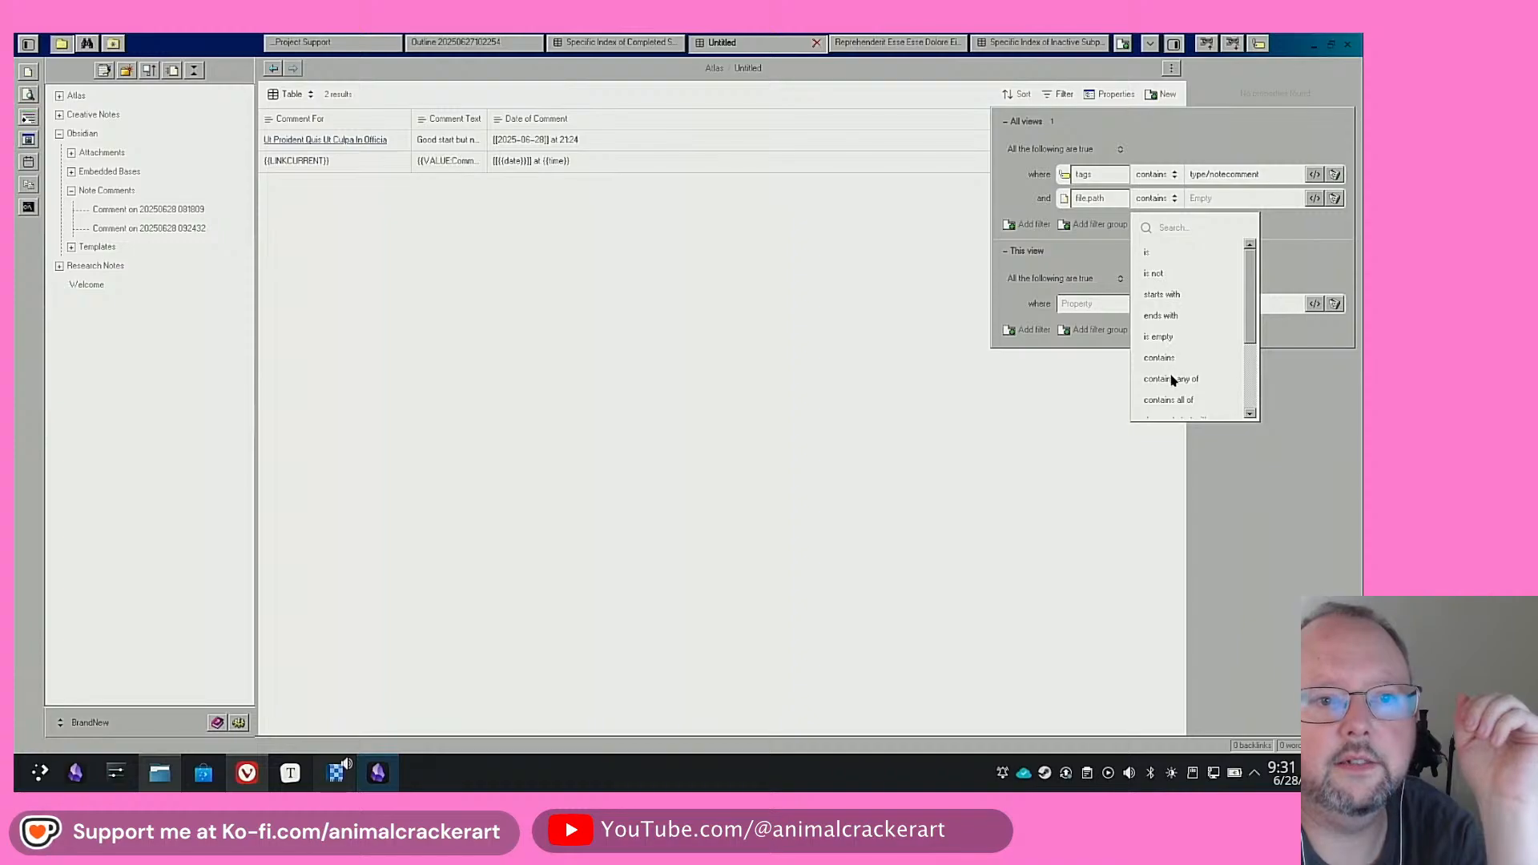
pyautogui.scroll(-1, 1171, 378)
pyautogui.scroll(-1, 1172, 377)
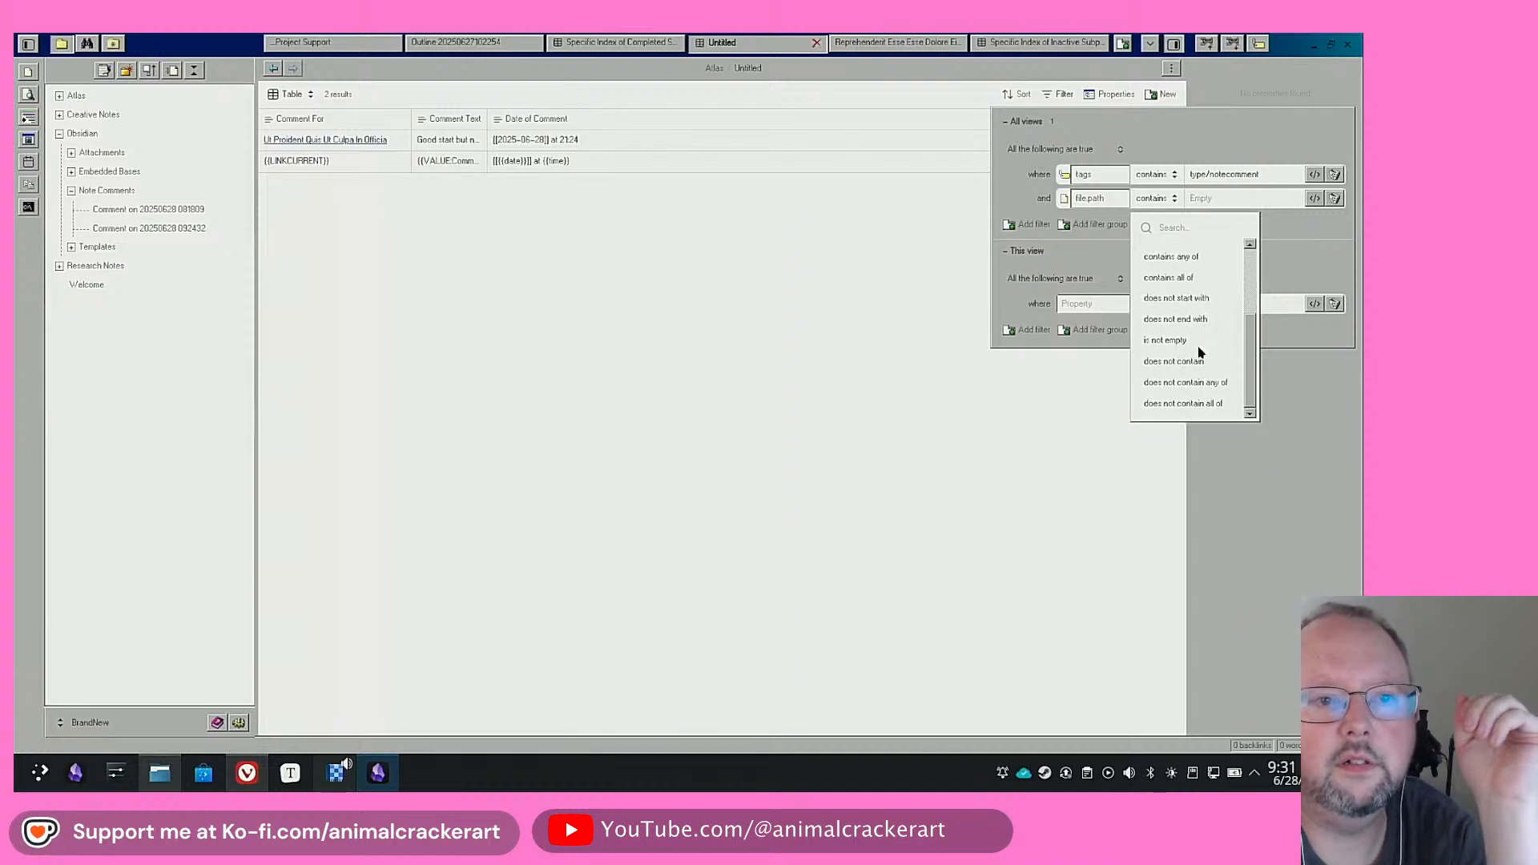
pyautogui.click(1197, 362)
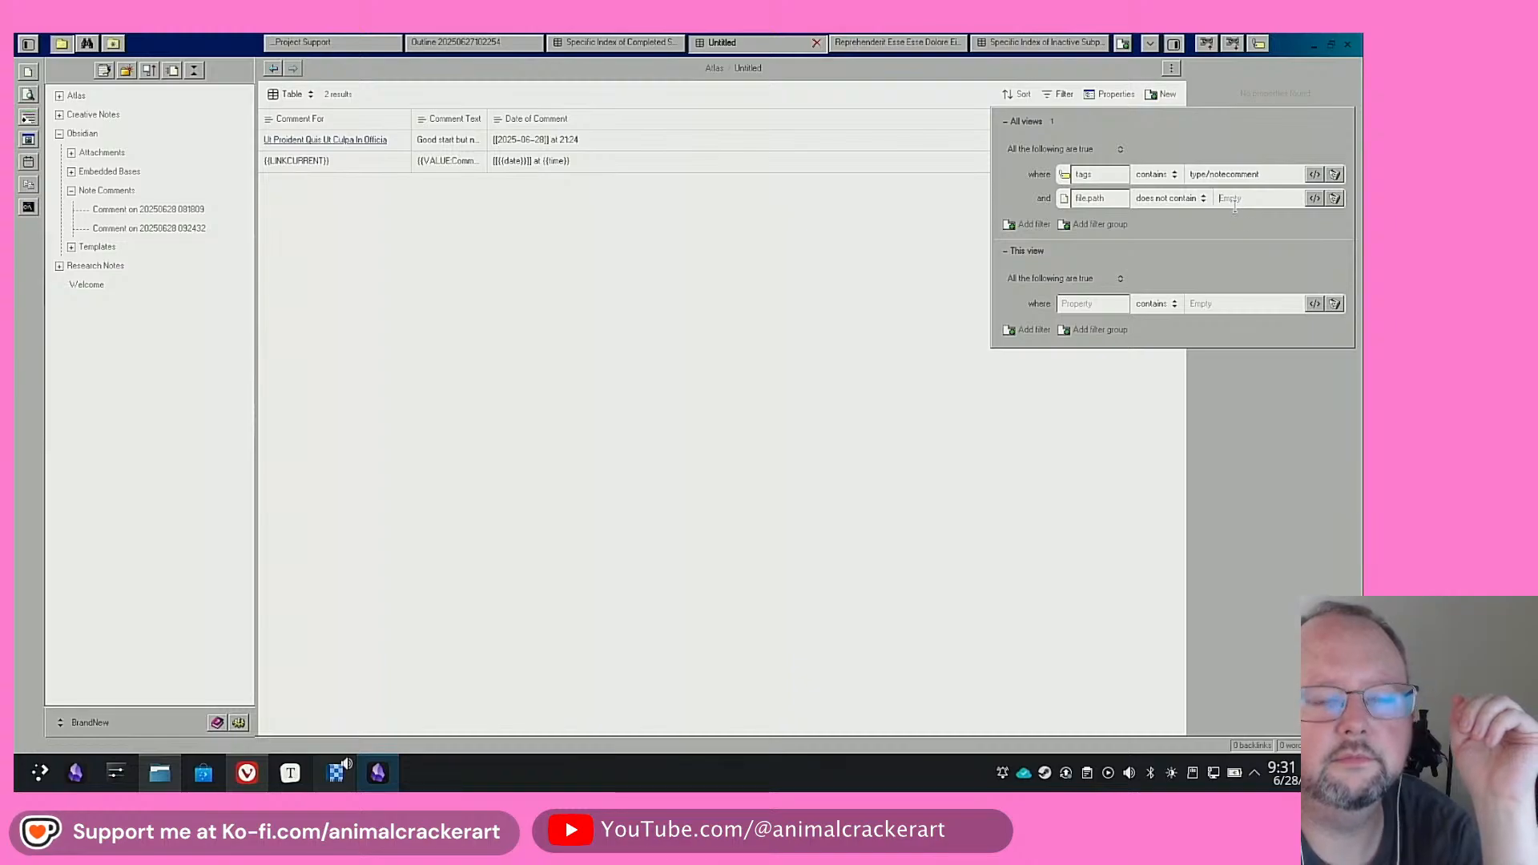
pyautogui.click(609, 345)
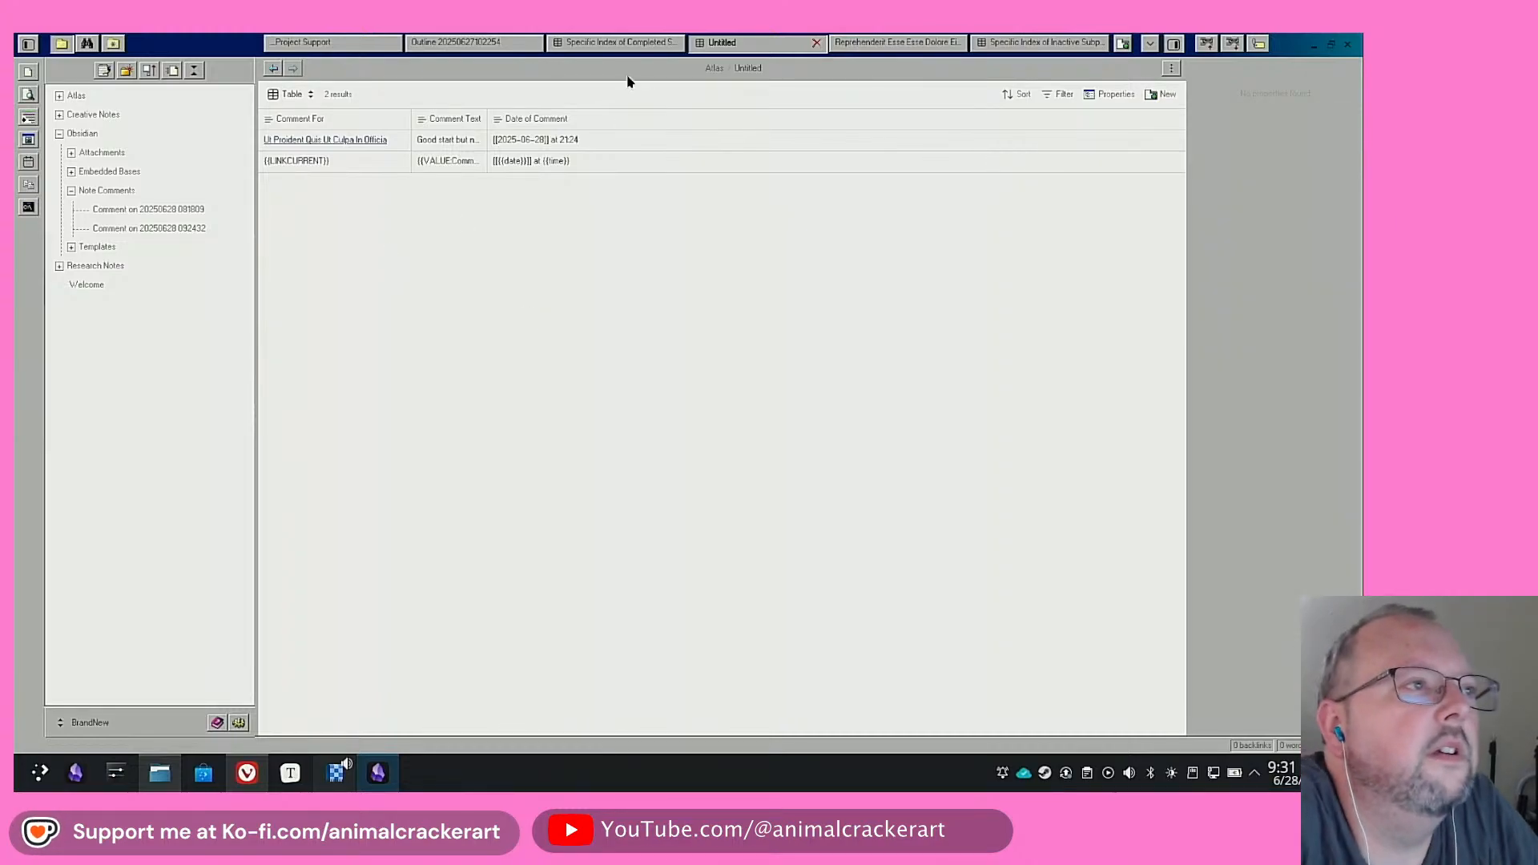
# Examine the all-views and this-view filters of the Index of All Project Groups base in the Atlas folder
pyautogui.click(587, 44)
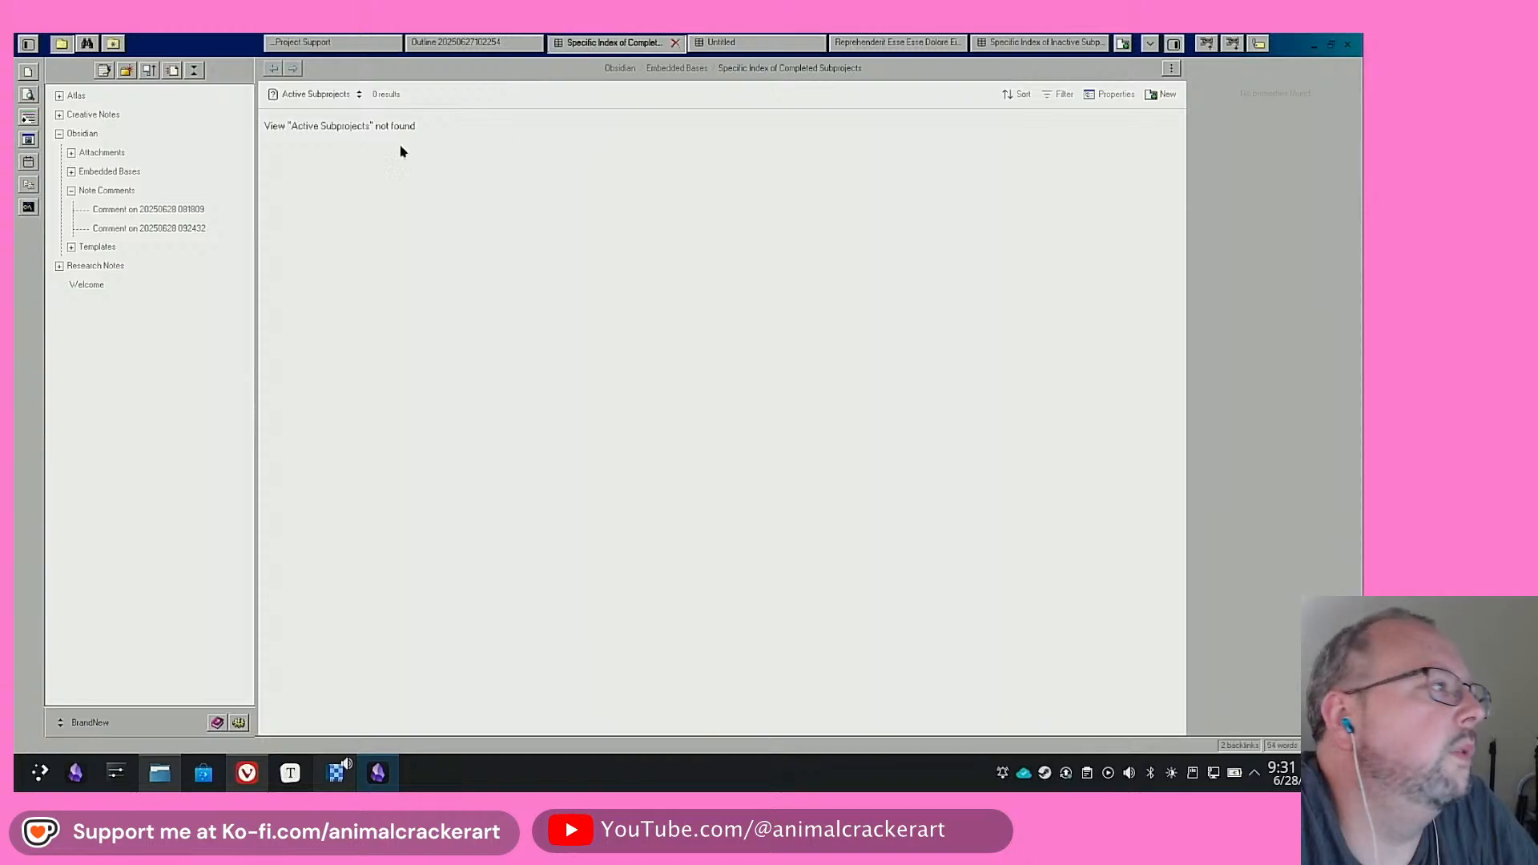
pyautogui.click(81, 97)
pyautogui.click(116, 115)
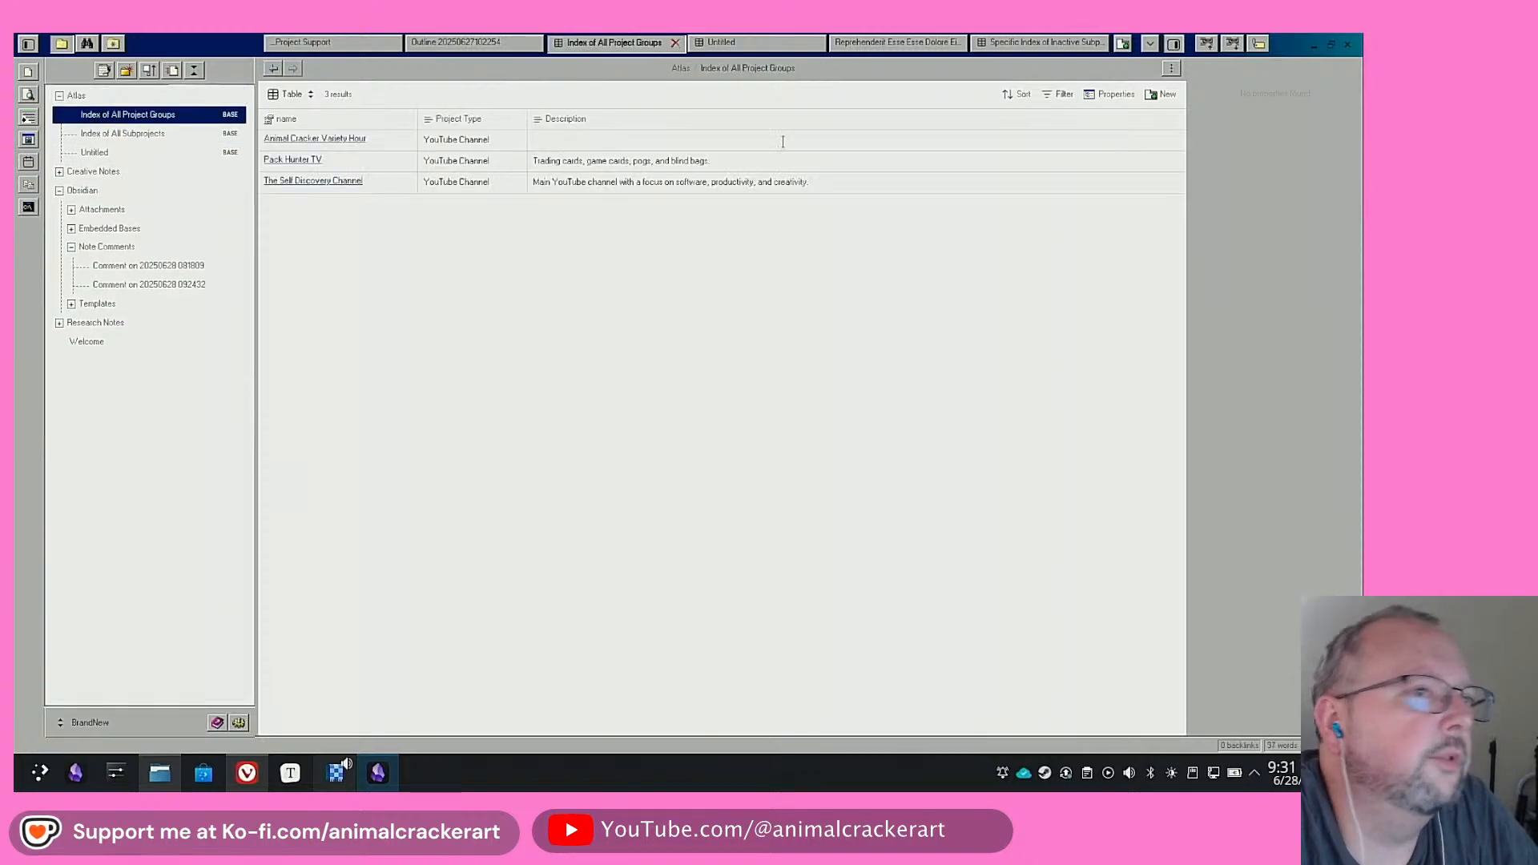
pyautogui.click(1059, 94)
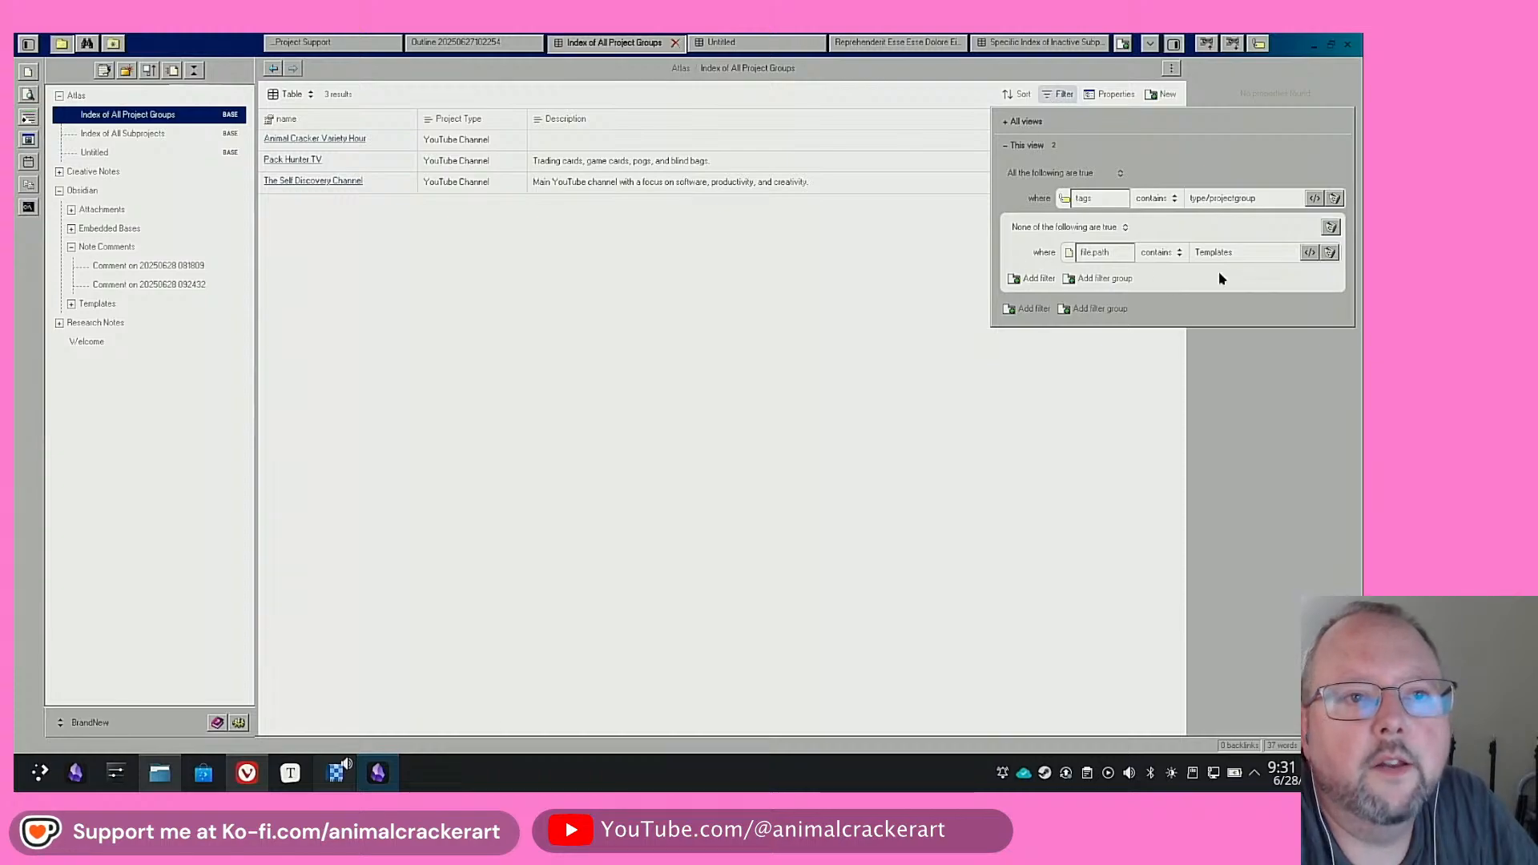
pyautogui.click(1027, 122)
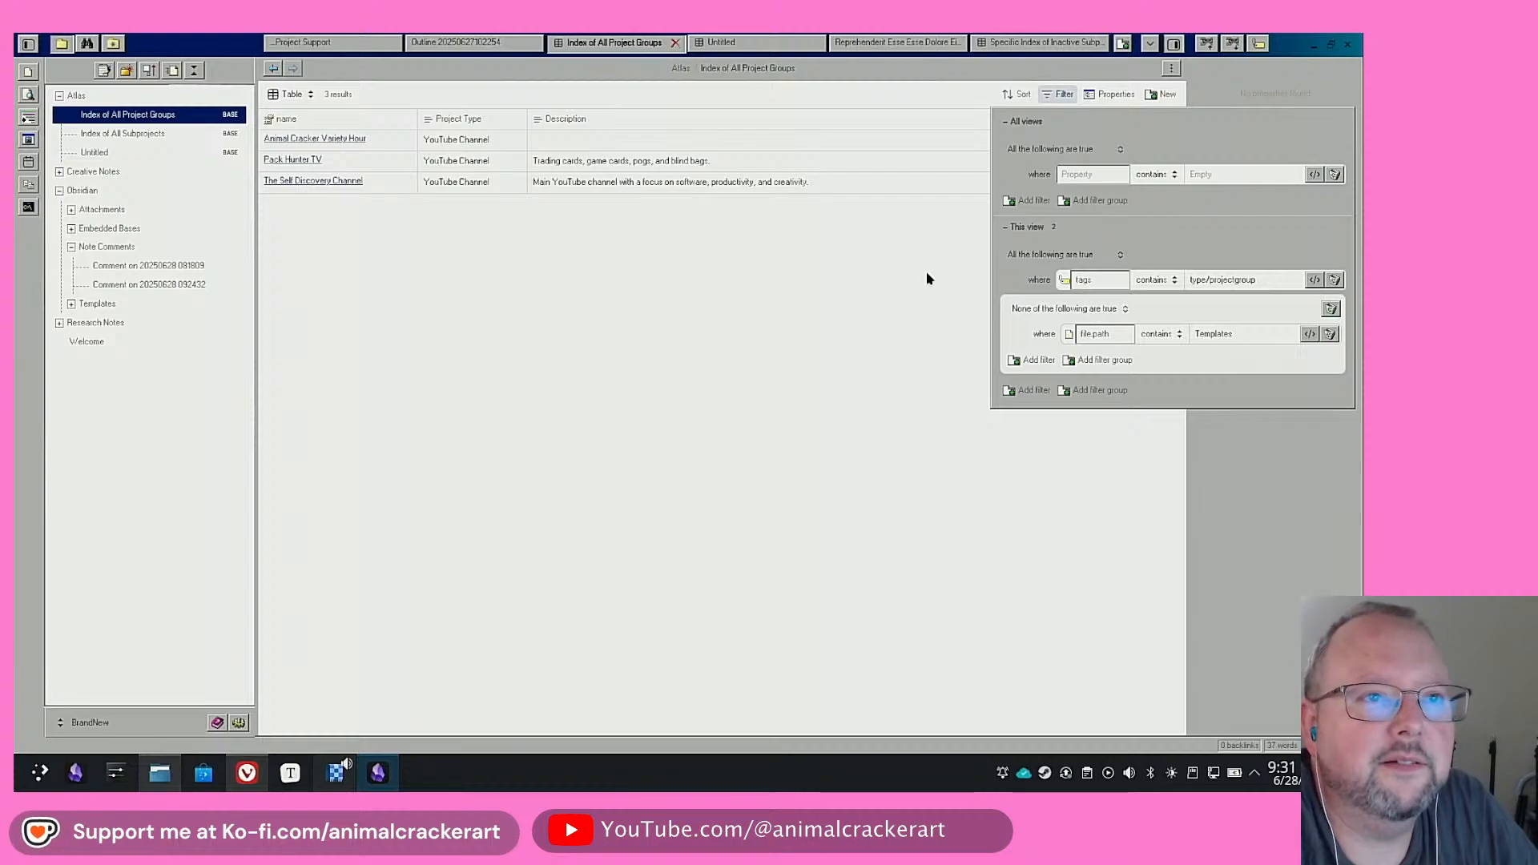
pyautogui.click(887, 302)
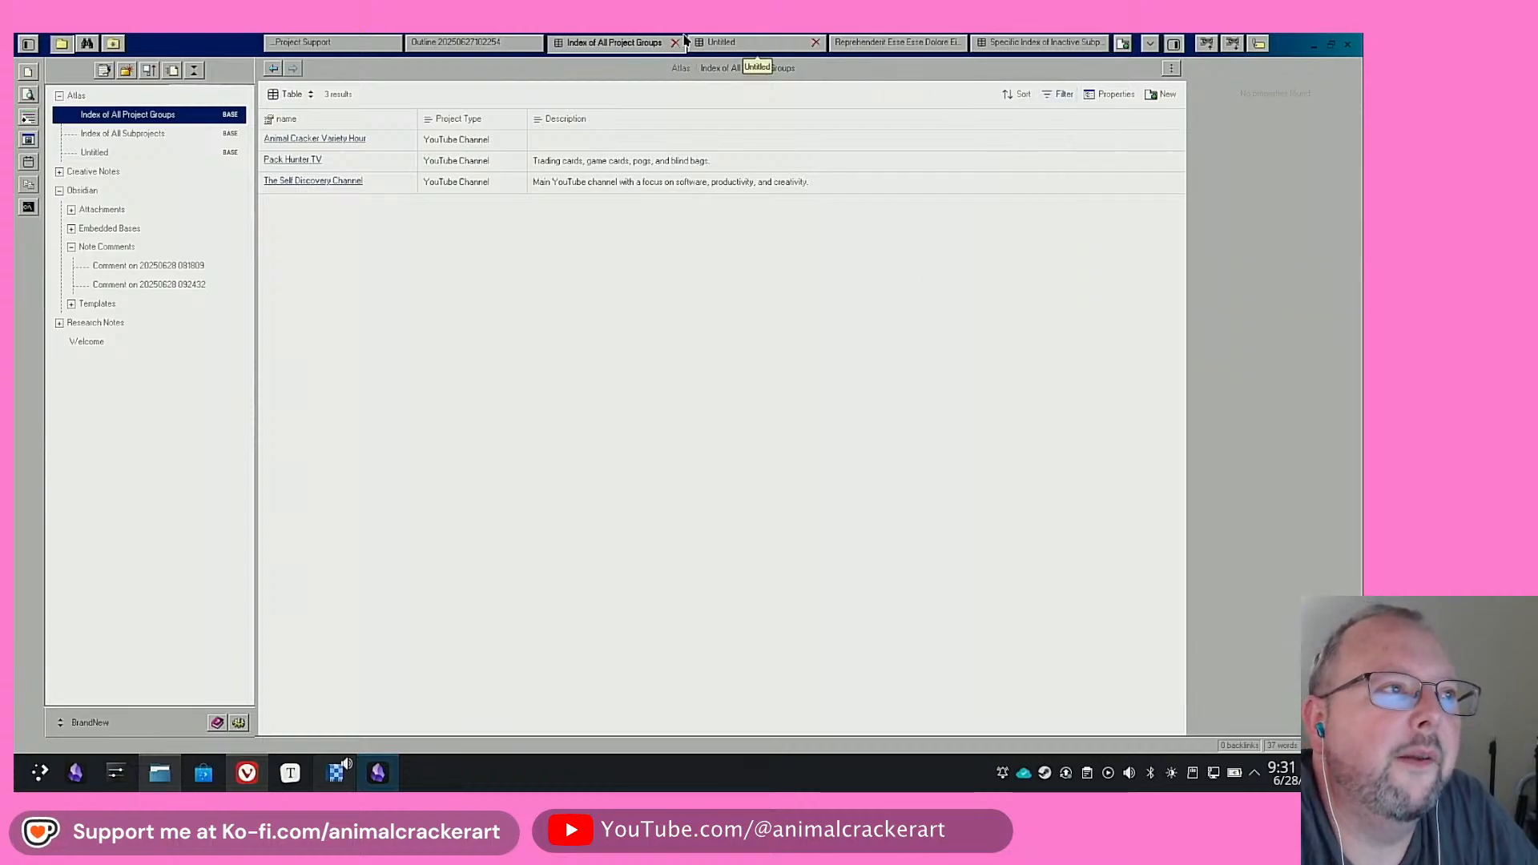
# Rename the untitled base in the Atlas folder as Index of Note Comments
pyautogui.click(443, 48)
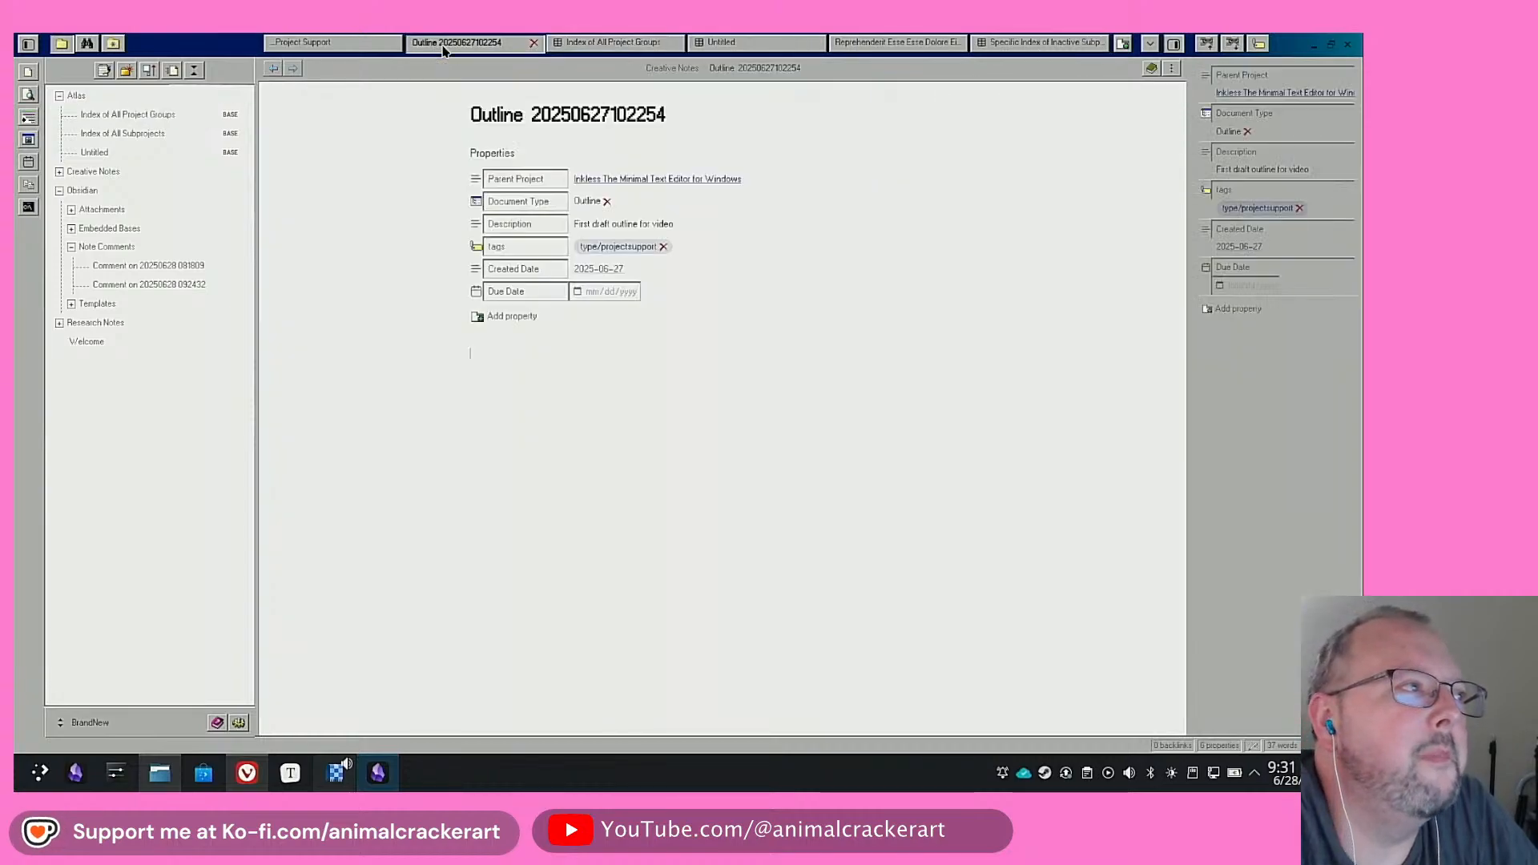
pyautogui.click(753, 48)
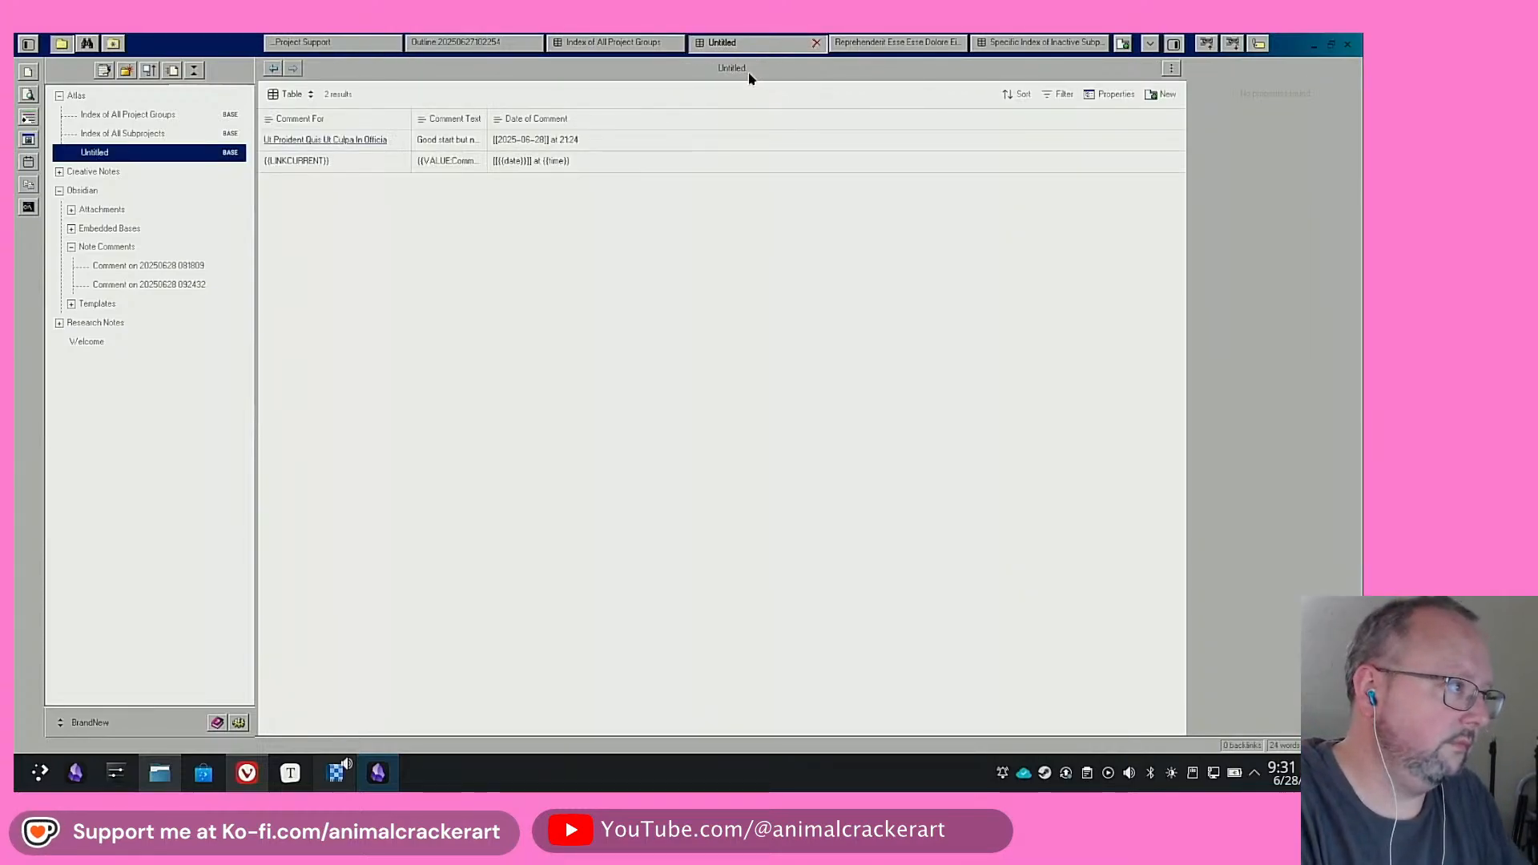
pyautogui.click(749, 71)
pyautogui.write('Index of')
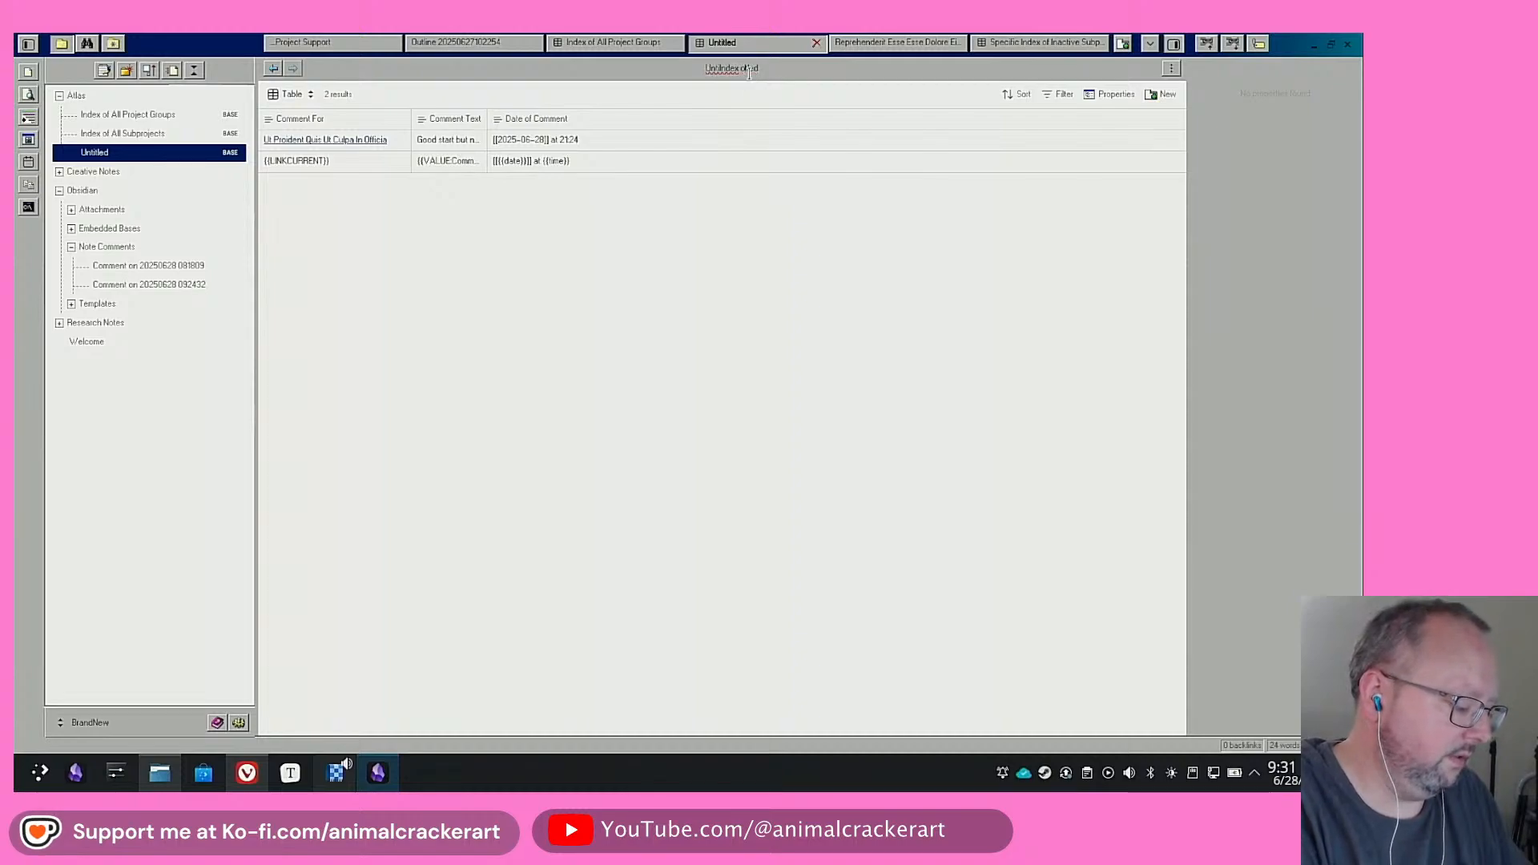
pyautogui.write(' Note Comment')
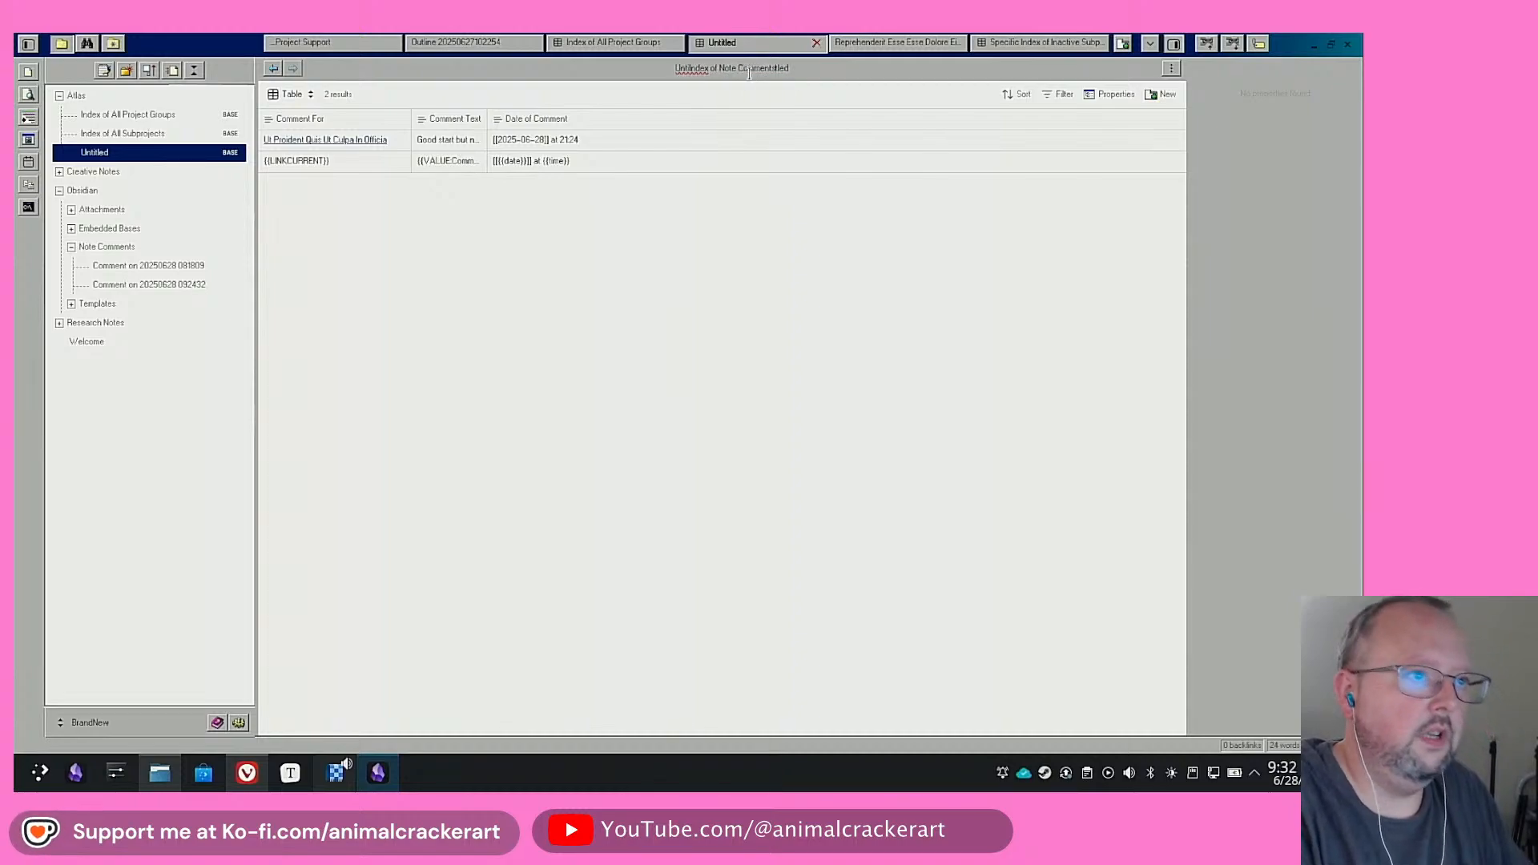
pyautogui.press('Home')
pyautogui.press('Delete')
pyautogui.press('Delete')
pyautogui.press('Delete')
pyautogui.press('Delete')
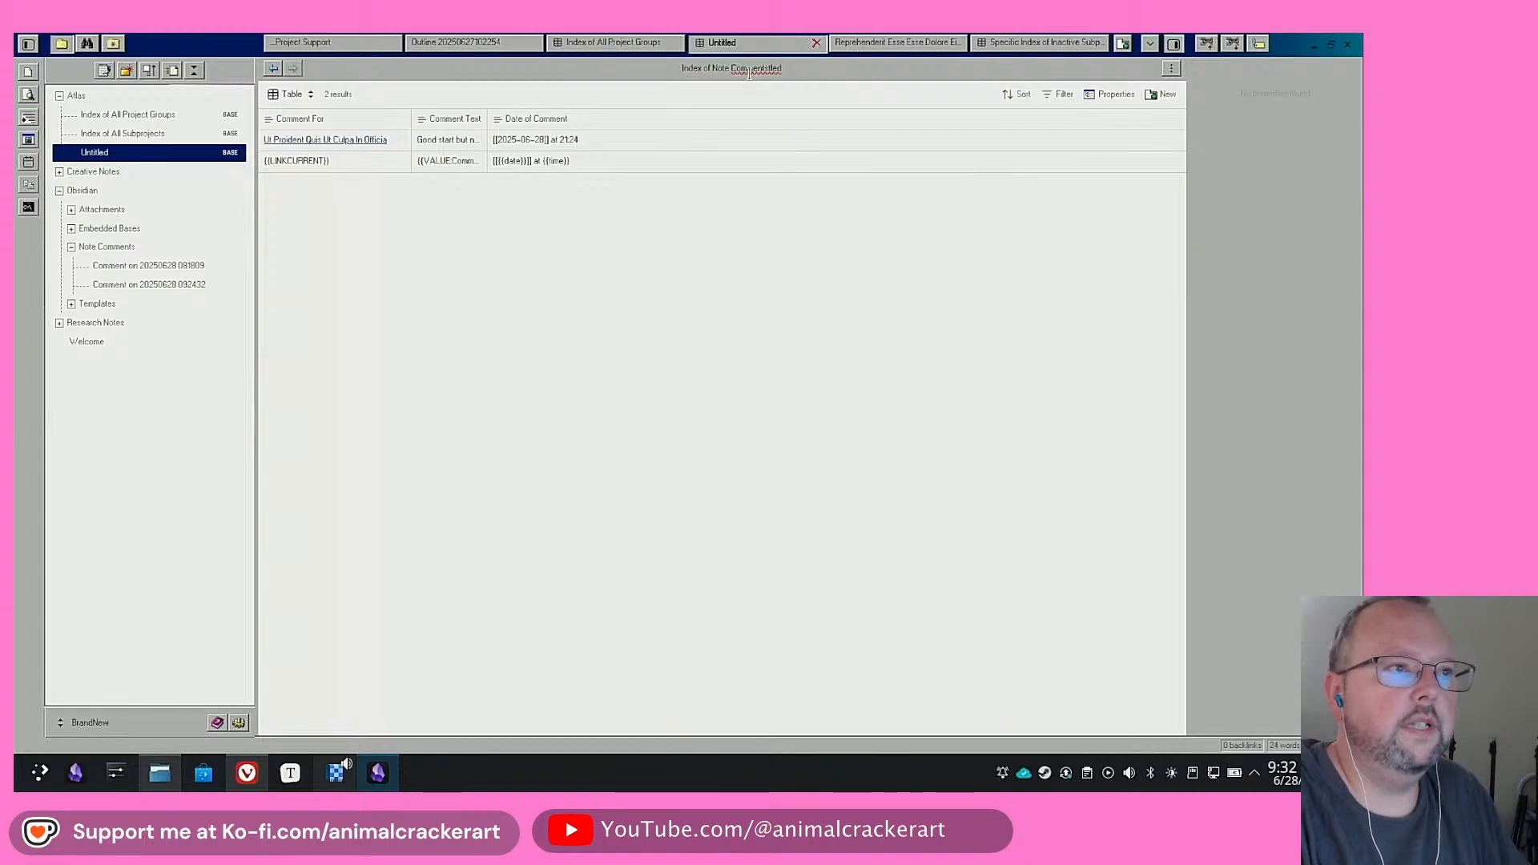
pyautogui.press('End')
pyautogui.press('BackSpace')
pyautogui.press('BackSpace')
pyautogui.press('BackSpace')
pyautogui.press('BackSpace')
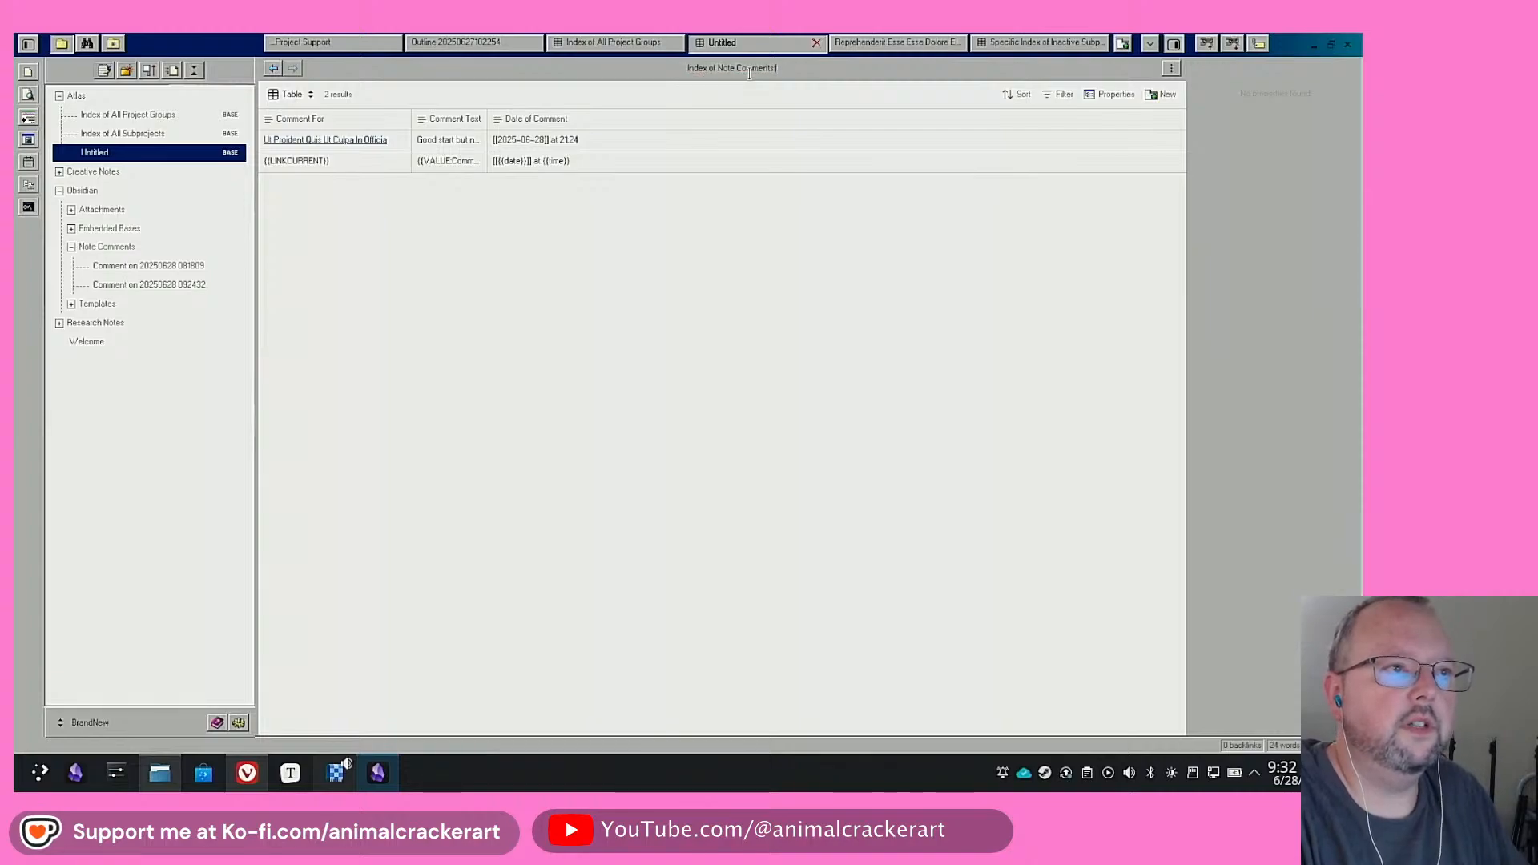
pyautogui.press('Return')
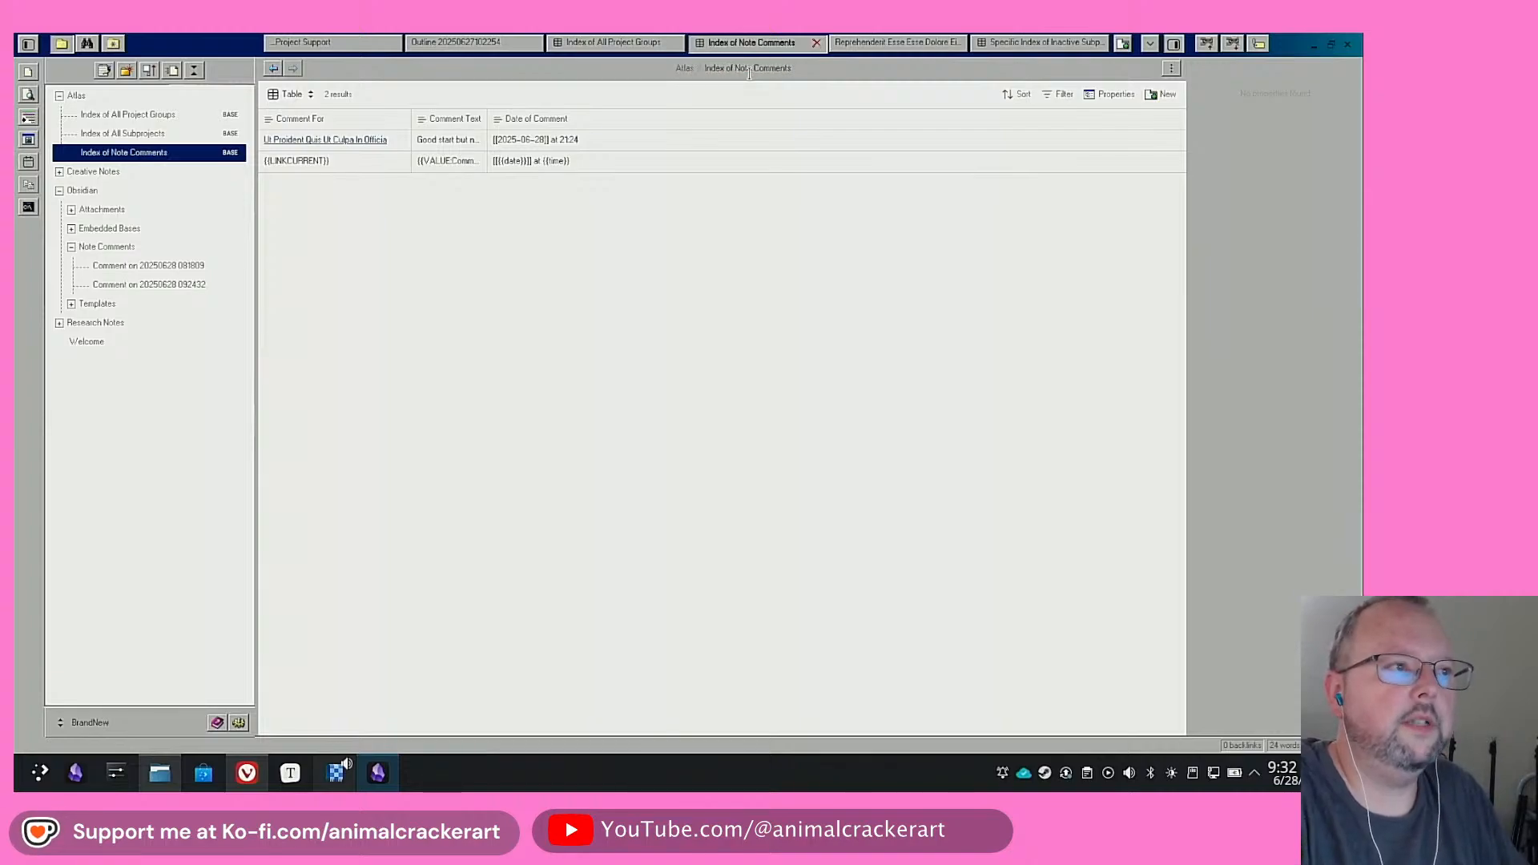
# Add an all-views filter to Index of Note Comments requiring that the file path does not contain Templates
pyautogui.click(1062, 94)
pyautogui.click(1030, 200)
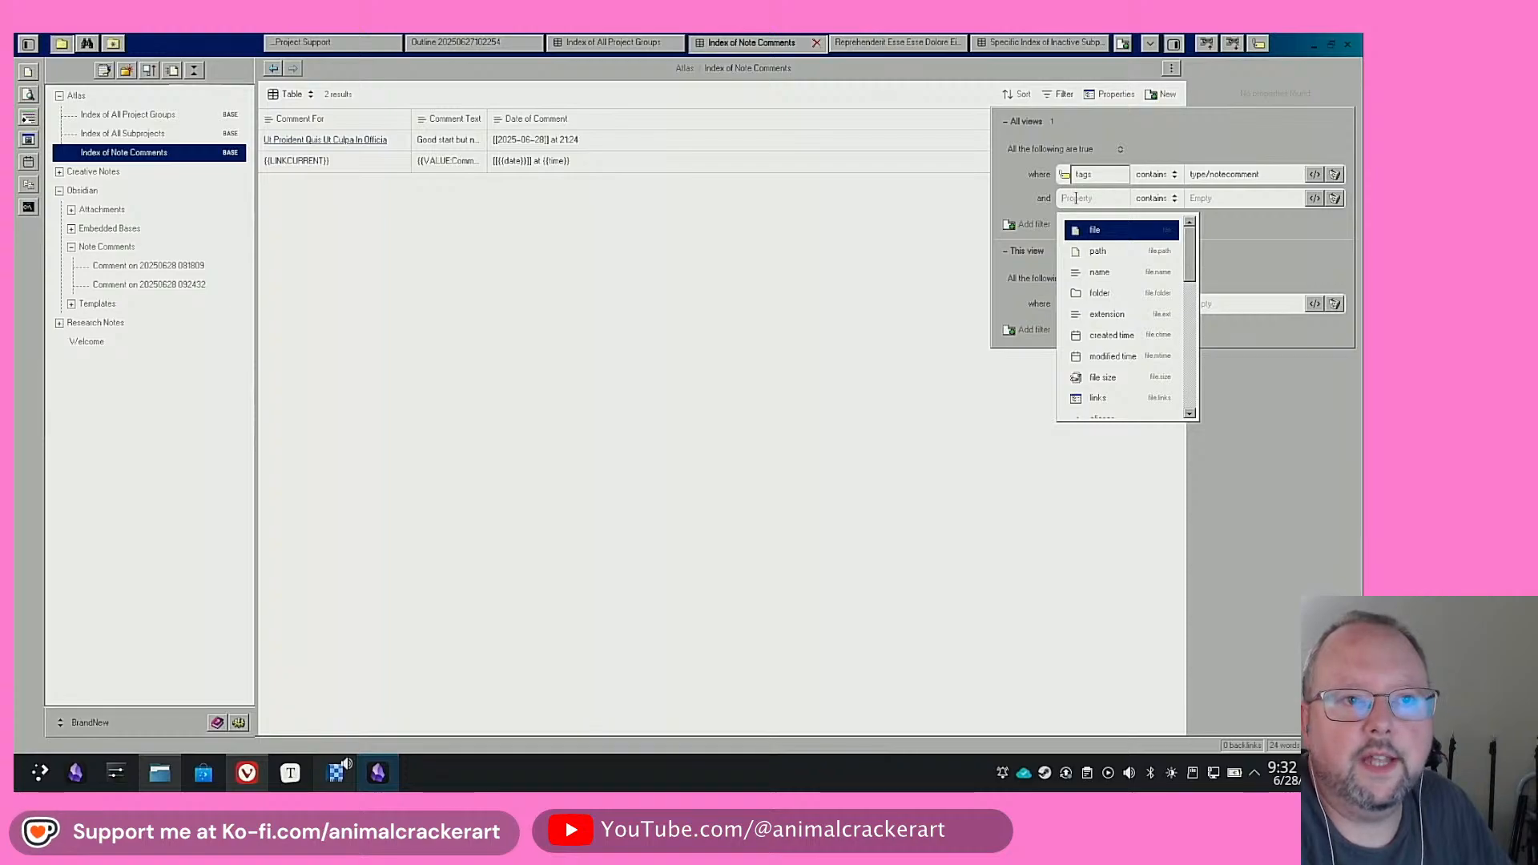
pyautogui.click(1097, 250)
pyautogui.click(1154, 200)
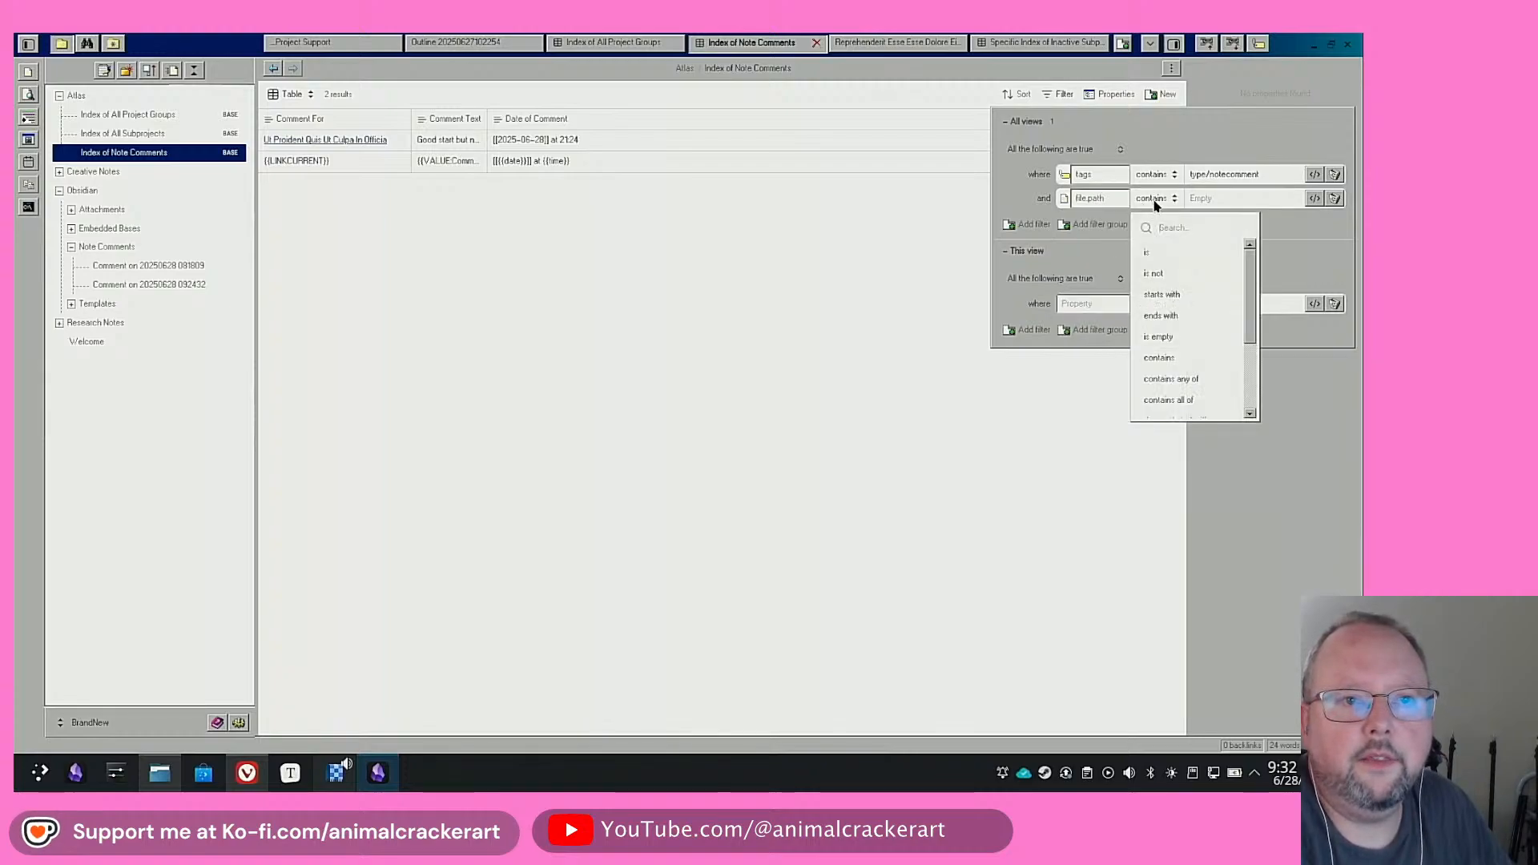
pyautogui.scroll(-3, 1196, 338)
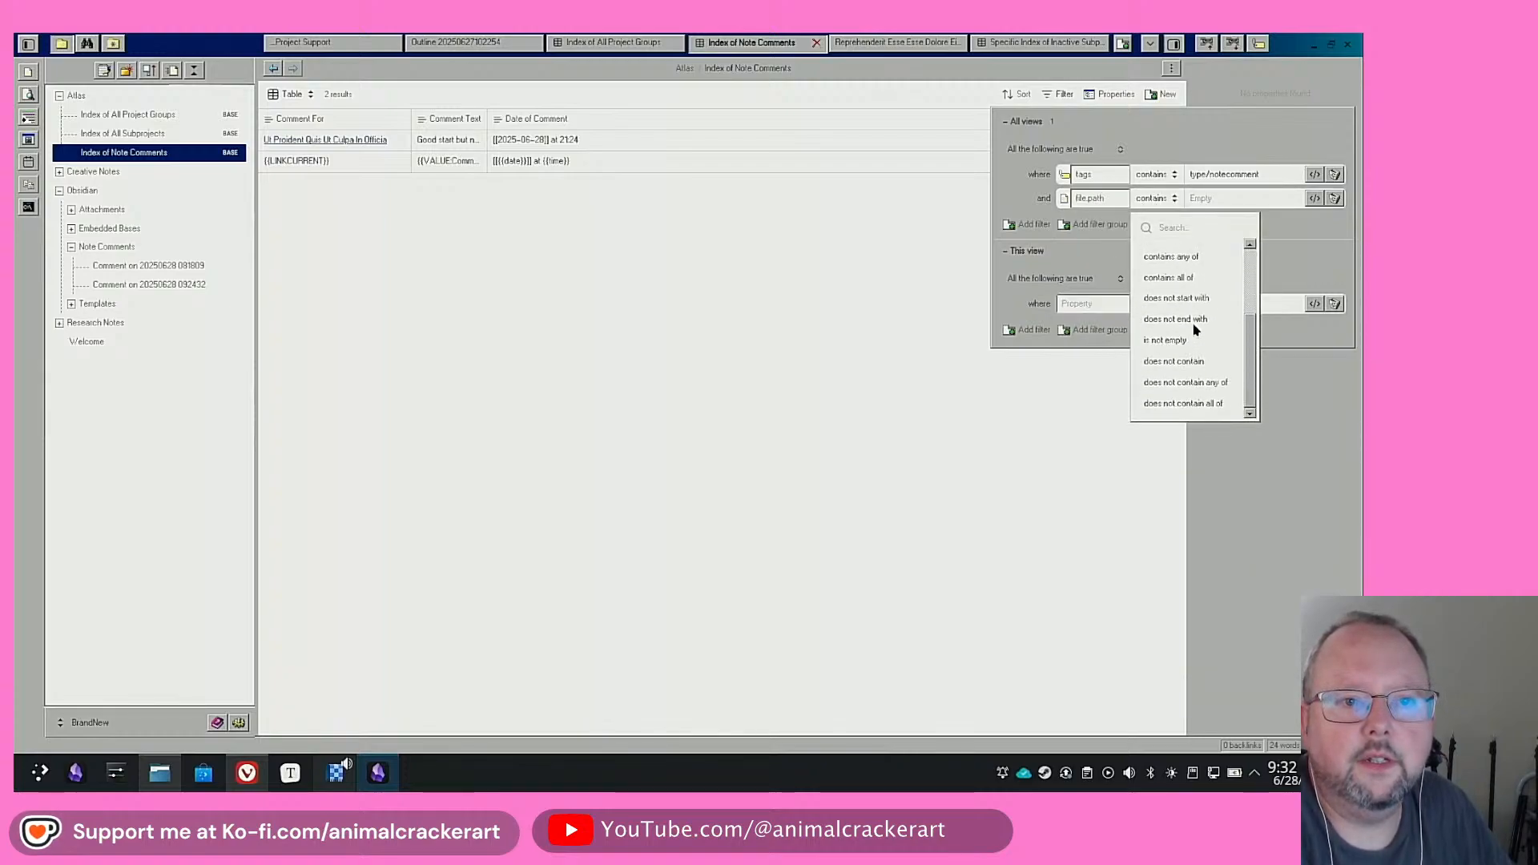
pyautogui.click(1191, 362)
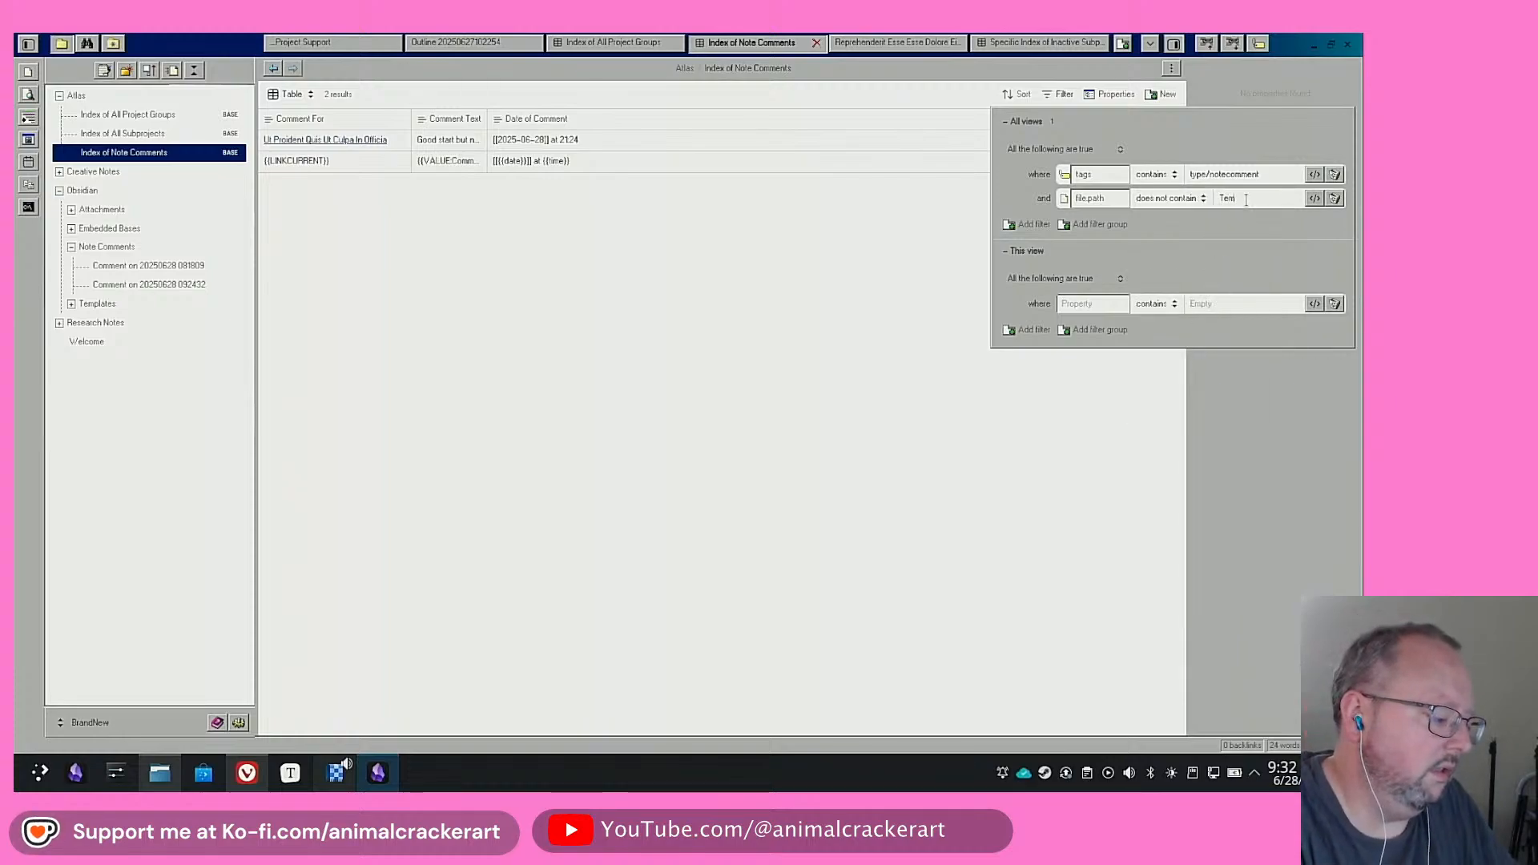
pyautogui.click(1246, 201)
pyautogui.write('Templates')
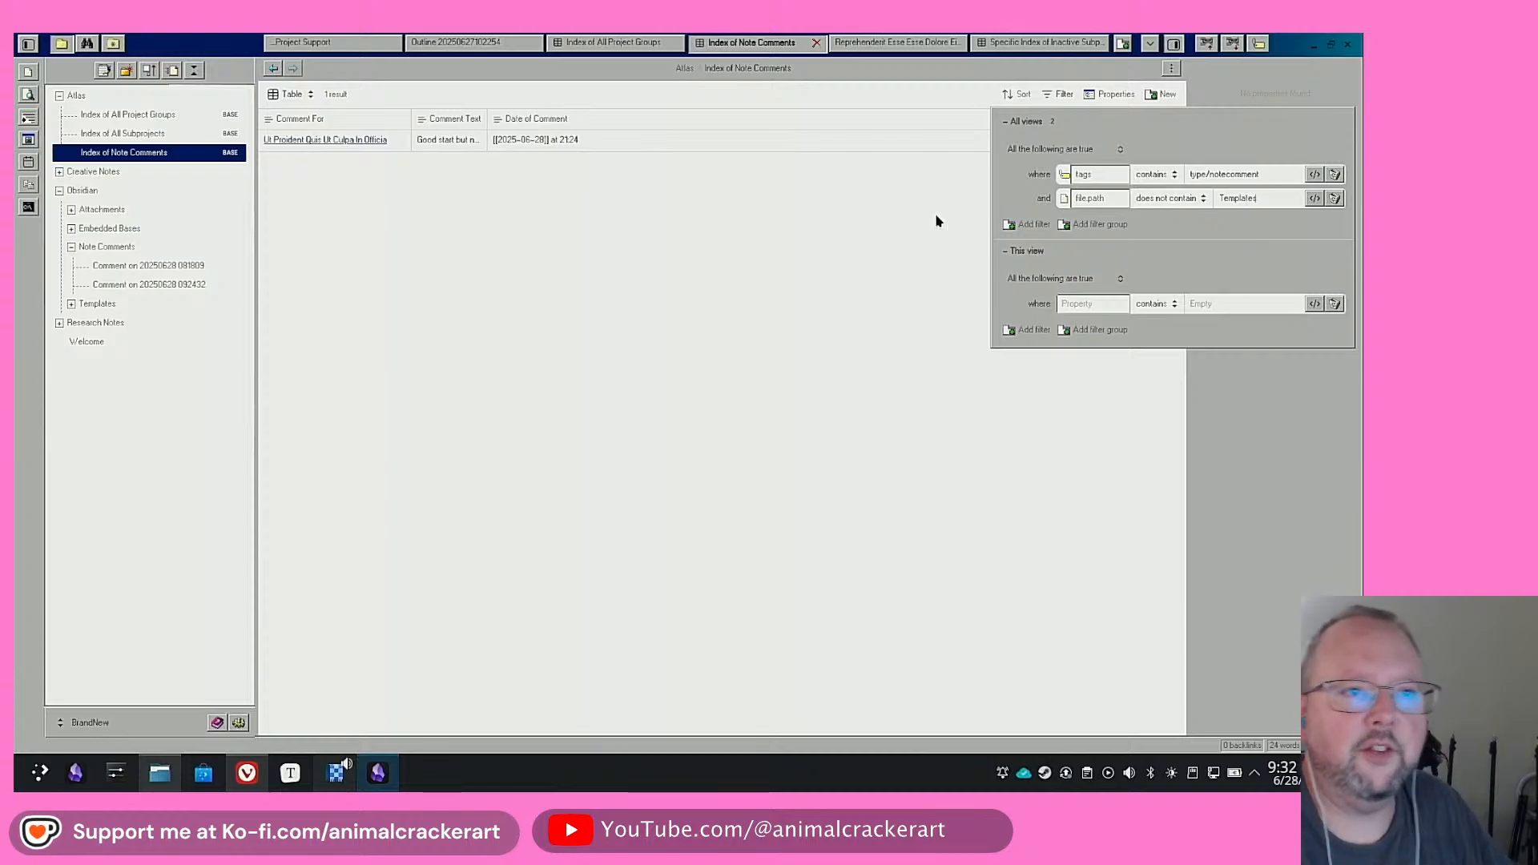
pyautogui.click(888, 238)
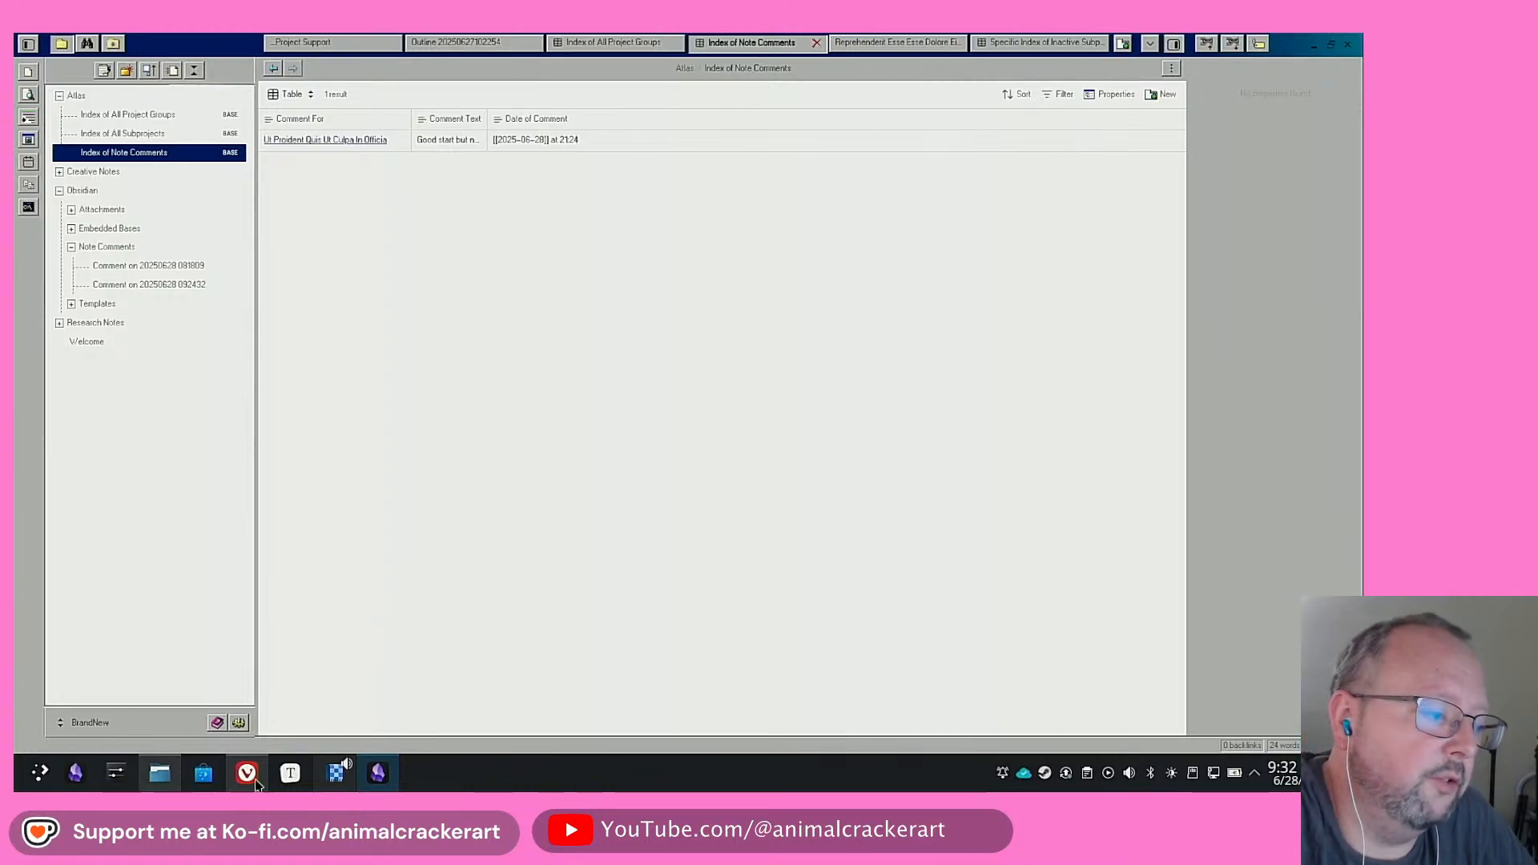
# Close and relaunch Obsidian, and check the version and update options in its General settings
pyautogui.click(240, 725)
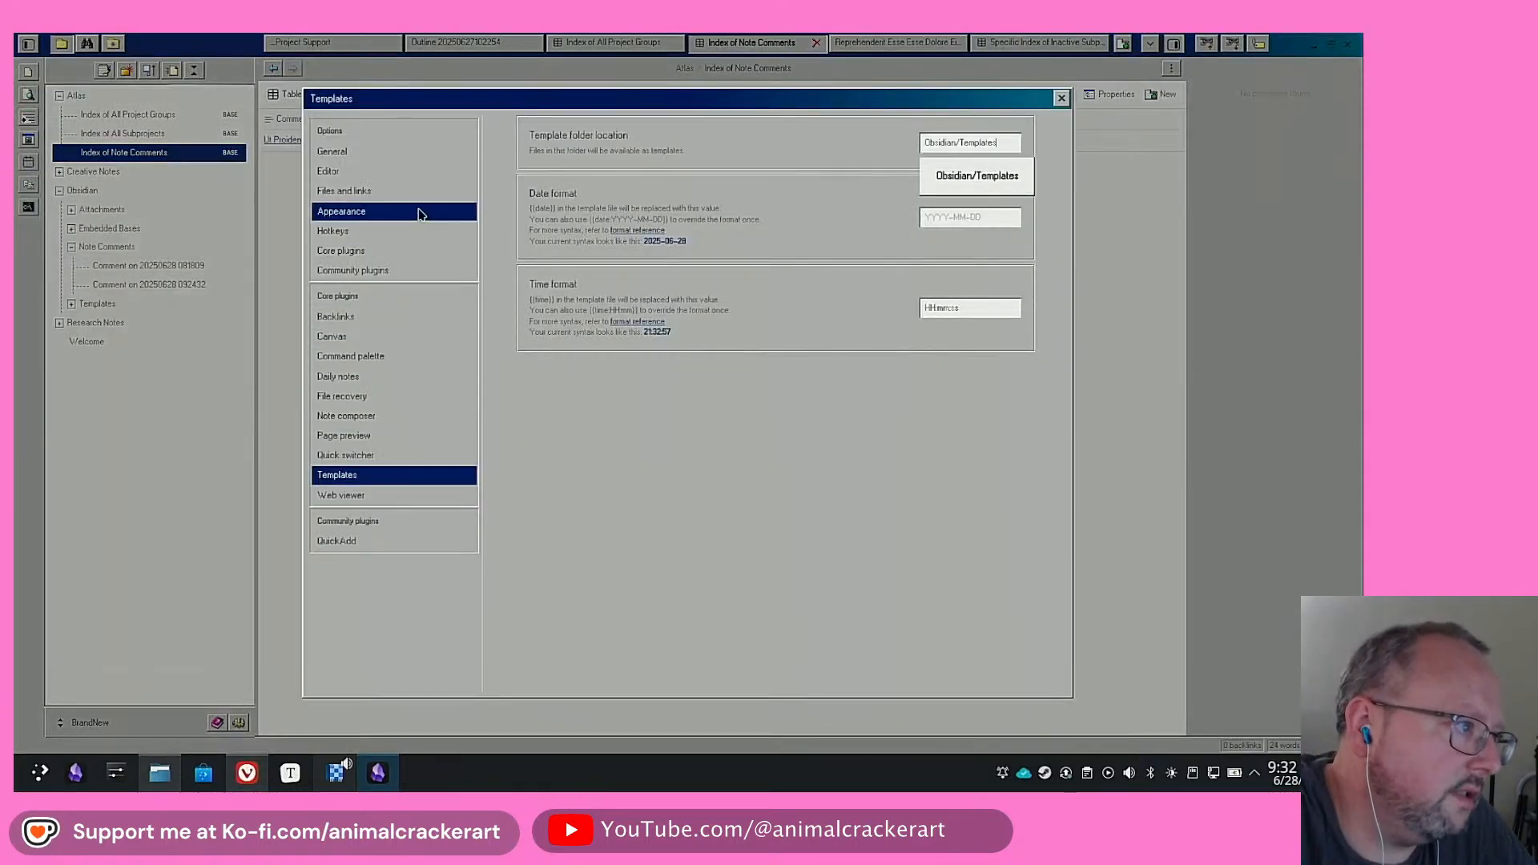
pyautogui.click(360, 193)
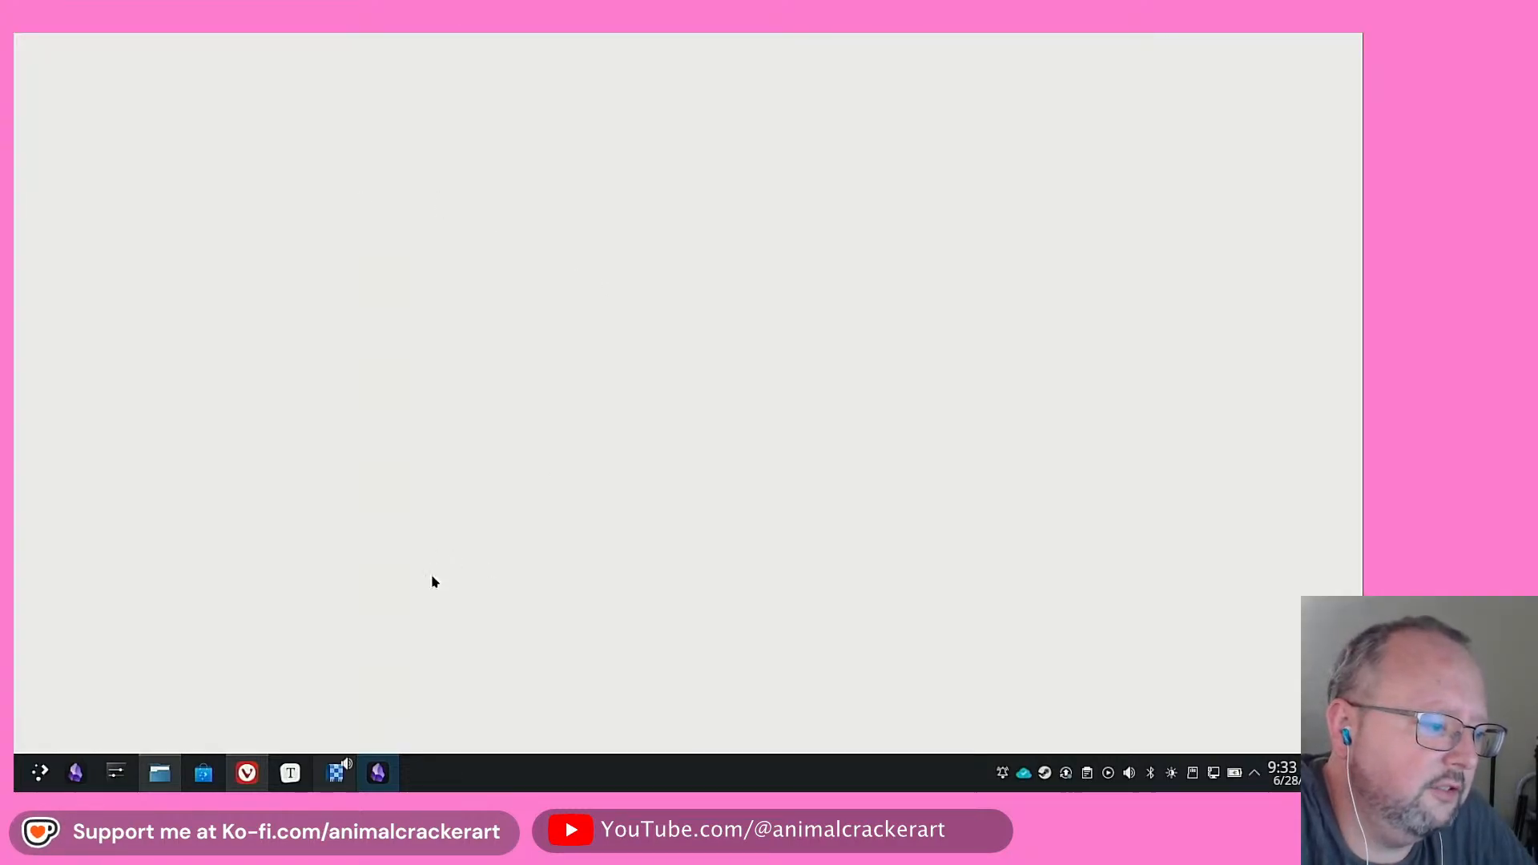
pyautogui.rightClick(378, 771)
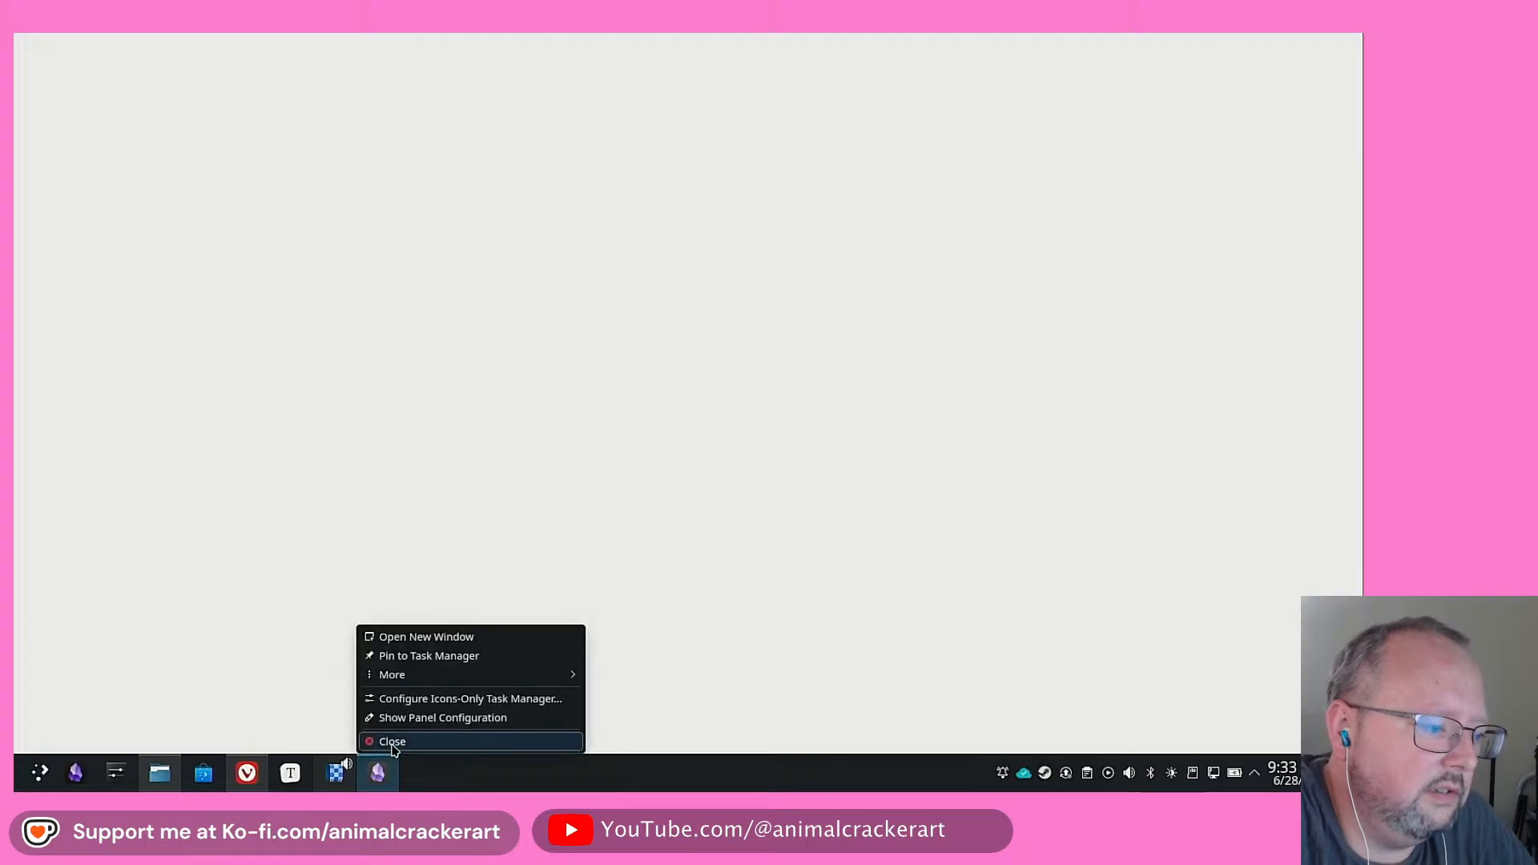
pyautogui.click(391, 737)
pyautogui.click(77, 771)
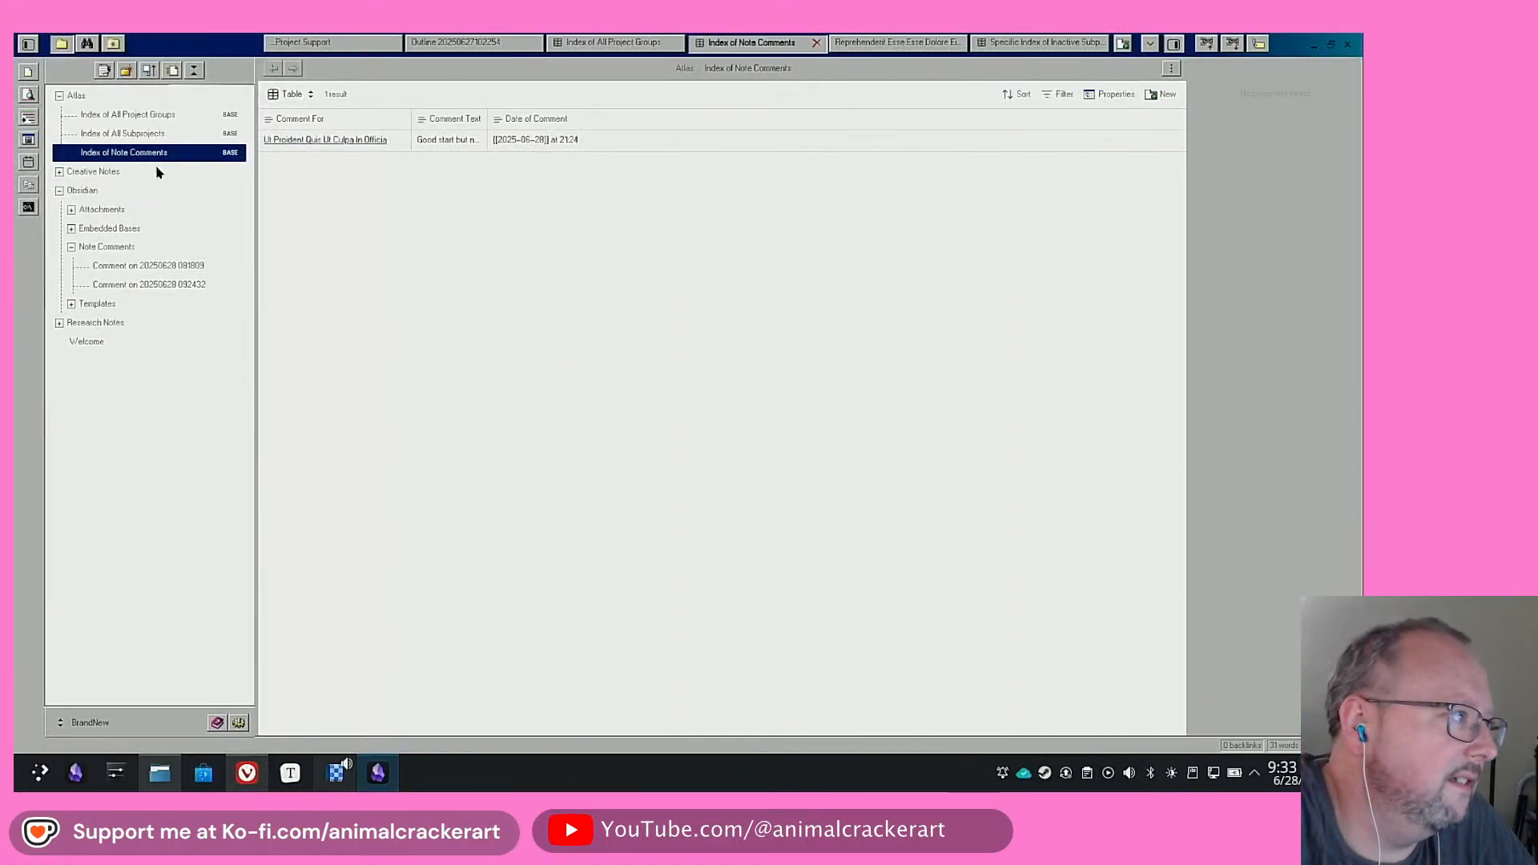
pyautogui.click(238, 722)
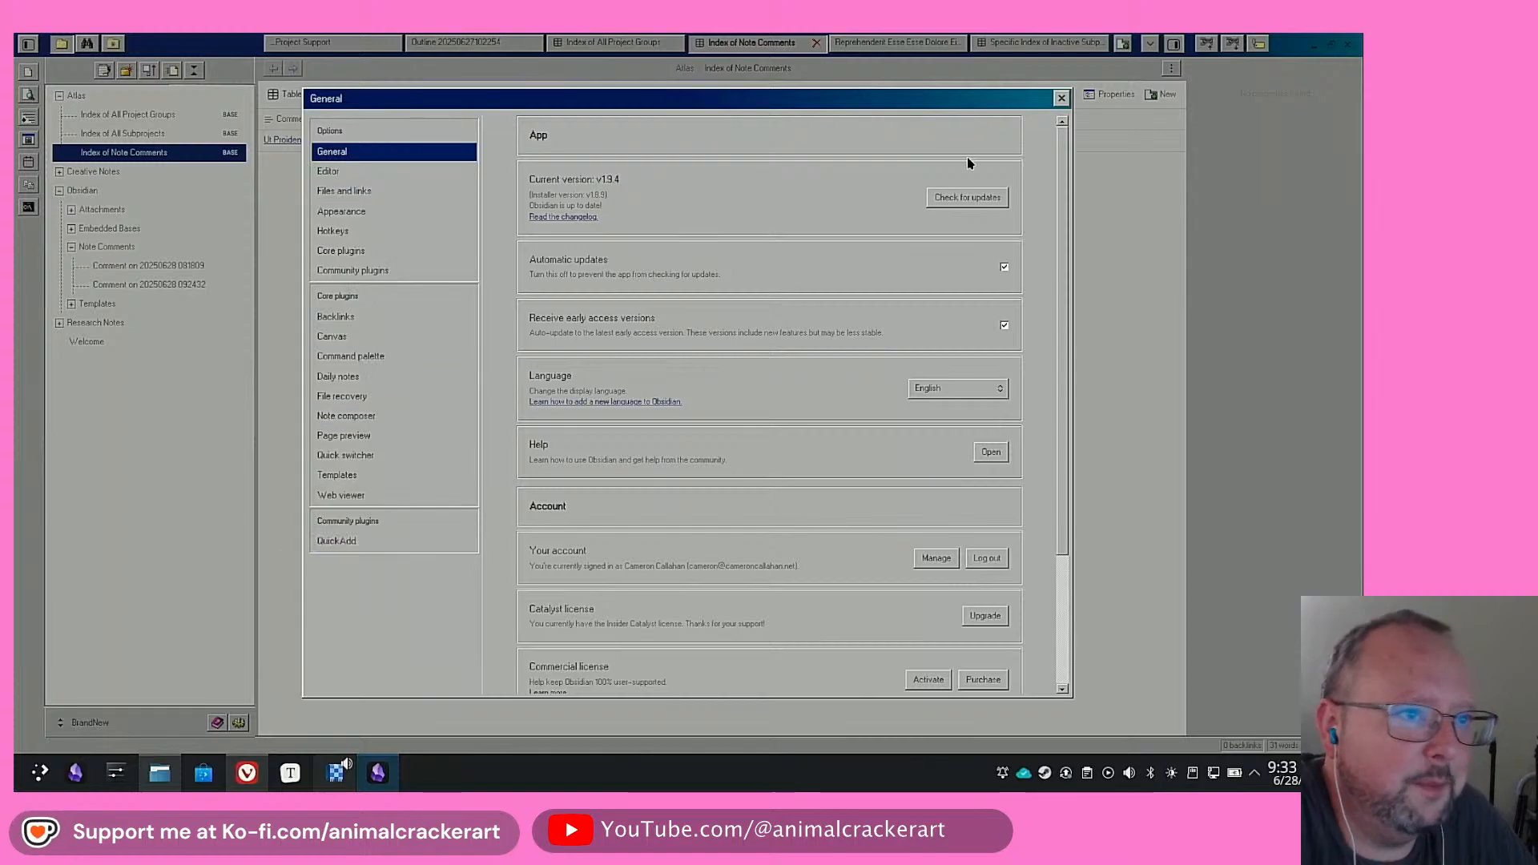
pyautogui.click(1061, 98)
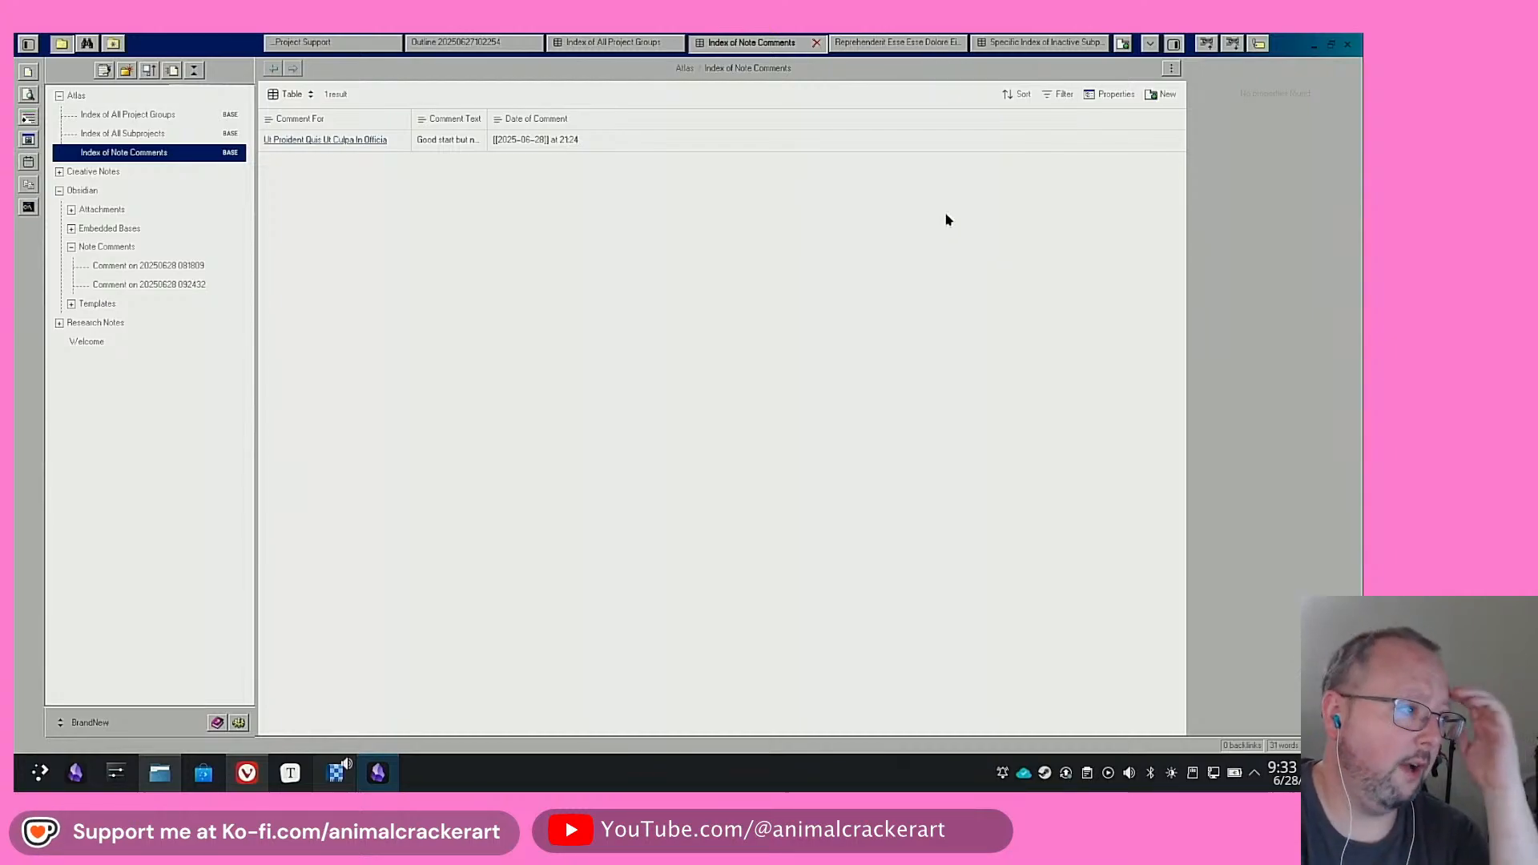
# Make a copy of the Index of Note Comments base and move the copy into the Embedded Bases folder
pyautogui.click(112, 248)
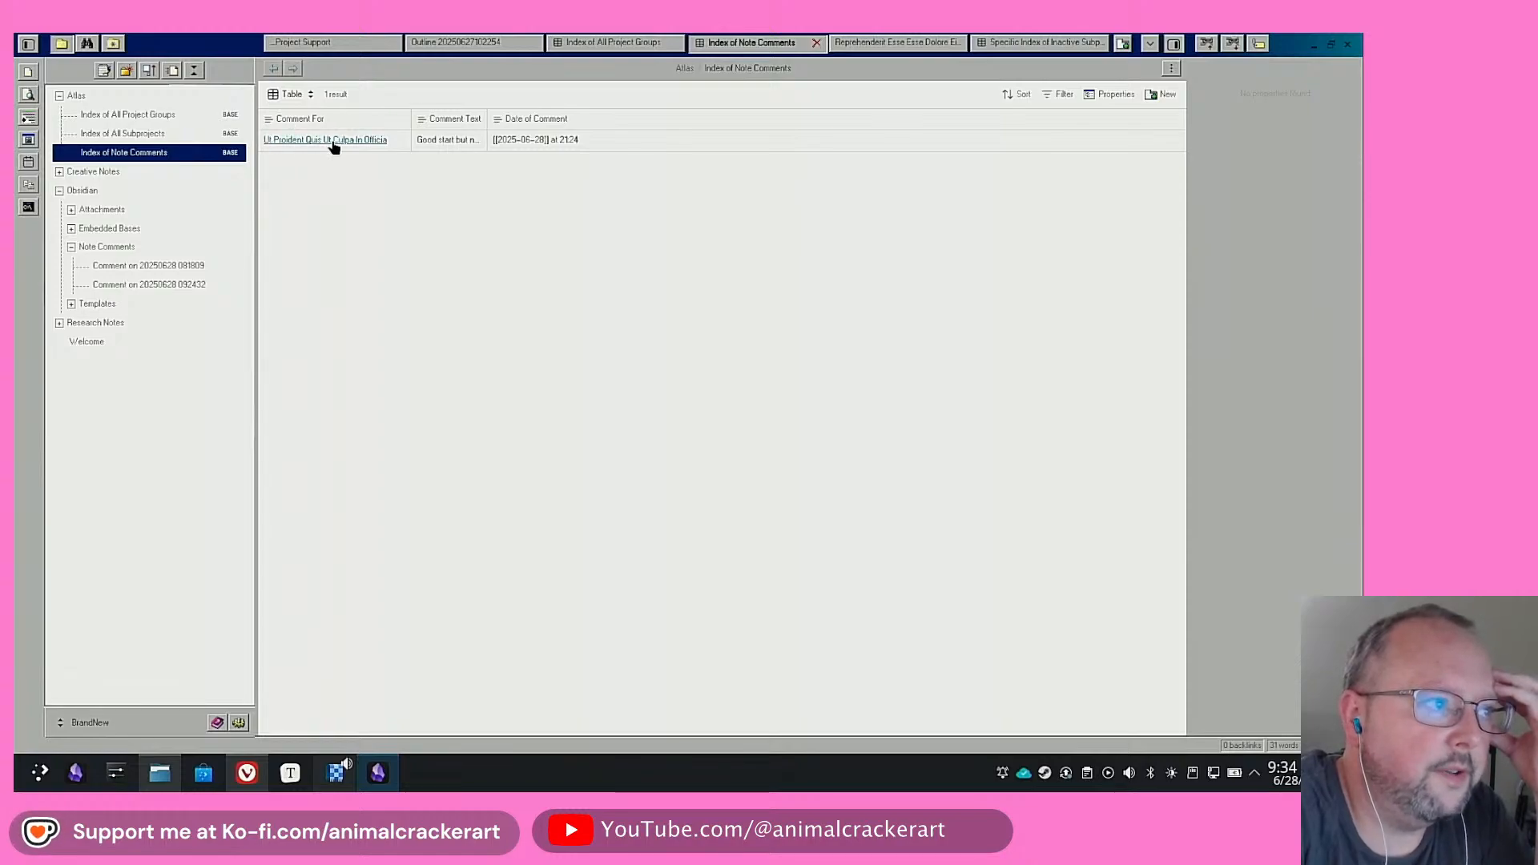
pyautogui.rightClick(149, 156)
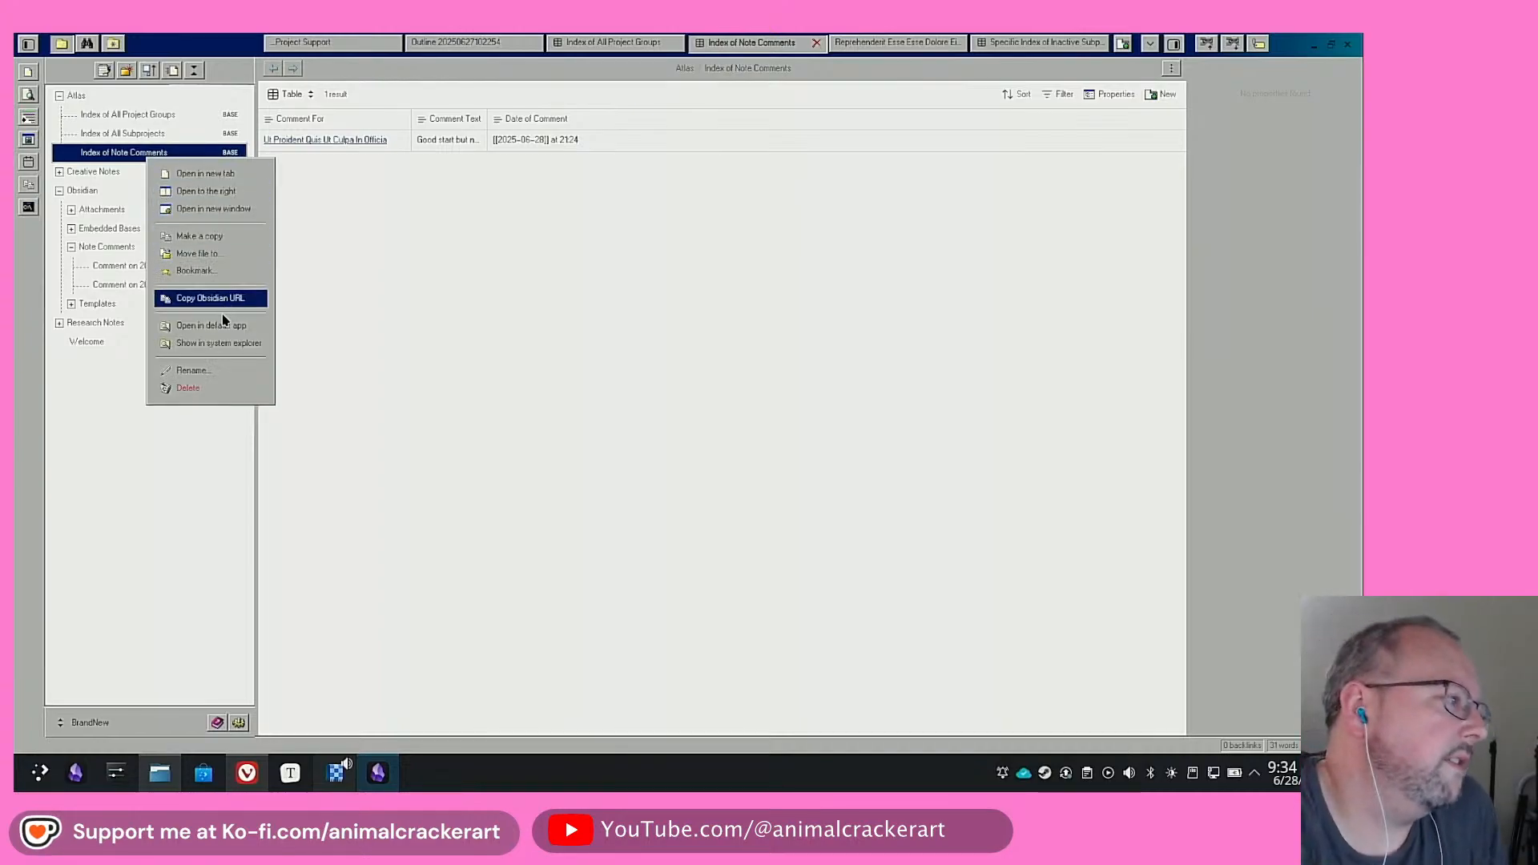
pyautogui.click(202, 236)
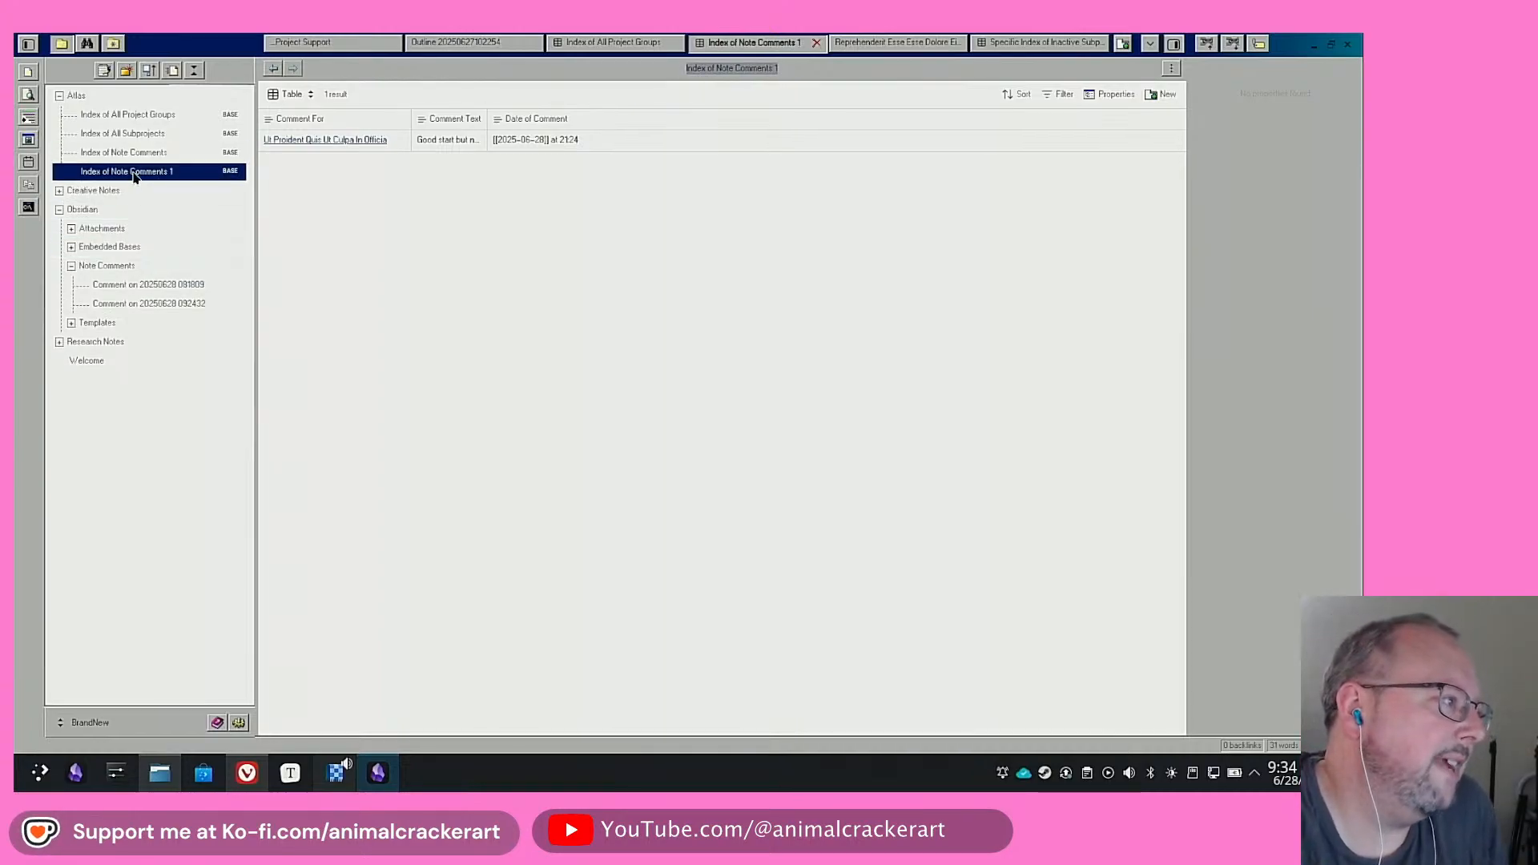
pyautogui.moveTo(126, 171); pyautogui.dragTo(73, 247)
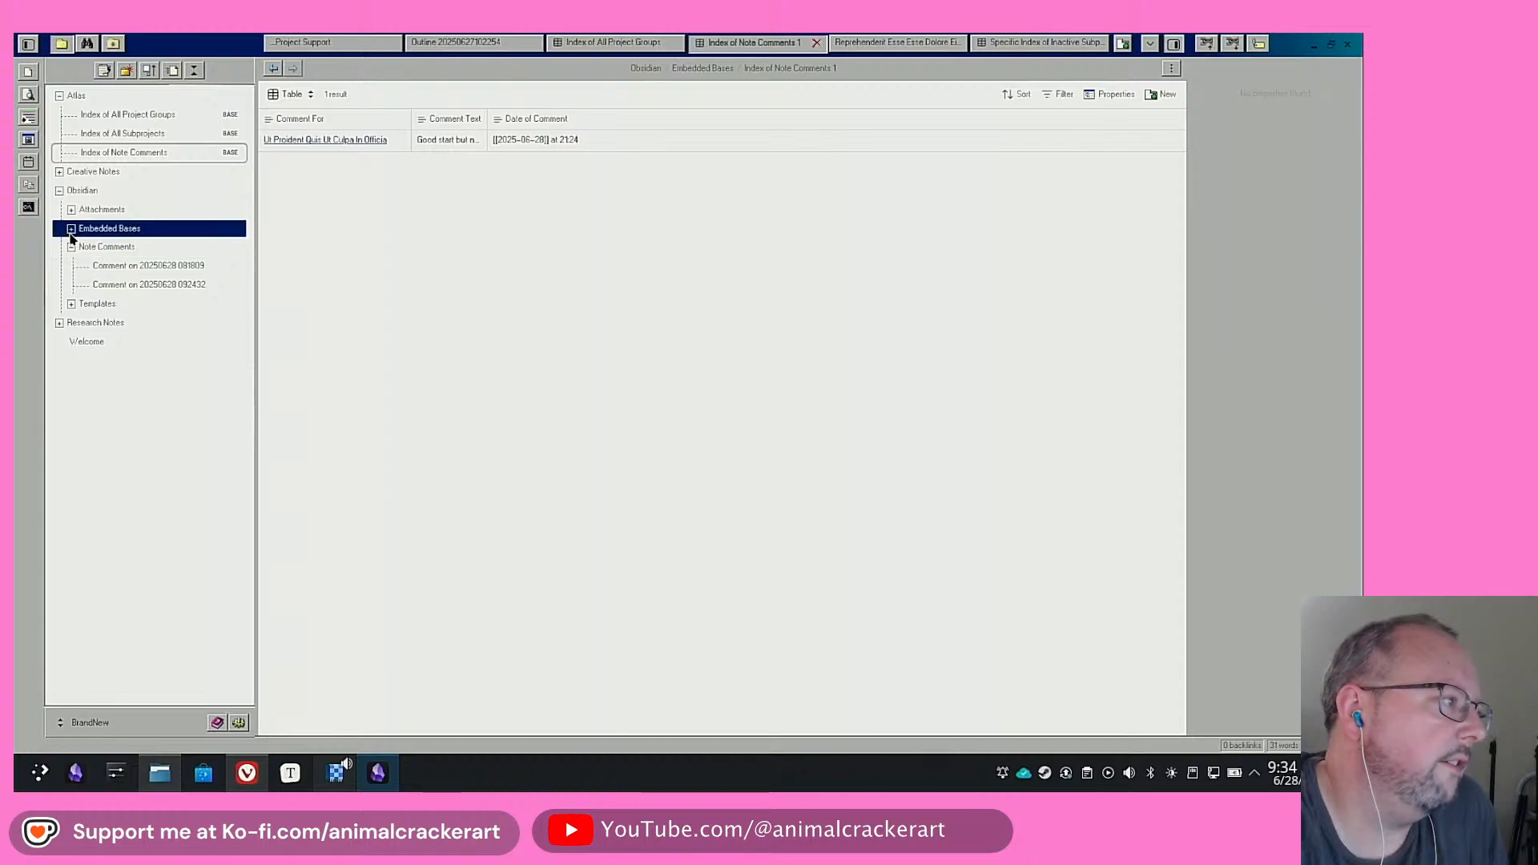
# Rename the copied base in the Embedded Bases folder as Specific Index of Note Comments
pyautogui.click(72, 230)
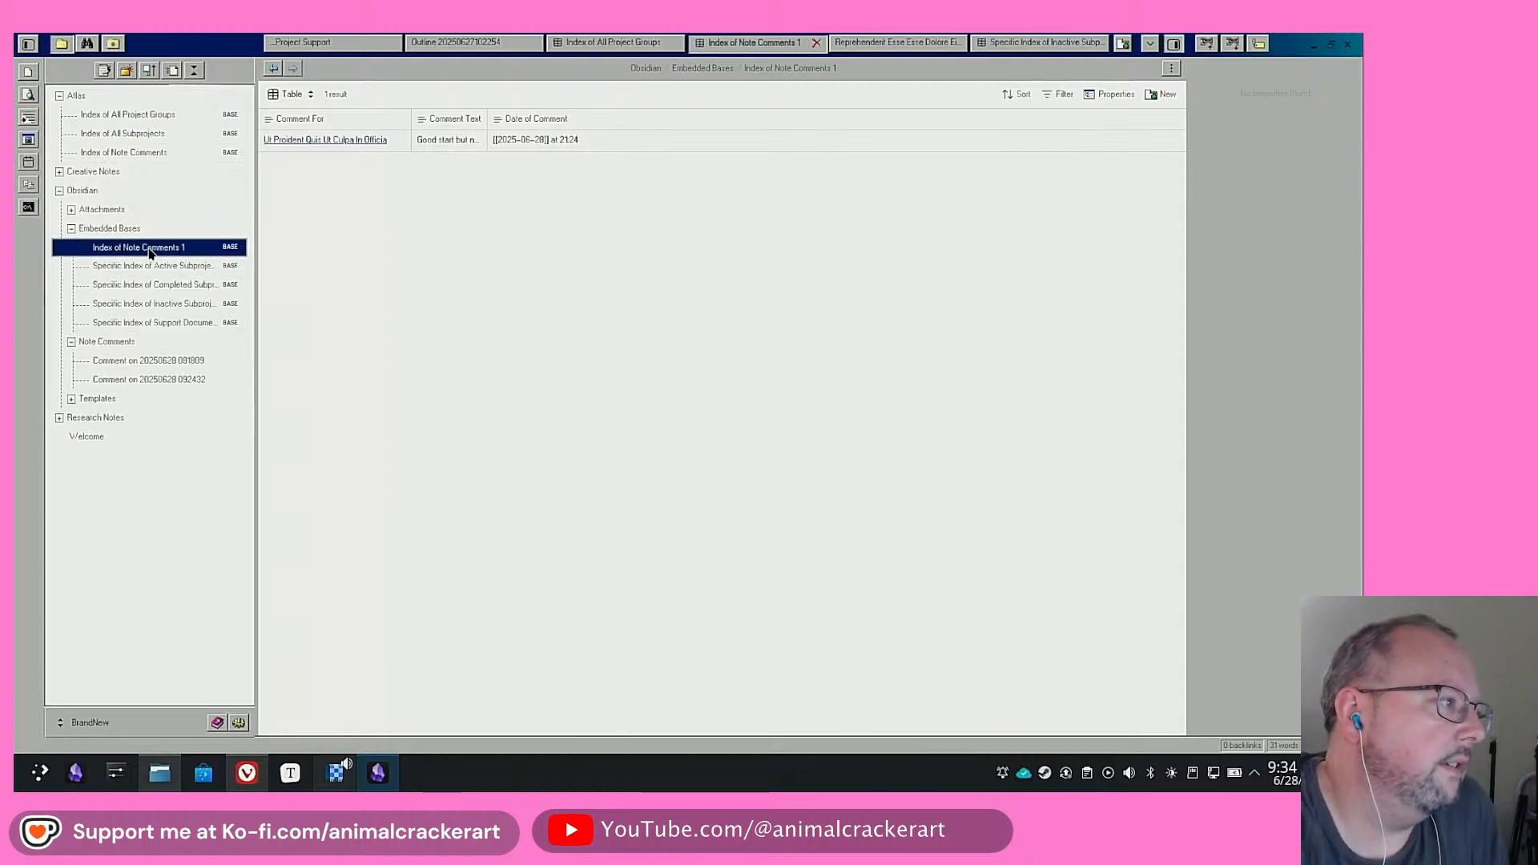
pyautogui.click(781, 74)
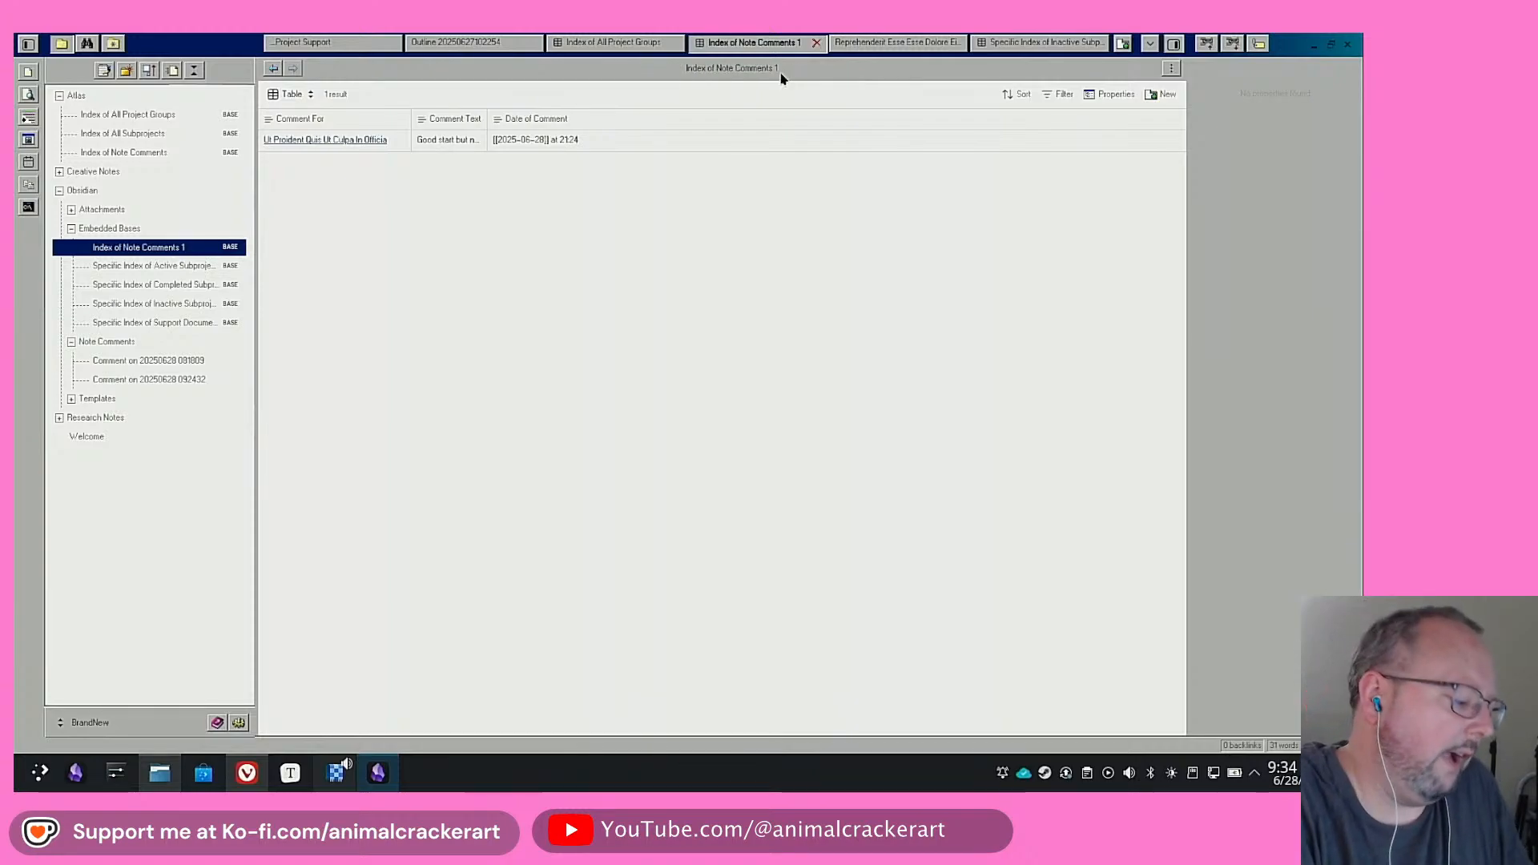
pyautogui.write('Specific')
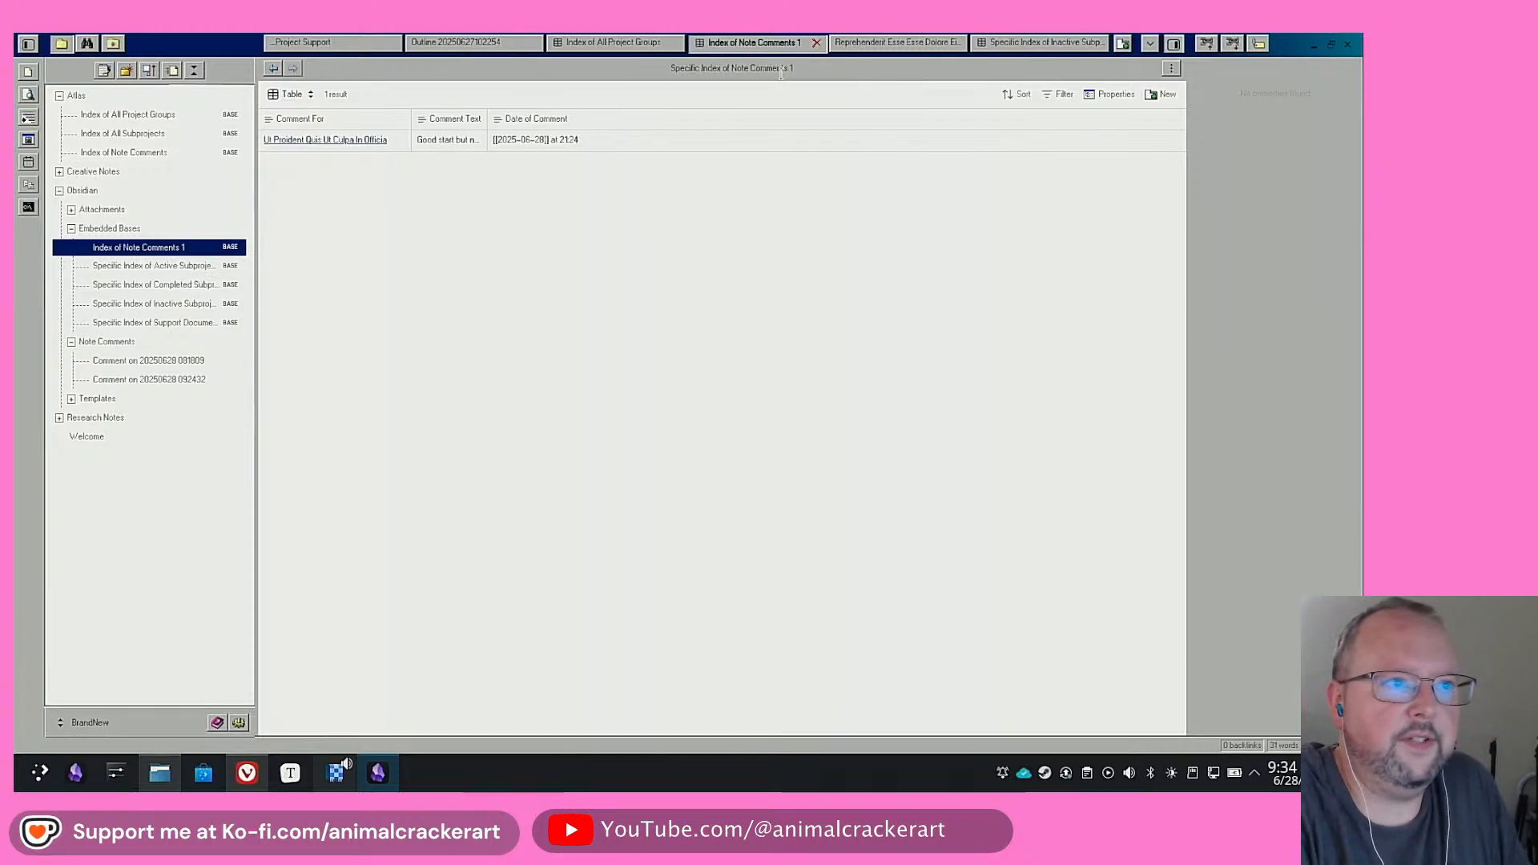
pyautogui.press('End')
pyautogui.press('BackSpace')
pyautogui.press('BackSpace')
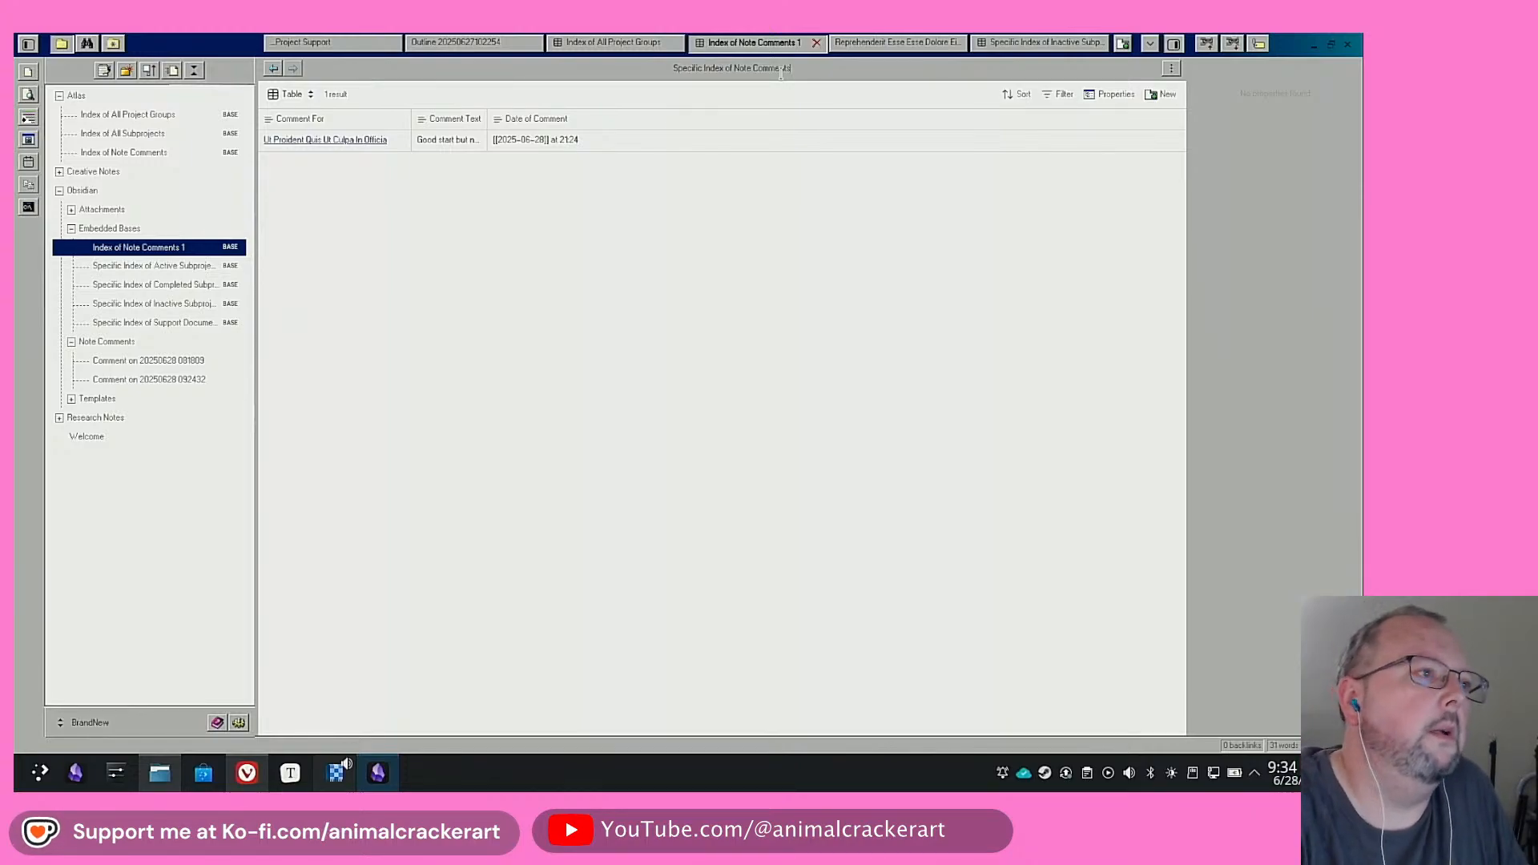
pyautogui.click(553, 222)
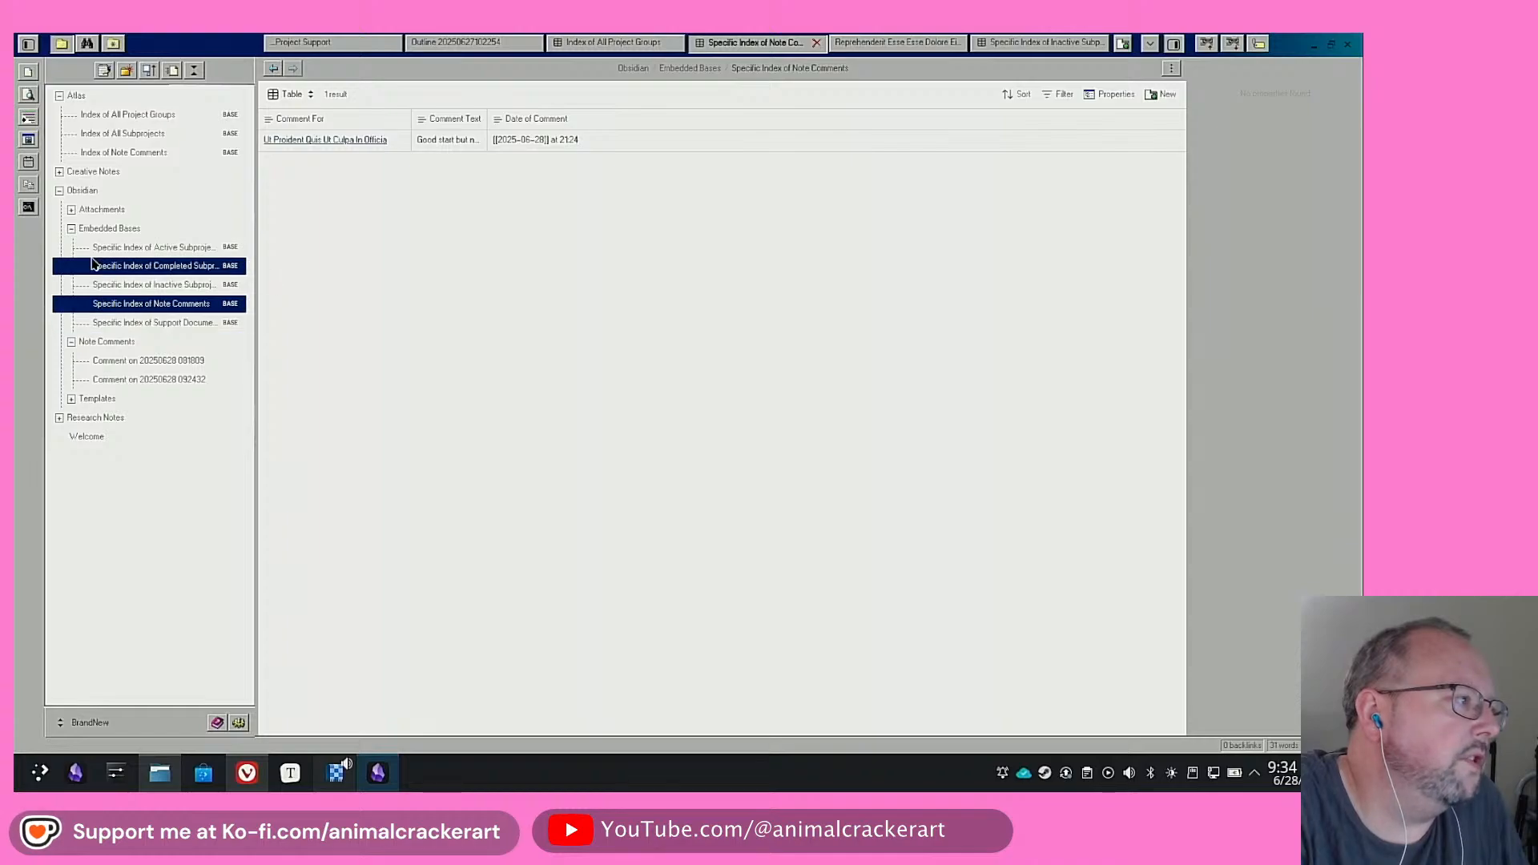
# Embed the Specific Index of Note Comments base at the end of the Ut Proident Quis Ut Culpa In Officia note
pyautogui.click(317, 141)
pyautogui.scroll(-10, 888, 296)
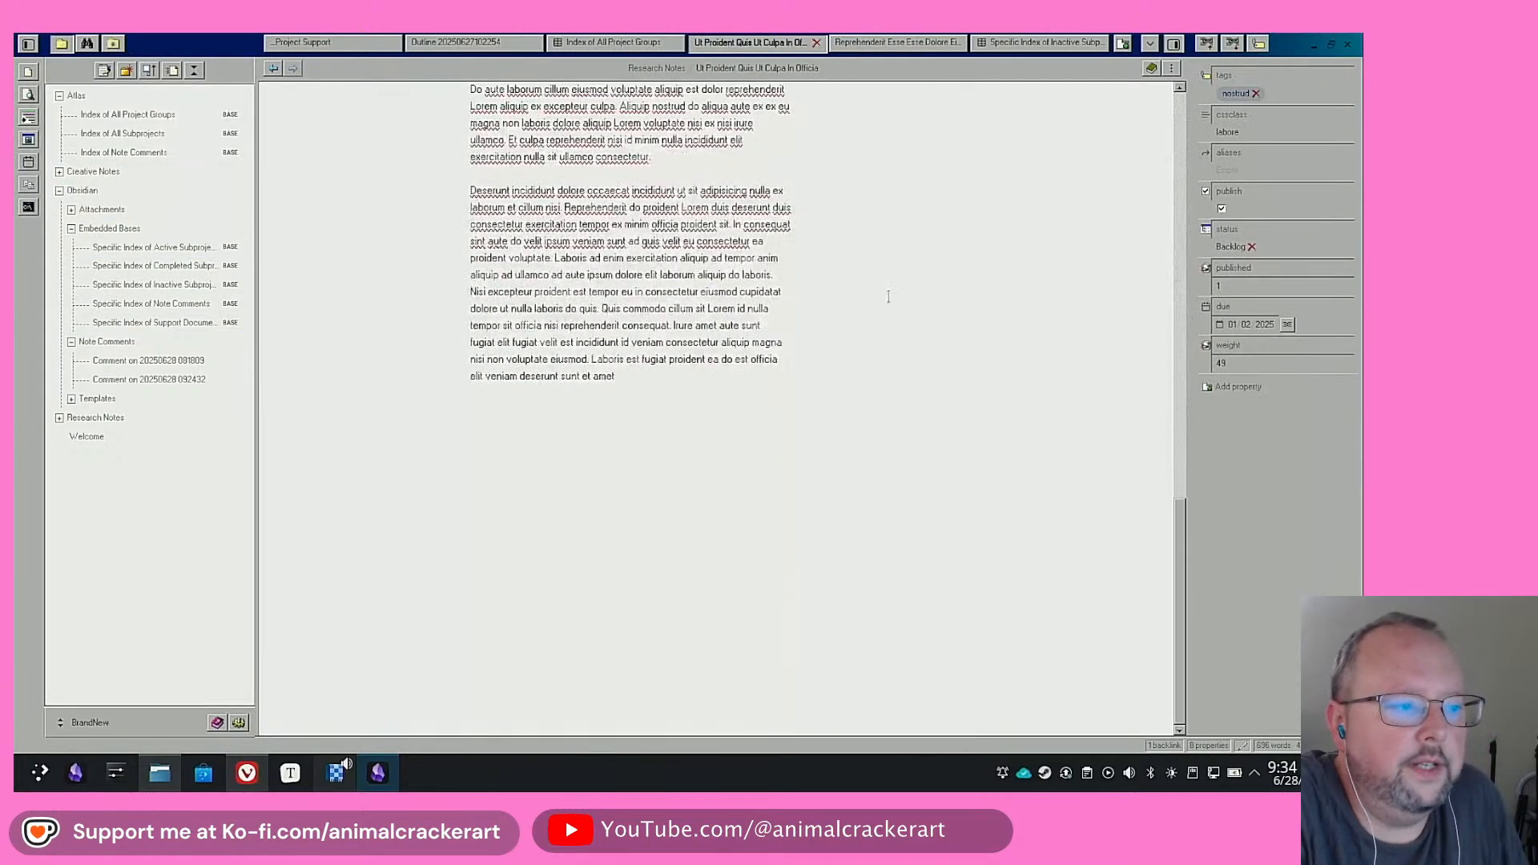
pyautogui.click(536, 441)
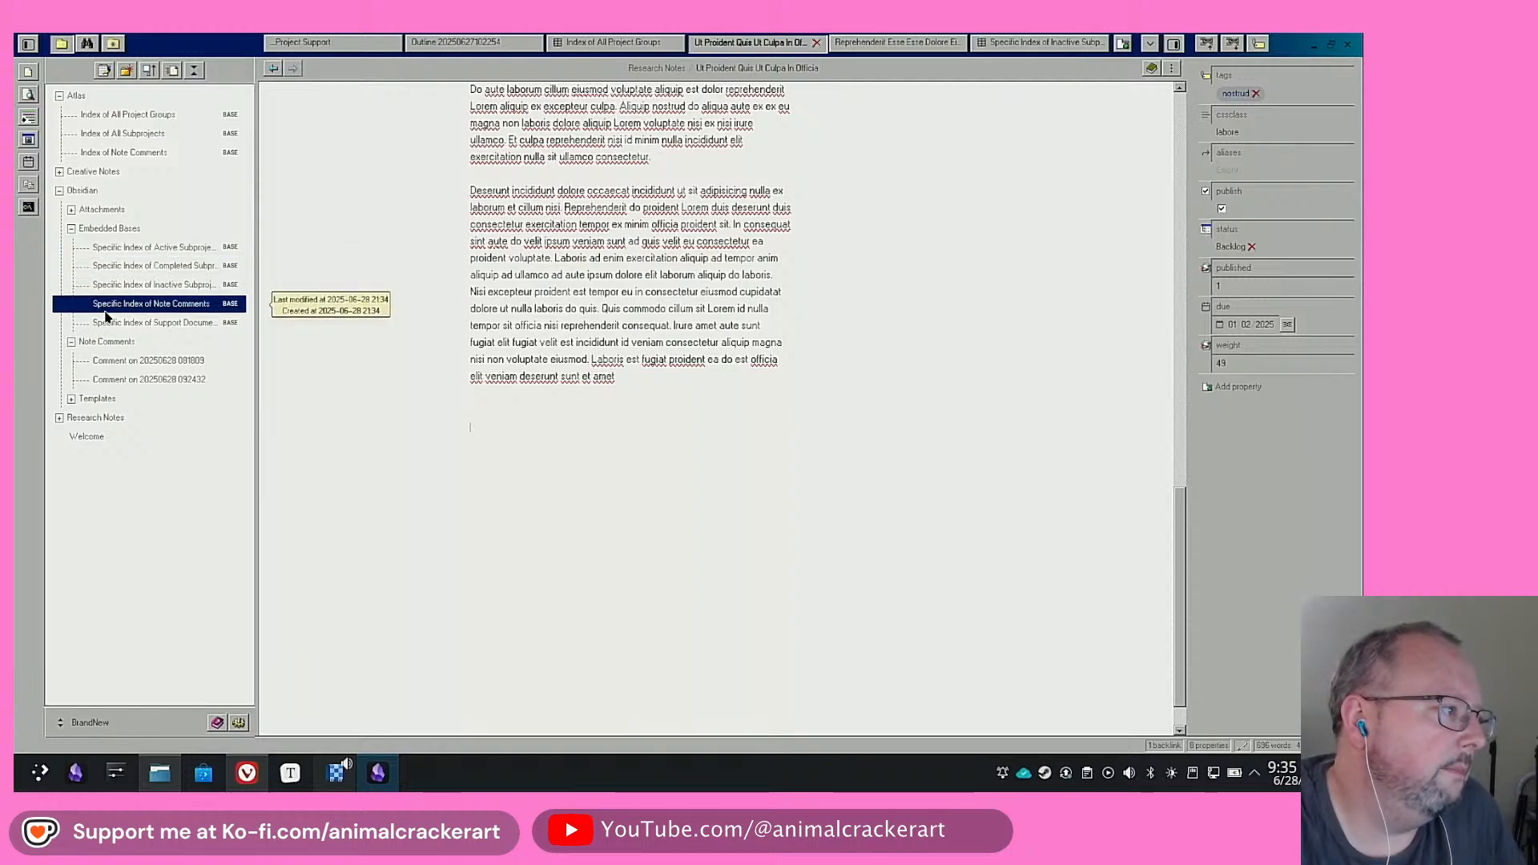
pyautogui.moveTo(134, 309); pyautogui.dragTo(573, 538)
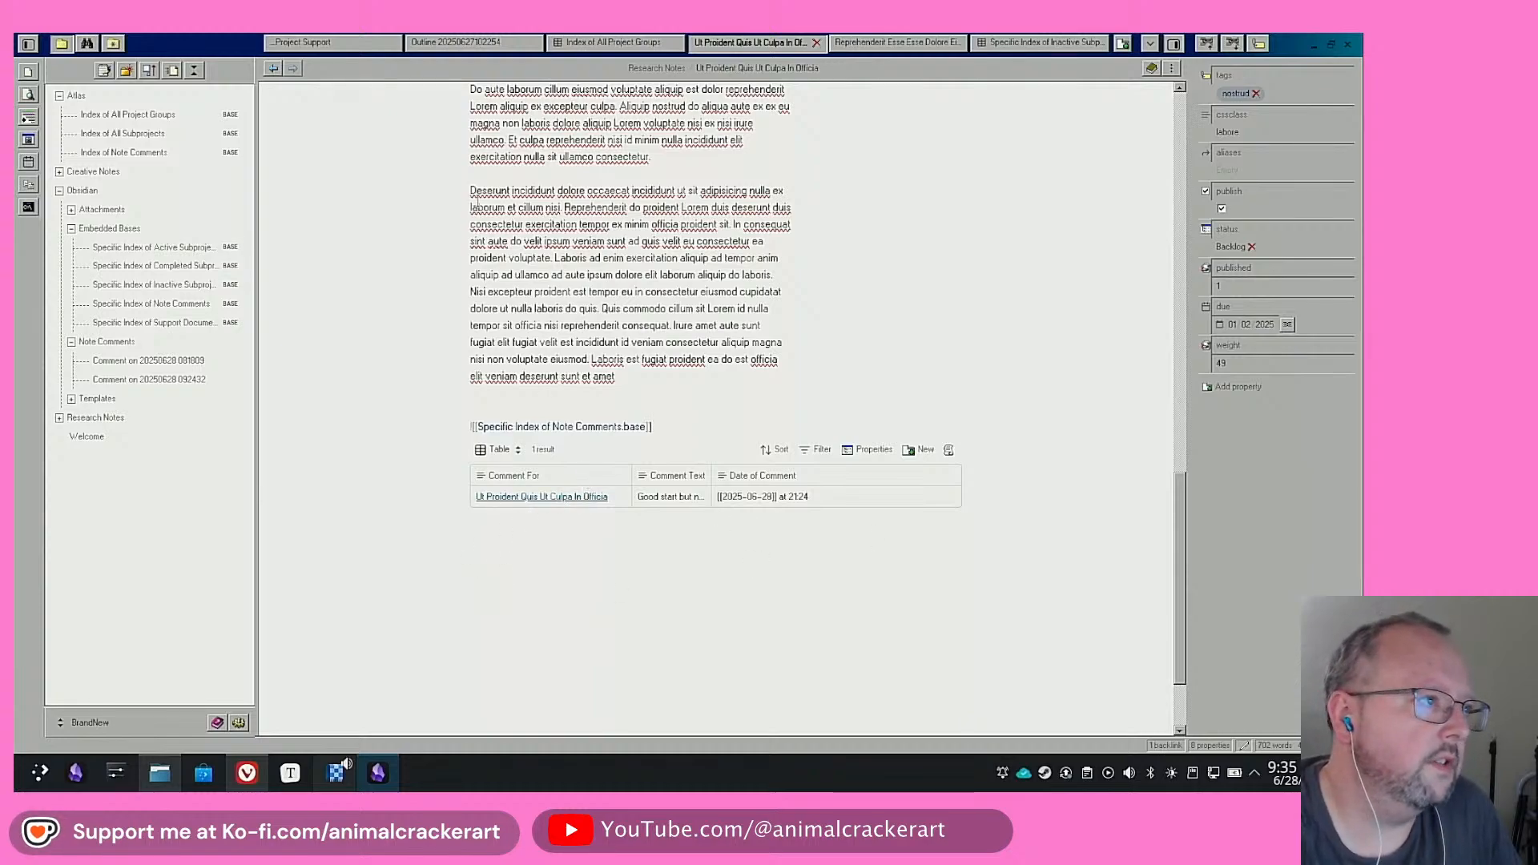
# Embed the Specific Index of Note Comments base at the end of the Reprehenderit Esse Esse Dolore Eiusmod Nulla Do Quis note
pyautogui.click(848, 40)
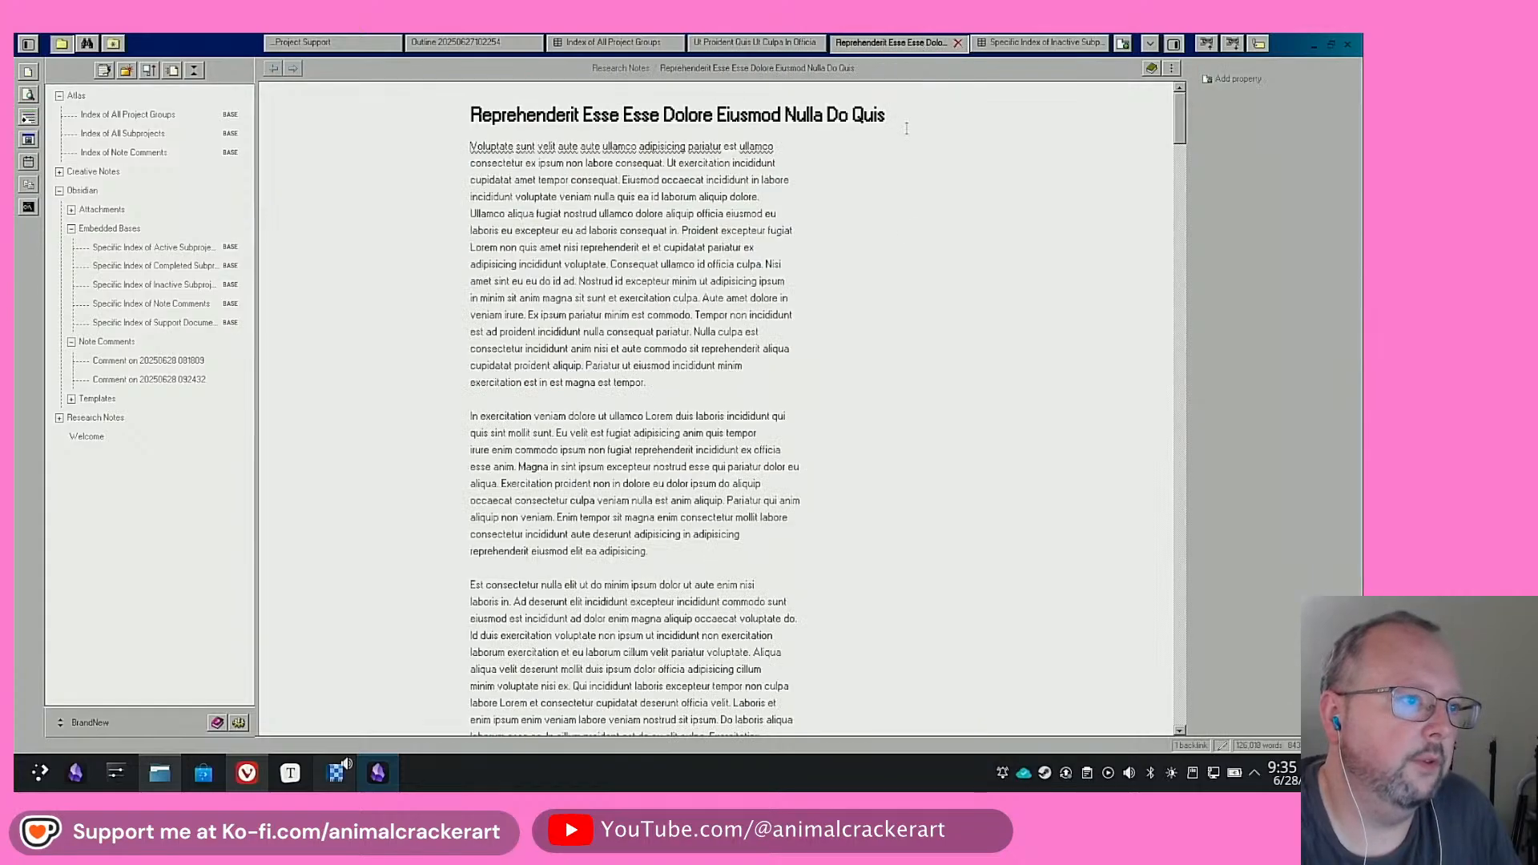
pyautogui.scroll(-10, 1156, 148)
pyautogui.scroll(-15, 1147, 662)
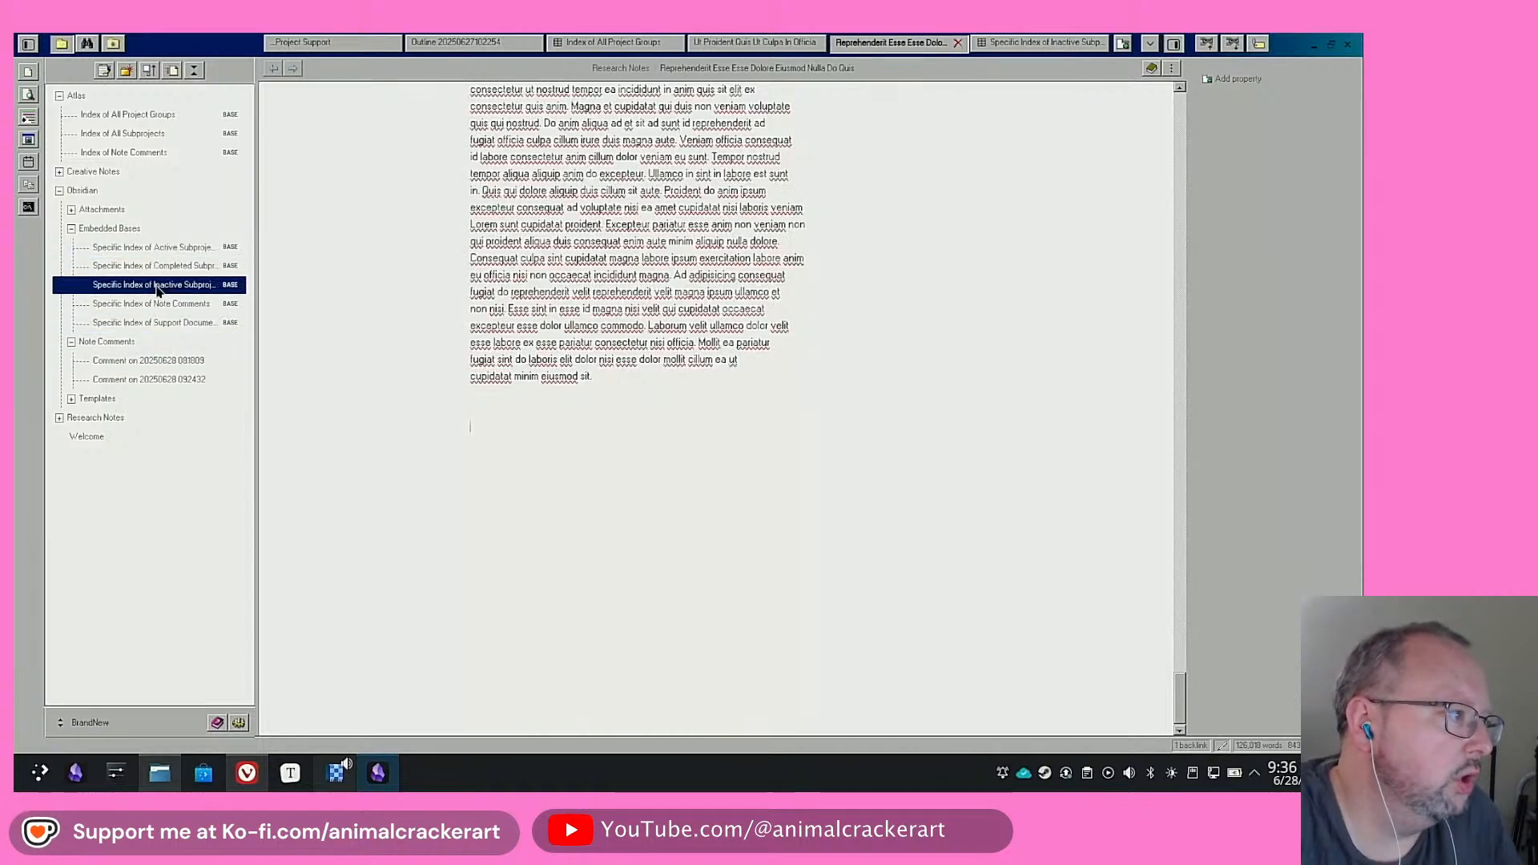
pyautogui.moveTo(159, 305); pyautogui.dragTo(512, 426)
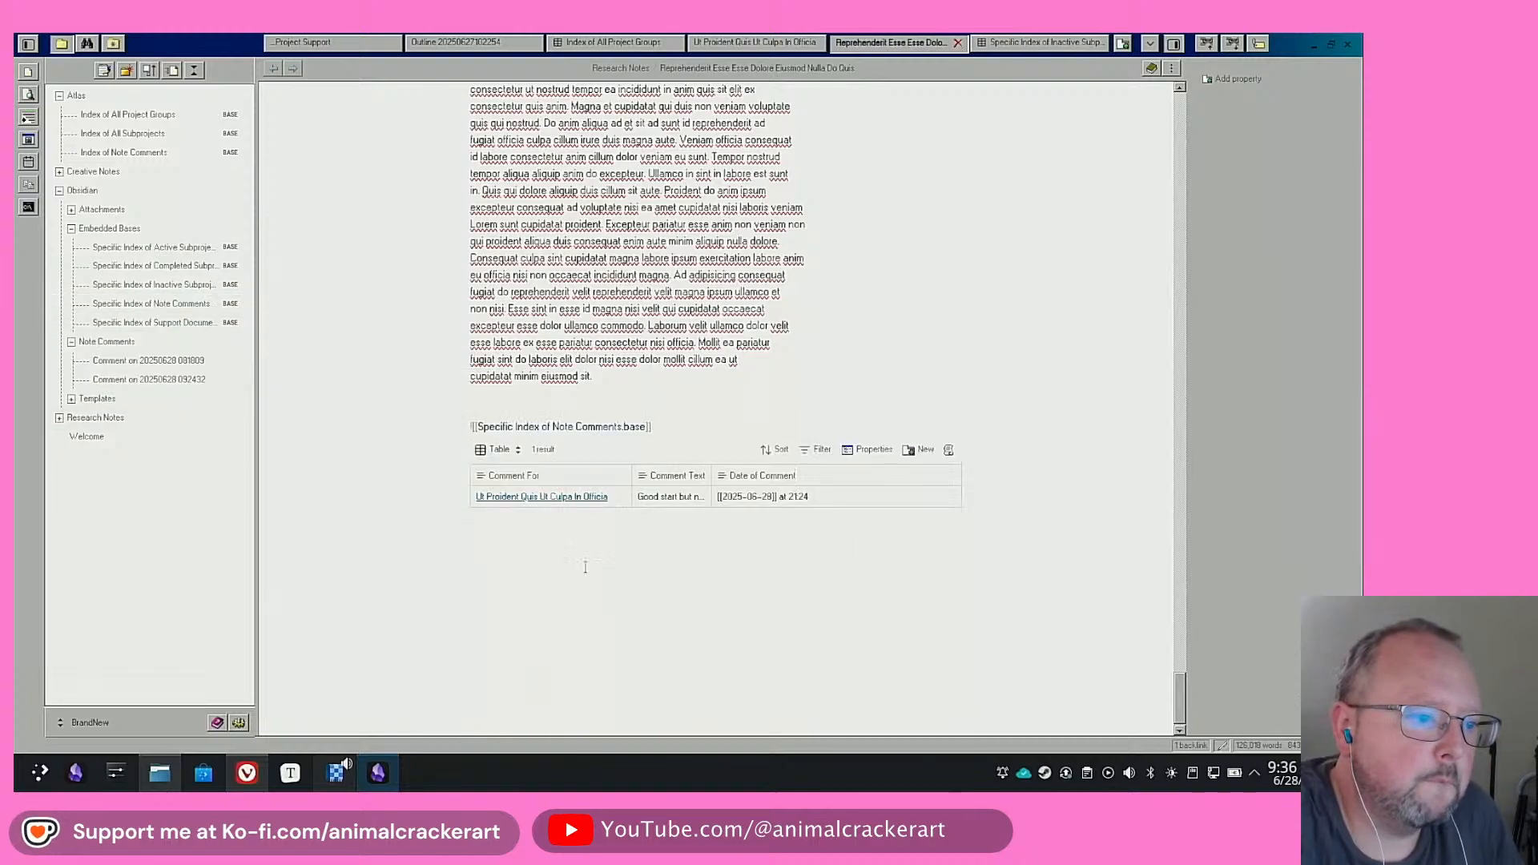
# Examine the all-views and this-view filters of the Index of All Project Groups base
pyautogui.click(596, 44)
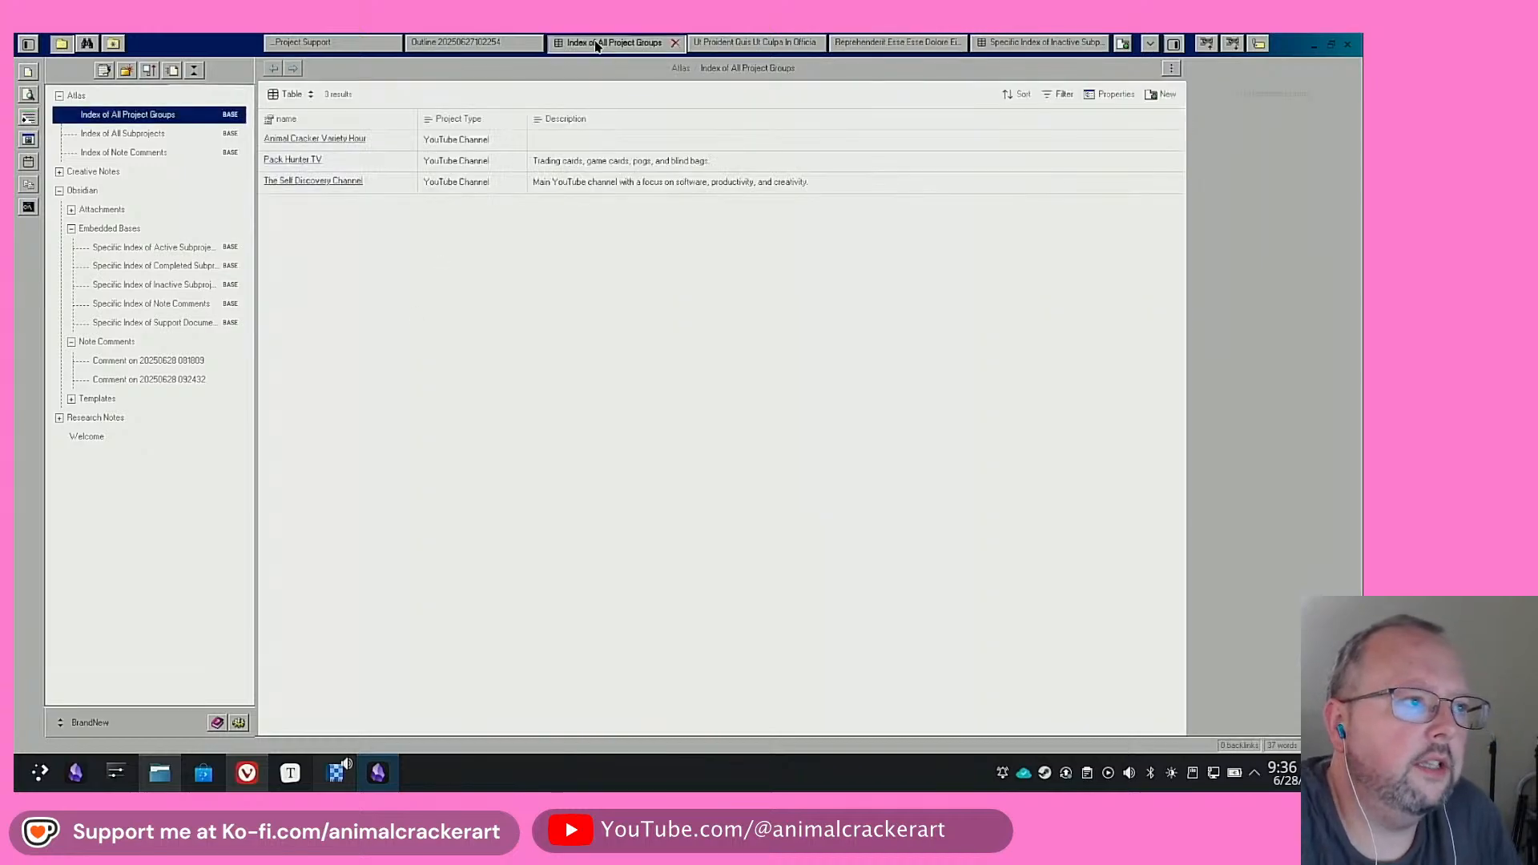
pyautogui.click(1072, 100)
pyautogui.click(1040, 146)
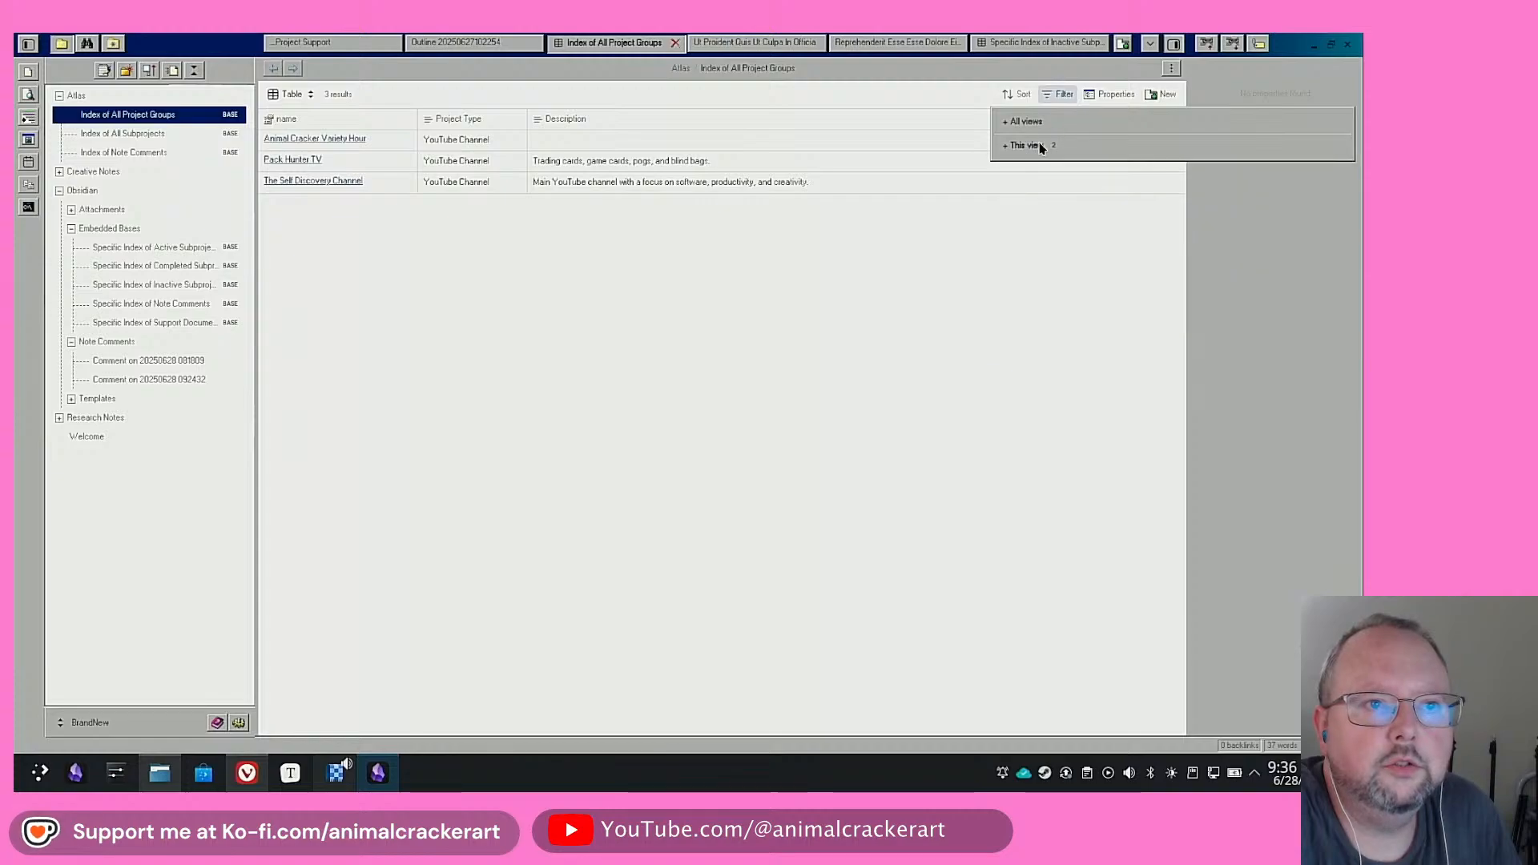
pyautogui.click(1040, 147)
pyautogui.click(1035, 123)
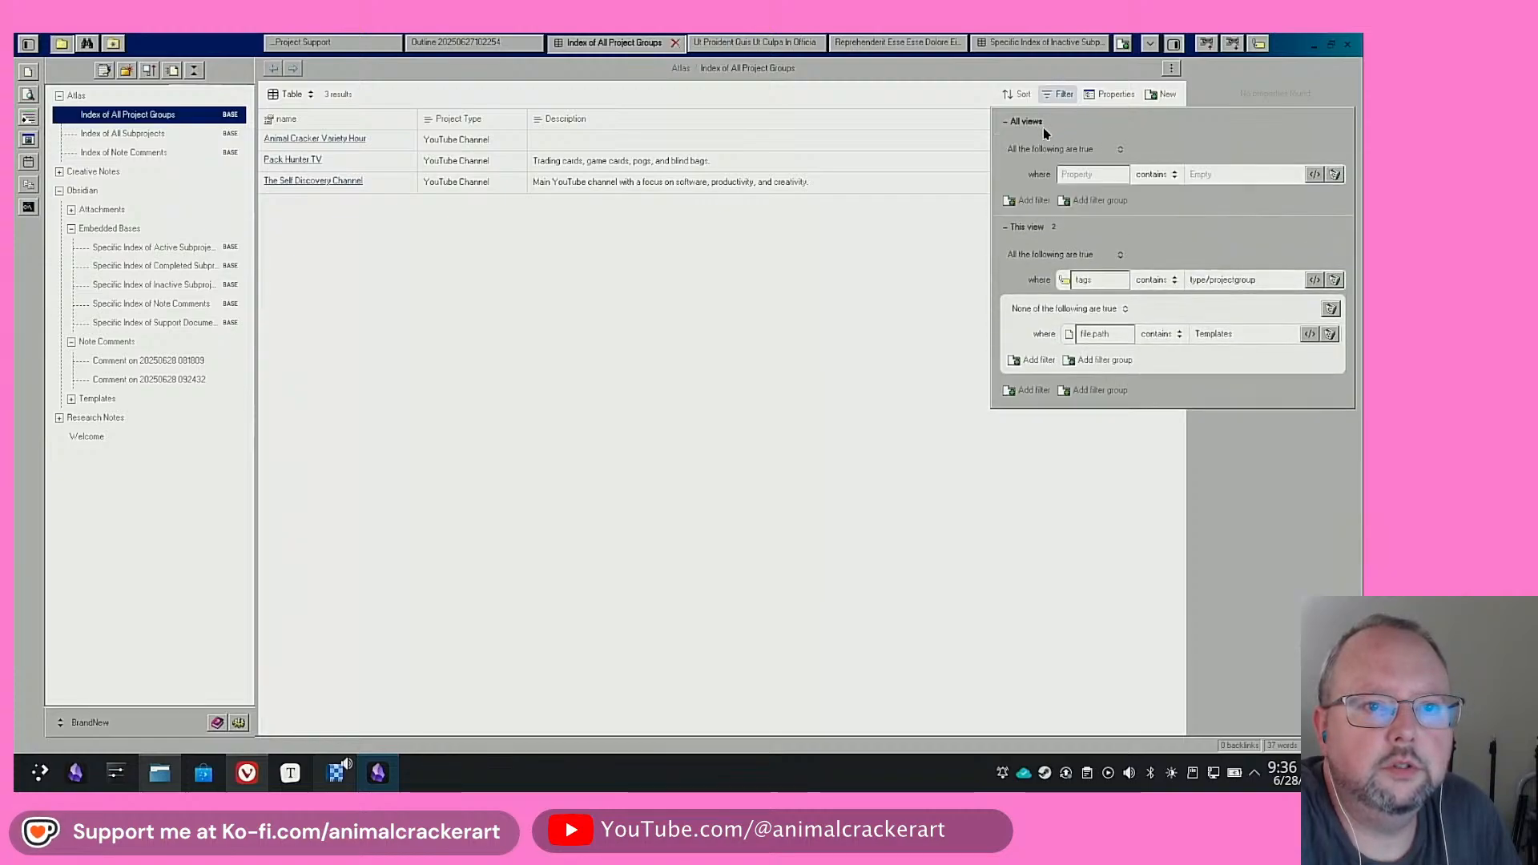
pyautogui.click(547, 282)
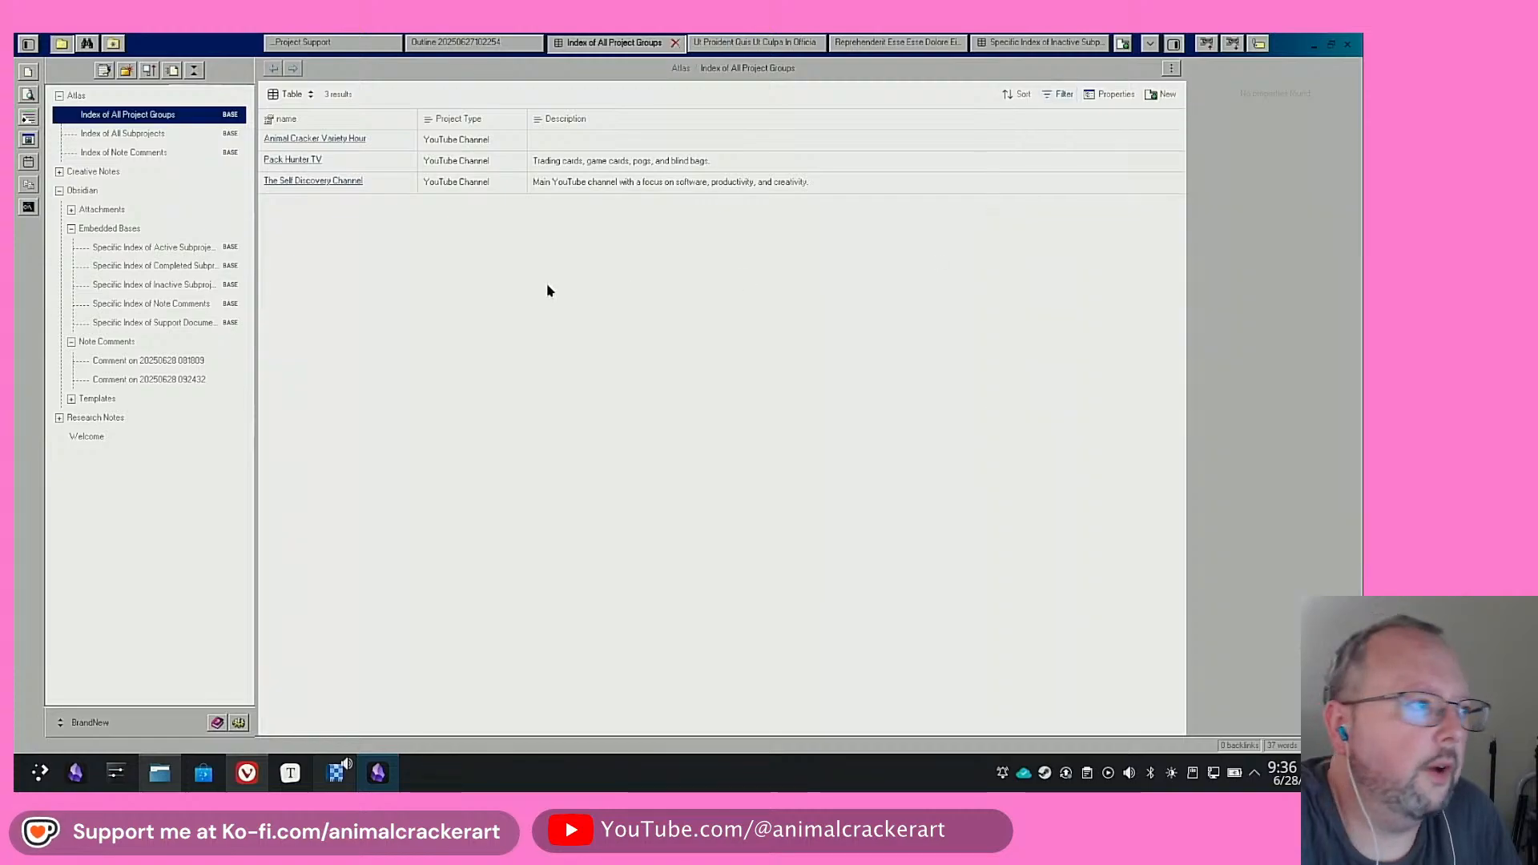
# Copy the Parent Group advanced filter expression from the Specific Index of Completed Subprojects base
pyautogui.click(149, 265)
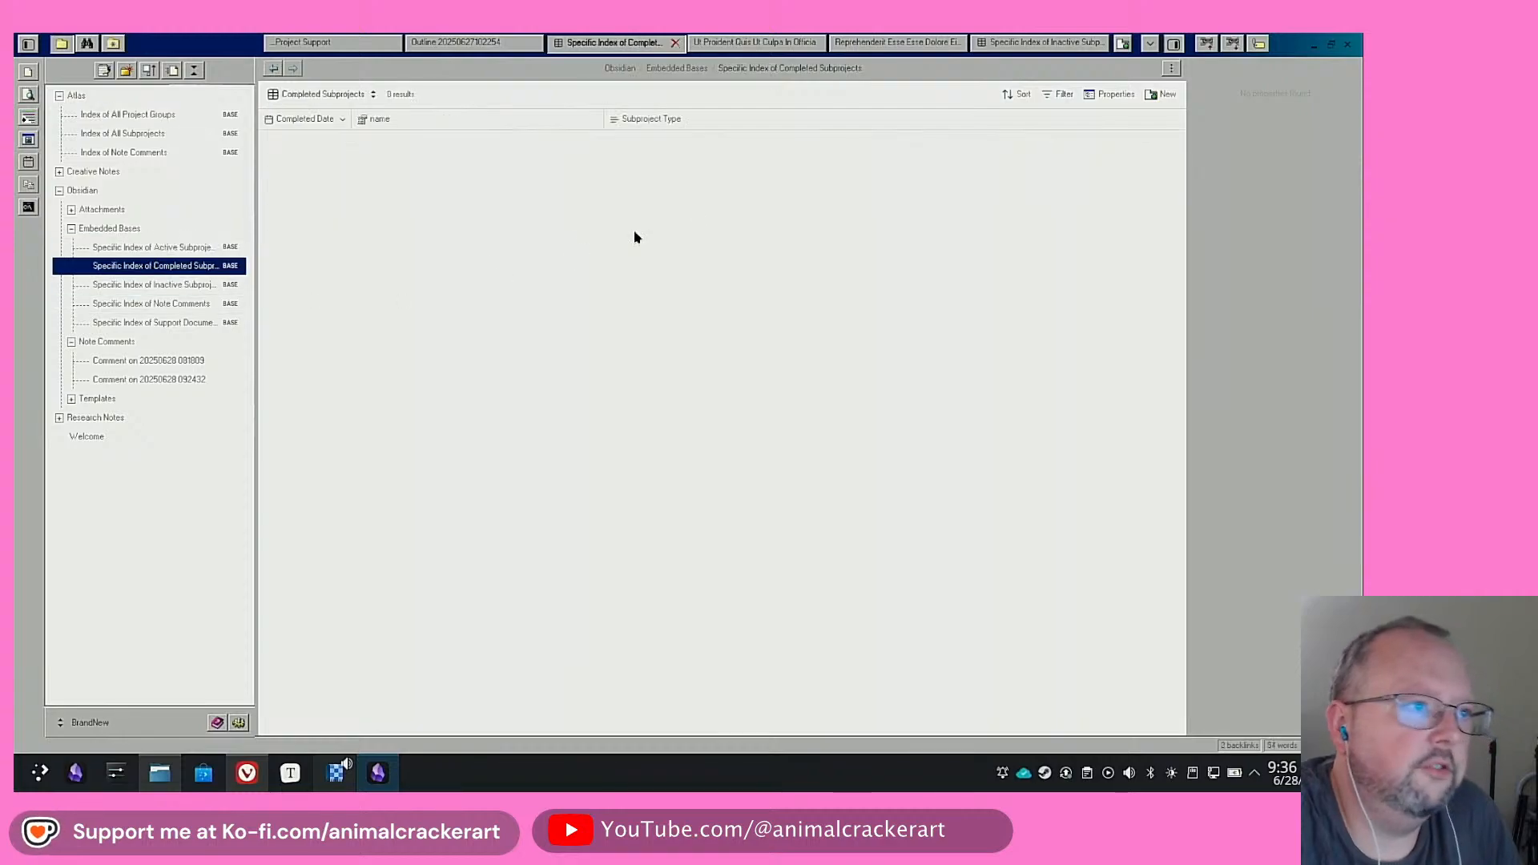
pyautogui.click(1047, 95)
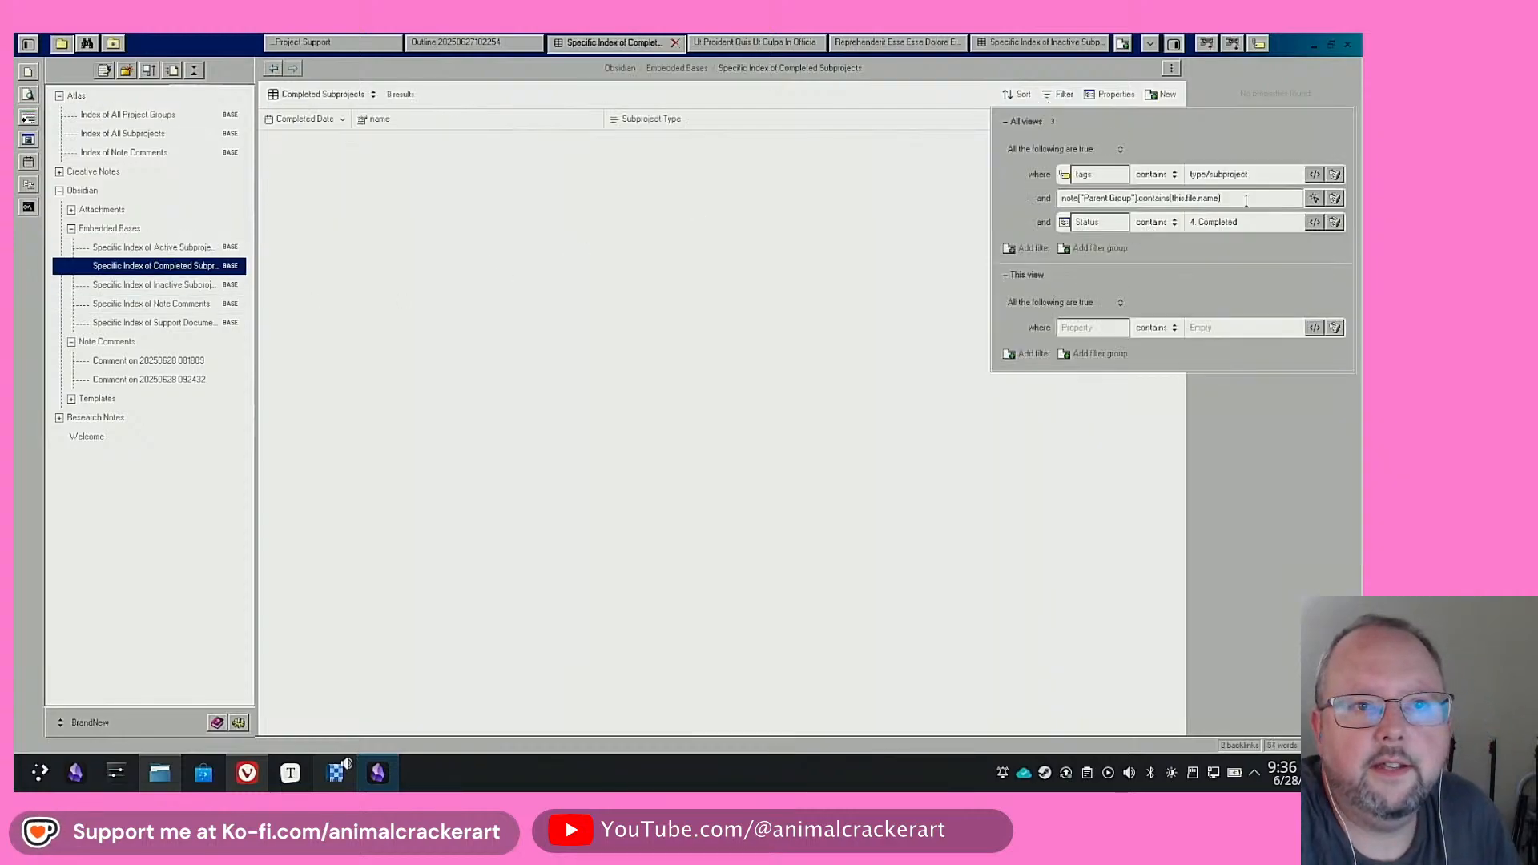
pyautogui.moveTo(1249, 199); pyautogui.dragTo(1060, 198)
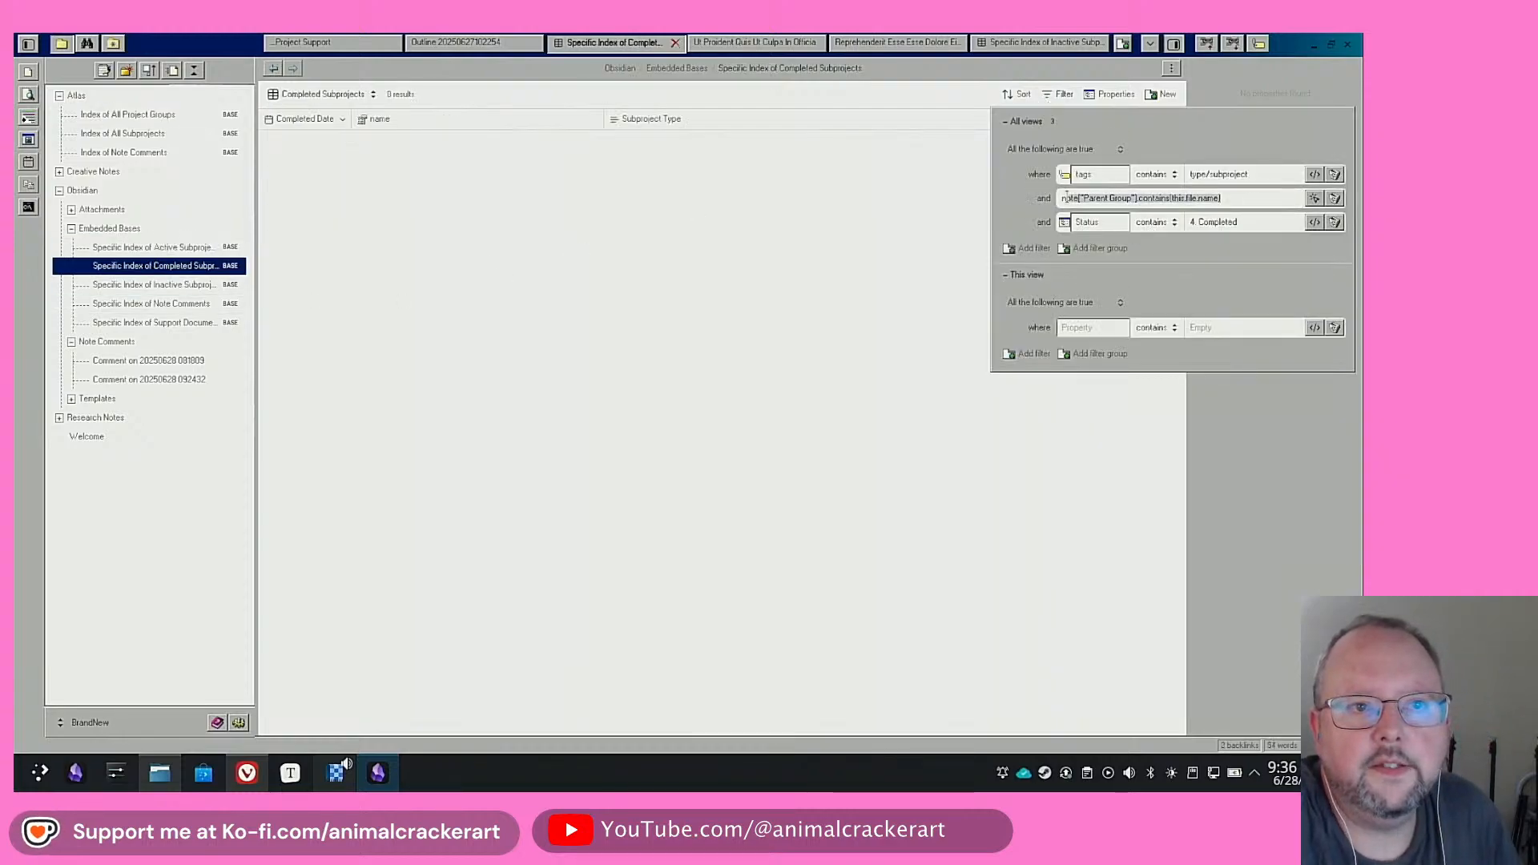
pyautogui.rightClick(1181, 204)
pyautogui.click(1226, 244)
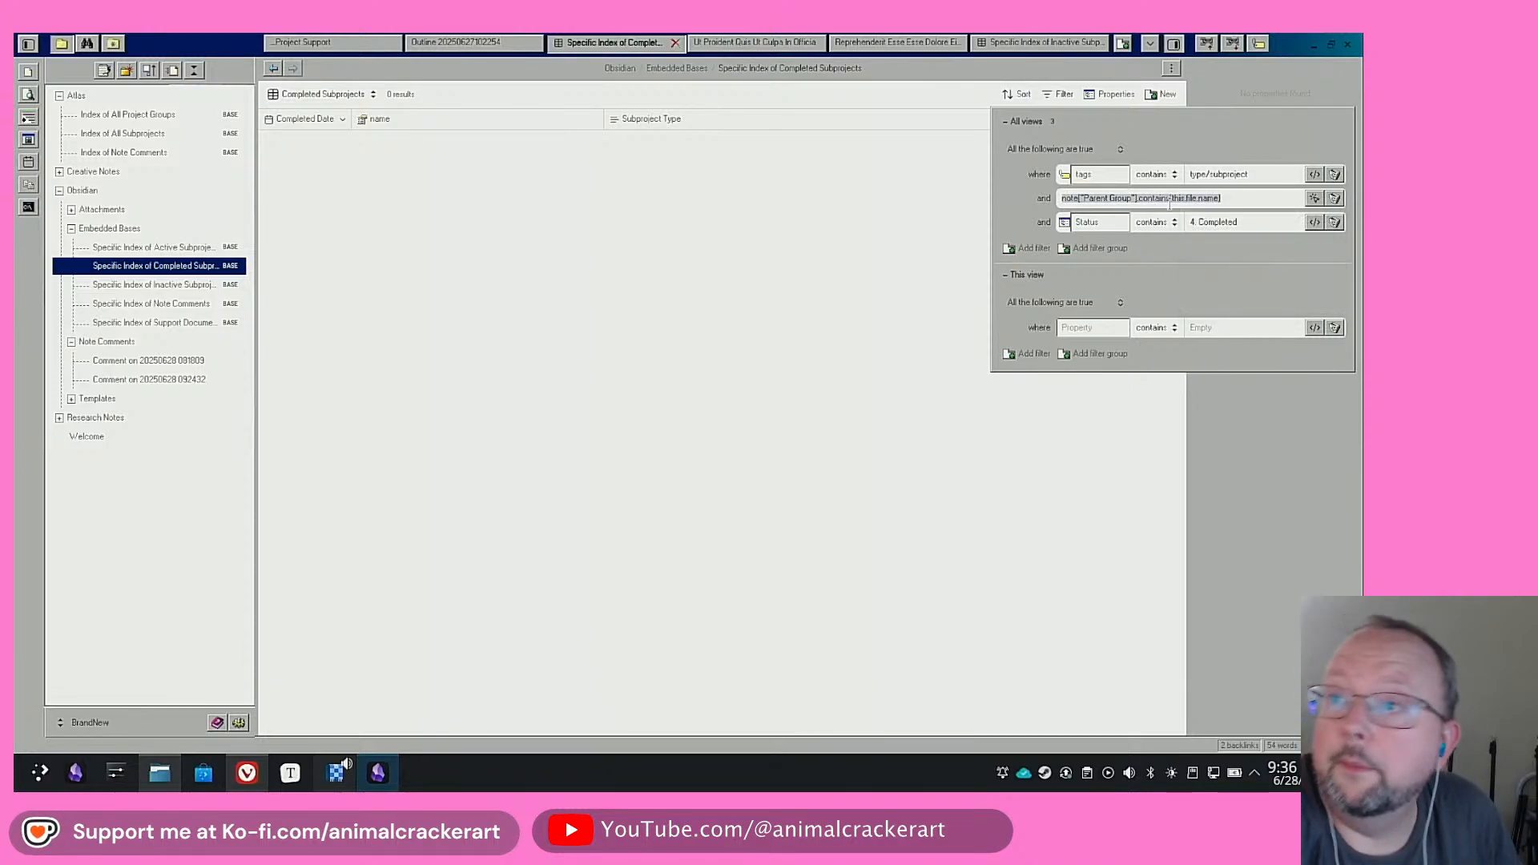
pyautogui.click(439, 392)
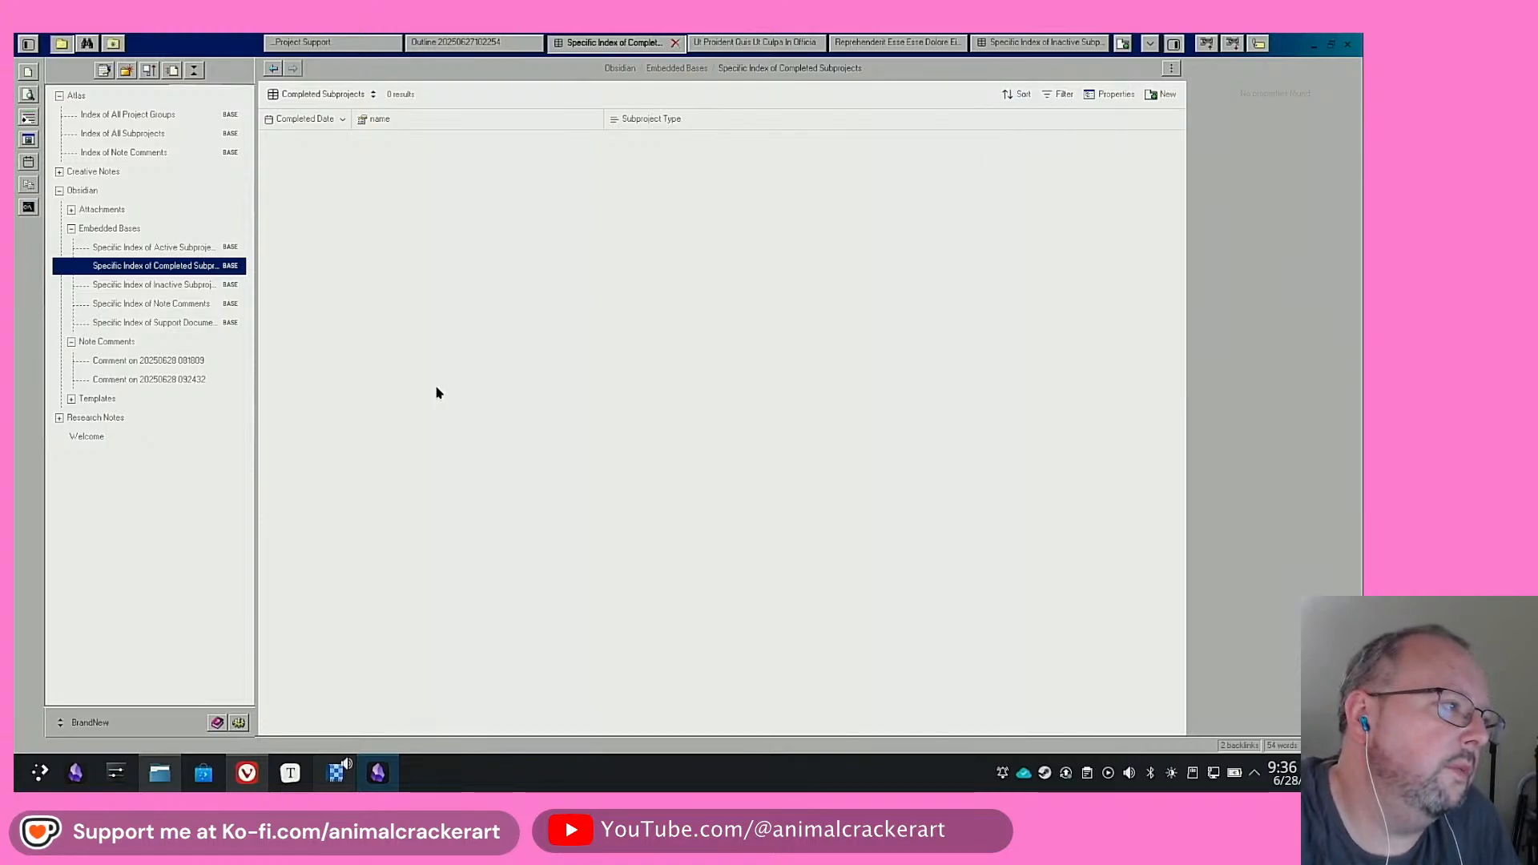
# Add an all-views advanced filter to Specific Index of Note Comments and paste in note["Parent Group"].contains(this.file.name)
pyautogui.click(182, 308)
pyautogui.click(1063, 95)
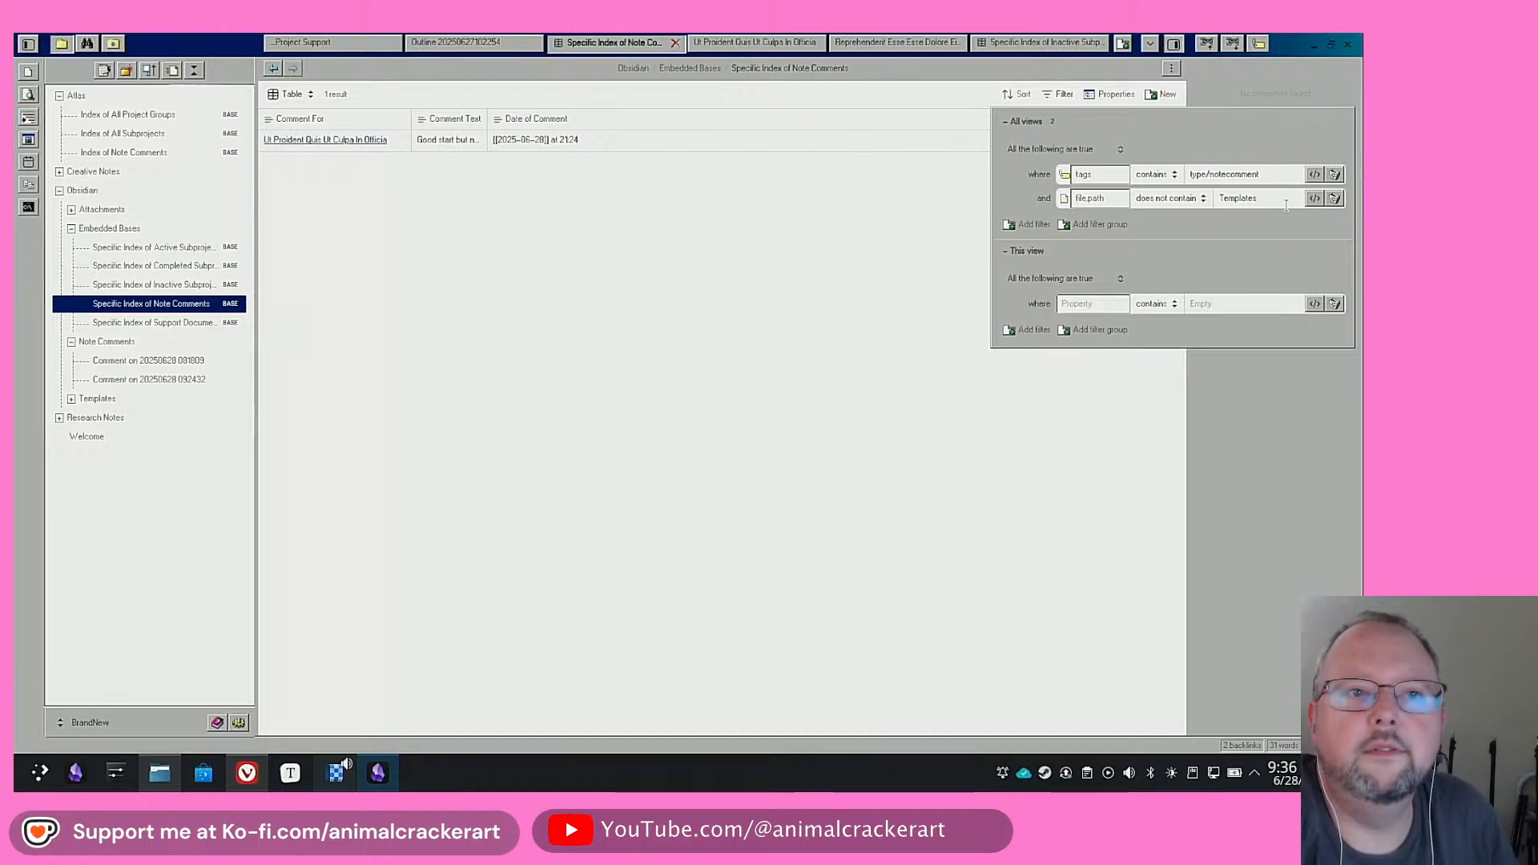
pyautogui.click(1032, 227)
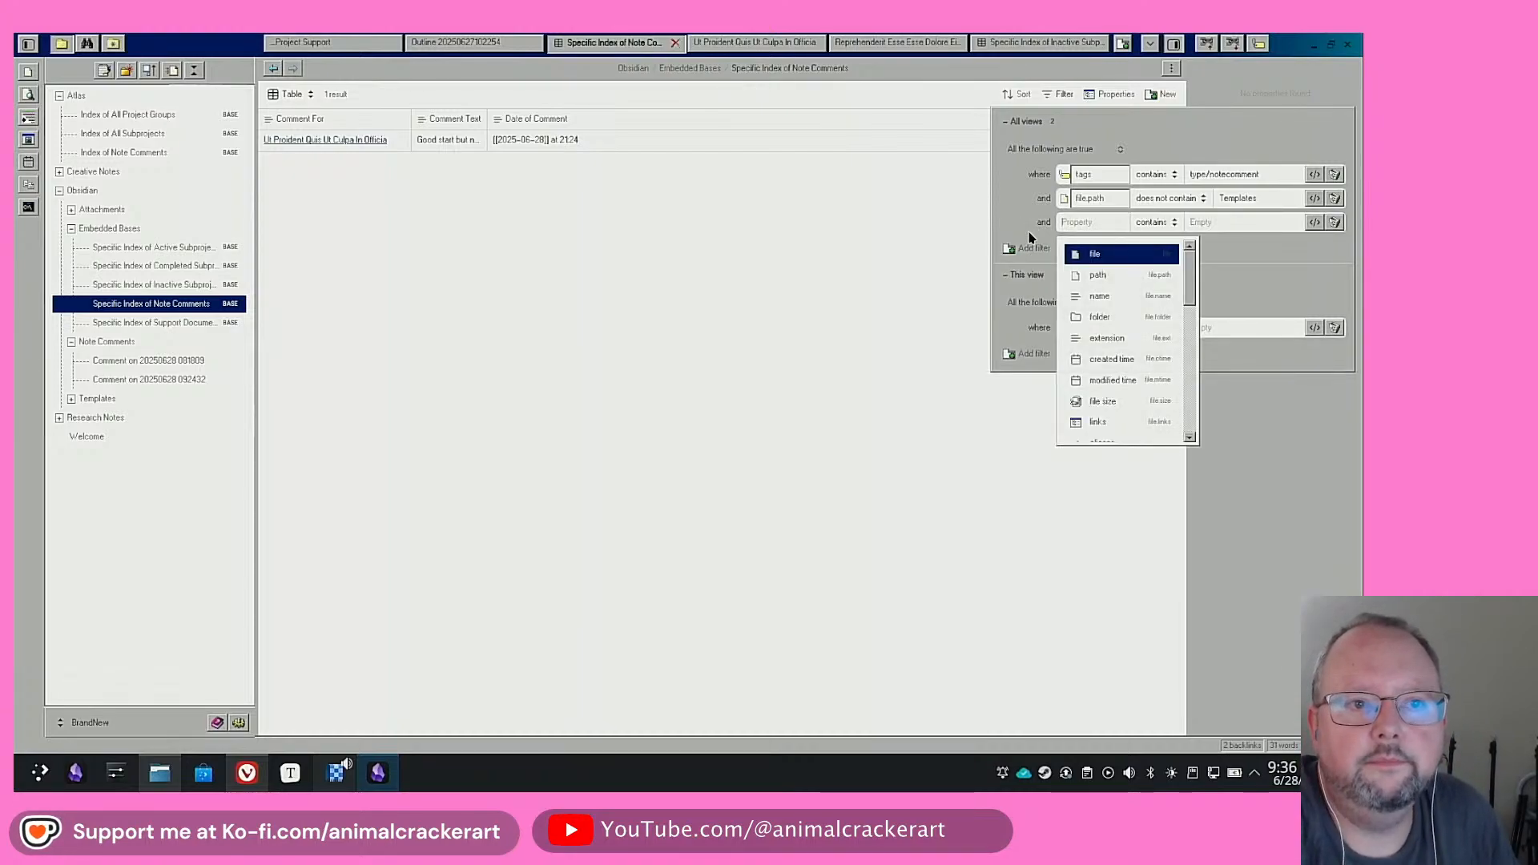
pyautogui.click(1261, 258)
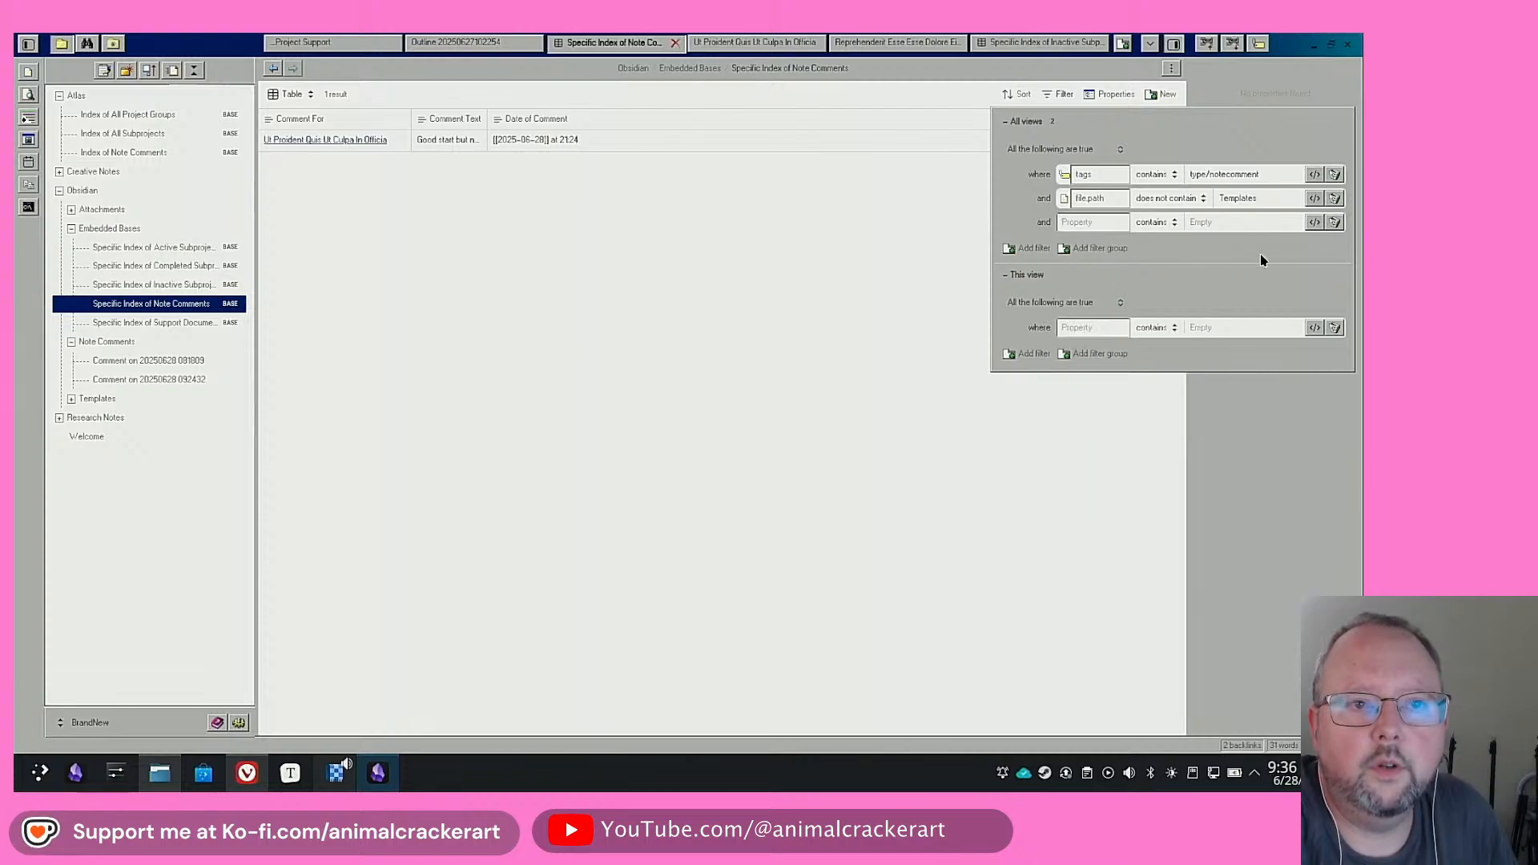
pyautogui.click(1314, 223)
pyautogui.rightClick(1102, 225)
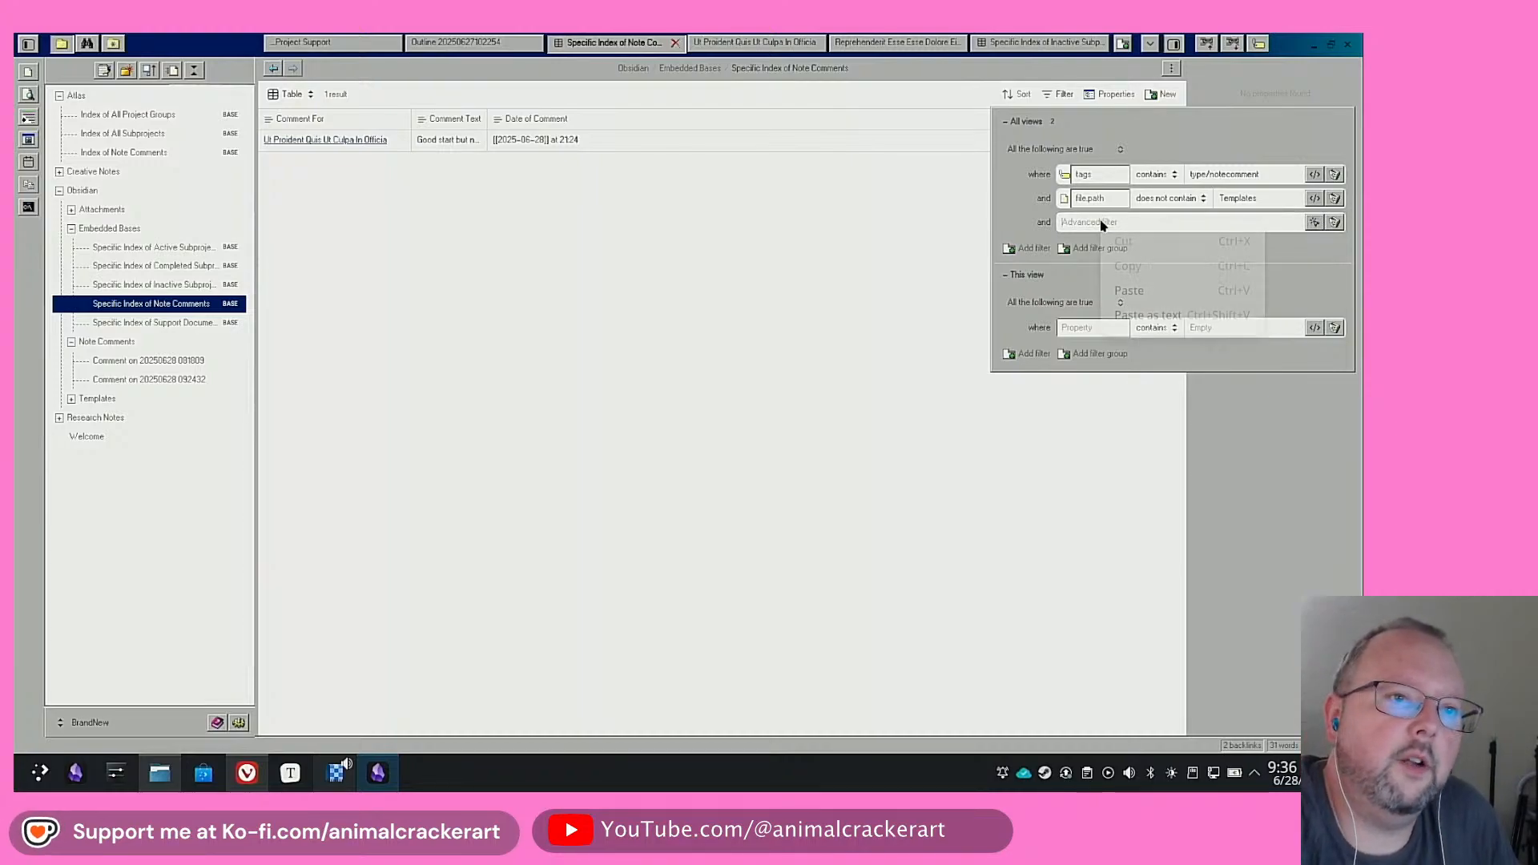
pyautogui.click(1134, 290)
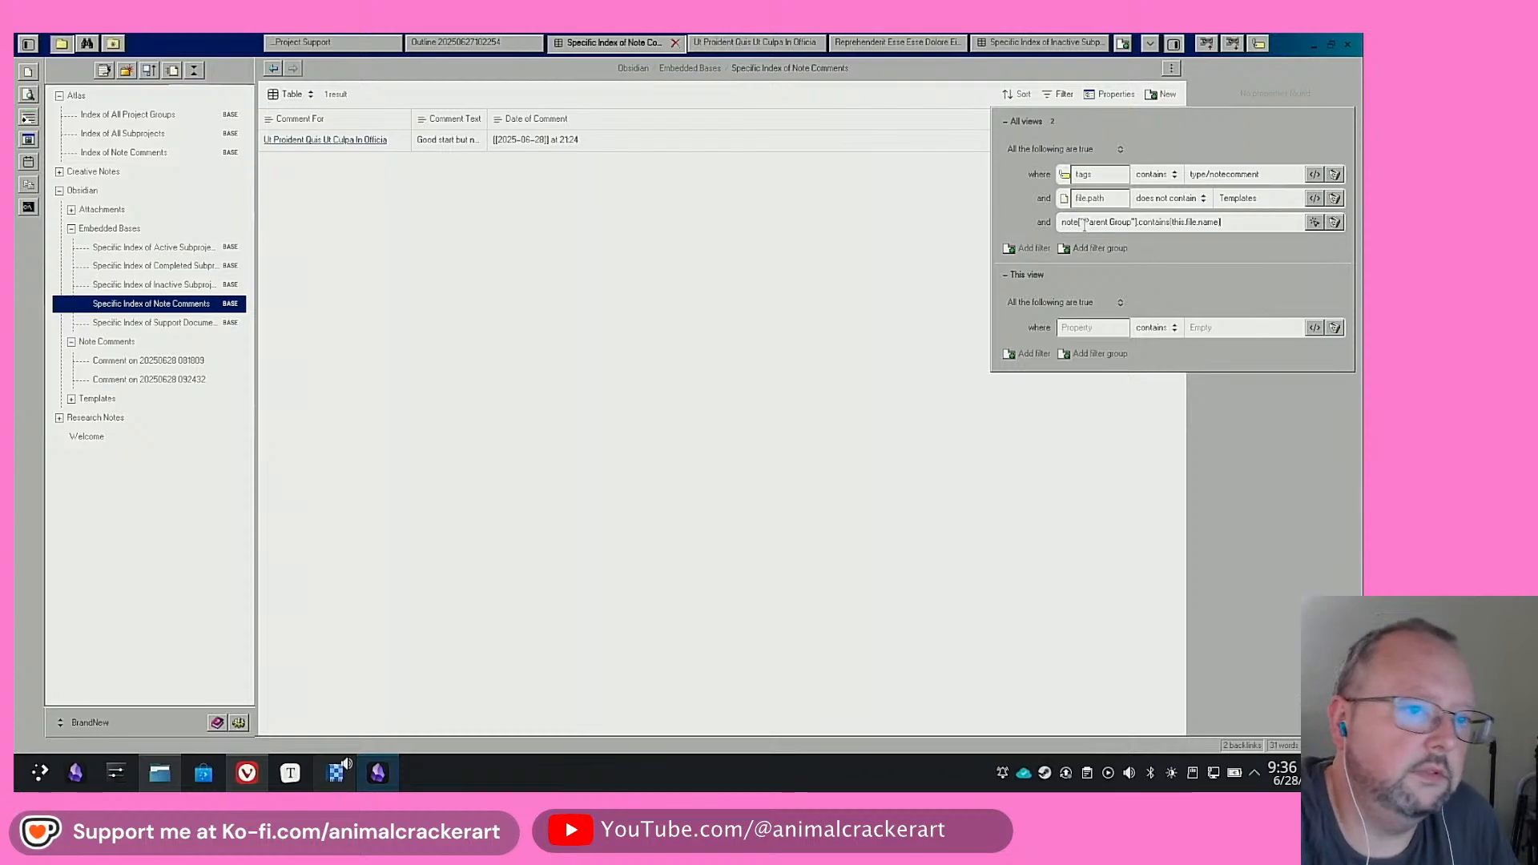
# Change the property in the pasted filter so it reads note["Comment For"].contains(this.file.name)
pyautogui.moveTo(1128, 224); pyautogui.dragTo(1128, 229)
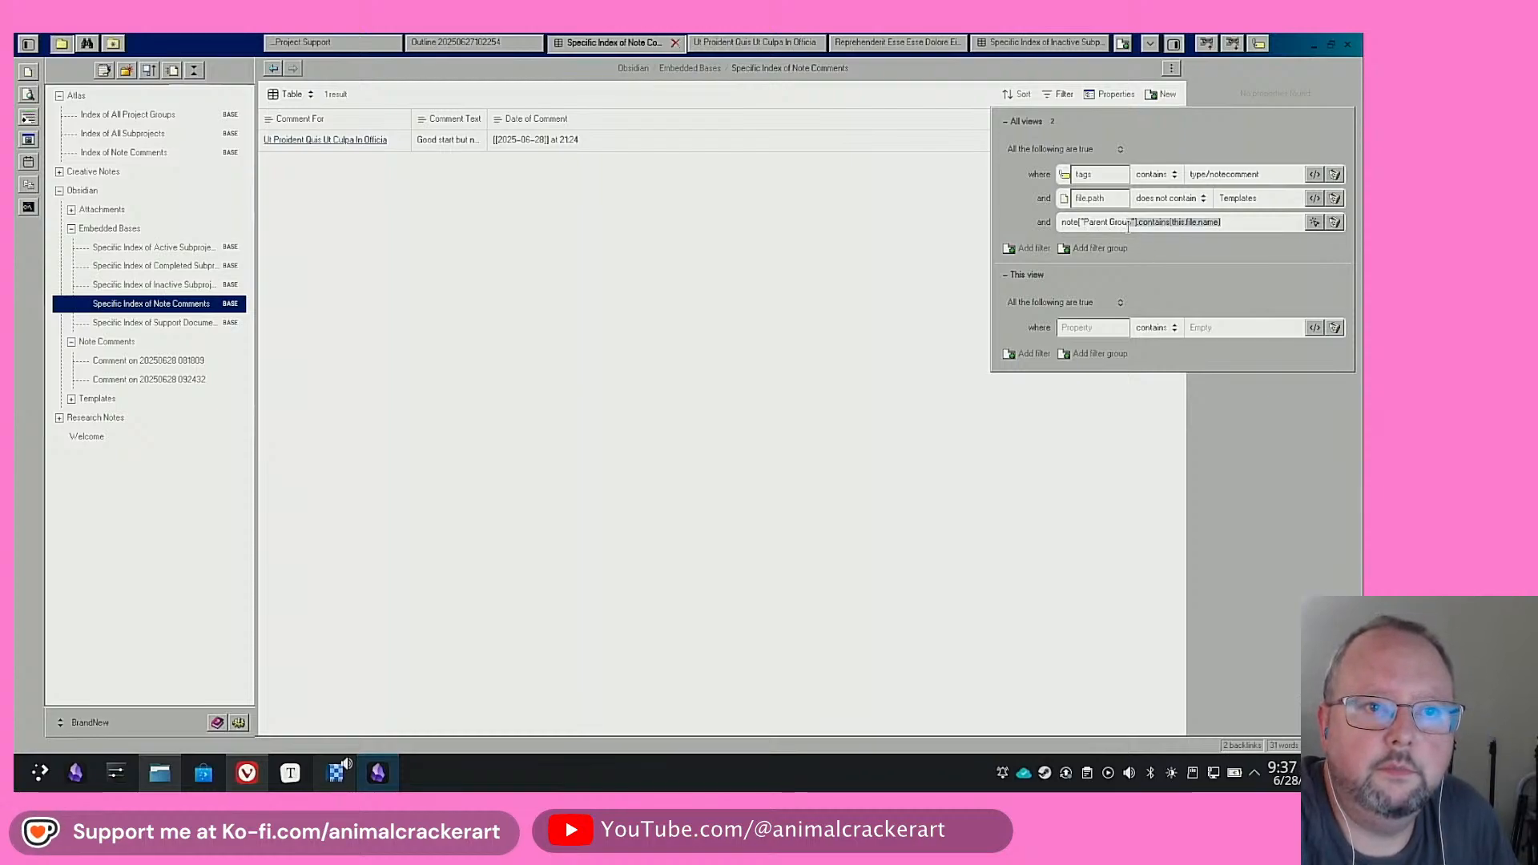
pyautogui.click(1132, 227)
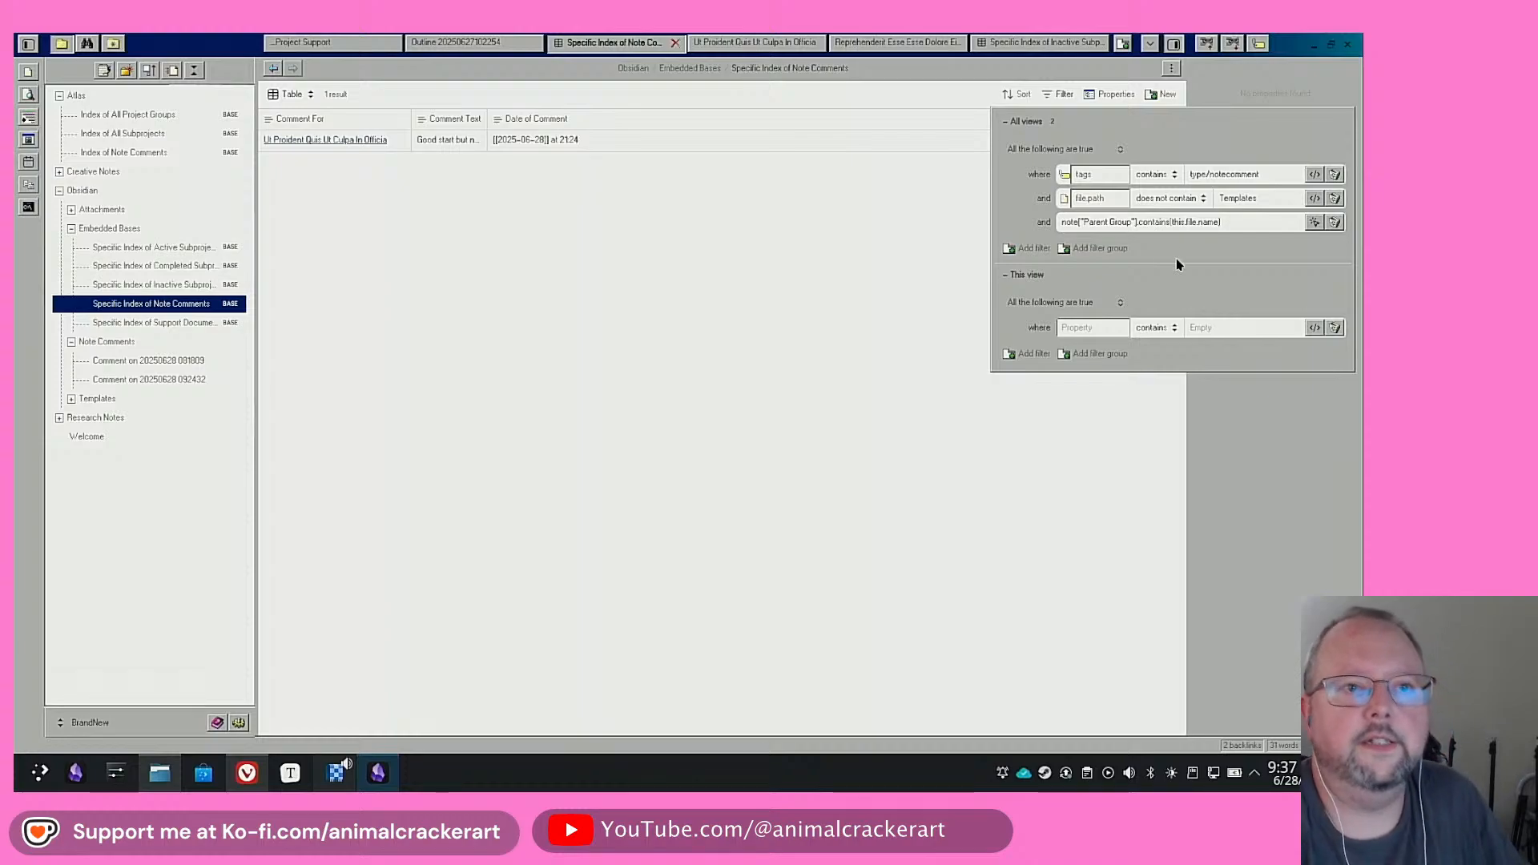
pyautogui.hotkey('shift', 'Left')
pyautogui.hotkey('shift', 'Left')
pyautogui.hotkey('shift', 'Left')
pyautogui.hotkey('shift', 'Left')
pyautogui.hotkey('shift', 'Left')
pyautogui.hotkey('shift', 'Left')
pyautogui.hotkey('shift', 'Left')
pyautogui.hotkey('shift', 'Left')
pyautogui.hotkey('shift', 'Left')
pyautogui.hotkey('shift', 'Left')
pyautogui.hotkey('shift', 'Left')
pyautogui.hotkey('shift', 'Left')
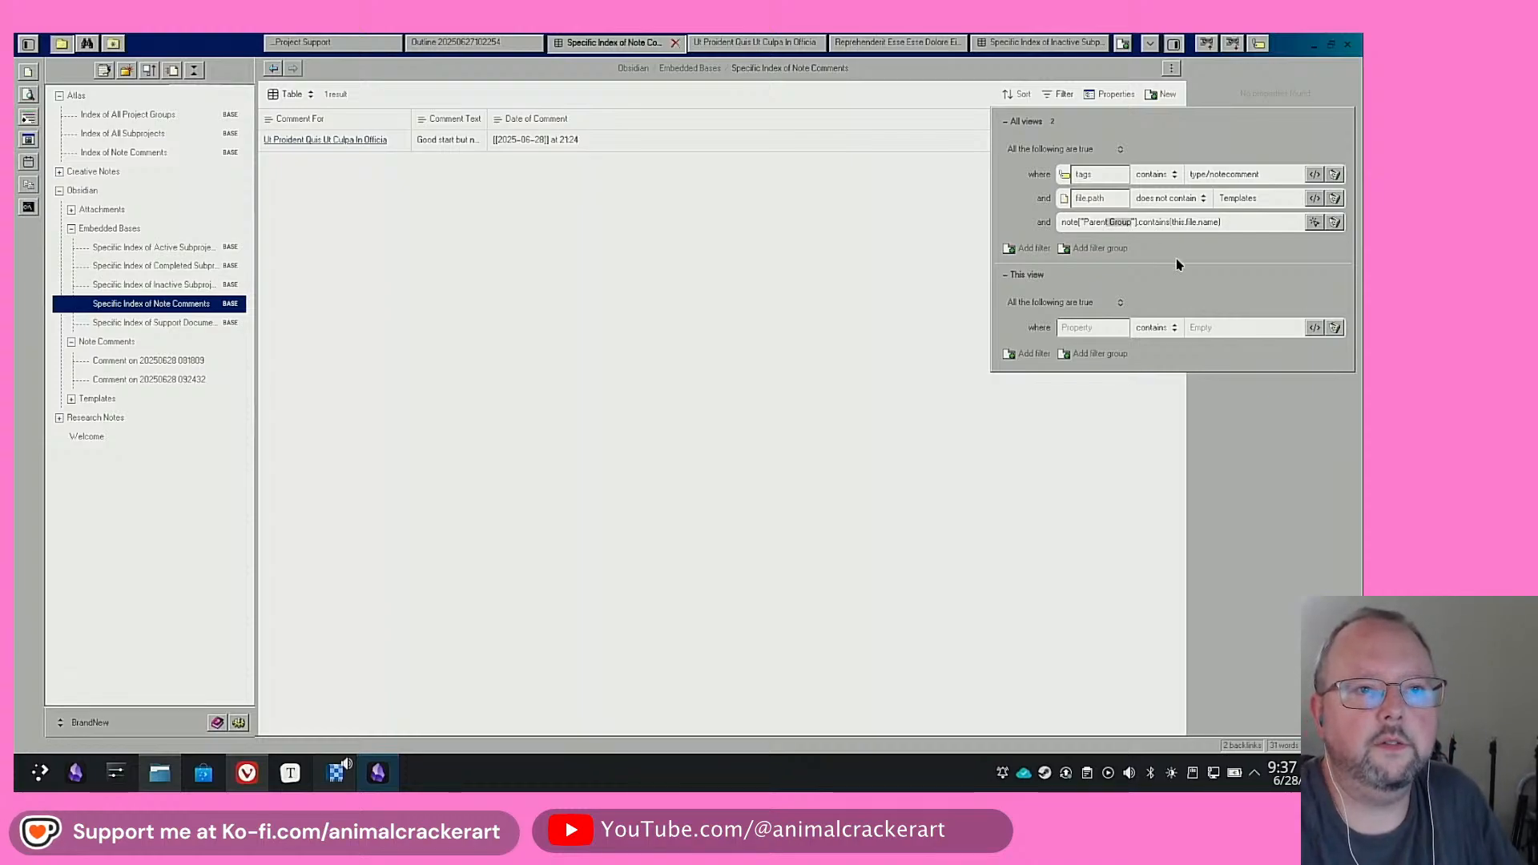
pyautogui.write('Comment Fo')
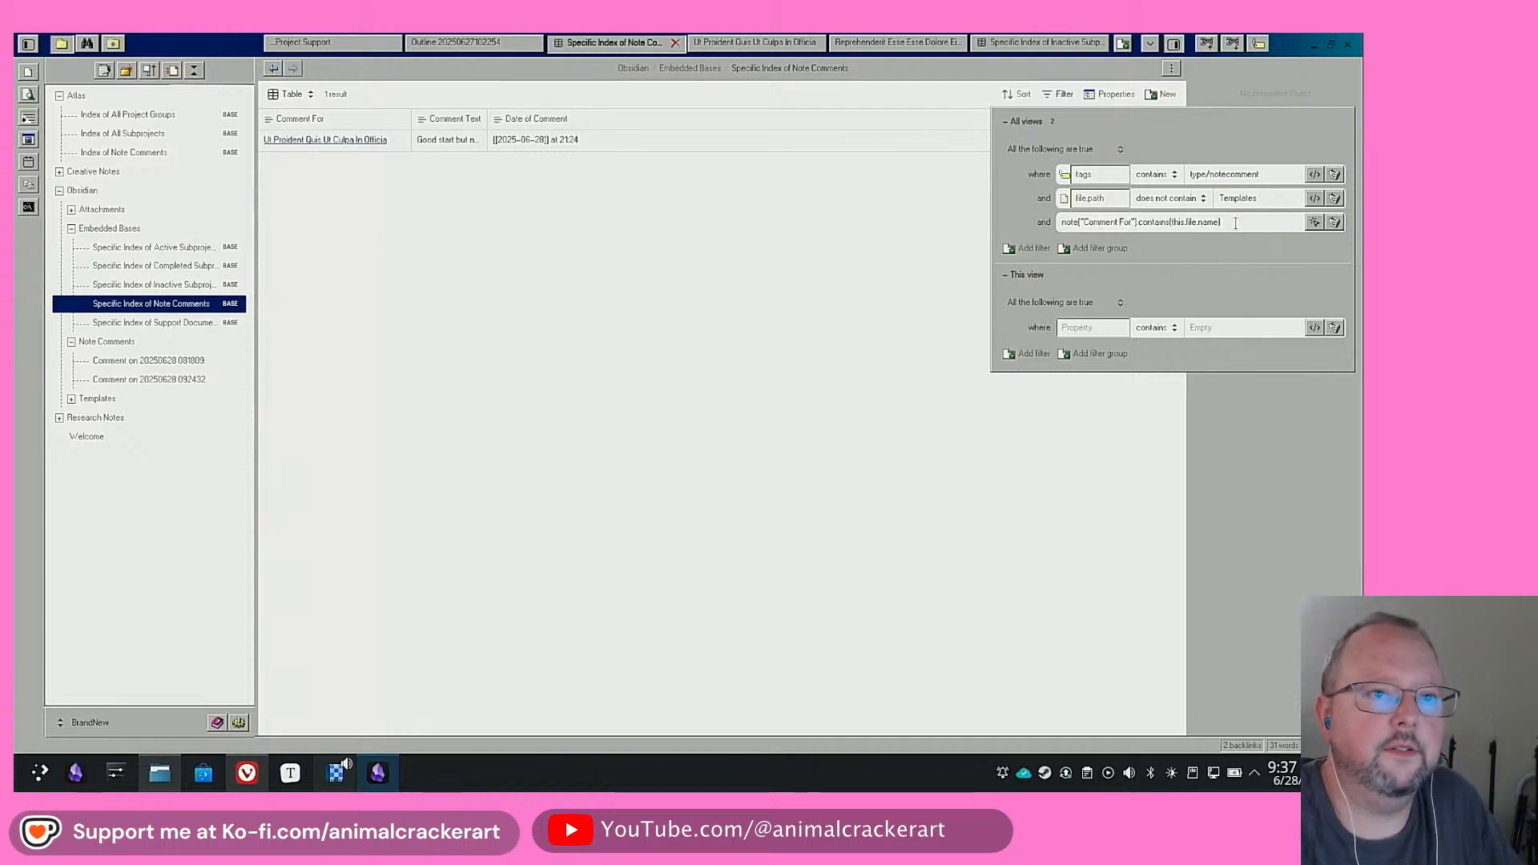
pyautogui.click(605, 283)
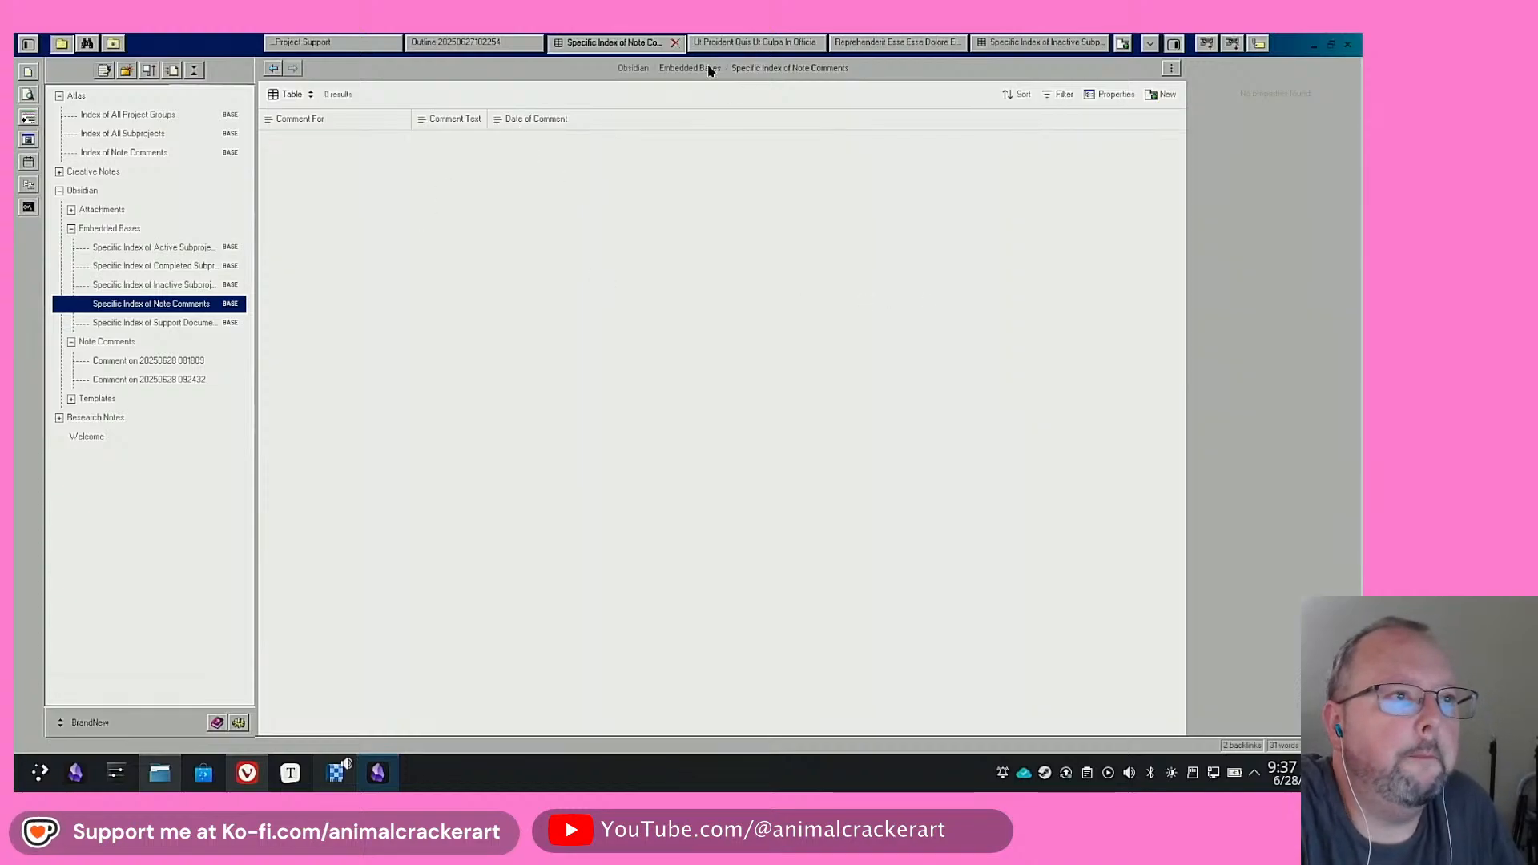
# Compare the embedded comment index in the Ut Proident note with the one in the Reprehenderit note
pyautogui.click(750, 44)
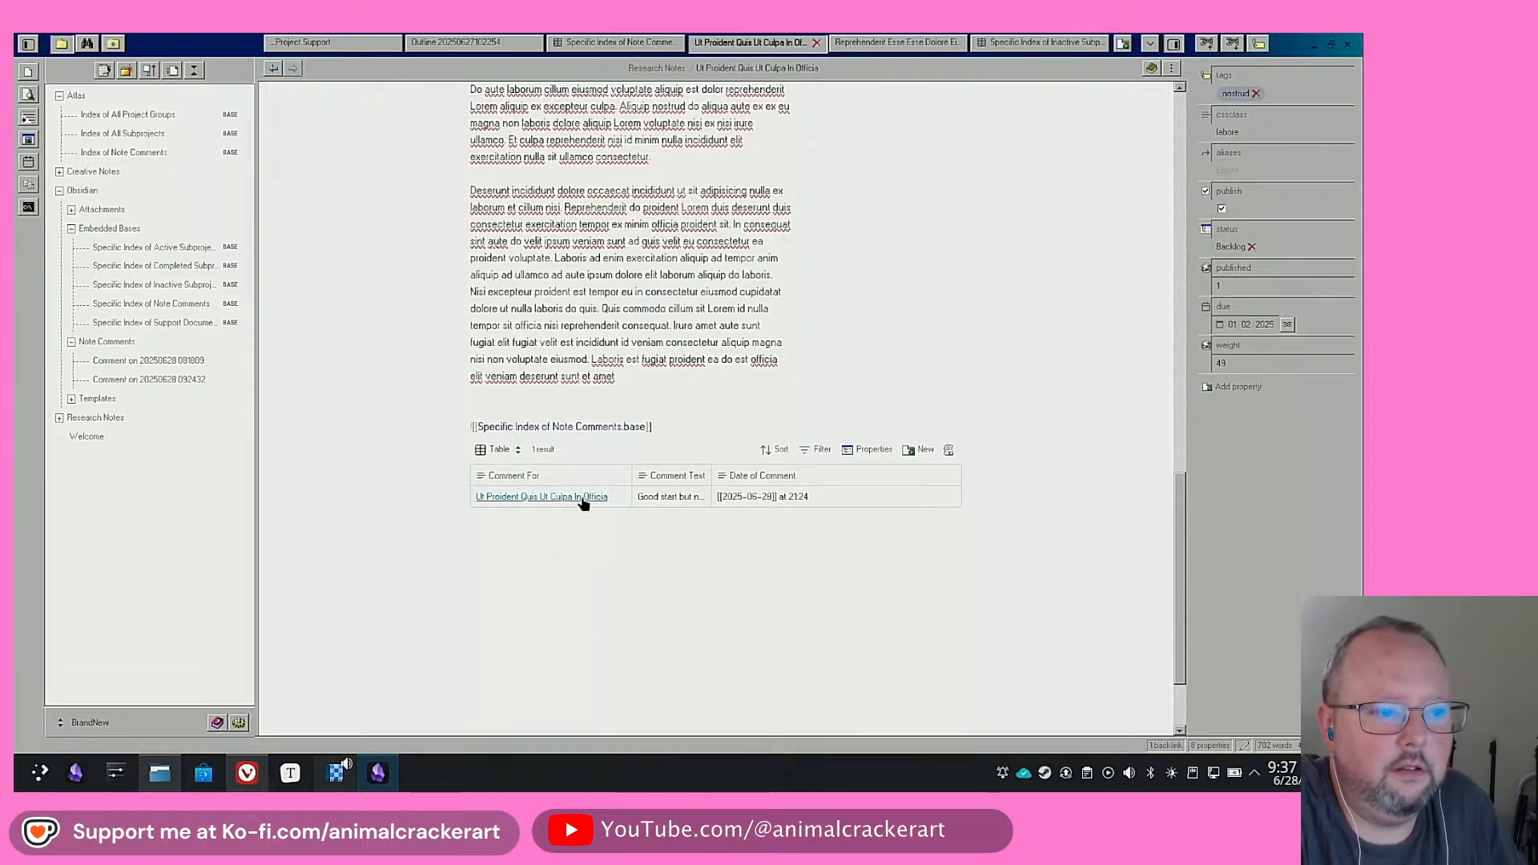
pyautogui.click(887, 43)
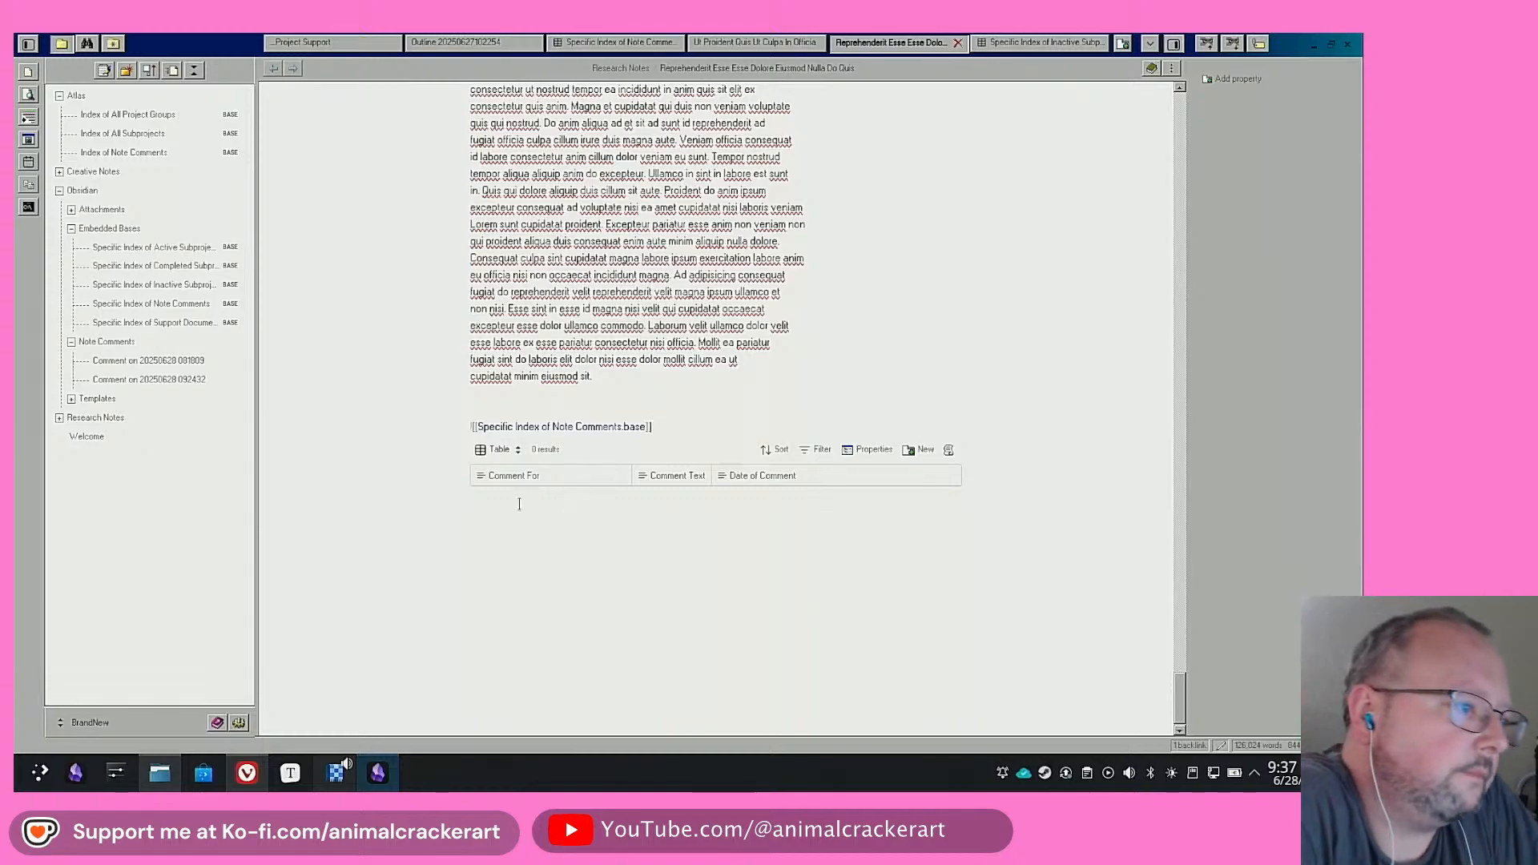
pyautogui.click(942, 204)
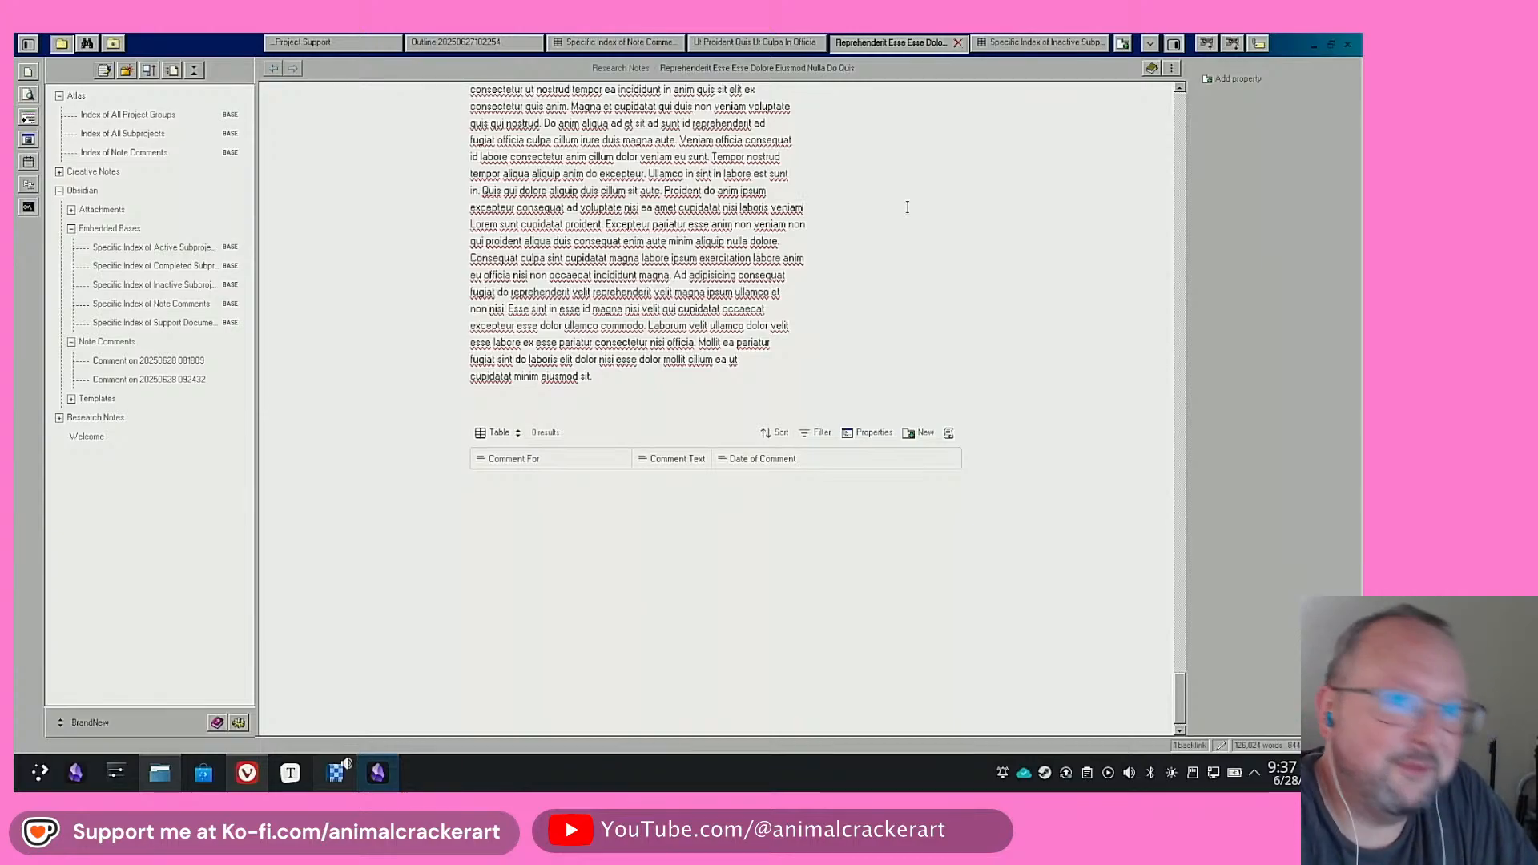
pyautogui.scroll(5, 908, 206)
pyautogui.scroll(-8, 890, 212)
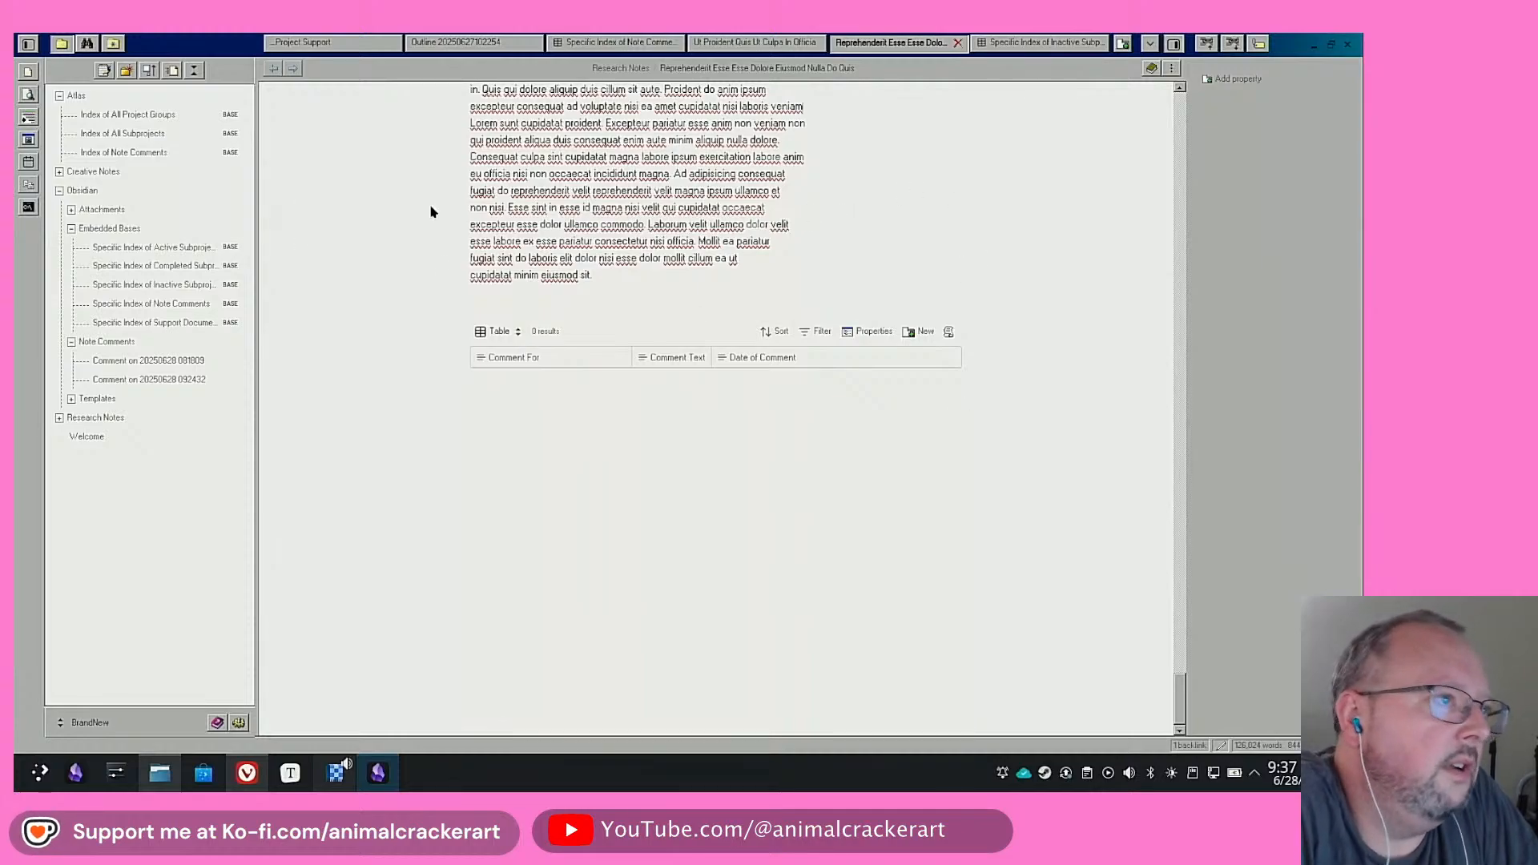
pyautogui.click(770, 43)
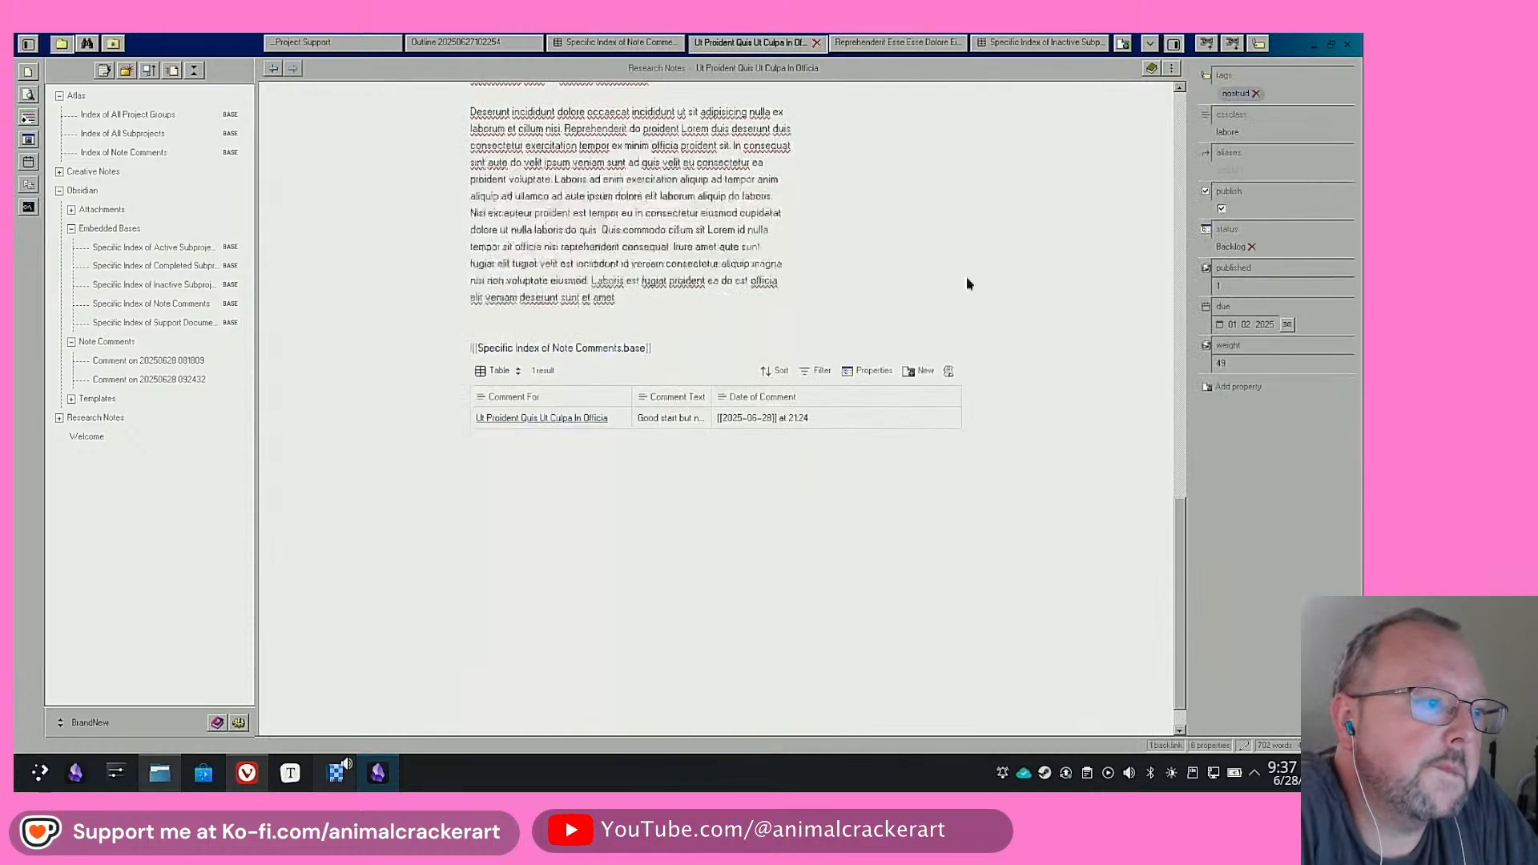
# Hide the Comment For property in the comment index embedded in the Ut Proident note
pyautogui.scroll(-2, 970, 289)
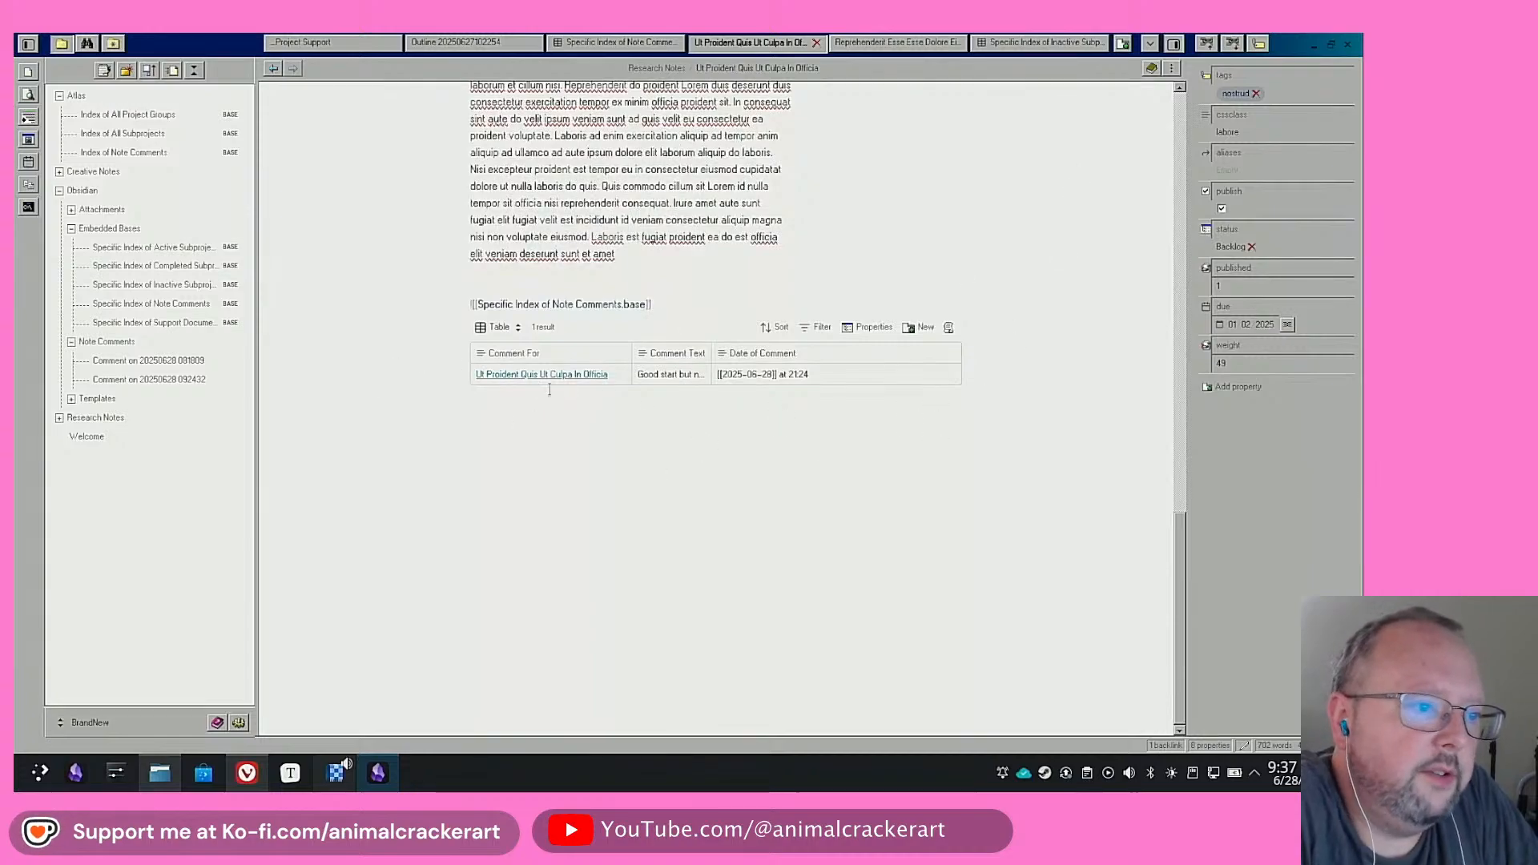
pyautogui.click(862, 329)
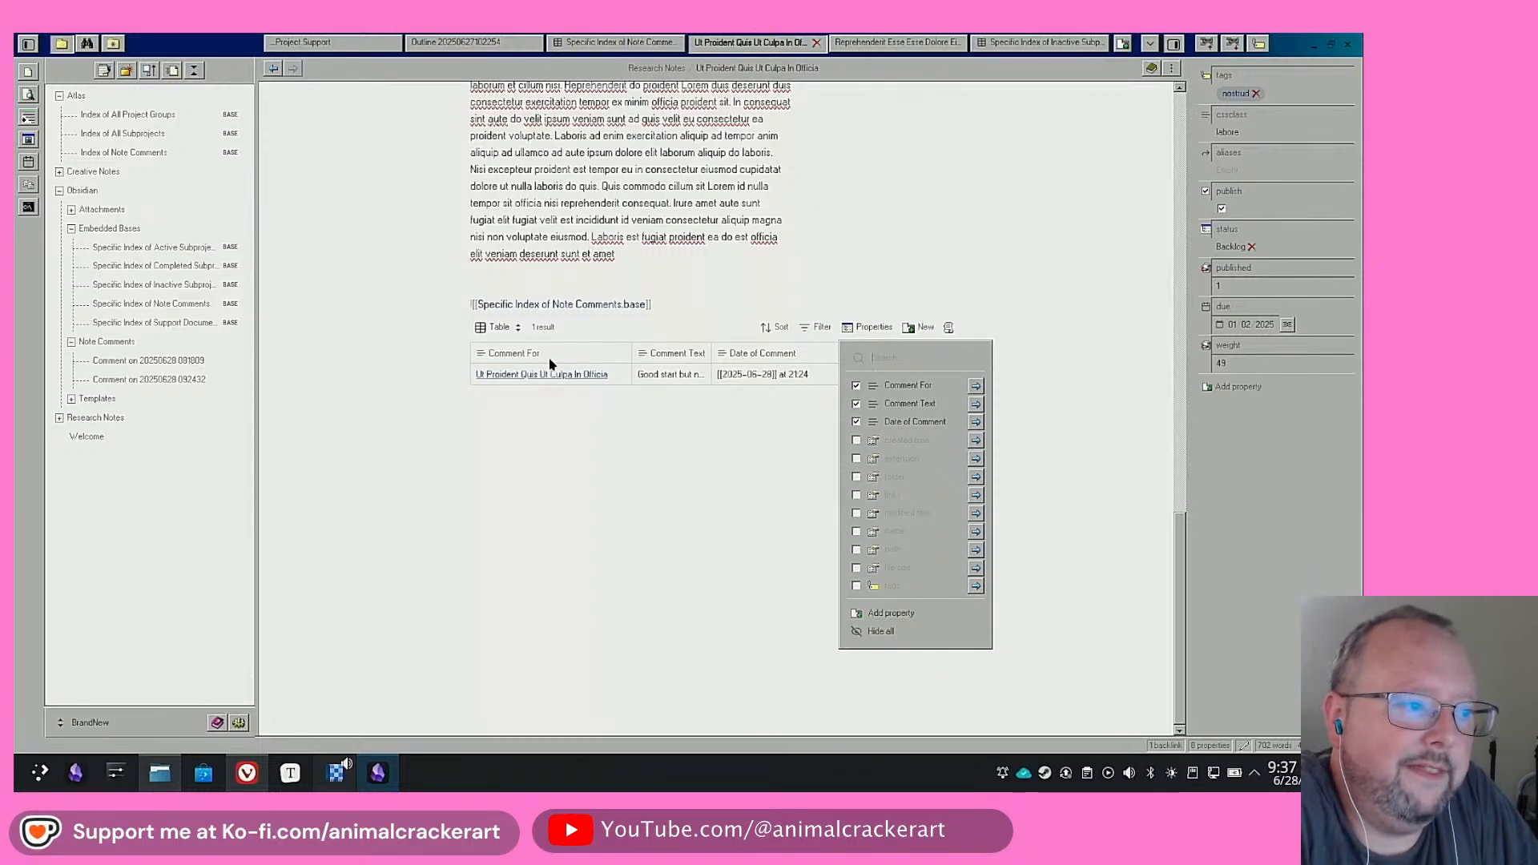
pyautogui.click(855, 386)
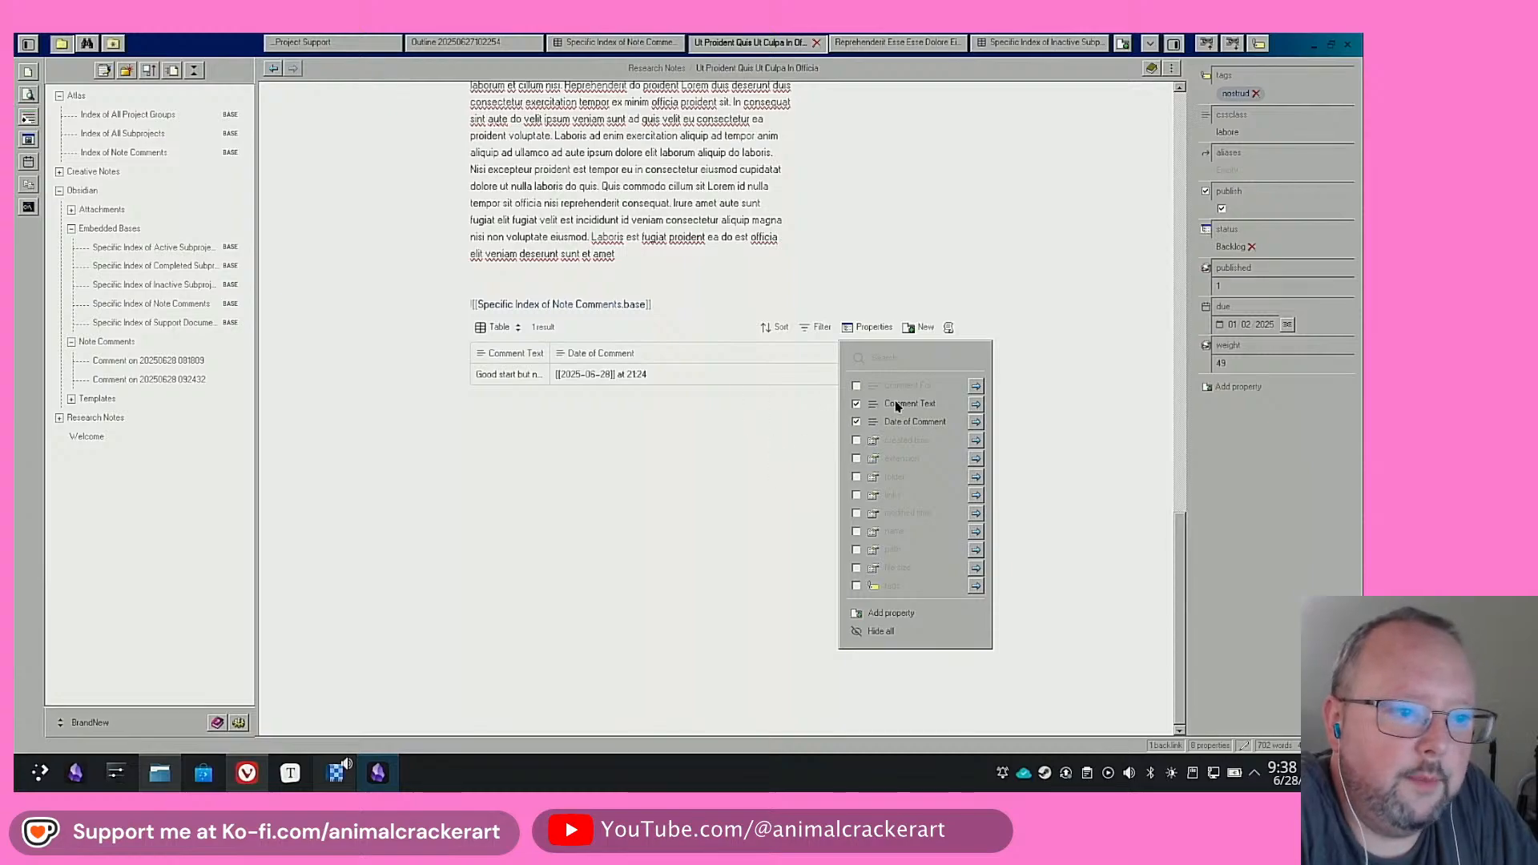
pyautogui.click(631, 489)
# Move the Date of Comment column ahead of Comment Text and widen it until the full date and time fit
pyautogui.moveTo(575, 353); pyautogui.dragTo(485, 357)
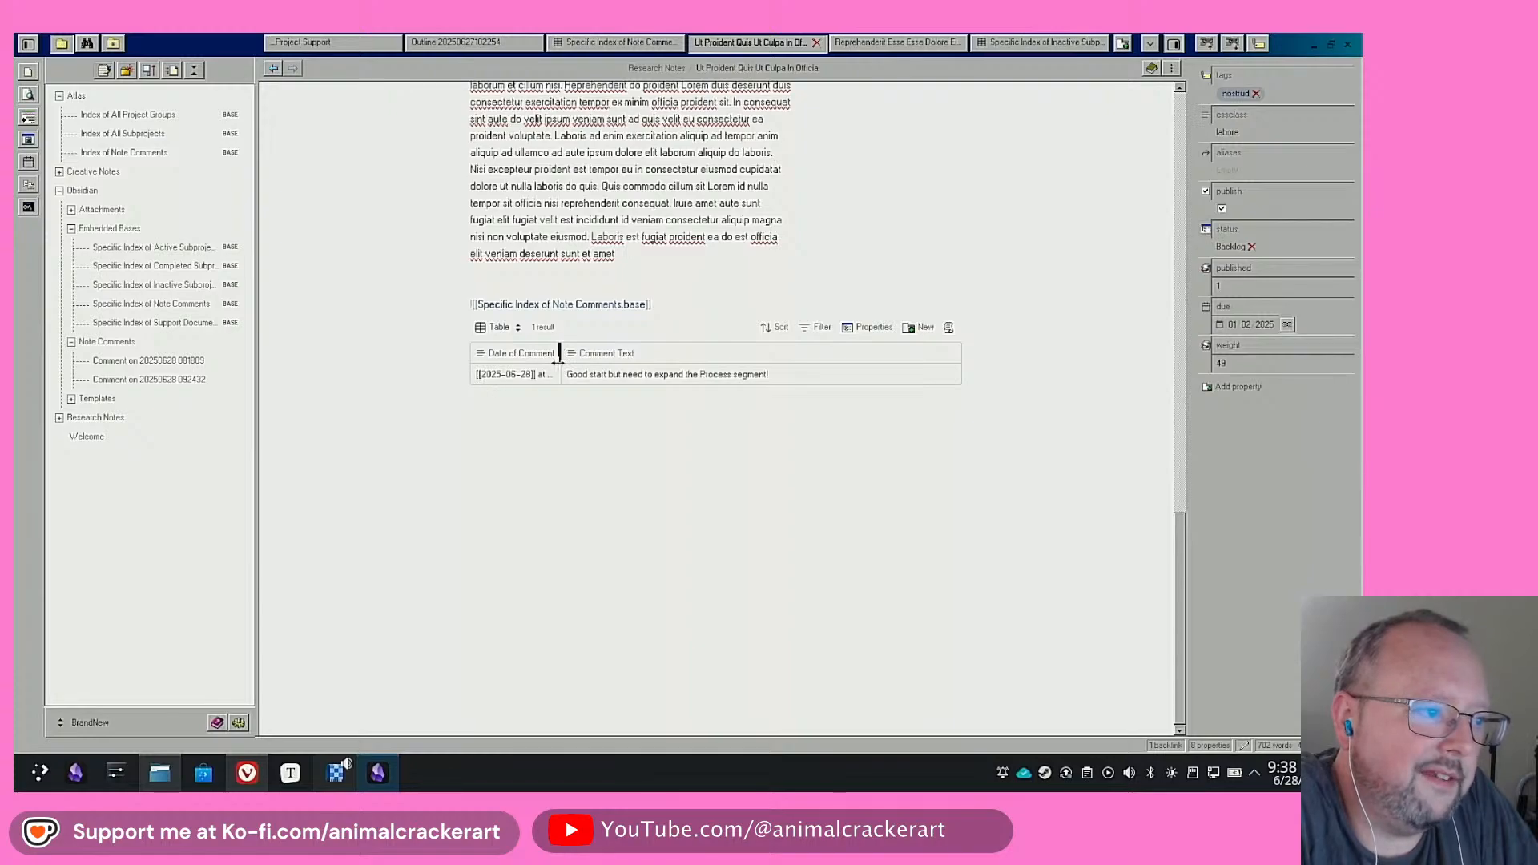
pyautogui.moveTo(559, 359); pyautogui.dragTo(587, 360)
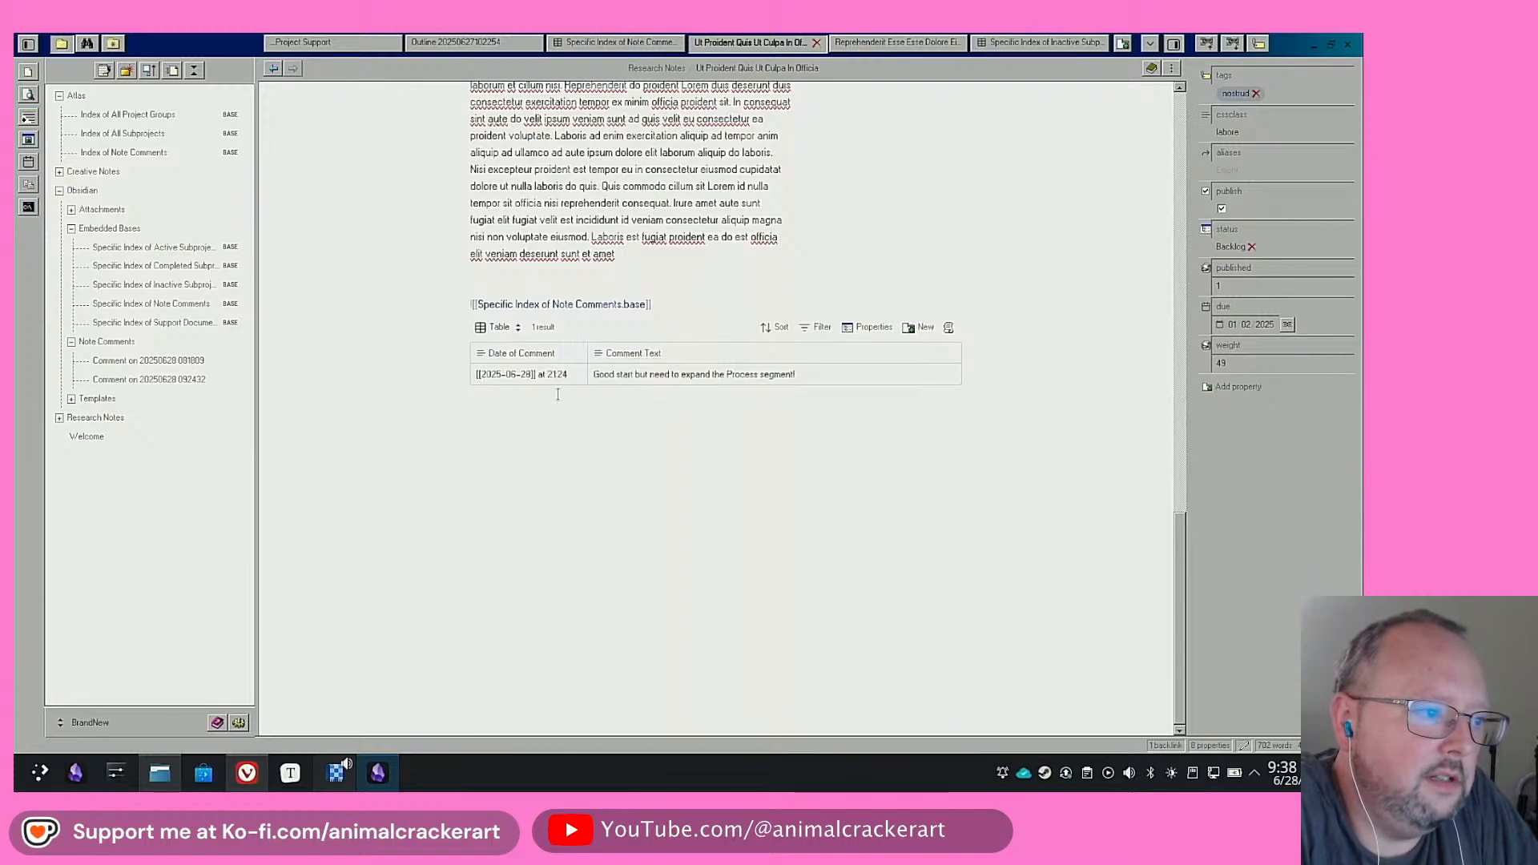
pyautogui.click(496, 376)
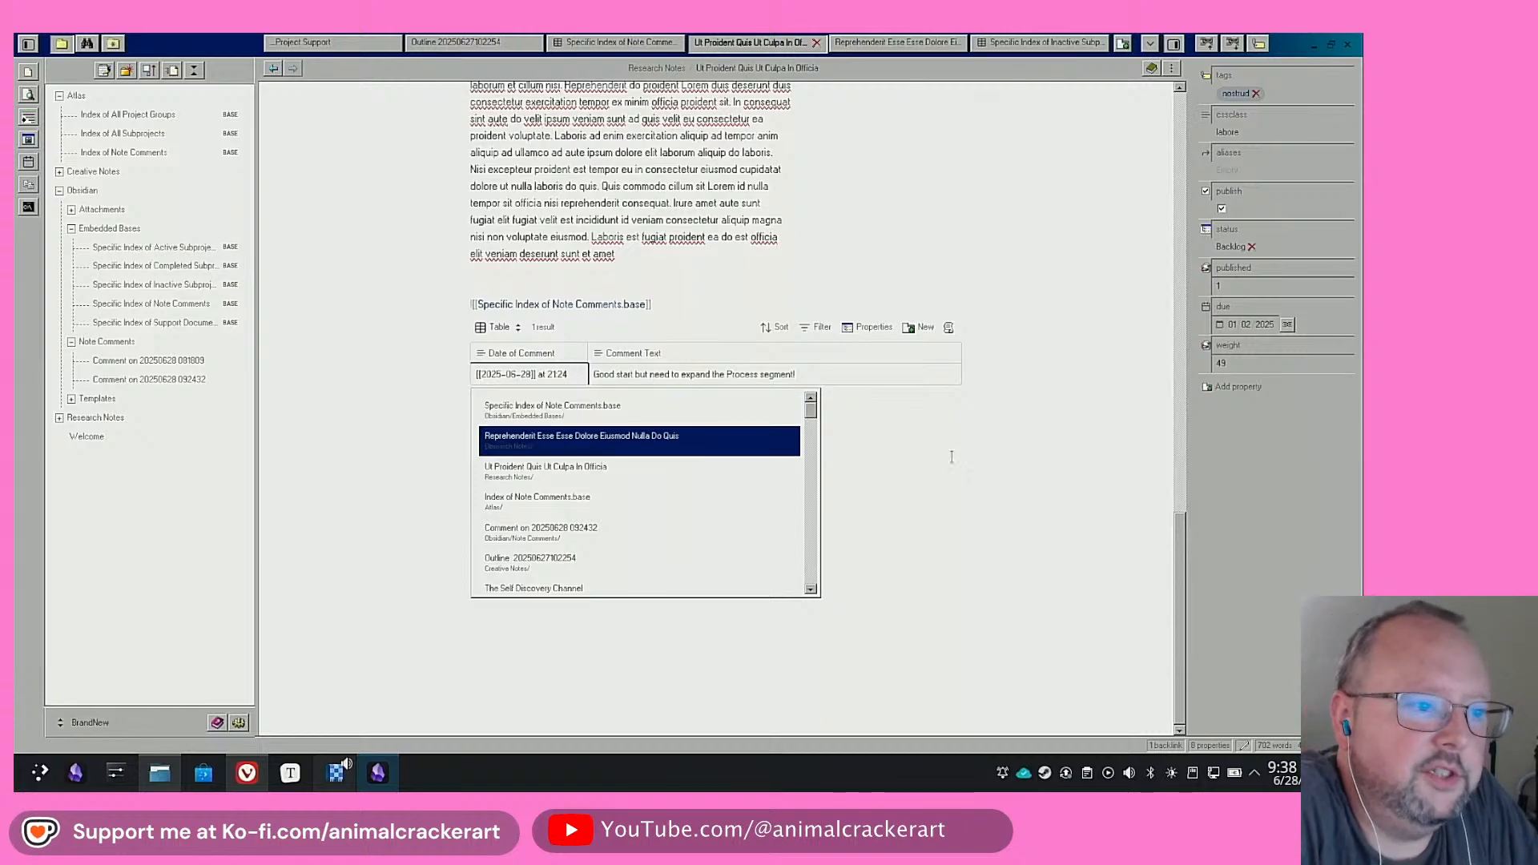
pyautogui.click(938, 435)
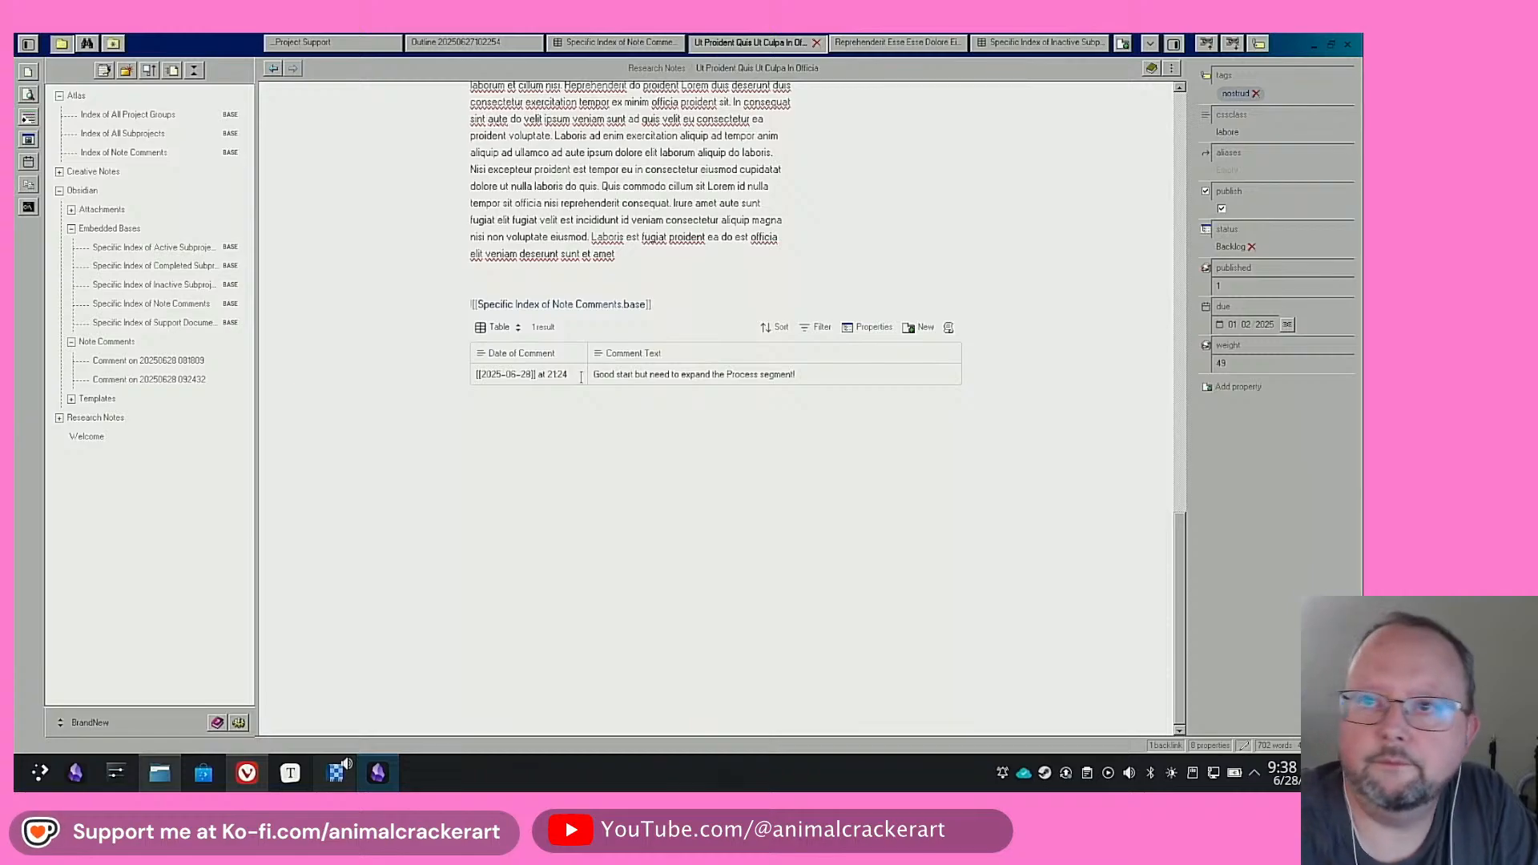
# Open the Index of Note Comments base and widen its Comment Text column until the full comment fits
pyautogui.click(160, 153)
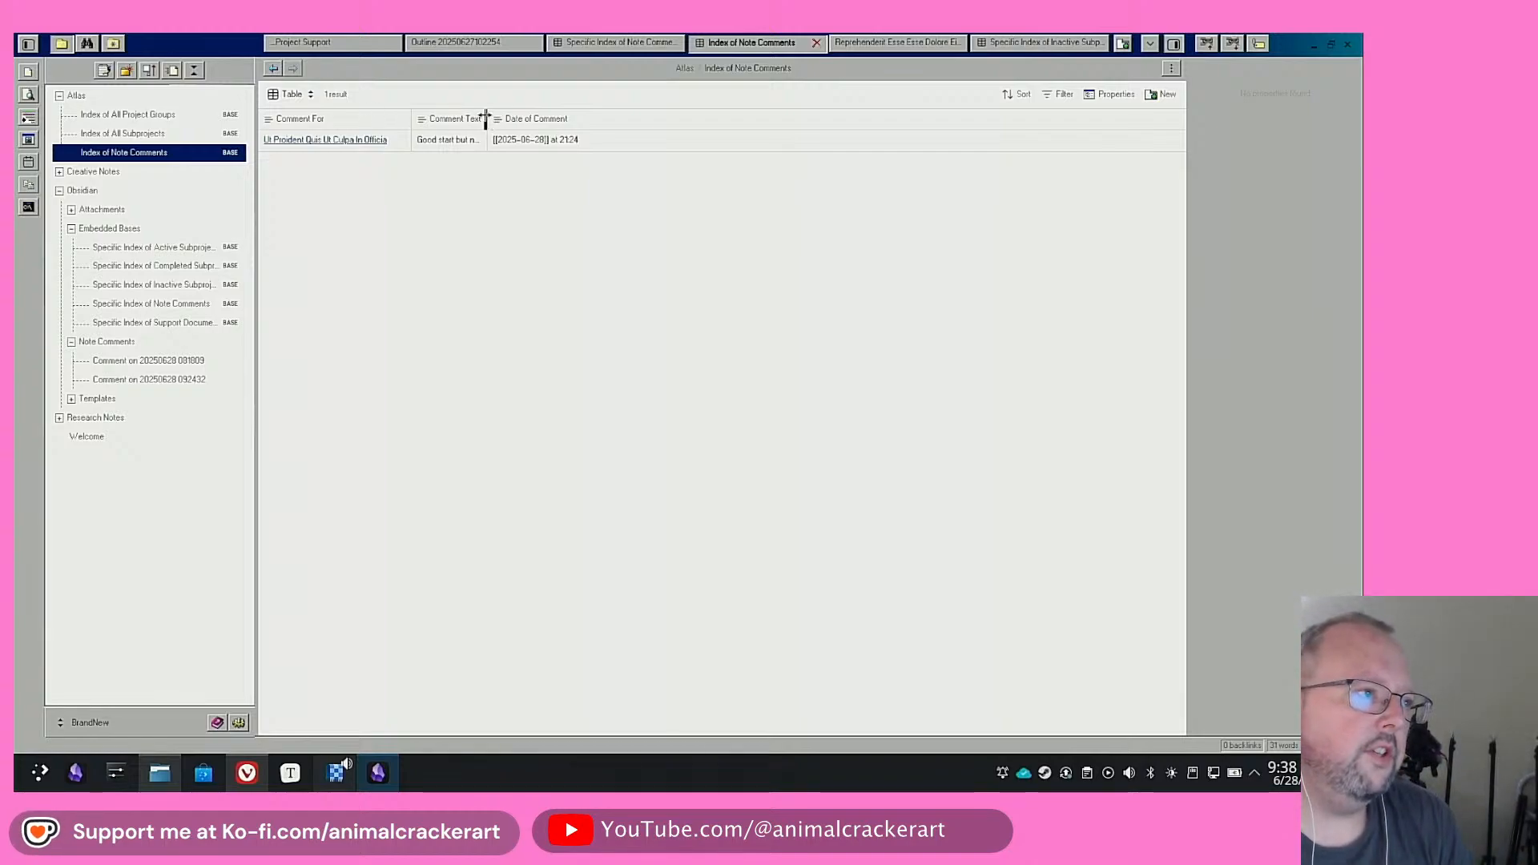
pyautogui.moveTo(486, 118); pyautogui.dragTo(637, 119)
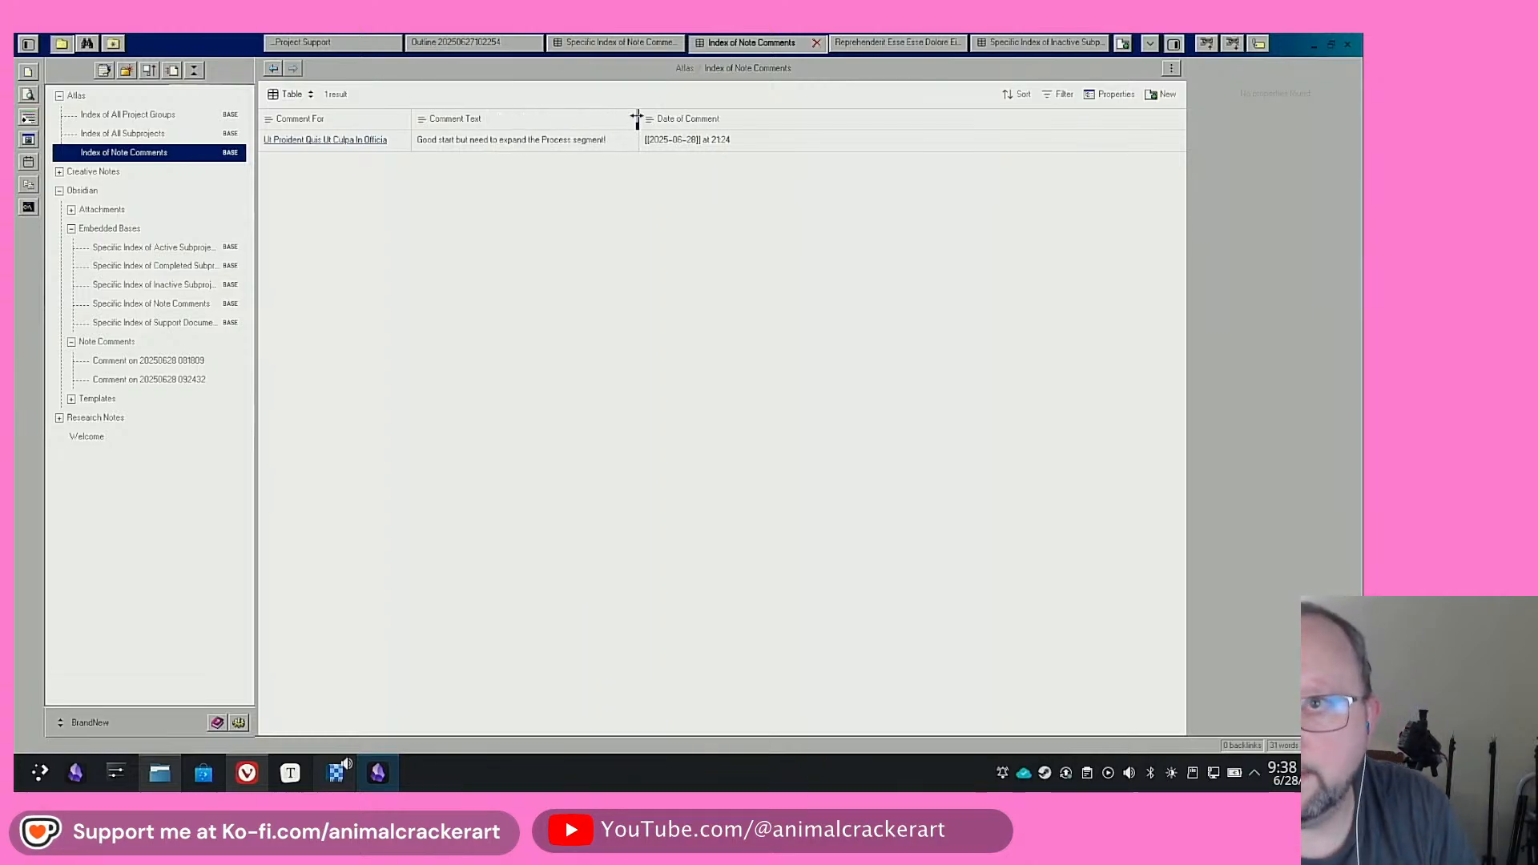
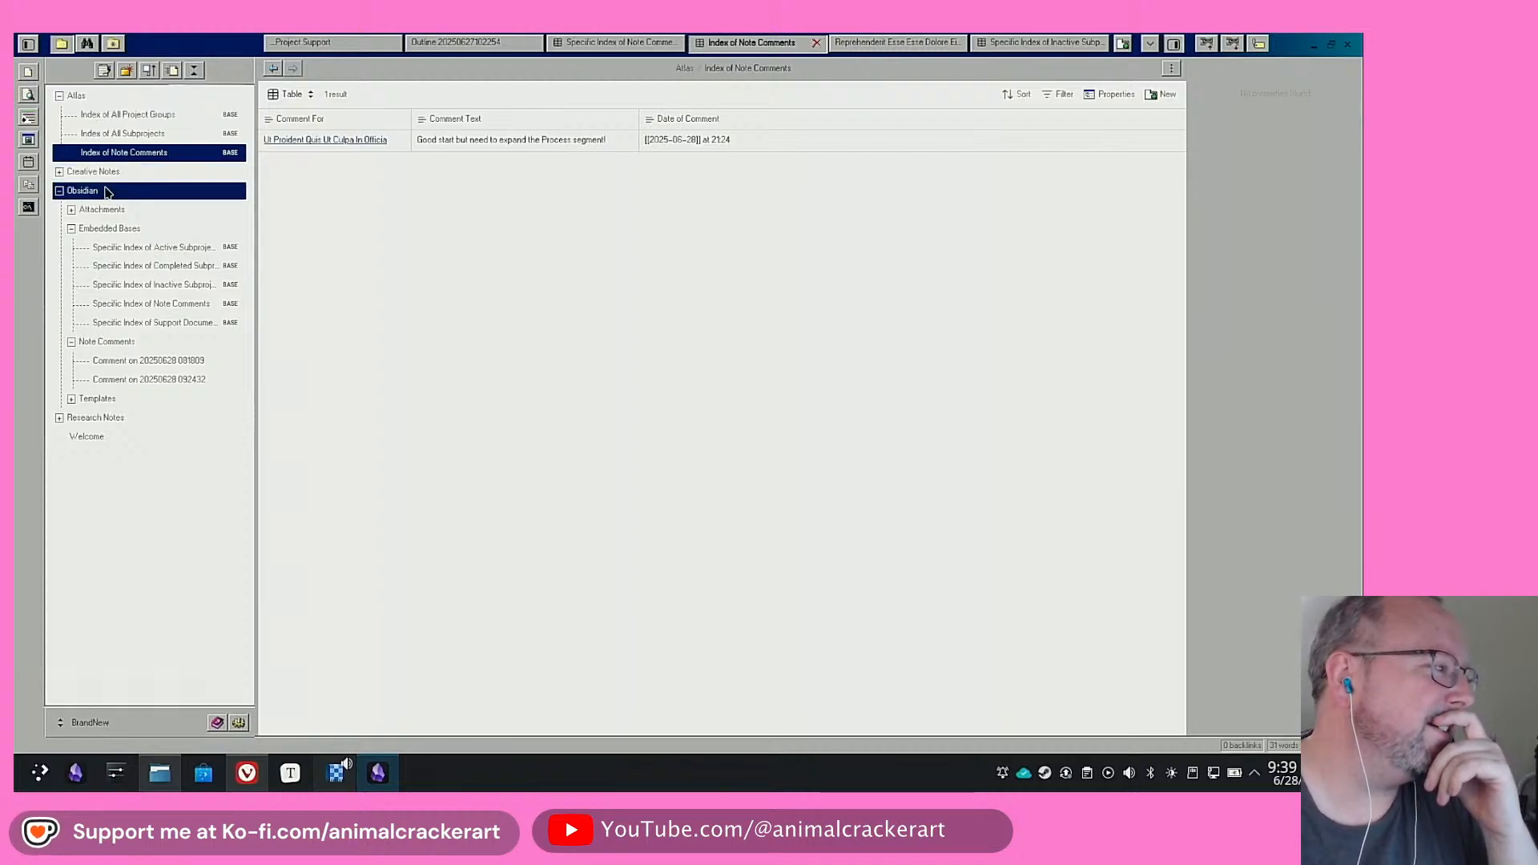
# Collapse the Obsidian folder and create a new canvas named Test Canvas
pyautogui.click(100, 192)
pyautogui.rightClick(138, 310)
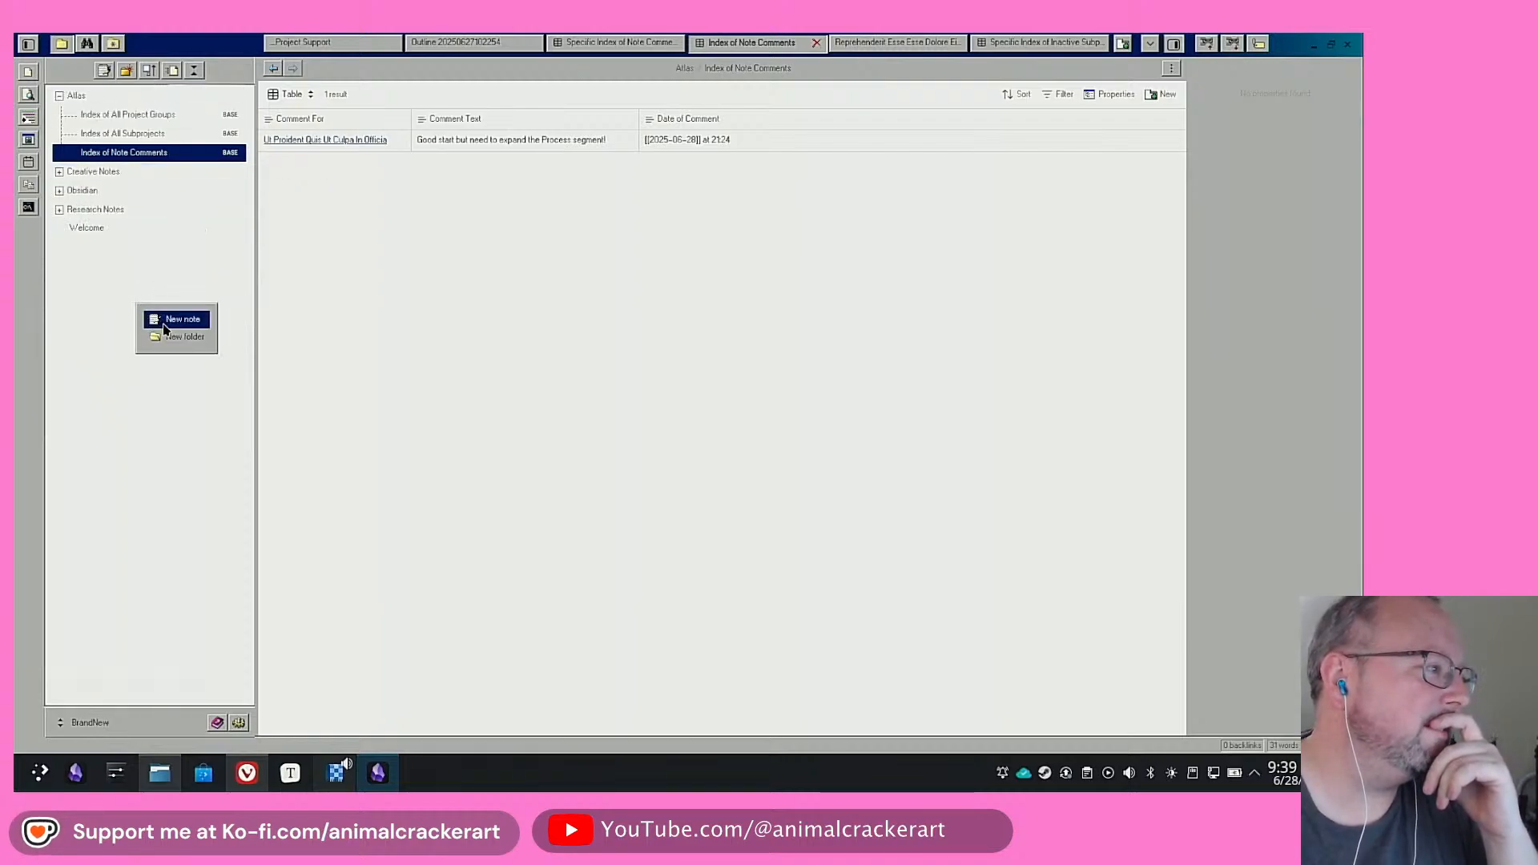
pyautogui.click(133, 274)
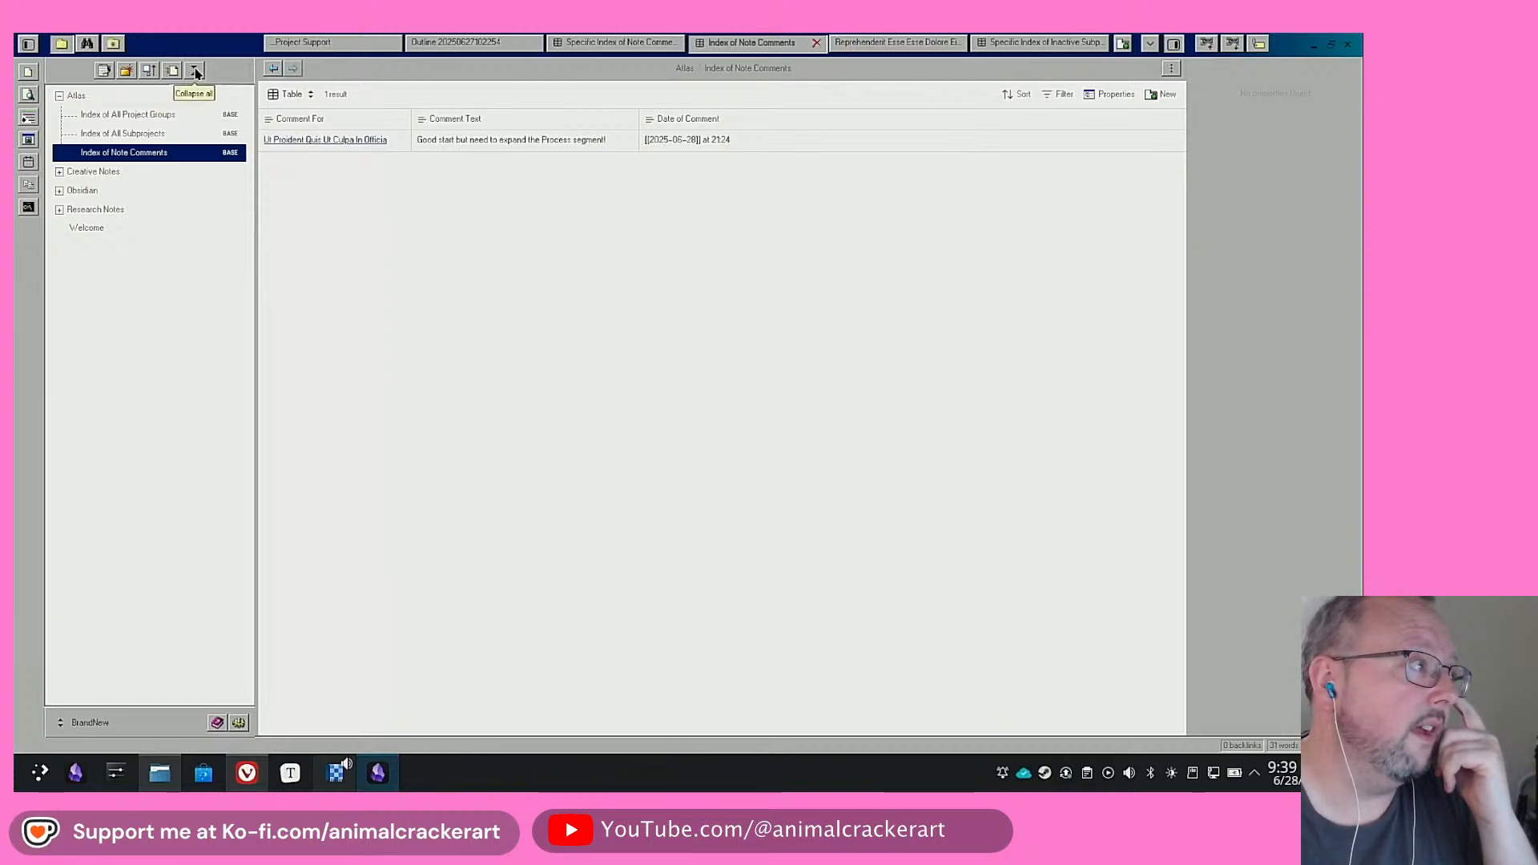
pyautogui.rightClick(161, 262)
pyautogui.click(127, 303)
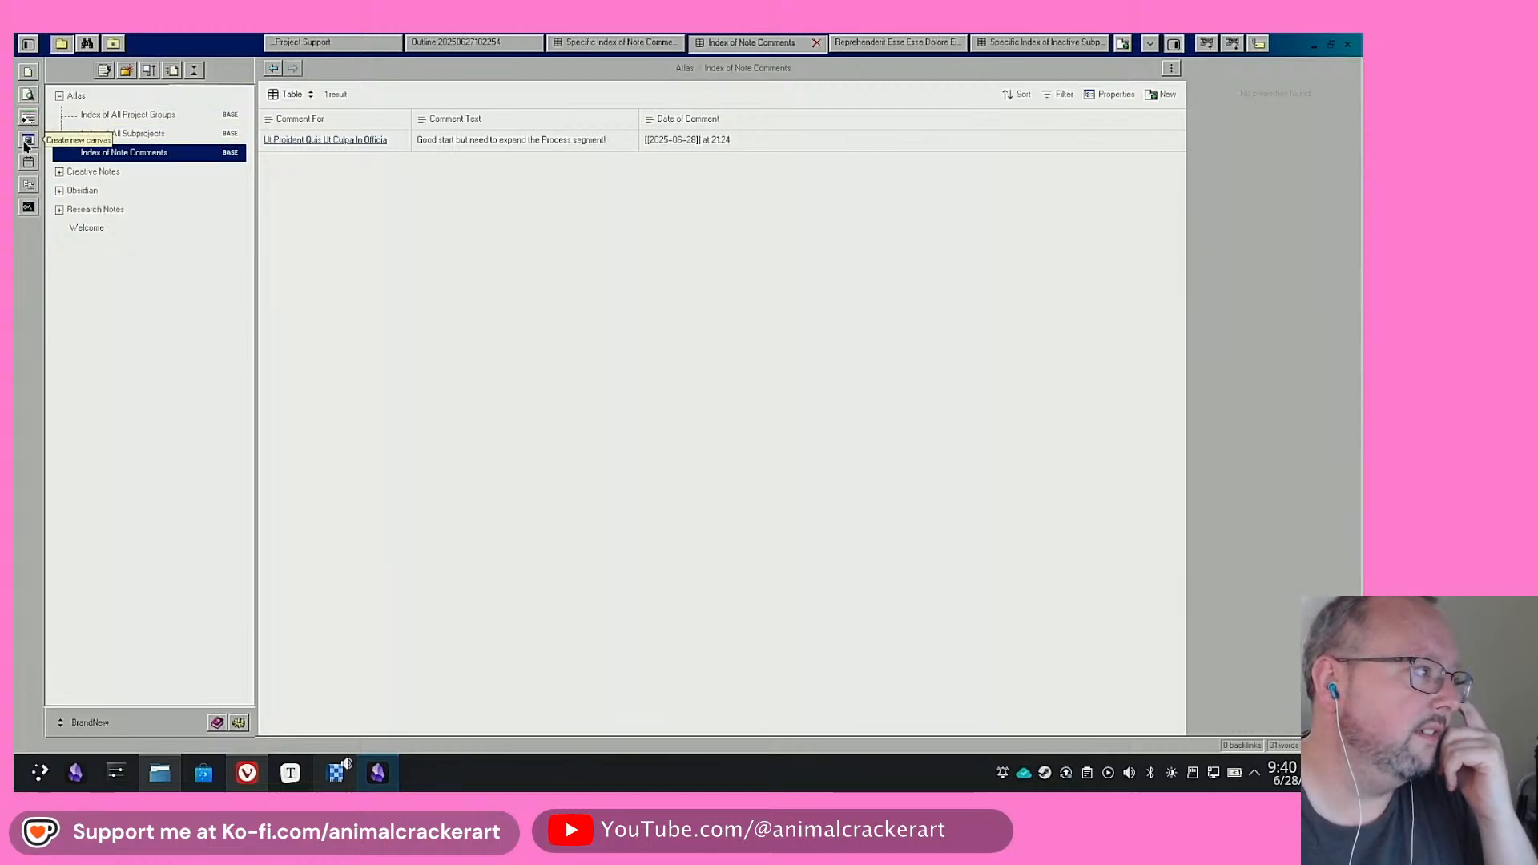
pyautogui.click(26, 141)
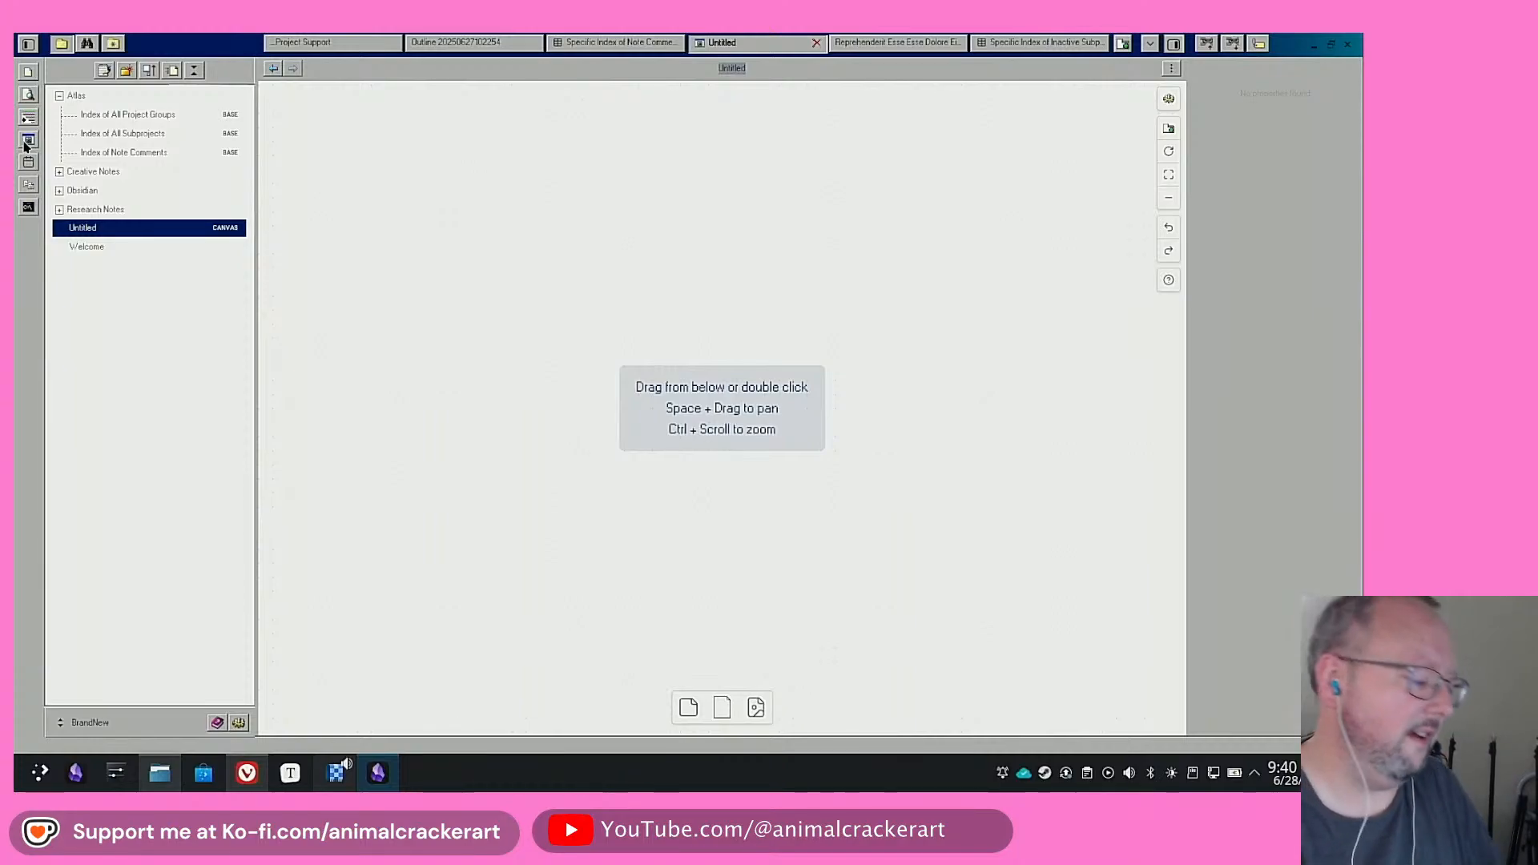
pyautogui.write('Test')
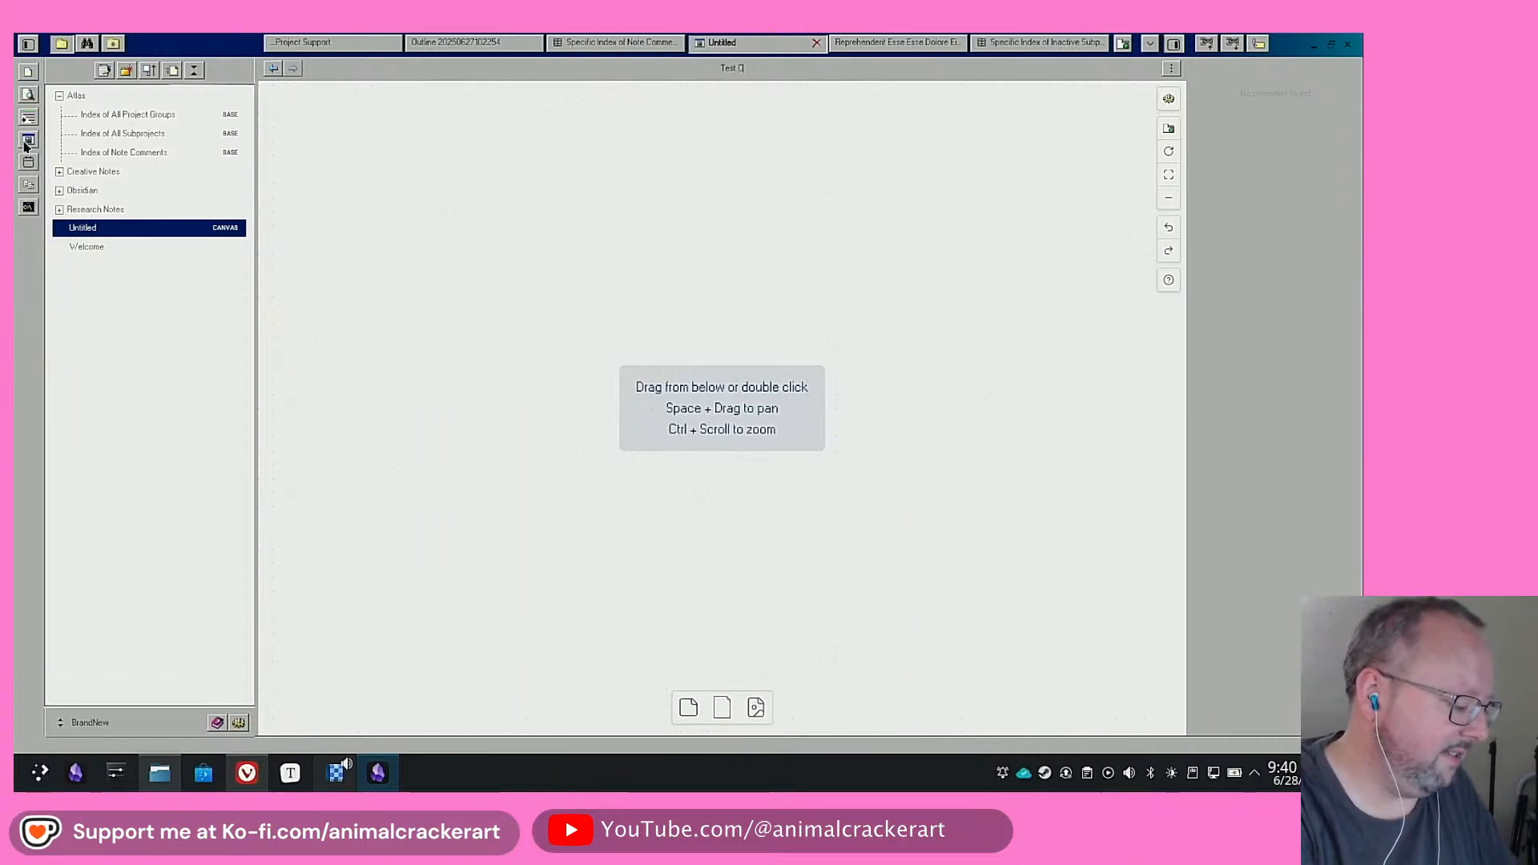
pyautogui.write(' Canvas')
pyautogui.press('Return')
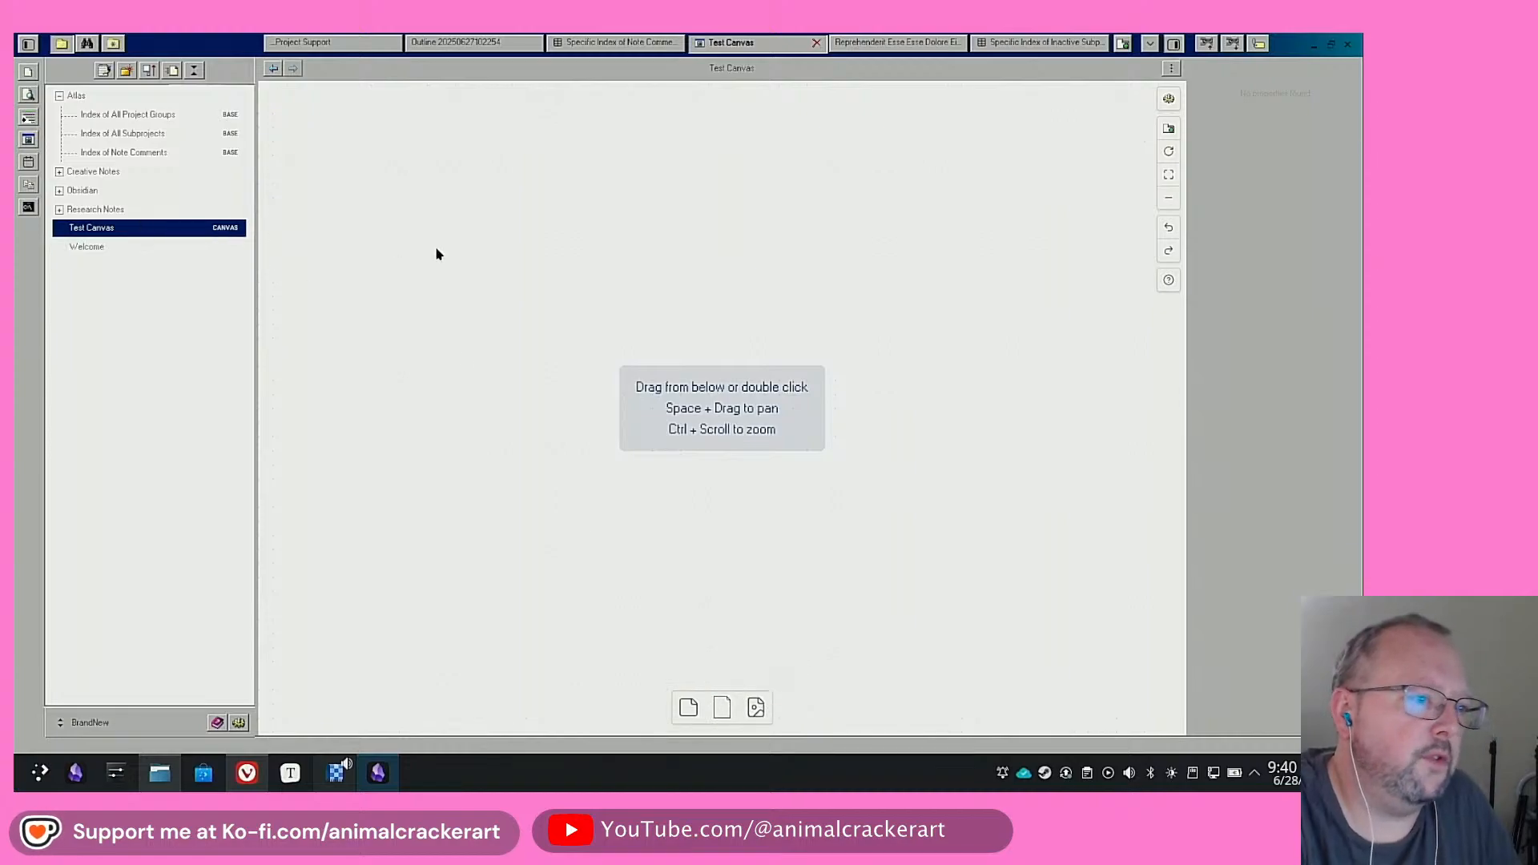
# Add a note comment for Test Canvas with the comment text "Looks Great!"
pyautogui.click(27, 92)
pyautogui.click(516, 147)
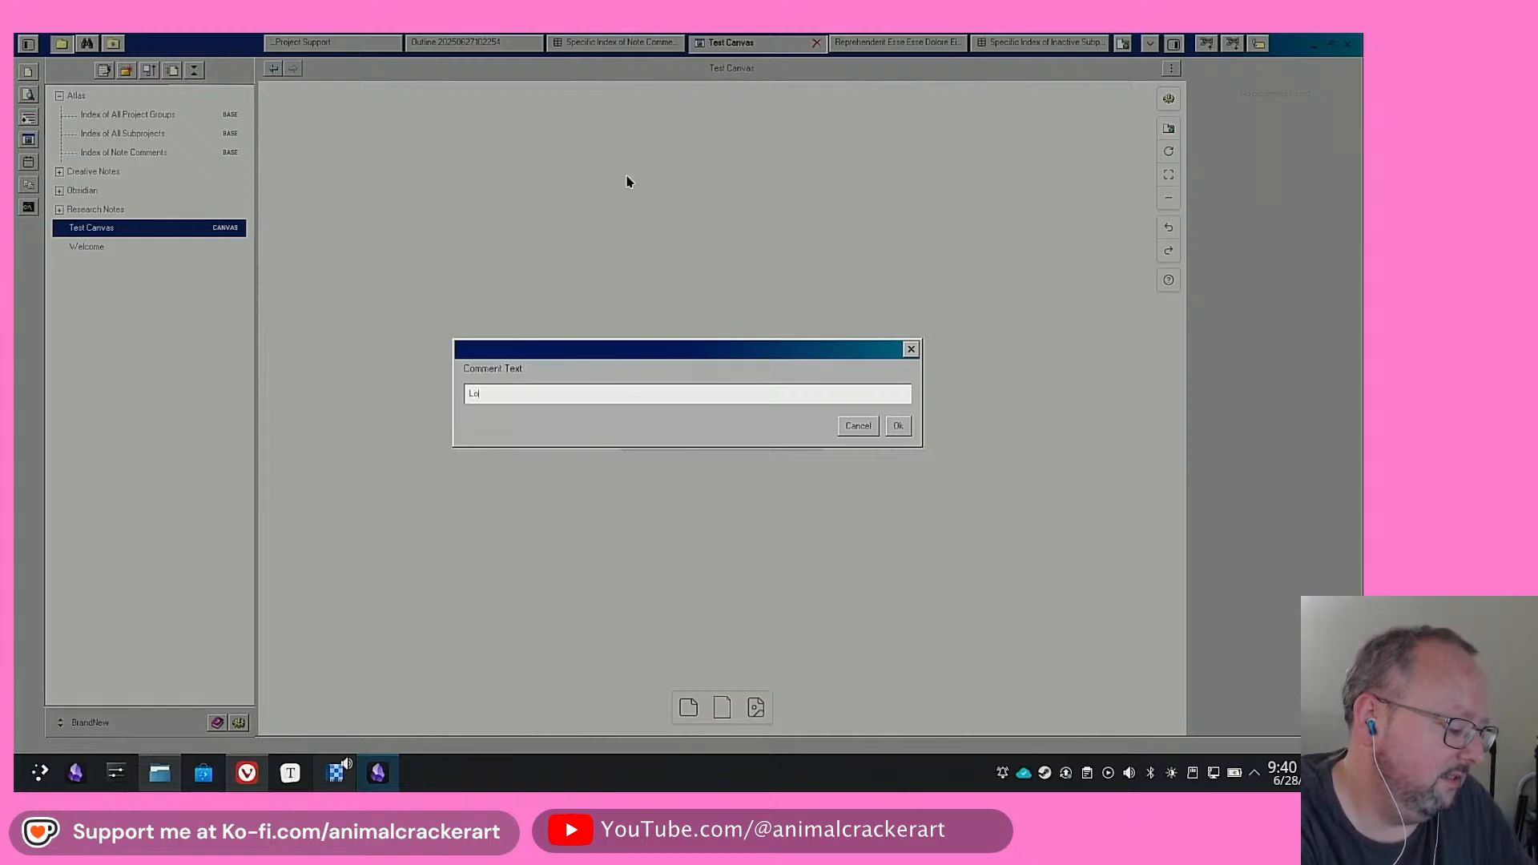
pyautogui.write('Looks Great!')
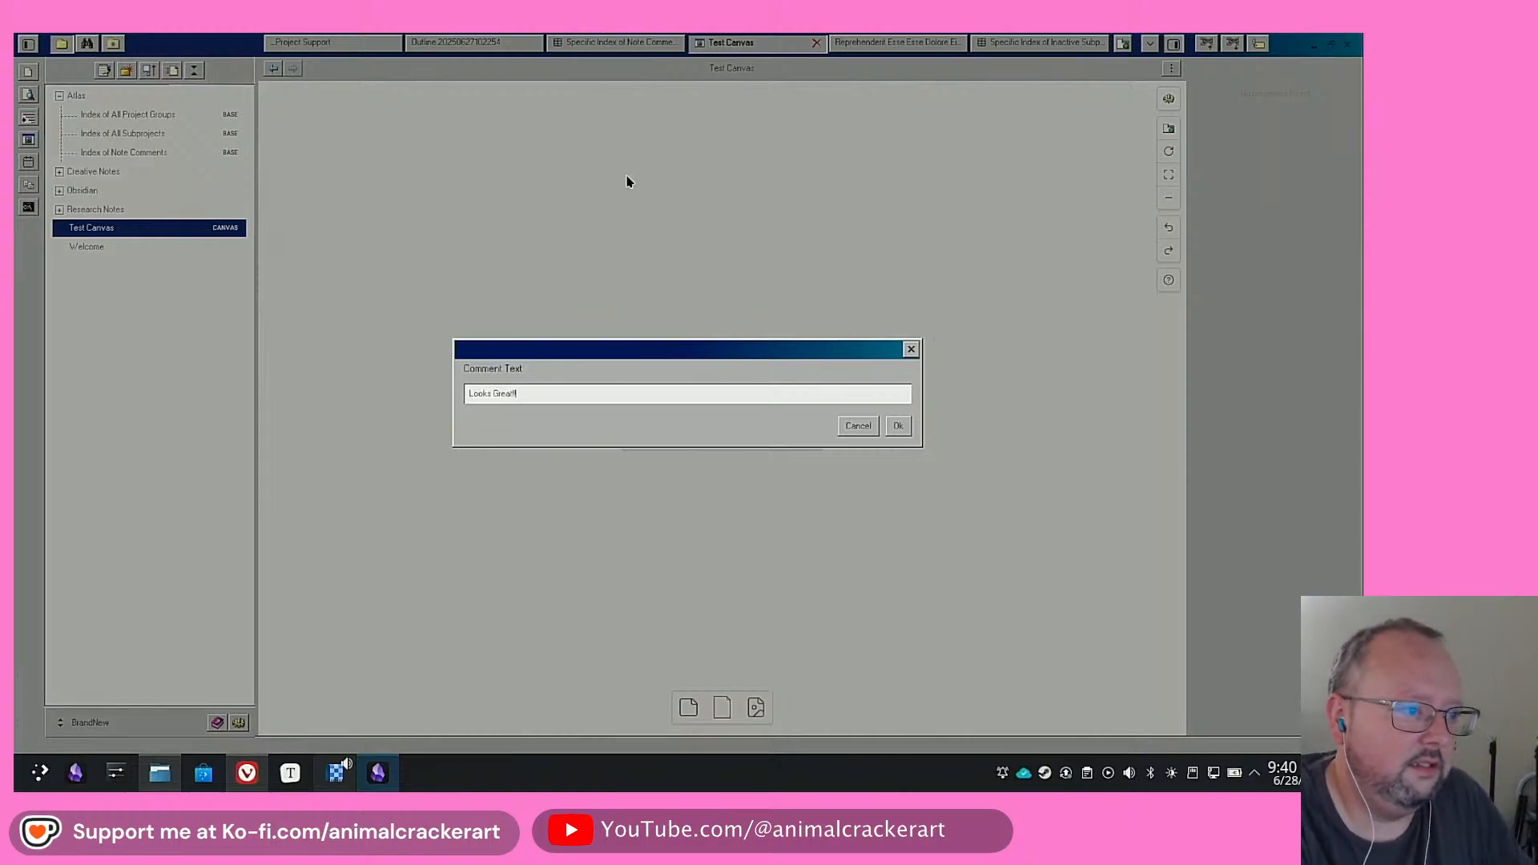
pyautogui.press('Return')
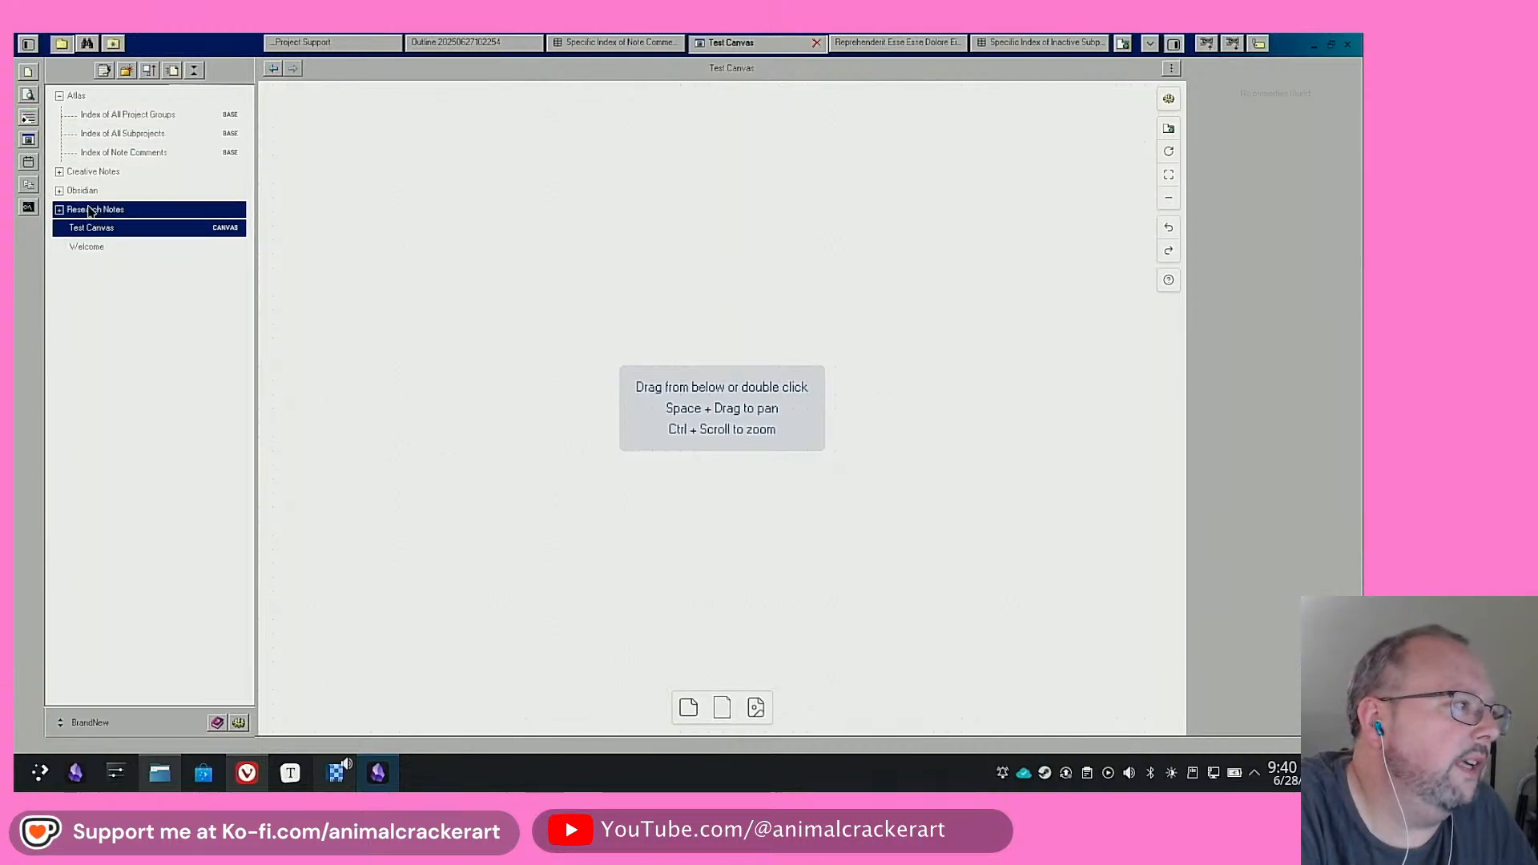
# Place the Specific Index of Note Comments base from Embedded Bases on Test Canvas, near the canvas's upper-left corner
pyautogui.click(60, 191)
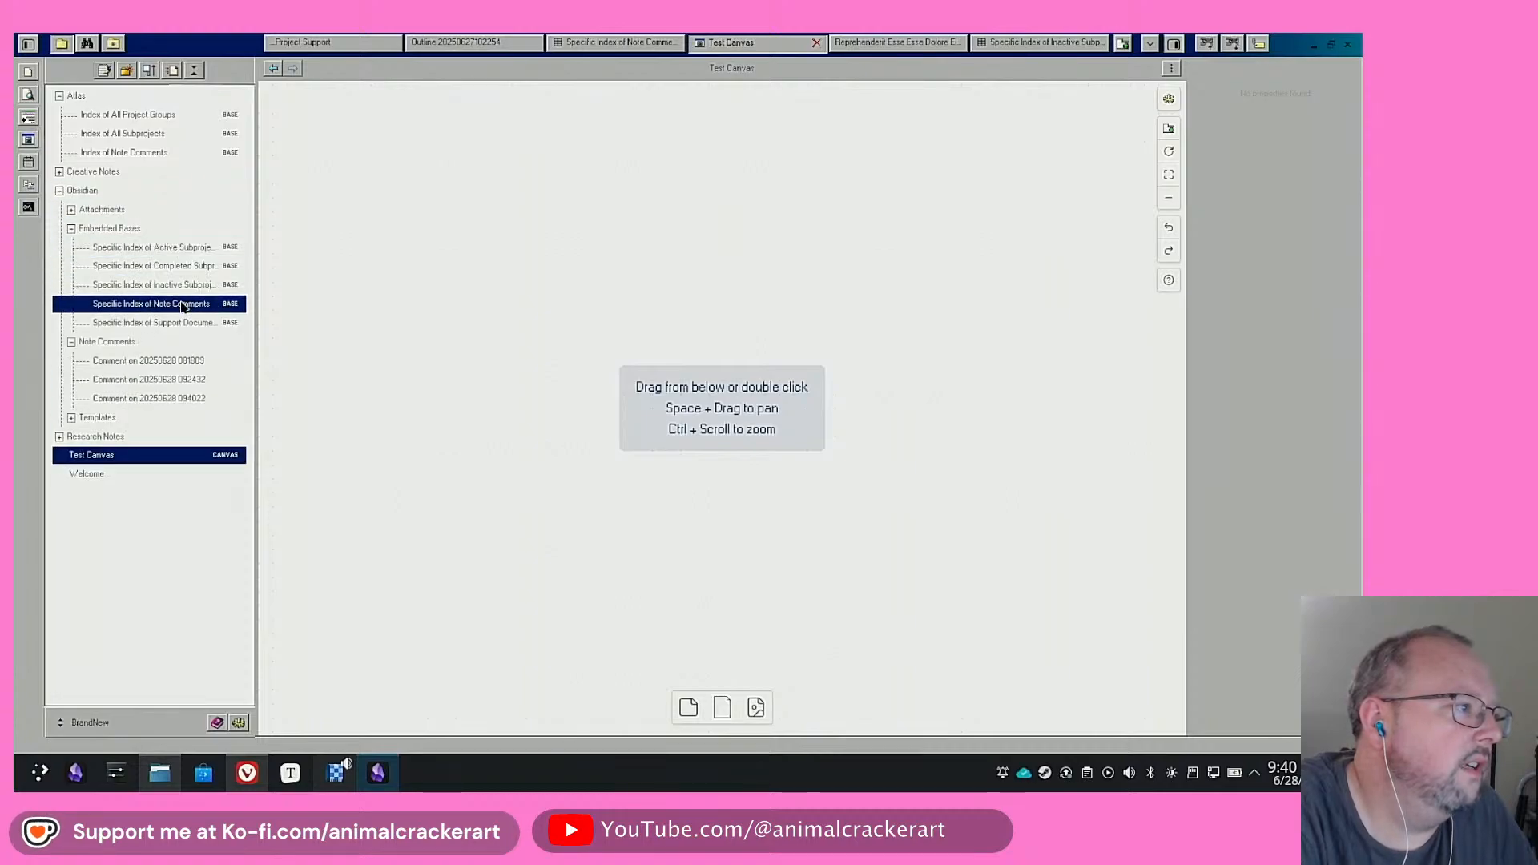
pyautogui.moveTo(182, 306); pyautogui.dragTo(386, 276)
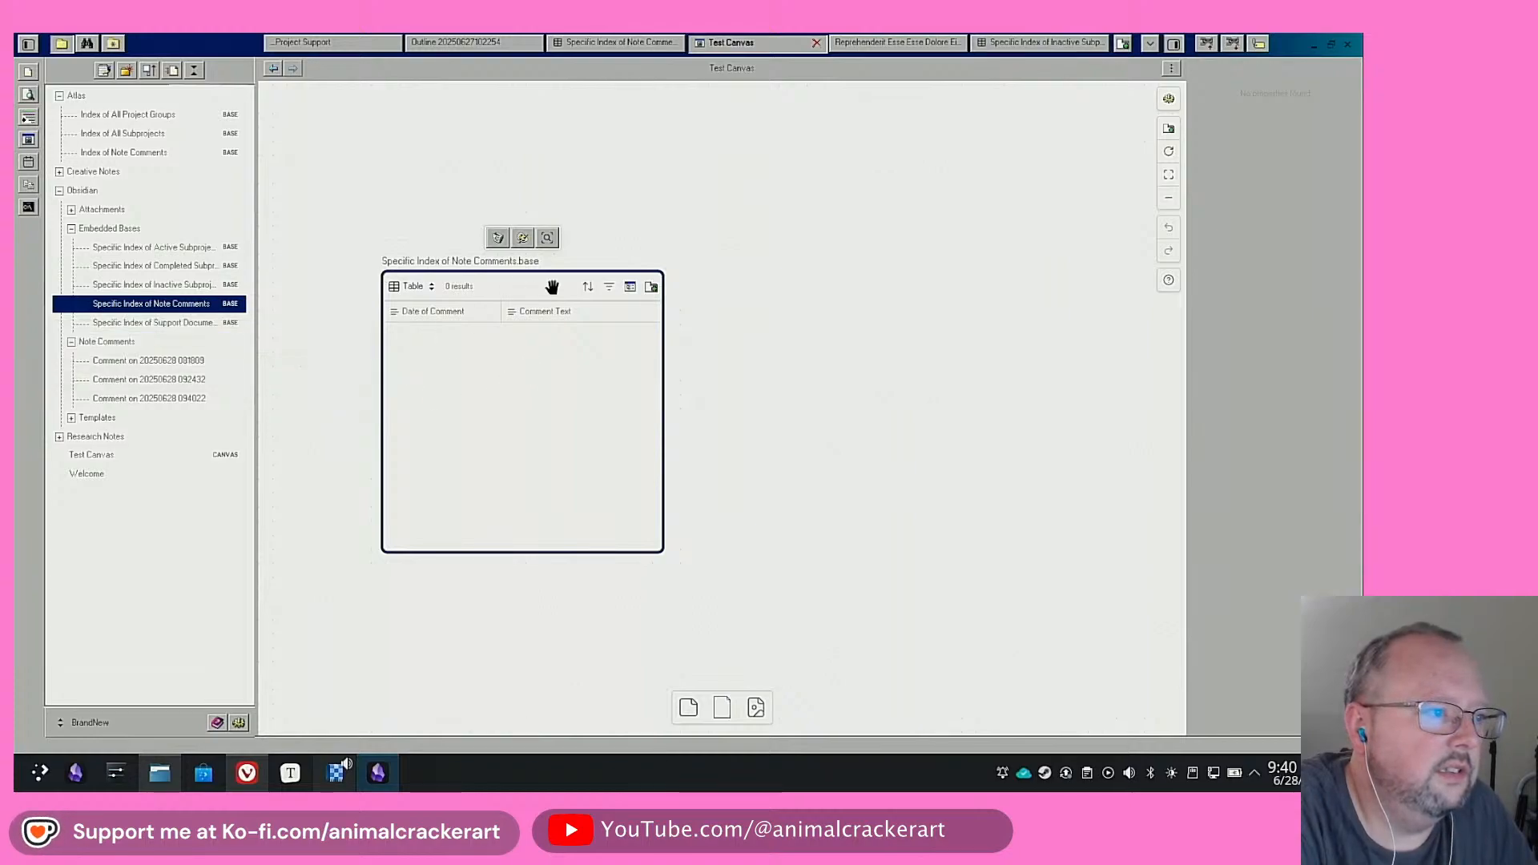
pyautogui.moveTo(553, 286); pyautogui.dragTo(440, 161)
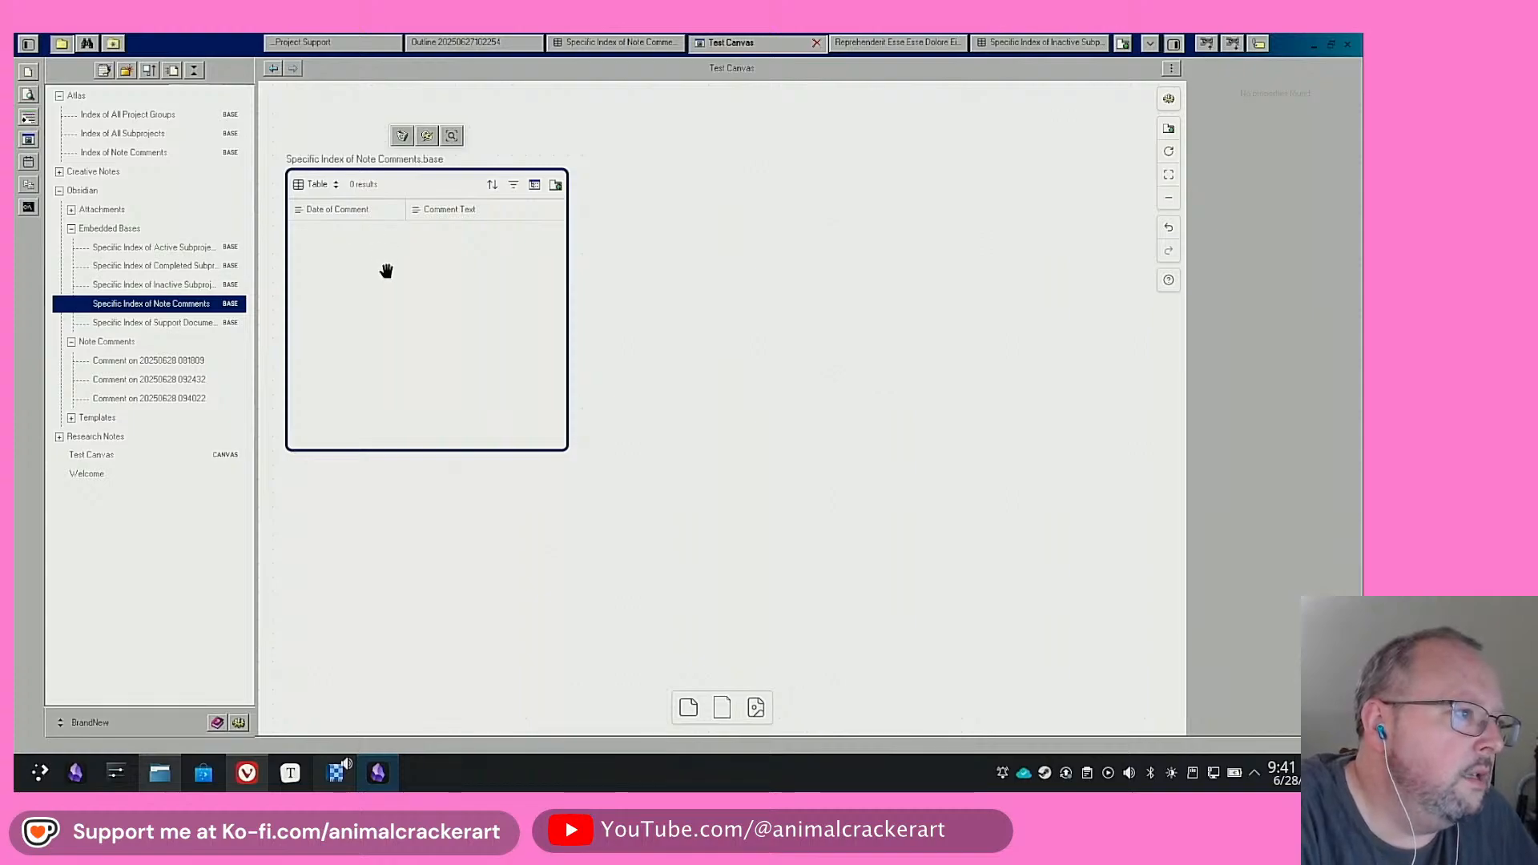
# Review the all-views filters of the Specific Index of Note Comments card on the canvas
pyautogui.click(515, 187)
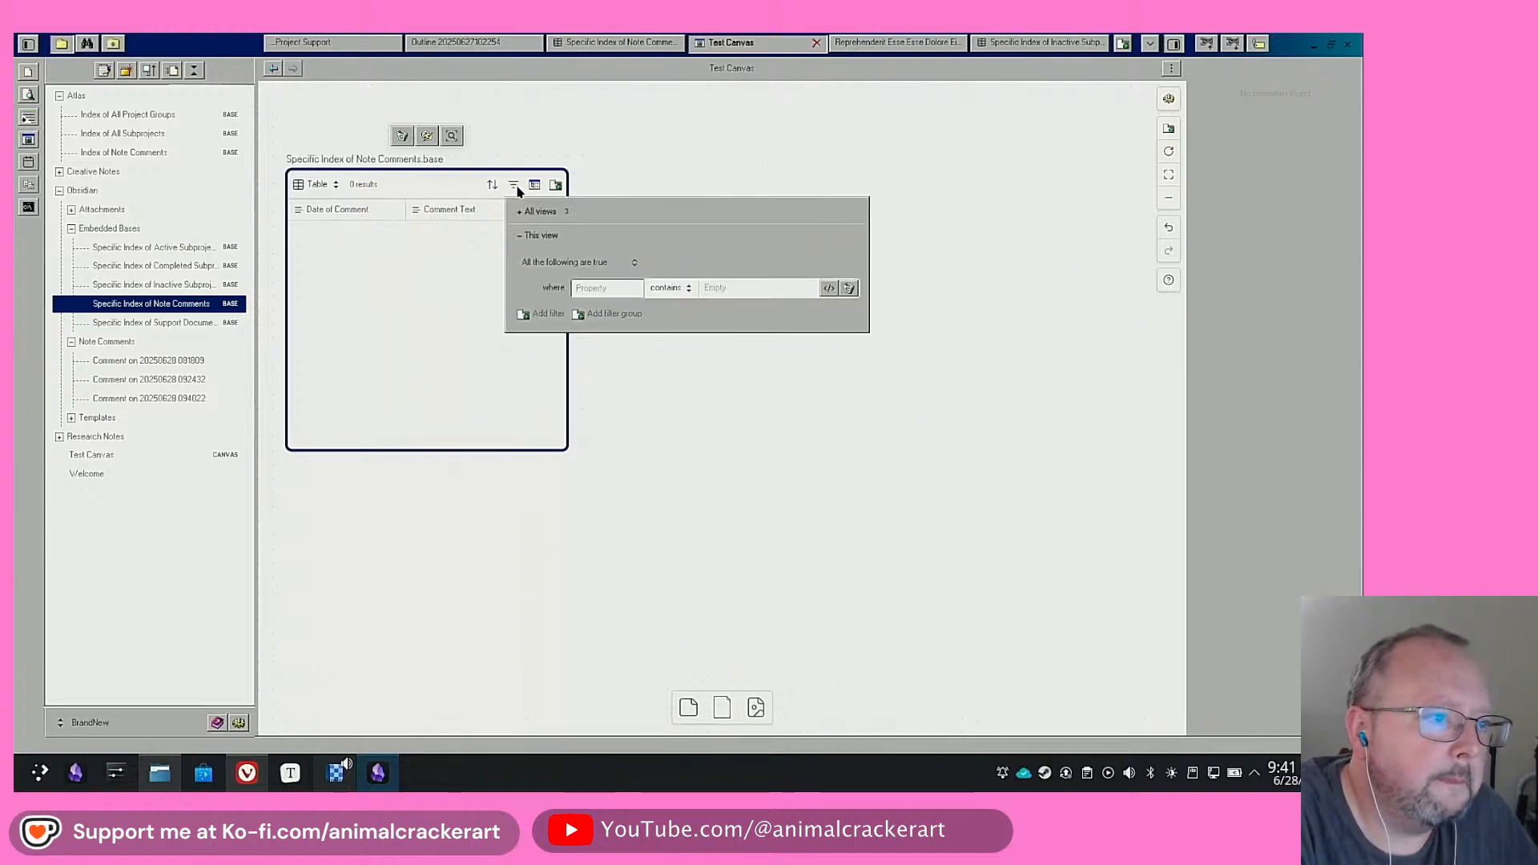
pyautogui.click(530, 212)
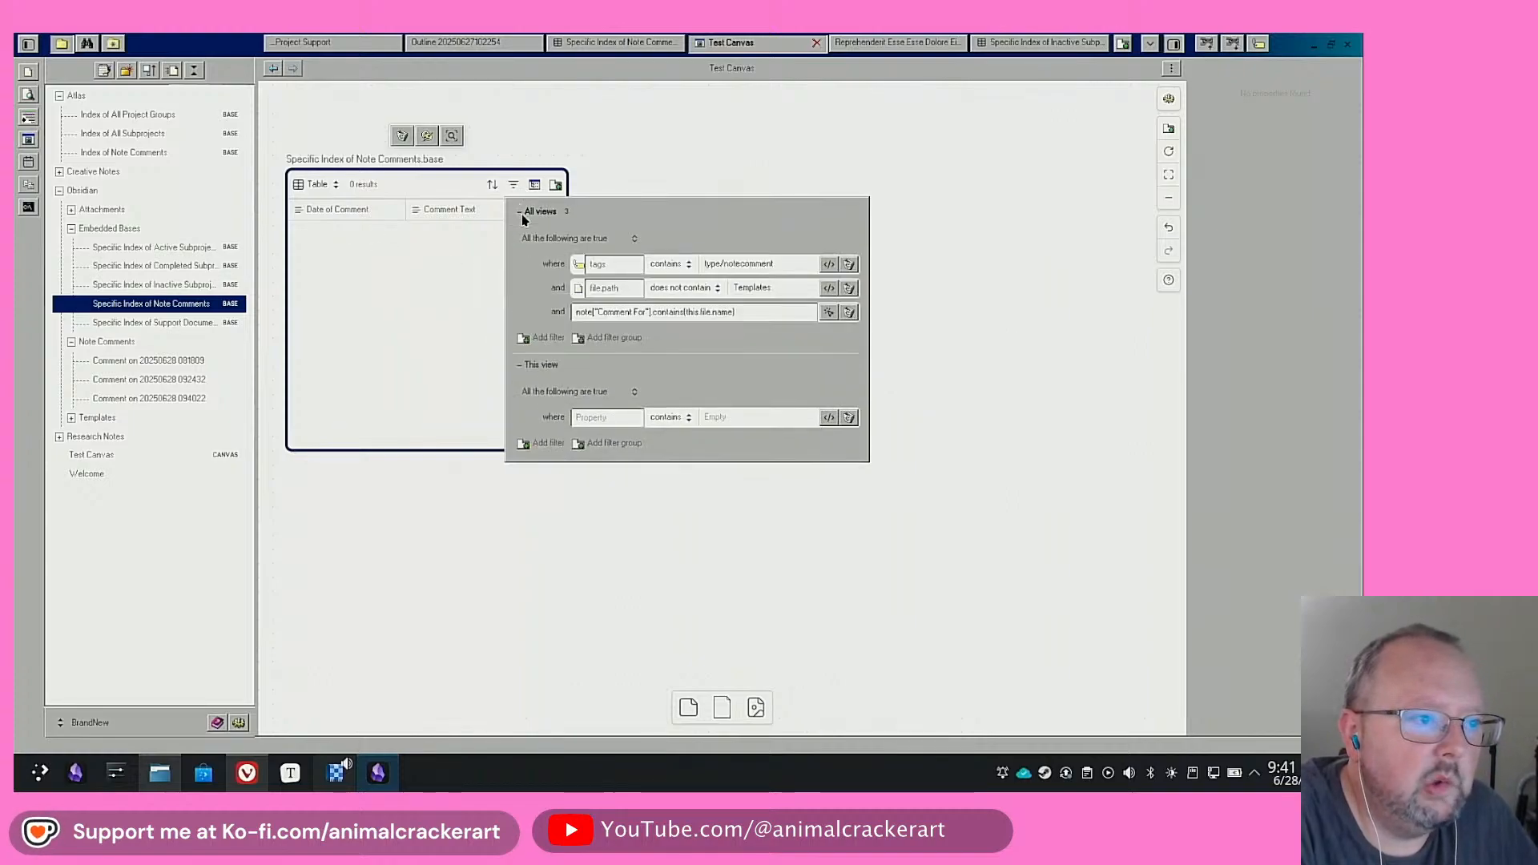
pyautogui.click(677, 161)
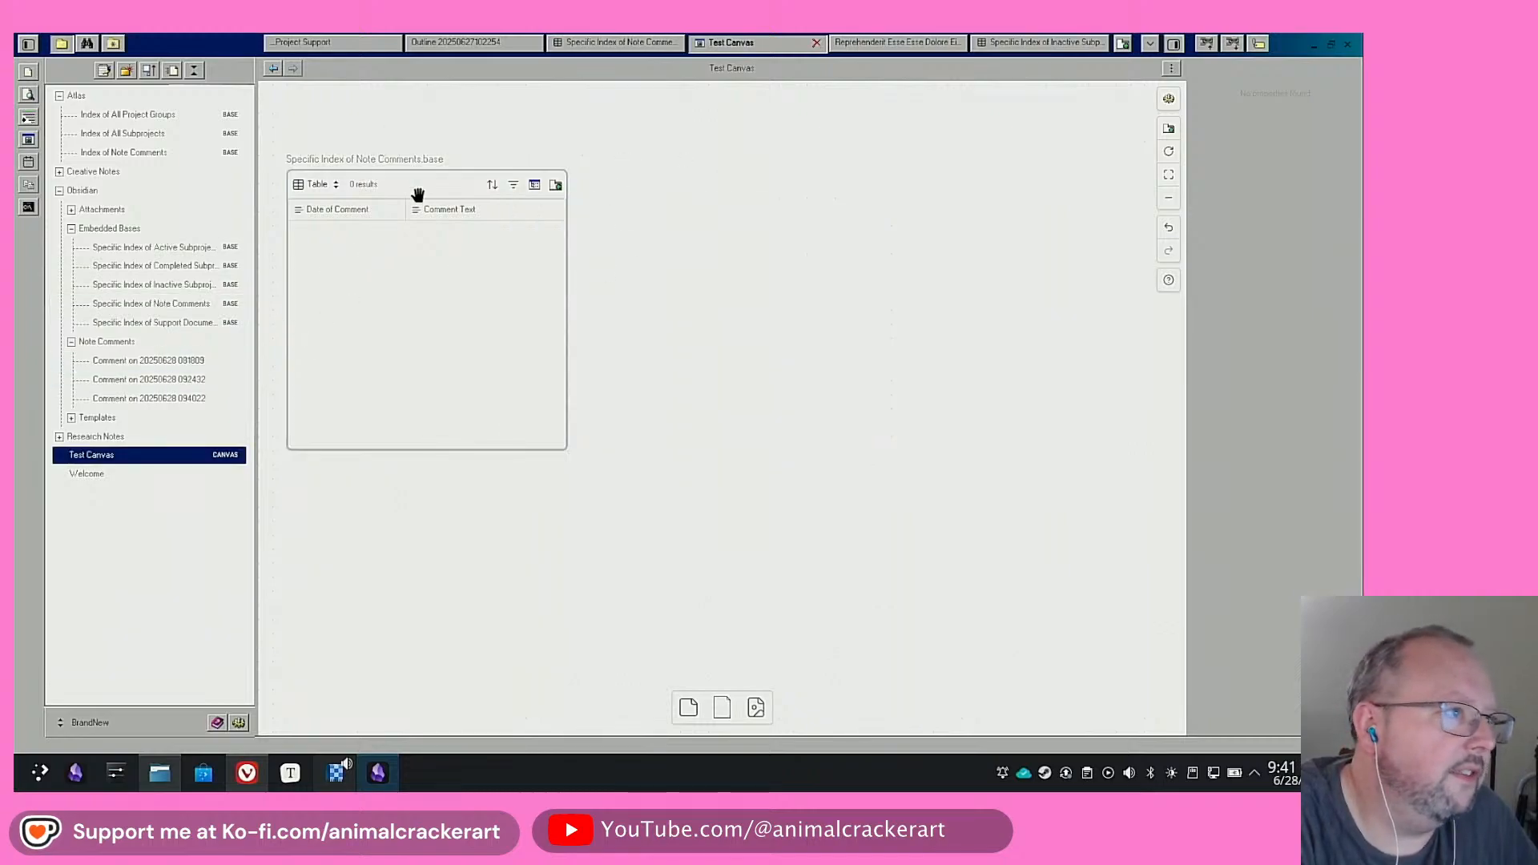
pyautogui.click(459, 42)
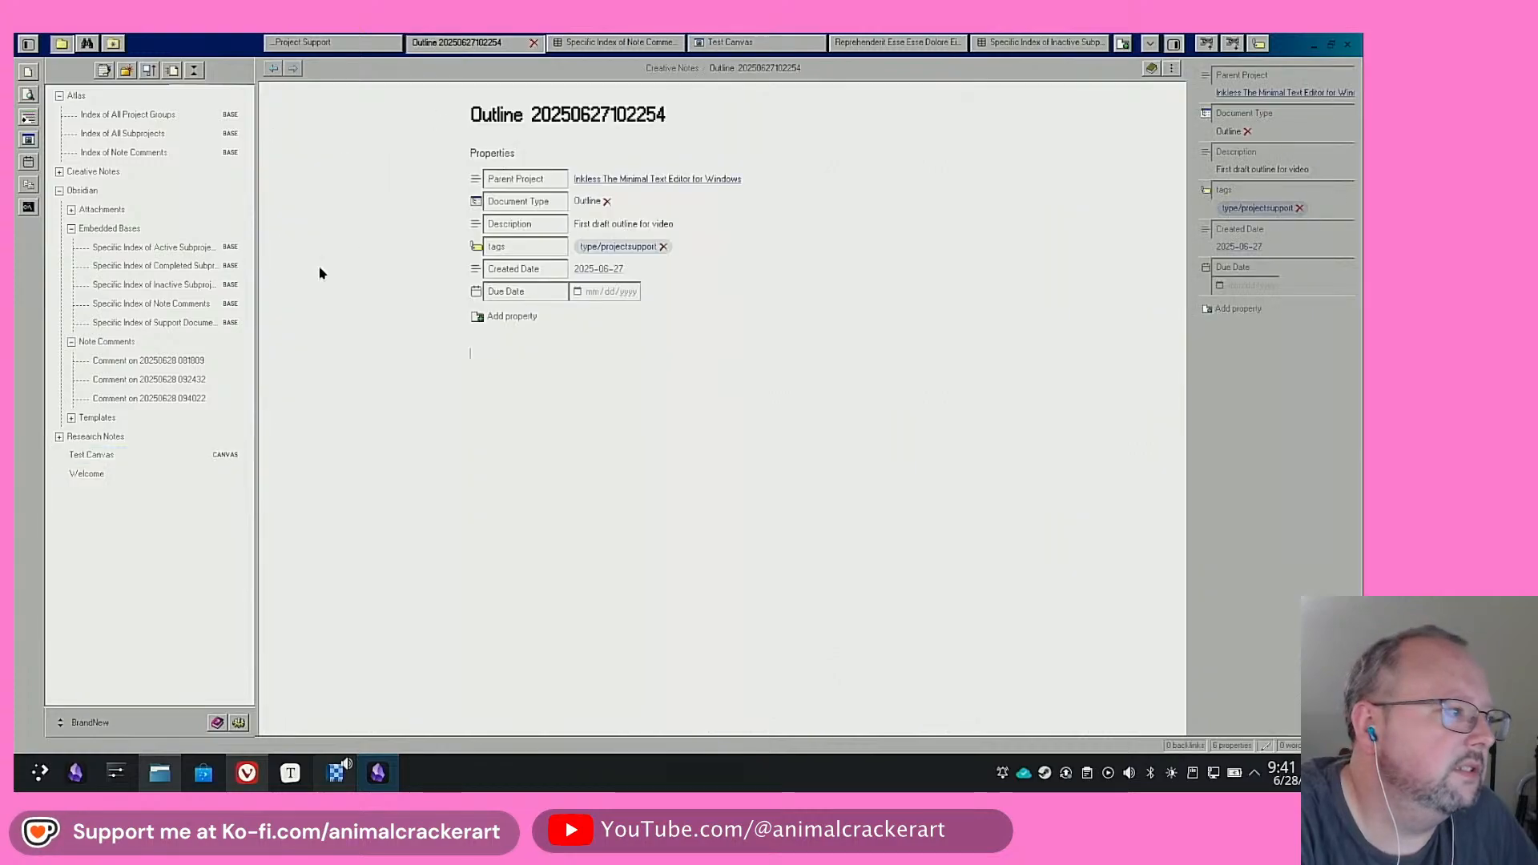
pyautogui.click(147, 400)
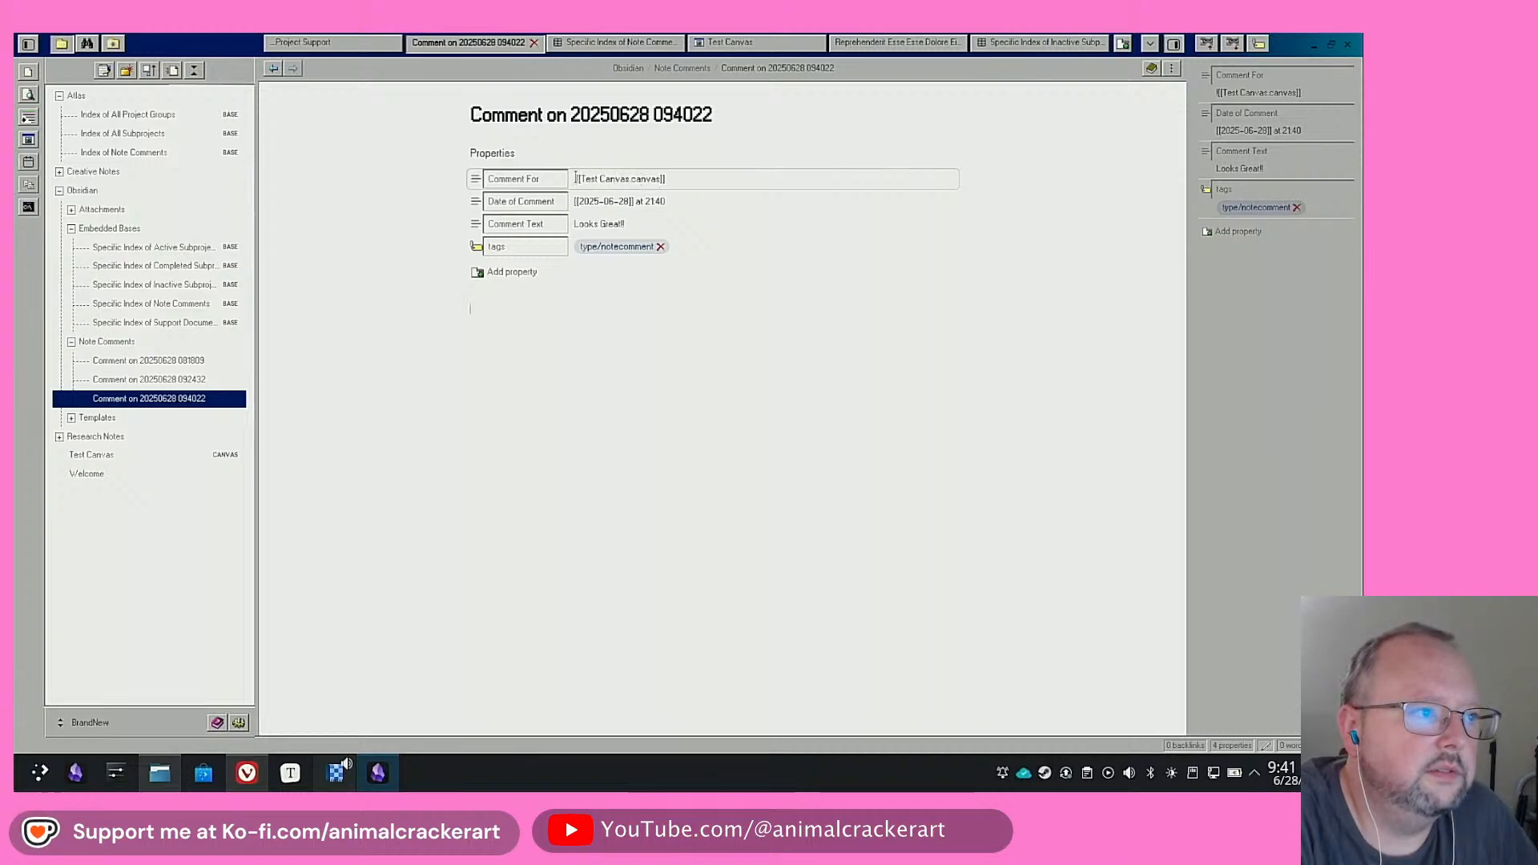
pyautogui.click(576, 177)
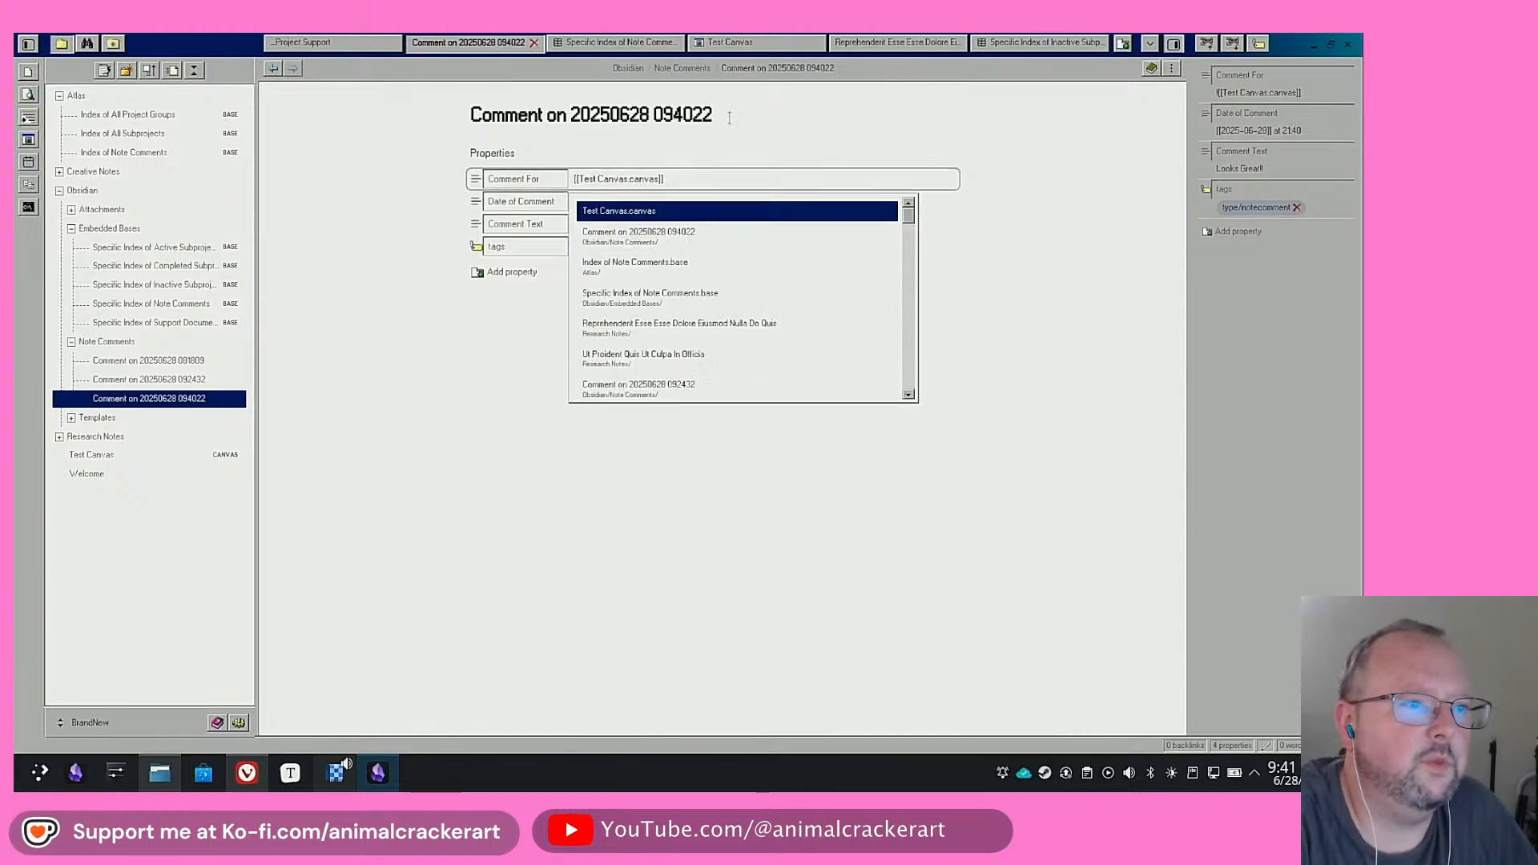
pyautogui.click(1001, 272)
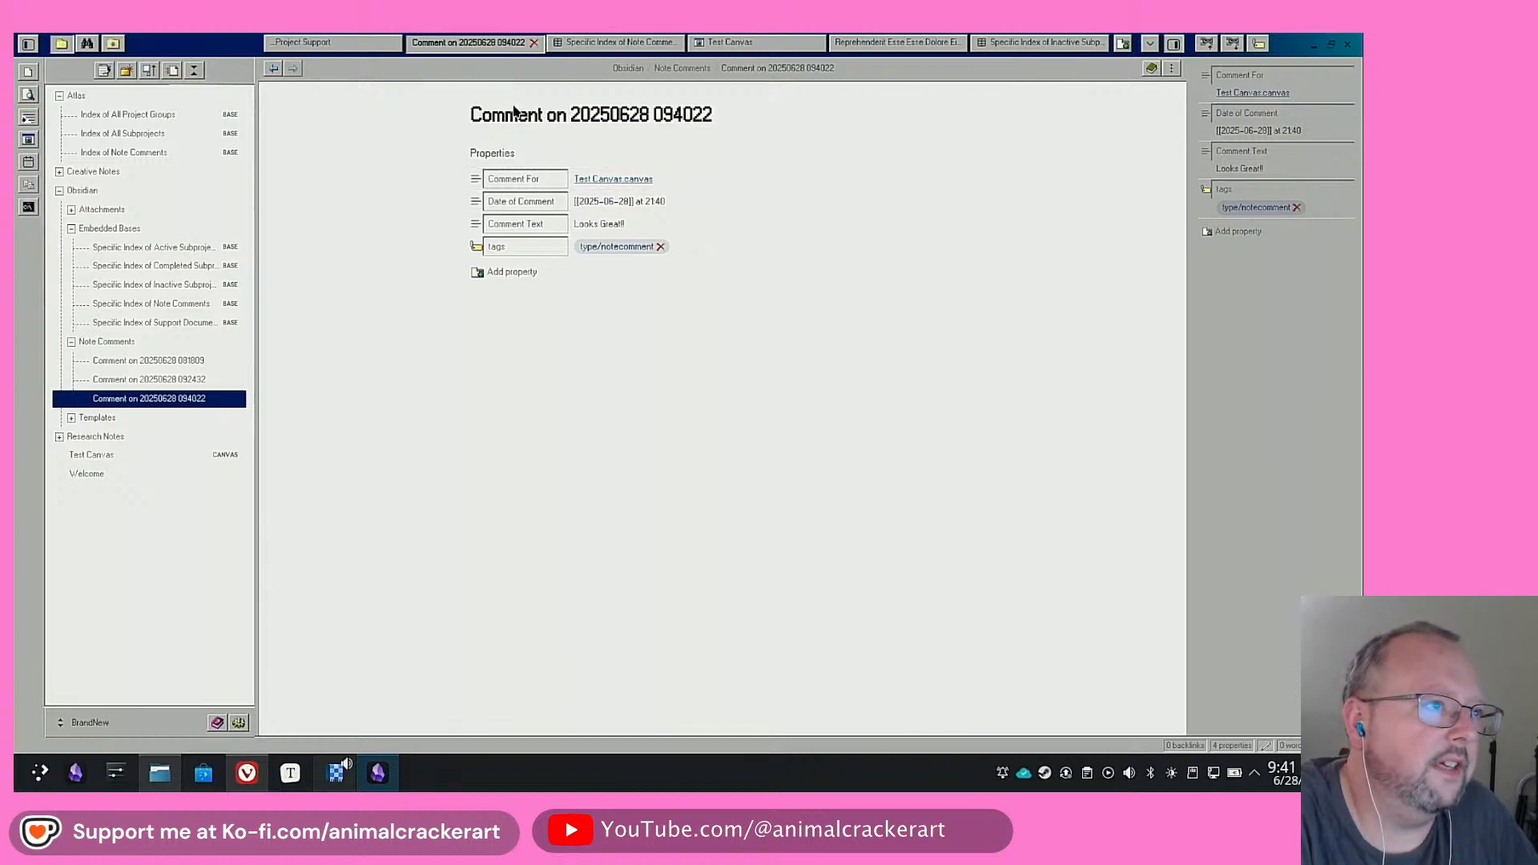
# Return to Test Canvas and check the comment index card's results, filters and property list
pyautogui.click(725, 42)
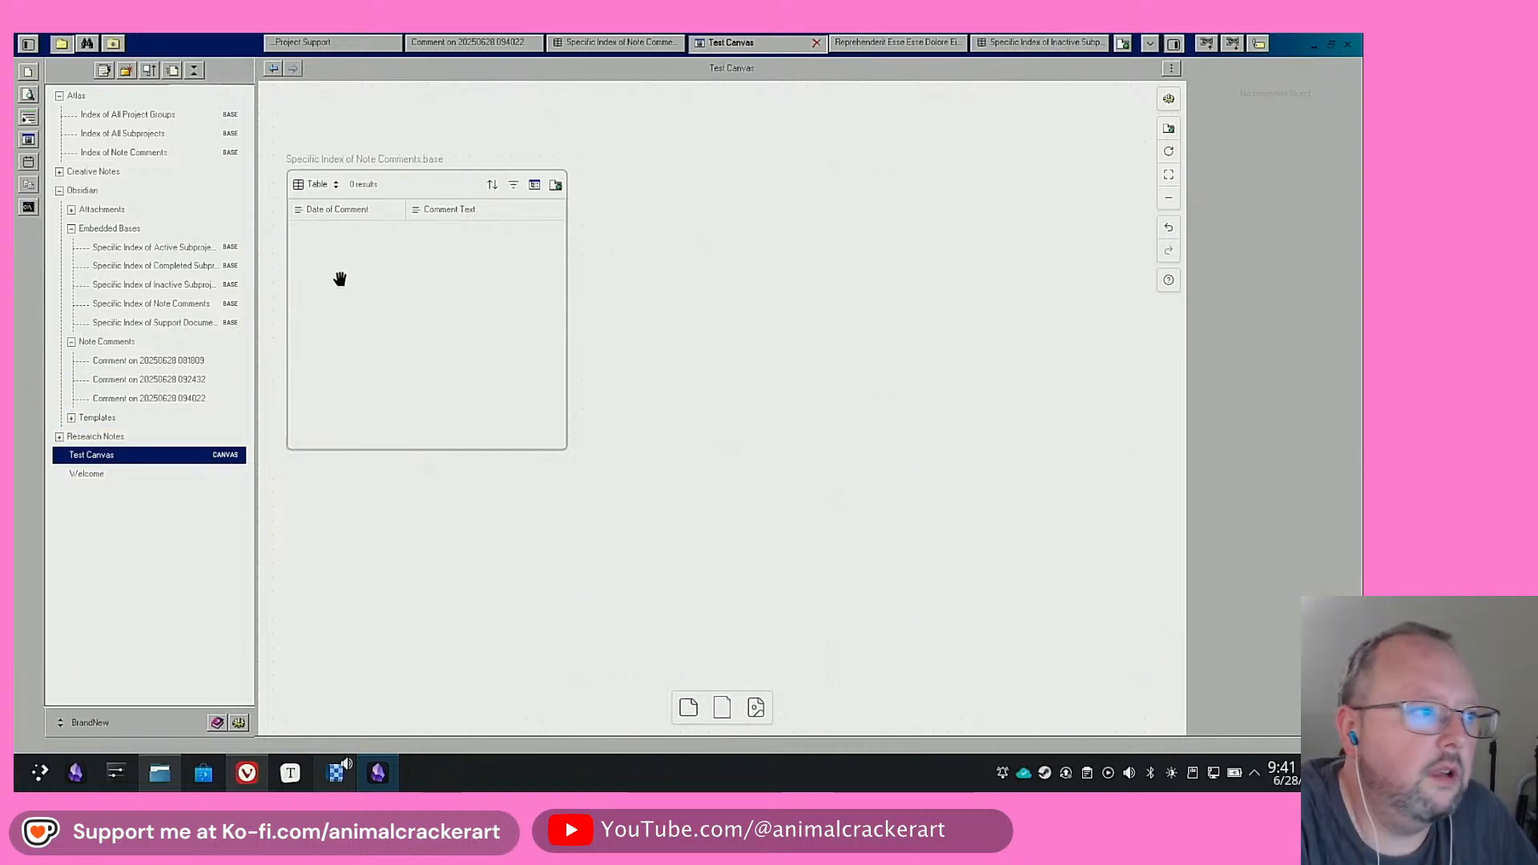
pyautogui.click(513, 187)
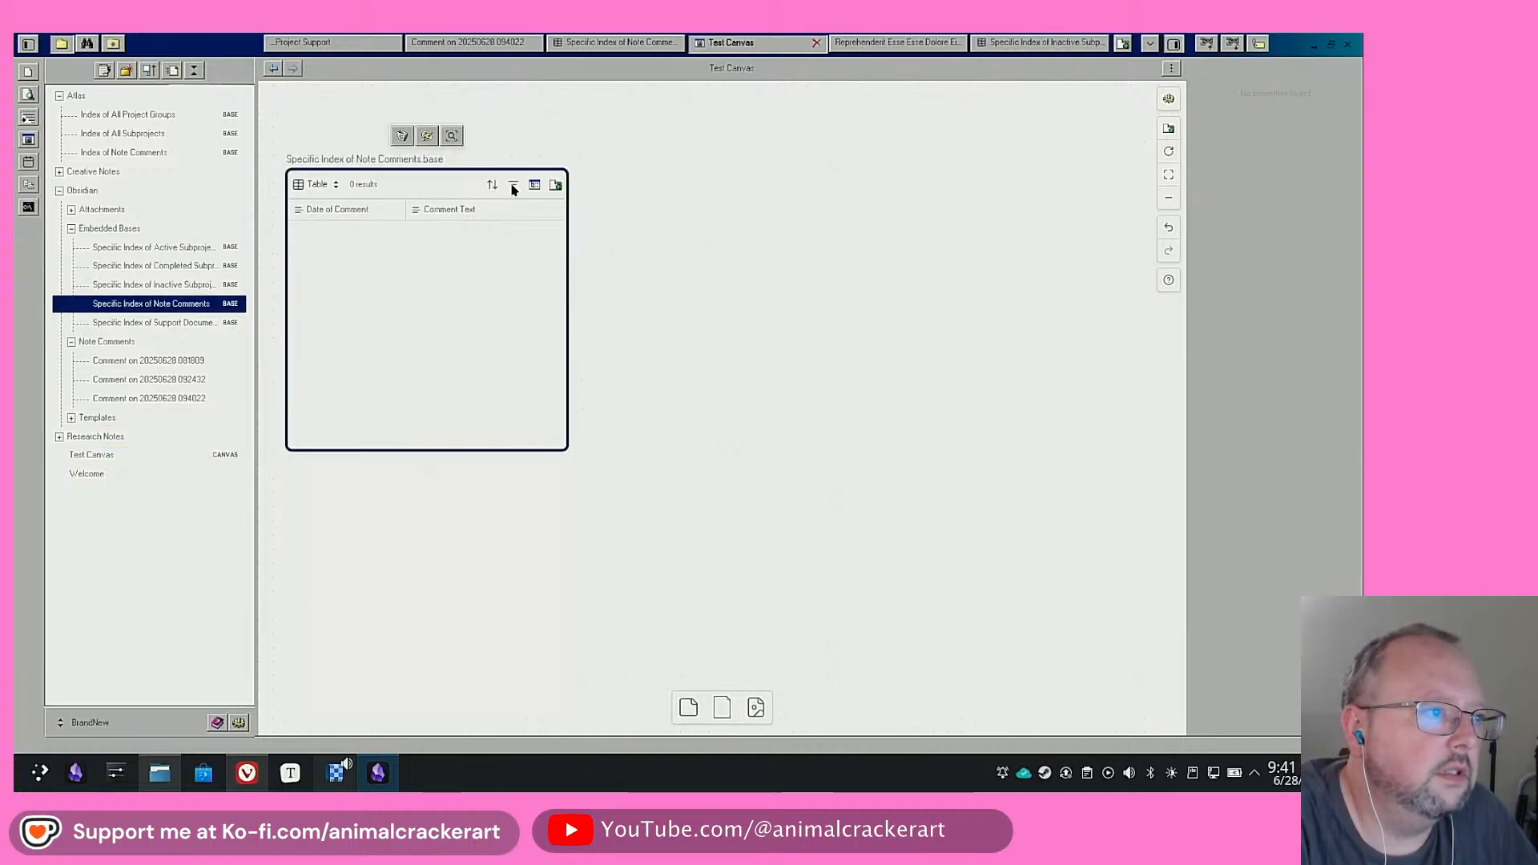
pyautogui.click(514, 188)
pyautogui.click(514, 187)
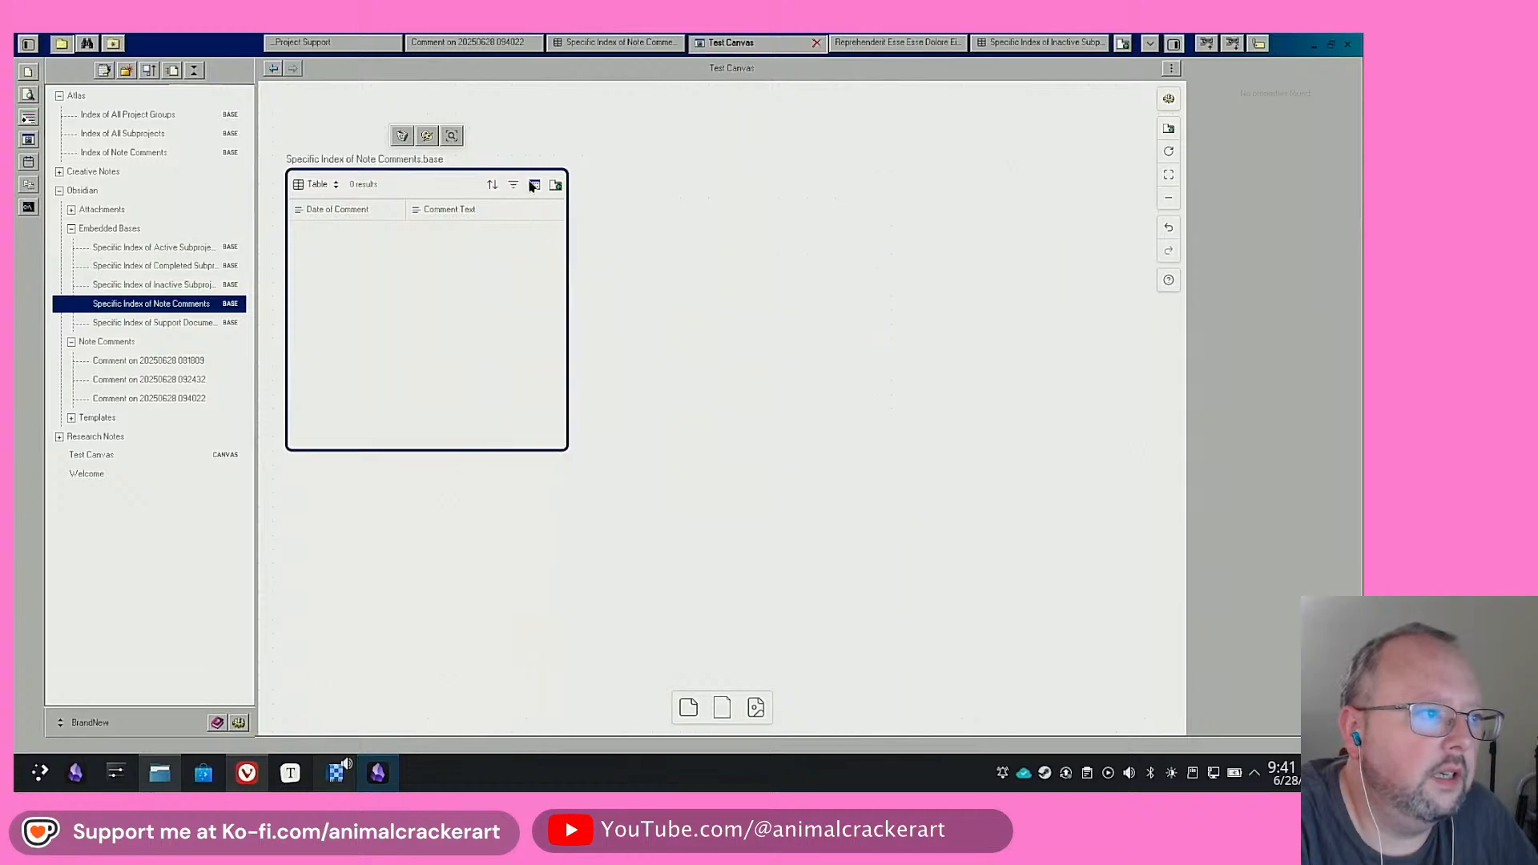
pyautogui.click(534, 185)
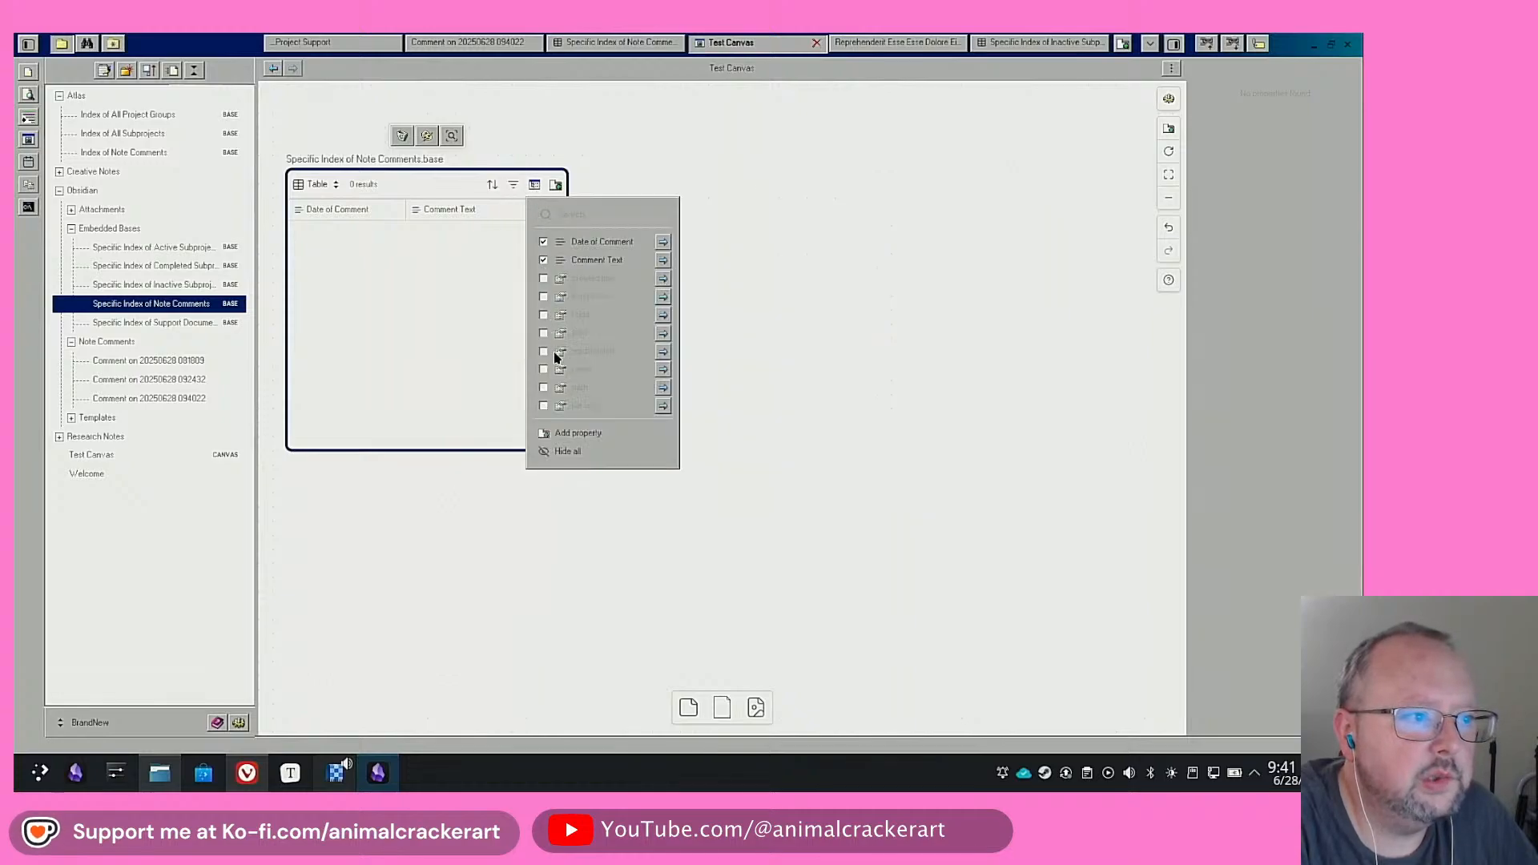
pyautogui.click(387, 321)
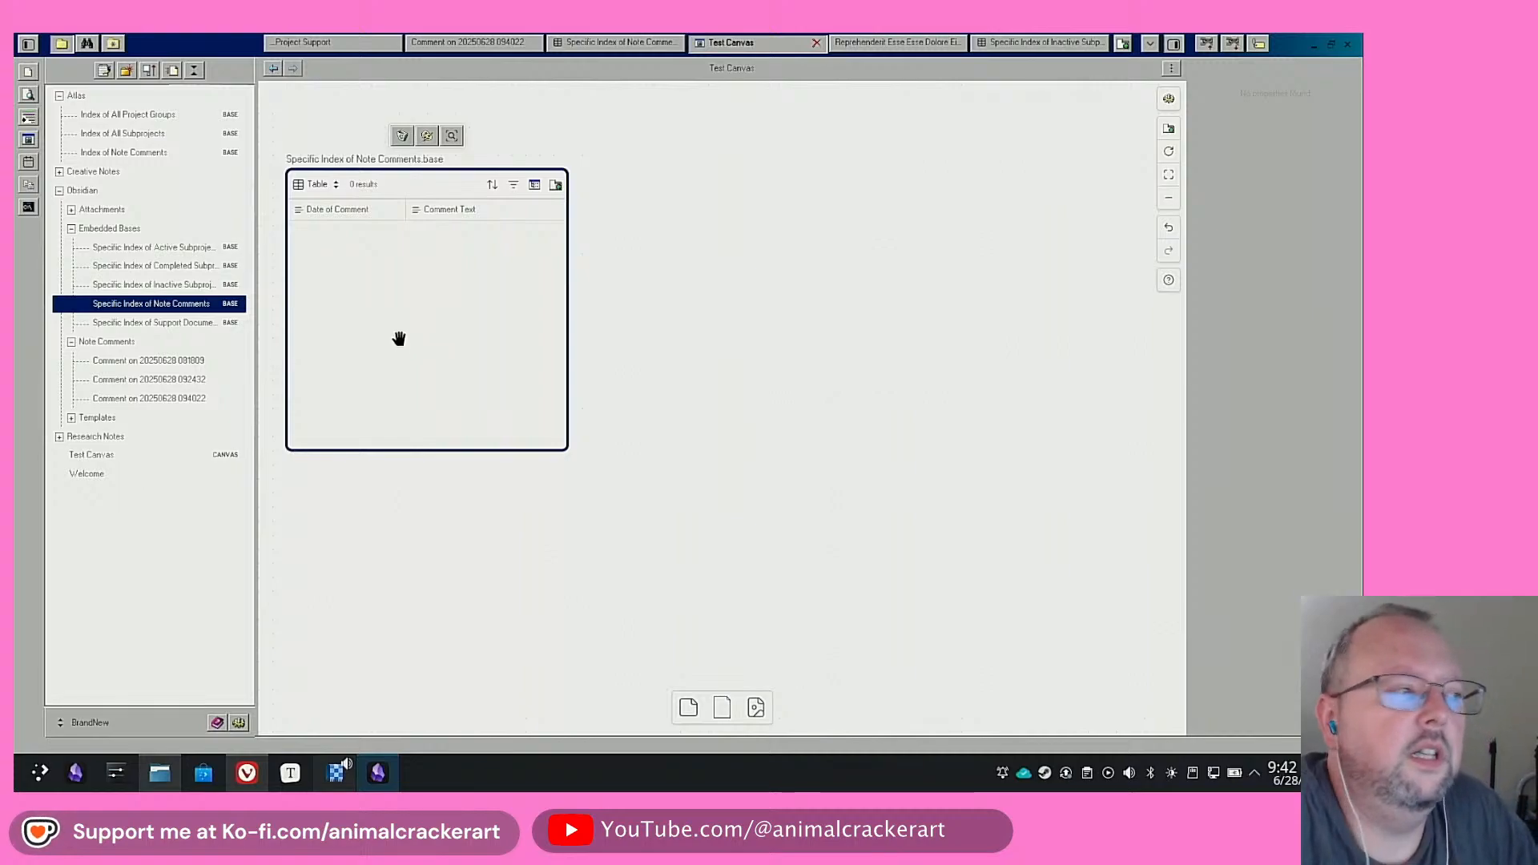
pyautogui.moveTo(134, 308); pyautogui.dragTo(1221, 98)
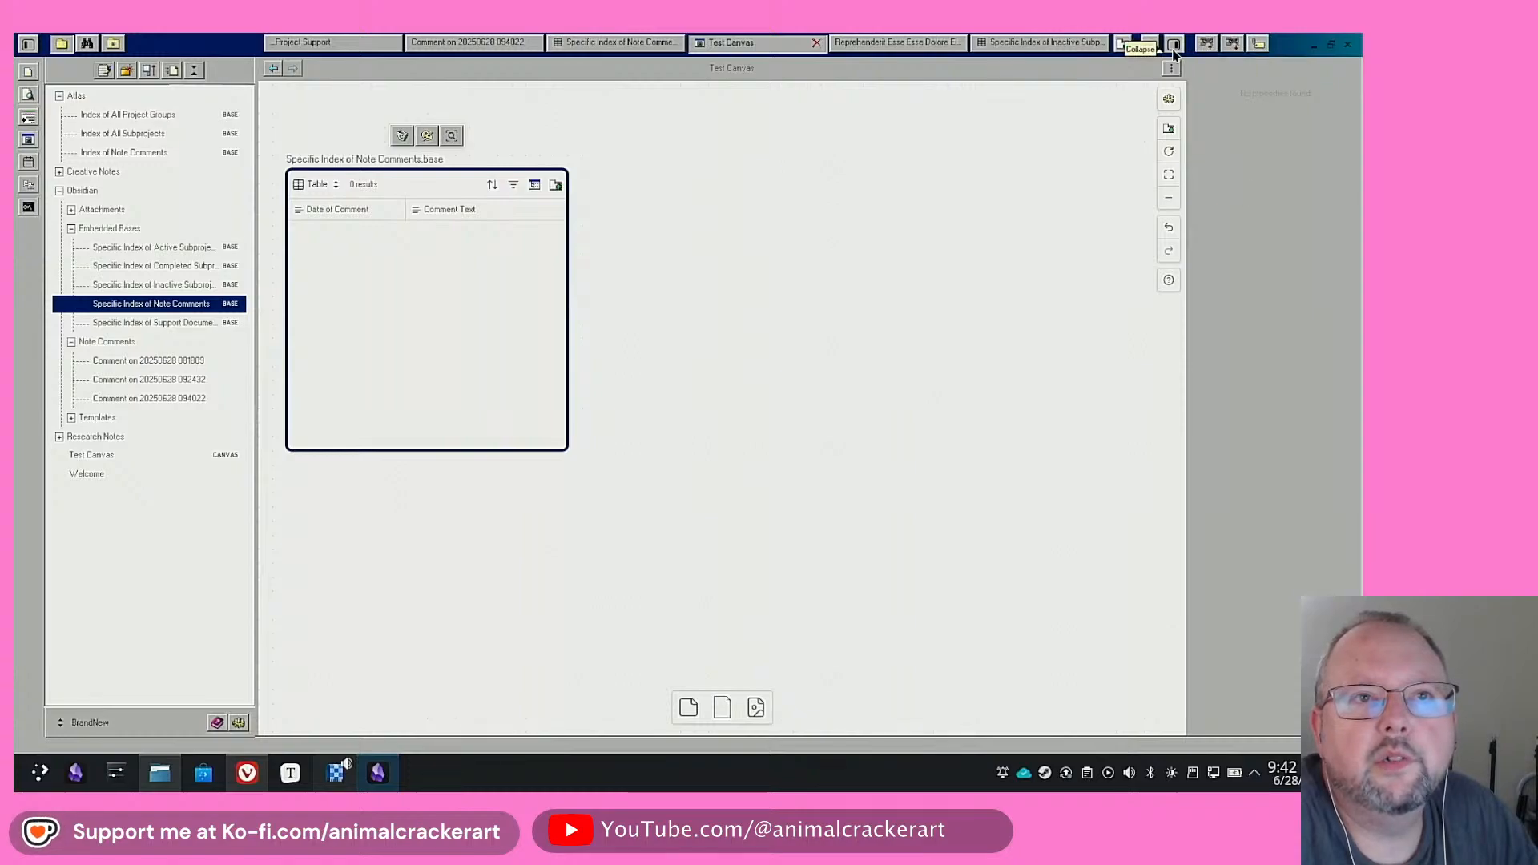
# Dock the Specific Index of Note Comments base in the sidebar opposite the file list, widen it, and remove its card from Test Canvas
pyautogui.moveTo(160, 306); pyautogui.dragTo(1269, 44)
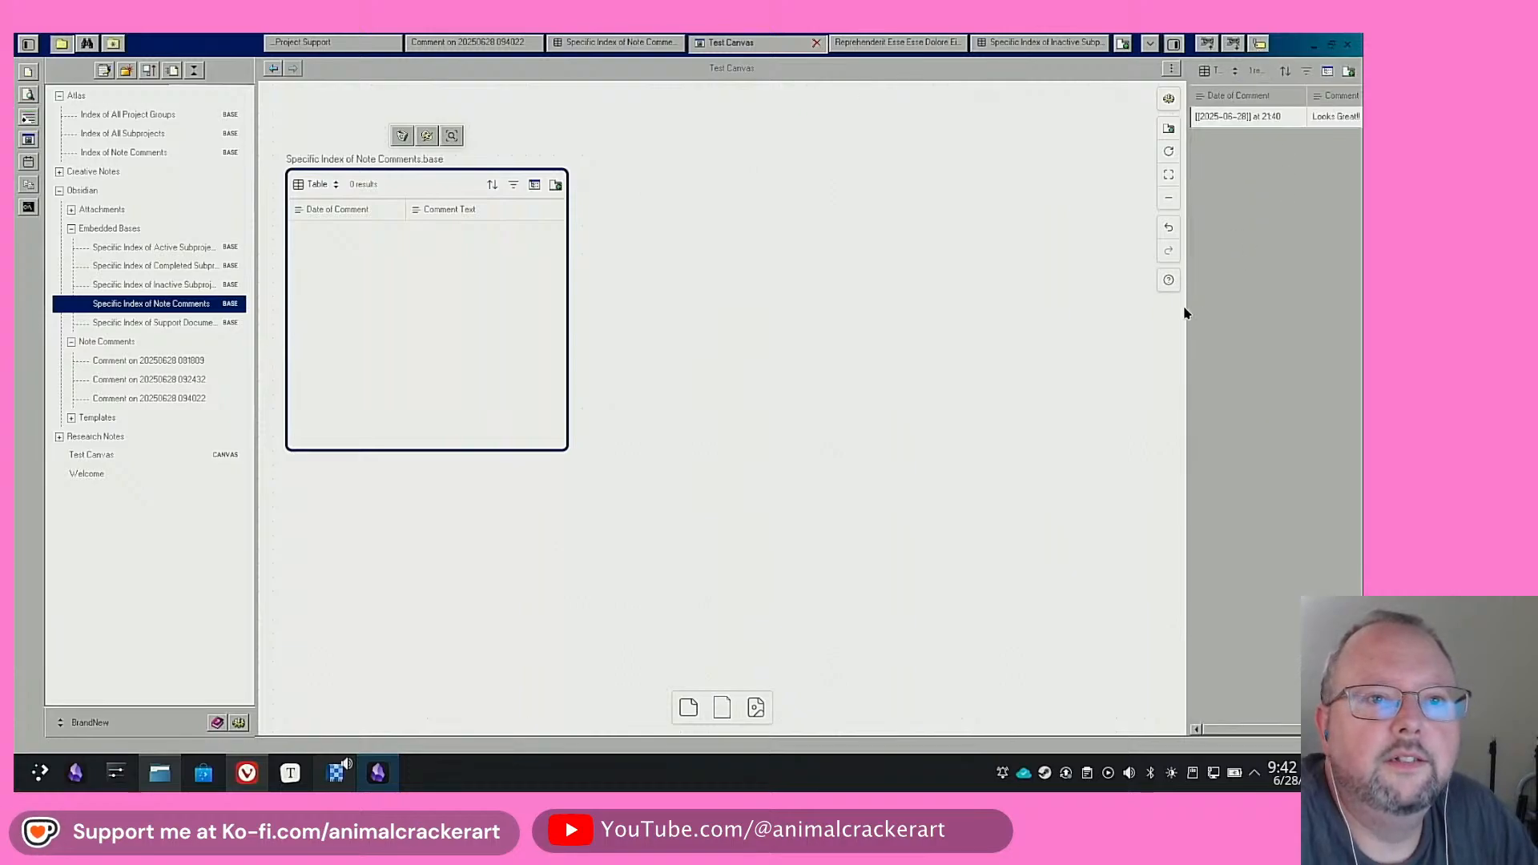
pyautogui.moveTo(1191, 304); pyautogui.dragTo(1063, 266)
pyautogui.click(339, 136)
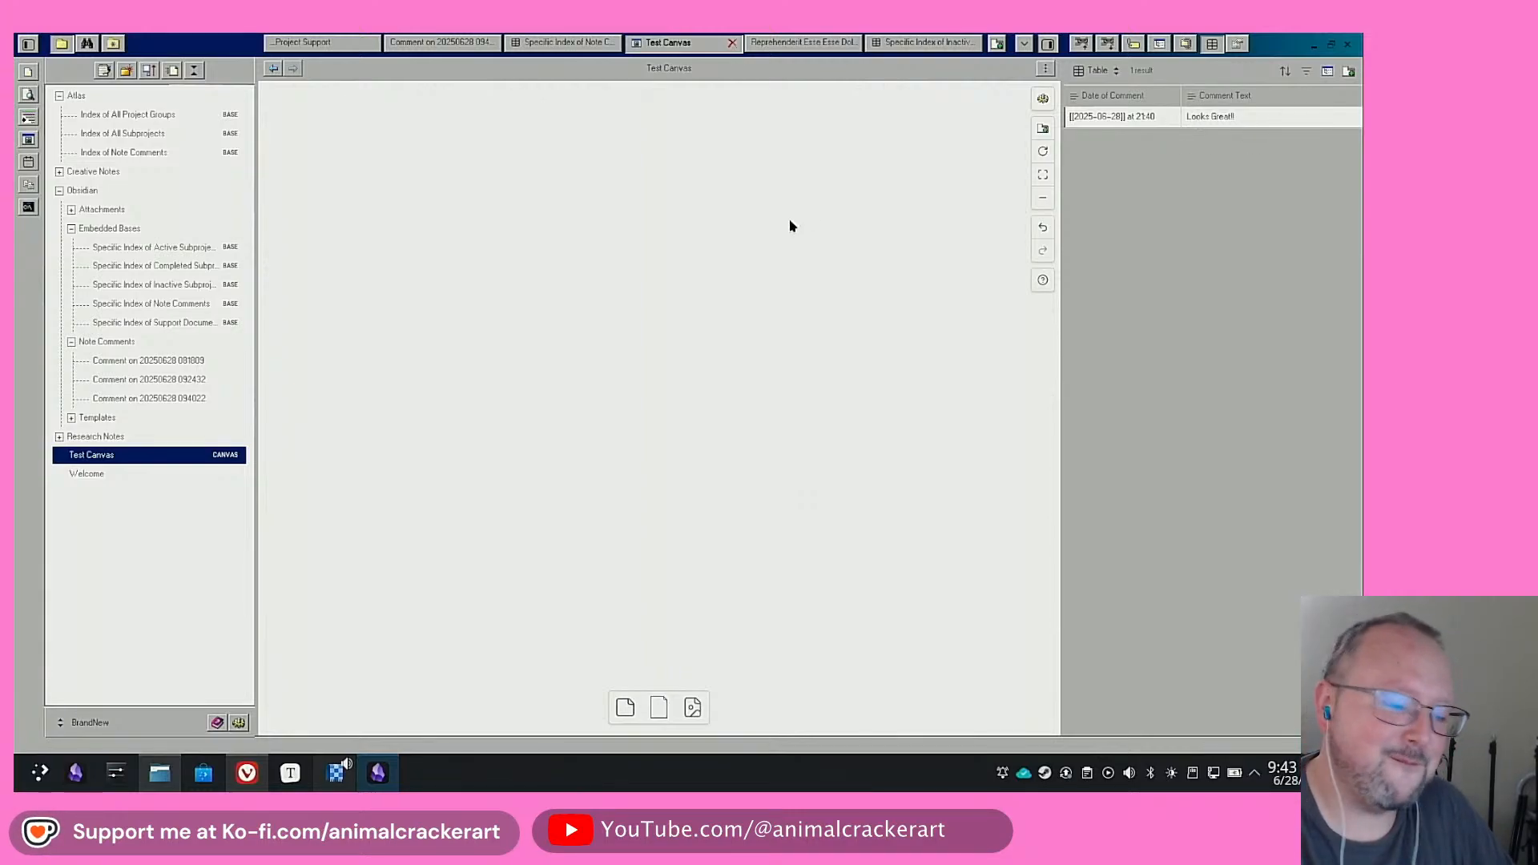
# Create a new comment on Test Canvas reading "Yeah, flowchart looks pretty smooth!" and signed with the commenter's first name
pyautogui.click(25, 79)
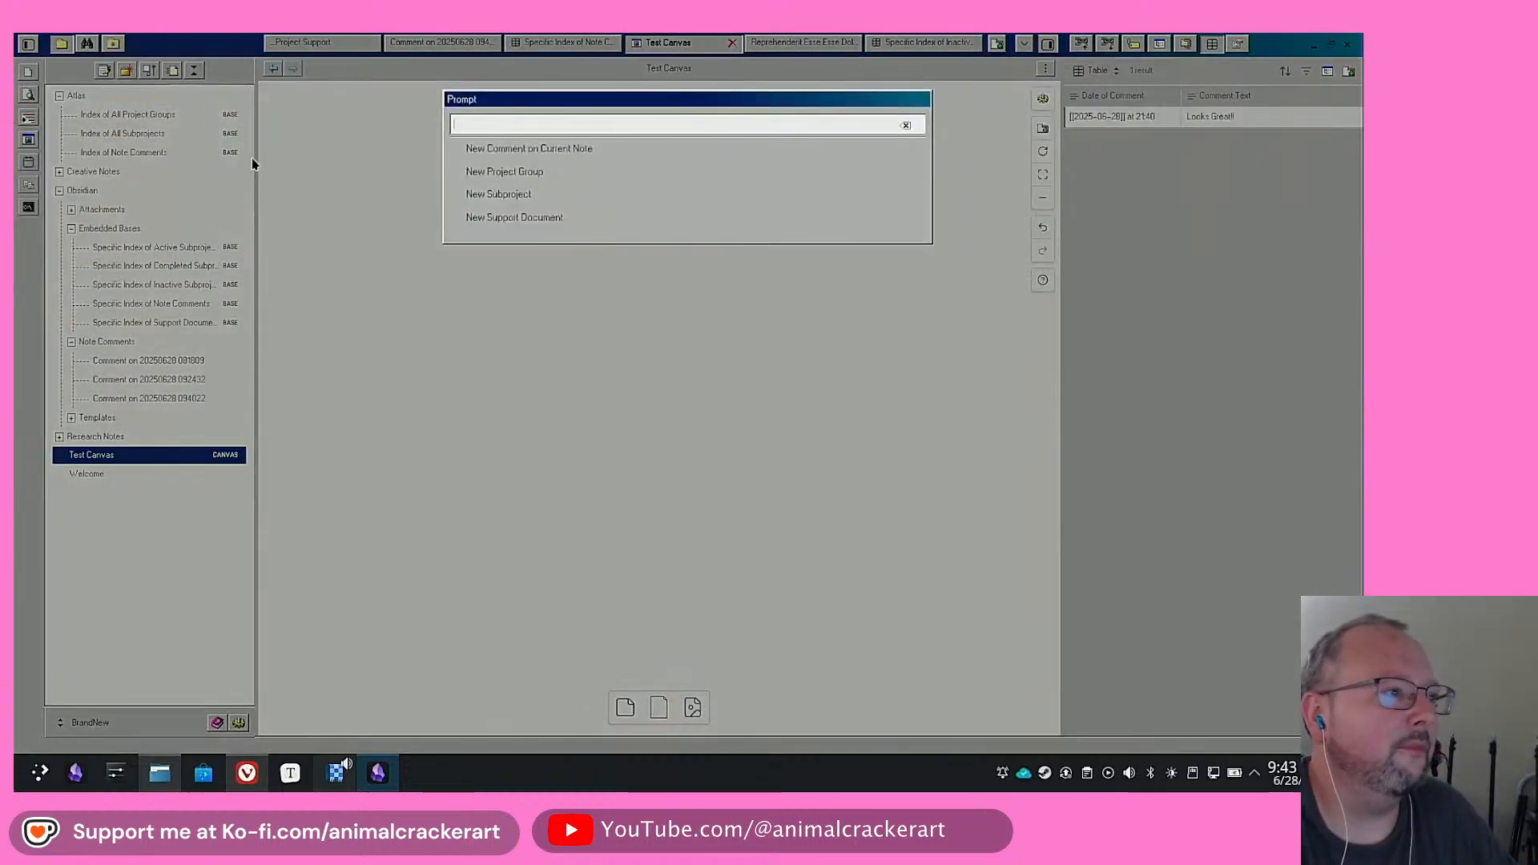
pyautogui.click(555, 151)
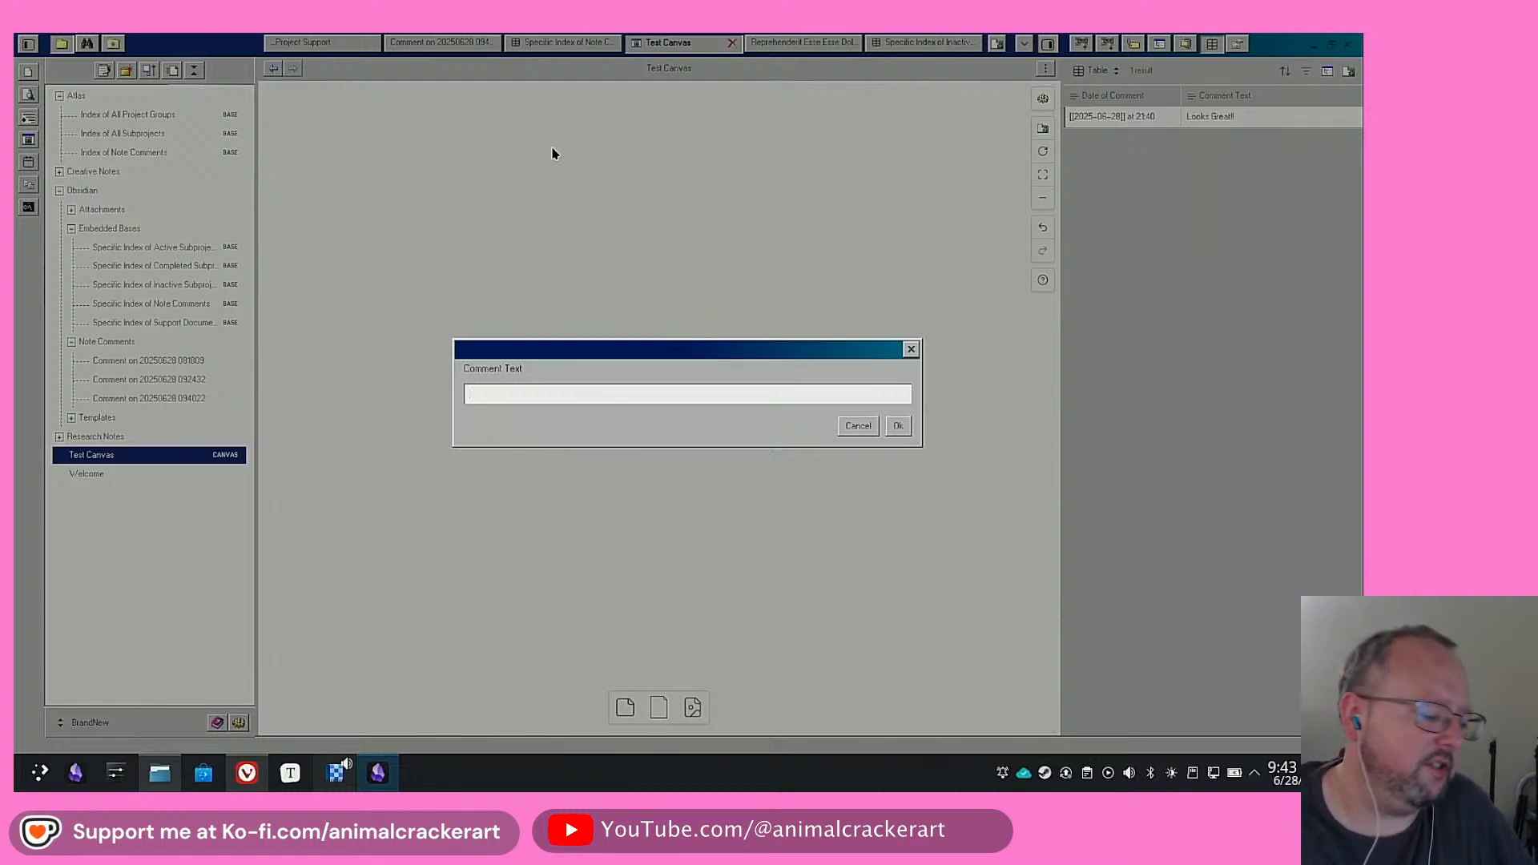
pyautogui.write('Yeah, flowchart')
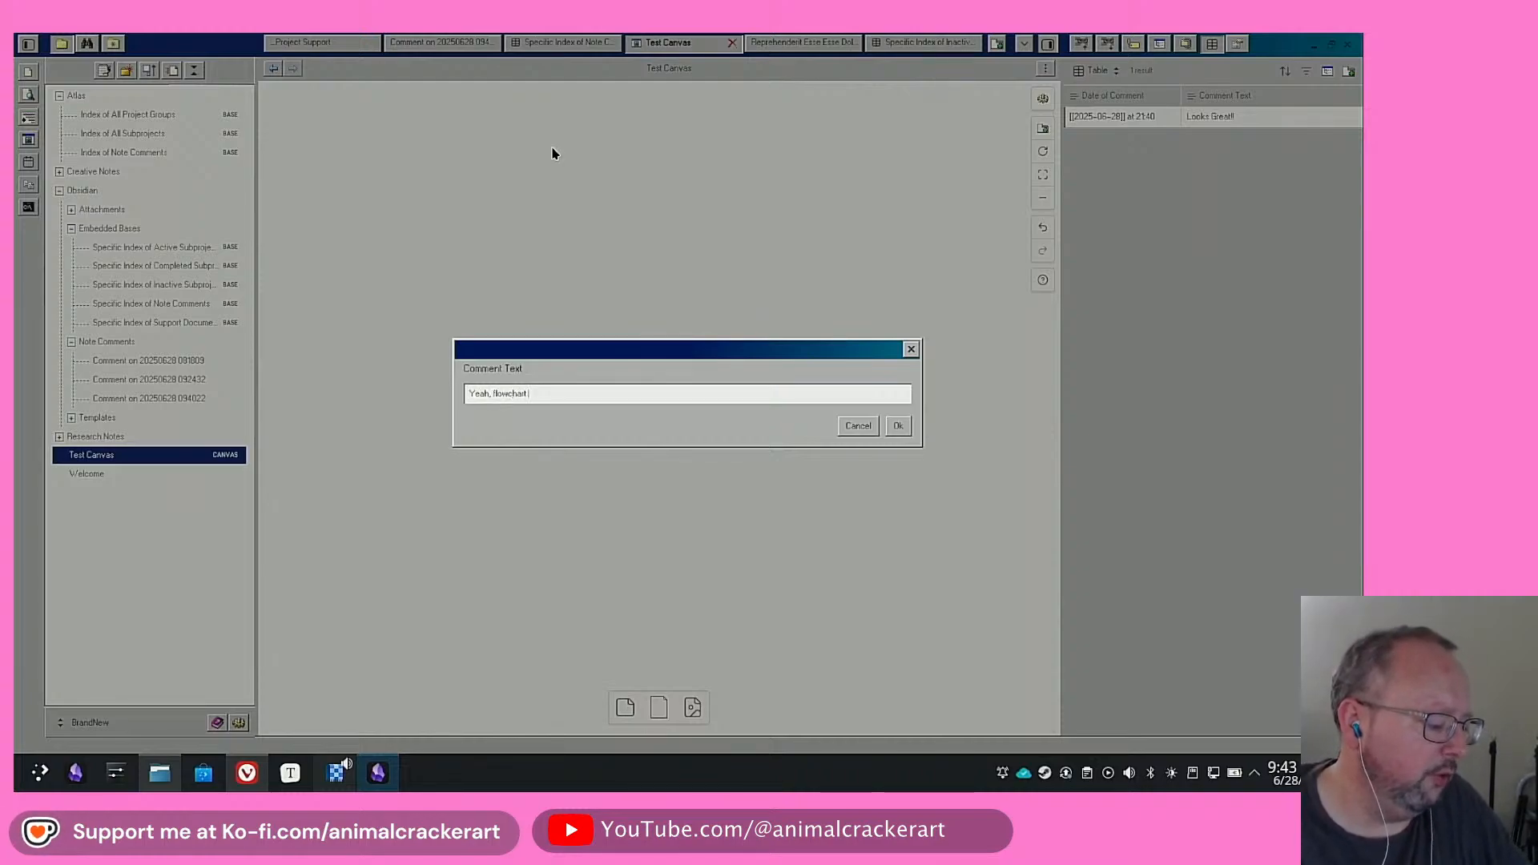
pyautogui.write(' looks pretty')
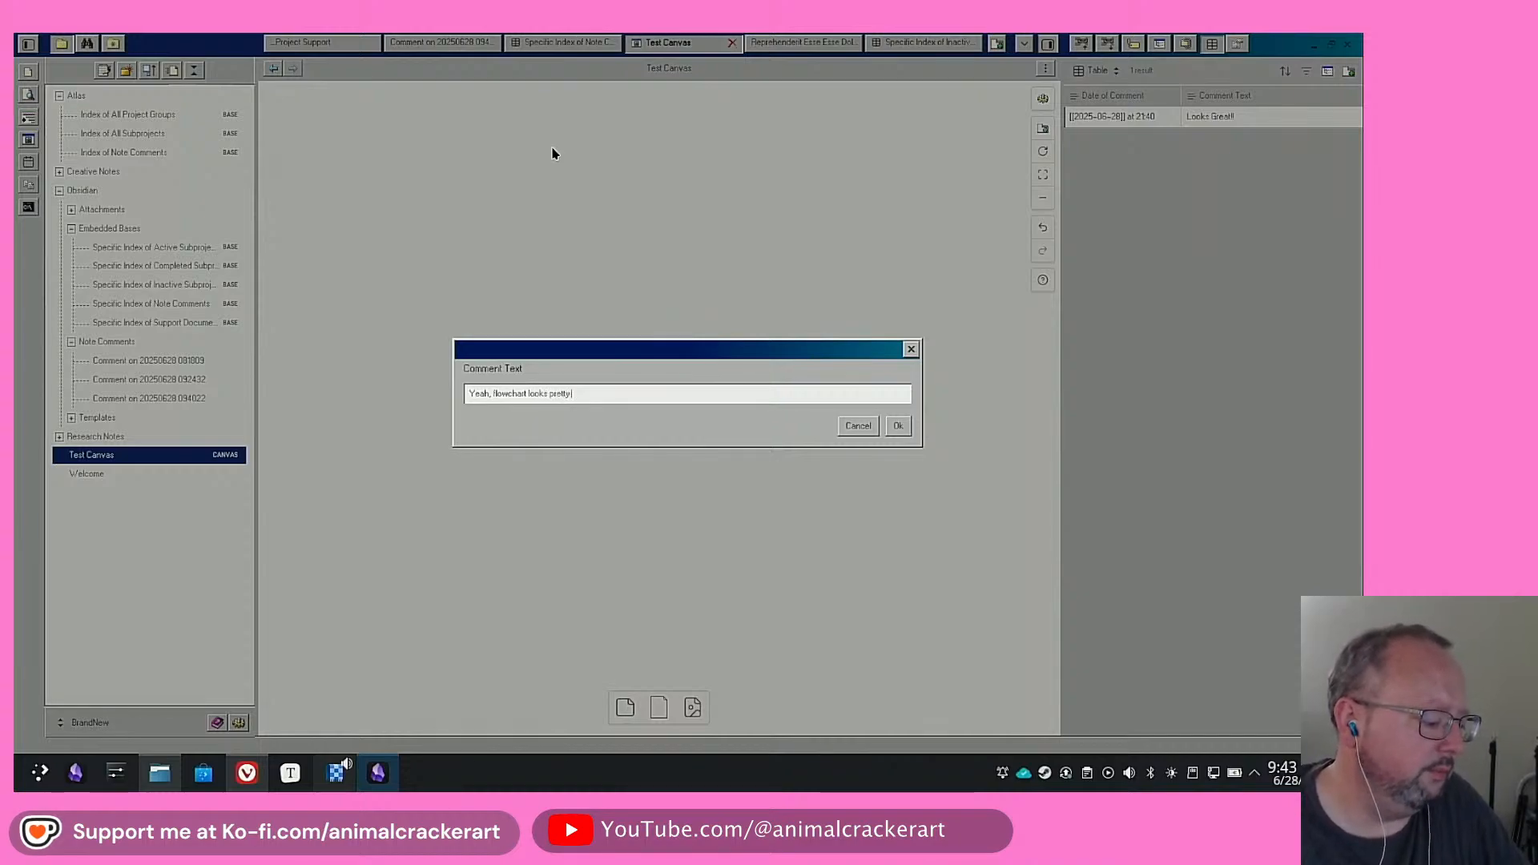
pyautogui.write(' smooth!')
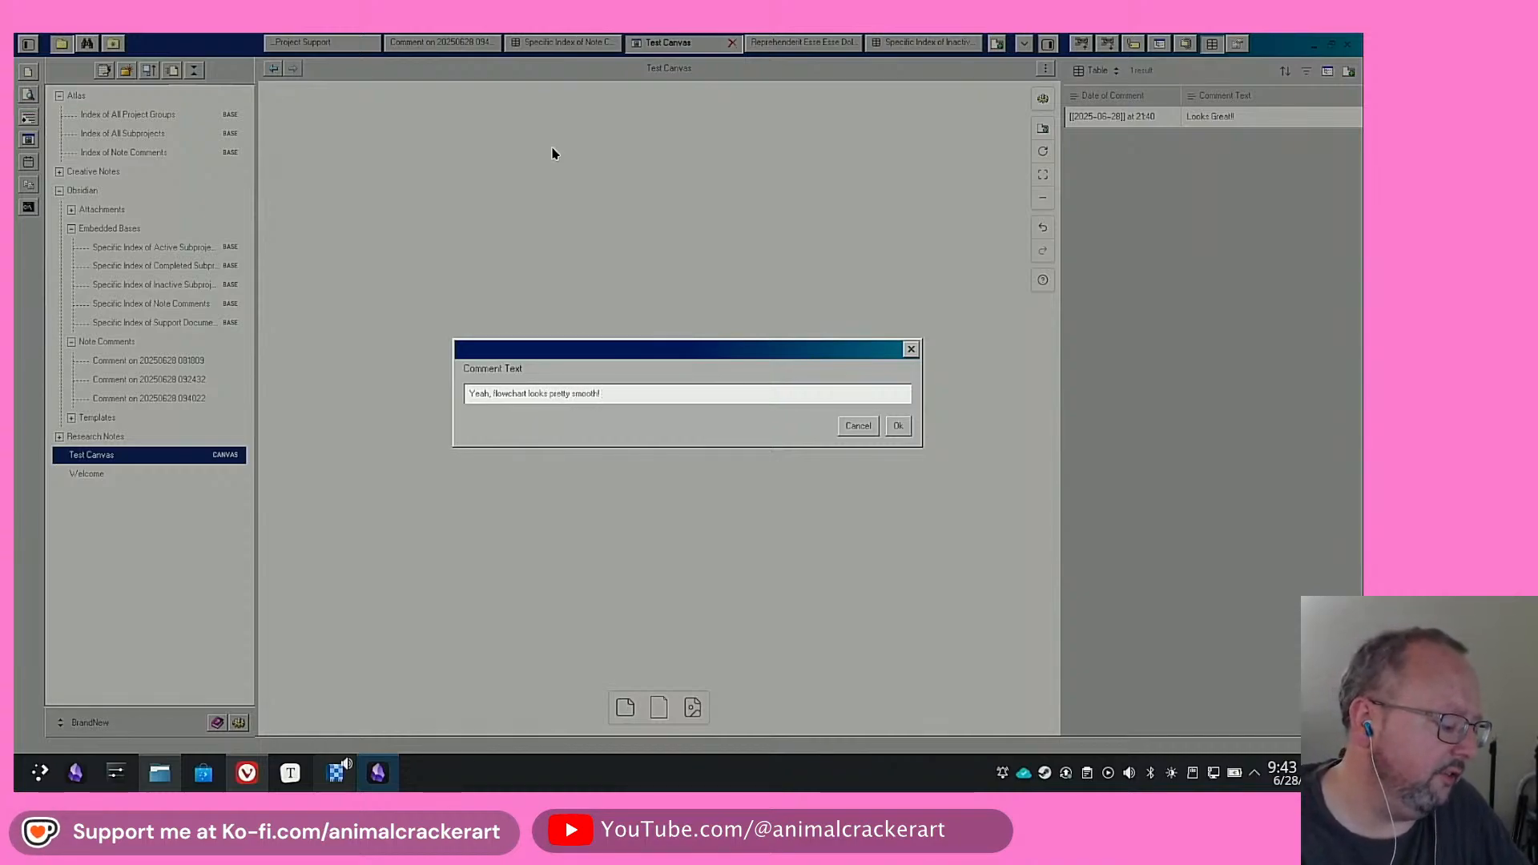
pyautogui.write(' -Dave')
pyautogui.press('Return')
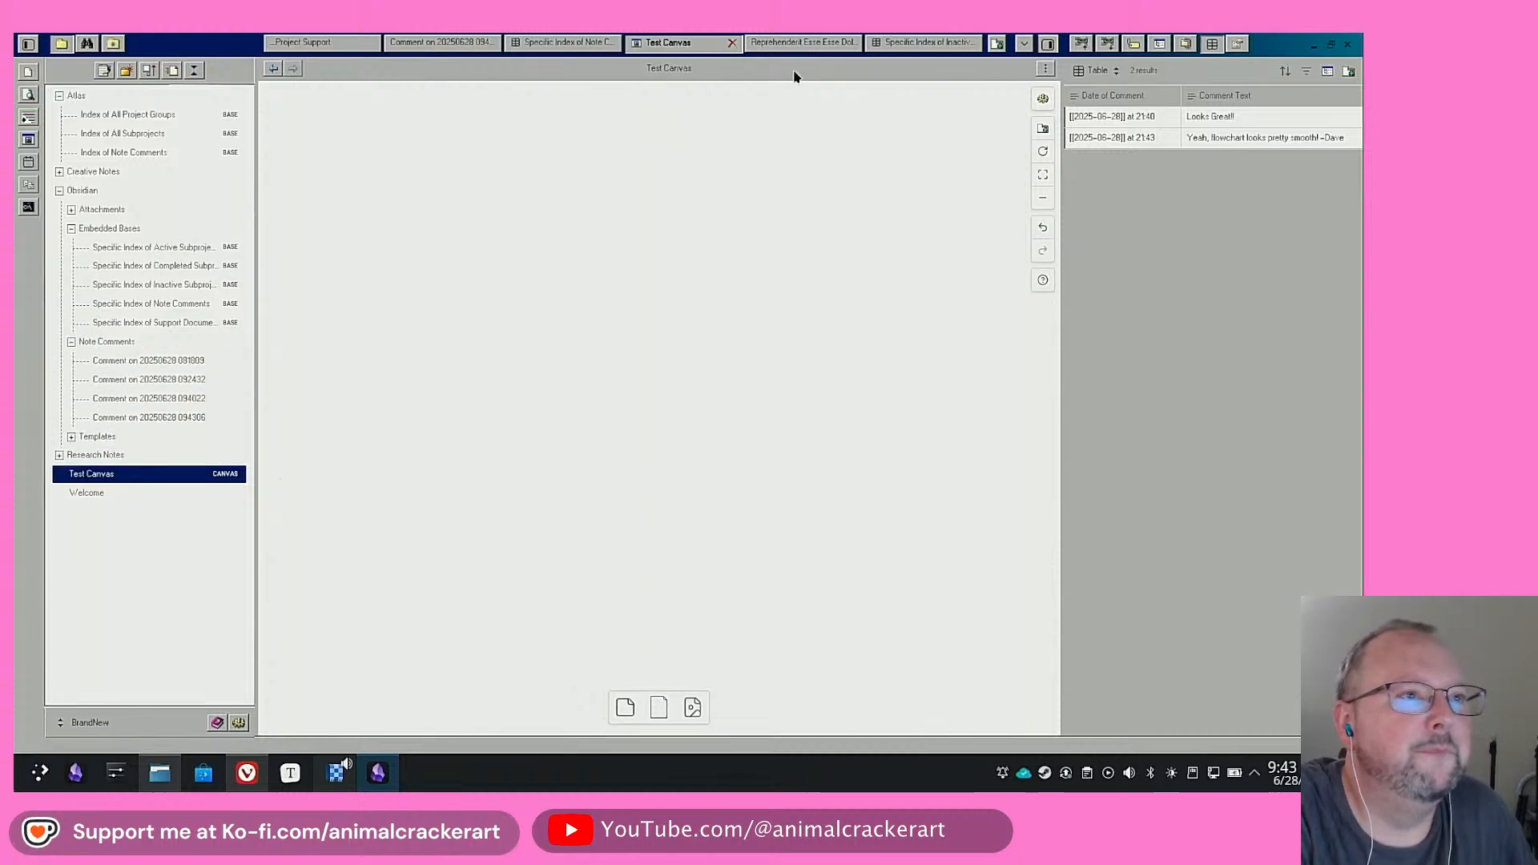
# Check the docked comment index against the Reprehenderit note, and review the Index of Note Comments base's rows and filters
pyautogui.click(801, 42)
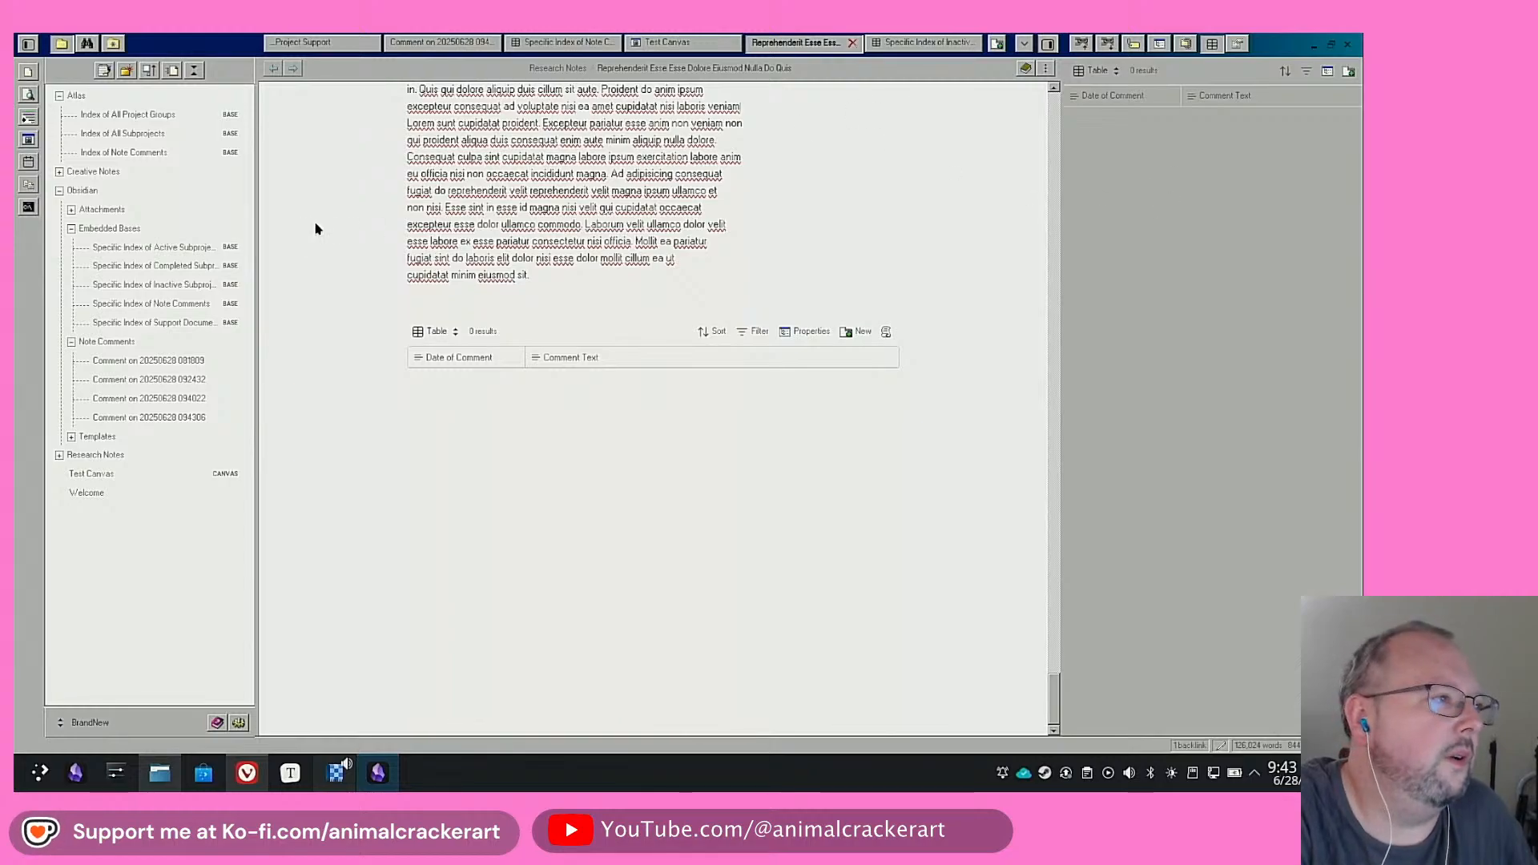
pyautogui.click(564, 46)
pyautogui.click(149, 154)
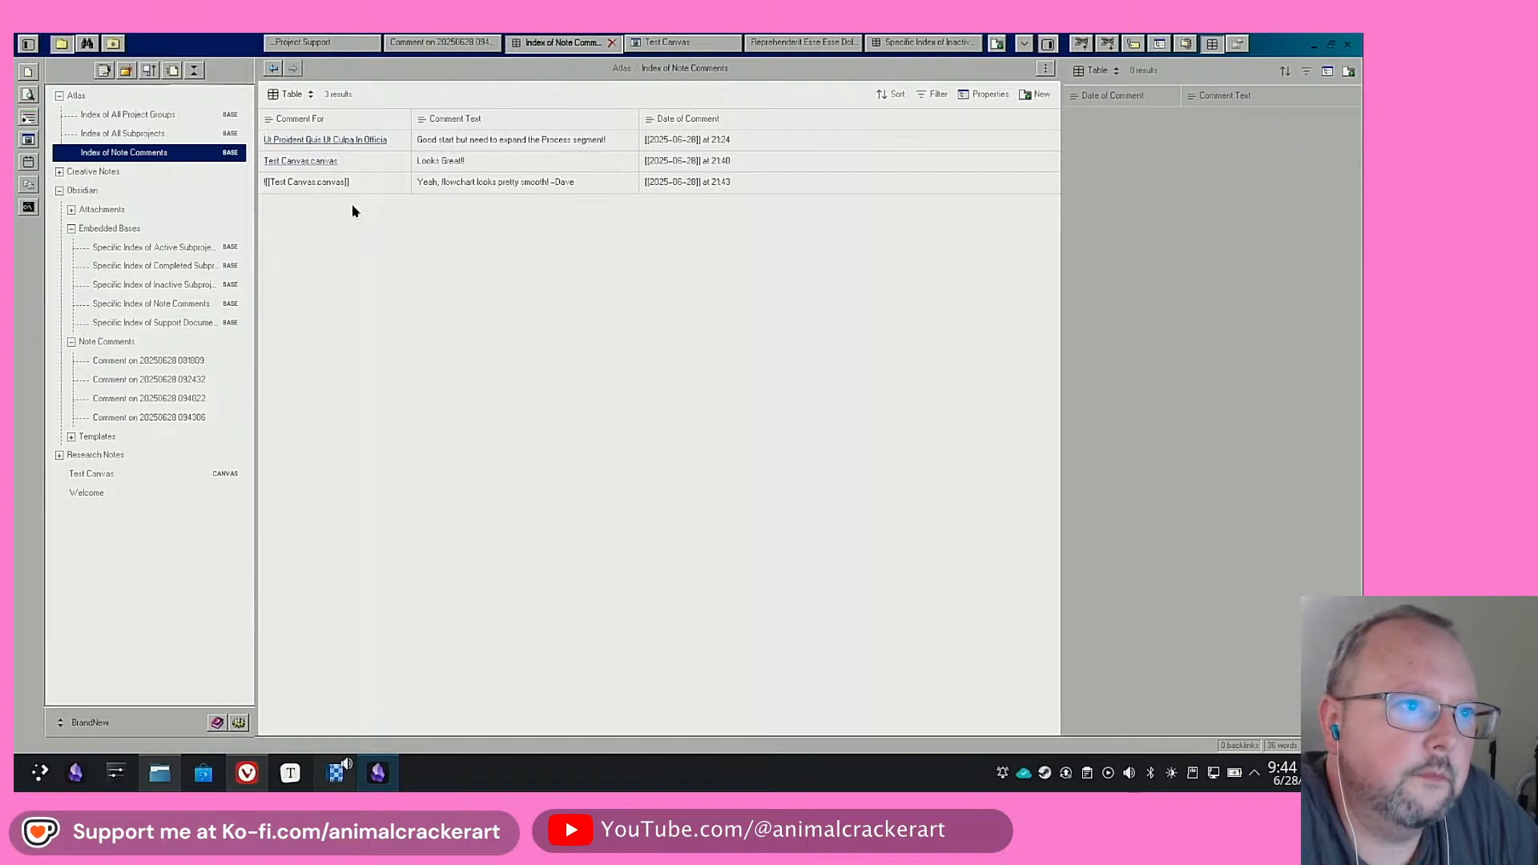
pyautogui.click(937, 96)
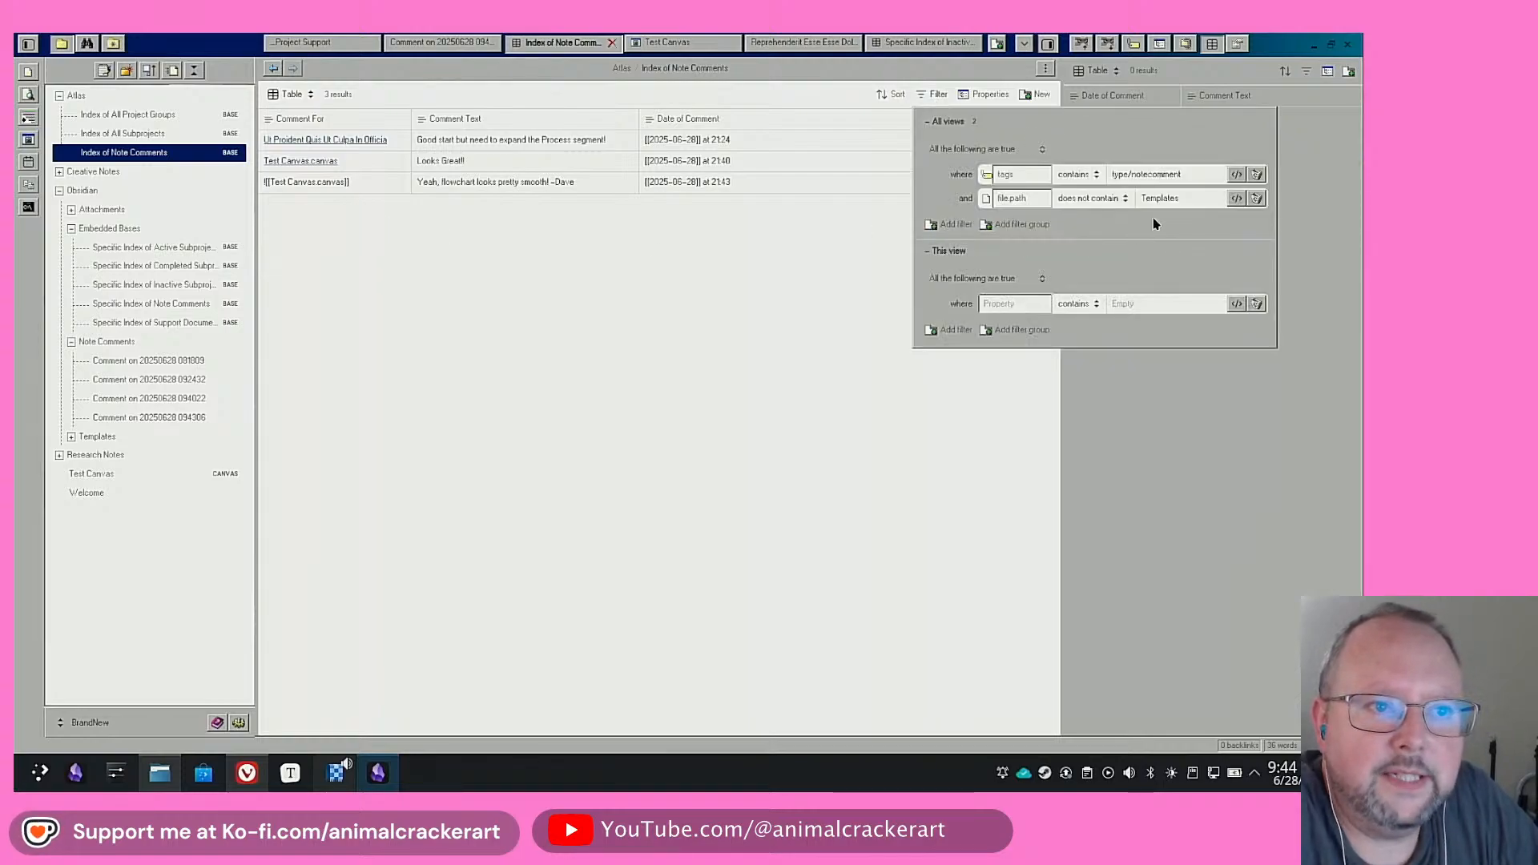
pyautogui.click(679, 286)
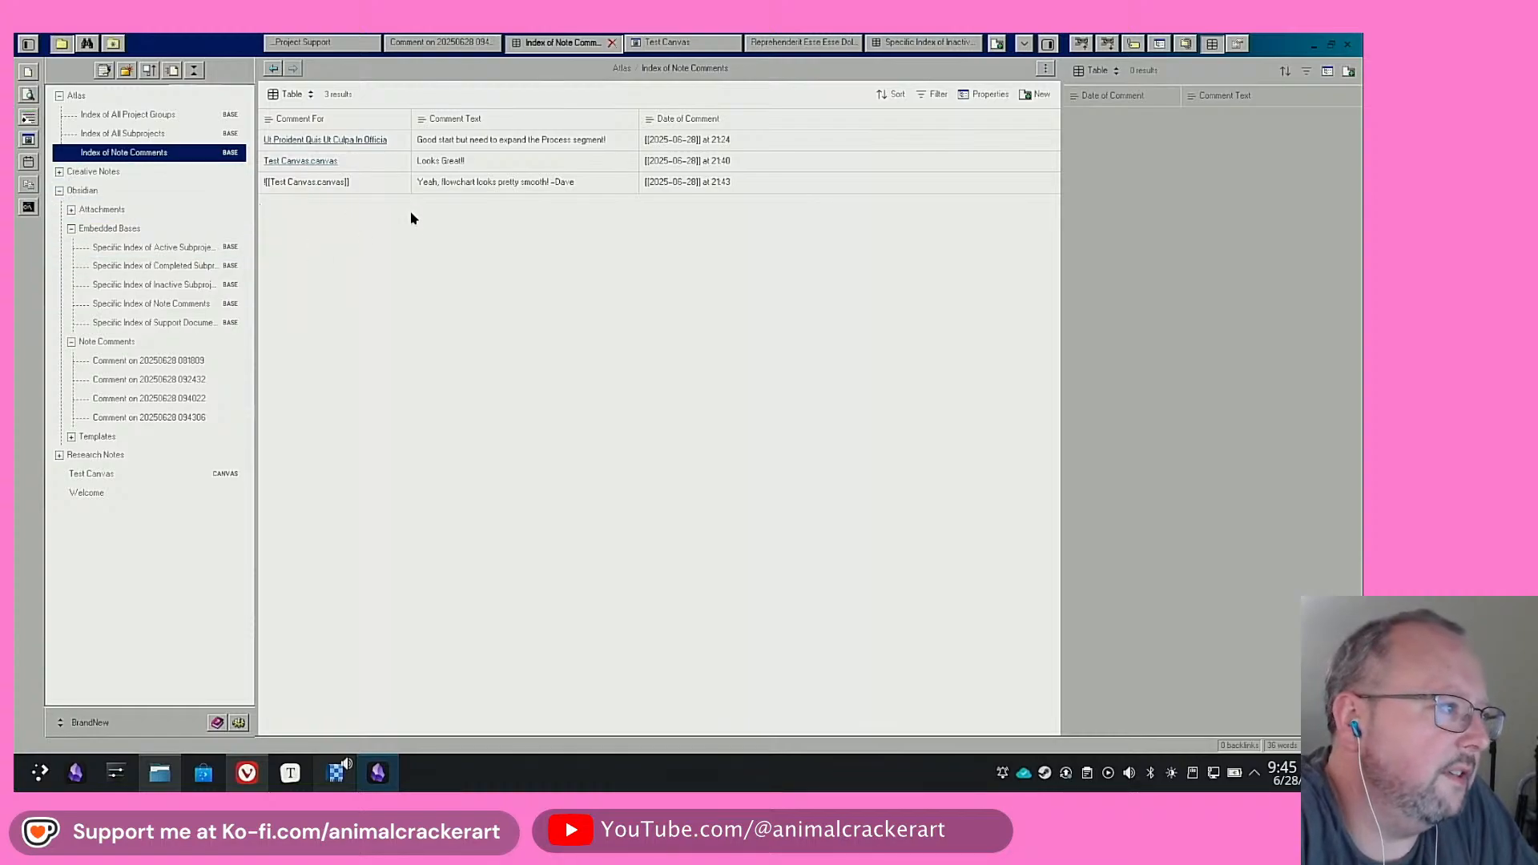
# Open the Ut Proident Quis Ut Culpa In Officia note and examine its docked comment index and backlinks
pyautogui.click(352, 140)
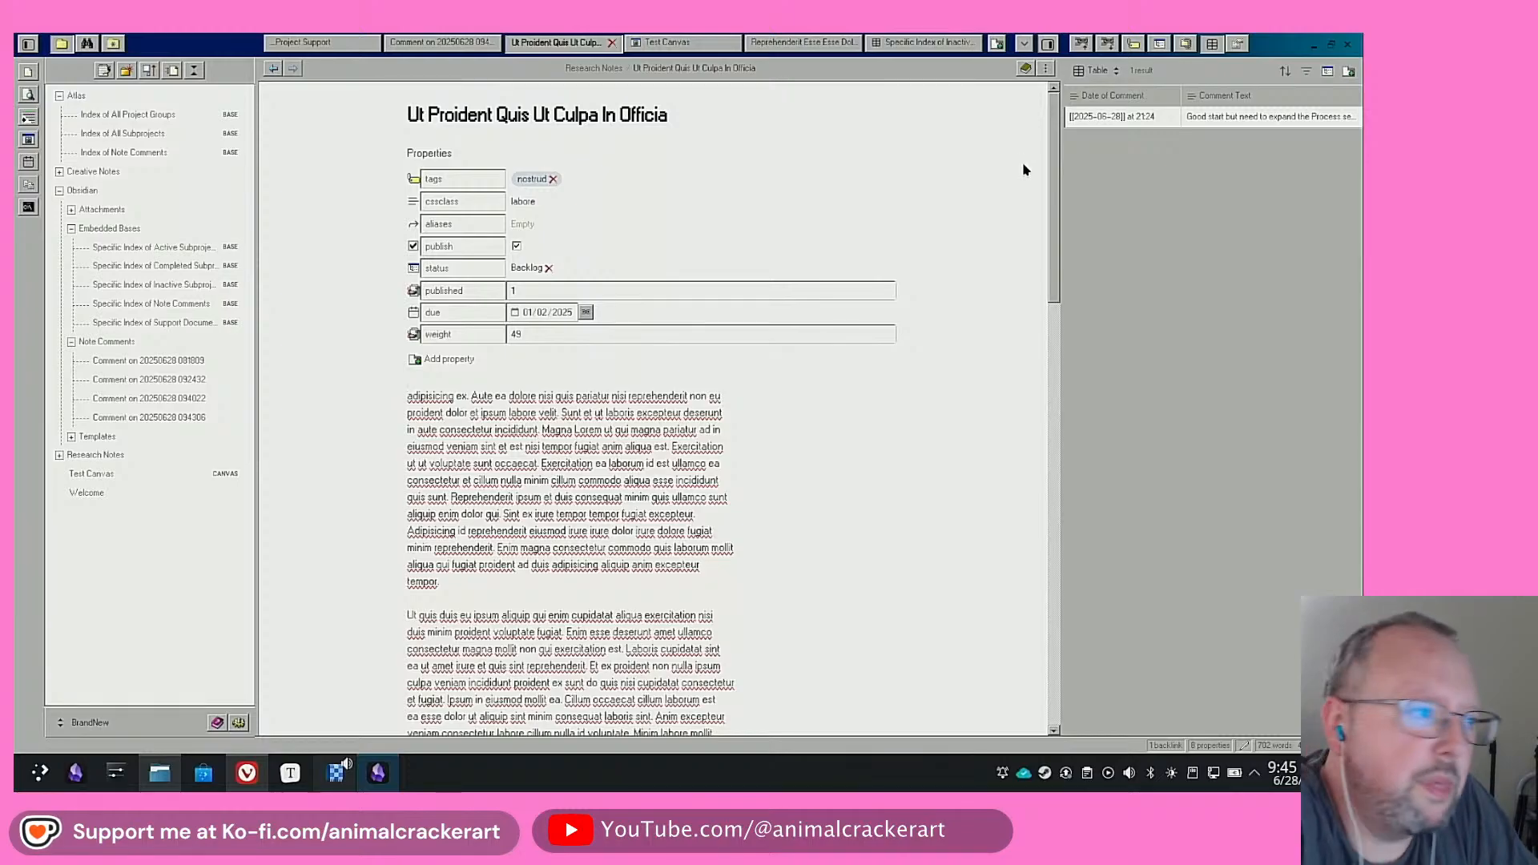
pyautogui.scroll(-10, 994, 182)
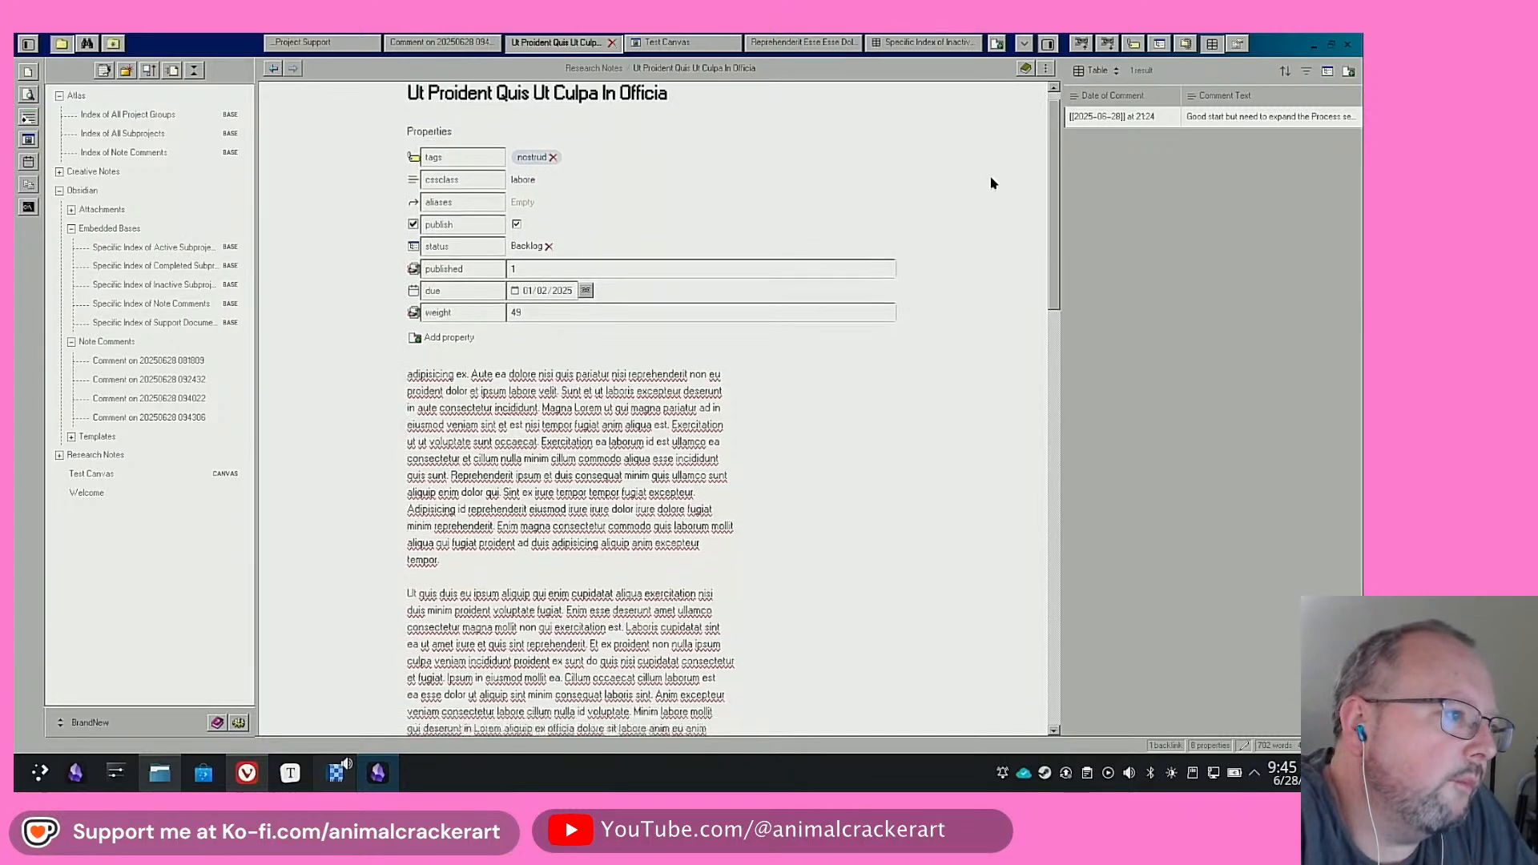
pyautogui.scroll(10, 871, 230)
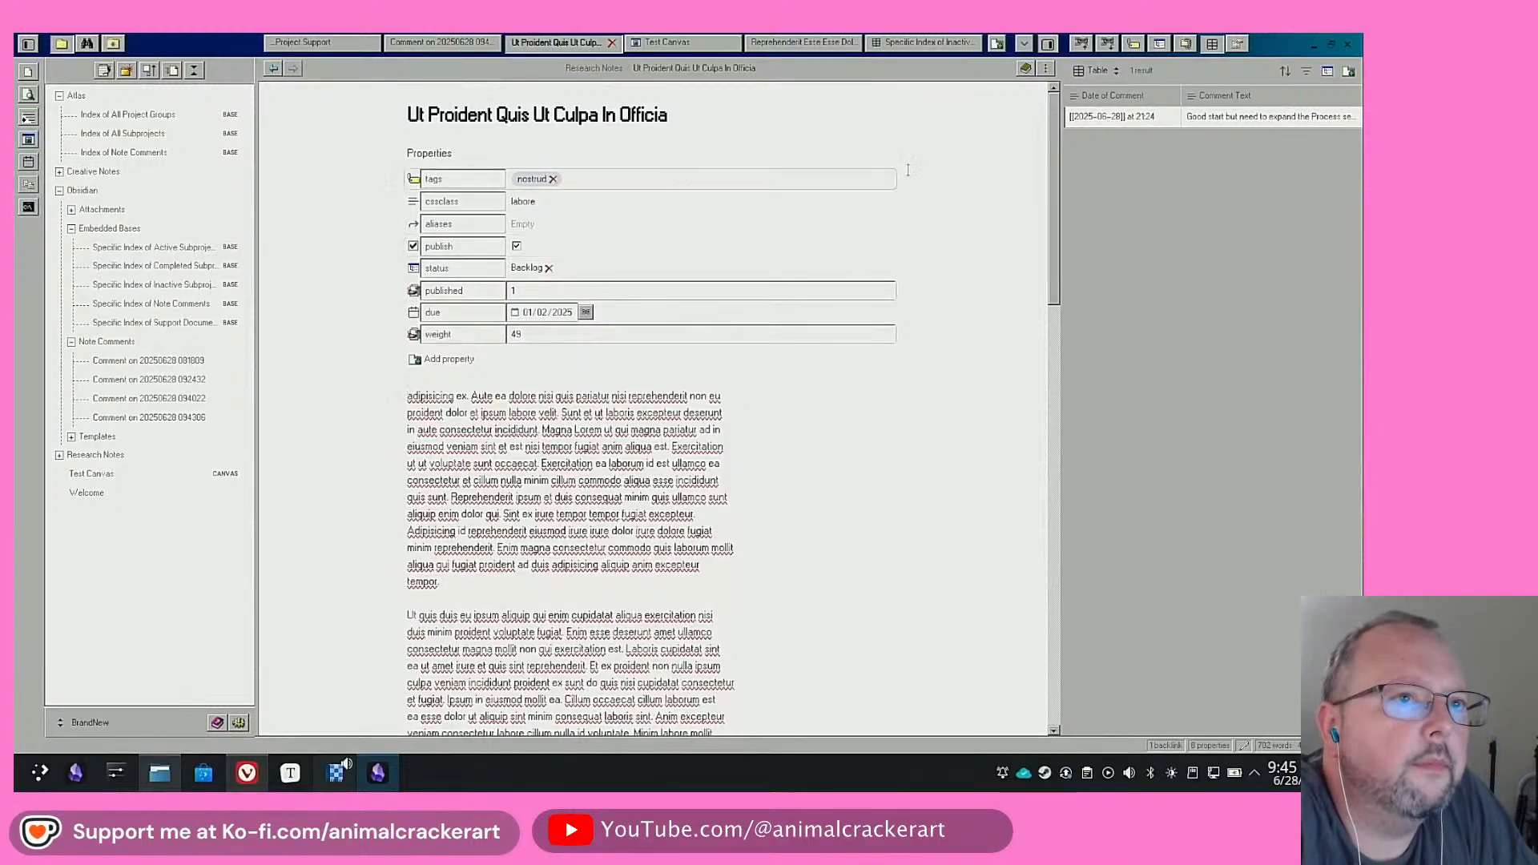
pyautogui.click(1080, 44)
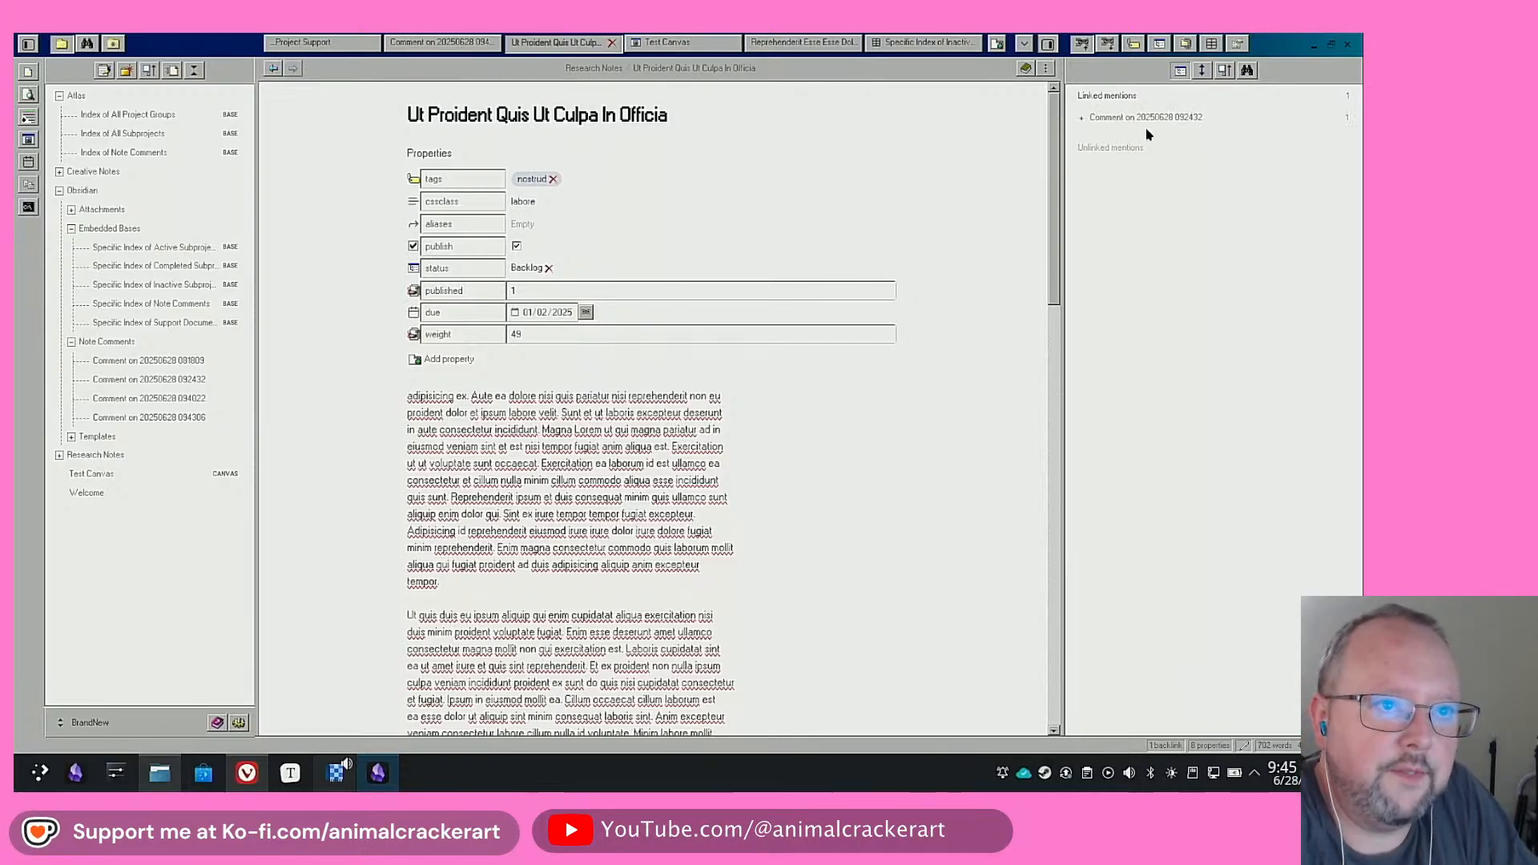
pyautogui.moveTo(1056, 122)
pyautogui.mouseDown()
pyautogui.moveTo(1066, 598)
pyautogui.moveTo(1049, 120)
pyautogui.mouseUp()
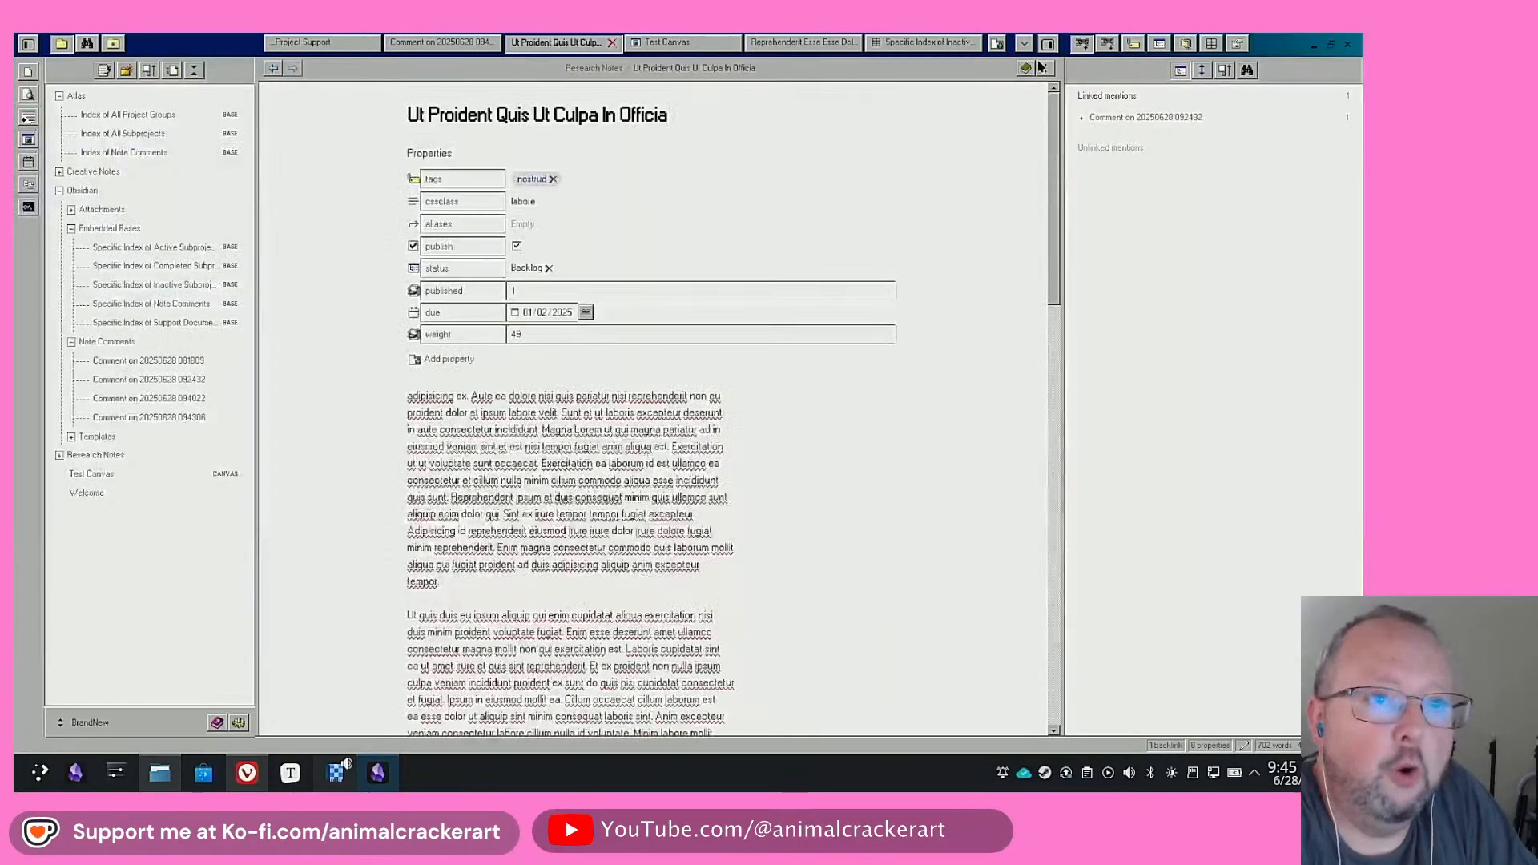
pyautogui.click(1164, 118)
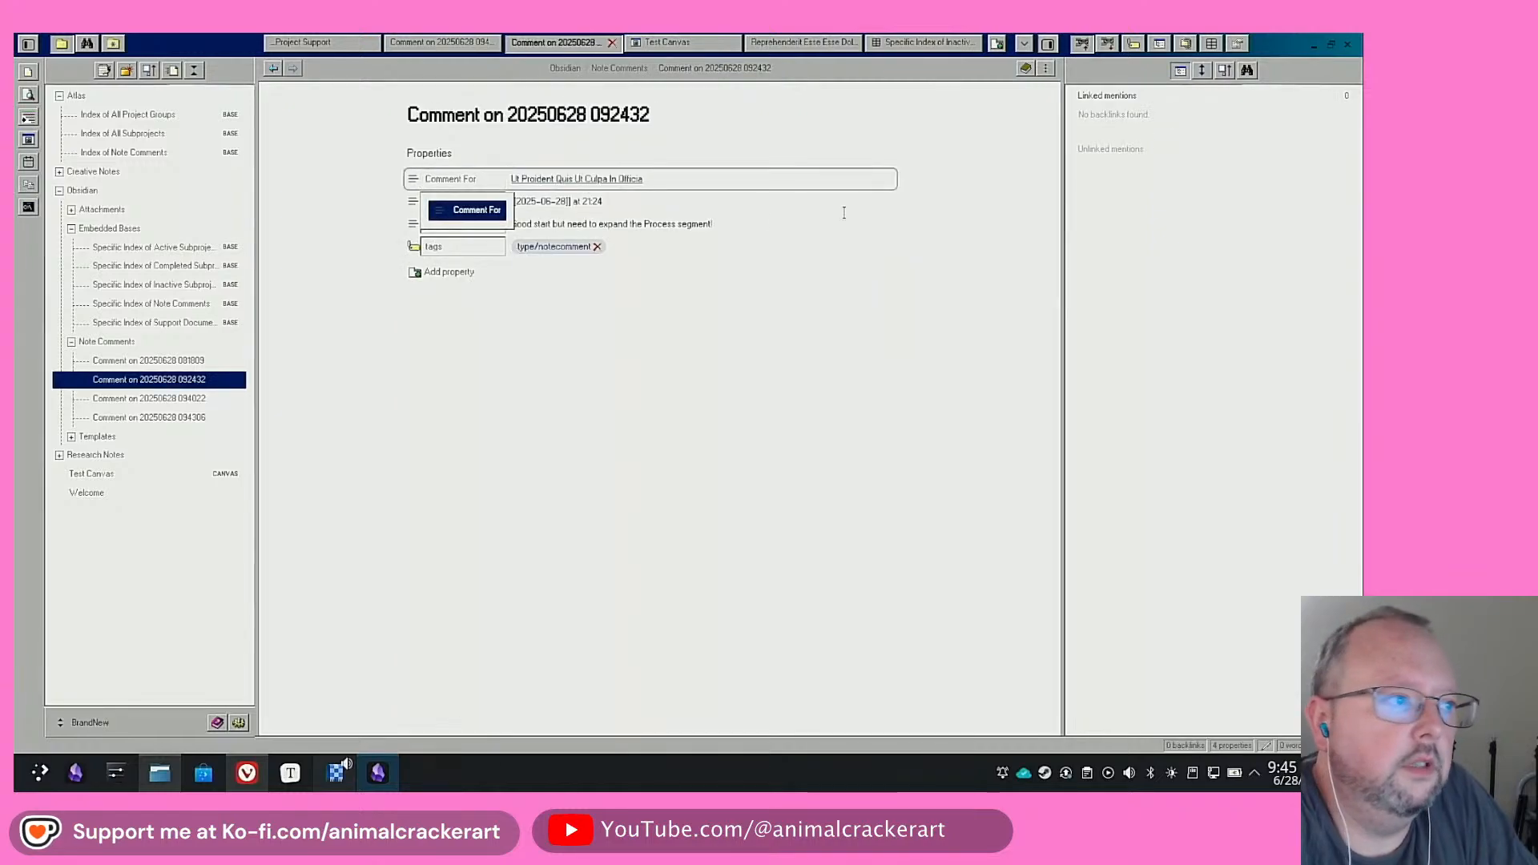
pyautogui.click(682, 179)
pyautogui.click(682, 179)
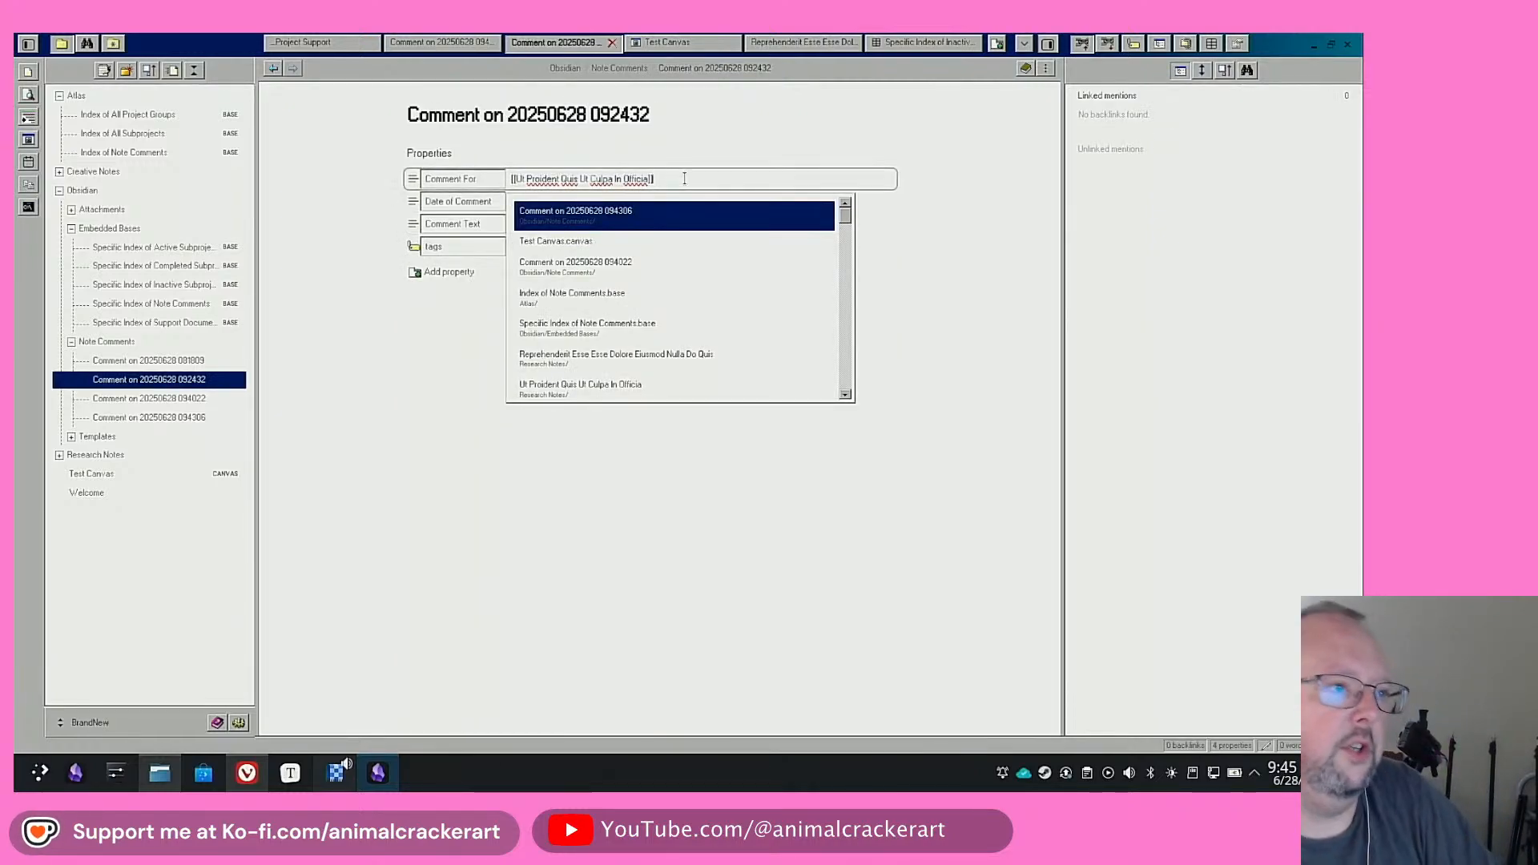
pyautogui.press('BackSpace')
pyautogui.press('BackSpace')
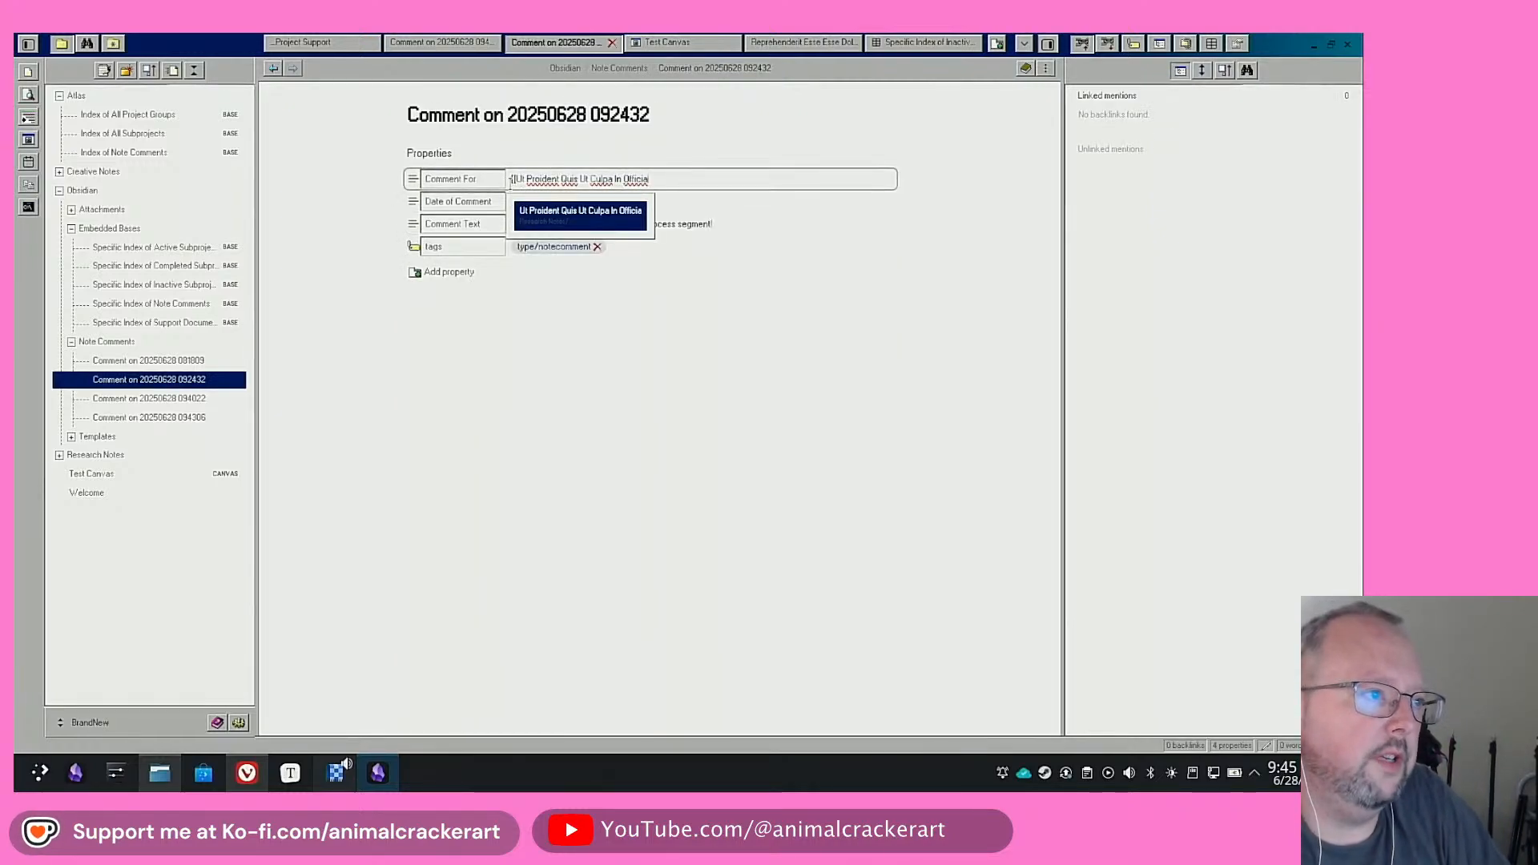
pyautogui.click(655, 310)
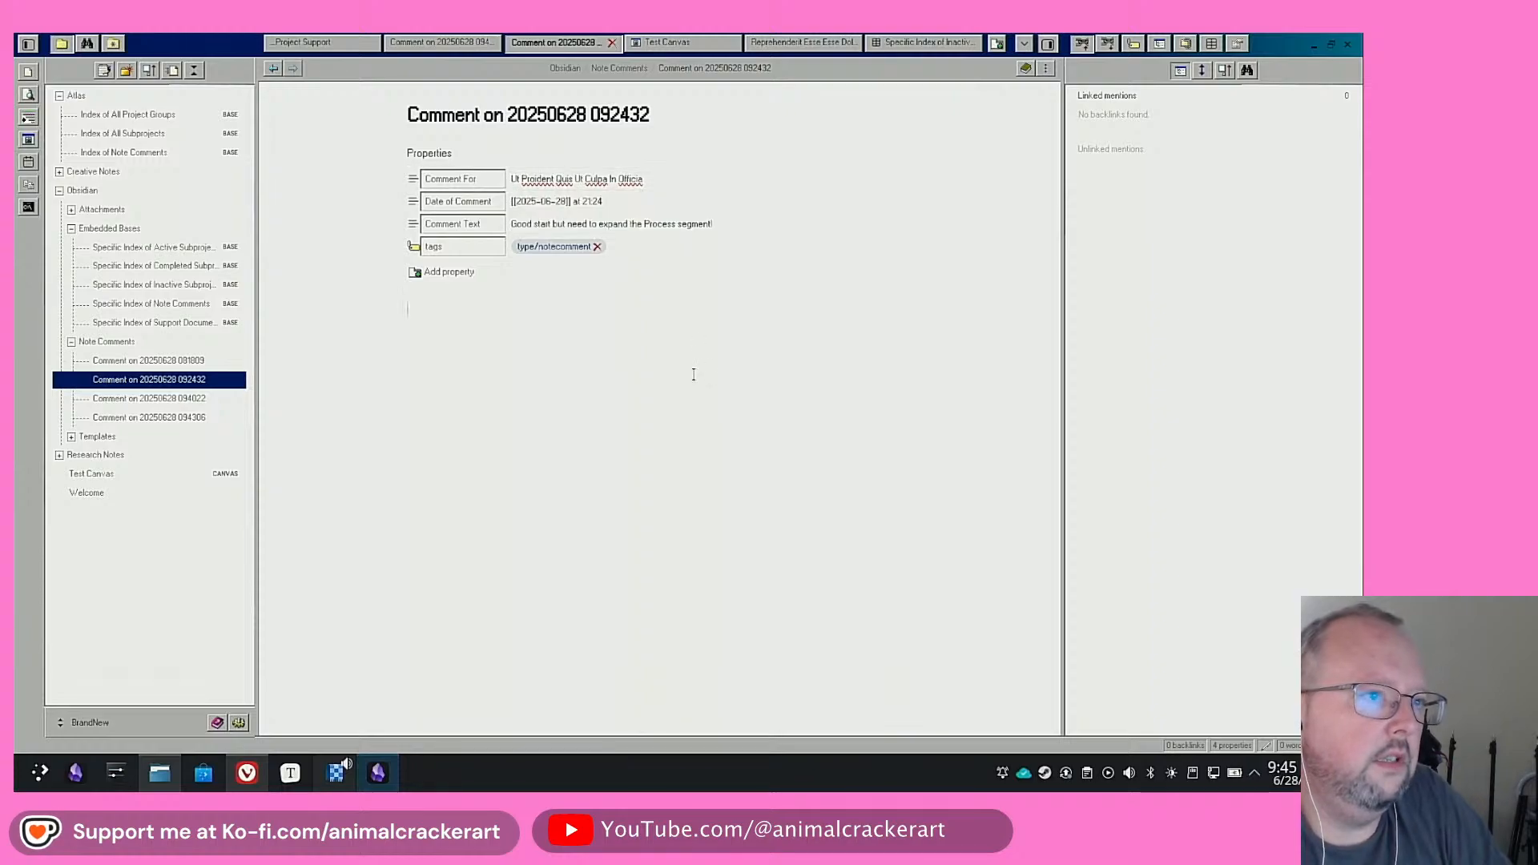
# Return to the Ut Proident Quis Ut Culpa In Officia note and recheck its backlinks and docked comment index
pyautogui.click(273, 69)
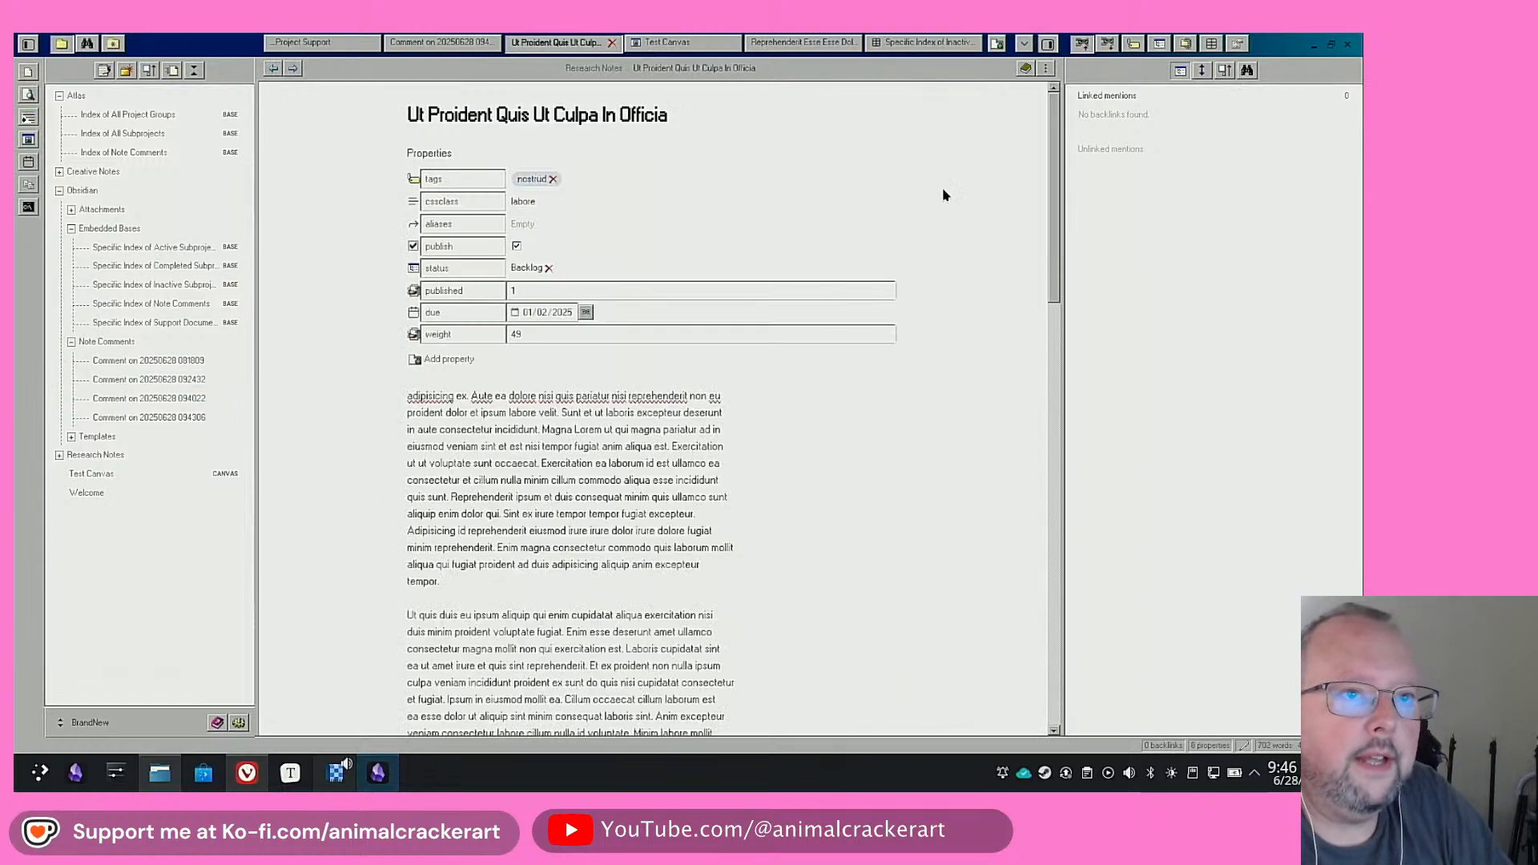
pyautogui.click(1237, 44)
pyautogui.click(1212, 44)
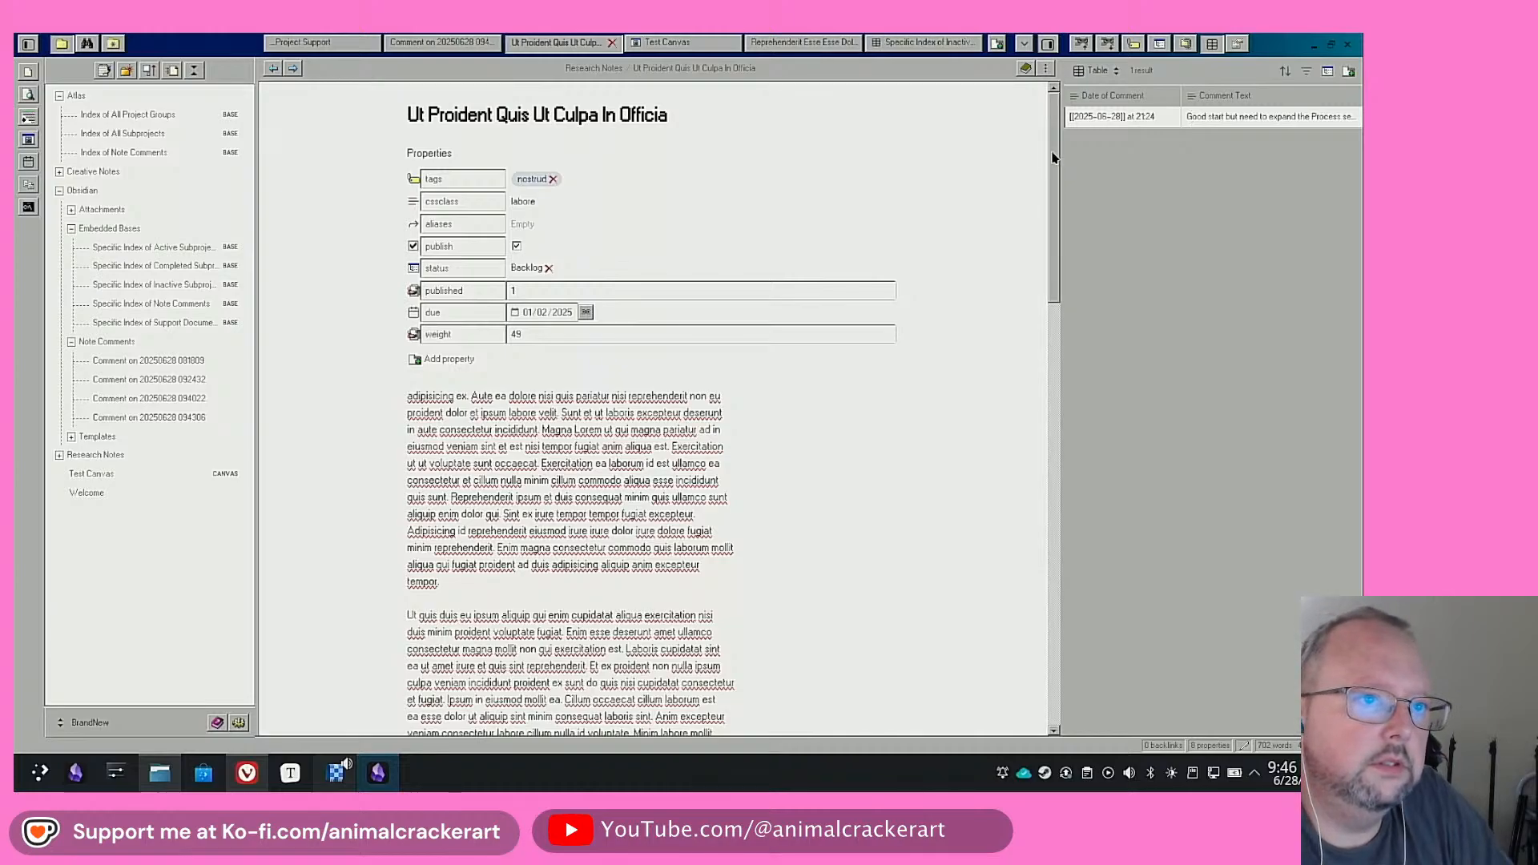
pyautogui.moveTo(1054, 157); pyautogui.dragTo(1075, 115)
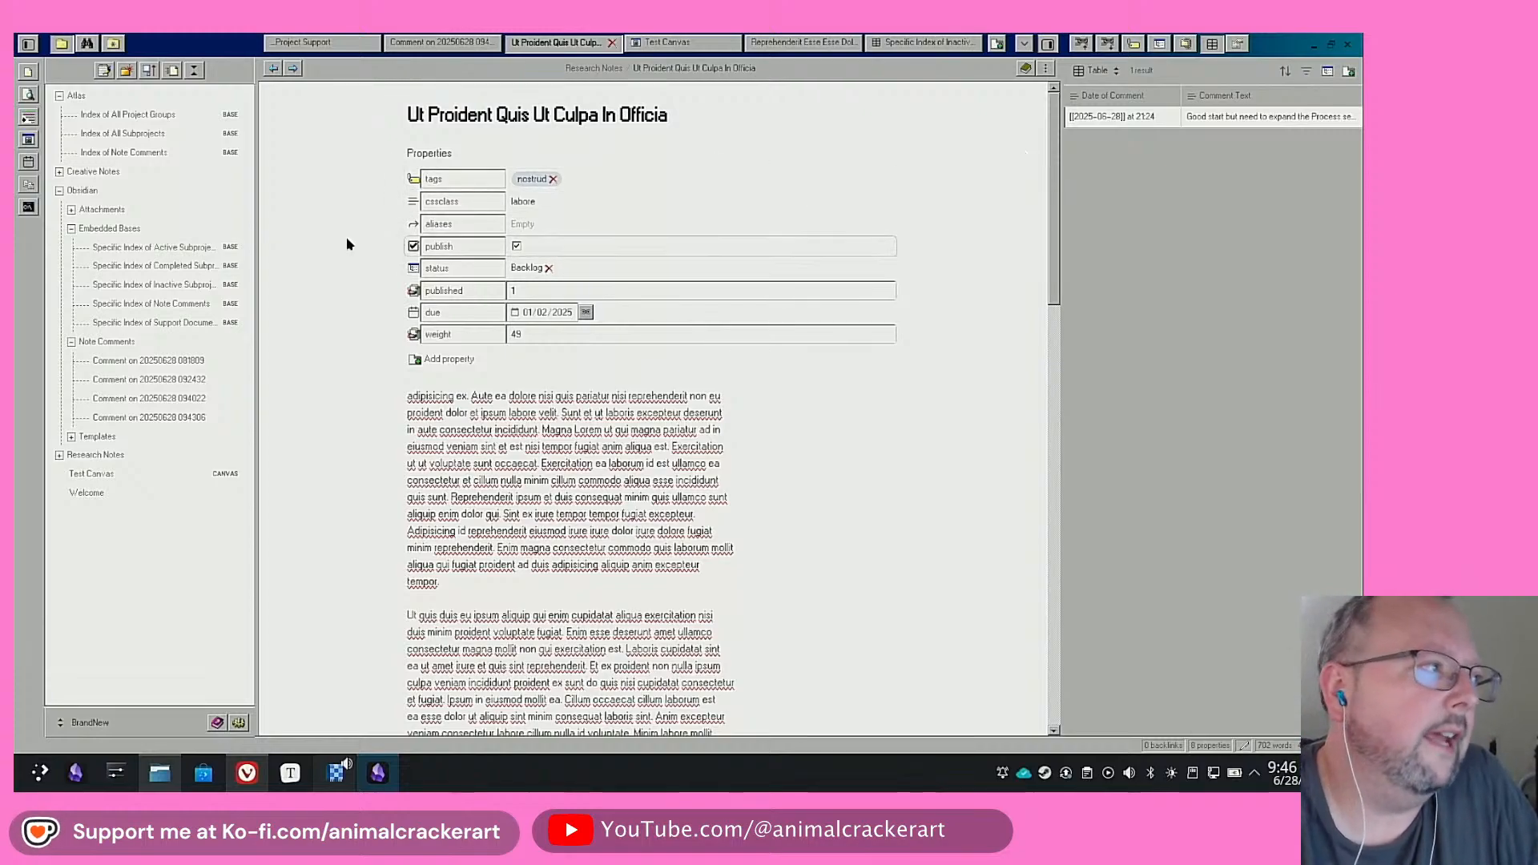
# From the Feature Length Film note, create a support document named "Ideas for film" and embed the Specific Index of Support Documents base in the note
pyautogui.click(121, 172)
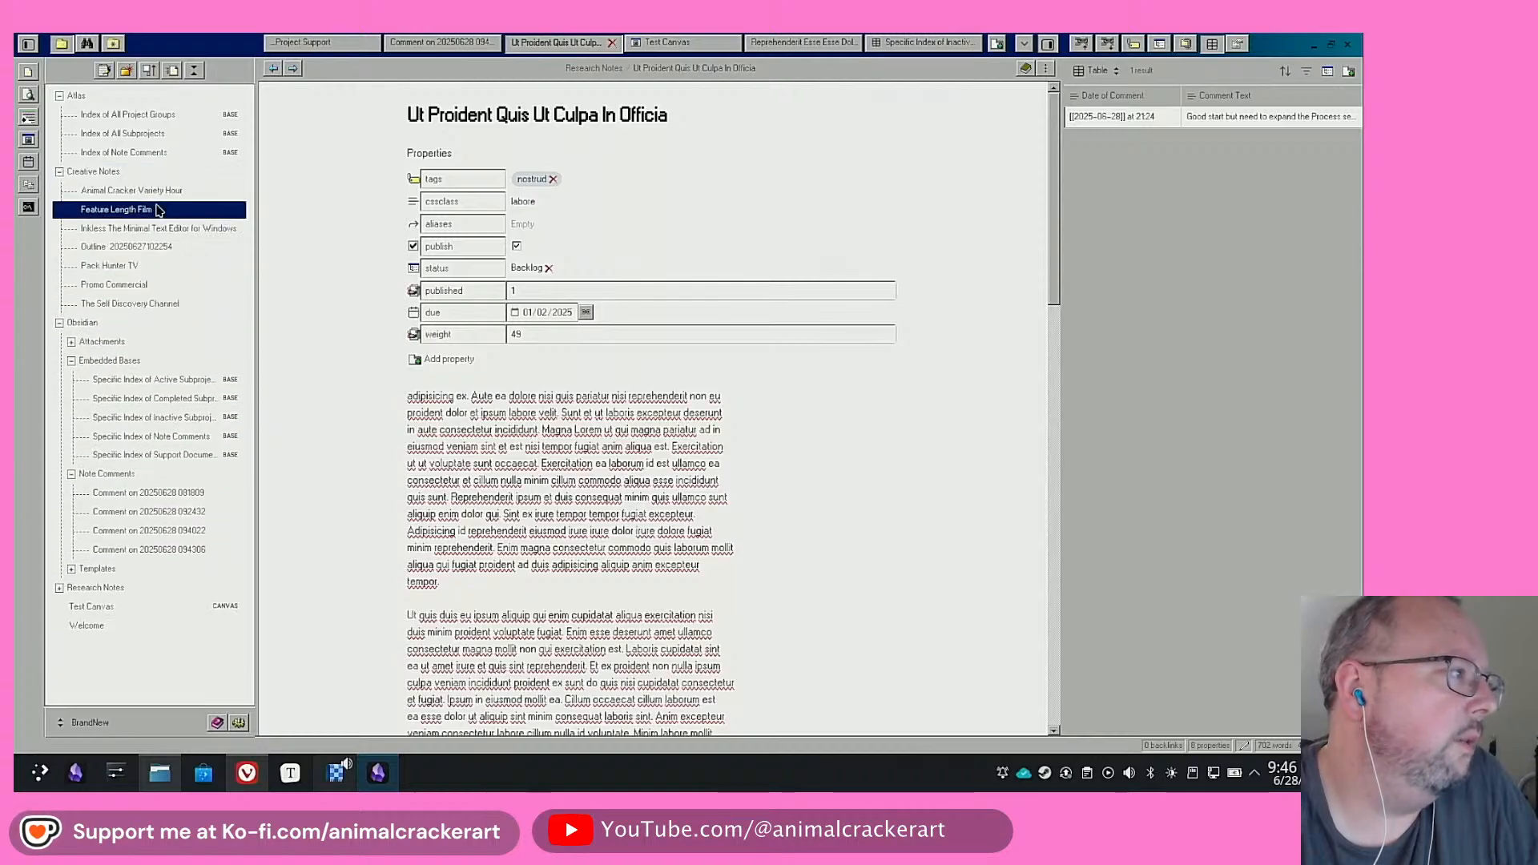
pyautogui.click(160, 210)
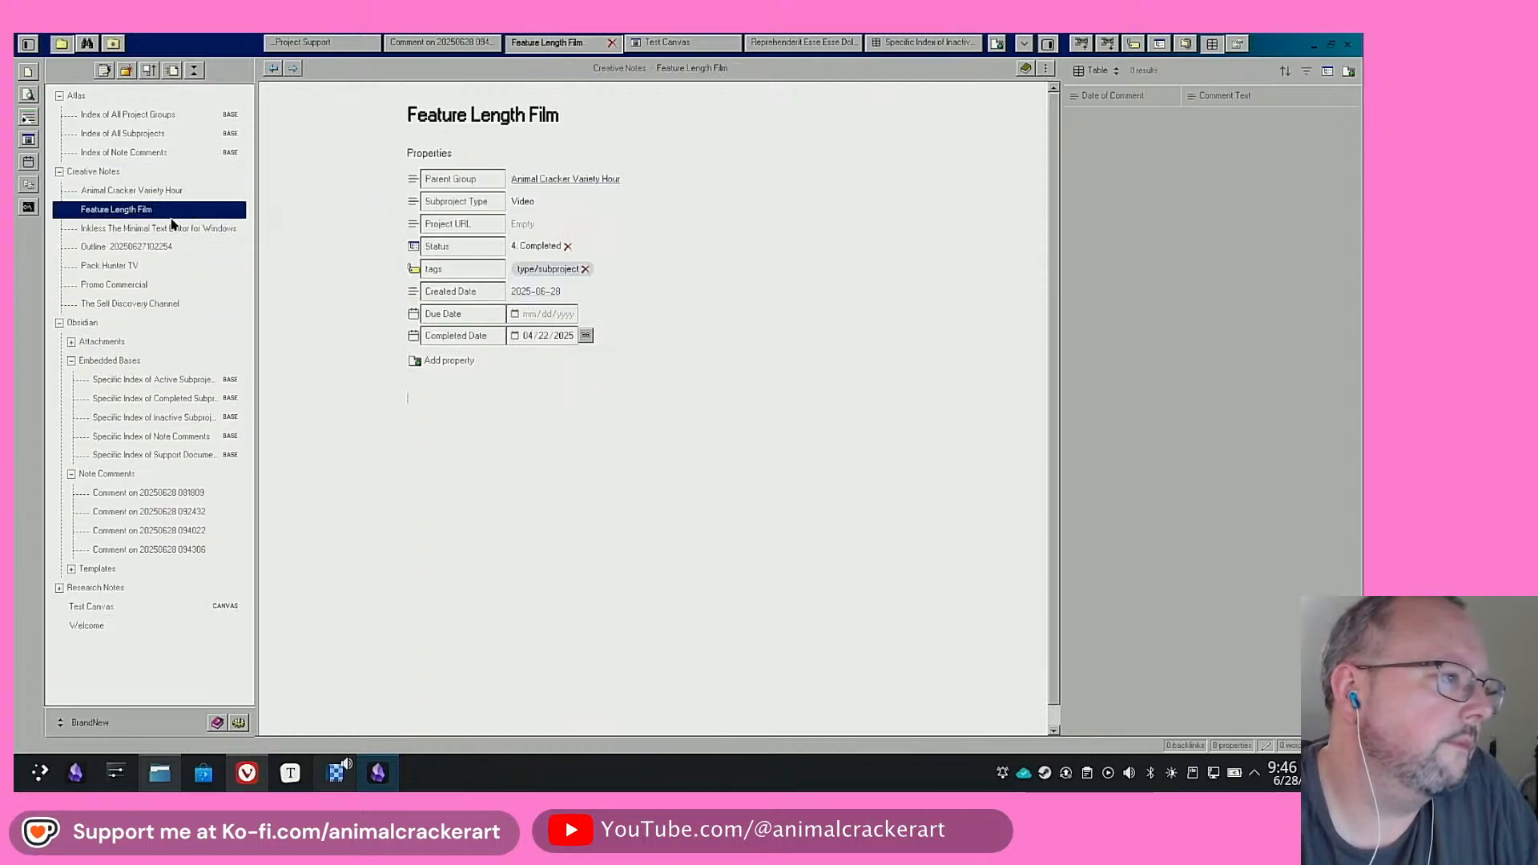
pyautogui.click(774, 471)
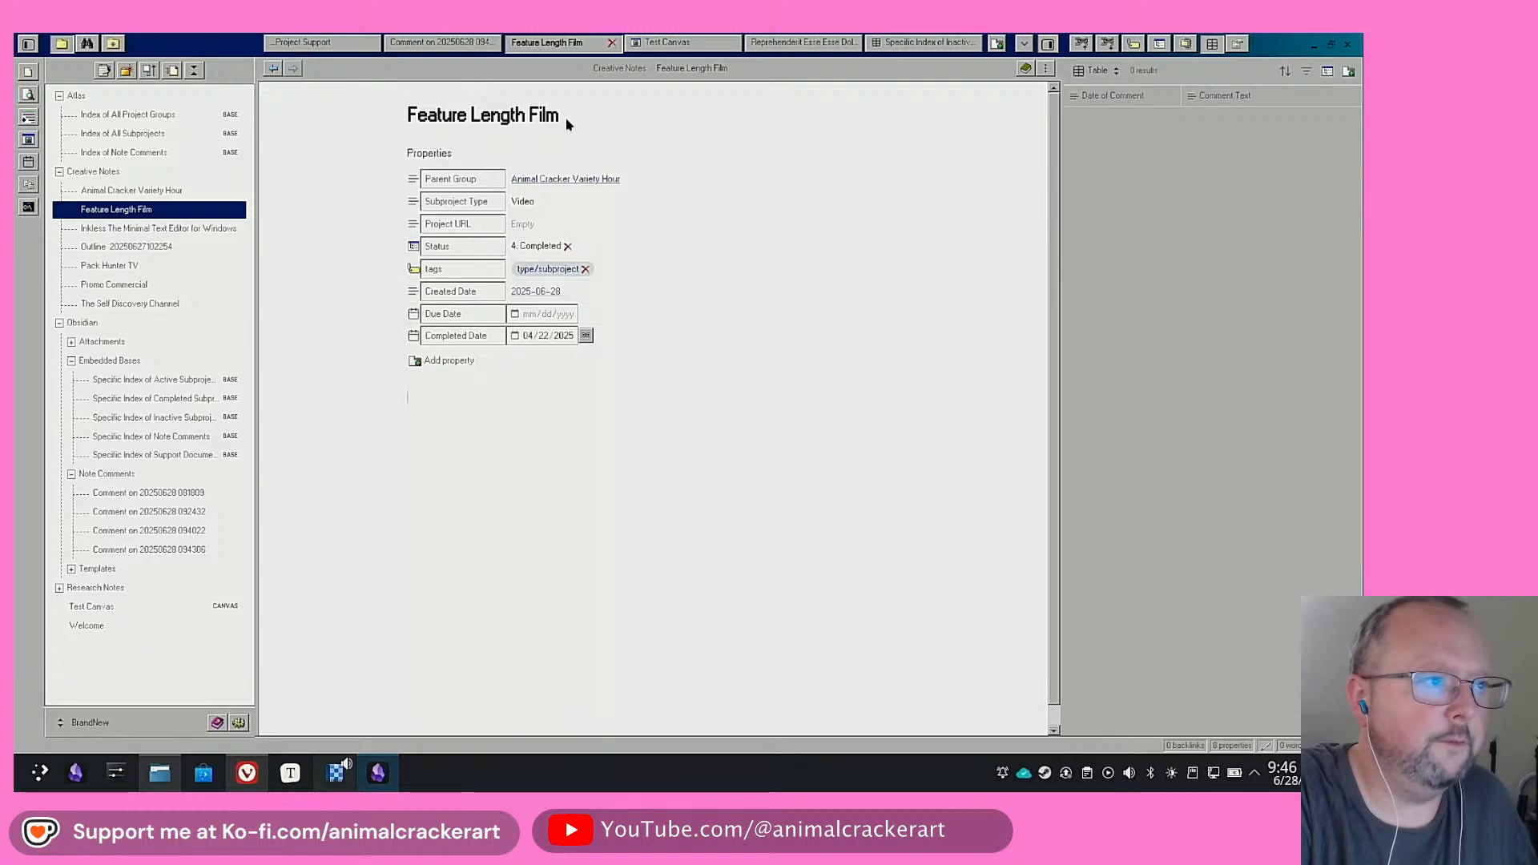
pyautogui.click(28, 74)
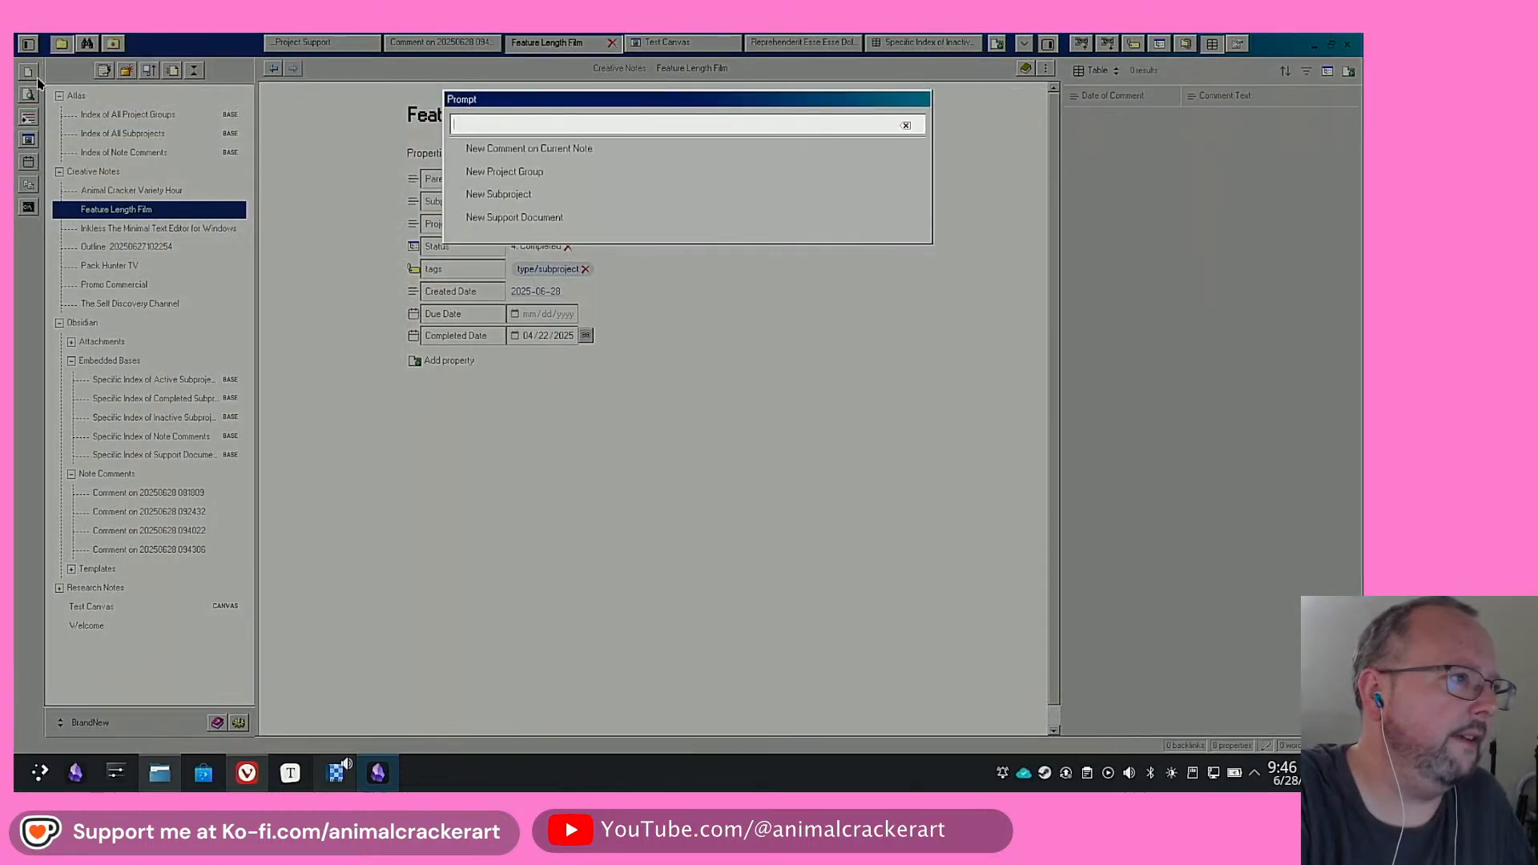
pyautogui.click(559, 218)
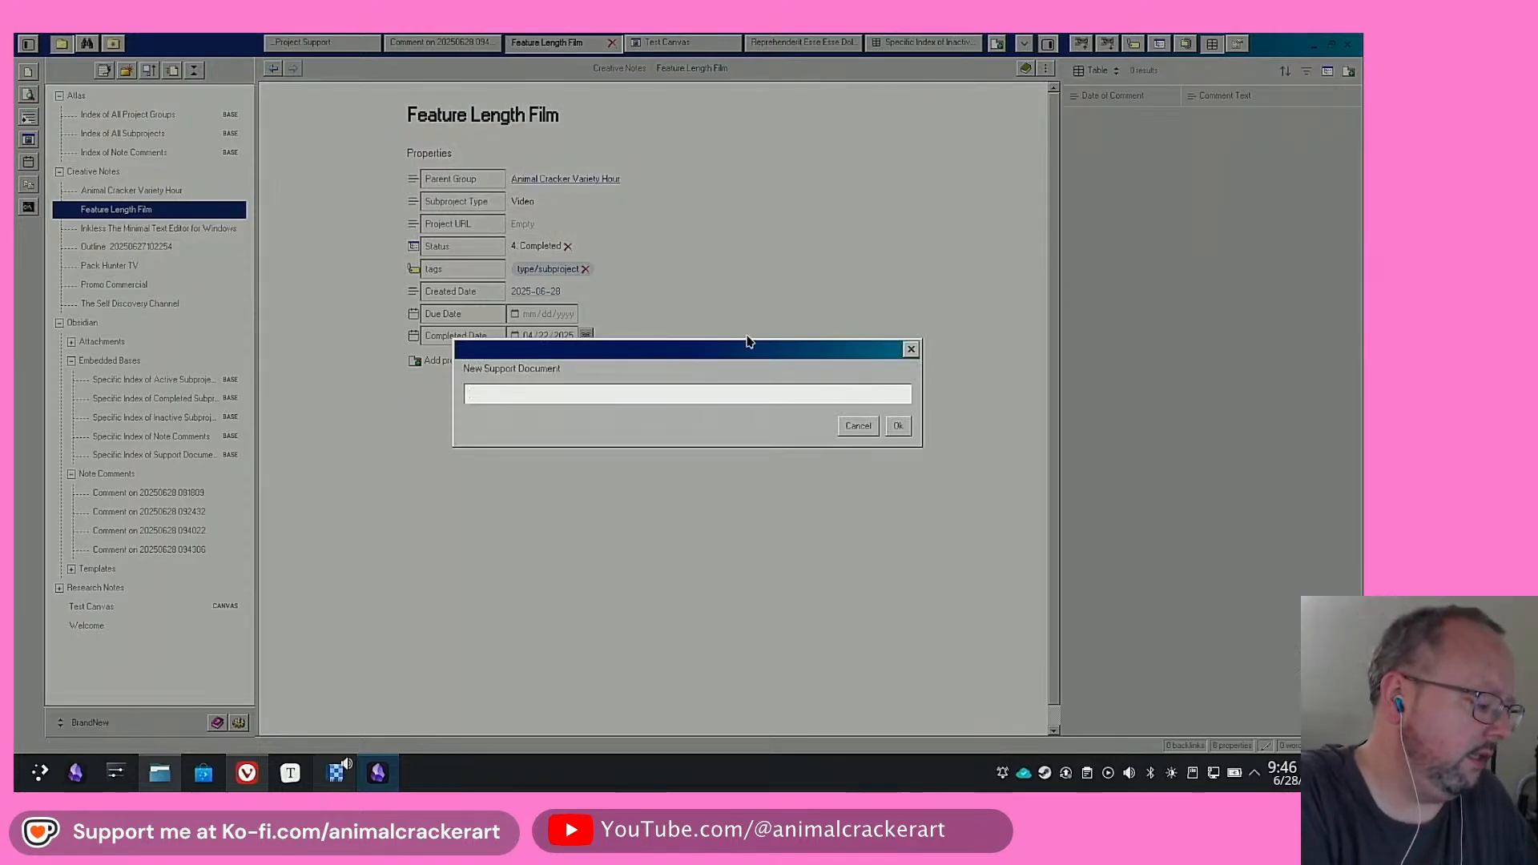
pyautogui.write('Idea')
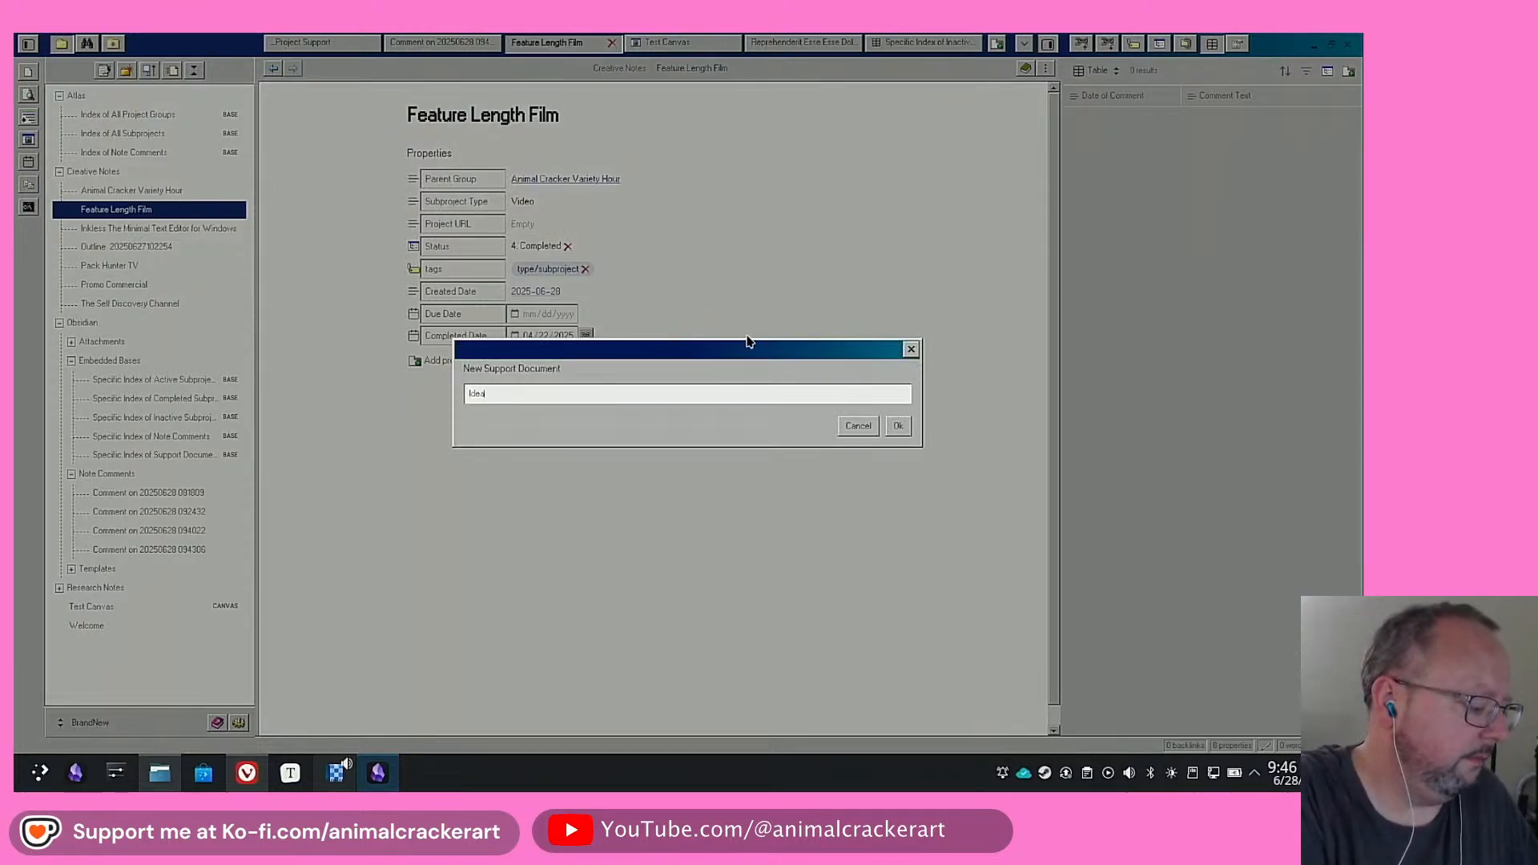
pyautogui.write('s for film')
pyautogui.press('Return')
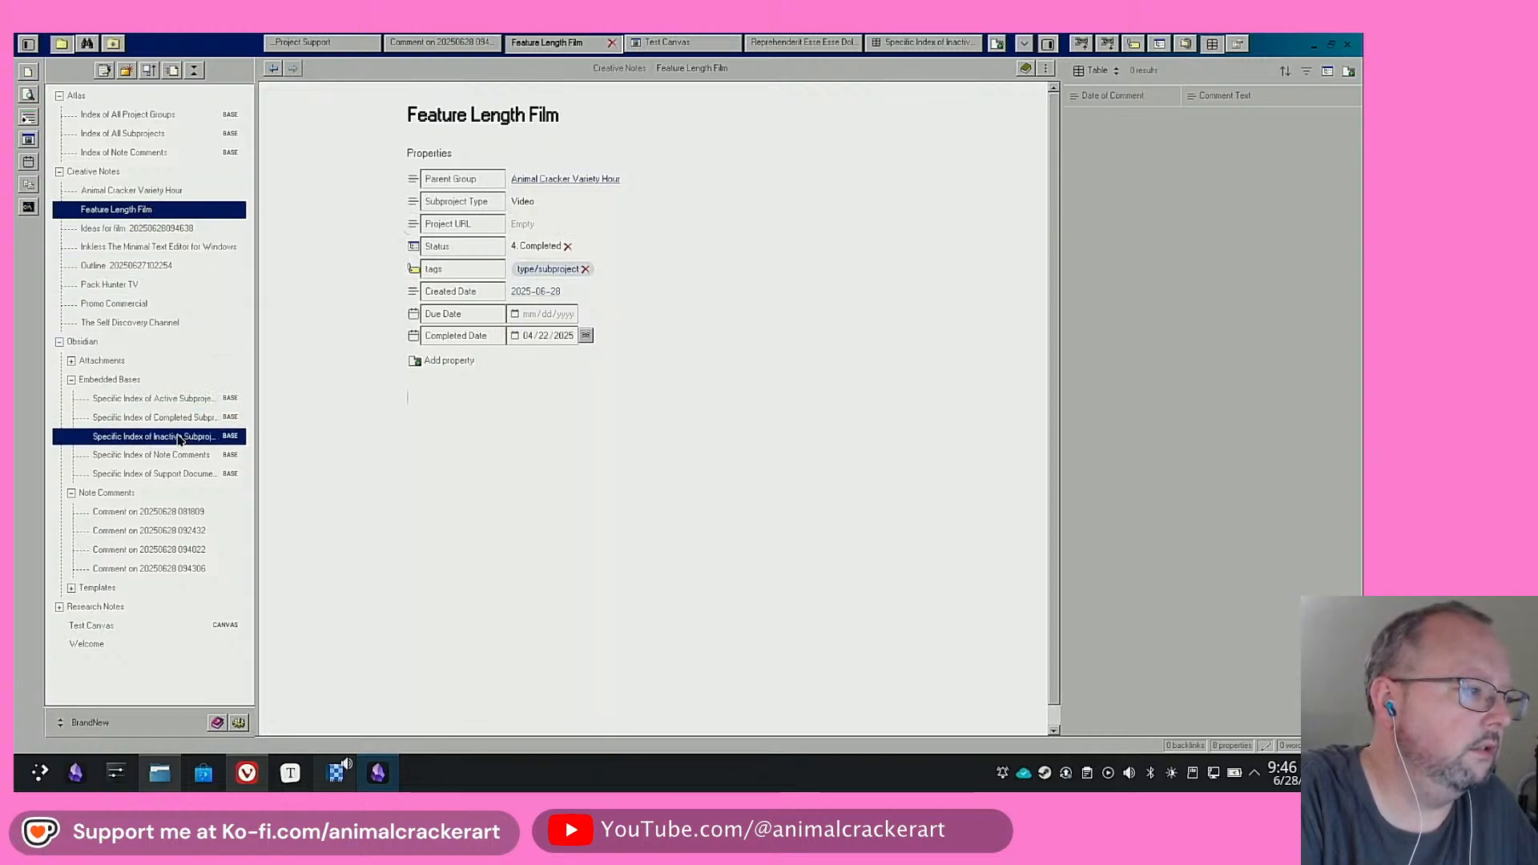
pyautogui.moveTo(180, 475); pyautogui.dragTo(449, 445)
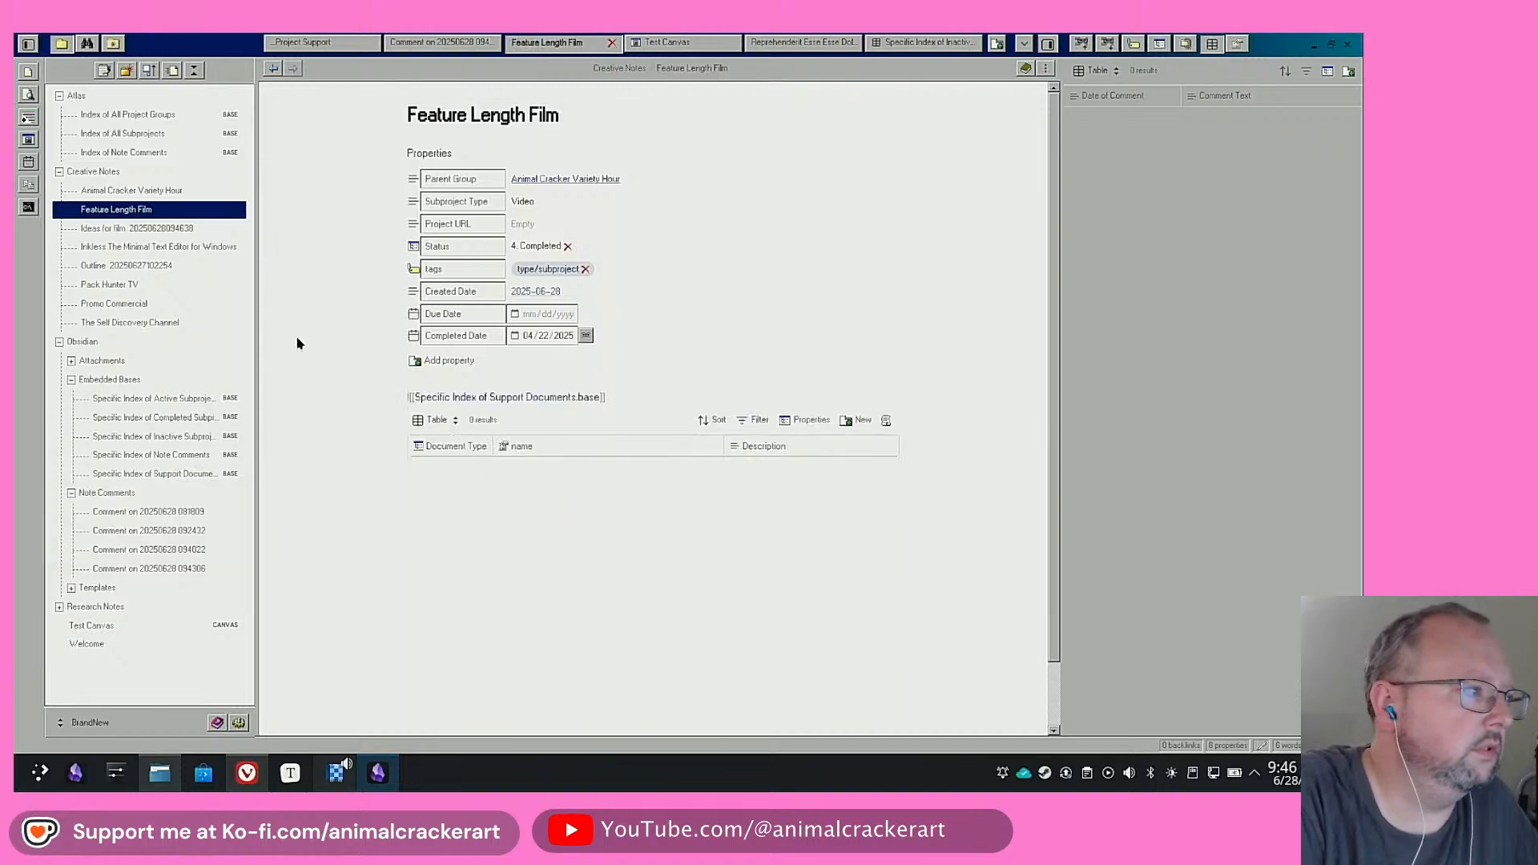
pyautogui.click(120, 230)
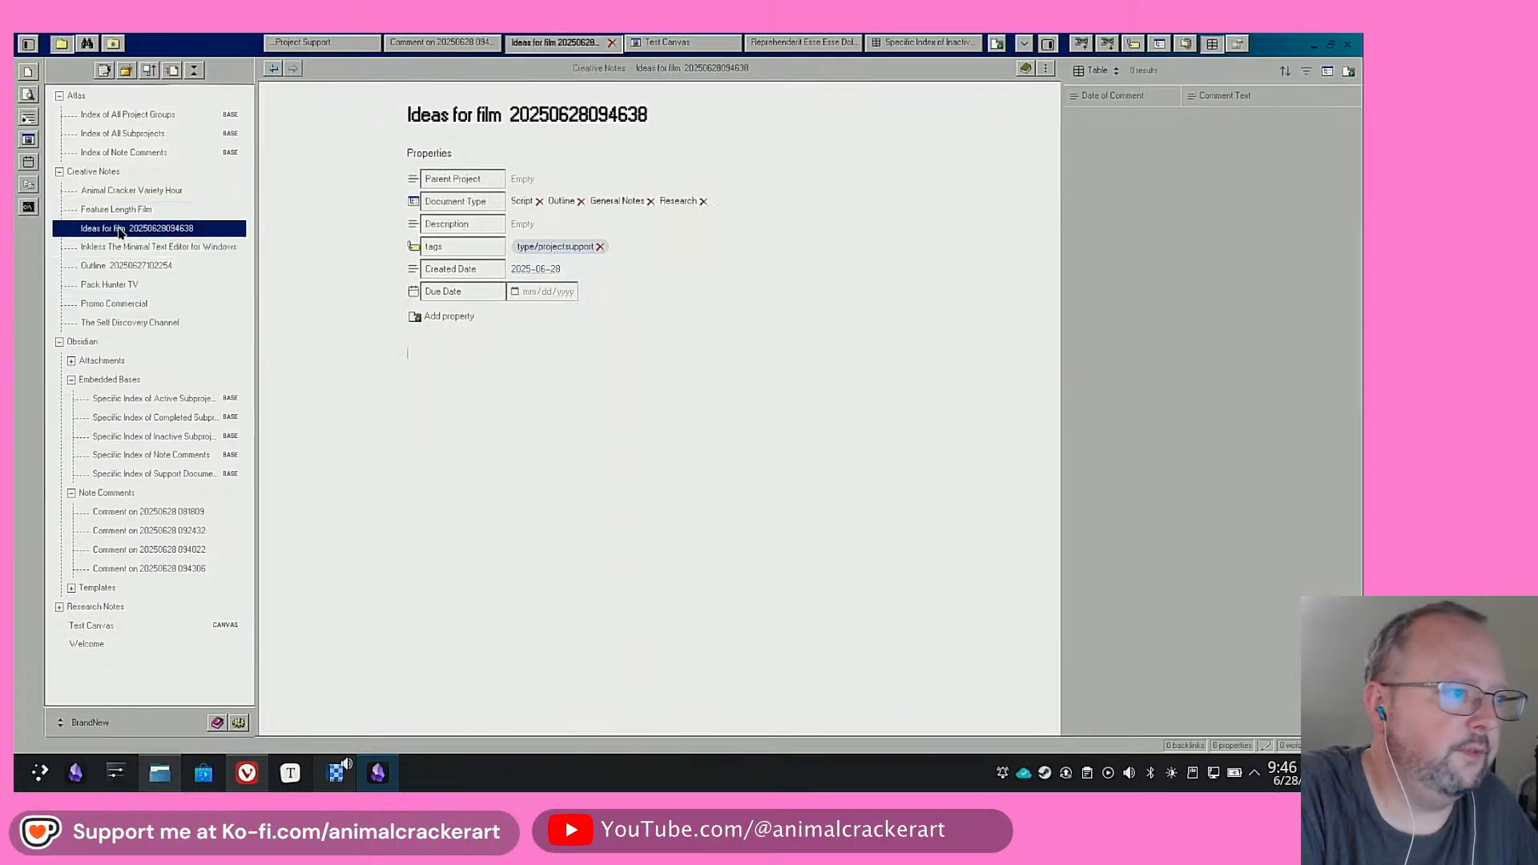
pyautogui.click(557, 176)
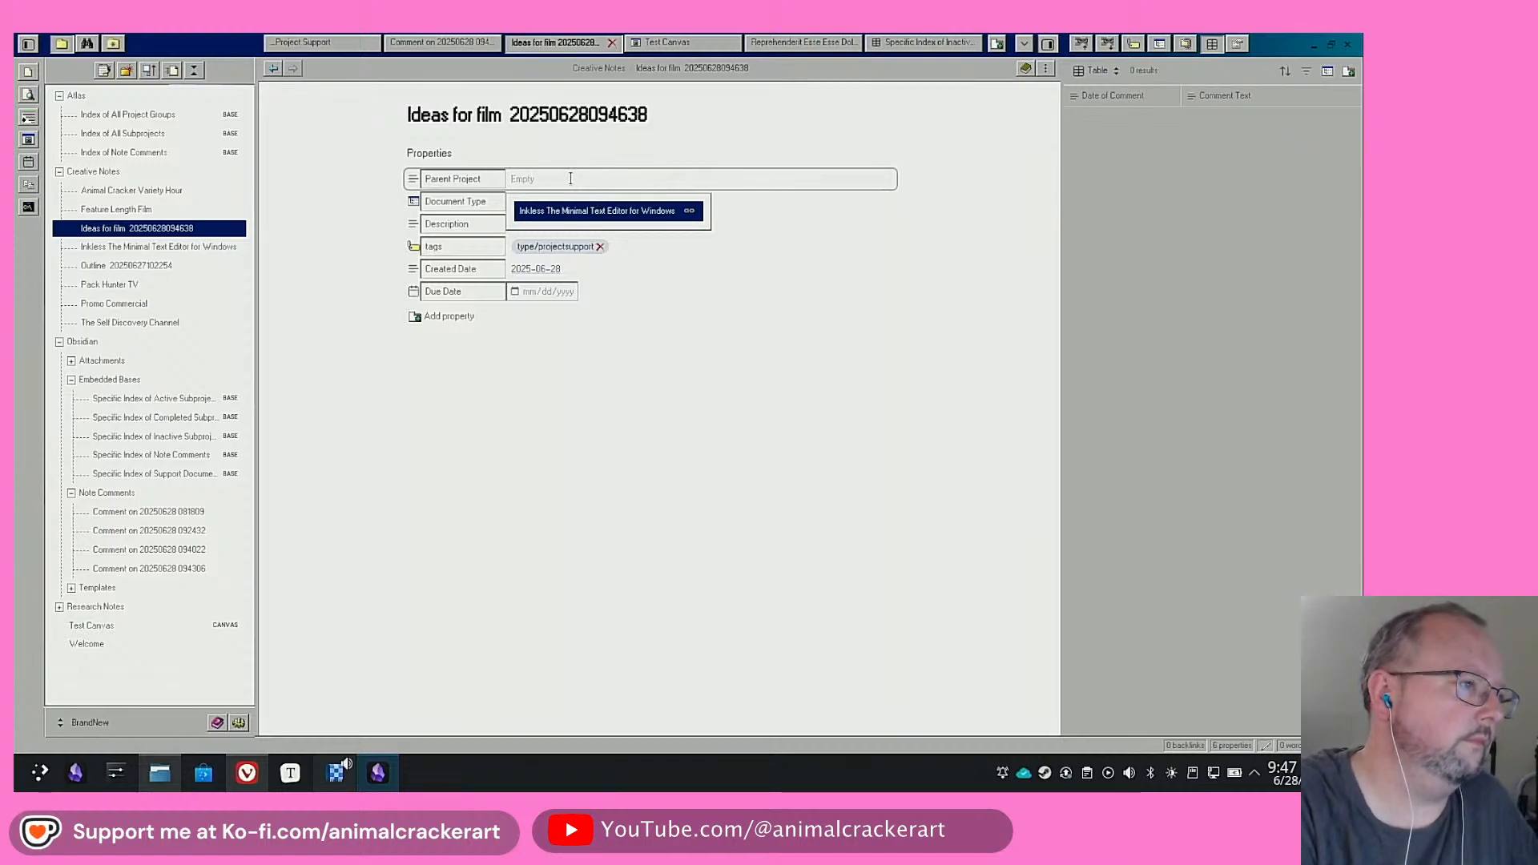
pyautogui.write('Feature')
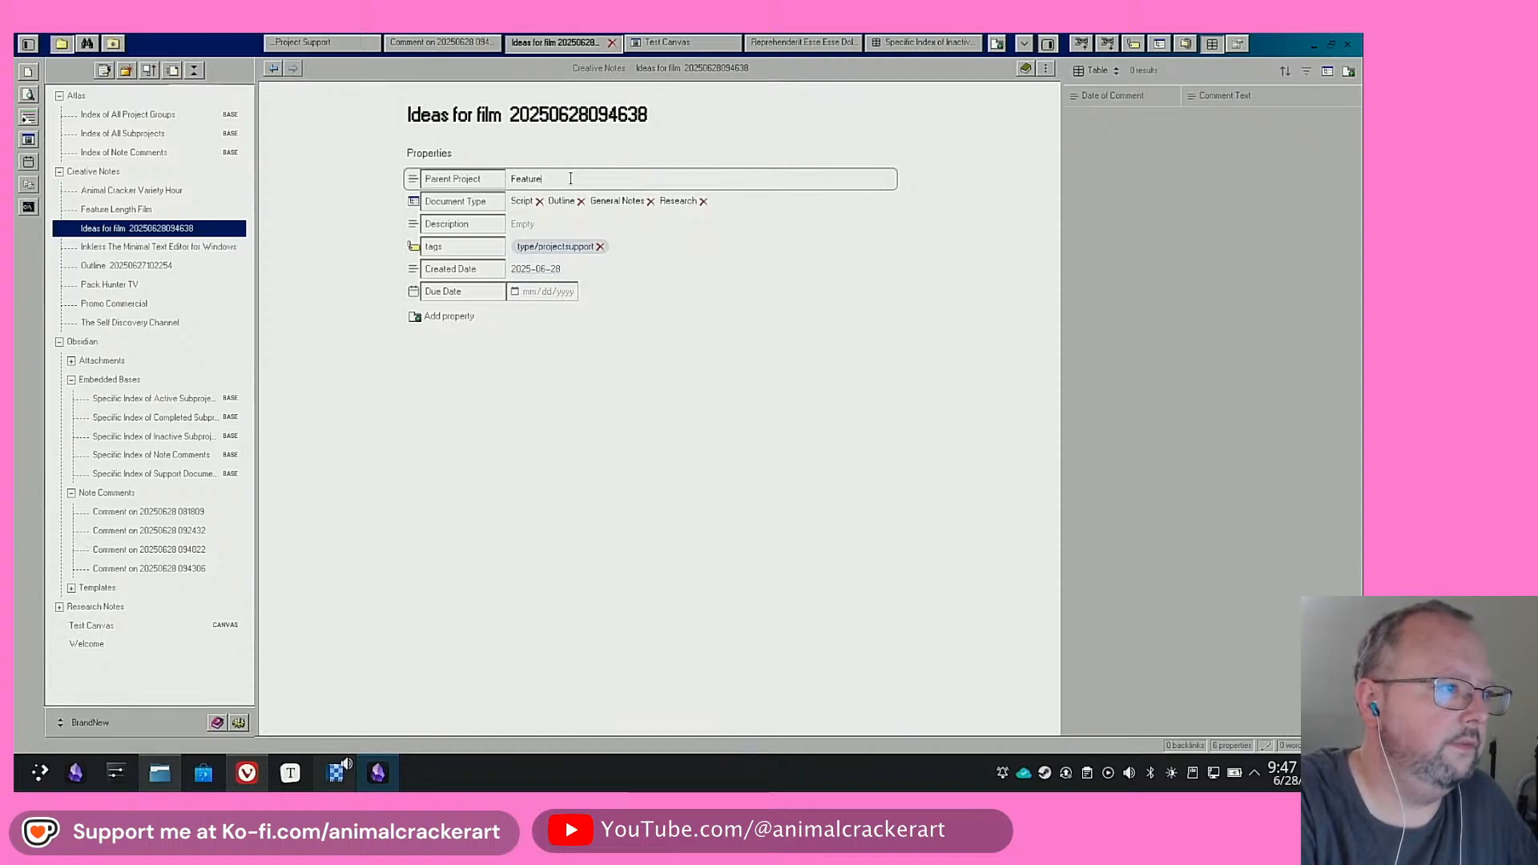
pyautogui.write(' Lengt')
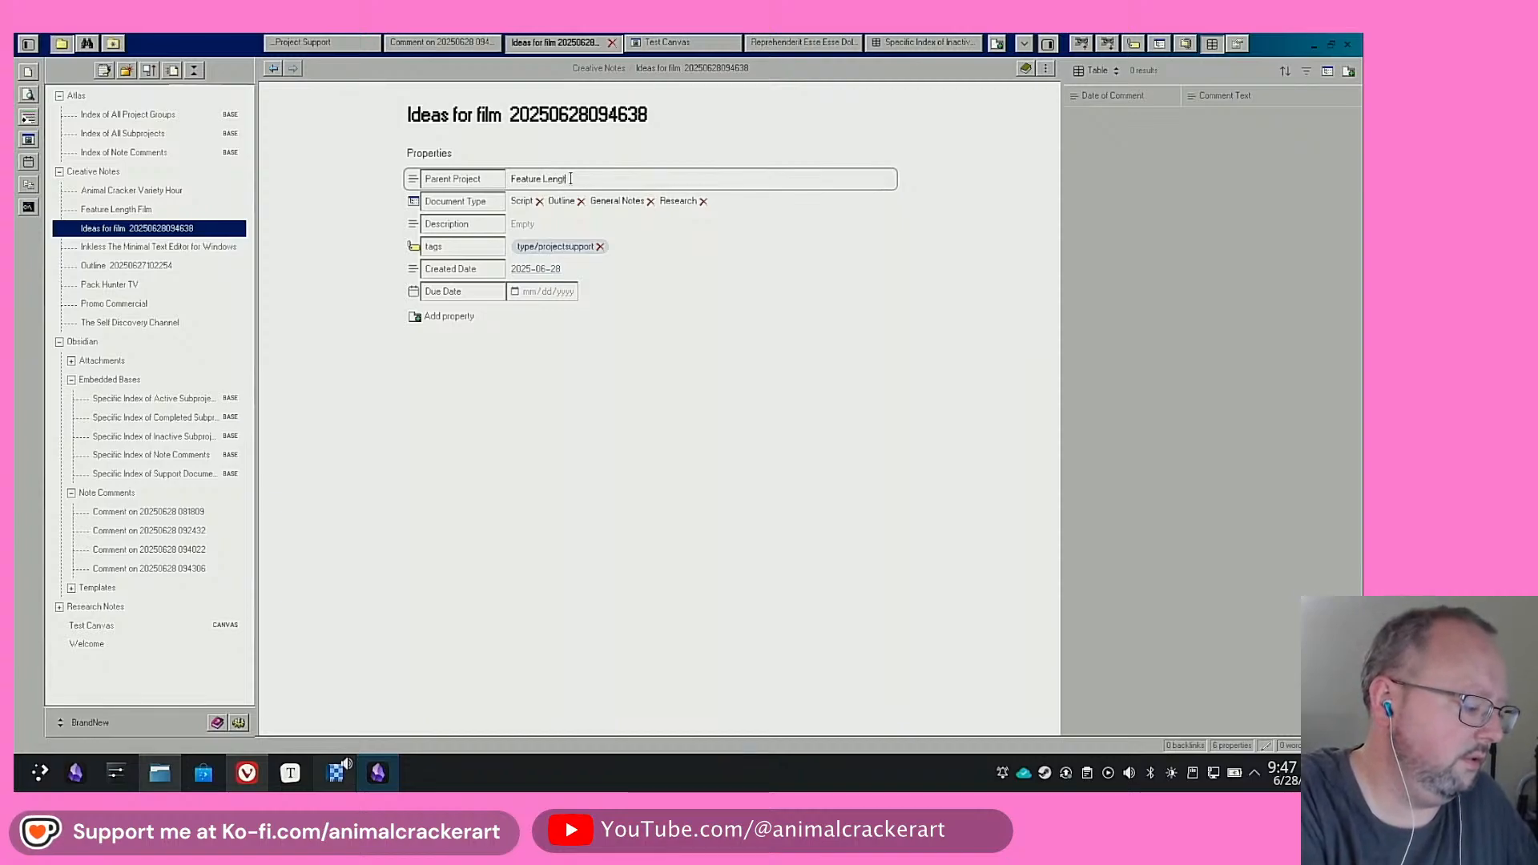
pyautogui.write('h Film')
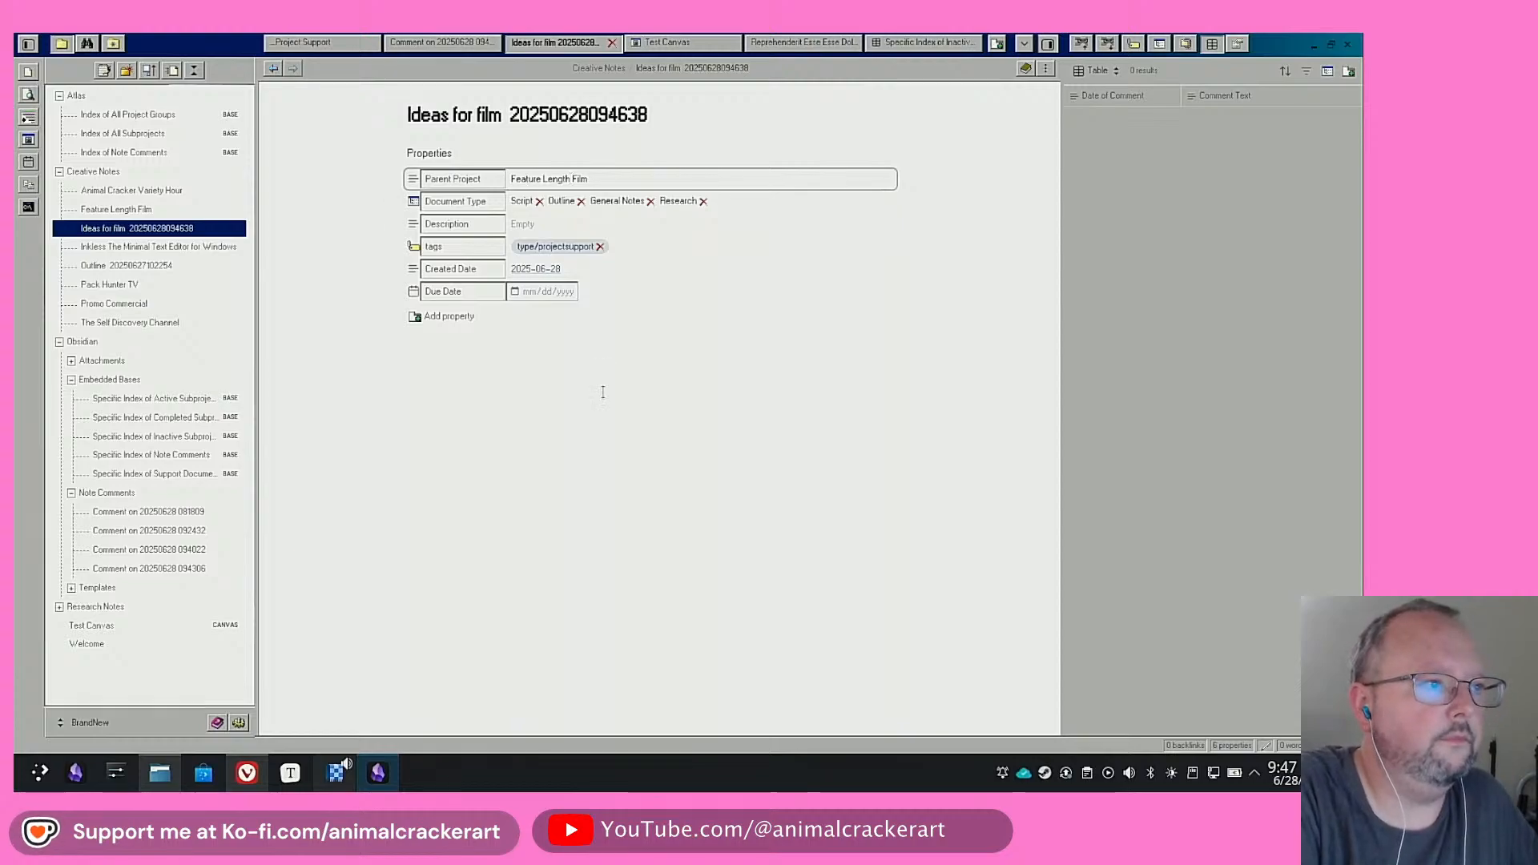
pyautogui.click(574, 395)
pyautogui.click(605, 179)
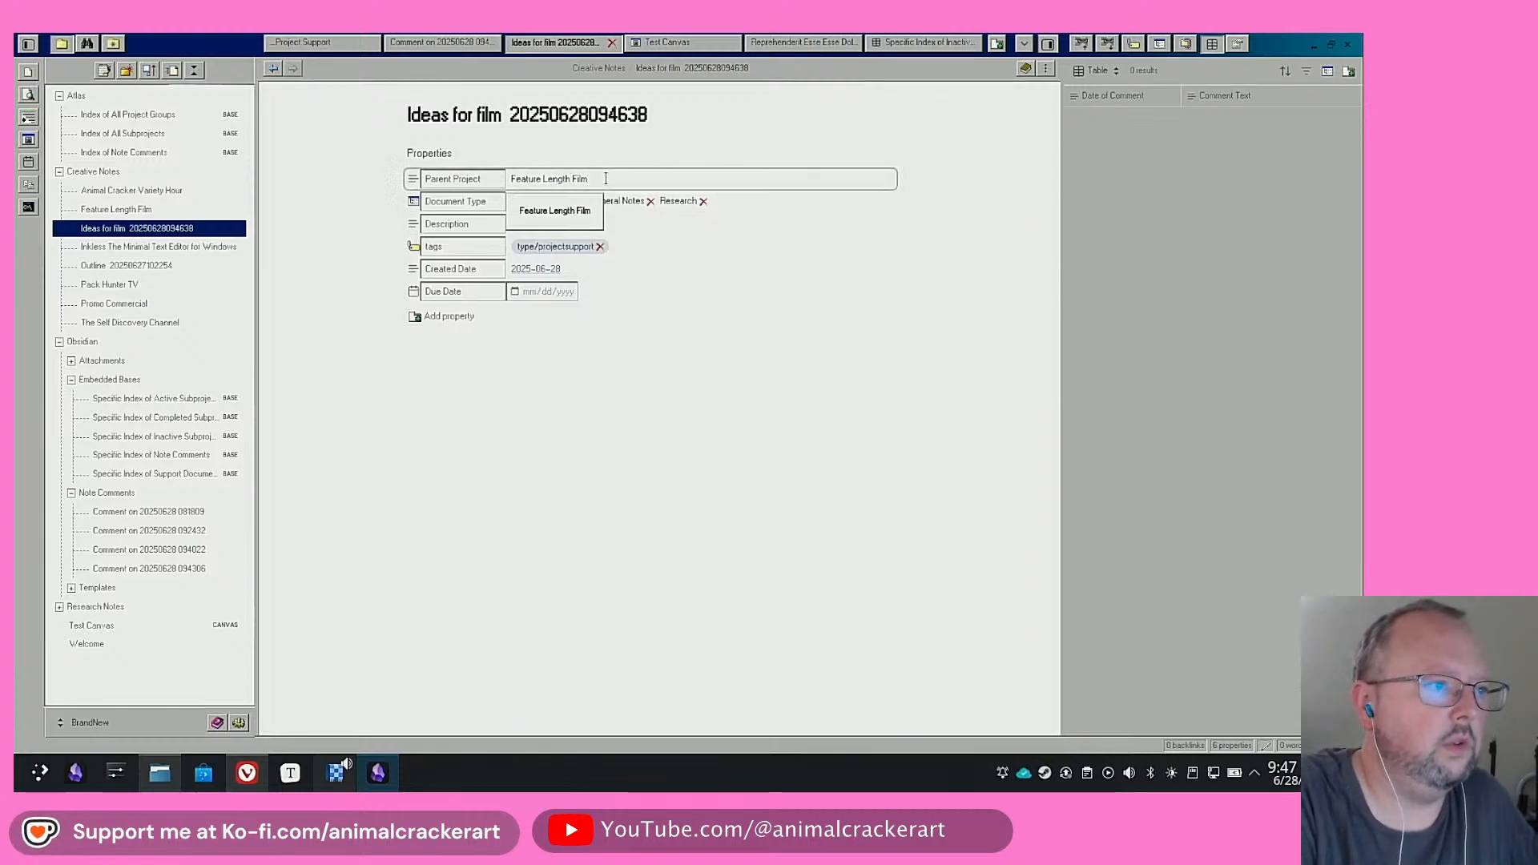
pyautogui.hotkey('ctrl', 'a')
pyautogui.write('[[')
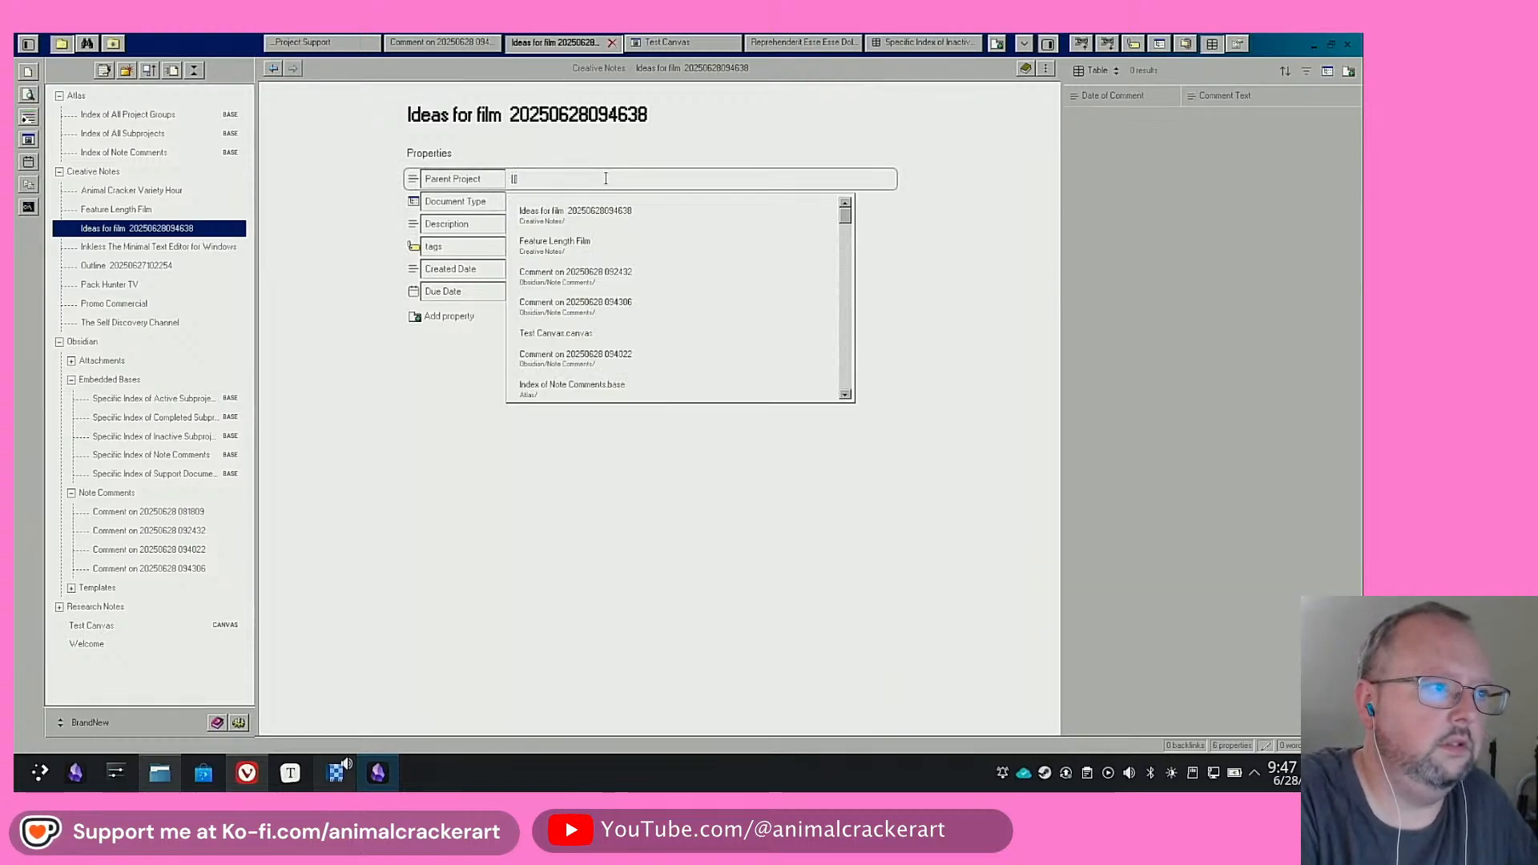
pyautogui.press('Down')
pyautogui.press('Return')
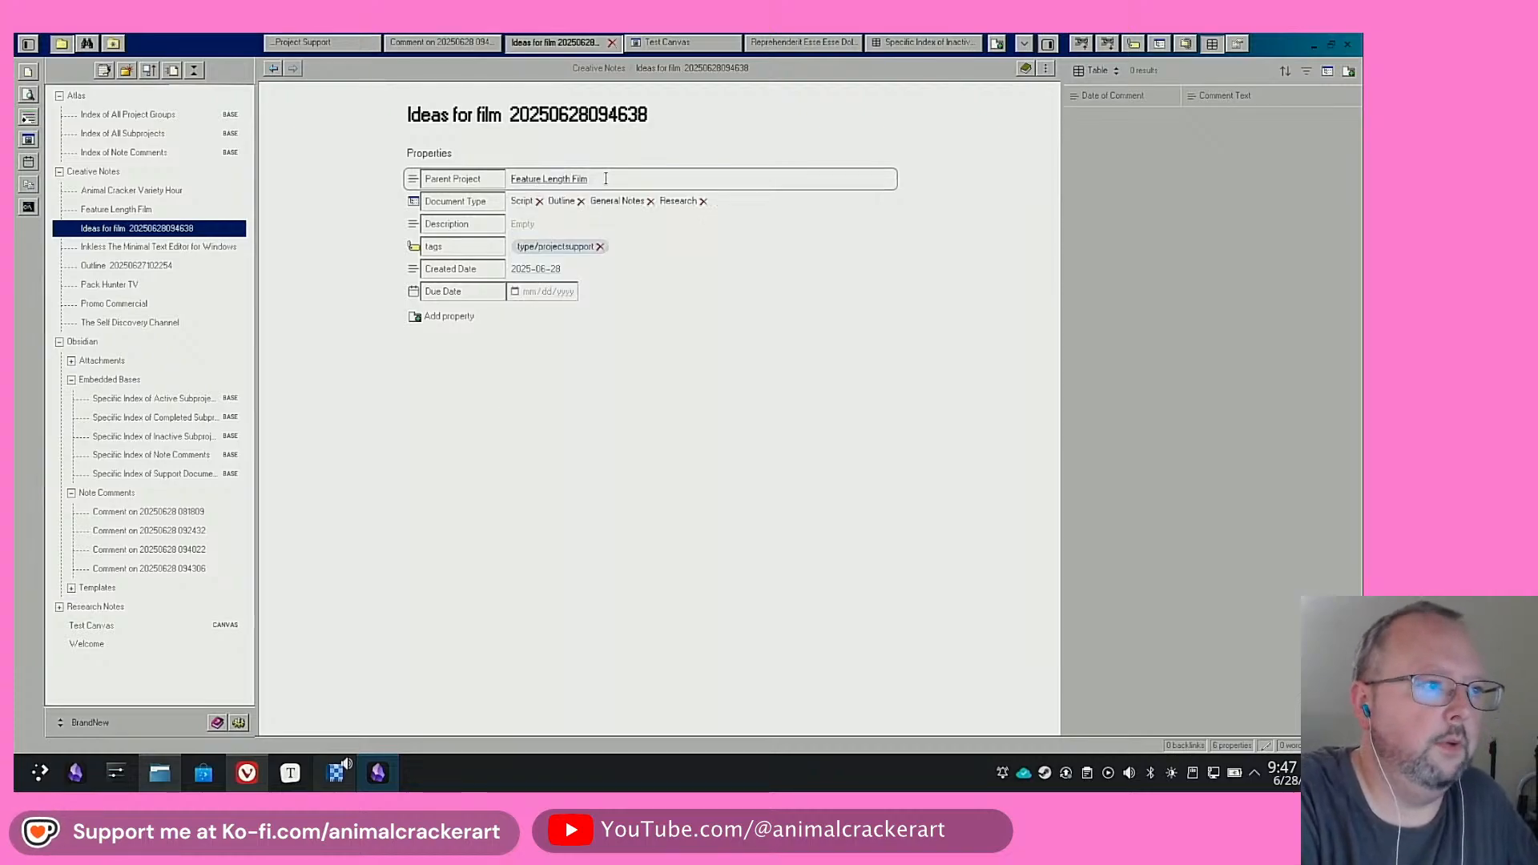
pyautogui.click(623, 451)
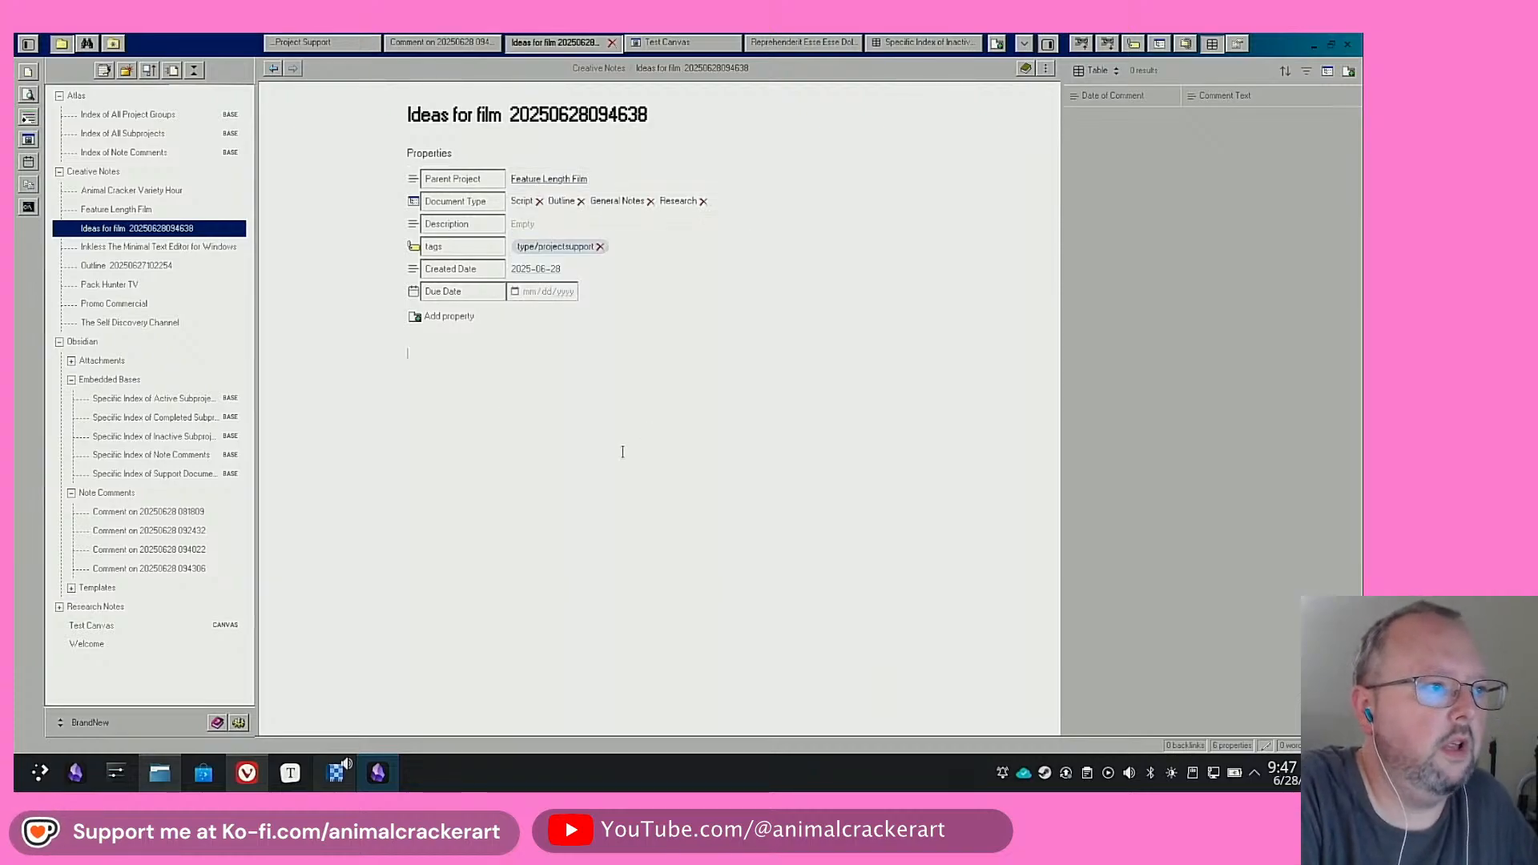
# In the Feature Length Film note's embedded support document index, remove Script, Outline and Research from the Ideas for film document types, keeping General Notes
pyautogui.click(539, 181)
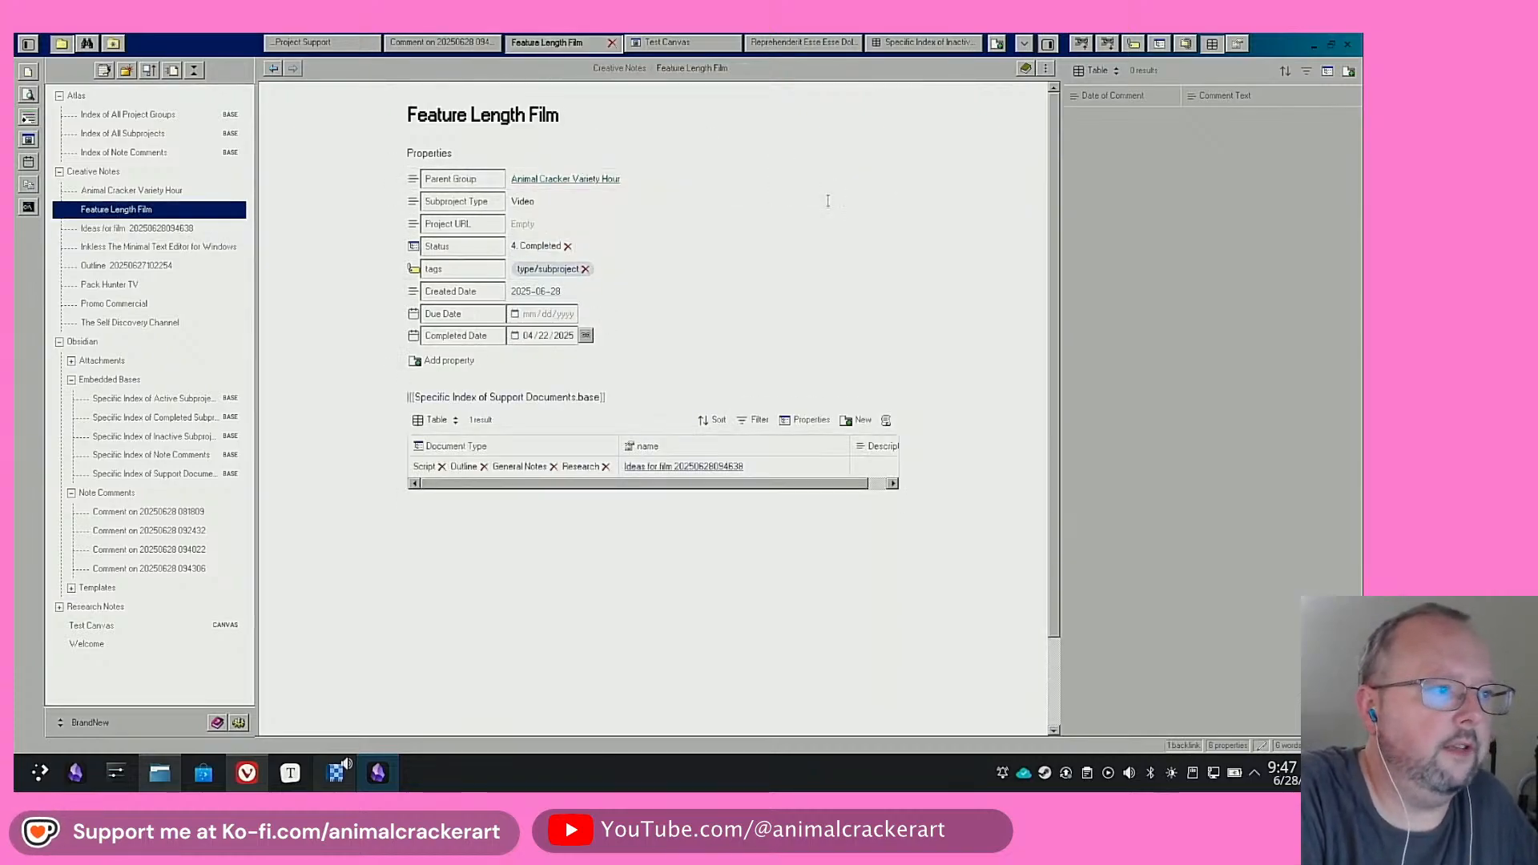
pyautogui.click(441, 468)
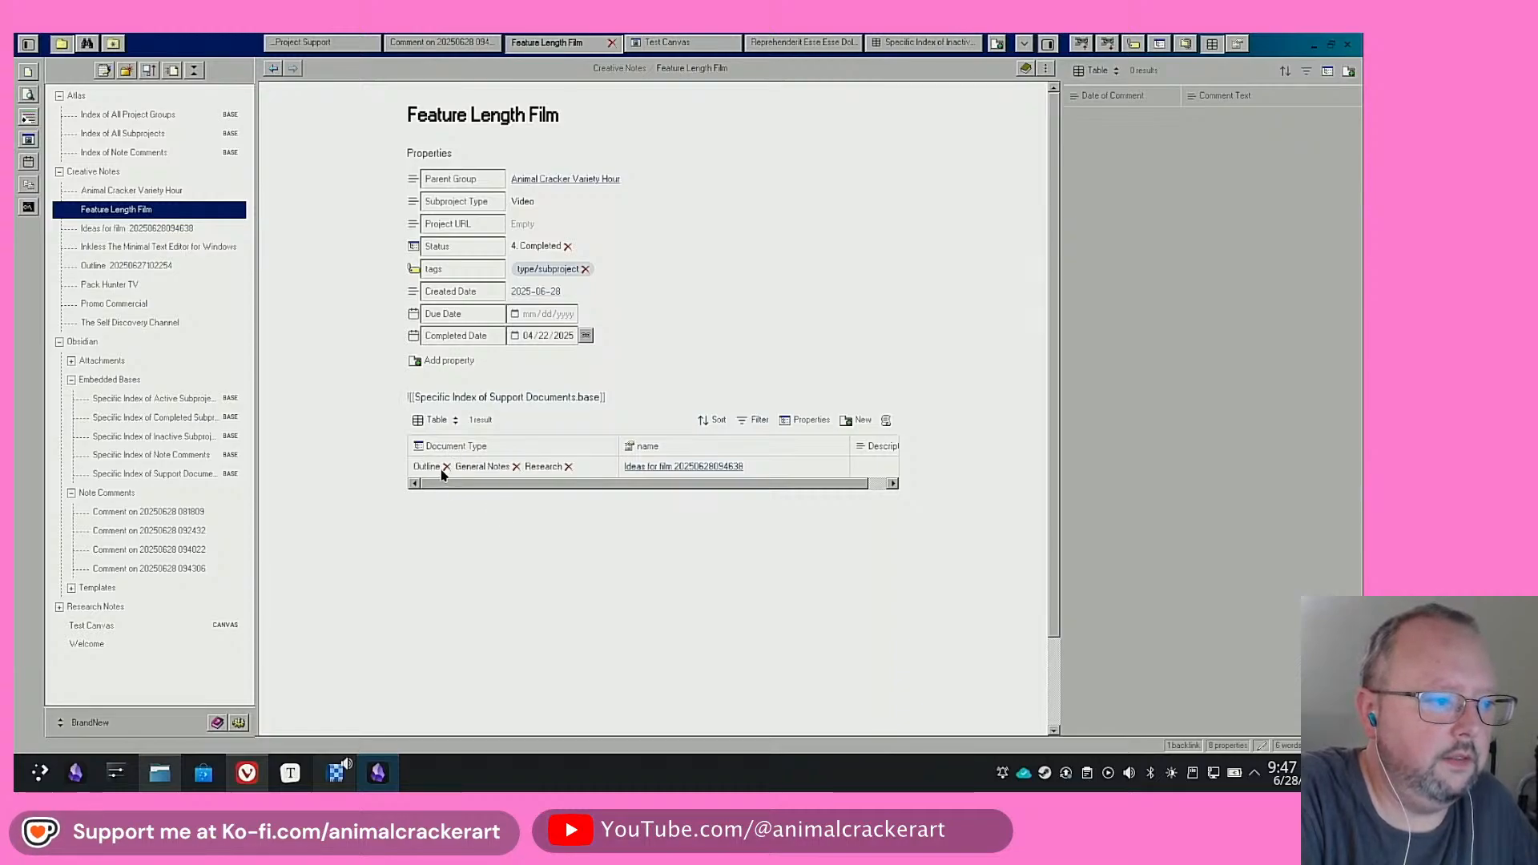
pyautogui.click(447, 468)
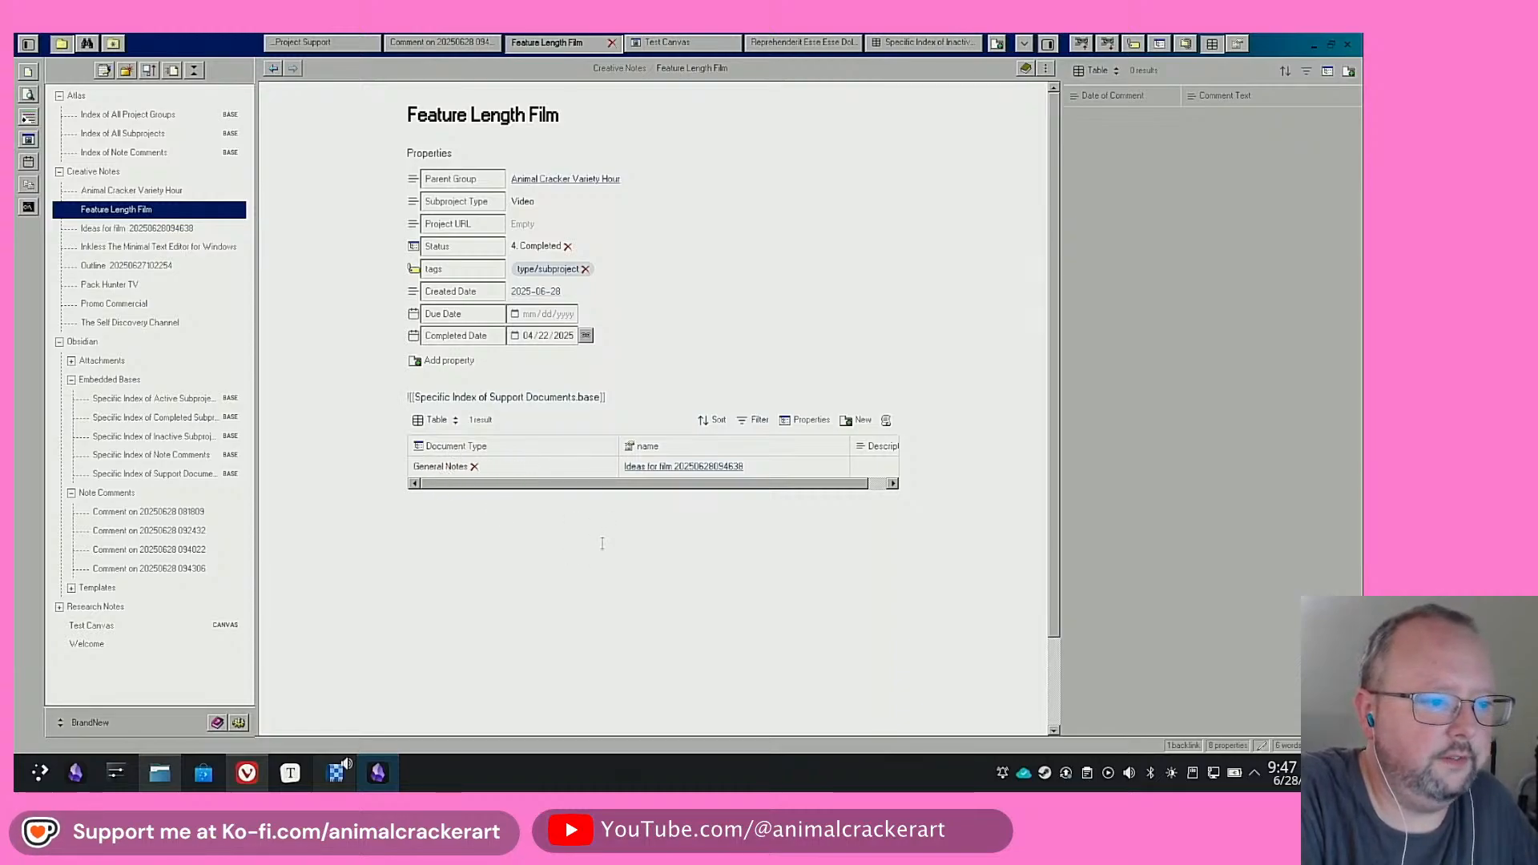
# Open the Ideas for film note from the index and set its Description to "First pass at thoughts for film plot"
pyautogui.click(673, 468)
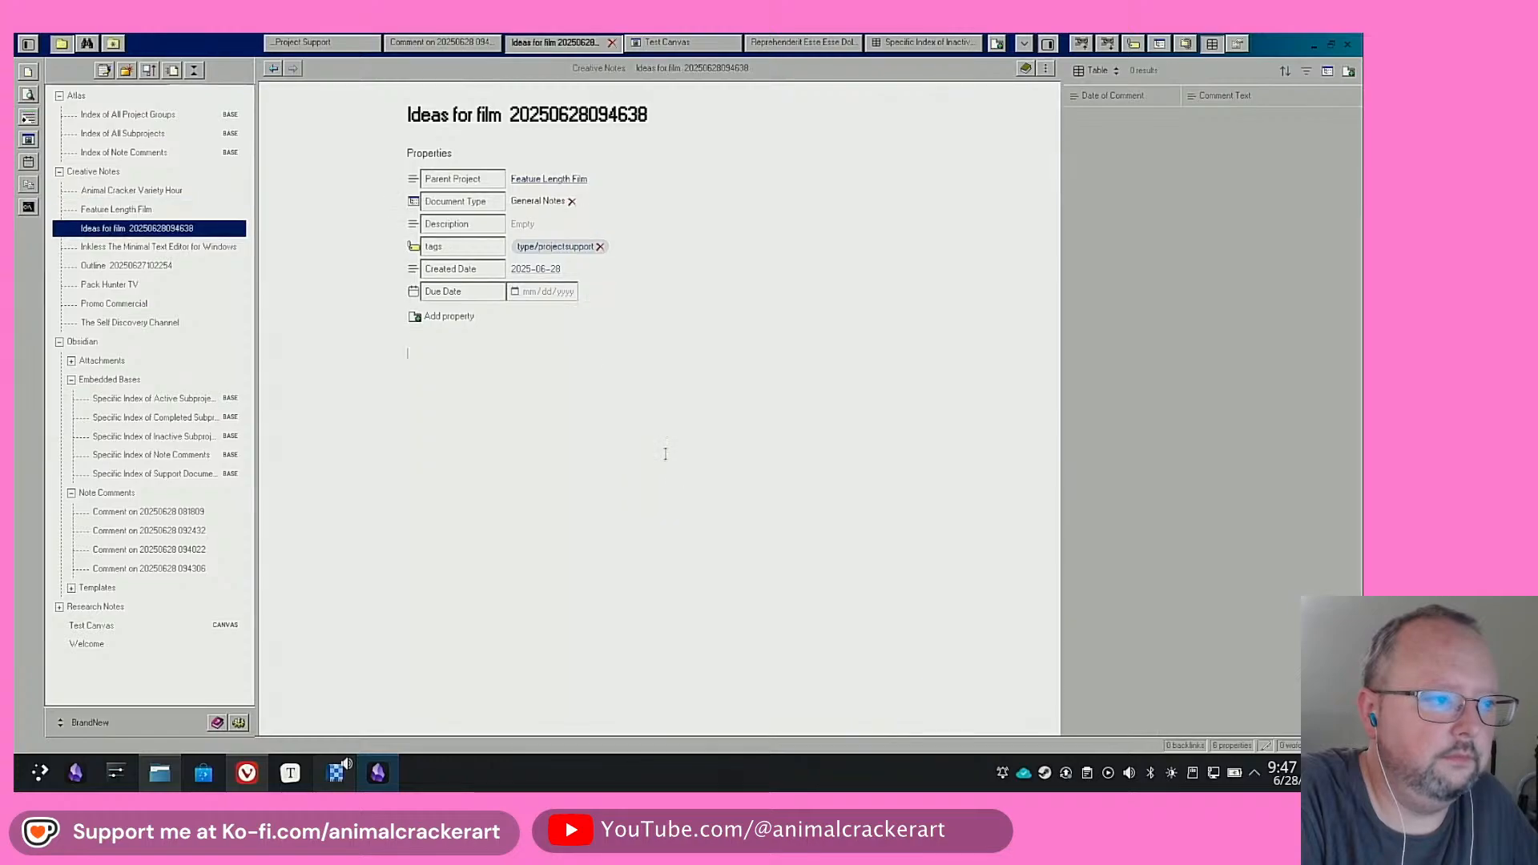
pyautogui.click(543, 225)
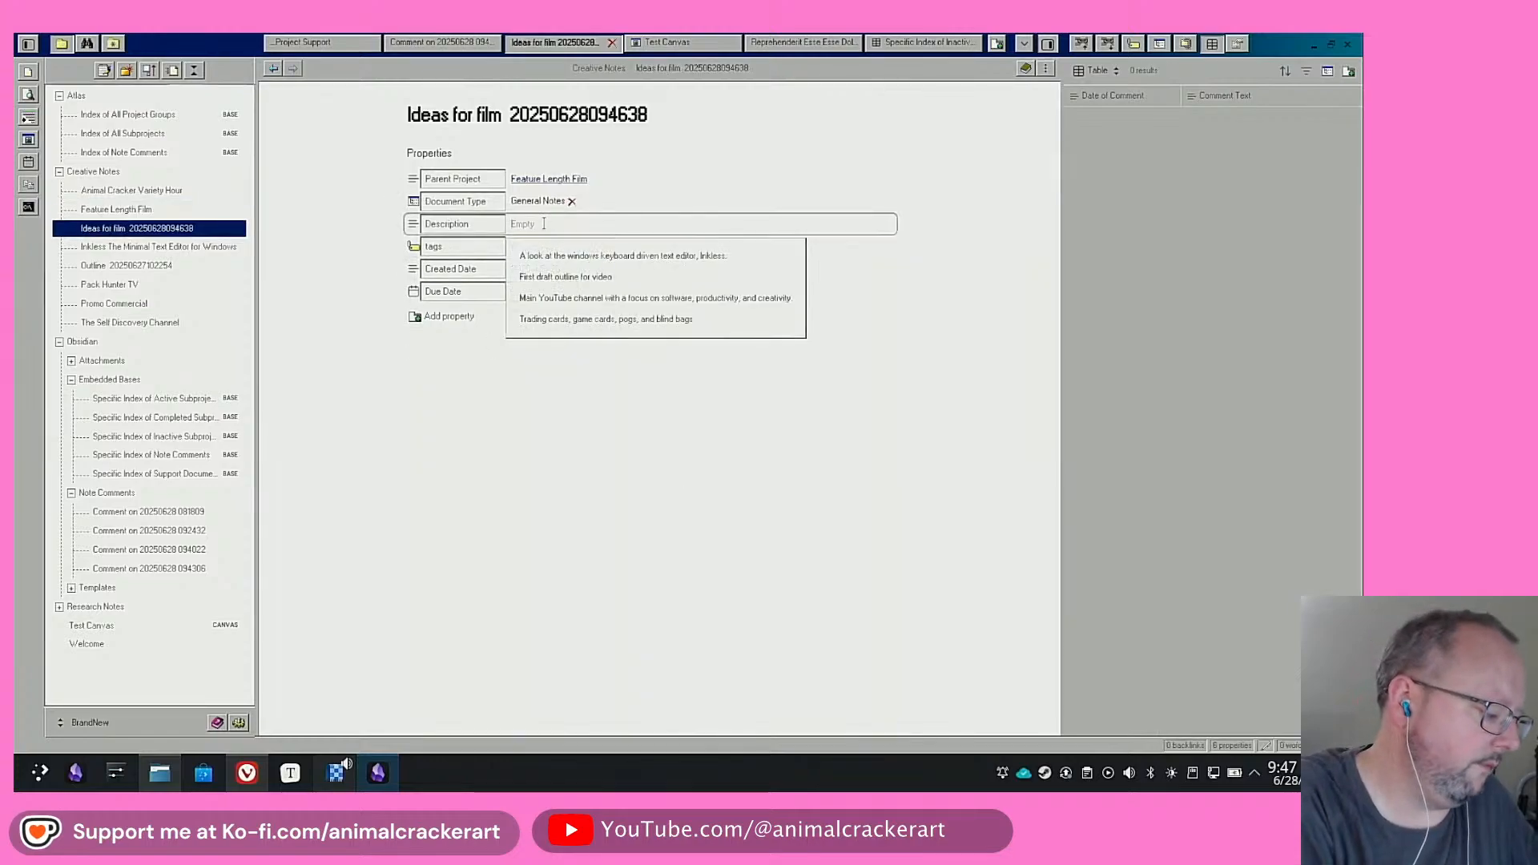
pyautogui.write('First pass at thoug')
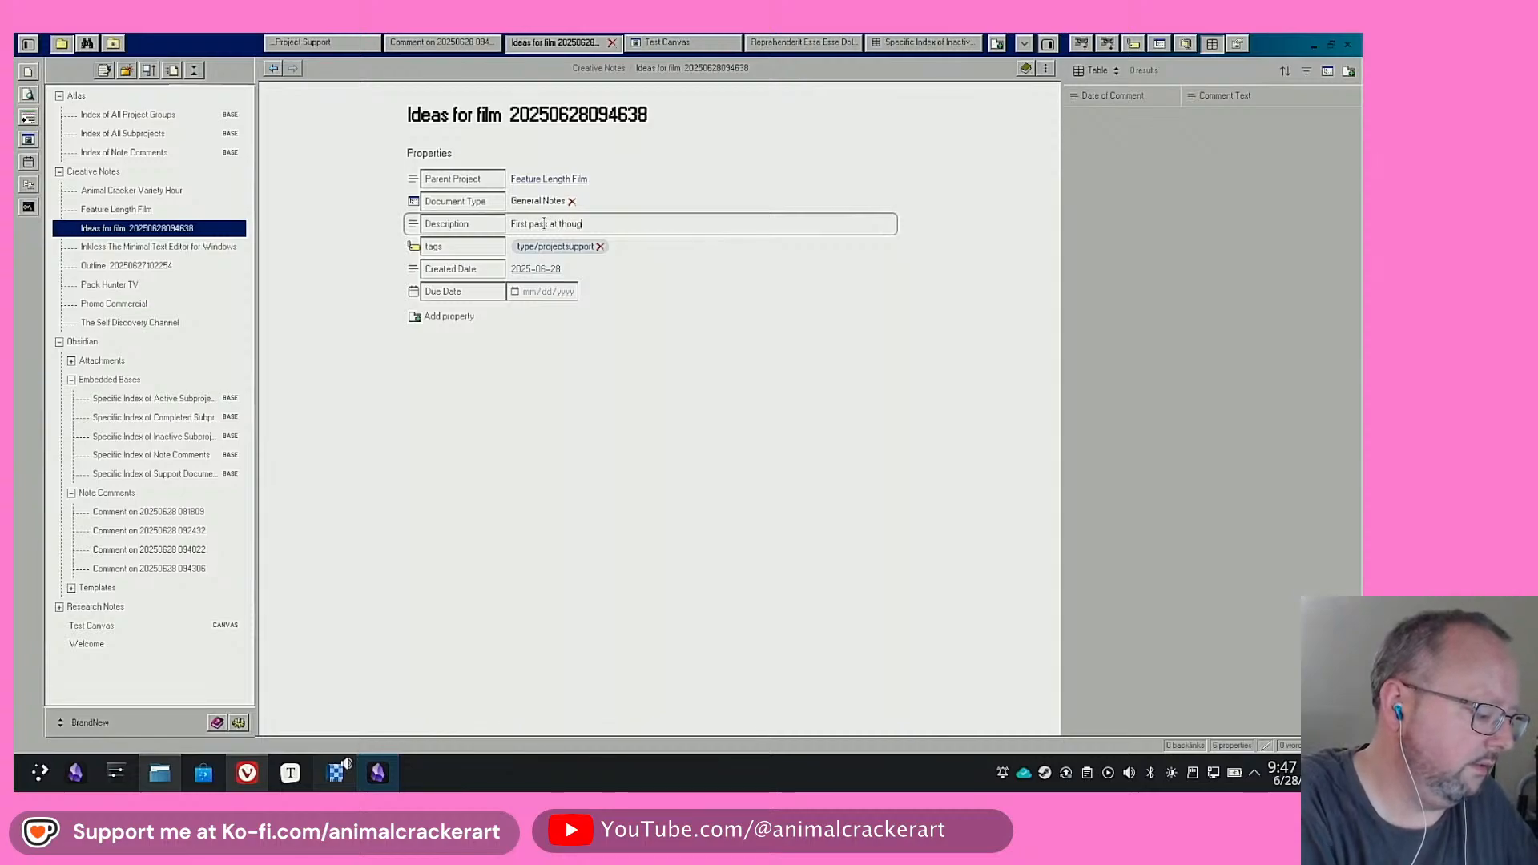
pyautogui.write('hts for fil')
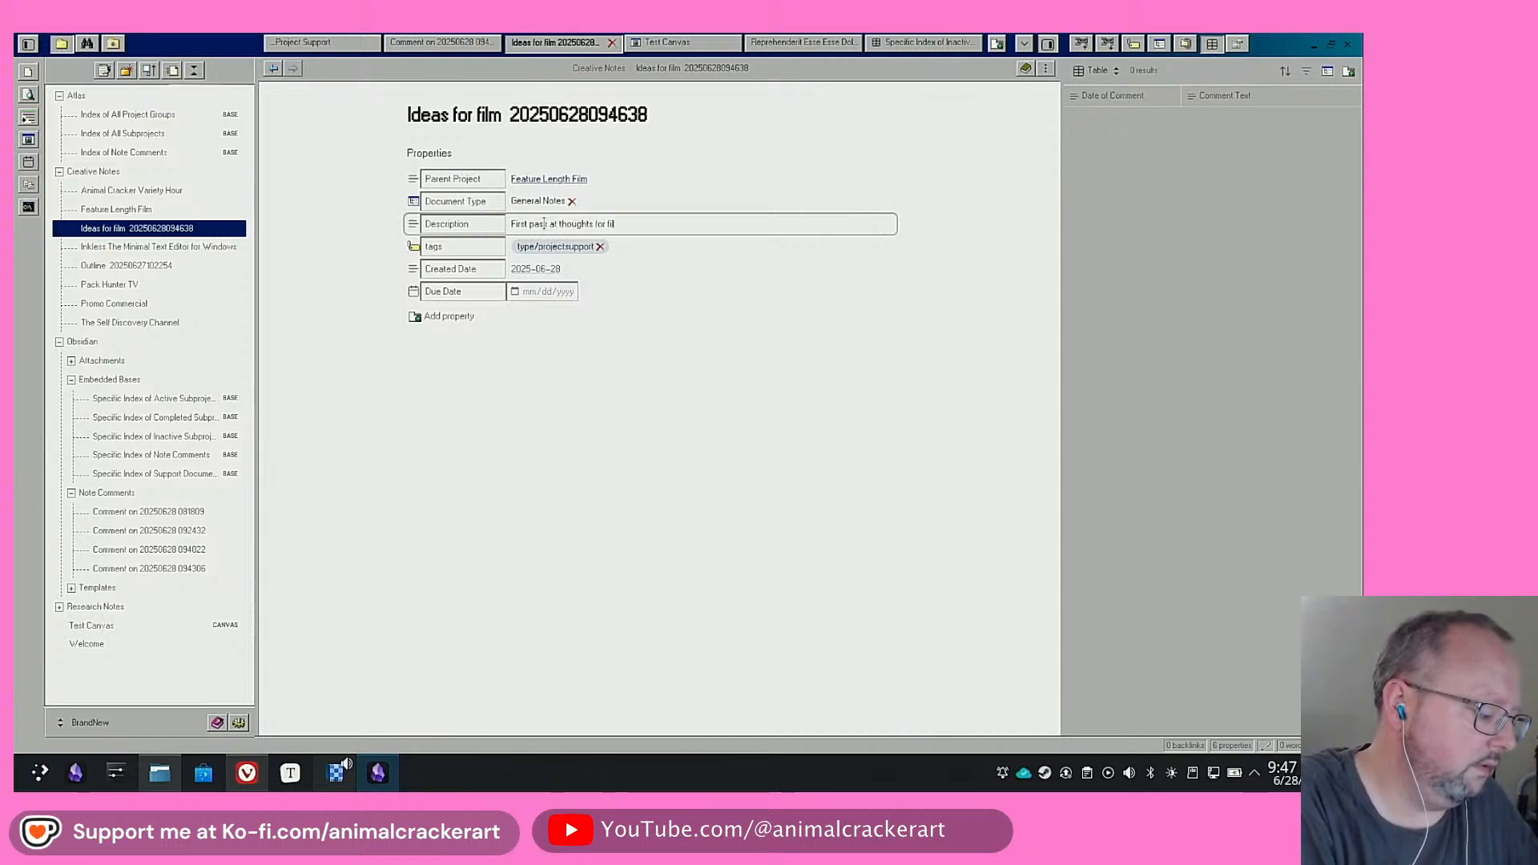
pyautogui.write('m plot')
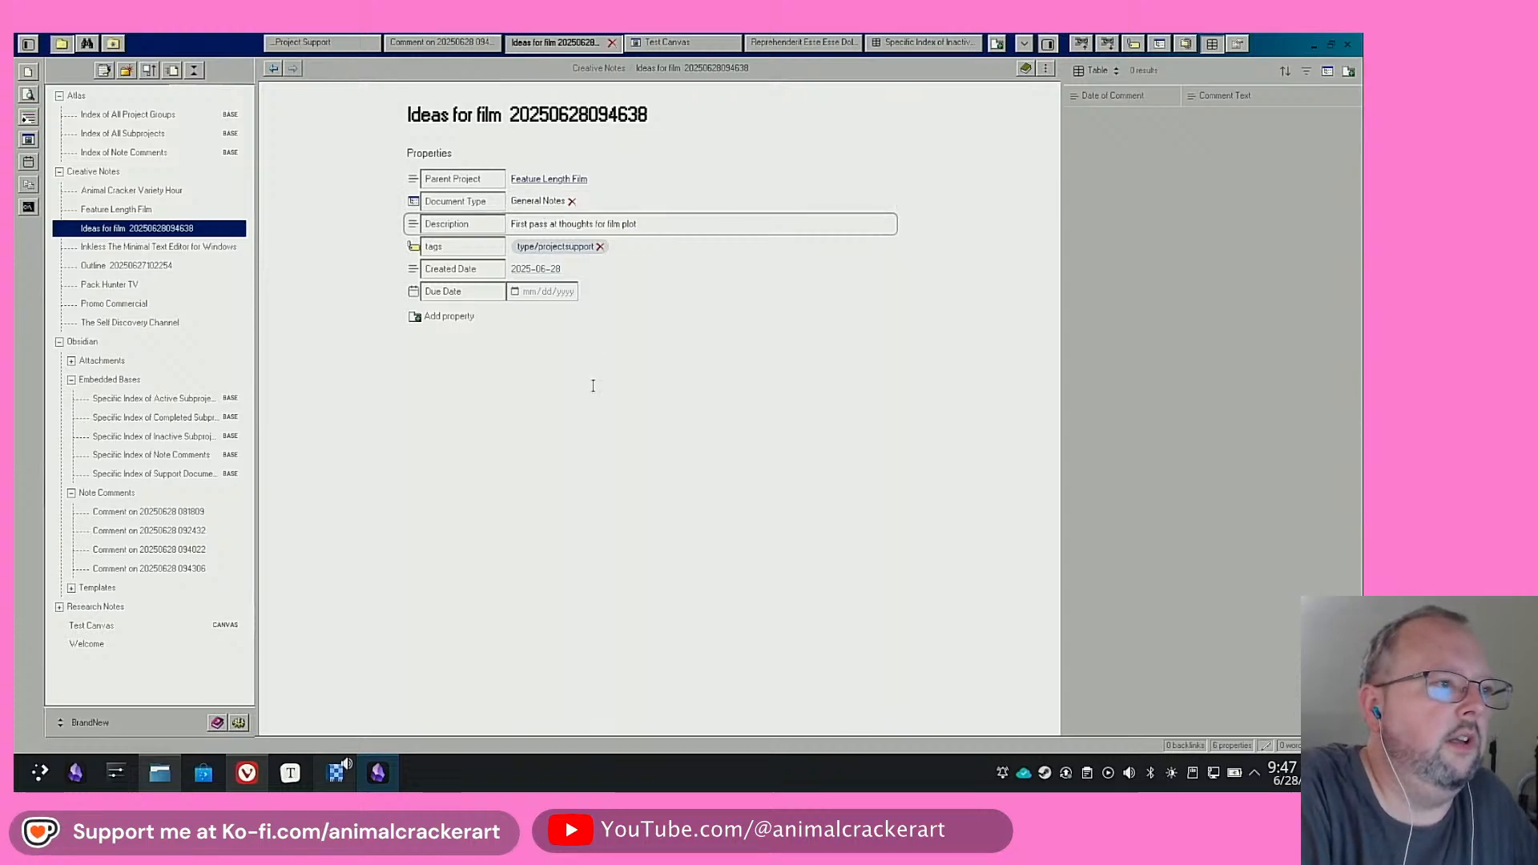
# Write the note body: "A movie about radioactive soda that makes those who drink it become little goblin things."
pyautogui.click(580, 388)
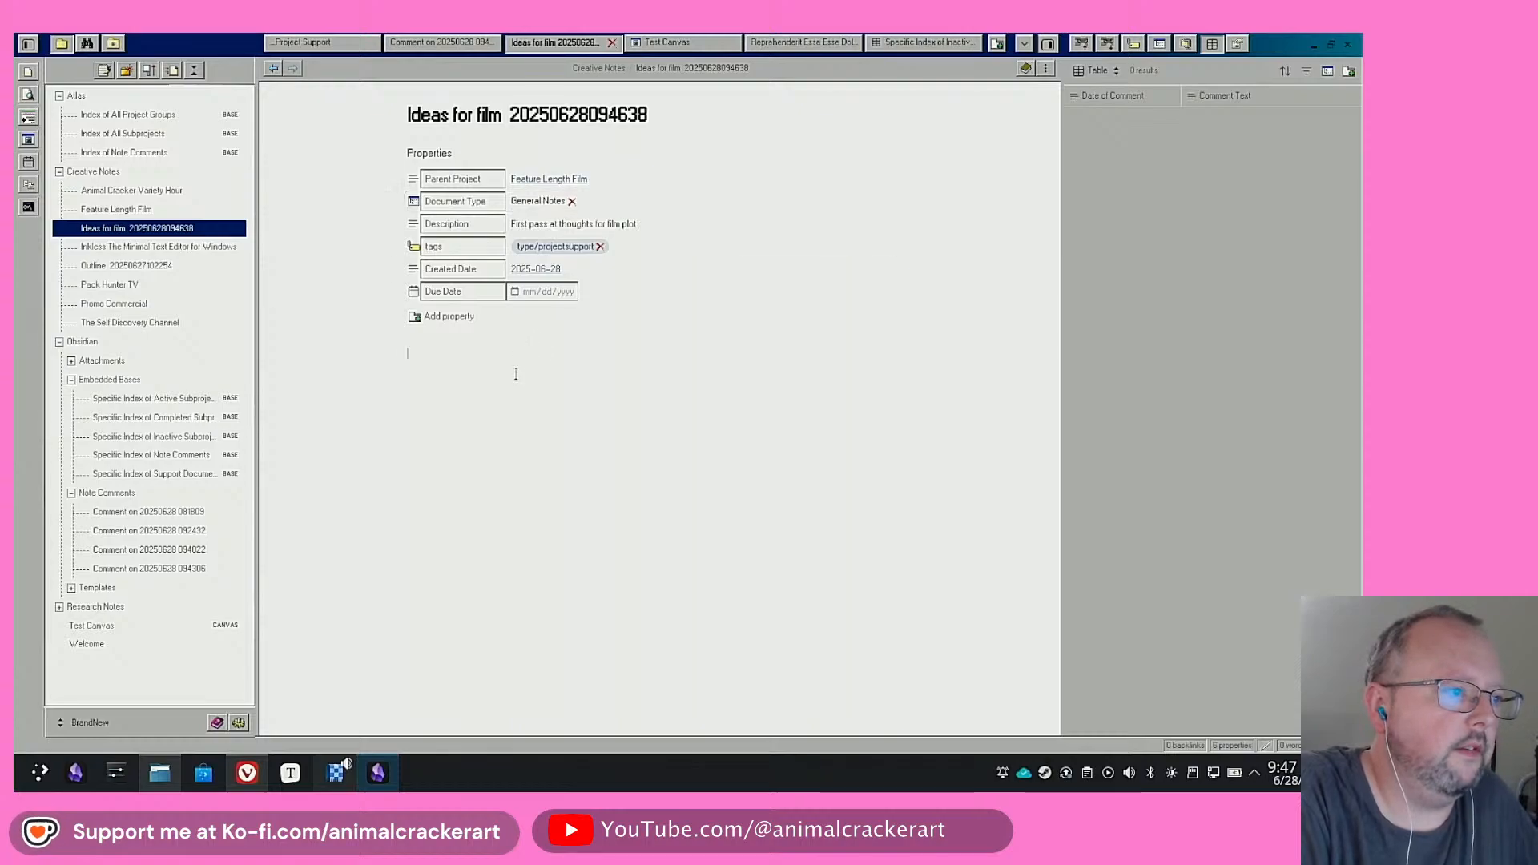
pyautogui.write('A movie')
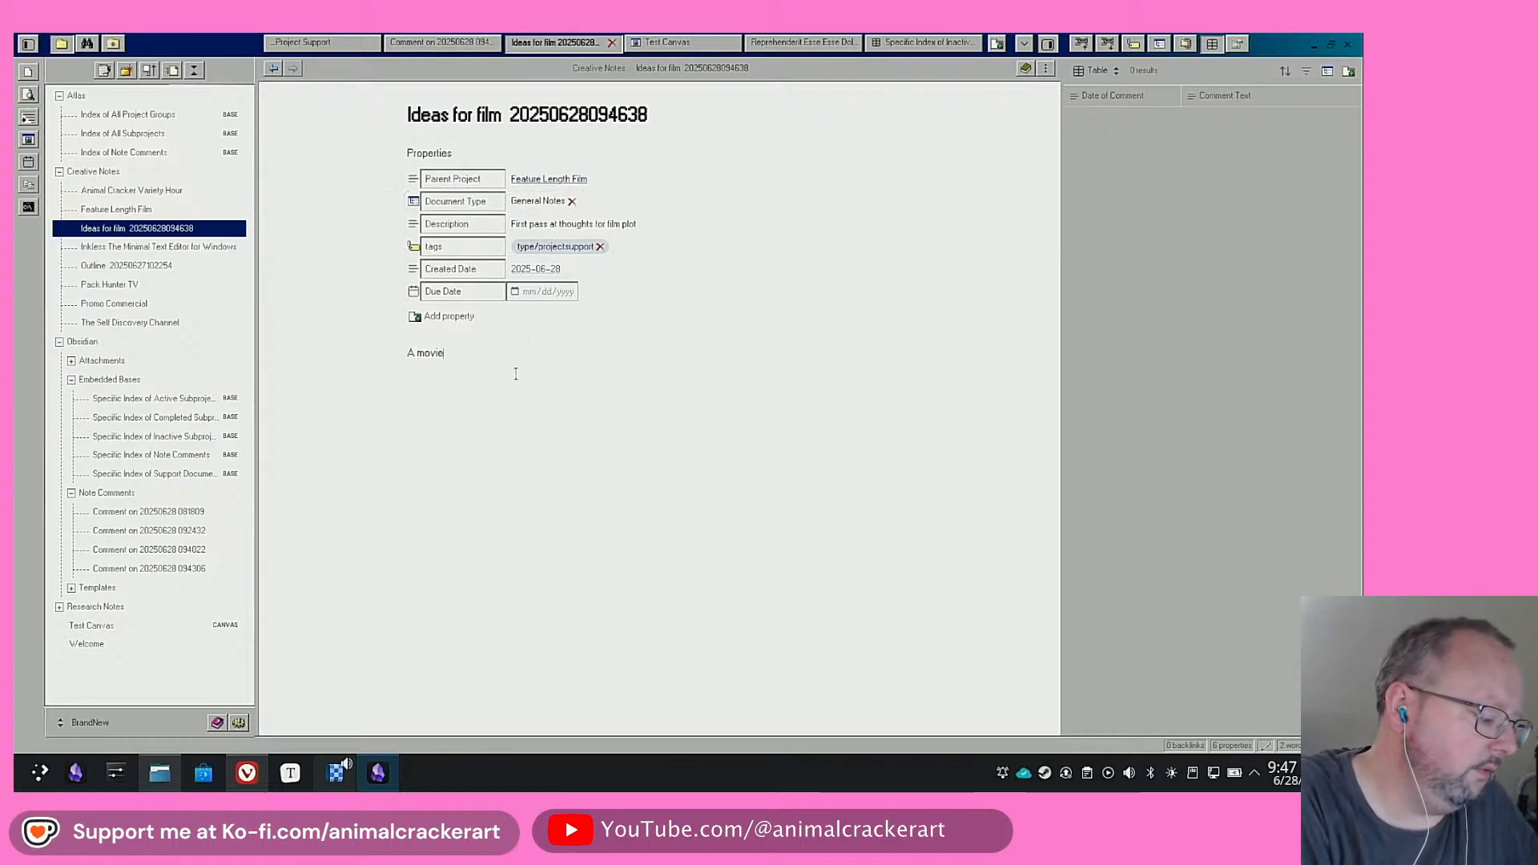
pyautogui.write(' about')
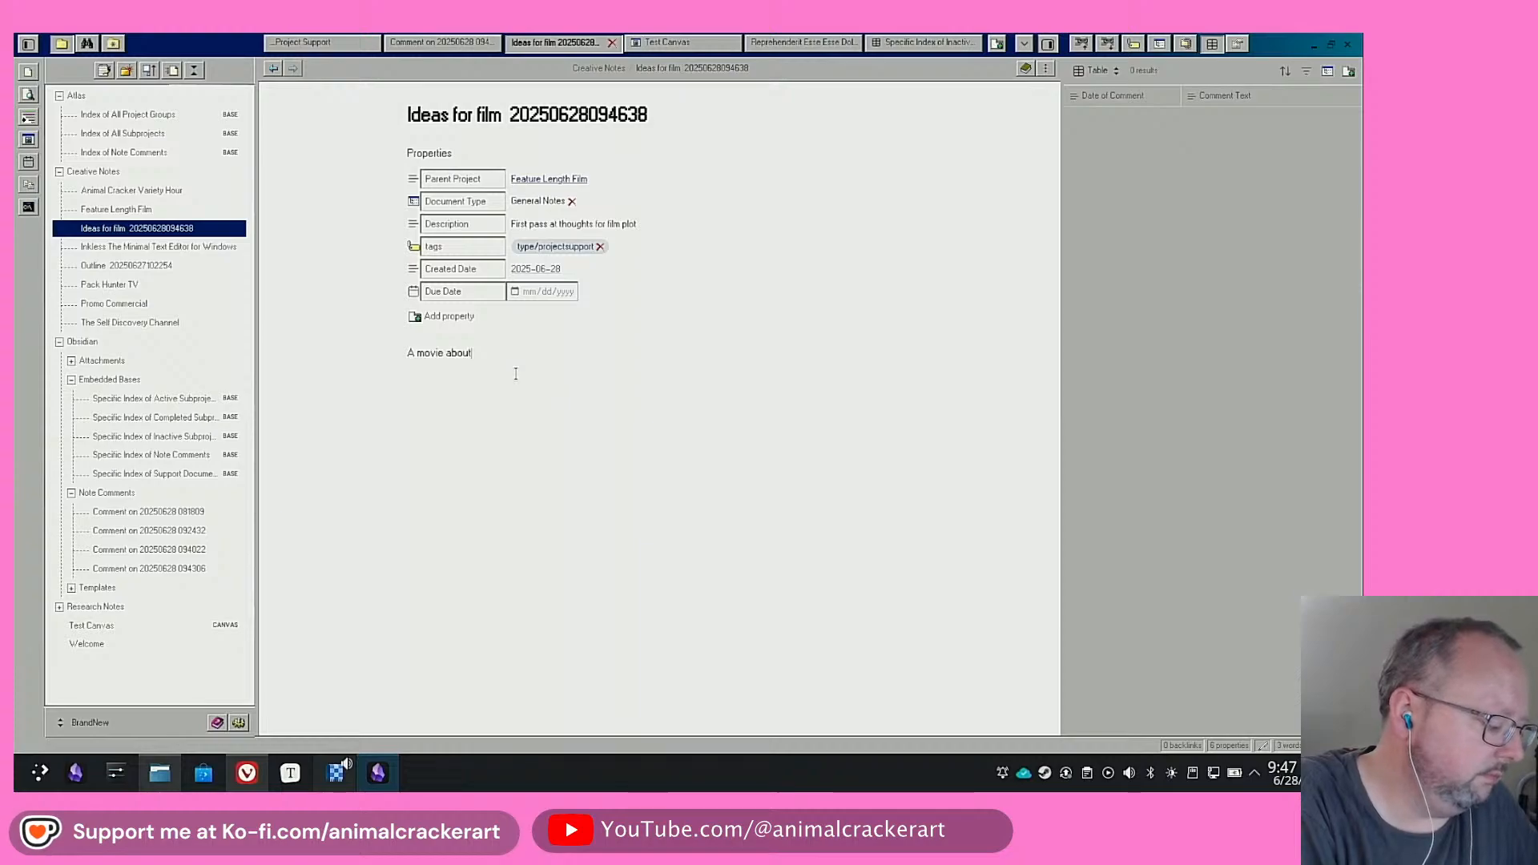
pyautogui.write(' radioactive soda that')
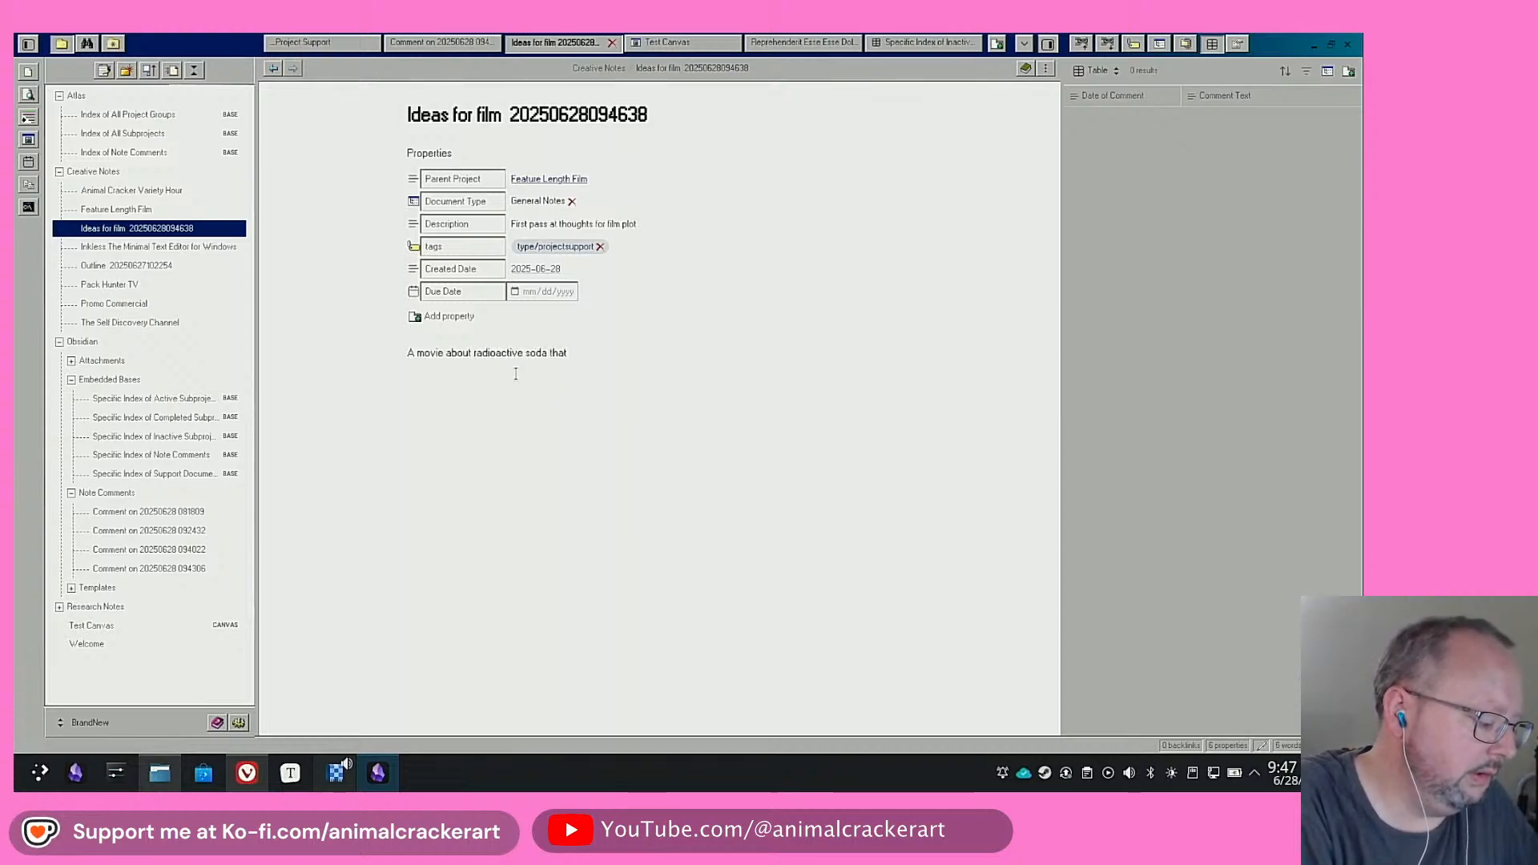
pyautogui.write(' mak')
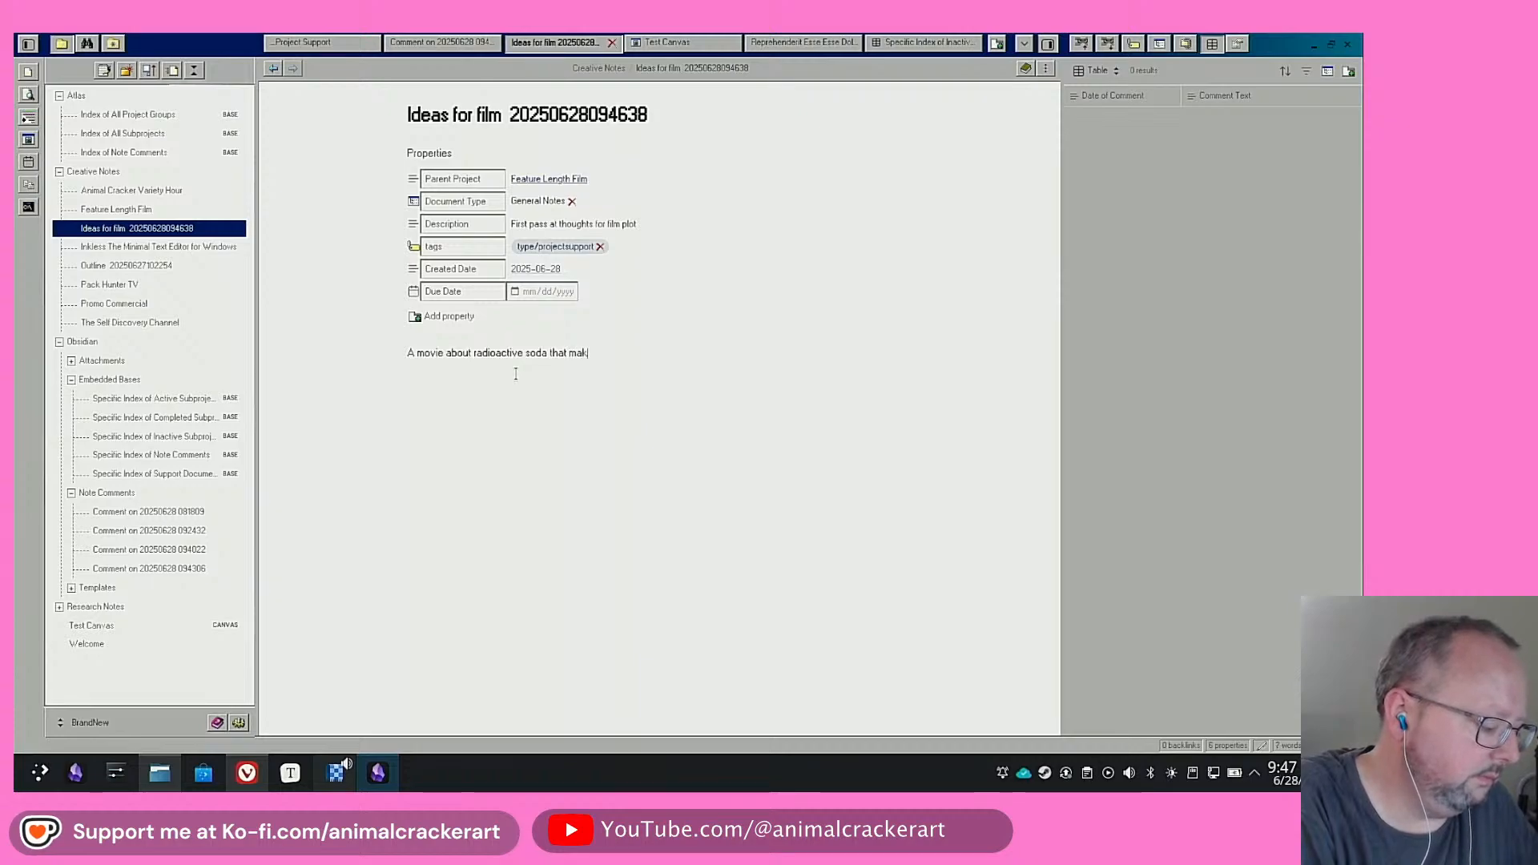
pyautogui.write('es those who drink it ')
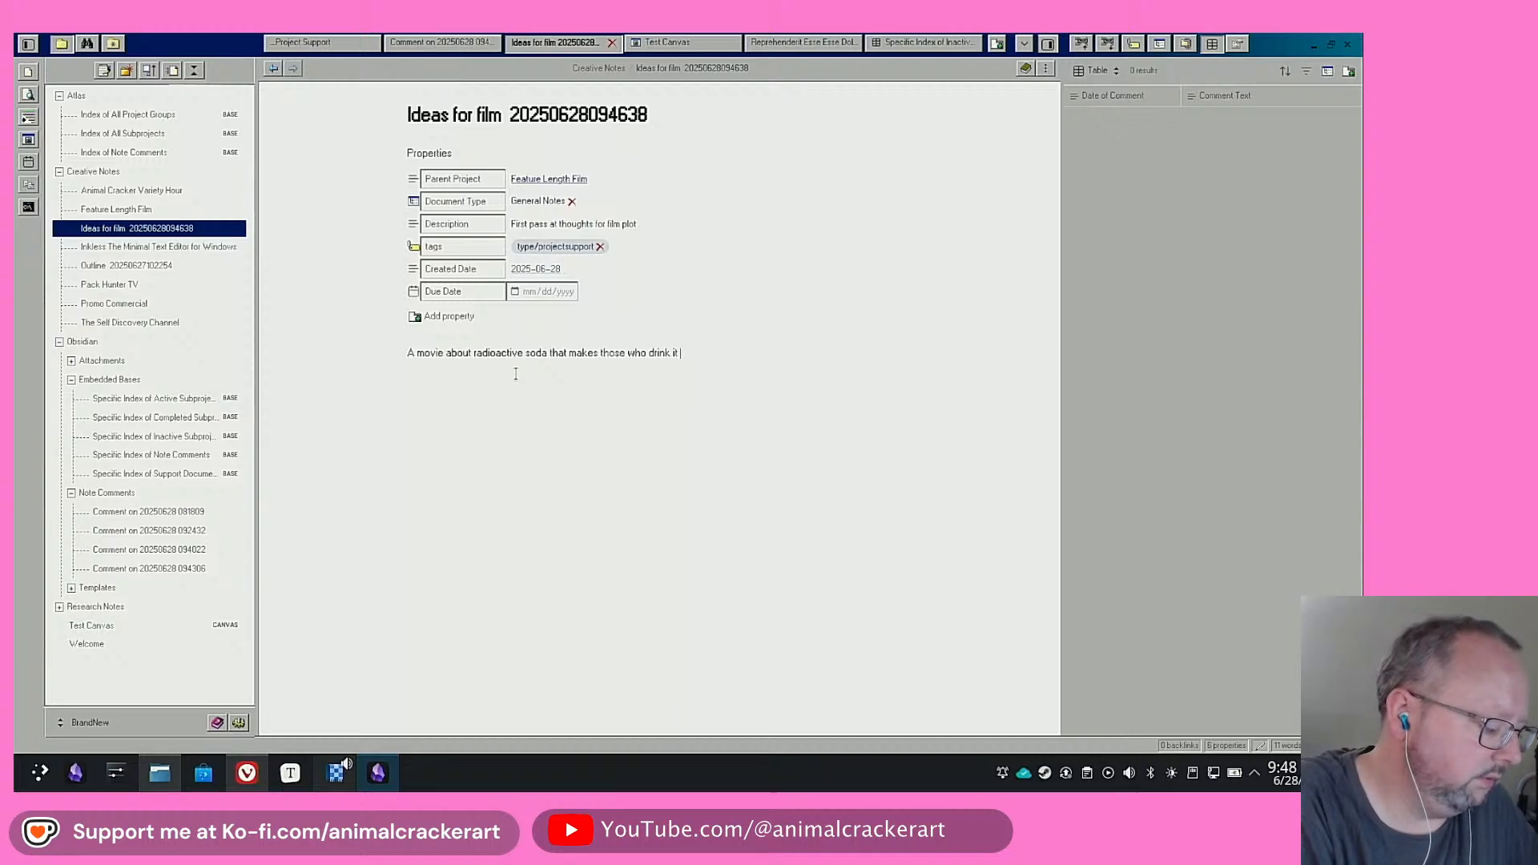
pyautogui.write('become li')
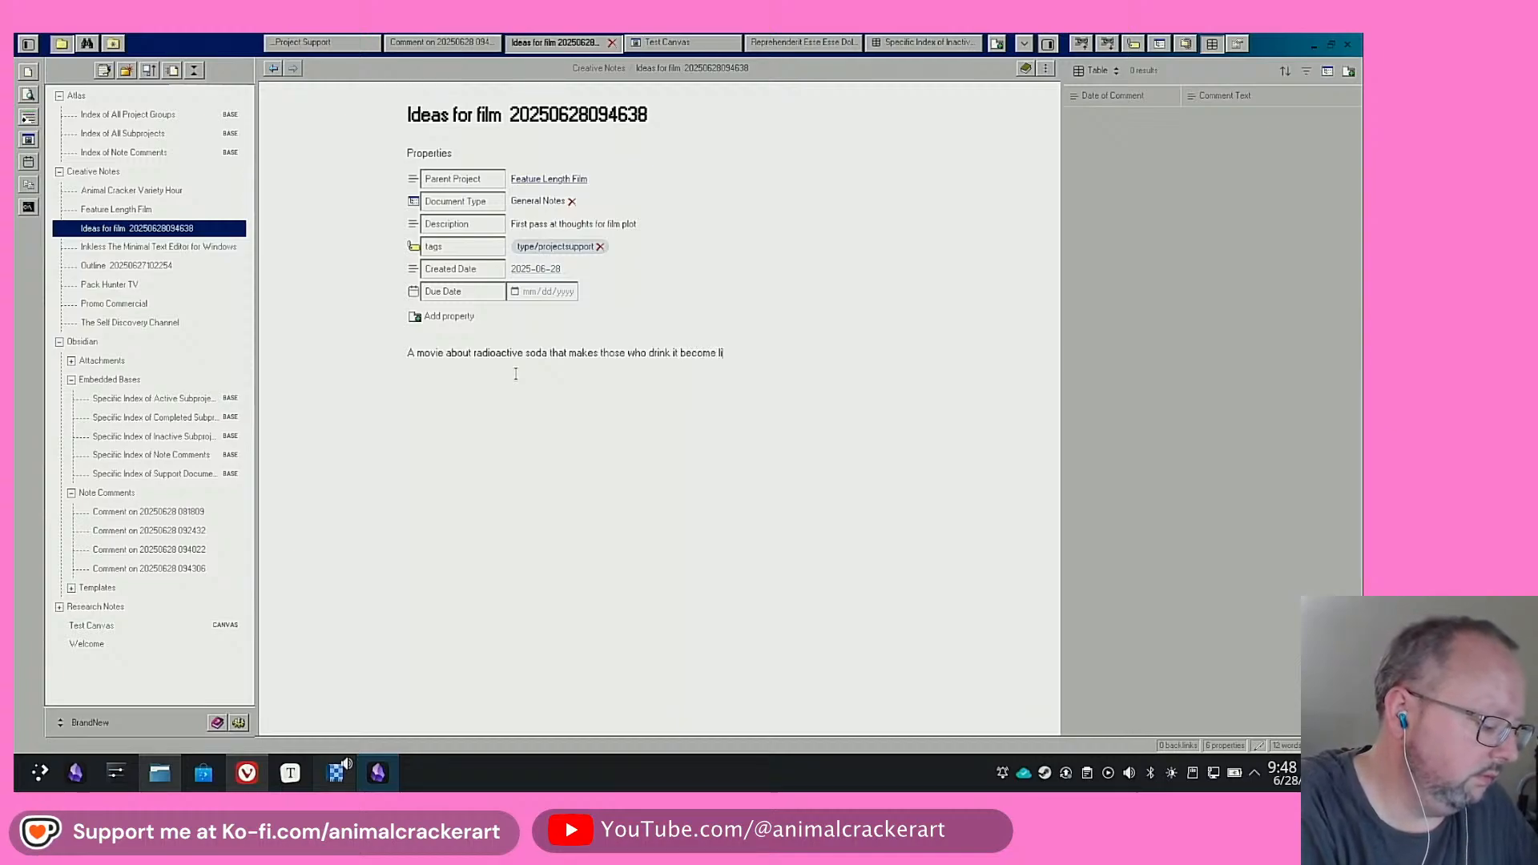
pyautogui.write('ttle goblin')
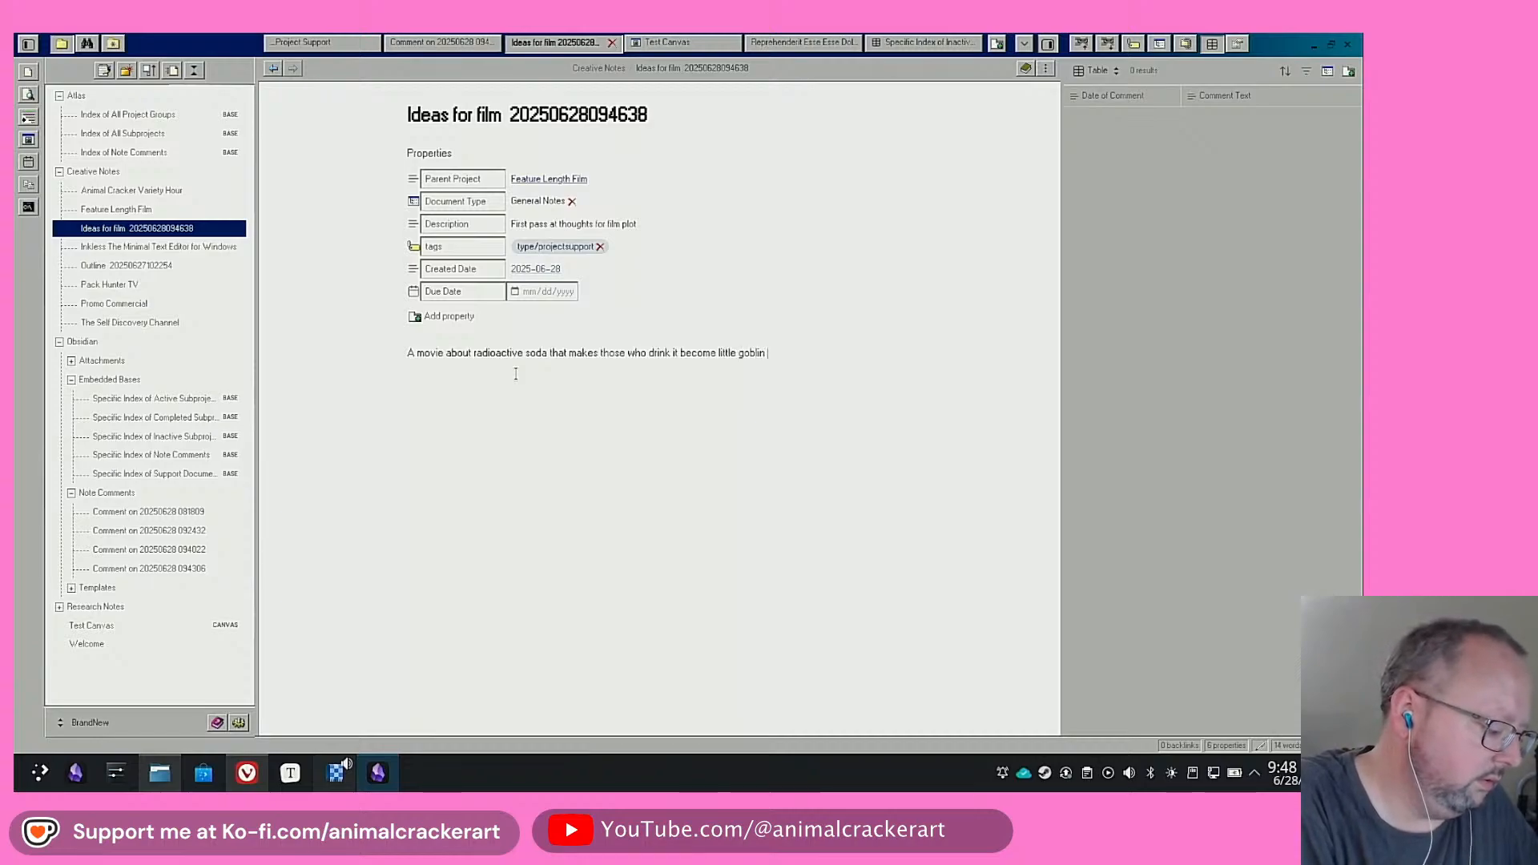
pyautogui.write(' things.')
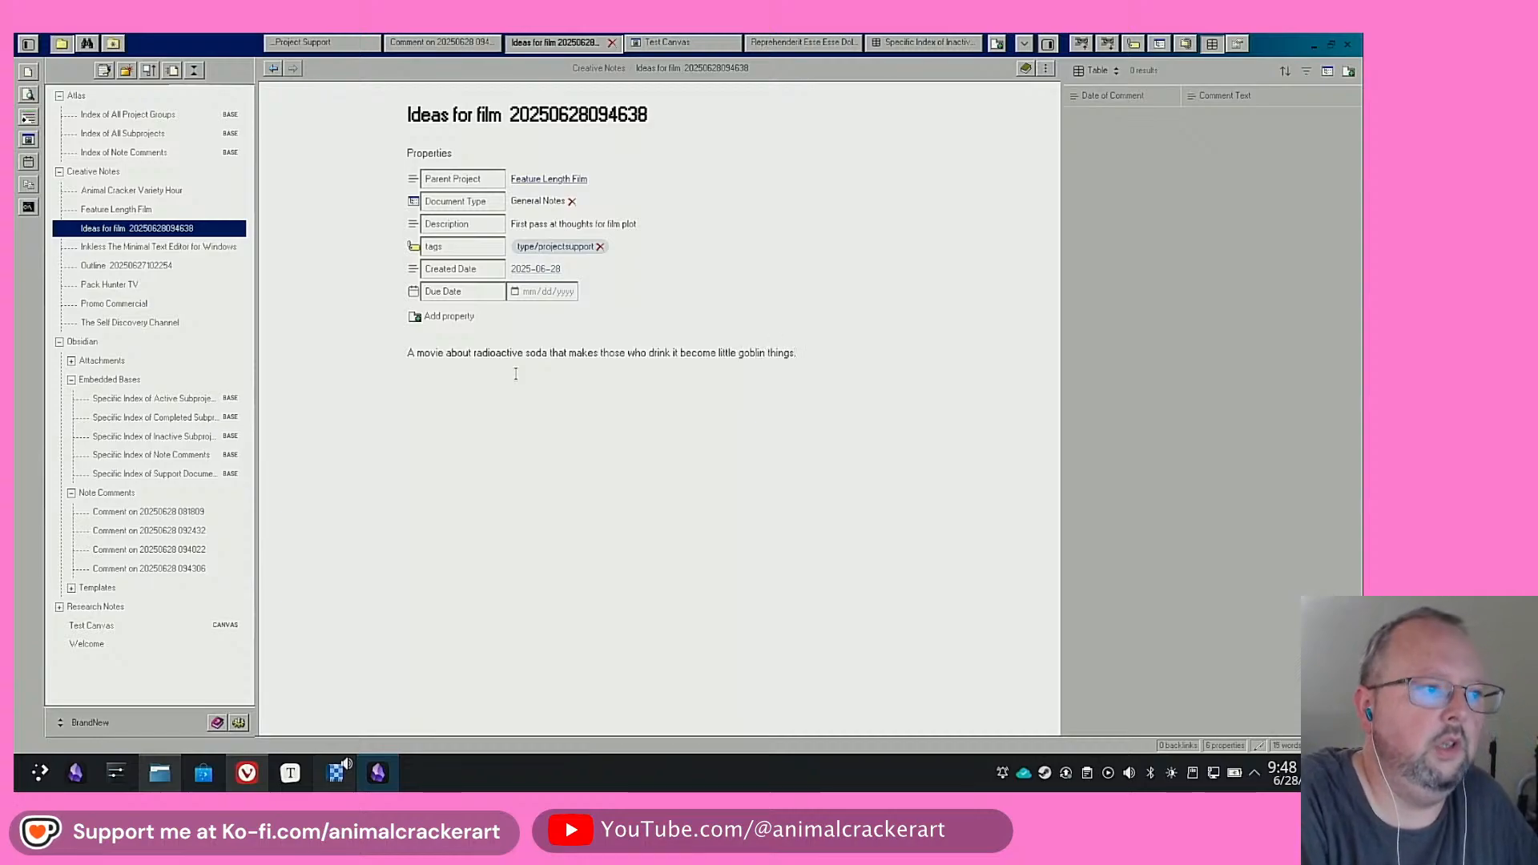
# From the Feature Length Film note, dock the comment index in a smaller pane beneath the sidebar and show the backlinks above it
pyautogui.click(144, 210)
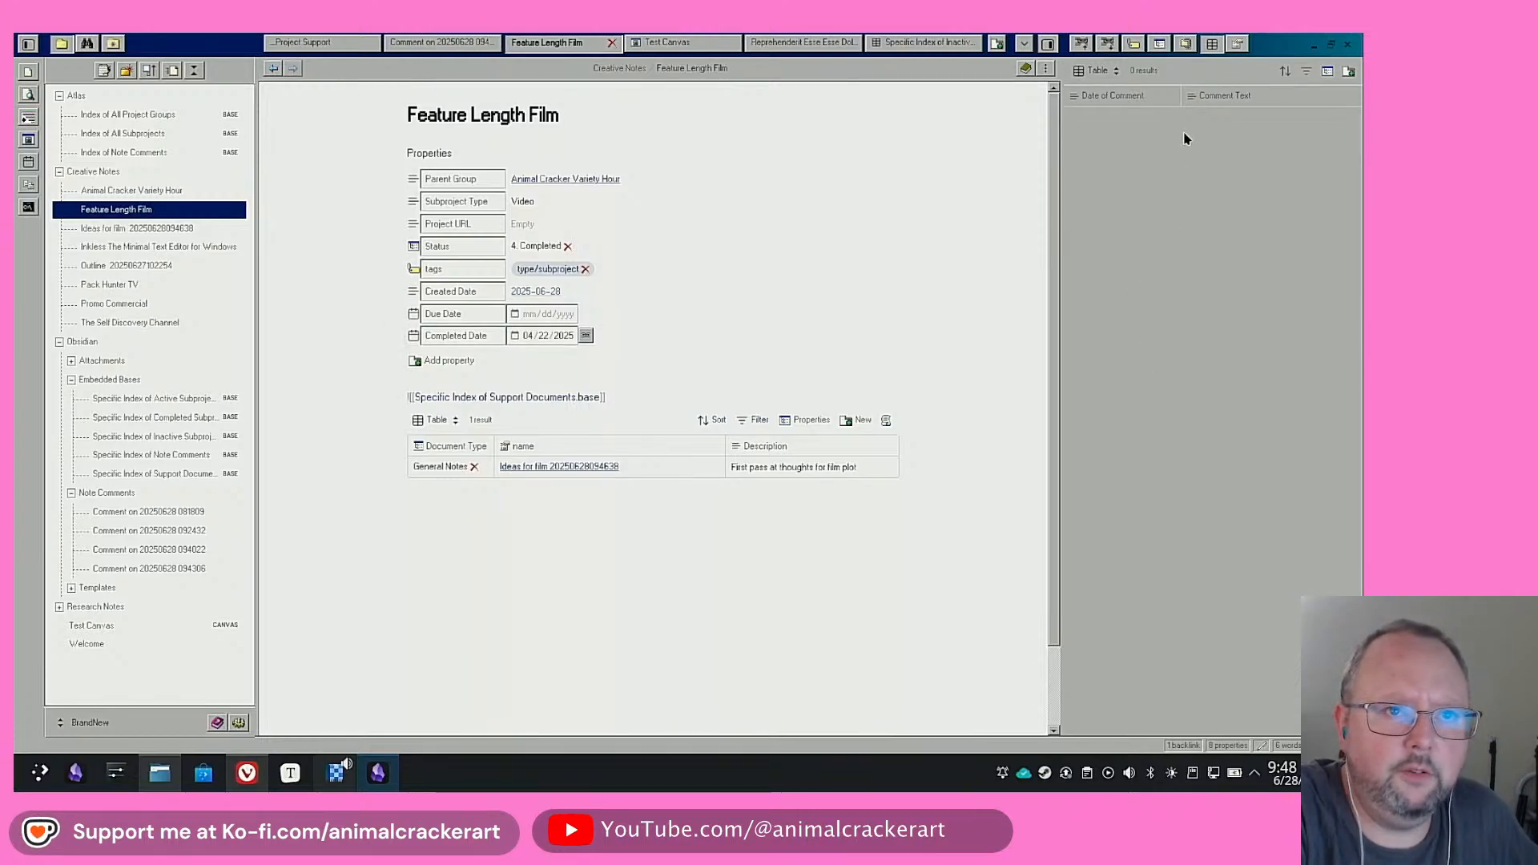
pyautogui.moveTo(1211, 43); pyautogui.dragTo(1132, 591)
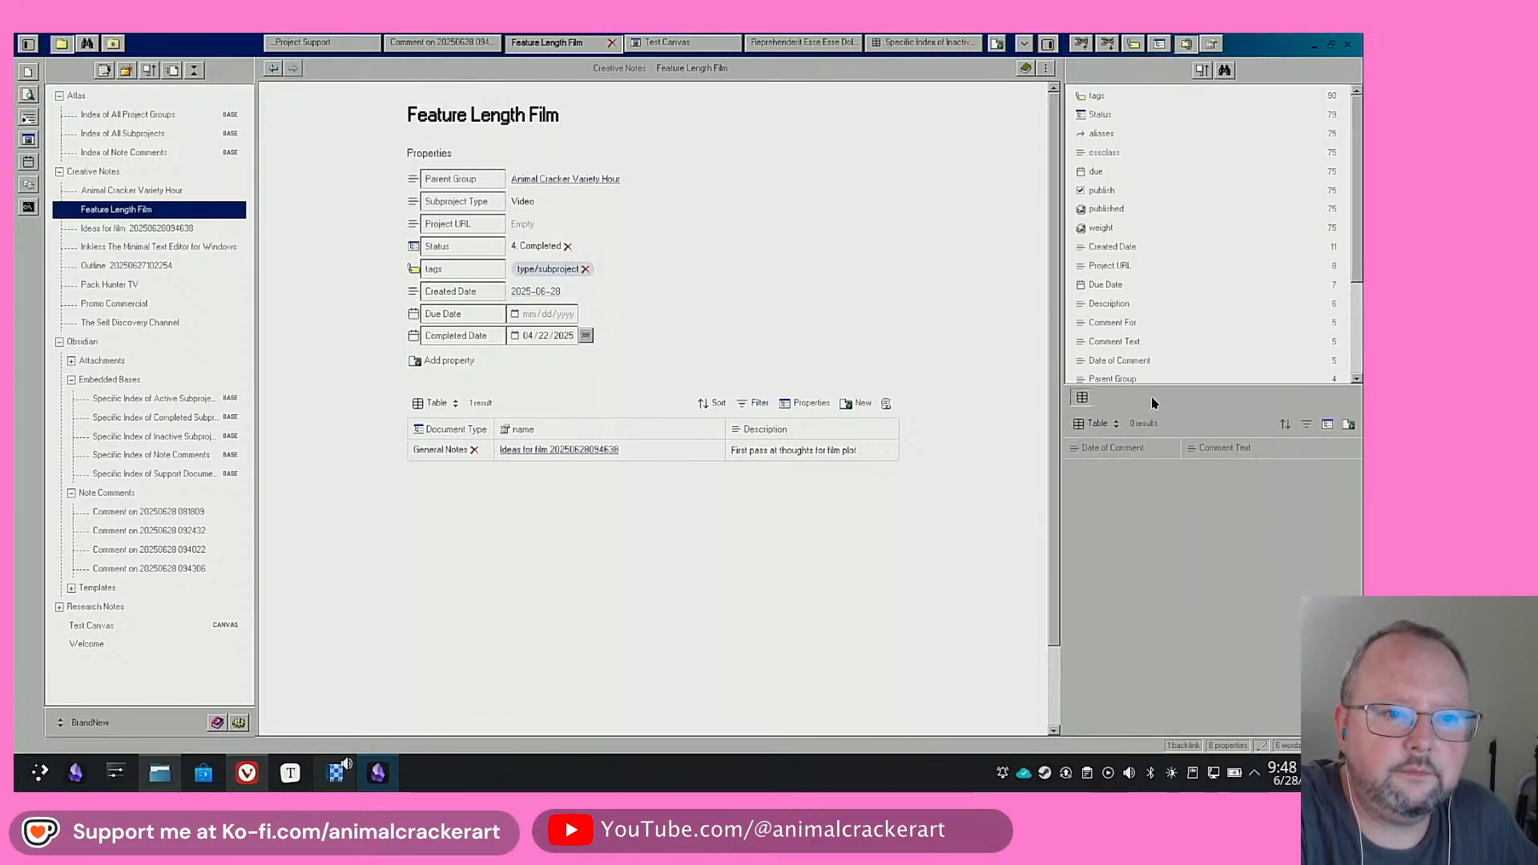
pyautogui.click(1082, 45)
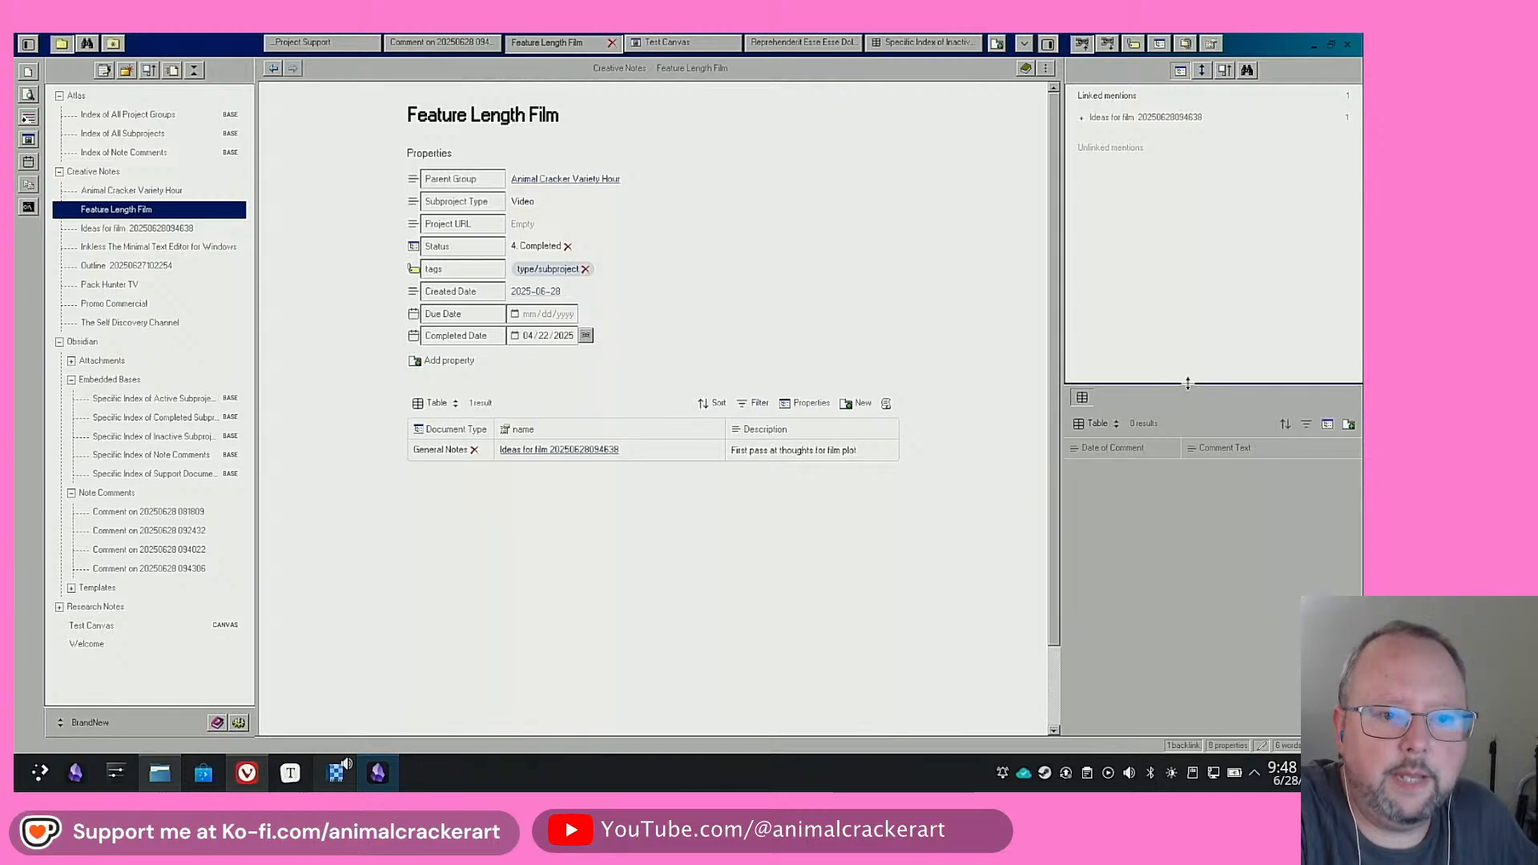
pyautogui.moveTo(1183, 386); pyautogui.dragTo(1184, 559)
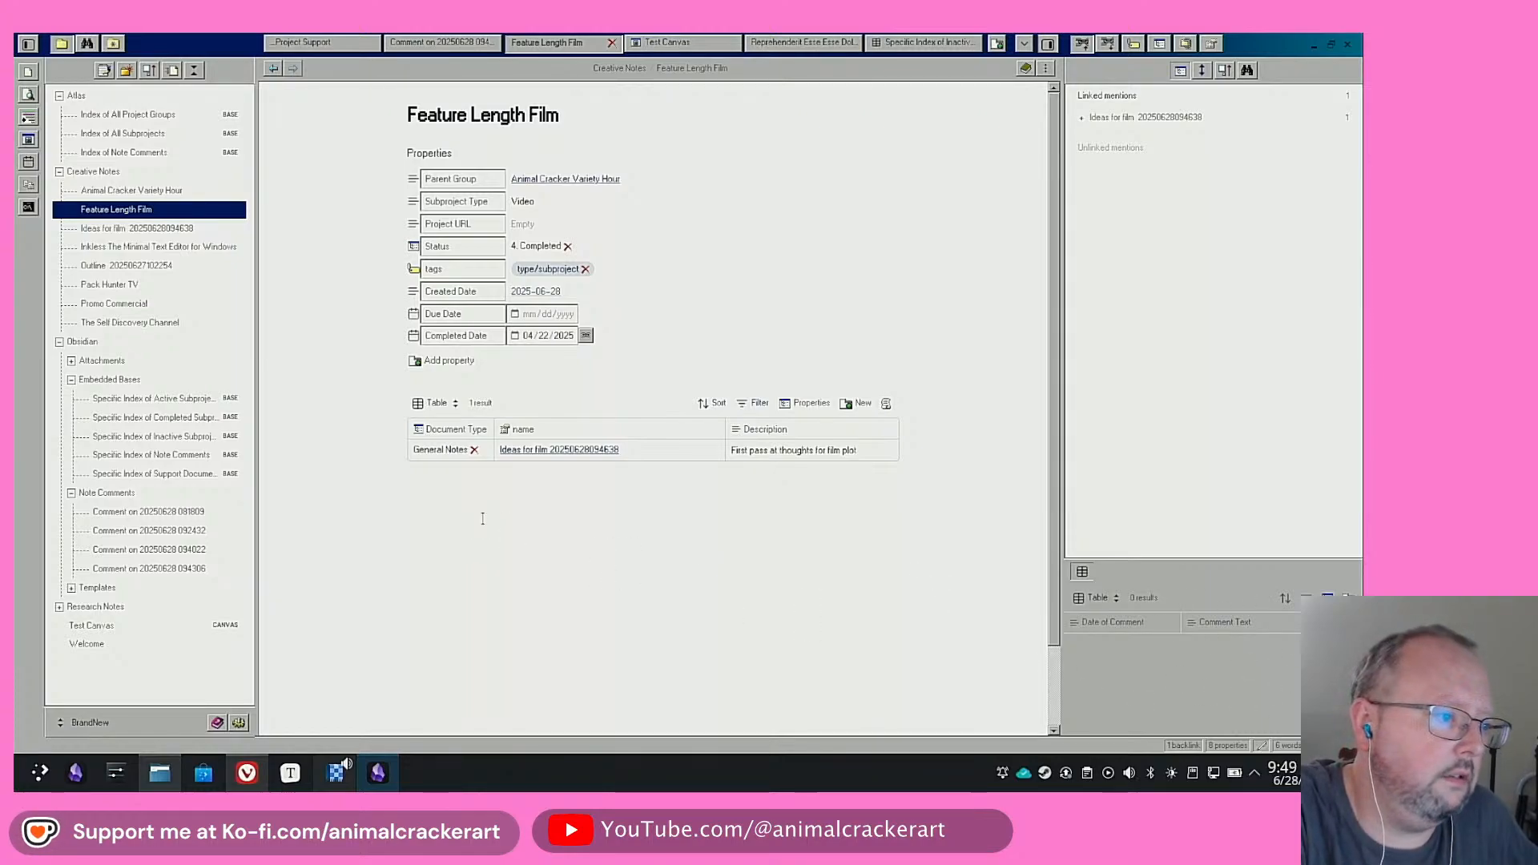
# Open the Ideas for film note and add the comment "Sounds good, I'm a big fan of lil goblin things!", signed with the commenter's first name
pyautogui.click(590, 450)
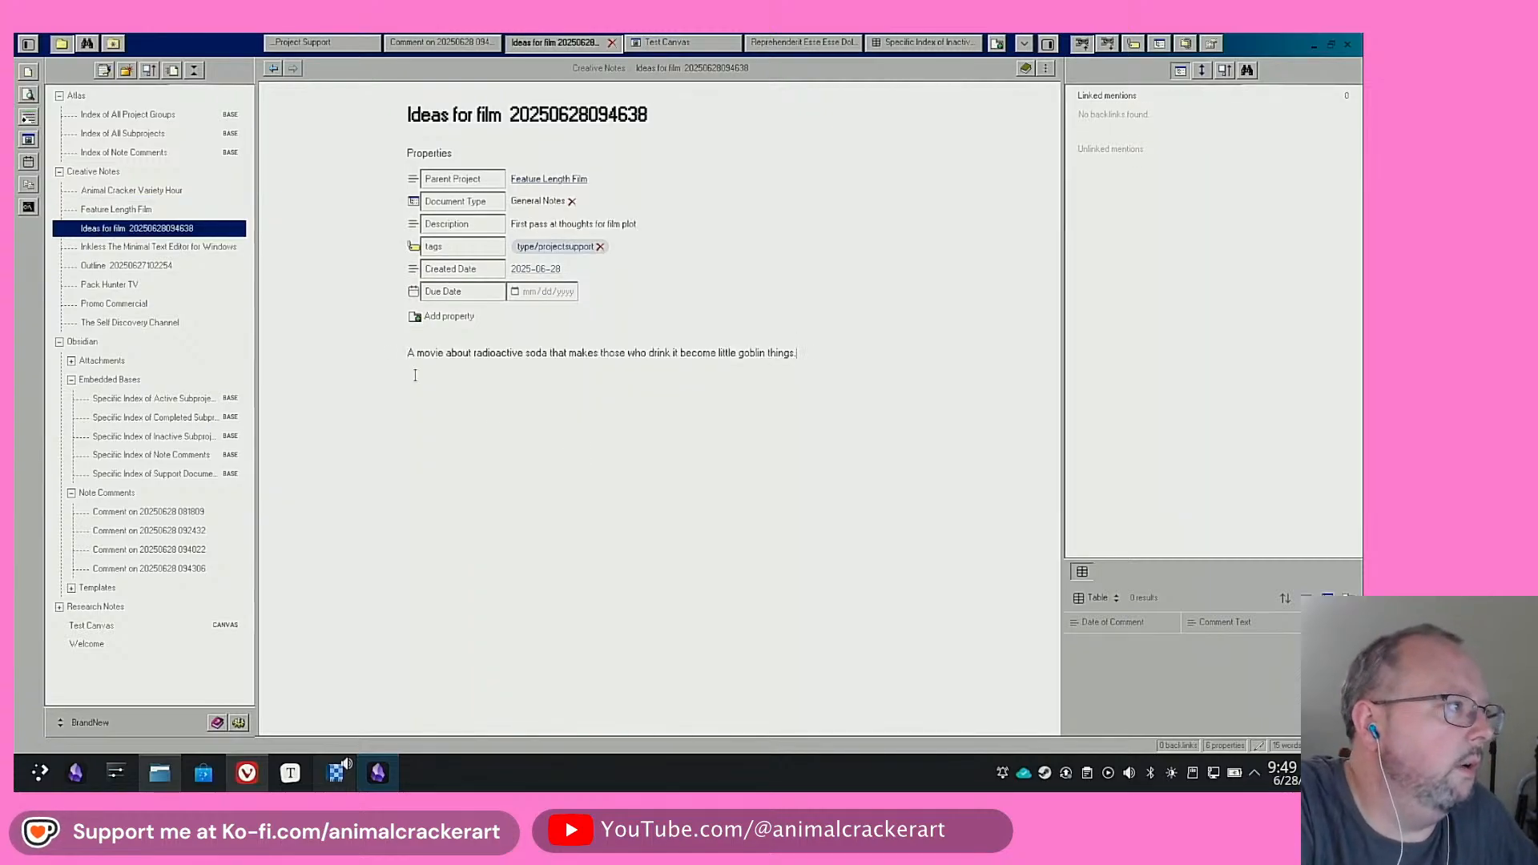
pyautogui.click(26, 73)
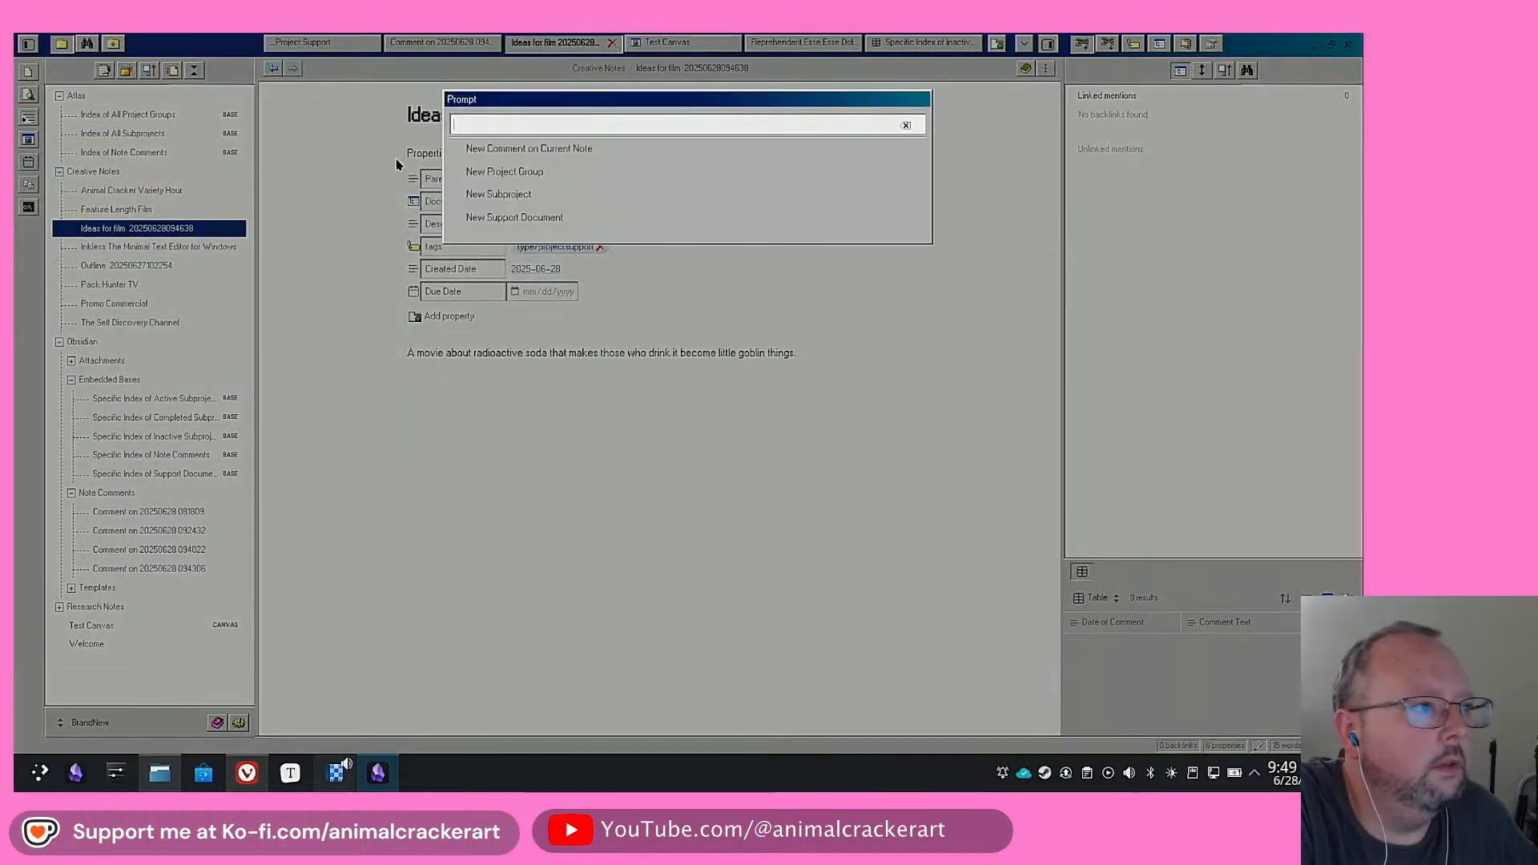
pyautogui.click(549, 152)
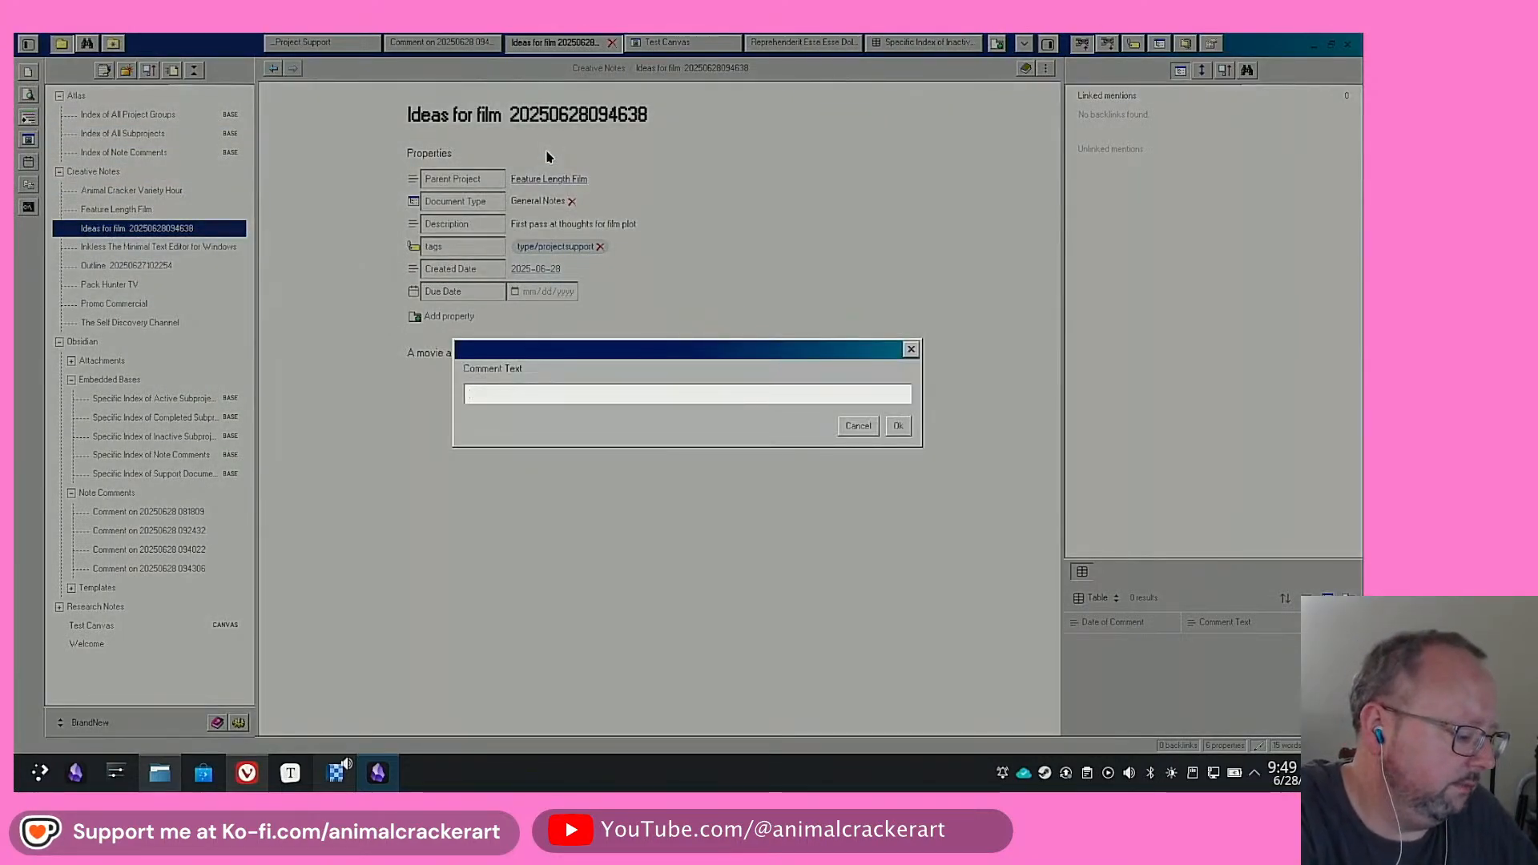
pyautogui.write('Sounds goo')
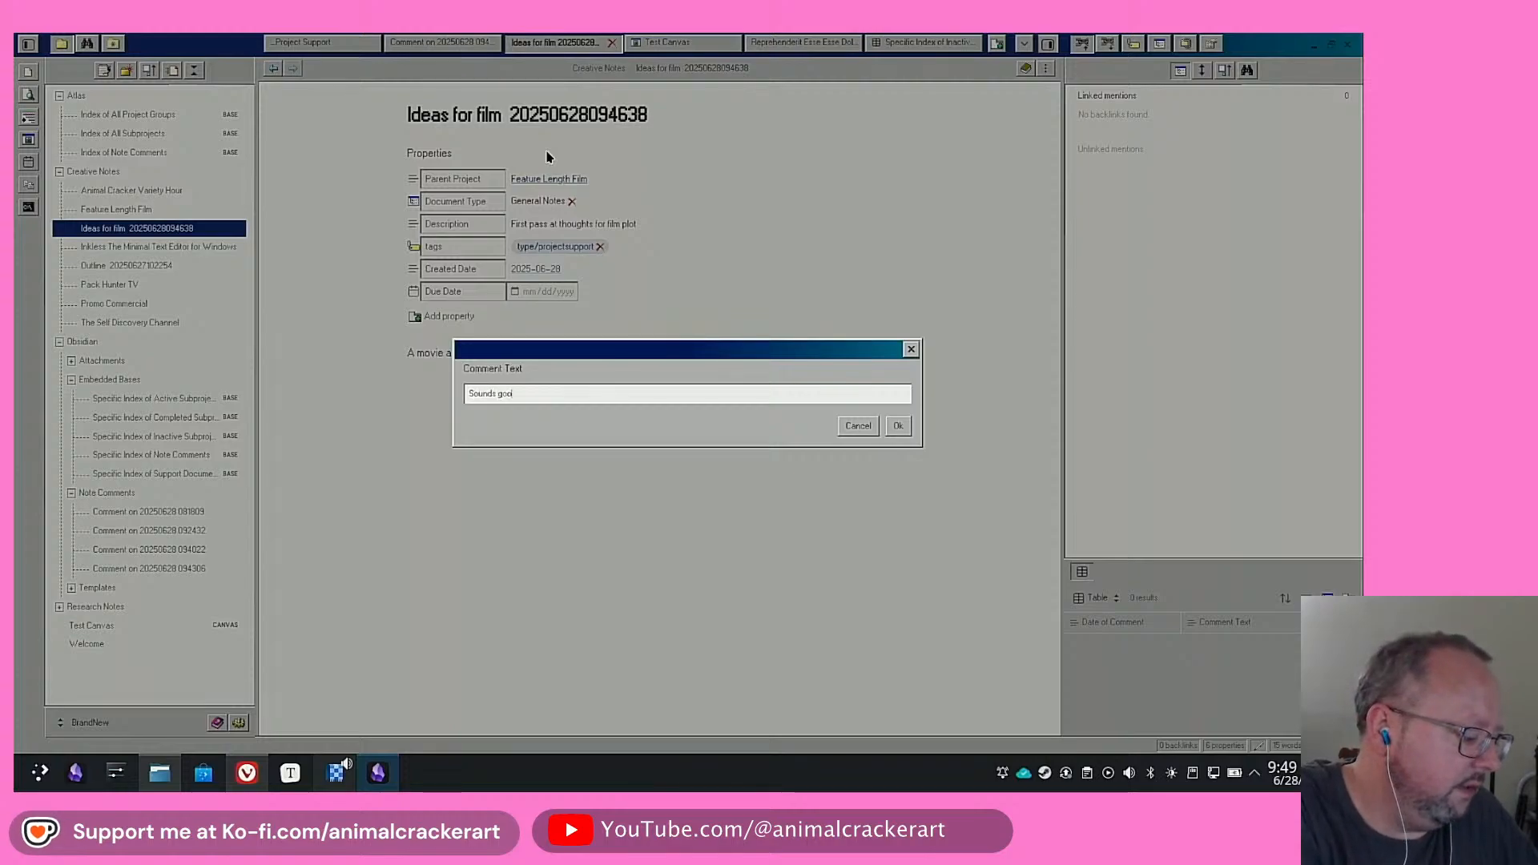
pyautogui.write("d, I'm a b")
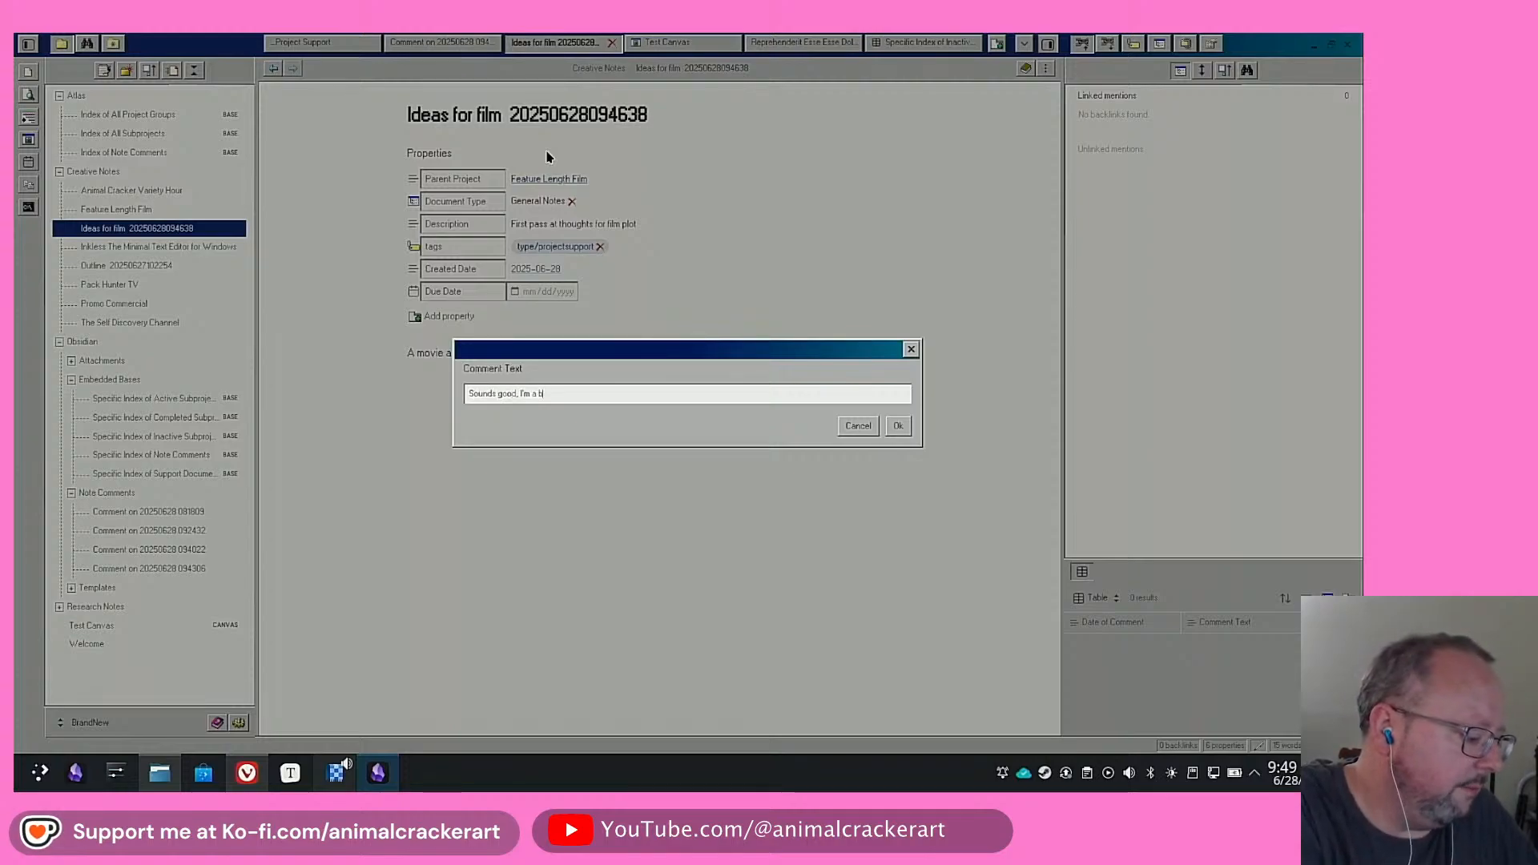
pyautogui.write('ig fan of lil goblin')
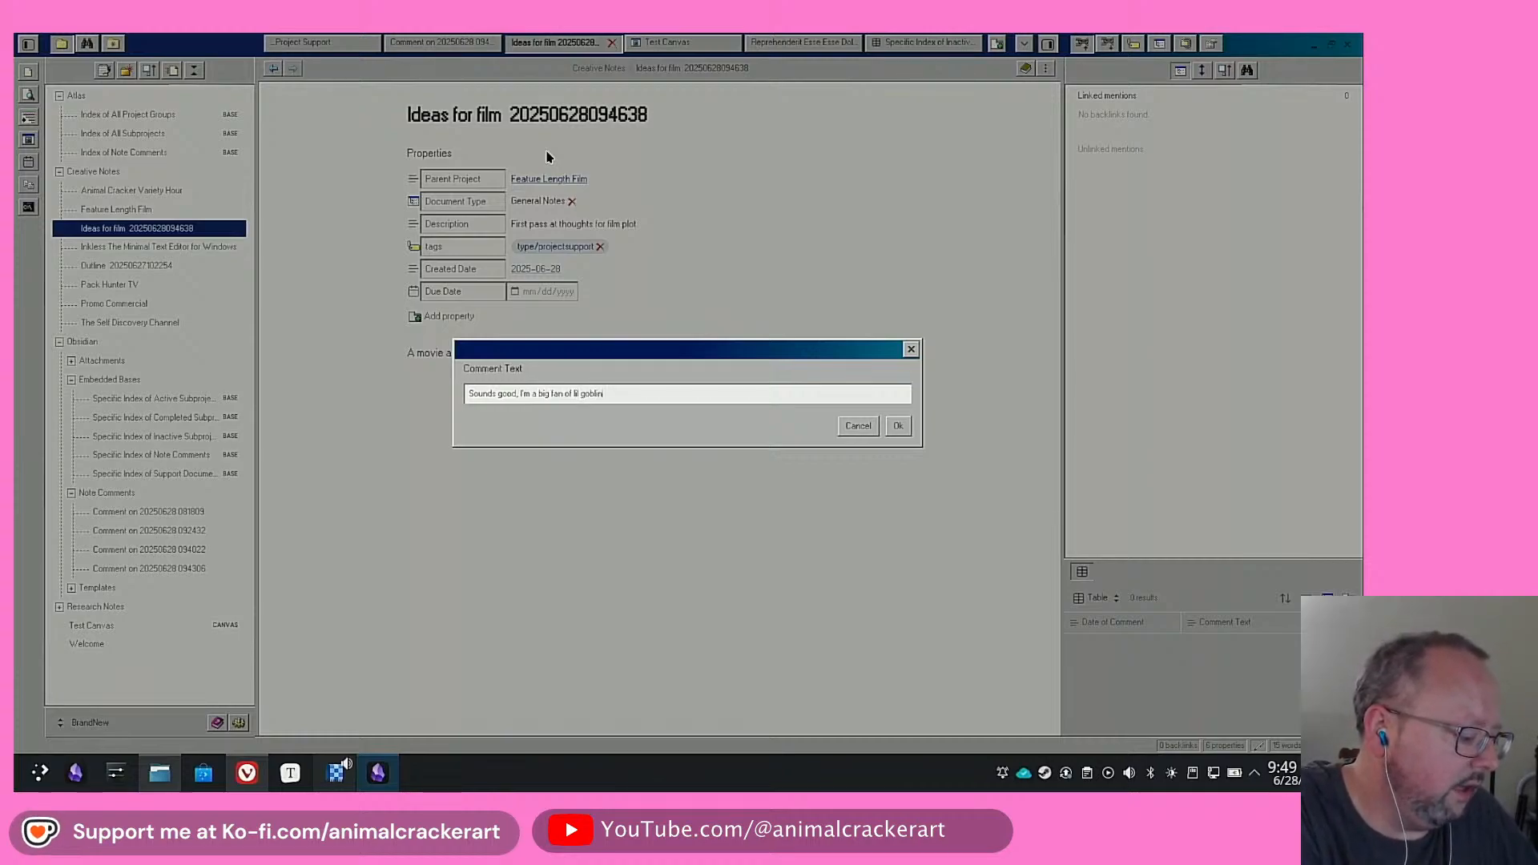
pyautogui.write(' things!!')
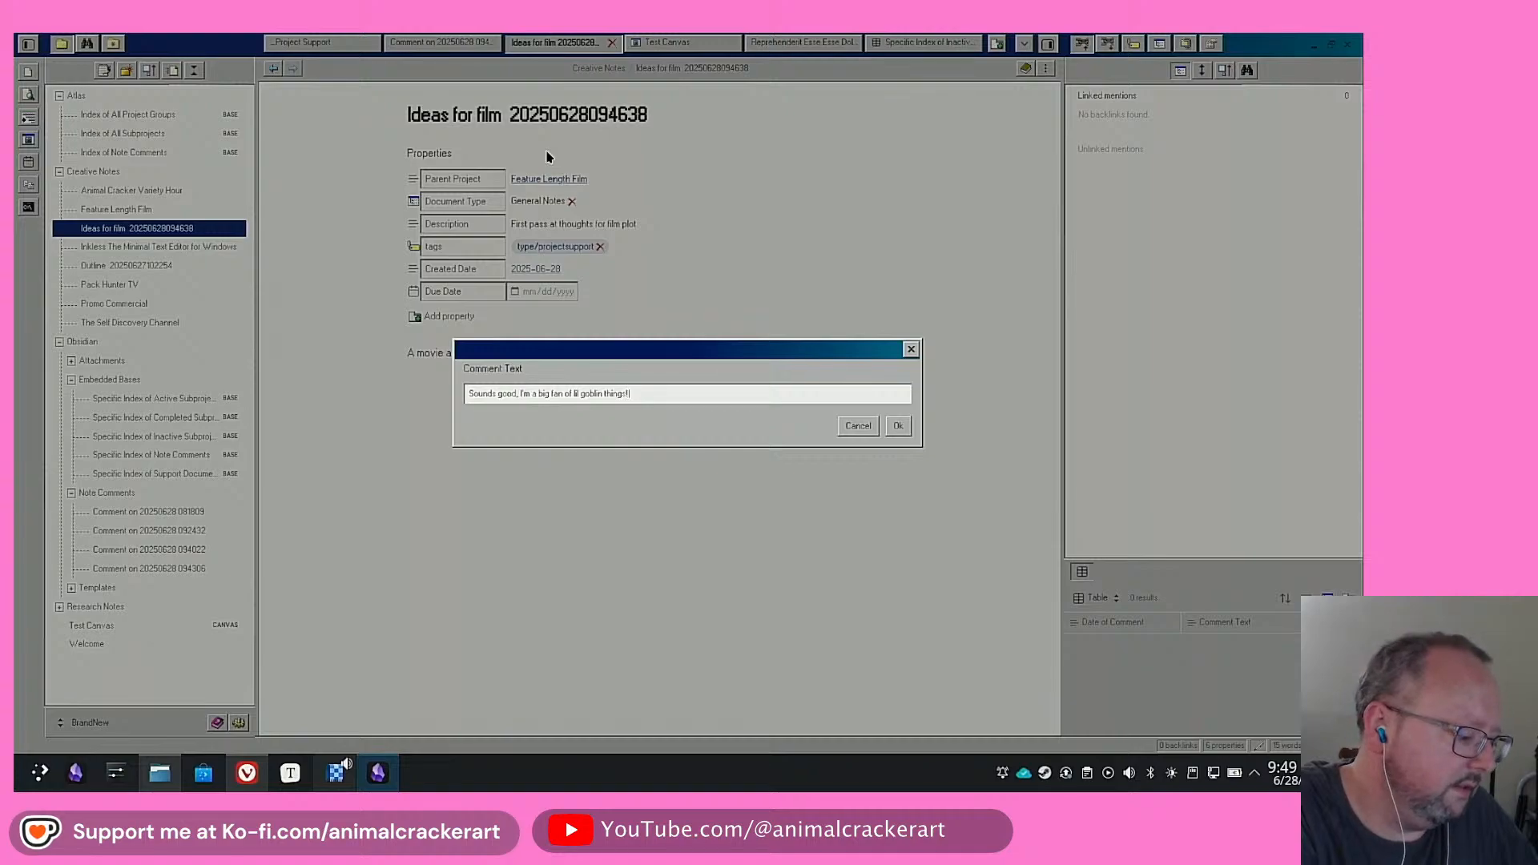
pyautogui.write(' - Nick')
pyautogui.press('Return')
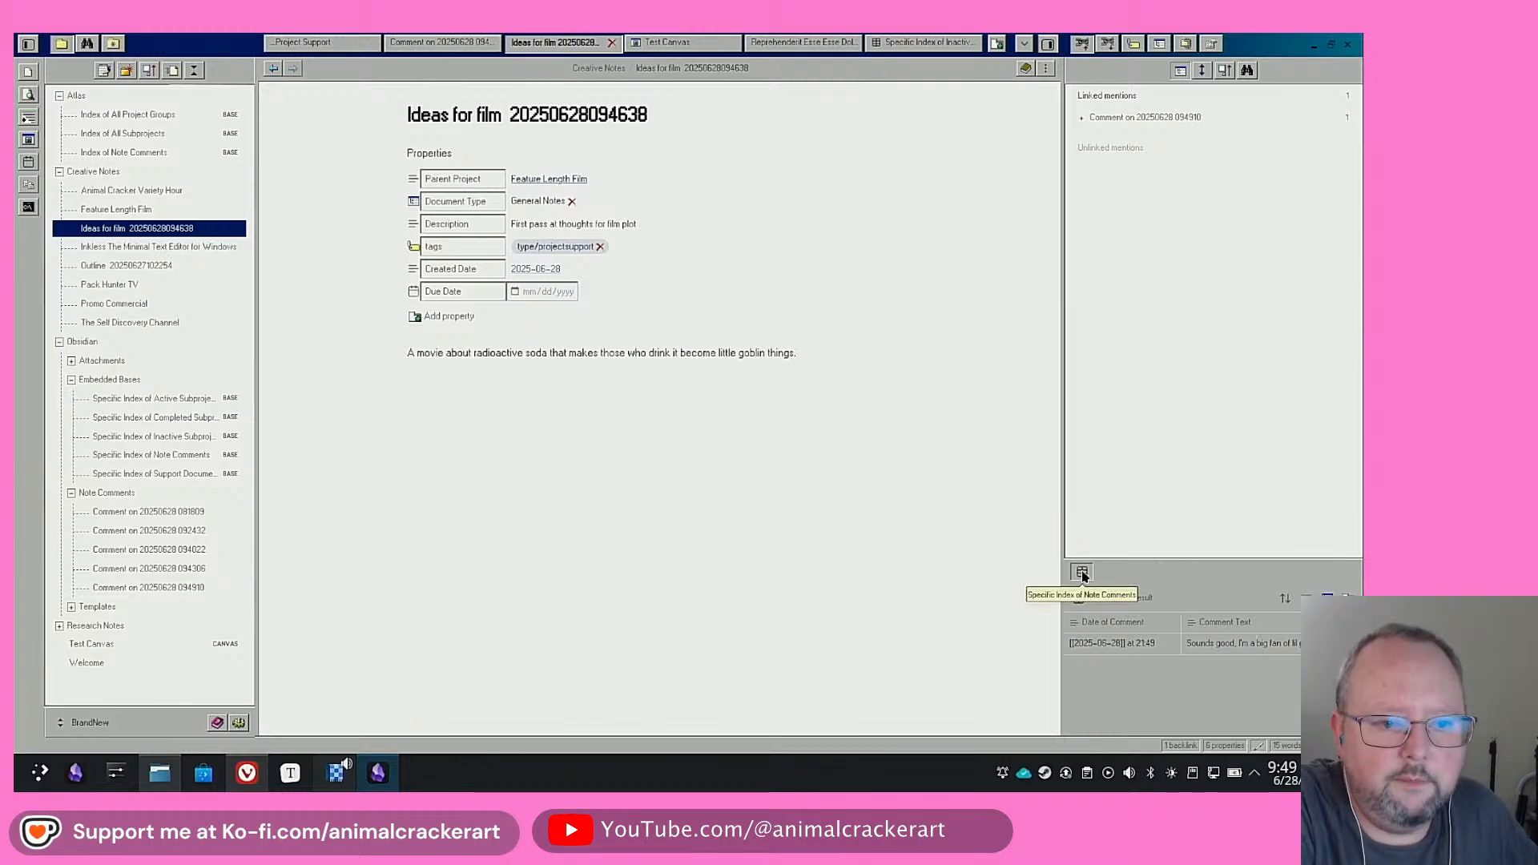
# Move the note comment index from the sidebar to beneath the Ideas for film note and shrink it to a short pane
pyautogui.moveTo(1081, 573); pyautogui.dragTo(773, 721)
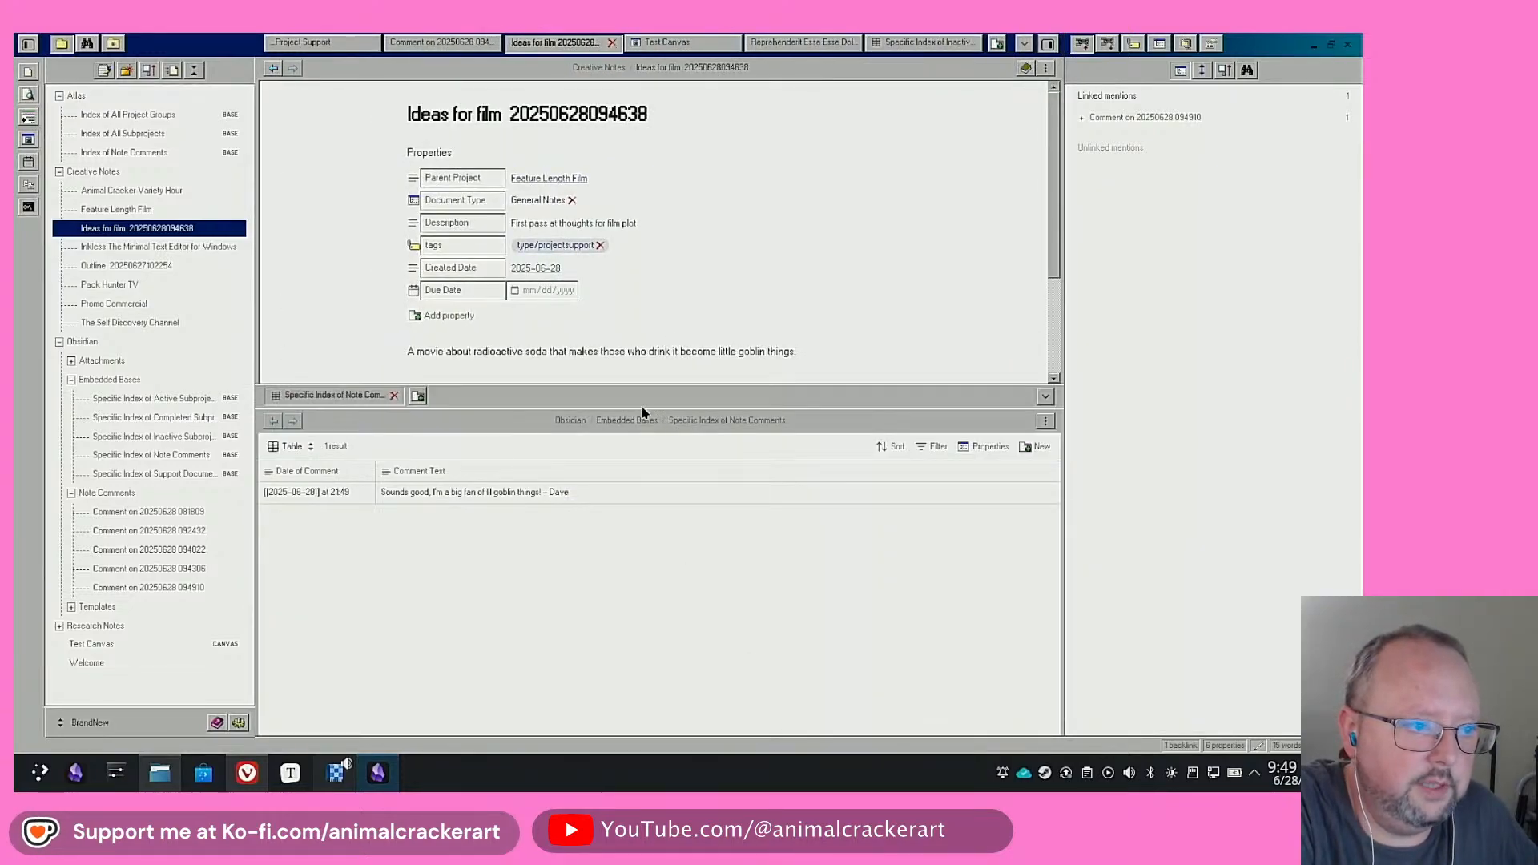
pyautogui.moveTo(641, 385); pyautogui.dragTo(646, 617)
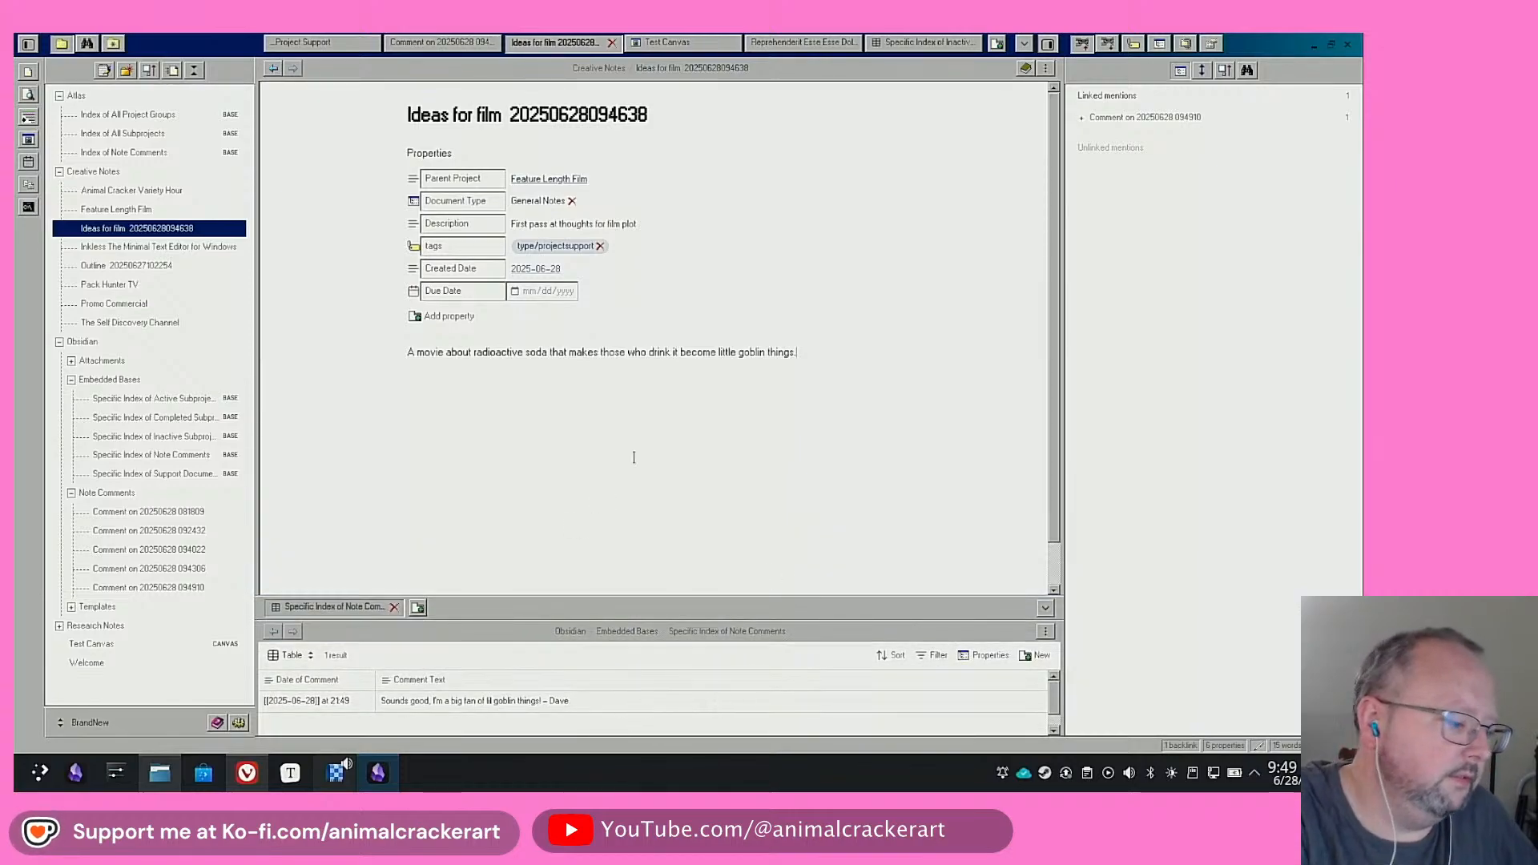
# Use QuickAdd to add a second comment to the note, "Me too. Are these like Gremlins or trolls?", signed with another commenter's first name
pyautogui.hotkey('ctrl', 'p')
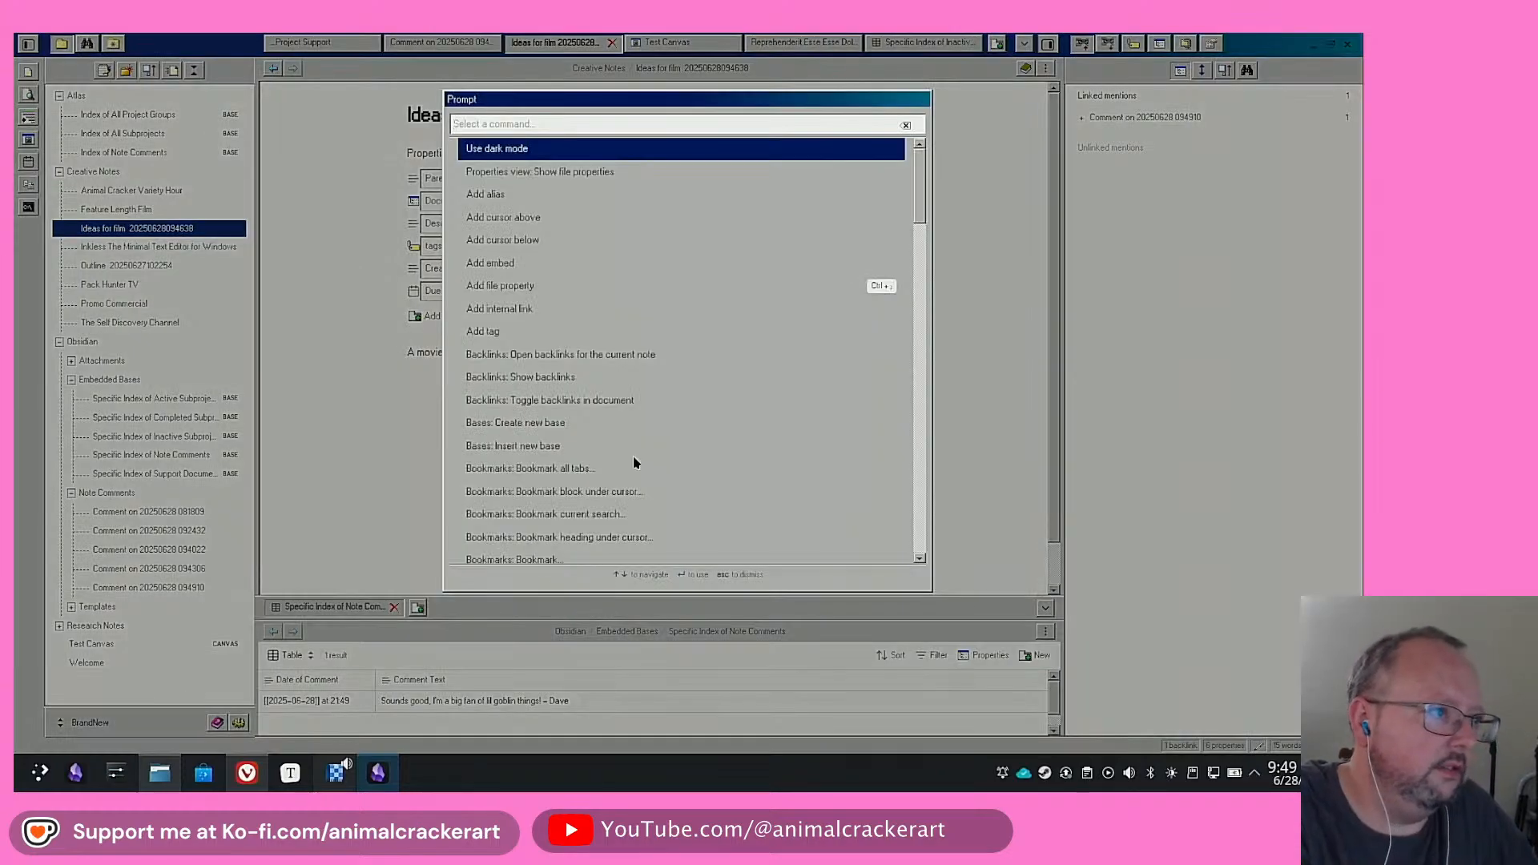
pyautogui.write('quick')
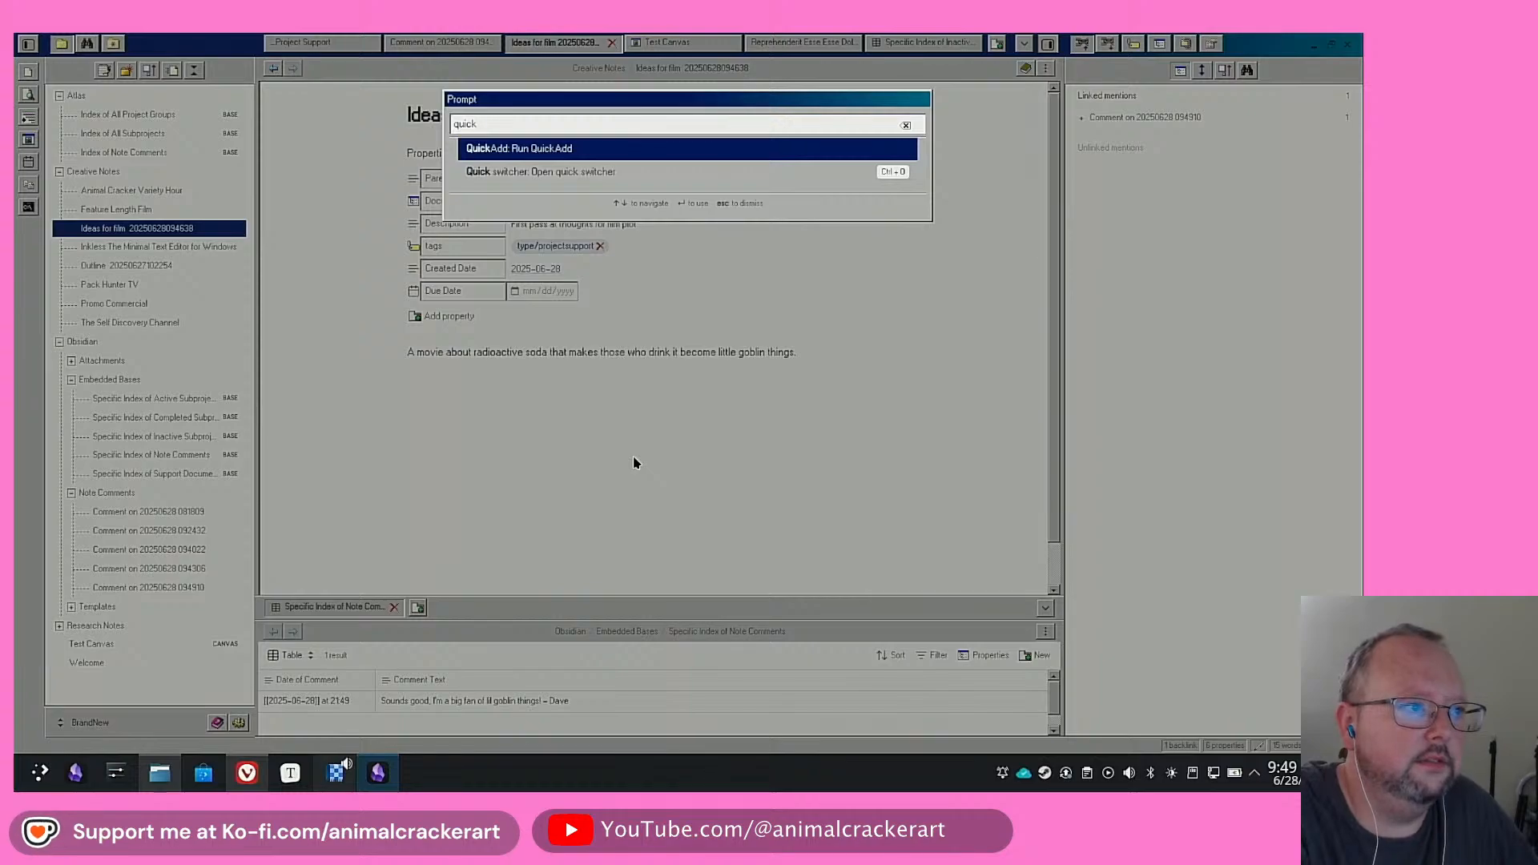
pyautogui.press('Return')
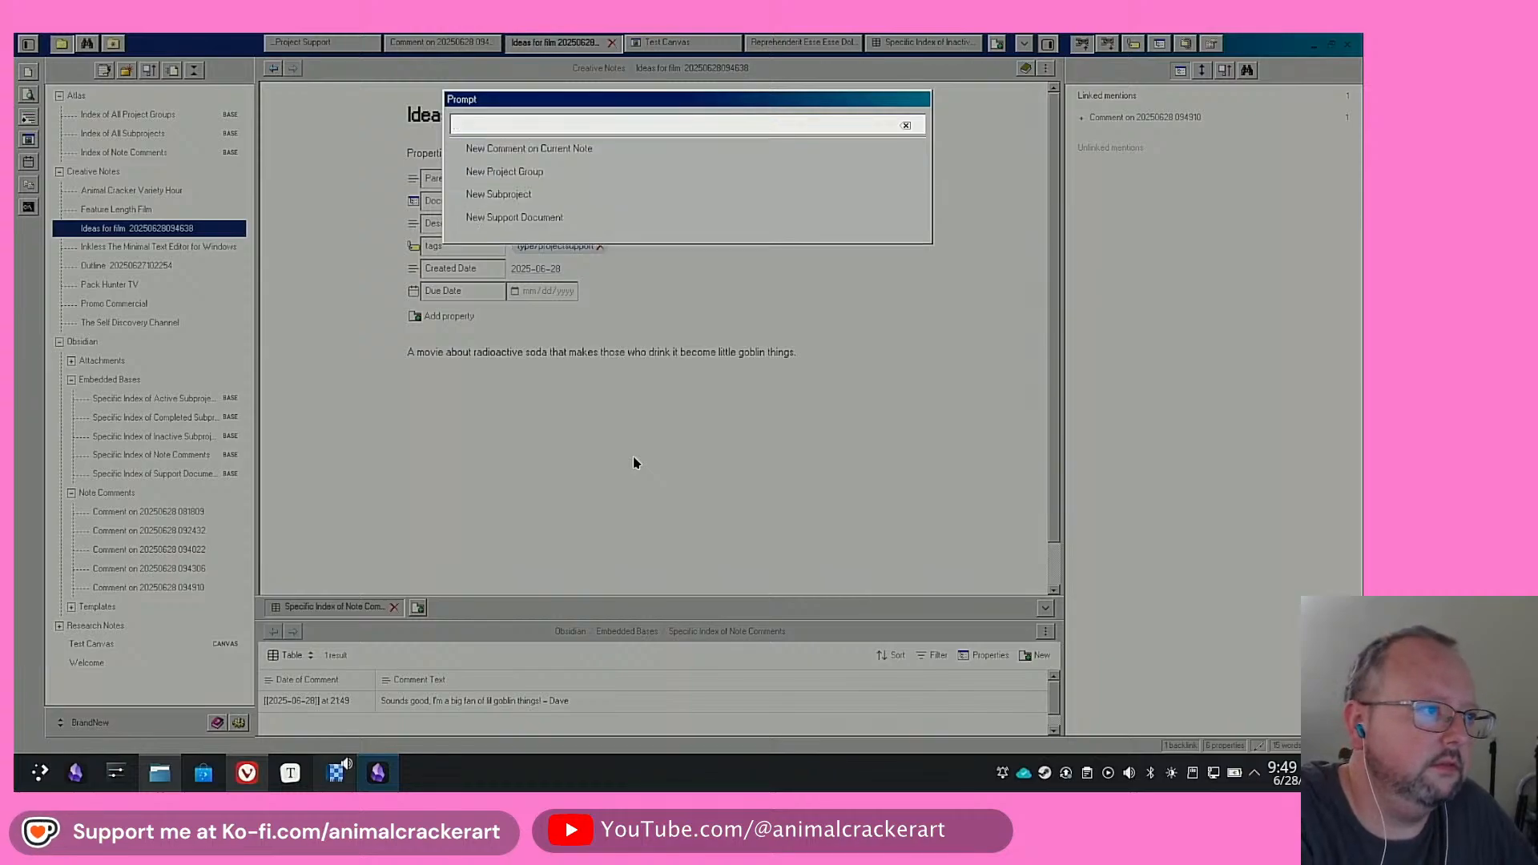
pyautogui.write('Comm')
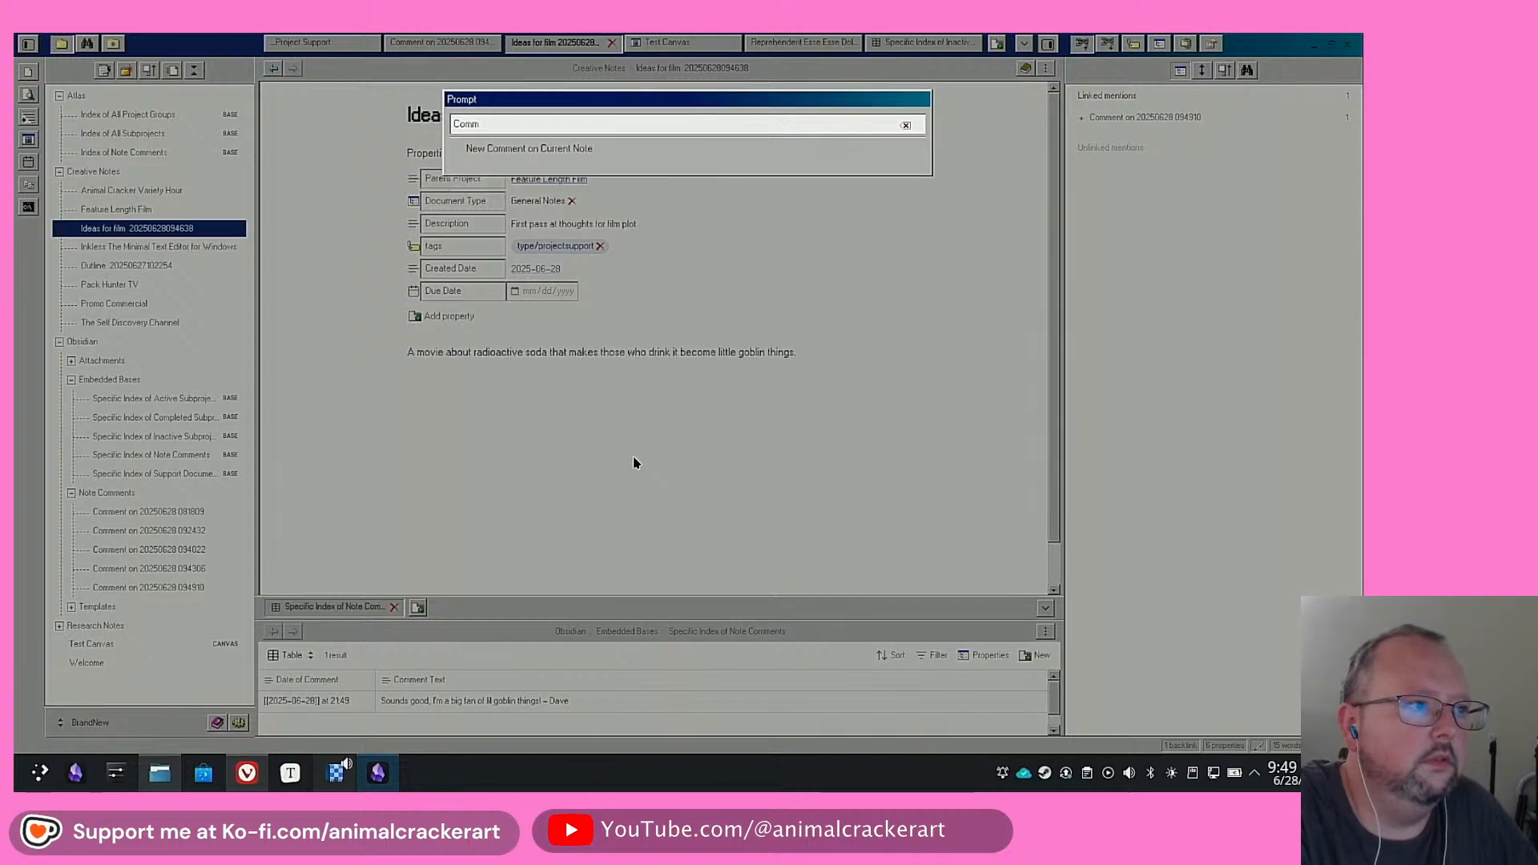
pyautogui.press('Return')
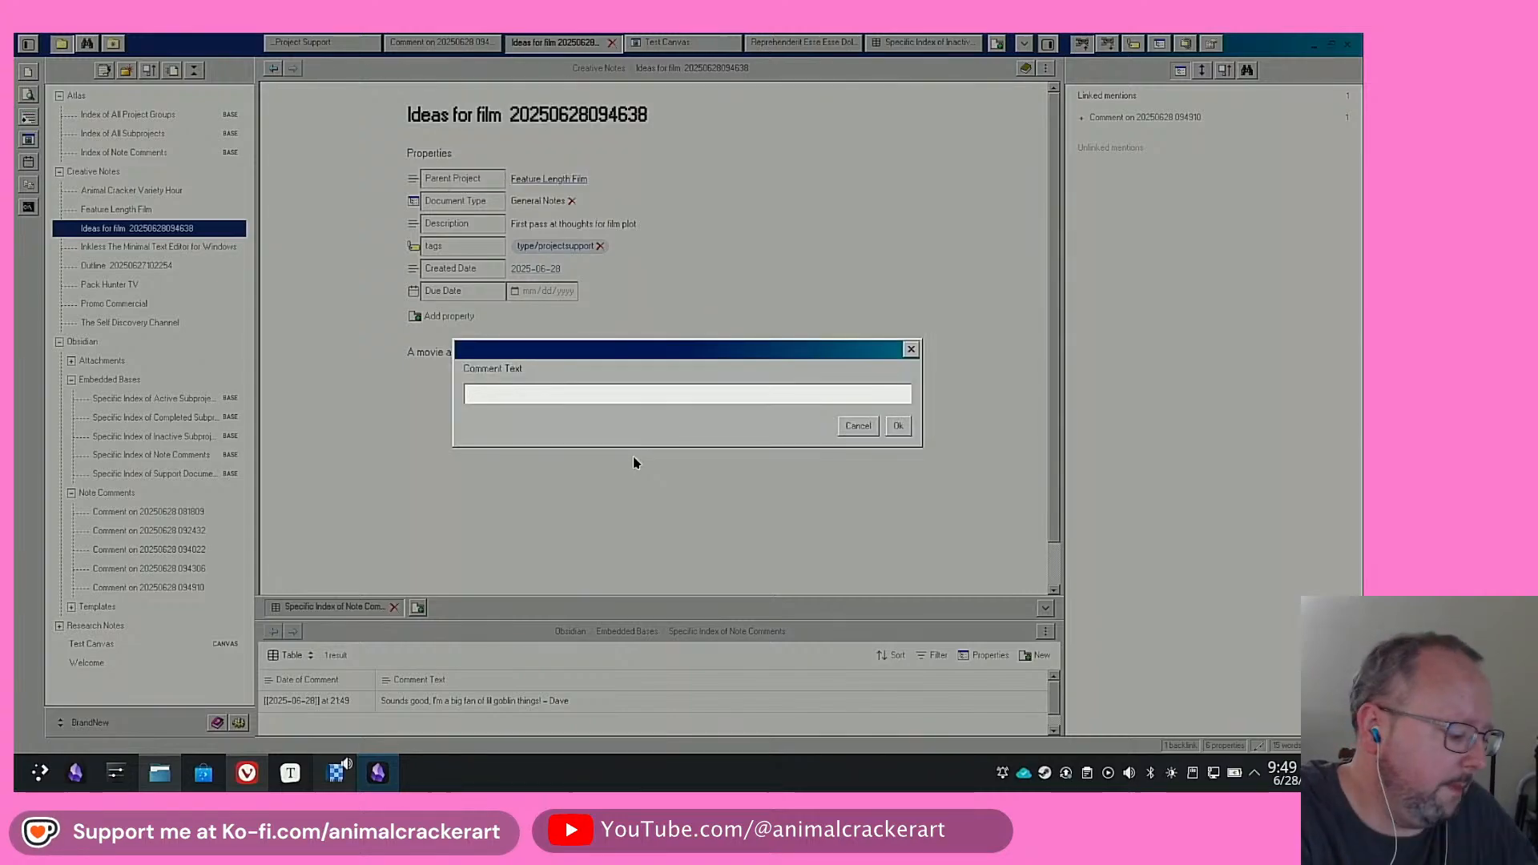
pyautogui.write('Me too.')
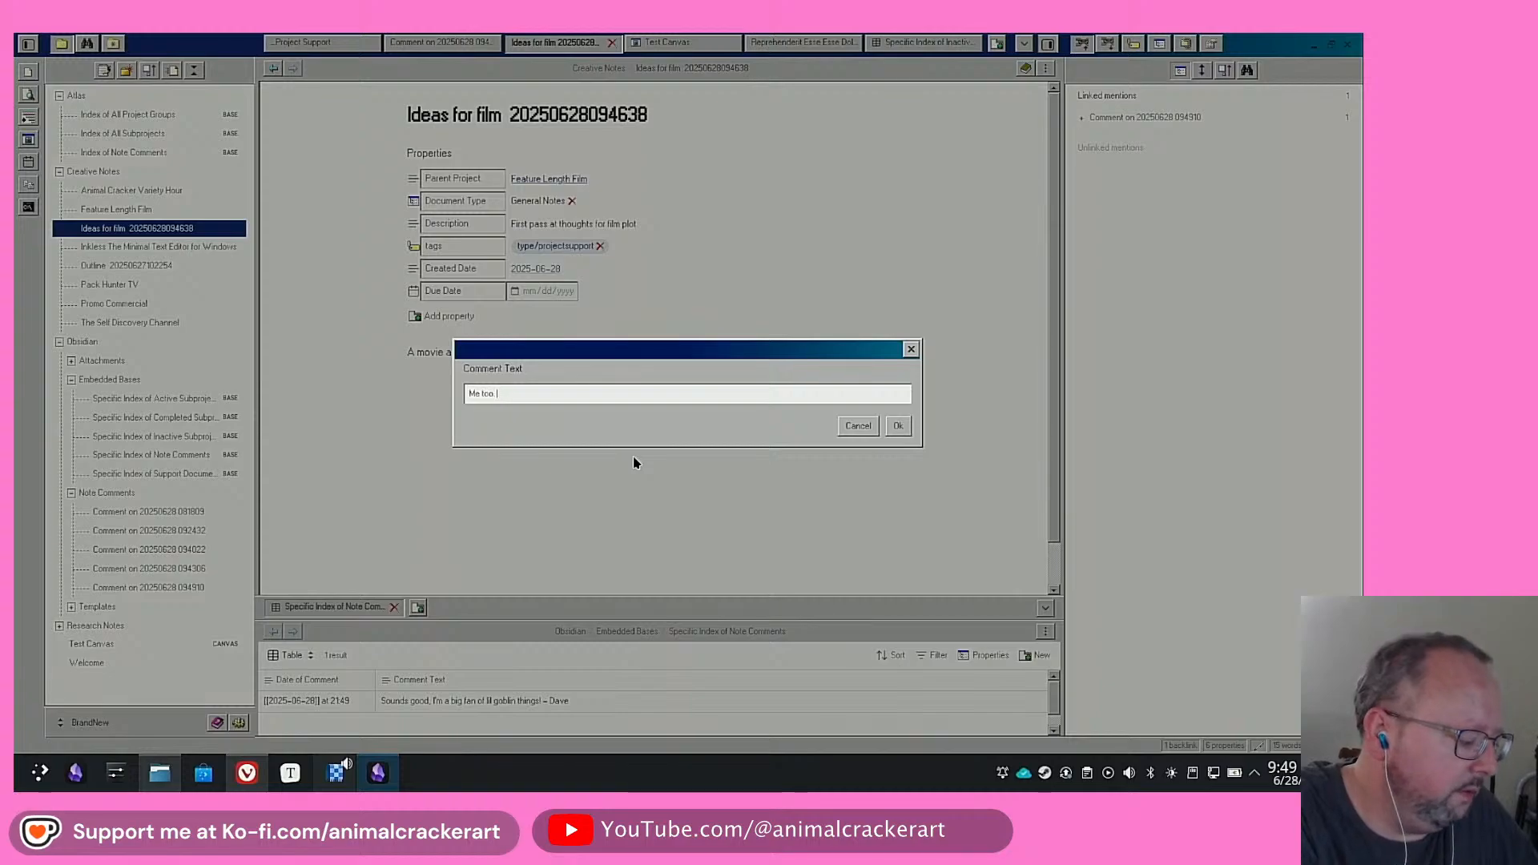
pyautogui.write(' Are these linke')
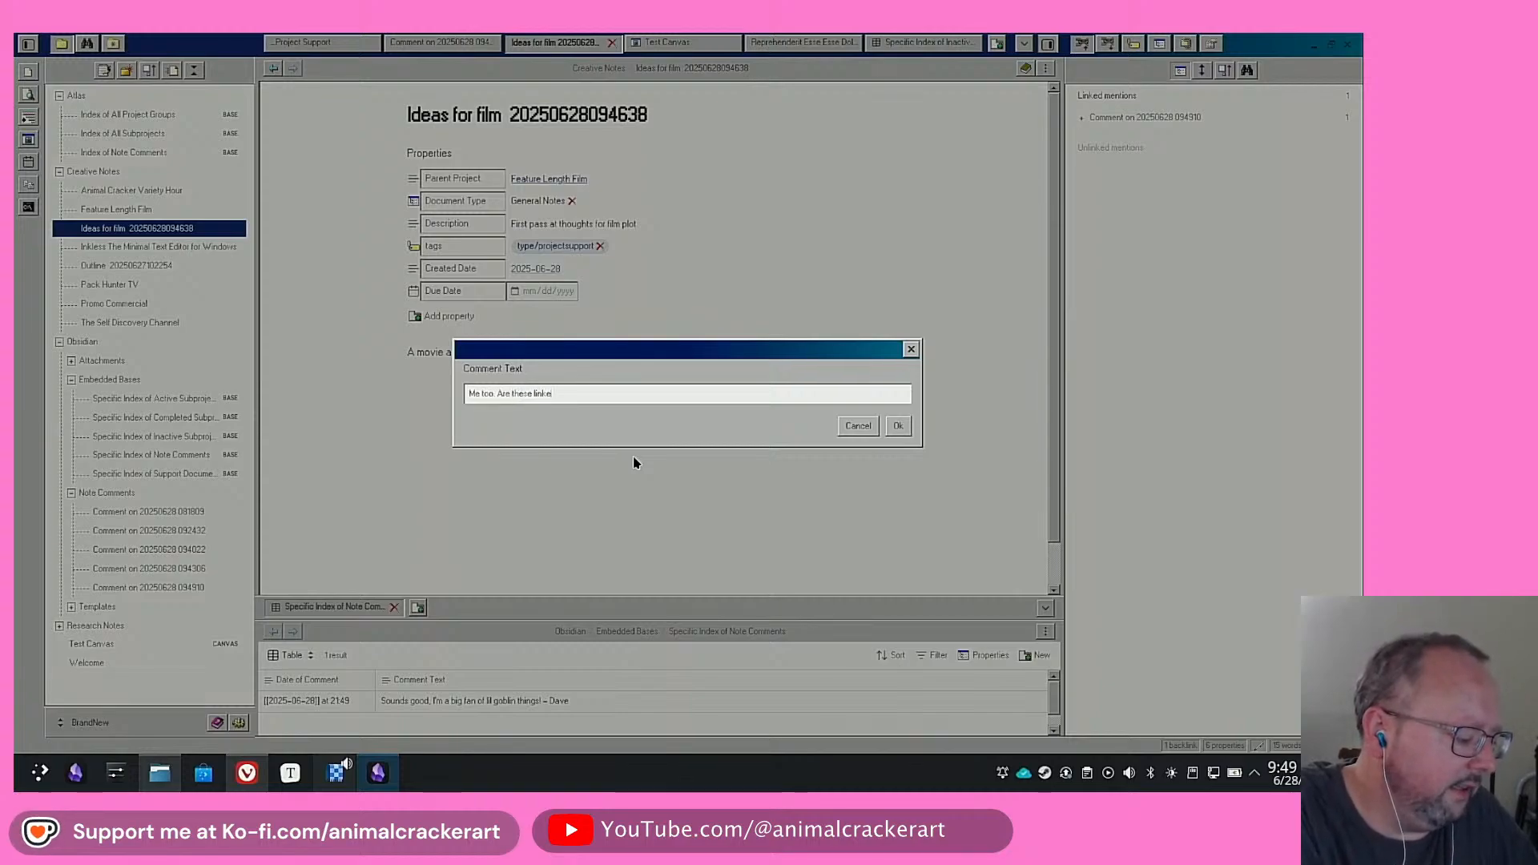
pyautogui.write(' Gremlins o')
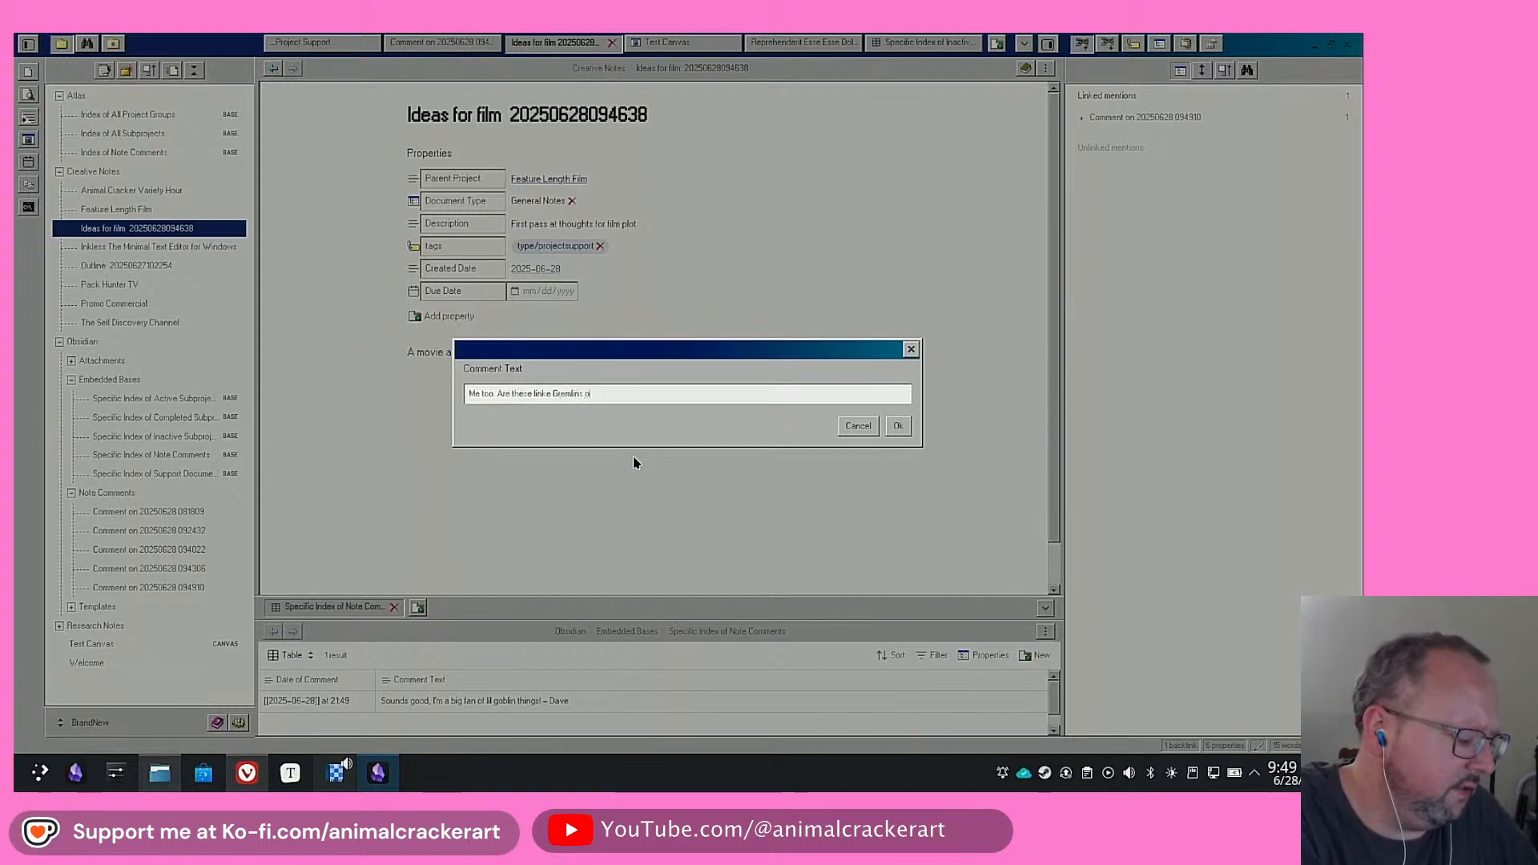
pyautogui.write('r')
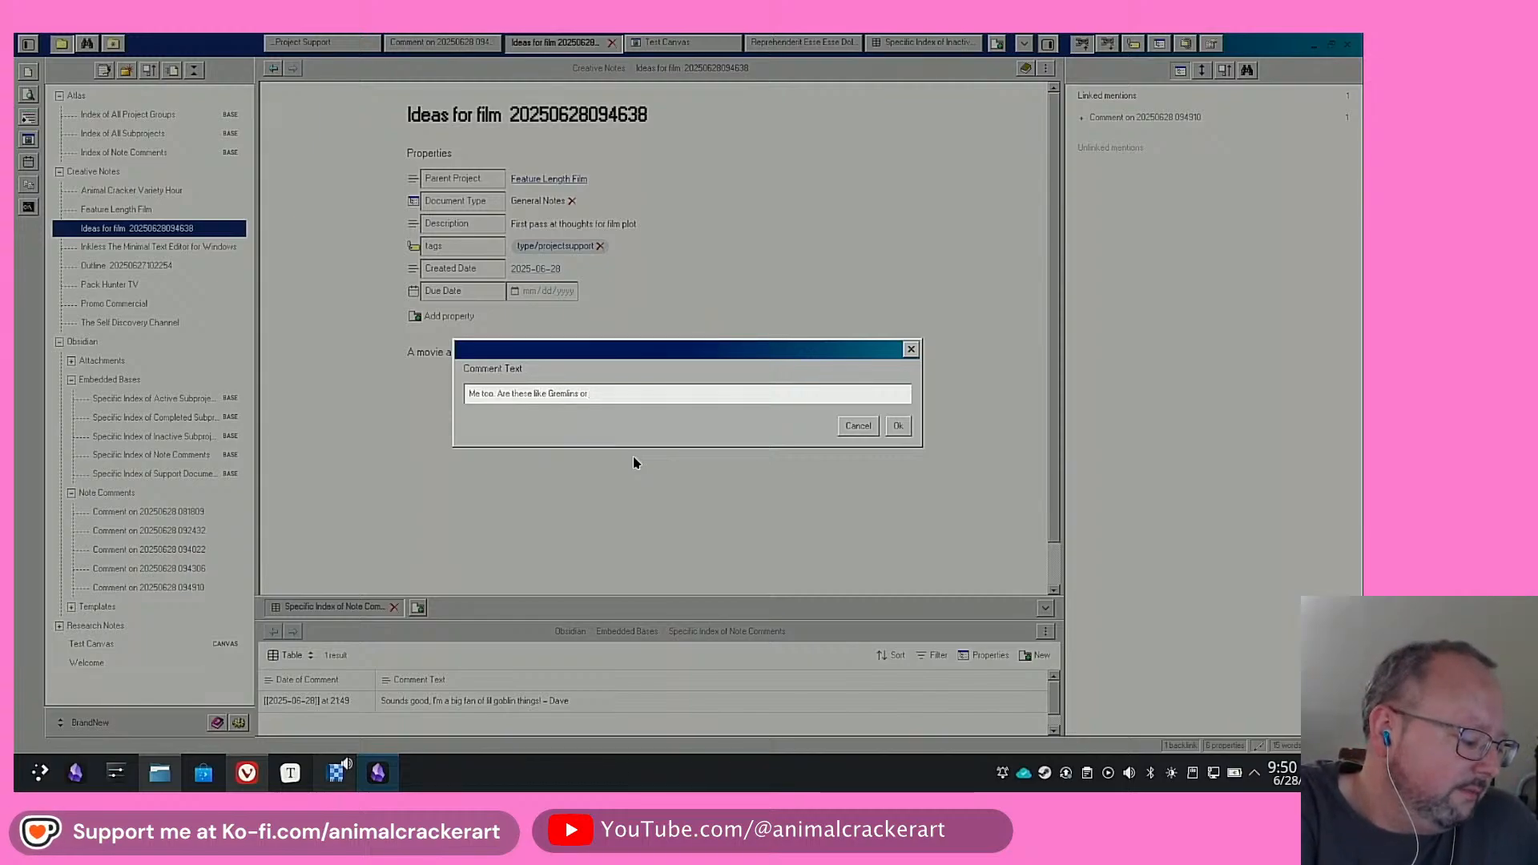
pyautogui.write('trolls? – Gre')
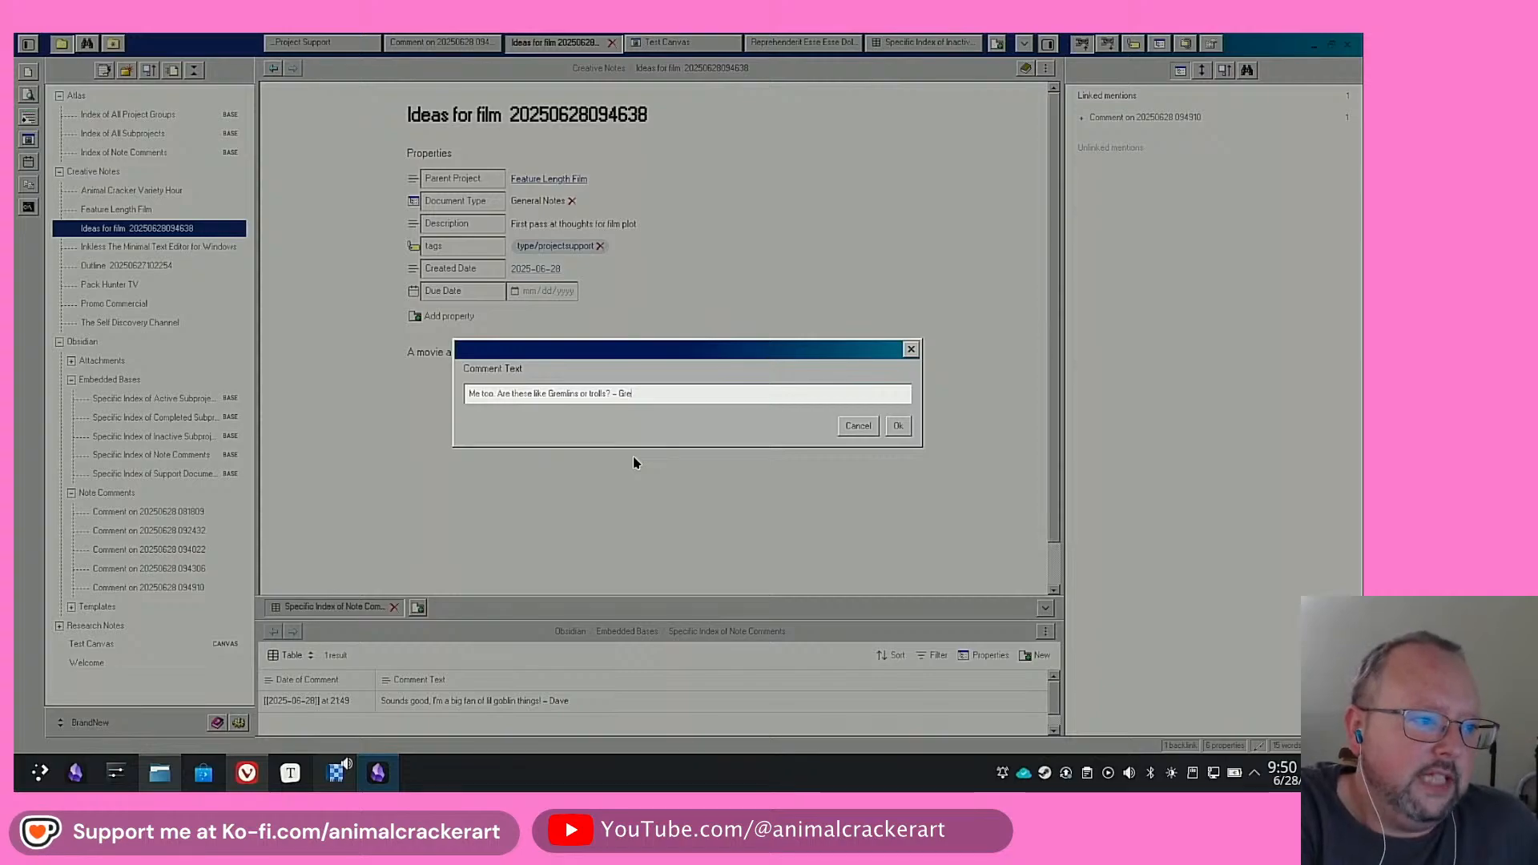
pyautogui.press('BackSpace')
pyautogui.press('BackSpace')
pyautogui.press('BackSpace')
pyautogui.press('BackSpace')
pyautogui.write('Mark')
pyautogui.press('Return')
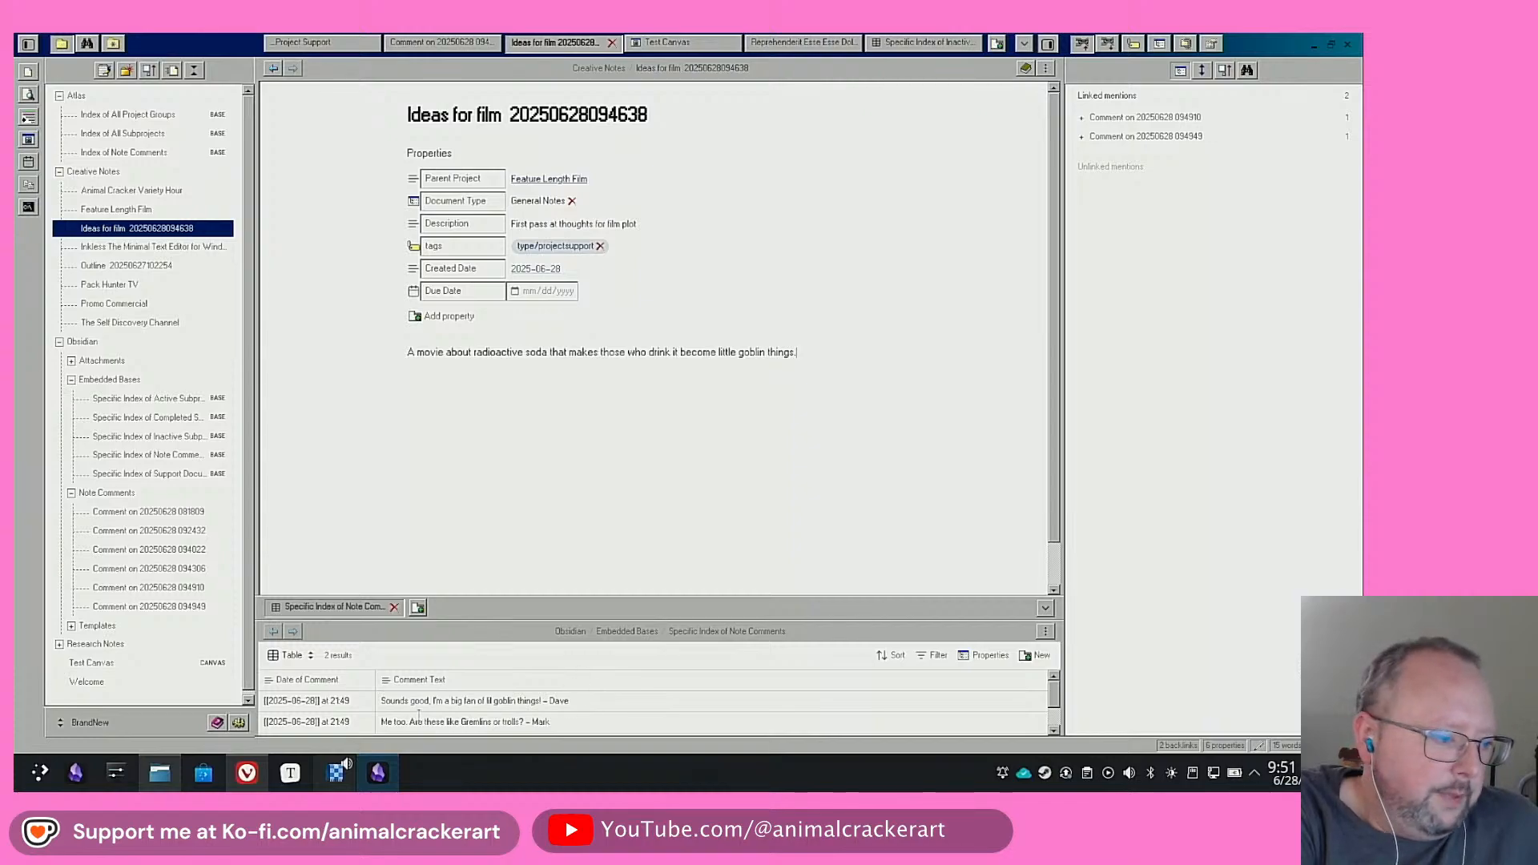
# Sort the note comment index by Date of Comment and return focus to the Ideas for film note
pyautogui.click(353, 706)
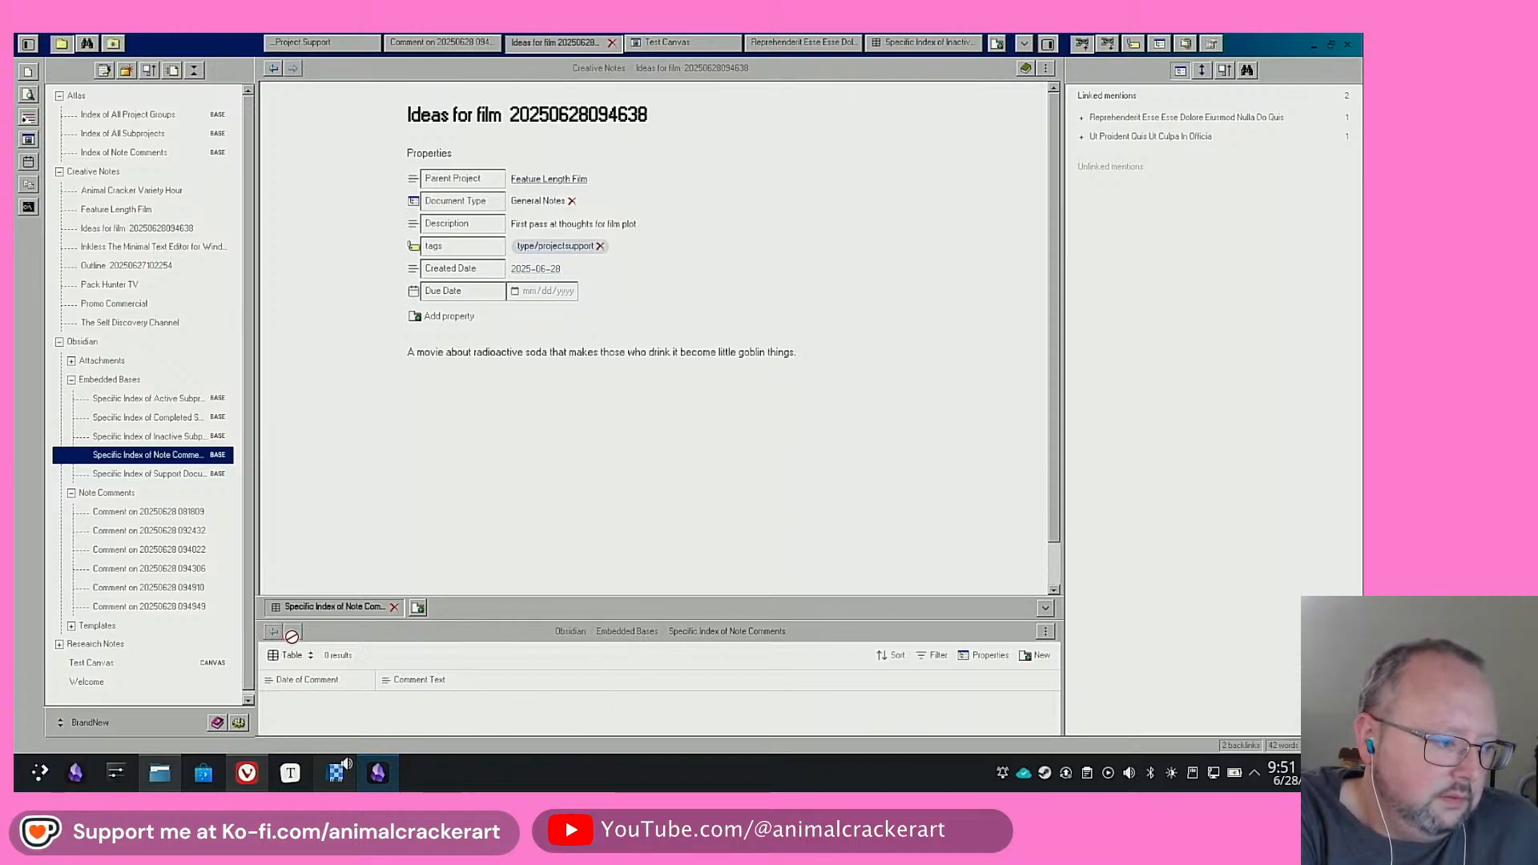
pyautogui.click(652, 536)
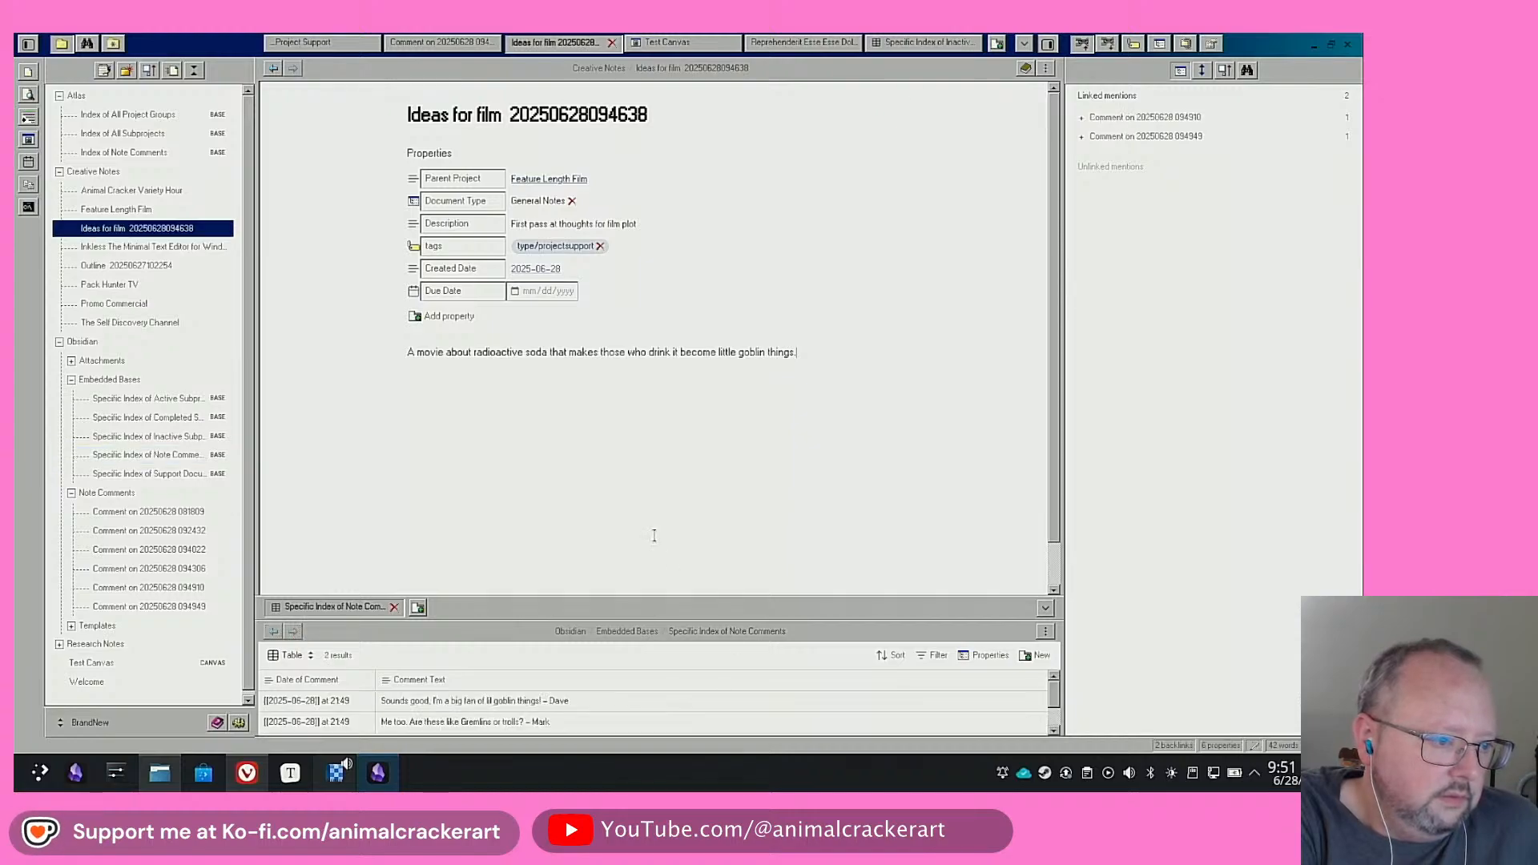
pyautogui.click(622, 669)
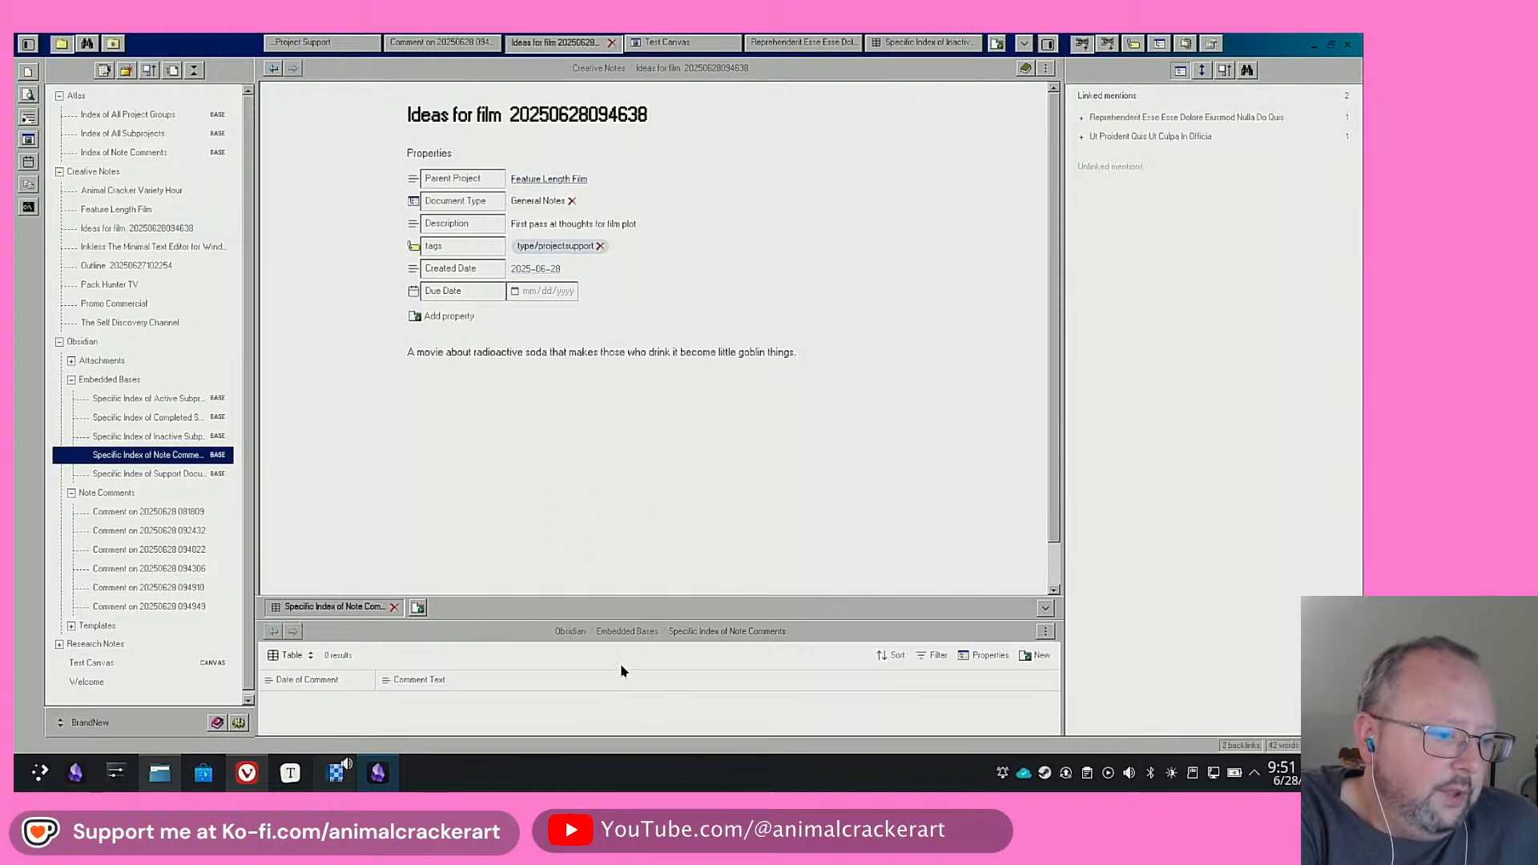
pyautogui.click(652, 543)
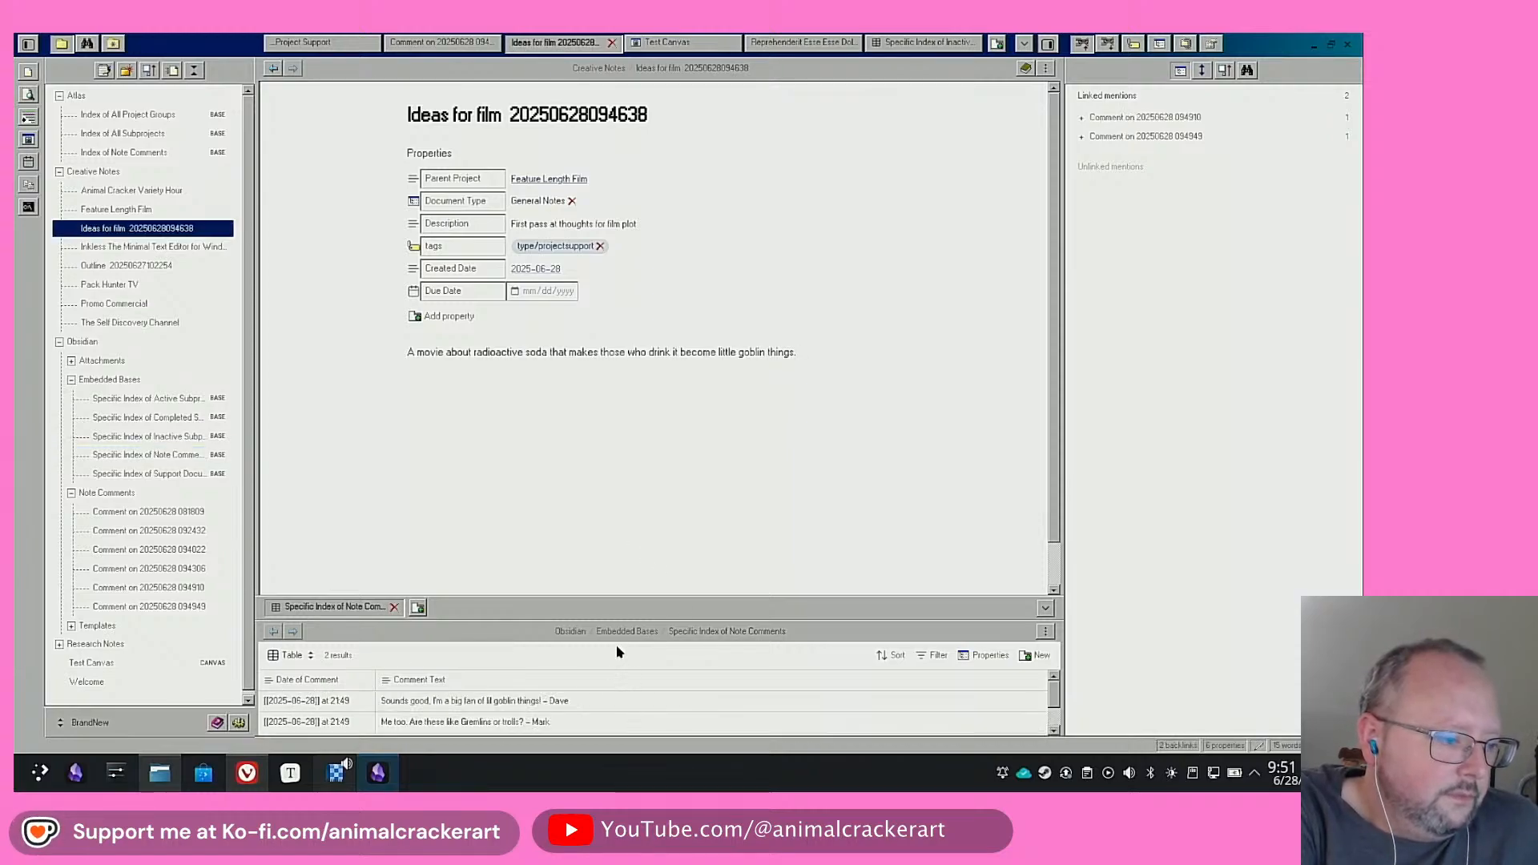
pyautogui.click(352, 685)
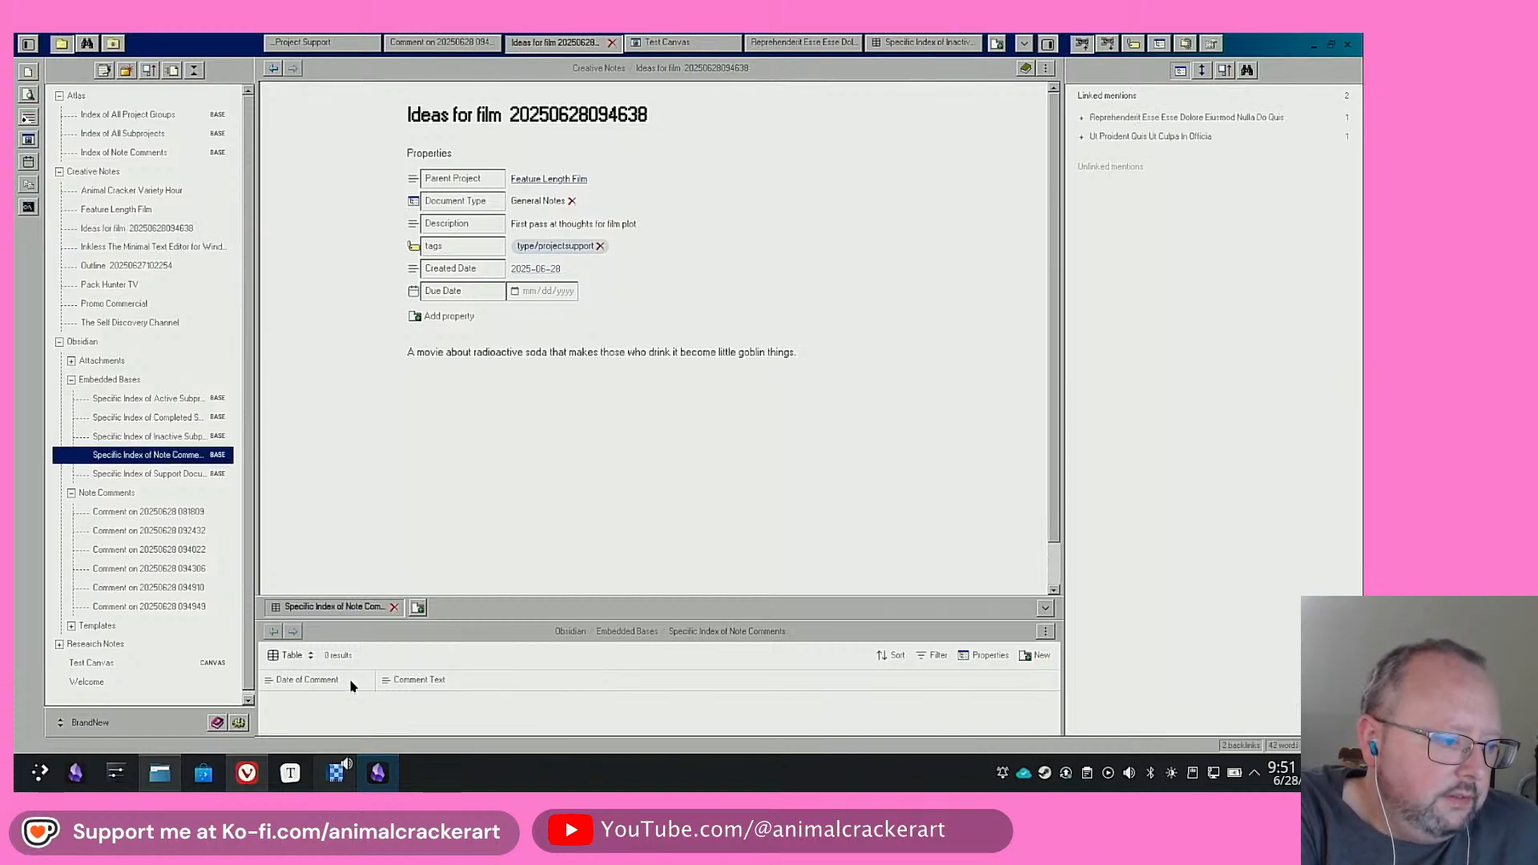
pyautogui.click(510, 529)
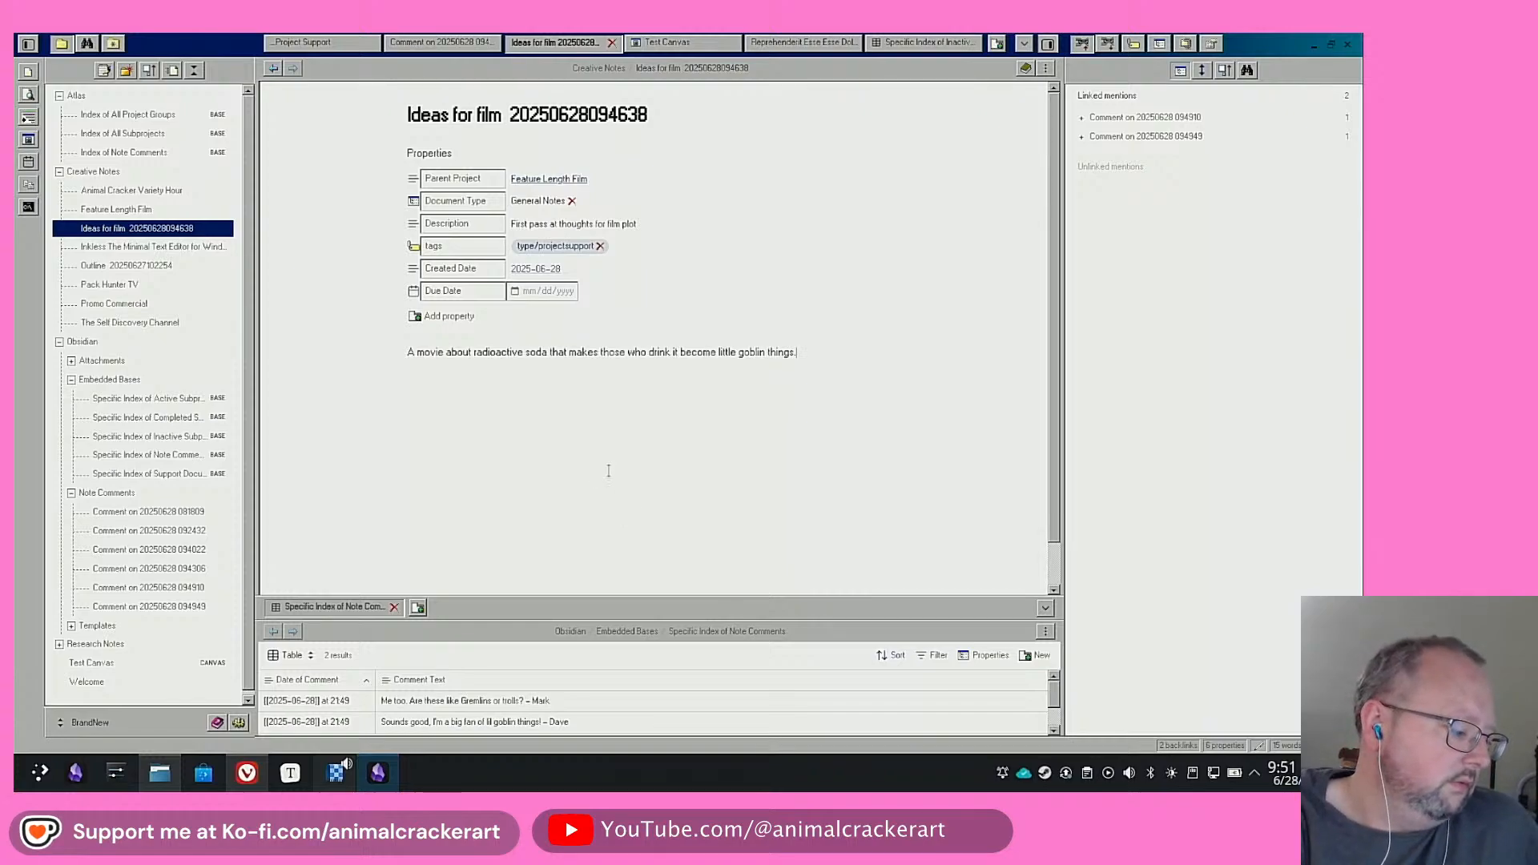
# Use QuickAdd to add the comment "I'm thinking like Gremlins but made out of electricity", signed with the commenter's first name, and enlarge the comment index pane
pyautogui.hotkey('ctrl', 'p')
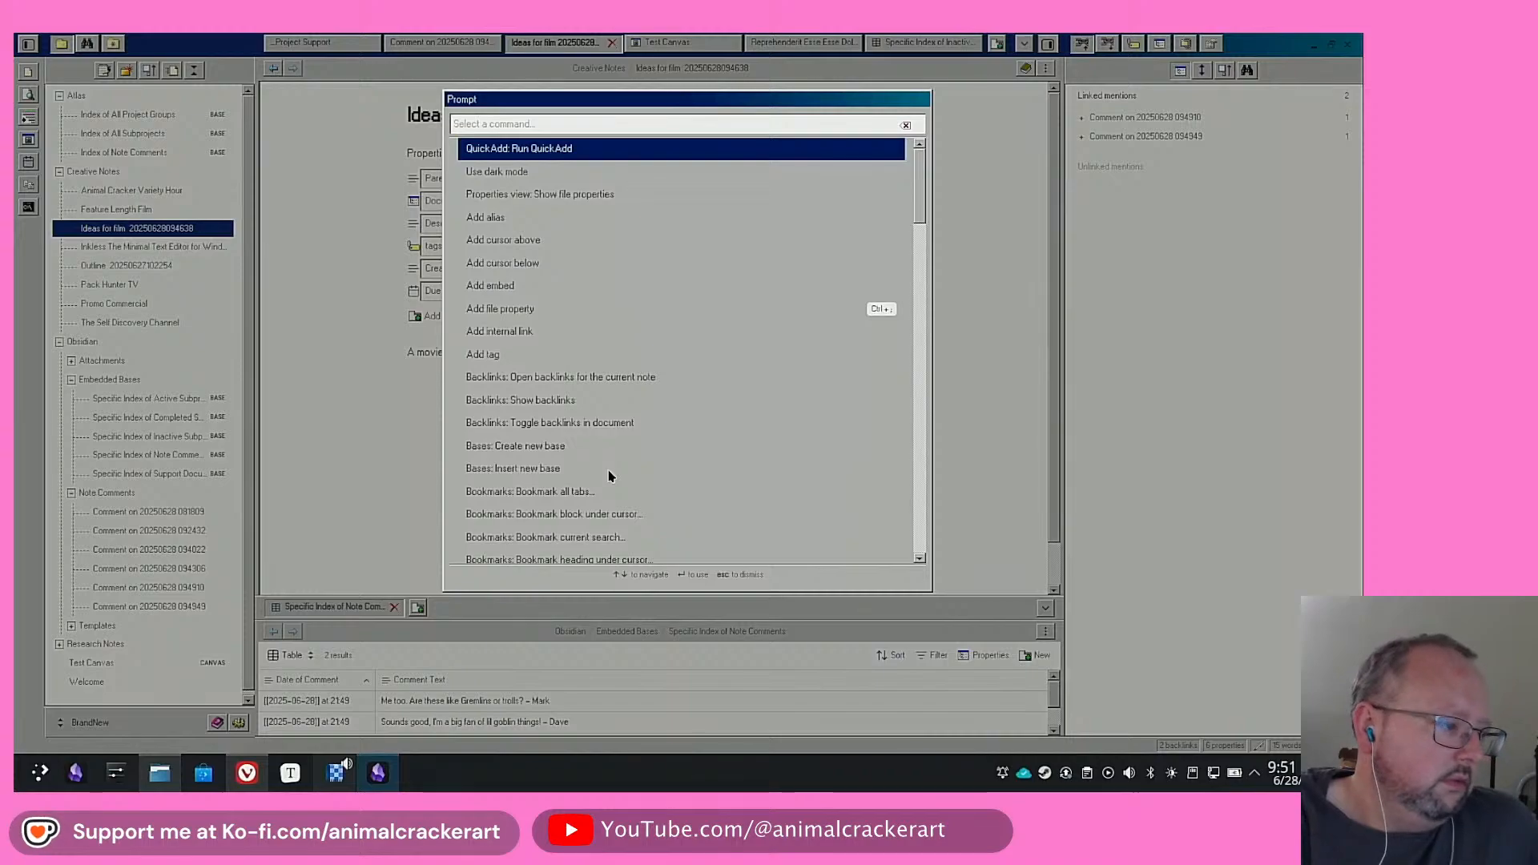
pyautogui.press('Return')
pyautogui.write('comm')
pyautogui.press('Return')
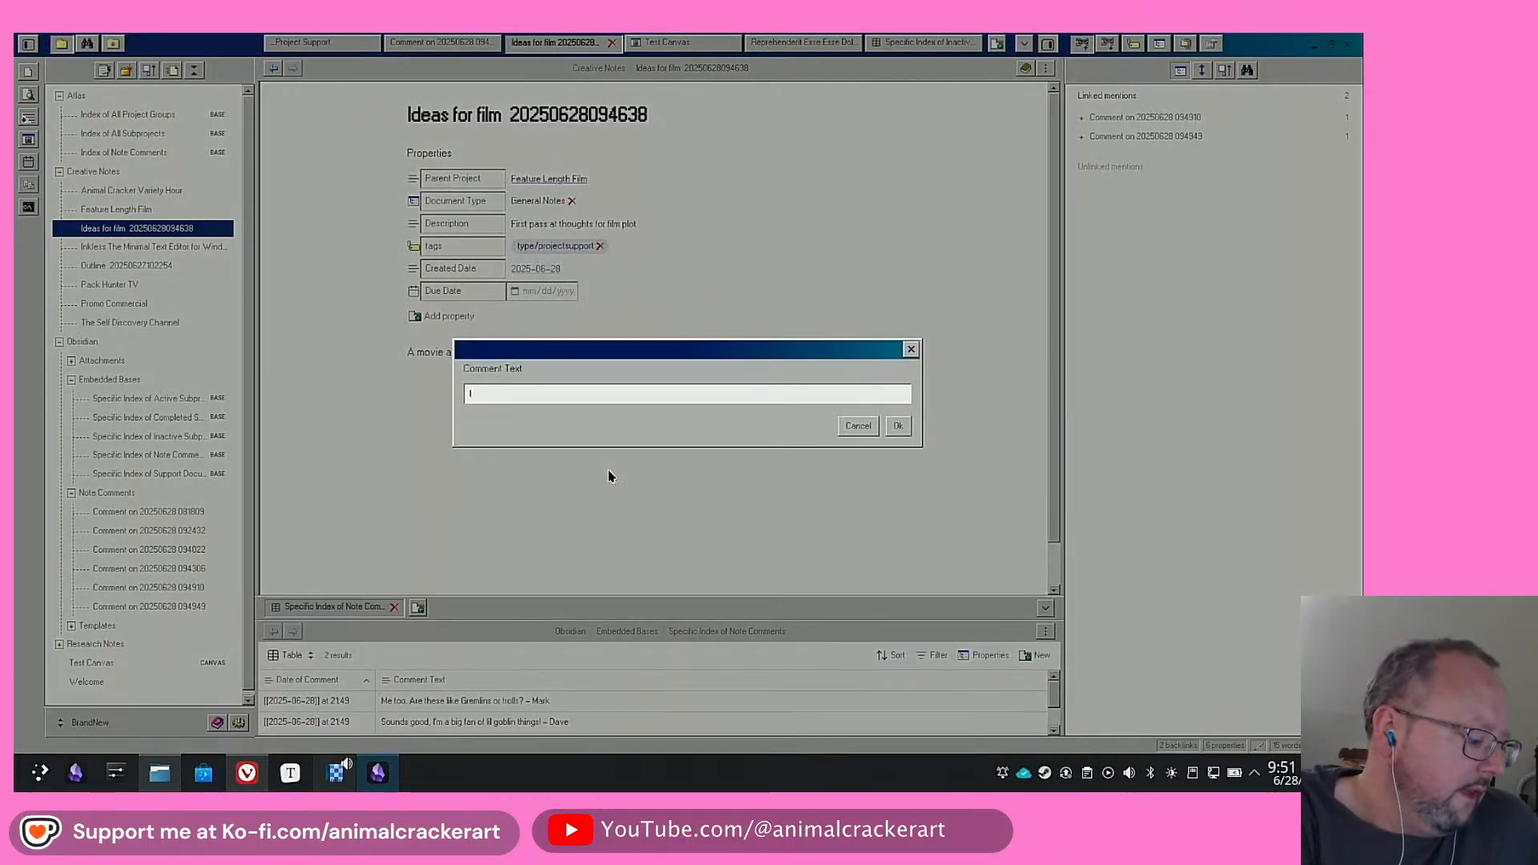
pyautogui.write("I'm thinking")
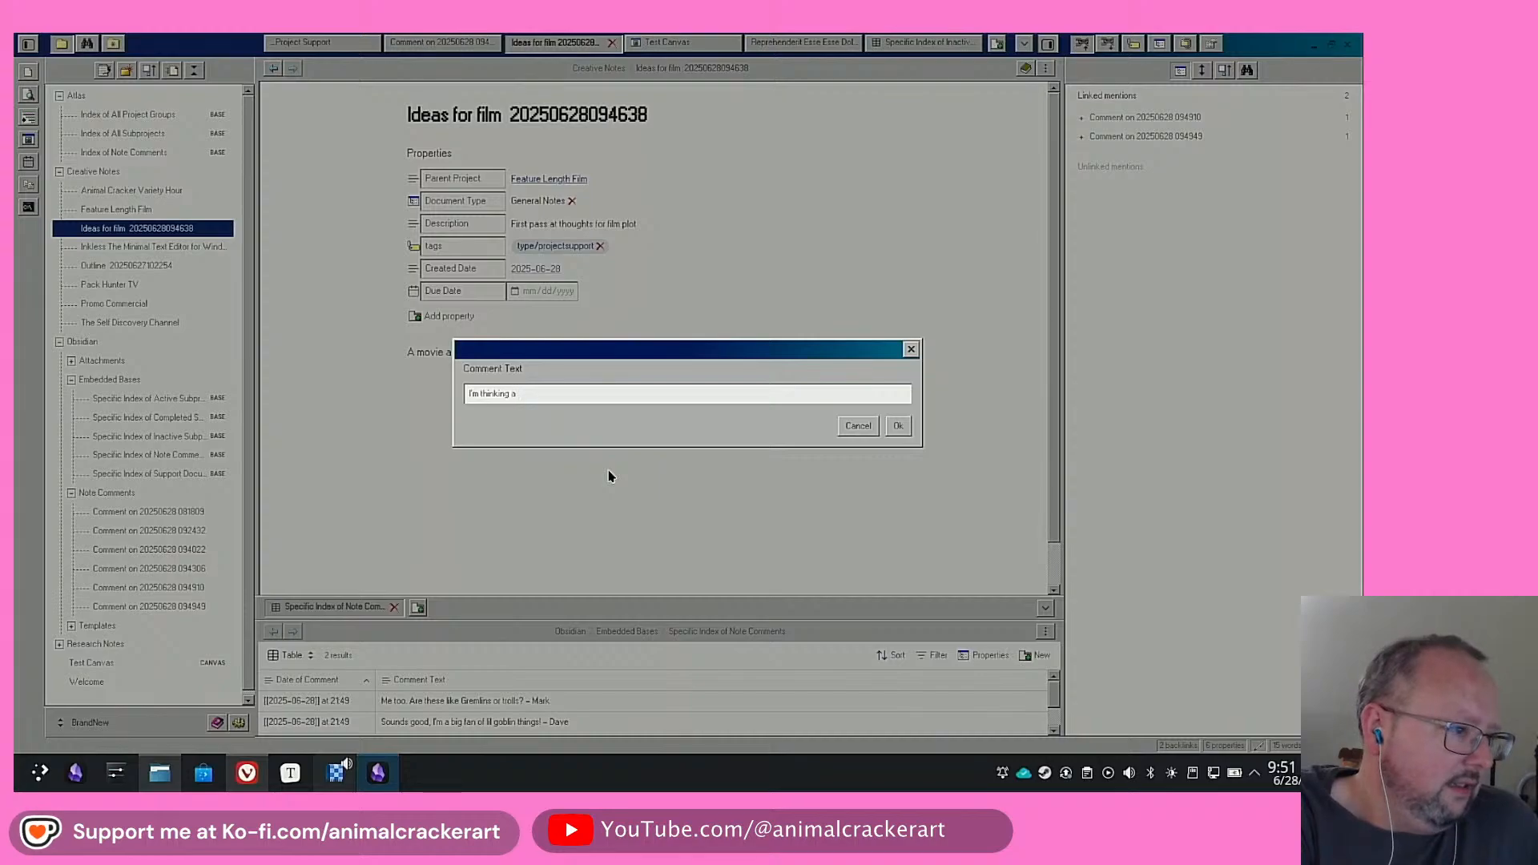
pyautogui.write('like')
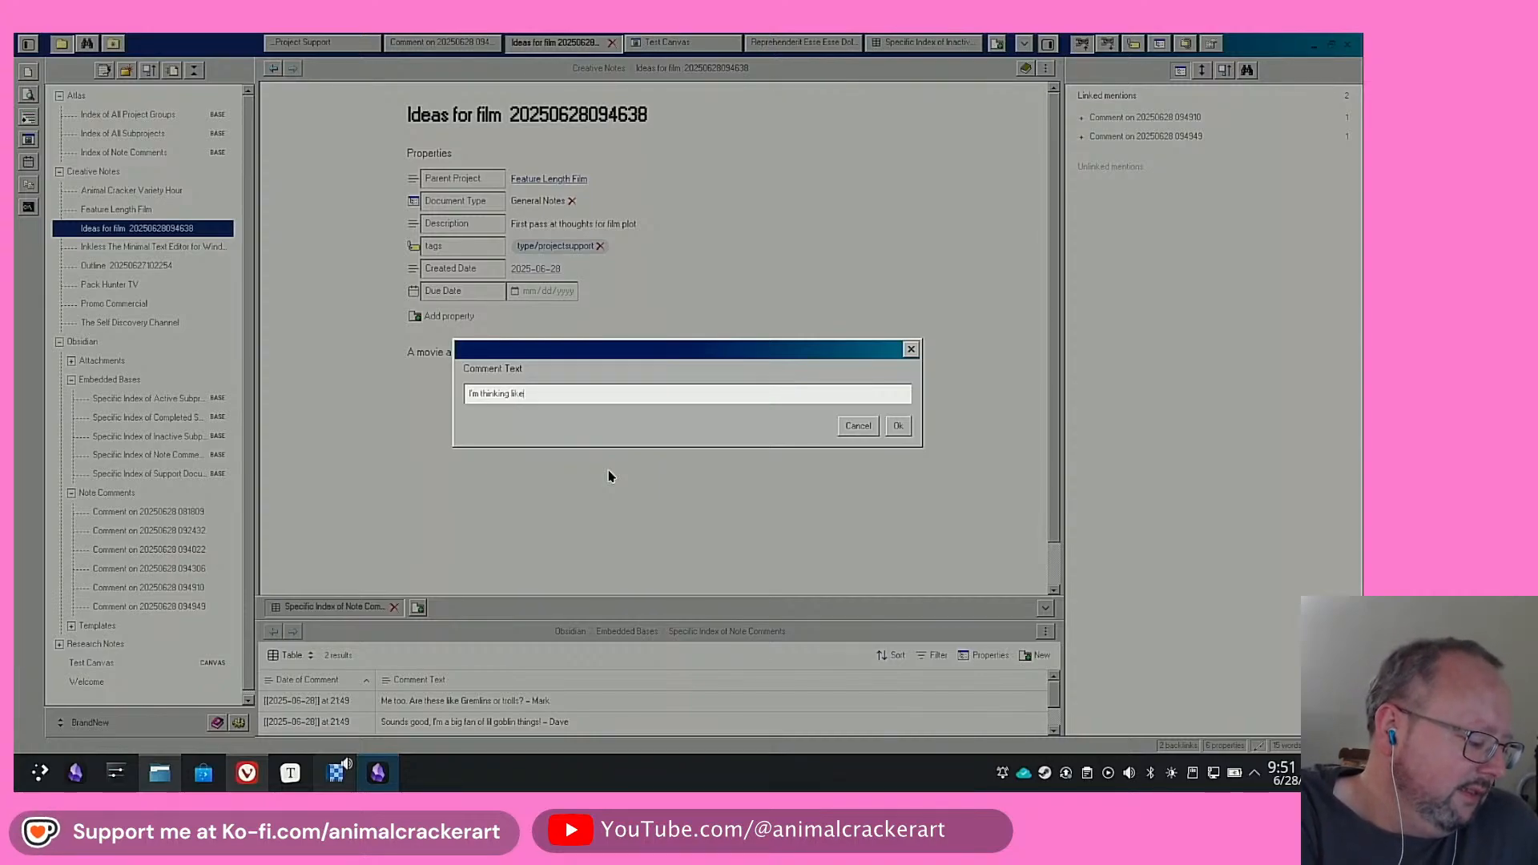
pyautogui.write(' Gremlins ')
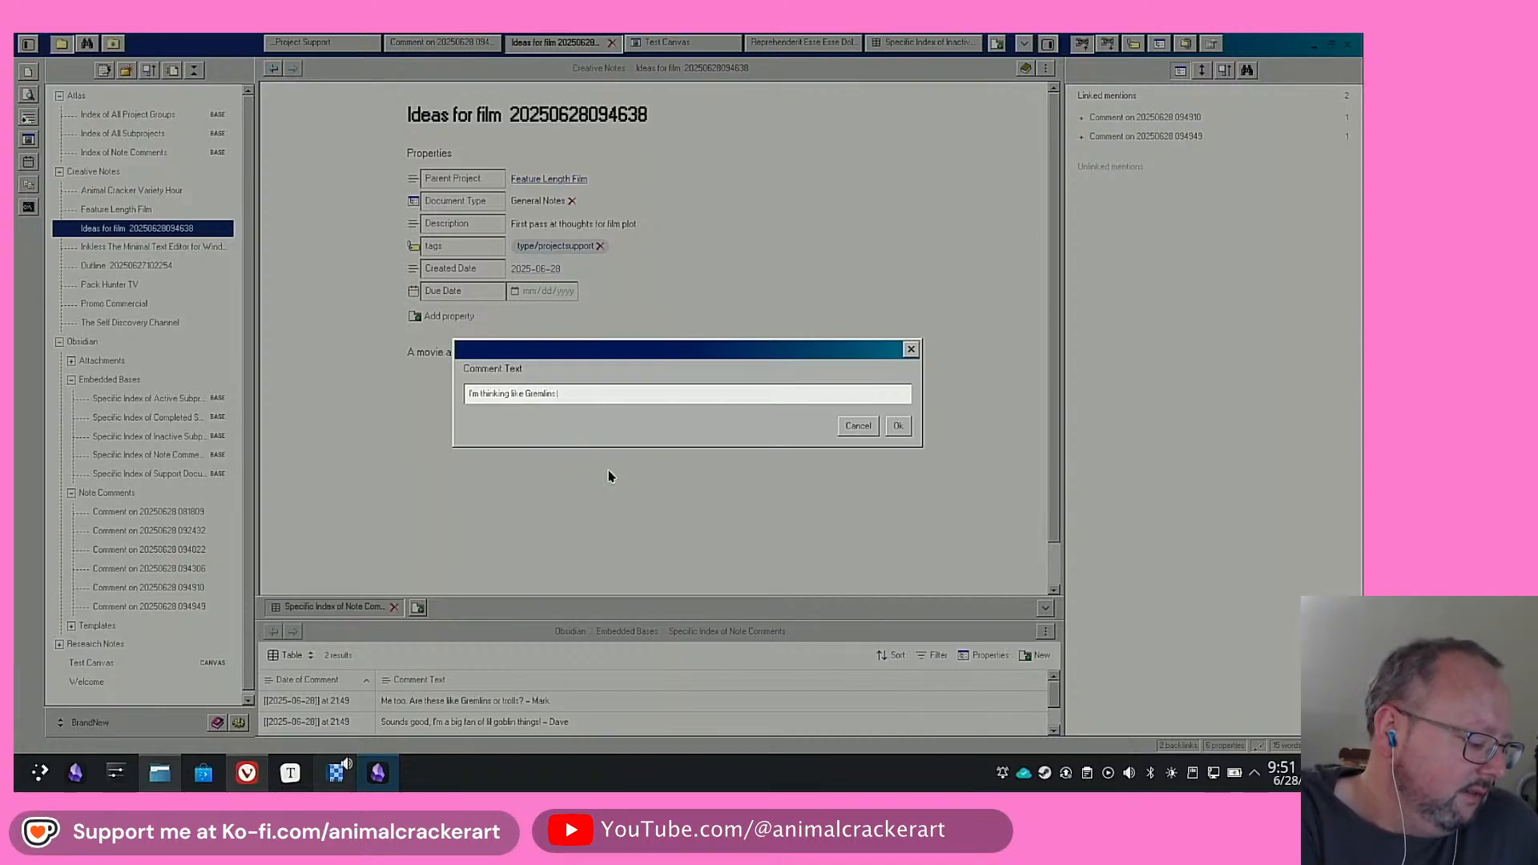
pyautogui.write('but made')
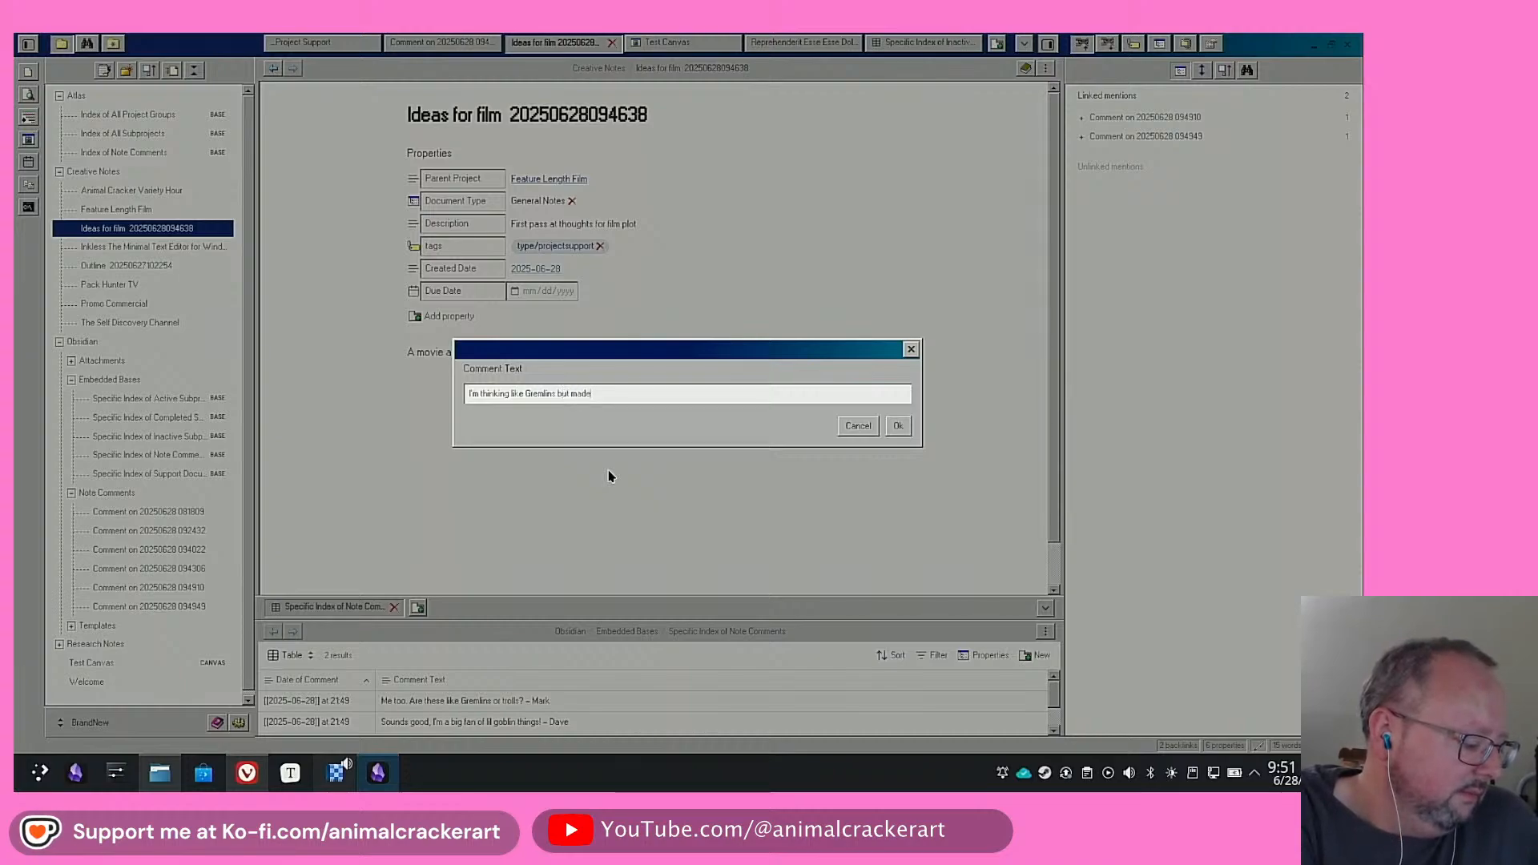
pyautogui.write(' out of e')
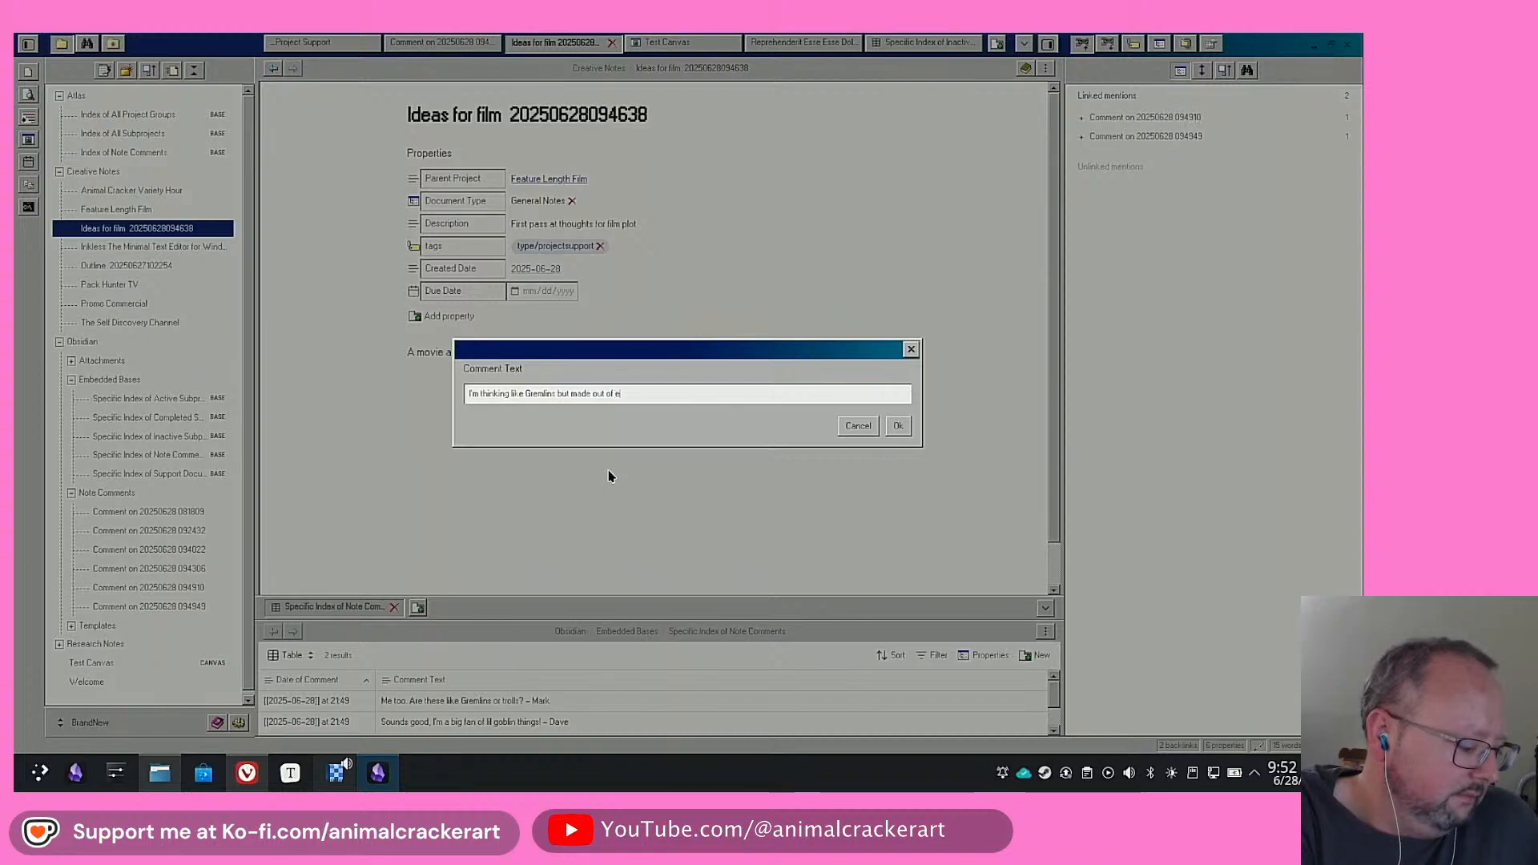
pyautogui.write('lectricity')
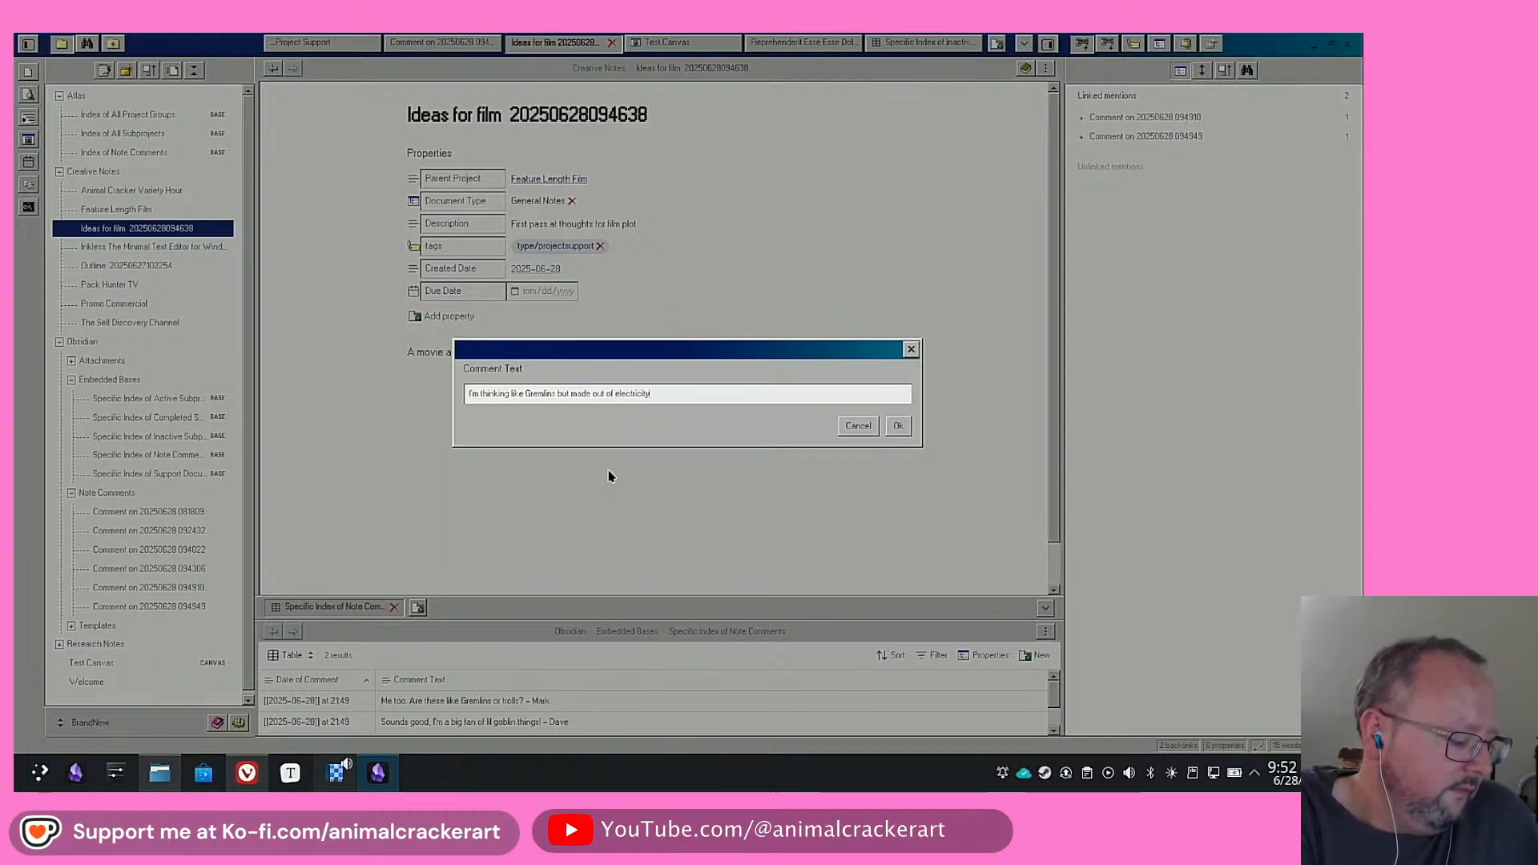
pyautogui.write(' - Dave')
pyautogui.press('Return')
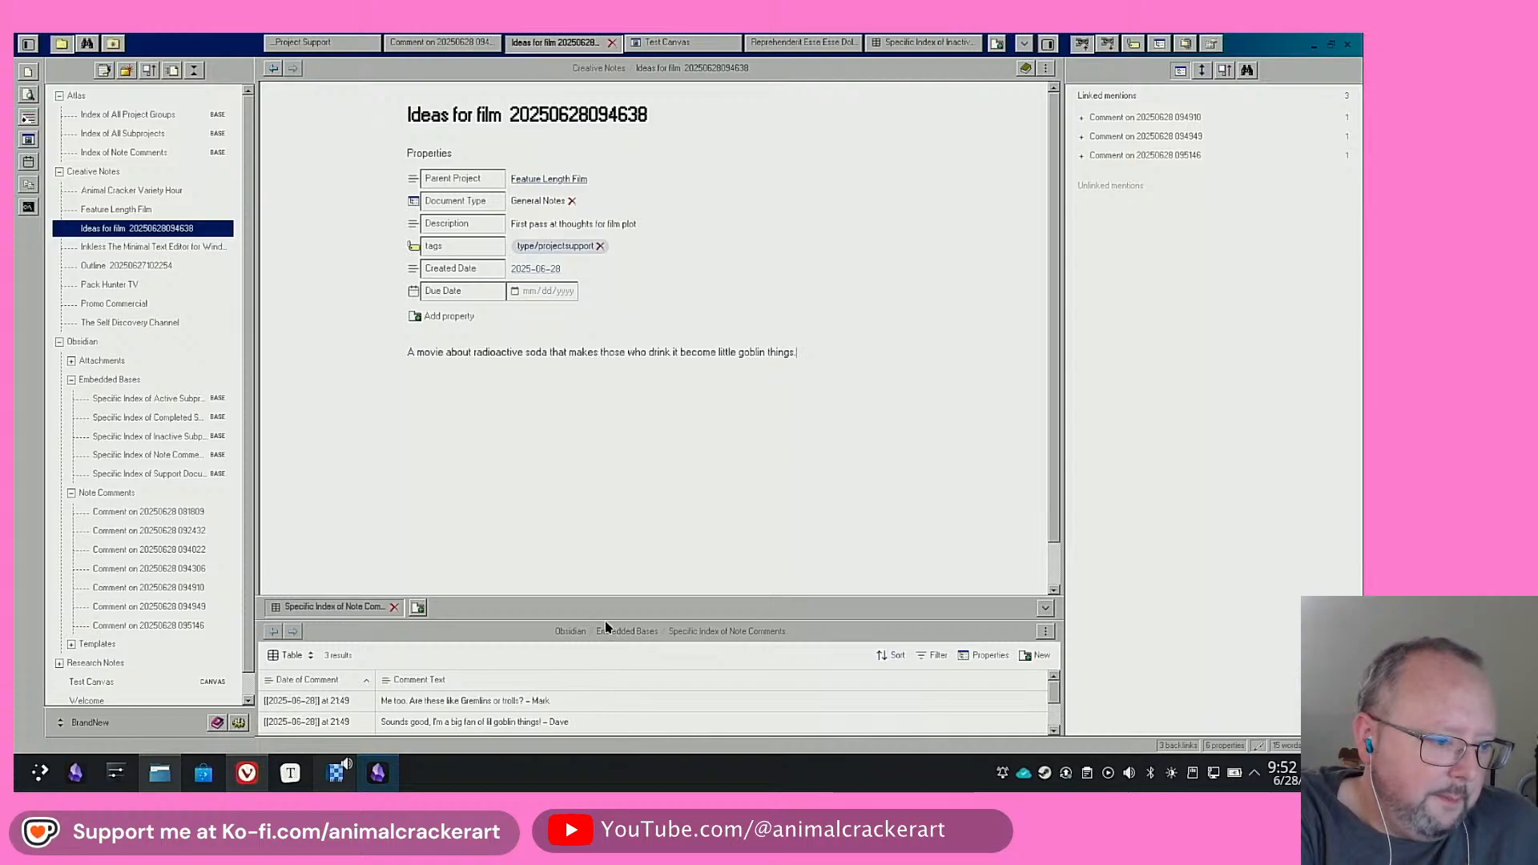
pyautogui.moveTo(593, 592); pyautogui.dragTo(591, 439)
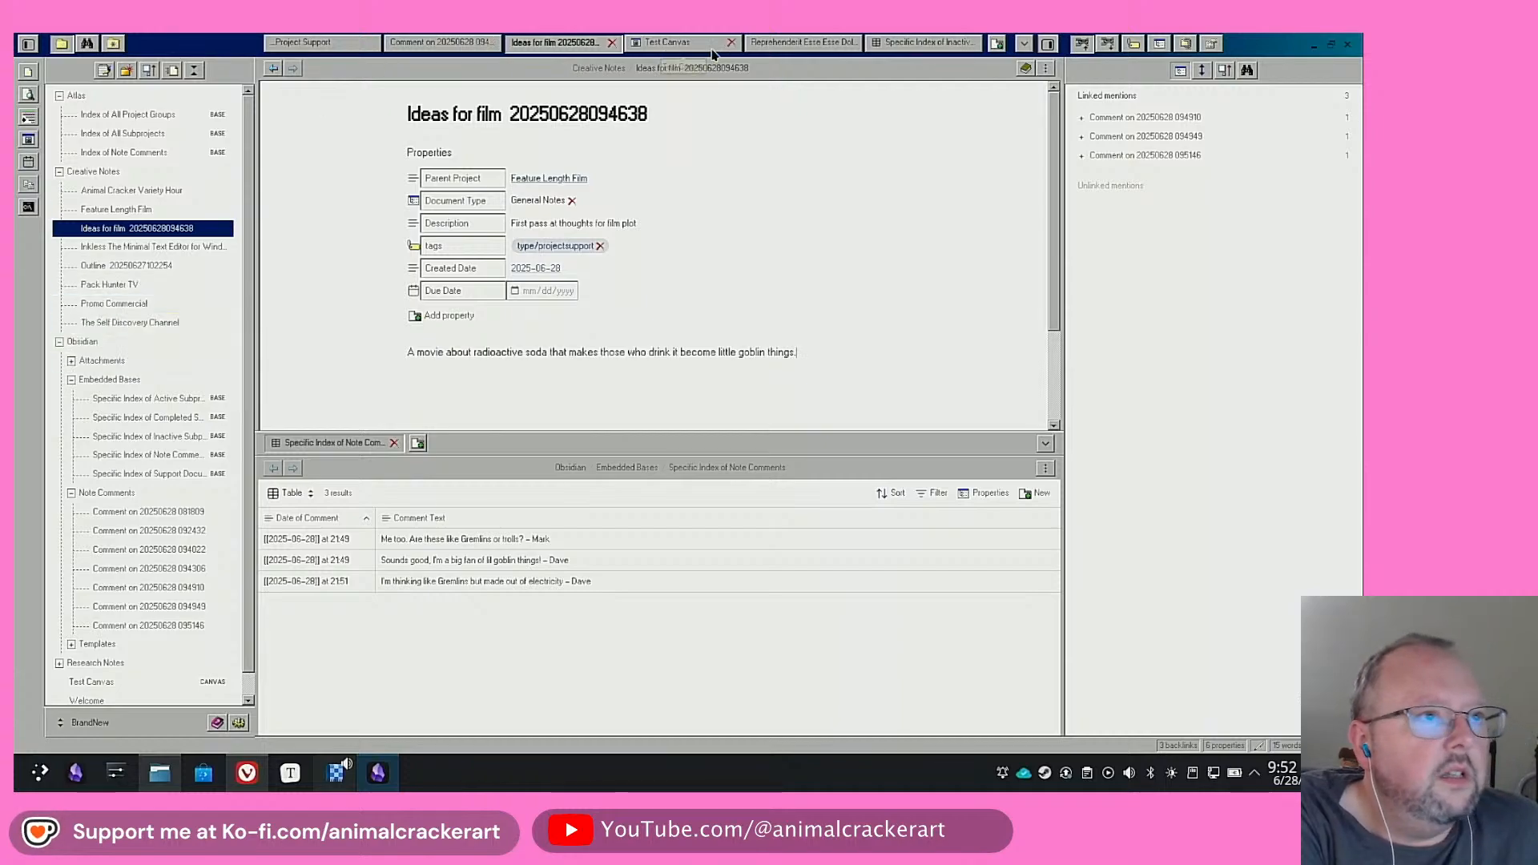
# Open the Specific Index of Note Comments base in place of the inactive subprojects index and show its sort settings
pyautogui.click(913, 47)
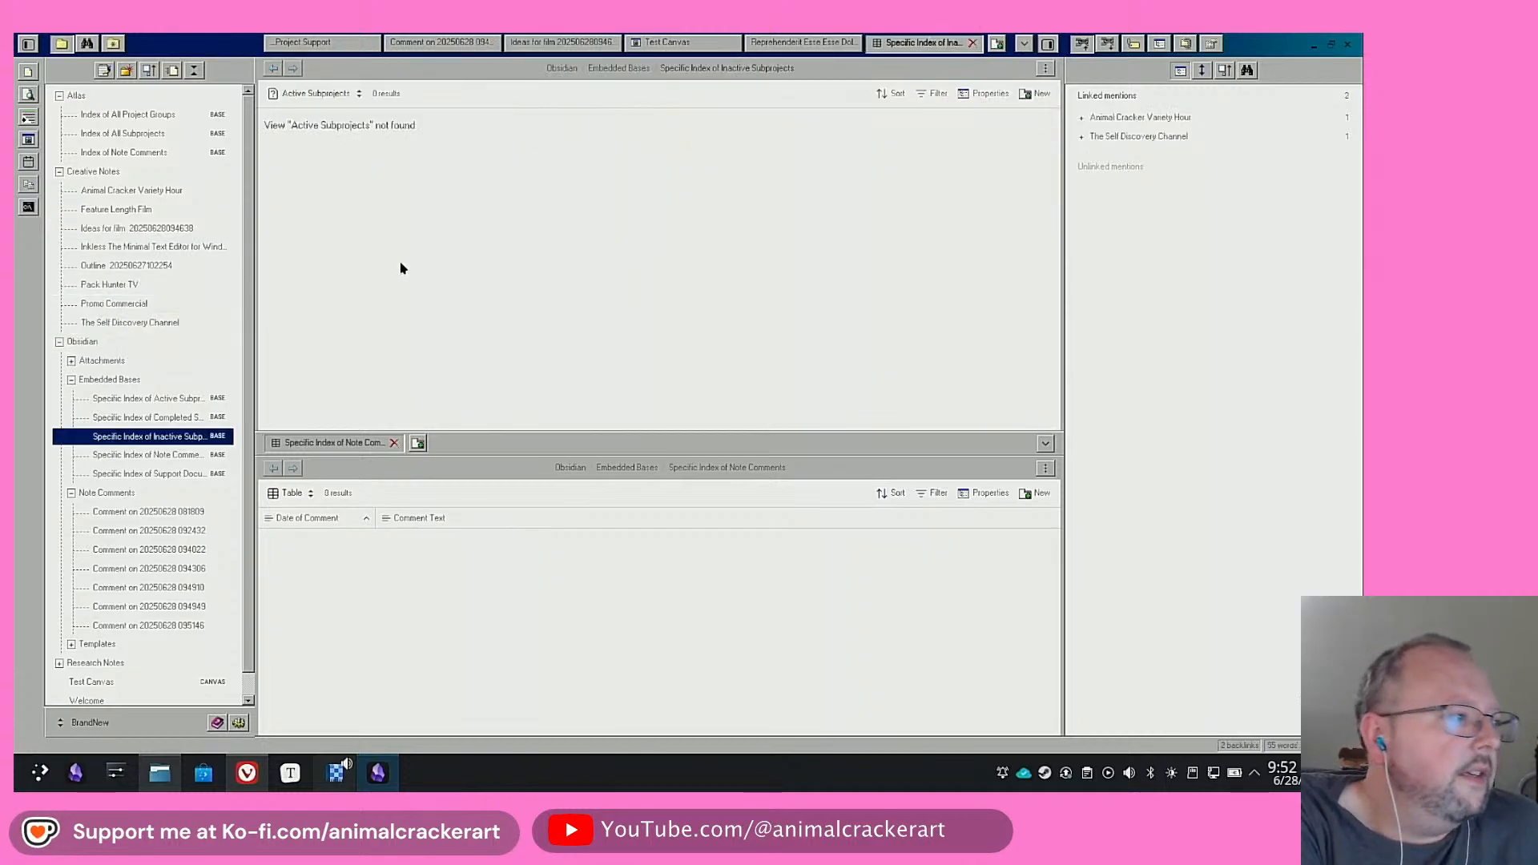
pyautogui.click(175, 458)
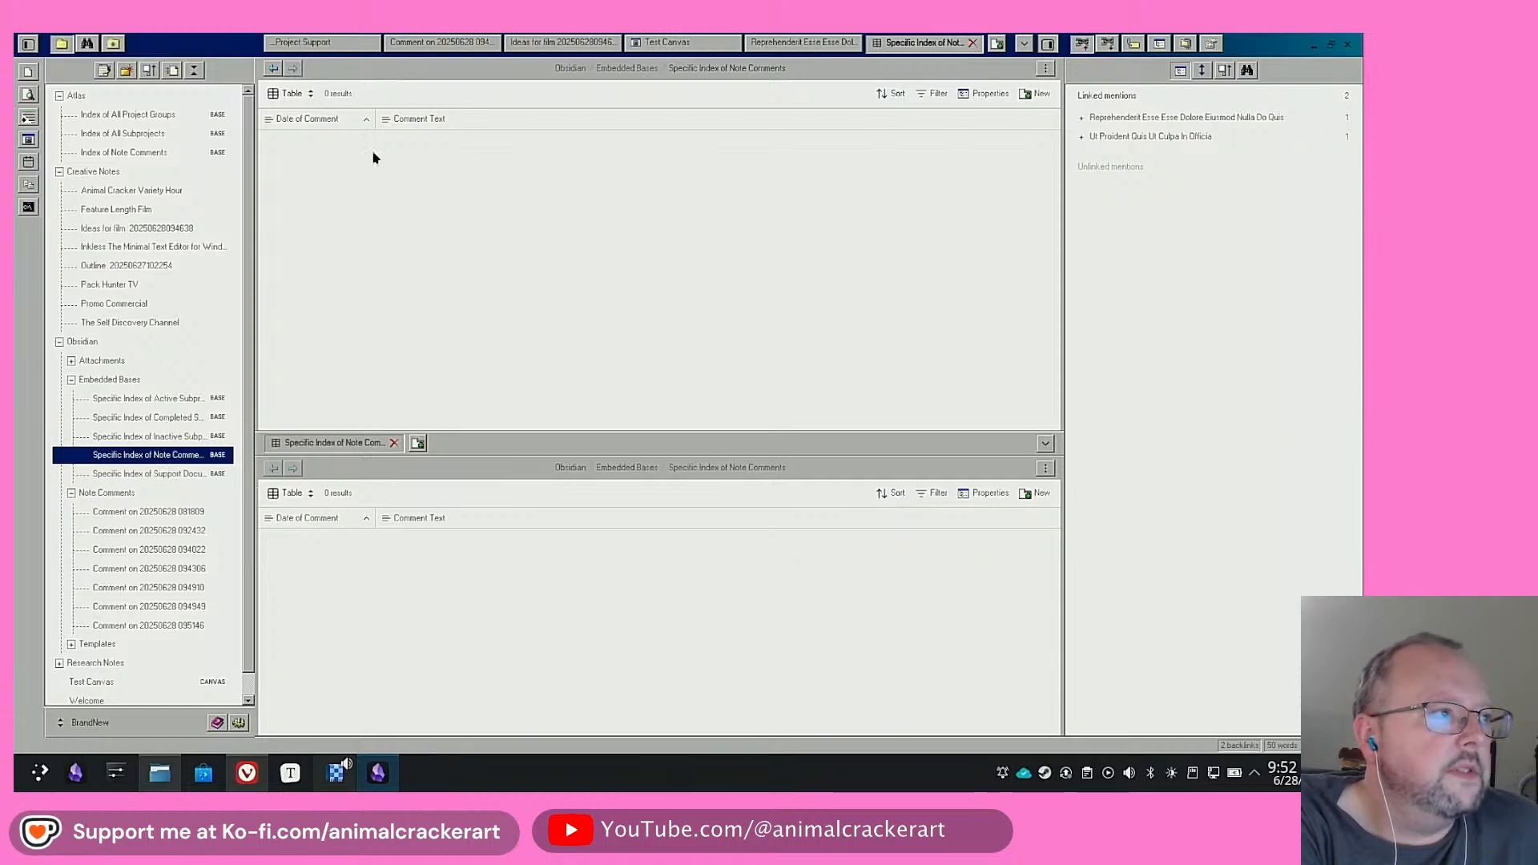
pyautogui.click(896, 94)
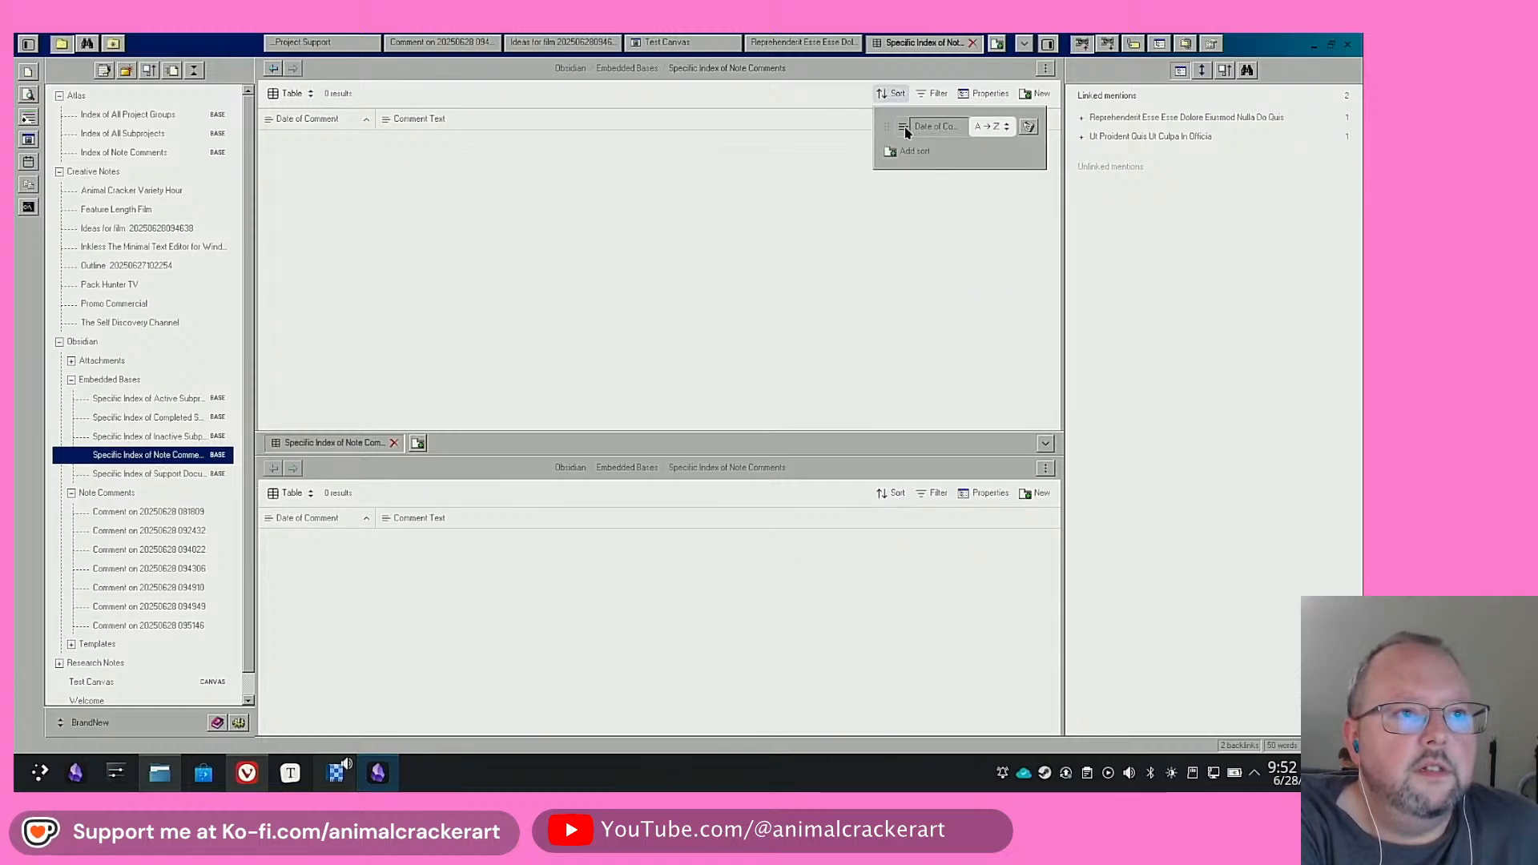
pyautogui.click(912, 152)
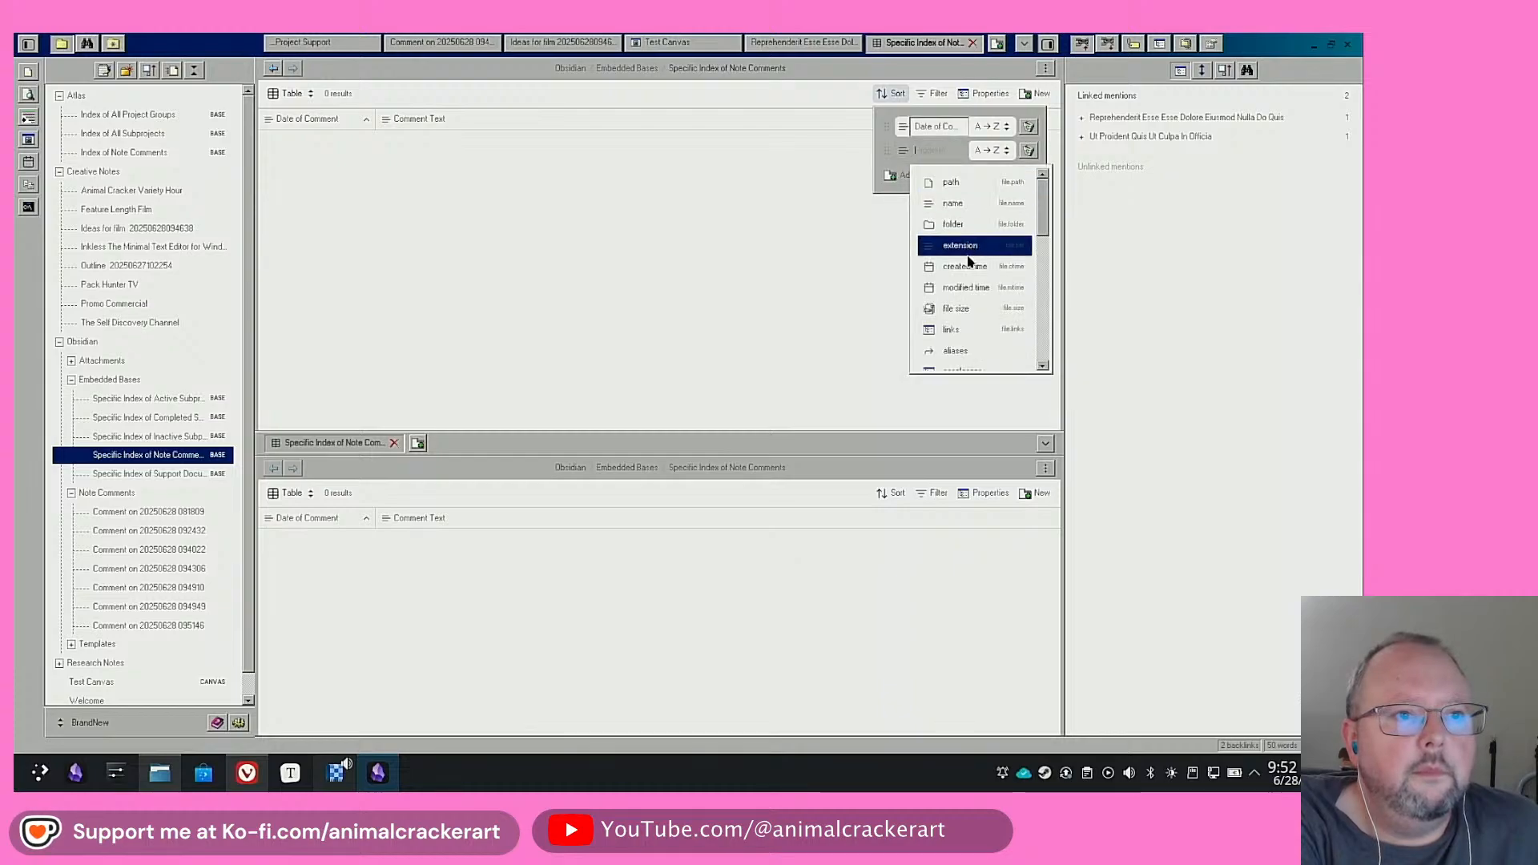
pyautogui.scroll(-2, 970, 308)
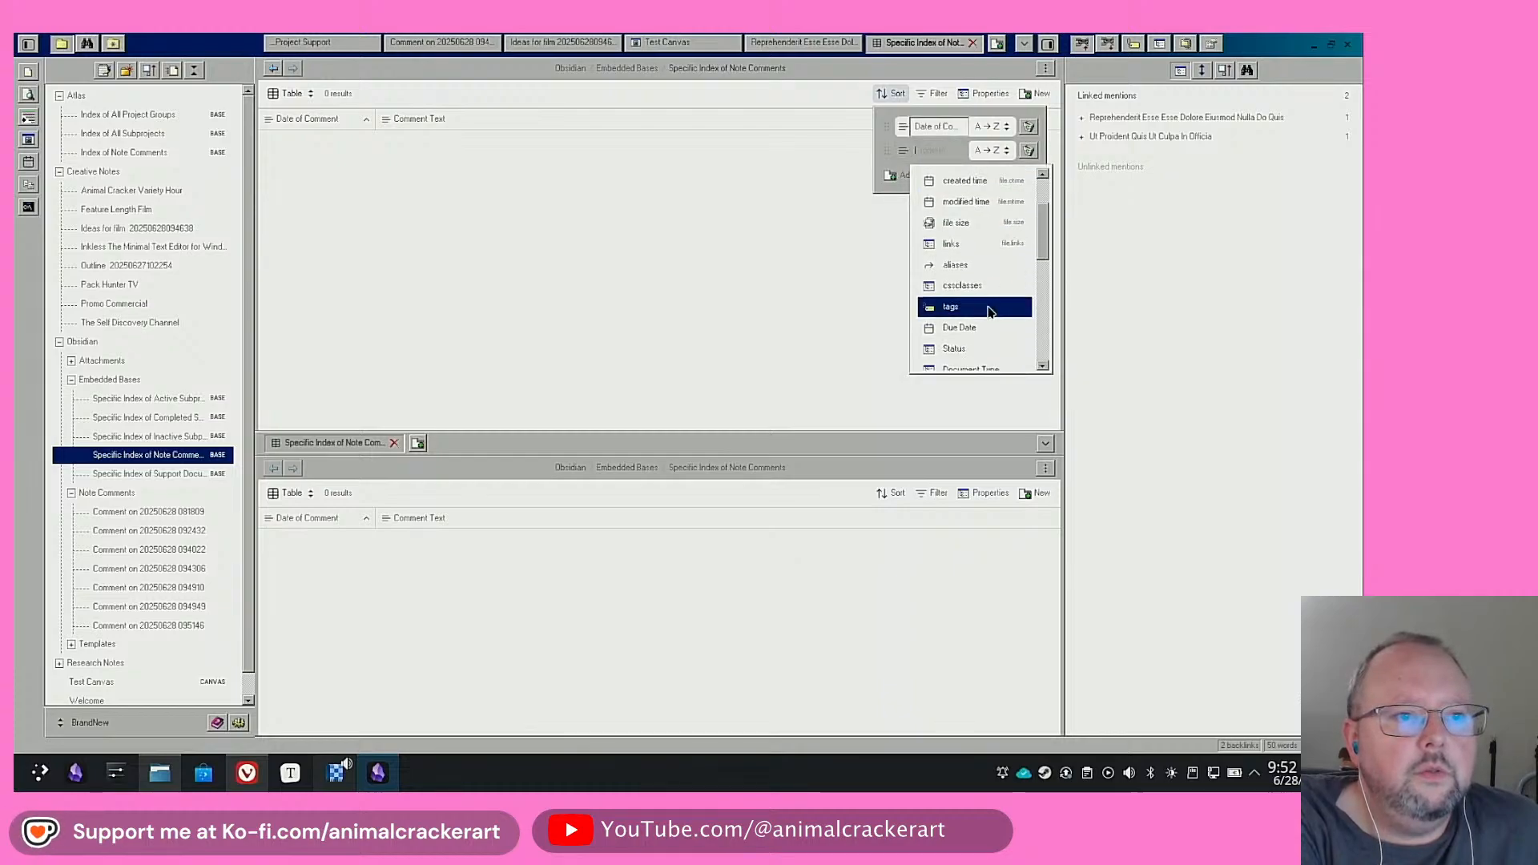
pyautogui.scroll(-4, 991, 311)
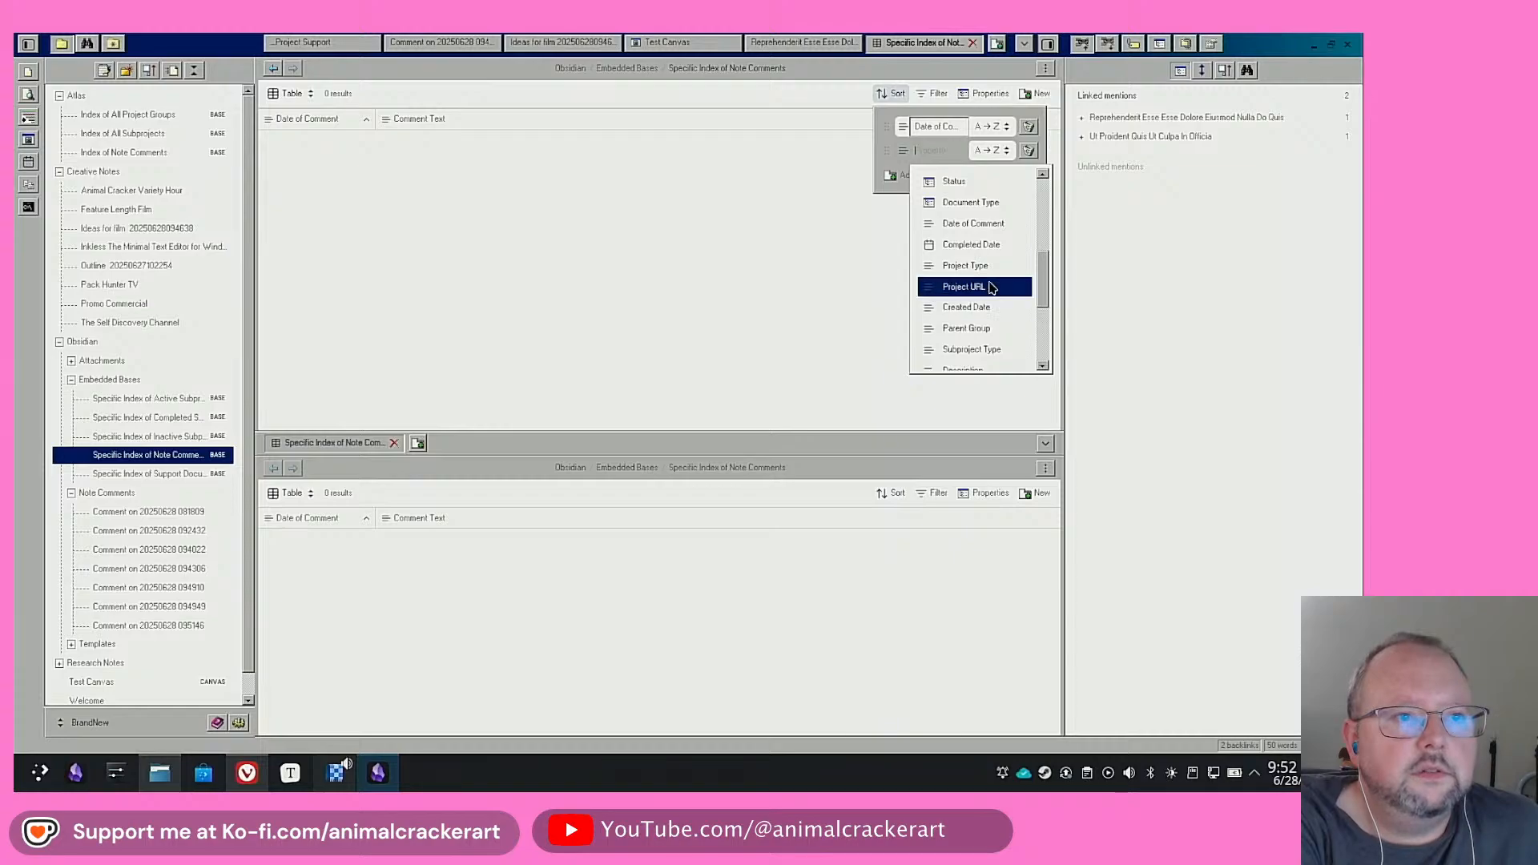
pyautogui.click(984, 223)
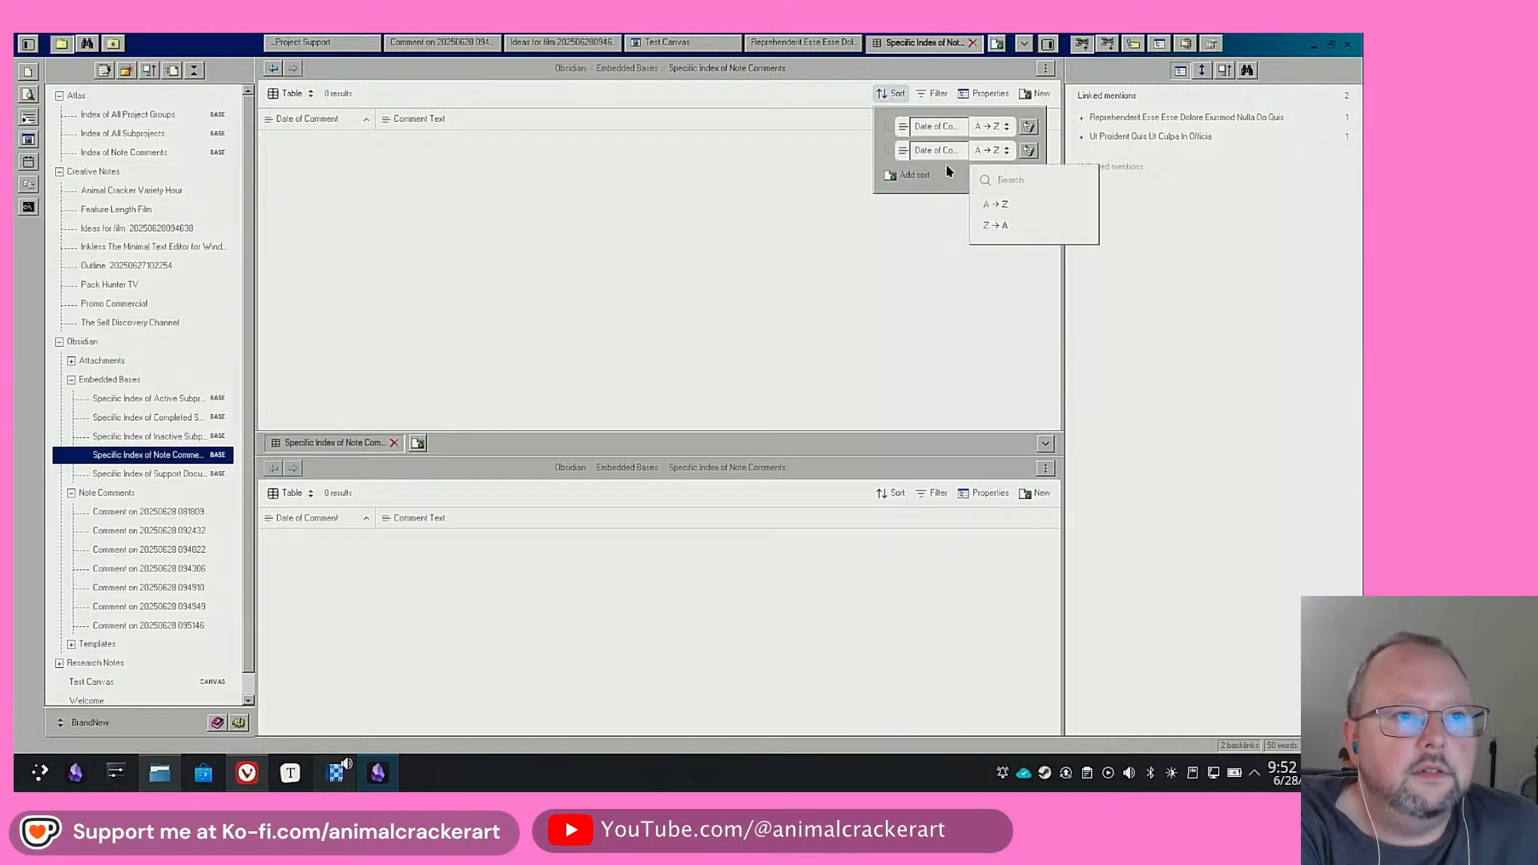
pyautogui.click(1028, 150)
pyautogui.click(1007, 131)
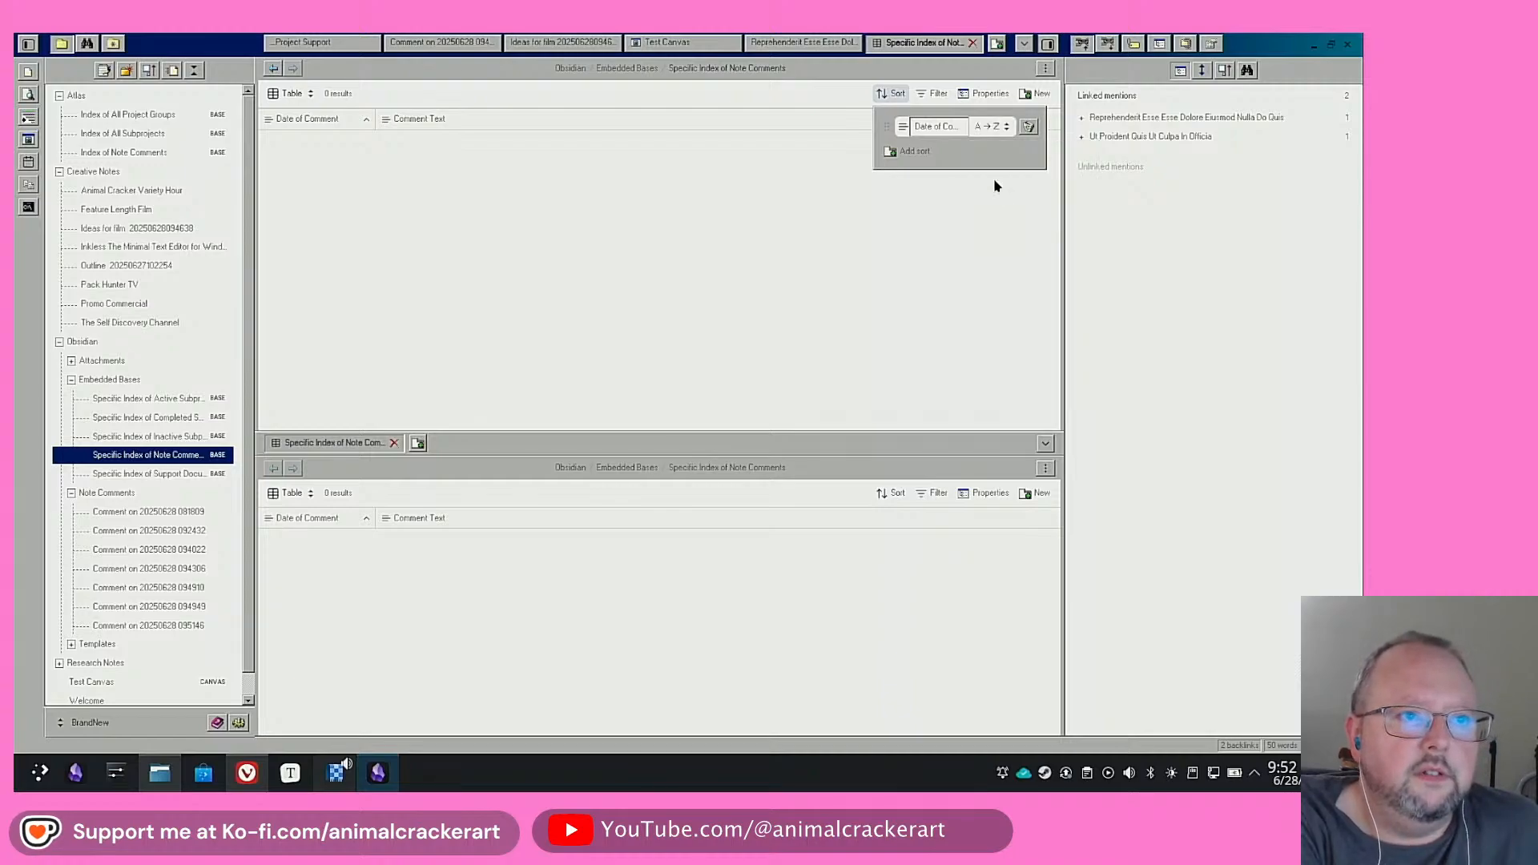
pyautogui.click(998, 181)
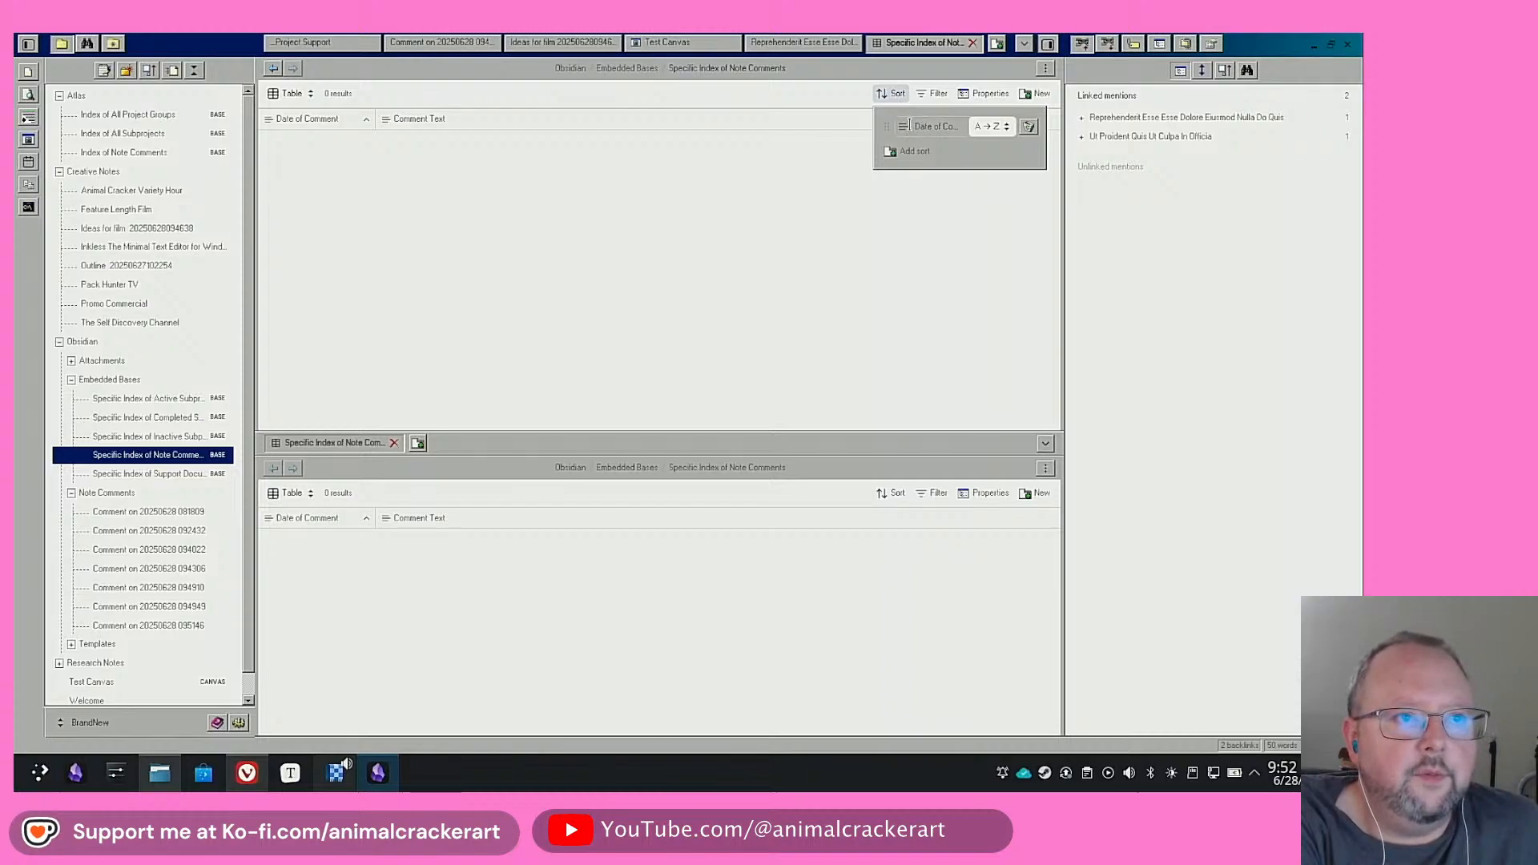
pyautogui.click(936, 131)
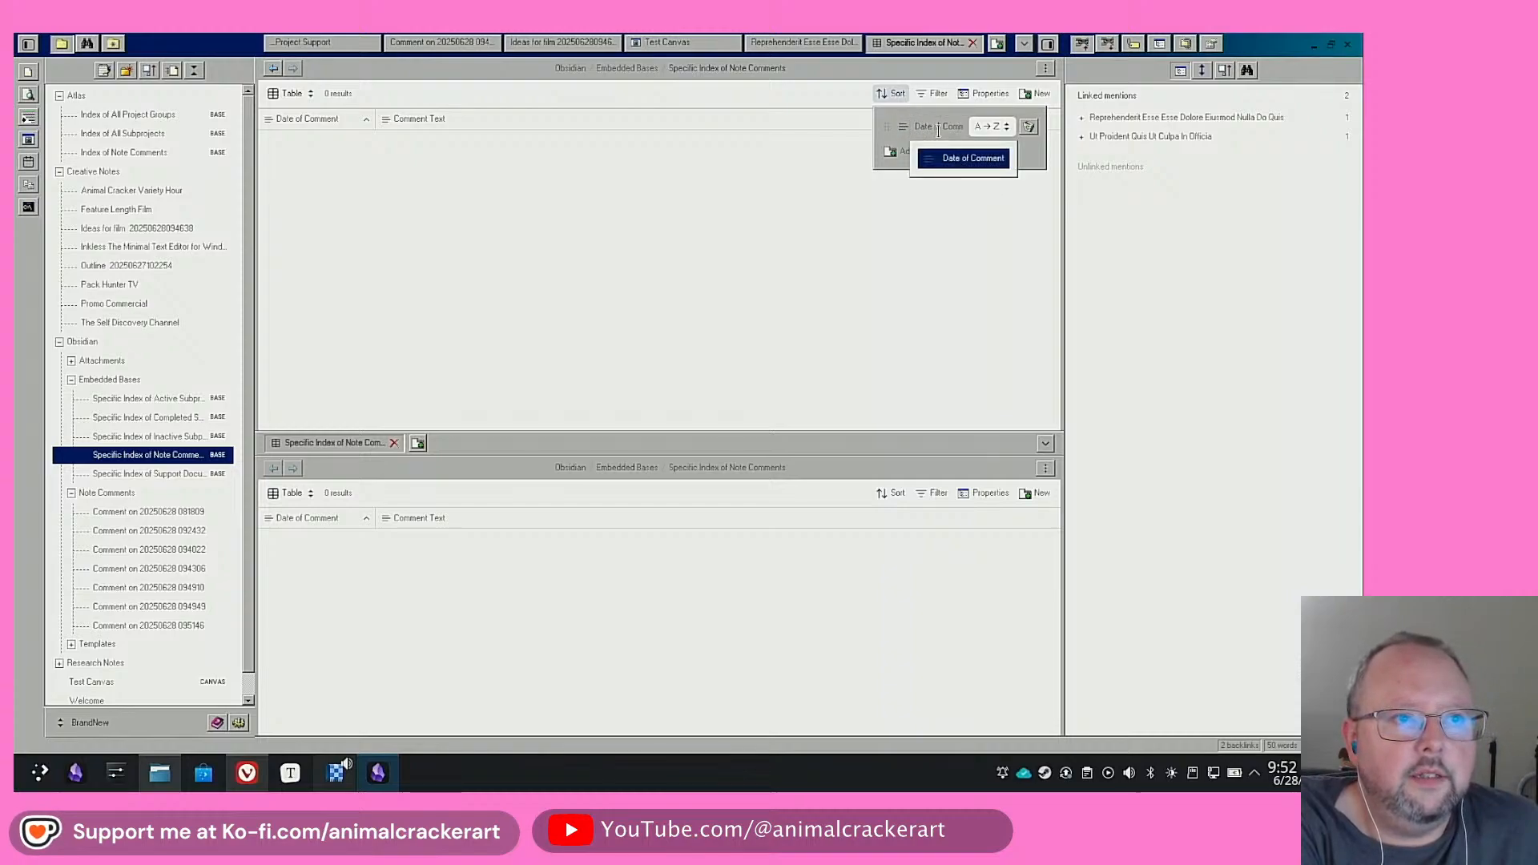
pyautogui.click(1006, 126)
pyautogui.click(942, 126)
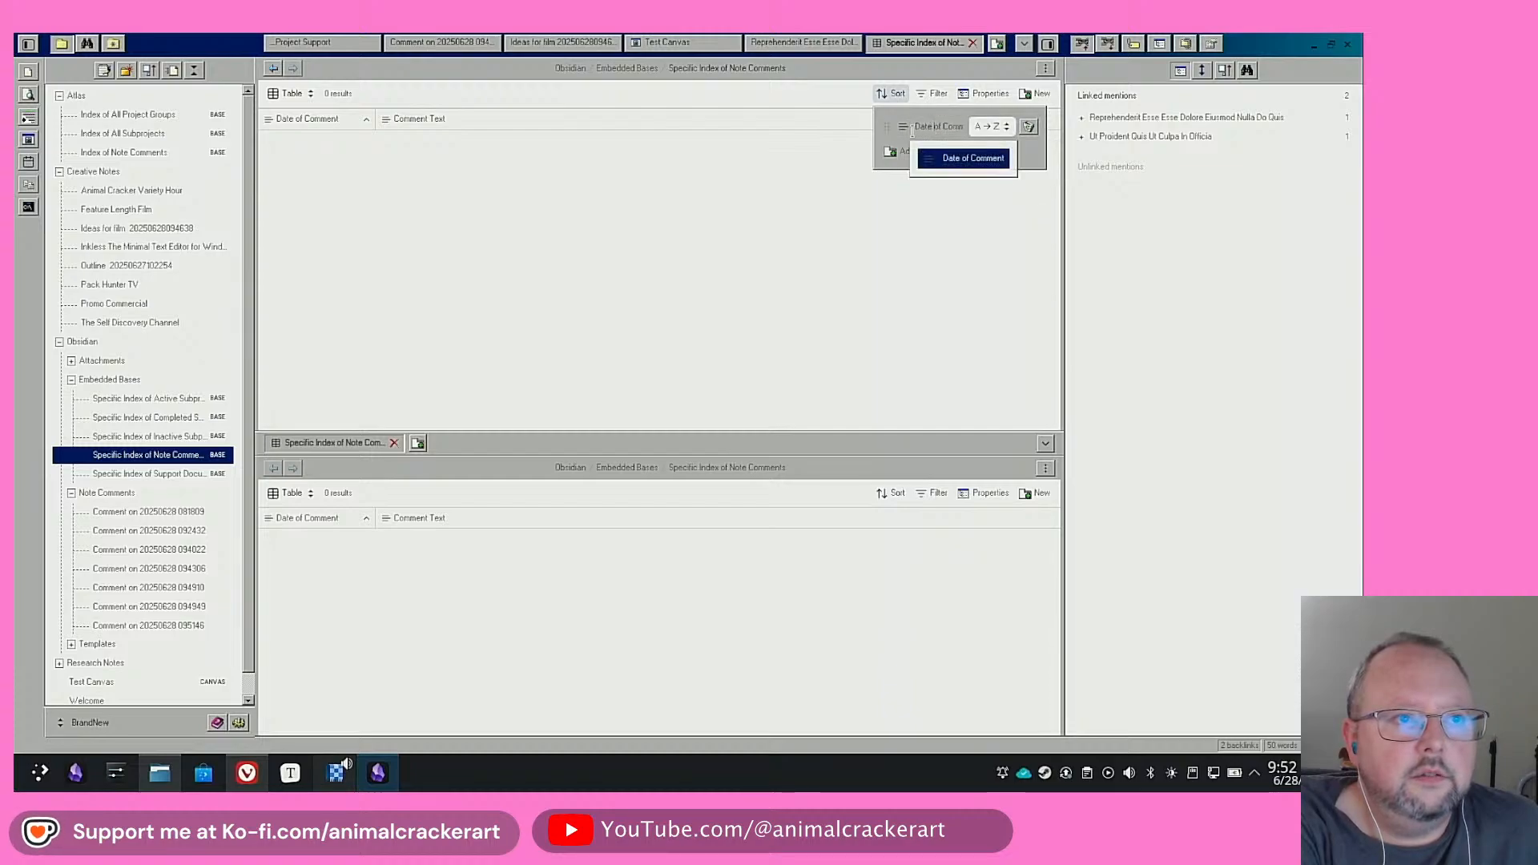
pyautogui.click(906, 135)
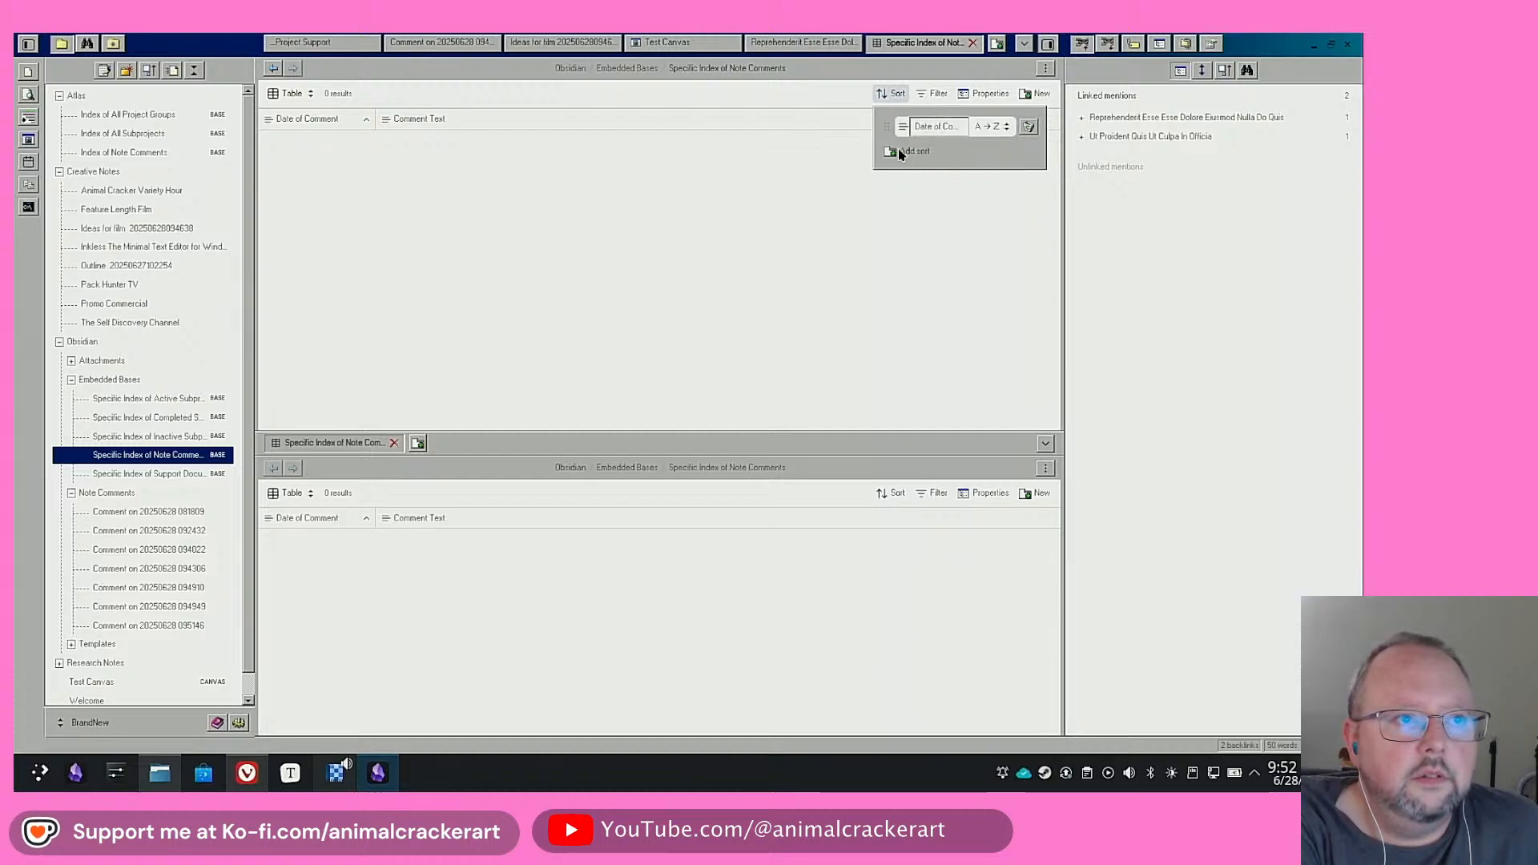
# Replace the index's Date of Comment sort with created time, ordered New to old, and return to the Ideas for film note
pyautogui.click(899, 153)
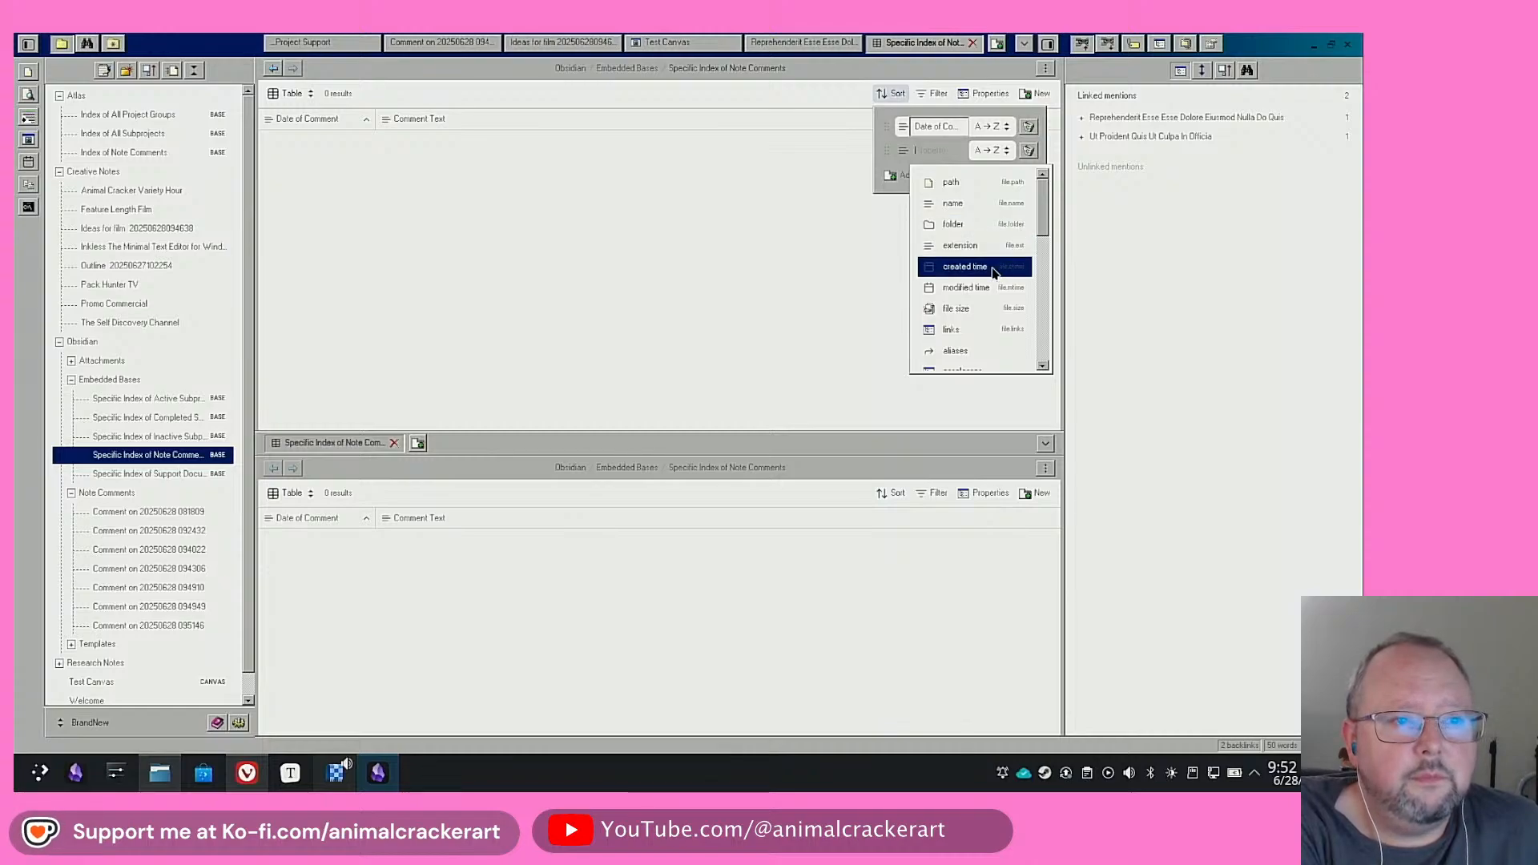
pyautogui.click(993, 268)
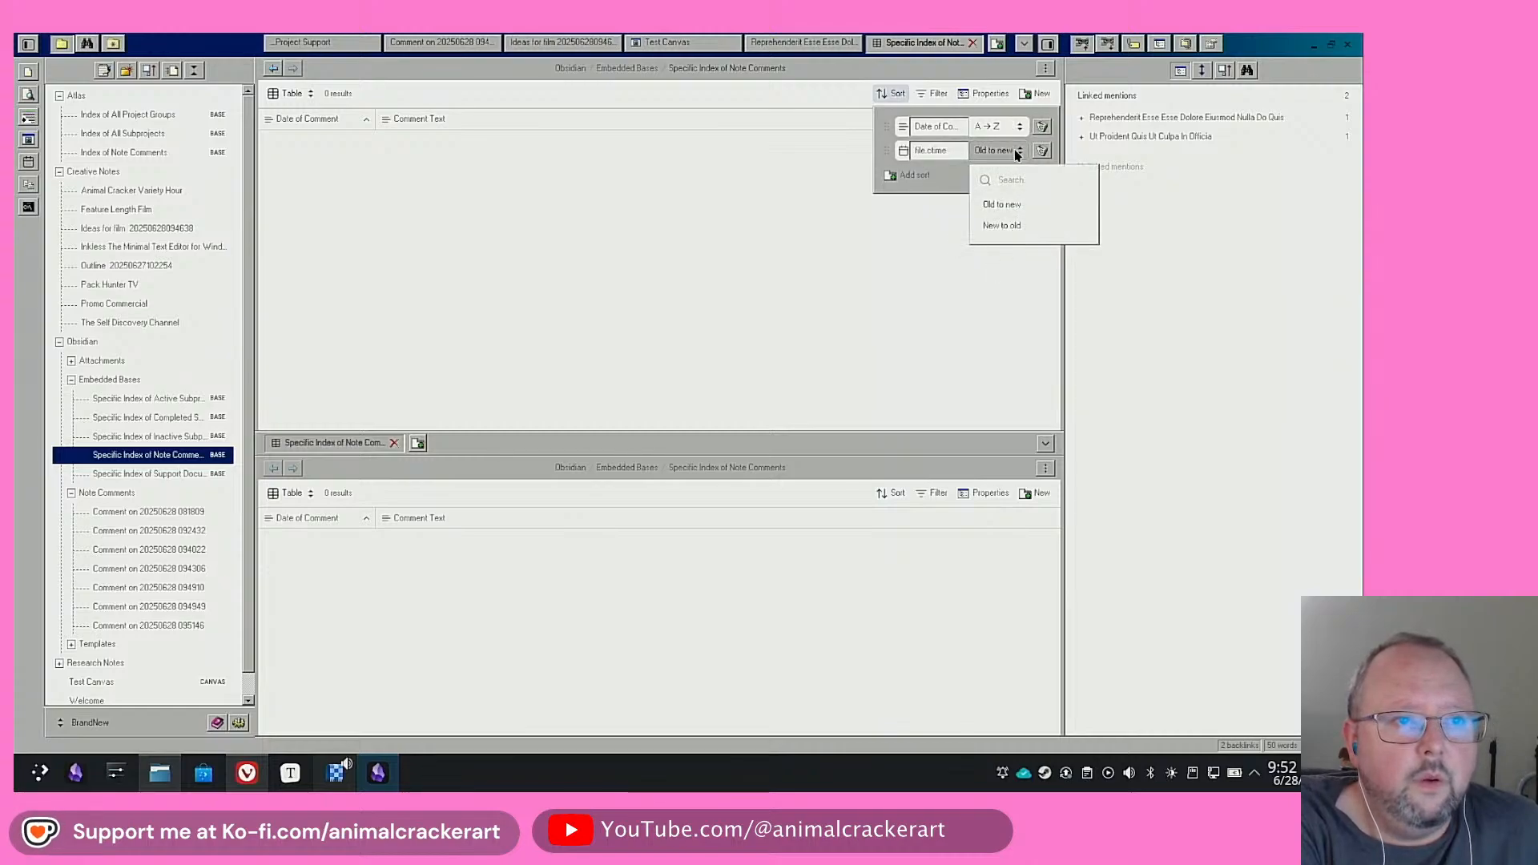
pyautogui.click(1013, 227)
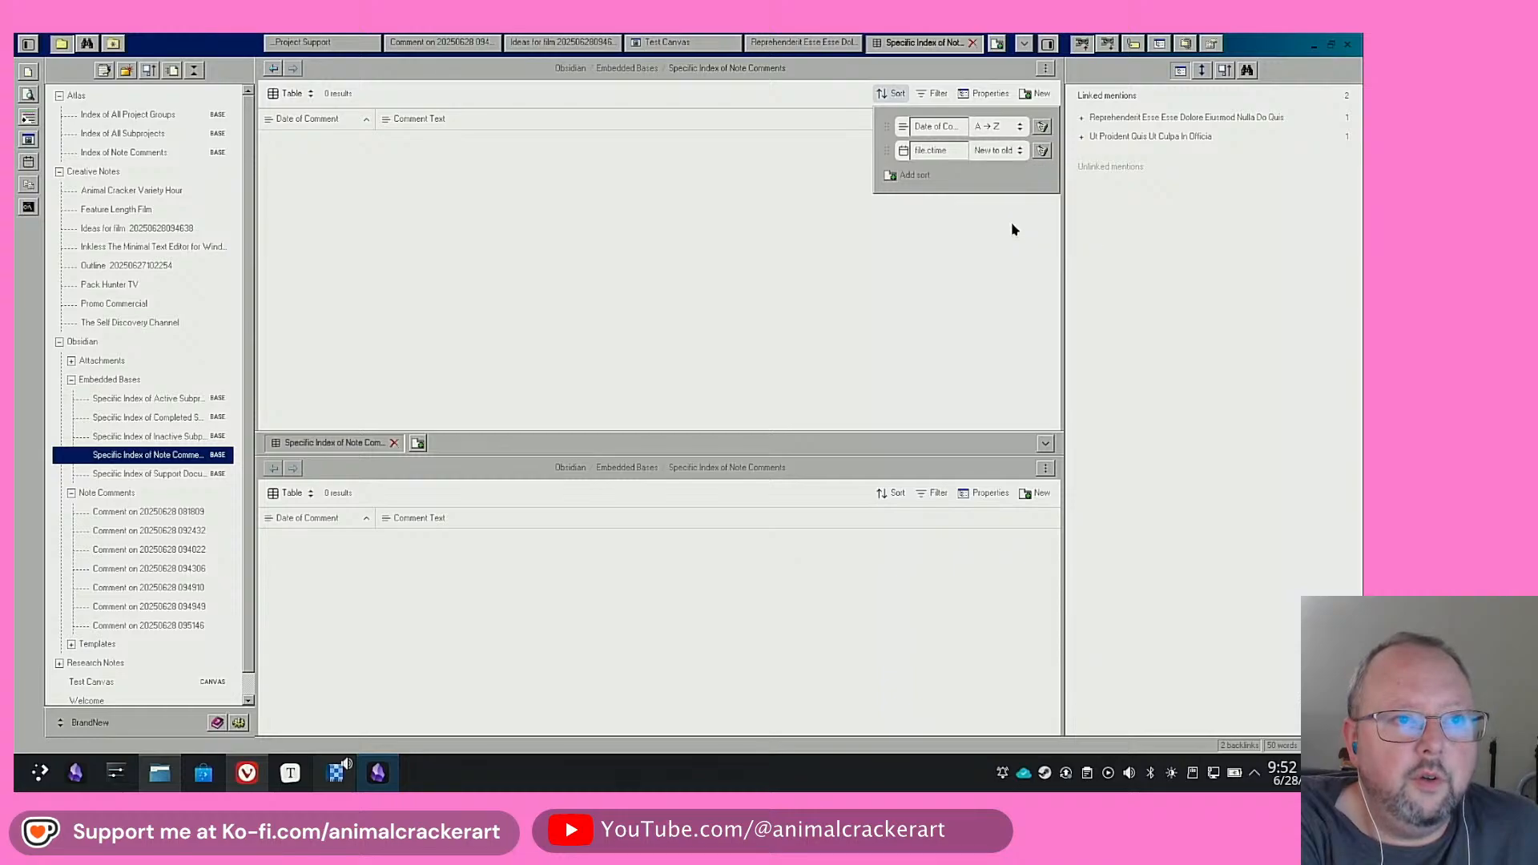
pyautogui.click(1042, 126)
pyautogui.click(834, 231)
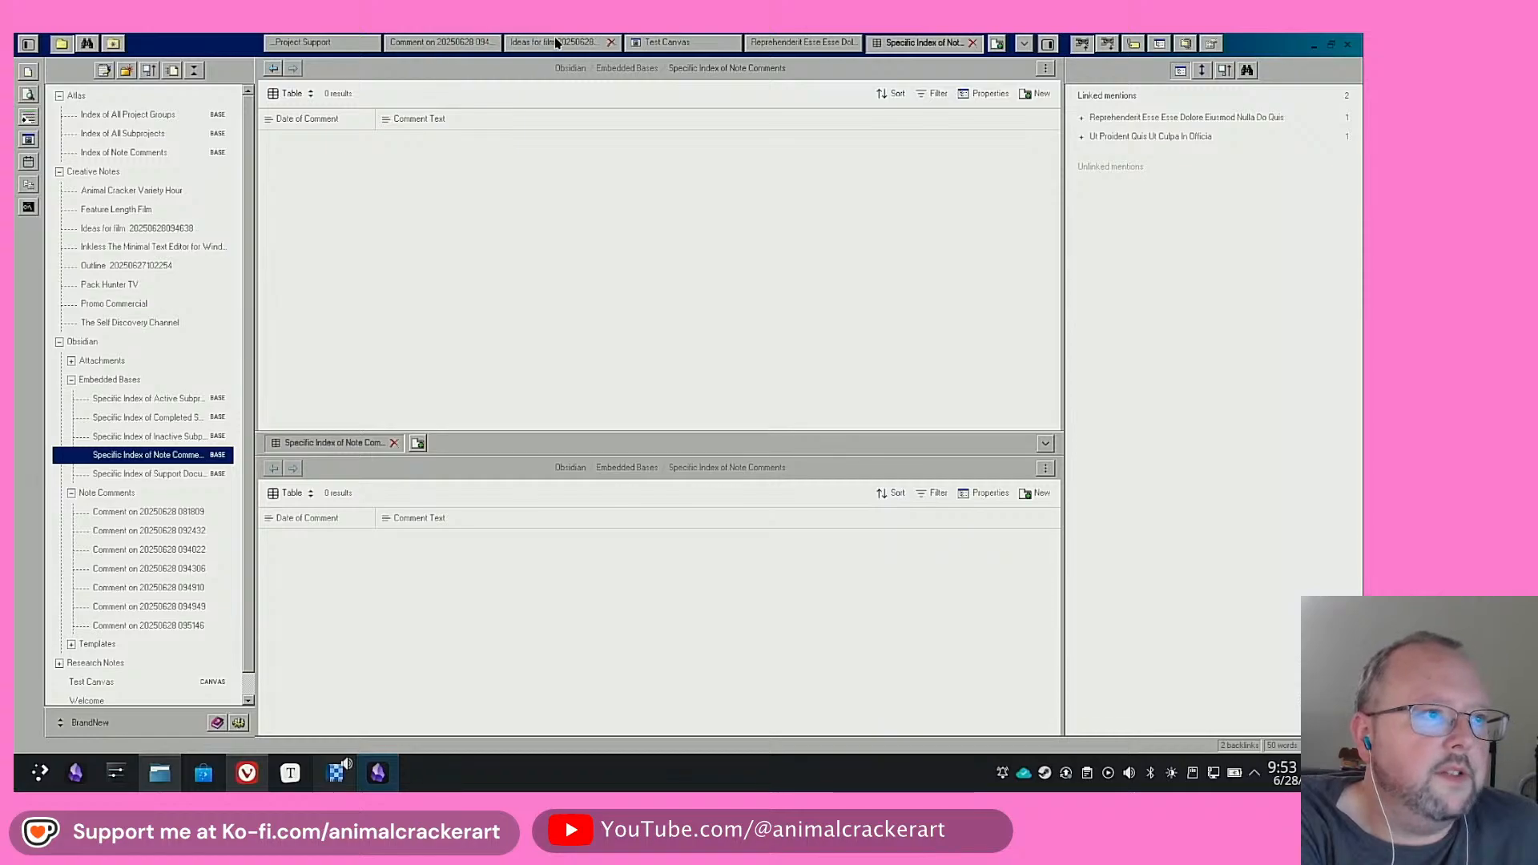
pyautogui.click(530, 44)
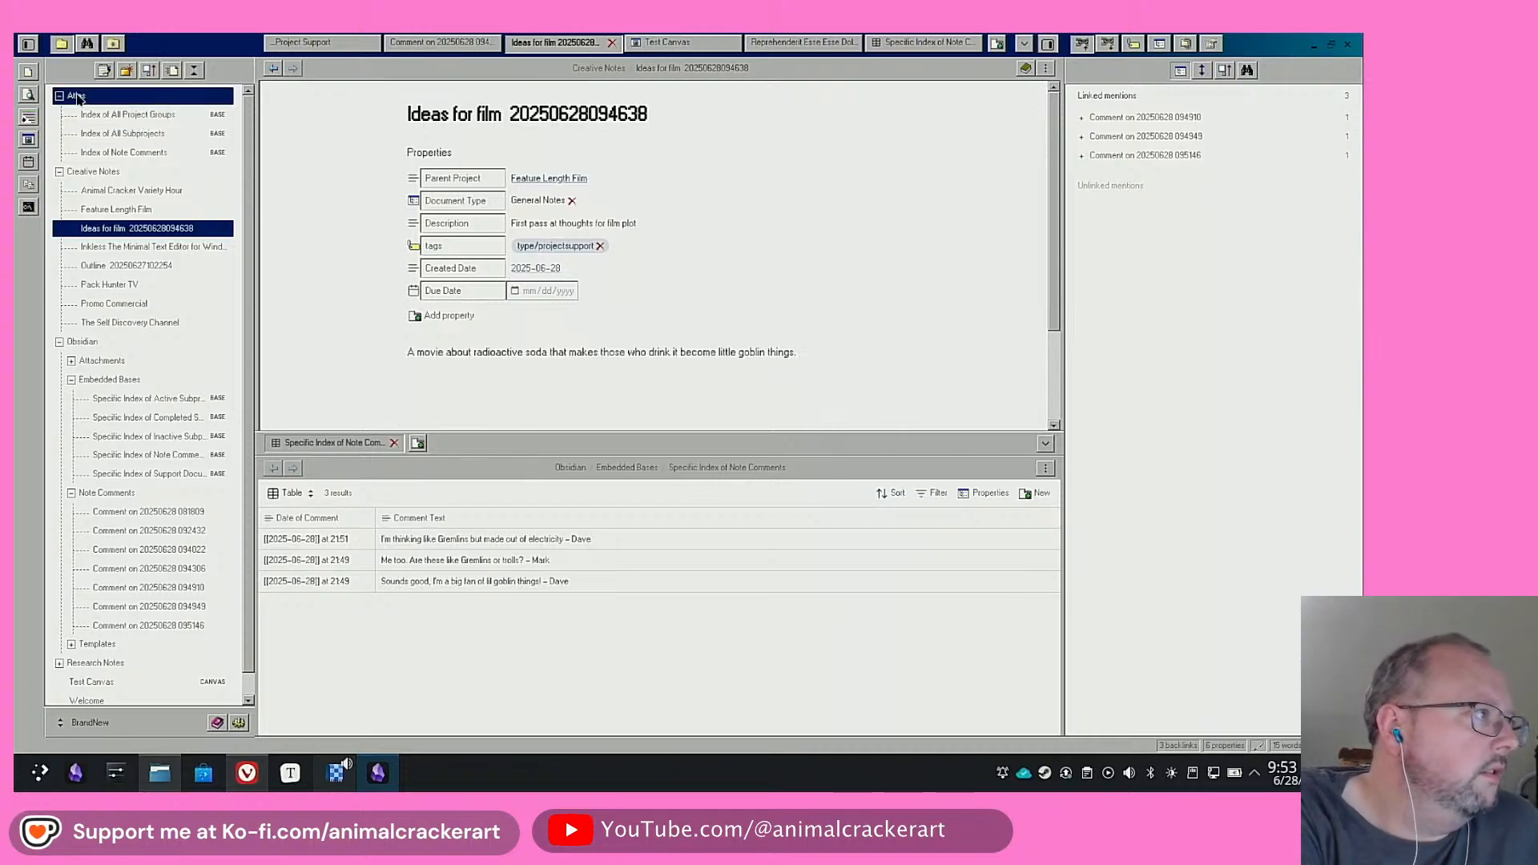
# Use QuickAdd to add the comment "They did that in Gremlins 2 and one of the Scanners sequels!!!", signed with the commenter's first name, to the current note
pyautogui.click(29, 72)
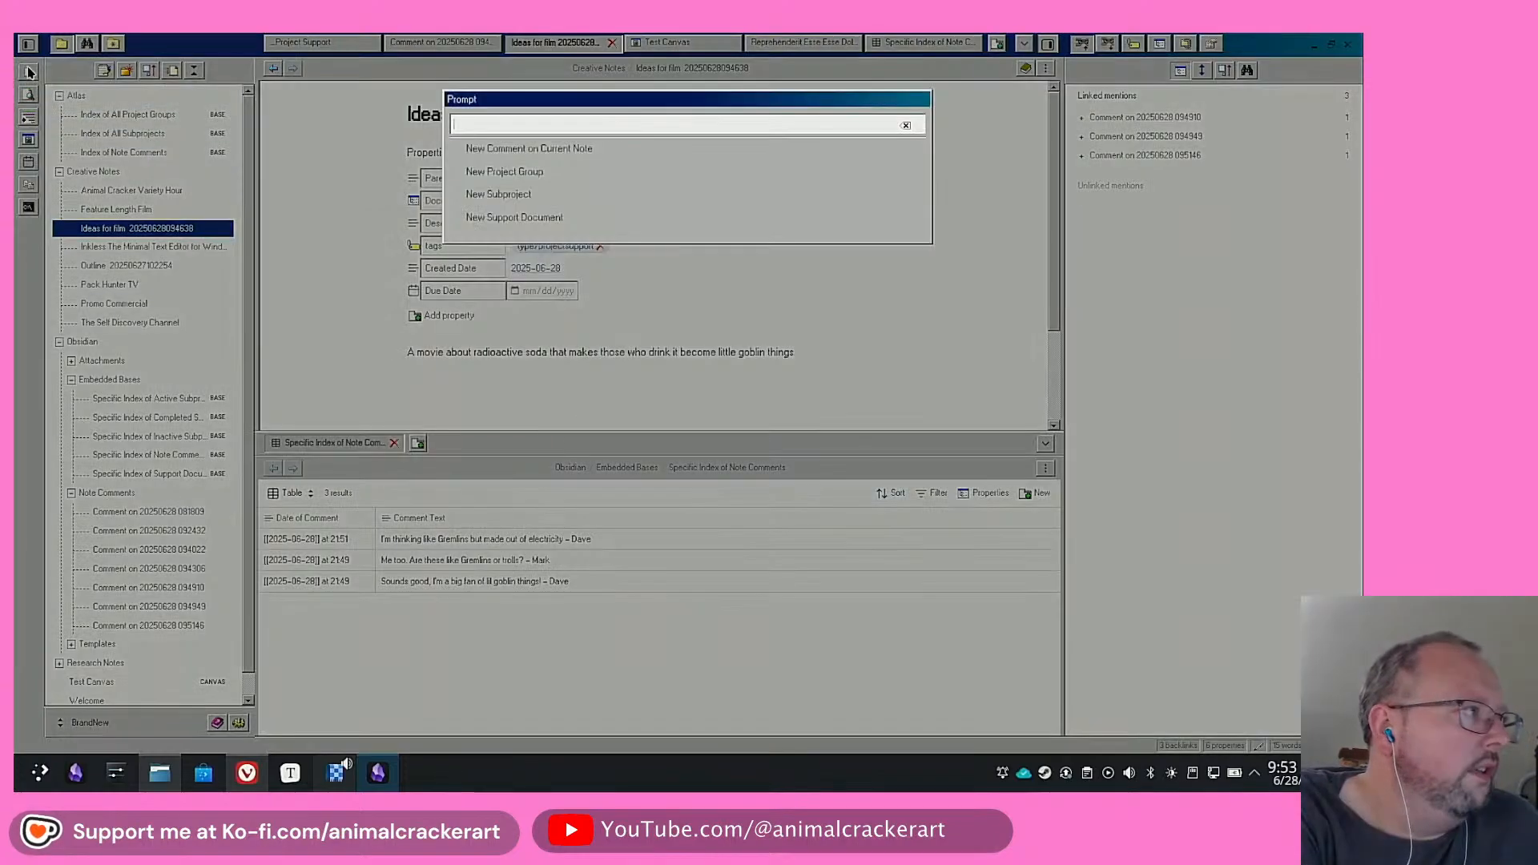
pyautogui.click(578, 149)
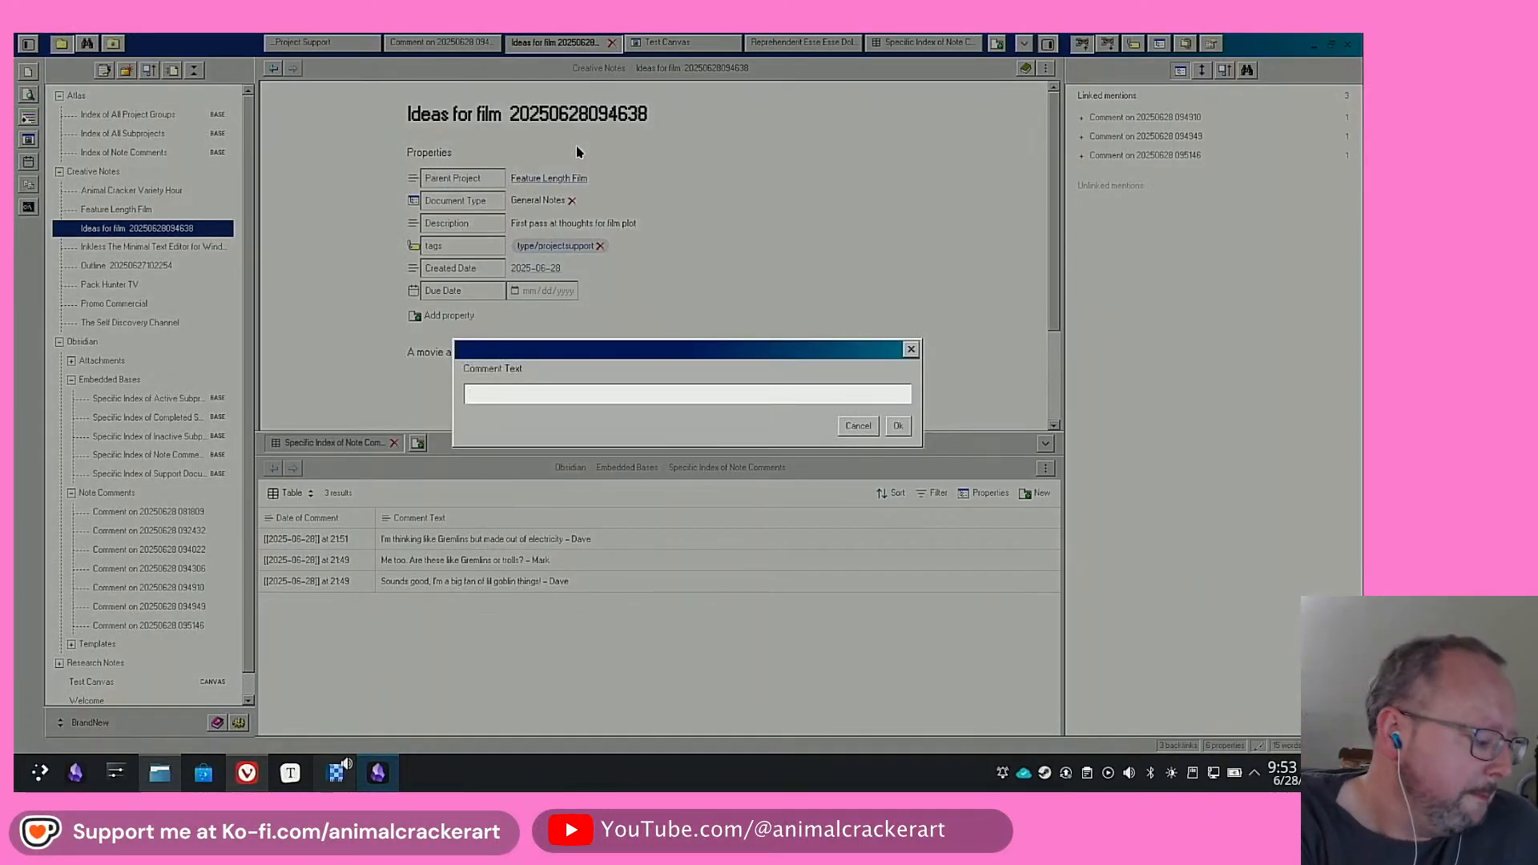
pyautogui.write('They did that')
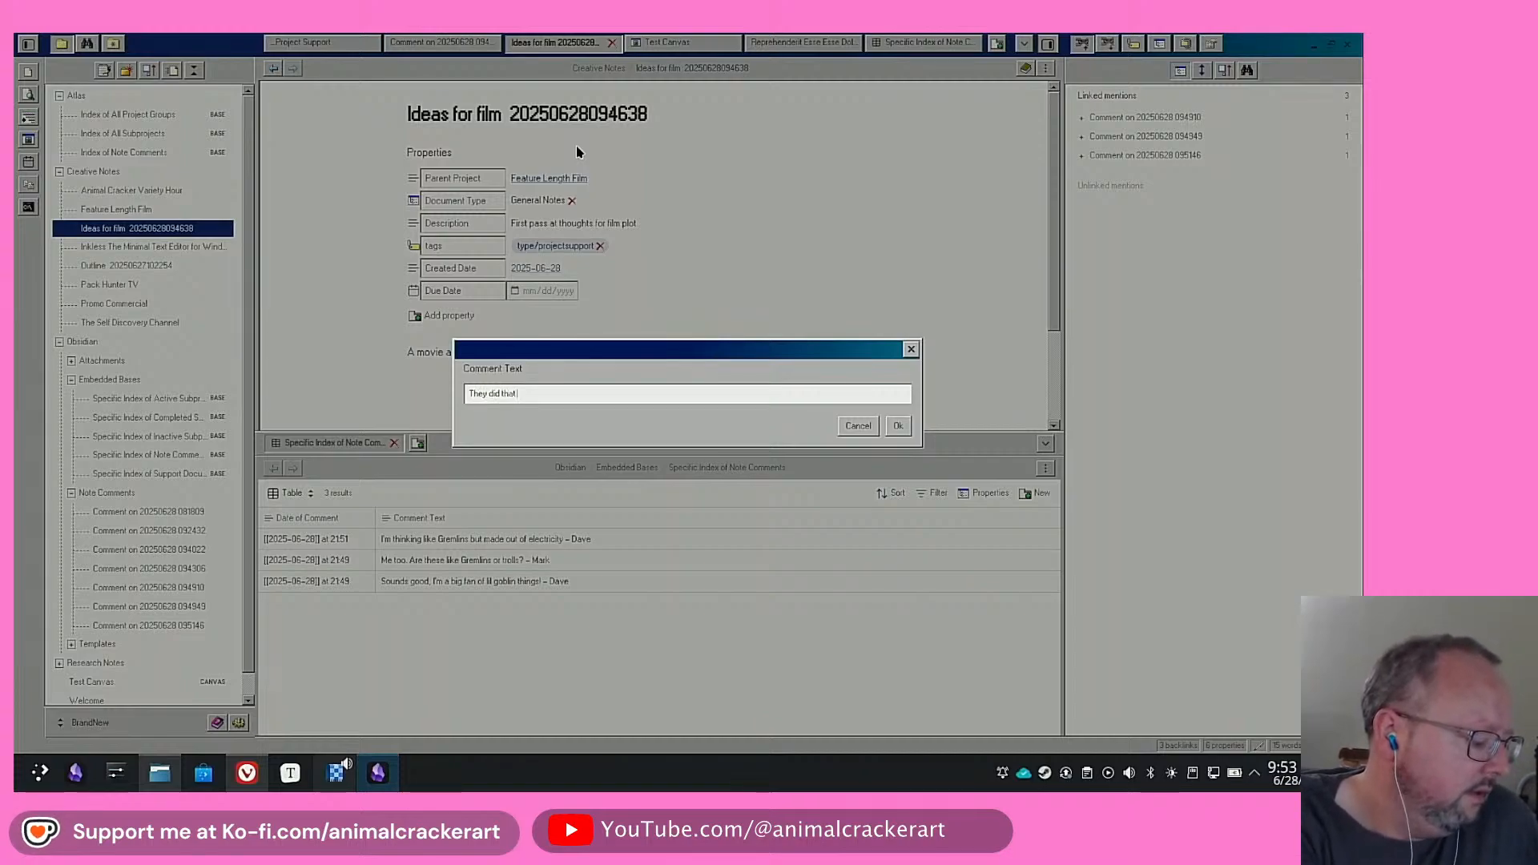
pyautogui.write(' in Gremlins 2')
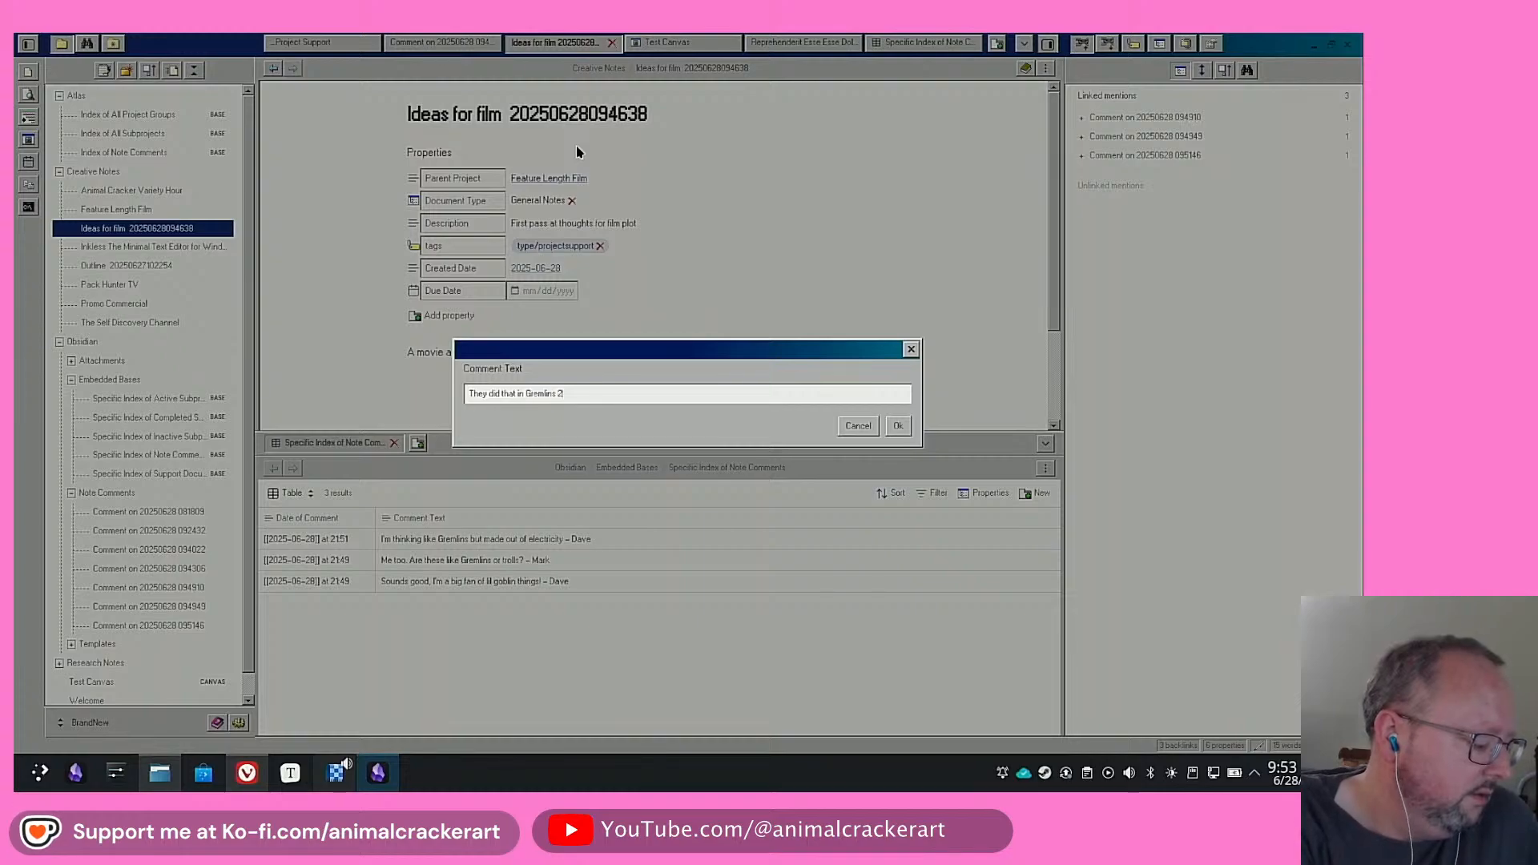
pyautogui.write(' and one of the Sc')
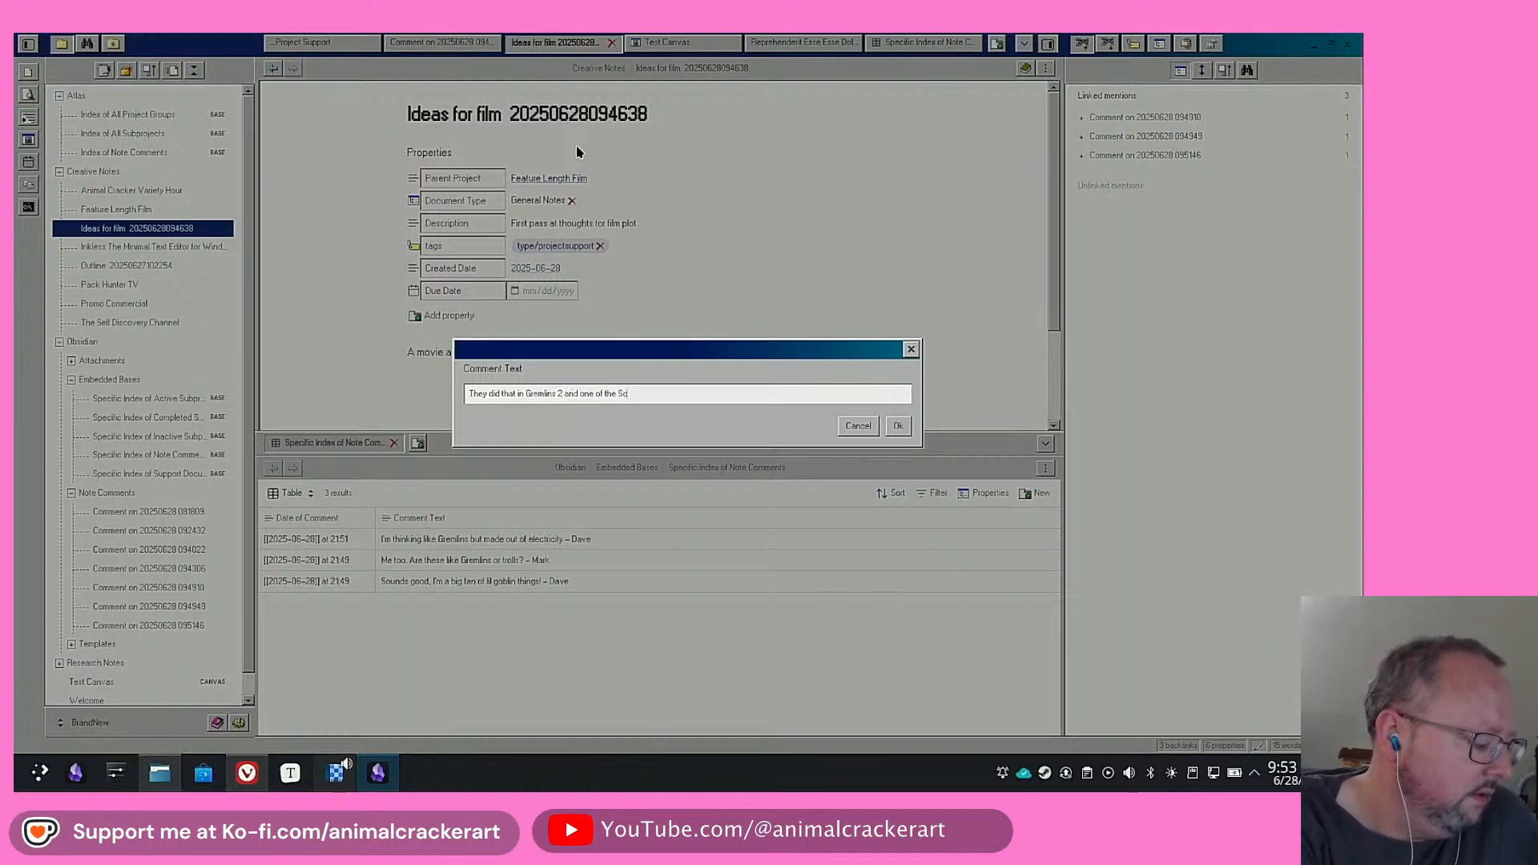
pyautogui.write('anners seque')
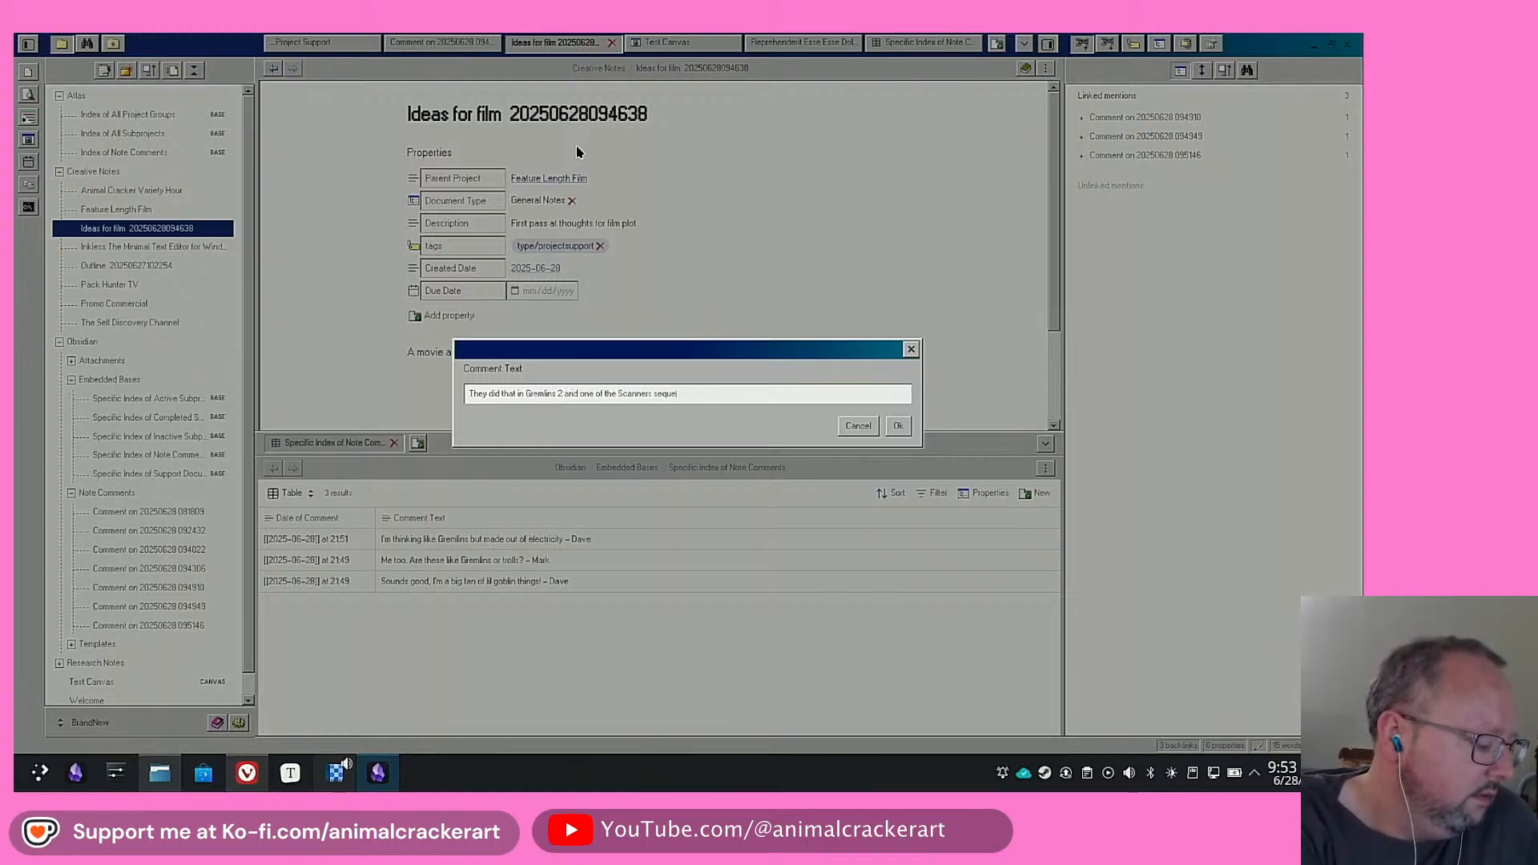
pyautogui.write('ls!!!')
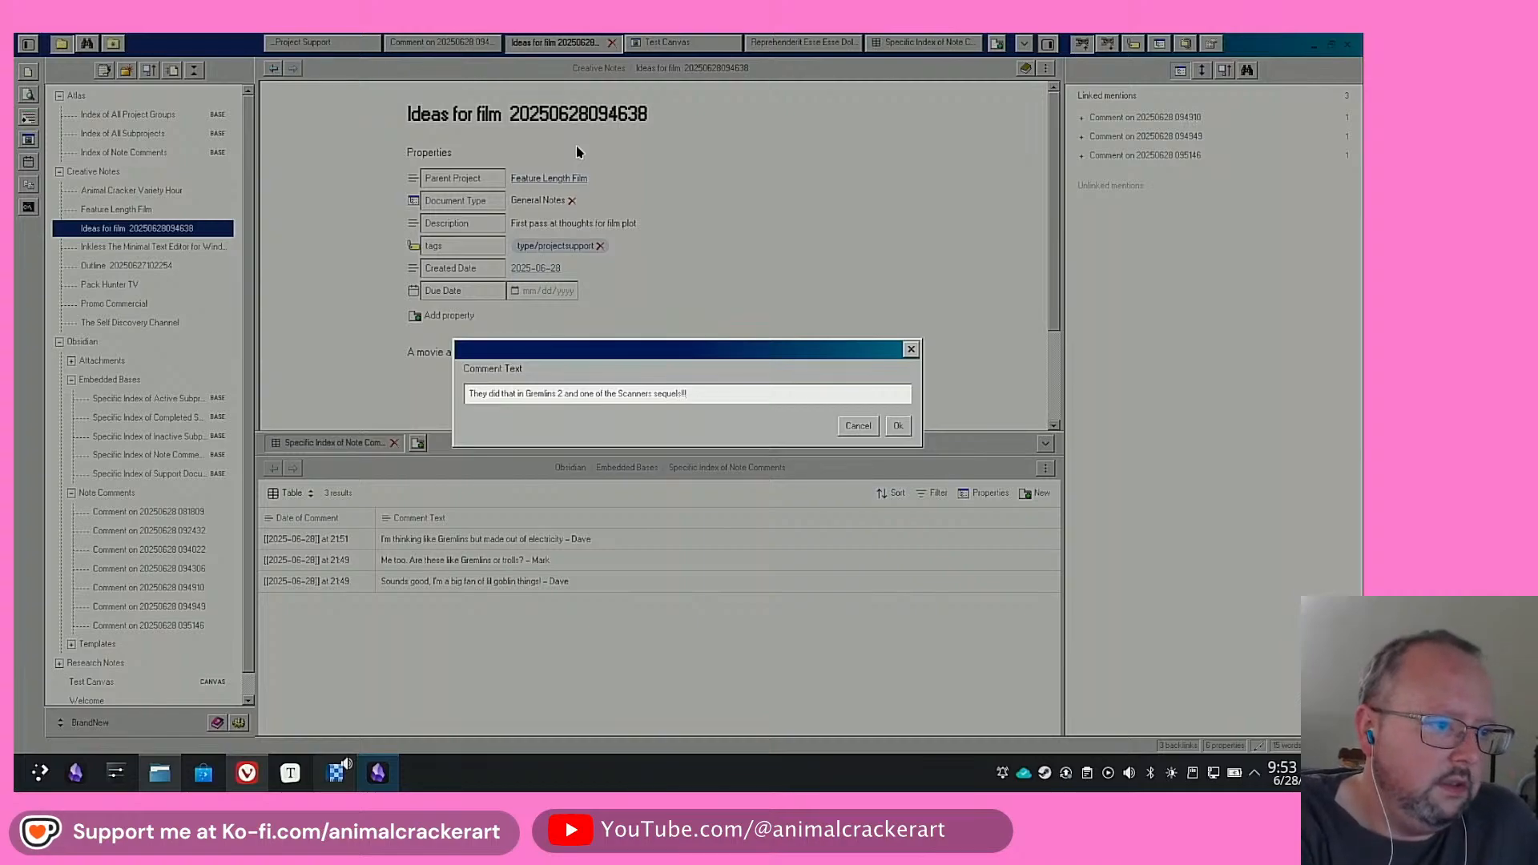
pyautogui.write(' - Bruce')
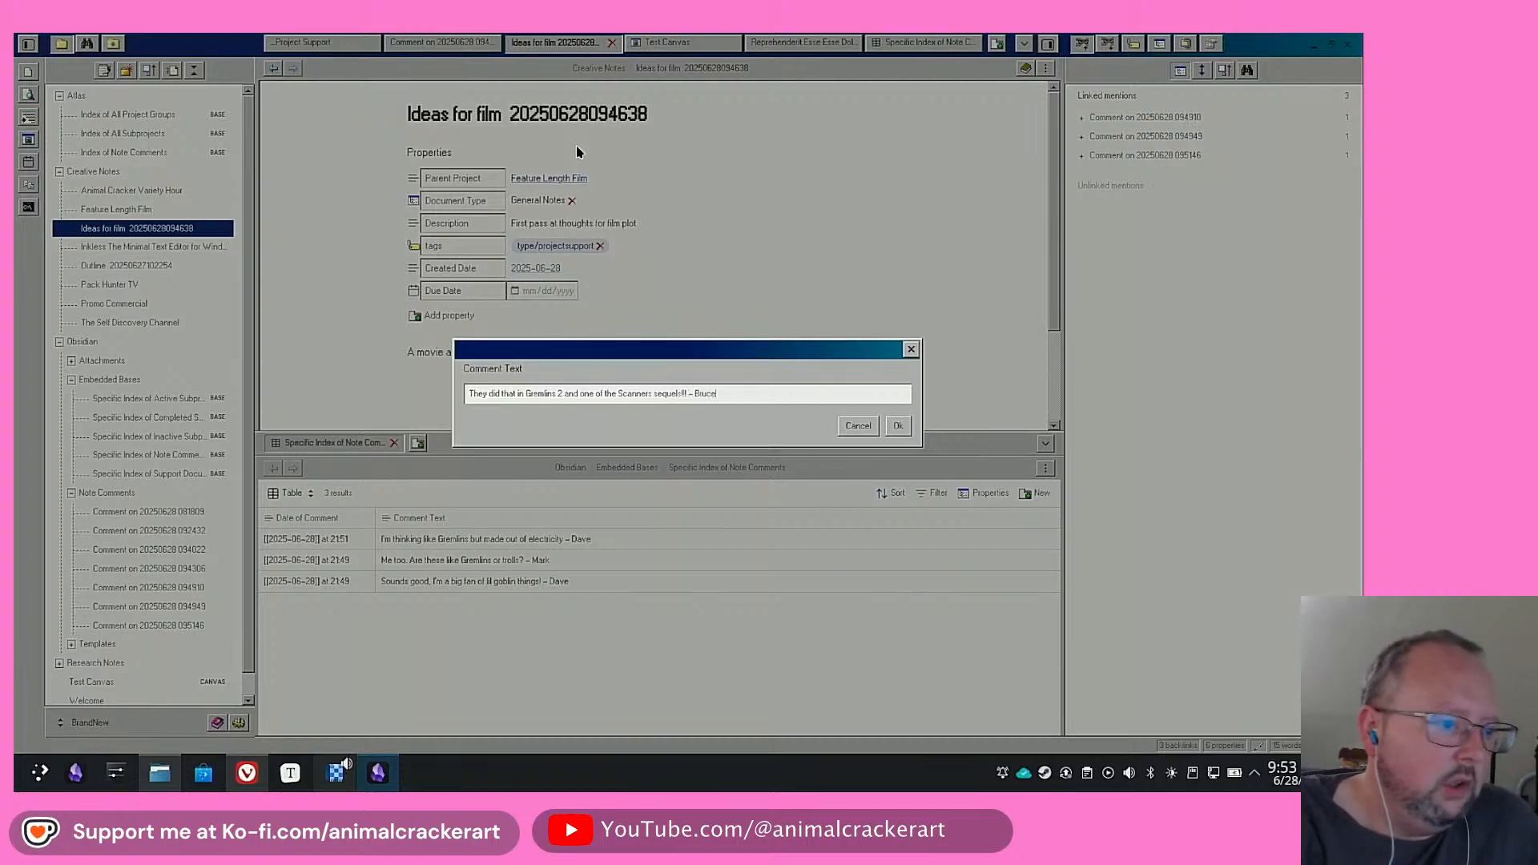
pyautogui.press('Return')
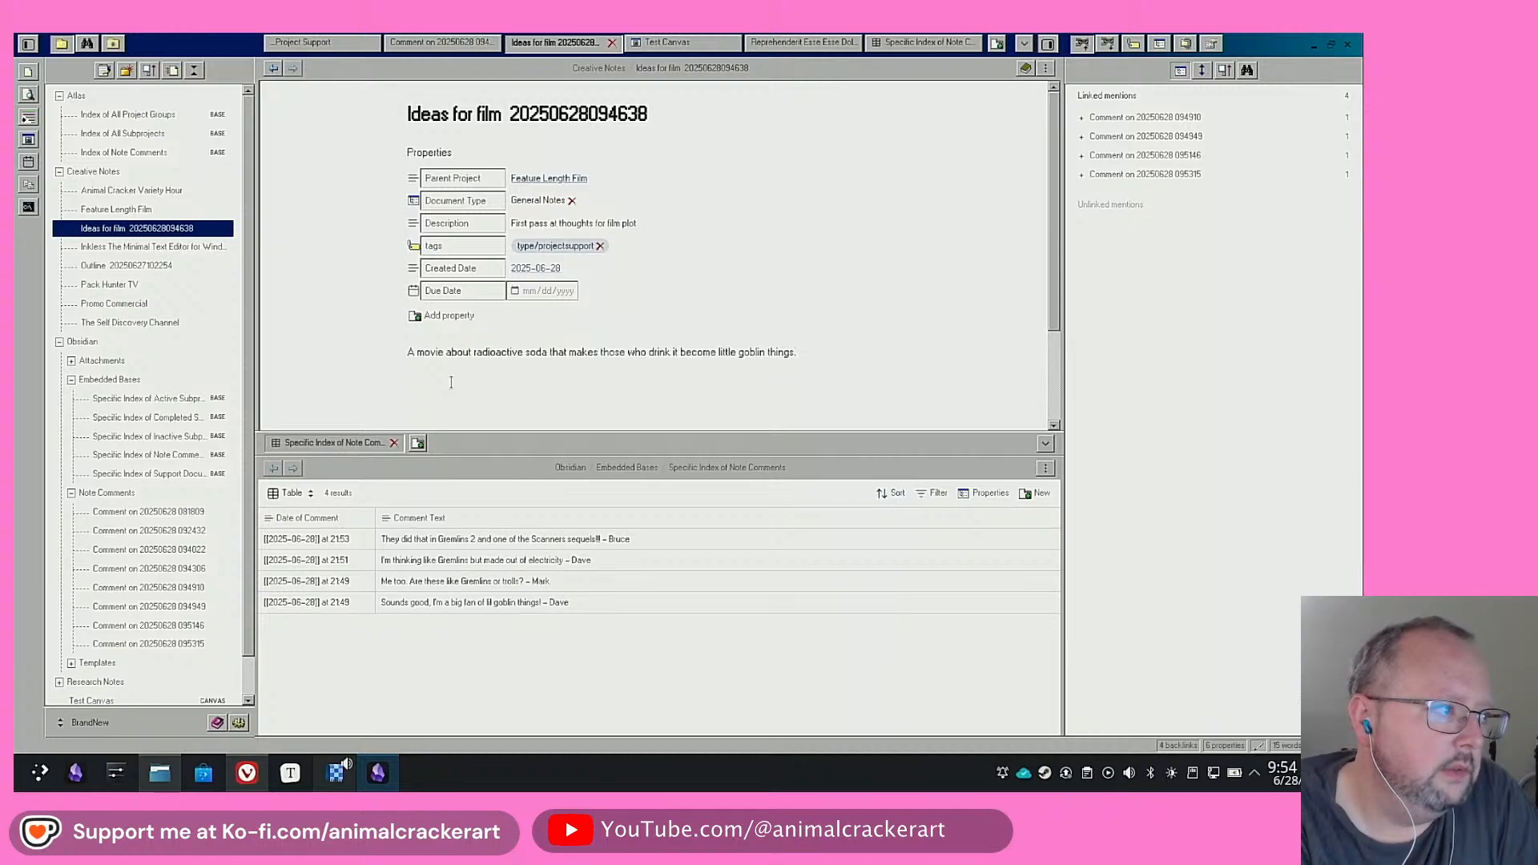
# View the support documents index in the parent project Feature Length Film and return through it to the Ideas for film note
pyautogui.click(554, 179)
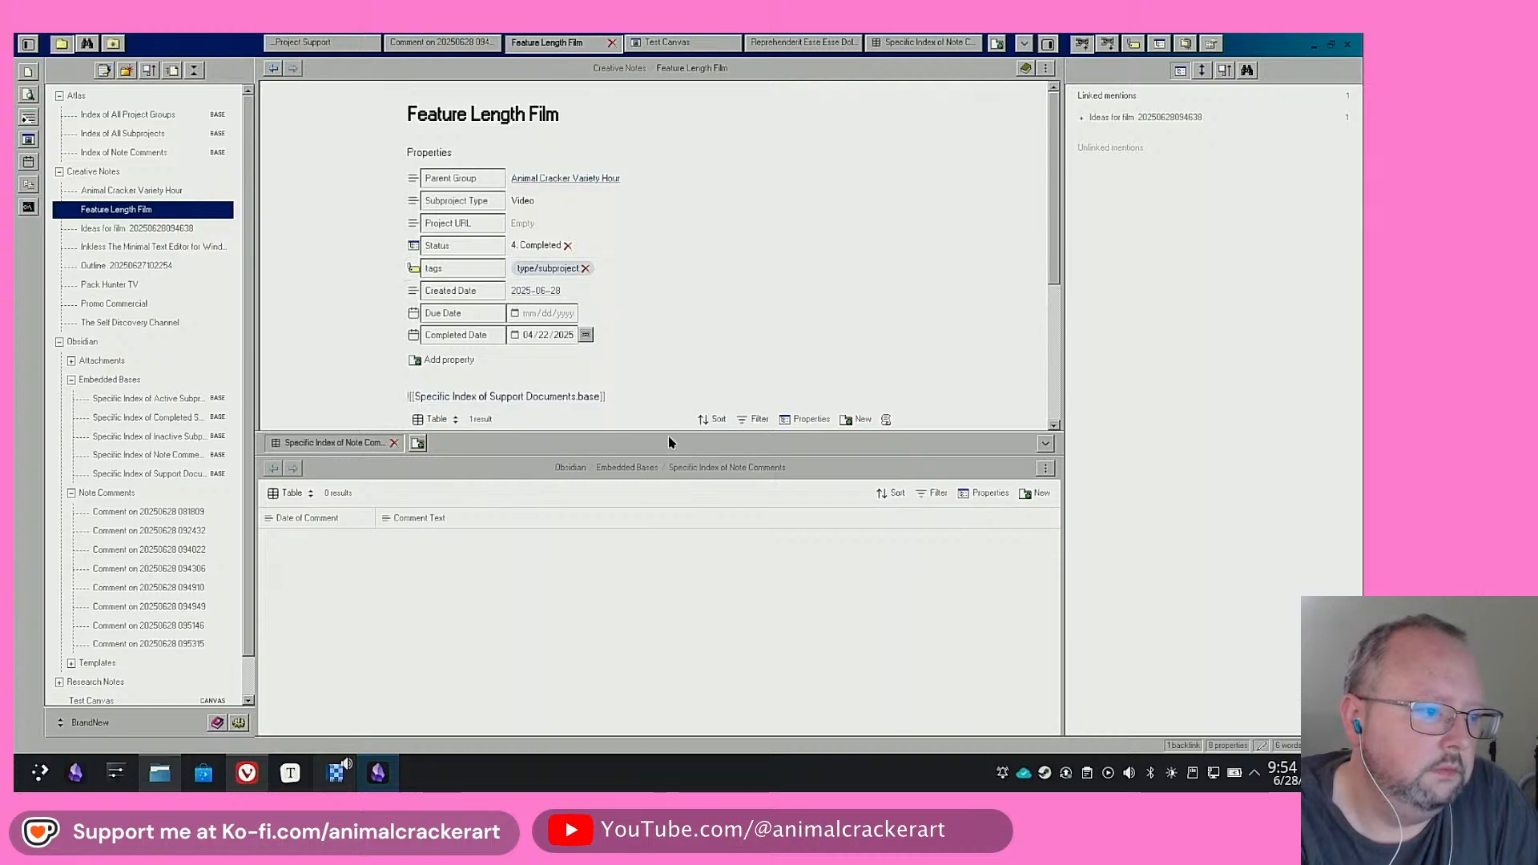
pyautogui.scroll(-3, 635, 320)
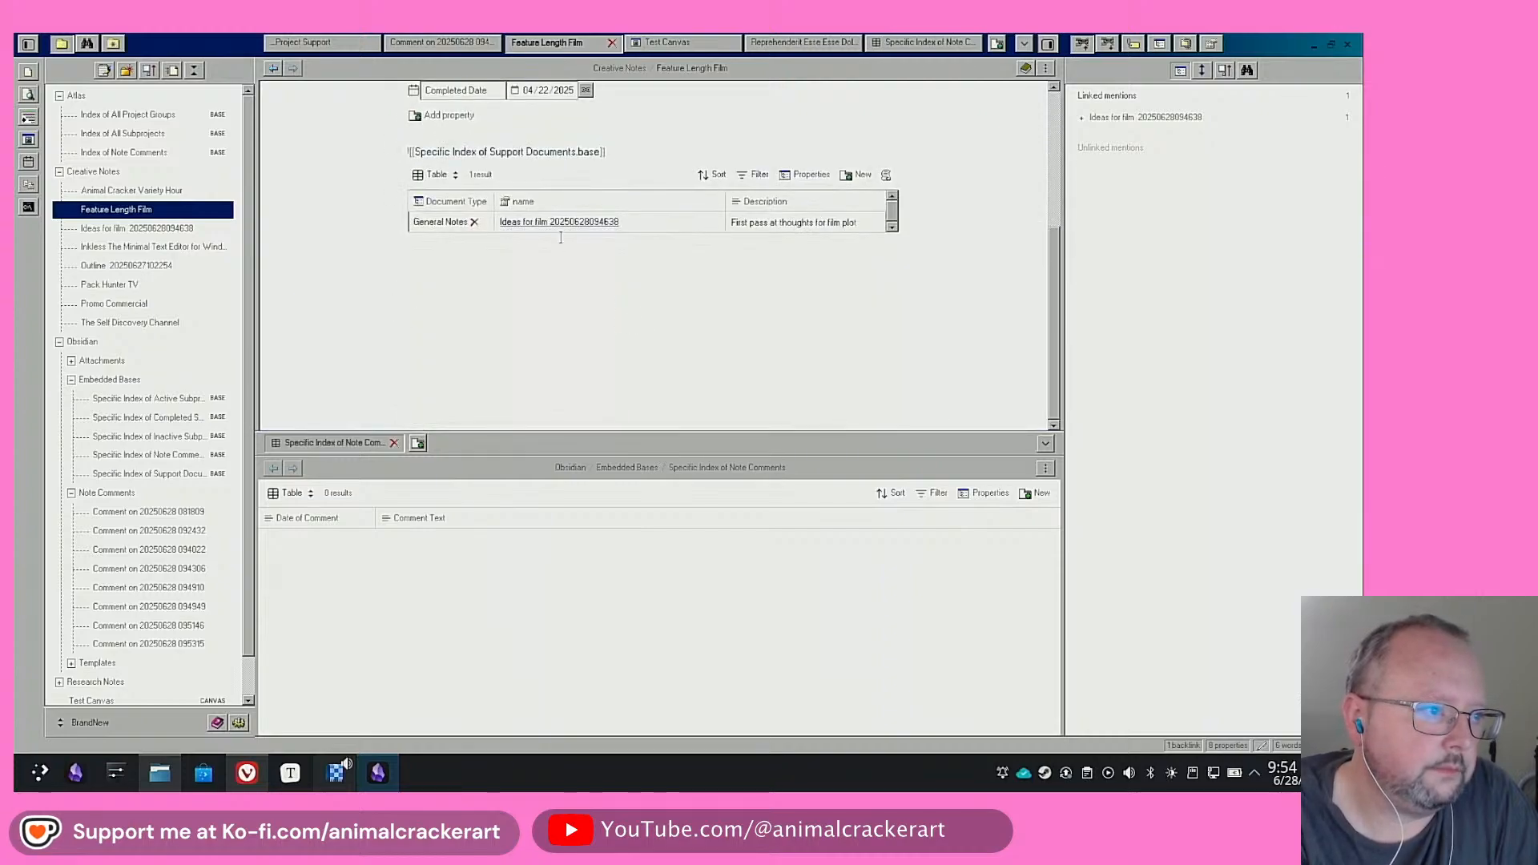
pyautogui.click(559, 222)
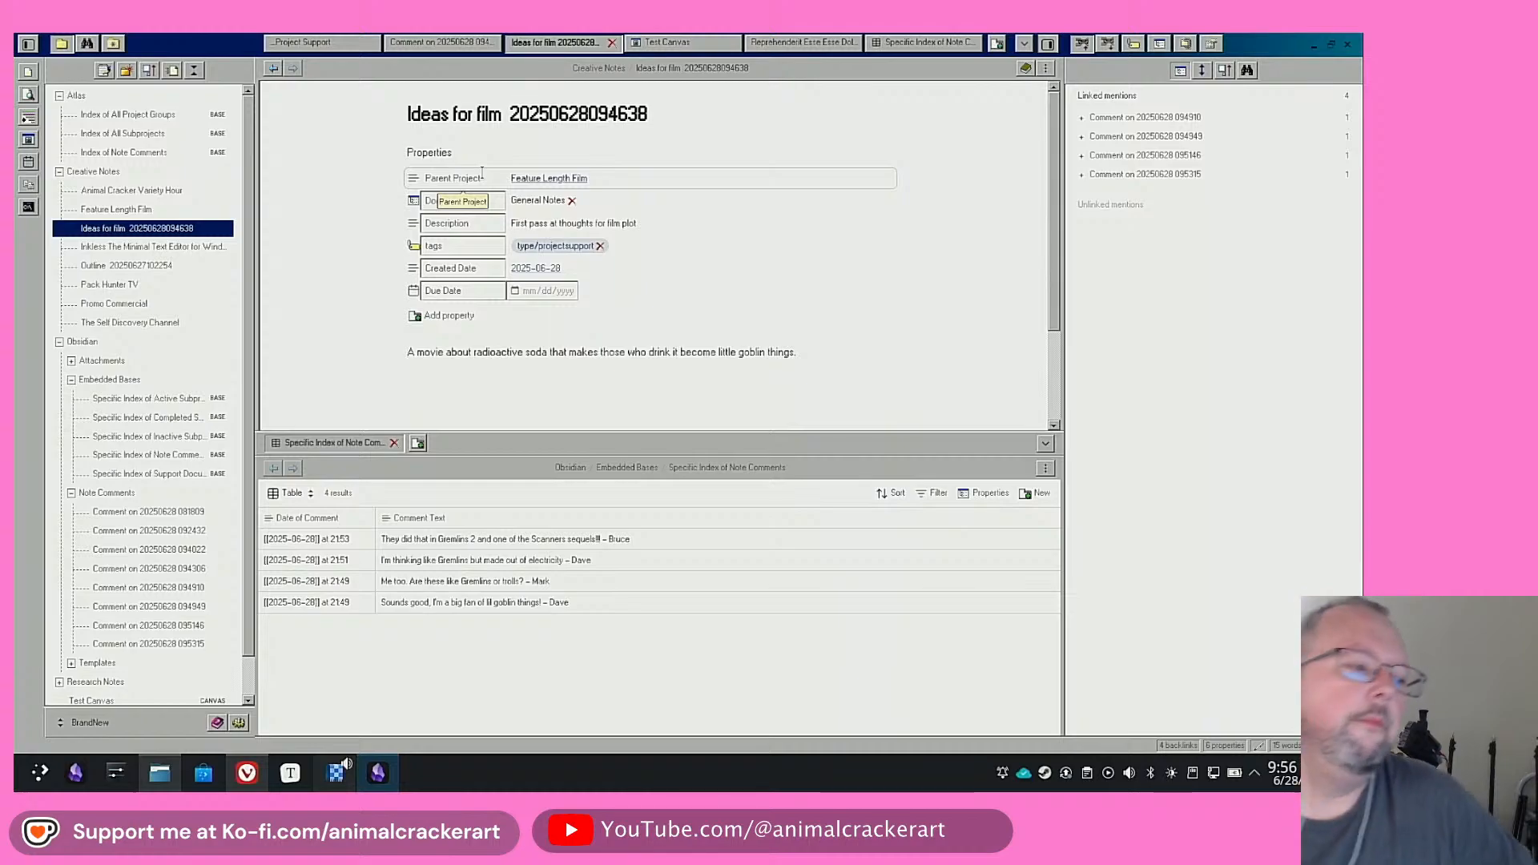
# Switch to Blanket, replace the Coffee Shop sound with Train at full volume, and turn Train off again
pyautogui.click(335, 772)
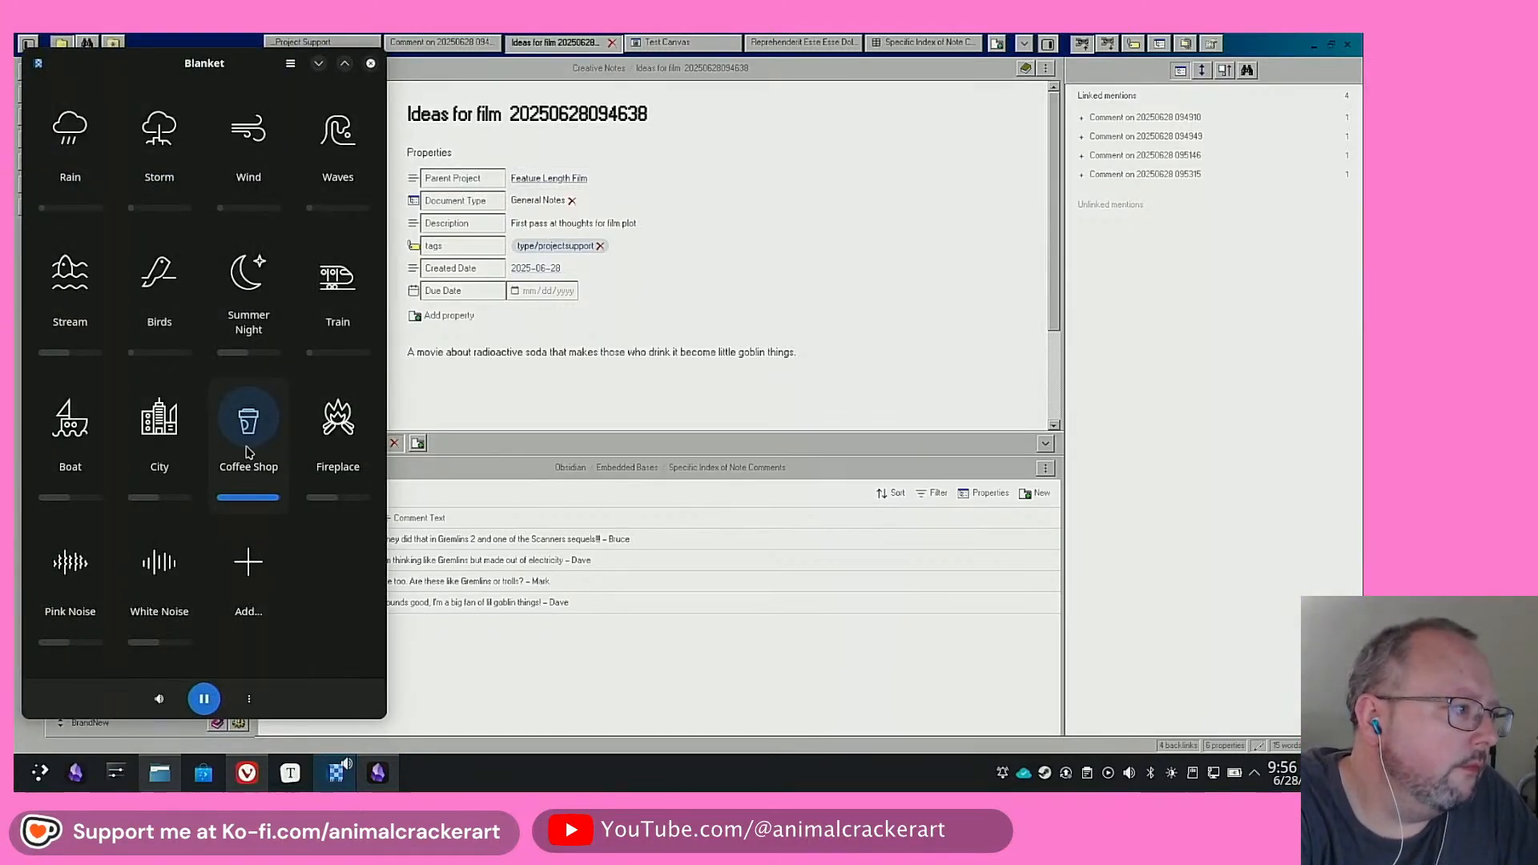
pyautogui.click(341, 288)
pyautogui.click(251, 432)
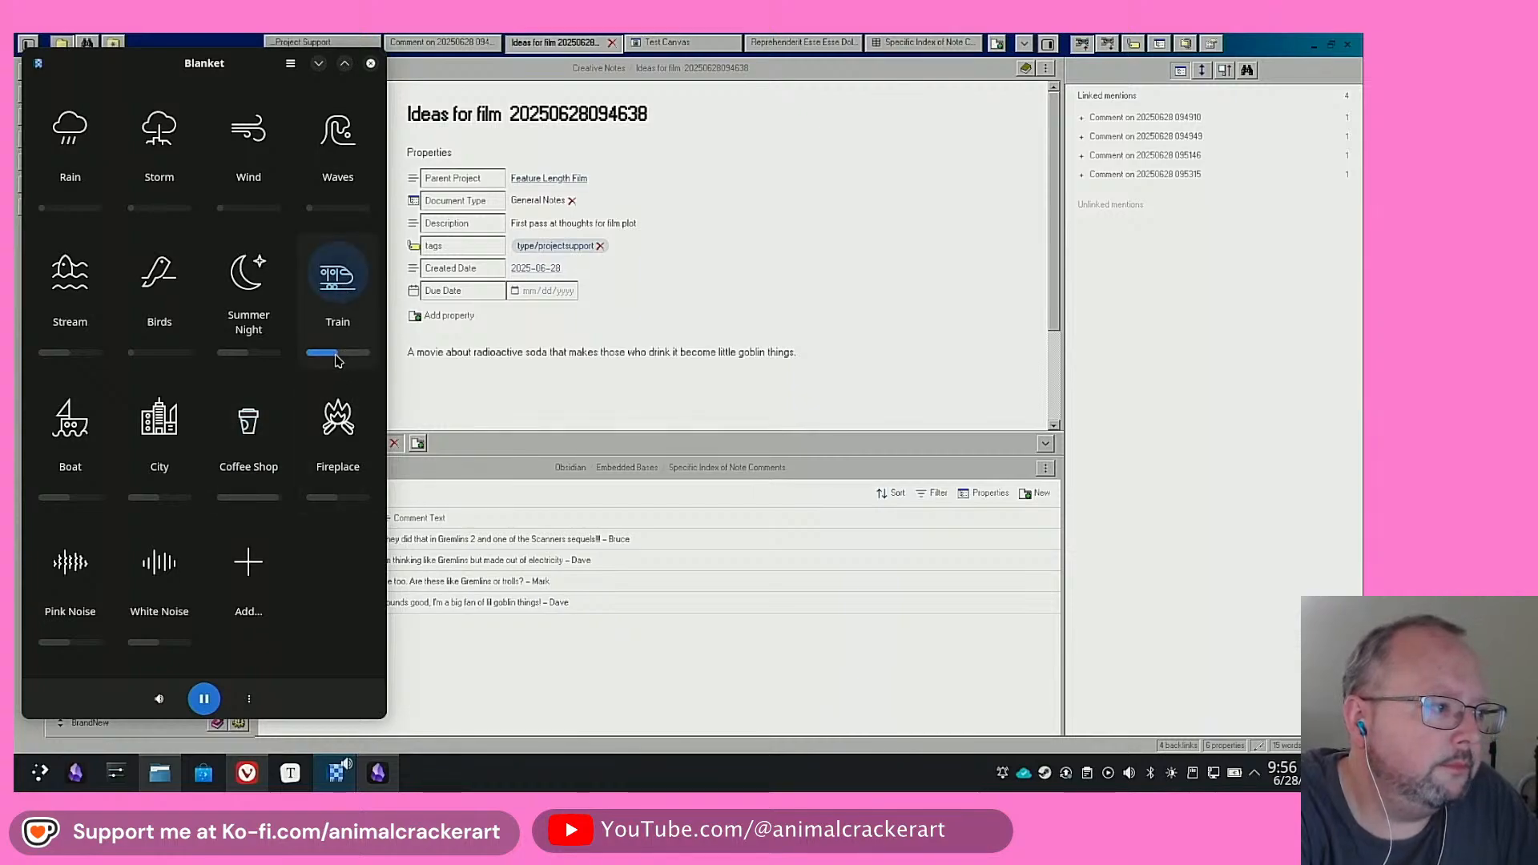
pyautogui.moveTo(358, 358); pyautogui.dragTo(368, 357)
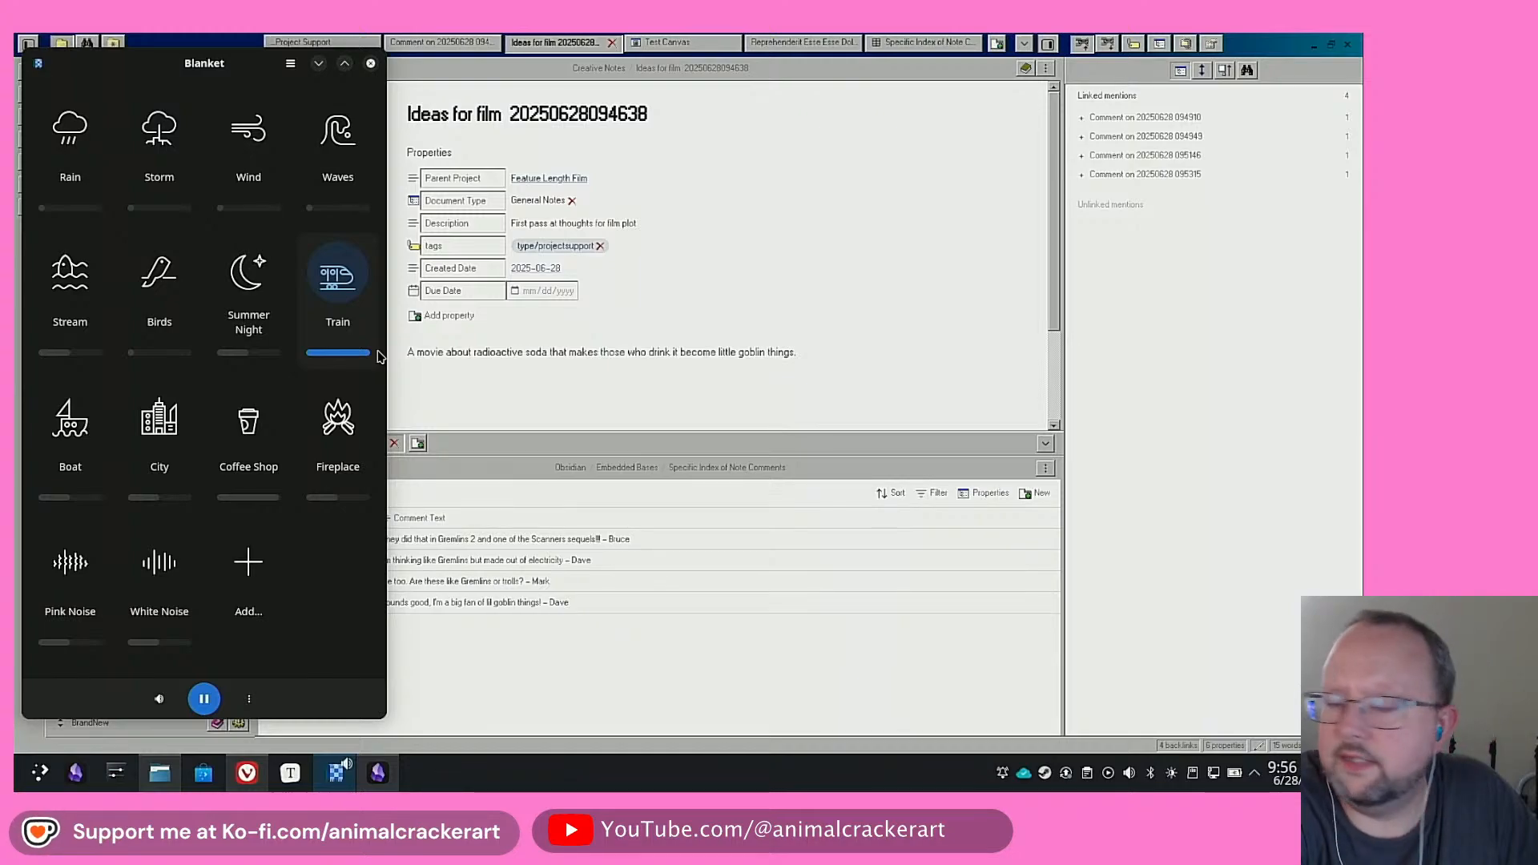
pyautogui.click(338, 305)
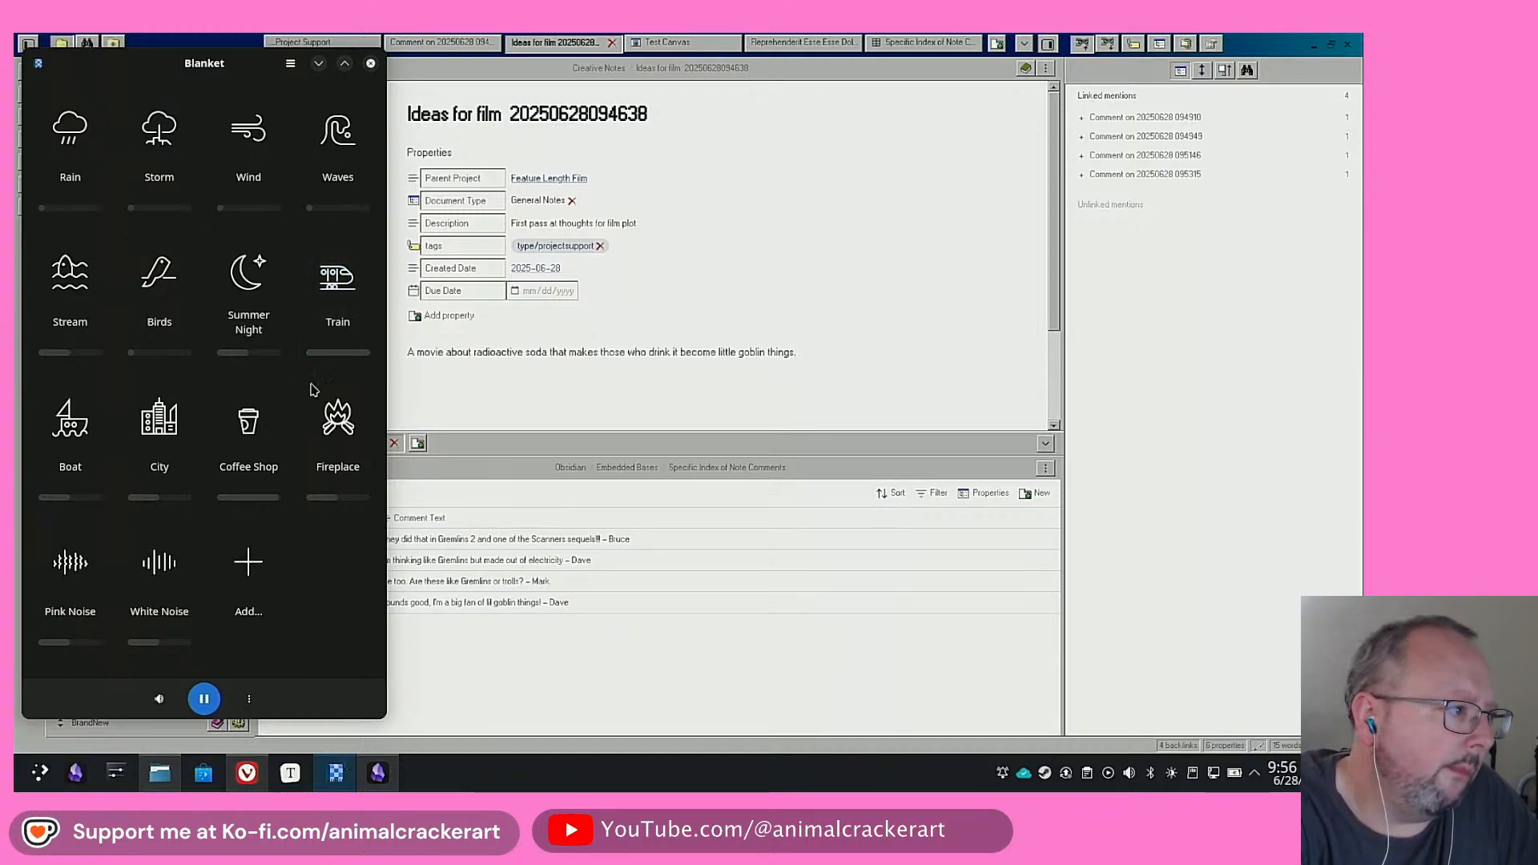
# Try the City sound at nearly full volume and turn it off
pyautogui.click(159, 438)
pyautogui.moveTo(158, 497); pyautogui.dragTo(185, 497)
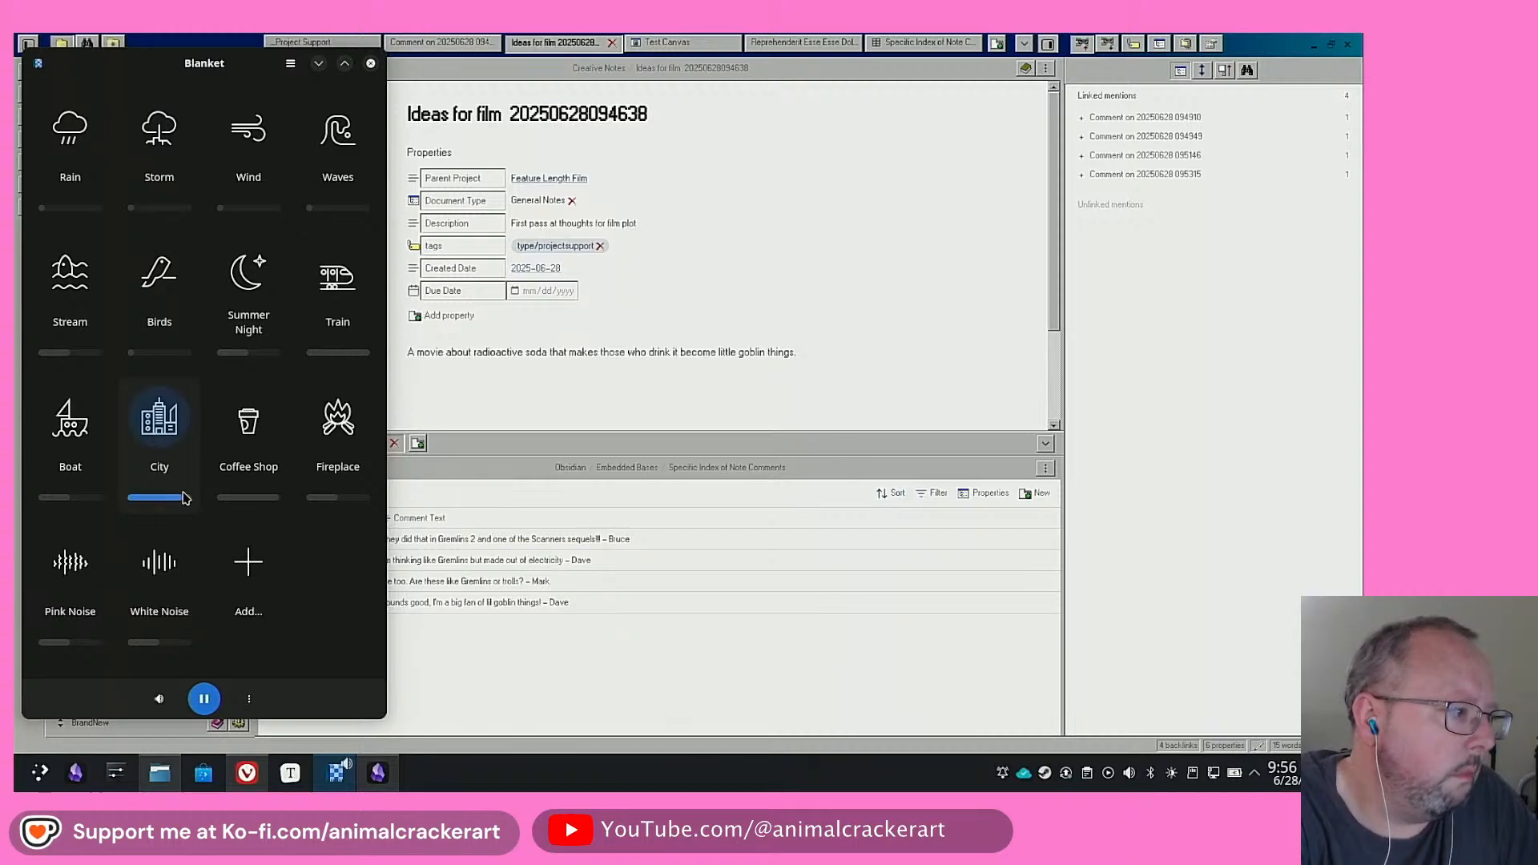
pyautogui.click(171, 410)
# Play the Birds sound at full volume together with the Rain sound
pyautogui.click(161, 284)
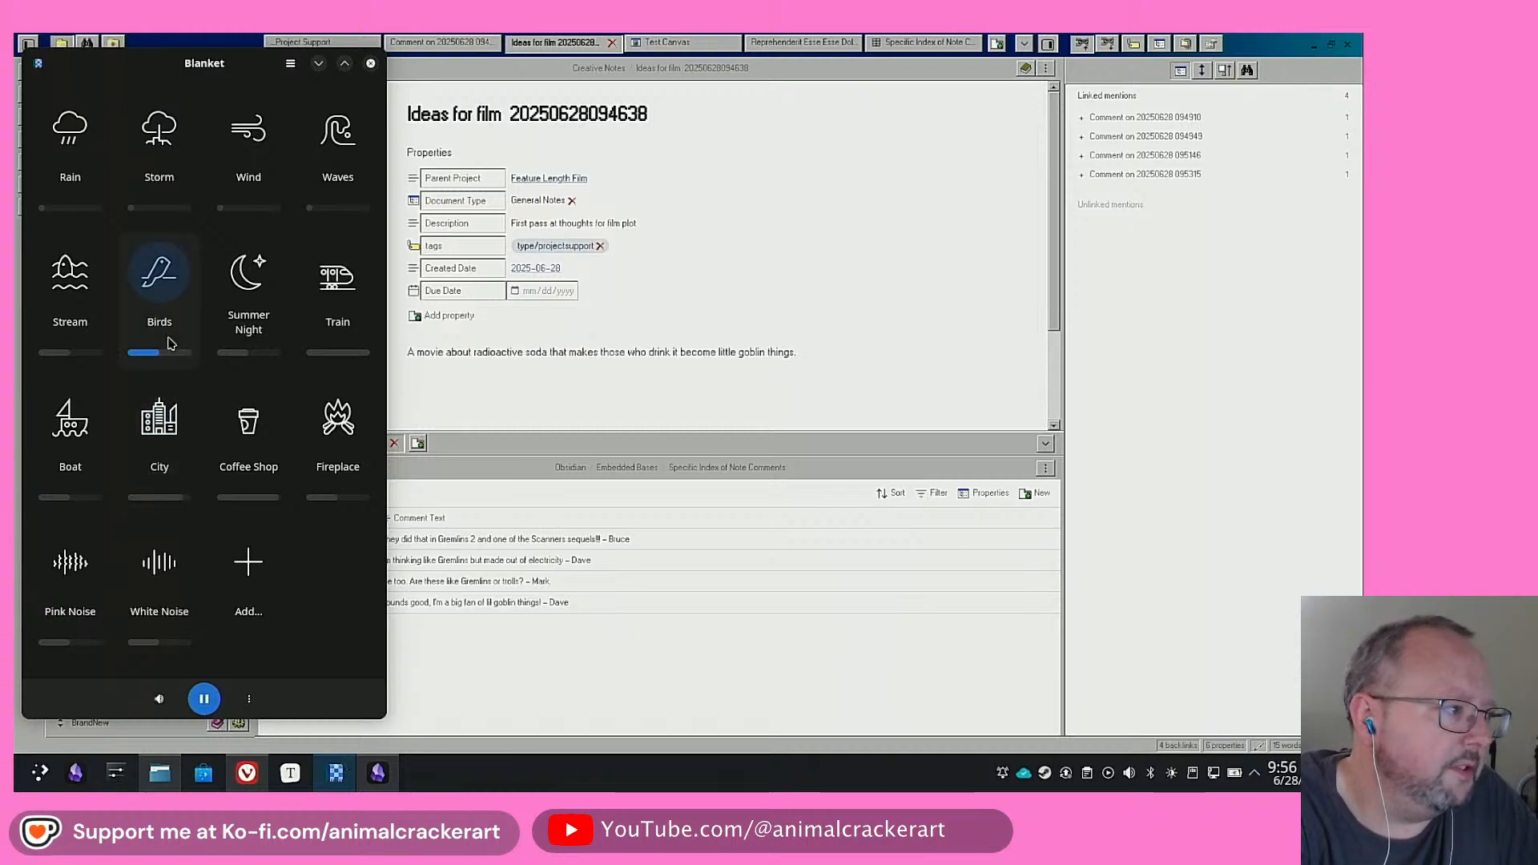
pyautogui.moveTo(157, 353); pyautogui.dragTo(189, 353)
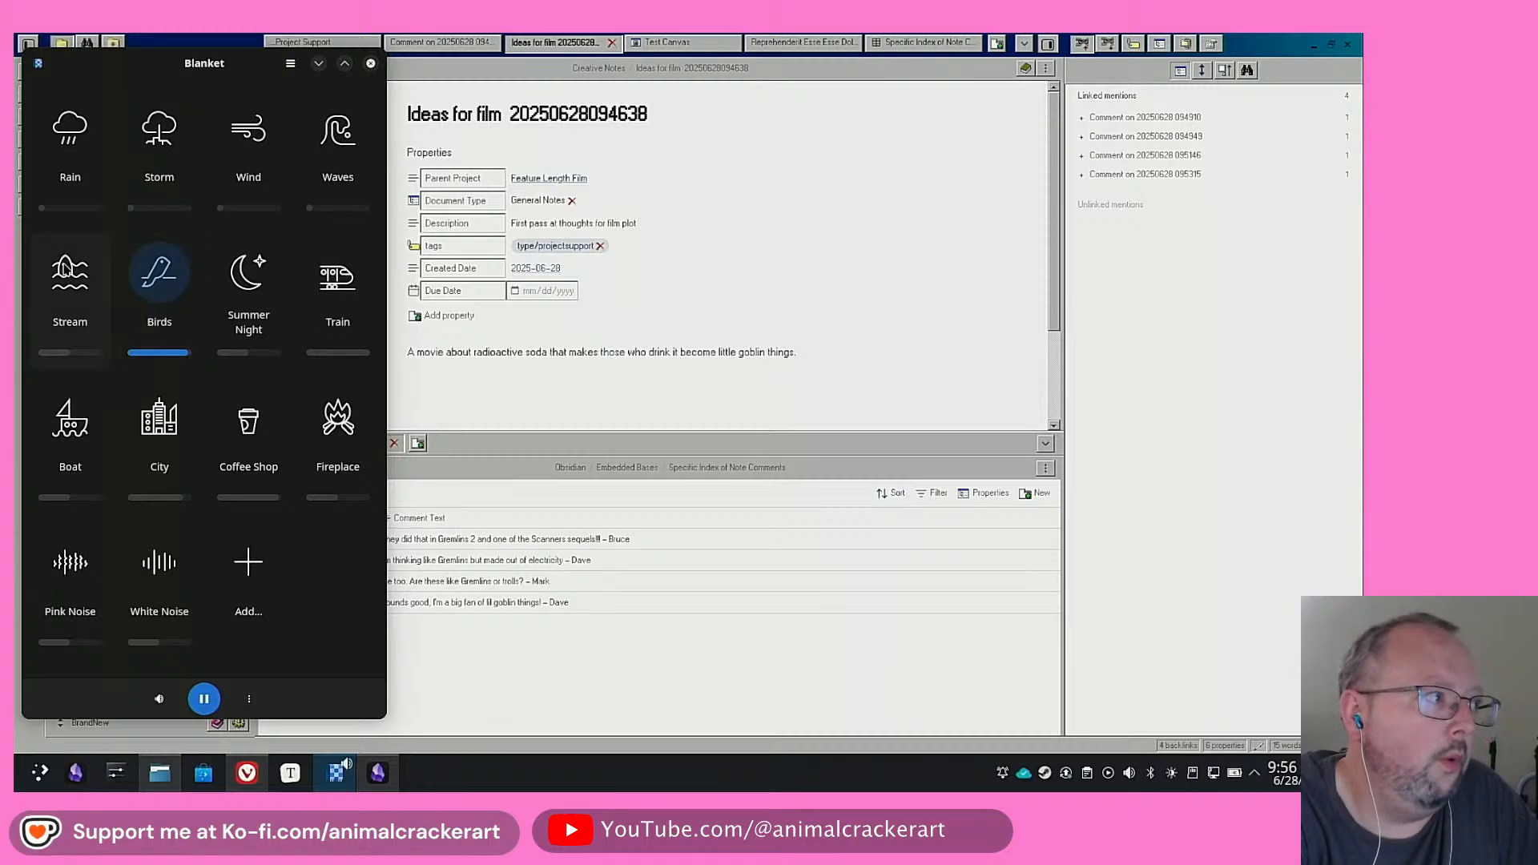
pyautogui.click(68, 136)
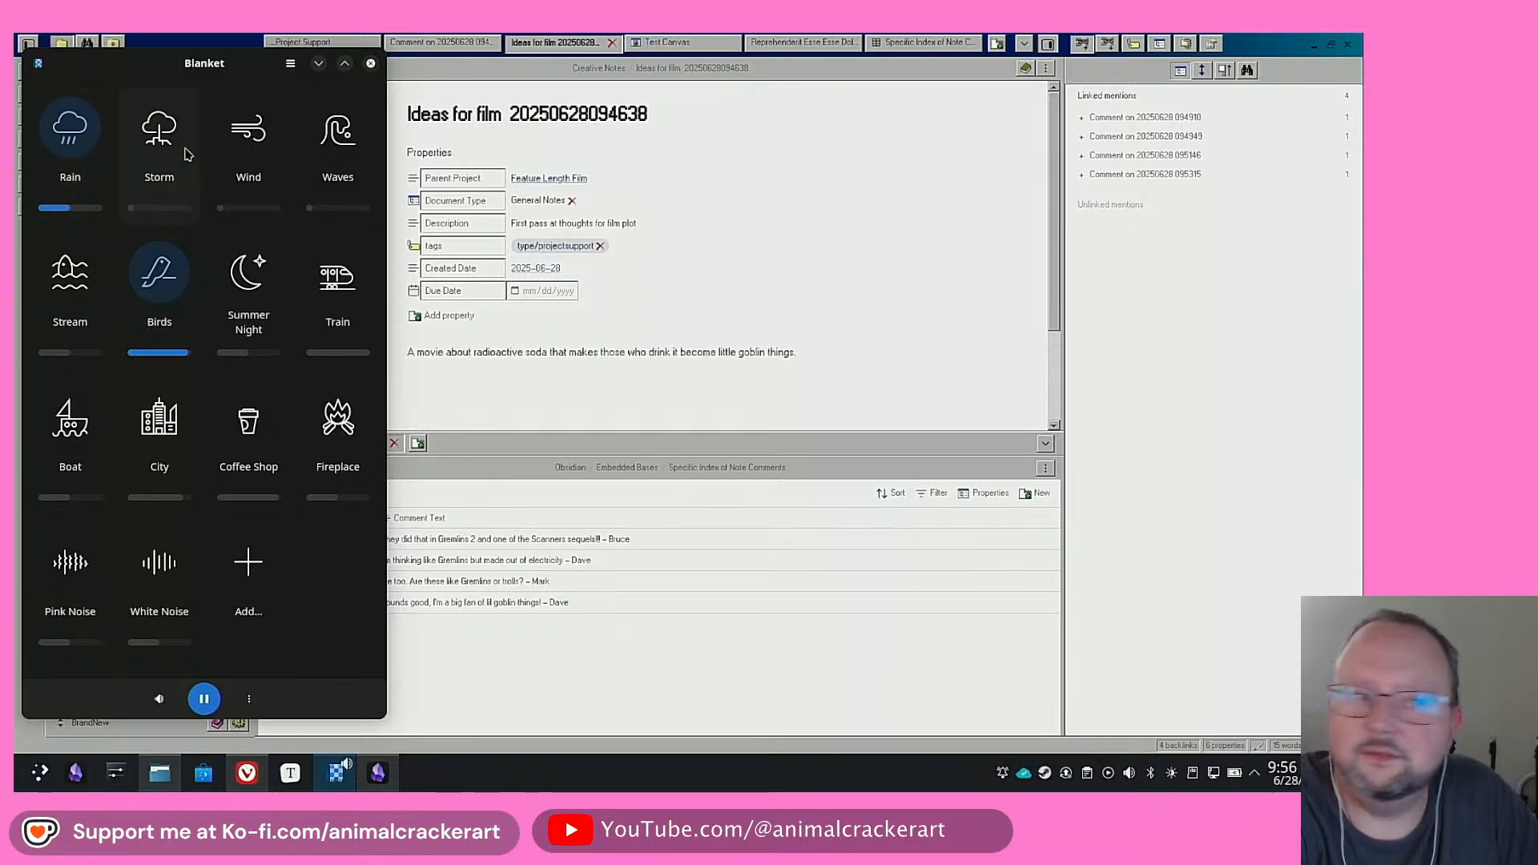
# Switch back to Obsidian, leave the Created Date value unedited, and move focus to the comment index and back to the Ideas for film note
pyautogui.click(470, 483)
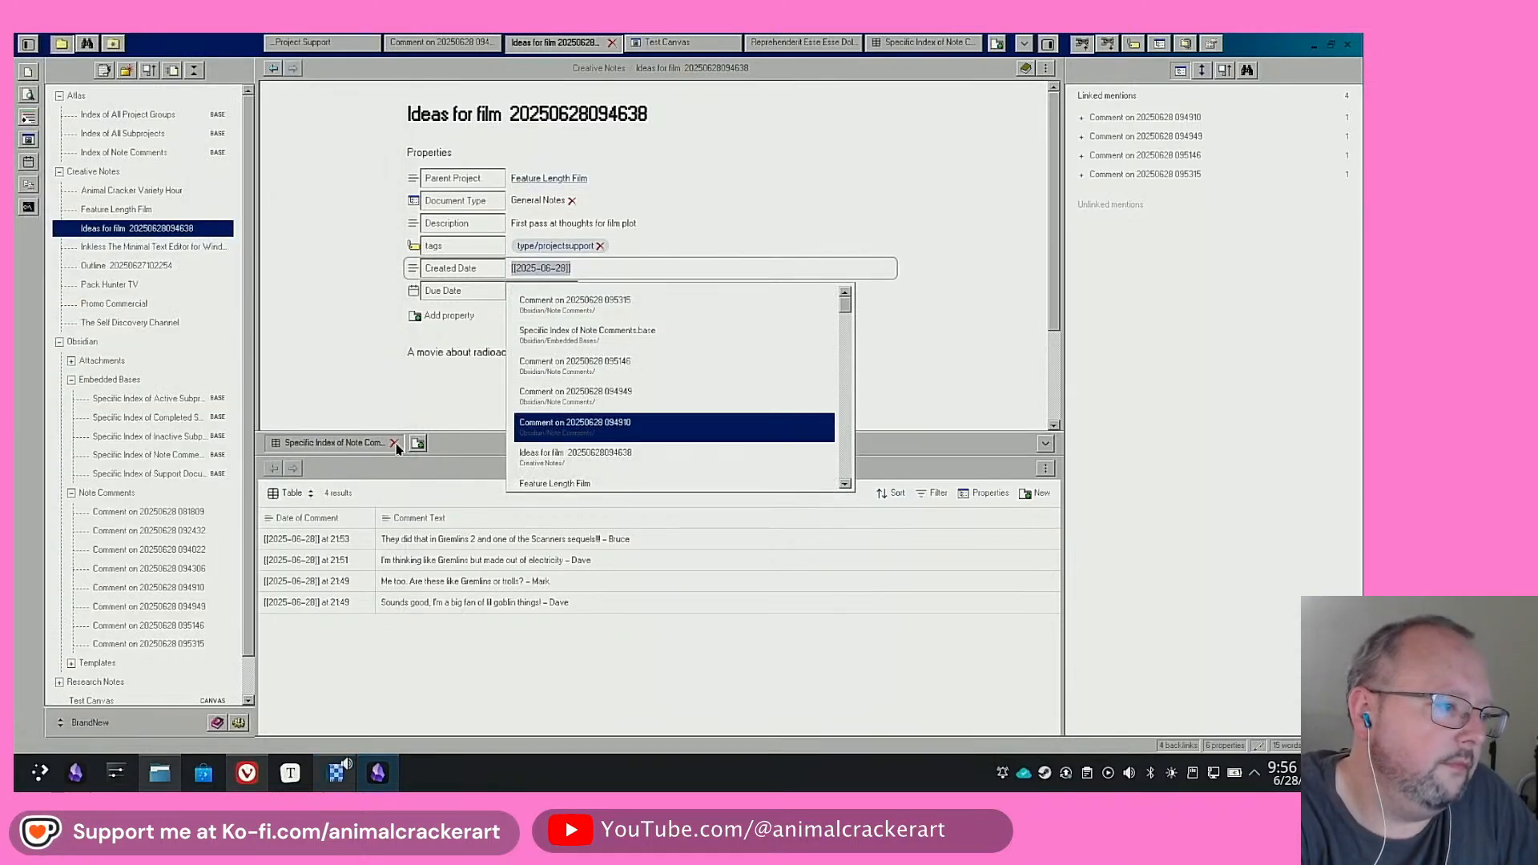
pyautogui.click(387, 373)
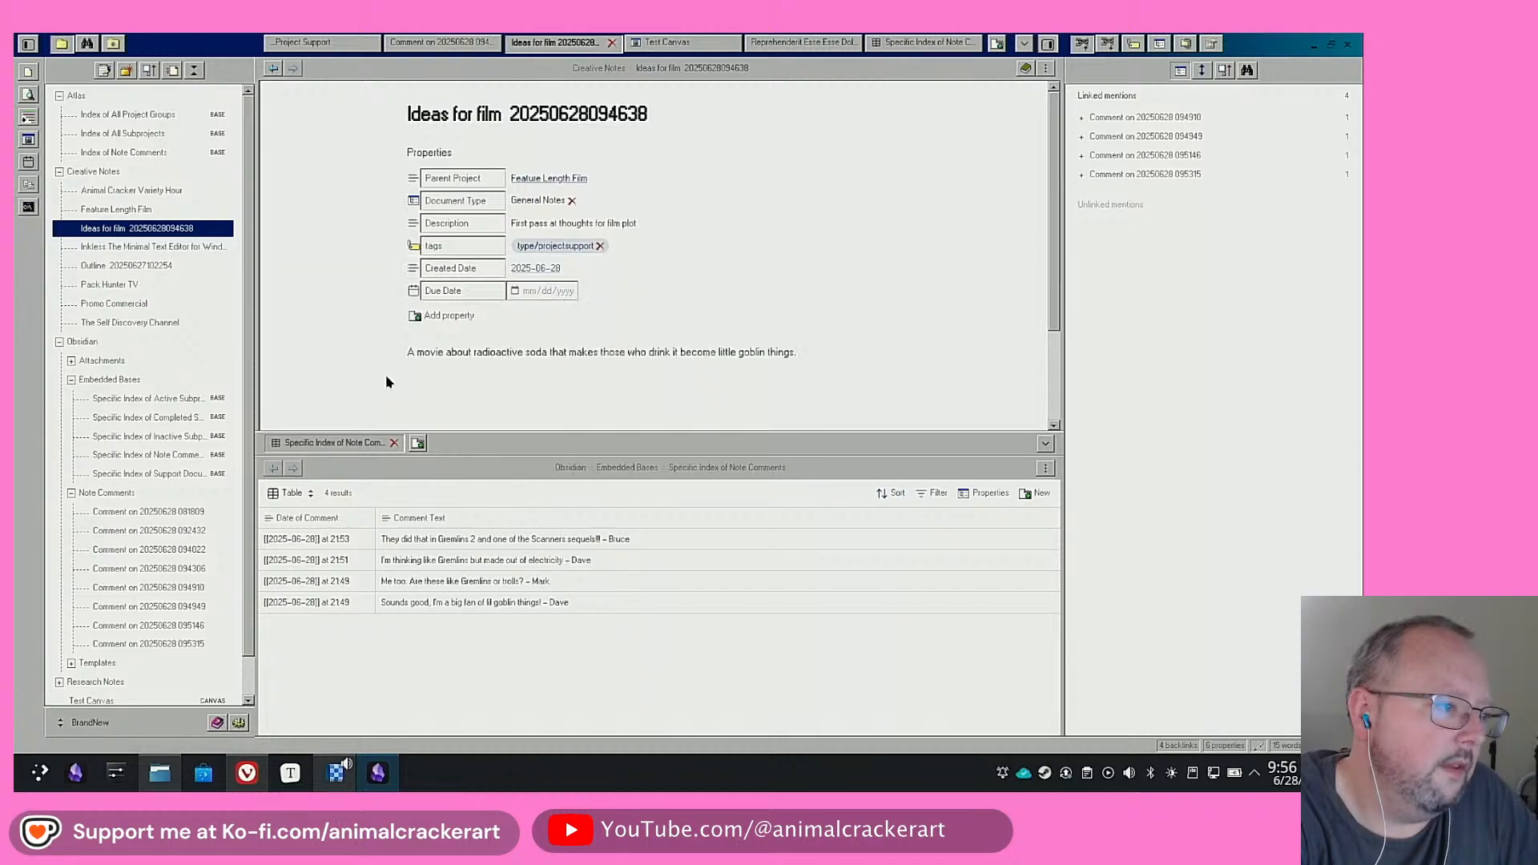
pyautogui.click(471, 662)
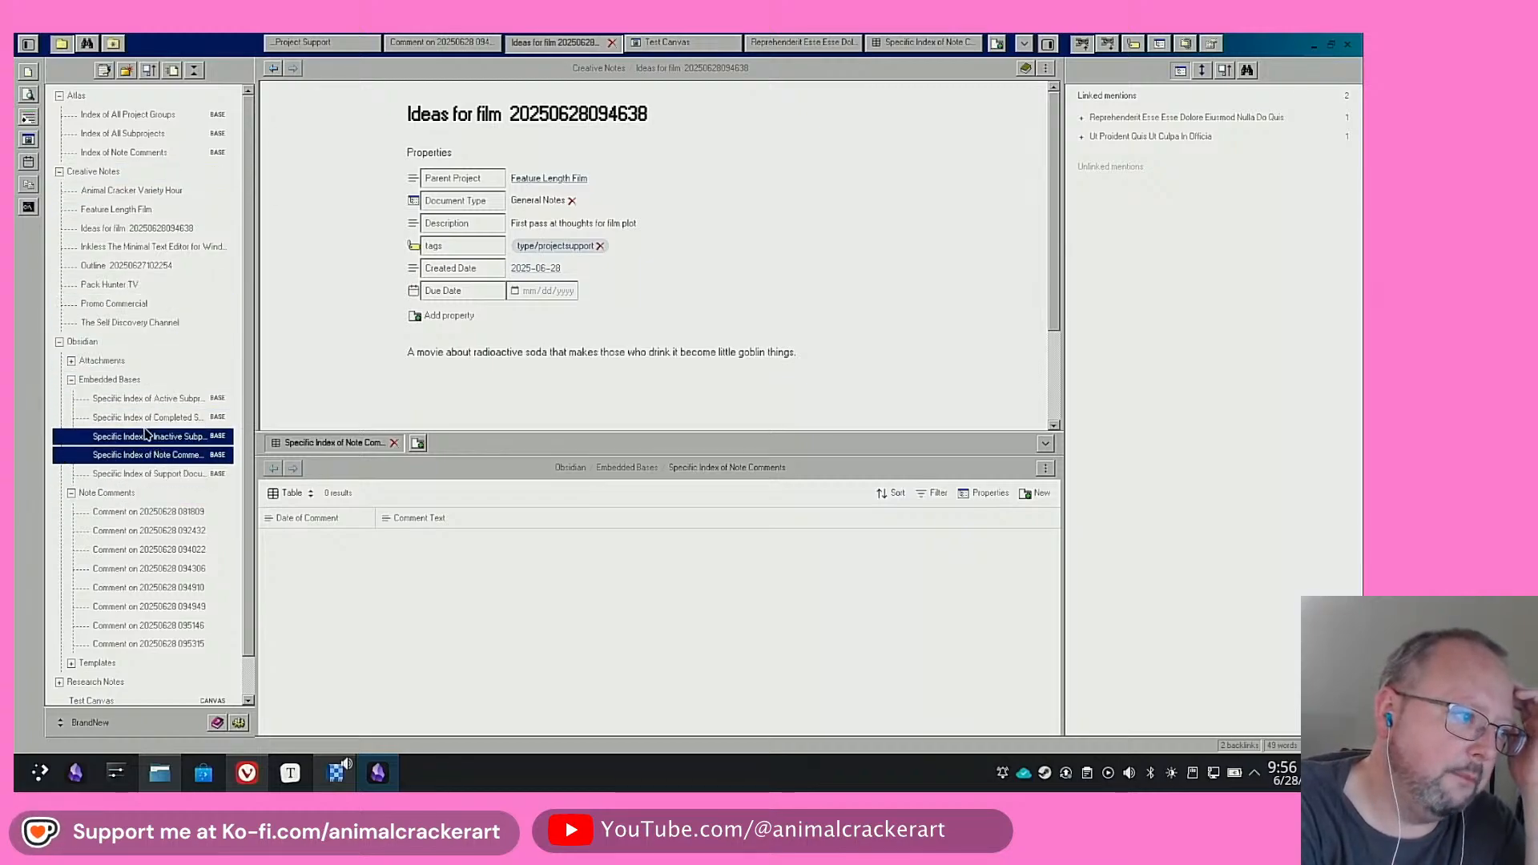
pyautogui.click(510, 391)
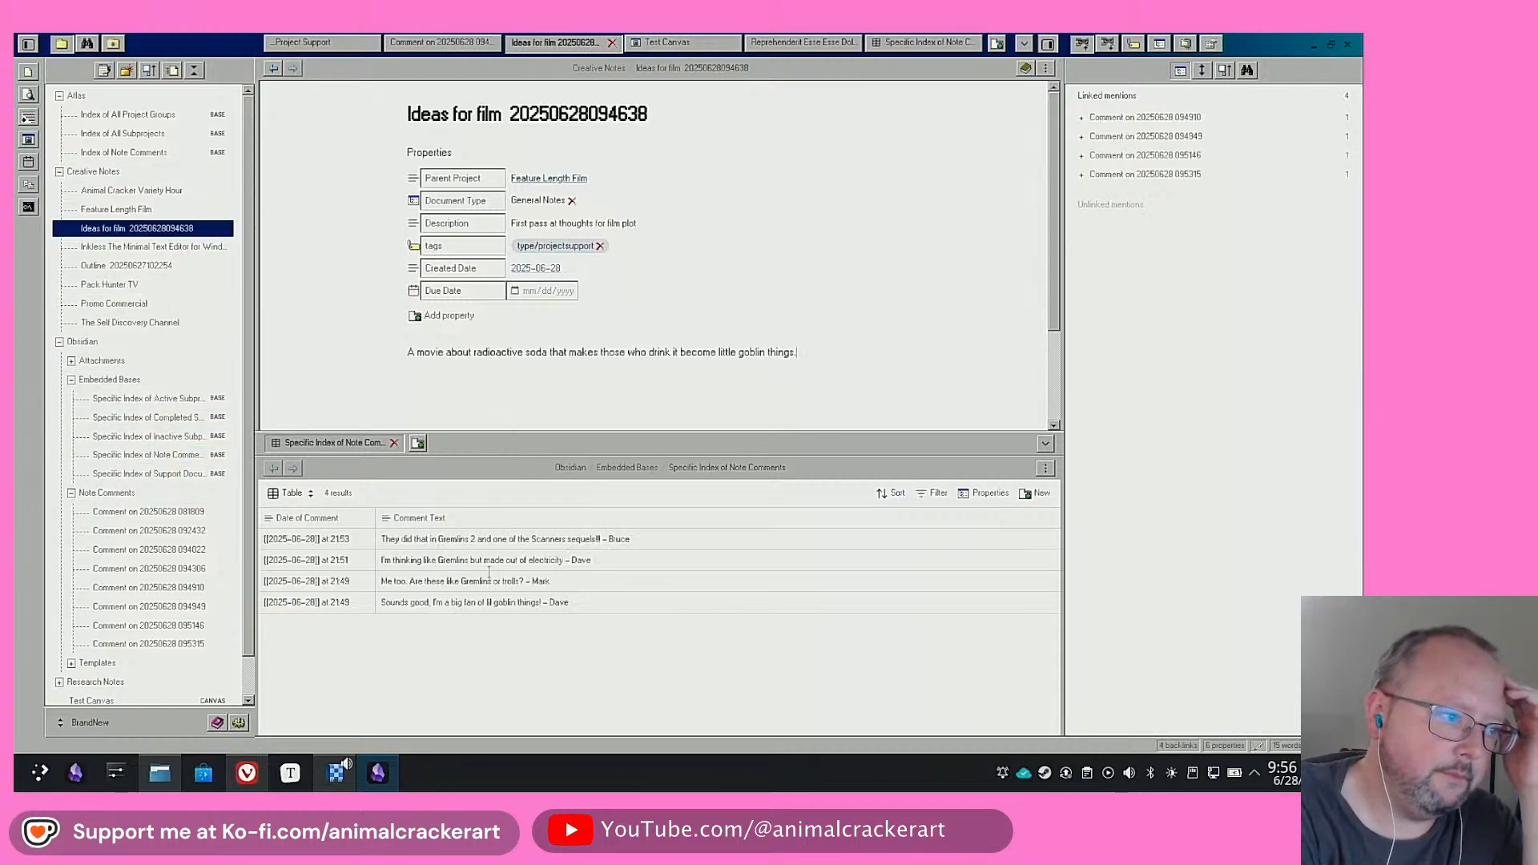
pyautogui.click(1046, 444)
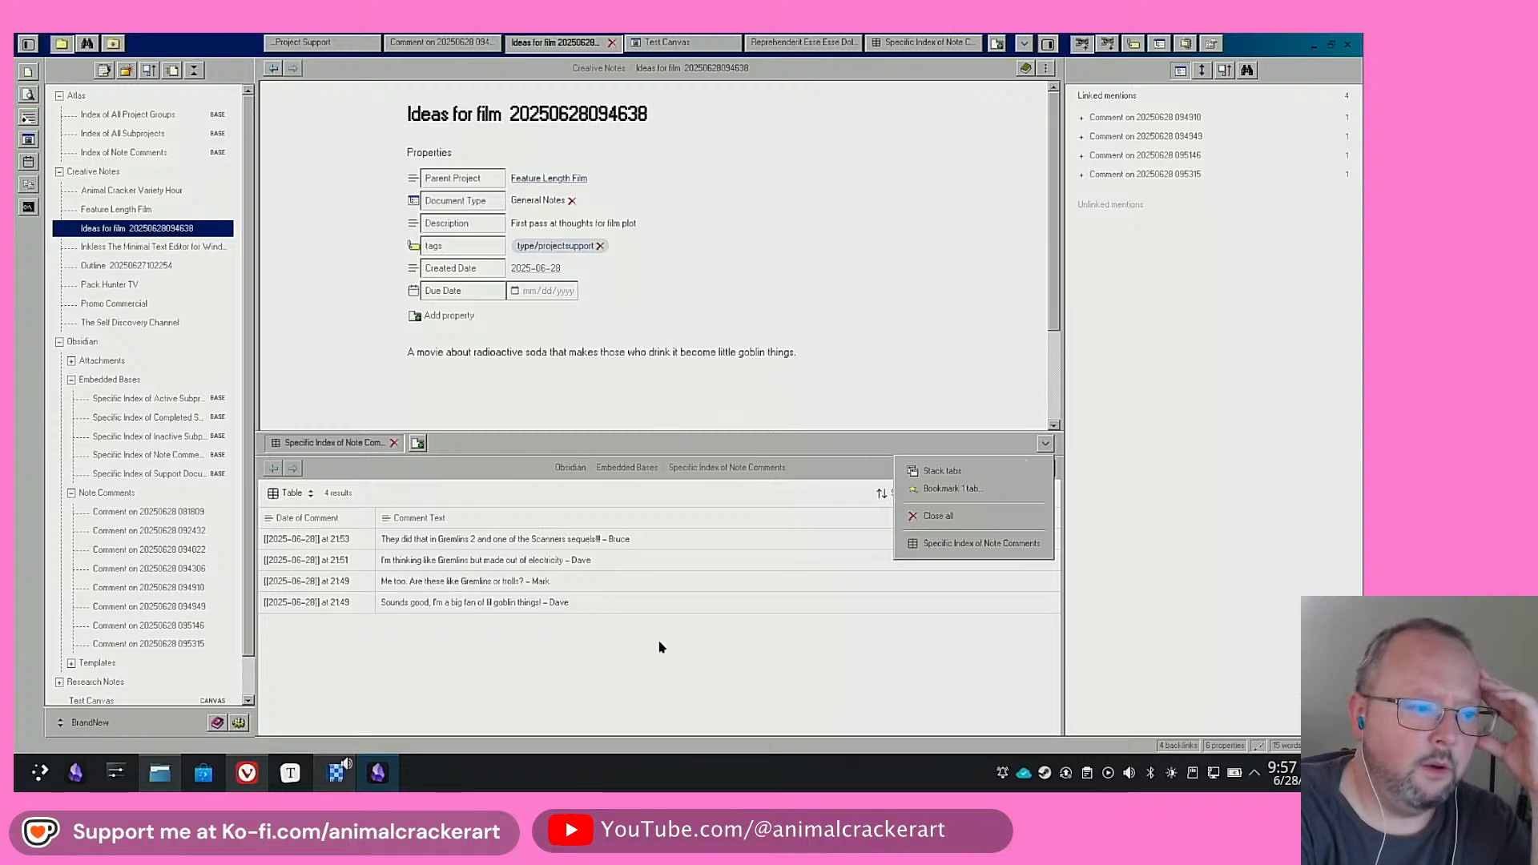
pyautogui.click(898, 259)
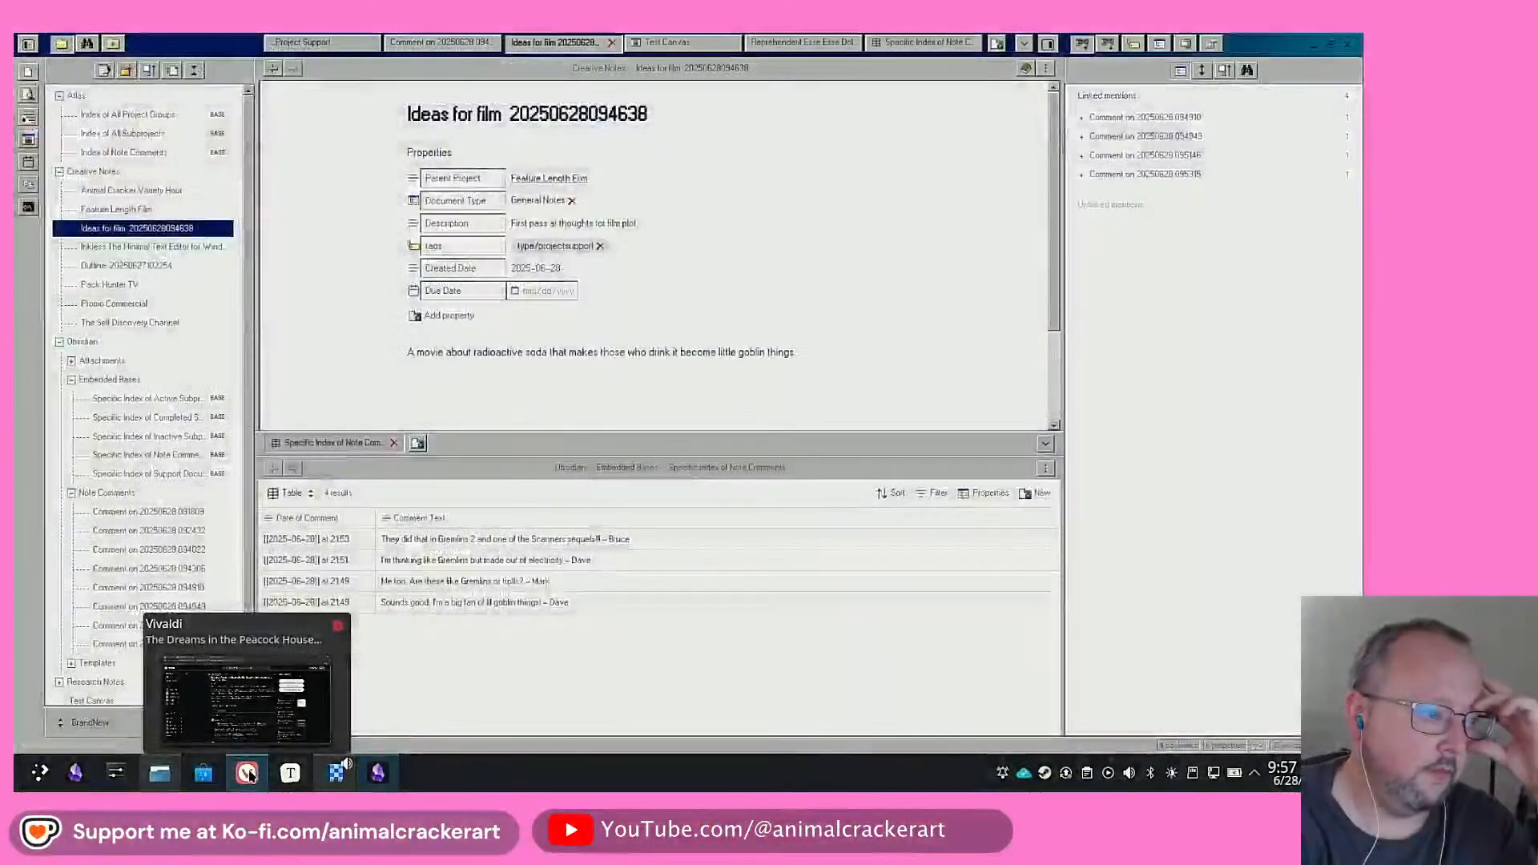
# Switch to the Vivaldi browser and look through the category list of the Obsidian Forum
pyautogui.click(247, 772)
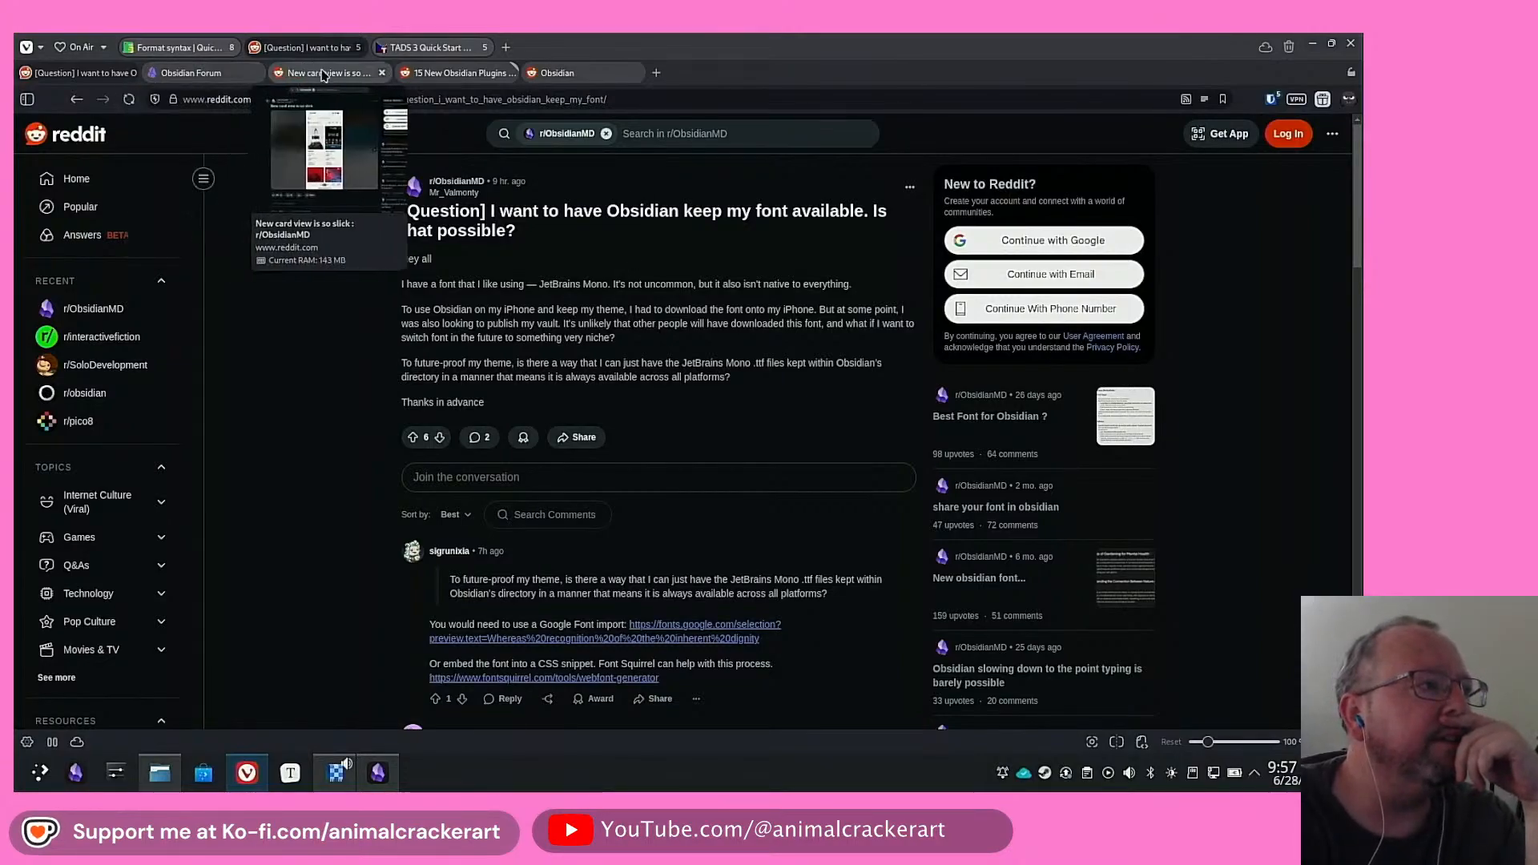
pyautogui.click(172, 77)
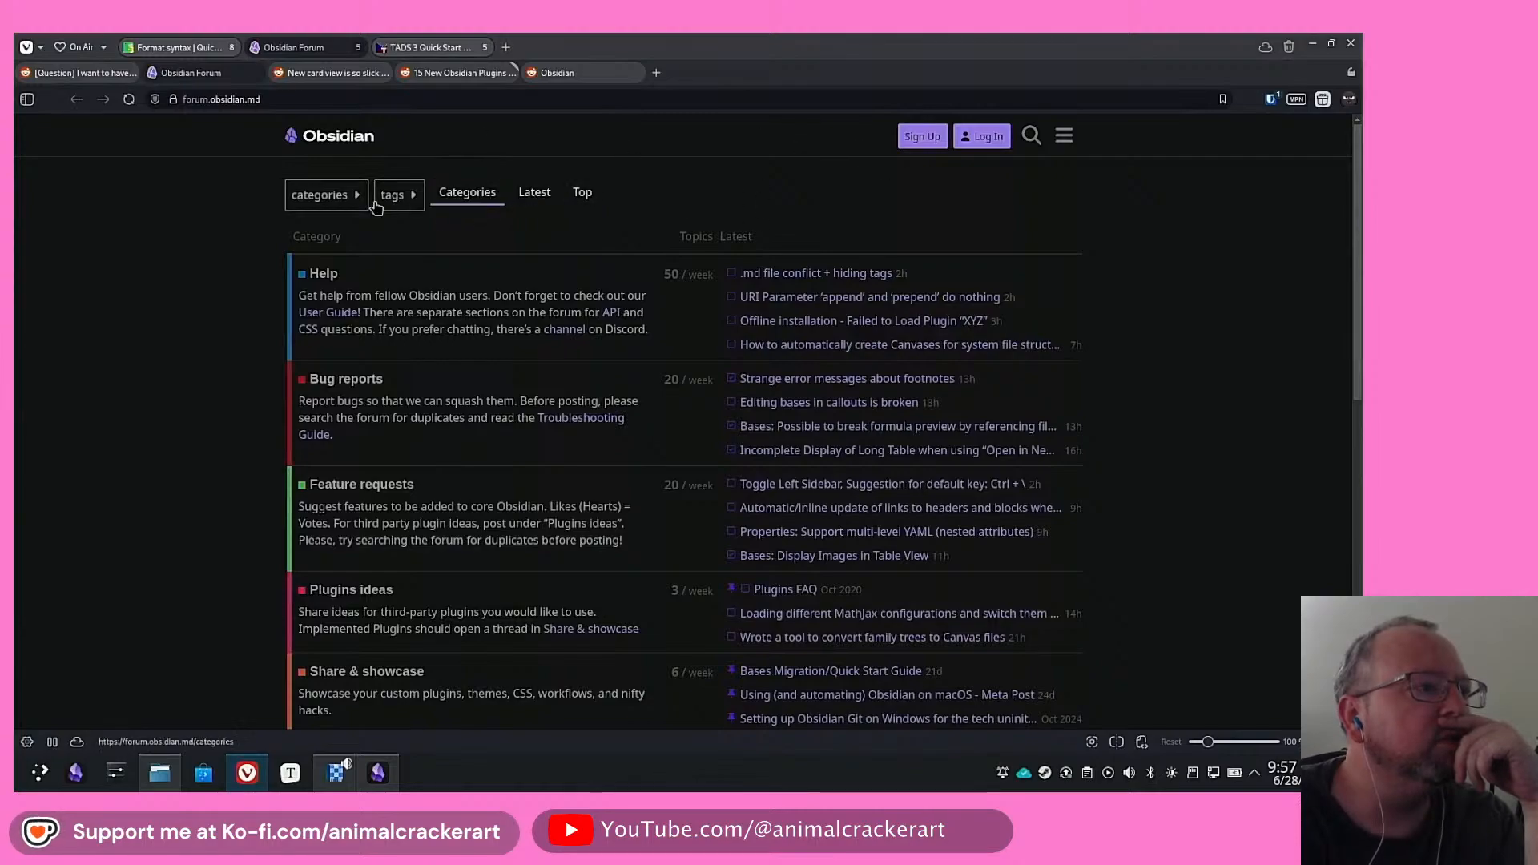
pyautogui.scroll(-2, 251, 306)
pyautogui.scroll(-2, 251, 306)
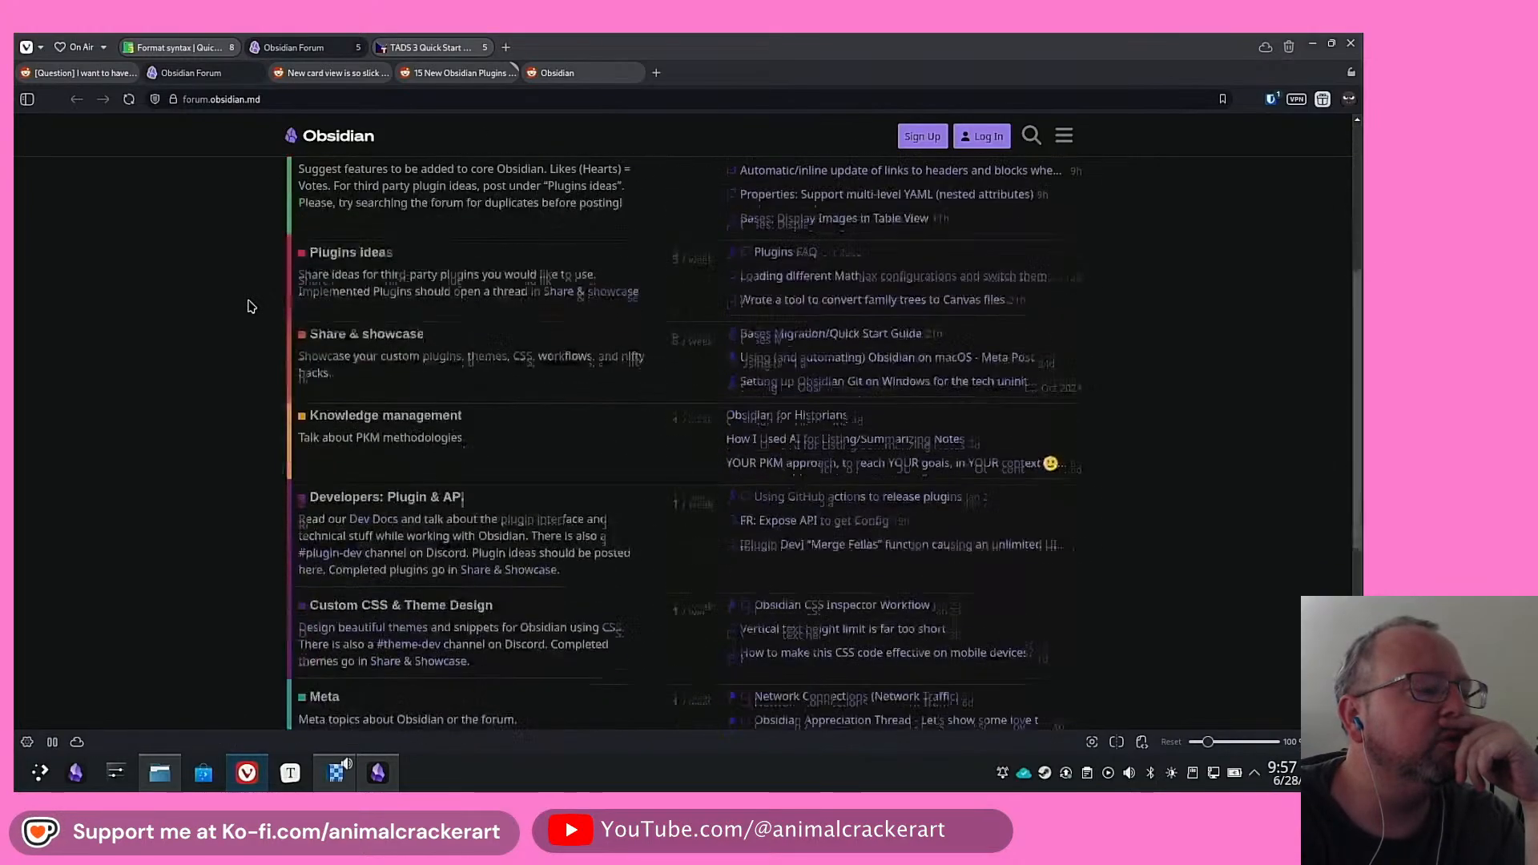
pyautogui.scroll(4, 251, 304)
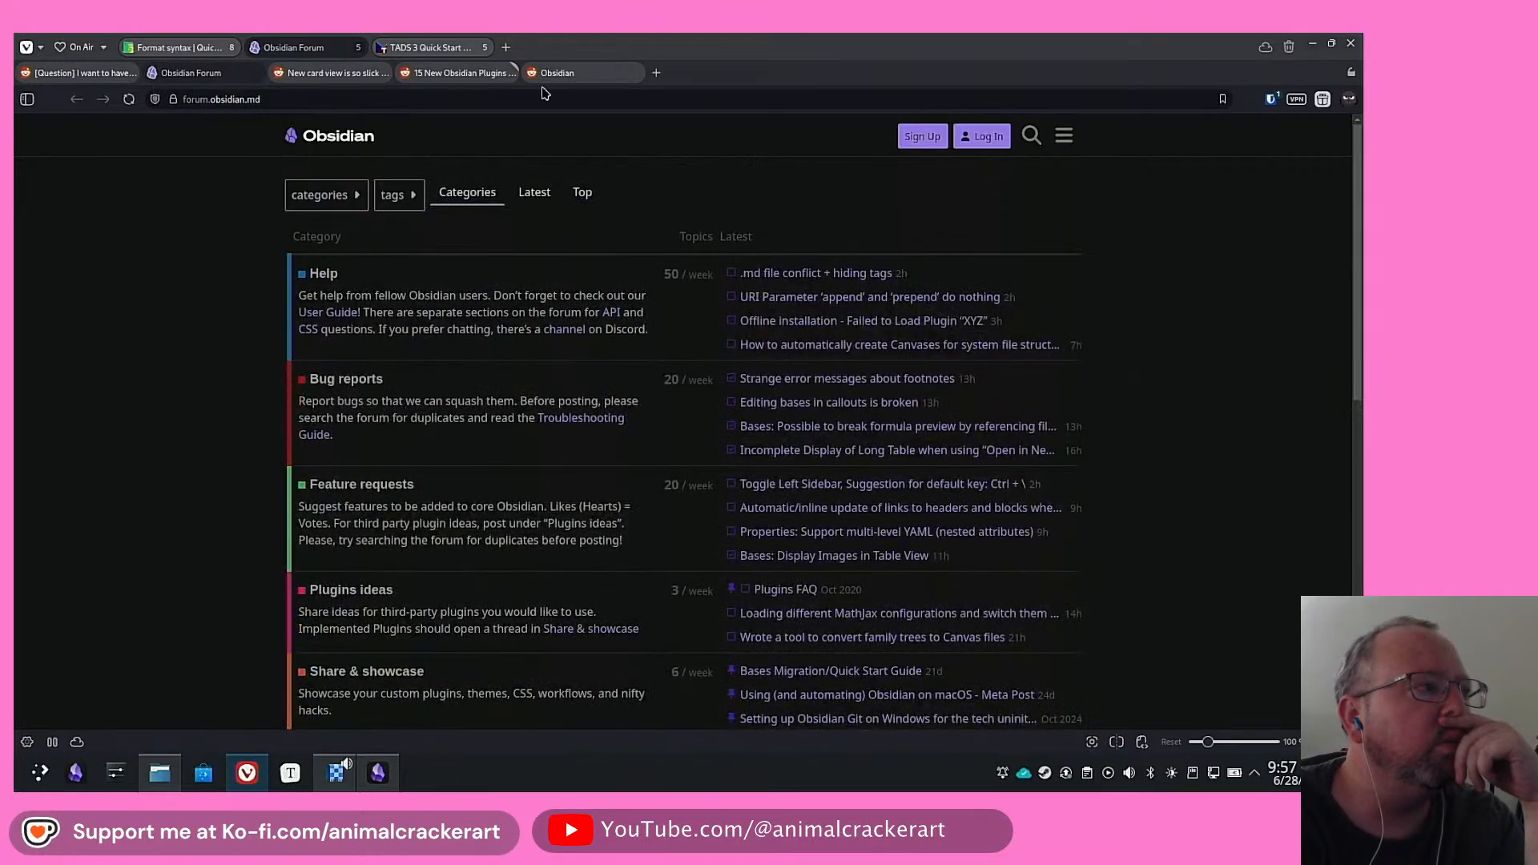
# Search the r/ObsidianMD subreddit for "bases"
pyautogui.click(583, 75)
pyautogui.click(717, 130)
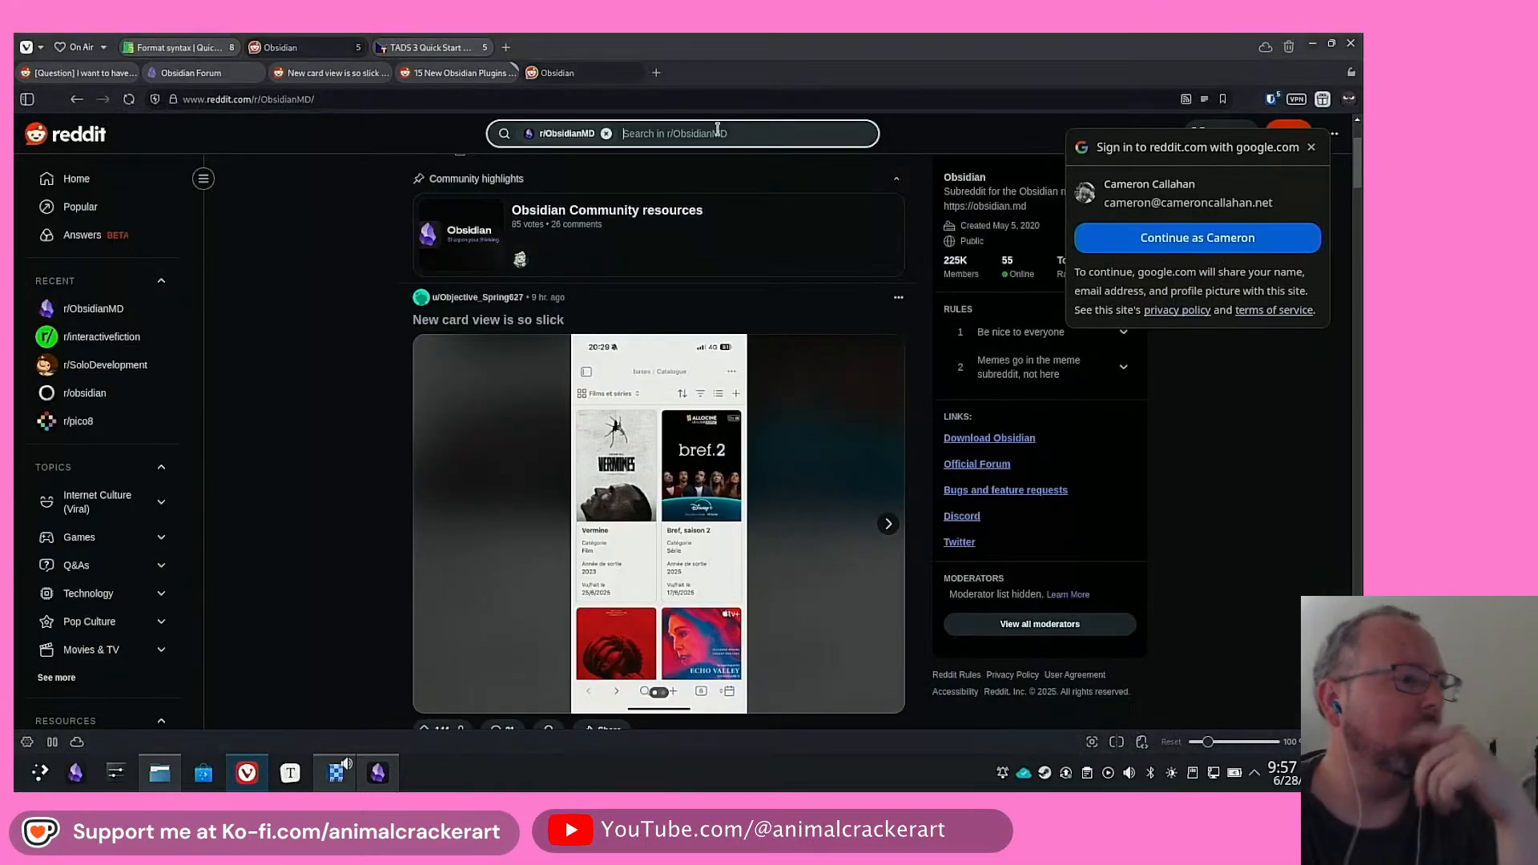
pyautogui.write('bases')
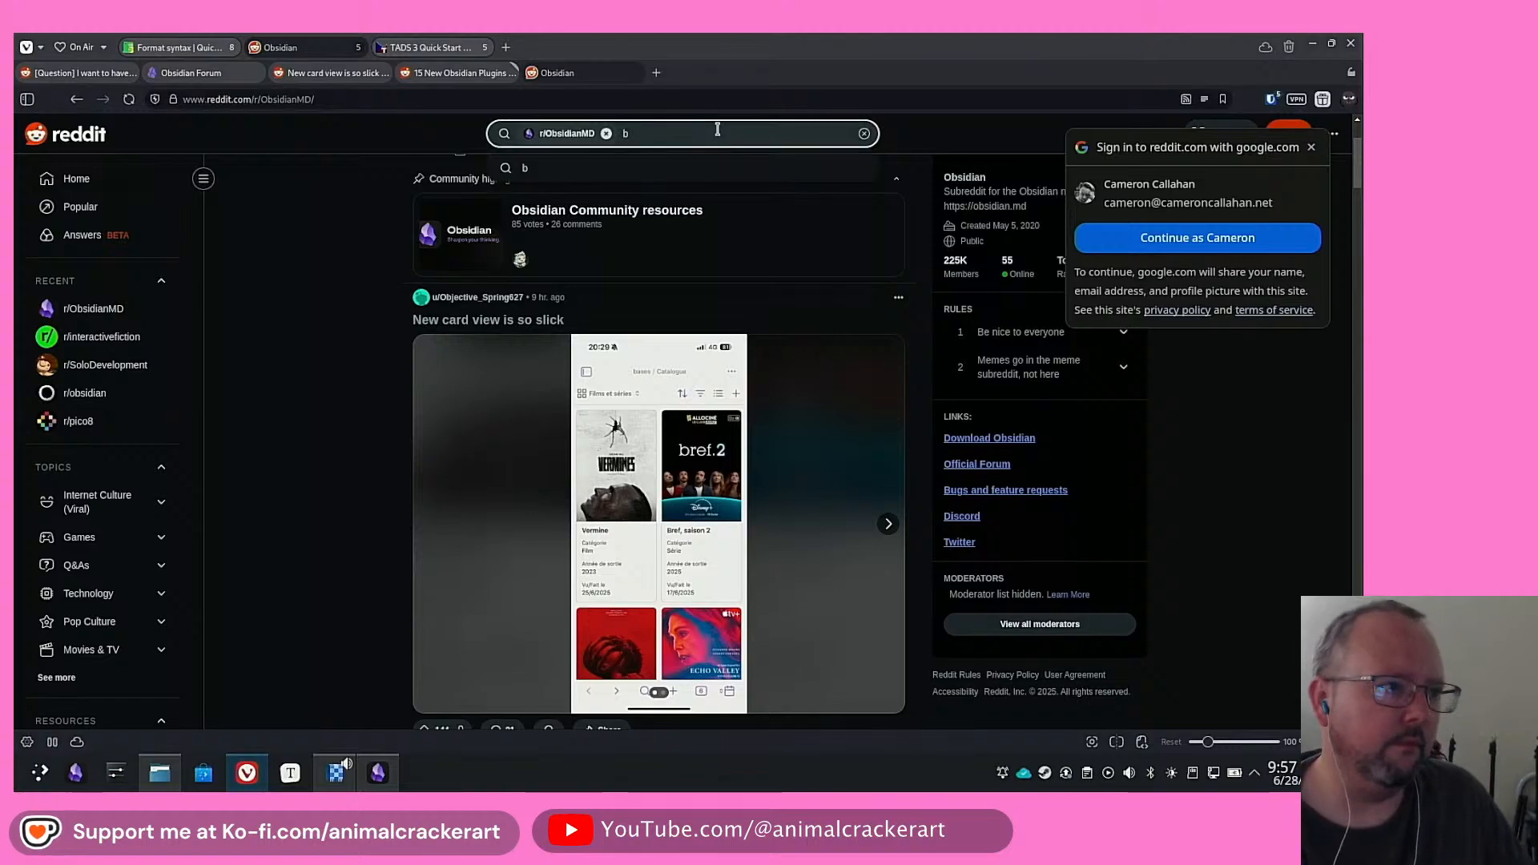
pyautogui.press('Return')
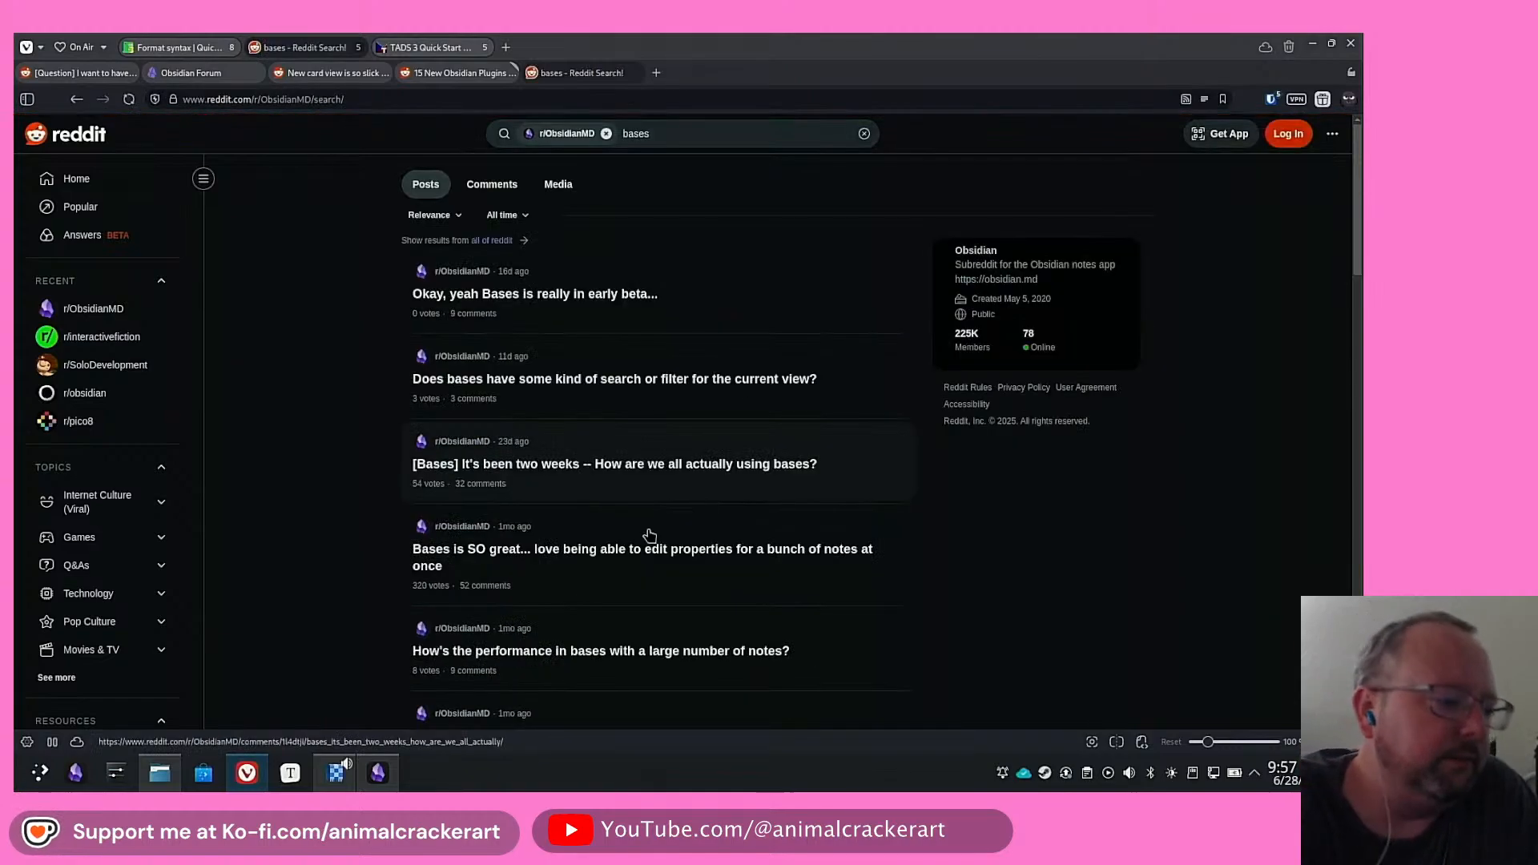
# Switch back to Obsidian and insert an INFO callout titled "-" below the movie description in the Ideas for film note
pyautogui.click(384, 781)
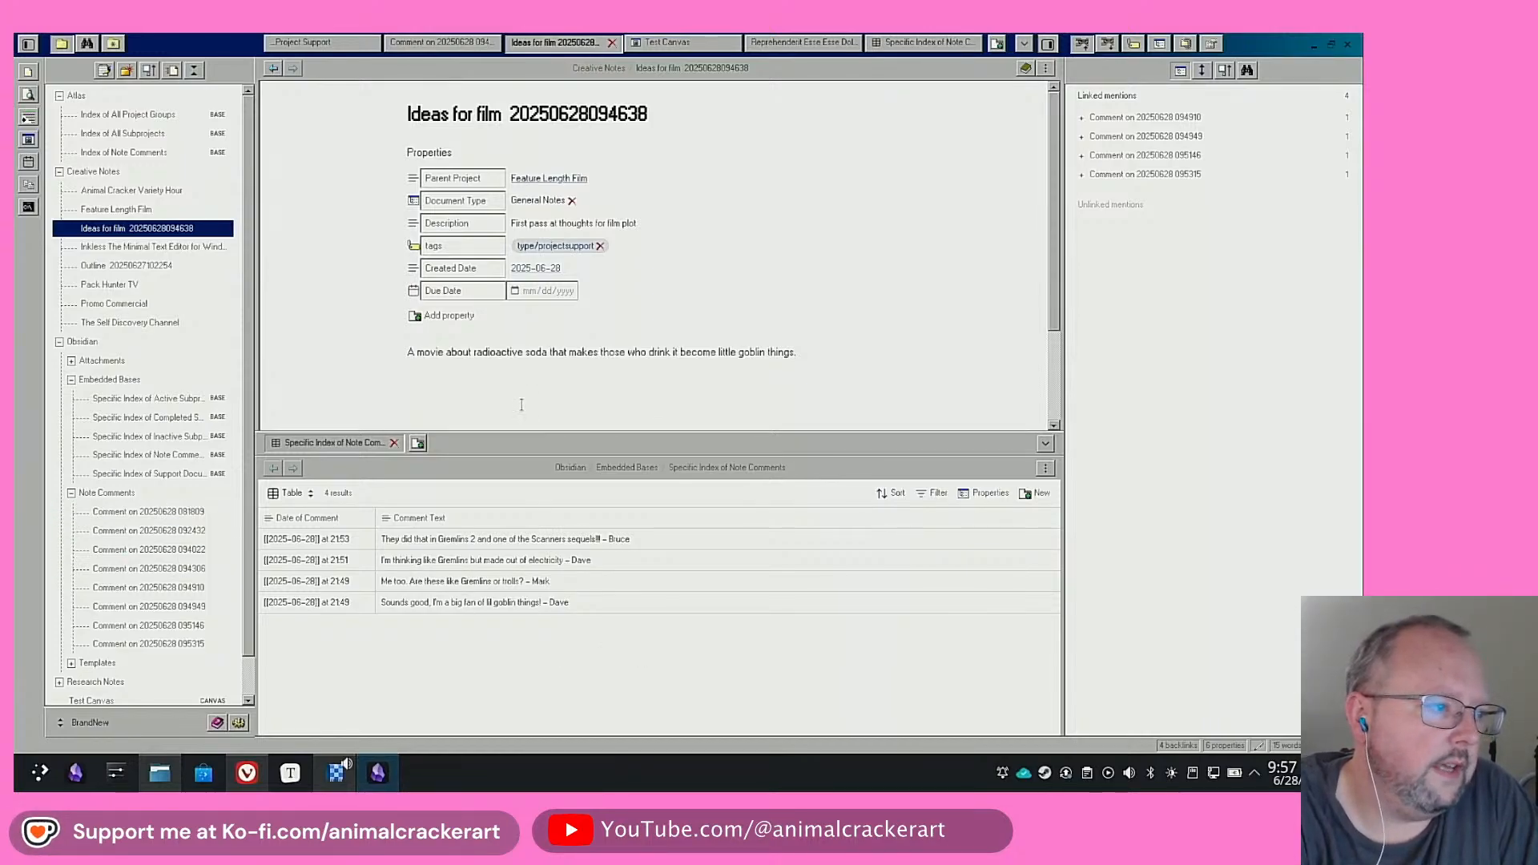
pyautogui.click(881, 377)
pyautogui.press('Return')
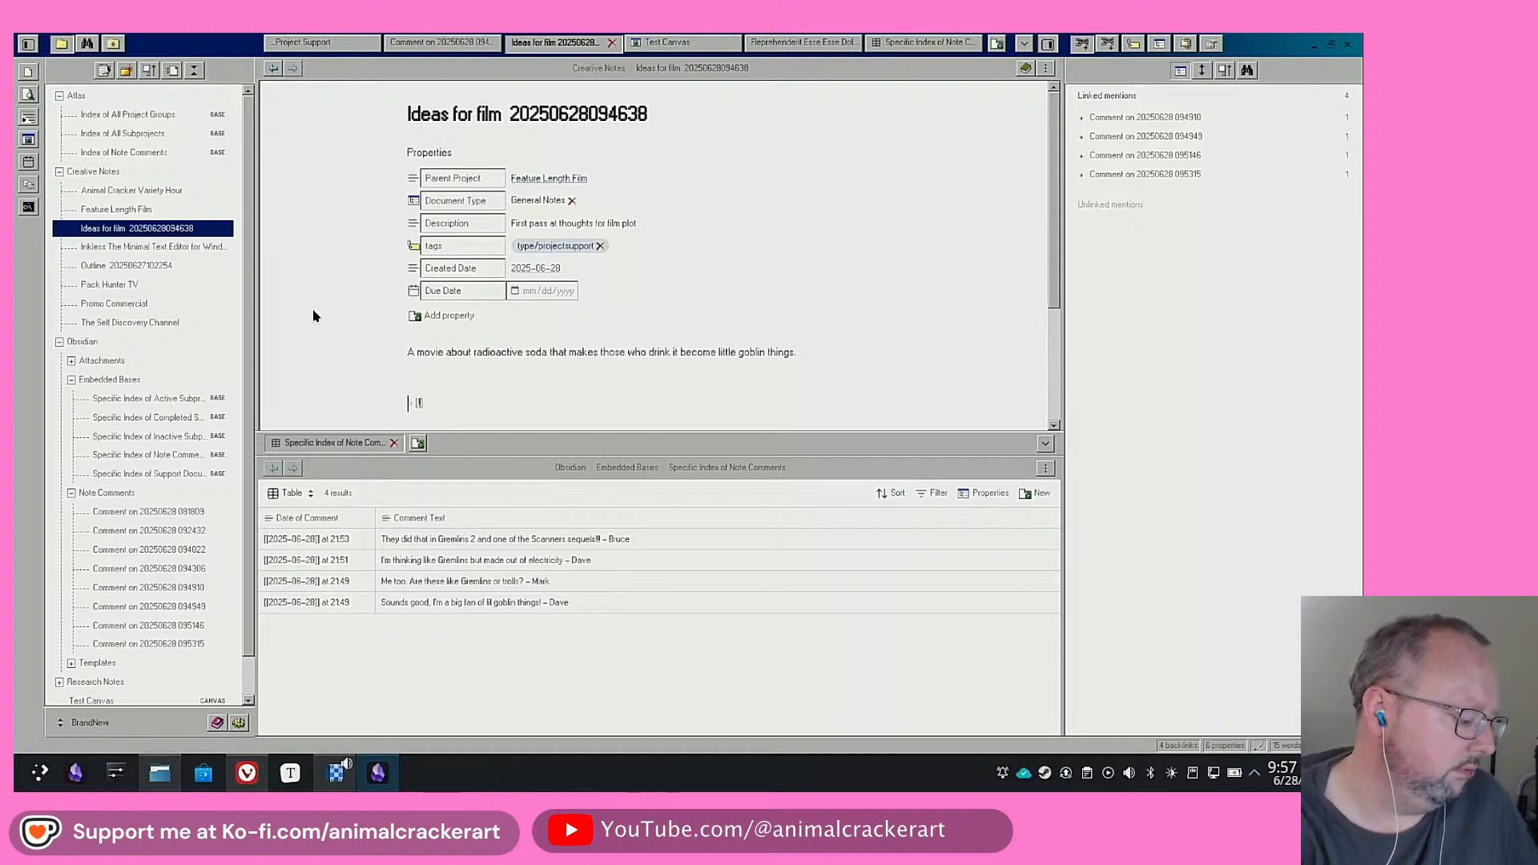
pyautogui.write('INFO')
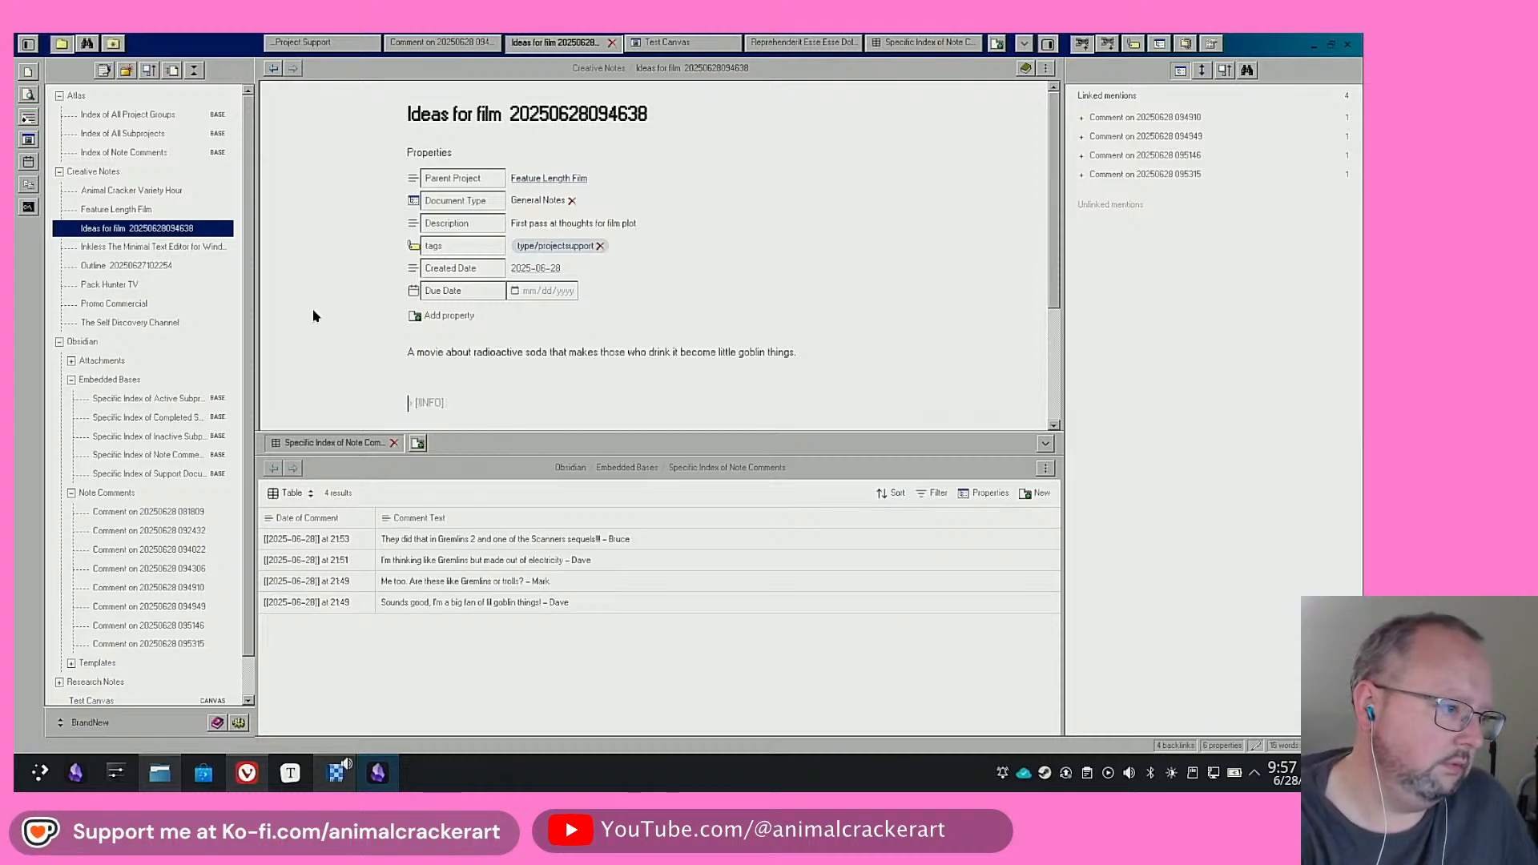
pyautogui.press('Return')
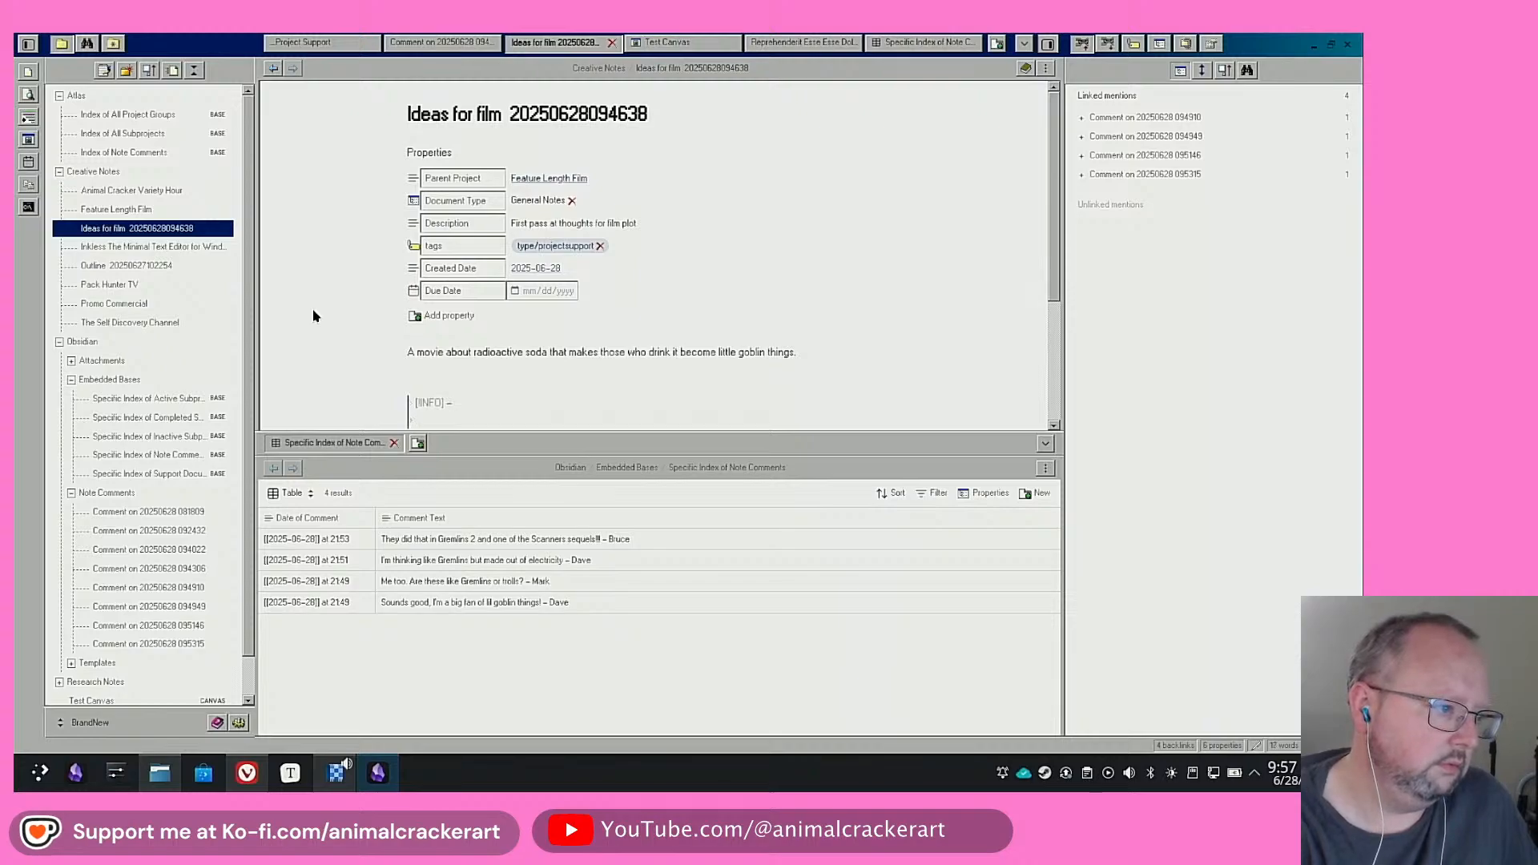
pyautogui.press('Return')
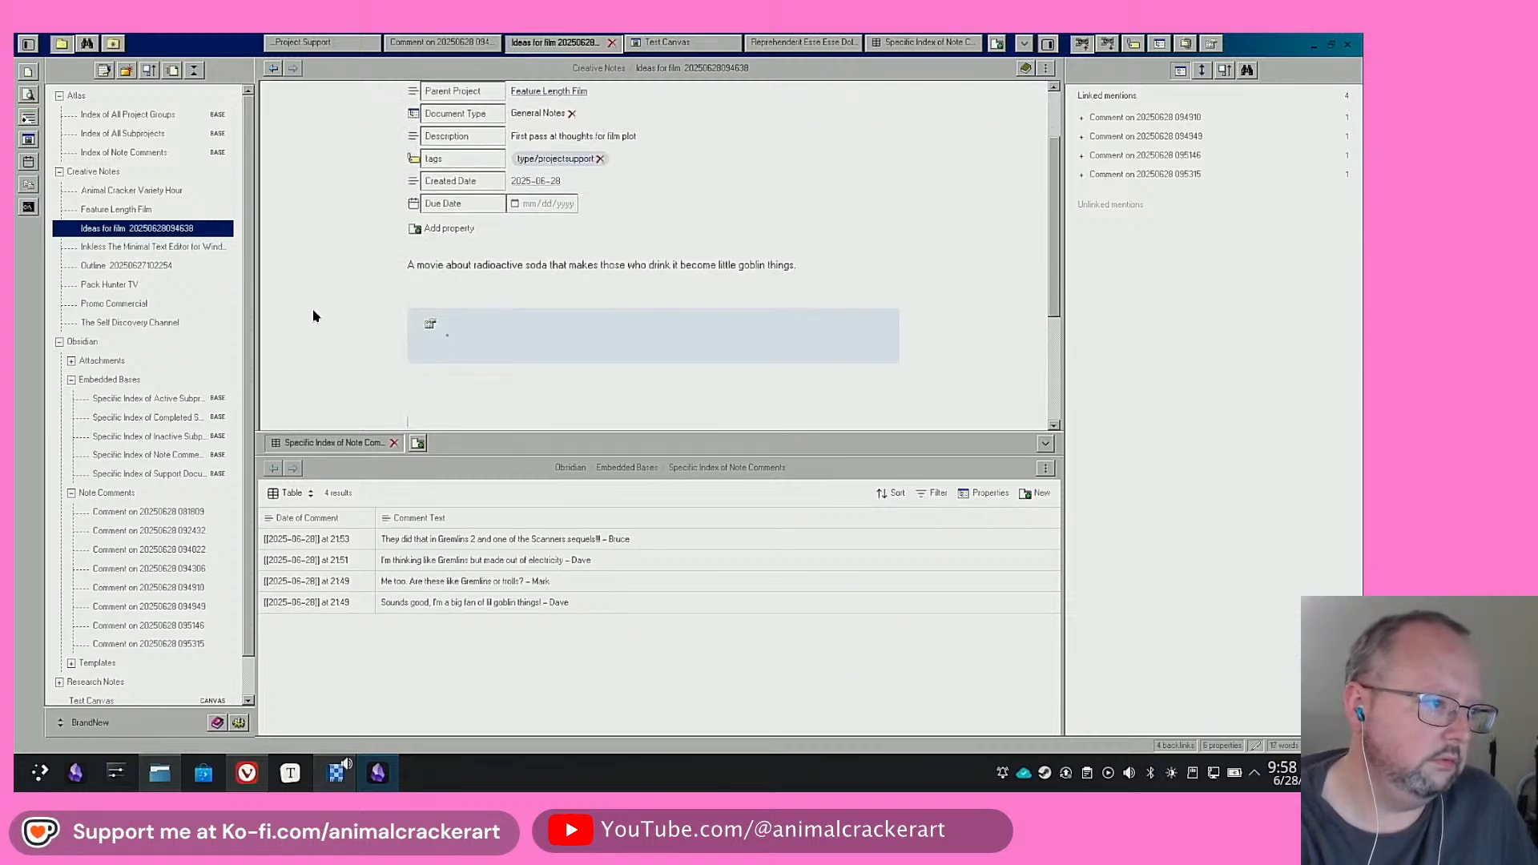
pyautogui.write('7')
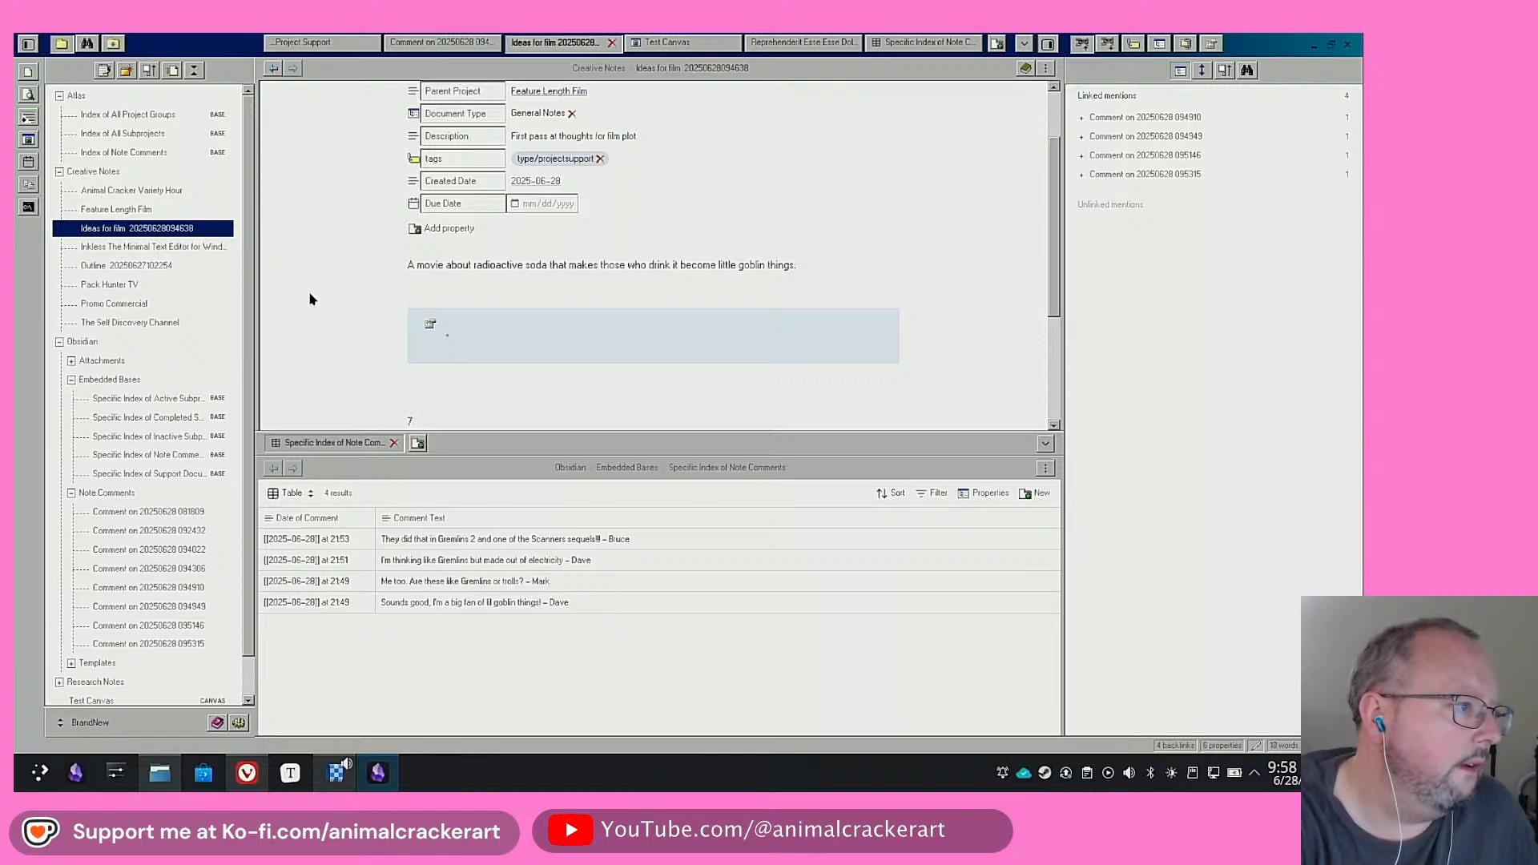
pyautogui.press('BackSpace')
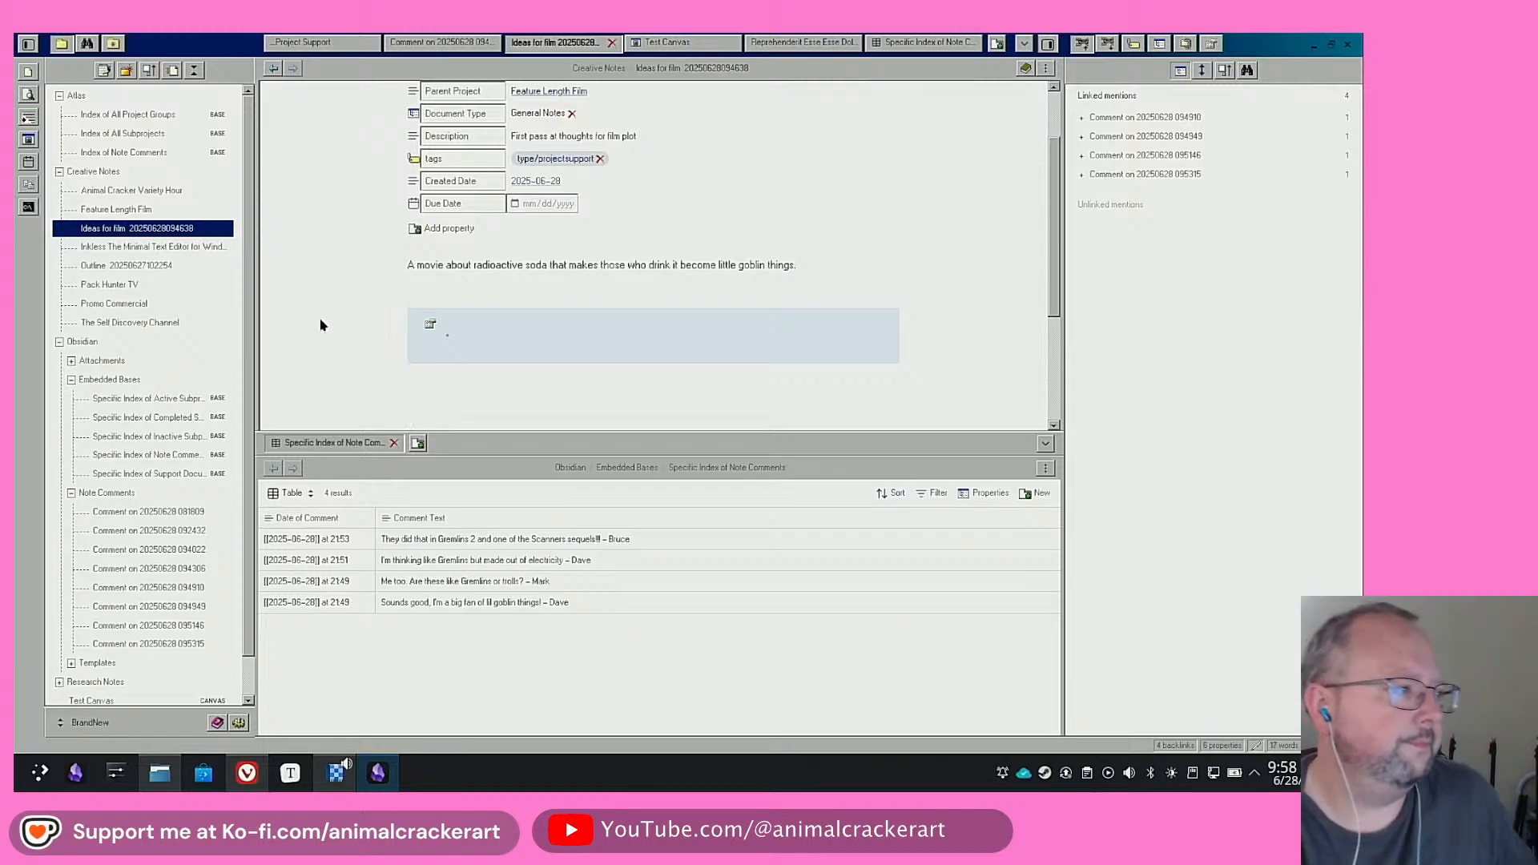
# Try to embed the Specific Index of Note Comments base in the body of the INFO callout
pyautogui.click(483, 355)
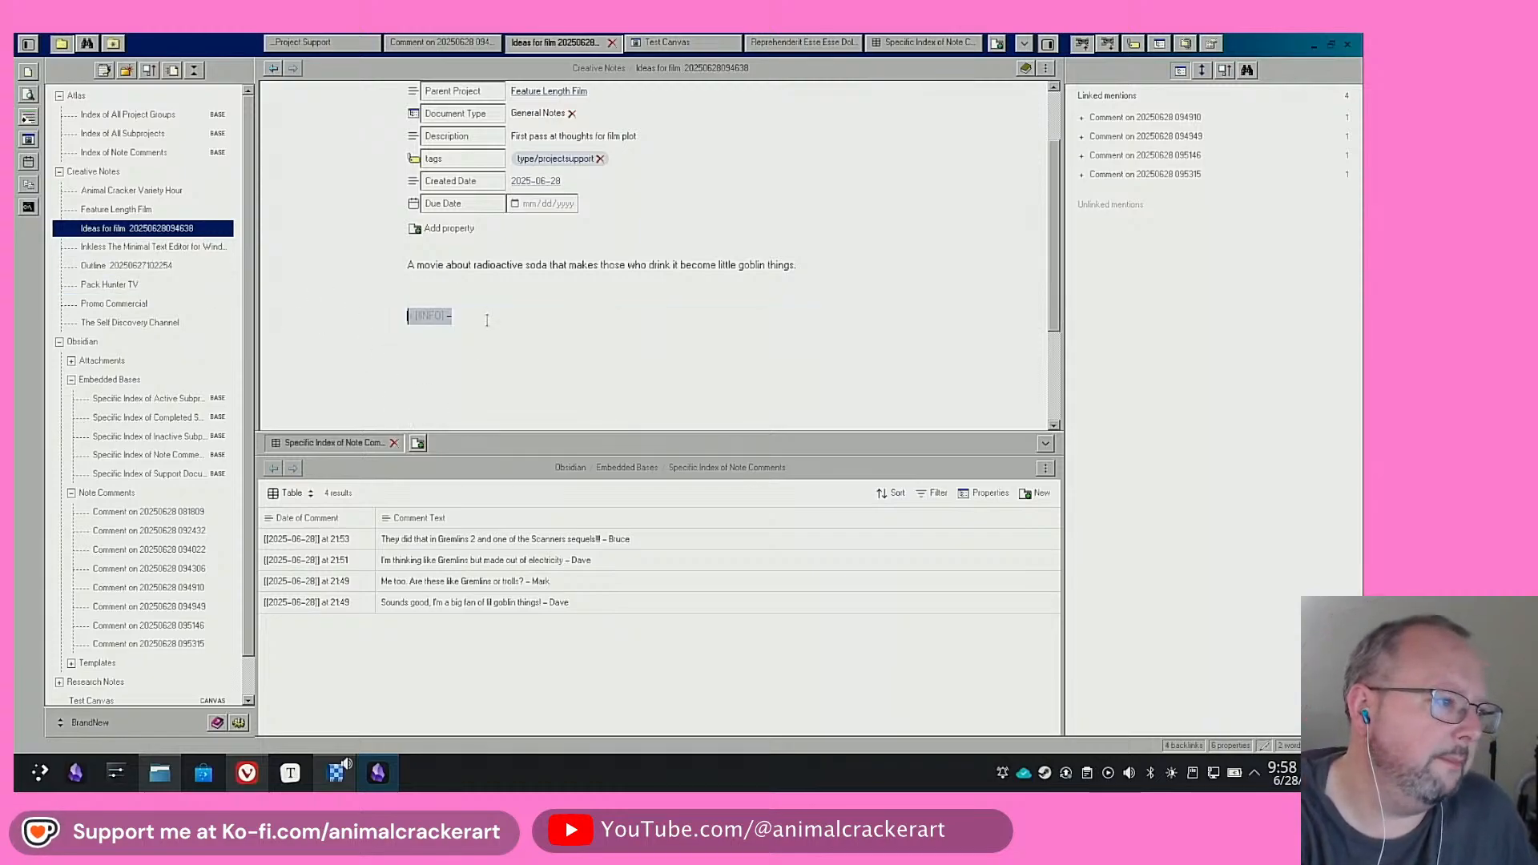
pyautogui.click(483, 321)
pyautogui.click(495, 339)
pyautogui.click(507, 296)
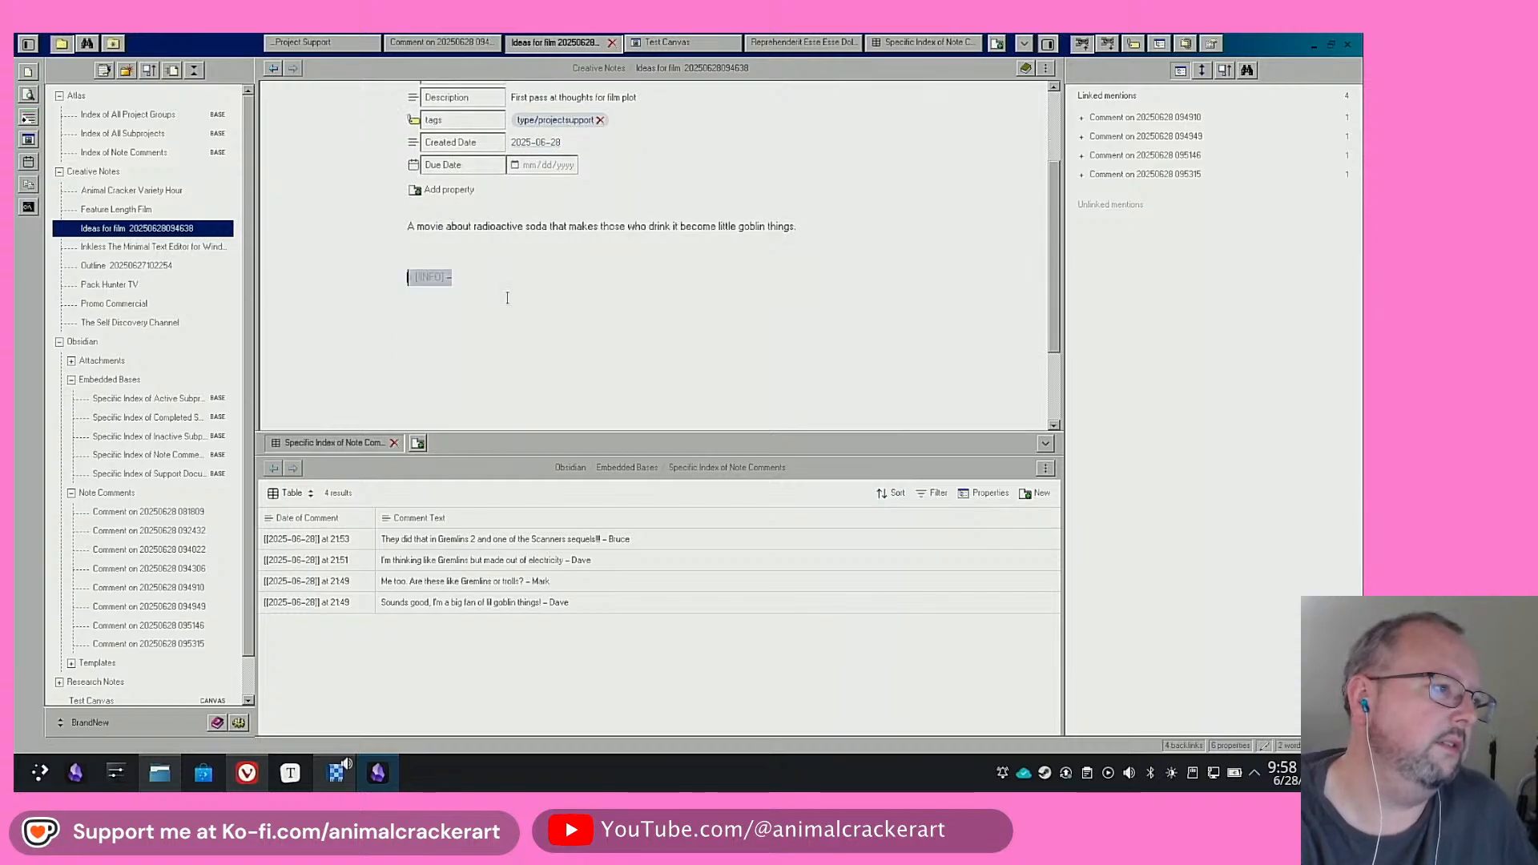
pyautogui.click(507, 297)
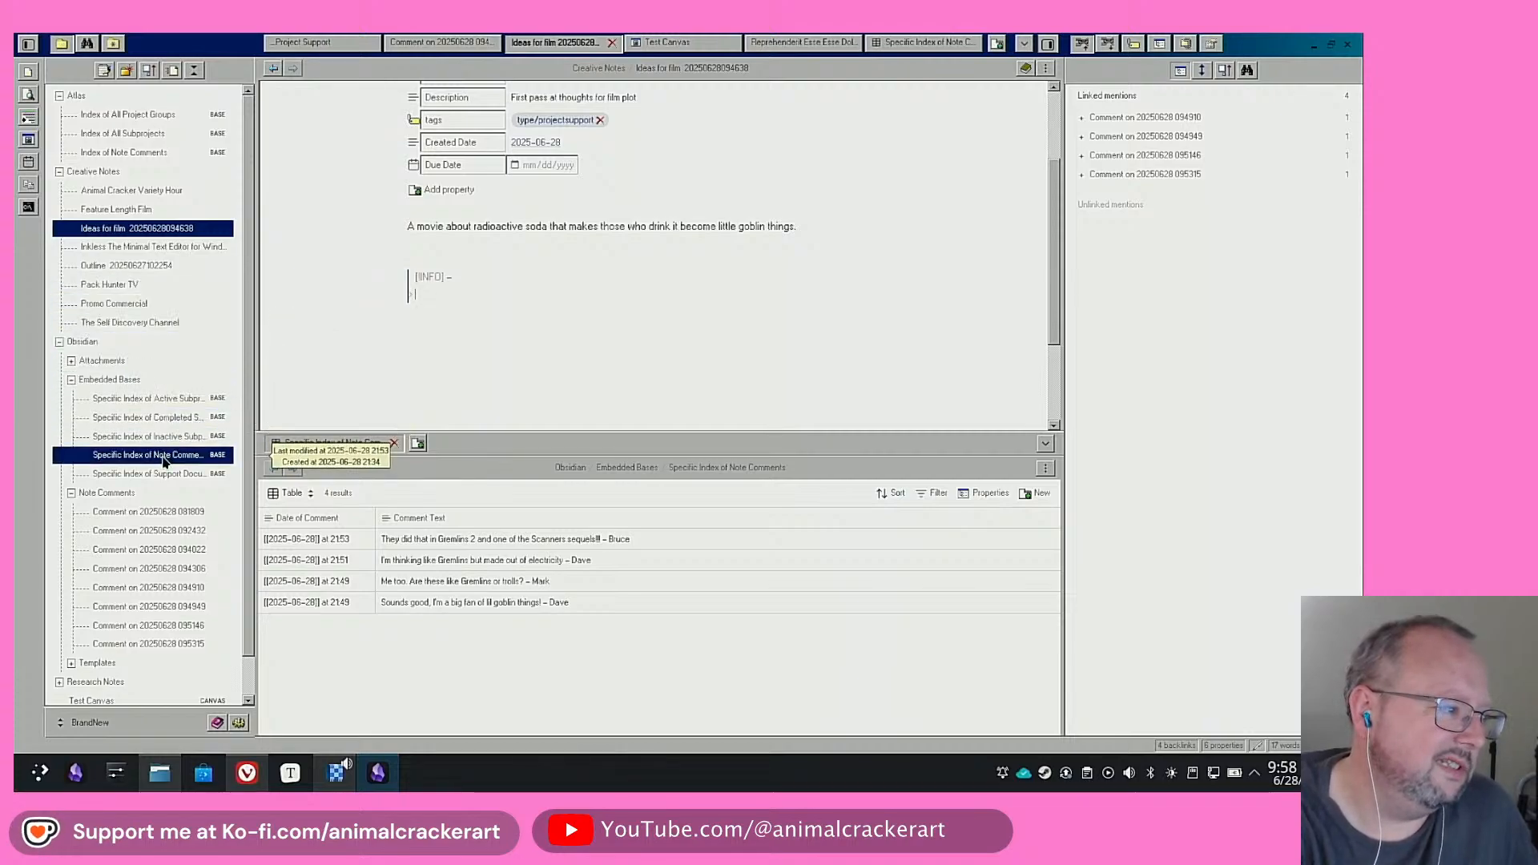
pyautogui.moveTo(163, 462); pyautogui.dragTo(492, 278)
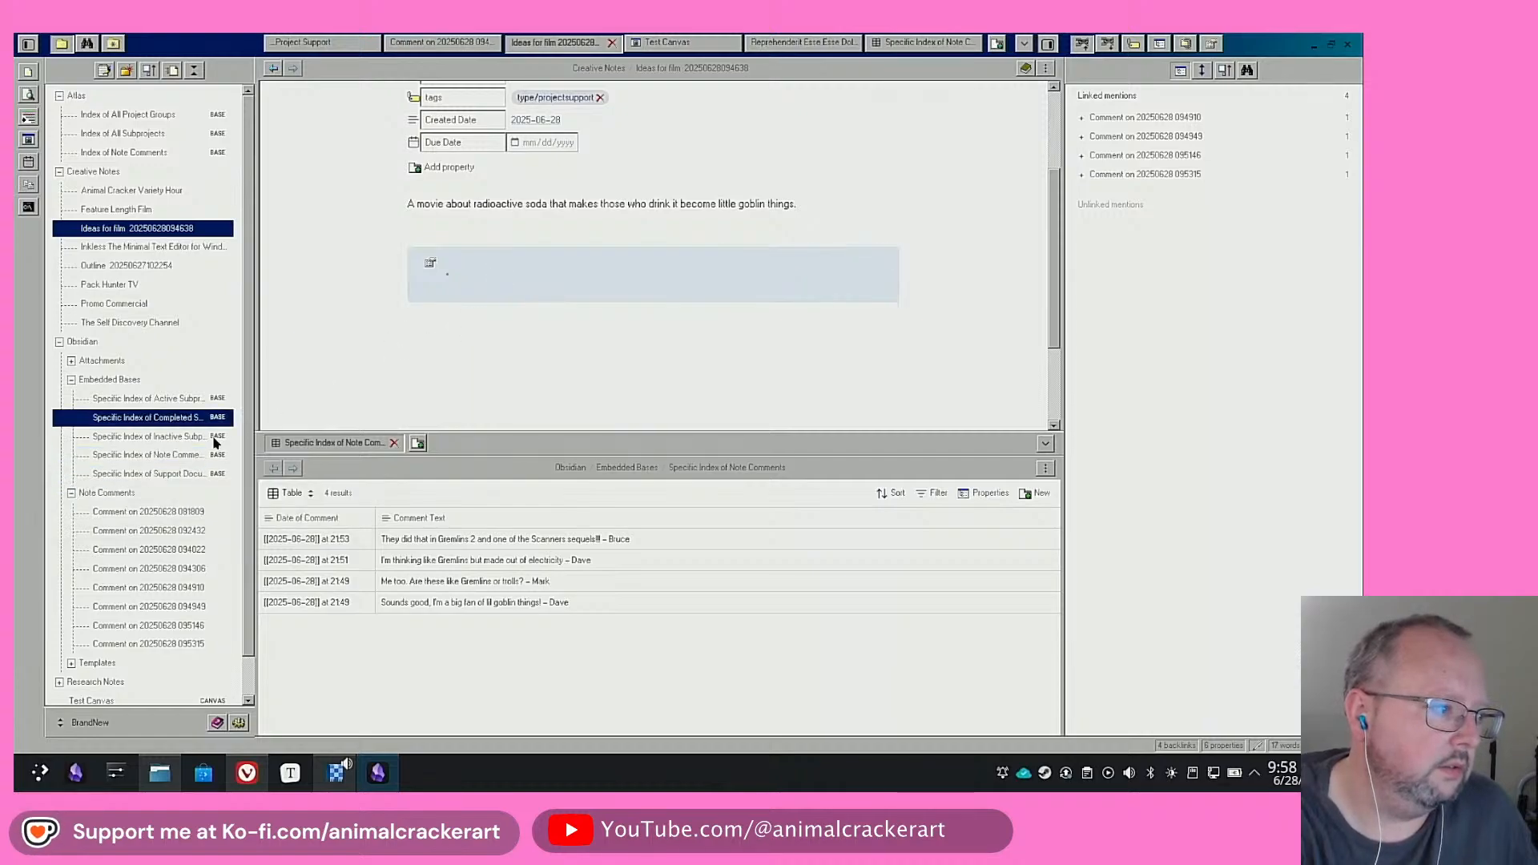
# Embed the Specific Index of Support Documents base below the callout and move its link into the INFO callout's body line
pyautogui.moveTo(166, 478); pyautogui.dragTo(489, 346)
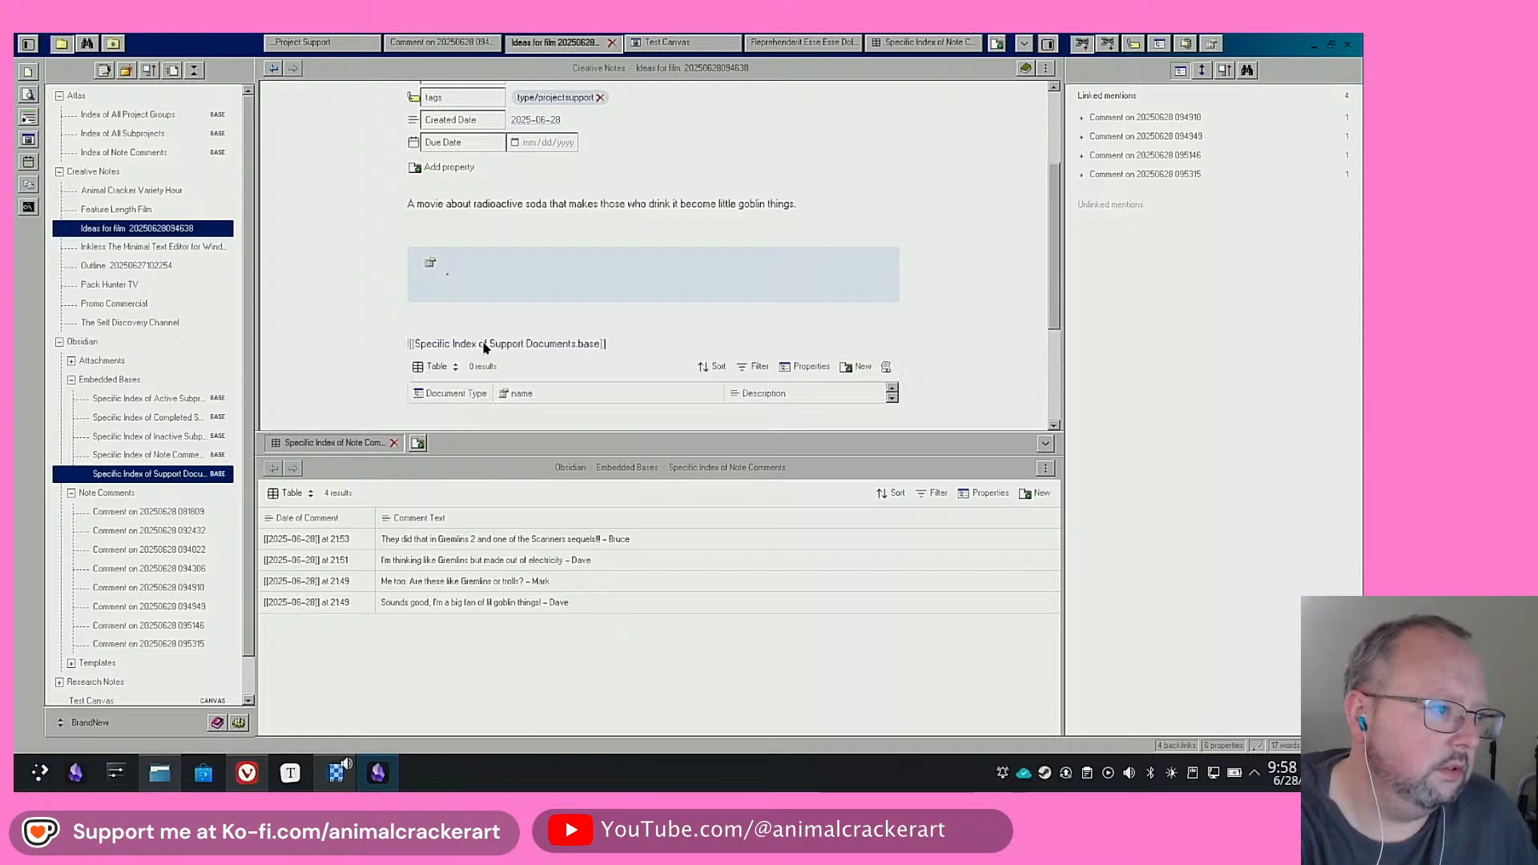
pyautogui.tripleClick(626, 344)
pyautogui.press('BackSpace')
pyautogui.press('BackSpace')
pyautogui.press('BackSpace')
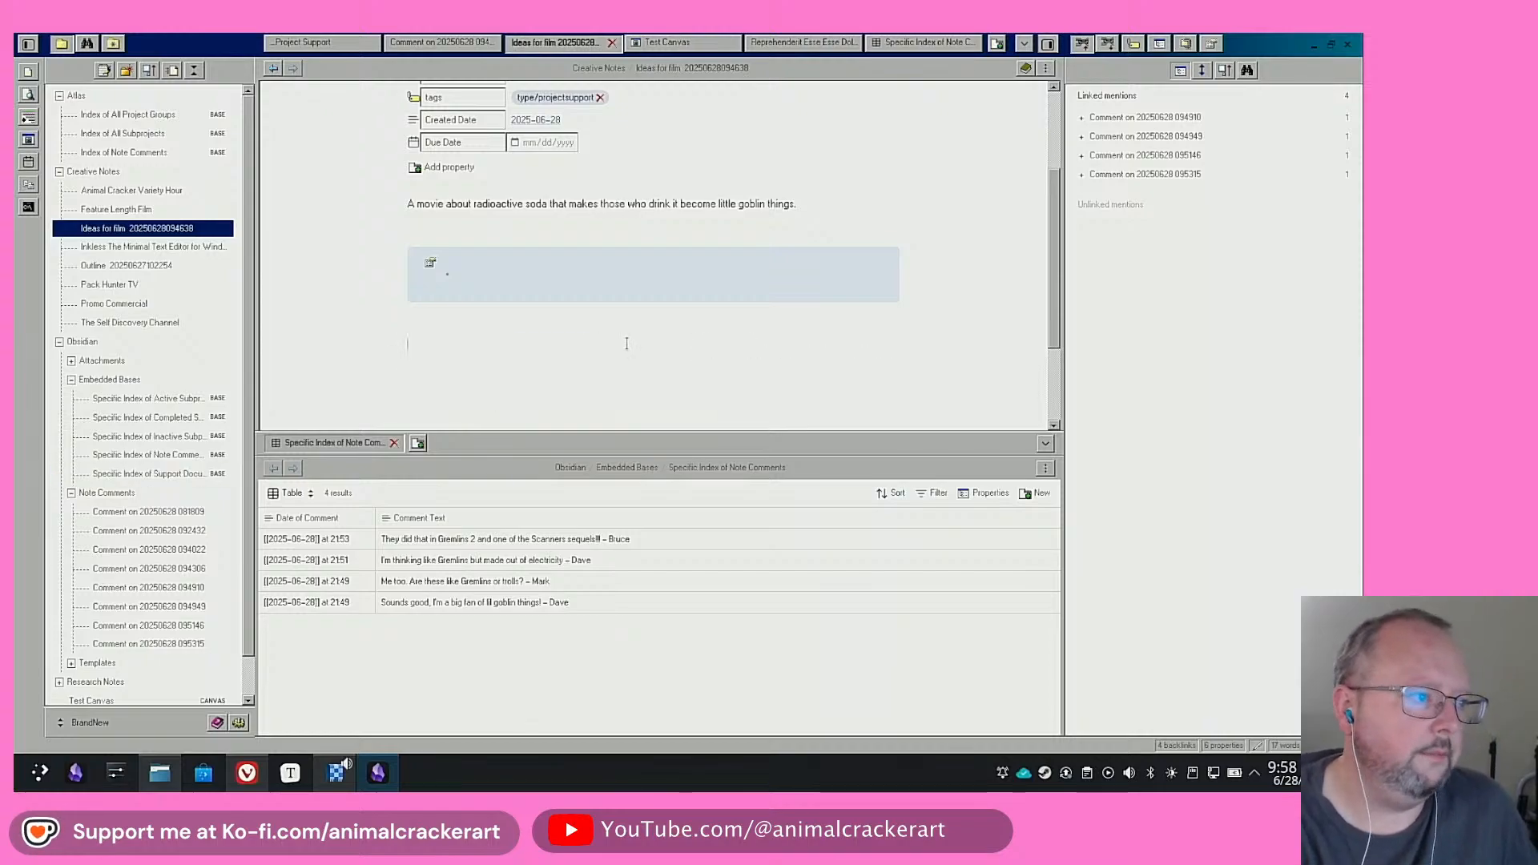
pyautogui.press('Up')
pyautogui.press('Down')
pyautogui.press('Up')
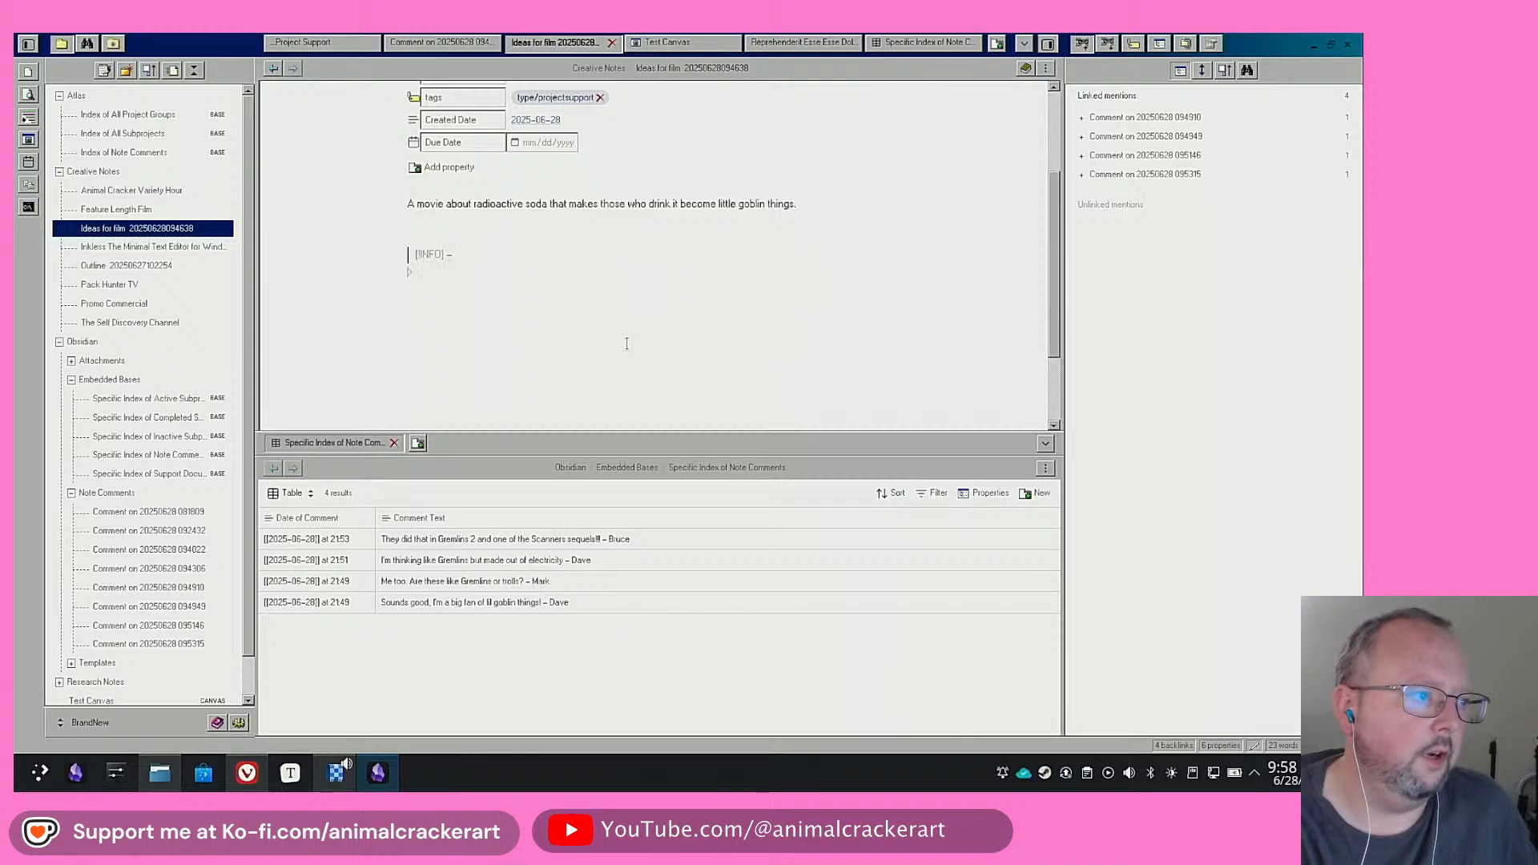
pyautogui.hotkey('ctrl', 'z')
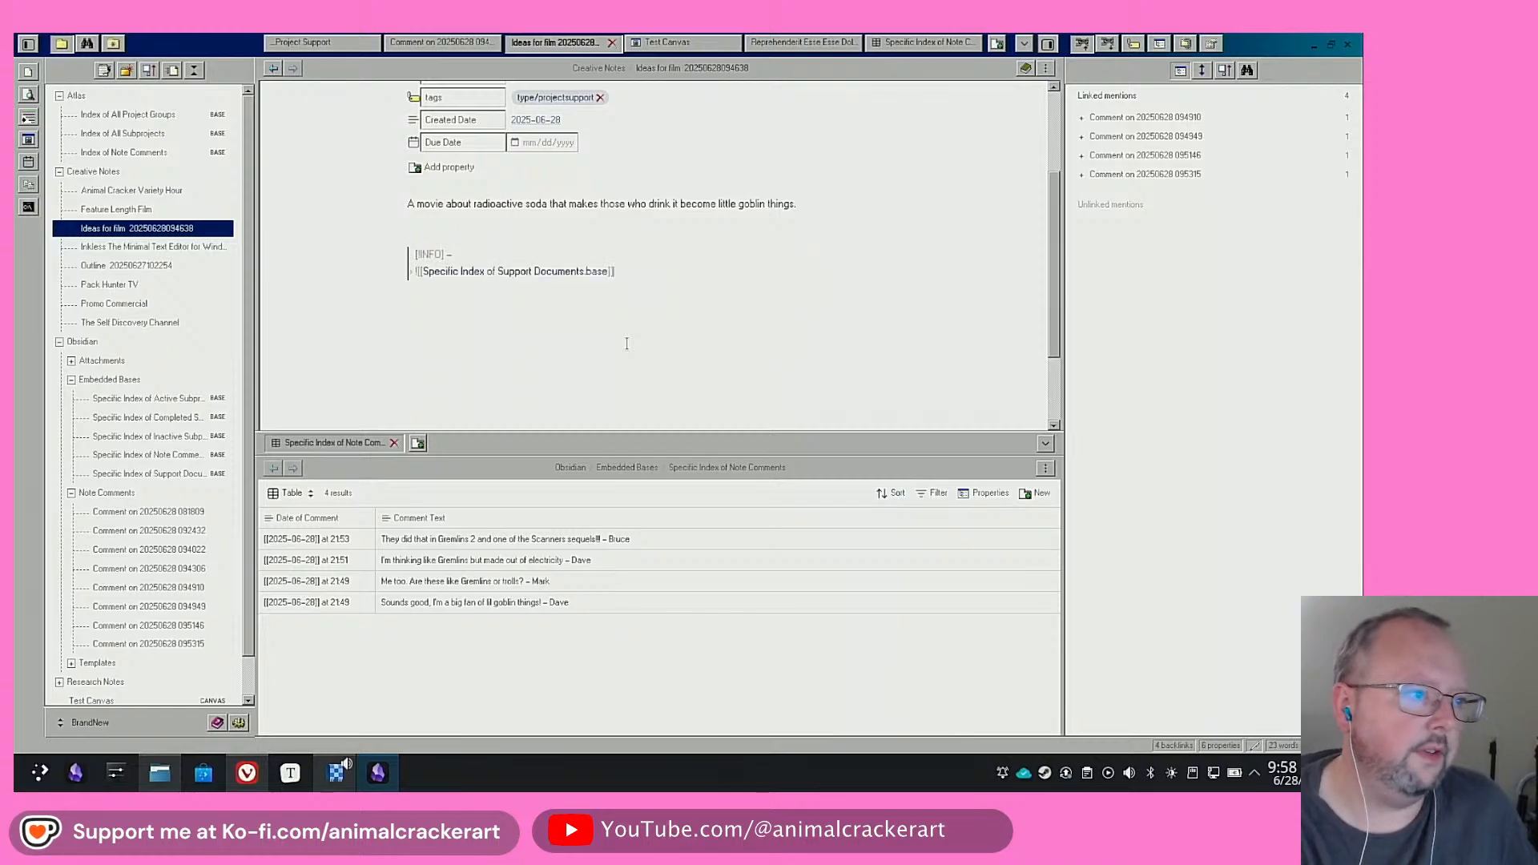
pyautogui.press('Up')
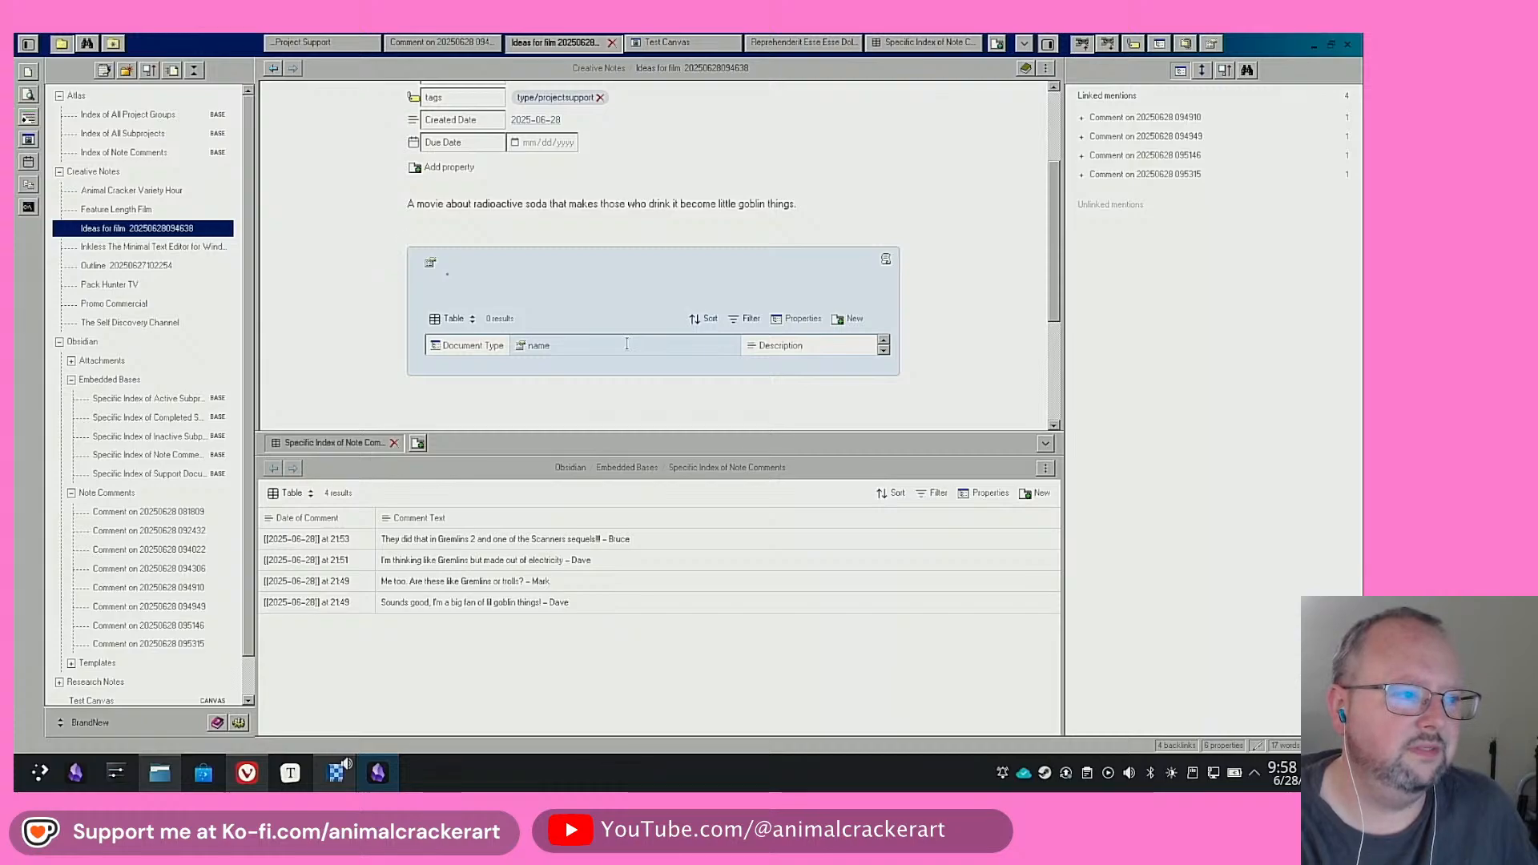
# Join the Support Documents base embed onto the INFO callout's title line after the dash
pyautogui.press('Down')
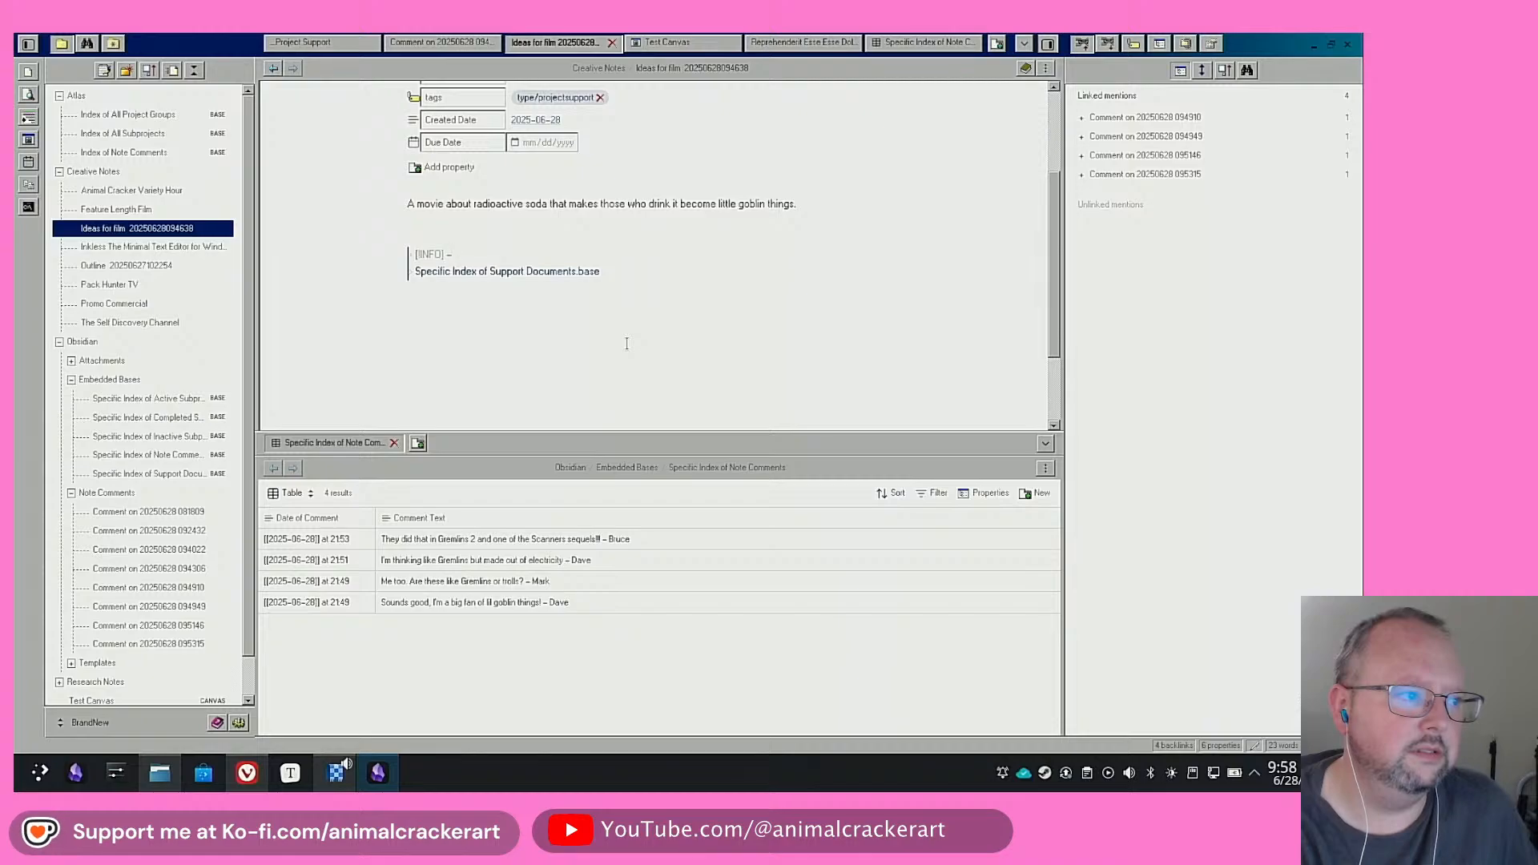
pyautogui.press('BackSpace')
pyautogui.press('BackSpace')
pyautogui.press('Up')
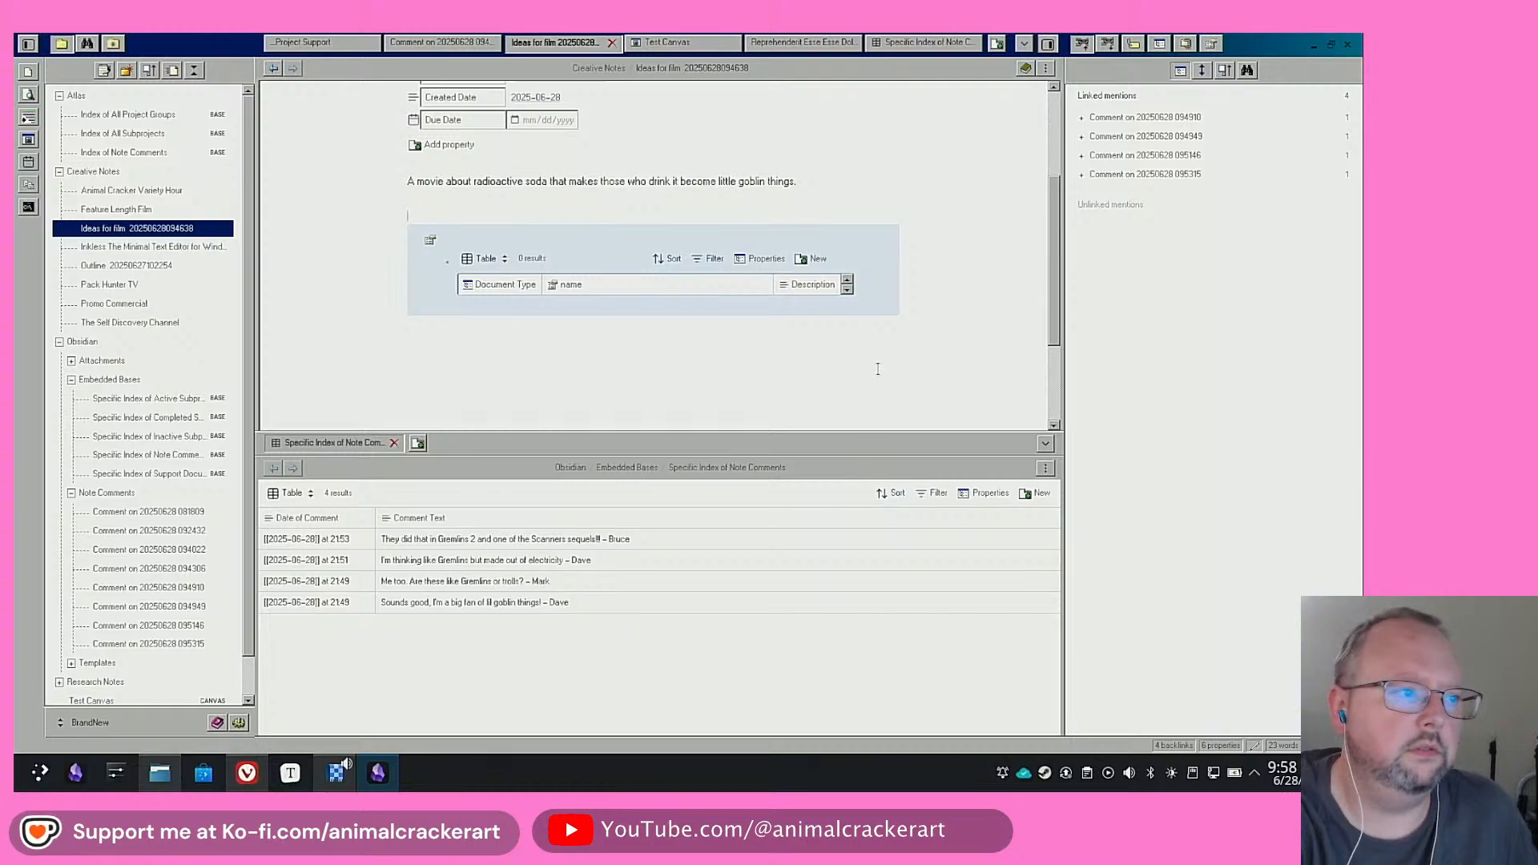
# Change the base embedded in the INFO callout to Specific Index of Note Comments.base
pyautogui.scroll(2, 849, 240)
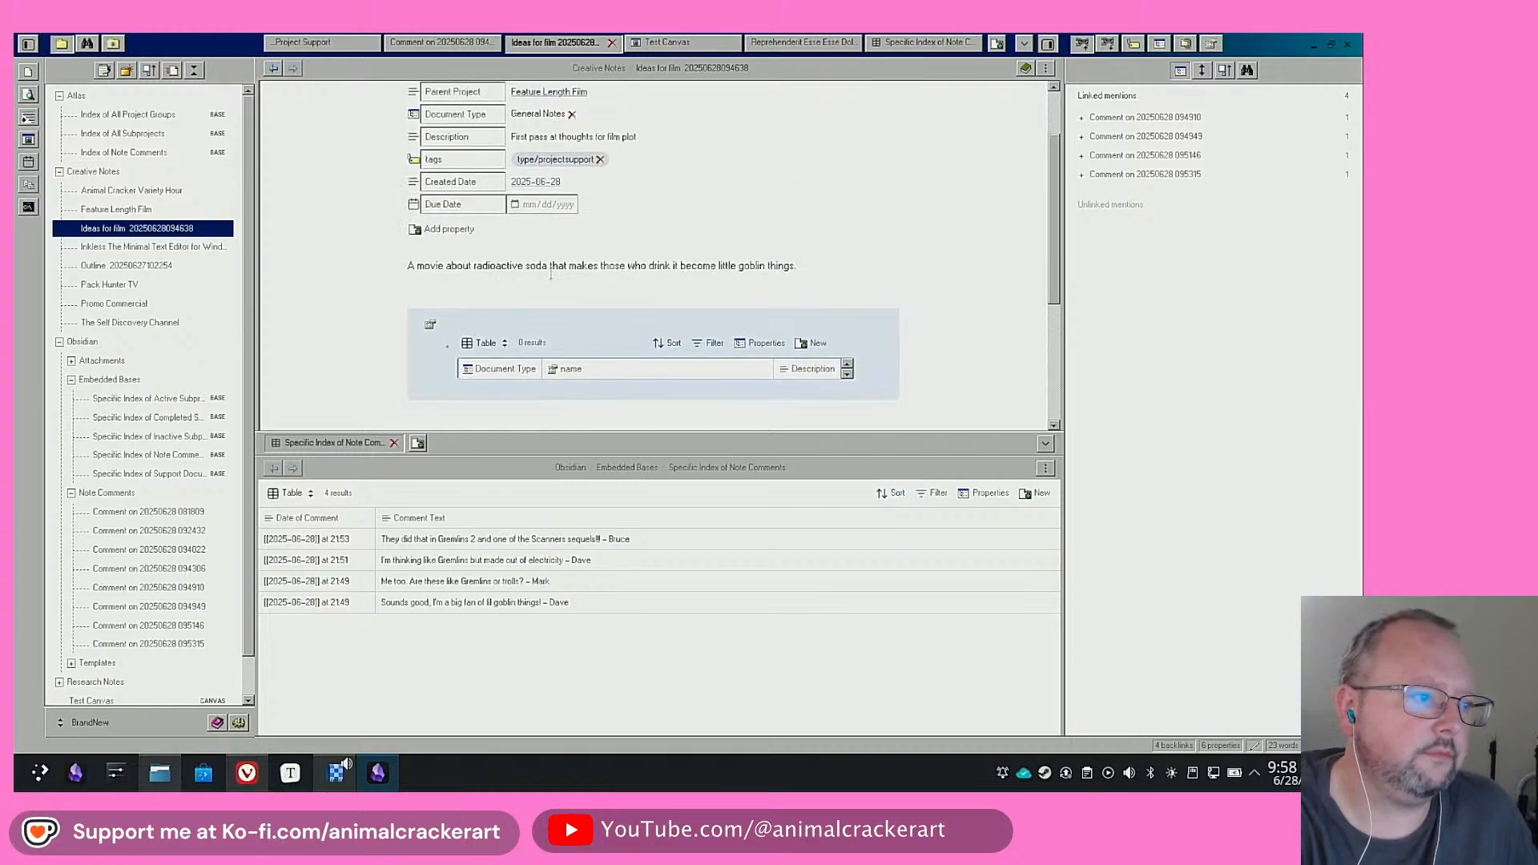
pyautogui.click(485, 322)
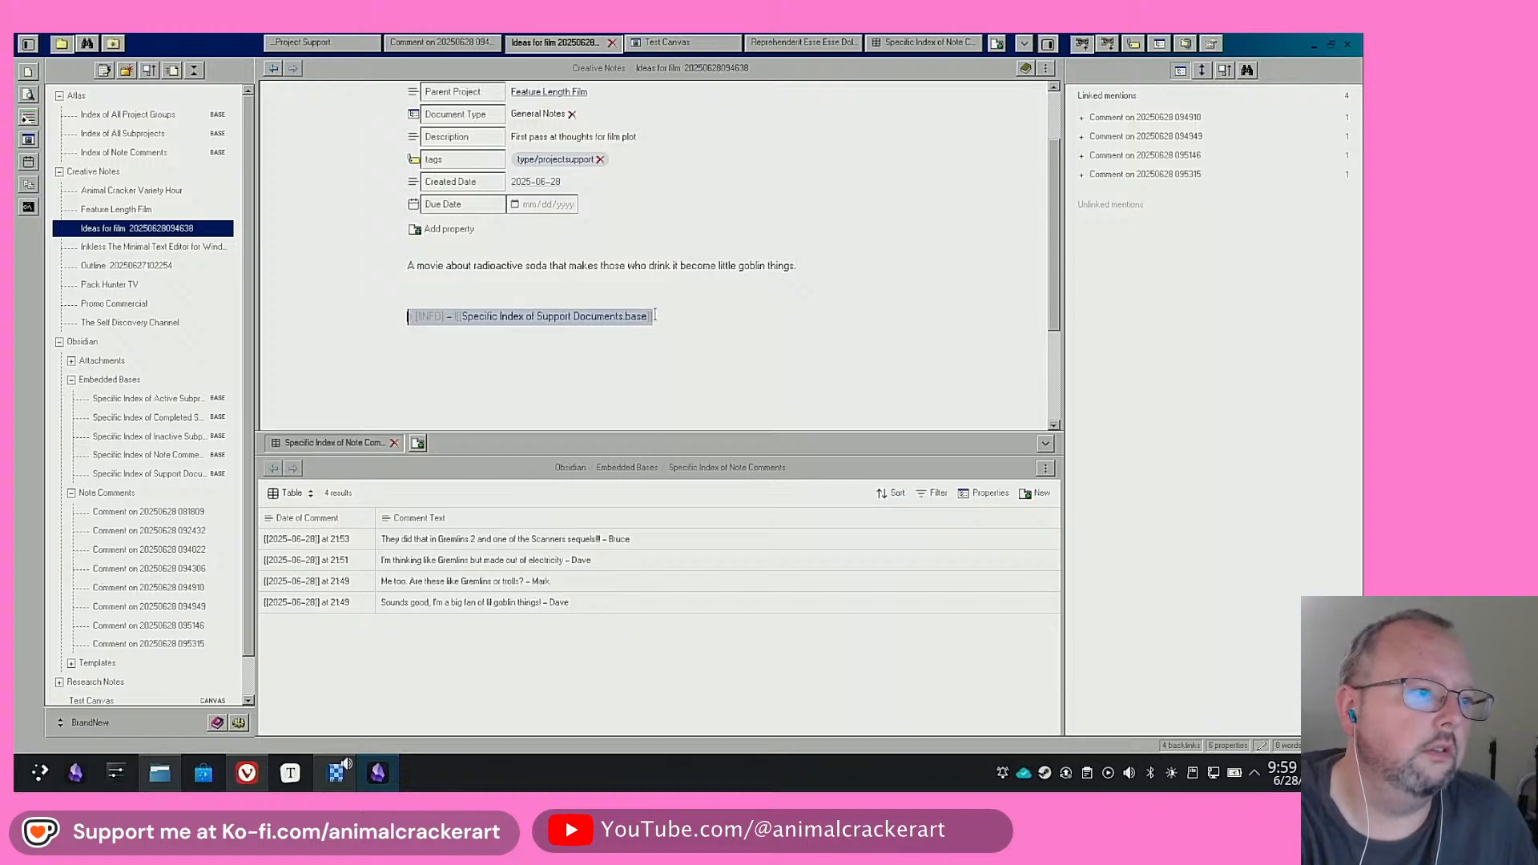
pyautogui.click(655, 315)
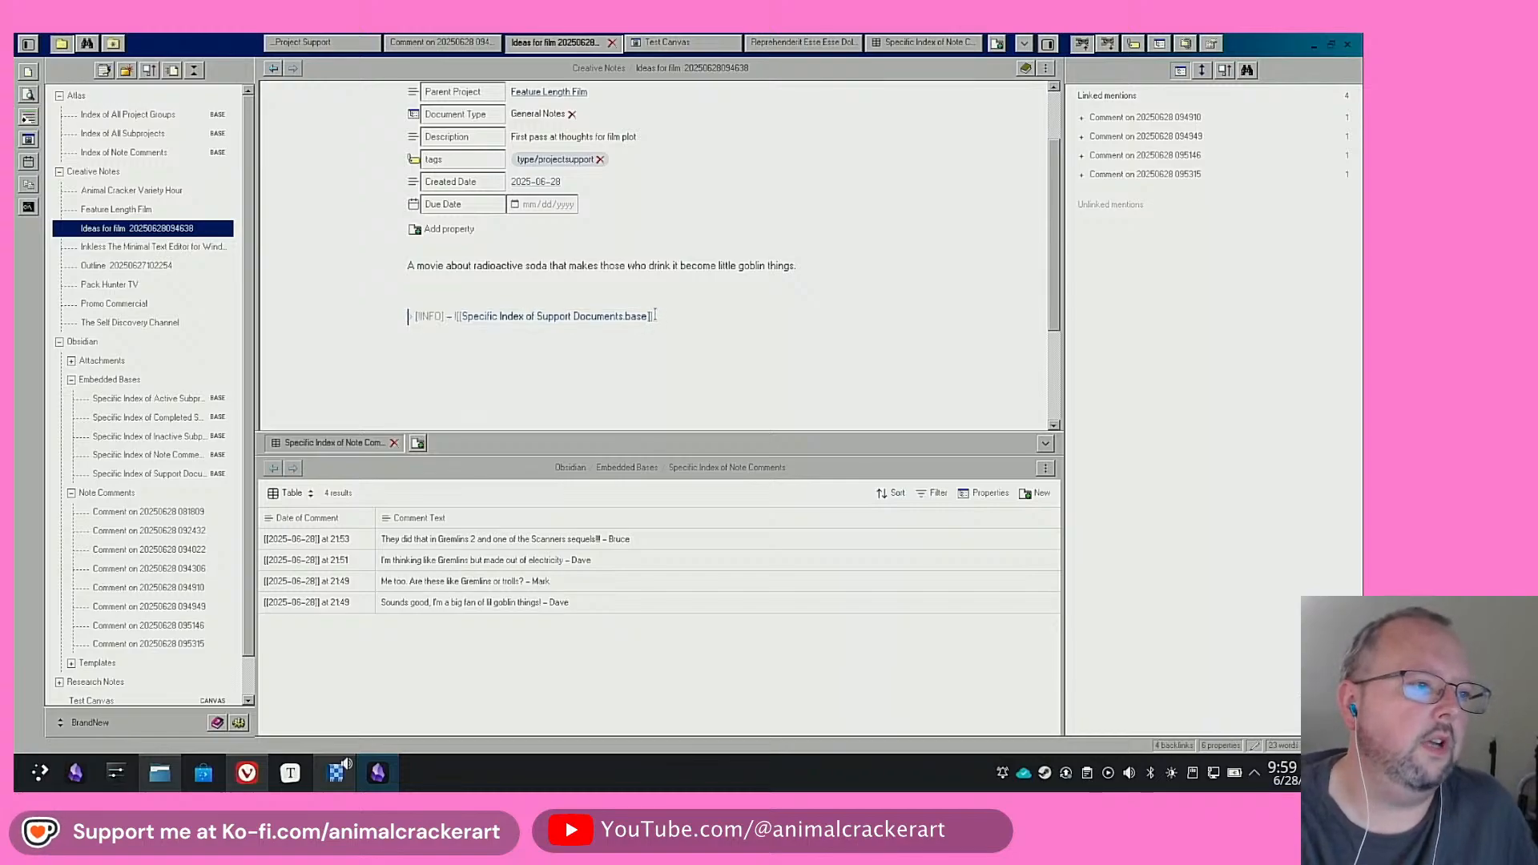
pyautogui.hotkey('shift', 'Left')
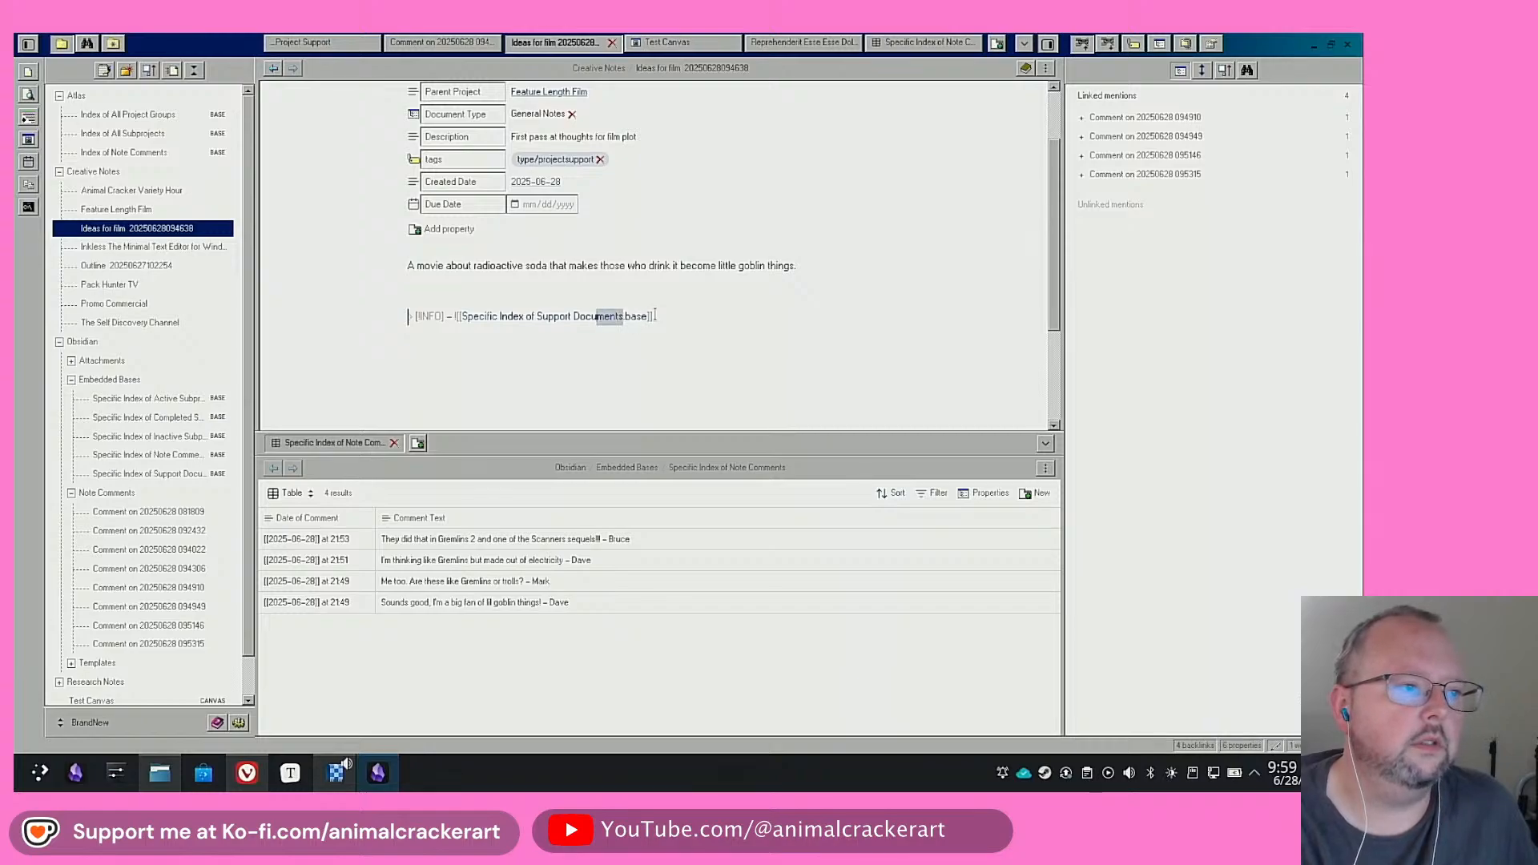
pyautogui.hotkey('shift', 'Left')
pyautogui.hotkey('shift', 'Left')
pyautogui.hotkey('shift', 'Left')
pyautogui.hotkey('shift', 'Left')
pyautogui.hotkey('shift', 'Left')
pyautogui.hotkey('shift', 'Left')
pyautogui.hotkey('shift', 'Left')
pyautogui.hotkey('shift', 'Left')
pyautogui.hotkey('shift', 'Left')
pyautogui.write('No')
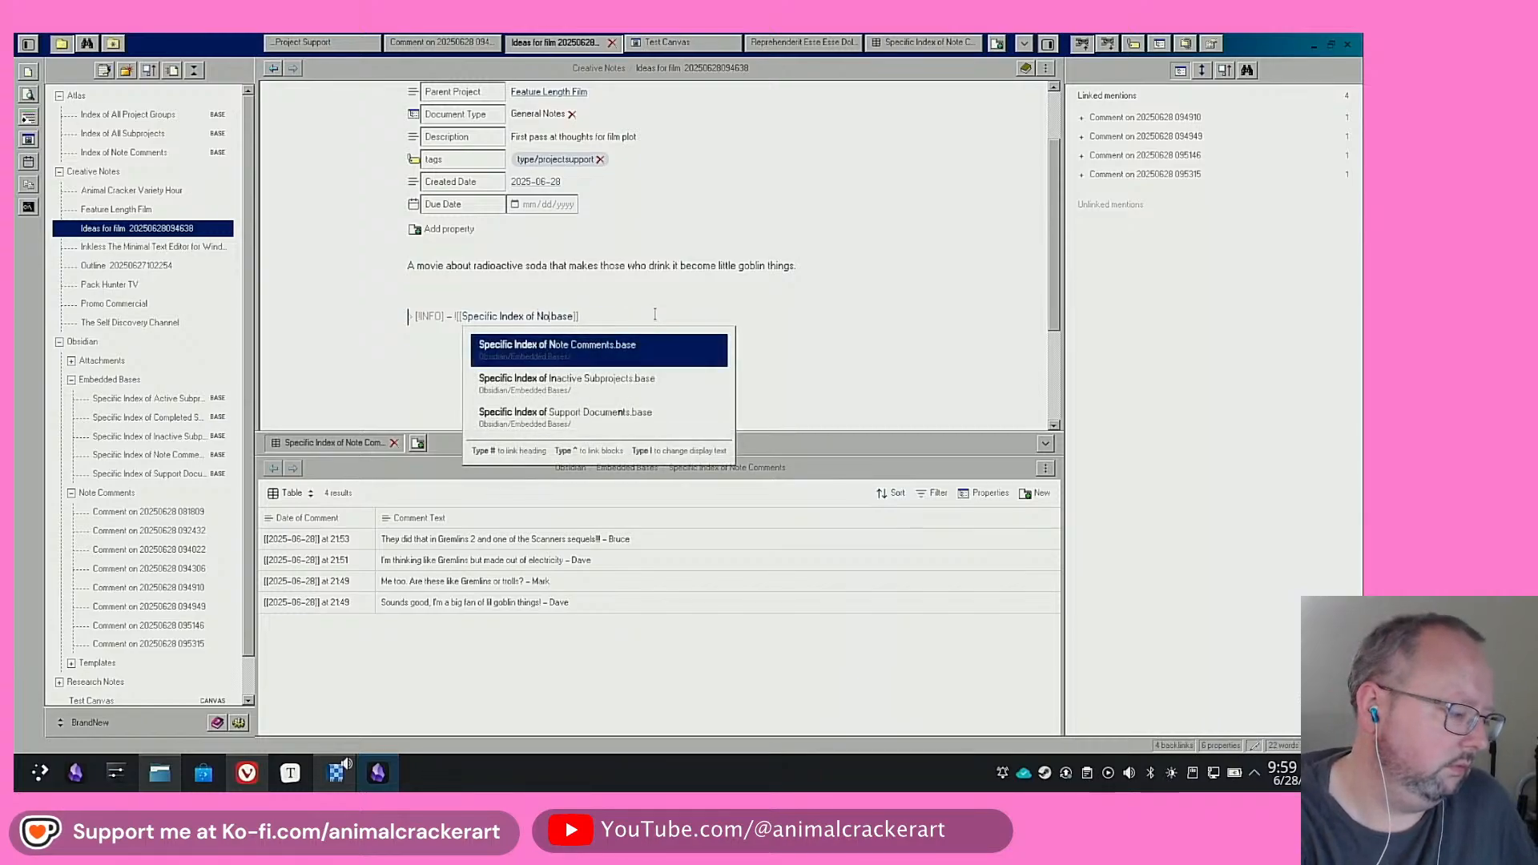
pyautogui.press('Down')
pyautogui.press('Return')
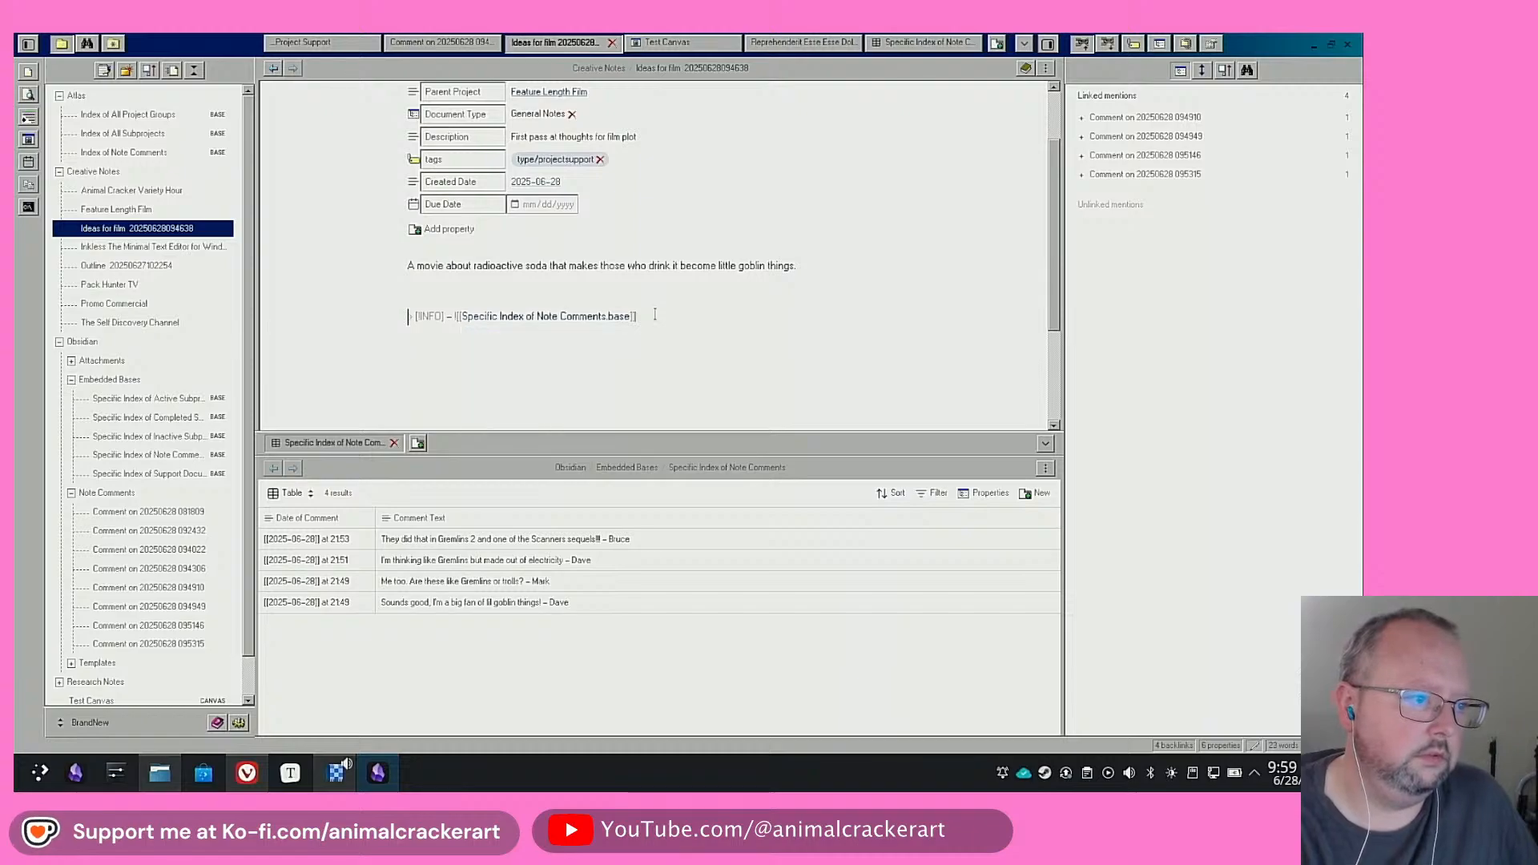
# Delete the INFO callout and its embedded Note Comments base from the Ideas for film note
pyautogui.scroll(-3, 801, 240)
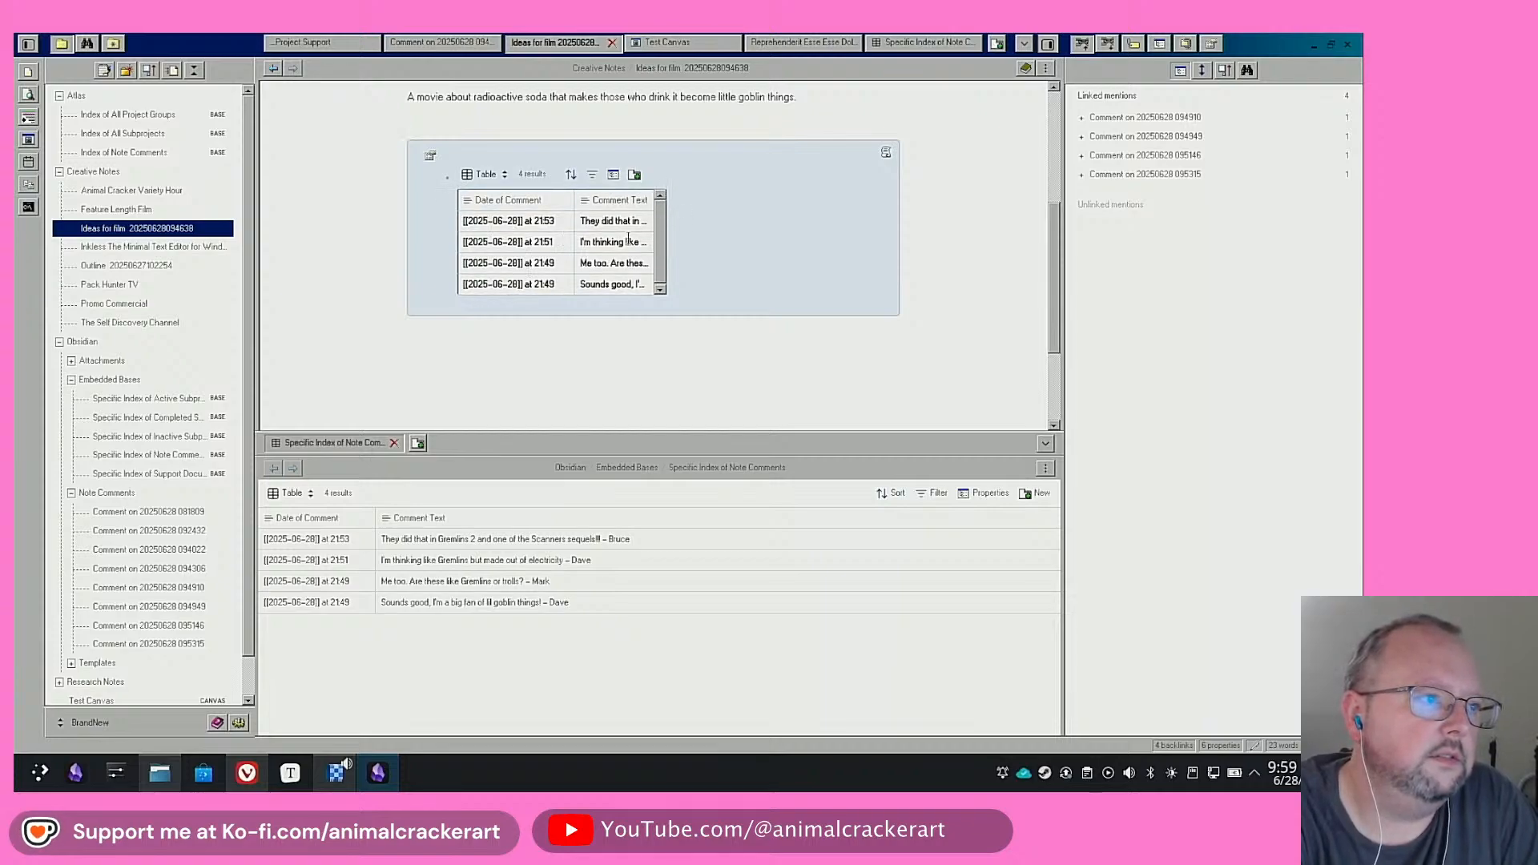
pyautogui.click(886, 153)
pyautogui.click(693, 154)
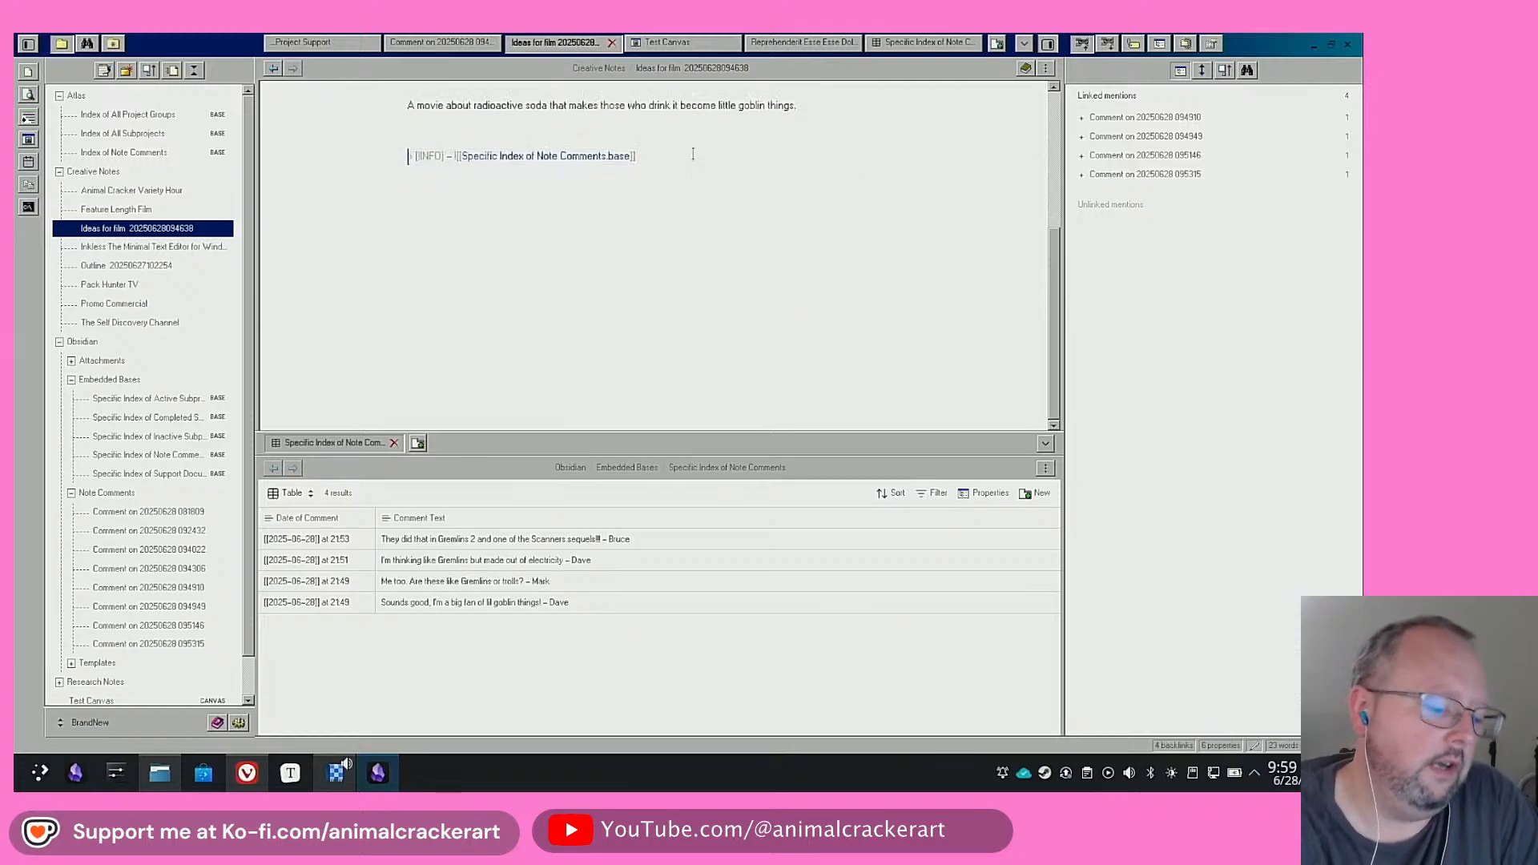
pyautogui.hotkey('shift', 'Home')
pyautogui.press('BackSpace')
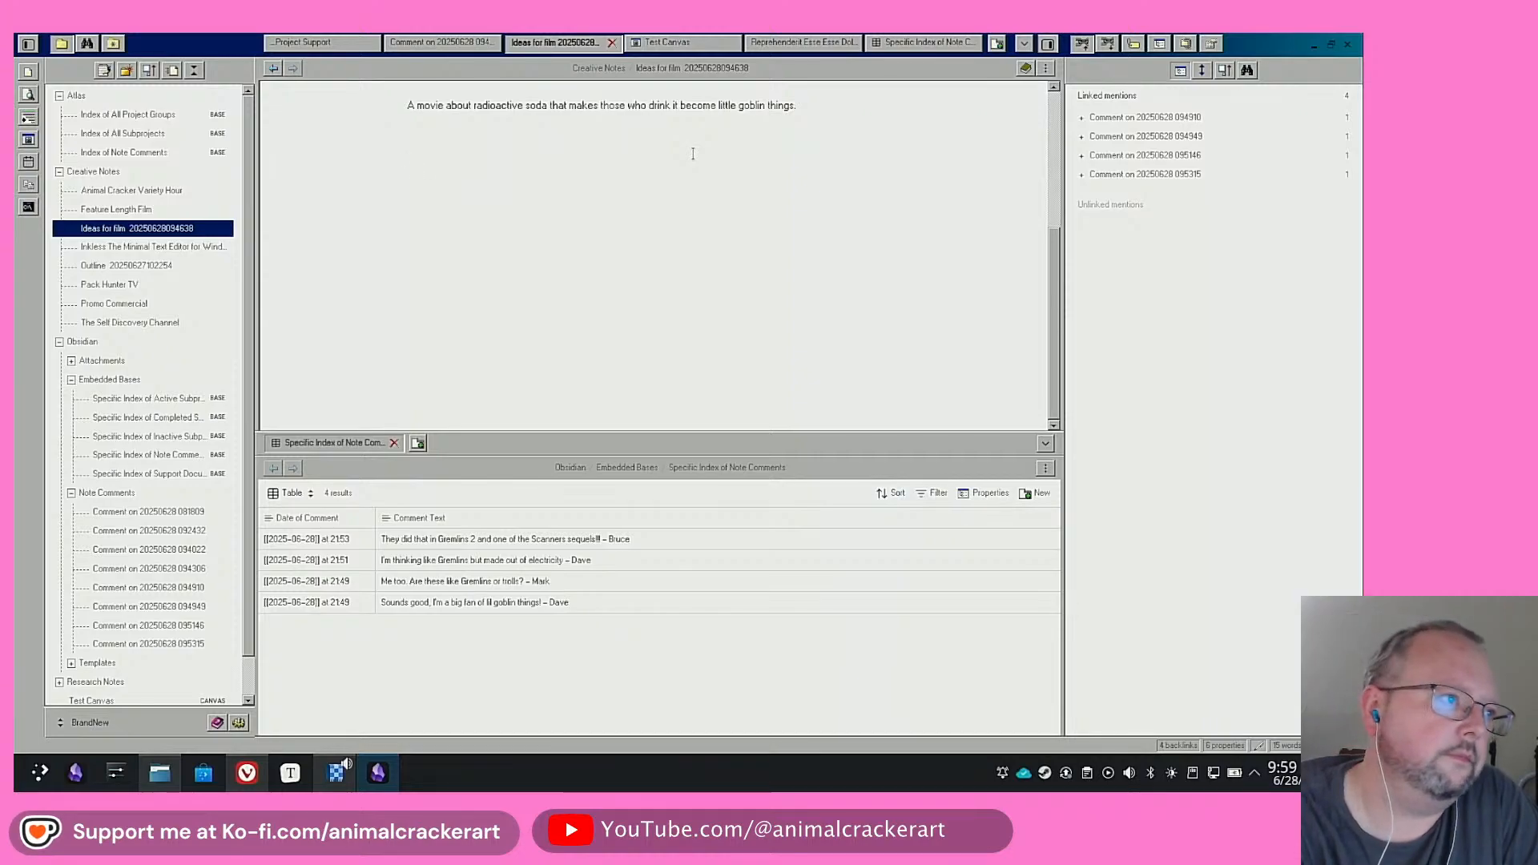
pyautogui.click(693, 153)
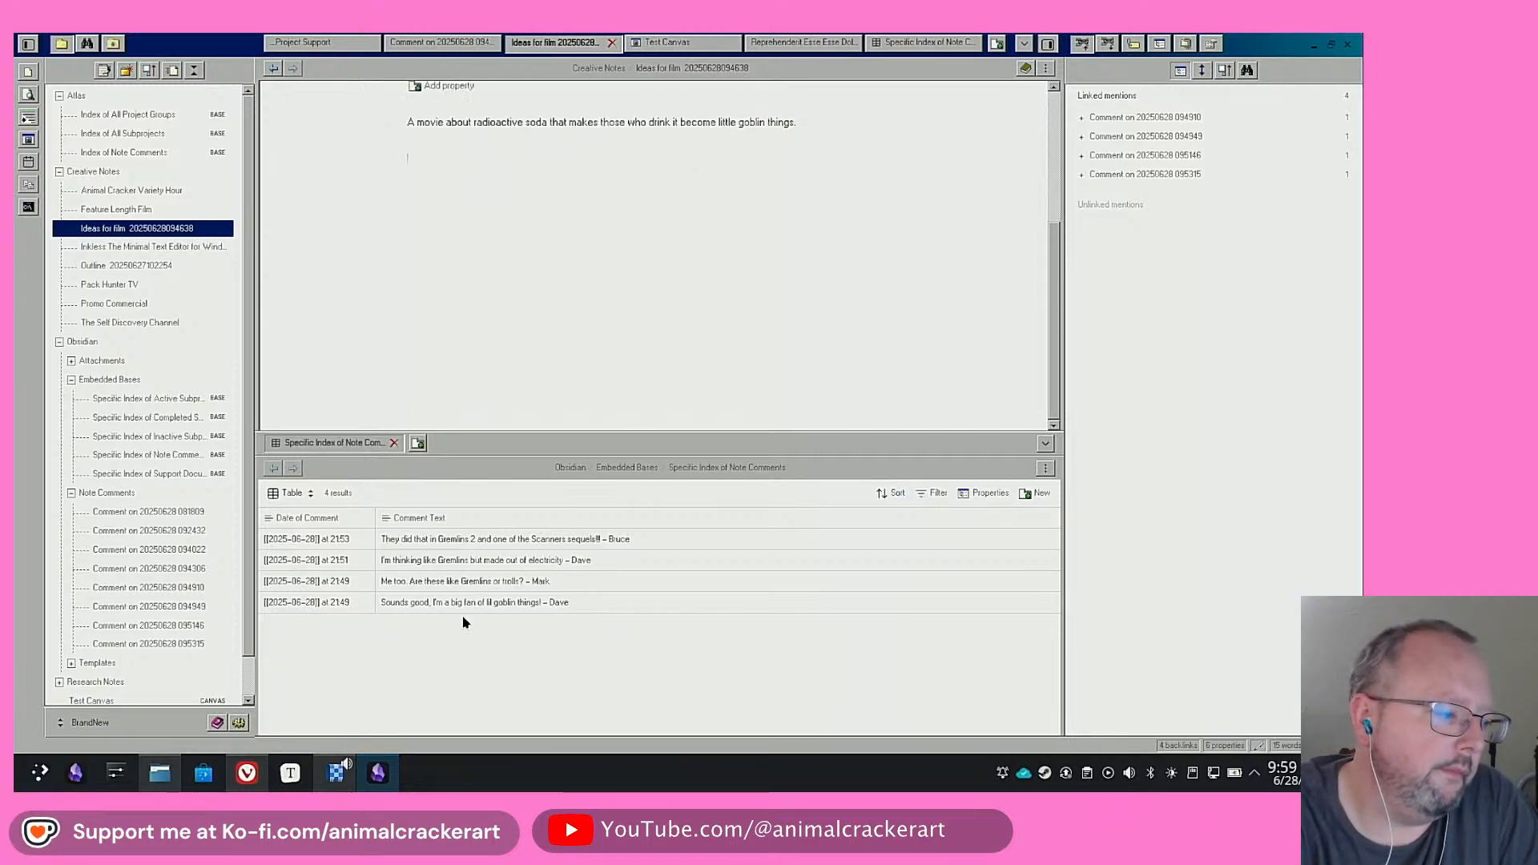
# Switch to the Vivaldi browser and sort the r/ObsidianMD search results for bases by New
pyautogui.click(247, 773)
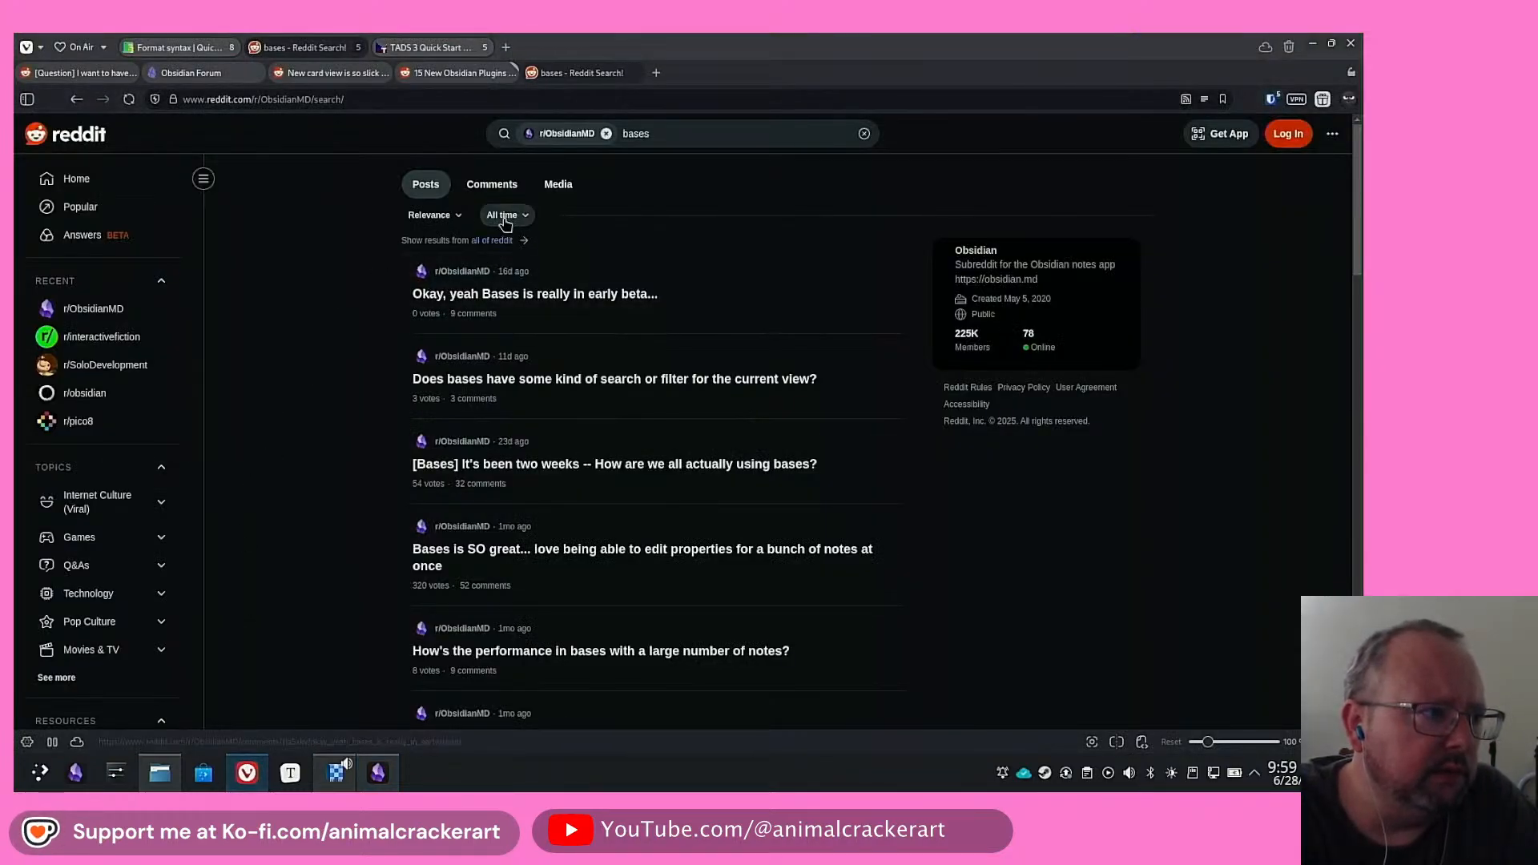
pyautogui.click(456, 216)
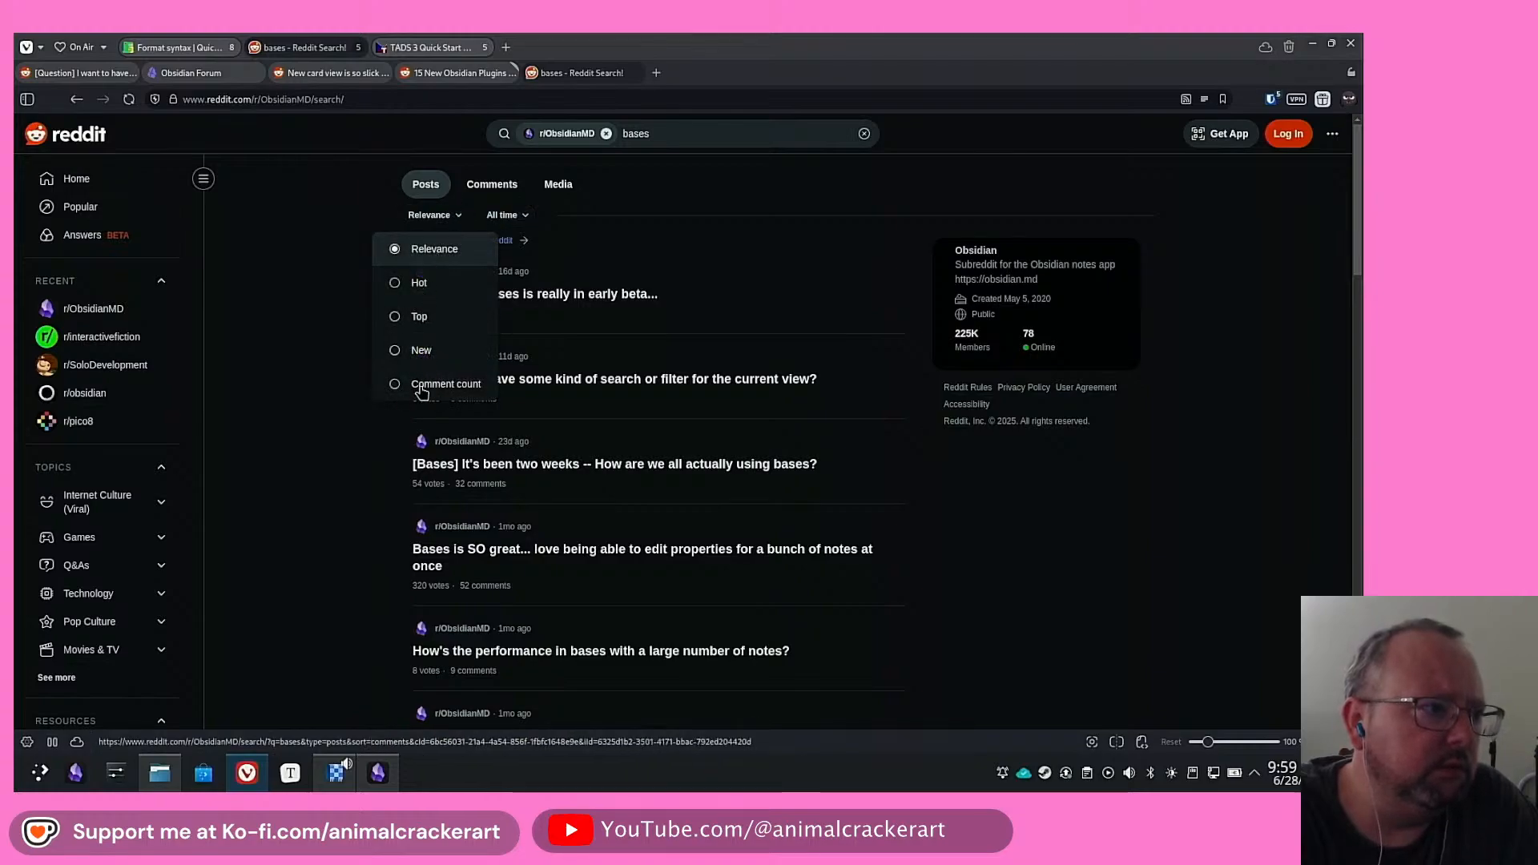
pyautogui.click(415, 352)
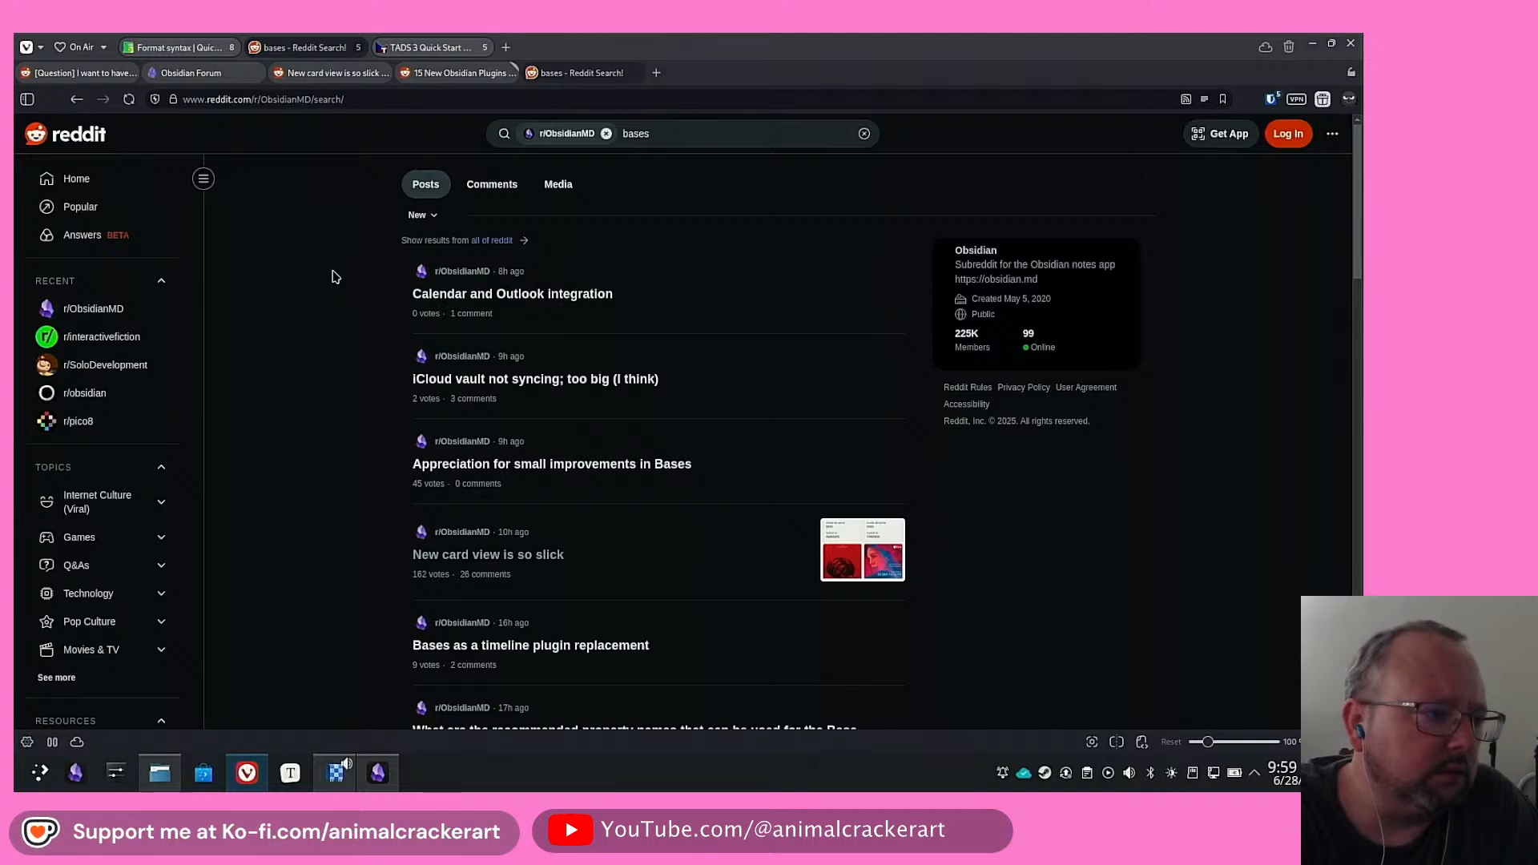
# Open the posts about Bases as a timeline plugin replacement and recommended property names for Bases in background tabs
pyautogui.scroll(-2, 335, 277)
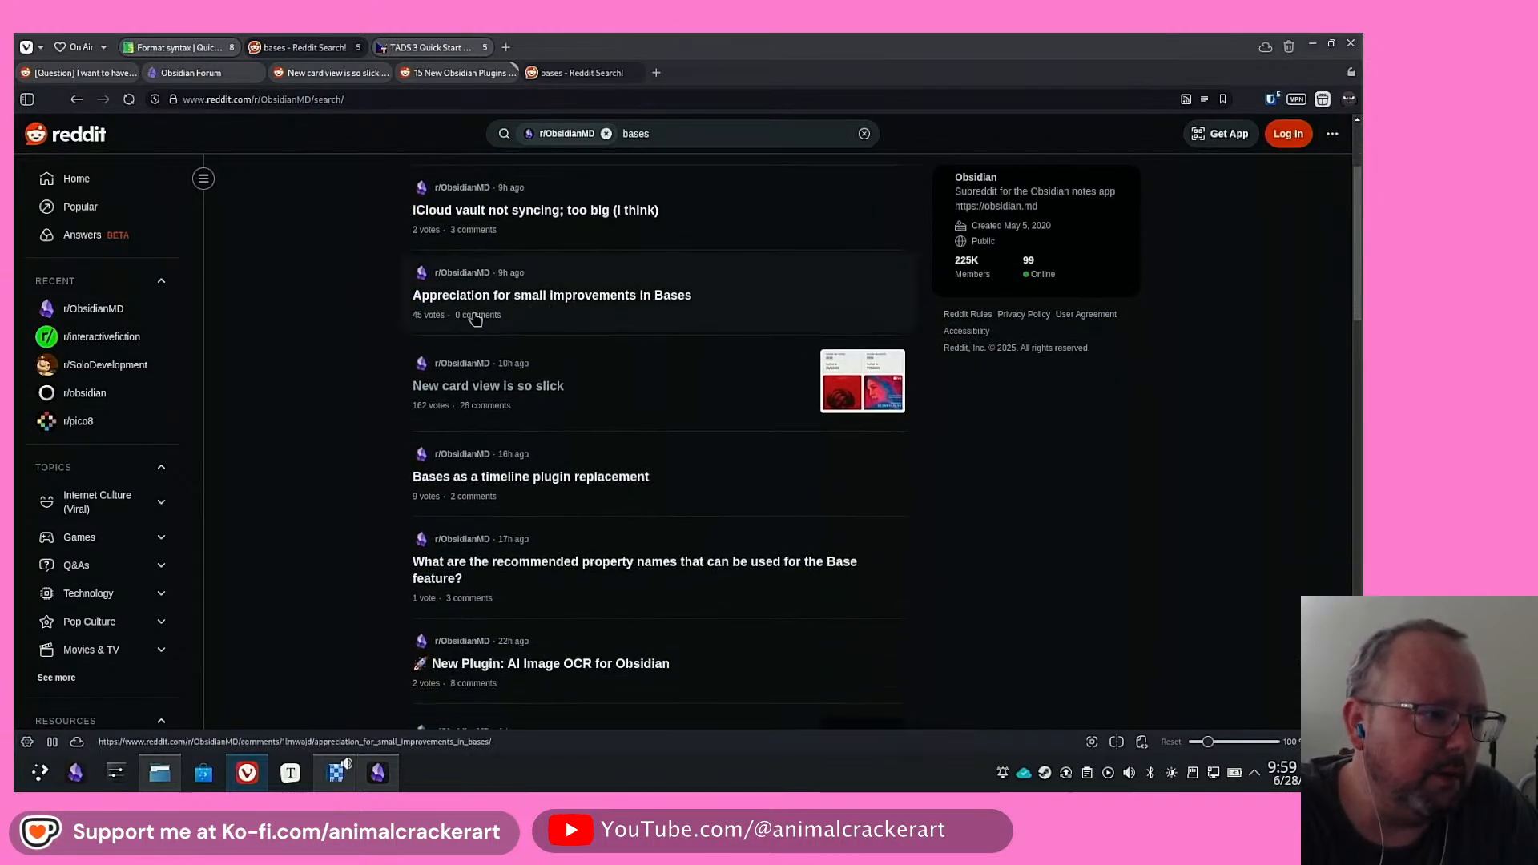
pyautogui.scroll(-4, 353, 330)
pyautogui.scroll(2, 360, 316)
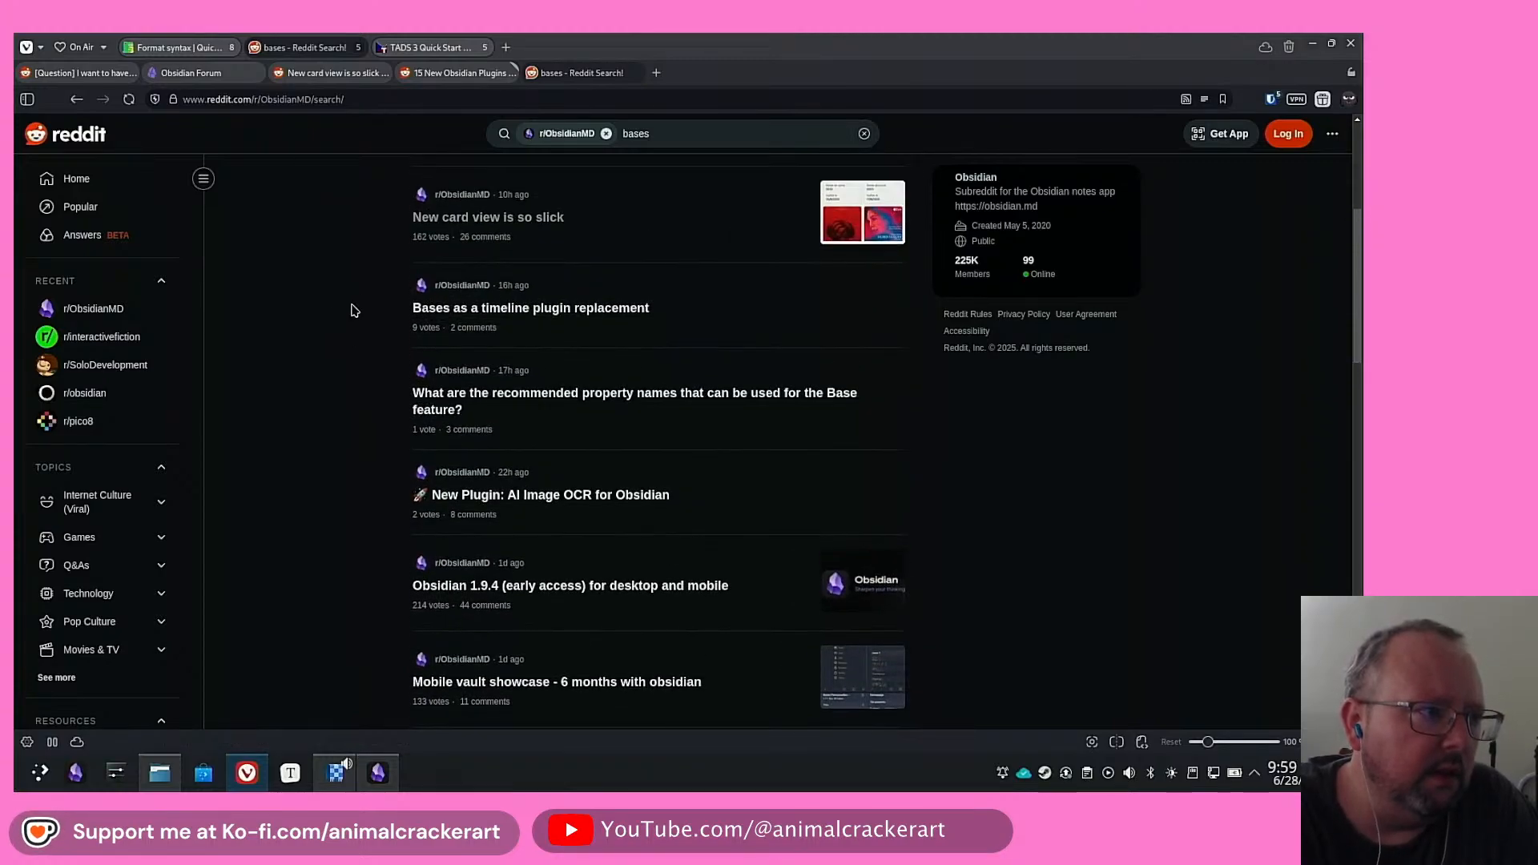
pyautogui.rightClick(542, 318)
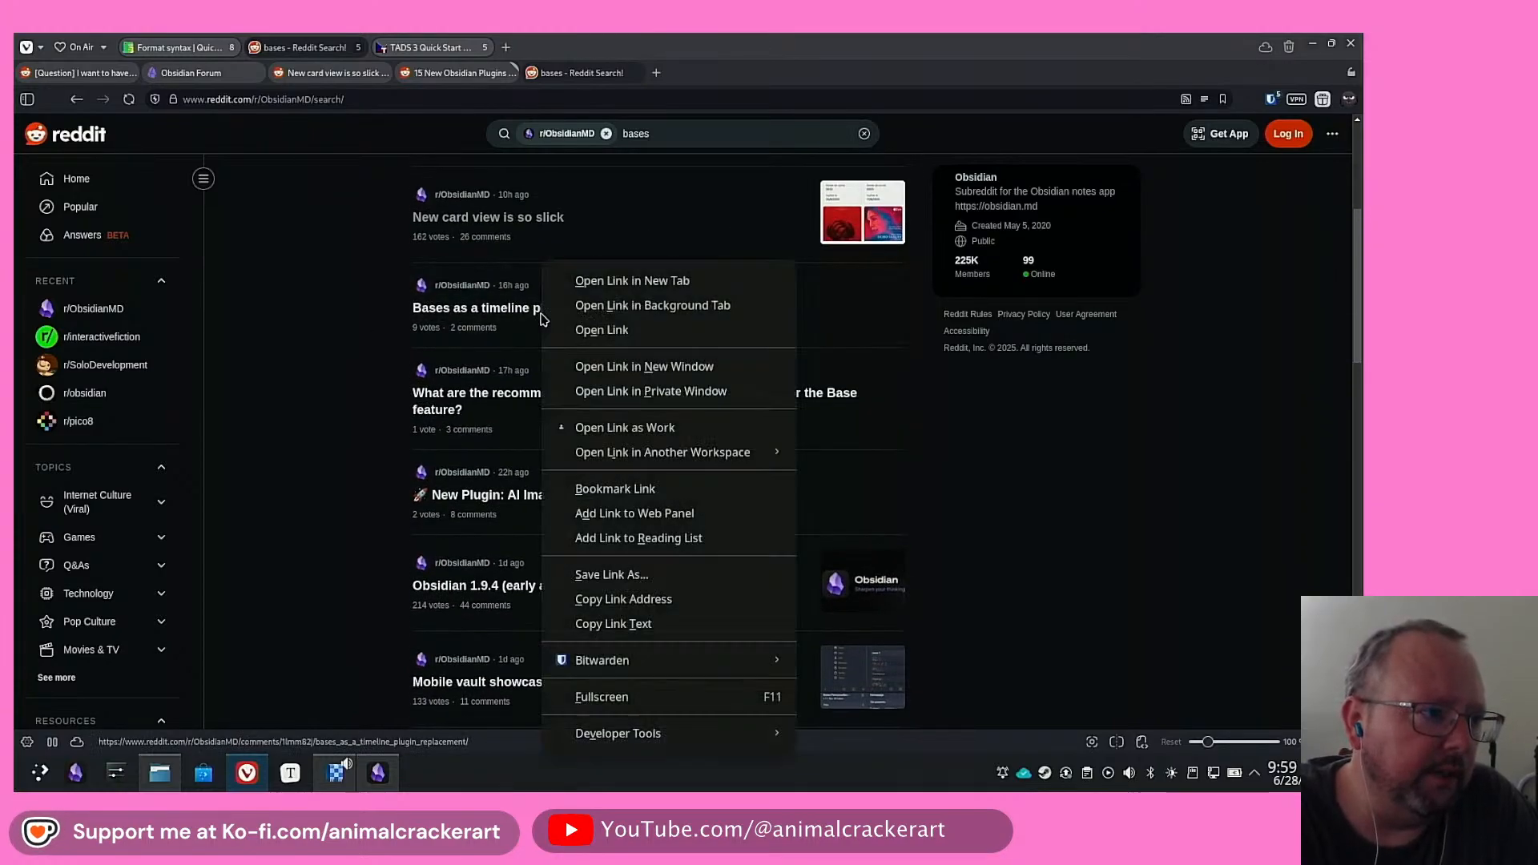
pyautogui.click(609, 302)
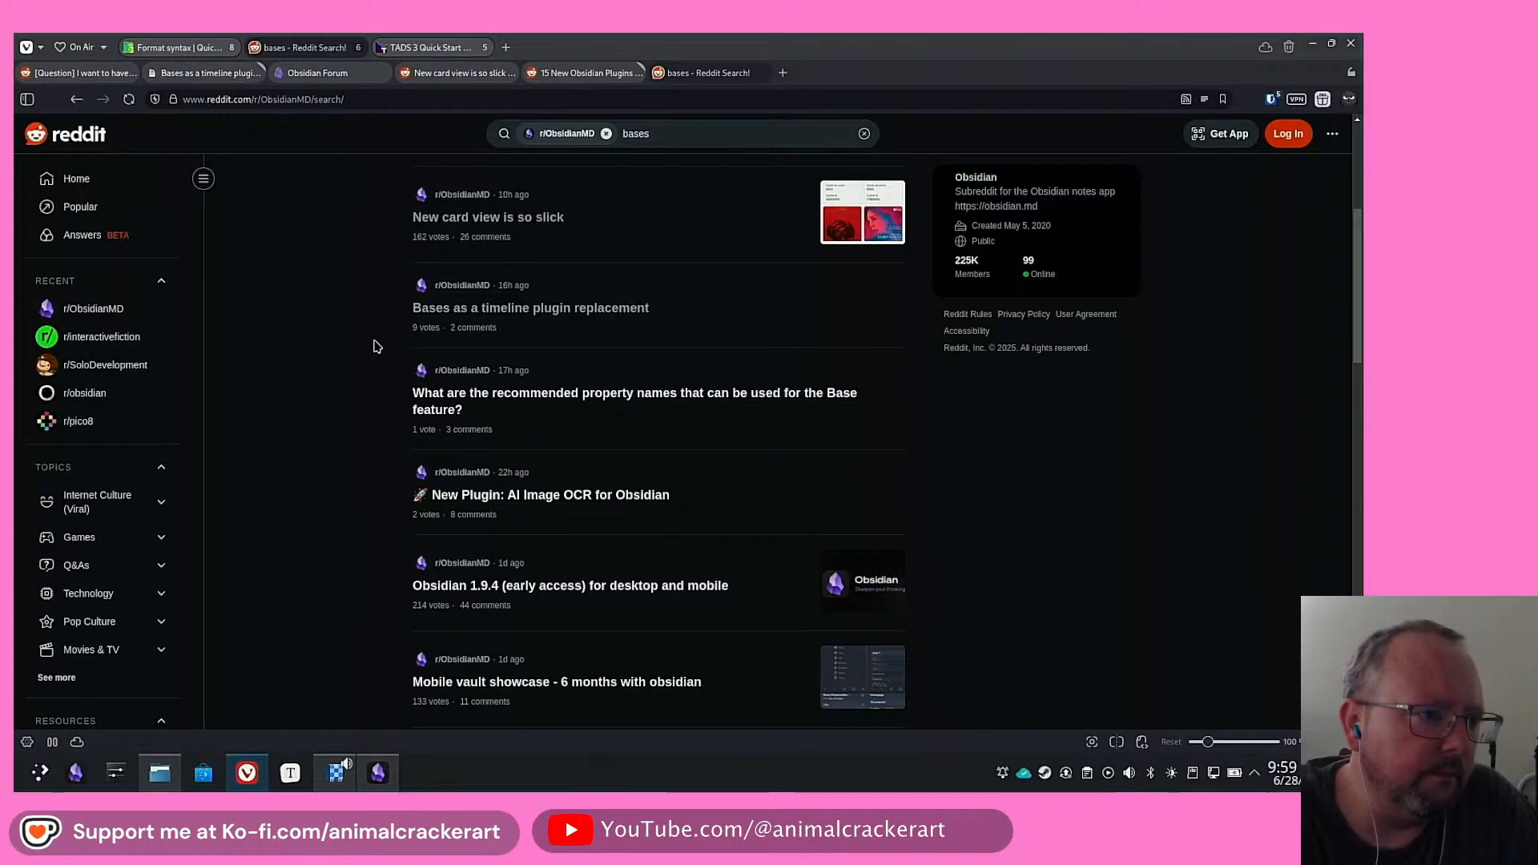
pyautogui.scroll(-1, 379, 336)
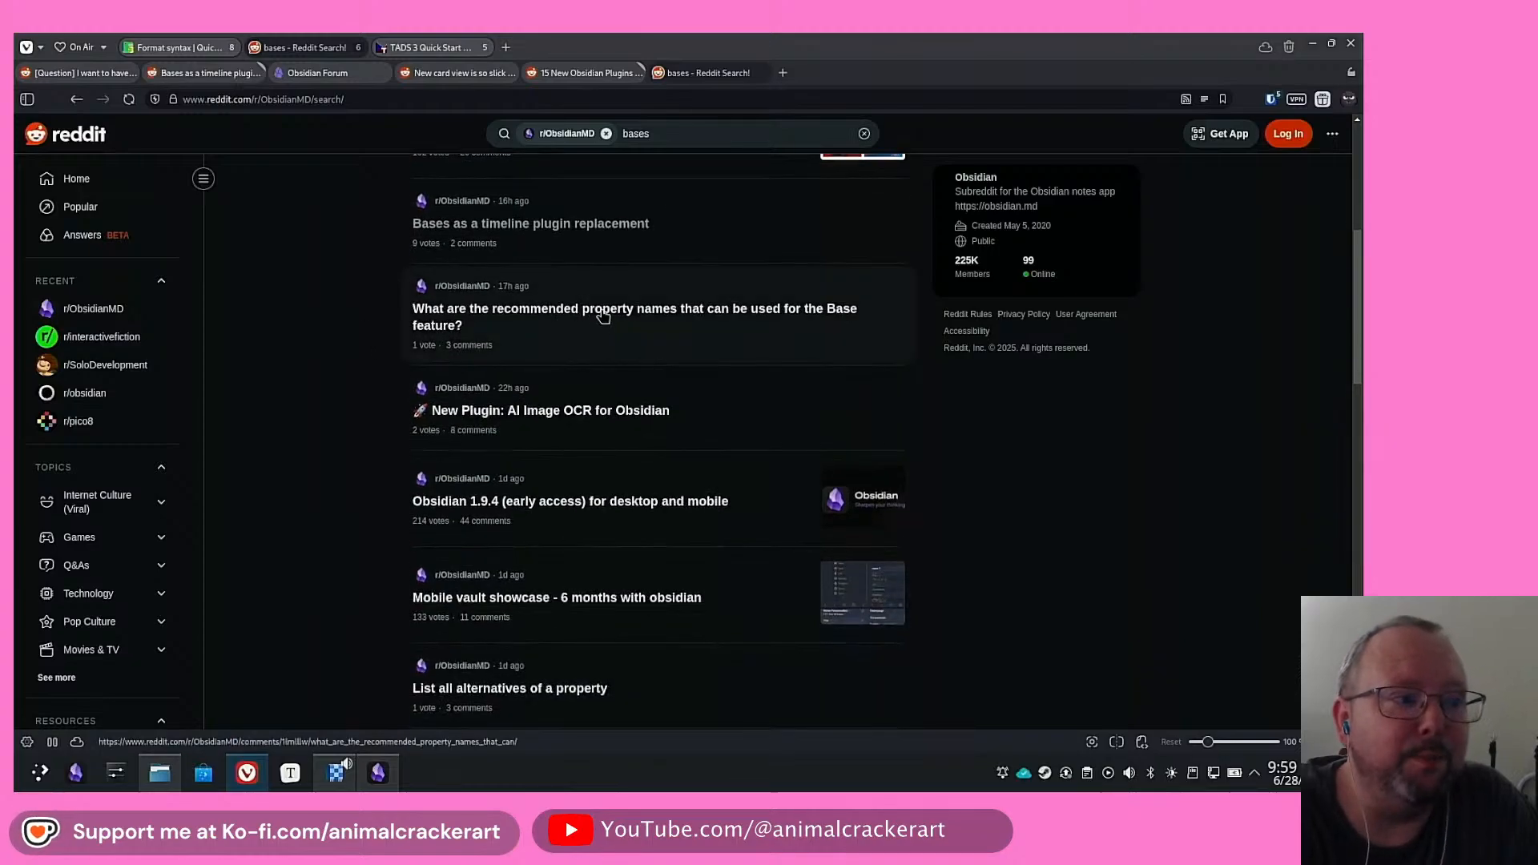
pyautogui.rightClick(602, 270)
pyautogui.click(689, 305)
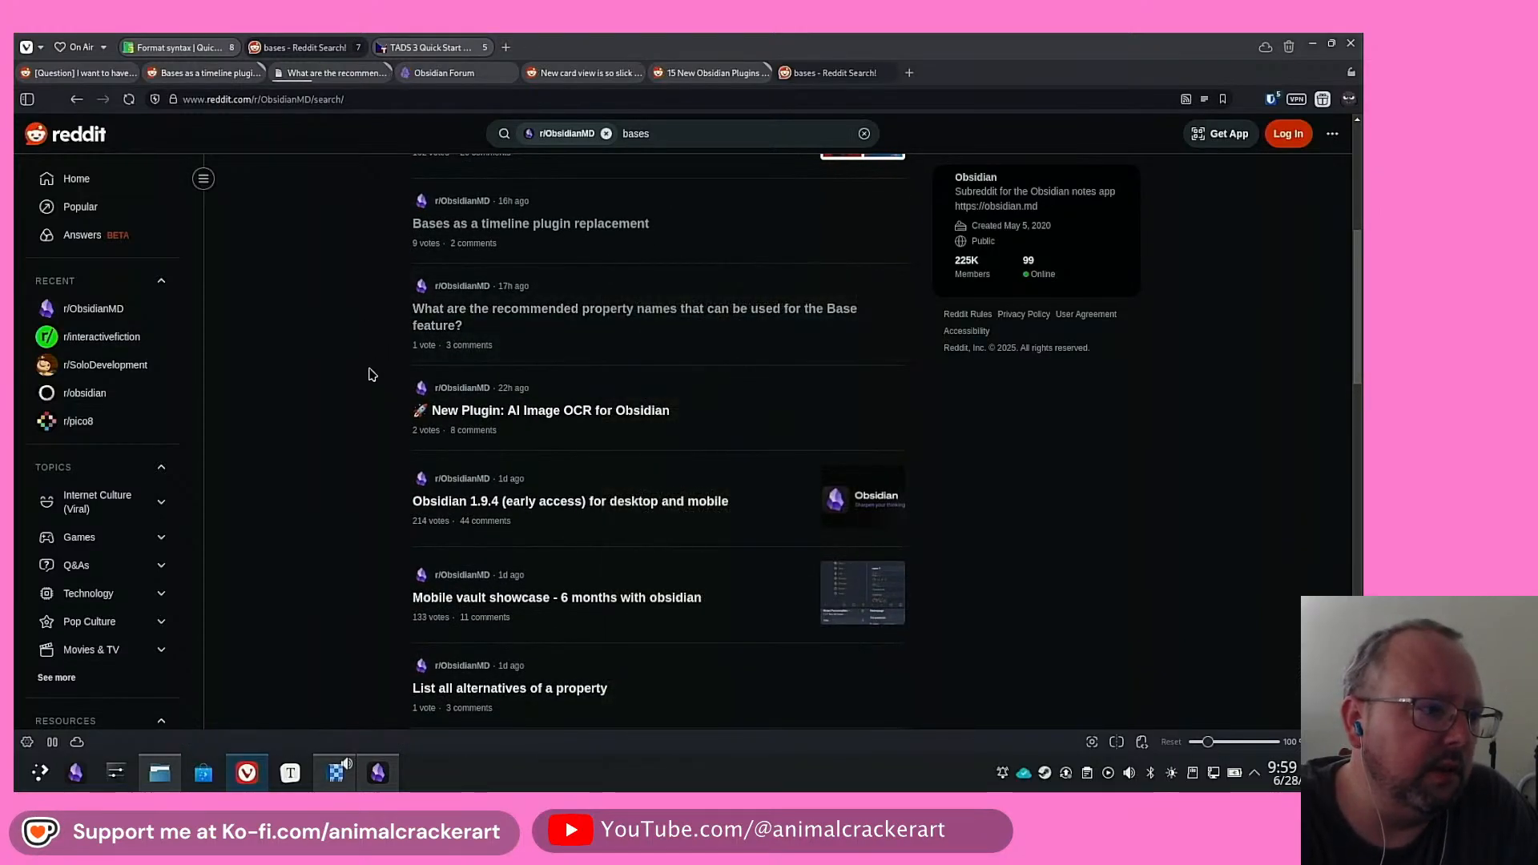
# Look further down the results and open the post "BASES - relation of two databases - is it possible?" in a background tab
pyautogui.scroll(-2, 365, 381)
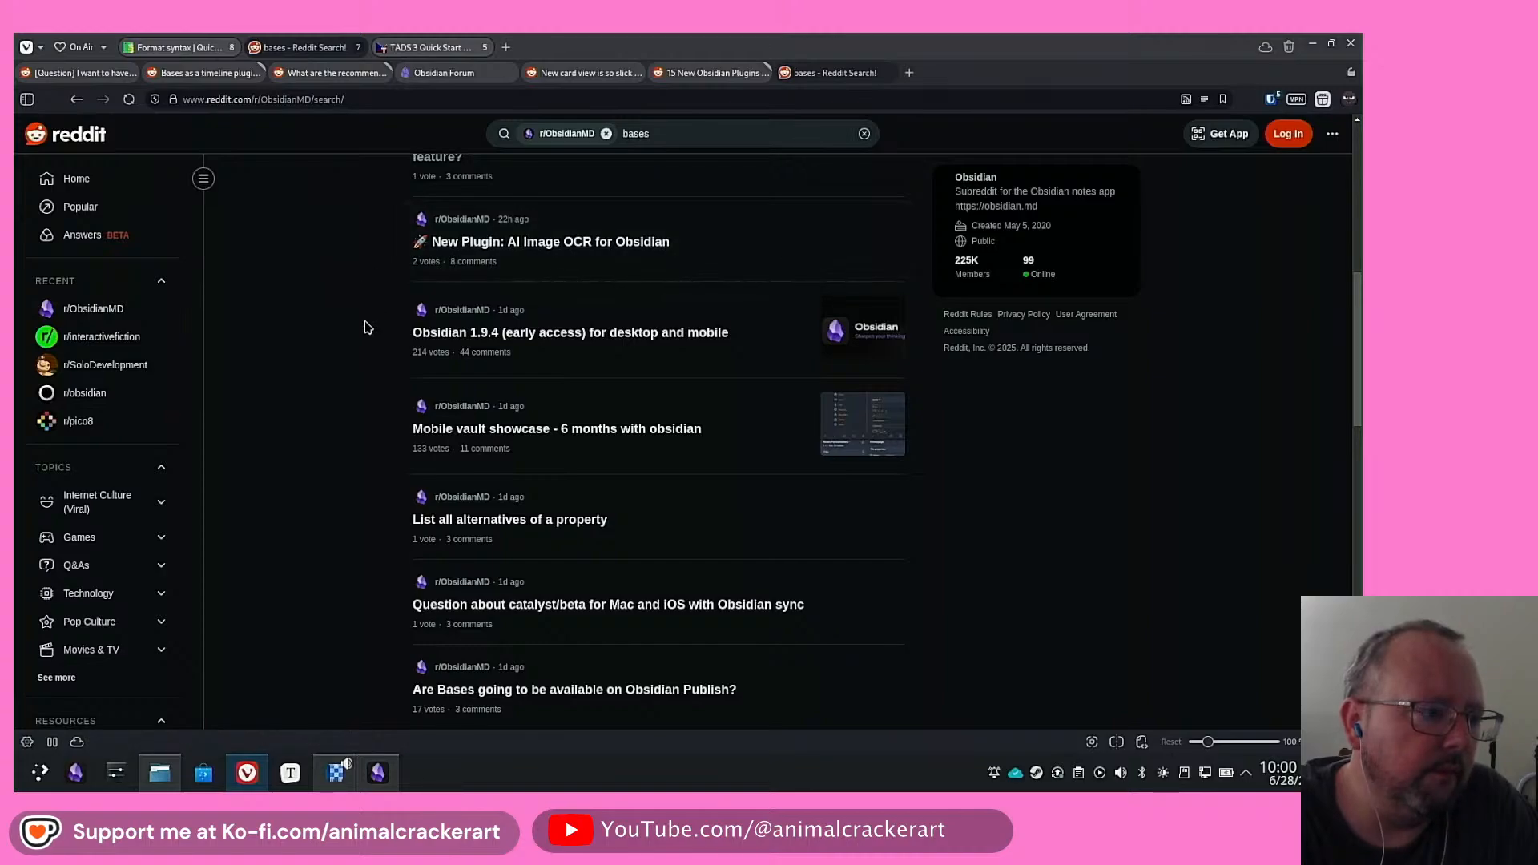
pyautogui.scroll(-3, 365, 326)
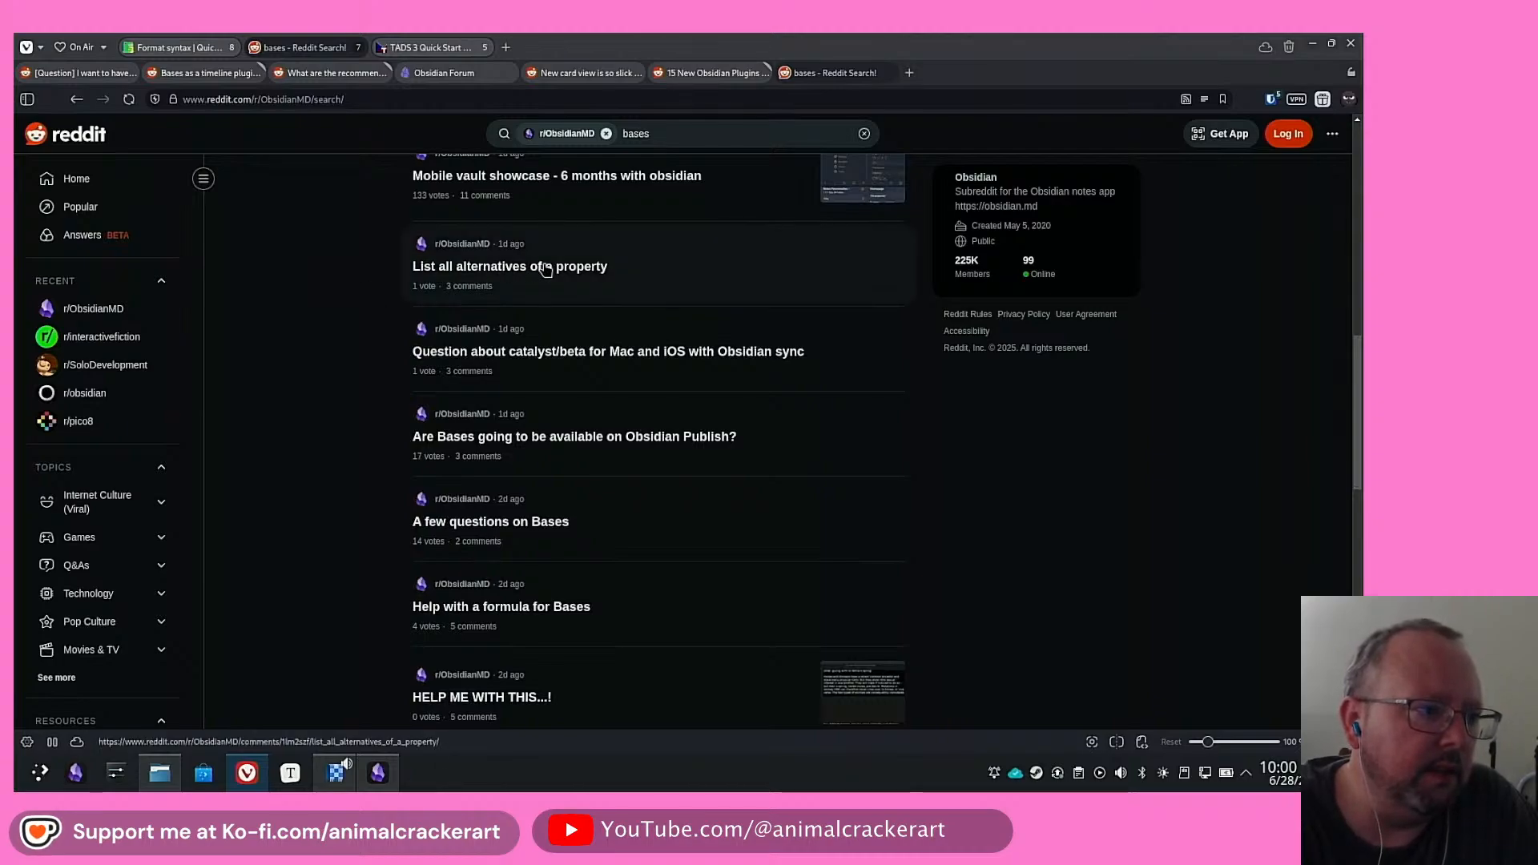
pyautogui.scroll(-3, 345, 328)
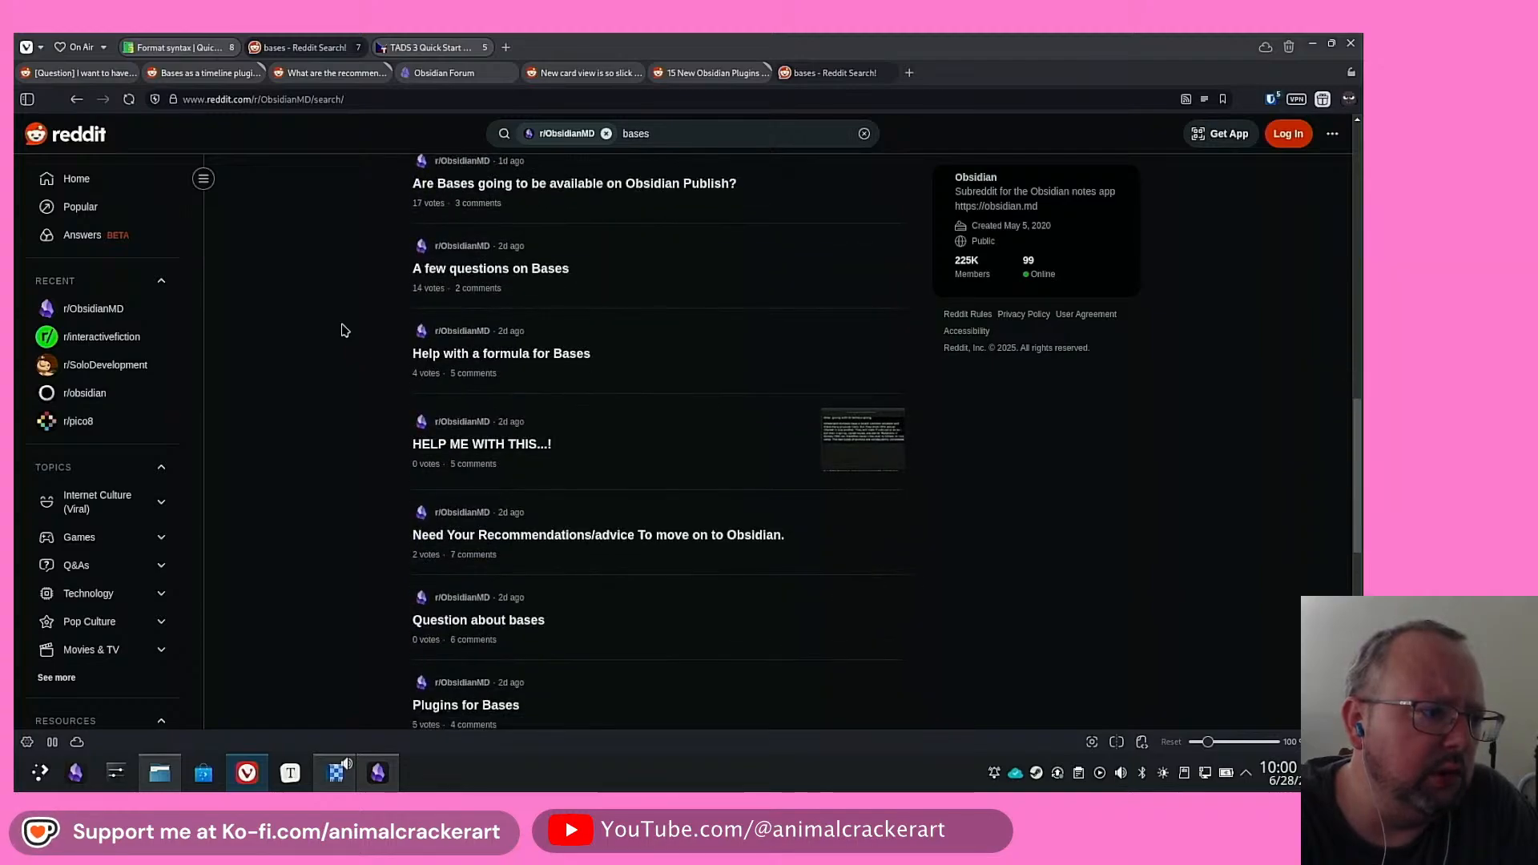
pyautogui.scroll(-5, 345, 330)
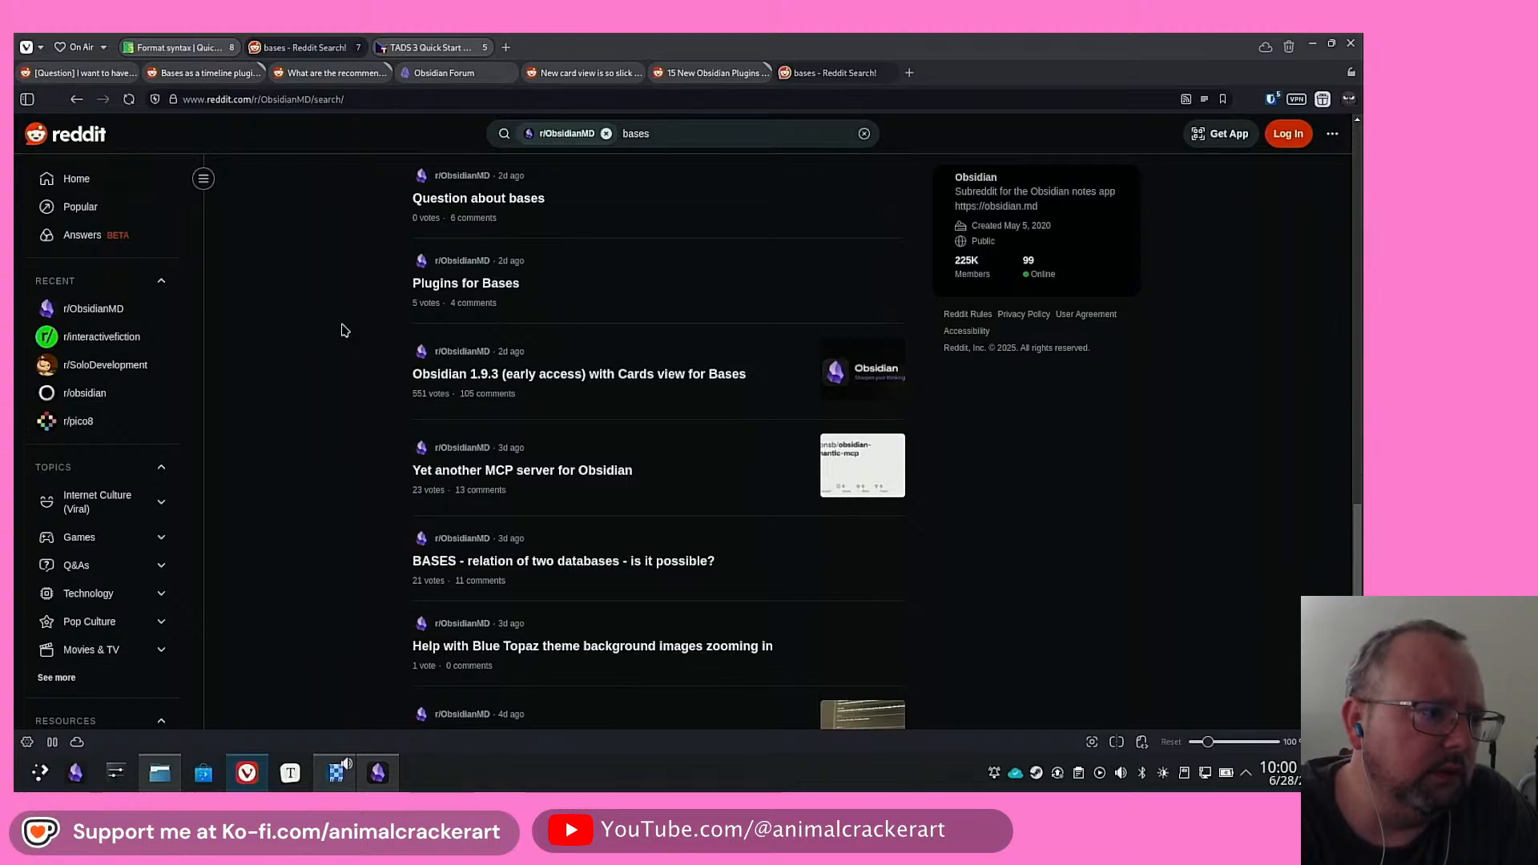
pyautogui.scroll(-2, 344, 330)
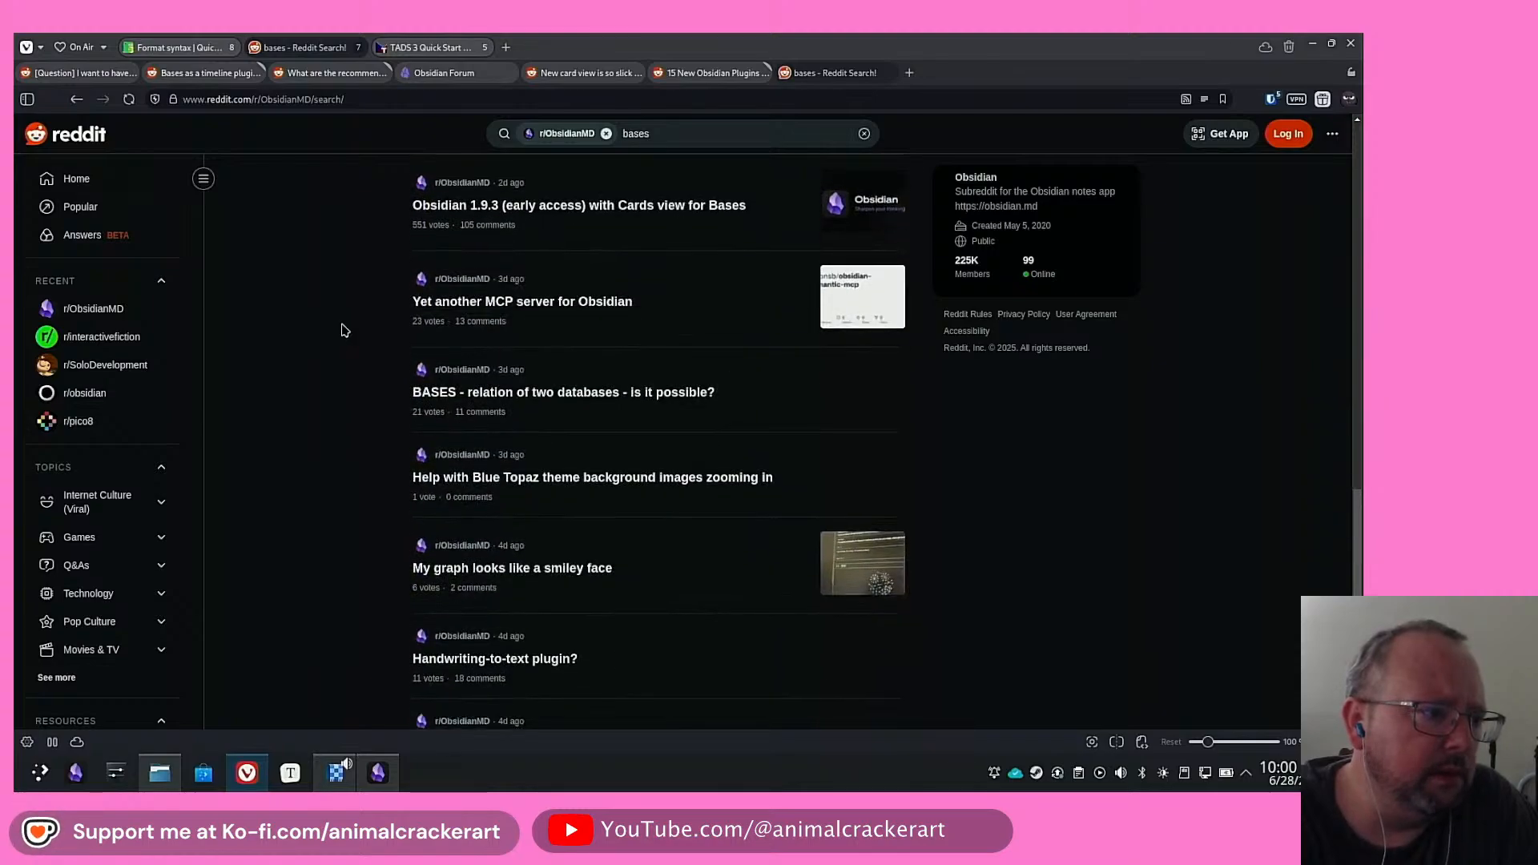
pyautogui.scroll(-1, 344, 330)
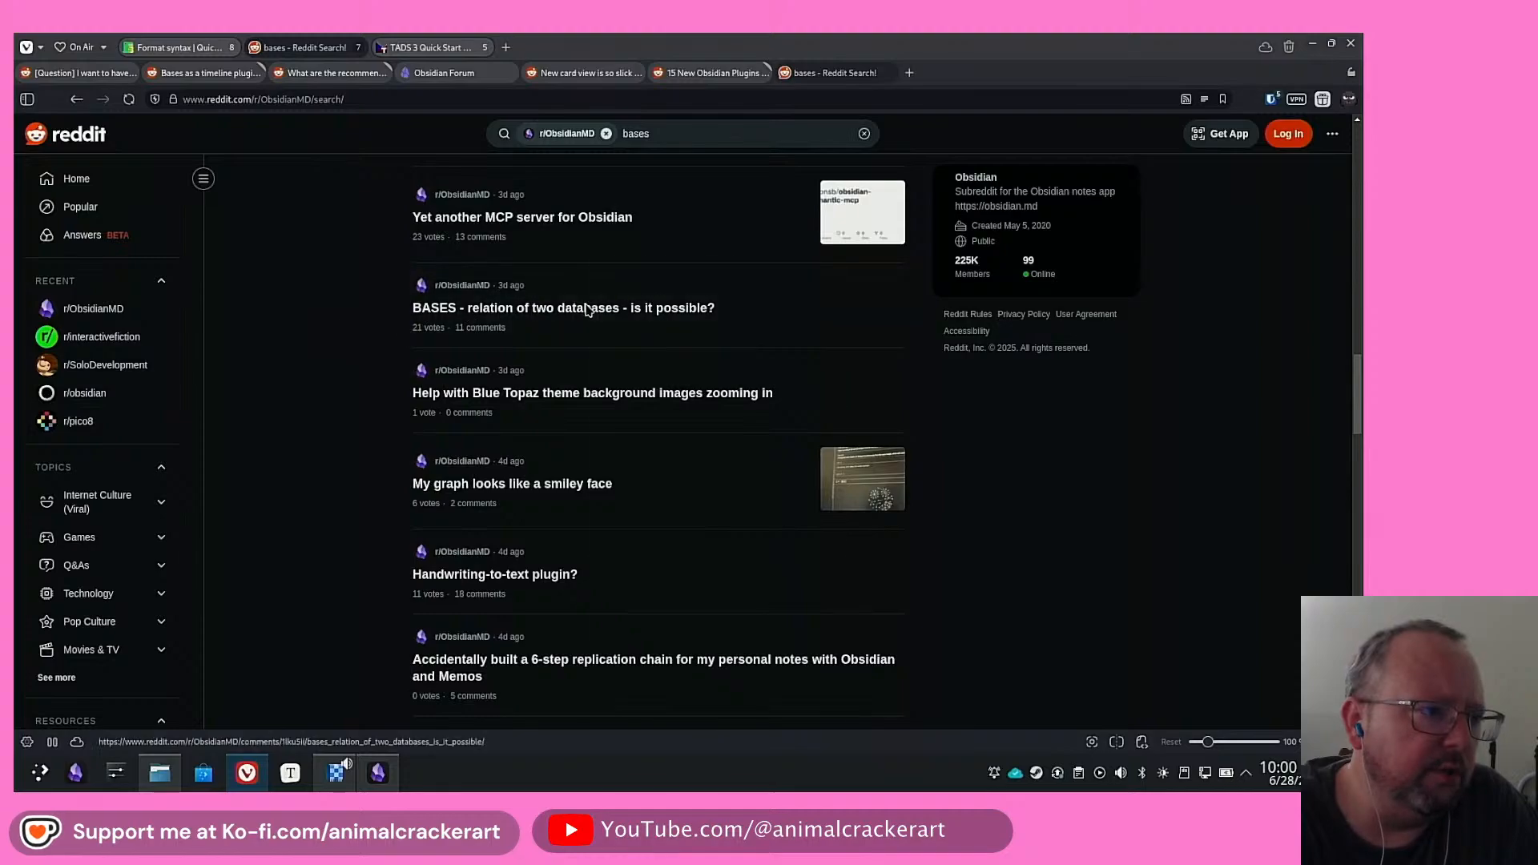
pyautogui.rightClick(588, 309)
pyautogui.click(641, 308)
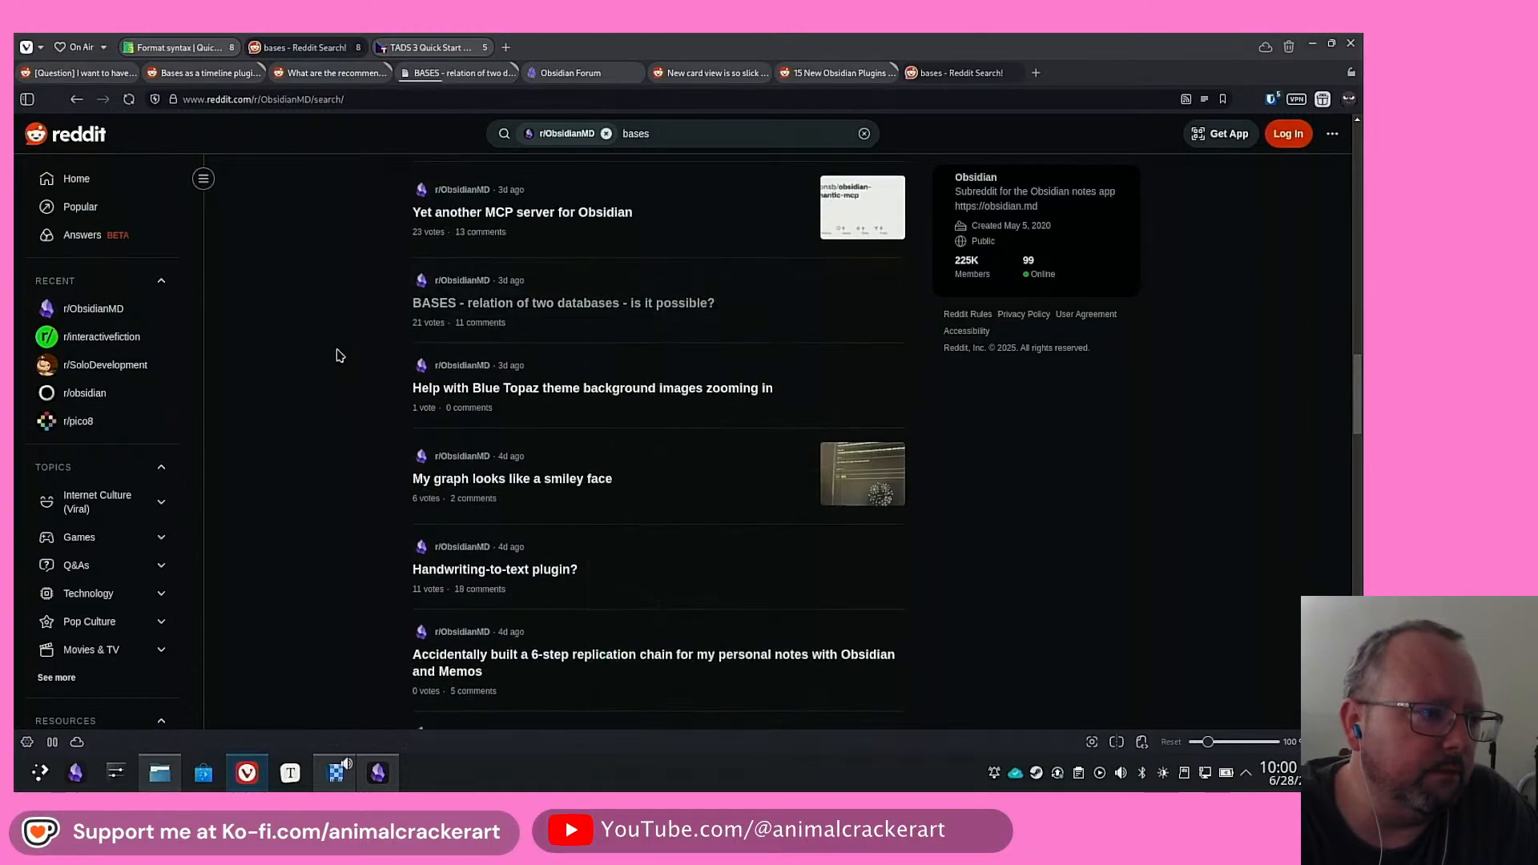
# Find the post about wrapping "Embedded Bases as a Code Block" in a callout and open it in a background tab
pyautogui.scroll(-2, 336, 355)
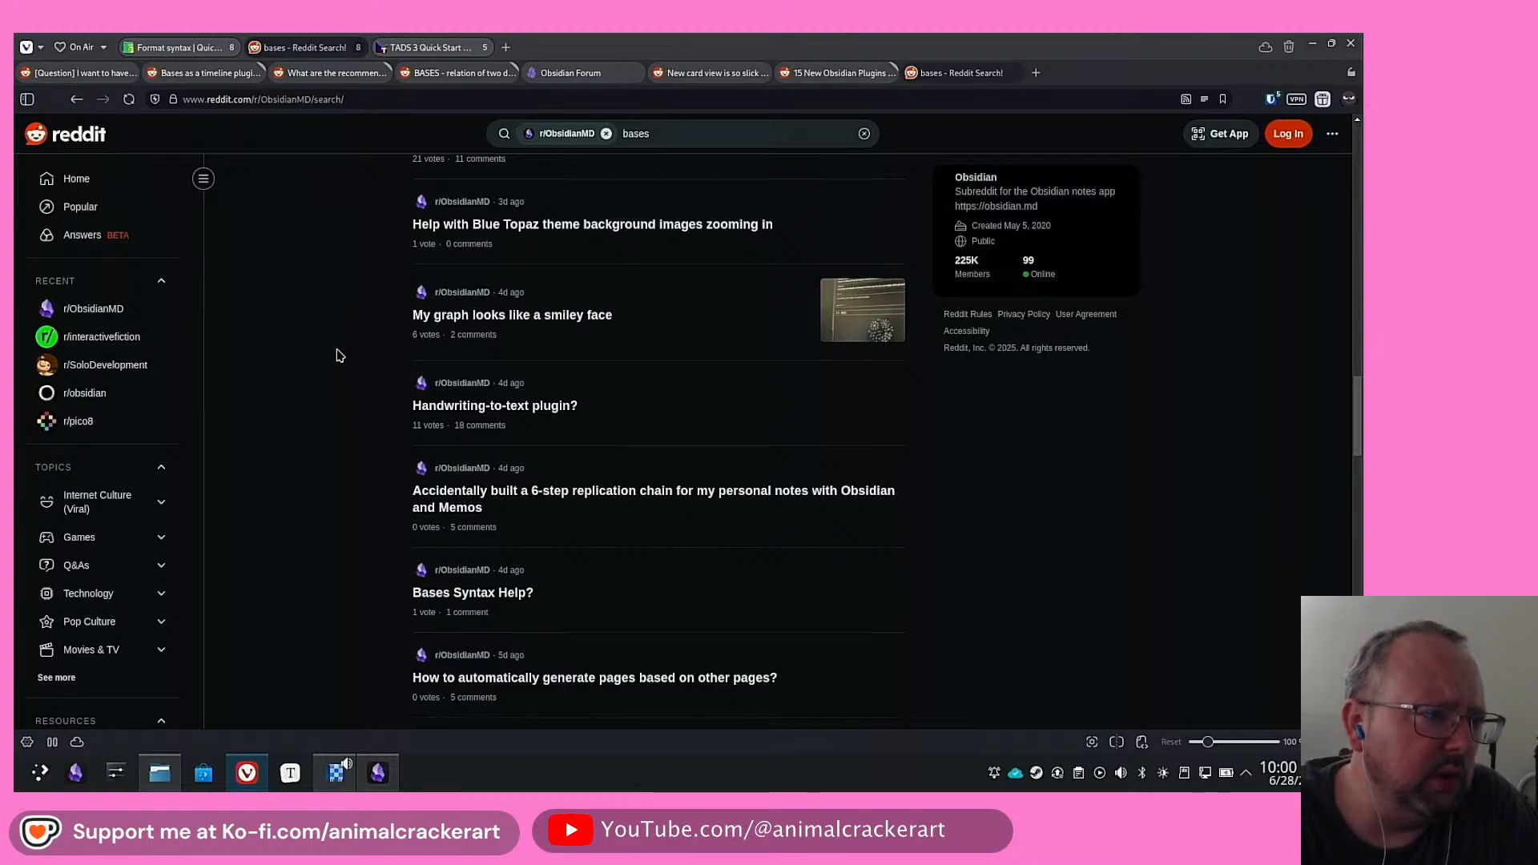
pyautogui.scroll(-3, 337, 354)
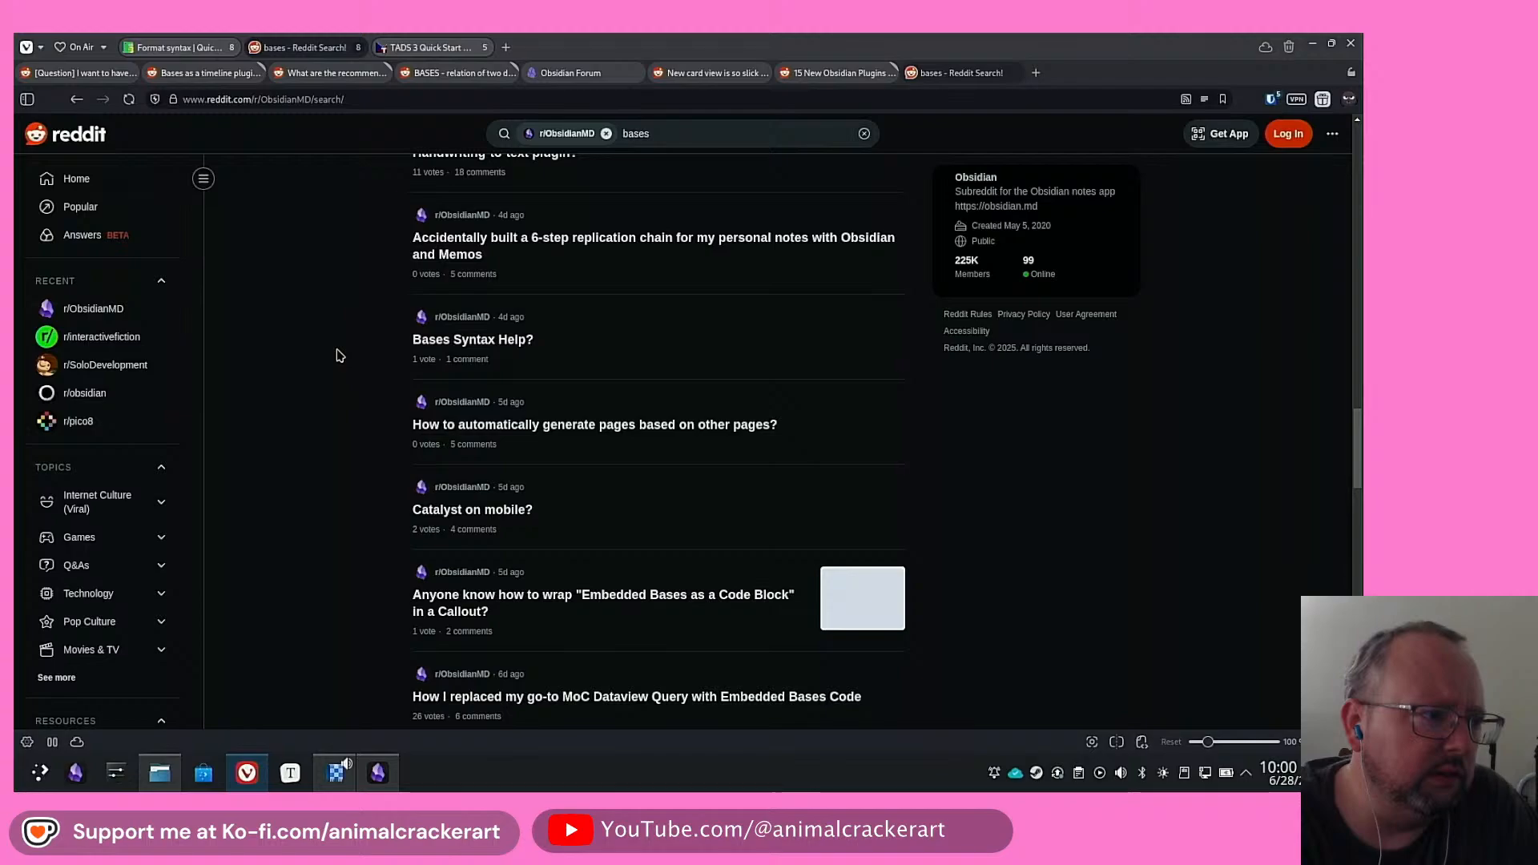
pyautogui.scroll(-2, 336, 354)
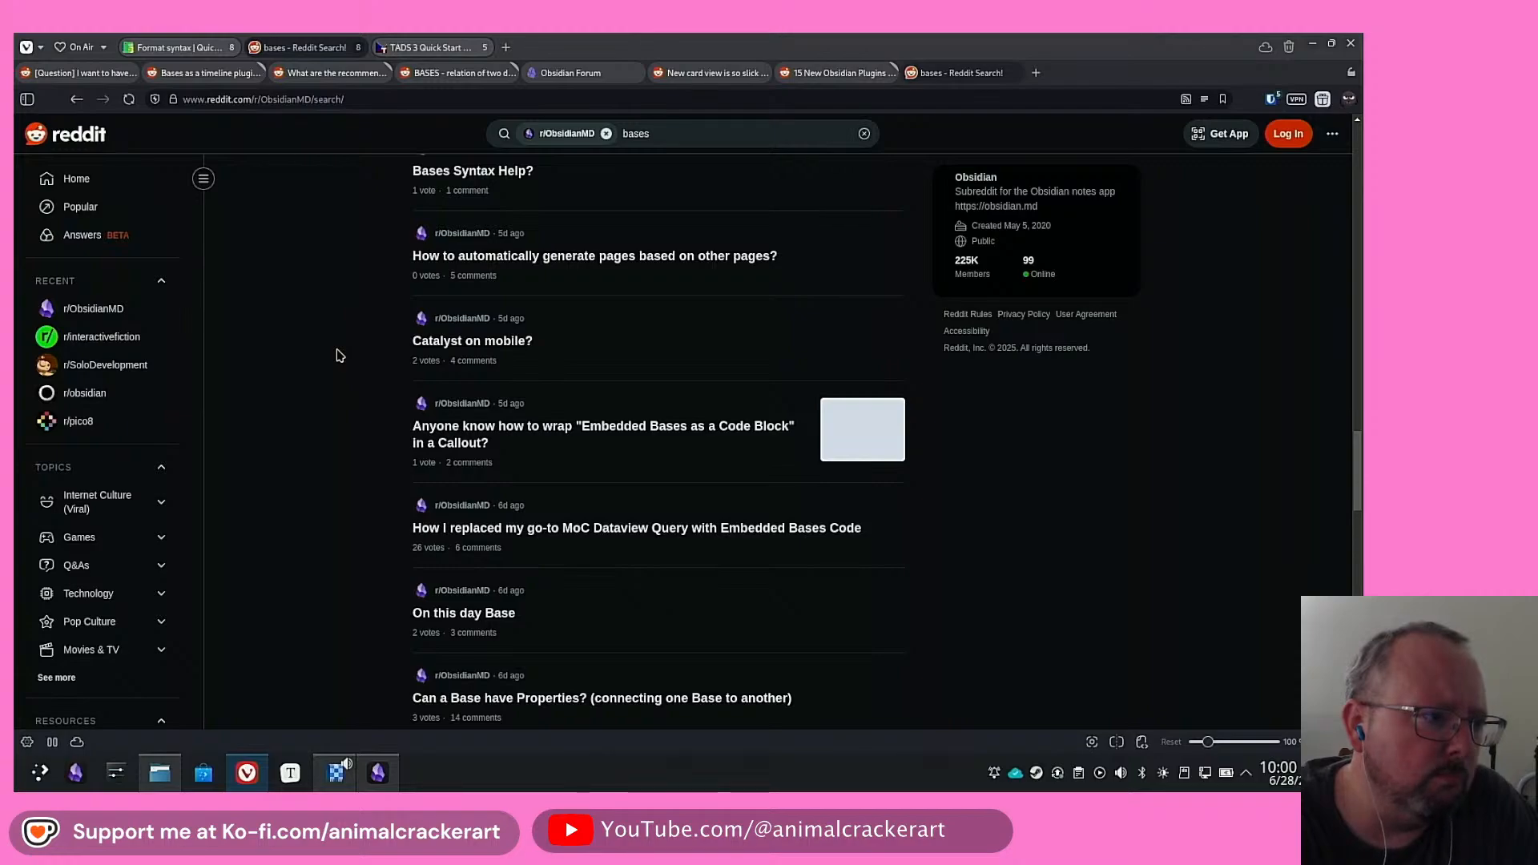
pyautogui.rightClick(483, 440)
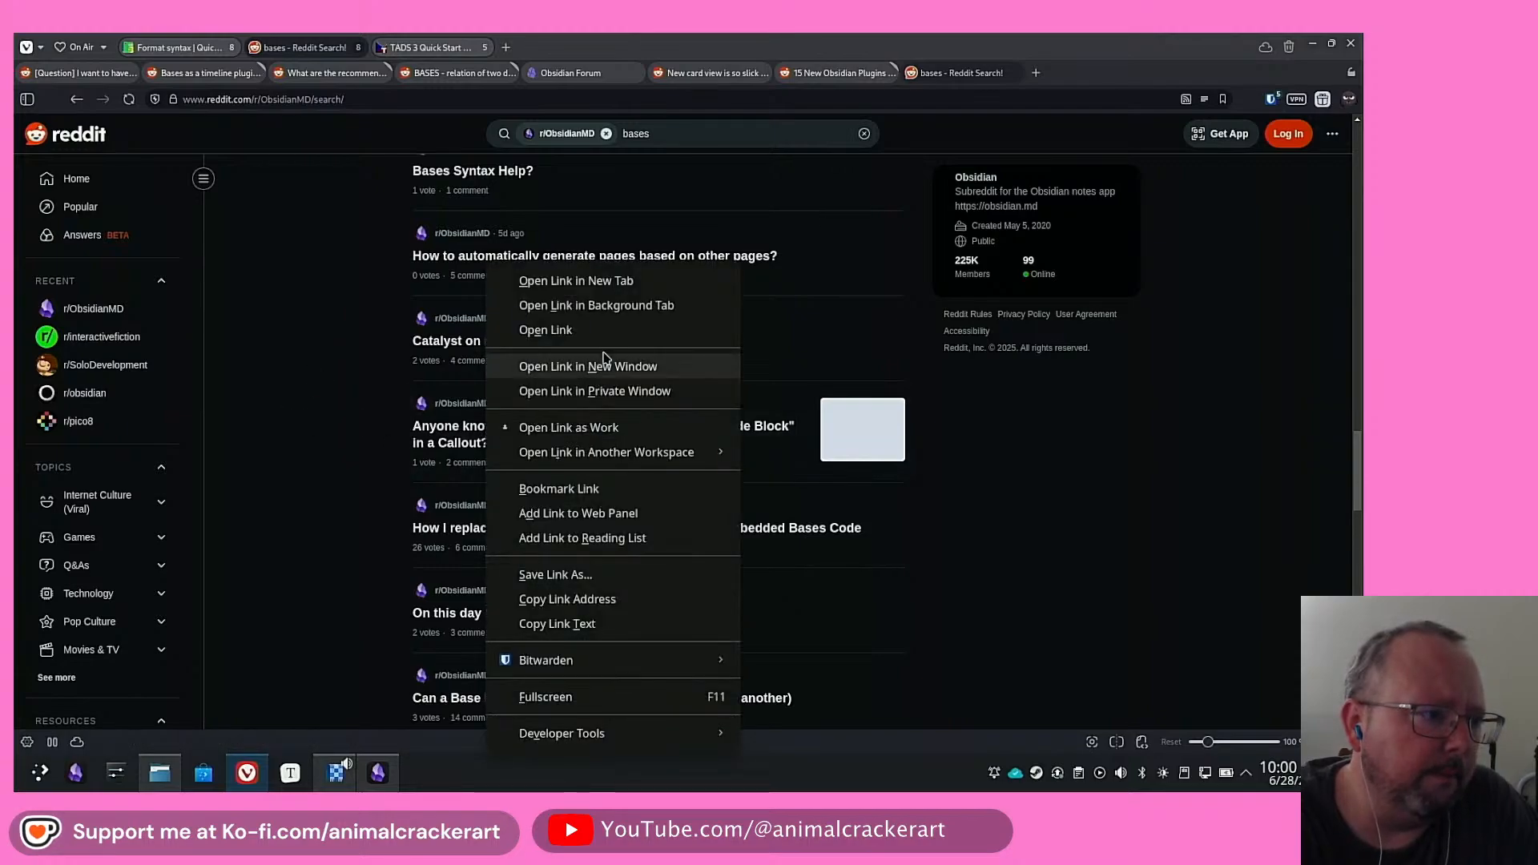
pyautogui.click(609, 305)
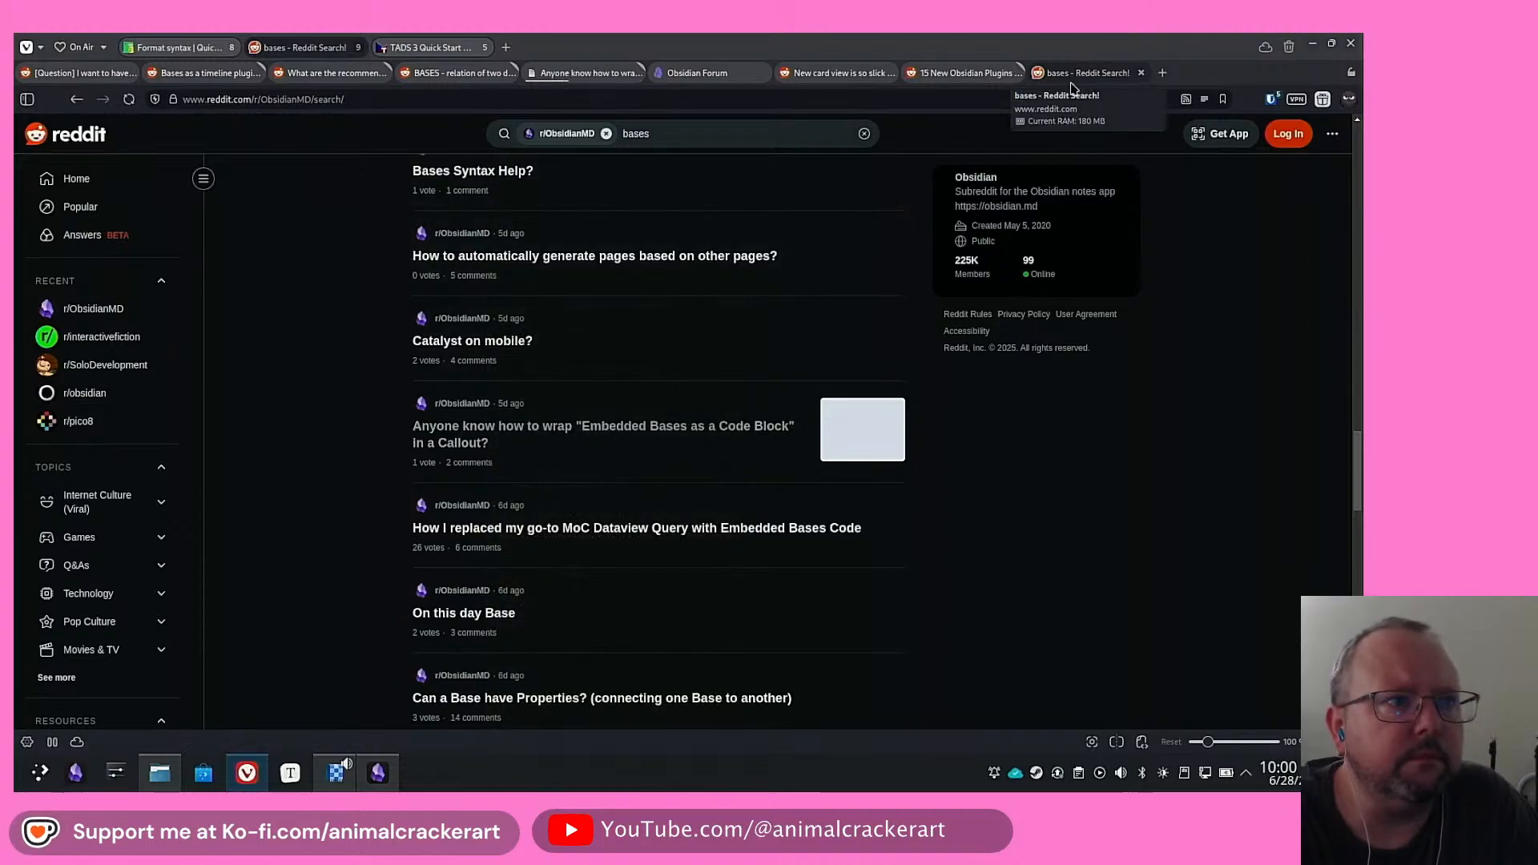
# Read the post on wrapping an embedded base code block in a callout, including its example code and replies
pyautogui.click(600, 76)
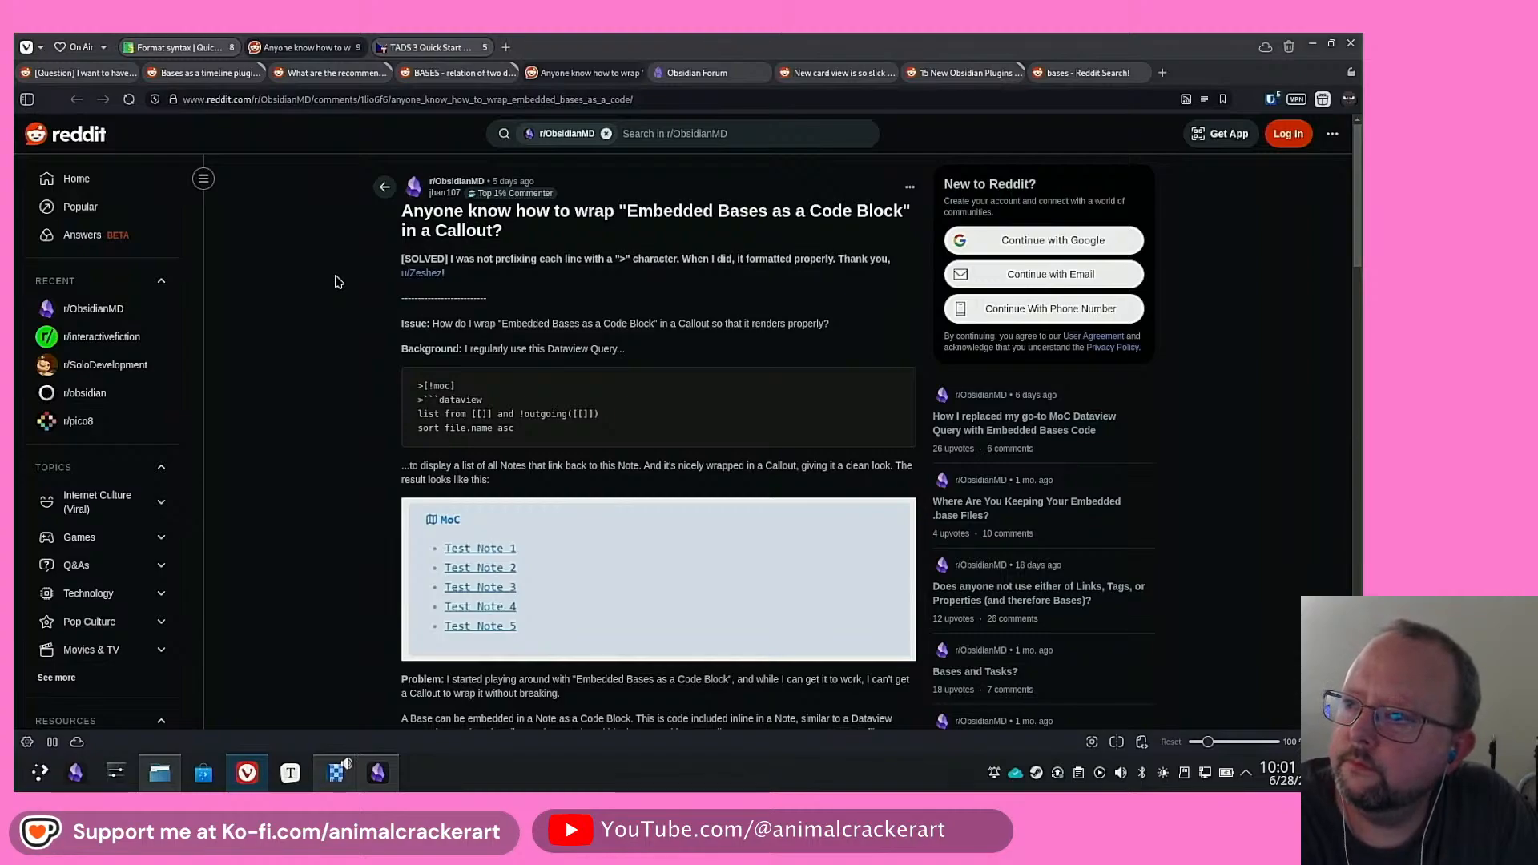
pyautogui.scroll(-1, 335, 281)
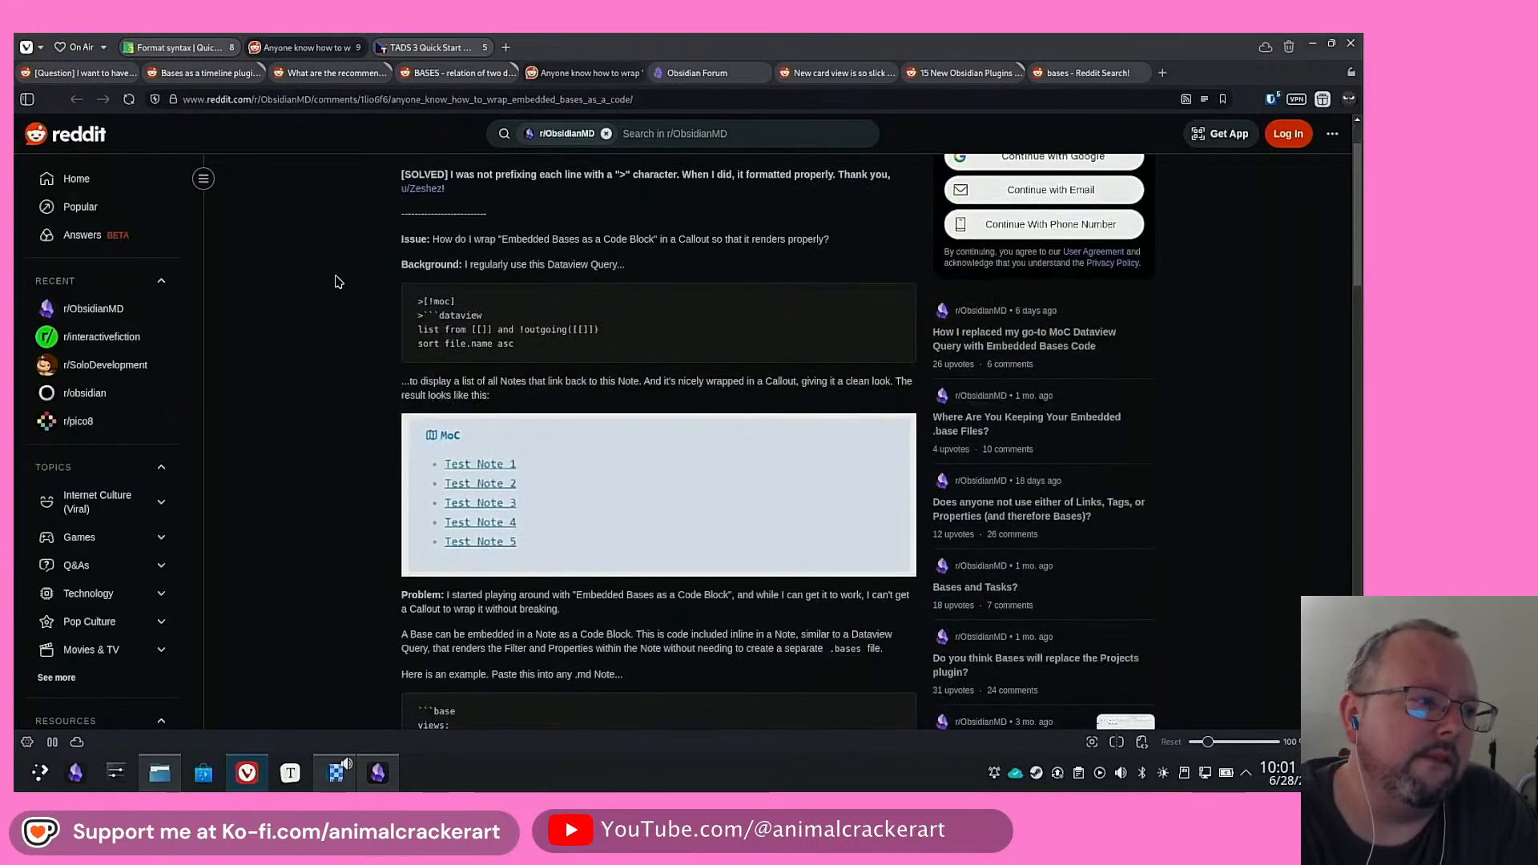
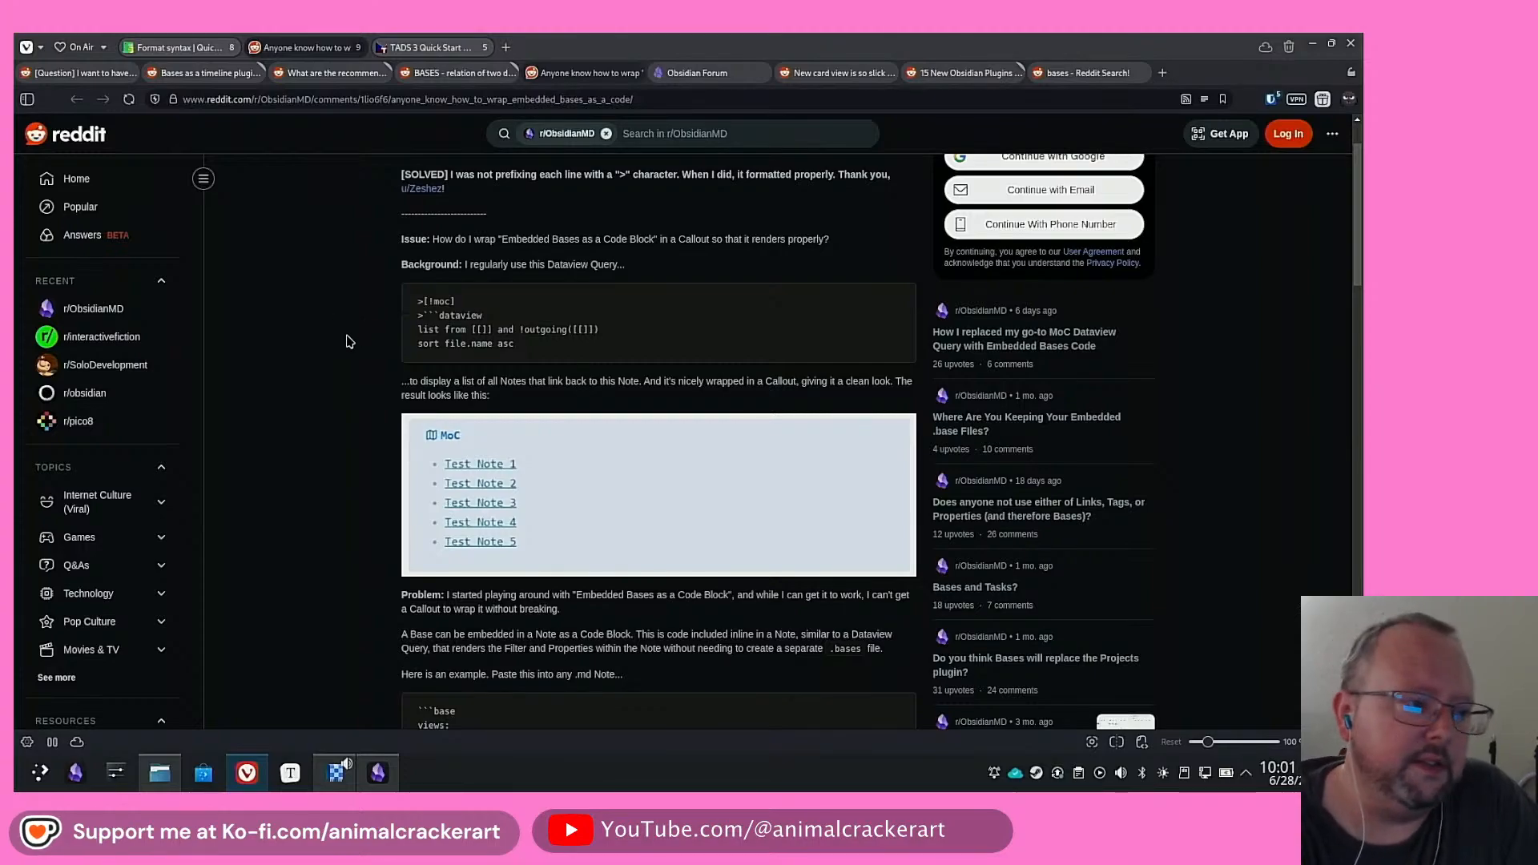
pyautogui.scroll(-1, 350, 341)
pyautogui.scroll(-2, 350, 342)
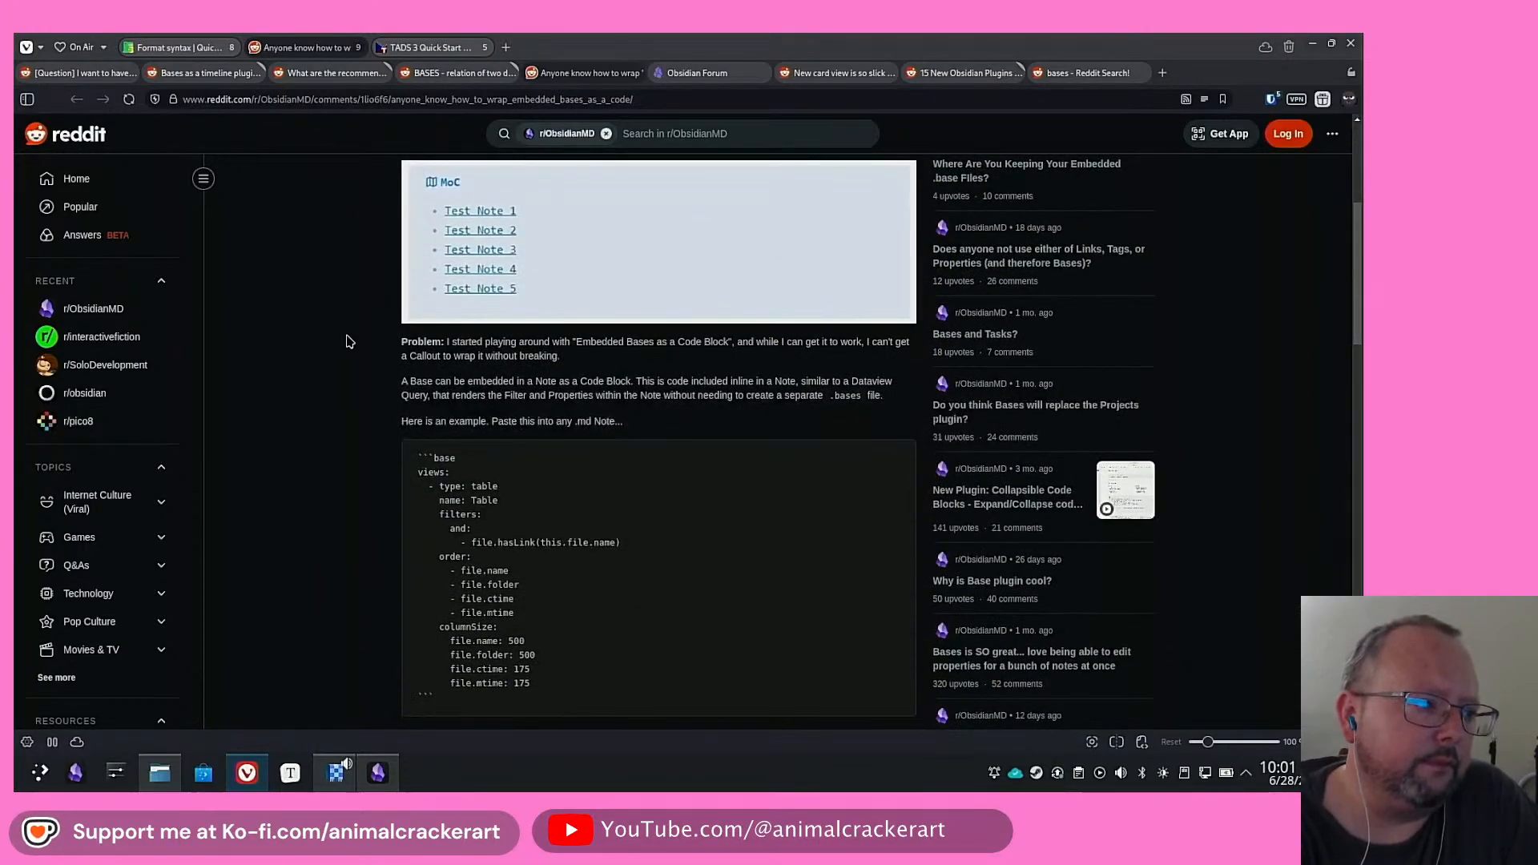
pyautogui.scroll(-2, 349, 342)
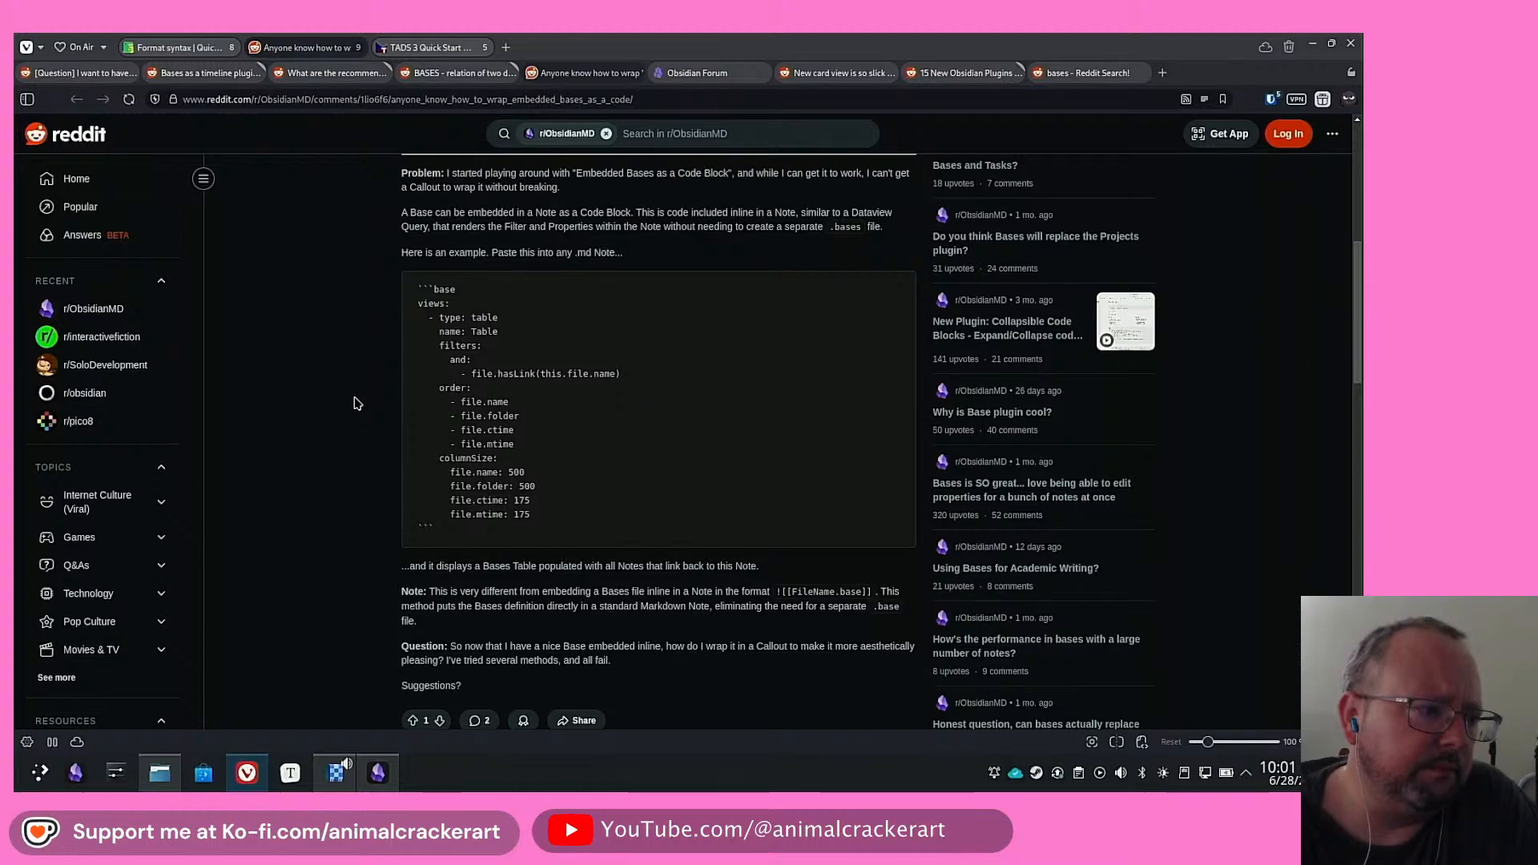
pyautogui.scroll(-2, 358, 402)
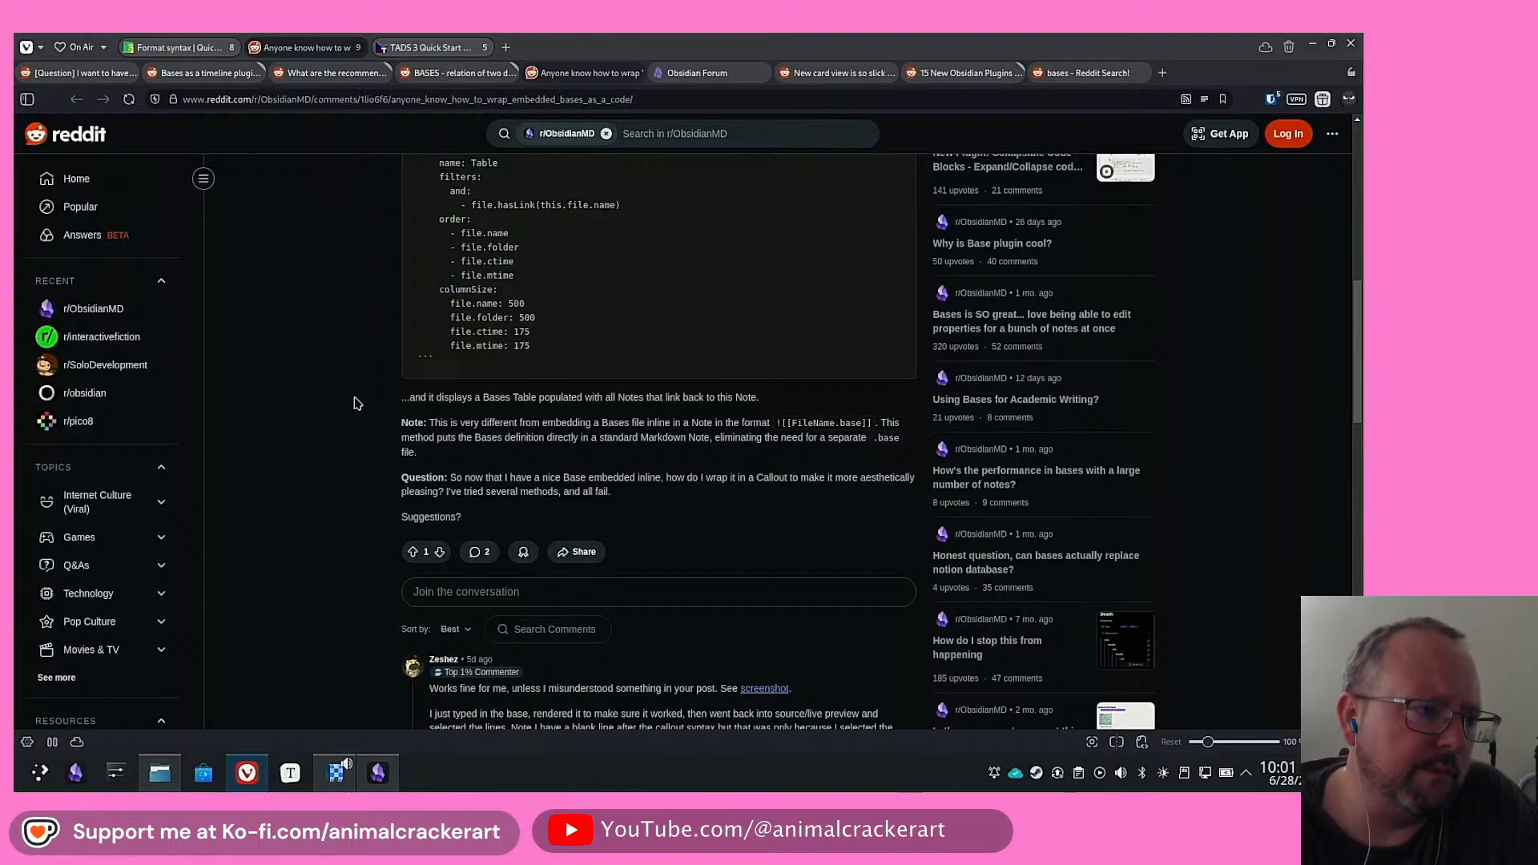
pyautogui.moveTo(477, 423); pyautogui.dragTo(604, 422)
pyautogui.click(556, 442)
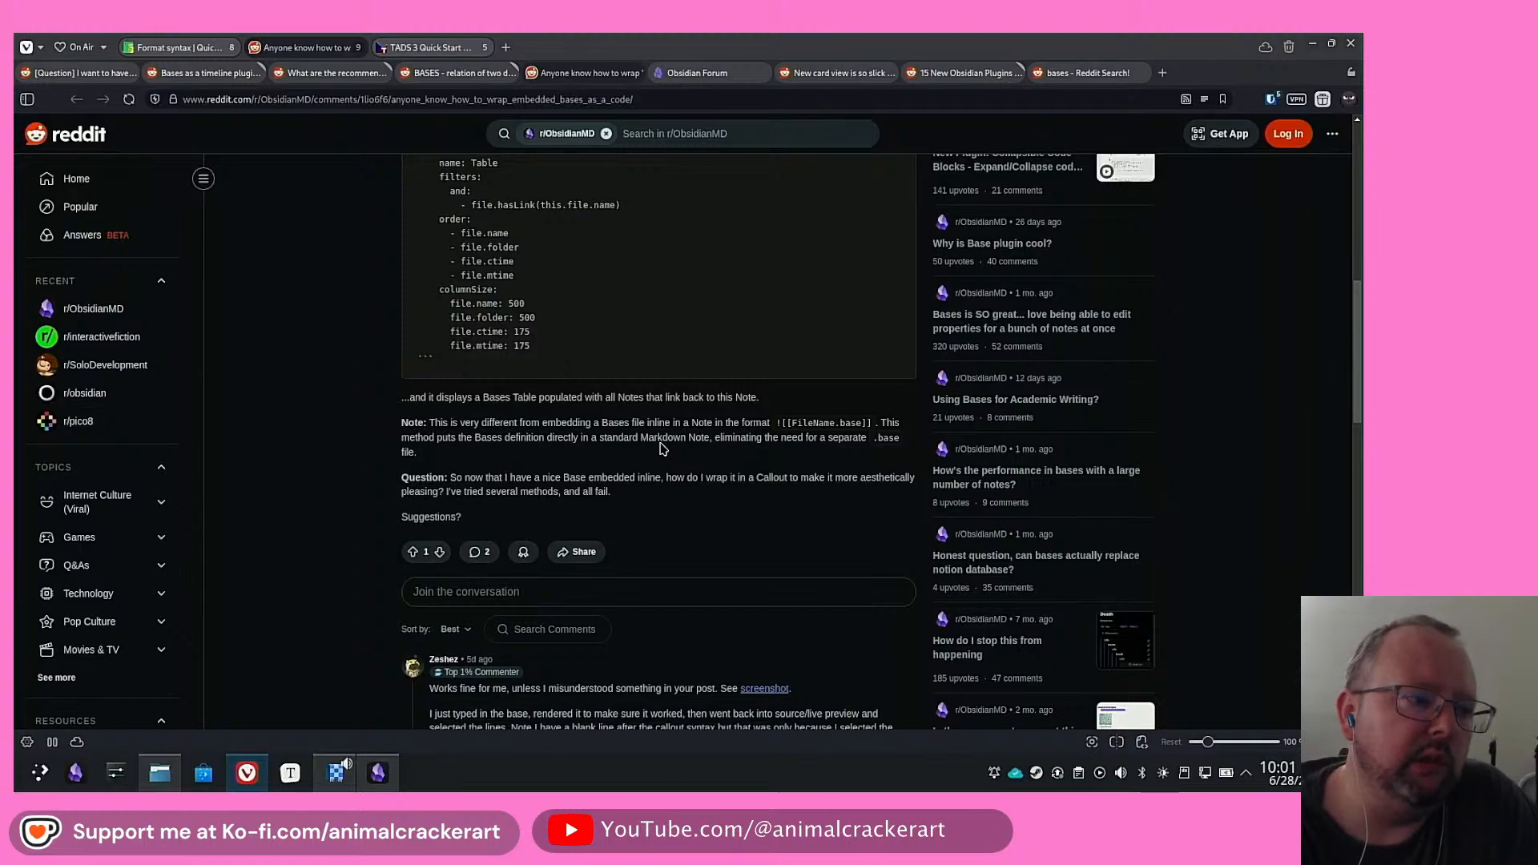
pyautogui.scroll(-3, 385, 405)
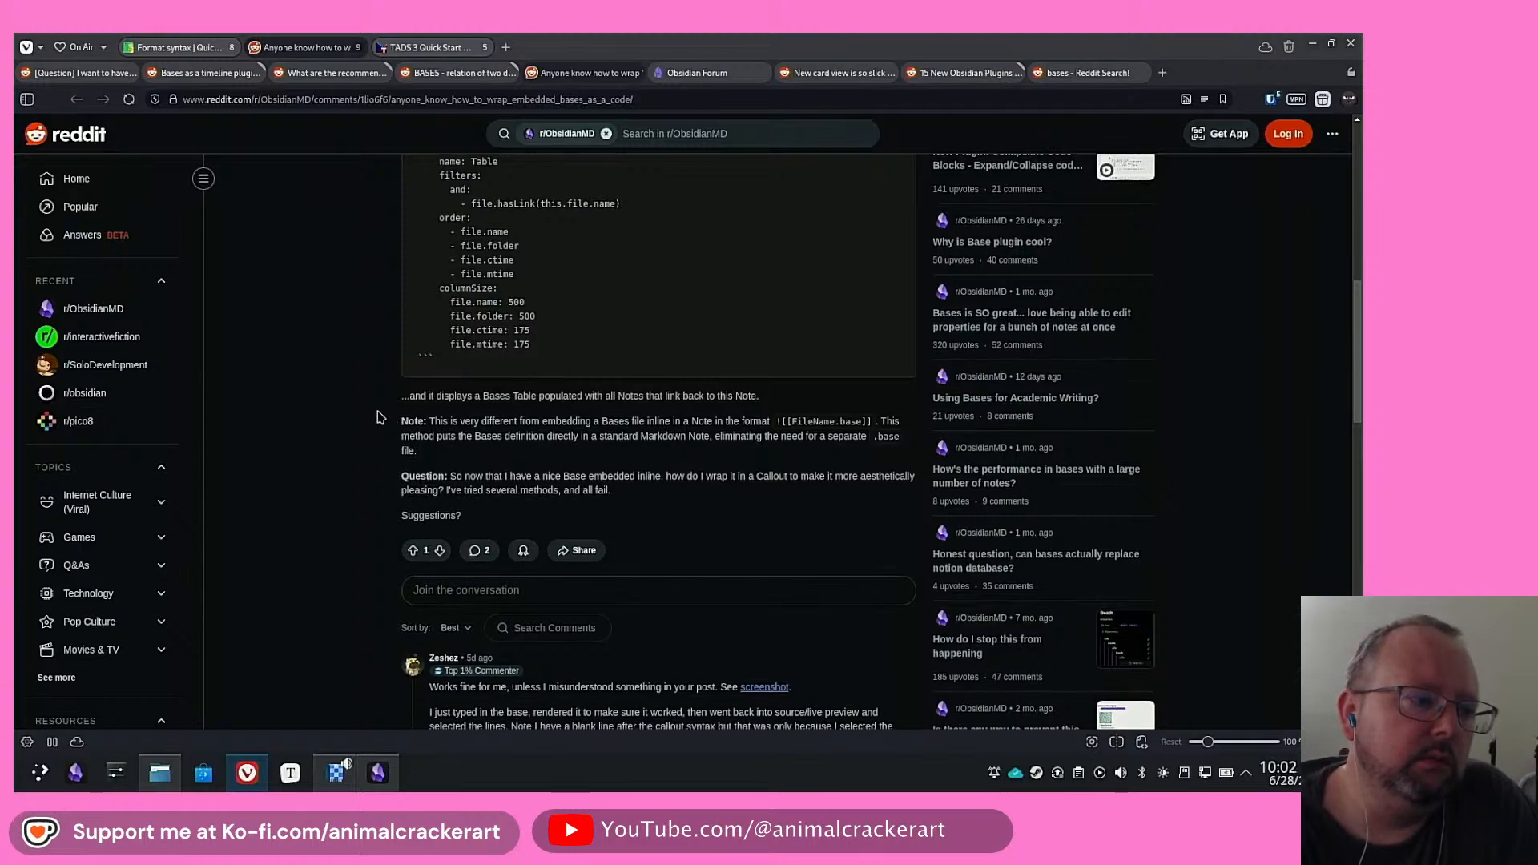
pyautogui.scroll(-1, 353, 377)
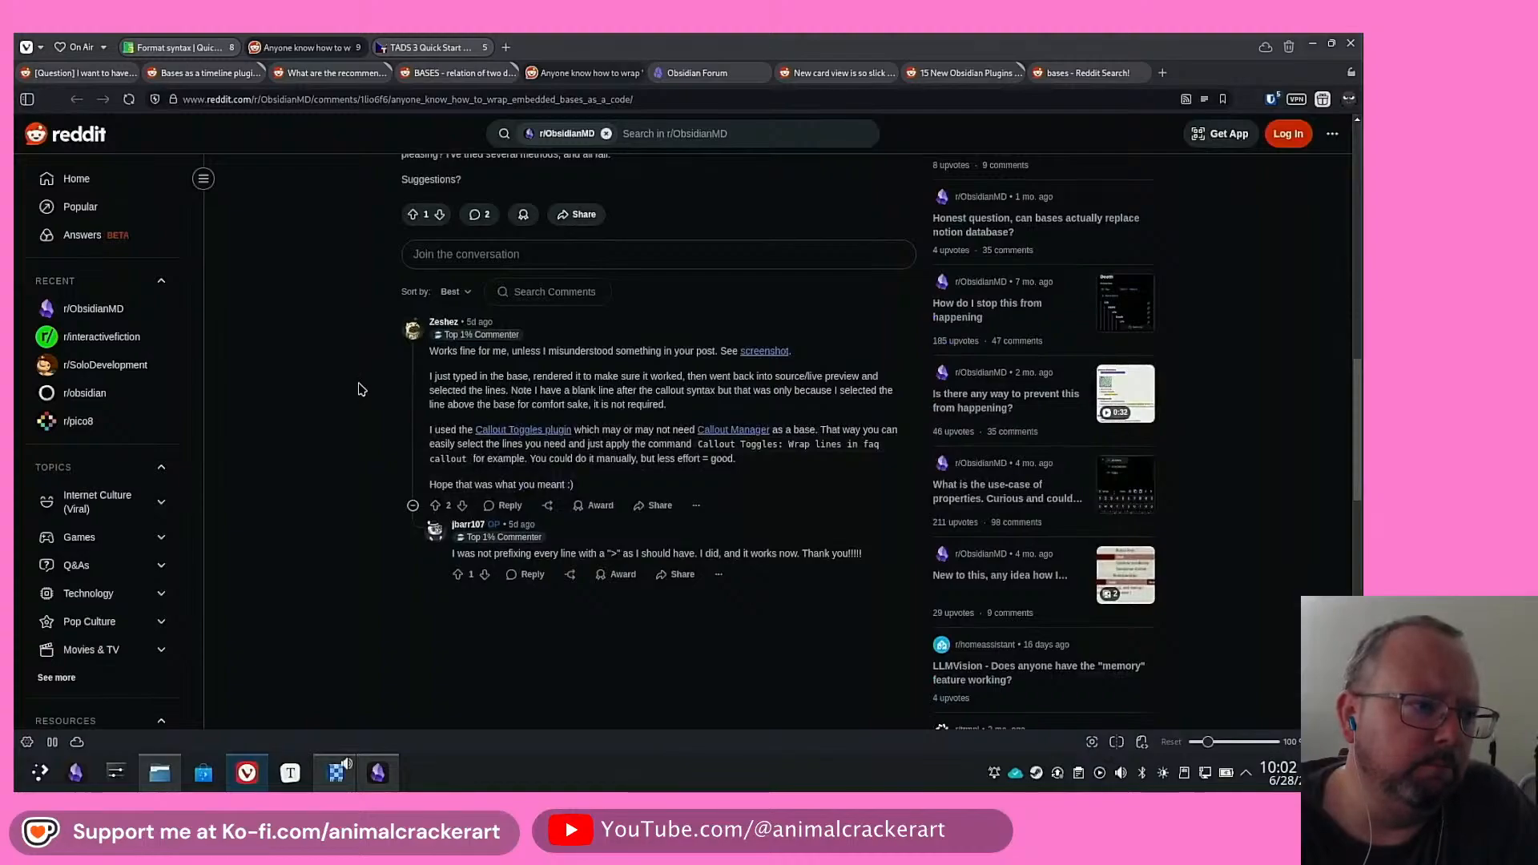
# Open the screenshot linked in the reply, recheck the post, and enlarge the "Base wrapped in Callout" image to examine its code
pyautogui.click(765, 354)
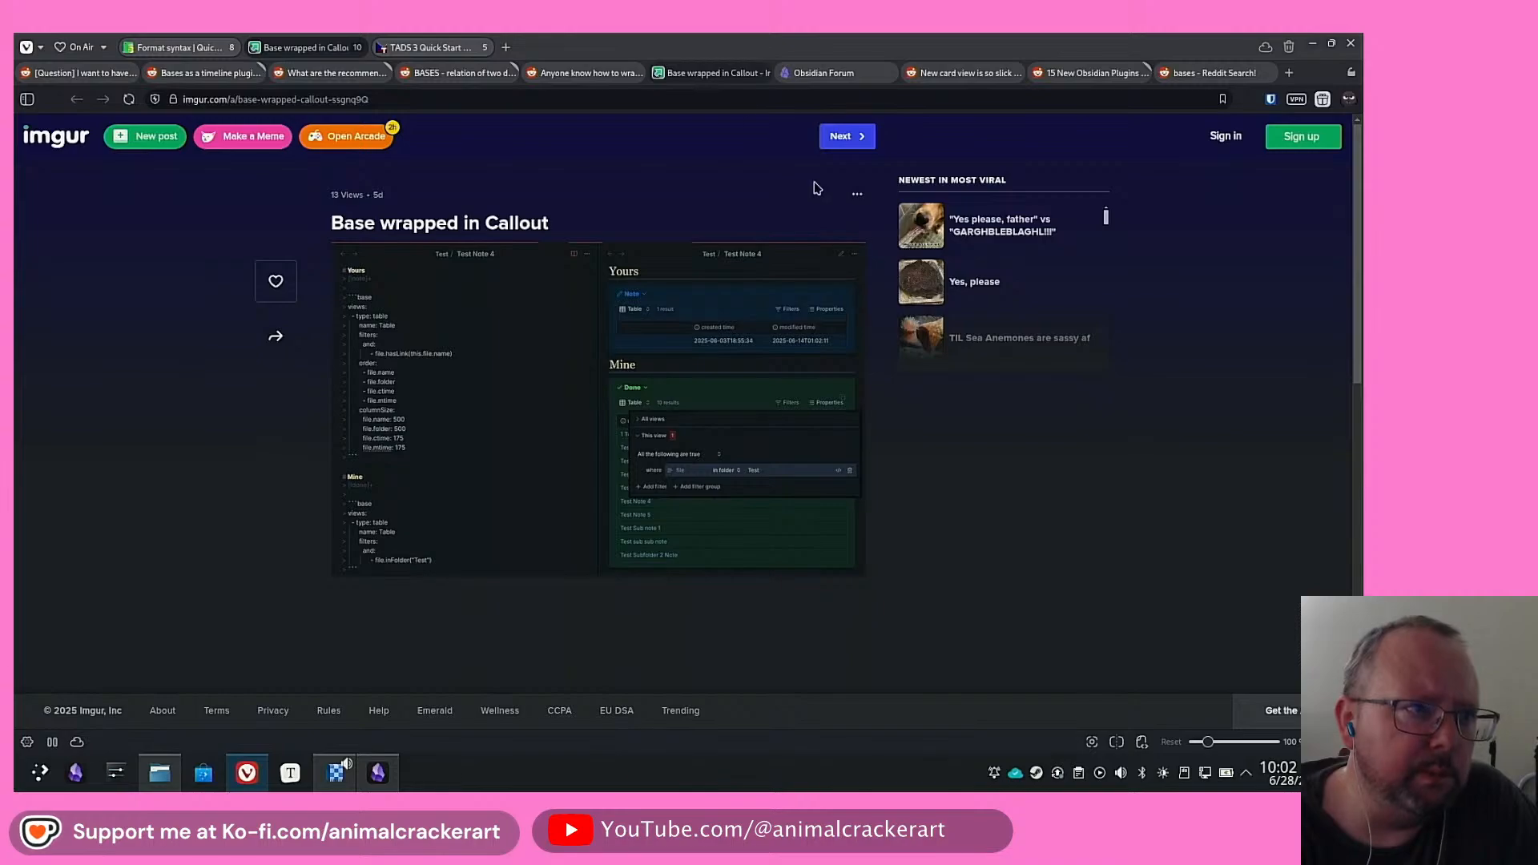
pyautogui.click(583, 72)
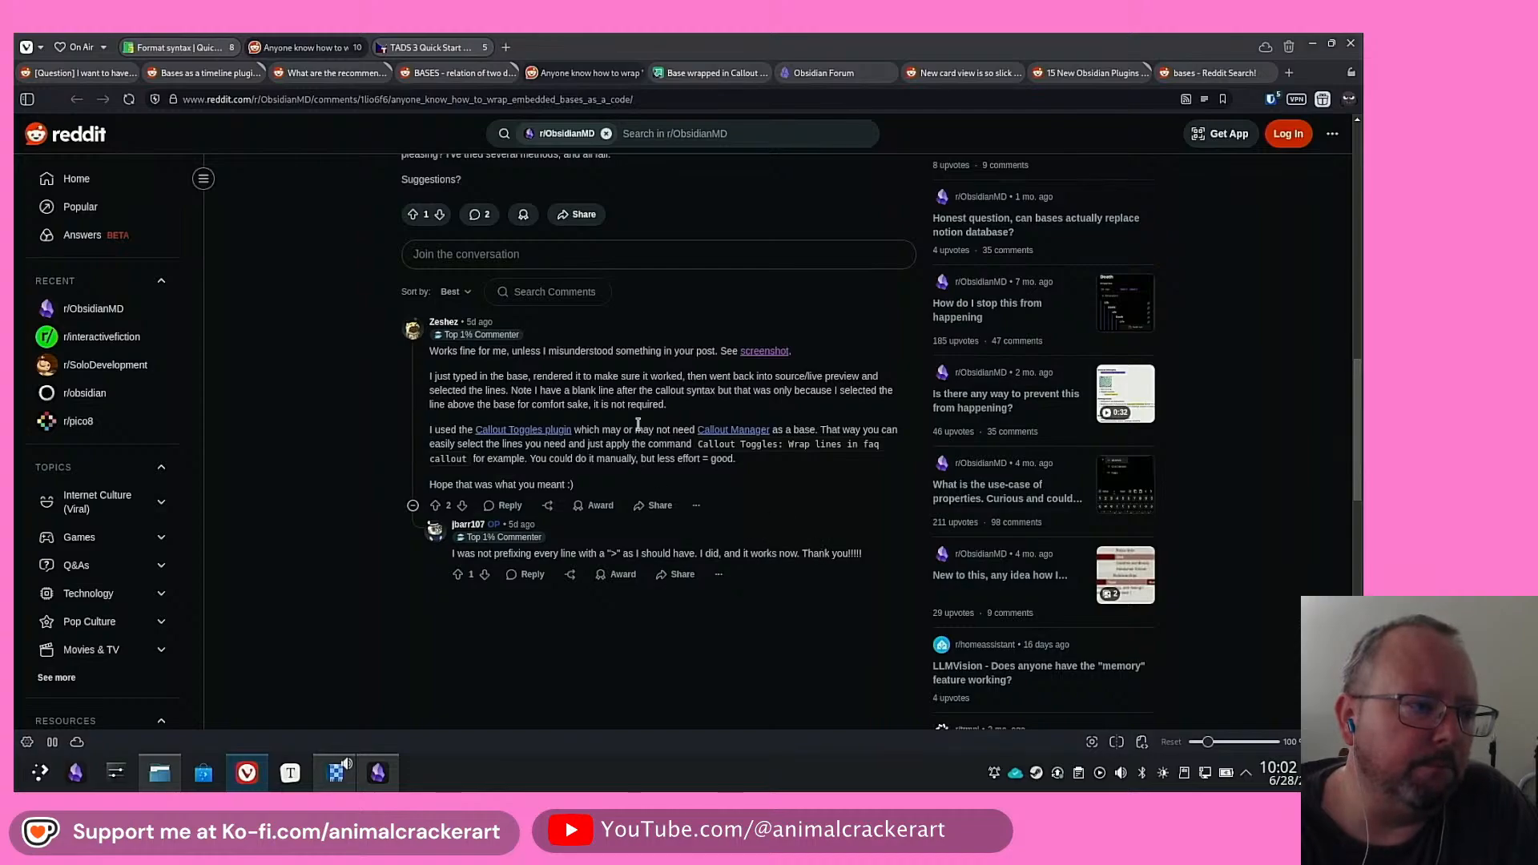
pyautogui.scroll(2, 655, 414)
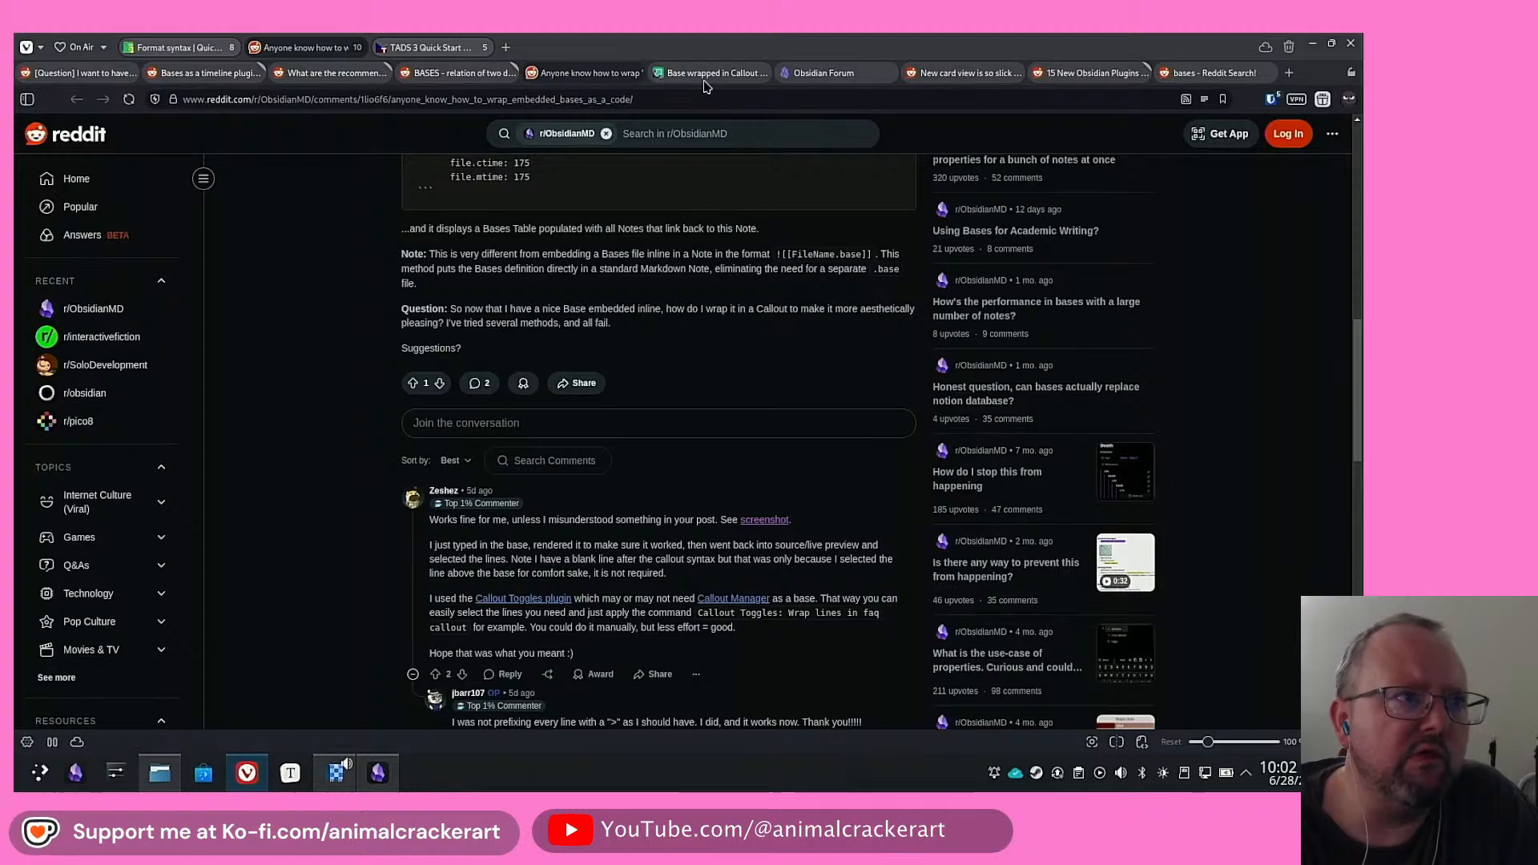
pyautogui.click(705, 74)
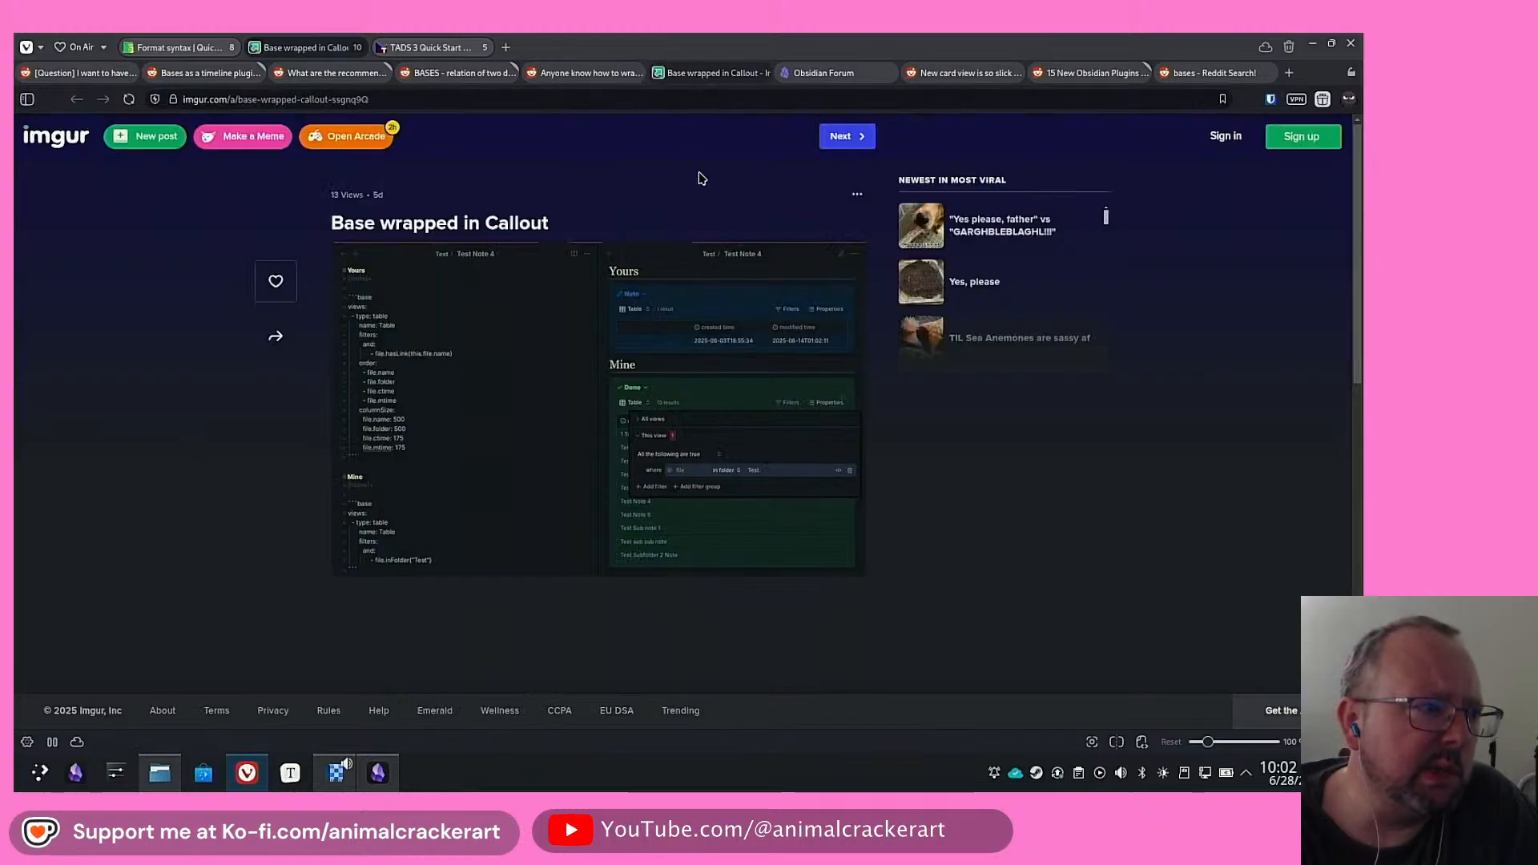
pyautogui.click(428, 393)
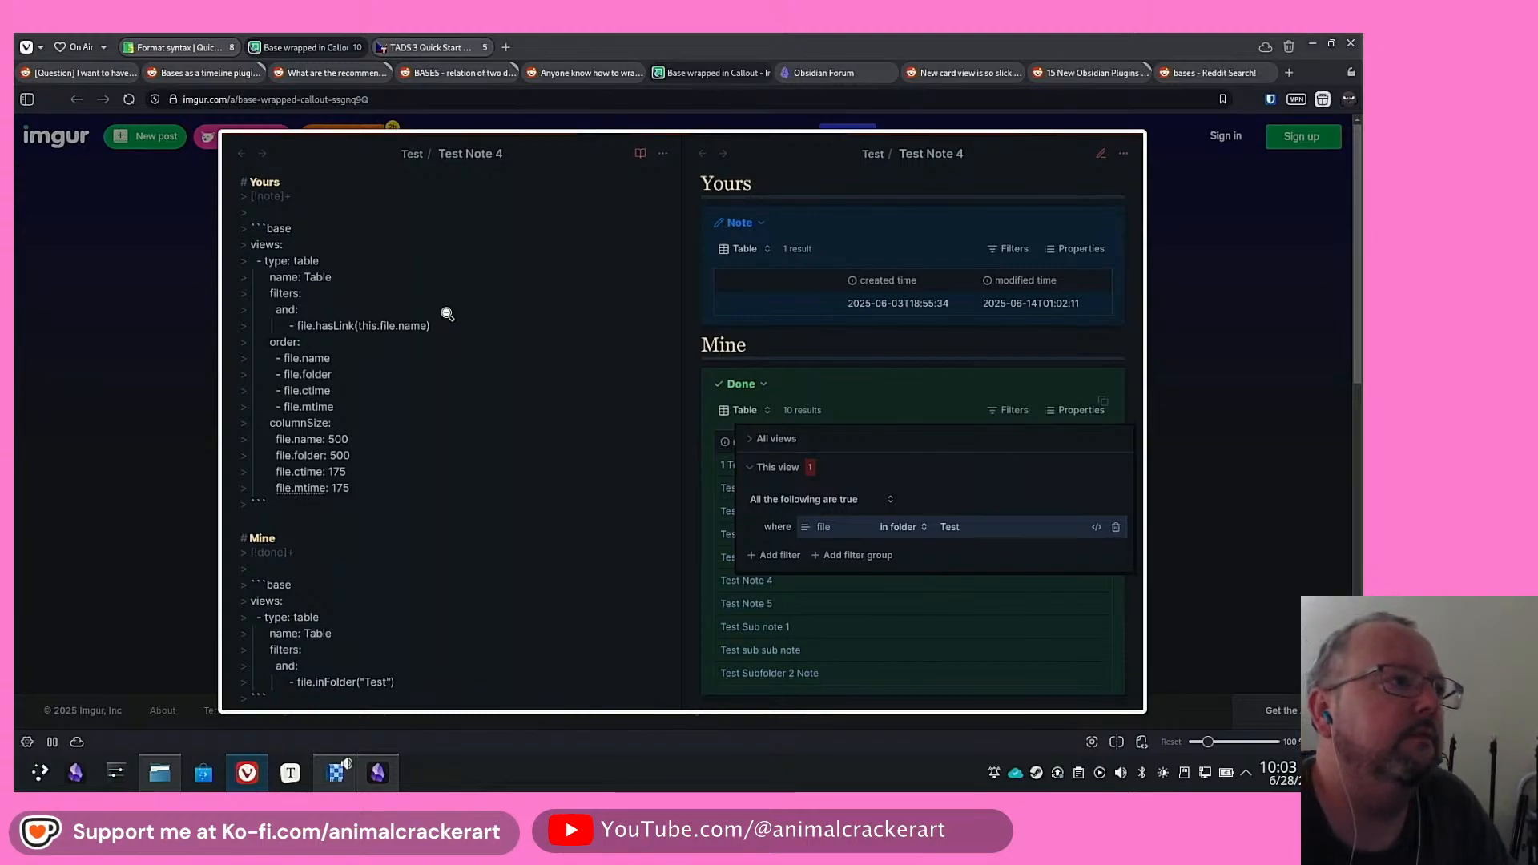
# Switch to Obsidian and open the embedded base "Specific Index of Note Comments" externally in VSCodium
pyautogui.click(379, 774)
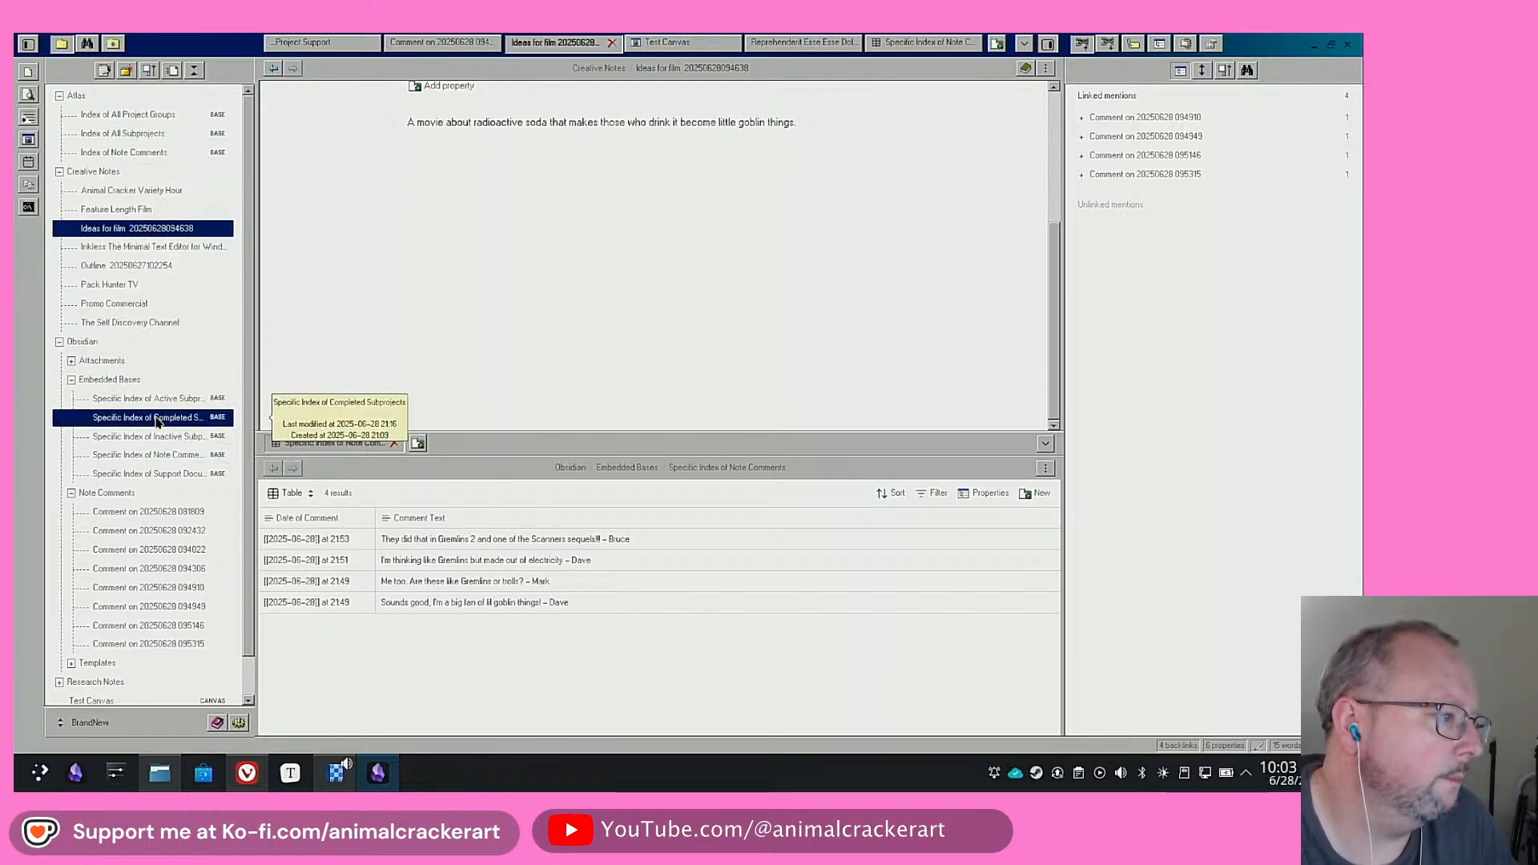
pyautogui.rightClick(161, 456)
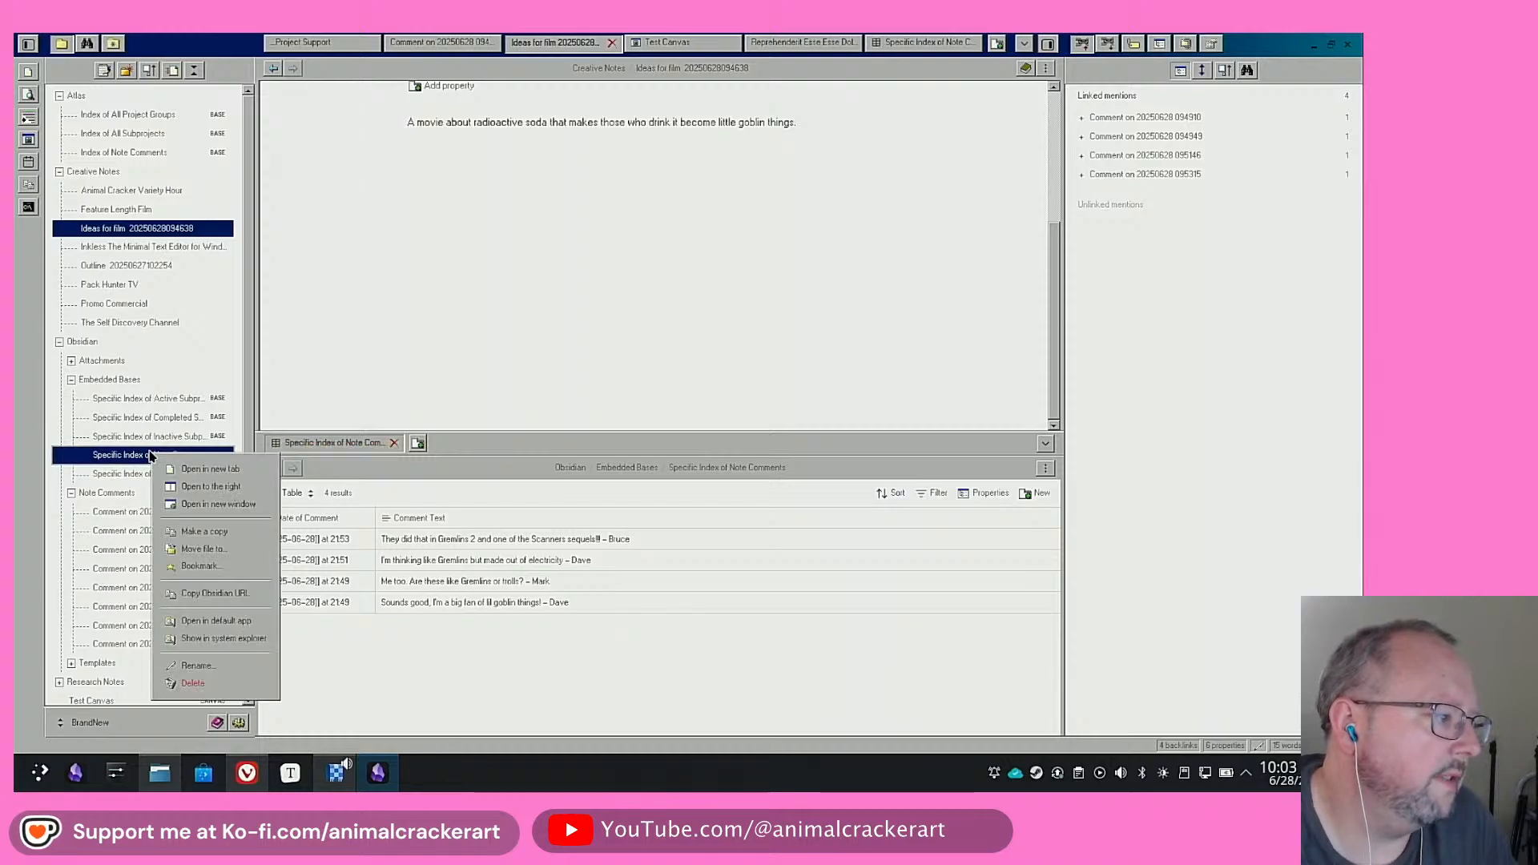
pyautogui.click(245, 631)
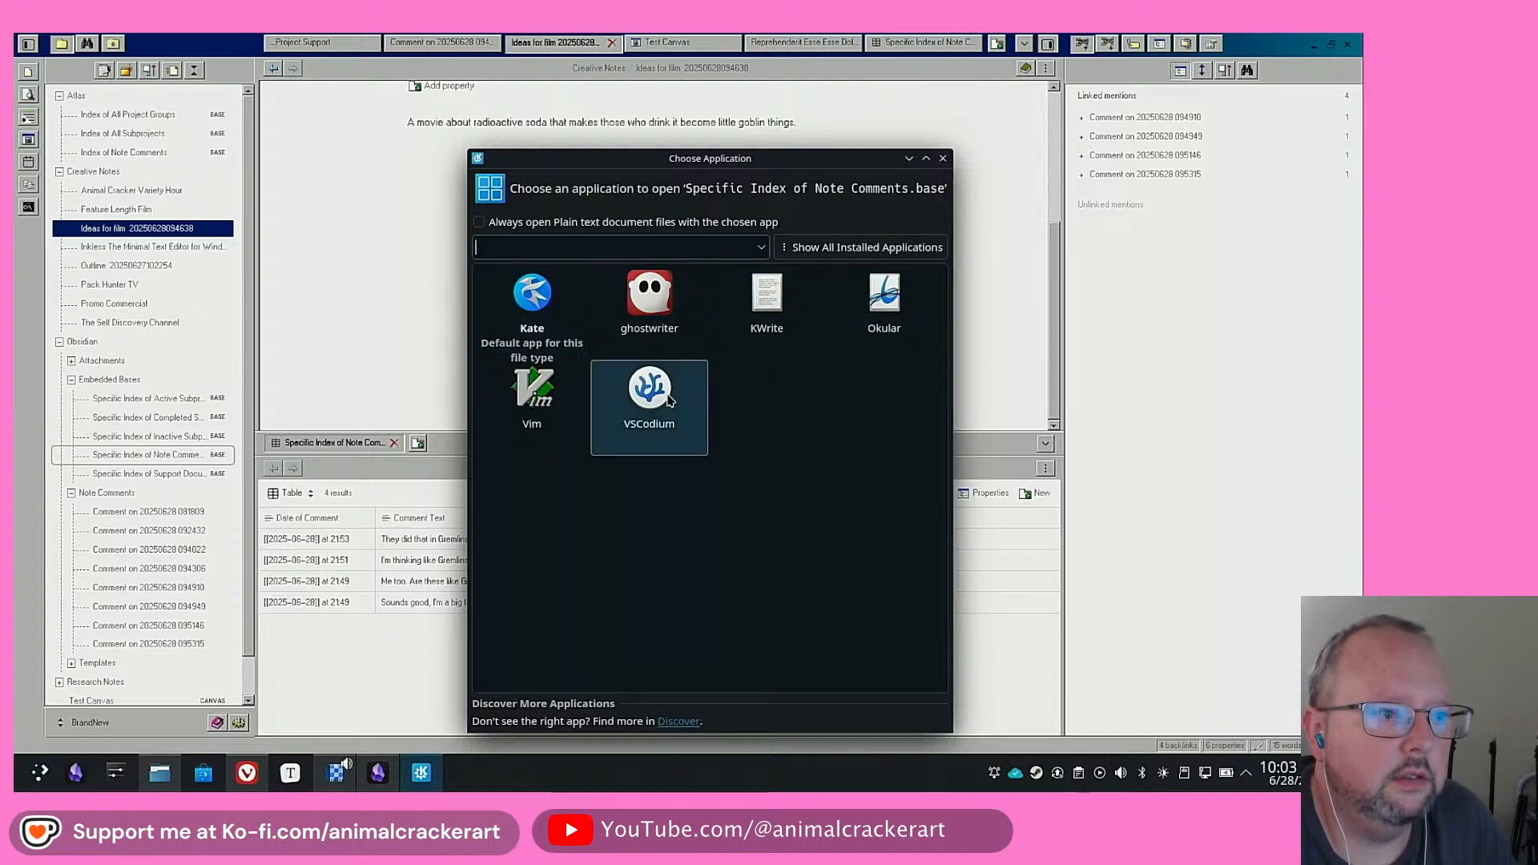
pyautogui.click(668, 398)
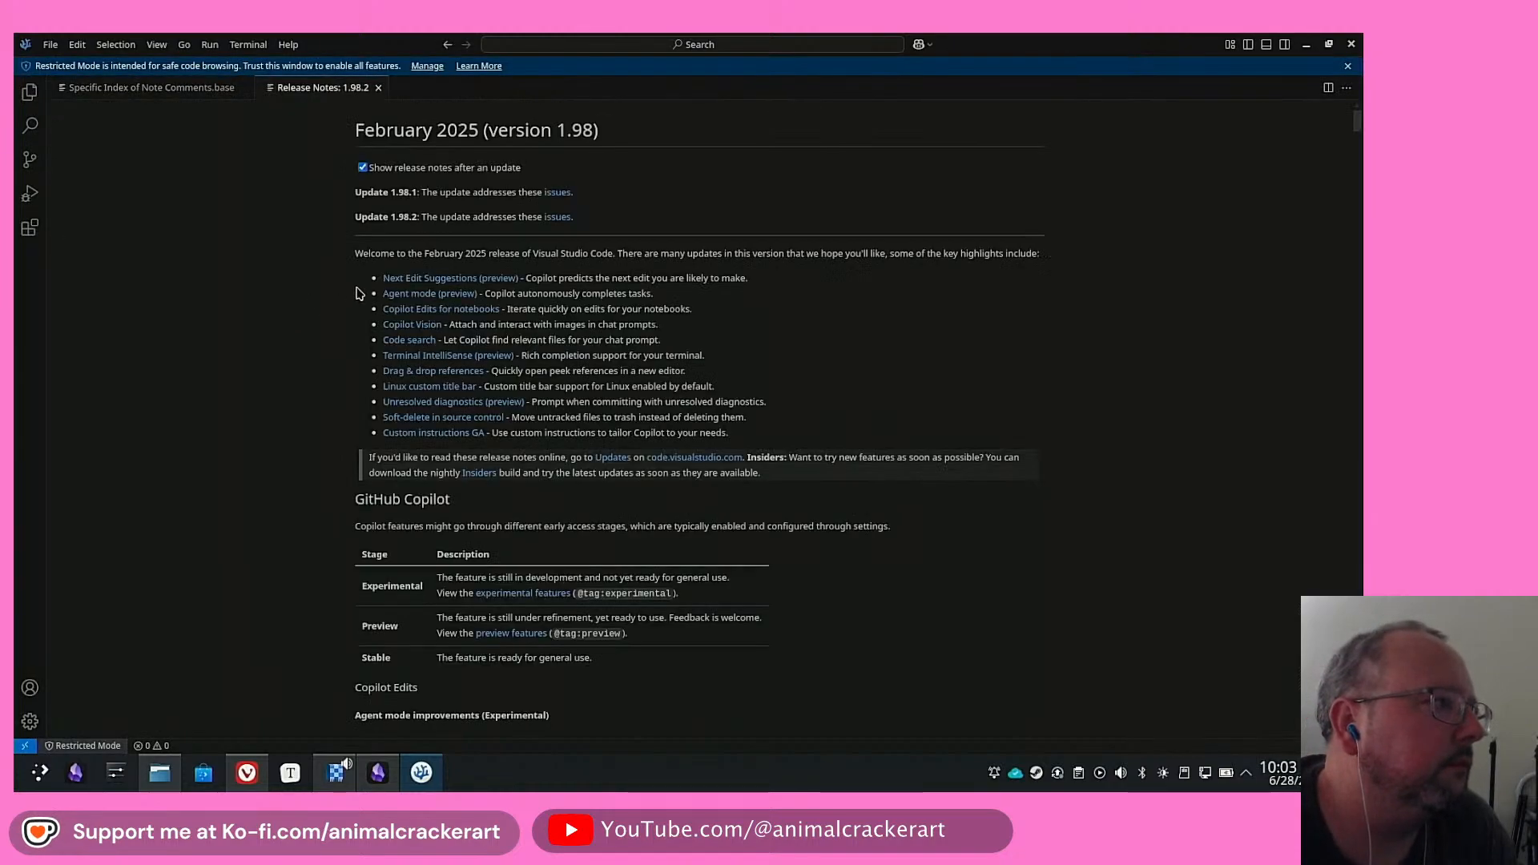
# Copy the entire code of Specific Index of Note Comments.base, from filters through the columnSize entry
pyautogui.click(156, 90)
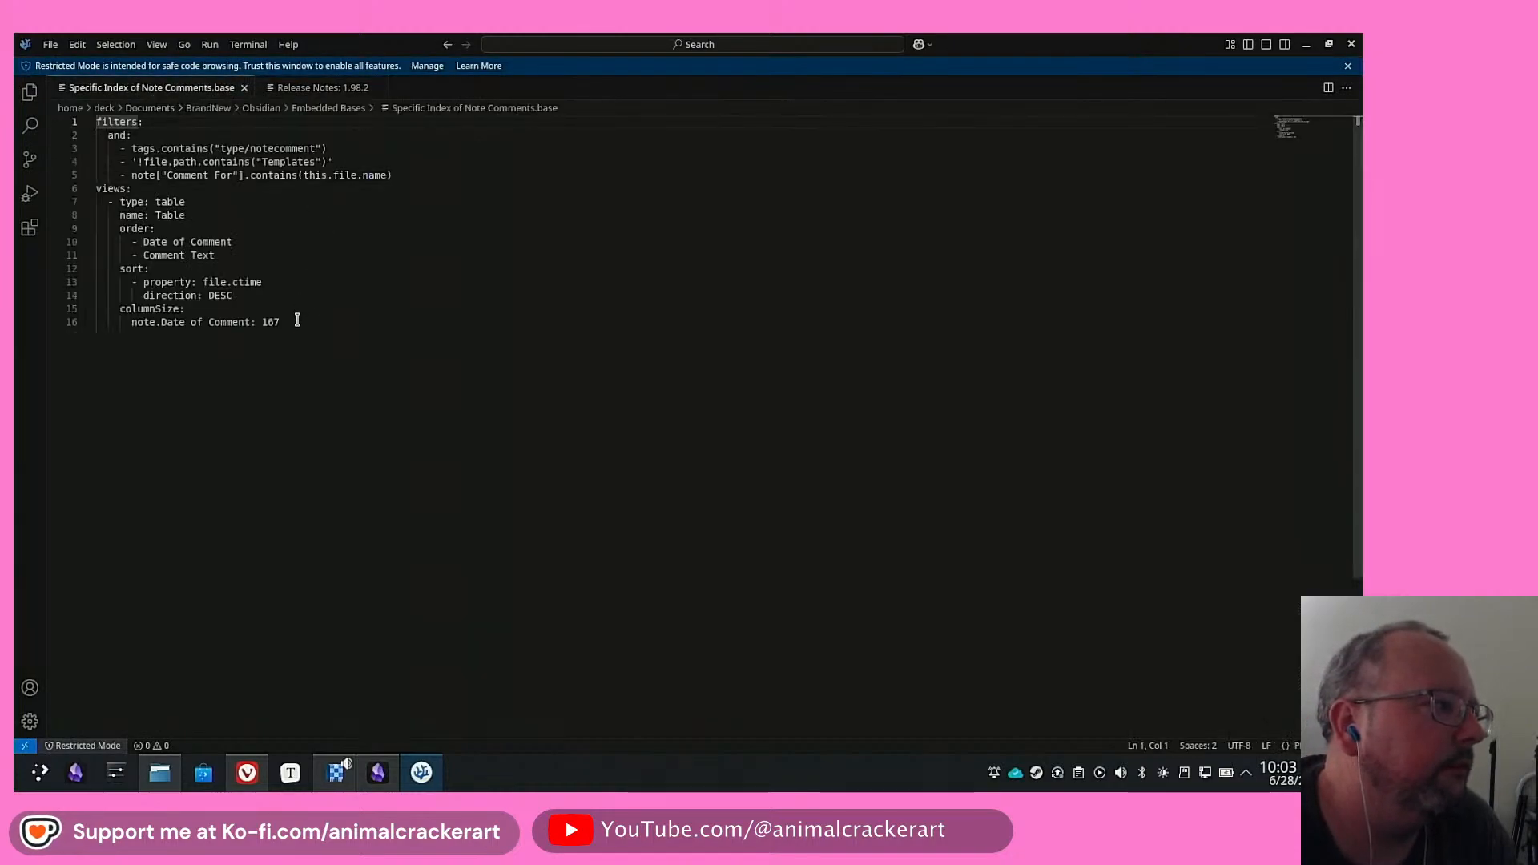
pyautogui.moveTo(295, 323); pyautogui.dragTo(96, 124)
pyautogui.rightClick(100, 123)
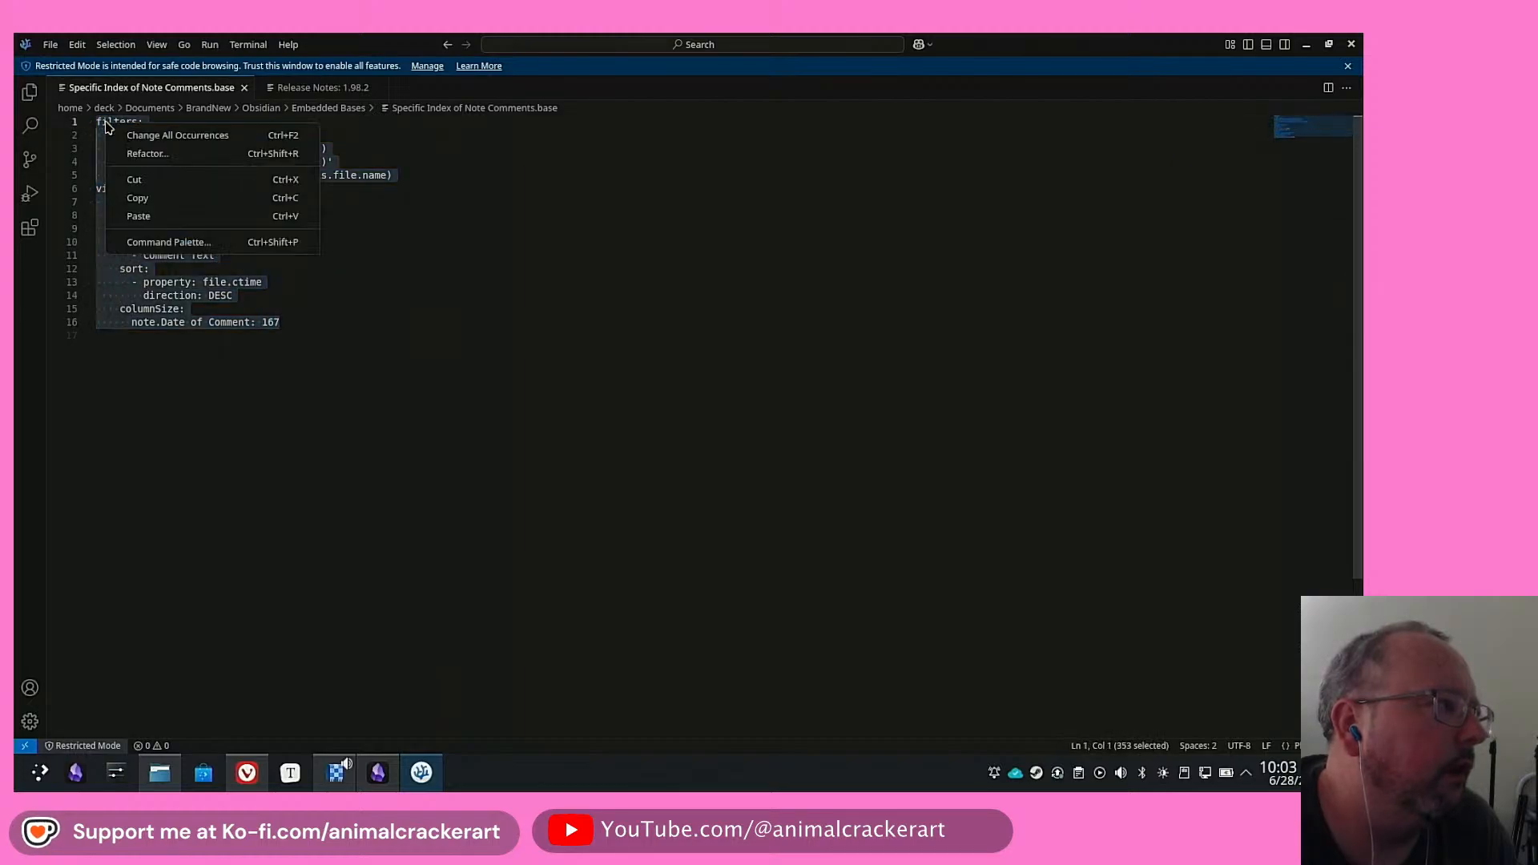
pyautogui.click(152, 193)
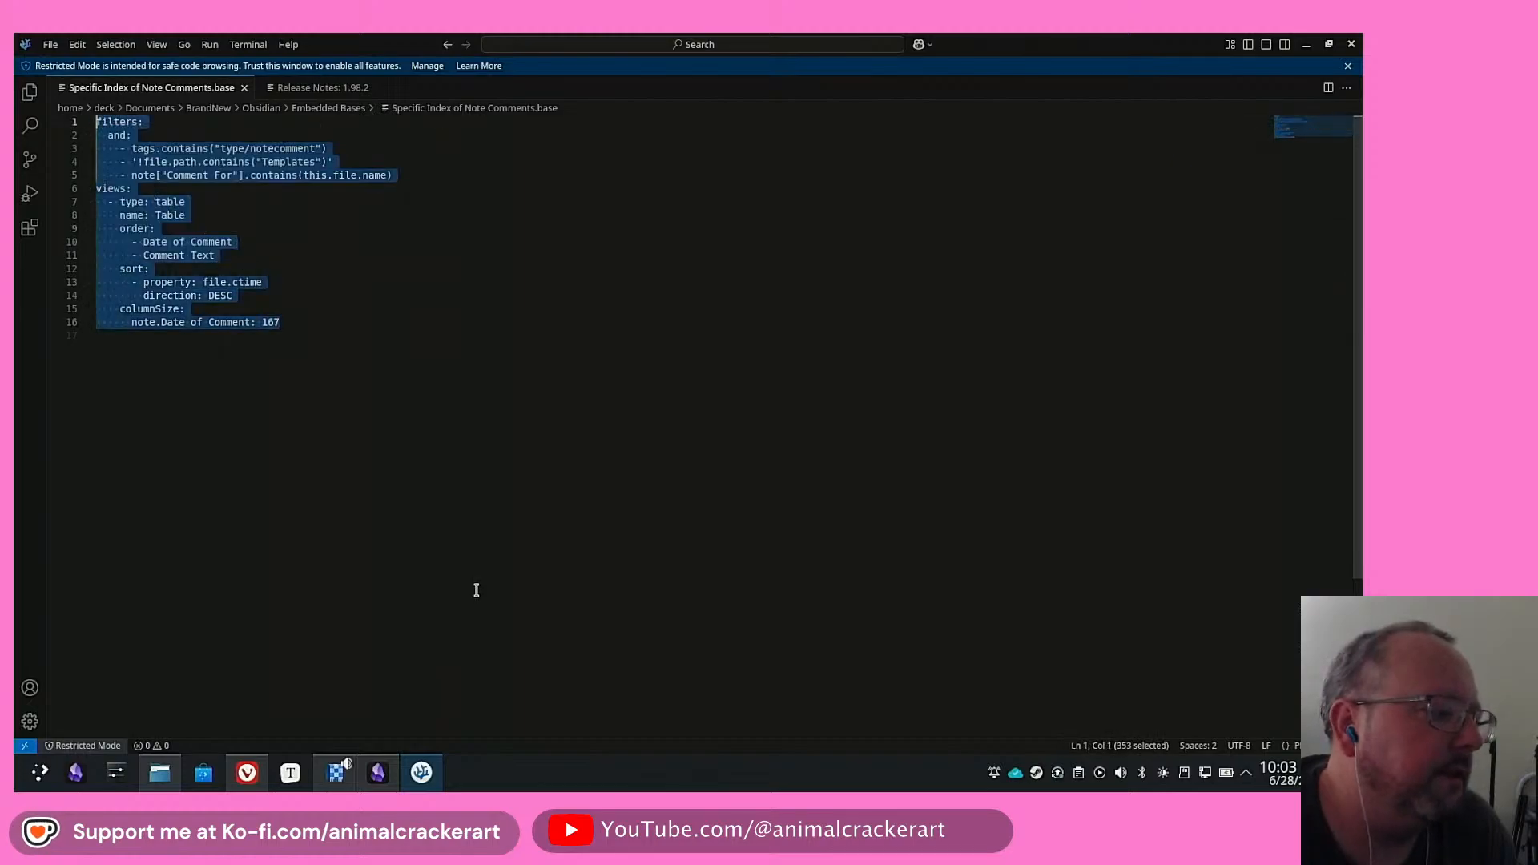
# Switch to Obsidian and start an "[!INFO] -" callout below the film idea's text, pasting the copied base code into it
pyautogui.click(378, 772)
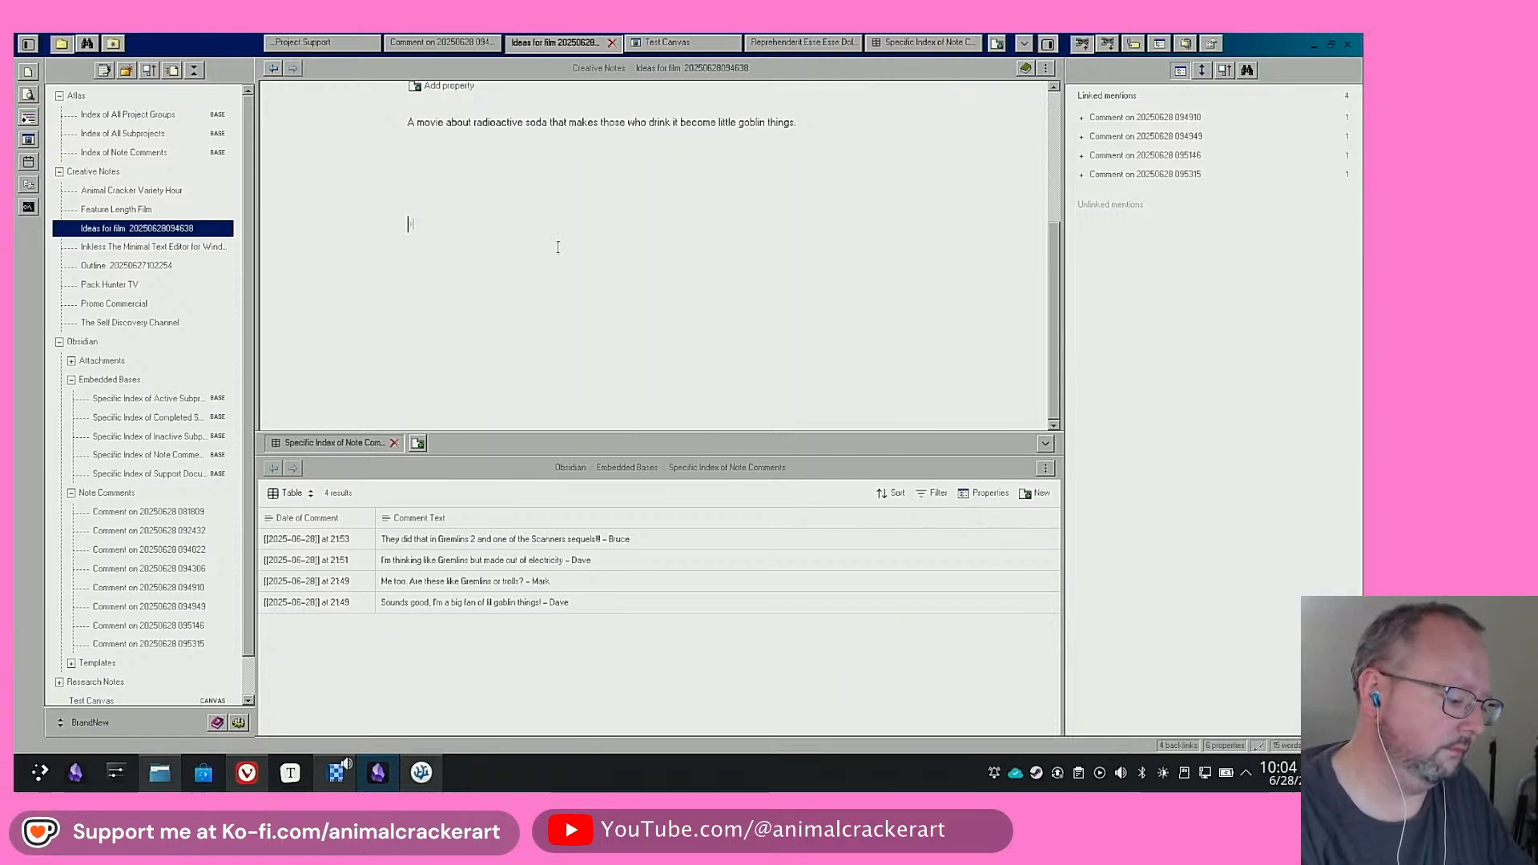
pyautogui.write('[')
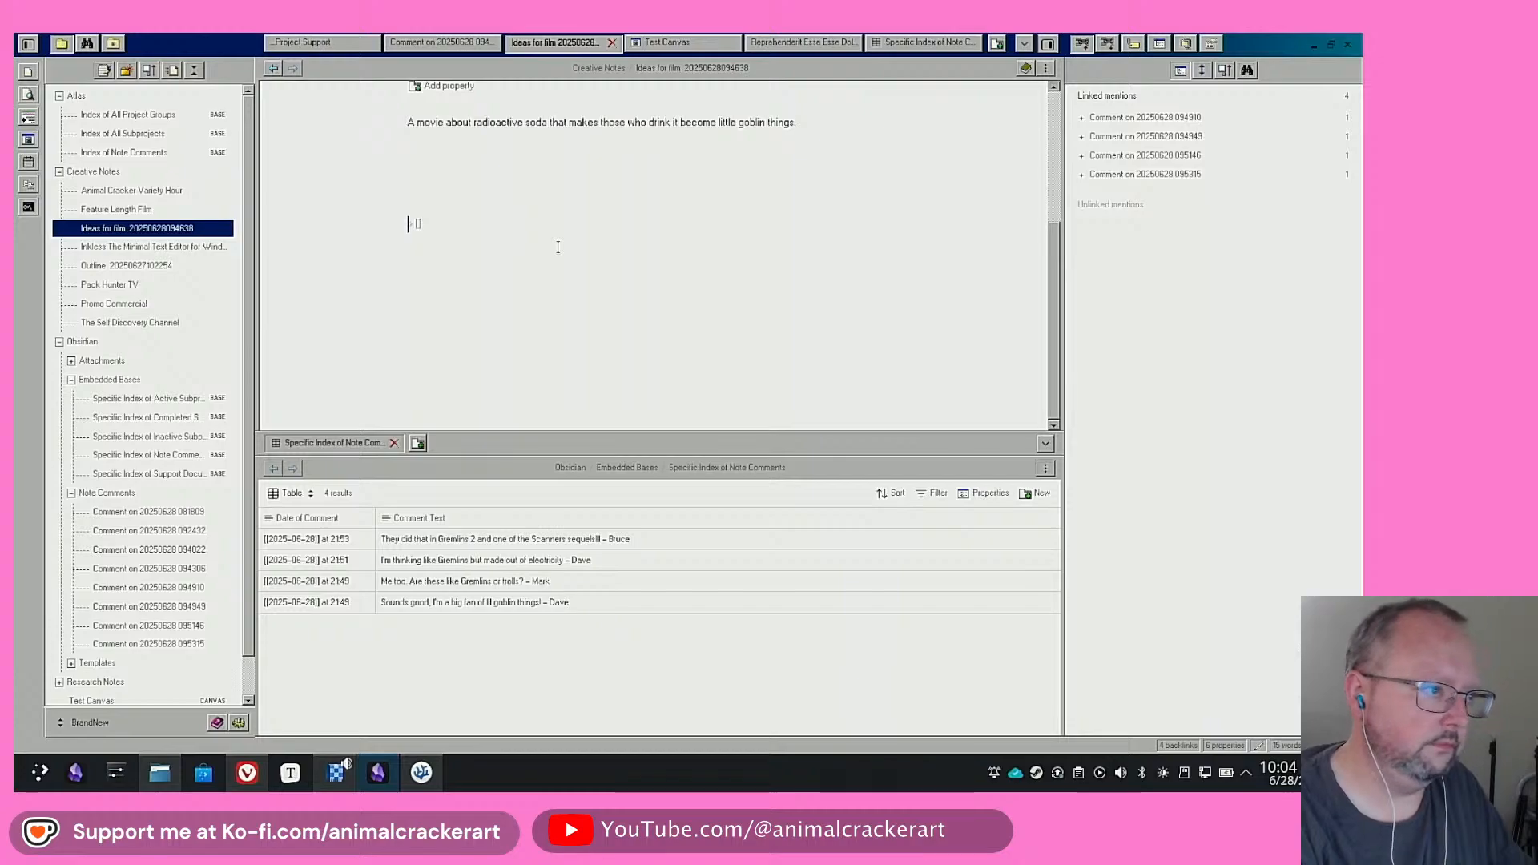
pyautogui.write('[')
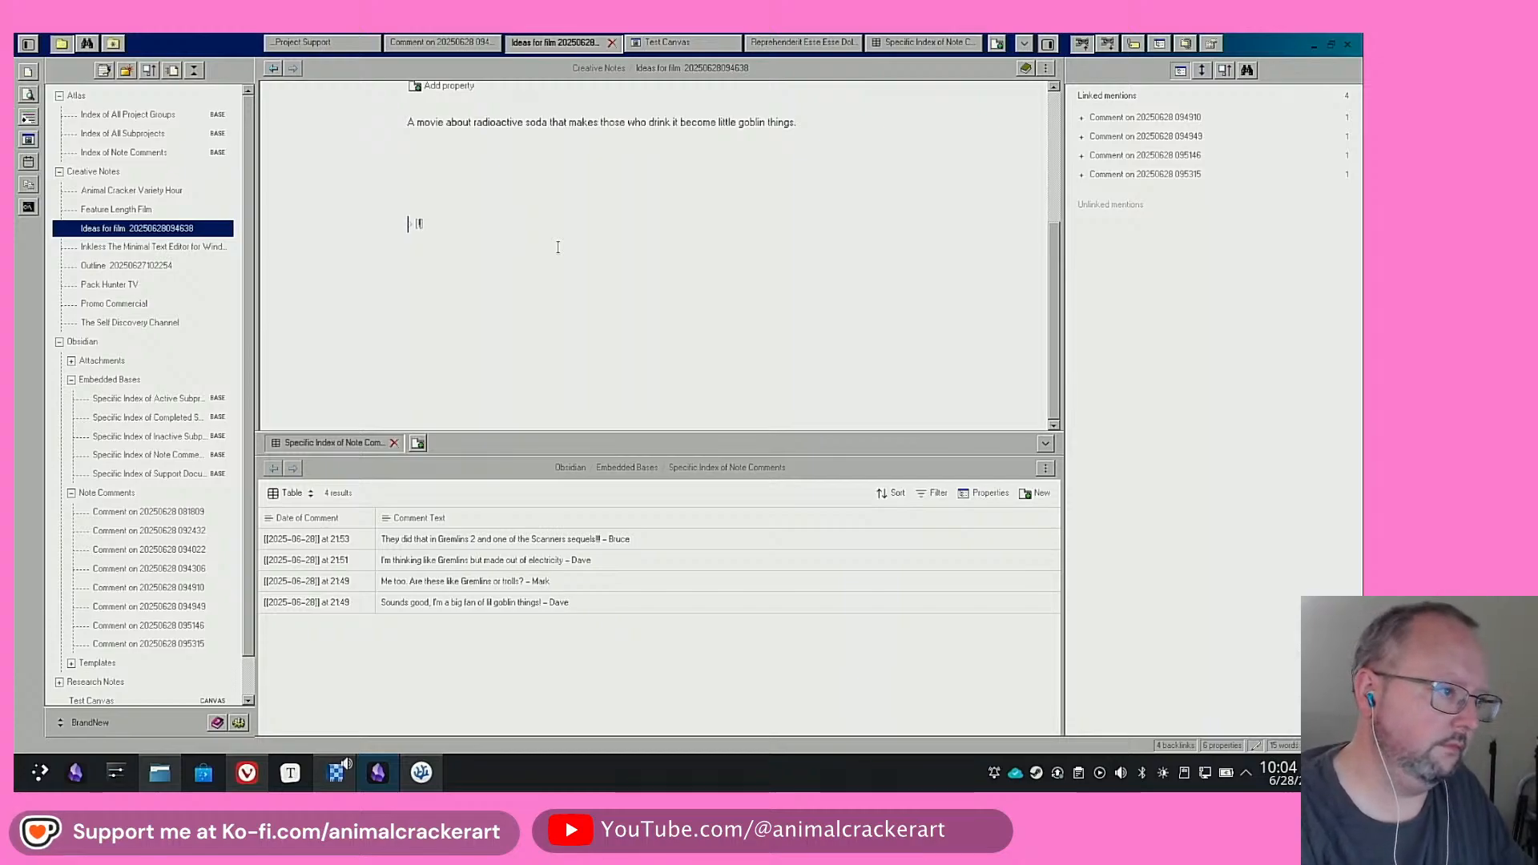
pyautogui.write('INFO] -')
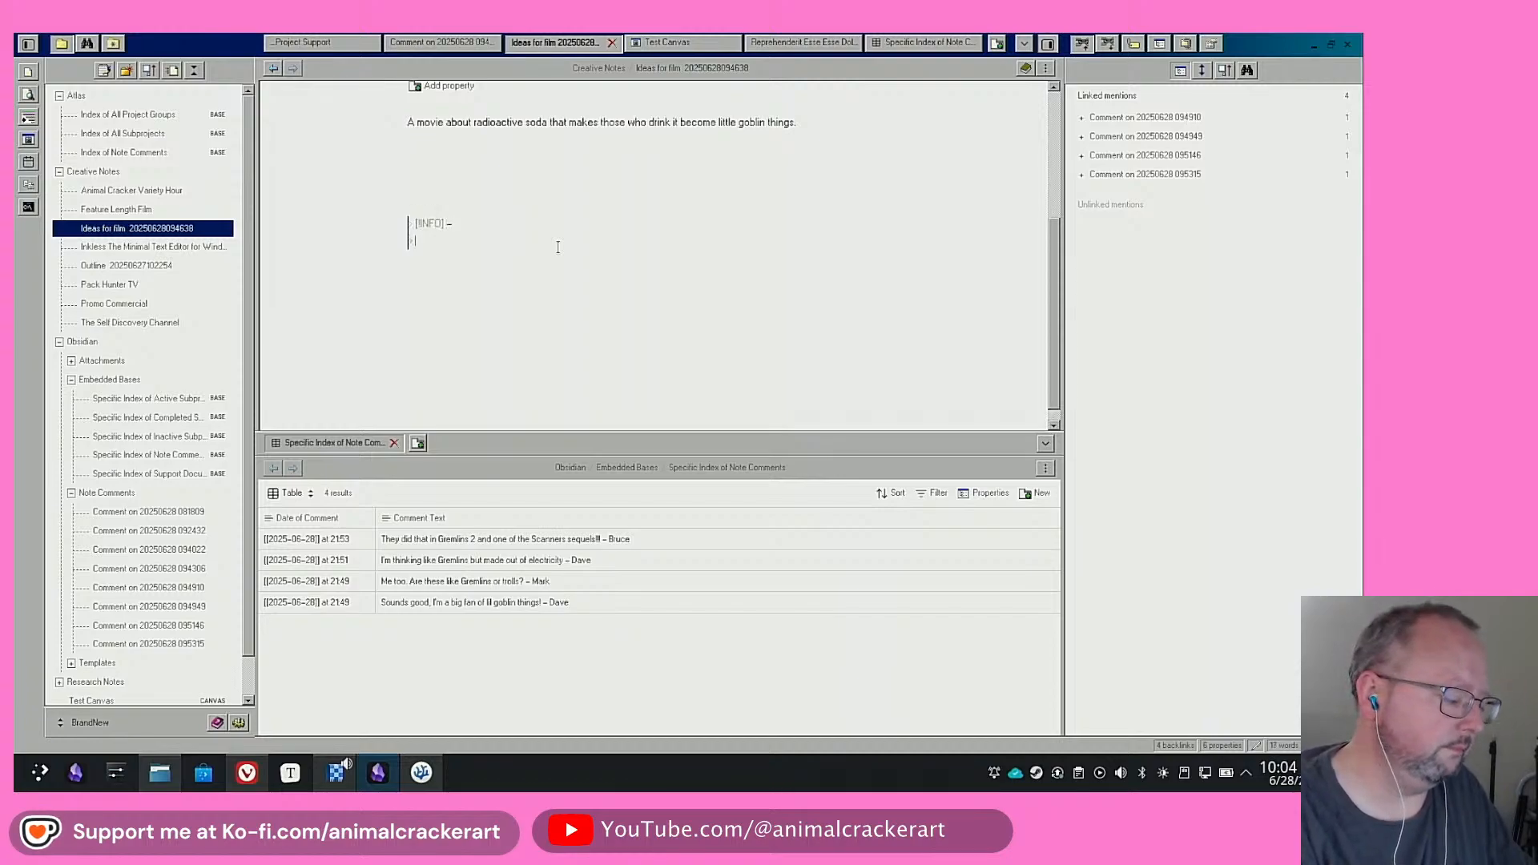
pyautogui.hotkey('ctrl', 'v')
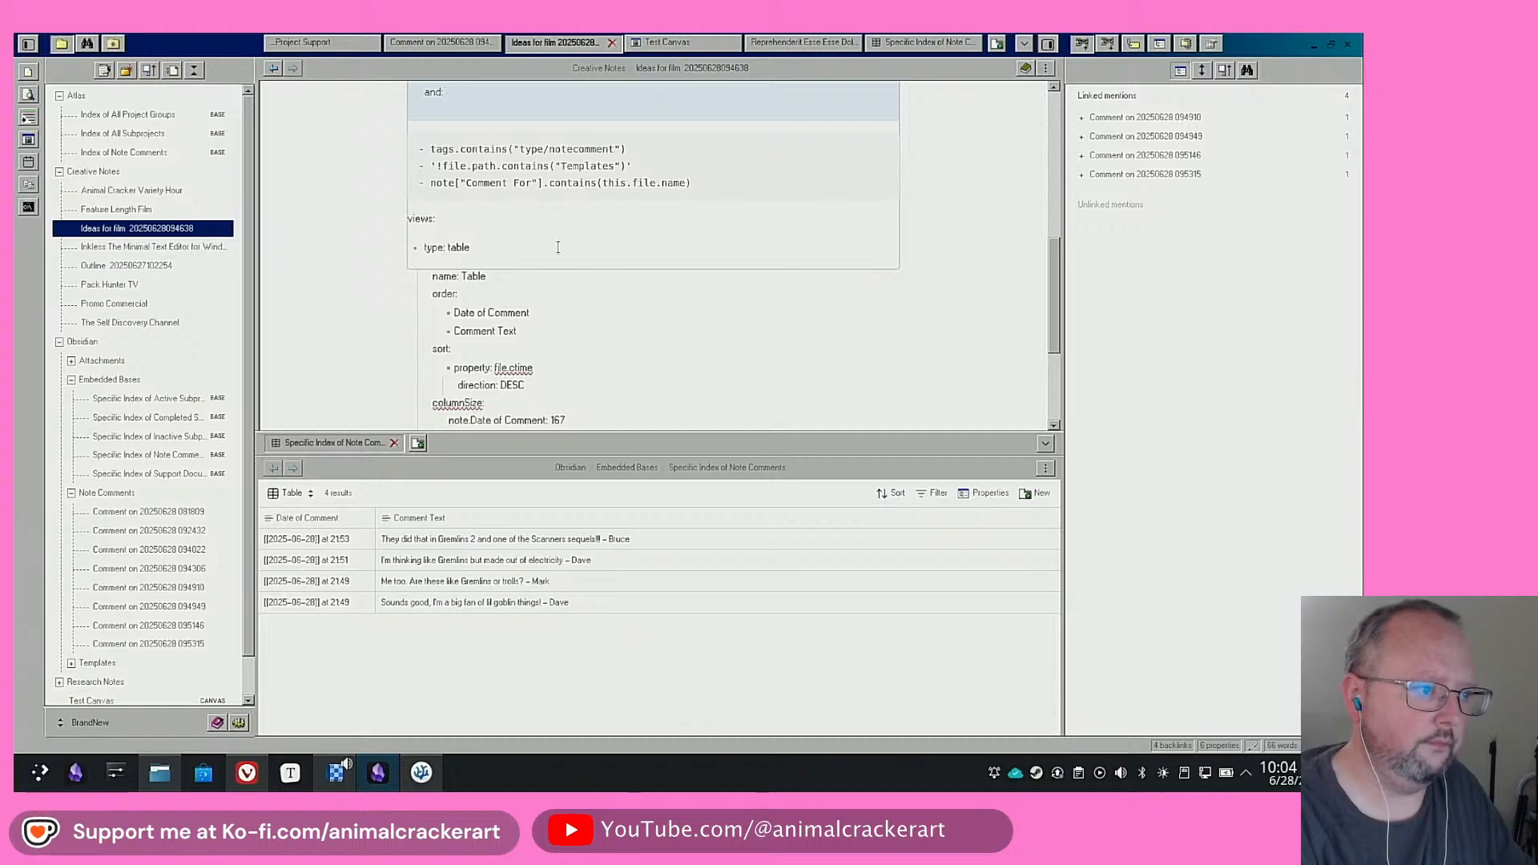
# Show the film ideas note in source mode and bring the pasted base code into view
pyautogui.click(1044, 70)
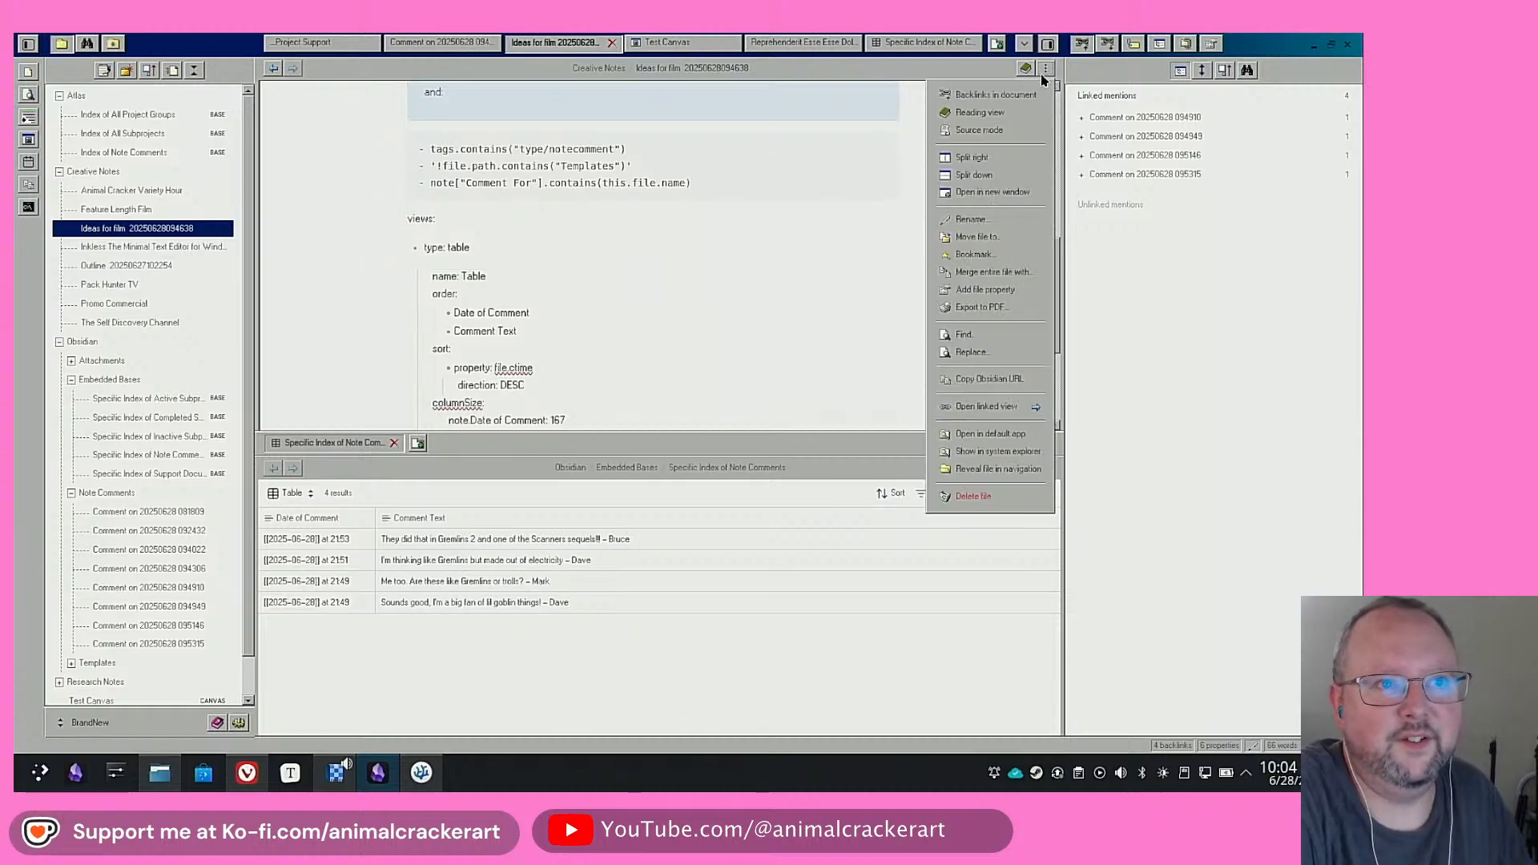
pyautogui.click(984, 130)
pyautogui.scroll(1, 761, 301)
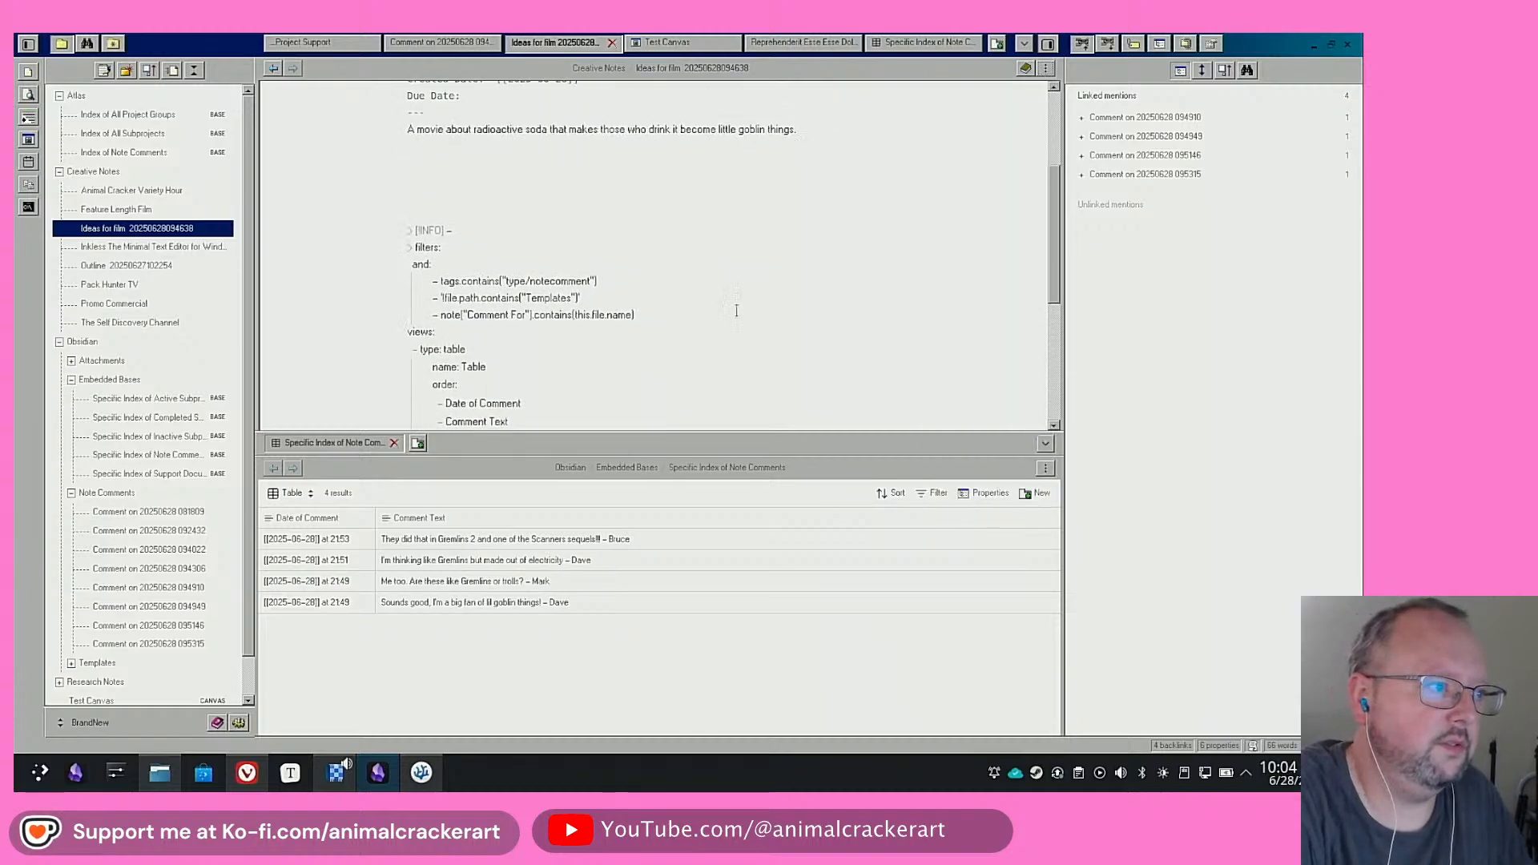
pyautogui.scroll(-1, 733, 309)
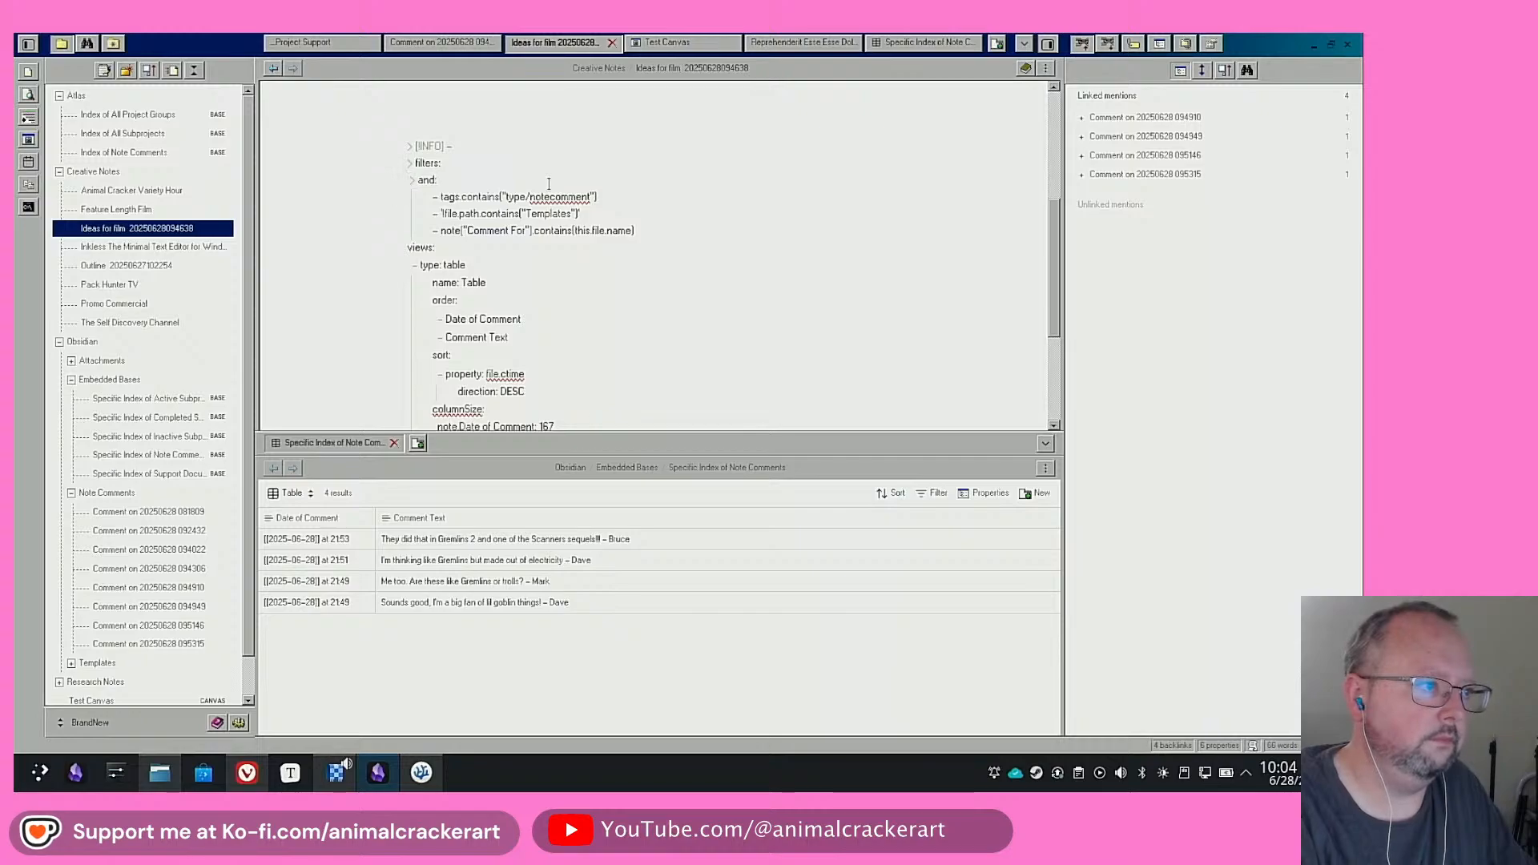
# Add the callout's ">" prefix to the pasted lines from "and:" through "views:", indenting the three filter conditions
pyautogui.press('BackSpace')
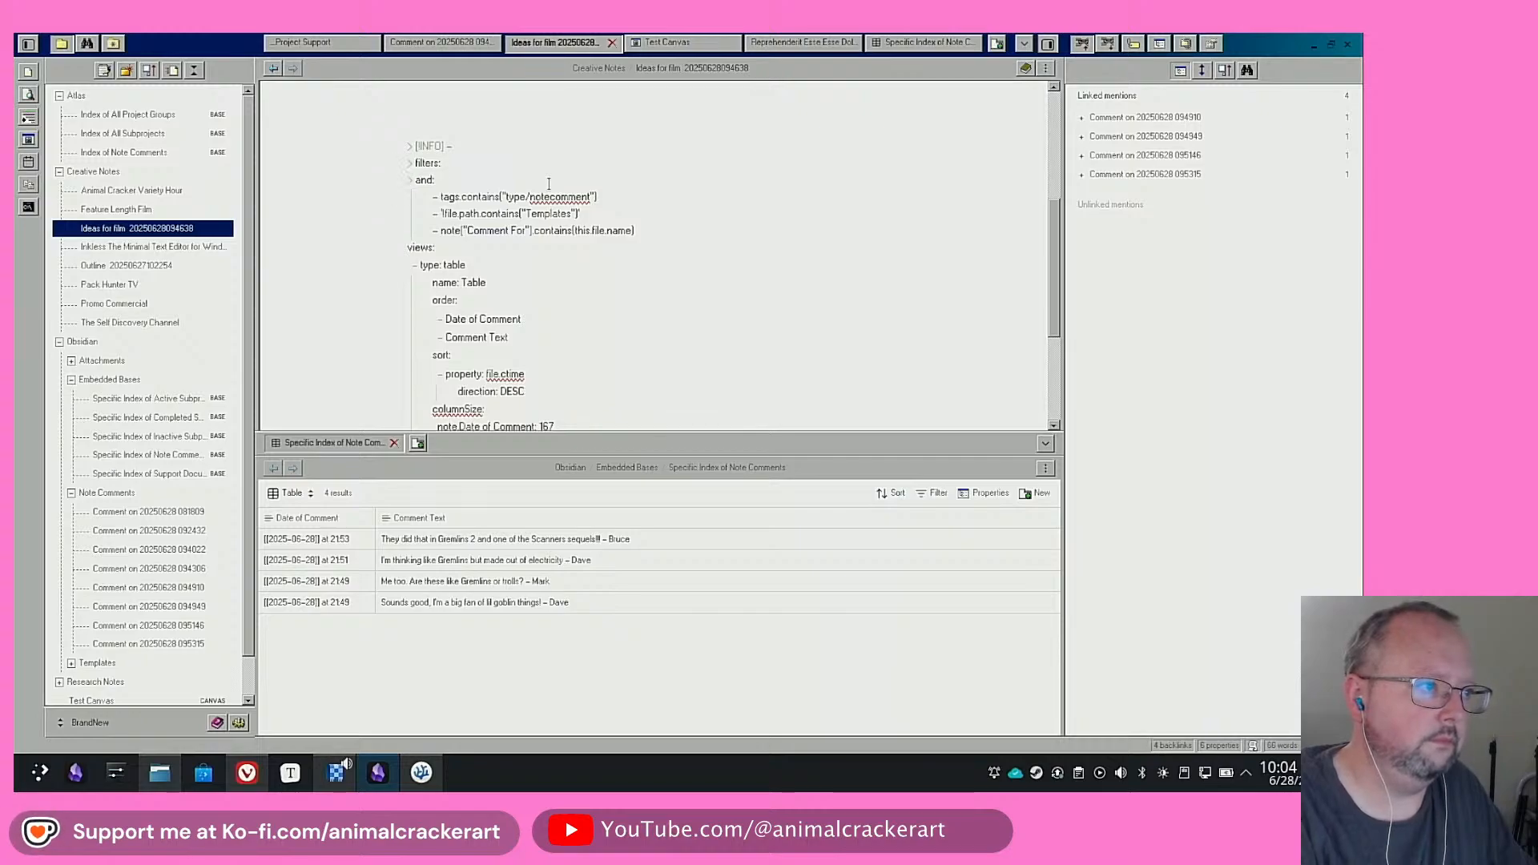
pyautogui.hotkey('shift', 'Right')
pyautogui.hotkey('shift', 'Right')
pyautogui.press('Down')
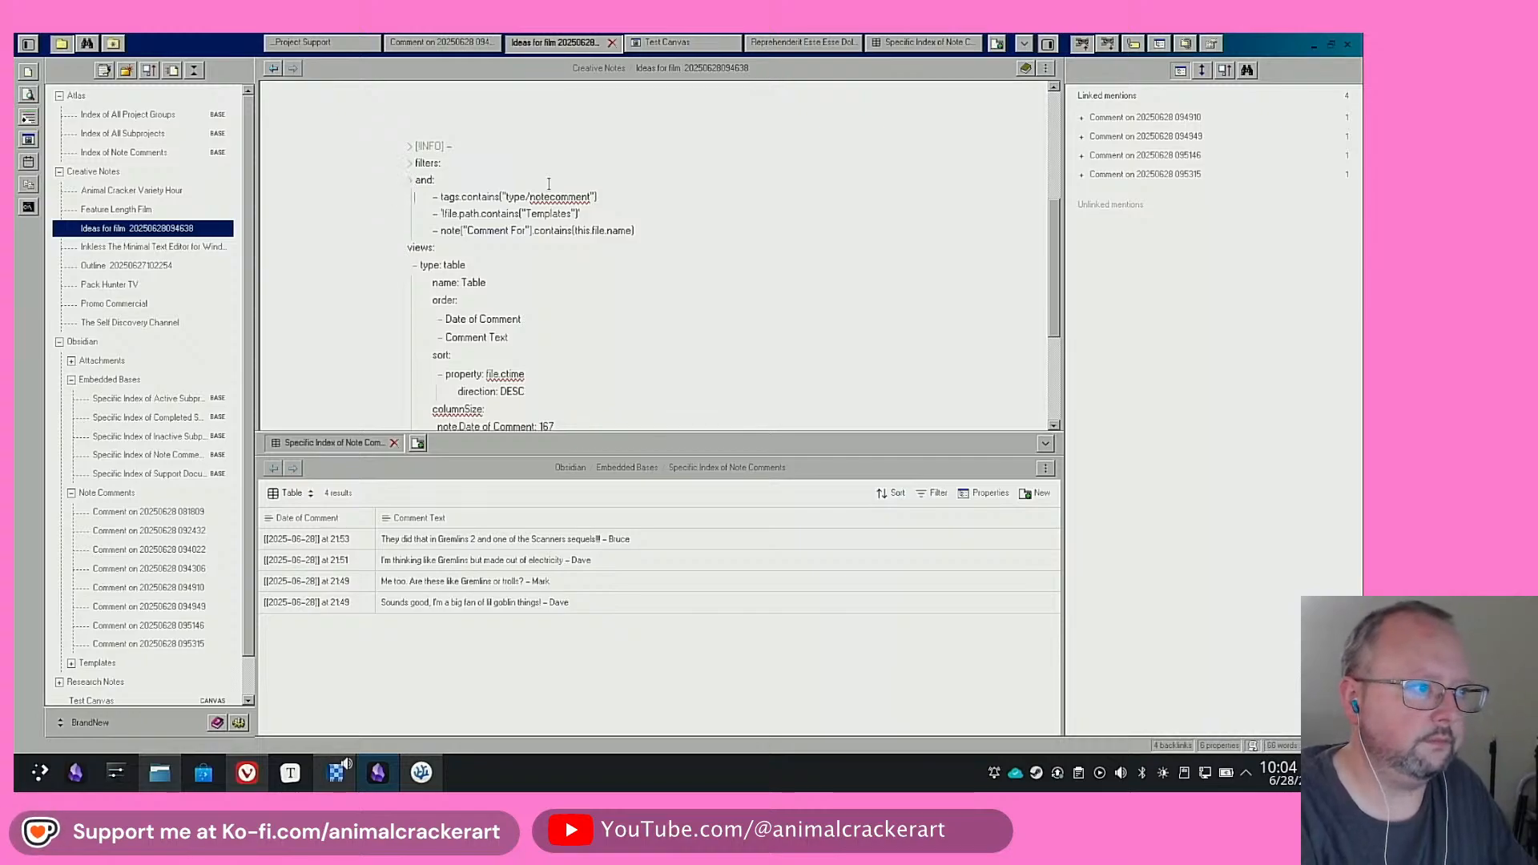
pyautogui.press('Tab')
pyautogui.press('Down')
pyautogui.press('Tab')
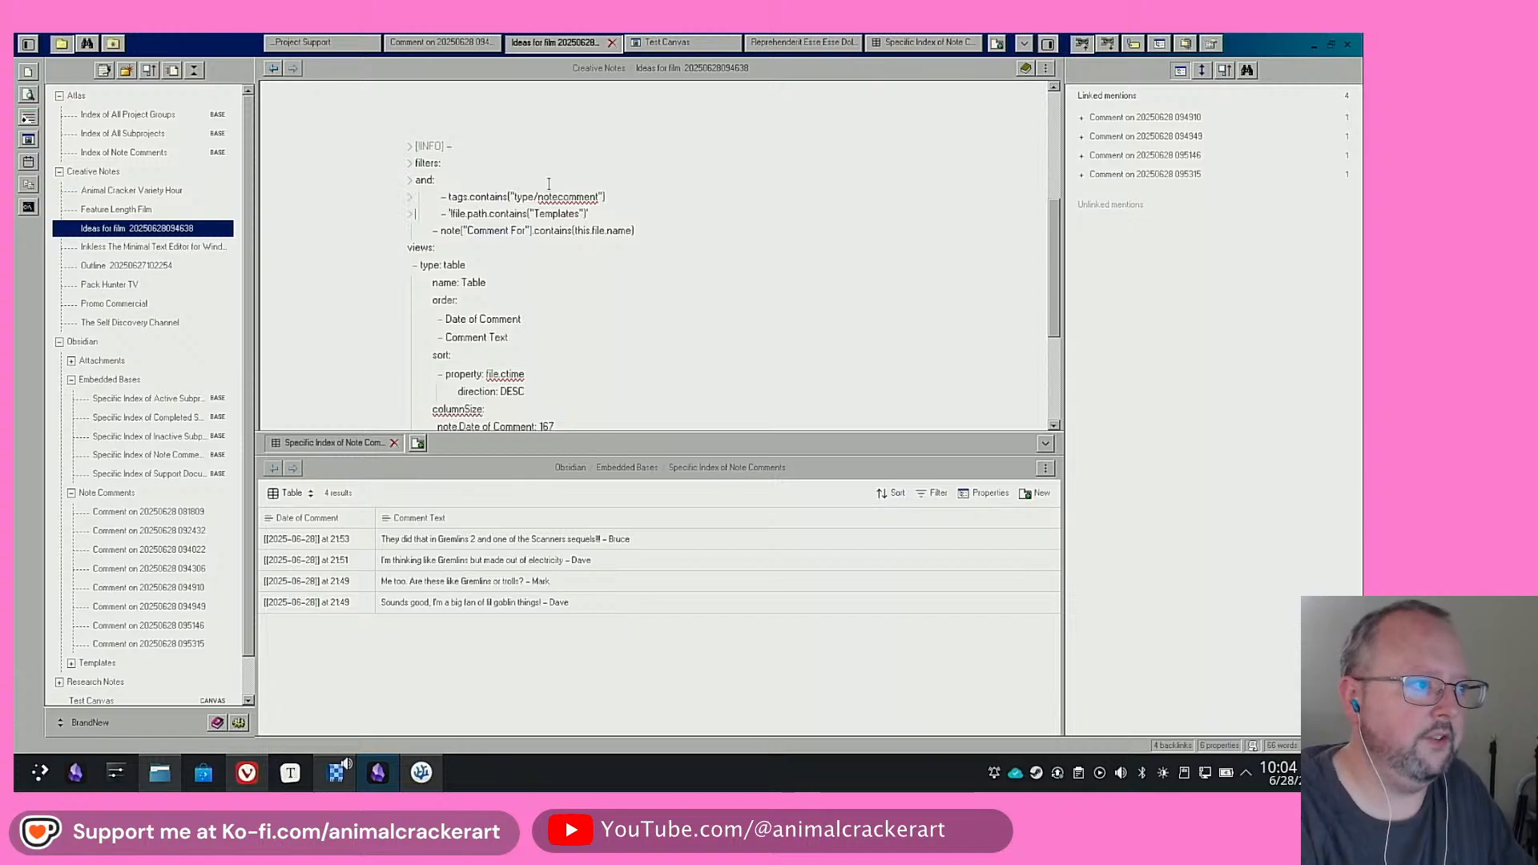
pyautogui.press('Tab')
pyautogui.press('Down')
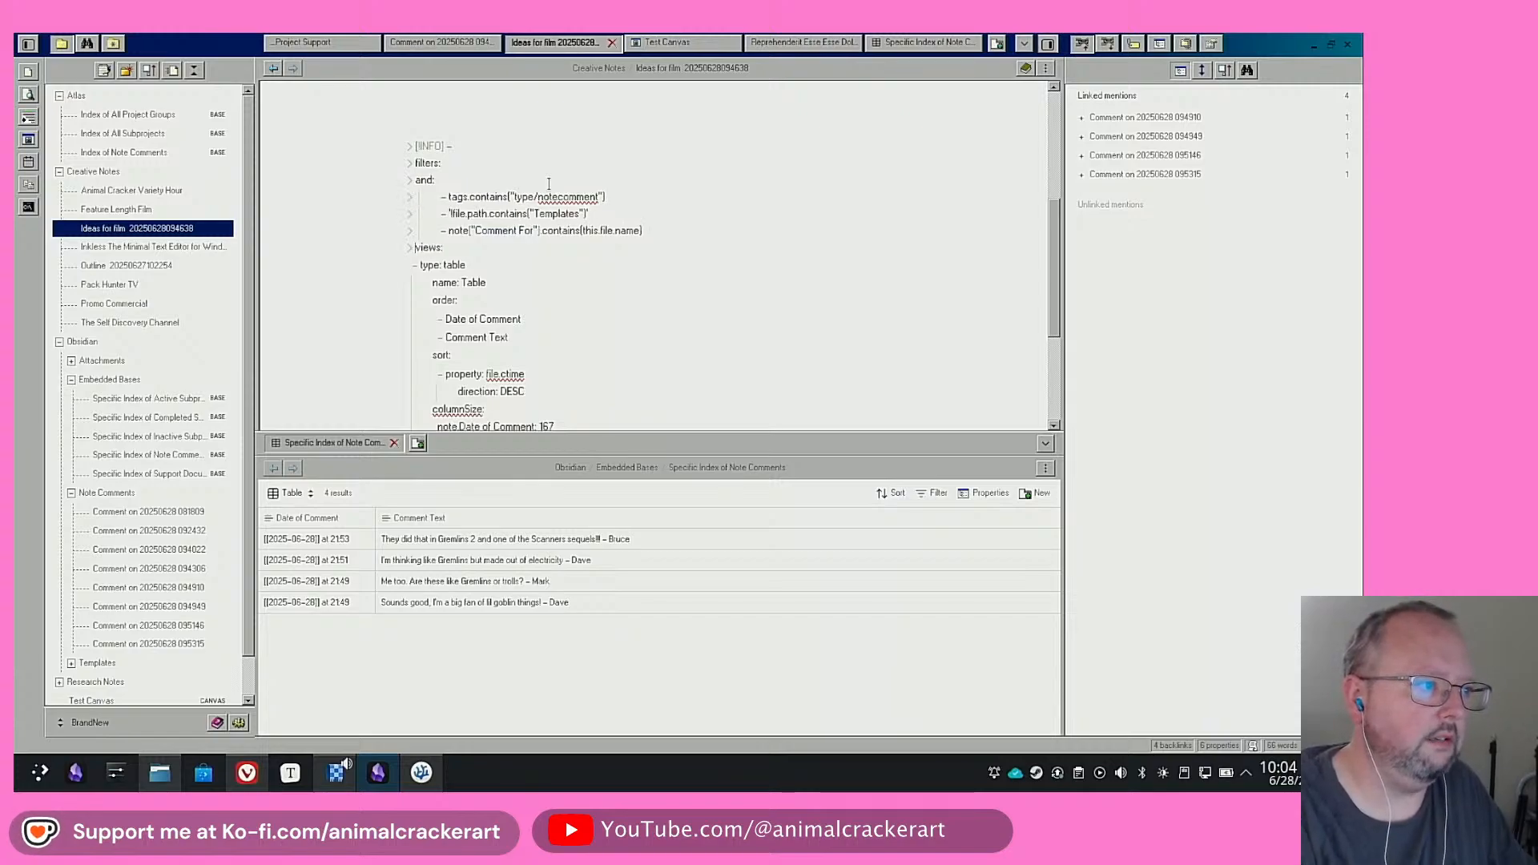
# Add the ">" prefix to the remaining base lines, from "type: table" through "note.Date of Comment: 167"
pyautogui.press('Tab')
pyautogui.press('Down')
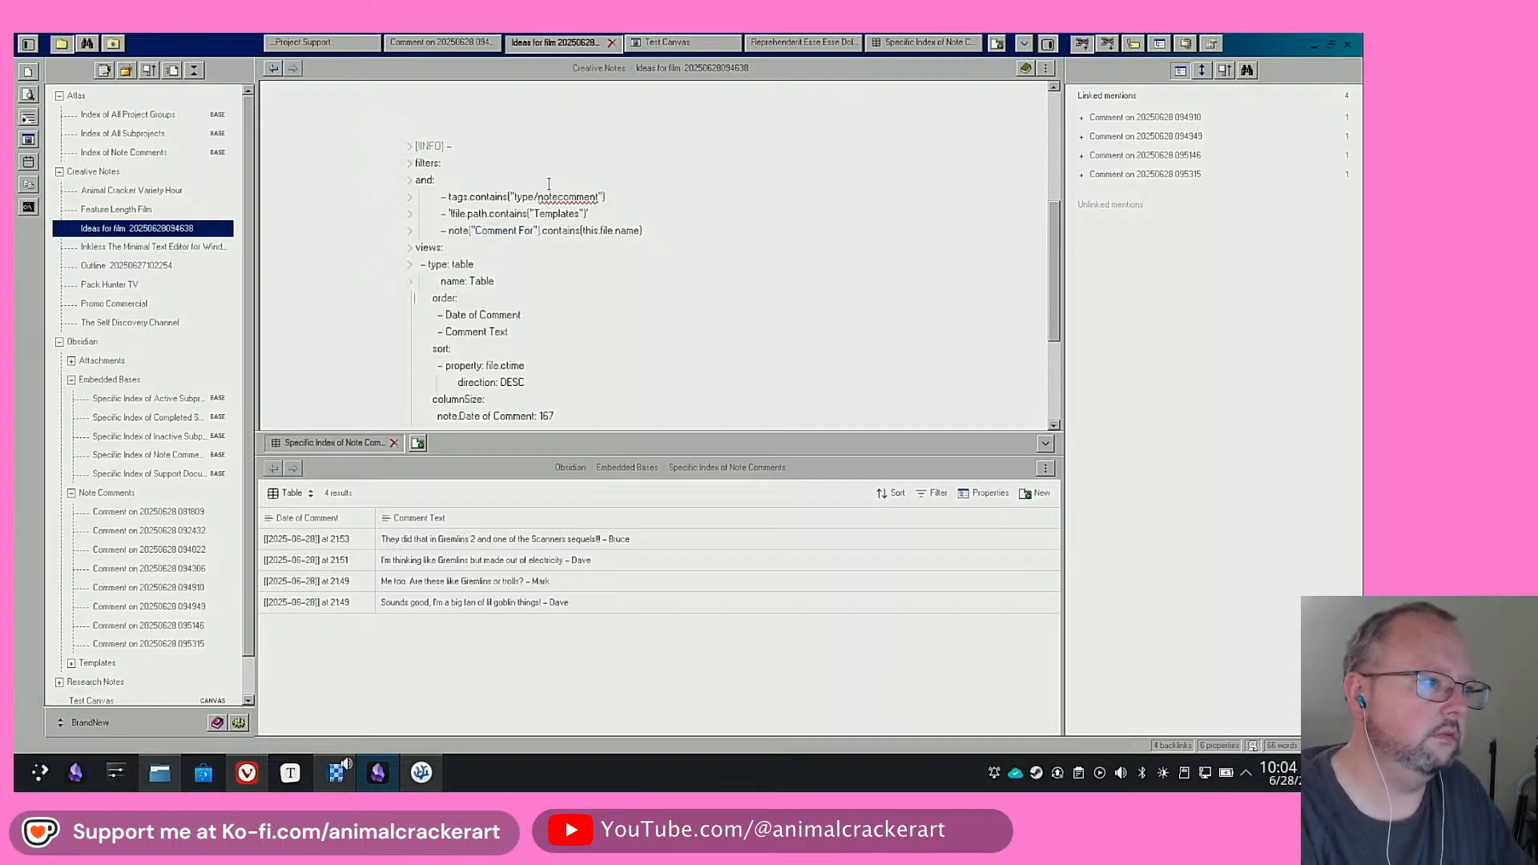
pyautogui.press('Tab')
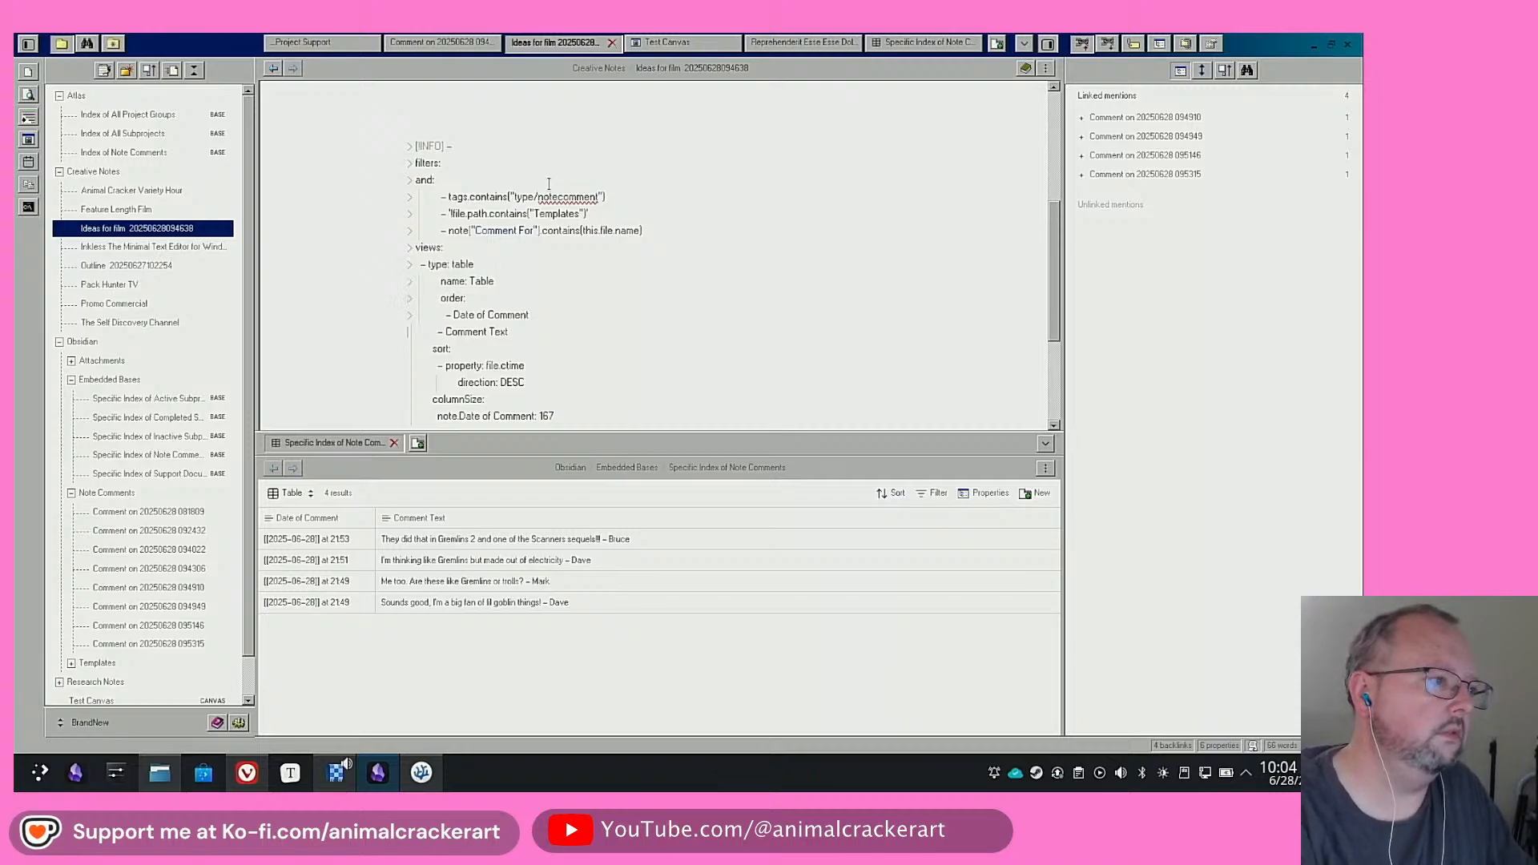
pyautogui.press('Tab')
pyautogui.press('Down')
pyautogui.press('Tab')
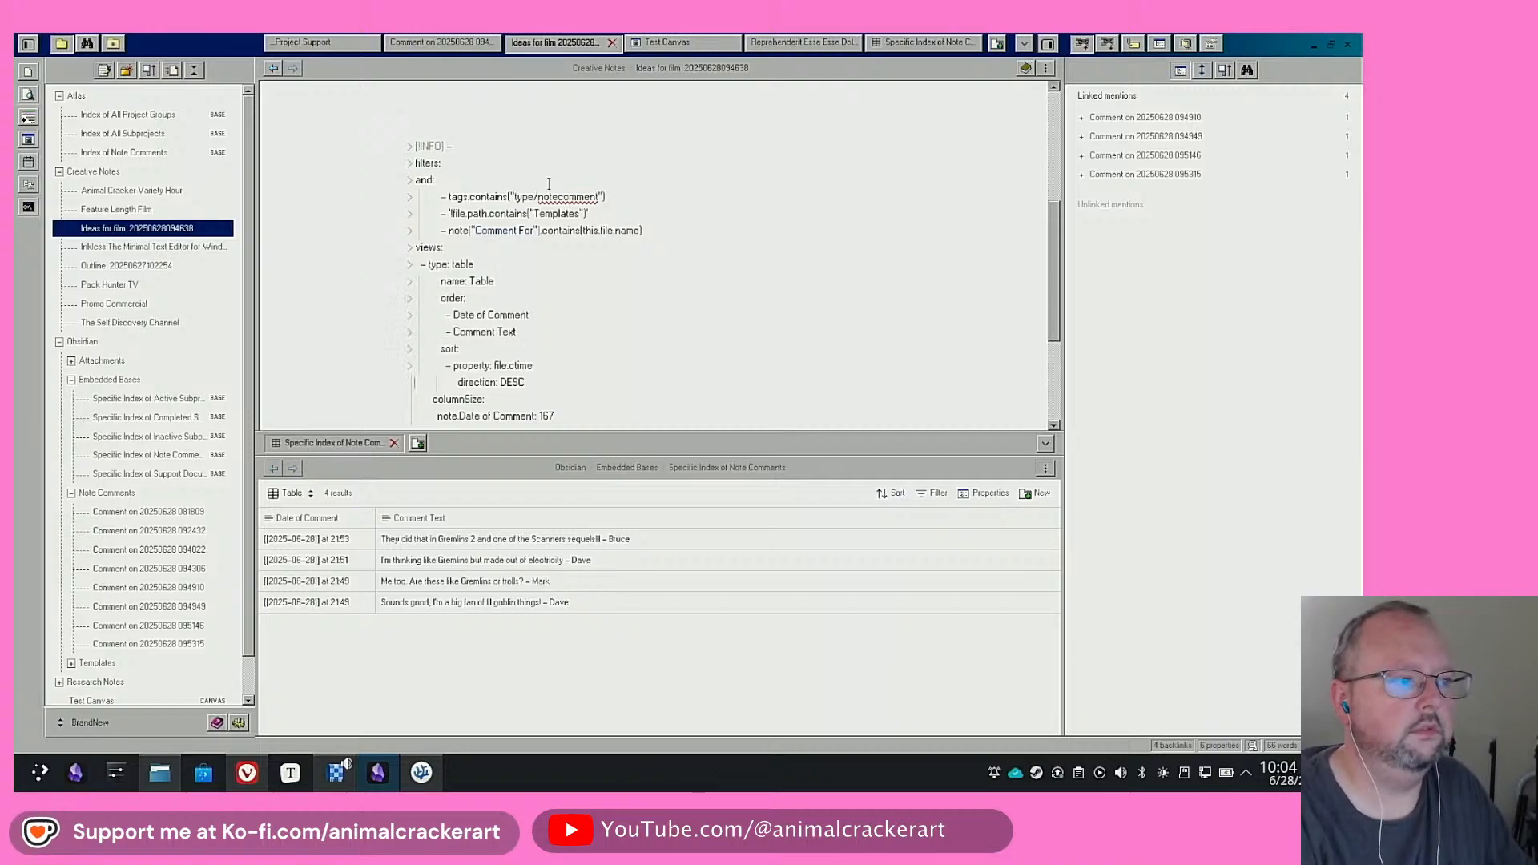
pyautogui.press('Down')
pyautogui.press('Tab')
pyautogui.press('Tab')
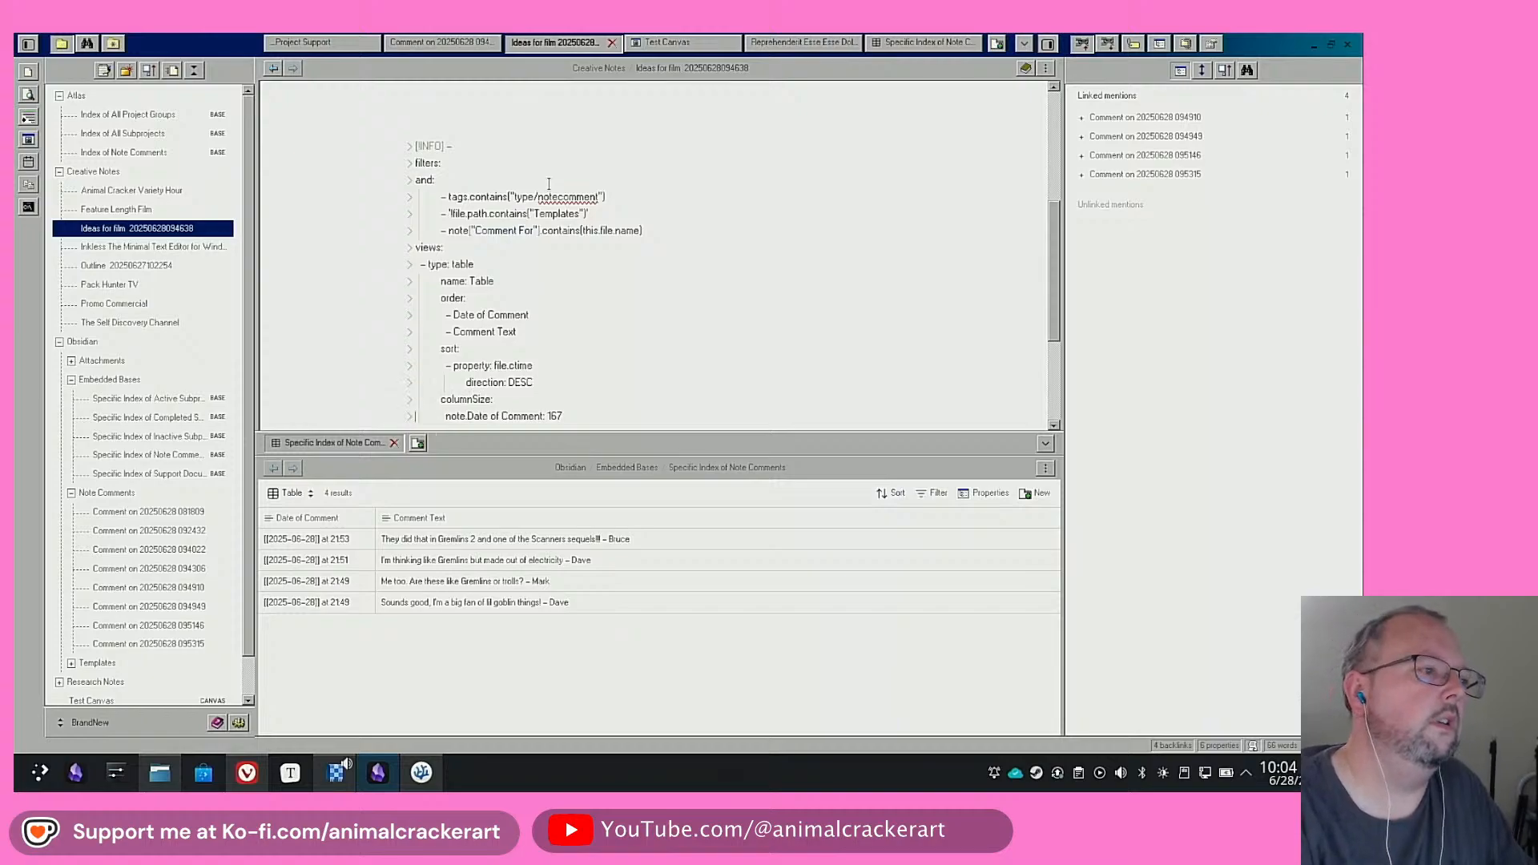
pyautogui.scroll(-3, 549, 183)
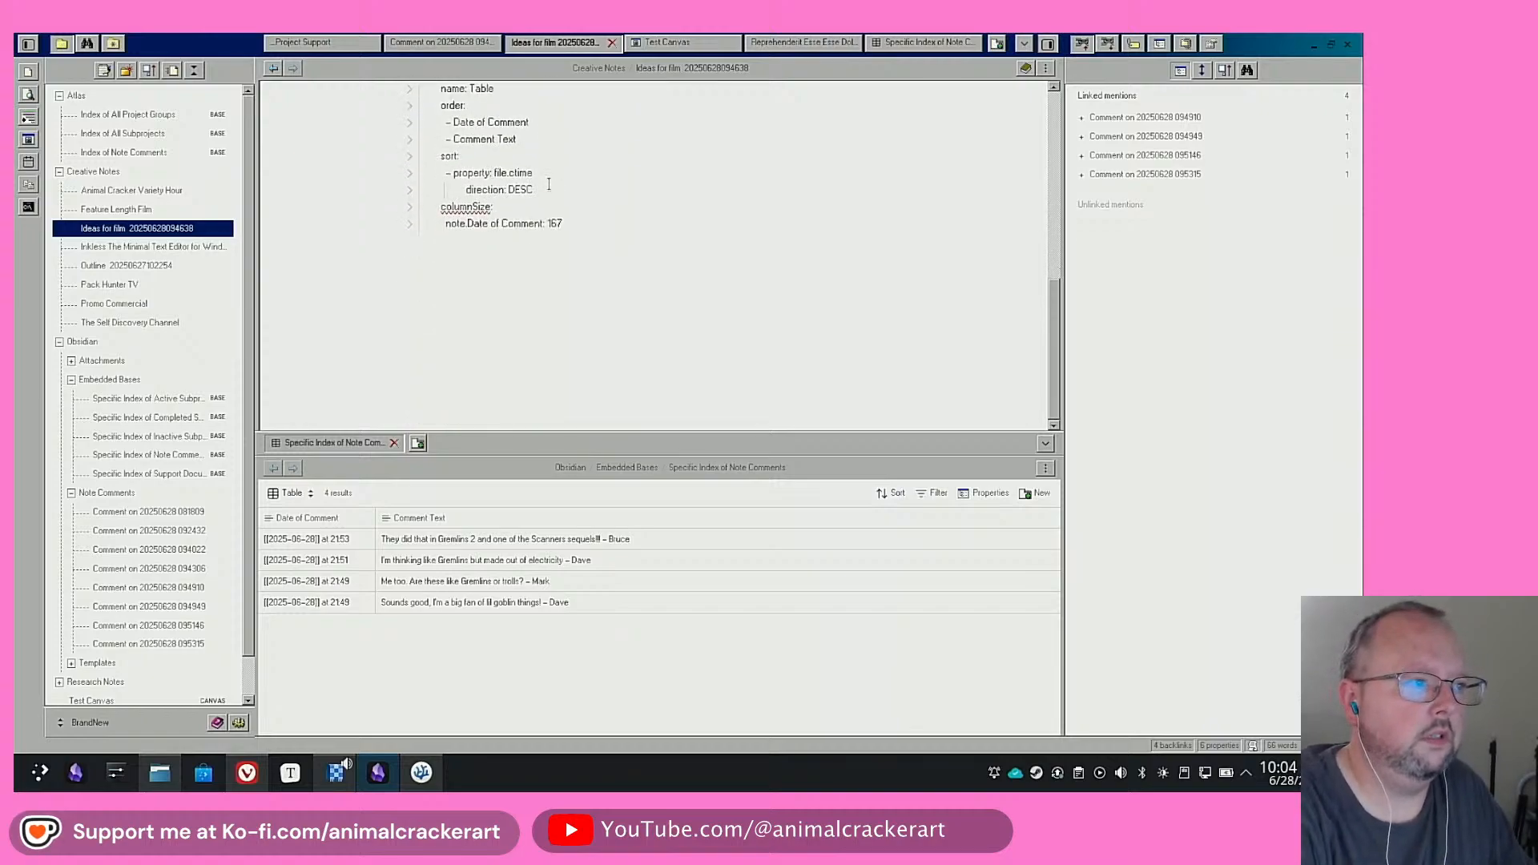
# Insert a "```base" line directly under the [!INFO] line and remove the automatically added closing fence
pyautogui.scroll(4, 633, 332)
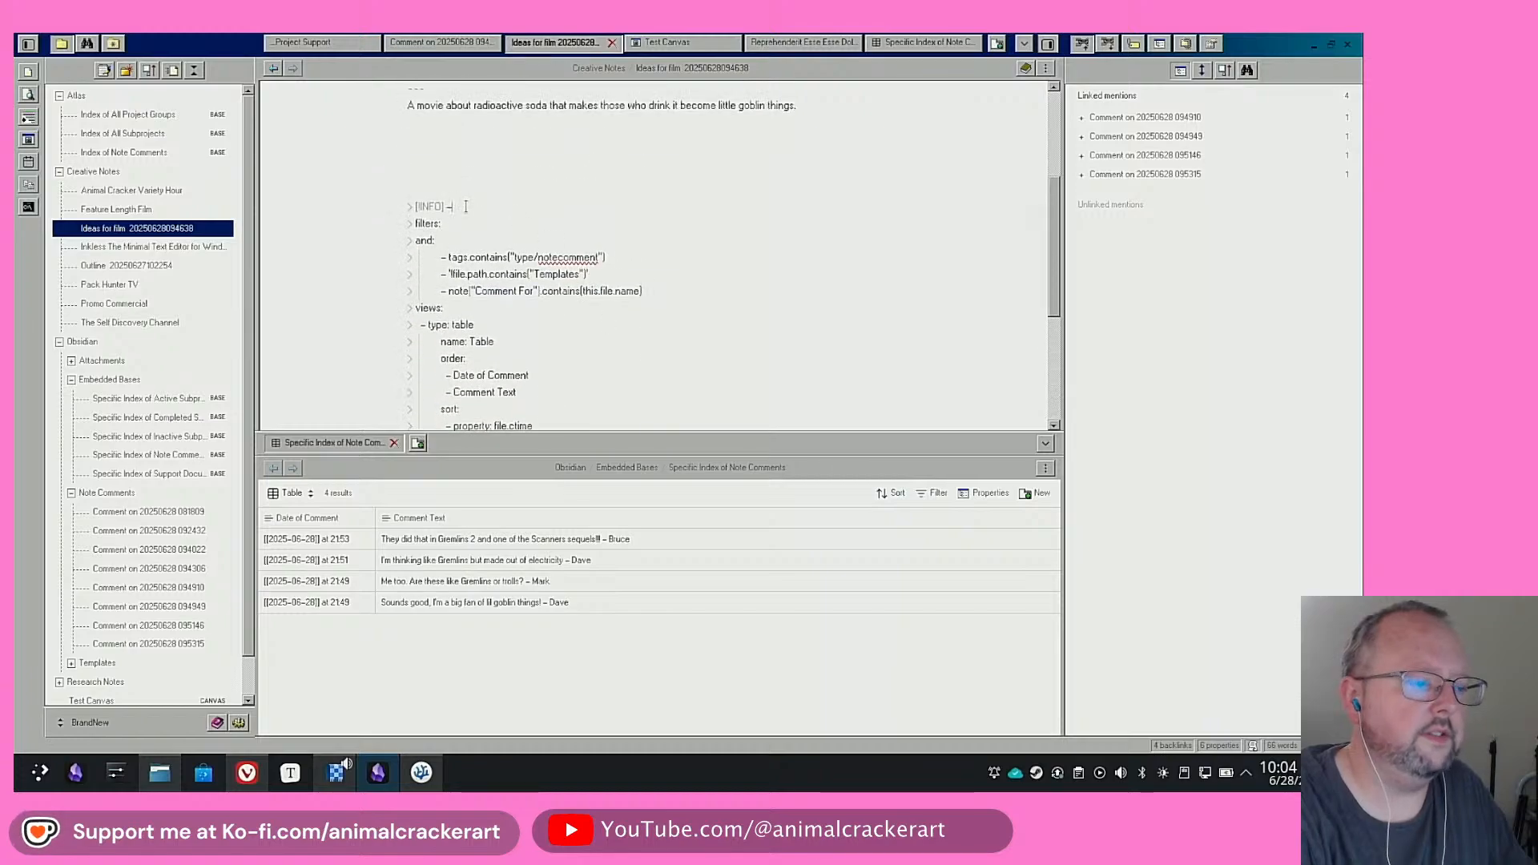
pyautogui.press('Return')
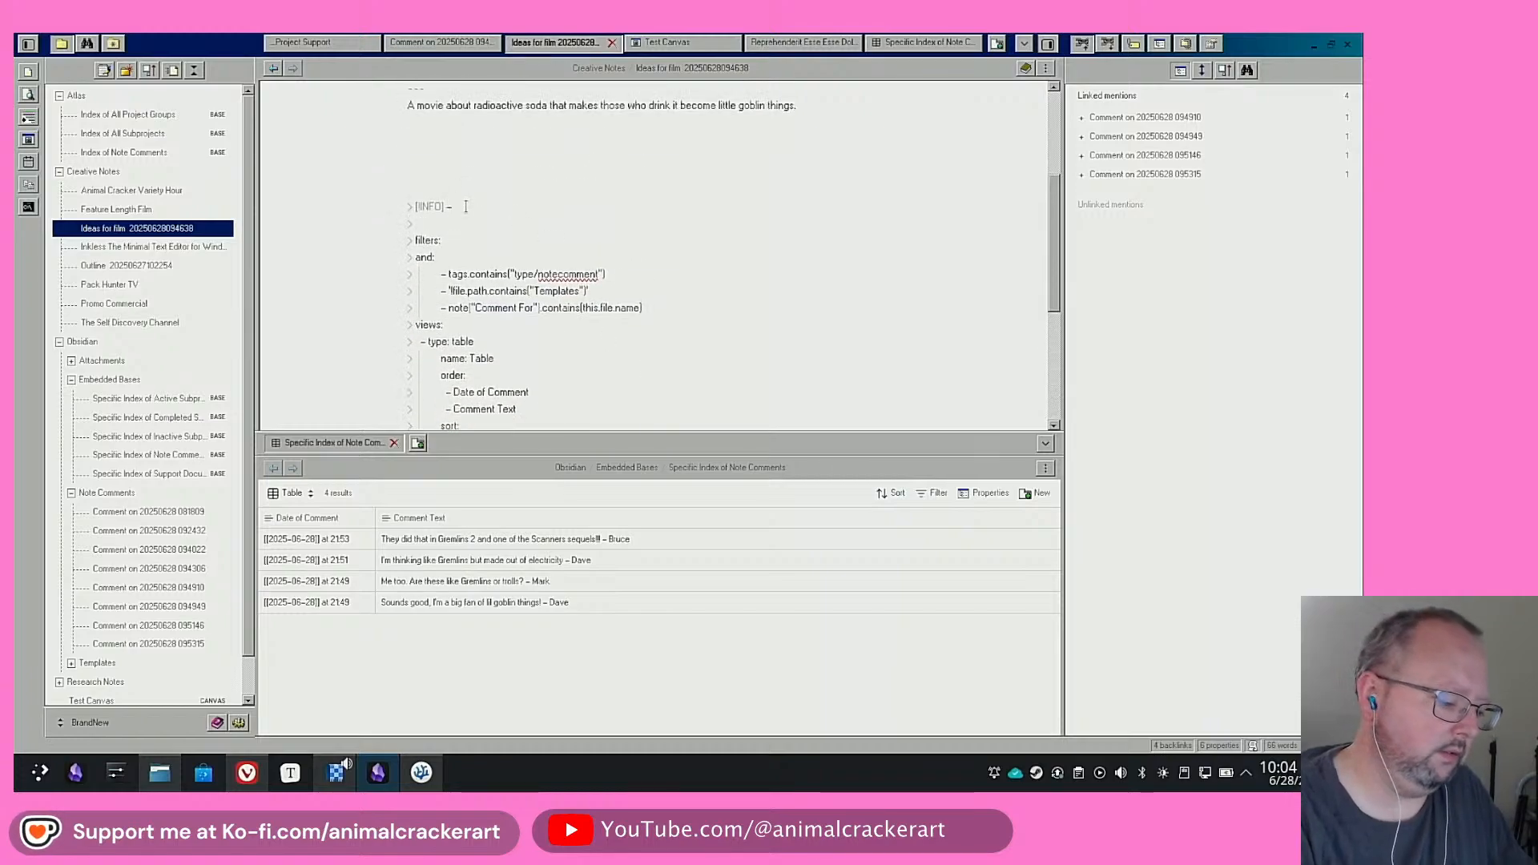
pyautogui.write('```base')
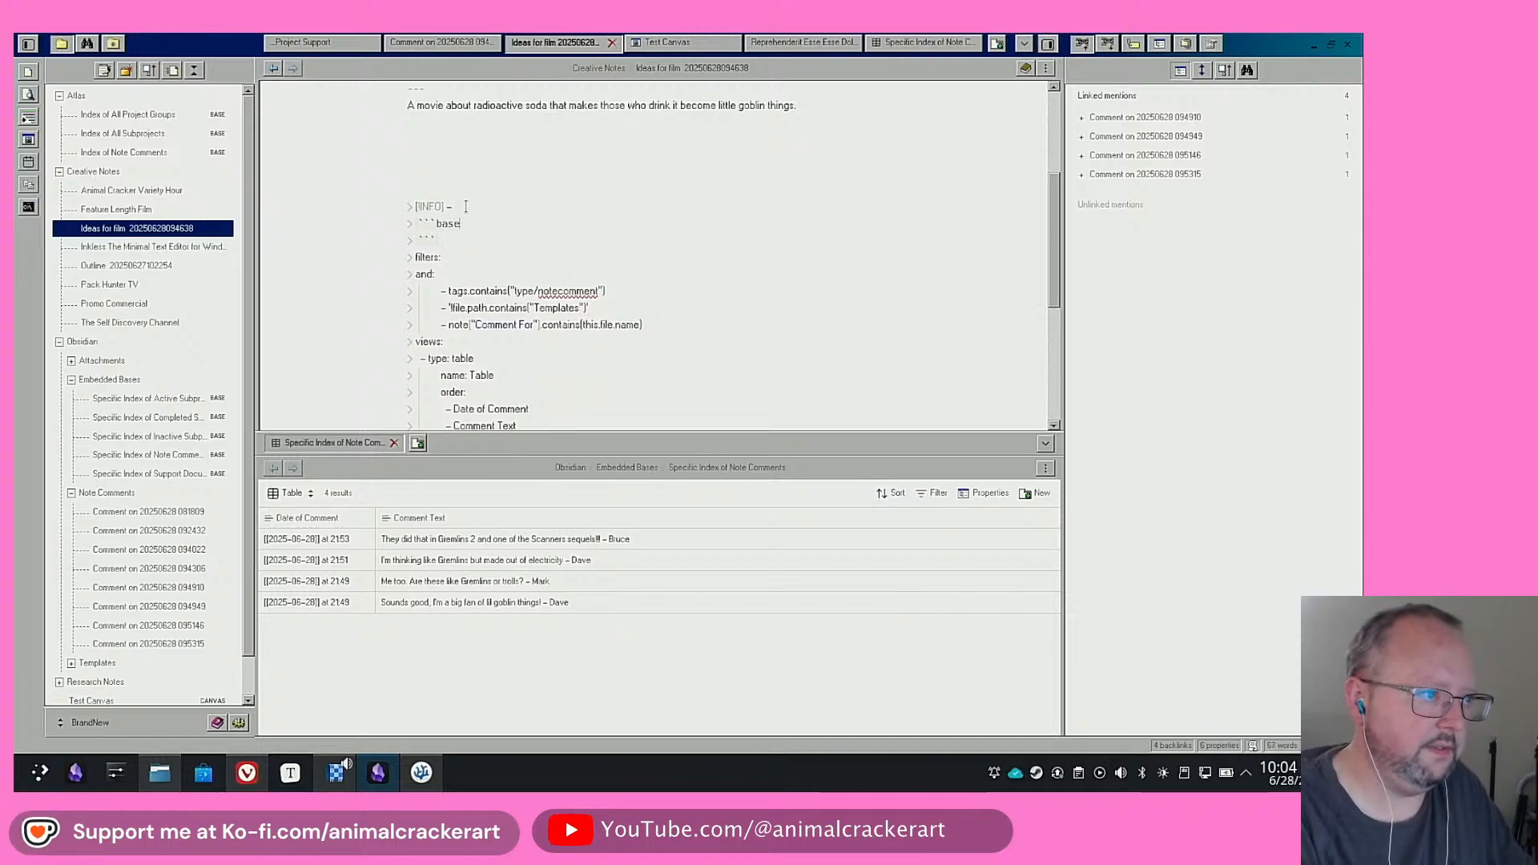
pyautogui.press('BackSpace')
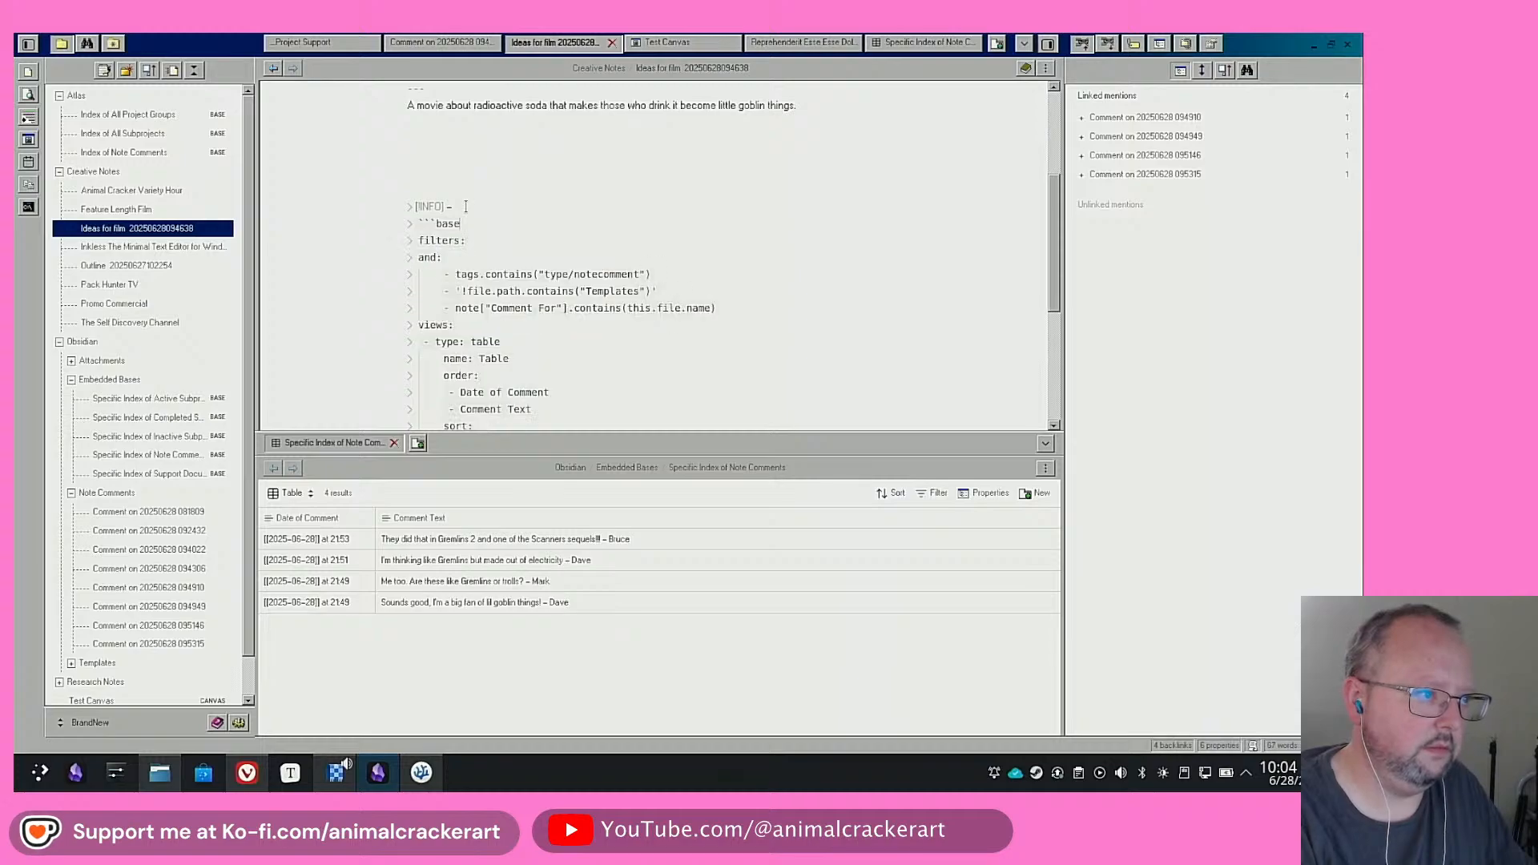
# Close the base code block with "```" after the columnSize entry, delete the duplicate fence, and add a blank line below the callout
pyautogui.scroll(-1, 465, 207)
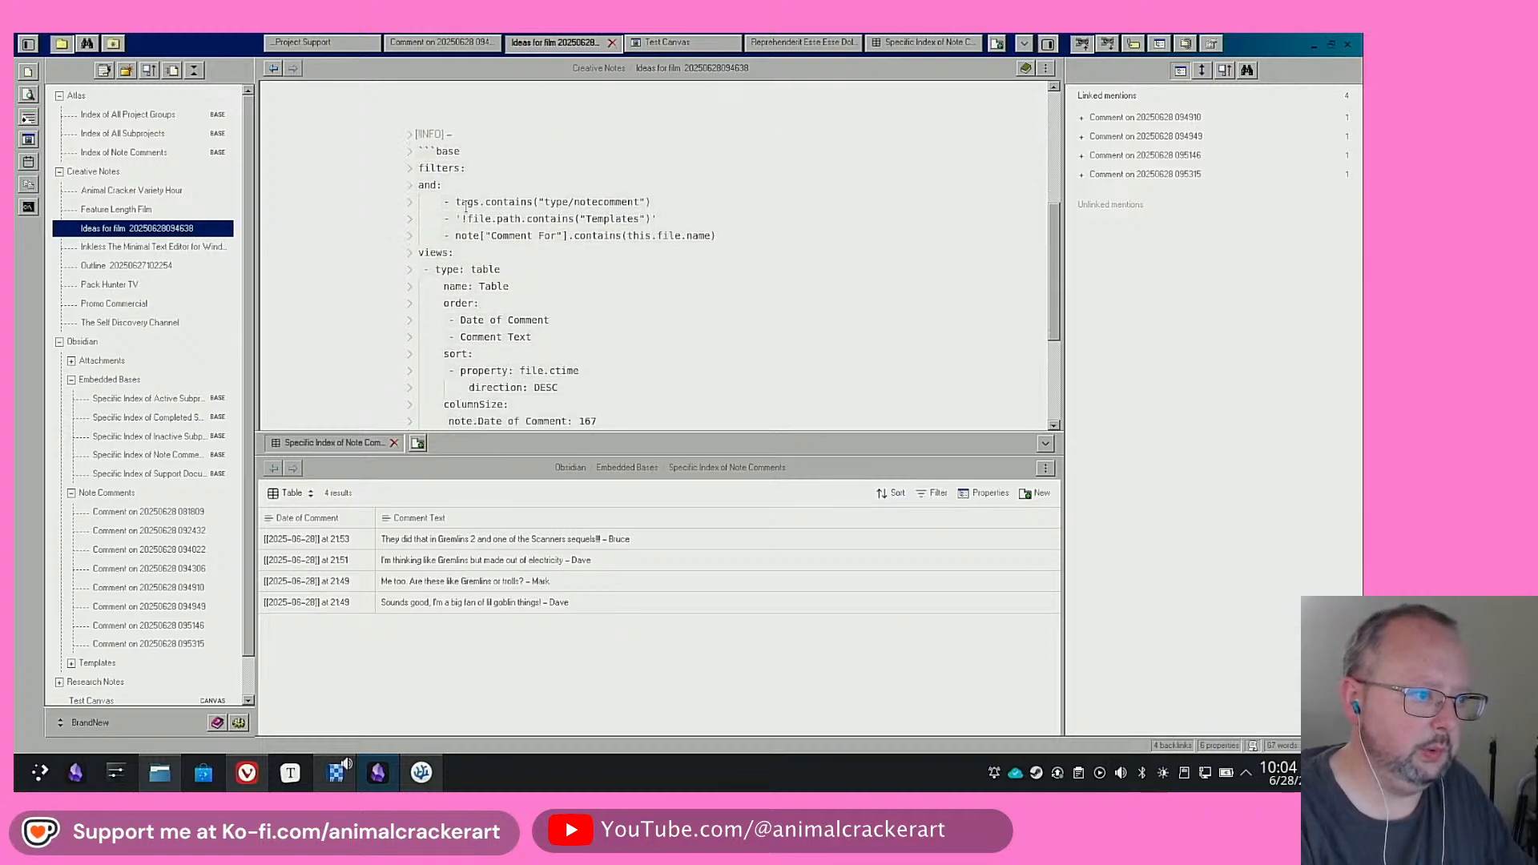
pyautogui.press('Return')
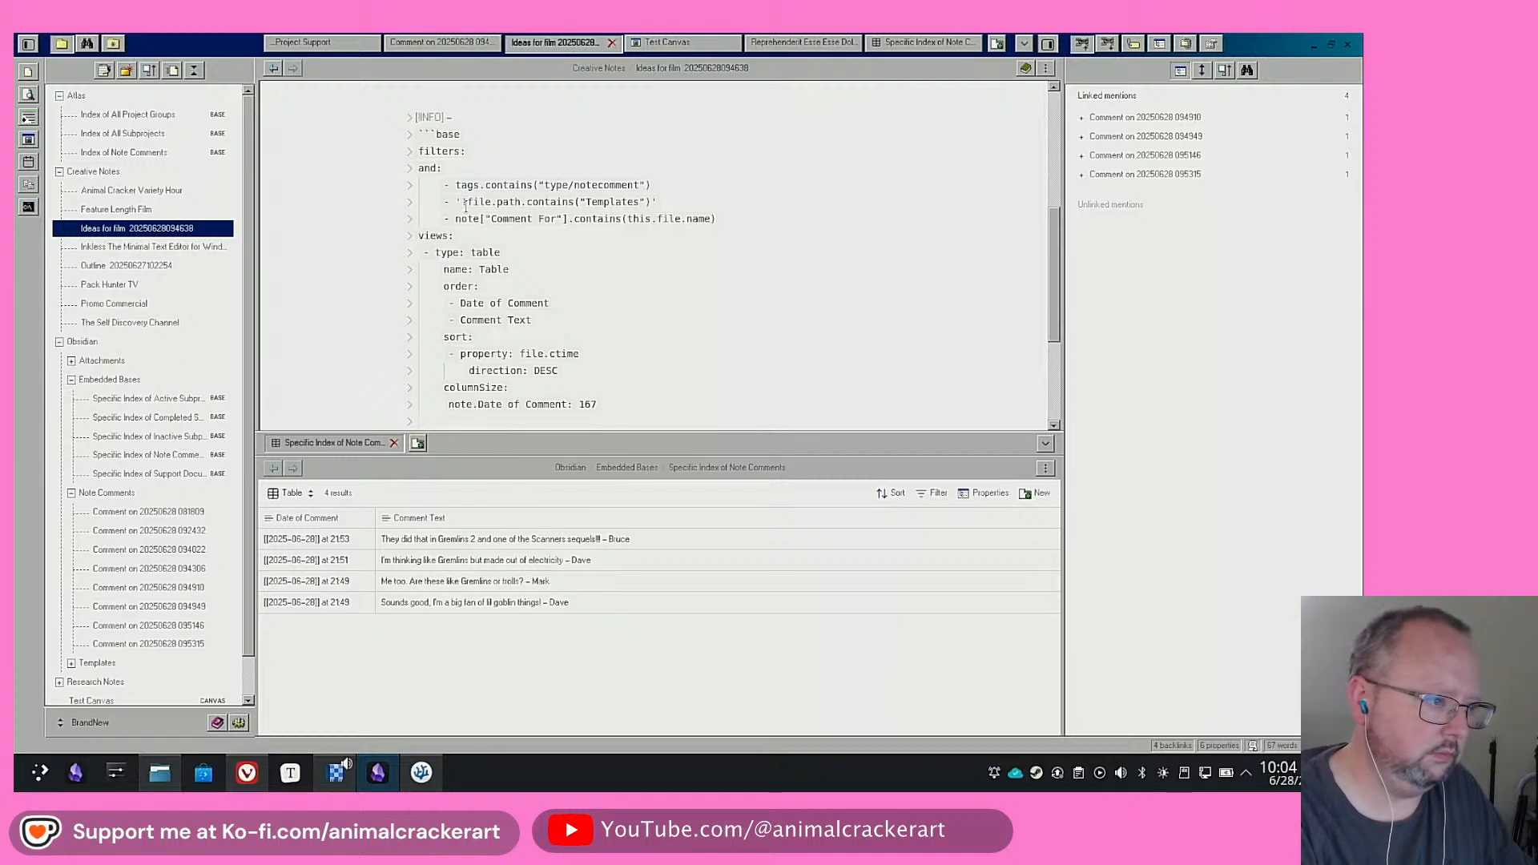
pyautogui.write('```')
pyautogui.press('Down')
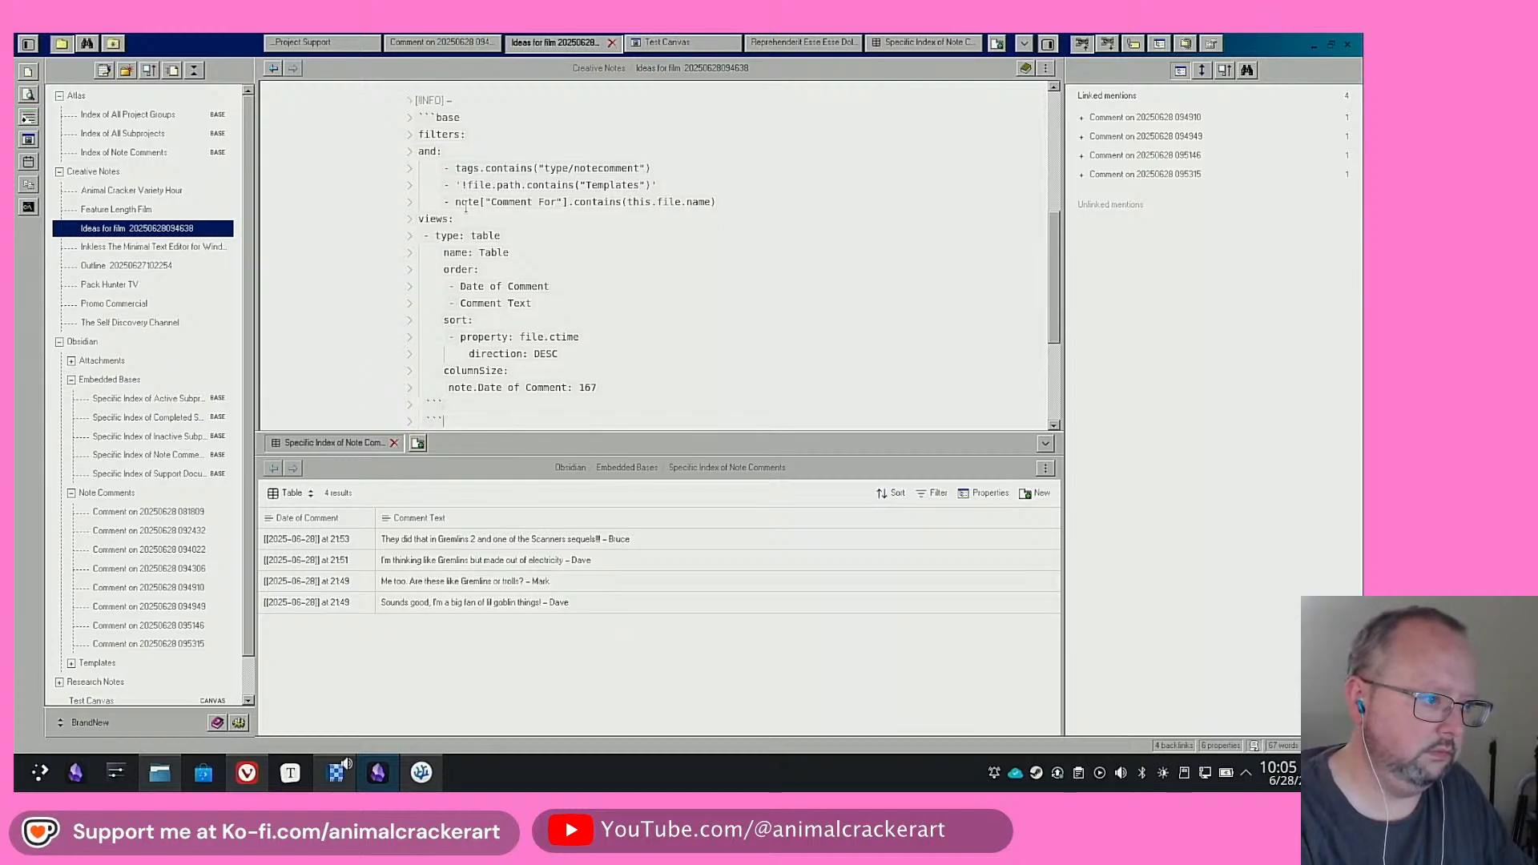
pyautogui.hotkey('ctrl', 'shift', 'Left')
pyautogui.press('BackSpace')
pyautogui.hotkey('ctrl', 'shift', 'Left')
pyautogui.press('BackSpace')
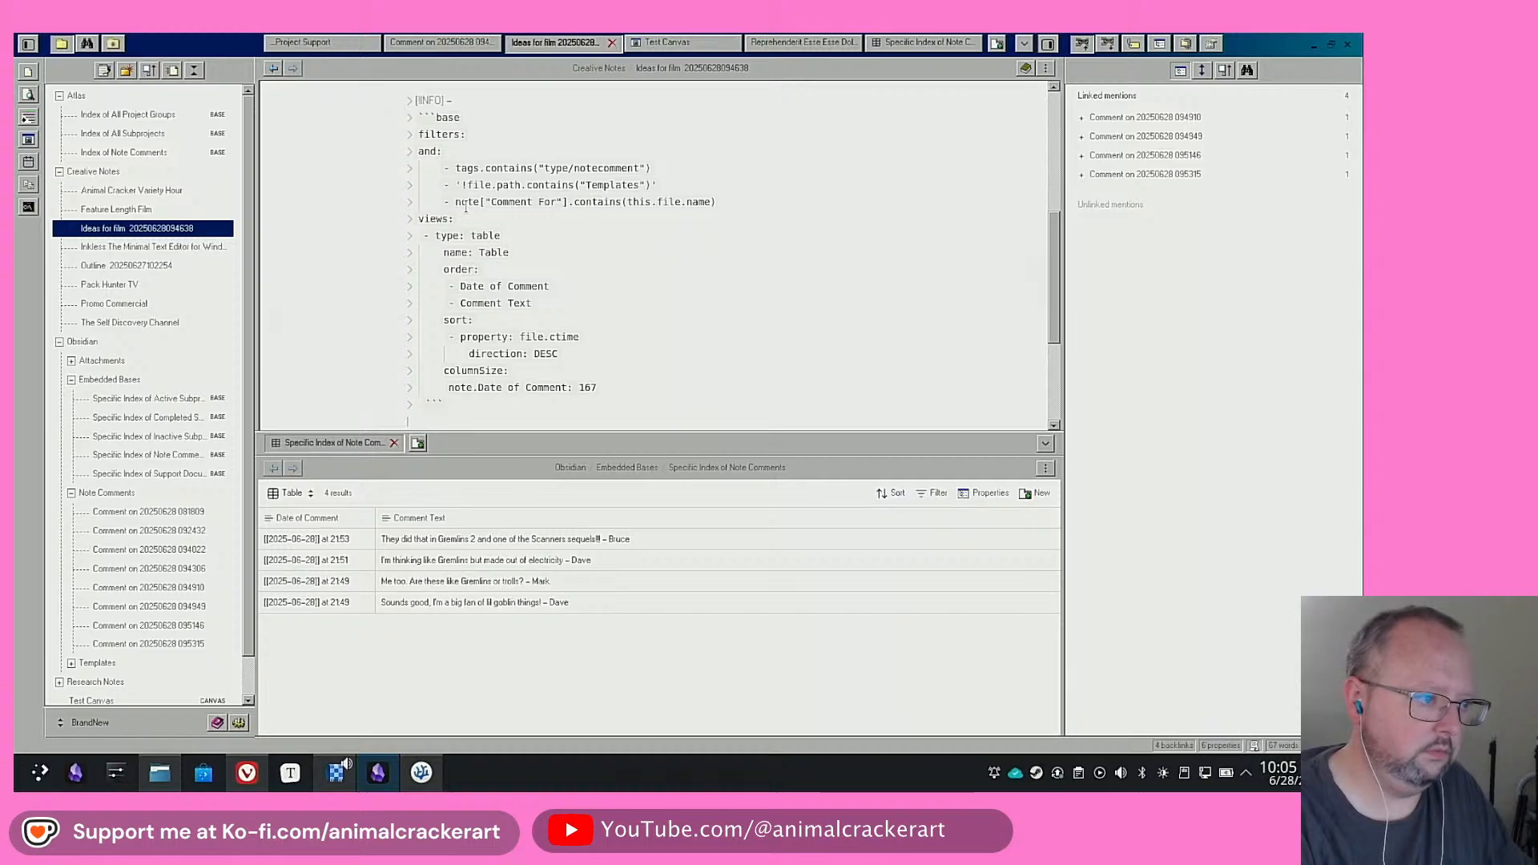
pyautogui.press('Return')
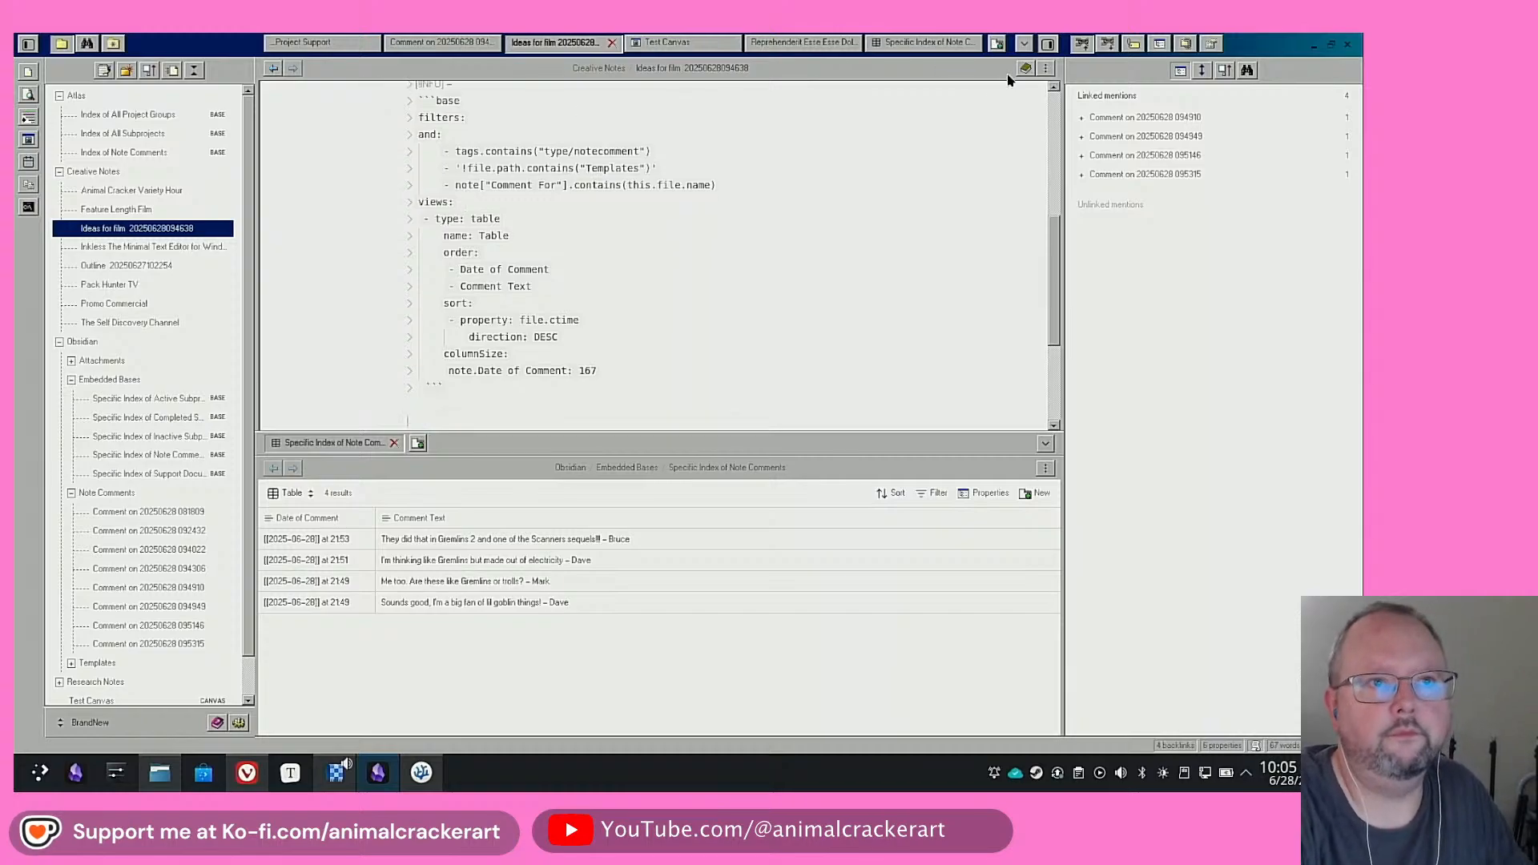
# Turn off source mode for the note and inspect the rendered base inside the callout
pyautogui.click(1046, 68)
pyautogui.click(982, 132)
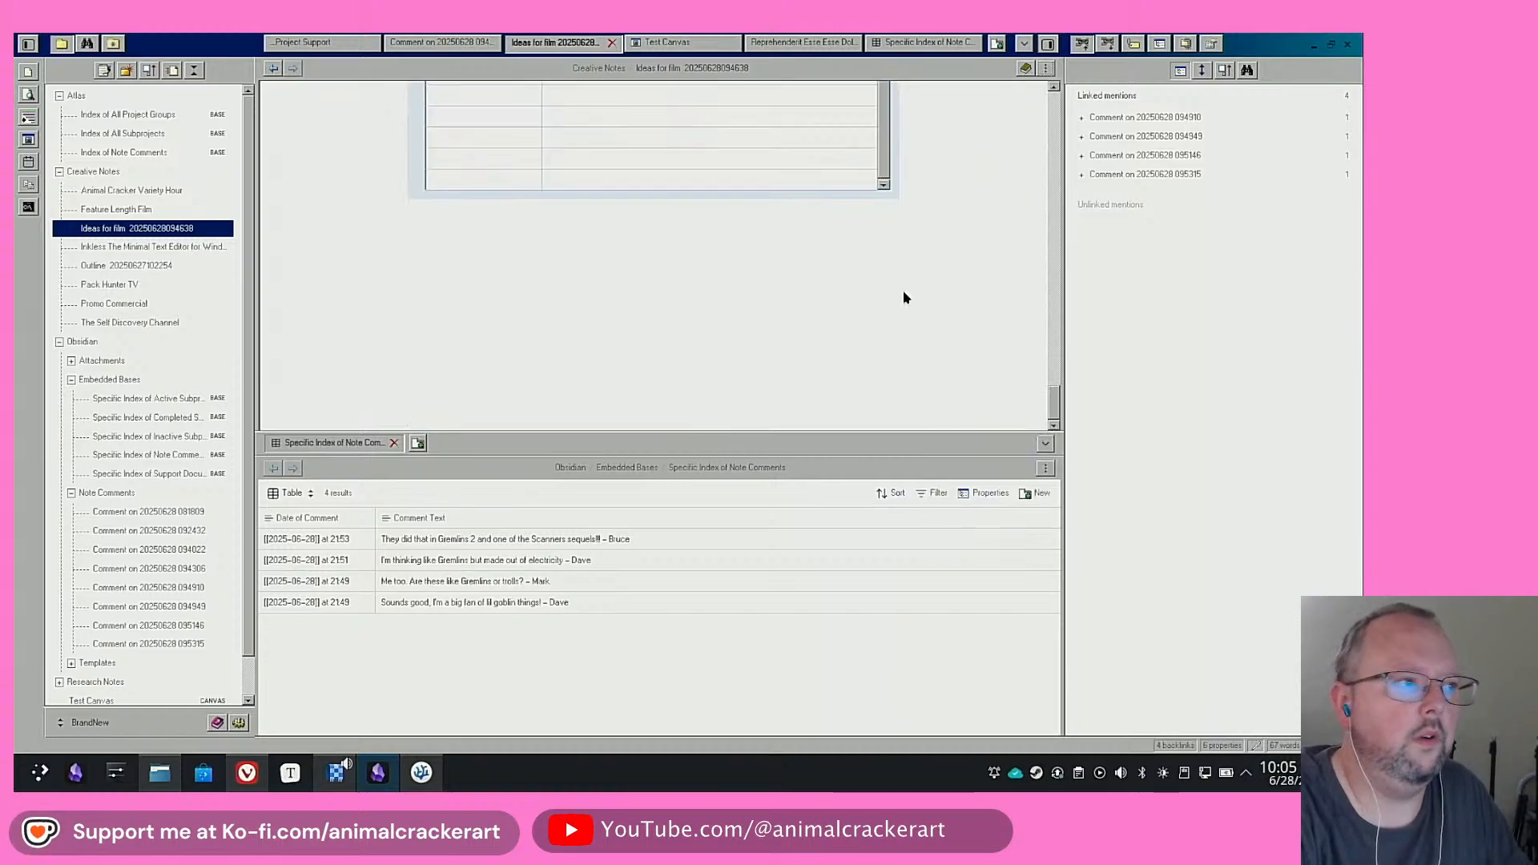
pyautogui.scroll(5, 973, 373)
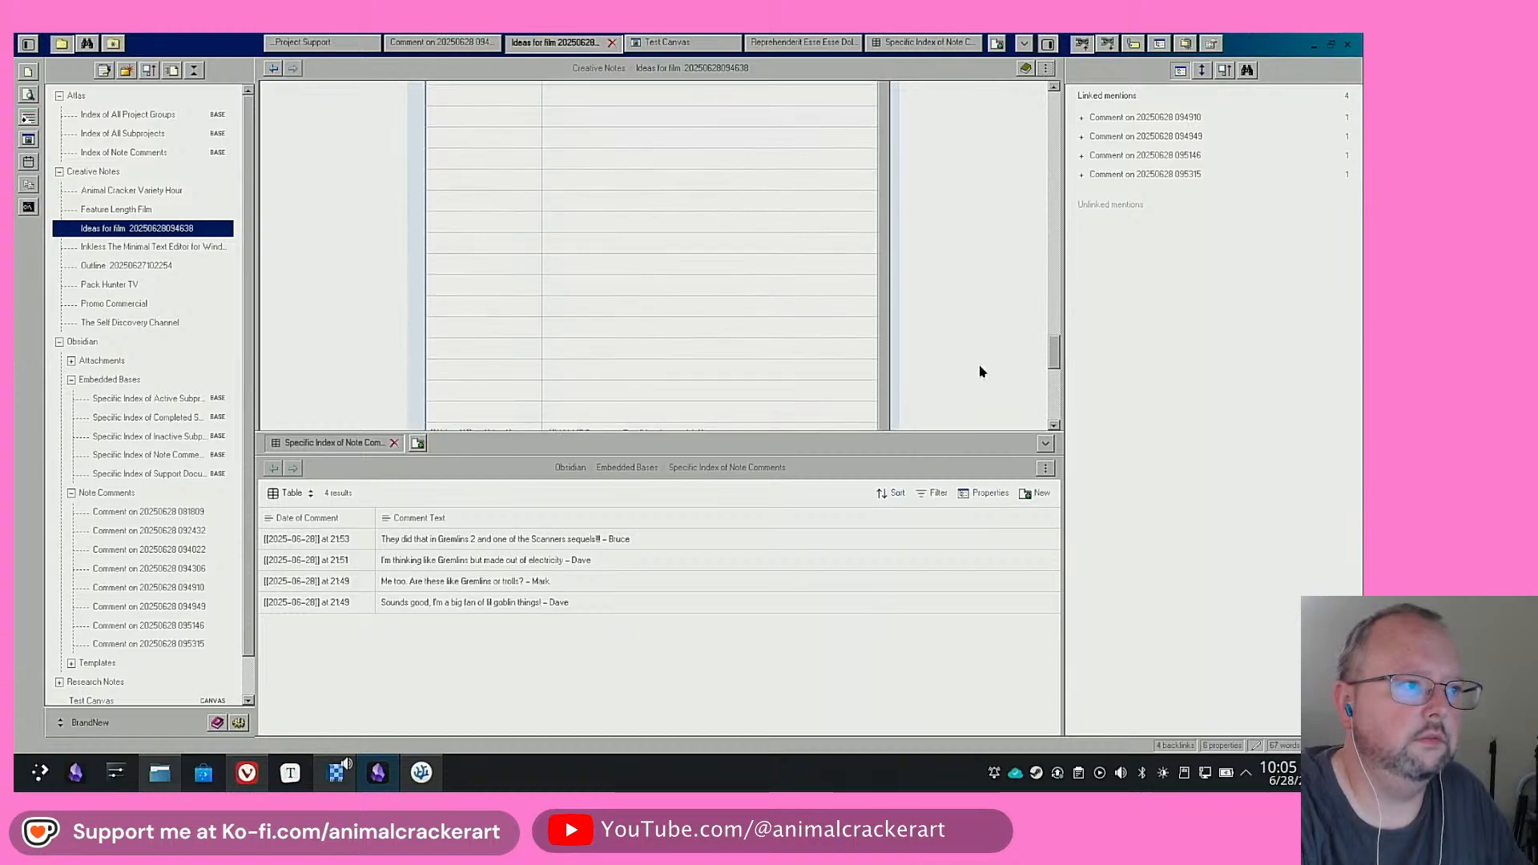
# Examine the full note comments table rendered inside the callout of the Ideas for film note
pyautogui.scroll(10, 981, 371)
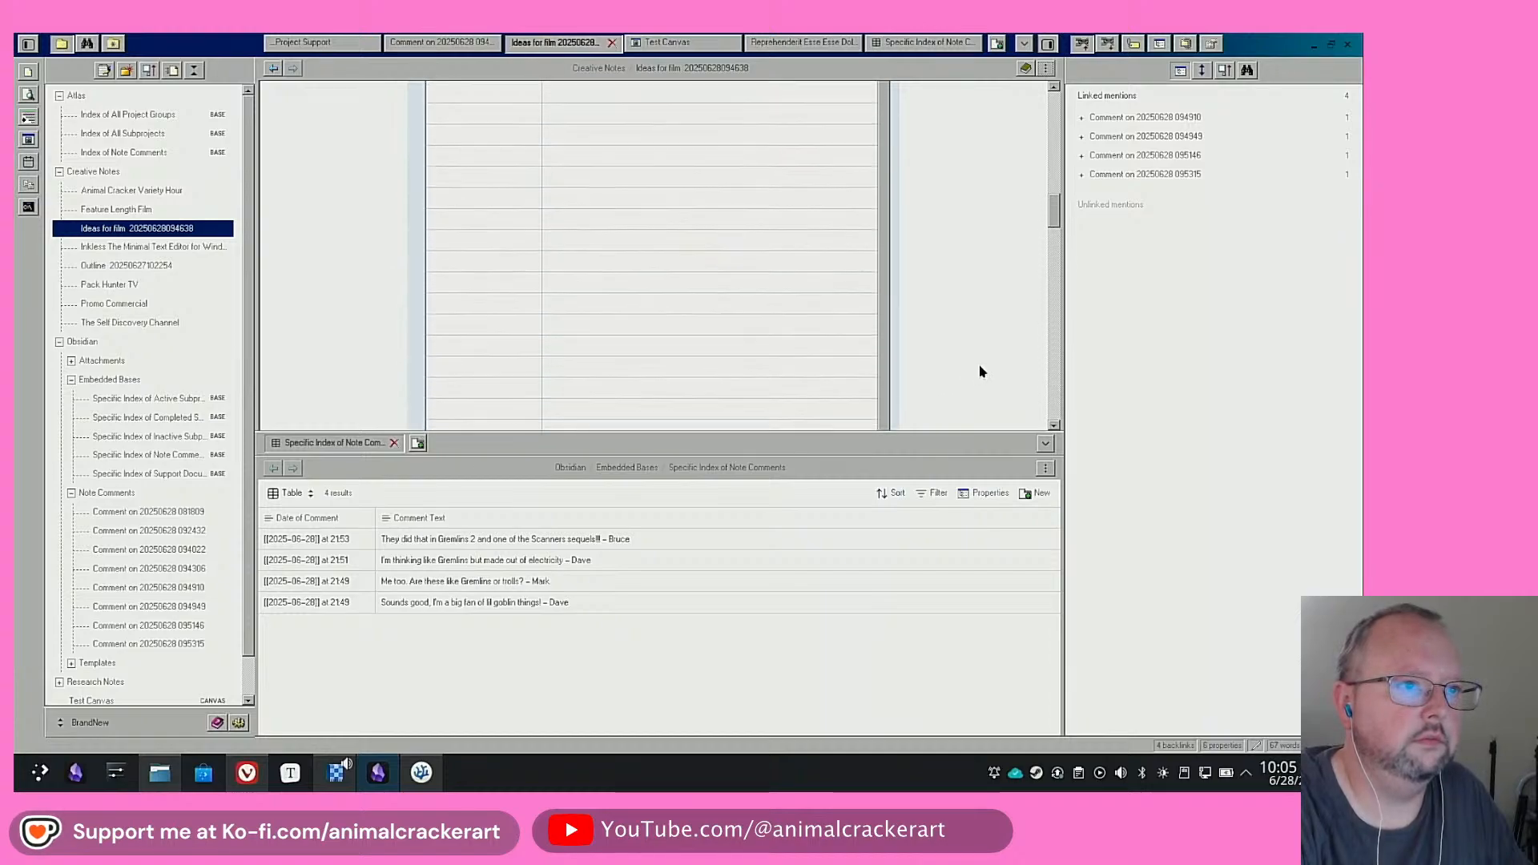
pyautogui.scroll(3, 981, 371)
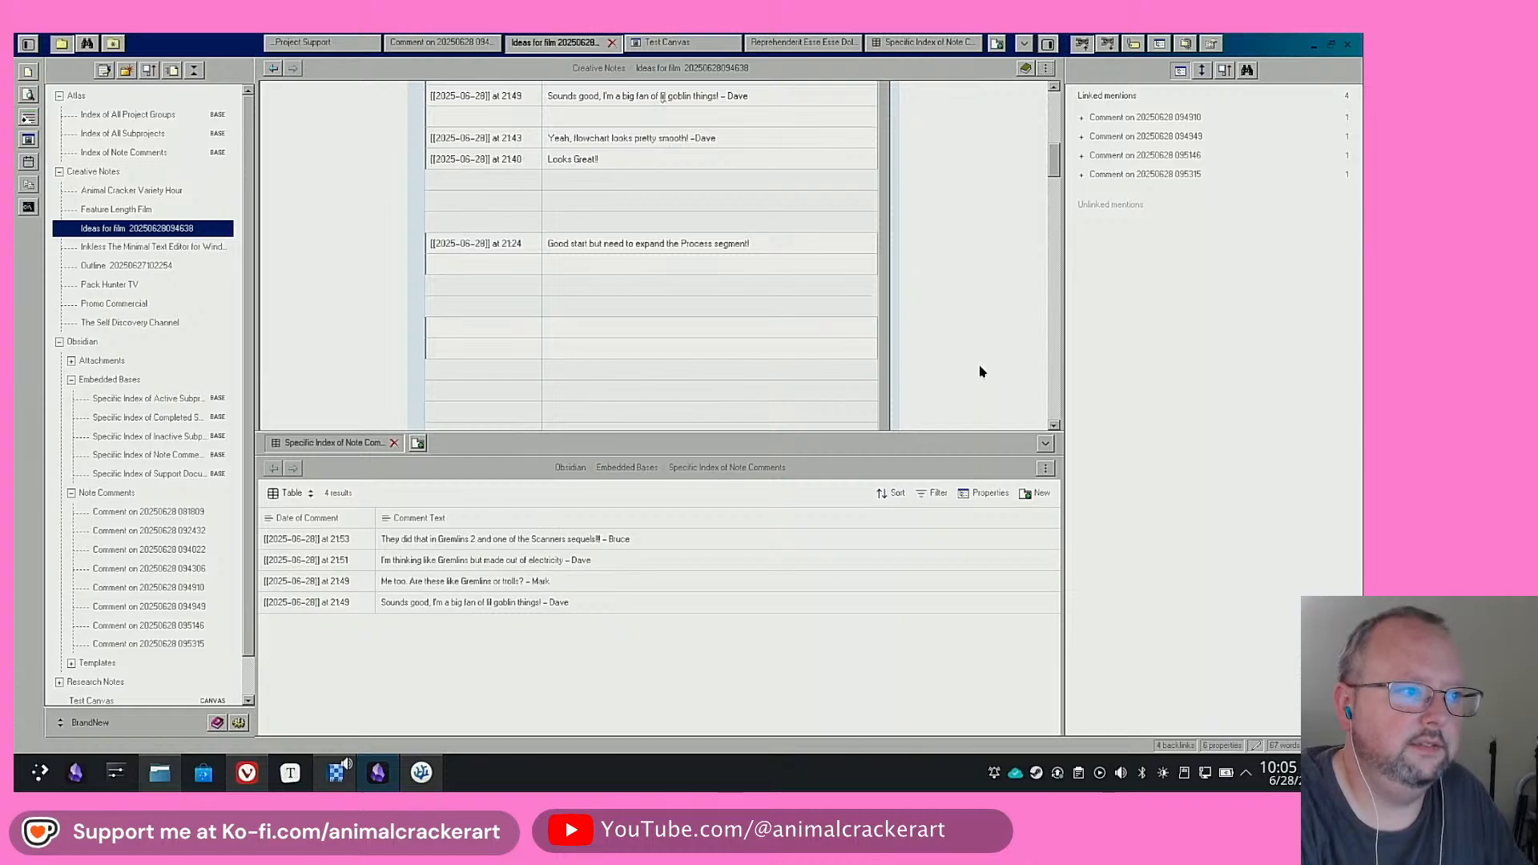
pyautogui.scroll(3, 982, 372)
pyautogui.scroll(1, 982, 371)
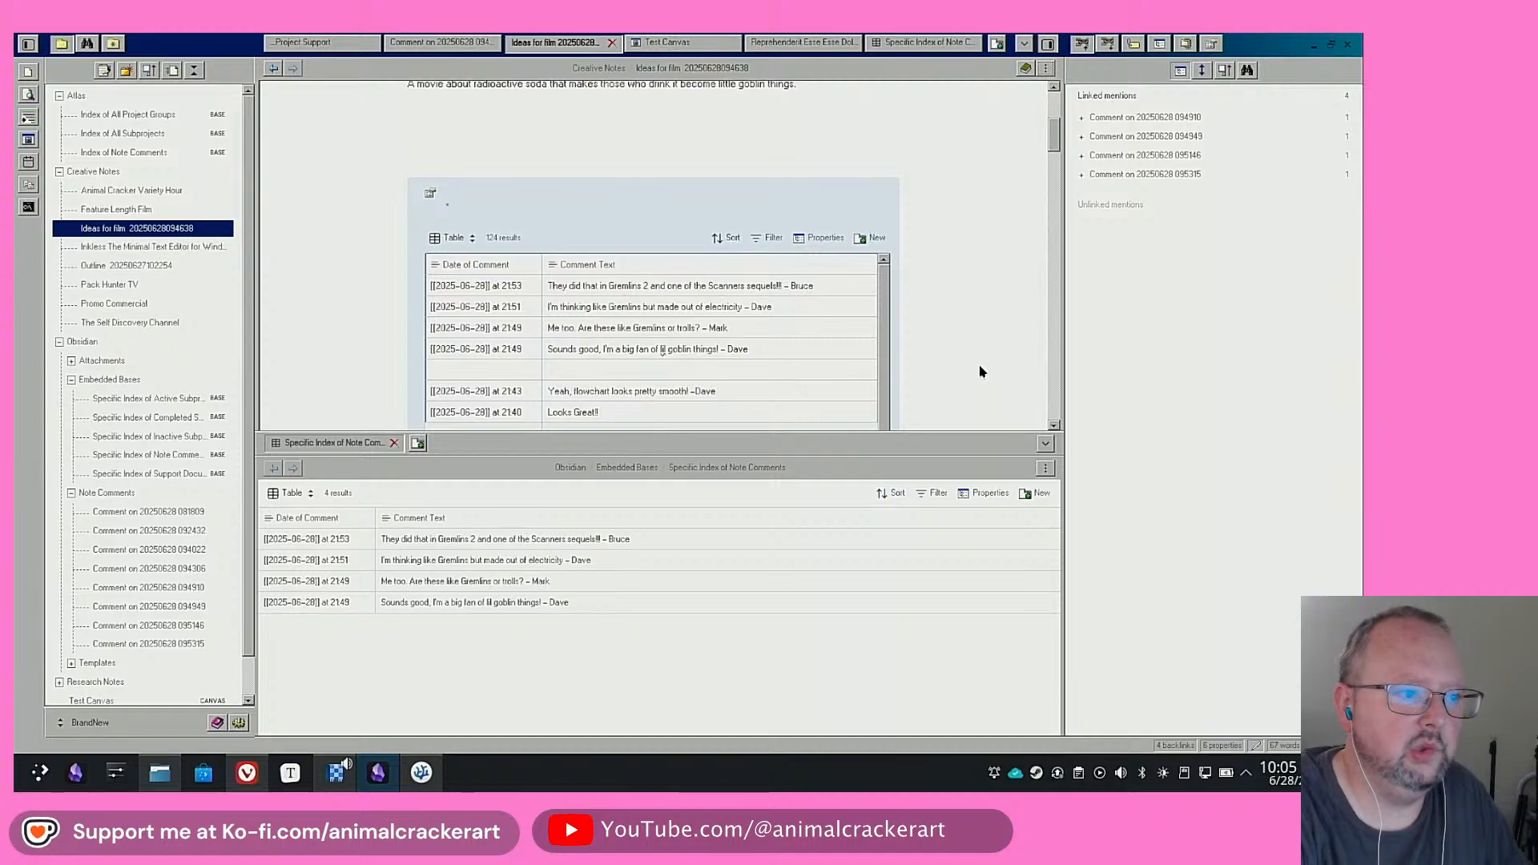
pyautogui.scroll(-1, 981, 371)
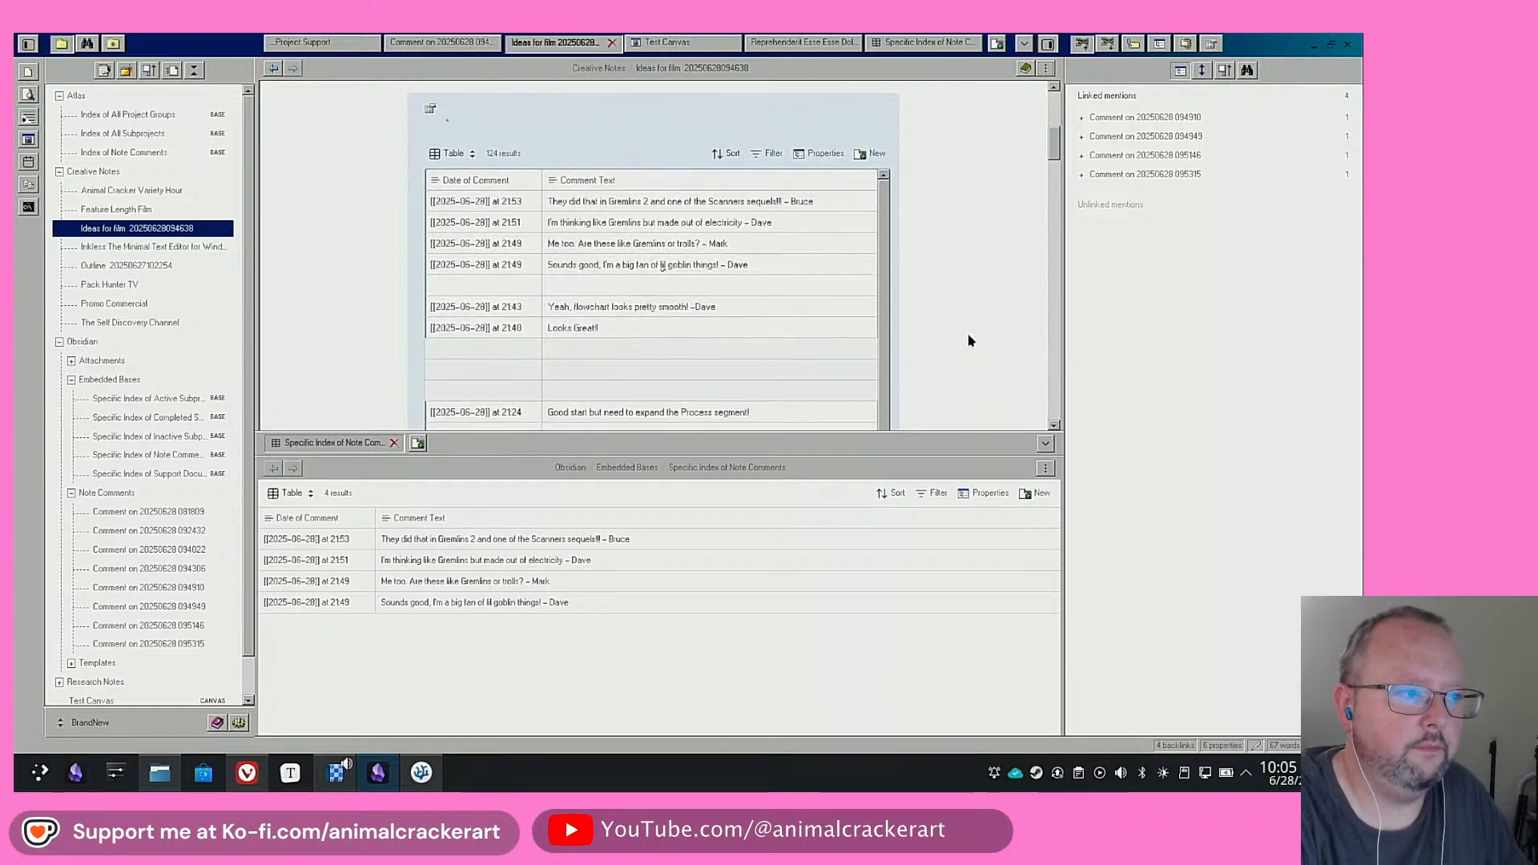
pyautogui.scroll(-4, 568, 253)
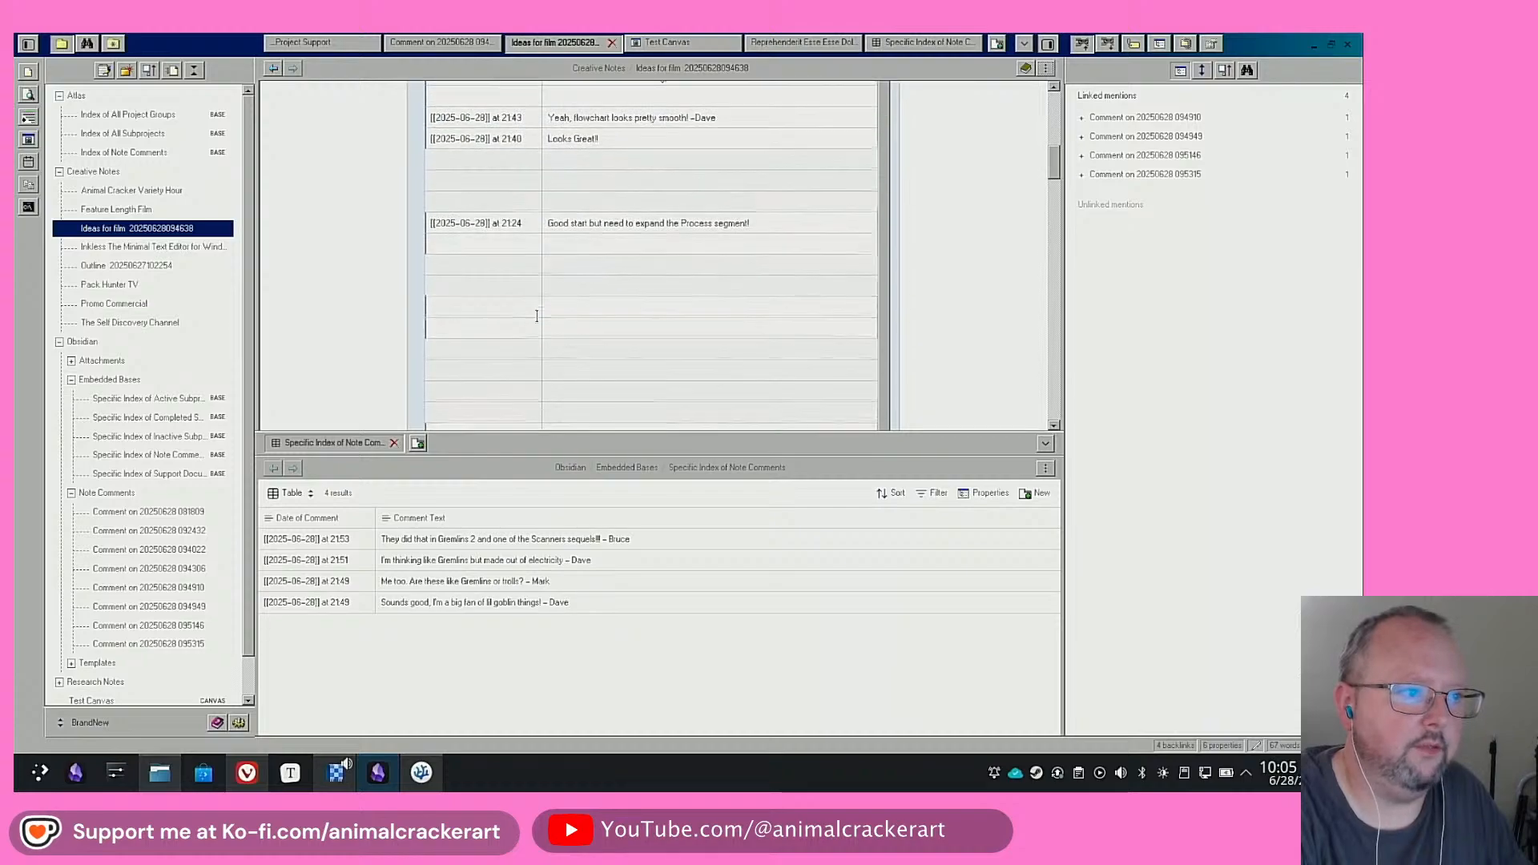
pyautogui.scroll(5, 819, 291)
pyautogui.scroll(1, 819, 291)
# Delete the whole [!INFO] callout with its base code block from the Ideas for film note
pyautogui.click(887, 277)
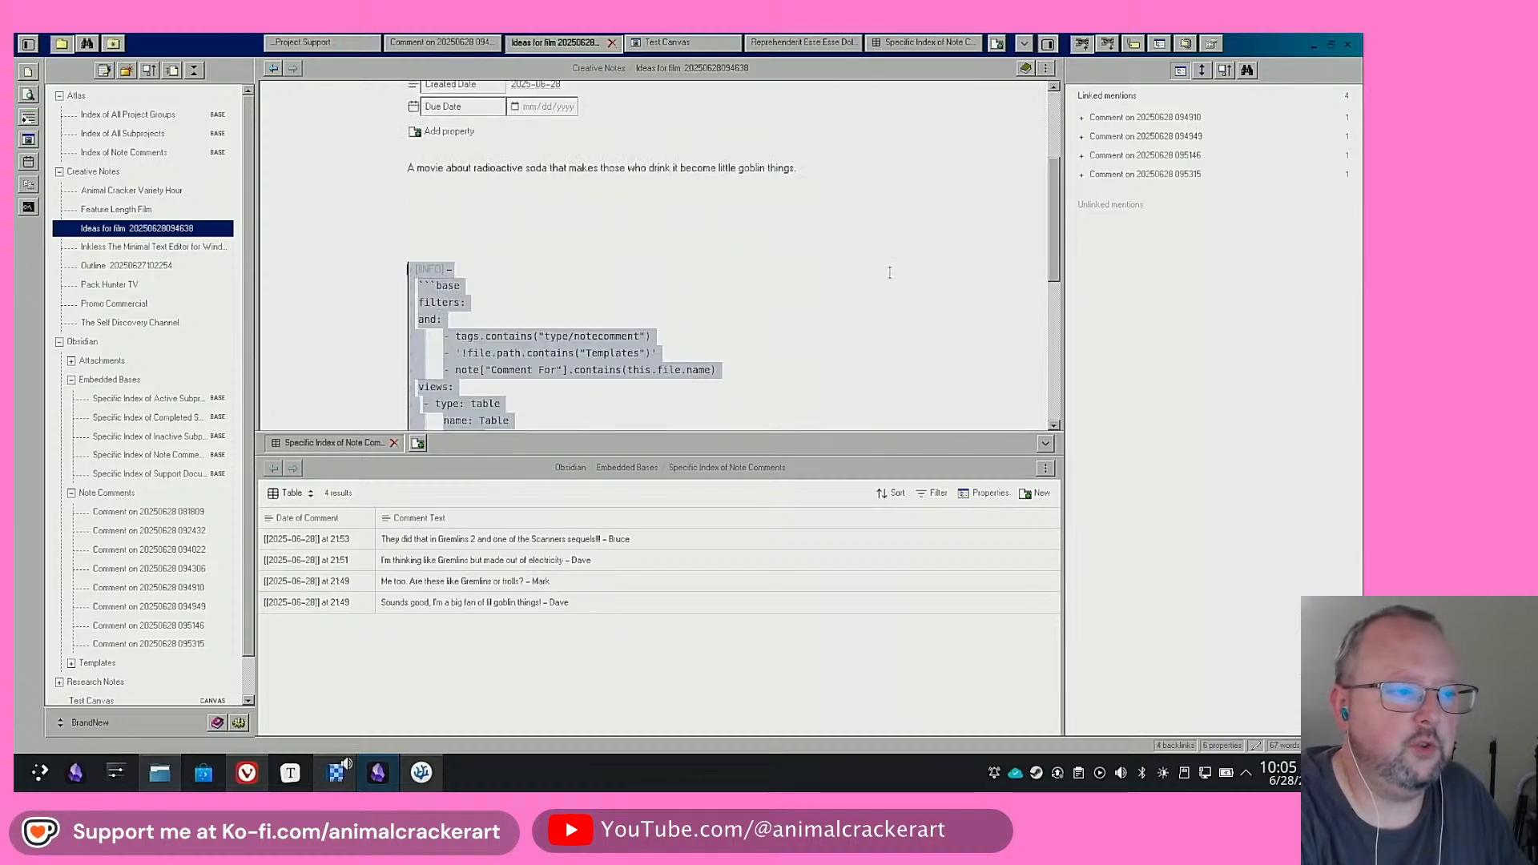
pyautogui.scroll(-1, 827, 316)
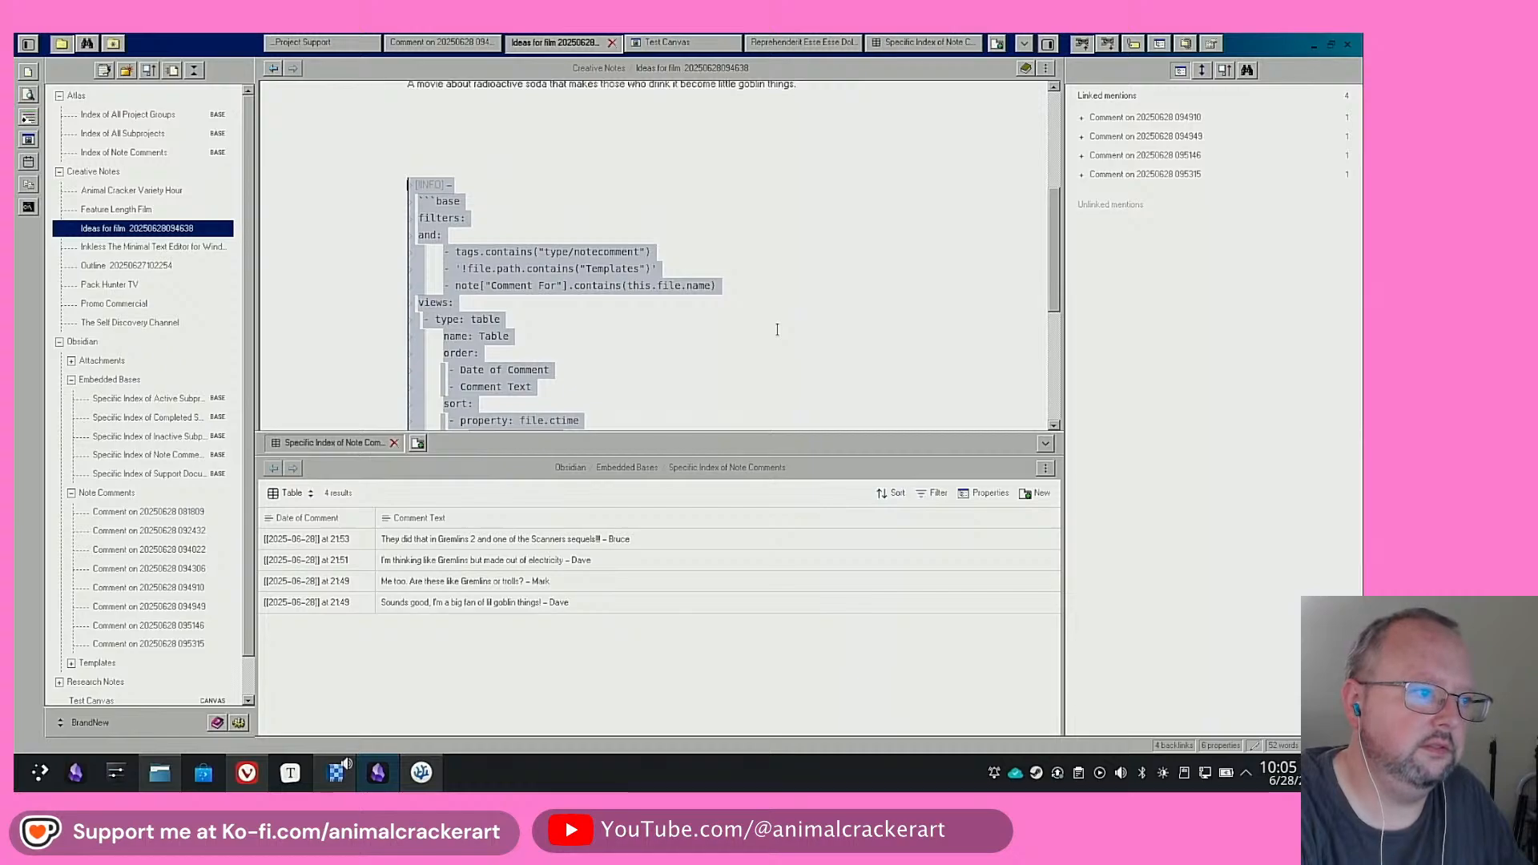
pyautogui.scroll(-2, 775, 327)
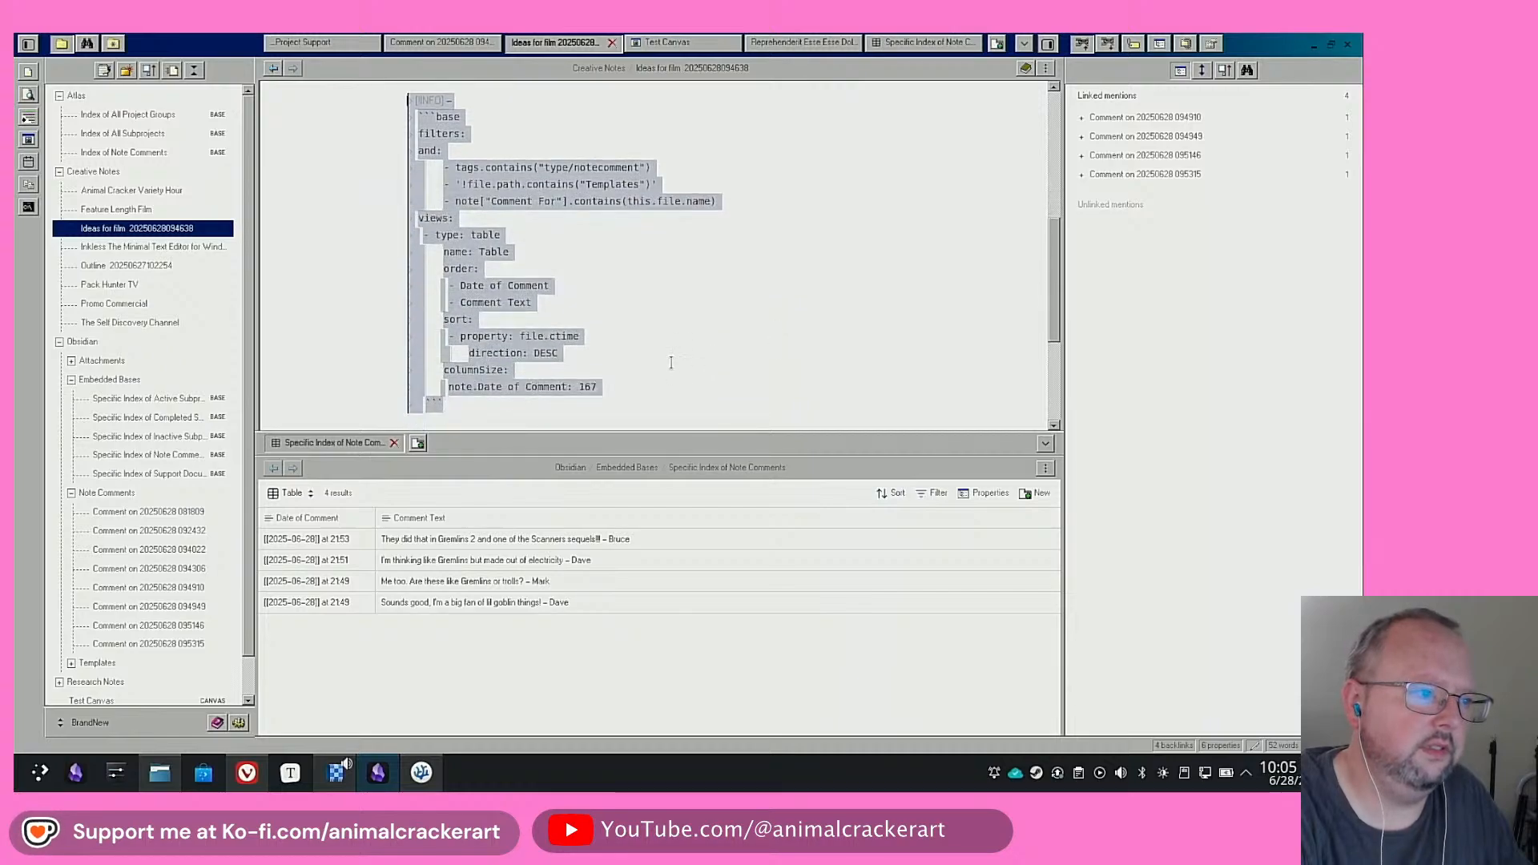
pyautogui.press('BackSpace')
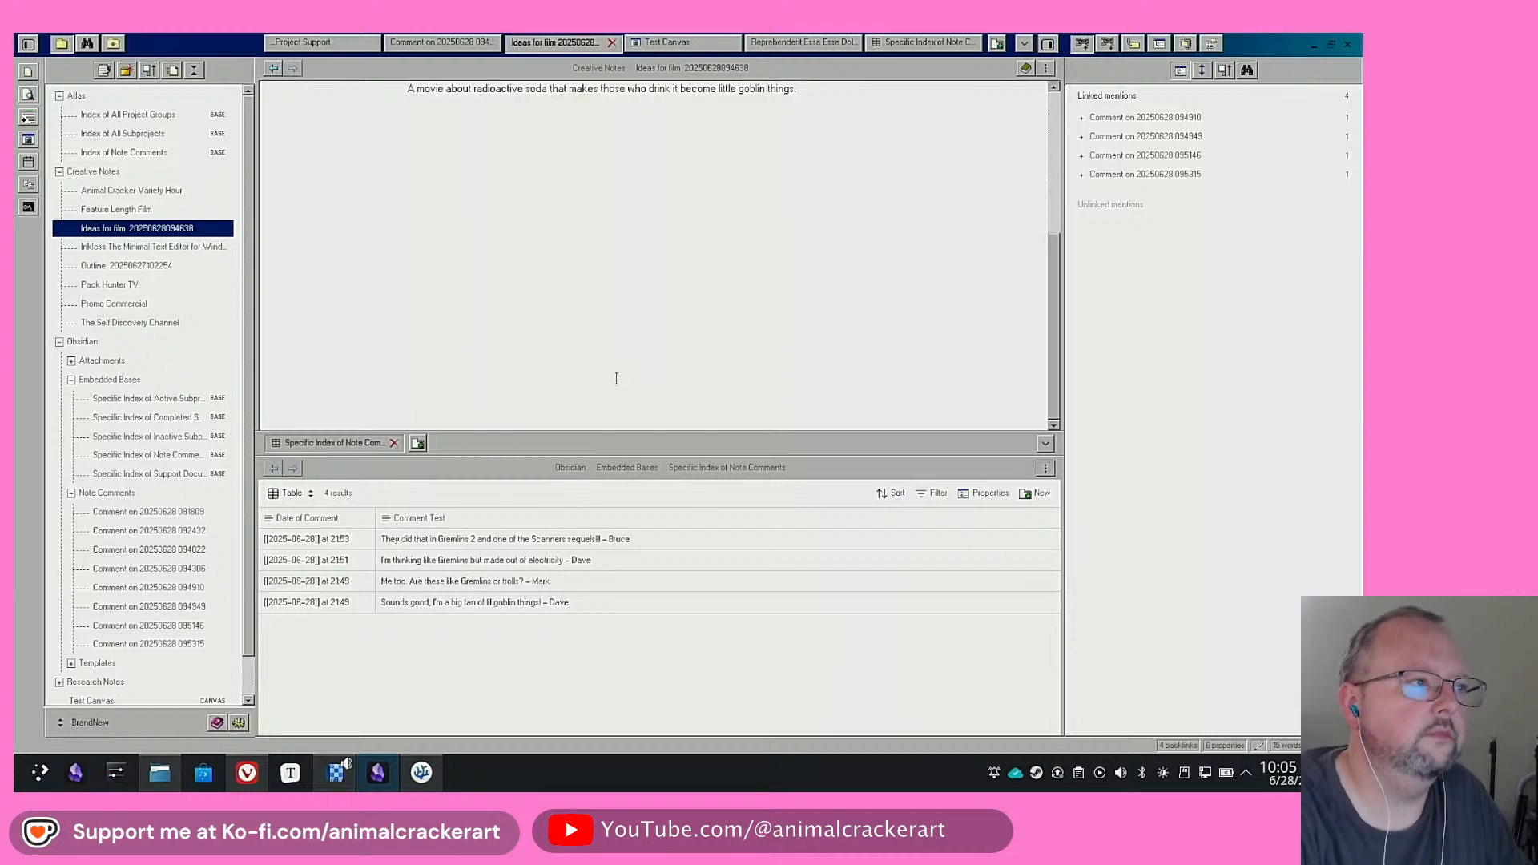
pyautogui.scroll(2, 619, 376)
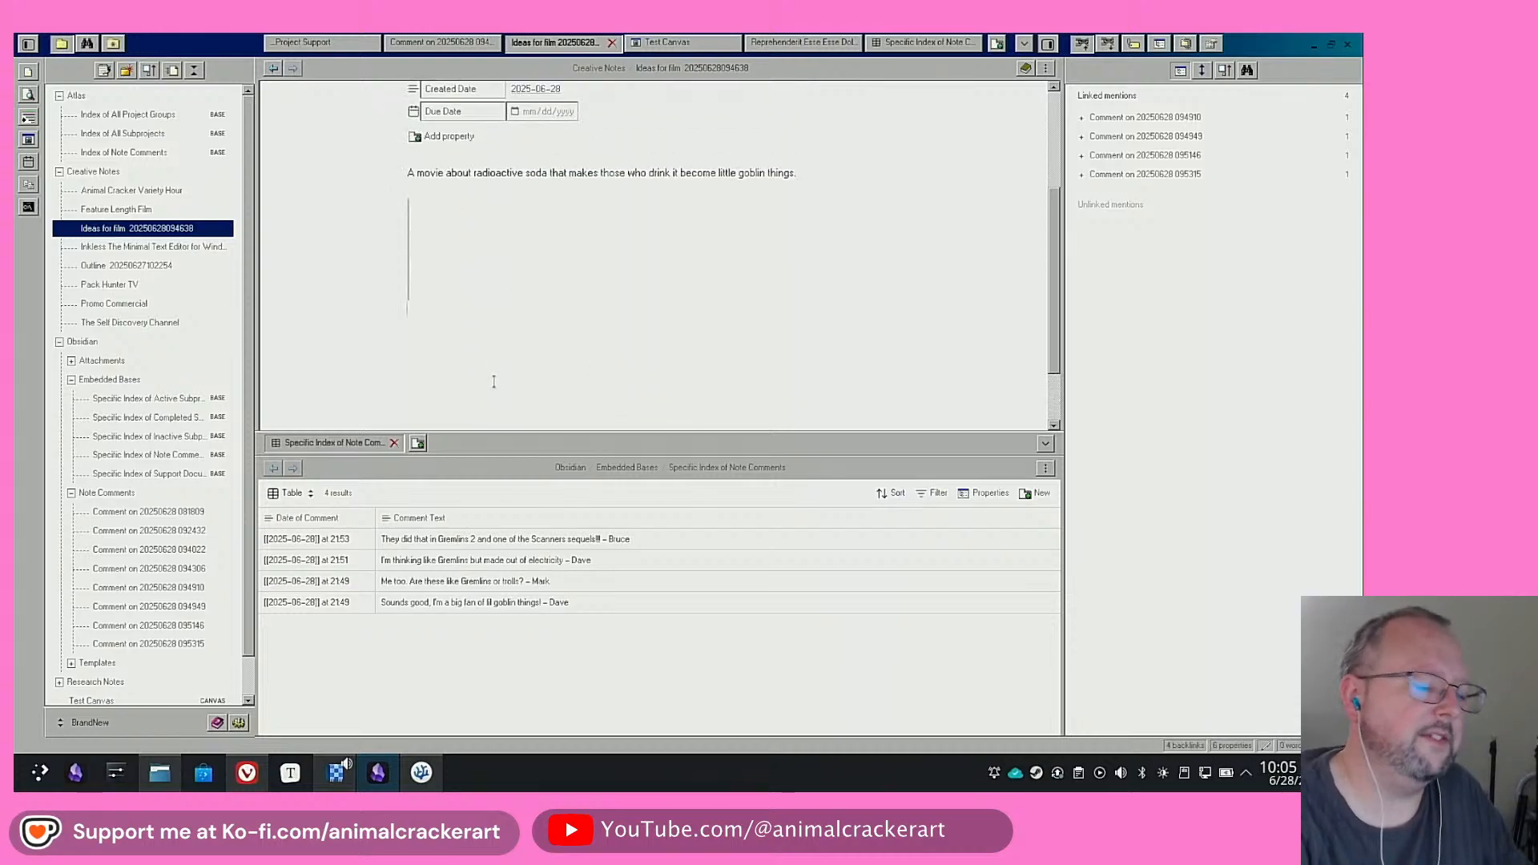
pyautogui.scroll(1, 493, 382)
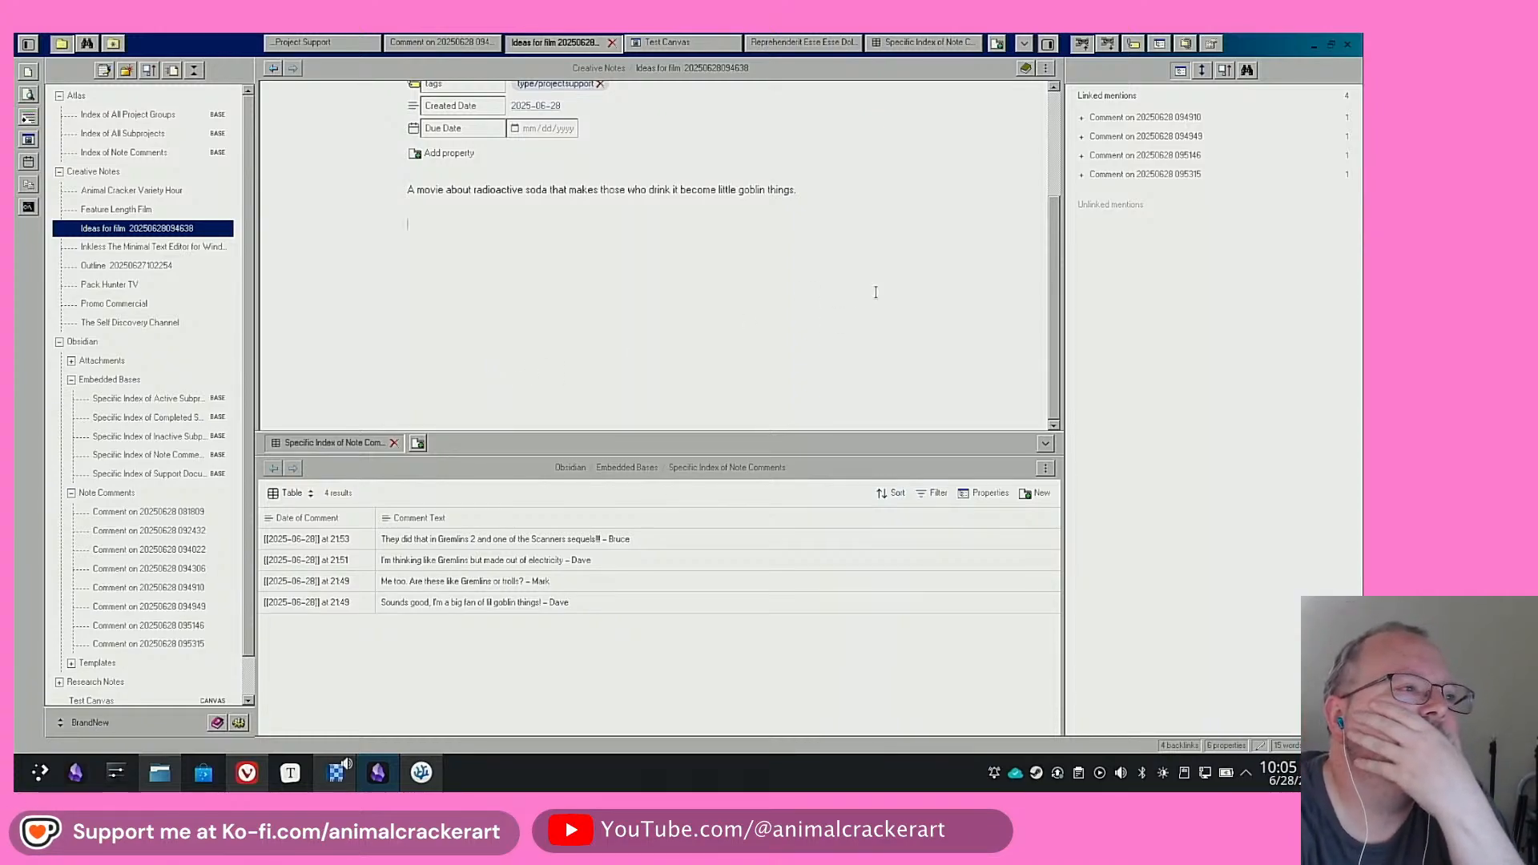
pyautogui.scroll(5, 876, 292)
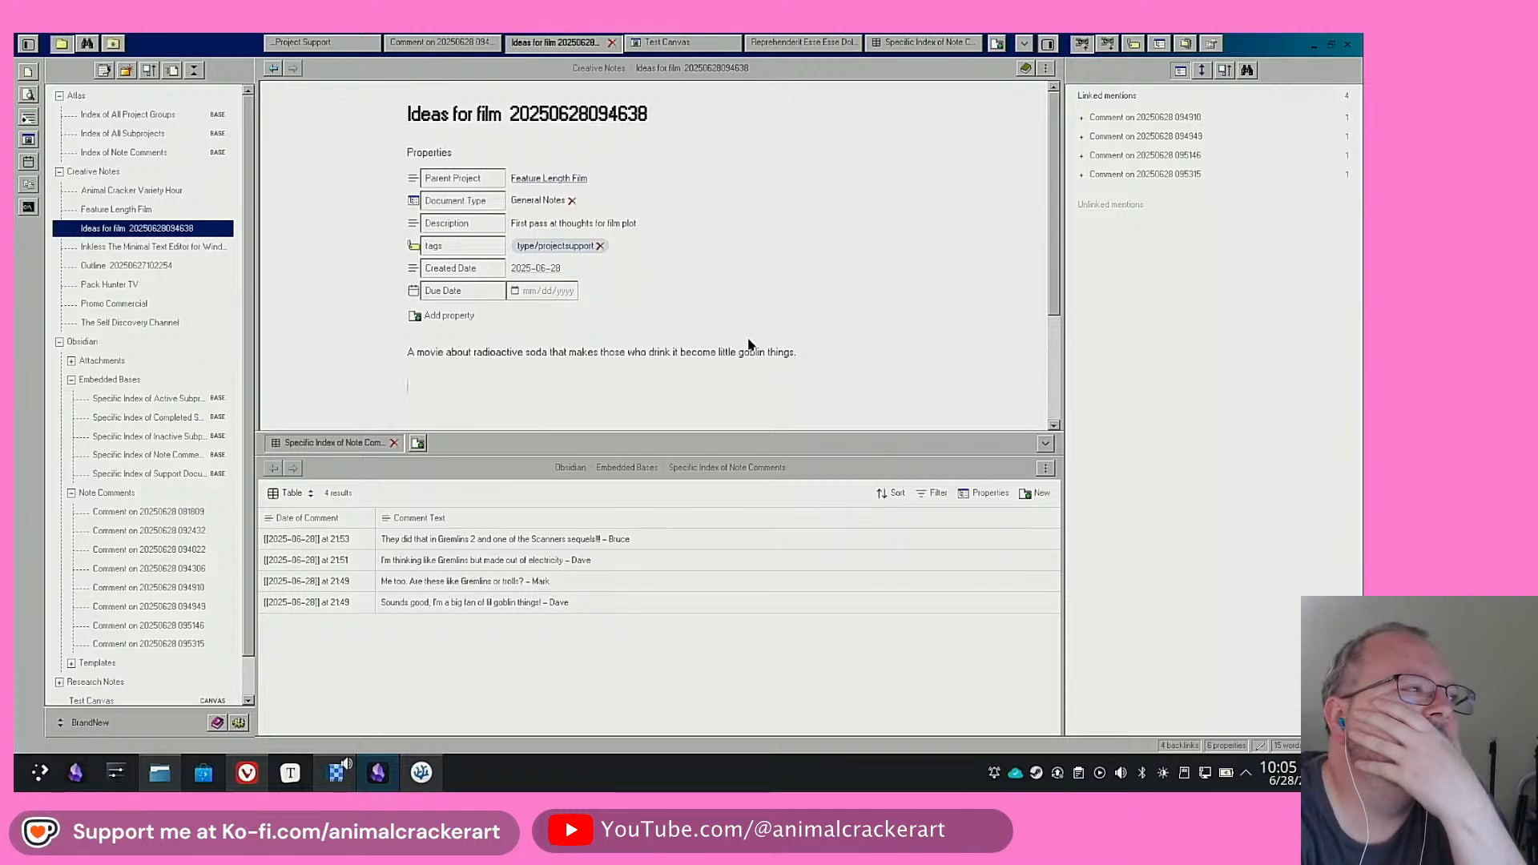
# Add the comment "Let's GREENLIGHT this muhfu NOW!!!!" to the Inkless The Minimal Text Editor for Windows note
pyautogui.click(137, 251)
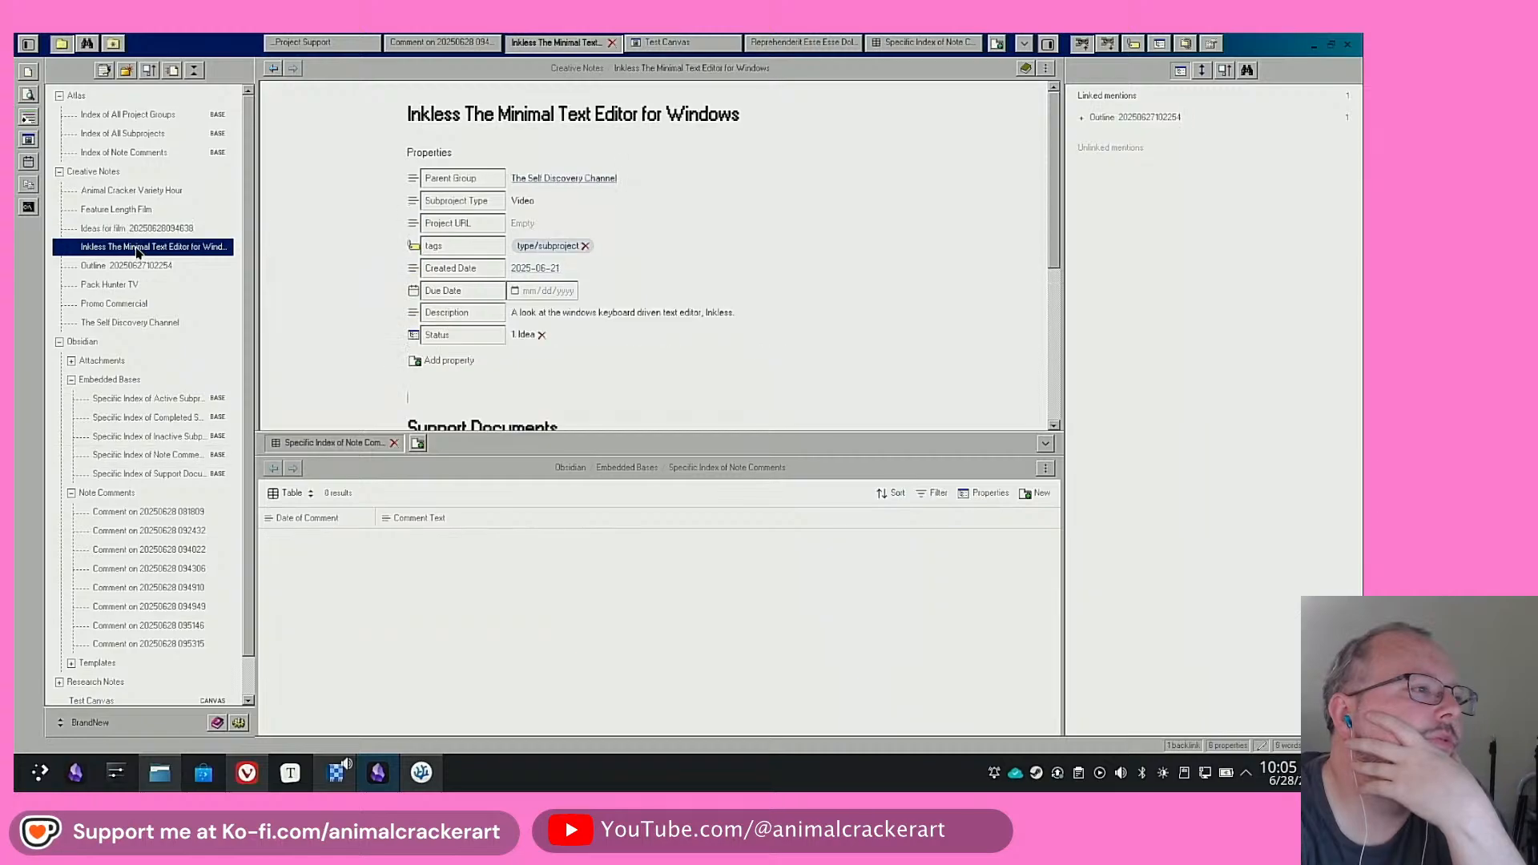
pyautogui.scroll(-3, 578, 234)
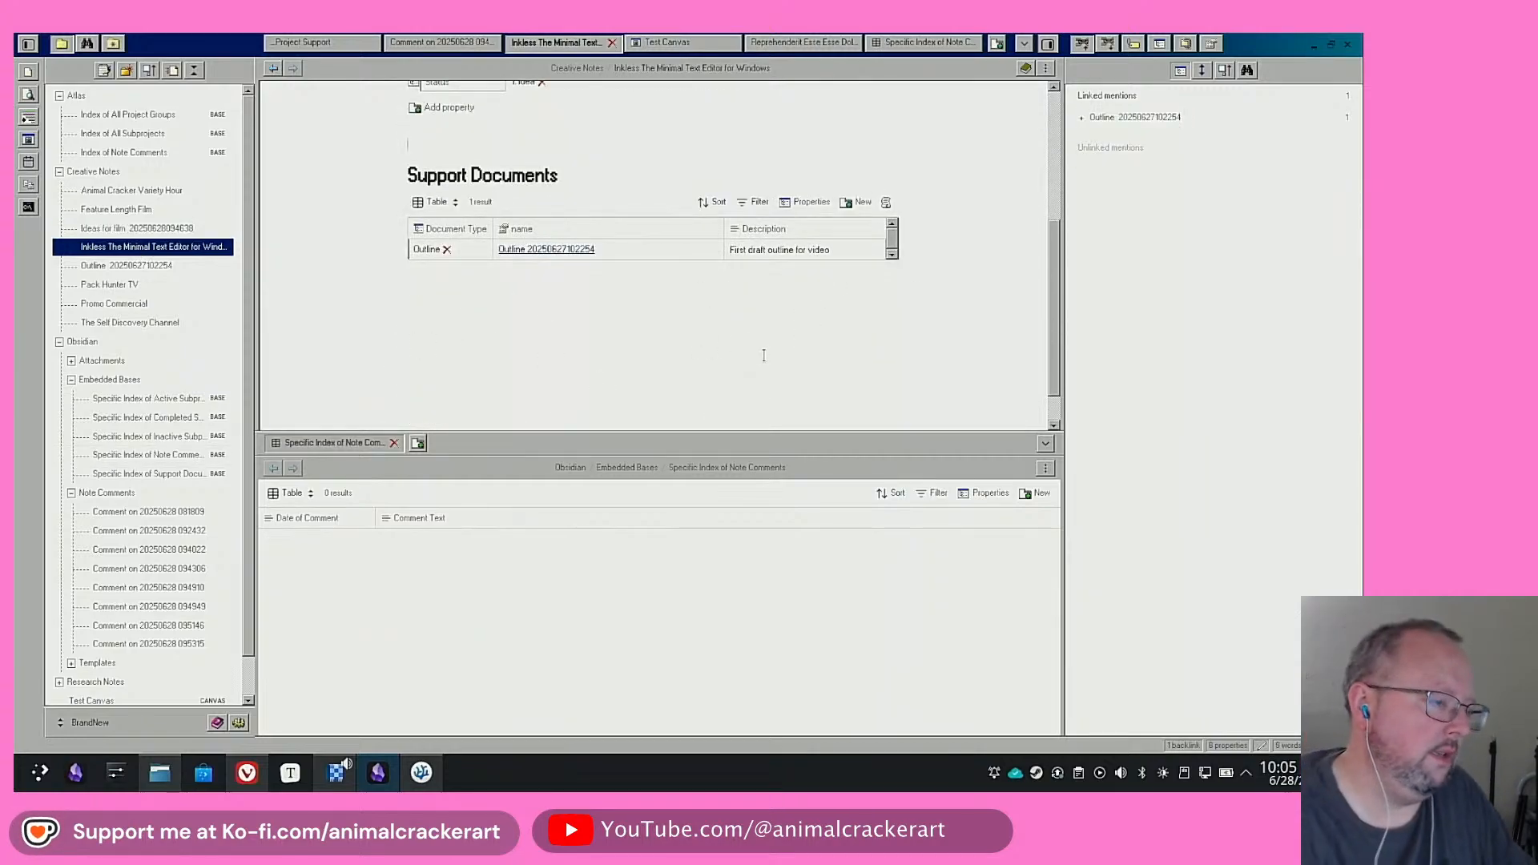
pyautogui.click(29, 73)
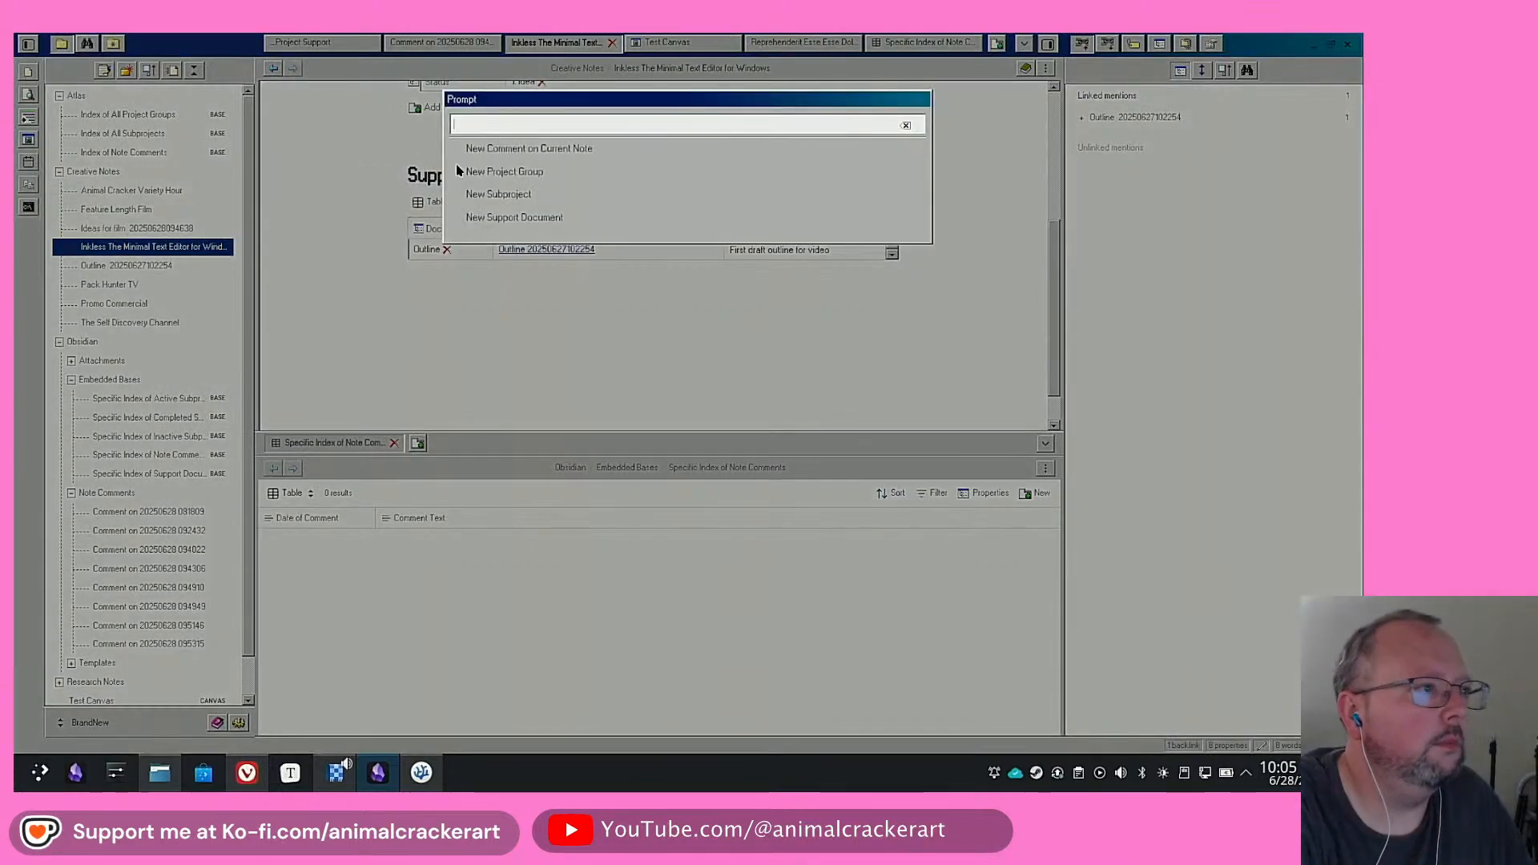
pyautogui.click(526, 152)
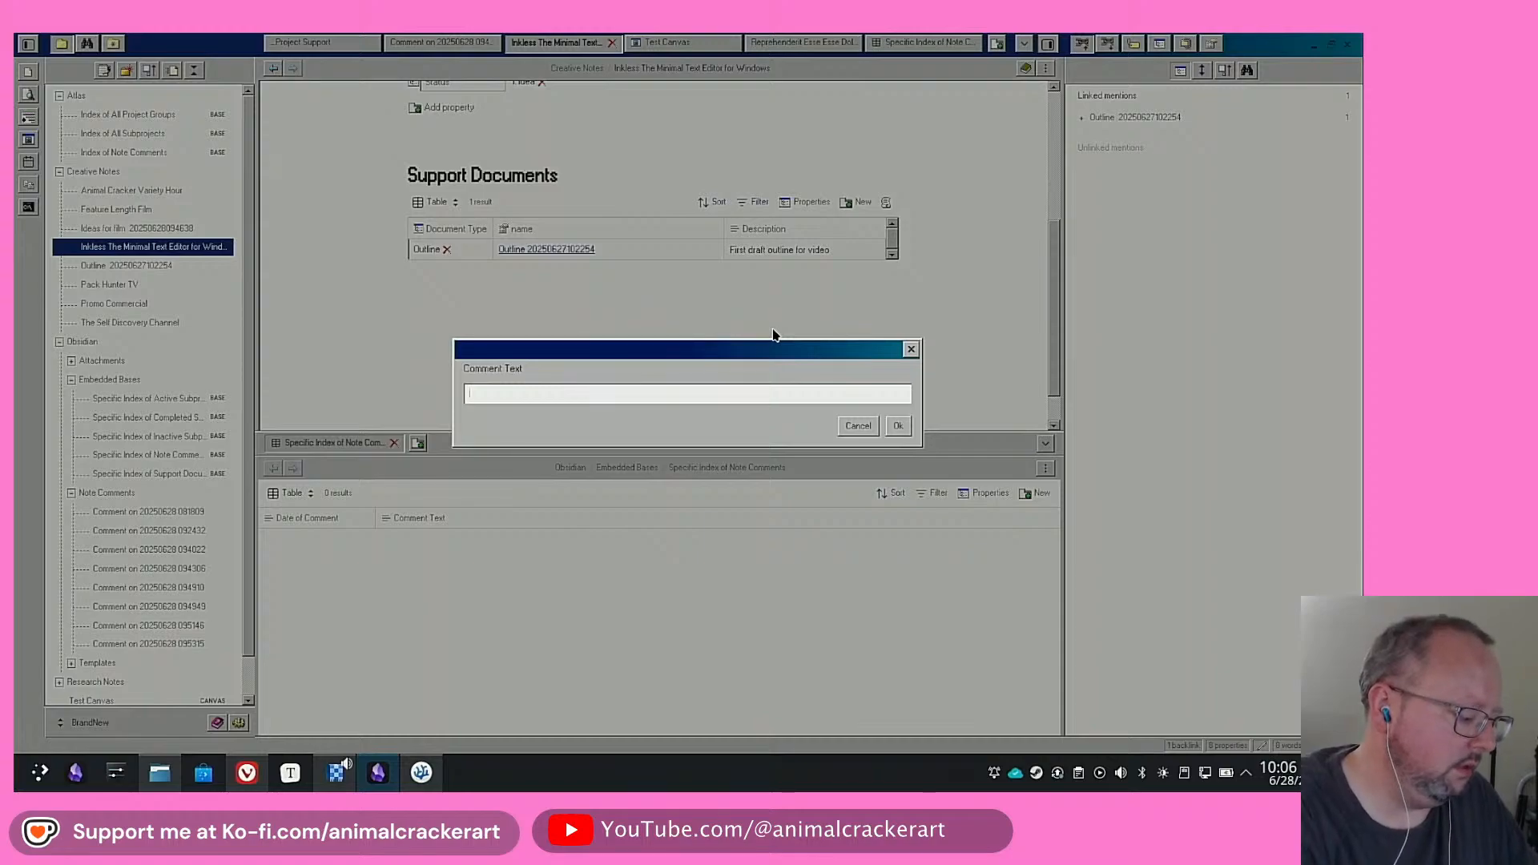
pyautogui.write("Let's GRE")
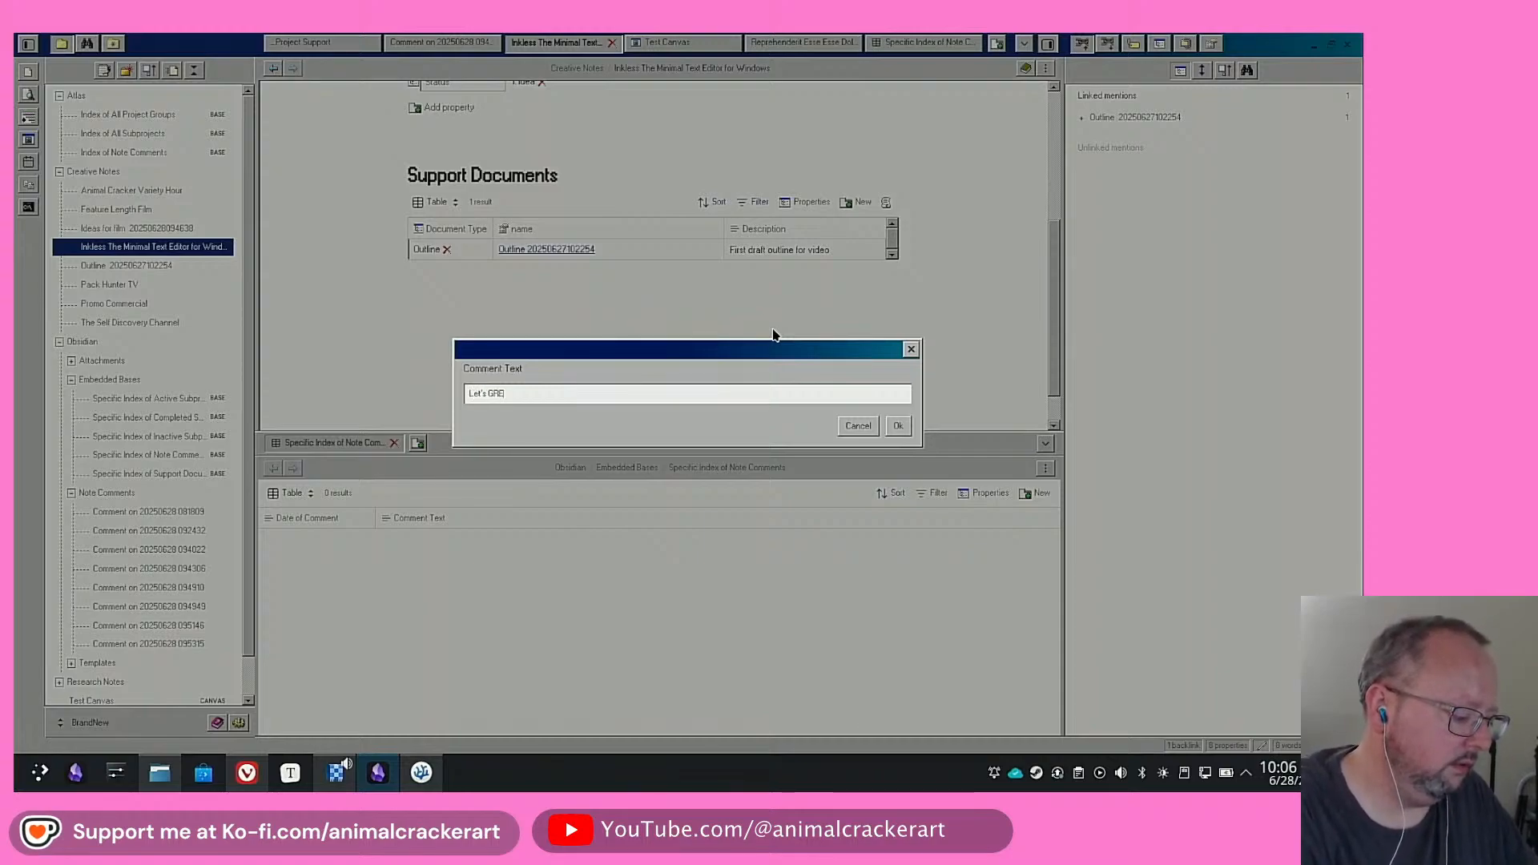
pyautogui.write('ENLIGHT this')
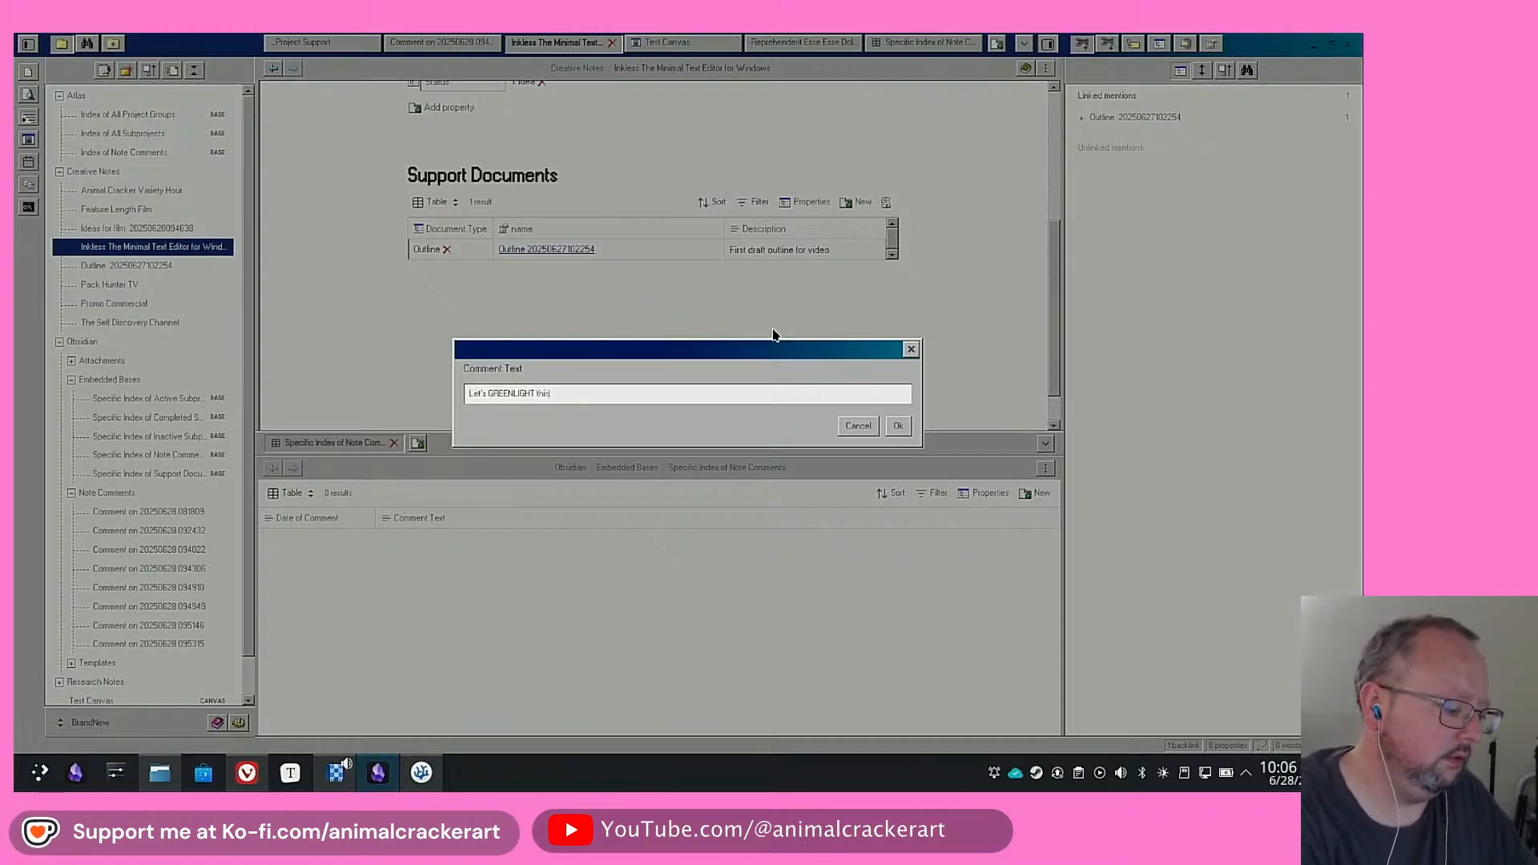
pyautogui.write(' muhfu')
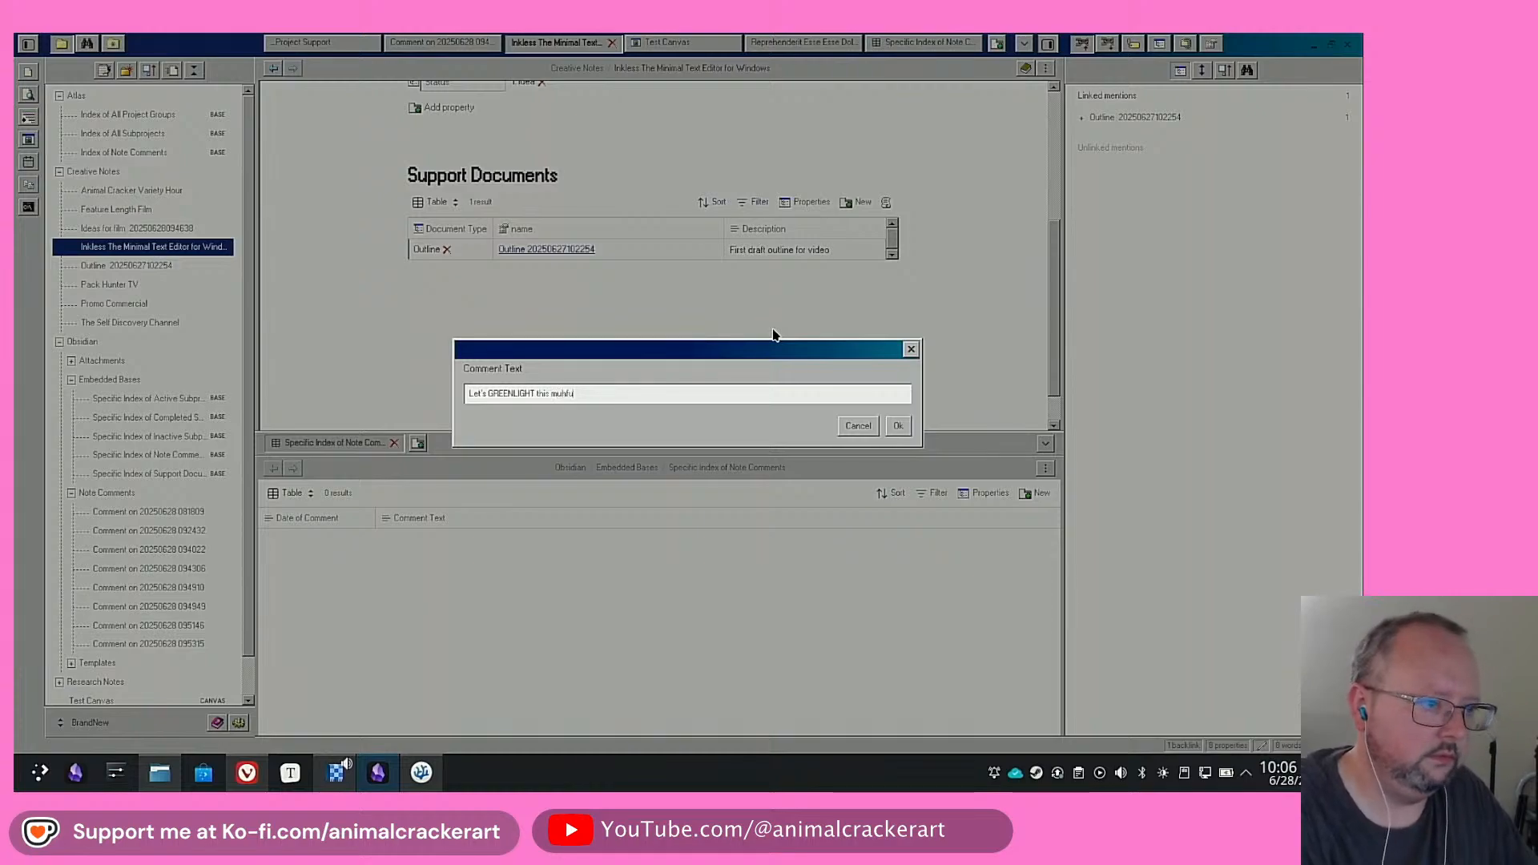
pyautogui.write('NOW!')
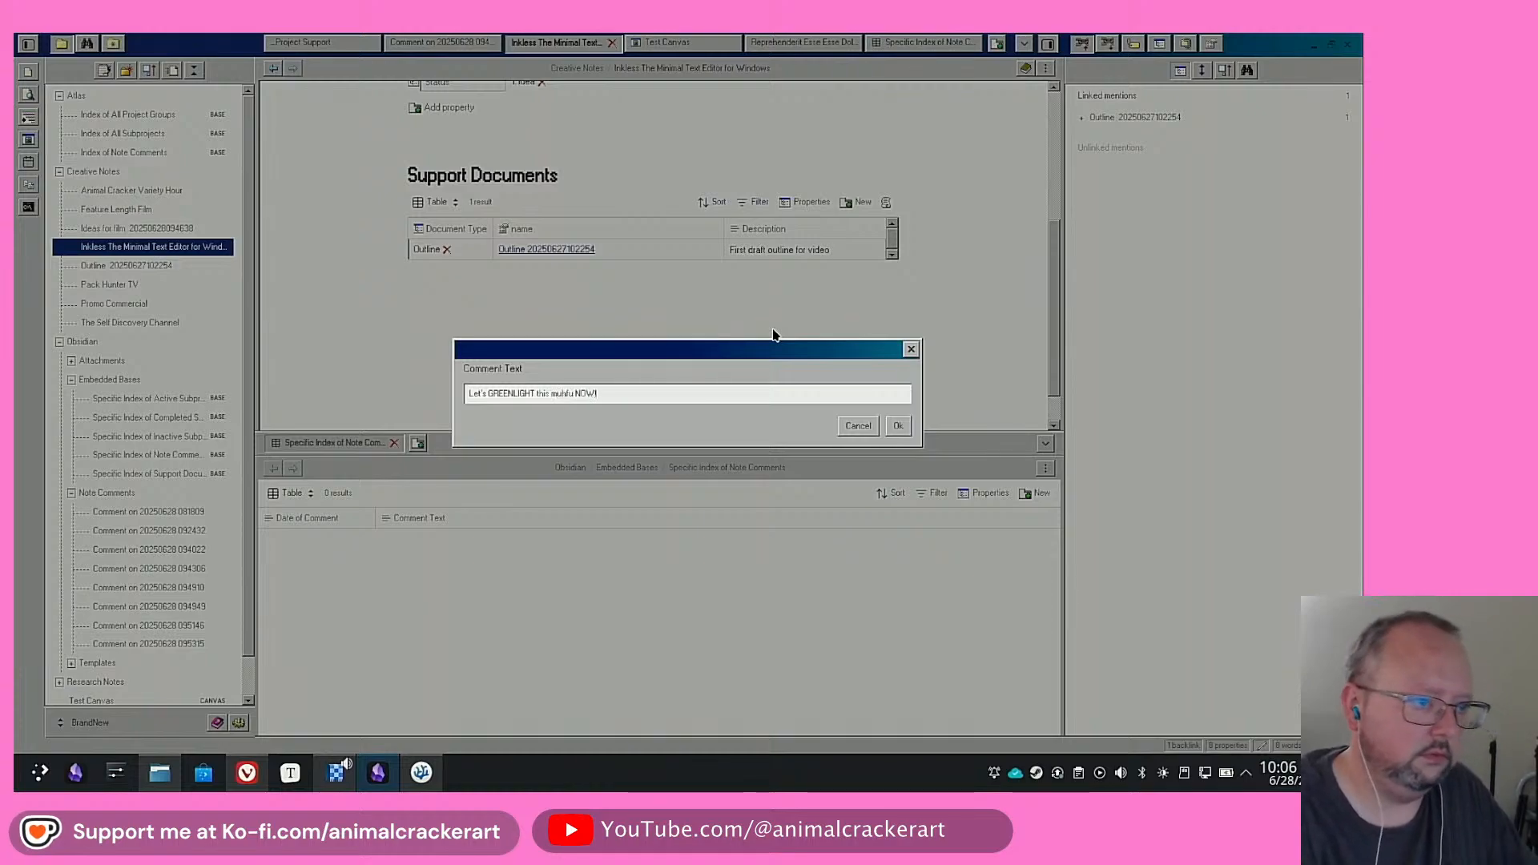
pyautogui.write('!!!')
pyautogui.press('Return')
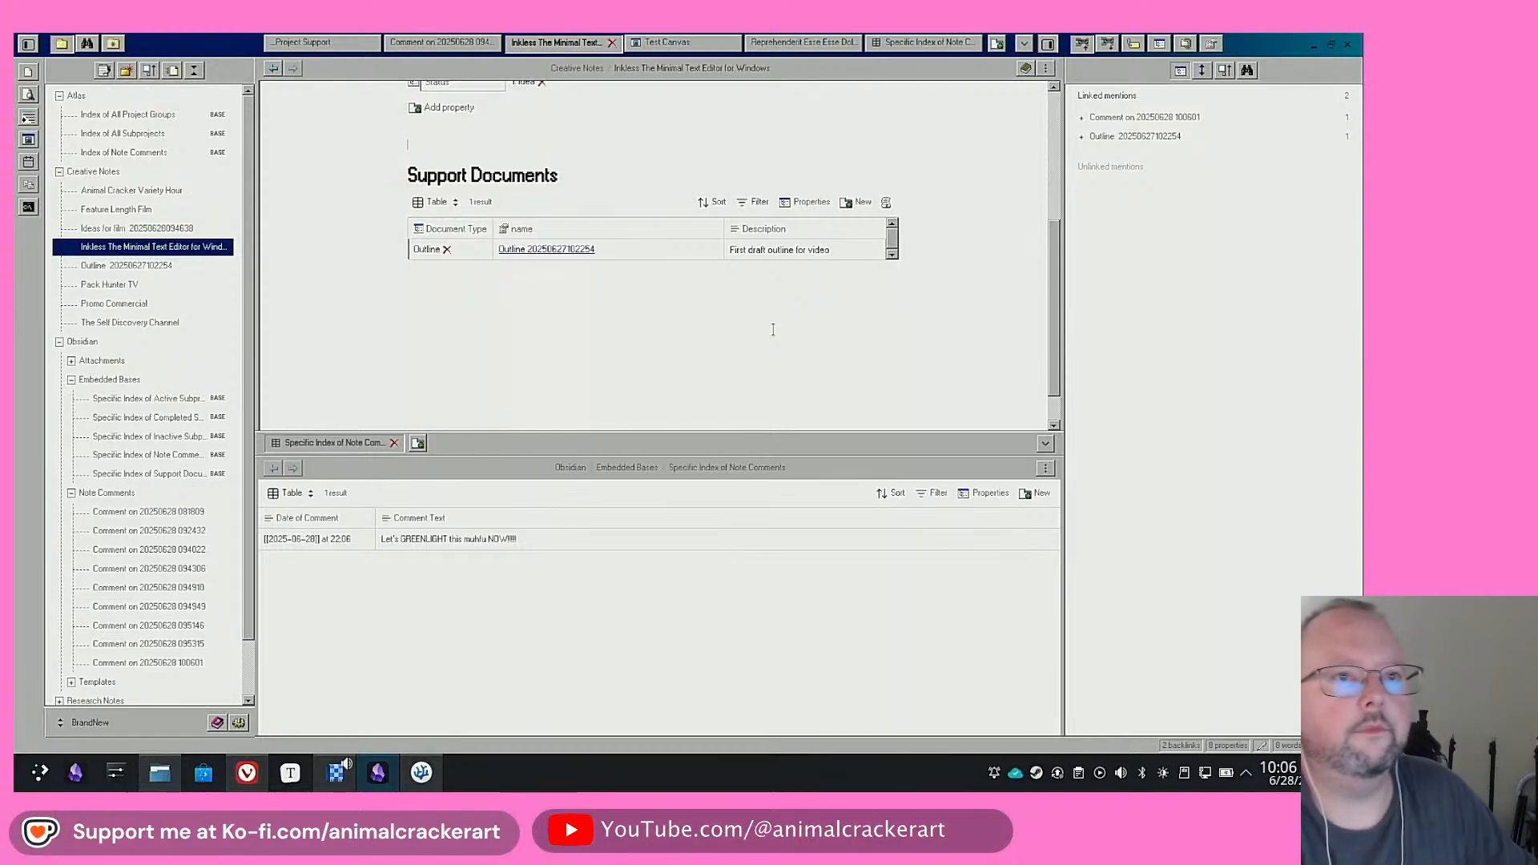
# Open the outline support document linked in the Inkless note and add the comment "oh yeah, looking good bro" to it
pyautogui.scroll(5, 789, 353)
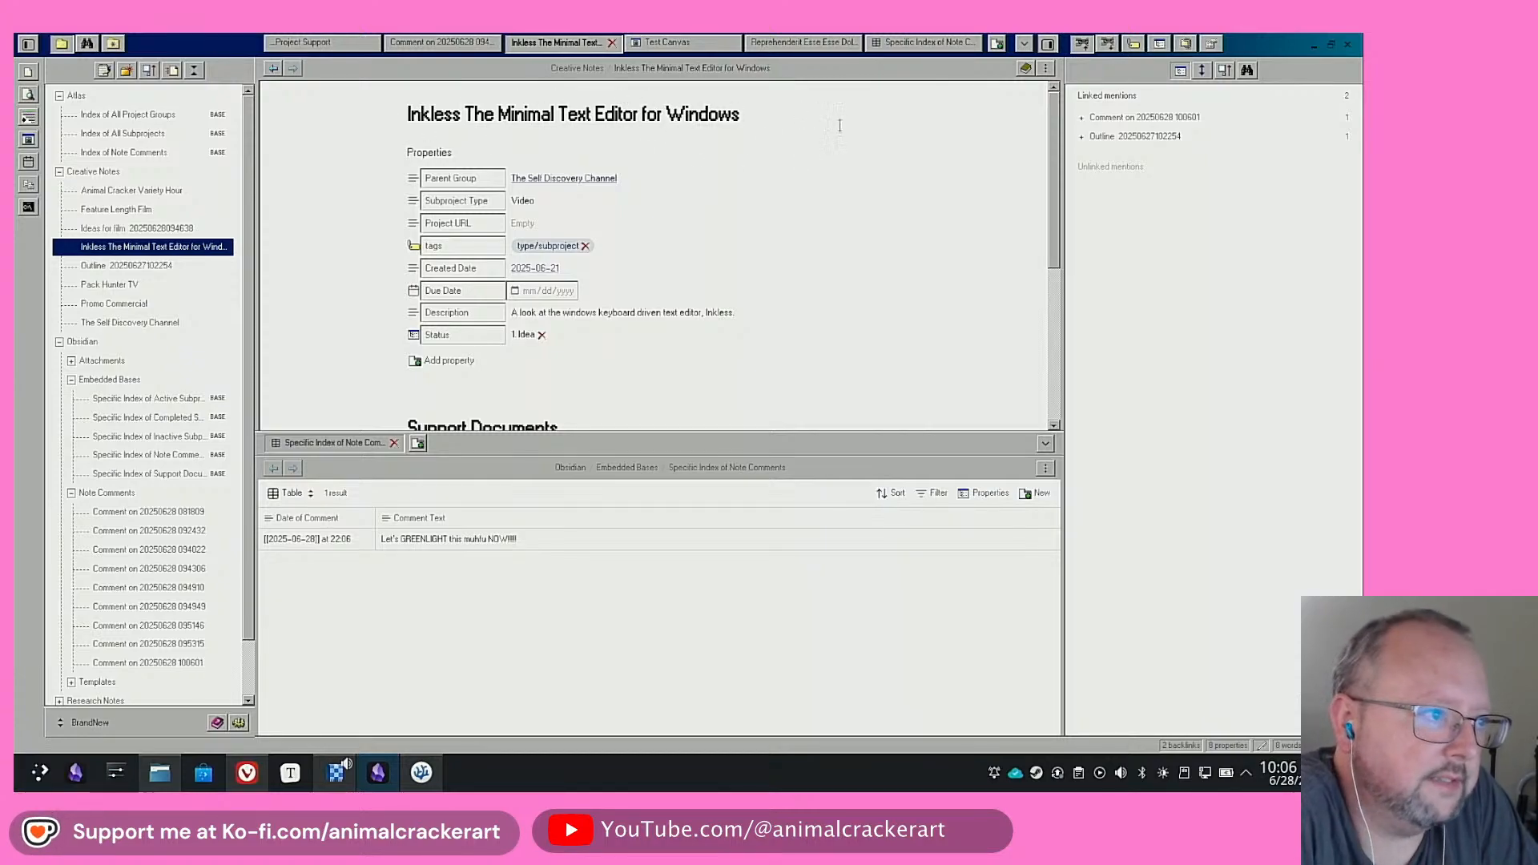
pyautogui.scroll(-3, 888, 218)
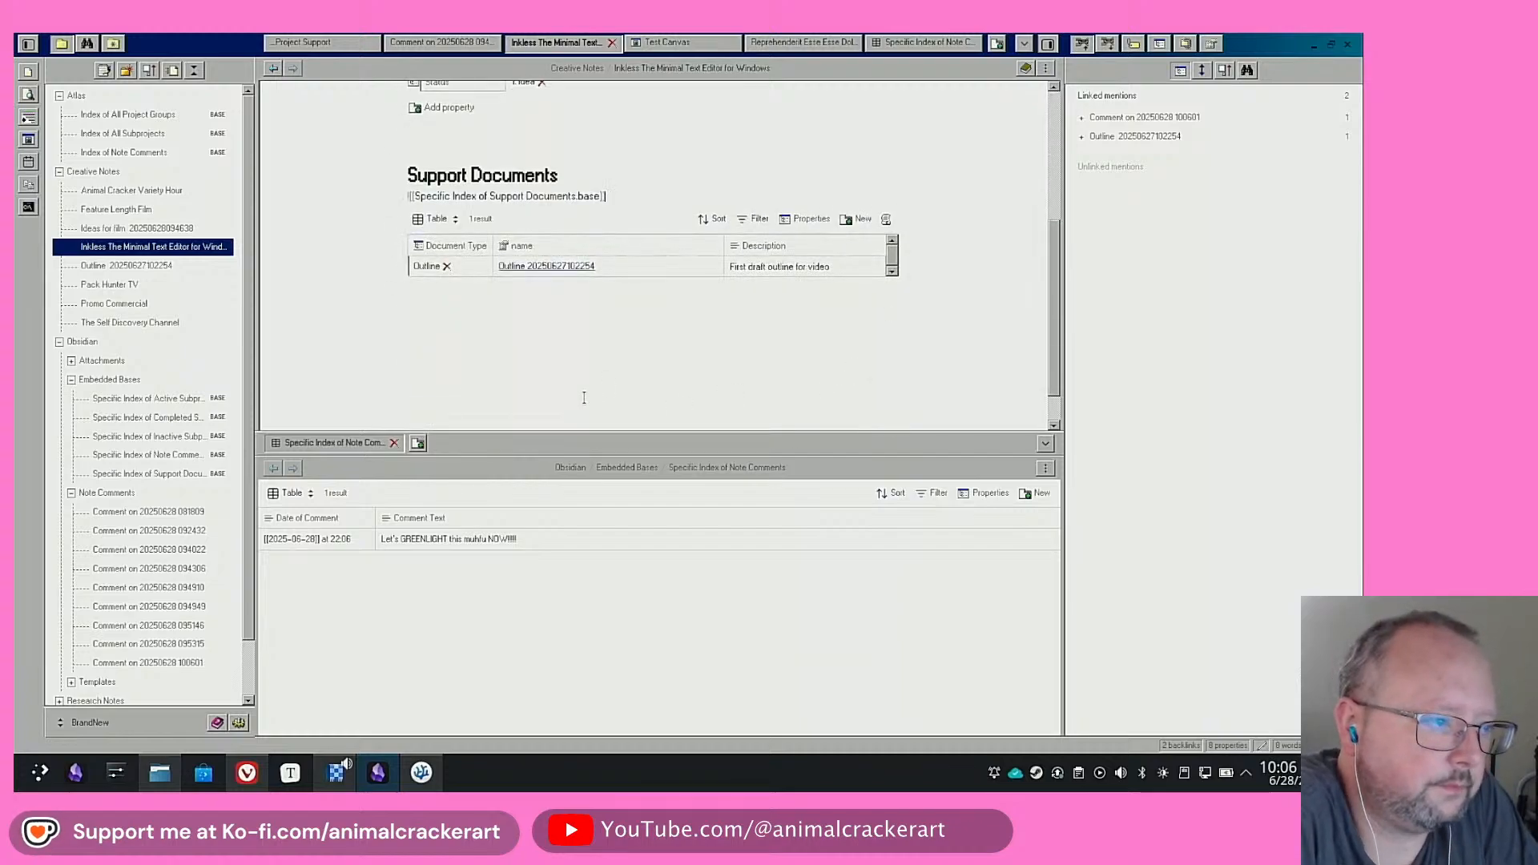
pyautogui.click(536, 269)
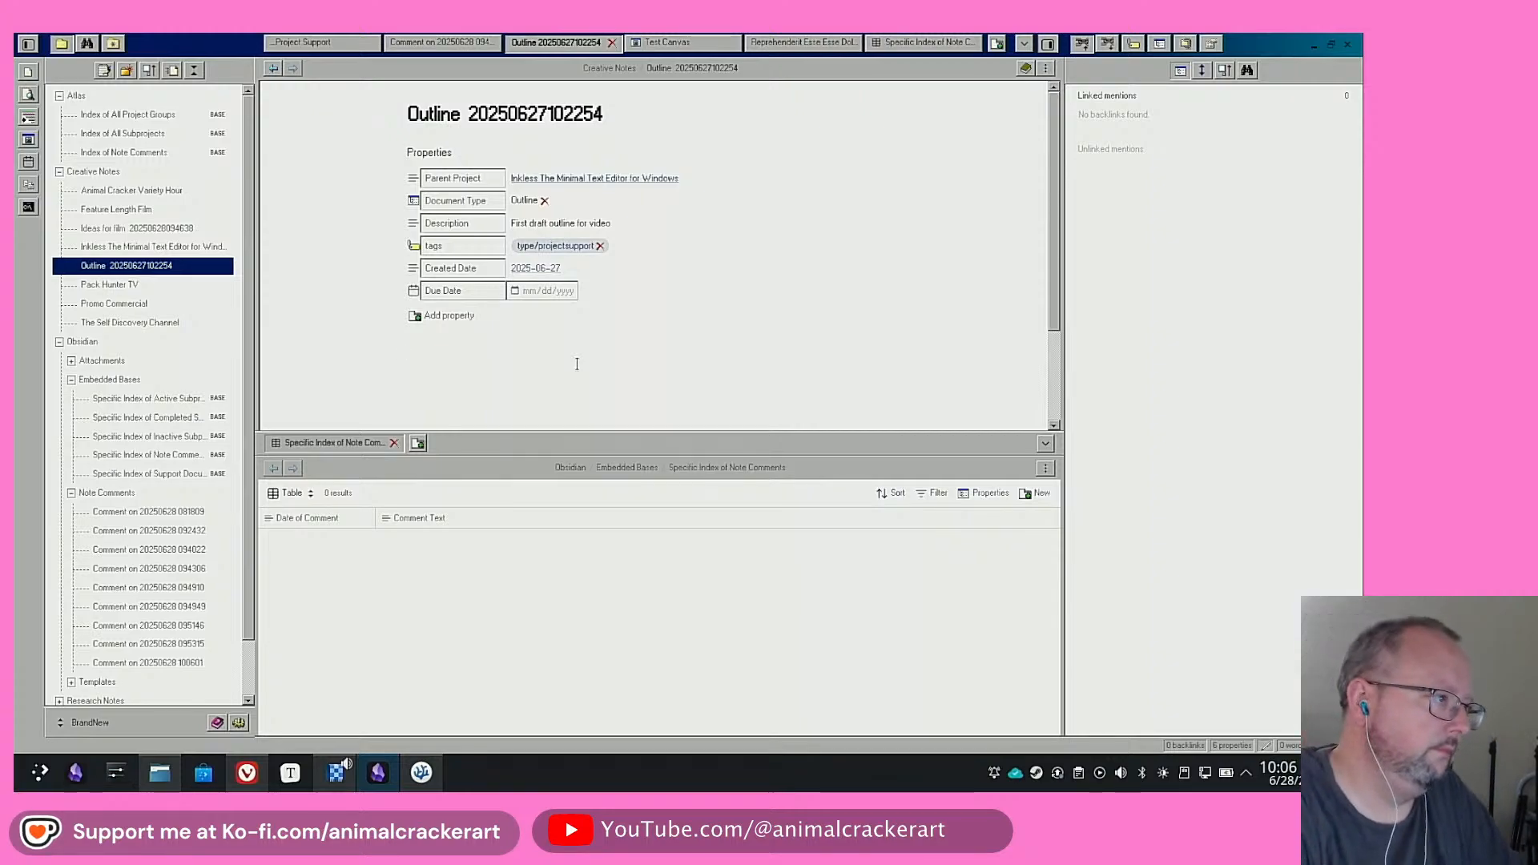
pyautogui.click(28, 74)
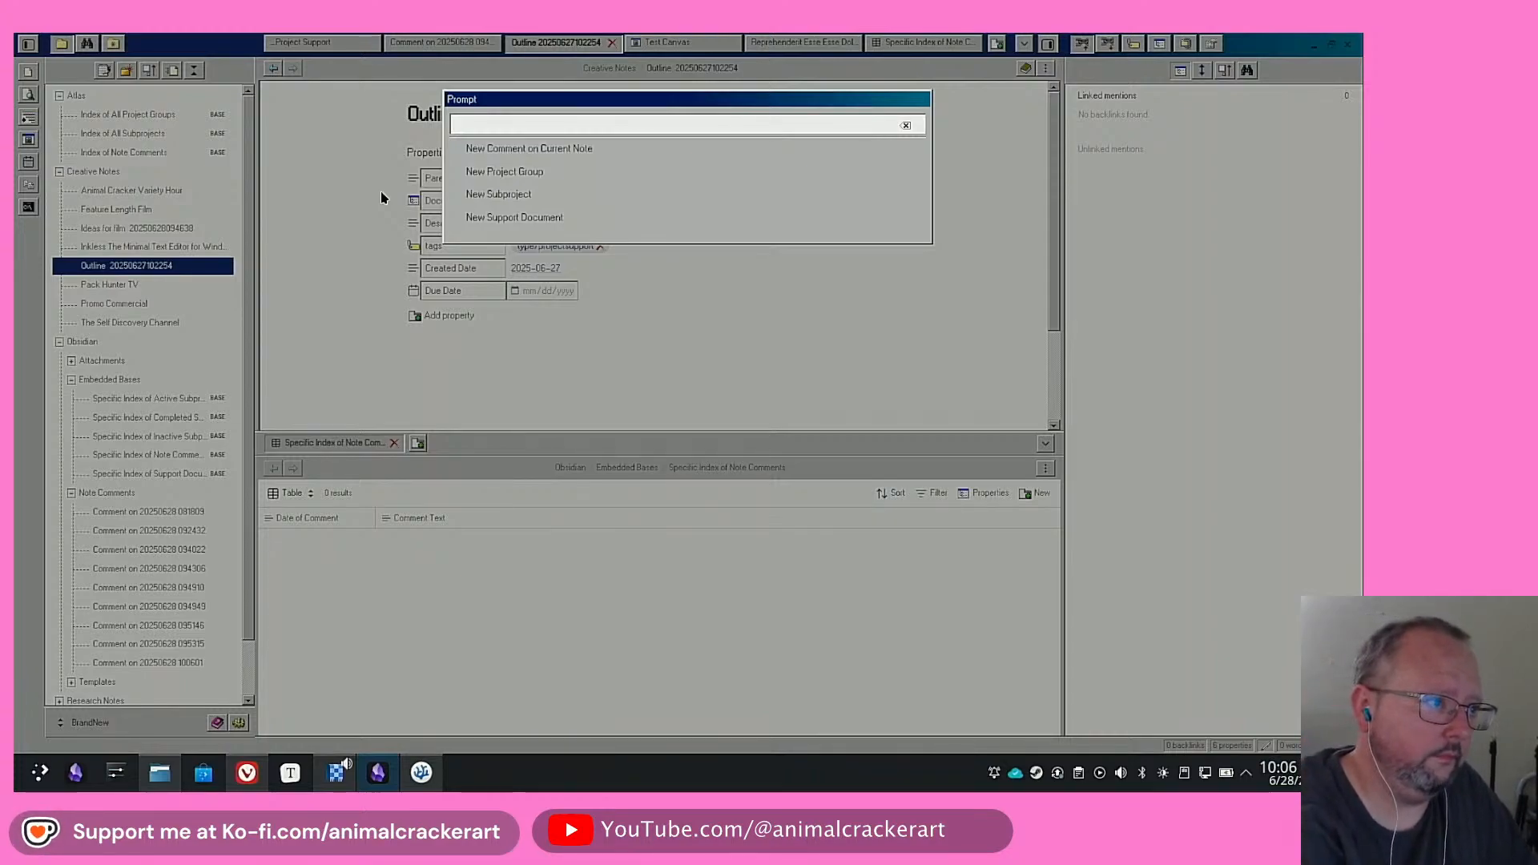
pyautogui.click(474, 149)
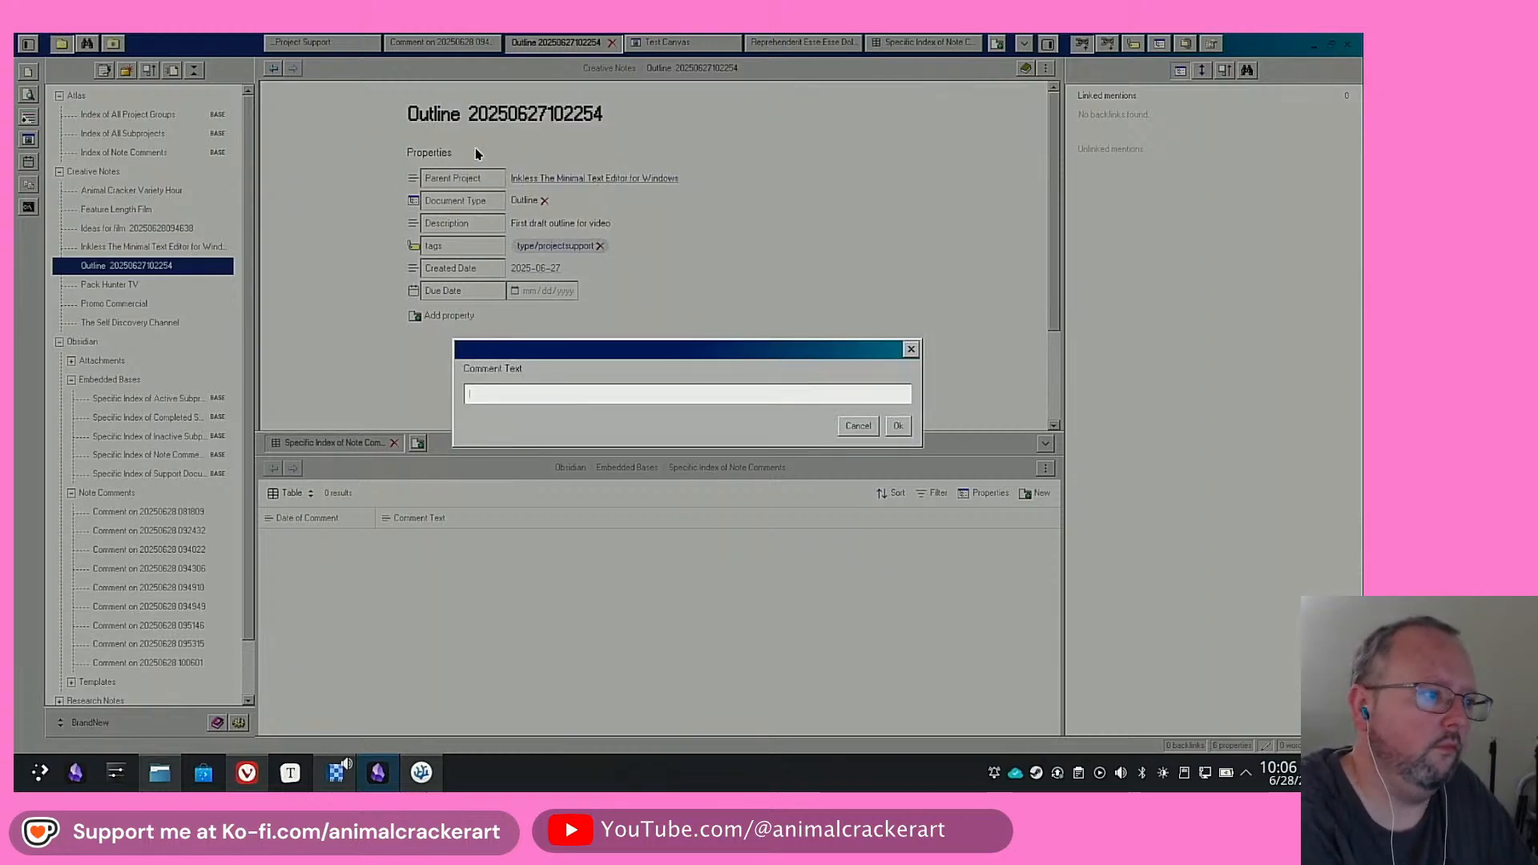
pyautogui.write('oh yea')
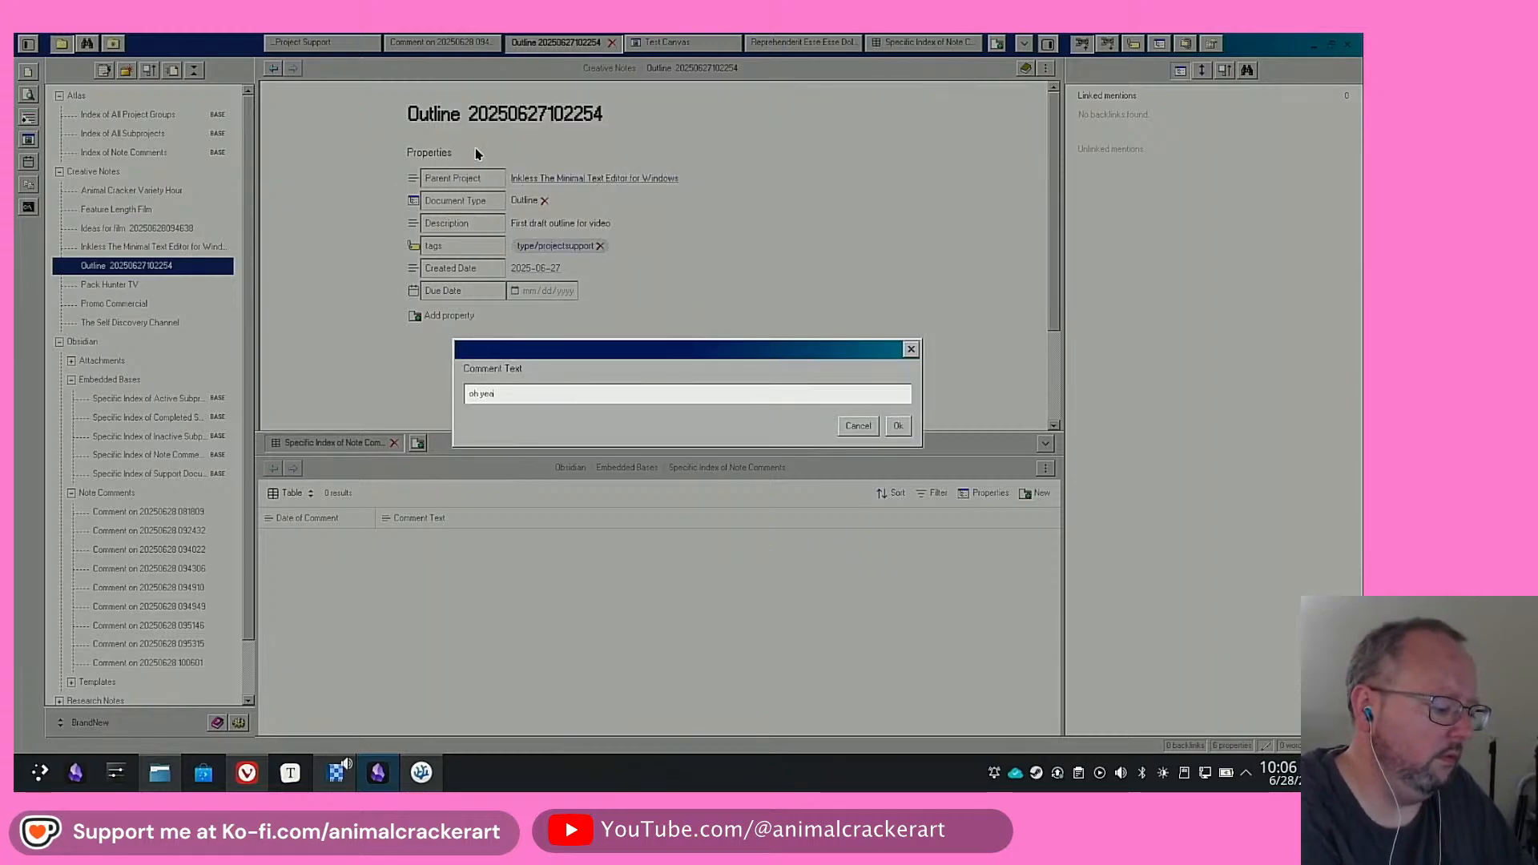
pyautogui.write('h, looking good bro')
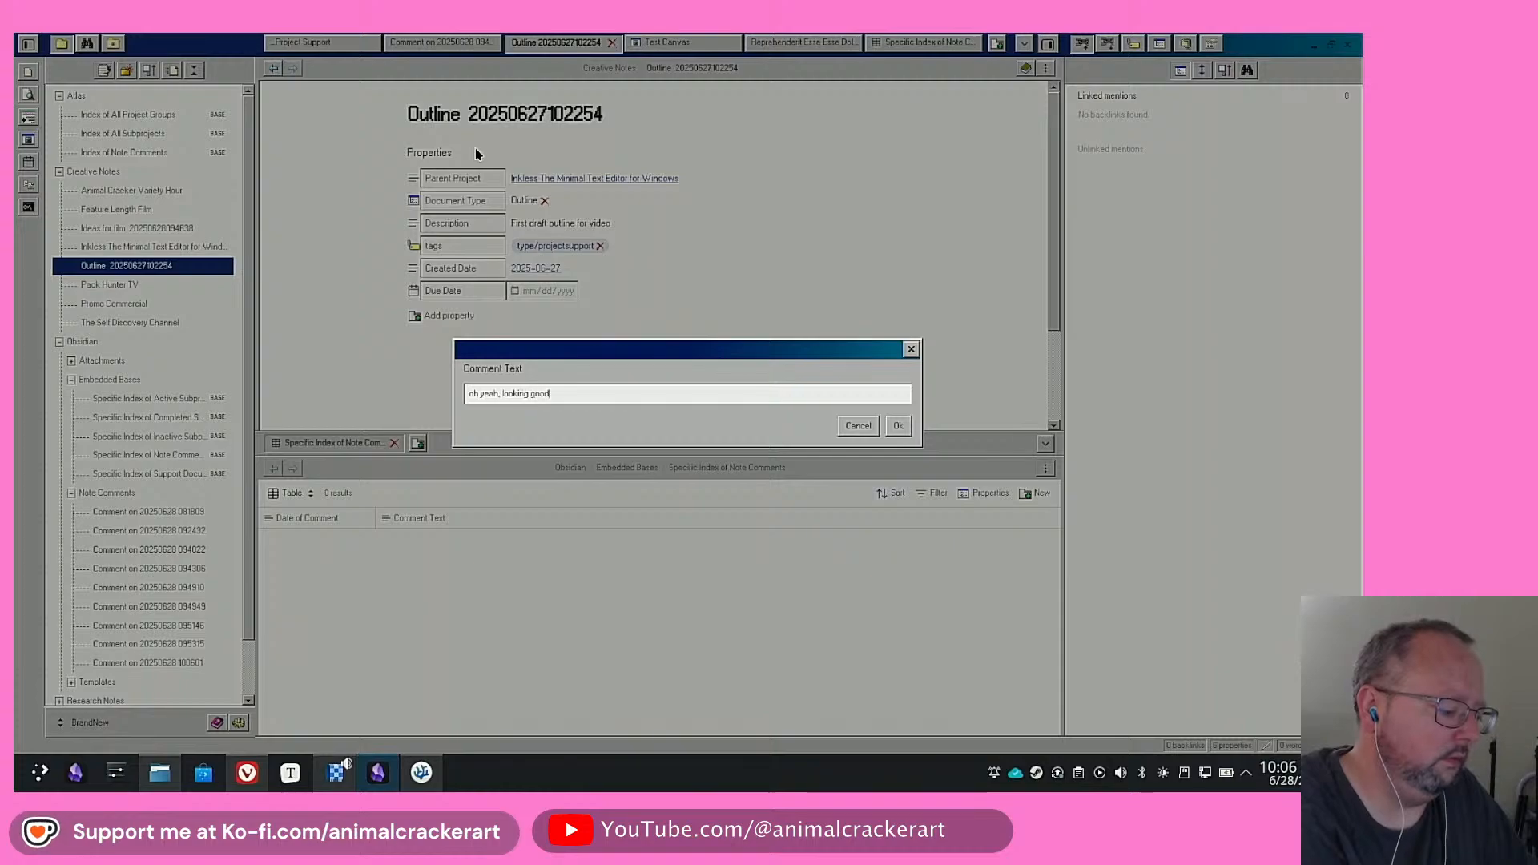
pyautogui.press('Return')
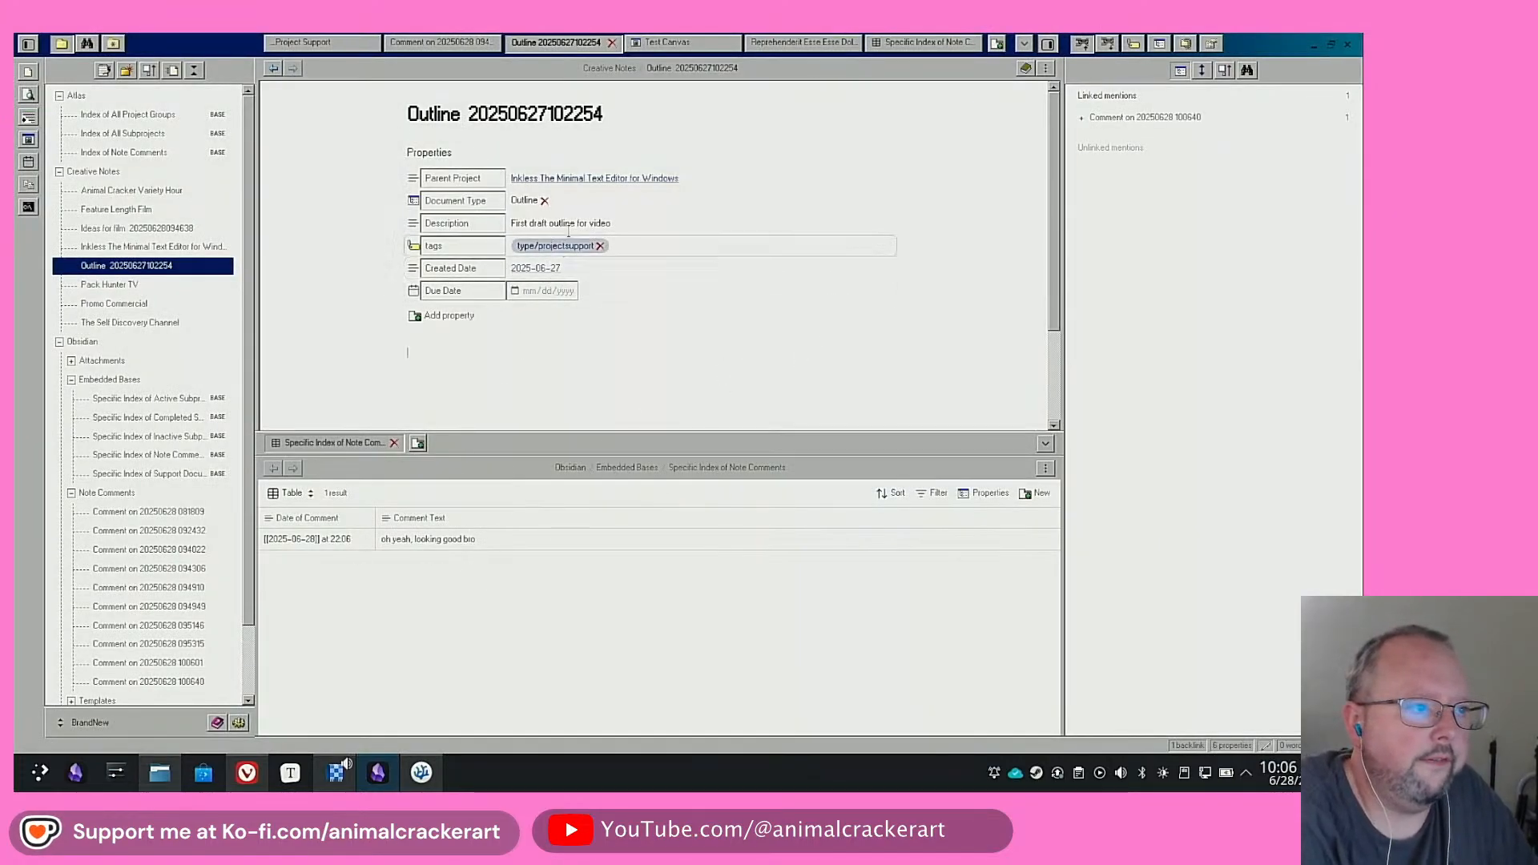
# Follow the parent links up to the Inkless project and The Self Discovery Channel, checking the comments base for each note
pyautogui.click(579, 179)
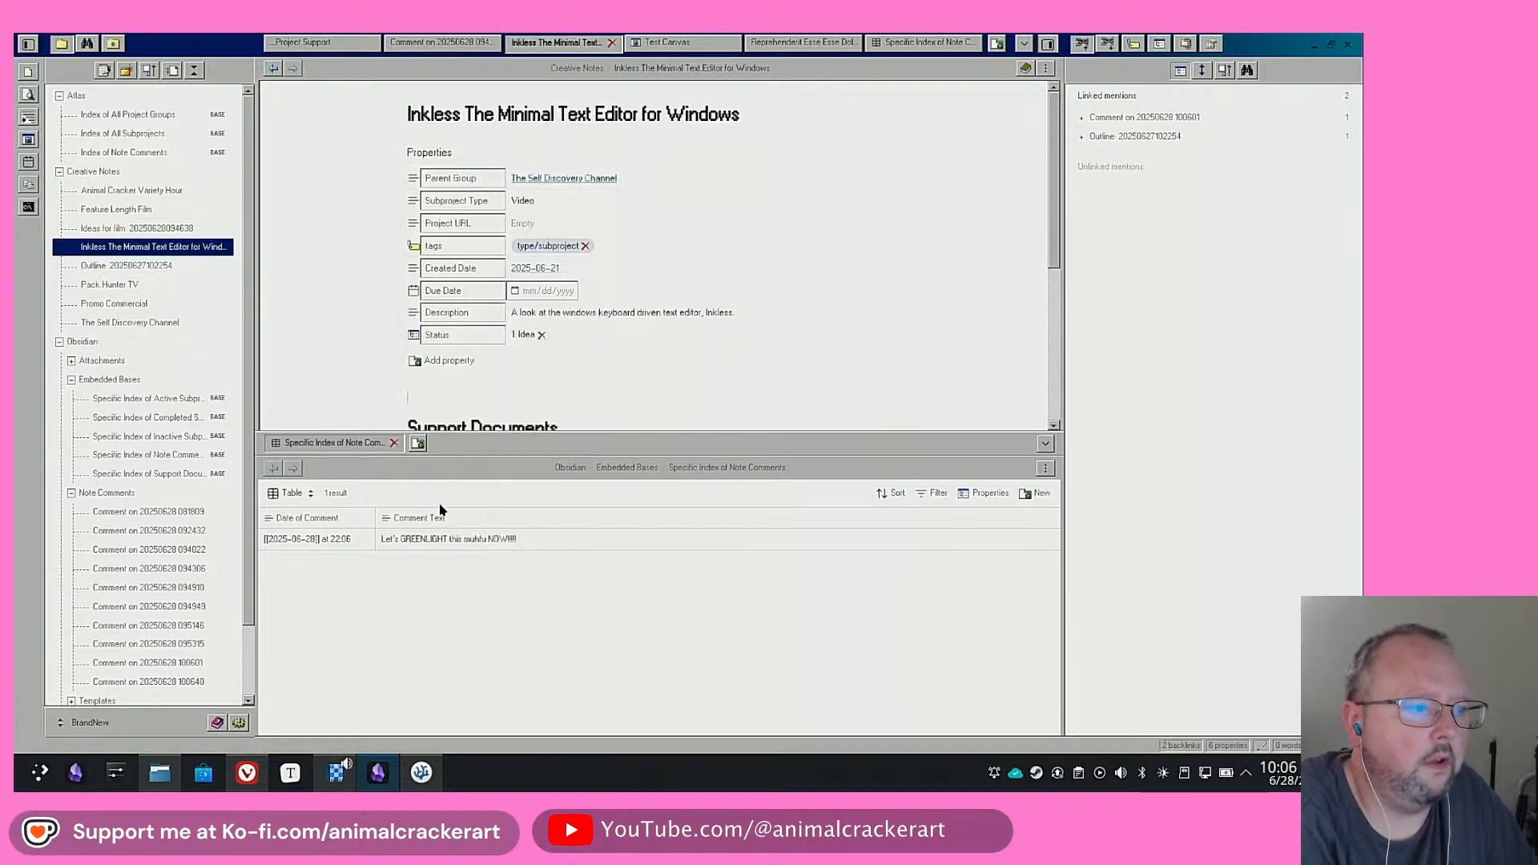
pyautogui.click(595, 180)
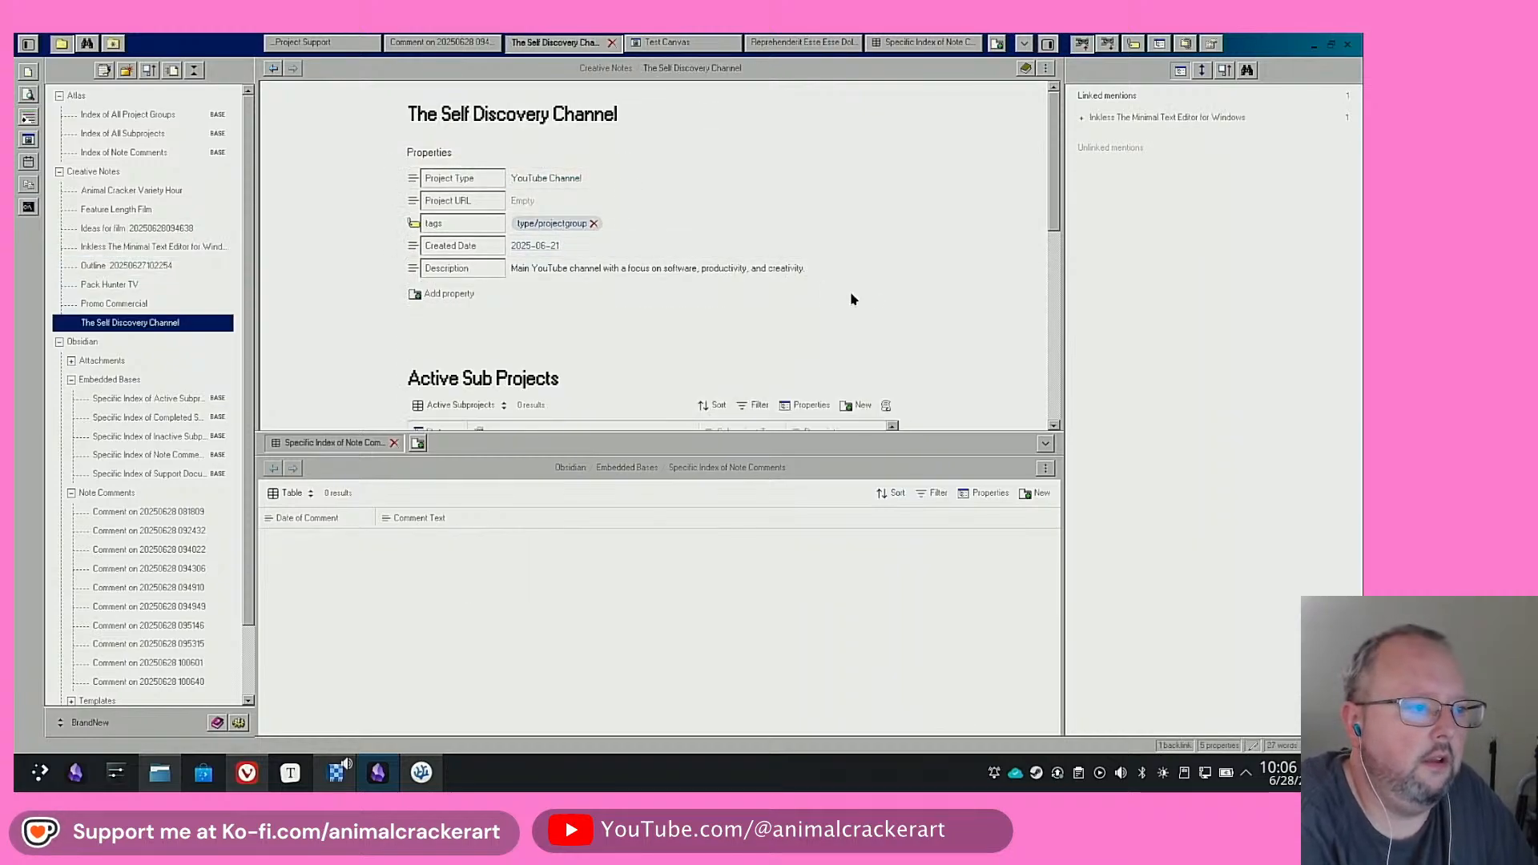
pyautogui.scroll(-5, 910, 296)
pyautogui.scroll(5, 911, 299)
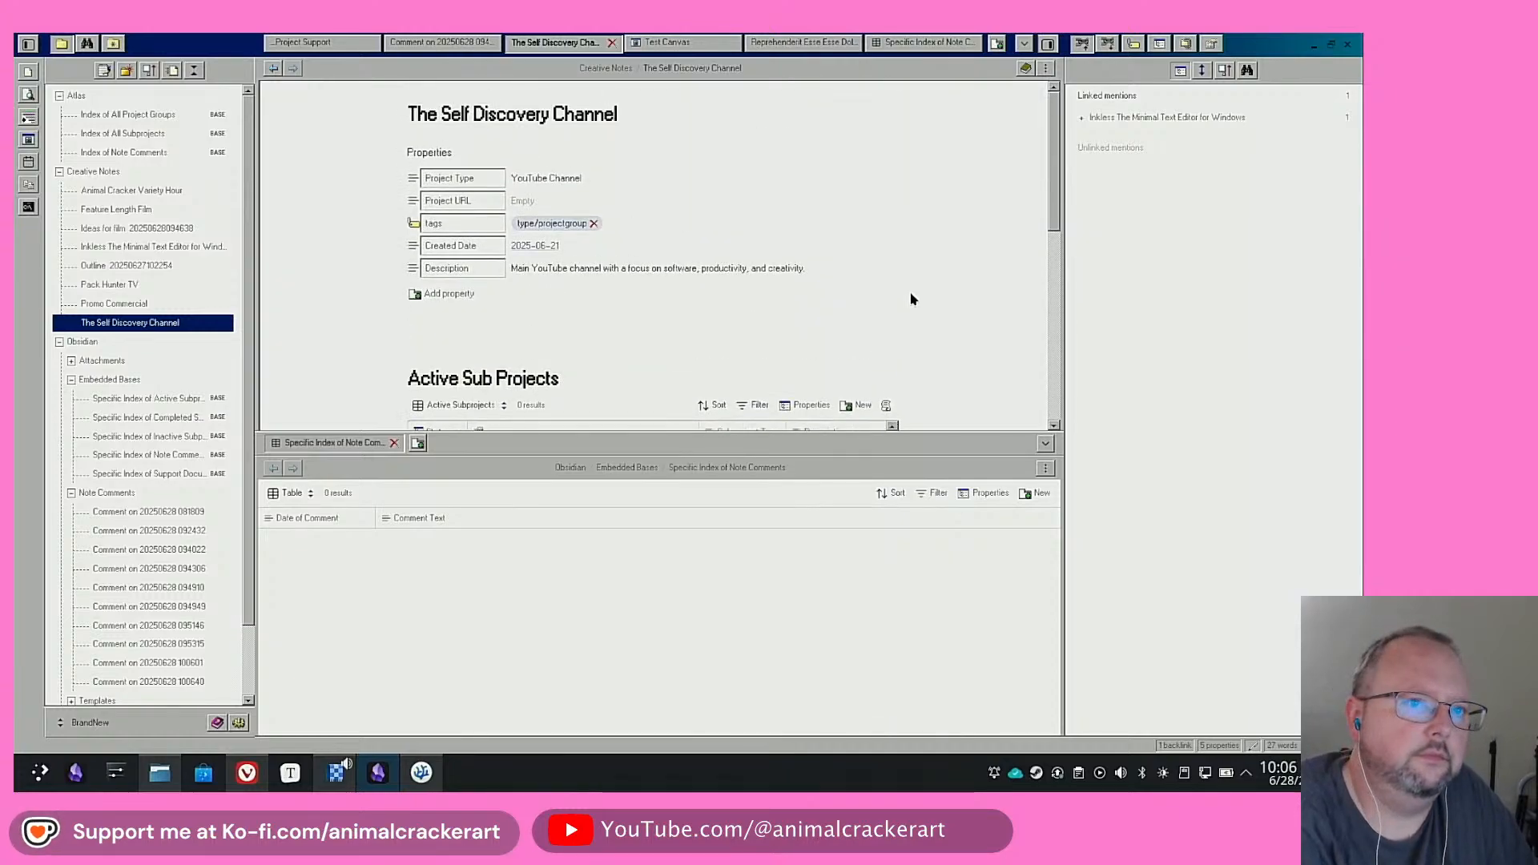
# View the file properties and the vault-wide property list, and display the outline of The Self Discovery Channel note
pyautogui.click(1212, 44)
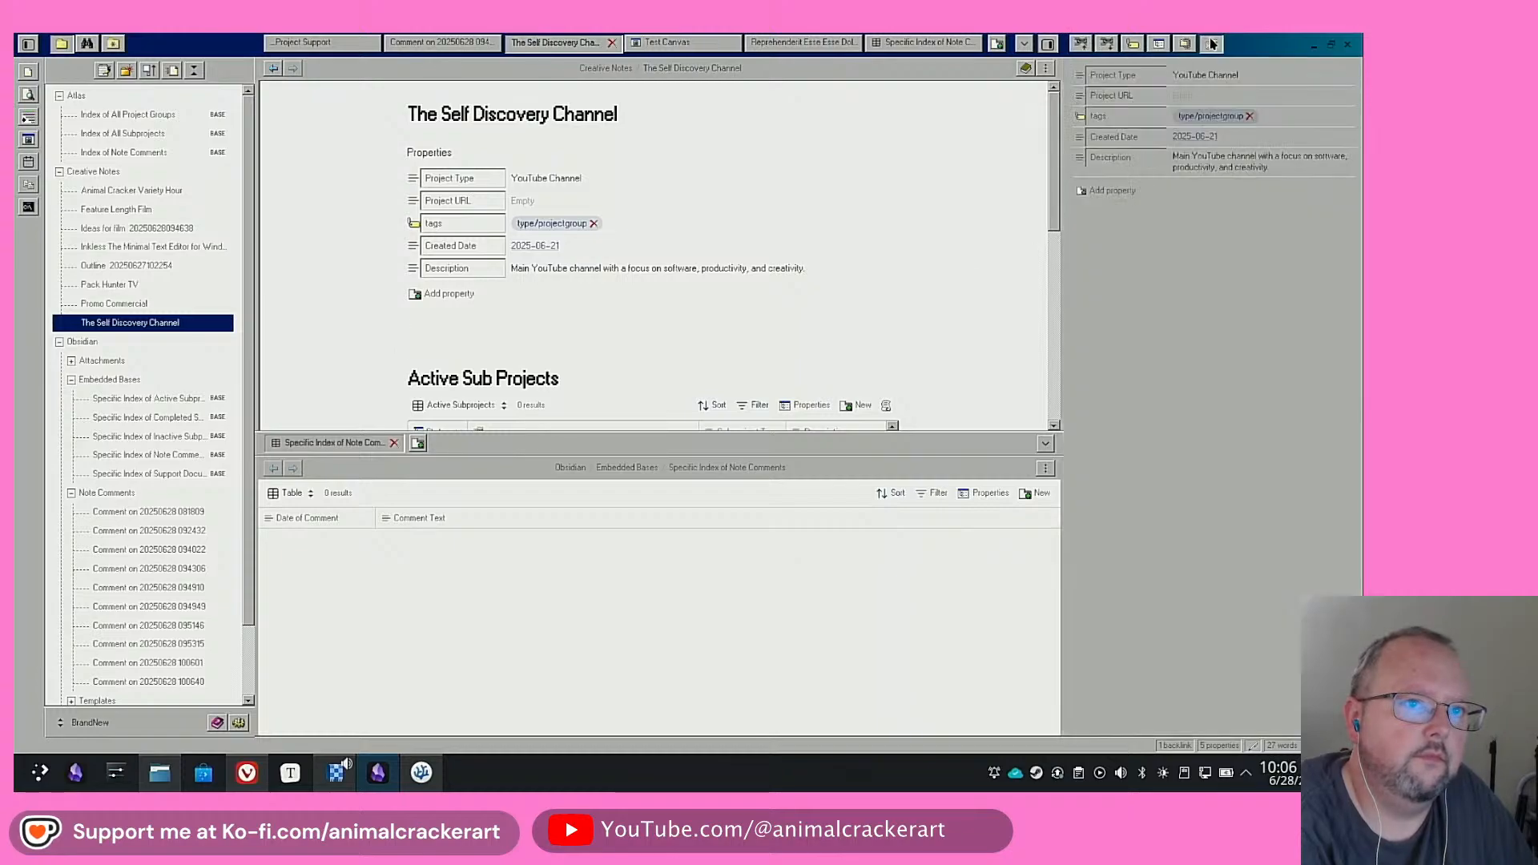
pyautogui.click(1161, 45)
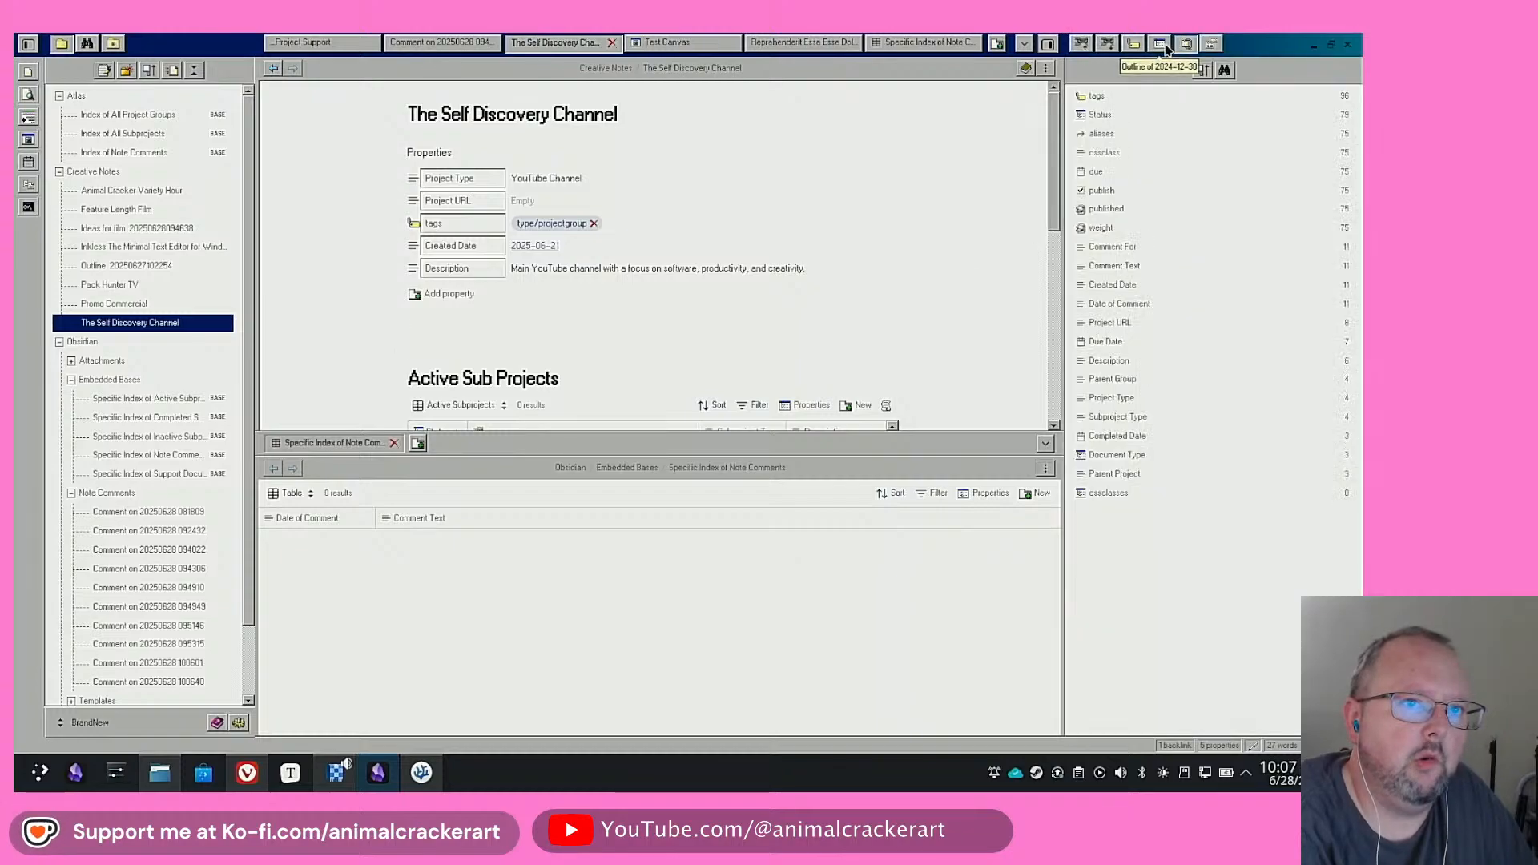
pyautogui.click(1166, 46)
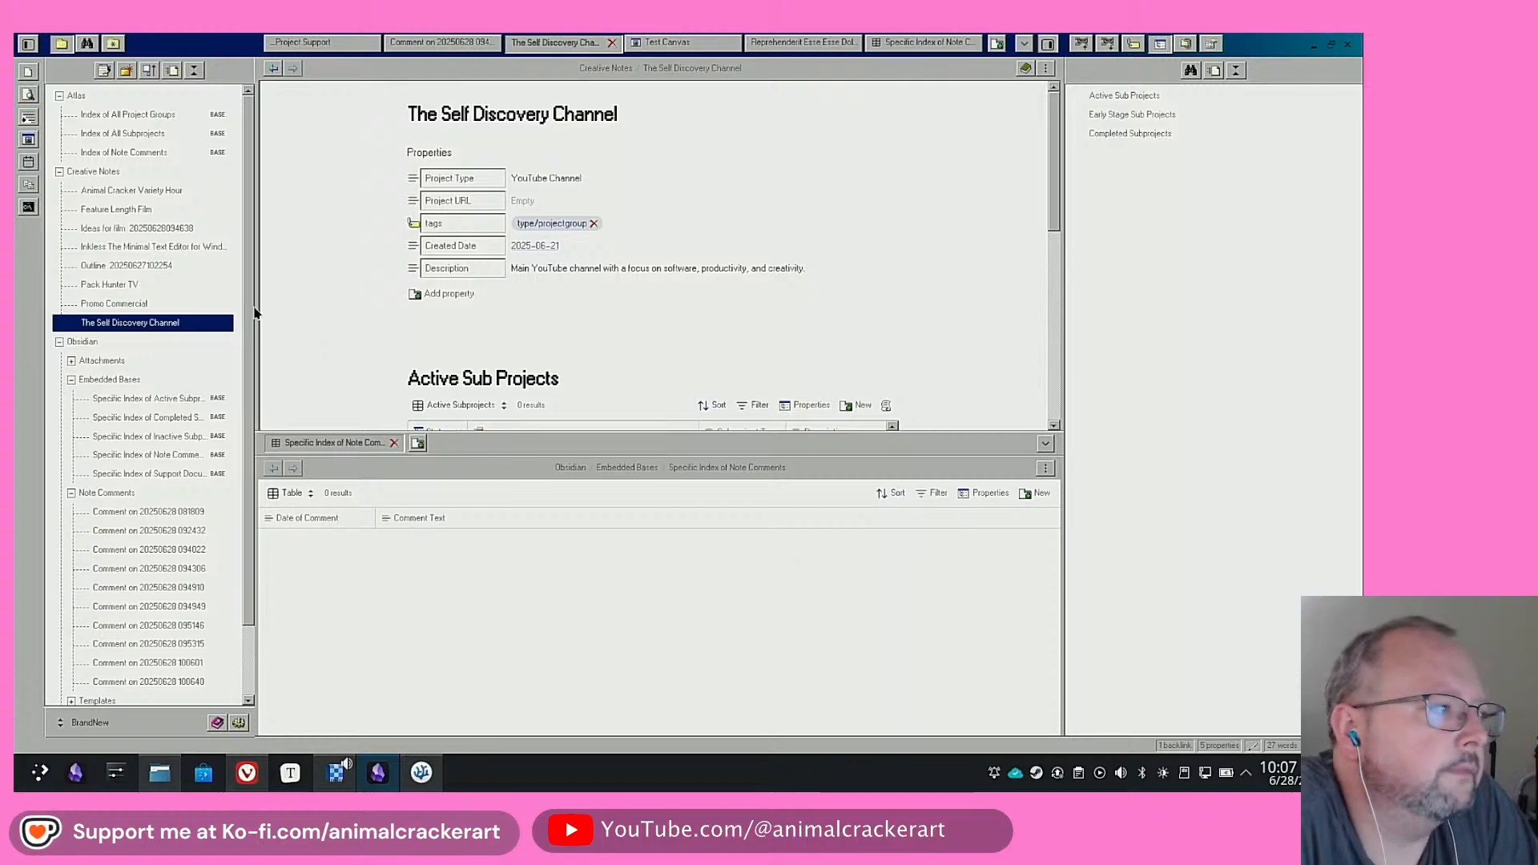
# Collapse the Atlas, Creative Notes, Obsidian and Research Notes folders in the file tree and open the Test Canvas file
pyautogui.moveTo(189, 246)
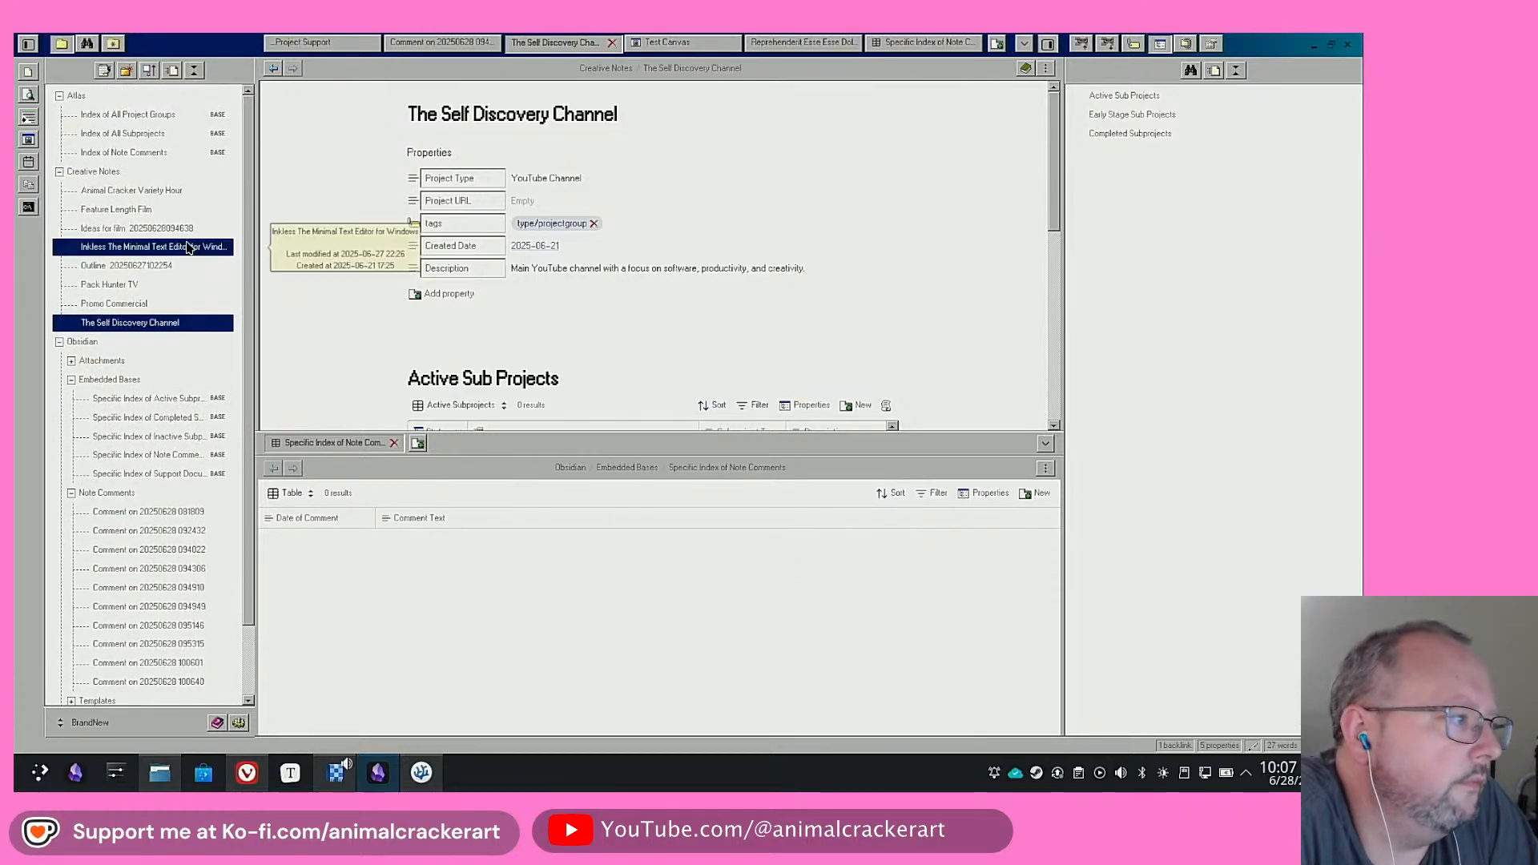
pyautogui.click(60, 172)
pyautogui.click(59, 95)
pyautogui.click(59, 133)
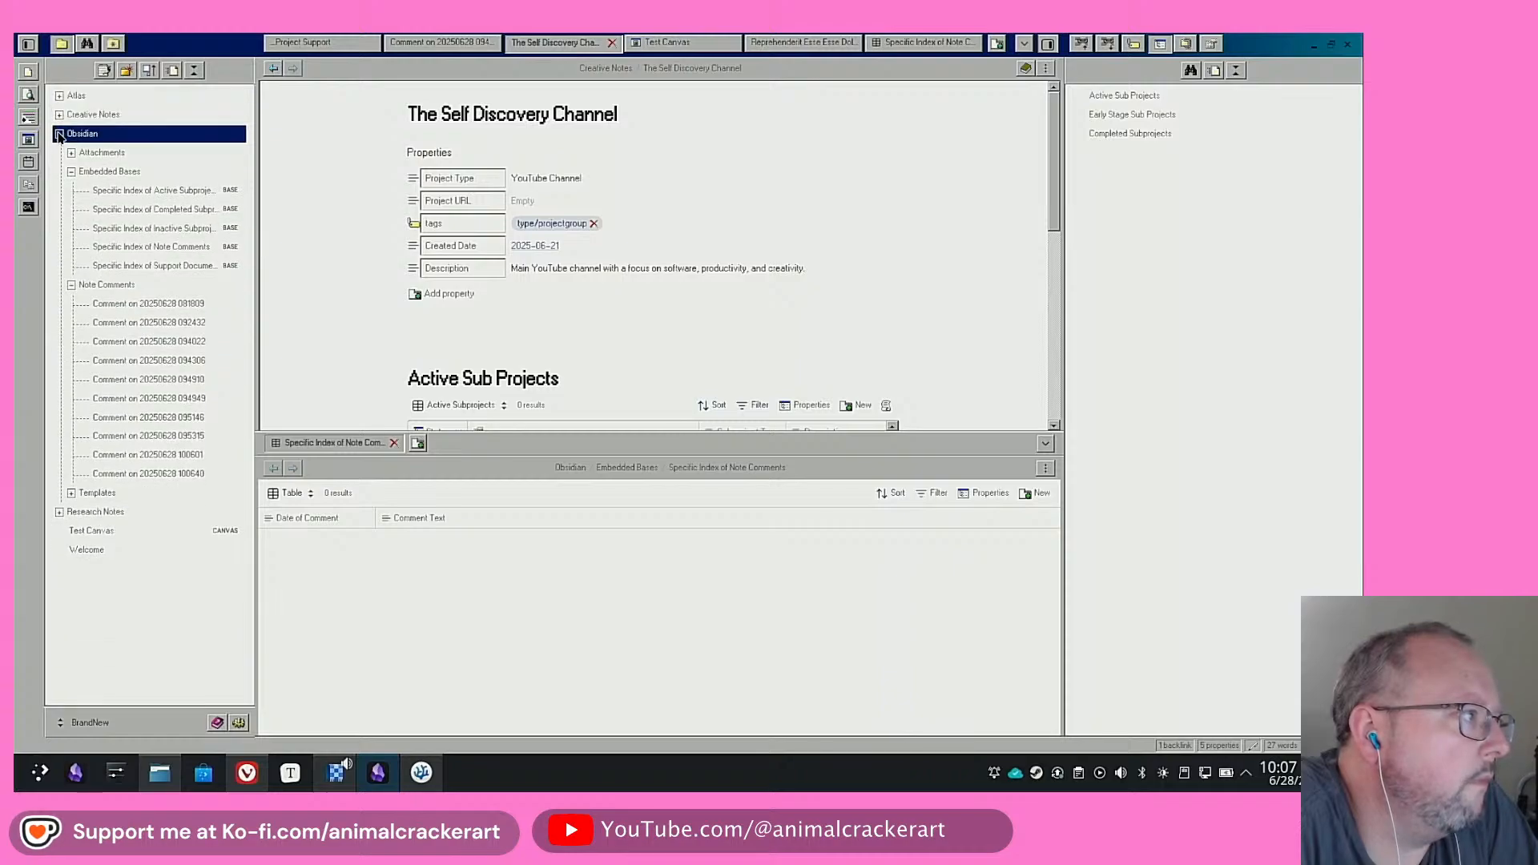
pyautogui.click(61, 154)
pyautogui.click(60, 154)
pyautogui.click(60, 154)
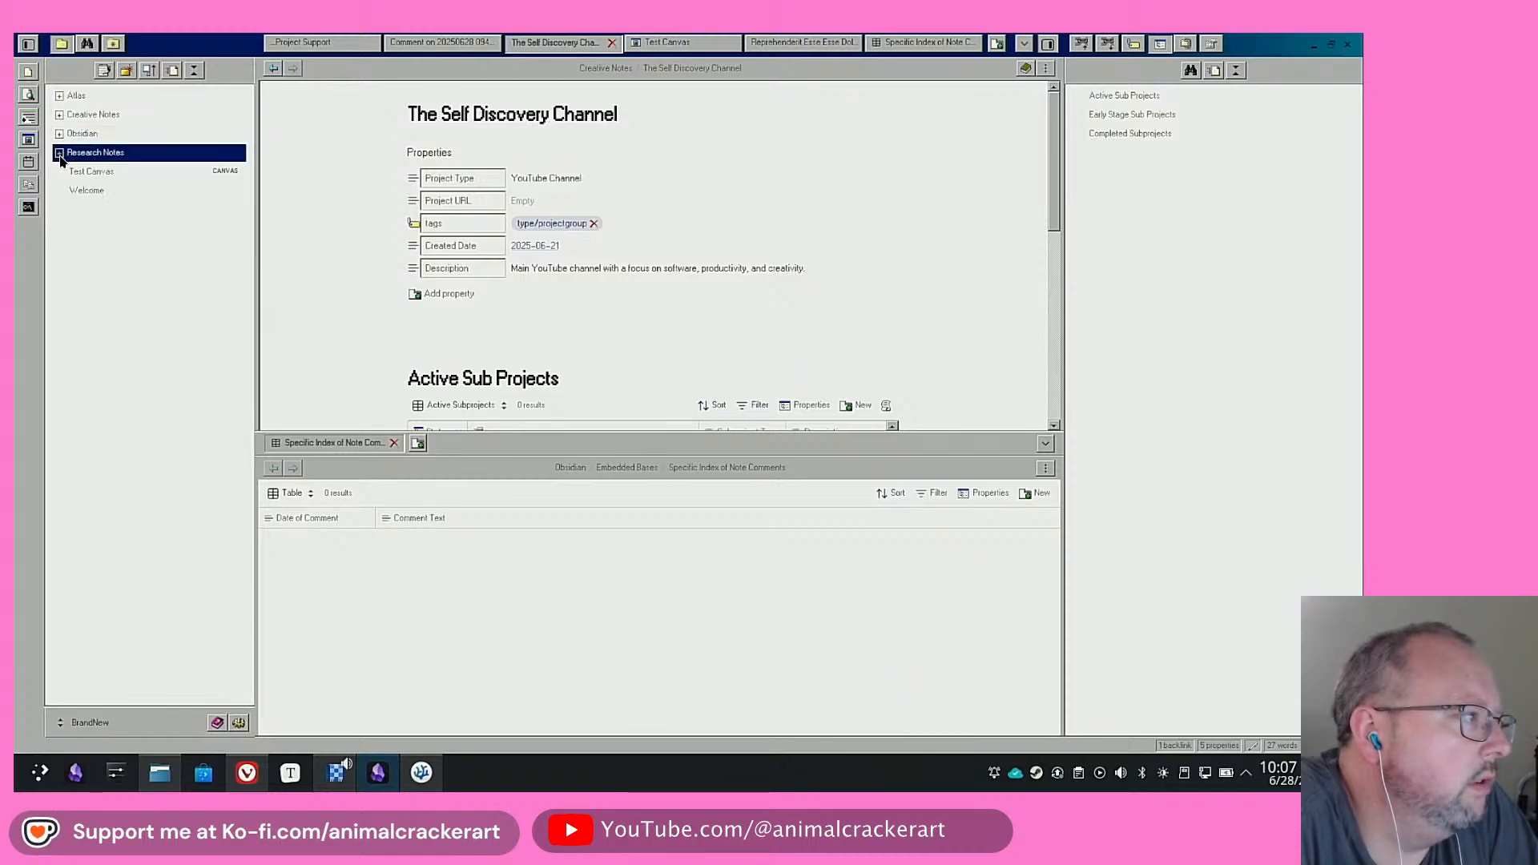
pyautogui.click(113, 173)
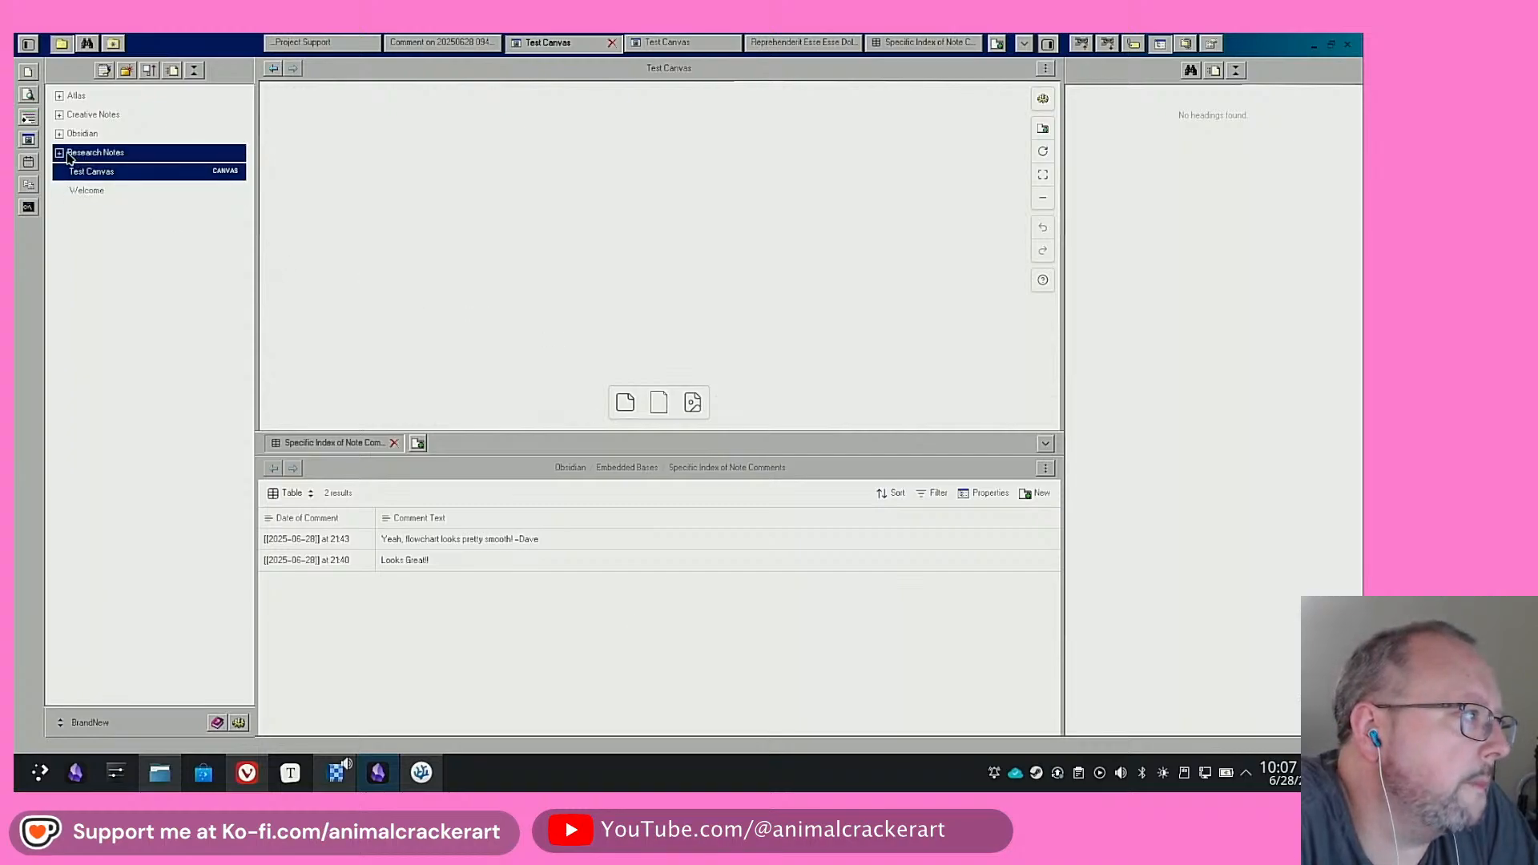
pyautogui.click(60, 133)
pyautogui.click(60, 134)
pyautogui.click(61, 114)
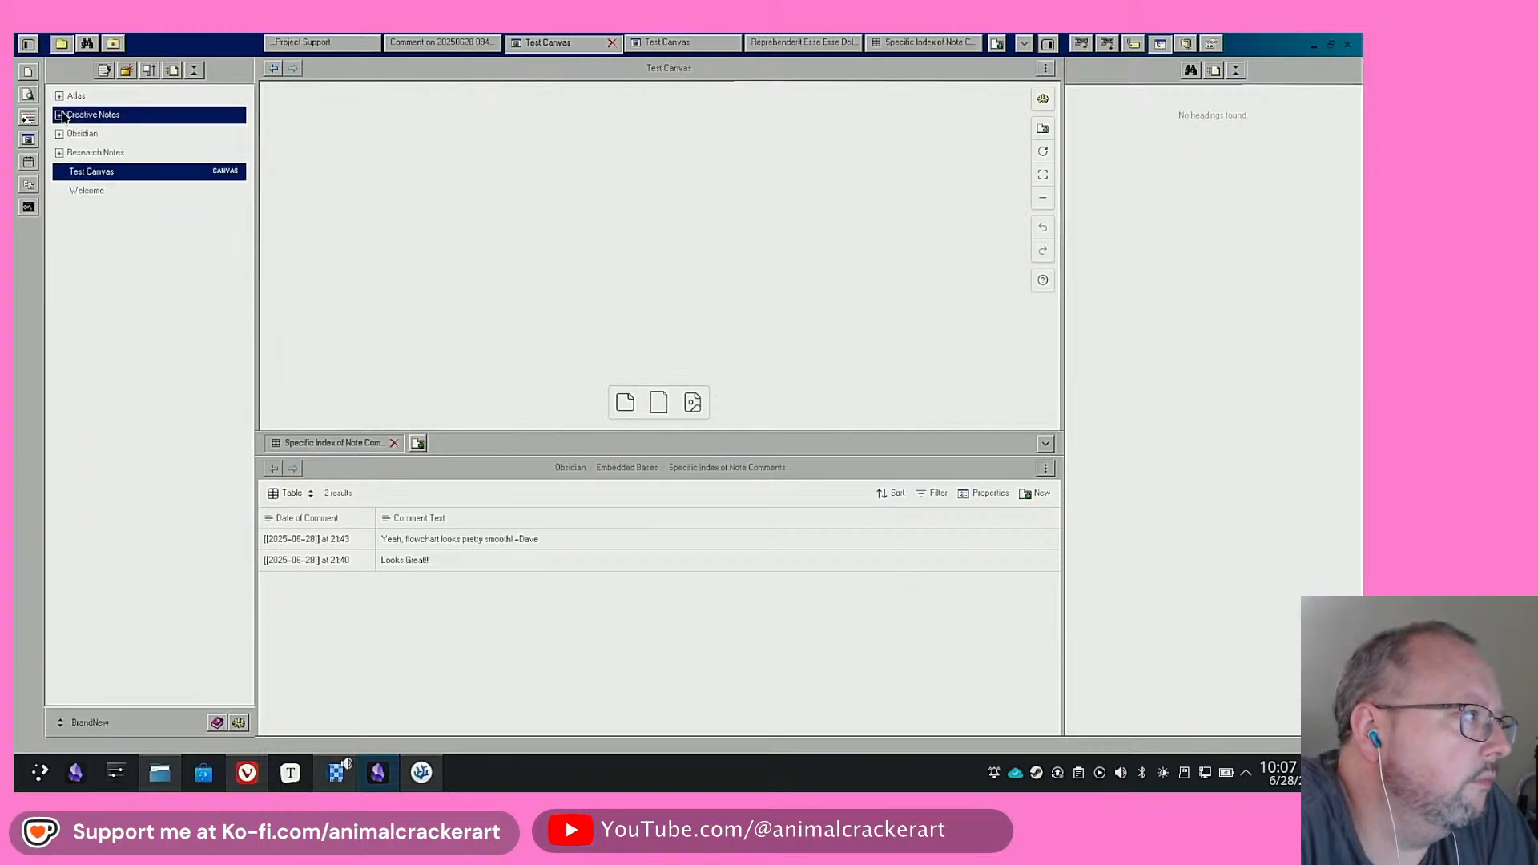
pyautogui.click(61, 115)
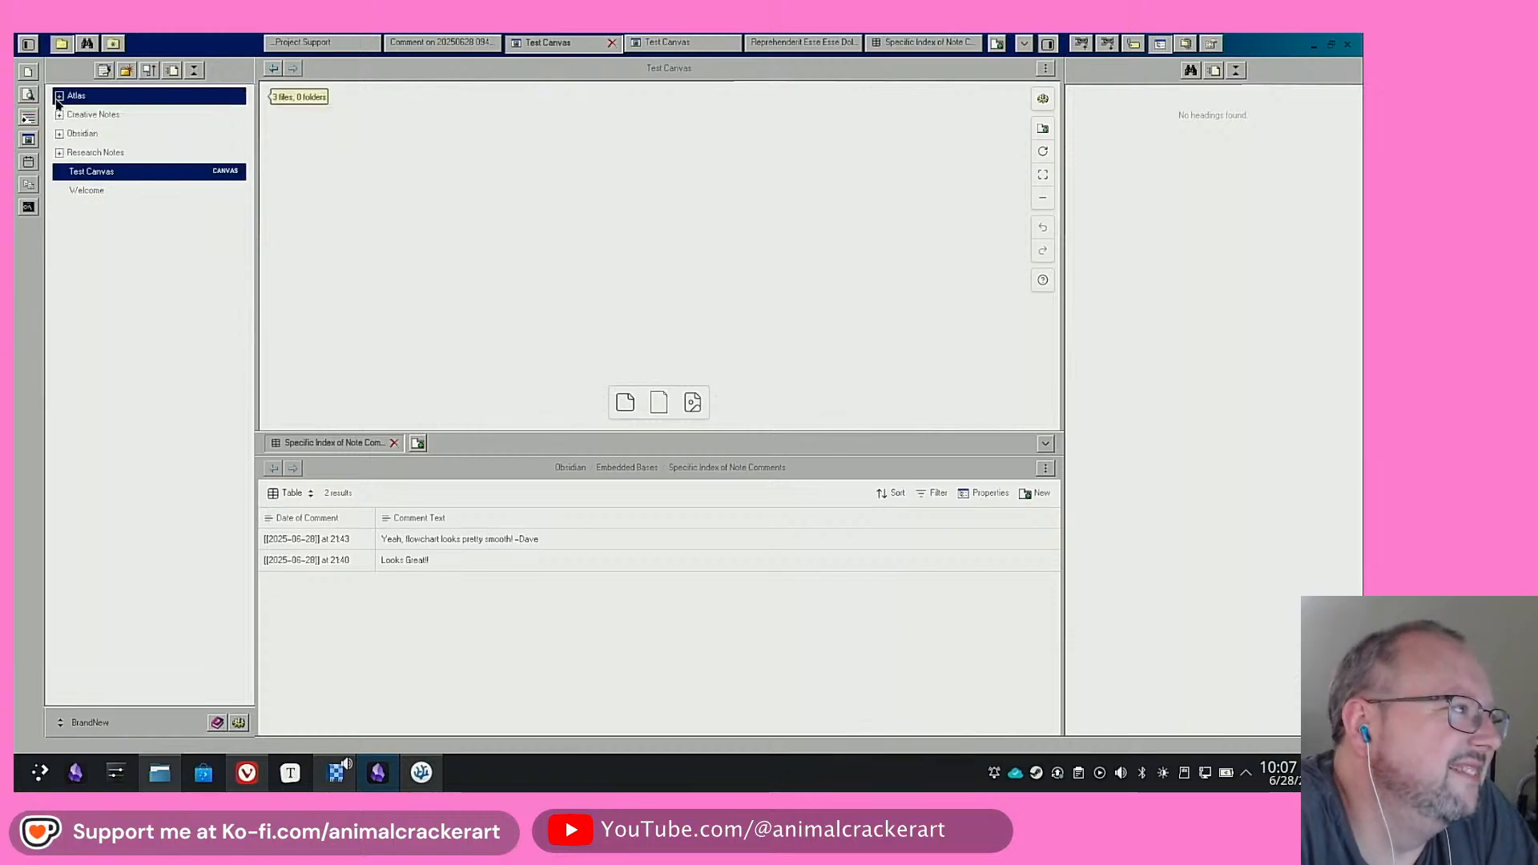
# Create a new project group note named "Obsidian Bases Template Vault"
pyautogui.click(108, 73)
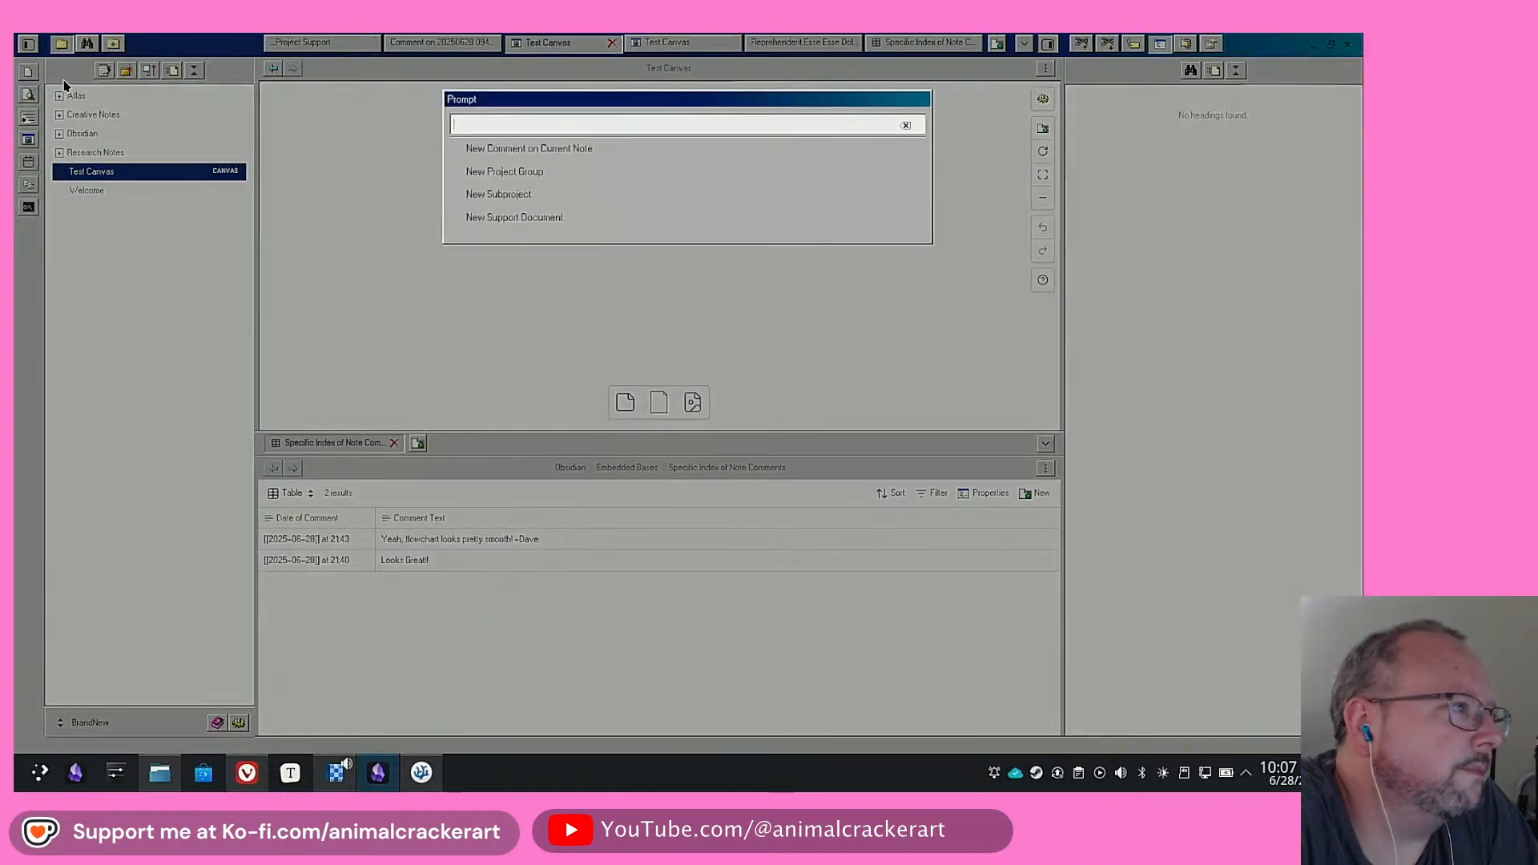
pyautogui.click(558, 178)
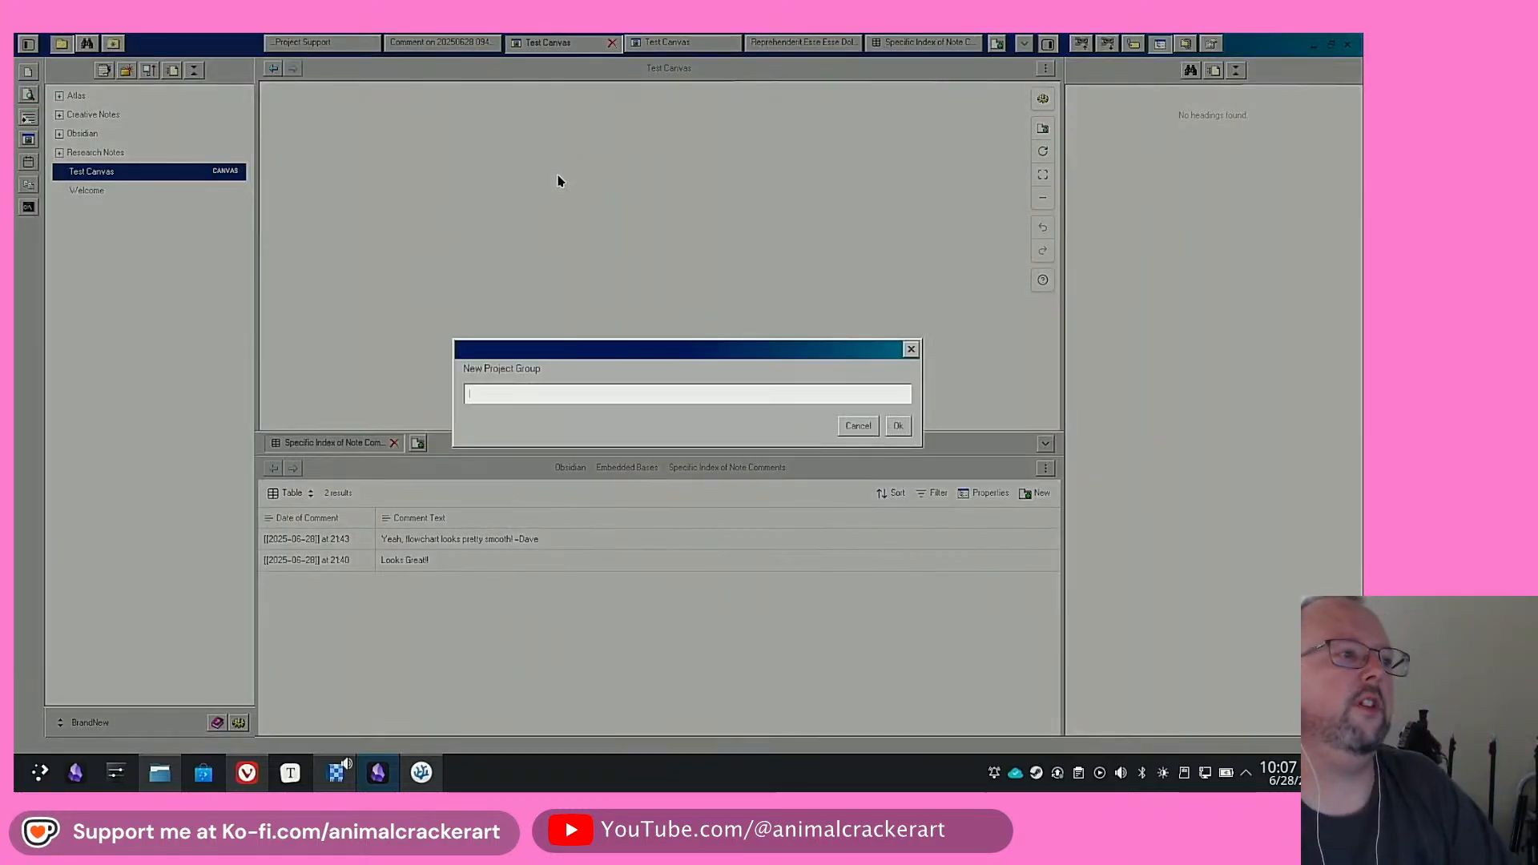
pyautogui.write('Obsidian')
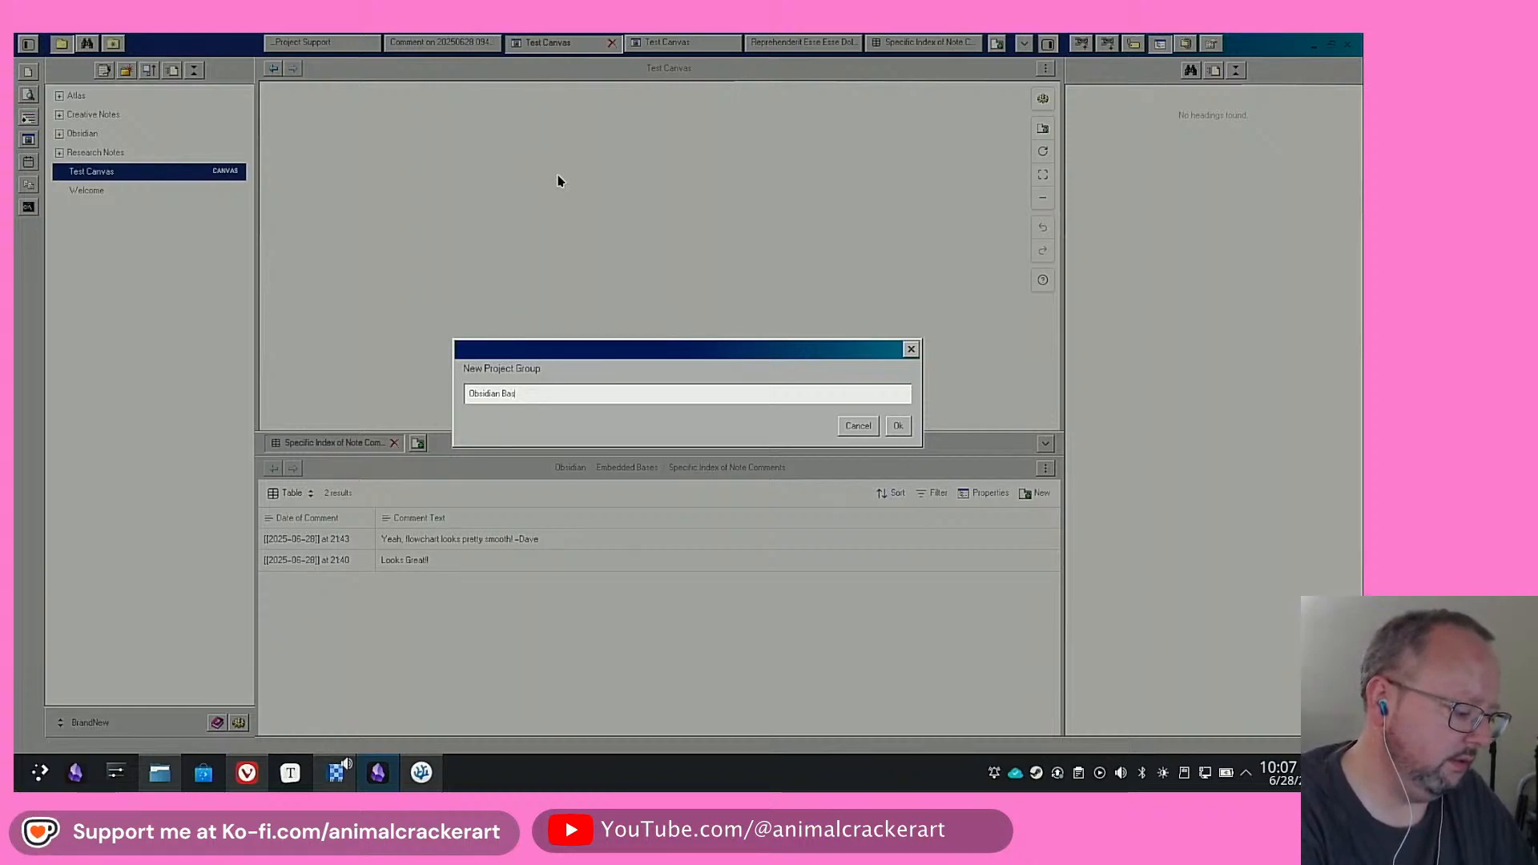
pyautogui.write('Bases Template Vault')
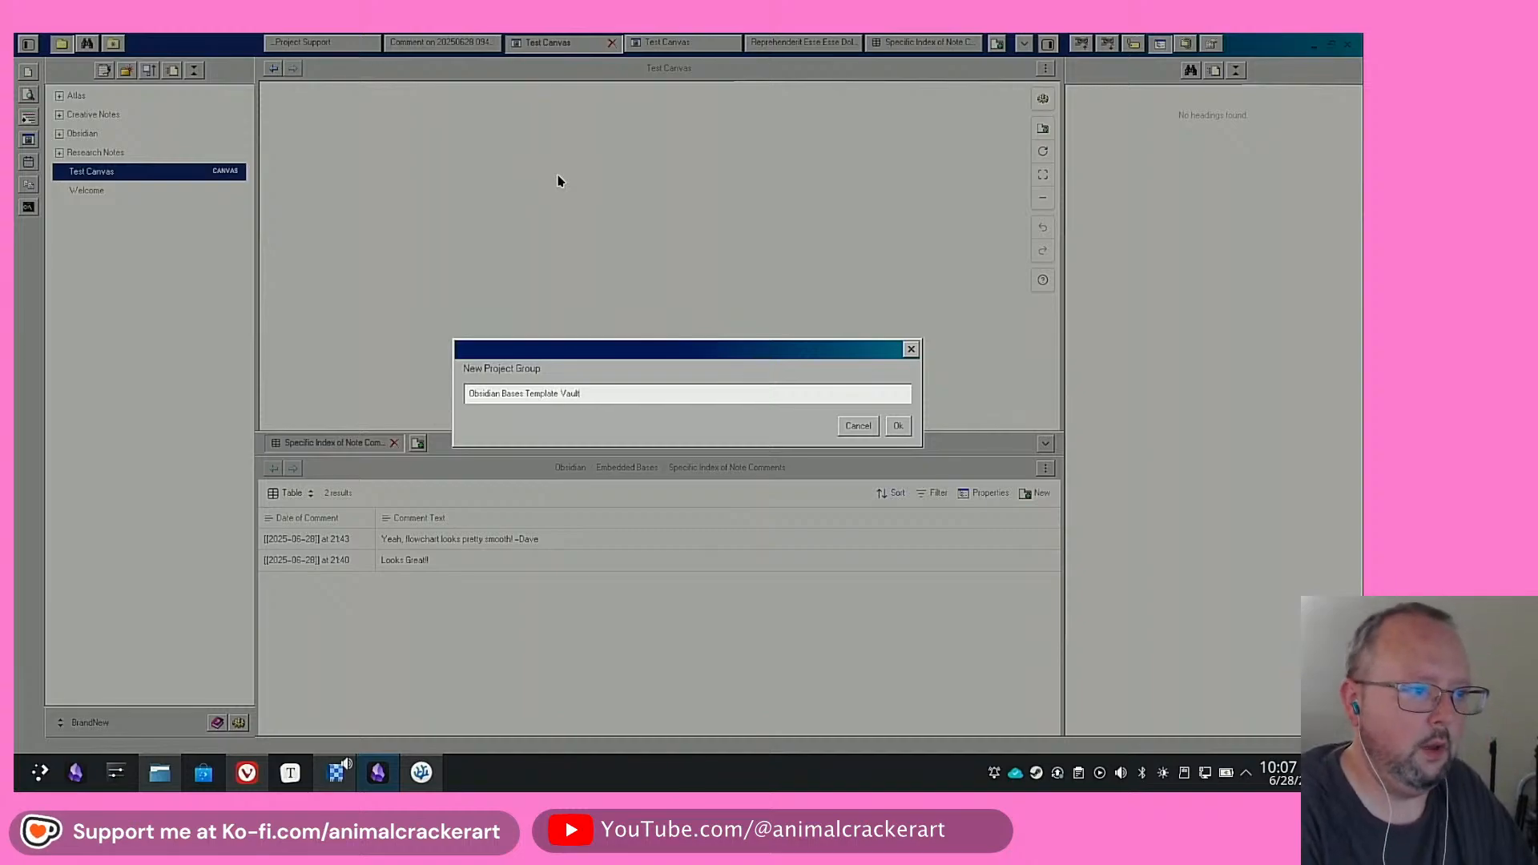
pyautogui.press('Return')
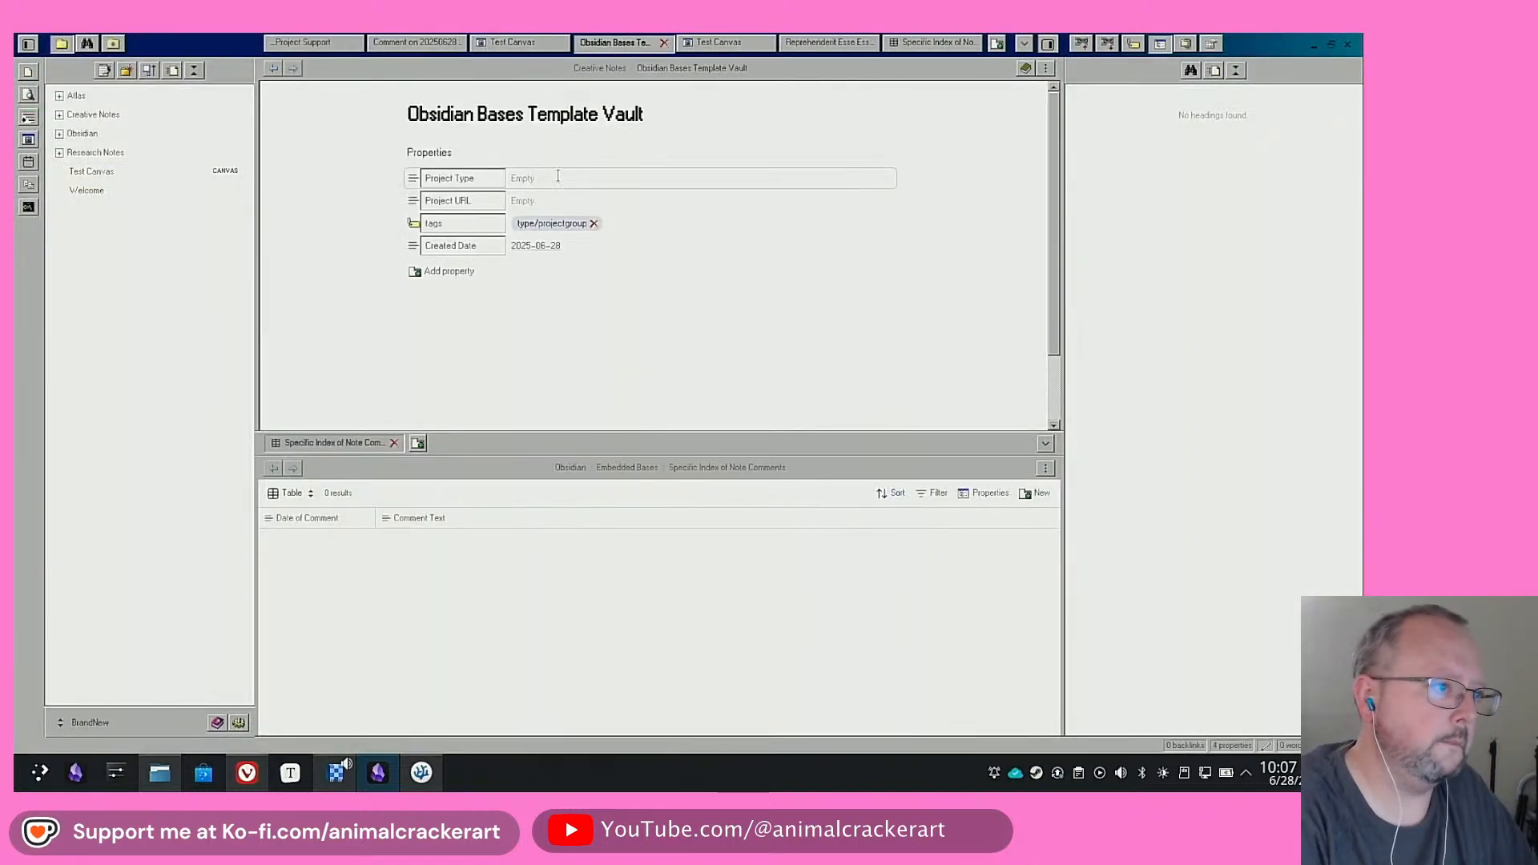
# Set the Project Type of the Obsidian Bases Template Vault note to "Obsidian Vault"
pyautogui.click(557, 176)
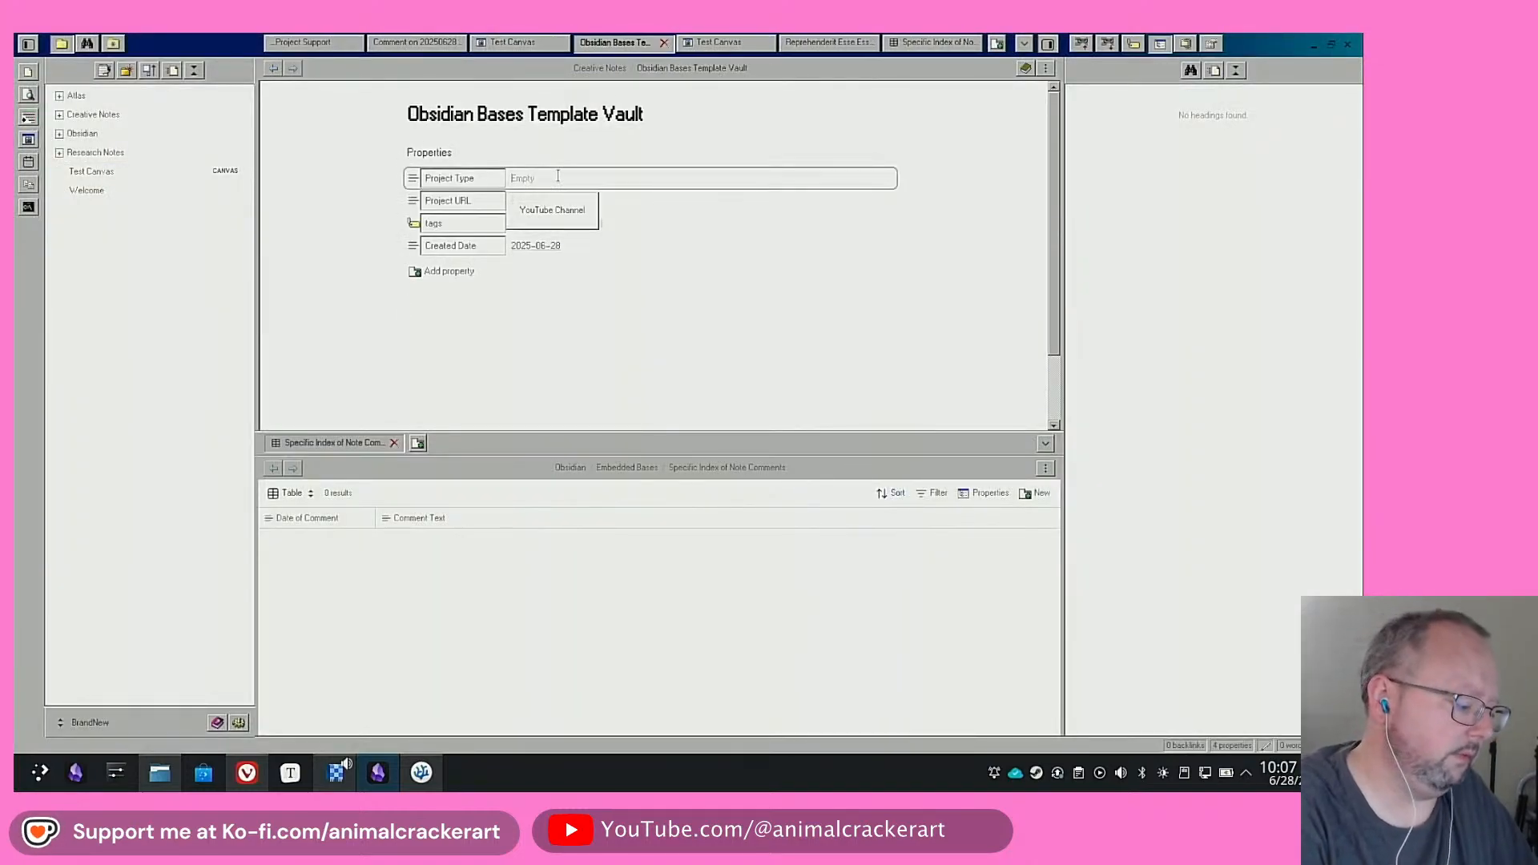
pyautogui.write('Obsidian Vault')
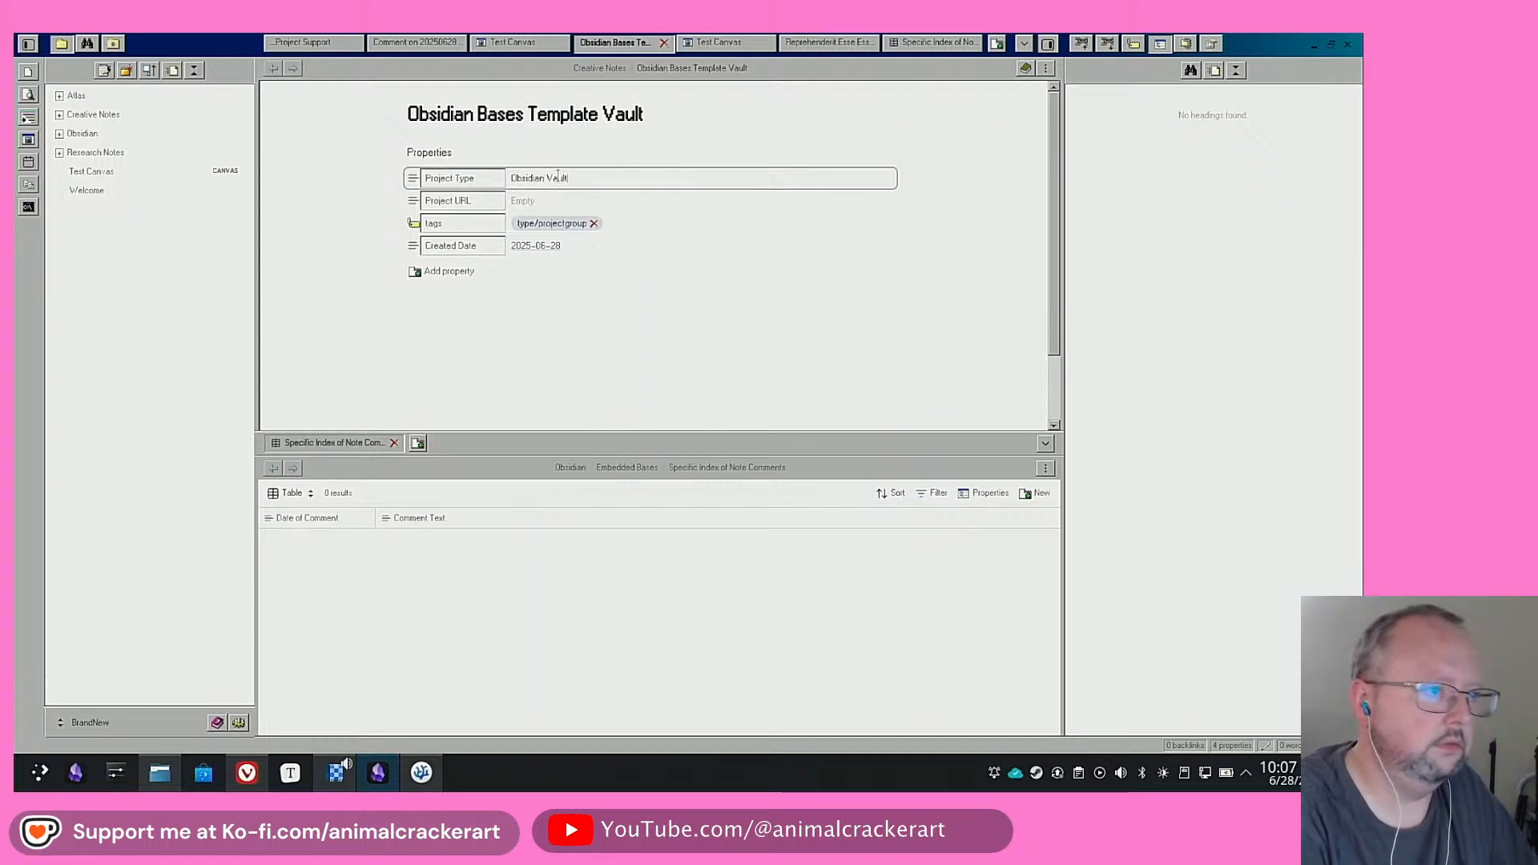
pyautogui.click(574, 358)
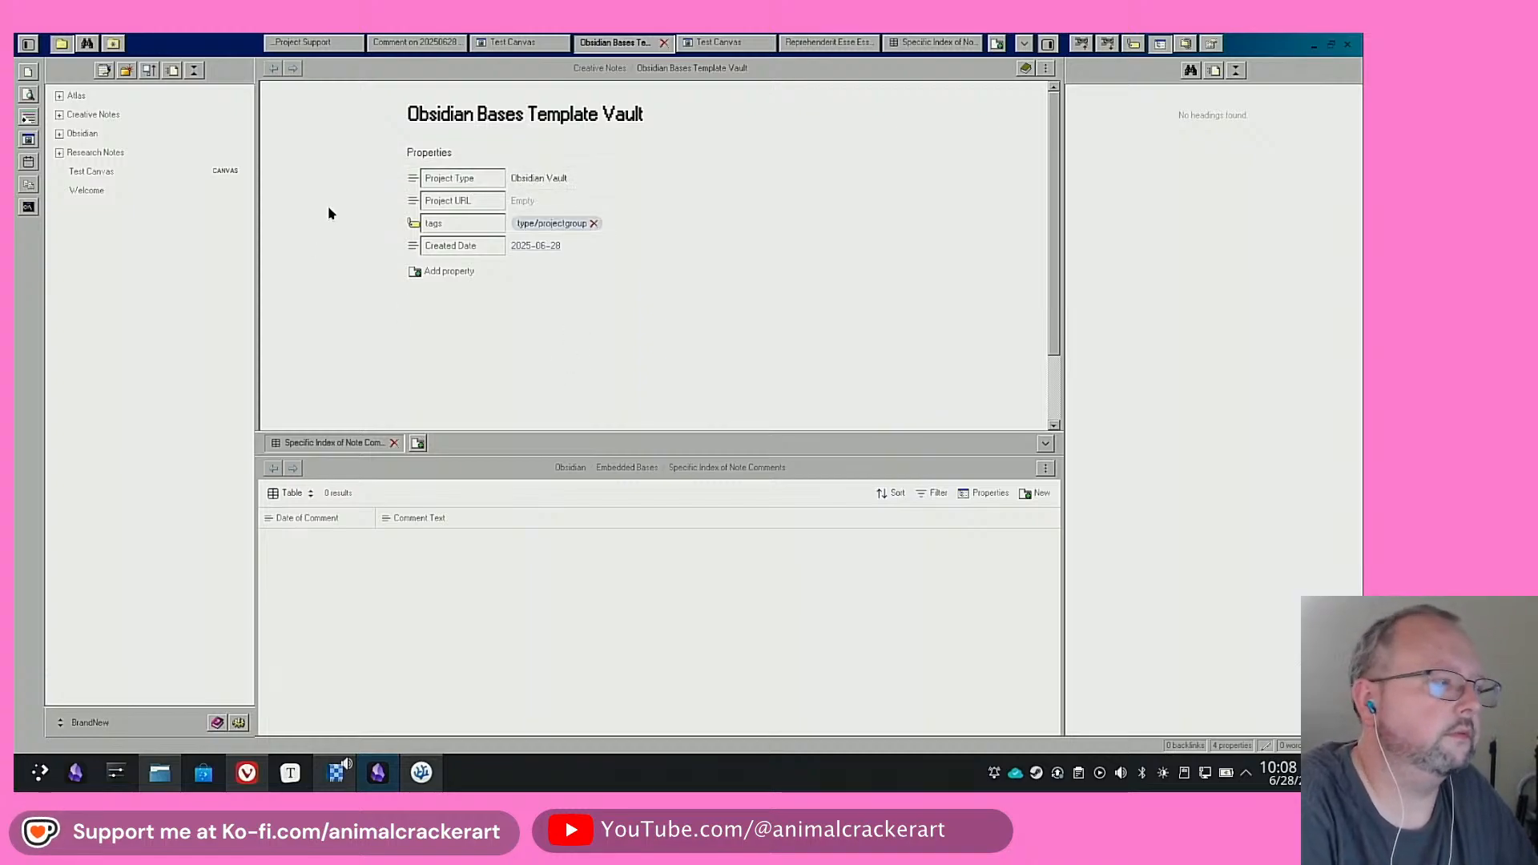
# Create a new subproject note named "Get Canvas links in YAML to not be embedded links"
pyautogui.click(29, 73)
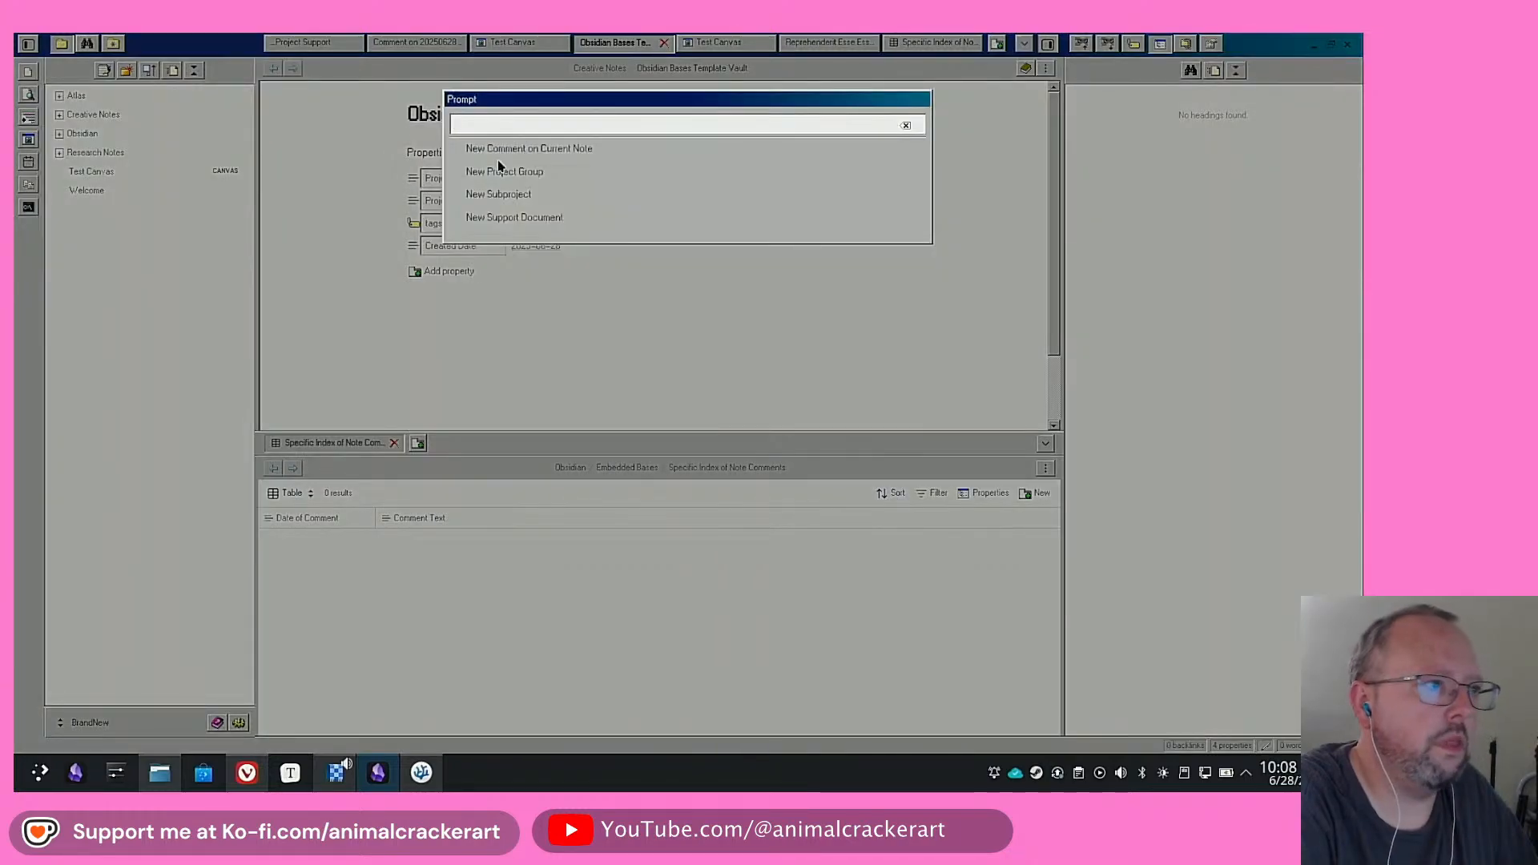
pyautogui.click(549, 197)
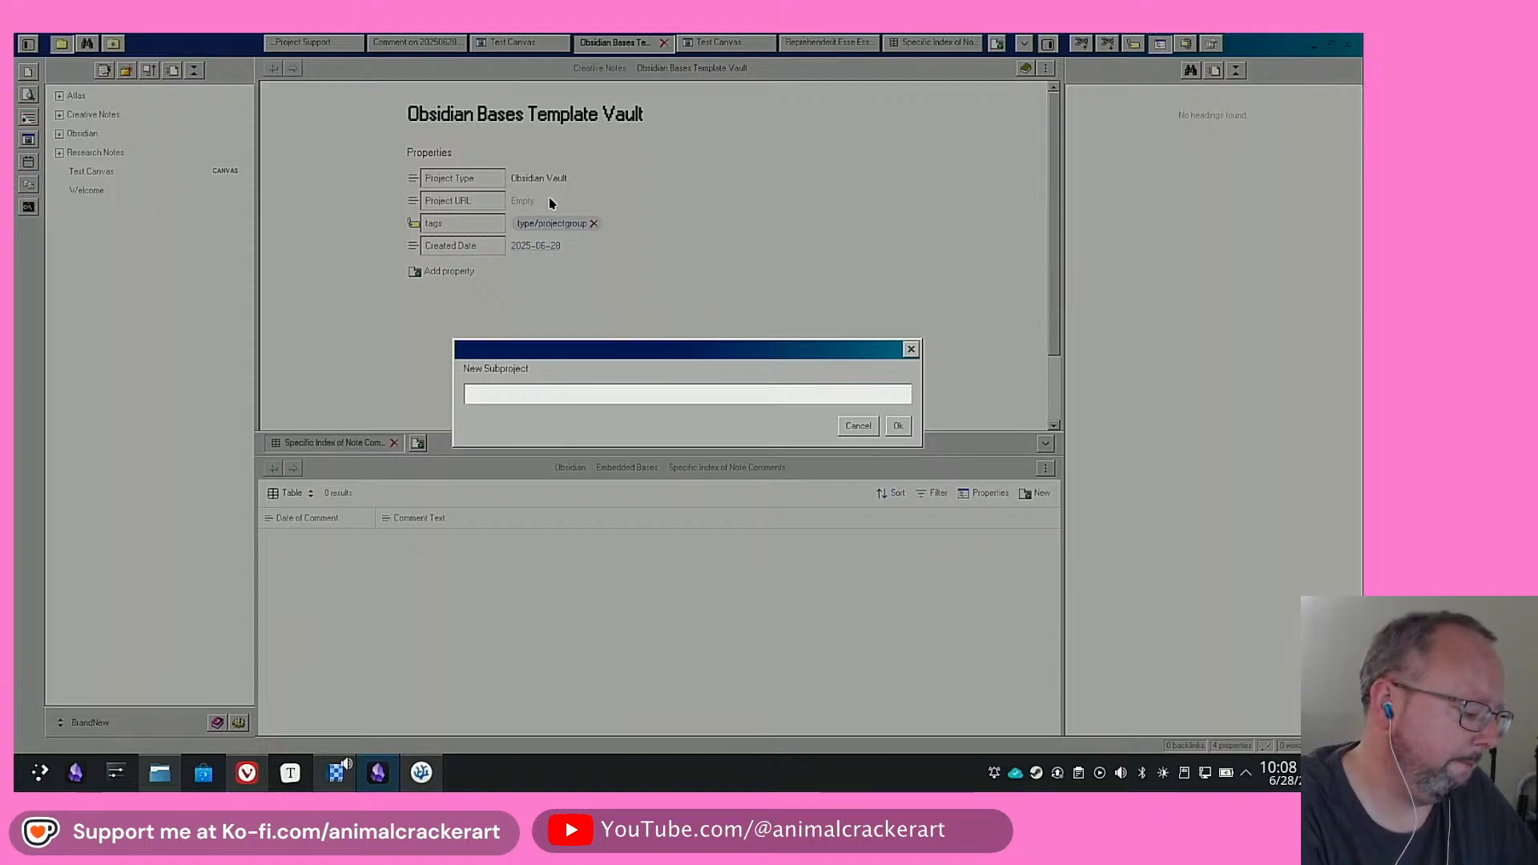
pyautogui.write('Get C')
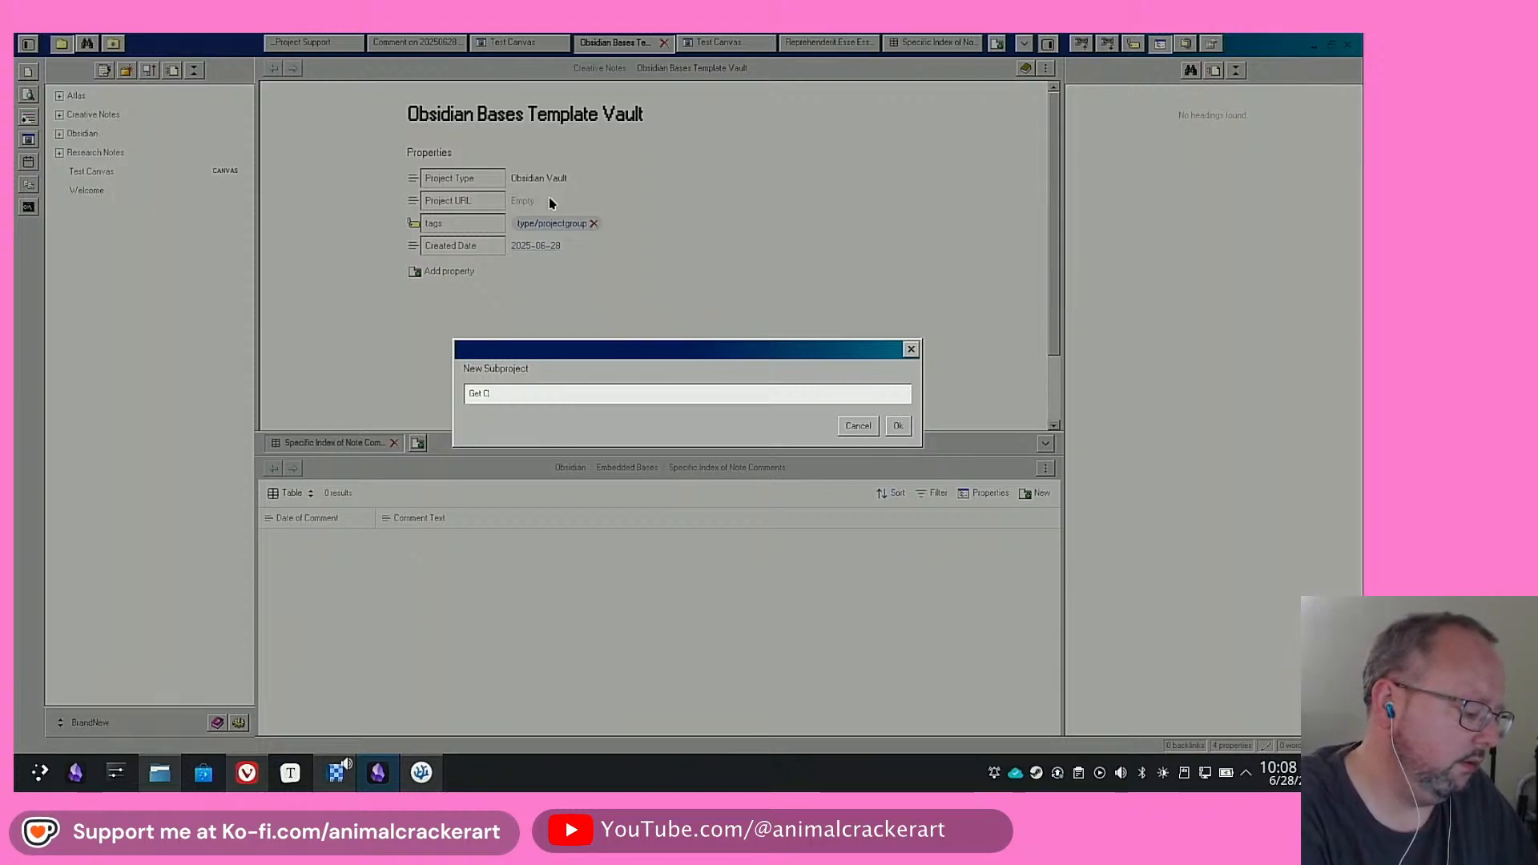
pyautogui.write('anvas links')
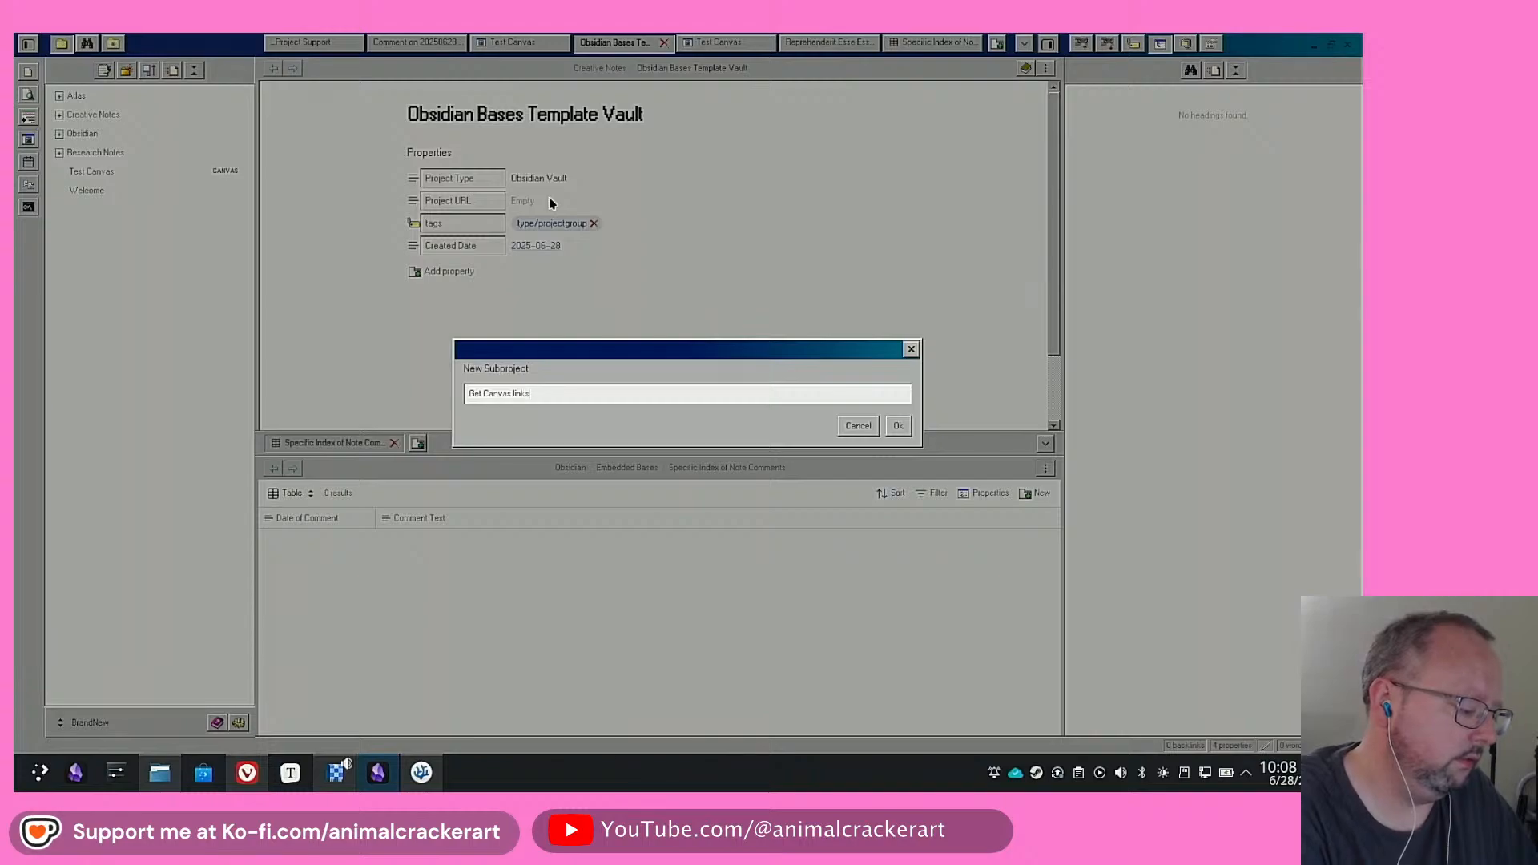
pyautogui.write(' in Y')
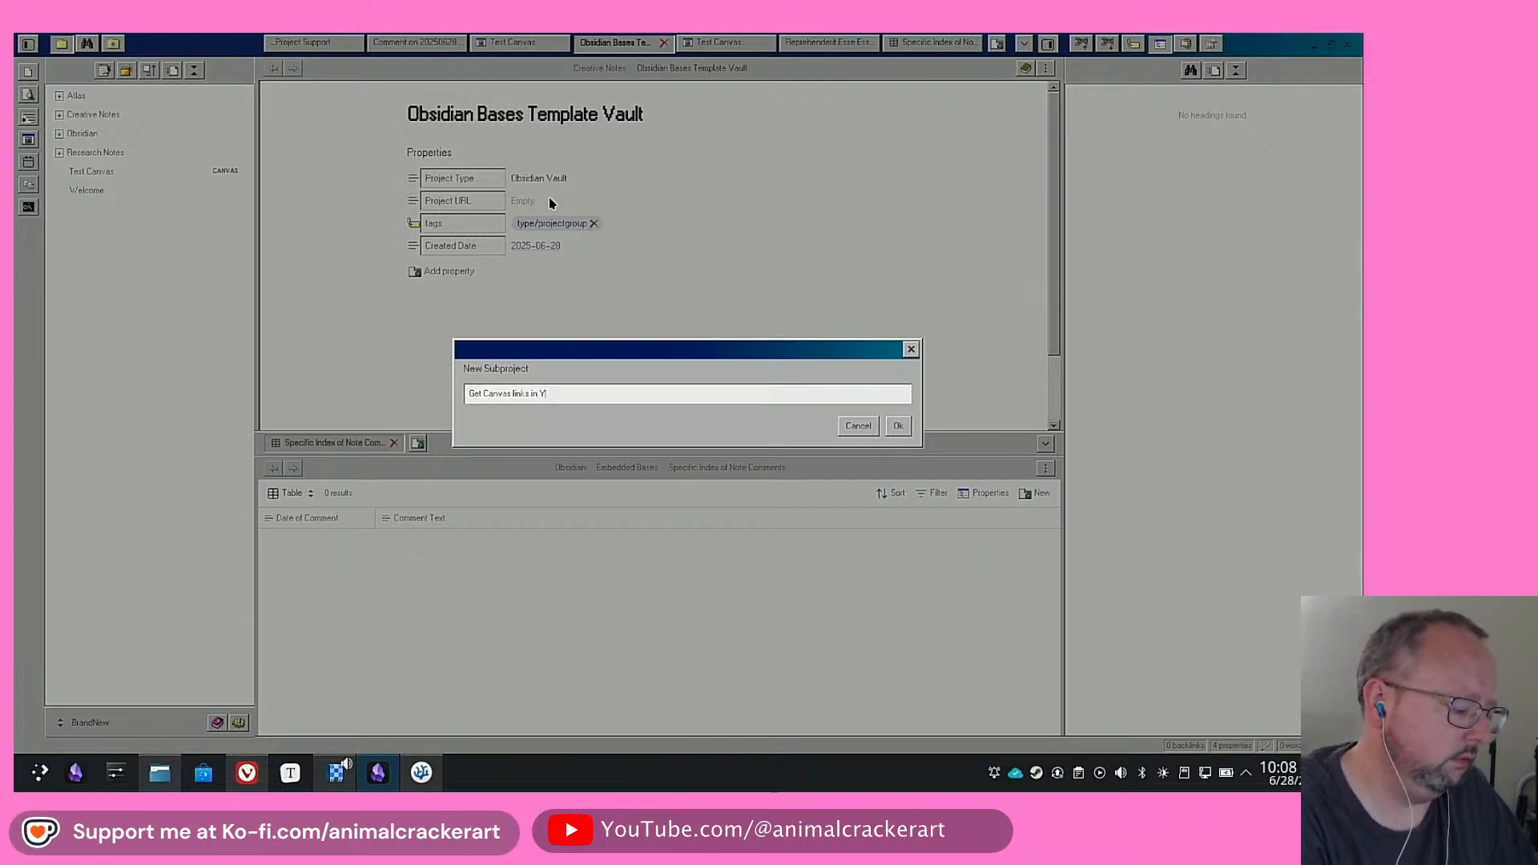
pyautogui.write('AML to')
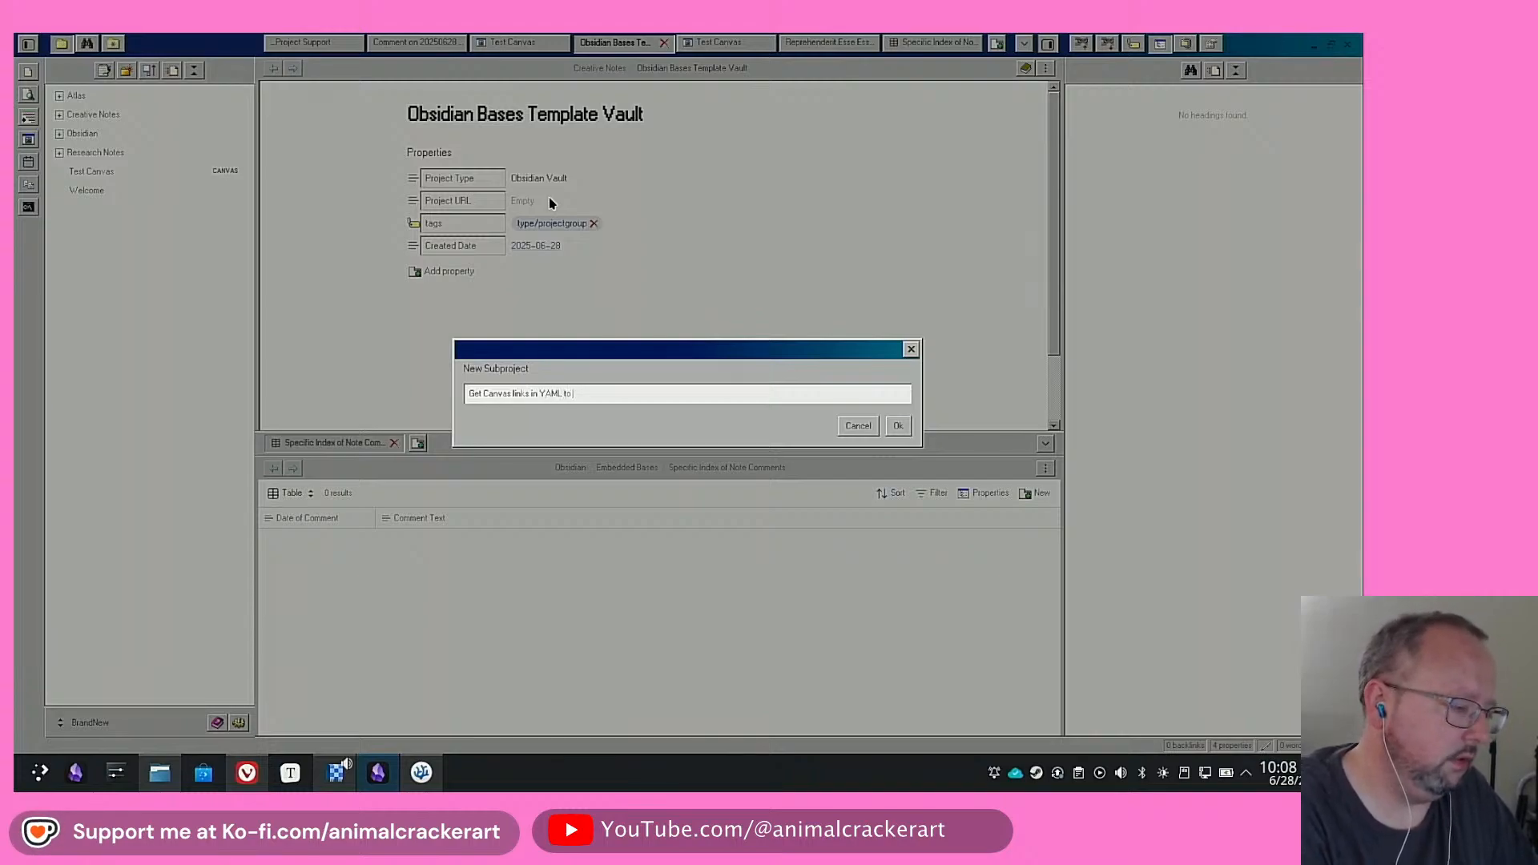
pyautogui.write(' not be')
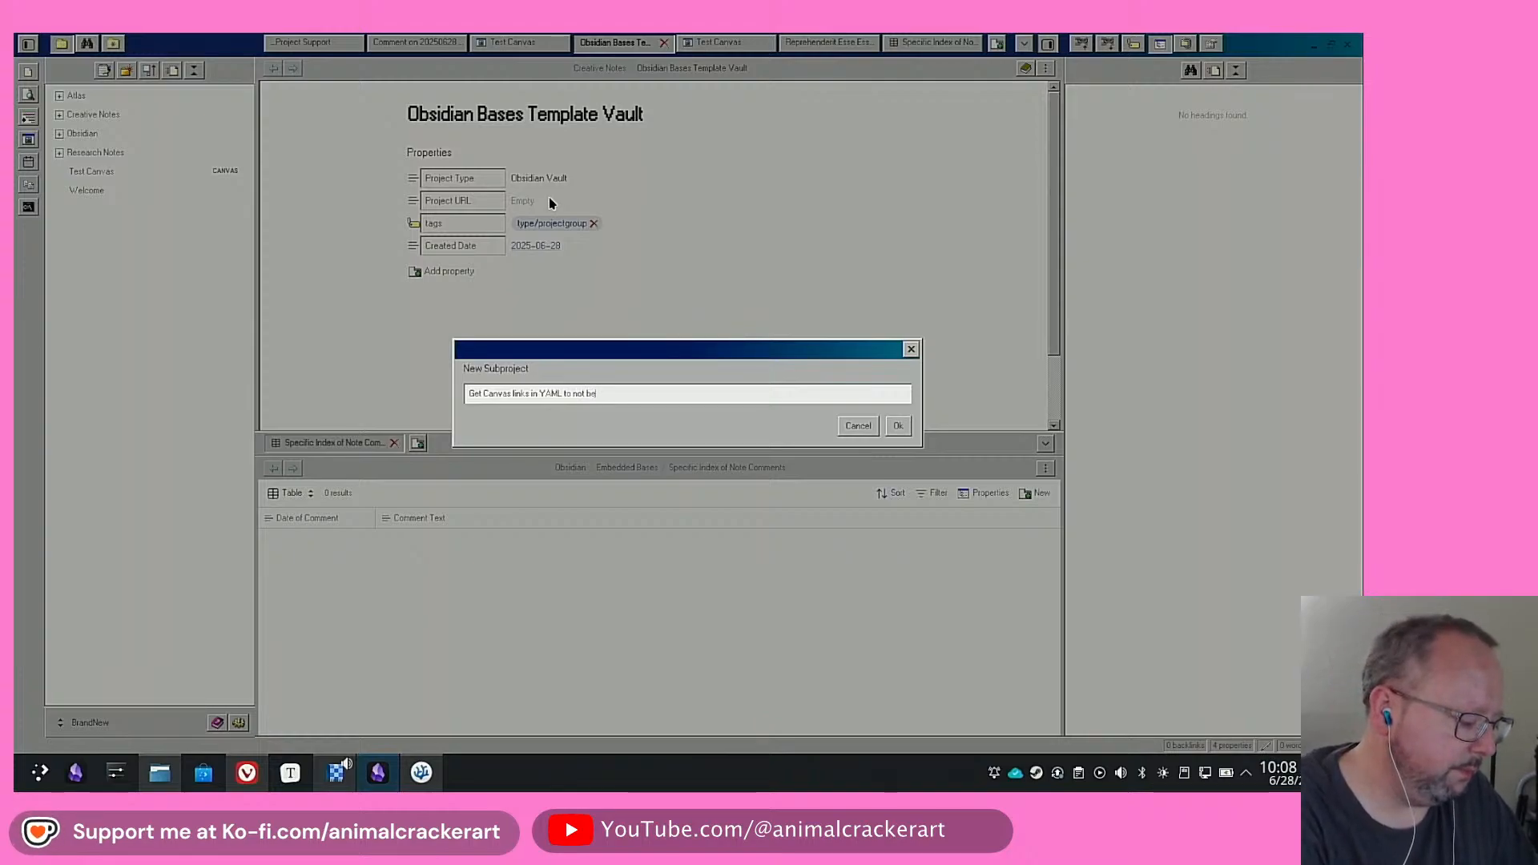
pyautogui.write(' embedd')
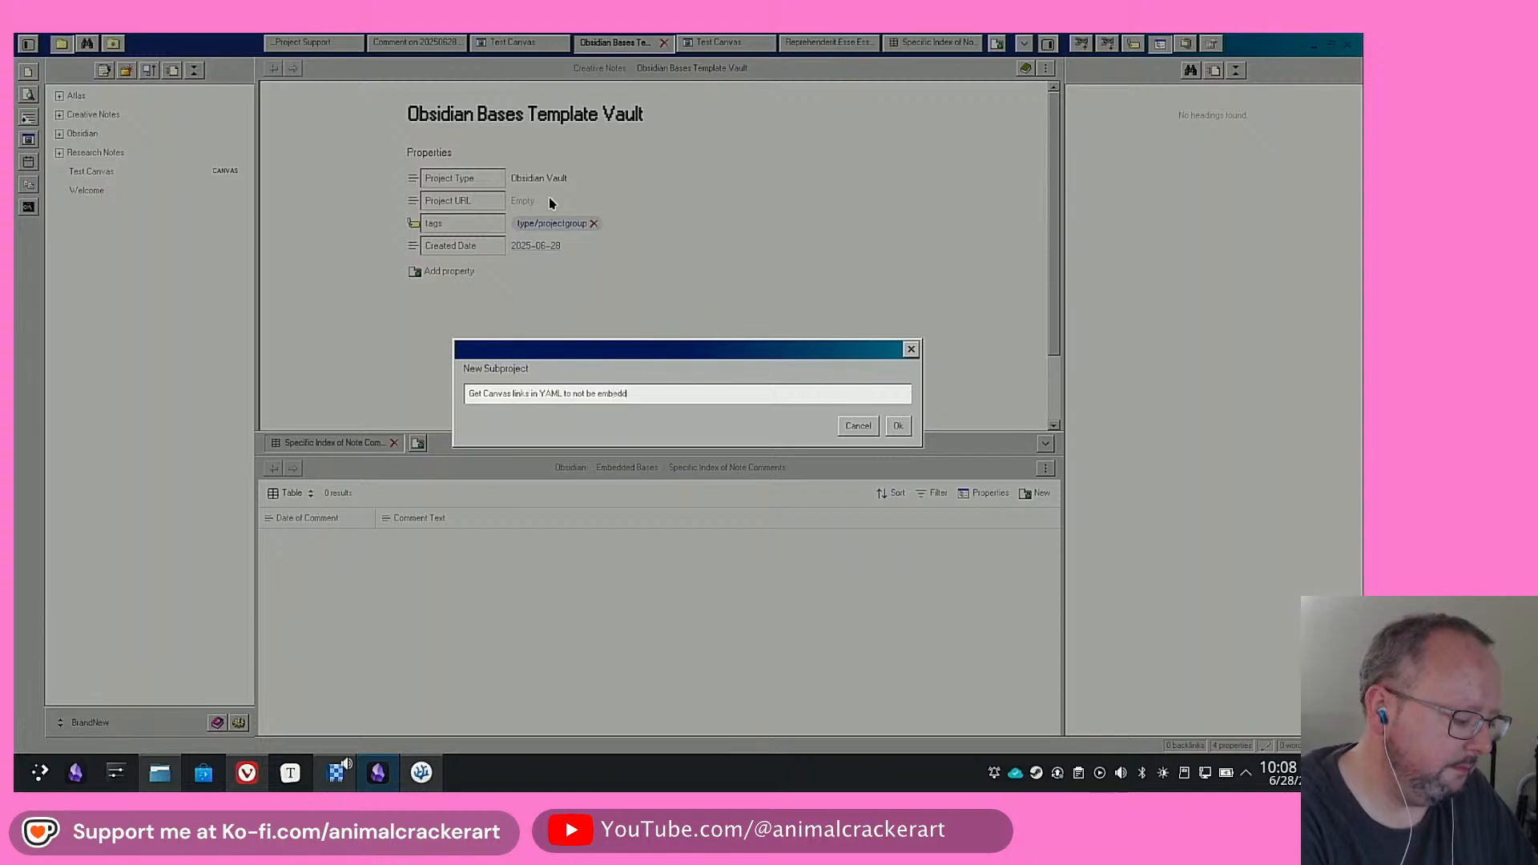
pyautogui.write('ed links')
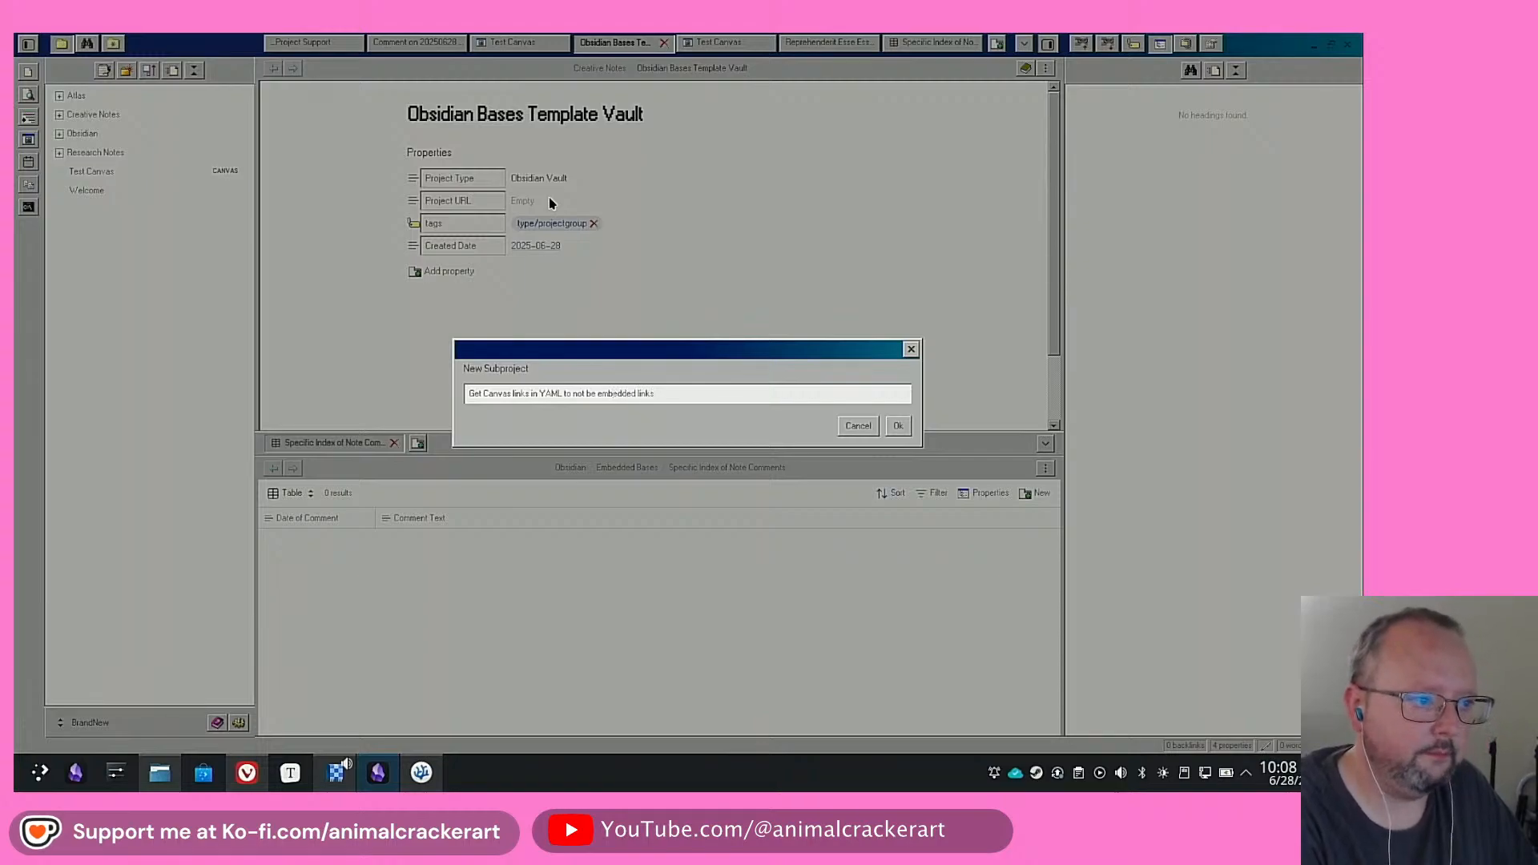
pyautogui.press('Return')
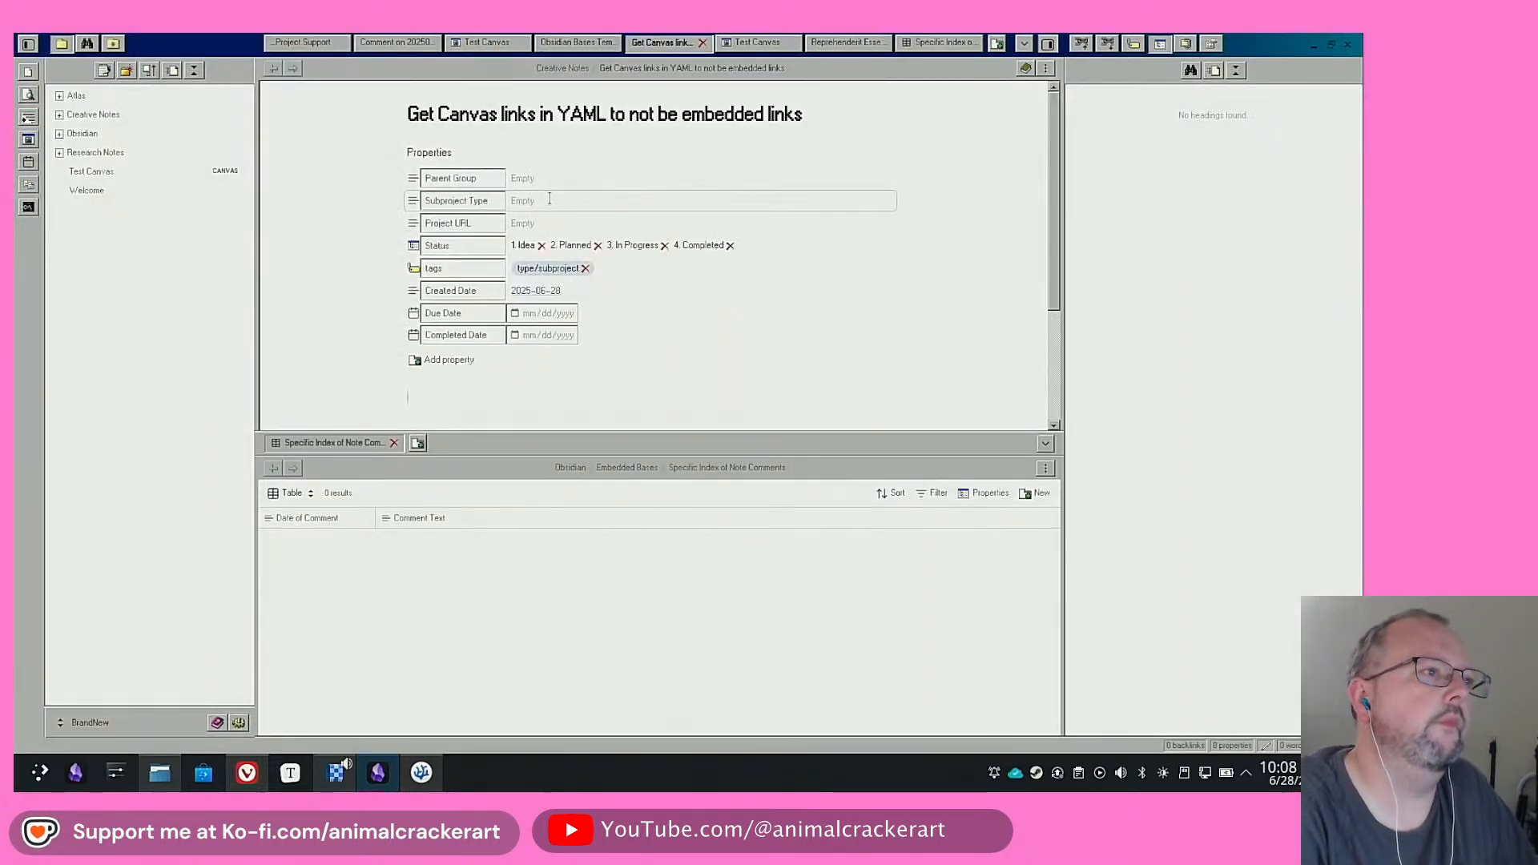
# Link the subproject's Parent Group property to the Obsidian Bases Template Vault note
pyautogui.click(552, 178)
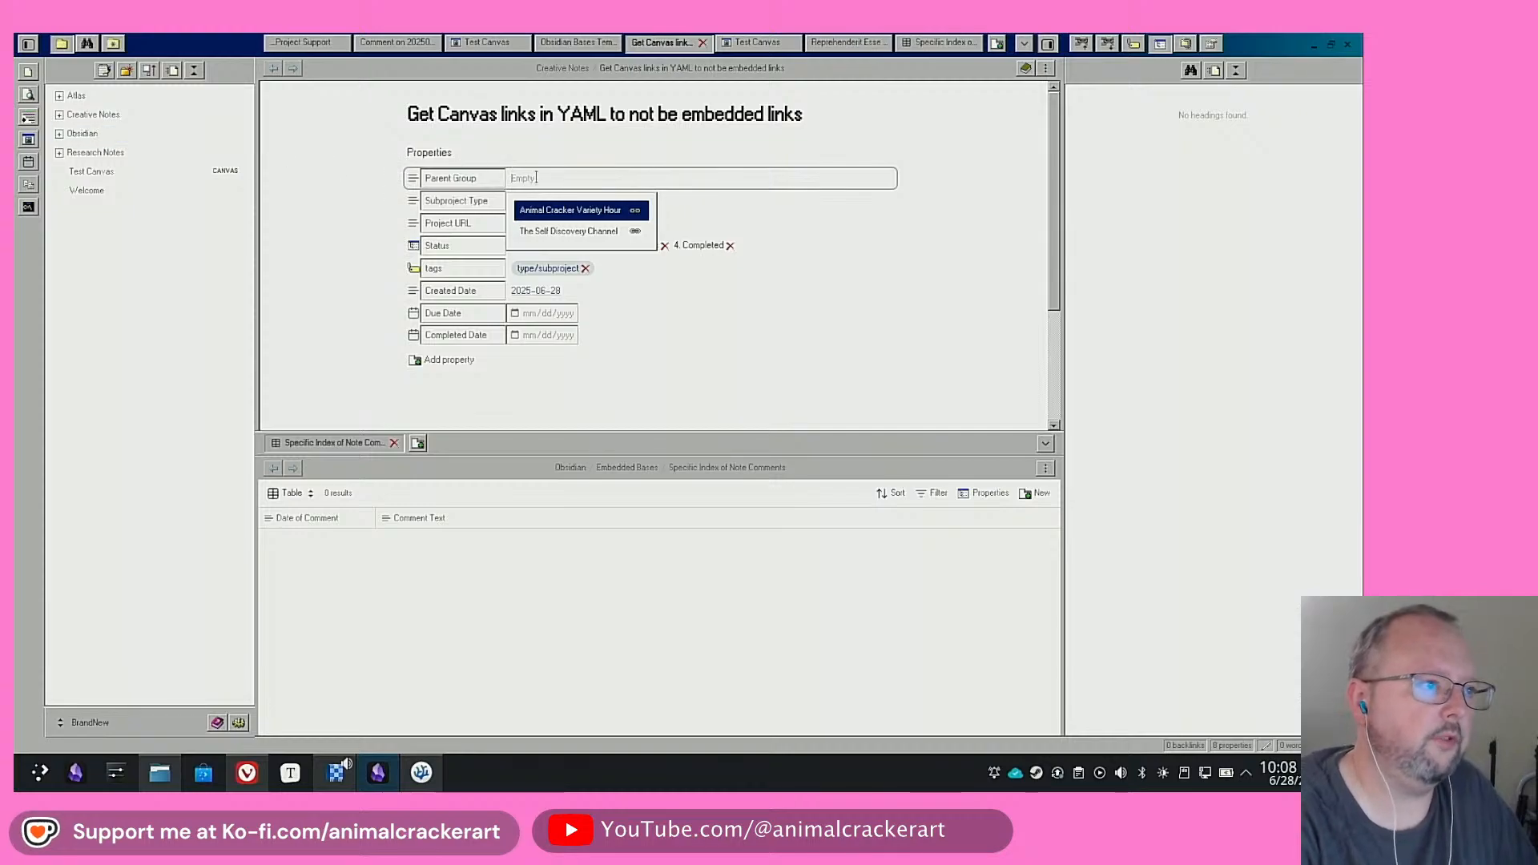
pyautogui.write('[[')
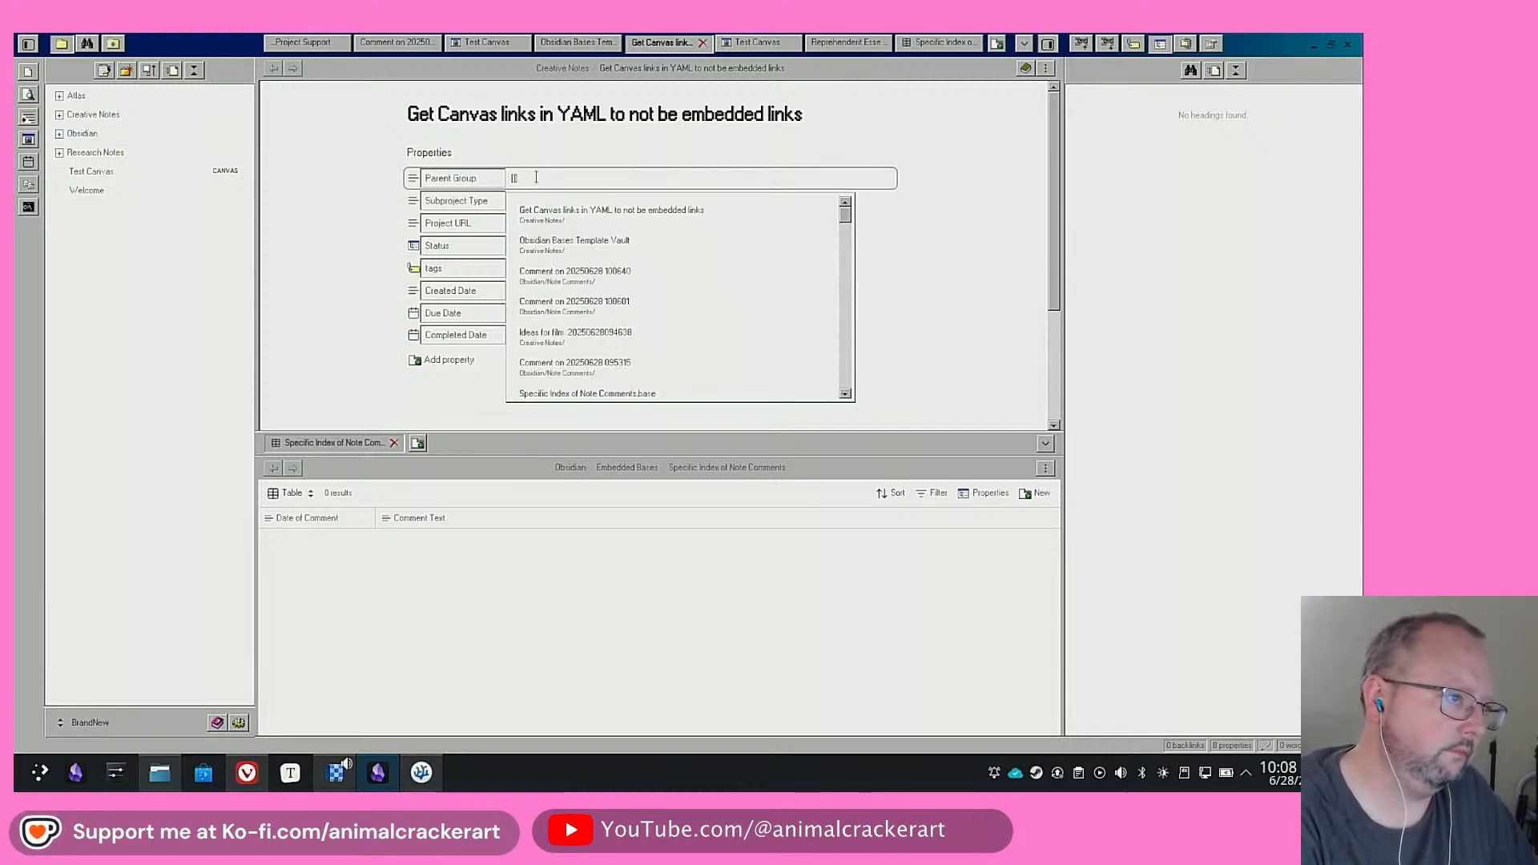
pyautogui.press('Down')
pyautogui.press('Down')
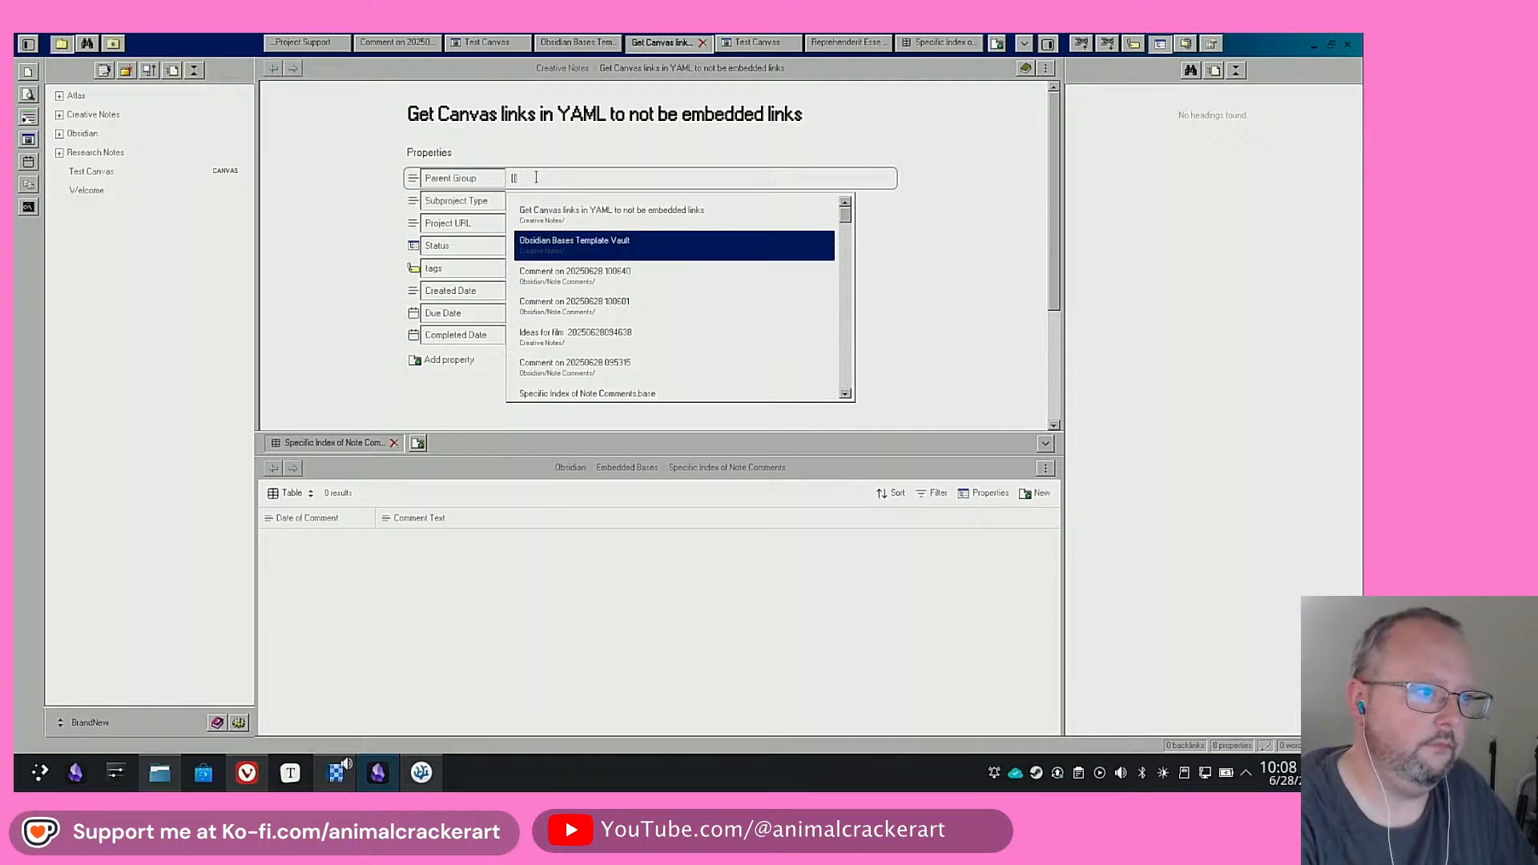
pyautogui.press('Return')
# Set the Subproject Type to "Troubleshoot" and remove every Status value except "3. In Progress"
pyautogui.click(543, 202)
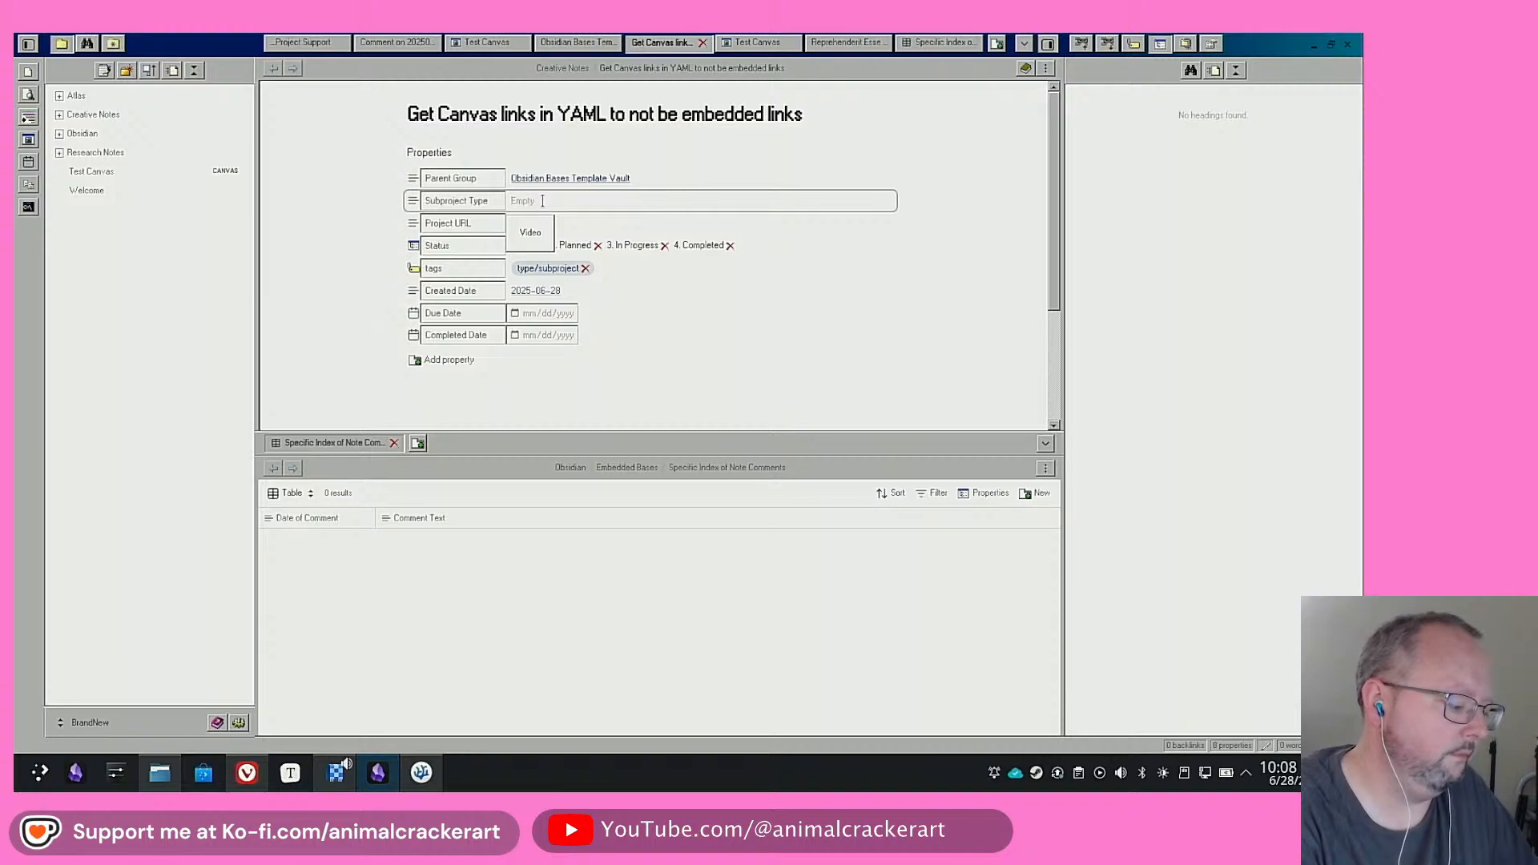
pyautogui.write('Troubleshi')
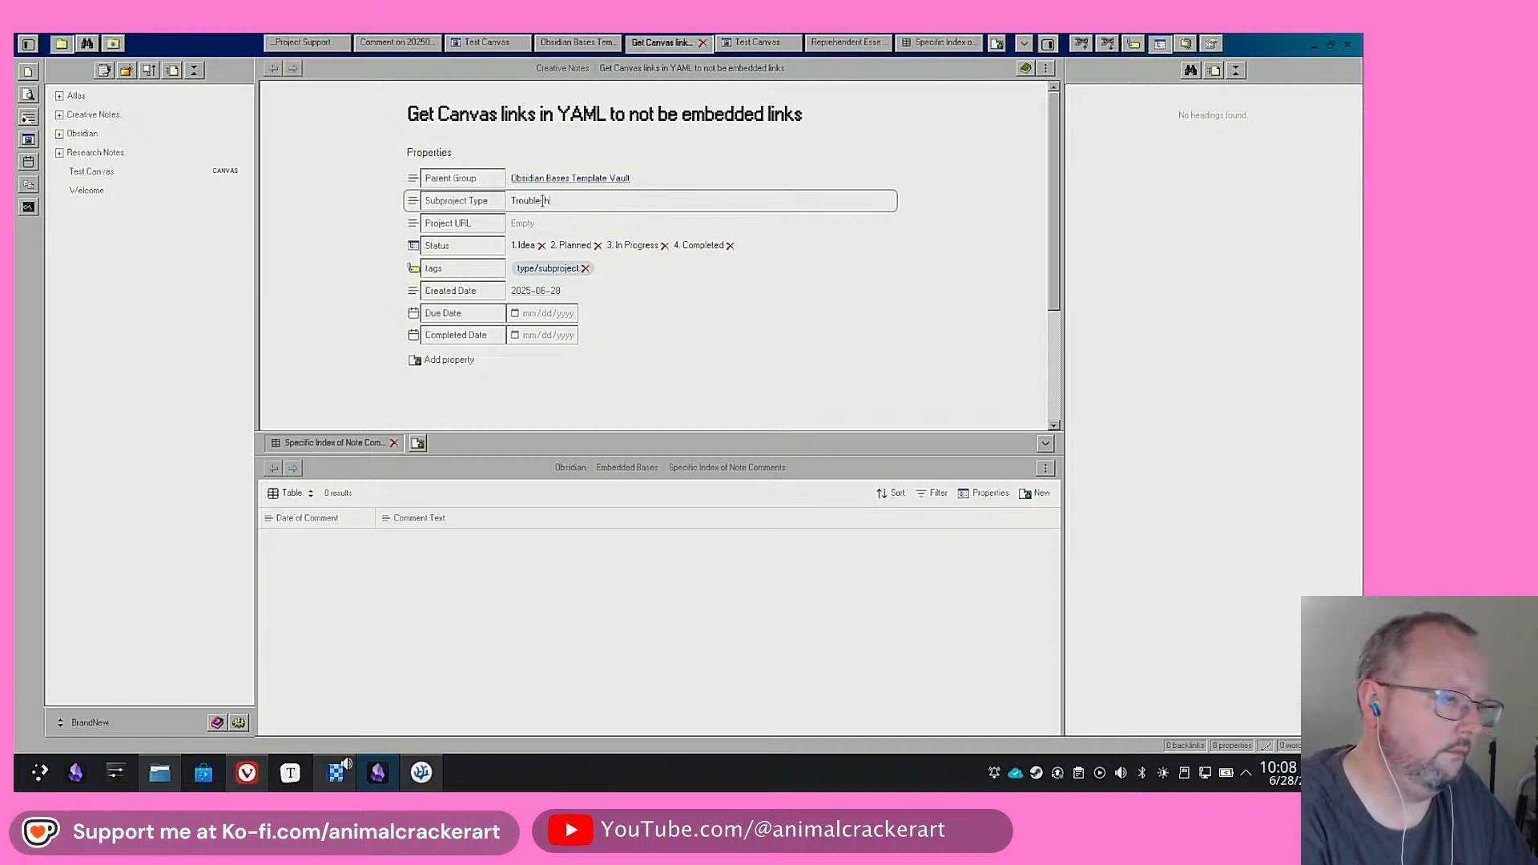
pyautogui.click(506, 393)
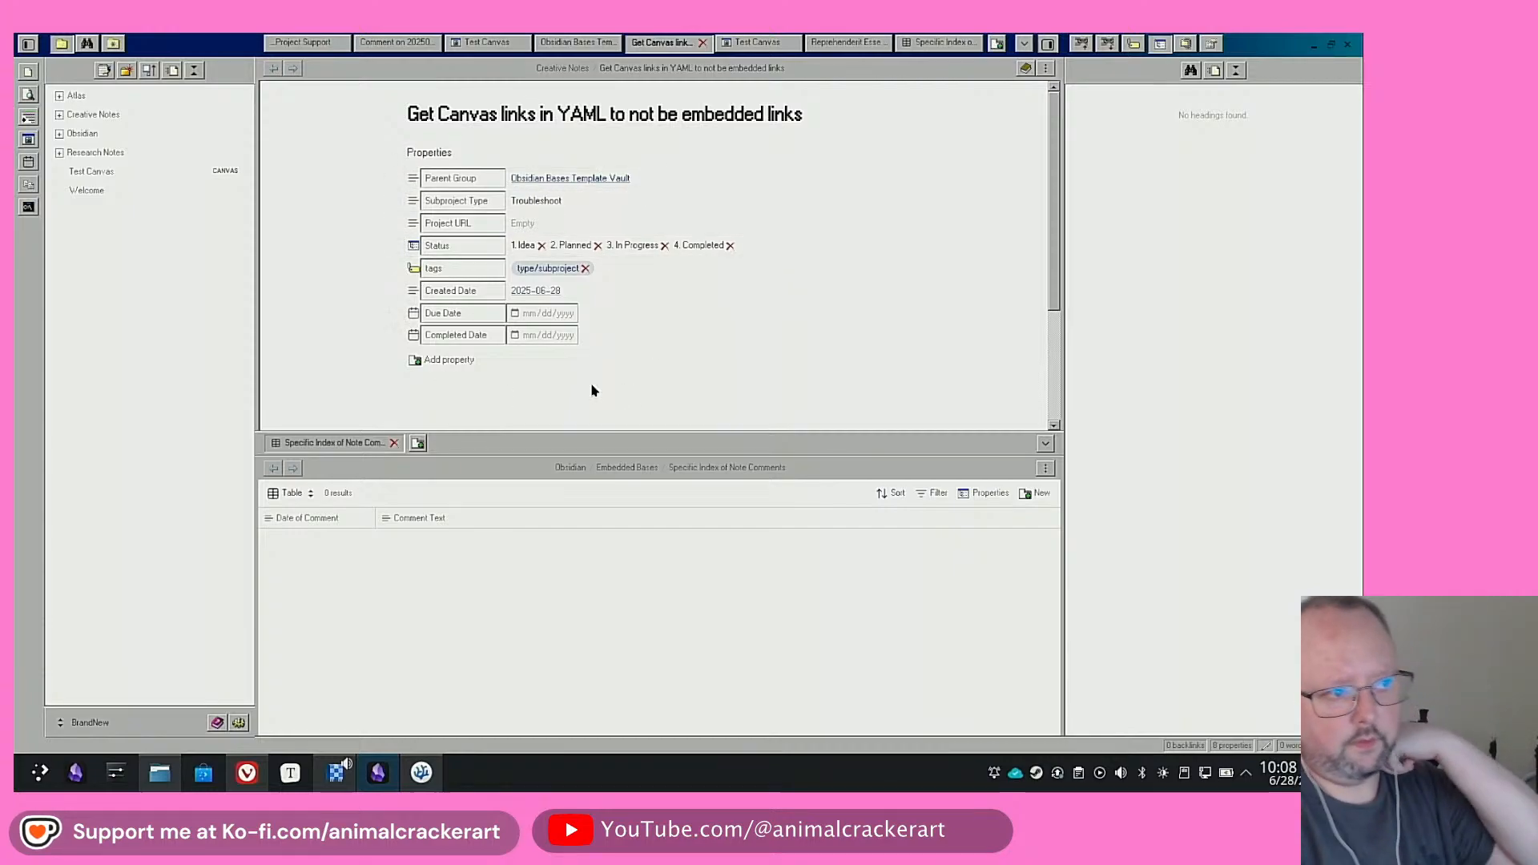
pyautogui.click(542, 247)
pyautogui.click(559, 247)
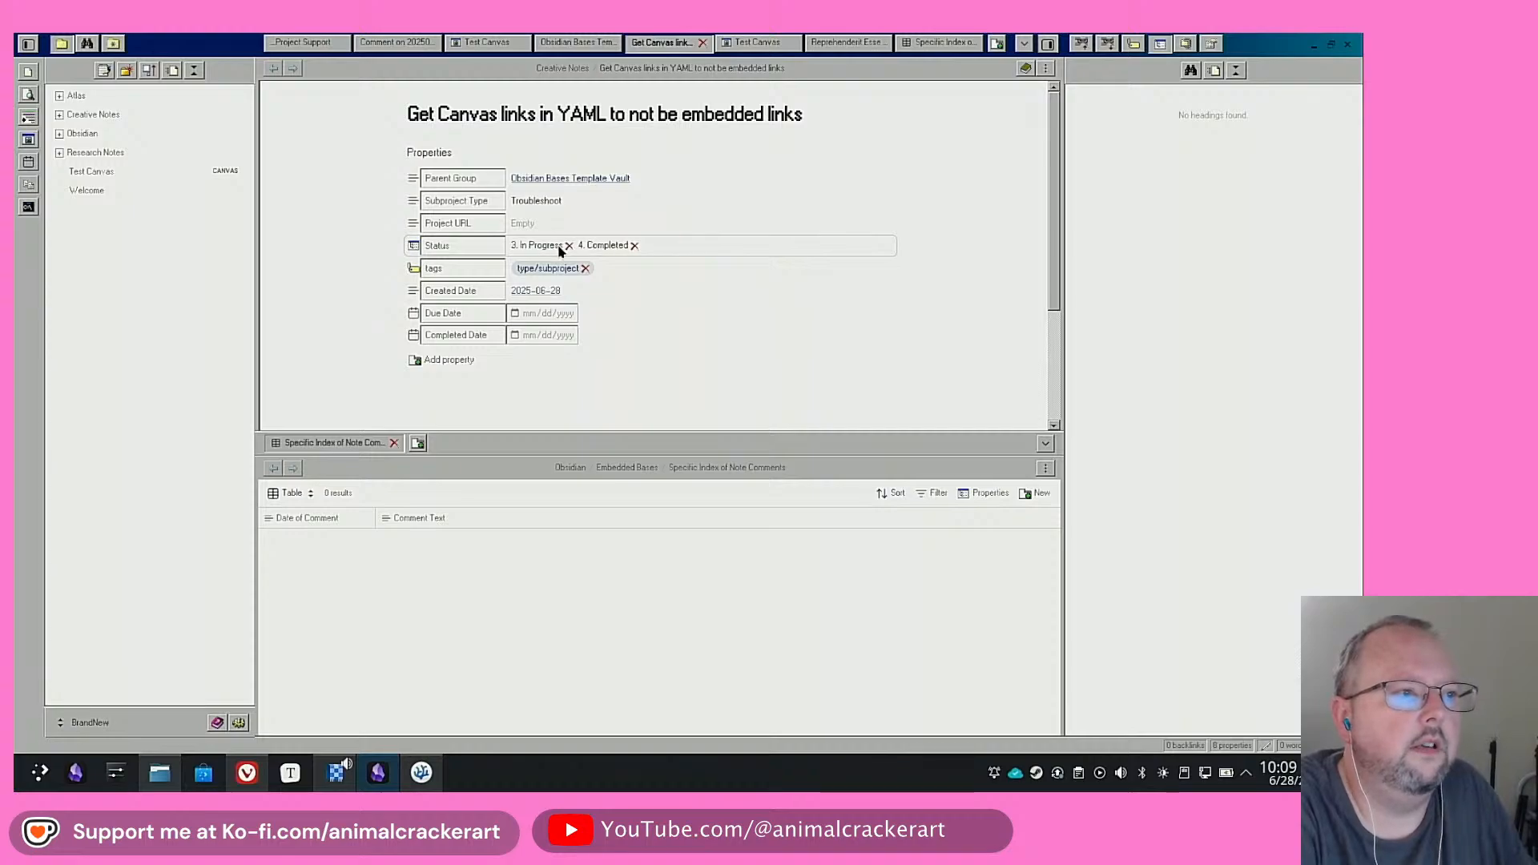
pyautogui.click(633, 247)
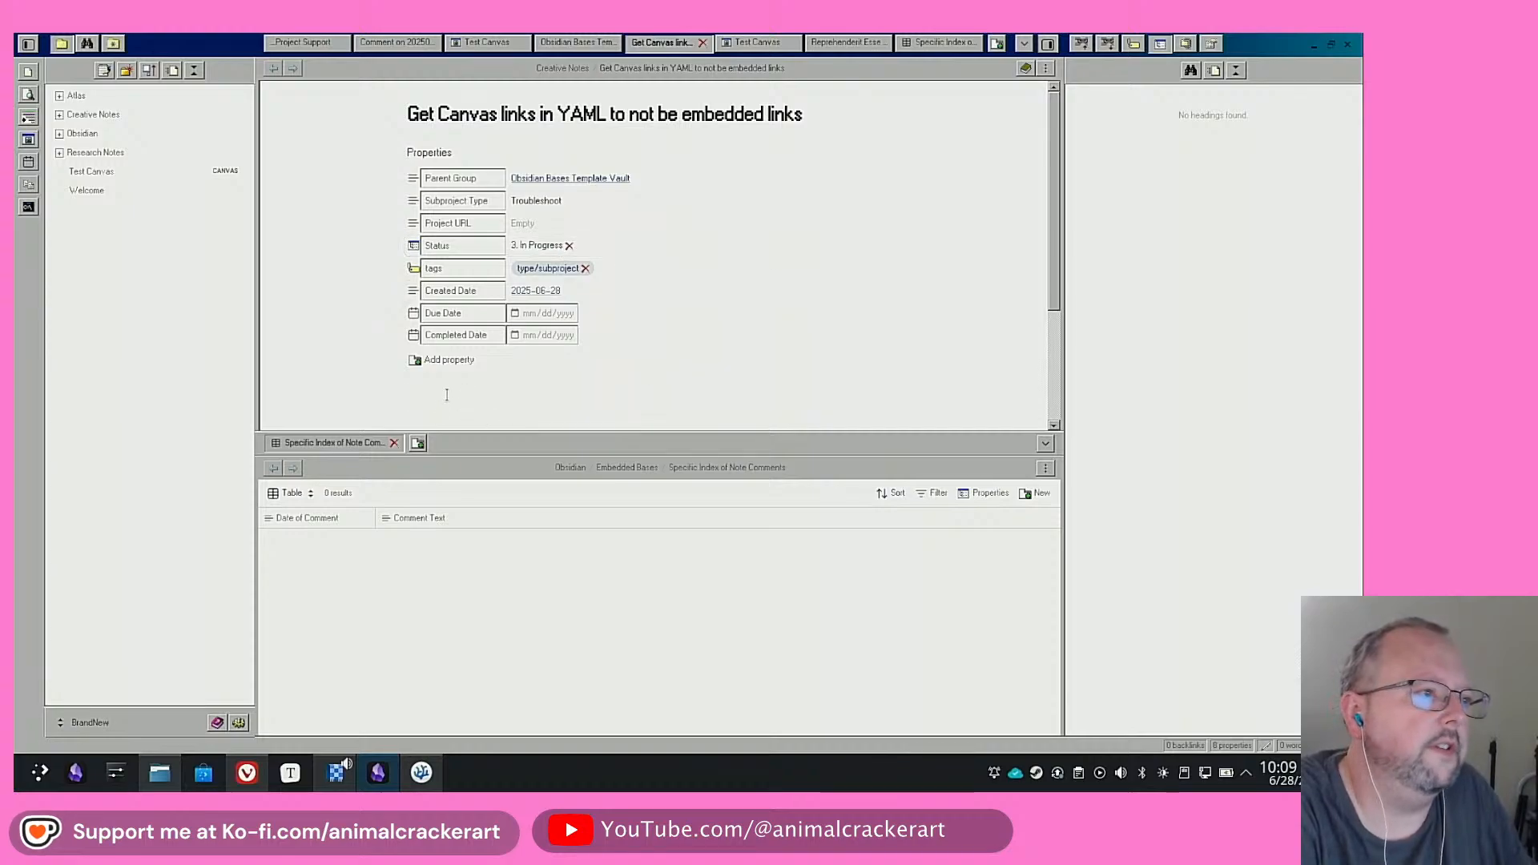
# From the Obsidian Bases Template Vault note, create a new subproject named "Prepopulate upper doc connections"
pyautogui.click(580, 179)
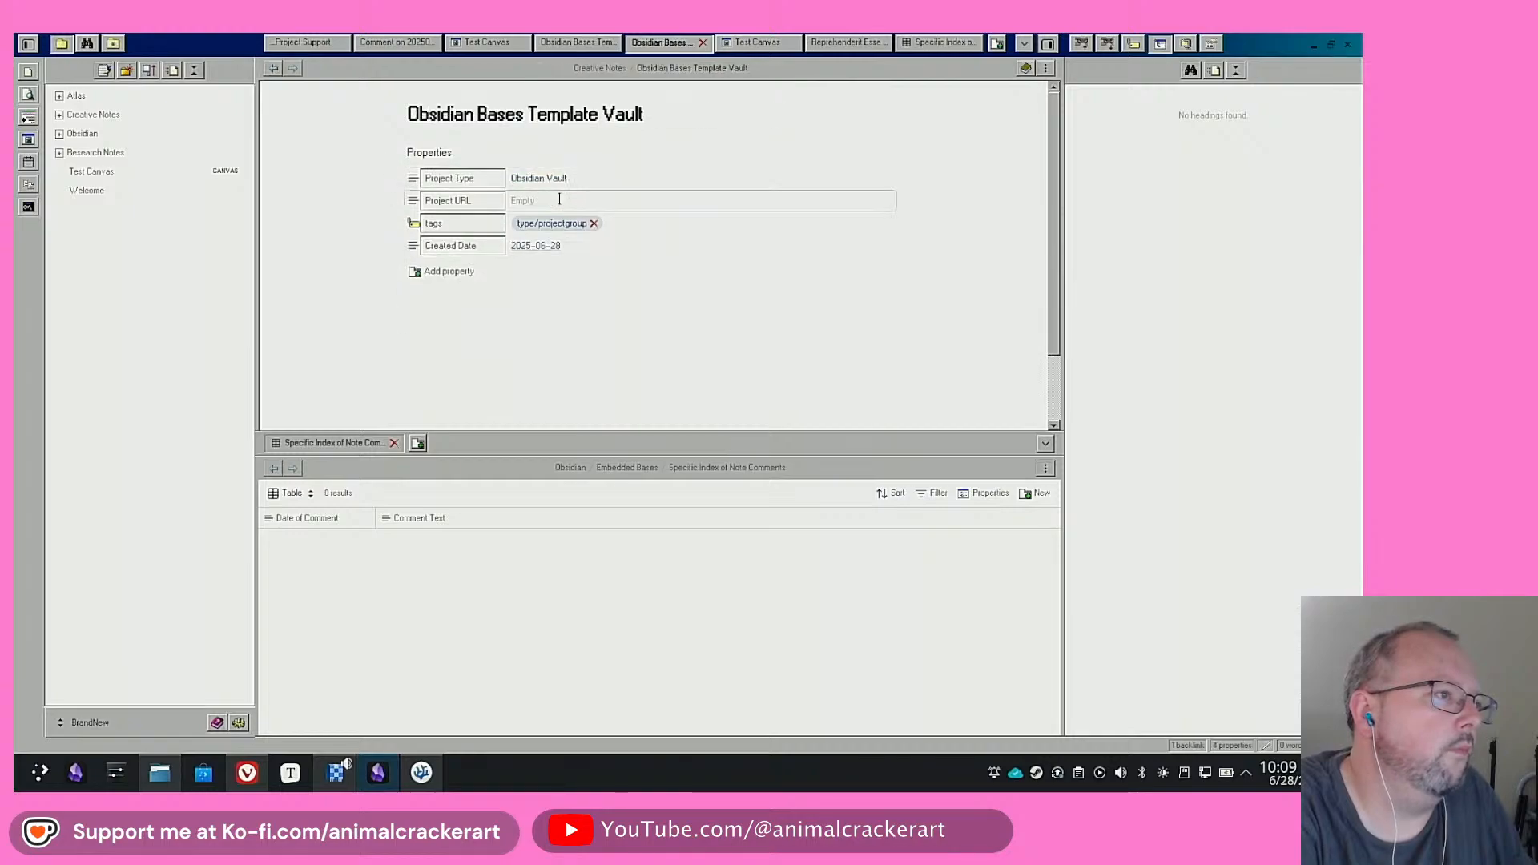
pyautogui.click(30, 73)
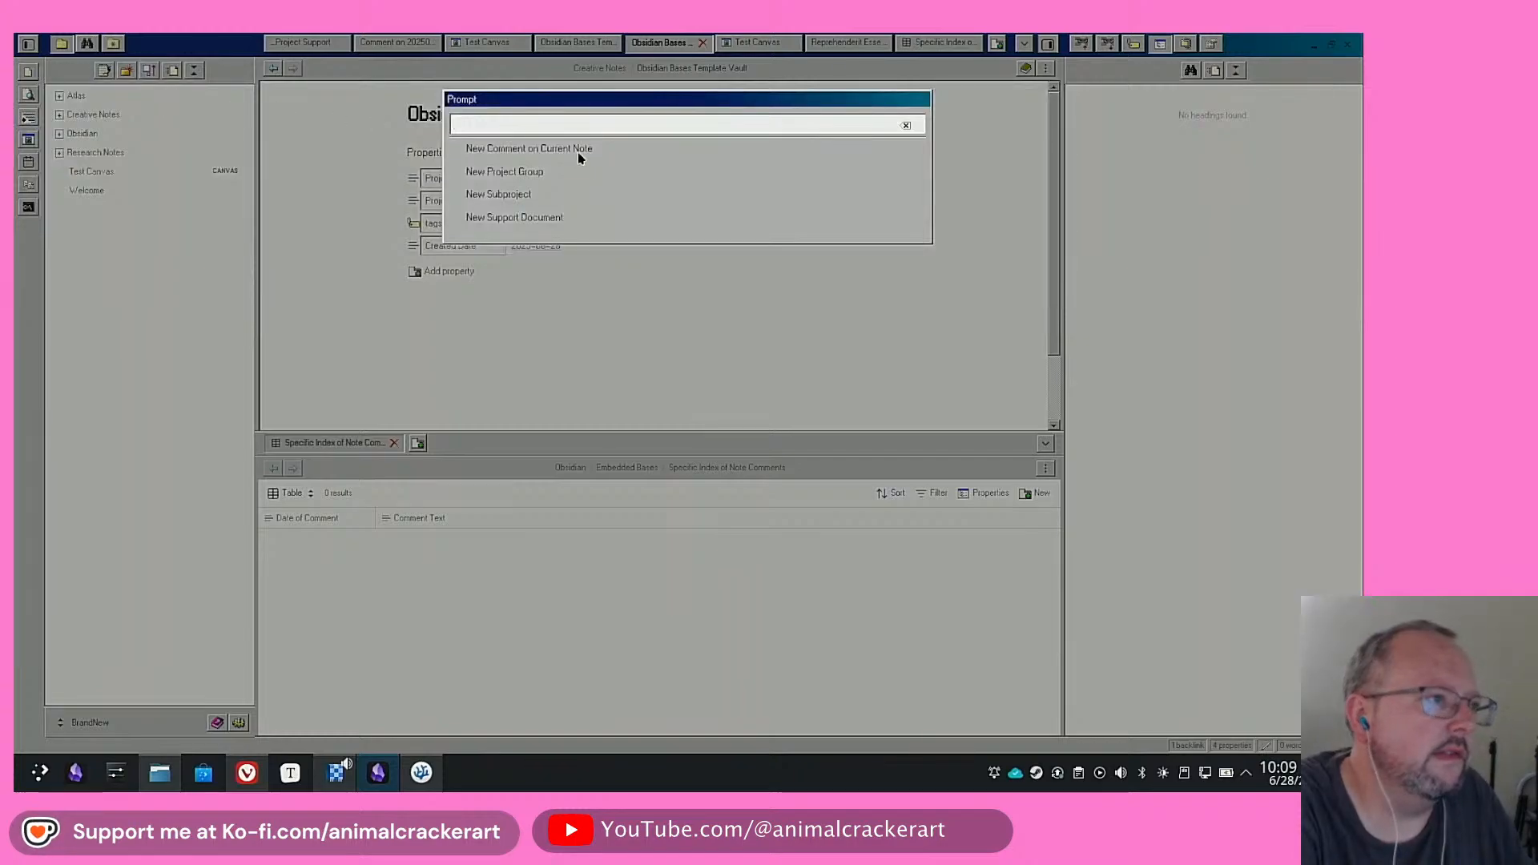
pyautogui.click(530, 195)
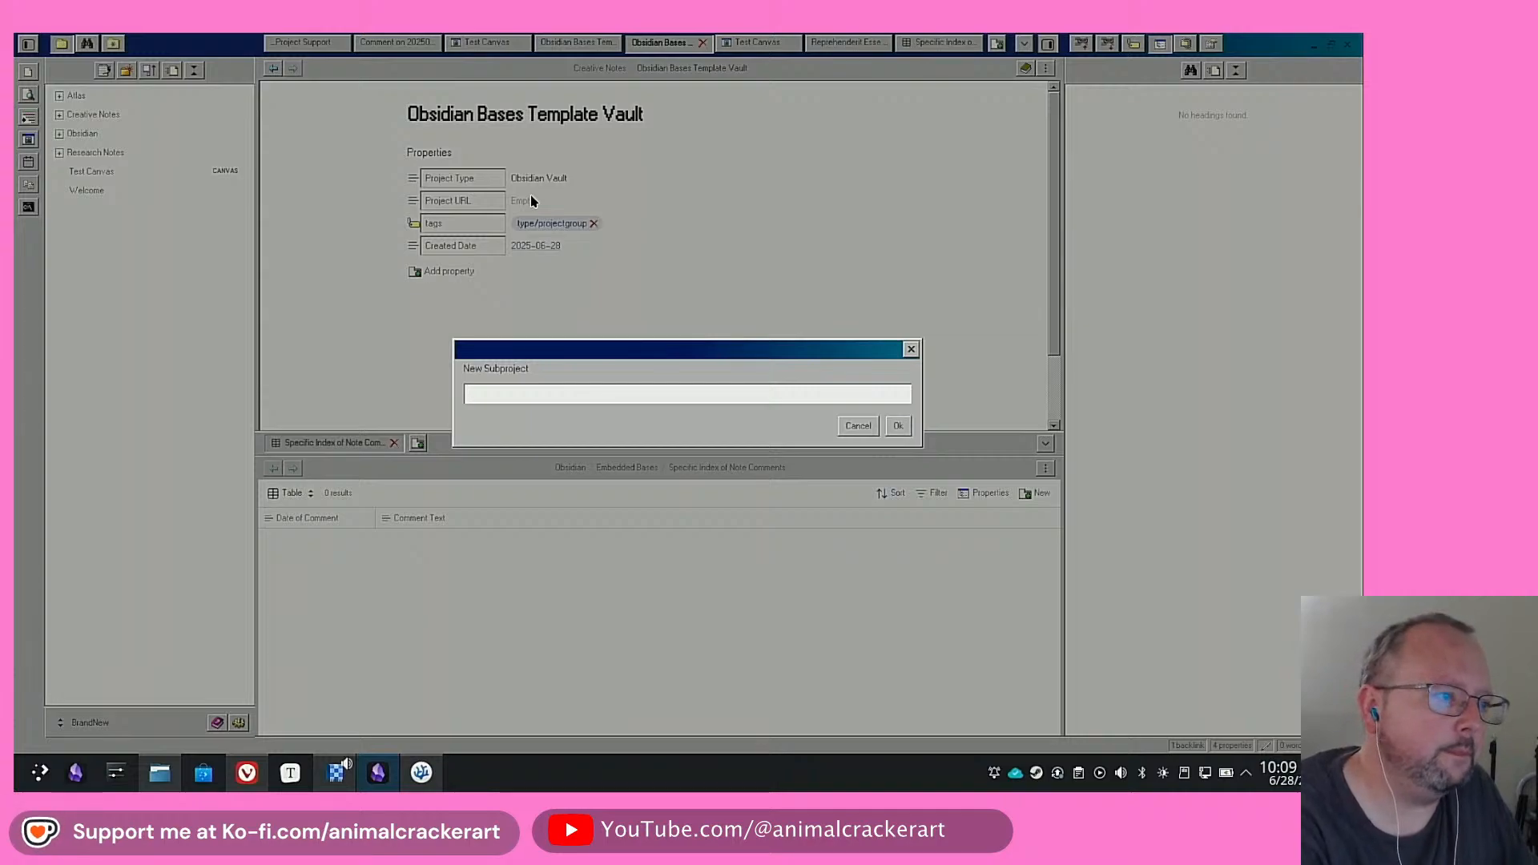
pyautogui.write('P')
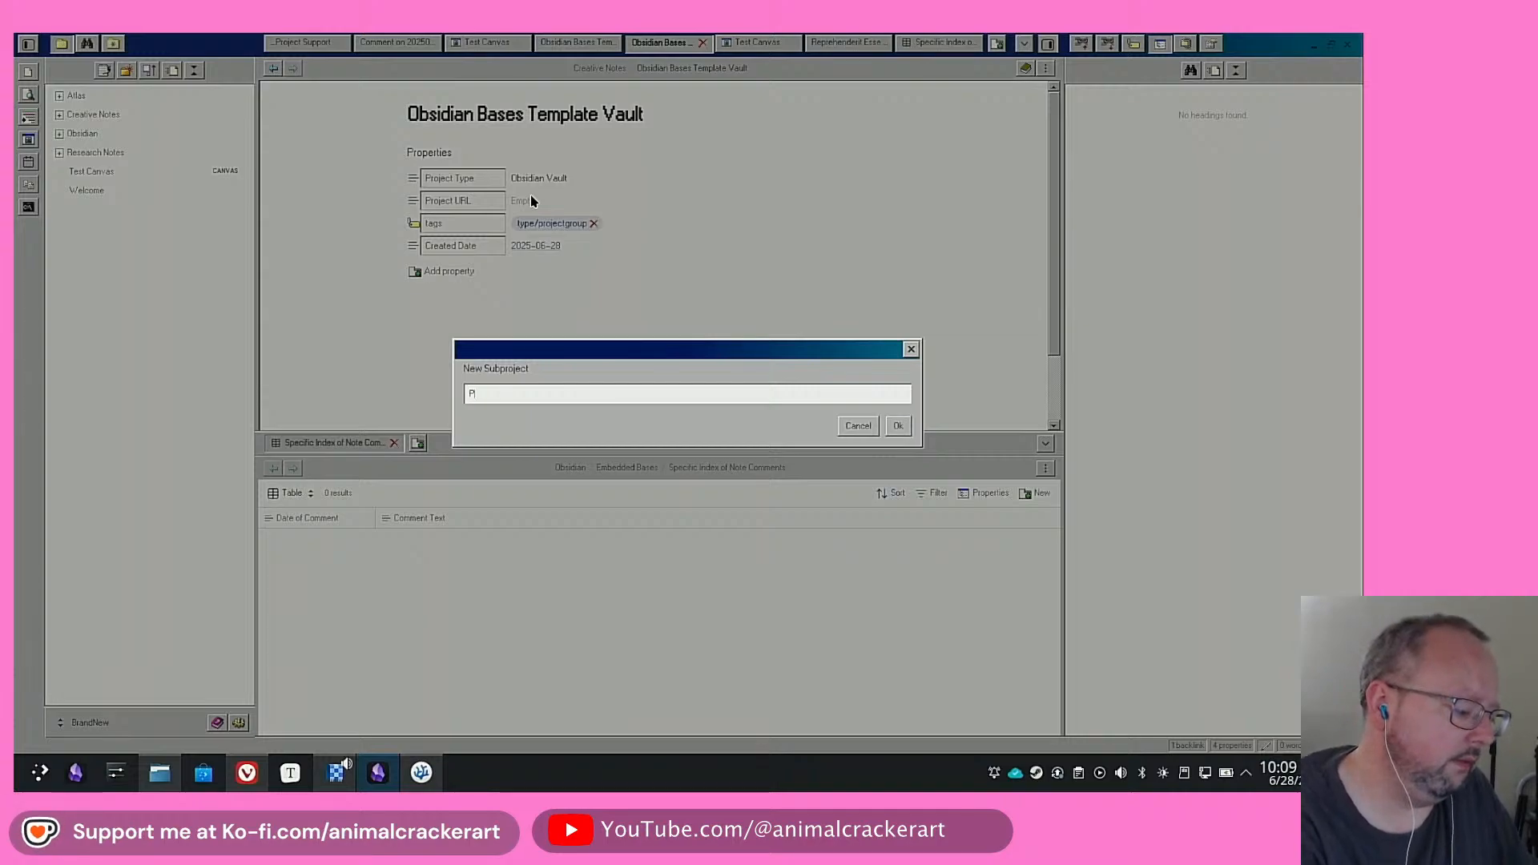
pyautogui.write('repopulate')
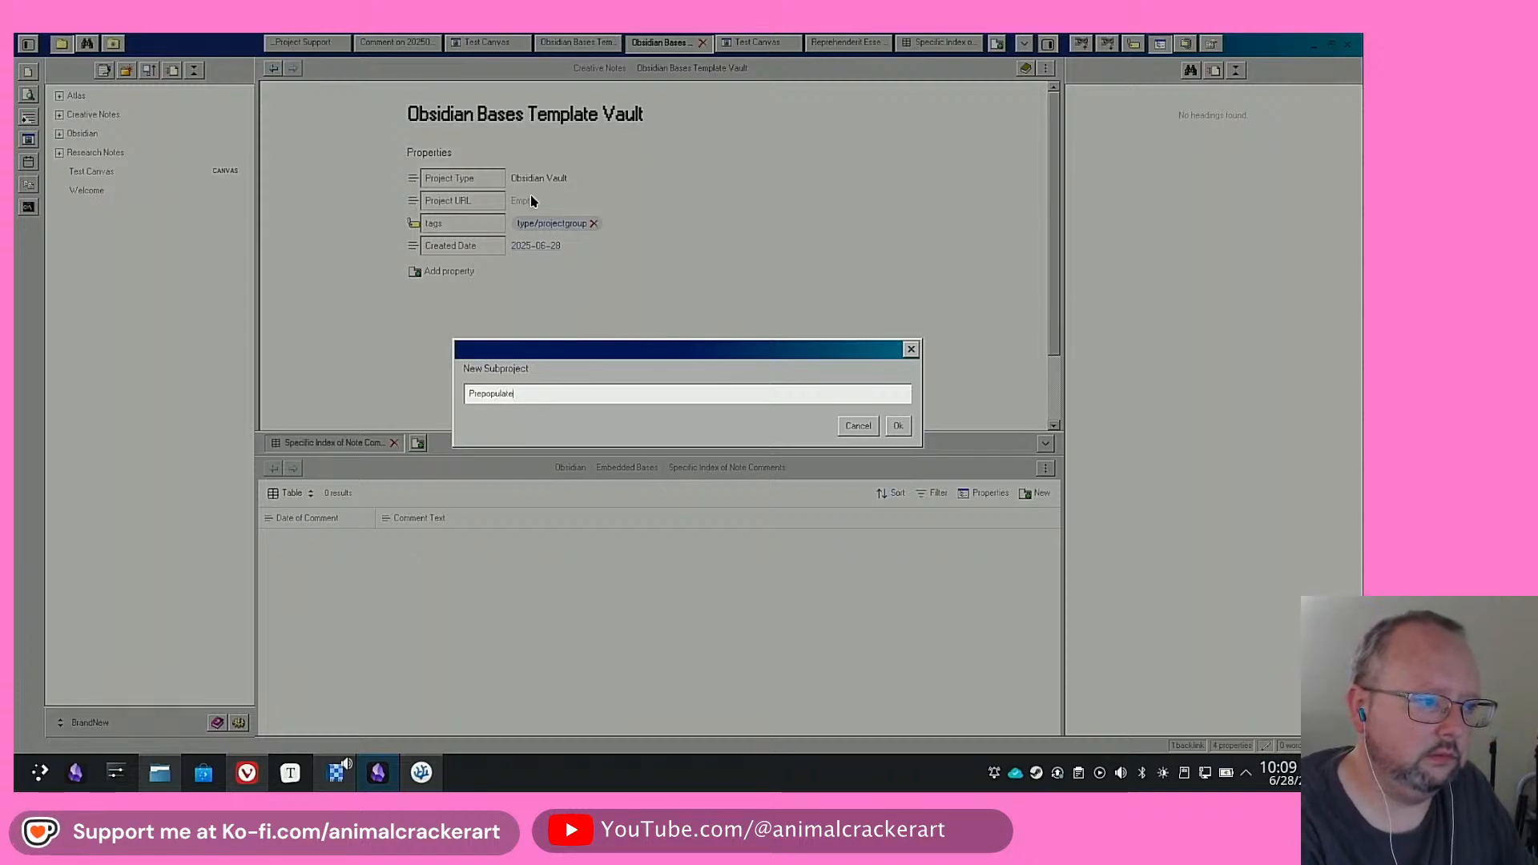
pyautogui.write(' Pro')
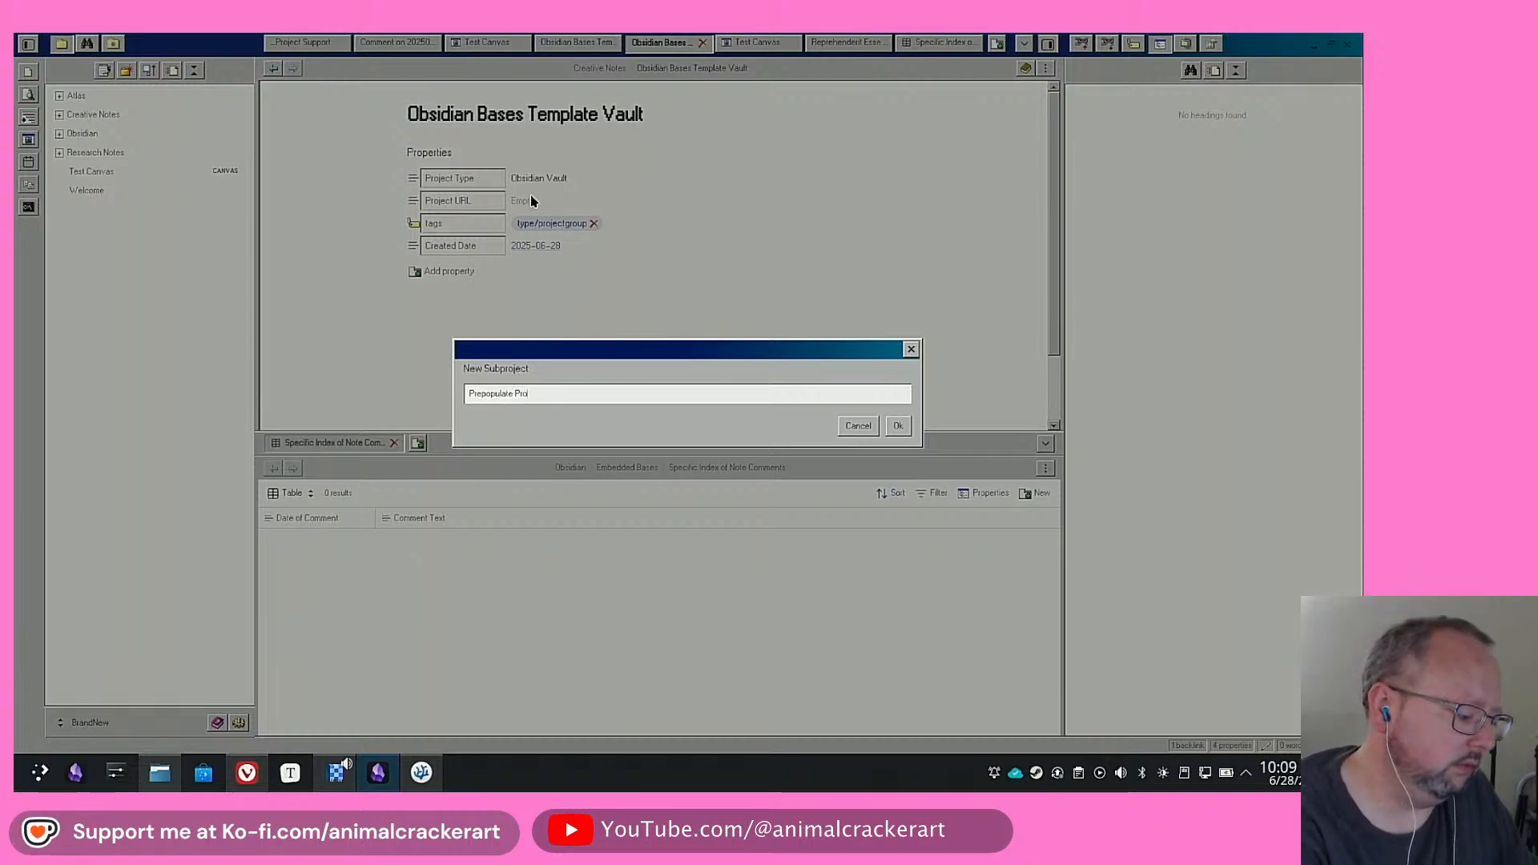
pyautogui.write('ject type/subproj')
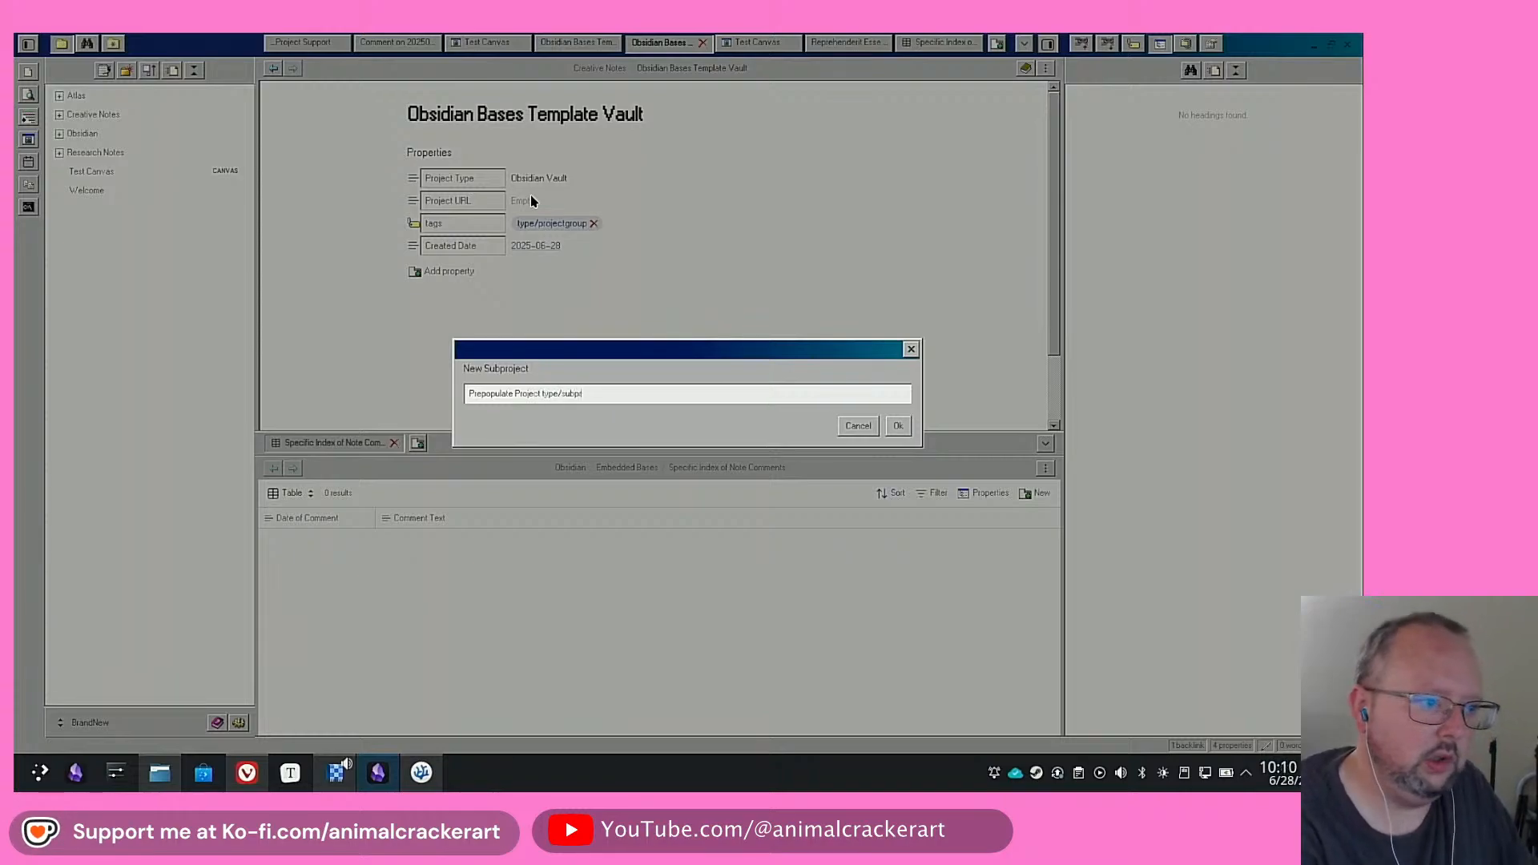
pyautogui.press('BackSpace')
pyautogui.press('BackSpace')
pyautogui.press('BackSpace')
pyautogui.press('BackSpace')
pyautogui.press('BackSpace')
pyautogui.press('BackSpace')
pyautogui.press('BackSpace')
pyautogui.press('BackSpace')
pyautogui.press('BackSpace')
pyautogui.press('BackSpace')
pyautogui.press('BackSpace')
pyautogui.press('BackSpace')
pyautogui.press('BackSpace')
pyautogui.press('BackSpace')
pyautogui.press('BackSpace')
pyautogui.press('BackSpace')
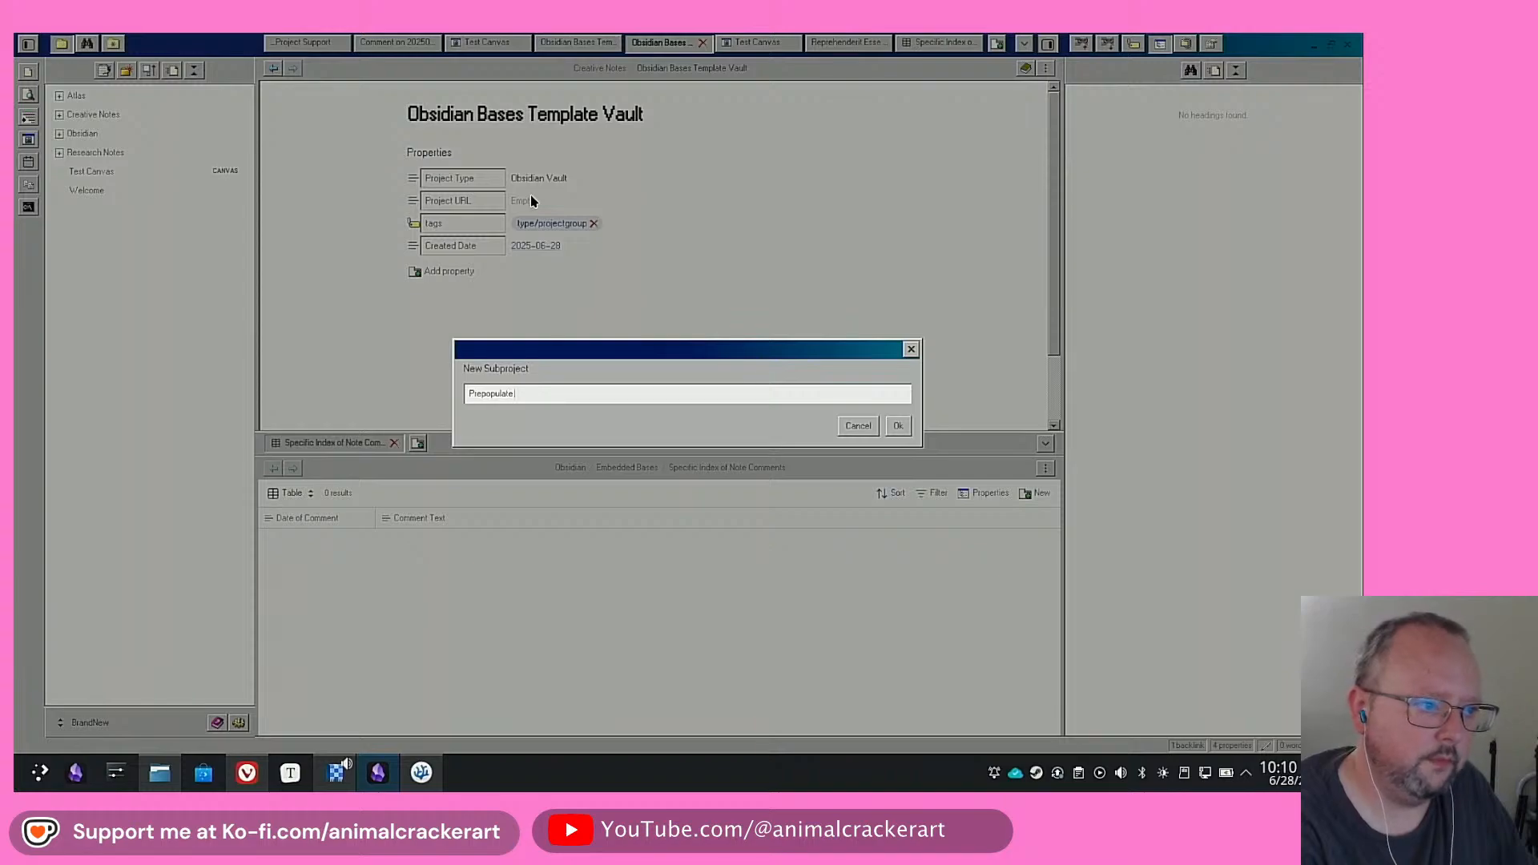
pyautogui.write('upper ')
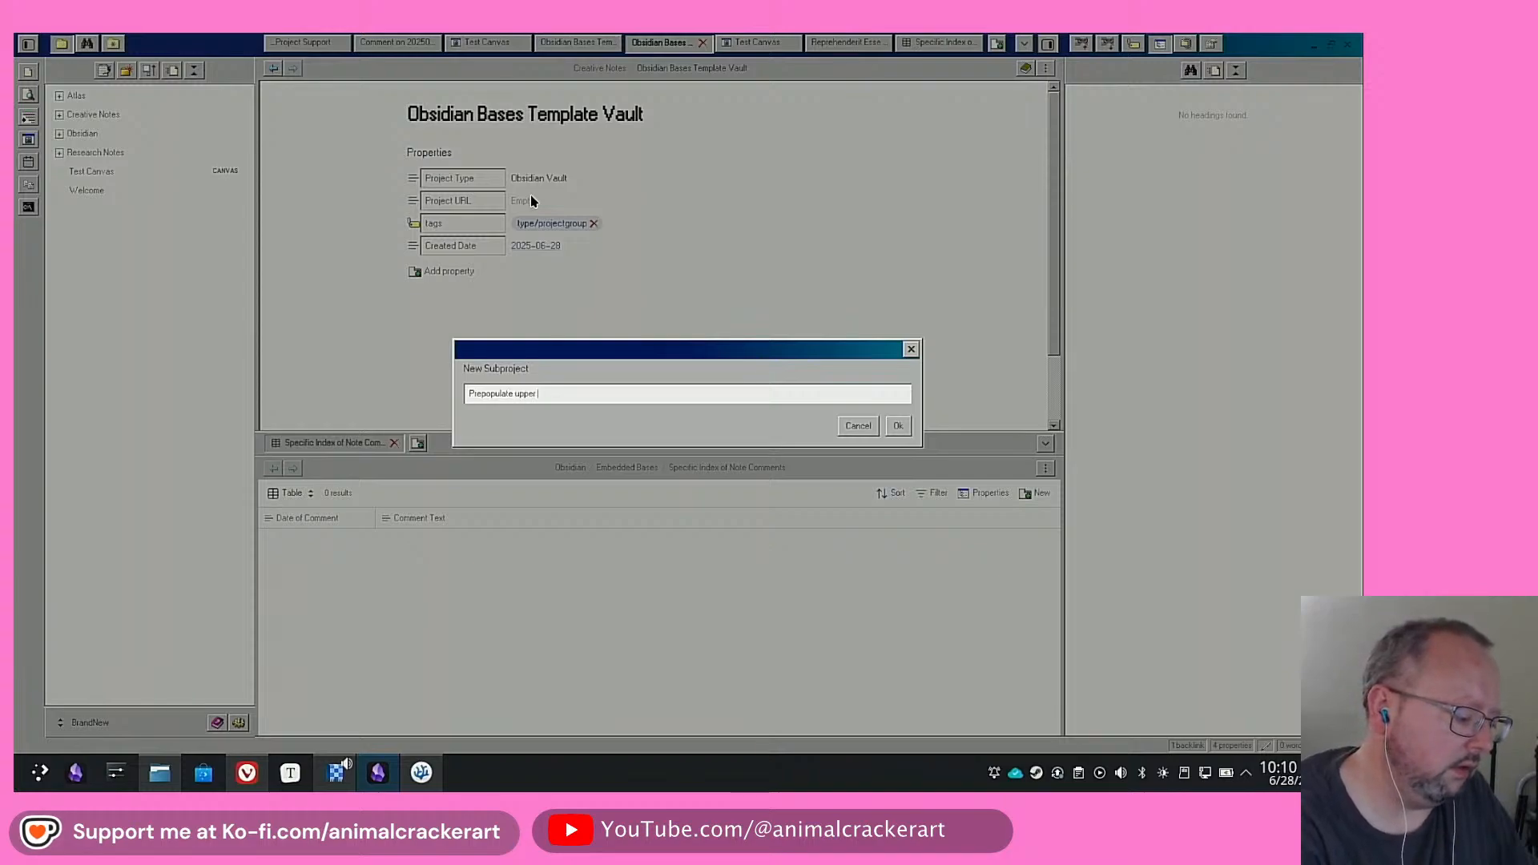
pyautogui.write('doc c')
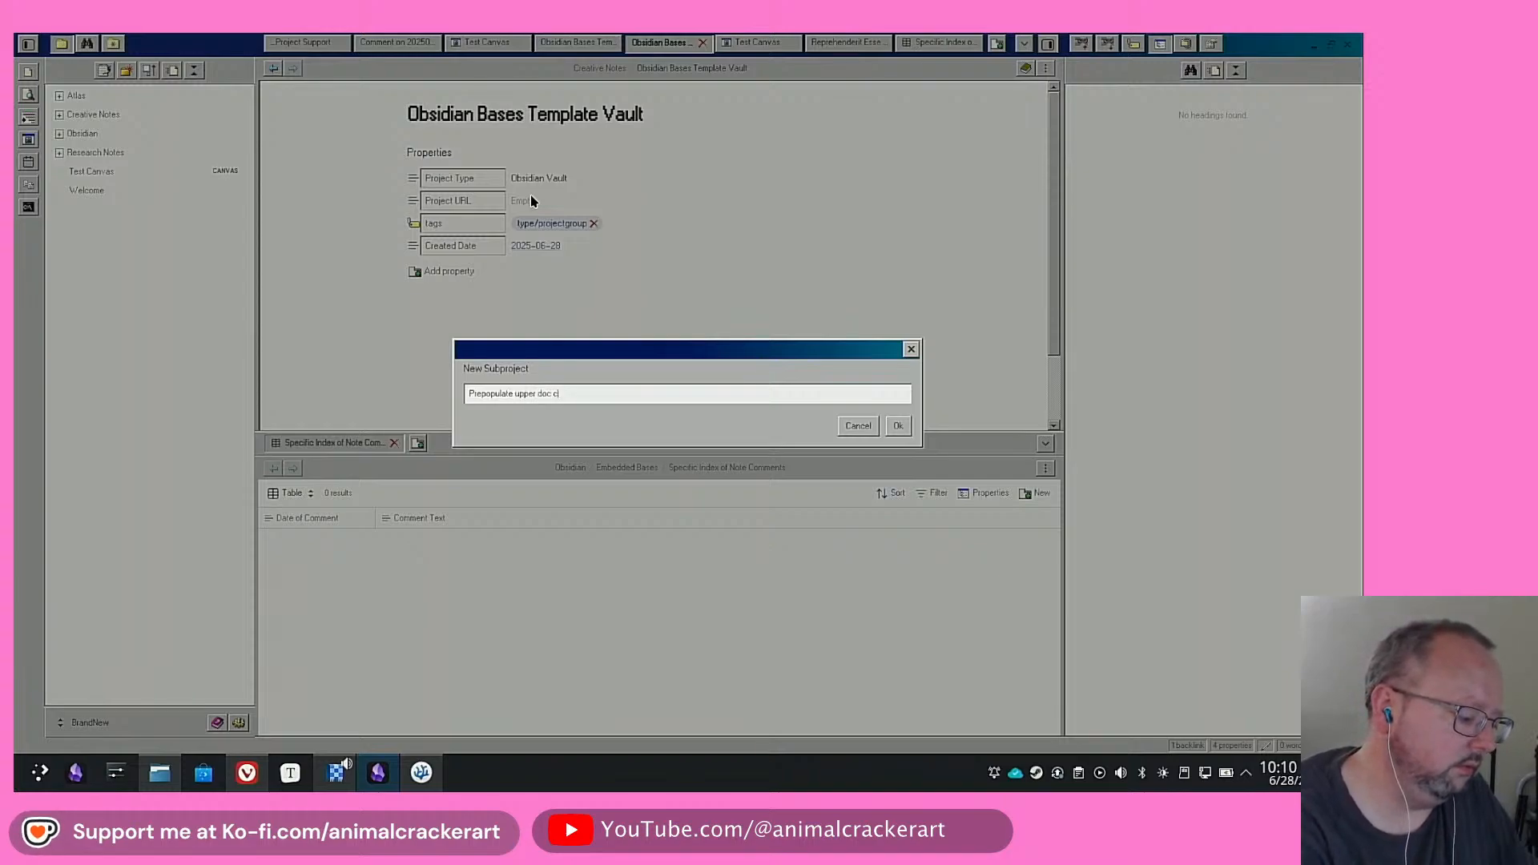
pyautogui.write('onnections')
pyautogui.press('Return')
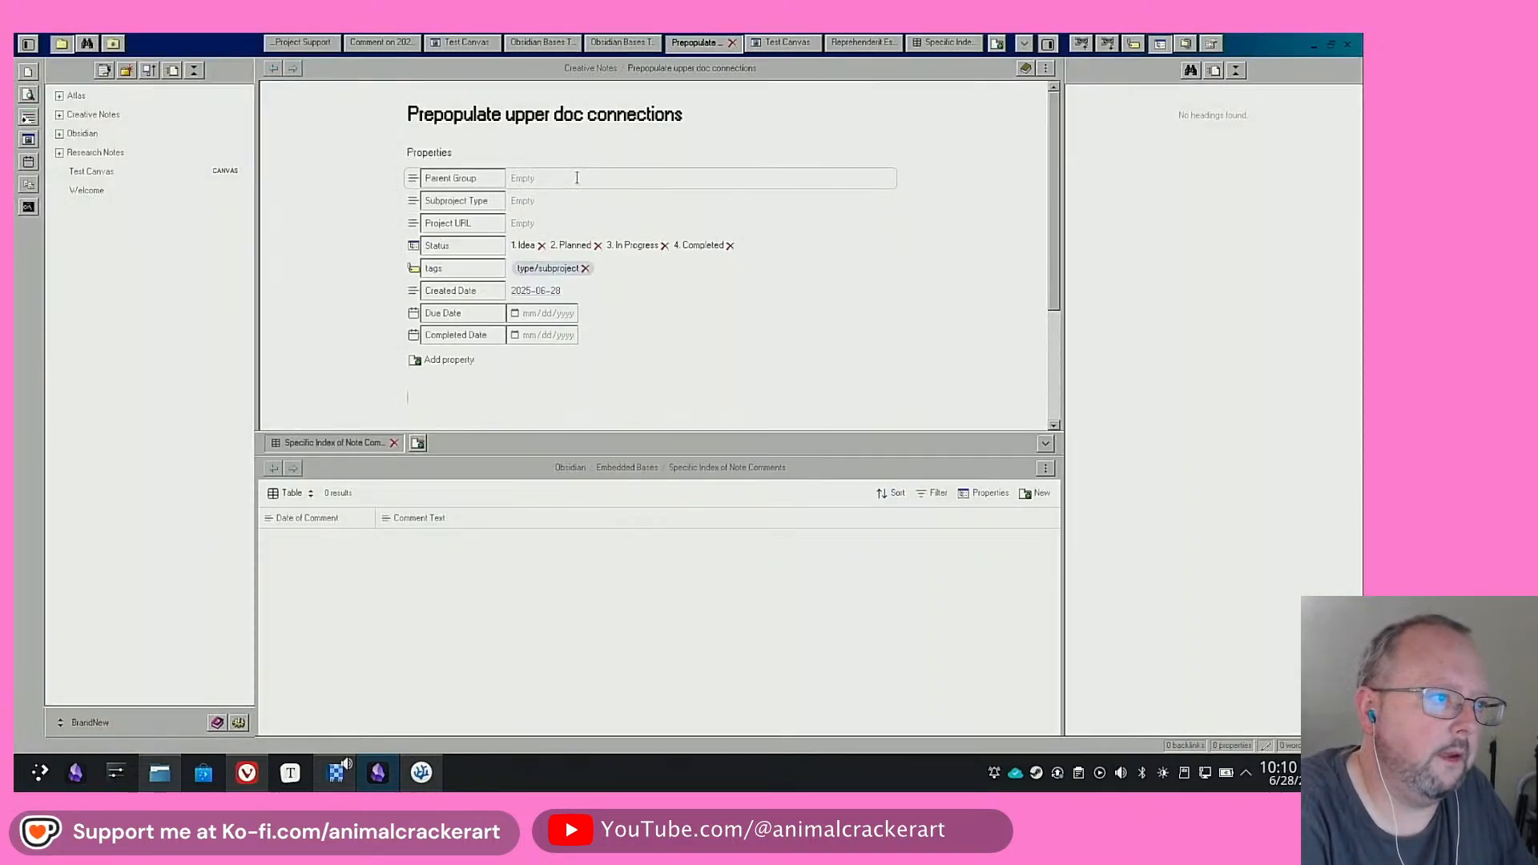
# Set the new subproject's Subproject Type to "Troubleshoot" and remove every Status value except "3. In Progress"
pyautogui.click(537, 201)
pyautogui.click(553, 233)
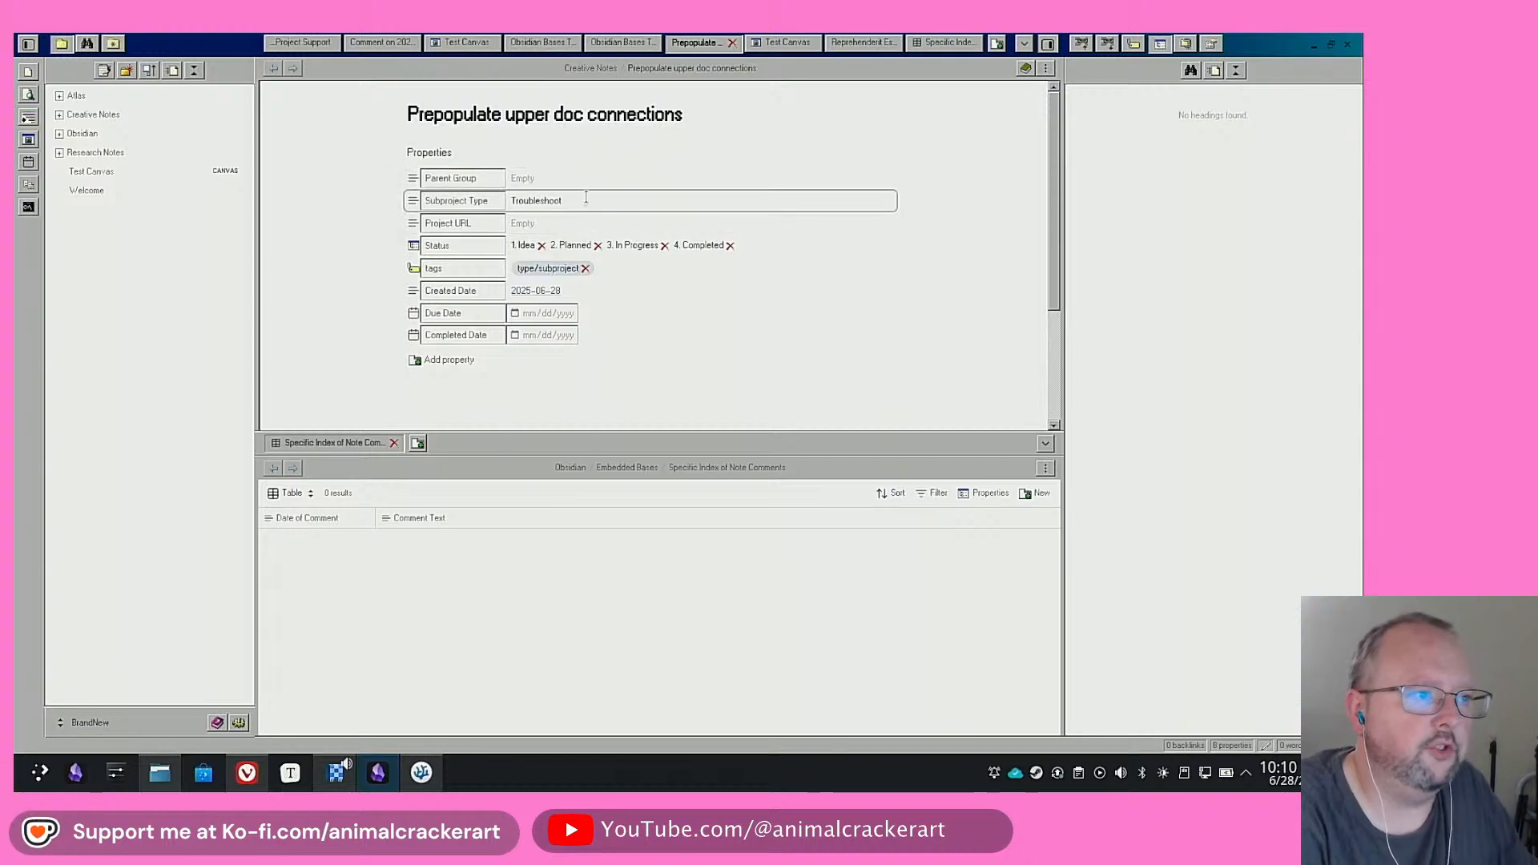
pyautogui.click(561, 177)
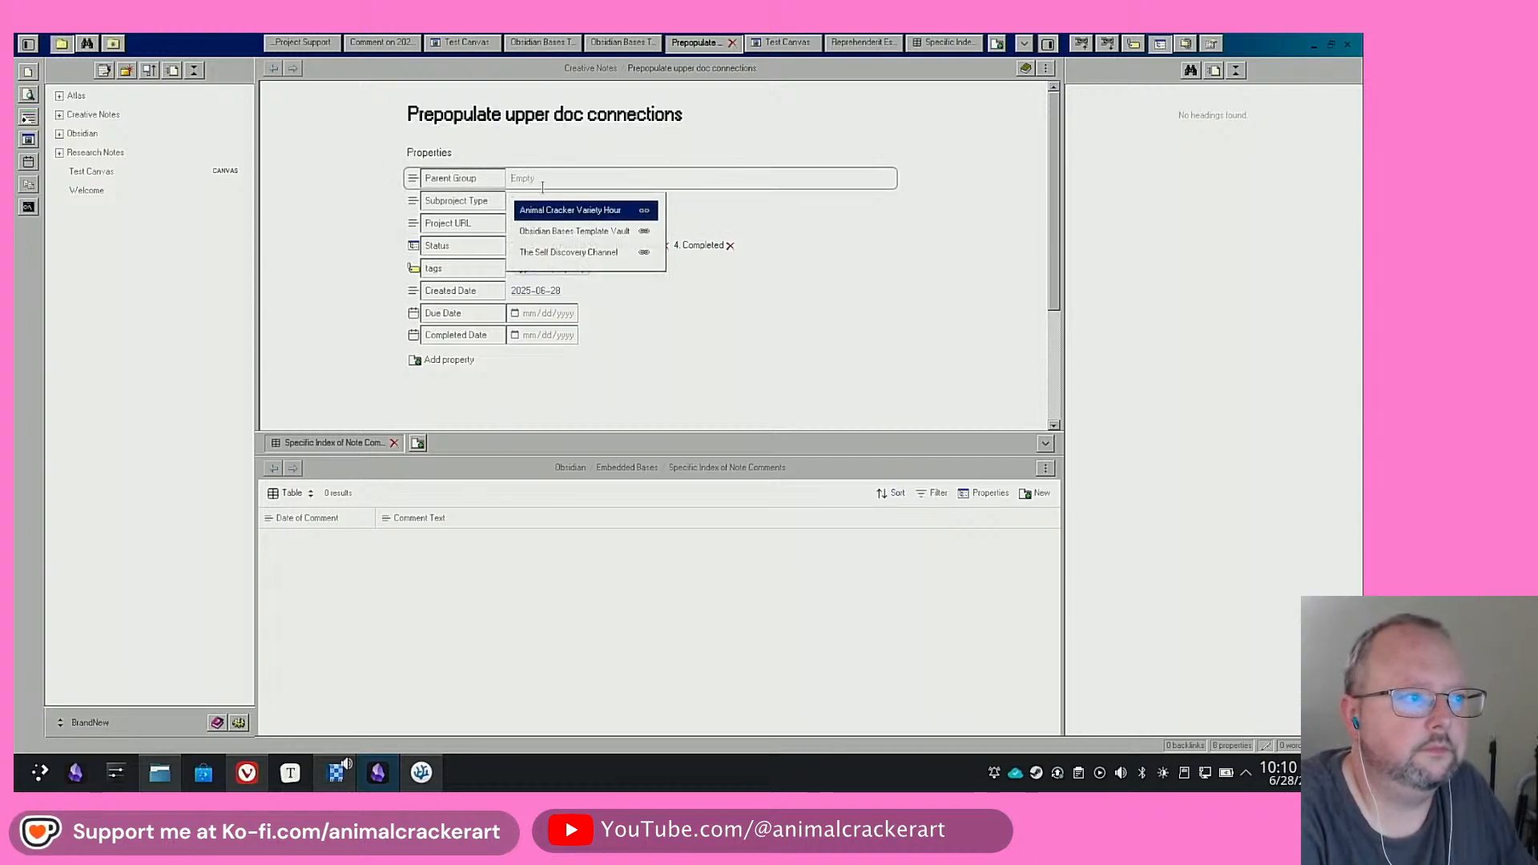
pyautogui.click(346, 291)
pyautogui.click(541, 245)
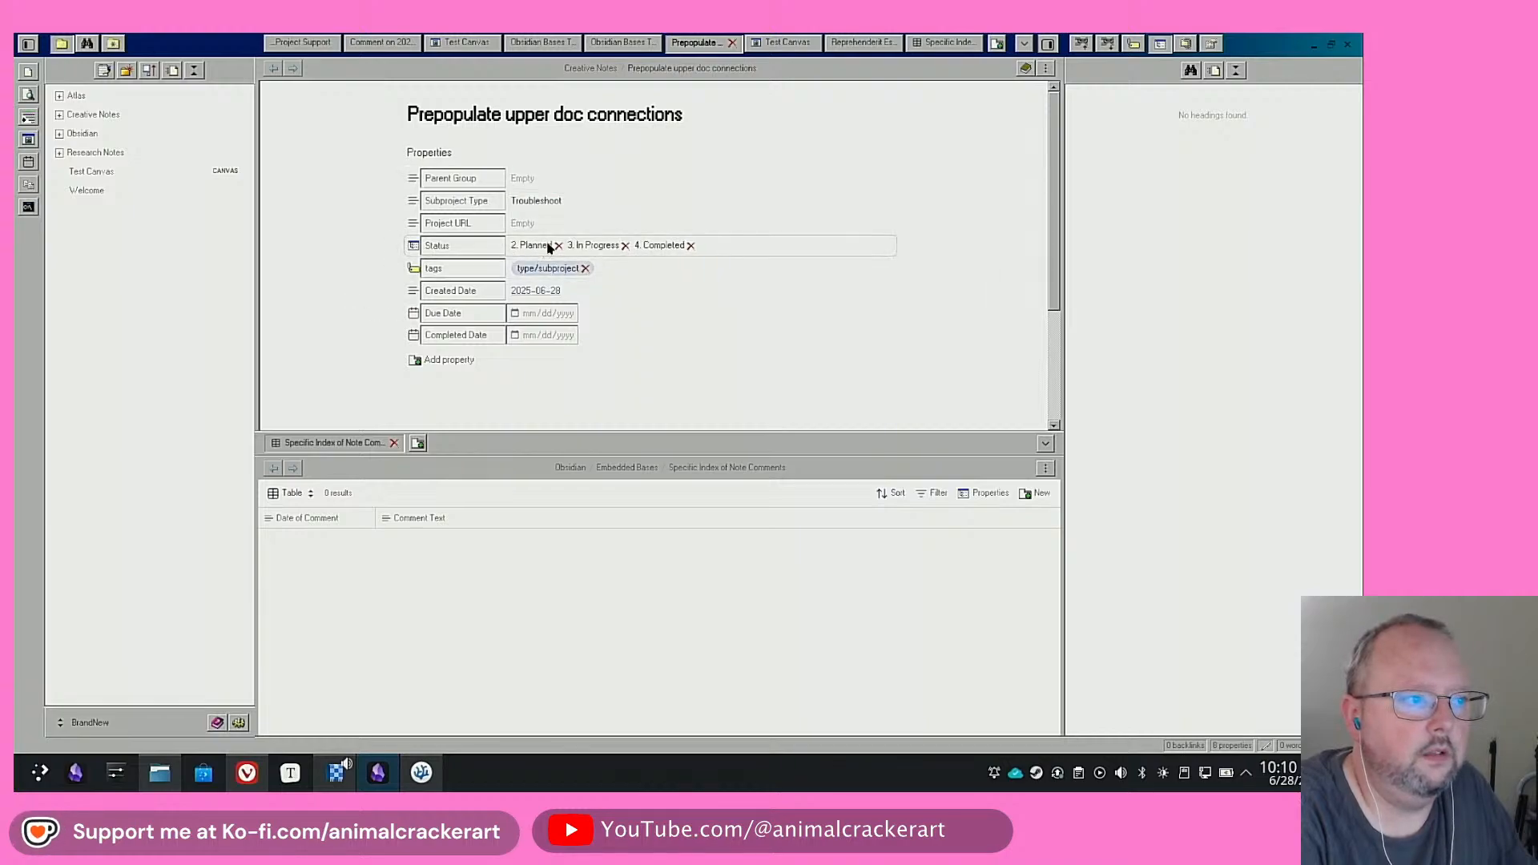
pyautogui.click(559, 245)
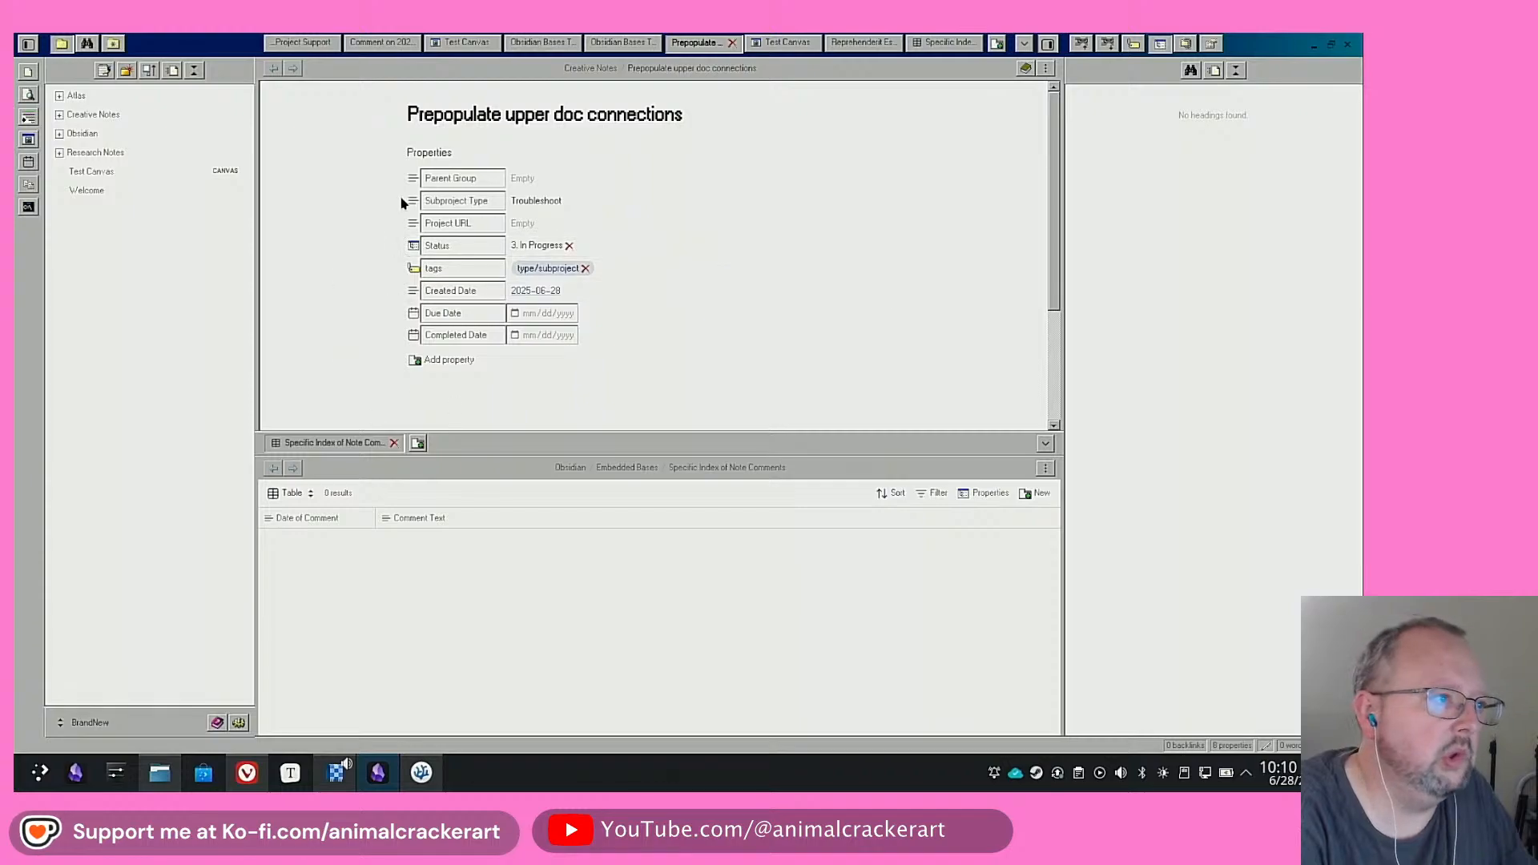
# Link the subproject's Parent Group to the Obsidian Bases Template Vault note and open that linked note
pyautogui.click(533, 178)
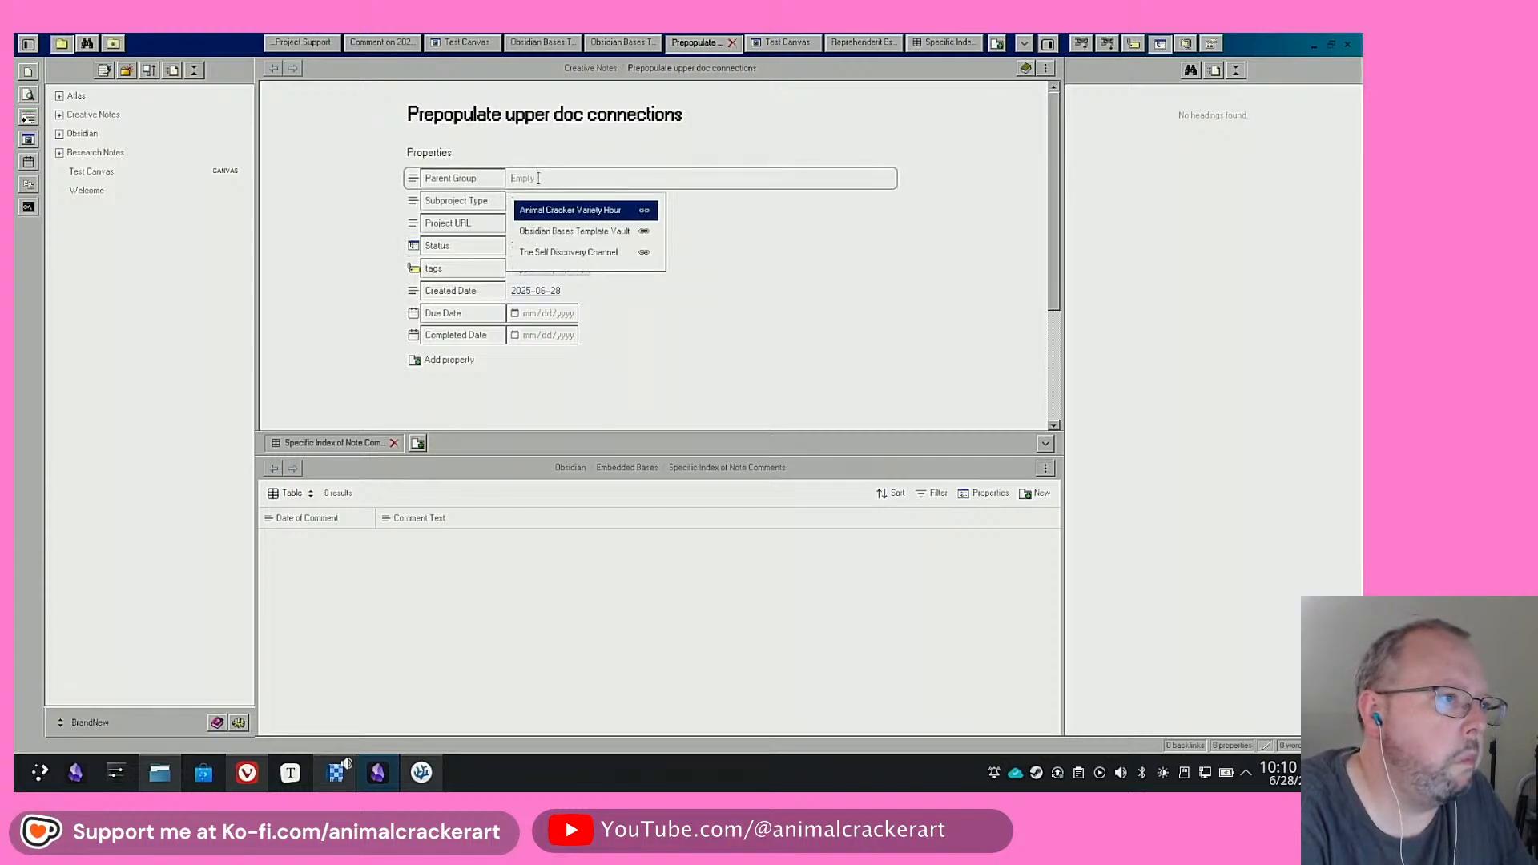
pyautogui.click(564, 241)
pyautogui.click(590, 179)
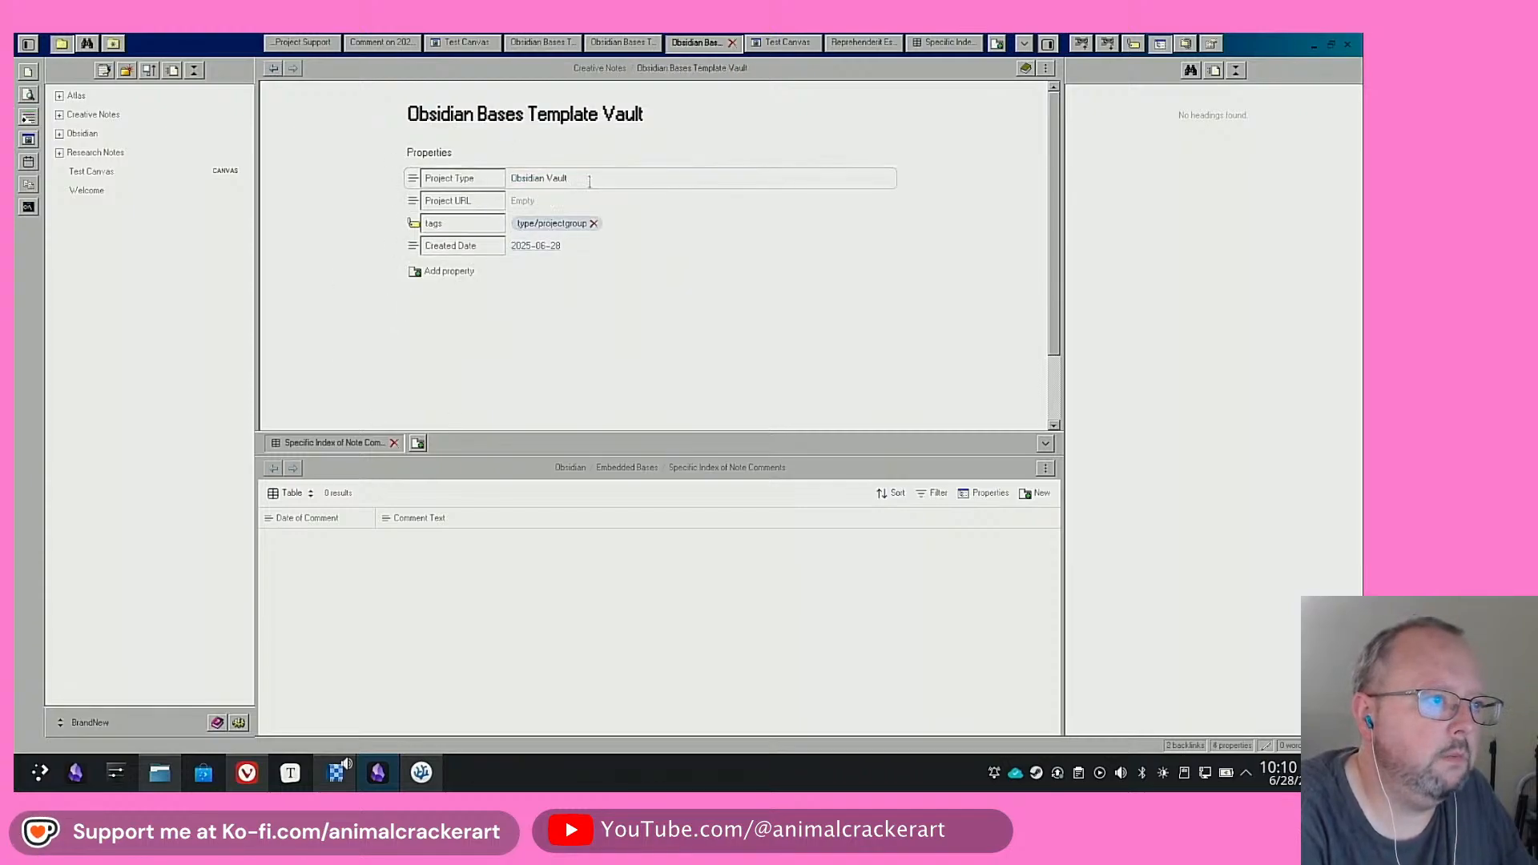
# Embed the Specific Index of Active Subprojects base in the body of the Obsidian Bases Template Vault note
pyautogui.click(510, 334)
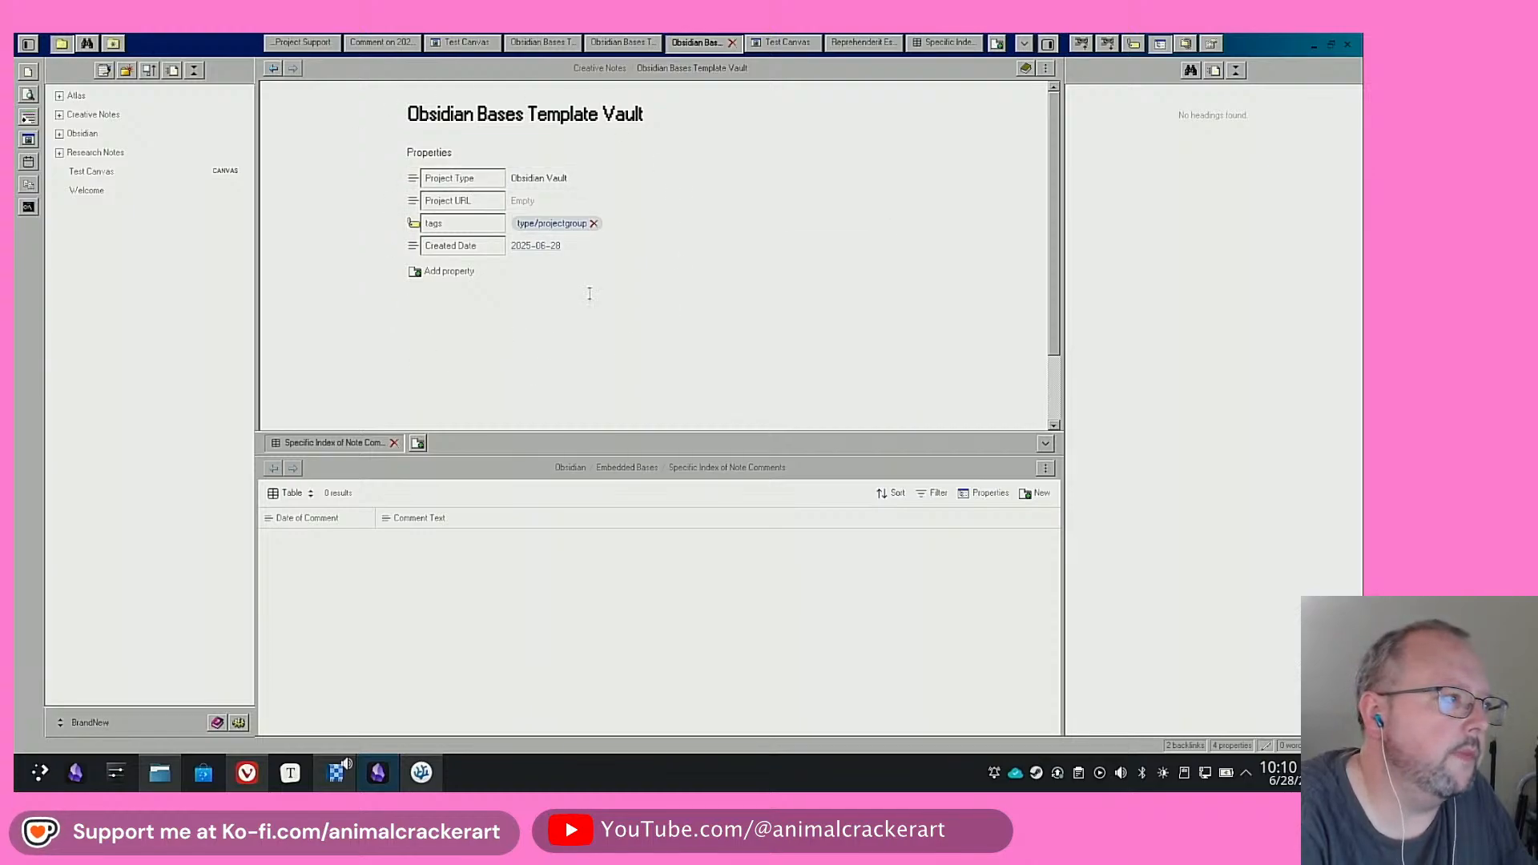
pyautogui.click(59, 136)
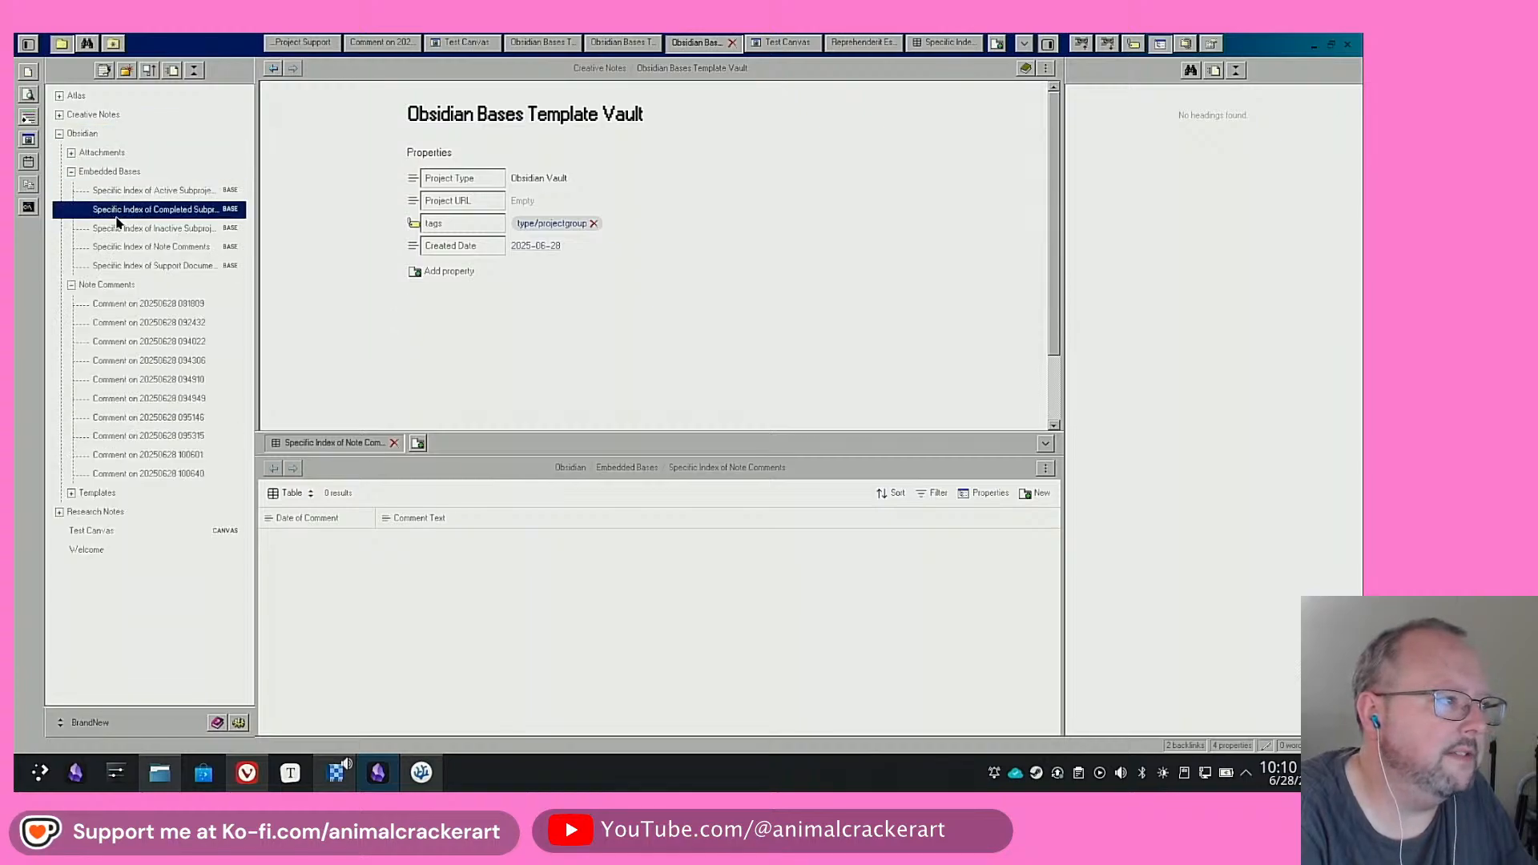
pyautogui.moveTo(155, 196); pyautogui.dragTo(498, 400)
pyautogui.scroll(-1, 929, 288)
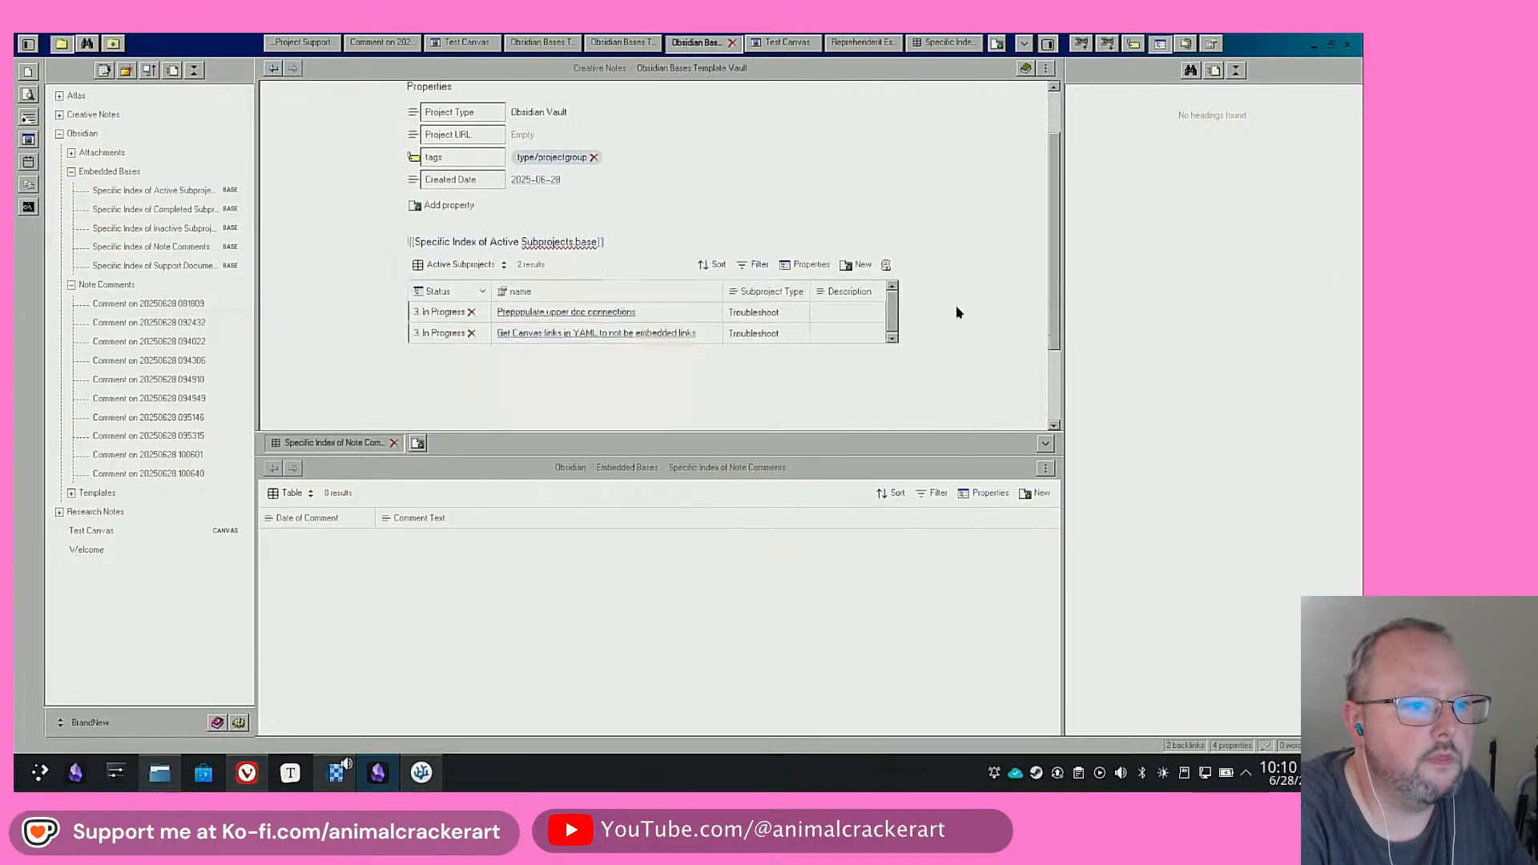
# Move the Specific Index of Note Comments base from the pane below the note into the sidebar opposite the file list
pyautogui.moveTo(352, 443); pyautogui.dragTo(1221, 64)
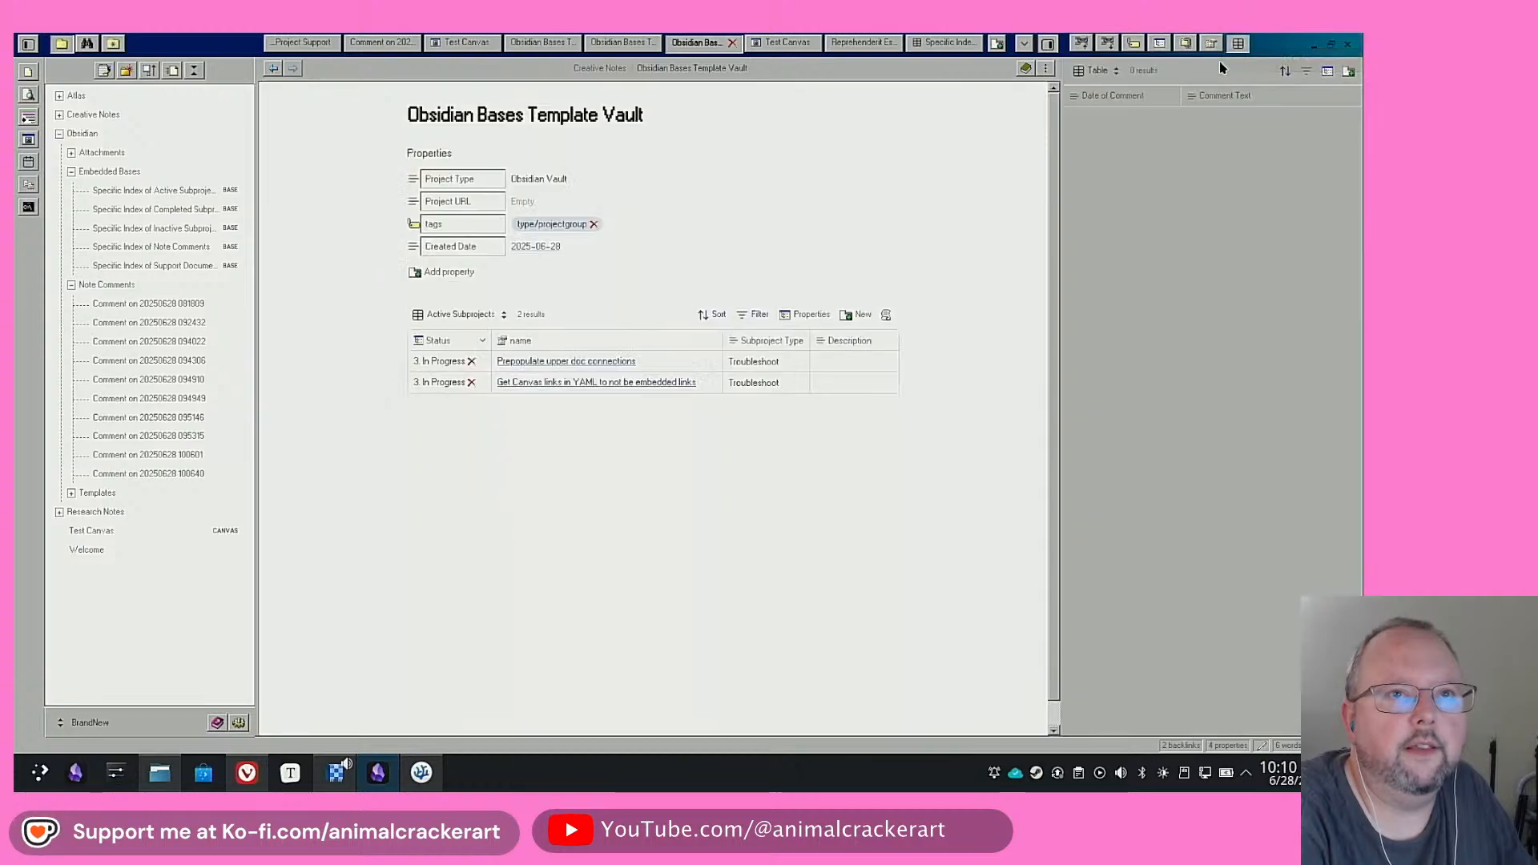
pyautogui.click(893, 227)
pyautogui.click(927, 291)
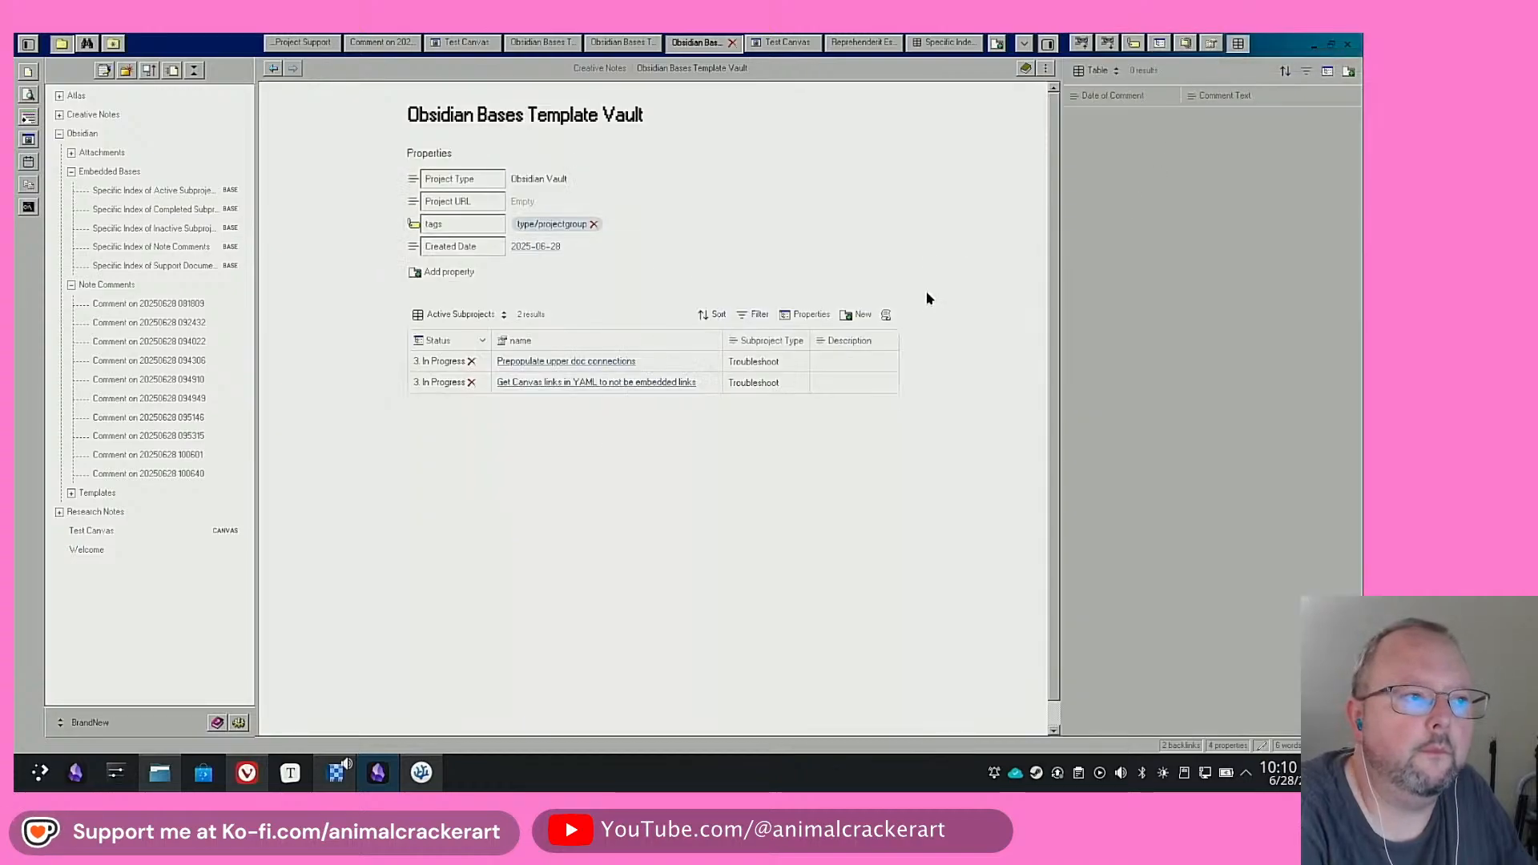
pyautogui.click(649, 316)
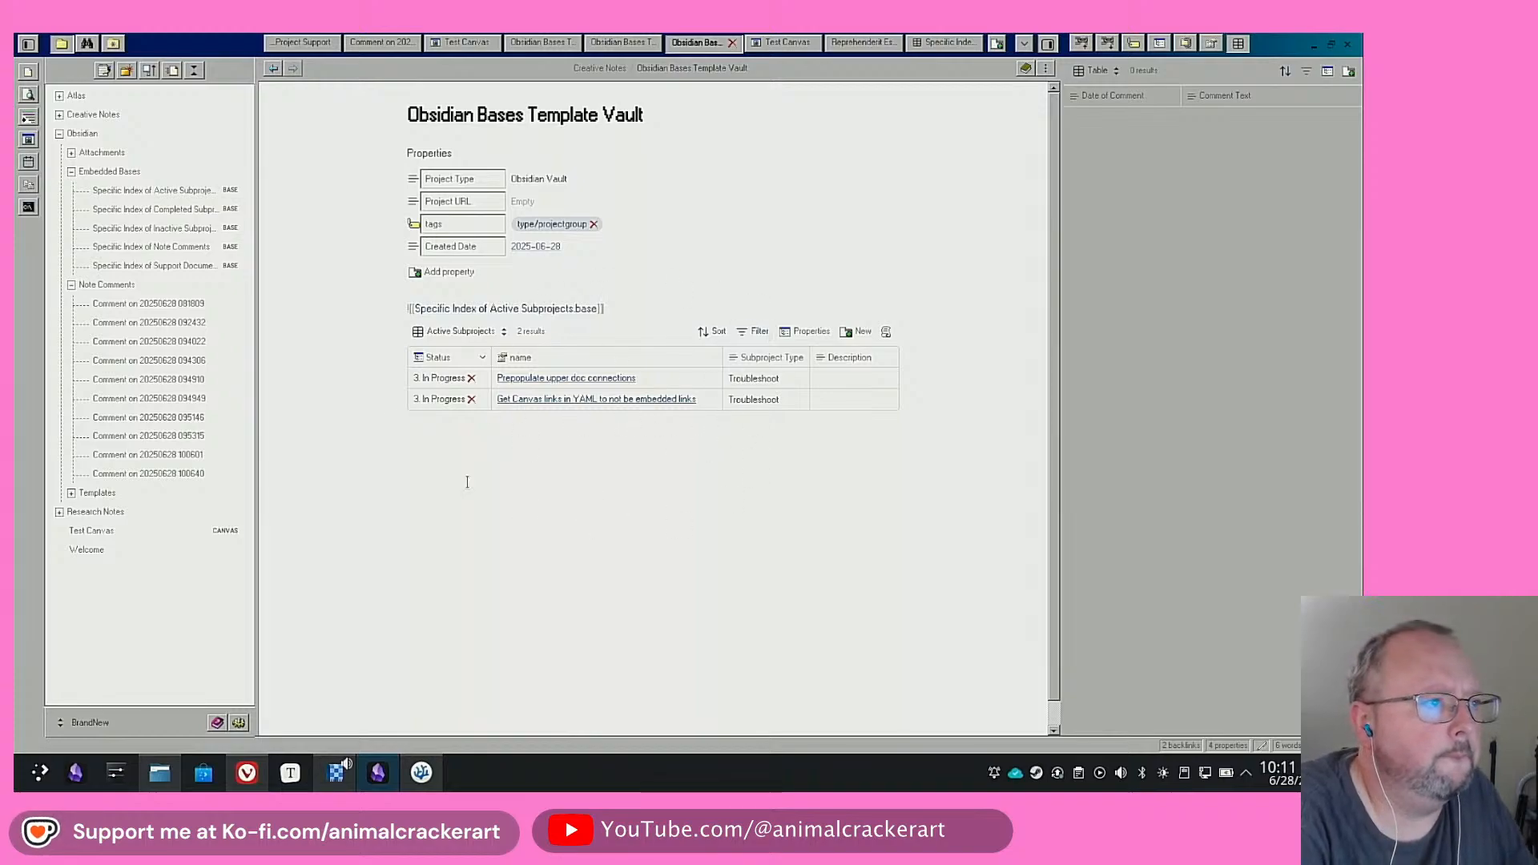
# Create another new subproject named "Condense and rename YAML properties"
pyautogui.click(28, 73)
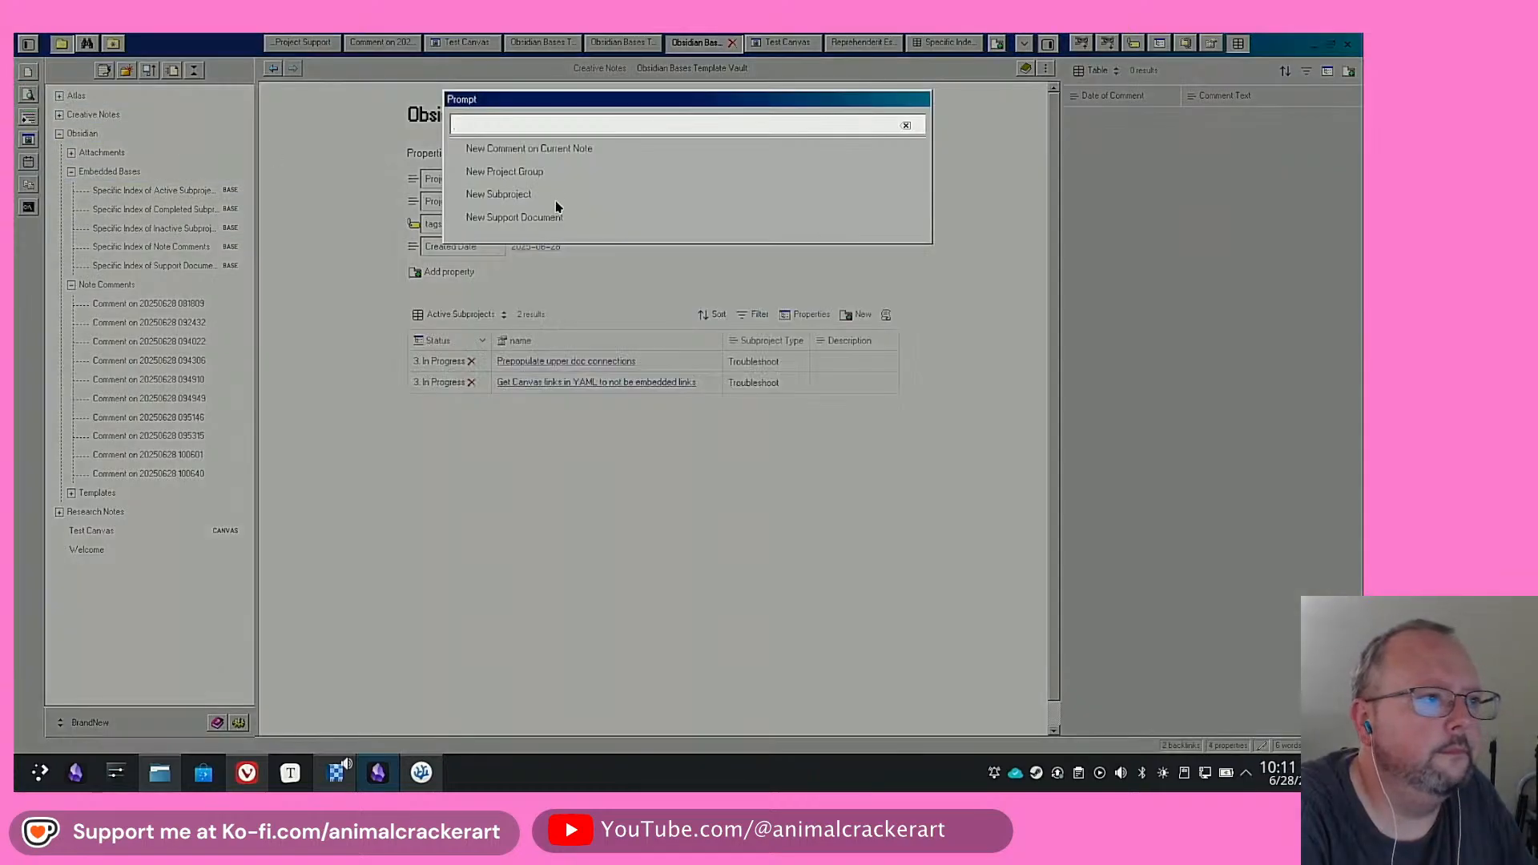
pyautogui.click(505, 195)
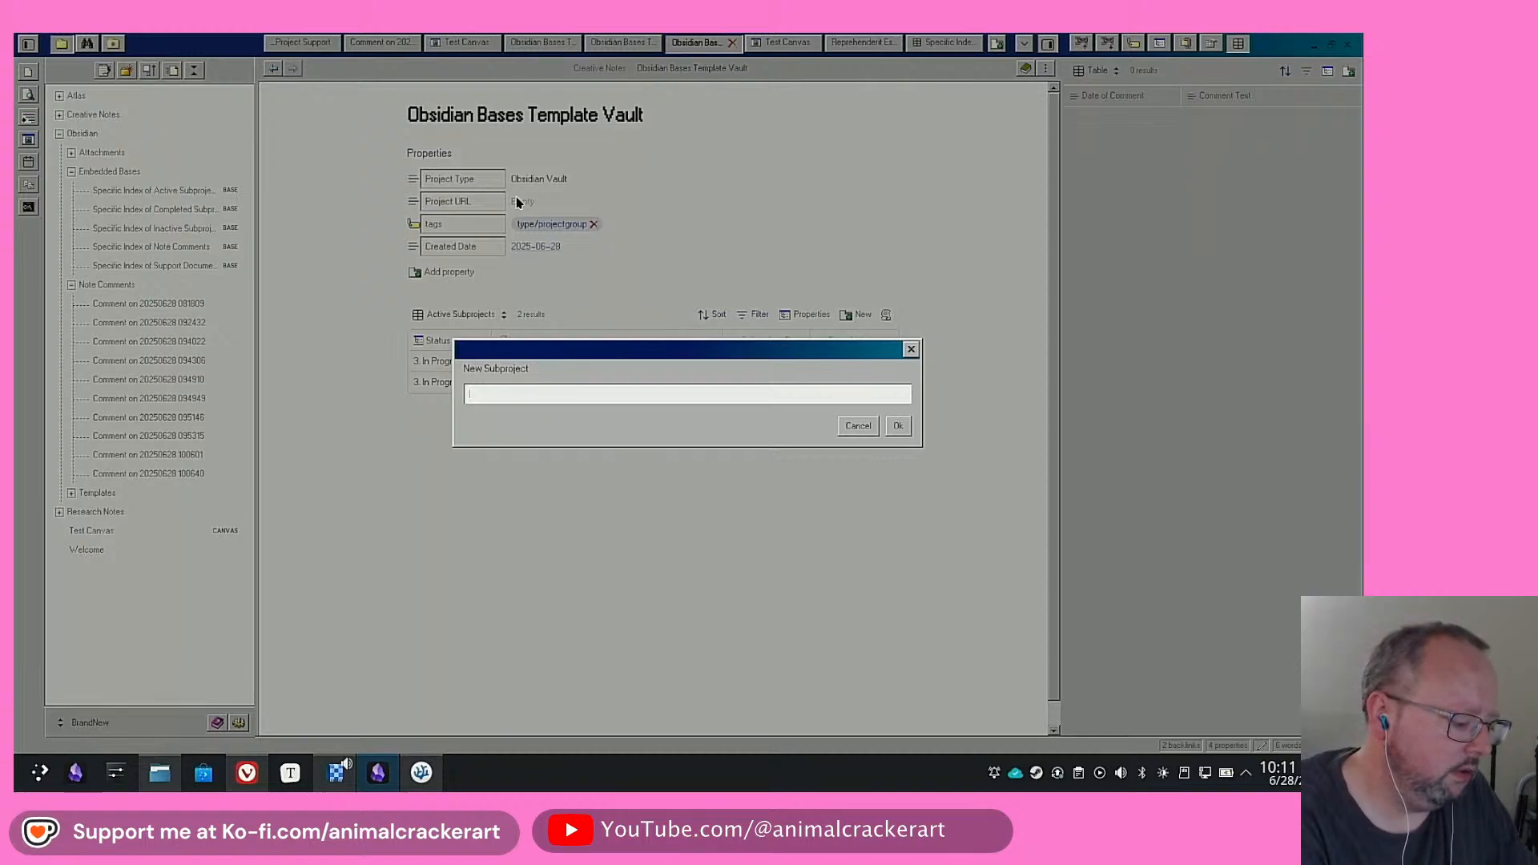
pyautogui.write('Condense and')
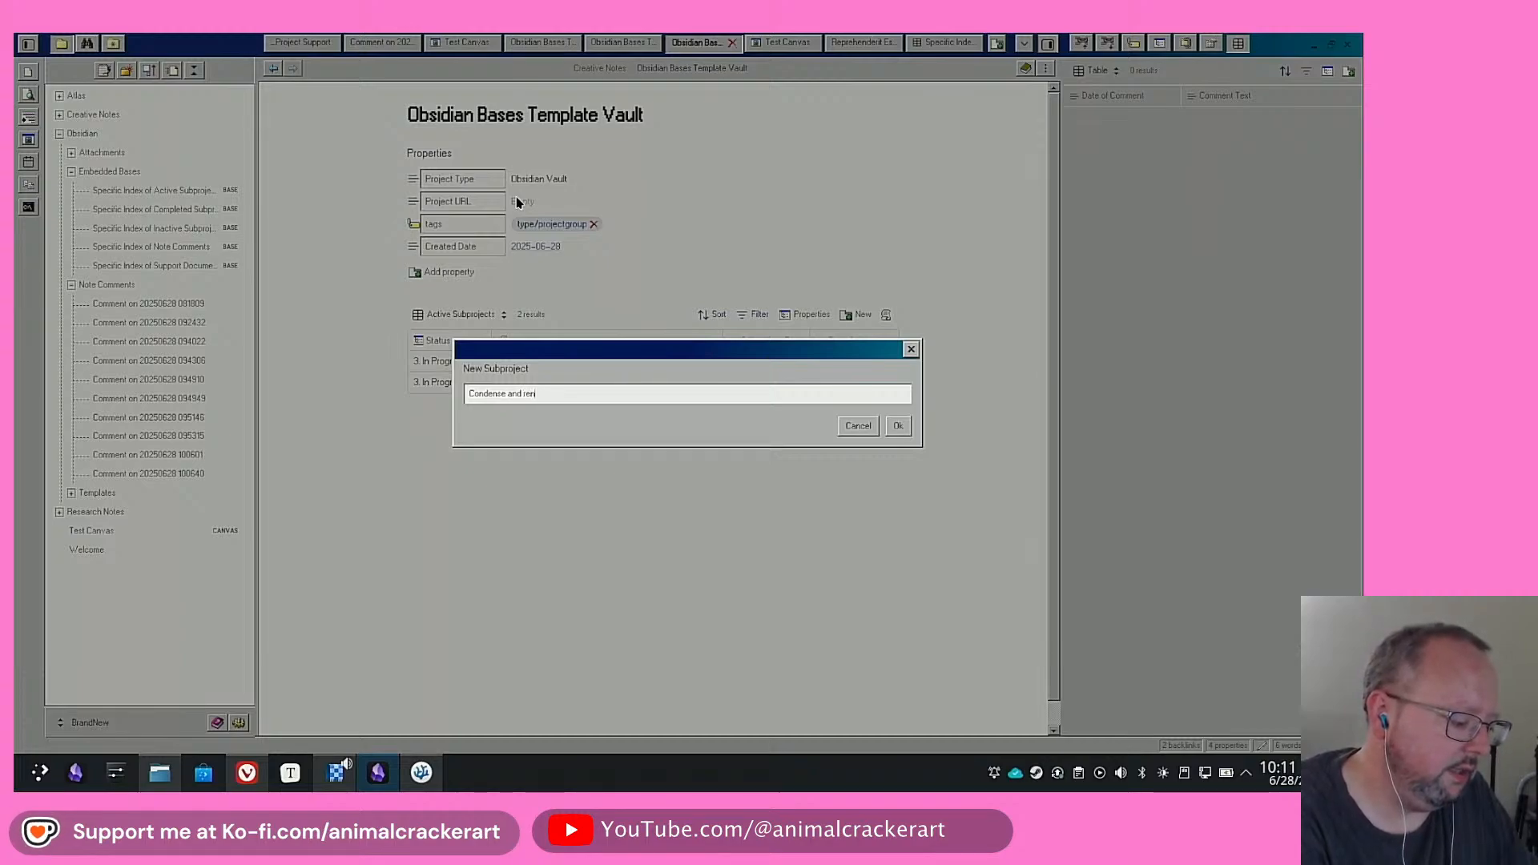
pyautogui.write('rename YAML')
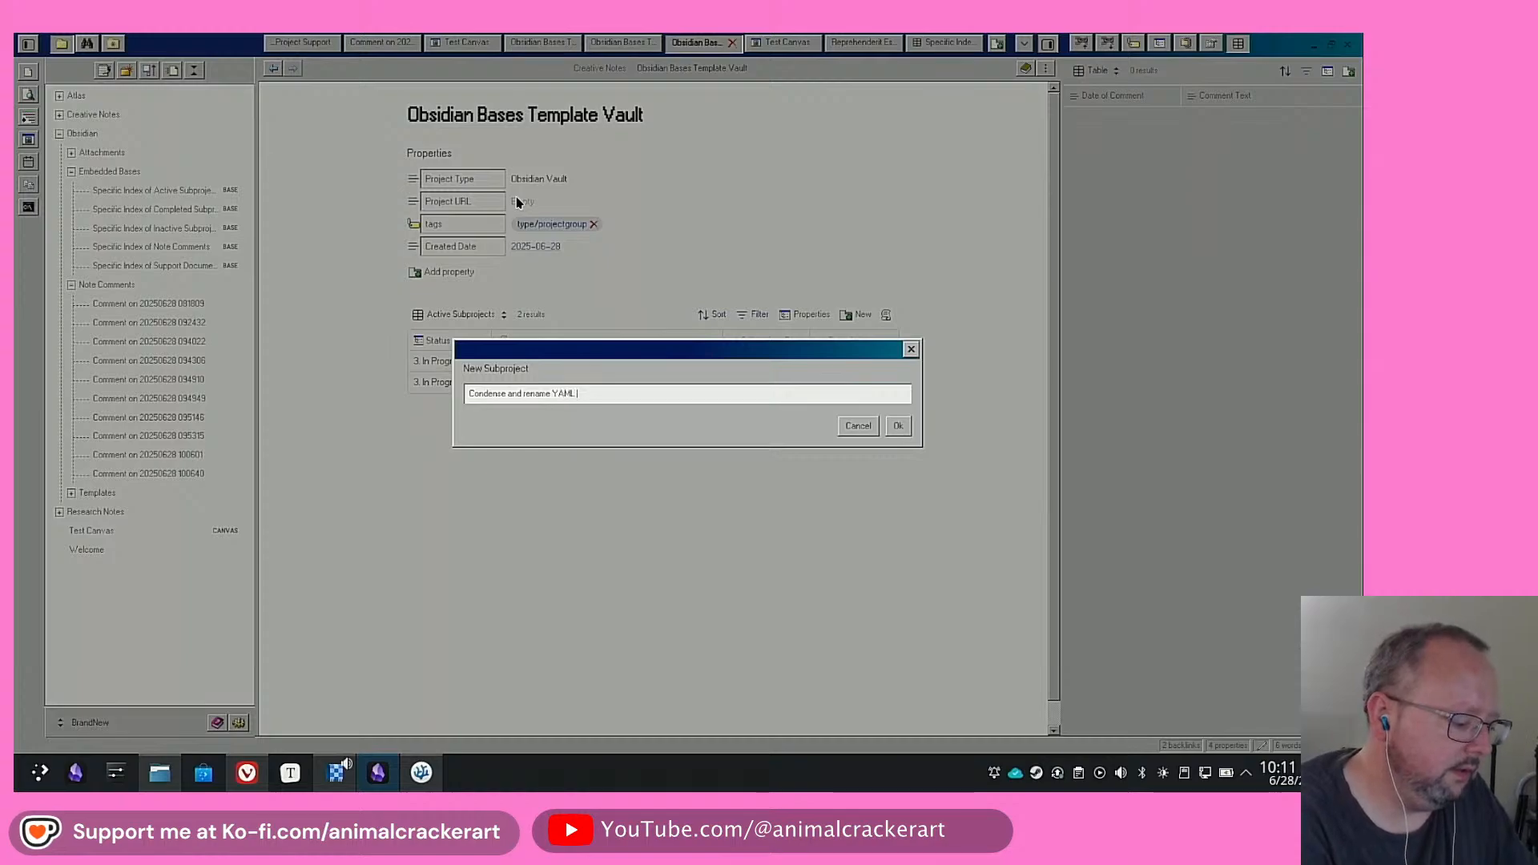
pyautogui.write(' propert')
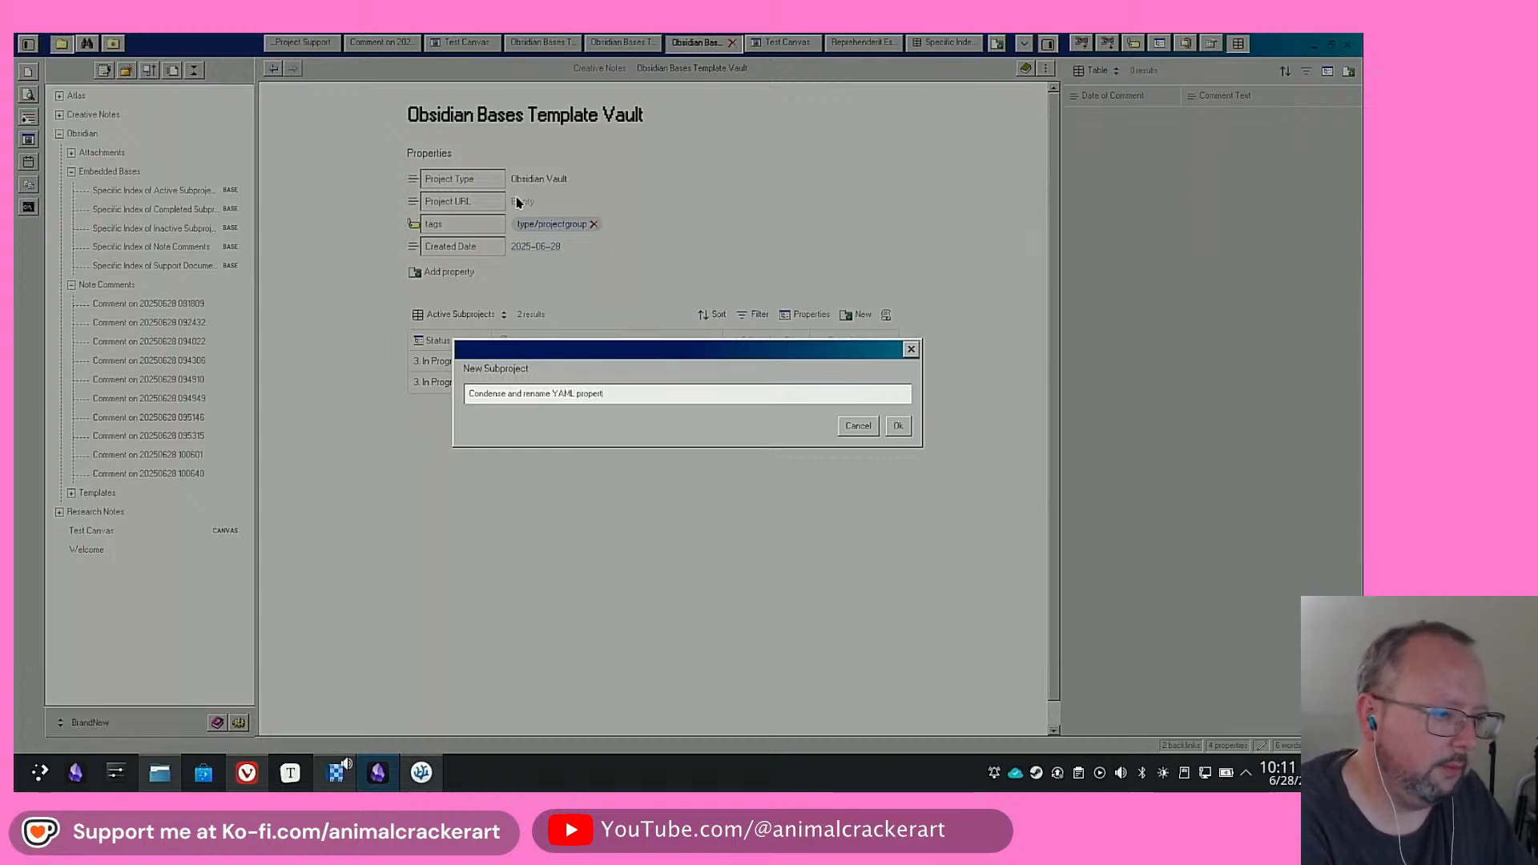
pyautogui.write('ies')
pyautogui.press('Return')
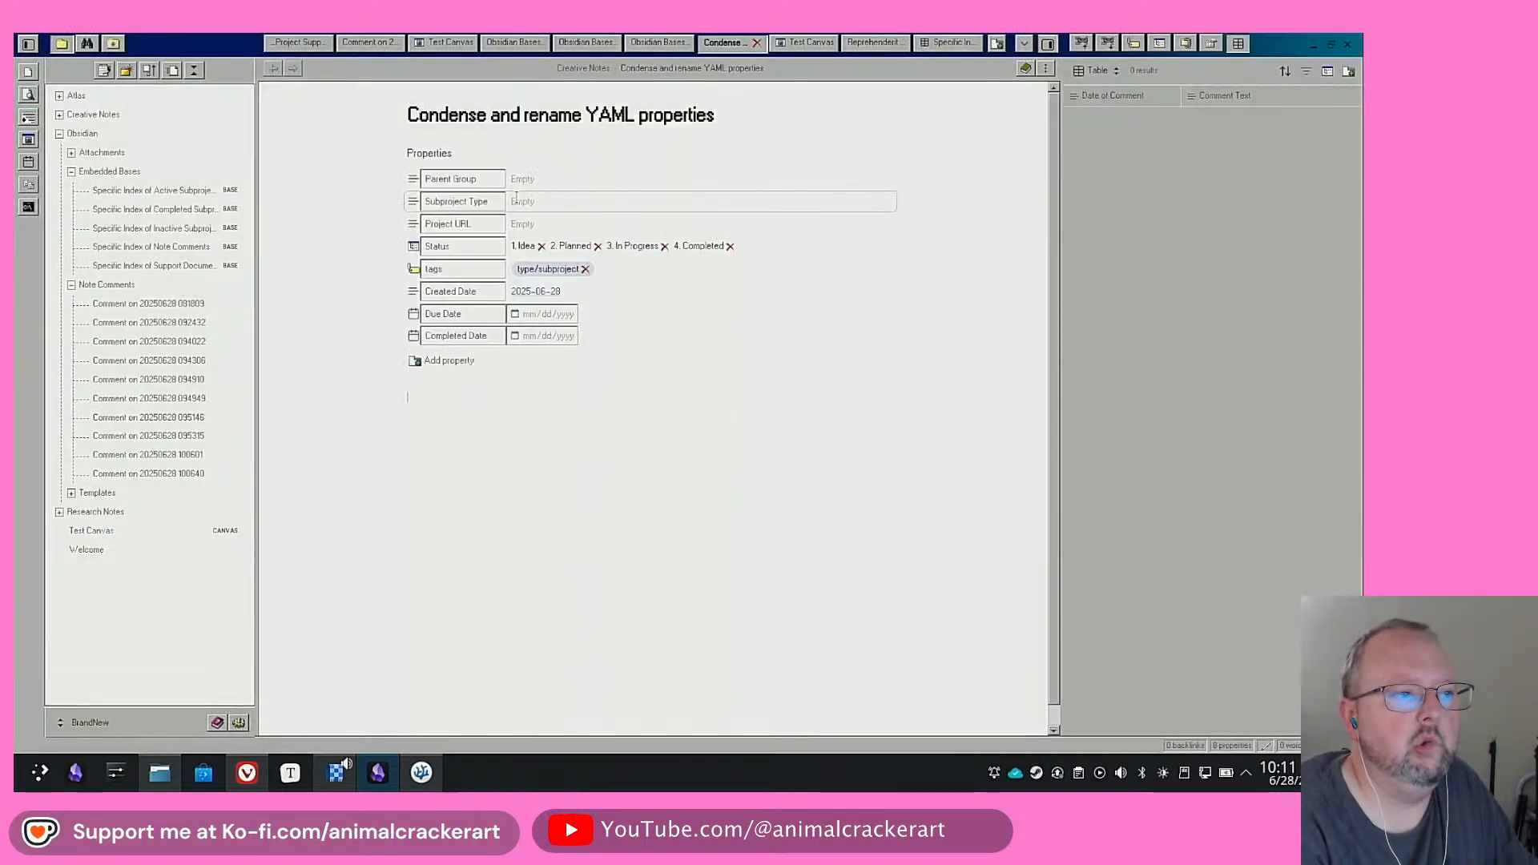
# Link the new subproject's Parent Group to Obsidian Bases Template Vault and set its Subproject Type to "Troubleshoot"
pyautogui.click(536, 179)
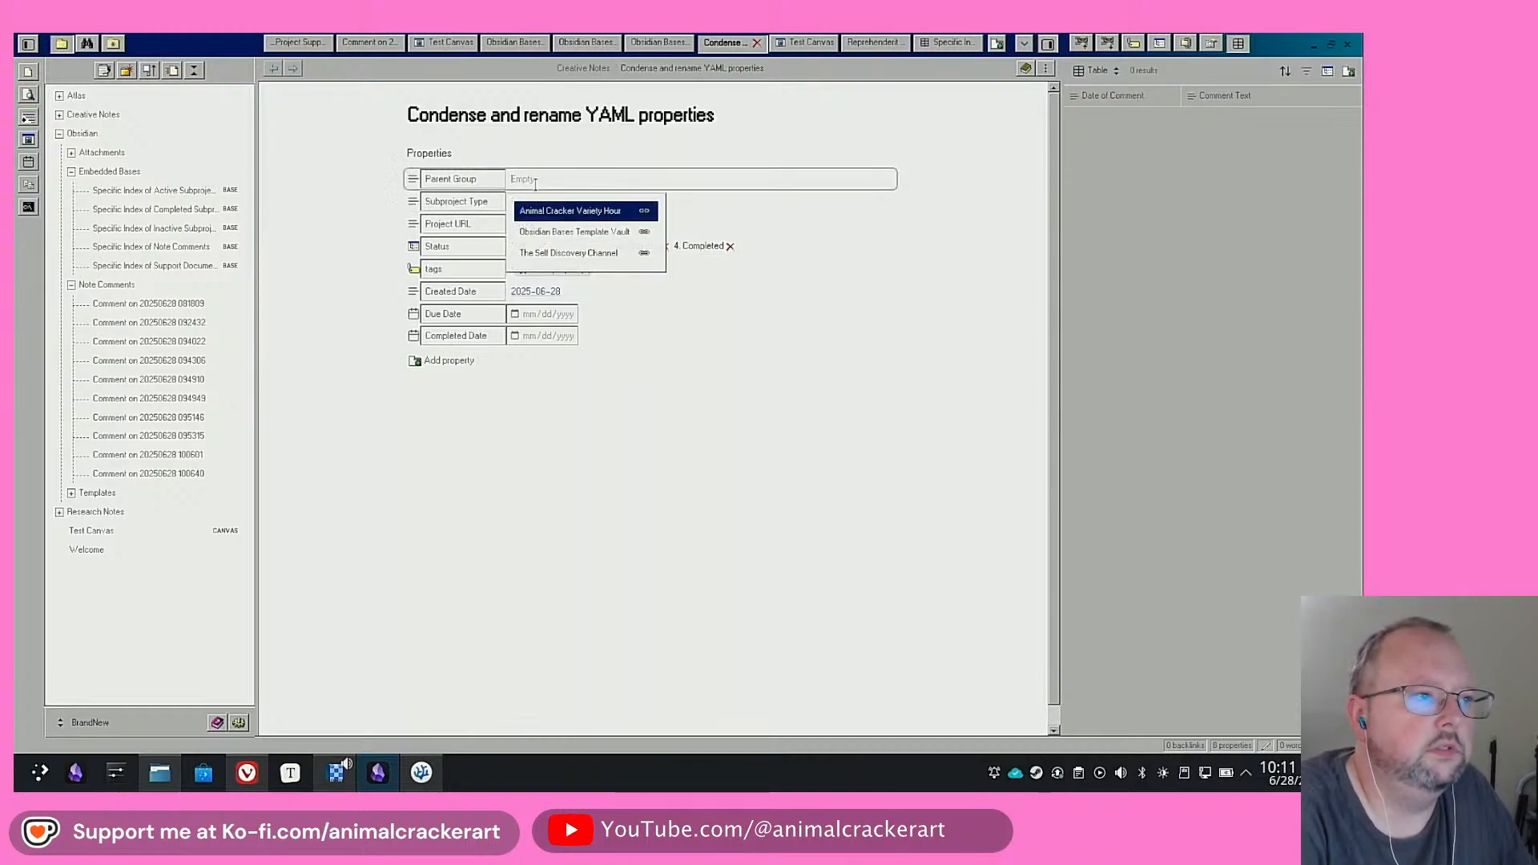
pyautogui.click(591, 232)
pyautogui.click(593, 202)
pyautogui.click(543, 233)
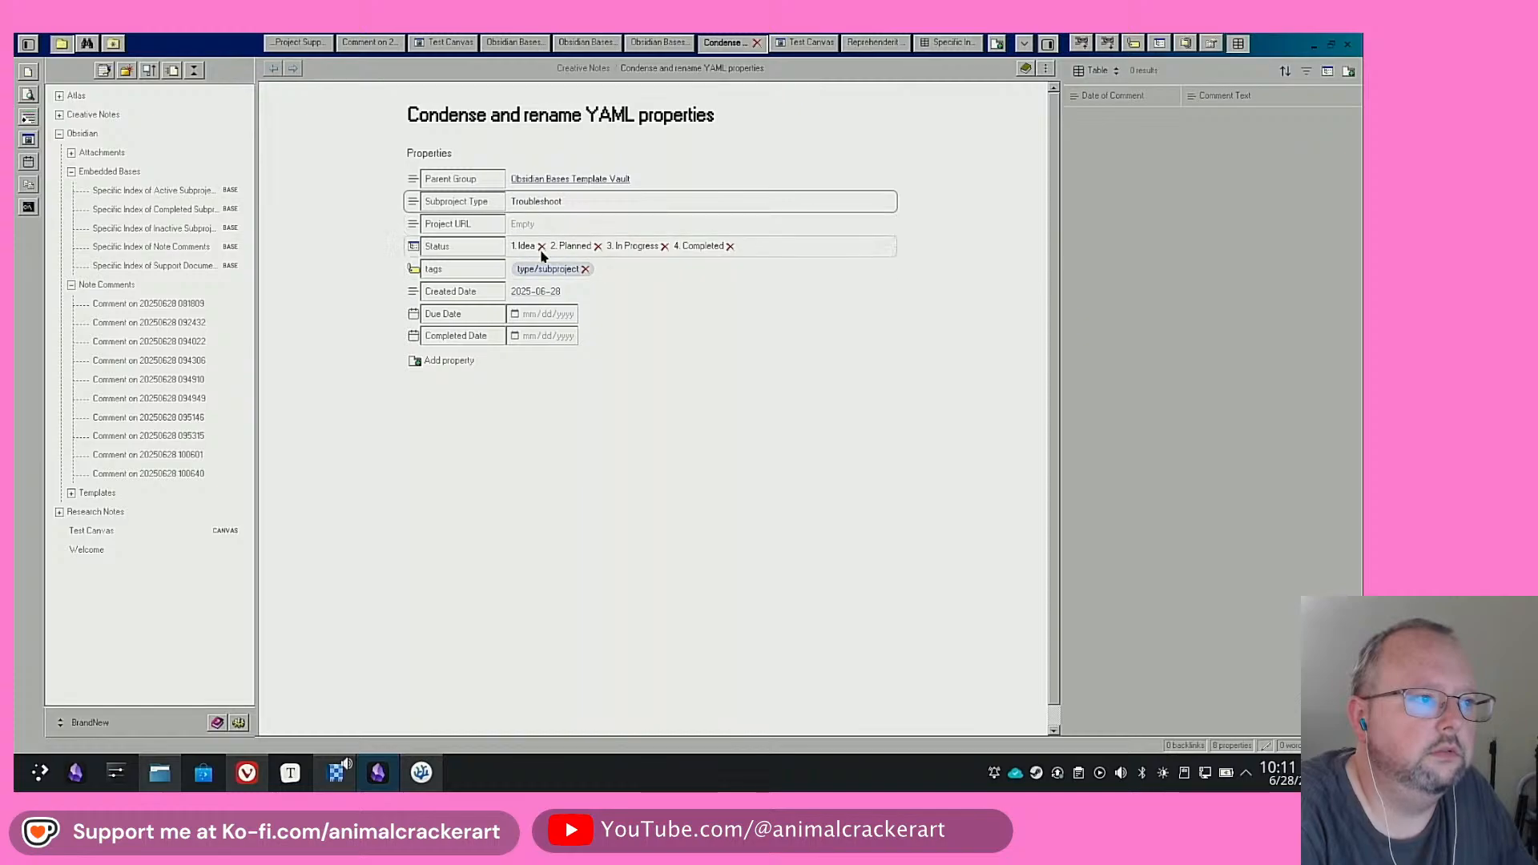
# Remove the Idea, Planned and Completed values from the Condense and rename YAML properties note's Status, keeping "3. In Progress"
pyautogui.click(546, 249)
pyautogui.click(541, 245)
pyautogui.click(558, 246)
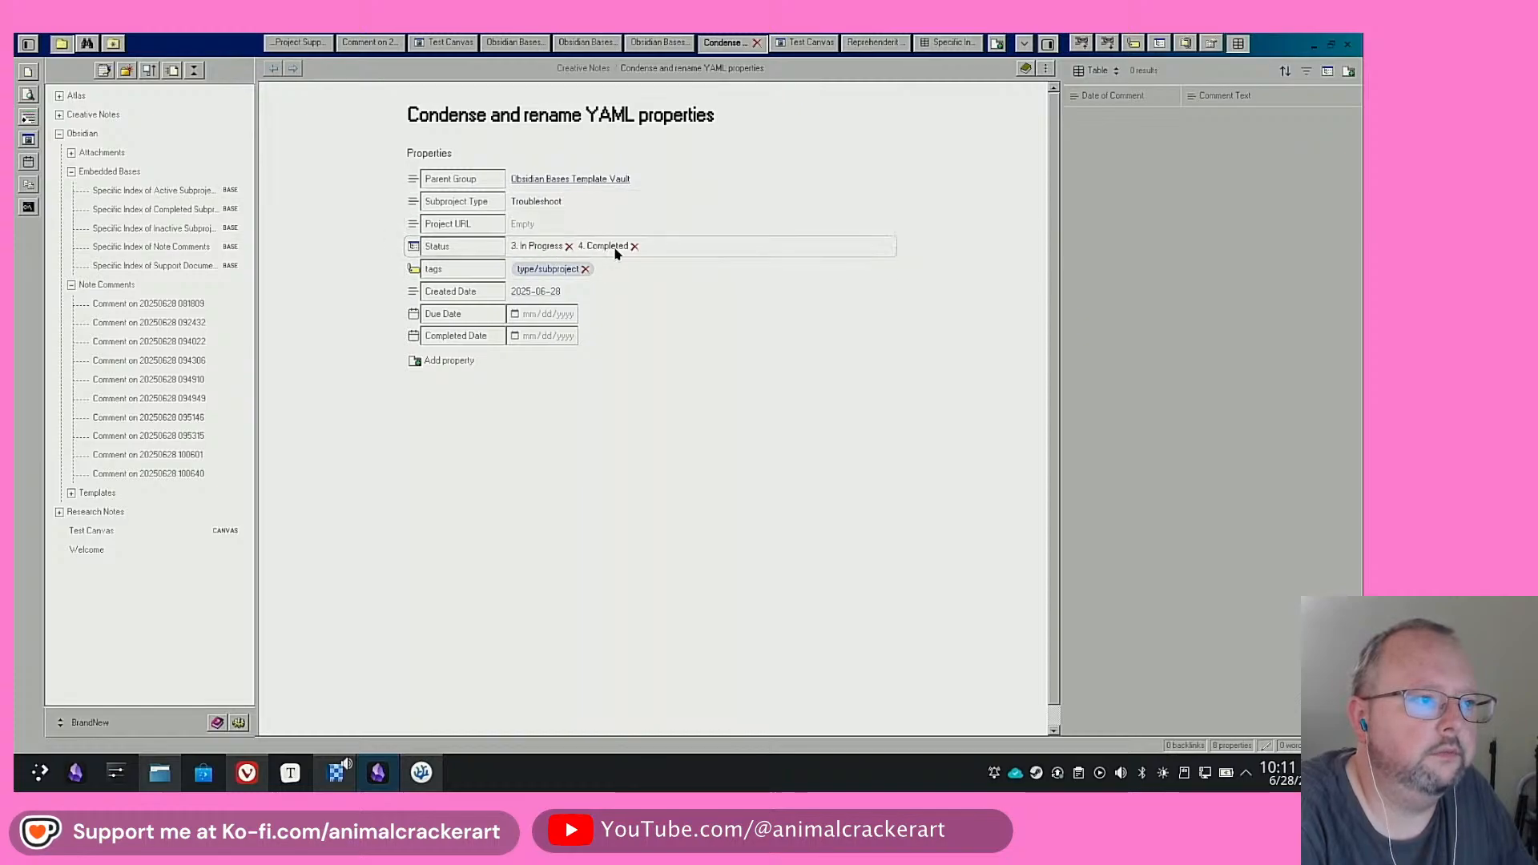
pyautogui.click(633, 246)
pyautogui.click(441, 495)
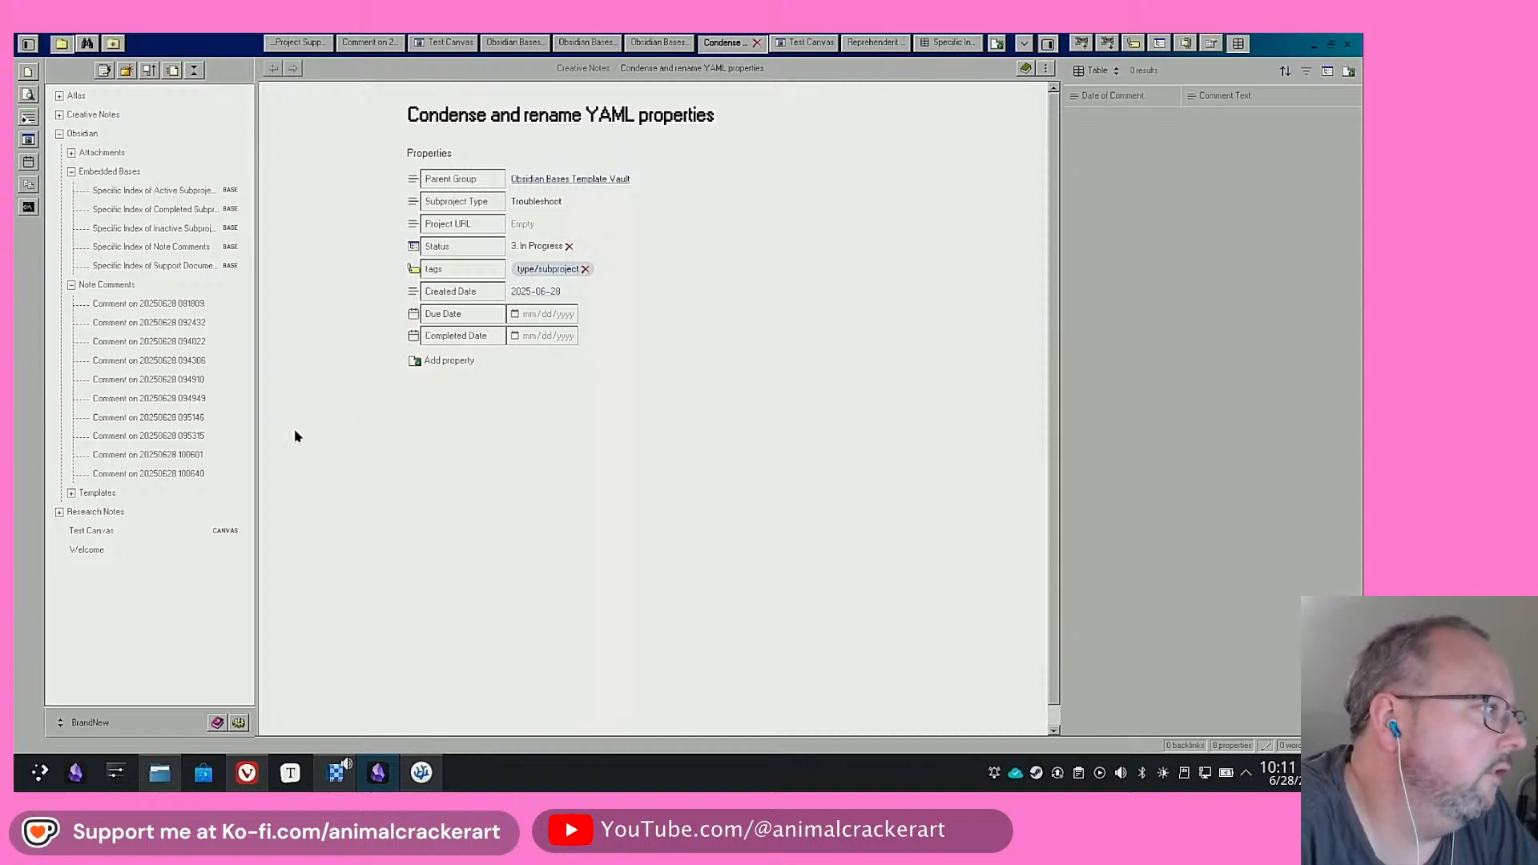
# Open the Project Group Template note and add a level-1 heading "Active Subprojects" a few lines below its properties
pyautogui.click(71, 286)
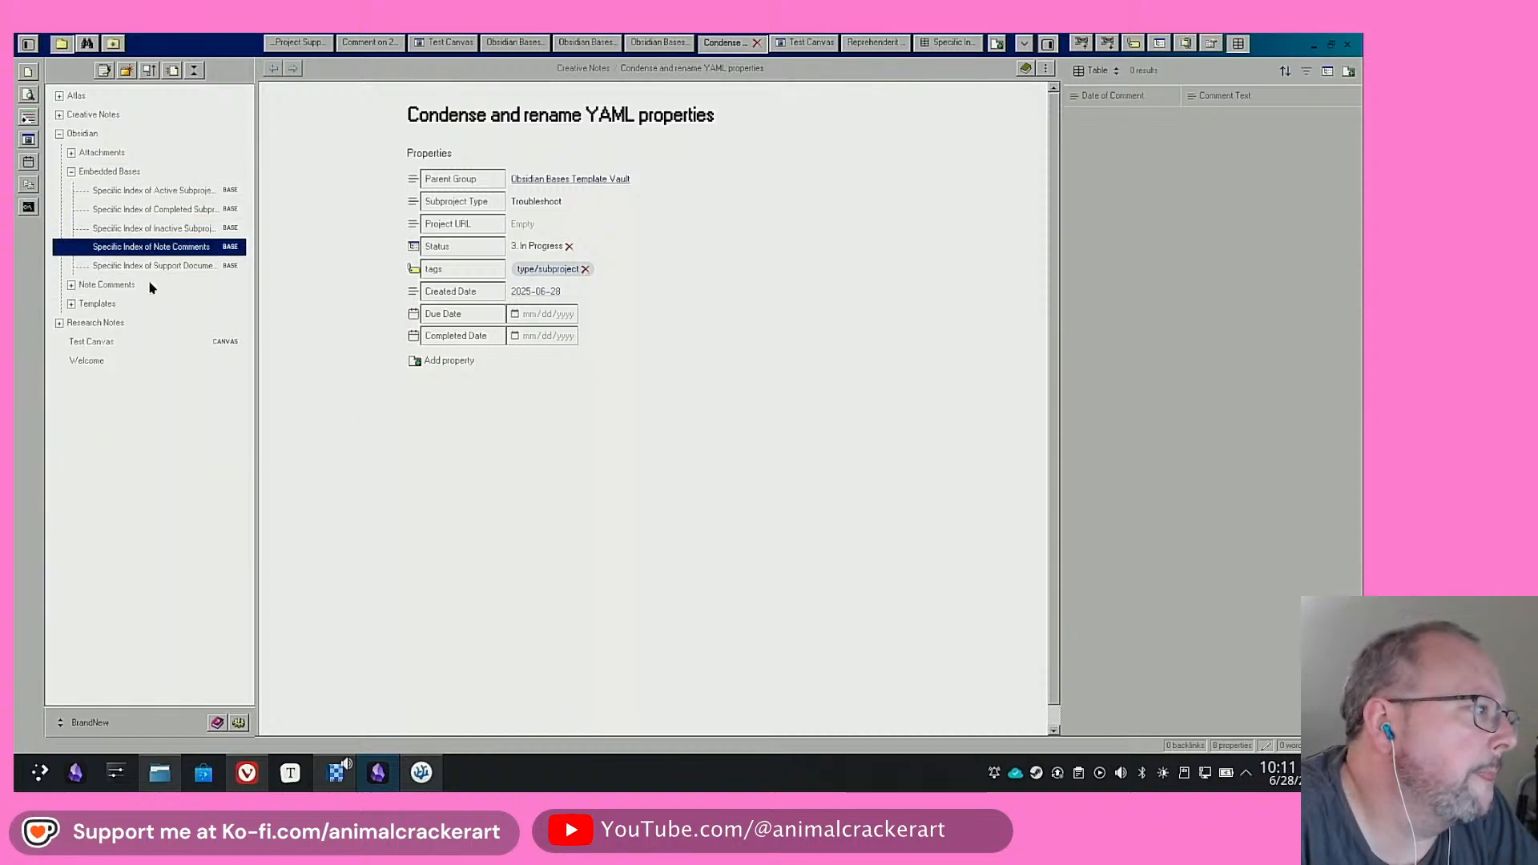
pyautogui.click(71, 304)
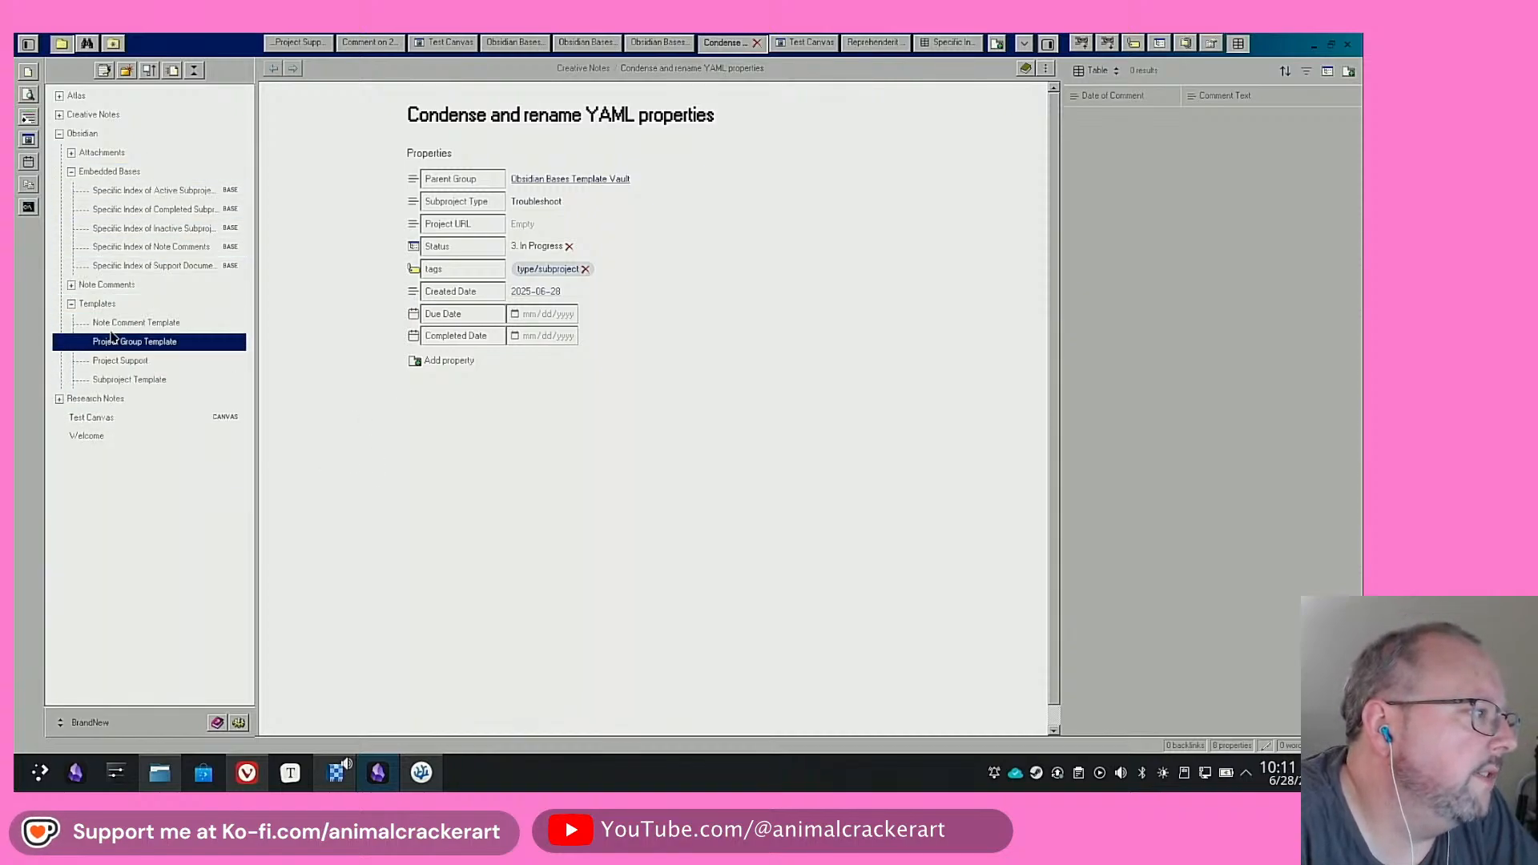
pyautogui.click(176, 344)
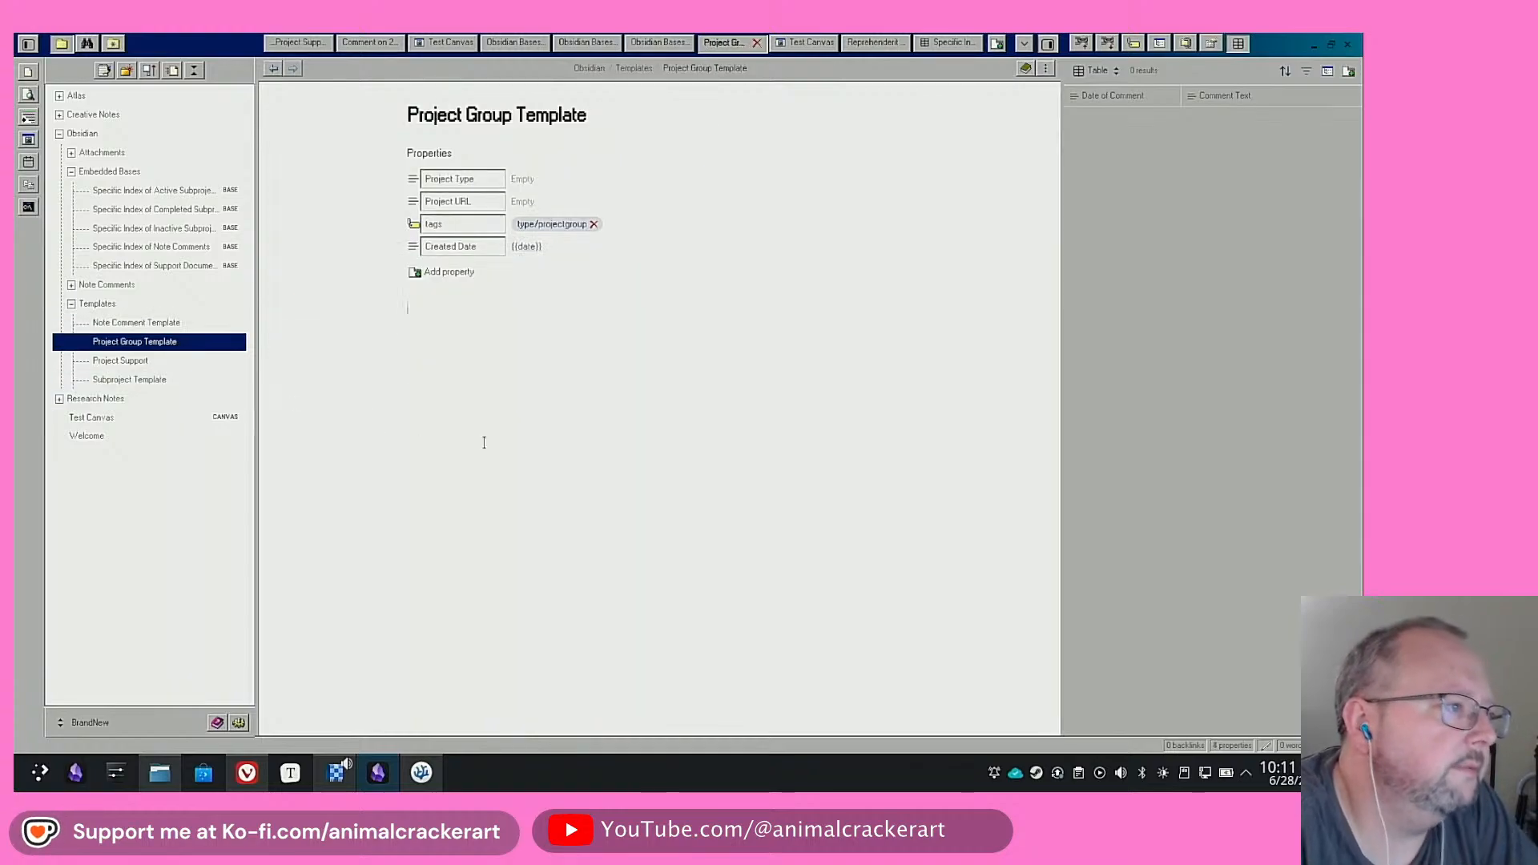
pyautogui.press('Return')
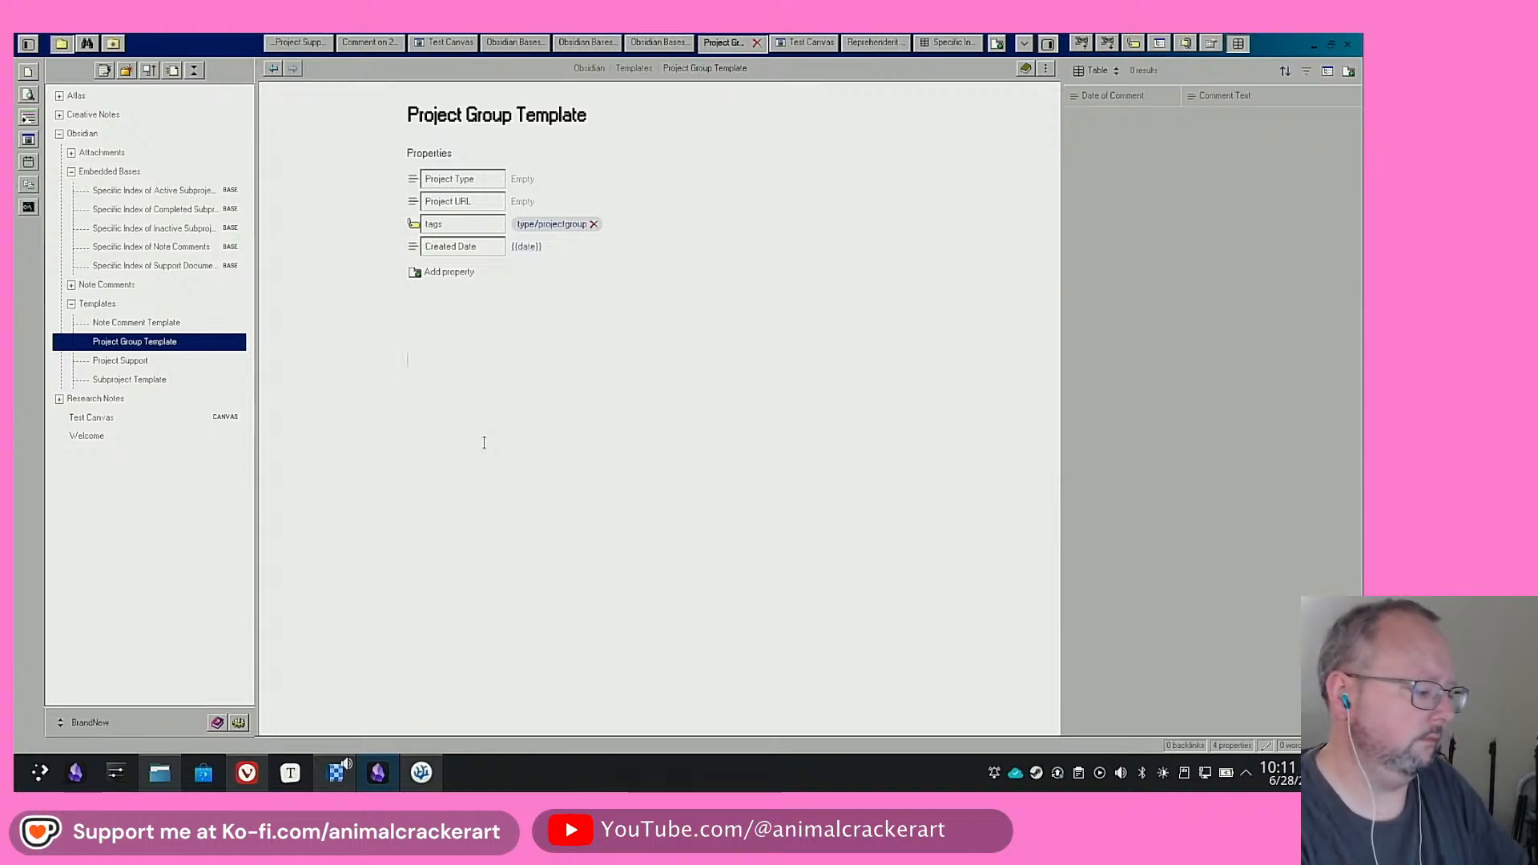
pyautogui.write('# ')
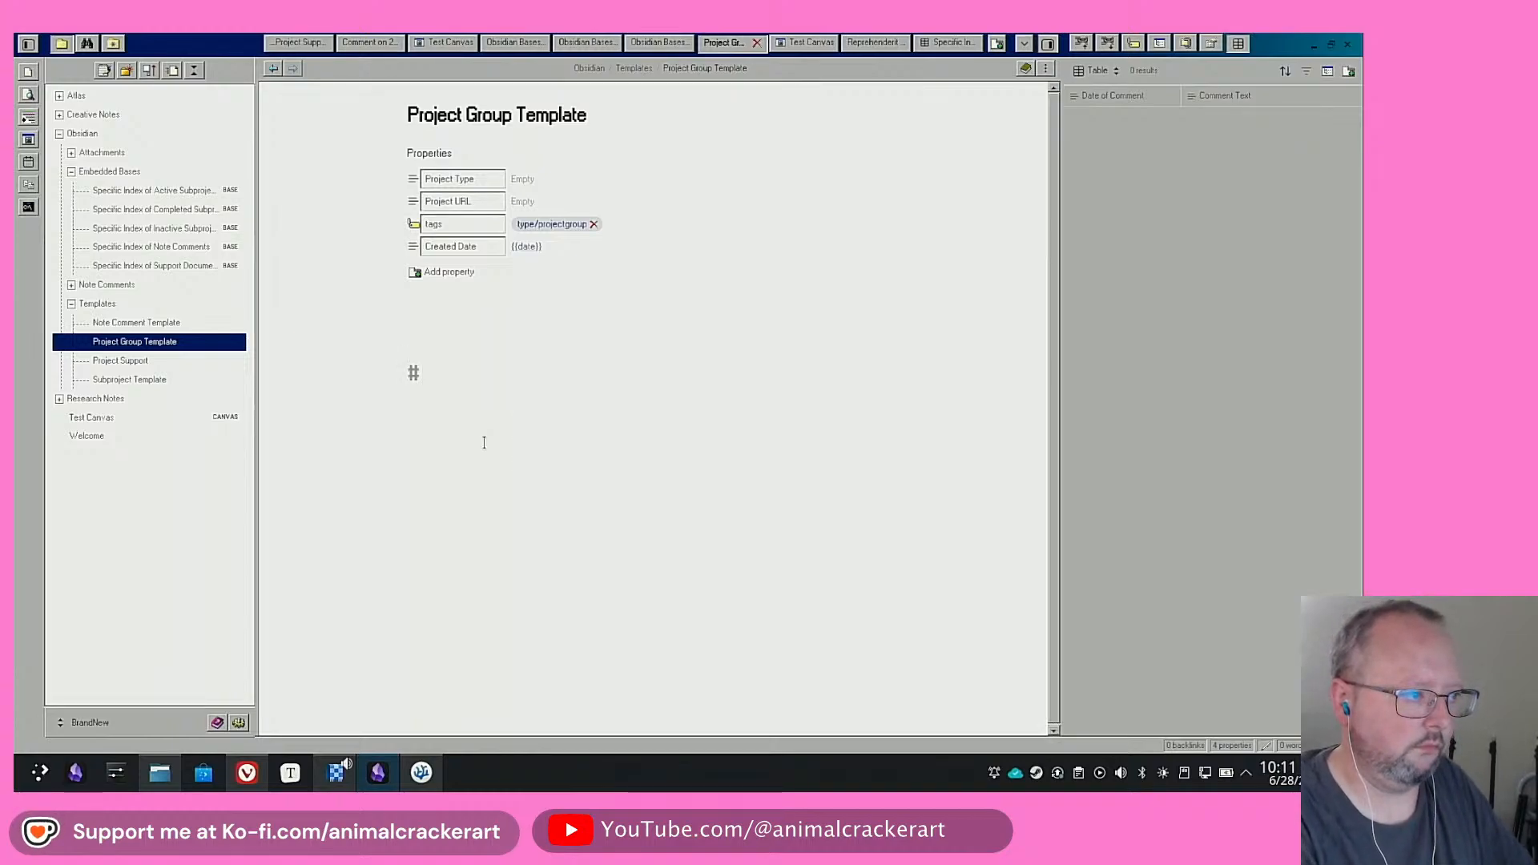
pyautogui.write('Activ')
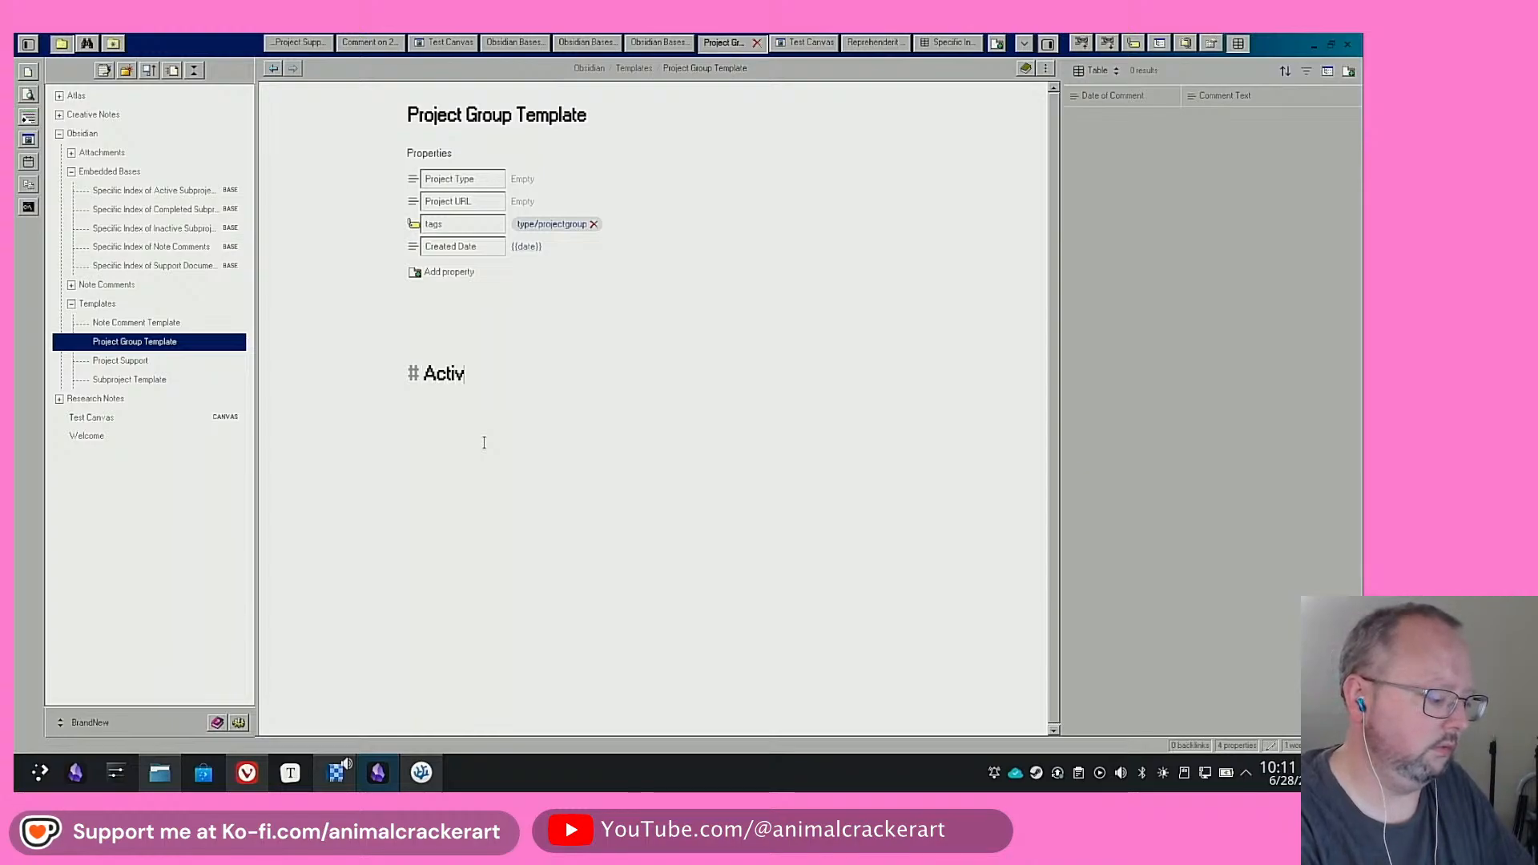
pyautogui.write('e Subprojects')
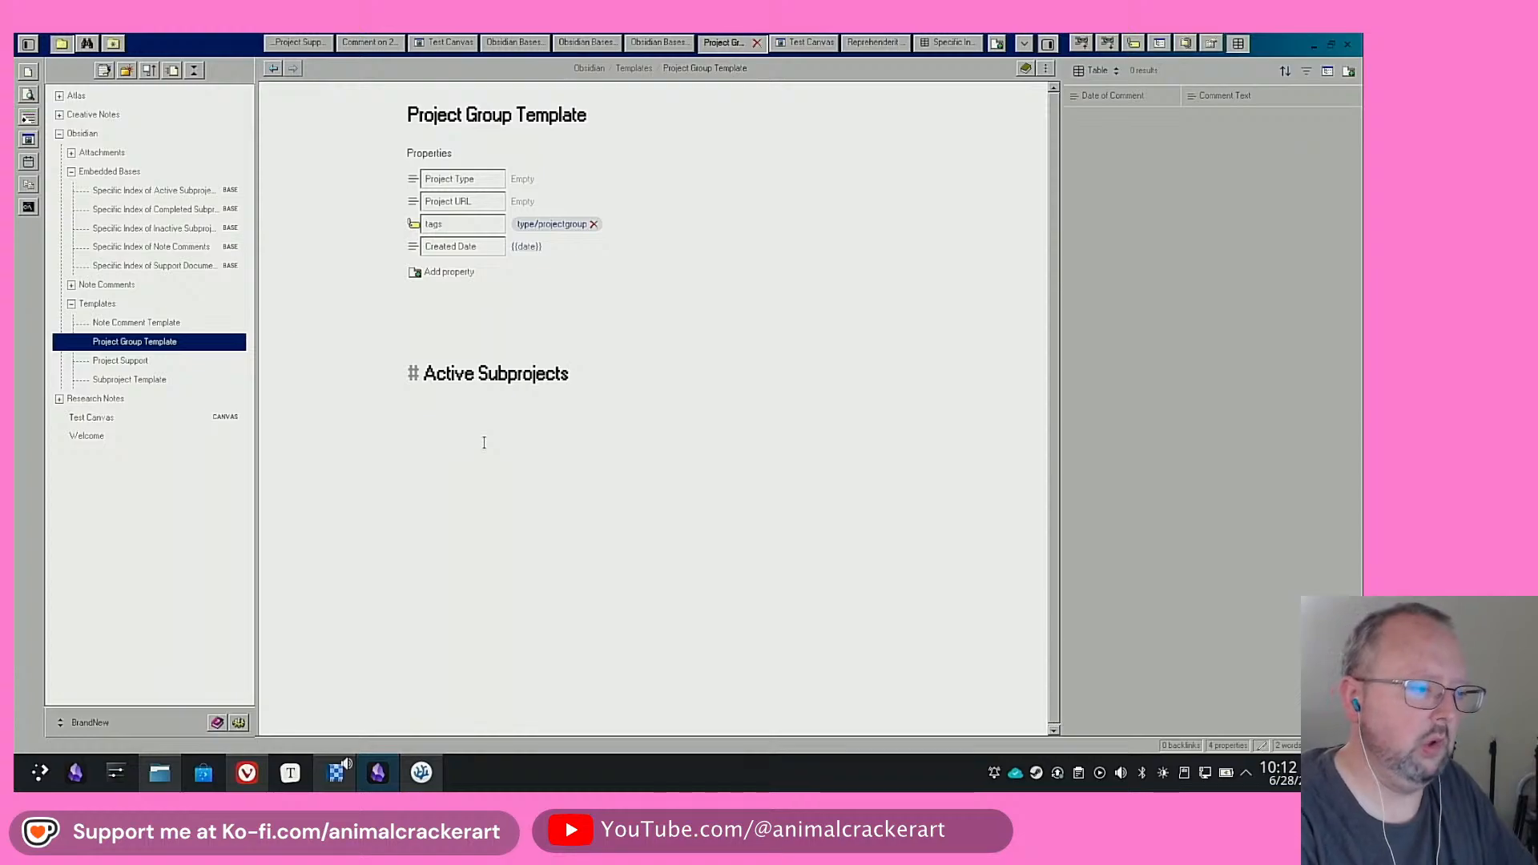
# Add a second level-1 heading "Inactive Subprojects" below Active Subprojects, leaving blank space between the two headings
pyautogui.press('Return')
pyautogui.write('#')
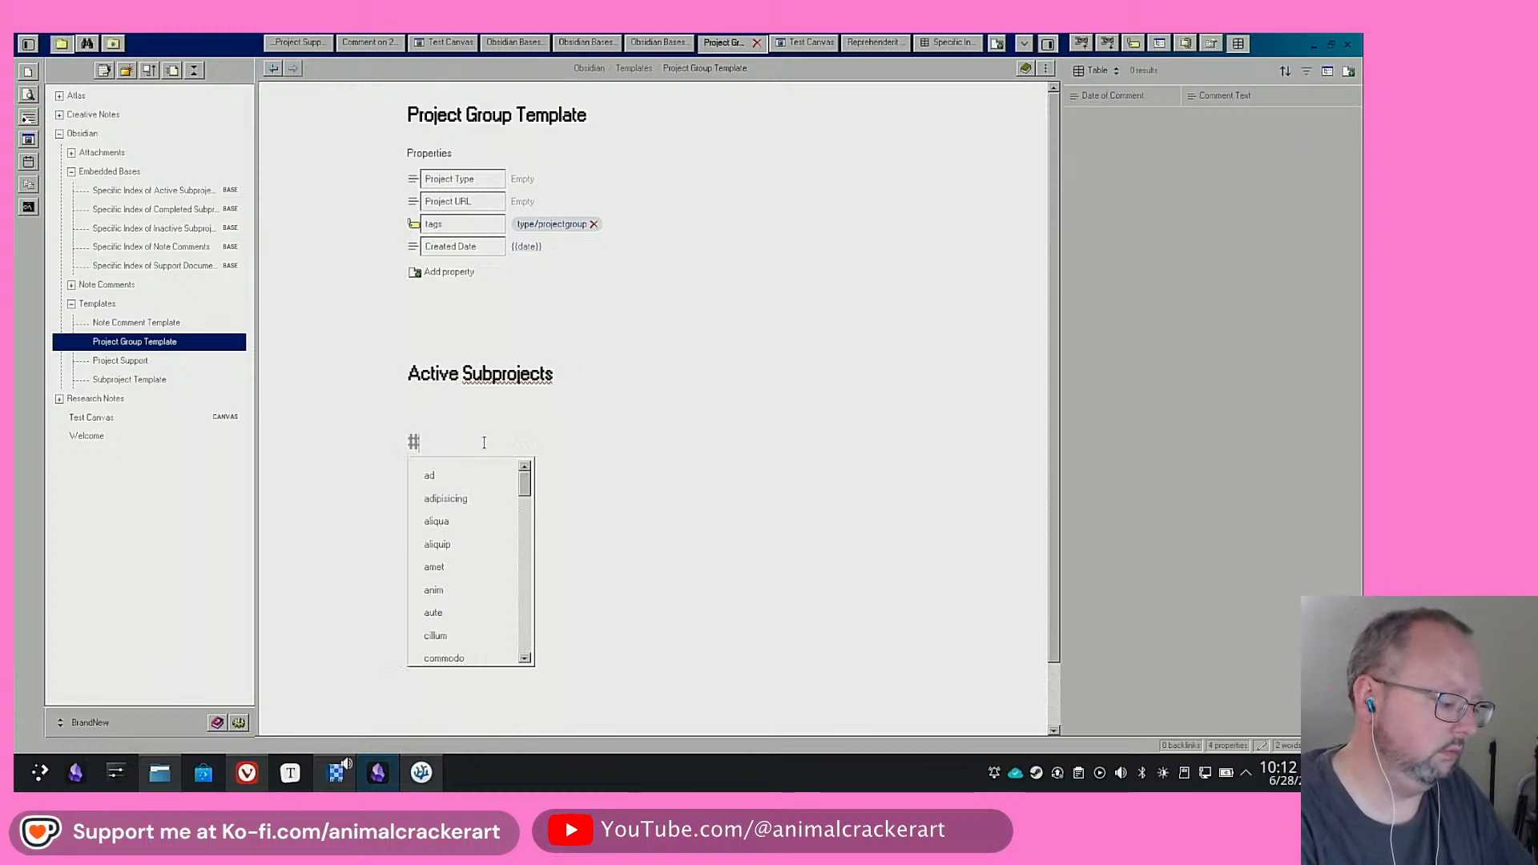
pyautogui.press('Escape')
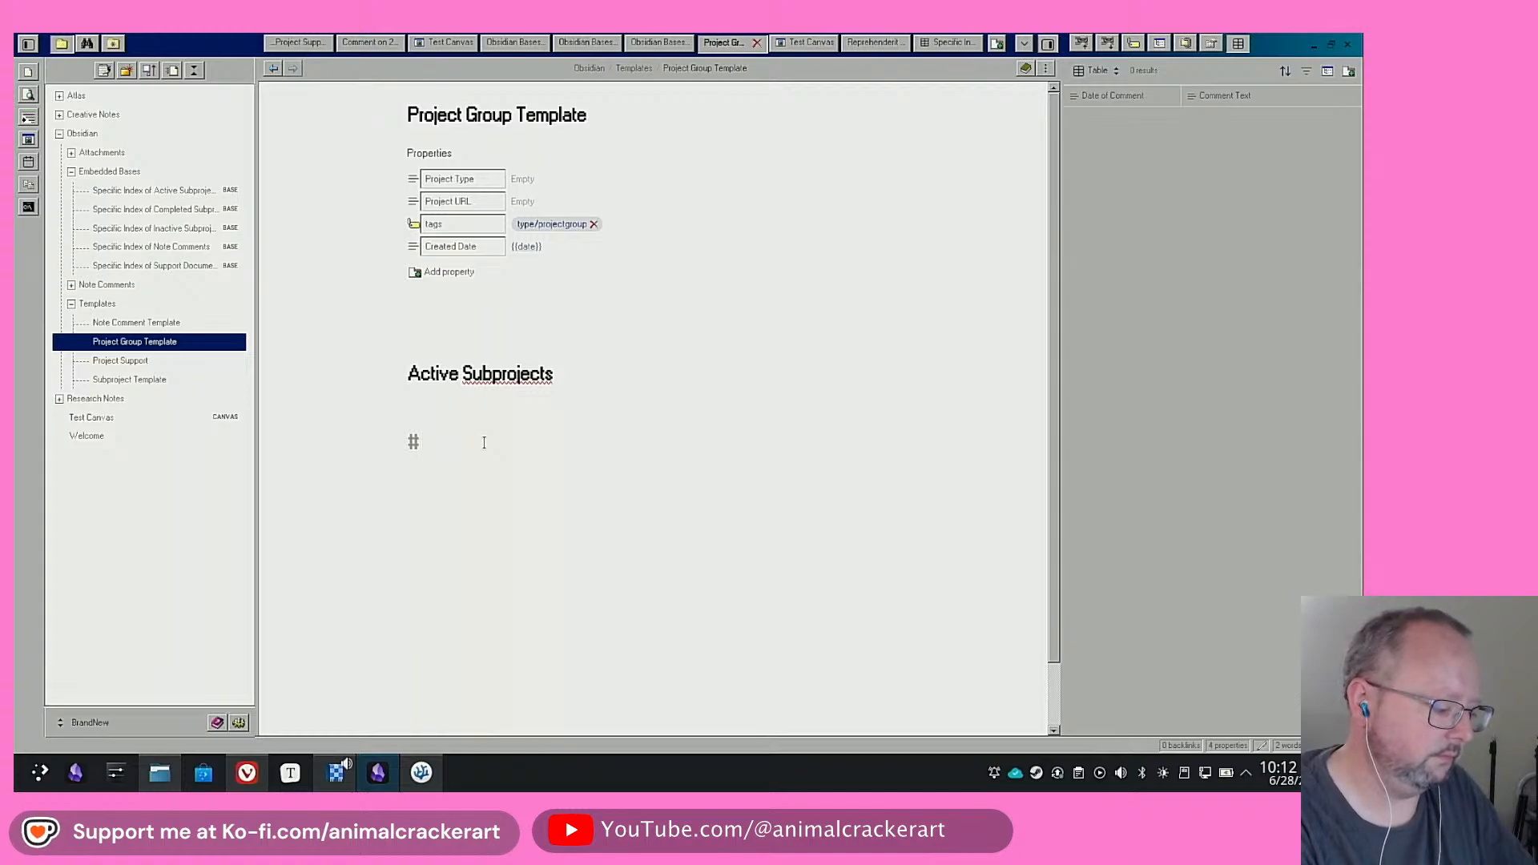
pyautogui.write('Inactiv')
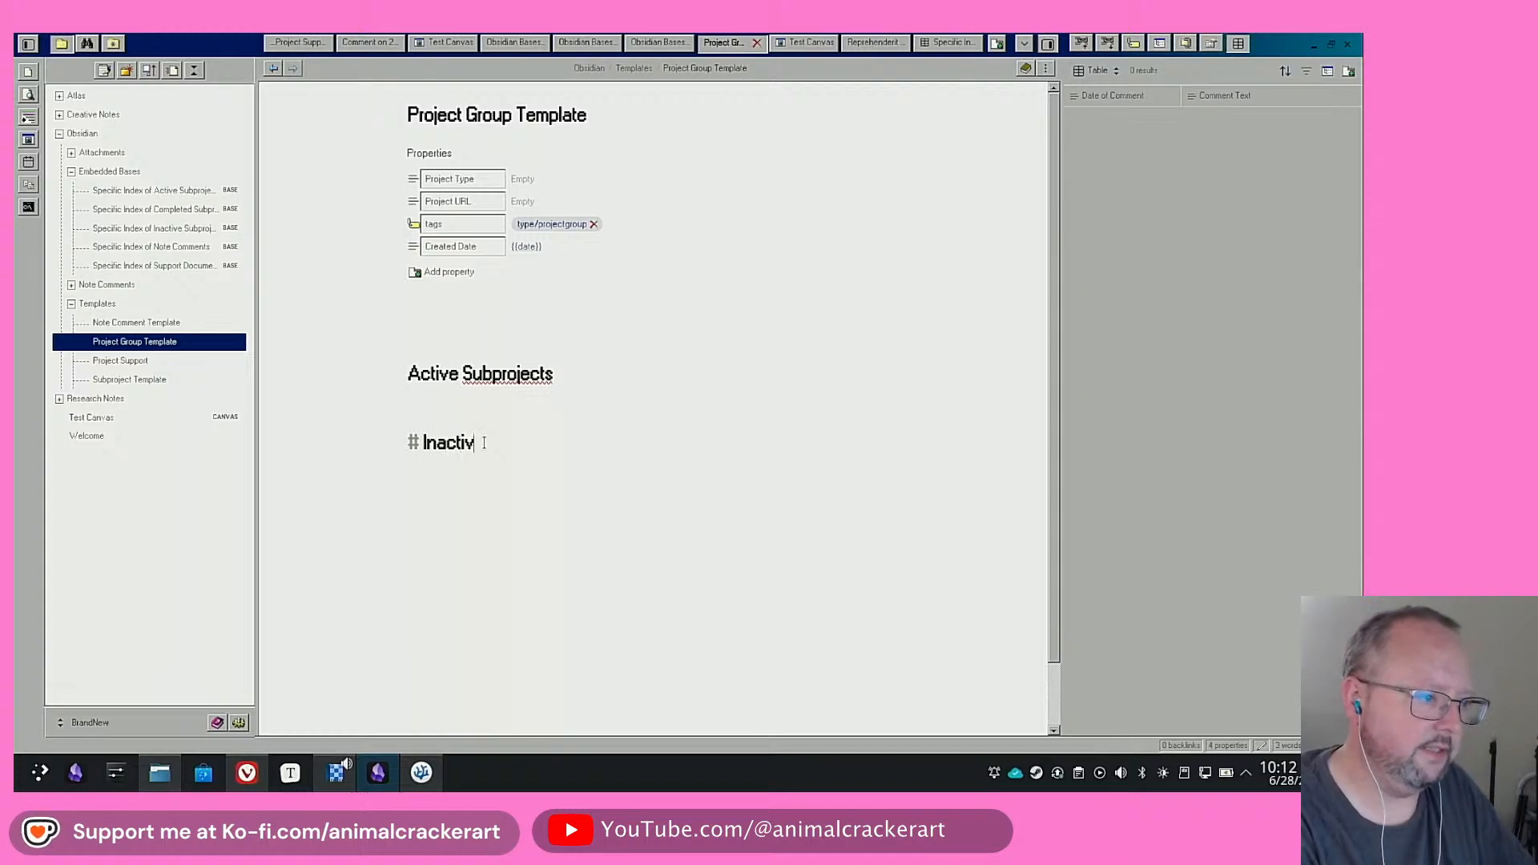
pyautogui.write('e Subprojects')
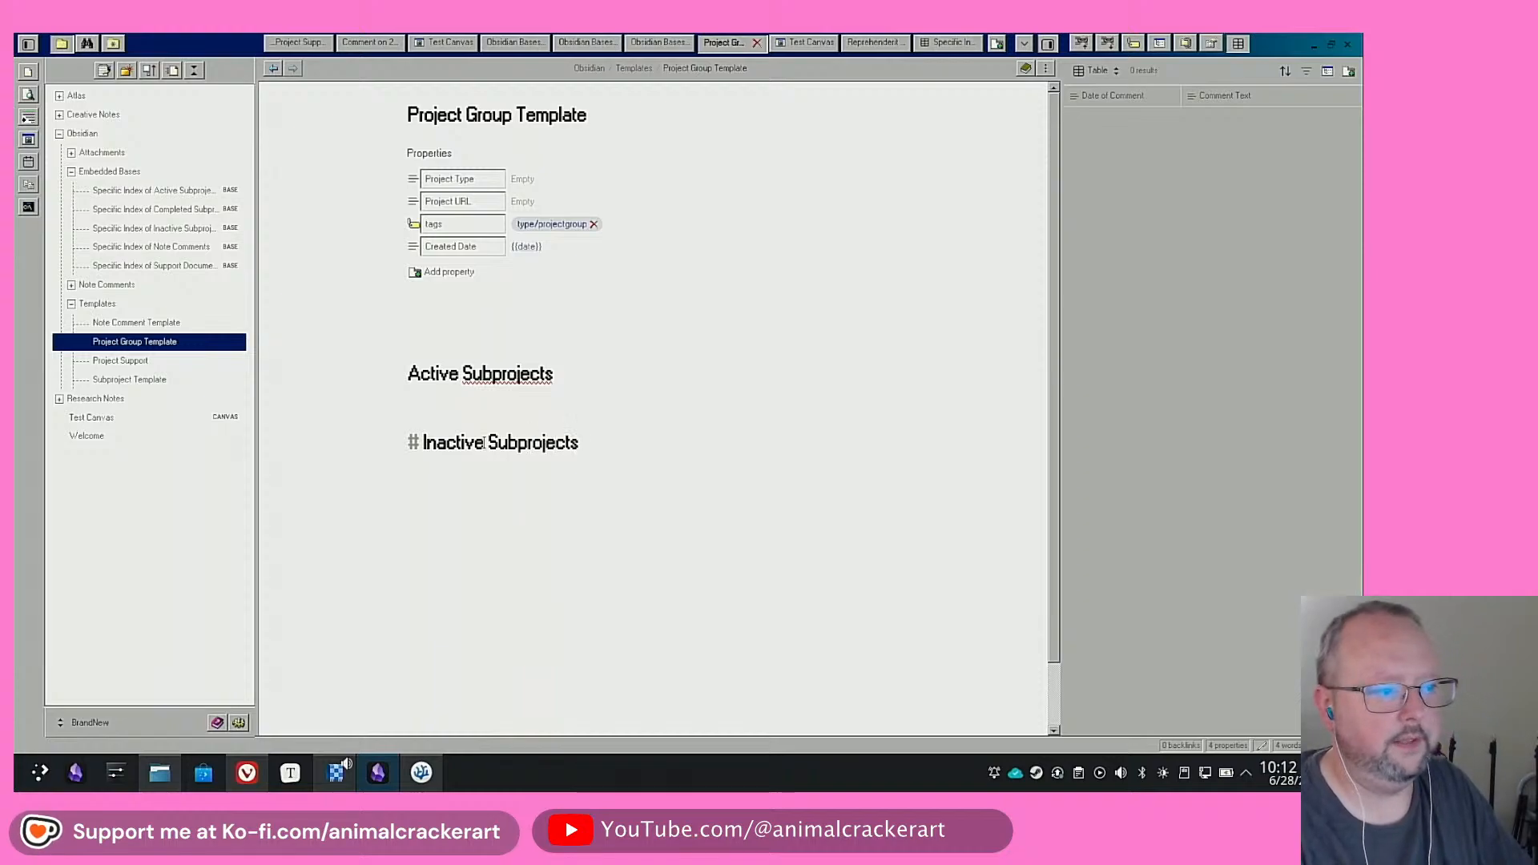
# Embed the Specific Index of Active Subprojects and Specific Index of Inactive Subprojects bases under their matching headings in the Project Group Template
pyautogui.click(493, 421)
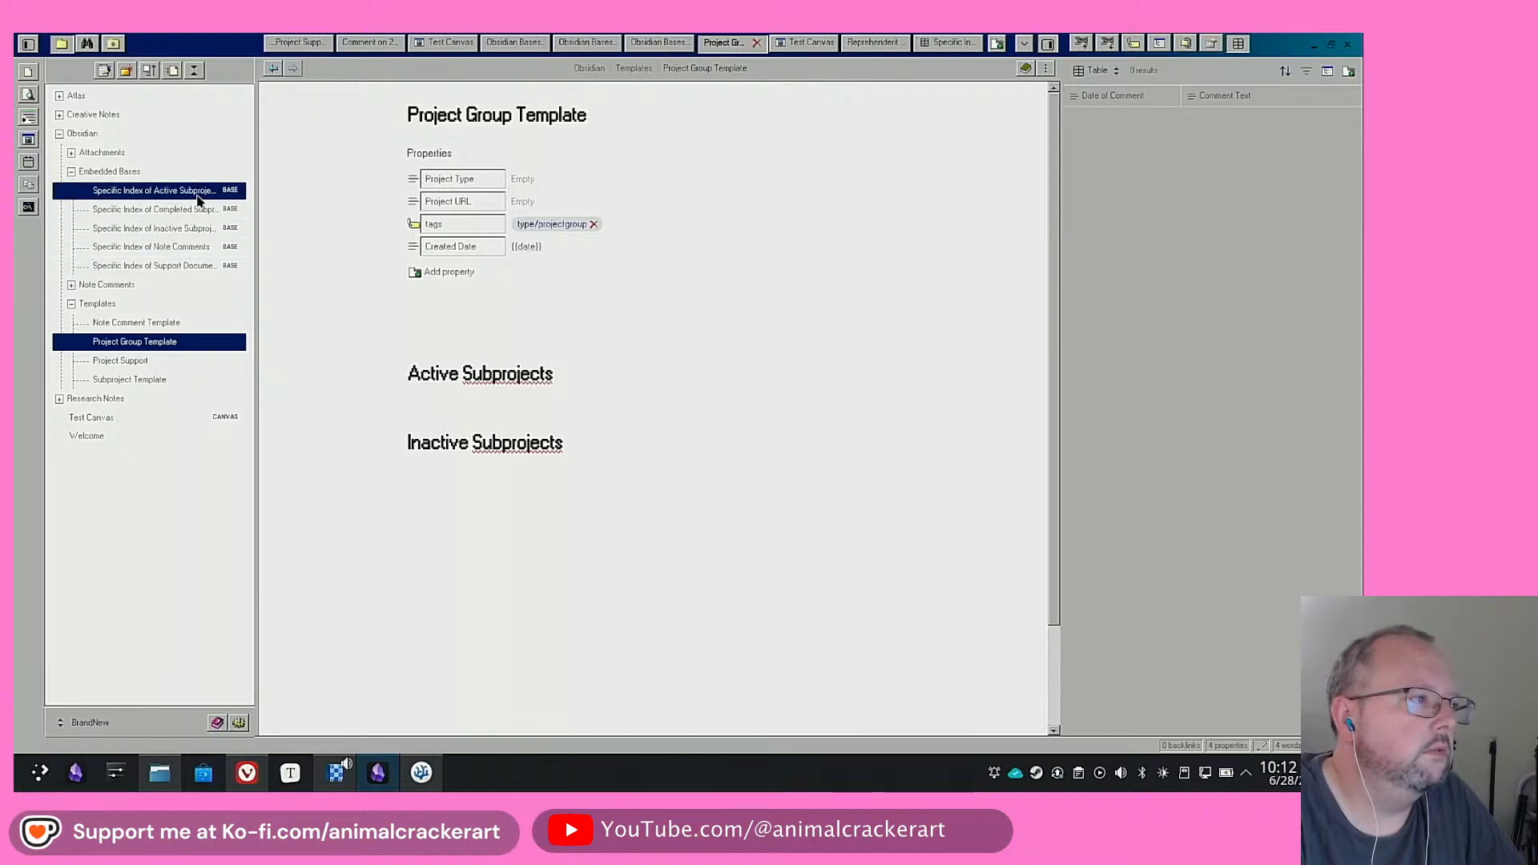
pyautogui.moveTo(198, 200); pyautogui.dragTo(439, 399)
pyautogui.click(443, 514)
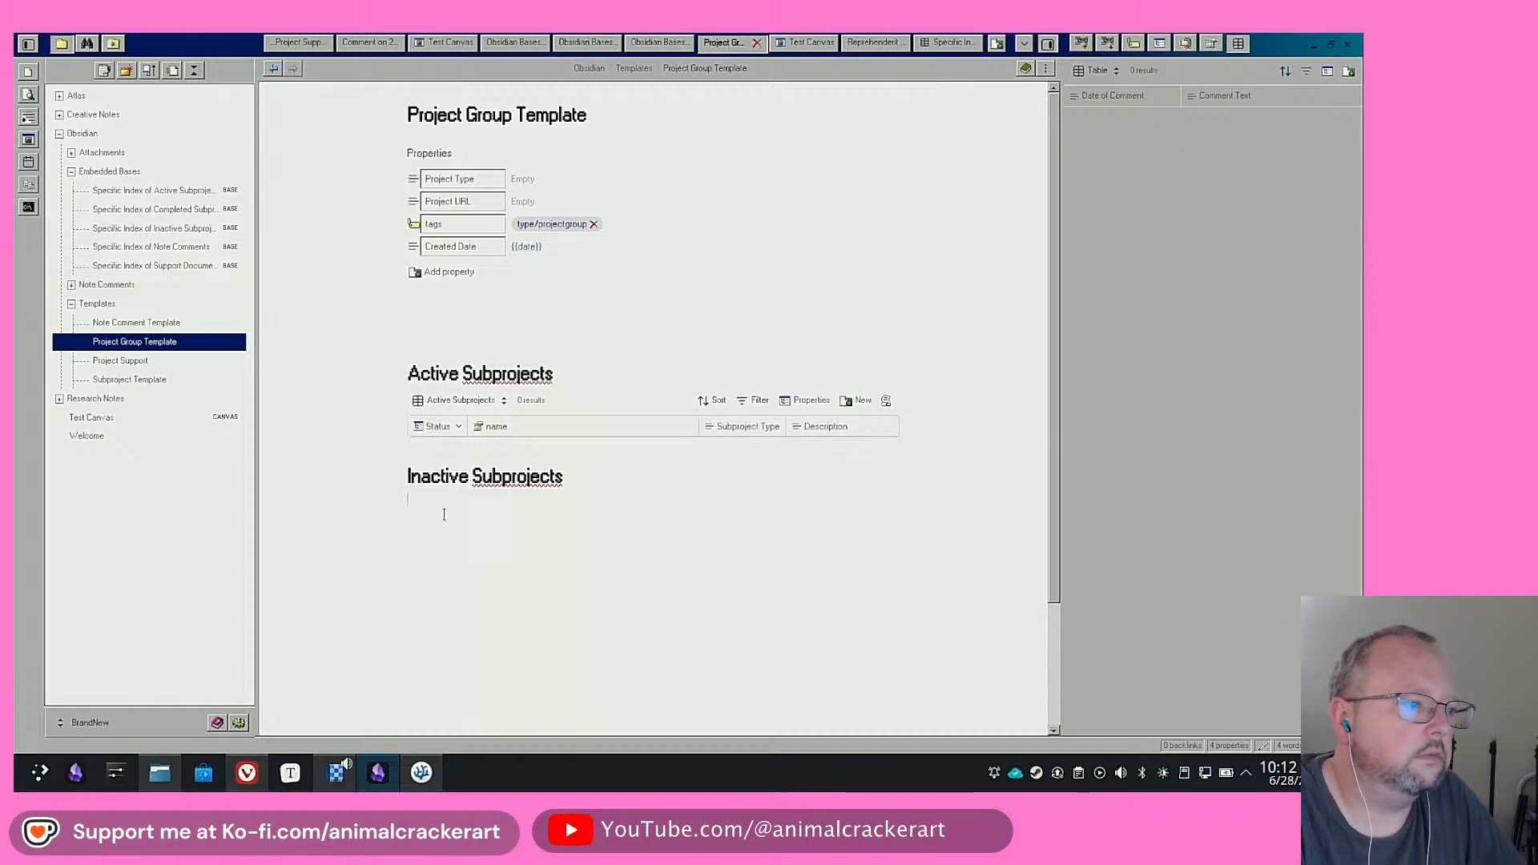
pyautogui.moveTo(181, 231); pyautogui.dragTo(445, 489)
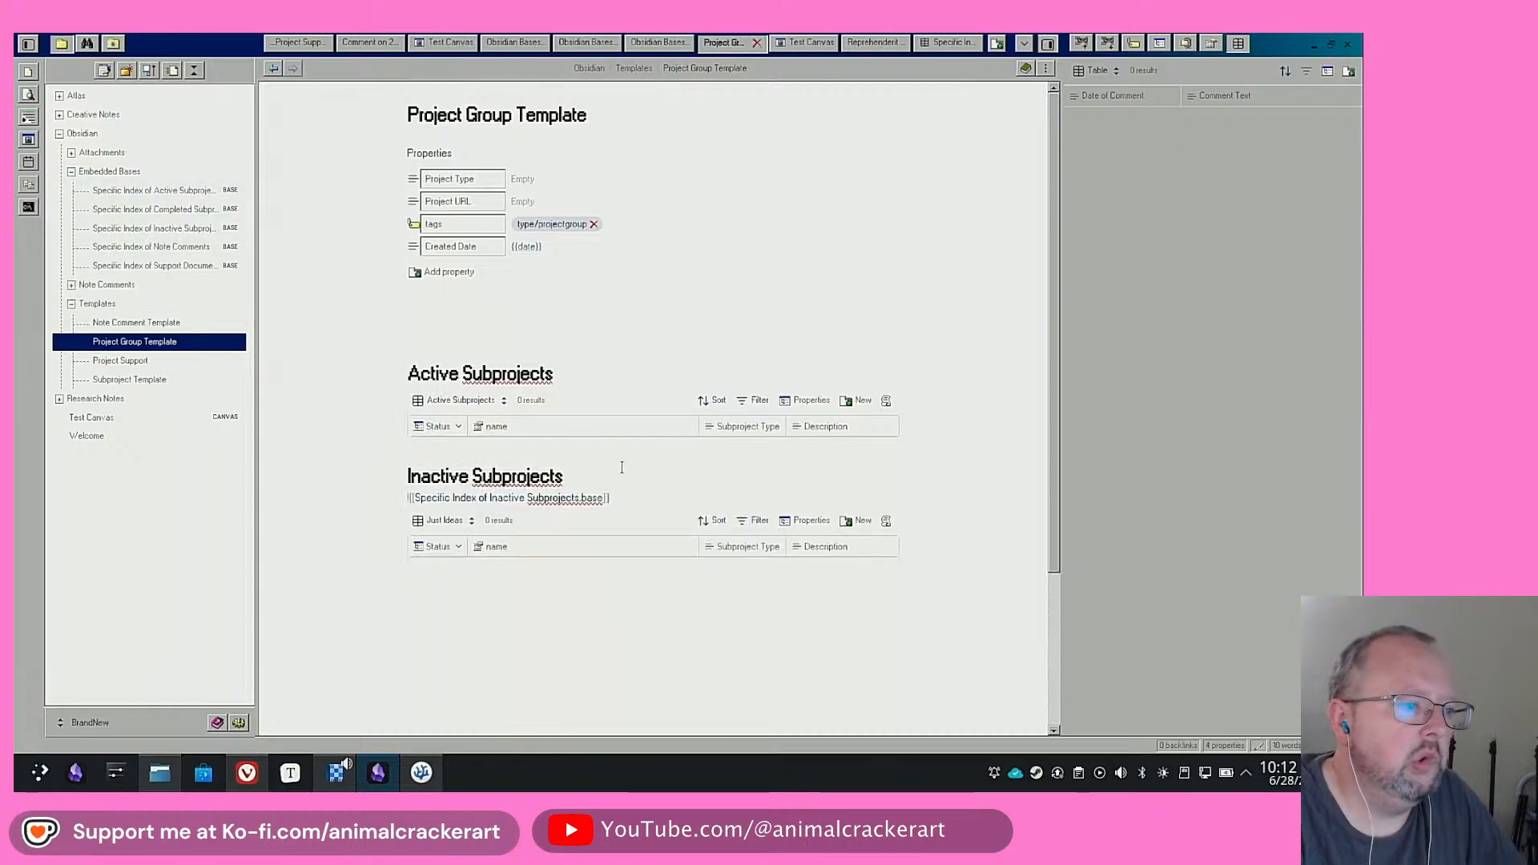
pyautogui.click(574, 589)
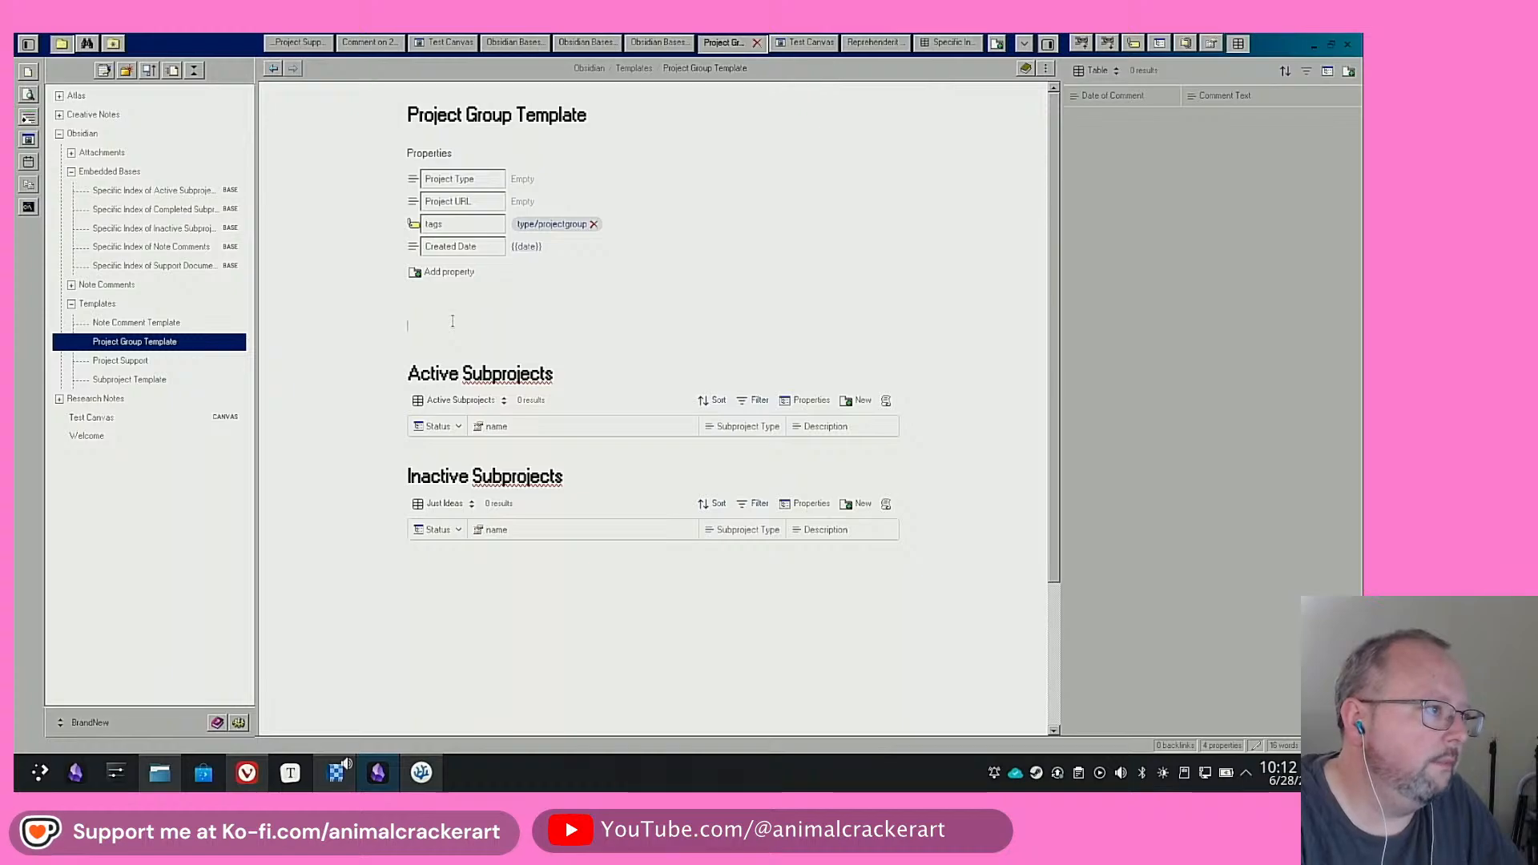
# Add a level-1 heading "Support Documents" to the Subproject Template and embed the Specific Index of Support Documents base beneath it
pyautogui.click(129, 381)
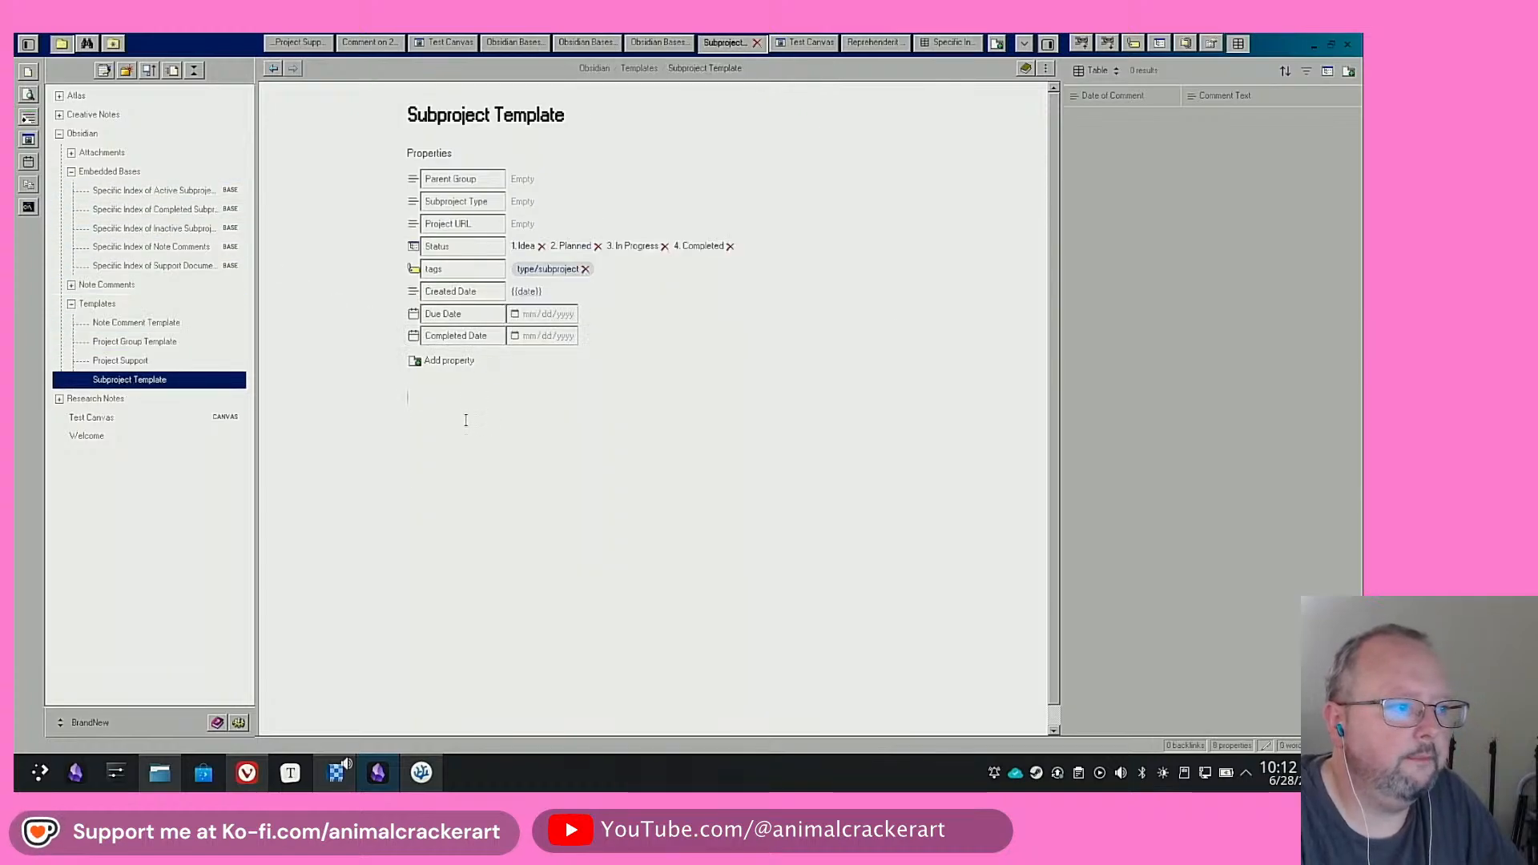
pyautogui.press('Return')
pyautogui.press('Return')
pyautogui.press('Return')
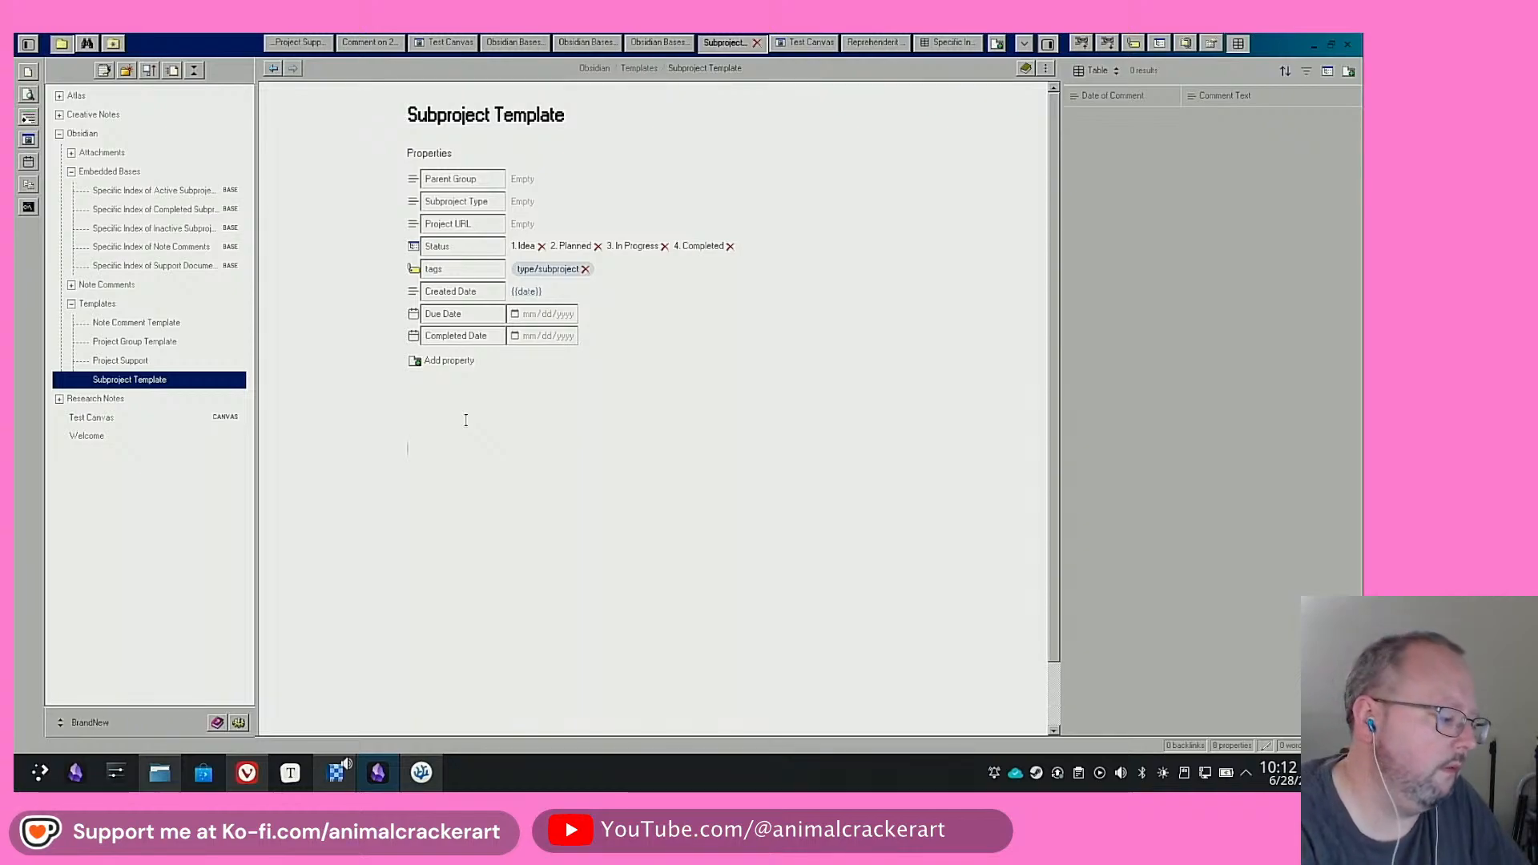
pyautogui.write('# Sup')
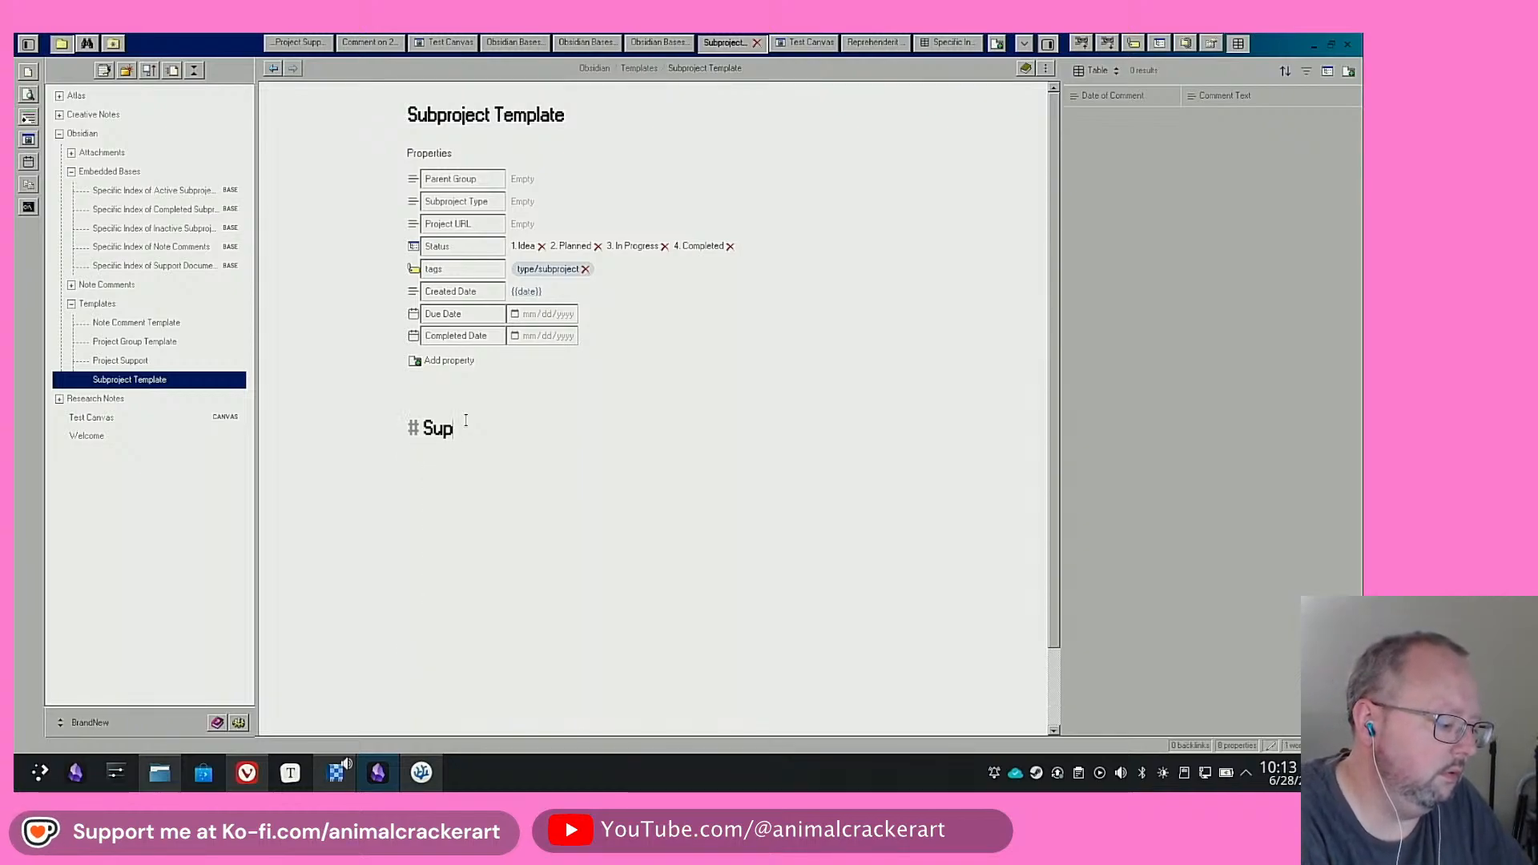
pyautogui.write('port Documents')
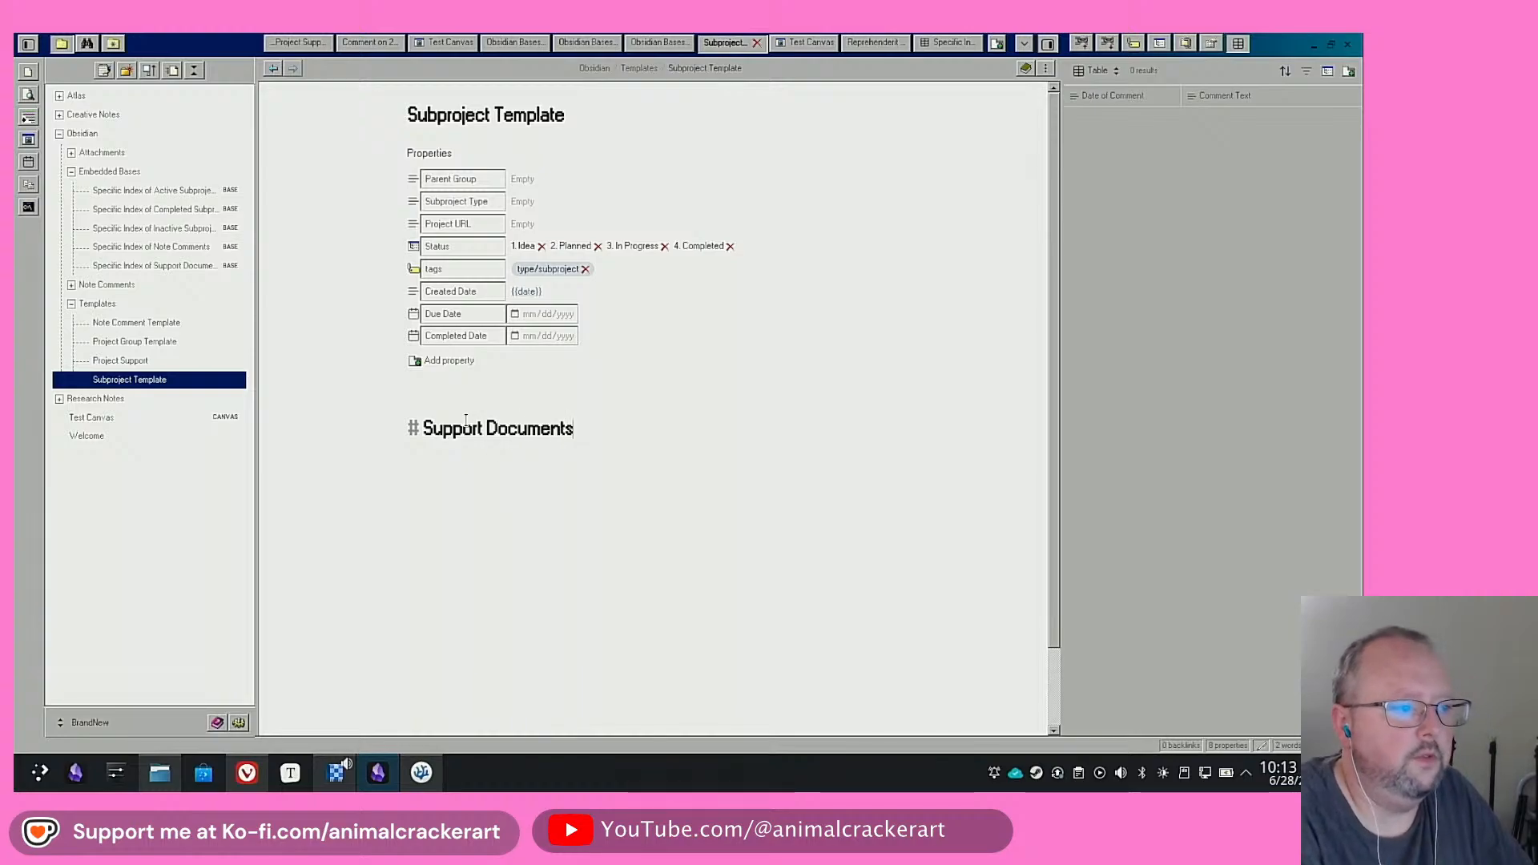
pyautogui.press('Return')
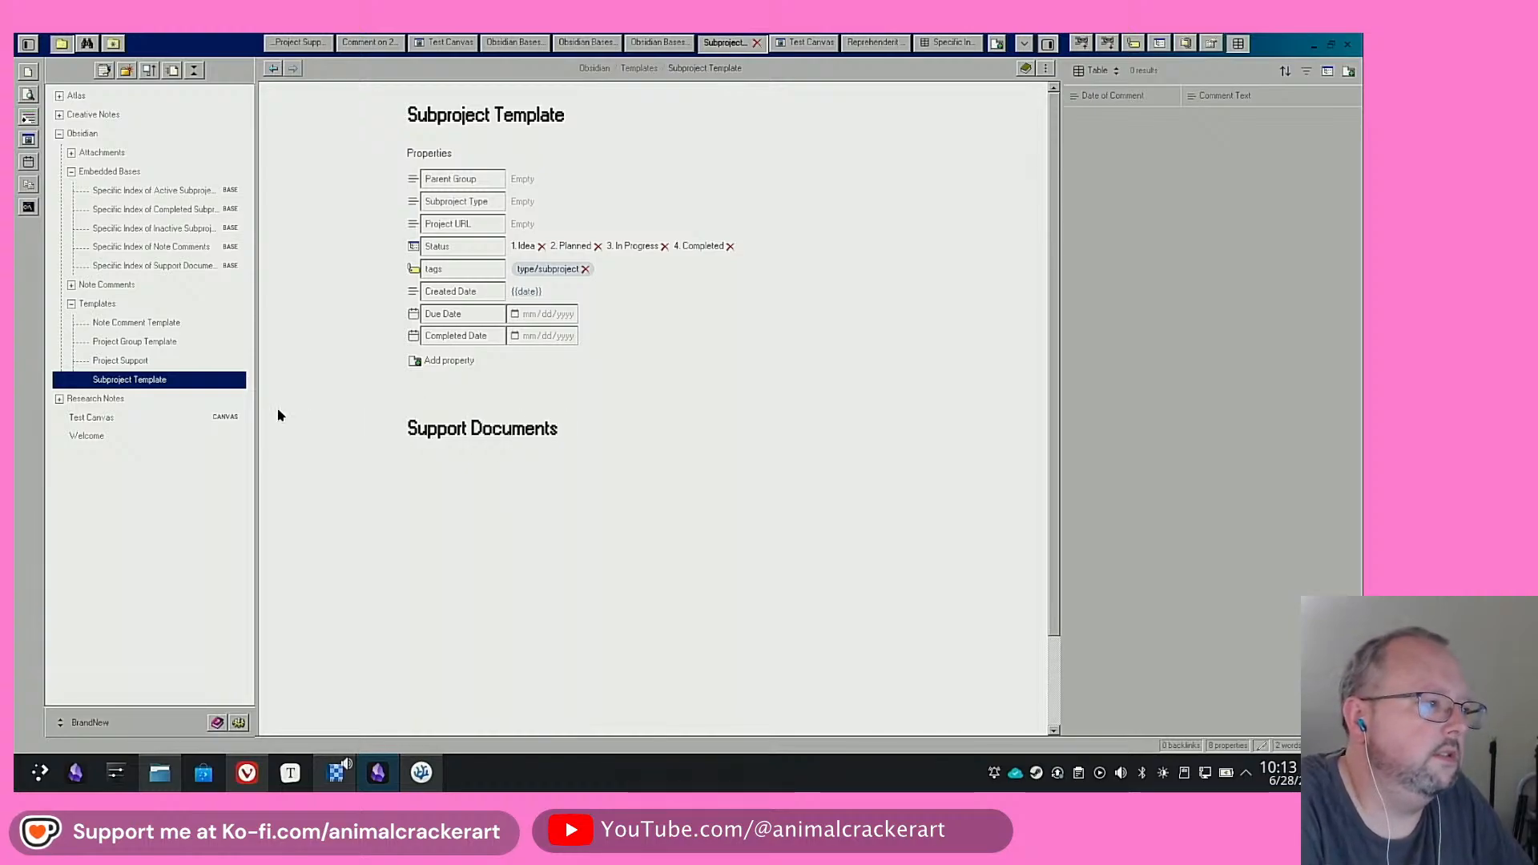
pyautogui.moveTo(168, 267); pyautogui.dragTo(432, 459)
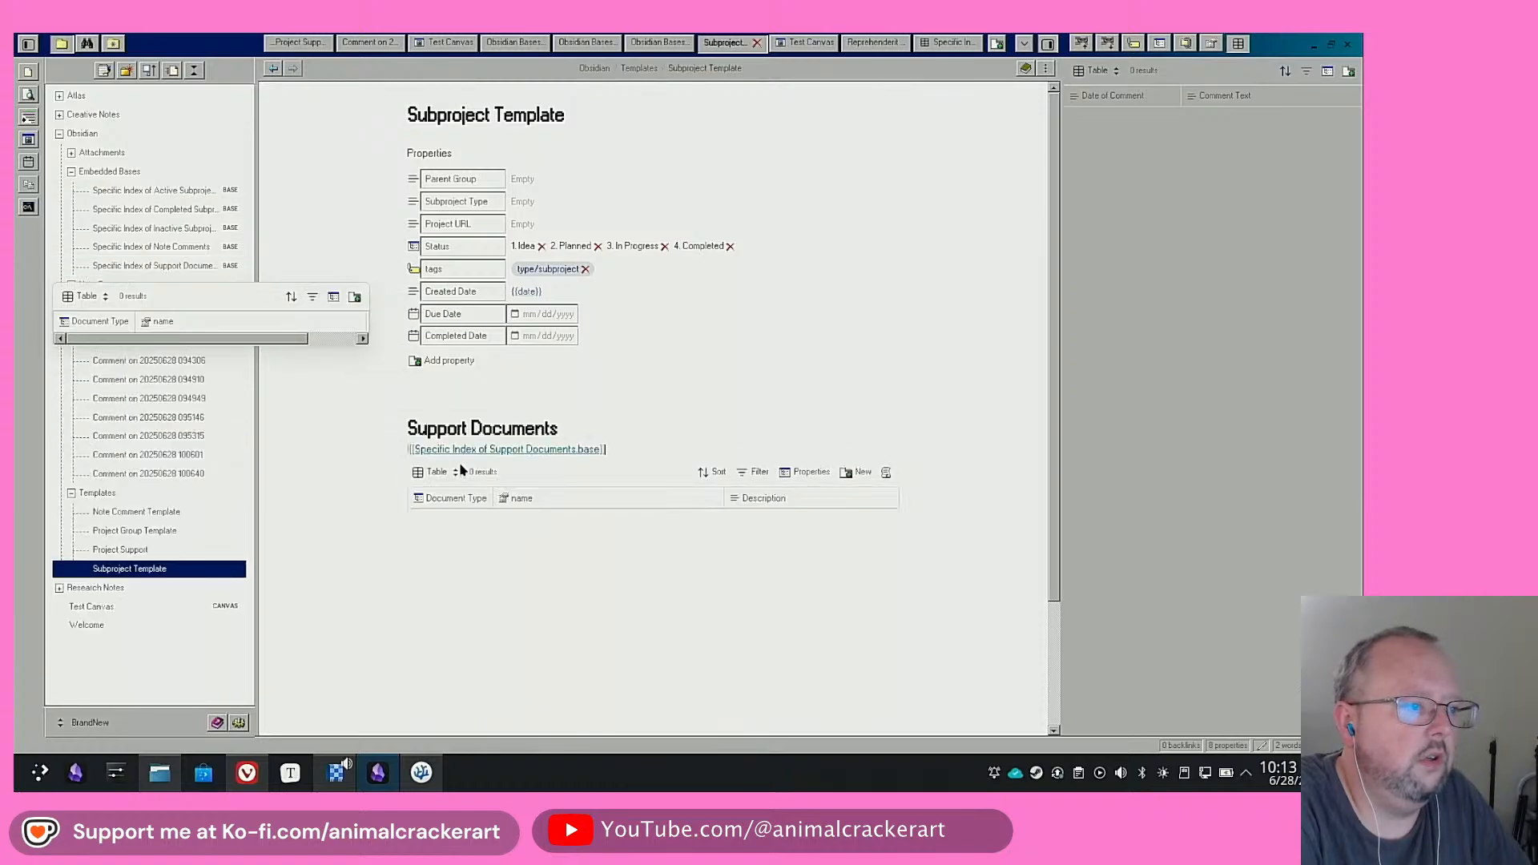
pyautogui.click(673, 392)
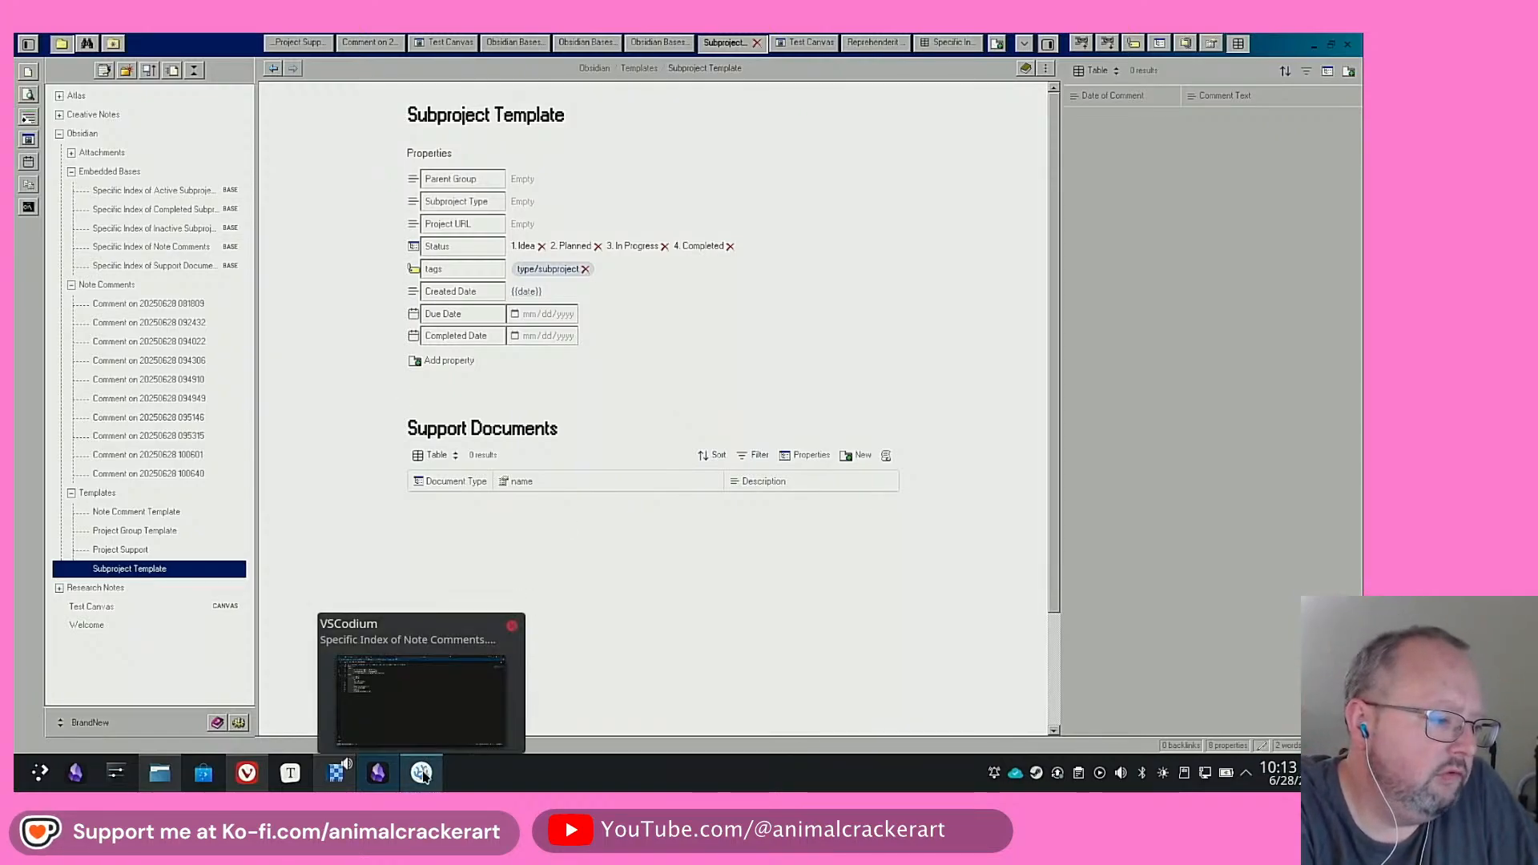
# Switch to Blanket, turn on the Storm sound at full volume and turn off Rain
pyautogui.click(338, 774)
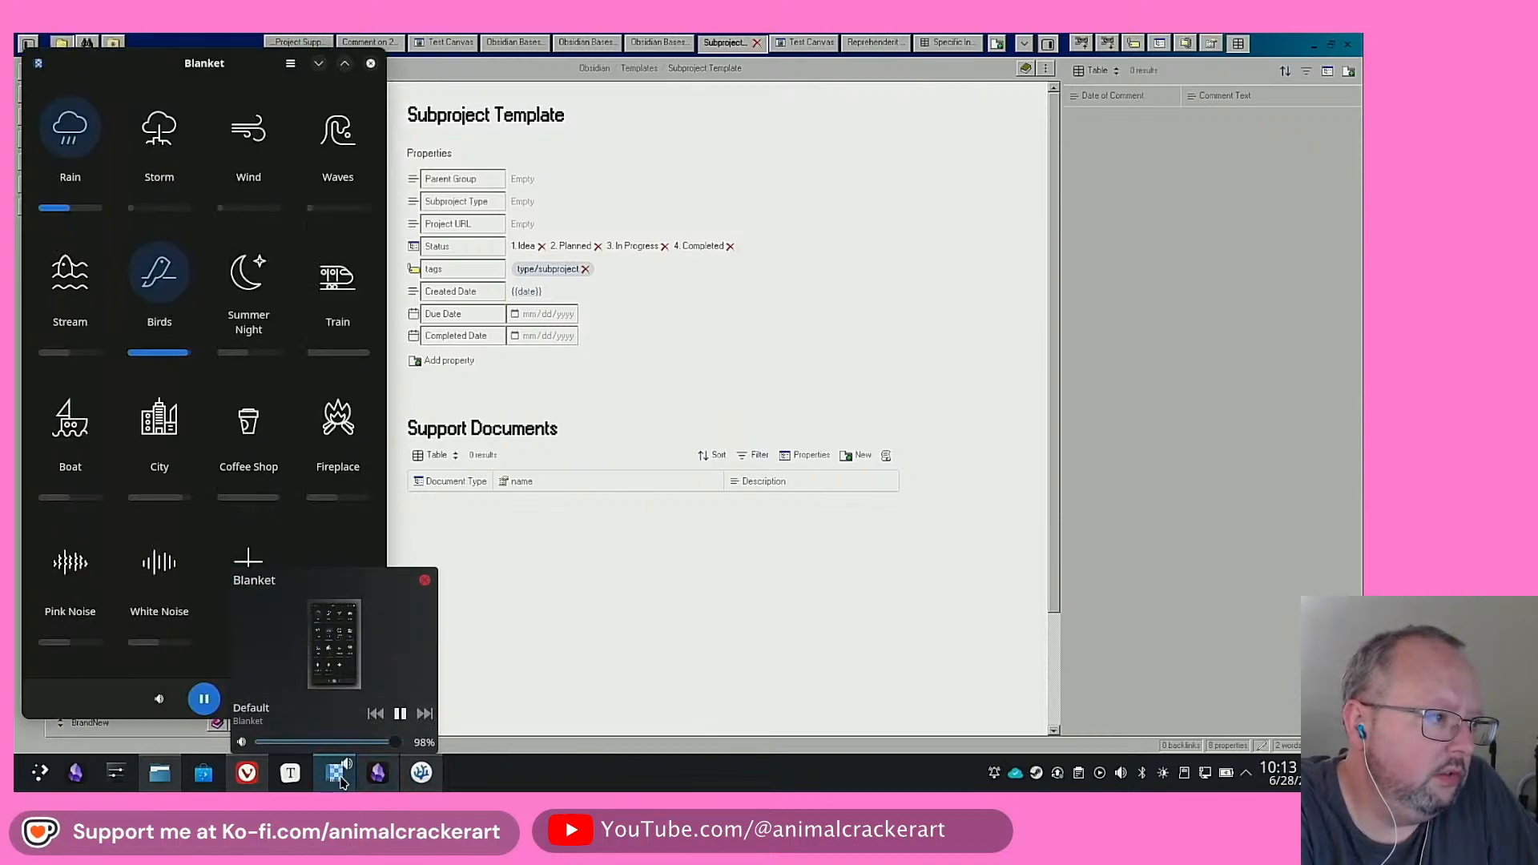
pyautogui.click(151, 148)
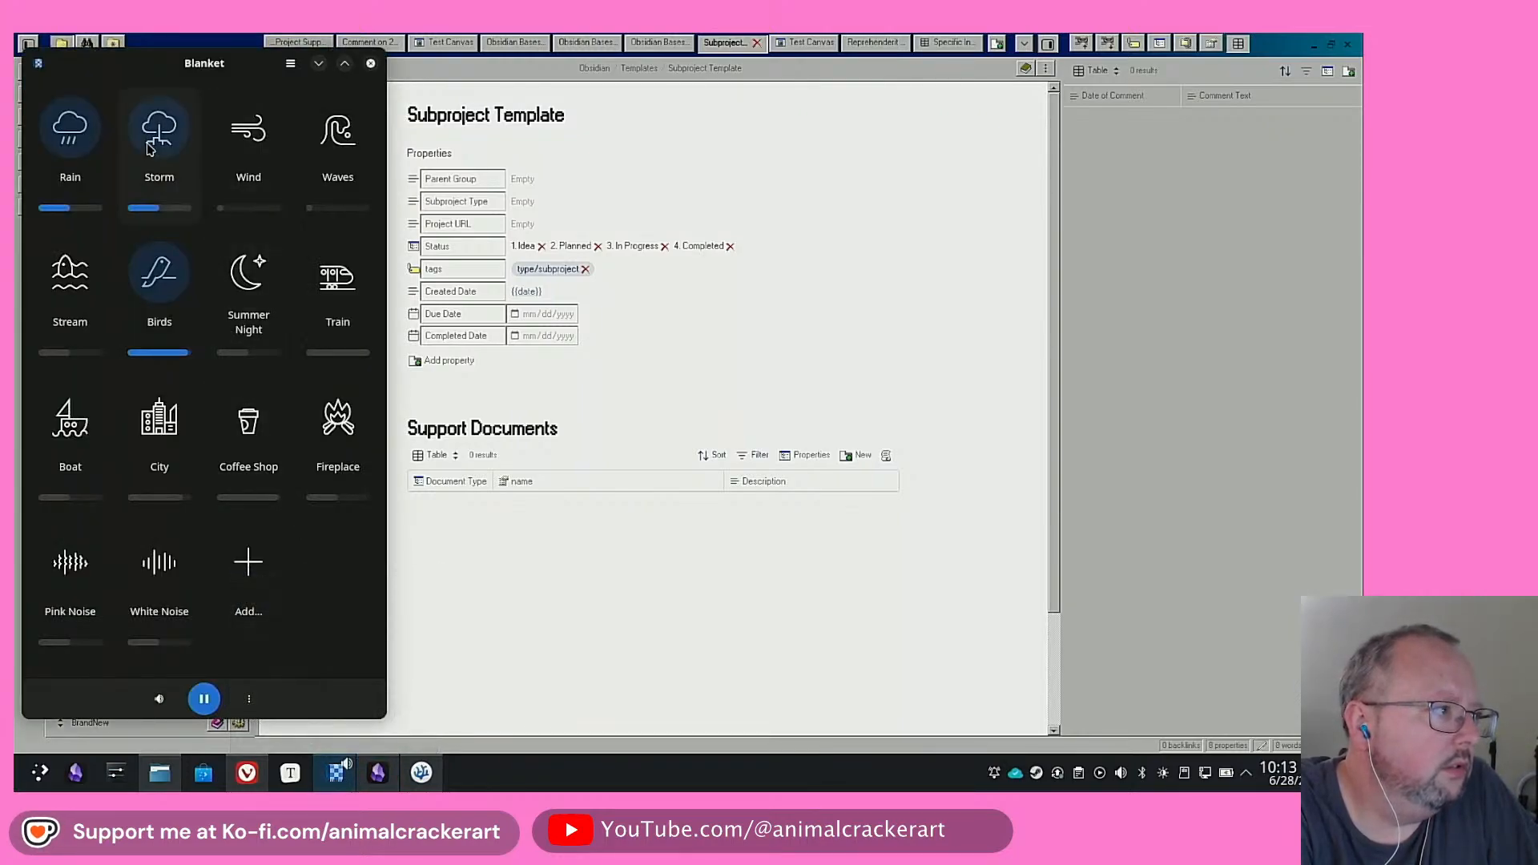
pyautogui.moveTo(158, 208); pyautogui.dragTo(176, 210)
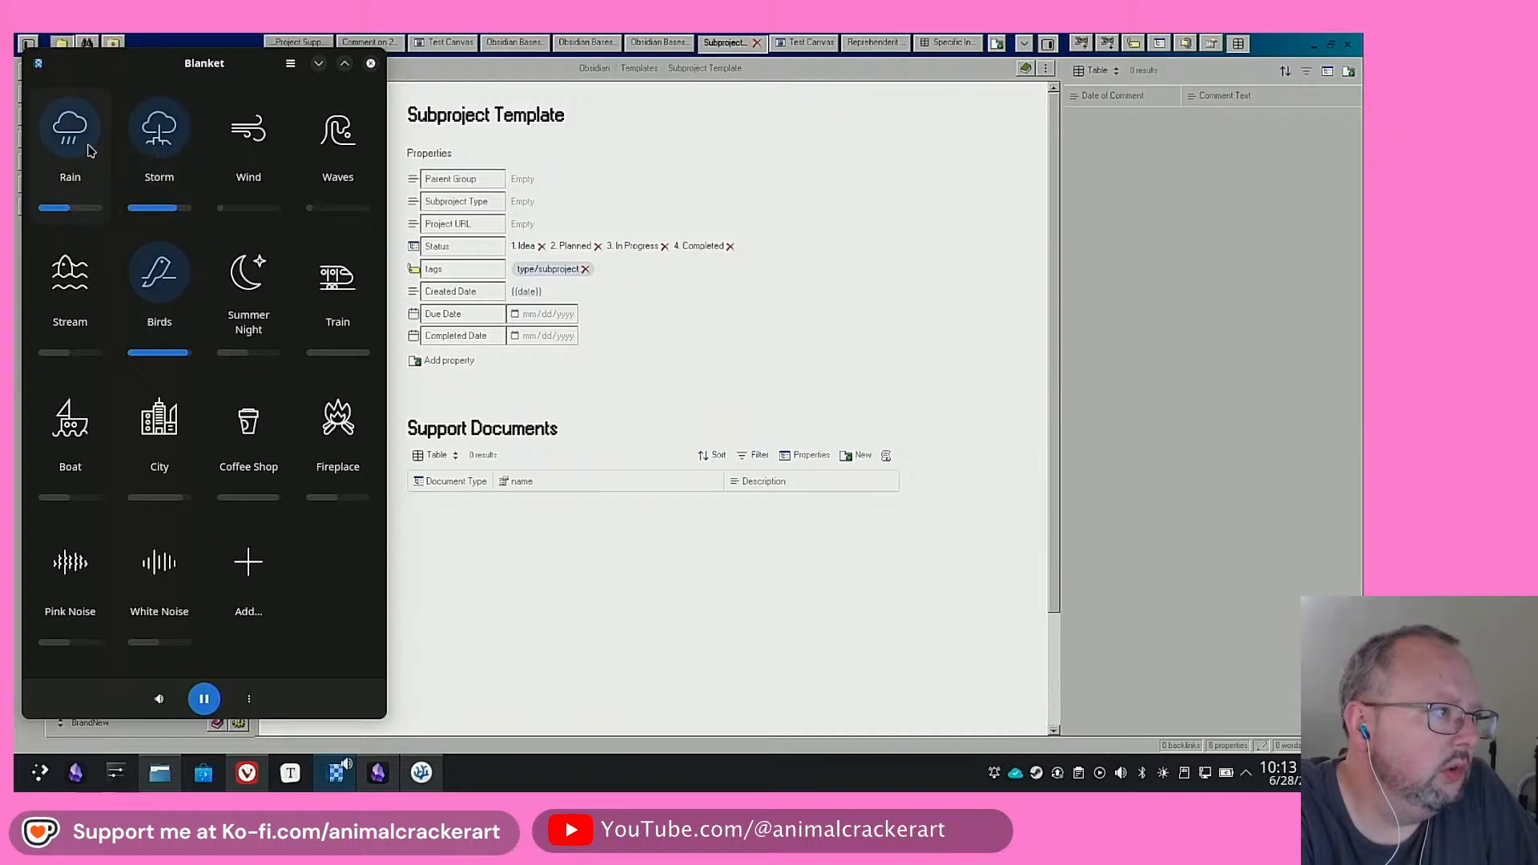
pyautogui.click(77, 120)
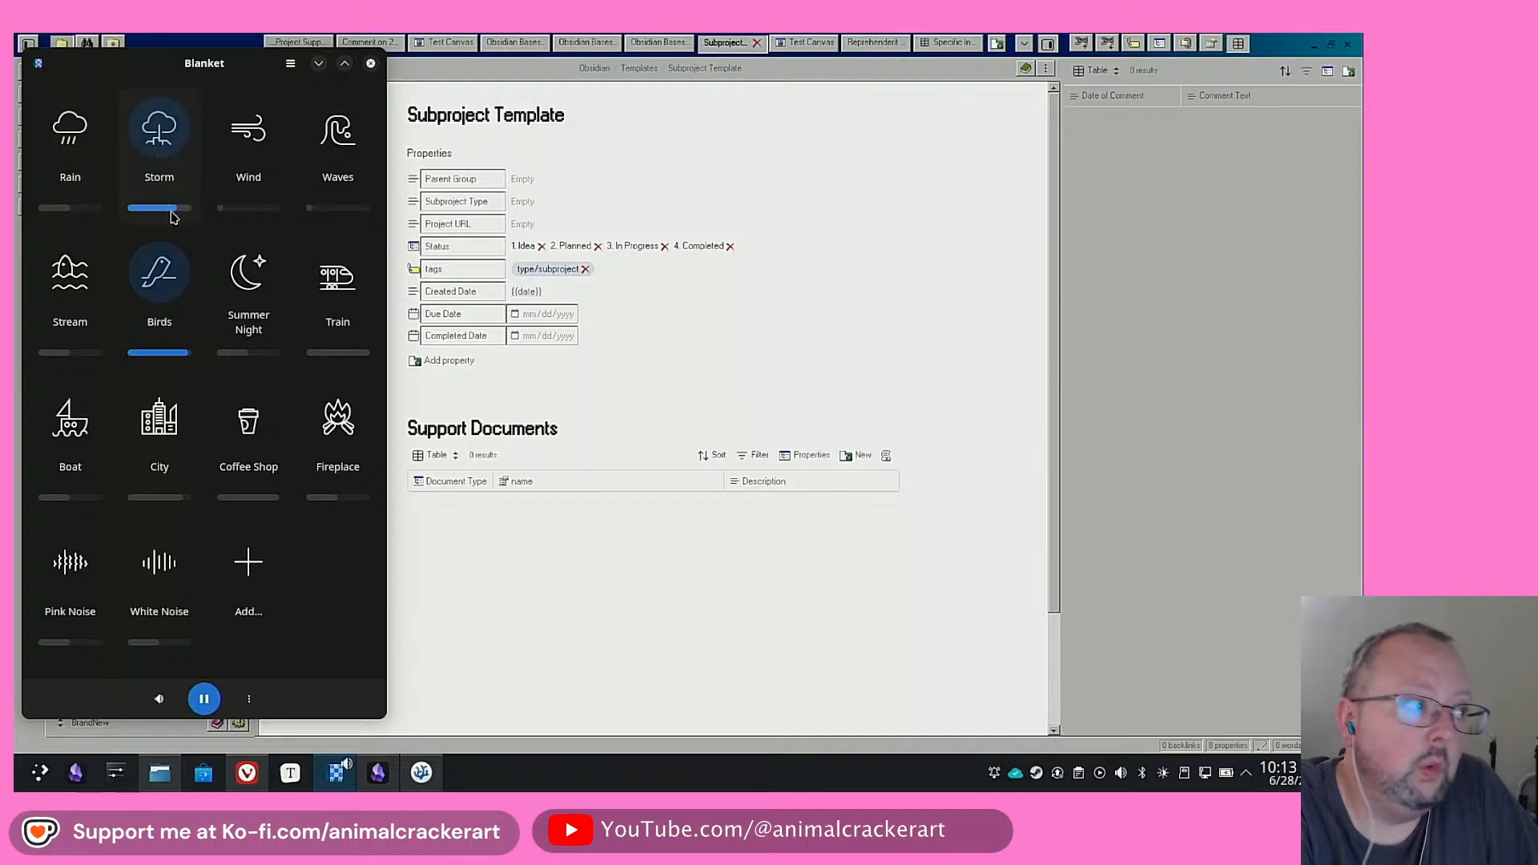
pyautogui.moveTo(173, 208); pyautogui.dragTo(196, 210)
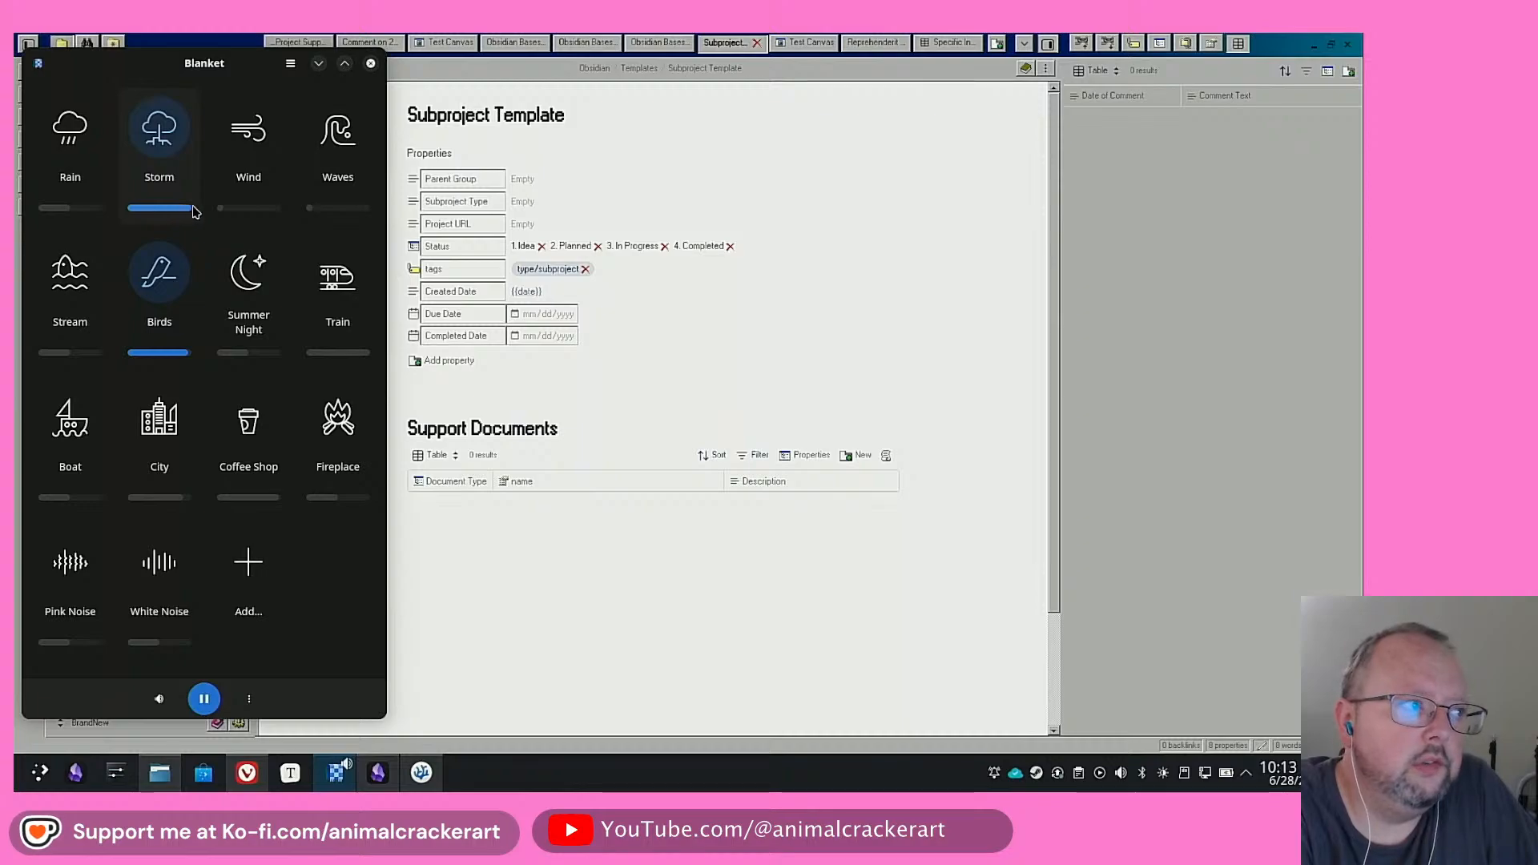
# Try the Wind sound, settle on Waves at about three-quarters volume instead, and return to Obsidian
pyautogui.click(245, 177)
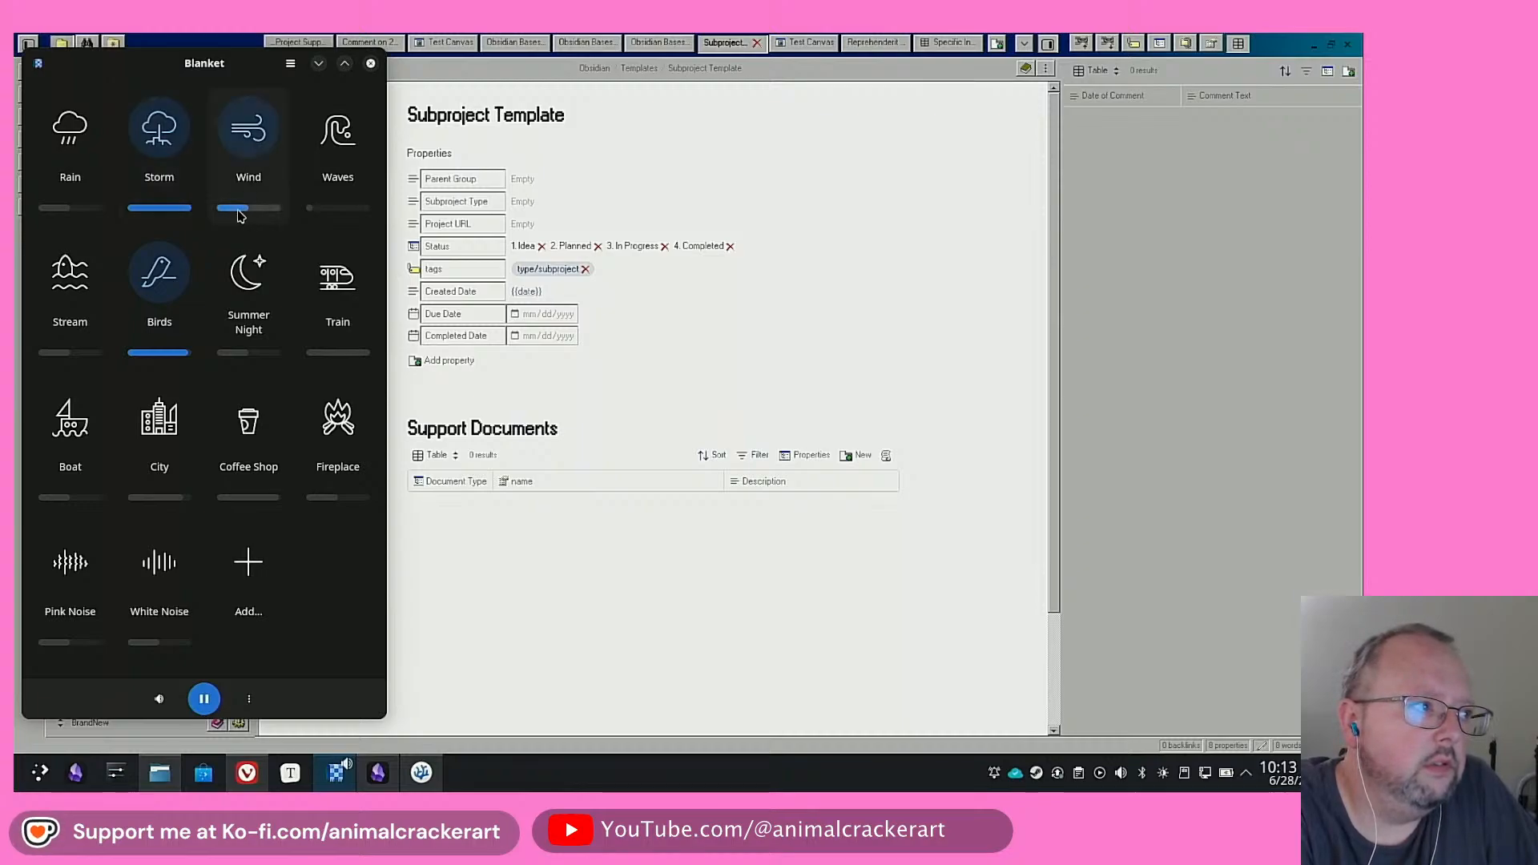
pyautogui.click(252, 140)
pyautogui.click(338, 145)
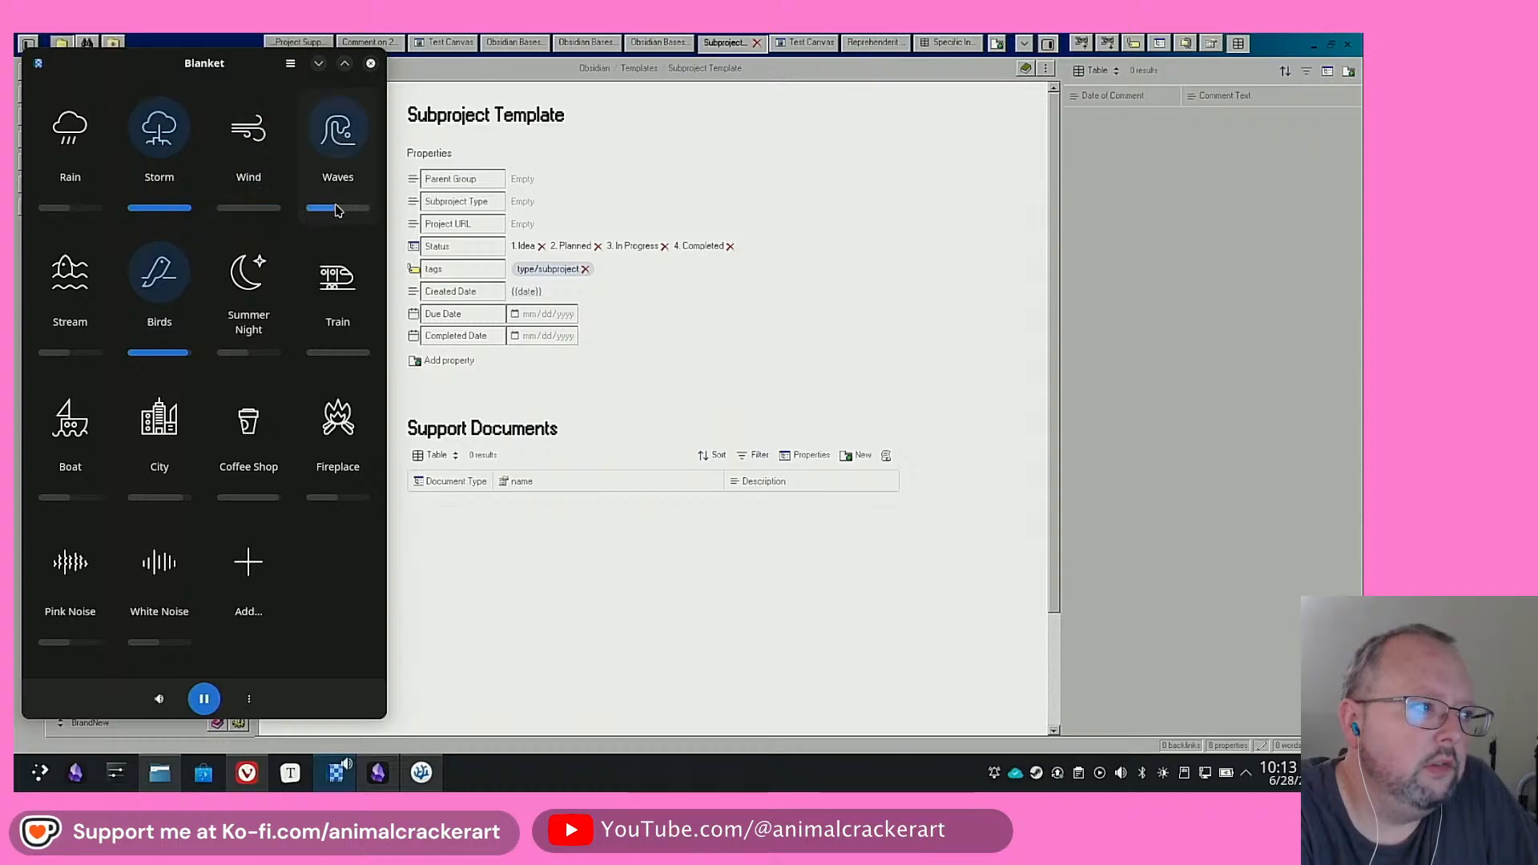
pyautogui.moveTo(336, 208); pyautogui.dragTo(383, 210)
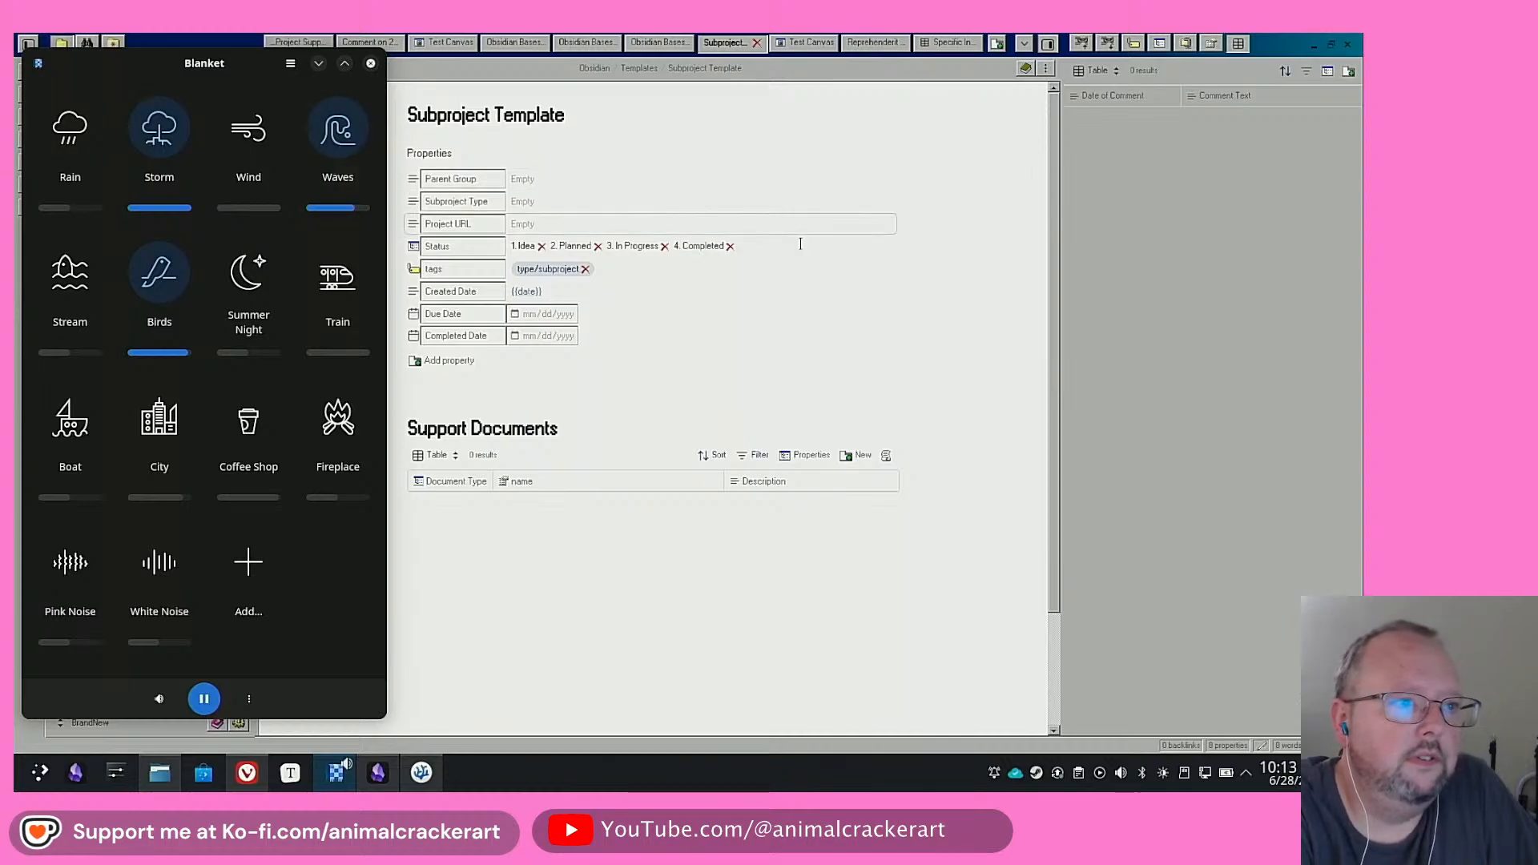
pyautogui.click(627, 369)
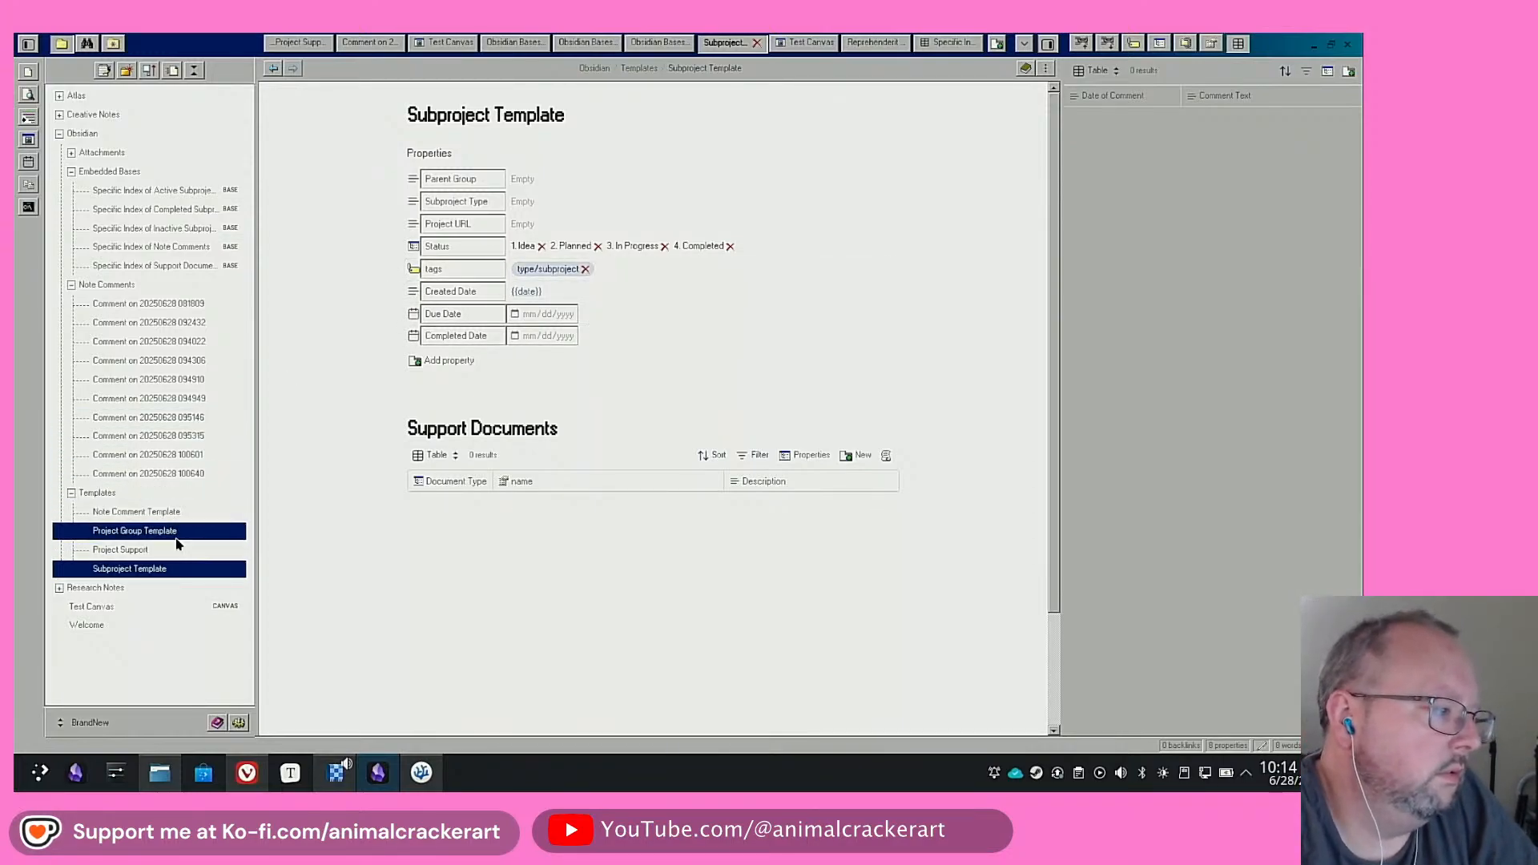
# View the Project Support template, and open the Index of Note Comments base from the Atlas folder in the first tab
pyautogui.click(153, 550)
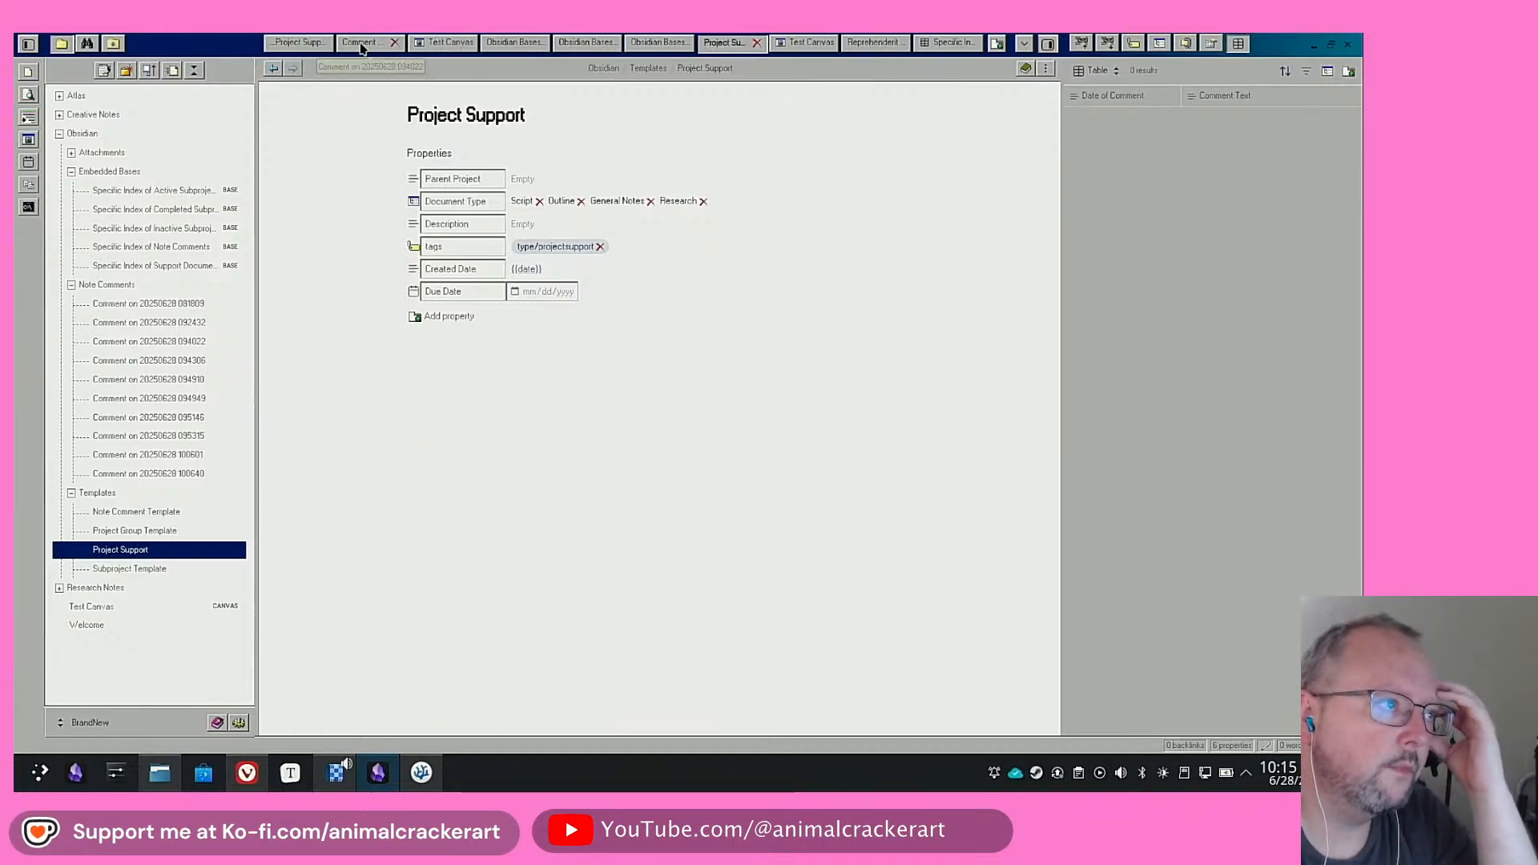
pyautogui.click(296, 42)
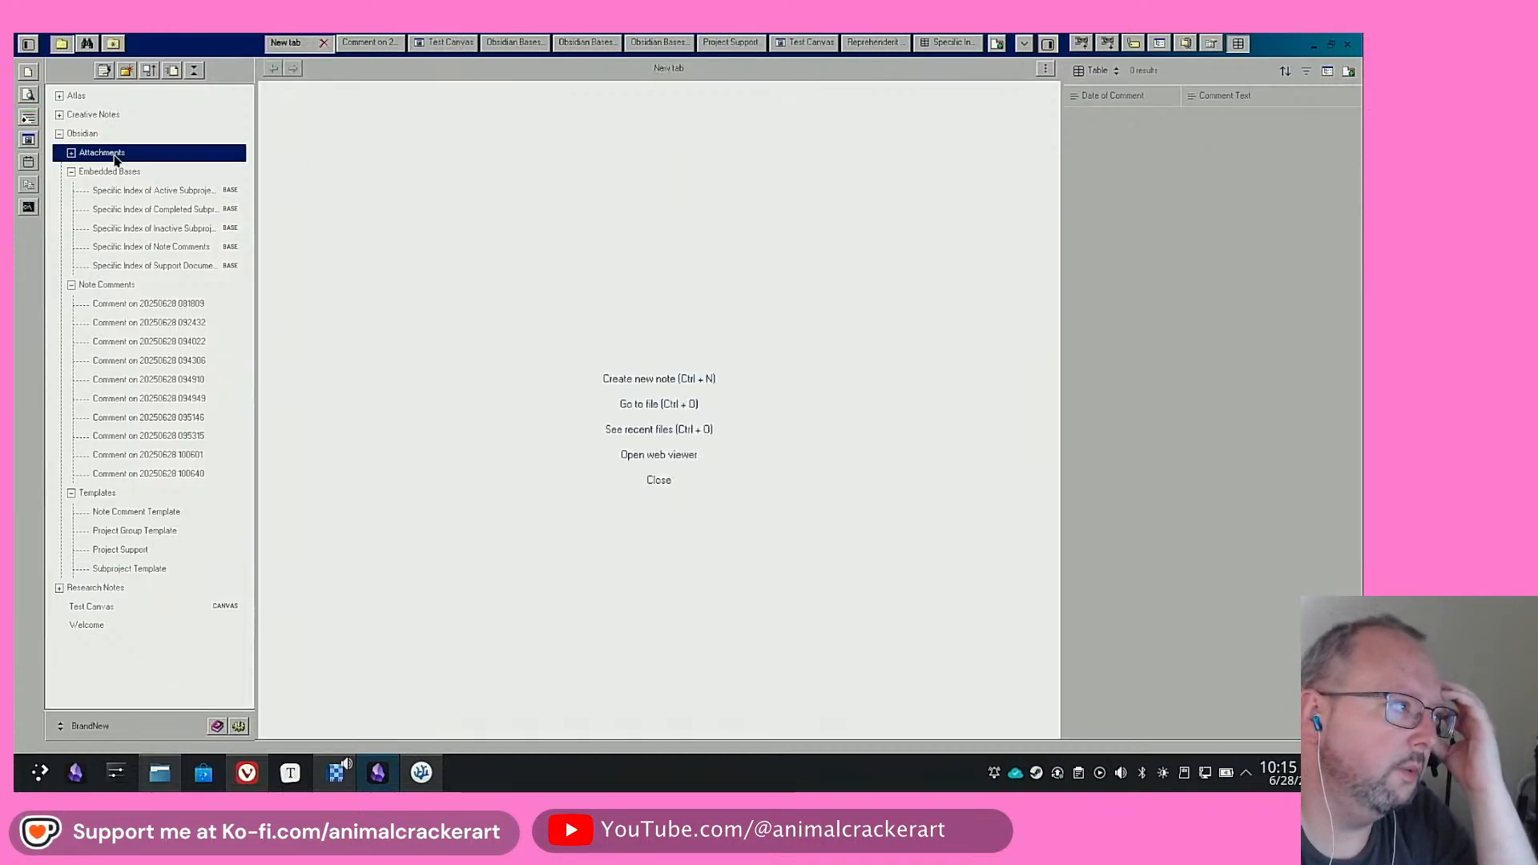
pyautogui.click(105, 97)
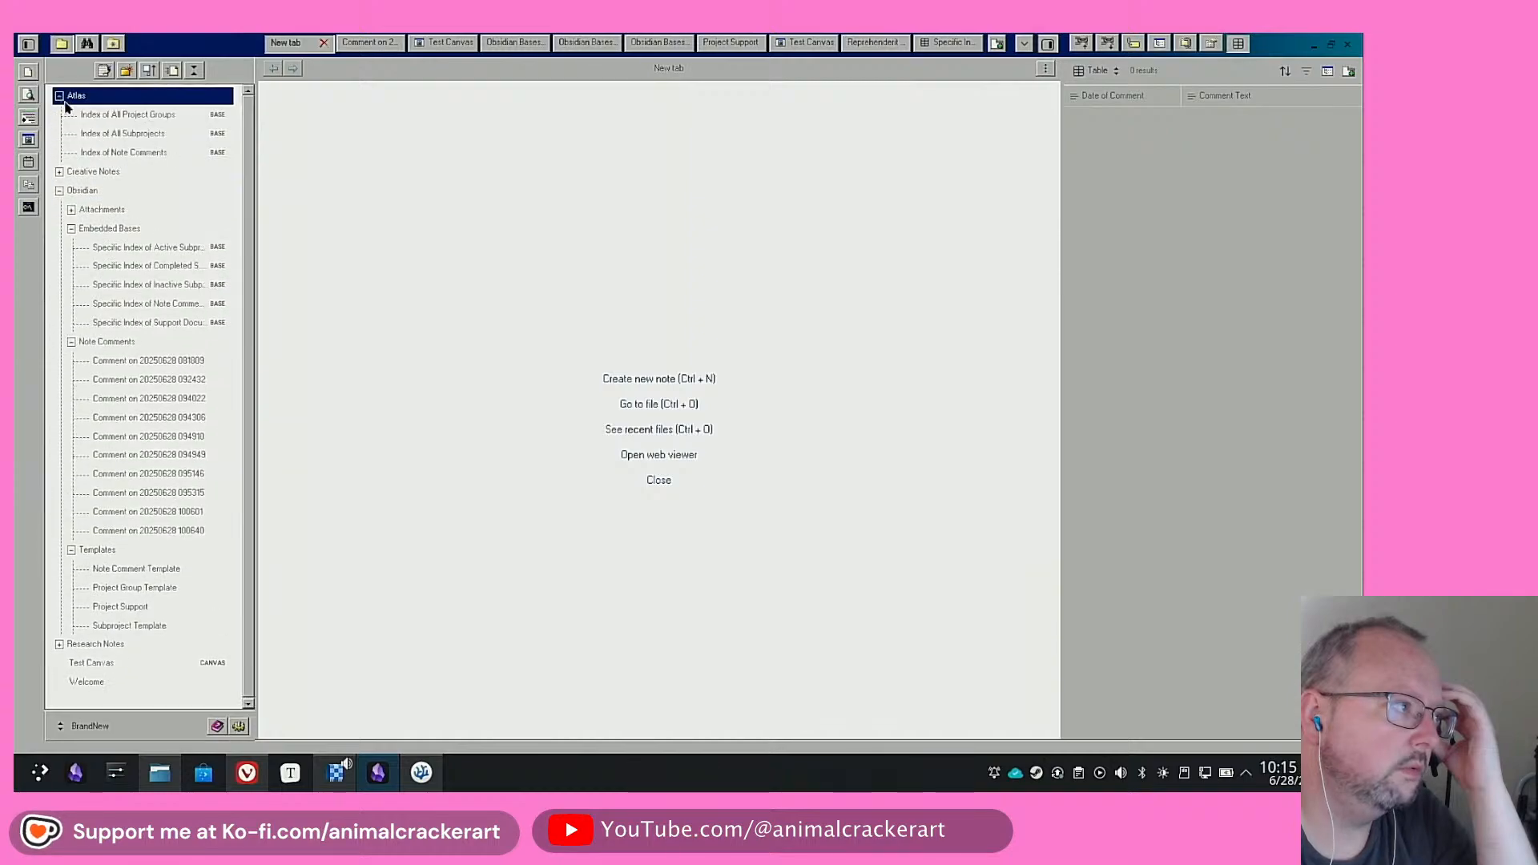
pyautogui.click(137, 135)
pyautogui.click(146, 155)
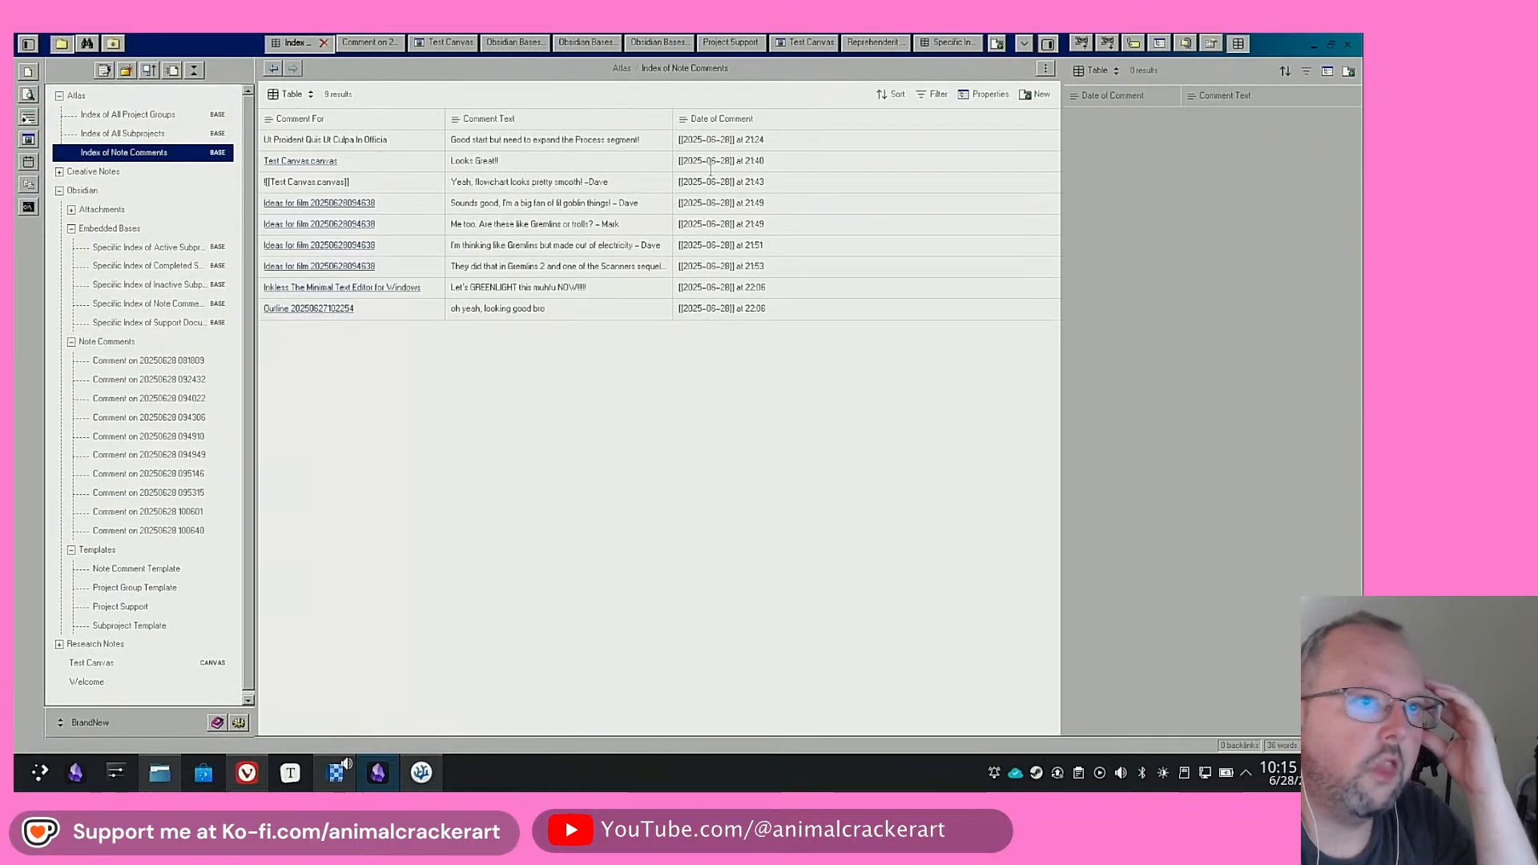
# Create a new entry from the Index of Note Comments base, titled "Created from Button" with the body text "wee"
pyautogui.click(1032, 95)
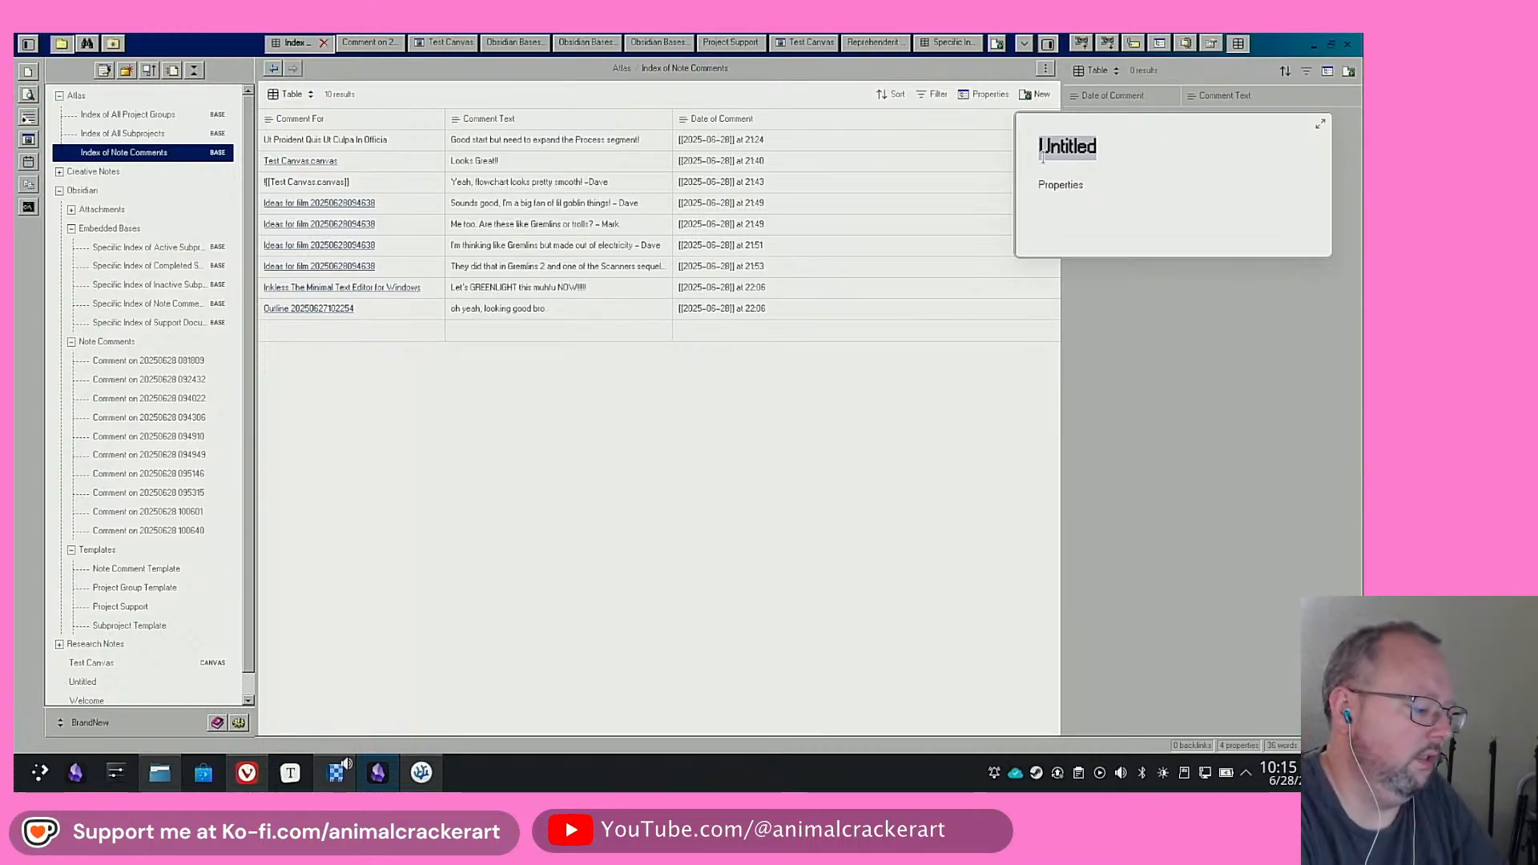
pyautogui.write('Created from')
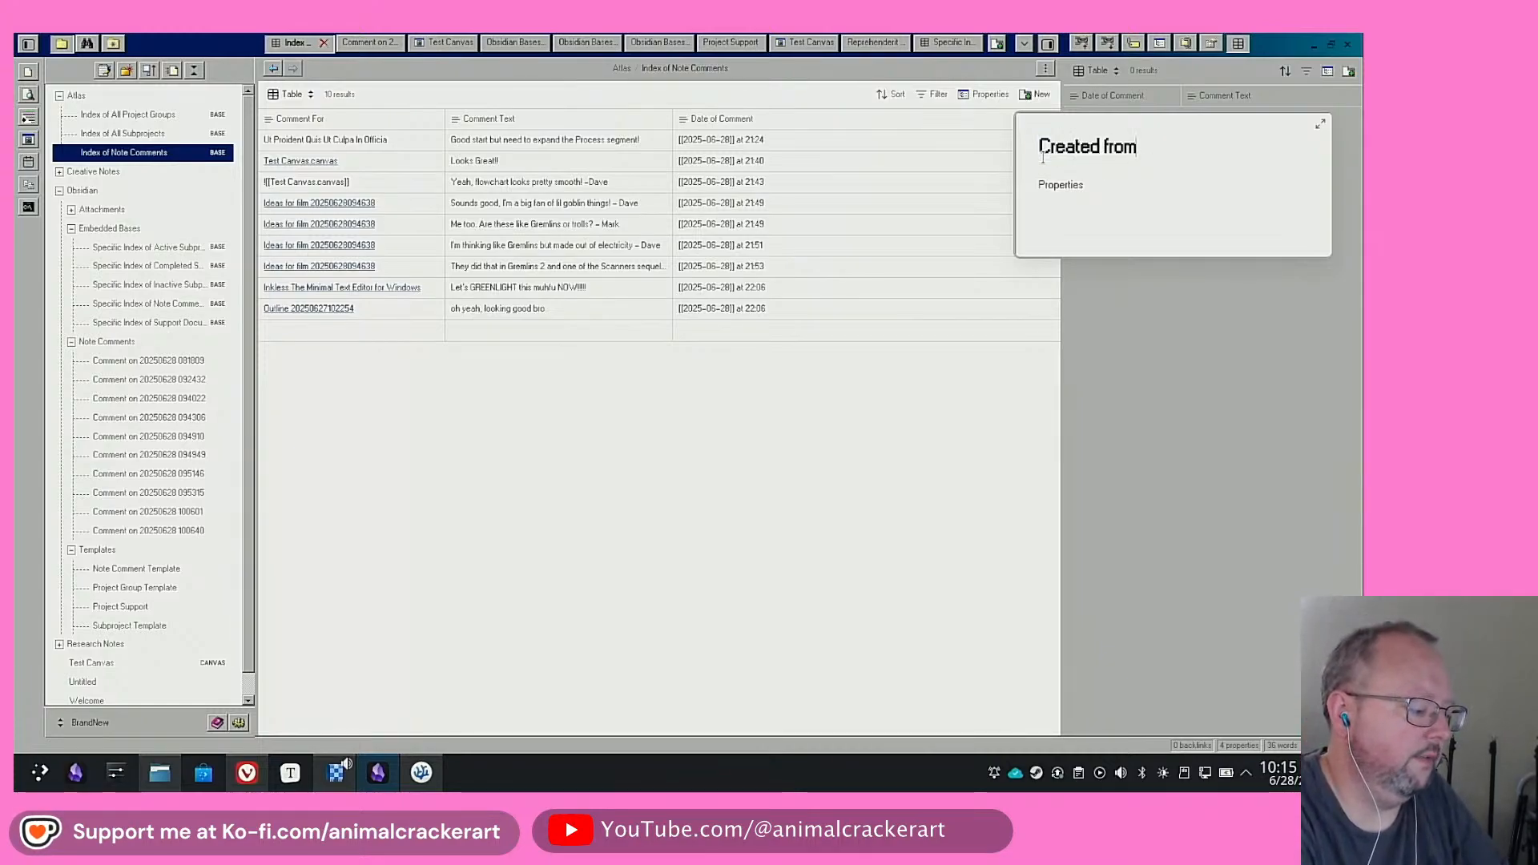
pyautogui.write(' Button')
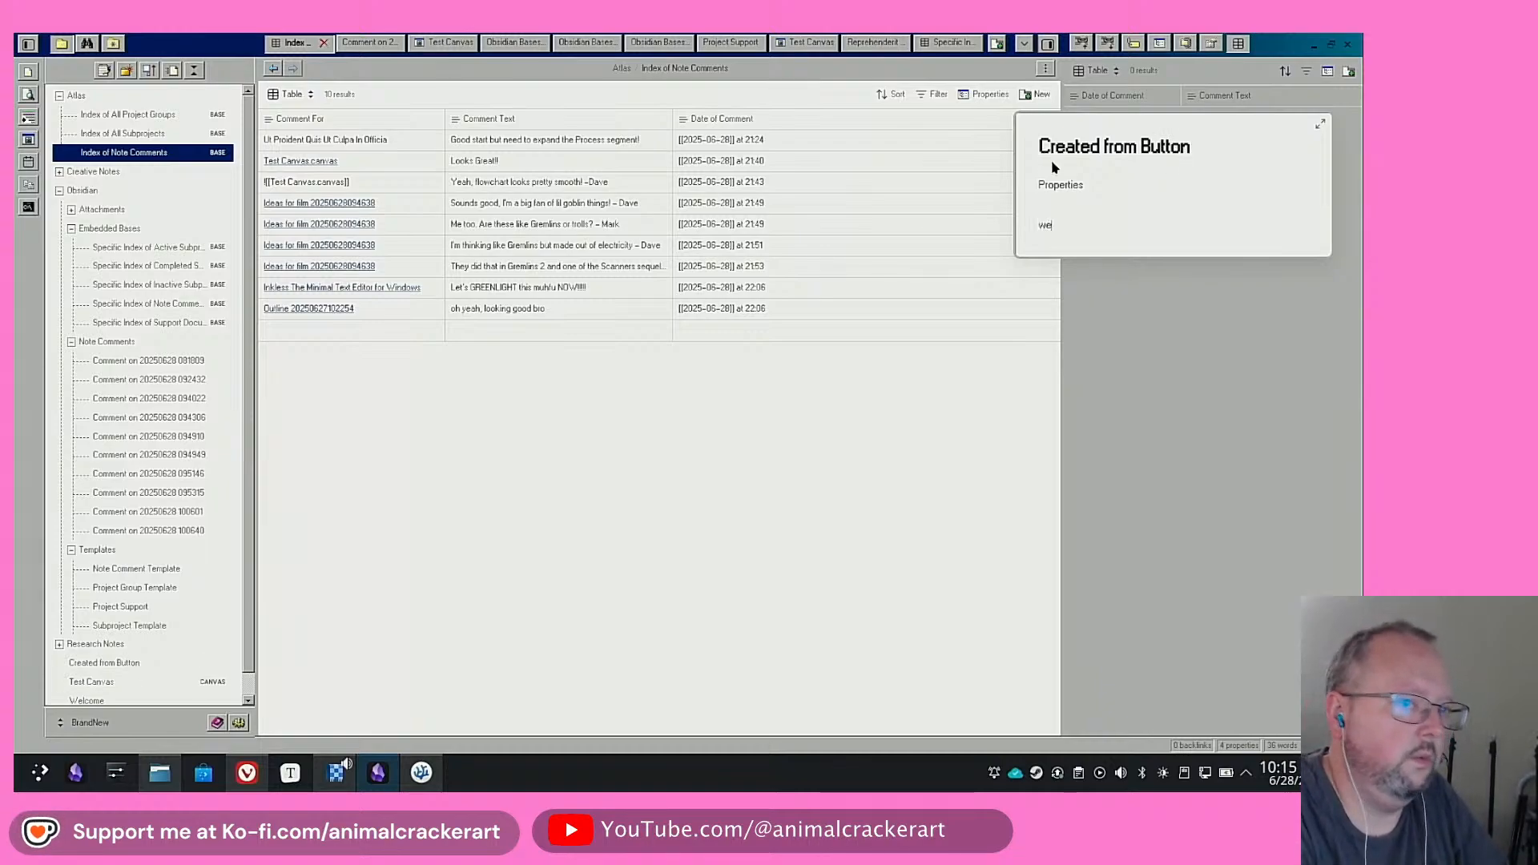
pyautogui.click(749, 463)
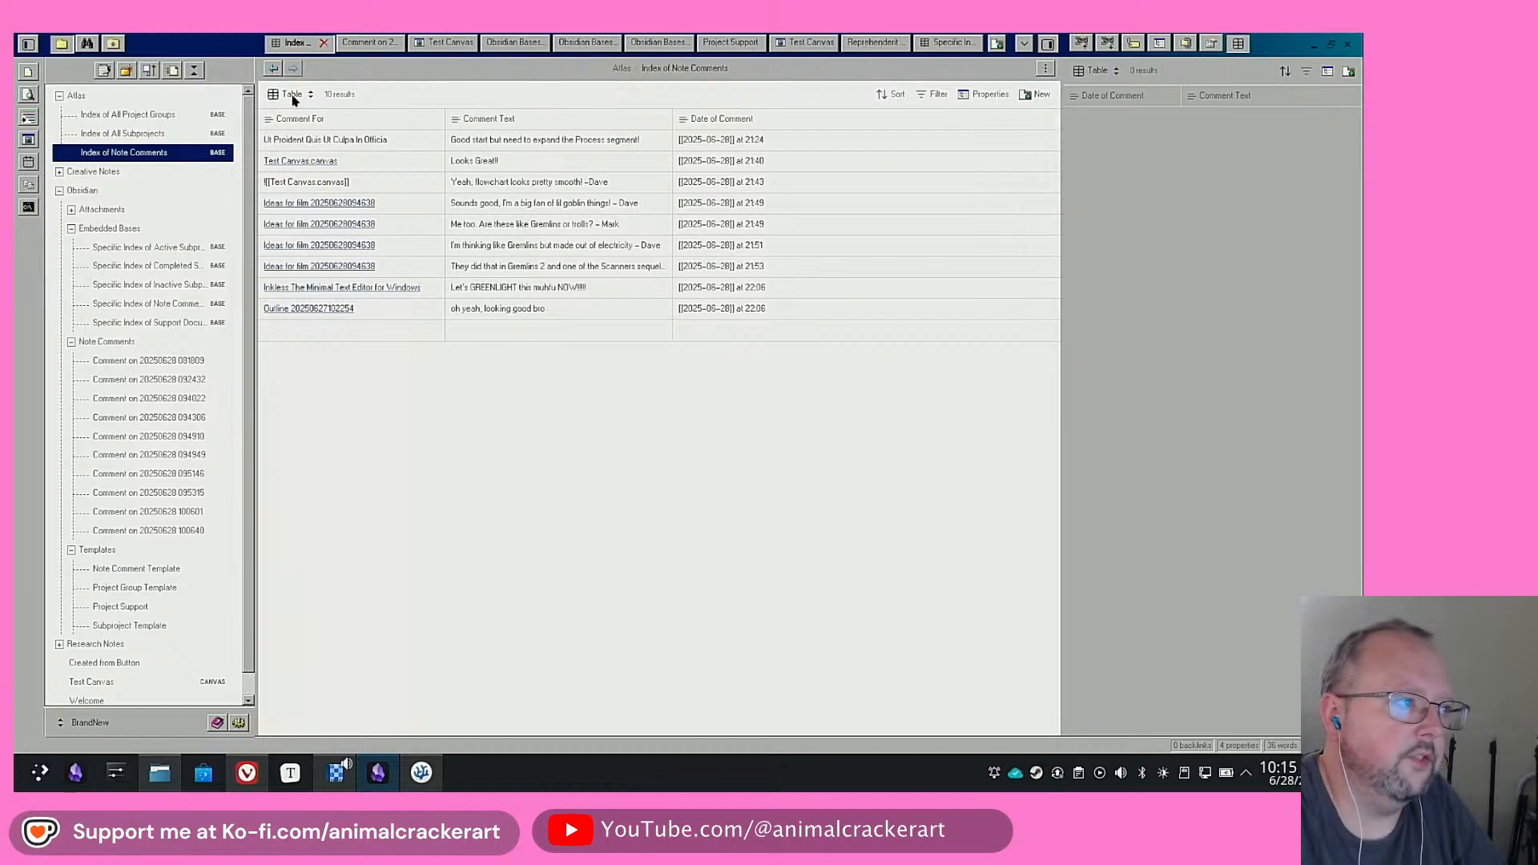
# View the "Created from Button" note's properties, and check its empty row in the Index of Note Comments base
pyautogui.click(197, 70)
pyautogui.click(112, 178)
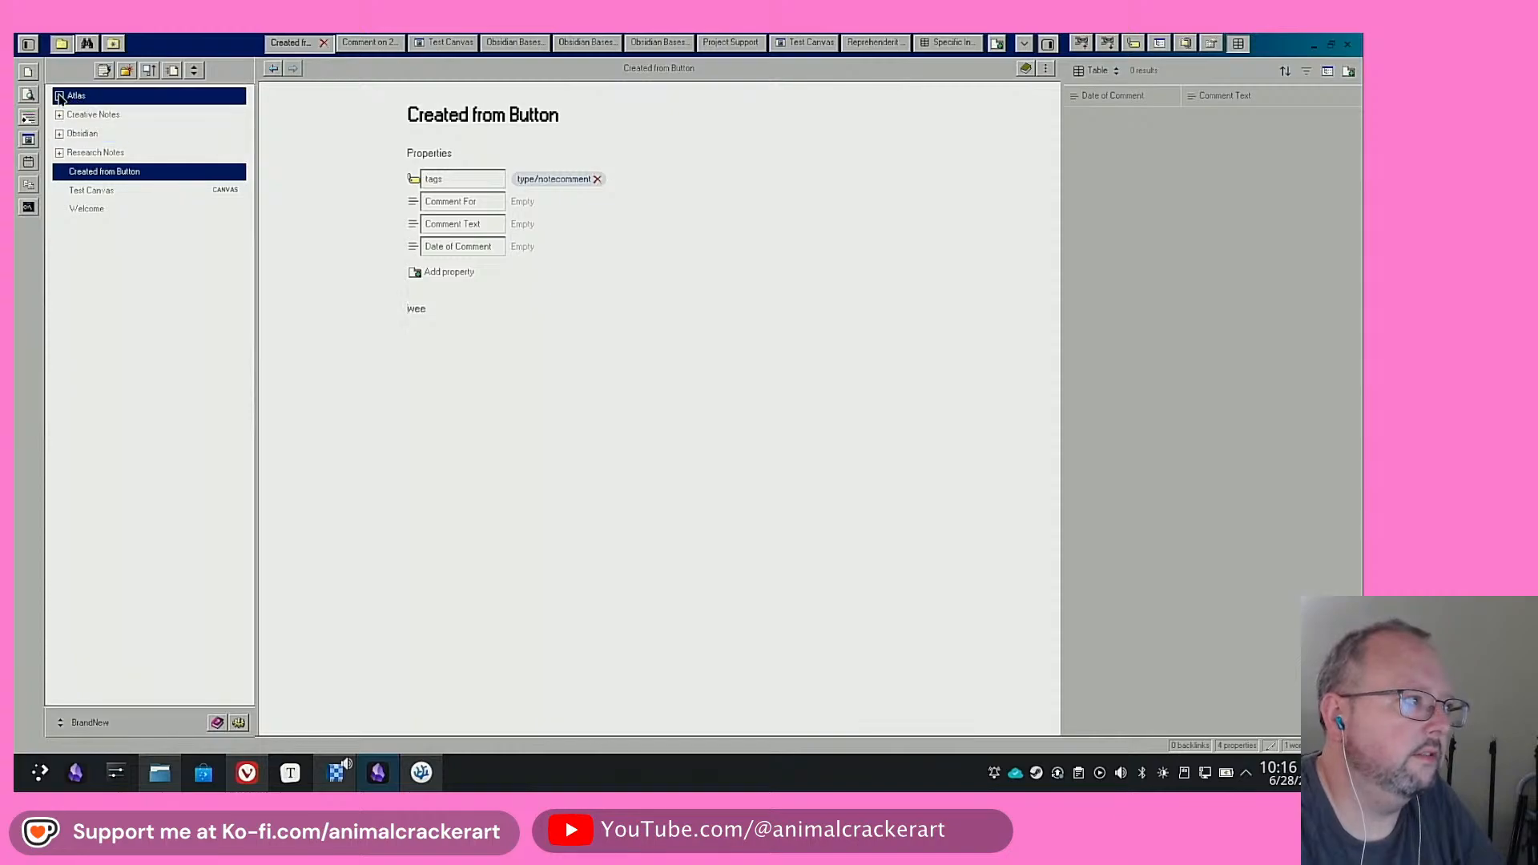
pyautogui.click(59, 95)
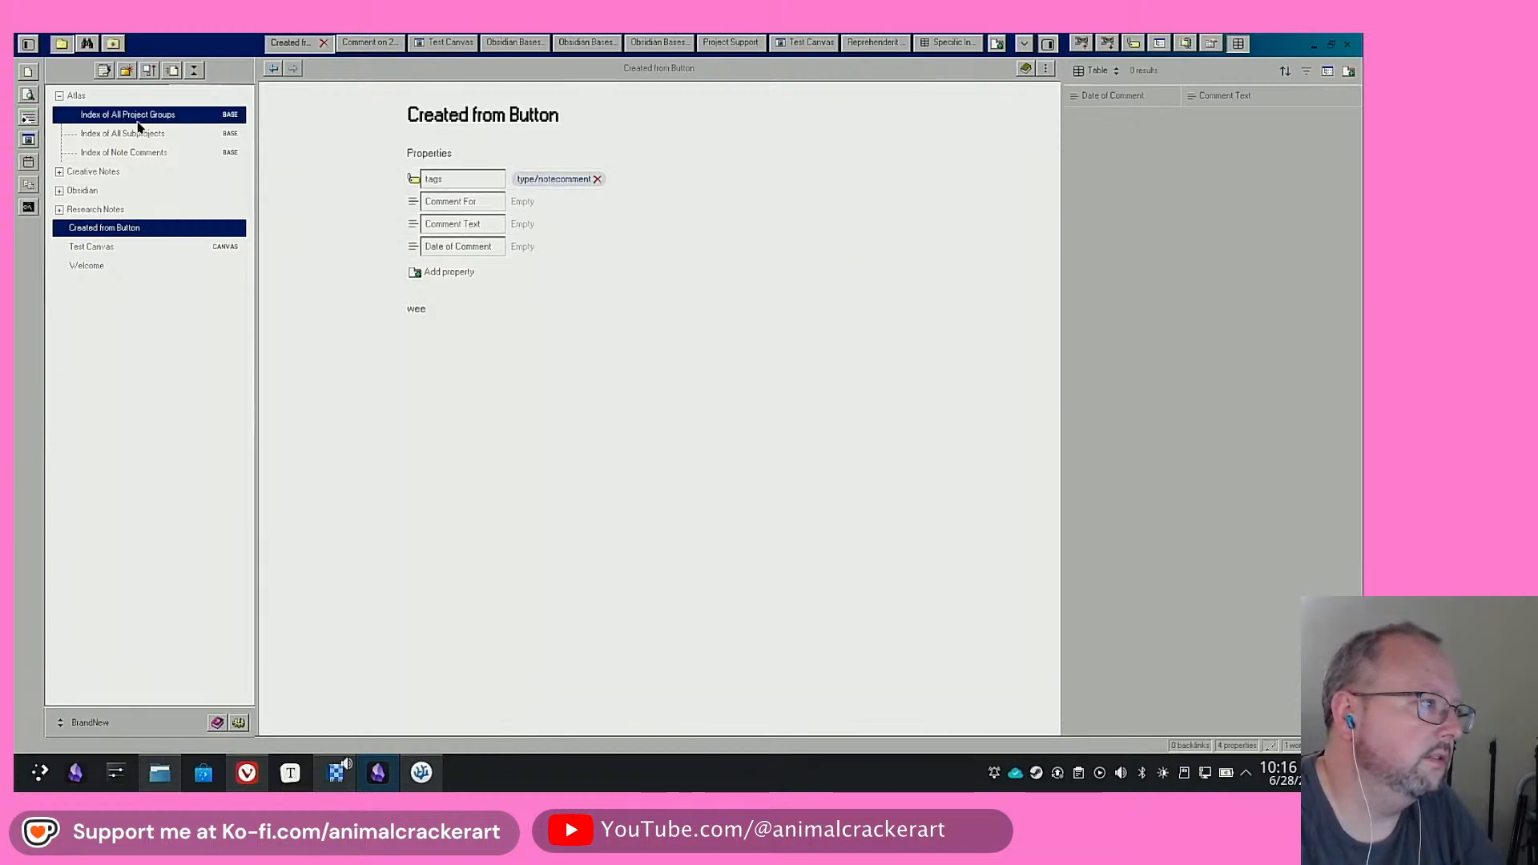
pyautogui.click(134, 153)
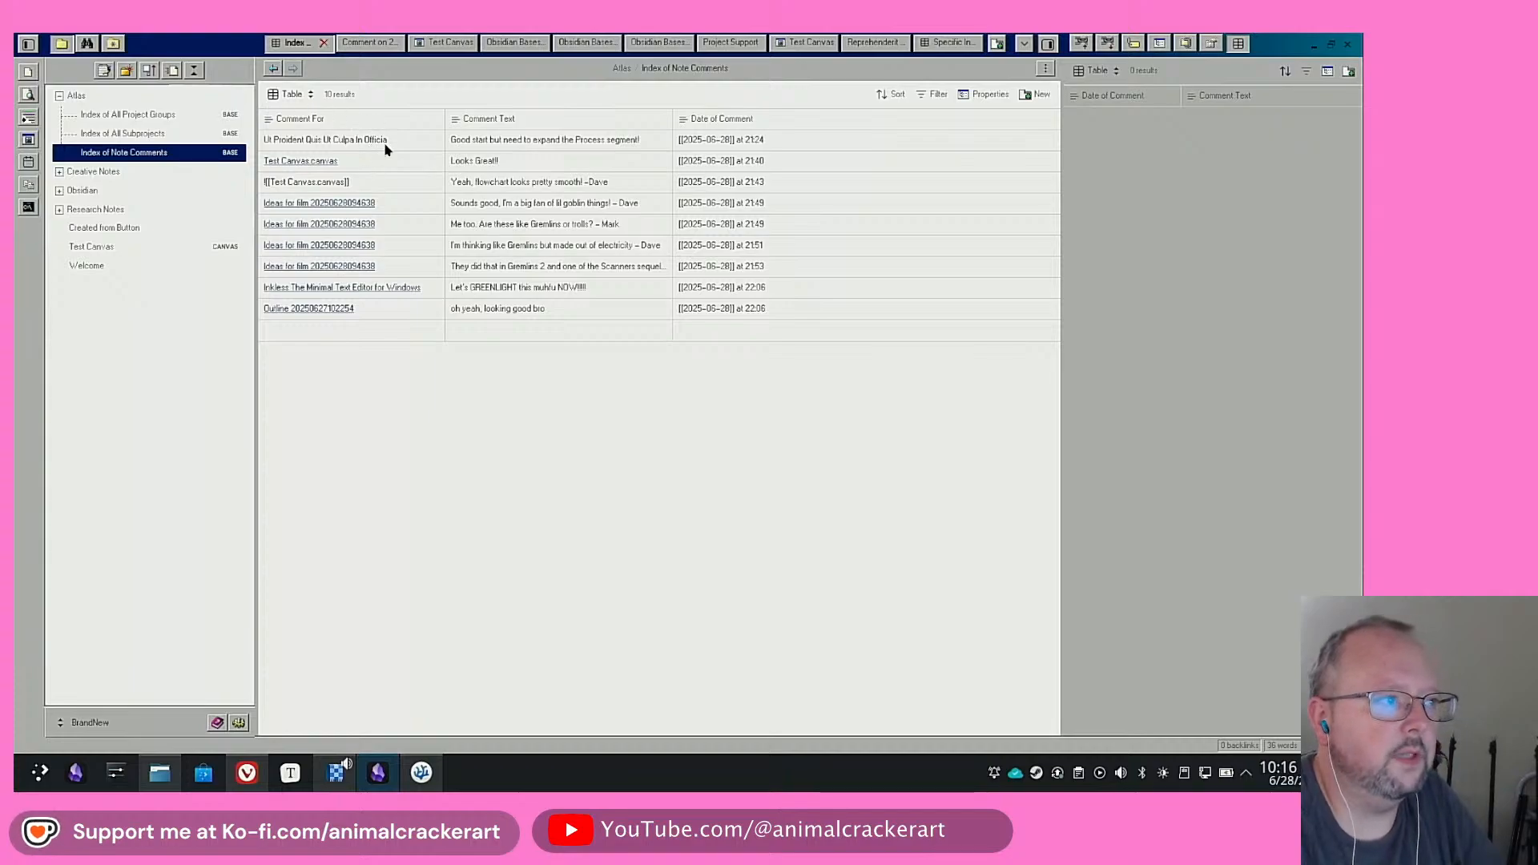
pyautogui.click(305, 331)
pyautogui.click(536, 333)
pyautogui.click(725, 343)
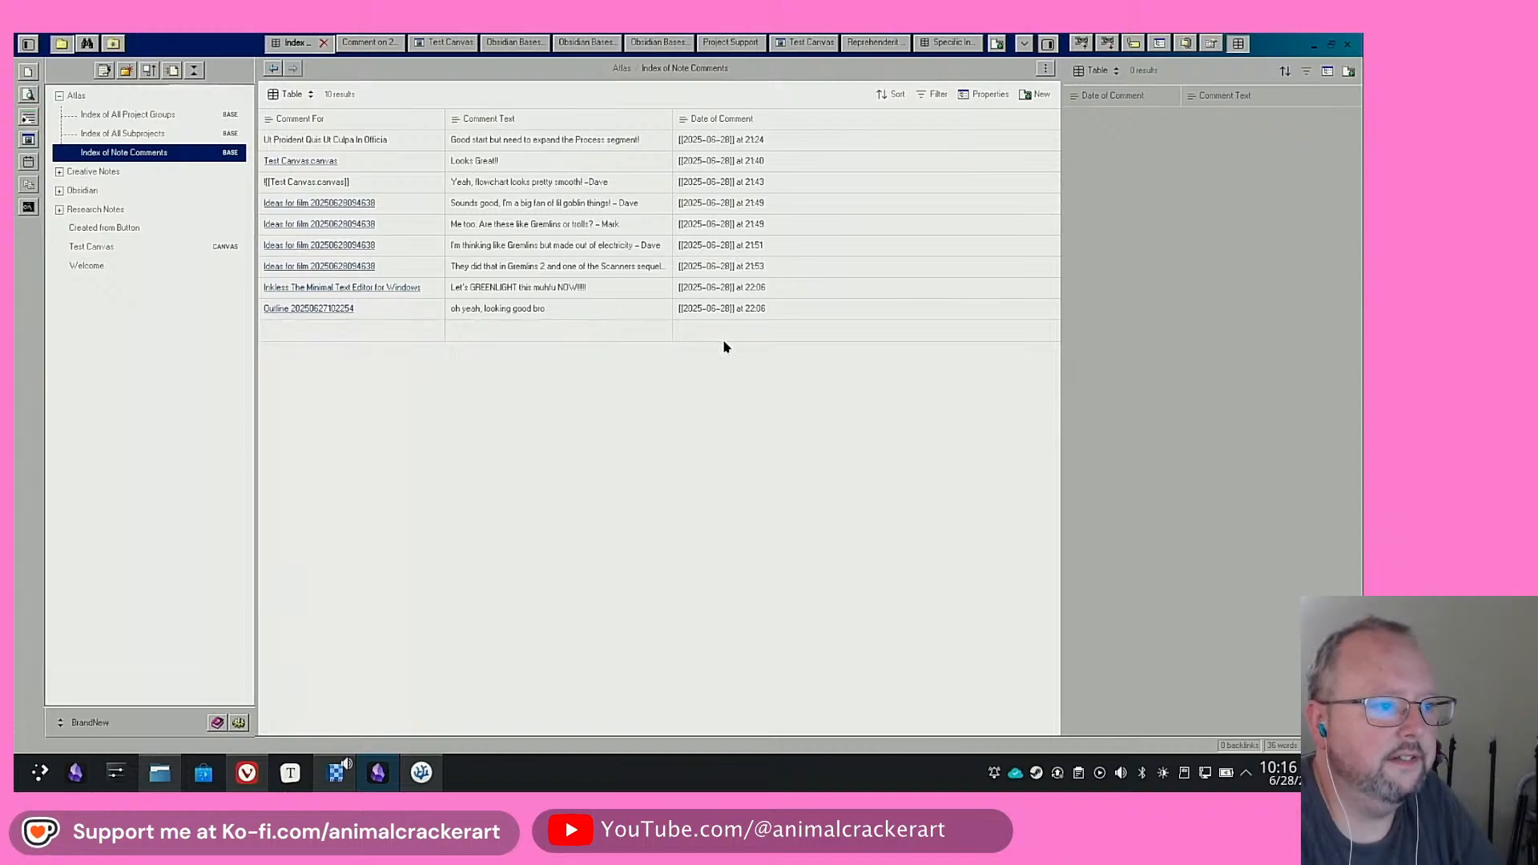
pyautogui.click(772, 329)
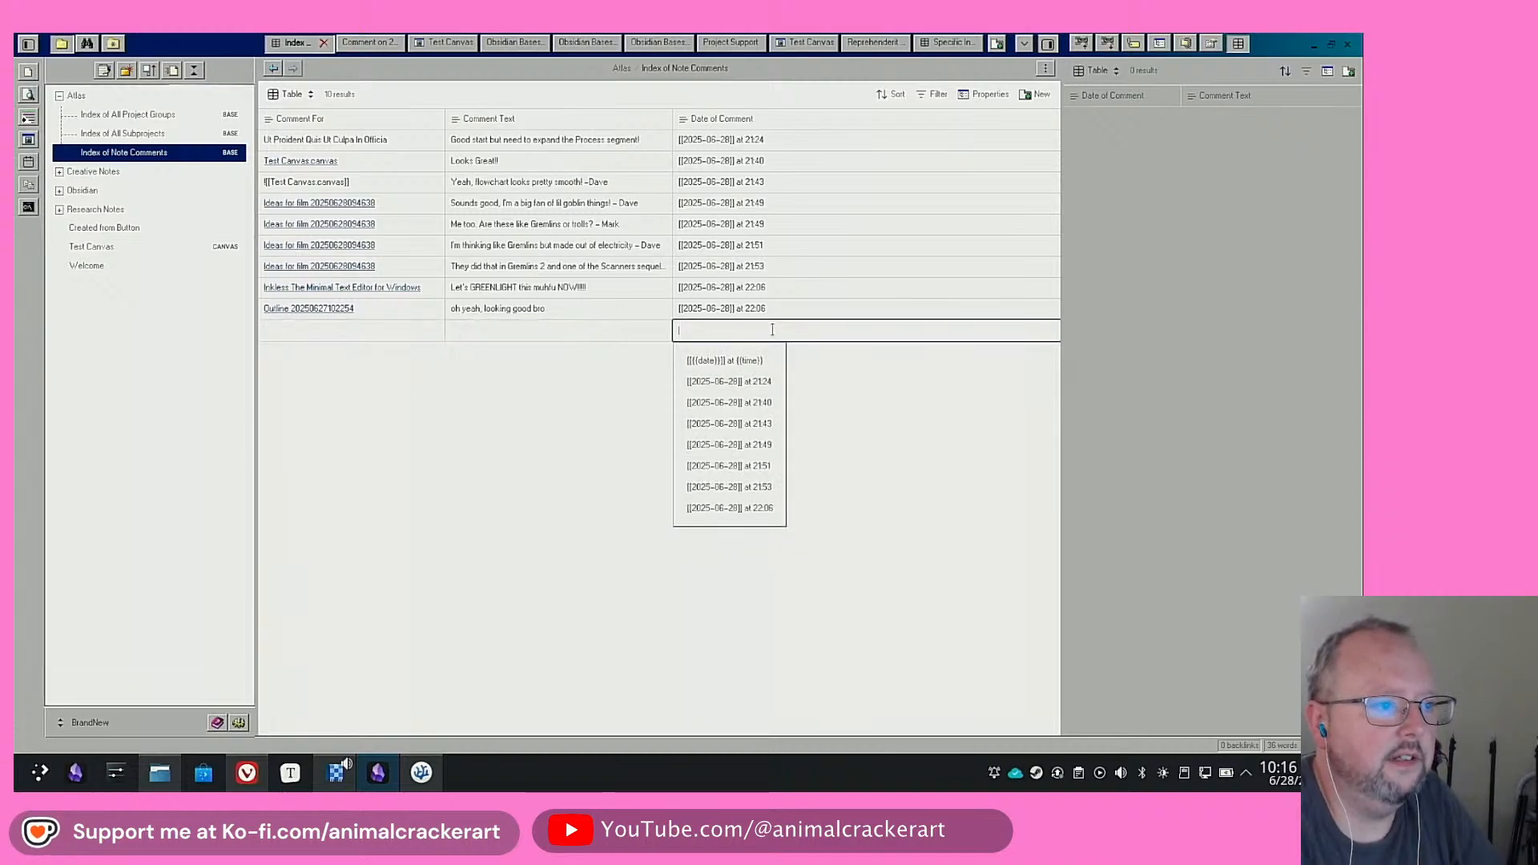
# Delete the "Created from Button" note from the vault
pyautogui.rightClick(98, 232)
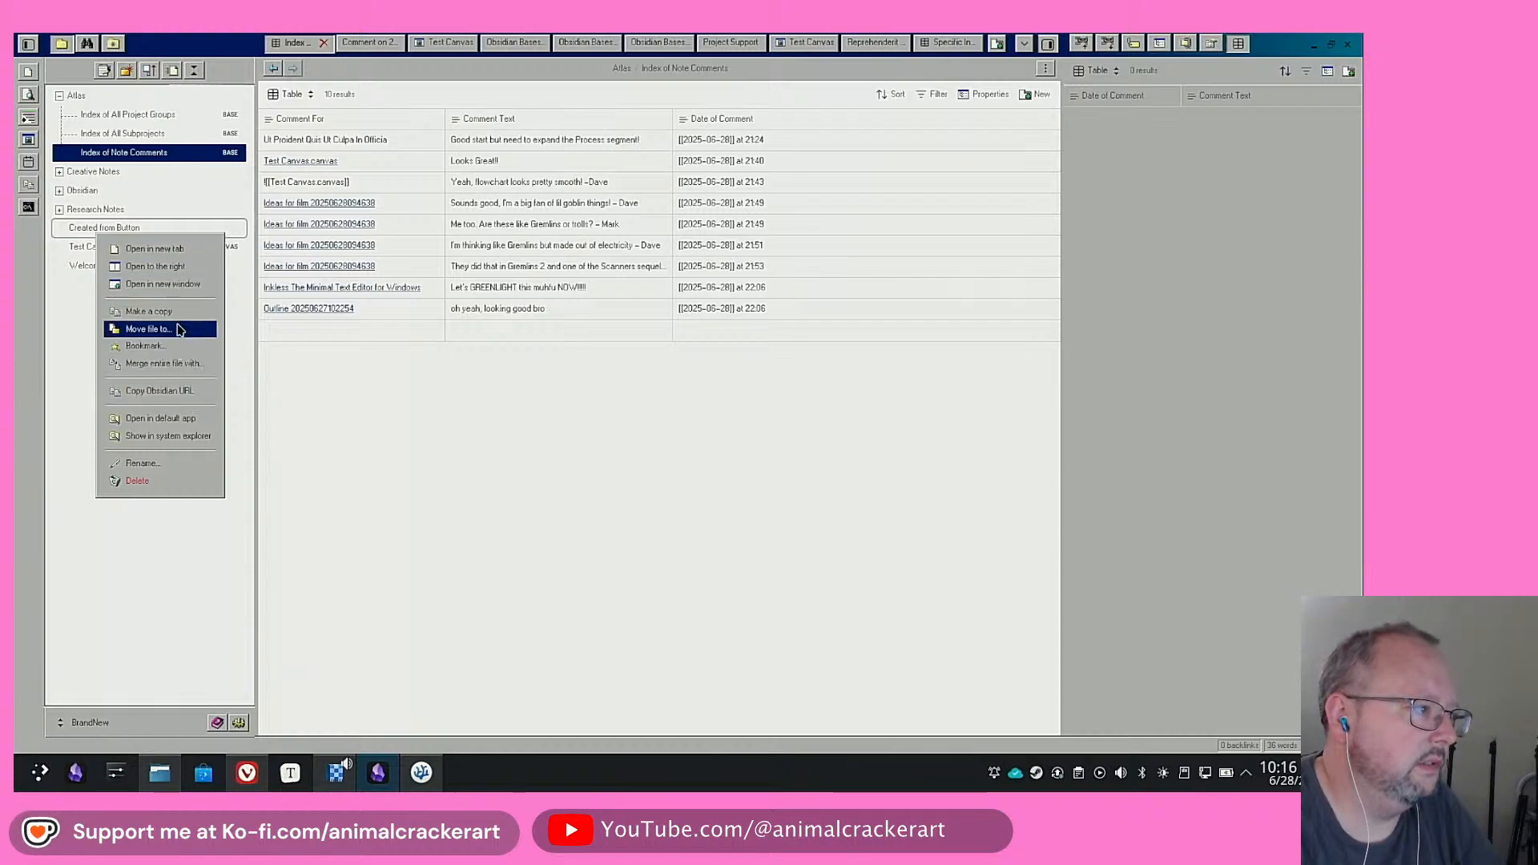
pyautogui.click(136, 482)
pyautogui.click(803, 449)
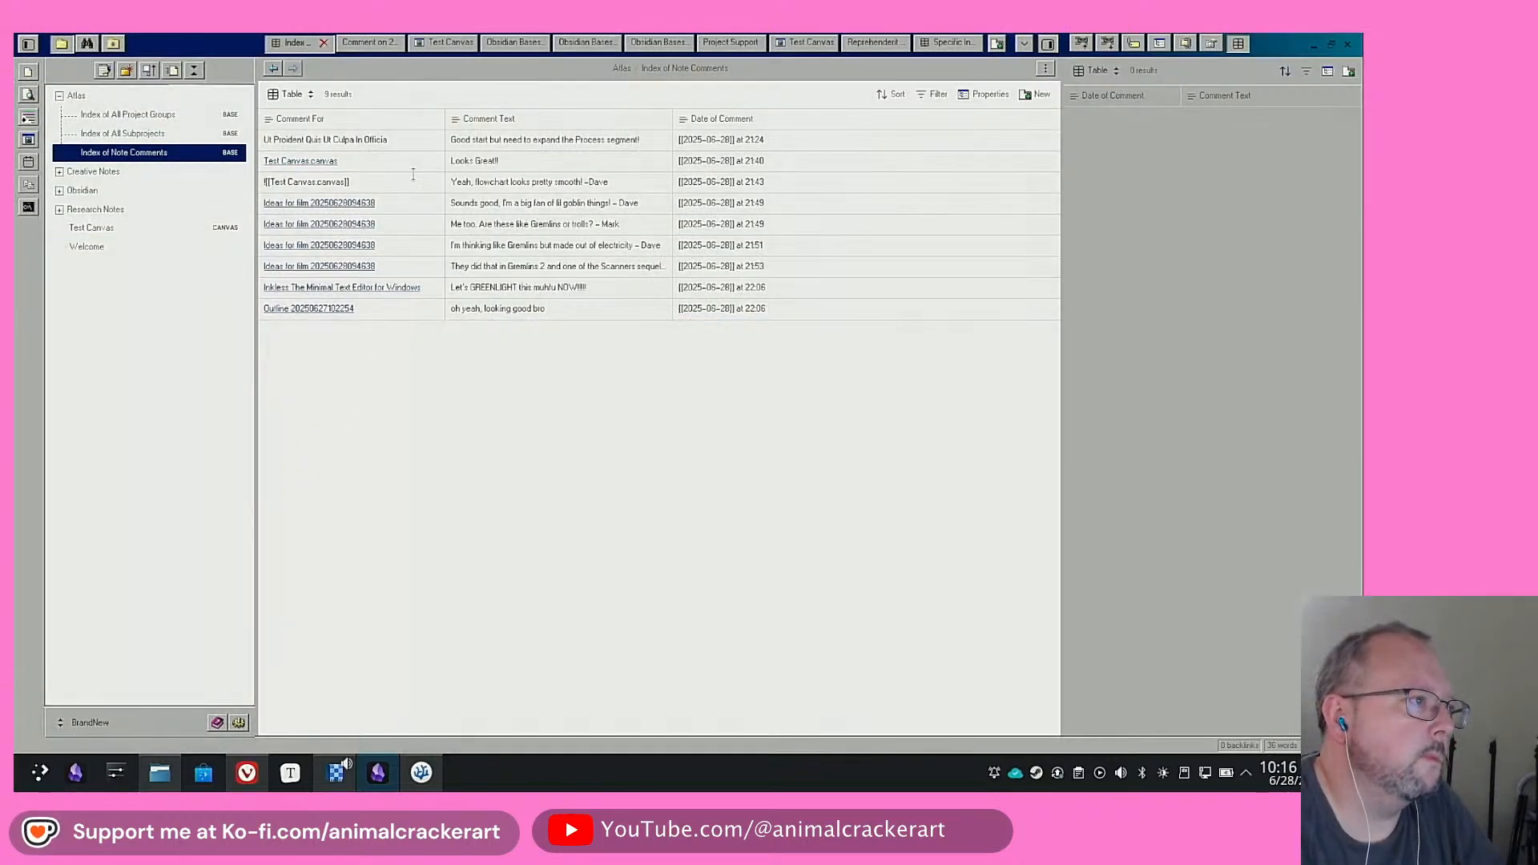
# Remove the leading exclamation mark from the "![[Test Canvas.canvas]]" Comment For value in the Index of Note Comments base
pyautogui.click(290, 183)
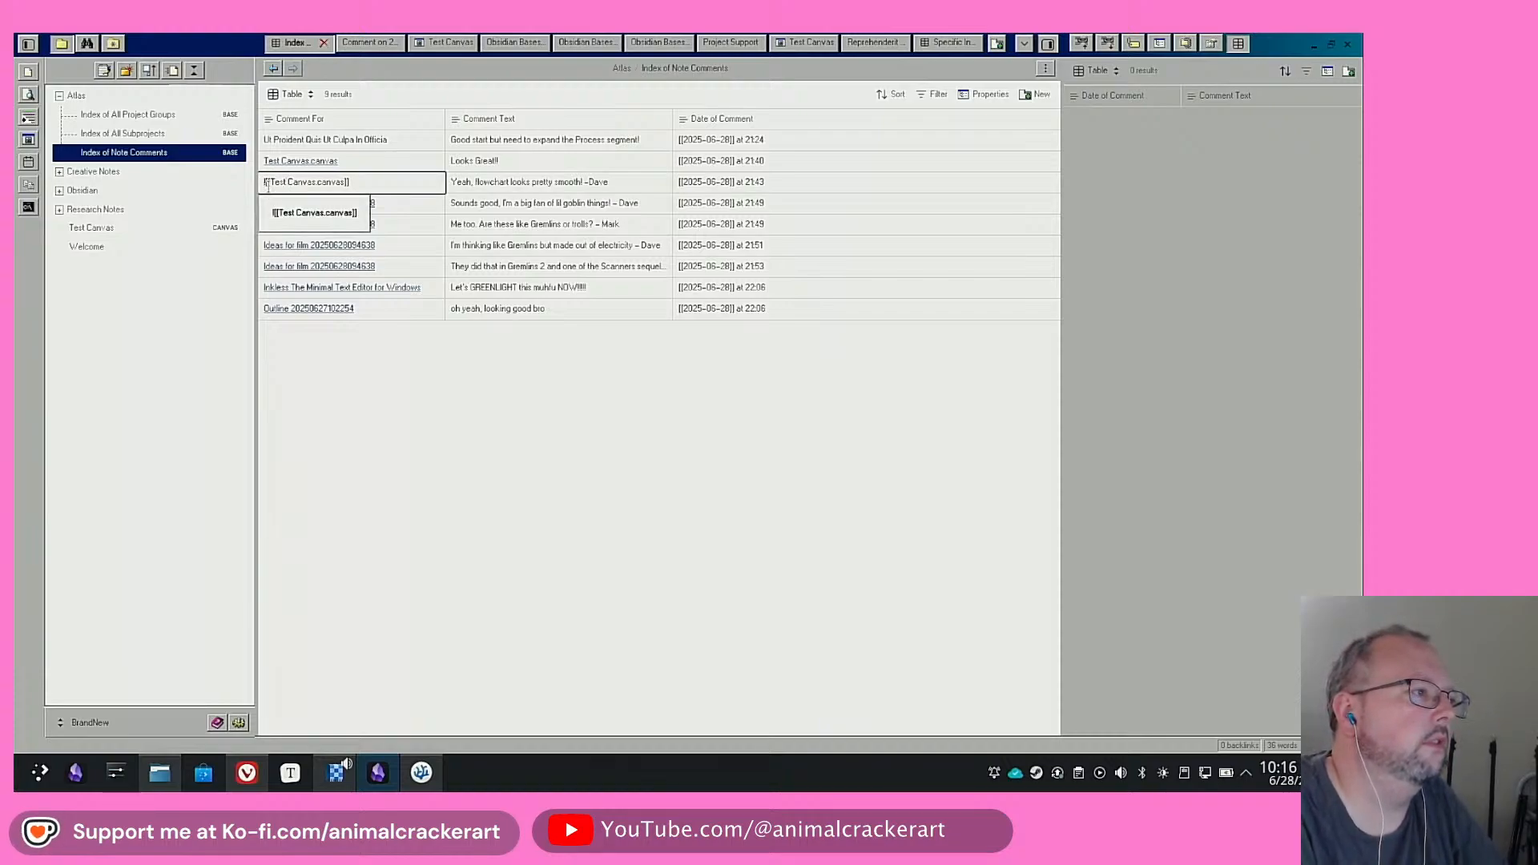
pyautogui.press('BackSpace')
pyautogui.click(706, 468)
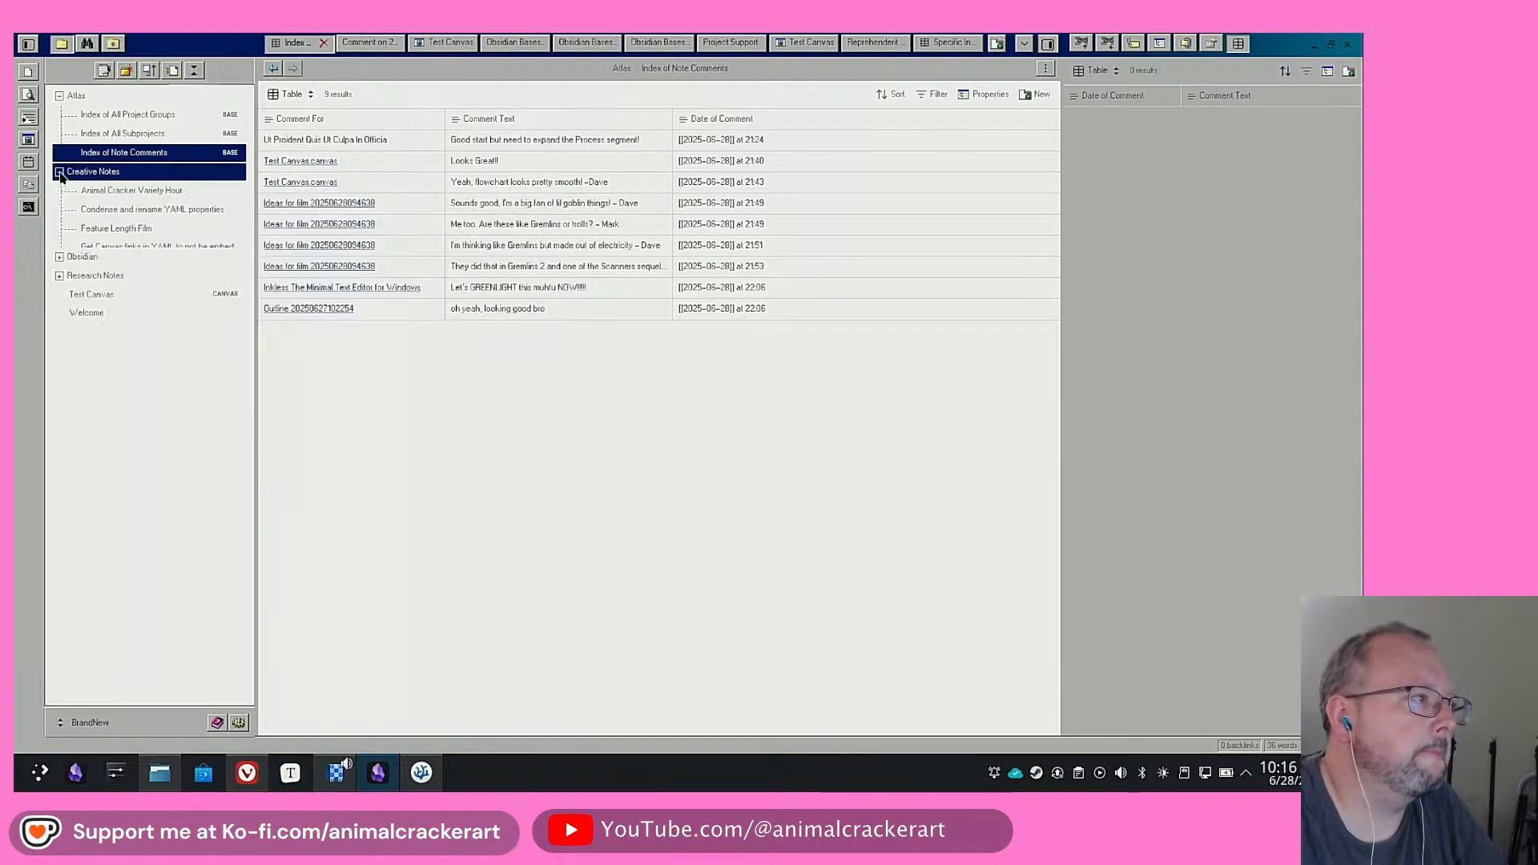
# Open the Obsidian Bases Template Vault note and add a comment on it reading "Can a self referential Base be embedded in a canvas"
pyautogui.click(59, 172)
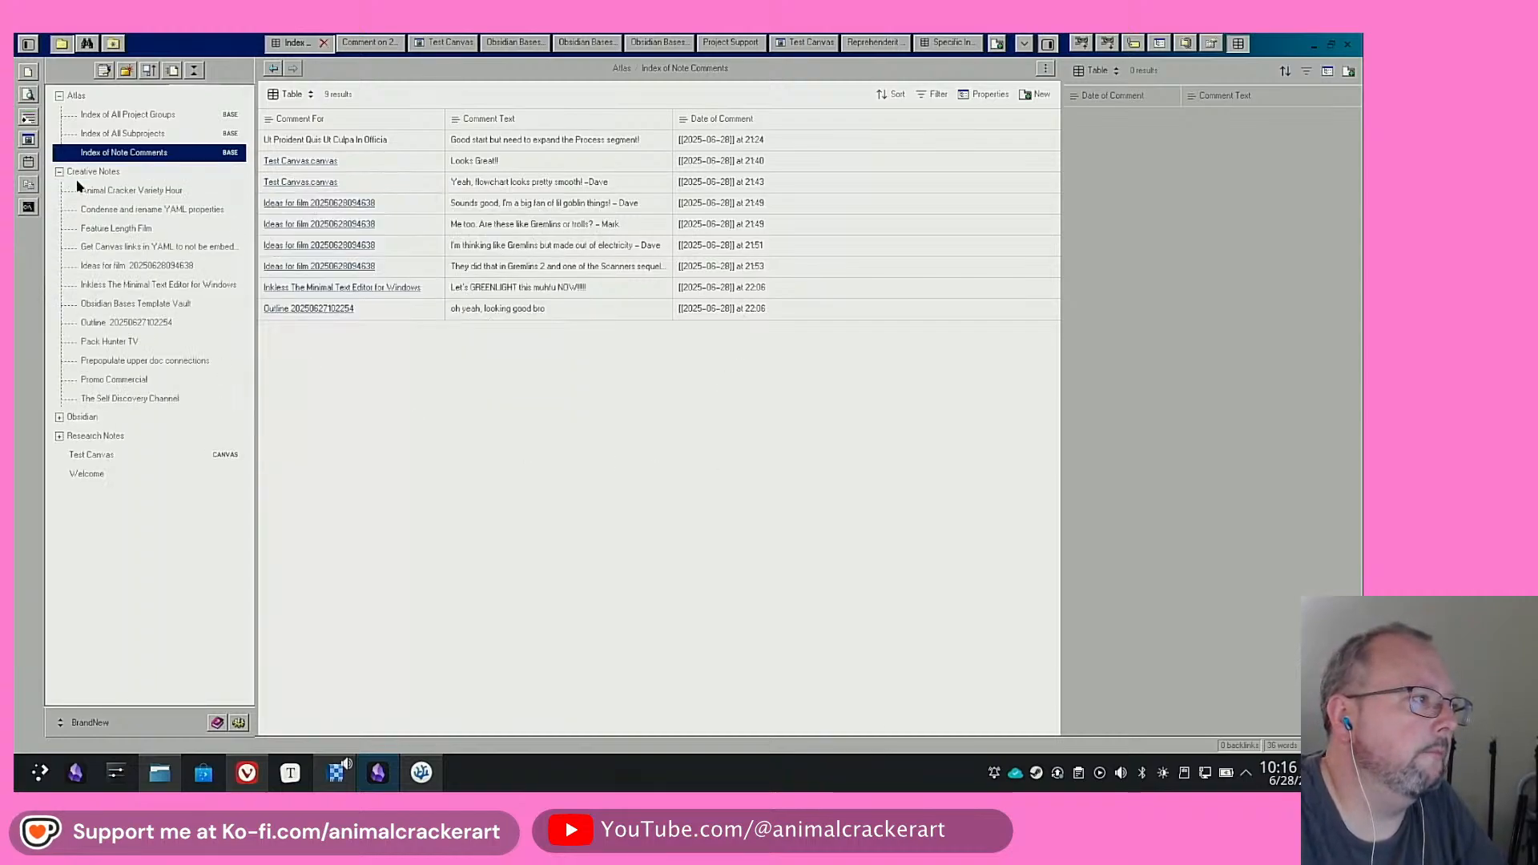
pyautogui.click(137, 307)
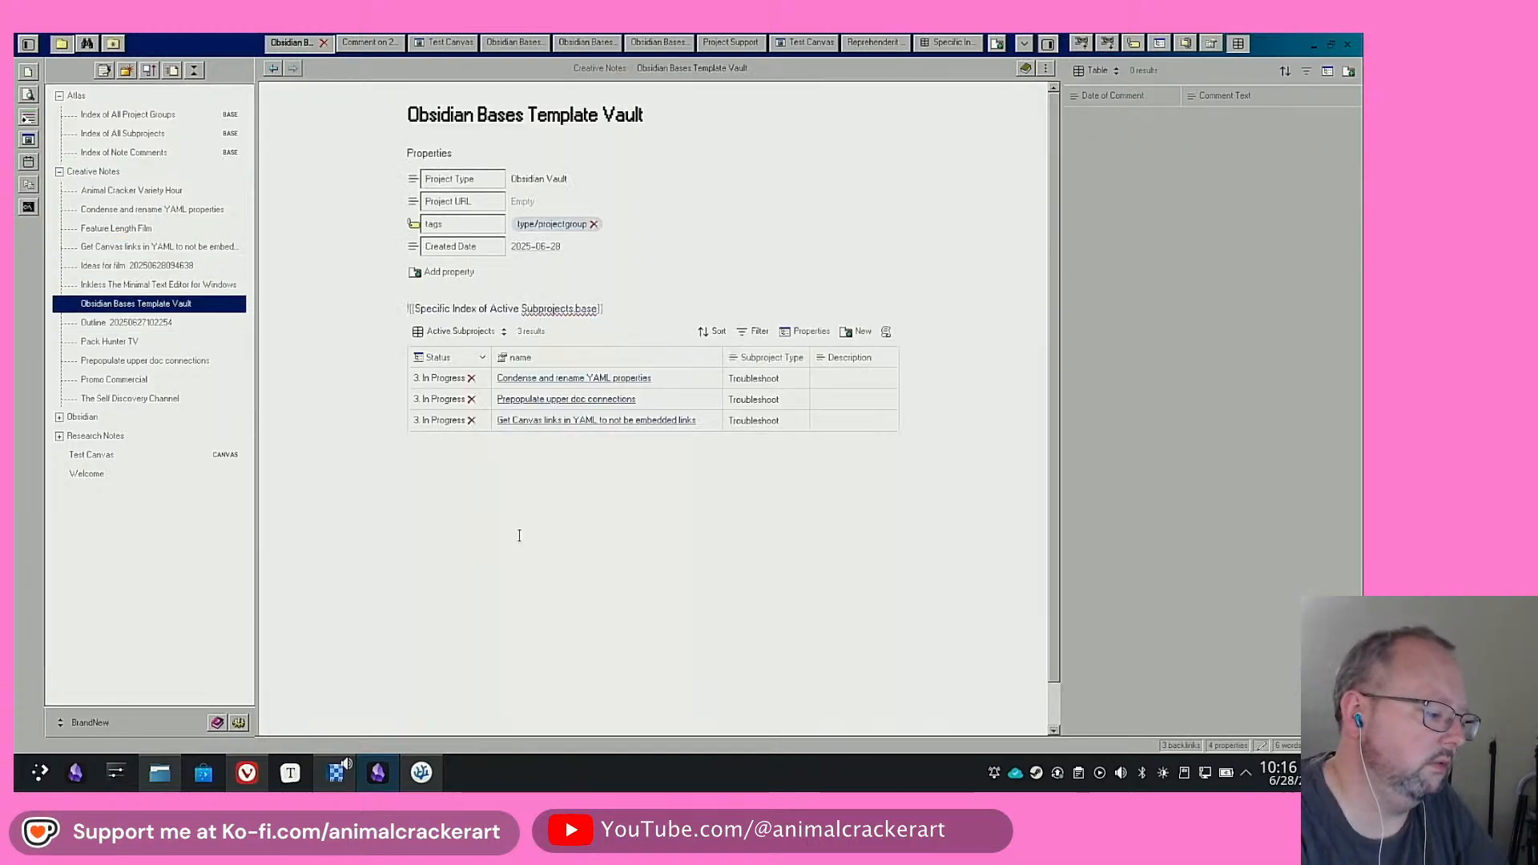
pyautogui.click(31, 75)
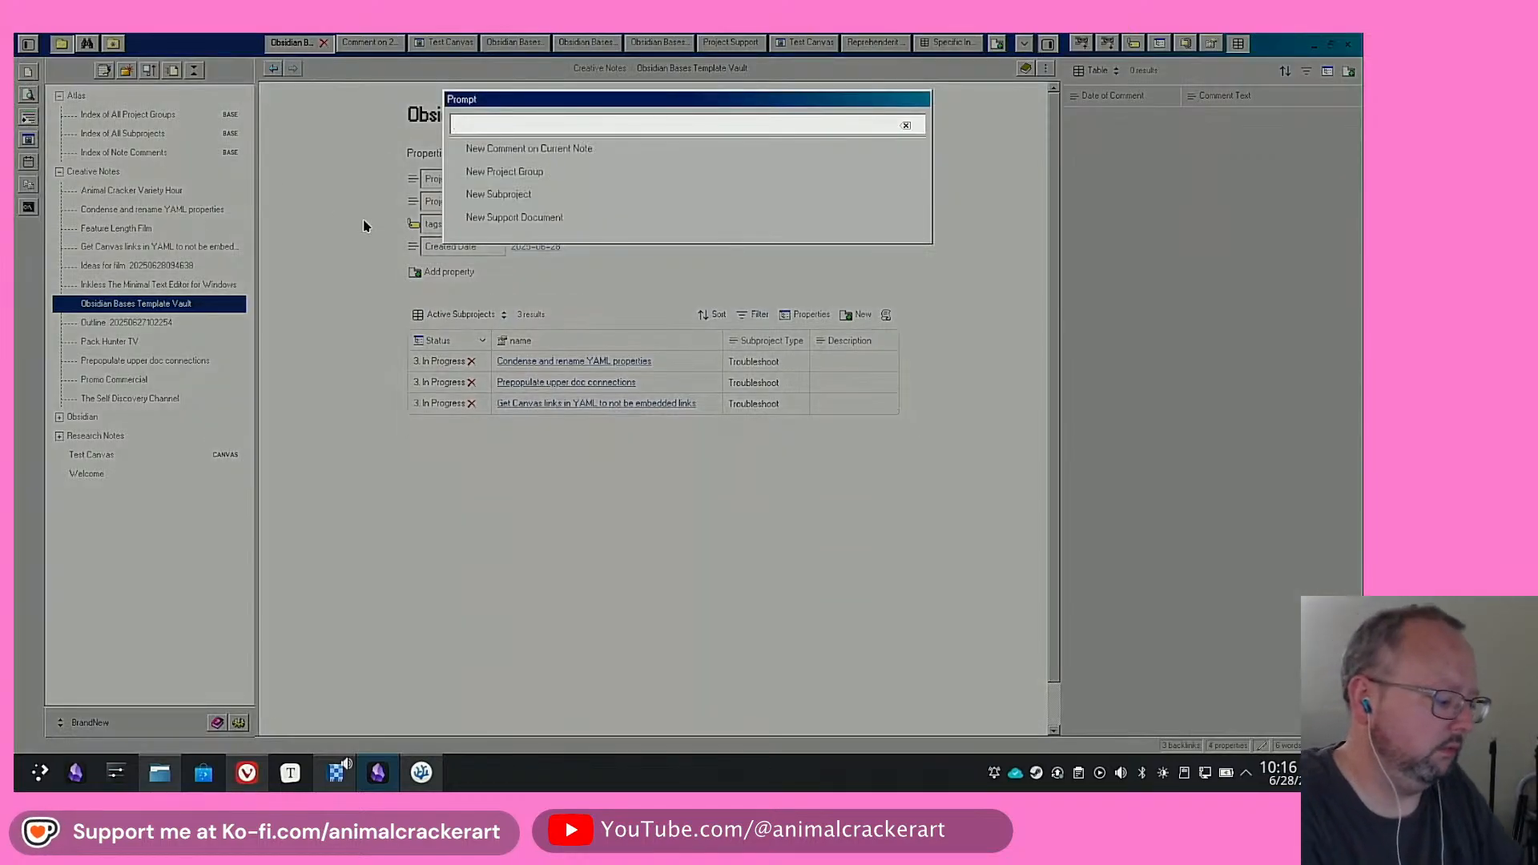
pyautogui.write('Ca')
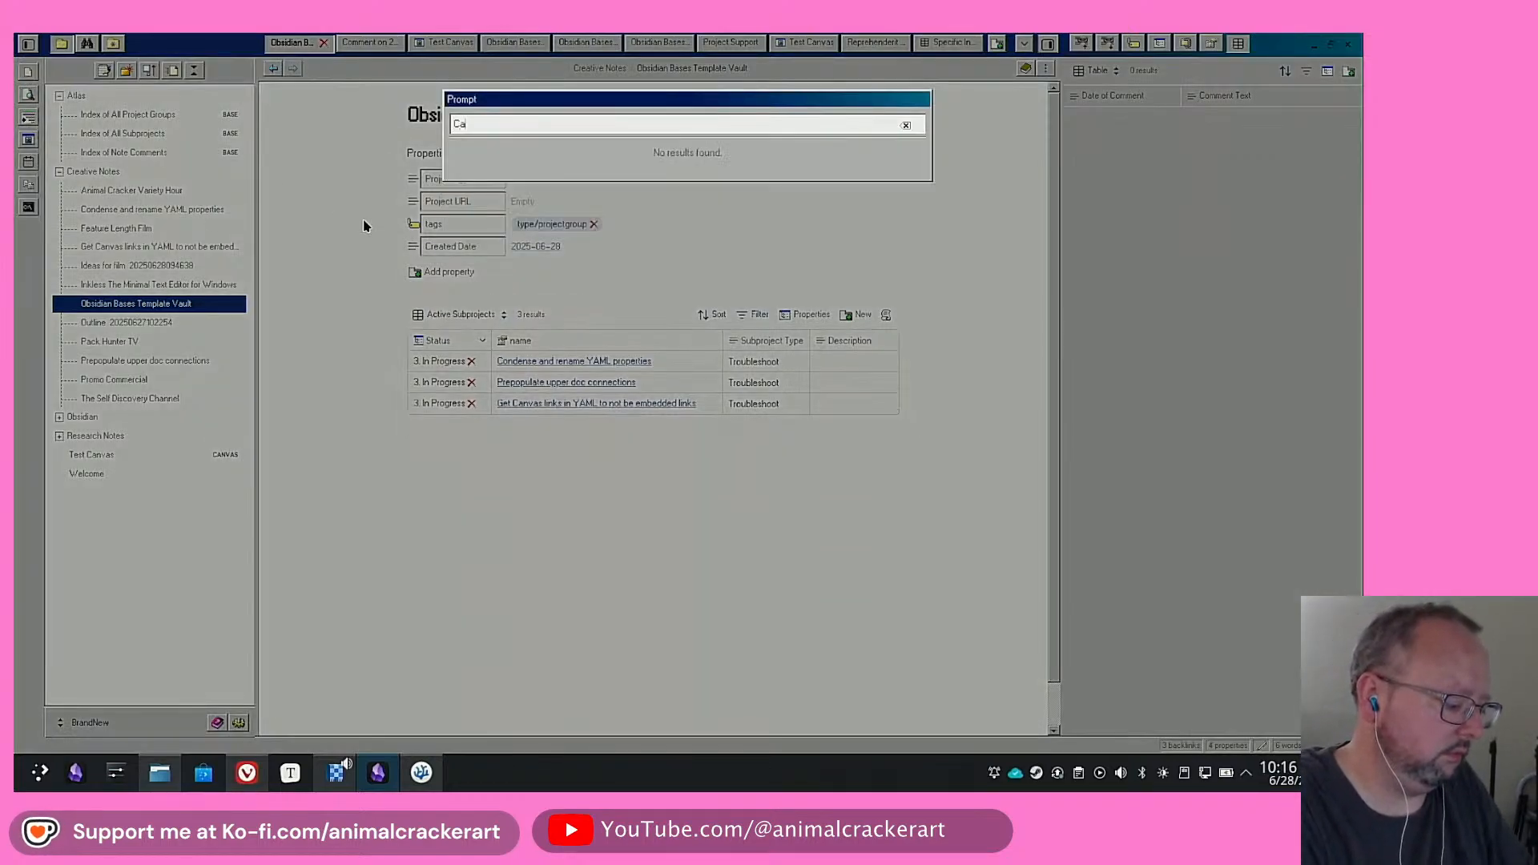
pyautogui.write('n a Base be ')
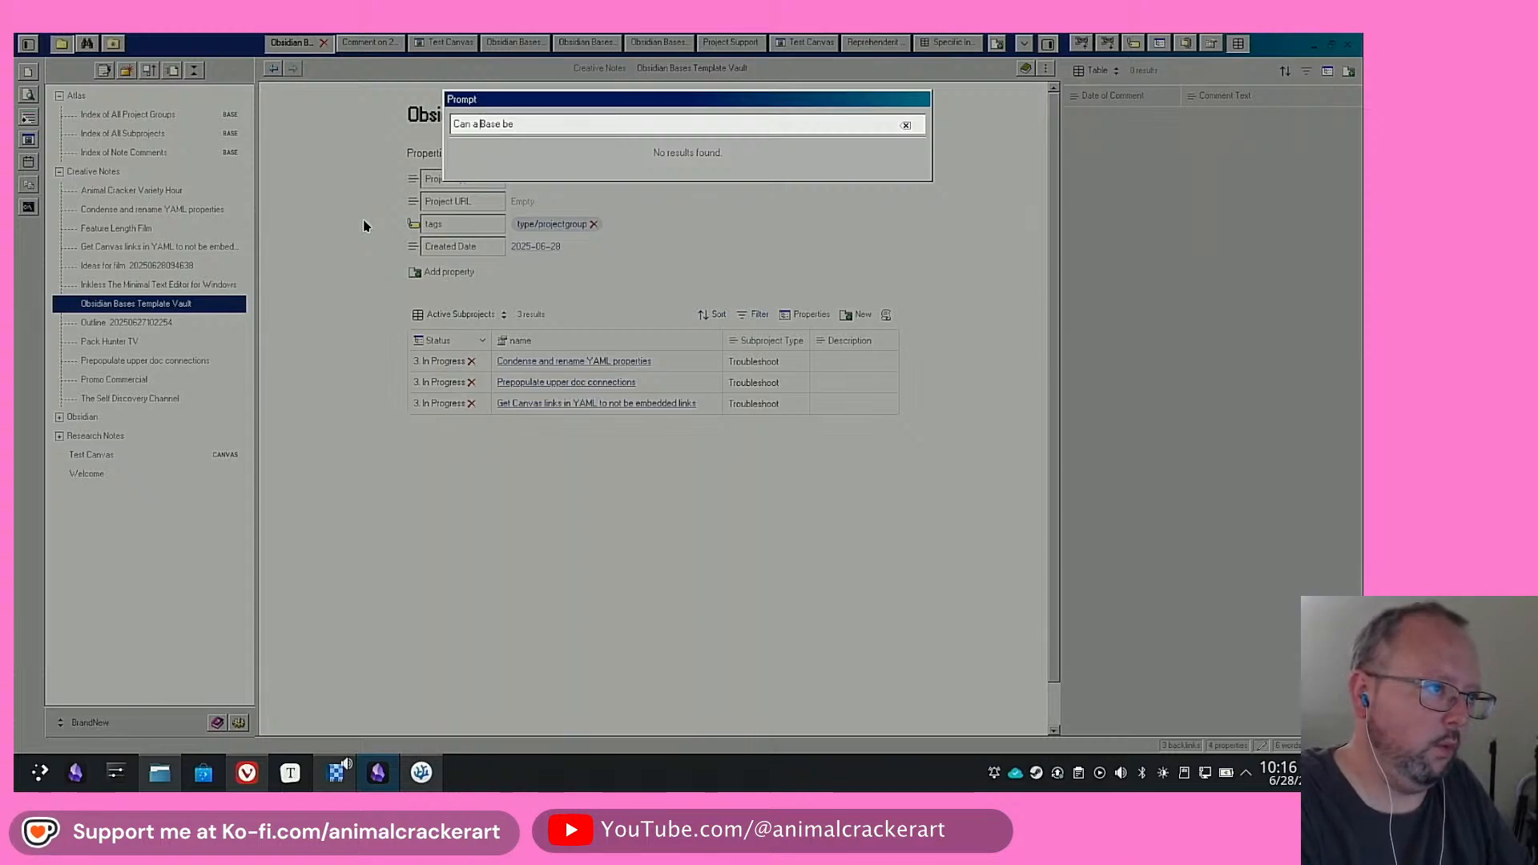
pyautogui.write('working')
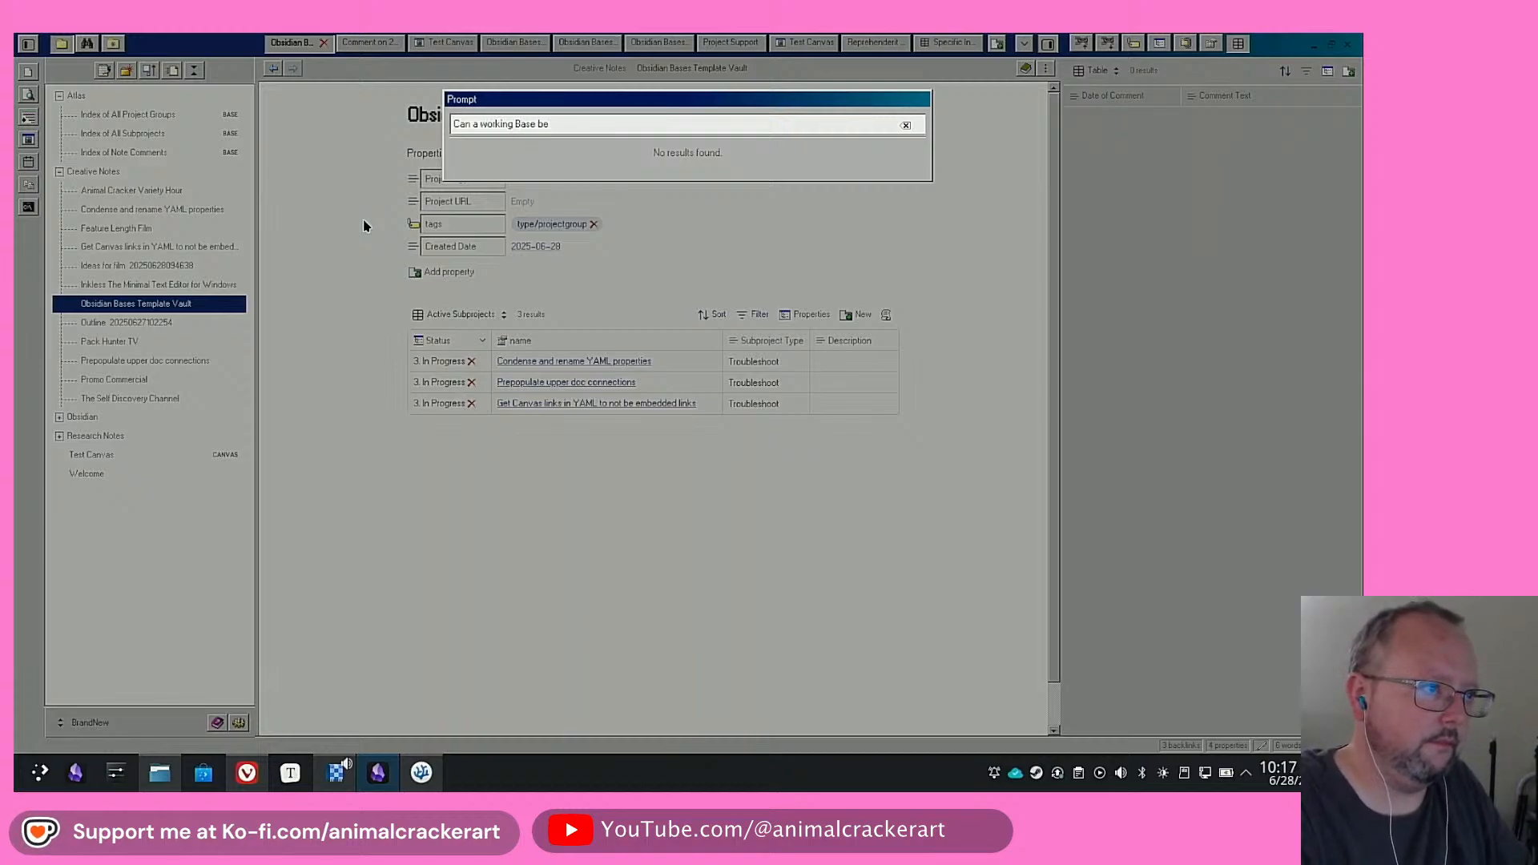
pyautogui.hotkey('shift', 'Left')
pyautogui.hotkey('shift', 'Left')
pyautogui.hotkey('shift', 'Left')
pyautogui.hotkey('shift', 'Left')
pyautogui.hotkey('shift', 'Left')
pyautogui.hotkey('shift', 'Left')
pyautogui.hotkey('shift', 'Left')
pyautogui.hotkey('shift', 'Left')
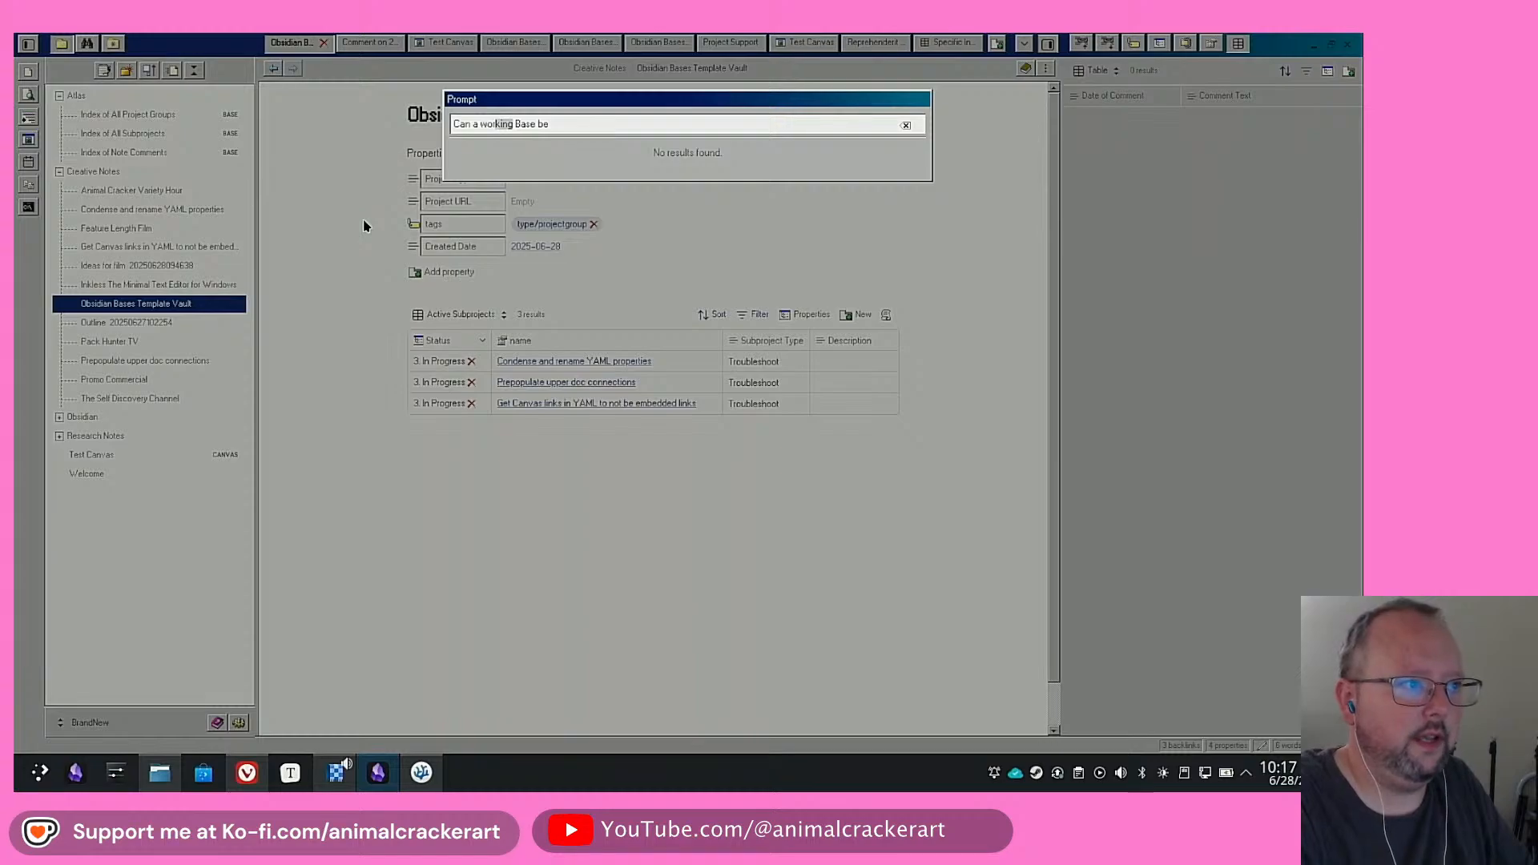
pyautogui.write('self refere')
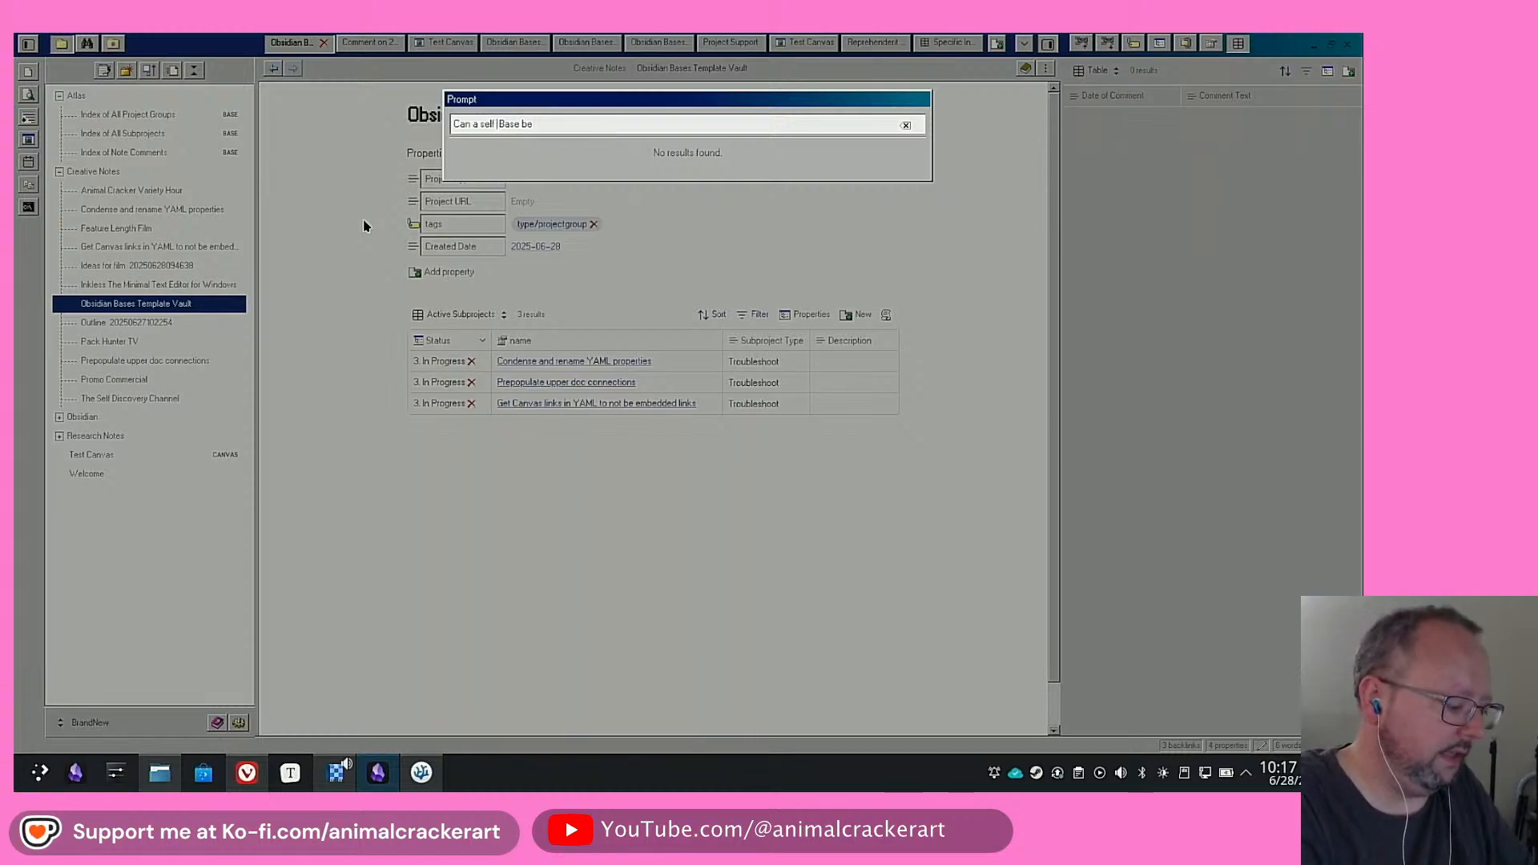
pyautogui.write('ntial Bas')
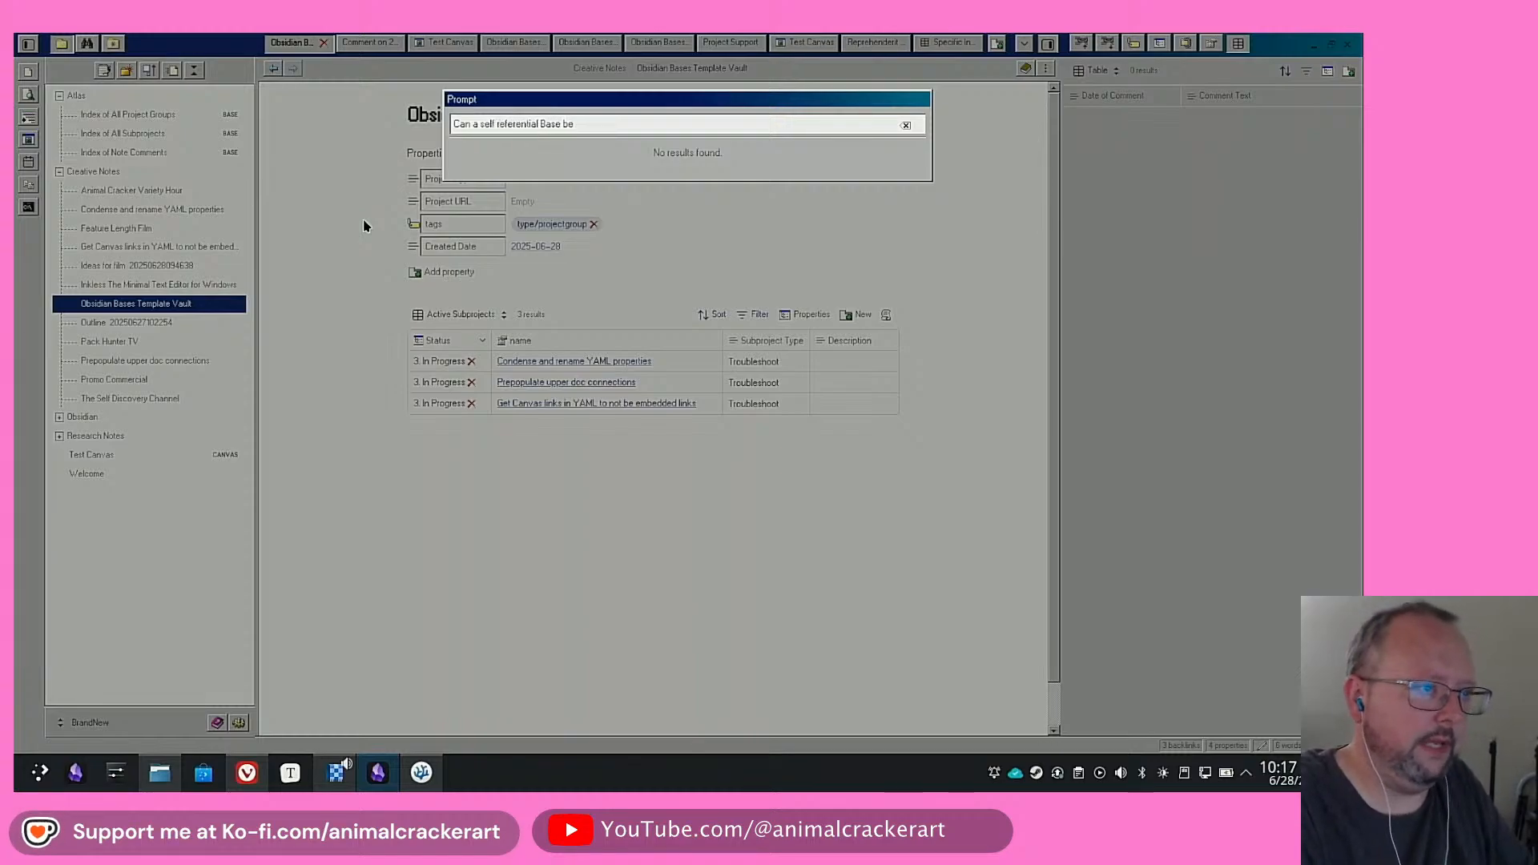
pyautogui.write('e be em')
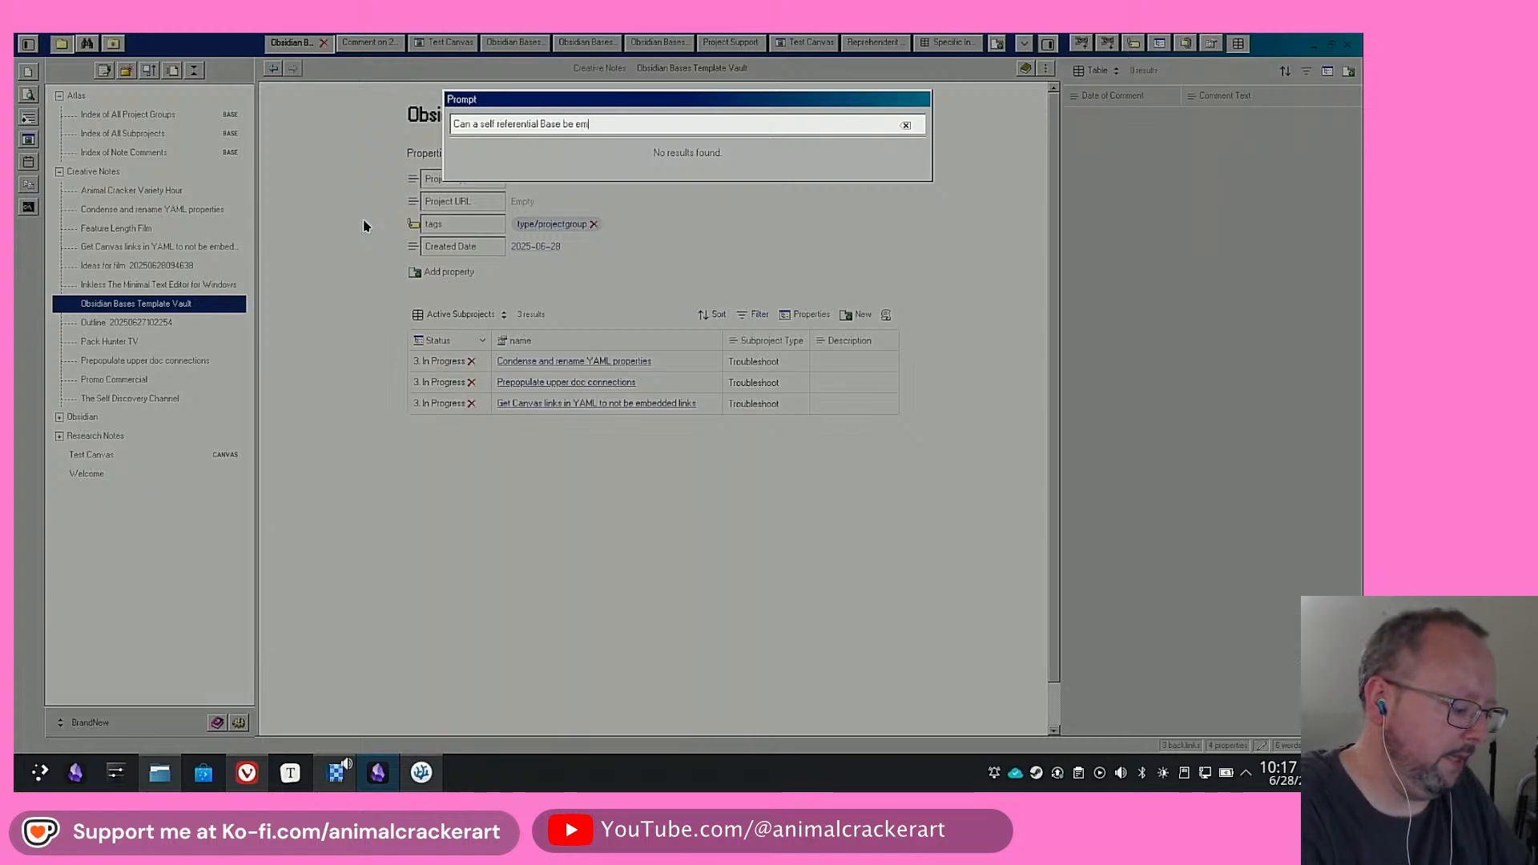
pyautogui.write('bedded in aca')
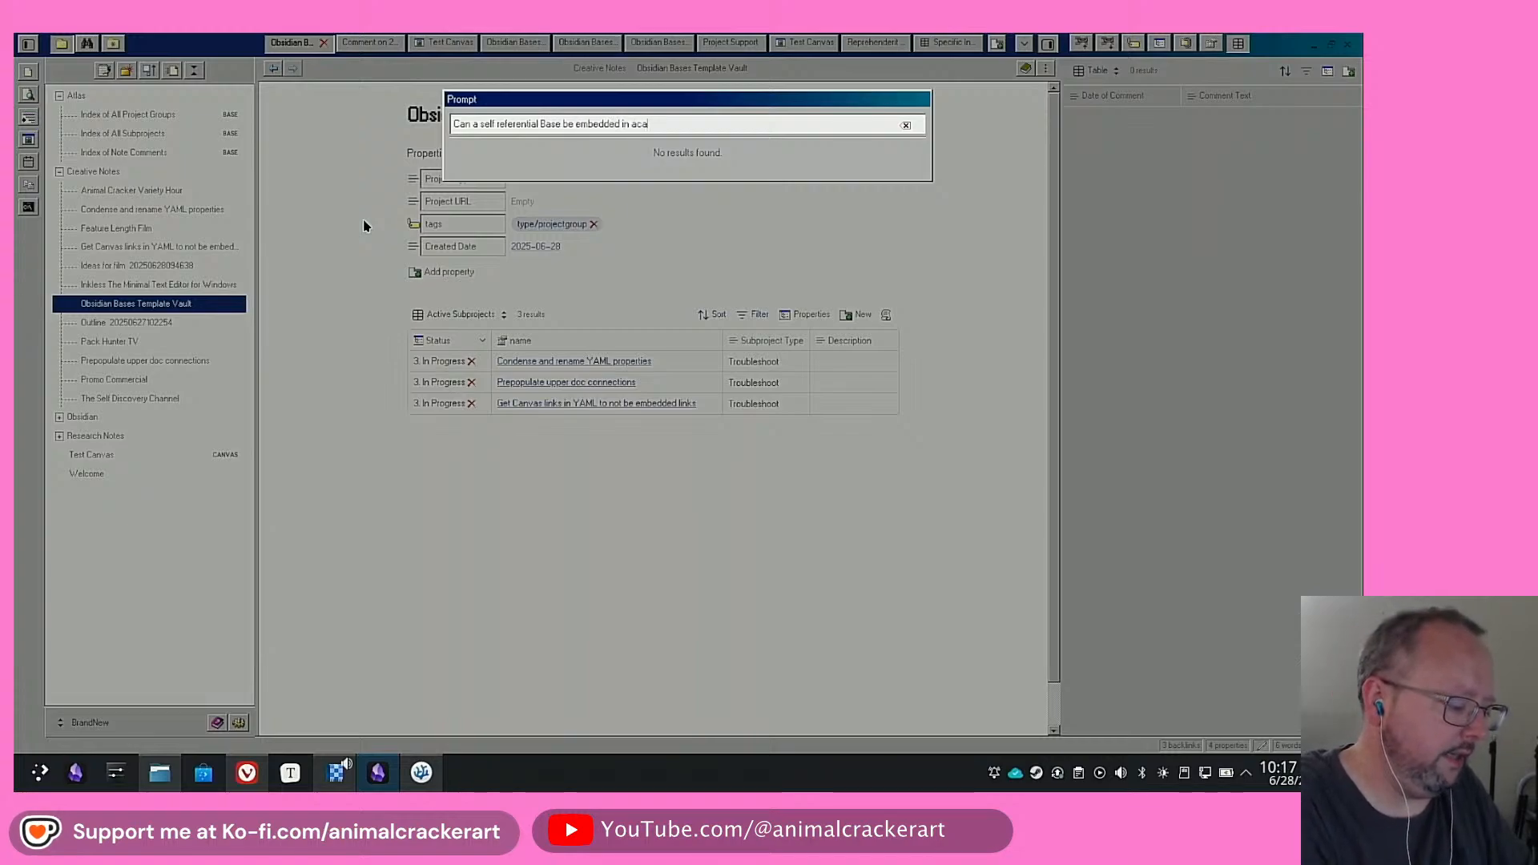
pyautogui.press('BackSpace')
pyautogui.press('BackSpace')
pyautogui.write('canvas')
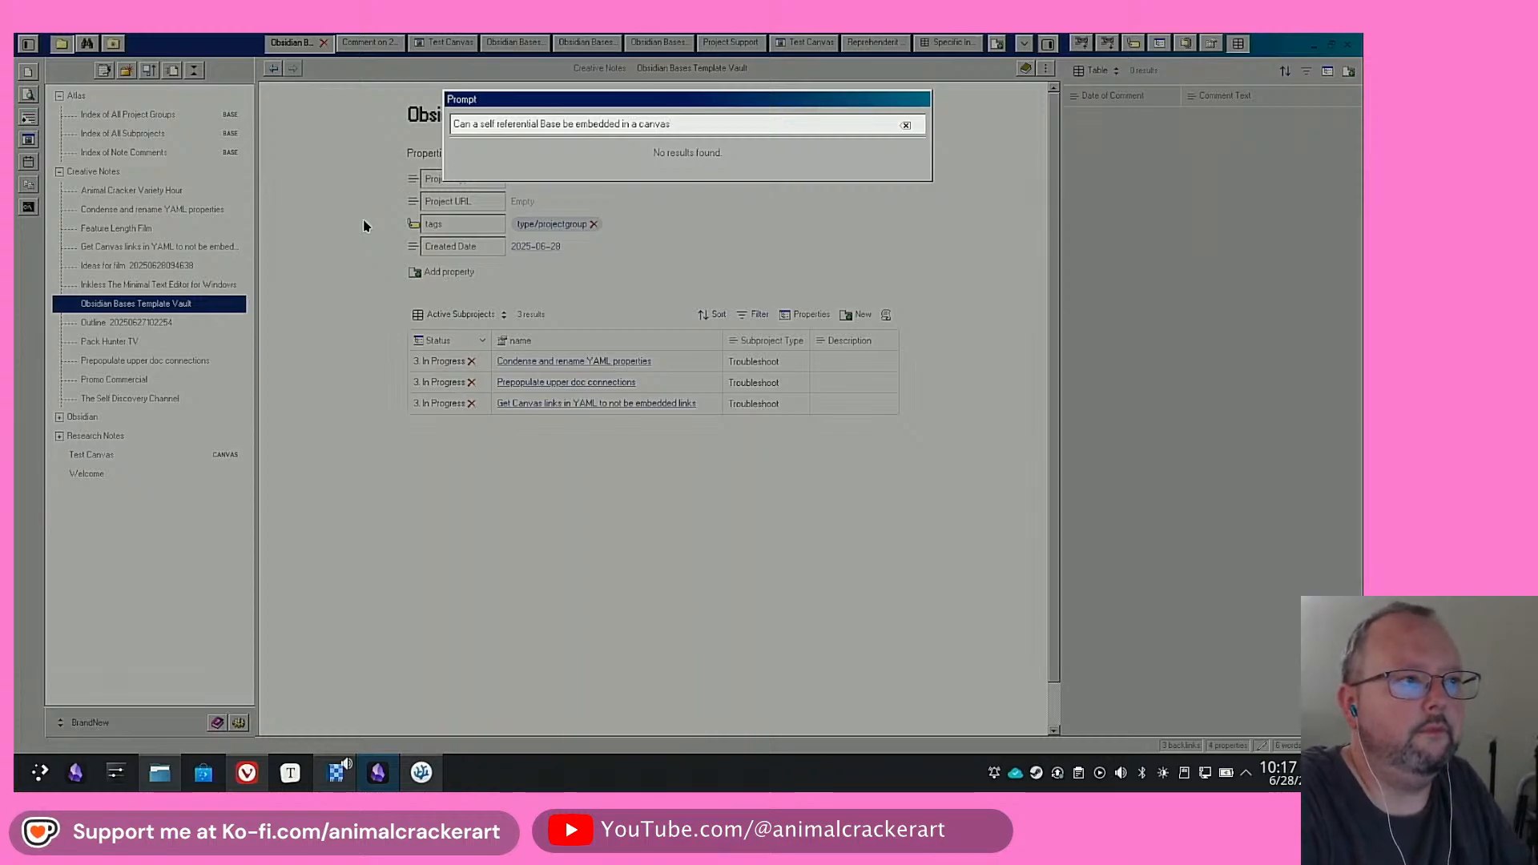
pyautogui.hotkey('ctrl', 'a')
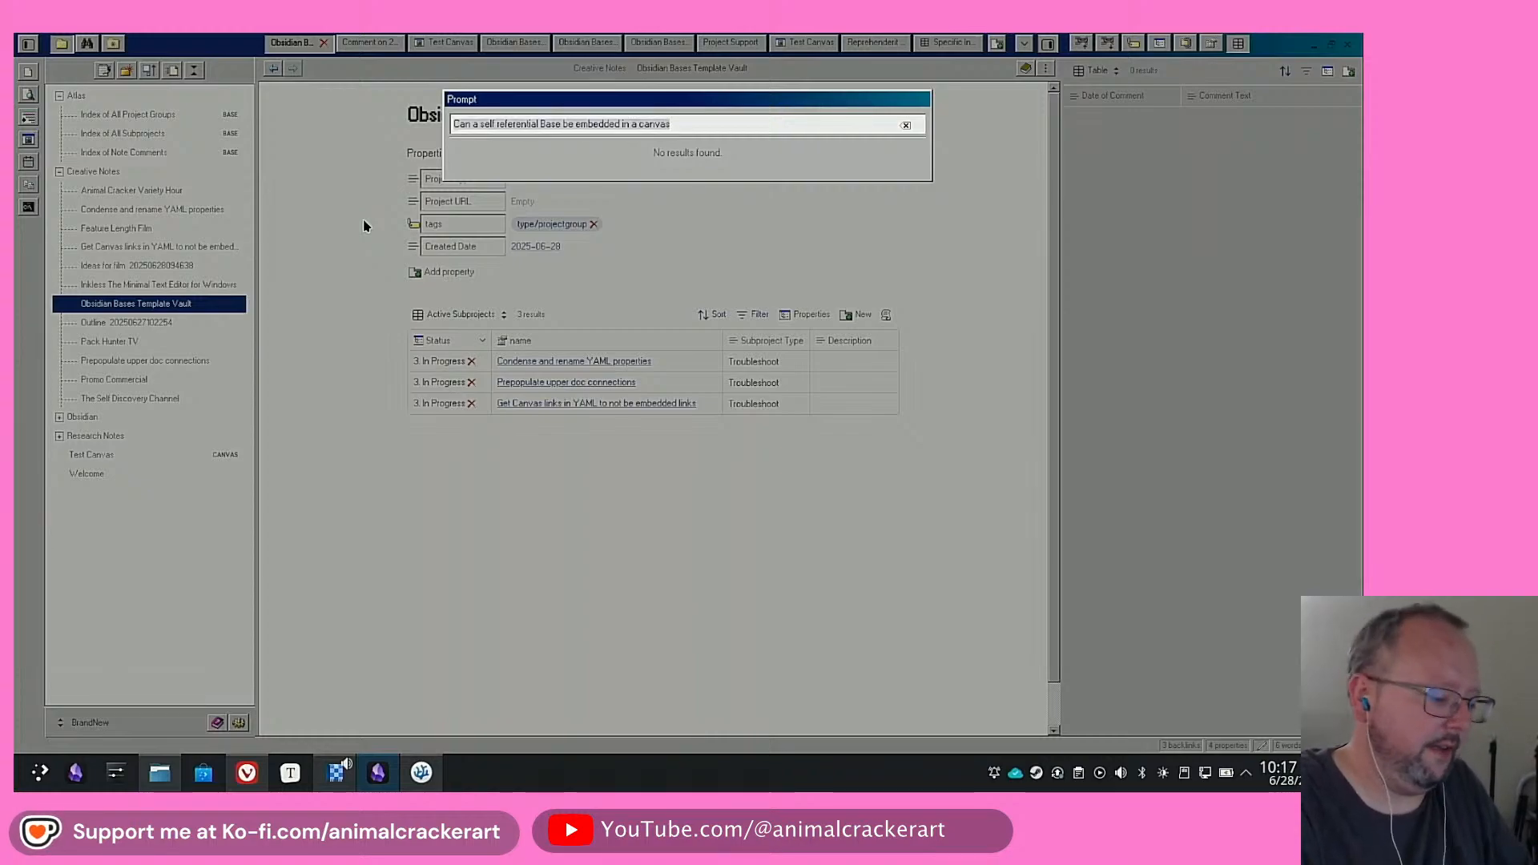
pyautogui.press('BackSpace')
pyautogui.click(507, 151)
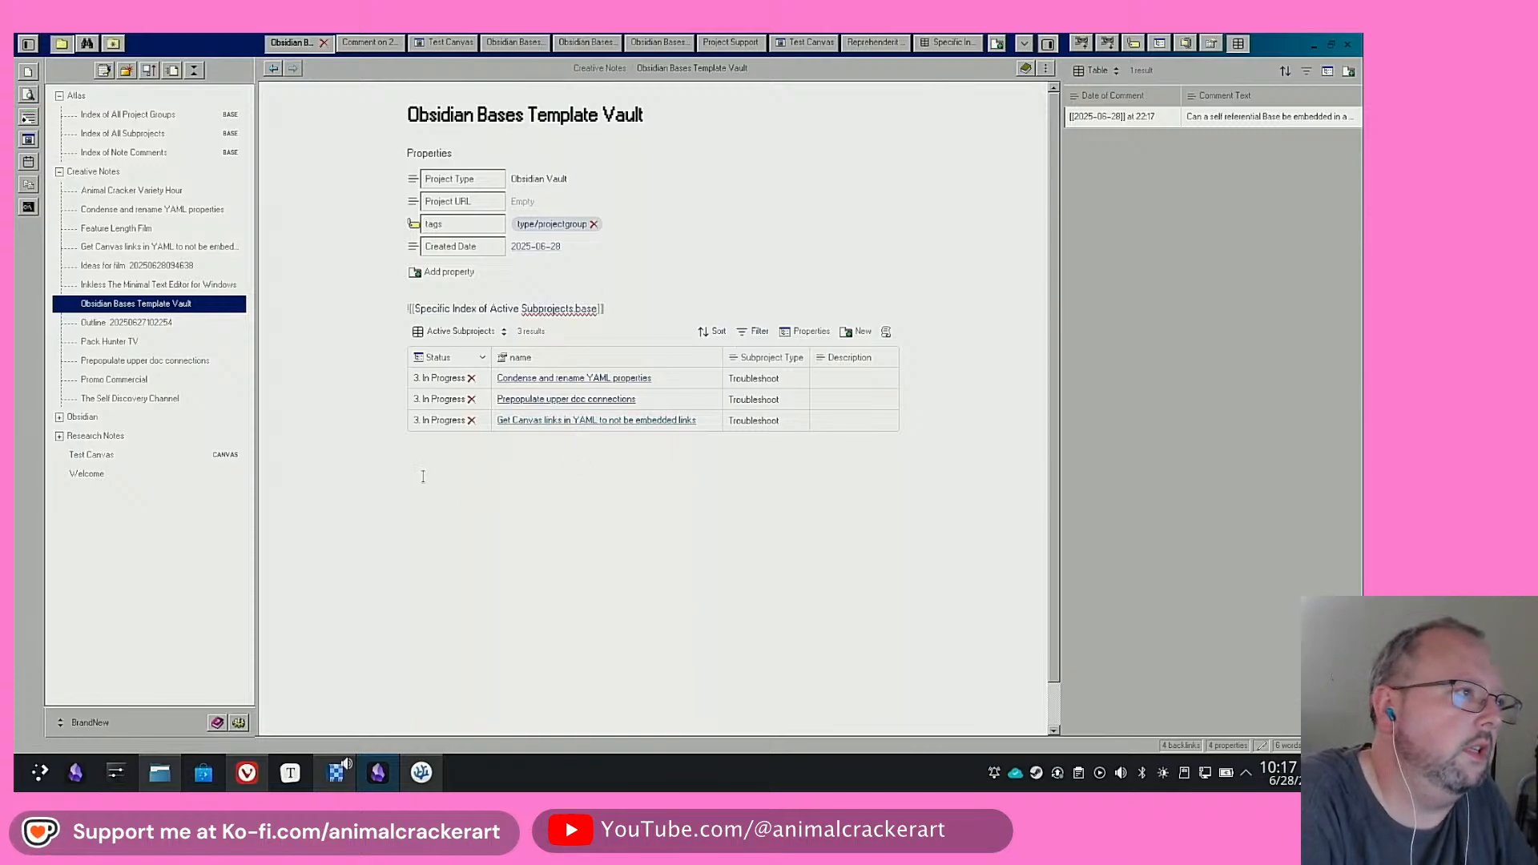
# Place the Specific Index of Note Comments base from the Embedded Bases folder onto Test Canvas as a card
pyautogui.click(446, 47)
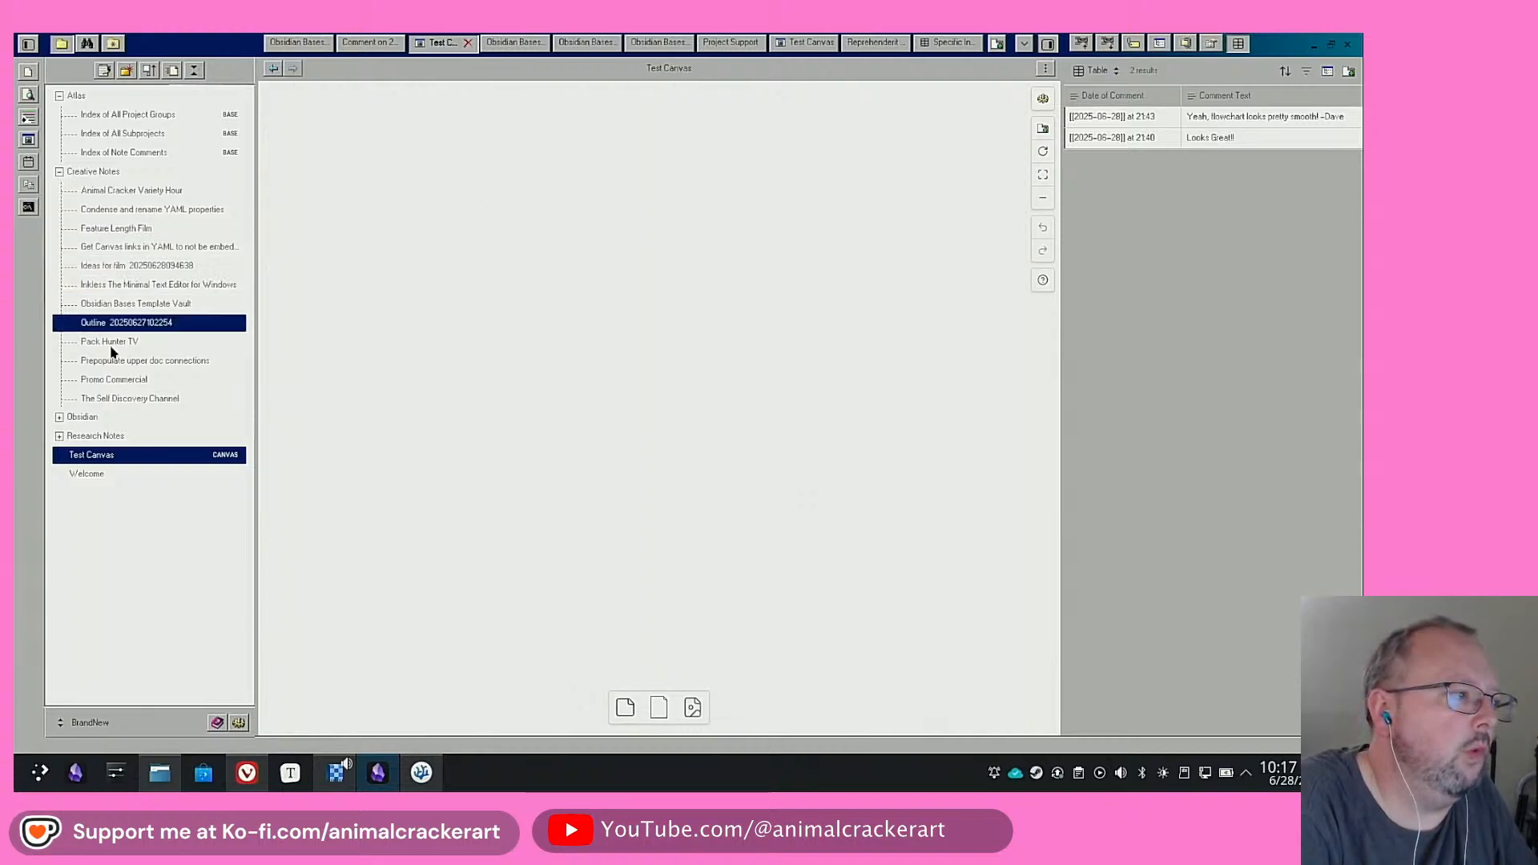
pyautogui.click(60, 171)
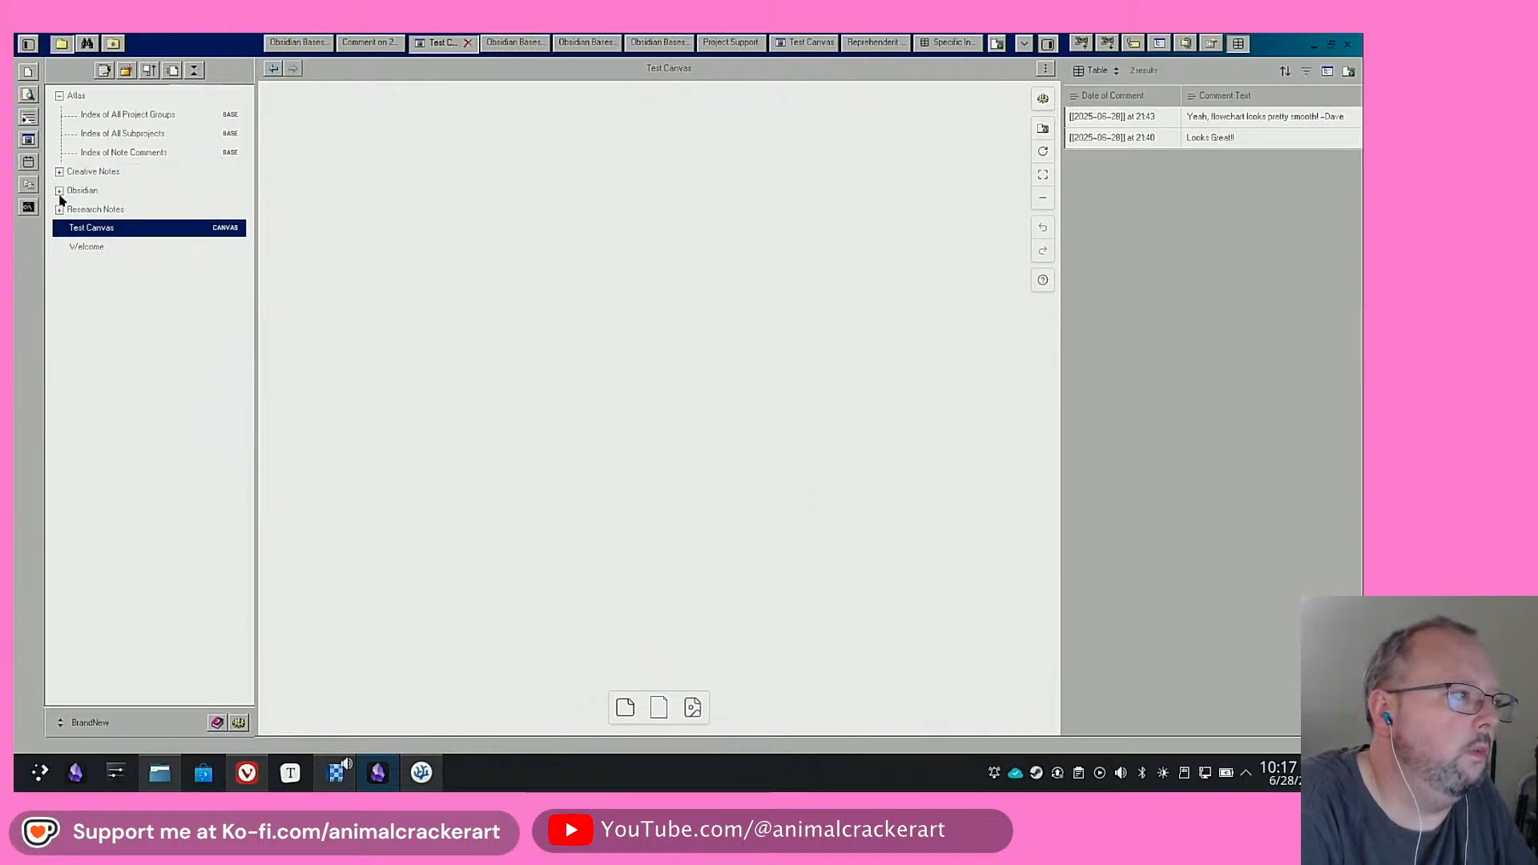
pyautogui.click(60, 192)
pyautogui.click(72, 230)
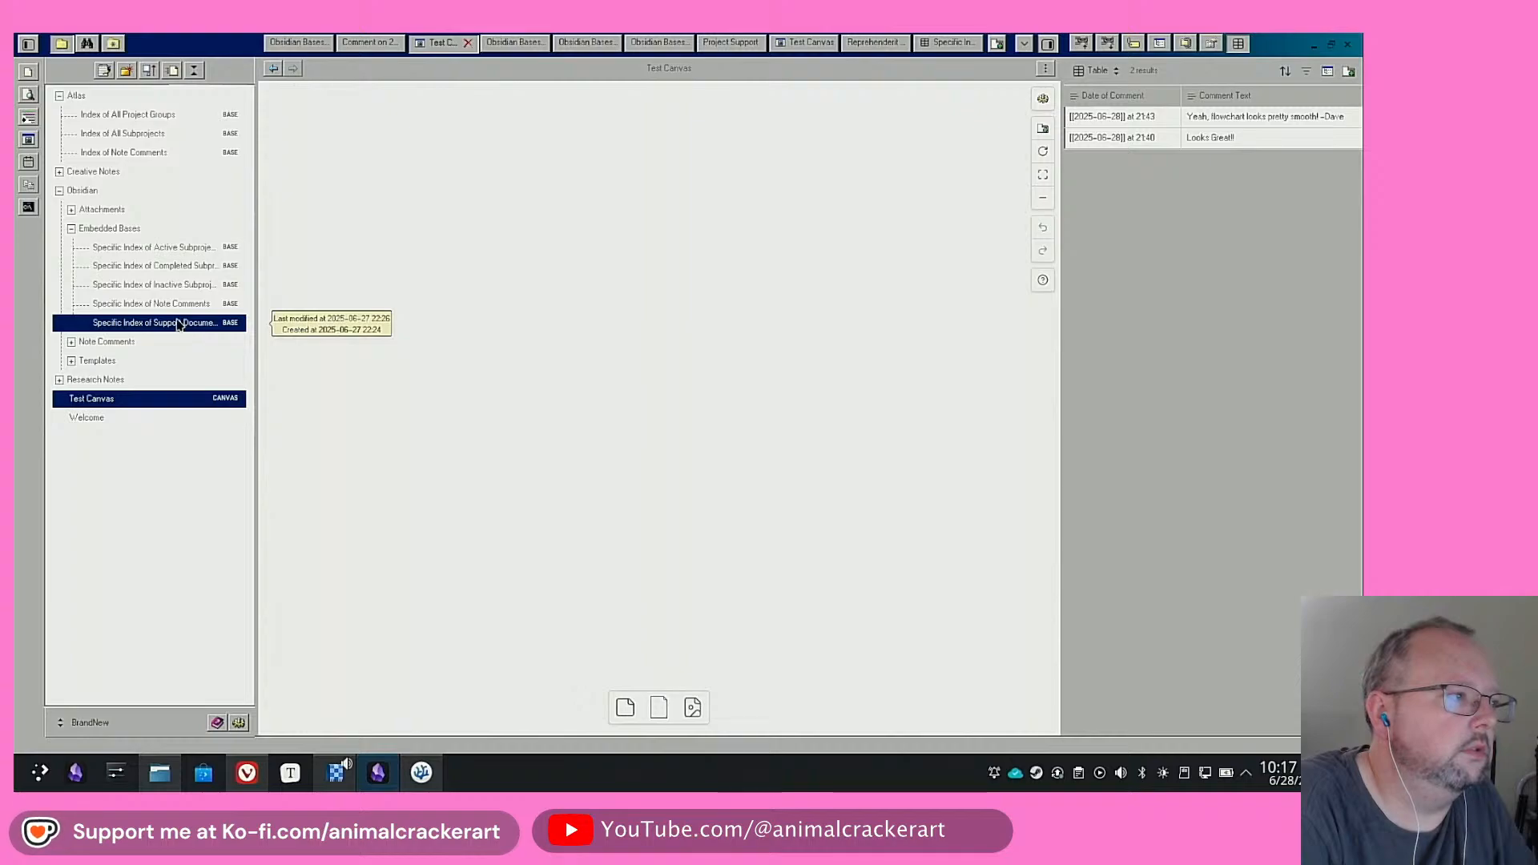
pyautogui.moveTo(170, 303); pyautogui.dragTo(384, 233)
pyautogui.click(774, 301)
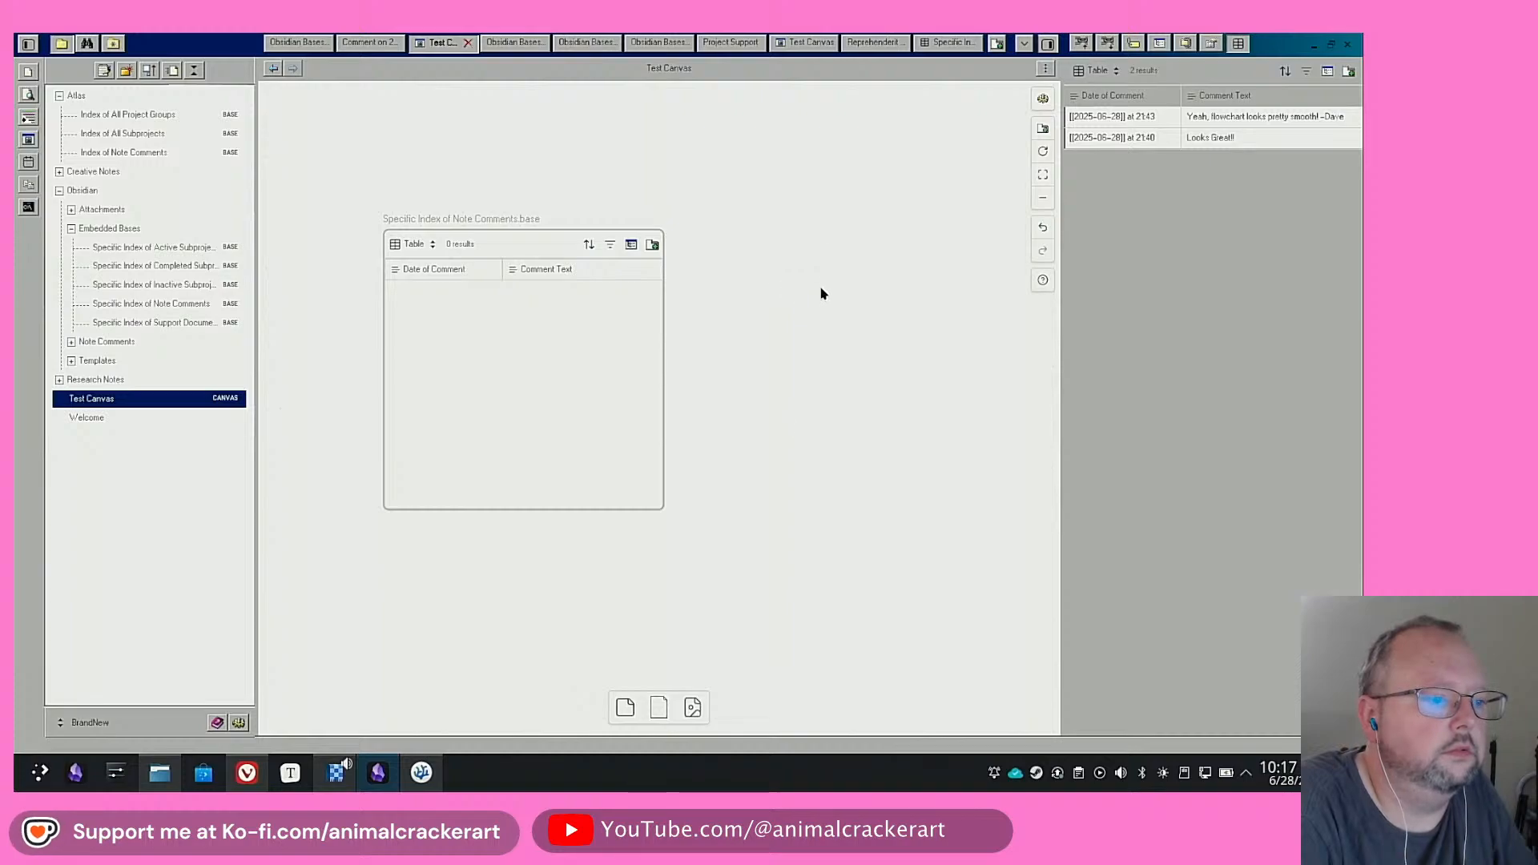
pyautogui.moveTo(656, 705); pyautogui.dragTo(825, 324)
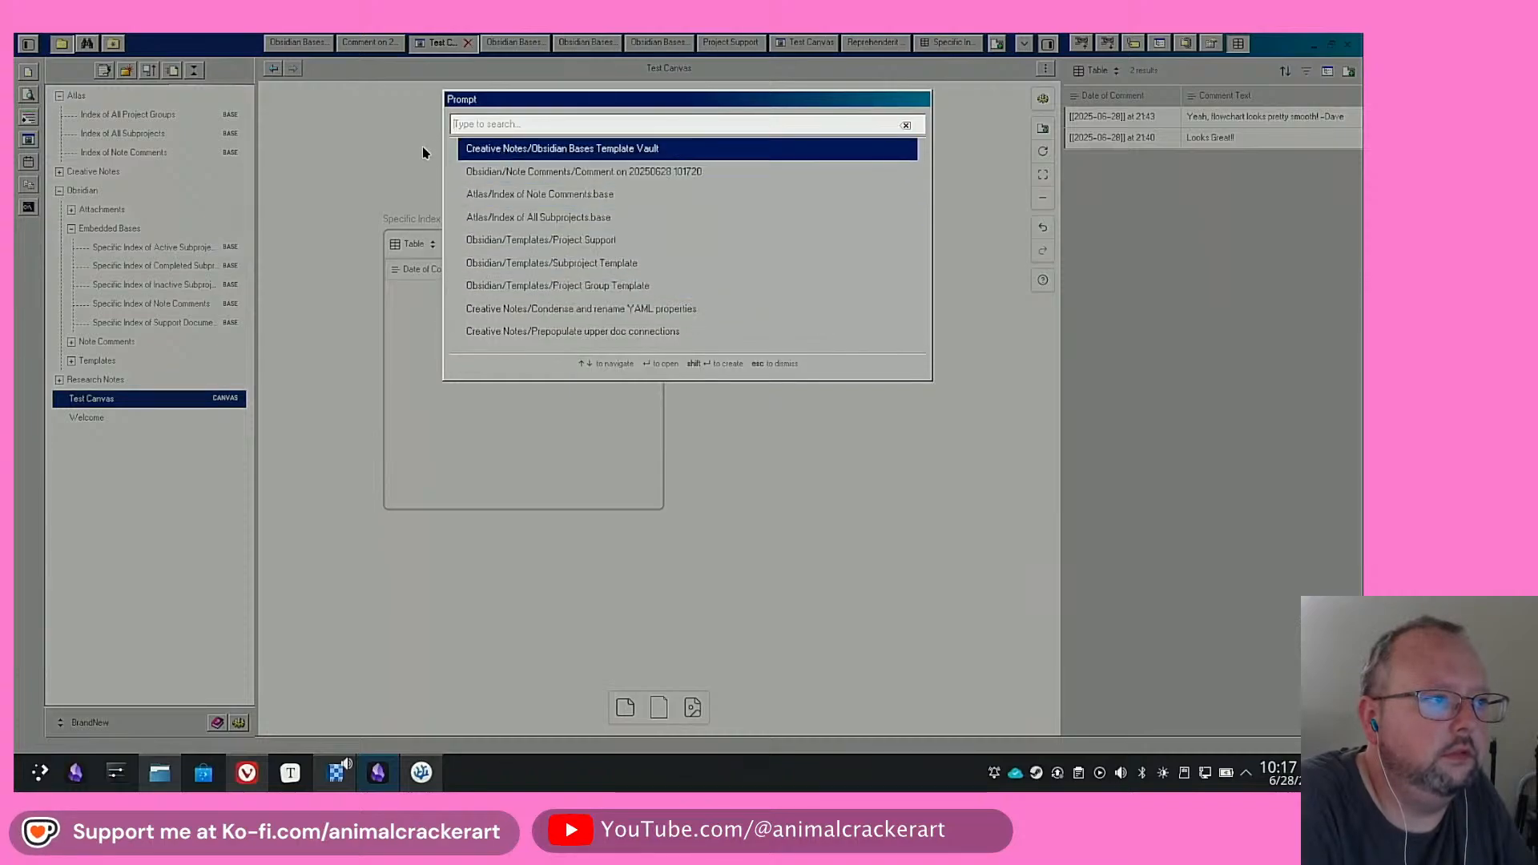
pyautogui.click(374, 163)
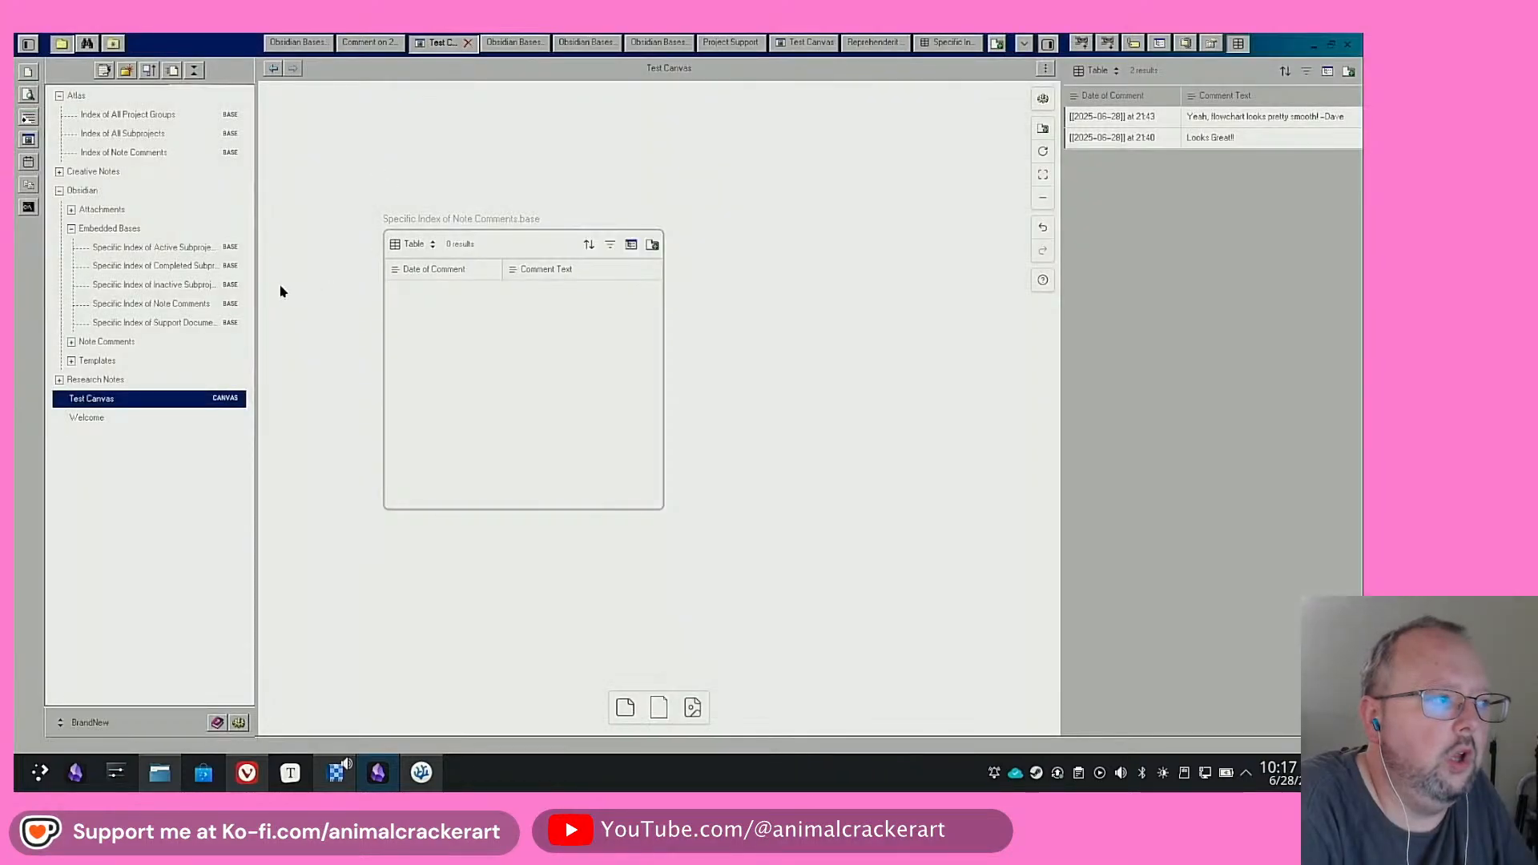
# Create a note named "Dummy Note Embed" in the Embedded Bases folder
pyautogui.rightClick(120, 229)
pyautogui.click(141, 248)
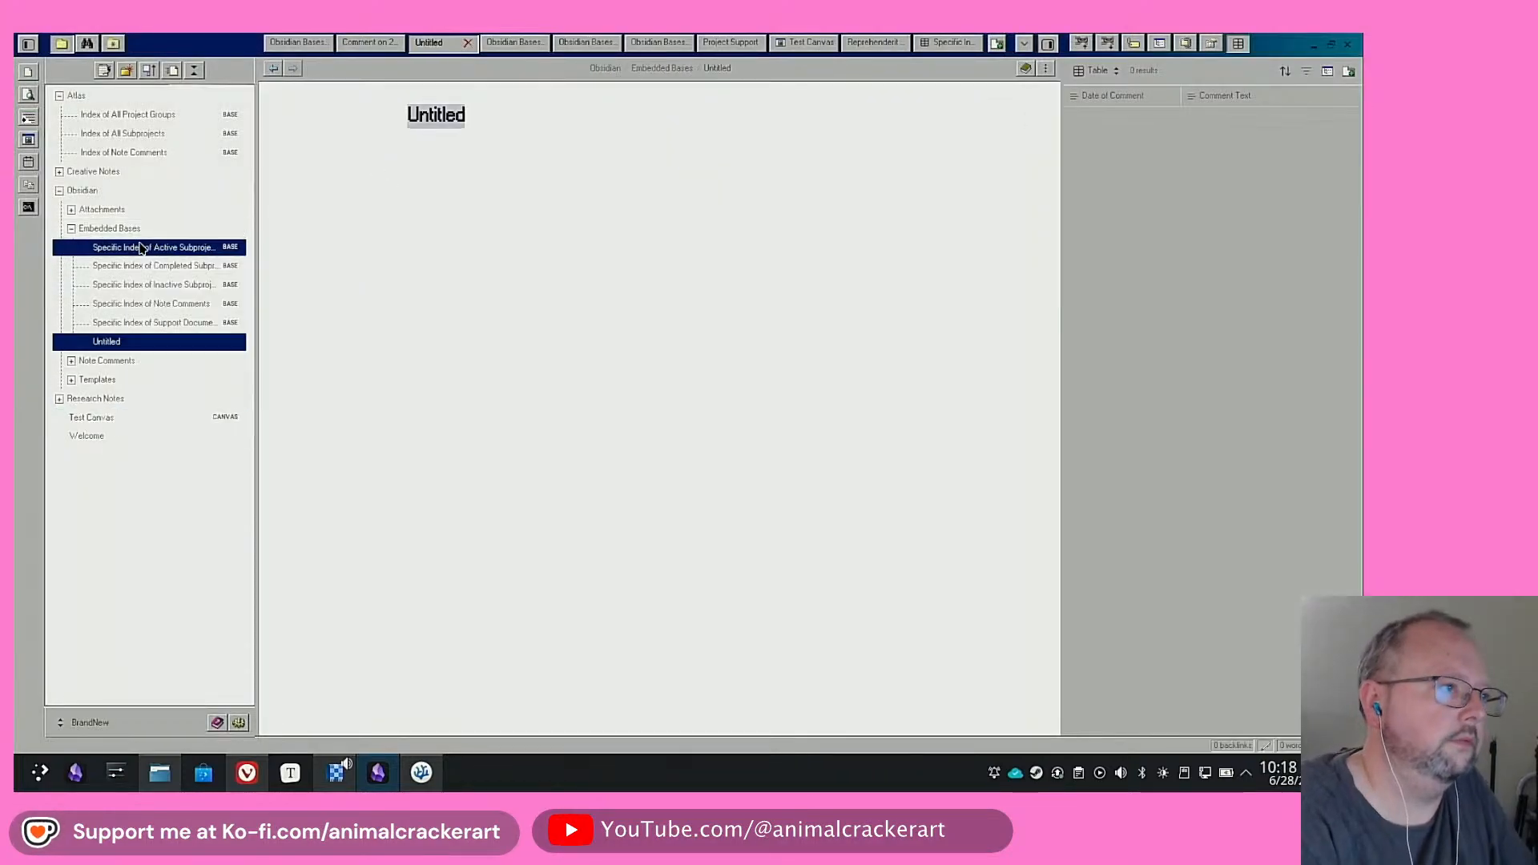
pyautogui.write('D')
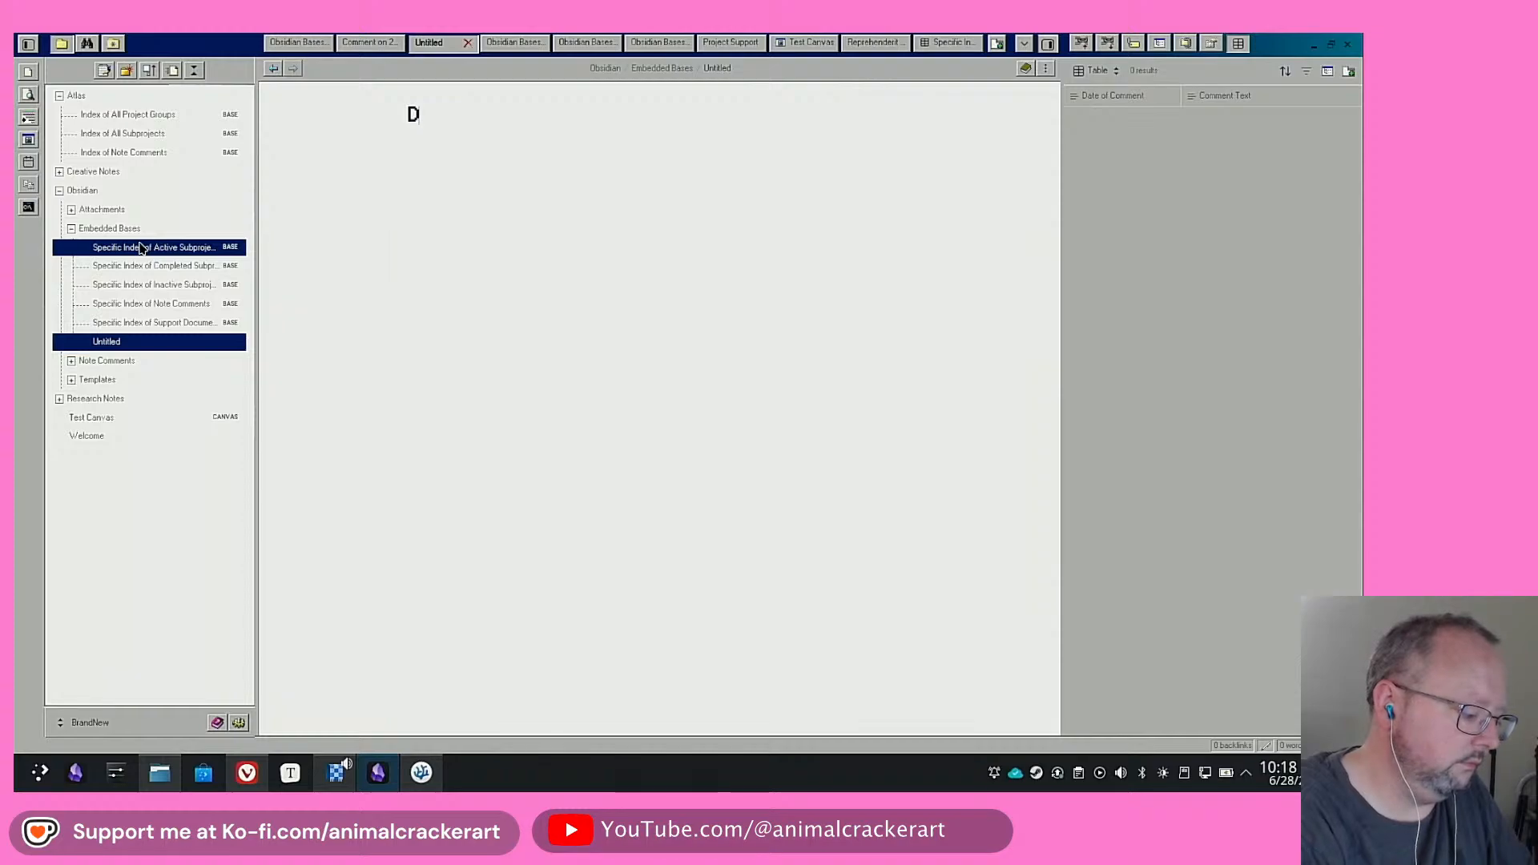
pyautogui.write('ummy Note Embed')
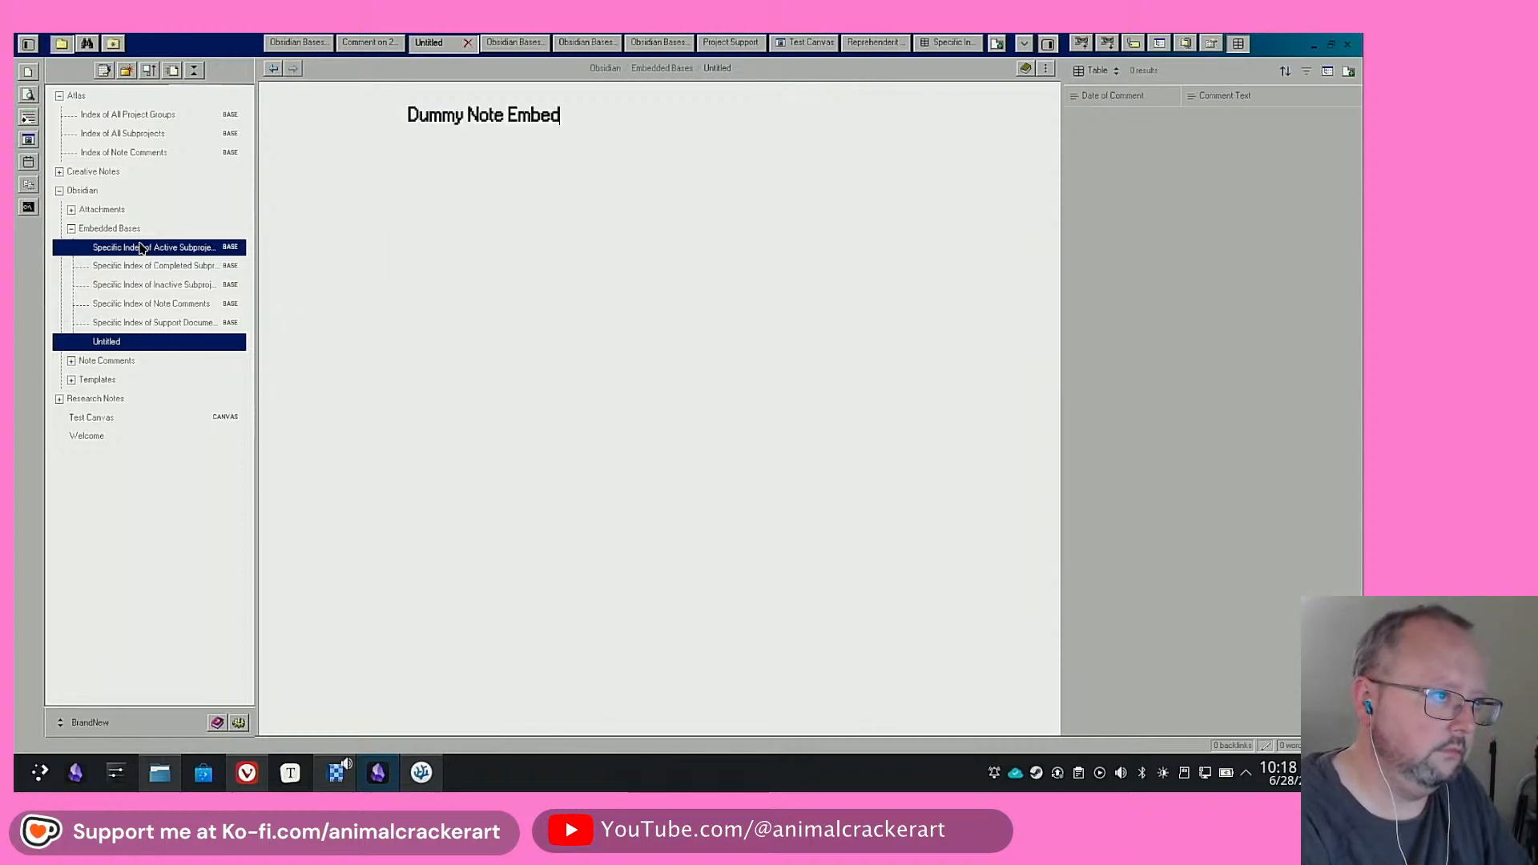
pyautogui.press('Return')
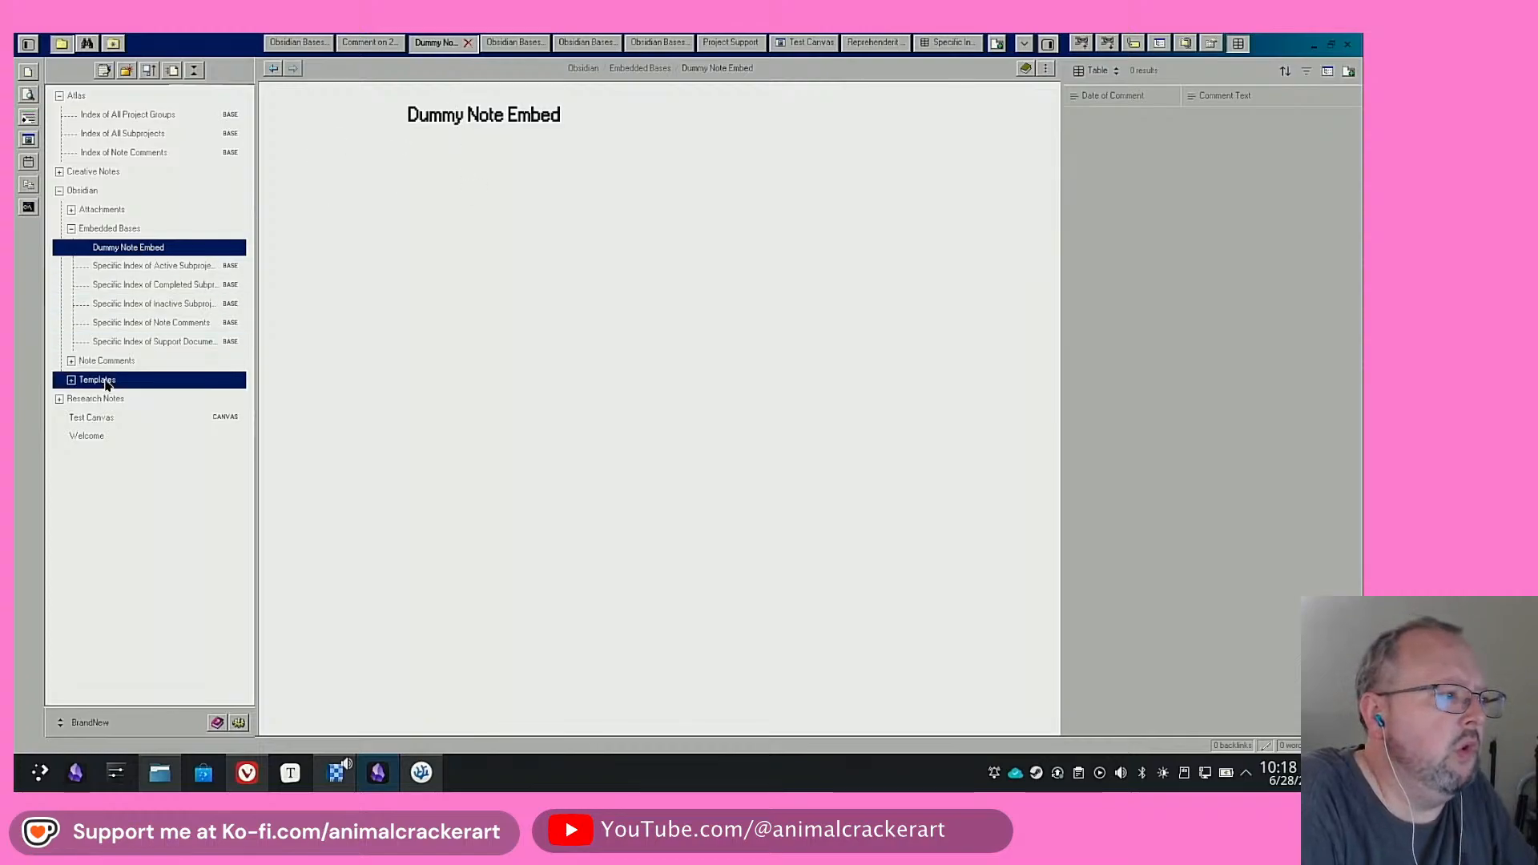
# Replace the Specific Index of Note Comments card on Test Canvas with the Dummy Note Embed note
pyautogui.click(93, 420)
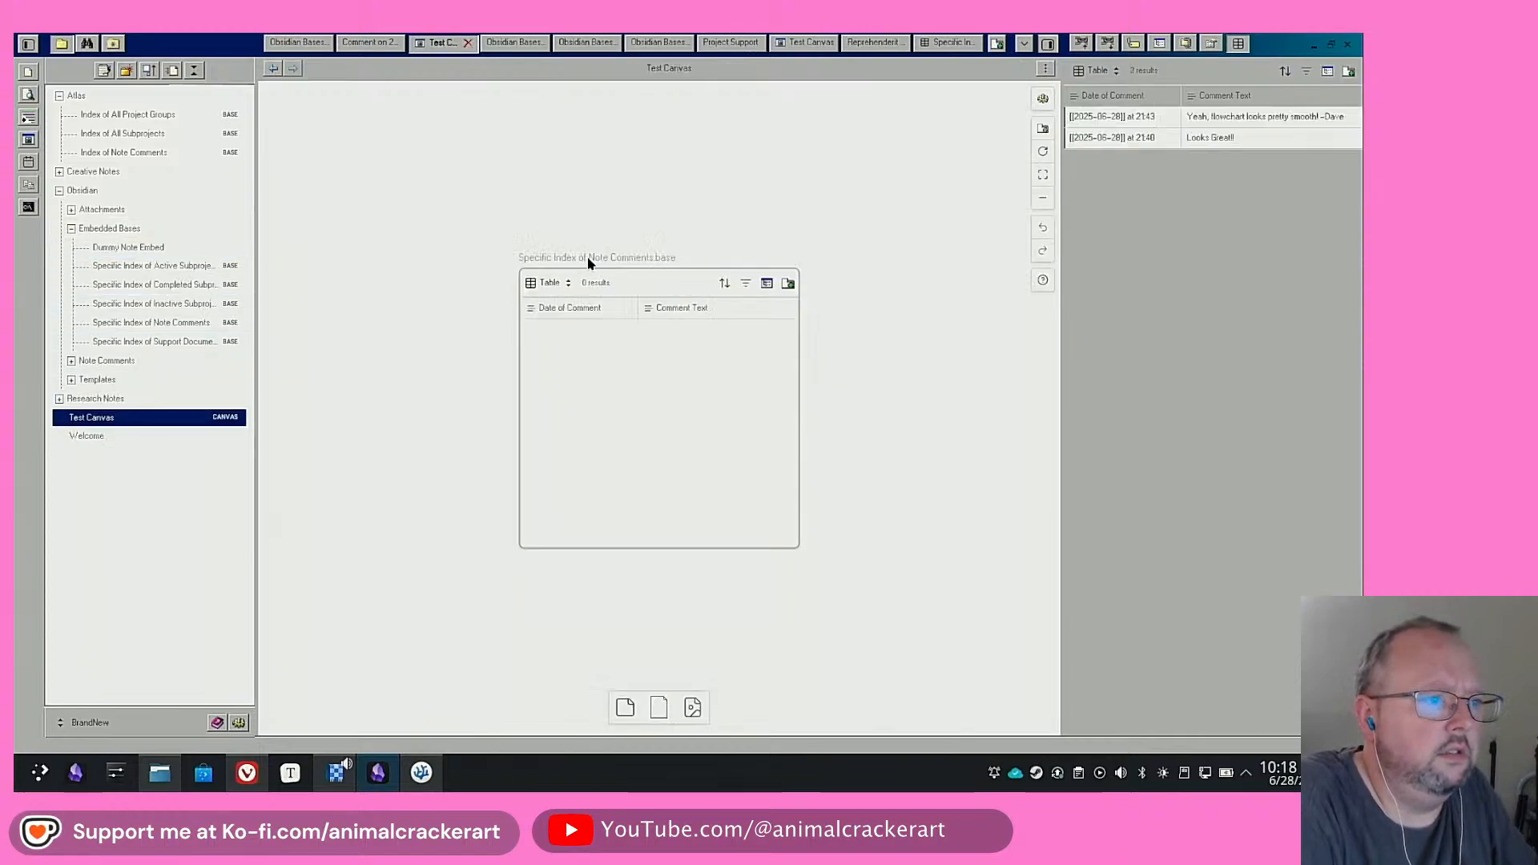
pyautogui.moveTo(639, 286); pyautogui.dragTo(397, 322)
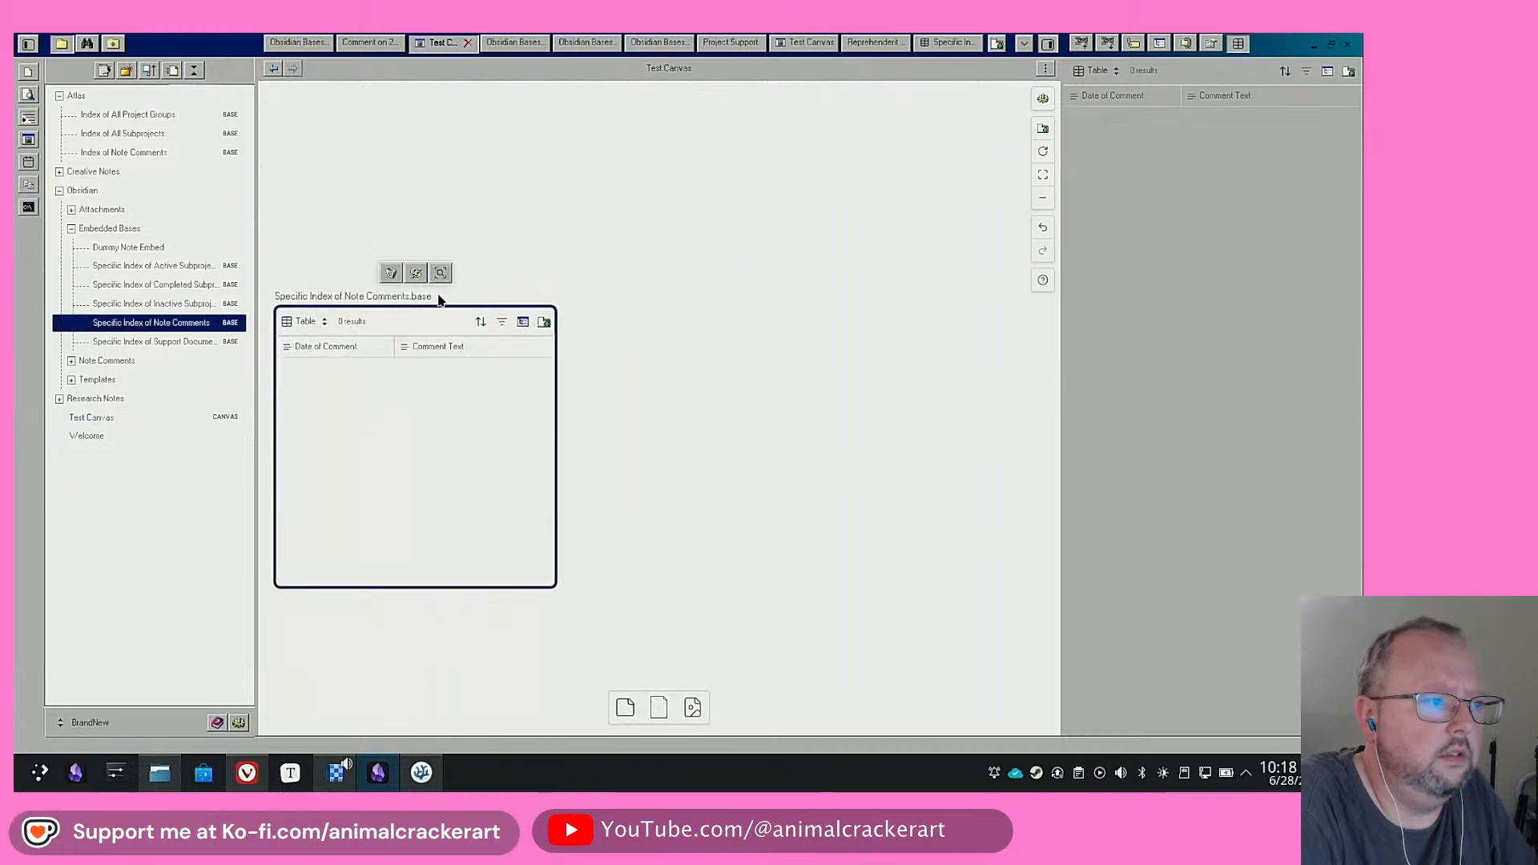
pyautogui.click(390, 273)
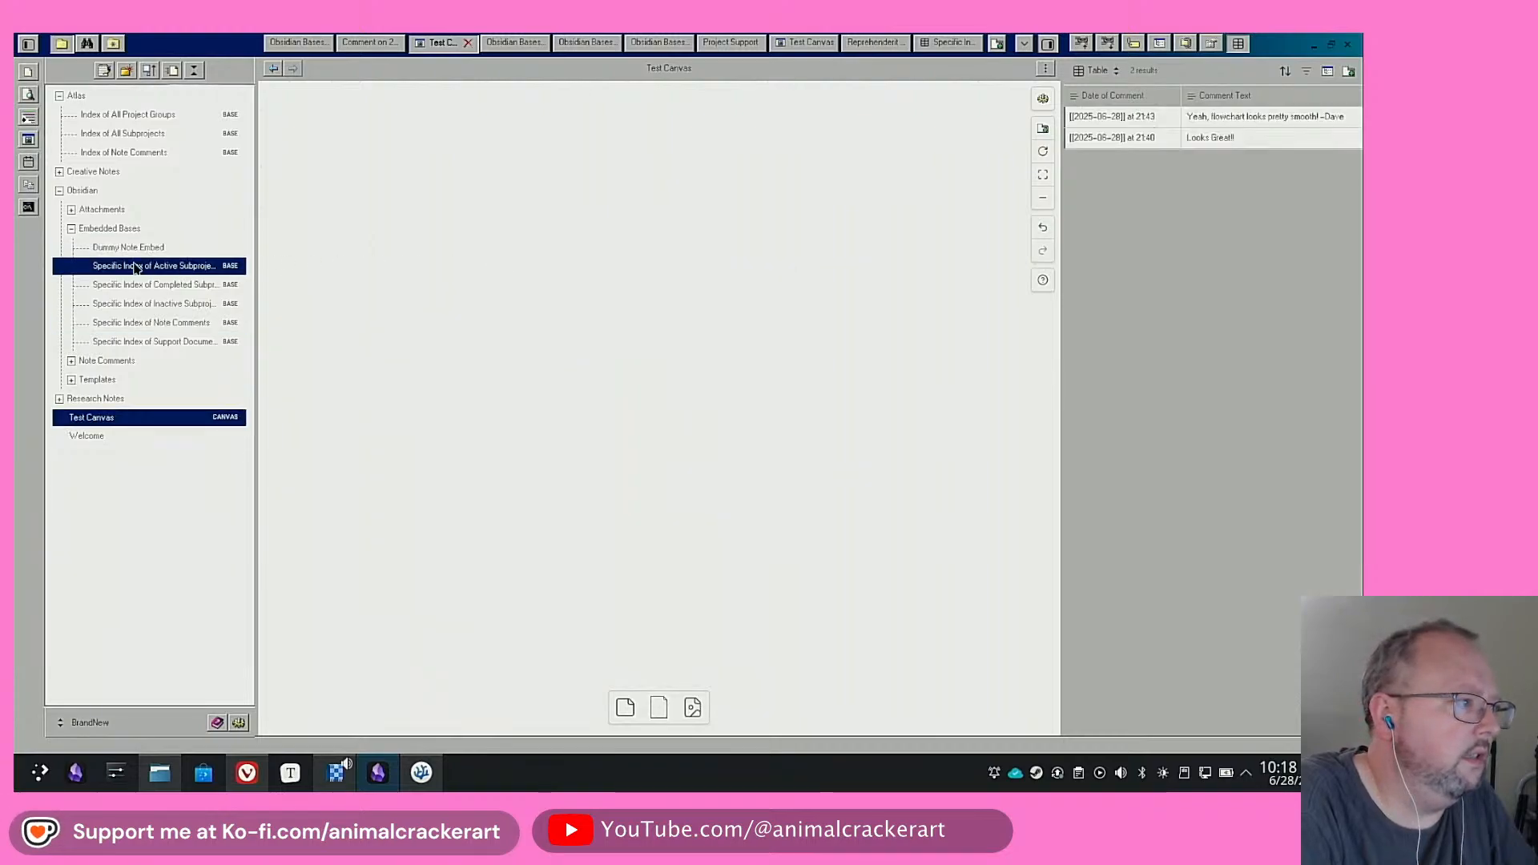
pyautogui.moveTo(122, 253); pyautogui.dragTo(395, 292)
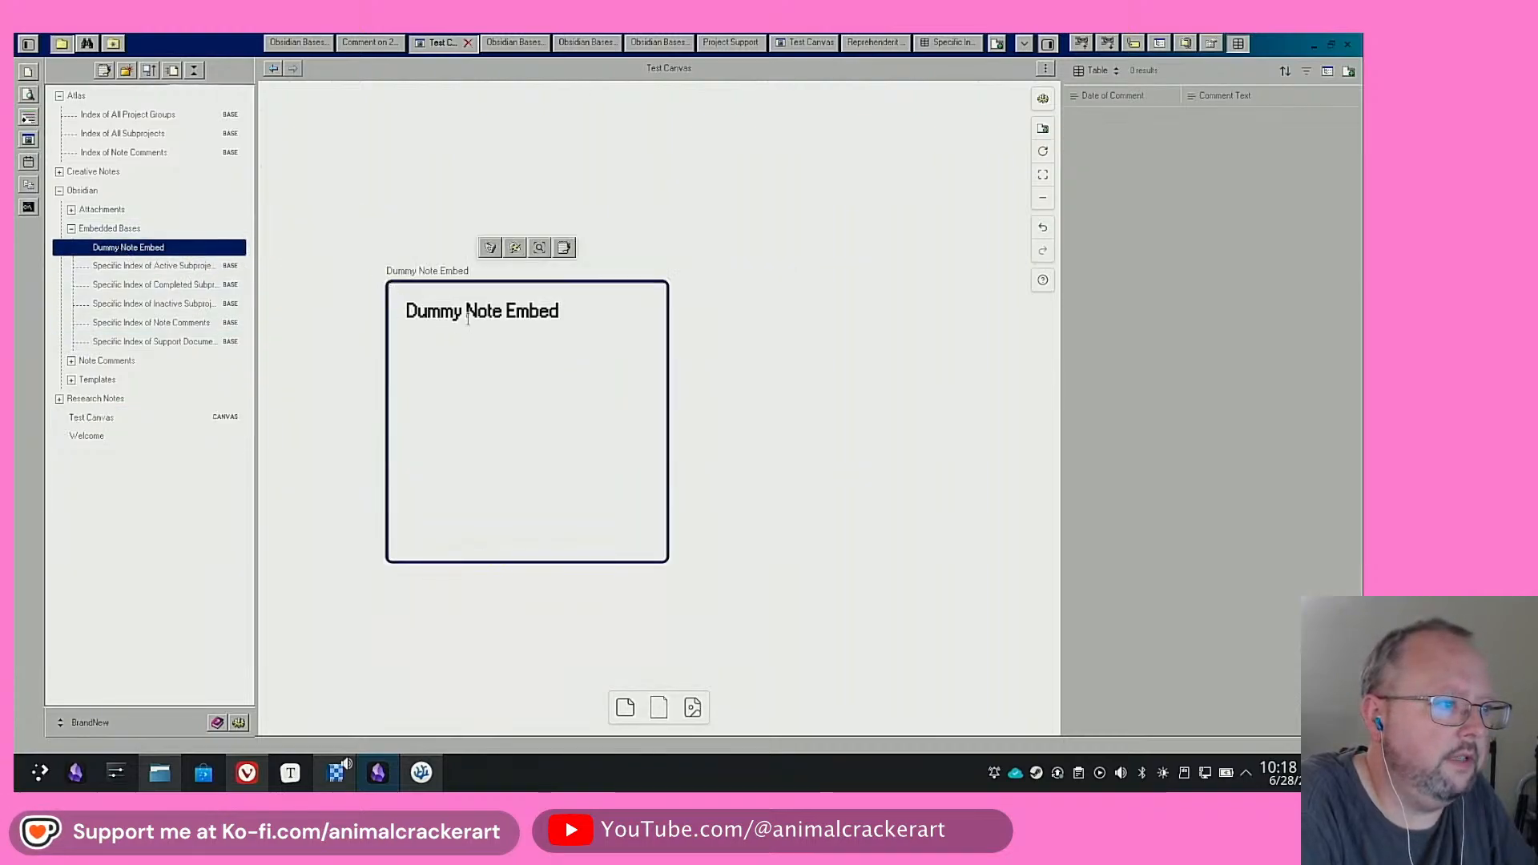
# Embed the Specific Index of Note Comments base in Dummy Note Embed and reposition that note's card on Test Canvas
pyautogui.click(170, 251)
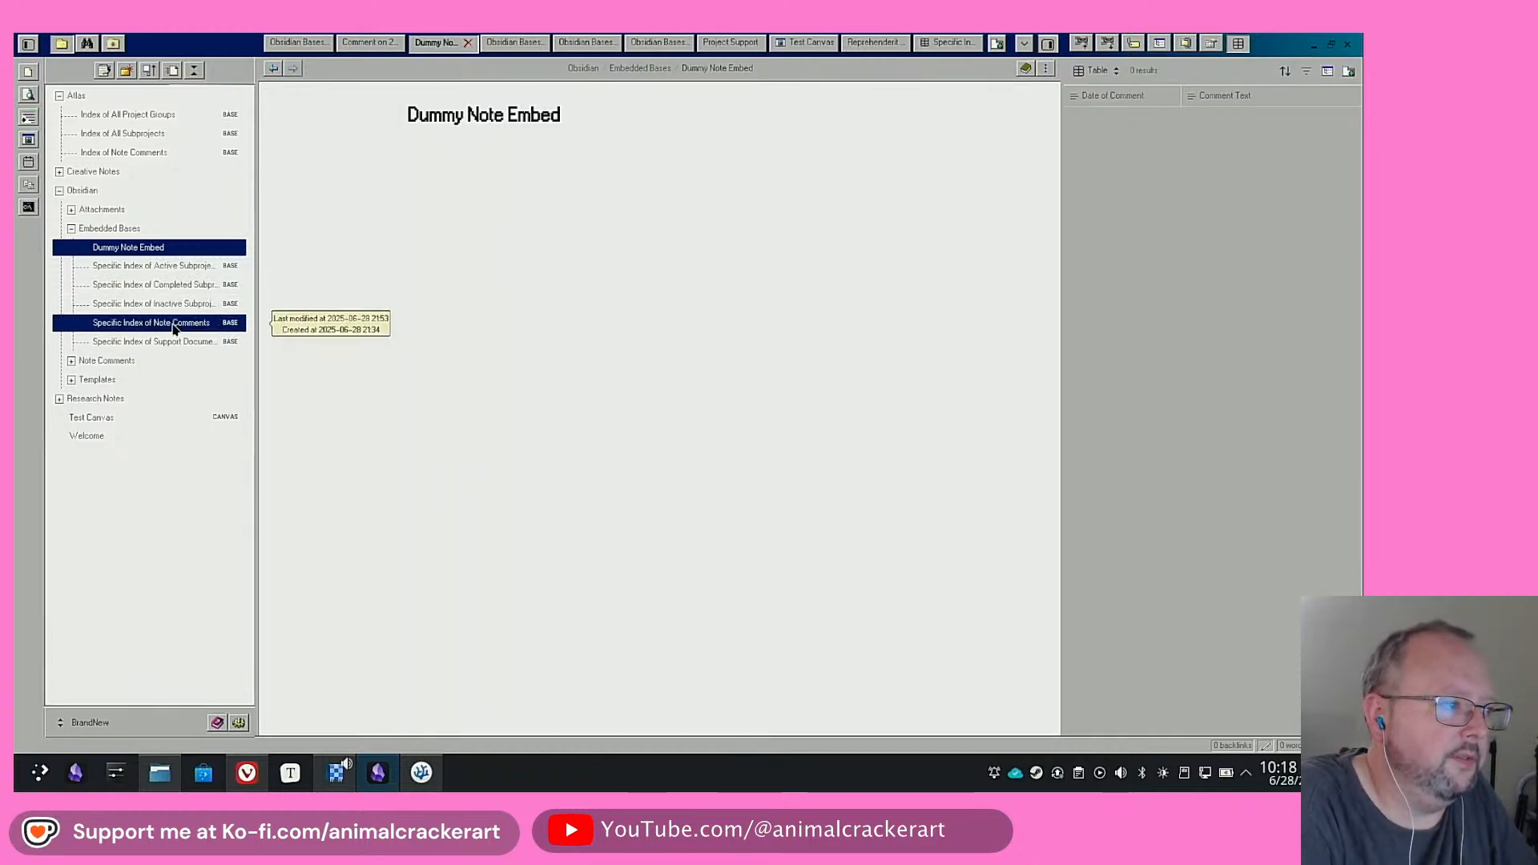
pyautogui.moveTo(172, 323); pyautogui.dragTo(443, 277)
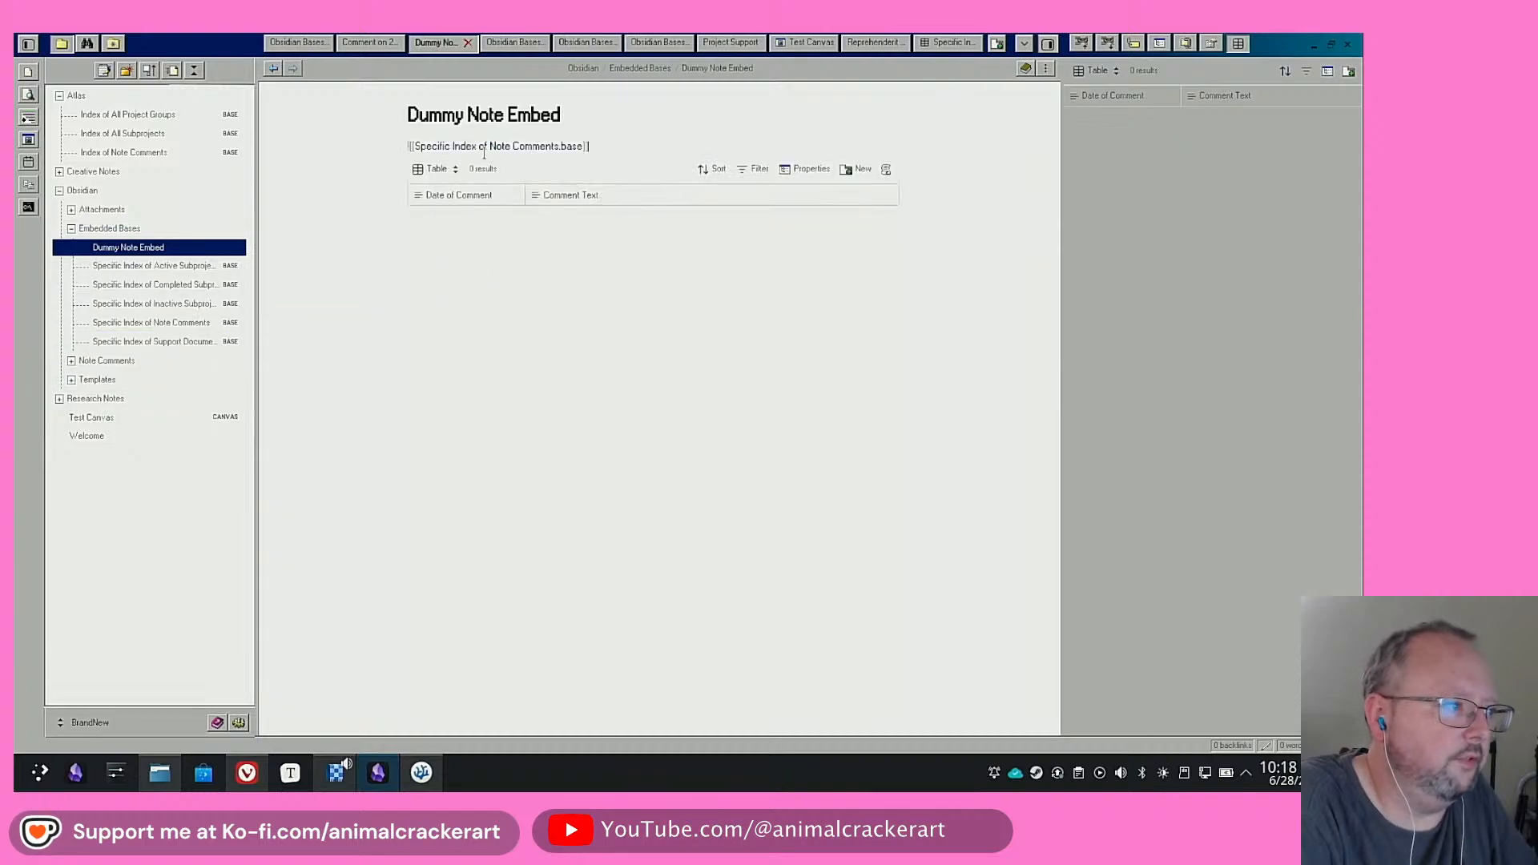
pyautogui.click(112, 418)
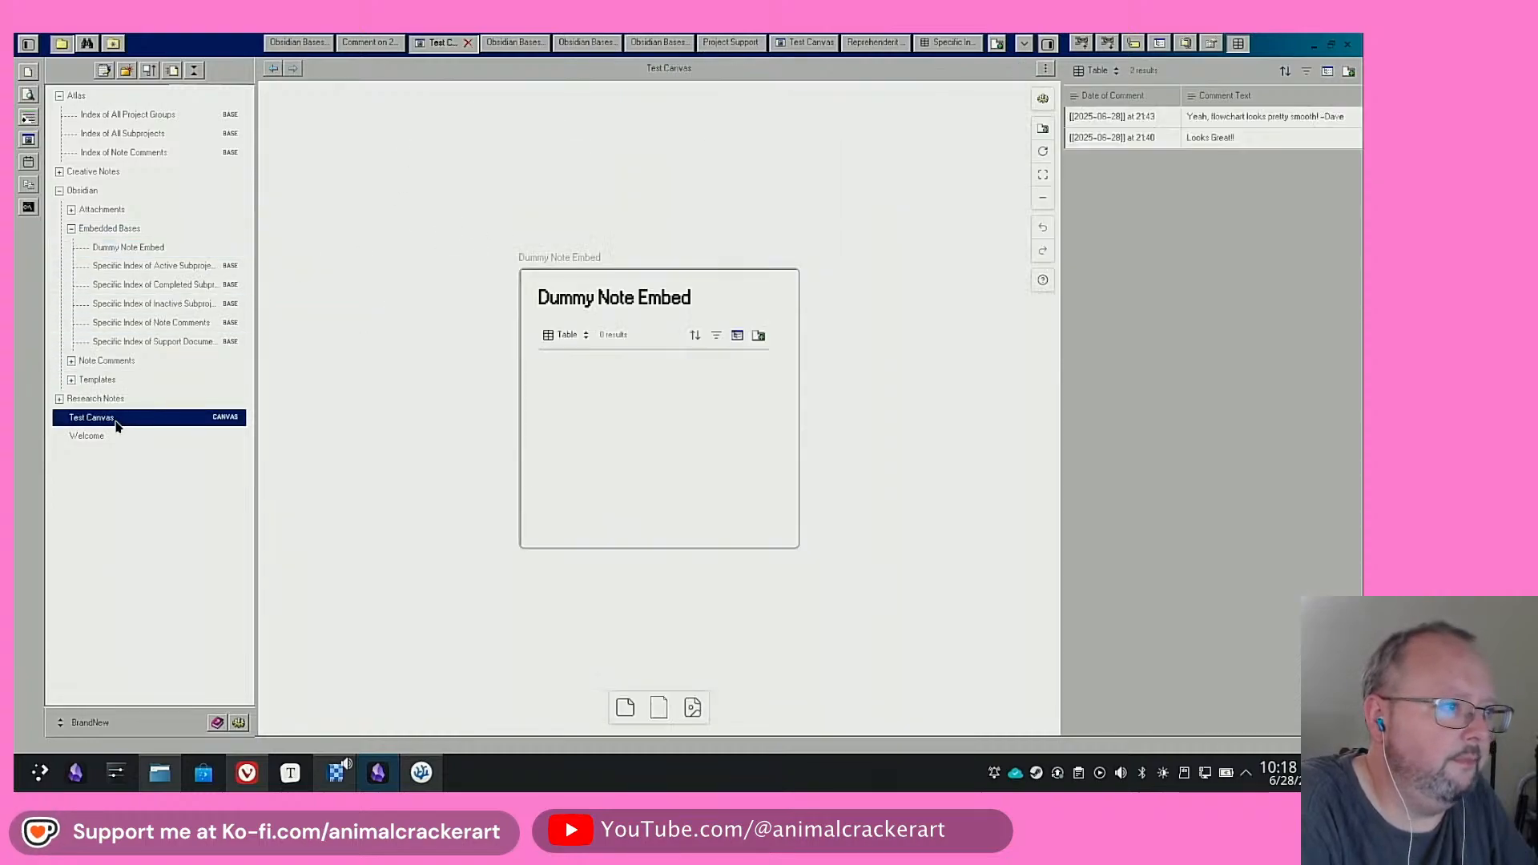
pyautogui.moveTo(629, 280); pyautogui.dragTo(489, 207)
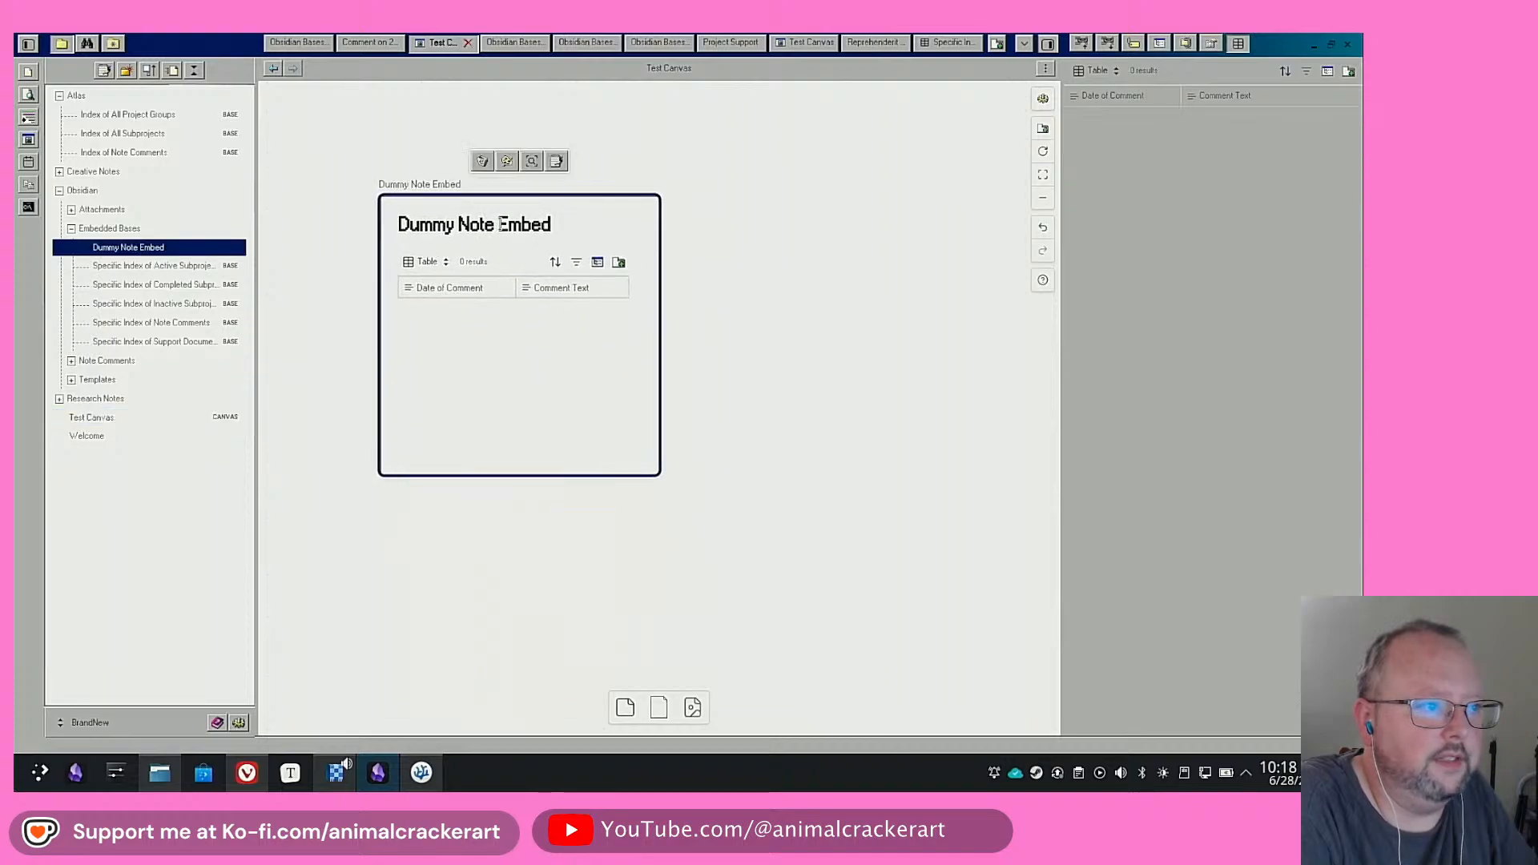
pyautogui.doubleClick(500, 224)
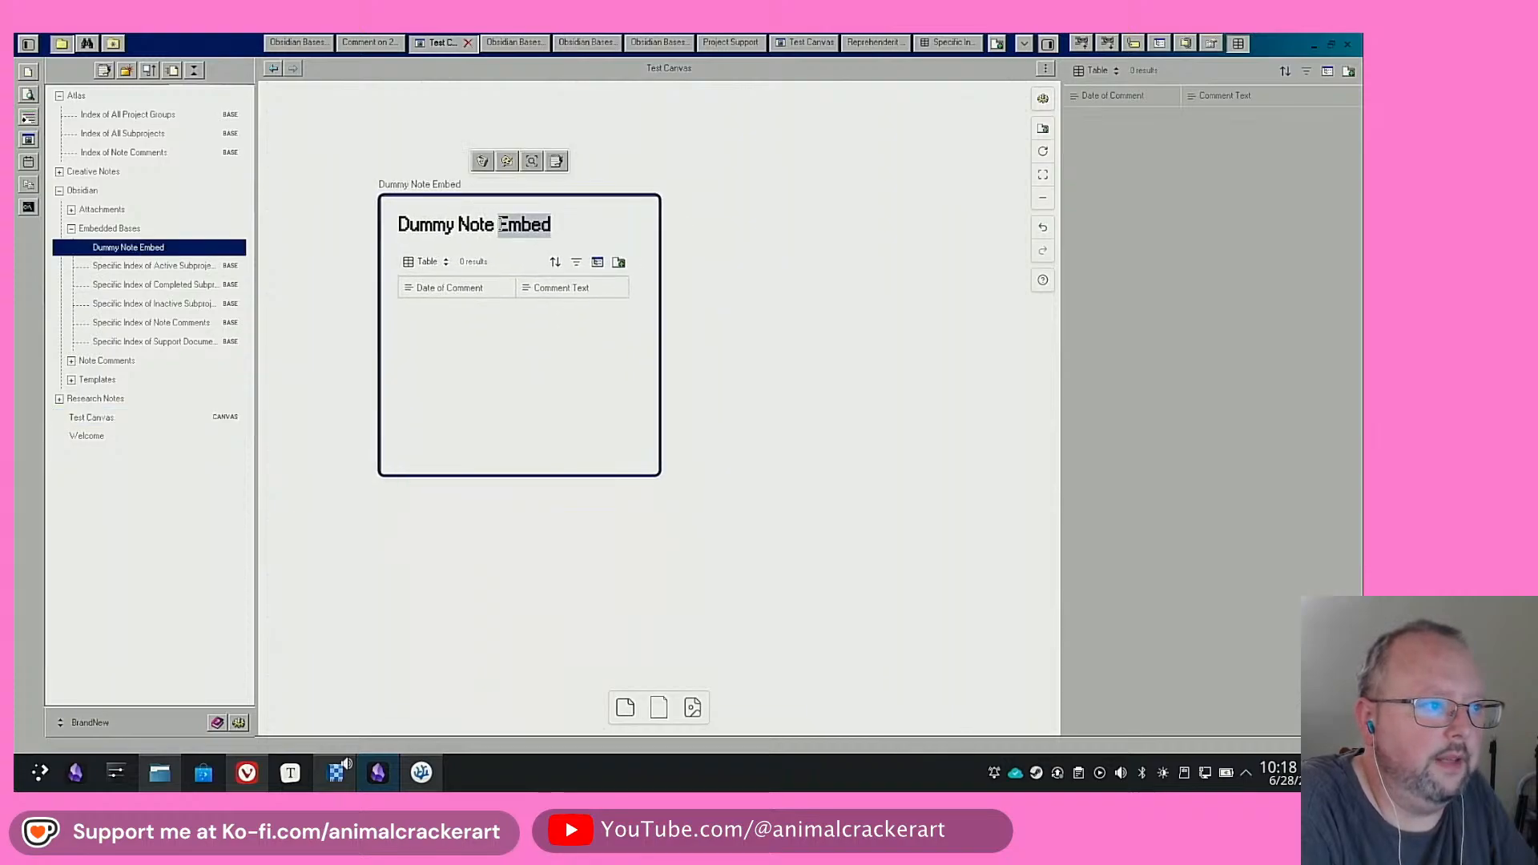
# Add a comment reading "blarghhhh" to the Dummy Note Embed note and check the note's card on Test Canvas
pyautogui.click(425, 187)
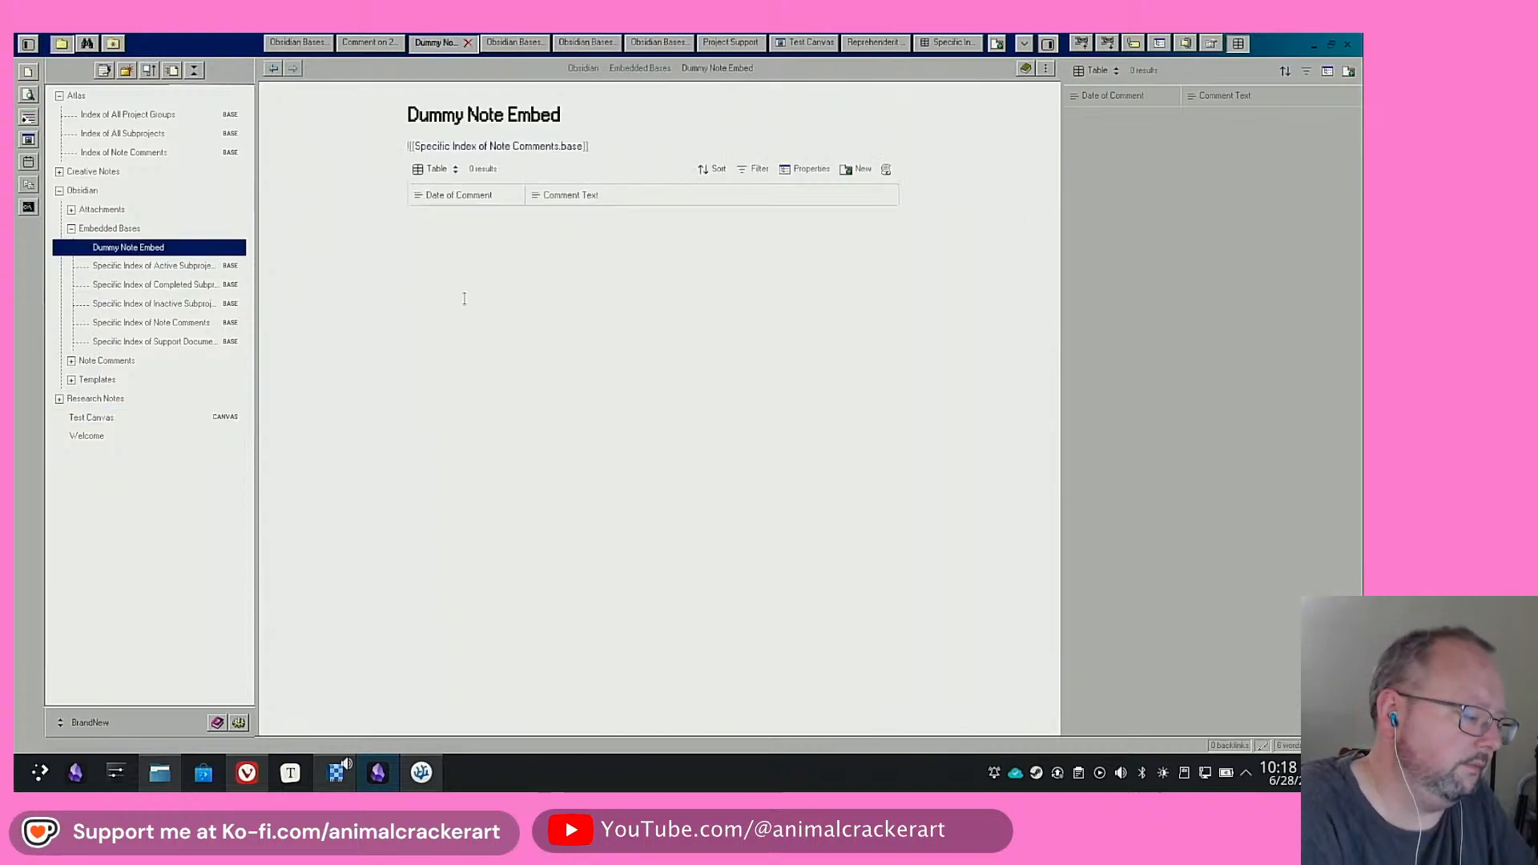
pyautogui.click(26, 72)
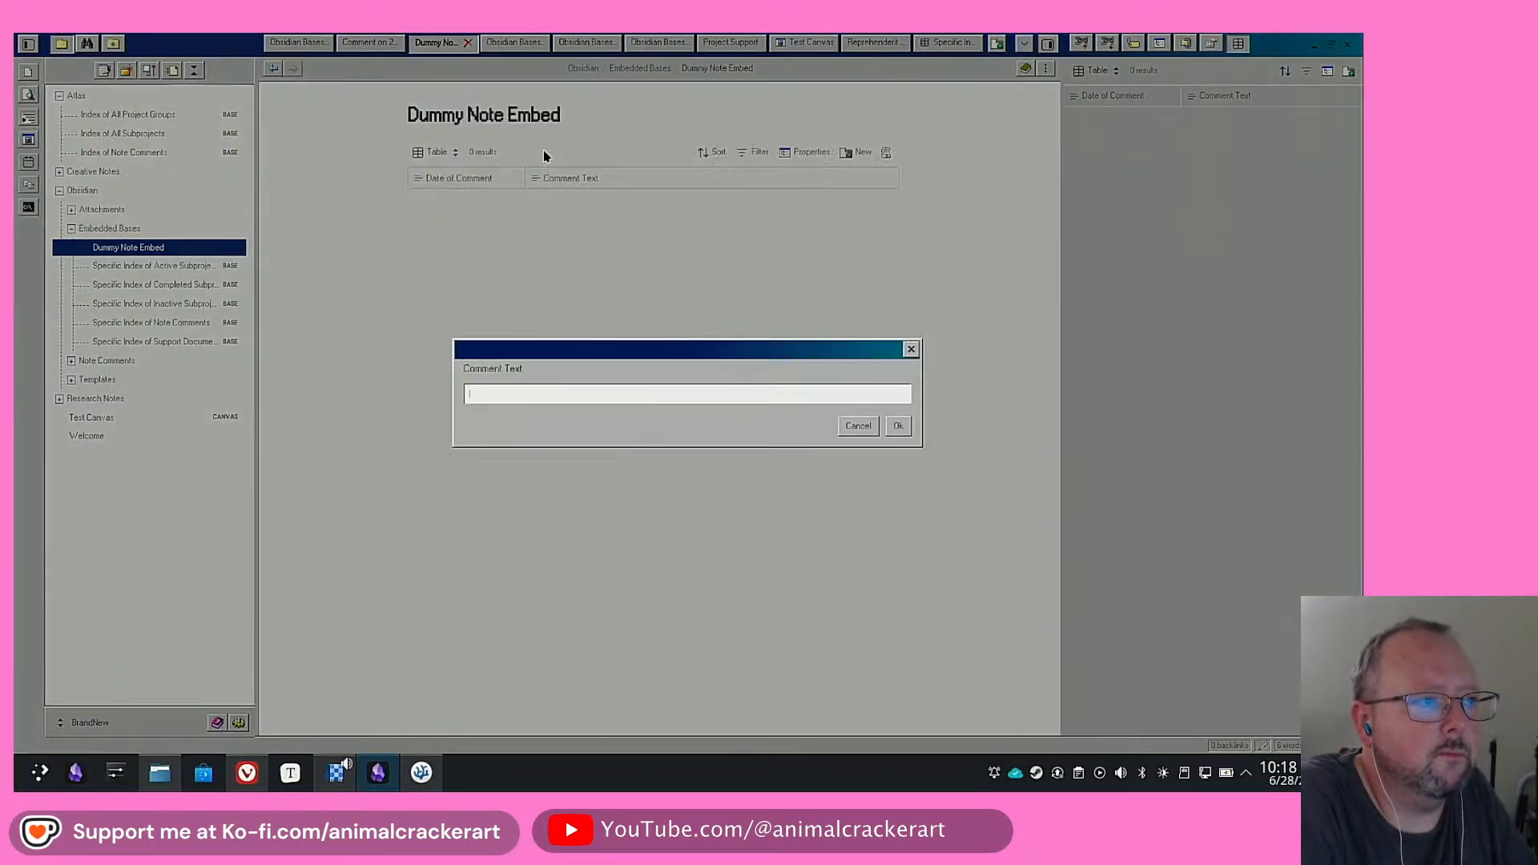
pyautogui.click(544, 151)
pyautogui.write('t')
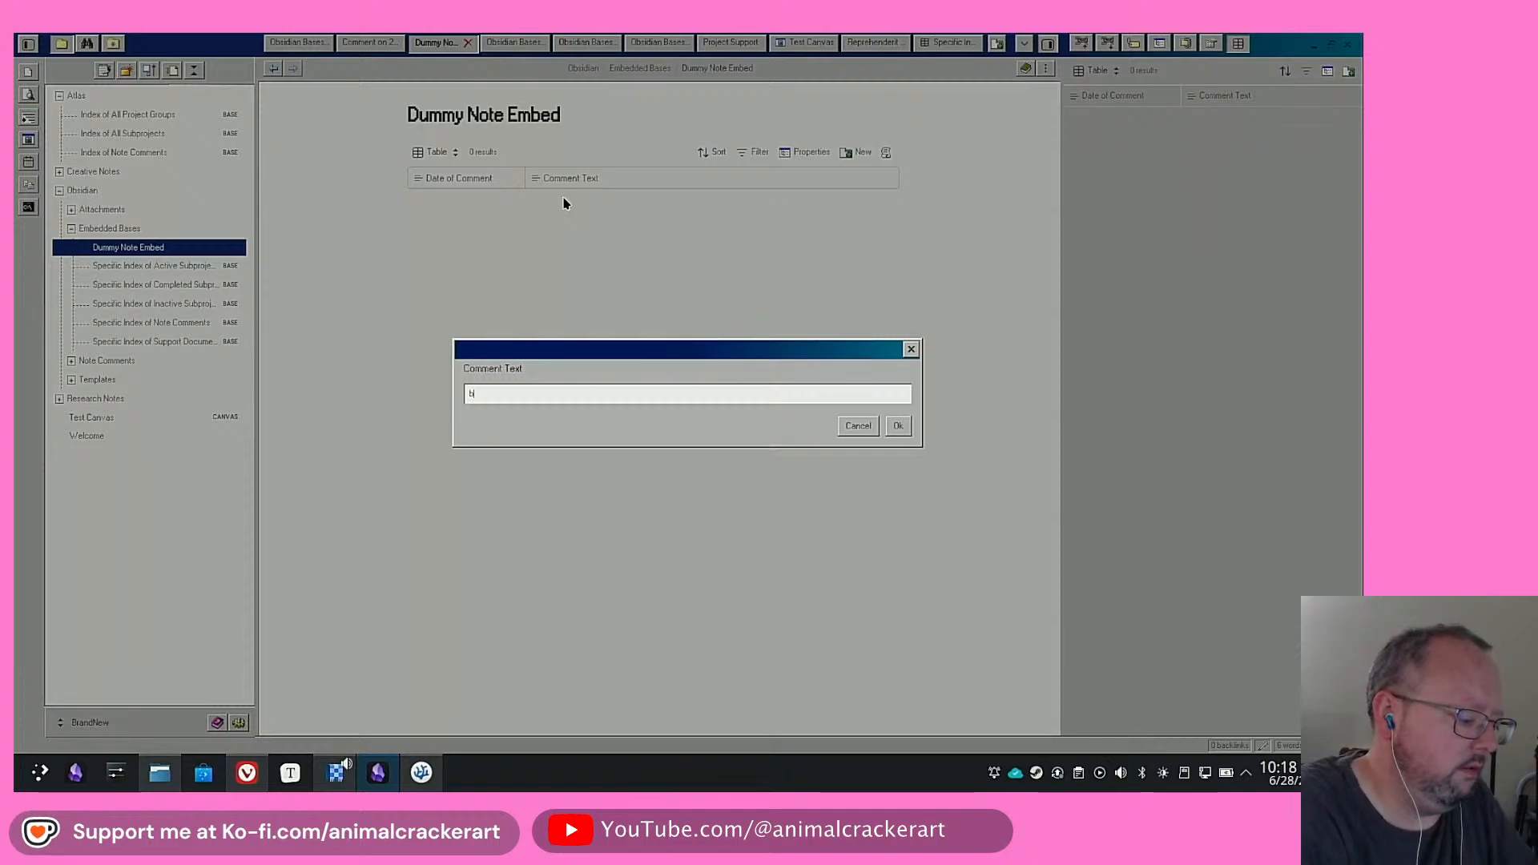
pyautogui.press('Return')
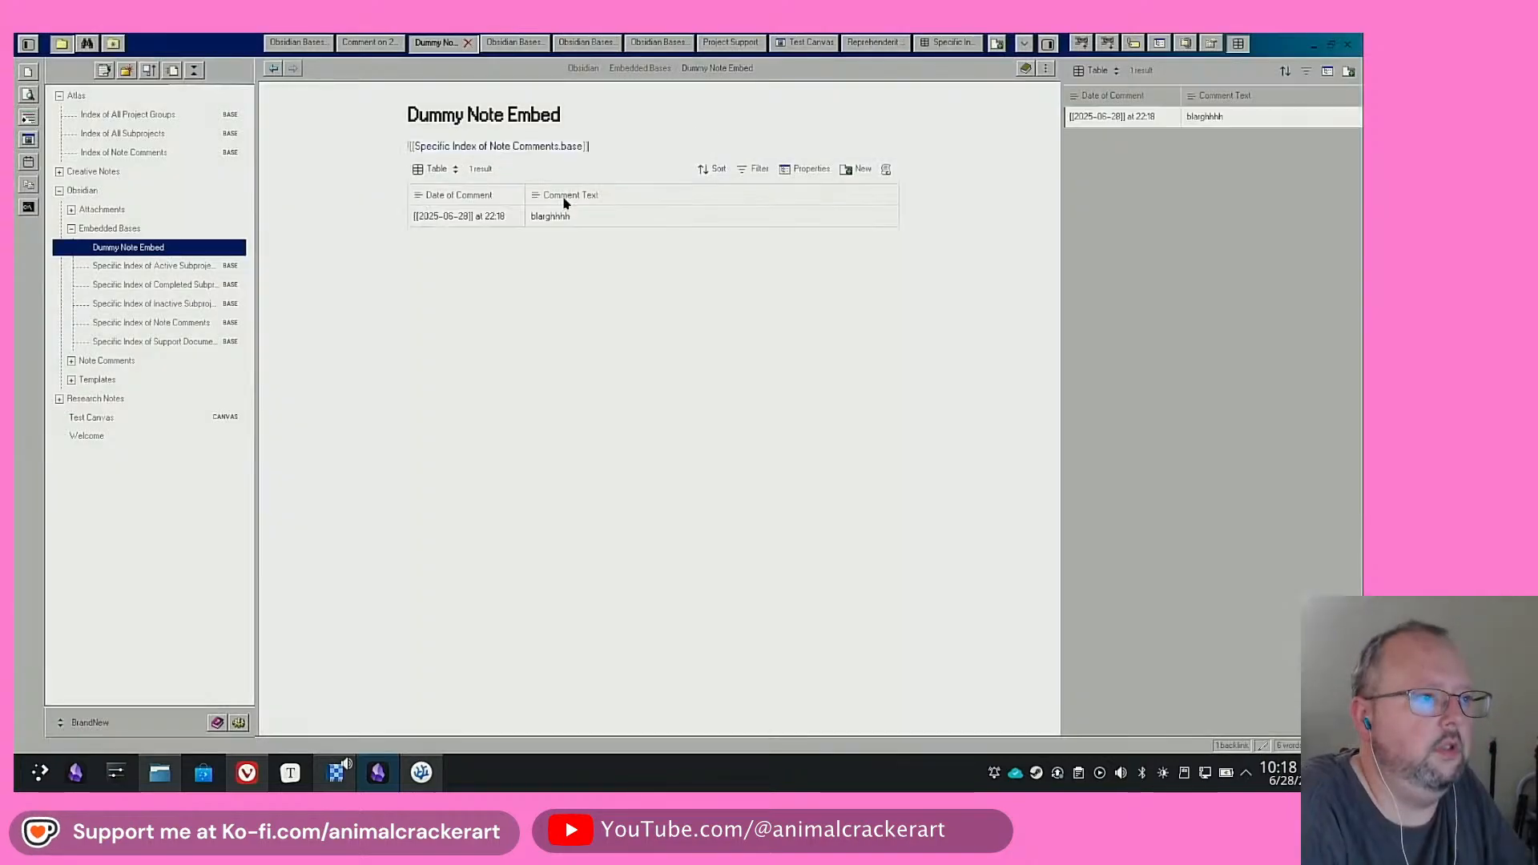
pyautogui.click(91, 417)
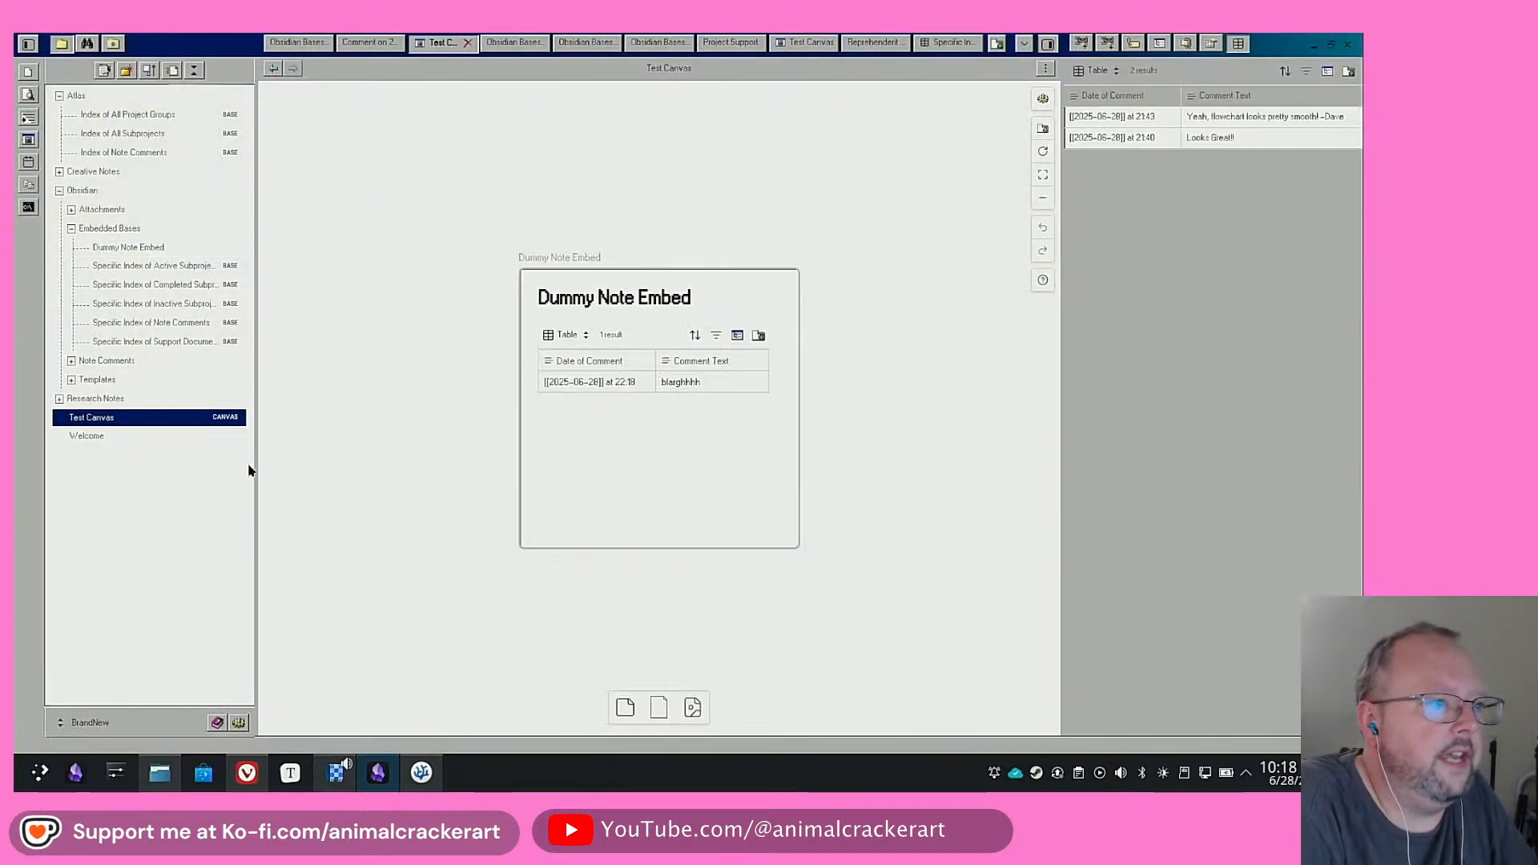
pyautogui.moveTo(738, 278); pyautogui.dragTo(553, 193)
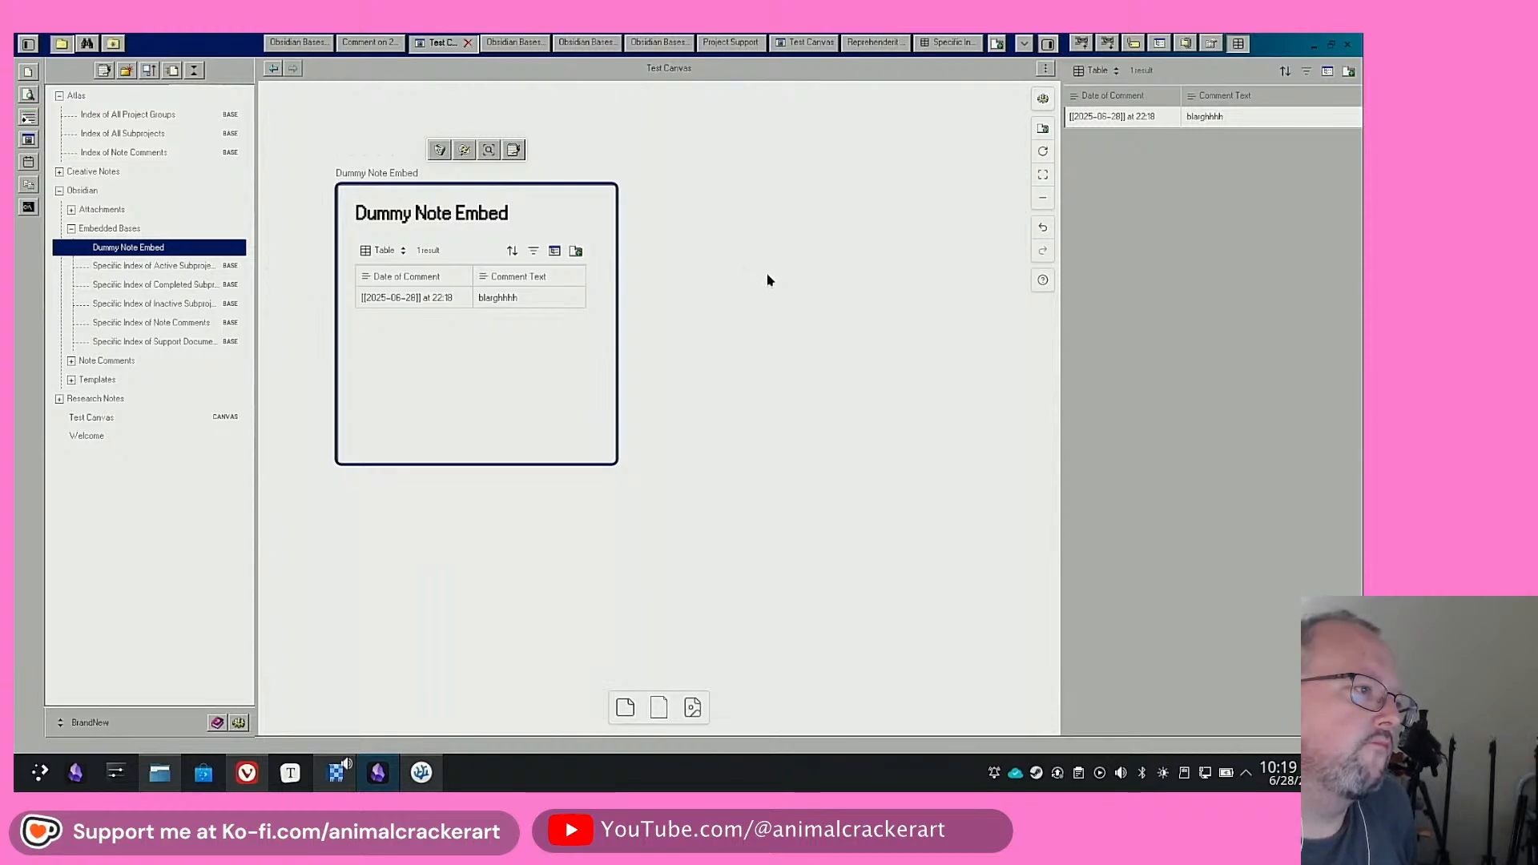
# Delete the Dummy Note Embed note from the vault and remove its card from Test Canvas
pyautogui.rightClick(148, 249)
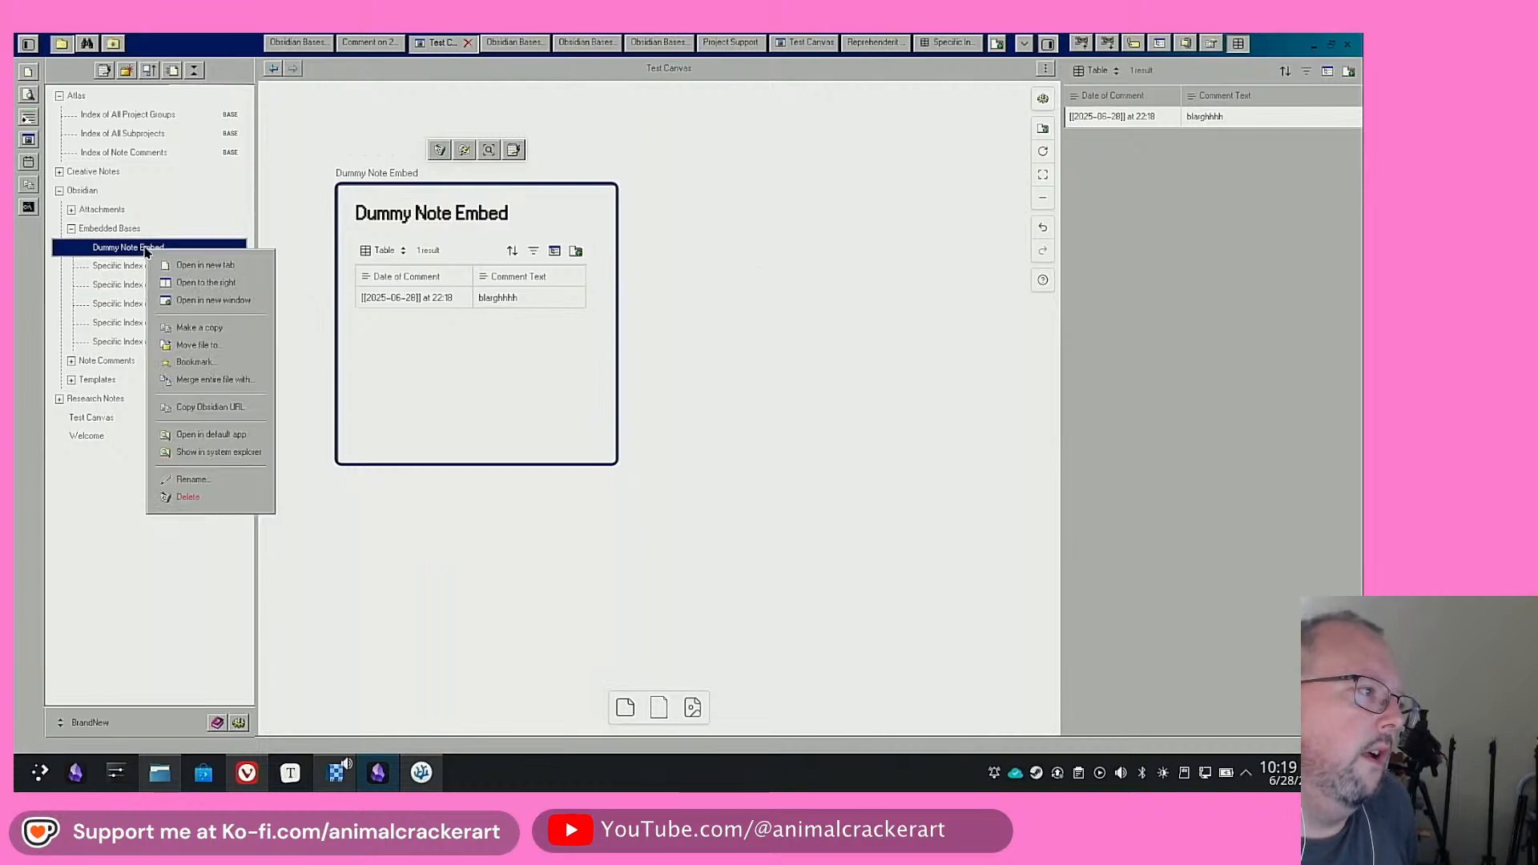
pyautogui.click(199, 499)
pyautogui.click(803, 459)
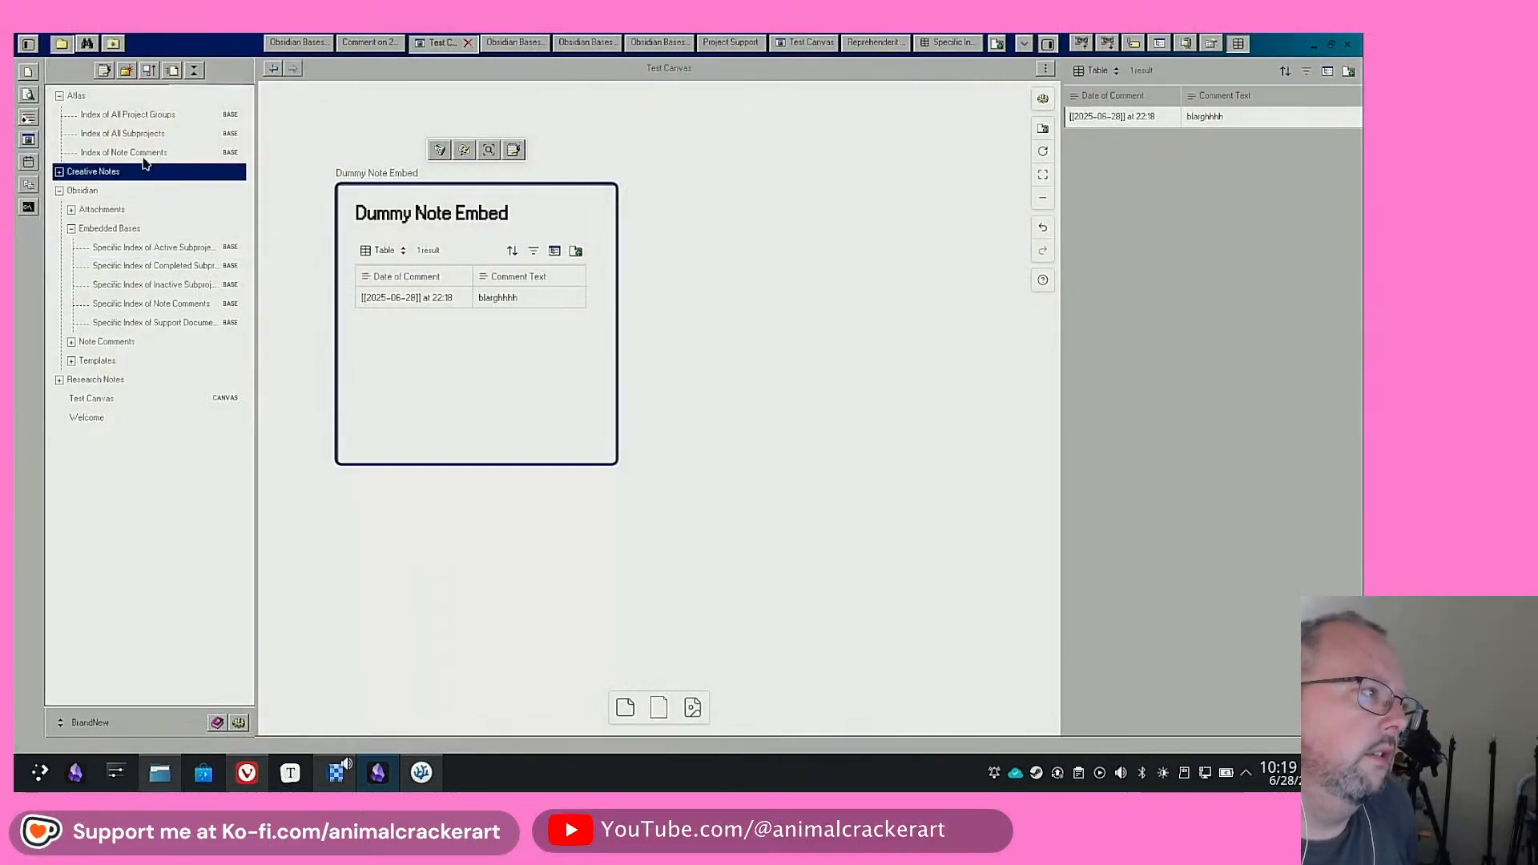
pyautogui.rightClick(393, 198)
pyautogui.click(437, 153)
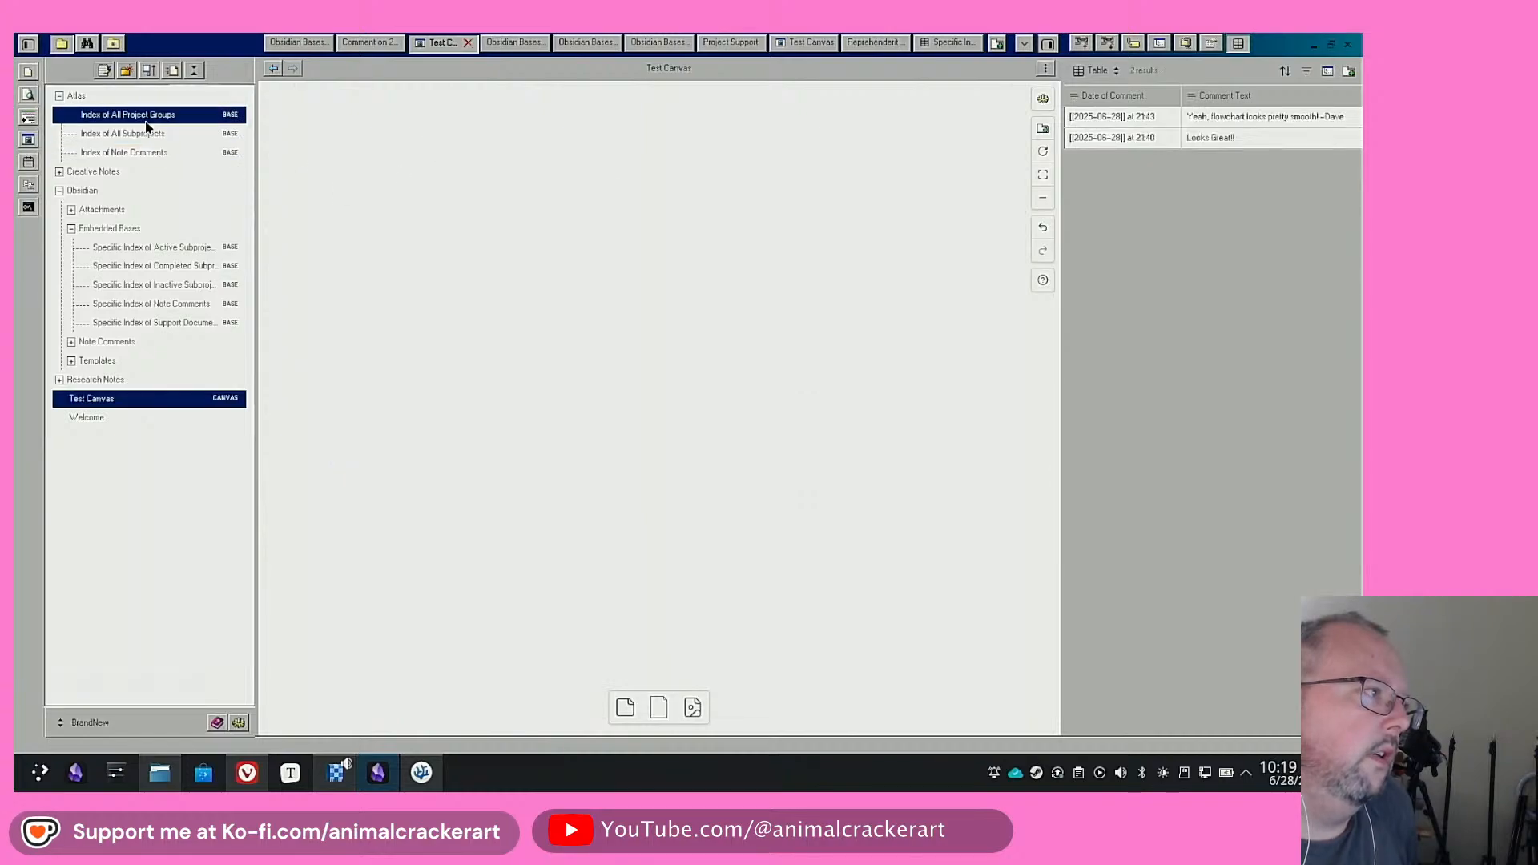
# Place the Index of All Project Groups base on Test Canvas, widening its card to fit the Description column and shortening it around the rows
pyautogui.moveTo(143, 120); pyautogui.dragTo(413, 200)
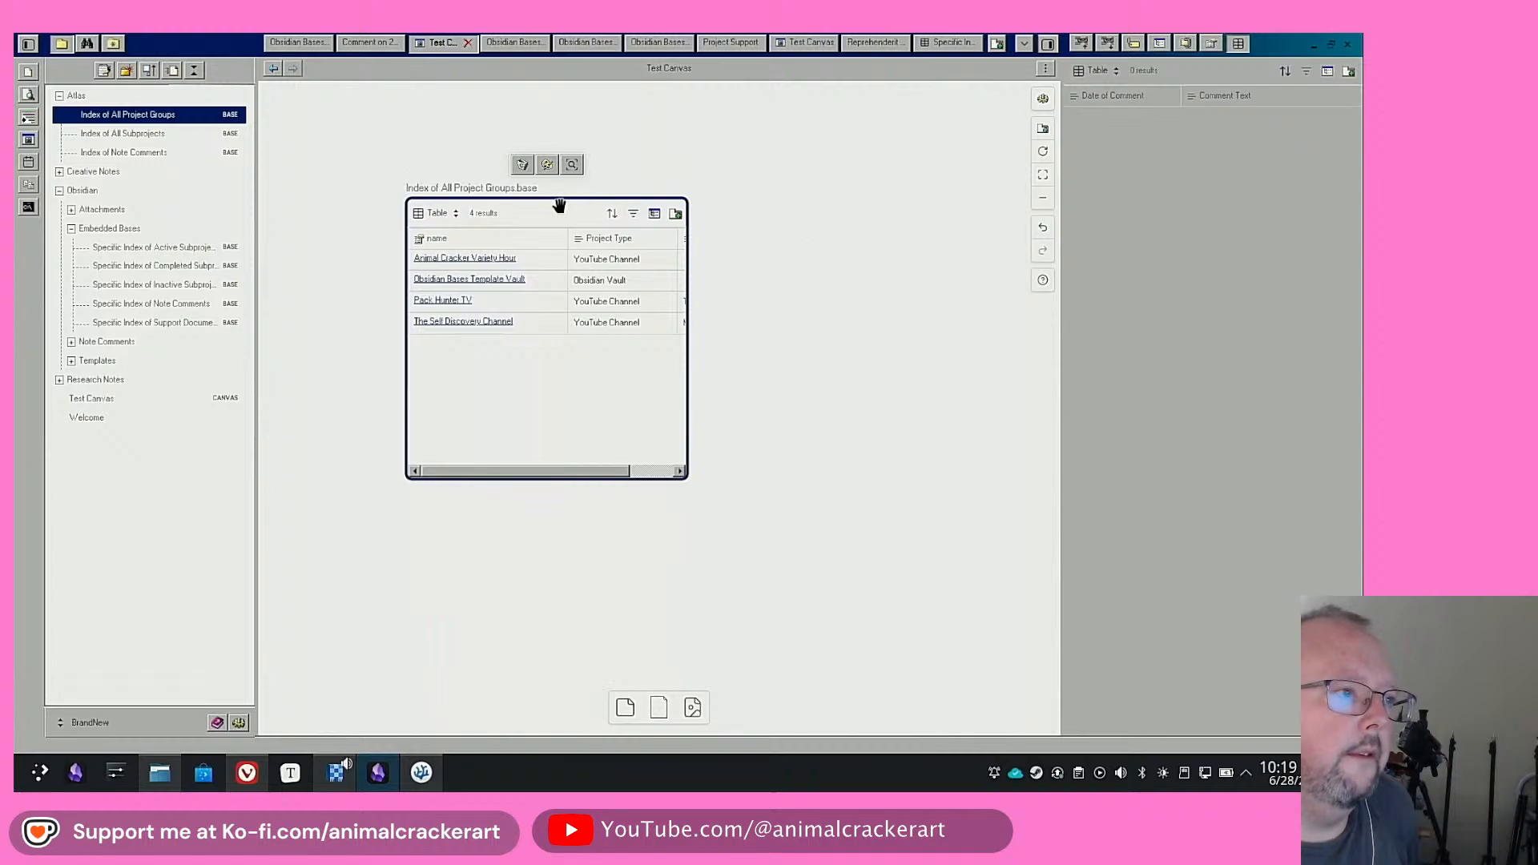
pyautogui.moveTo(561, 206); pyautogui.dragTo(435, 149)
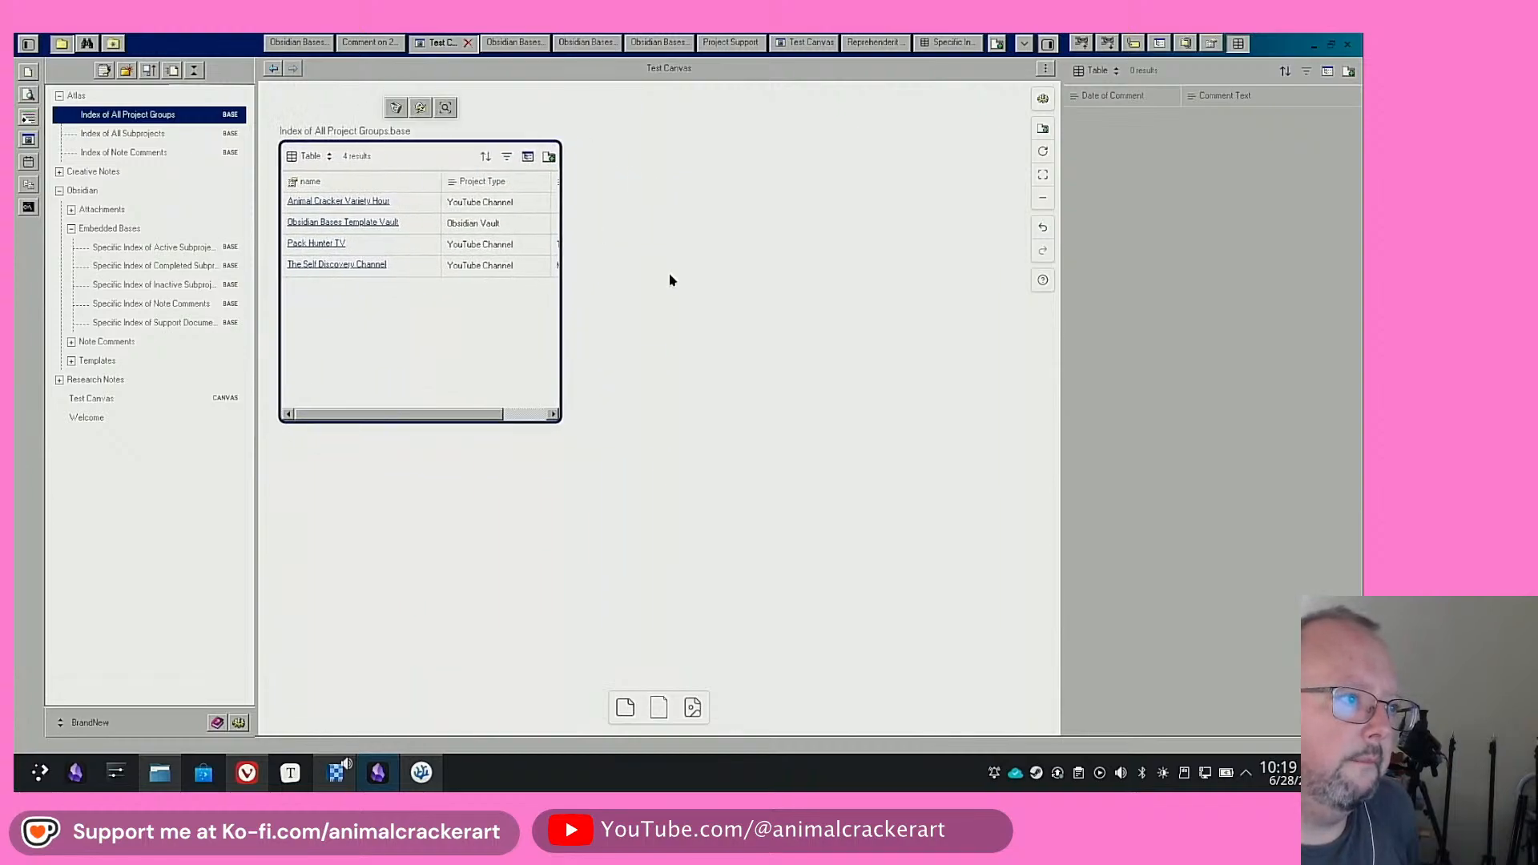
pyautogui.moveTo(561, 401); pyautogui.dragTo(851, 310)
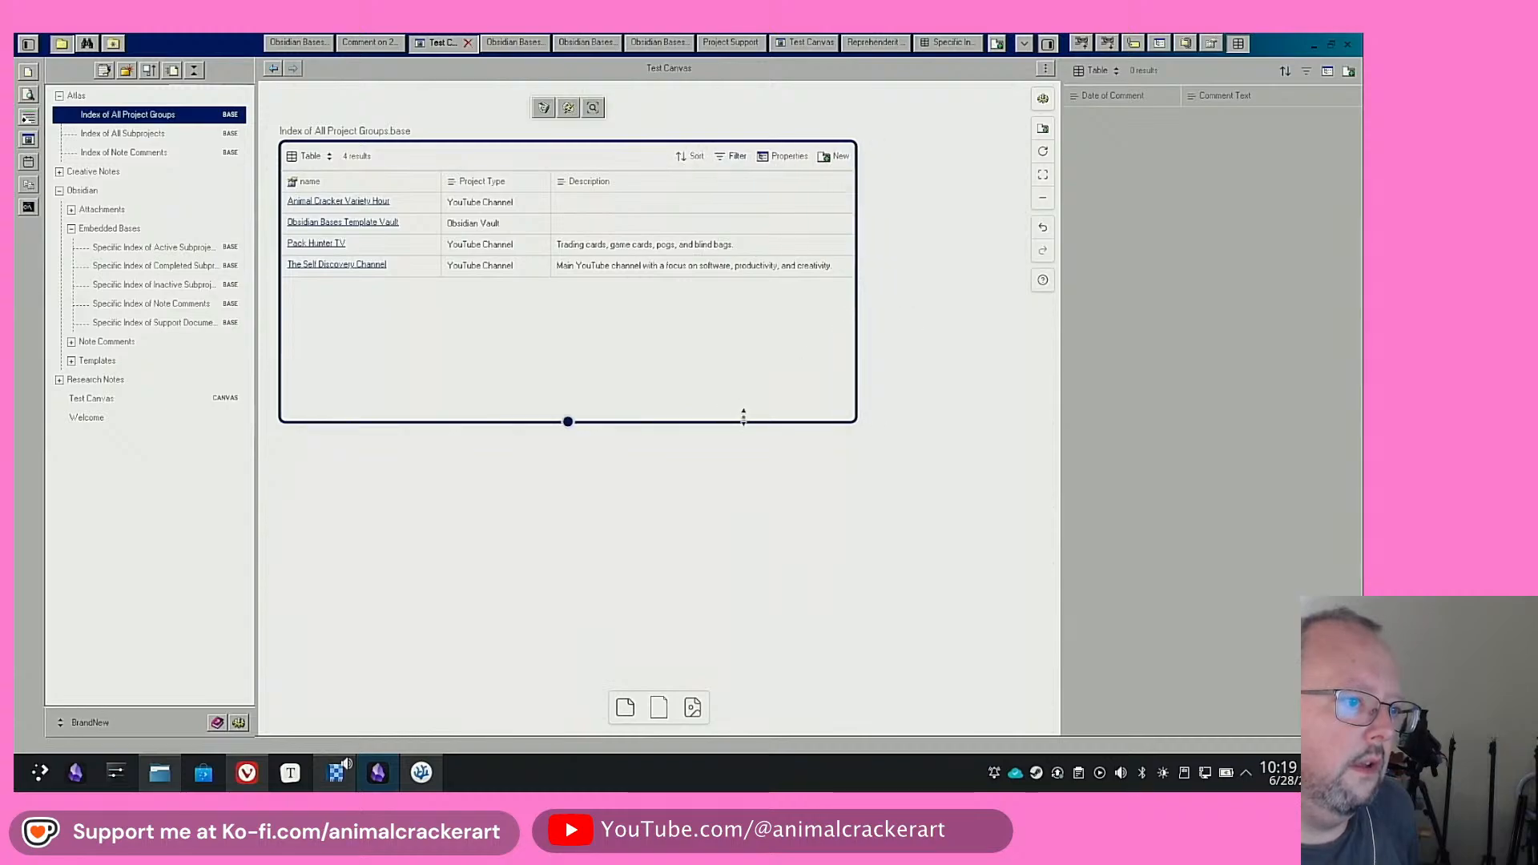
pyautogui.moveTo(747, 410); pyautogui.dragTo(753, 309)
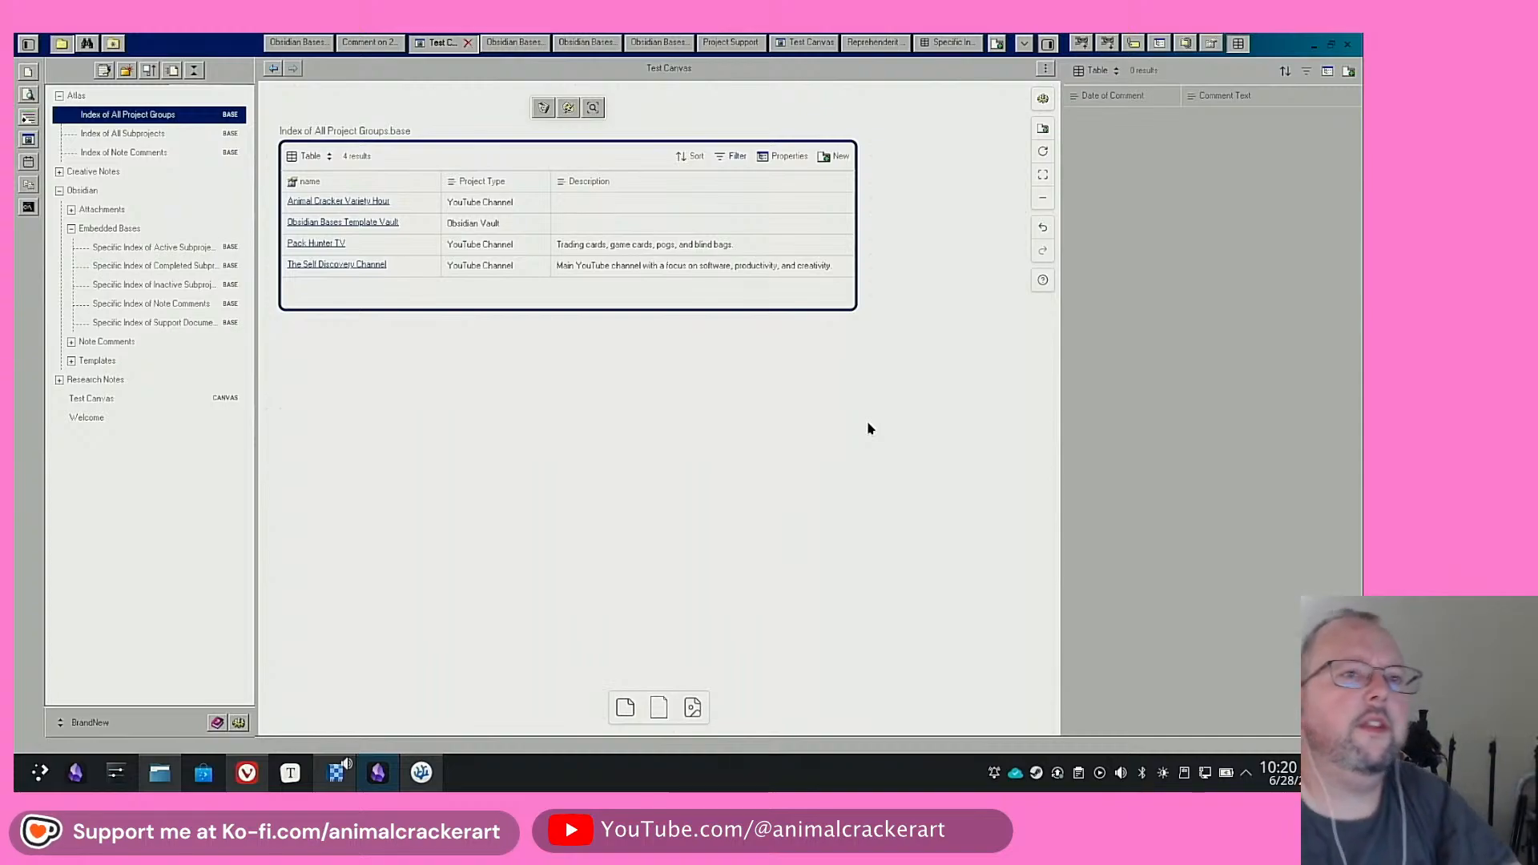
pyautogui.click(868, 422)
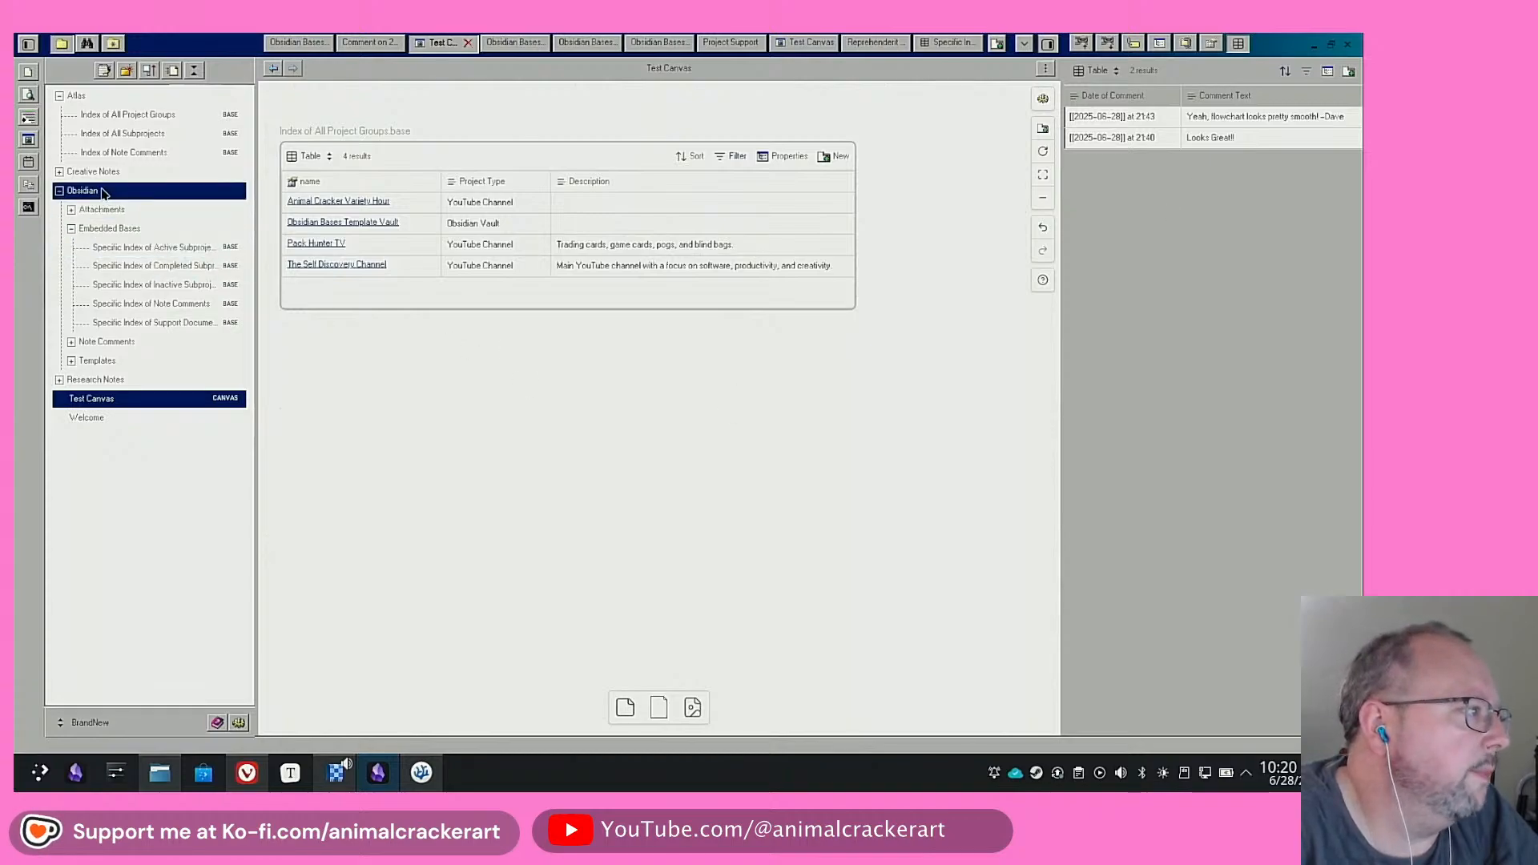
pyautogui.click(370, 43)
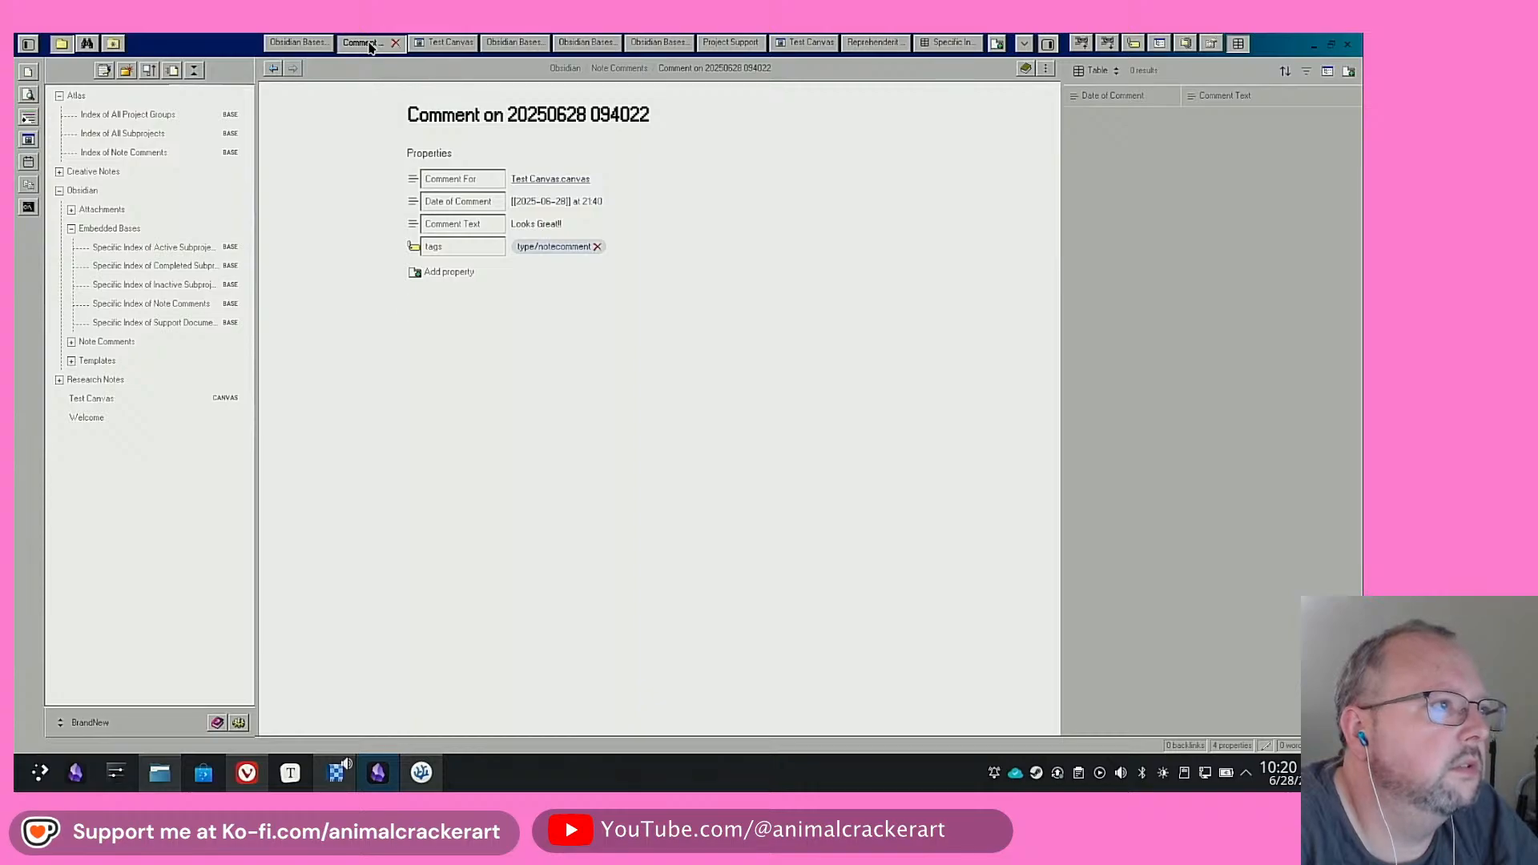
pyautogui.click(126, 154)
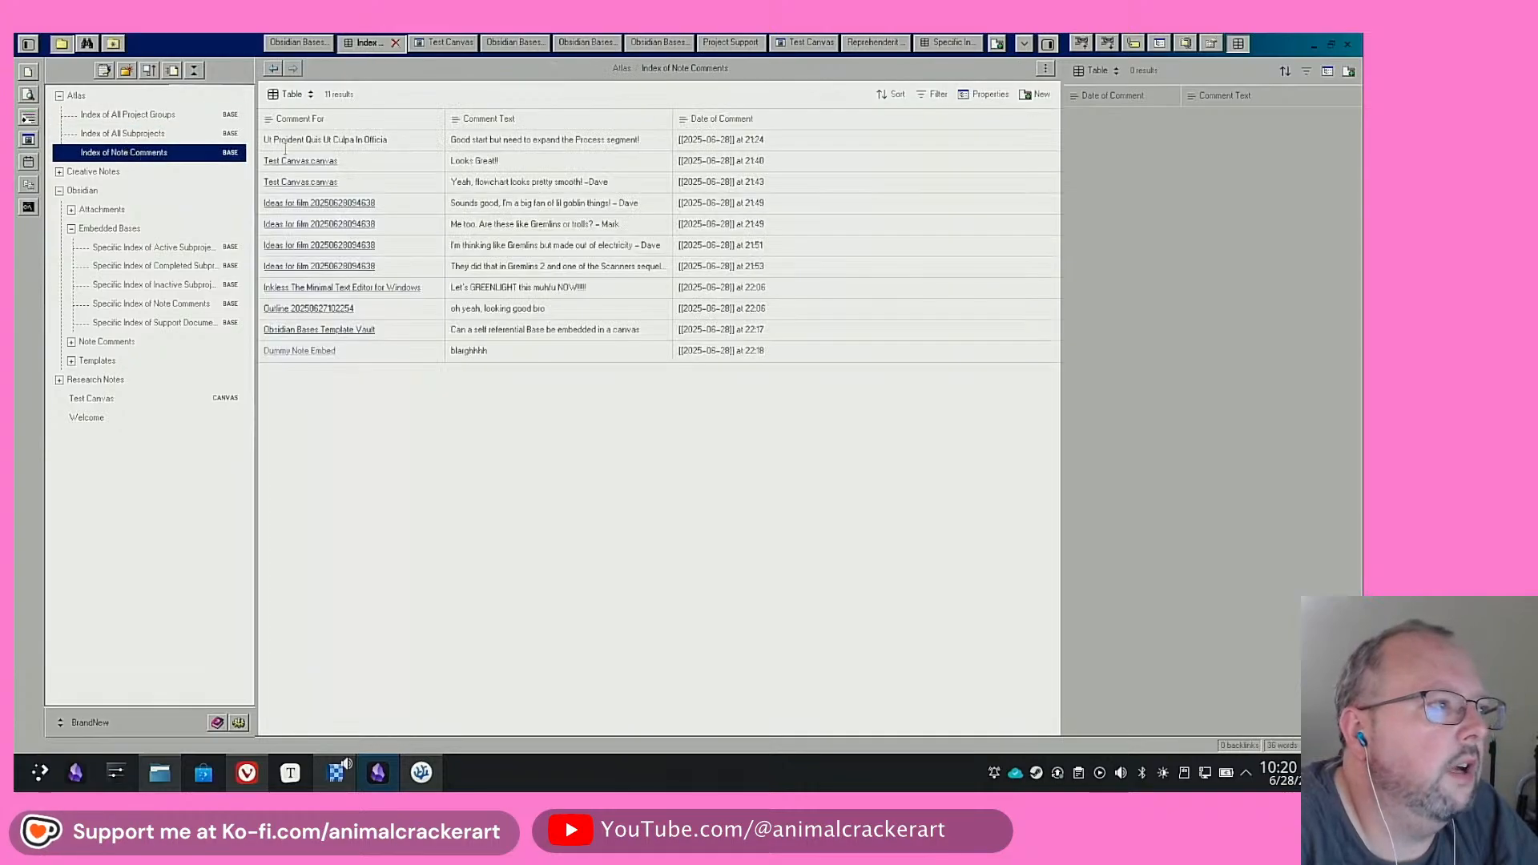
pyautogui.click(306, 248)
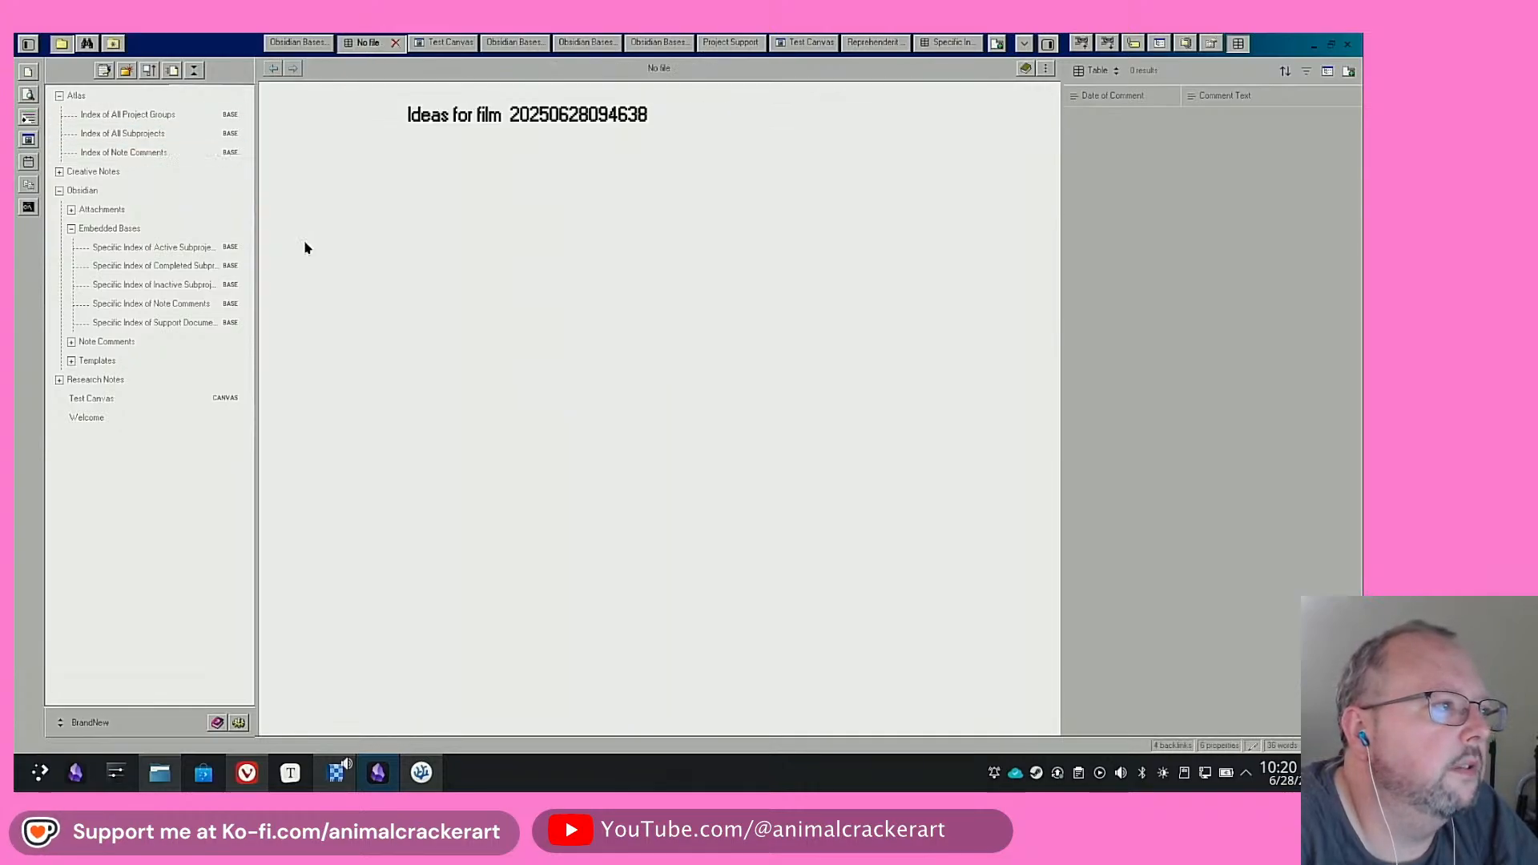
pyautogui.click(441, 45)
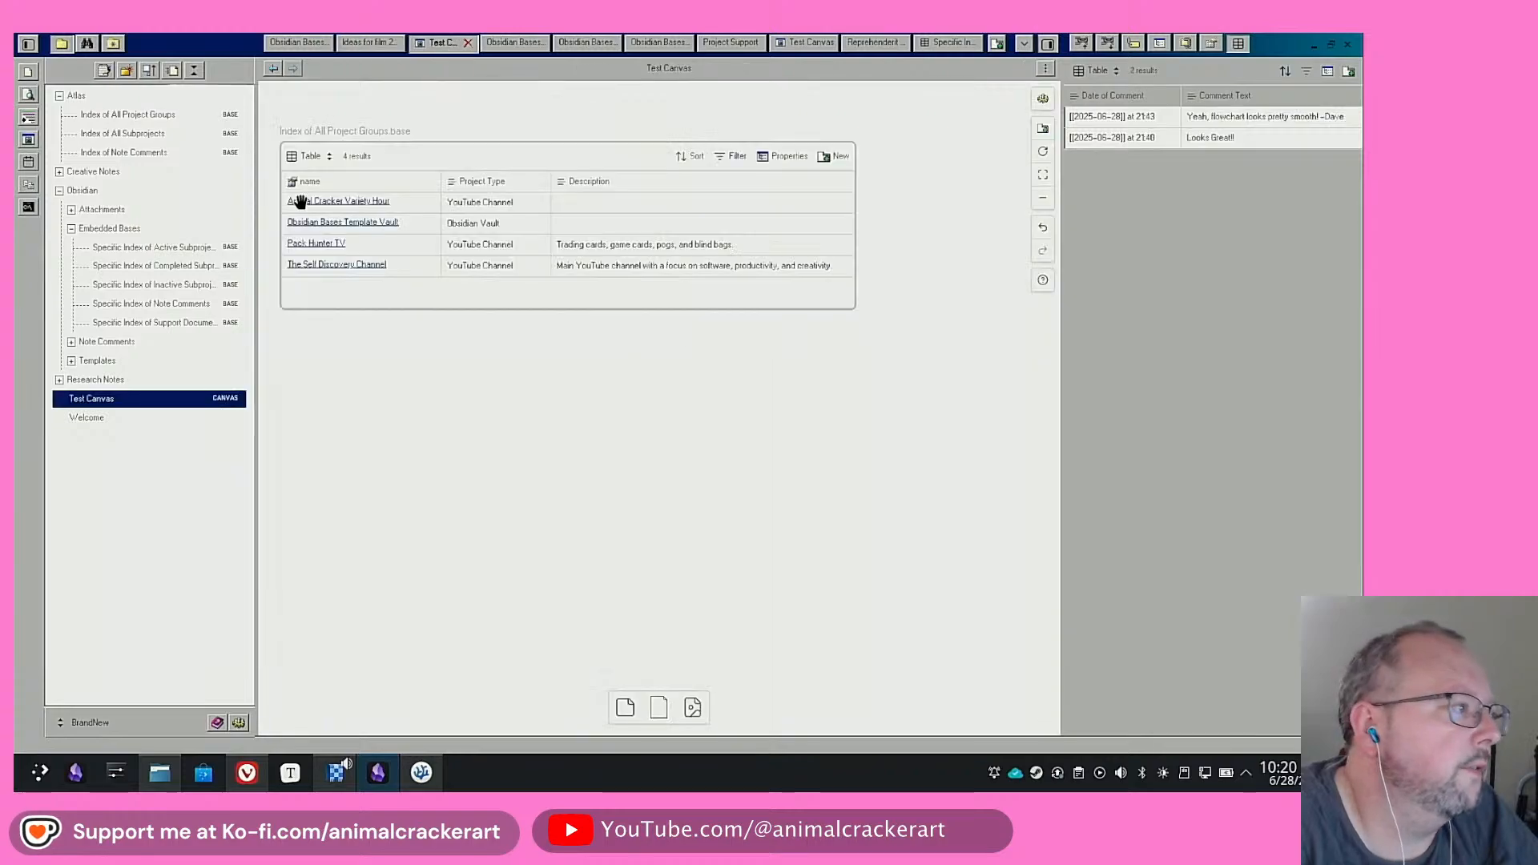
pyautogui.rightClick(369, 45)
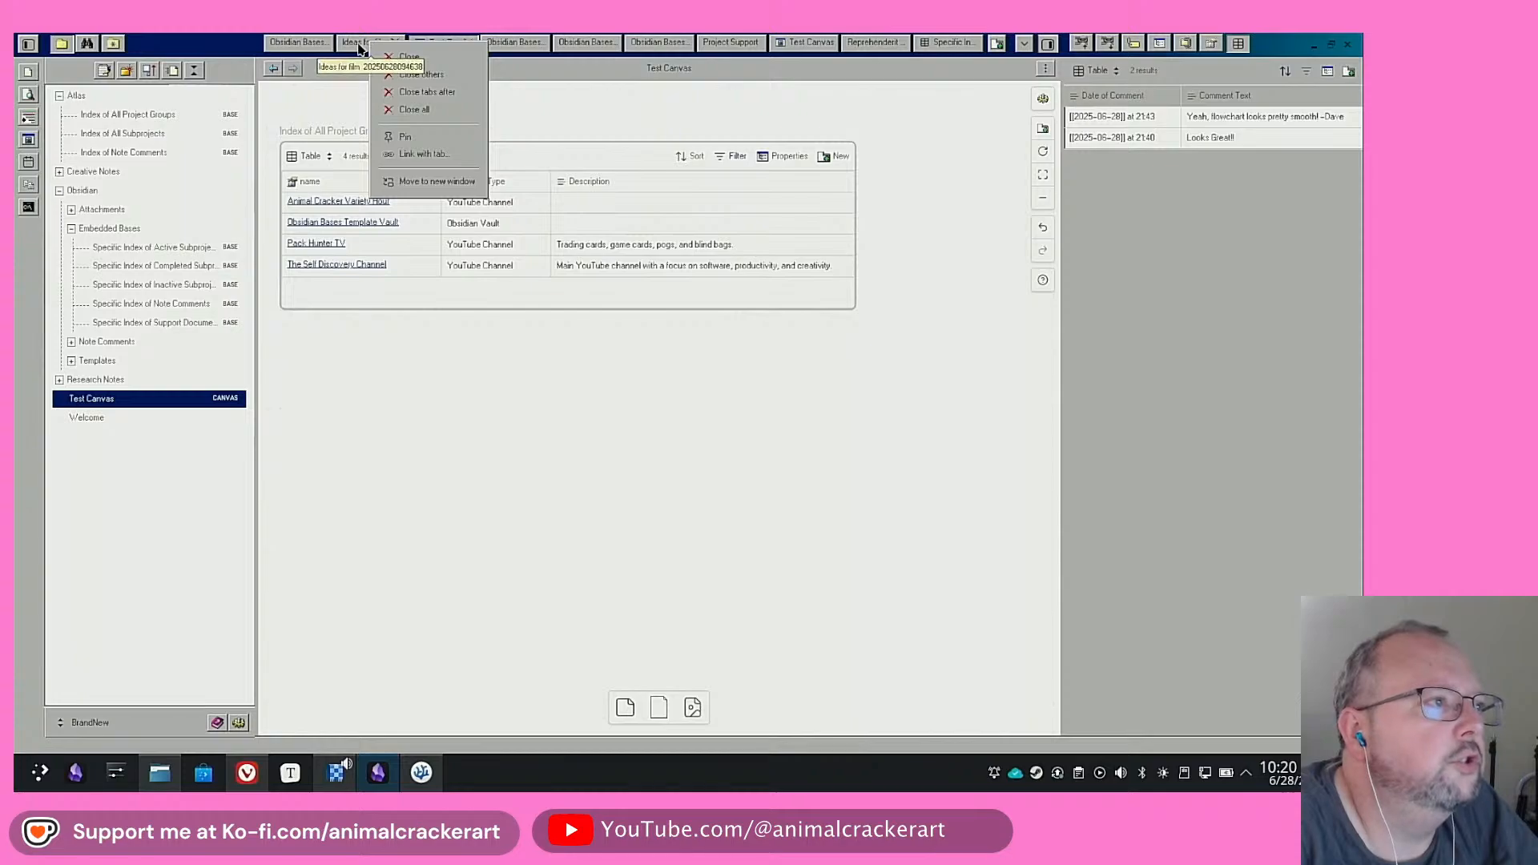
pyautogui.click(358, 47)
pyautogui.rightClick(334, 129)
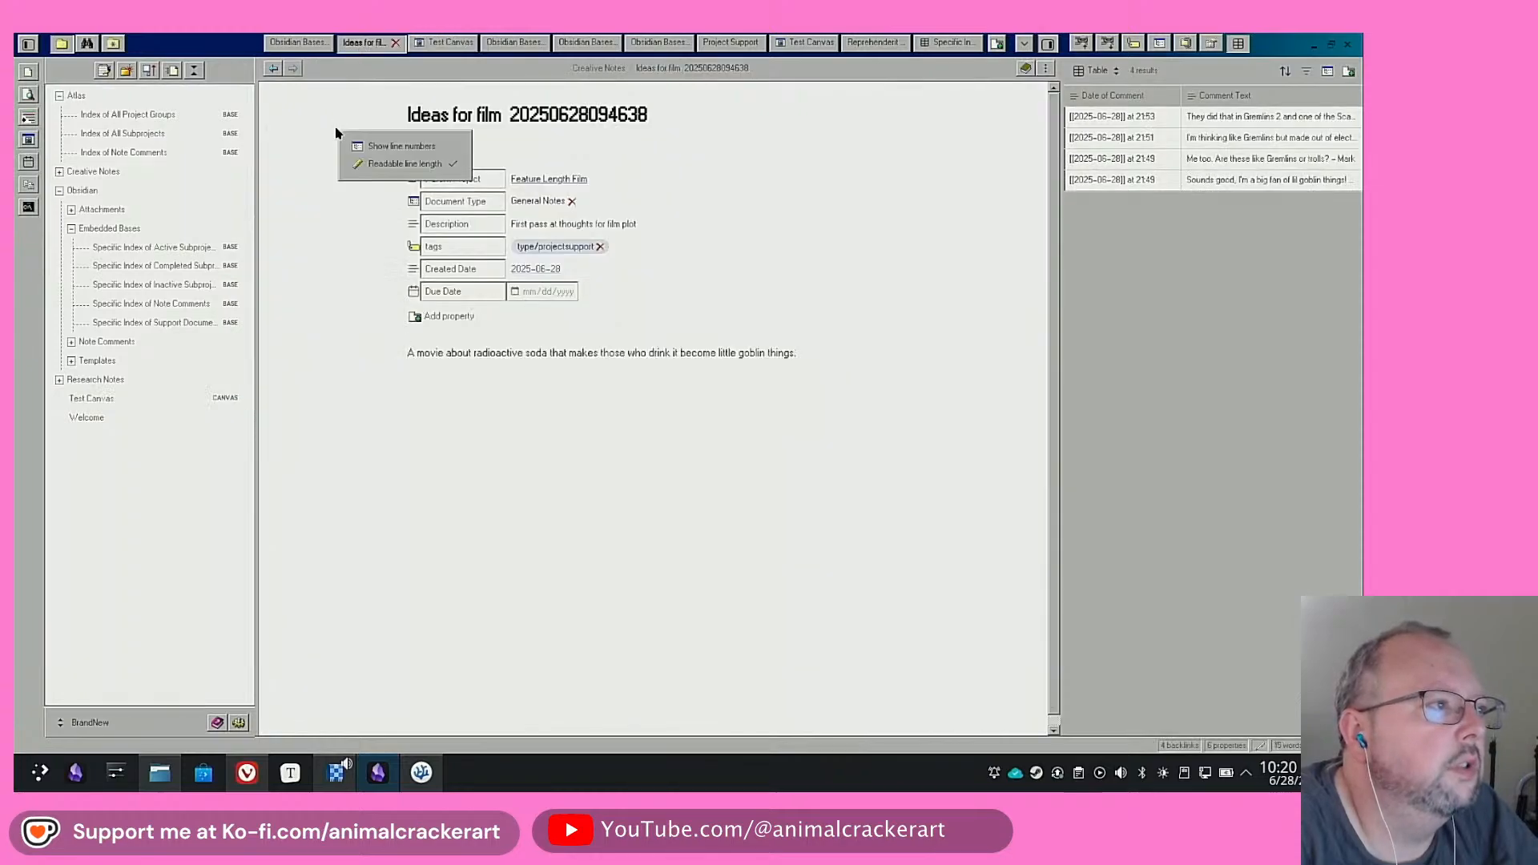
pyautogui.click(366, 69)
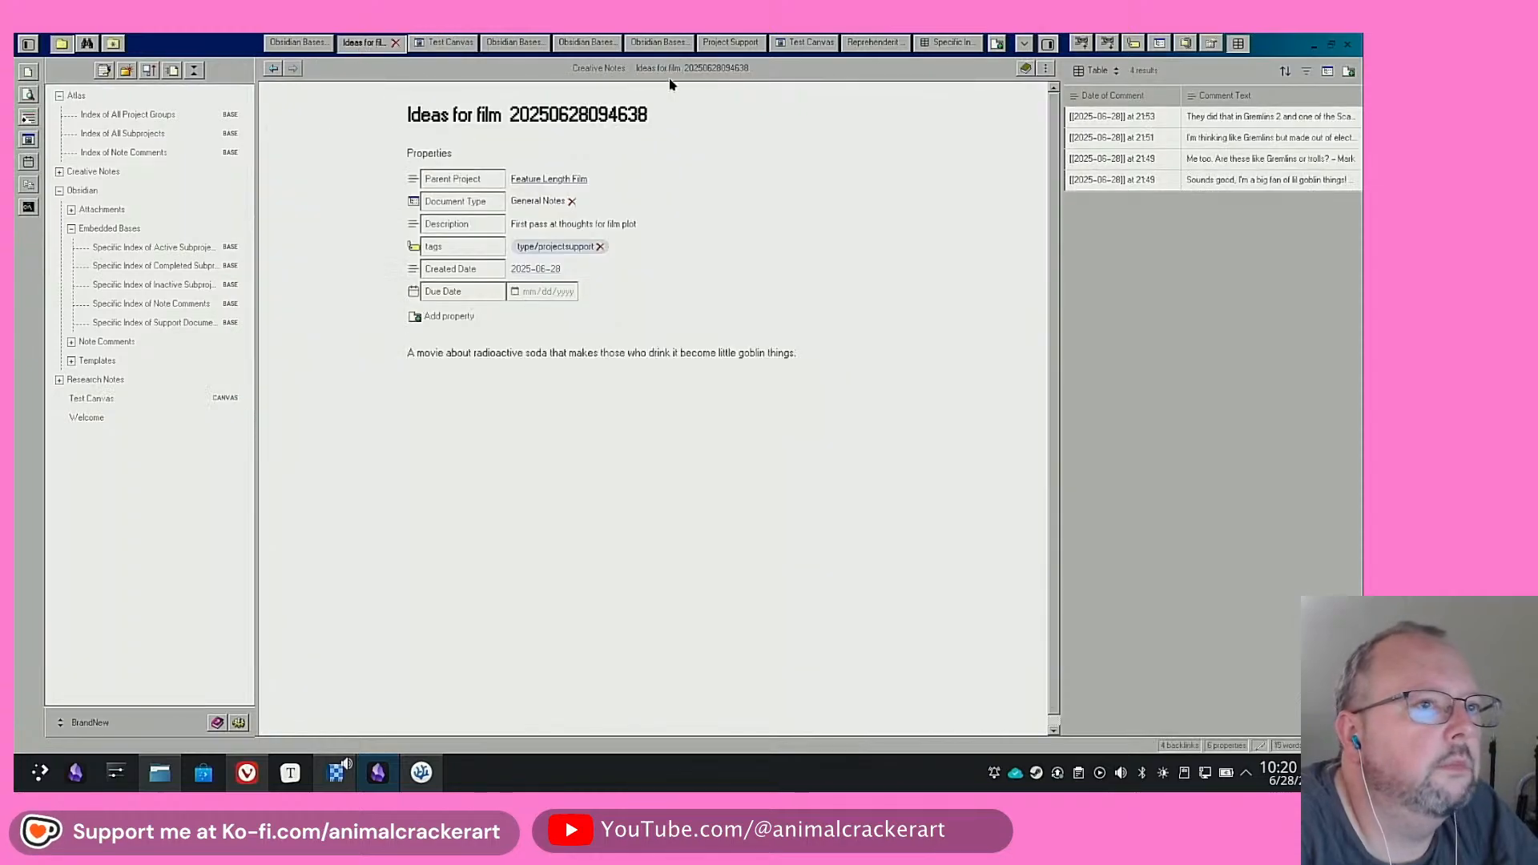
pyautogui.click(640, 68)
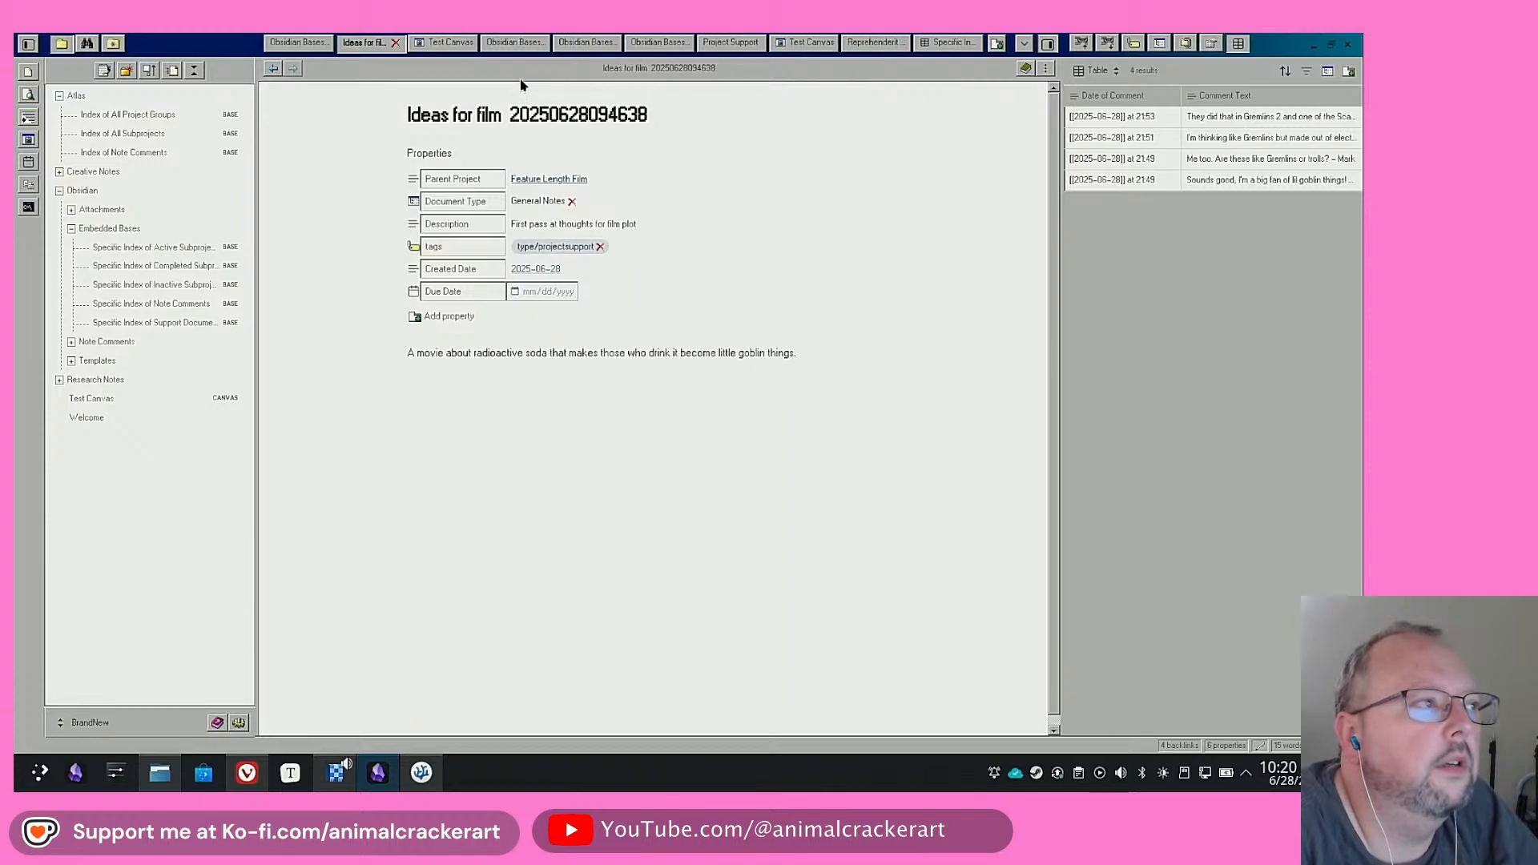
pyautogui.click(1046, 68)
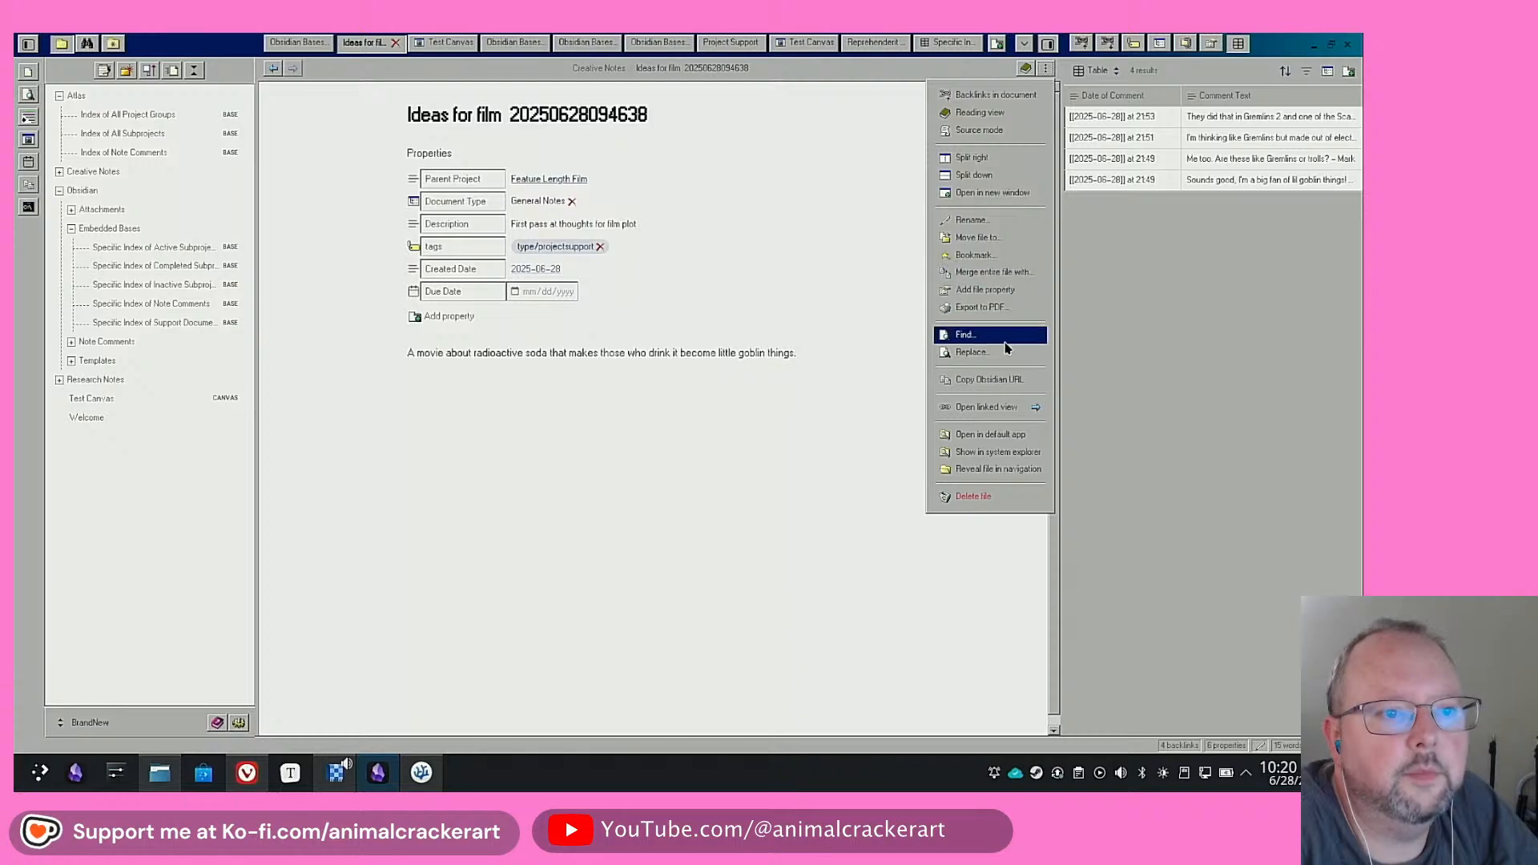
pyautogui.click(1011, 469)
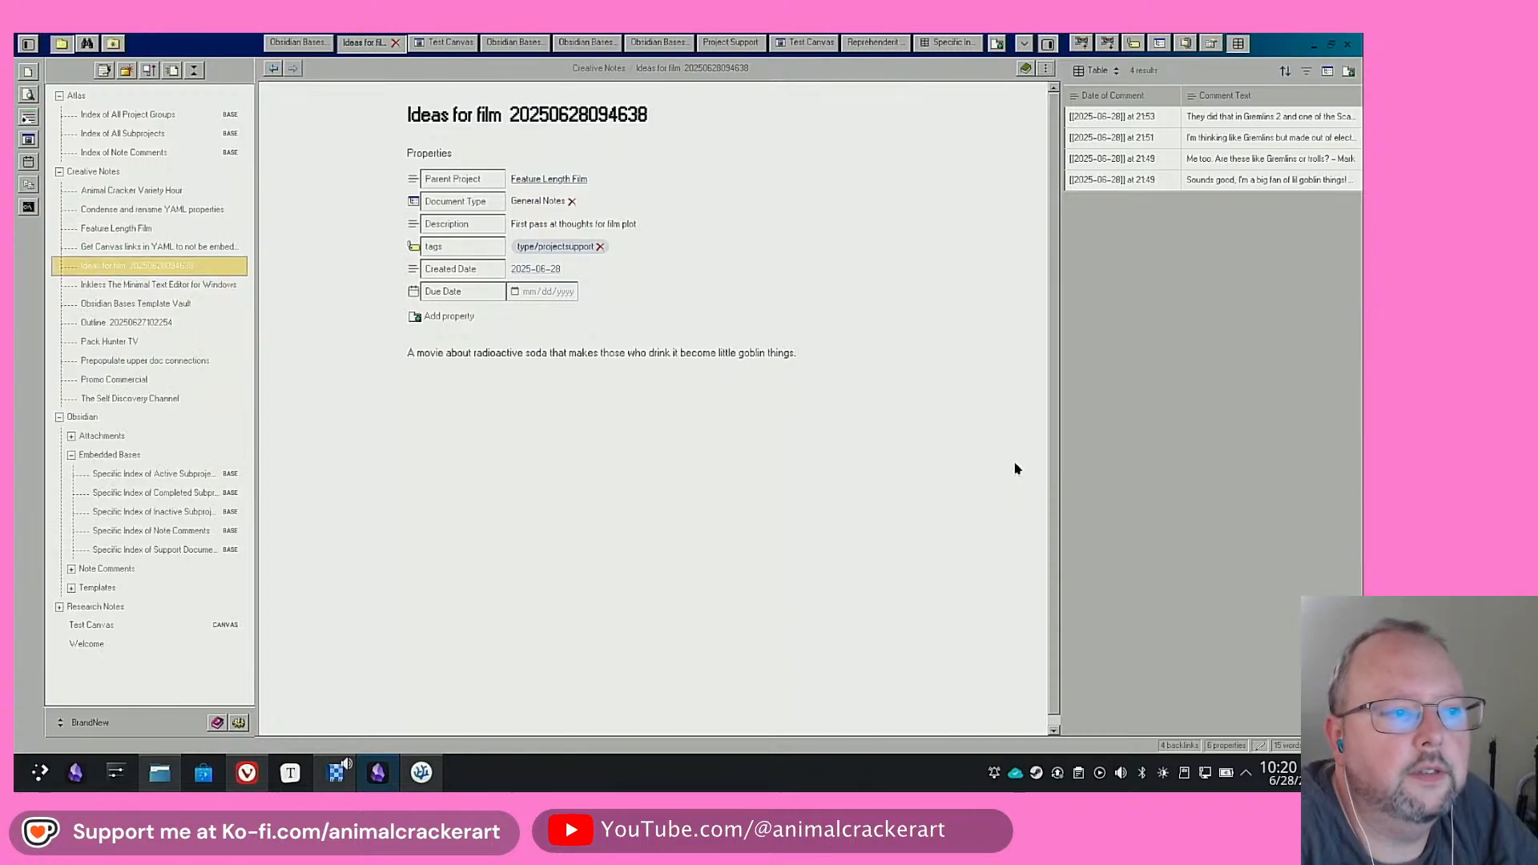
pyautogui.click(449, 43)
pyautogui.moveTo(137, 266); pyautogui.dragTo(290, 335)
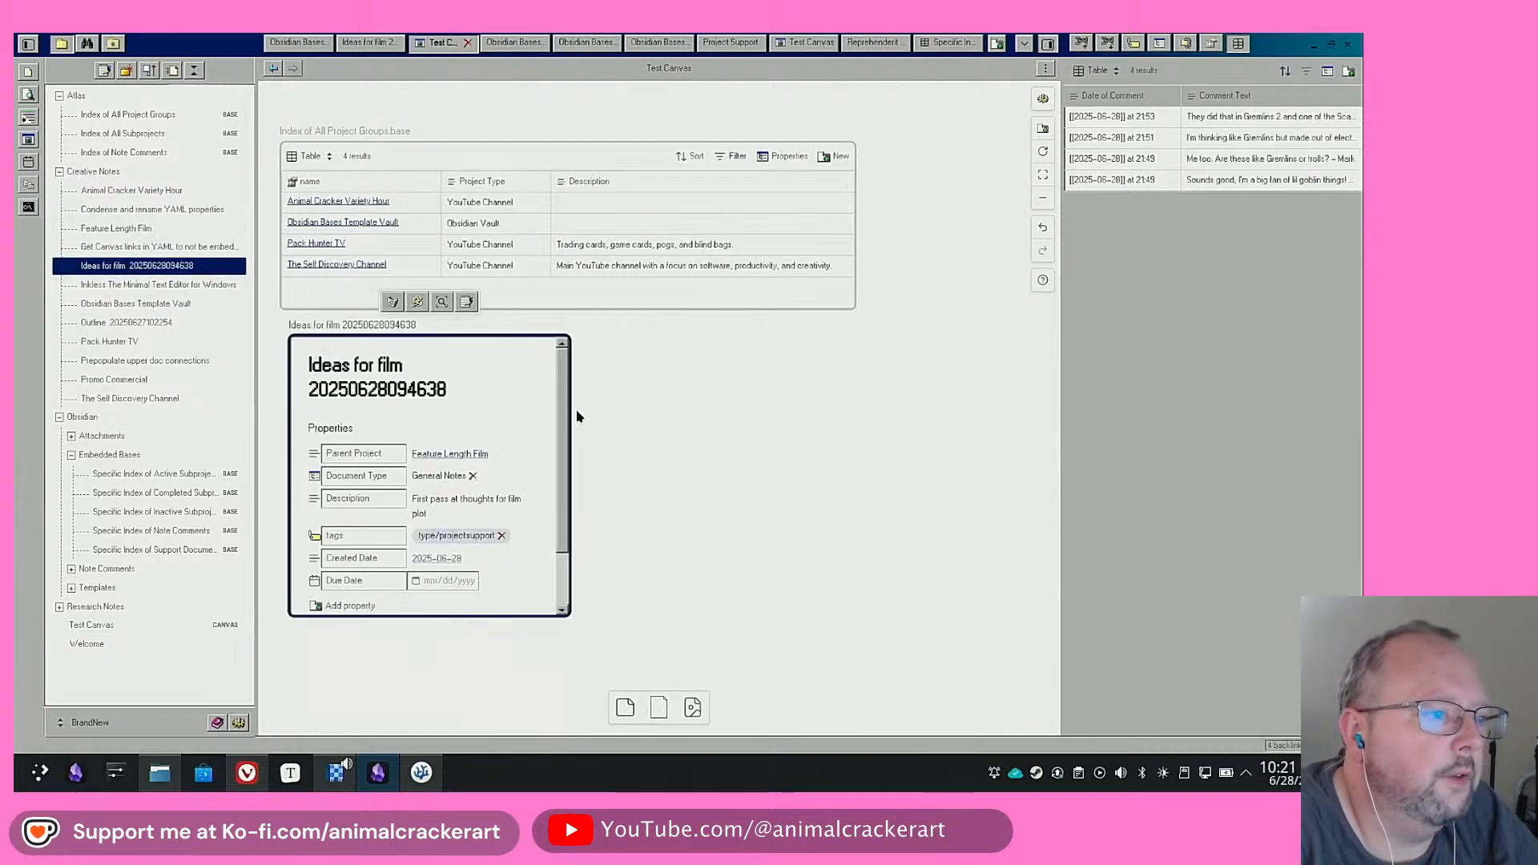
pyautogui.moveTo(570, 407); pyautogui.dragTo(828, 401)
pyautogui.click(922, 380)
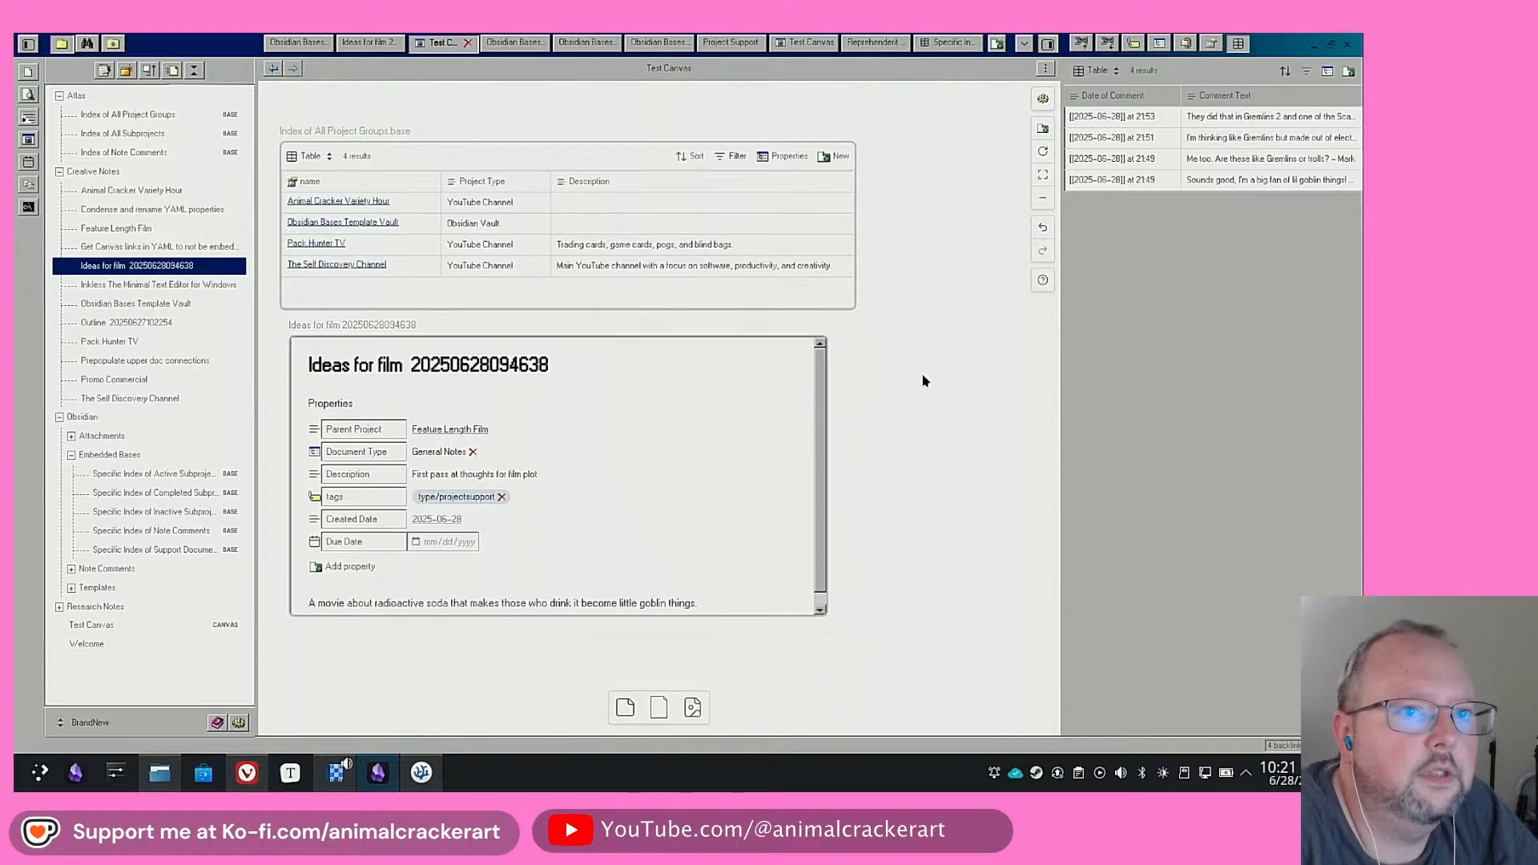
# Compare the comments list with the Ideas for film card selected and with nothing selected on Test Canvas
pyautogui.scroll(-2, 982, 246)
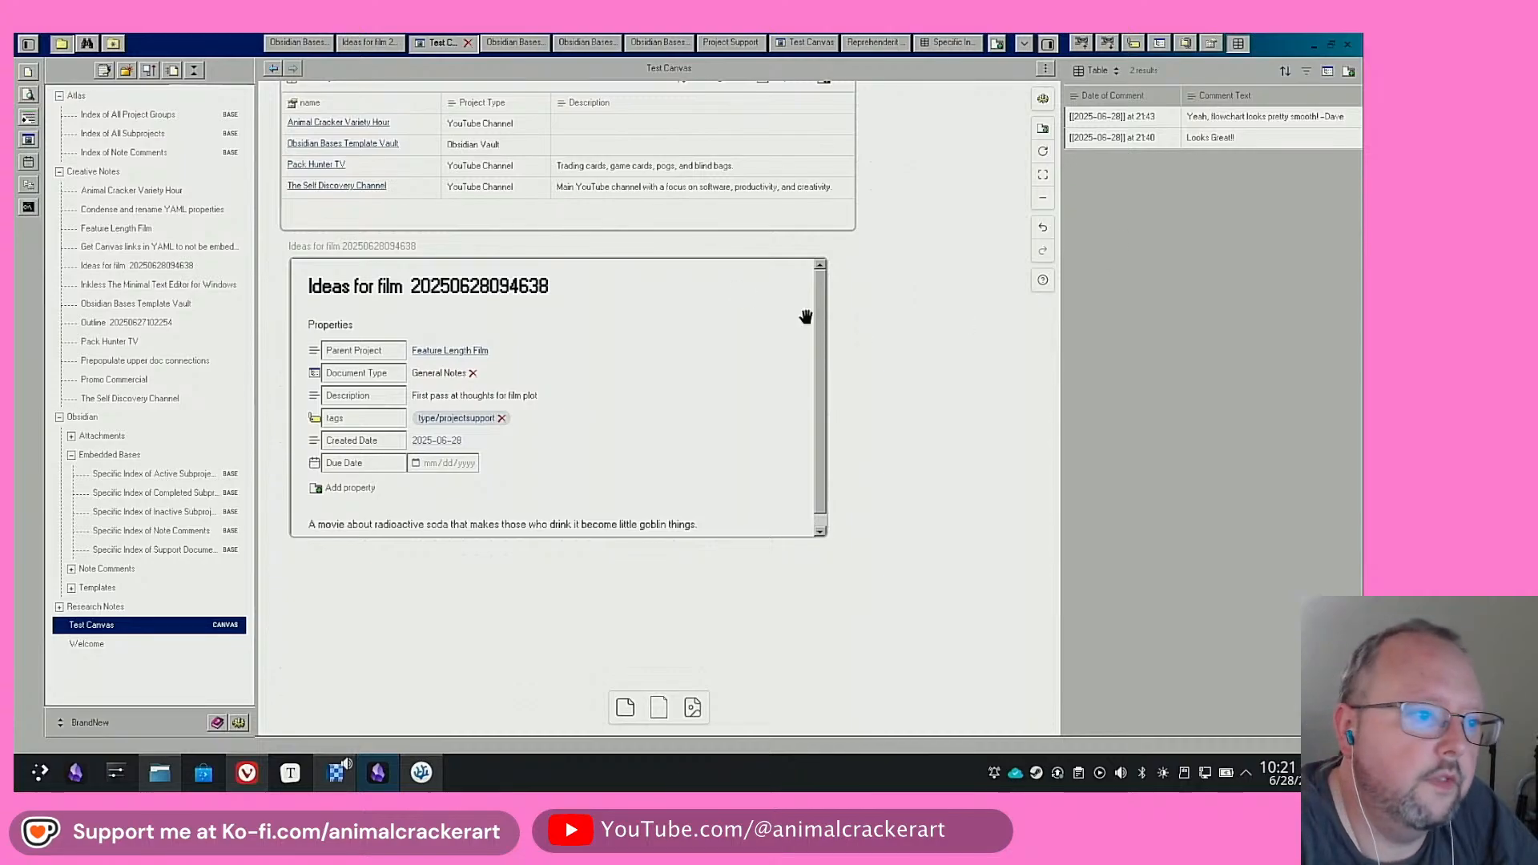
pyautogui.click(670, 288)
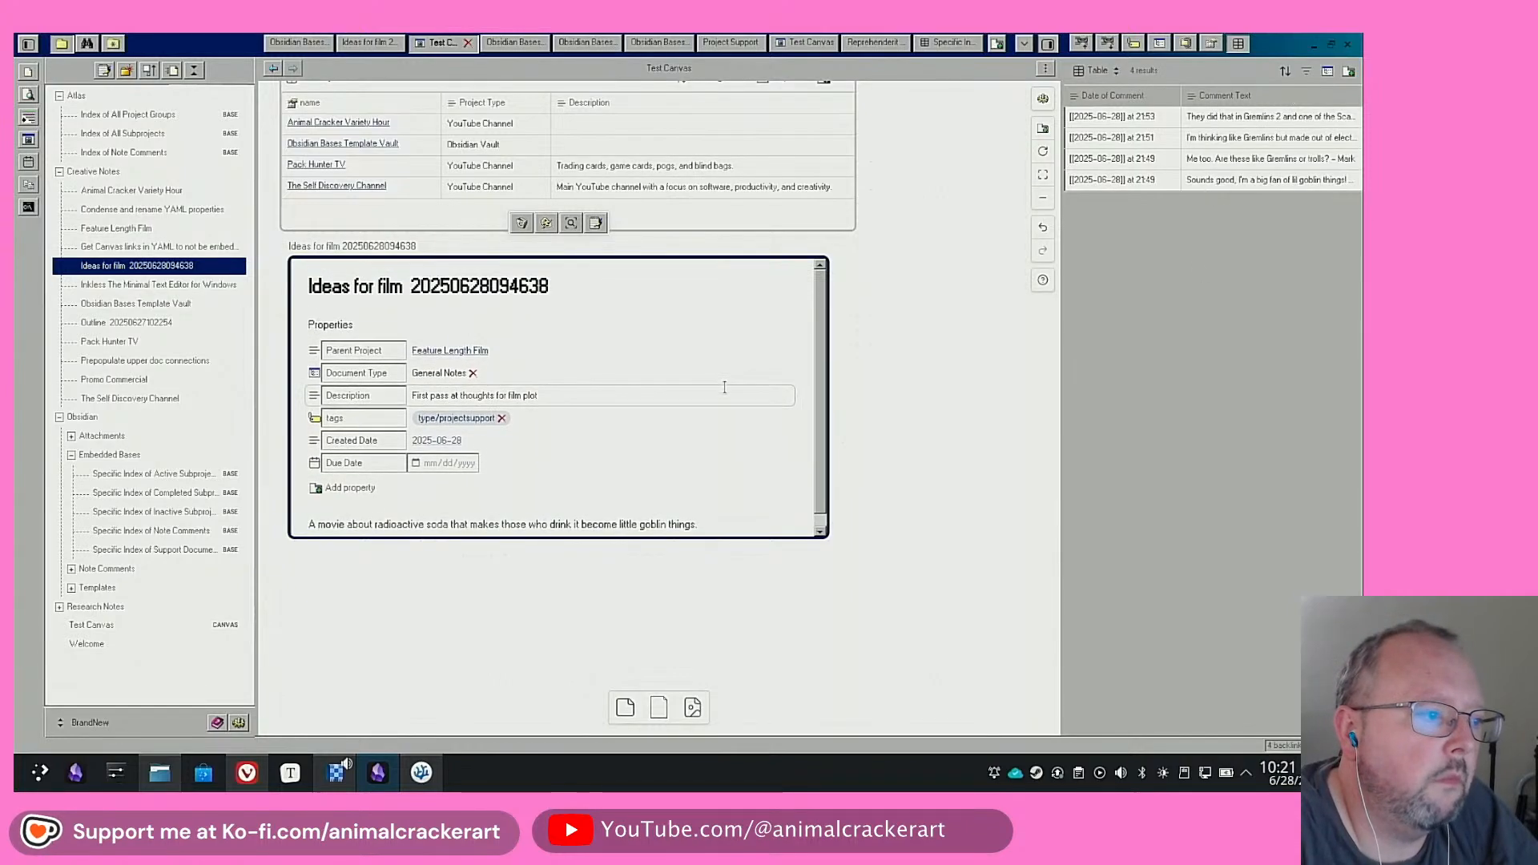
pyautogui.click(951, 334)
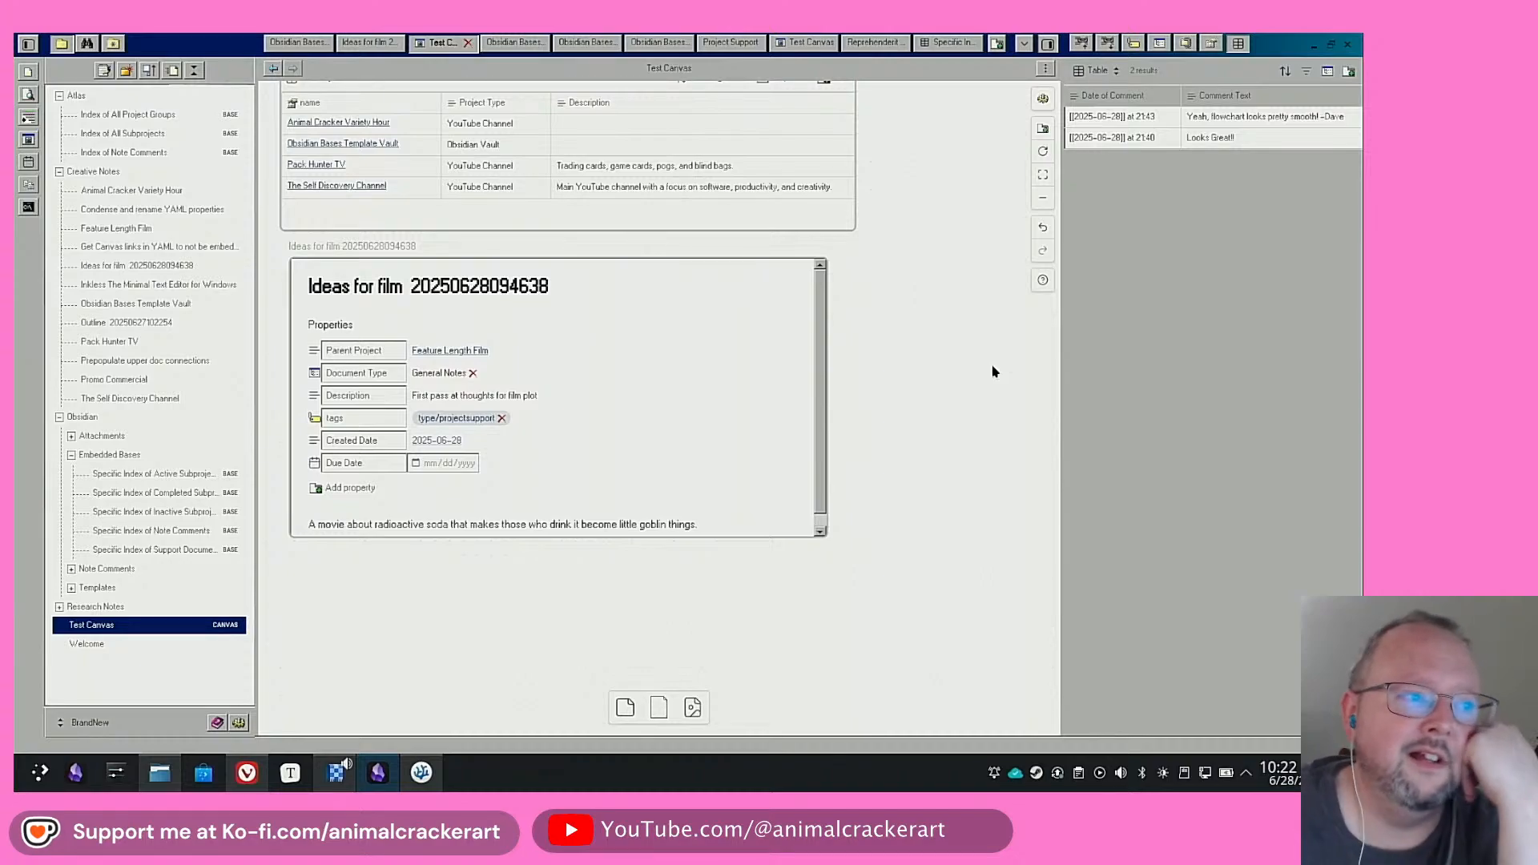
# Open the Obsidian Bases Template Vault note from the Index of All Project Groups card on Test Canvas
pyautogui.scroll(4, 790, 358)
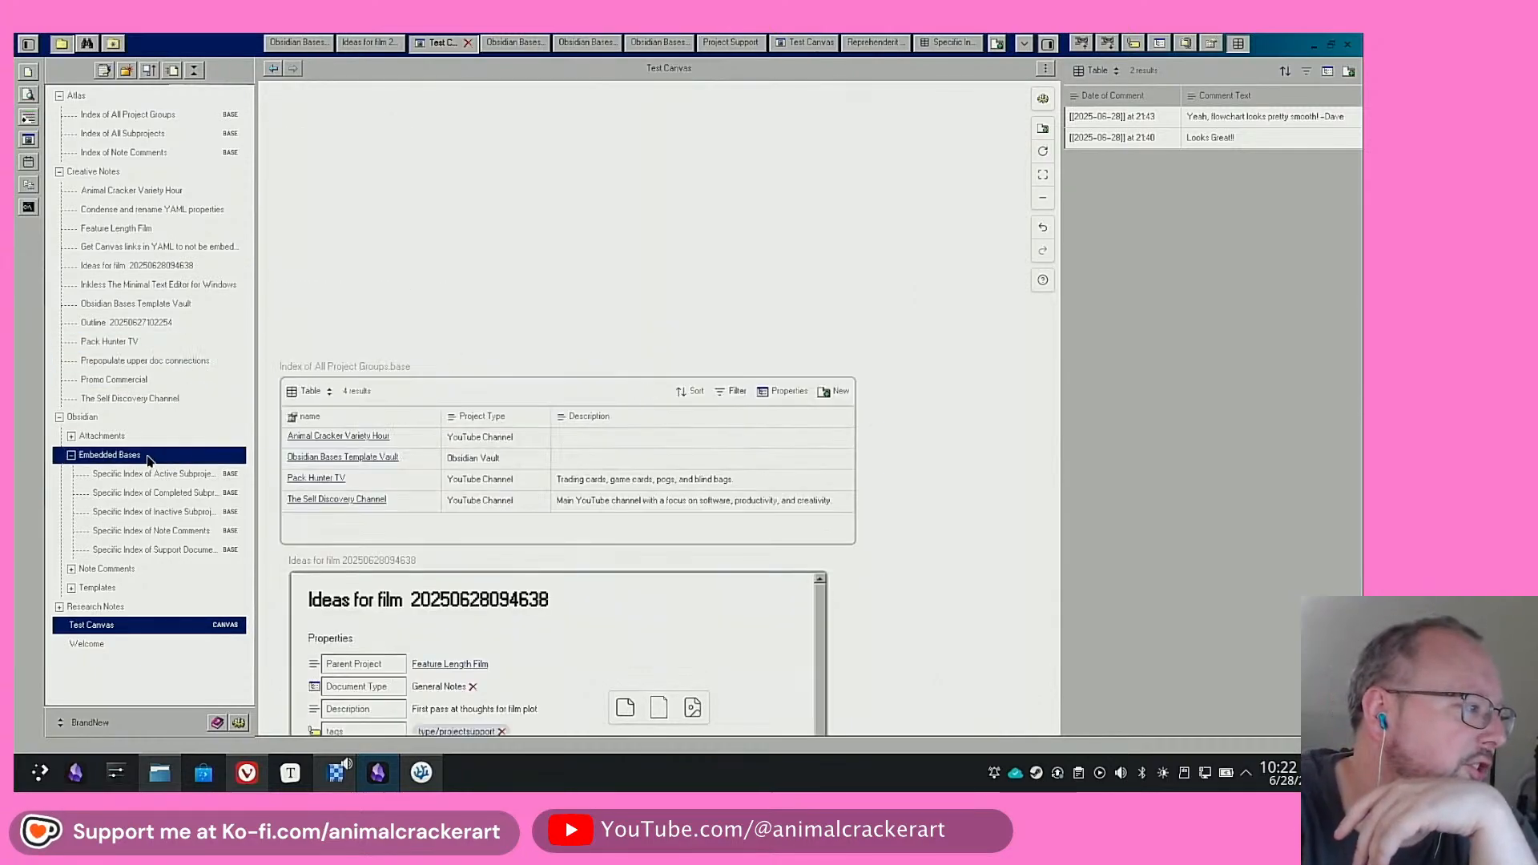
pyautogui.click(326, 459)
pyautogui.click(326, 458)
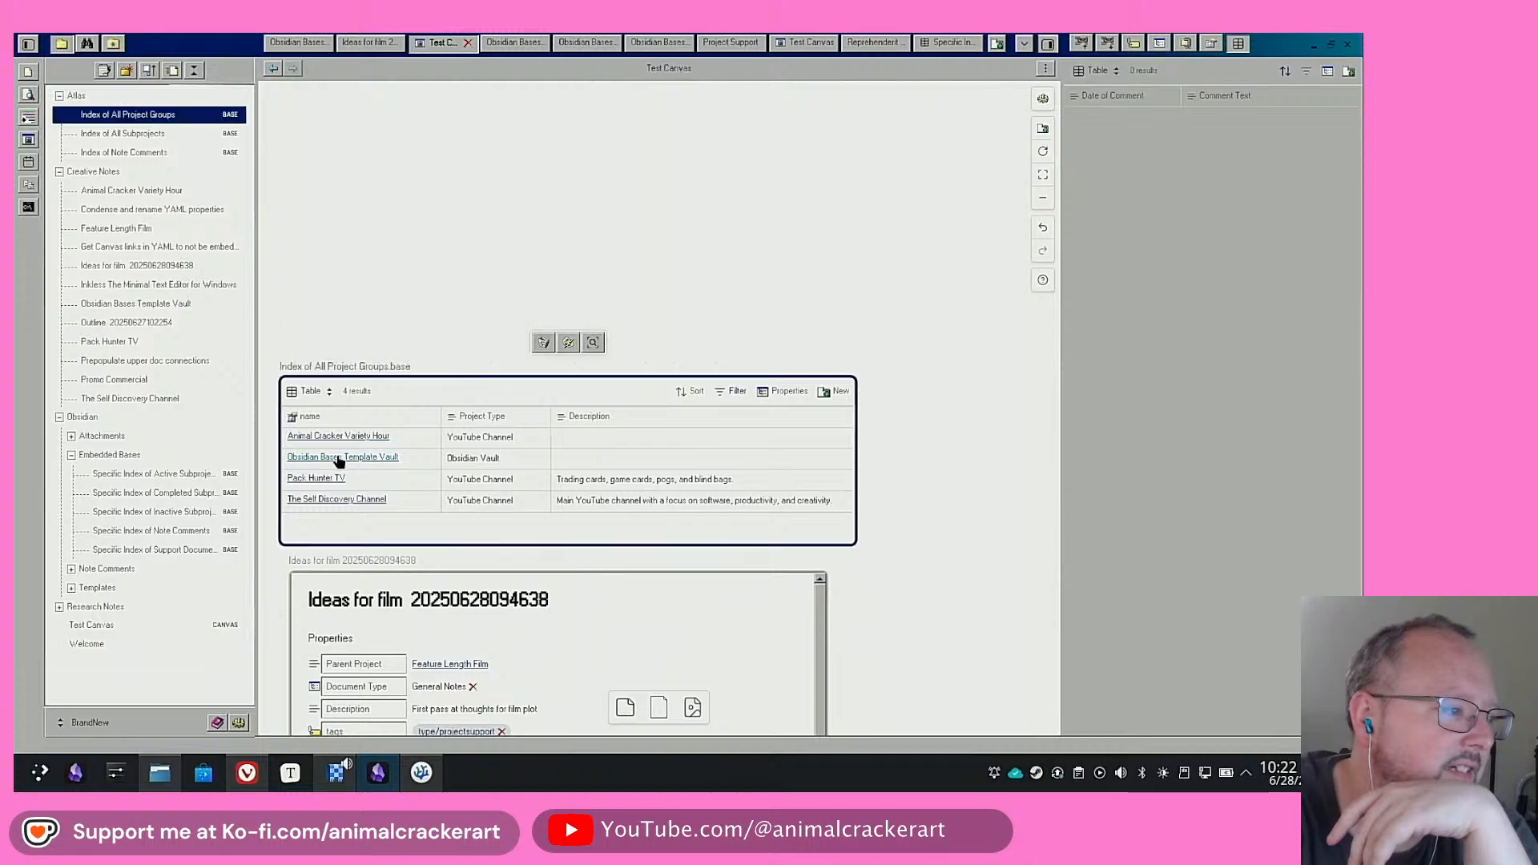